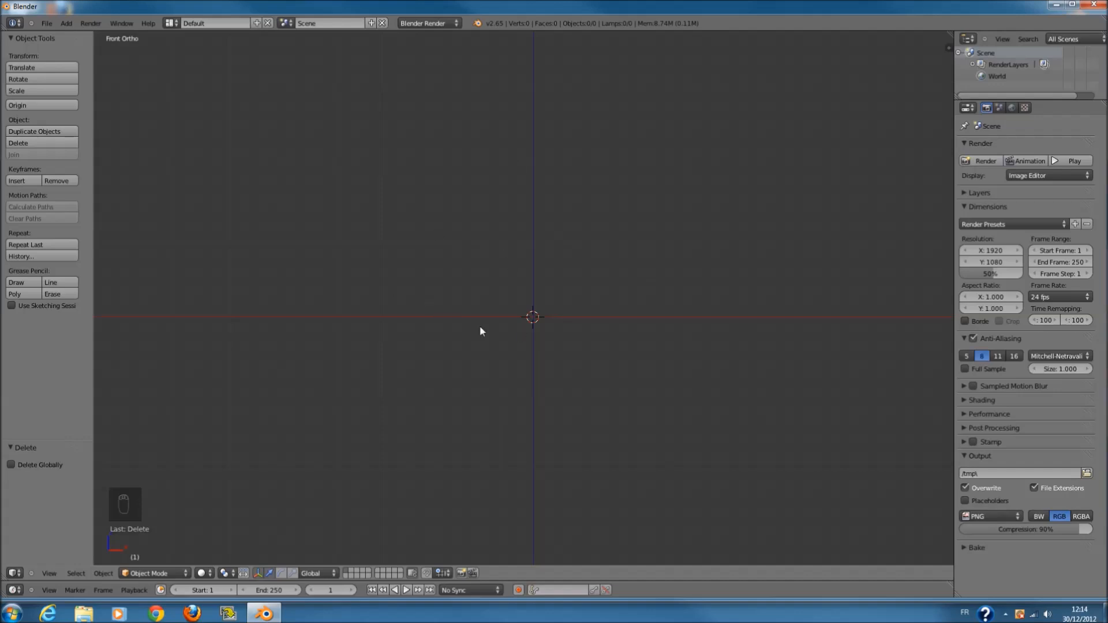
- Add a cube mesh at the scene's origin in the empty front view
shift+scroll(559, 278, down, 2)
scroll(559, 278, up, 1)
shift+scroll(559, 278, up, 2)
ctrl+scroll(559, 278, down, 1)
key(shift+a)
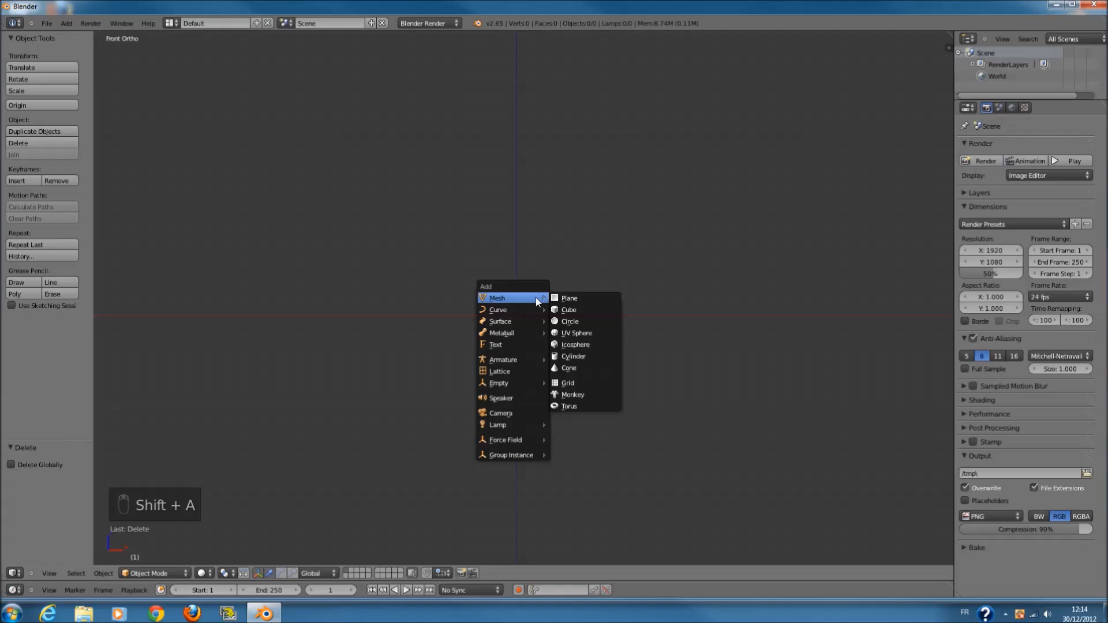
click(569, 309)
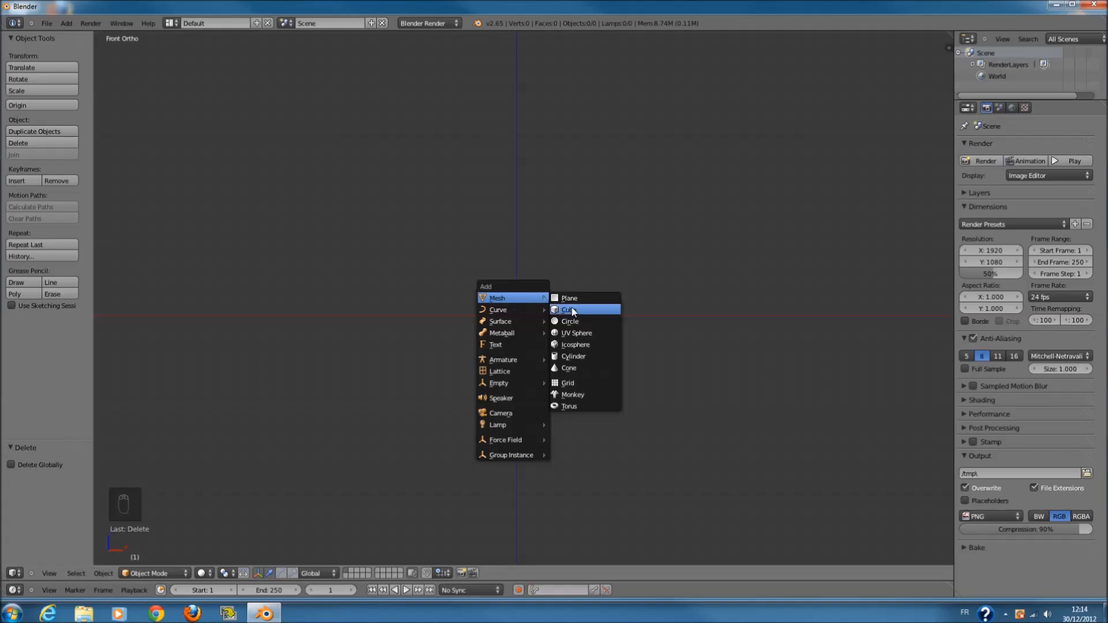
scroll(562, 310, up, 2)
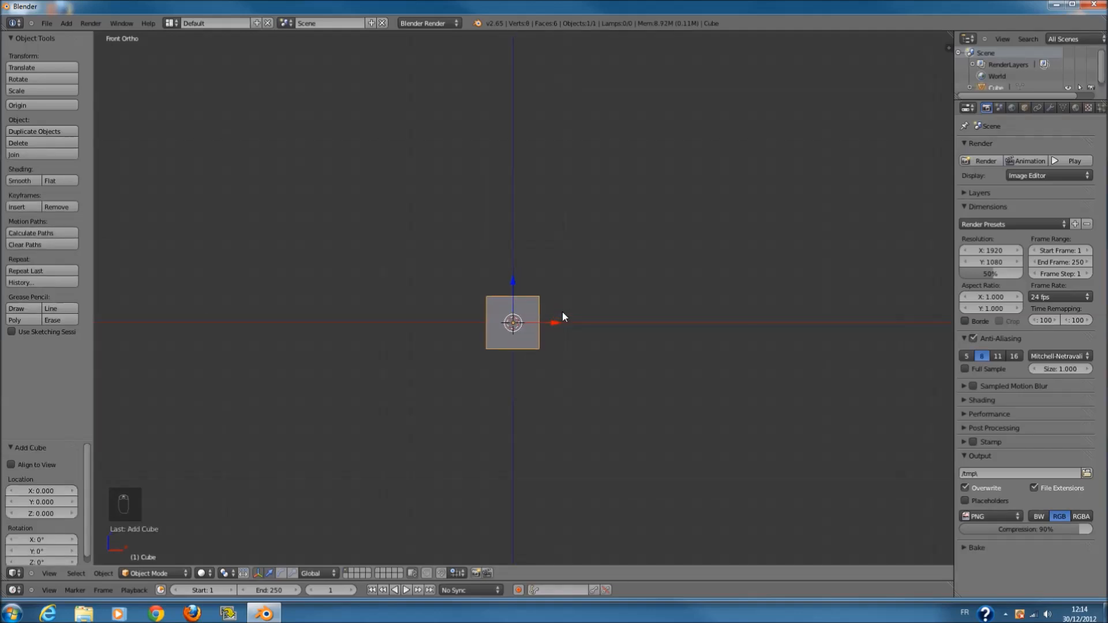
key(n)
scroll(887, 451, down, 1)
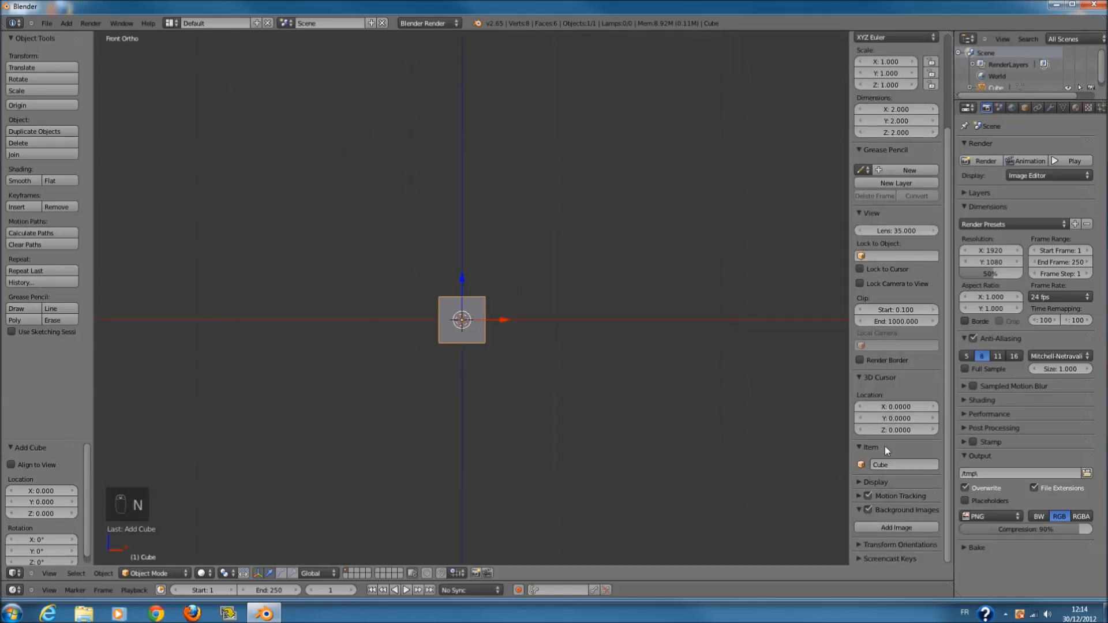
click(895, 524)
scroll(899, 516, down, 3)
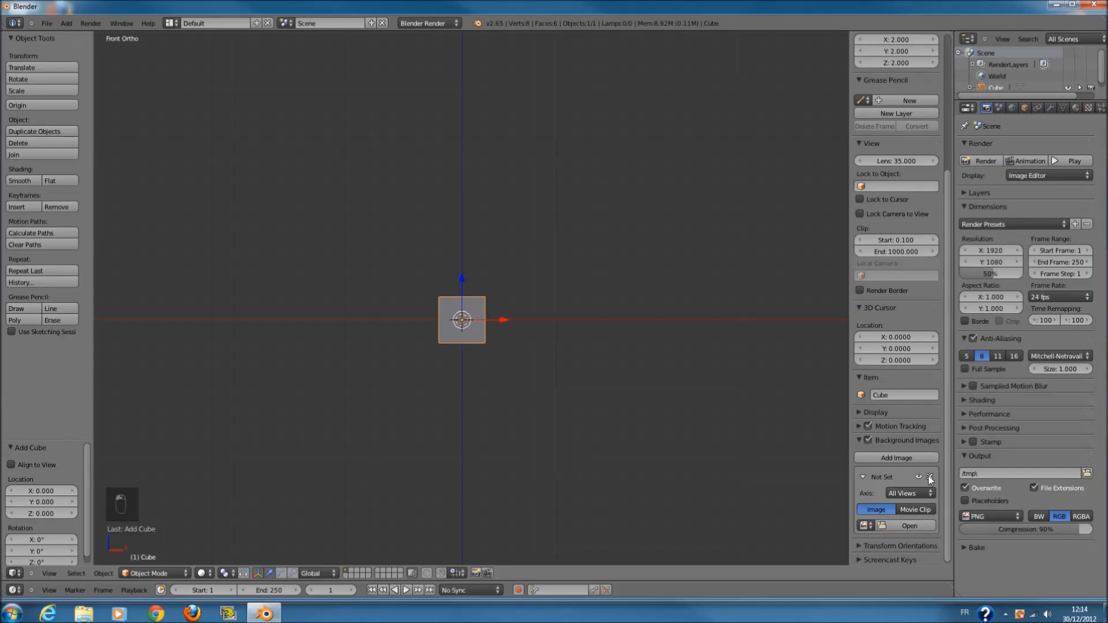
click(930, 476)
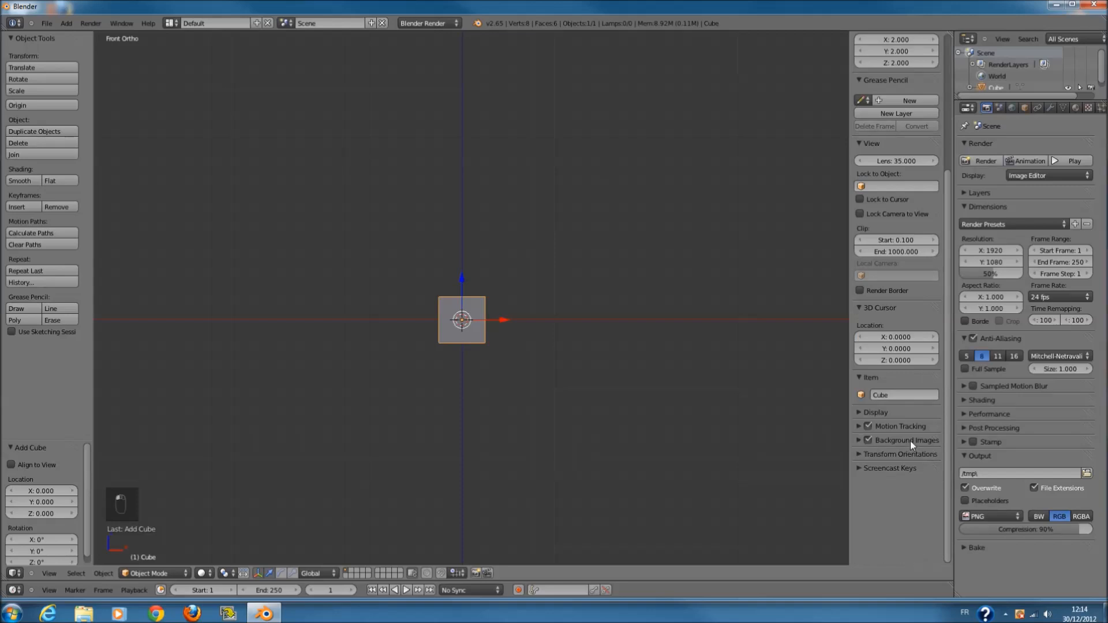
key(n)
shift+scroll(584, 439, up, 3)
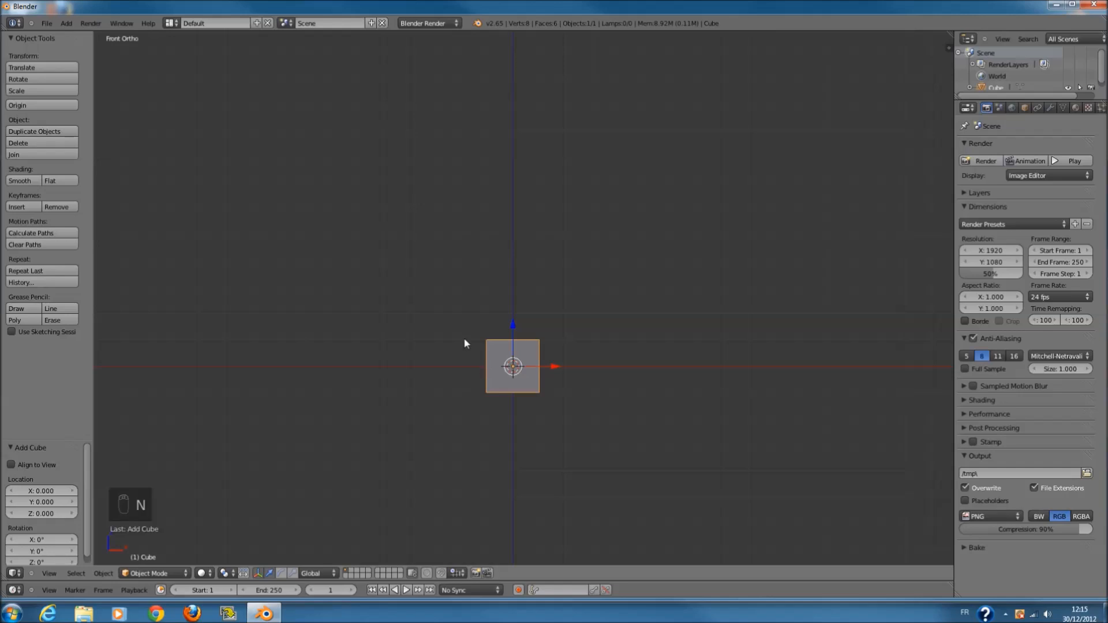
shift+scroll(469, 340, down, 2)
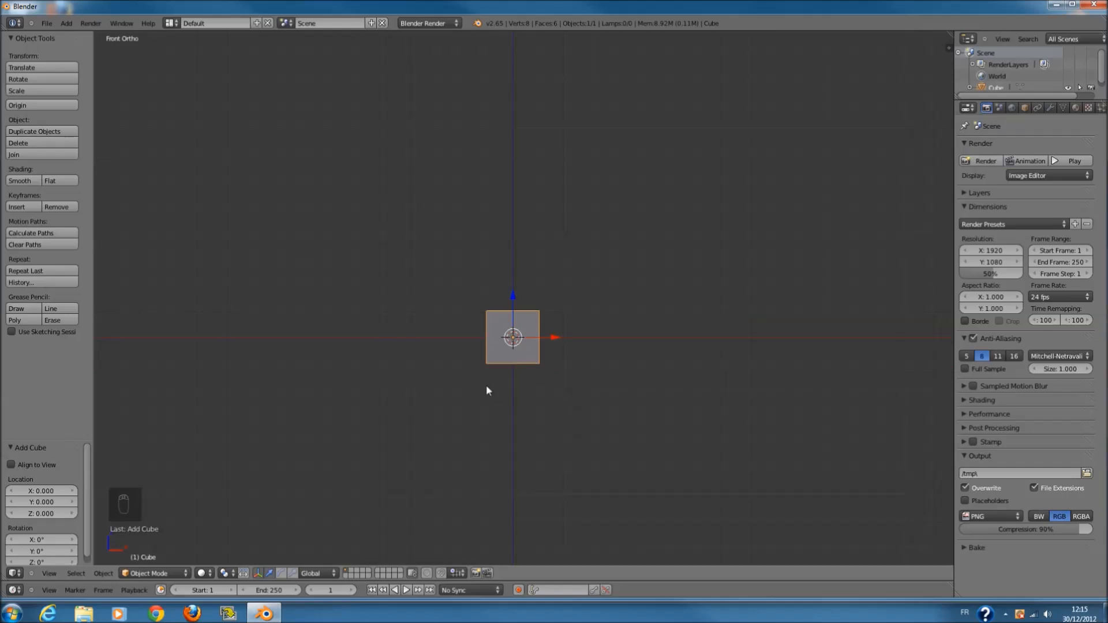
shift+scroll(487, 379, down, 1)
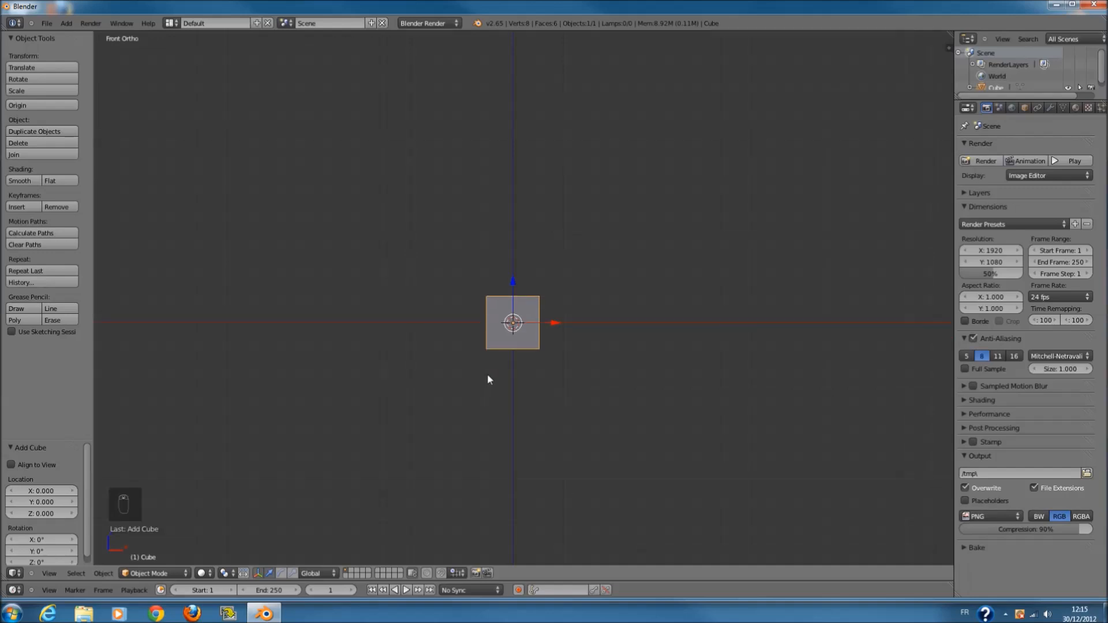
scroll(497, 371, up, 1)
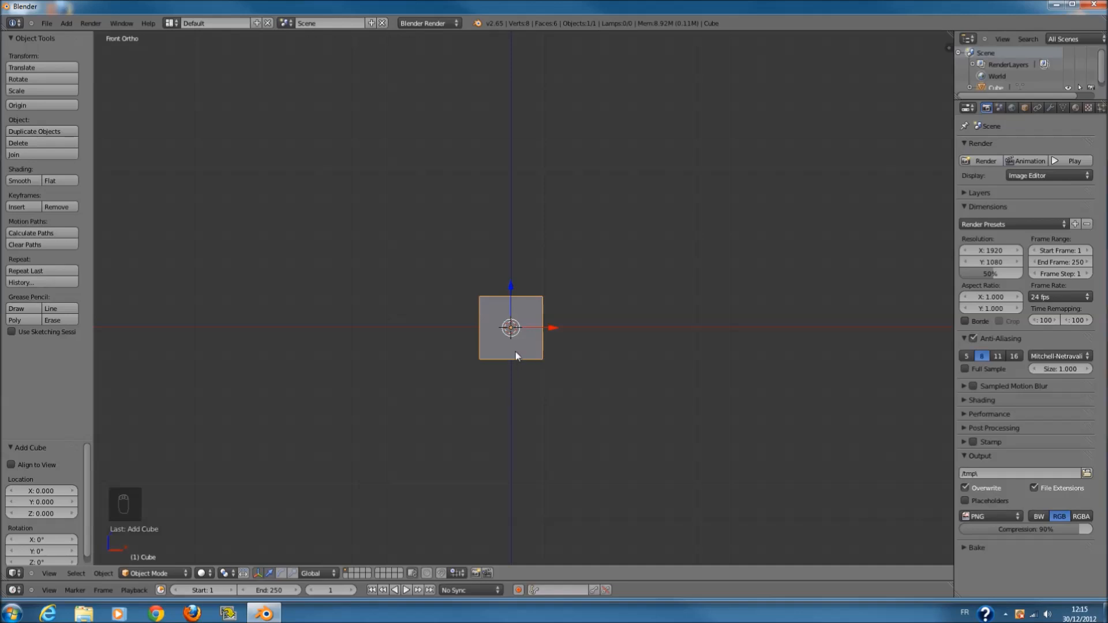
scroll(524, 355, down, 1)
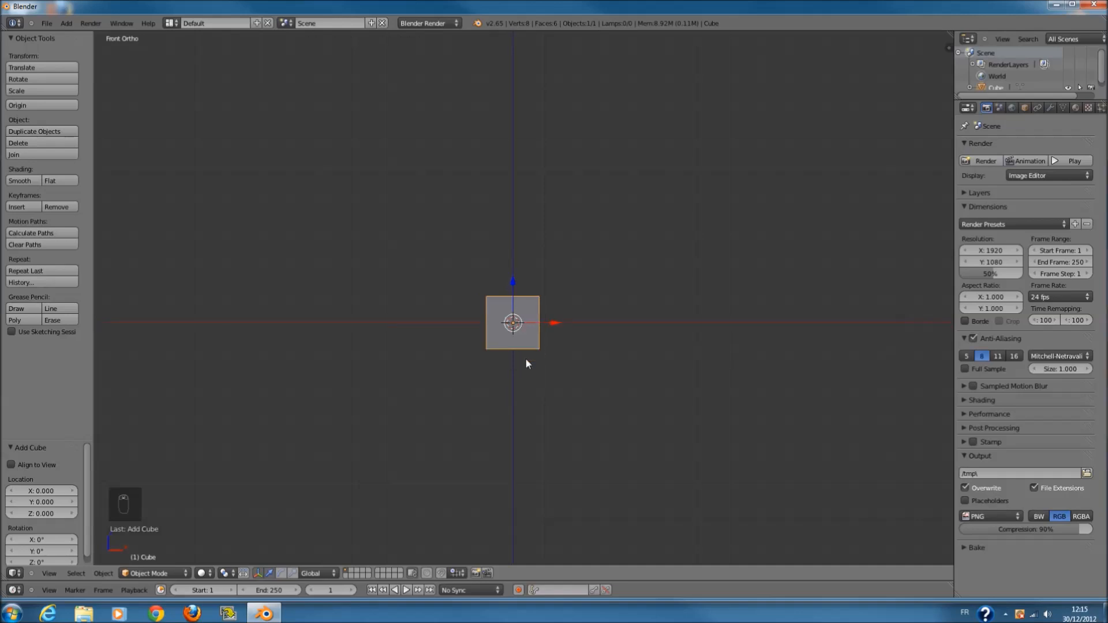
ctrl+scroll(529, 362, down, 2)
scroll(549, 345, up, 3)
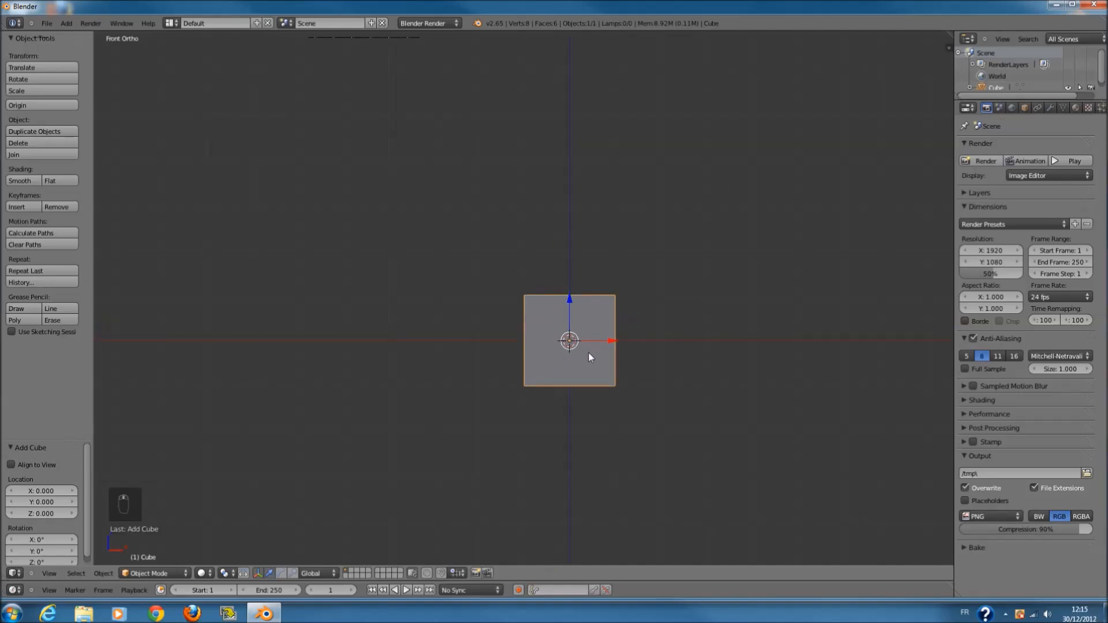
ctrl+scroll(589, 351, up, 2)
scroll(590, 347, down, 2)
ctrl+scroll(590, 347, up, 2)
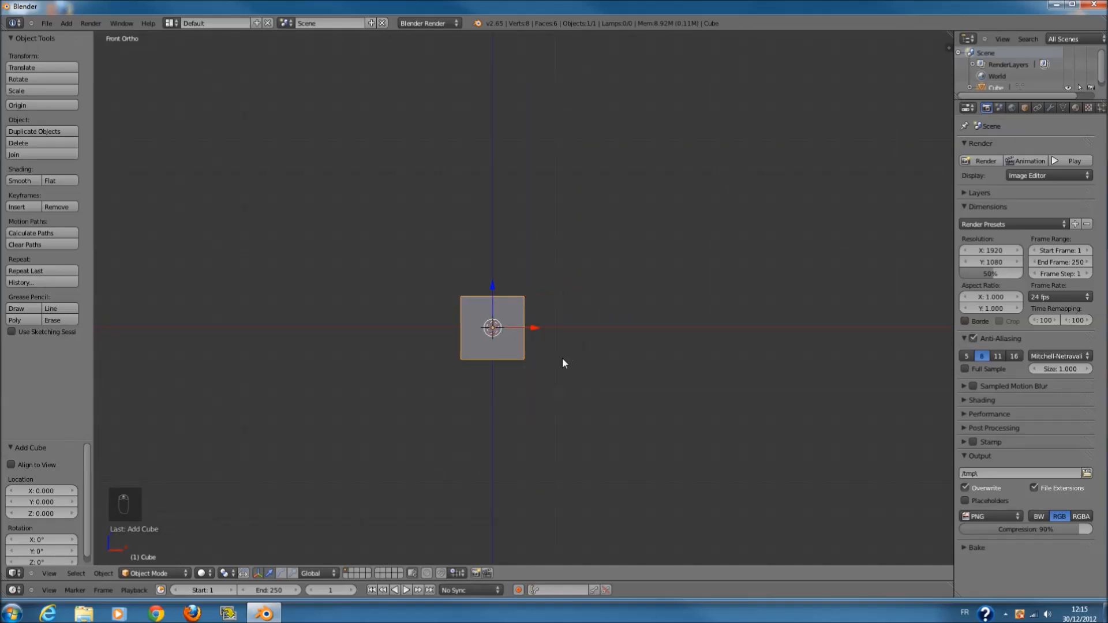
ctrl+scroll(538, 314, down, 2)
ctrl+scroll(539, 315, up, 1)
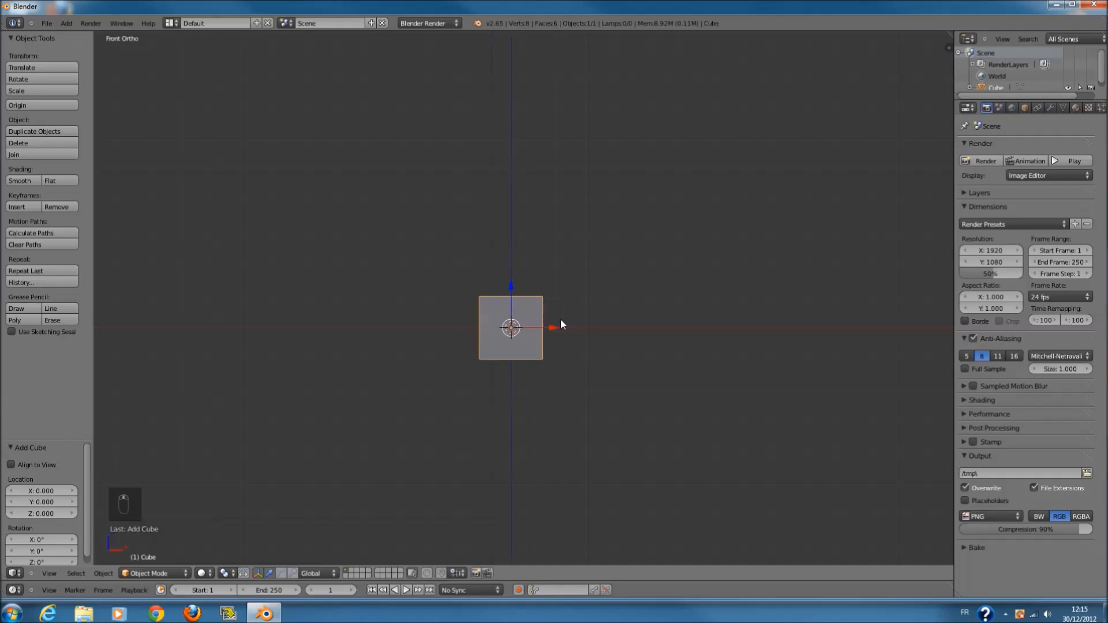
scroll(468, 319, down, 1)
ctrl+scroll(557, 298, down, 1)
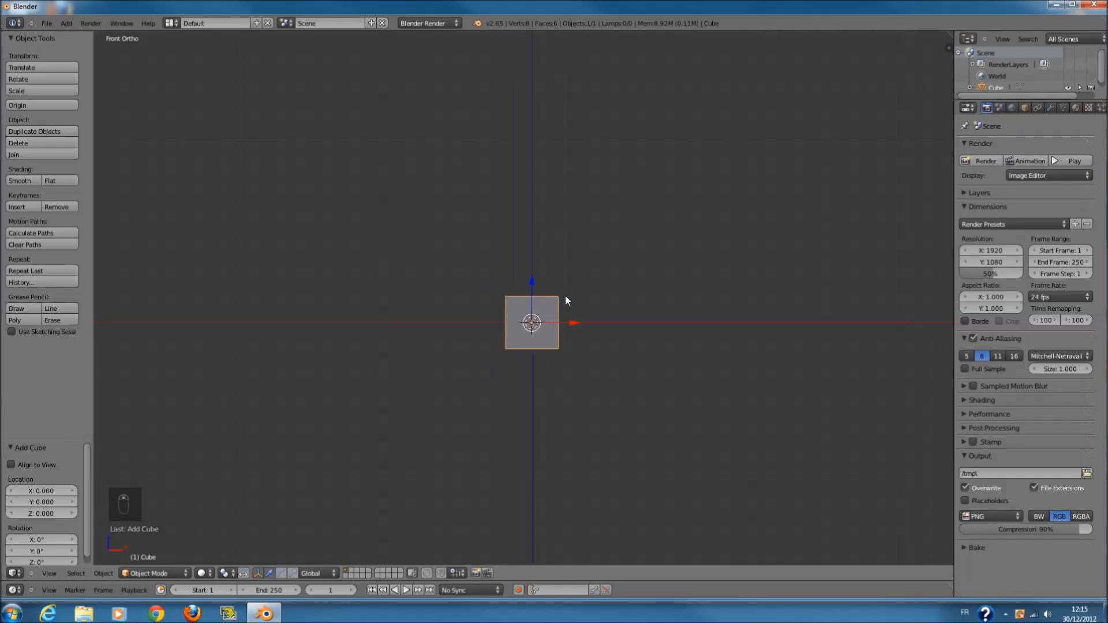
scroll(579, 320, up, 1)
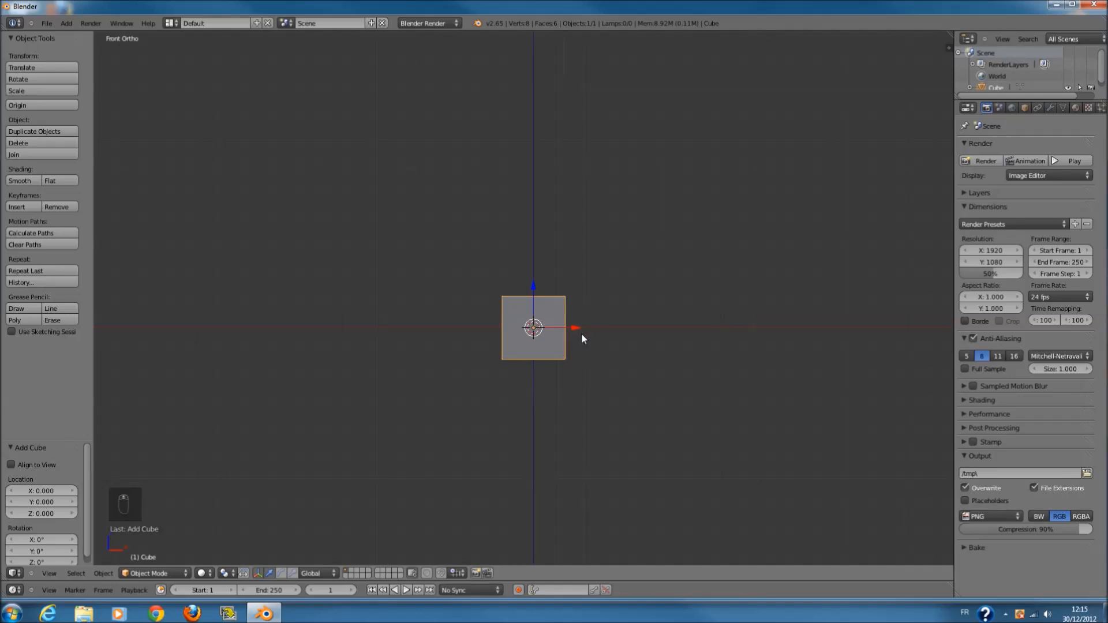
key(Tab)
scroll(518, 339, up, 2)
scroll(518, 339, down, 1)
key(z)
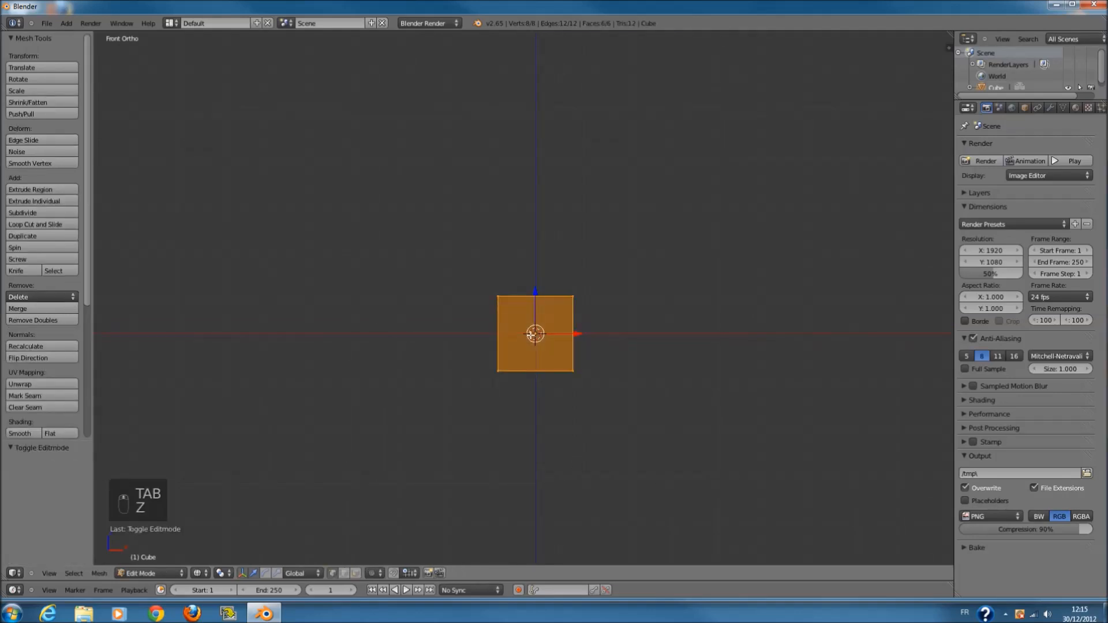
key(Tab)
scroll(545, 336, down, 2)
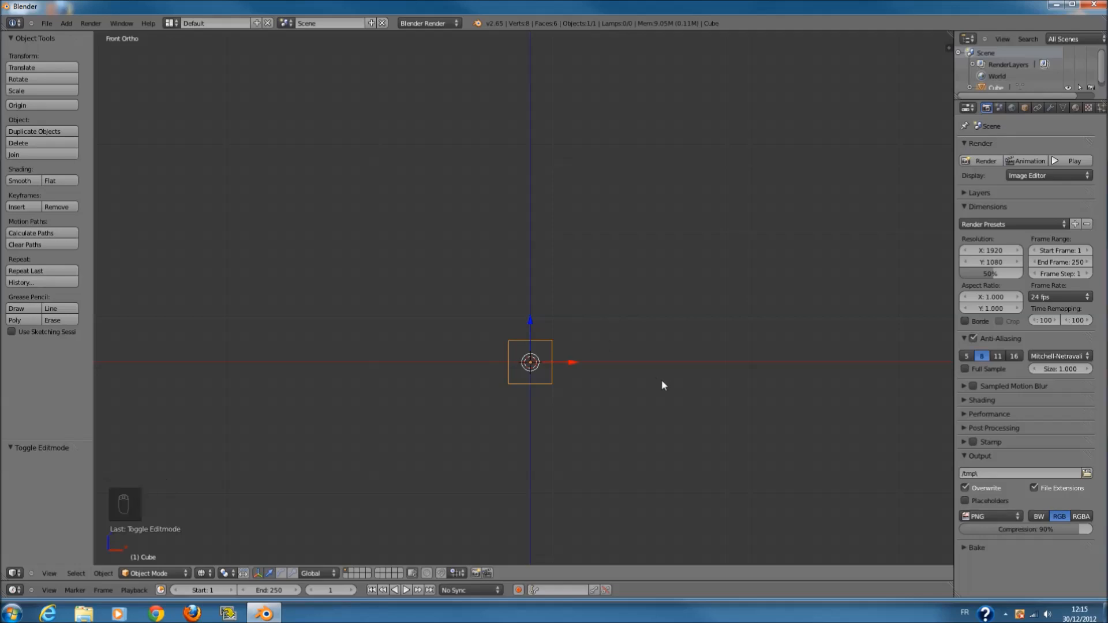
key(z)
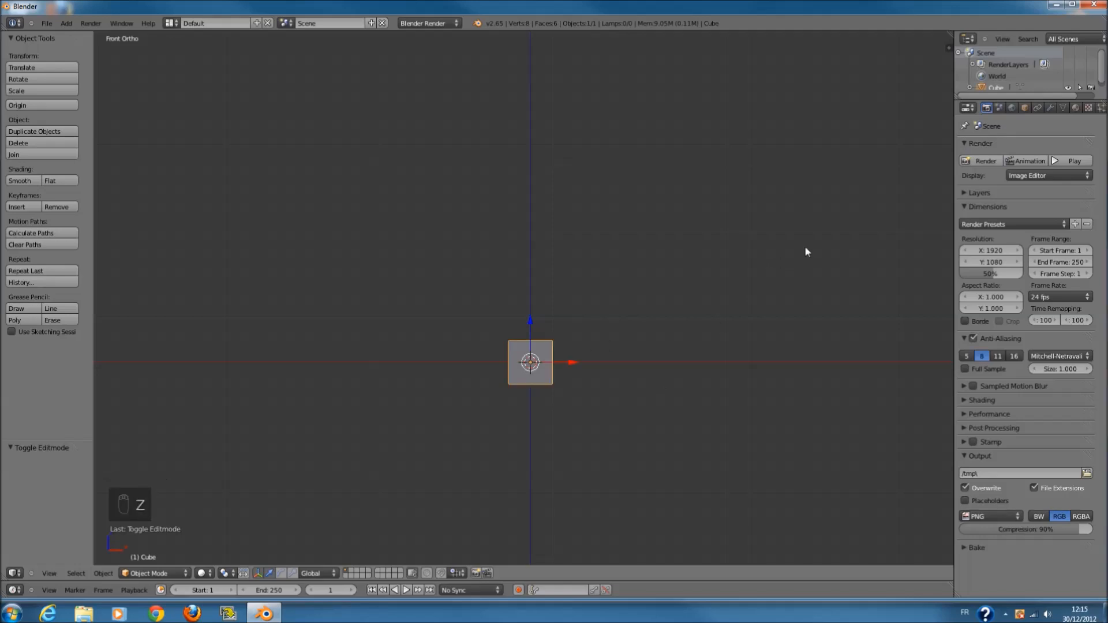
- Bring up the cube's modifier settings and look through the modifiers available to add
click(1051, 107)
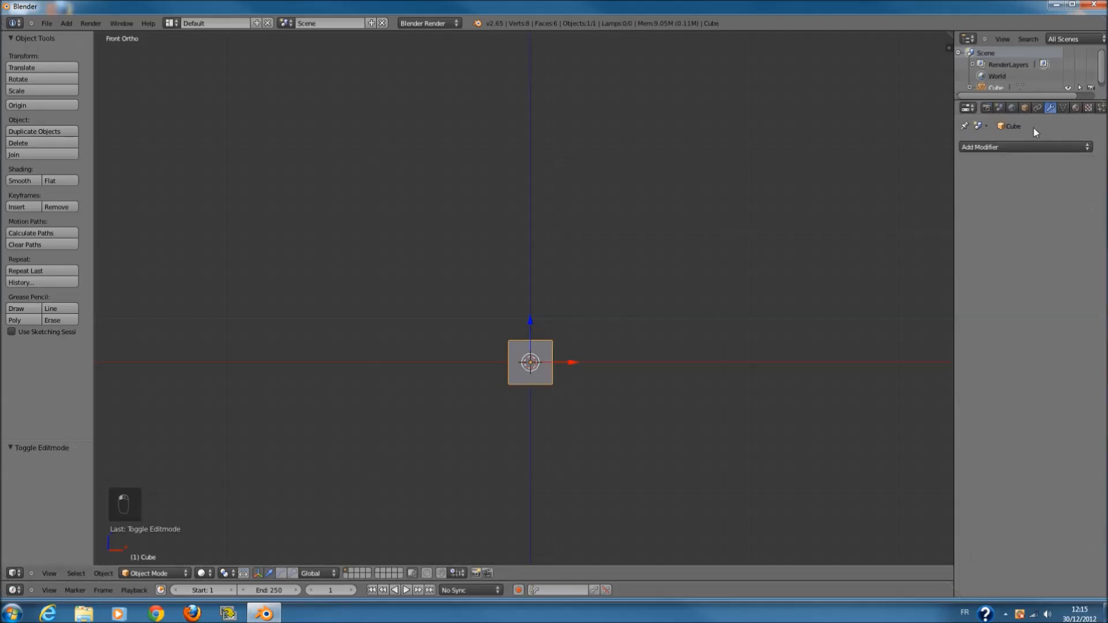
click(1015, 146)
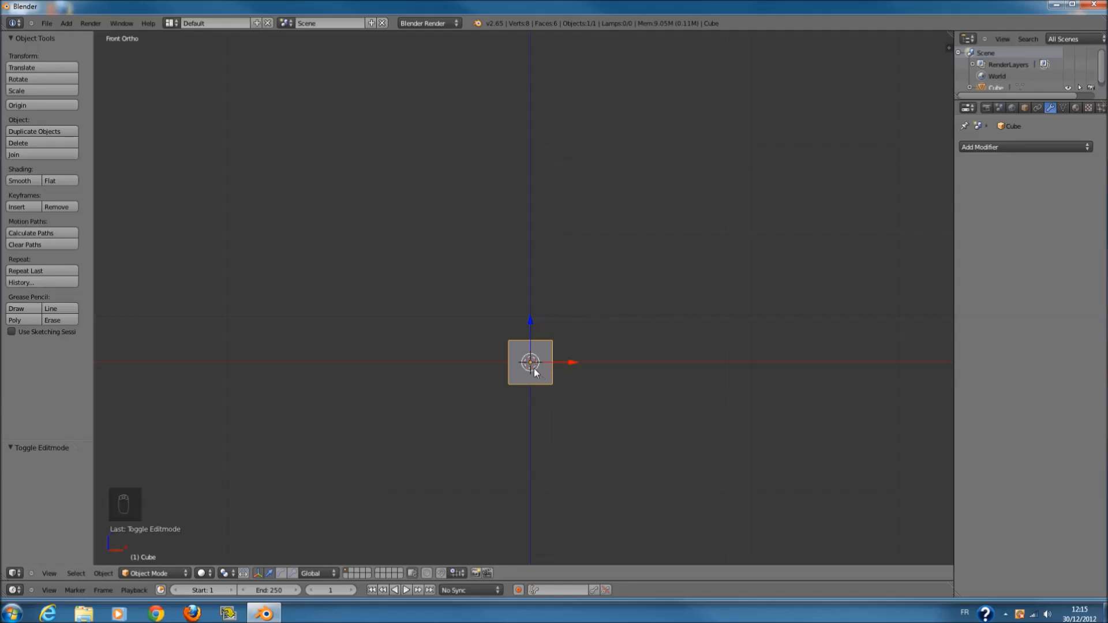
shift+scroll(513, 369, down, 2)
scroll(520, 344, up, 1)
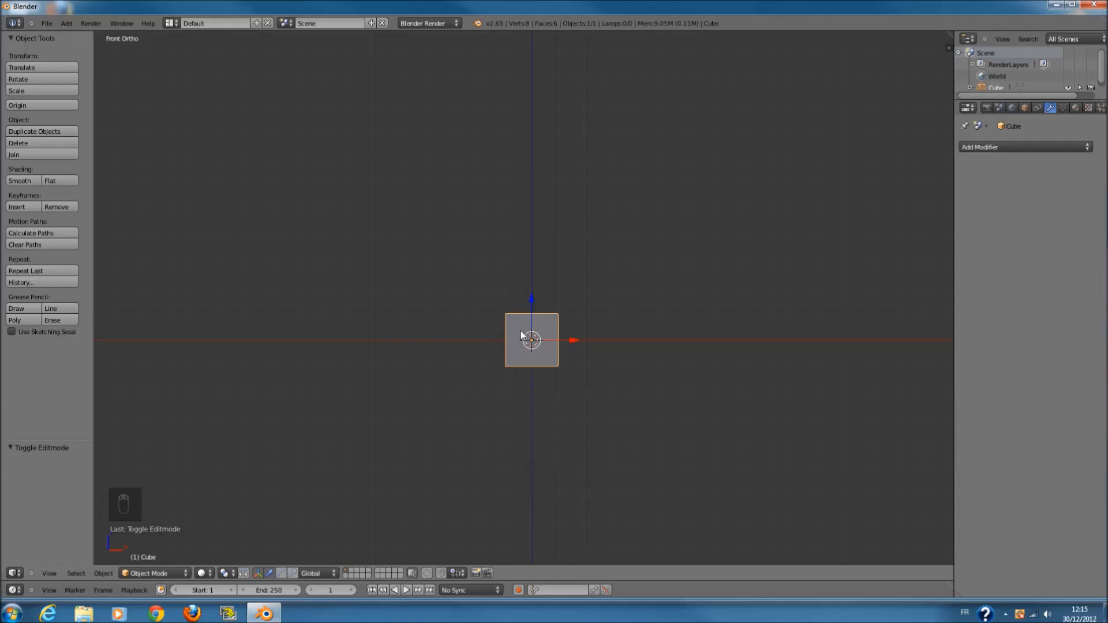
ctrl+scroll(529, 381, down, 2)
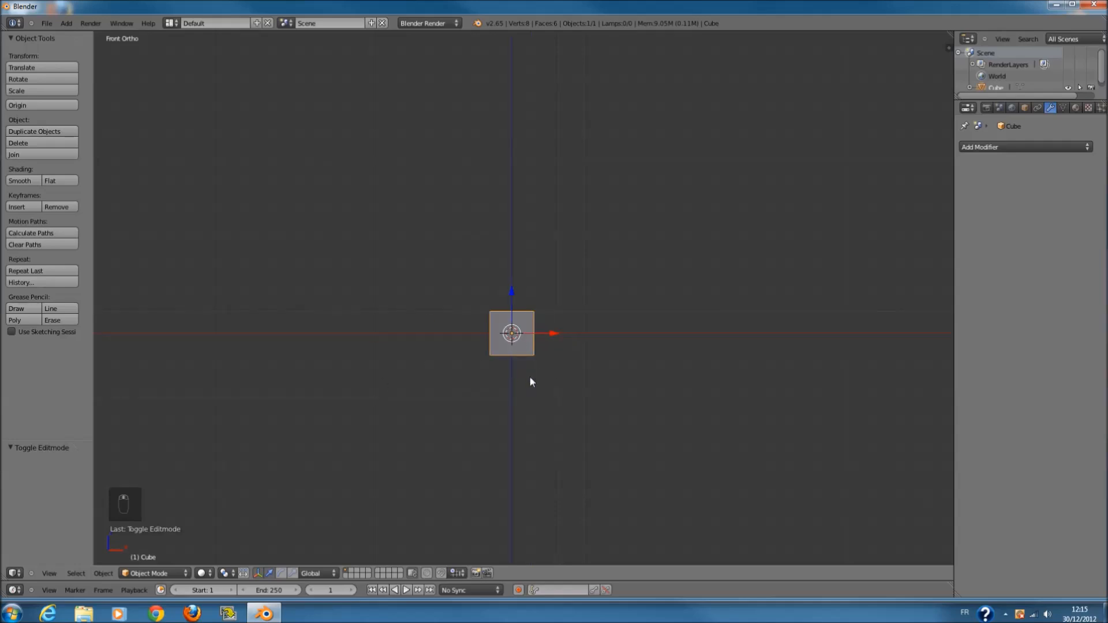
scroll(531, 378, up, 1)
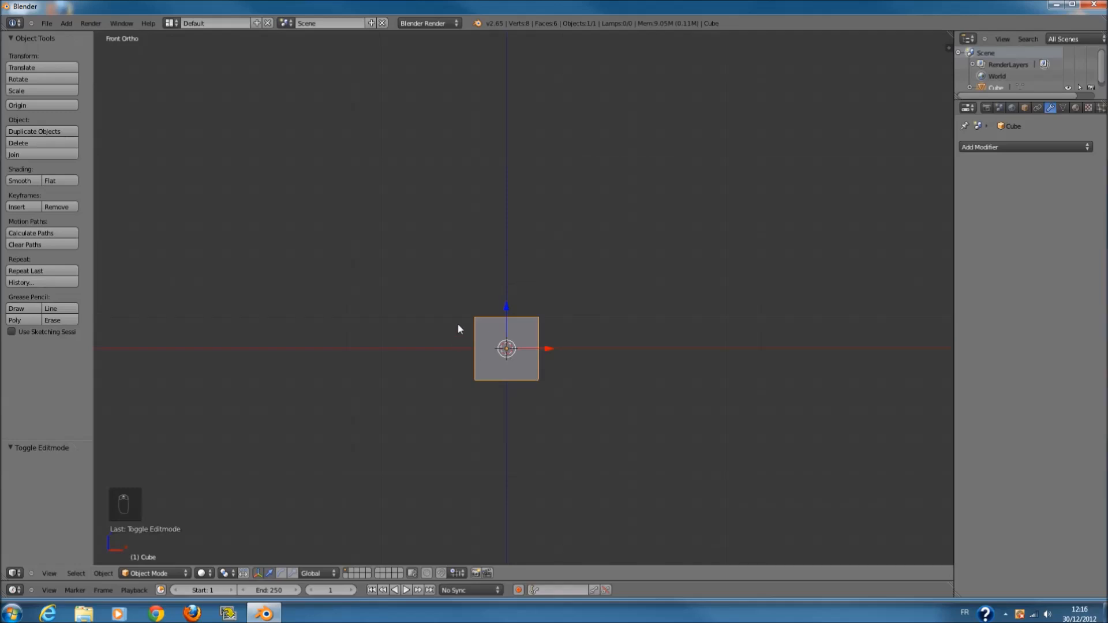
- Set the snap element to Vertex for the 3D view
click(454, 573)
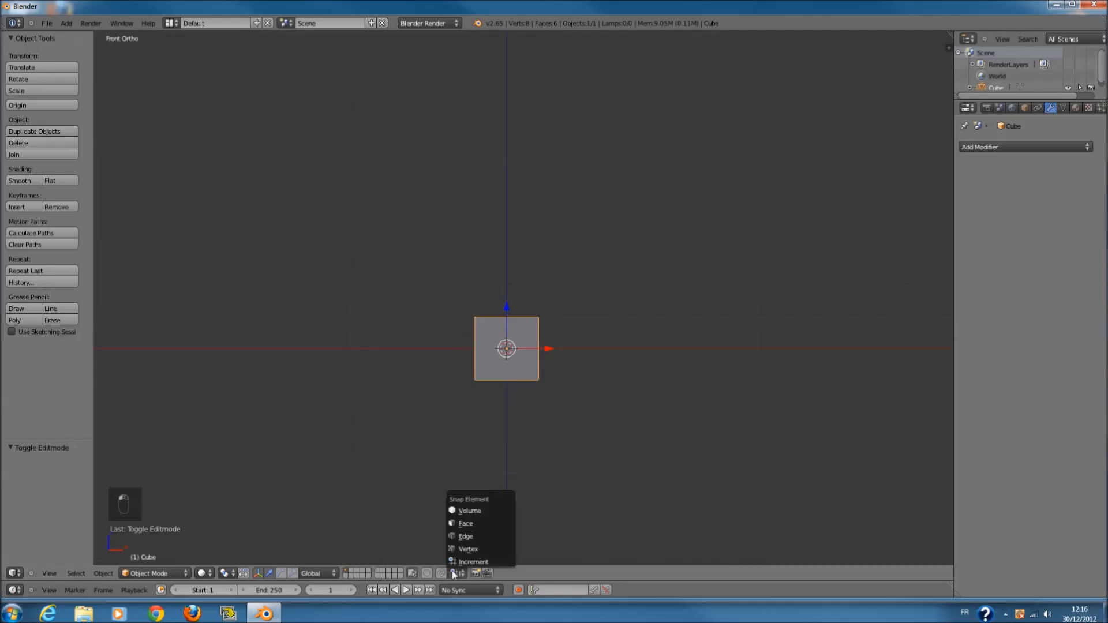
click(493, 548)
shift+scroll(499, 424, up, 2)
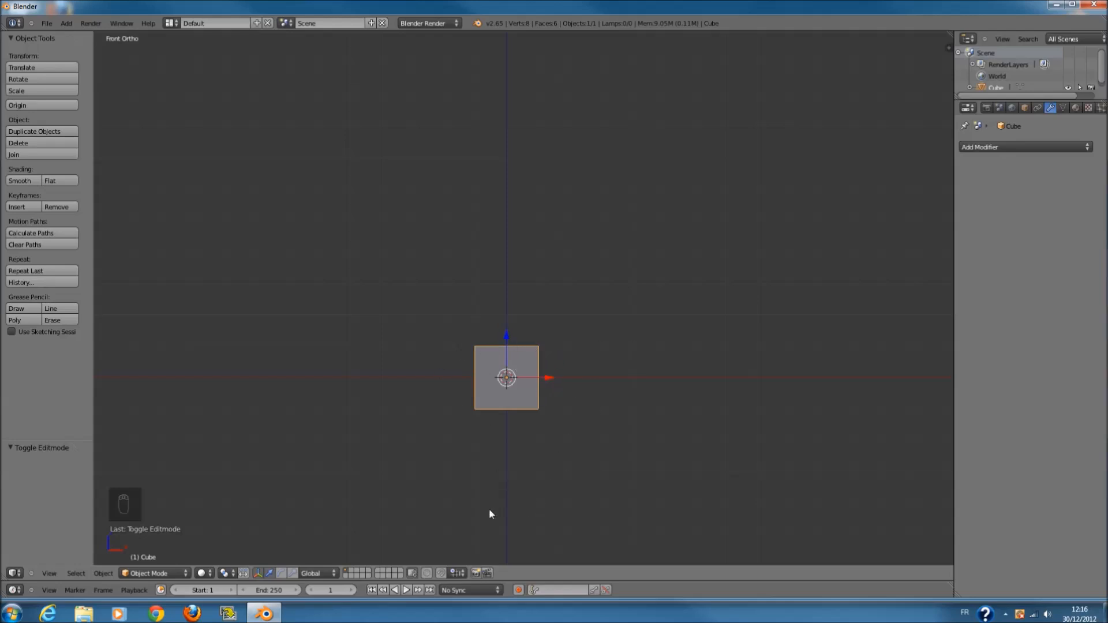
- Add a level 2 Catmull-Clark Subdivision Surface modifier to the cube
scroll(517, 373, down, 1)
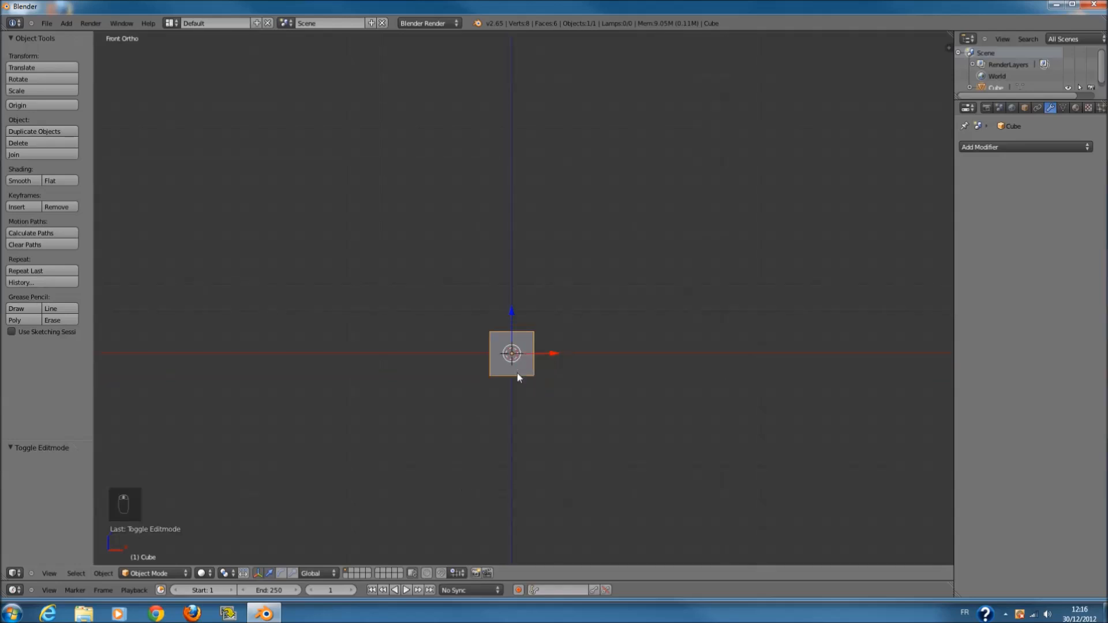
scroll(528, 372, up, 1)
scroll(529, 372, up, 1)
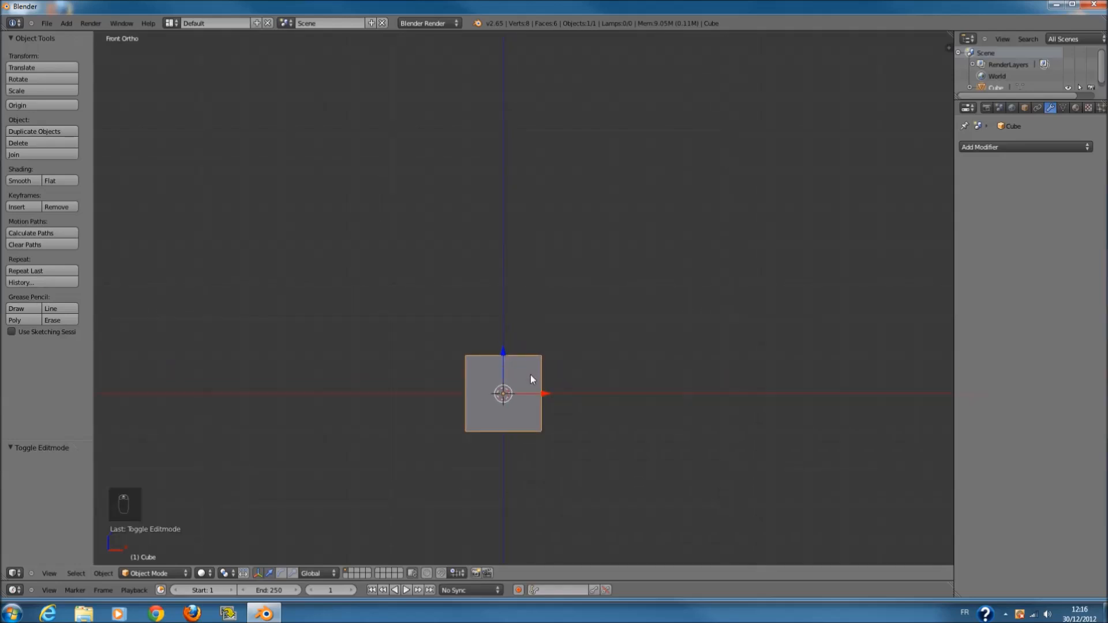
shift+scroll(530, 375, down, 2)
scroll(528, 376, up, 3)
key(ctrl+2)
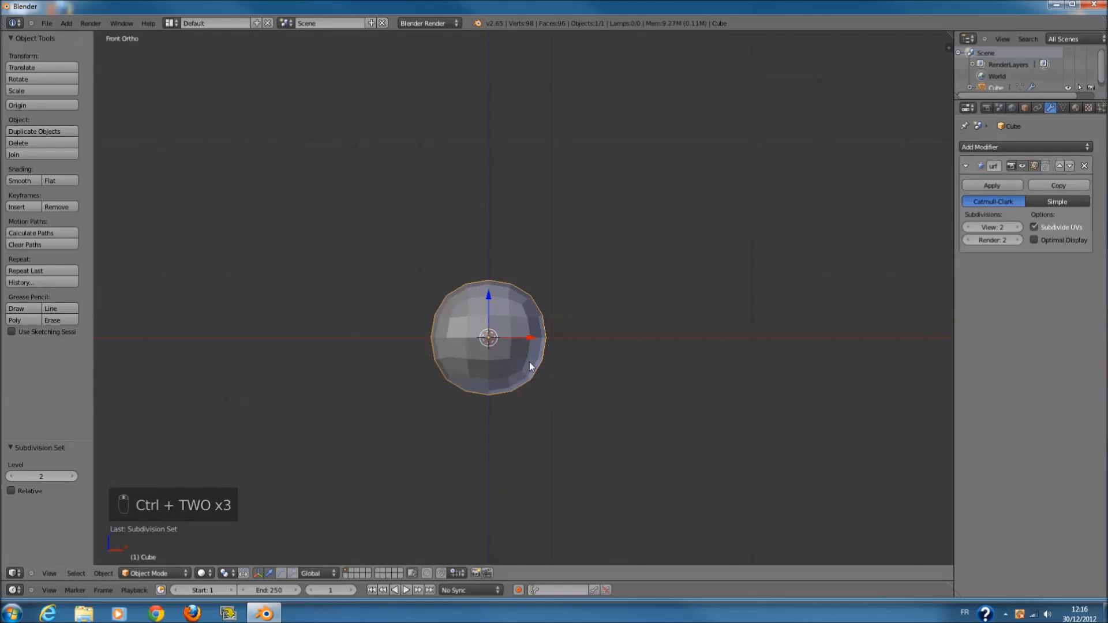
- Raise the Subdivision Surface modifier's view subdivisions to 6, leaving the render level alone
click(1019, 228)
click(1019, 228)
click(1019, 228)
click(1019, 228)
- Compare the smoothed shape with its original cube cage in Edit Mode, and return to Object Mode
scroll(604, 315, up, 4)
key(Tab)
scroll(604, 317, up, 1)
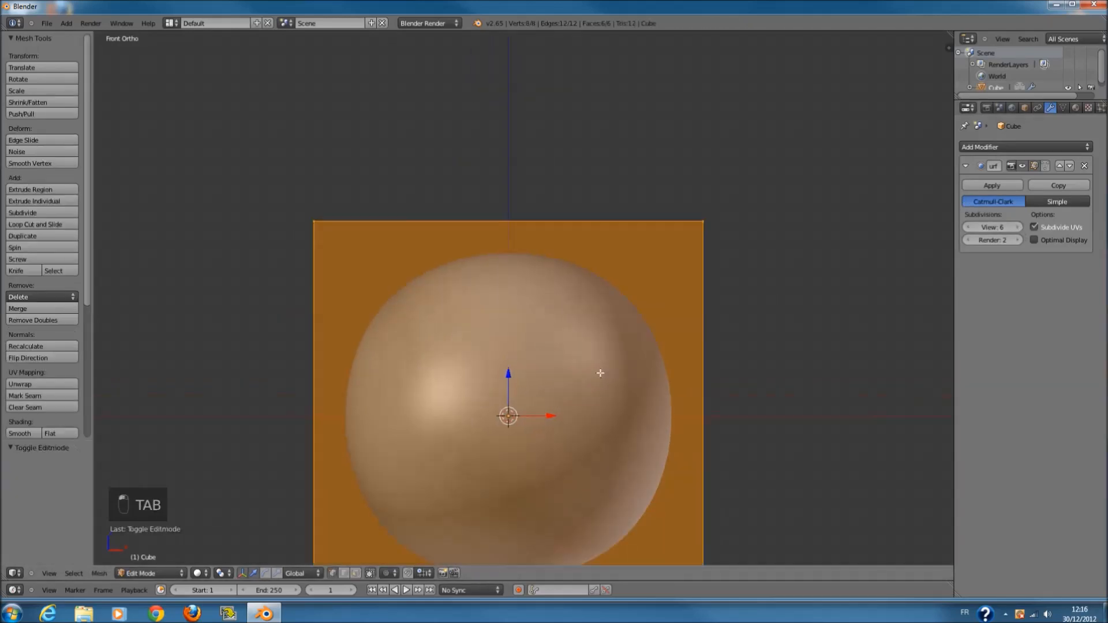
shift+scroll(600, 373, down, 1)
key(Tab)
scroll(603, 312, down, 4)
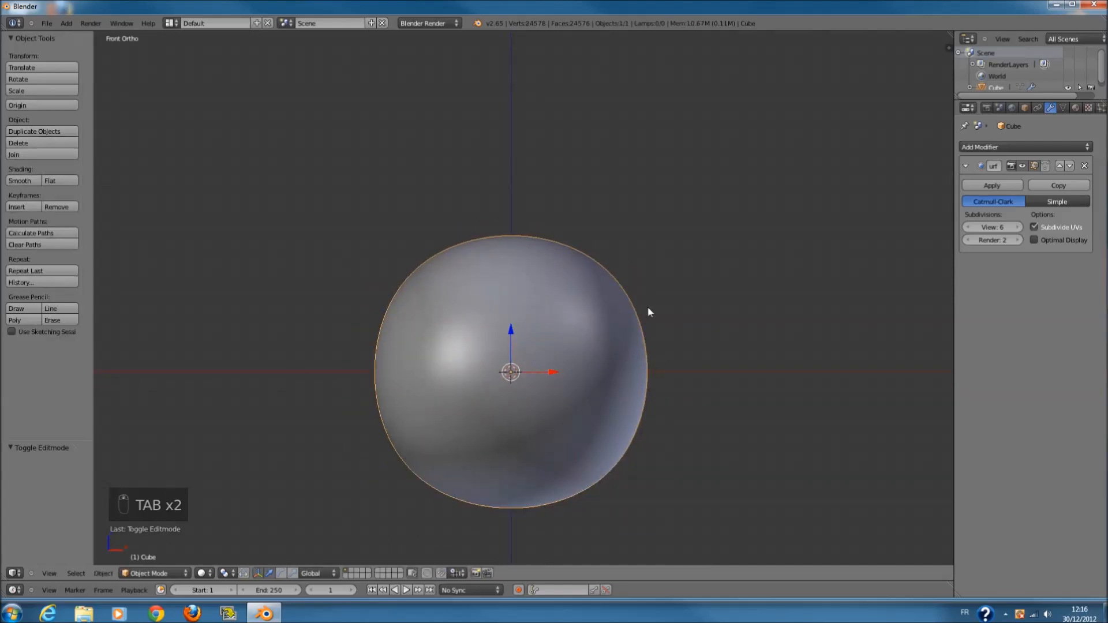
- Examine the subdivided cube's smooth surface and rounded outline from close up and farther away
scroll(601, 308, up, 1)
scroll(600, 326, up, 1)
shift+scroll(599, 326, down, 4)
shift+scroll(585, 337, down, 3)
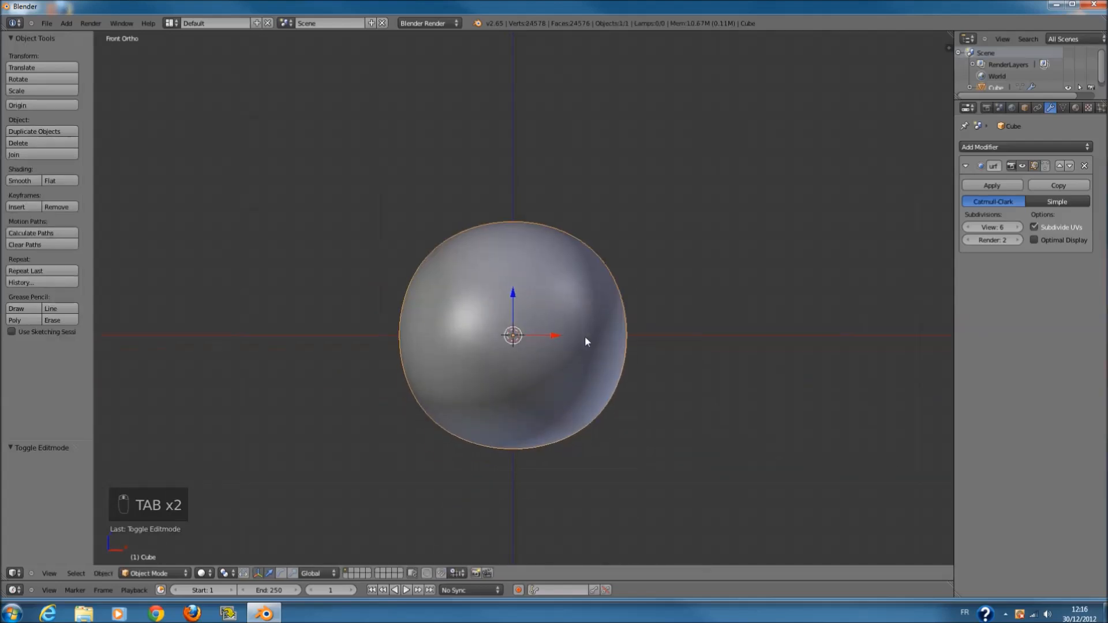
scroll(584, 337, down, 2)
scroll(585, 337, up, 6)
shift+scroll(585, 337, down, 4)
ctrl+scroll(585, 337, down, 1)
scroll(586, 337, up, 1)
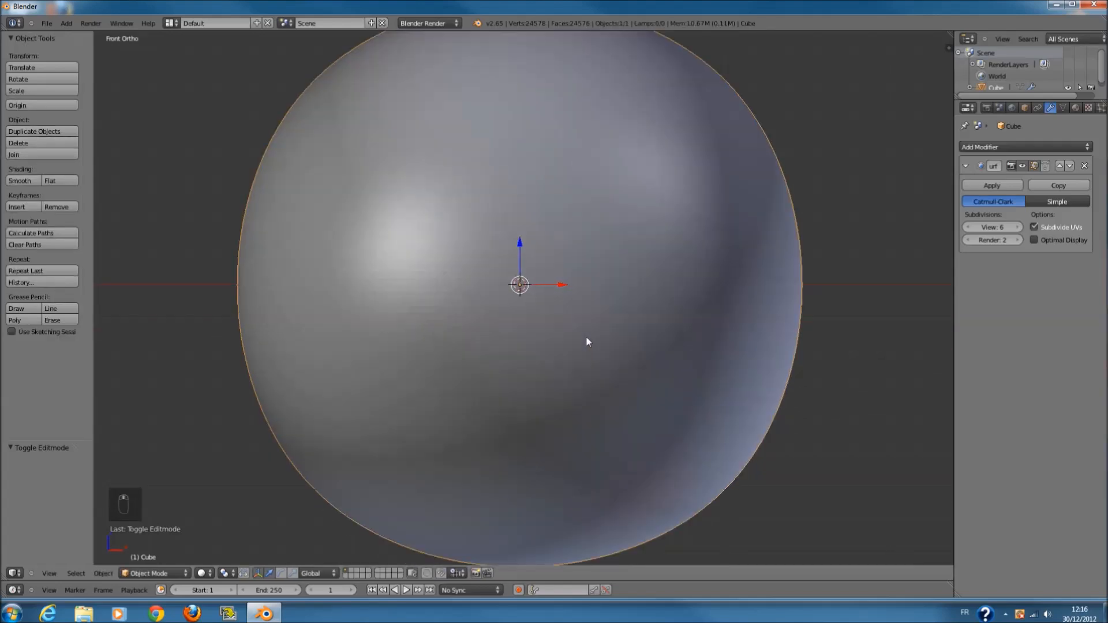
scroll(586, 337, up, 1)
shift+scroll(587, 337, up, 5)
scroll(586, 336, up, 3)
scroll(588, 333, down, 3)
scroll(491, 324, down, 2)
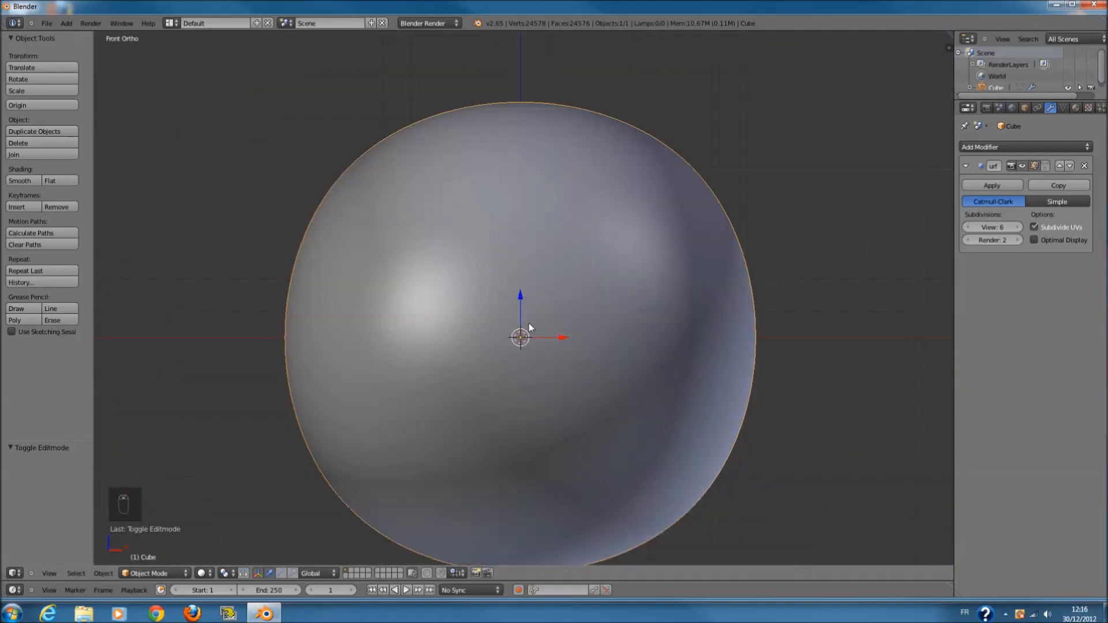
scroll(530, 326, down, 1)
scroll(528, 271, down, 2)
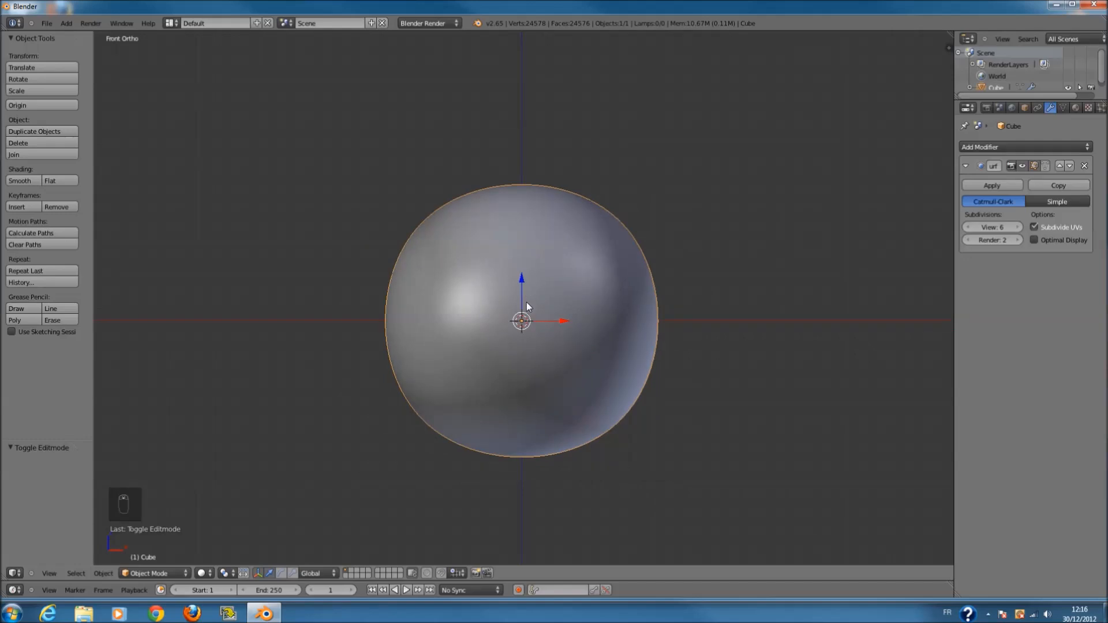
- Add a plane mesh at the origin and rotate it 90° about the X axis
key(shift+a)
mouse_move(526, 302)
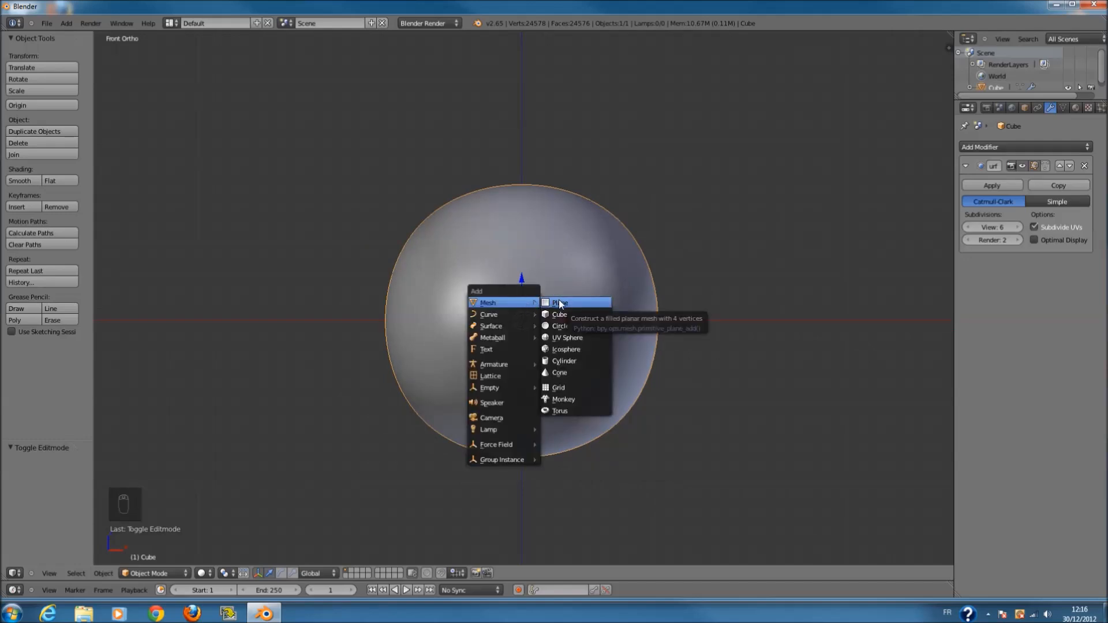
key(Return)
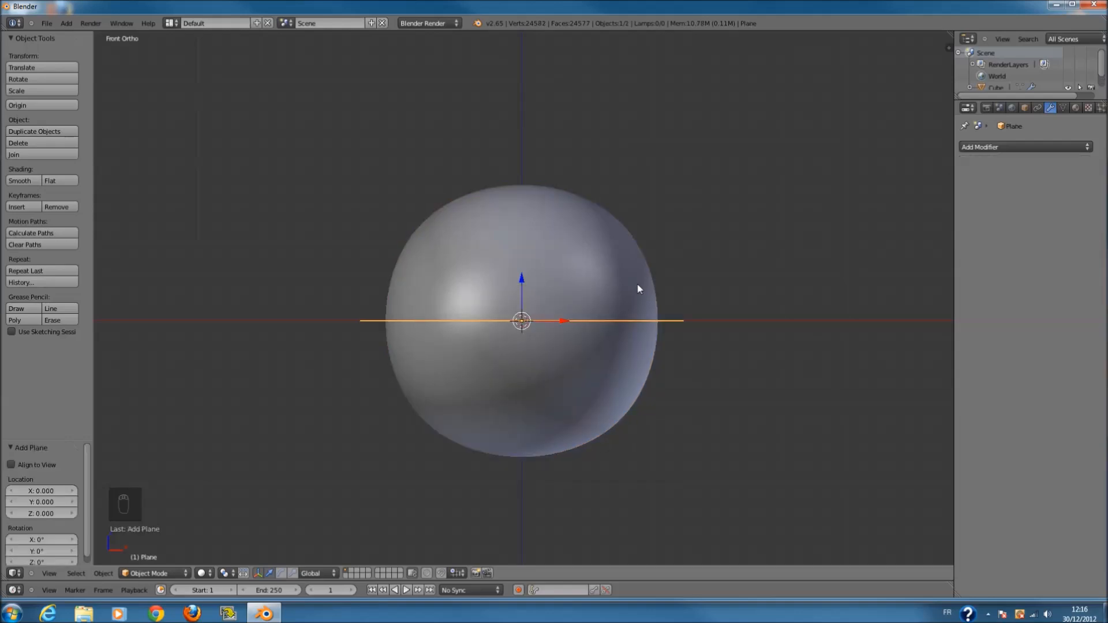
key(r)
key(x)
key(9)
key(0)
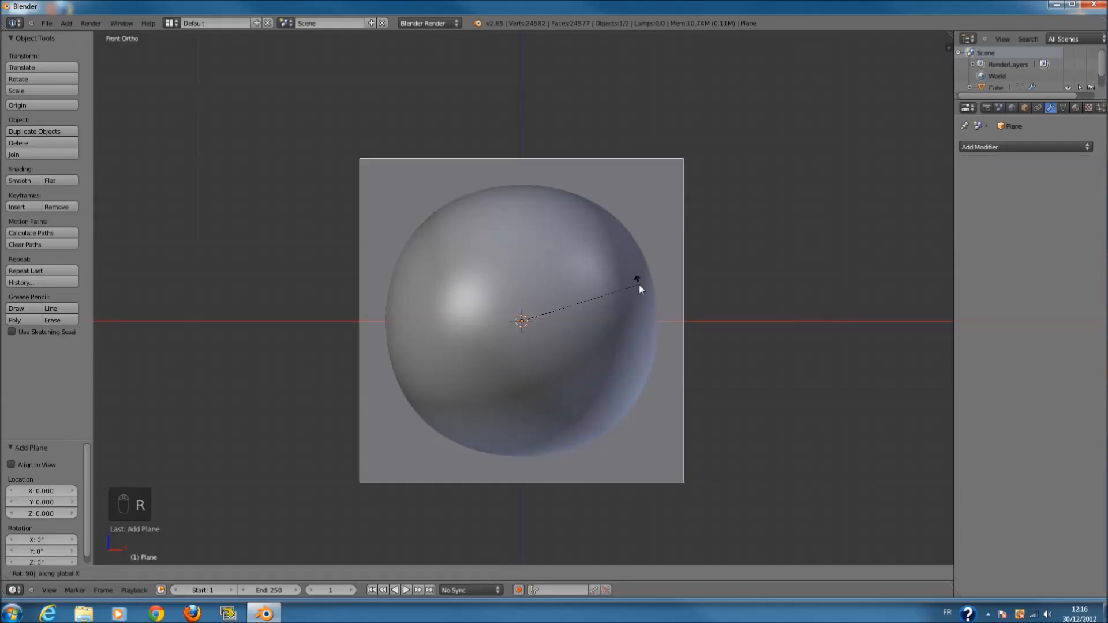
key(Return)
- Scale the plane to about 0.49 and move it along the negative Y axis, in front of the smoothed cube
key(s)
click(622, 320)
middle_drag(622, 321, 540, 345)
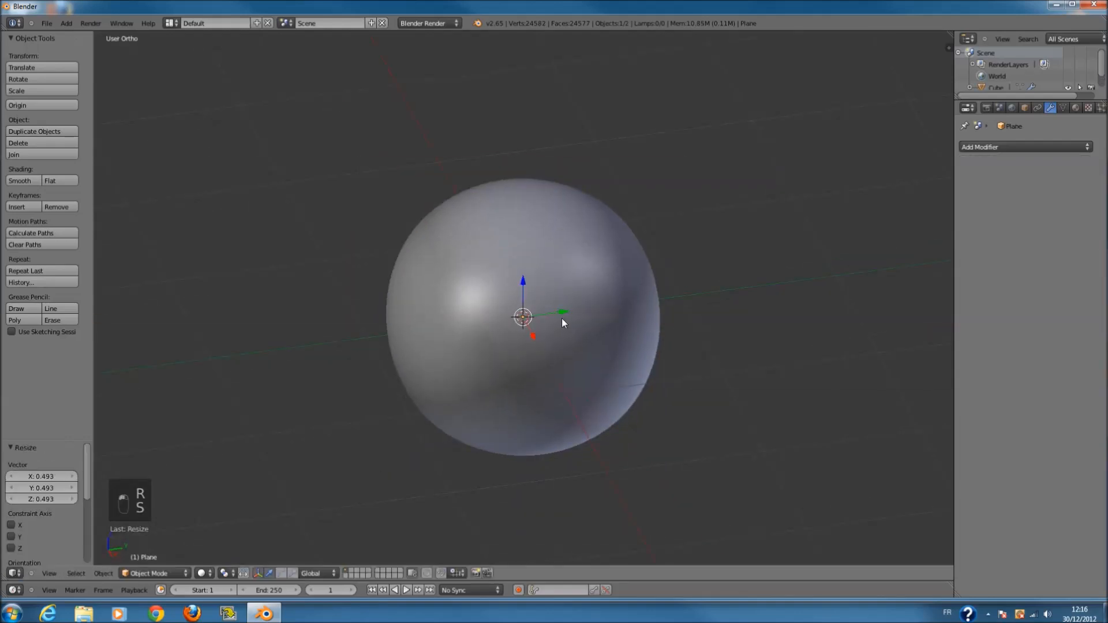
drag(555, 314, 443, 328)
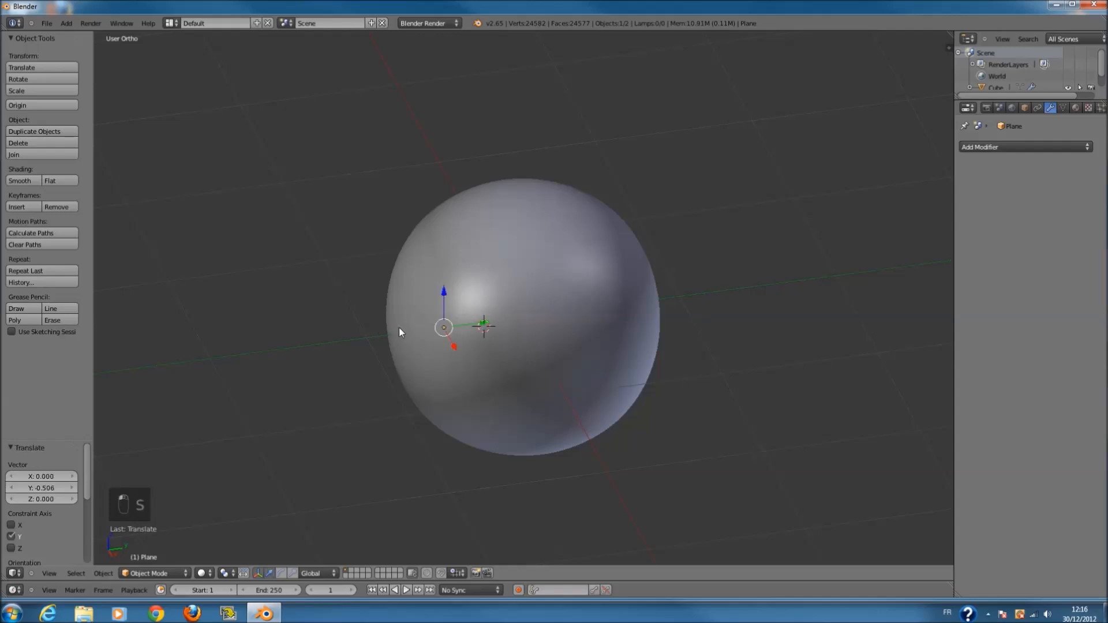
middle_drag(484, 330, 478, 293)
- Try deleting three of the plane's corner vertices in Edit Mode
key(Tab)
right_click(505, 294)
shift+right_click(506, 443)
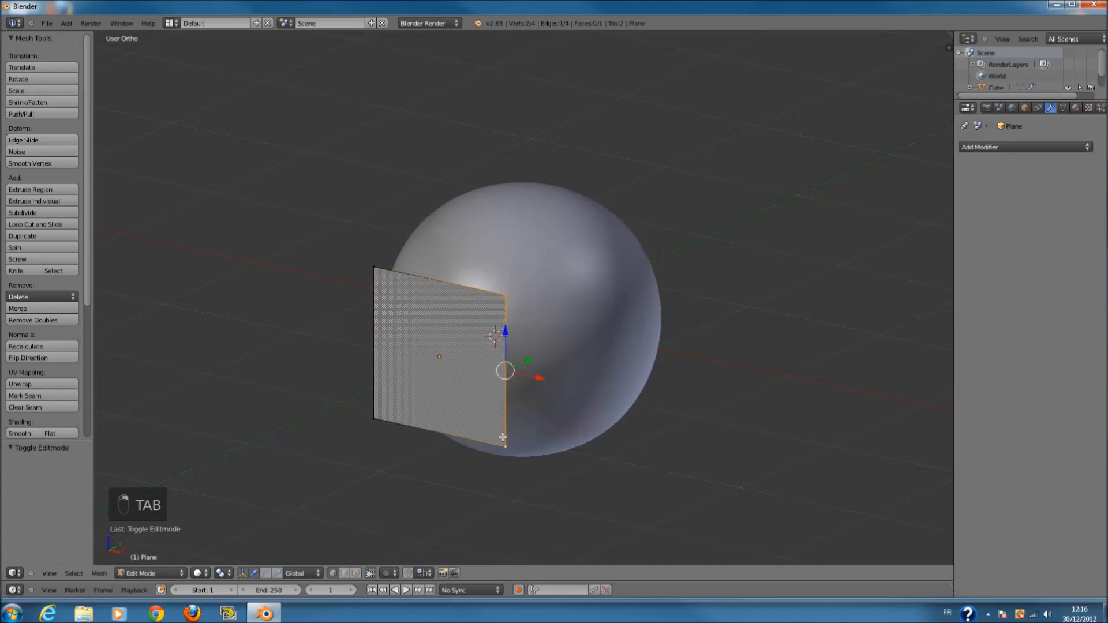
shift+right_click(373, 268)
key(x)
click(370, 272)
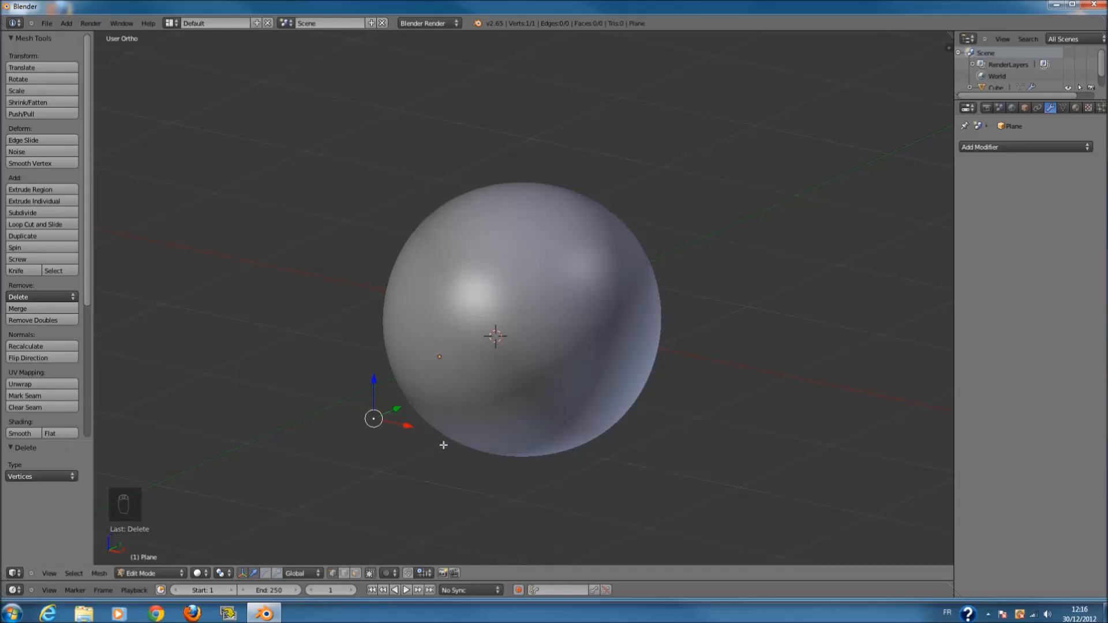
- Undo the vertex deletion and remove the plane's Subdivision Surface modifier
key(ctrl+z)
key(ctrl+2)
key(ctrl+z)
key(ctrl+z)
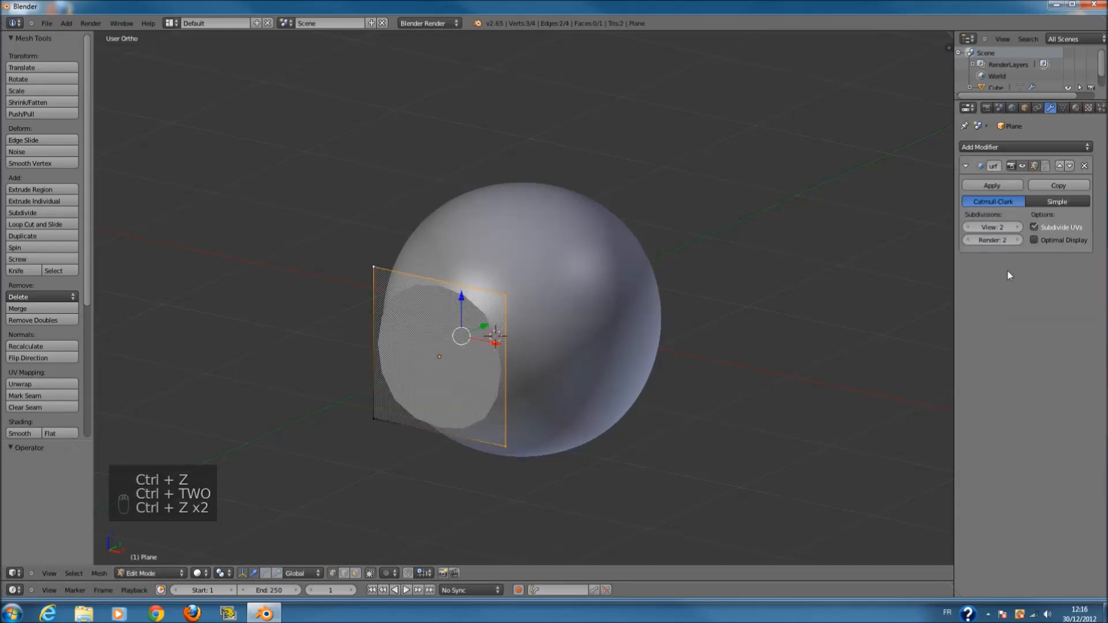
click(1084, 166)
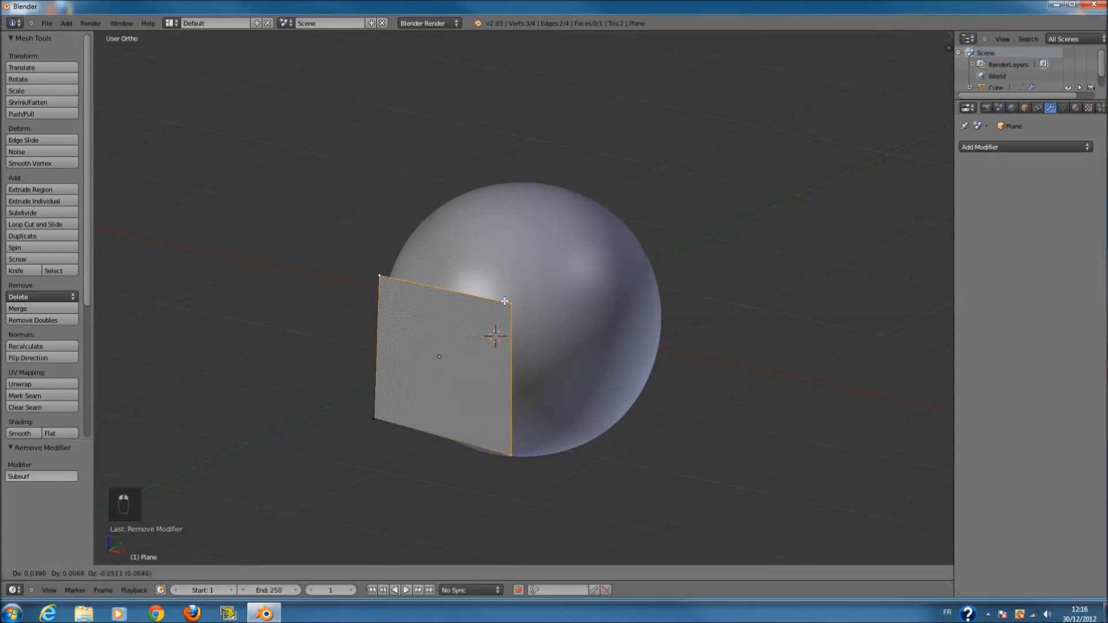
- Delete the plane's two upper vertices, keeping only its lower edge
shift+right_click(506, 294)
right_click(485, 419)
shift+right_click(380, 276)
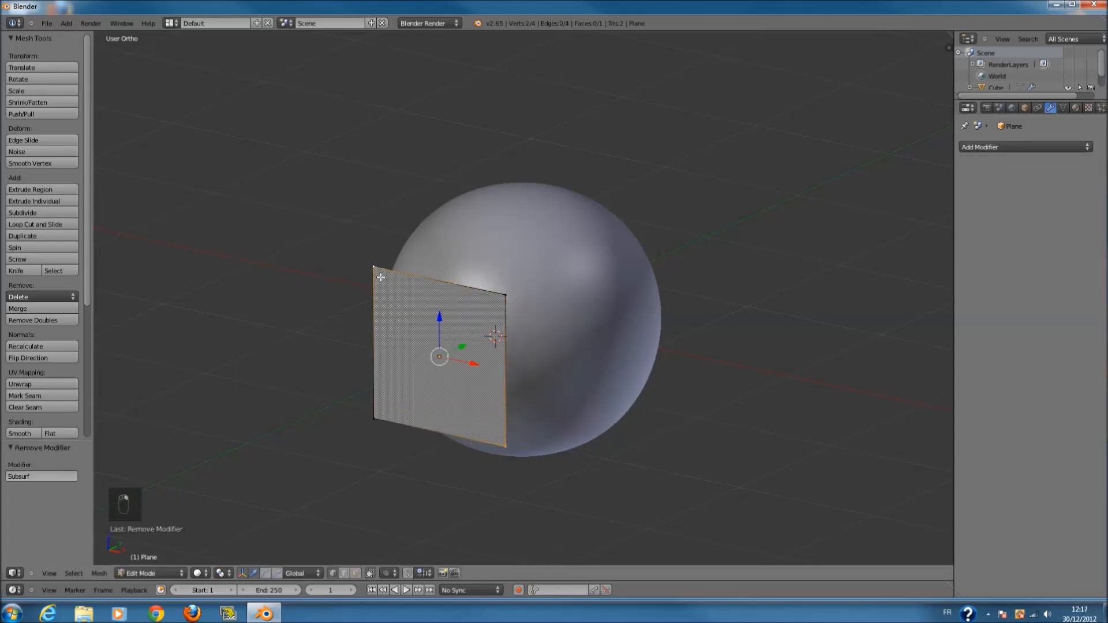
shift+right_click(504, 295)
shift+right_click(504, 441)
key(x)
click(599, 435)
- Extrude the plane's lower edge upward by about 1.22 into a face in front of the smoothed cube
right_click(489, 450)
shift+right_click(372, 419)
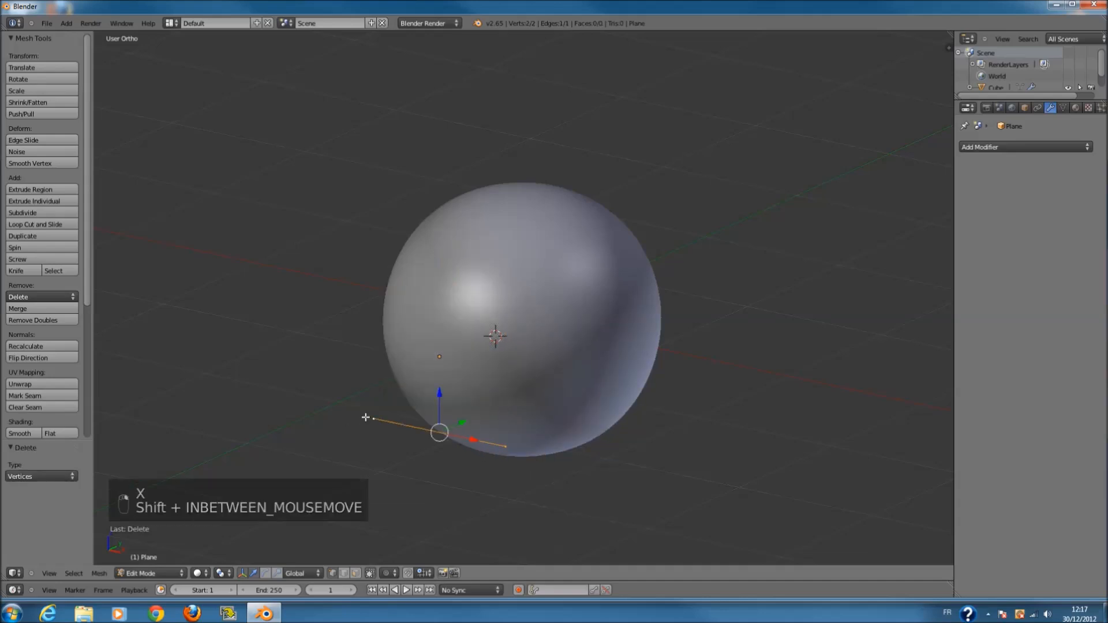
key(e)
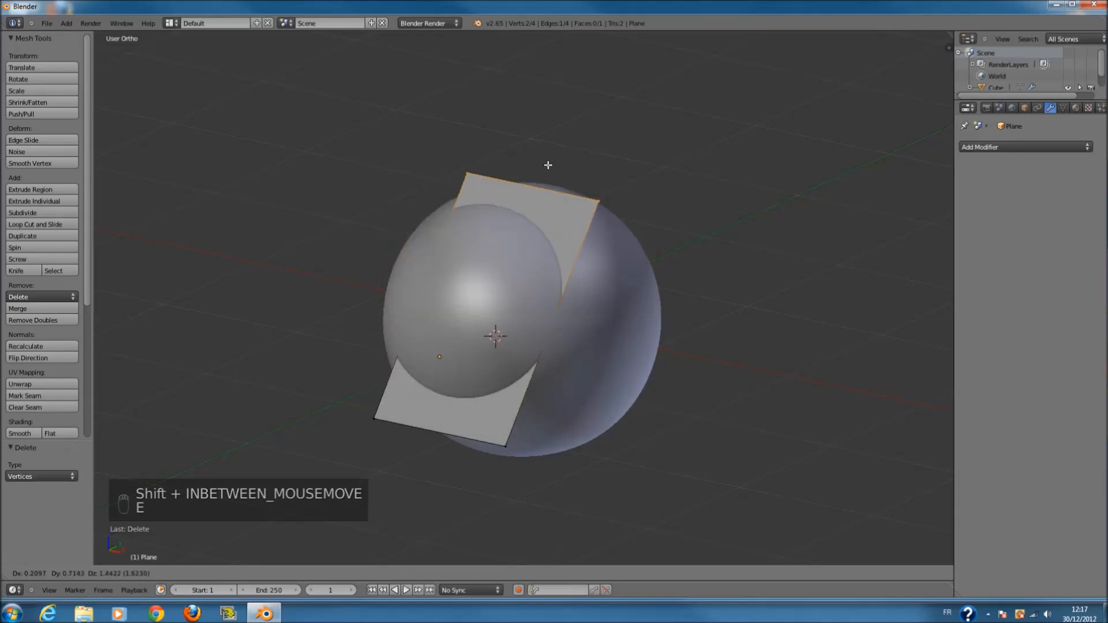
click(451, 215)
scroll(483, 266, up, 2)
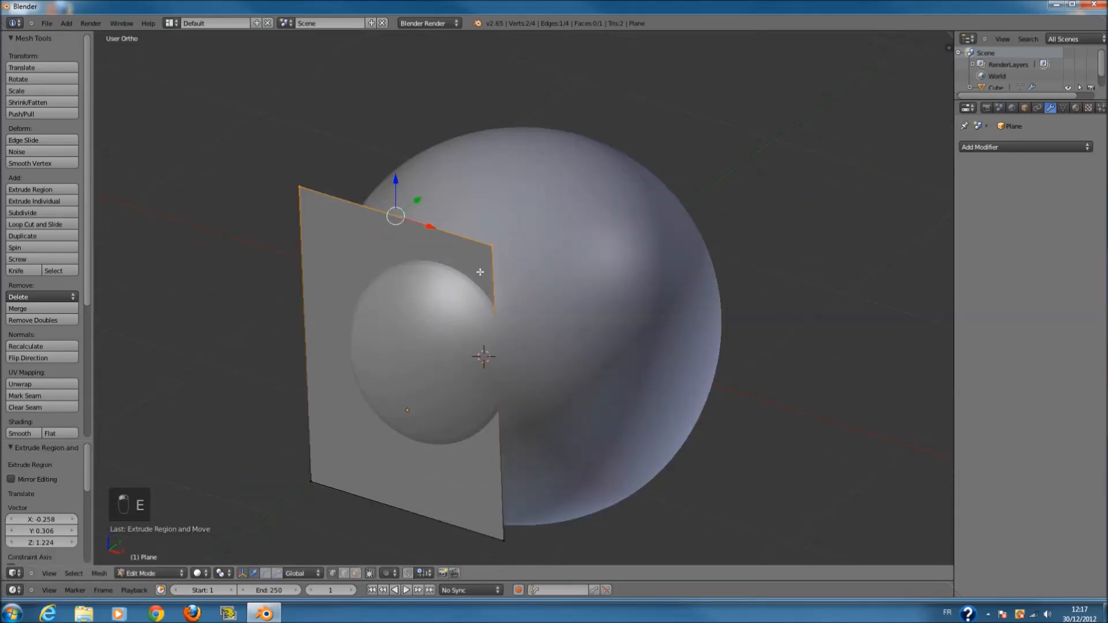
- Extrude the face's upper edge three more times, carrying the strip over the smoothed cube and down behind it
middle_drag(480, 272, 448, 300)
key(e)
click(583, 296)
key(e)
click(669, 312)
middle_drag(668, 312, 663, 284)
key(e)
click(704, 470)
- Examine the extruded strip around the smoothed cube from several sides, and return to Object Mode
middle_drag(557, 334, 619, 324)
middle_drag(690, 253, 774, 268)
scroll(611, 236, up, 2)
scroll(588, 254, down, 2)
middle_drag(581, 256, 452, 243)
middle_drag(545, 258, 565, 249)
key(Tab)
scroll(563, 257, up, 1)
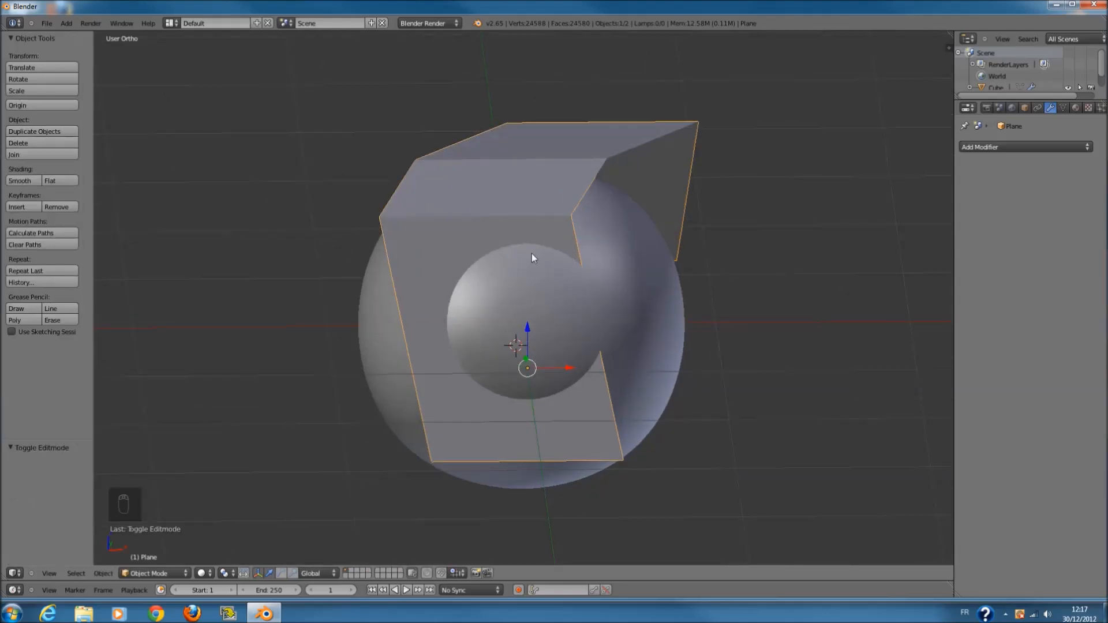
middle_drag(504, 273, 407, 264)
key(Tab)
key(Tab)
middle_drag(614, 255, 651, 251)
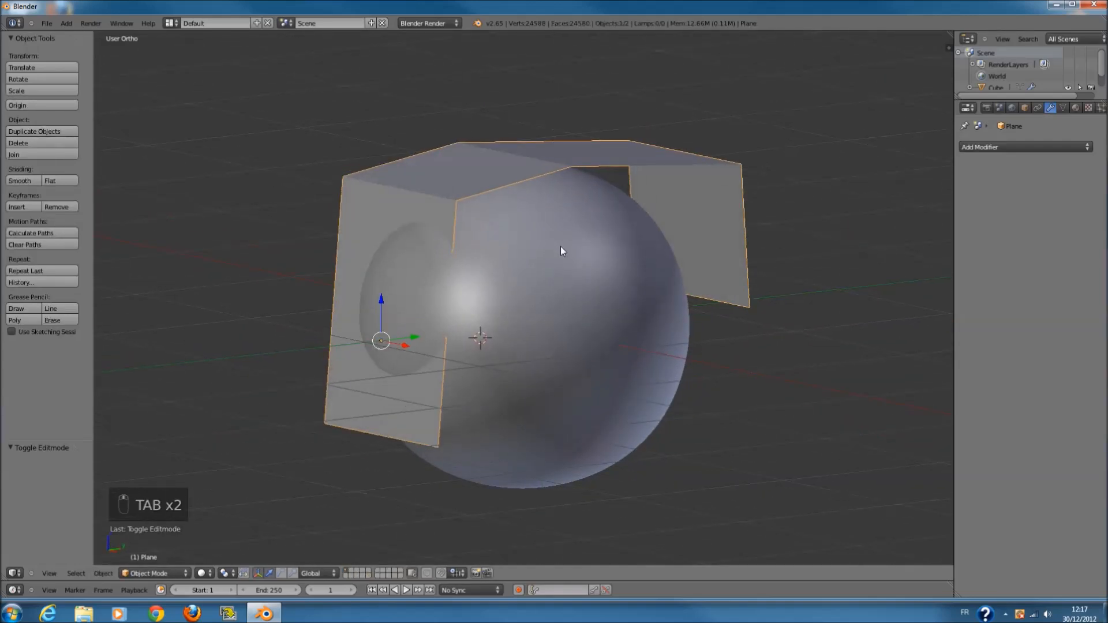
- Select the smoothed cube and compare its wireframe with its solid display
right_click(579, 283)
scroll(581, 286, up, 2)
key(z)
key(z)
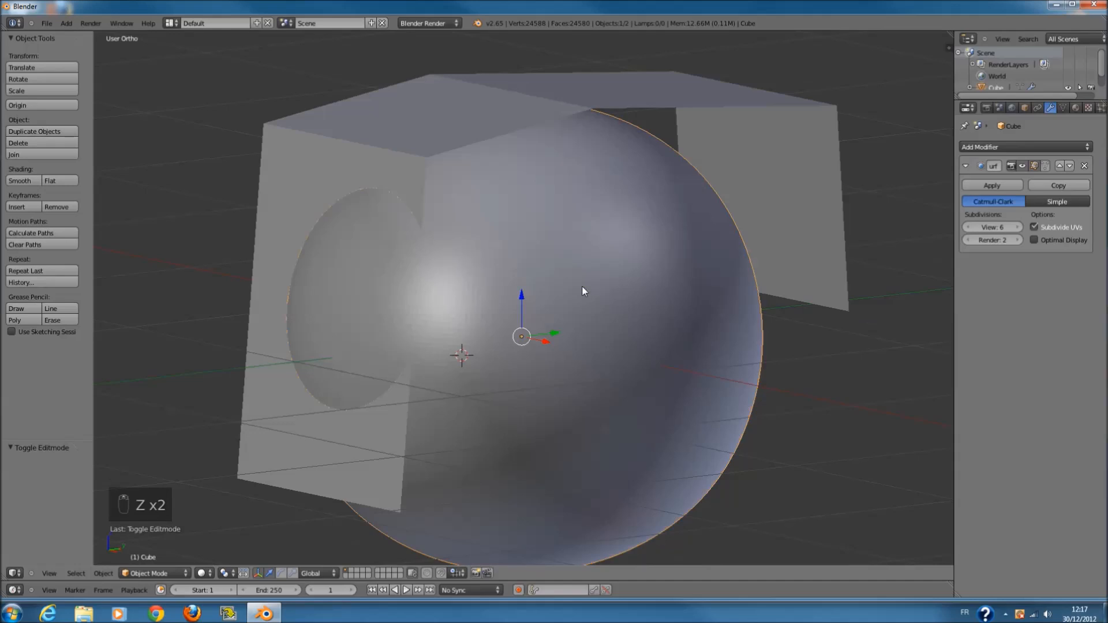
scroll(581, 286, up, 1)
key(z)
scroll(582, 286, down, 2)
key(z)
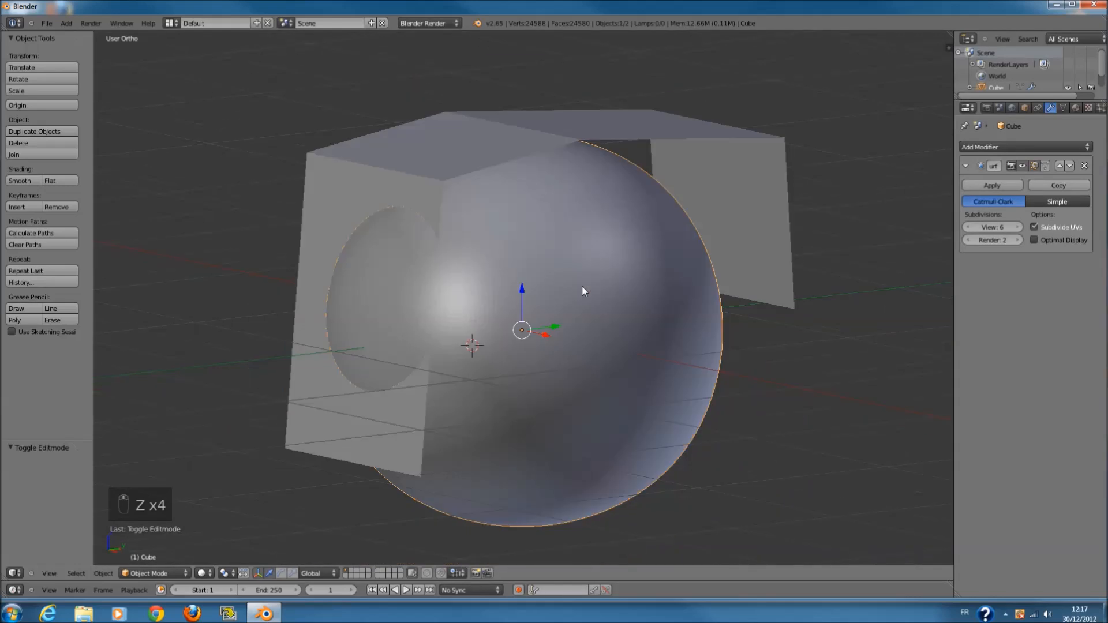
- Select and delete all objects in the scene
key(a)
key(a)
key(x)
click(579, 292)
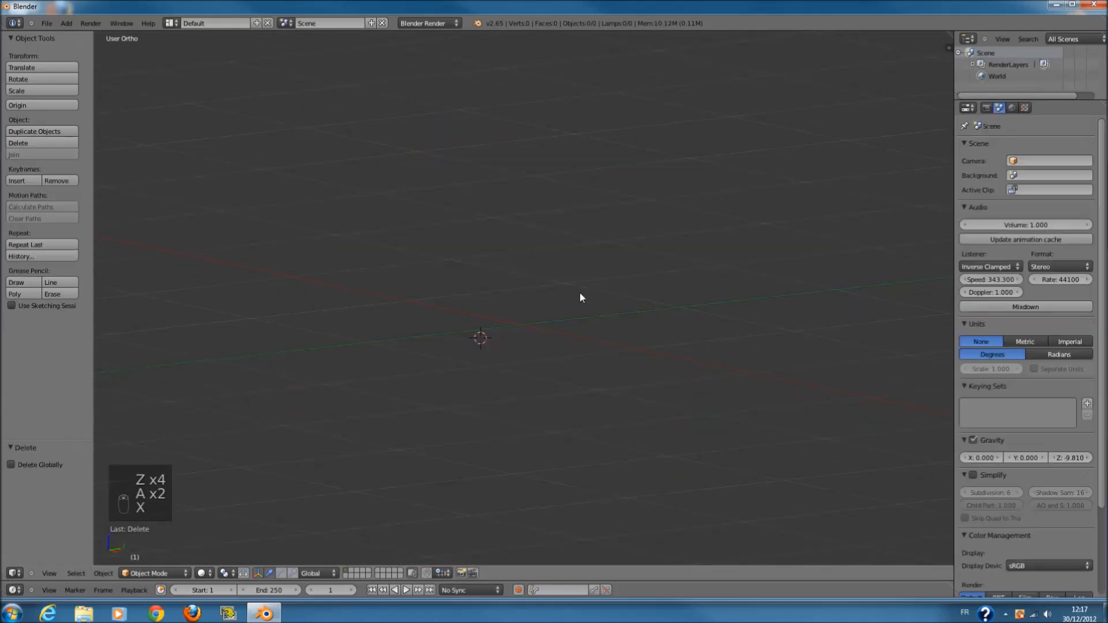
- Reset the 3D cursor to the world origin and show the empty scene in the front view
key(KP_1)
key(shift+c)
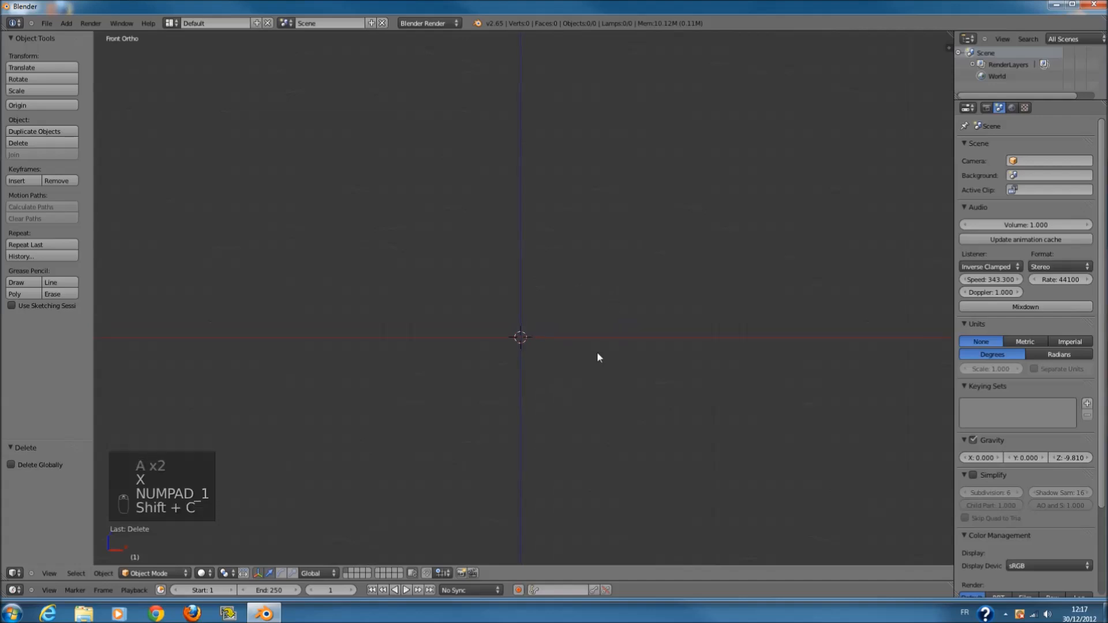
shift+scroll(574, 362, down, 3)
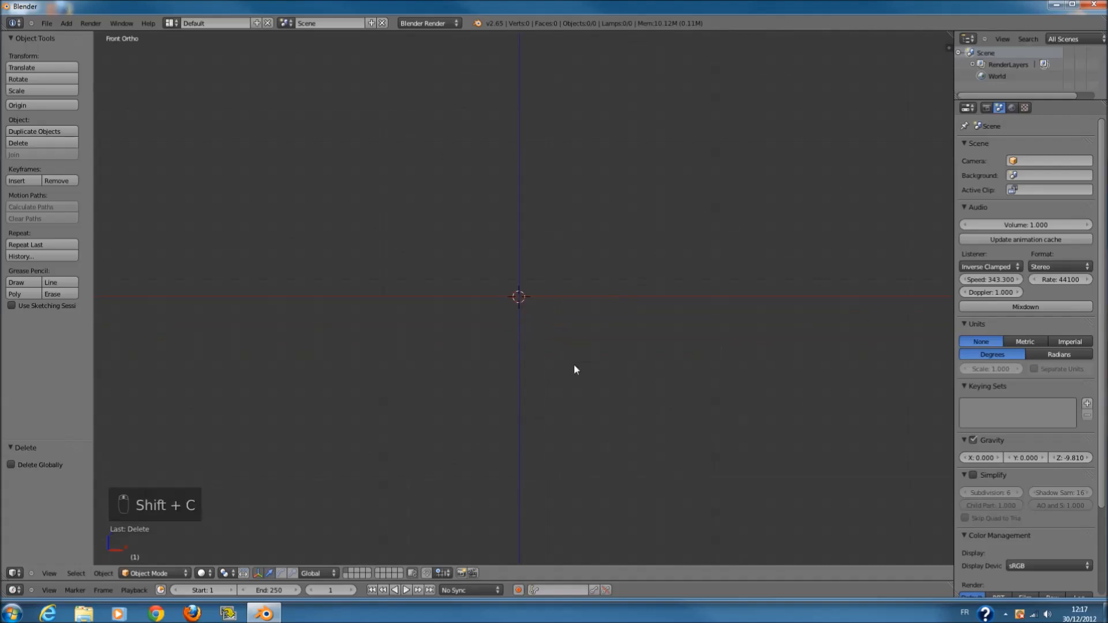
shift+scroll(573, 364, up, 2)
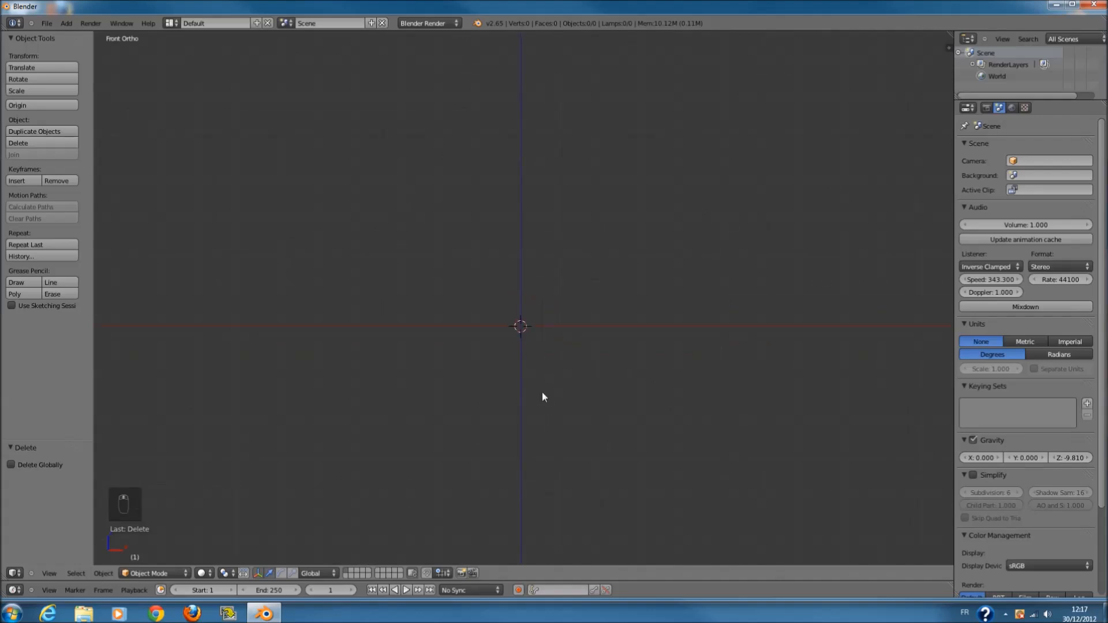
shift+scroll(526, 374, down, 1)
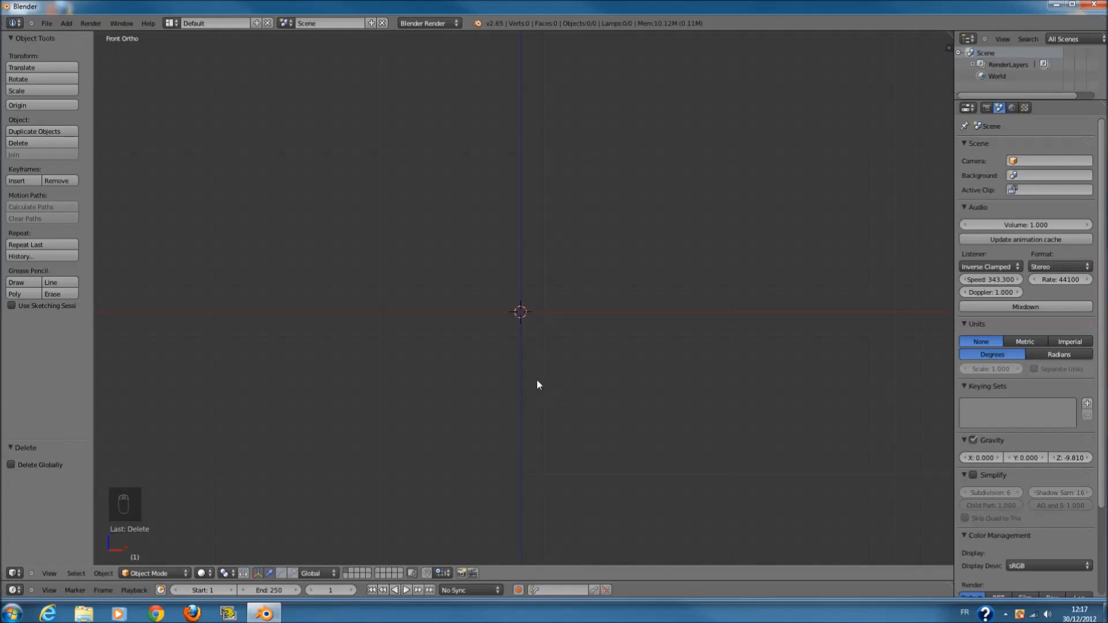
shift+scroll(548, 376, up, 1)
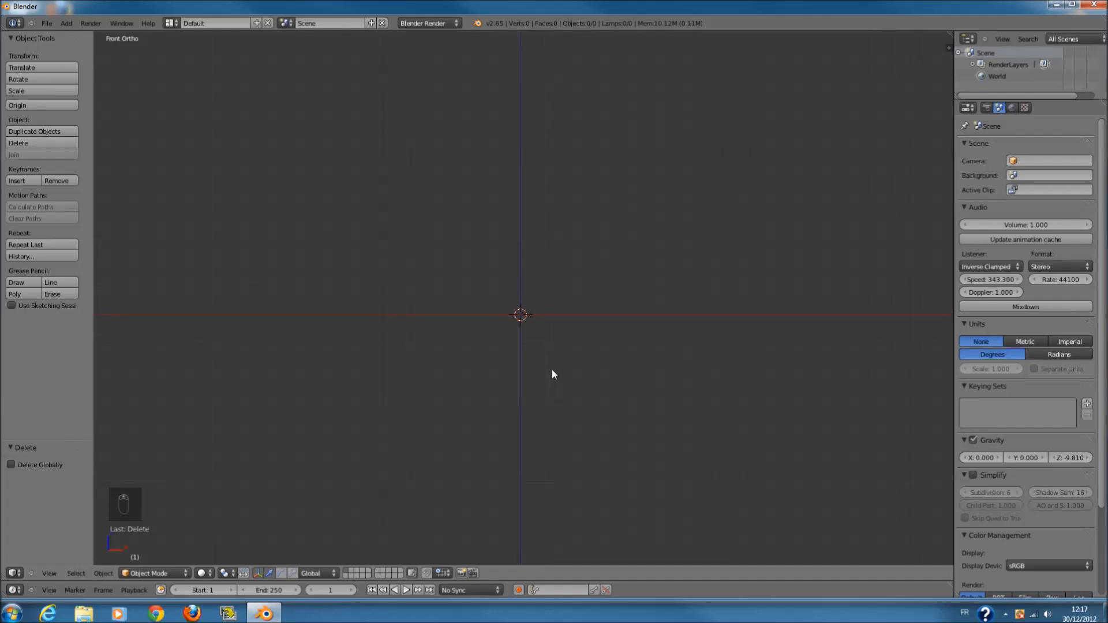
- Add a new cube mesh at the origin and display it in wireframe
key(shift+a)
mouse_move(545, 361)
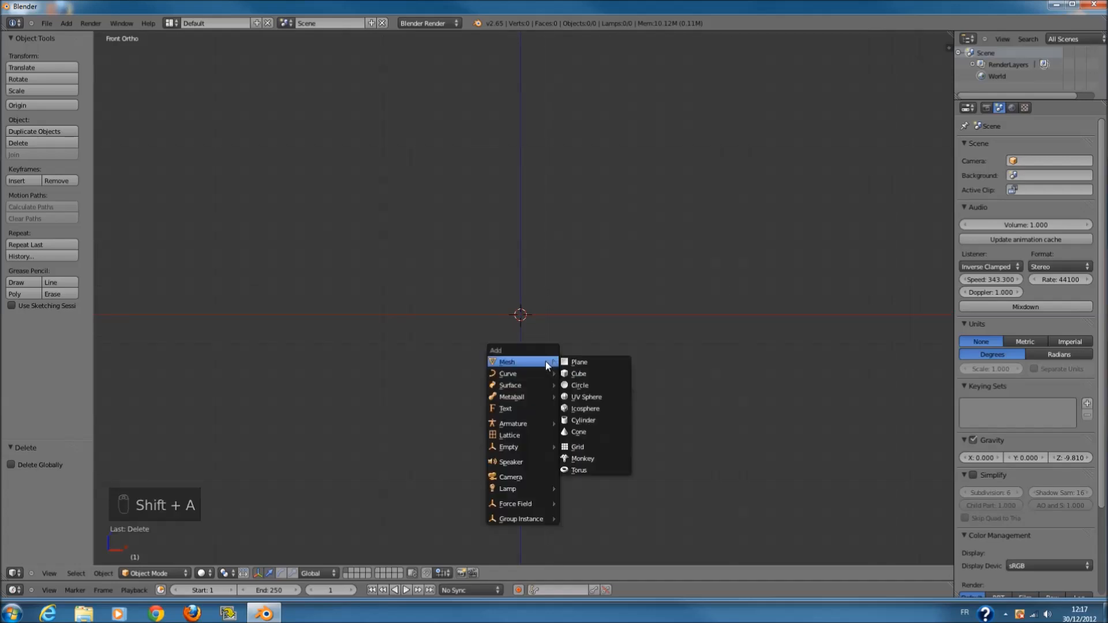
click(577, 375)
scroll(574, 309, down, 5)
key(z)
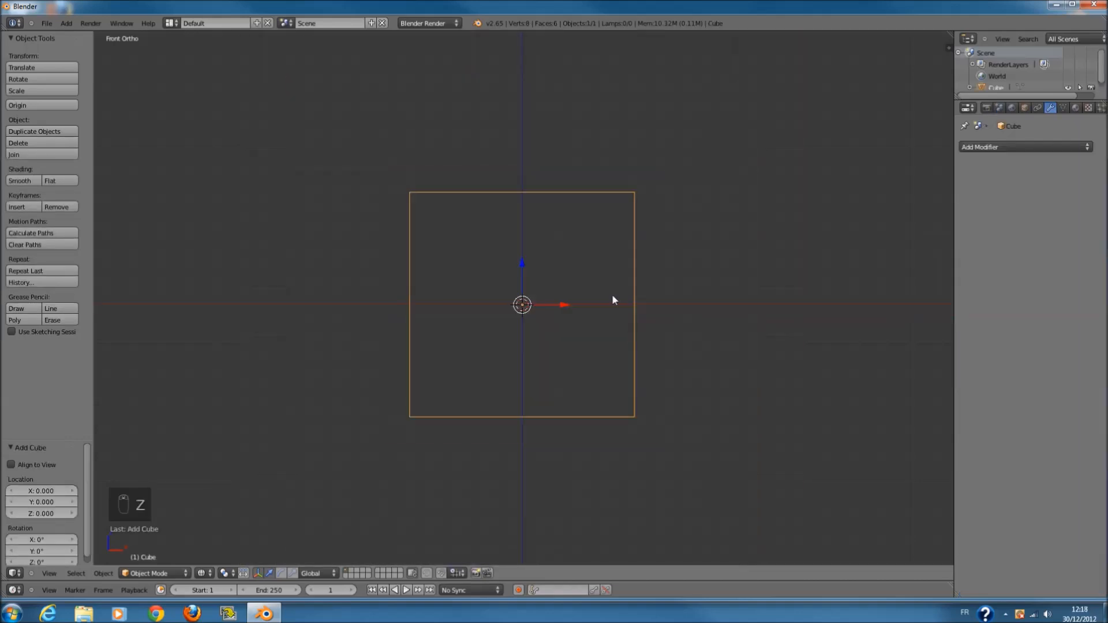
scroll(622, 346, down, 3)
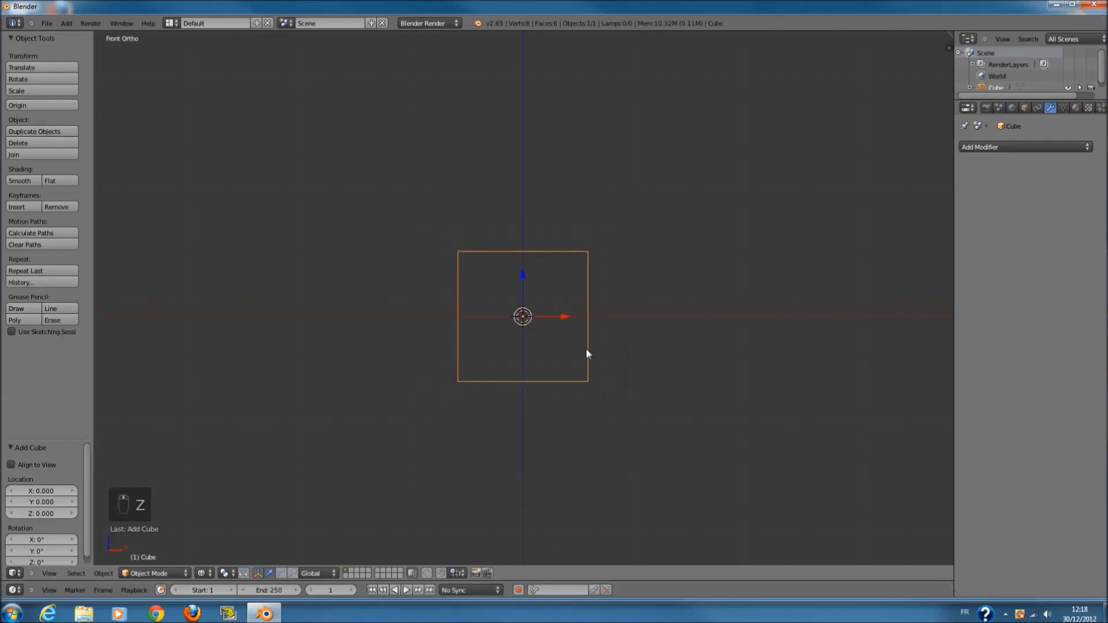
key(s)
right_click(603, 344)
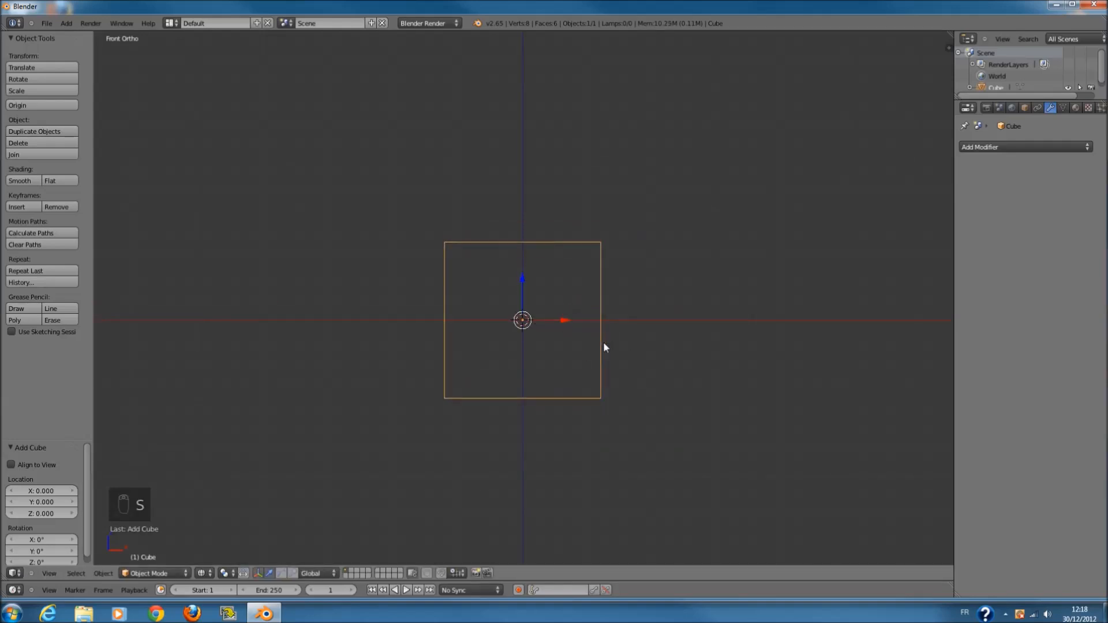
key(s)
key(x)
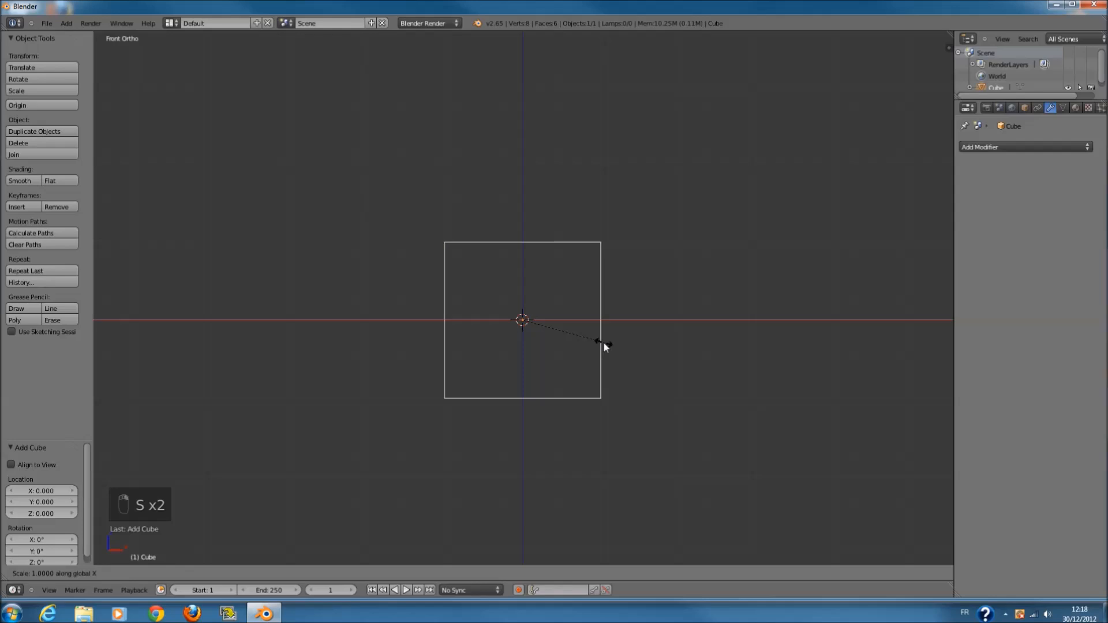
key(3)
right_click(603, 344)
- Scale the cube by 2 along the X axis
key(s)
key(x)
key(2)
click(604, 342)
ctrl+scroll(635, 345, down, 3)
scroll(635, 345, down, 3)
scroll(631, 338, up, 1)
key(Tab)
scroll(632, 335, up, 2)
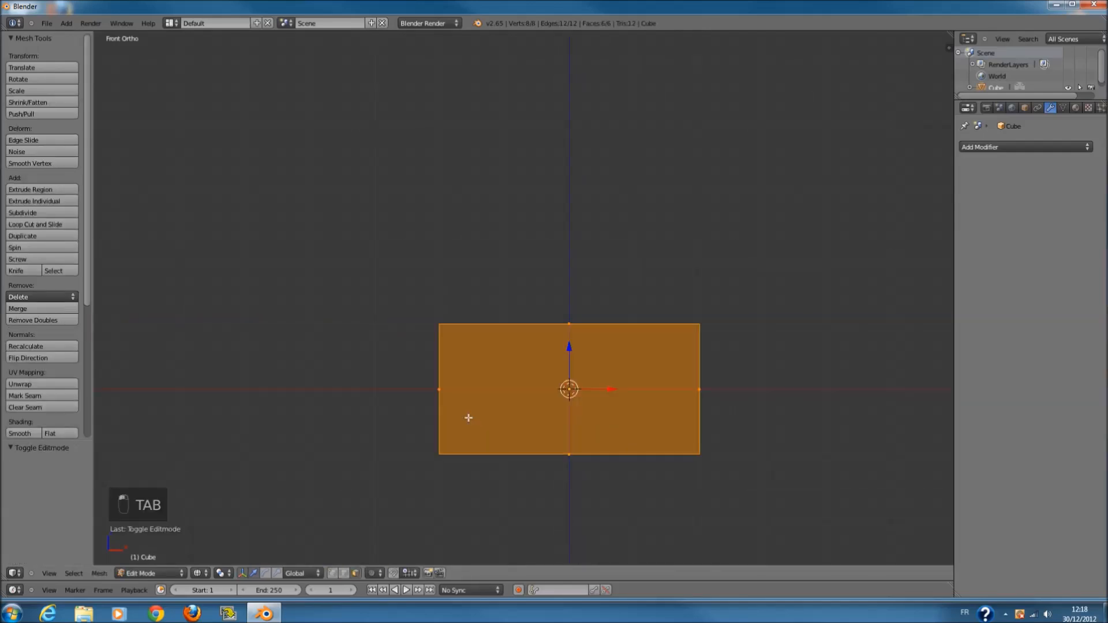
scroll(468, 418, down, 1)
shift+scroll(483, 403, up, 2)
ctrl+scroll(487, 402, down, 2)
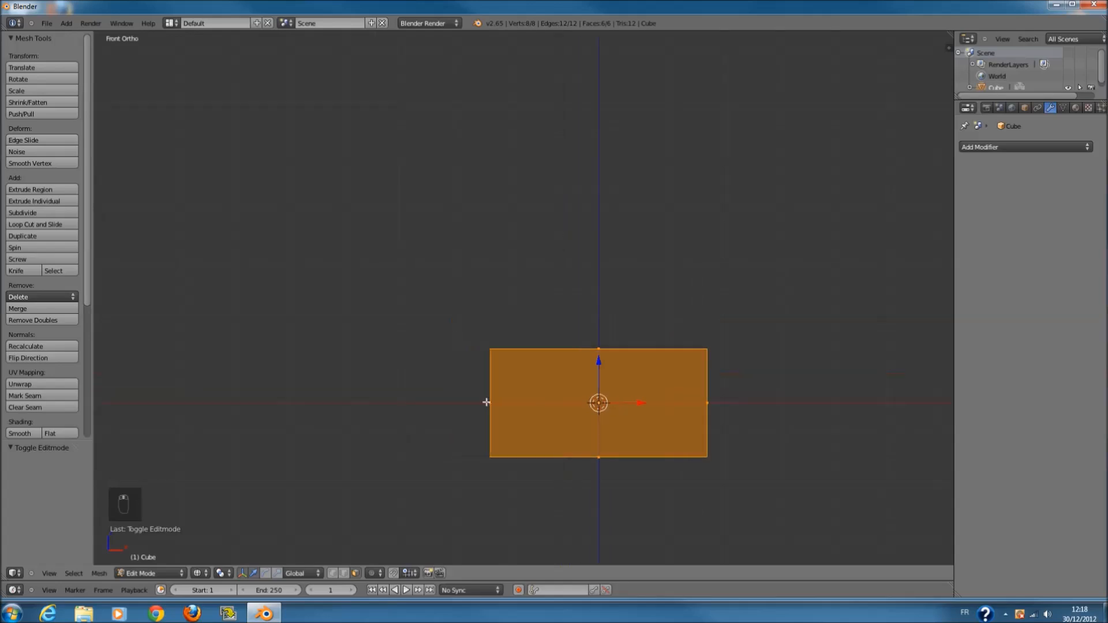
key(Tab)
- Add a level 2 Subdivision Surface modifier to the stretched cube and show it in solid shading
key(ctrl+2)
key(z)
ctrl+scroll(607, 428, up, 1)
scroll(569, 416, up, 3)
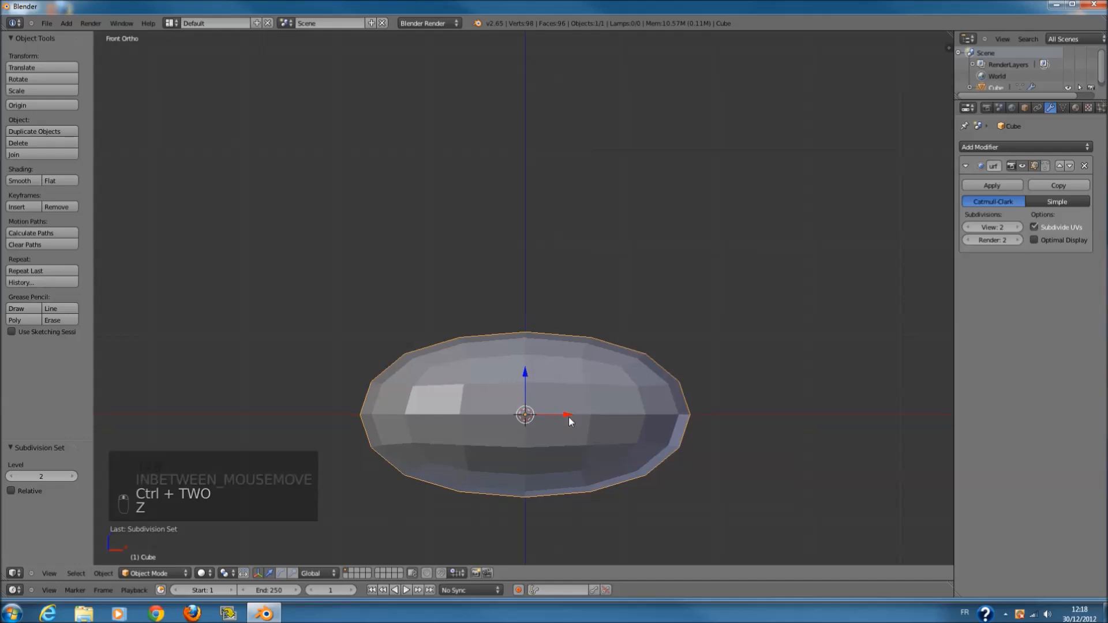
key(z)
key(z)
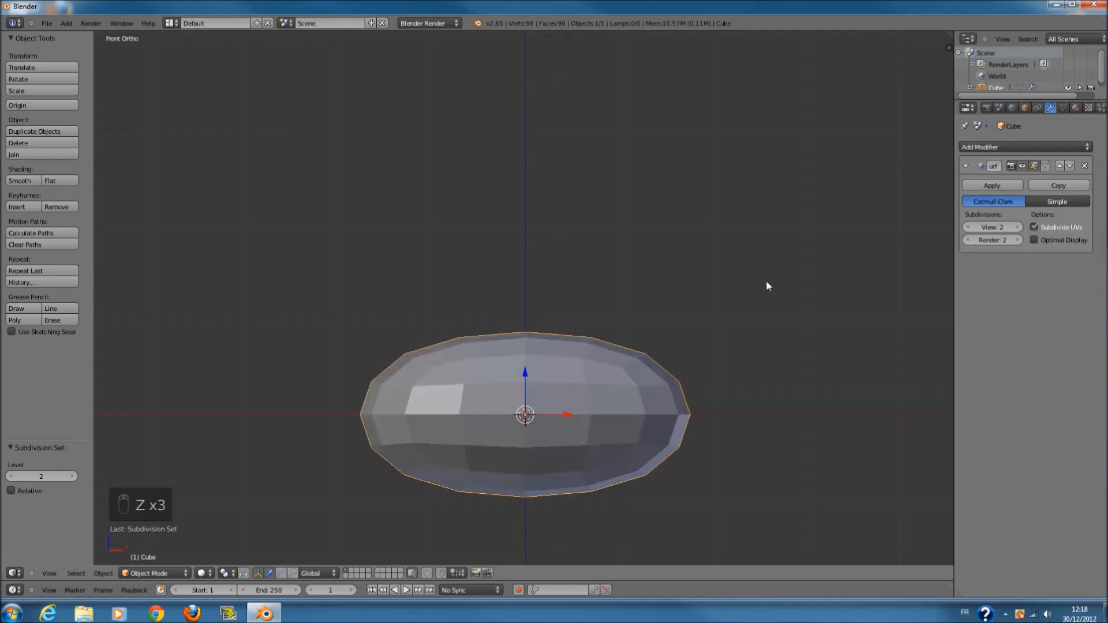
- Apply the Subdivision Surface modifier to check the resulting mesh in wireframe, and undo the application
click(991, 185)
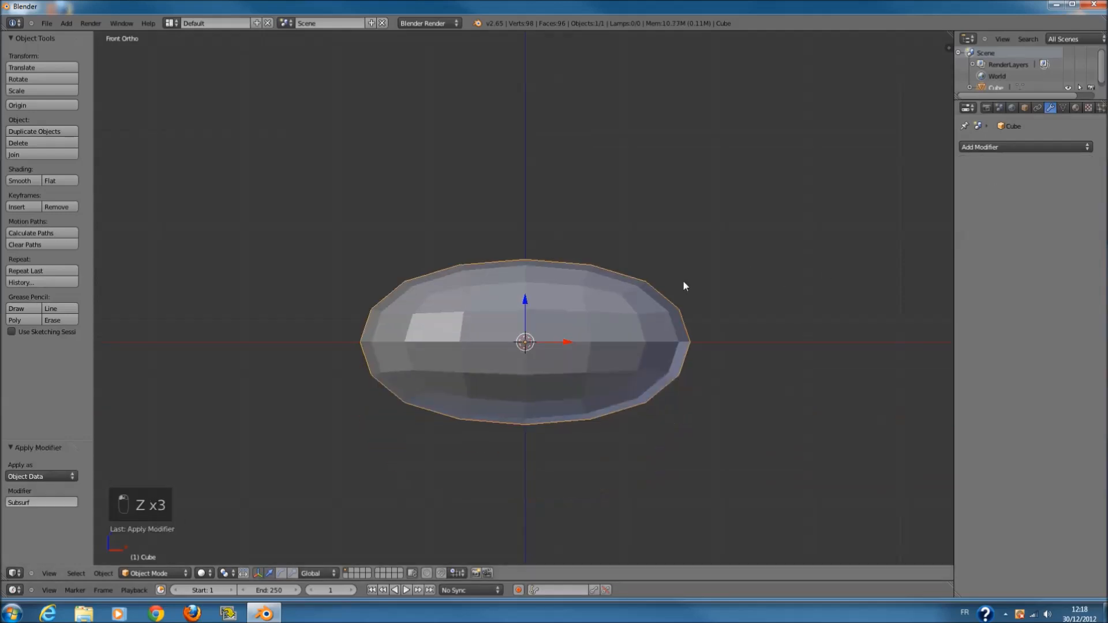
key(Tab)
key(z)
key(a)
ctrl+scroll(606, 346, down, 6)
key(Tab)
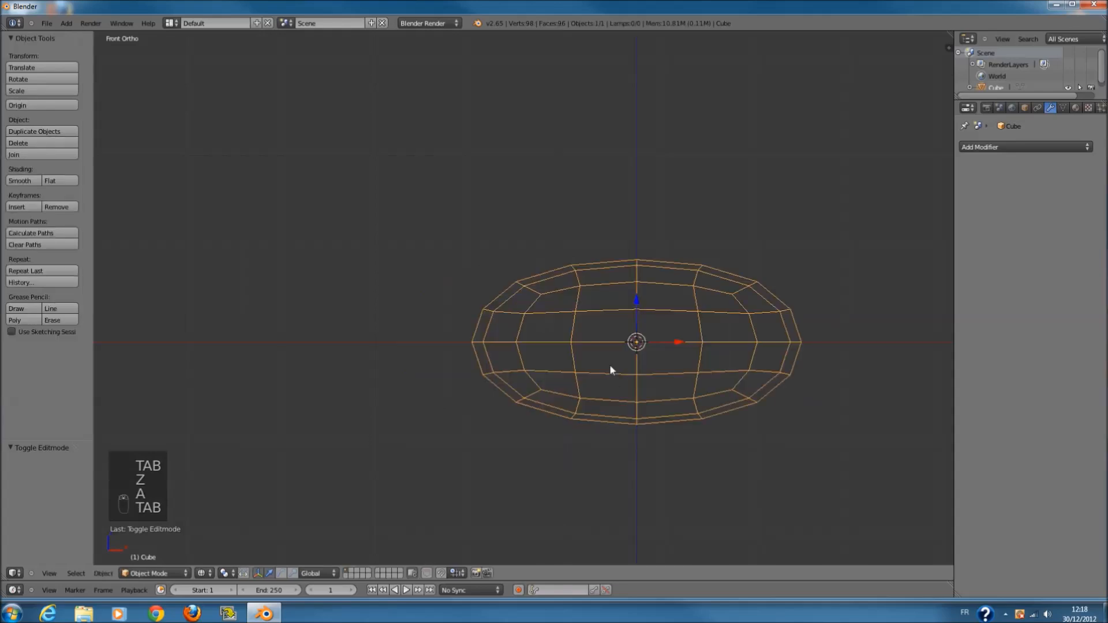
key(ctrl+z)
key(ctrl+z)
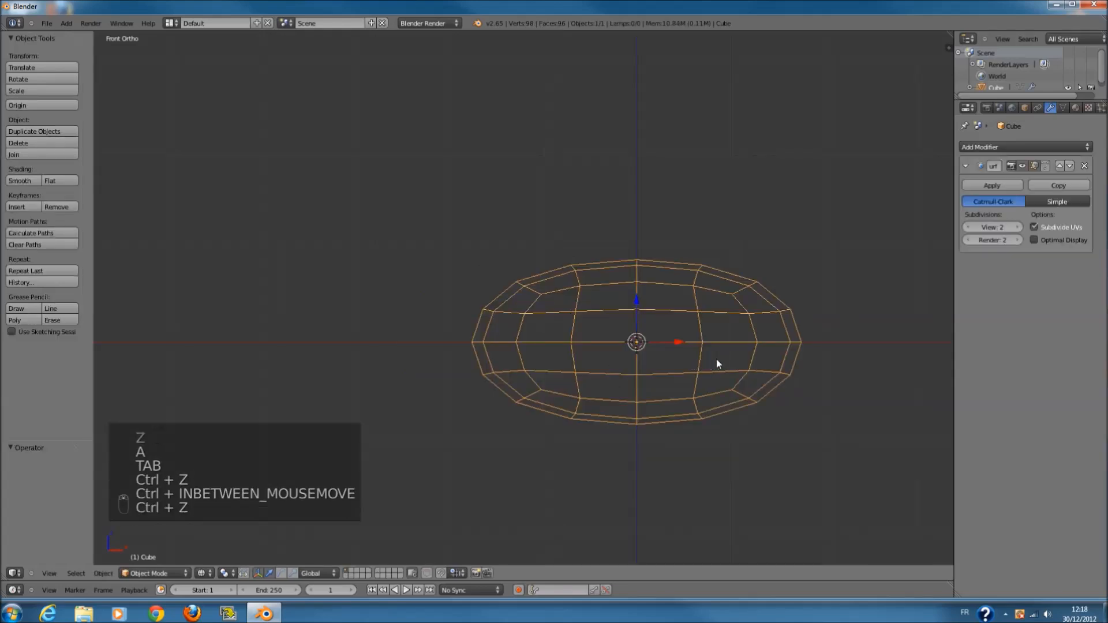
- Undo the Subdivision Surface modifier and extrude the block's front end face outward, raising it about 0.96 along Z
key(ctrl+z)
key(Tab)
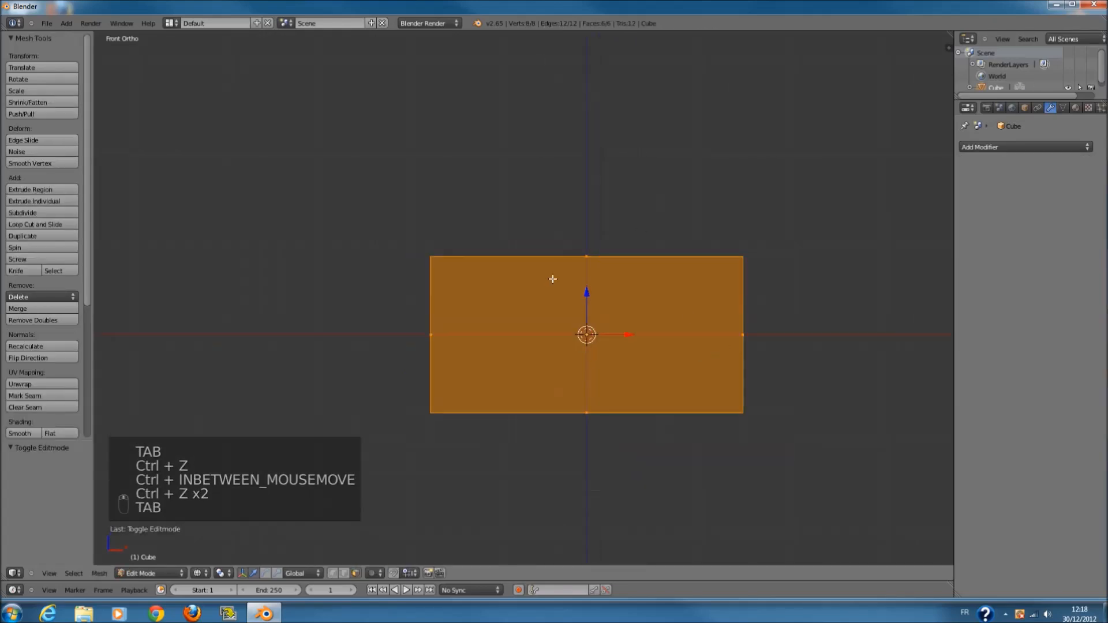
scroll(502, 292, down, 1)
right_click(441, 336)
ctrl+scroll(453, 337, down, 7)
shift+scroll(603, 347, up, 4)
shift+scroll(606, 346, up, 1)
ctrl+scroll(635, 349, down, 2)
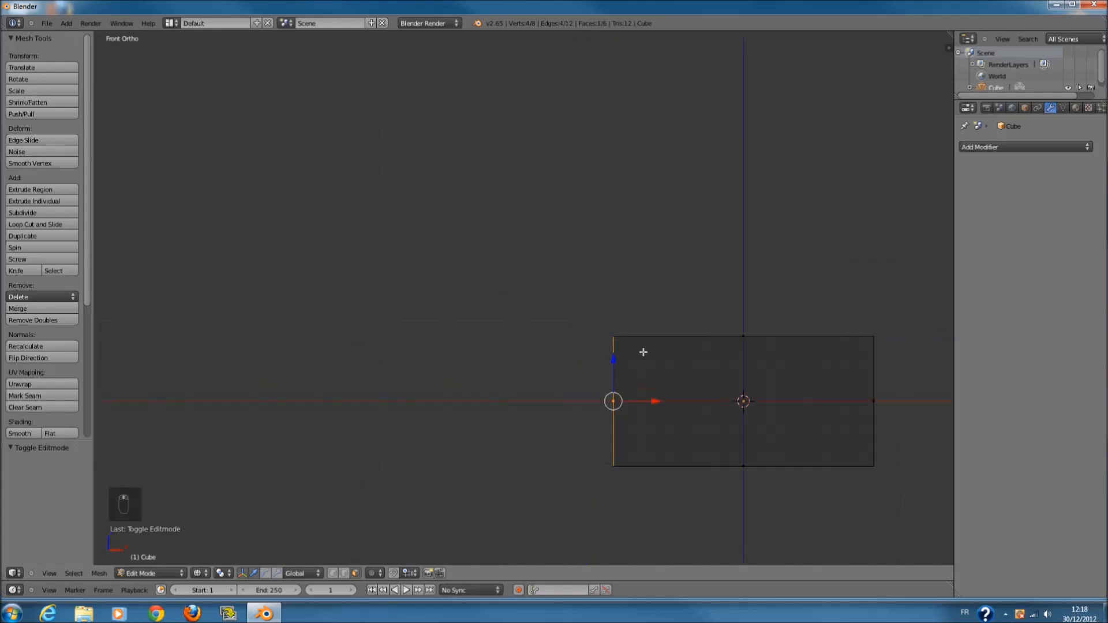
key(e)
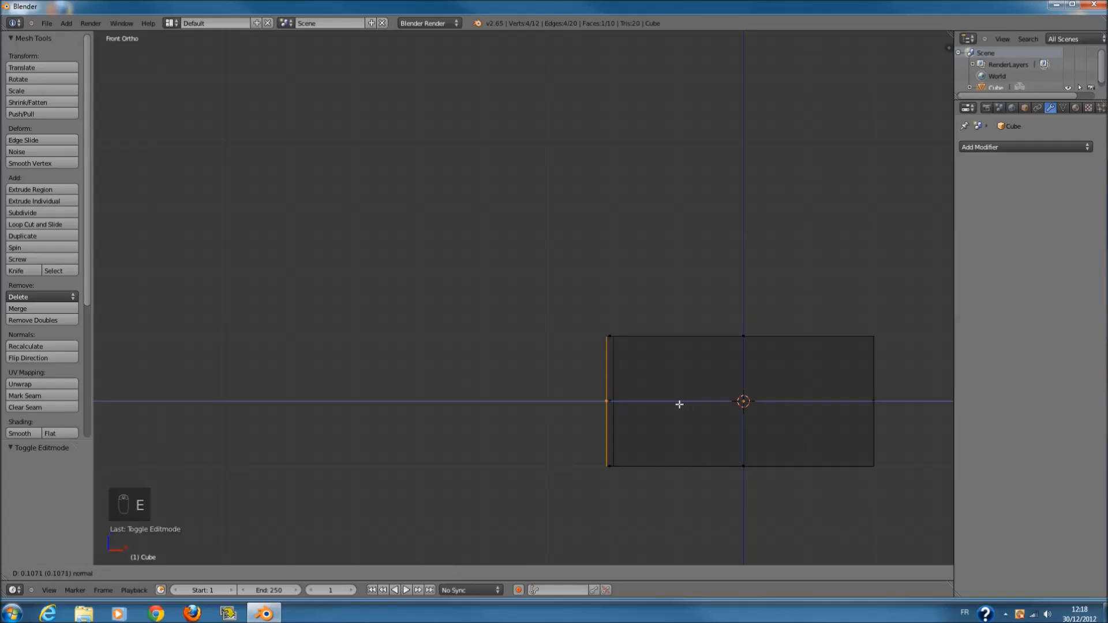
click(592, 402)
drag(523, 372, 638, 282)
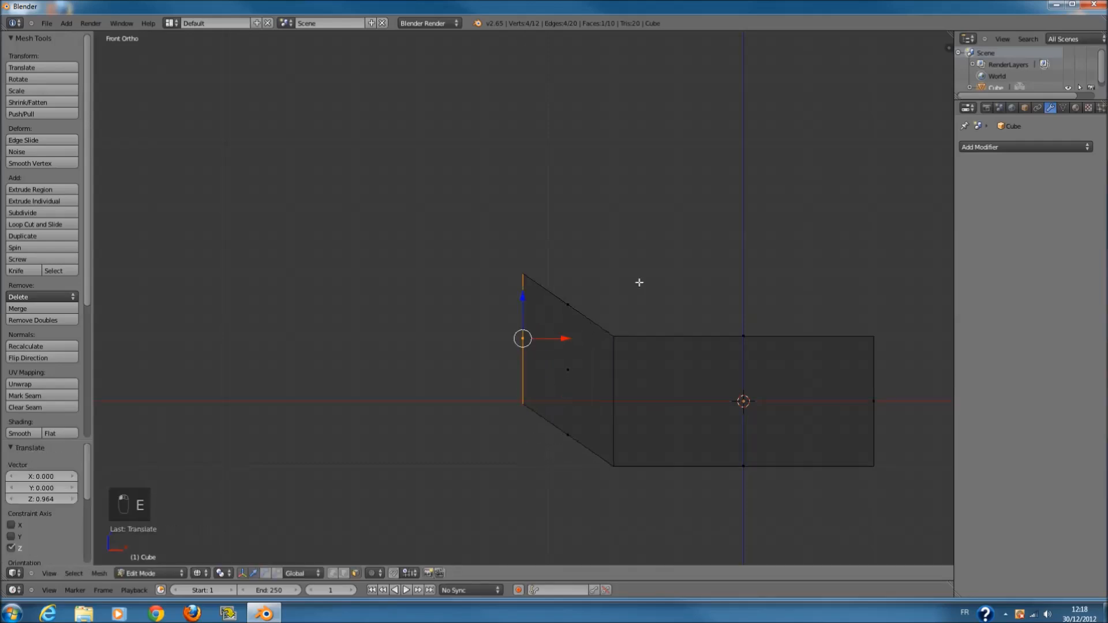
- Rotate the extruded end face about 22.9°, scale it down and reposition it to form the base of the neck
key(r)
click(697, 287)
key(s)
key(x)
key(s)
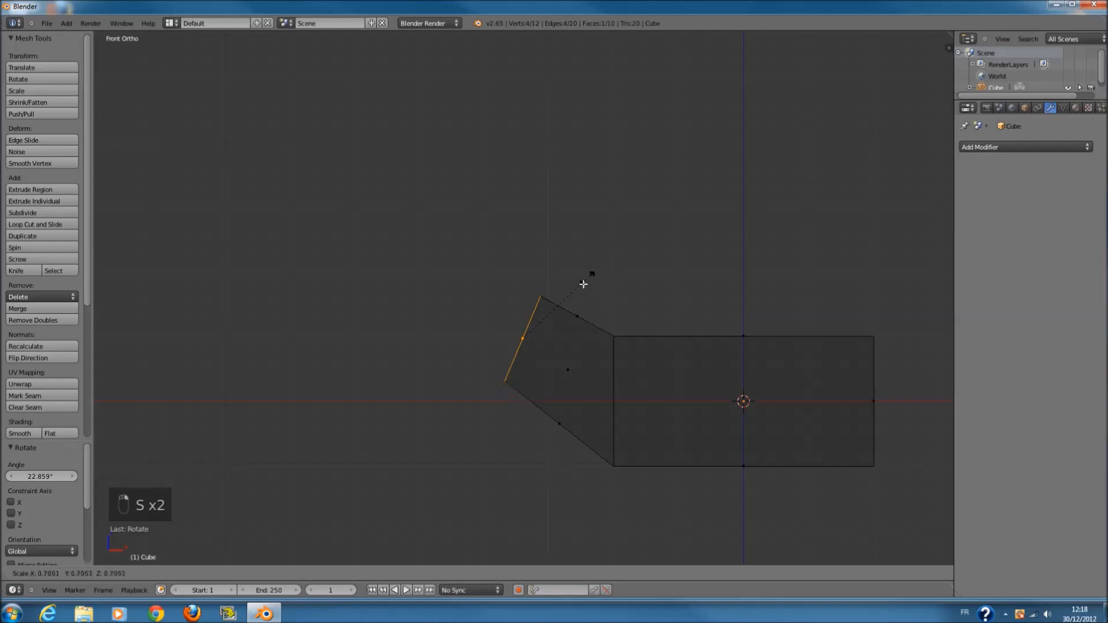
click(557, 309)
drag(527, 296, 529, 280)
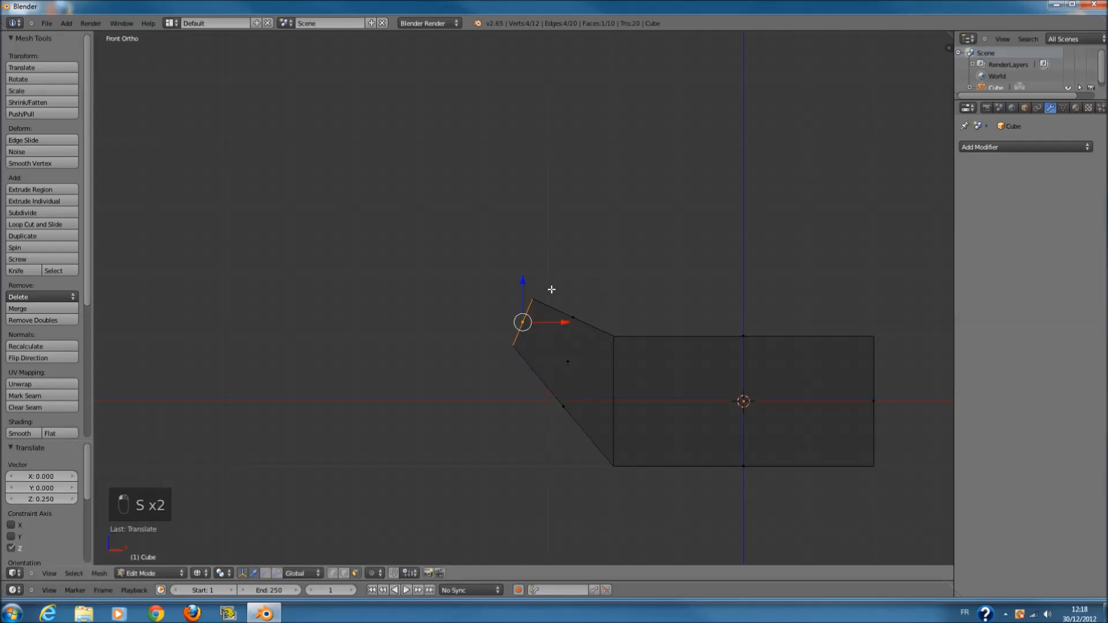
shift+scroll(570, 325, up, 2)
drag(567, 349, 587, 364)
drag(543, 315, 535, 329)
click(535, 329)
- Extrude a neck segment diagonally up from the neck base, rotate its end face and shift it toward the body by about 0.36 along X
key(e)
click(470, 306)
key(r)
click(540, 275)
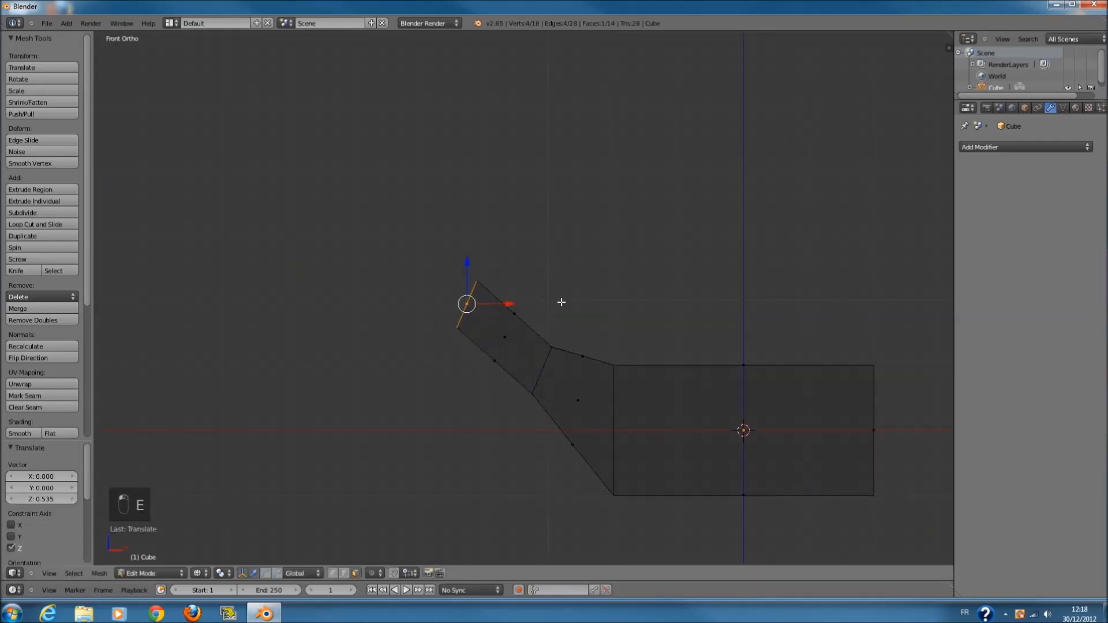
key(g)
click(556, 330)
- Extrude two more segments up the neck, rotating the end face of the first one about 21.6°
shift+scroll(543, 337, up, 5)
key(e)
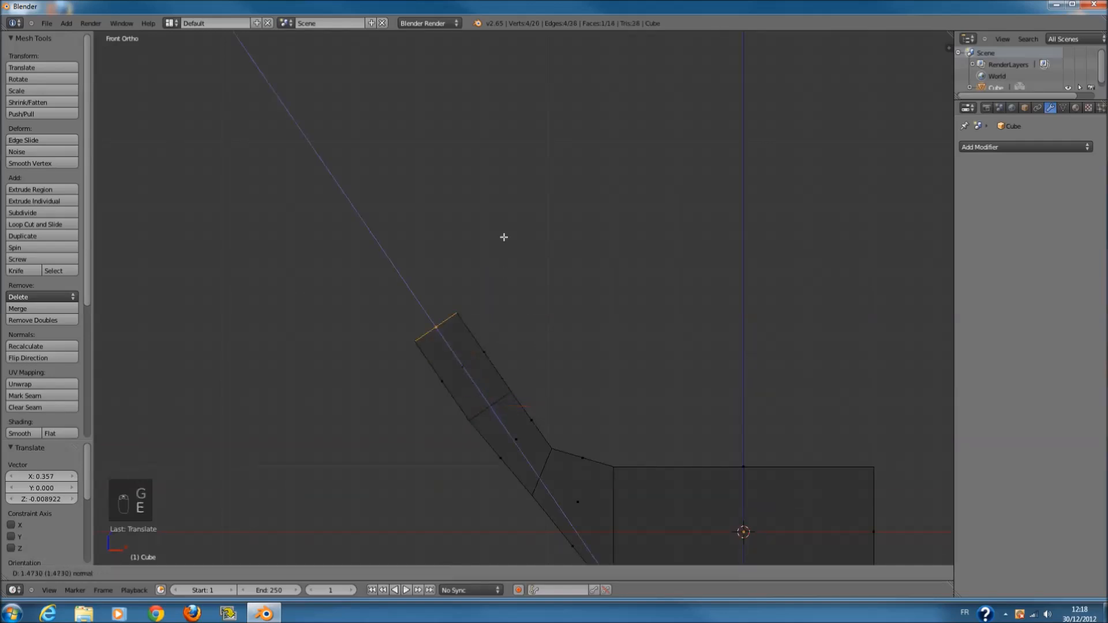
click(485, 304)
drag(474, 317, 513, 333)
key(r)
click(522, 356)
key(e)
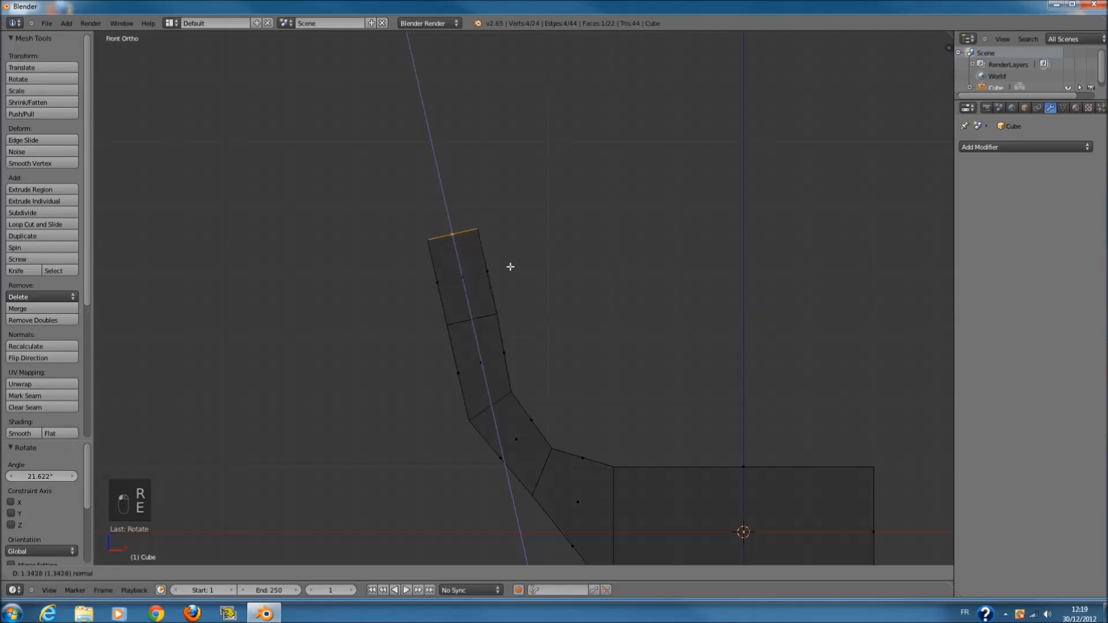
click(510, 276)
- Extrude the front face of the topmost segment forward as a snout, shrink its end along Z and rotate it about 19°
key(a)
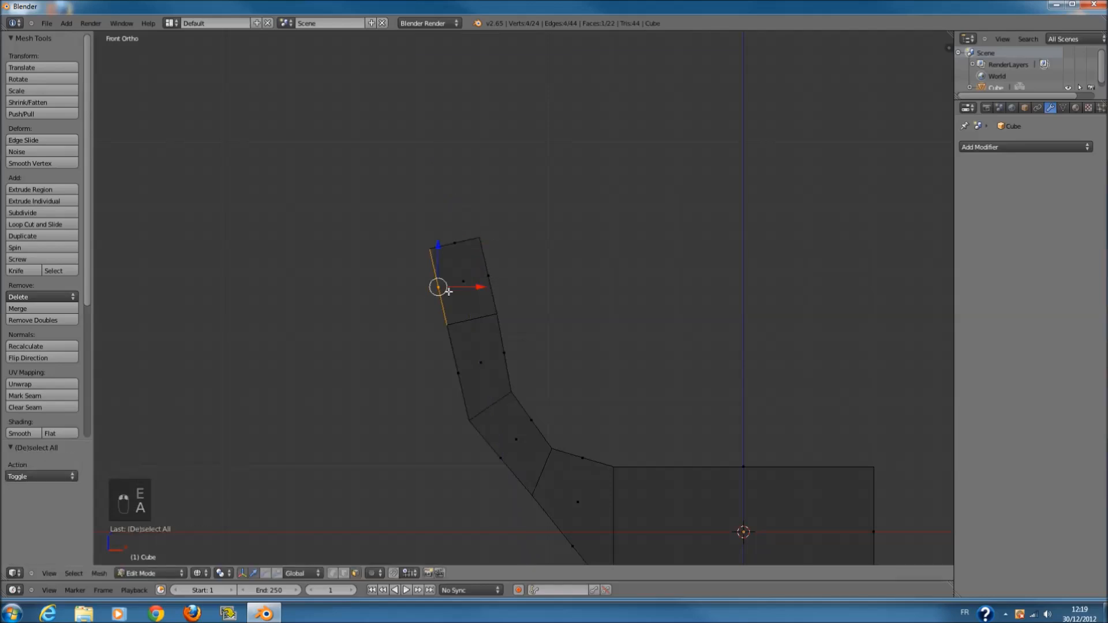
key(e)
click(349, 304)
key(s)
key(z)
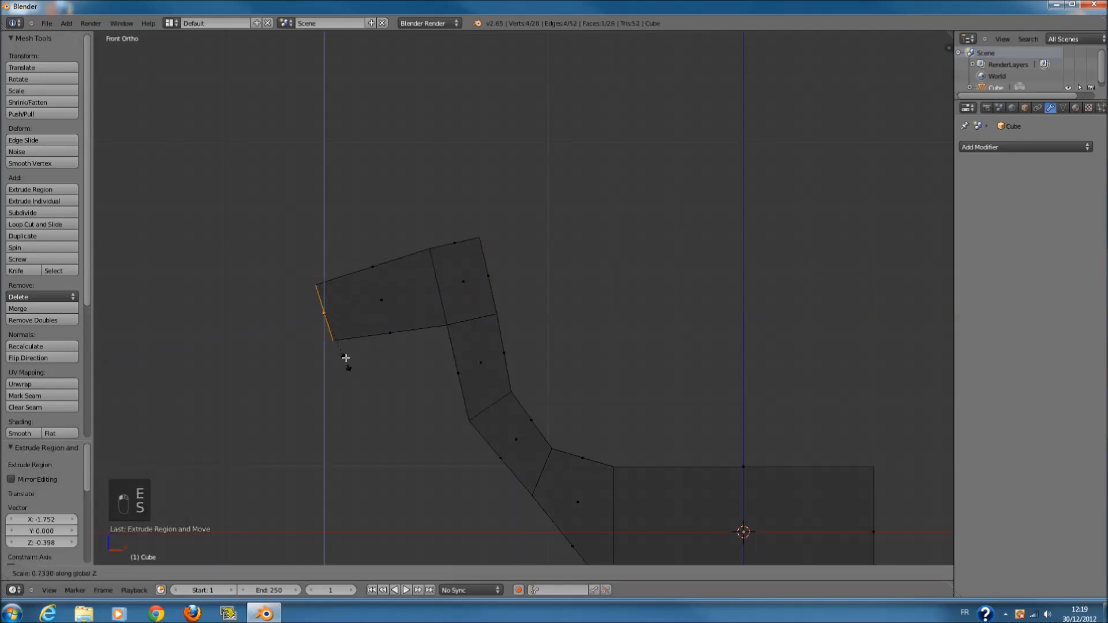
click(338, 340)
key(r)
click(405, 359)
- Inspect the extruded neck and head in solid shading from a slight angle and from the front
key(z)
mouse_move(405, 359)
middle_down()
mouse_move(570, 389)
mouse_move(406, 376)
middle_up()
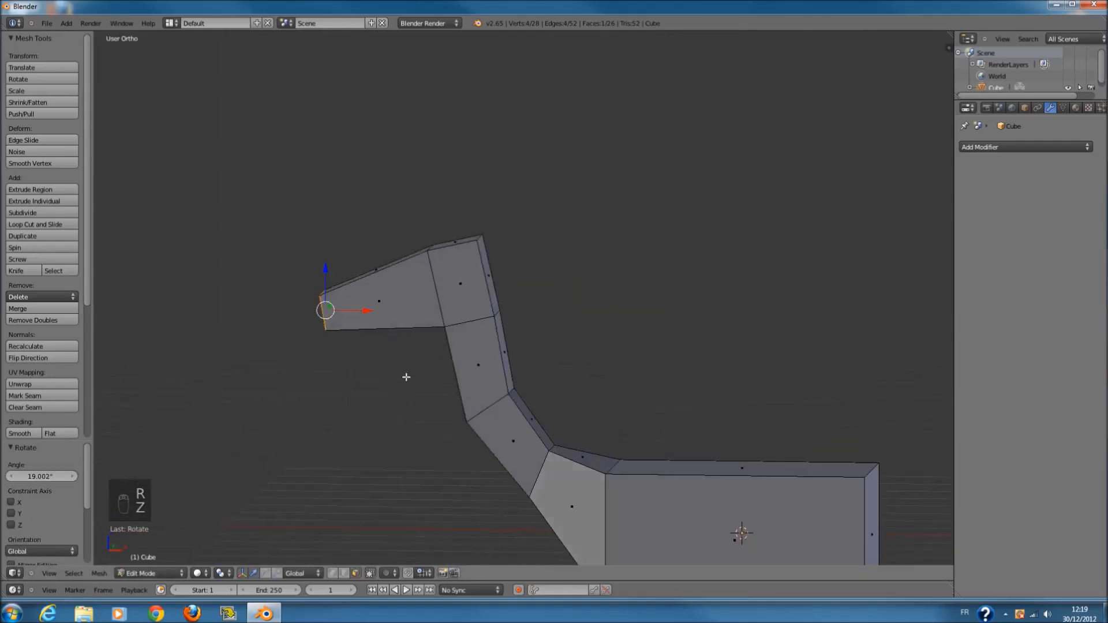
key(KP_1)
scroll(558, 321, down, 1)
shift+scroll(554, 326, down, 2)
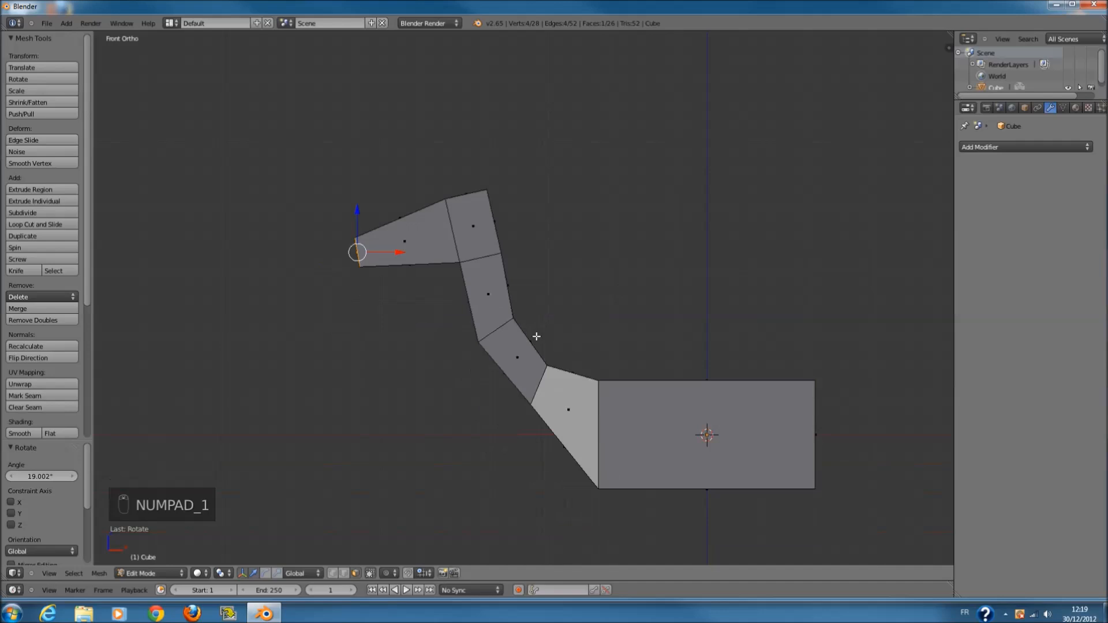
key(Tab)
key(Tab)
scroll(529, 358, up, 1)
key(z)
- Select the faces along the back of the neck and move them about 0.43 along X to thicken the neck
key(a)
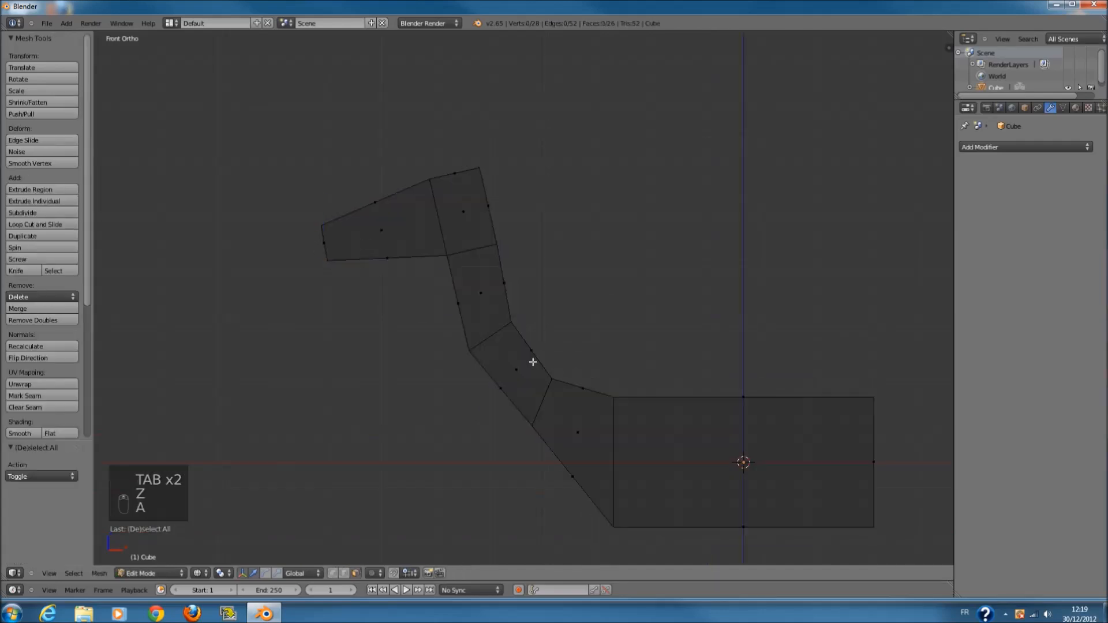
key(c)
mouse_move(504, 209)
mouse_down()
mouse_move(511, 297)
mouse_move(594, 386)
mouse_up()
right_click(593, 386)
key(g)
right_click(577, 309)
key(g)
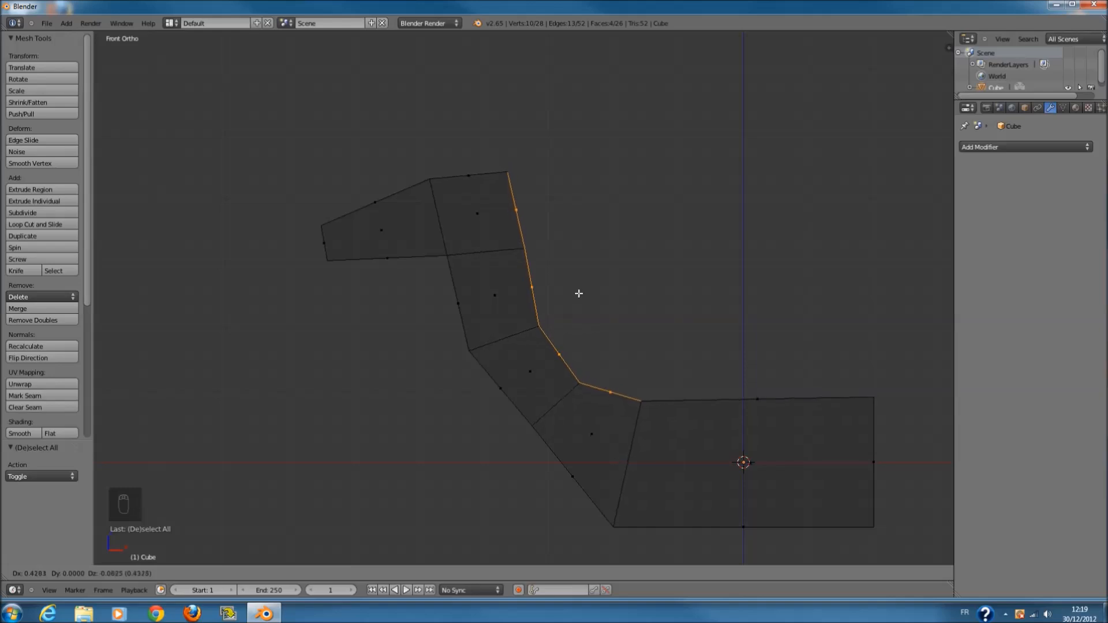
click(579, 291)
- Move the front face of the lower neck segment by about -0.12 along X and -0.34 along Z
scroll(592, 306, down, 3)
shift+middle_drag(665, 359, 590, 317)
scroll(577, 319, up, 1)
key(a)
scroll(503, 330, up, 2)
key(c)
drag(381, 329, 376, 329)
key(g)
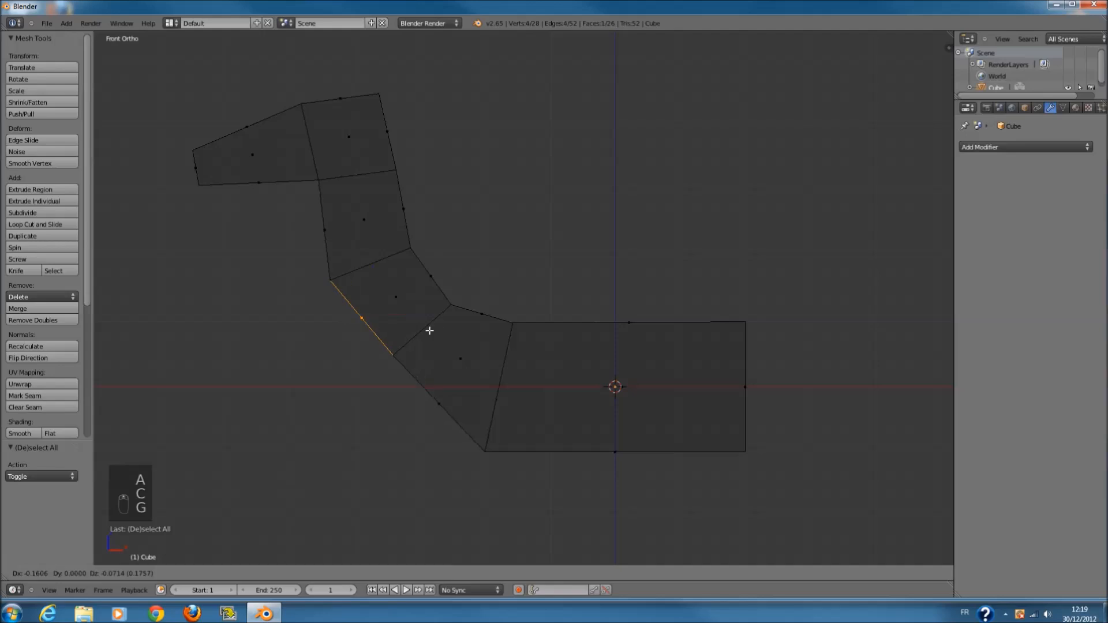
click(434, 347)
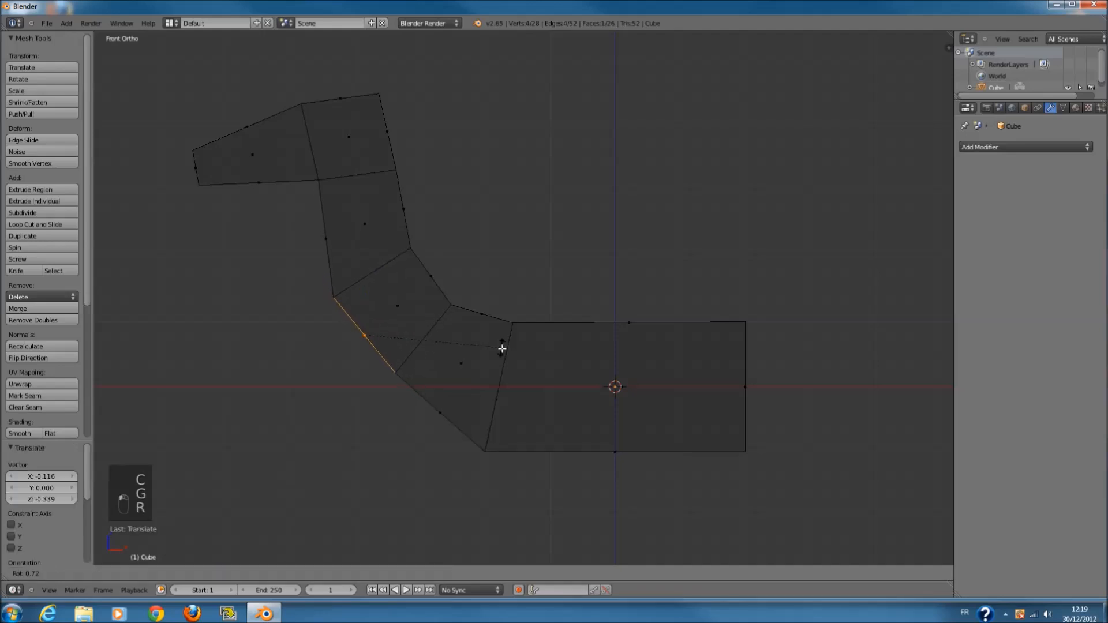
- Select the rear end face of the body and rotate it by about -9.4°
key(a)
shift+middle_drag(702, 393, 627, 393)
ctrl+scroll(627, 393, up, 1)
key(c)
click(660, 389)
right_click(662, 389)
ctrl+scroll(695, 379, up, 4)
key(r)
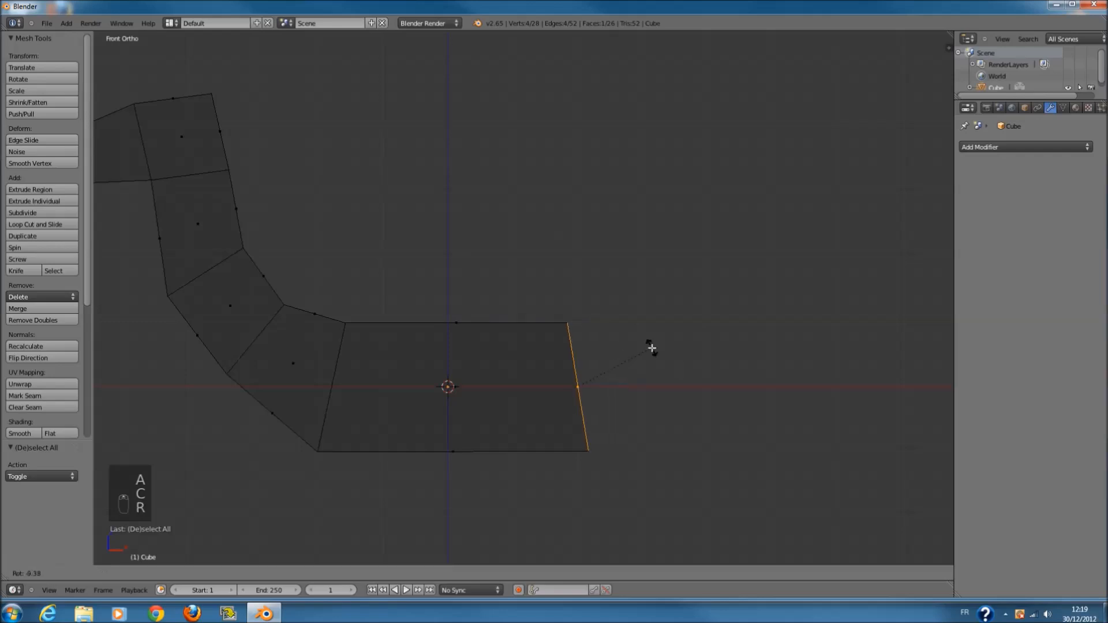
click(636, 354)
- Extrude the rear end face outward as the first tail segment, scale its end down and adjust its height
key(e)
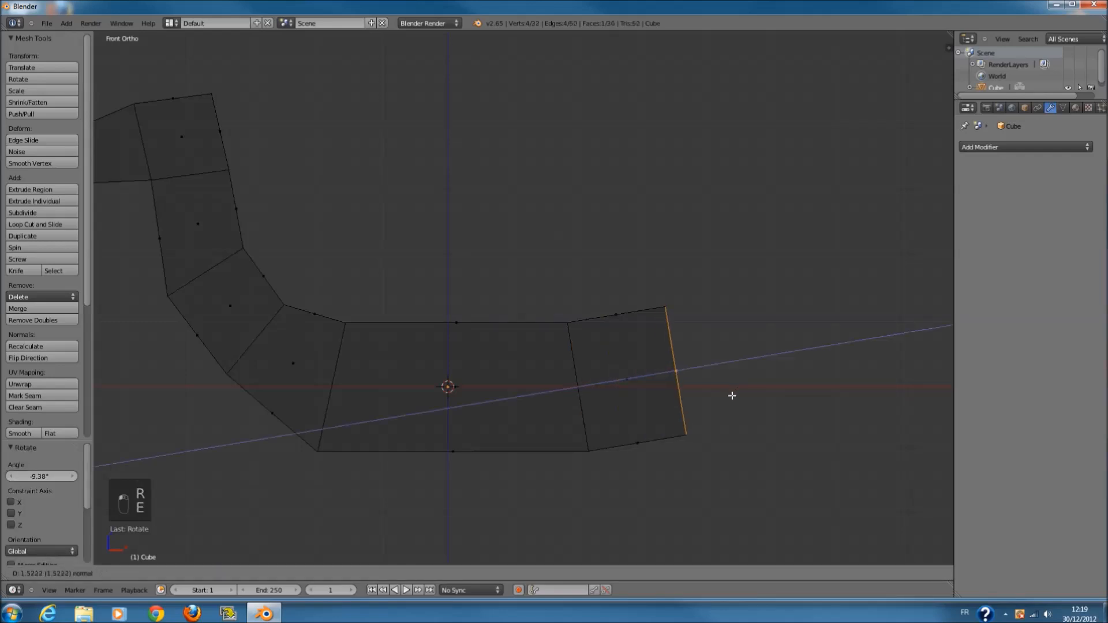
right_click(637, 392)
key(e)
click(679, 421)
key(s)
click(668, 362)
drag(679, 350, 686, 382)
ctrl+scroll(699, 397, up, 4)
key(e)
click(714, 421)
key(ctrl+z)
drag(649, 415, 672, 390)
key(ctrl+z)
- Extrude the tail's end face into a second, shorter segment and scale it down as the tip
key(e)
right_click(790, 454)
key(s)
click(685, 398)
- Check the whole body in solid shading from the right side, and return to the front wireframe for mesh editing
scroll(673, 390, down, 2)
mouse_move(541, 376)
shift+middle_down()
mouse_move(628, 376)
mouse_move(455, 403)
mouse_move(495, 433)
mouse_move(614, 381)
mouse_move(717, 371)
mouse_move(746, 401)
mouse_move(734, 398)
shift+middle_up()
key(Tab)
key(z)
key(KP_3)
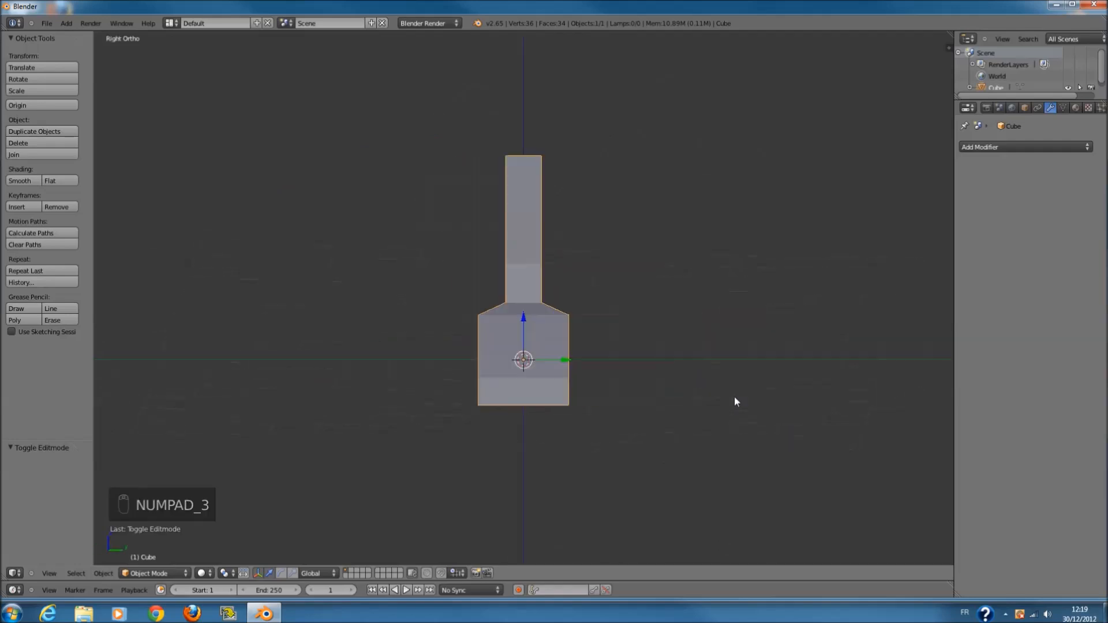
key(KP_1)
key(z)
key(Tab)
key(a)
key(a)
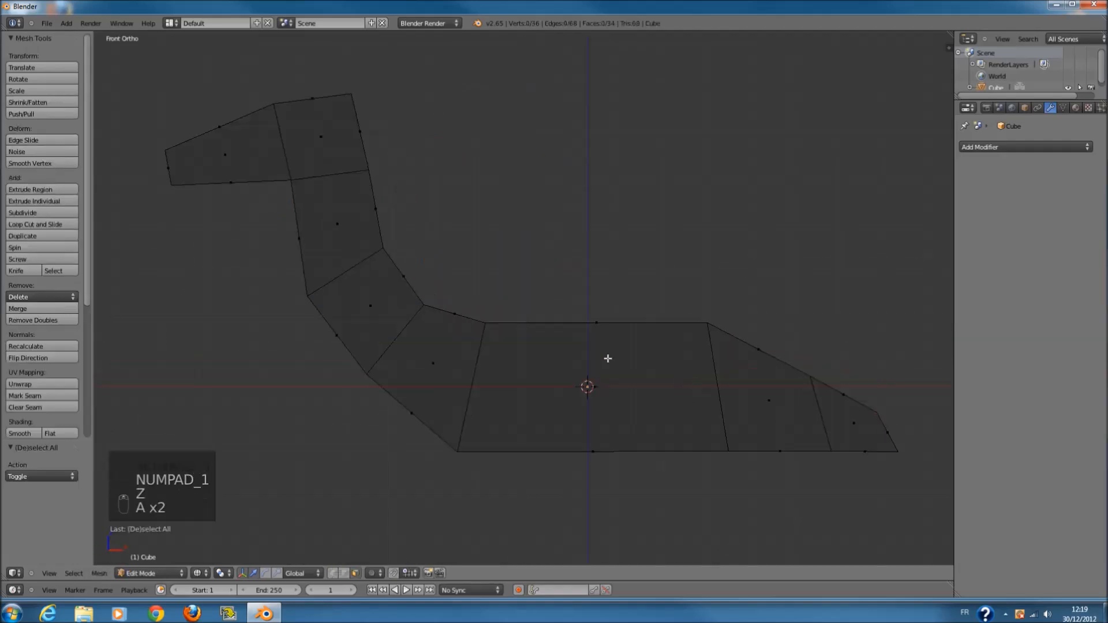
- Add a level 2 Subdivision Surface modifier to the body in object mode and show it in solid shading
key(Tab)
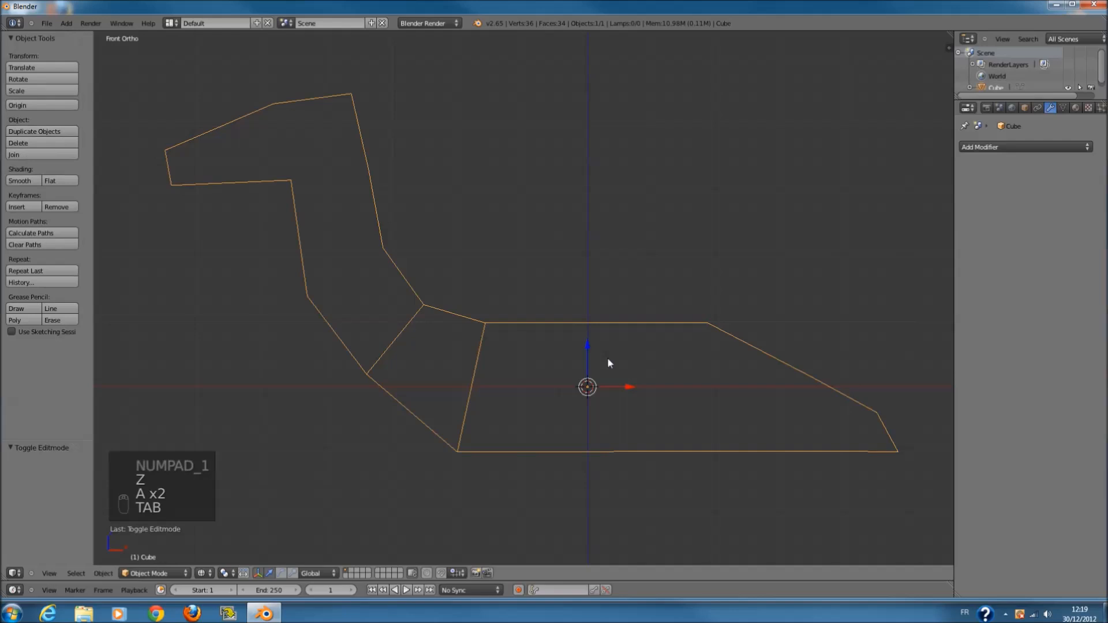
key(ctrl+2)
scroll(603, 366, down, 1)
key(z)
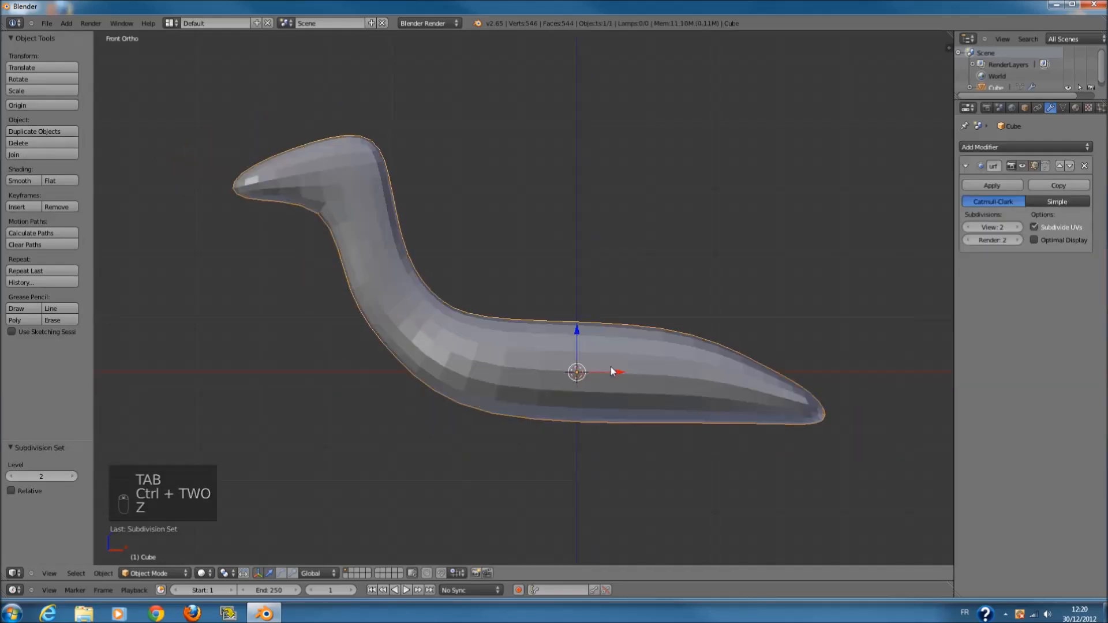
scroll(599, 363, up, 2)
scroll(525, 276, down, 2)
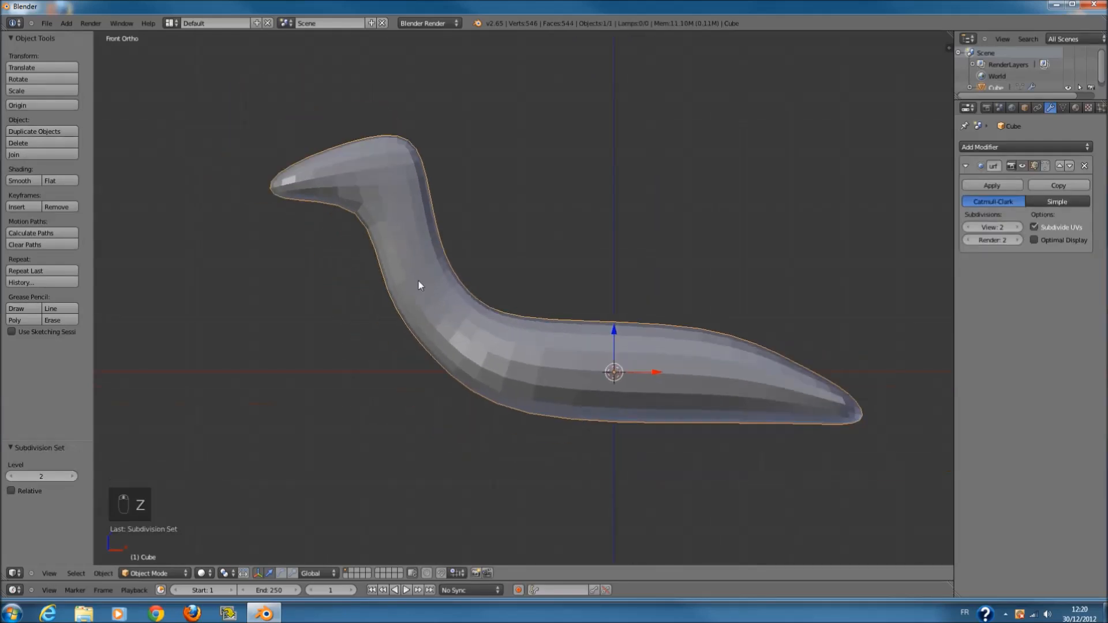
- Raise the top face of the body about 0.8 along Z and lower it slightly after checking the smoothed shape
key(Tab)
ctrl+scroll(547, 297, left, 3)
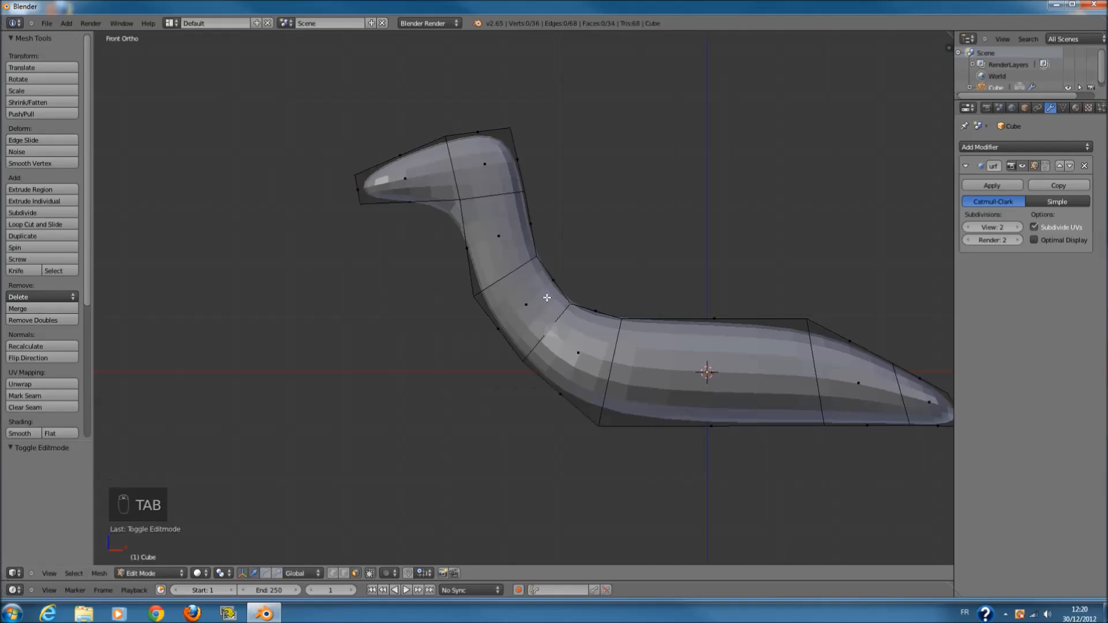
ctrl+scroll(640, 326, right, 4)
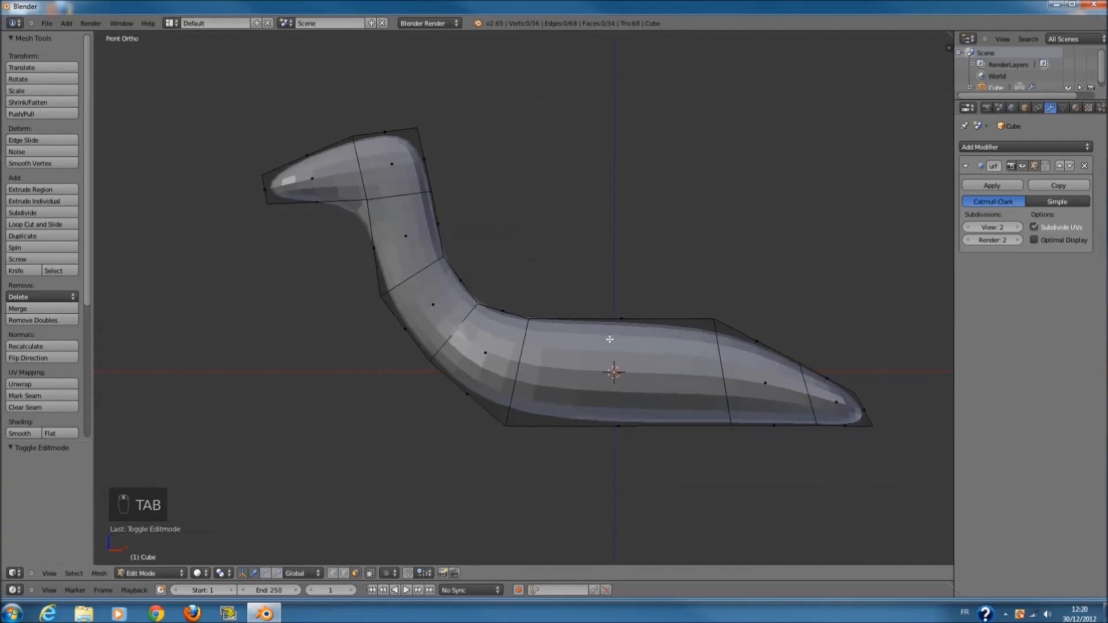
key(z)
scroll(582, 328, up, 3)
key(c)
click(583, 326)
drag(583, 317, 589, 236)
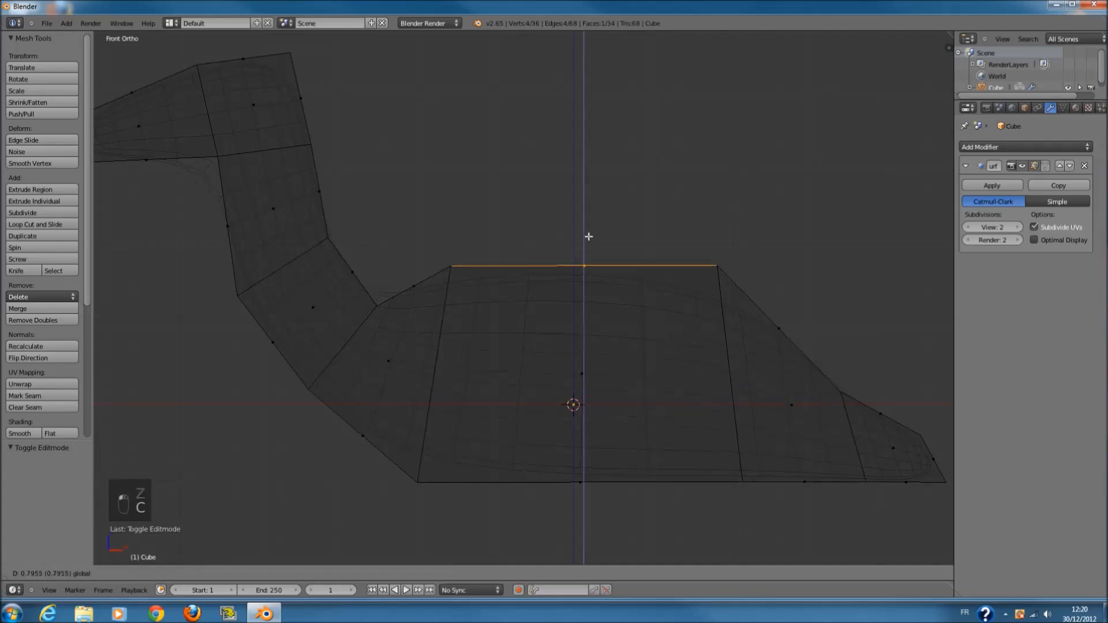
click(588, 237)
key(z)
scroll(584, 266, down, 1)
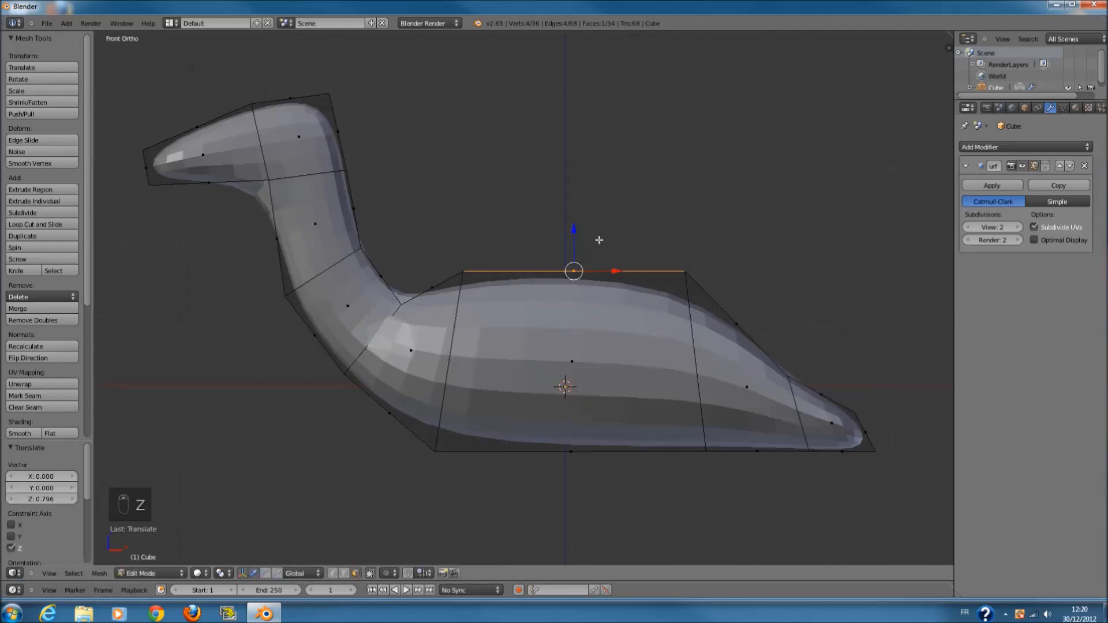
drag(575, 229, 576, 252)
- Reposition the vertices of the tail's middle joint, raising the upper pair and moving the lower pair about 0.40 toward the body
key(z)
ctrl+scroll(746, 383, up, 5)
key(ctrl+a)
key(a)
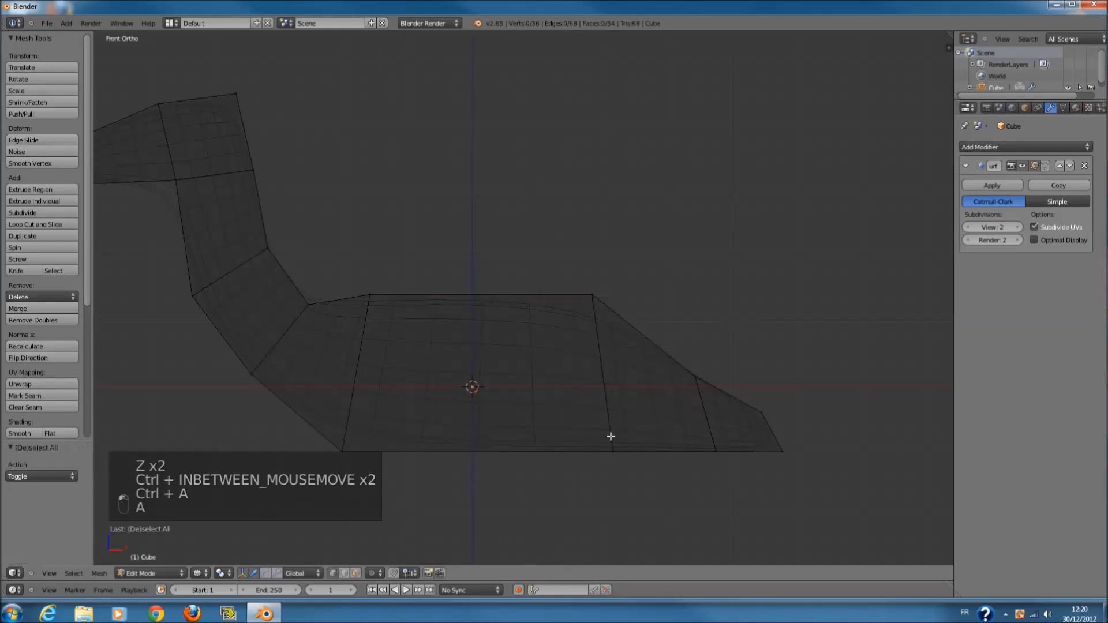
key(c)
click(688, 386)
right_click(687, 386)
key(g)
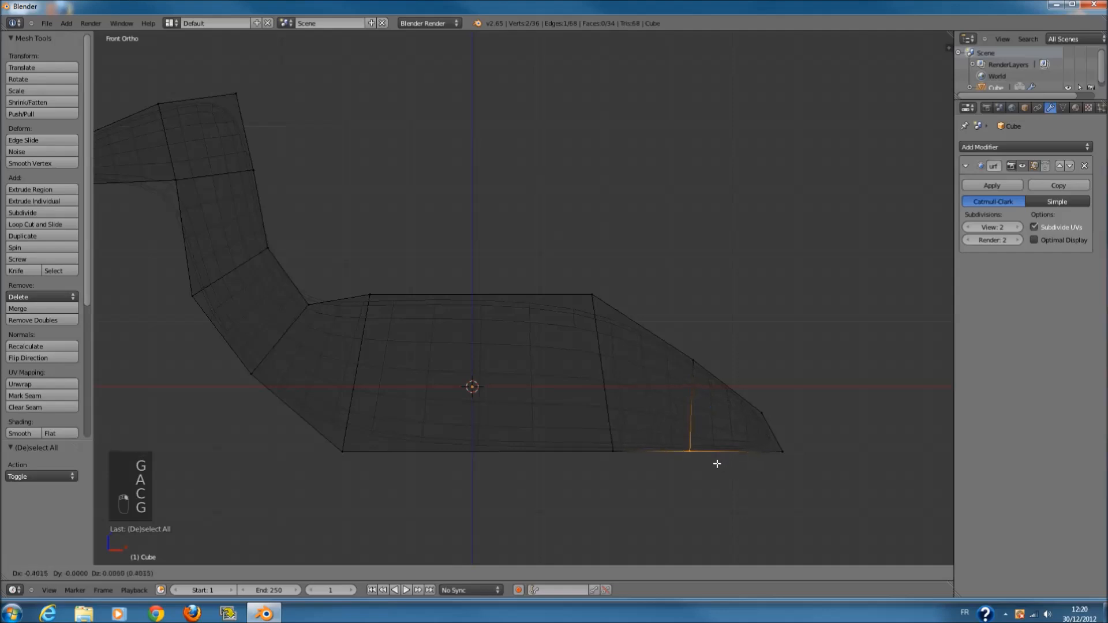
click(716, 462)
- Move the lower vertices of the tail tip about 0.32 toward the body and slightly up
right_click(788, 458)
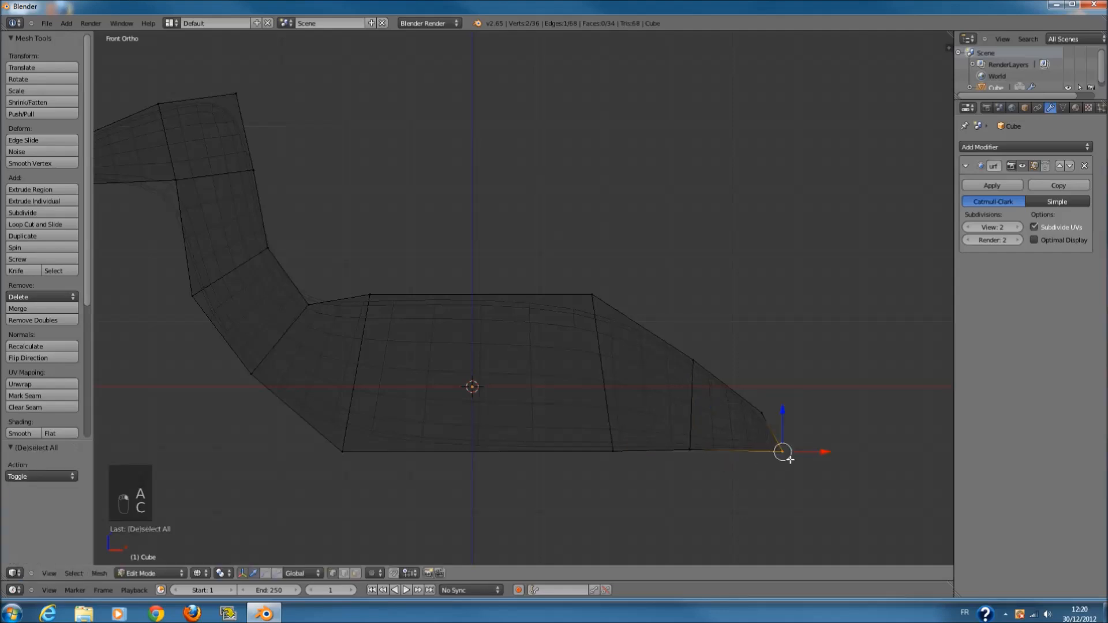
key(g)
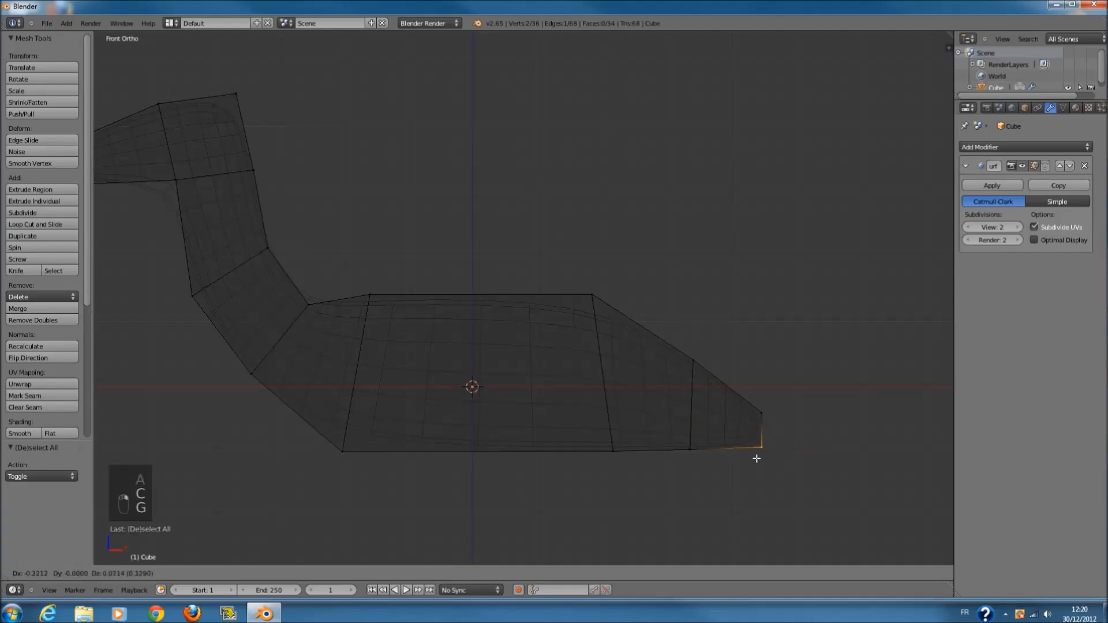
click(756, 459)
key(a)
- Move the upper rear corner vertices of the head down and slightly forward to round off its back
scroll(421, 379, down, 1)
ctrl+scroll(408, 372, down, 10)
shift+scroll(426, 361, up, 4)
ctrl+scroll(454, 345, down, 4)
scroll(483, 300, up, 3)
shift+scroll(494, 272, up, 5)
ctrl+scroll(500, 270, down, 1)
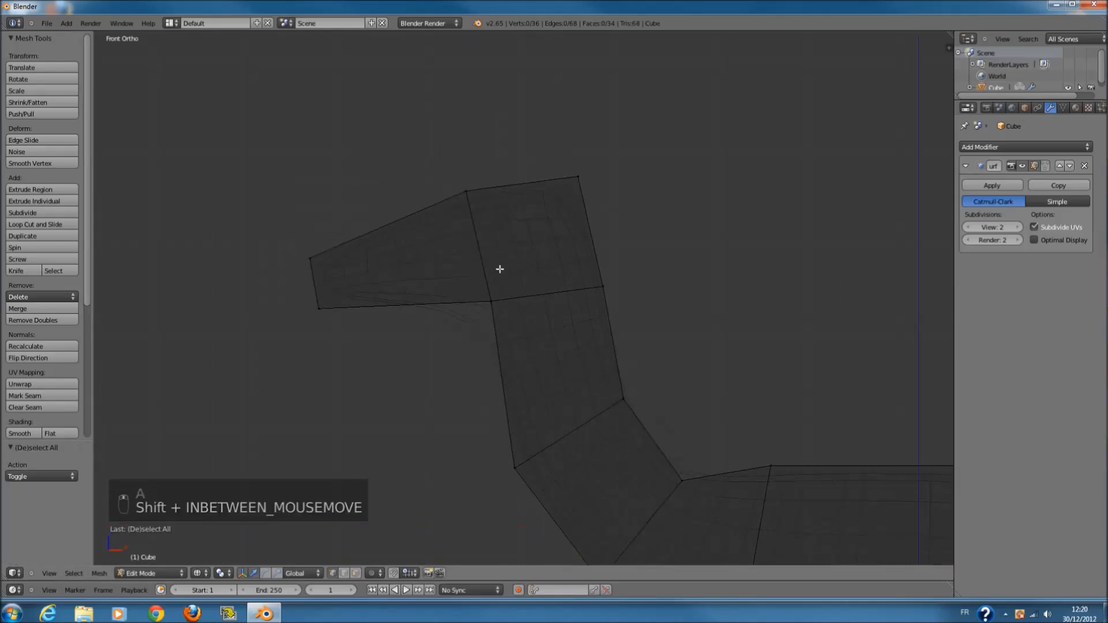
ctrl+scroll(500, 269, down, 4)
scroll(524, 265, up, 2)
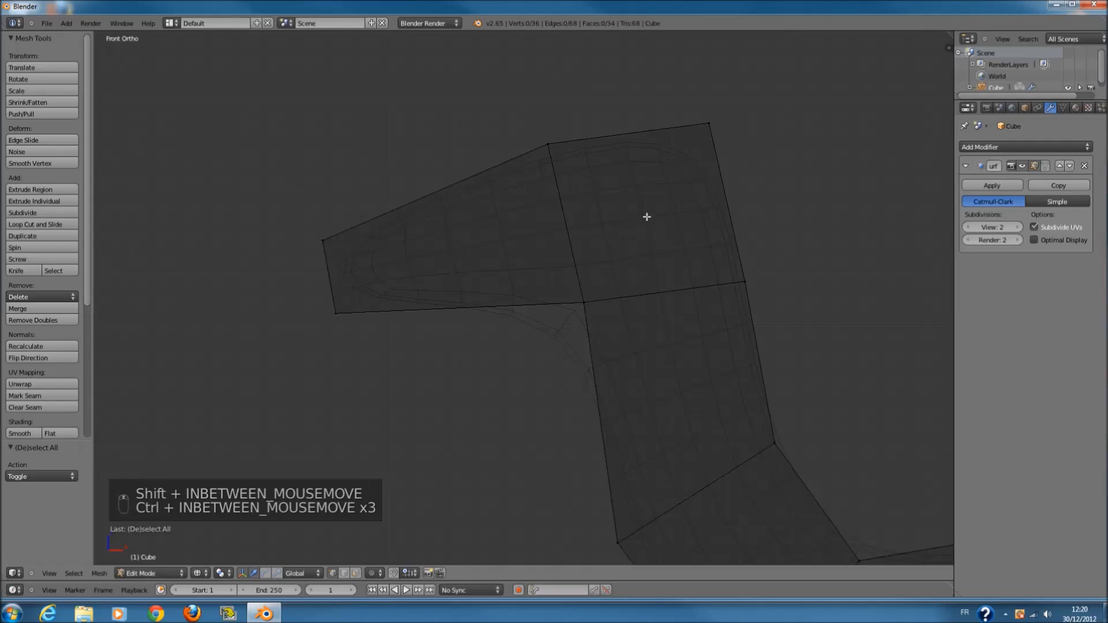
key(c)
click(710, 120)
key(g)
click(692, 187)
- Add two loop cuts around the snout, one near the skull and one close to the tip
key(a)
key(ctrl+r)
click(465, 193)
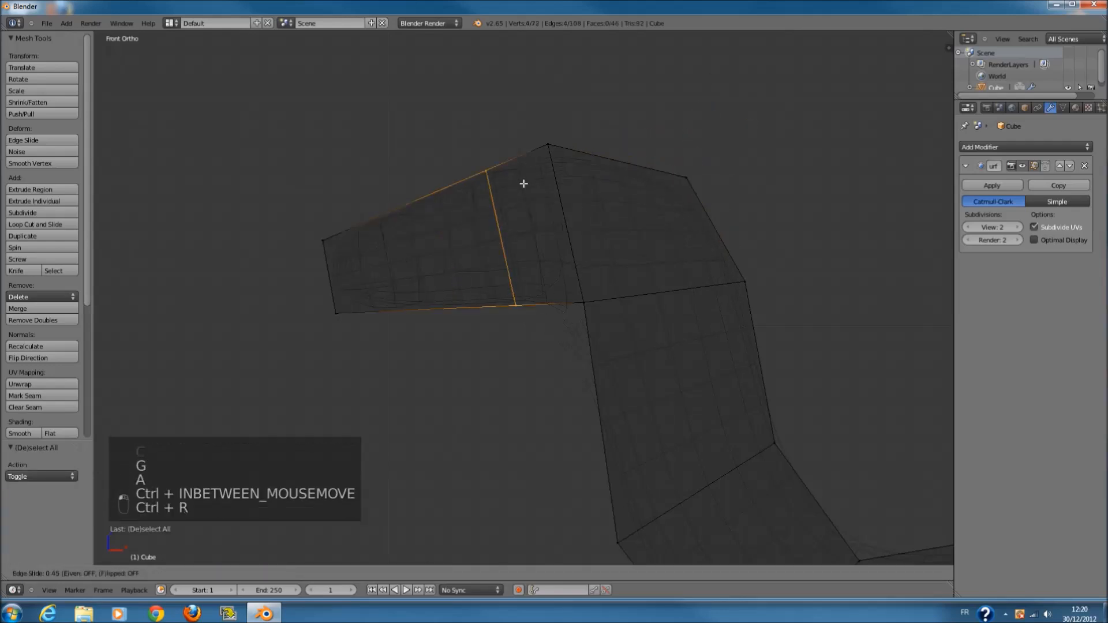
click(531, 181)
key(a)
key(ctrl+r)
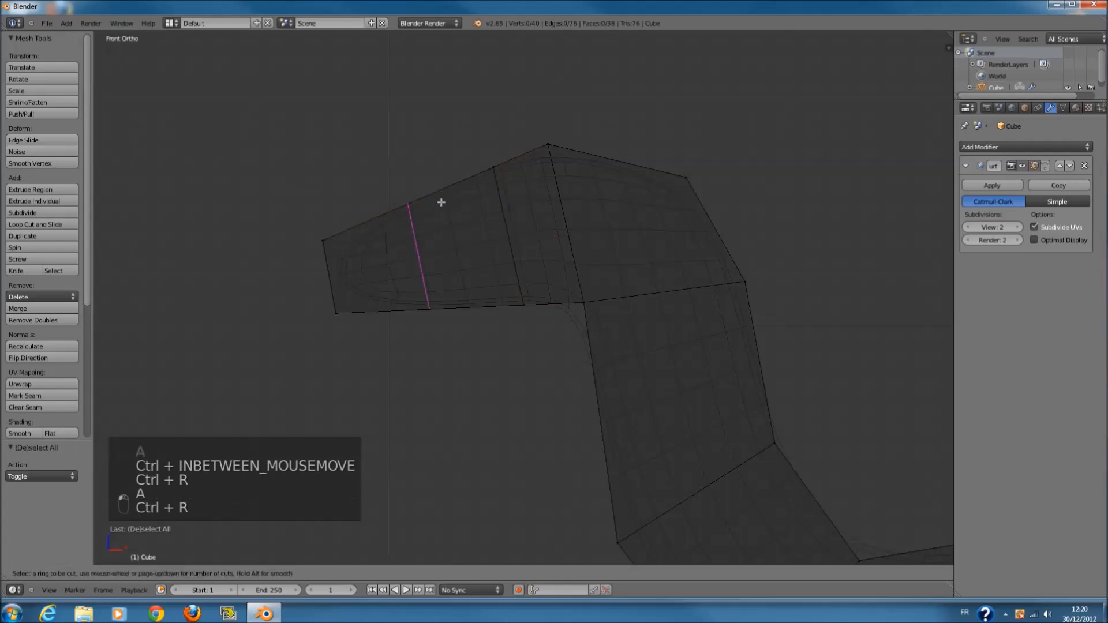
click(439, 200)
click(383, 220)
key(a)
key(z)
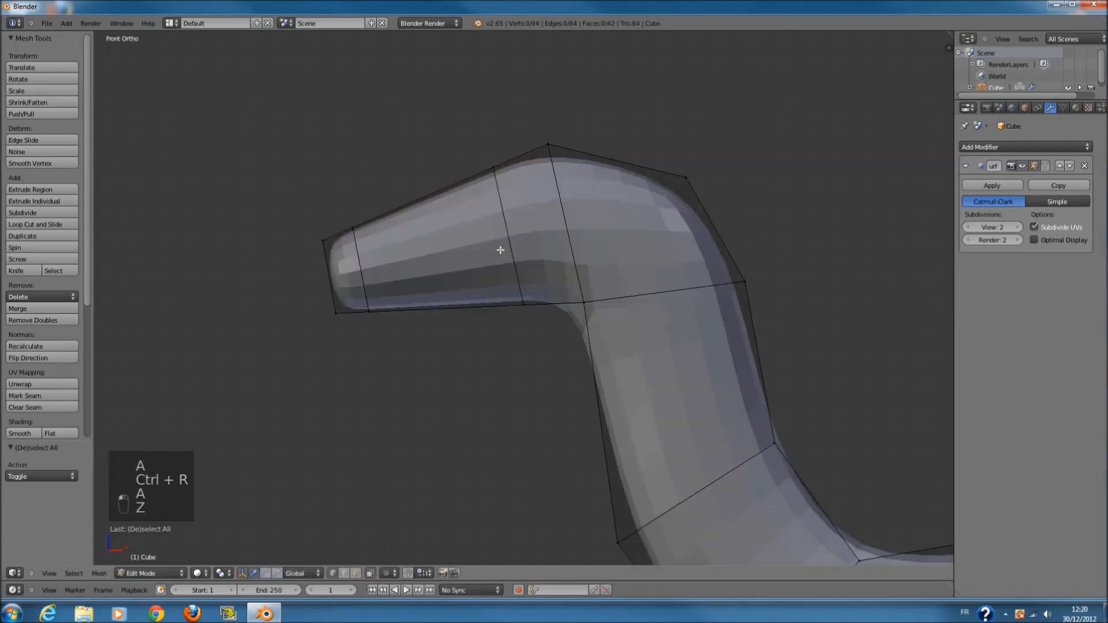
- Examine the smoothed head and the overall body silhouette in Object Mode
key(z)
key(Tab)
key(z)
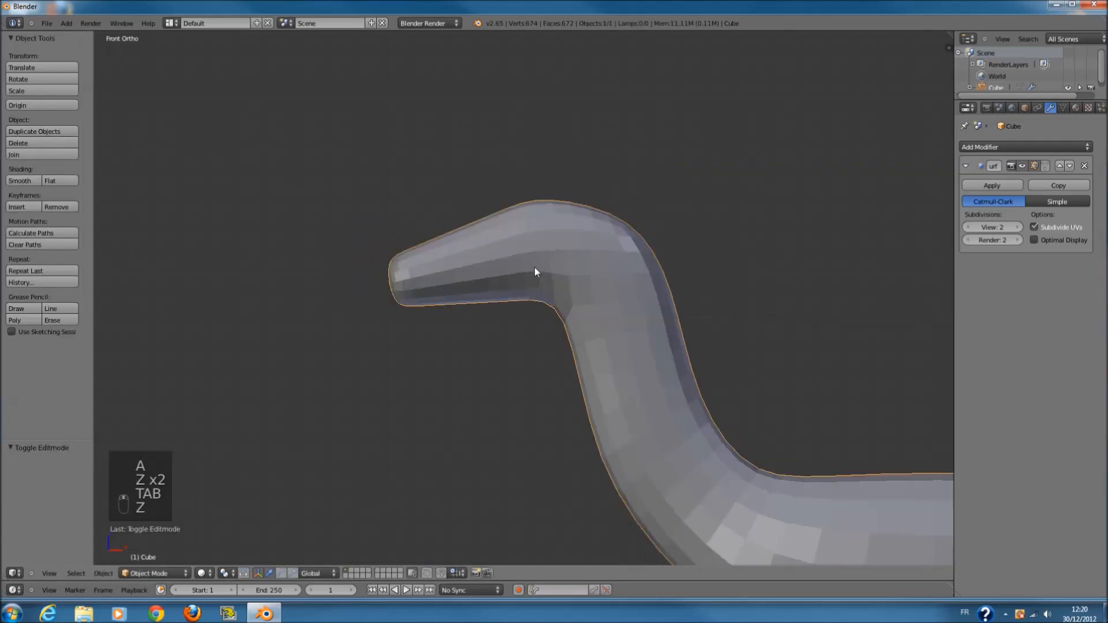
scroll(536, 280, down, 2)
scroll(542, 286, down, 1)
ctrl+scroll(542, 287, up, 12)
scroll(542, 287, down, 1)
shift+scroll(542, 288, down, 5)
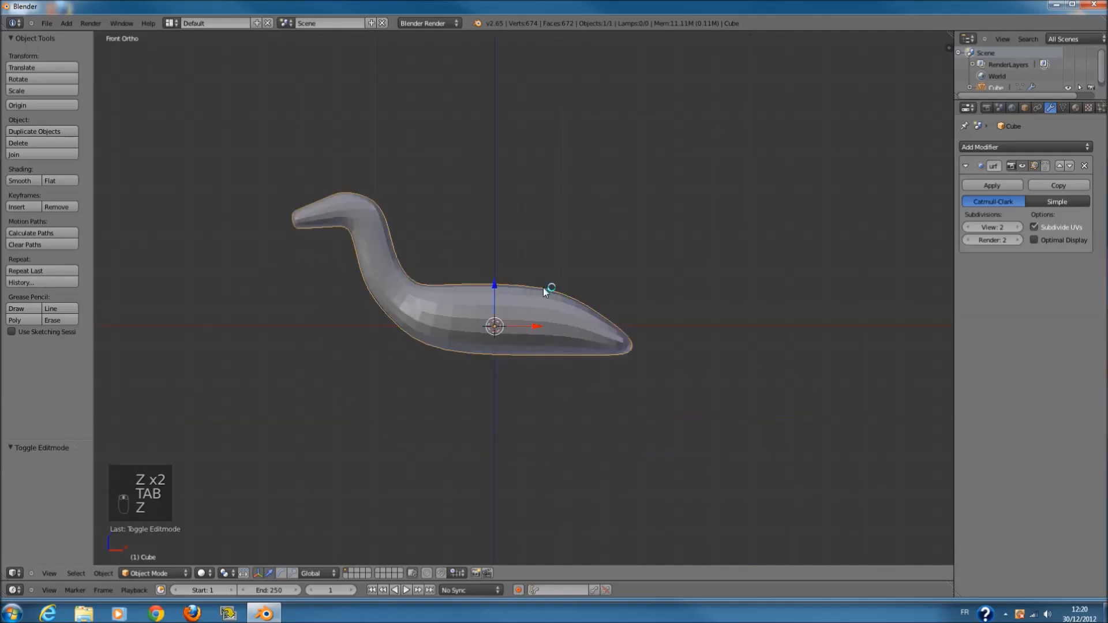
ctrl+scroll(542, 288, down, 3)
shift+scroll(543, 288, down, 2)
- In wireframe edit mode, add one centred lengthwise loop cut running through the neck, body and tail
key(Tab)
scroll(543, 288, up, 3)
key(z)
ctrl+scroll(544, 287, up, 1)
ctrl+scroll(545, 285, down, 2)
shift+scroll(545, 285, up, 2)
scroll(546, 285, up, 1)
ctrl+scroll(551, 285, down, 3)
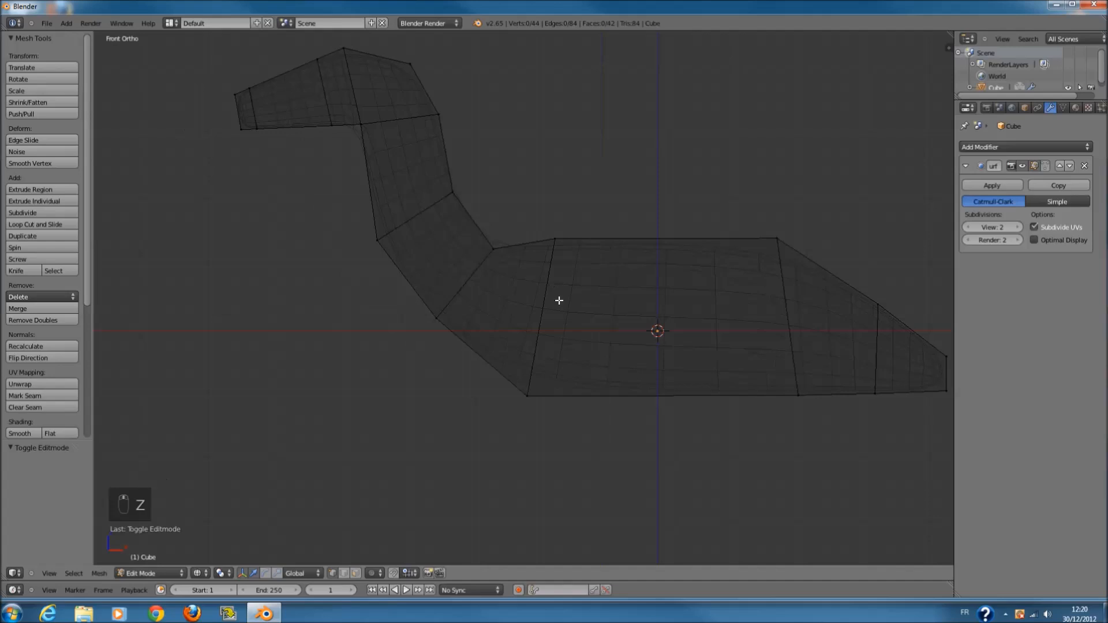
key(ctrl+r)
scroll(613, 226, up, 1)
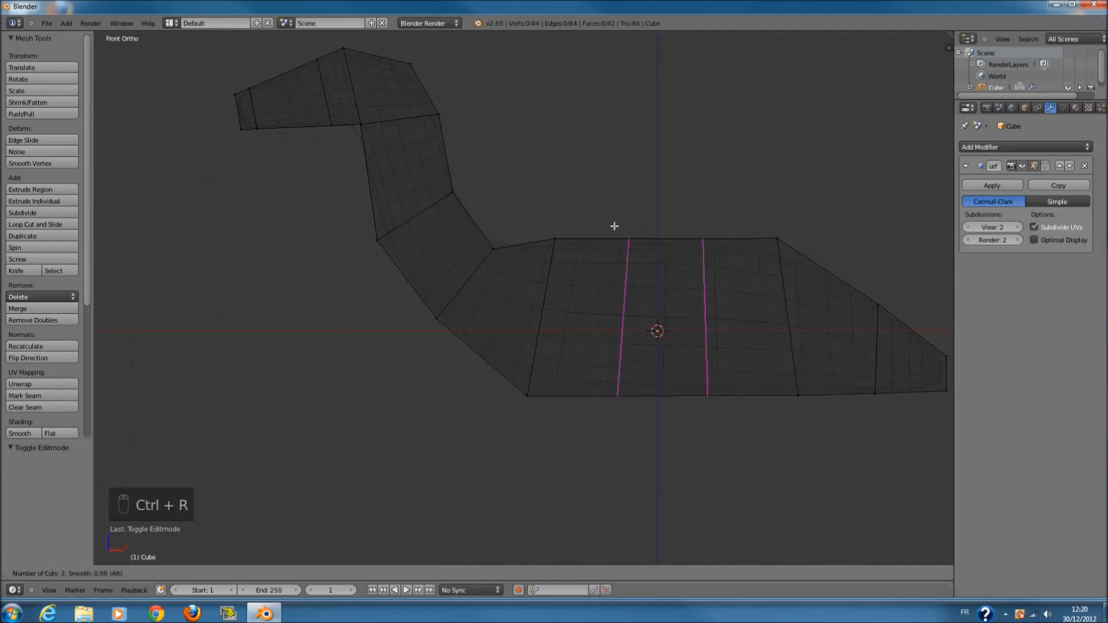
scroll(614, 225, down, 1)
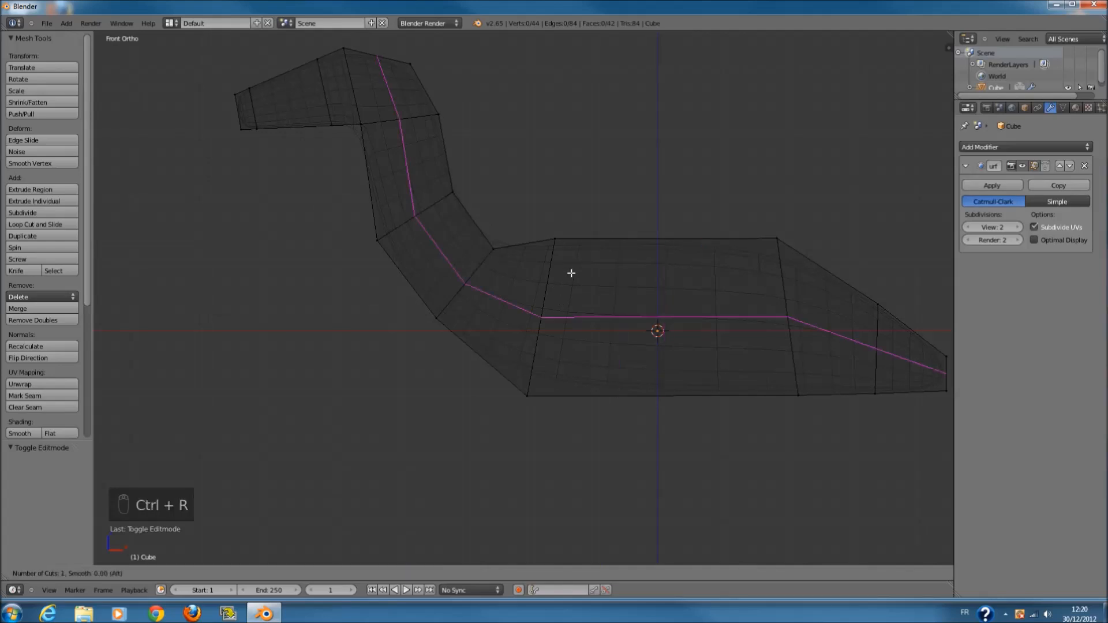
click(571, 273)
key(z)
key(z)
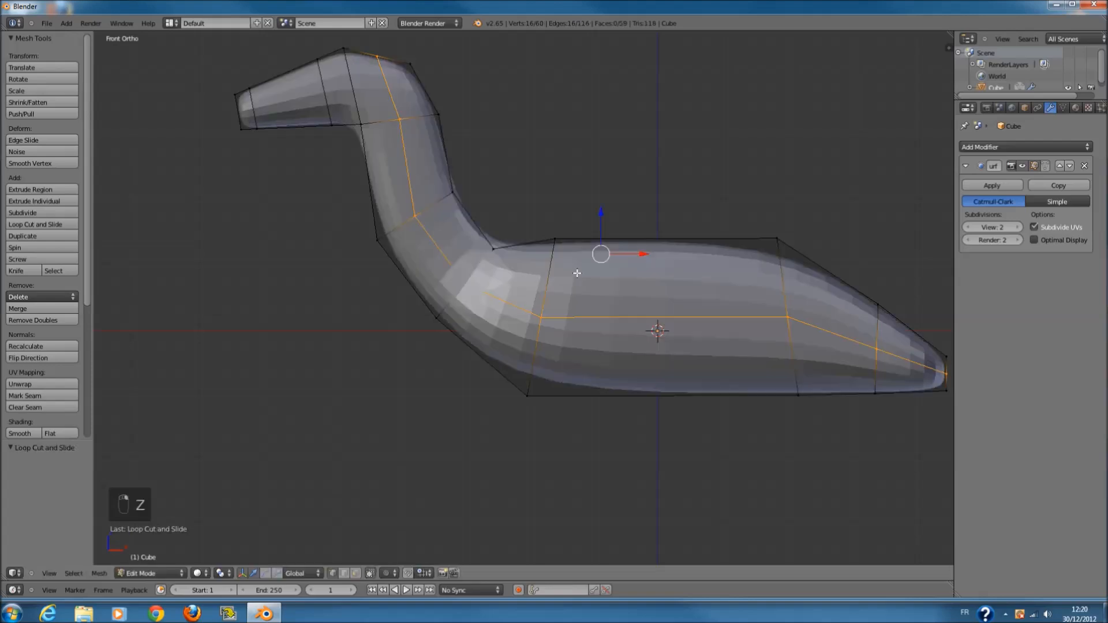
ctrl+scroll(604, 305, up, 1)
key(a)
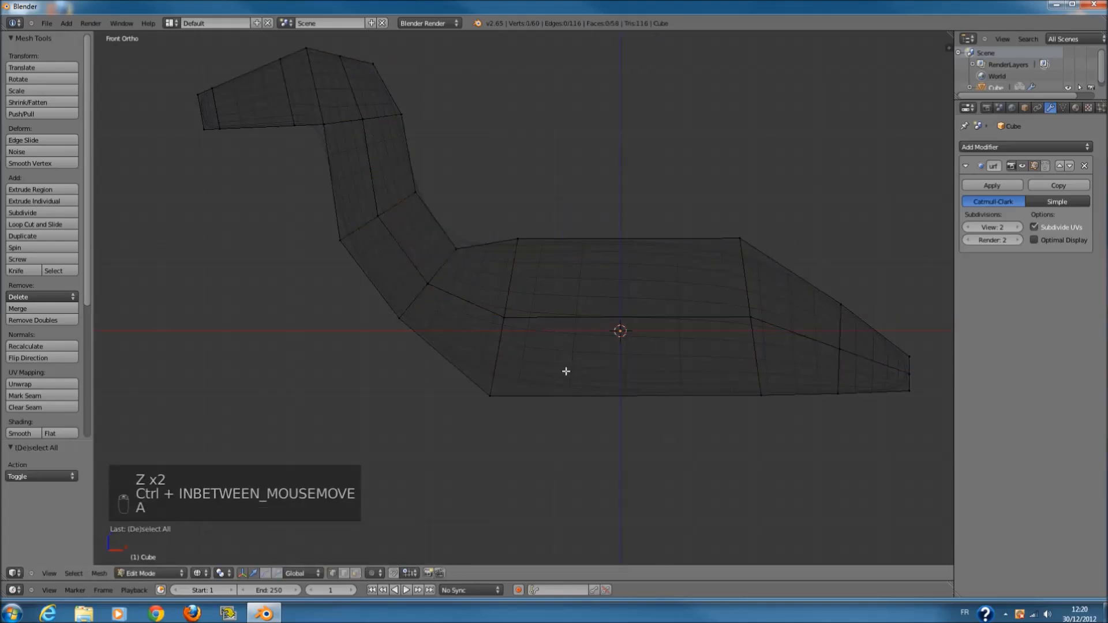
- Add a vertical loop cut around the middle of the body
key(c)
right_click(638, 254)
key(ctrl+r)
click(638, 250)
key(a)
- Select the whole middle body loop and move it slightly toward the tail along X
ctrl+scroll(415, 528, up, 1)
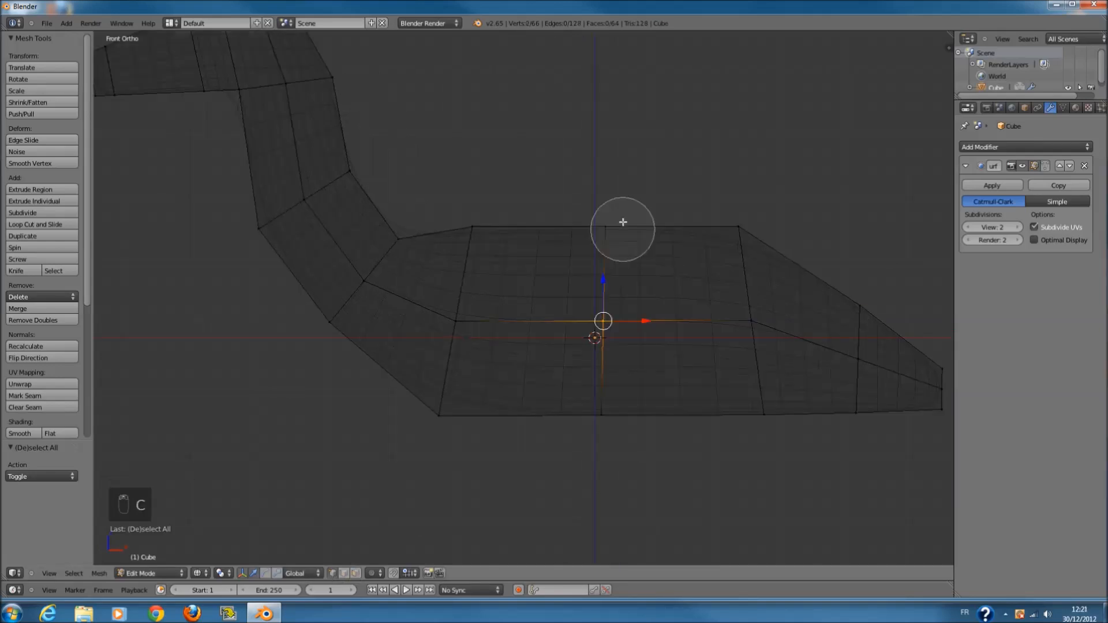
click(623, 223)
click(583, 426)
right_click(582, 428)
drag(644, 323, 688, 331)
- Raise the upper middle vertices of the body slightly and select the upper front vertices for a small lift
key(a)
right_click(650, 227)
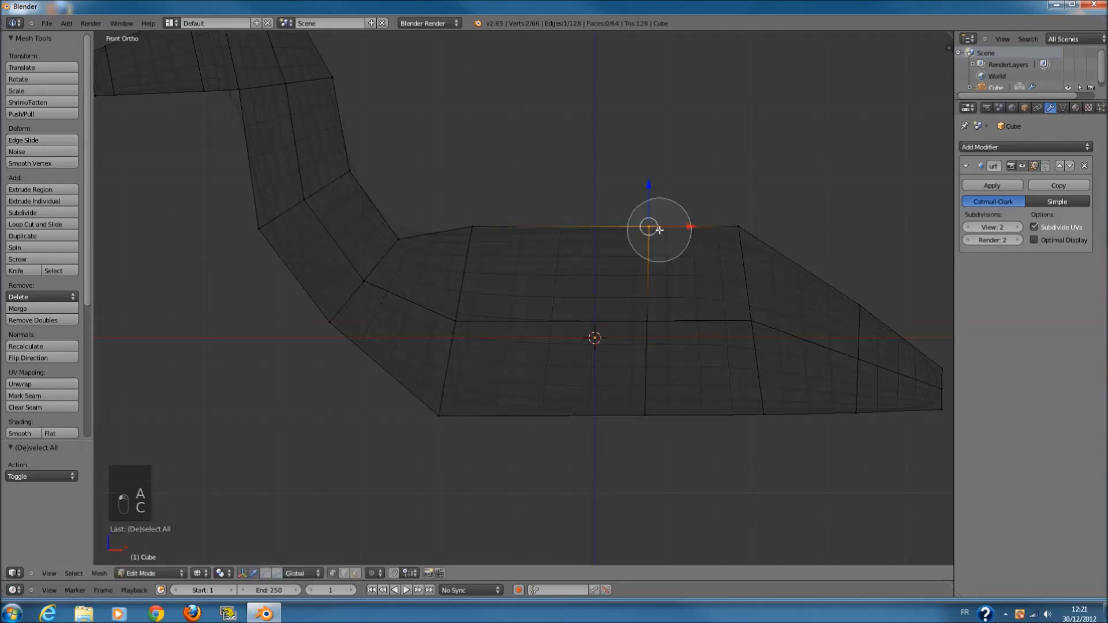
drag(652, 199, 645, 183)
key(a)
key(c)
click(474, 224)
right_click(497, 214)
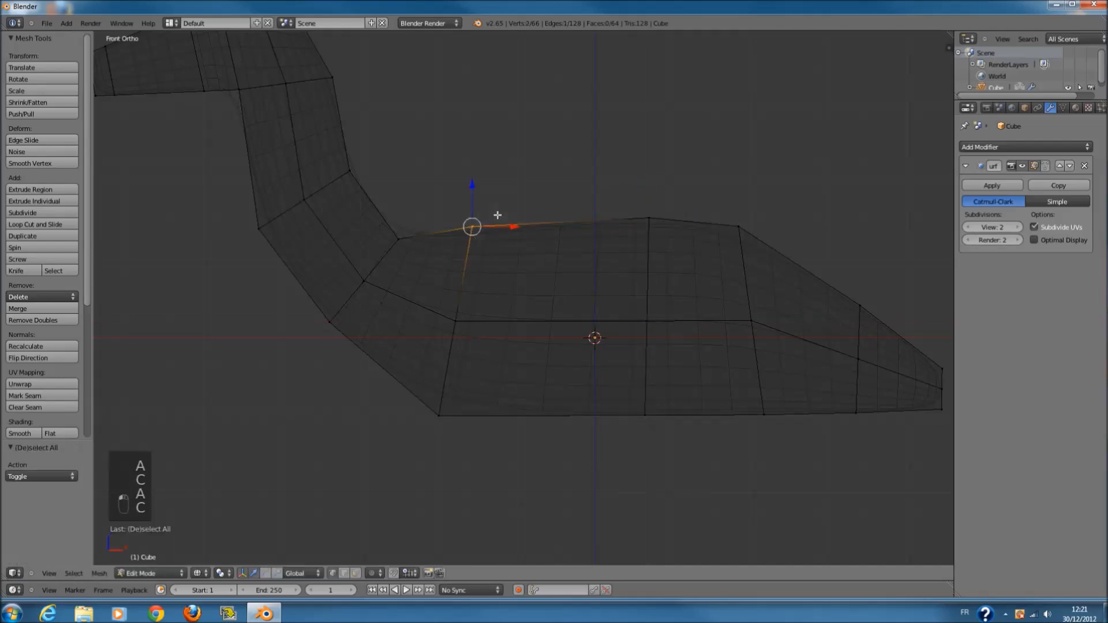
- Lower the upper rear vertices of the body so the back slopes down toward the tail
key(a)
key(c)
click(737, 226)
right_click(739, 223)
drag(738, 189, 652, 219)
- Move the upper middle vertices of the body slightly toward the neck along X
key(a)
key(c)
click(661, 214)
right_click(665, 215)
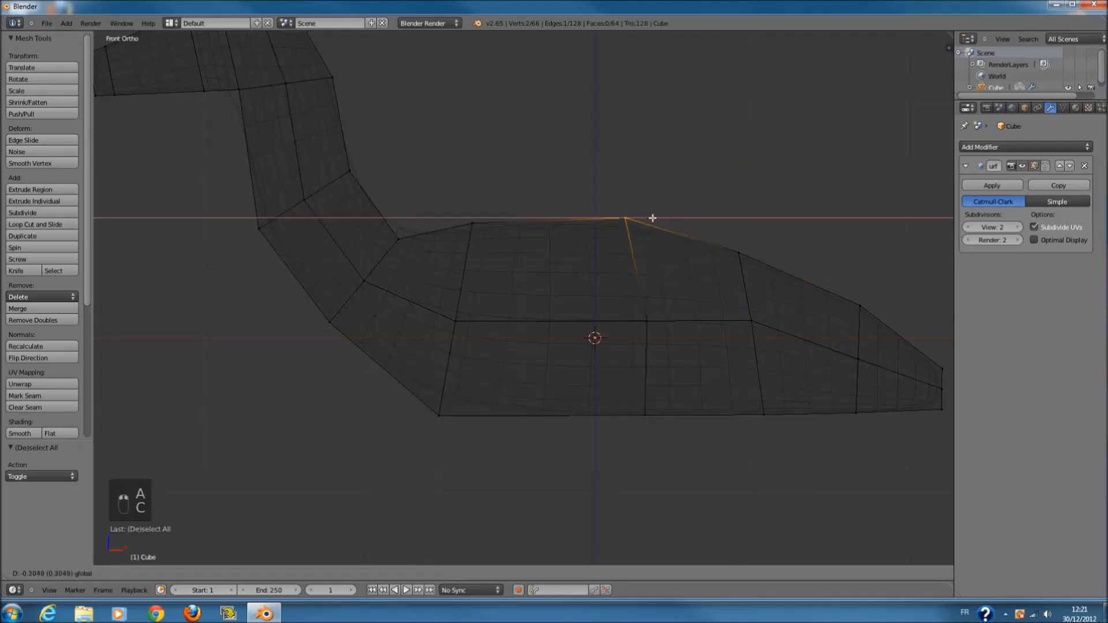
click(659, 218)
- Move the lower front vertices of the body slightly toward the tail along X
key(a)
ctrl+scroll(625, 393, down, 1)
key(c)
click(439, 413)
right_click(440, 414)
drag(484, 416, 504, 413)
scroll(500, 401, down, 1)
scroll(498, 395, down, 1)
shift+scroll(491, 376, up, 3)
ctrl+scroll(493, 361, down, 4)
key(a)
- Select all the head vertices and move the head back toward the body and slightly up
scroll(519, 285, up, 3)
shift+scroll(531, 278, up, 3)
shift+scroll(533, 277, up, 2)
scroll(532, 277, down, 1)
ctrl+scroll(532, 277, down, 5)
key(c)
scroll(404, 213, down, 9)
drag(327, 187, 479, 179)
right_click(478, 180)
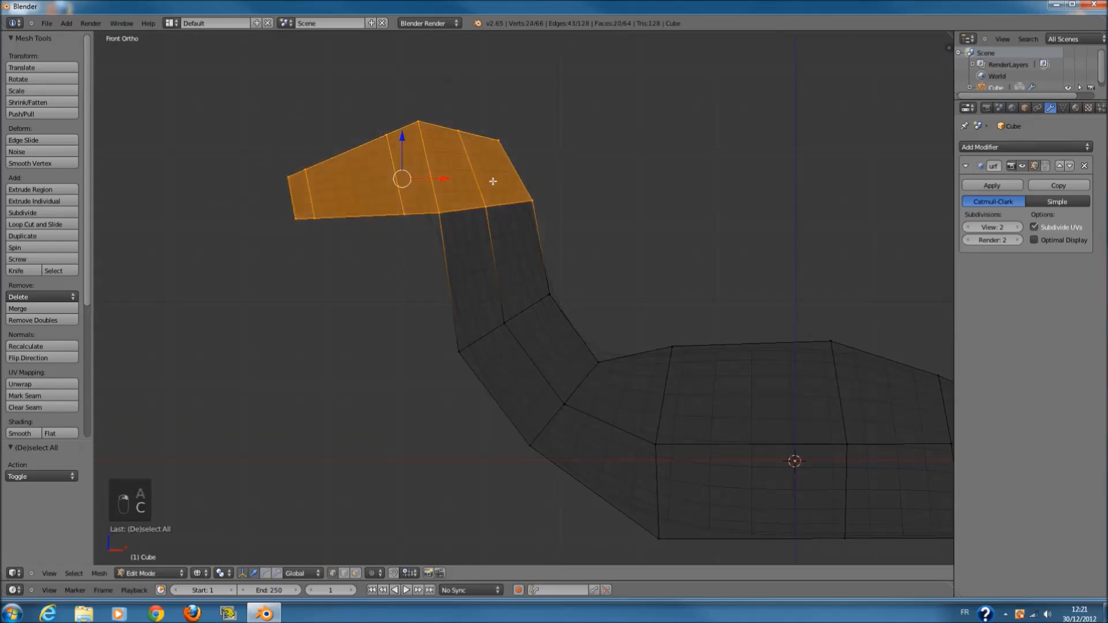
key(g)
click(555, 167)
- Rotate the middle neck loop about 16 degrees and scale it by 1.225 along X
key(a)
key(c)
scroll(496, 319, up, 4)
drag(497, 319, 551, 292)
right_click(588, 285)
key(r)
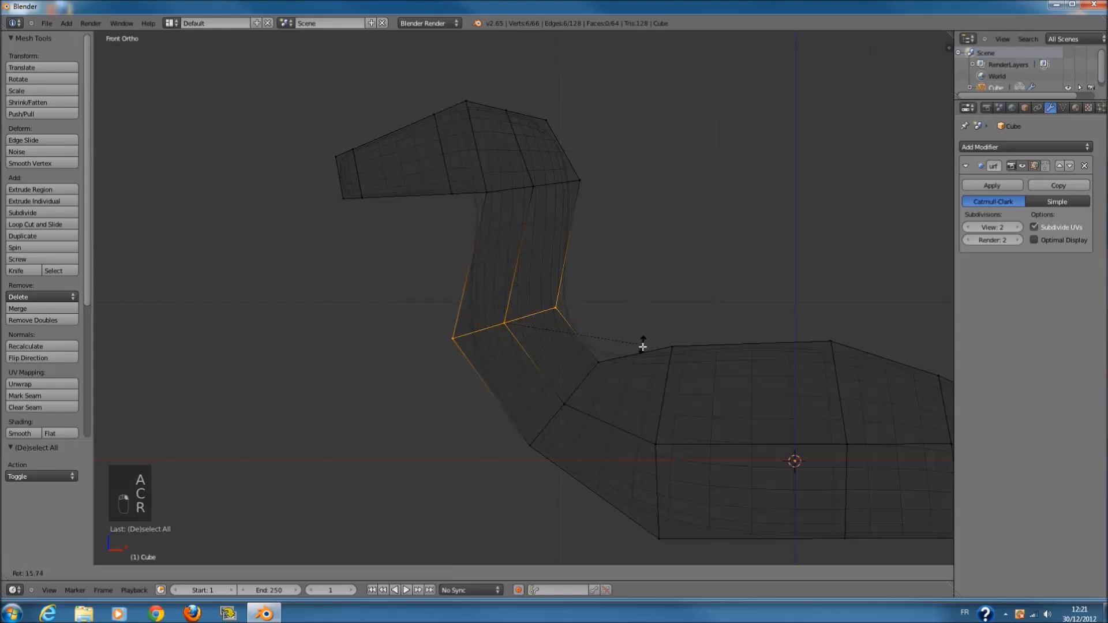
click(623, 324)
key(s)
key(x)
click(651, 328)
key(z)
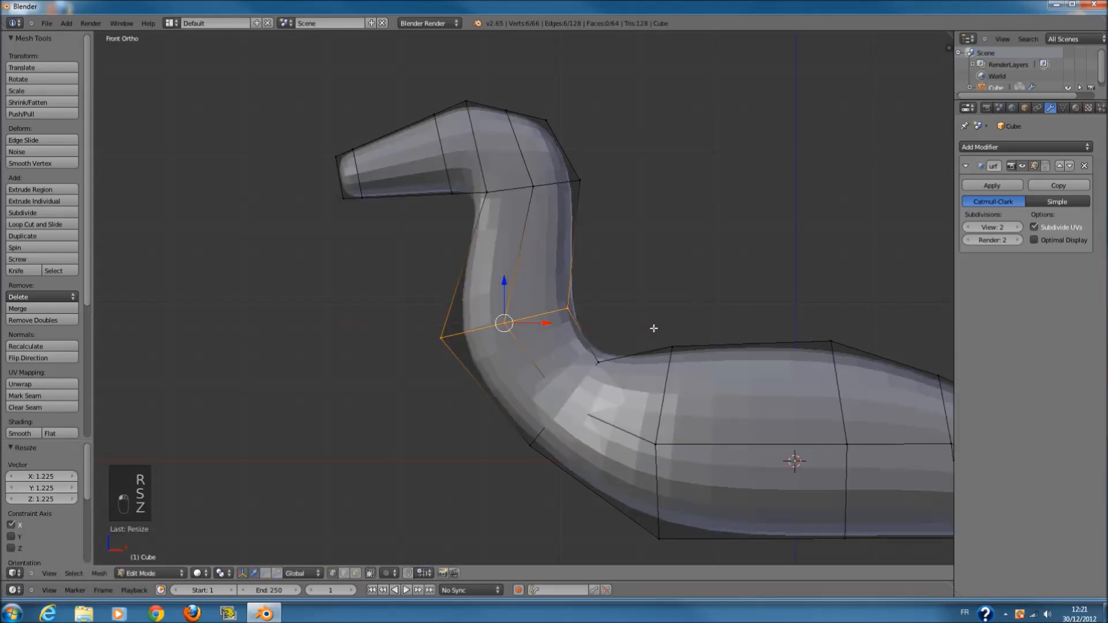
- Inspect the smoothed body in Object Mode and apply smooth shading to it
scroll(653, 330, down, 1)
key(Tab)
ctrl+scroll(683, 350, up, 5)
key(z)
key(z)
middle_drag(671, 353, 777, 373)
key(KP_1)
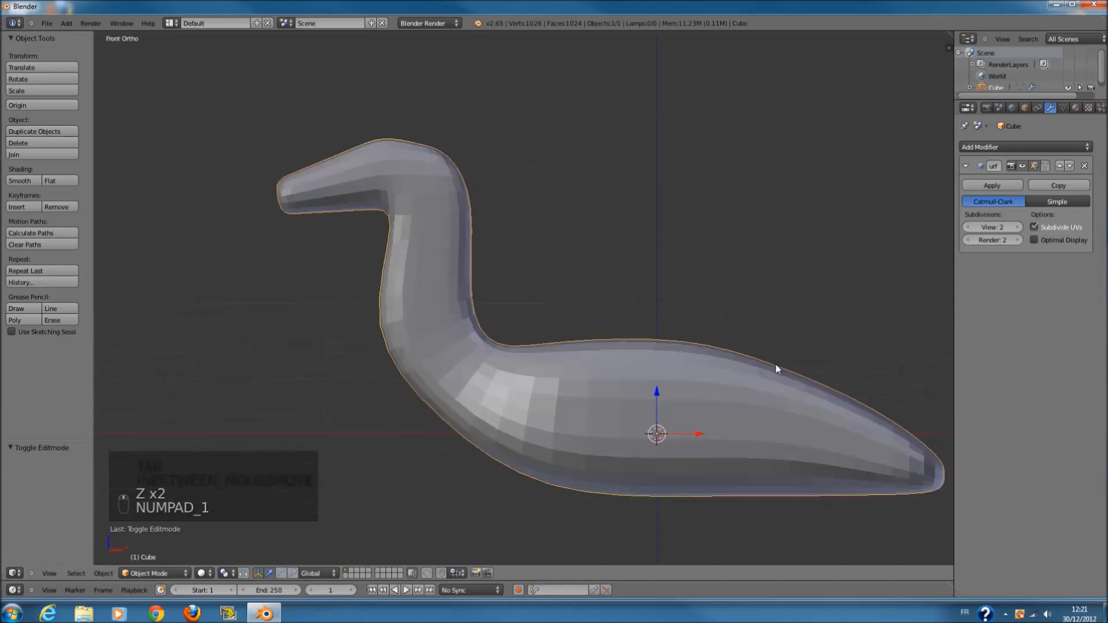
ctrl+scroll(450, 260, up, 5)
shift+scroll(442, 263, down, 1)
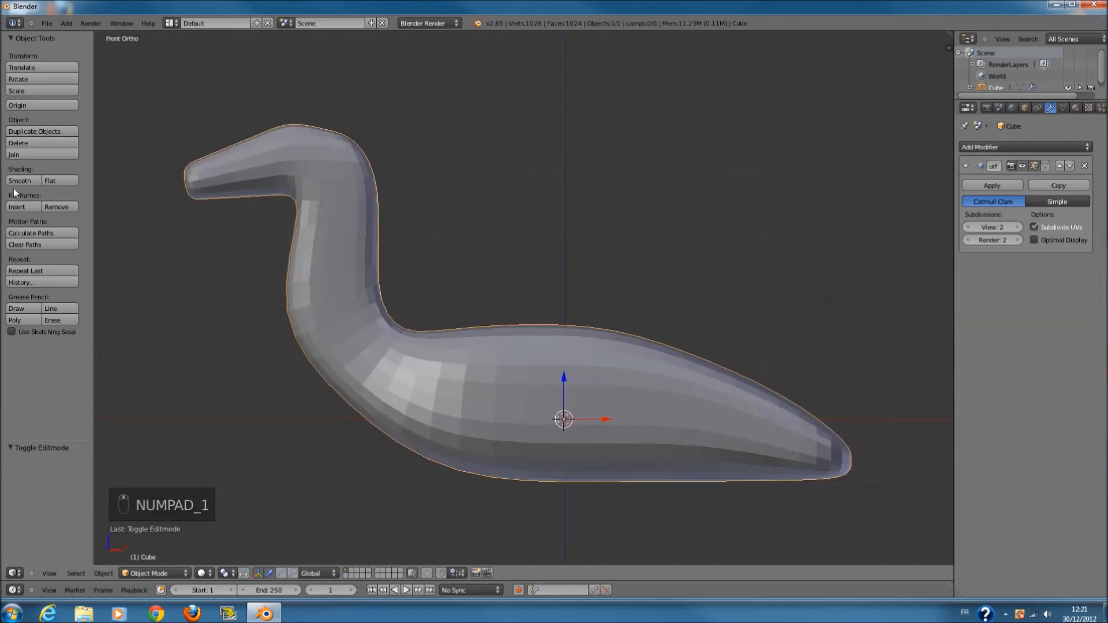
click(18, 181)
ctrl+scroll(534, 342, down, 2)
- Select the mid-height side vertices of the body's front, middle and rear loops and move them up
key(z)
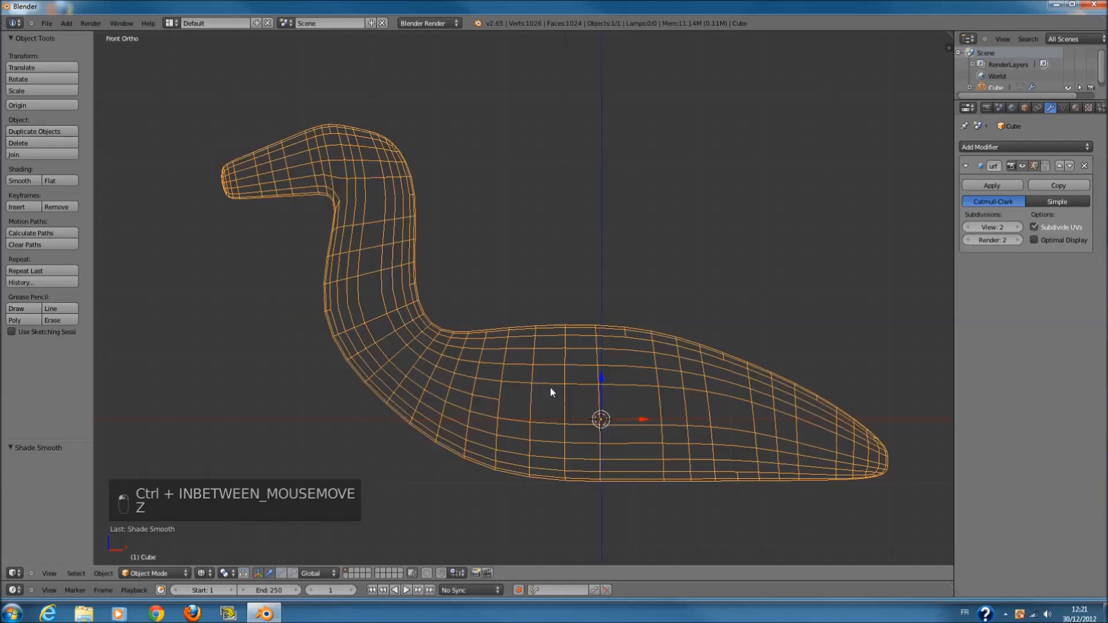
shift+scroll(548, 387, down, 3)
scroll(548, 386, up, 1)
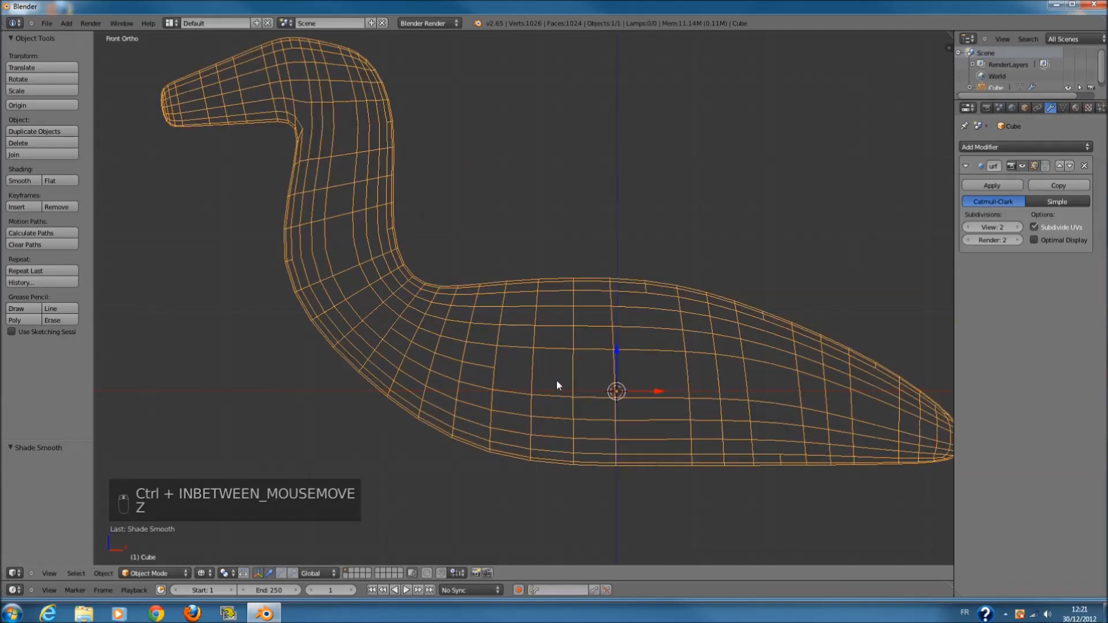
key(Tab)
key(a)
key(a)
ctrl+scroll(592, 379, down, 1)
key(c)
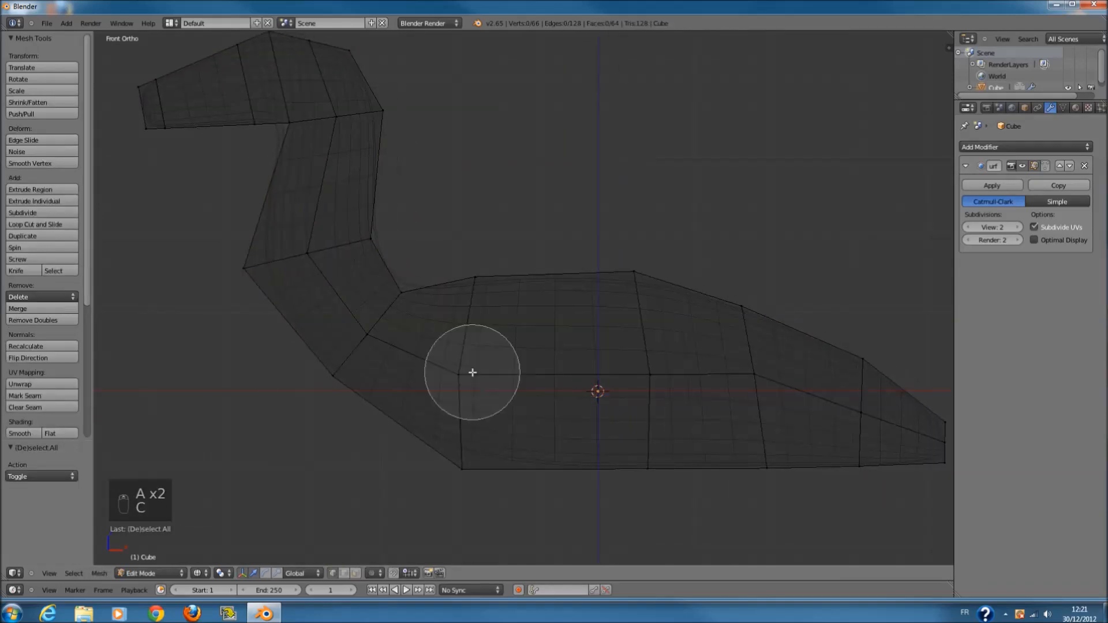
mouse_move(472, 372)
mouse_down()
mouse_move(457, 376)
mouse_move(783, 396)
mouse_up()
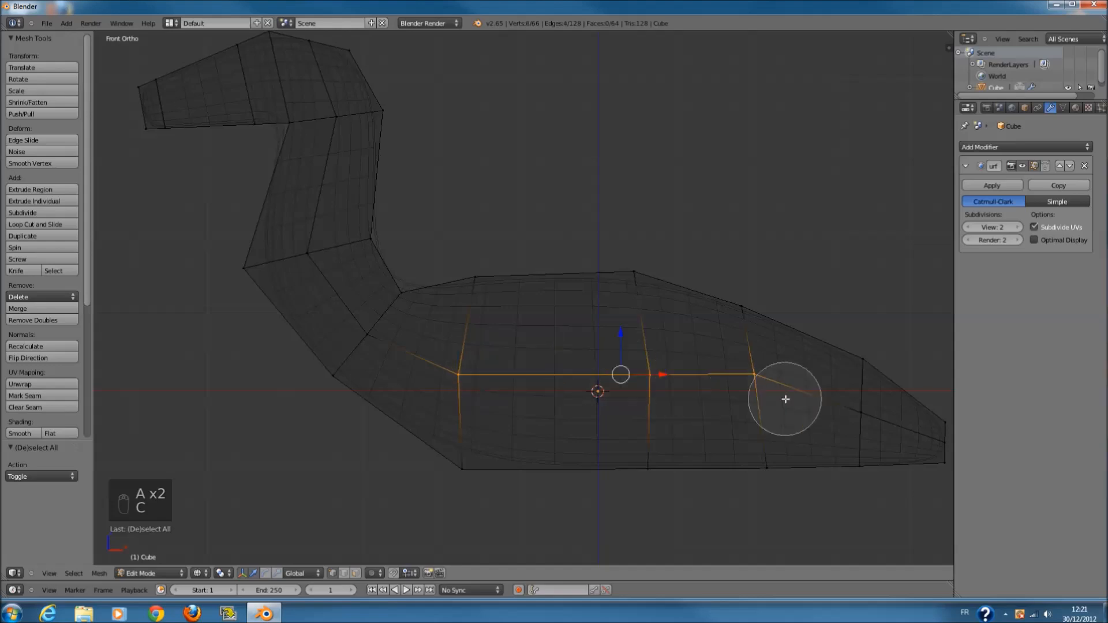
right_click(783, 396)
key(g)
click(627, 300)
- Lower the rear side vertices of the body slightly and raise the middle side vertices along Z
key(a)
key(c)
click(749, 353)
right_click(754, 335)
key(a)
key(c)
click(663, 330)
right_click(663, 330)
key(z)
- Try raising a single front side vertex of the body by 0.141 along Z
key(a)
key(c)
click(459, 332)
right_click(460, 317)
key(z)
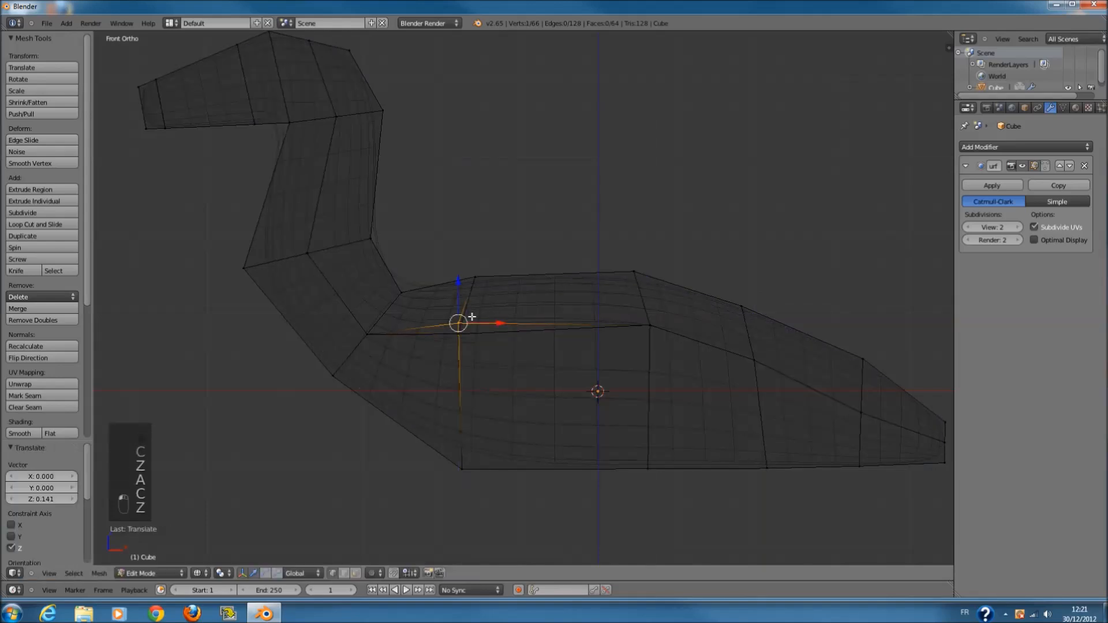
key(ctrl+z)
- Raise both front side vertices of the body by 0.104 along Z
key(c)
right_click(462, 309)
key(z)
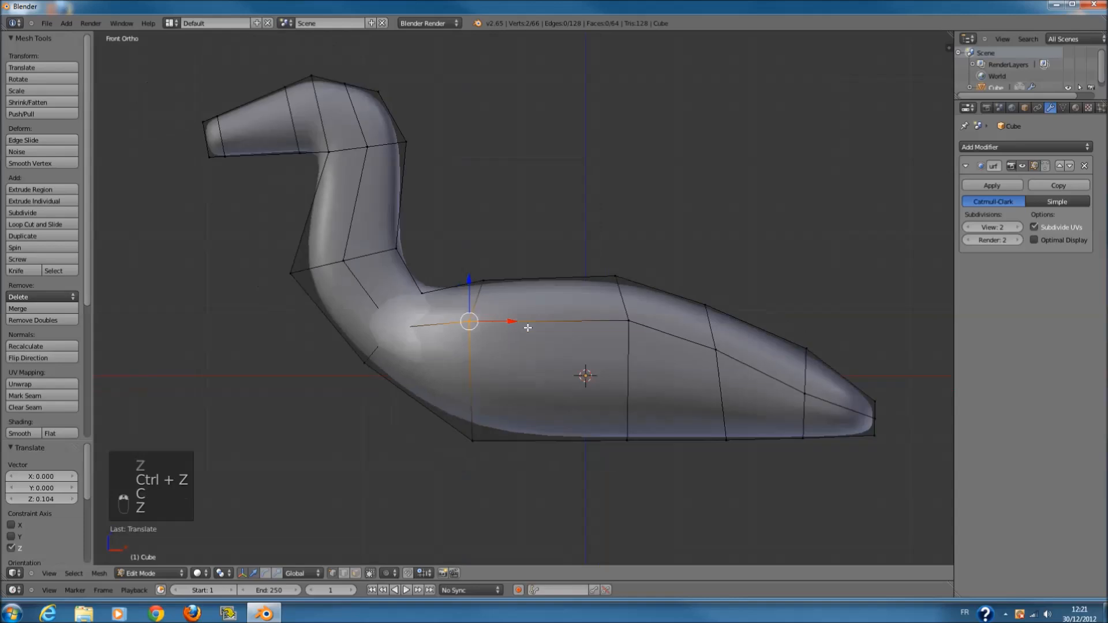
- Select the body vertices from the front loop to the tail's middle joint, using the top view and wireframe
key(Tab)
middle_drag(459, 324, 431, 373)
key(Tab)
scroll(546, 367, up, 3)
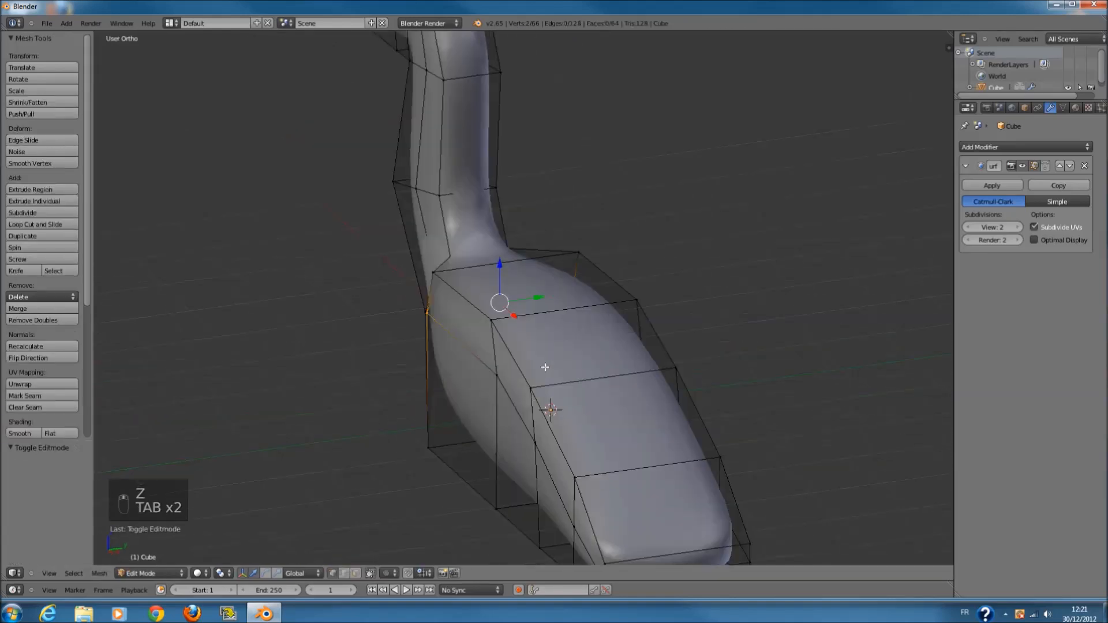
key(KP_7)
key(a)
key(a)
key(c)
mouse_move(479, 219)
mouse_down()
mouse_move(748, 228)
mouse_move(877, 248)
mouse_move(816, 376)
mouse_move(484, 378)
mouse_up()
right_click(484, 378)
key(KP_1)
key(z)
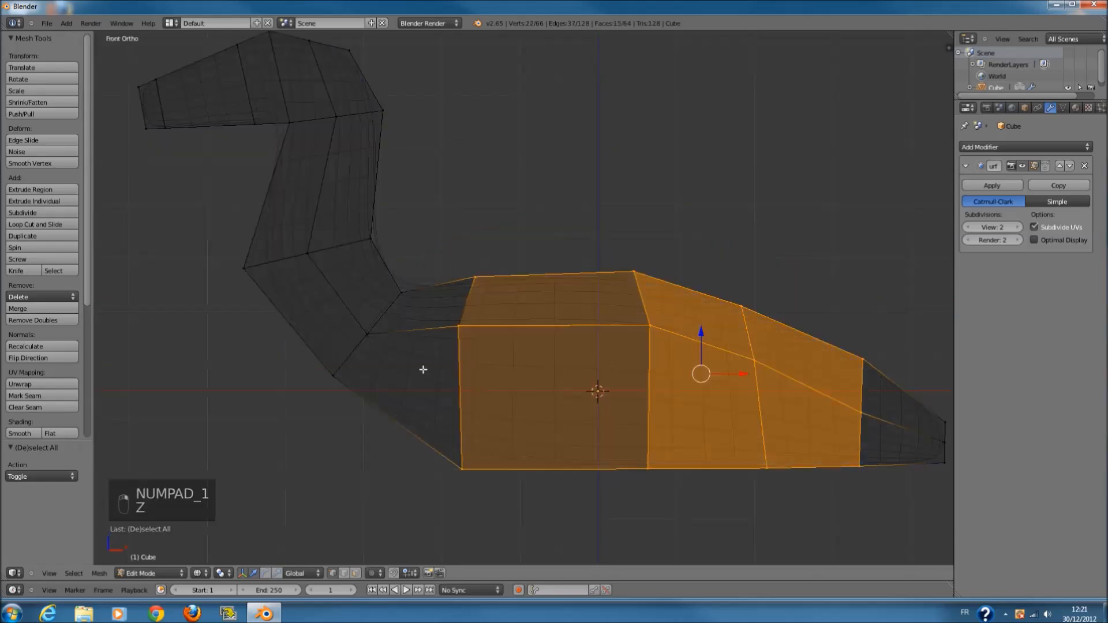
- Deselect the side and lower vertices, keeping only the upper back vertices selected, and switch to the top view
scroll(460, 363, down, 3)
scroll(480, 367, up, 3)
key(c)
mouse_move(482, 356)
middle_down()
mouse_move(714, 389)
mouse_move(614, 363)
middle_up()
right_click(581, 359)
key(z)
key(KP_7)
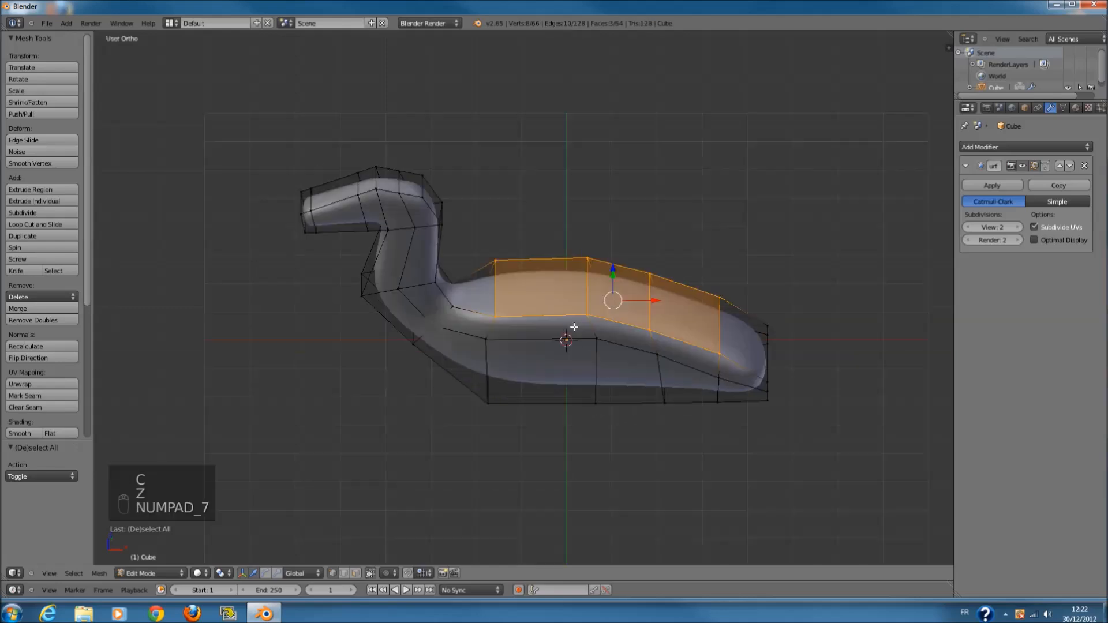
- Add the upper tail-end vertices to the upper back selection and narrow them all along Y
key(s)
right_click(652, 363)
scroll(681, 347, up, 1)
key(c)
drag(830, 247, 836, 345)
right_click(834, 346)
key(s)
key(y)
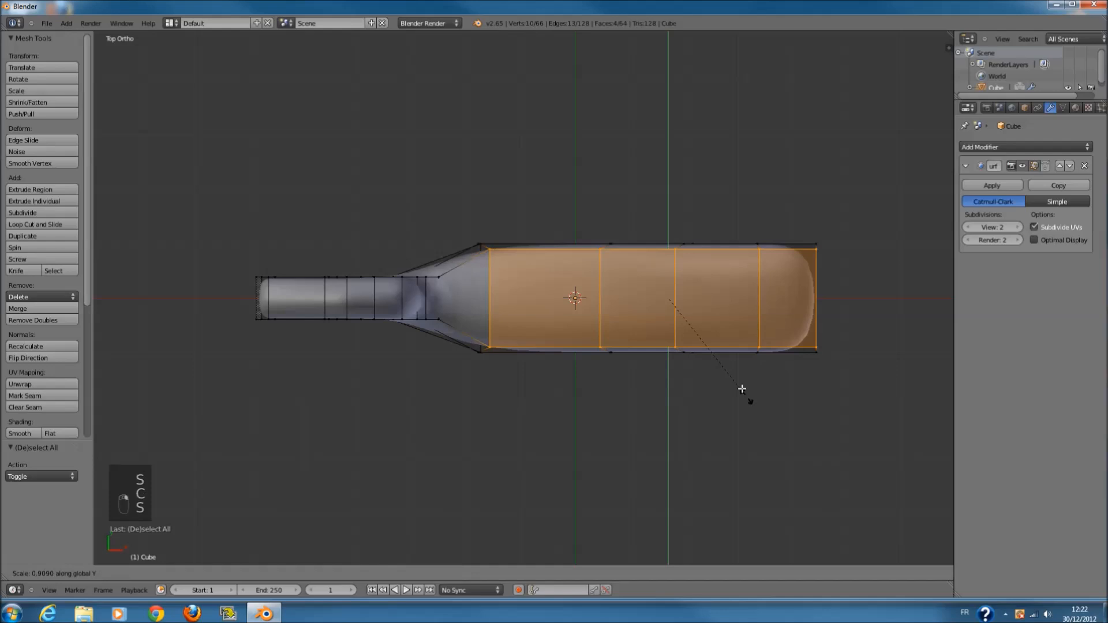
click(716, 334)
key(a)
- Select only the side and lower vertices of the tail end and narrow them along Y to line up with the upper ones
ctrl+scroll(808, 262, down, 3)
scroll(790, 265, up, 3)
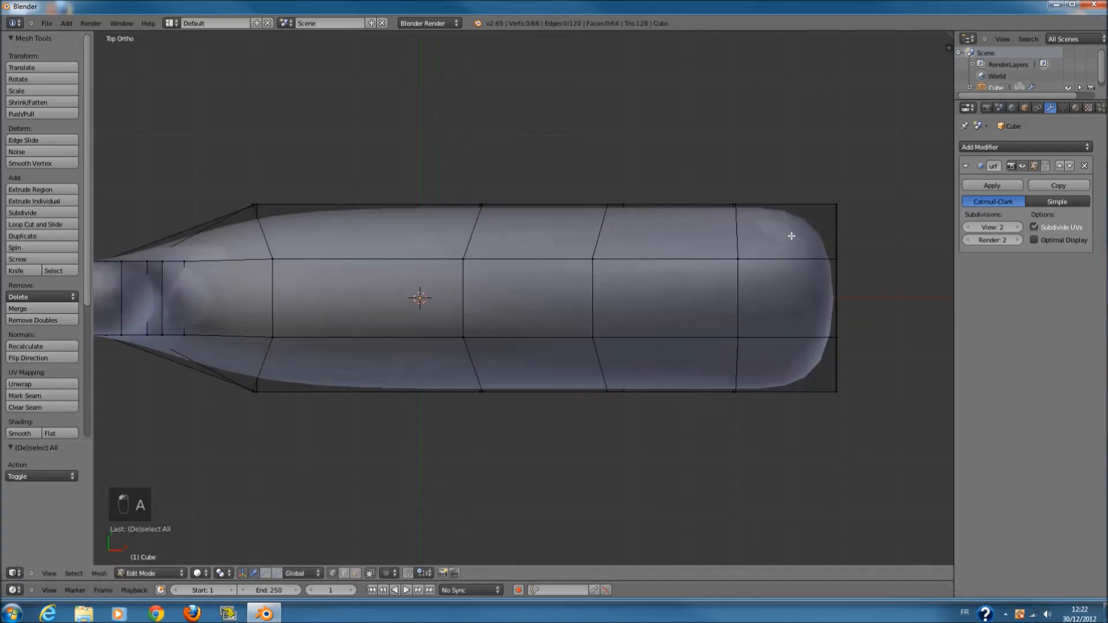
key(z)
key(c)
drag(836, 193, 836, 390)
right_click(837, 398)
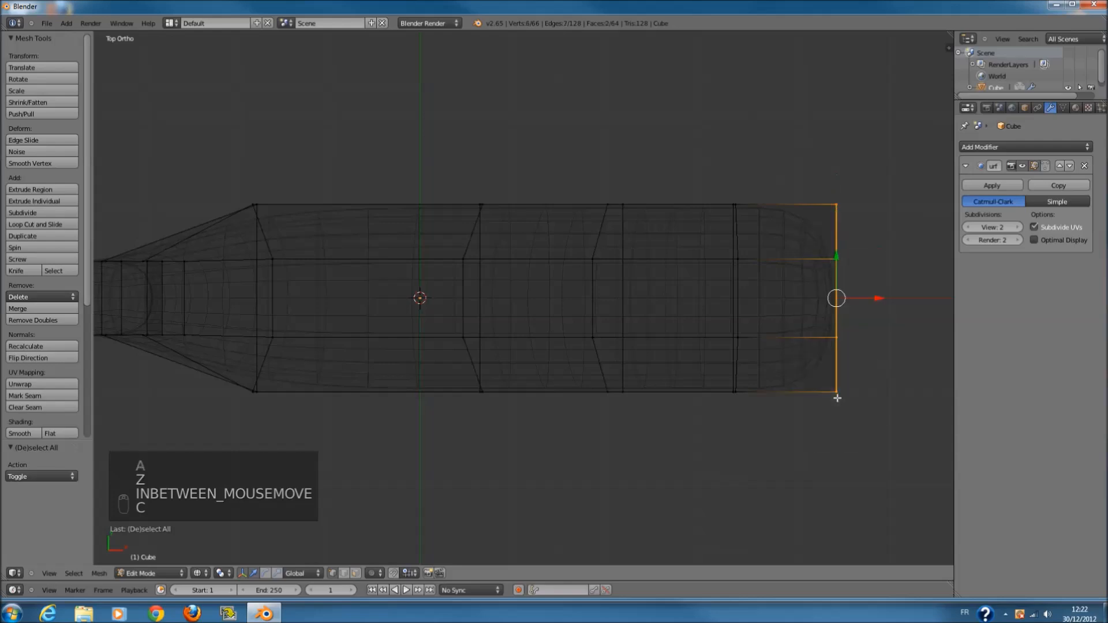
key(z)
key(z)
key(c)
middle_click(847, 289)
right_click(847, 290)
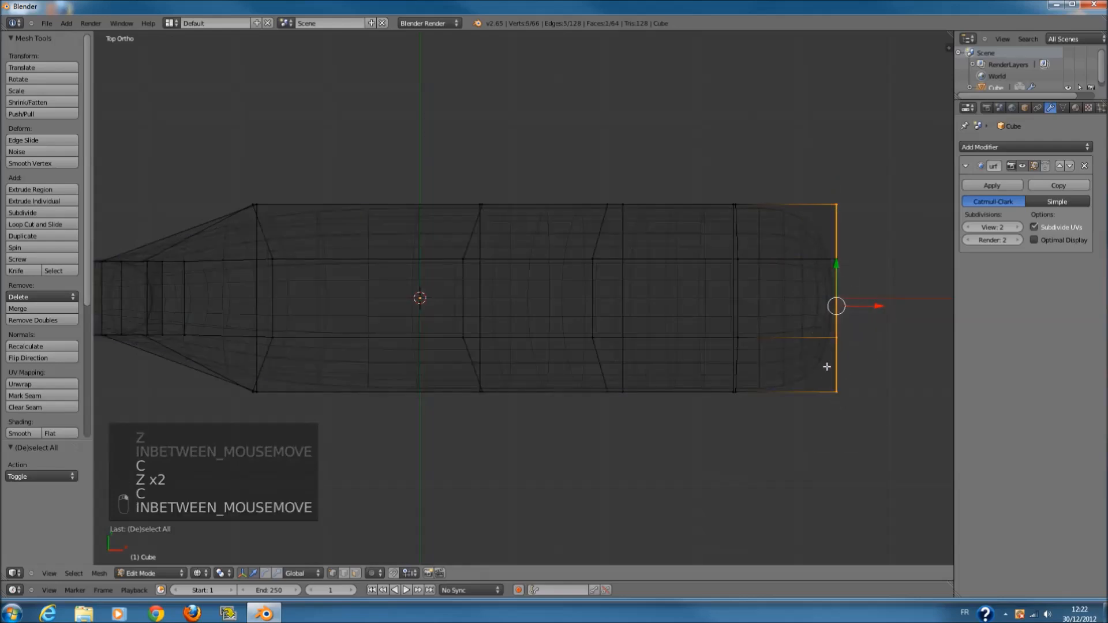
key(c)
middle_click(837, 298)
right_click(836, 297)
key(s)
key(s)
click(822, 334)
key(a)
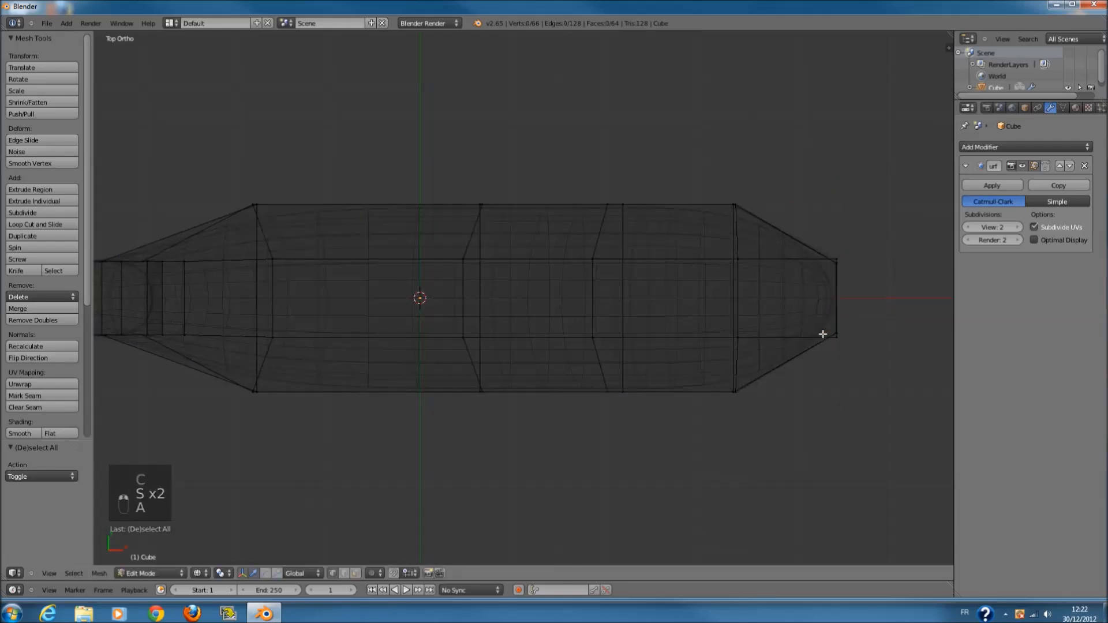
- Select the whole vertex loop just before the tail end and scale it to 0.635 along Y
key(c)
drag(735, 207, 729, 371)
right_click(727, 427)
key(s)
click(726, 375)
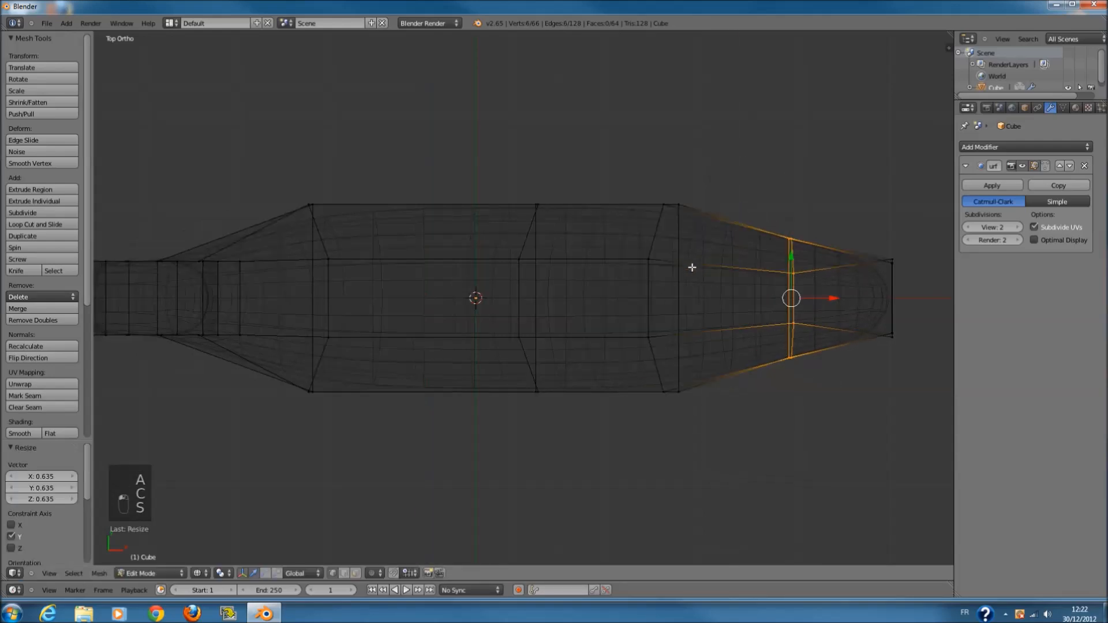
key(KP_1)
key(z)
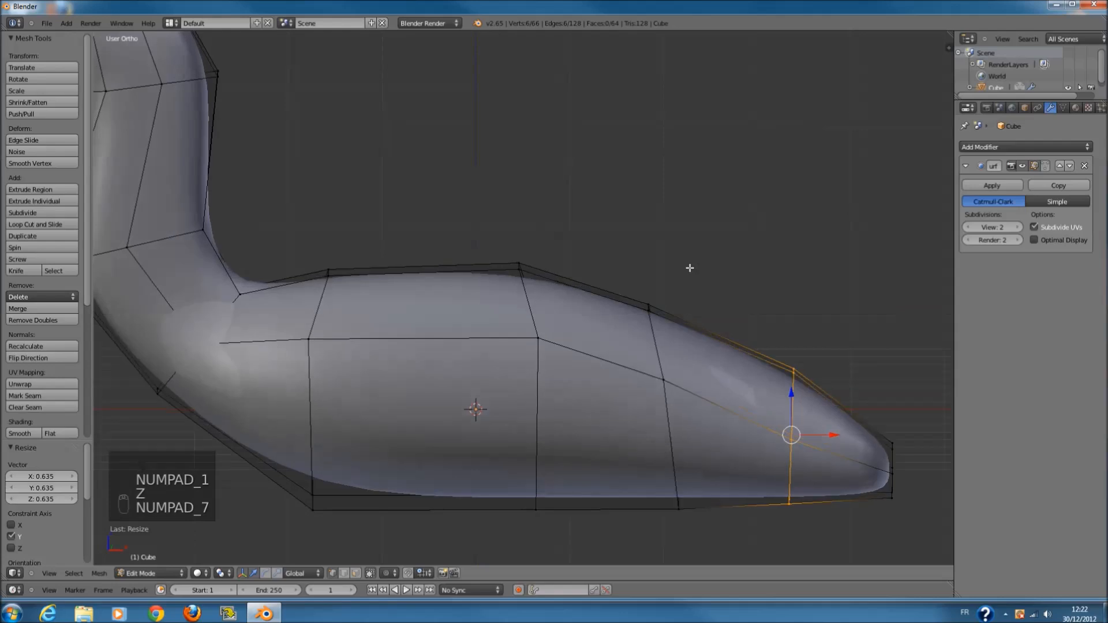
- Select the second vertex loop before the tail end in the top view and narrow it slightly along Y
key(KP_7)
key(z)
key(a)
key(c)
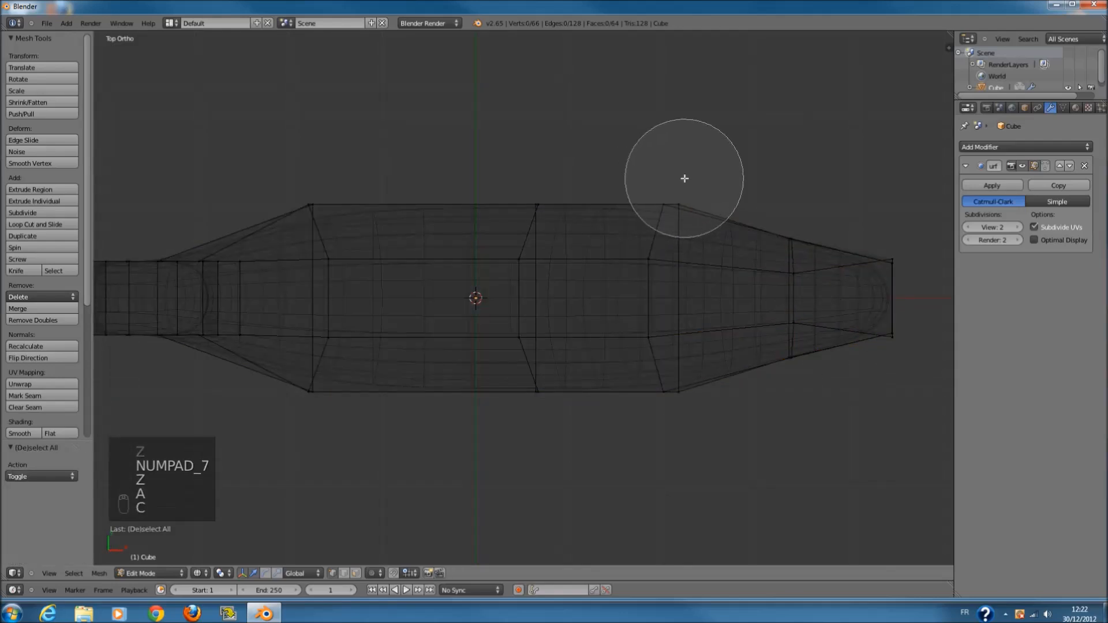
drag(685, 178, 668, 341)
right_click(675, 432)
key(s)
right_click(678, 450)
key(s)
key(y)
click(678, 446)
key(a)
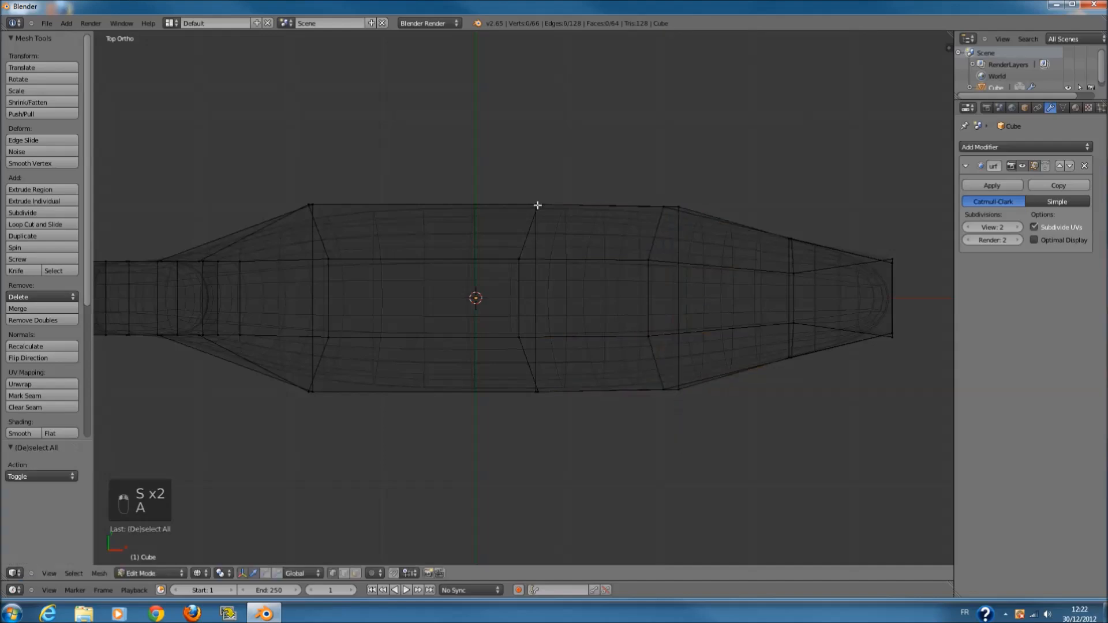
- Select the vertex loop at the middle of the body and widen it by a factor of 1.112 along Y
shift+middle_drag(536, 206, 573, 205)
key(c)
drag(573, 205, 566, 364)
right_click(567, 365)
key(s)
key(y)
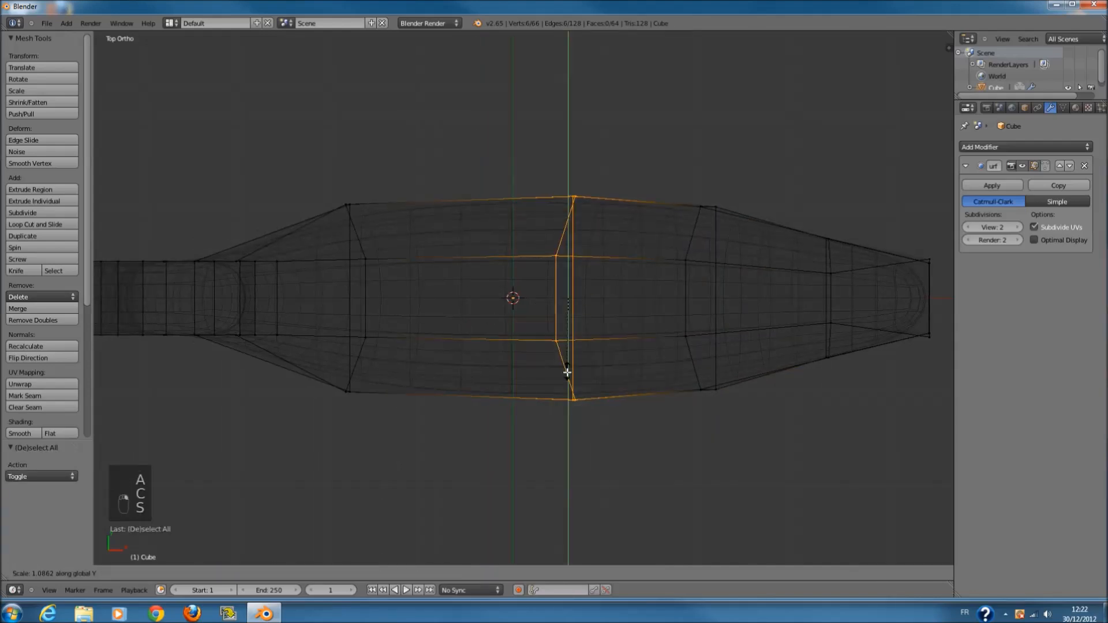
click(569, 376)
key(z)
ctrl+scroll(633, 376, up, 6)
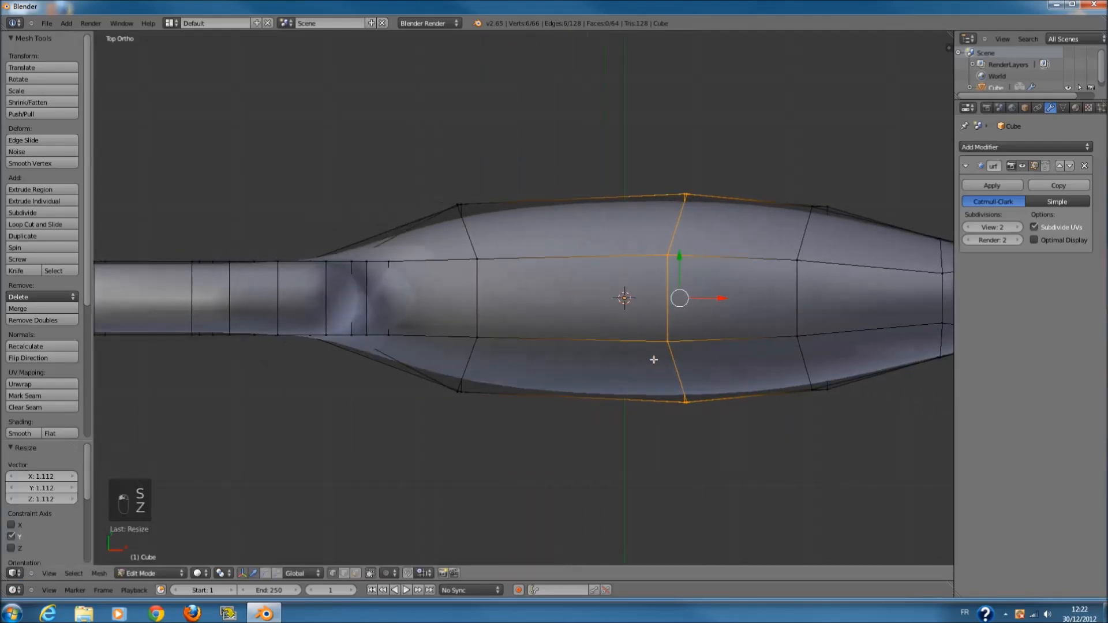
- Examine the smoothed body and neck in Object Mode from the front view
key(KP_1)
scroll(653, 360, down, 3)
key(Tab)
ctrl+scroll(649, 363, up, 4)
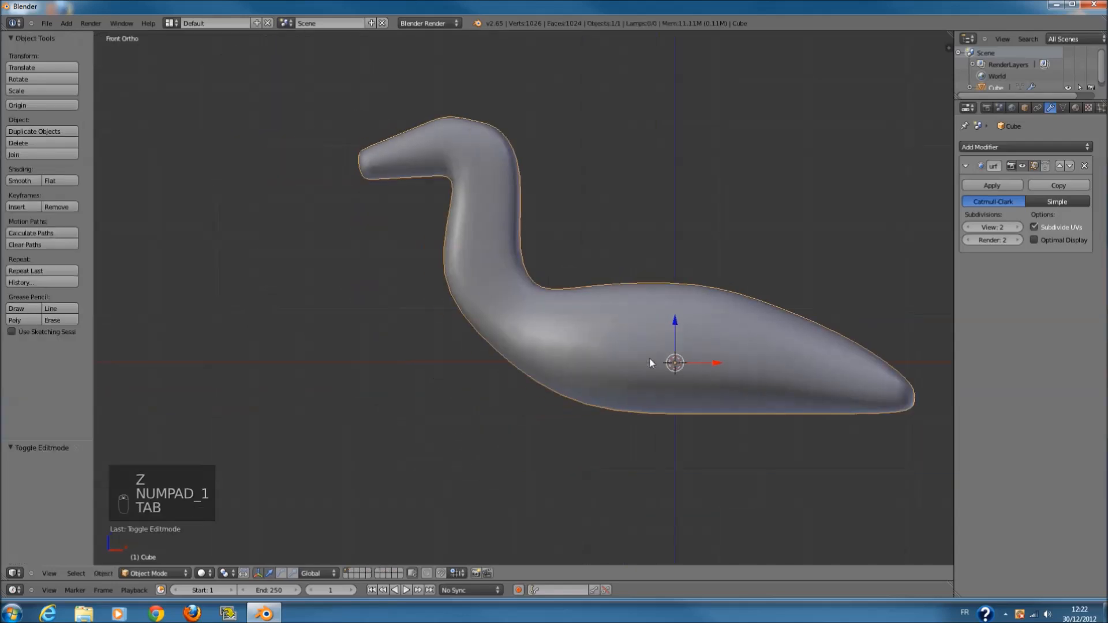
ctrl+scroll(650, 363, down, 5)
shift+scroll(650, 363, up, 4)
scroll(650, 363, up, 1)
ctrl+scroll(650, 363, down, 3)
- Add a lengthwise loop cut through the middle of the beak and head in Edit Mode
key(Tab)
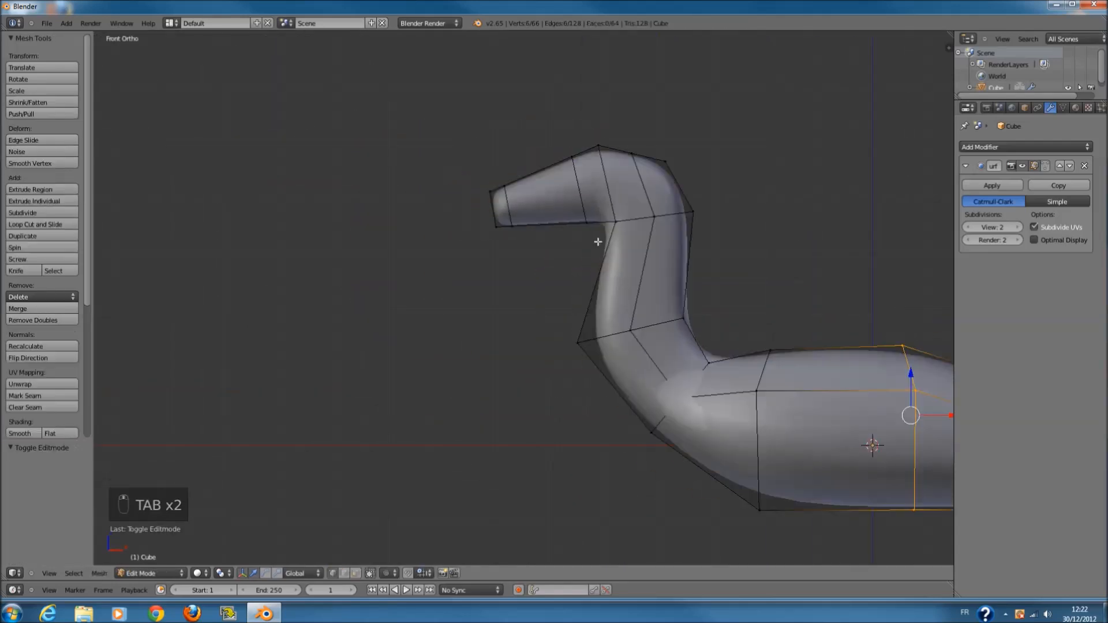
shift+scroll(598, 241, up, 5)
scroll(599, 257, up, 3)
key(z)
key(a)
key(ctrl+r)
click(501, 260)
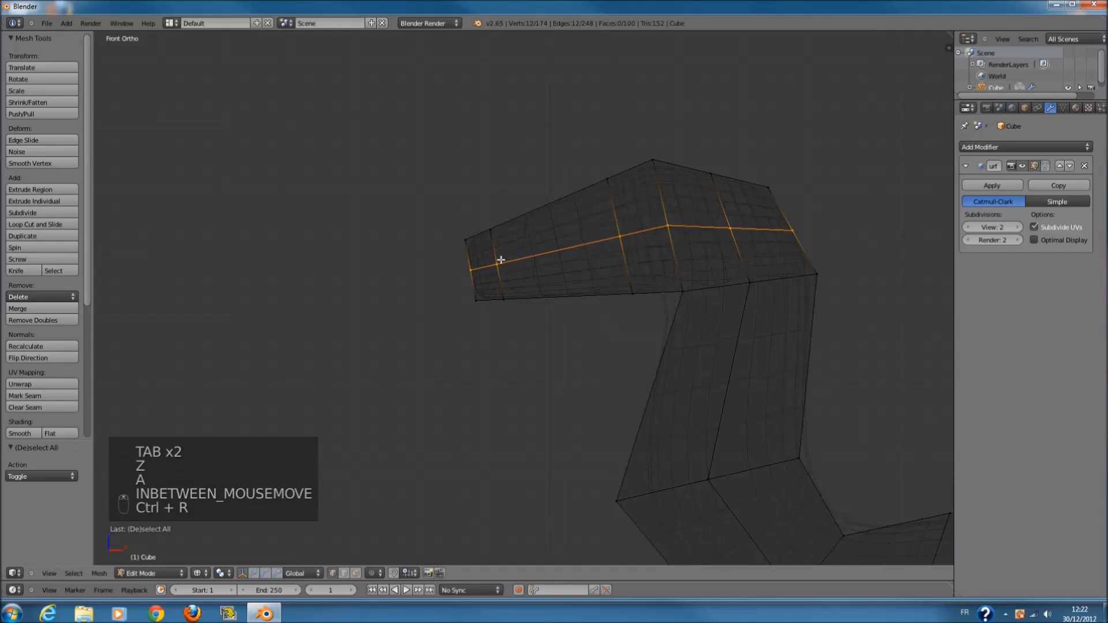
key(a)
- Move the upper and lower vertices just behind the beak tip by about 0.176 in X and 0.081 in Z
scroll(577, 260, up, 1)
shift+scroll(554, 276, up, 1)
scroll(540, 285, up, 1)
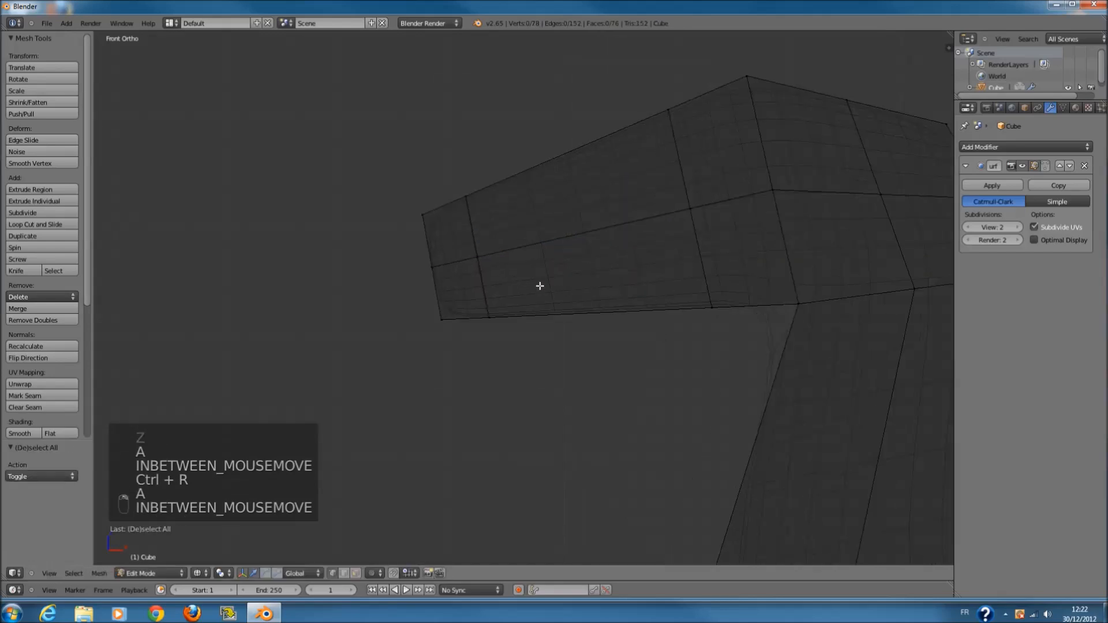
key(c)
click(473, 349)
right_click(472, 350)
key(a)
key(c)
click(513, 323)
click(490, 165)
right_click(505, 254)
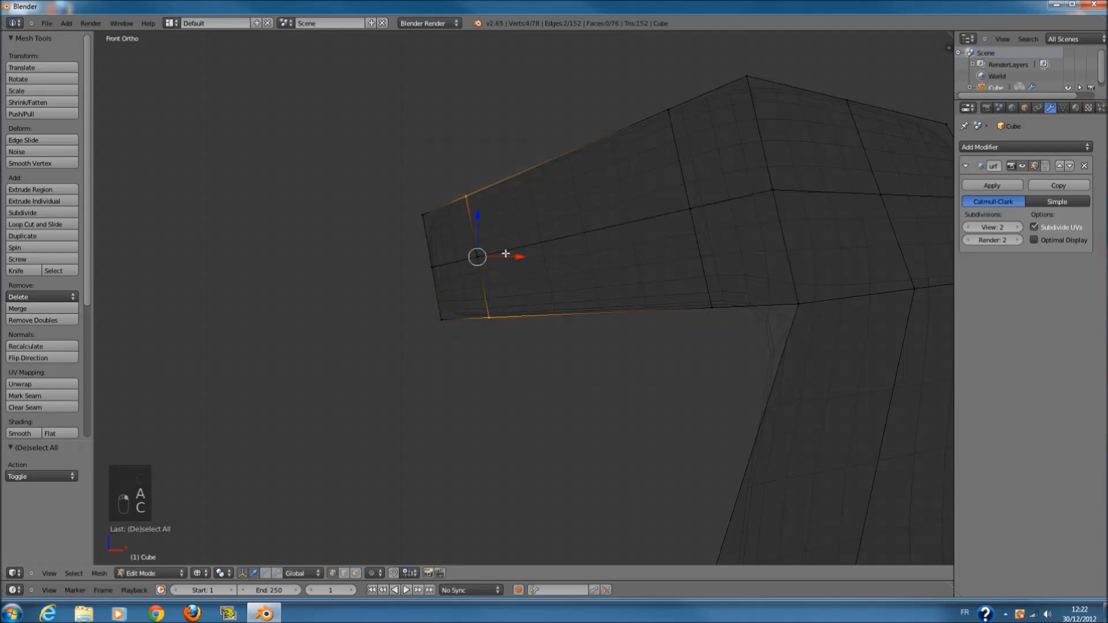
key(g)
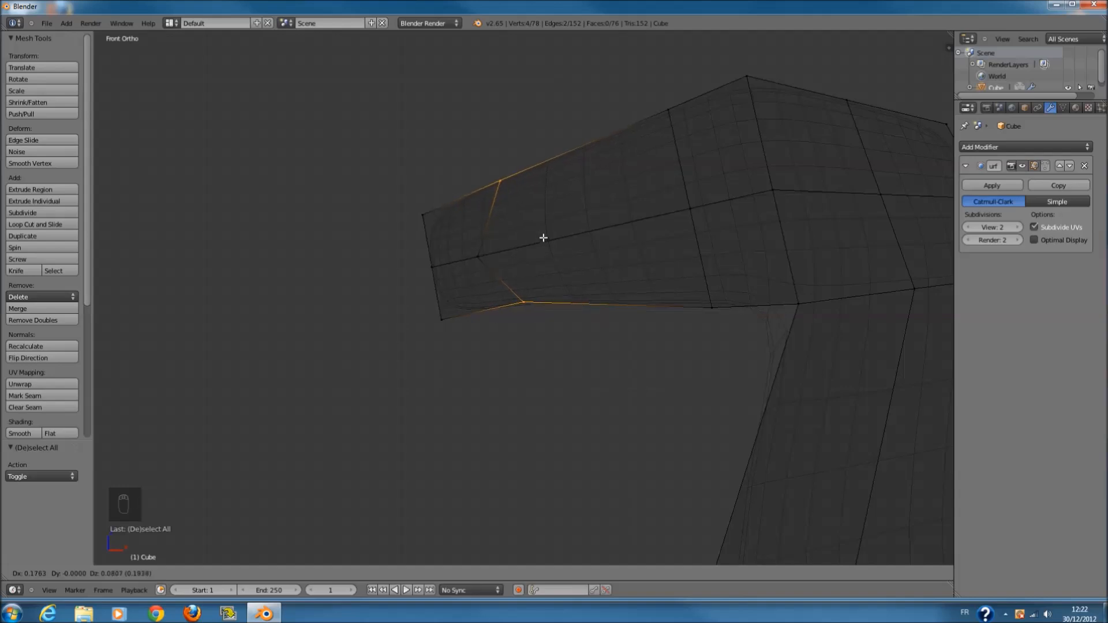
click(543, 238)
key(z)
key(Tab)
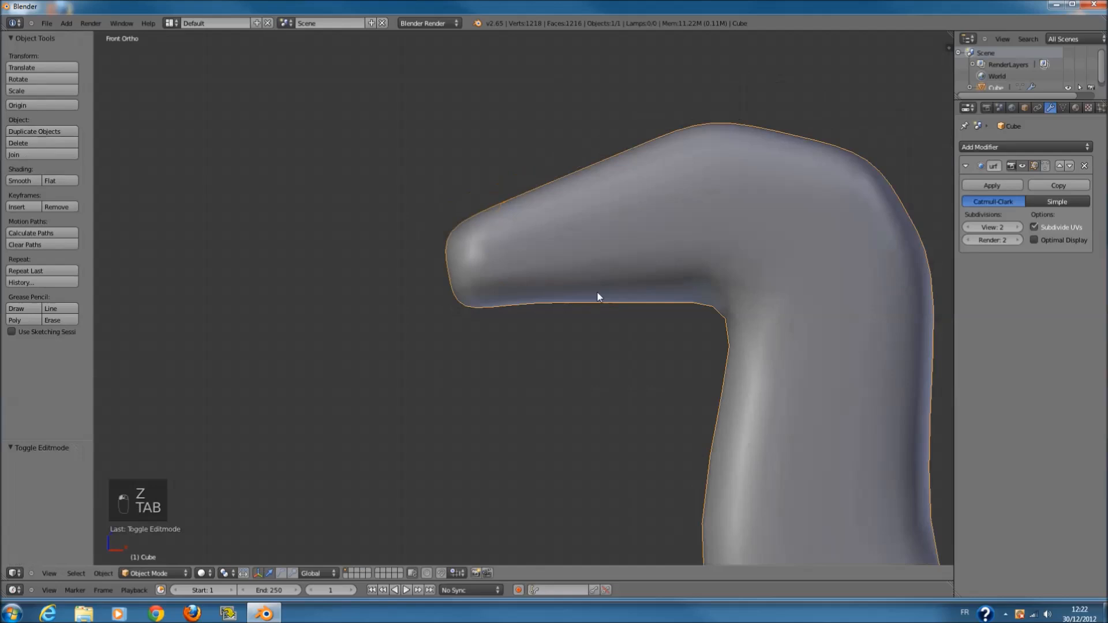
key(Tab)
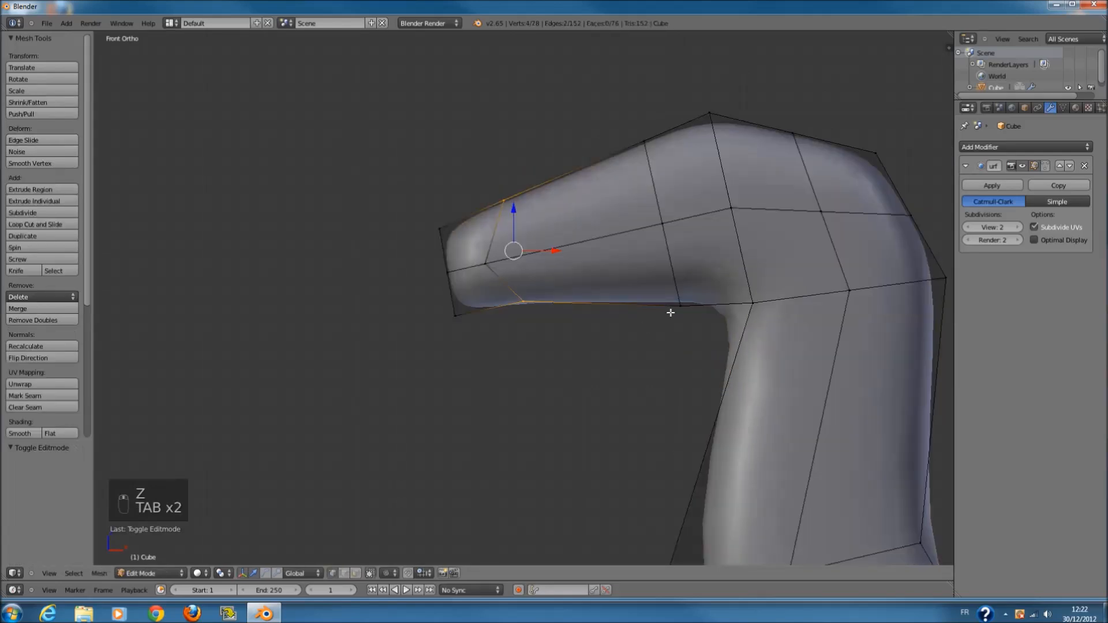
- Select the middle-row vertices along both sides of the head and widen them along Y
key(z)
key(a)
key(c)
mouse_move(729, 218)
mouse_down()
mouse_move(663, 223)
mouse_move(908, 233)
mouse_up()
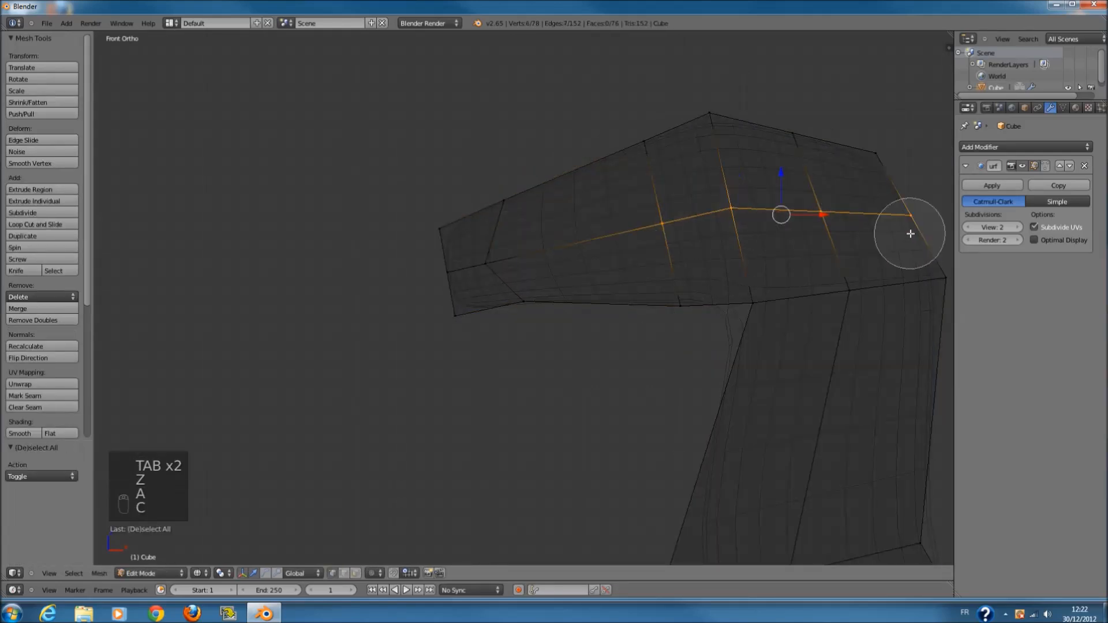
right_click(827, 251)
key(z)
middle_drag(827, 251, 769, 252)
key(s)
key(y)
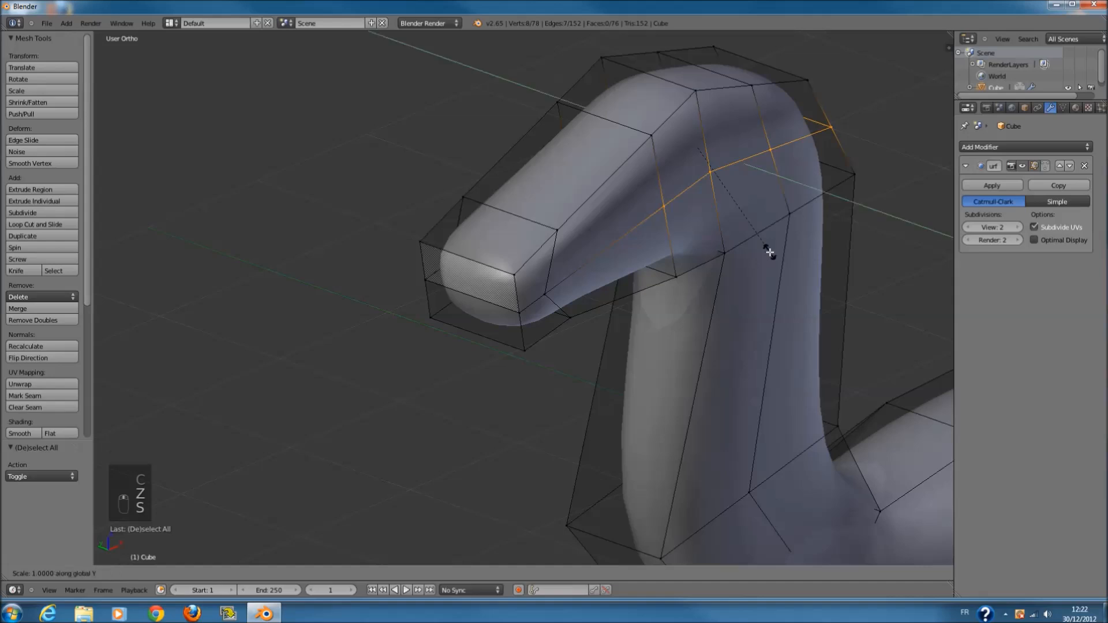
click(791, 292)
middle_drag(791, 292, 711, 275)
key(a)
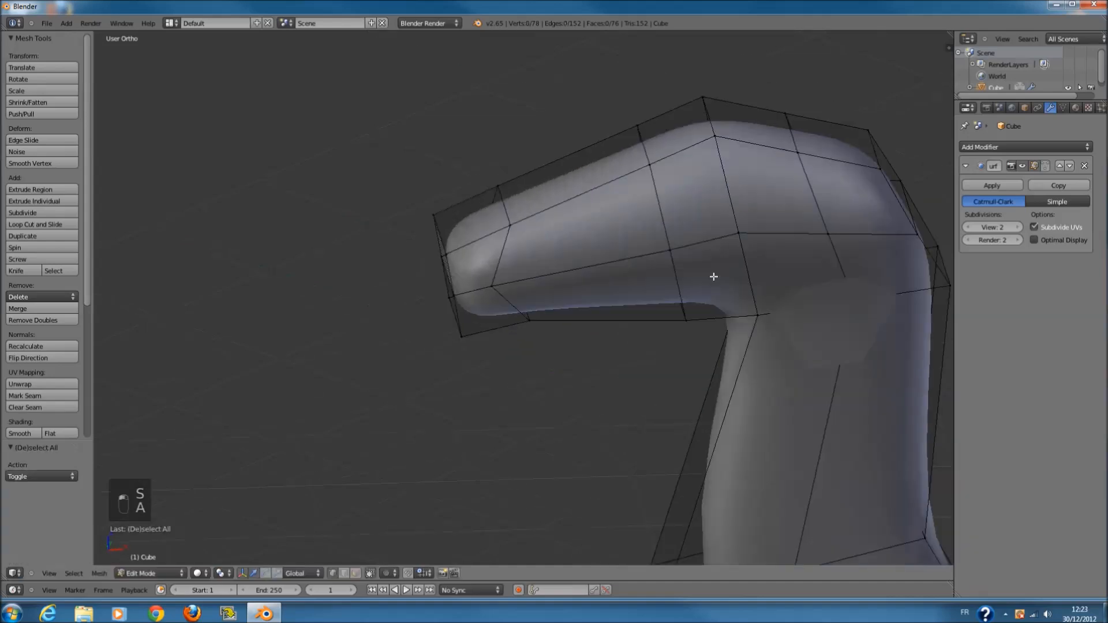
- Select the middle vertex pair at the back of the head and narrow it slightly along Y
key(c)
drag(777, 262, 865, 247)
right_click(865, 247)
middle_drag(866, 247, 836, 247)
key(s)
key(y)
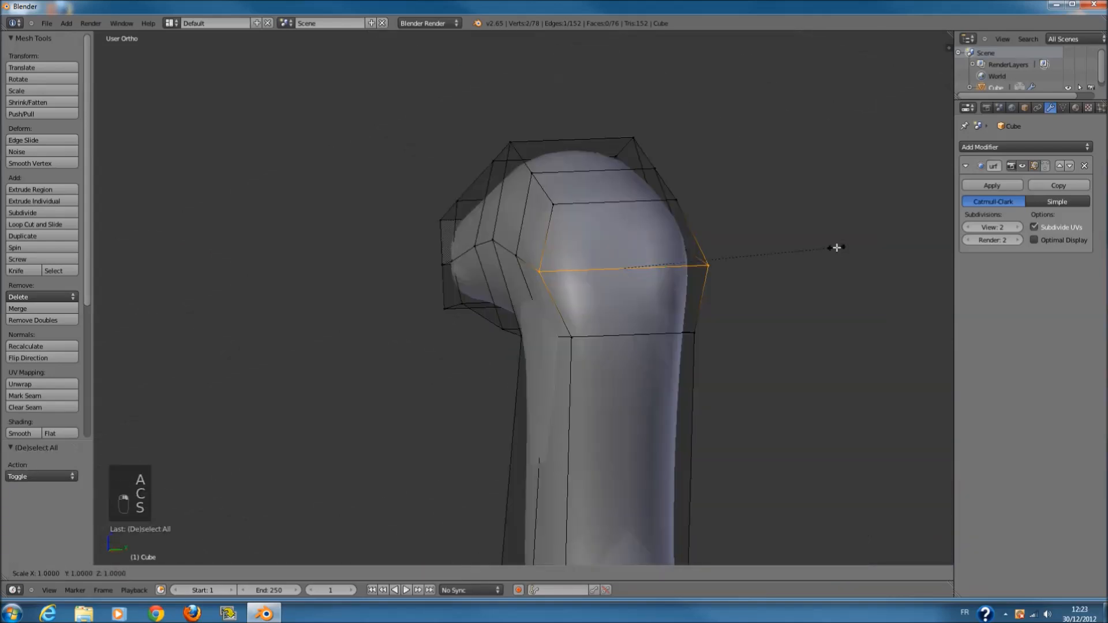
click(824, 251)
key(a)
- Select all the neck vertices from below the head to the neck base and widen them along Y
middle_drag(717, 292, 656, 320)
key(KP_1)
key(z)
key(c)
drag(658, 320, 771, 315)
drag(577, 469, 774, 458)
right_click(773, 458)
scroll(774, 458, down, 2)
key(c)
drag(726, 430, 648, 502)
right_click(648, 502)
key(z)
middle_drag(648, 502, 710, 437)
key(s)
key(y)
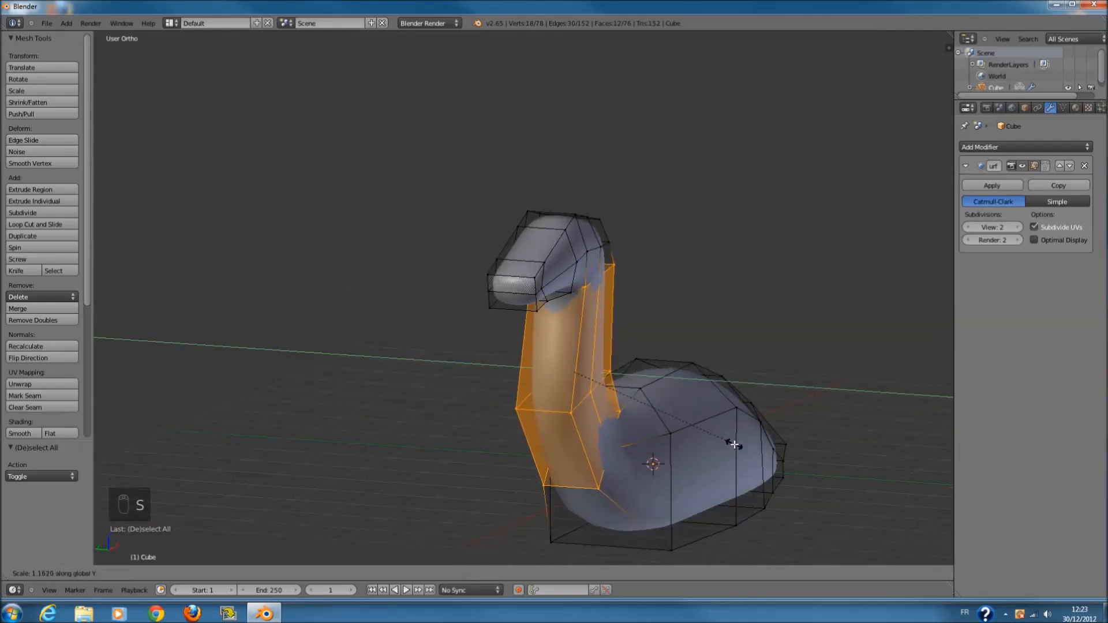
click(742, 449)
middle_drag(742, 449, 737, 424)
- Return to Object Mode in the front view and save the file as créature_modélisation.blend
key(Tab)
key(KP_1)
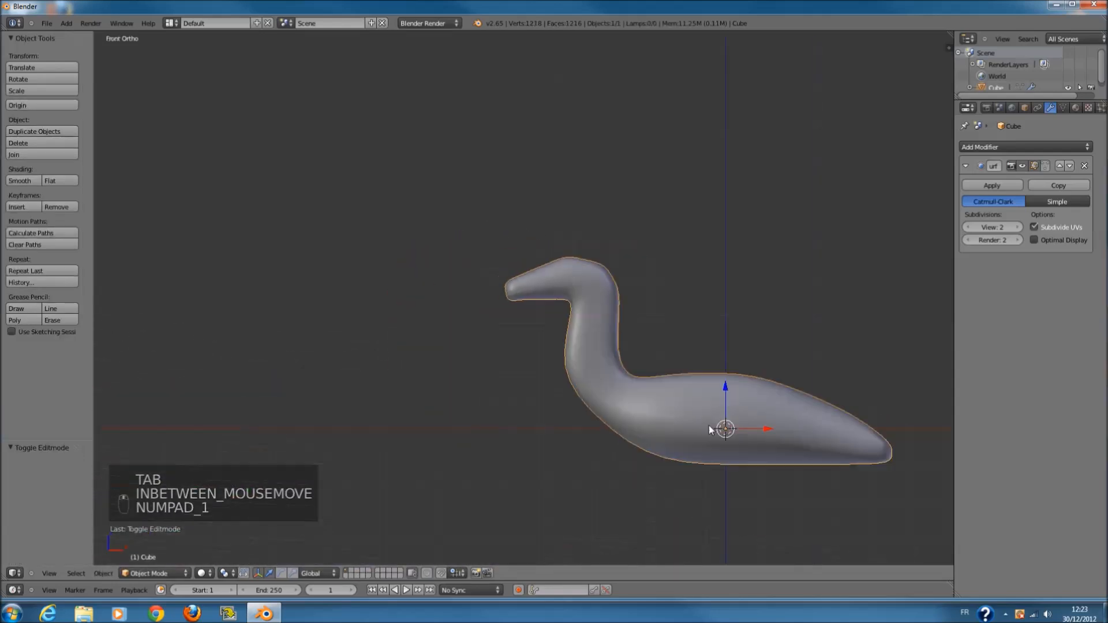
key(ctrl+s)
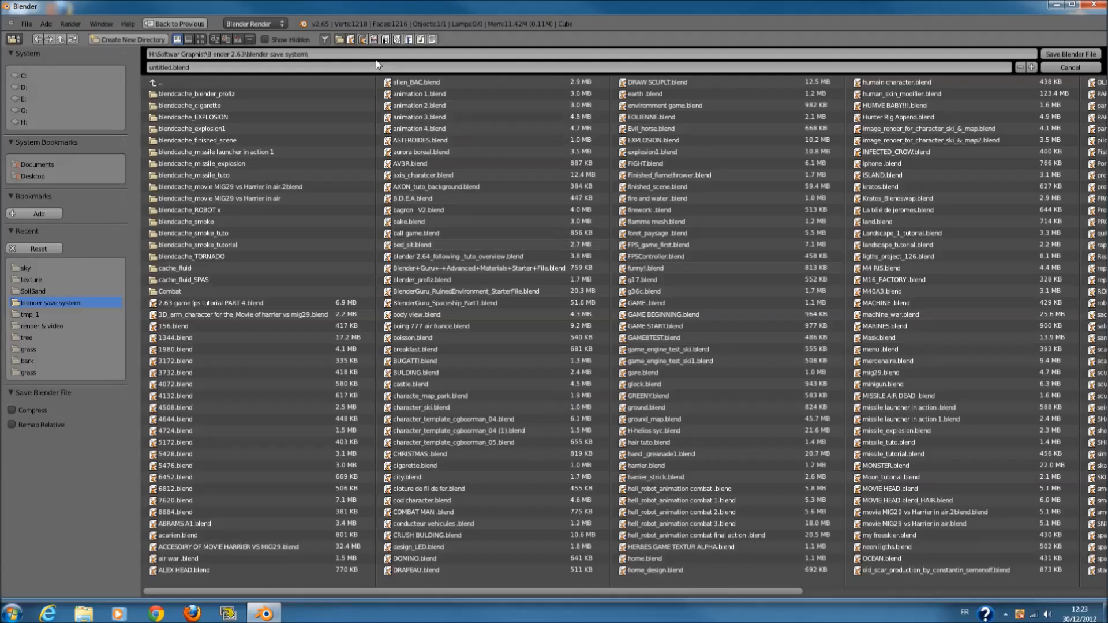
click(386, 68)
key(Return)
click(387, 66)
key(Return)
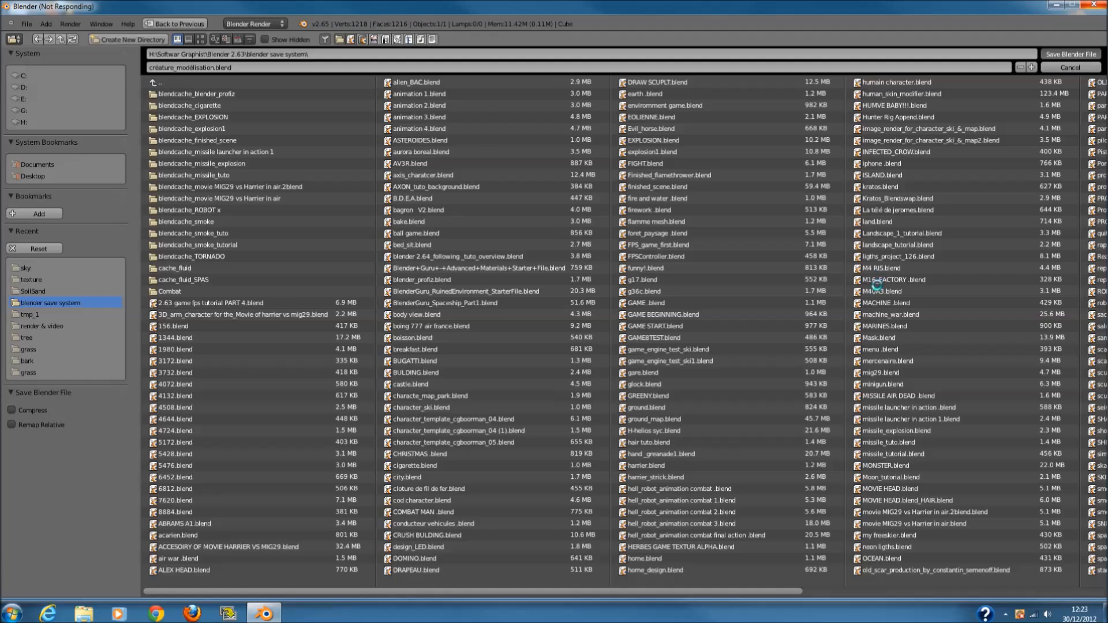
scroll(712, 356, down, 1)
shift+scroll(712, 356, down, 4)
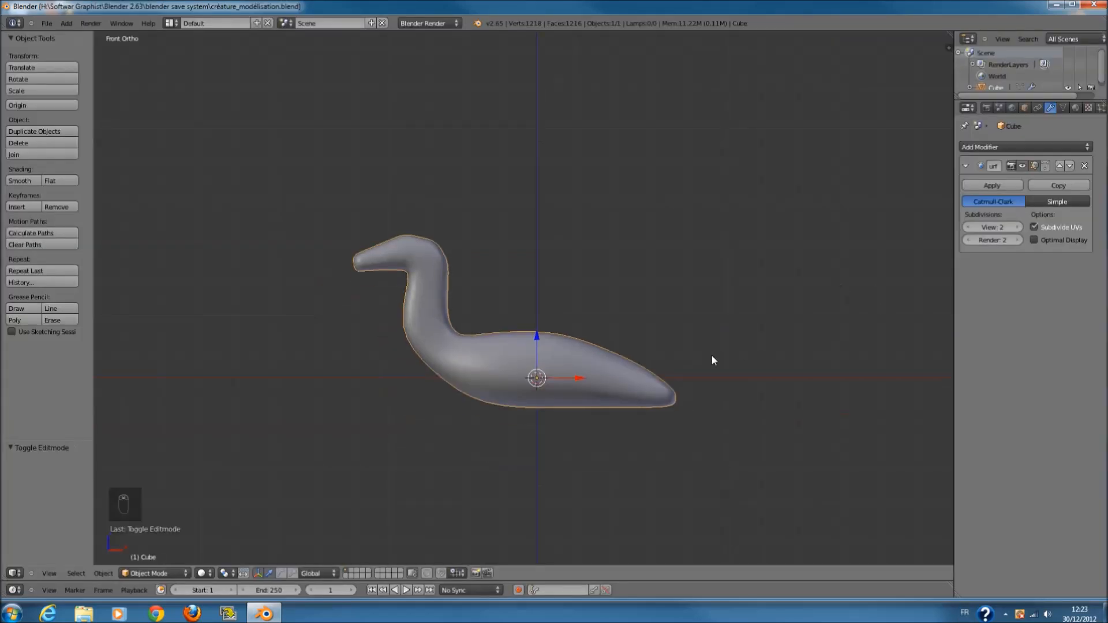
scroll(712, 356, up, 2)
scroll(703, 361, up, 1)
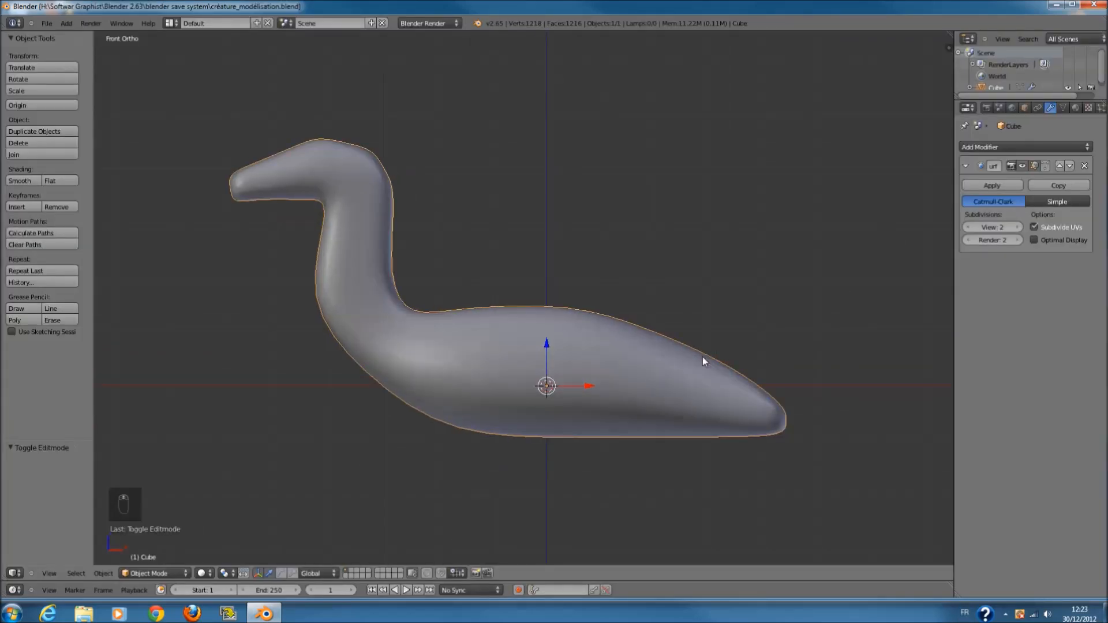
ctrl+scroll(702, 358, down, 3)
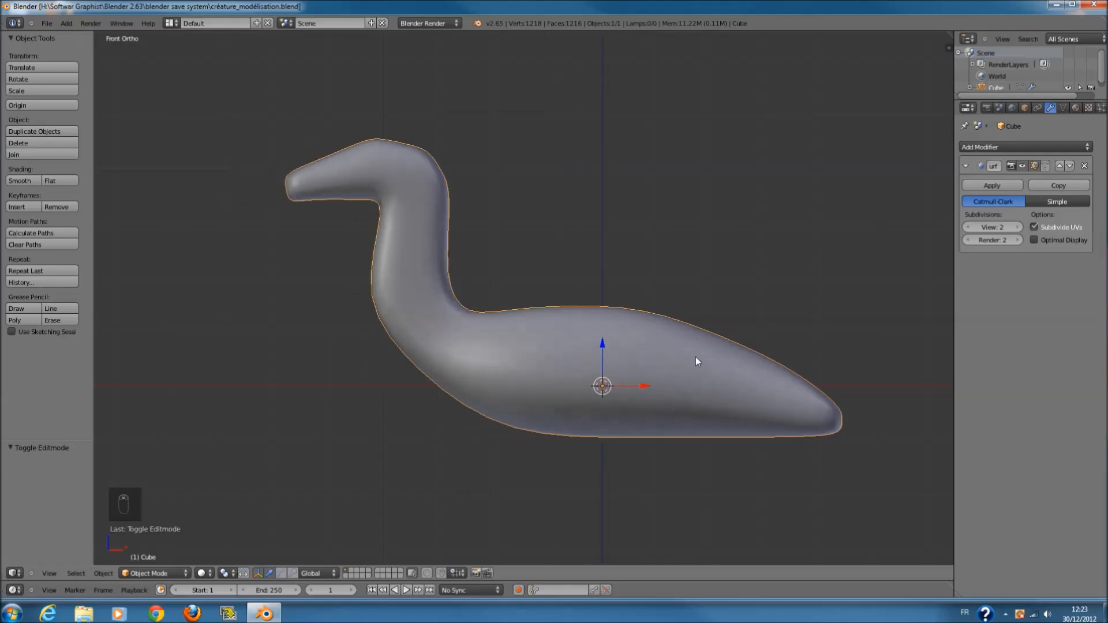
- Select the beak's lower vertices in Edit Mode, lower them along Z and shift them 0.03872 along X
key(Tab)
scroll(540, 238, up, 2)
shift+scroll(540, 238, up, 8)
key(z)
ctrl+scroll(540, 238, down, 4)
ctrl+scroll(540, 239, down, 3)
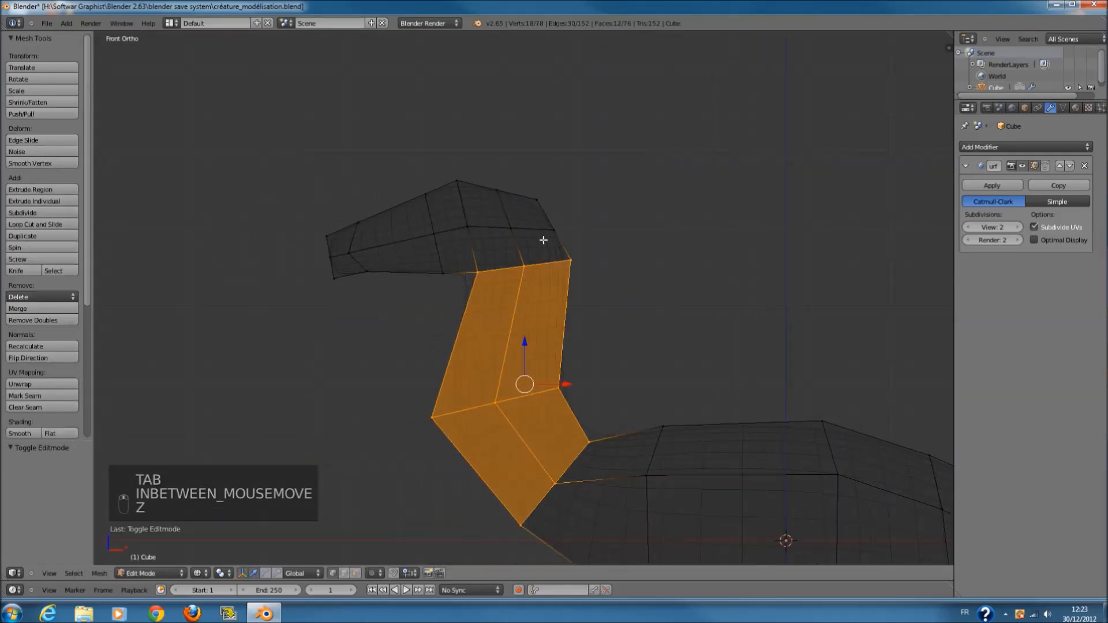
scroll(542, 240, up, 1)
key(a)
key(c)
right_click(340, 267)
ctrl+scroll(375, 258, down, 2)
scroll(379, 257, up, 2)
key(c)
scroll(370, 255, up, 4)
drag(252, 272, 448, 267)
right_click(433, 267)
drag(331, 219, 331, 231)
drag(370, 270, 375, 270)
scroll(447, 266, down, 3)
ctrl+scroll(603, 304, up, 1)
ctrl+scroll(609, 306, up, 1)
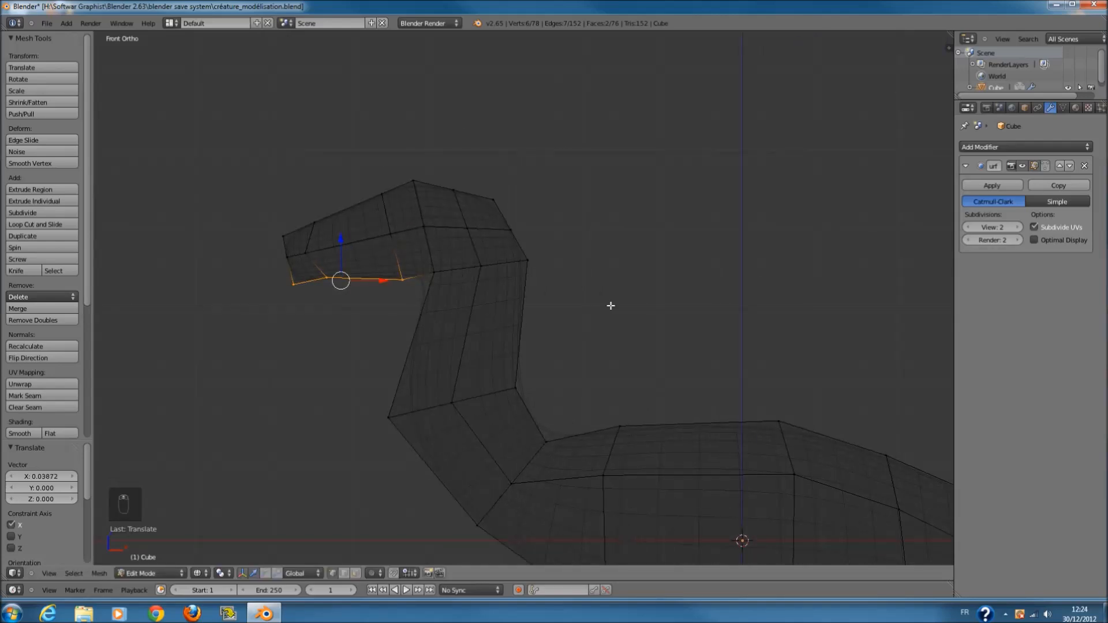
key(z)
mouse_move(611, 305)
middle_down()
mouse_move(645, 346)
mouse_move(705, 364)
middle_up()
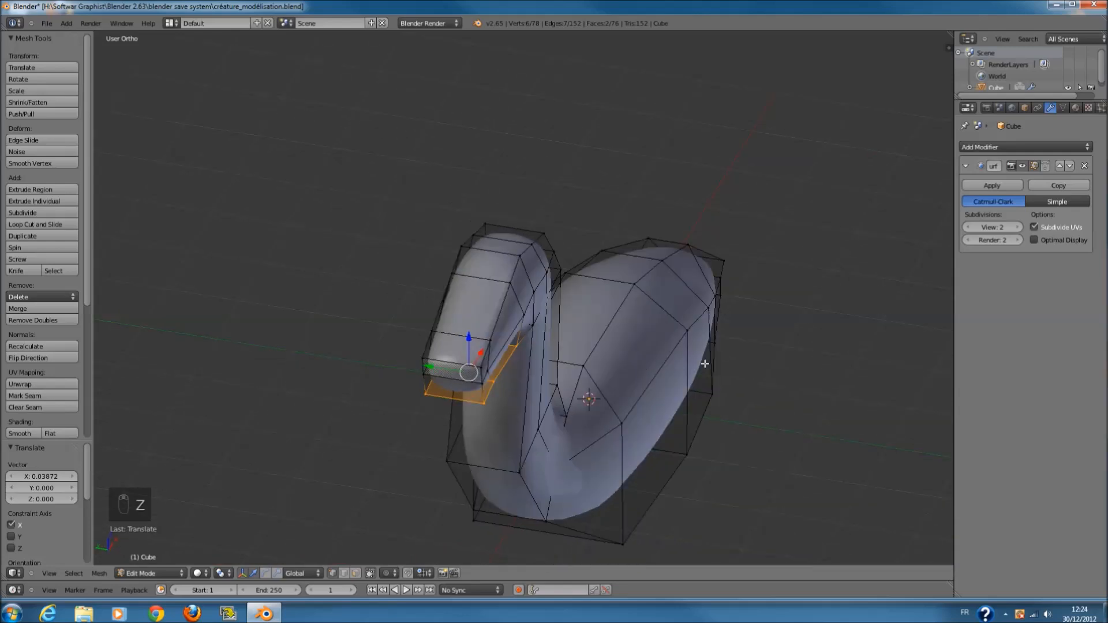
- In the front view, select the vertices along the top of the beak and head and down the back of the neck
key(KP_3)
key(KP_1)
key(z)
key(a)
scroll(343, 191, down, 1)
key(c)
mouse_move(331, 223)
mouse_down()
mouse_move(403, 190)
mouse_move(518, 203)
mouse_move(538, 391)
mouse_up()
right_click(539, 391)
key(z)
mouse_move(539, 391)
middle_down()
mouse_move(495, 345)
mouse_move(510, 341)
middle_up()
- Add the missing crown vertices to the selection and scale it to 0.917 along Y
key(s)
key(s)
key(y)
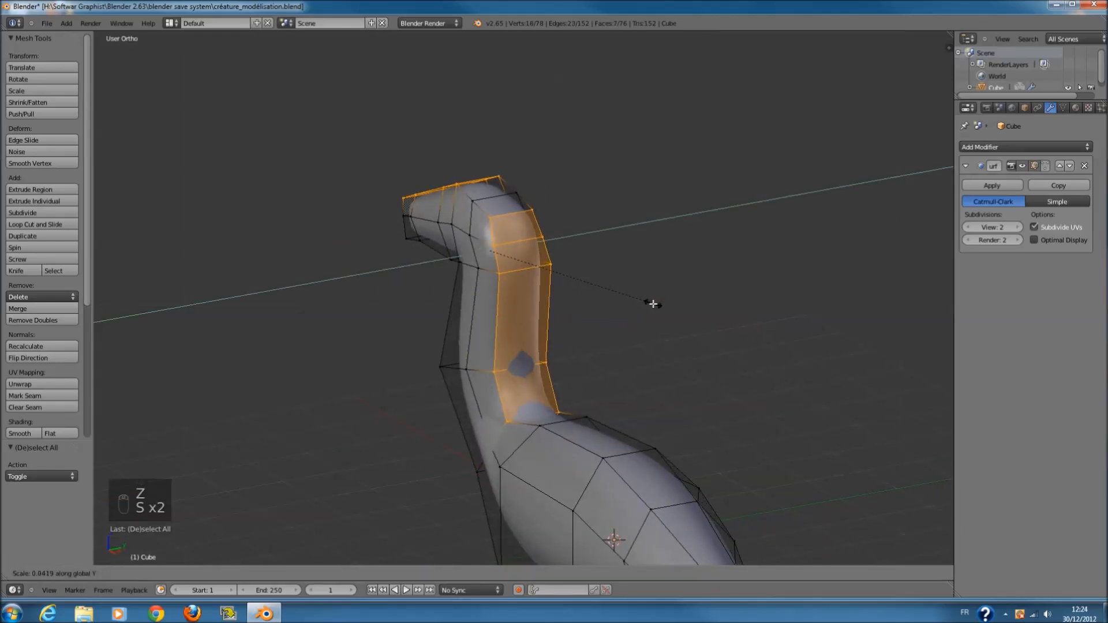
right_click(653, 304)
key(c)
drag(478, 195, 512, 182)
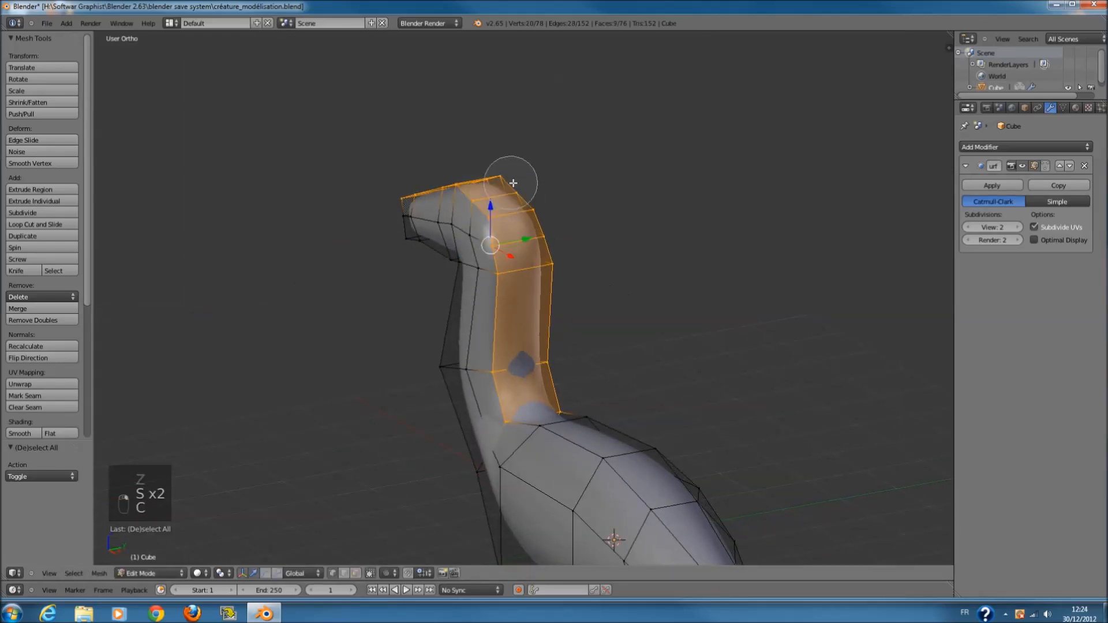
right_click(548, 187)
key(s)
key(y)
key(KP_1)
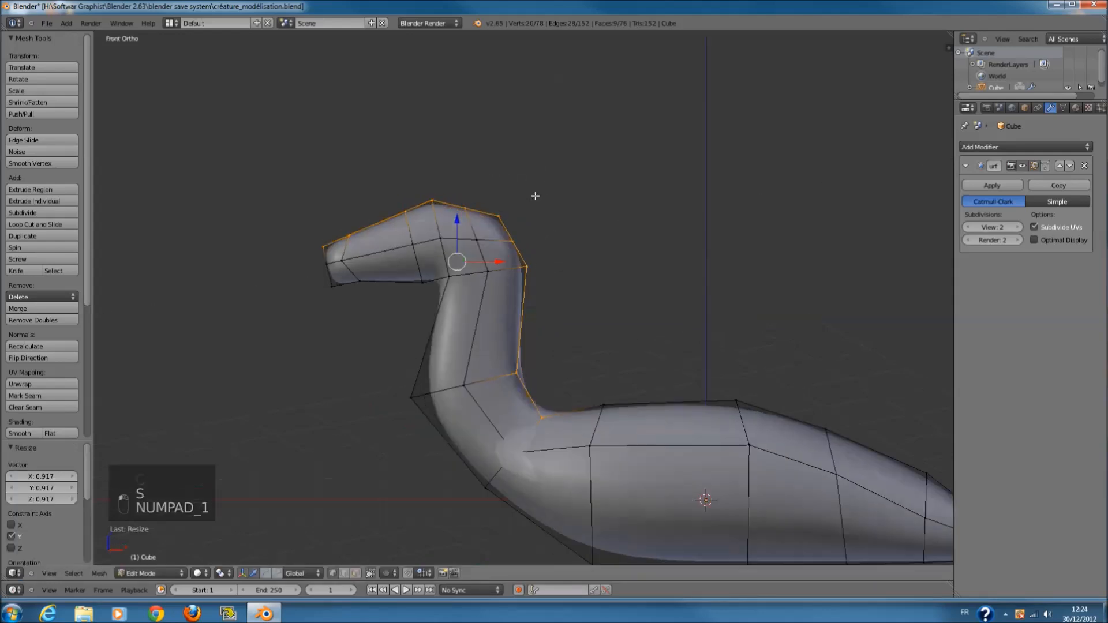
- Clear the selection and return to Object Mode in the front view with solid shading
key(z)
key(a)
key(z)
middle_drag(564, 406, 499, 414)
scroll(552, 413, up, 1)
key(Tab)
key(KP_3)
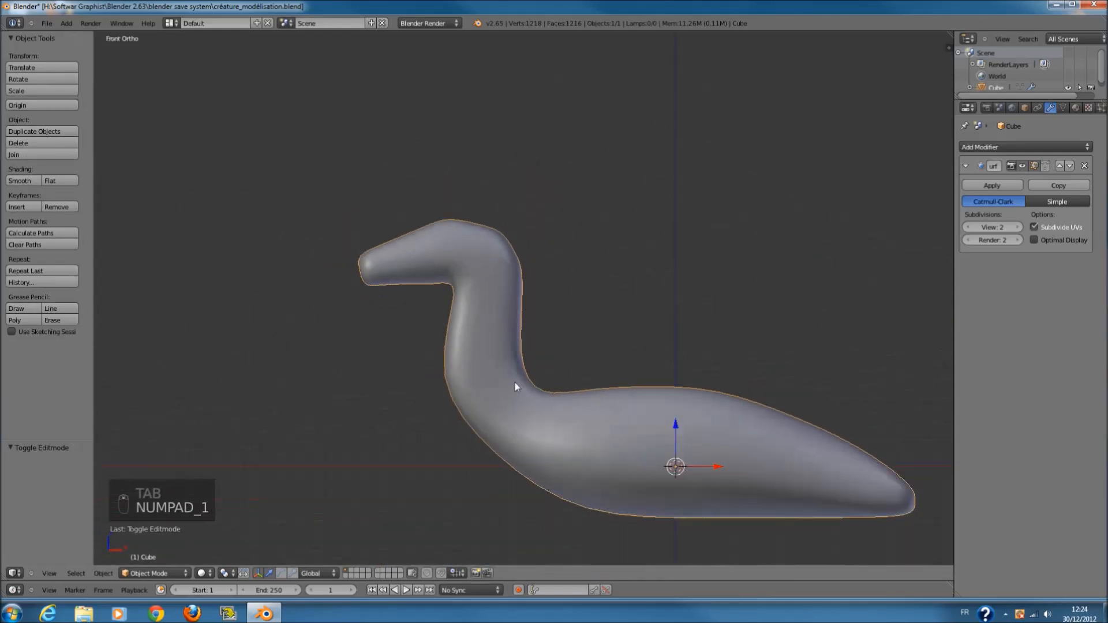
key(KP_1)
- Set the Subdivision Surface view level to 1 and apply the modifier, then enter Edit Mode
click(967, 227)
key(Tab)
scroll(615, 355, up, 2)
key(Tab)
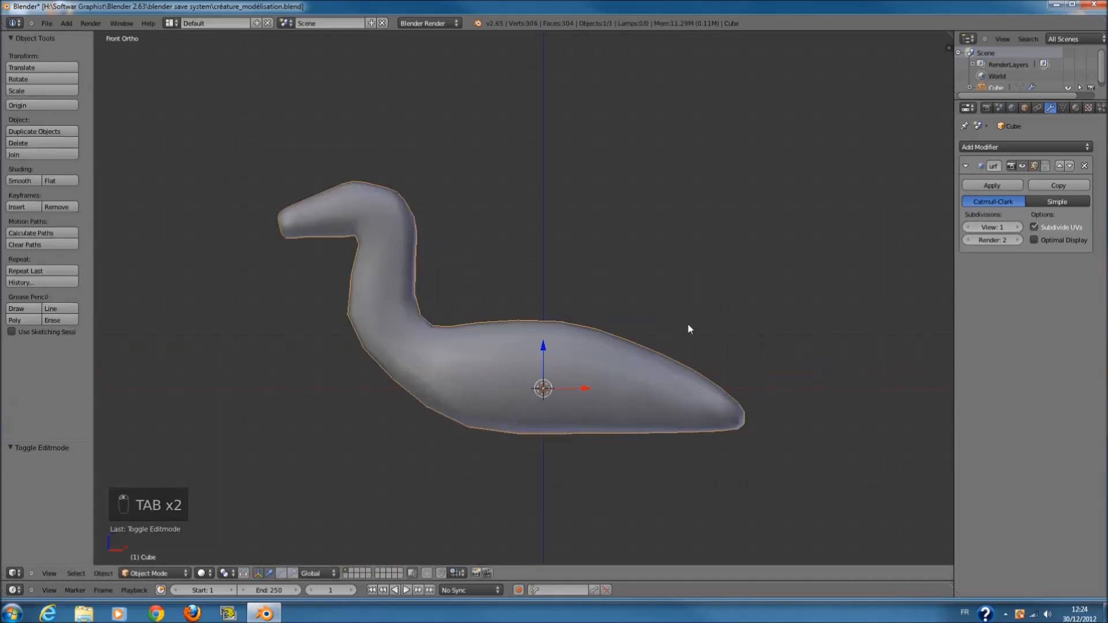
click(974, 183)
key(Tab)
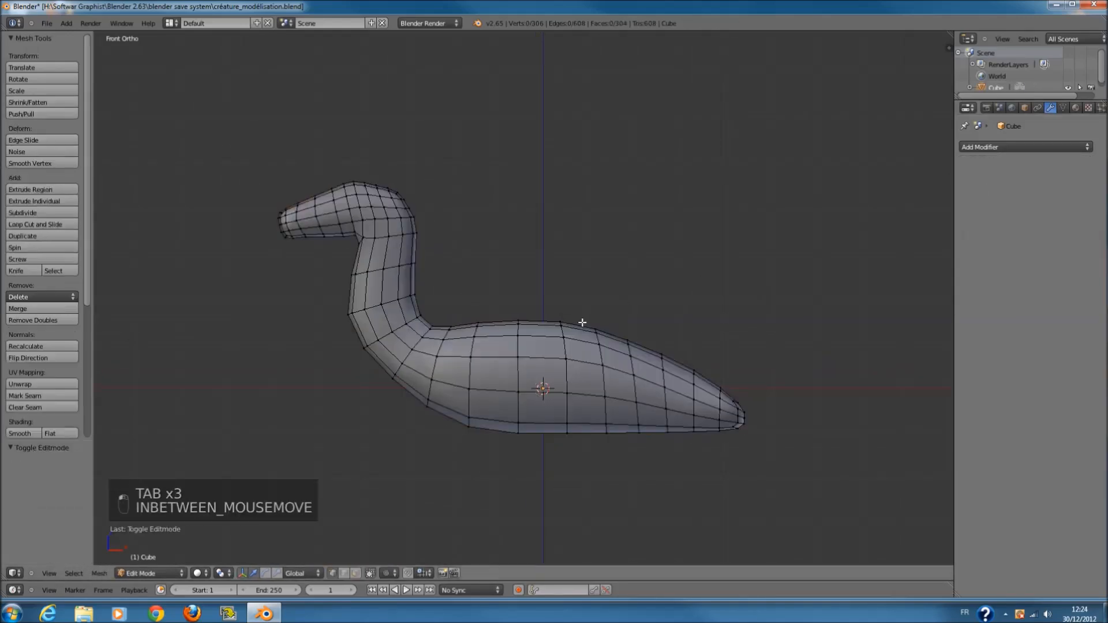
shift+scroll(581, 321, down, 3)
scroll(360, 554, up, 1)
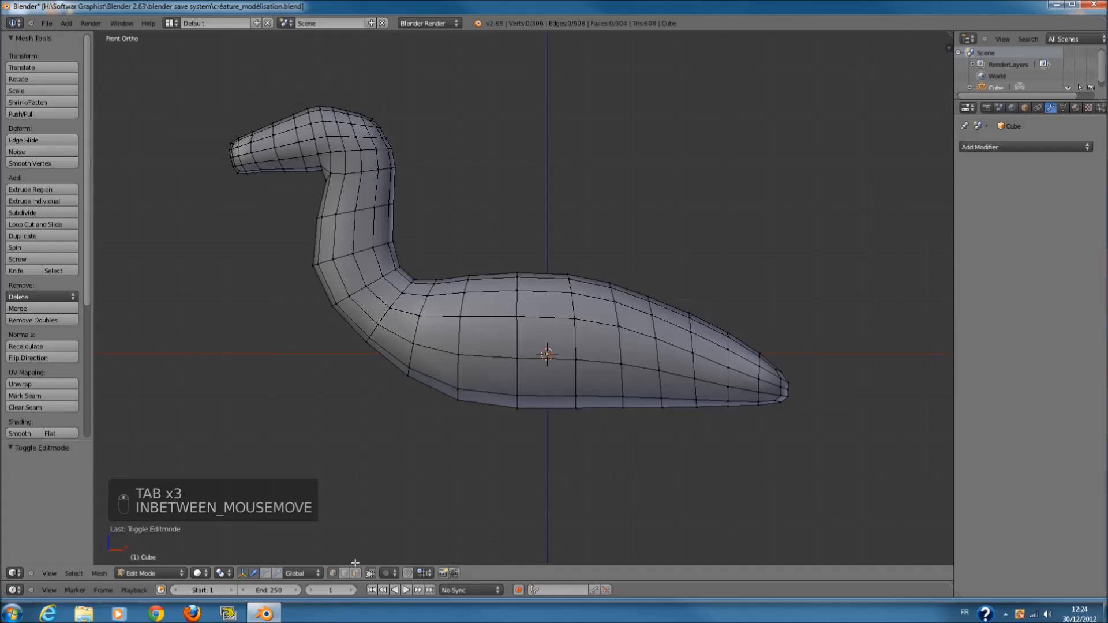
click(354, 573)
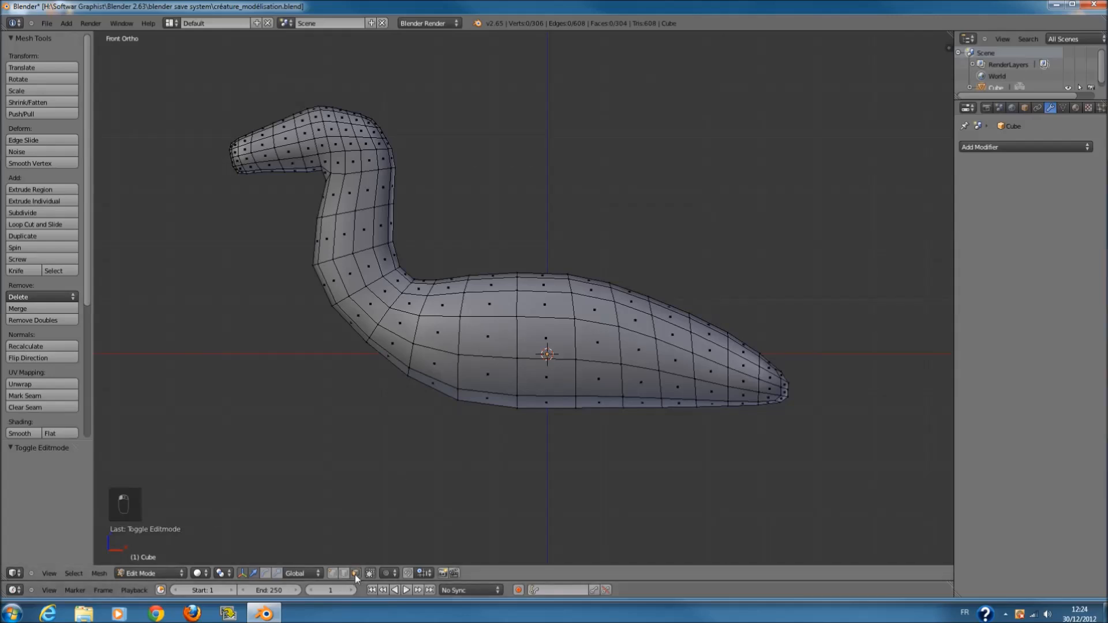
scroll(453, 469, up, 2)
key(c)
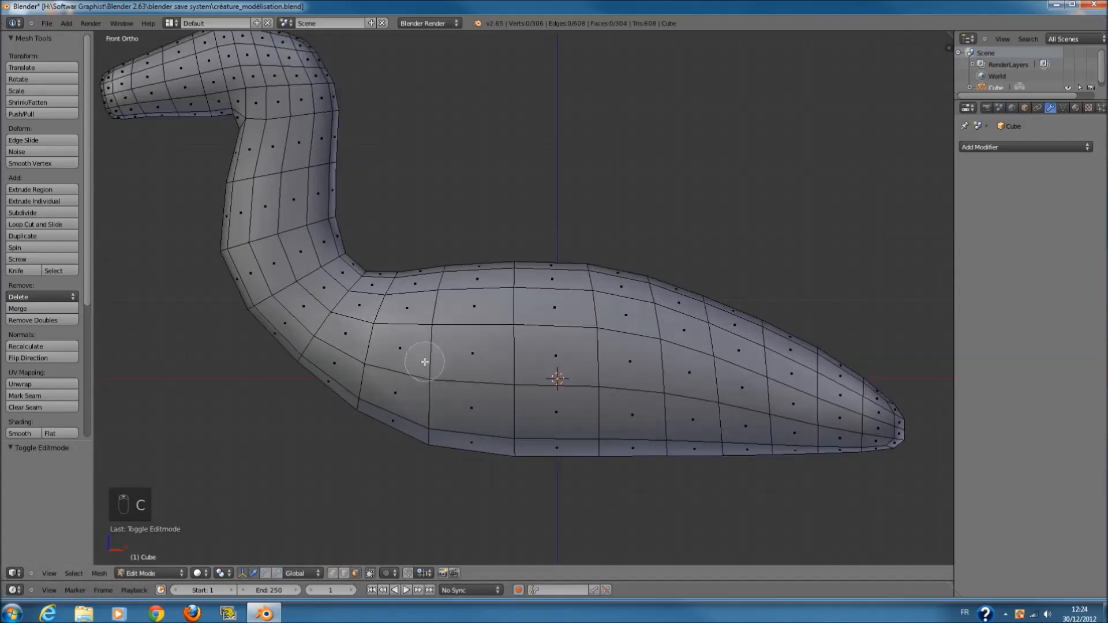
drag(427, 359, 442, 383)
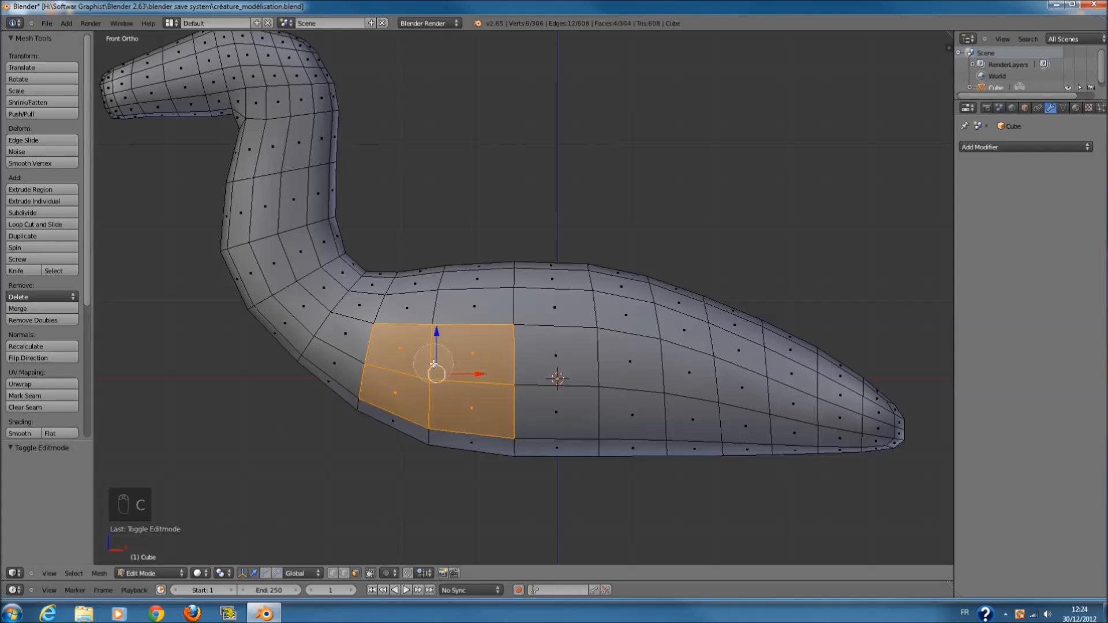
key(a)
- Switch to vertex selection and shift two neighbouring upper-flank vertices near the front of the body
click(332, 573)
key(c)
click(432, 324)
drag(434, 290, 434, 282)
key(a)
key(c)
click(522, 343)
right_click(523, 343)
key(g)
click(546, 348)
- Move the lower-flank vertex near the belly's edge slightly up and toward the neck
key(a)
key(c)
click(522, 435)
right_click(525, 434)
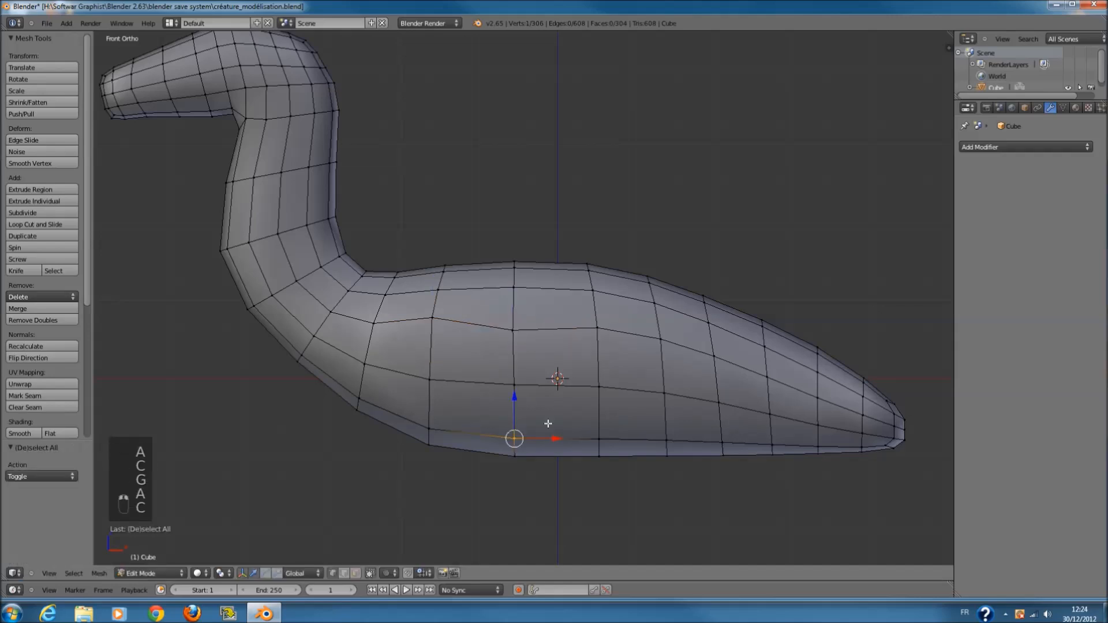
key(g)
click(536, 415)
- Move the flank vertex just behind the base of the neck slightly up and toward the tail
key(a)
key(c)
click(375, 325)
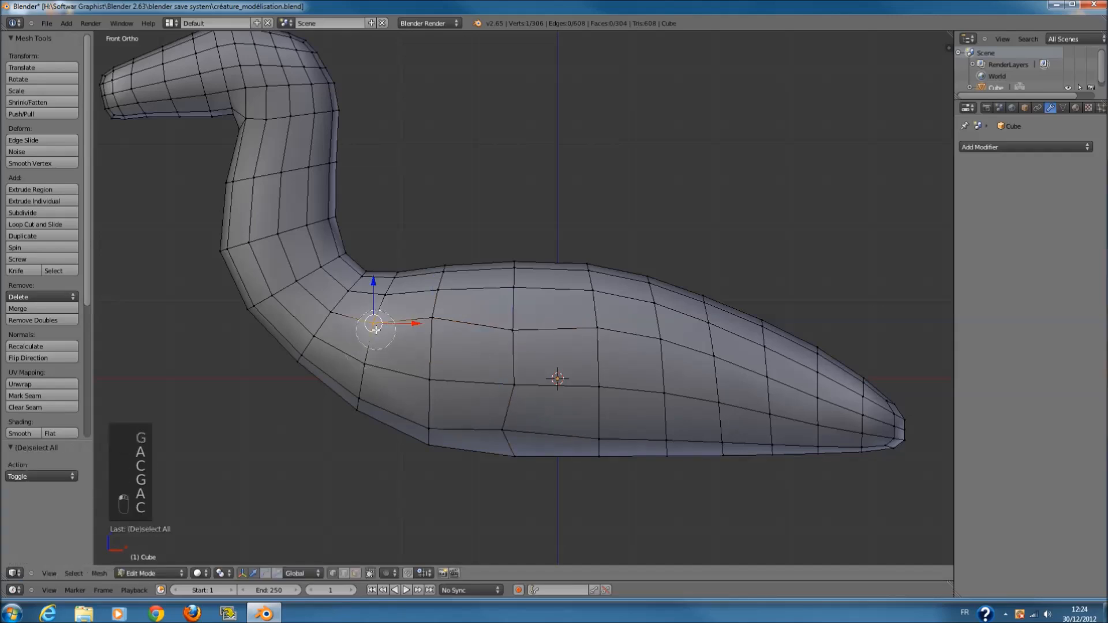
key(g)
click(413, 327)
- Try to select and move the lower chest vertex below the neck
key(a)
key(c)
click(367, 394)
right_click(367, 394)
key(c)
right_click(339, 425)
middle_drag(340, 425, 343, 425)
key(c)
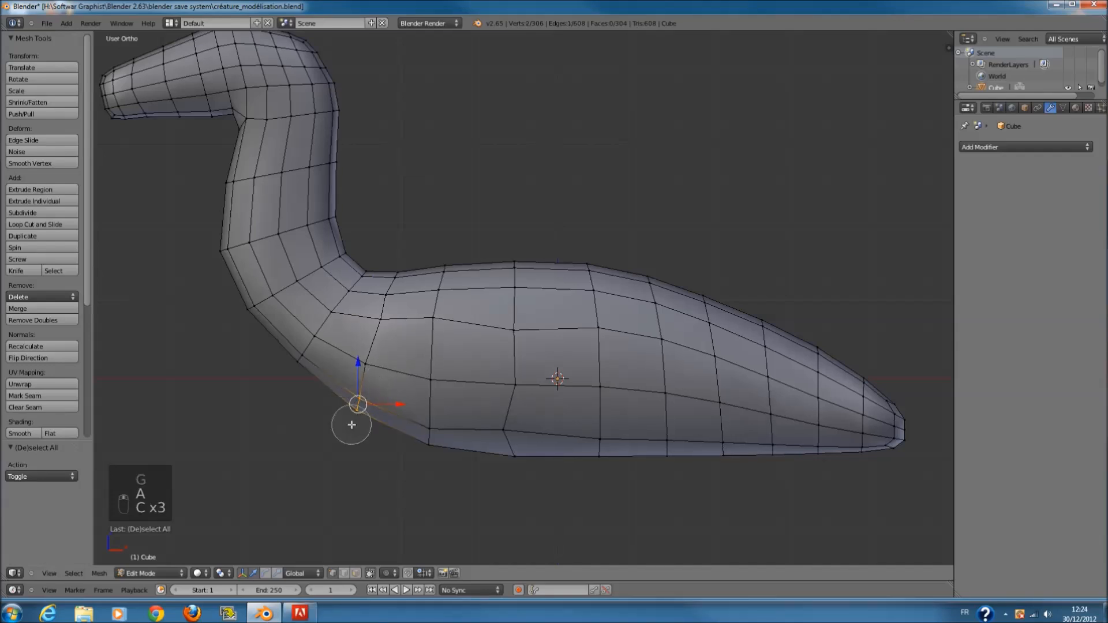
middle_click(352, 425)
right_click(352, 424)
key(g)
right_click(388, 363)
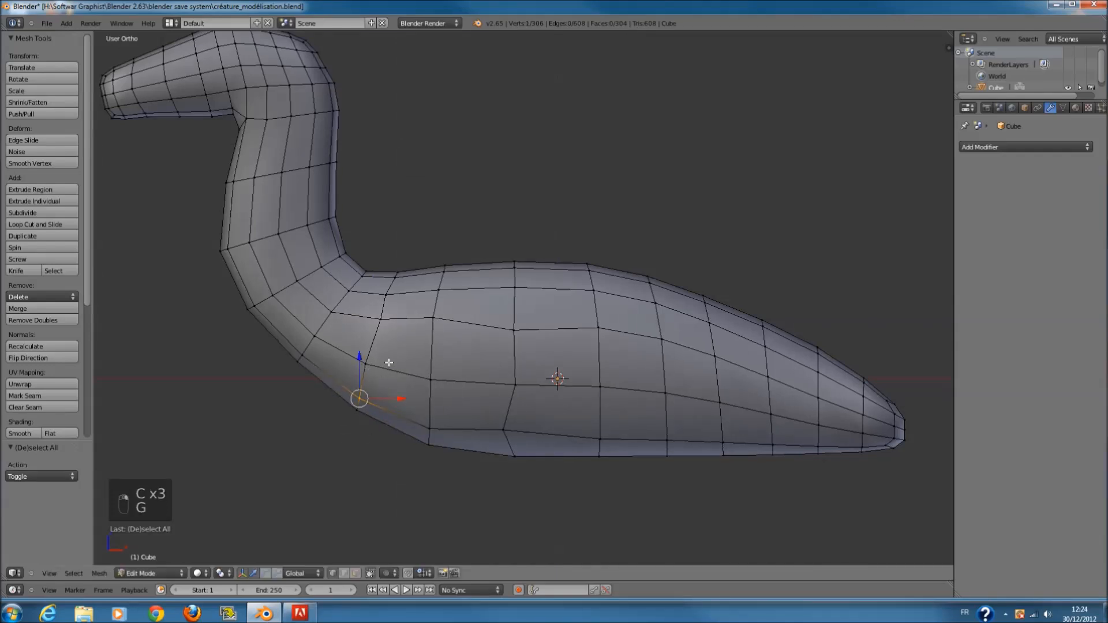
key(KP_7)
key(KP_1)
- Undo all the flank vertex moves and switch the mesh to wireframe display
key(ctrl+z)
key(ctrl+z)
key(ctrl+z)
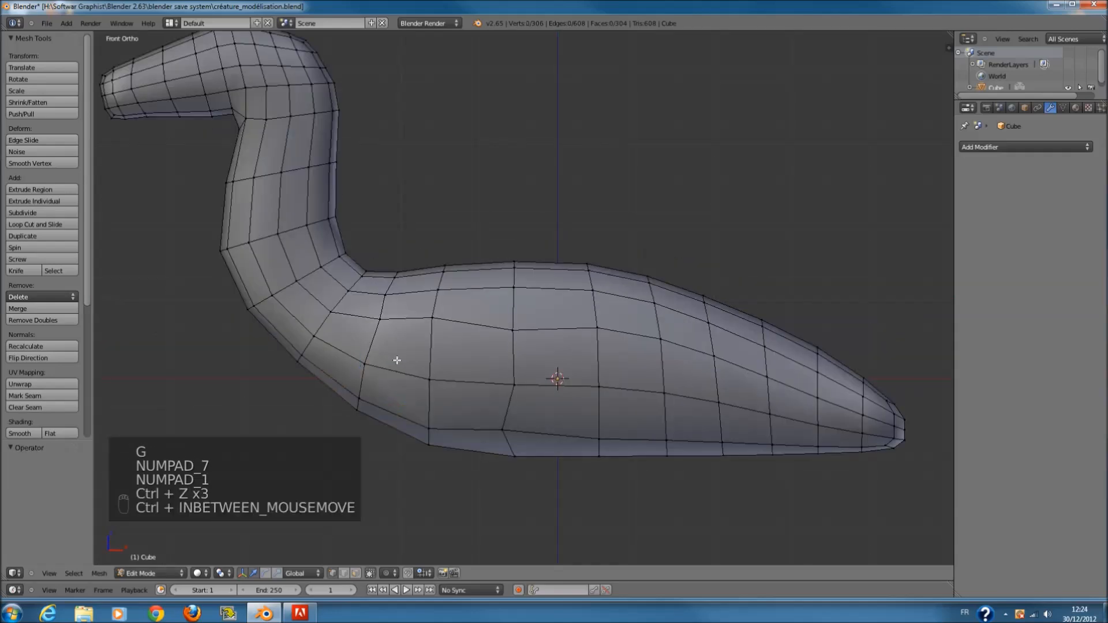
key(ctrl+z)
key(ctrl+z)
key(ctrl+z)
key(ctrl+z)
key(ctrl+z)
key(ctrl+z)
key(ctrl+z)
key(ctrl+z)
key(ctrl+z)
key(z)
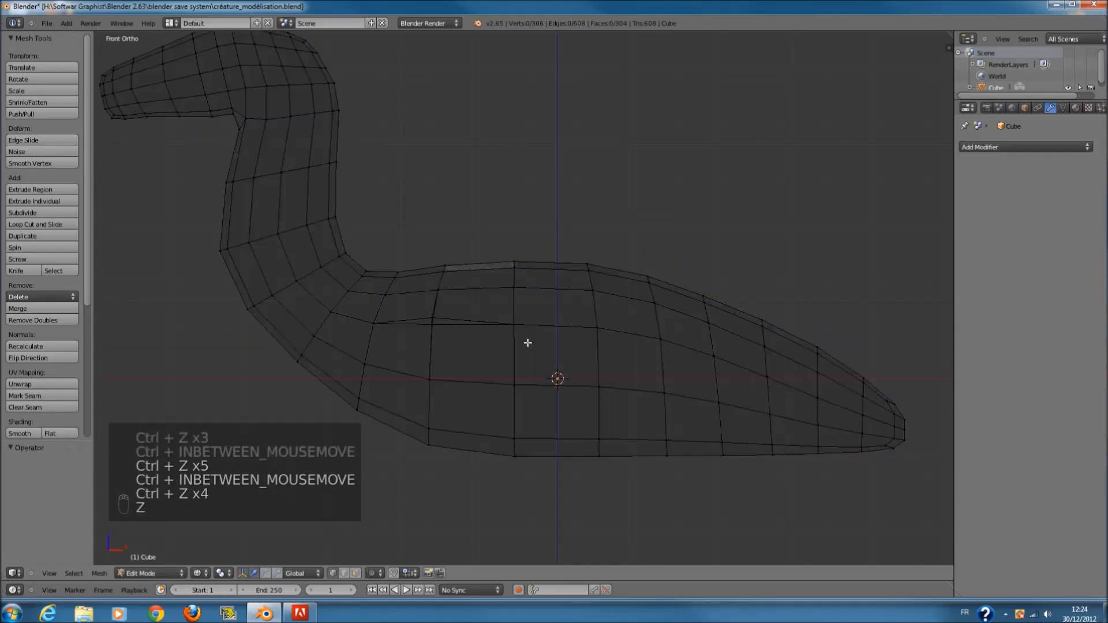
key(ctrl+z)
key(ctrl+z)
- Raise the two neighbouring upper-flank vertices near the front of the body, on both sides of the mesh at once
key(a)
key(c)
click(512, 323)
right_click(538, 346)
key(g)
click(527, 345)
key(a)
key(c)
click(435, 336)
right_click(435, 340)
key(g)
click(435, 331)
key(a)
key(c)
click(359, 398)
right_click(350, 417)
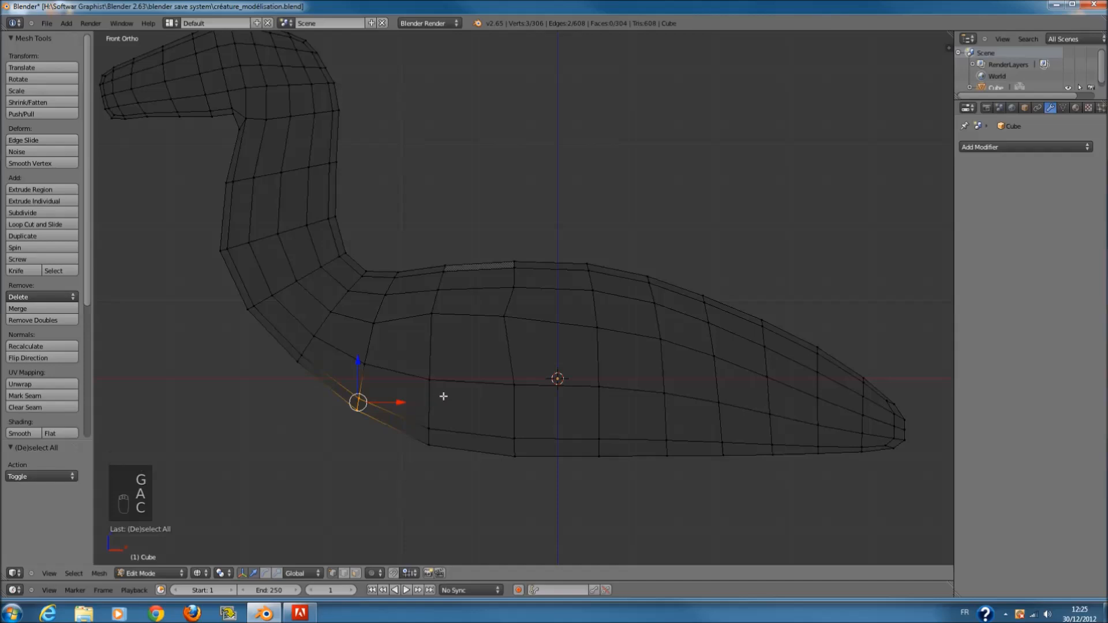
- In the top view, select all faces on the positive Y half of the creature and delete them
key(KP_7)
key(a)
key(z)
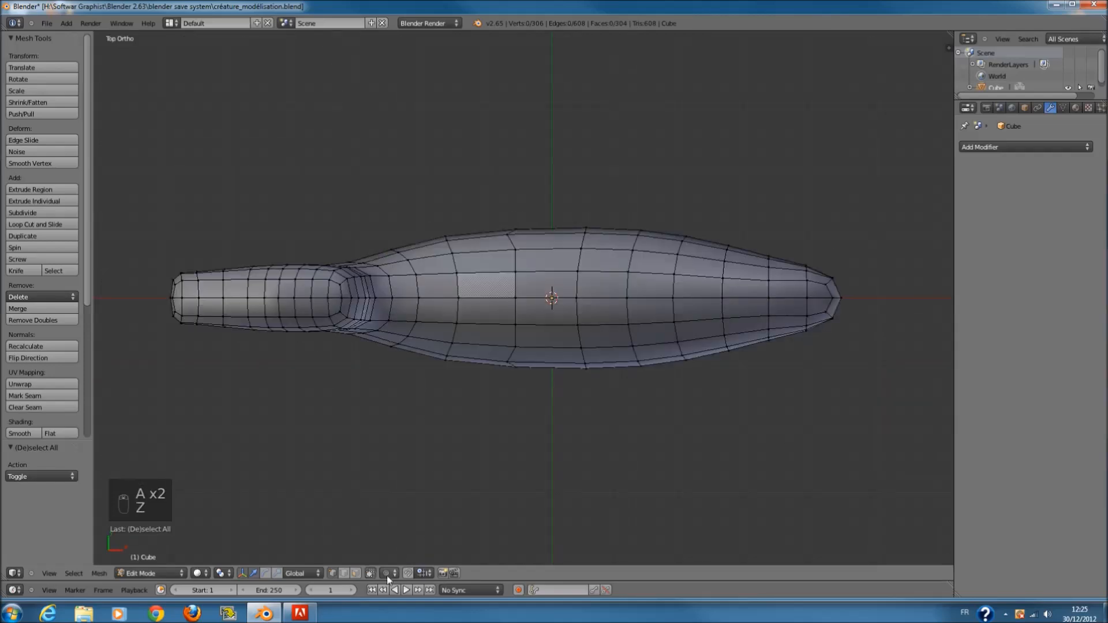
key(z)
key(z)
key(b)
drag(129, 242, 874, 291)
key(v)
key(b)
drag(381, 191, 782, 265)
key(x)
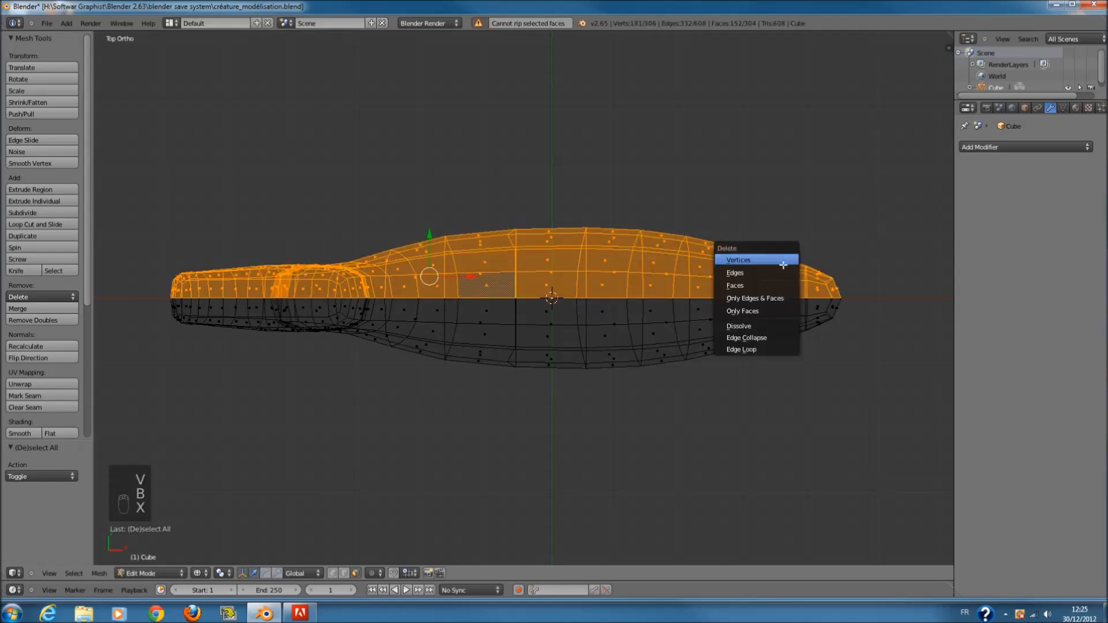
click(775, 286)
- In Object Mode, add a Mirror modifier and mirror across the Y axis instead of X
key(z)
key(KP_1)
key(Tab)
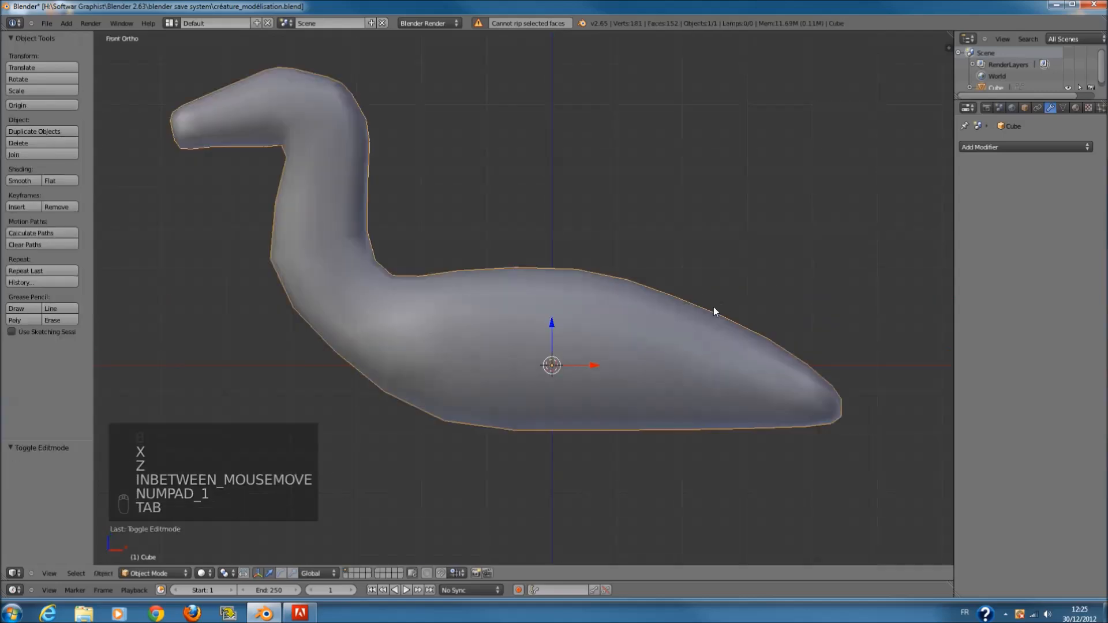
click(975, 147)
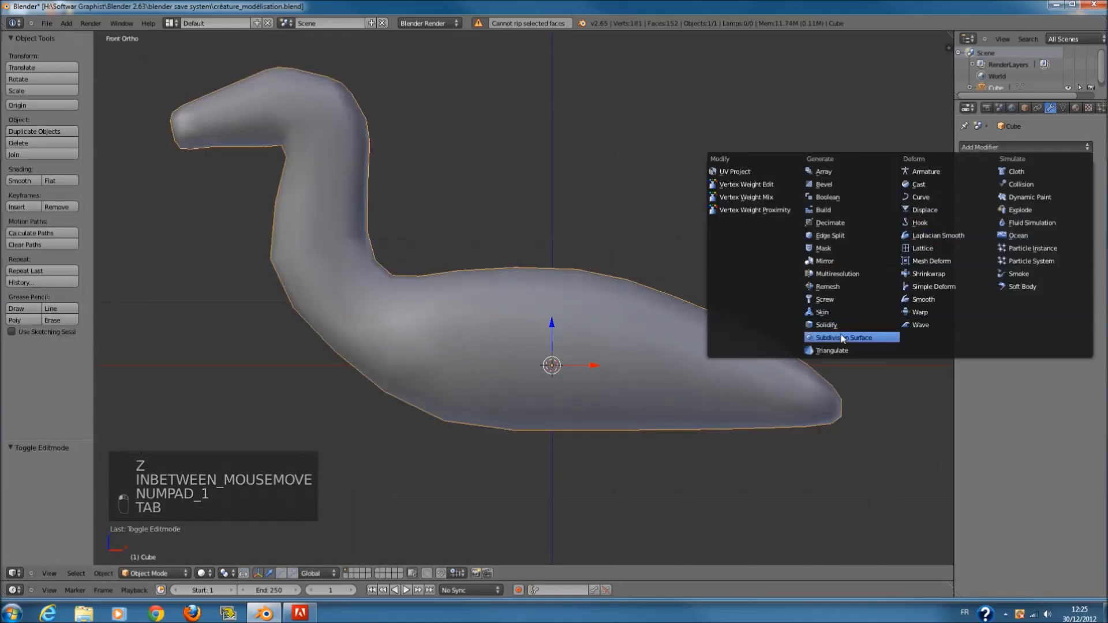
click(835, 261)
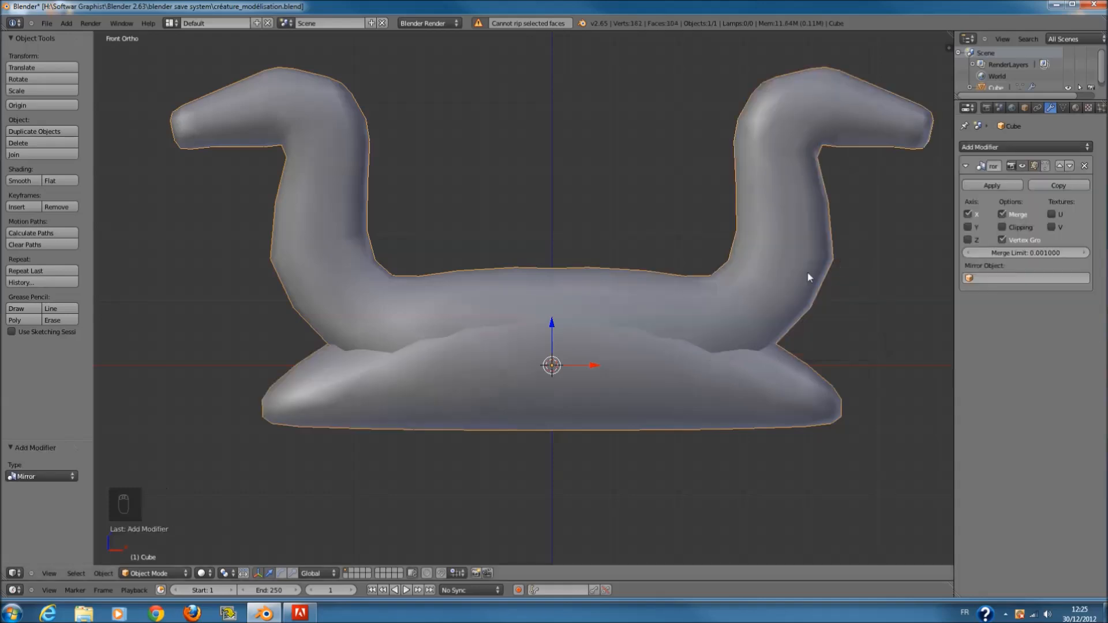
middle_drag(809, 277, 684, 326)
click(968, 214)
click(968, 227)
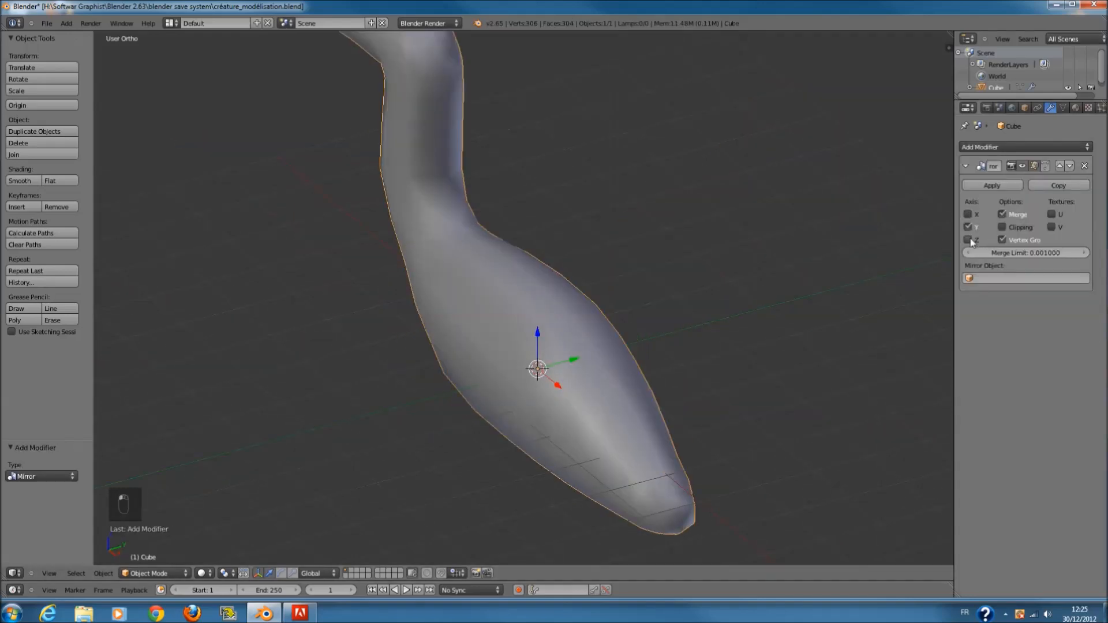
scroll(785, 257, down, 3)
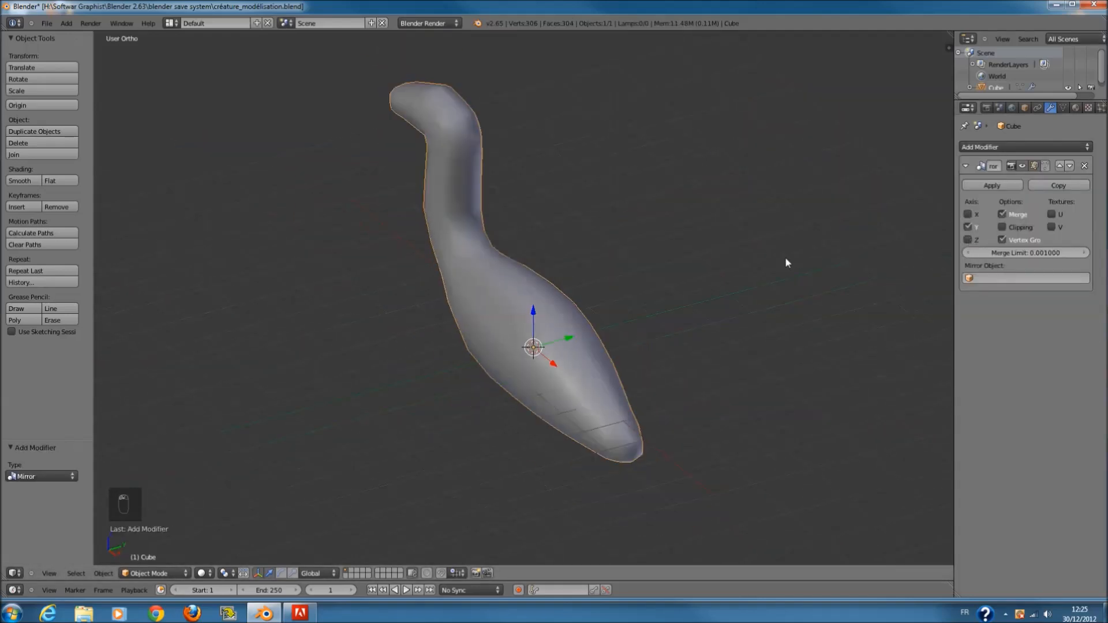
- Enter Edit Mode in the front view with solid shading and vertex selection
key(KP_1)
key(z)
scroll(638, 328, up, 3)
key(Tab)
key(z)
scroll(542, 406, down, 1)
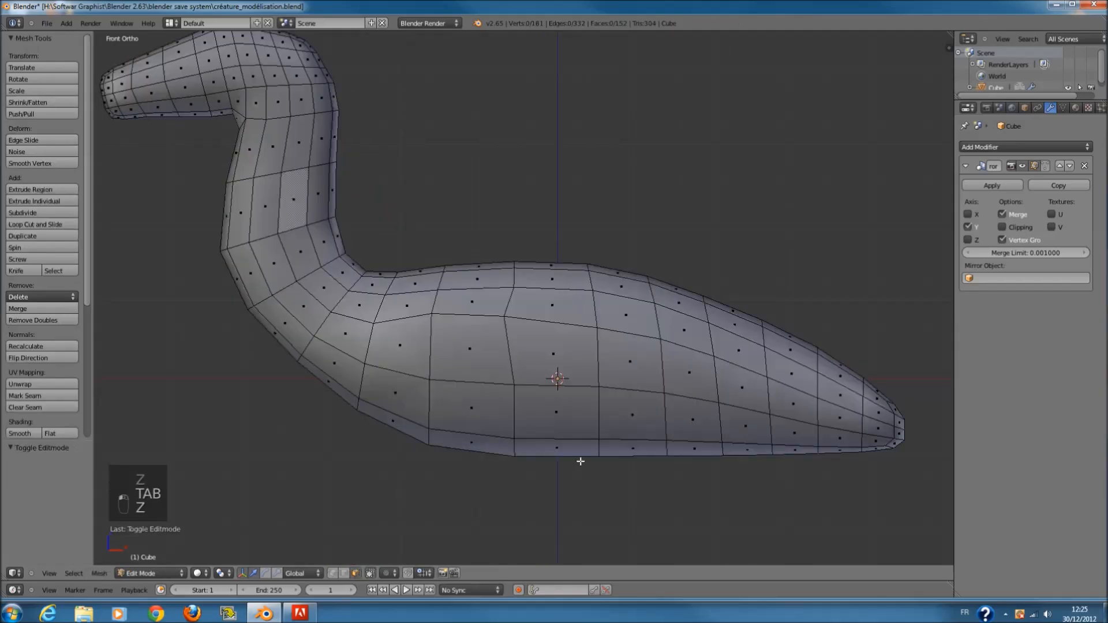
scroll(581, 447, up, 1)
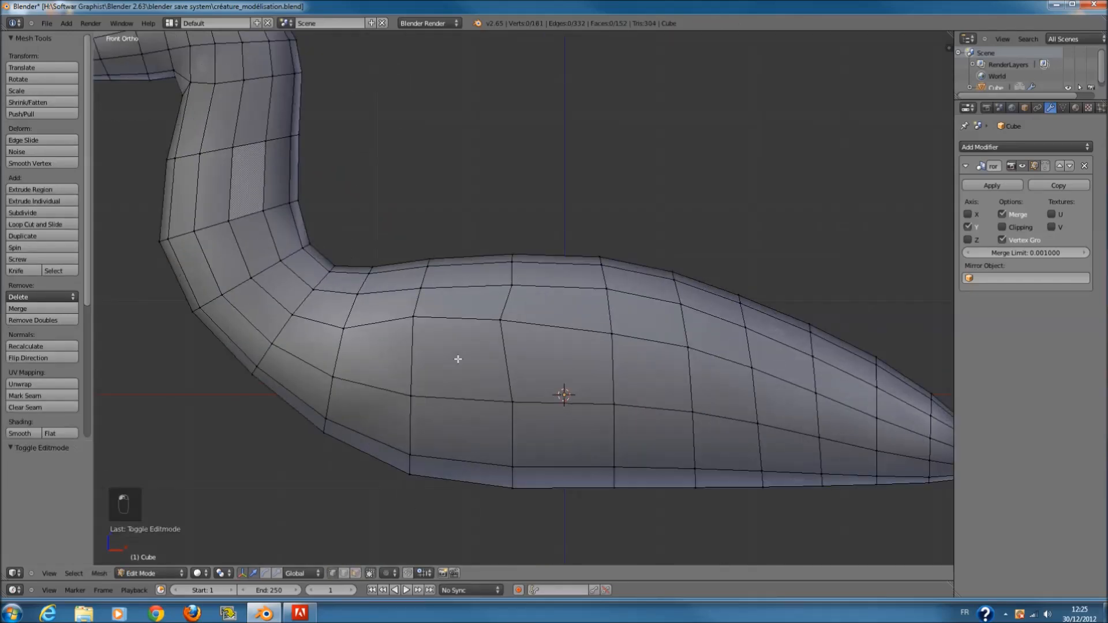
- Select the upper-flank vertices near the front of the body, raise them slightly and clear the selection
key(c)
mouse_move(417, 337)
mouse_down()
mouse_move(419, 318)
mouse_move(508, 328)
mouse_up()
key(c)
key(a)
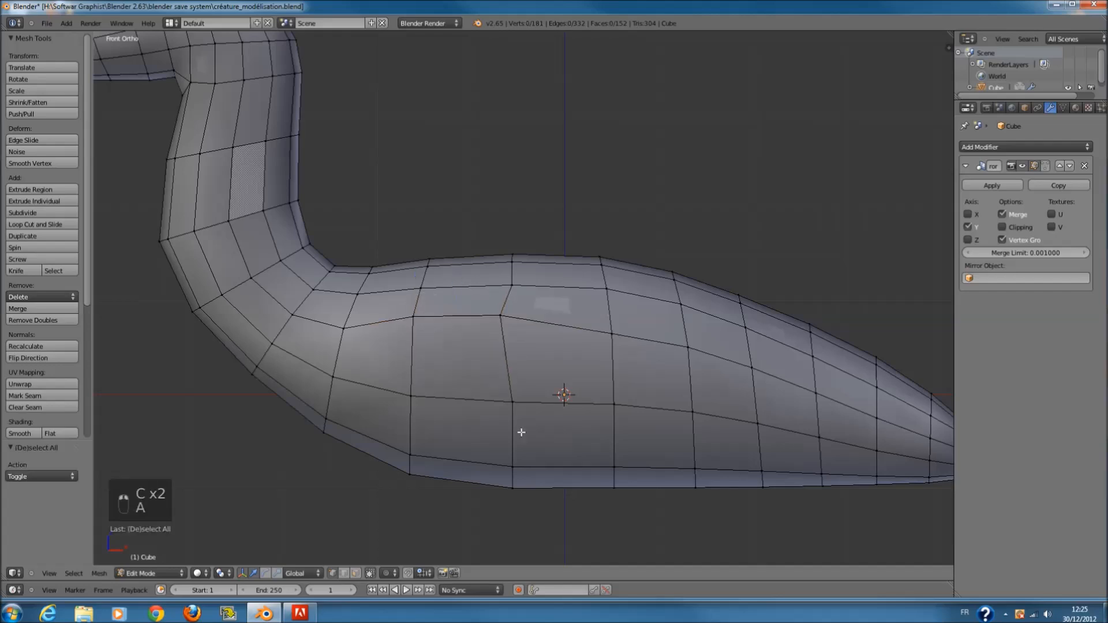
- Select the lower-flank vertex above the belly's edge and move it up about 0.4 and slightly toward the neck
key(c)
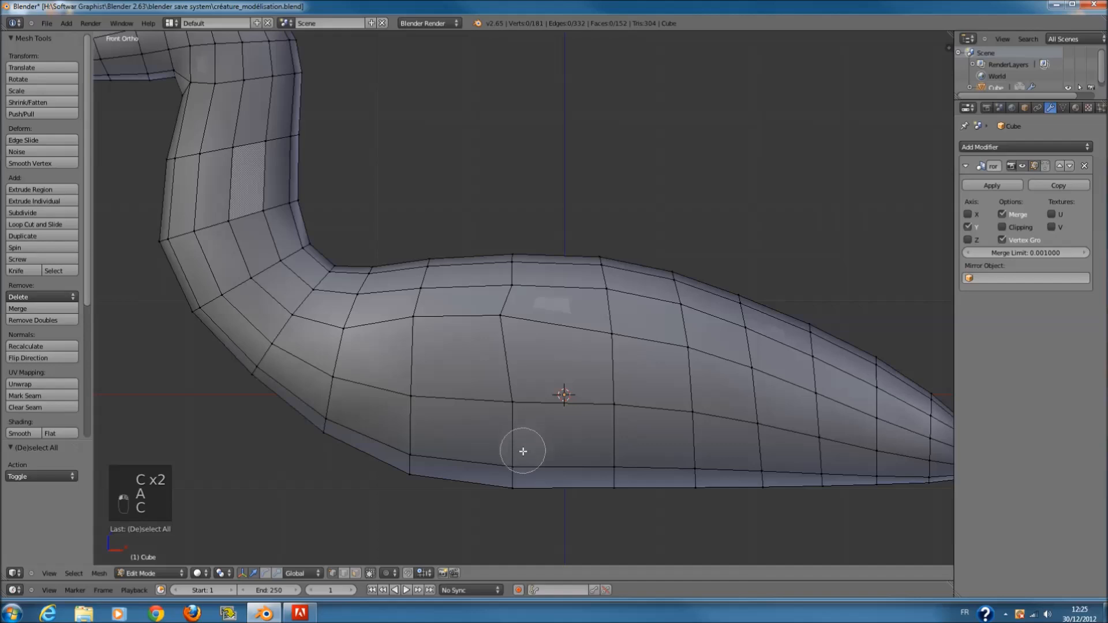
click(523, 454)
right_click(524, 454)
key(a)
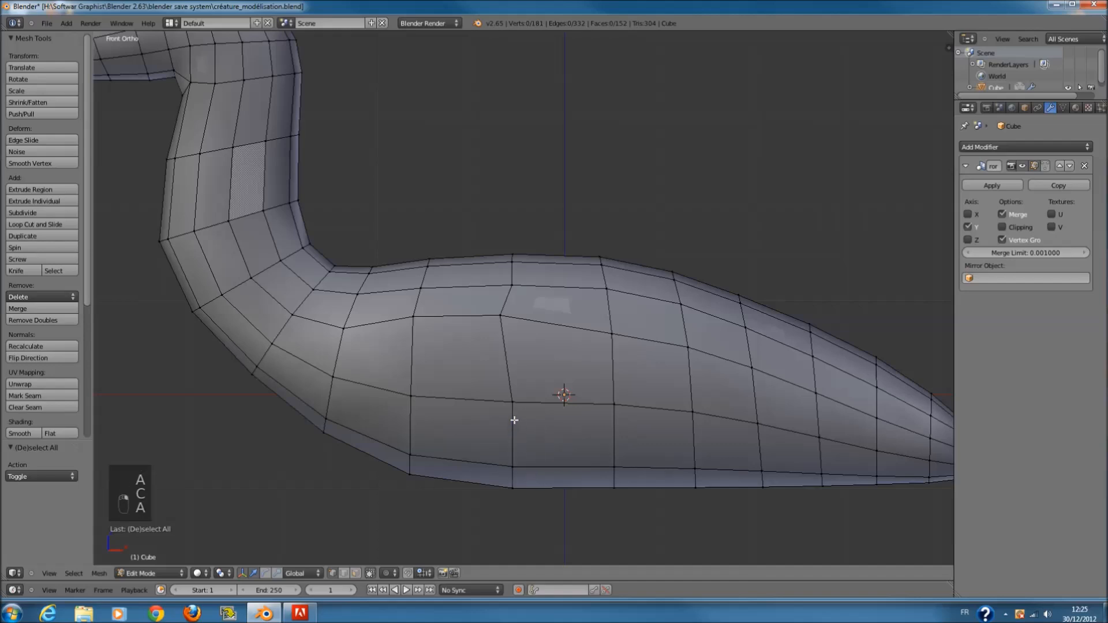
key(c)
click(522, 464)
right_click(521, 464)
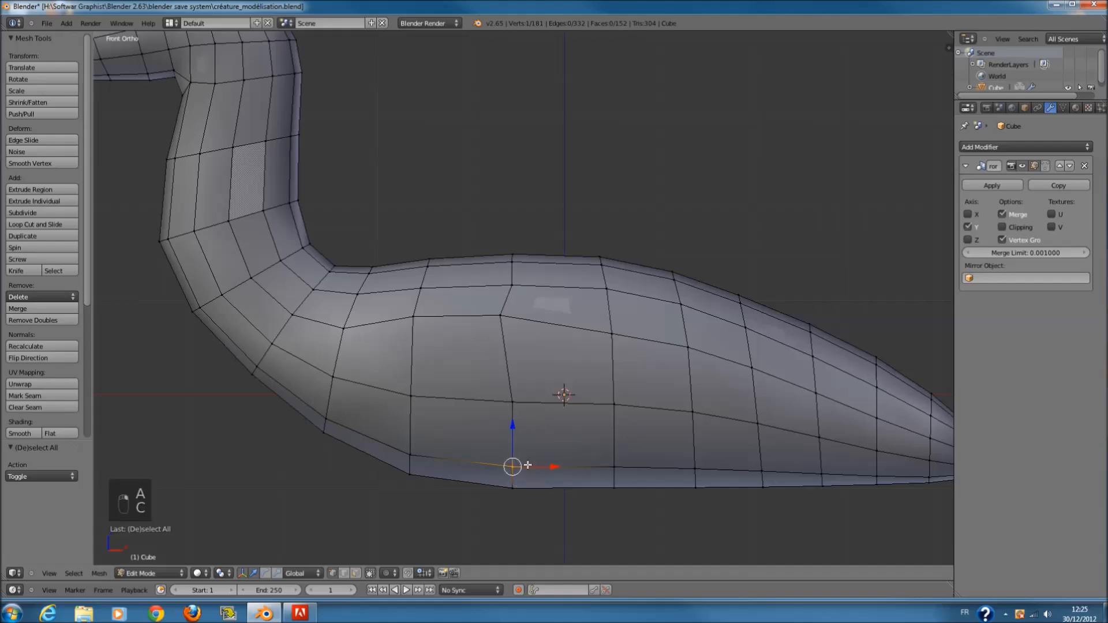
key(g)
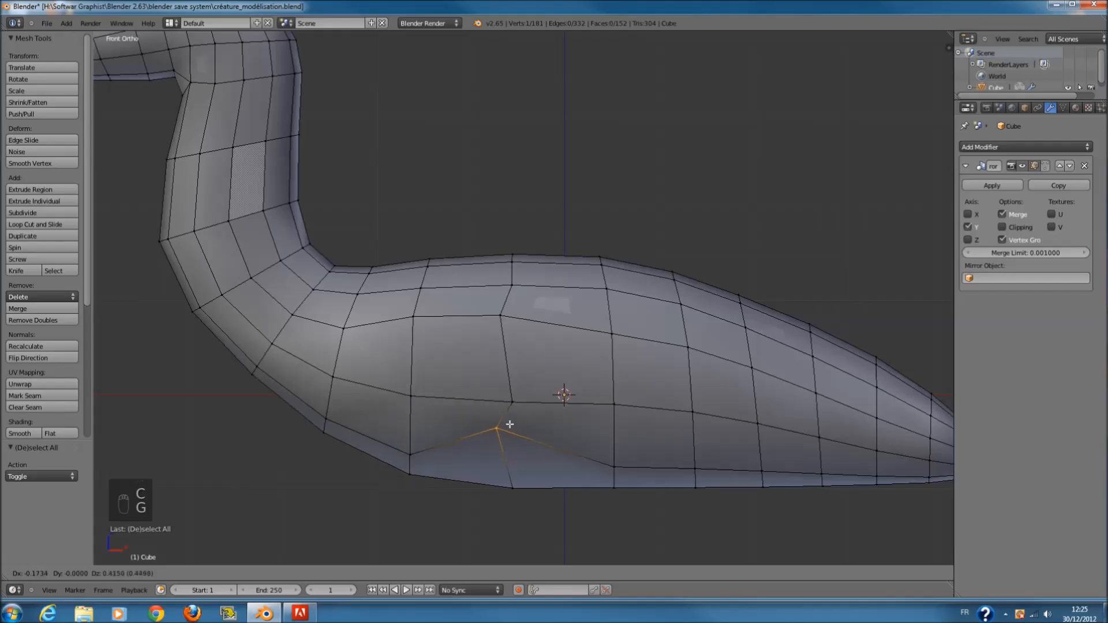
click(513, 425)
key(a)
- Move the upper mid-flank vertex down toward the tail and raise its neighbour on the tail side
ctrl+scroll(626, 432, down, 6)
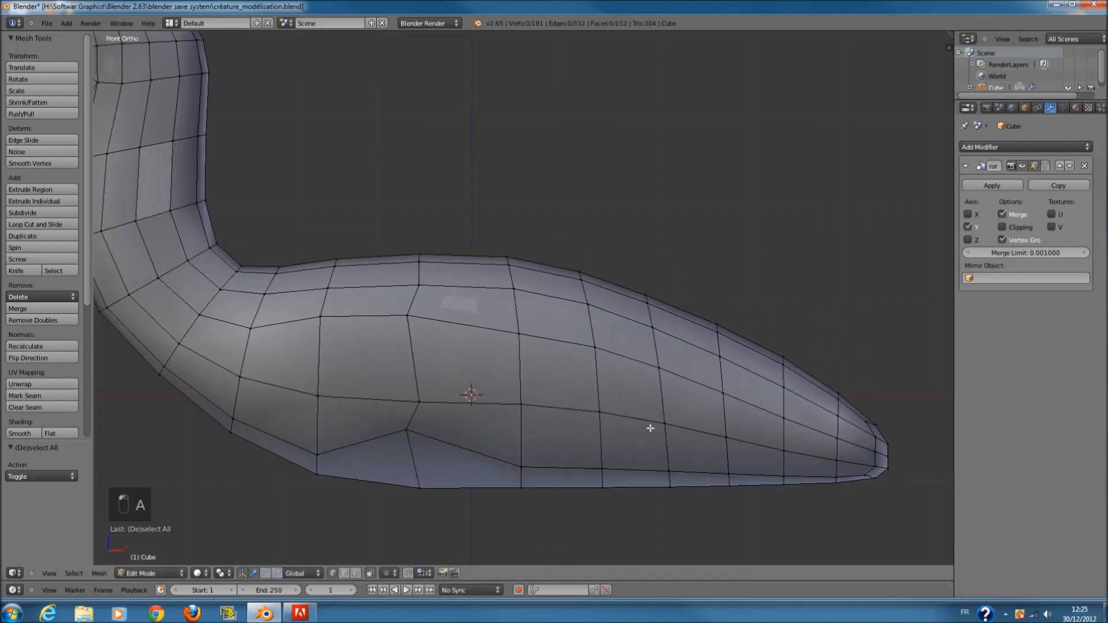
key(c)
click(481, 334)
right_click(564, 357)
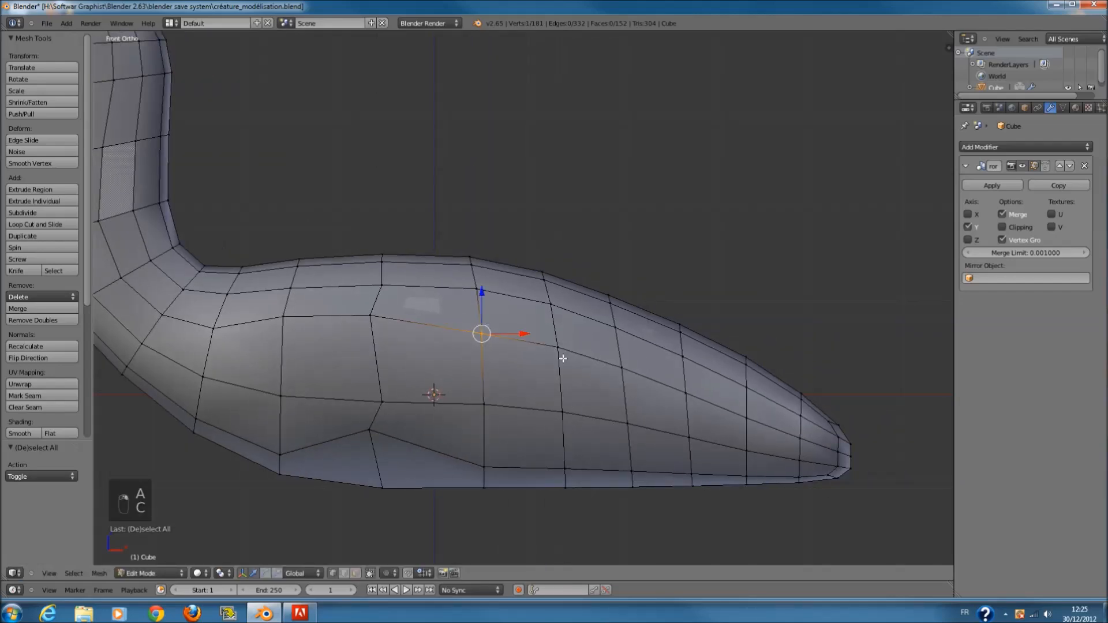
key(g)
click(572, 356)
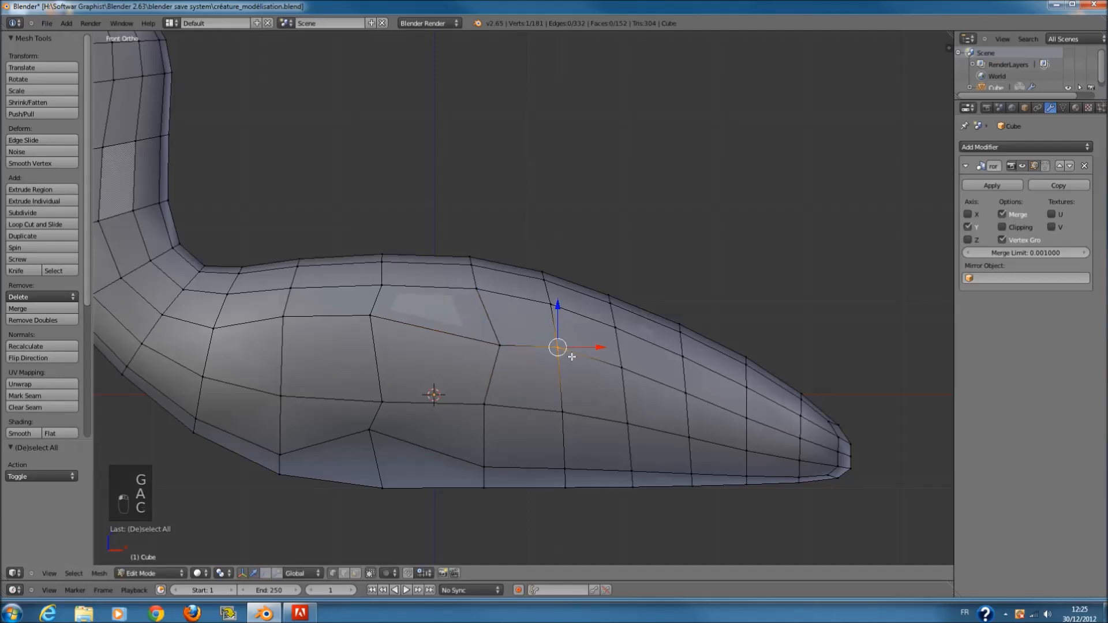
key(g)
click(571, 343)
- Move two rear mid-flank vertices toward the tail, shifting the upper one slightly up and the lower one slightly down
key(a)
key(c)
click(621, 369)
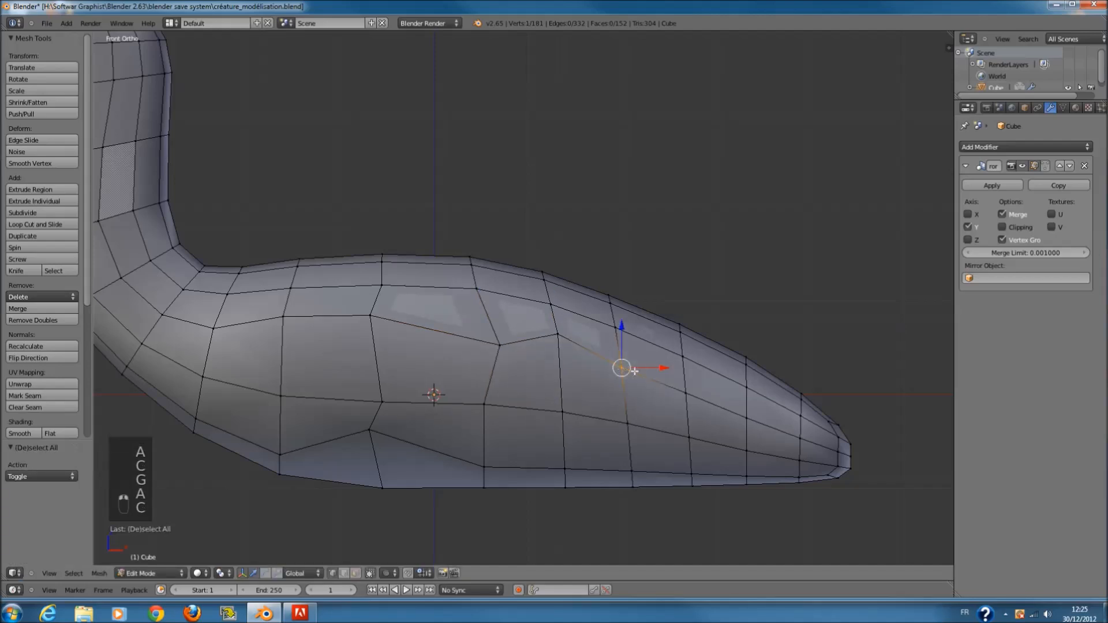
key(g)
click(652, 363)
key(a)
key(c)
click(639, 409)
right_click(640, 411)
key(g)
click(672, 424)
- Move the lower-flank vertex just behind the body's centre slightly up and toward the tail
key(a)
key(c)
click(489, 465)
right_click(503, 459)
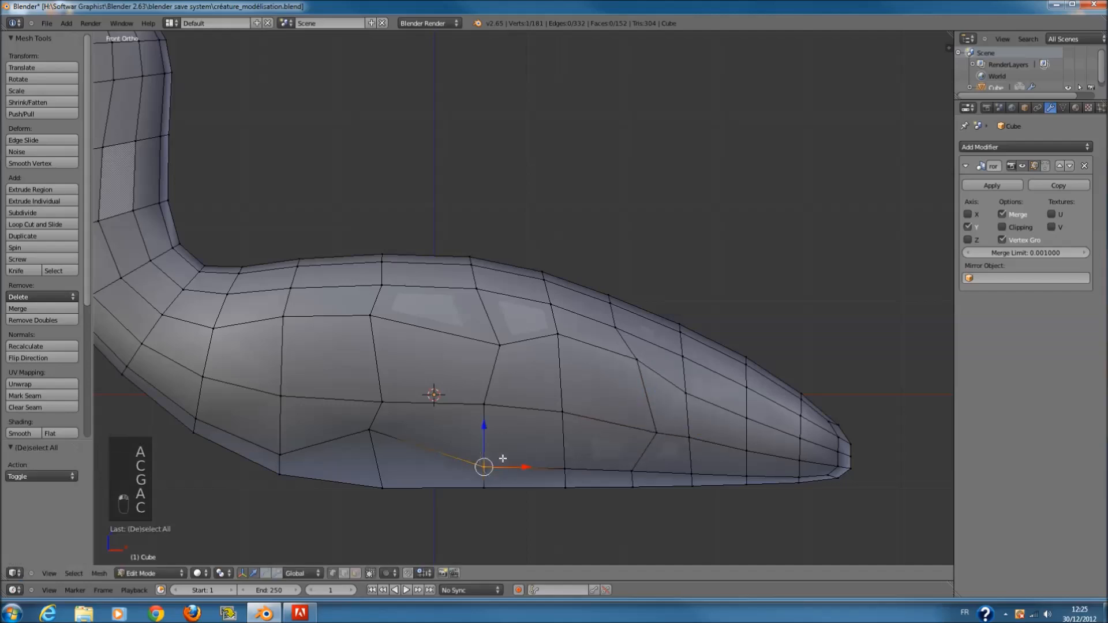
key(g)
click(542, 449)
- Raise the lower-flank vertex near the belly's edge at the rear of the body slightly
key(a)
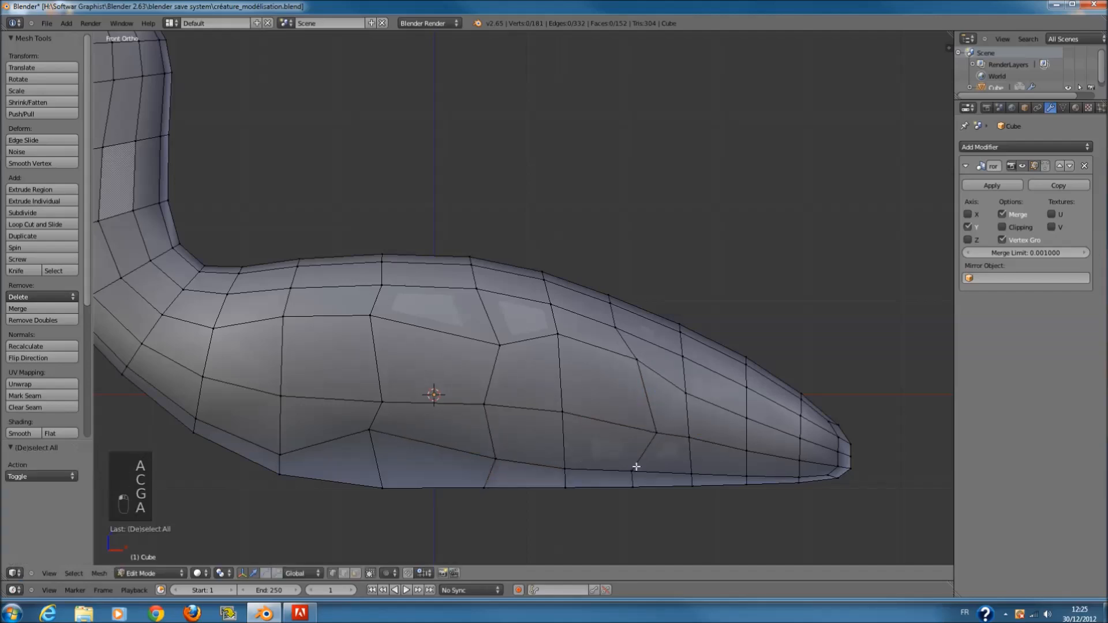
key(c)
click(634, 468)
right_click(635, 468)
key(c)
right_click(635, 492)
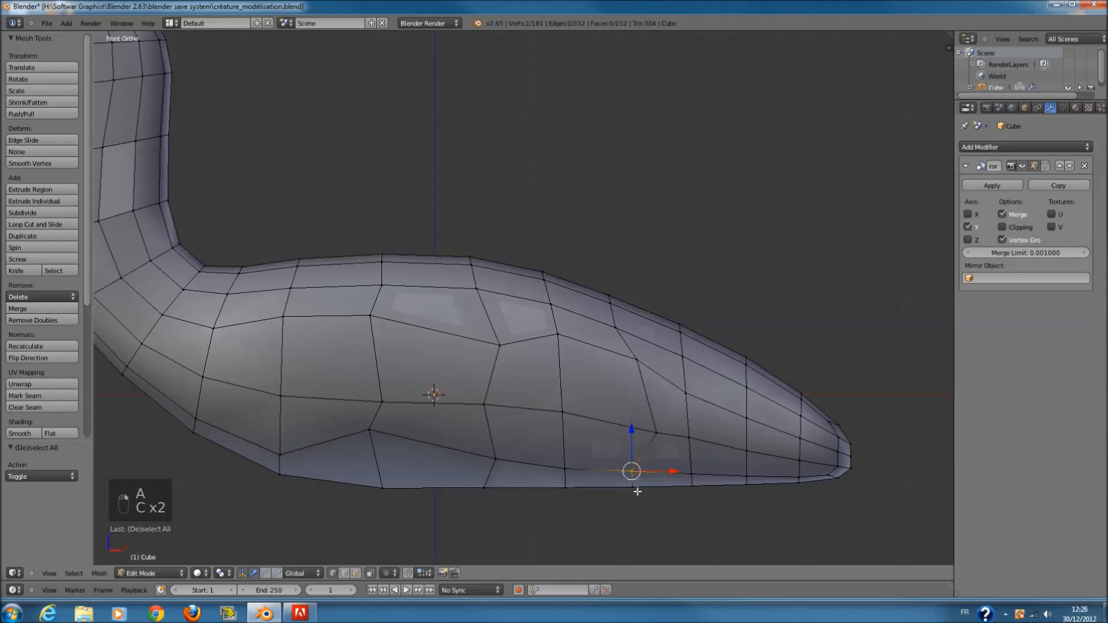
key(g)
click(636, 482)
- Move the upper-flank vertex at the base of the neck toward the tail and slightly down
ctrl+scroll(419, 418, down, 6)
key(a)
key(c)
click(328, 332)
right_click(346, 345)
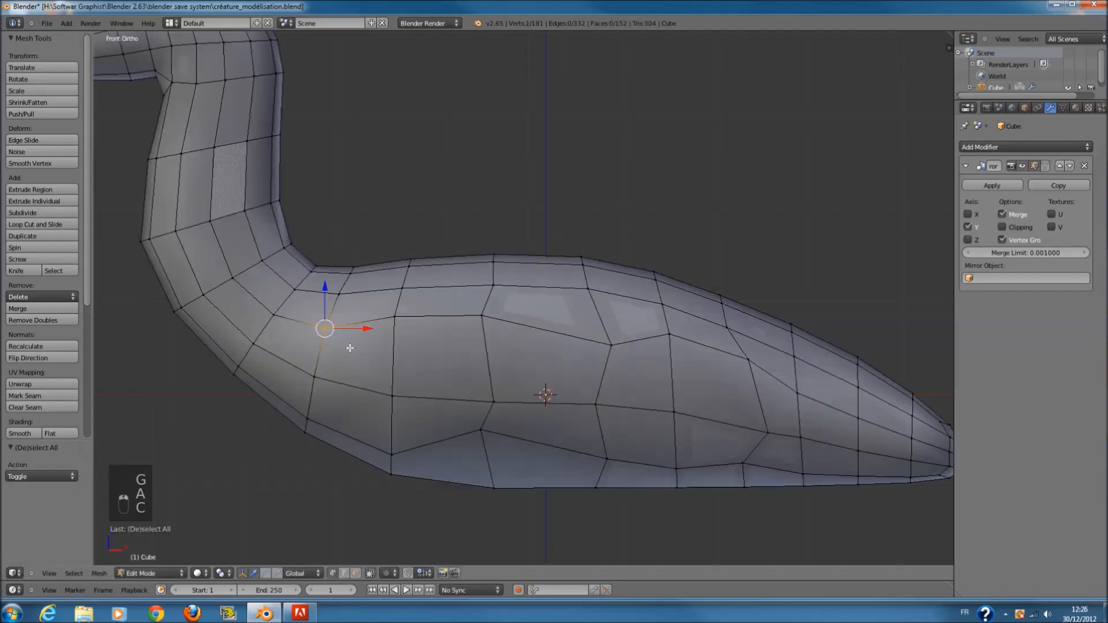
key(g)
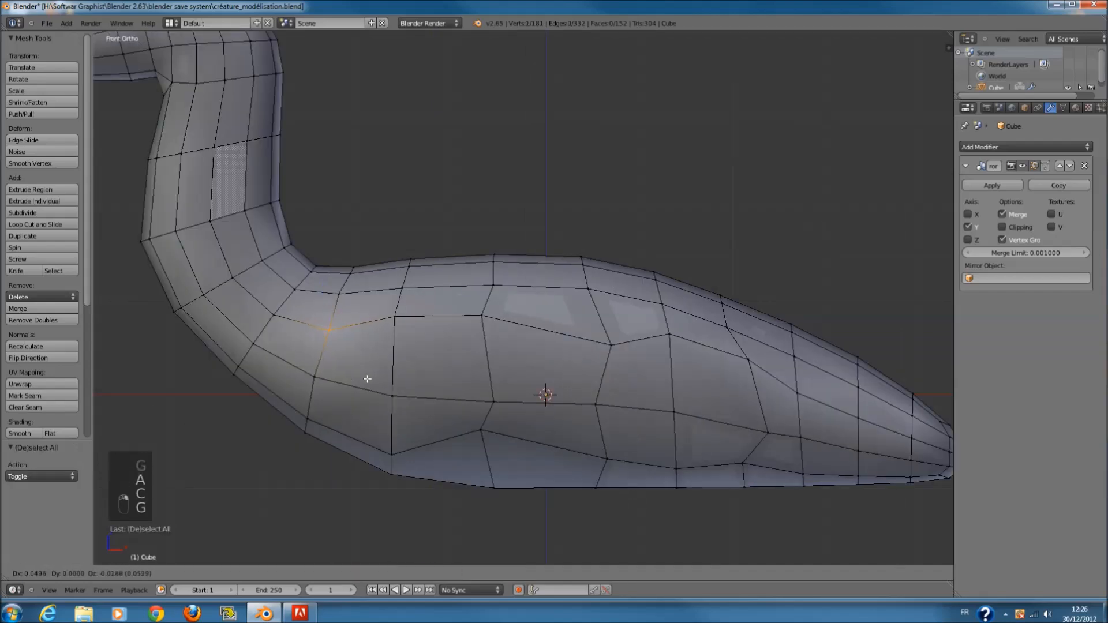
click(383, 381)
- Shift the mid-flank vertex at the base of the neck toward the tail and slightly down
key(a)
key(c)
click(322, 385)
right_click(351, 387)
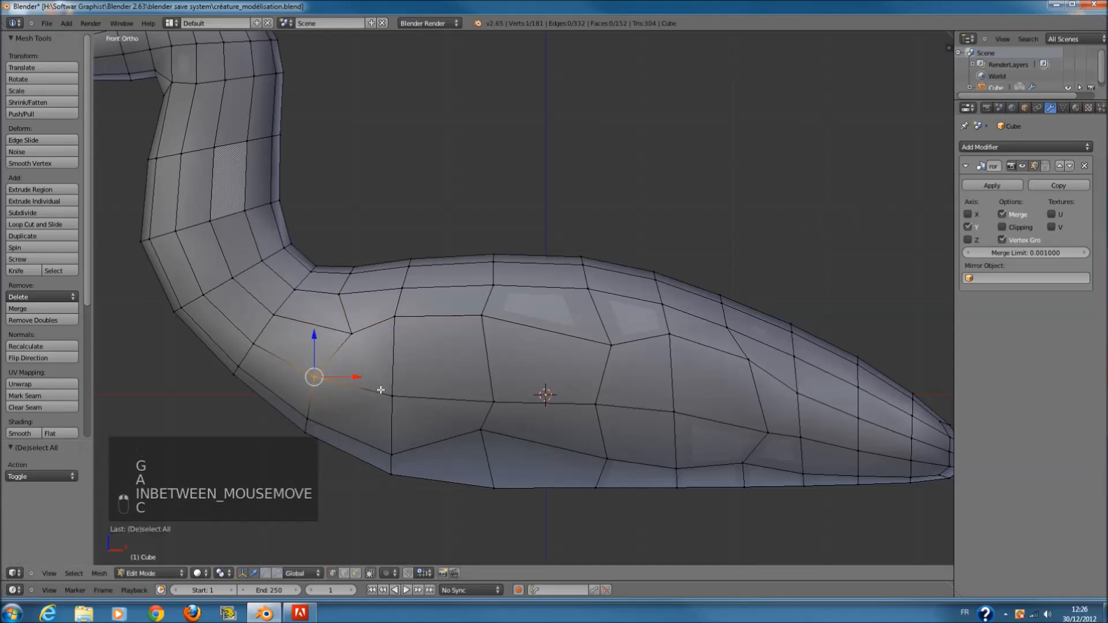
key(g)
click(410, 397)
- Move the lower chest vertex near the belly's edge about 0.28 toward the tail and 0.03 down
key(a)
key(c)
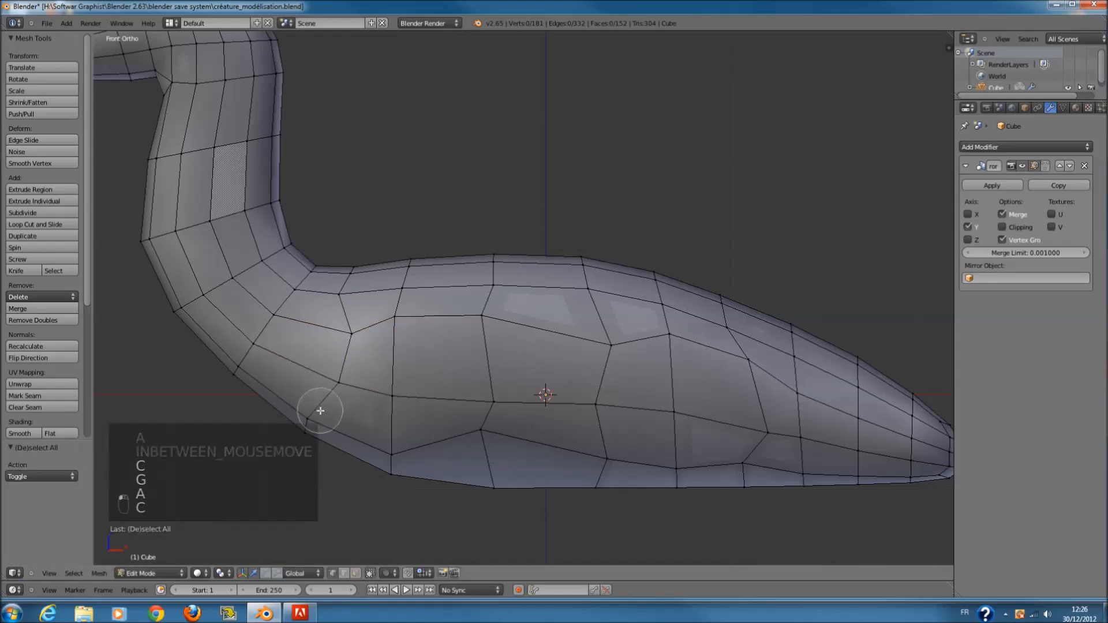
click(316, 412)
right_click(323, 411)
key(g)
click(358, 412)
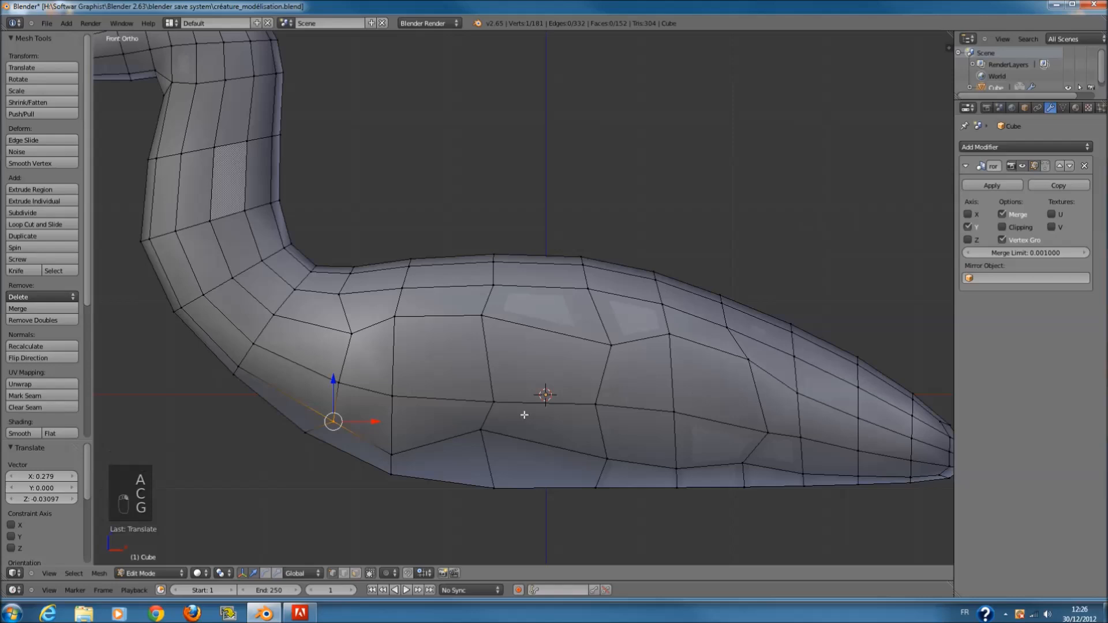
- Move the raised lower-flank vertex above the front belly toward the neck and slightly down
key(a)
key(c)
click(486, 428)
right_click(489, 431)
key(g)
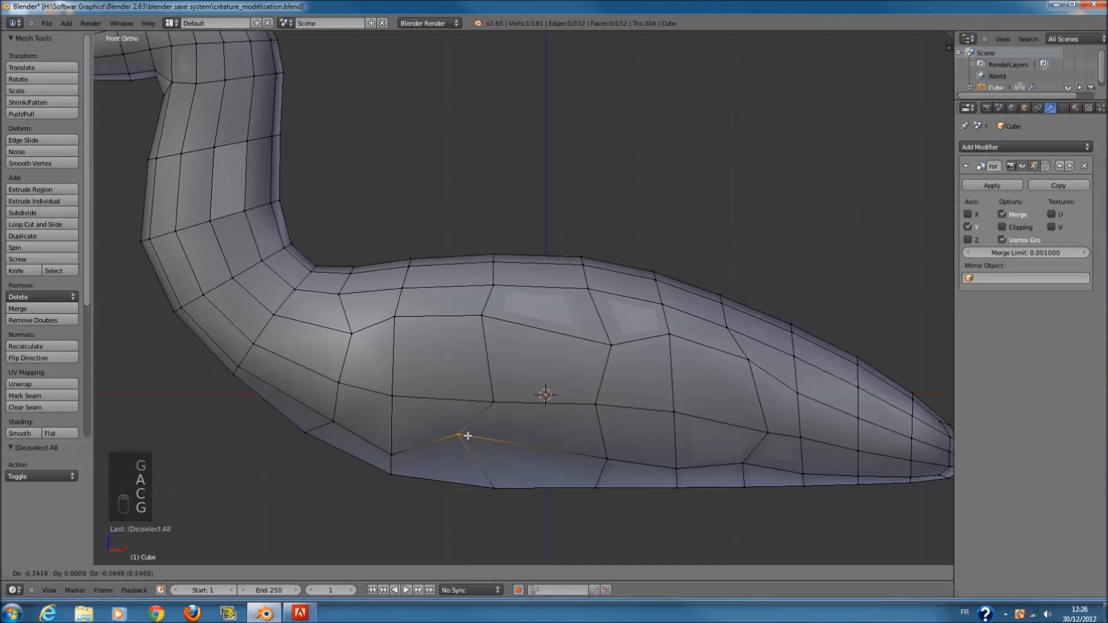
click(474, 439)
key(z)
key(z)
- Move the upper-flank vertex at the rear of the shoulder area toward the neck and slightly down
key(a)
key(c)
click(488, 324)
right_click(493, 324)
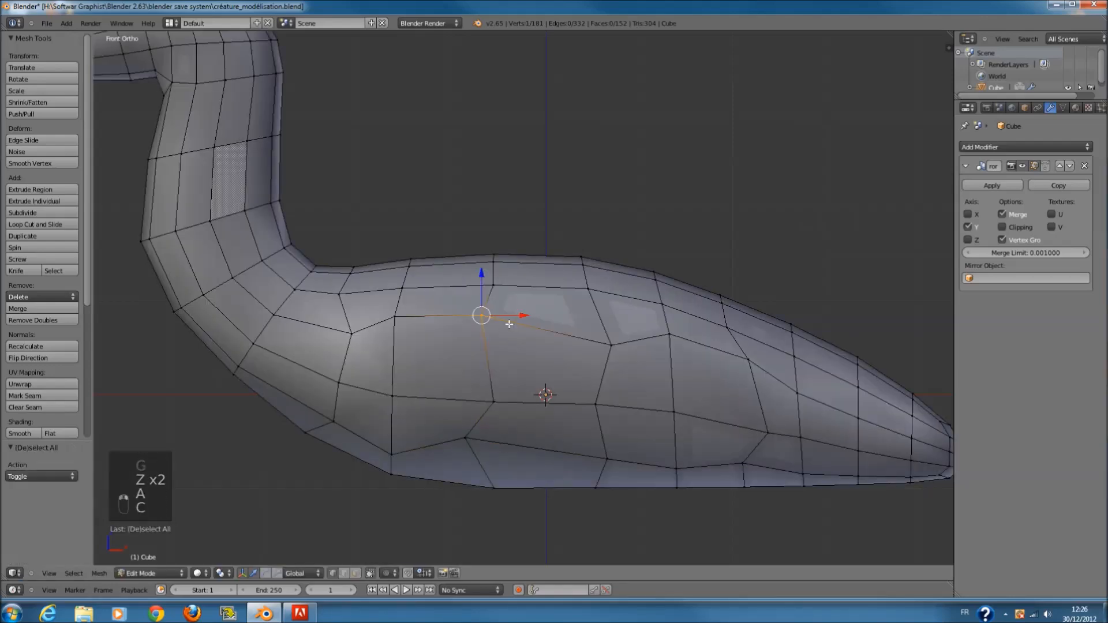
key(g)
click(509, 346)
- Inspect the whole body in Object Mode from the mirrored side and return to the front view
key(Tab)
scroll(509, 346, down, 4)
middle_drag(508, 345, 633, 374)
key(Tab)
scroll(646, 304, up, 2)
key(Tab)
key(KP_3)
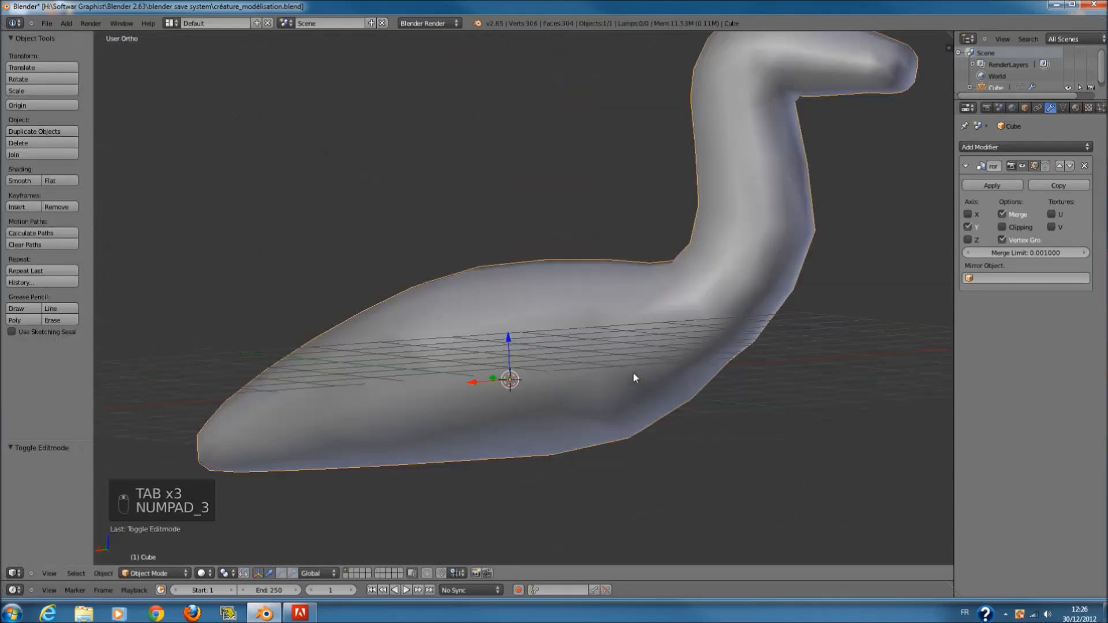
key(KP_1)
- In face selection mode, select the front and rear four-face patches on the flank where the limbs attach
key(Tab)
key(a)
key(a)
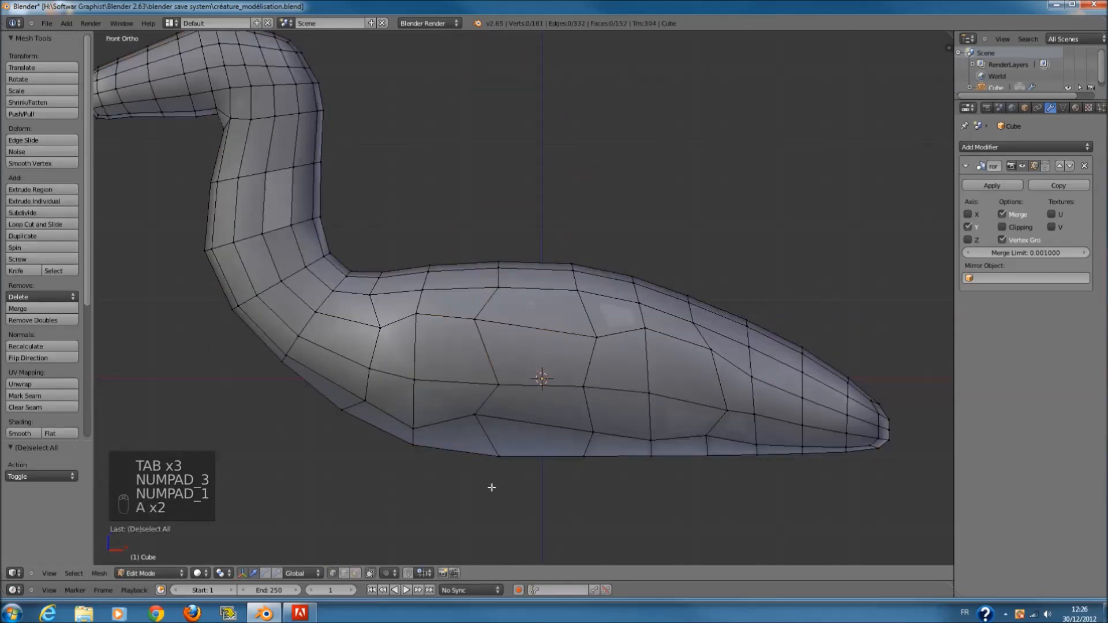
click(355, 573)
scroll(408, 371, up, 1)
key(c)
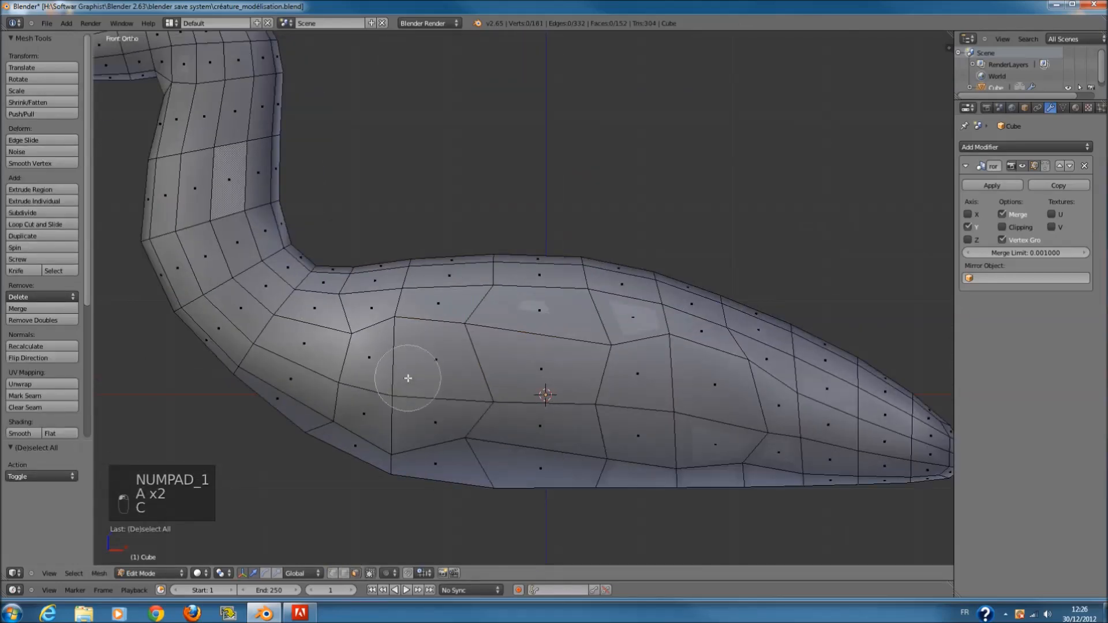
drag(408, 371, 407, 378)
right_click(407, 377)
ctrl+scroll(407, 378, down, 2)
key(c)
click(723, 397)
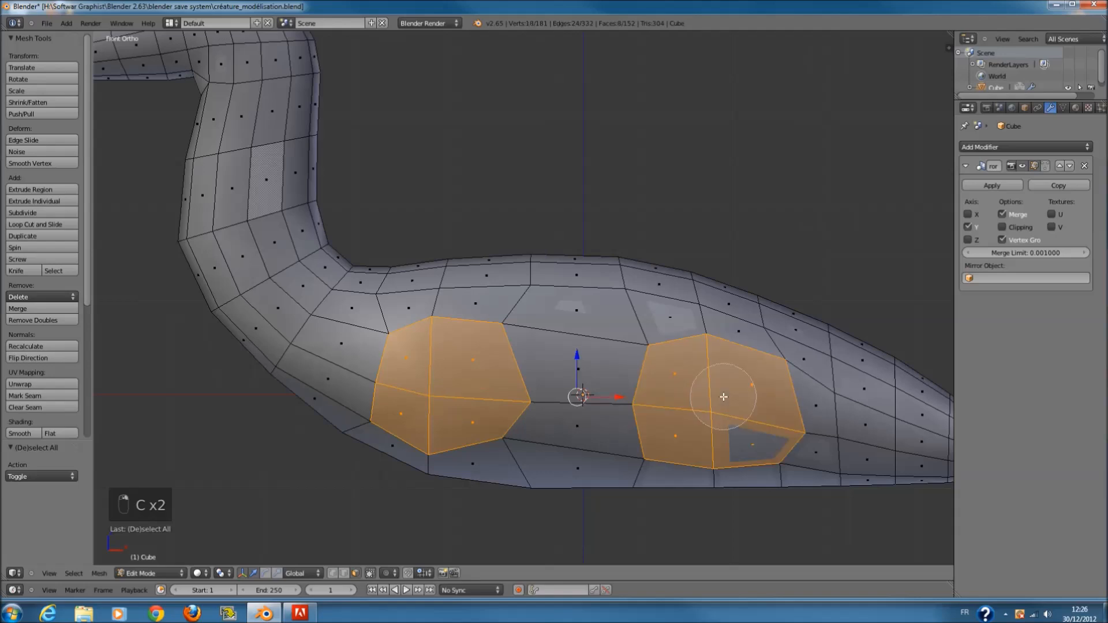
- Extrude both flank patches outward about 0.44 in the top view and clear the selection
key(KP_7)
shift+scroll(705, 333, down, 2)
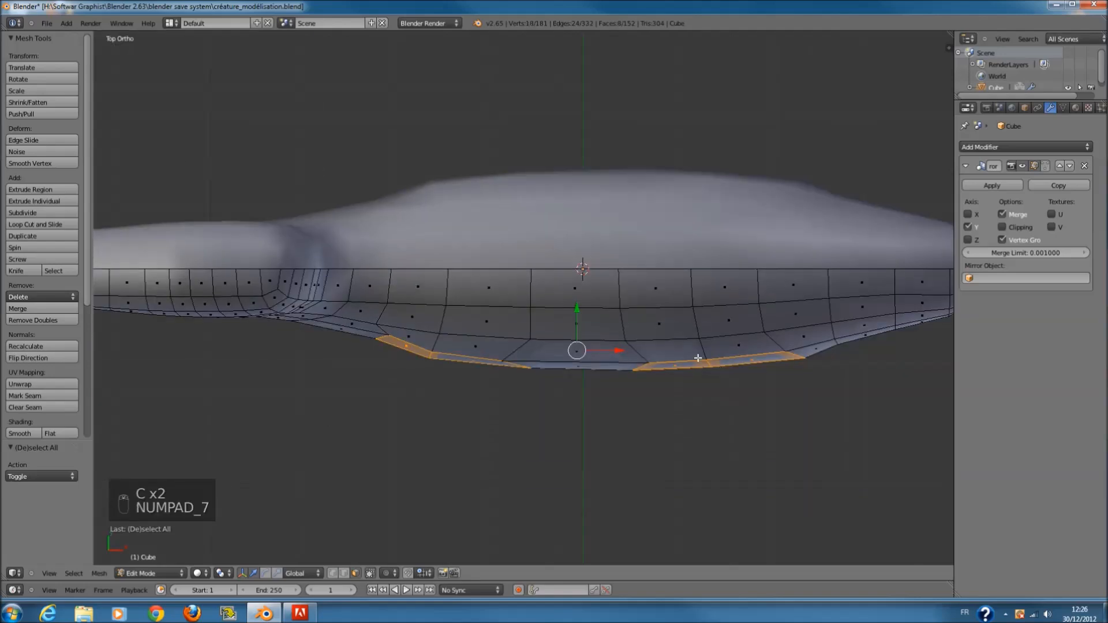
key(e)
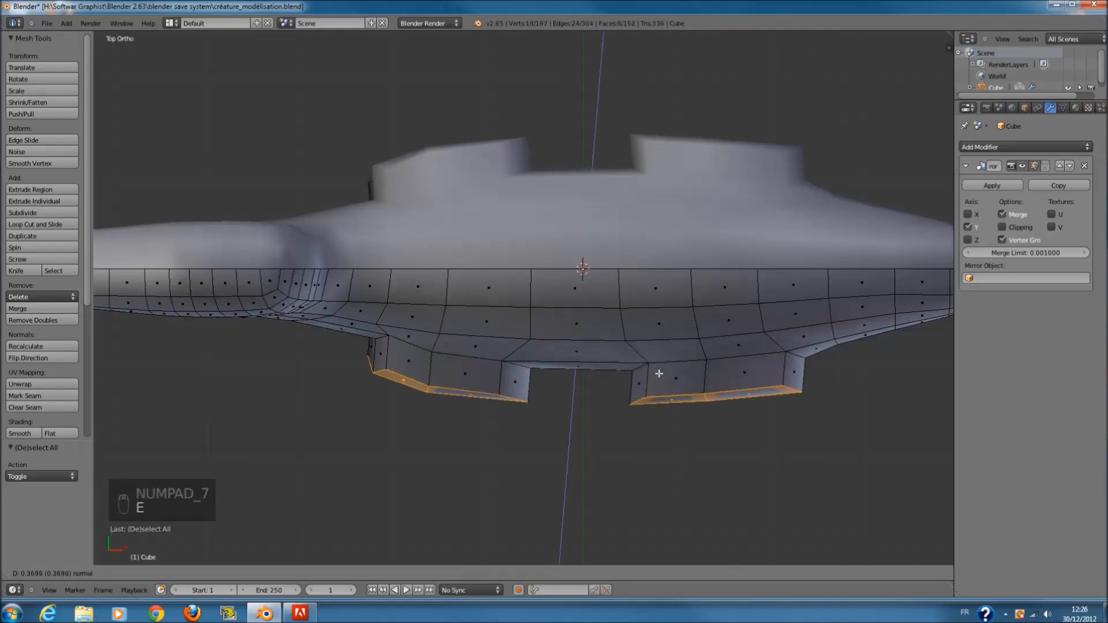
click(664, 382)
key(z)
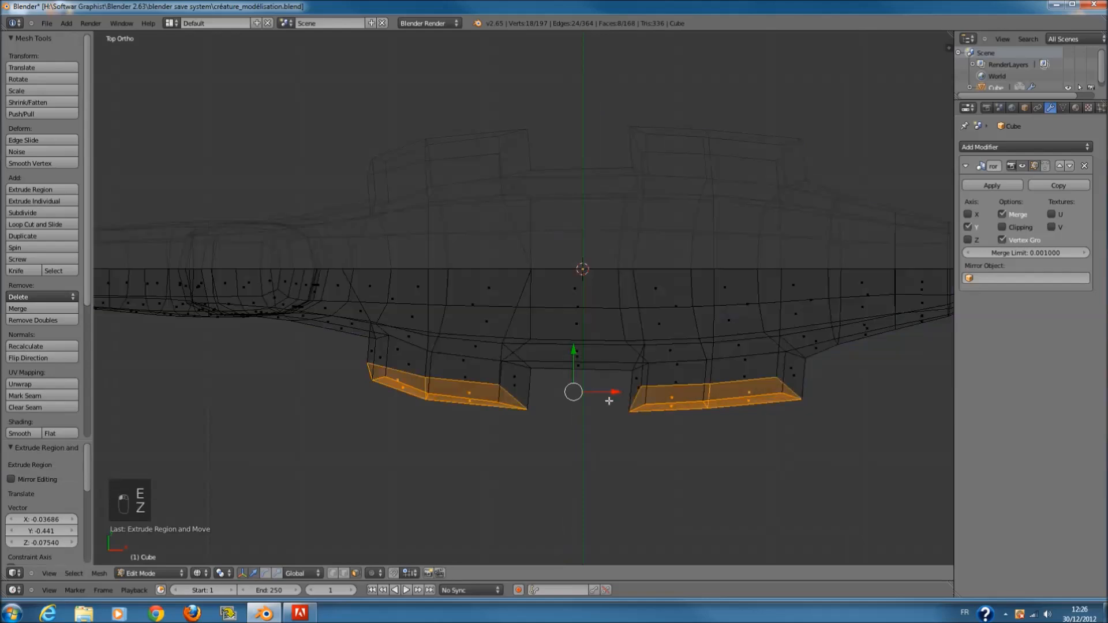
key(a)
- Select the four outer faces of the front extrusion, shift them about 0.02 along X and scale them to 0.815
key(KP_1)
key(z)
ctrl+scroll(430, 410, down, 2)
key(c)
drag(489, 396, 558, 392)
right_click(508, 390)
ctrl+scroll(507, 390, down, 2)
scroll(632, 366, up, 1)
ctrl+scroll(634, 367, down, 1)
shift+scroll(634, 366, down, 1)
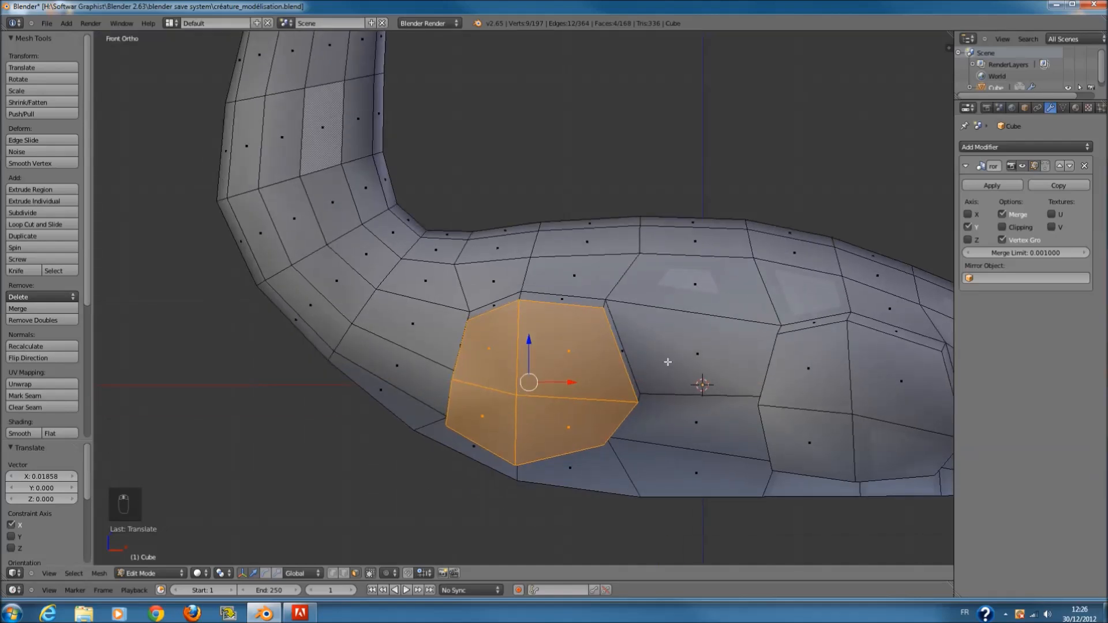
key(s)
key(KP_Enter)
- Move the scaled outer faces of the front extrusion 0.11 outward along Y
key(KP_3)
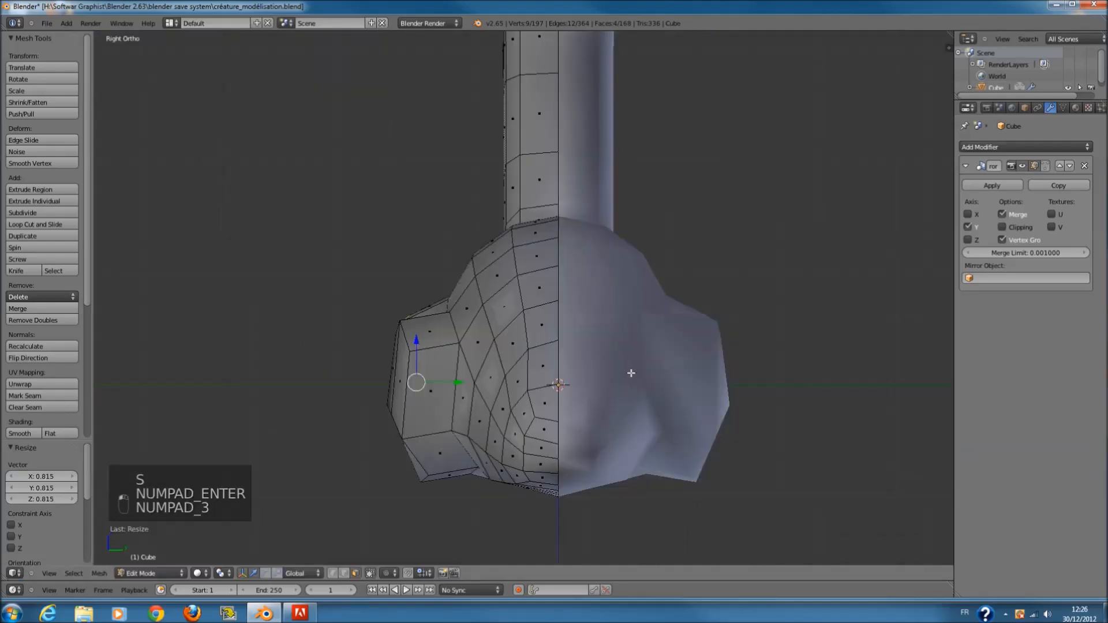
middle_drag(632, 373, 572, 391)
drag(556, 383, 541, 382)
- In the left view, rotate the front extrusion's outer faces about -18.2°, raise them about 0.09 and move them 0.05 outward
key(KP_1)
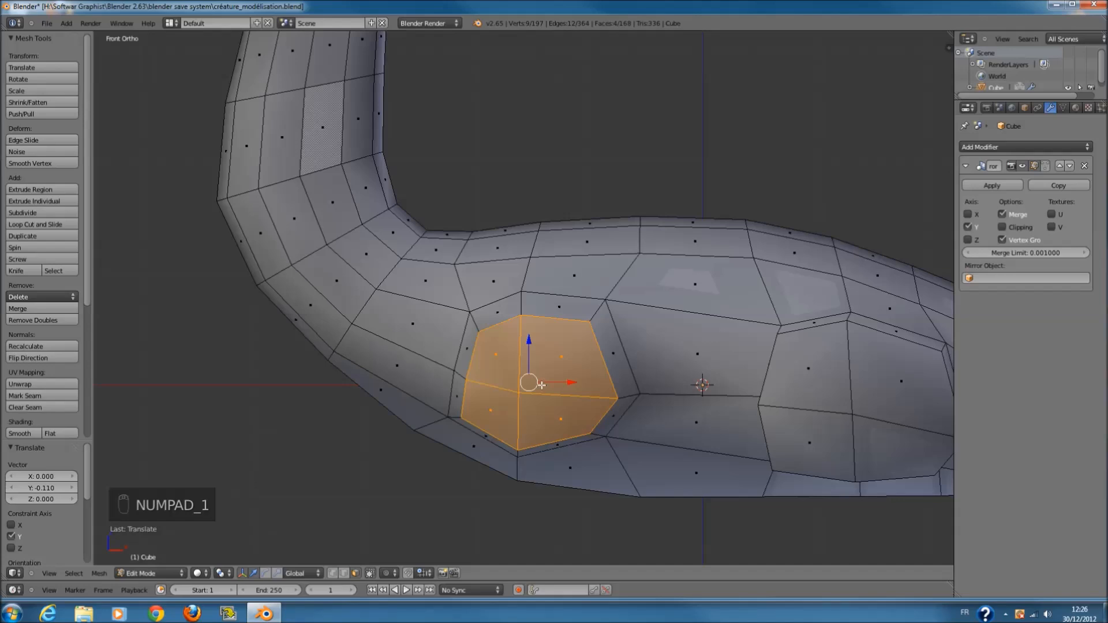
shift+scroll(526, 367, down, 1)
key(KP_1)
key(KP_1)
key(ctrl+KP_1)
key(ctrl+KP_3)
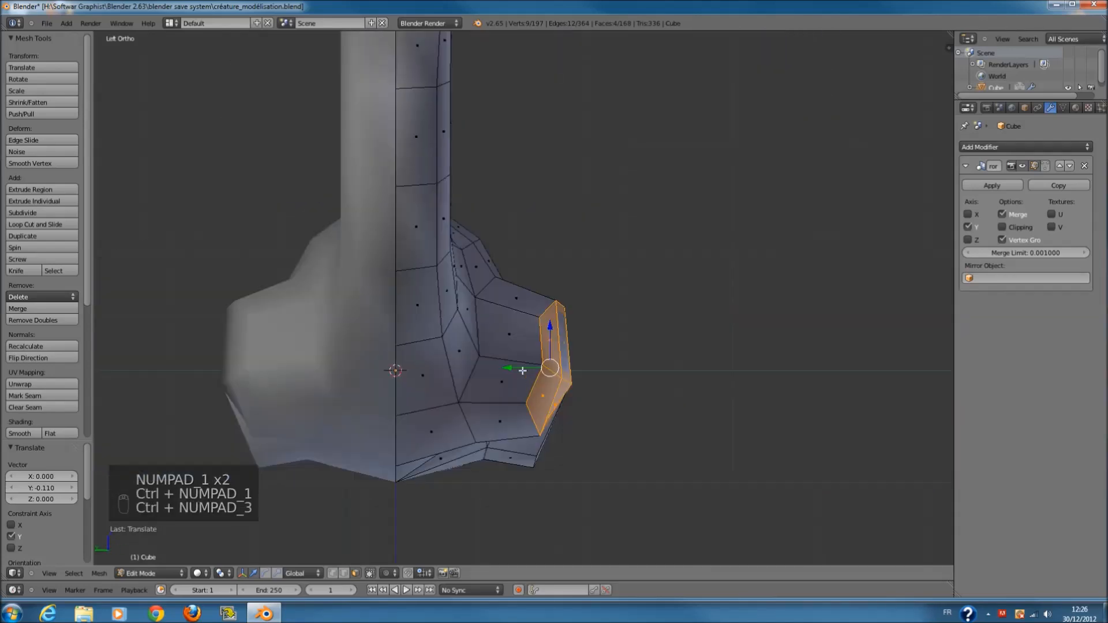
key(a)
key(ctrl+z)
key(r)
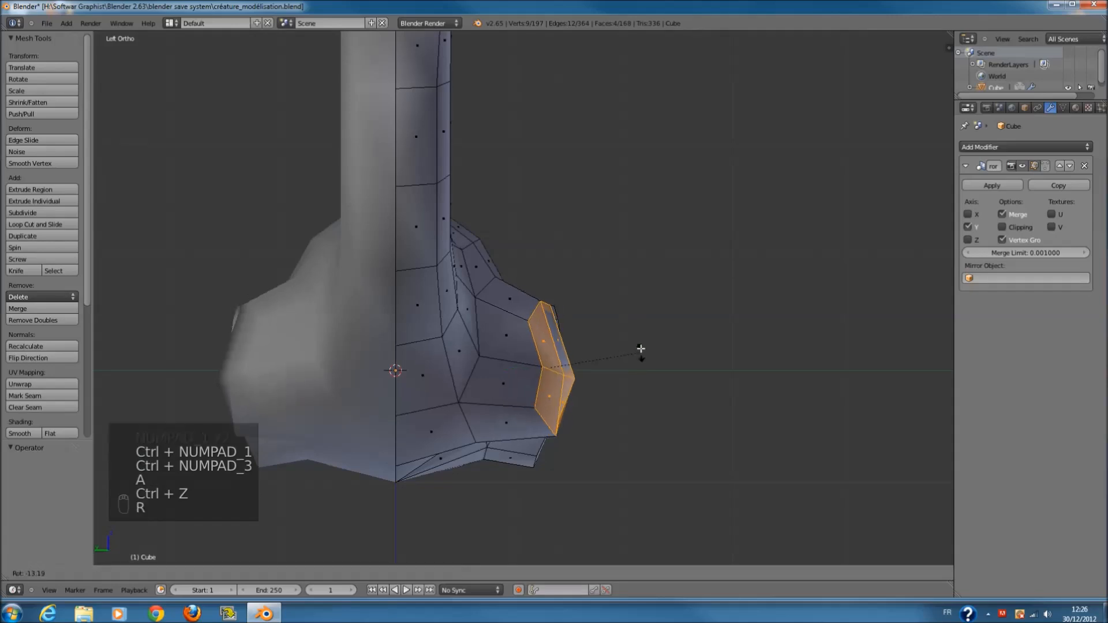
click(608, 363)
key(g)
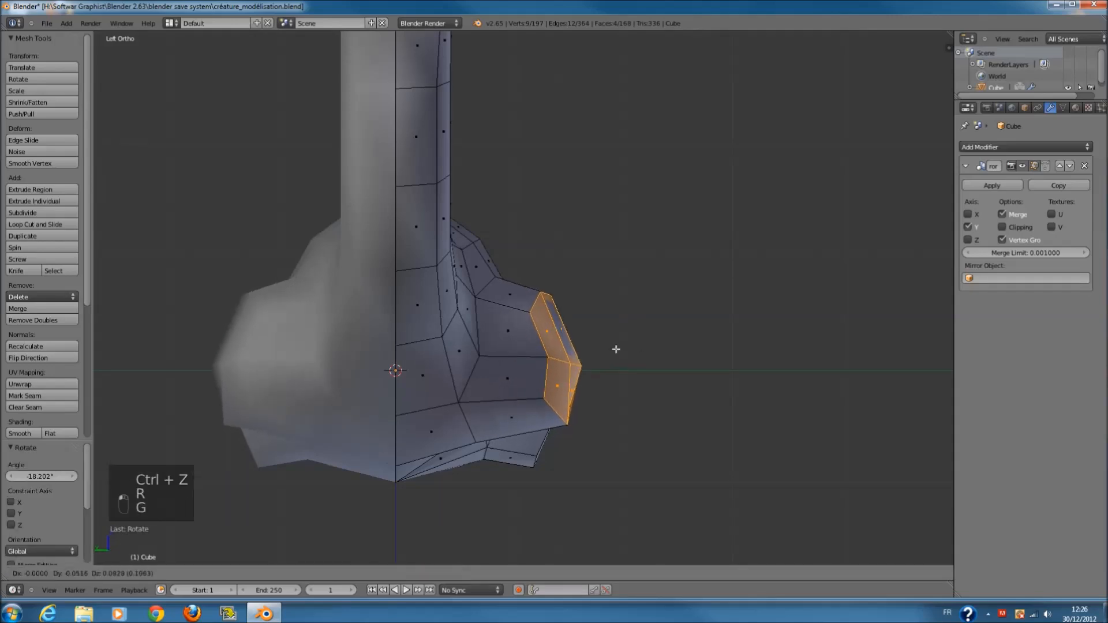
click(615, 349)
scroll(602, 350, up, 1)
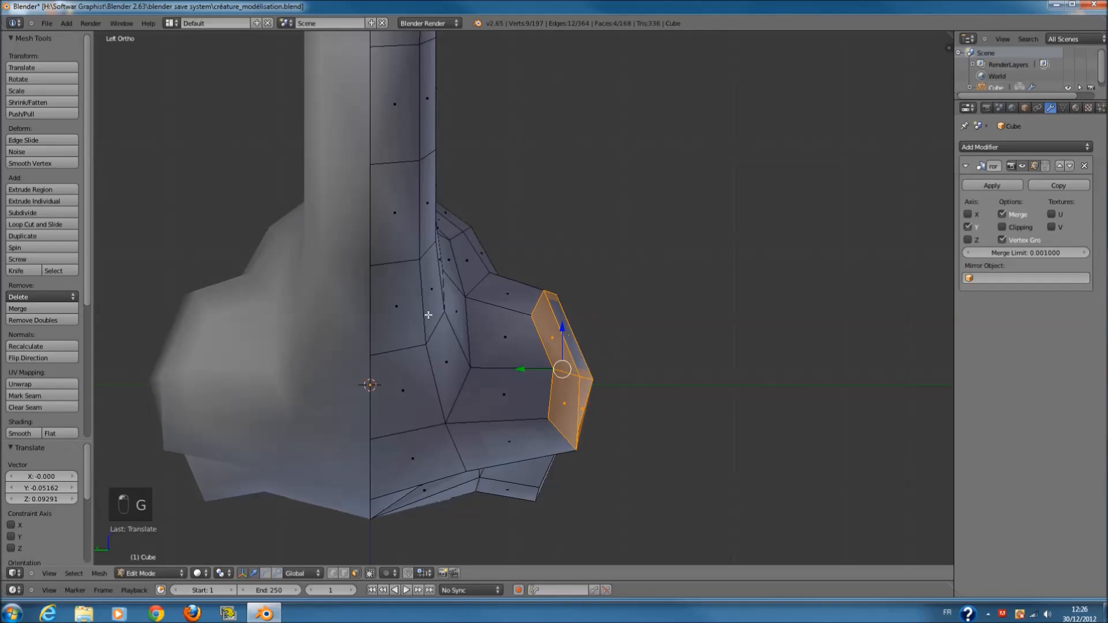
- In vertex selection mode, select the two upper-flank vertices above the front shoulder and raise them 0.165 along Z
click(331, 573)
key(z)
middle_drag(580, 231, 515, 275)
key(z)
key(a)
key(c)
drag(435, 301, 576, 243)
right_click(571, 243)
mouse_move(506, 238)
mouse_down()
mouse_move(510, 217)
mouse_move(415, 245)
mouse_up()
key(a)
key(c)
right_click(416, 244)
drag(449, 199, 450, 179)
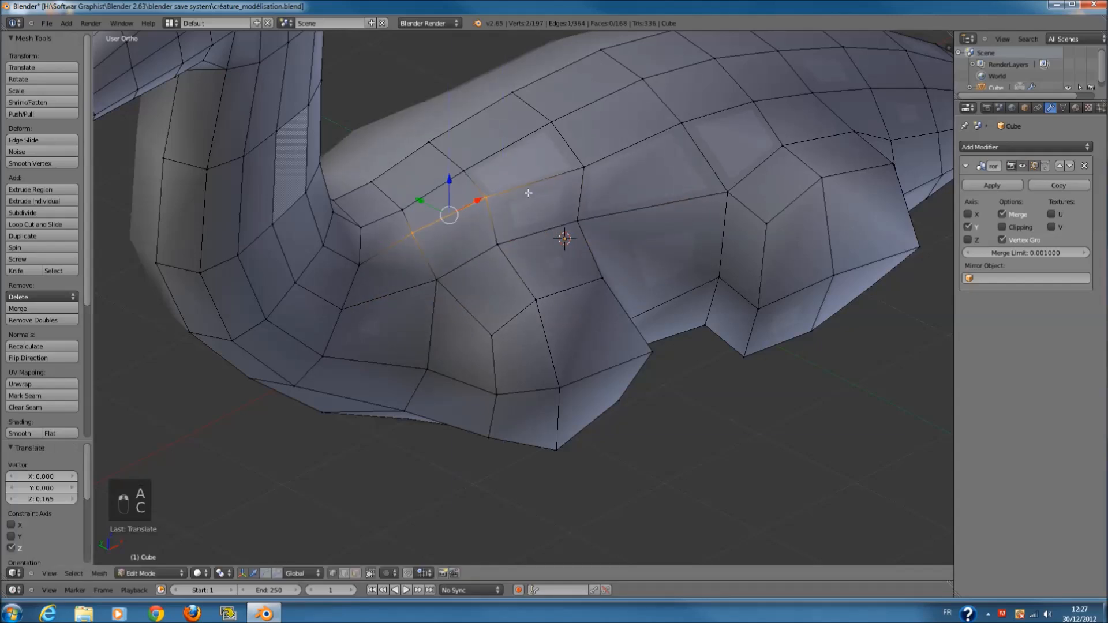
- Rotate the raised shoulder edge slightly and move the neighbouring upper-flank vertex on its tail side toward the neck
middle_drag(527, 189, 565, 182)
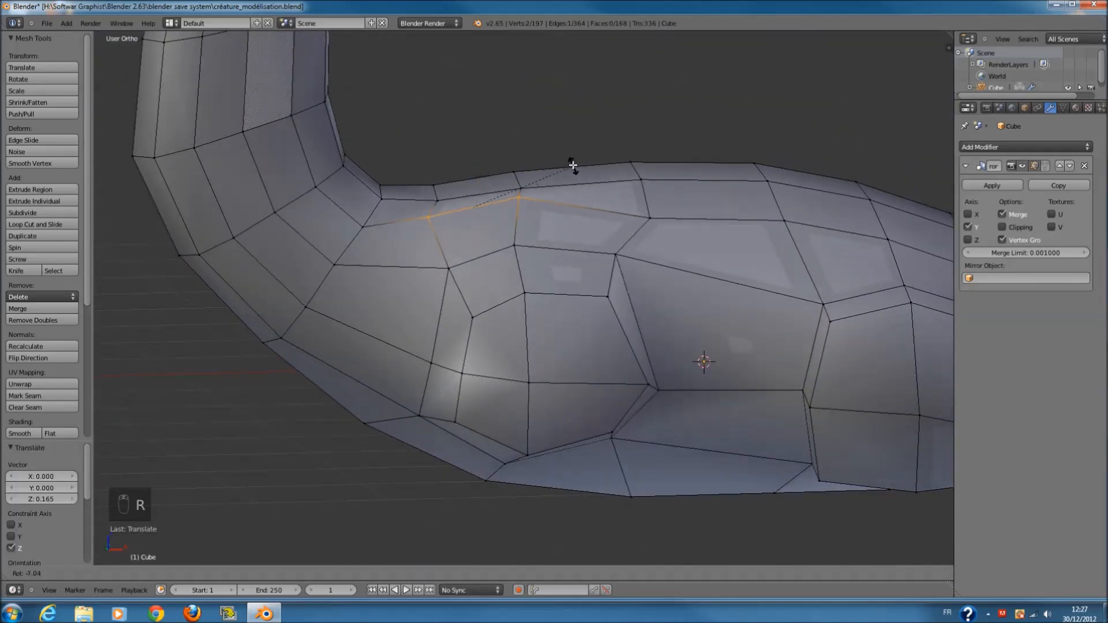
key(a)
right_click(635, 217)
key(g)
click(668, 224)
- Raise the vertex at the shoulder's upper rear corner about 0.07 along Z
key(a)
key(c)
click(620, 250)
right_click(619, 250)
drag(614, 214, 614, 208)
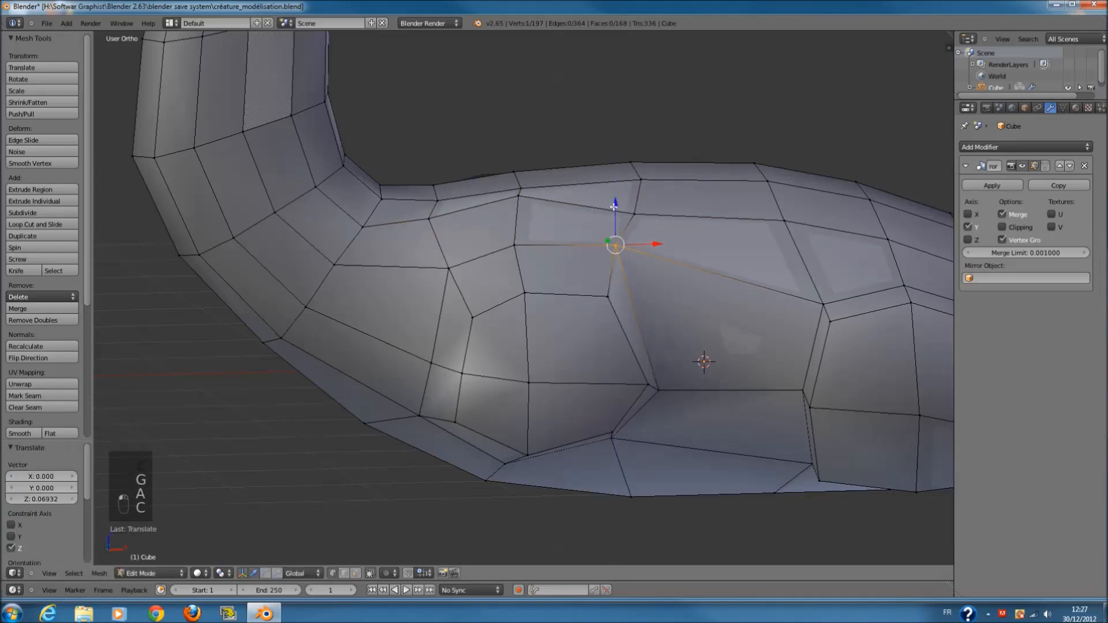
- Inspect the shoulder bulges in Object Mode, then re-enter Edit Mode in the left view with nothing selected
key(Tab)
scroll(625, 252, down, 2)
middle_drag(624, 253, 731, 258)
key(KP_1)
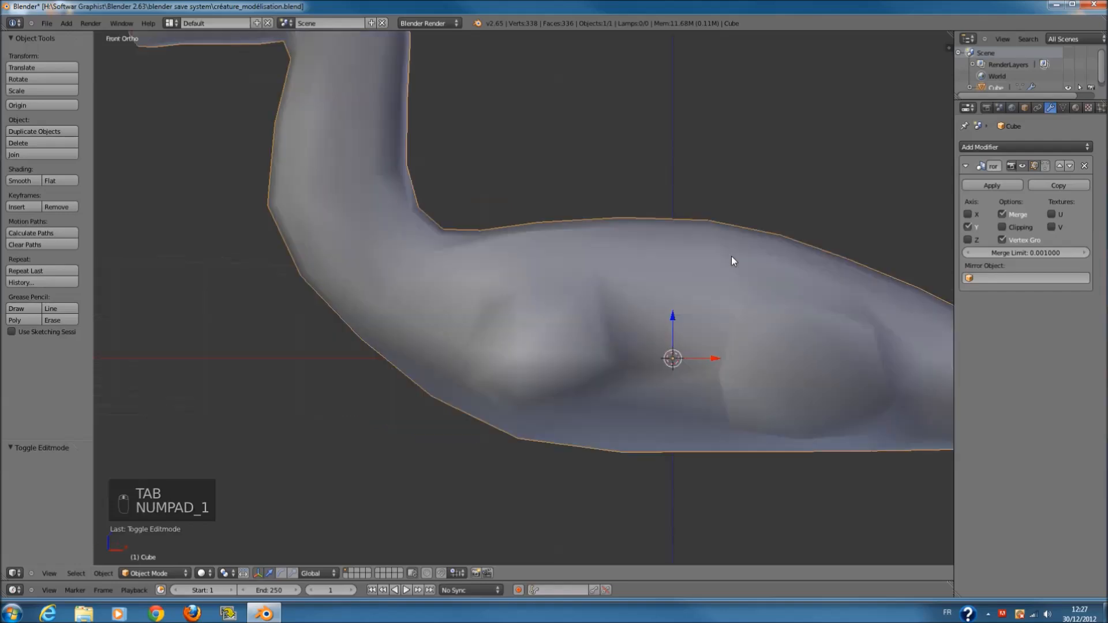
key(ctrl+KP_3)
key(Tab)
key(a)
key(a)
scroll(674, 278, up, 1)
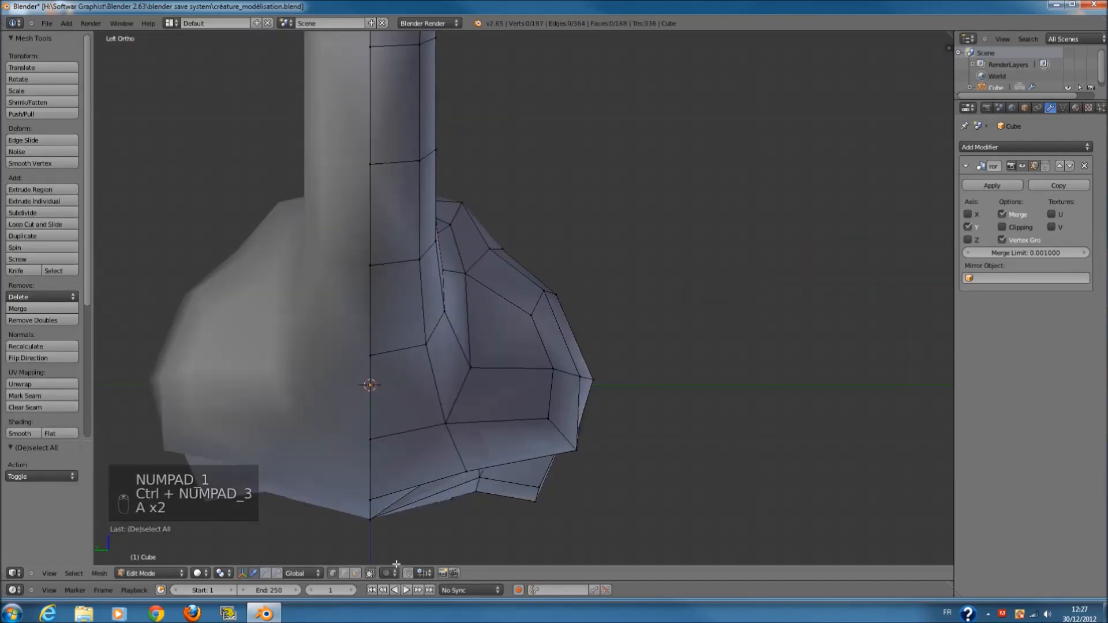
- Select the two underside faces of the front shoulder and extrude them about 0.77 down and 0.15 outward as a leg
middle_drag(541, 466, 522, 373)
key(c)
click(520, 375)
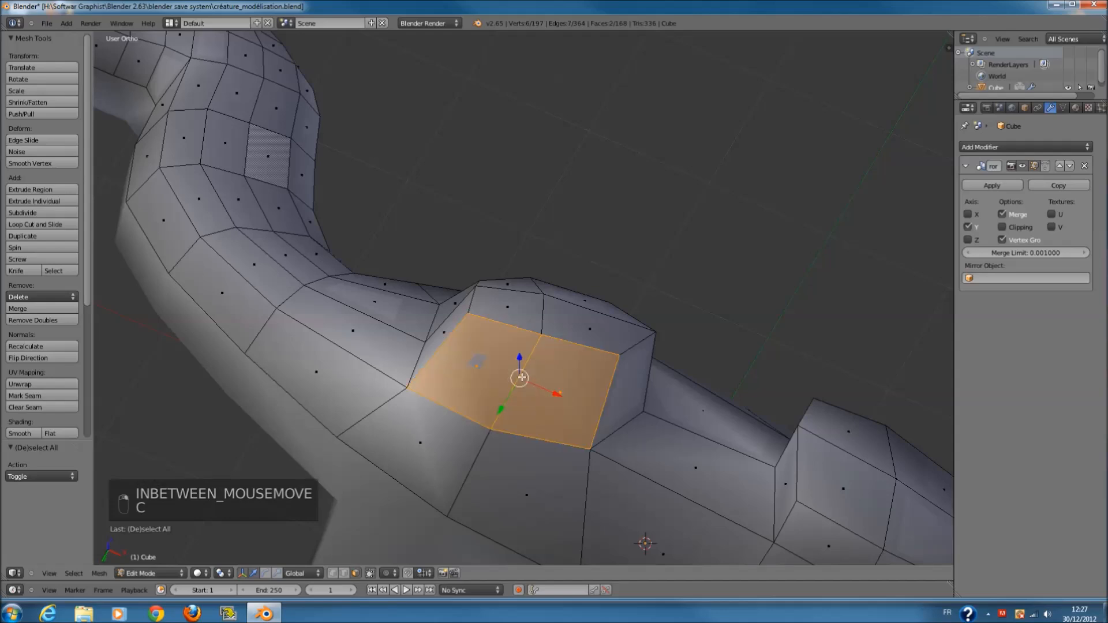
key(KP_1)
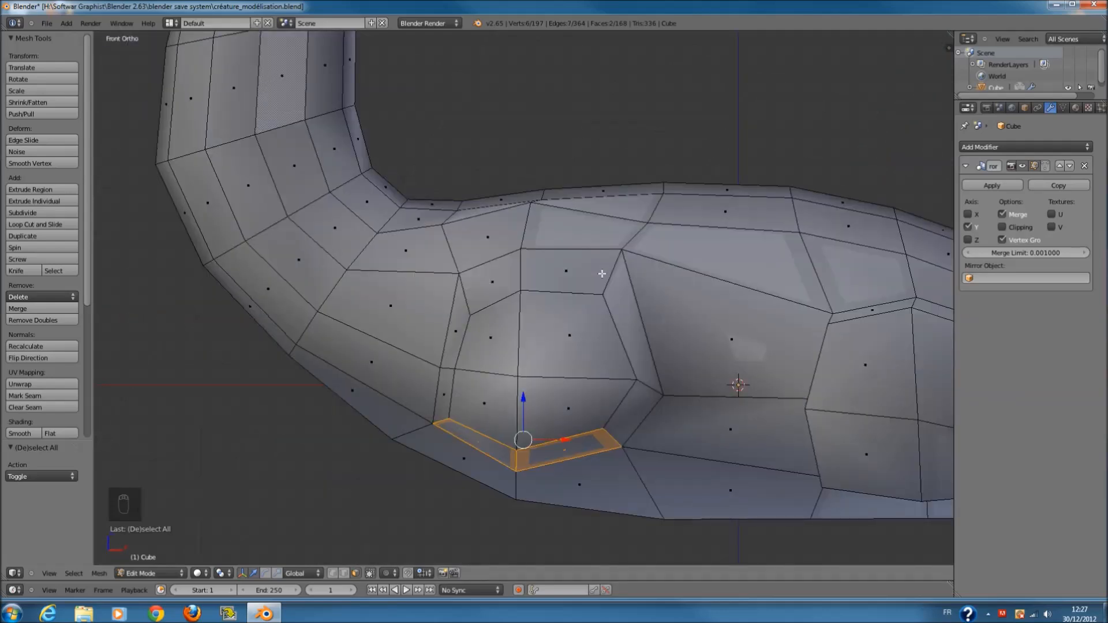
key(KP_1)
key(ctrl+KP_1)
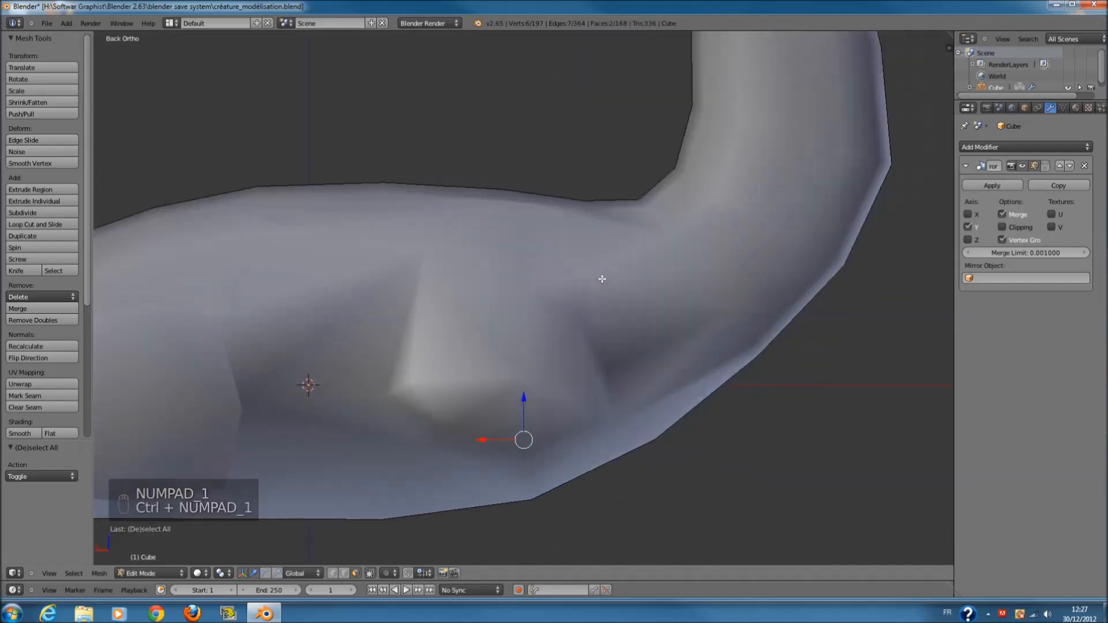
key(ctrl+KP_3)
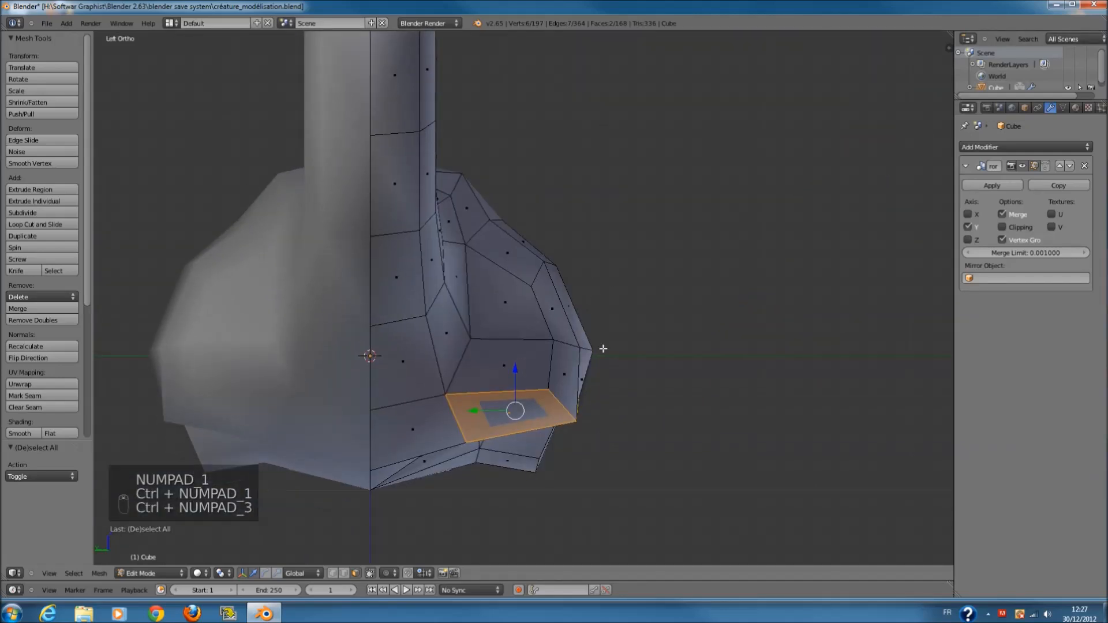
key(e)
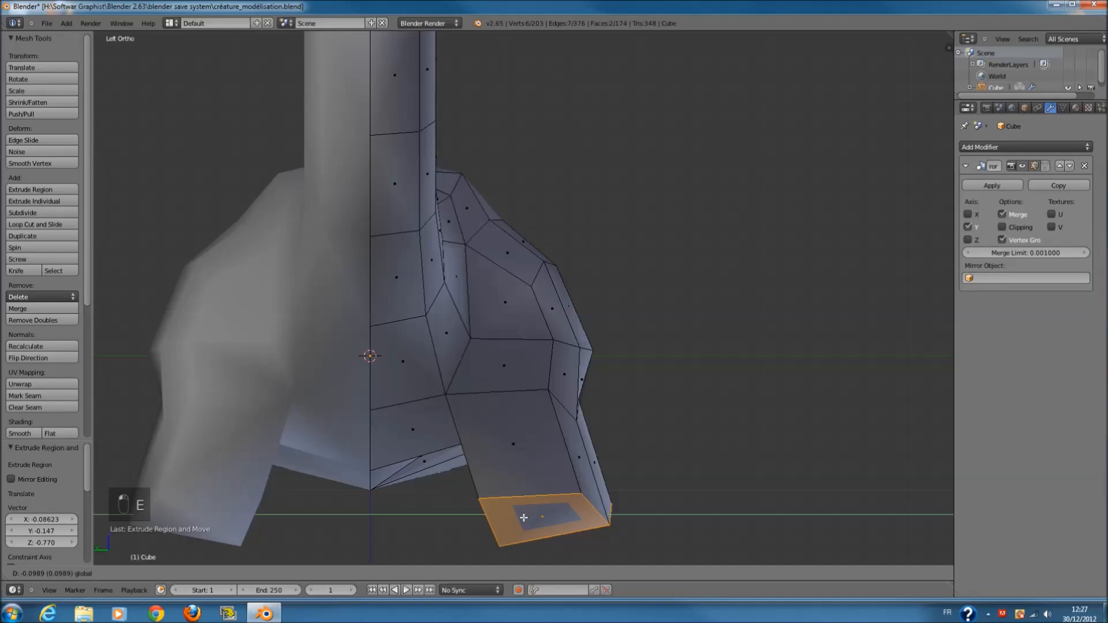
- Shift the front leg's two end faces about 0.16 outward along Y, and bring them back inward about 0.11
click(525, 516)
middle_drag(528, 513, 489, 477)
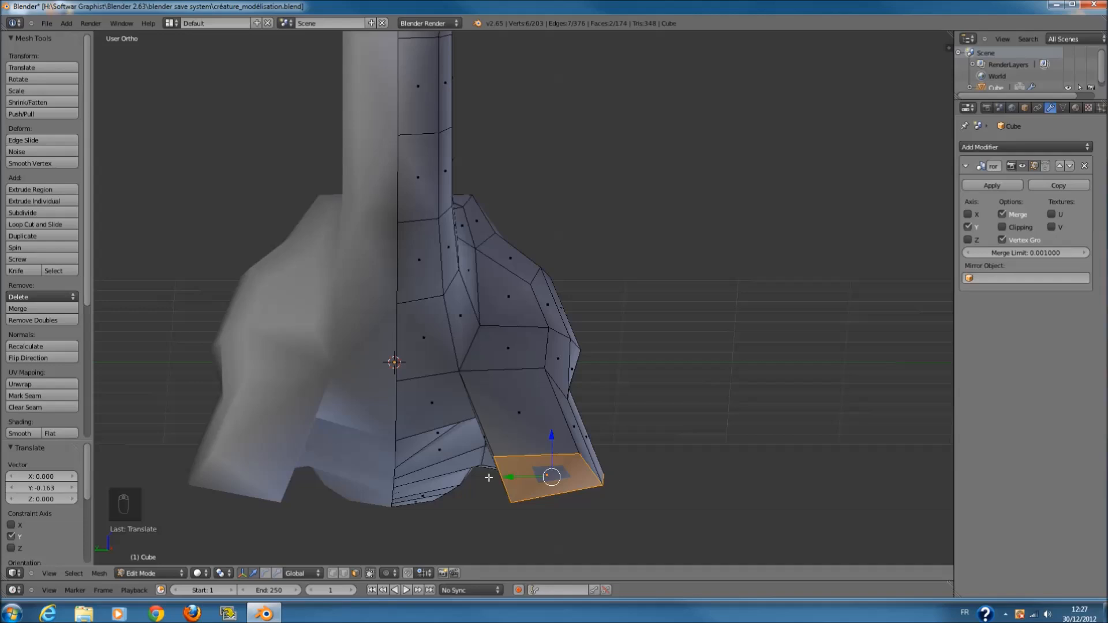
key(KP_3)
key(ctrl+KP_1)
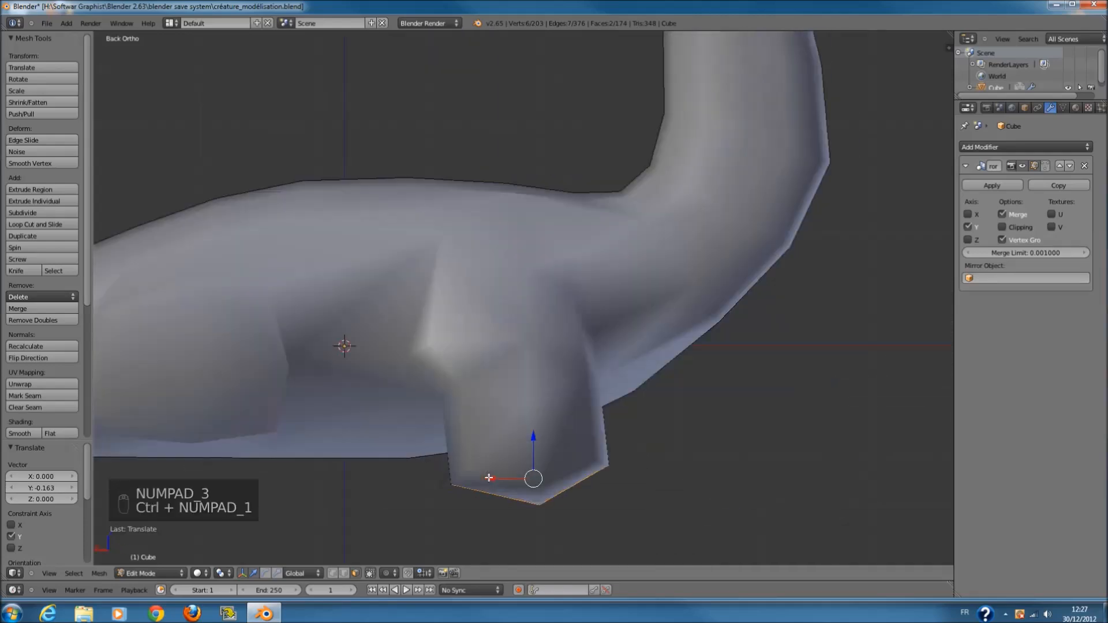
drag(538, 479, 551, 479)
- Scale the leg's end faces to about 0.70 along X in the front view
key(KP_1)
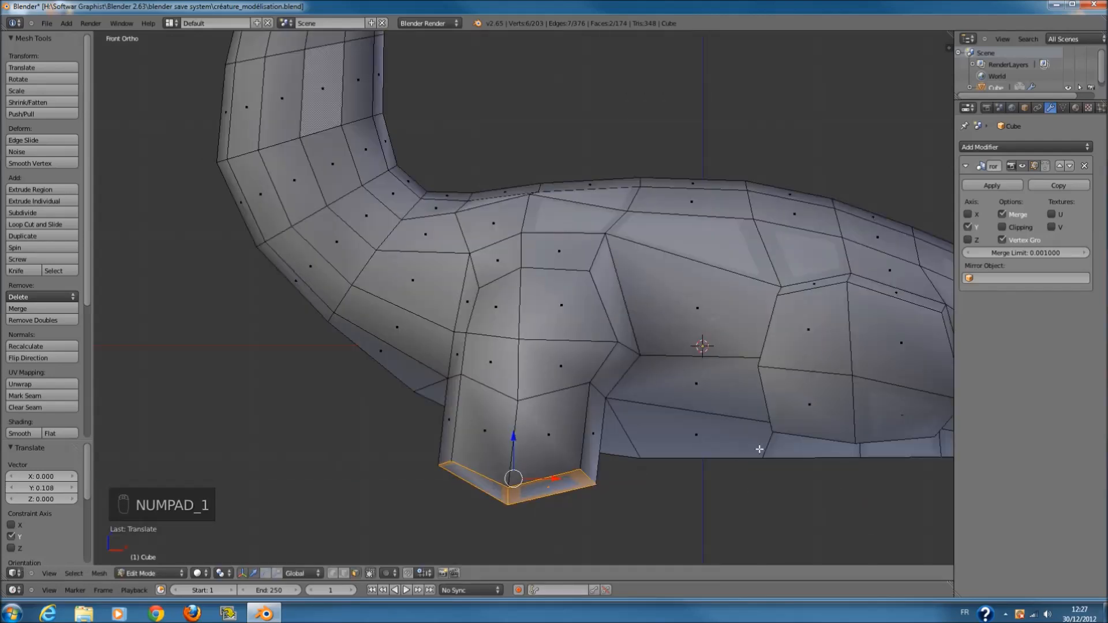
key(s)
key(x)
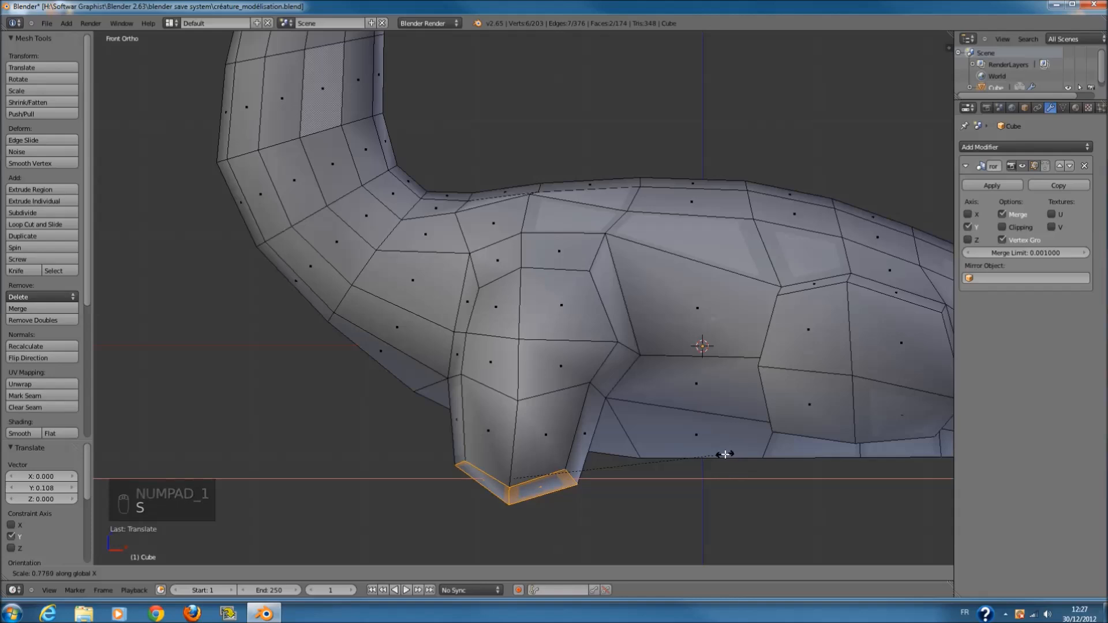
click(703, 460)
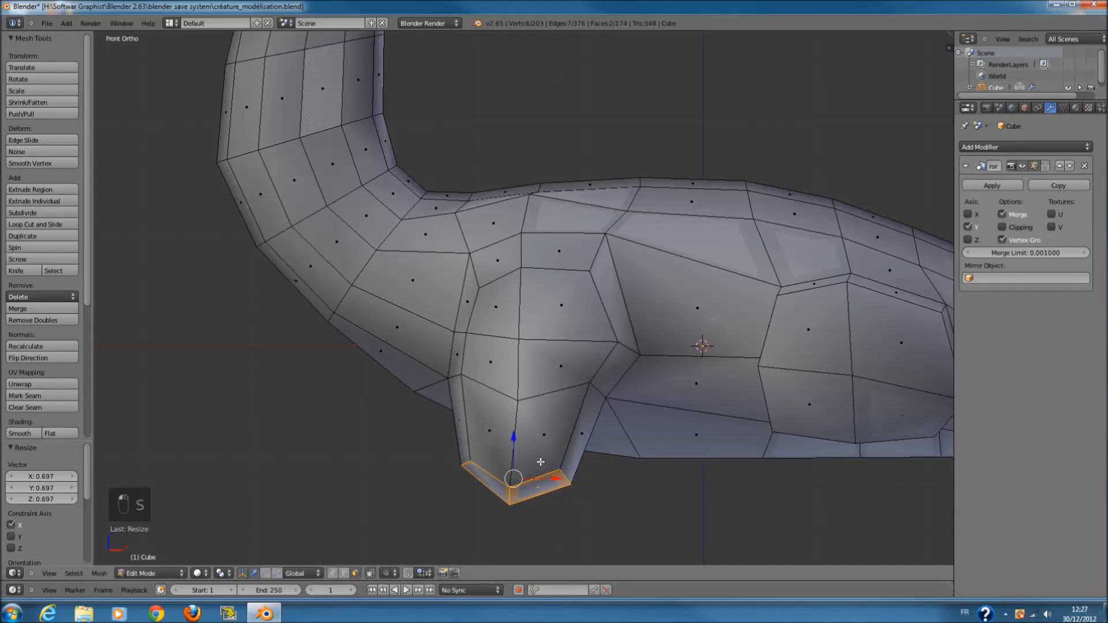
- Move the leg's end faces toward the tail along X and rotate them to slant the leg backward
drag(554, 484, 600, 481)
key(r)
click(649, 432)
- Extrude the leg's end faces further downward and shift the new end about 0.27 toward the tail along X
shift+scroll(584, 454, down, 2)
key(e)
click(599, 515)
shift+scroll(604, 479, down, 4)
drag(613, 479, 658, 483)
- Narrow the extruded leg end along X and rotate it about -13°
key(s)
key(x)
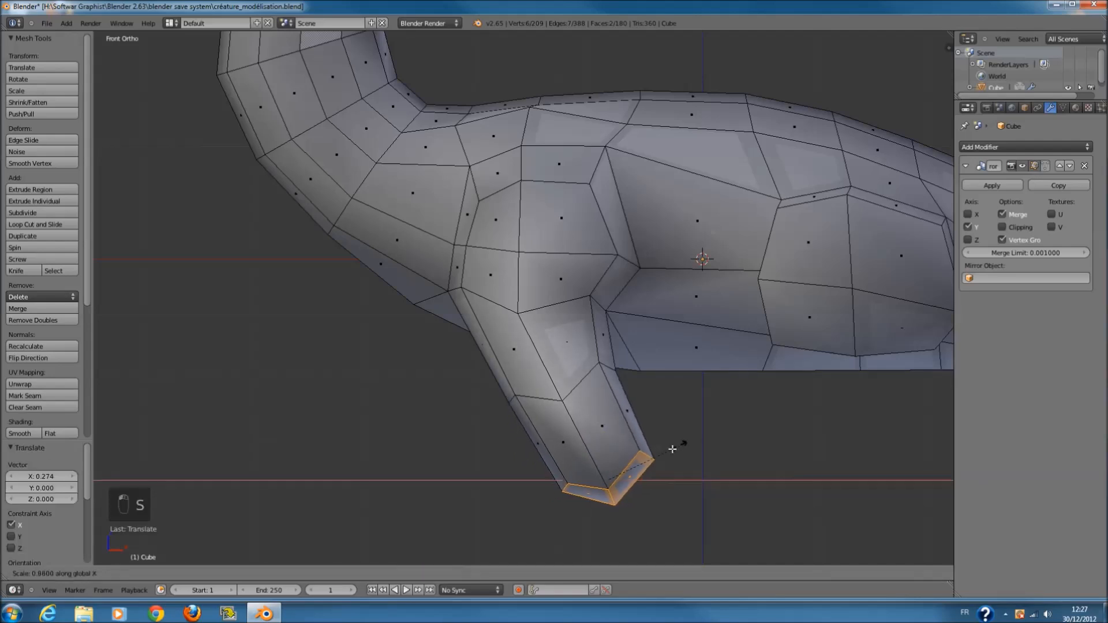
click(661, 455)
key(r)
click(664, 443)
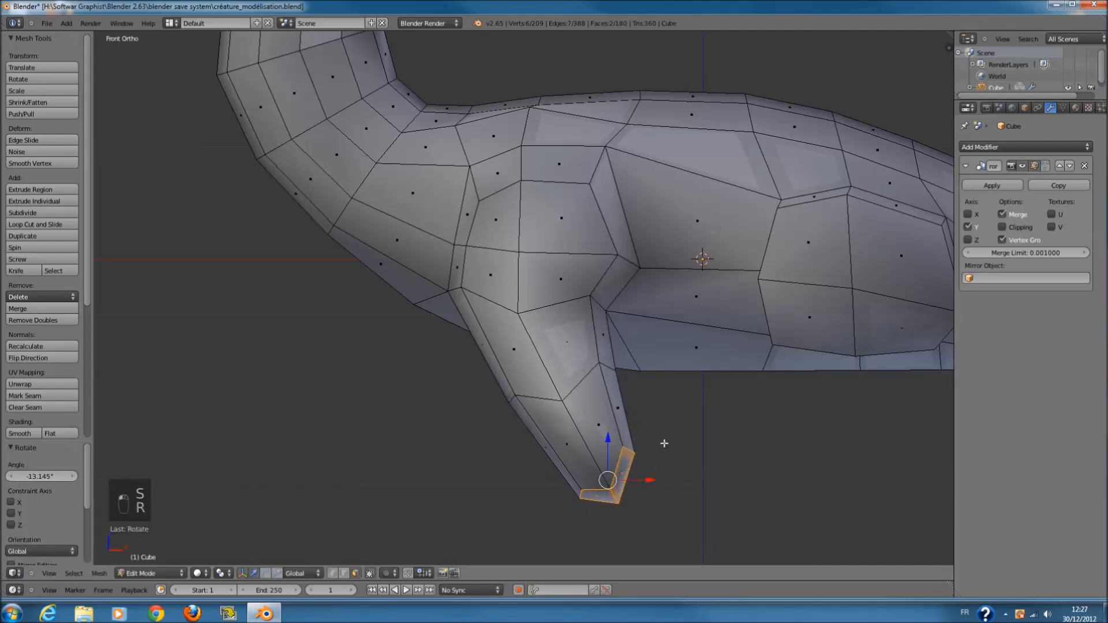
- Clear the selection and add a loop cut around the middle of the leg's lower segment
ctrl+scroll(661, 441, up, 2)
key(a)
key(ctrl+r)
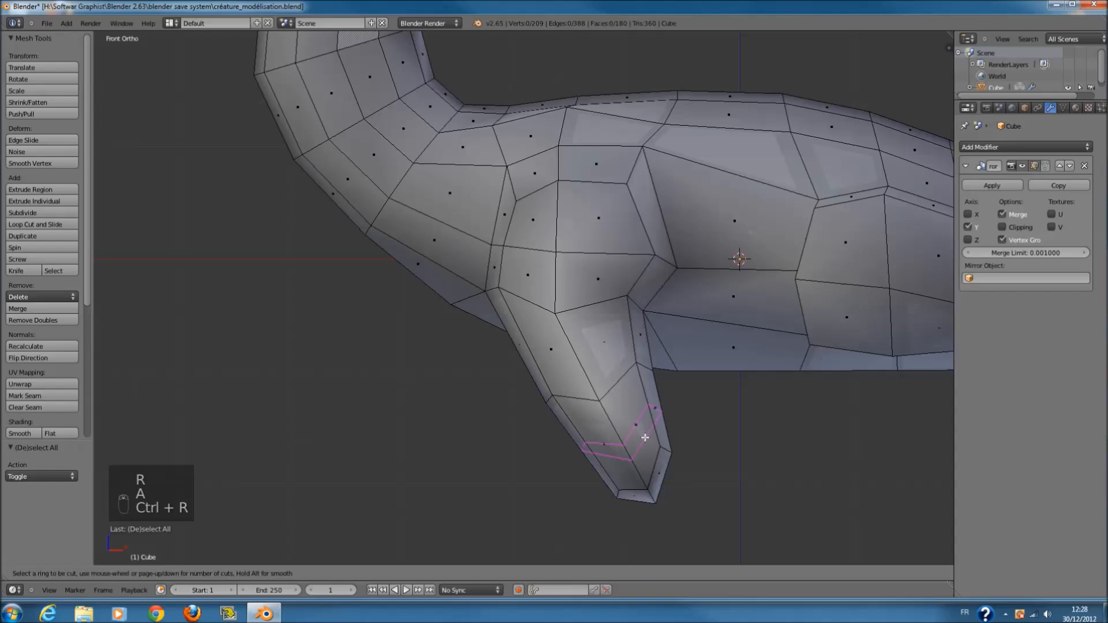
click(644, 437)
- Select the new loop's two middle vertices and move them about 0.18 up and 0.10 toward the neck
key(z)
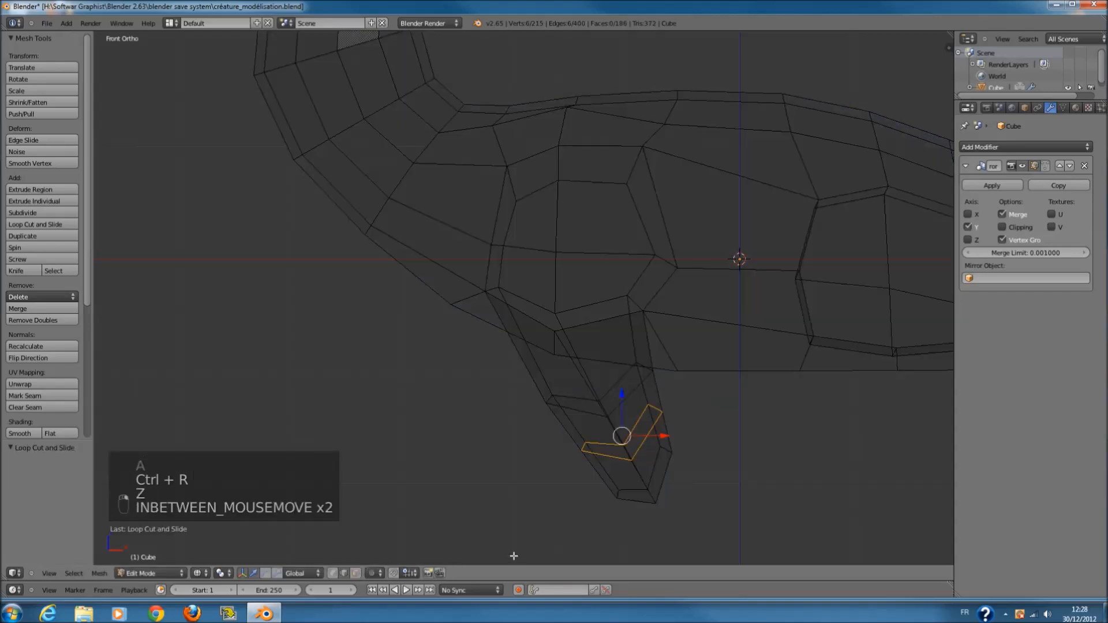
key(a)
key(c)
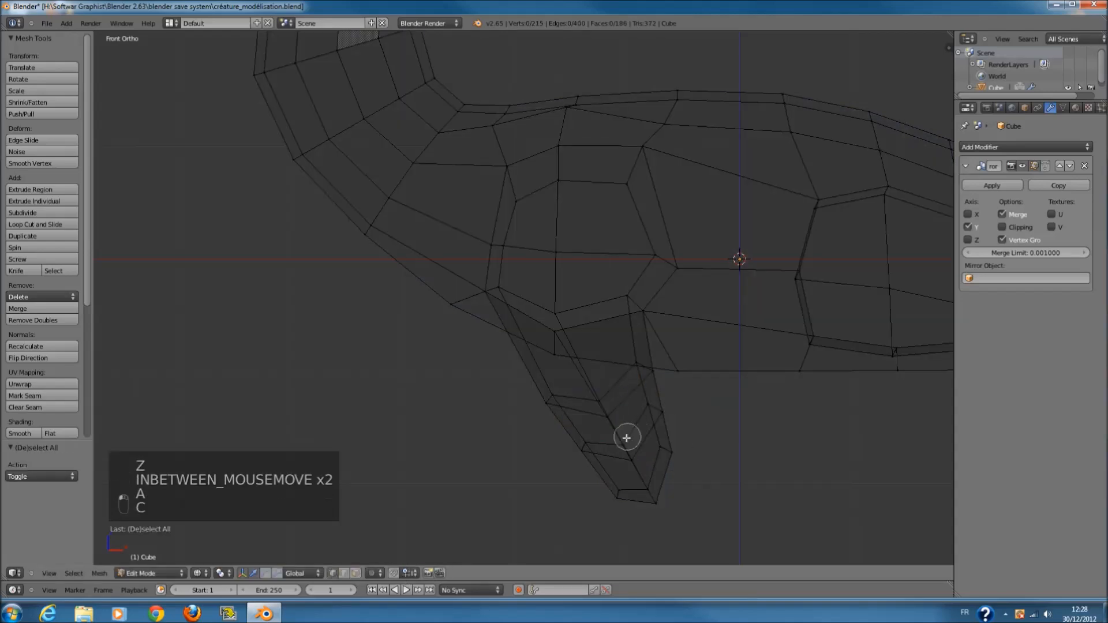
key(z)
key(g)
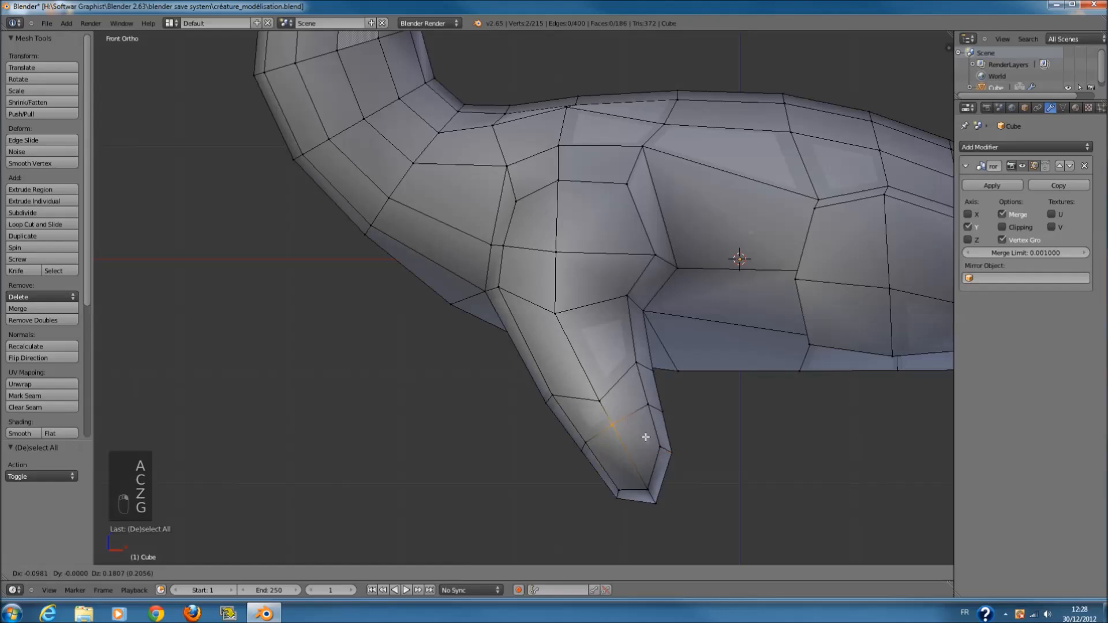
click(645, 436)
key(a)
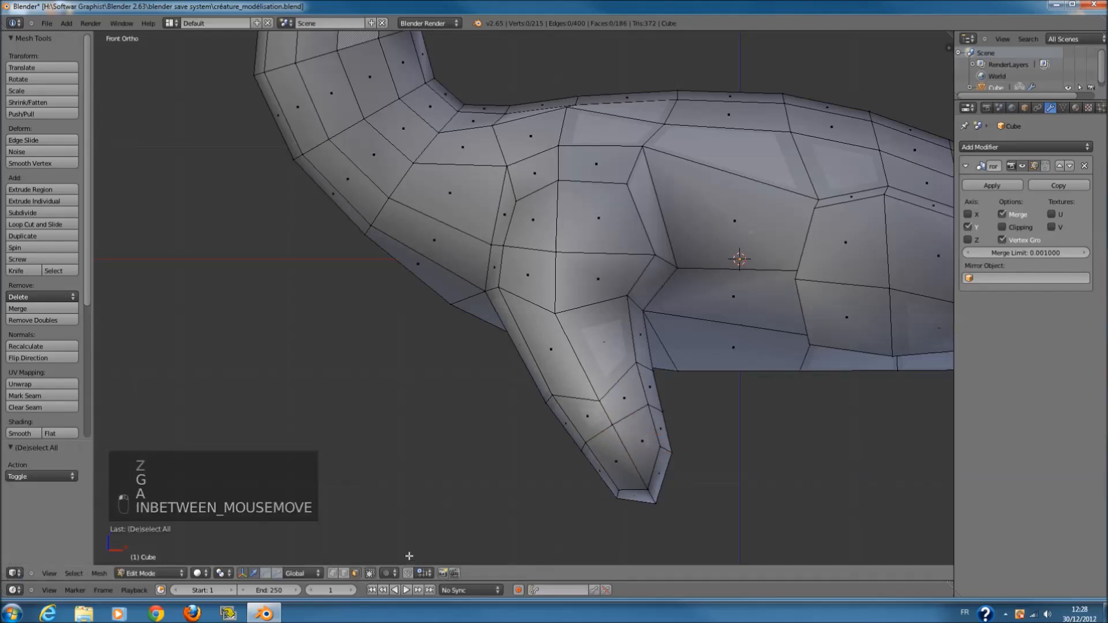
key(z)
key(z)
key(c)
click(597, 470)
mouse_move(598, 470)
middle_down()
mouse_move(783, 476)
mouse_move(699, 462)
mouse_move(673, 495)
mouse_move(754, 455)
mouse_move(772, 466)
mouse_move(714, 470)
middle_up()
key(z)
key(KP_3)
key(KP_1)
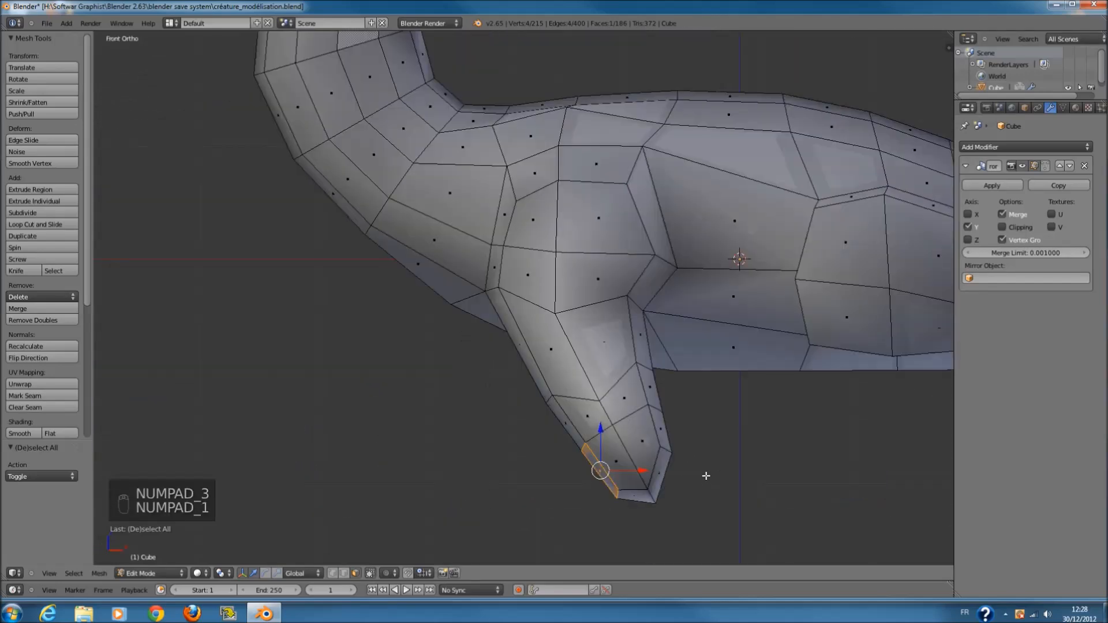
ctrl+scroll(716, 472, down, 2)
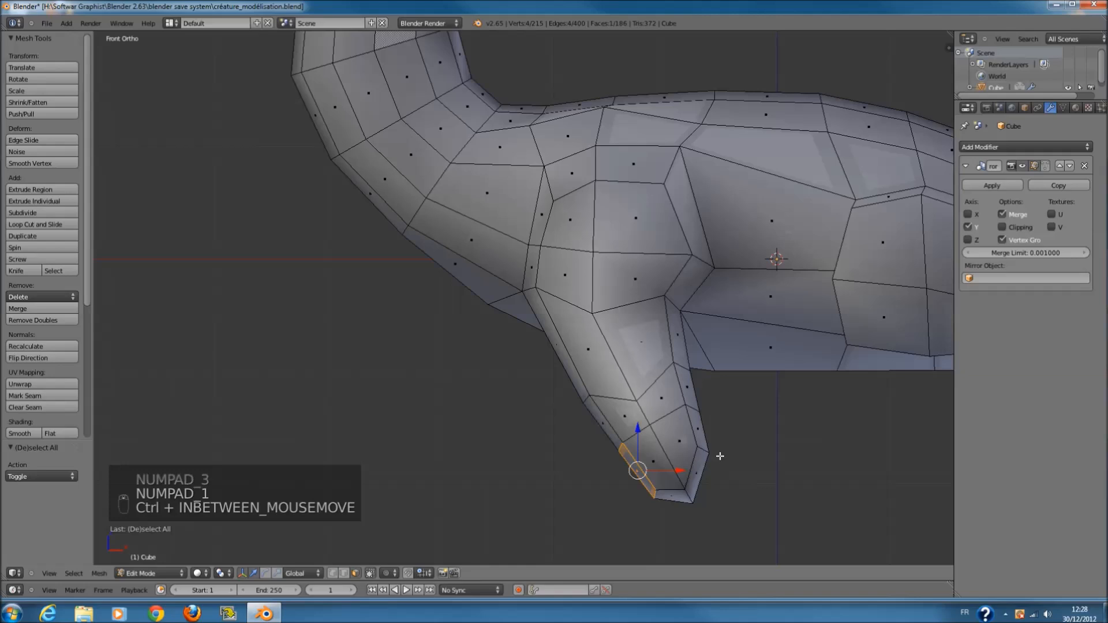
key(KP_1)
key(KP_3)
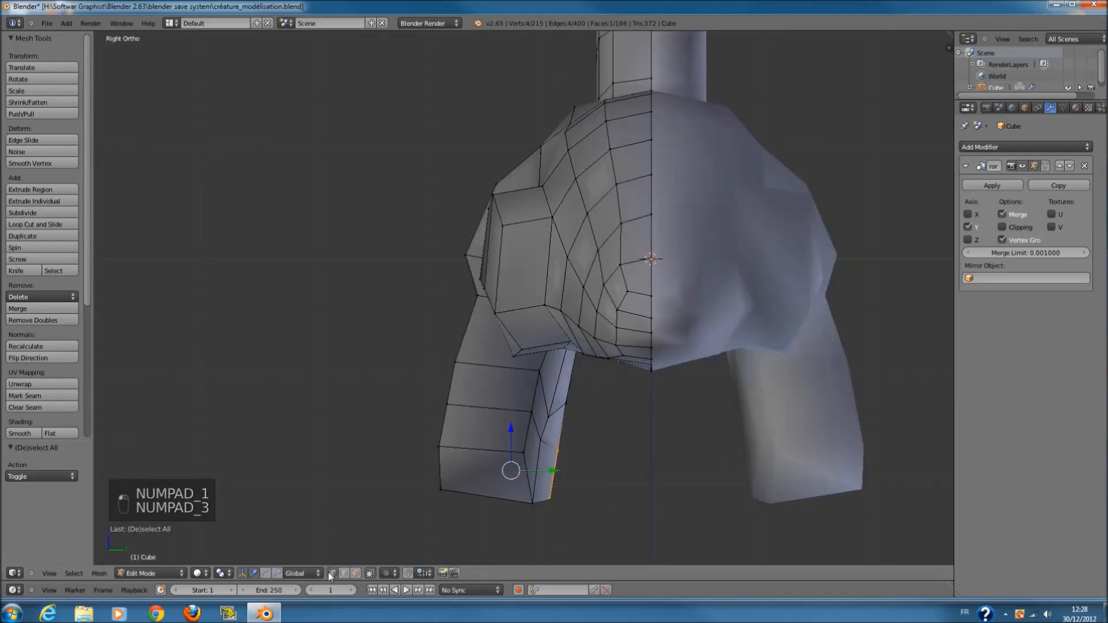
- Scale the rear edge of the leg's upper loop to about 0.32 along Y and rotate it about Z
shift+scroll(602, 290, down, 5)
scroll(583, 306, up, 3)
middle_drag(581, 304, 668, 310)
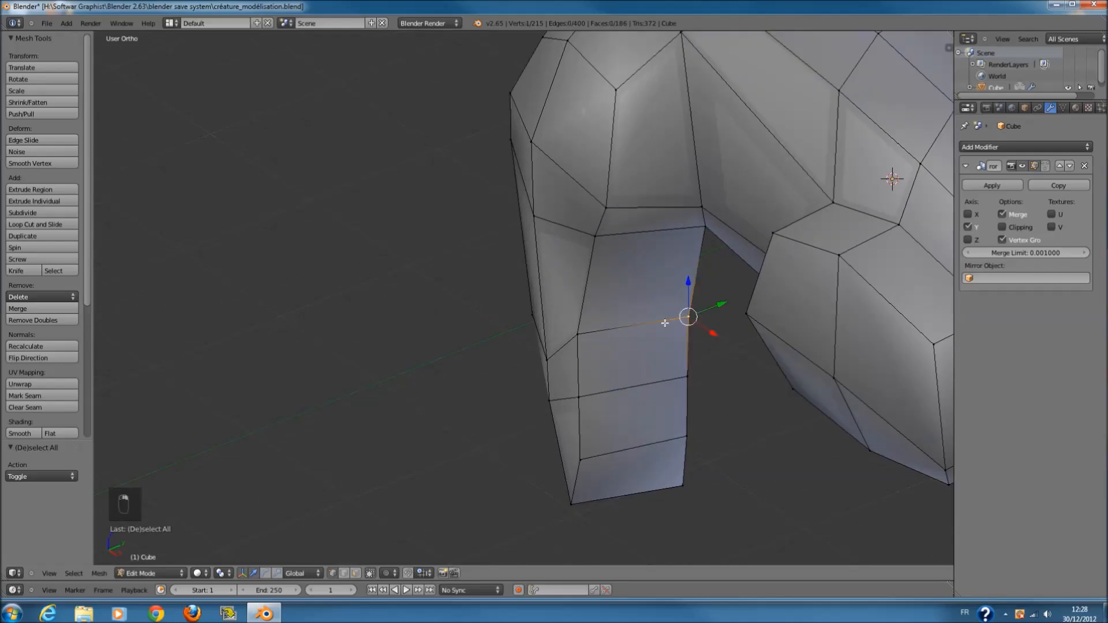
key(s)
key(s)
click(652, 348)
key(r)
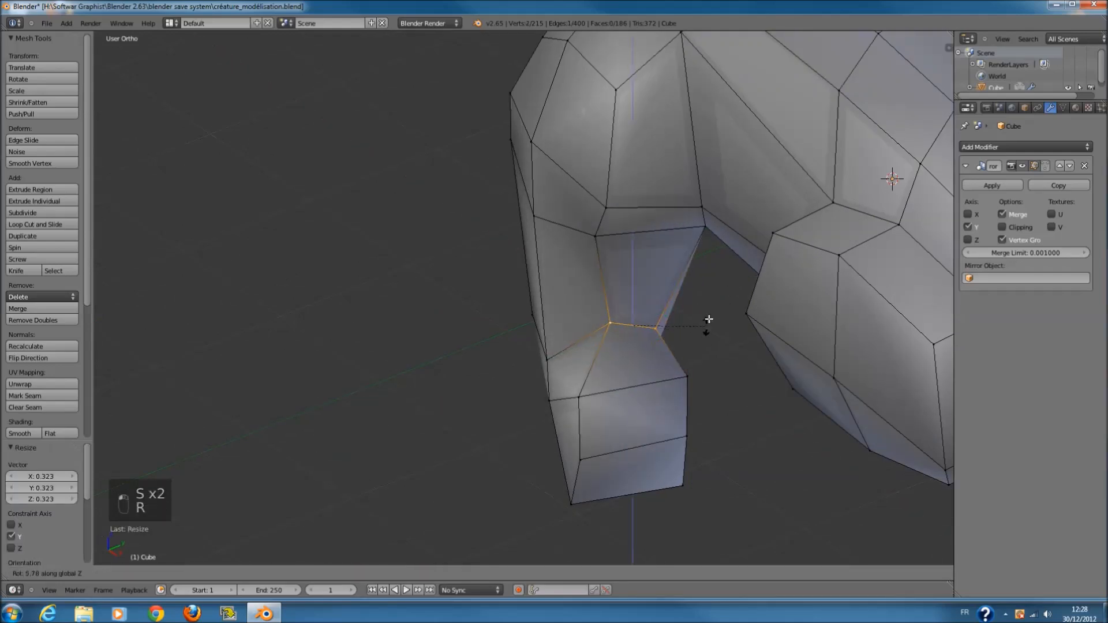
click(675, 368)
- Scale the rear edge of the leg's middle loop to about 0.33 along Y and rotate it about 30° around Z
key(a)
right_click(571, 385)
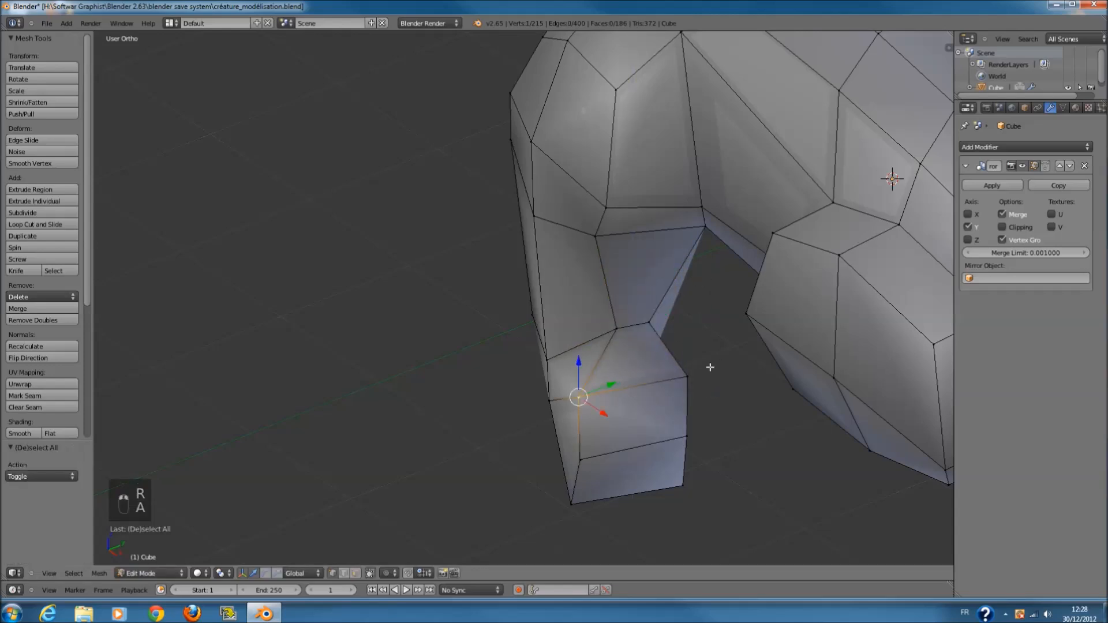
key(s)
click(666, 393)
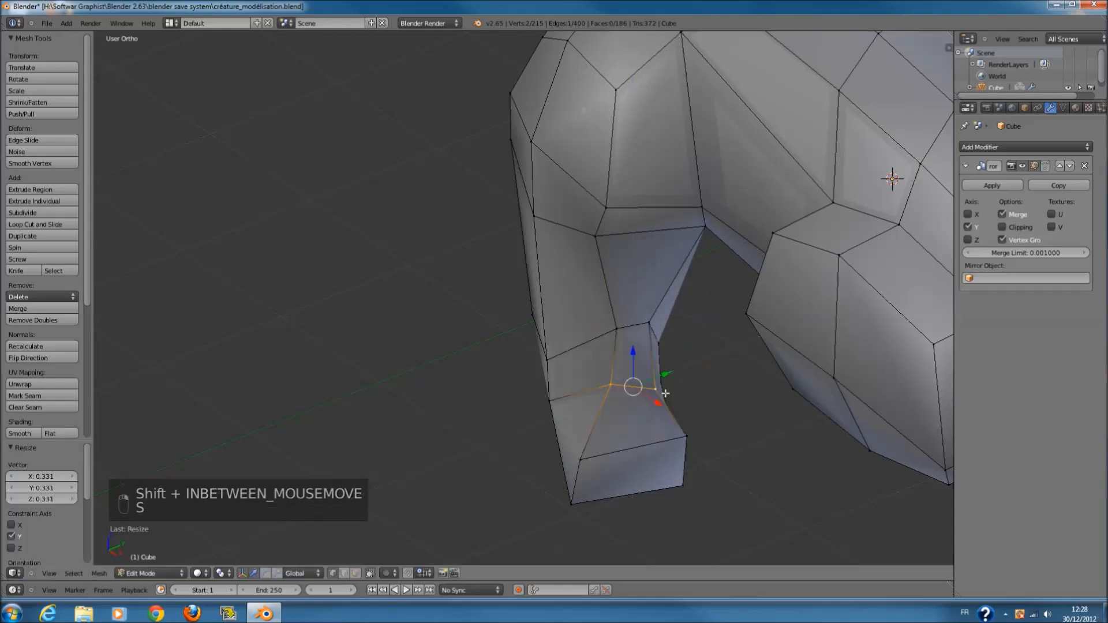
key(r)
click(695, 362)
- Narrow the rear edge just above the leg's tip along Y and rotate it about 32° around Z
right_click(685, 436)
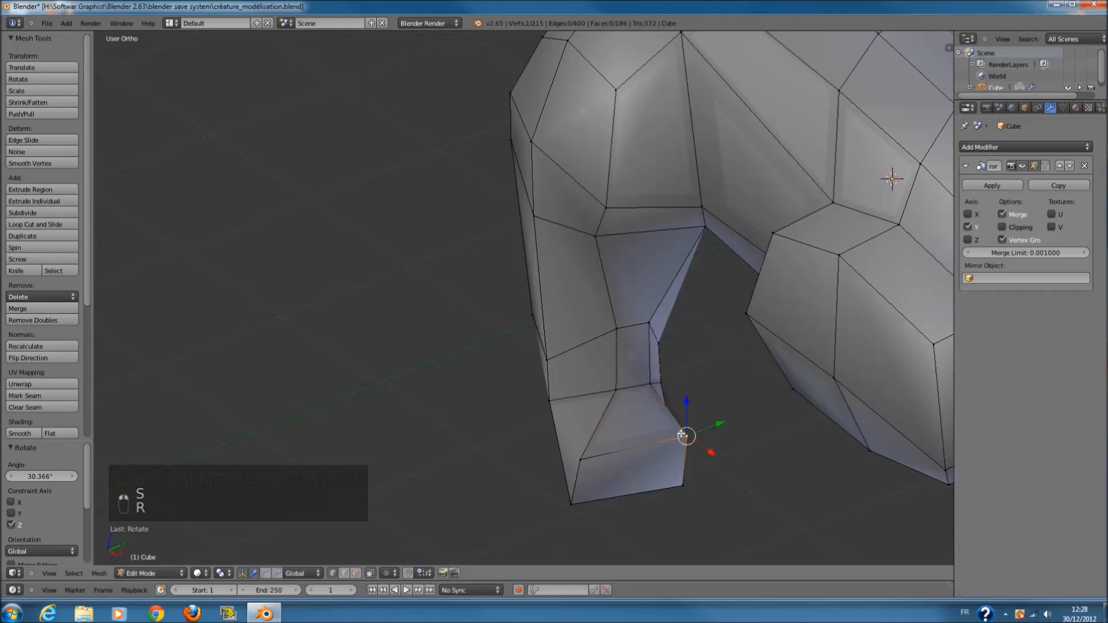
key(s)
key(y)
click(663, 447)
key(r)
key(z)
click(690, 405)
- Narrow the rear edge at the leg's tip along Y and rotate it about 20° around Z
right_click(683, 484)
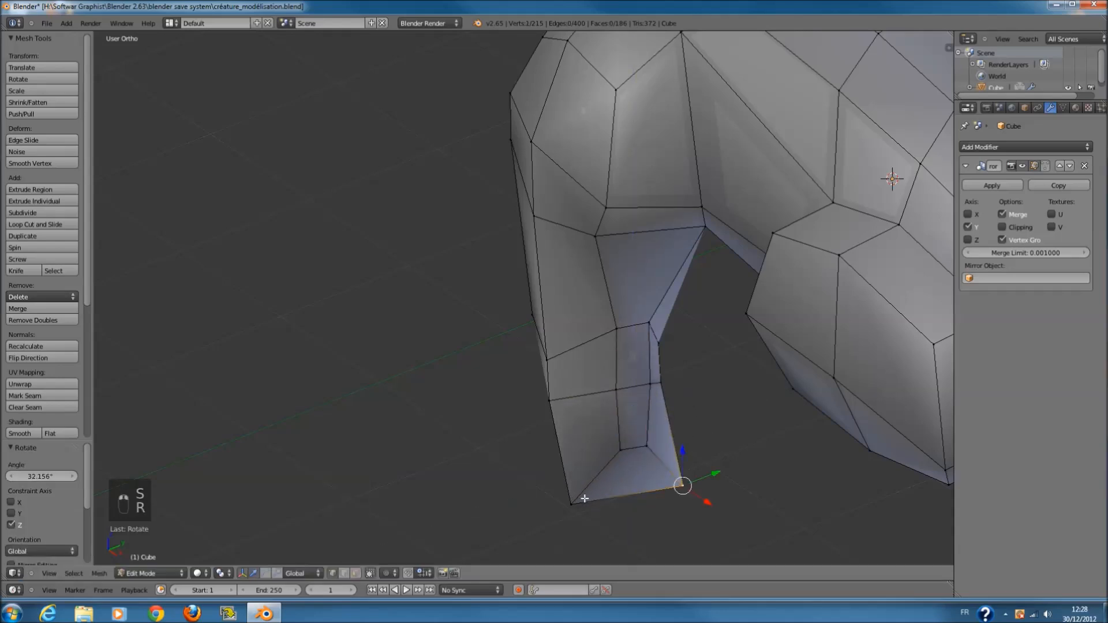
key(s)
key(y)
click(664, 461)
key(r)
key(z)
click(668, 438)
- Level the tip's rear edge by rotating it about -29° and nudge it about 0.04 along Y
middle_drag(668, 436, 691, 417)
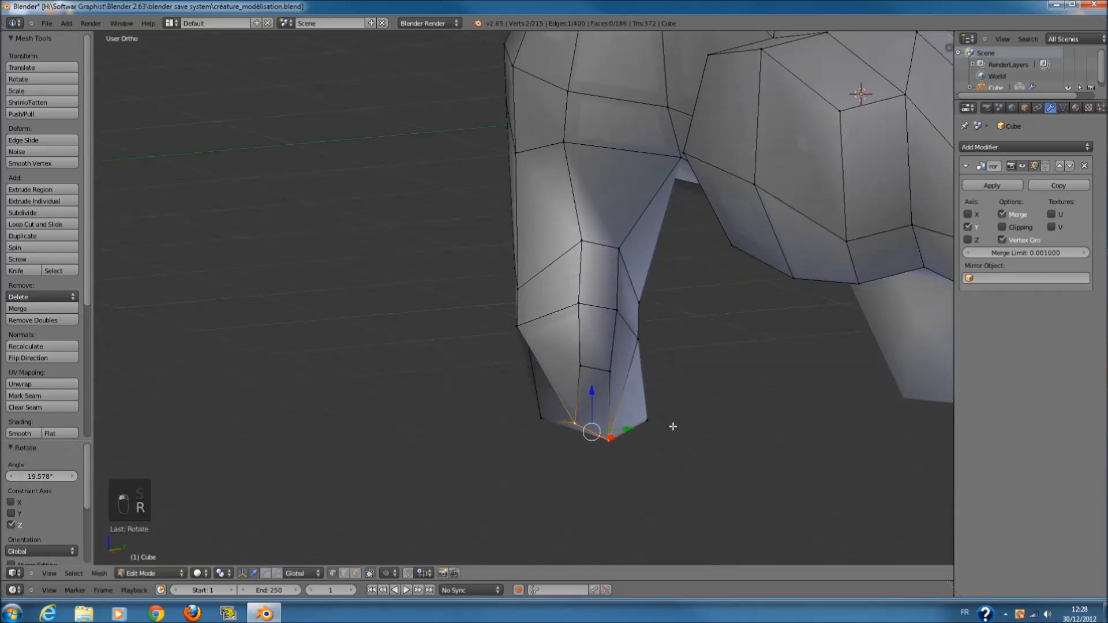
key(r)
click(669, 379)
key(g)
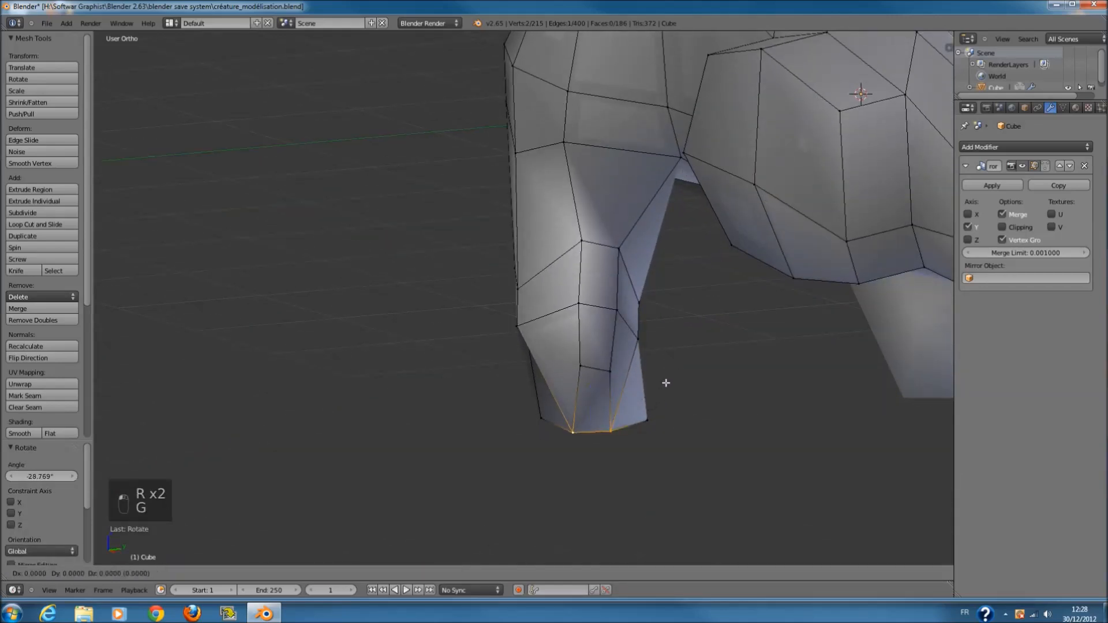
click(663, 382)
- Select the six vertices of the leg's two lower front faces and scale them to about 0.47 along Y
middle_drag(663, 382, 428, 309)
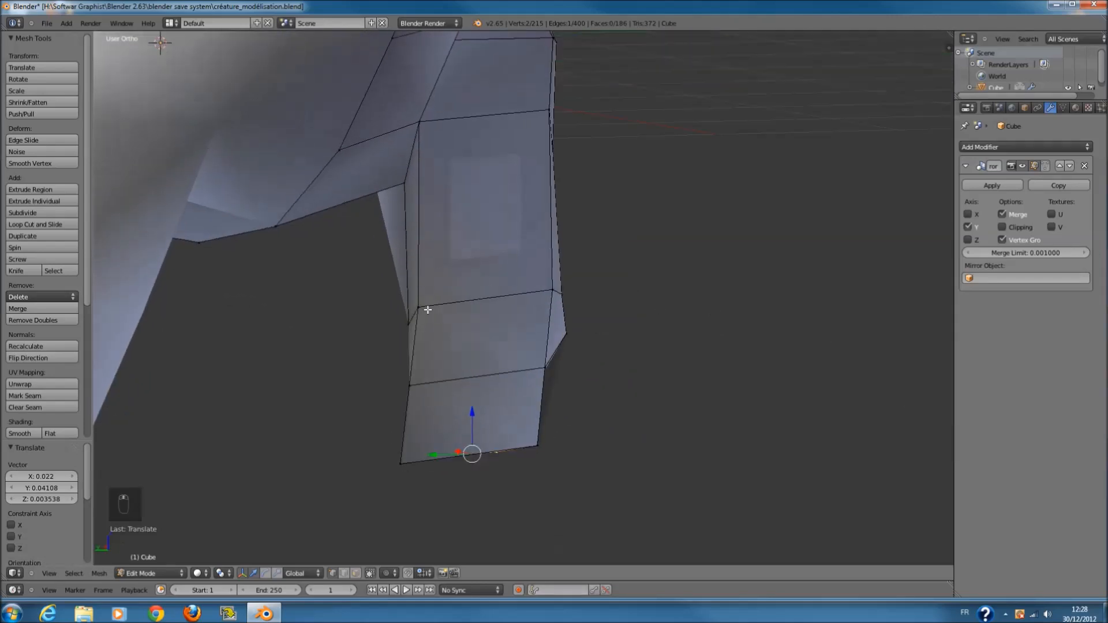
shift+right_click(550, 292)
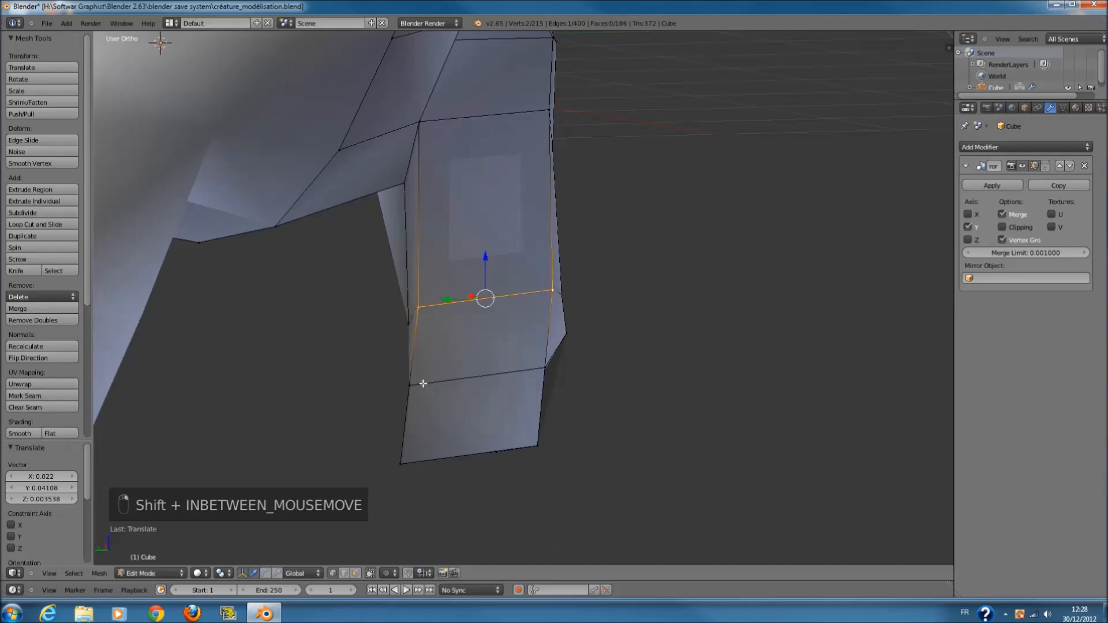
shift+right_click(521, 368)
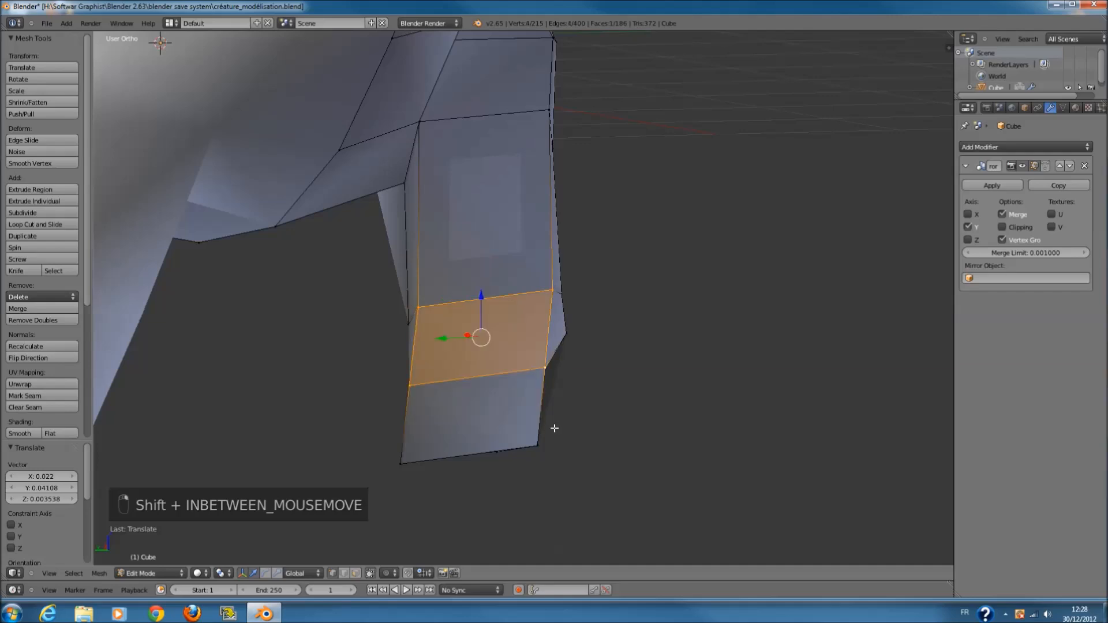
shift+right_click(401, 463)
key(s)
key(s)
key(y)
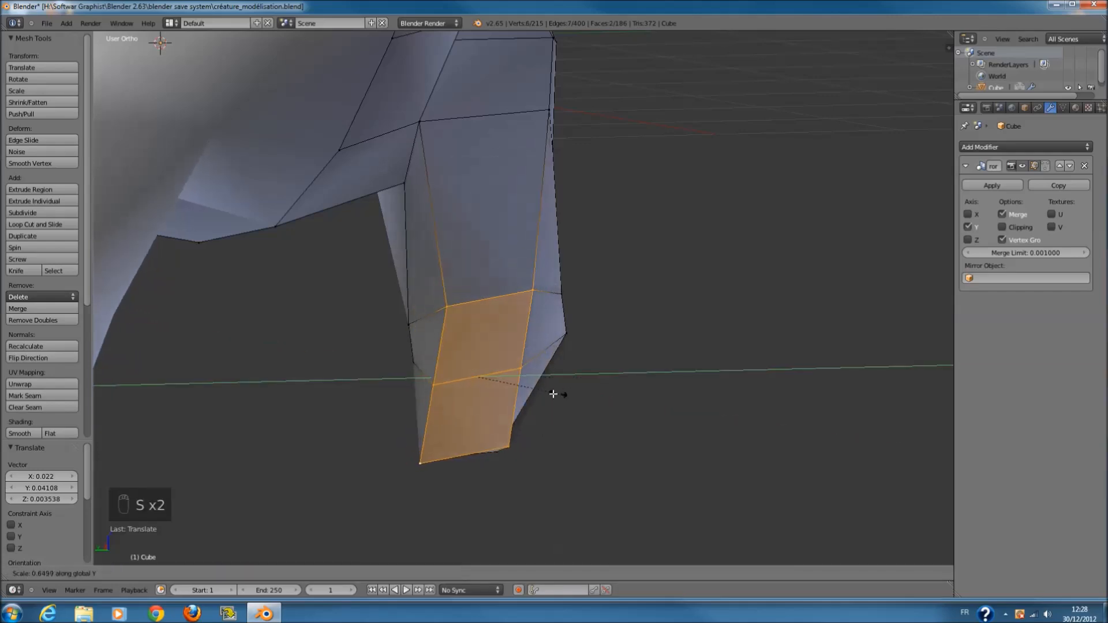
click(531, 390)
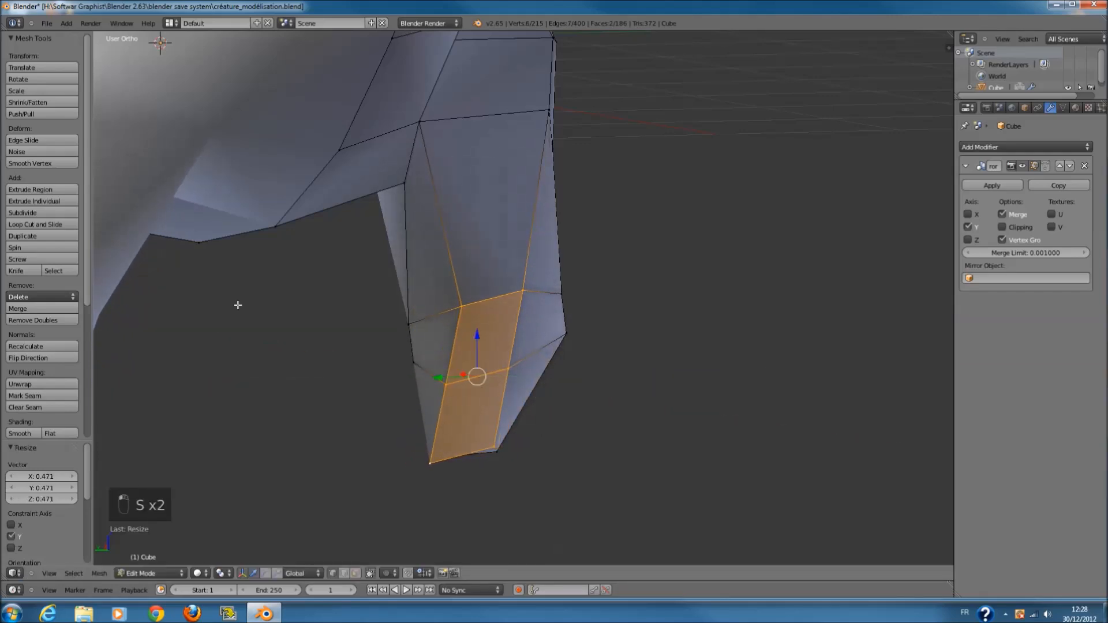
- Try Smooth Vertex on the leg's selected front-face vertices and undo it
click(42, 165)
key(ctrl+z)
key(ctrl+z)
key(ctrl+z)
key(ctrl+z)
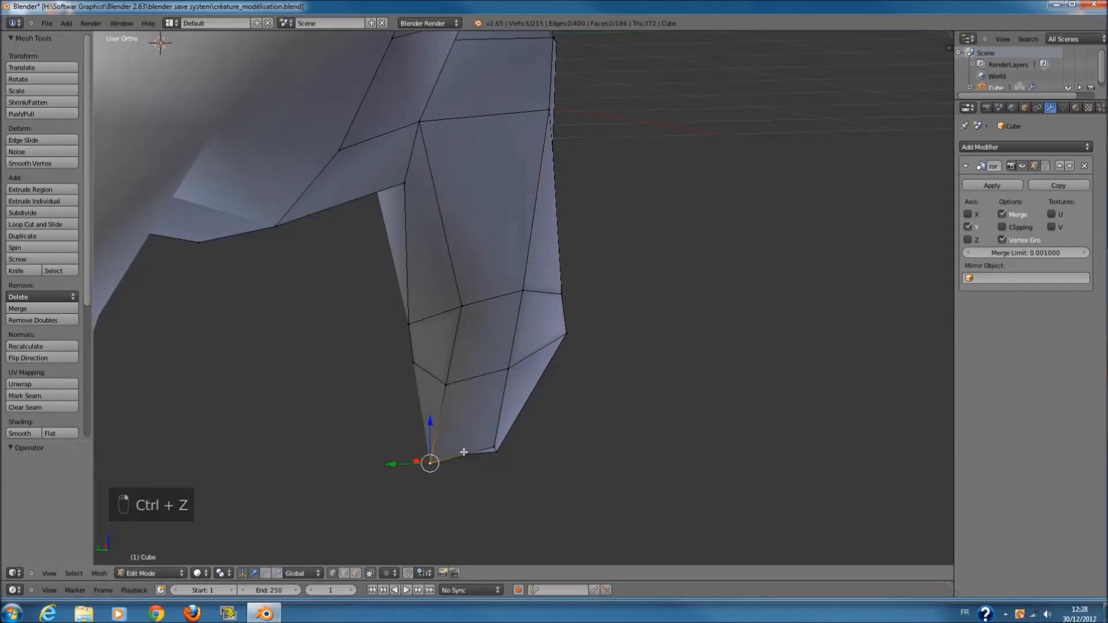
- Move the three inner vertices of the leg's lower front faces slightly outward, shifting the tip vertex about 0.11 along Y
key(g)
click(491, 429)
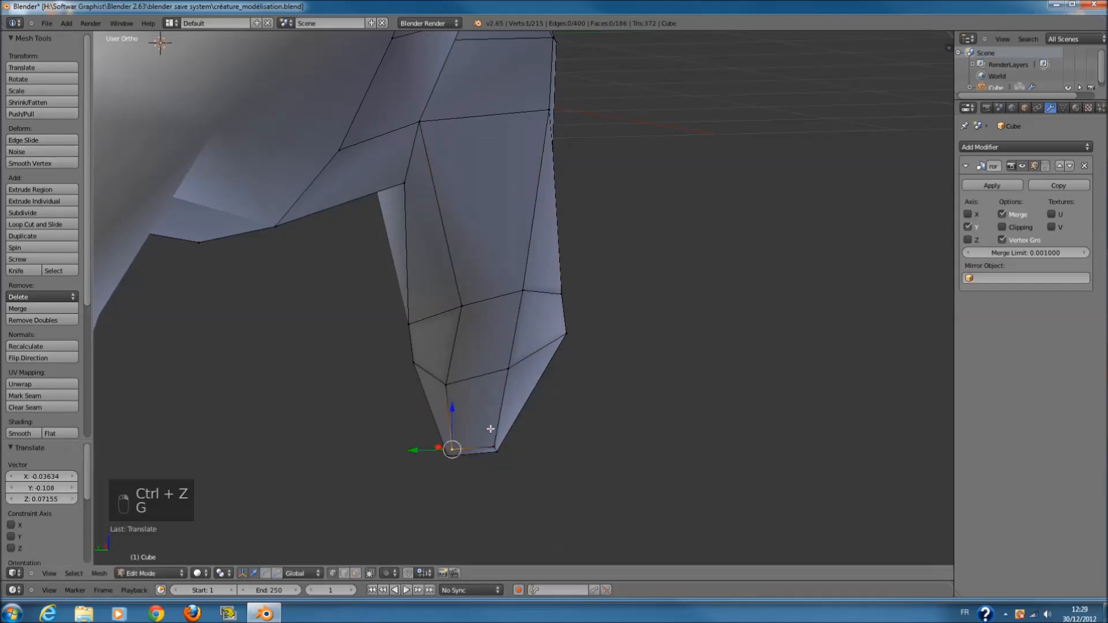
key(g)
click(476, 378)
right_click(459, 318)
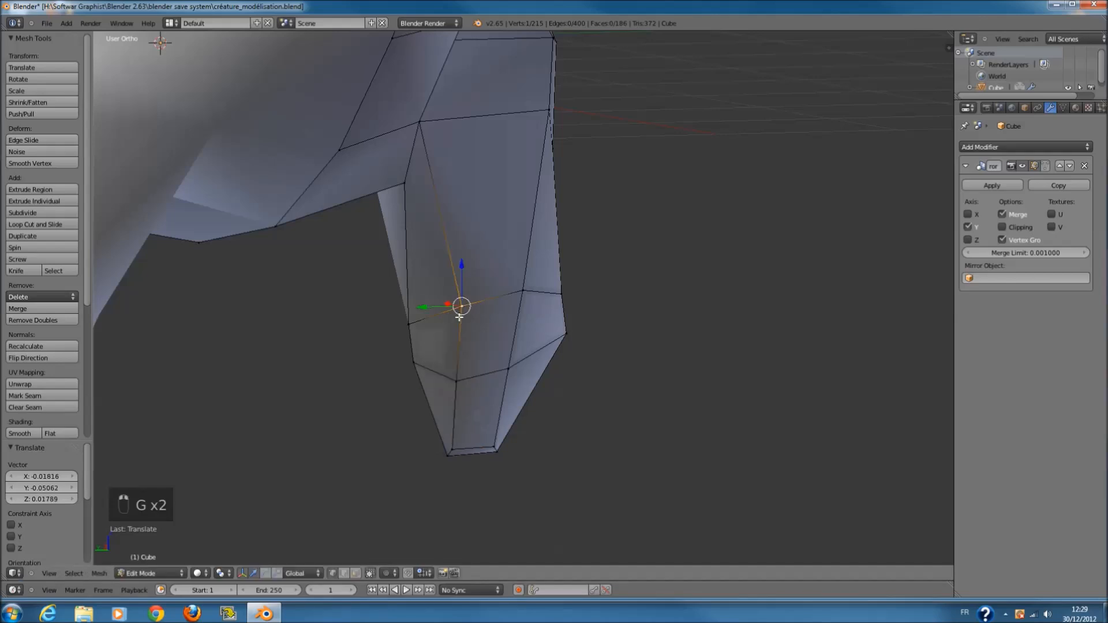
key(g)
click(454, 306)
- Add a loop cut around the upper part of the front leg and scale the new loop
middle_drag(456, 306, 635, 188)
key(a)
key(ctrl+r)
click(529, 173)
click(529, 173)
key(s)
click(727, 247)
- Move a front vertex of the new upper-leg loop and readjust its position
right_click(435, 186)
key(g)
click(531, 169)
key(g)
key(g)
click(527, 227)
- Save the file after checking the leg in Object Mode, and return to Edit Mode in the front view
middle_drag(527, 227, 652, 269)
key(Tab)
key(ctrl+s)
key(KP_1)
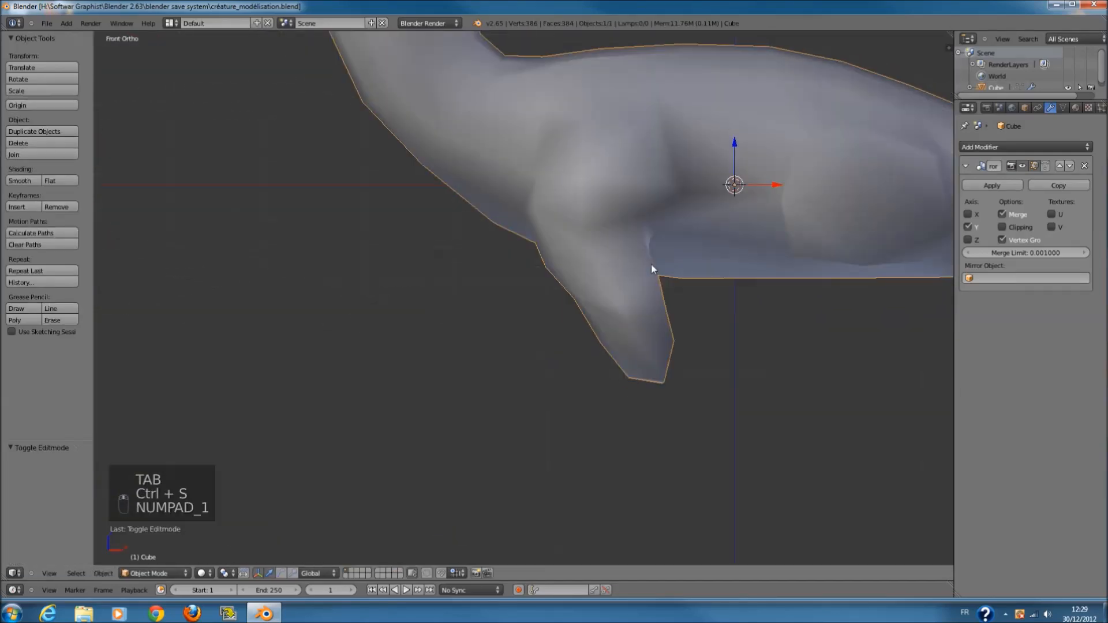
scroll(614, 351, down, 5)
scroll(615, 350, up, 4)
key(Tab)
scroll(614, 351, up, 4)
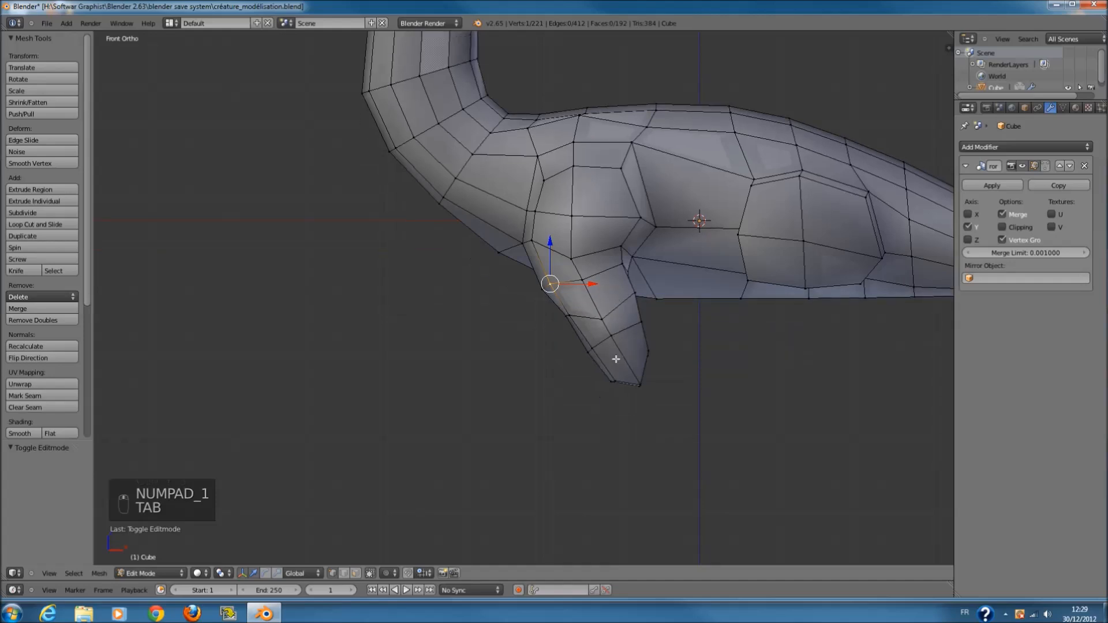
- Select the lowest front face of the front leg and its neighbouring faces around the tip
key(z)
key(a)
key(c)
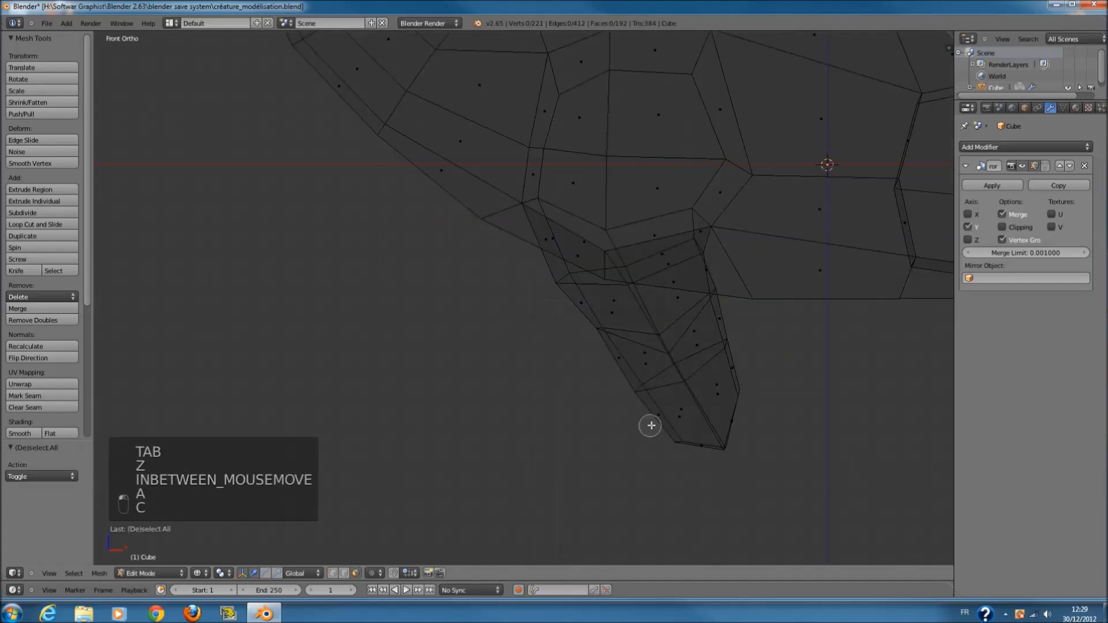
click(657, 417)
right_click(658, 418)
middle_drag(661, 418, 854, 423)
key(z)
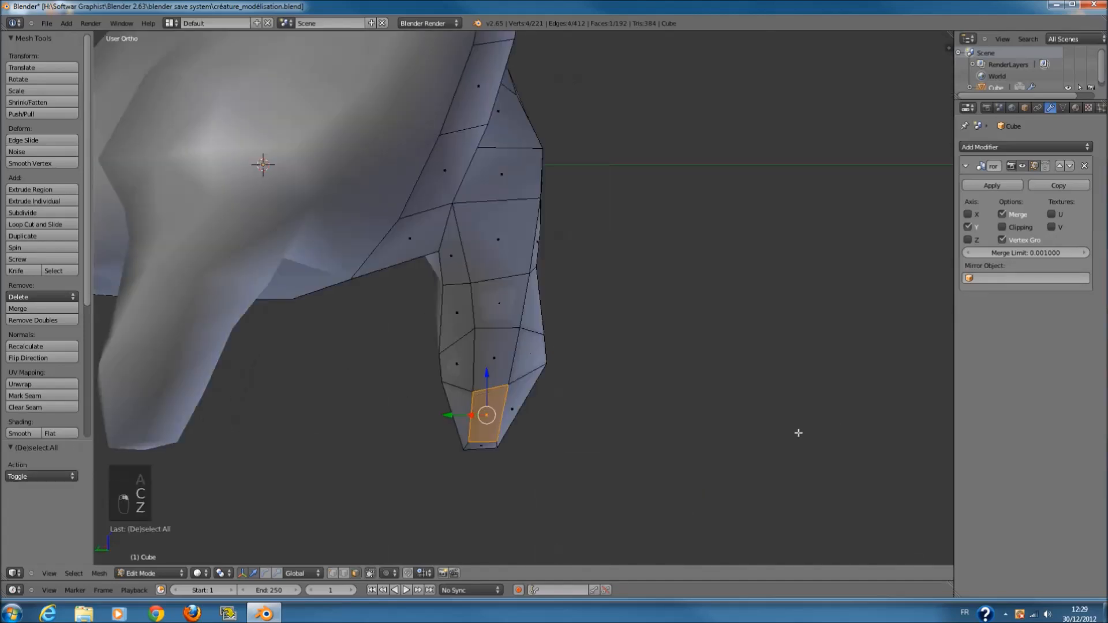
scroll(521, 414, up, 2)
key(c)
click(536, 440)
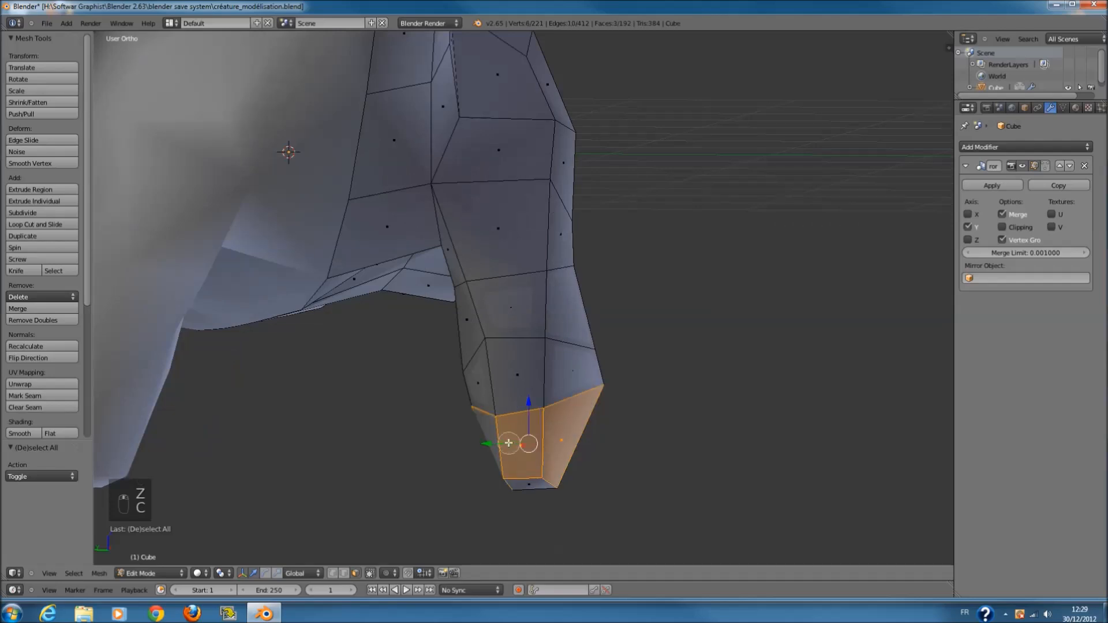
- Move the inner front vertex at the leg's tip by about -0.06 in Y and -0.03 in Z
middle_drag(517, 448, 307, 533)
click(333, 573)
scroll(470, 470, up, 3)
right_click(482, 440)
key(g)
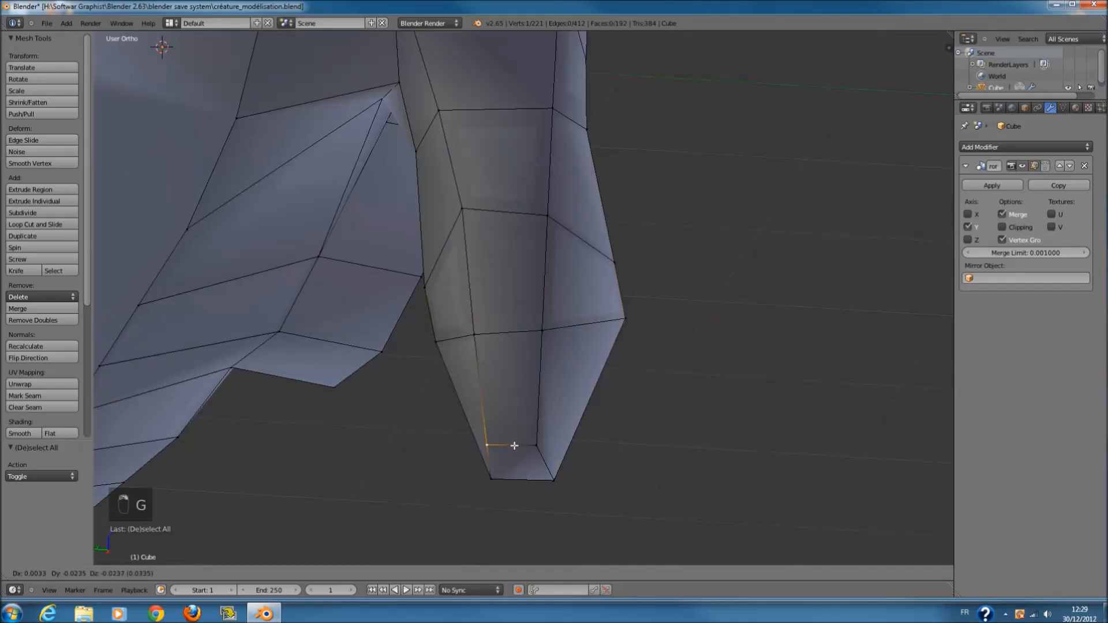
click(521, 447)
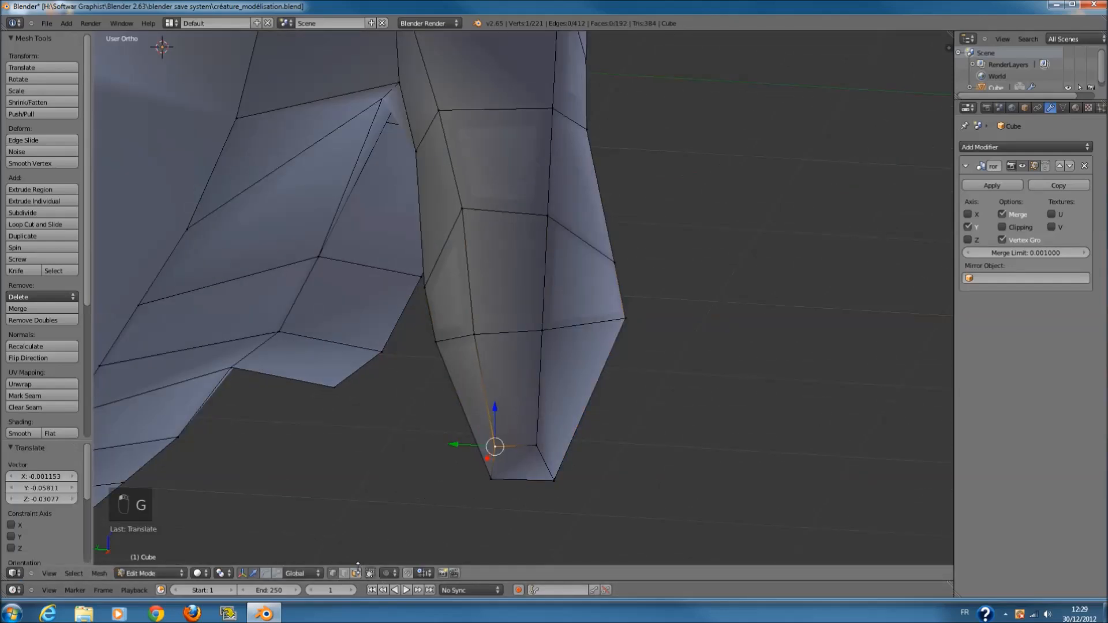
- Extrude the four front and bottom faces at the leg's tip a short distance forward and down
shift+right_click(471, 389)
shift+right_click(496, 396)
shift+right_click(543, 400)
shift+right_click(509, 456)
key(KP_3)
key(KP_1)
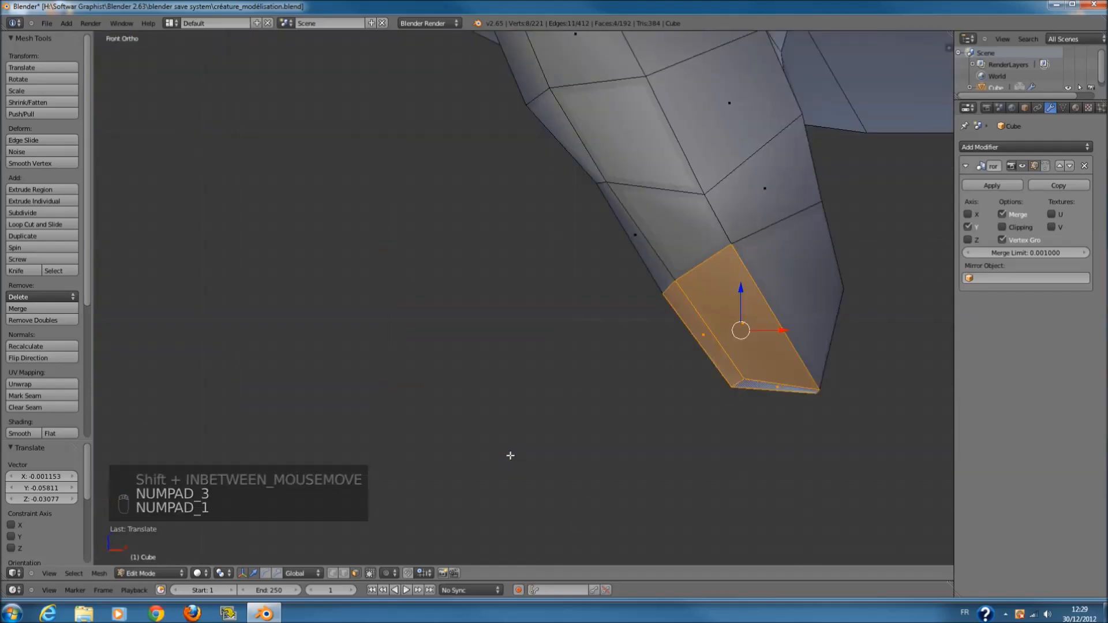
key(z)
scroll(663, 353, down, 2)
key(e)
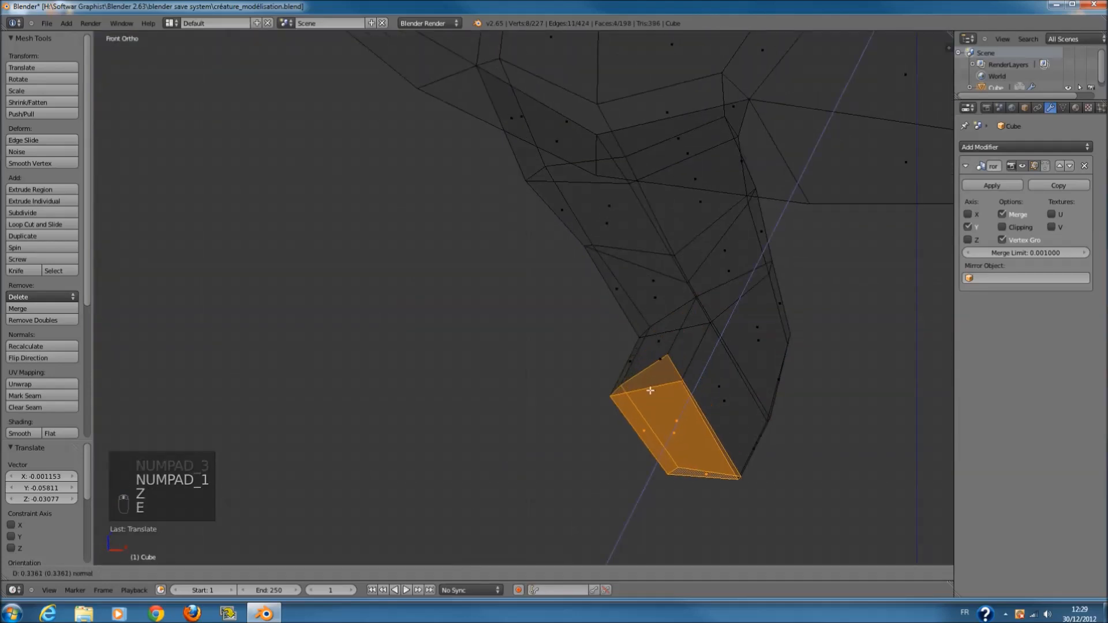
click(739, 359)
- Move the extruded end faces about -1.09 in X and -0.77 in Z to lengthen the lower leg
key(z)
key(g)
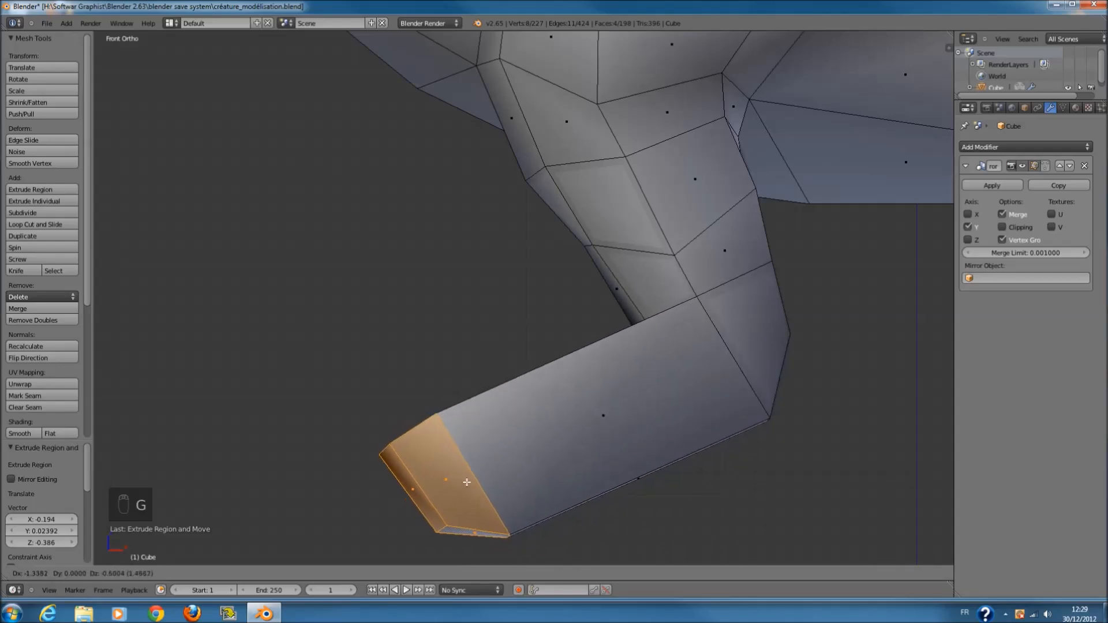
click(513, 511)
scroll(601, 405, down, 5)
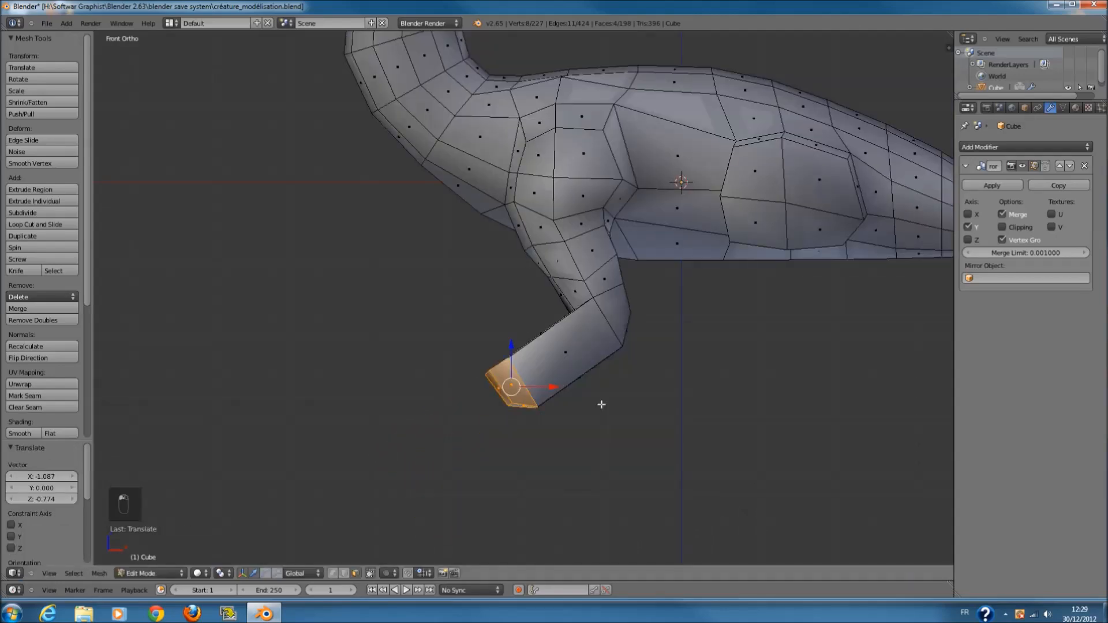
scroll(618, 358, down, 4)
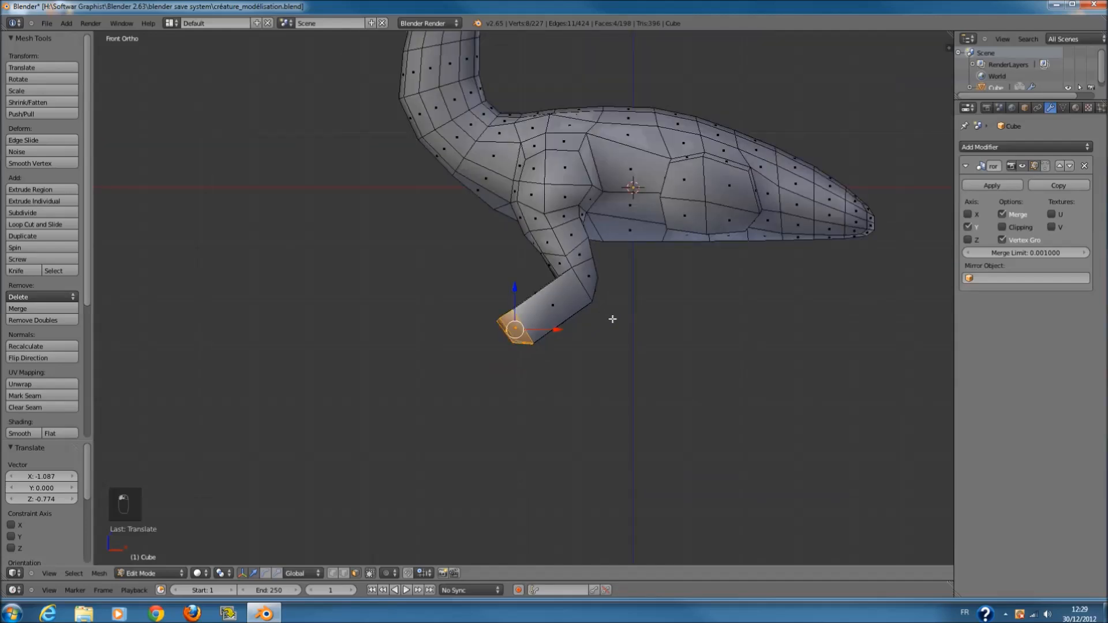
key(Tab)
key(Tab)
- Try smoothing the vertices of the lower leg's extruded end, and undo the smoothing
scroll(612, 318, up, 6)
middle_drag(611, 318, 125, 193)
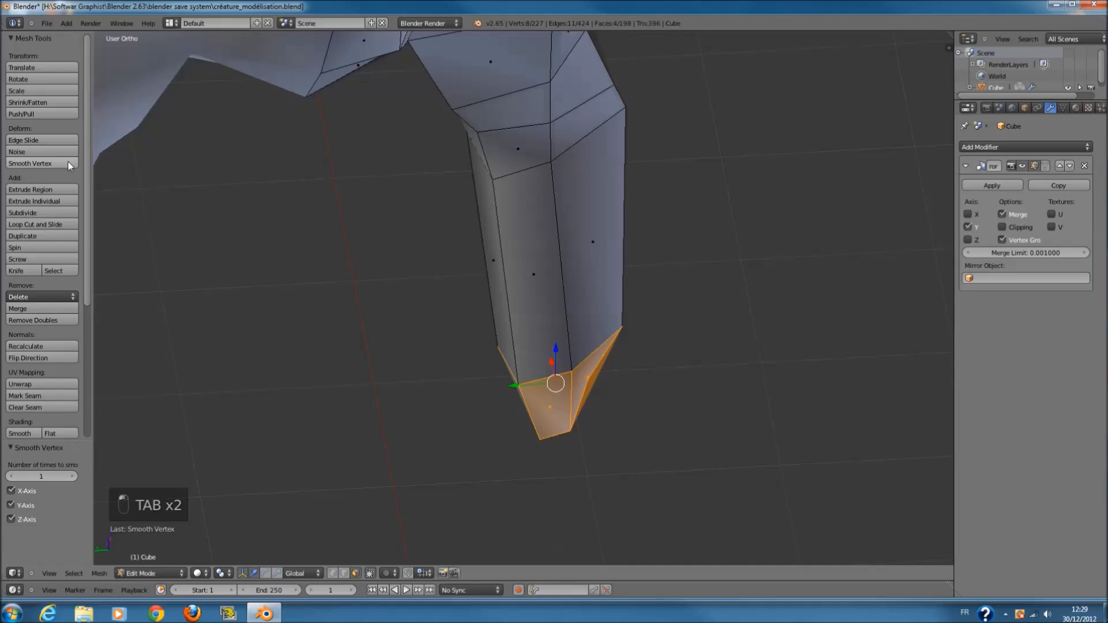
click(68, 160)
middle_drag(682, 365, 732, 309)
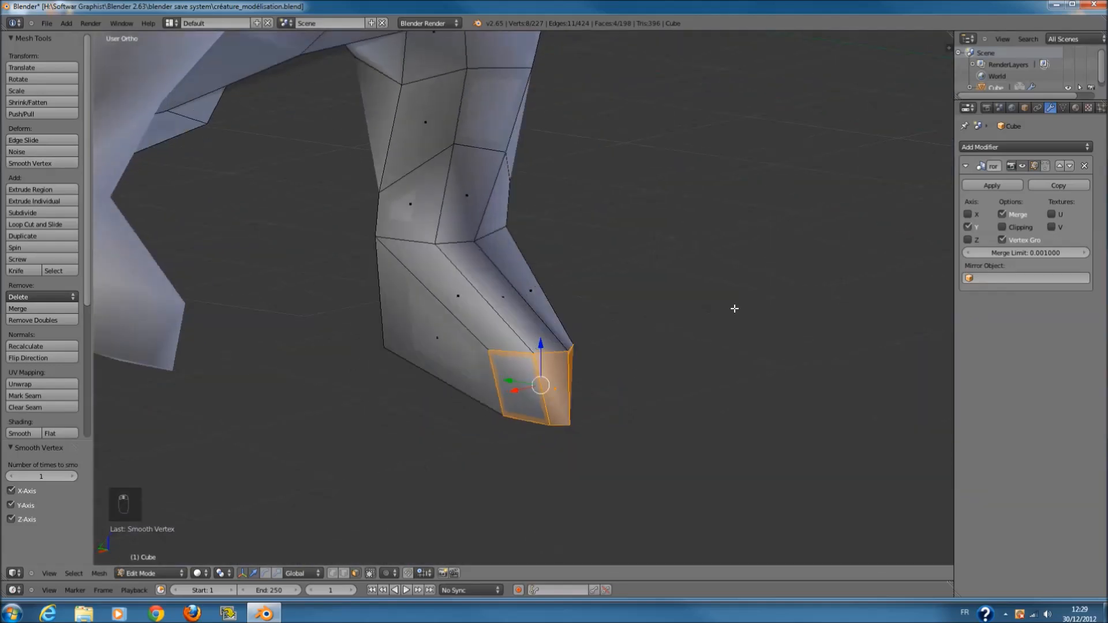
key(ctrl+z)
key(ctrl+z)
- Delete the four faces closing the extruded end of the lower leg
middle_drag(688, 383, 635, 366)
key(a)
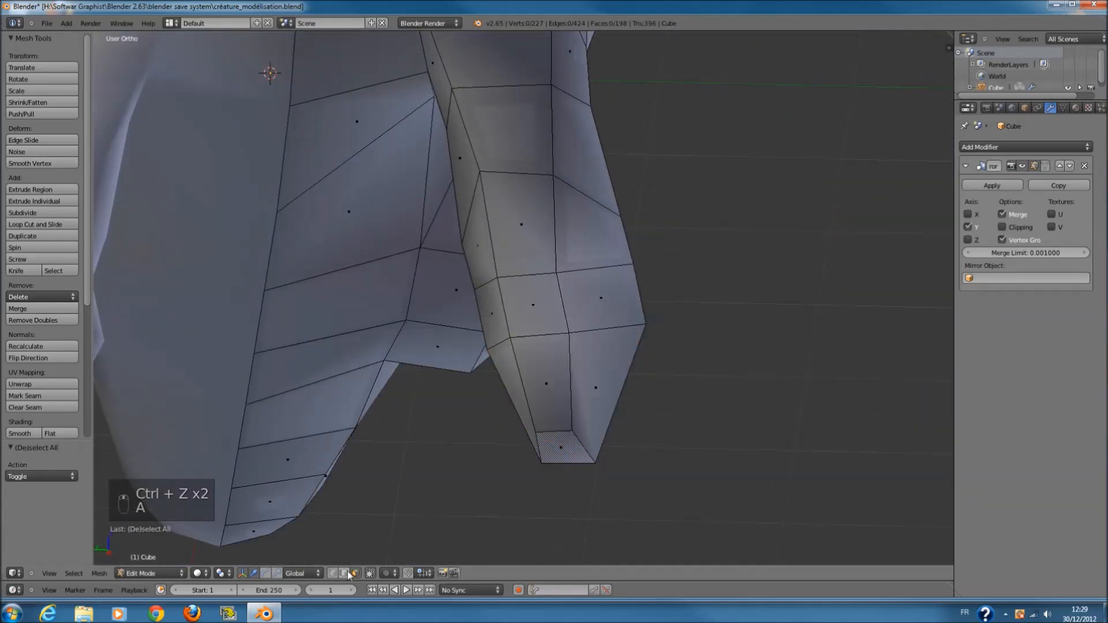
middle_drag(606, 463, 437, 597)
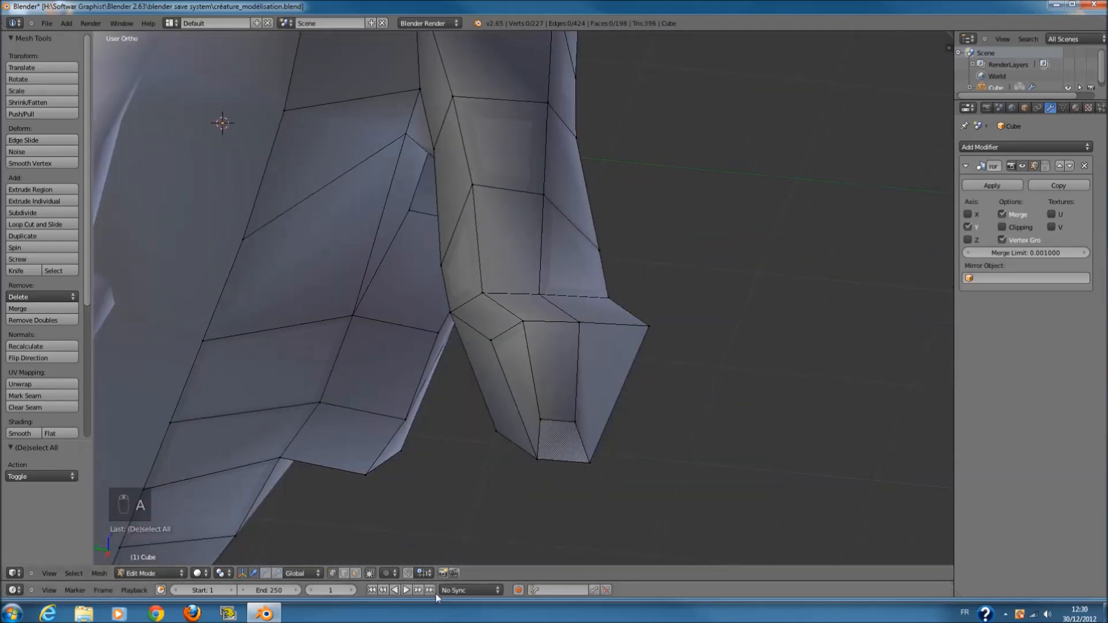
key(x)
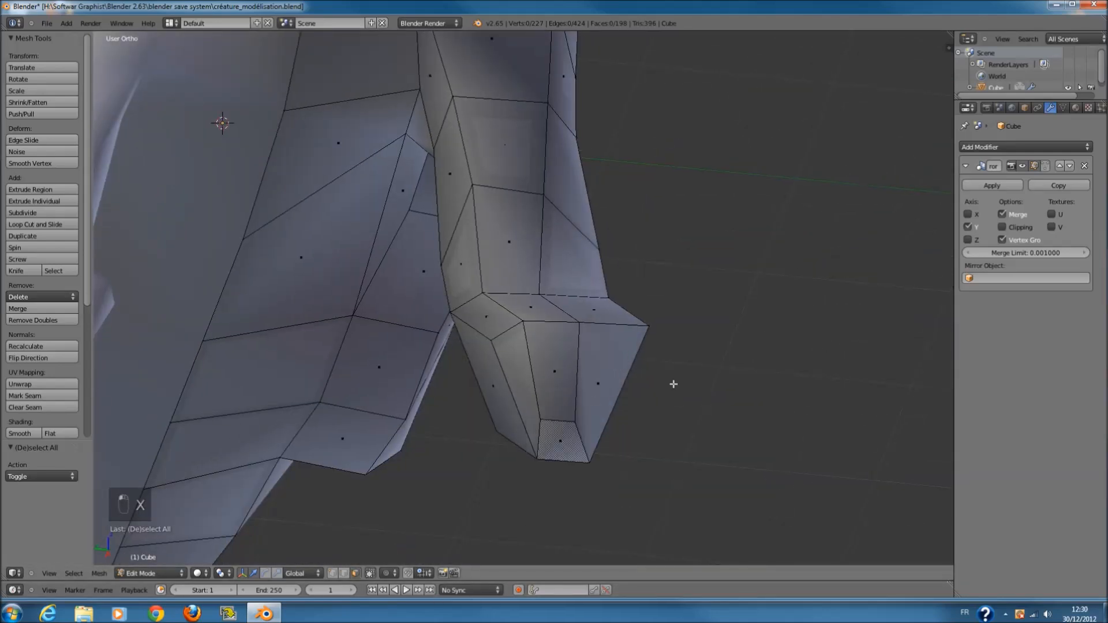
mouse_move(561, 400)
mouse_down()
mouse_move(574, 389)
mouse_move(551, 385)
mouse_up()
key(x)
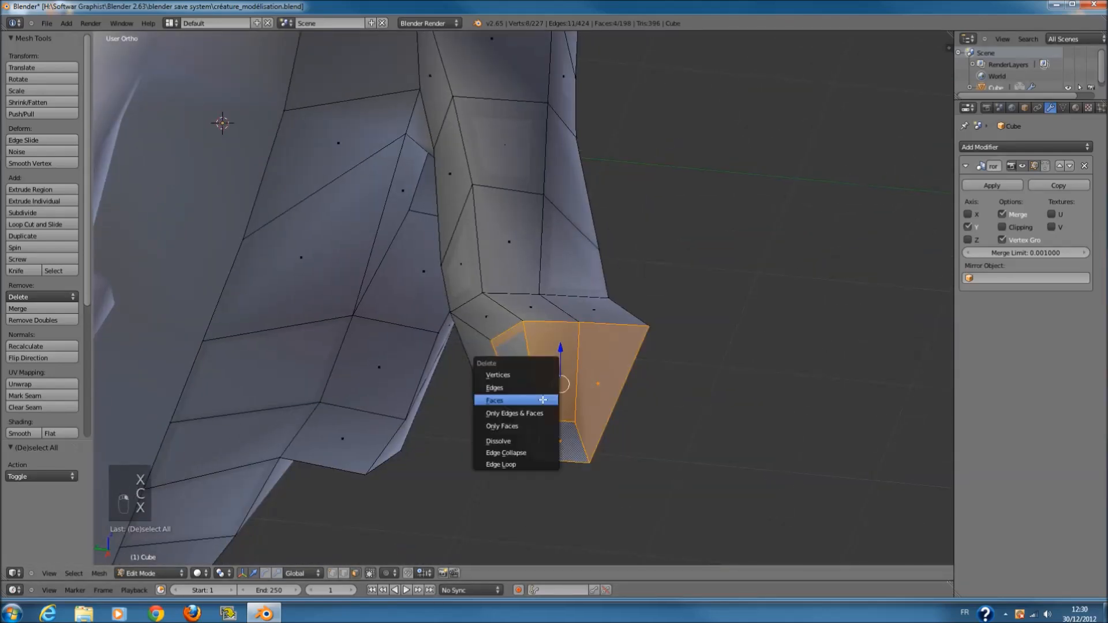
click(505, 398)
- Move the two upper rim vertices of the lower leg's open end outward, shifting the outer one about -0.10 in Y and 0.09 in Z
middle_drag(638, 394, 626, 474)
right_click(539, 397)
middle_drag(540, 397, 532, 424)
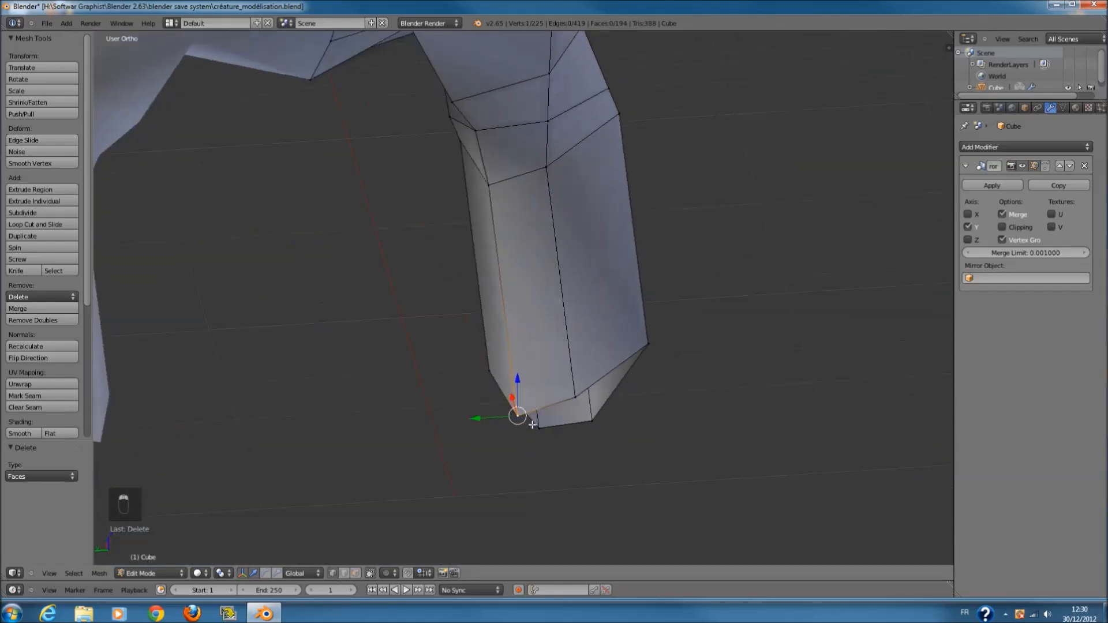
key(g)
click(539, 384)
right_click(574, 397)
key(g)
click(606, 372)
- Move the outer vertex of the front elbow crease outward, and readjust the outer upper rim vertex of the open end
right_click(569, 180)
key(g)
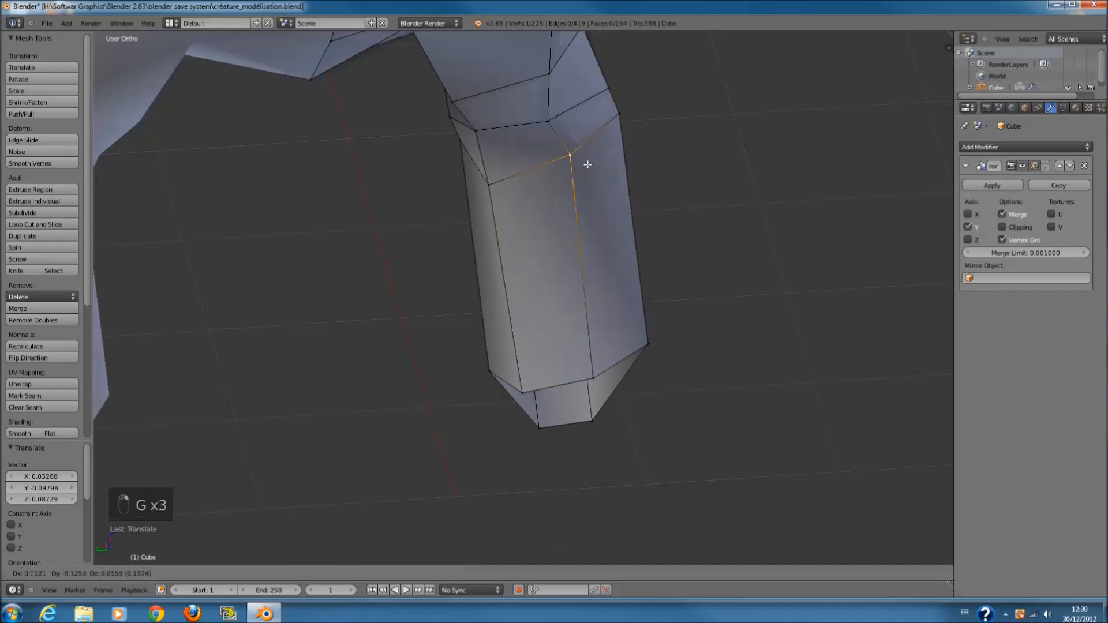
click(590, 179)
right_click(594, 382)
key(g)
click(599, 383)
key(a)
middle_drag(610, 430, 563, 426)
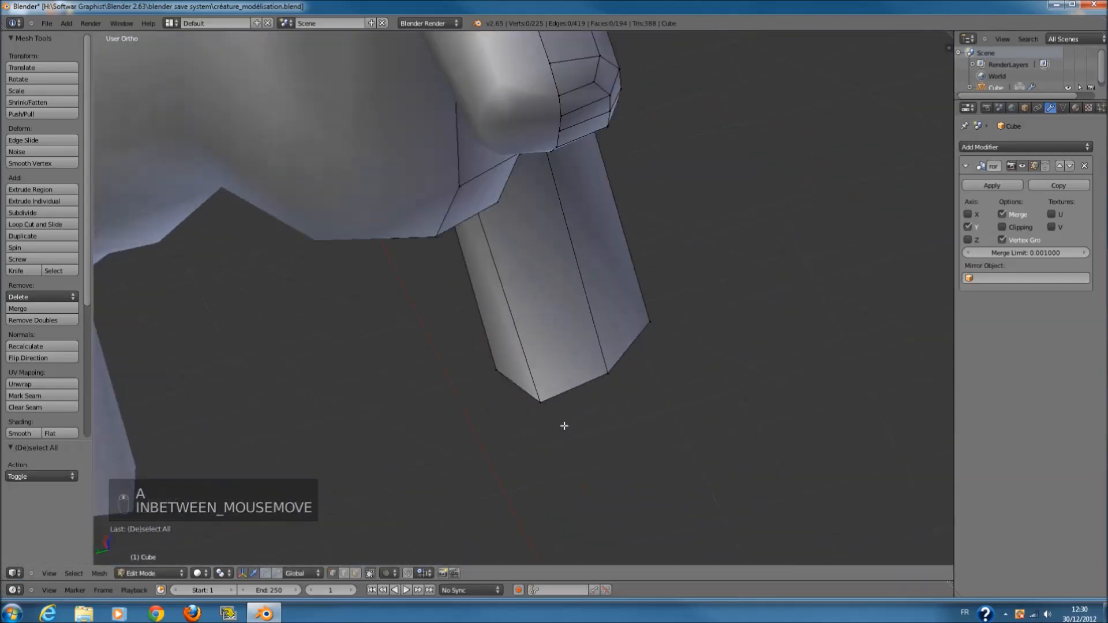
- Readjust the inner upper rim vertex, and move the inner elbow crease vertex about -0.10 along Y
right_click(540, 397)
key(g)
click(555, 383)
middle_drag(555, 383, 521, 242)
right_click(497, 211)
key(g)
click(539, 215)
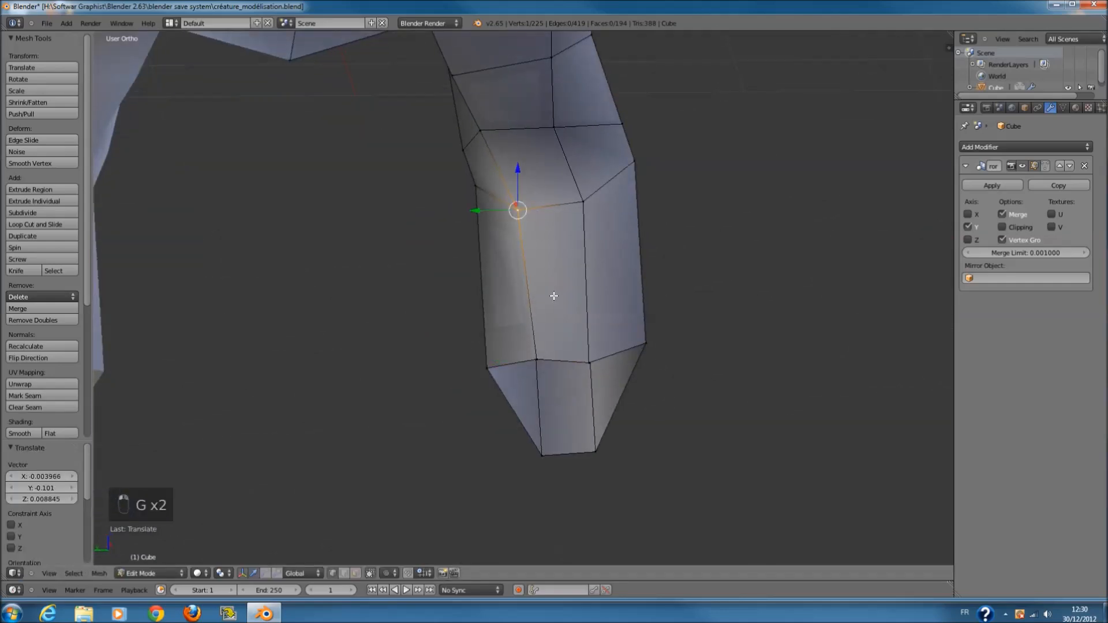
key(a)
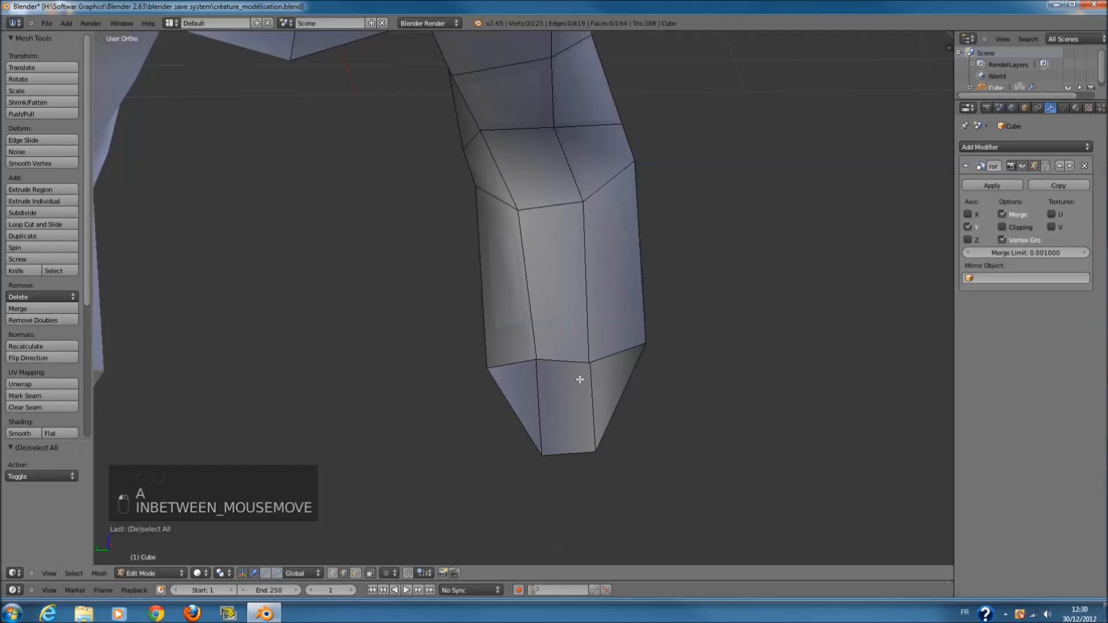
- Fill the lower leg's open end with a single face across its six rim vertices
middle_drag(580, 379, 598, 332)
shift+right_click(588, 327)
shift+right_click(623, 334)
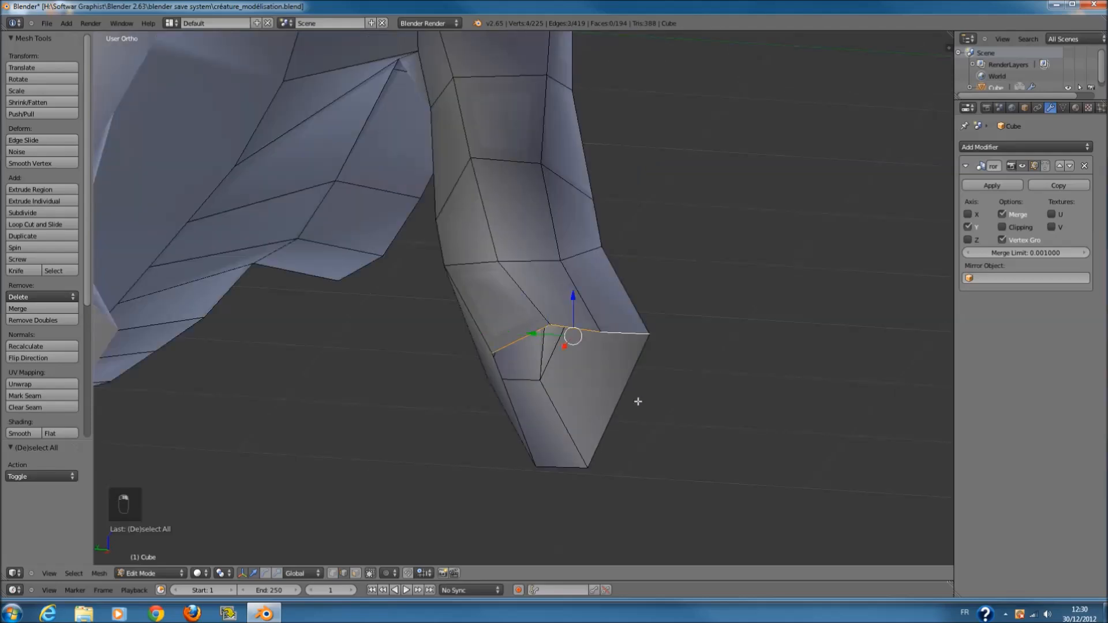
middle_drag(596, 415, 534, 425)
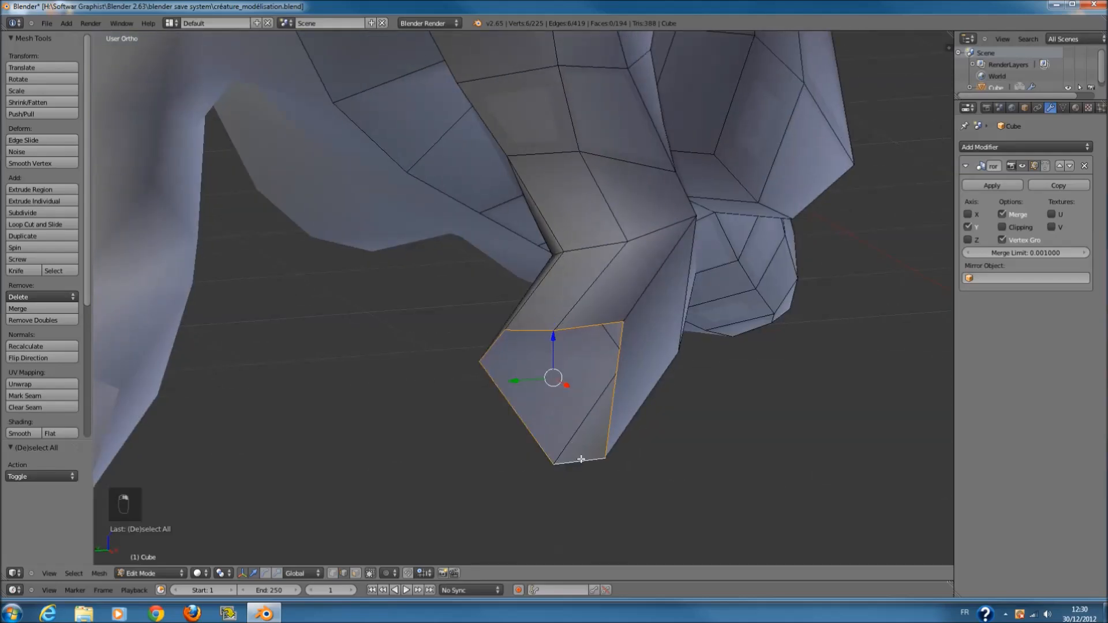
key(f)
middle_drag(581, 455, 510, 351)
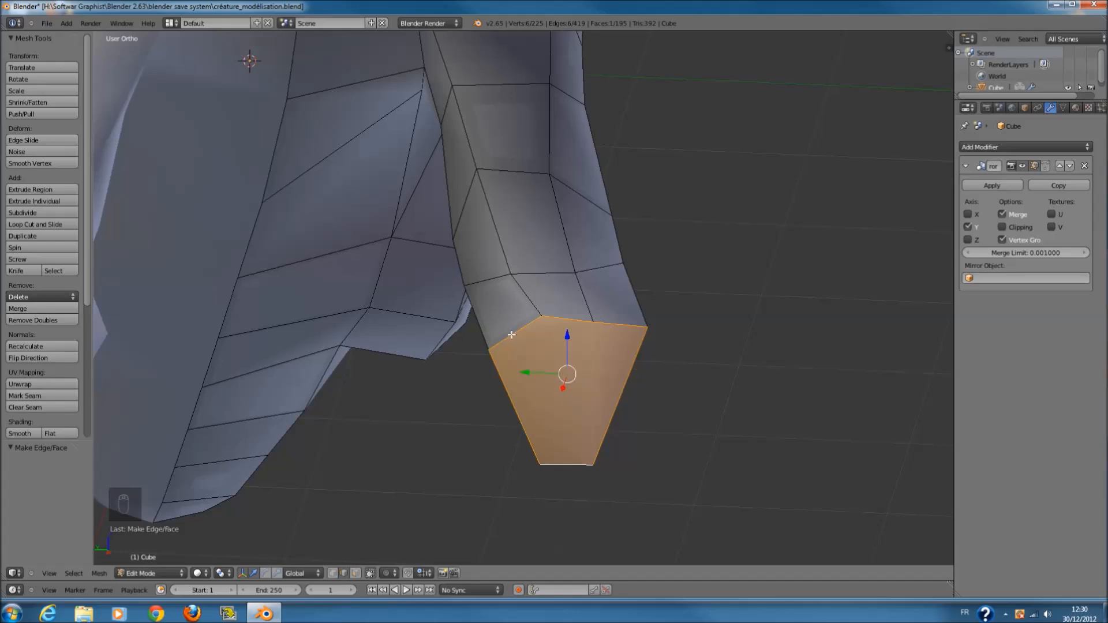
- Undo the single-face fill and try closing only the inner part of the opening with a four-sided face
key(ctrl+z)
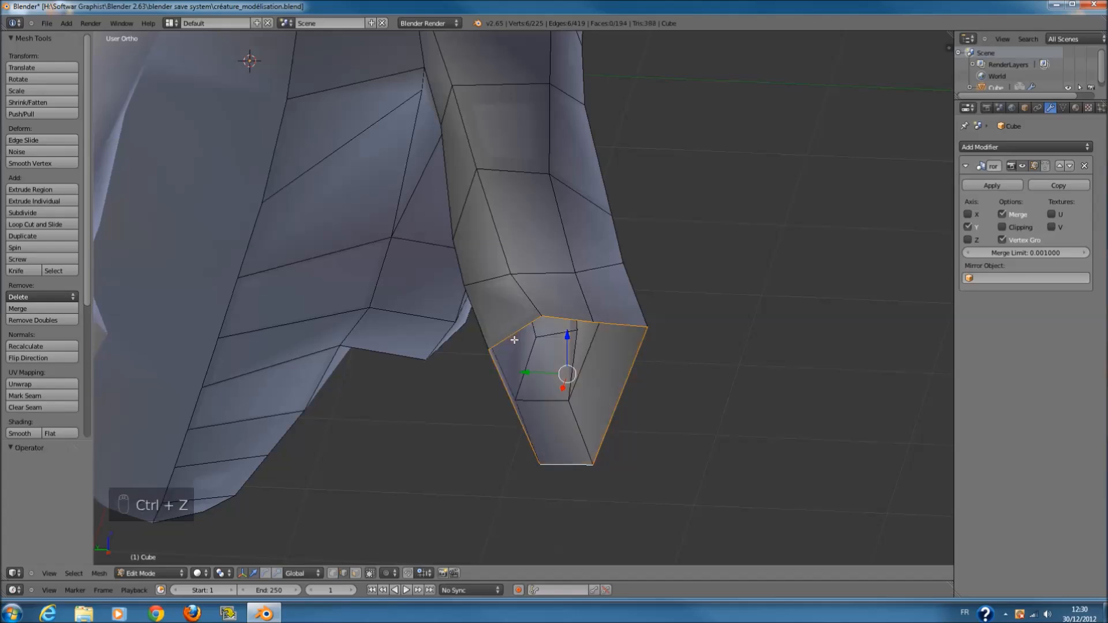
shift+right_click(542, 451)
middle_drag(521, 422, 535, 432)
key(f)
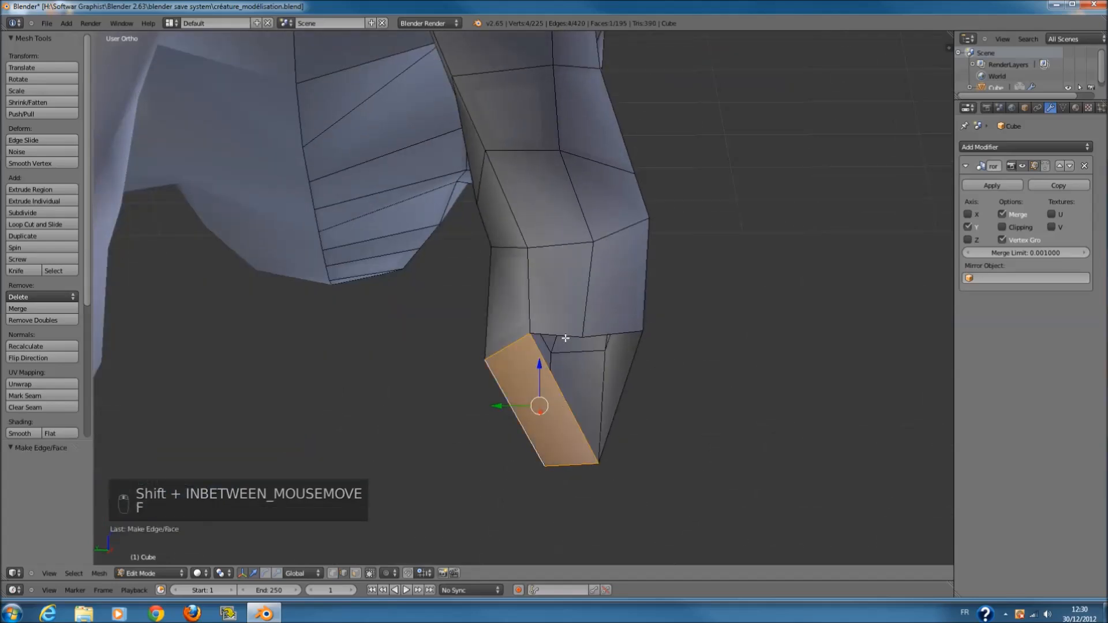
key(ctrl+z)
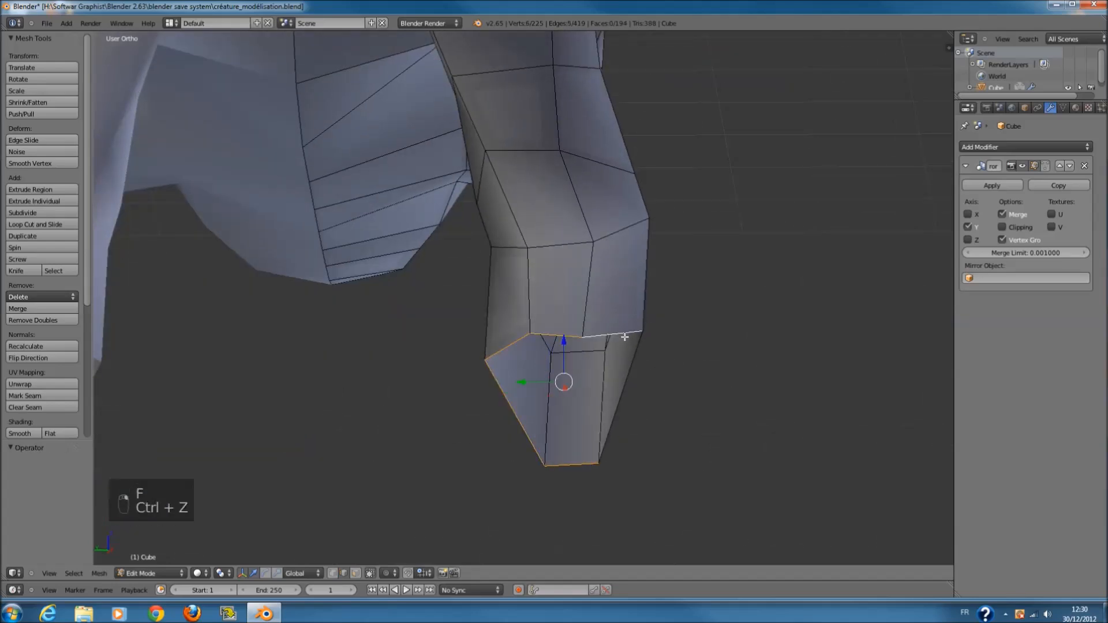
- Refill the whole opening with one six-sided face and check the leg in Object Mode from the front
key(f)
middle_drag(637, 371, 579, 378)
key(Tab)
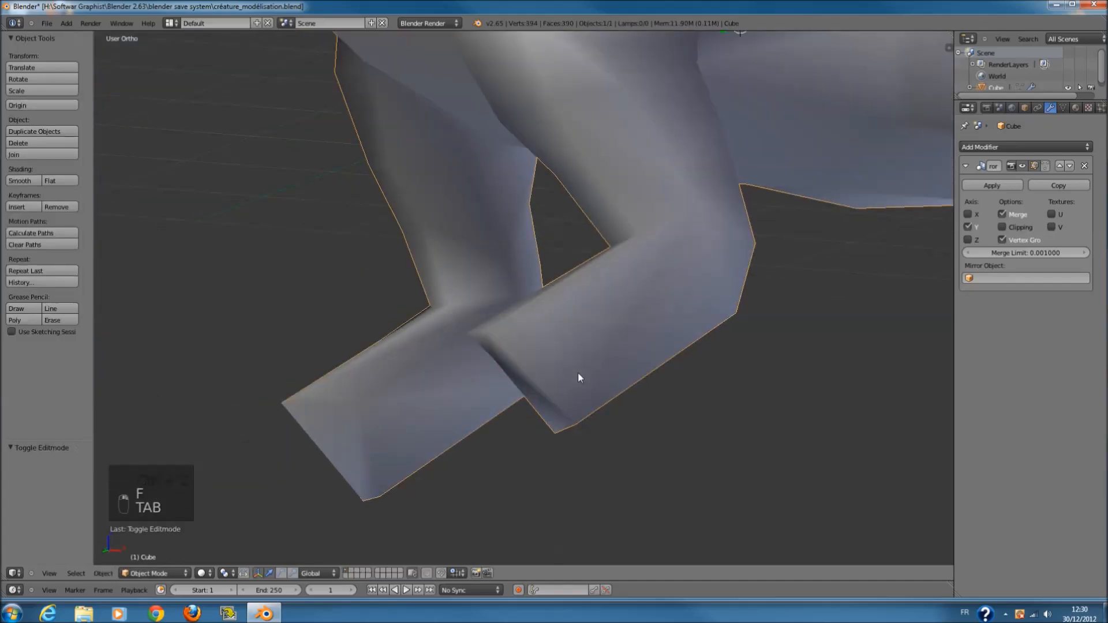
key(KP_3)
key(KP_Enter)
key(KP_1)
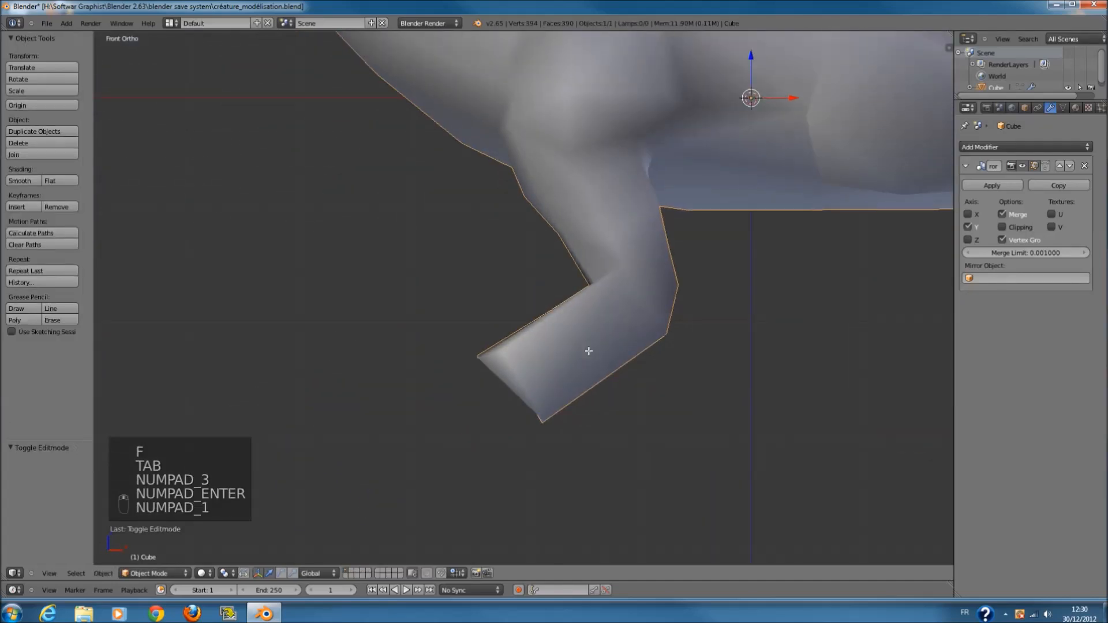
- Move a vertex at the bottom corner of the lower leg's end by about 0.02 in X and 0.01 in Z
key(Tab)
key(z)
key(a)
scroll(589, 351, up, 3)
key(c)
click(557, 513)
key(c)
key(g)
click(572, 516)
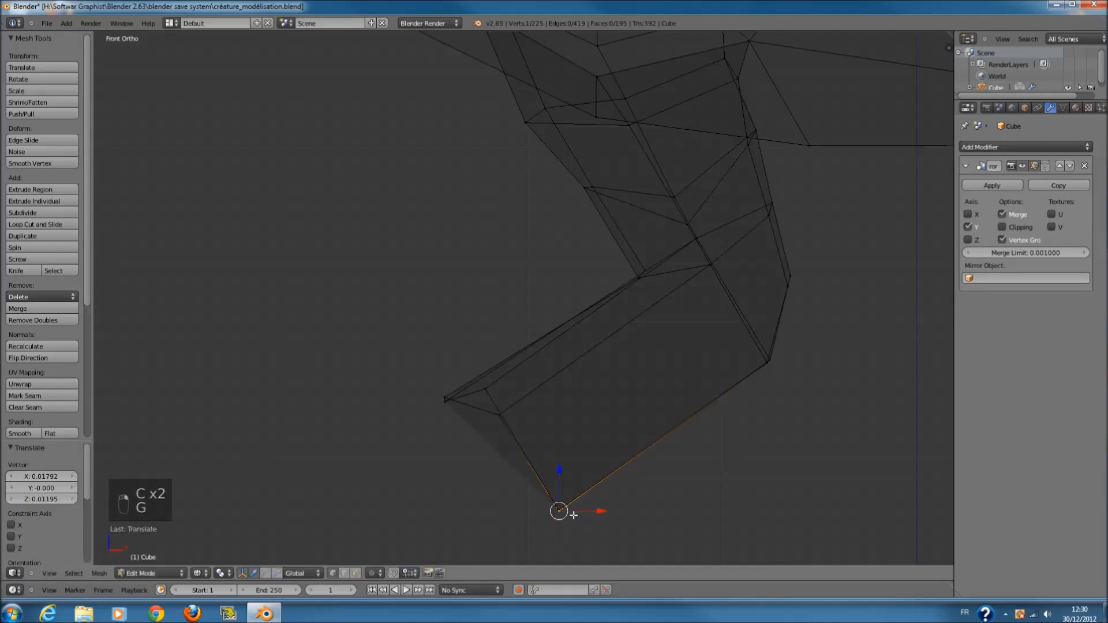
key(z)
scroll(585, 511, down, 2)
key(Tab)
key(Tab)
- Add a loop cut around the lower leg, slid close to the elbow
key(a)
key(a)
key(a)
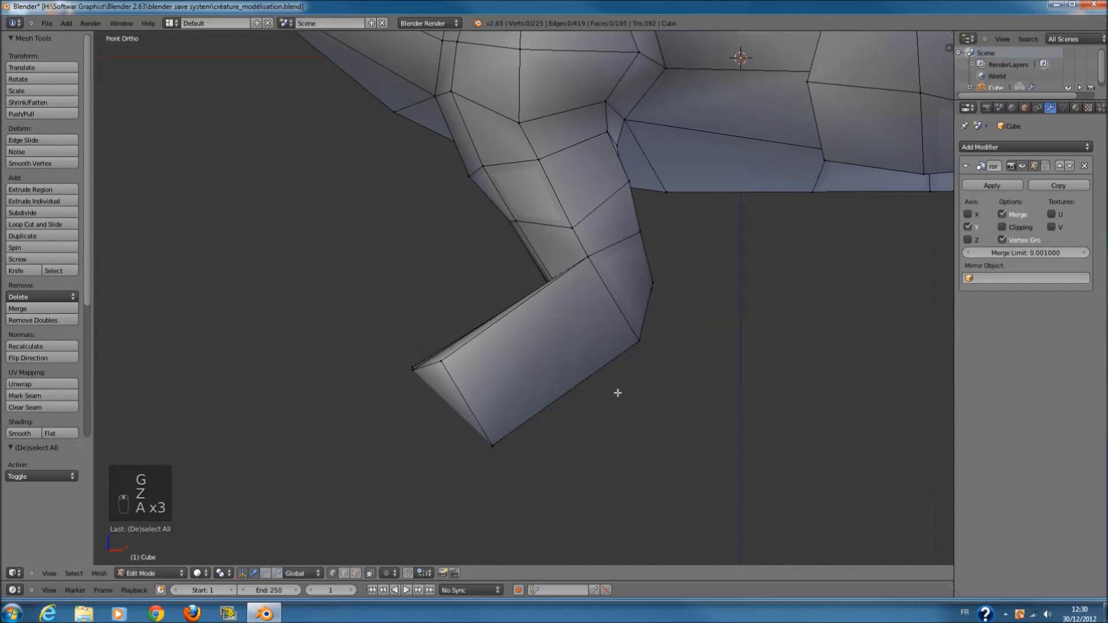
key(ctrl+r)
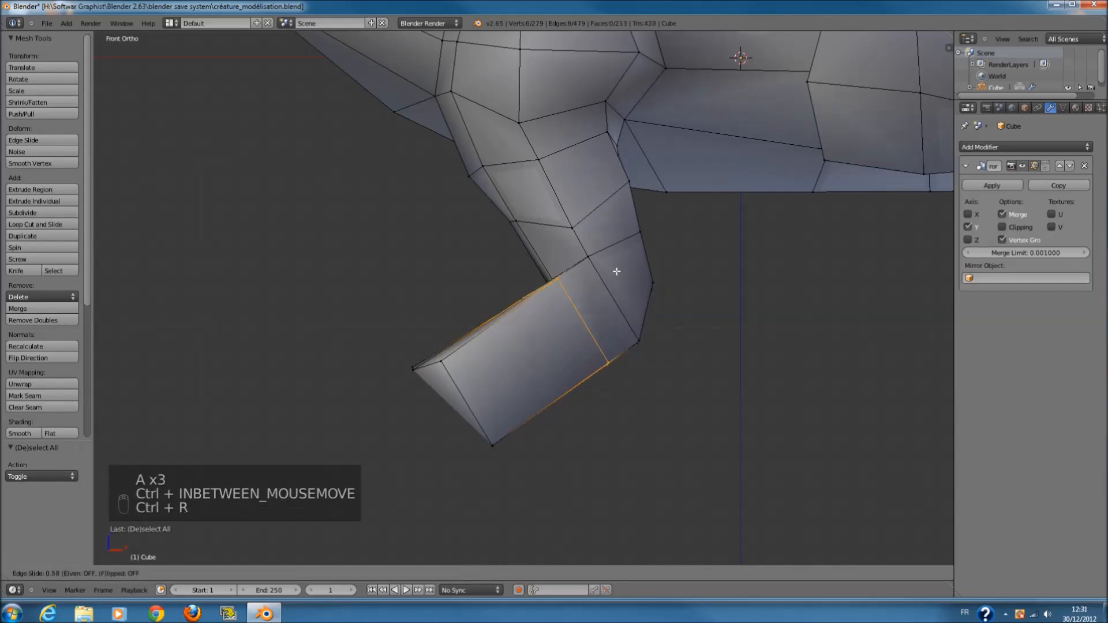
click(616, 271)
- Scale the new lower-leg loop to about 0.75 and move it about 0.06 in X and 0.03 in Z
middle_drag(616, 280, 592, 314)
scroll(719, 326, up, 2)
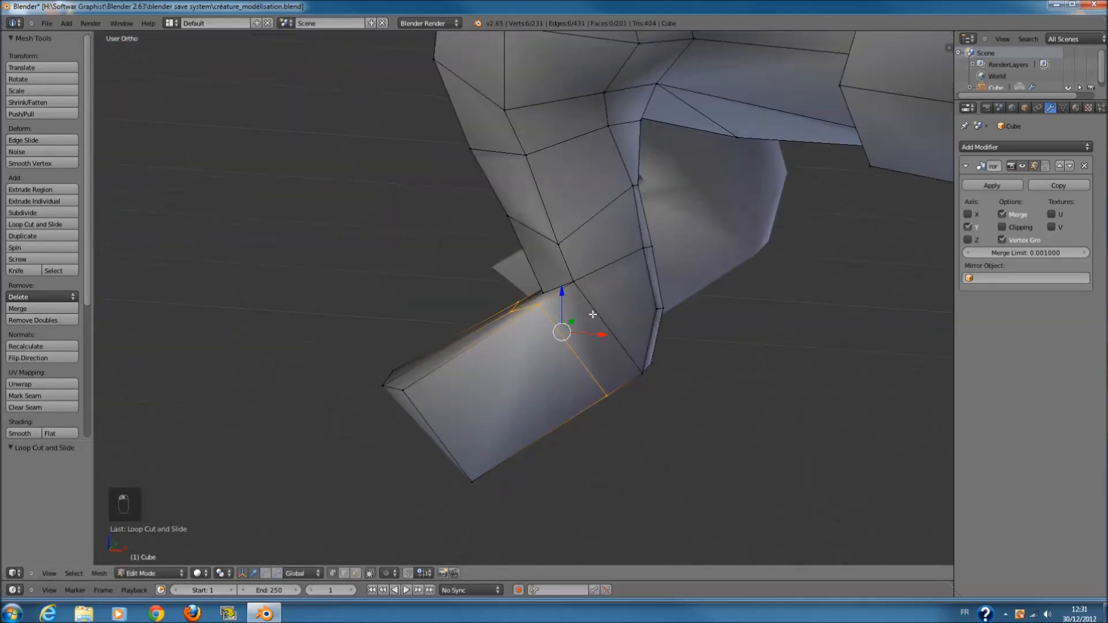
key(s)
click(600, 323)
key(KP_1)
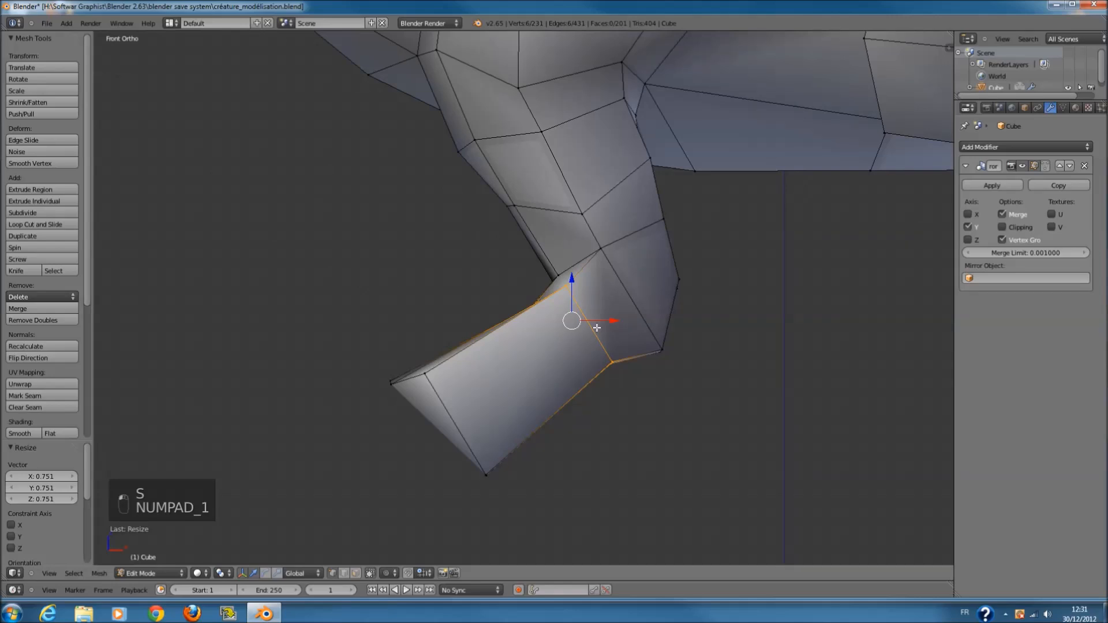
key(g)
click(635, 322)
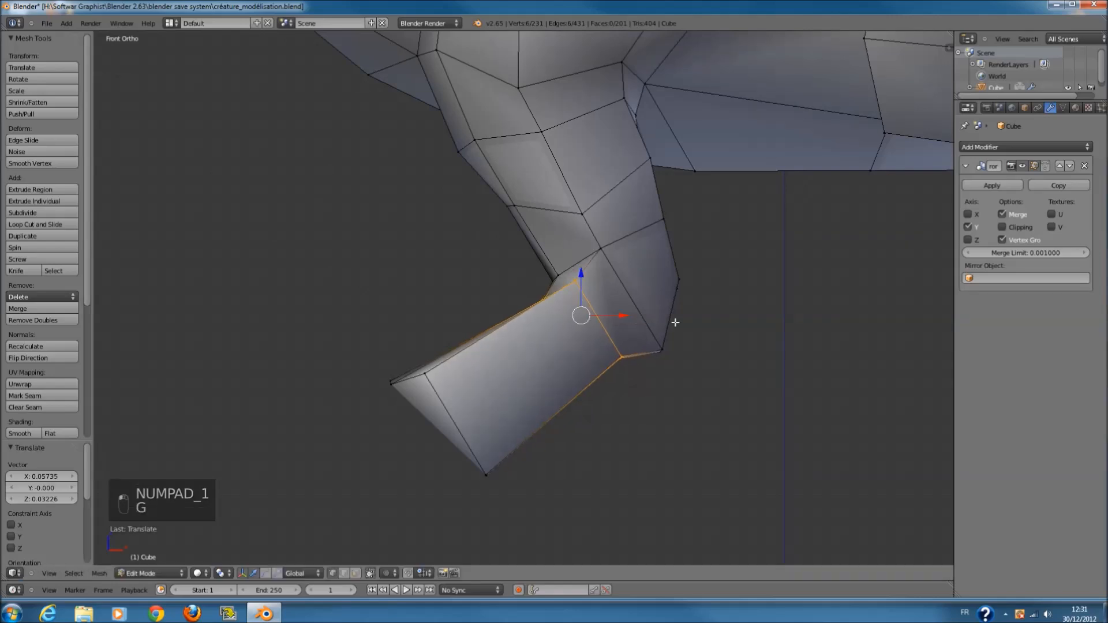
- Move the lower corner vertices of the elbow outward and upward in the front wireframe view
key(z)
key(a)
ctrl+scroll(696, 321, up, 4)
scroll(645, 319, up, 1)
key(c)
click(604, 361)
right_click(607, 360)
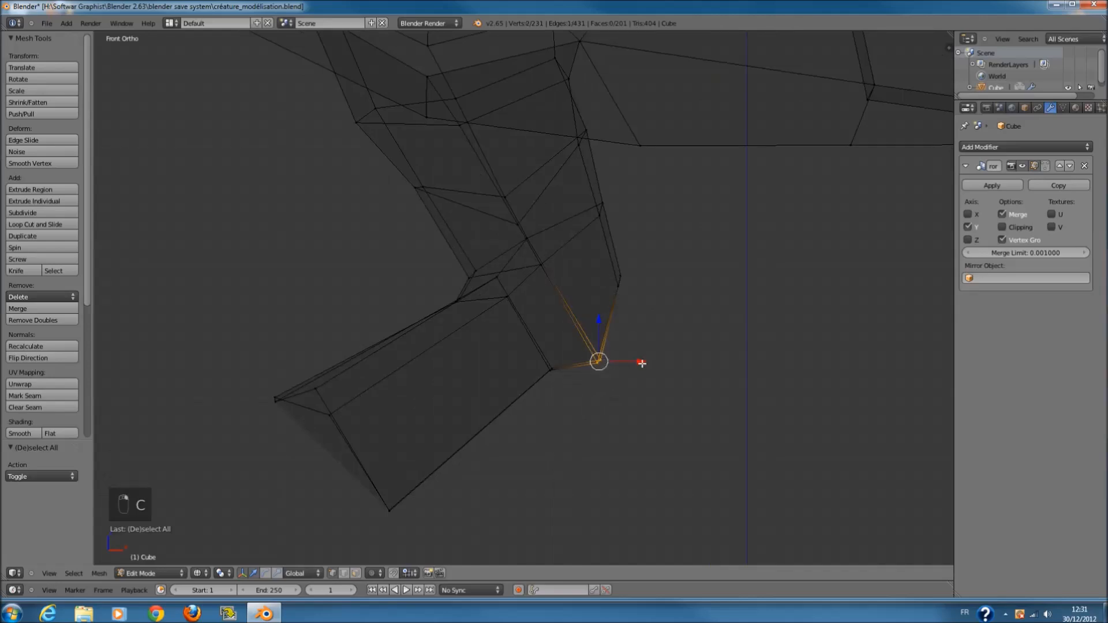
key(f)
key(g)
click(700, 349)
key(a)
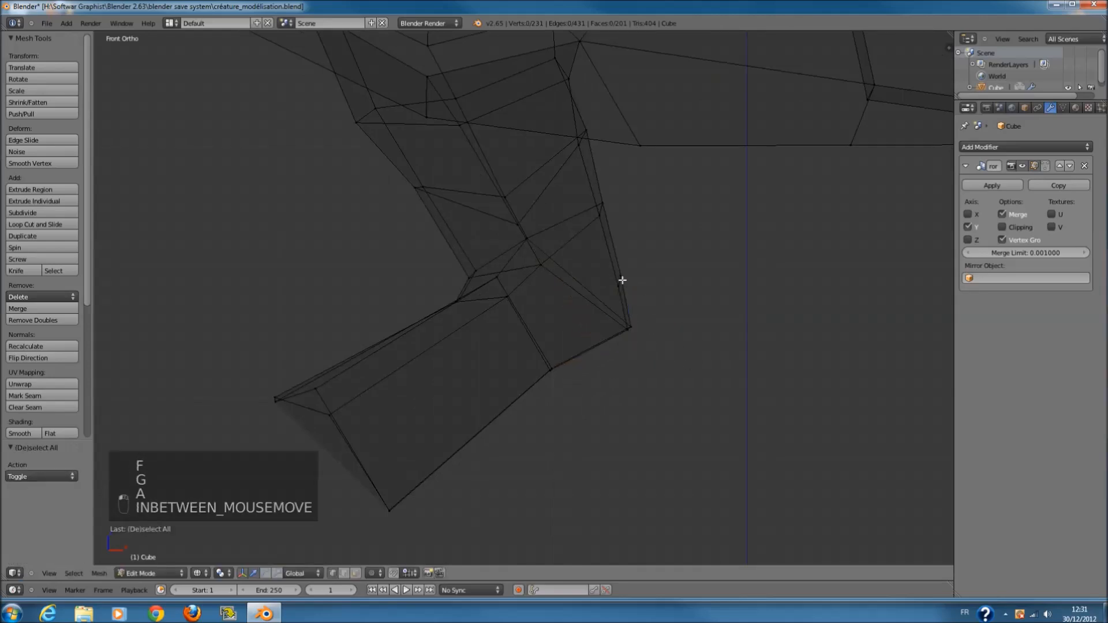
- Pull the pair of vertices above the elbow's corner outward and down into a pointed elbow and check the leg in Object Mode
key(c)
click(622, 281)
right_click(622, 281)
key(g)
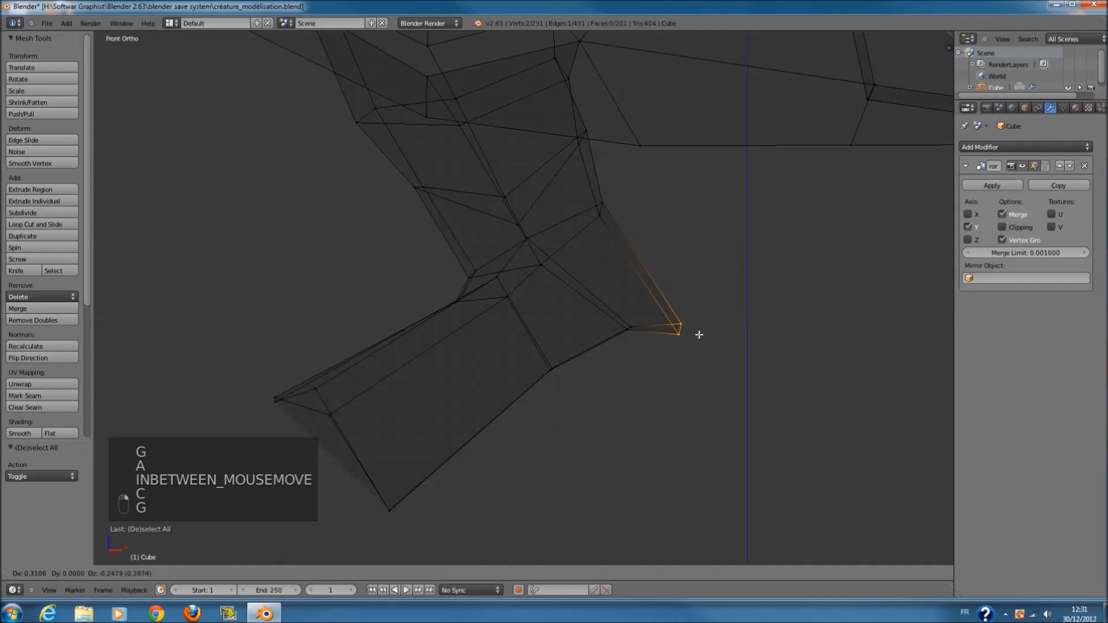
click(680, 327)
key(z)
key(a)
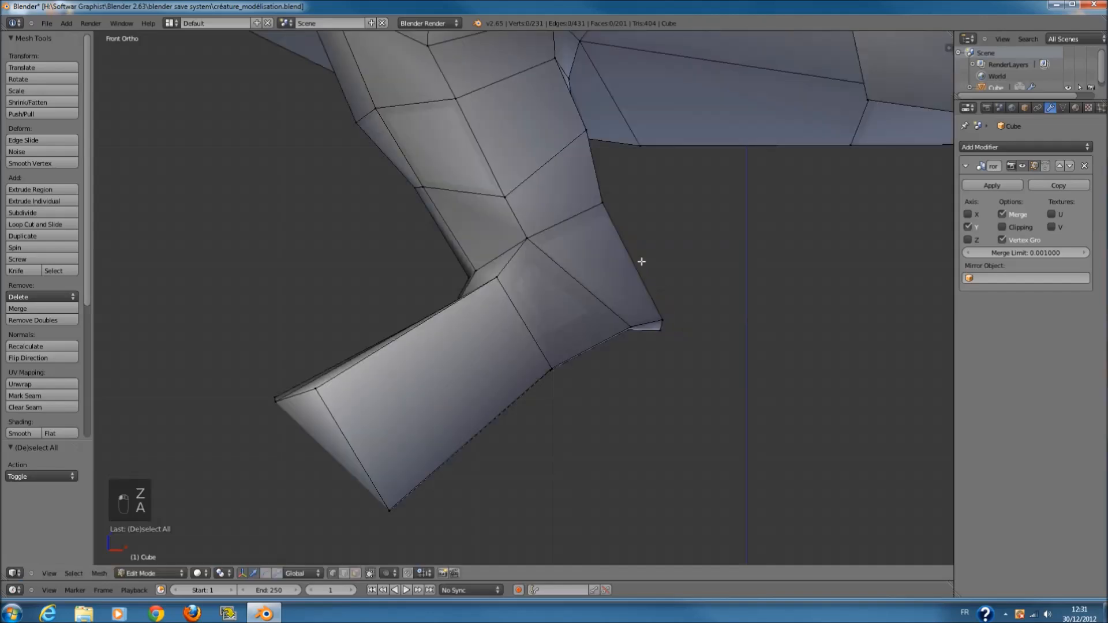
scroll(639, 255, down, 3)
scroll(604, 289, down, 2)
key(Tab)
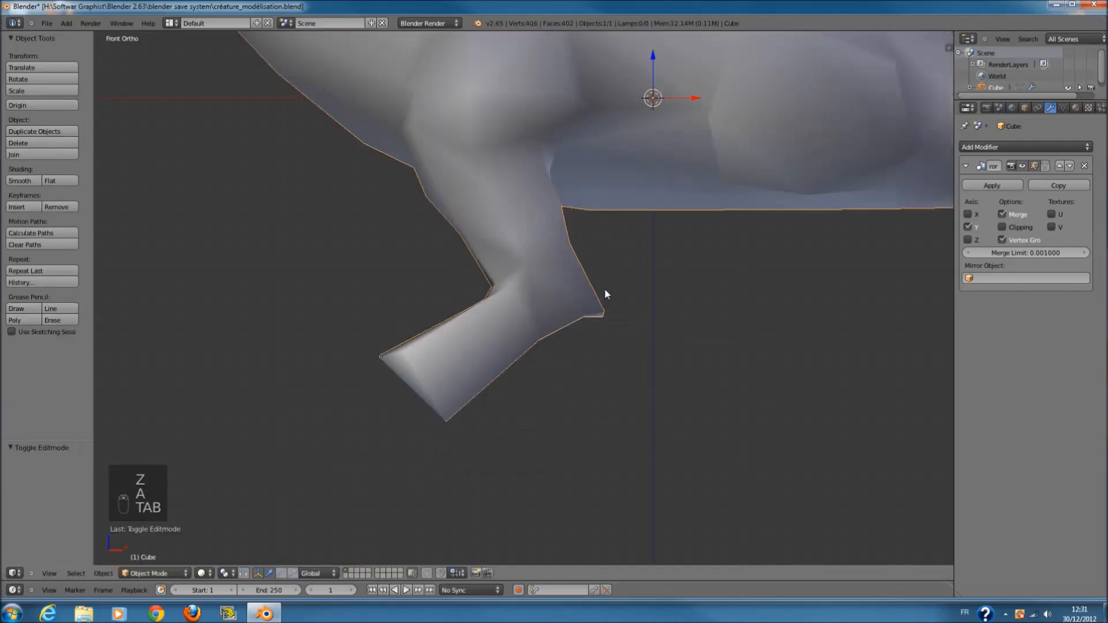
- Nudge the vertices at the elbow's tip once more to refine the point and check the smoothed shape in Object Mode
key(Tab)
scroll(609, 311, up, 3)
key(z)
key(c)
click(660, 321)
key(g)
click(696, 309)
key(z)
scroll(622, 328, down, 3)
key(Tab)
ctrl+scroll(622, 330, down, 3)
key(Tab)
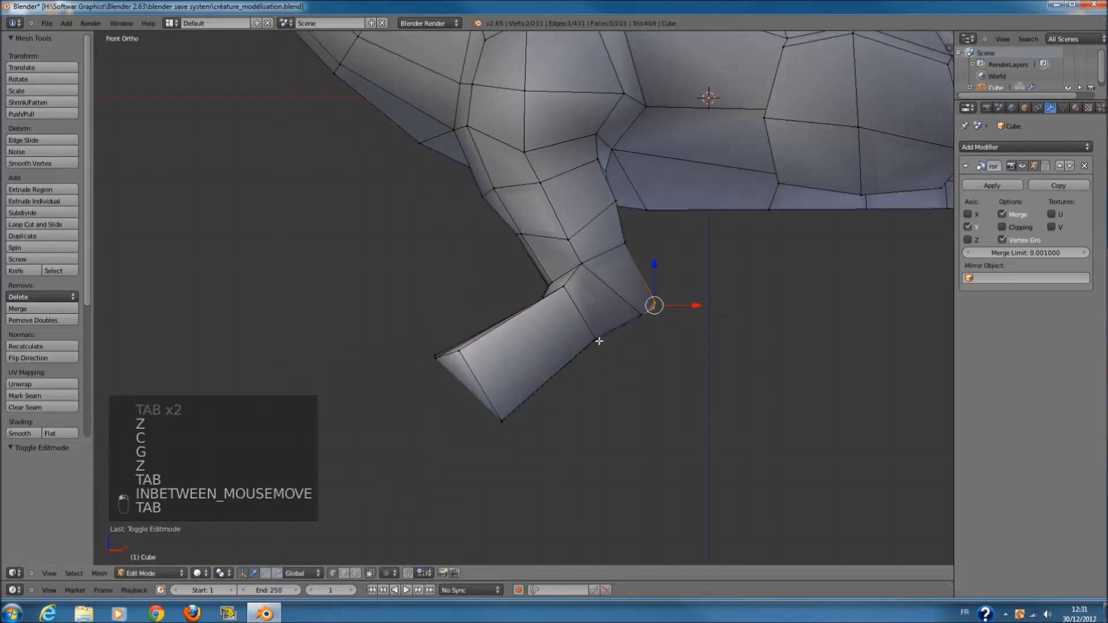
- Inspect the face closing the lower leg's end and raise a vertex on its upper edge by about 0.05 in Z
scroll(598, 343, down, 3)
key(z)
scroll(600, 343, up, 2)
key(a)
ctrl+scroll(577, 372, down, 2)
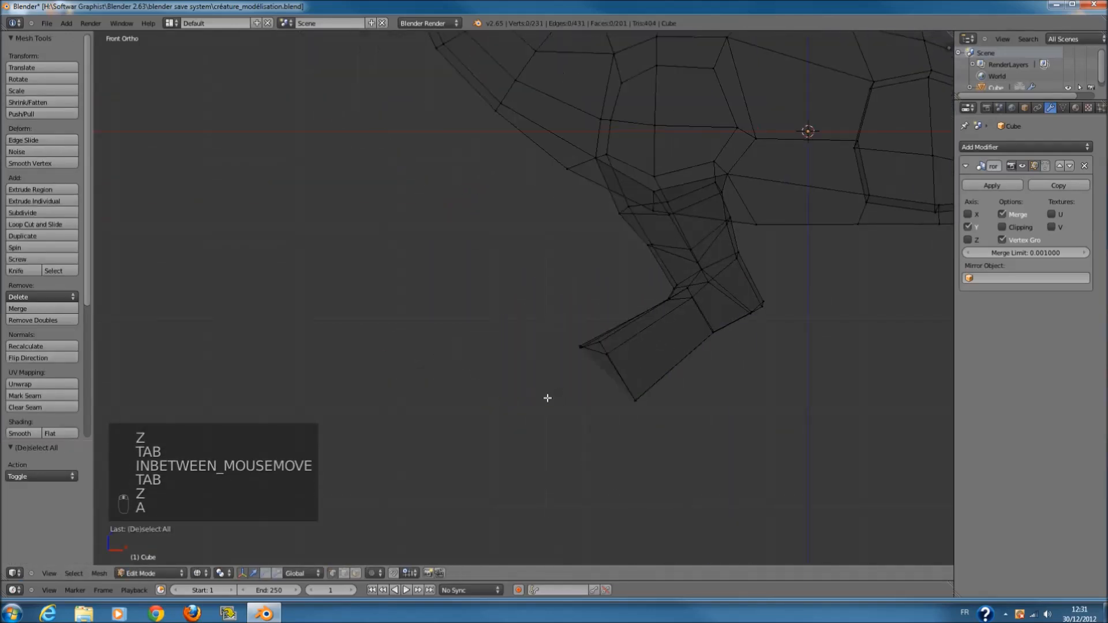
click(355, 573)
key(c)
click(591, 362)
right_click(591, 363)
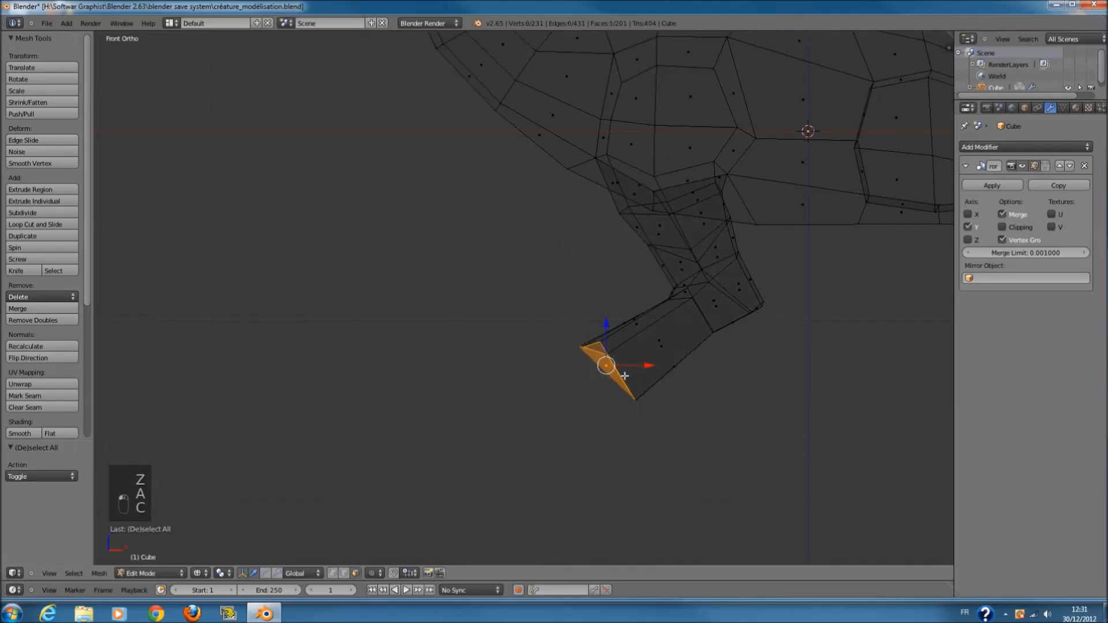
middle_drag(629, 376, 789, 385)
key(z)
mouse_move(674, 399)
middle_down()
mouse_move(663, 440)
mouse_move(683, 360)
middle_up()
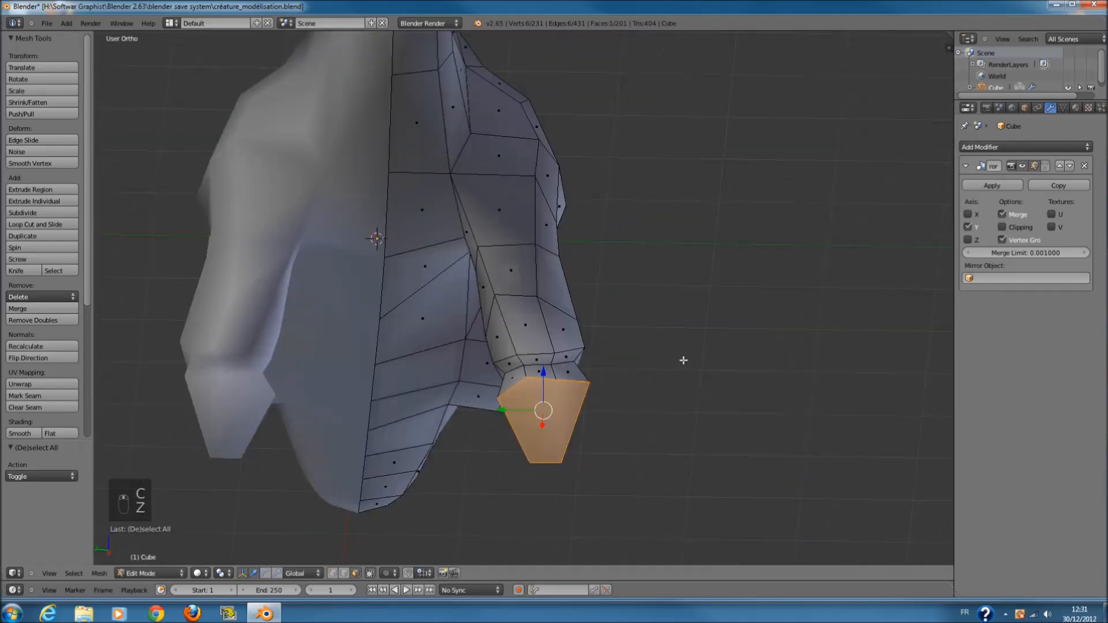
scroll(683, 360, up, 2)
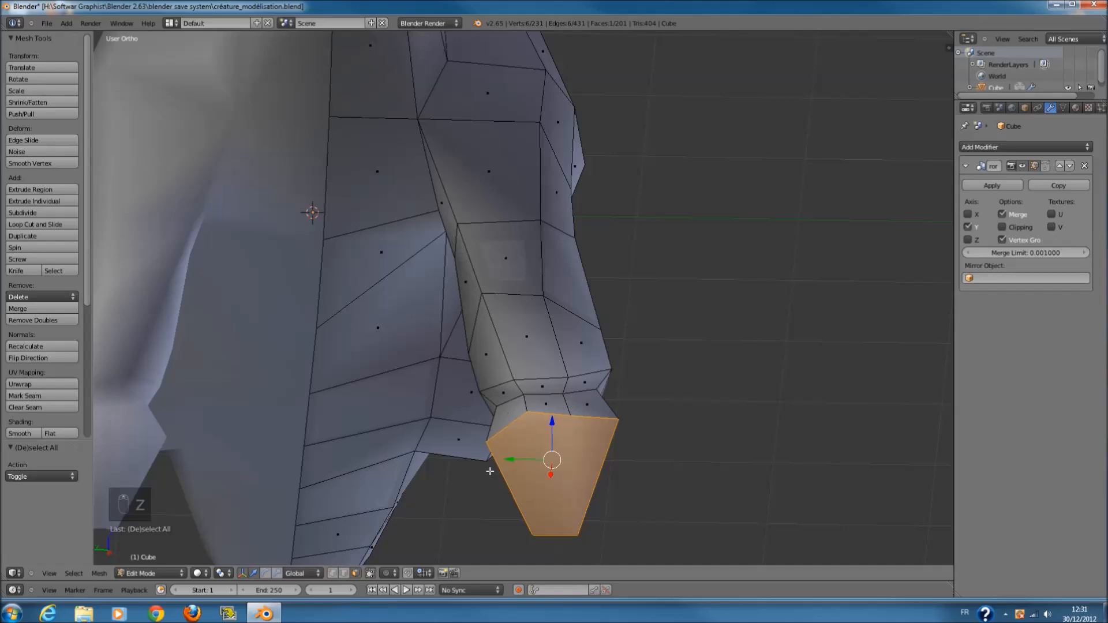
right_click(571, 415)
drag(575, 393, 575, 385)
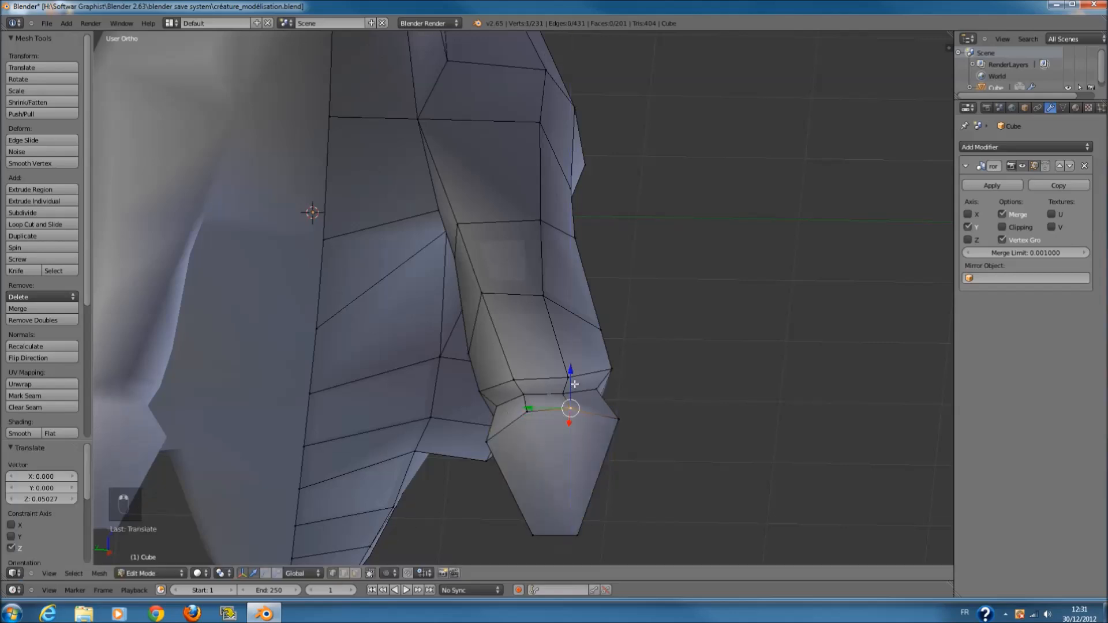
- Extrude the lower leg's end face into a further segment and raise the new end by about 0.2 in Z
right_click(555, 496)
key(KP_3)
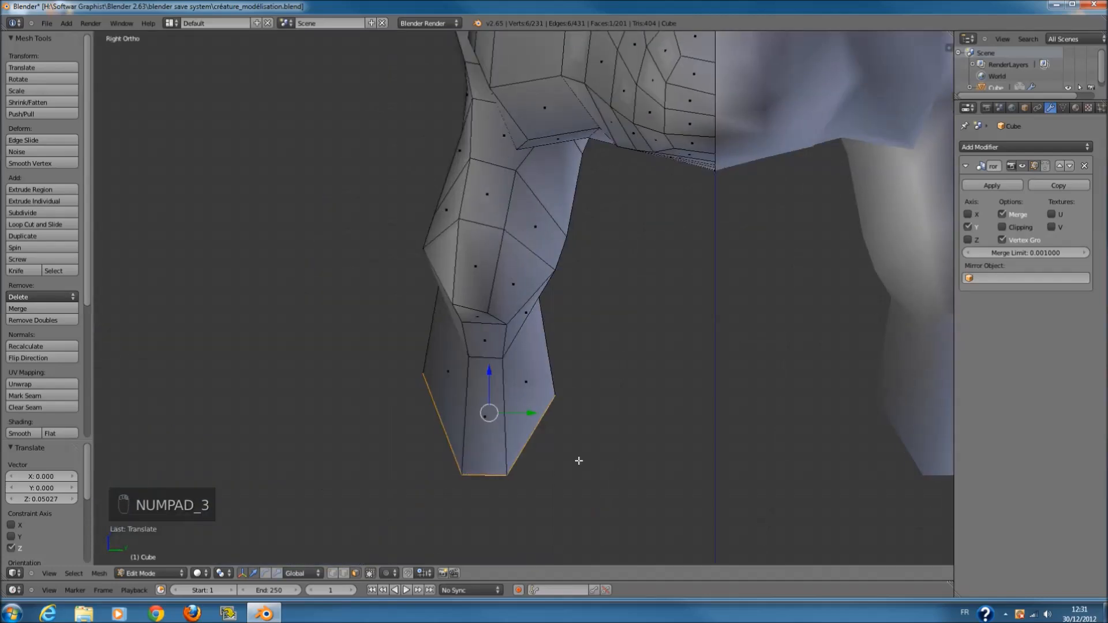
key(KP_1)
scroll(719, 381, up, 1)
key(z)
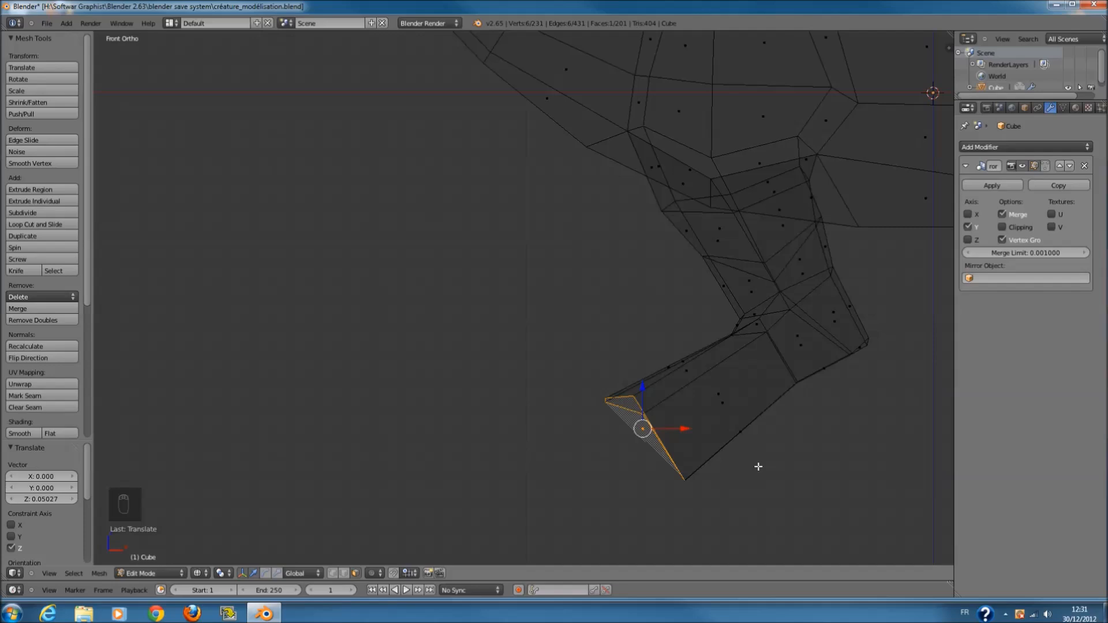
key(e)
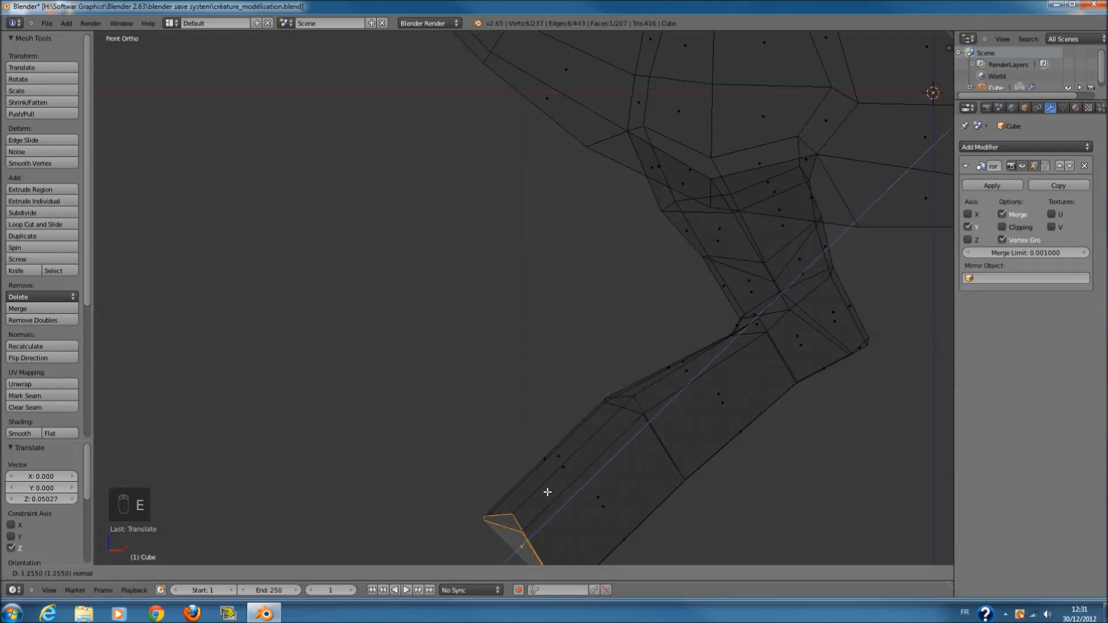
click(613, 465)
drag(615, 500, 508, 438)
key(r)
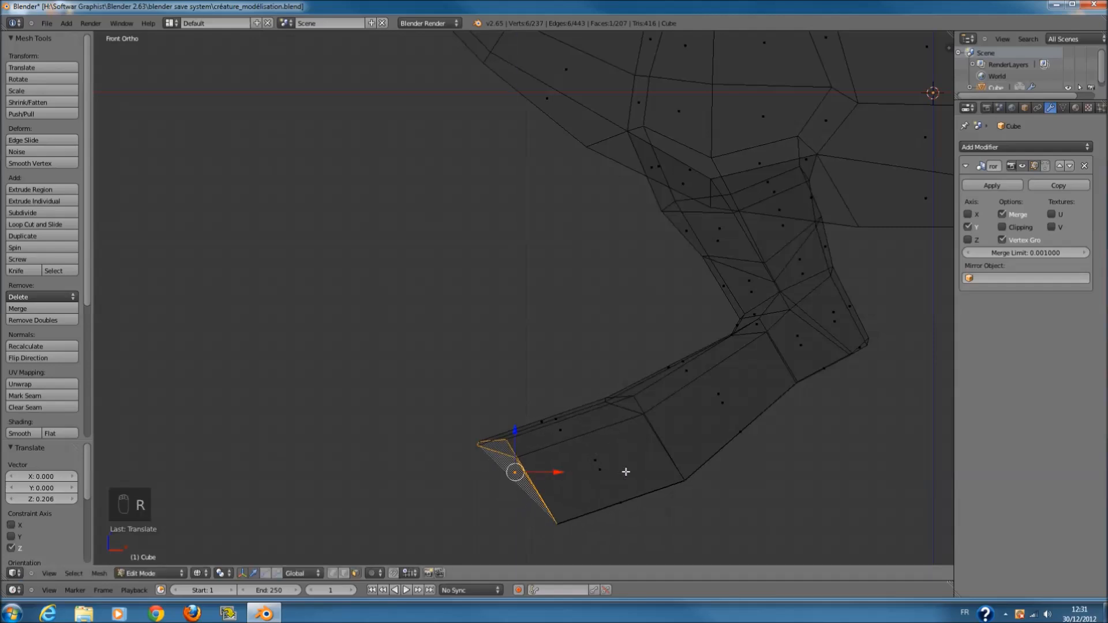
scroll(571, 439, down, 2)
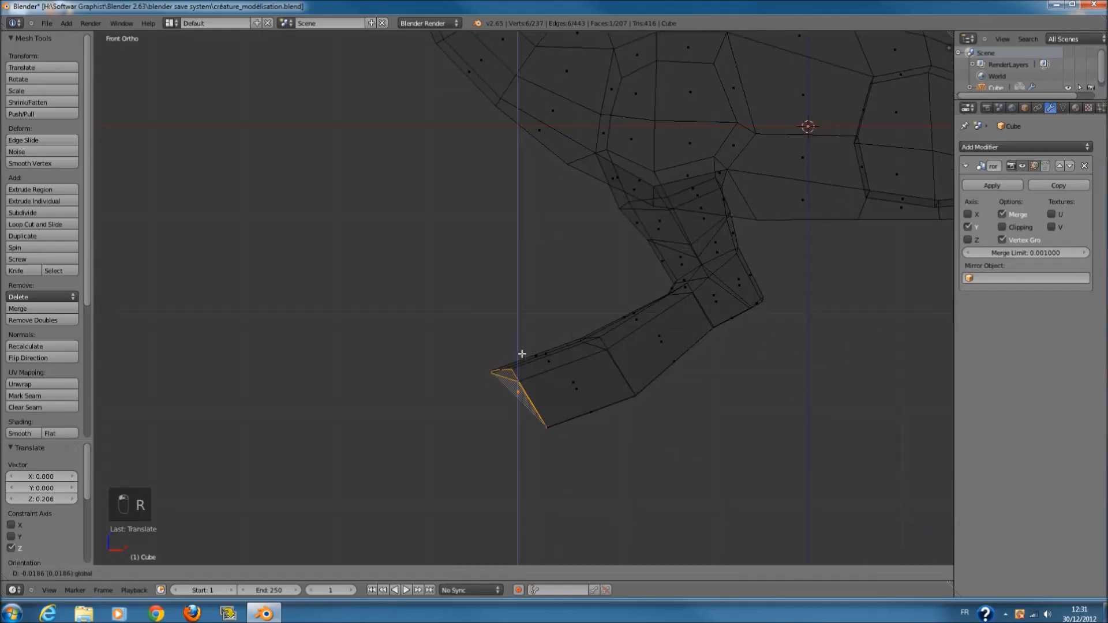
key(a)
- Add a loop cut just above the joint with the new segment and move its bottom vertices up toward the elbow
scroll(563, 471, up, 2)
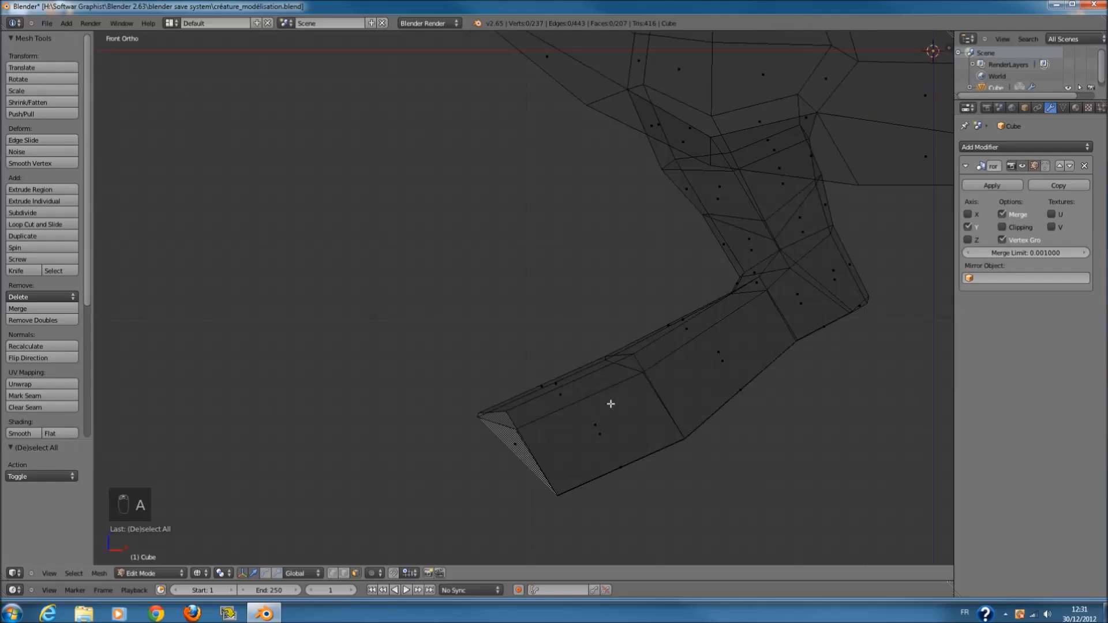
key(ctrl+r)
click(636, 329)
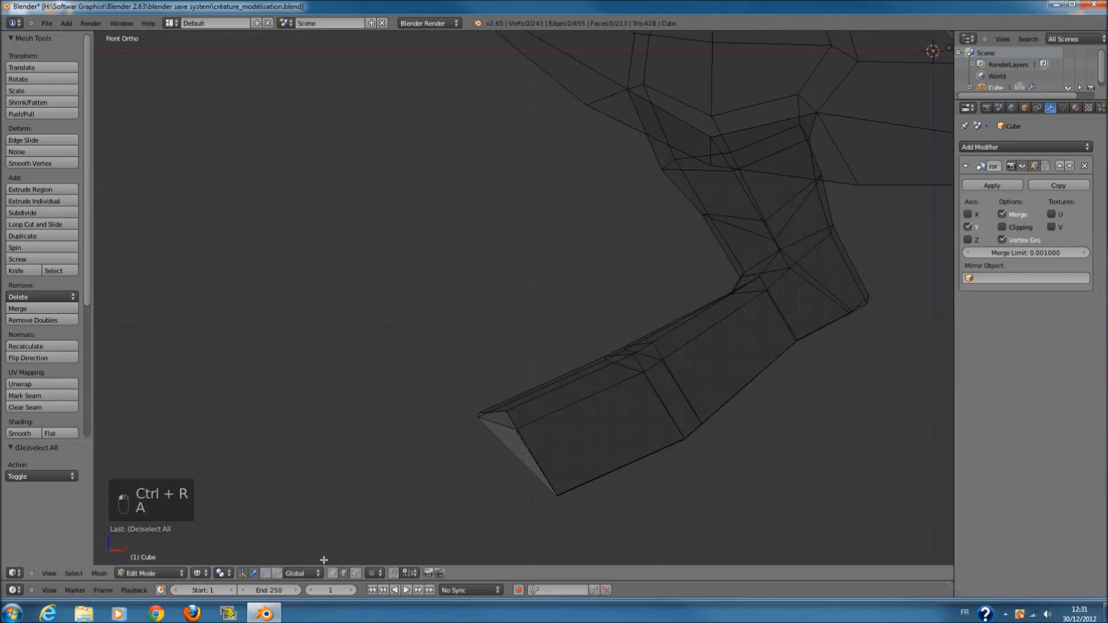
click(333, 571)
key(c)
click(712, 413)
right_click(728, 410)
key(g)
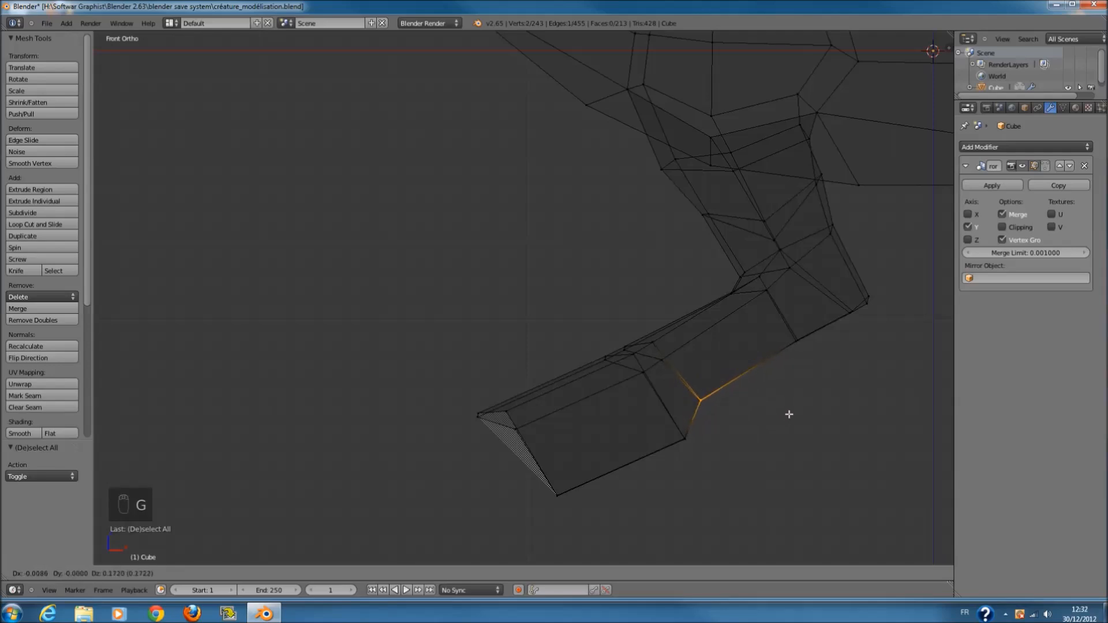
click(799, 396)
key(a)
- Rotate the new loop's upper vertices by about 22° and move them about 0.19 in X and 0.07 in Z
key(c)
drag(628, 329, 673, 334)
right_click(672, 333)
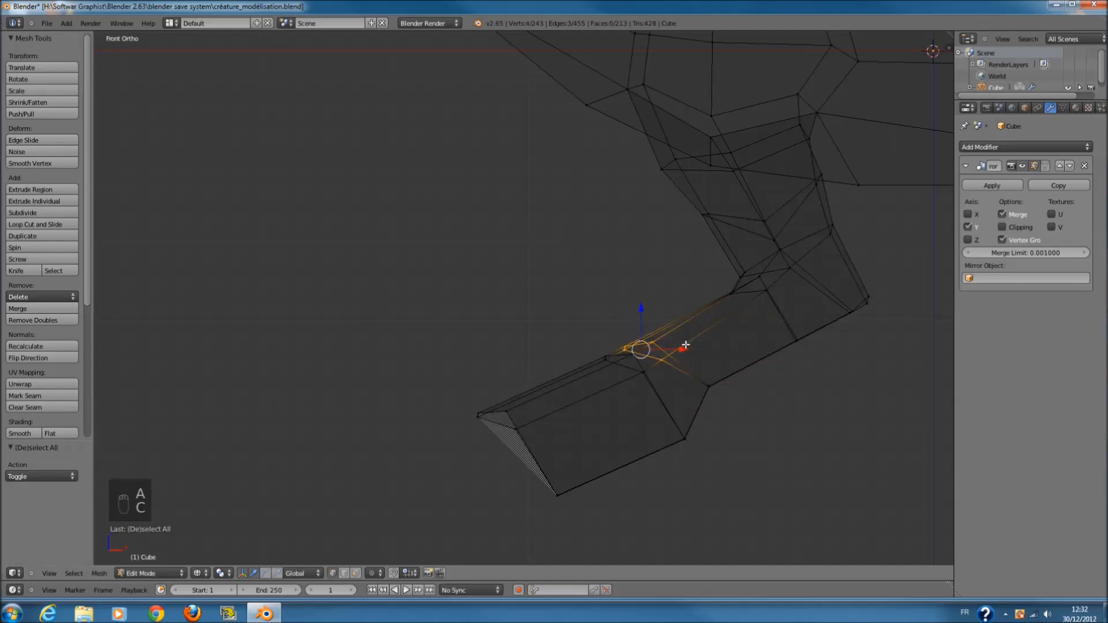
key(r)
click(762, 391)
key(g)
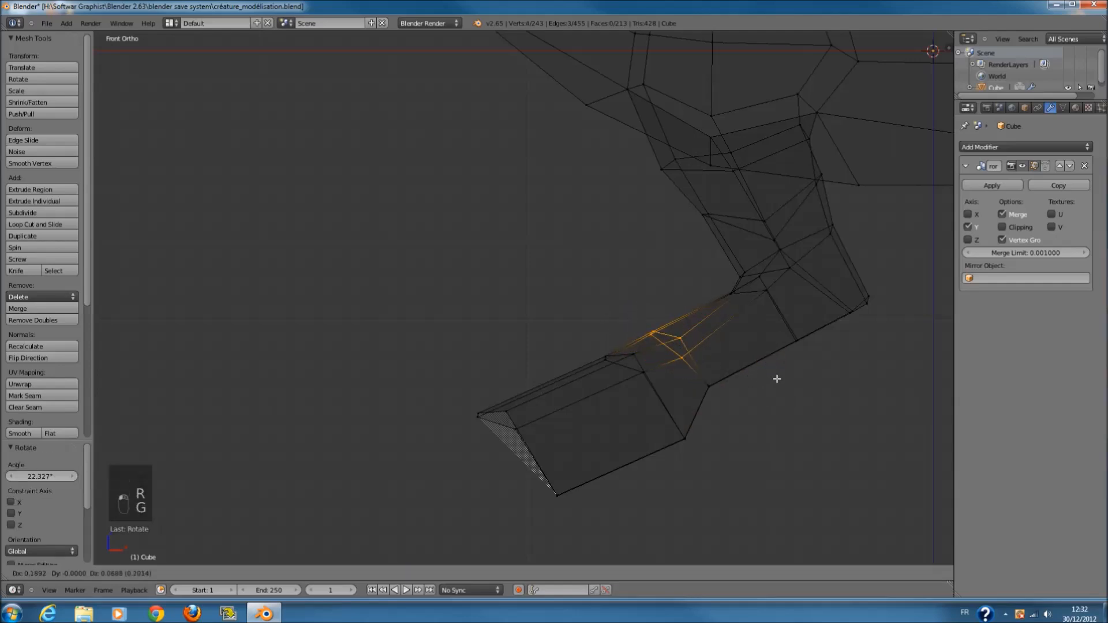
click(777, 379)
key(z)
key(z)
key(a)
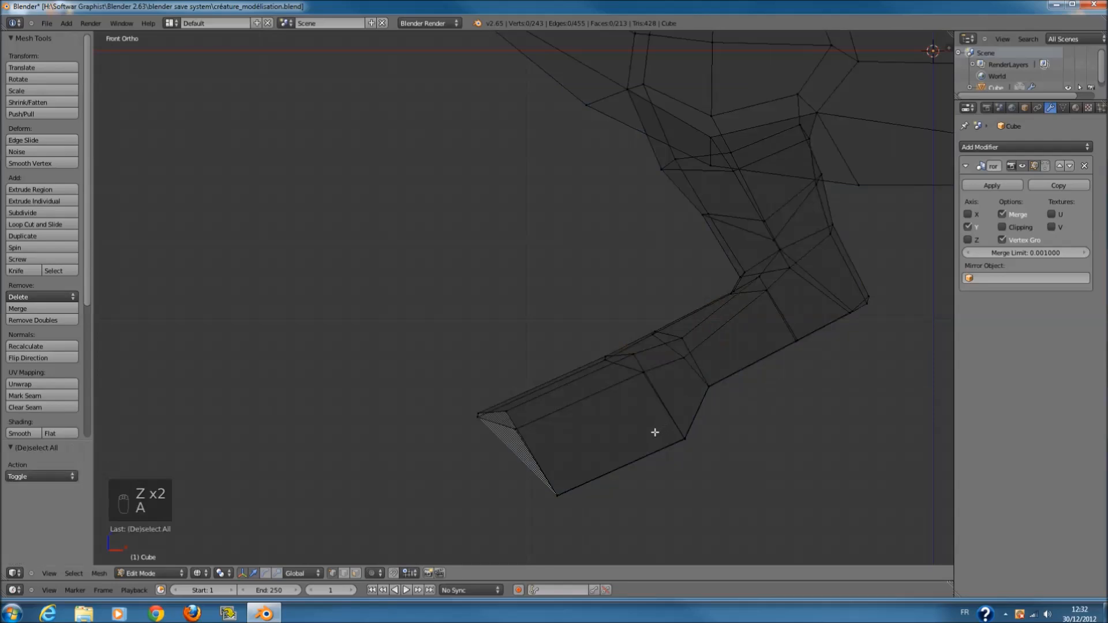
- Try to nudge the bottom vertices of the joint slightly upward
key(c)
drag(717, 415, 702, 433)
right_click(704, 438)
key(g)
click(700, 430)
key(a)
- Try a single loop cut around the leg's end segment, and undo it together with the joint vertex move
key(ctrl+r)
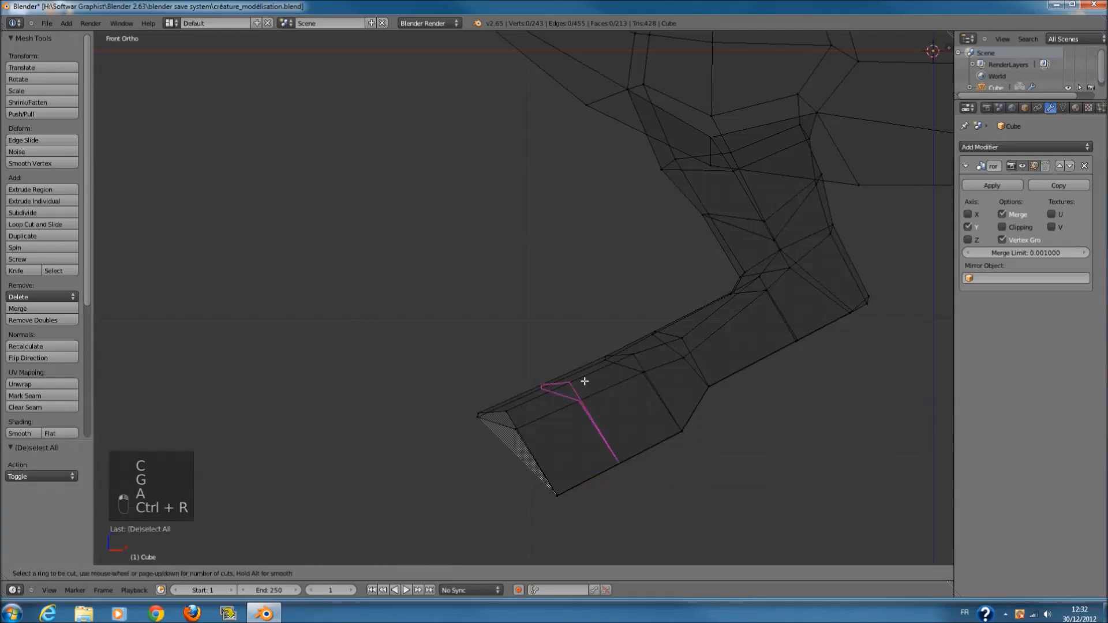
click(585, 381)
click(583, 384)
key(ctrl+z)
key(ctrl+e)
key(ctrl+z)
key(ctrl+z)
key(a)
key(ctrl+z)
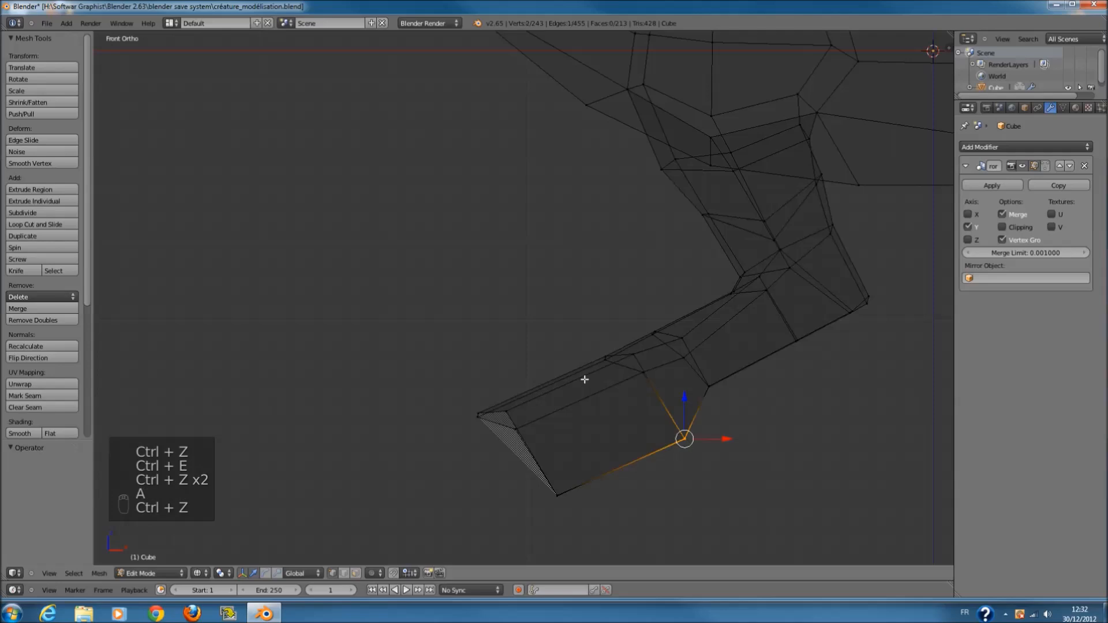
- Add two evenly spaced loop cuts around the leg's end segment
key(z)
key(z)
key(a)
key(ctrl+r)
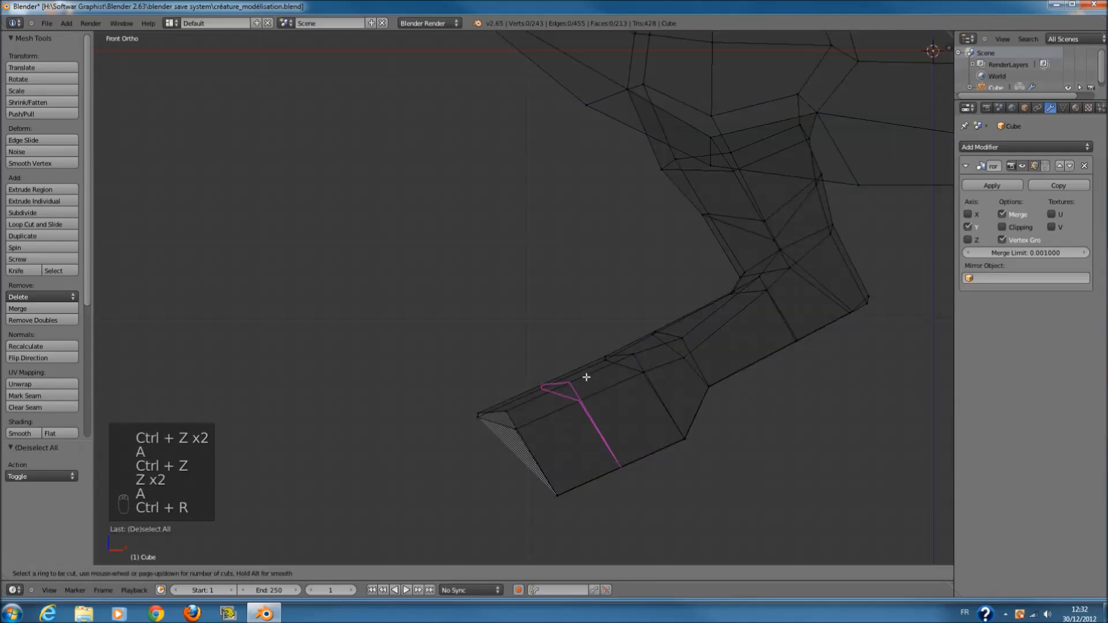
scroll(586, 377, up, 1)
click(587, 376)
key(a)
- Move the bottom vertices of the two new loops slightly up and toward the leg's end
key(c)
drag(606, 492, 648, 472)
right_click(648, 473)
key(g)
click(632, 463)
key(a)
- Rotate the vertices of the leg's end face by about 9.6° and scale them to about 0.78
key(c)
click(571, 489)
drag(571, 489, 477, 415)
right_click(477, 415)
key(r)
click(710, 487)
key(s)
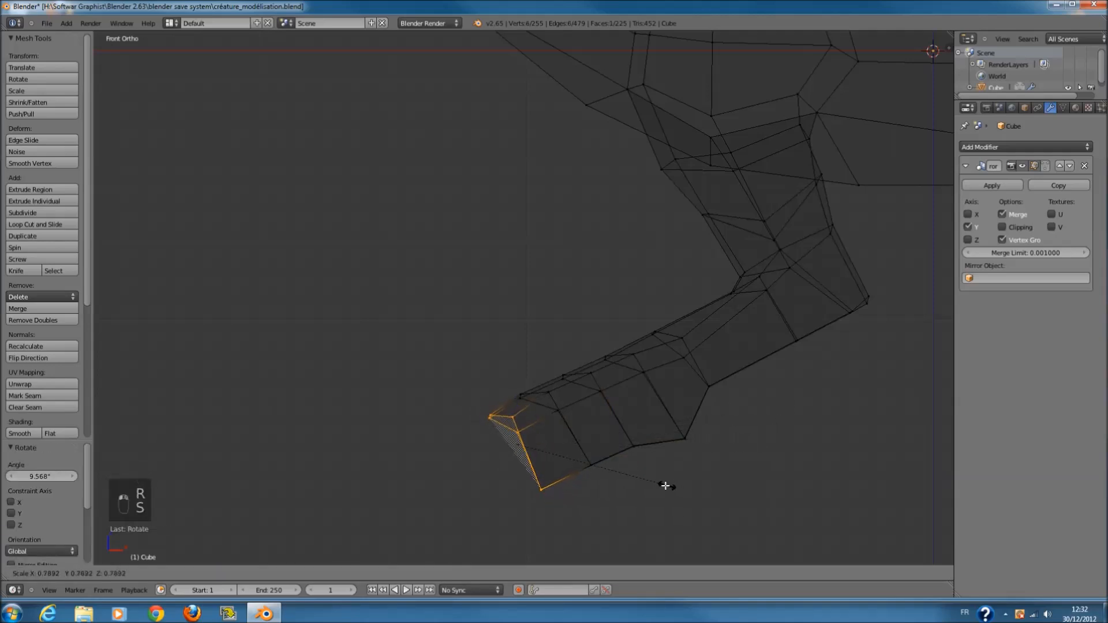
click(665, 485)
- Rotate the end face by about 8° and slightly more, and scale it to about 0.93
key(r)
click(721, 473)
key(r)
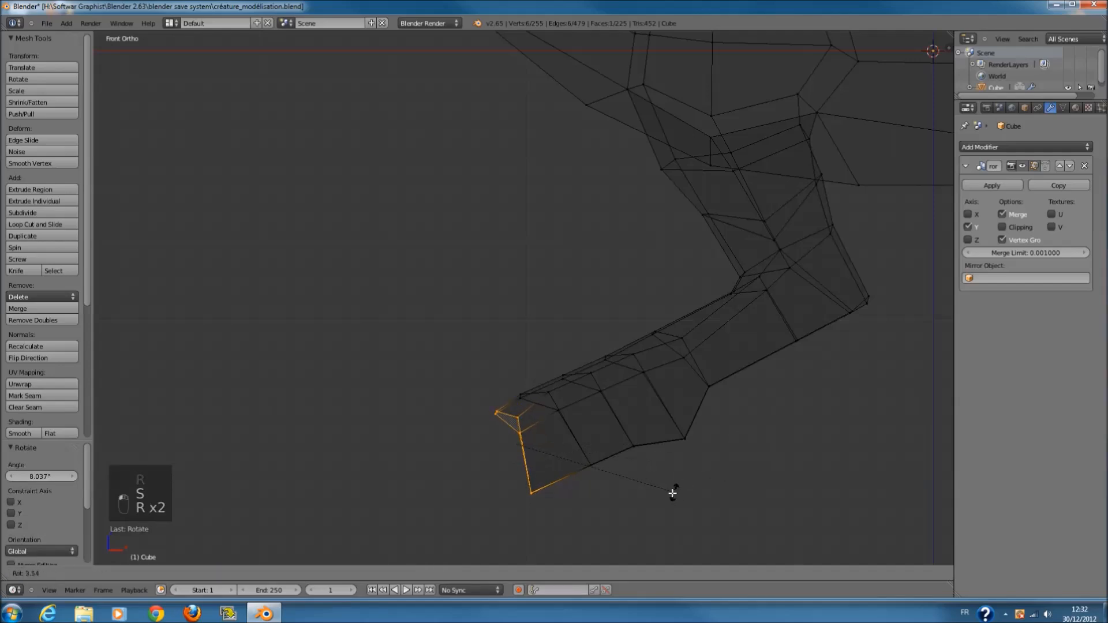
click(670, 491)
ctrl+scroll(670, 484, down, 2)
key(s)
click(668, 460)
ctrl+scroll(668, 460, down, 1)
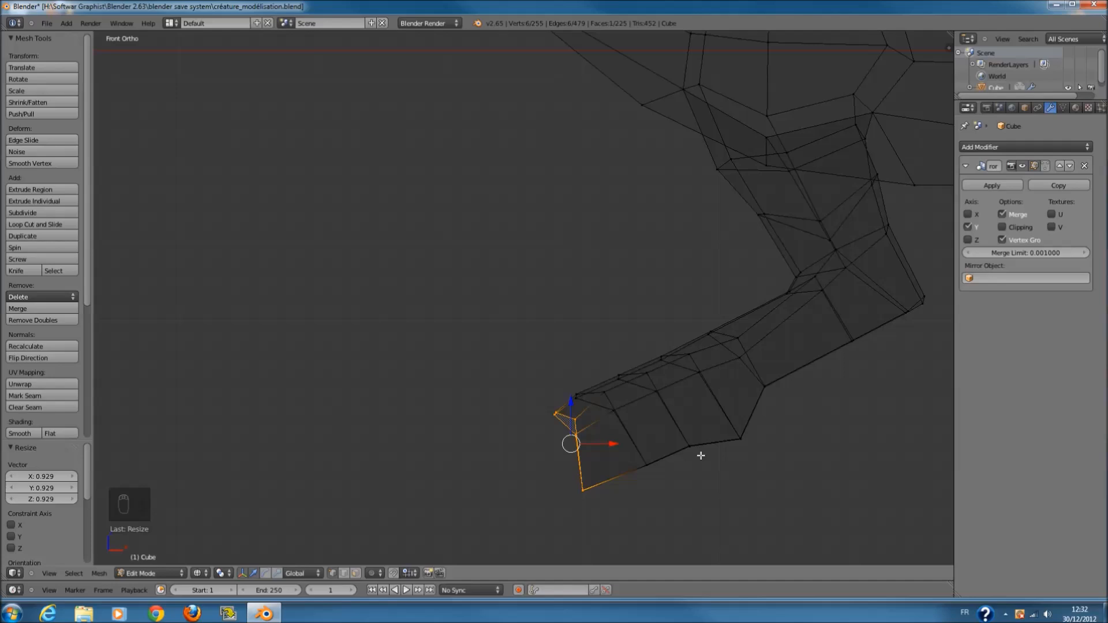
- Extrude the end face forward into a short foot segment, raise it slightly and rotate it by about 8.7°
key(e)
click(558, 476)
drag(518, 422, 516, 404)
key(r)
click(656, 449)
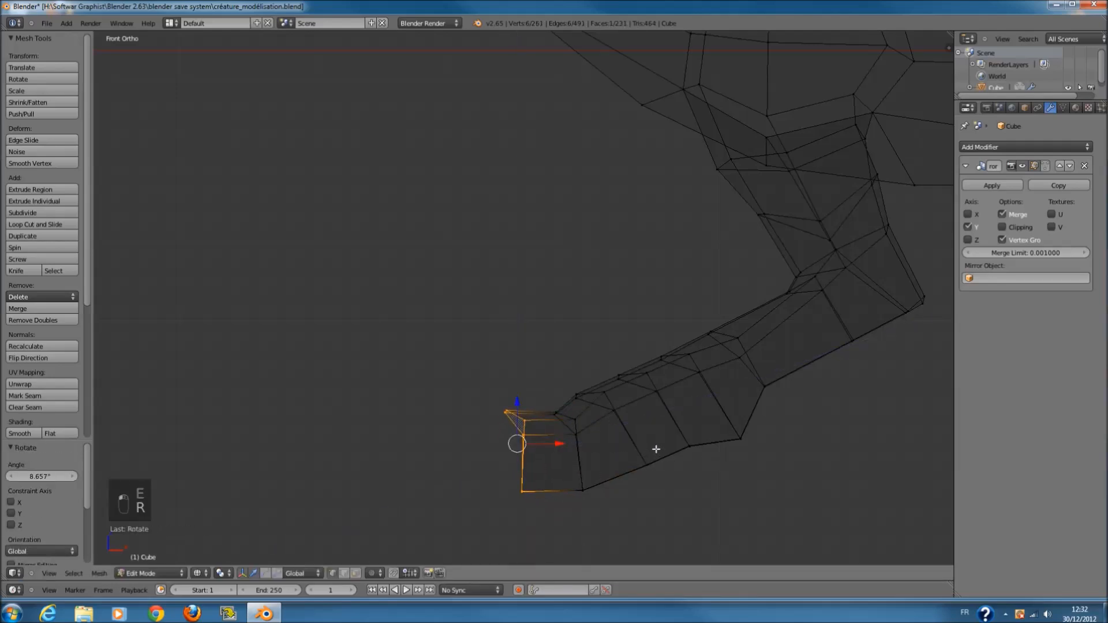
- Move the upper vertices of the loop behind the foot segment by -0.12 in X and about 0.18 in Z
scroll(655, 444, down, 2)
scroll(656, 438, up, 1)
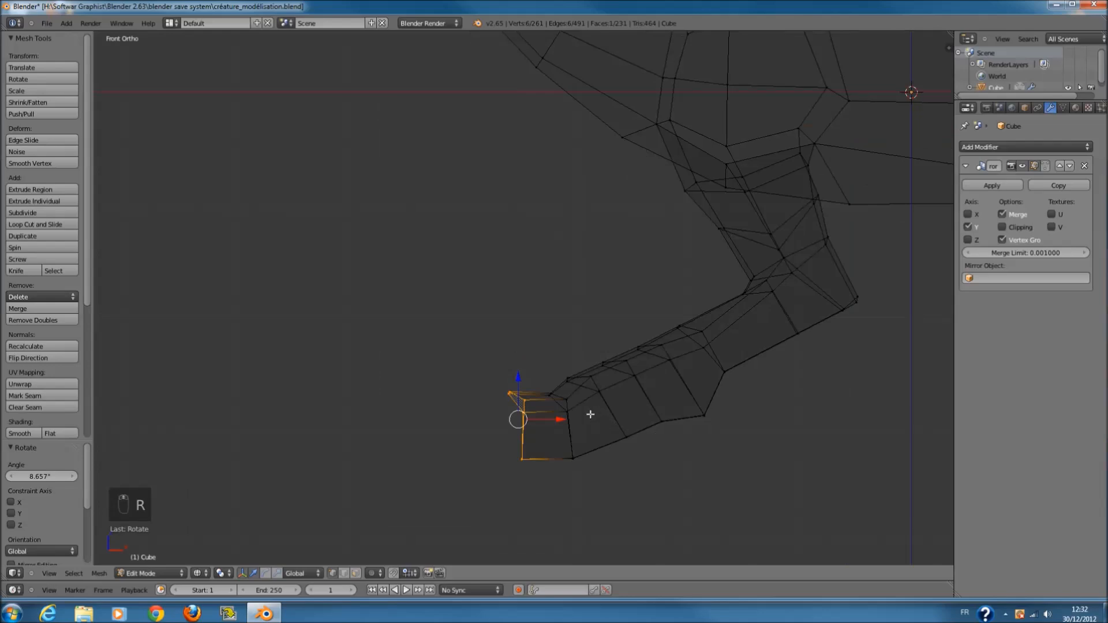
scroll(590, 414, up, 1)
key(a)
key(c)
drag(555, 413, 577, 427)
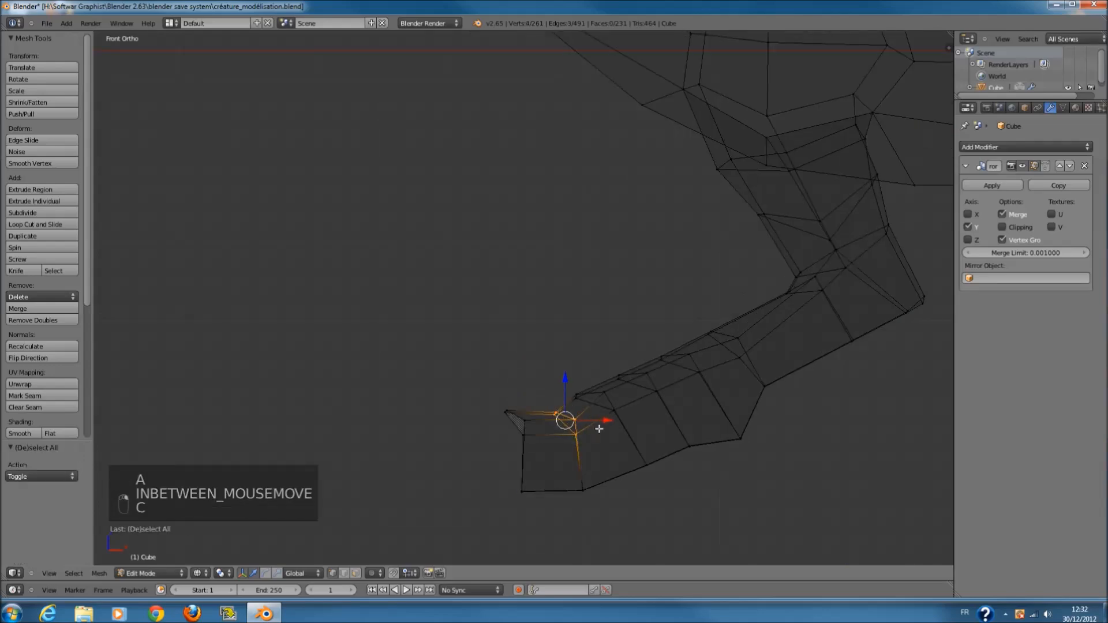
key(g)
click(573, 400)
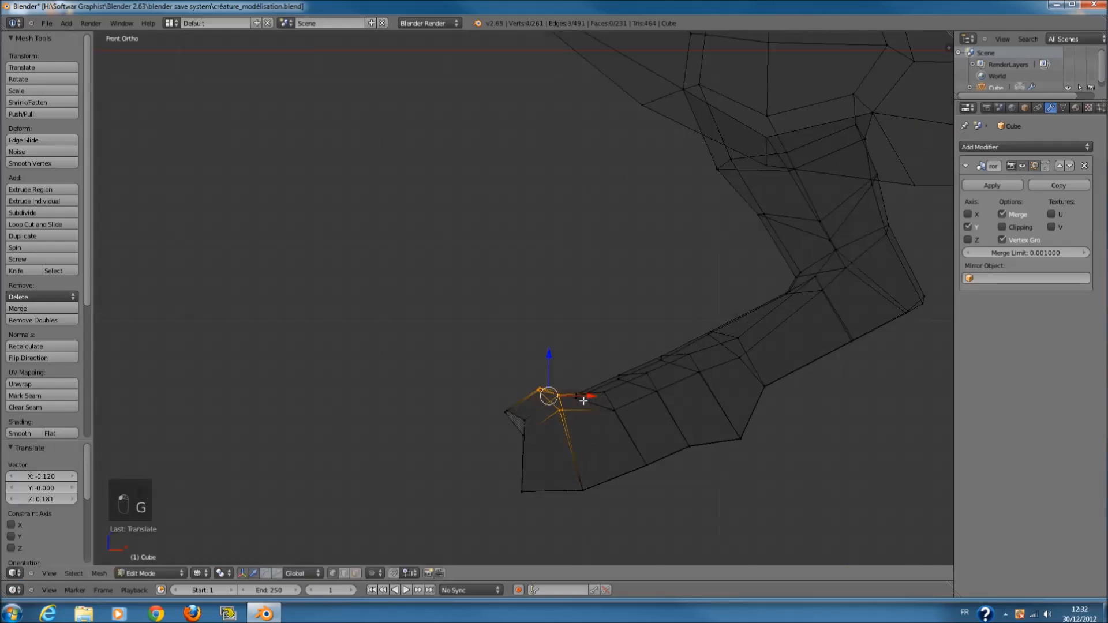
- Check the whole creature in solid Object Mode from an angled view and save the file
key(z)
scroll(687, 393, down, 2)
key(Tab)
scroll(750, 364, down, 1)
mouse_move(763, 354)
middle_down()
mouse_move(896, 350)
mouse_move(860, 325)
mouse_move(797, 349)
mouse_move(808, 350)
middle_up()
key(ctrl+s)
scroll(822, 347, down, 2)
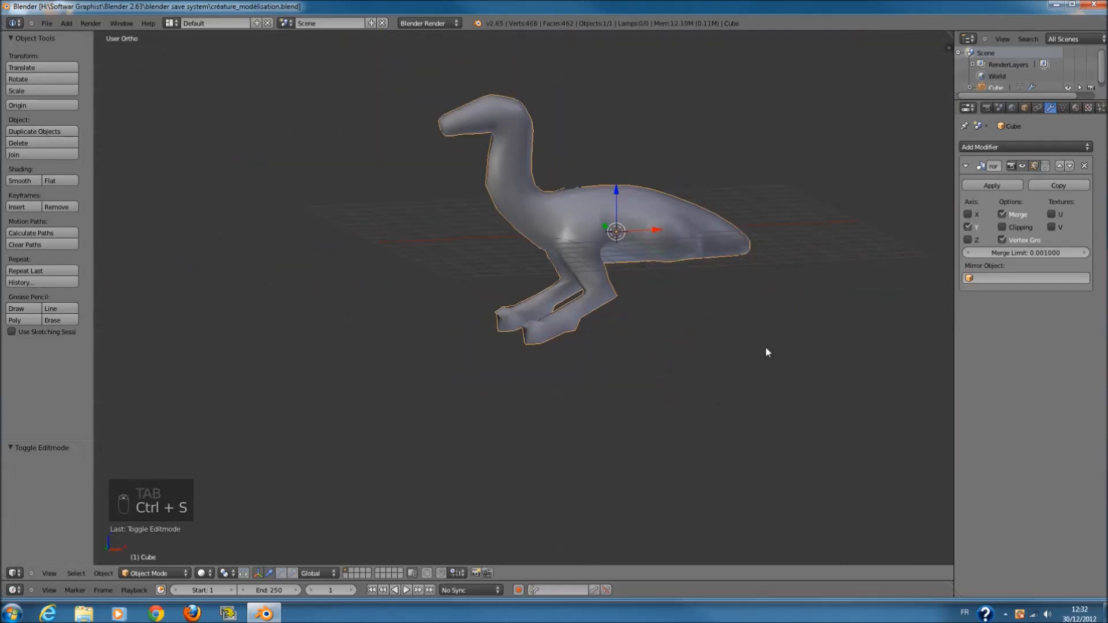
- In the front wireframe view, move the two inward-sunken side vertices of the foot's end face forward to the toe outline
key(KP_1)
scroll(765, 346, up, 4)
key(z)
key(Tab)
shift+scroll(581, 366, down, 2)
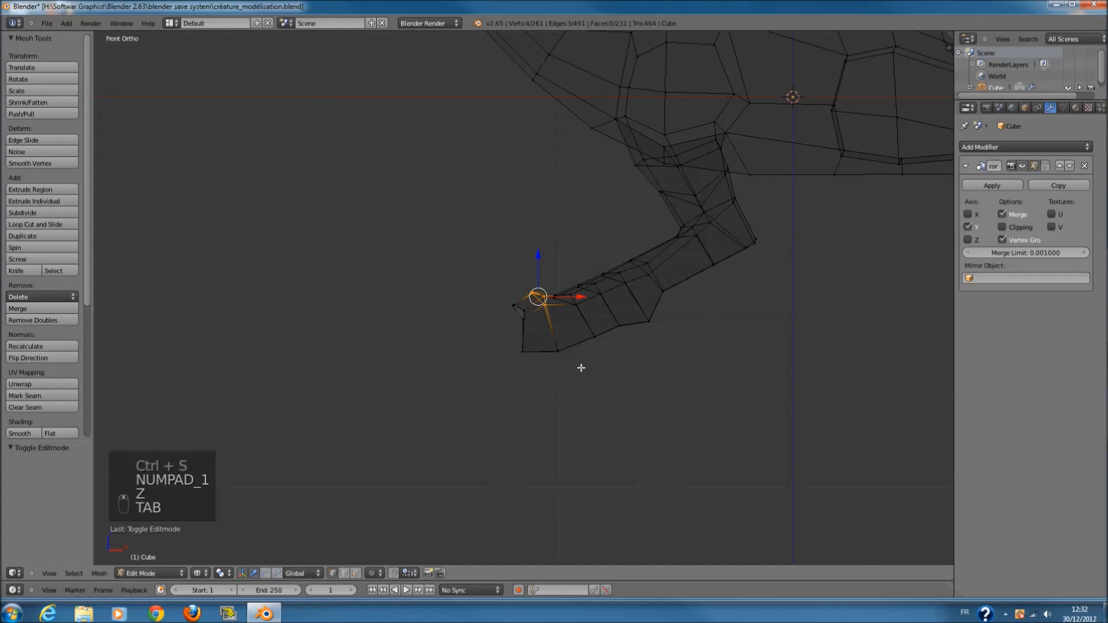
scroll(523, 400, up, 4)
key(a)
key(a)
key(c)
click(524, 333)
scroll(584, 292, up, 3)
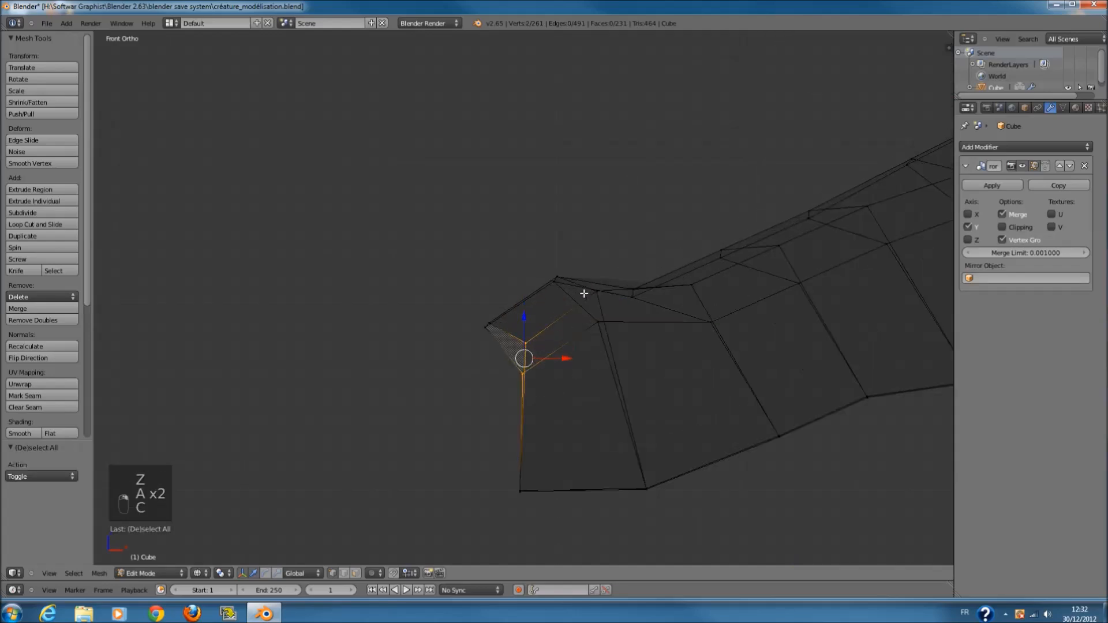
key(g)
right_click(607, 309)
- Lower the two side vertices of the loop directly behind the foot's end face
key(a)
key(c)
click(598, 301)
right_click(594, 310)
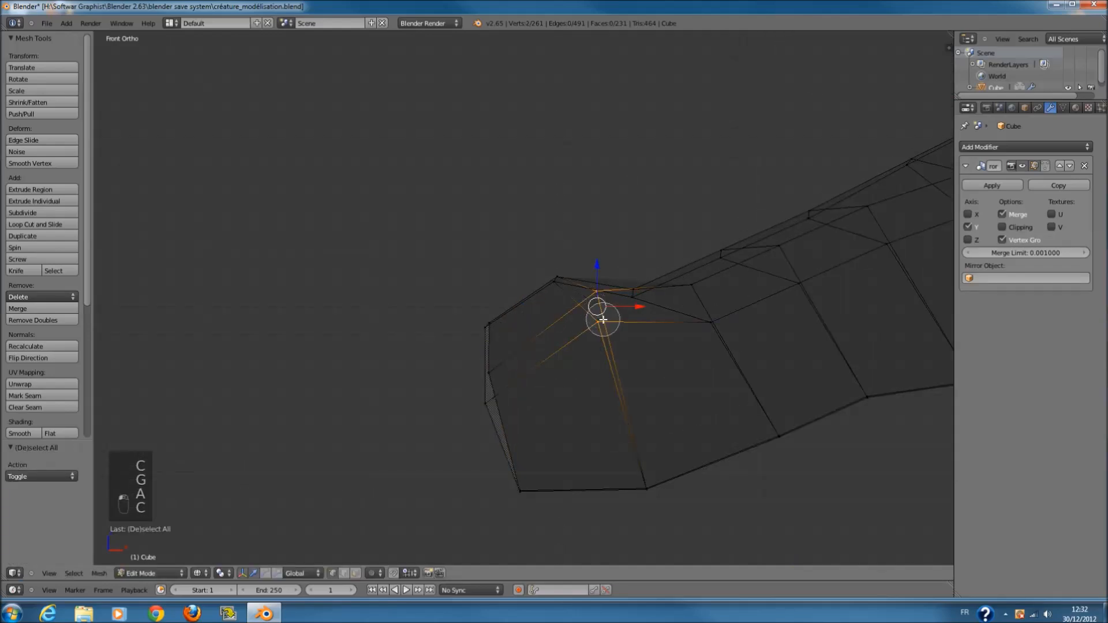
key(g)
click(610, 339)
key(z)
ctrl+scroll(671, 316, down, 3)
key(z)
- Move the two side vertices of the second loop behind the foot's end face forward and down in the front view
key(a)
key(c)
middle_drag(630, 311, 663, 338)
key(KP_3)
key(KP_1)
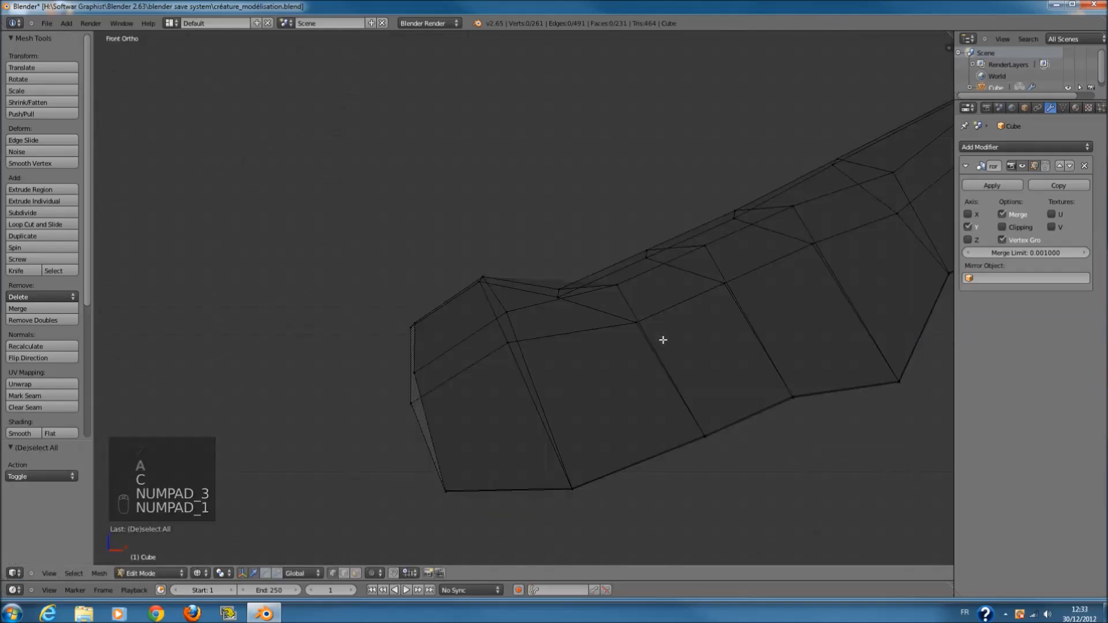
key(c)
click(630, 294)
click(631, 330)
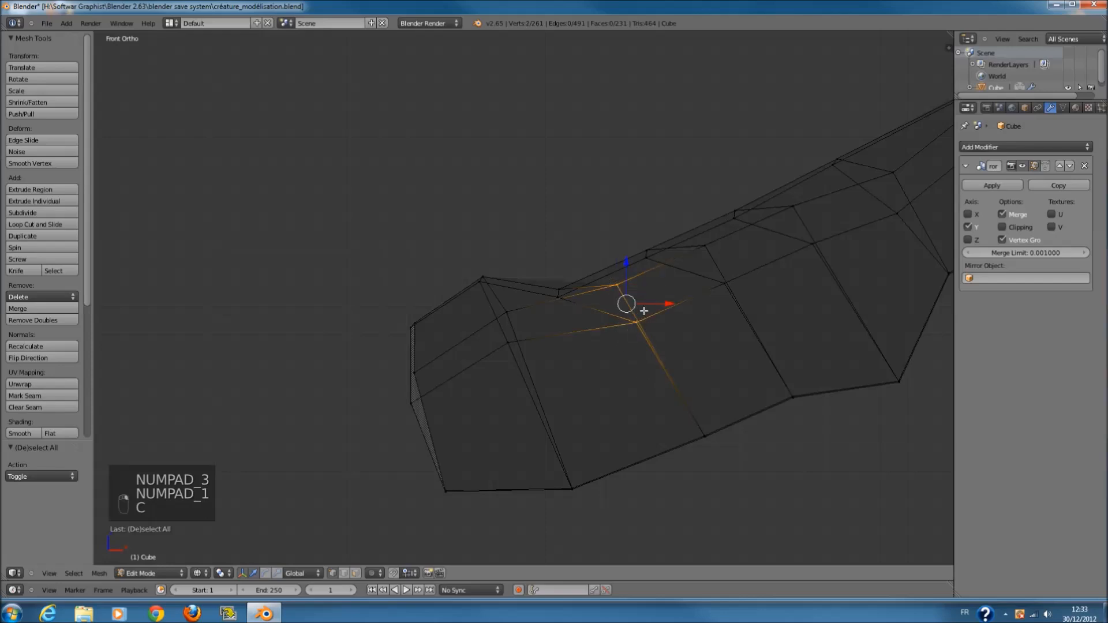
key(g)
click(623, 343)
- Lower the upper of those two side vertices so it lines up with its lower neighbour in the front view
key(a)
key(c)
click(610, 317)
click(605, 345)
middle_click(613, 363)
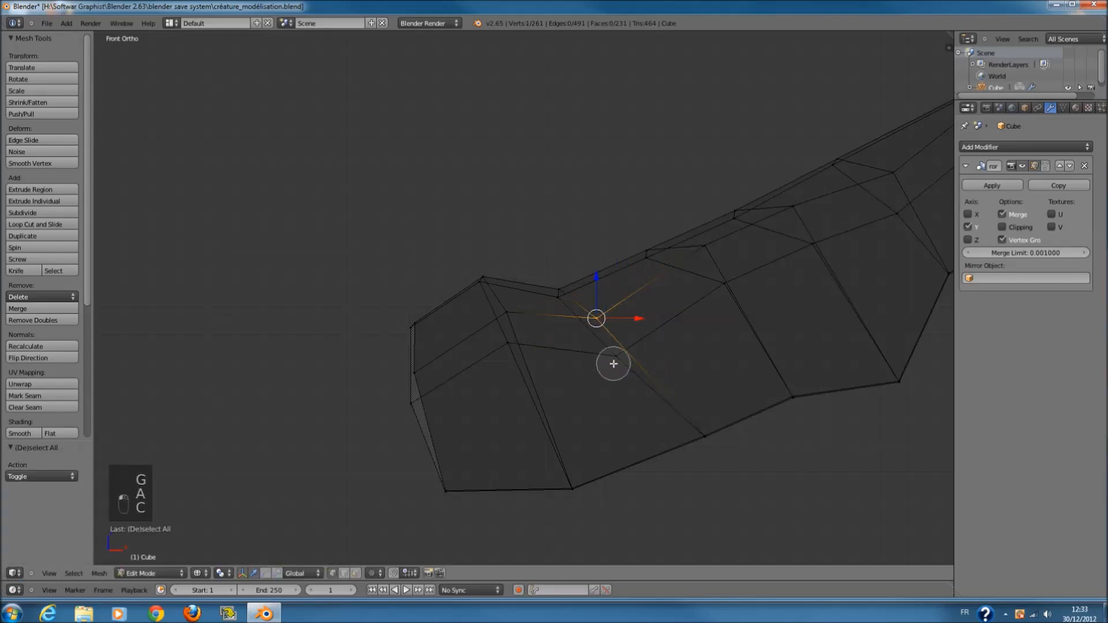
key(g)
click(631, 399)
- Move the bottom vertices of the same loop forward and down to smooth the underside of the foot
key(a)
key(c)
click(705, 437)
key(g)
click(674, 465)
- Move the upper side vertex of the third loop by about 0.07 in X and -0.14 in Z onto its lower neighbour
ctrl+scroll(664, 450, up, 5)
key(a)
key(c)
click(608, 255)
key(g)
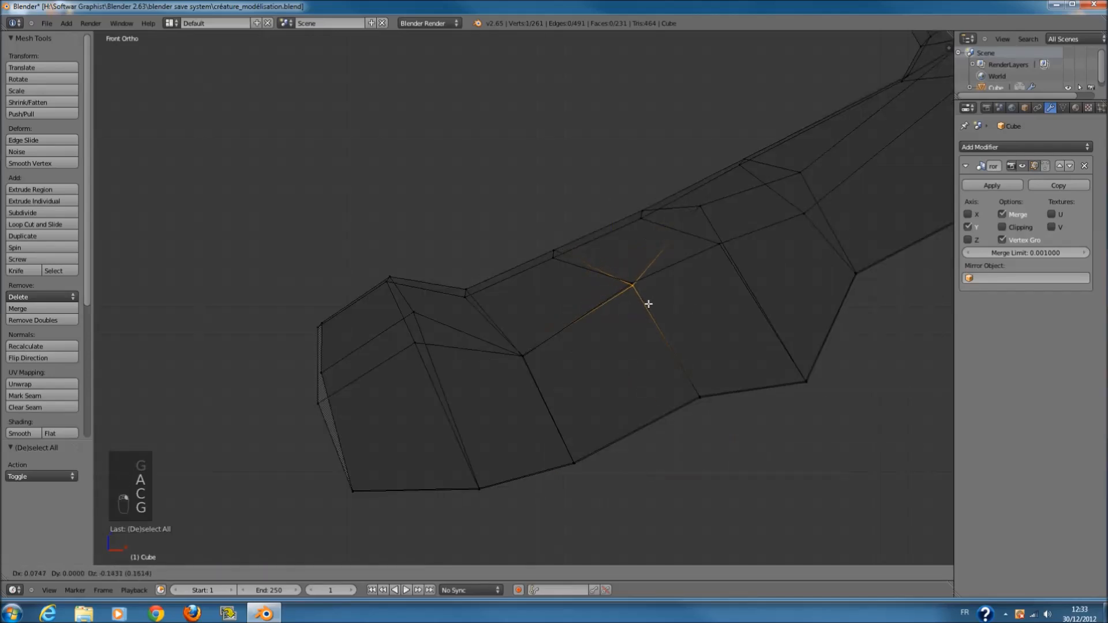
click(648, 304)
- Align the upper side vertex of the fourth loop with its lower neighbour in the front view
key(a)
key(c)
click(703, 212)
key(g)
click(744, 245)
- Move the upper side vertex of the fifth loop by about 0.02 in X and -0.13 in Z onto its lower neighbour
key(a)
key(c)
click(809, 178)
key(g)
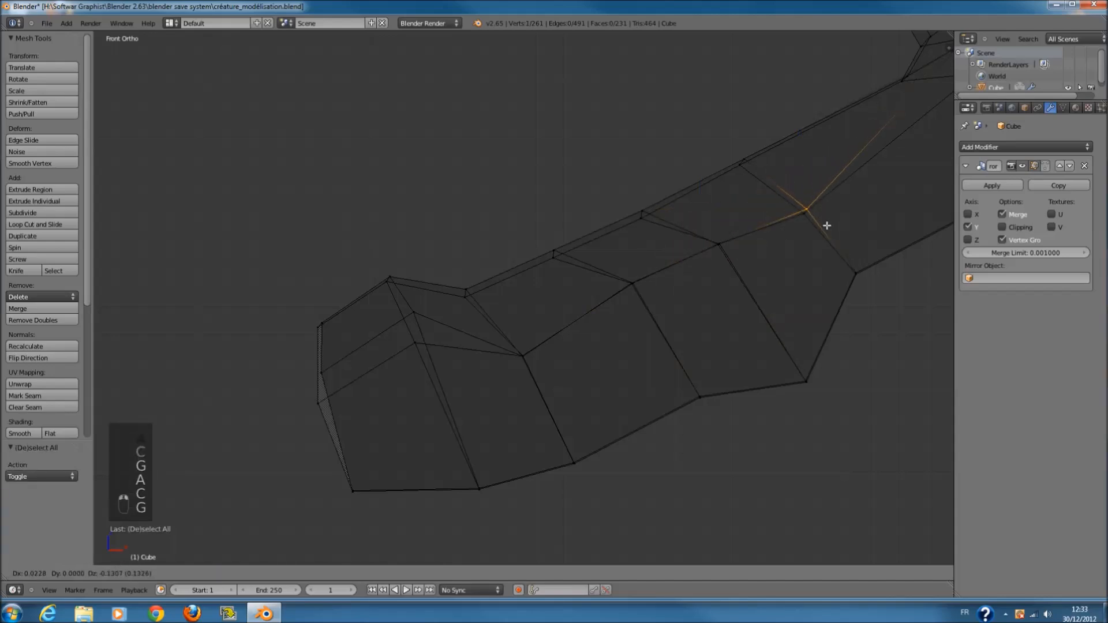
click(825, 228)
- Move the upper side vertex of the loop just below the leg's bend by about 0.05 in X and -0.09 in Z
scroll(837, 224, down, 4)
ctrl+scroll(830, 215, up, 4)
shift+scroll(825, 217, up, 5)
scroll(753, 223, up, 4)
key(a)
key(c)
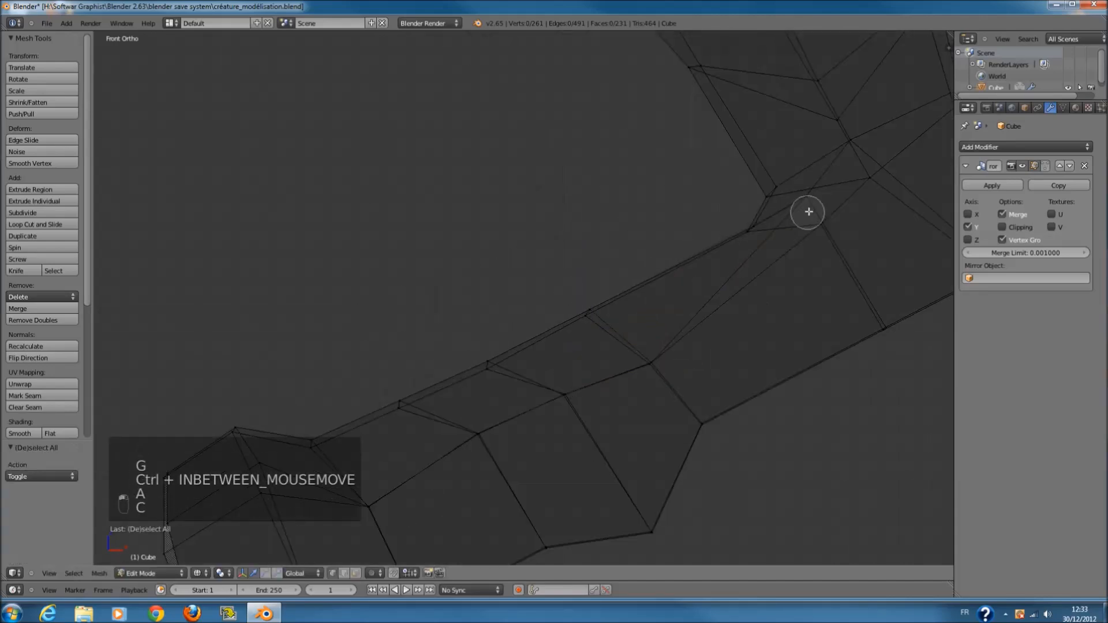
click(813, 203)
key(g)
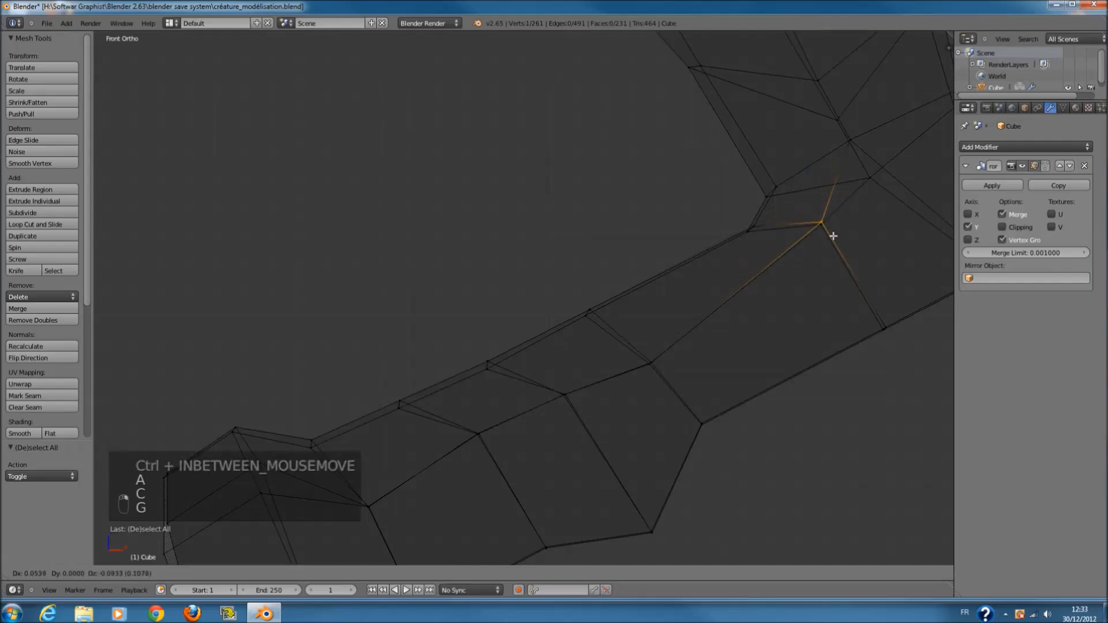
click(832, 235)
- Check the reshaped lower leg in solid Object Mode from angled and front views, and return to wireframe editing
key(z)
mouse_move(668, 277)
middle_down()
mouse_move(806, 276)
mouse_move(531, 323)
middle_up()
key(Tab)
scroll(791, 274, down, 2)
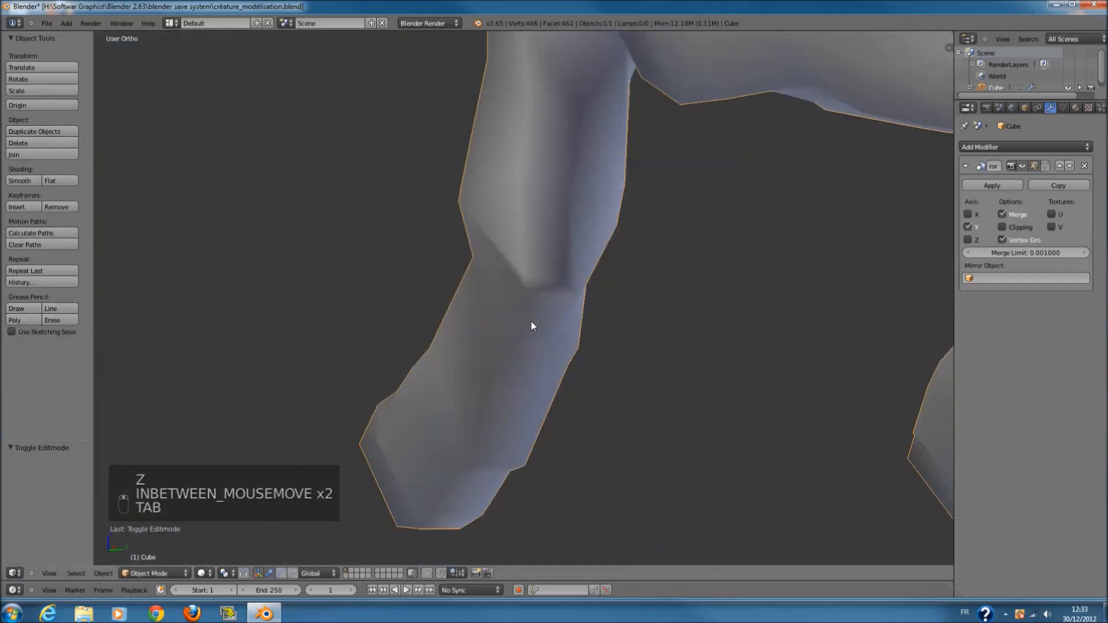
key(KP_1)
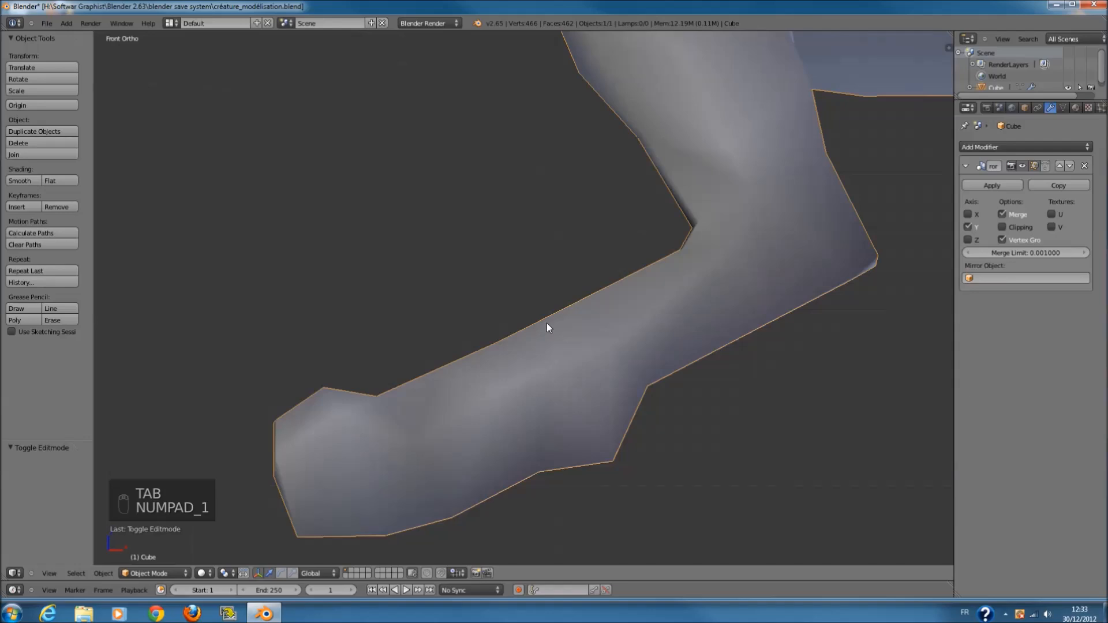
key(z)
key(Tab)
scroll(521, 340, up, 4)
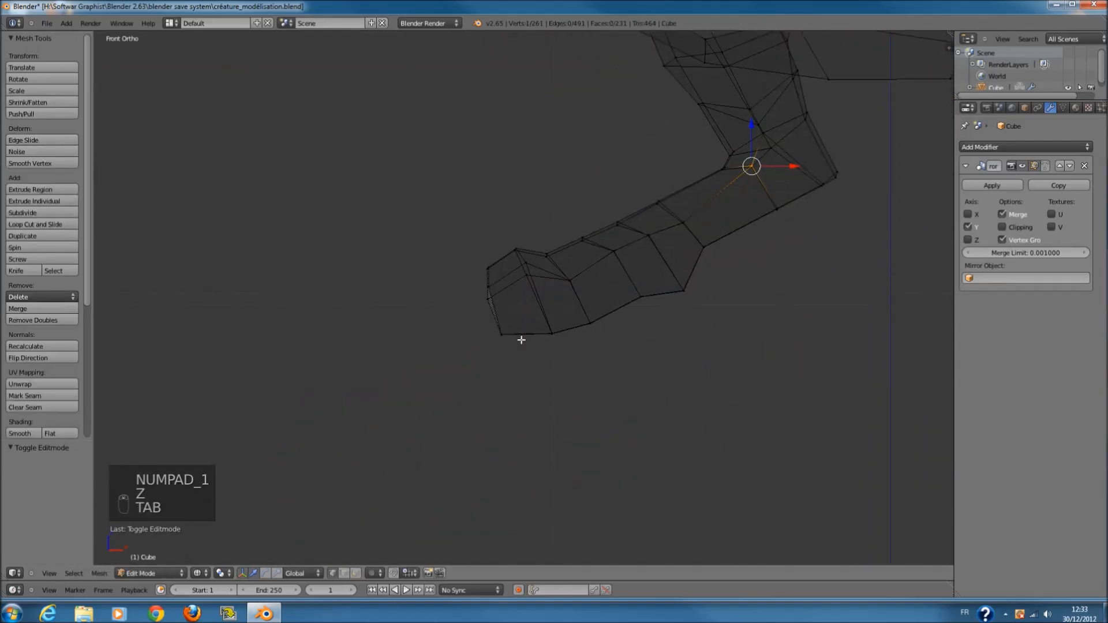
- Clear the selection and select the flat face at the front end of the foot in solid view
key(a)
key(a)
mouse_move(519, 366)
middle_down()
mouse_move(600, 366)
mouse_move(607, 440)
middle_up()
key(z)
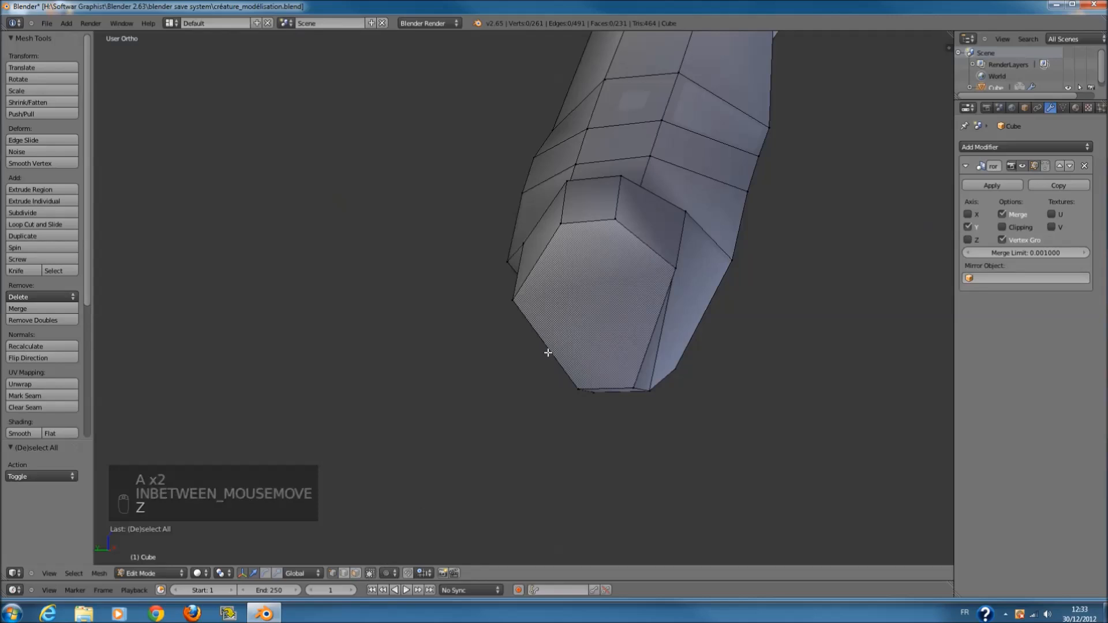
middle_drag(516, 407, 456, 476)
scroll(628, 298, down, 5)
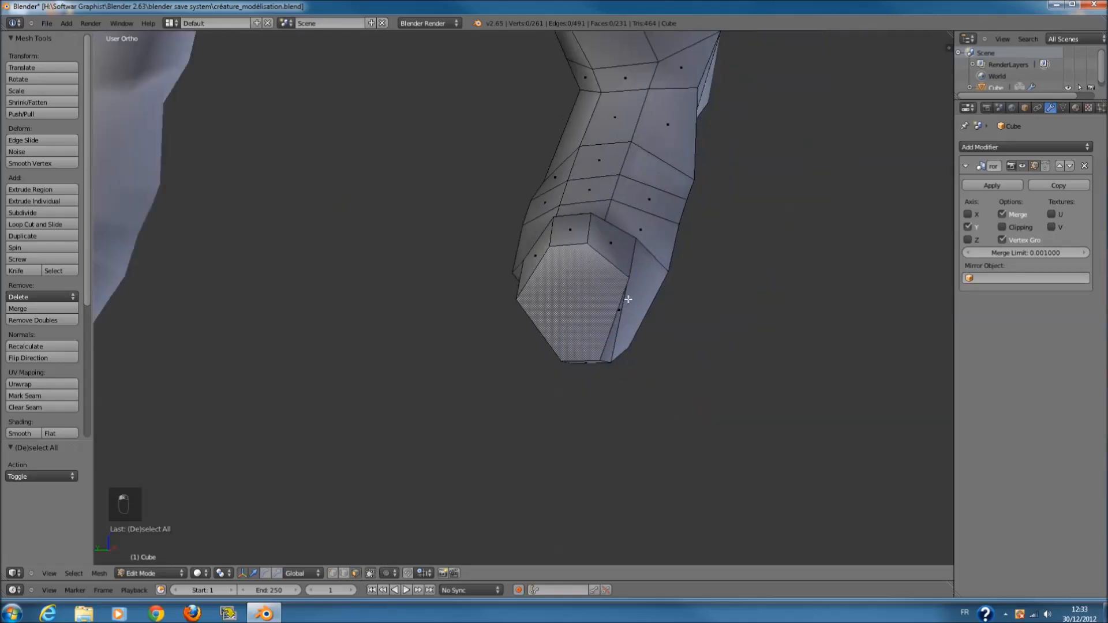
scroll(621, 297, up, 3)
right_click(618, 295)
middle_drag(618, 295, 597, 298)
- Try to subdivide the foot's end face
key(w)
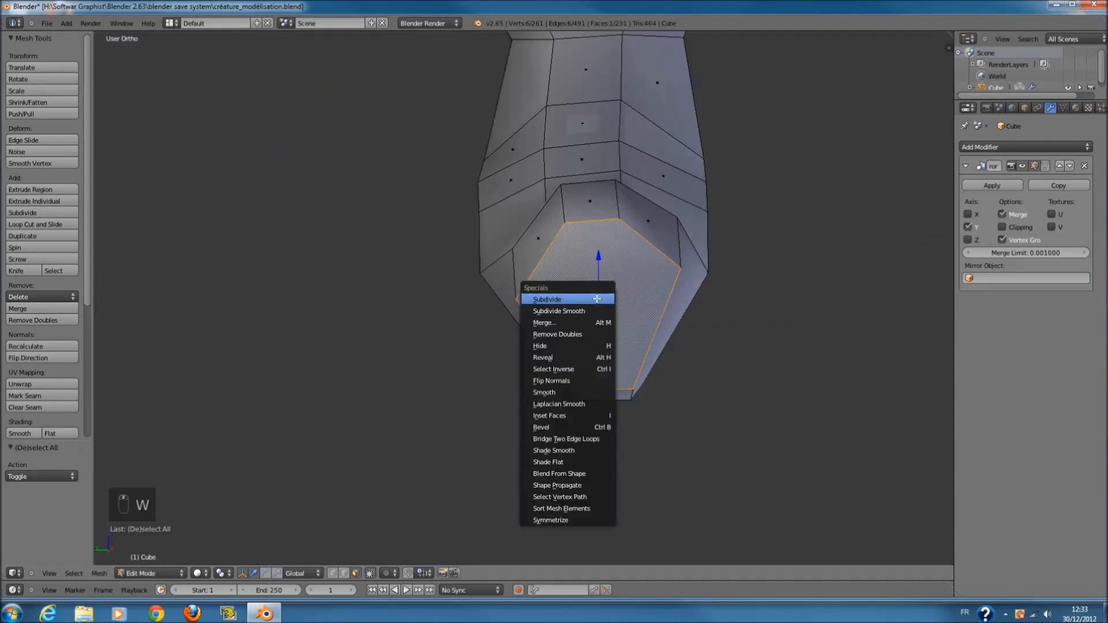
click(600, 271)
middle_drag(596, 298, 614, 316)
key(ctrl+z)
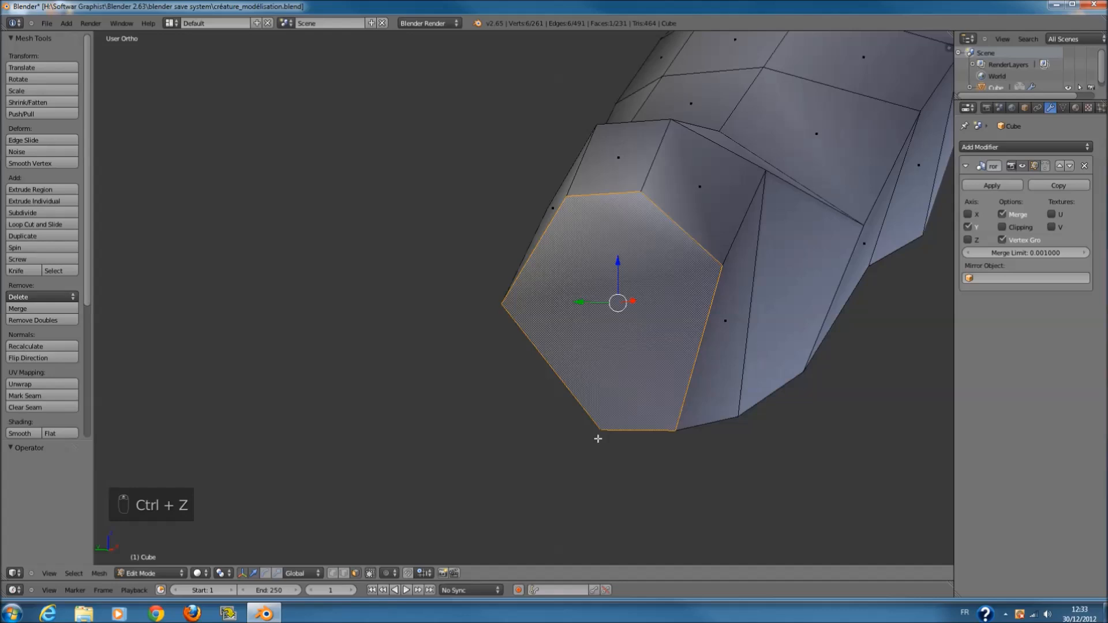
- Delete the foot's end face and fill the opening with two four-sided faces, one above the other
key(x)
click(653, 372)
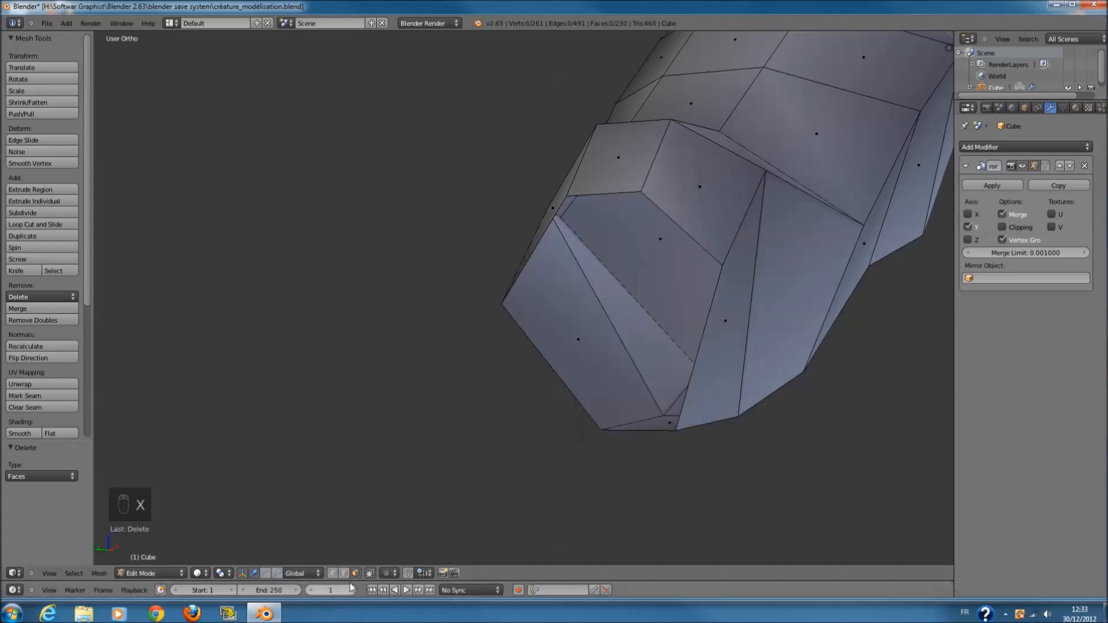
middle_drag(502, 485, 579, 382)
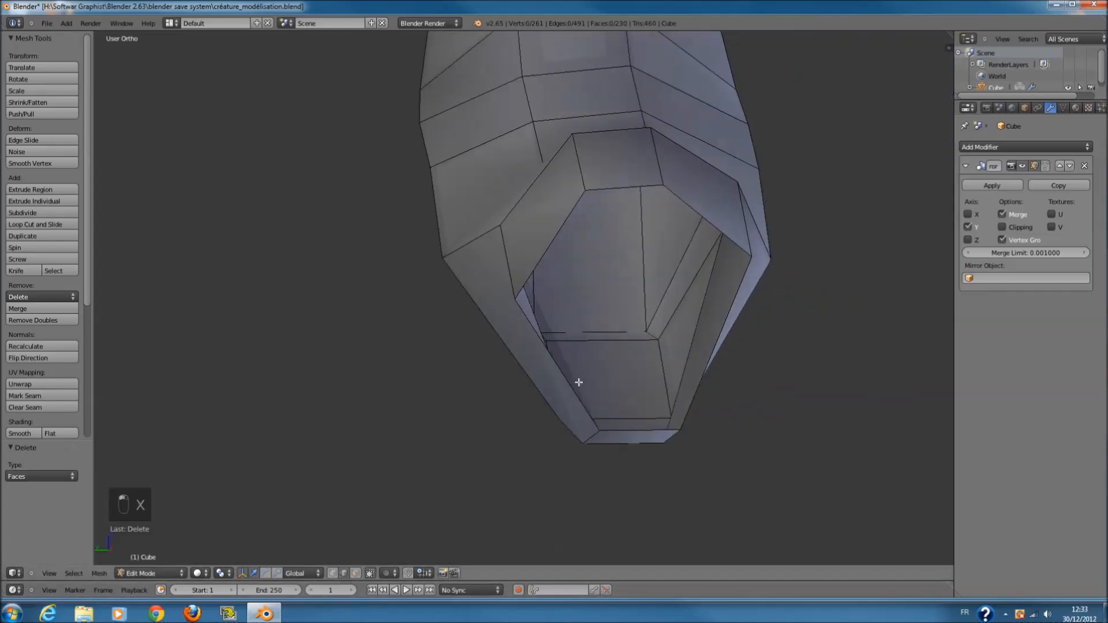
shift+right_click(652, 185)
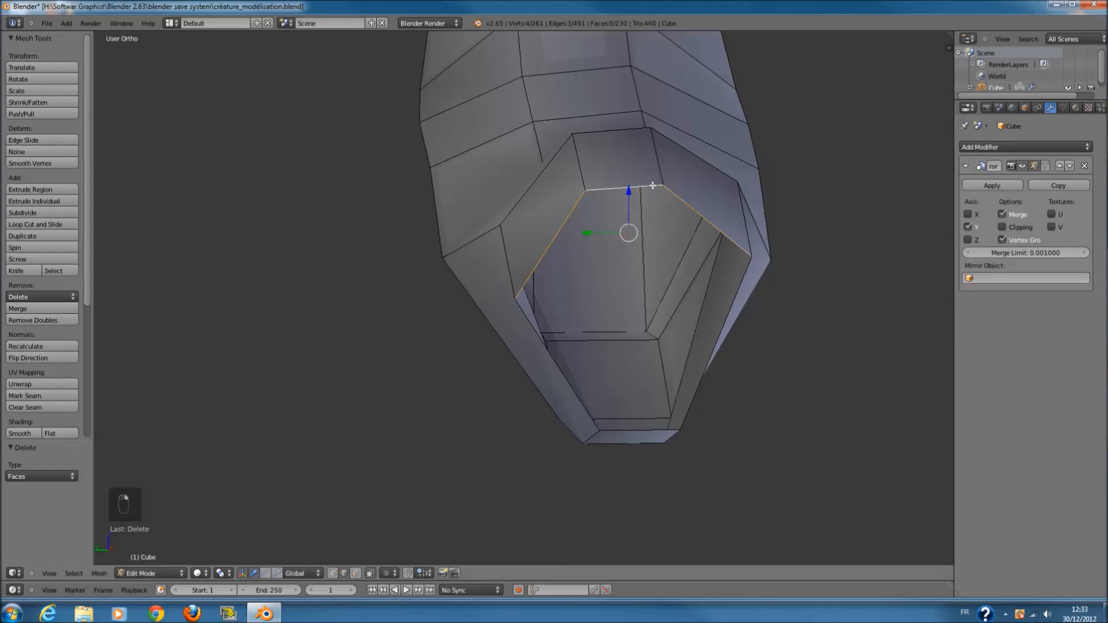
key(f)
key(f)
middle_drag(588, 366, 705, 345)
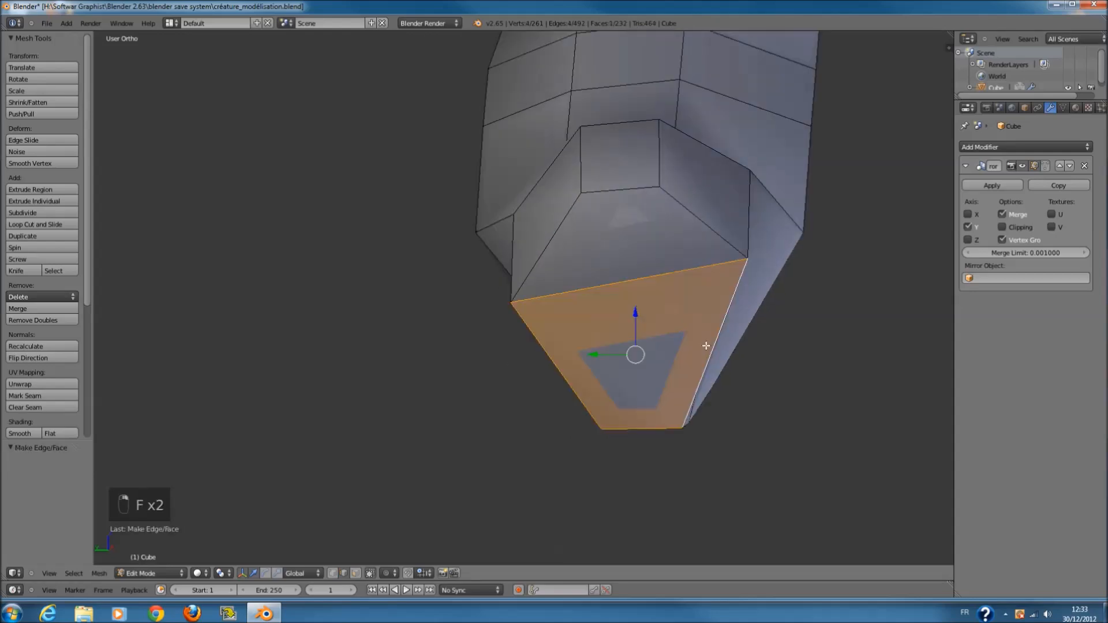
- Lower the higher corner vertex of the edge between the two end faces so that the edge runs nearly level
key(a)
key(c)
click(743, 260)
right_click(744, 260)
drag(747, 215, 749, 251)
key(a)
key(ctrl+e)
key(ctrl+e)
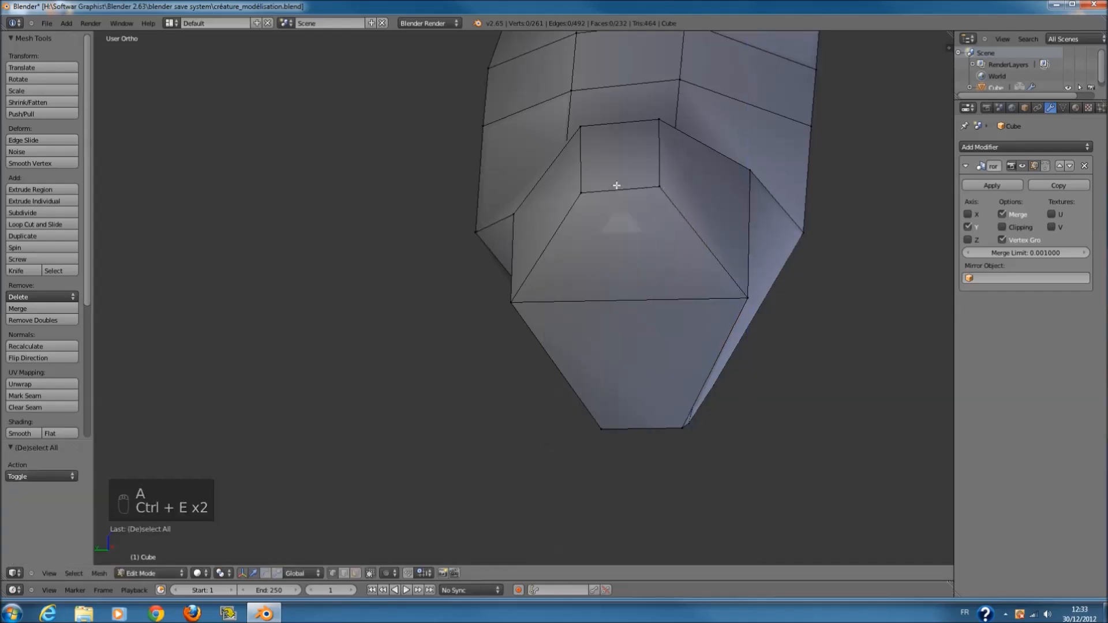
- Try a loop cut across the faces at the tip of the creature's limb and undo it
key(ctrl+r)
click(618, 184)
middle_drag(754, 287, 737, 247)
key(ctrl+z)
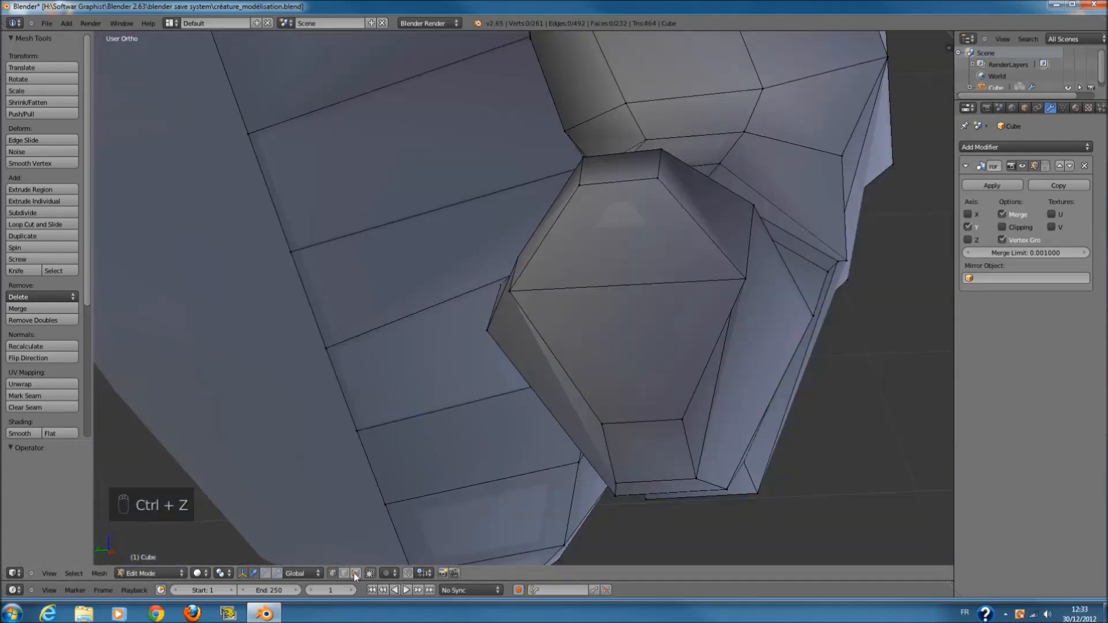
- In face selection mode, select the two end faces at the limb's tip
middle_drag(407, 556, 611, 323)
right_click(611, 324)
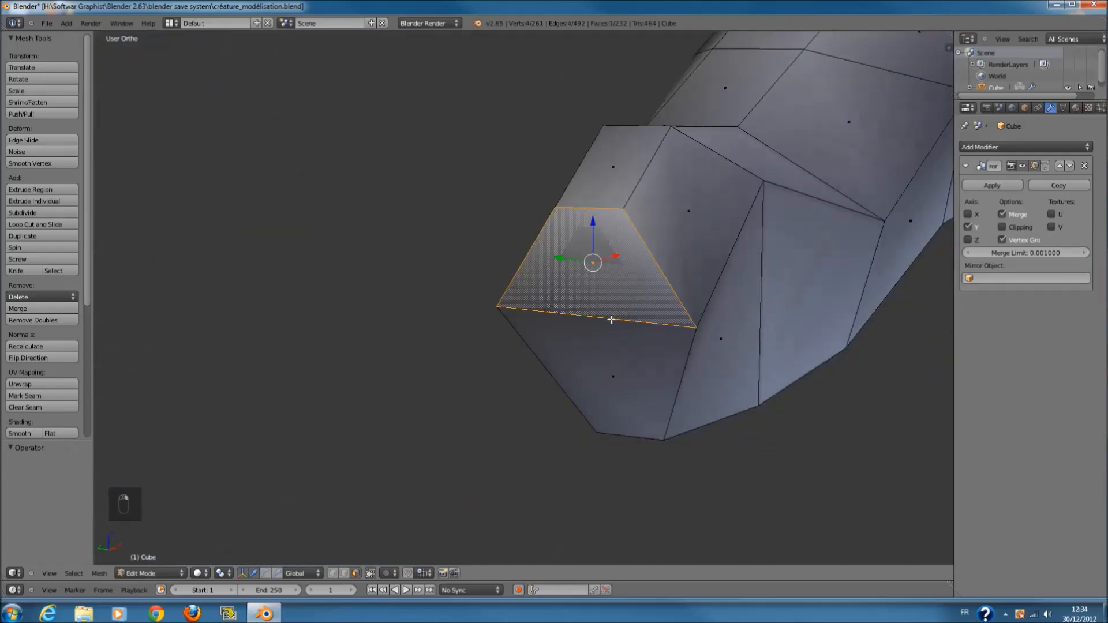
shift+right_click(600, 403)
key(s)
right_click(631, 390)
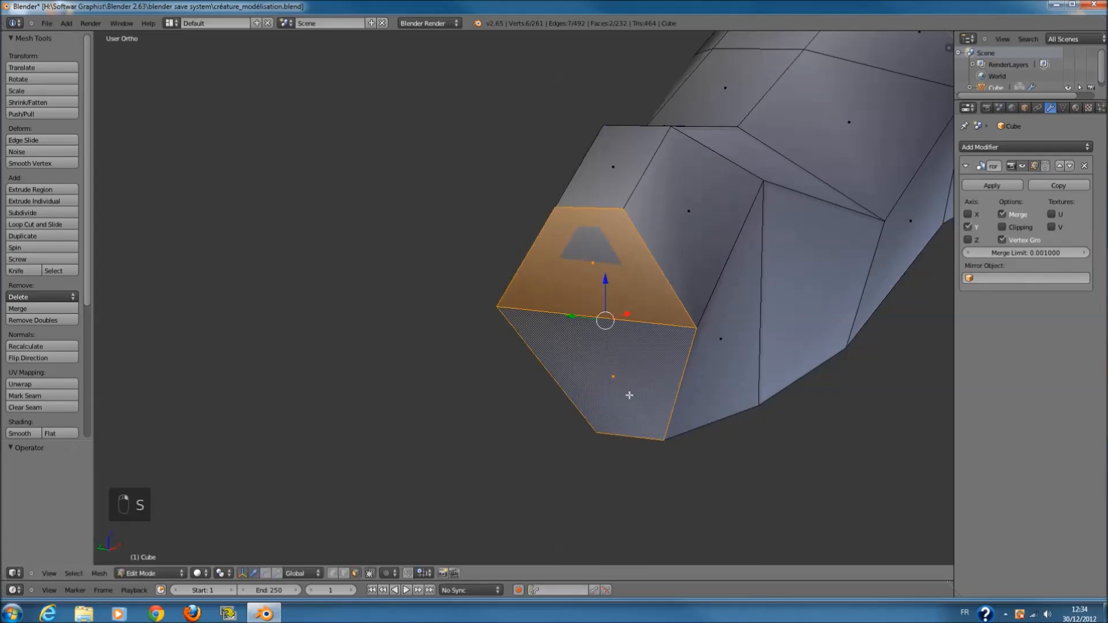
- Extend the selection to all faces of the limb's end section, including its underside, in front wireframe view
key(KP_1)
key(KP_Enter)
key(z)
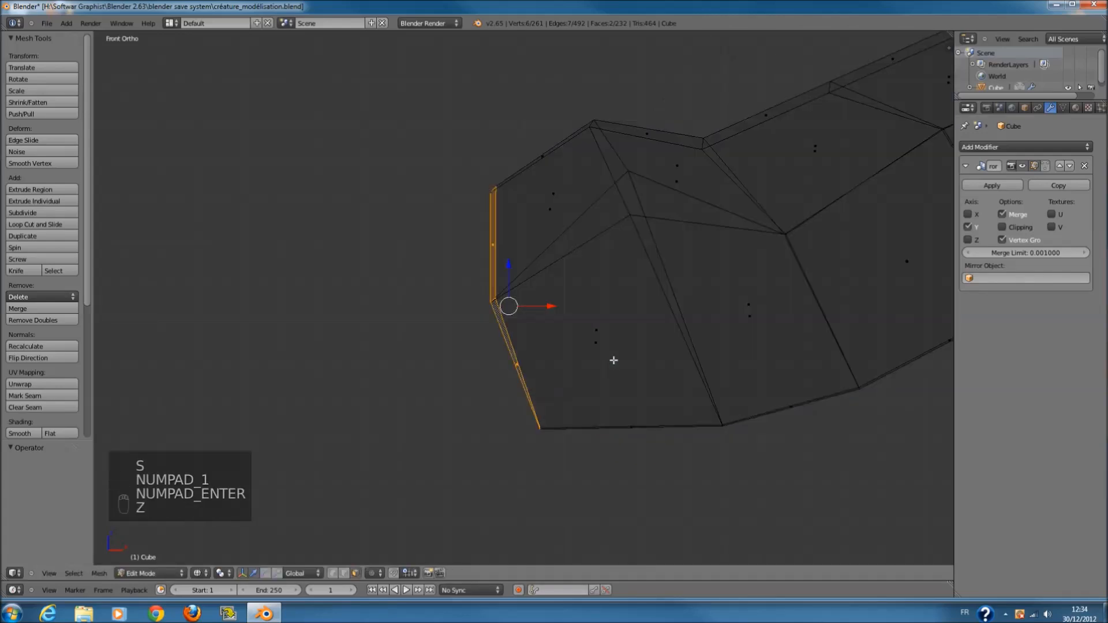
scroll(614, 381, down, 1)
key(z)
key(z)
key(c)
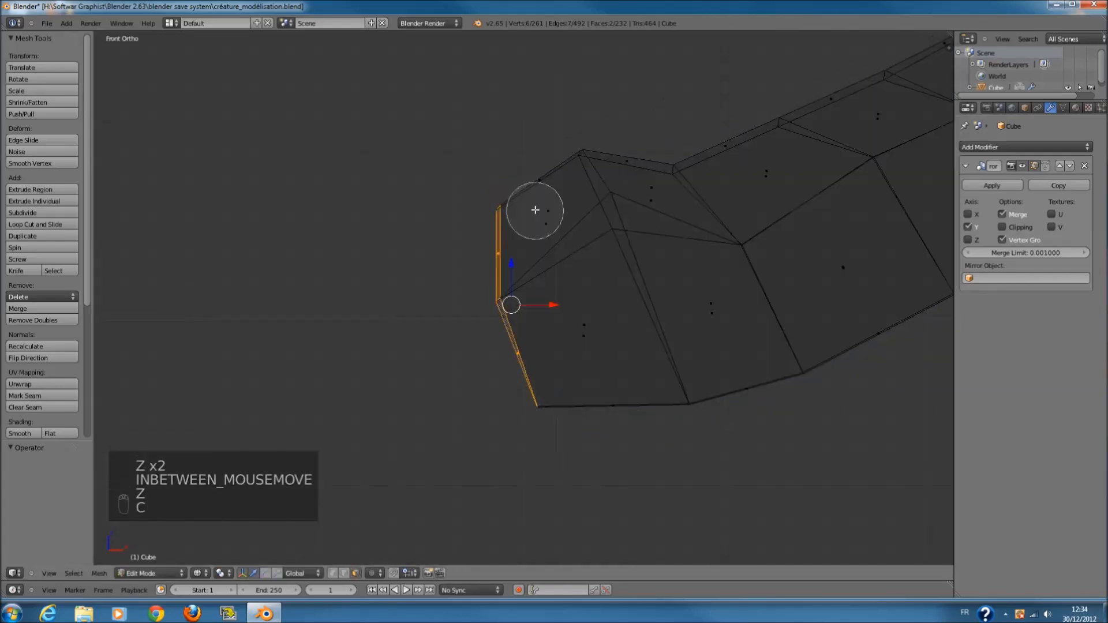
scroll(534, 210, down, 4)
drag(535, 210, 566, 320)
right_click(579, 366)
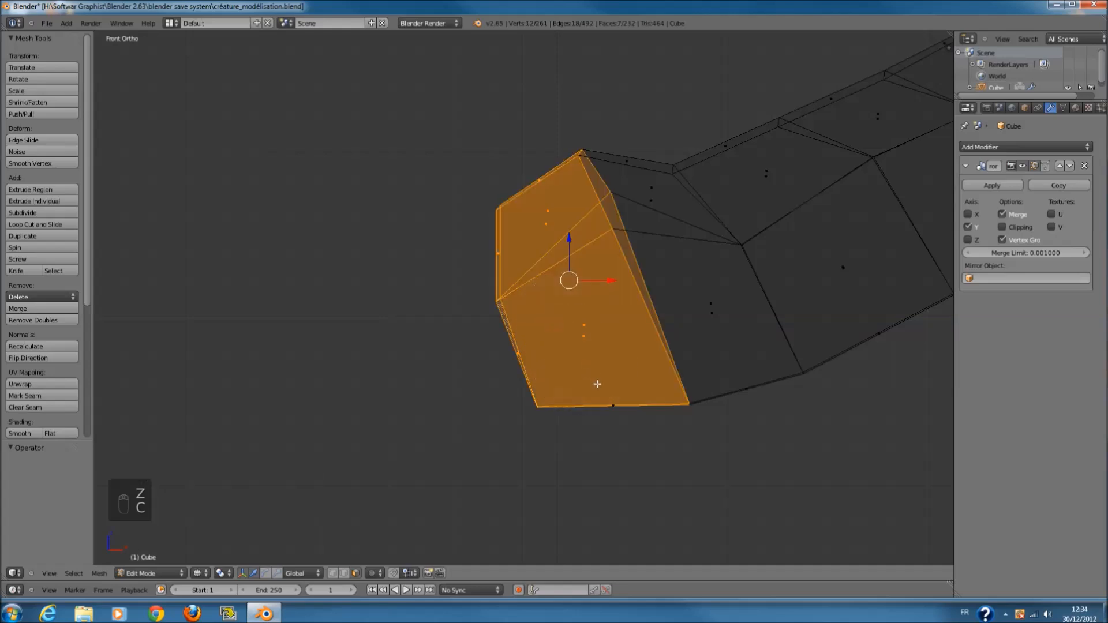
key(c)
click(597, 384)
right_click(603, 383)
- Save the creature model file and check the selected end faces in solid shading
ctrl+scroll(610, 382, down, 1)
ctrl+scroll(610, 382, down, 1)
key(ctrl+s)
middle_drag(629, 217, 571, 187)
key(z)
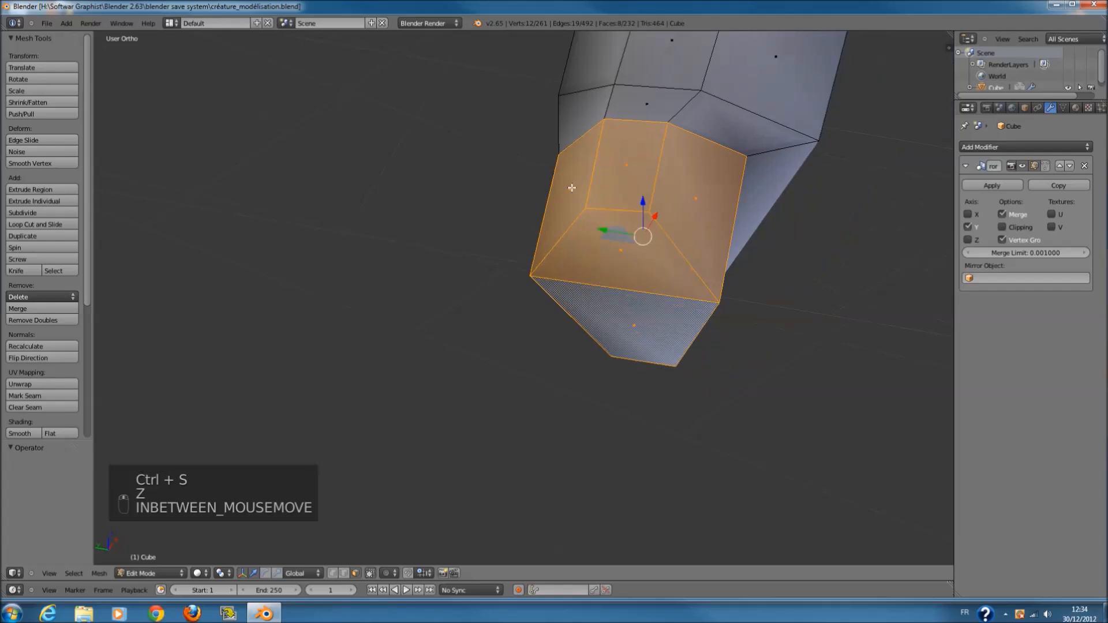
- Extrude the selected end section about -0.265 in X and -0.058 in Z, and move it further down in front view
key(KP_3)
key(KP_1)
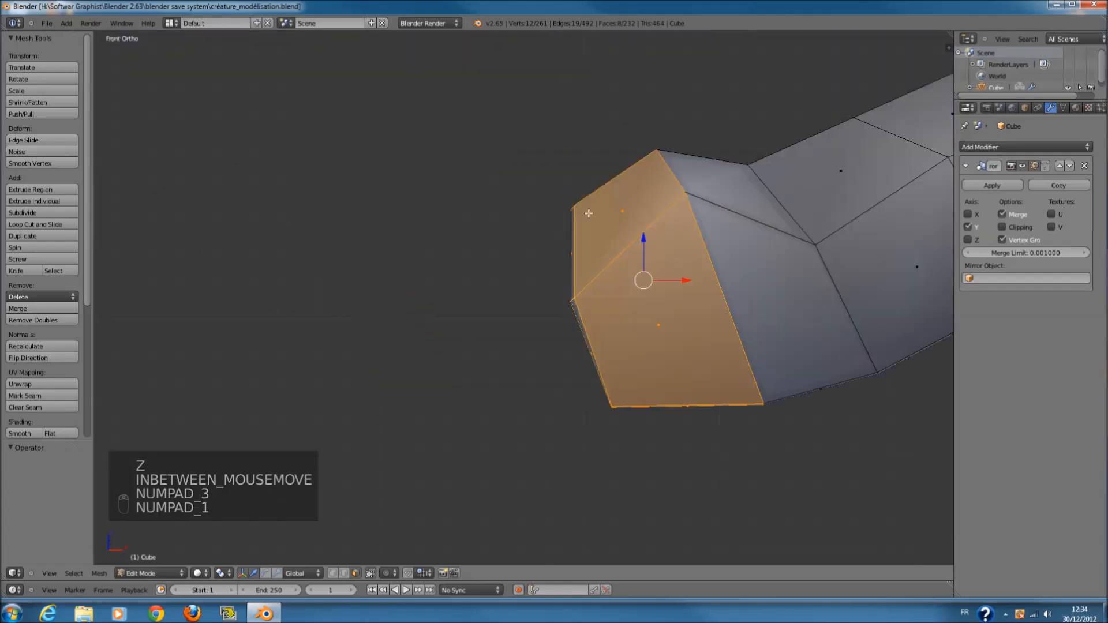
key(z)
key(e)
click(594, 265)
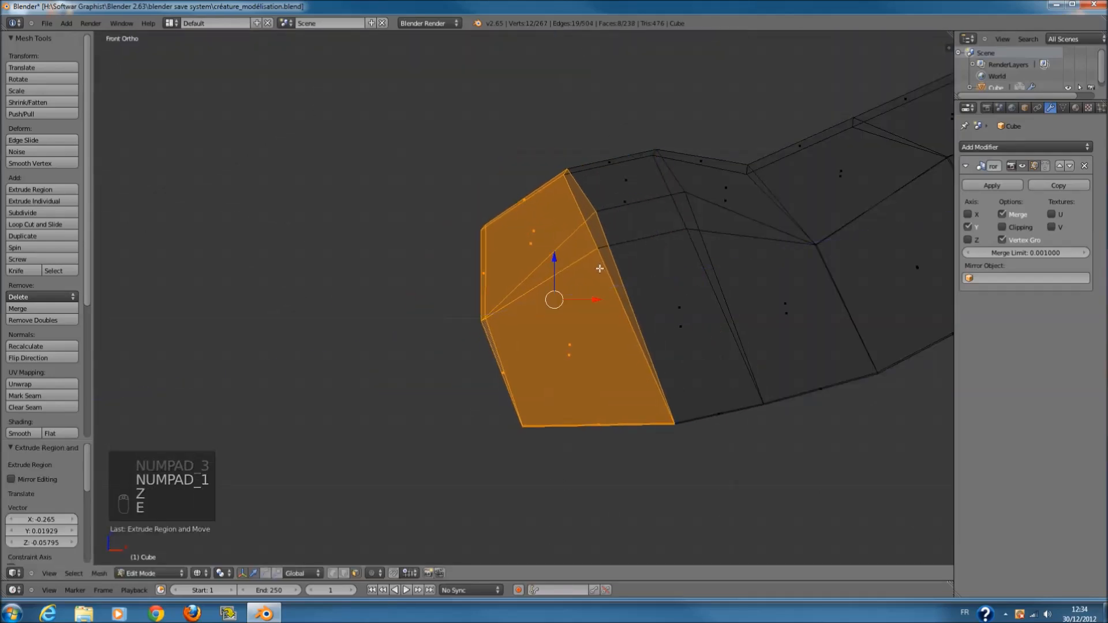
key(z)
key(z)
key(g)
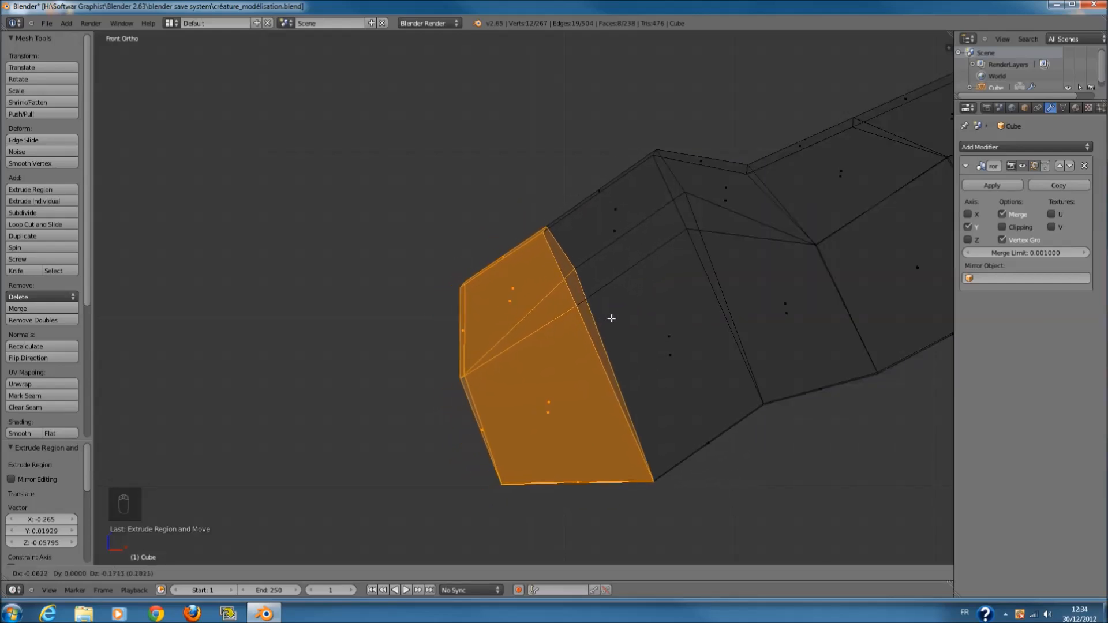
click(646, 340)
- Try to curl the extruded end section downward by scaling it to about 0.487 and rotating it about -50°
key(s)
click(608, 361)
key(r)
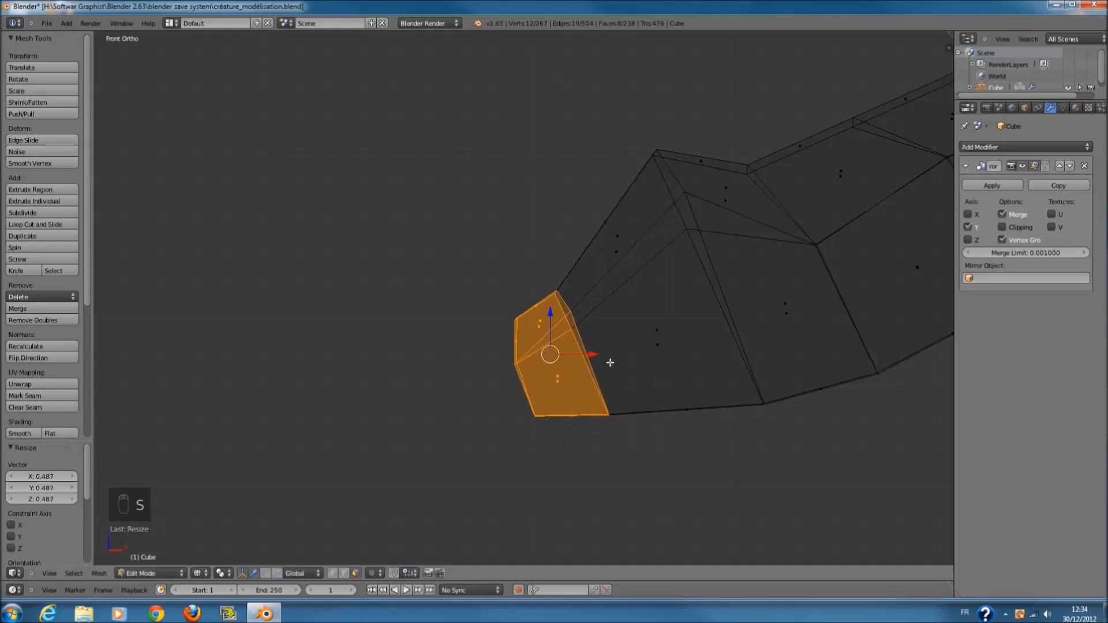
click(652, 222)
key(g)
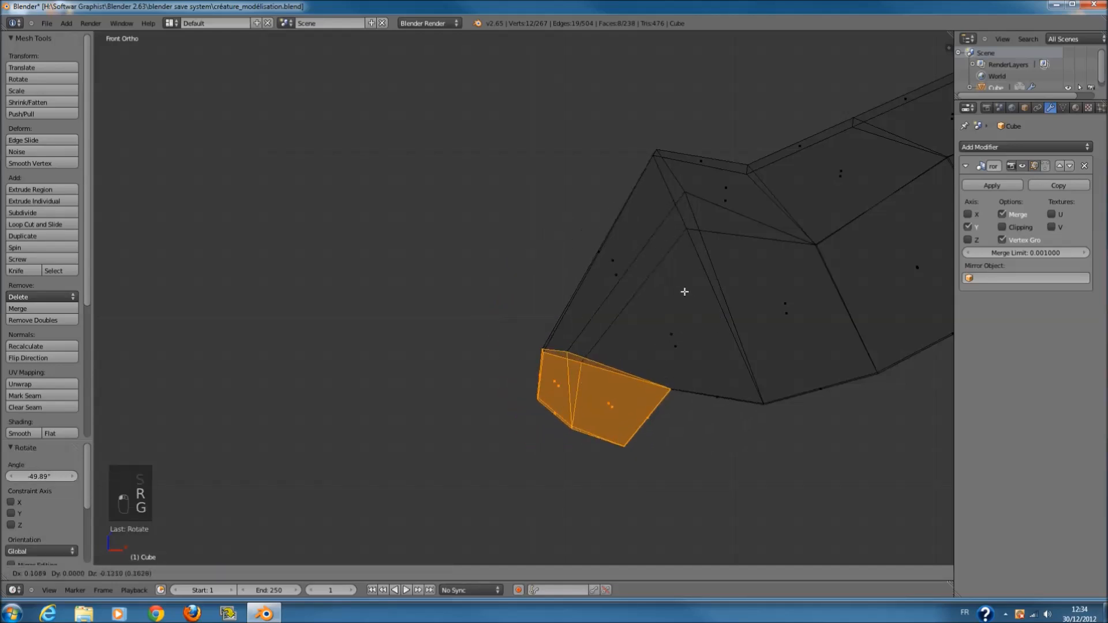
click(701, 309)
- Undo the smoothing, repositioning and rotation of the extruded end section
key(ctrl+z)
key(ctrl+z)
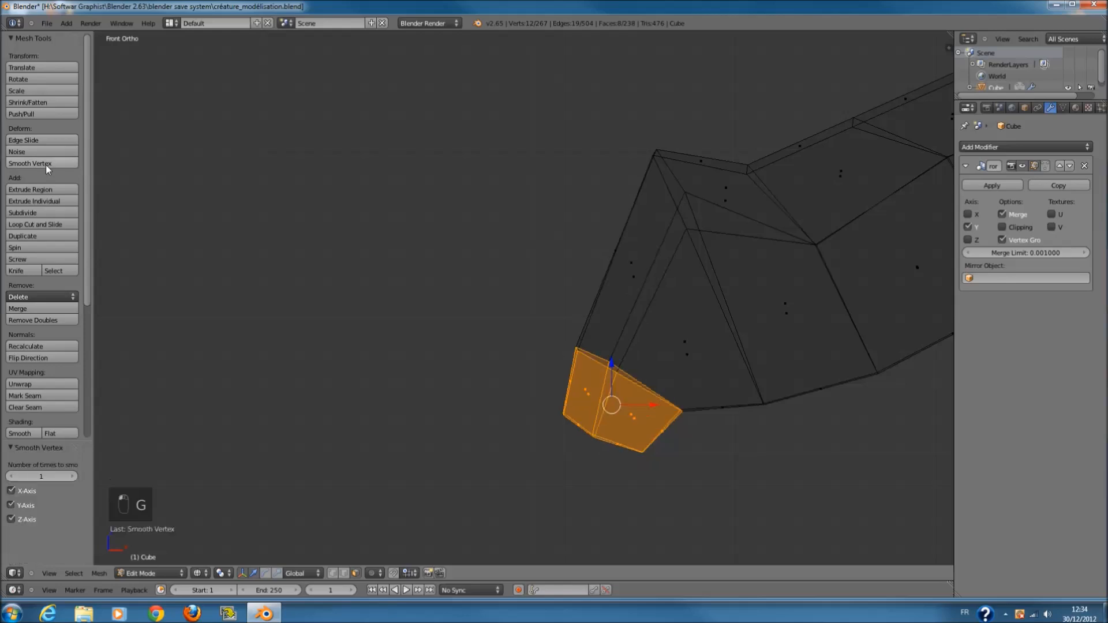
key(ctrl+z)
key(ctrl+z)
key(ctrl+z)
key(ctrl+z)
key(ctrl+z)
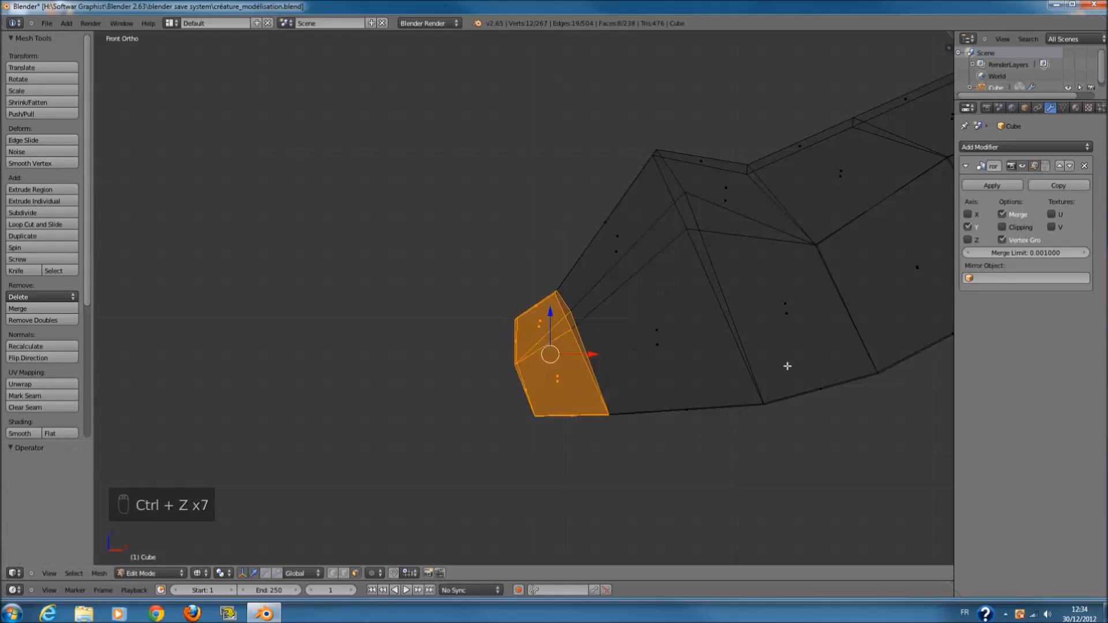
- Undo the scaling of the extruded end section and check its shape in solid shading
key(z)
key(z)
key(a)
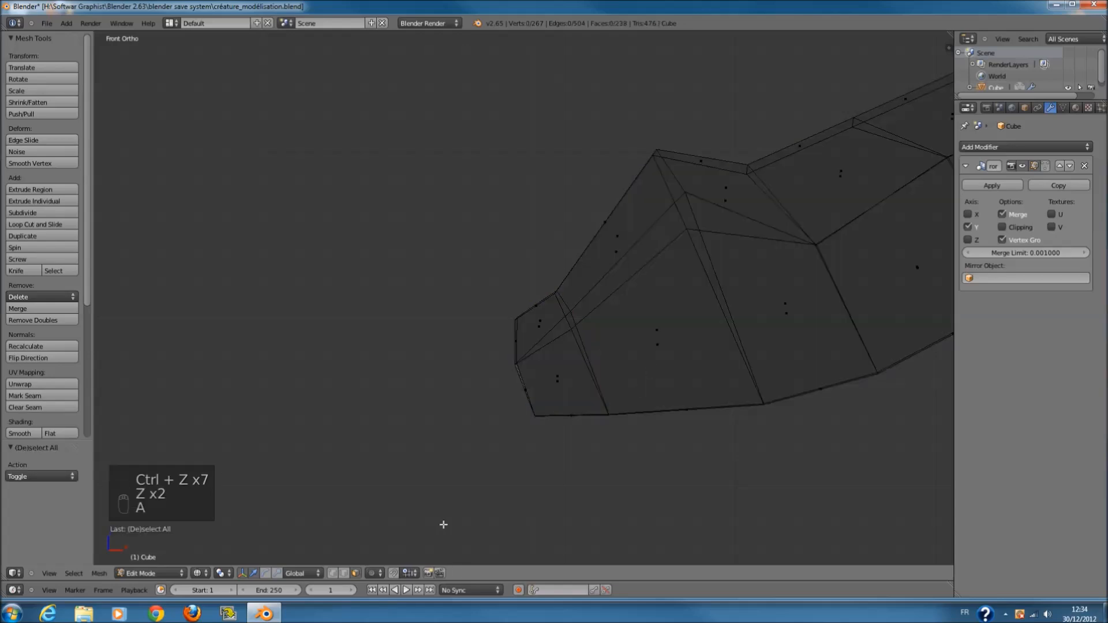
key(z)
mouse_move(579, 371)
middle_down()
mouse_move(717, 400)
mouse_move(605, 367)
middle_up()
key(ctrl+z)
key(ctrl+z)
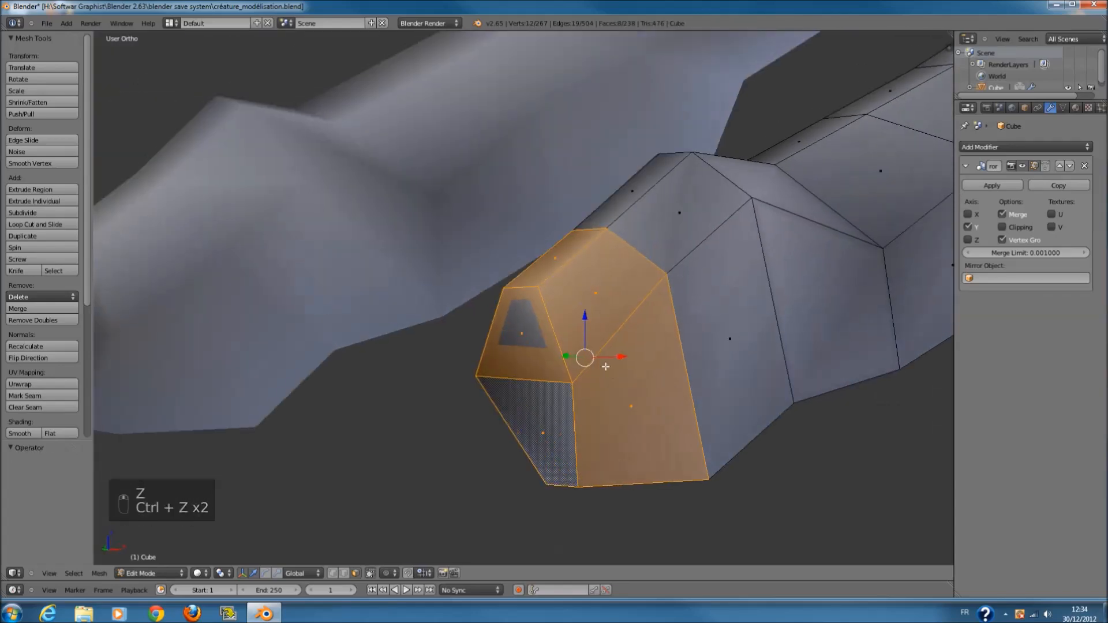
- Move the end section's rear bottom vertices up and inward, in line with the limb's lower edge
key(KP_3)
key(KP_1)
key(z)
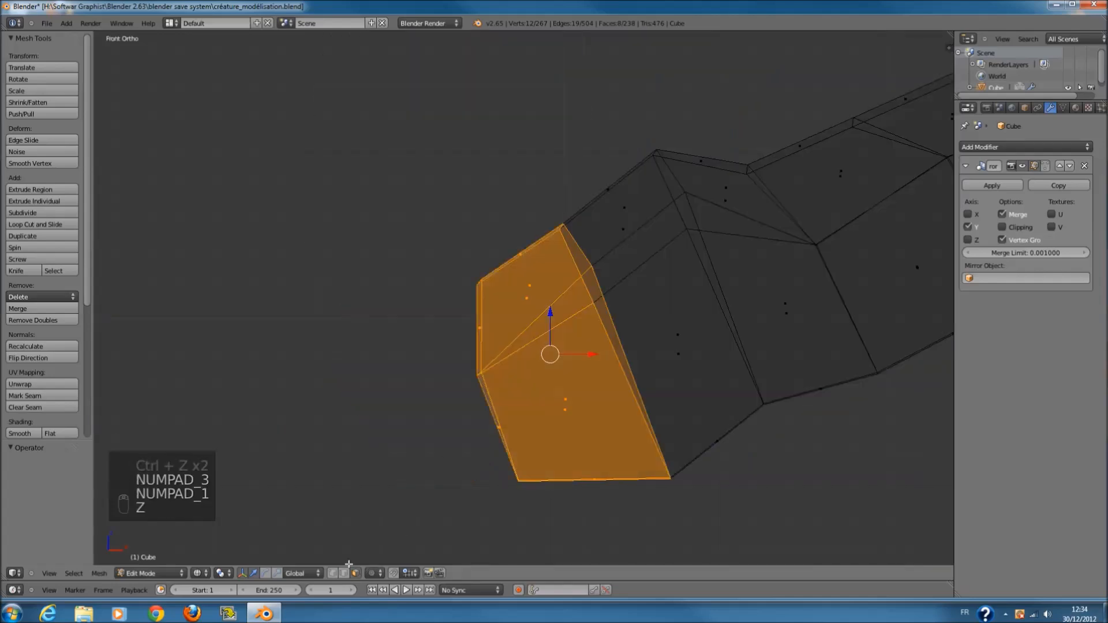
key(a)
key(c)
key(a)
key(c)
click(682, 476)
right_click(683, 475)
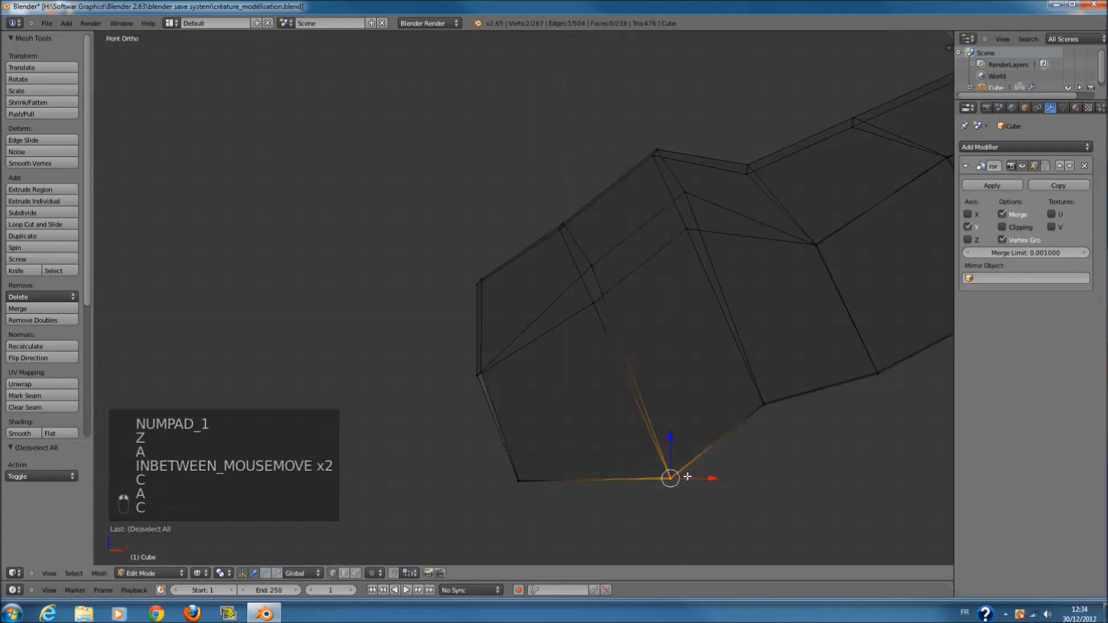
key(g)
click(733, 413)
- Move the front bottom vertices of the end section inward and slightly up to shorten its underside
key(a)
key(c)
click(517, 488)
right_click(519, 489)
key(g)
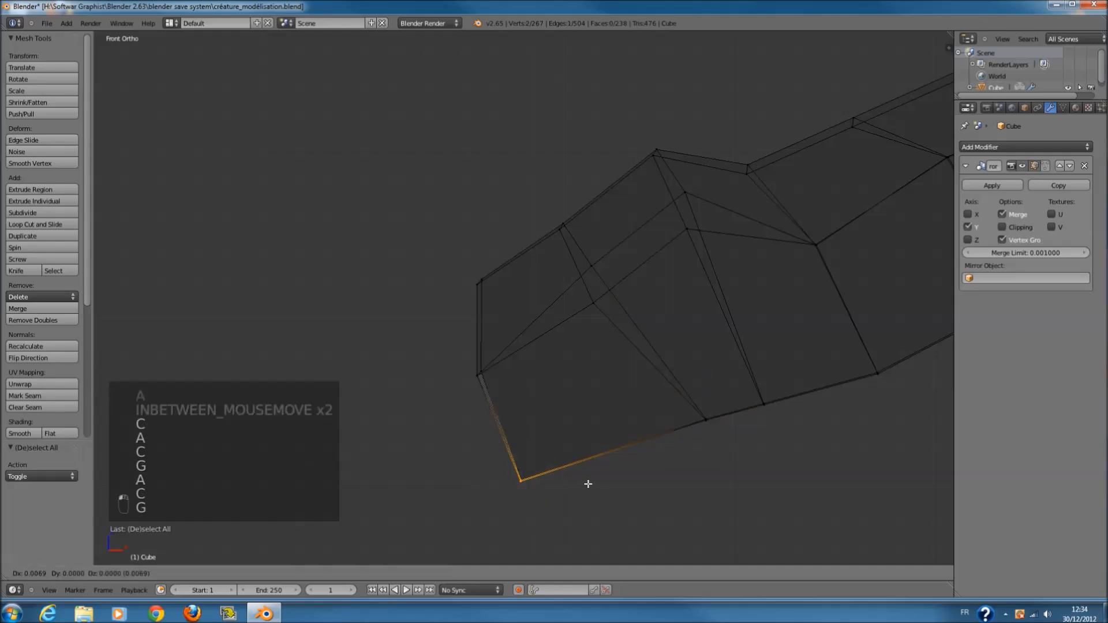
click(654, 455)
- Move the middle front vertices of the end section down and inward to slope the tip
key(a)
key(c)
click(483, 372)
right_click(485, 375)
key(g)
click(540, 433)
- Lower the side vertices on the edge loop where the end section begins
key(a)
key(c)
click(593, 279)
right_click(617, 284)
key(g)
click(626, 320)
- Lower the side vertices on the edge loop just behind the end section
key(a)
key(c)
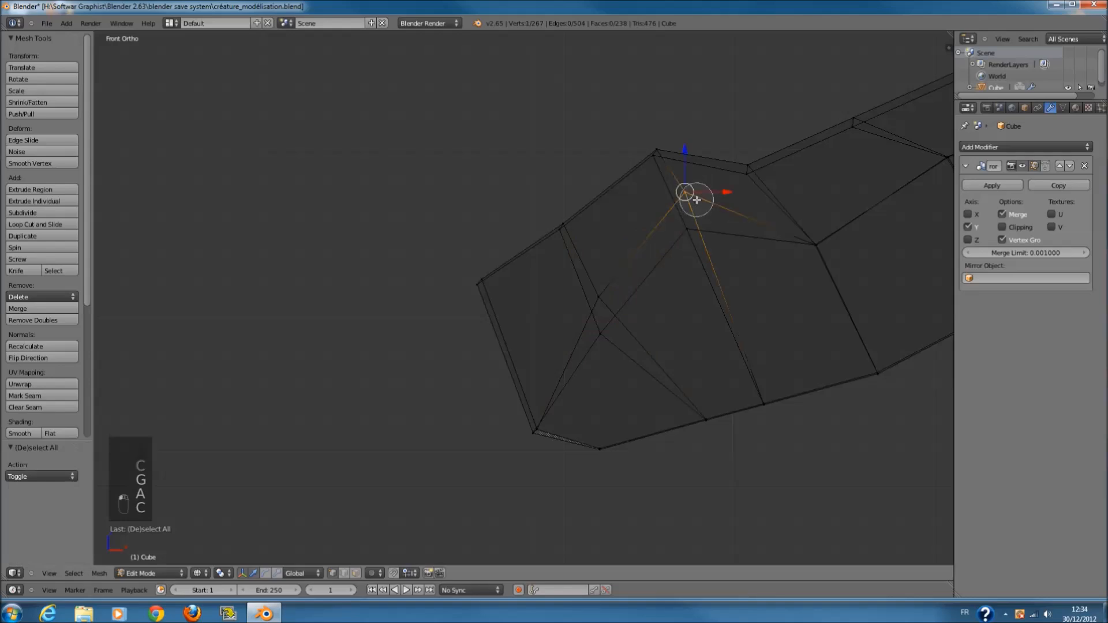
right_click(696, 199)
key(g)
click(695, 249)
- Adjust the end section's side vertices and shift its upper front vertices down and inward
key(a)
key(c)
key(g)
click(621, 340)
key(a)
key(c)
key(g)
click(519, 337)
- Return to solid shading and, in face mode, select the two opposite side faces of the limb's tip
key(z)
mouse_move(524, 339)
middle_down()
mouse_move(687, 373)
mouse_move(621, 330)
mouse_move(530, 455)
middle_up()
key(a)
key(c)
click(716, 411)
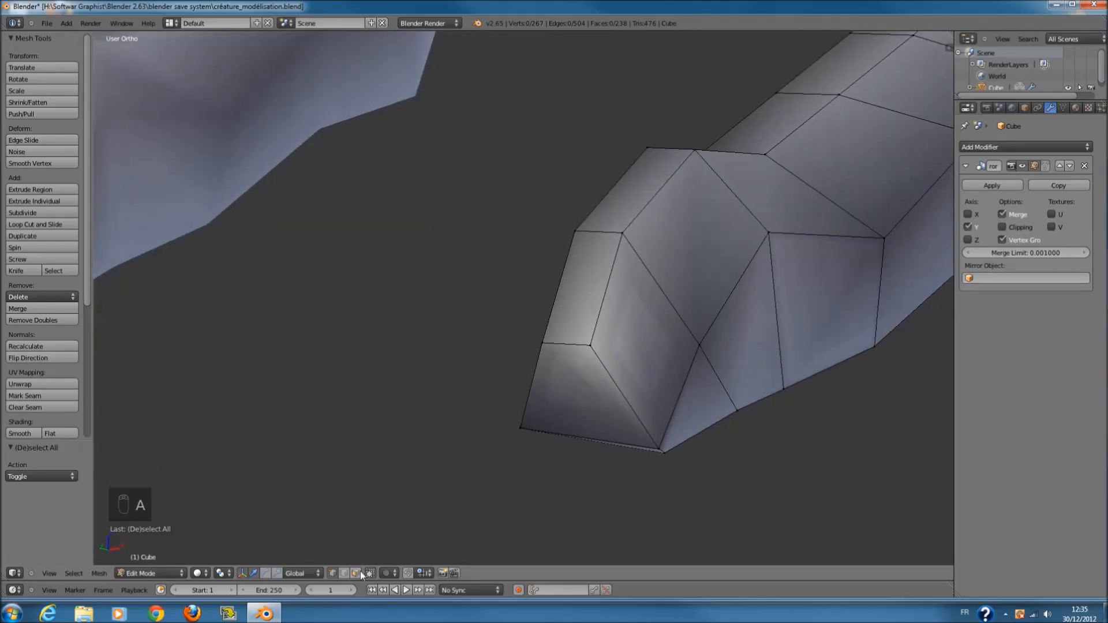
right_click(663, 364)
middle_drag(641, 375, 707, 383)
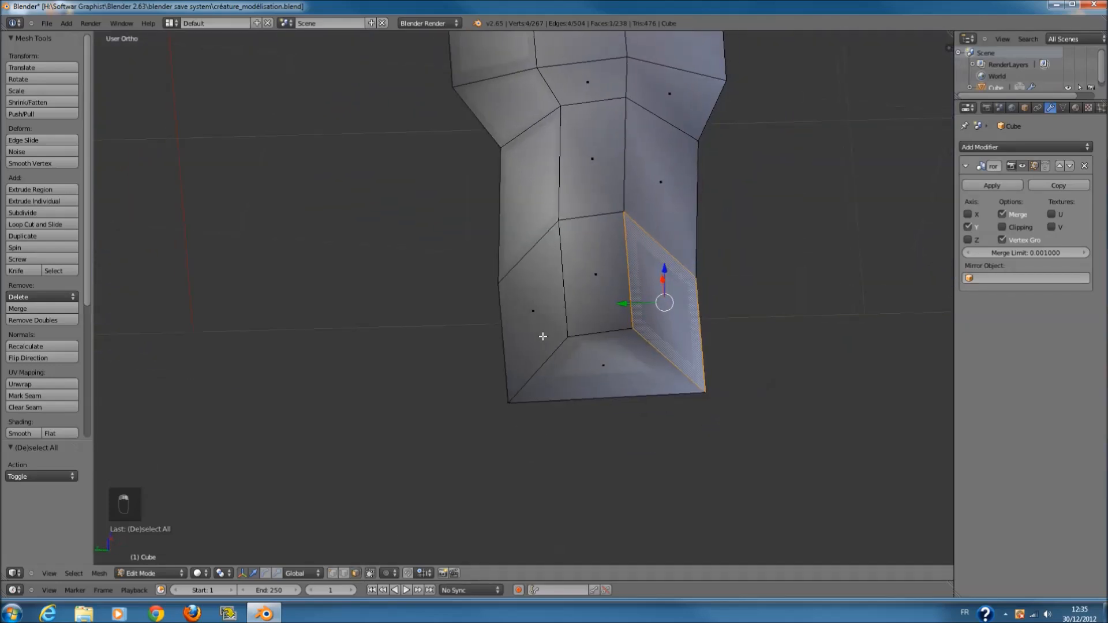
shift+right_click(555, 321)
key(KP_3)
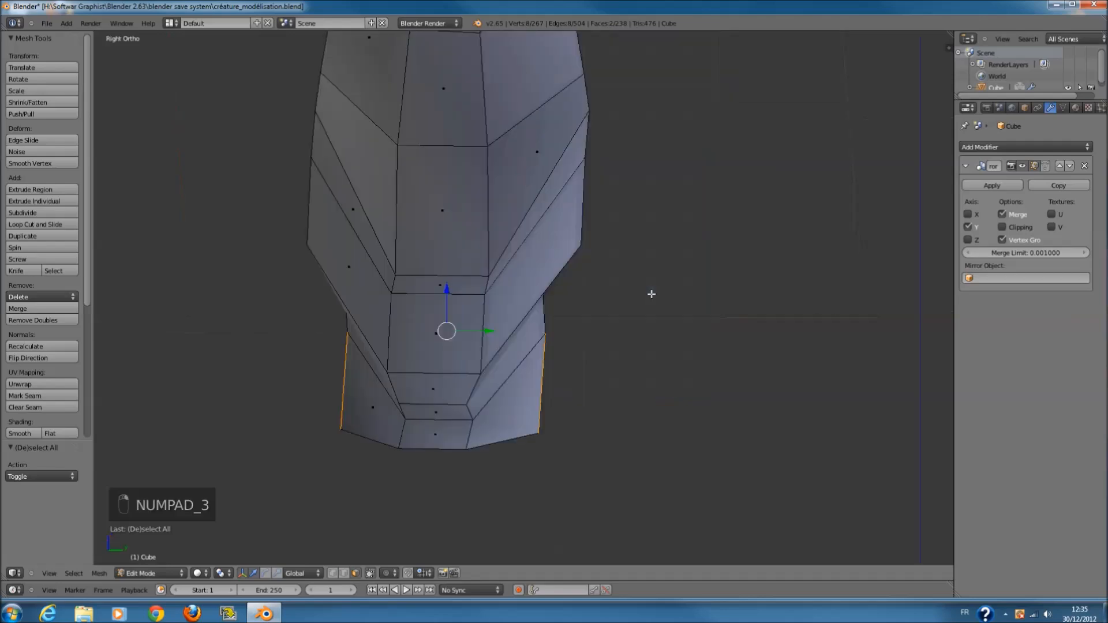
key(KP_1)
middle_drag(587, 293, 631, 303)
- Select the central face on top of the limb's tip and scale it to about 1.607 along Y
right_click(616, 290)
middle_drag(658, 239, 692, 250)
key(s)
right_click(679, 265)
key(s)
click(719, 292)
- Rotate the widened central face about 2° and adjust its position
key(r)
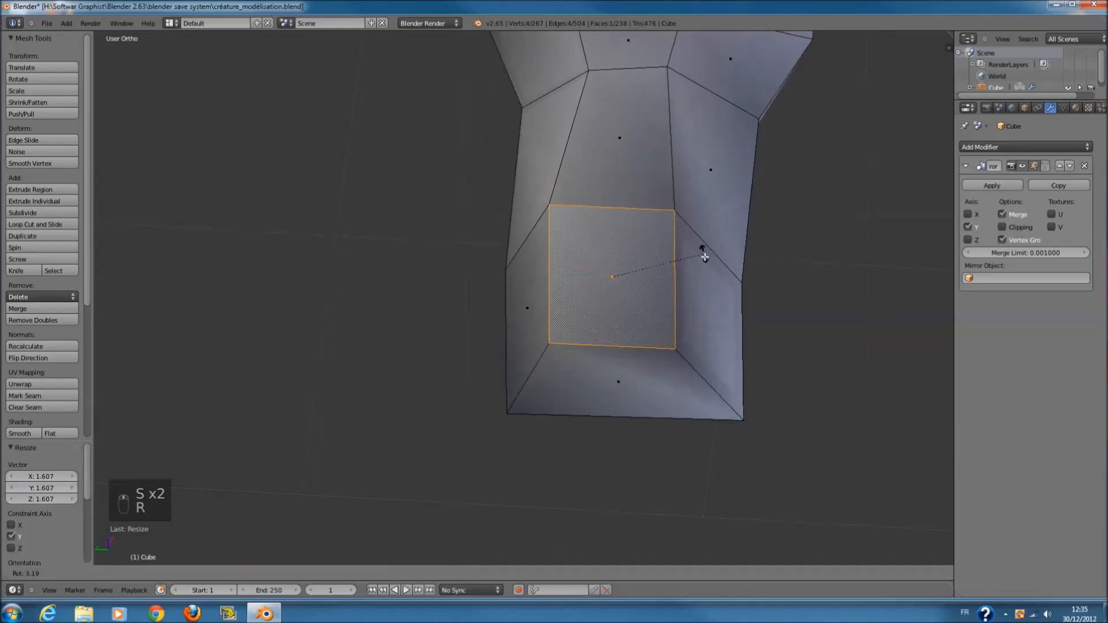
click(710, 251)
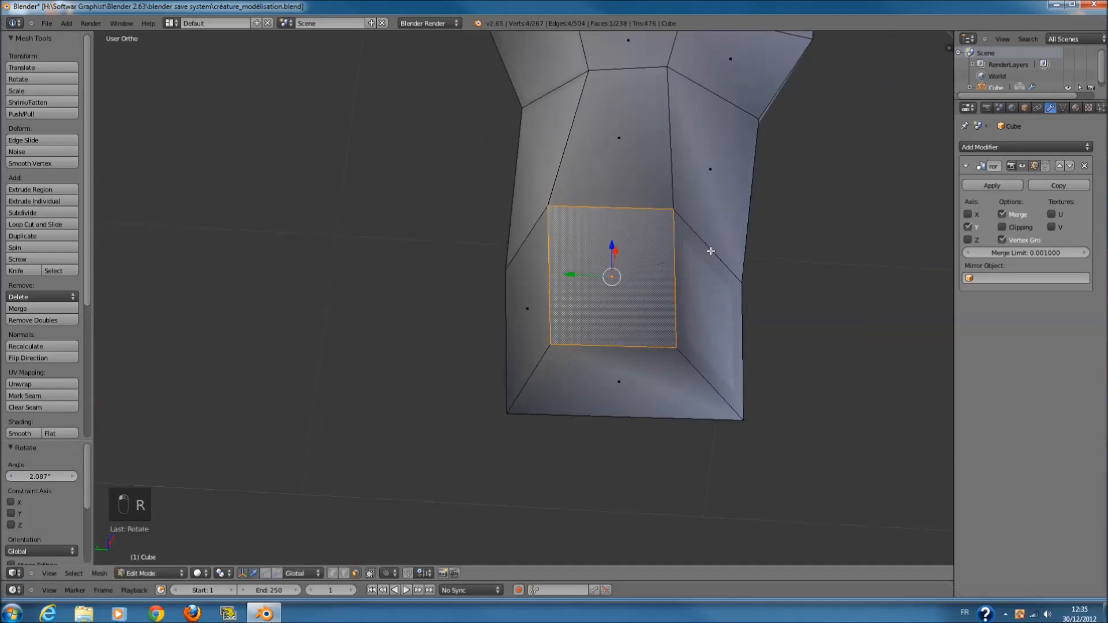
key(g)
click(709, 313)
- Extrude the two side faces of the tip as finger stubs, about -0.14 in X and 0.08 in Z
middle_drag(710, 314, 662, 296)
shift+right_click(660, 376)
middle_drag(660, 377, 586, 364)
key(e)
click(548, 401)
- Extrude the face between the two finger stubs as a middle finger, and scale and position its end face
right_click(570, 370)
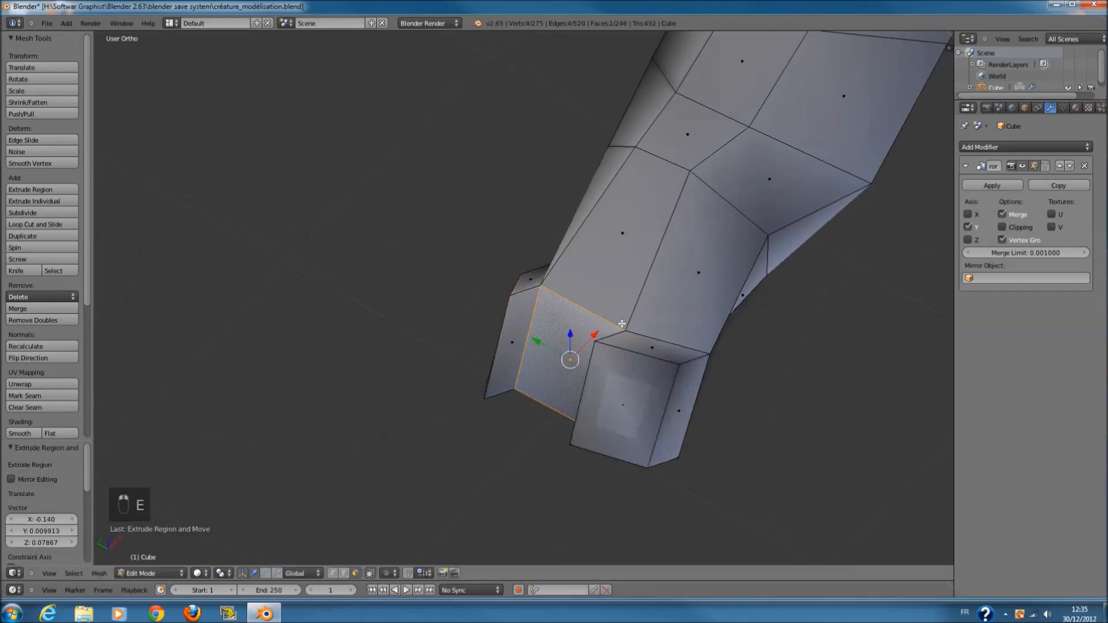
key(e)
click(603, 358)
middle_drag(603, 358, 679, 365)
key(s)
click(707, 350)
key(g)
click(701, 368)
key(s)
click(727, 369)
- Scale the end face of one side finger and move it into position, about -0.05 in Y
middle_drag(561, 350, 628, 349)
right_click(551, 347)
key(s)
click(567, 350)
key(g)
click(559, 357)
middle_drag(559, 357, 515, 260)
middle_drag(679, 347, 715, 321)
key(g)
click(763, 325)
key(r)
key(y)
right_click(766, 302)
key(r)
key(x)
key(x)
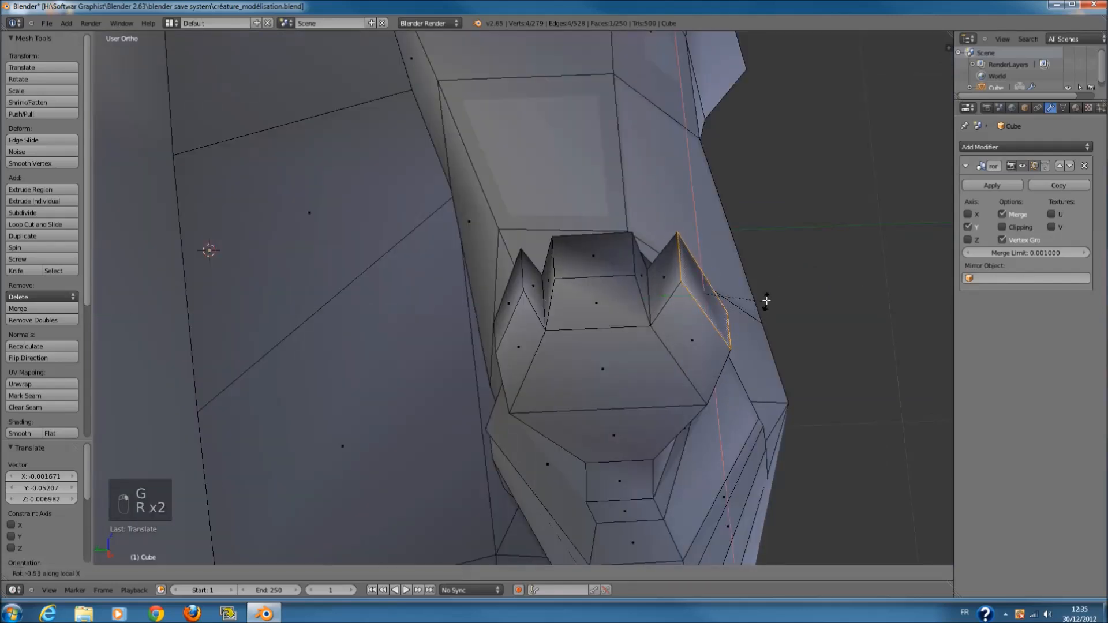
right_click(759, 285)
key(r)
key(z)
click(758, 272)
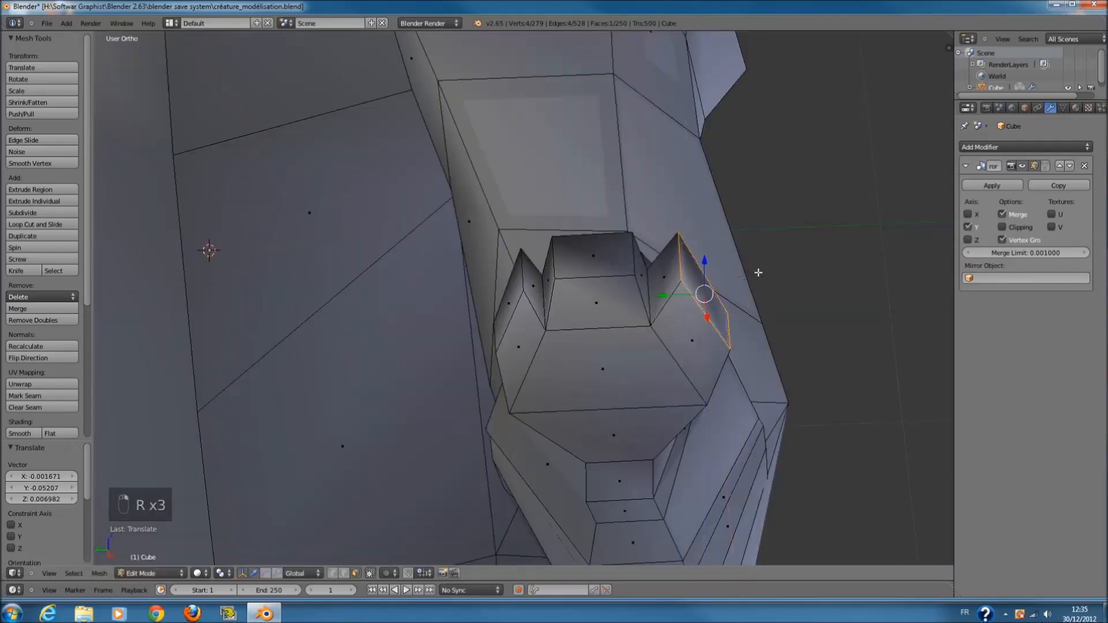
key(r)
key(y)
right_click(764, 277)
key(r)
key(x)
right_click(755, 267)
- Move the end face of the opposite side finger outward, about 0.04 in Y
right_click(501, 297)
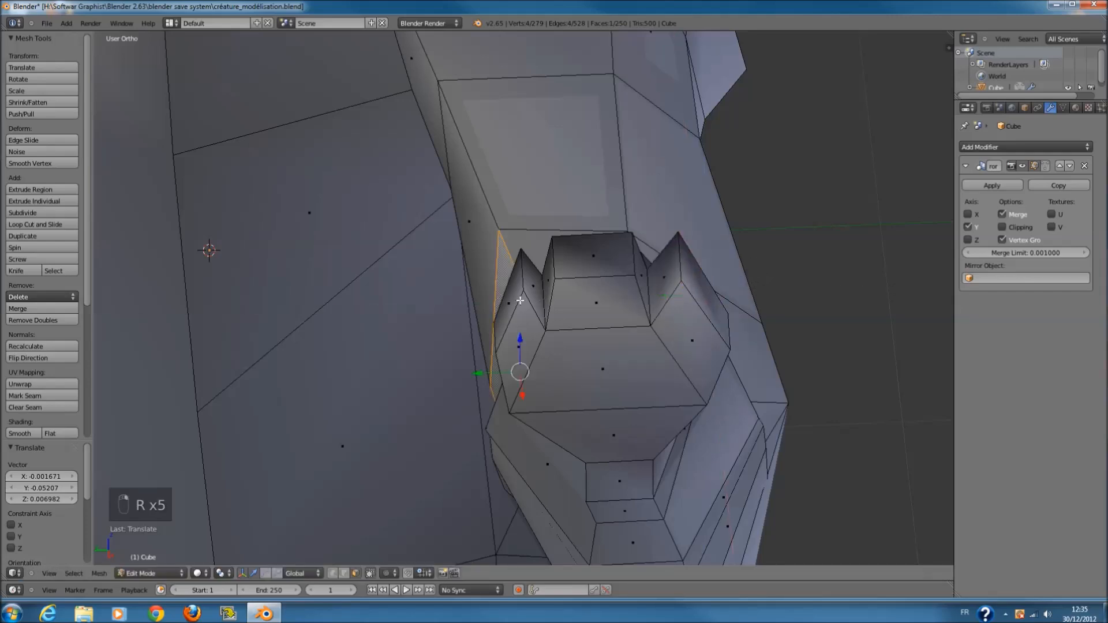
right_click(520, 301)
right_click(513, 301)
key(g)
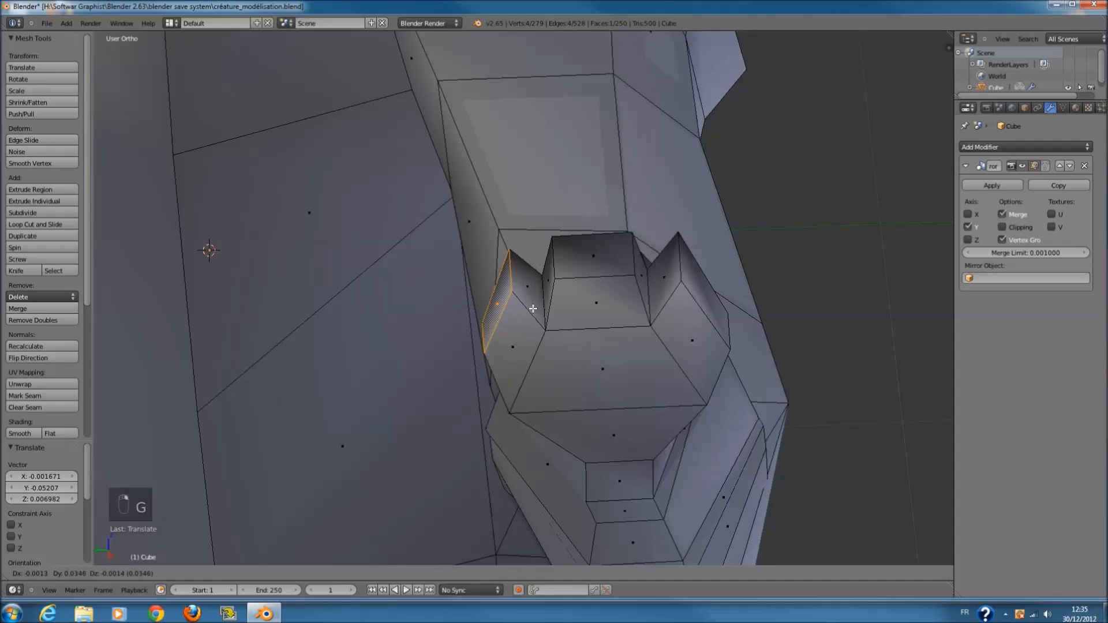
click(532, 309)
- Extrude the lower faces of all three fingers together, about -0.29 in X, 0.01 in Y and -0.33 in Z
right_click(594, 299)
shift+right_click(518, 328)
shift+right_click(685, 324)
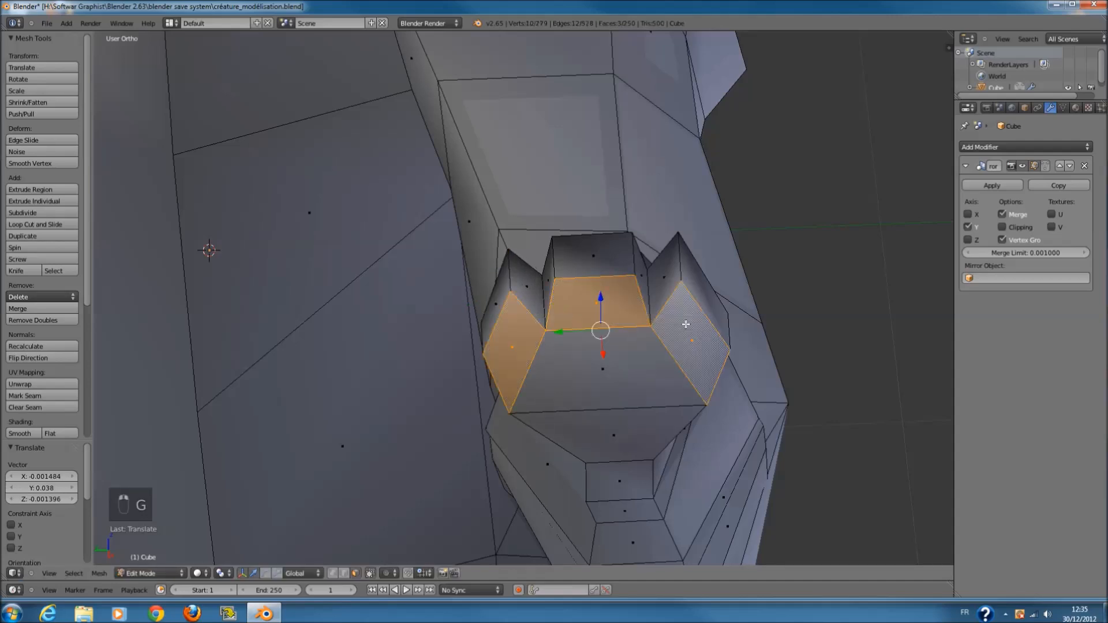
key(KP_3)
key(KP_1)
middle_drag(688, 319, 804, 284)
key(e)
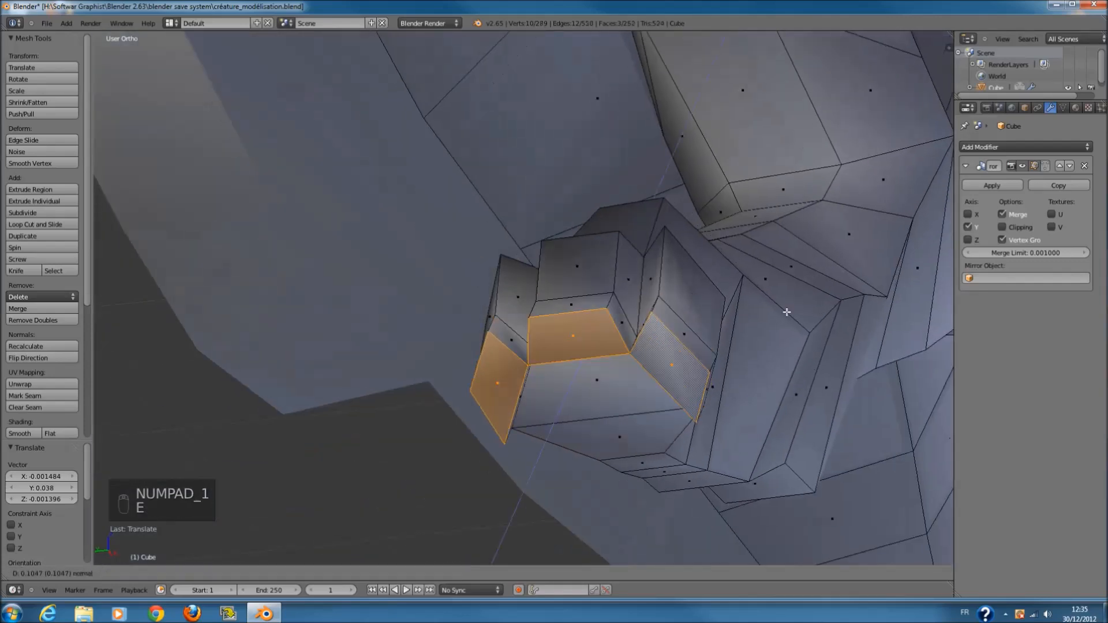
click(761, 359)
middle_drag(760, 359, 703, 470)
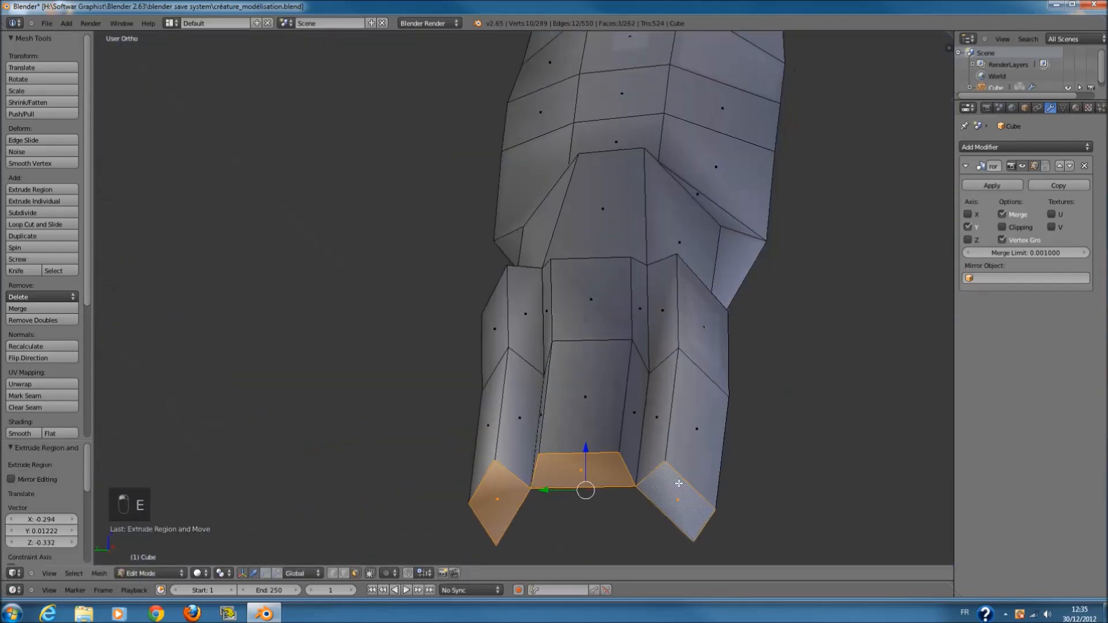
- Try to delete the edge shared by the middle finger and the neighbouring side finger
right_click(679, 484)
key(g)
right_click(736, 472)
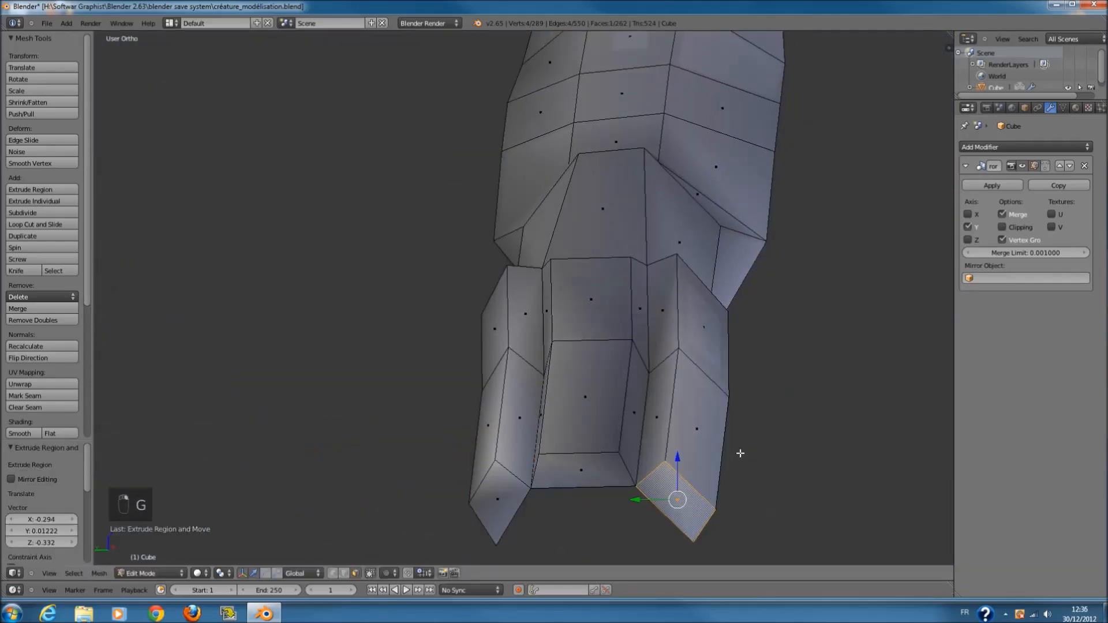
middle_drag(741, 454, 734, 450)
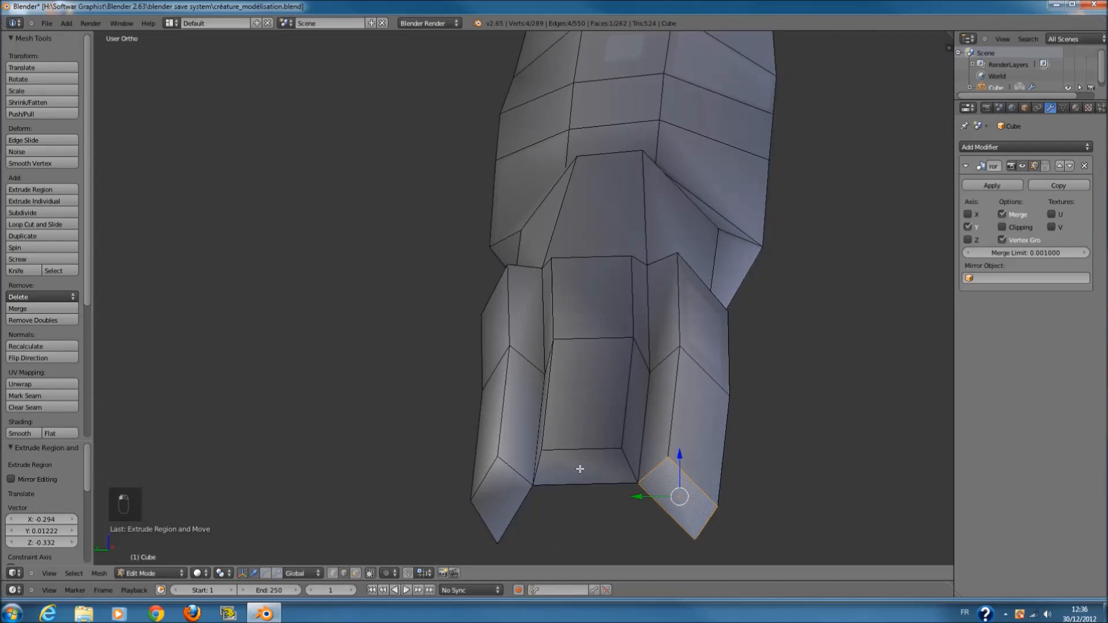
key(x)
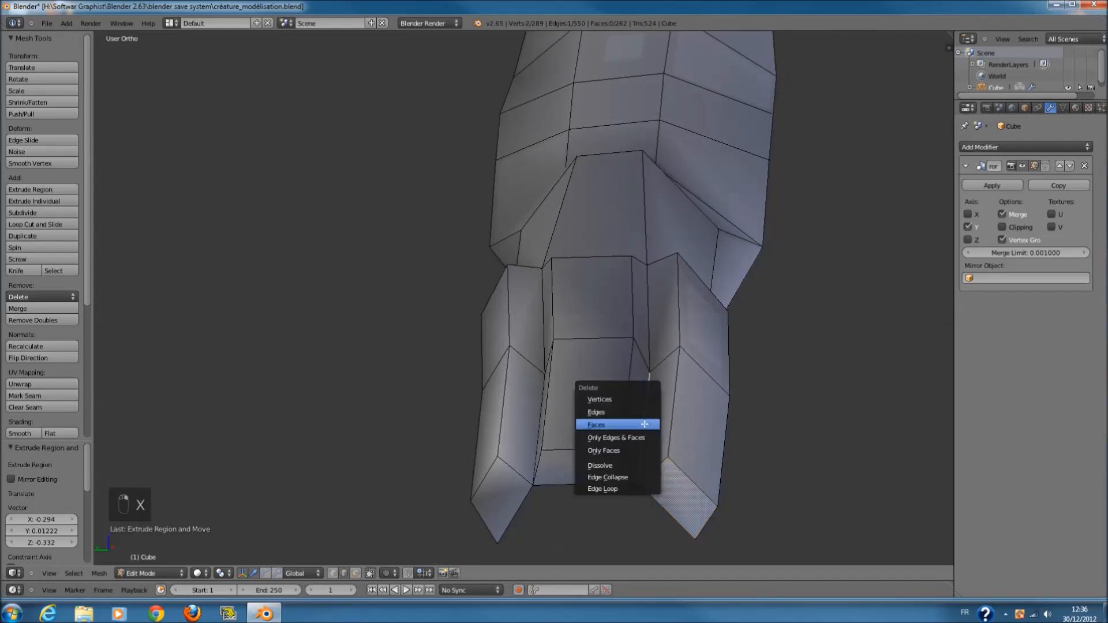
click(640, 403)
key(ctrl+z)
key(x)
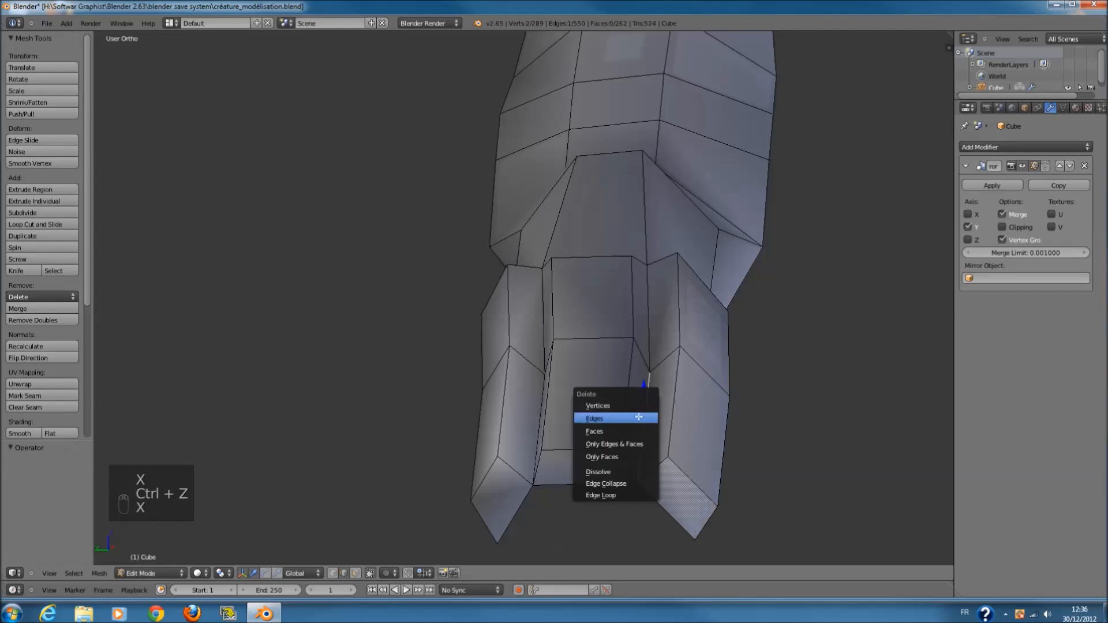
click(638, 420)
mouse_move(638, 420)
middle_down()
mouse_move(649, 404)
mouse_move(643, 440)
middle_up()
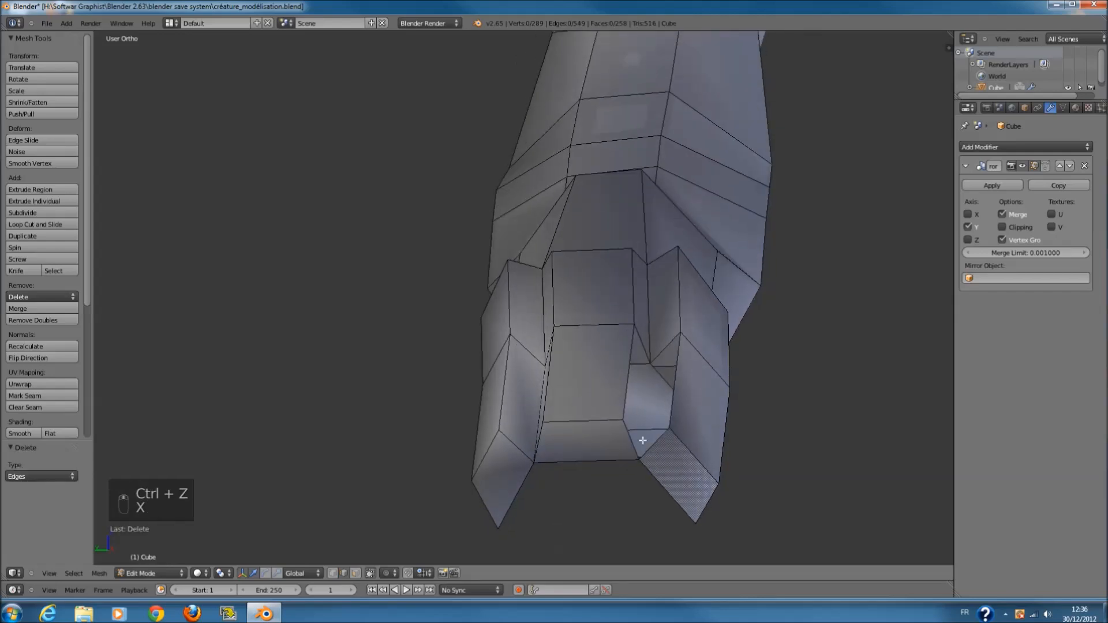
- Undo the edge deletion and the joint extrusion of the three fingers
key(ctrl+z)
key(ctrl+z)
key(ctrl+z)
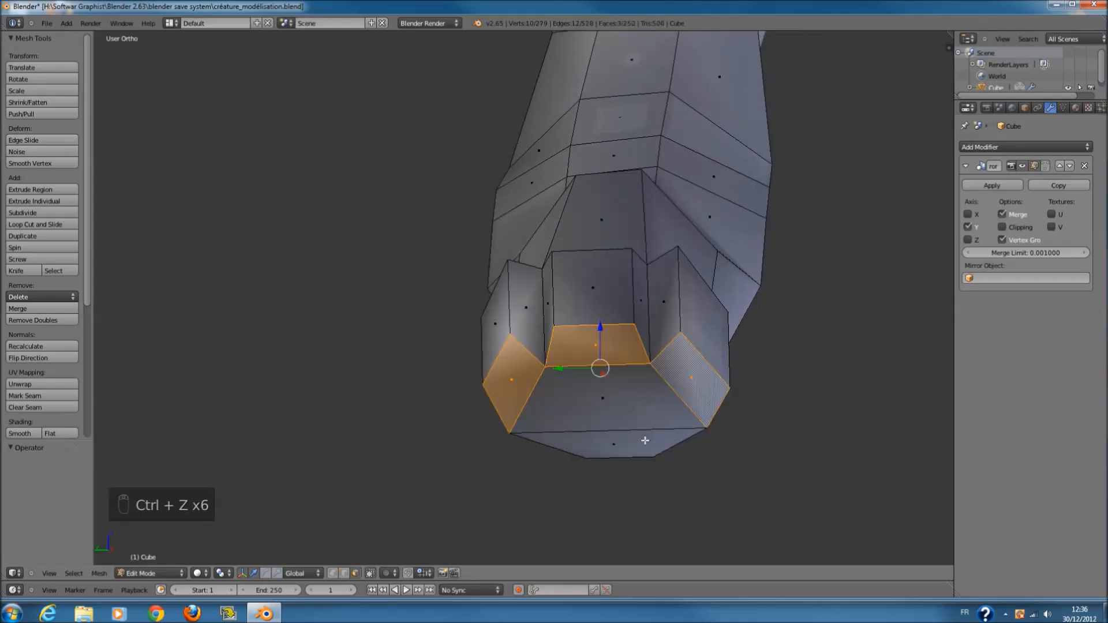
key(ctrl+z)
- Extrude the lower faces of only the two side fingers, about -0.32 in X, 0.03 in Y and -0.36 in Z
scroll(644, 440, up, 3)
key(a)
middle_drag(693, 374, 722, 364)
right_click(724, 363)
shift+right_click(483, 356)
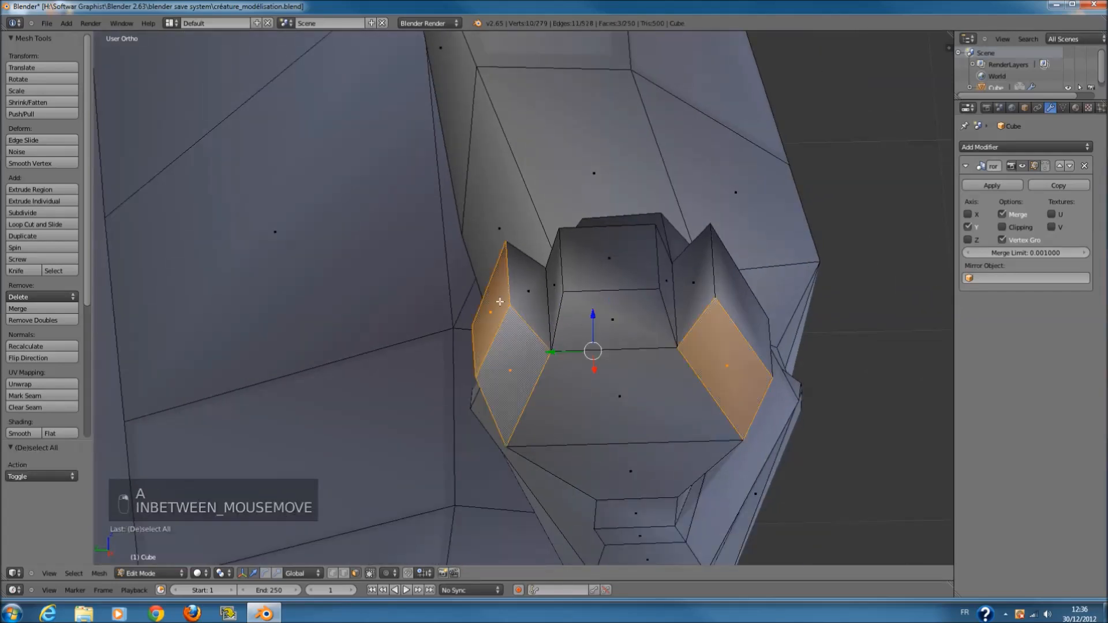
middle_drag(531, 355, 532, 333)
key(e)
click(531, 455)
- Extrude the middle finger's lower face separately, slightly beyond the side fingers
right_click(562, 368)
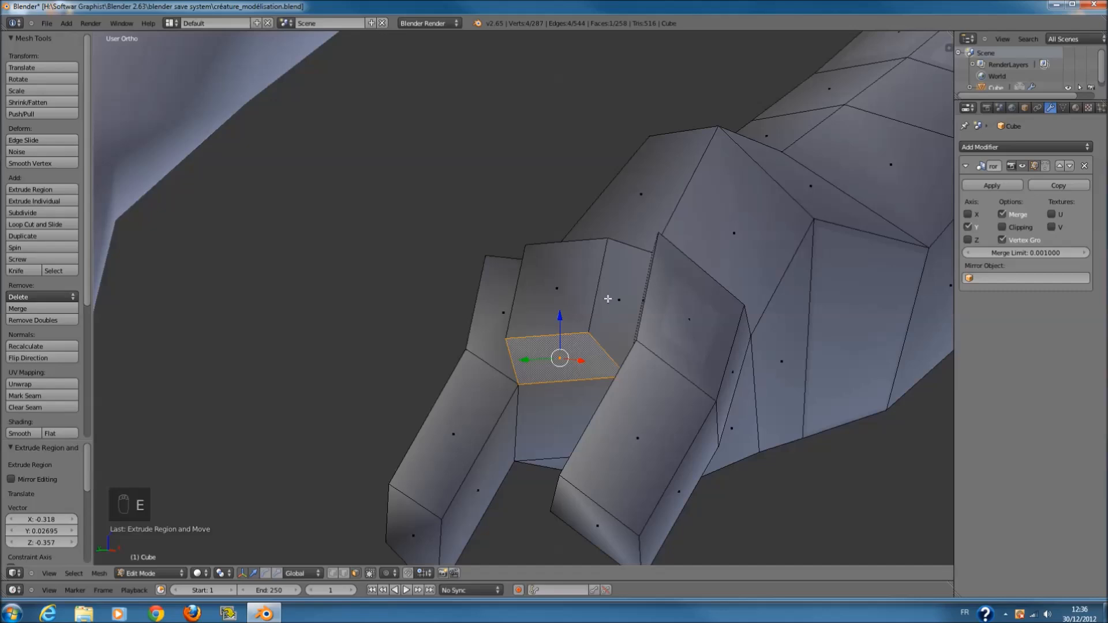
key(e)
click(475, 508)
- Scale the middle finger's end face by about 0.94 and shift it about 0.03 in Y
middle_drag(475, 509, 692, 494)
key(s)
click(692, 513)
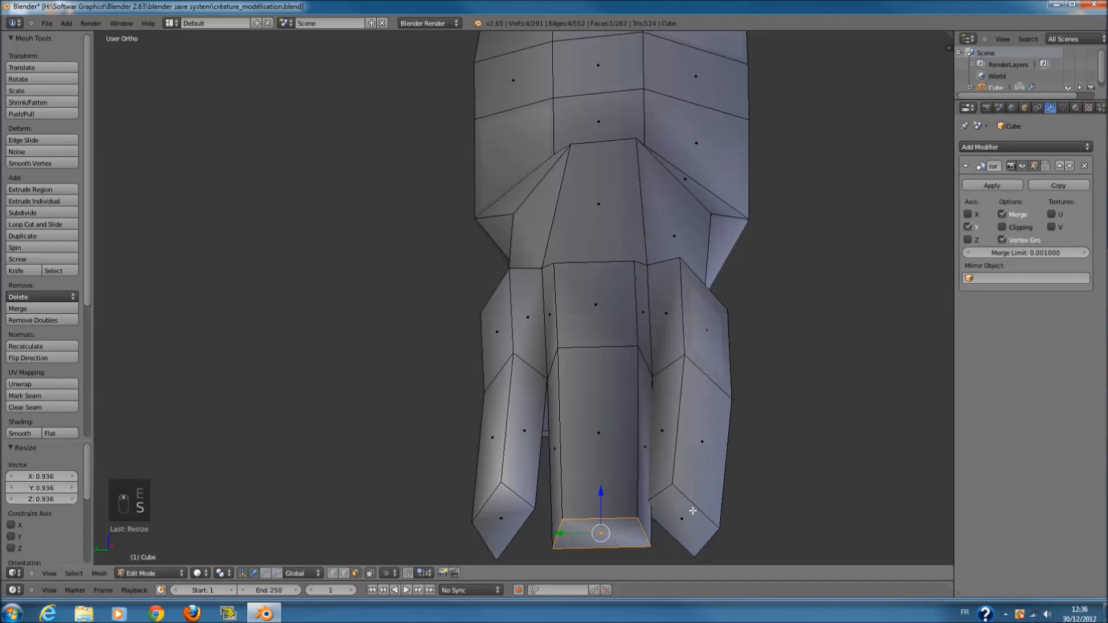
key(g)
click(688, 514)
- Move one side finger's end face away from the middle finger, about -0.04 in Y and -0.02 in Z
right_click(683, 517)
key(g)
click(705, 519)
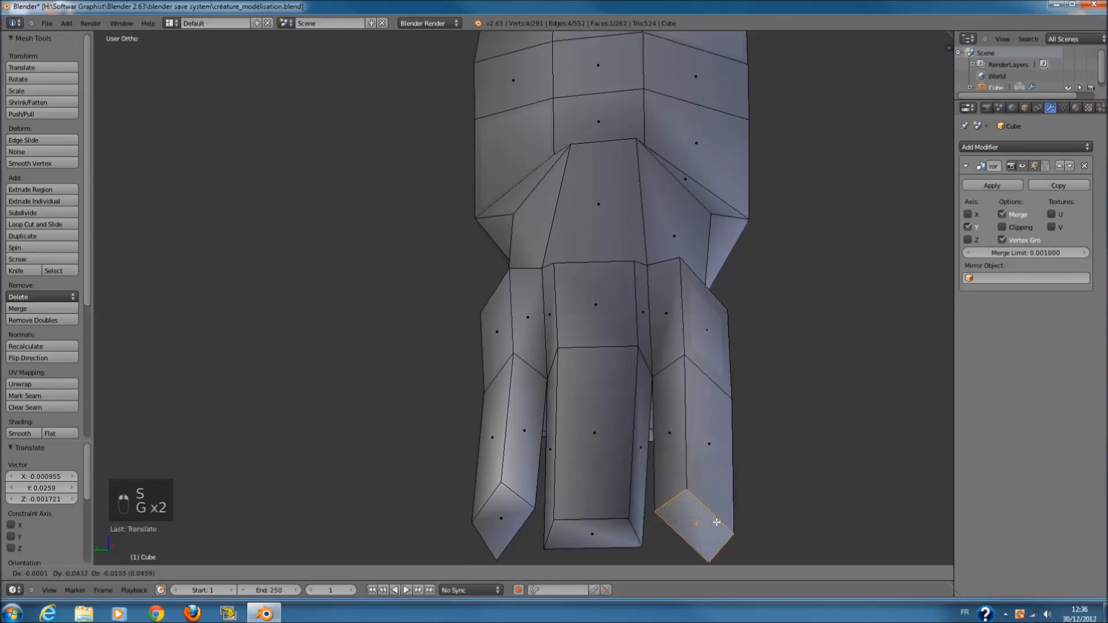
- Examine the lengthened fingers from the side and front in solid and wireframe display
middle_drag(707, 519, 659, 469)
key(KP_3)
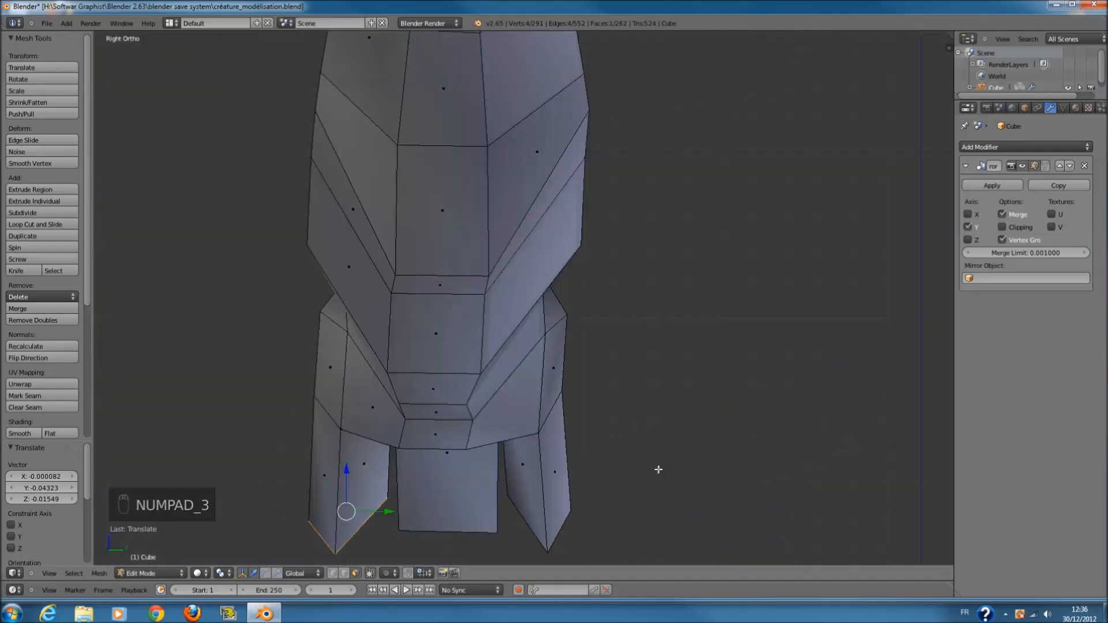
key(KP_1)
scroll(660, 465, down, 3)
scroll(546, 311, up, 6)
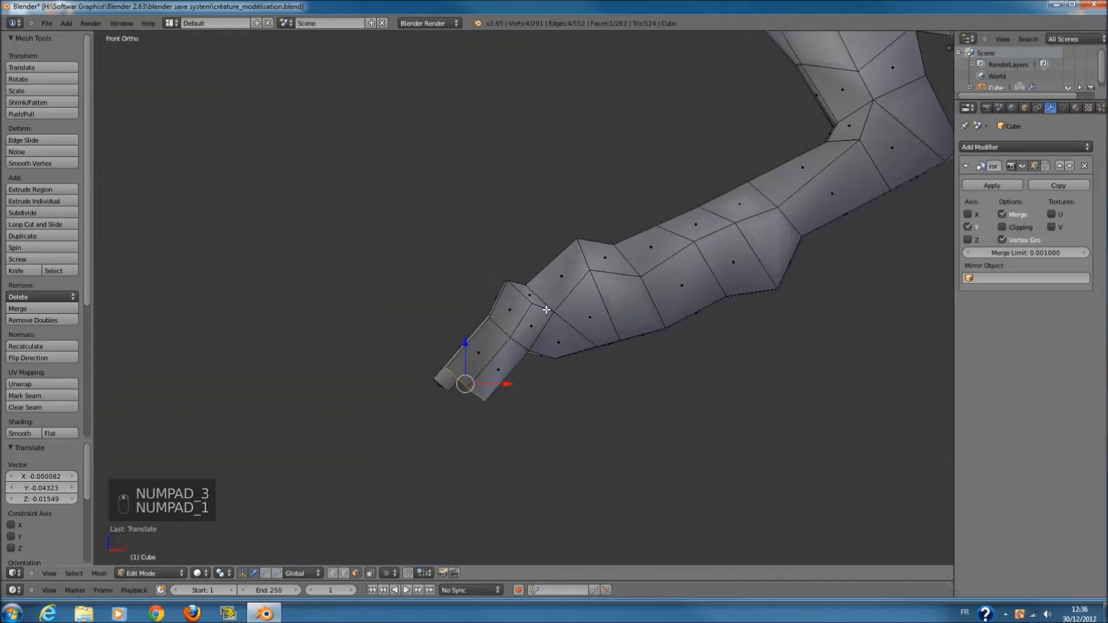
key(z)
ctrl+scroll(539, 350, down, 5)
scroll(535, 378, up, 2)
shift+scroll(540, 393, down, 2)
key(z)
- Move the middle finger's lower knuckle edge about 0.15 along X
mouse_move(542, 393)
middle_down()
mouse_move(633, 241)
mouse_move(613, 257)
mouse_move(554, 404)
middle_up()
right_drag(636, 396, 642, 388)
right_click(640, 398)
middle_drag(687, 389, 711, 432)
key(g)
key(x)
click(638, 386)
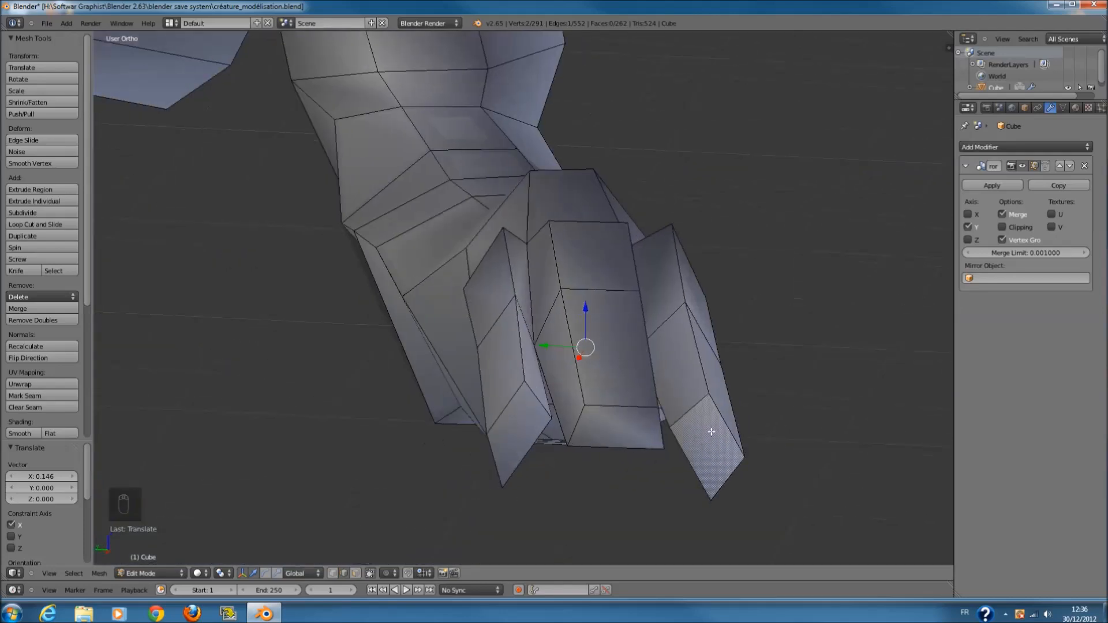
- Move the lower edge of the middle finger's end face about 0.07 in X and -0.08 in Z
key(KP_3)
key(KP_1)
key(KP_2)
key(KP_1)
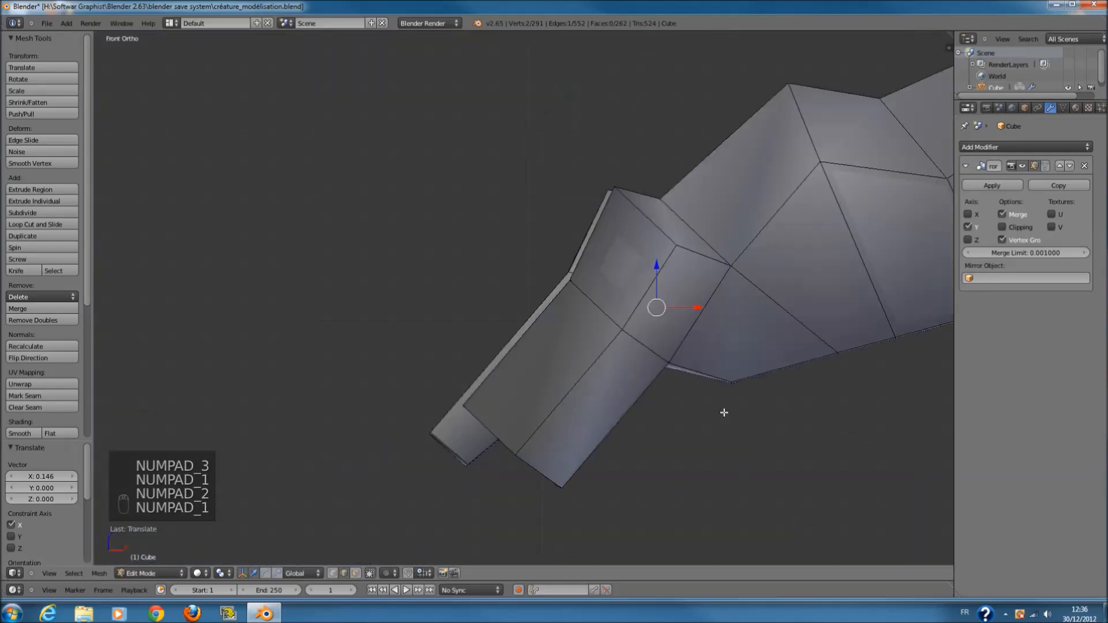
key(z)
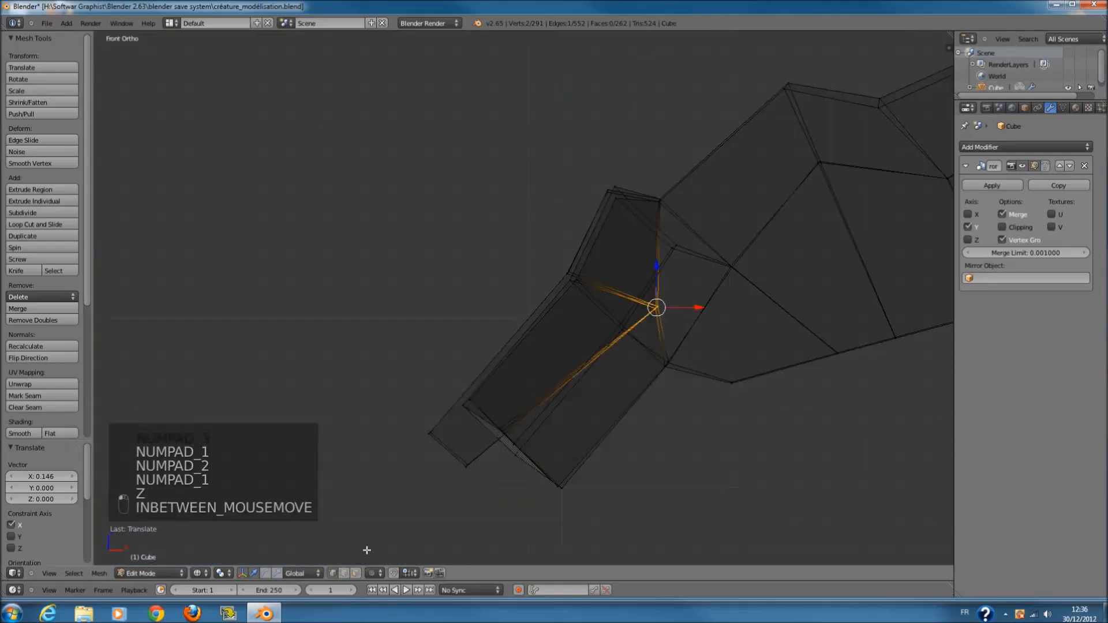
key(a)
key(c)
key(g)
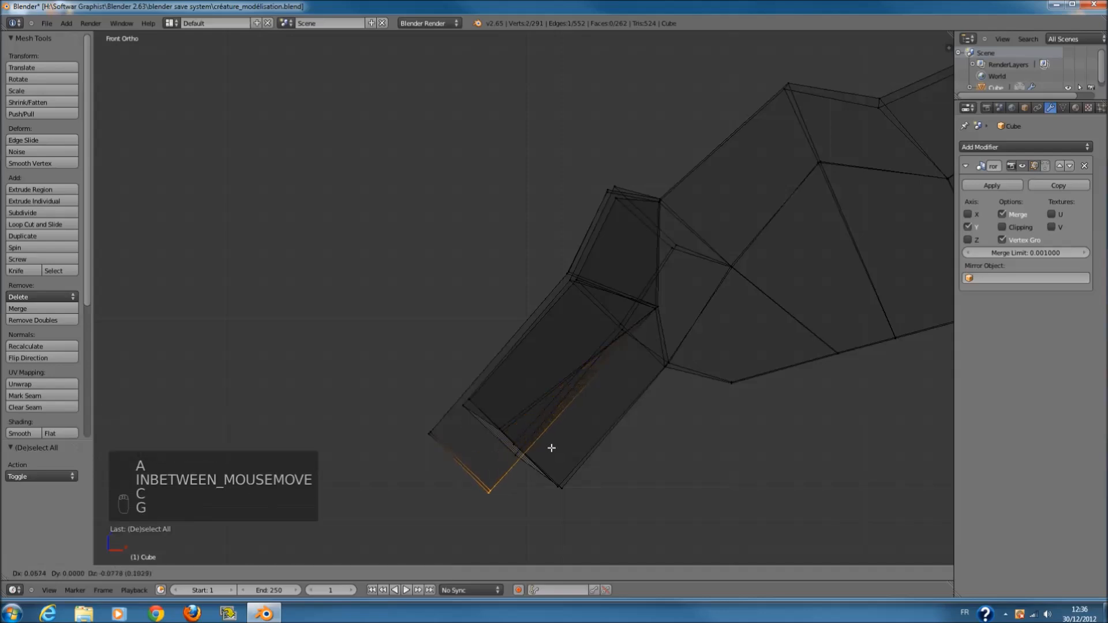
click(554, 447)
key(z)
- Select the end vertices of all three fingers in wireframe and rotate them about 31°
scroll(607, 311, down, 4)
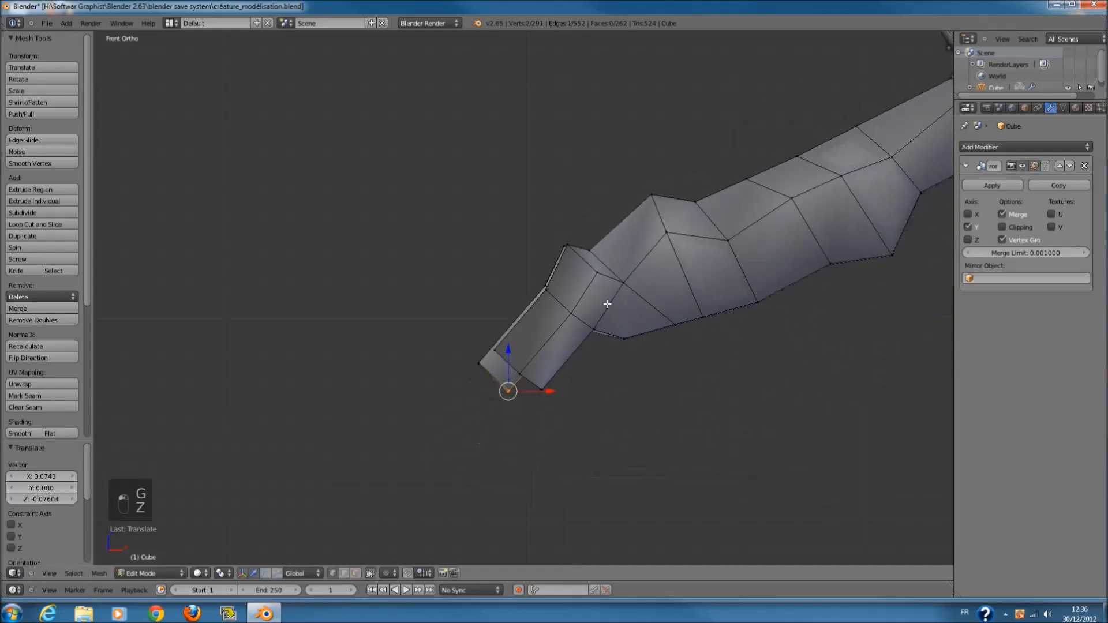
ctrl+scroll(606, 303, down, 1)
scroll(608, 354, up, 2)
key(z)
key(z)
key(a)
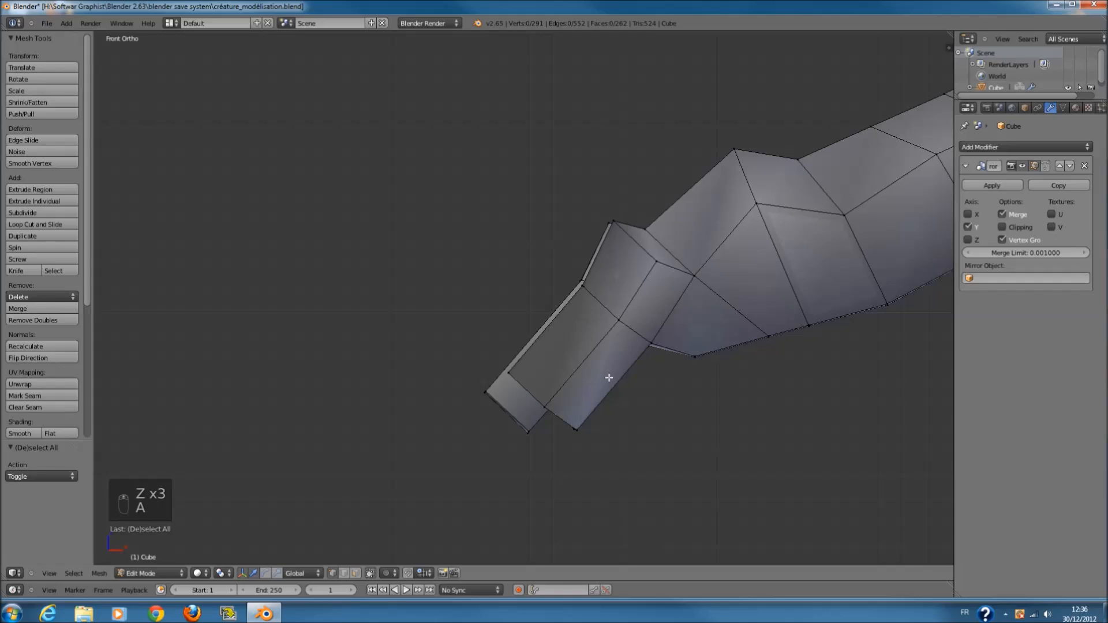
right_click(512, 385)
key(z)
key(c)
drag(507, 386, 559, 433)
right_click(559, 435)
key(r)
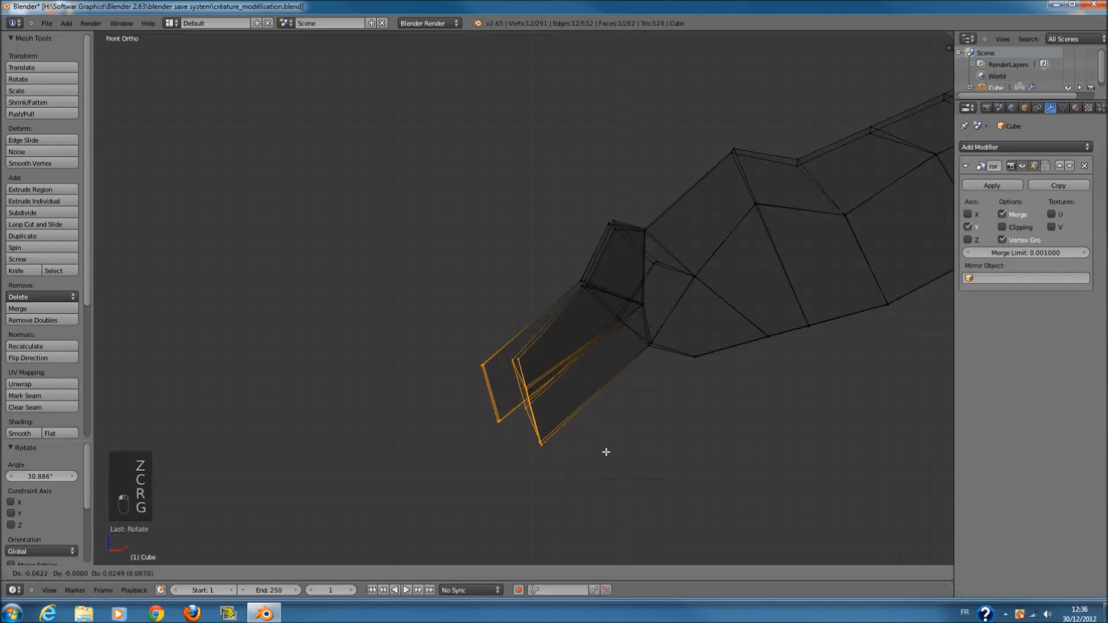
click(606, 450)
- Move the finger ends about -0.21 in X and 0.18 in Z, and rotate them about 16° more
key(g)
click(579, 426)
key(r)
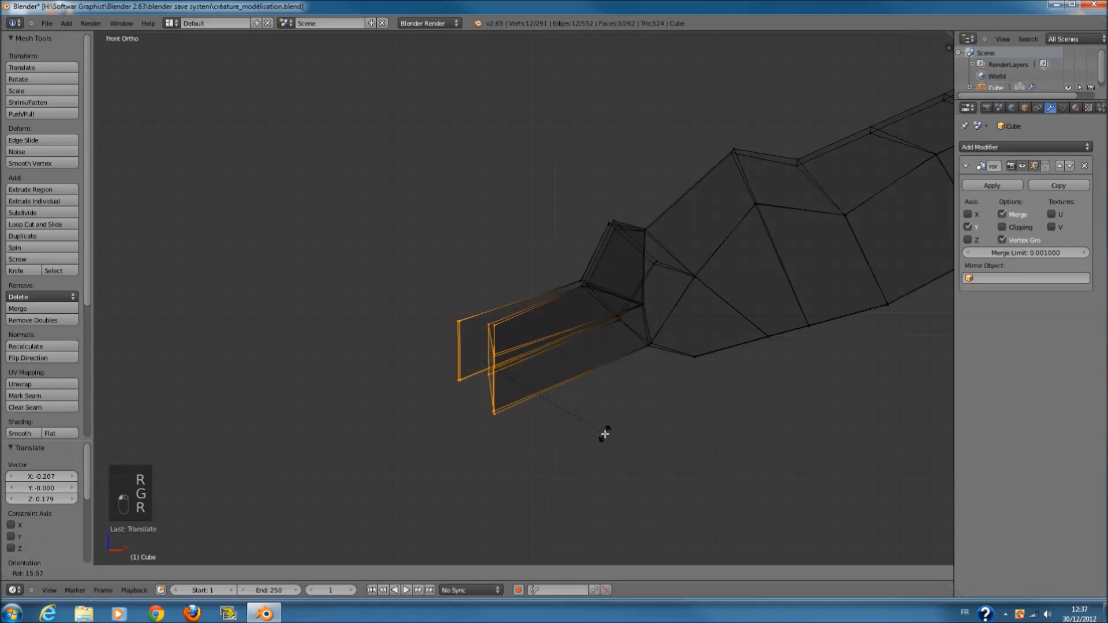
click(604, 434)
key(z)
scroll(603, 430, down, 4)
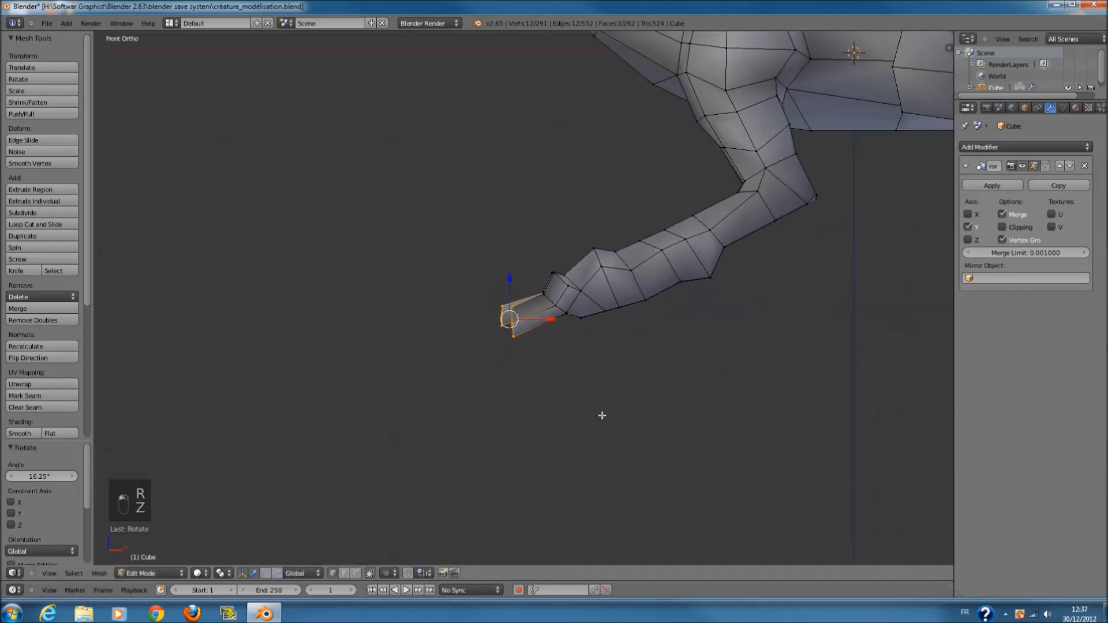
- Extrude the three finger end faces by about -0.27 in X as another finger segment
scroll(602, 415, up, 5)
key(z)
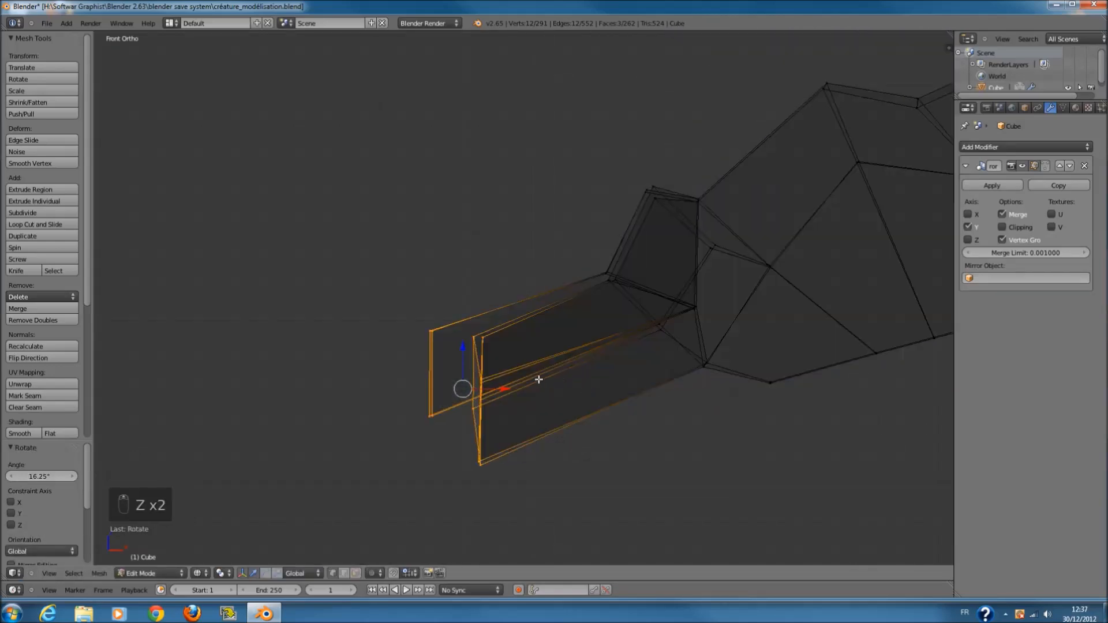
key(g)
right_click(552, 335)
ctrl+scroll(577, 361, down, 3)
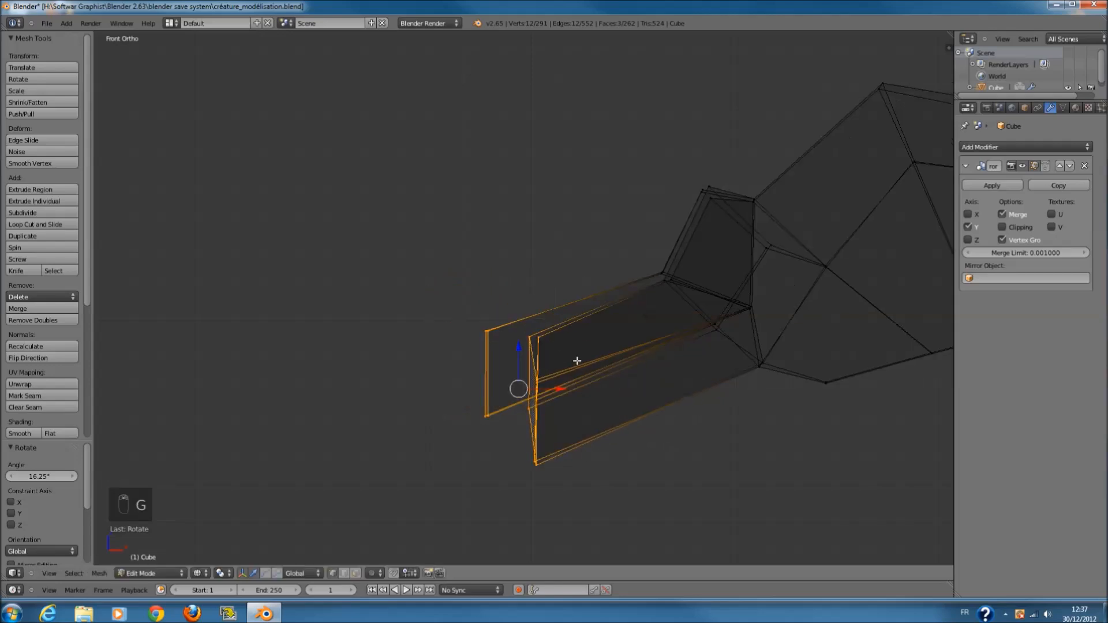
key(e)
click(482, 370)
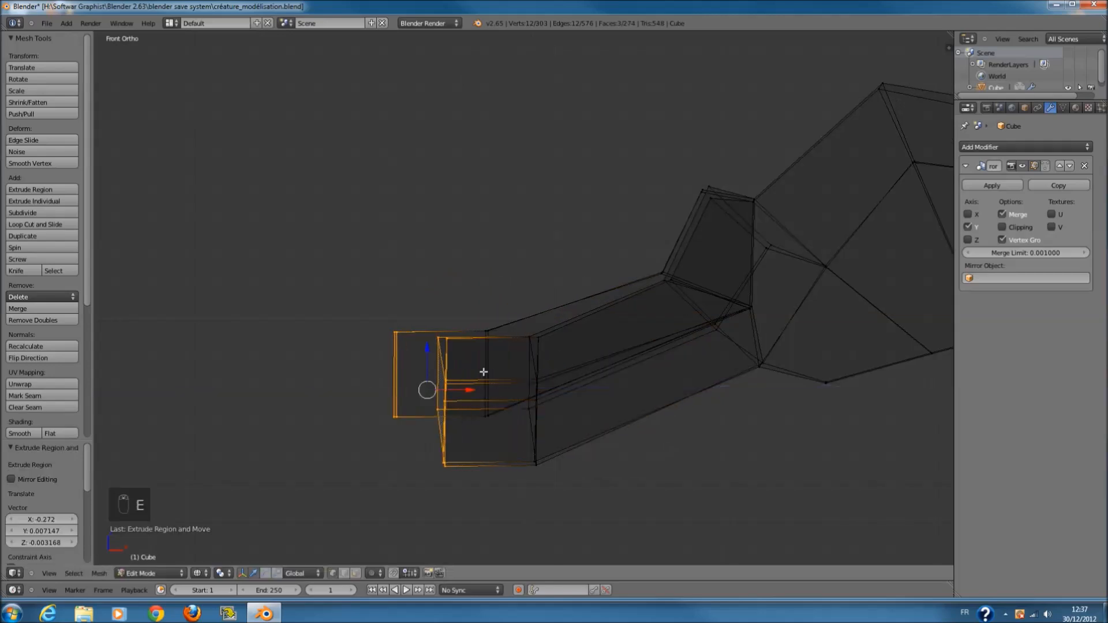
- Examine the bent fingers in Object Mode and Edit Mode from the side and front
key(z)
mouse_move(497, 366)
middle_down()
mouse_move(653, 401)
mouse_move(687, 389)
mouse_move(663, 383)
mouse_move(695, 368)
middle_up()
scroll(663, 383, down, 2)
key(Tab)
key(KP_3)
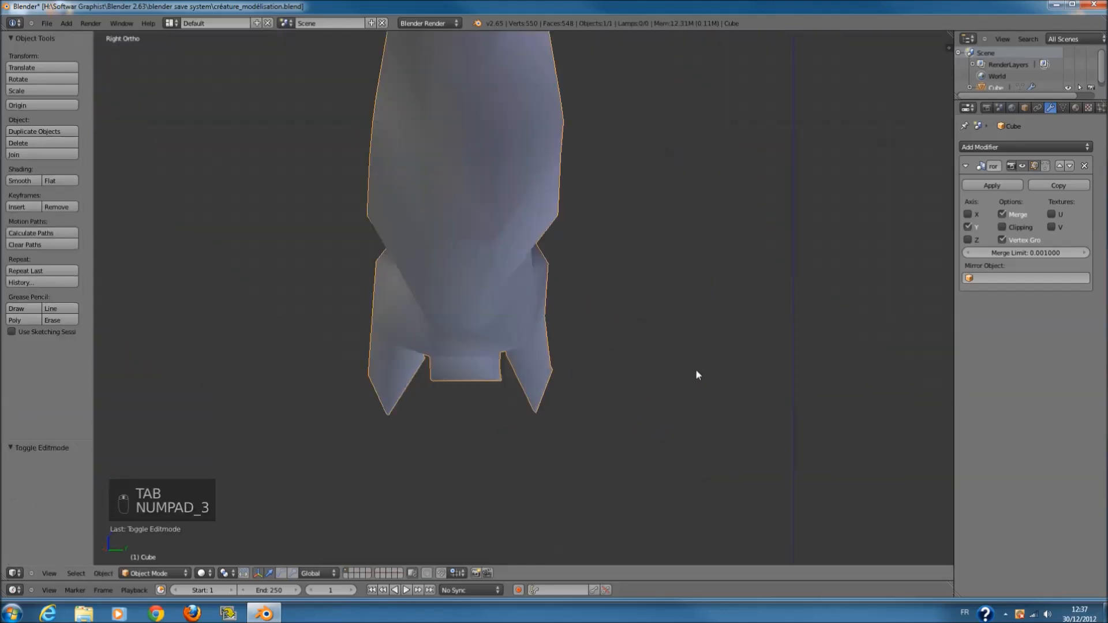
key(KP_1)
key(z)
key(Tab)
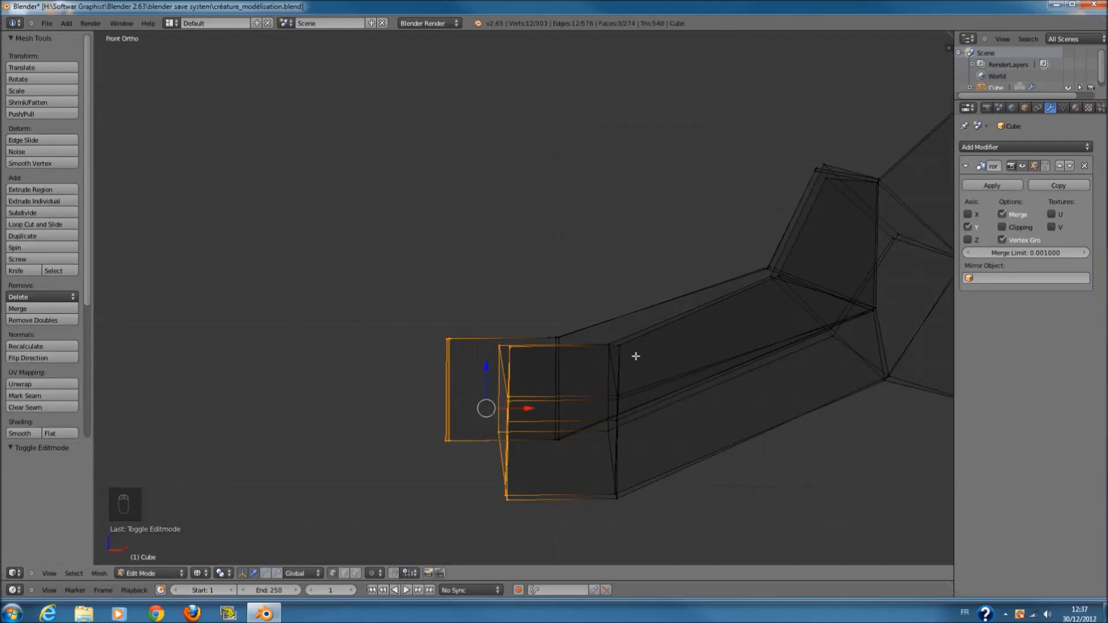
key(z)
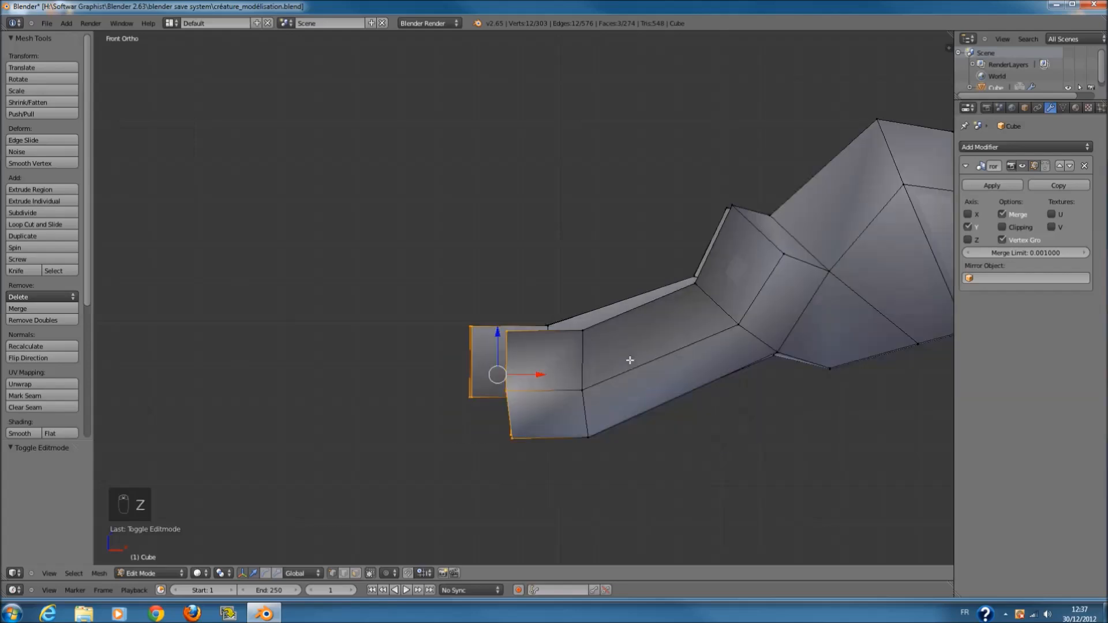
scroll(629, 360, down, 2)
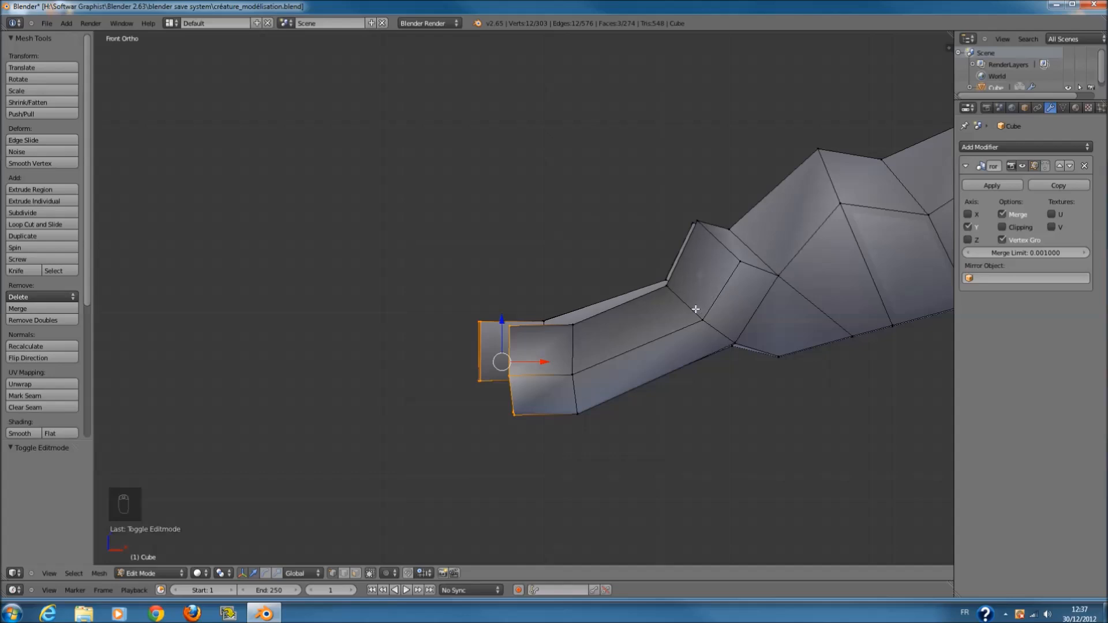
- Move the pair of vertices on the underside at the base of the fingers about -0.04 in X and 0.05 in Z
key(z)
key(a)
scroll(710, 346, up, 3)
key(c)
click(721, 382)
right_click(750, 402)
key(z)
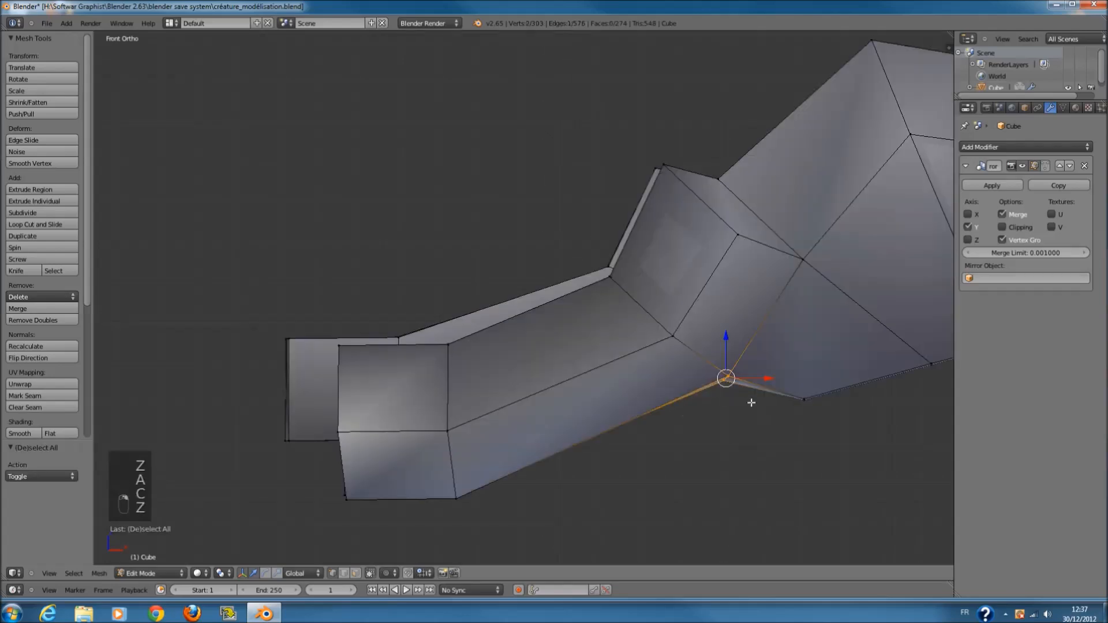
key(g)
click(731, 375)
- Select the pair of vertices on the underside at the base of the fingers and scale them to about 0.73
middle_drag(731, 376, 782, 423)
right_click(783, 423)
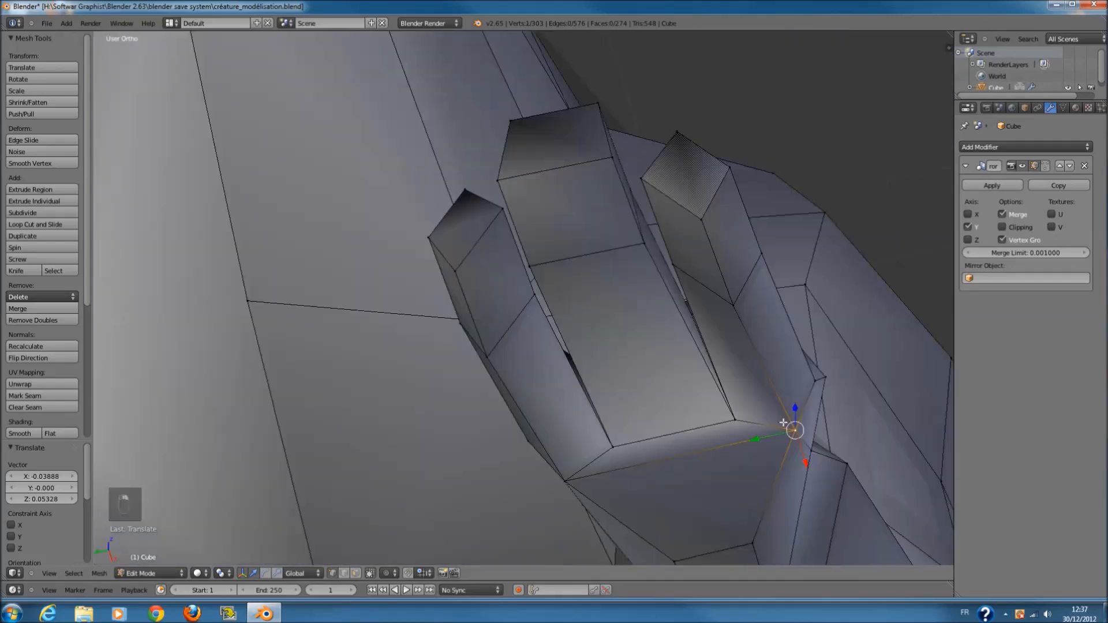
middle_drag(571, 477, 754, 445)
key(s)
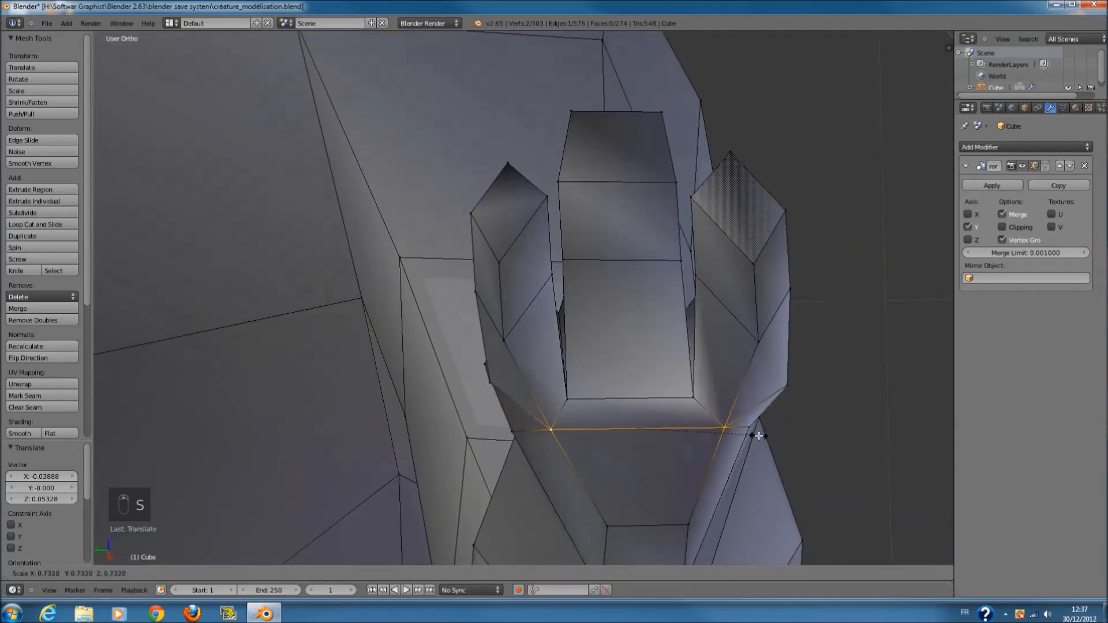
click(758, 435)
- Try subdividing, and then merging at their center, the two vertices where the middle finger's underside meets the palm, and undo the change
scroll(665, 384, up, 3)
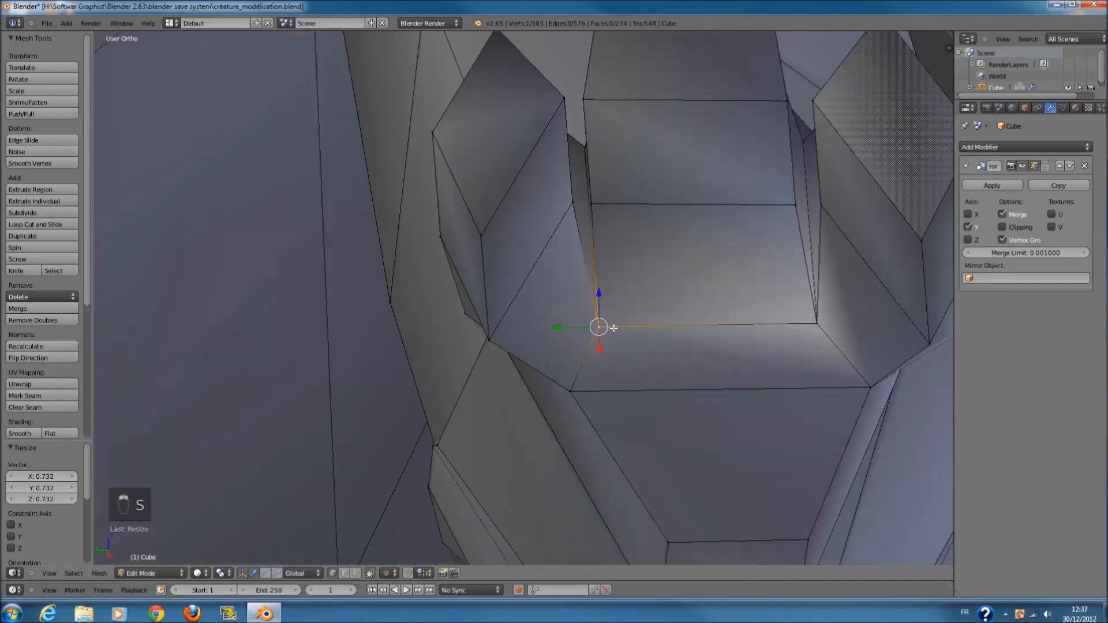
key(w)
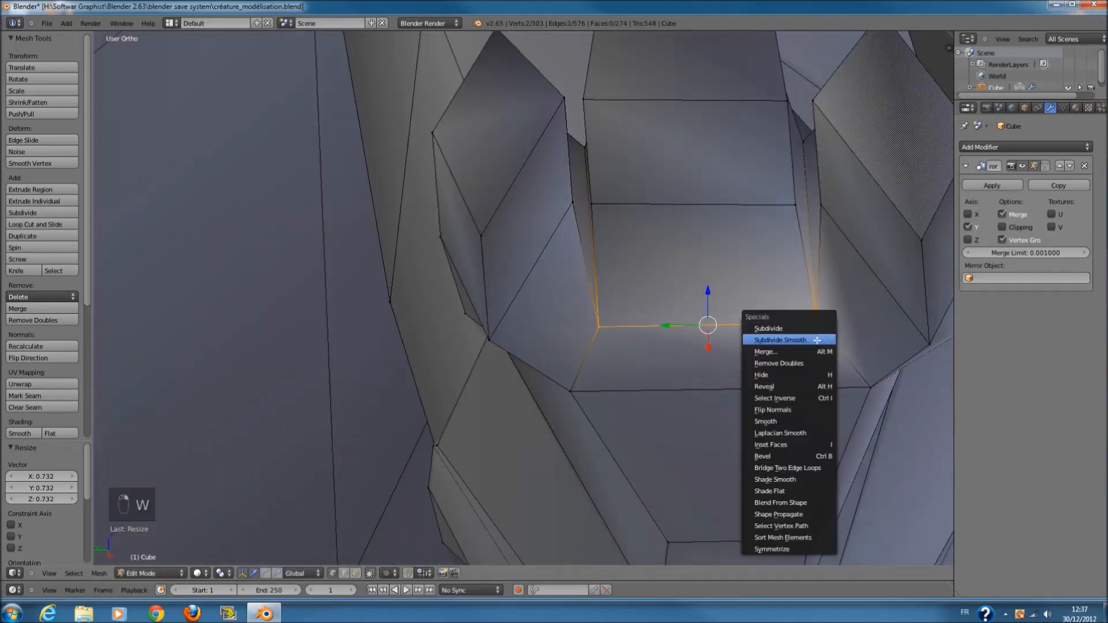
click(816, 351)
click(816, 349)
key(ctrl+z)
key(w)
click(818, 350)
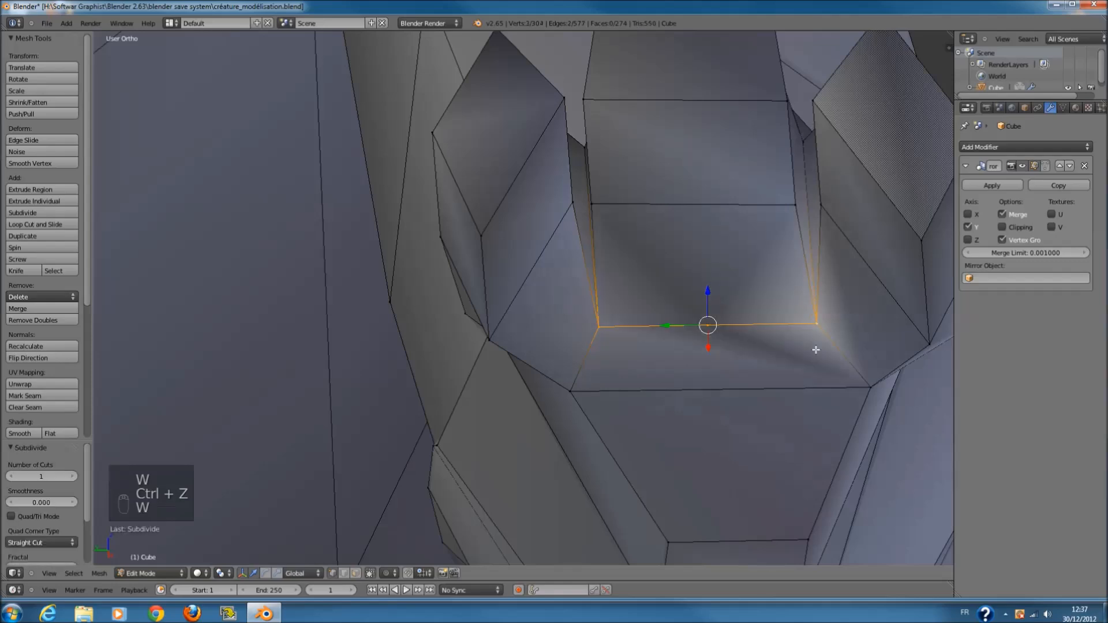
key(ctrl+z)
key(w)
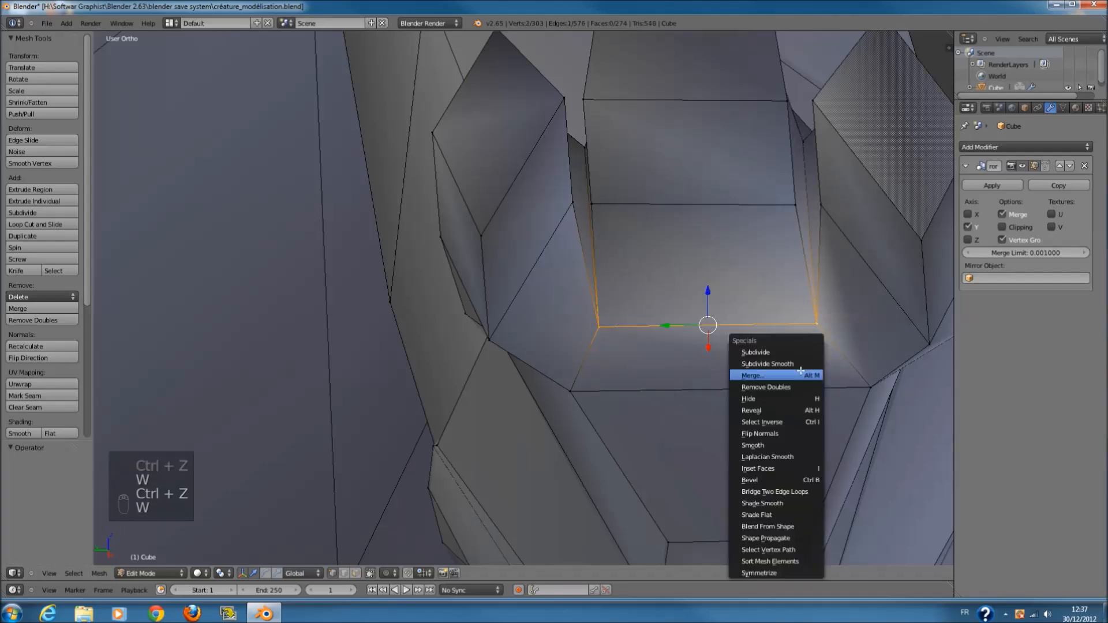
click(800, 372)
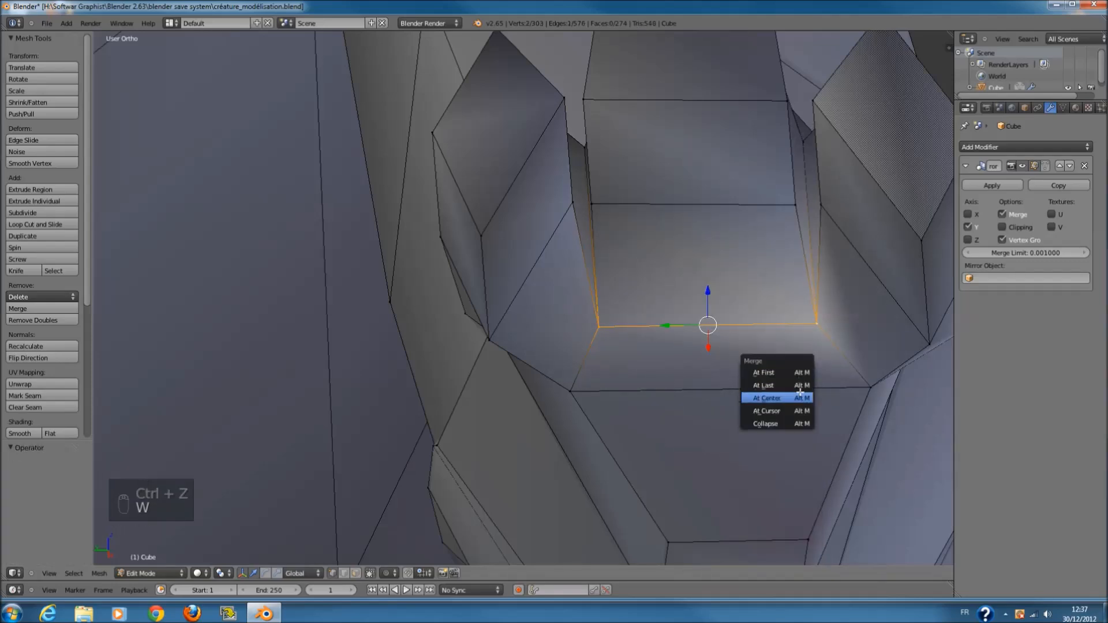
click(800, 394)
middle_drag(796, 393, 756, 413)
key(ctrl+z)
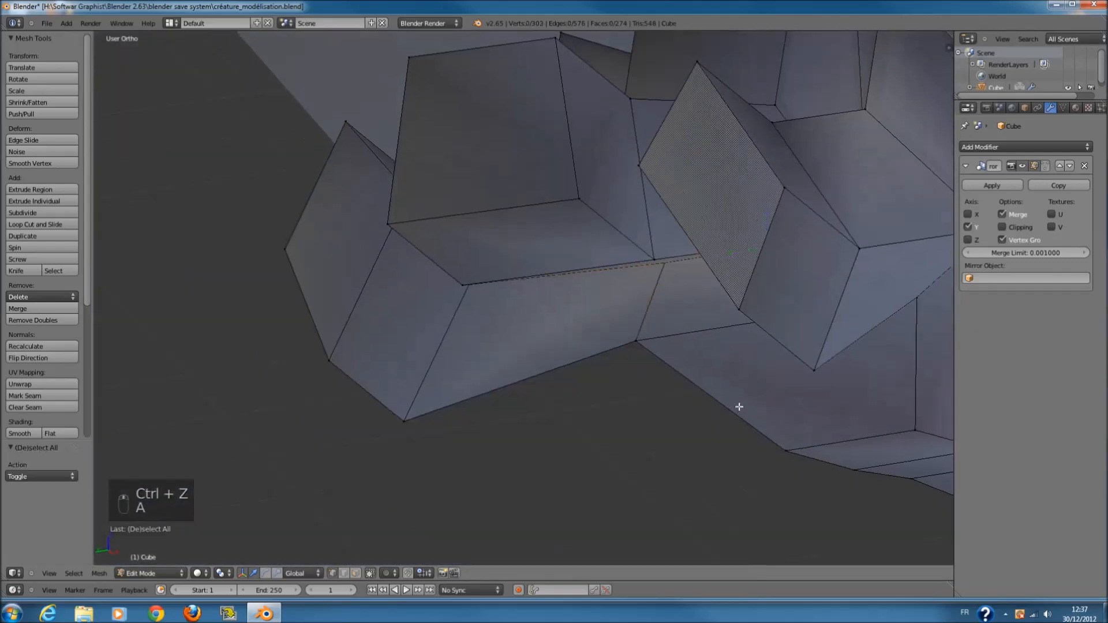
- Examine the hand from the front in wireframe and solid display, and view the fingers from their ends
key(KP_3)
key(KP_1)
scroll(719, 304, down, 4)
ctrl+scroll(669, 283, up, 2)
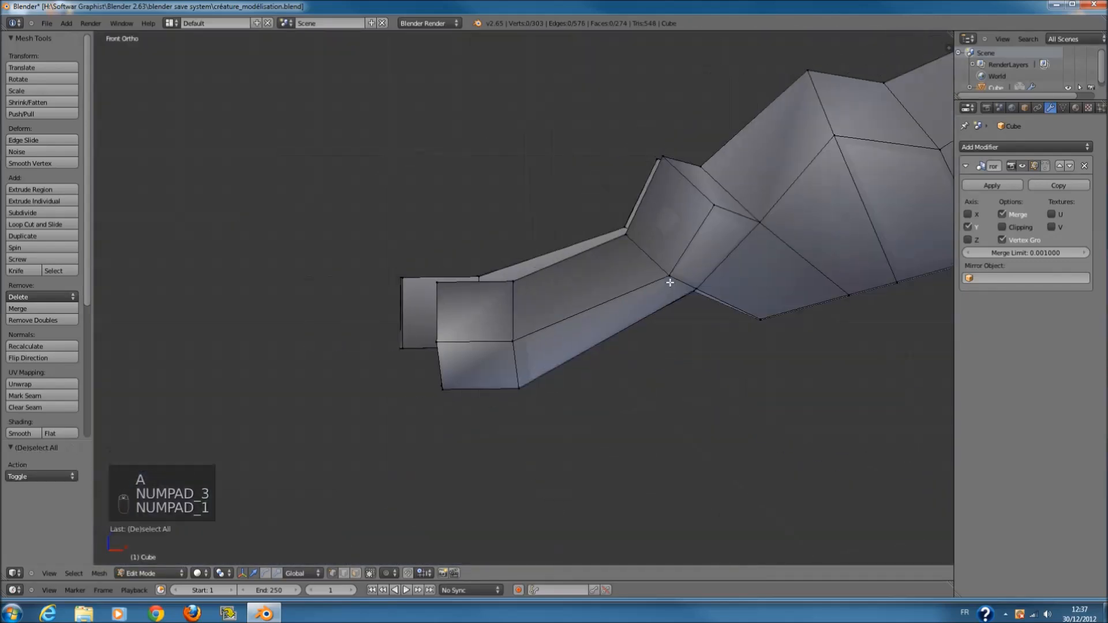
ctrl+scroll(669, 283, up, 3)
key(z)
ctrl+scroll(619, 312, up, 1)
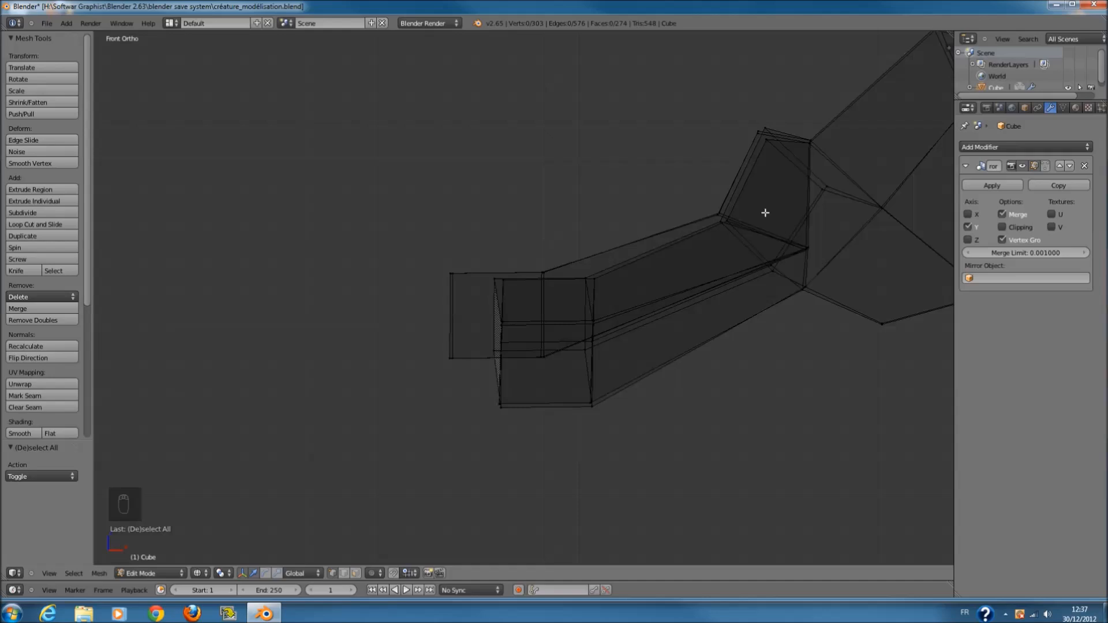
key(z)
middle_drag(588, 332, 732, 348)
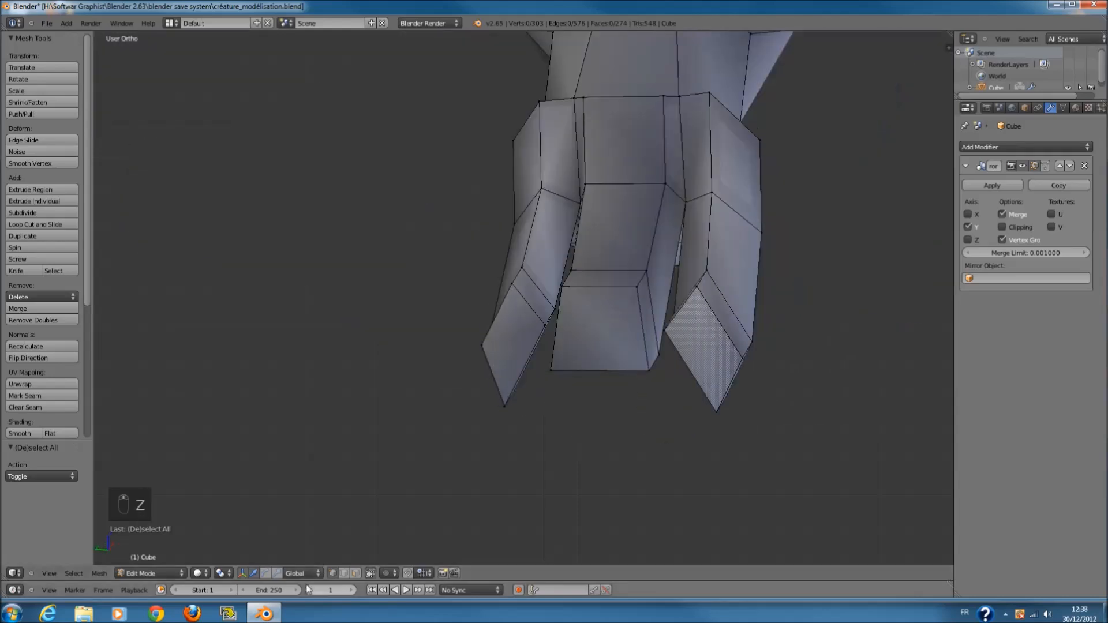
- In face selection, scale down the end face of one outer finger and move it about 0.02 in Y and -0.01 in Z
click(354, 573)
scroll(631, 440, up, 2)
key(c)
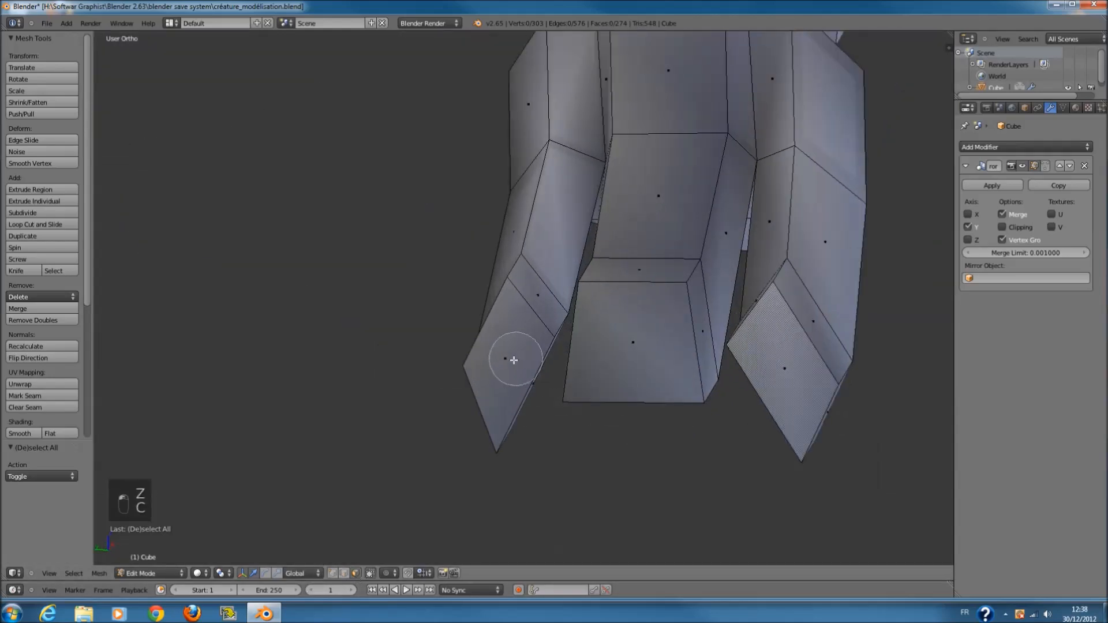
click(513, 360)
middle_drag(510, 357, 594, 364)
key(s)
click(576, 366)
key(g)
click(571, 369)
- Scale down the end faces of the middle finger and the other outer finger to taper their tips
right_click(659, 350)
middle_drag(659, 350, 704, 361)
key(s)
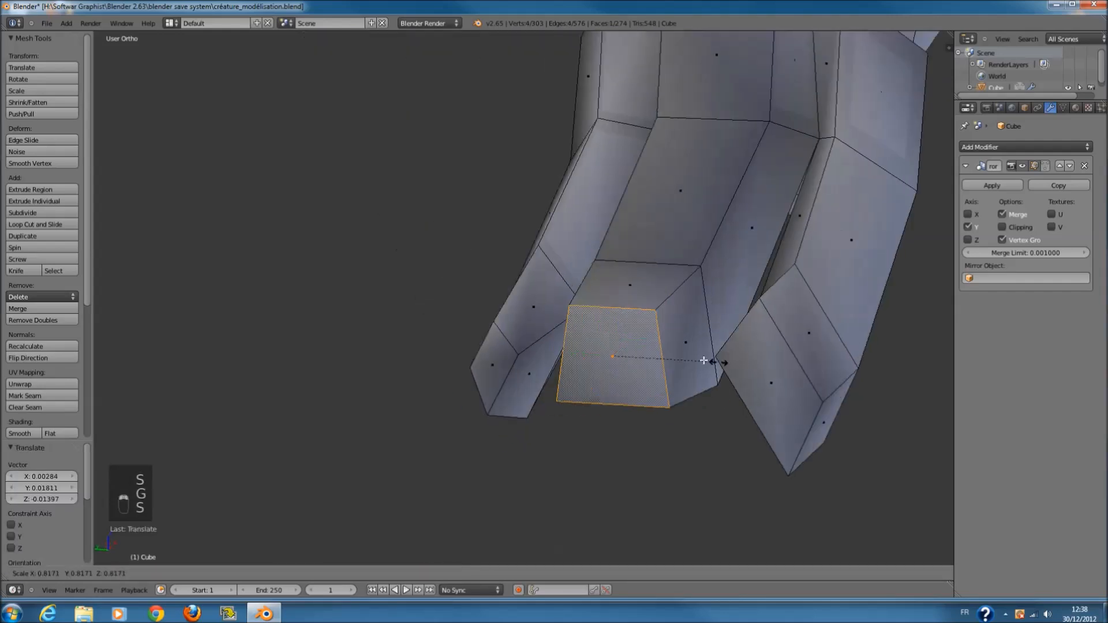
click(663, 359)
right_click(767, 384)
key(s)
click(782, 396)
middle_drag(781, 392, 812, 407)
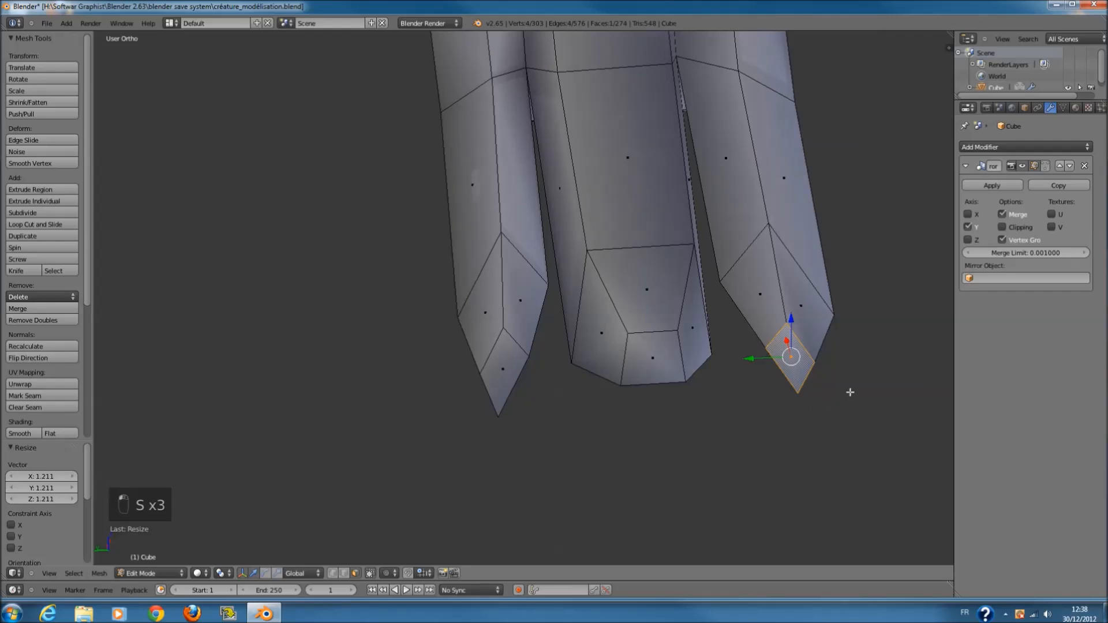
key(r)
right_click(876, 338)
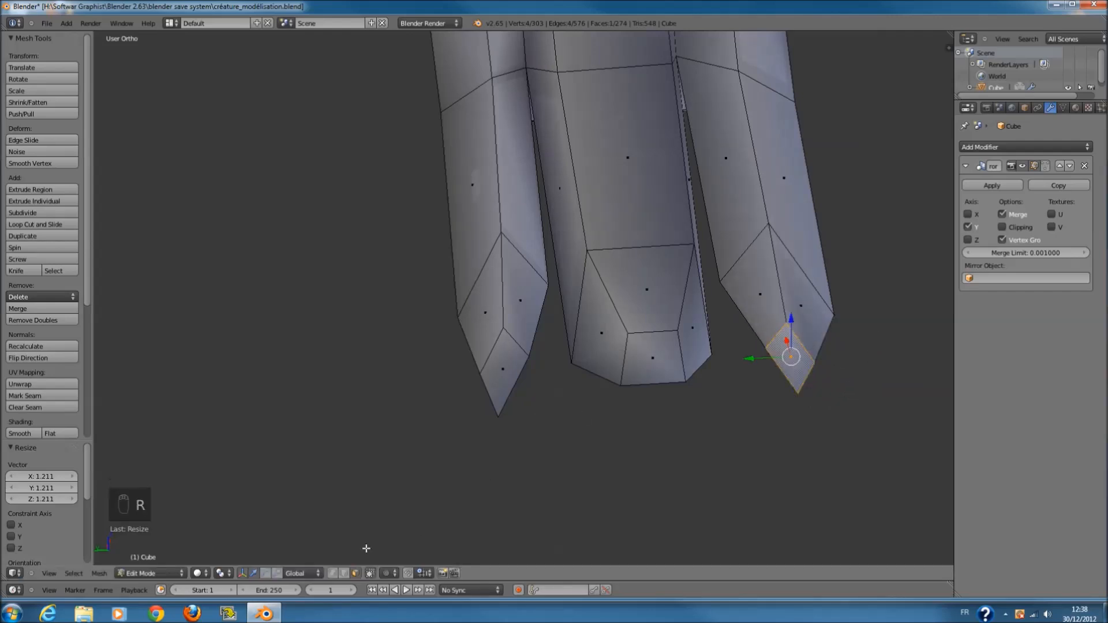
- Select the two lower vertices at the first outer finger's last segment and raise them along Z
key(z)
key(a)
key(c)
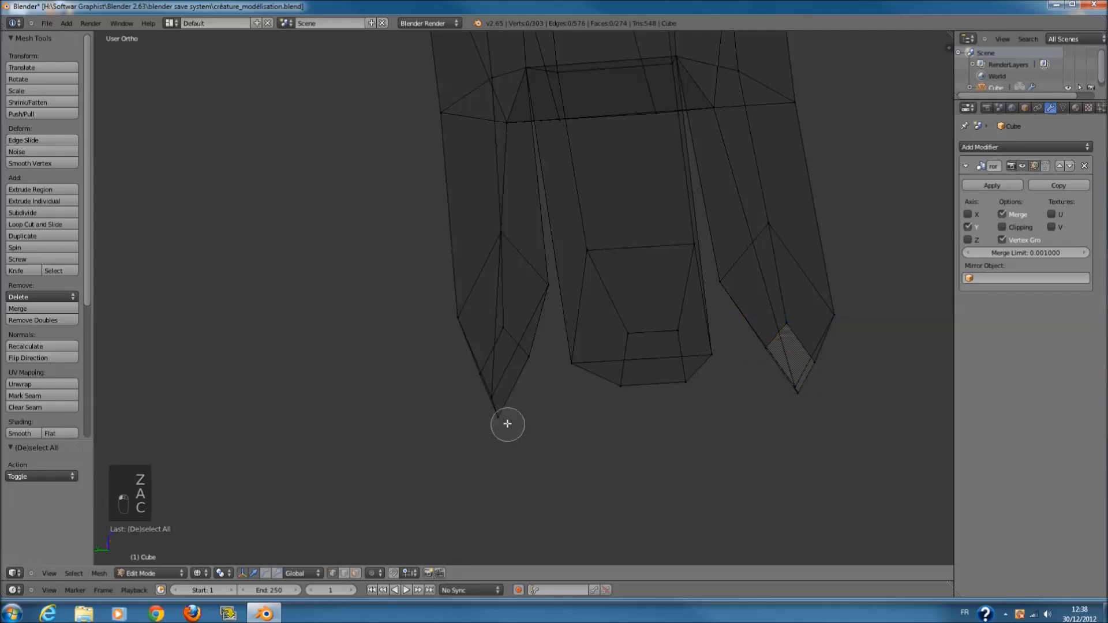
key(z)
click(497, 427)
key(c)
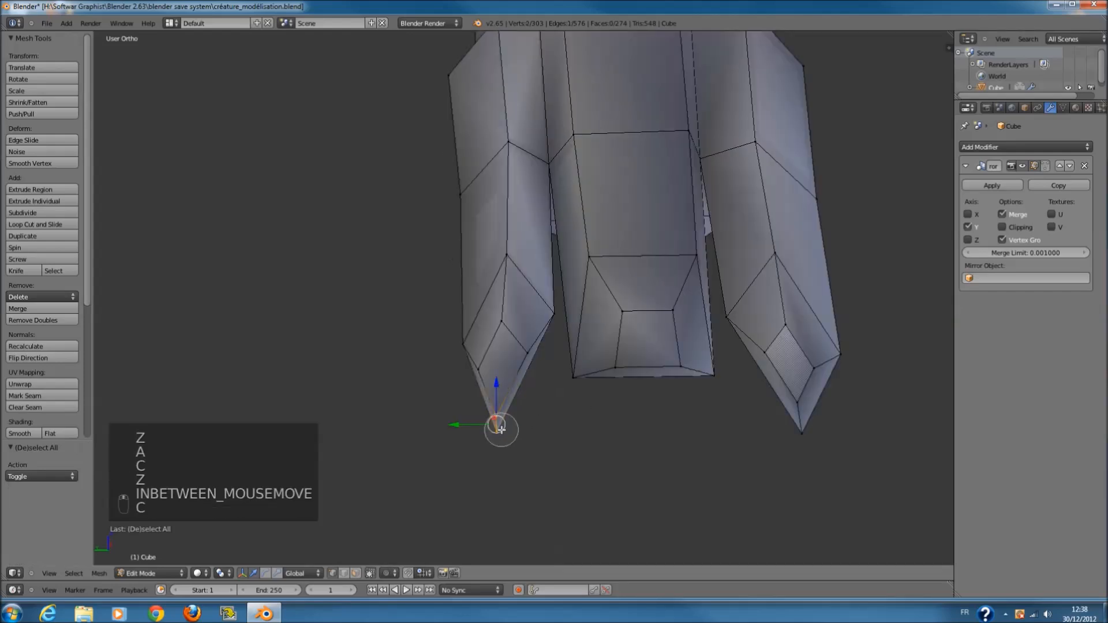
key(z)
mouse_move(520, 379)
middle_down()
mouse_move(438, 380)
mouse_move(497, 413)
middle_up()
key(z)
drag(520, 394, 519, 381)
- Select the two lower vertices at the other outer finger's last segment and move them about 0.04 in Z
mouse_move(519, 381)
middle_down()
mouse_move(883, 406)
mouse_move(806, 430)
mouse_move(796, 392)
middle_up()
key(a)
key(c)
click(804, 428)
key(c)
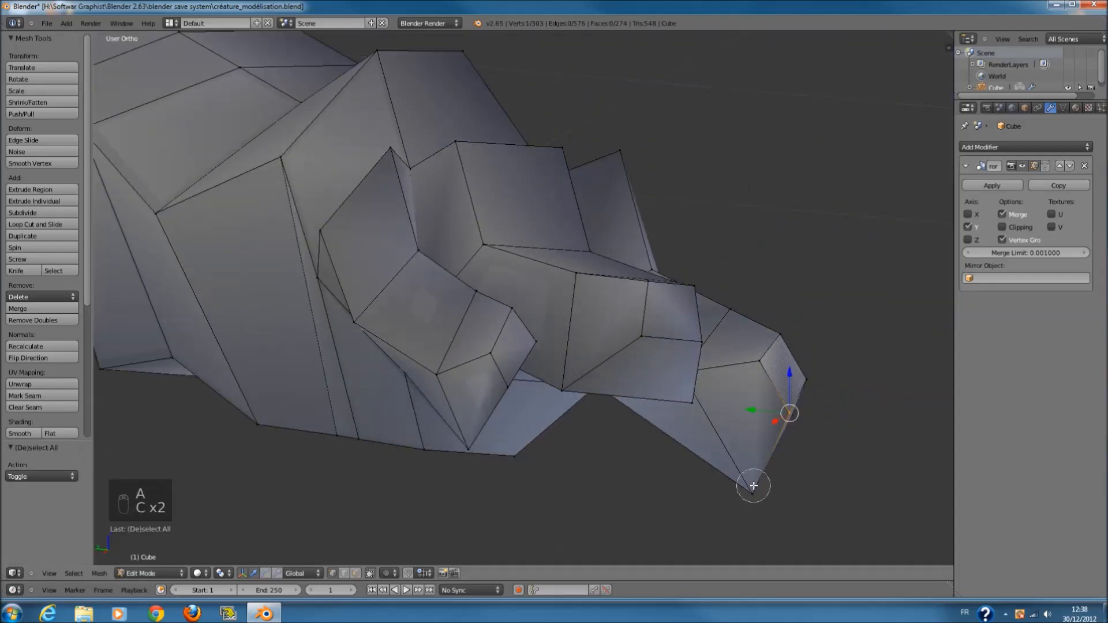
drag(767, 430, 767, 399)
key(r)
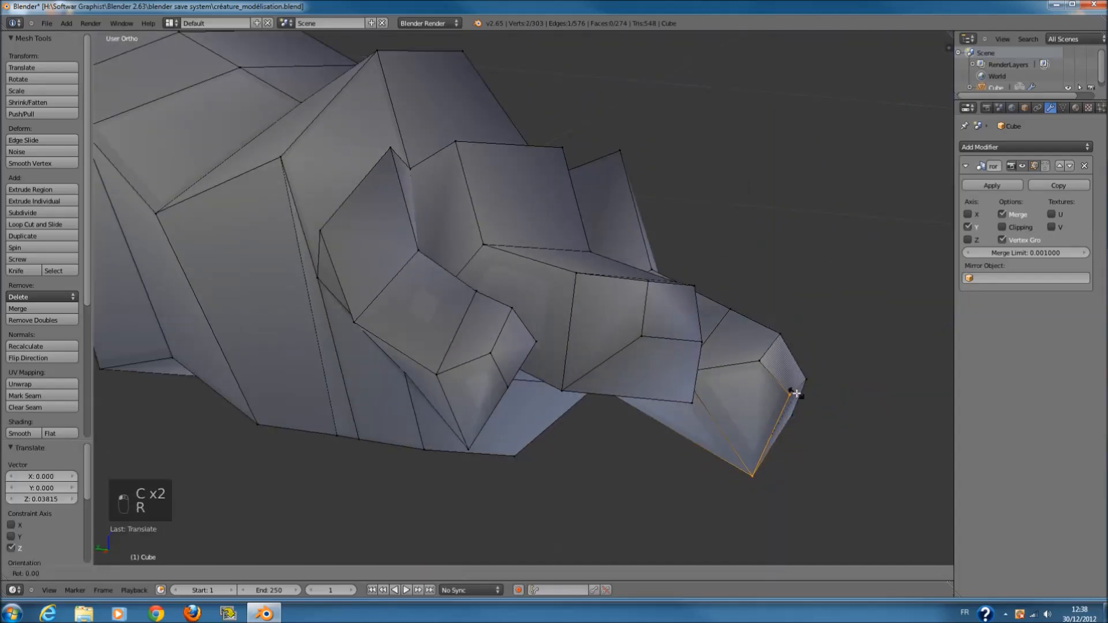
right_click(800, 399)
- Rotate the two lower fingertip vertices around the global Y axis and adjust their position
key(r)
key(y)
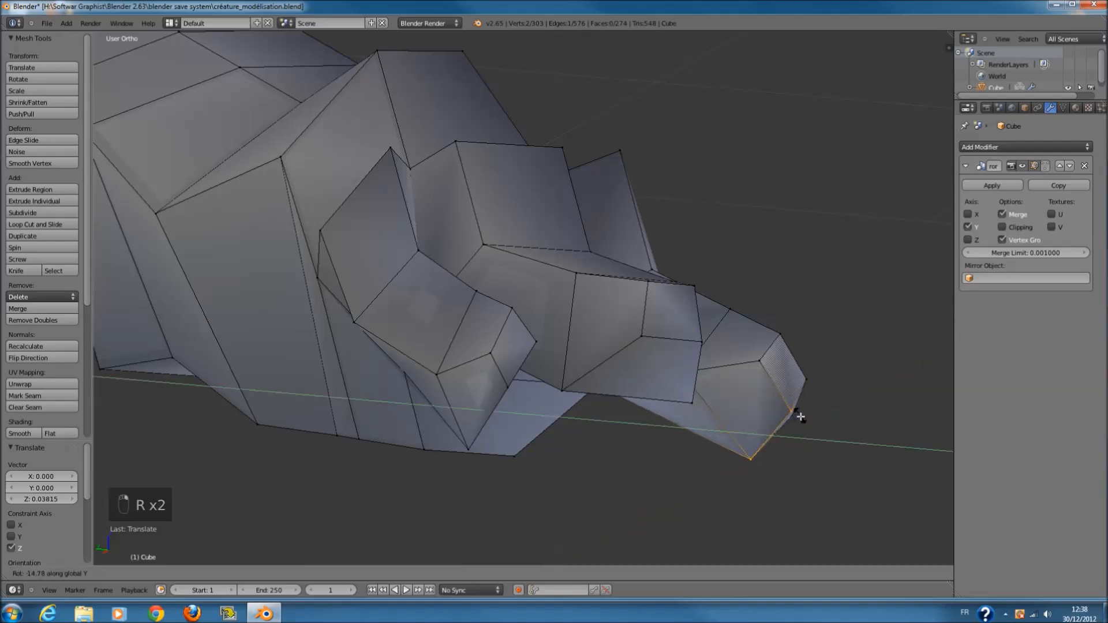
click(800, 412)
key(g)
click(795, 403)
- Move the vertex on the underside of the finger's last joint about -0.02 in Y and 0.05 in Z
middle_drag(793, 402, 601, 426)
key(a)
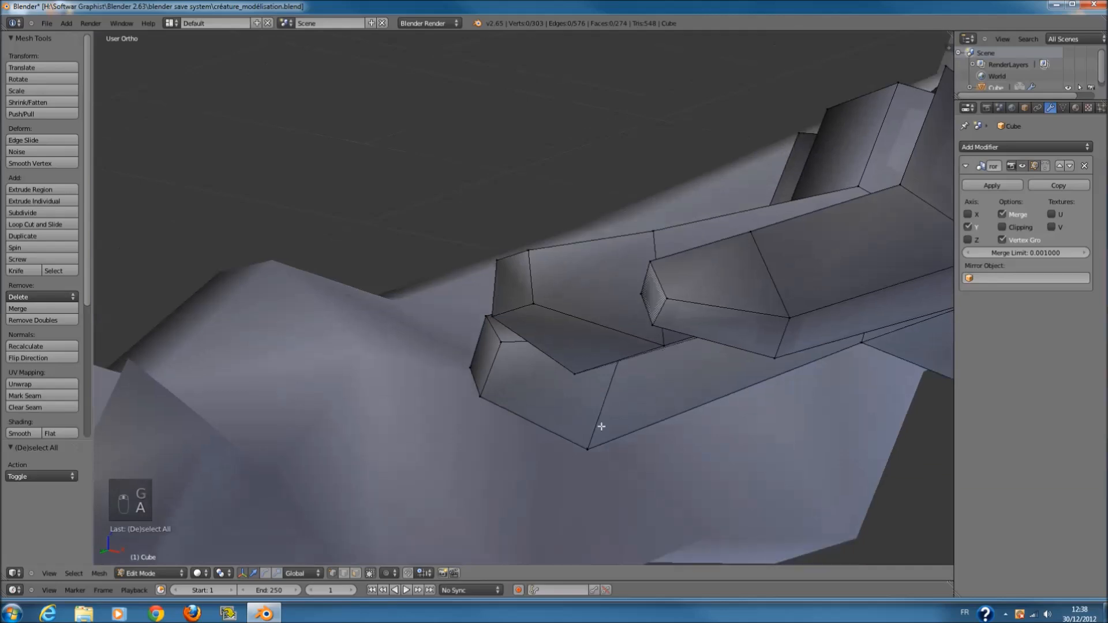
key(a)
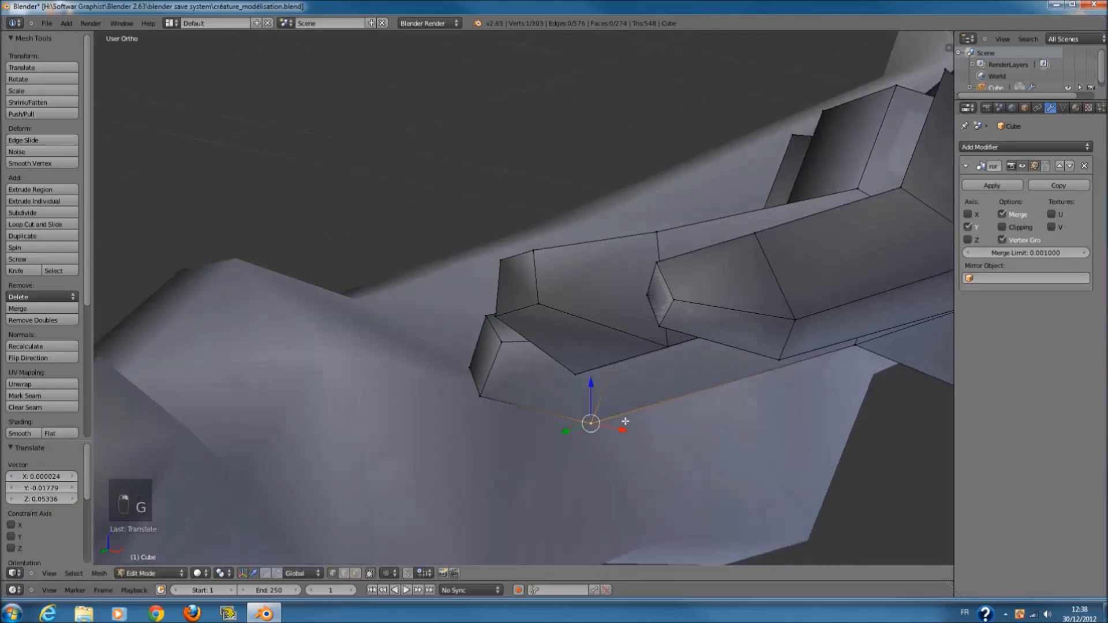
middle_drag(588, 421, 668, 457)
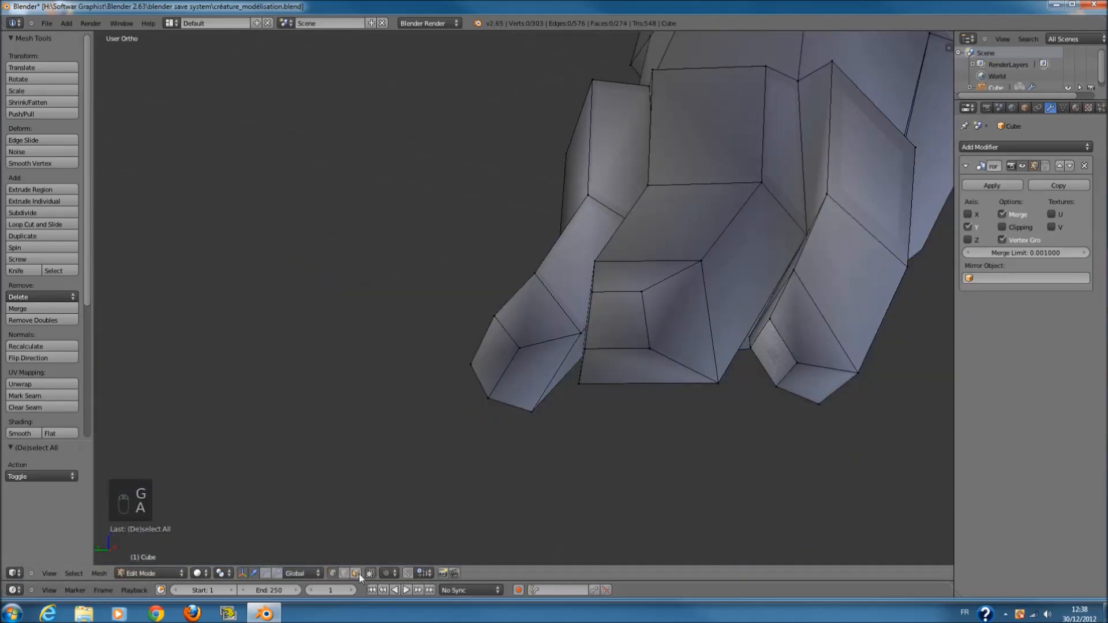
- In top wireframe view, select the whole outer finger farthest from the body and move it about -0.01 in X and -0.15 in Y
middle_drag(557, 502, 788, 462)
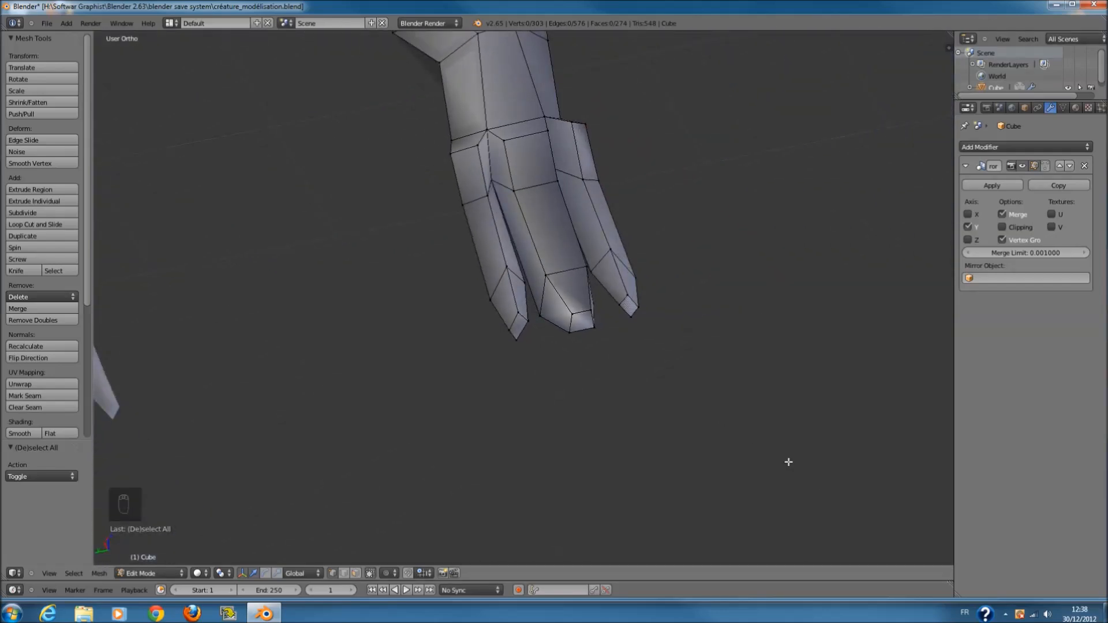
key(KP_7)
key(z)
scroll(744, 359, up, 2)
shift+middle_drag(730, 307, 604, 311)
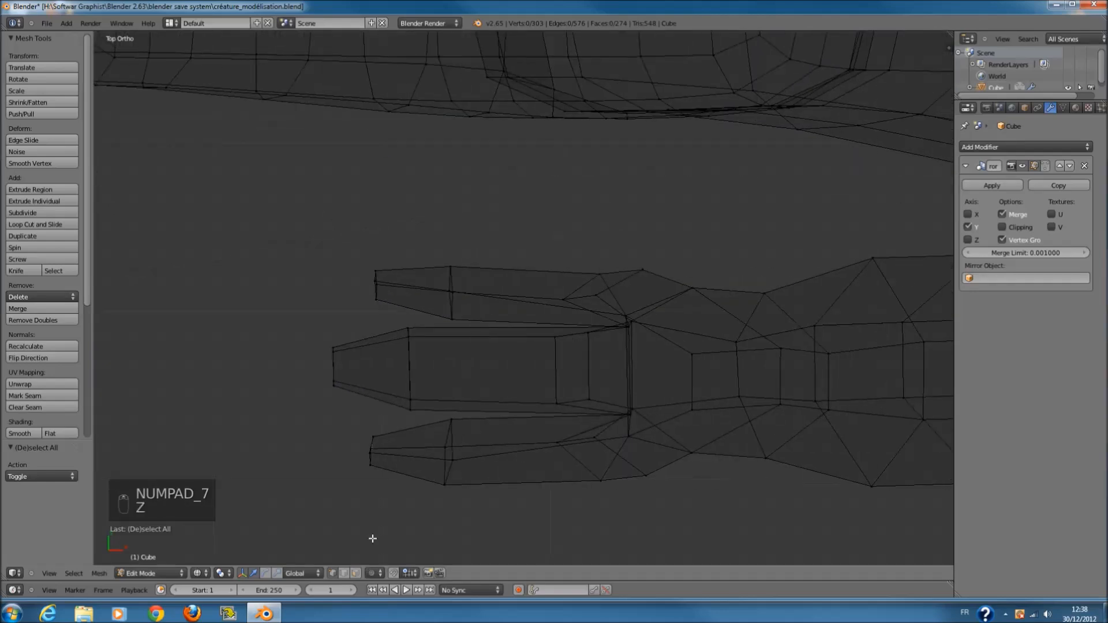
key(c)
mouse_move(400, 470)
mouse_down()
mouse_move(618, 470)
mouse_move(650, 454)
mouse_up()
right_click(650, 454)
key(g)
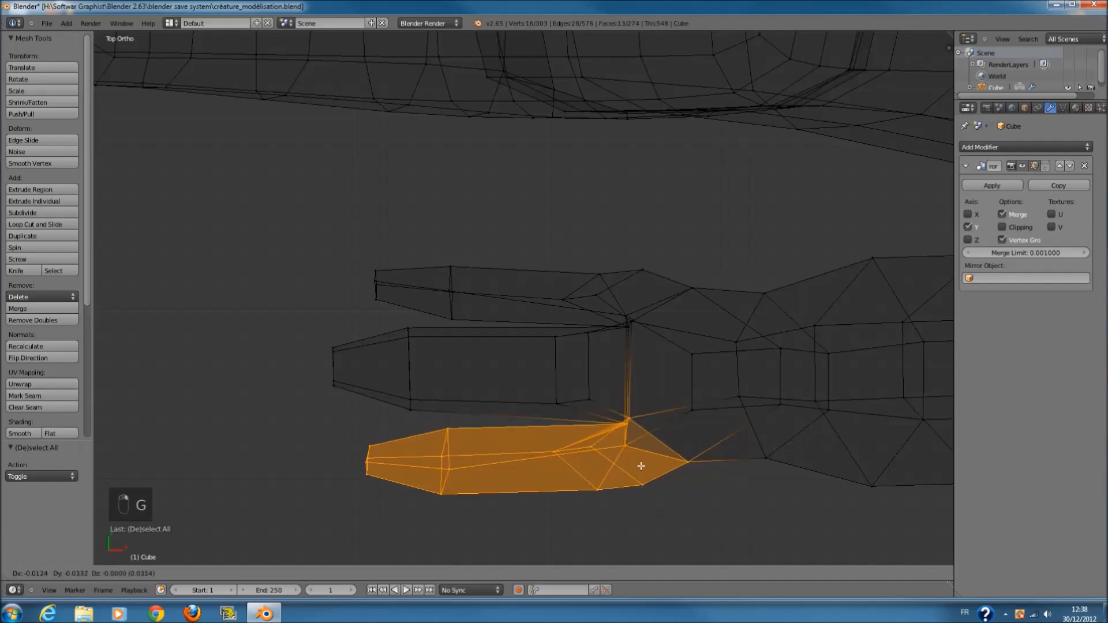
click(639, 492)
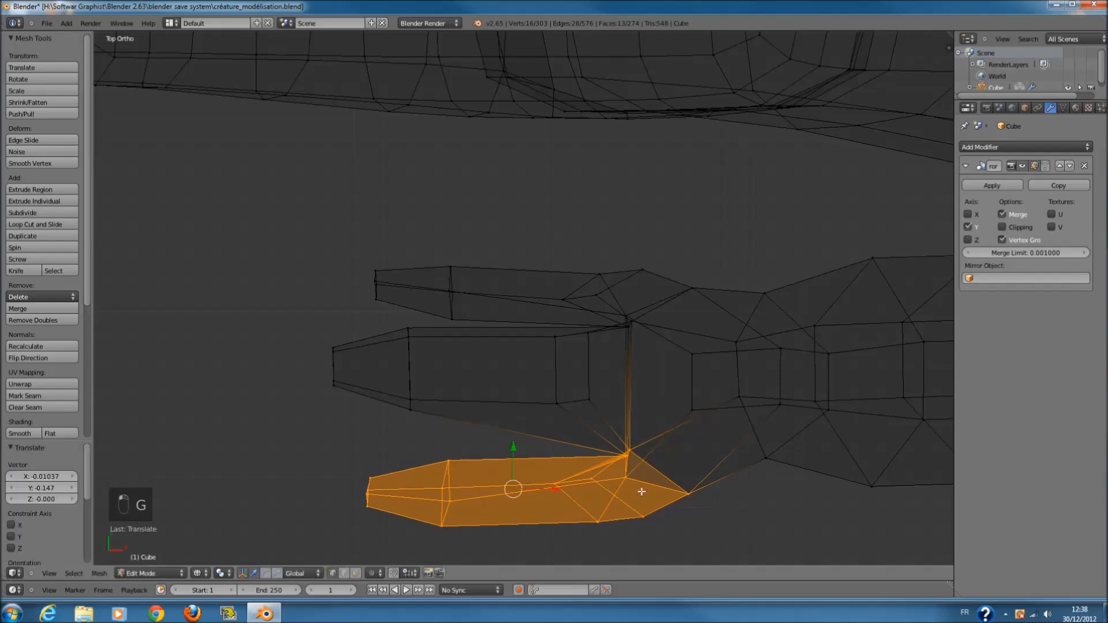
key(z)
key(e)
key(e)
key(ctrl+z)
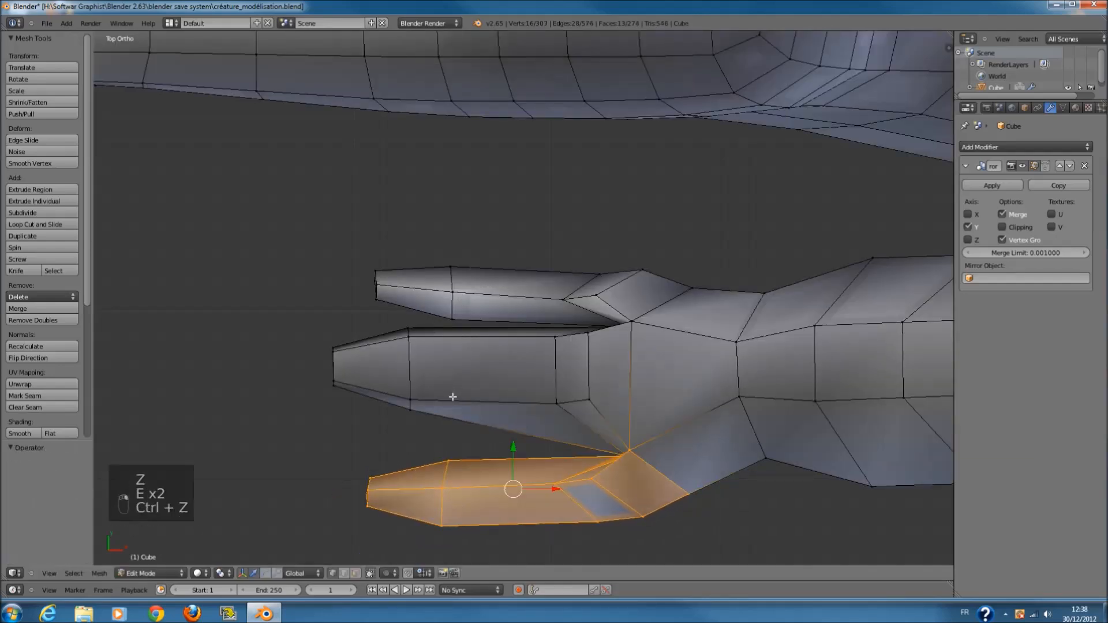
- Select the outer finger nearest the body and move it away from the middle finger, mainly in positive Y
key(z)
key(a)
key(c)
drag(371, 279, 625, 280)
right_click(650, 321)
key(g)
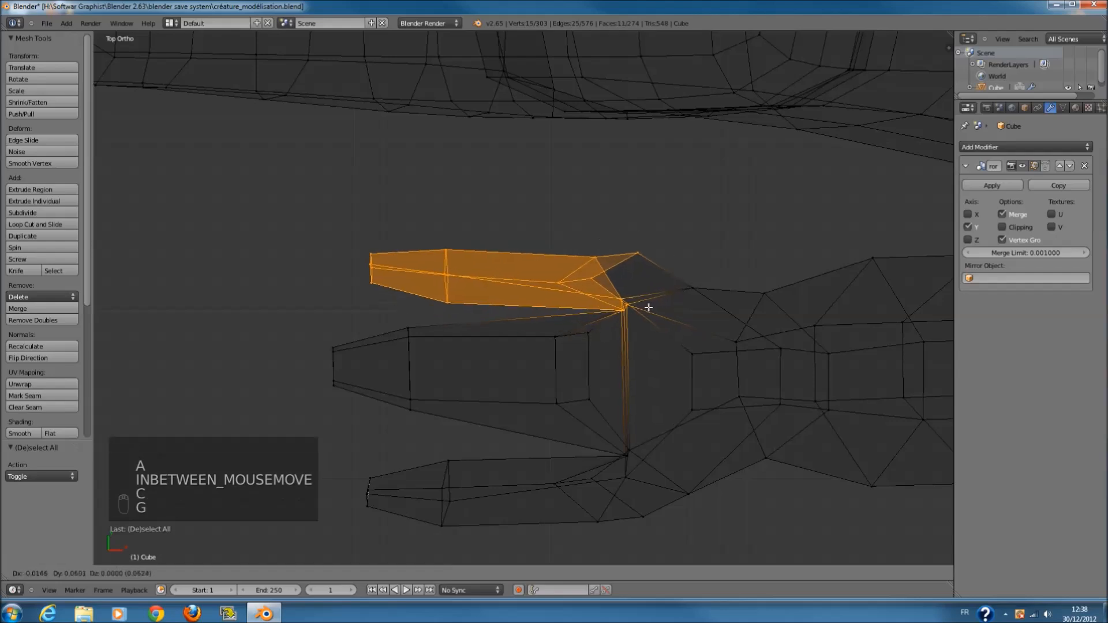
click(642, 303)
- Select the two vertices in the gaps between the fingers and scale them to about 0.76 along Y
mouse_move(638, 302)
middle_down()
mouse_move(722, 249)
mouse_move(682, 262)
mouse_move(718, 253)
middle_up()
key(z)
key(z)
key(a)
key(c)
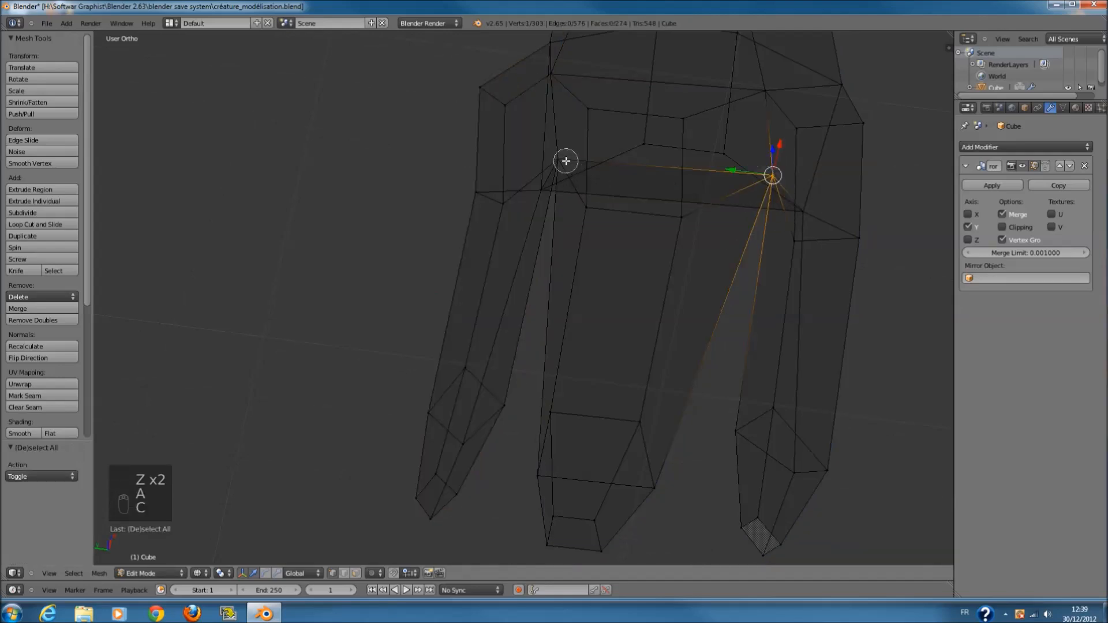
key(s)
key(x)
right_click(753, 211)
key(s)
key(y)
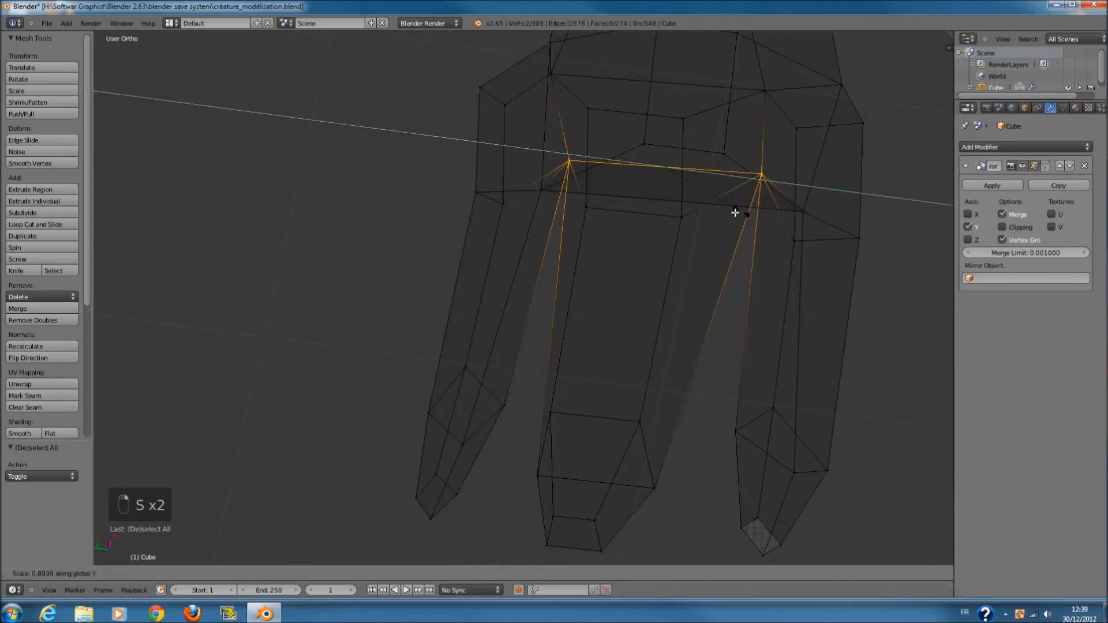
click(724, 213)
key(z)
mouse_move(715, 247)
middle_down()
mouse_move(734, 148)
mouse_move(721, 112)
mouse_move(729, 155)
mouse_move(713, 289)
middle_up()
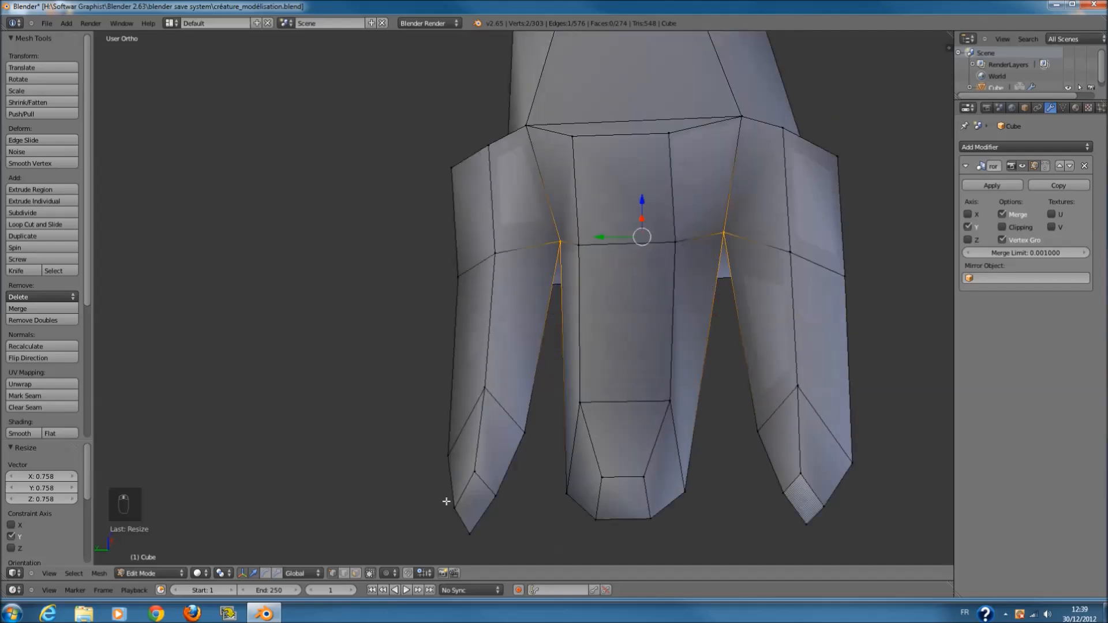
- Try deleting the two vertices between the fingers and undo the deletion
key(x)
click(626, 401)
shift+middle_drag(663, 345, 662, 388)
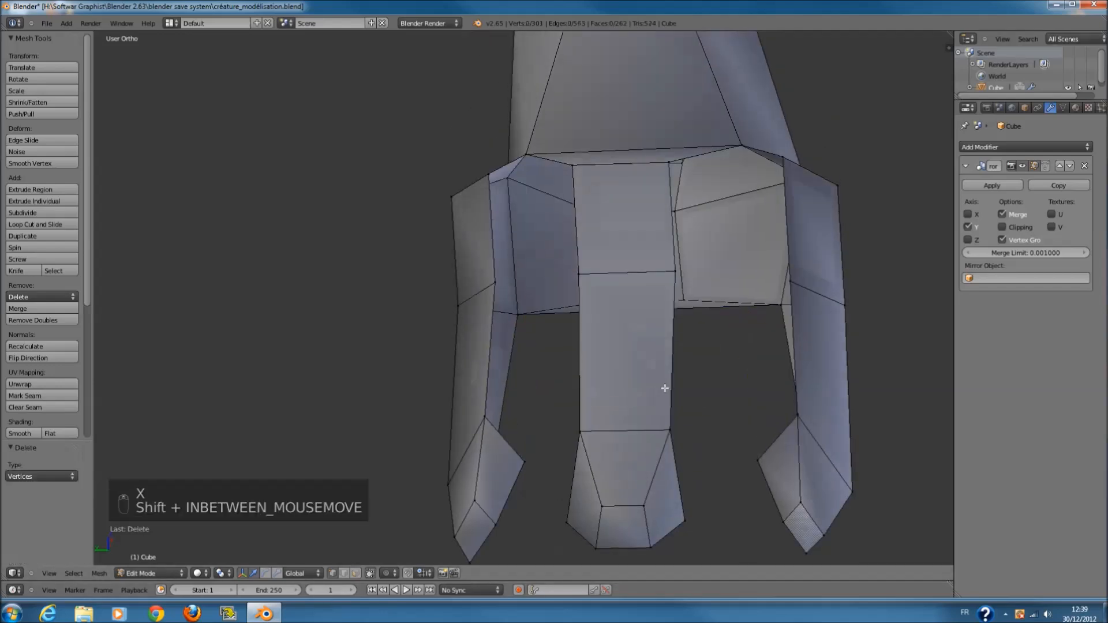
key(ctrl+z)
key(w)
key(x)
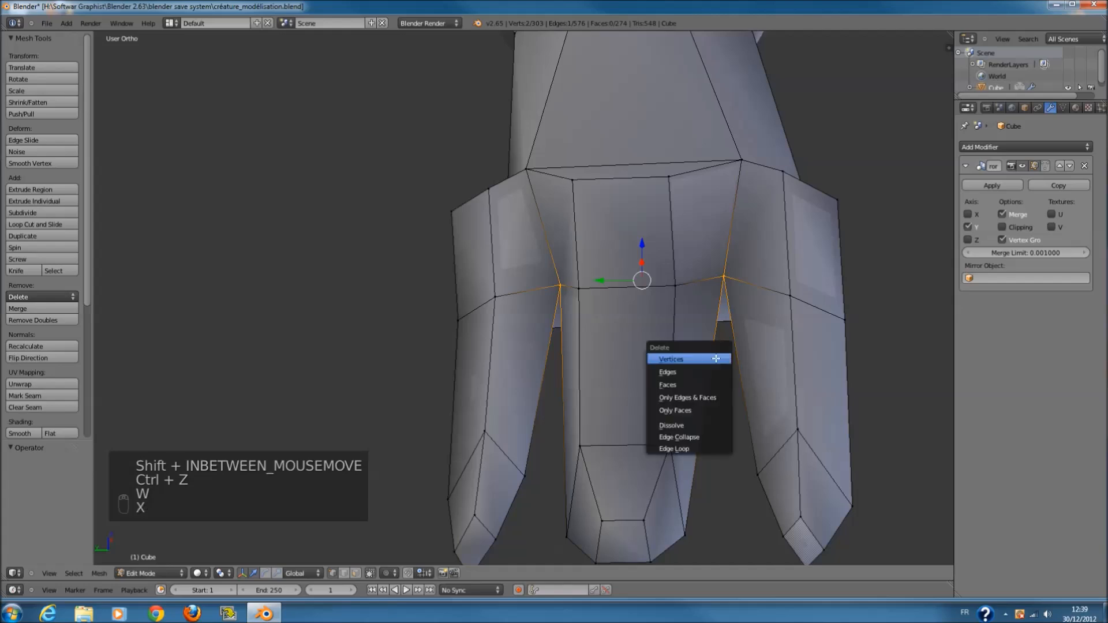
key(w)
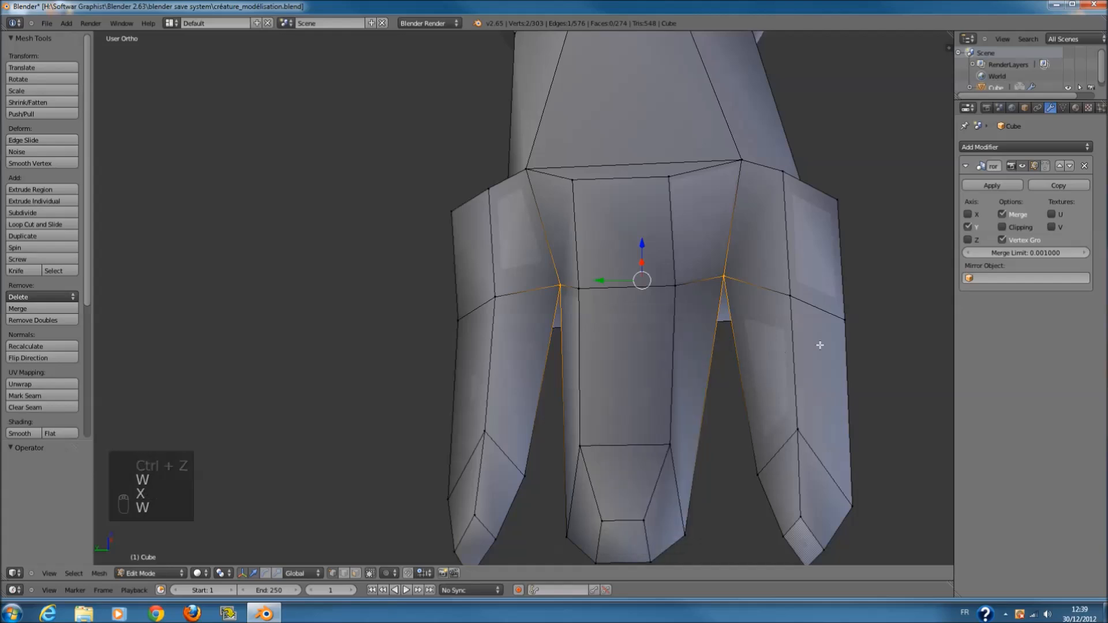
- Delete the edge connecting the vertices between the fingers, then undo the last deletion
key(x)
click(651, 378)
middle_drag(662, 375, 706, 255)
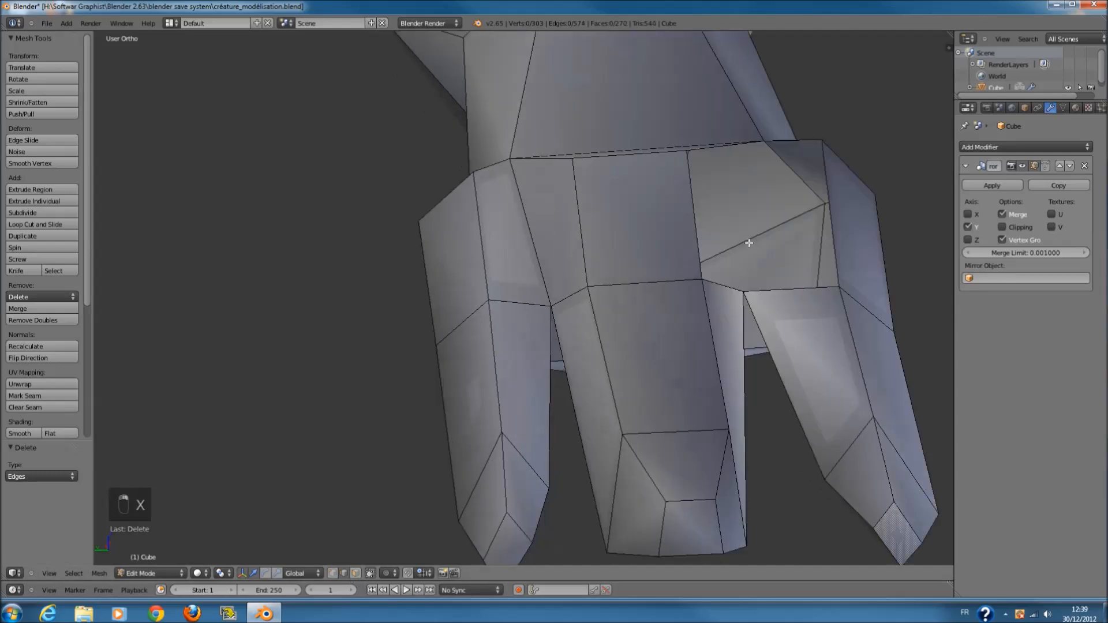
mouse_move(748, 243)
middle_down()
mouse_move(724, 248)
mouse_move(736, 242)
middle_up()
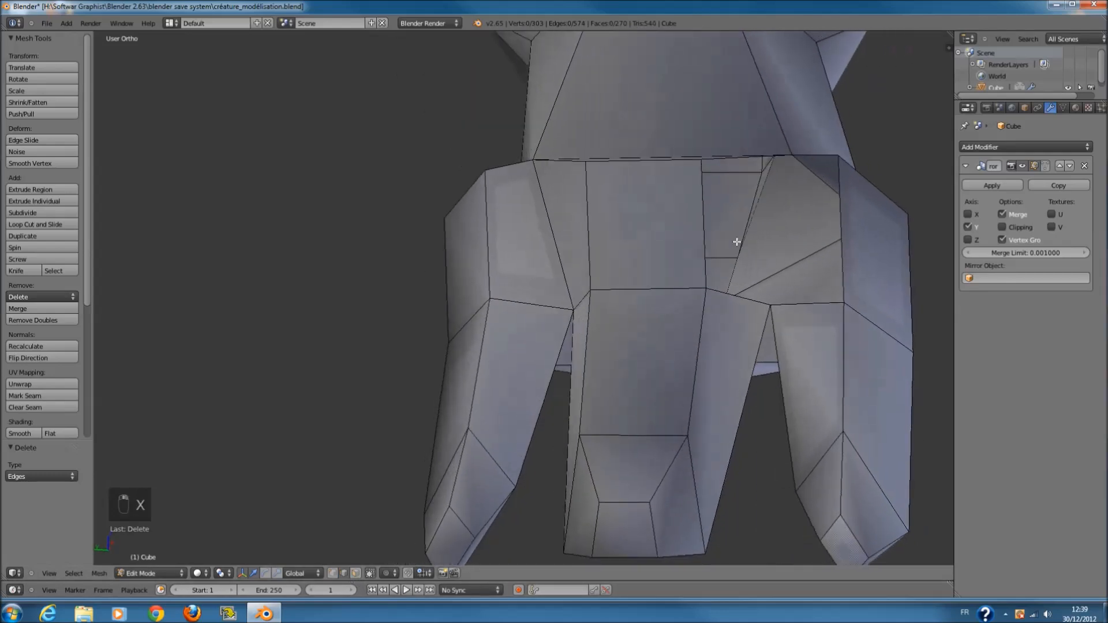
middle_drag(812, 335, 799, 413)
key(ctrl+z)
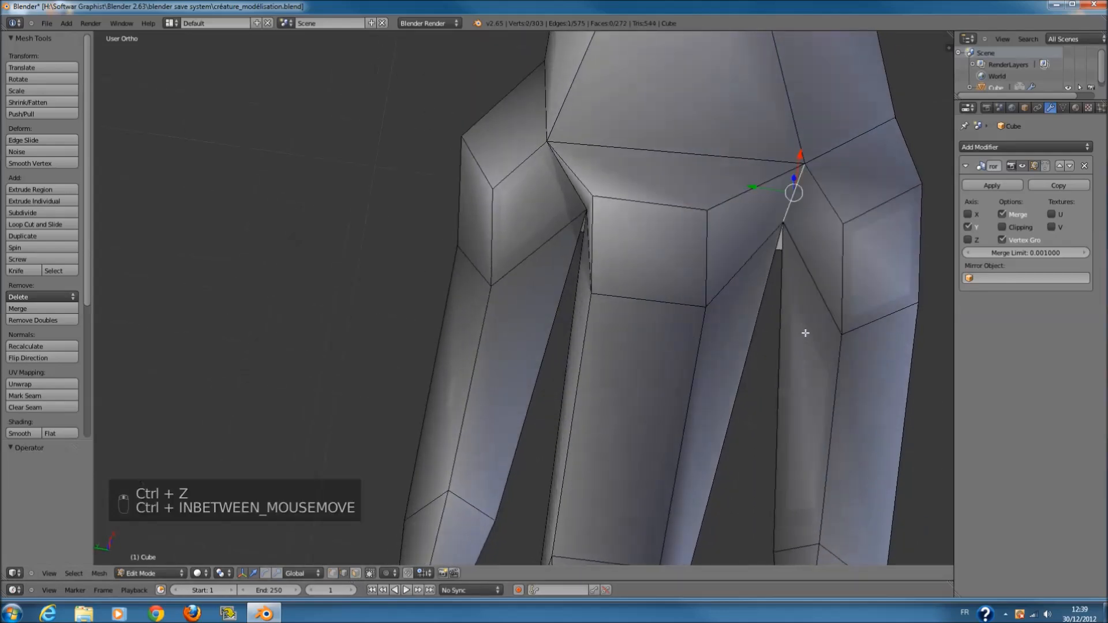
- Try deleting the selected vertices in the gap between the middle and outer fingers and undo the deletion
key(z)
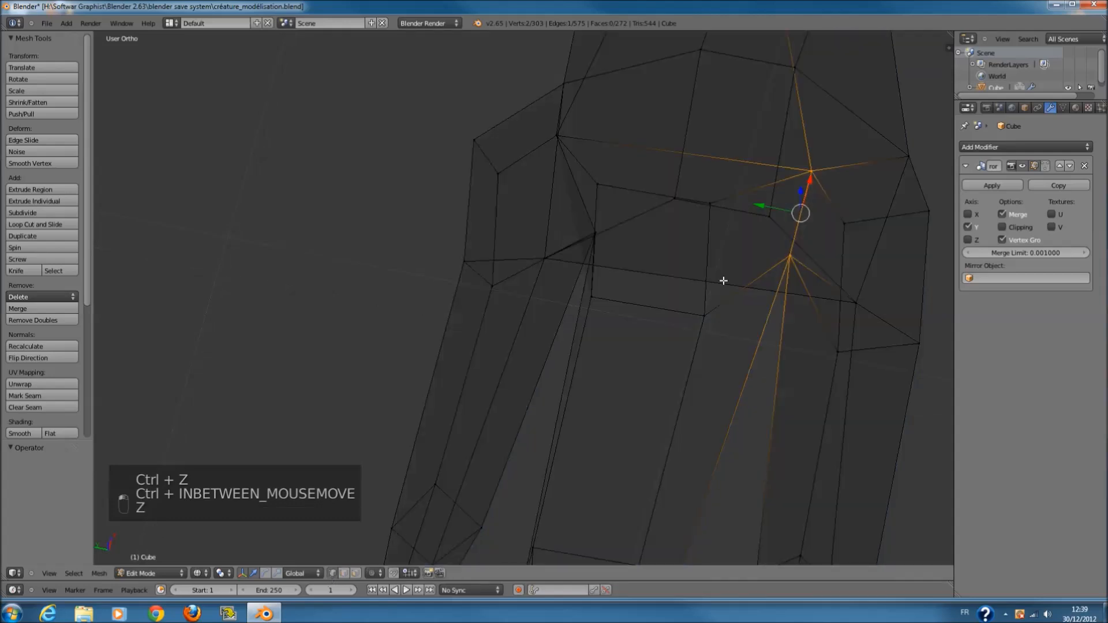
key(x)
click(794, 240)
key(z)
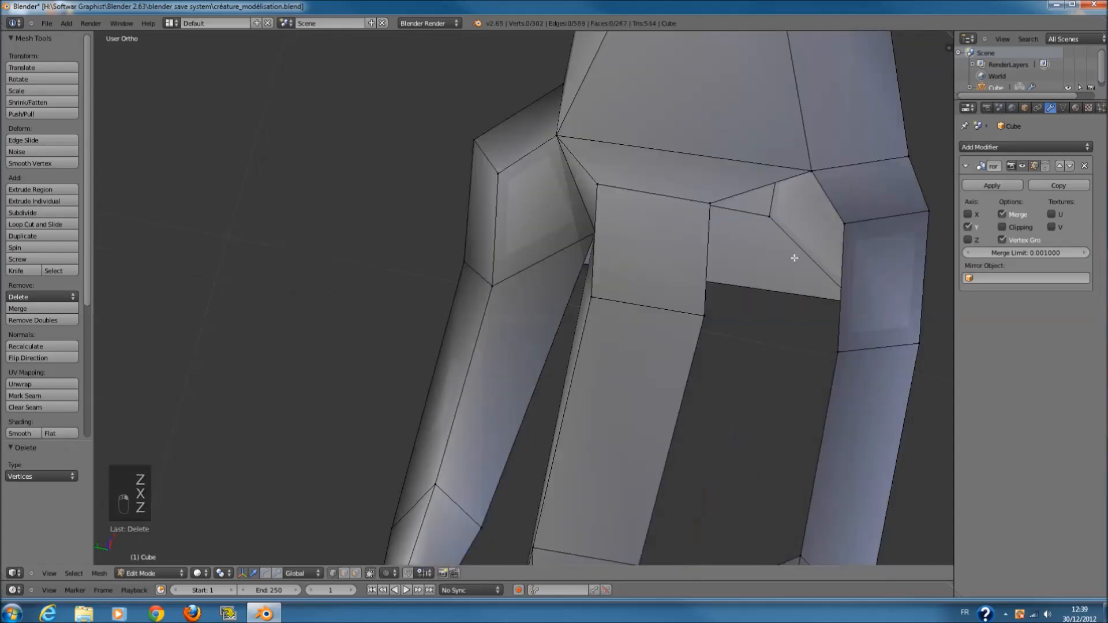
middle_drag(795, 204, 802, 97)
key(ctrl+z)
mouse_move(765, 265)
middle_down()
mouse_move(824, 260)
mouse_move(766, 256)
middle_up()
key(ctrl+z)
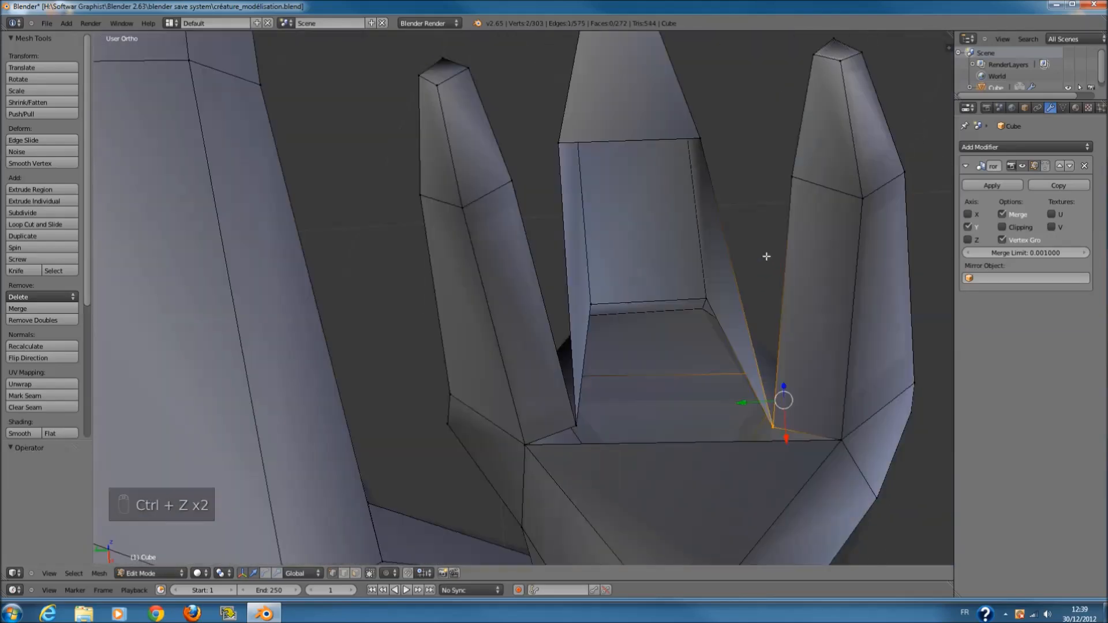
- Fill the open underside of the middle finger with a face and close the adjoining palm gap with a second face
middle_drag(766, 256, 732, 254)
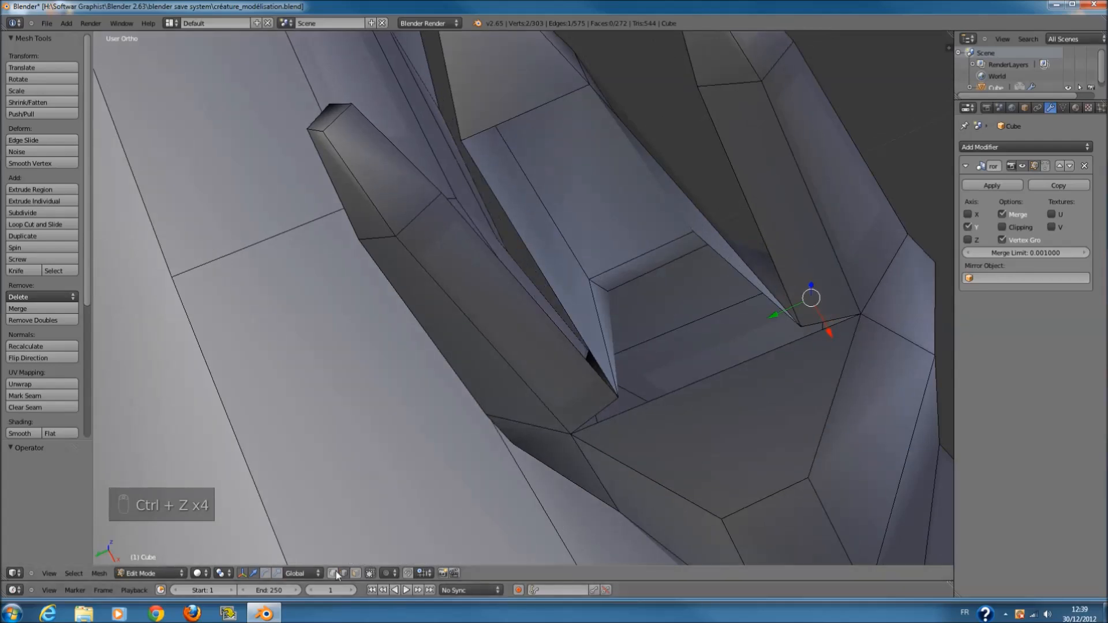
middle_drag(423, 519, 672, 412)
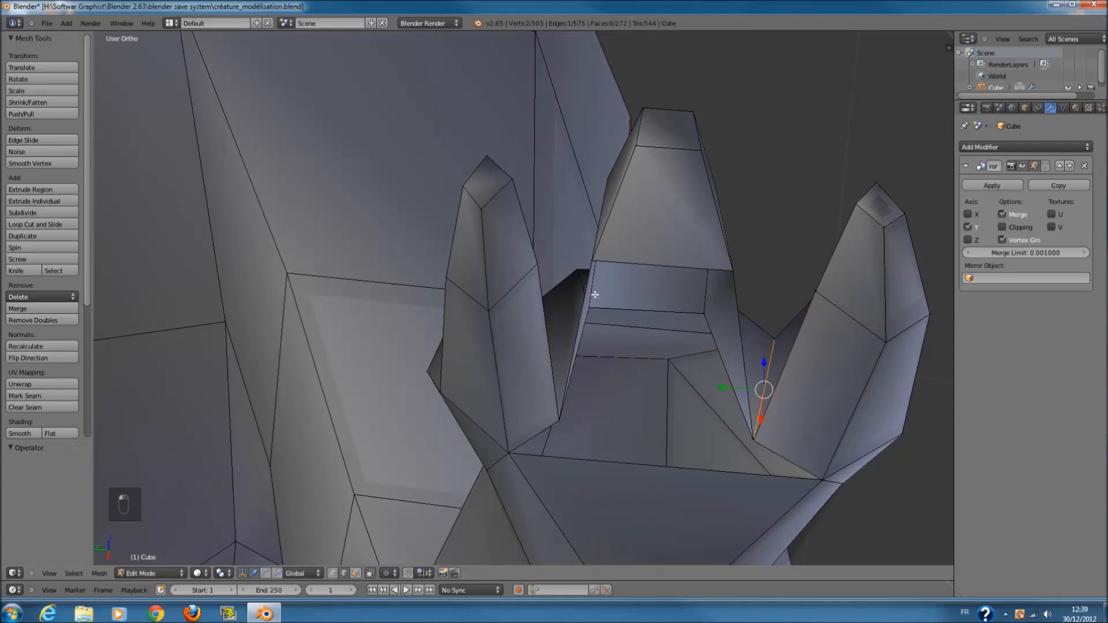
middle_drag(594, 295, 579, 258)
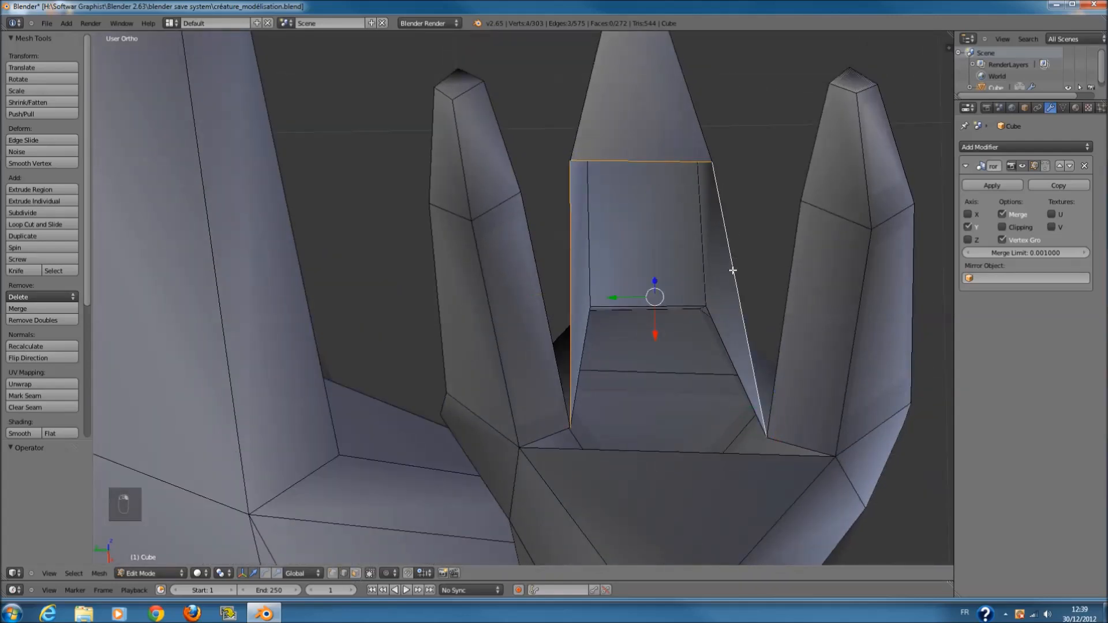
key(f)
middle_drag(733, 279, 639, 404)
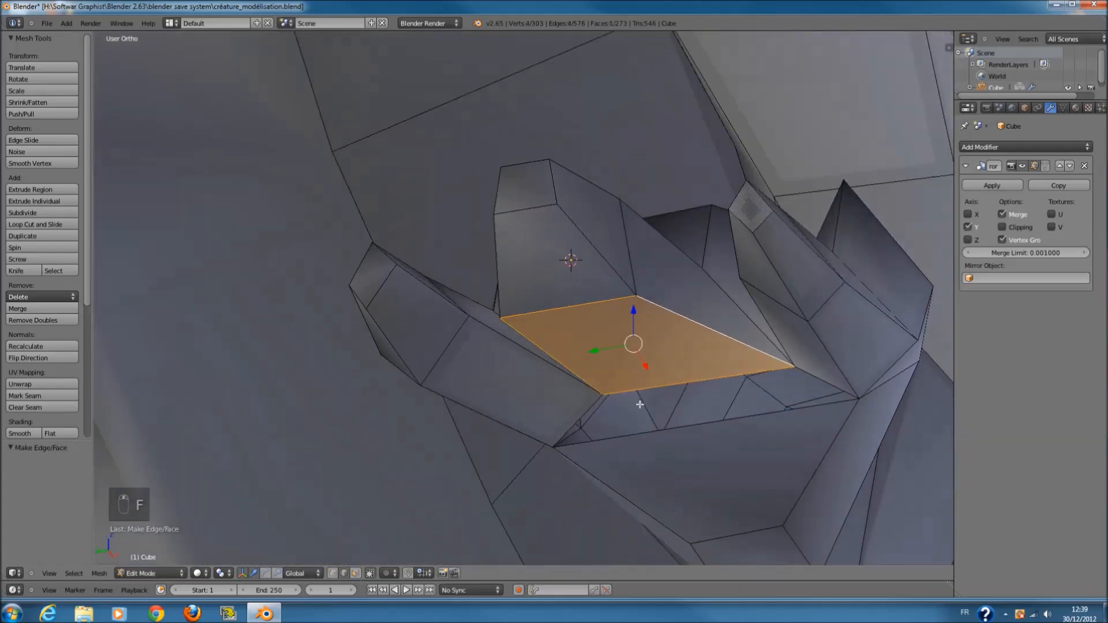
right_click(587, 408)
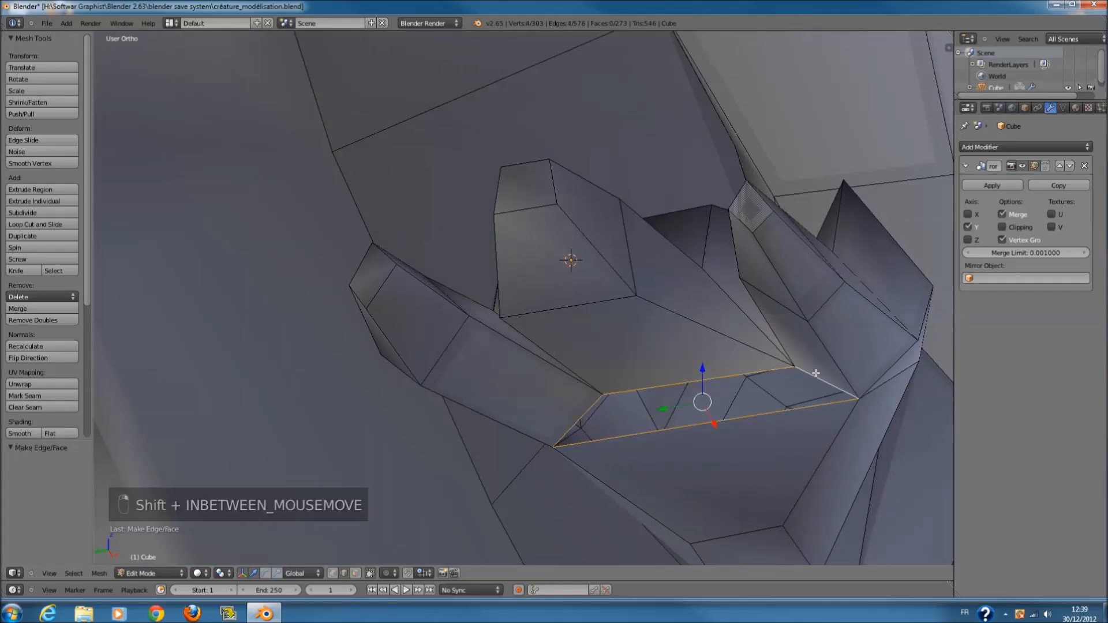
key(f)
- Rotate the new palm face about the global Y axis and move it 0.0277 along X
middle_drag(808, 377, 738, 405)
key(r)
key(z)
right_click(779, 361)
key(r)
key(y)
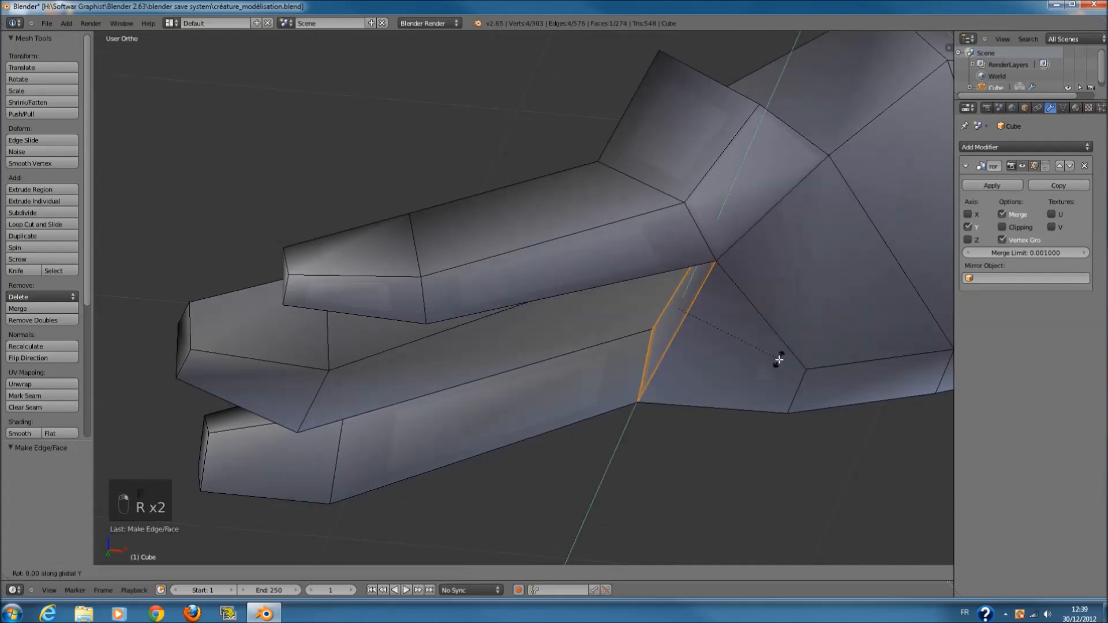
click(775, 269)
middle_drag(772, 269, 665, 308)
drag(629, 312, 640, 314)
middle_drag(640, 313, 700, 396)
- Examine the finished arm and hand in the right and front views, briefly leaving Edit Mode
key(KP_3)
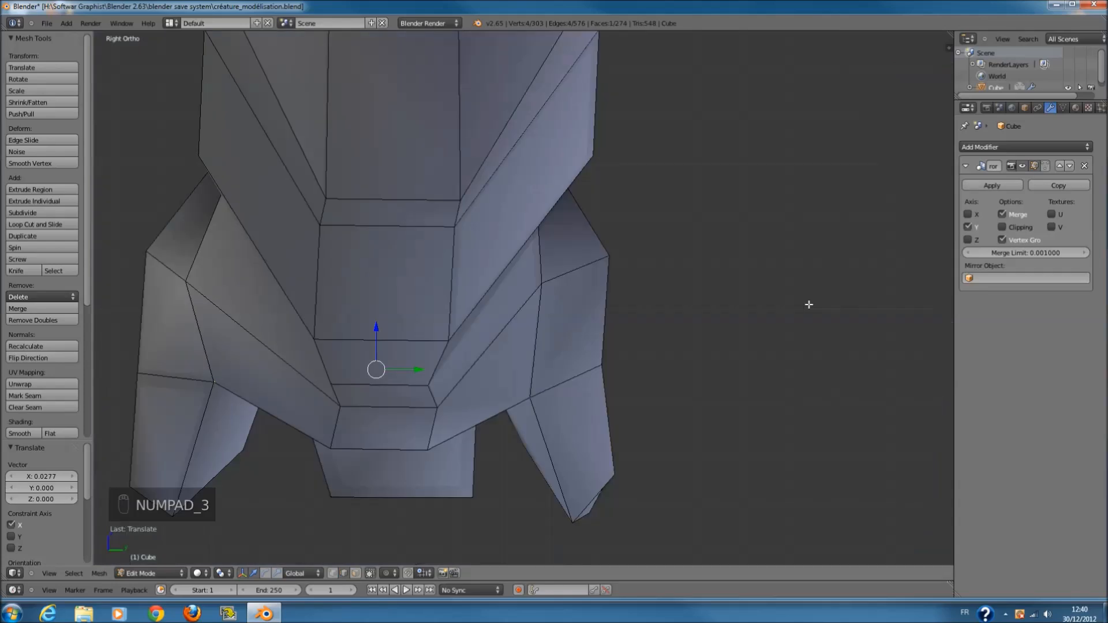
key(KP_1)
key(Tab)
scroll(752, 293, down, 3)
scroll(740, 289, up, 3)
key(Tab)
ctrl+middle_drag(707, 292, 691, 406)
- Deselect everything and circle-select the faces of the whole arm and hand in the top wireframe view, using face selection
key(z)
key(a)
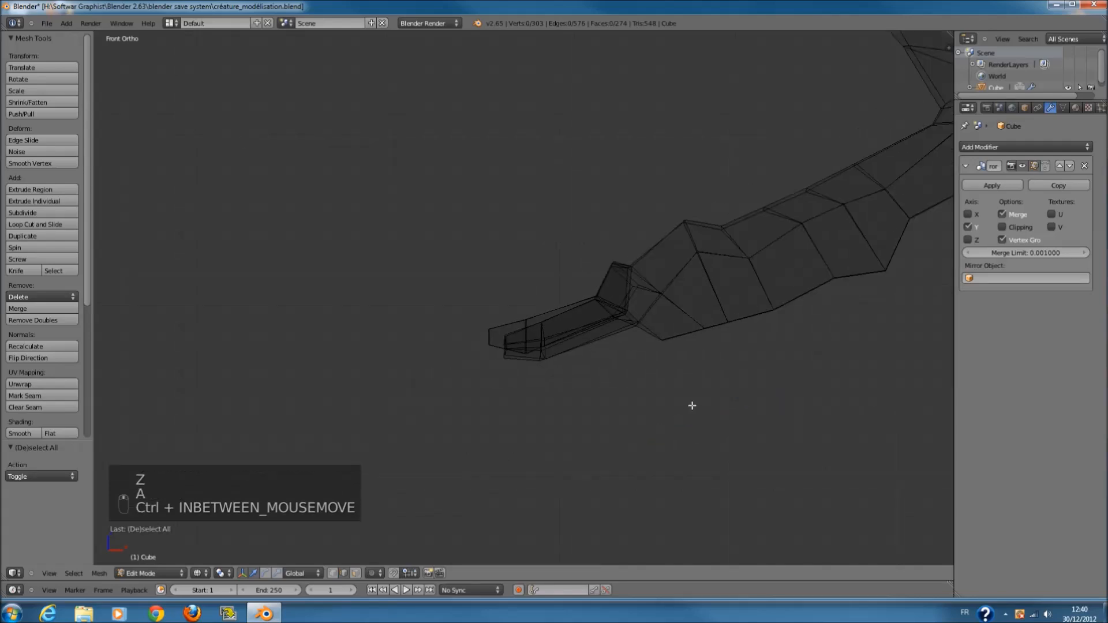
key(KP_7)
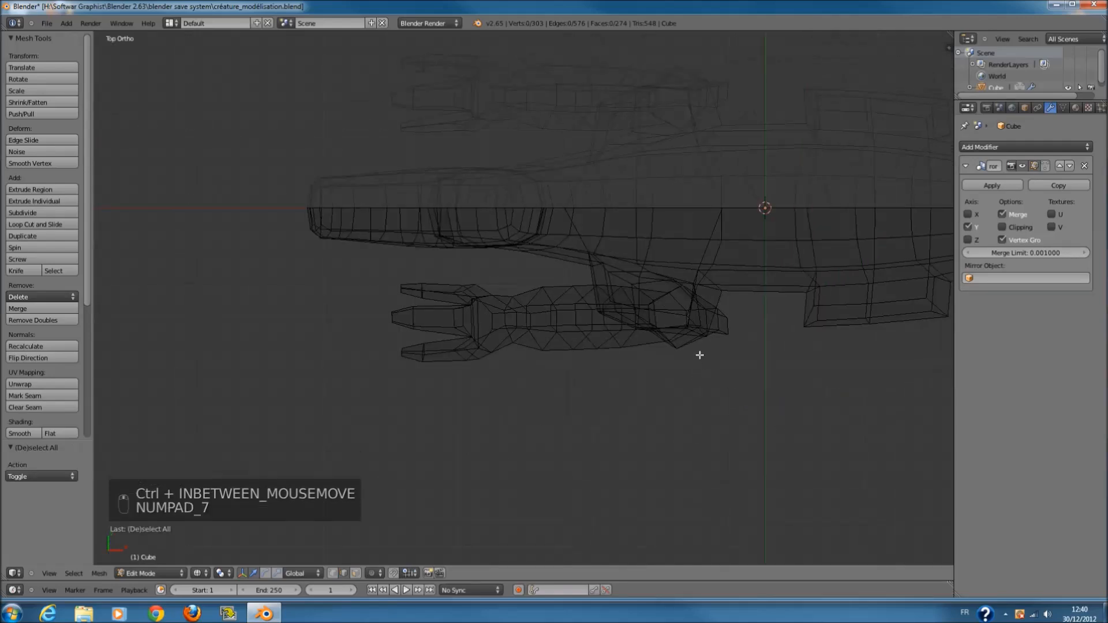
key(z)
scroll(698, 349, up, 3)
ctrl+scroll(399, 504, up, 5)
click(356, 573)
ctrl+scroll(418, 483, up, 2)
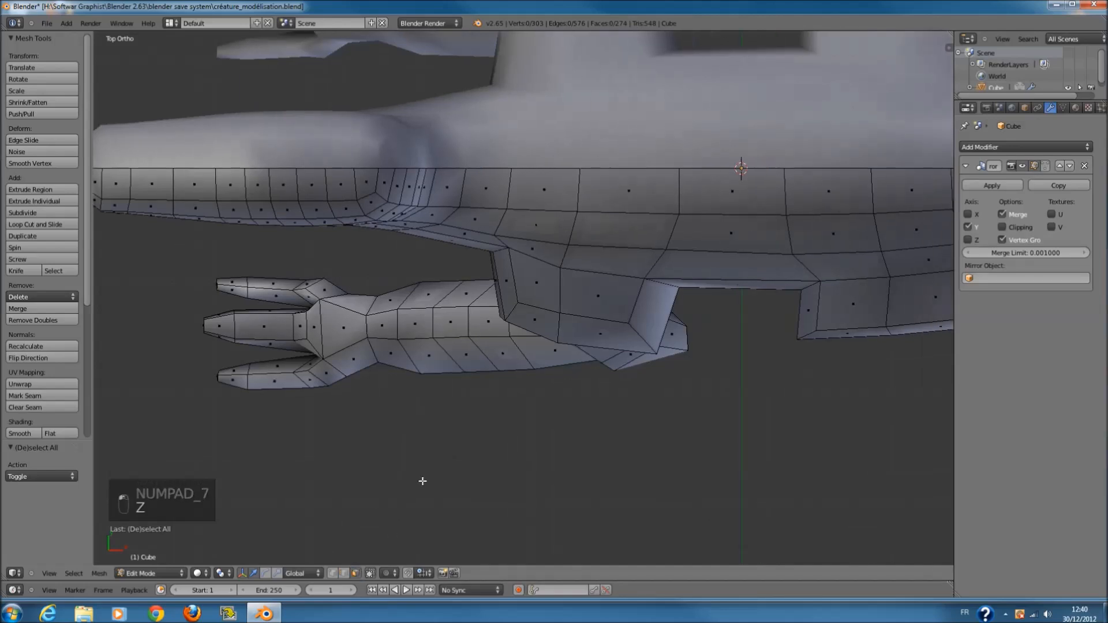
key(z)
key(c)
scroll(293, 329, down, 3)
right_click(298, 329)
ctrl+scroll(306, 327, down, 4)
key(c)
scroll(311, 326, down, 5)
mouse_move(310, 326)
mouse_down()
mouse_move(453, 317)
mouse_move(619, 382)
mouse_move(717, 382)
mouse_move(606, 344)
mouse_up()
right_click(607, 345)
key(z)
- Add the missed upper-arm and shoulder faces to the arm selection
mouse_move(724, 418)
middle_down()
mouse_move(617, 279)
mouse_move(361, 235)
mouse_move(497, 238)
middle_up()
key(c)
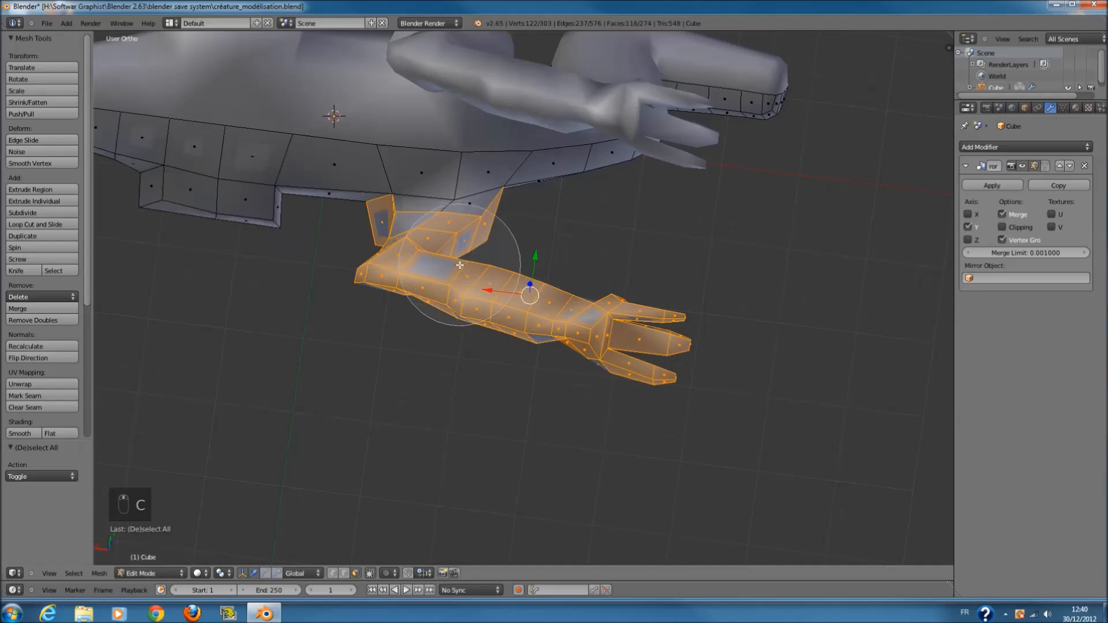
key(KP_1)
key(z)
scroll(663, 210, down, 3)
shift+middle_drag(675, 205, 675, 235)
key(z)
mouse_move(727, 190)
shift+middle_down()
mouse_move(687, 265)
mouse_move(579, 282)
shift+middle_up()
scroll(611, 266, up, 3)
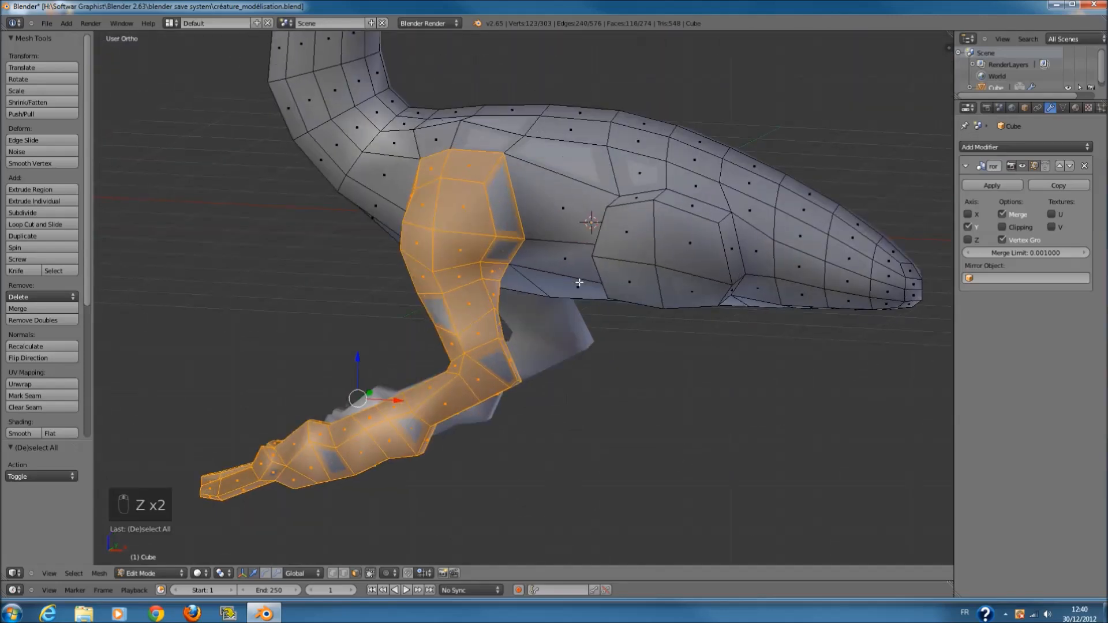
- Try deselecting the shoulder faces at the top of the arm and undo the deselection
key(z)
key(c)
middle_click(472, 186)
right_click(468, 186)
mouse_move(467, 186)
middle_down()
mouse_move(575, 187)
mouse_move(445, 226)
middle_up()
key(z)
key(z)
key(c)
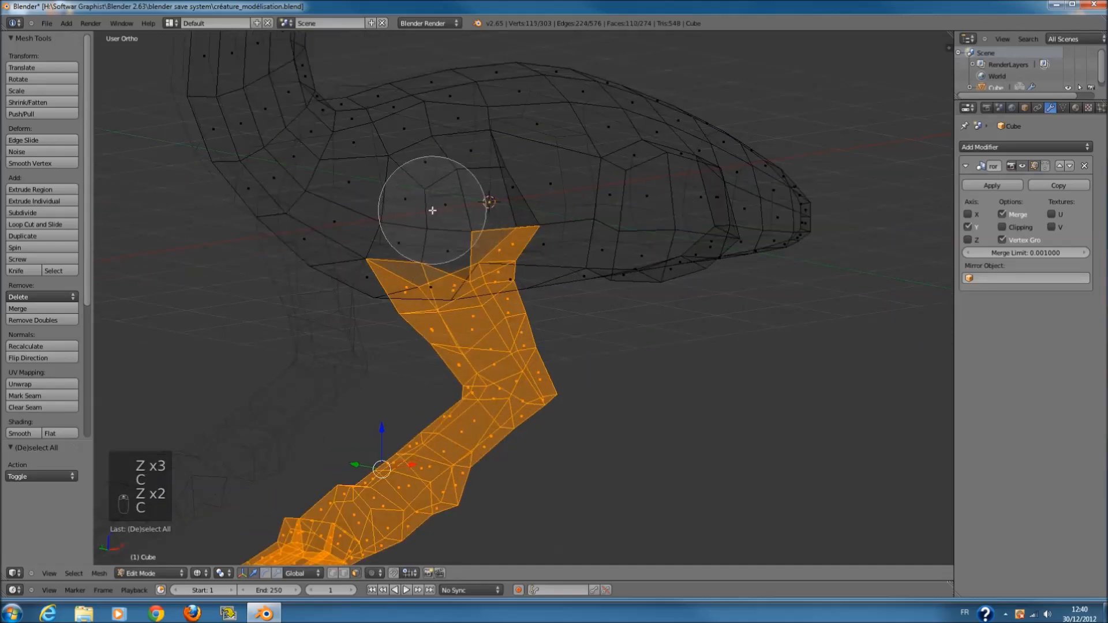
right_click(432, 211)
key(z)
middle_drag(550, 220, 491, 202)
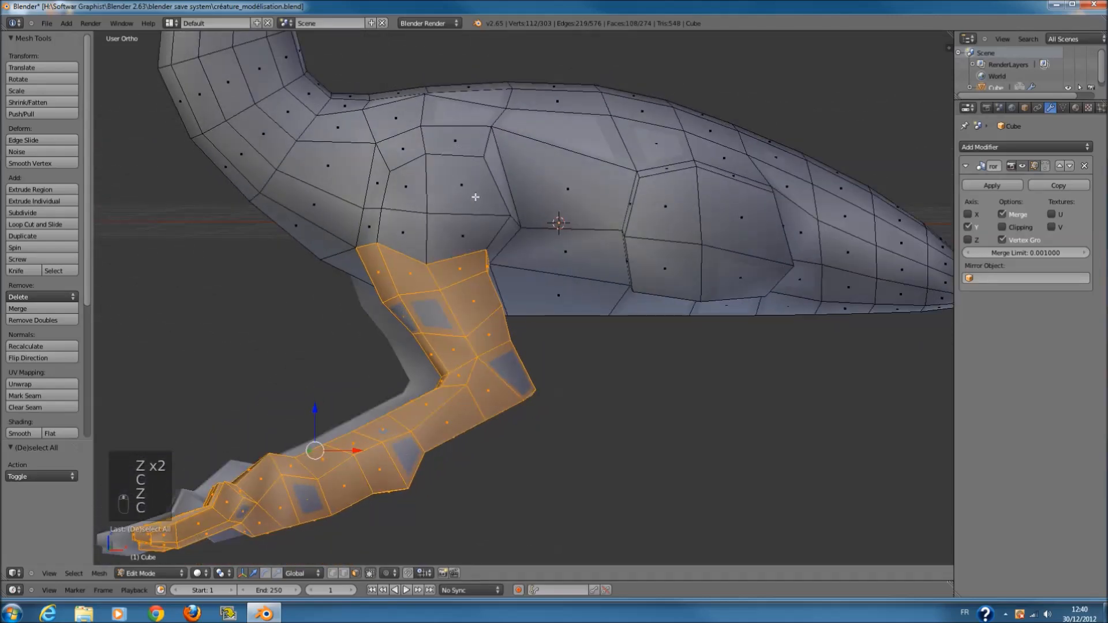
key(z)
mouse_move(440, 218)
middle_down()
mouse_move(456, 245)
mouse_move(494, 245)
middle_up()
key(ctrl+z)
key(ctrl+z)
key(ctrl+z)
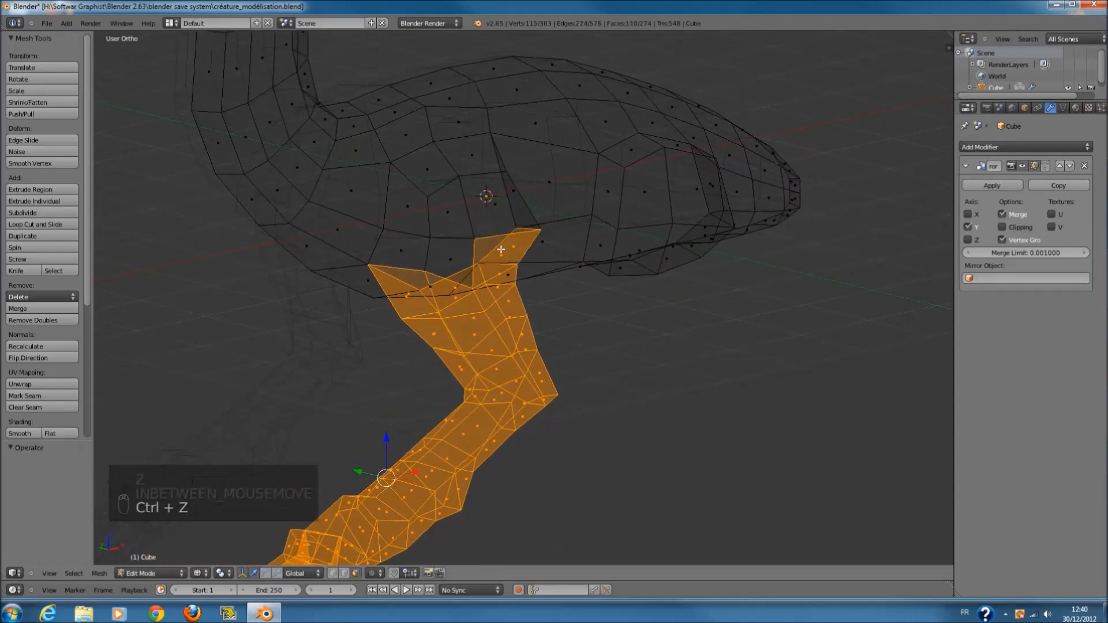
- Duplicate the selected arm in top view and place the copy near the hip, offset 2.935 in X and -0.885 in Y
key(z)
key(KP_7)
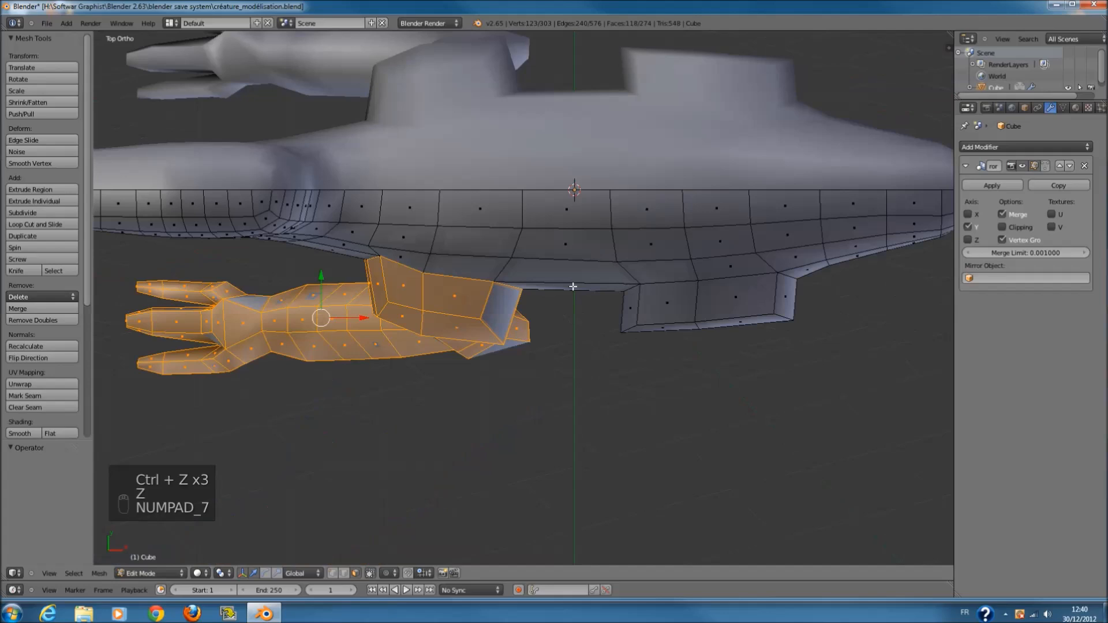
key(shift+d)
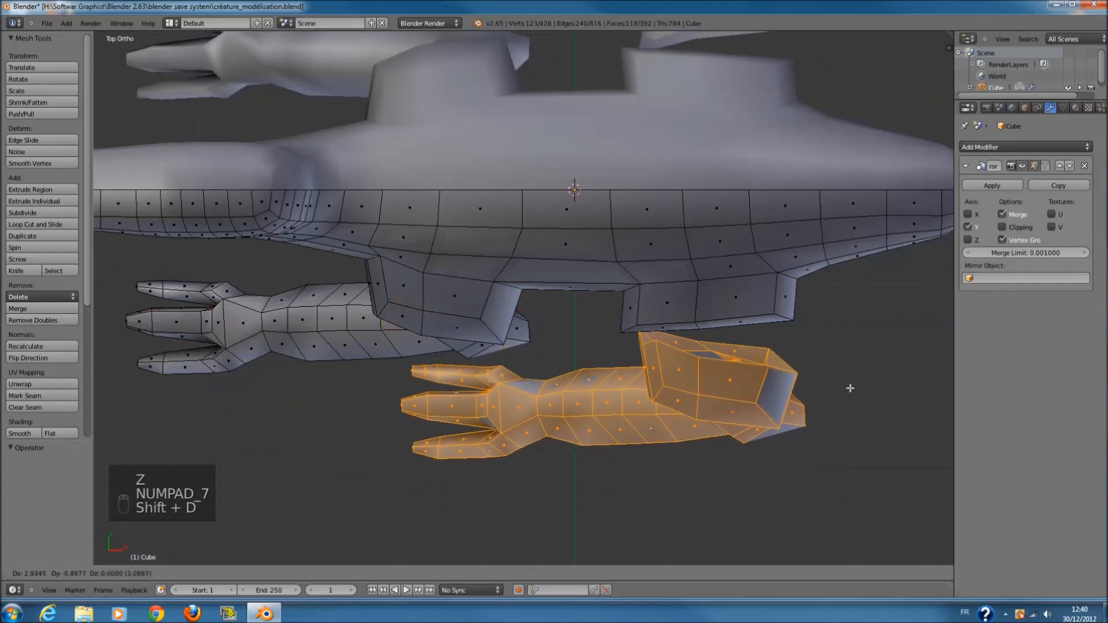
click(858, 391)
shift+middle_drag(858, 391, 724, 400)
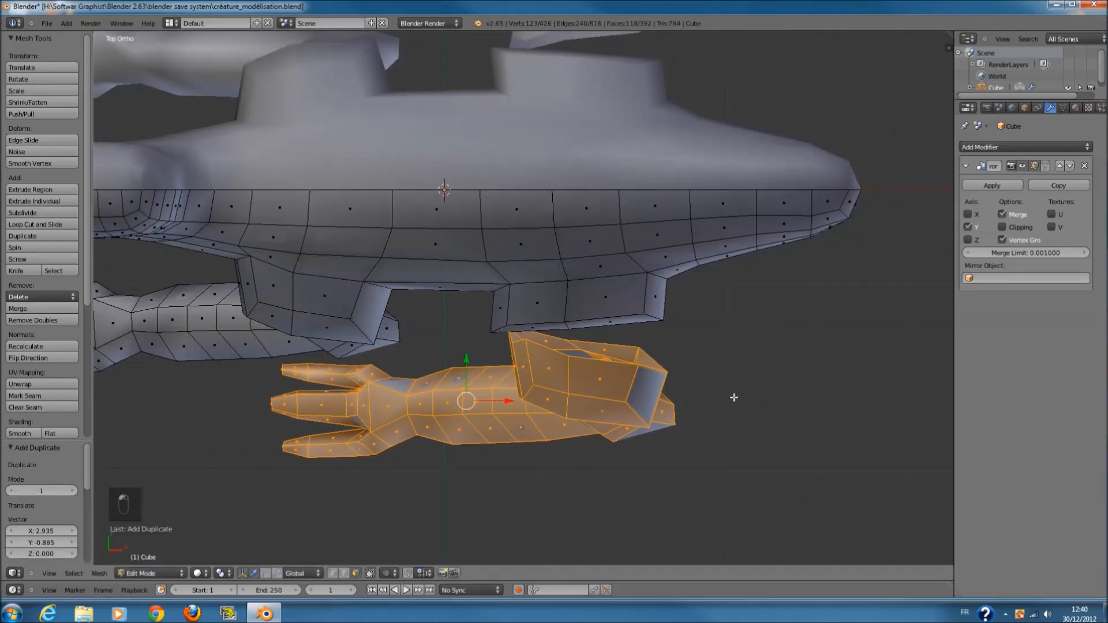
- Scale the duplicated limb up to about 1.16 and move it -0.272 in X and -0.322 in Y
key(s)
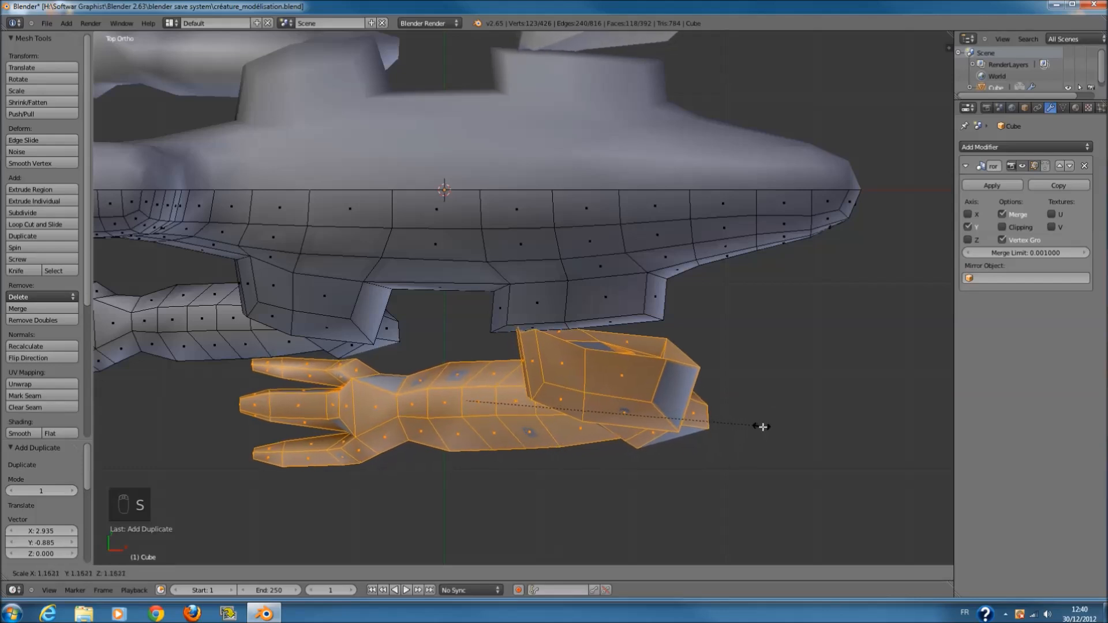
click(766, 431)
key(g)
click(687, 416)
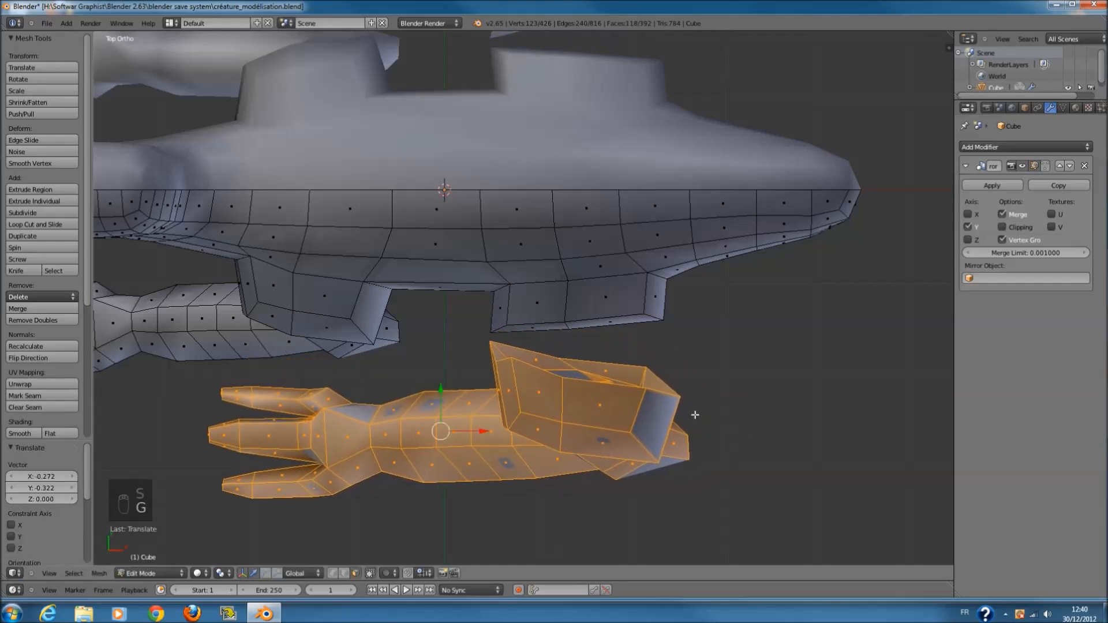
- In front view, move the duplicated limb about -0.096 in X and -0.92 in Z
key(KP_1)
scroll(695, 415, down, 3)
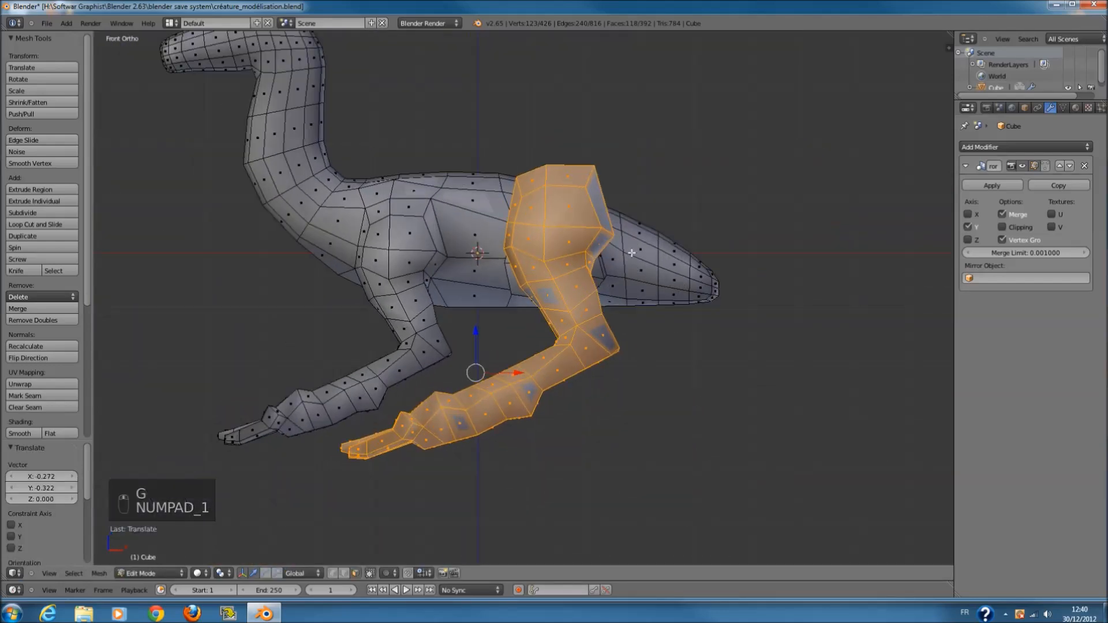
key(g)
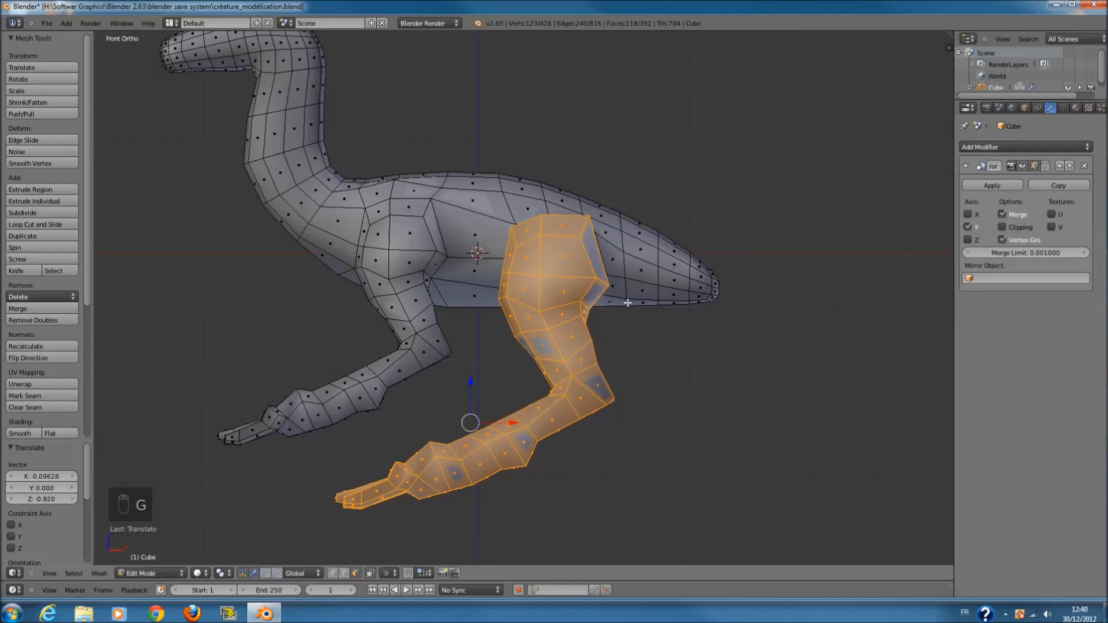
- Deselect all, select facing edges on the rear of the hip stub and the duplicated leg, and bridge them with a face
key(KP_7)
key(z)
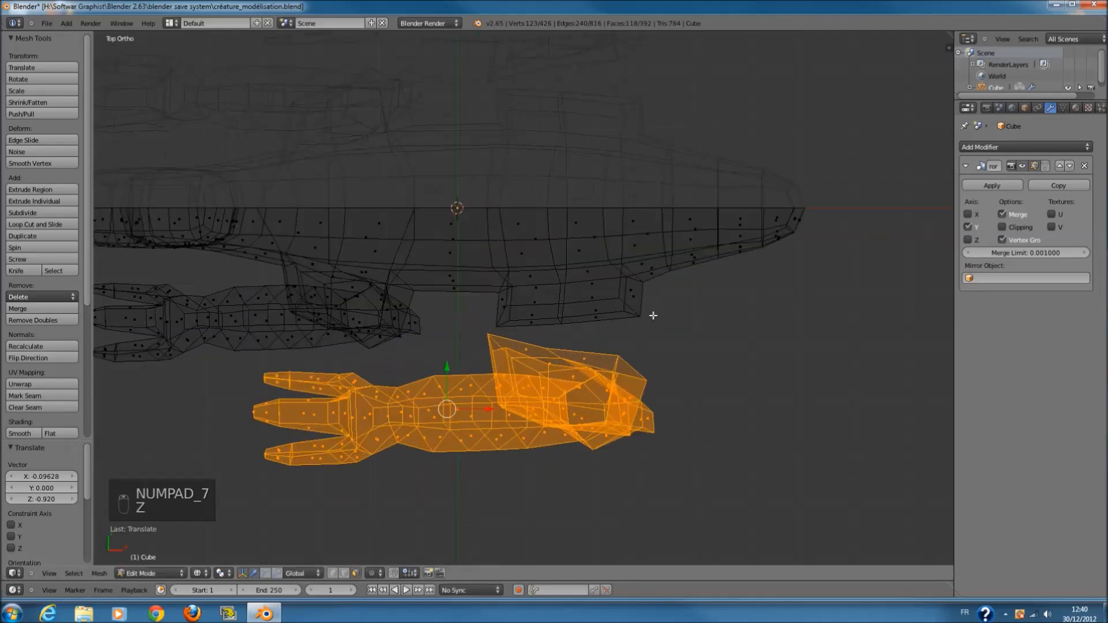
key(z)
ctrl+middle_drag(651, 313, 646, 356)
key(z)
scroll(404, 371, up, 2)
key(z)
key(a)
key(c)
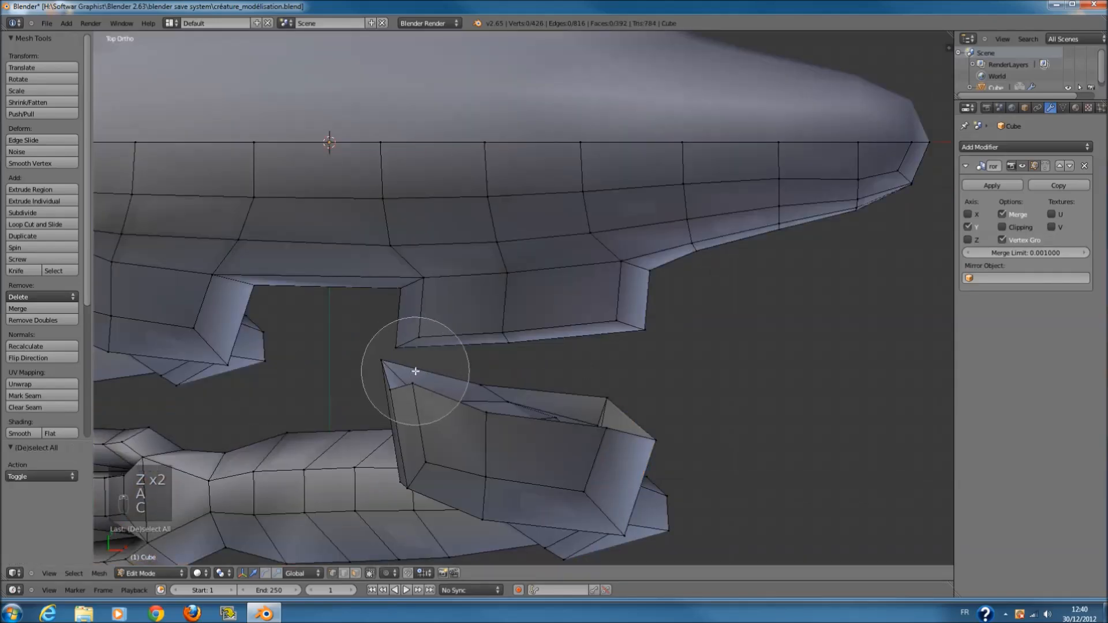
middle_drag(469, 452, 445, 176)
middle_drag(414, 239, 503, 288)
shift+right_click(563, 288)
key(g)
right_click(585, 297)
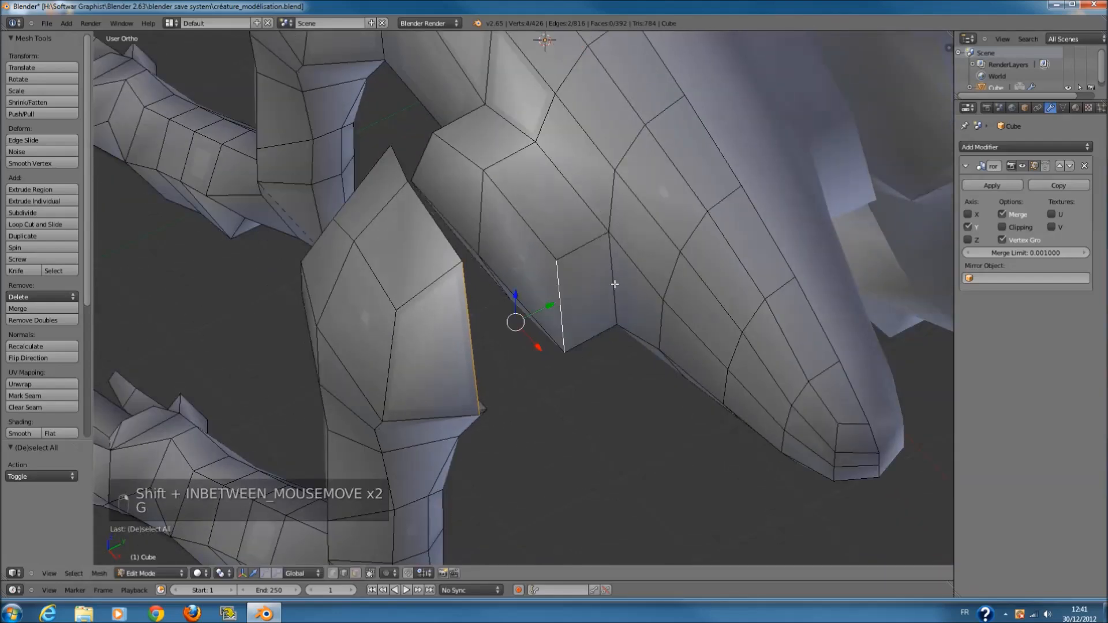
key(f)
- Bridge three more pairs of facing edges between the hip stub and the duplicated leg with faces
middle_drag(601, 281, 438, 208)
right_click(408, 224)
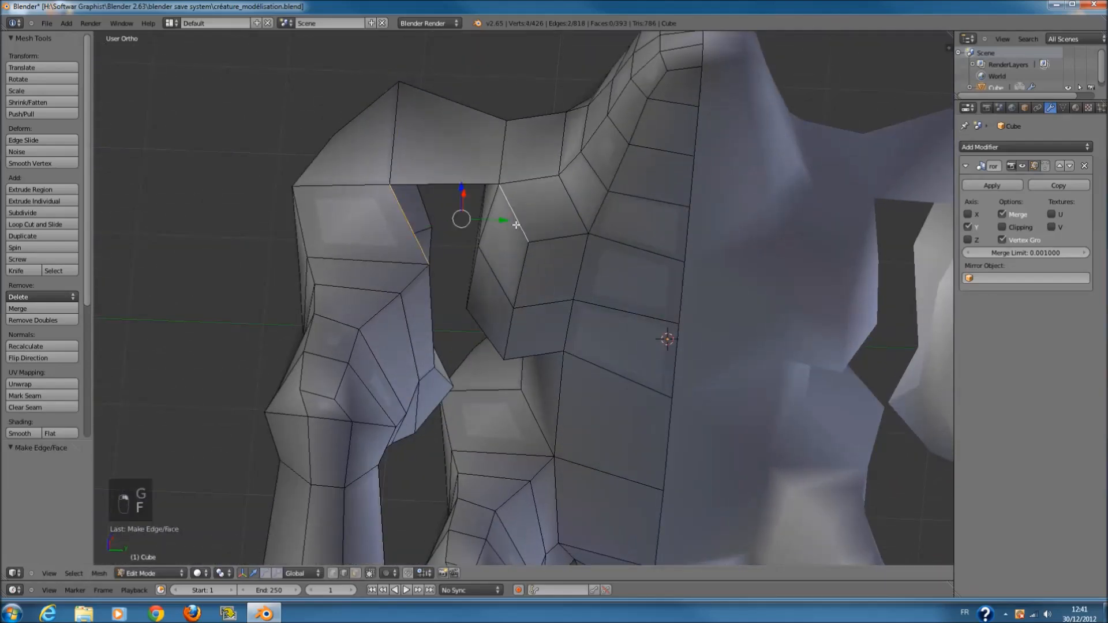
key(f)
middle_drag(516, 224, 424, 243)
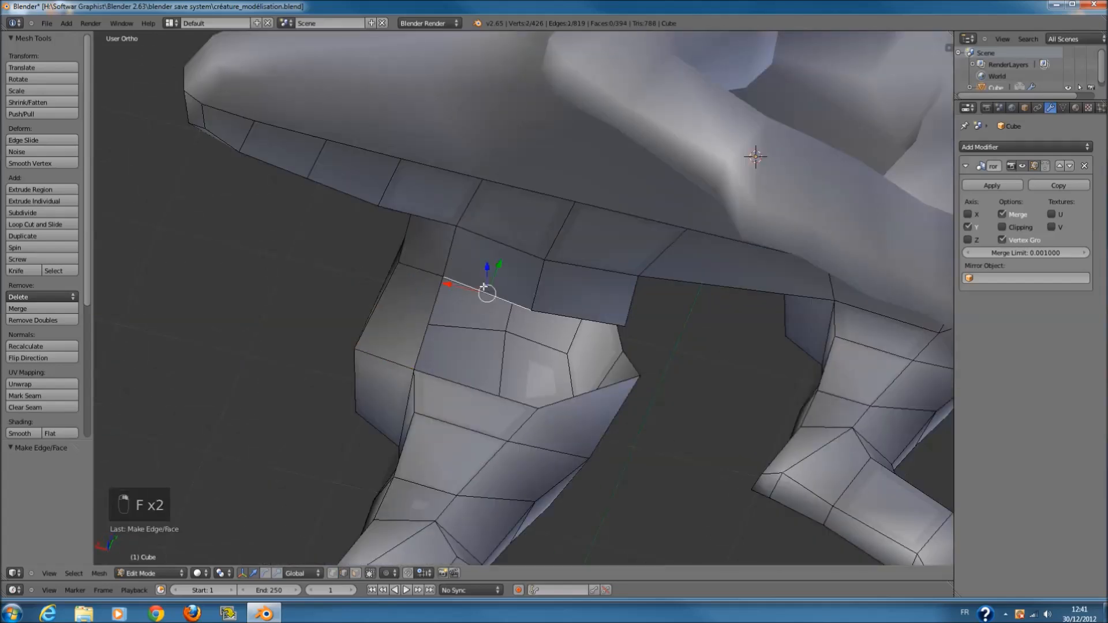
key(f)
middle_drag(586, 386, 624, 306)
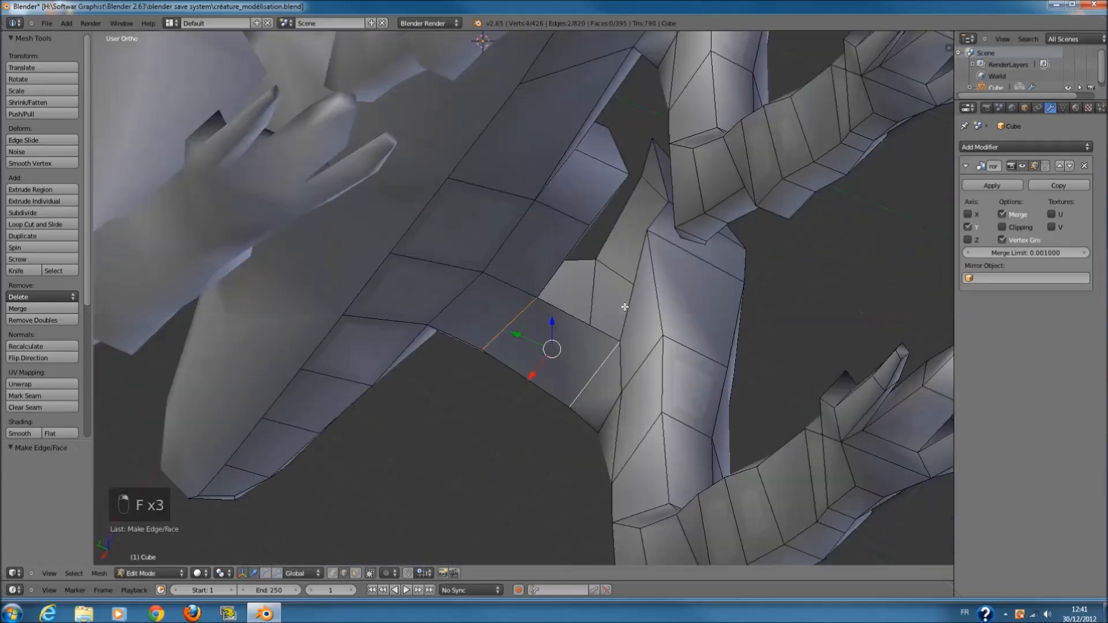
key(f)
middle_drag(628, 250, 575, 313)
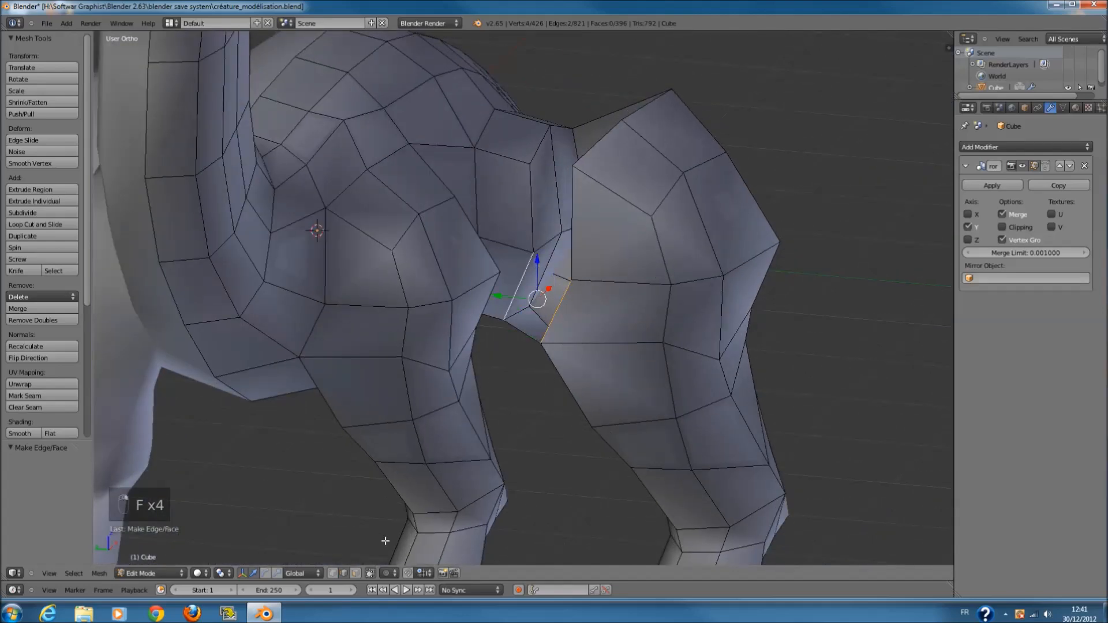
- Delete the overlapping faces that bridge the gap between the hip stub and the hind leg
click(354, 573)
scroll(549, 151, up, 3)
right_click(576, 144)
shift+right_click(582, 230)
key(x)
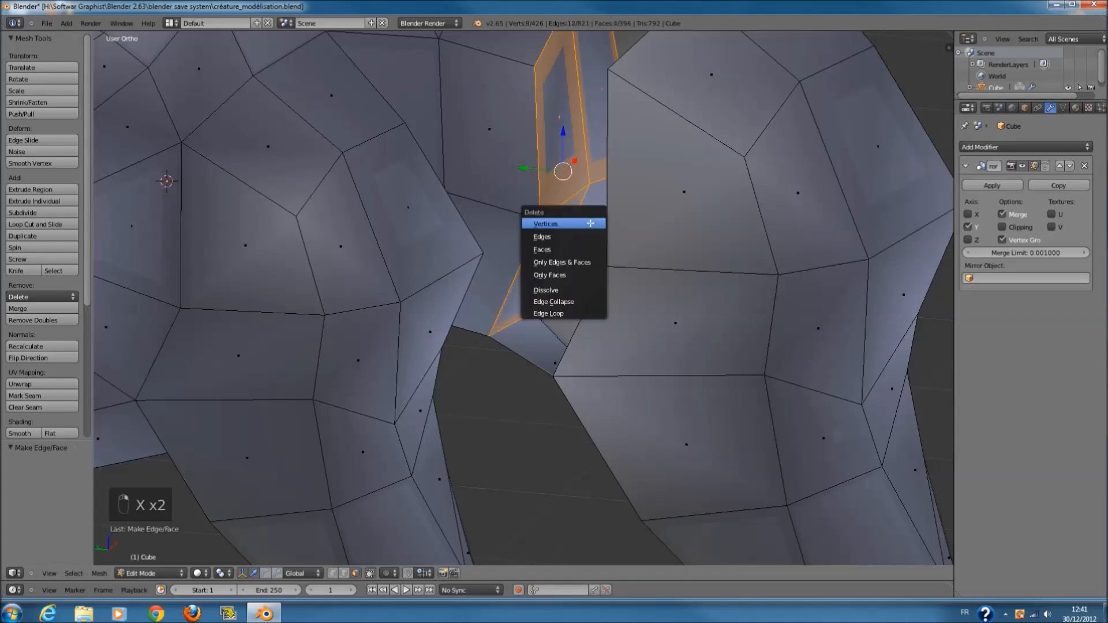
click(584, 244)
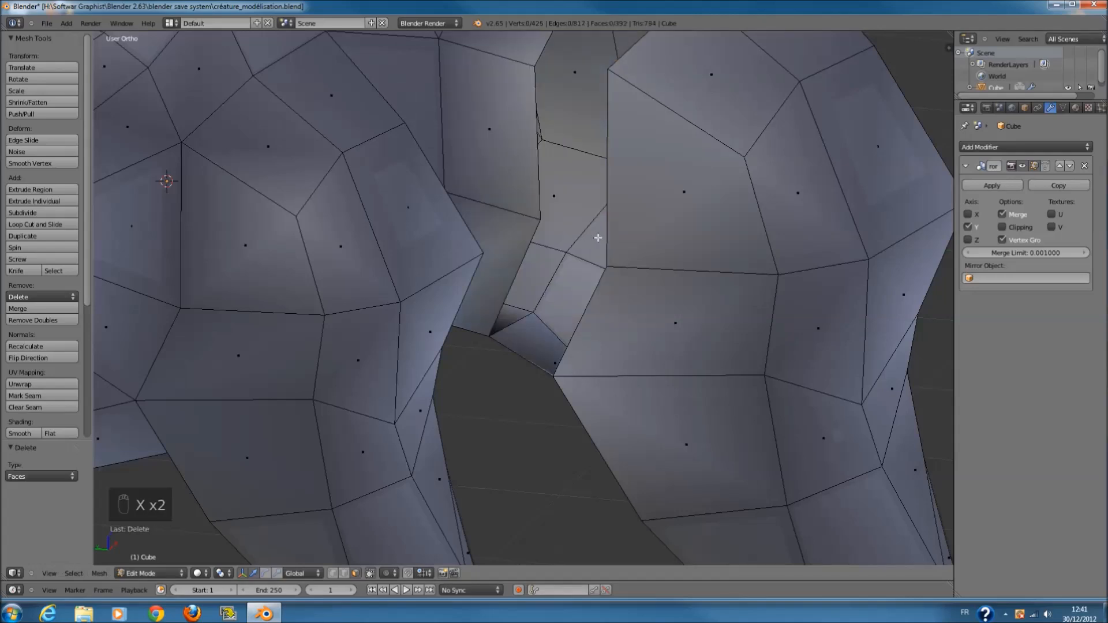
- Bridge the lowest pair of facing edges on the front side of the hip gap with a face
scroll(589, 245, down, 1)
click(344, 577)
shift+middle_drag(529, 377, 529, 450)
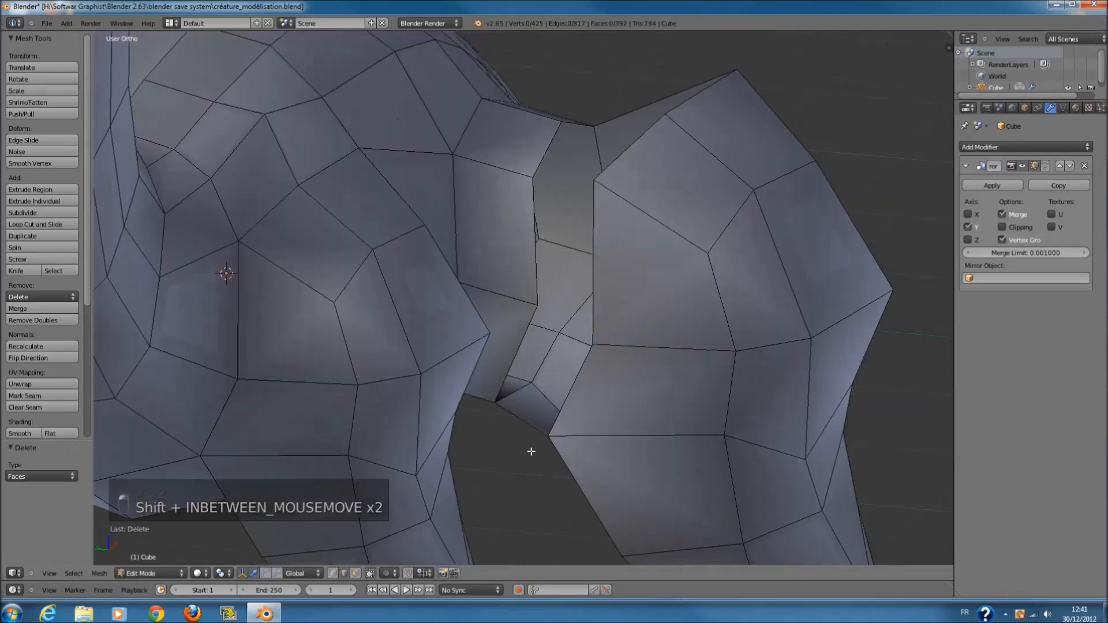
right_click(574, 390)
key(f)
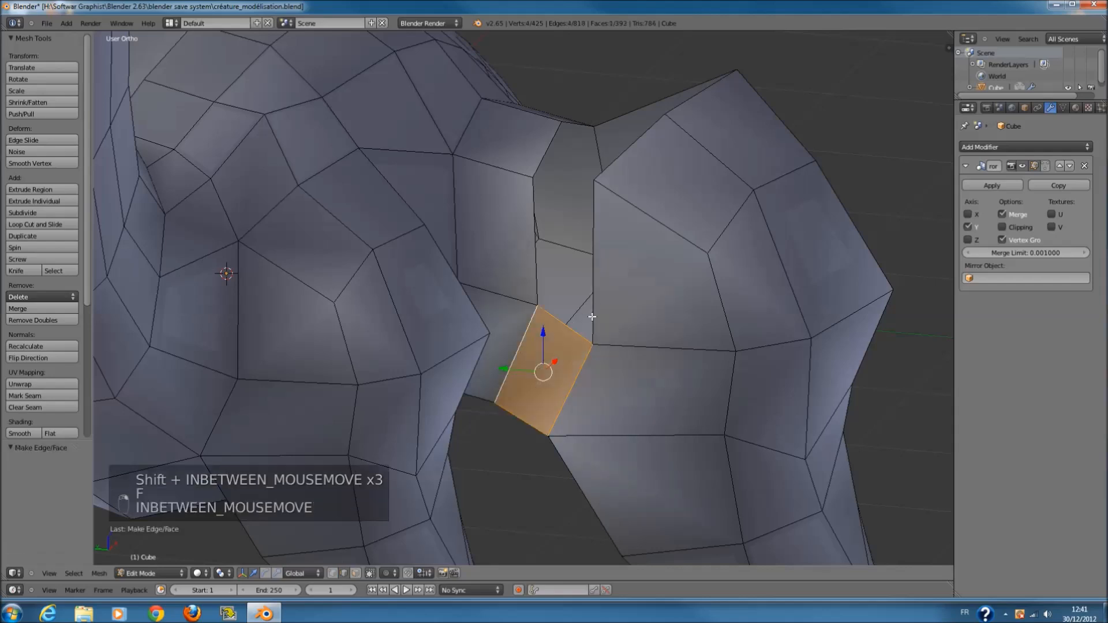
- Bridge the next two pairs of edges, up the front side and onto the top of the hip gap, with faces
scroll(605, 311, up, 1)
shift+scroll(613, 305, up, 3)
right_click(613, 304)
shift+right_click(544, 274)
key(f)
middle_drag(612, 260, 593, 293)
right_click(601, 274)
shift+right_click(522, 218)
shift+right_click(520, 217)
key(f)
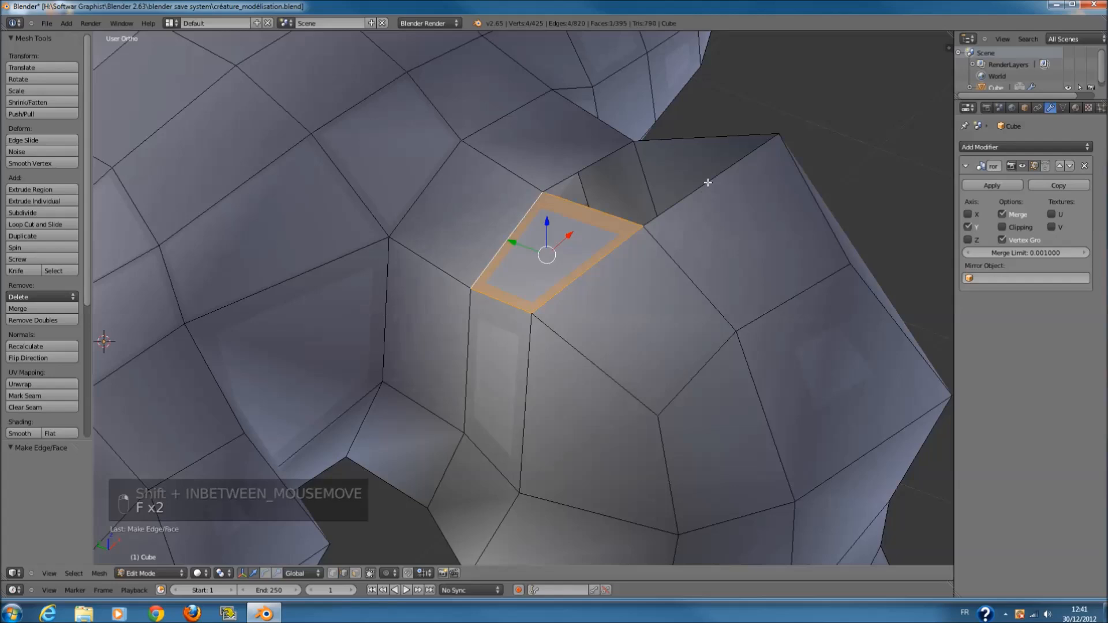
- Undo the faulty fill attempt and close the last gap on top of the hip joint with a face
key(f)
middle_drag(595, 197, 581, 248)
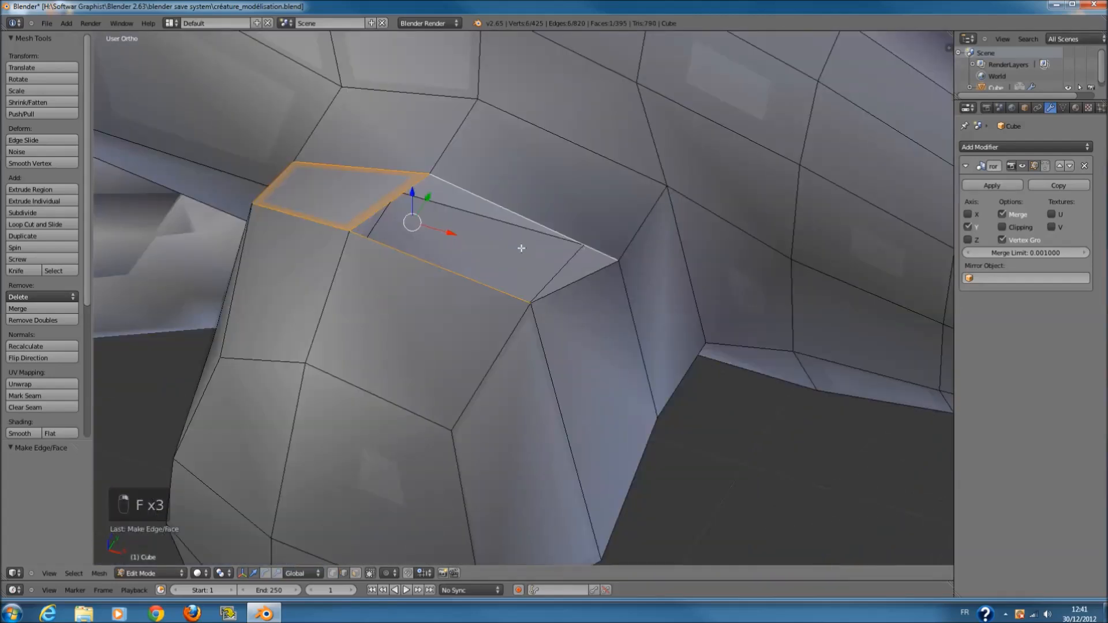
key(ctrl+z)
key(ctrl+z)
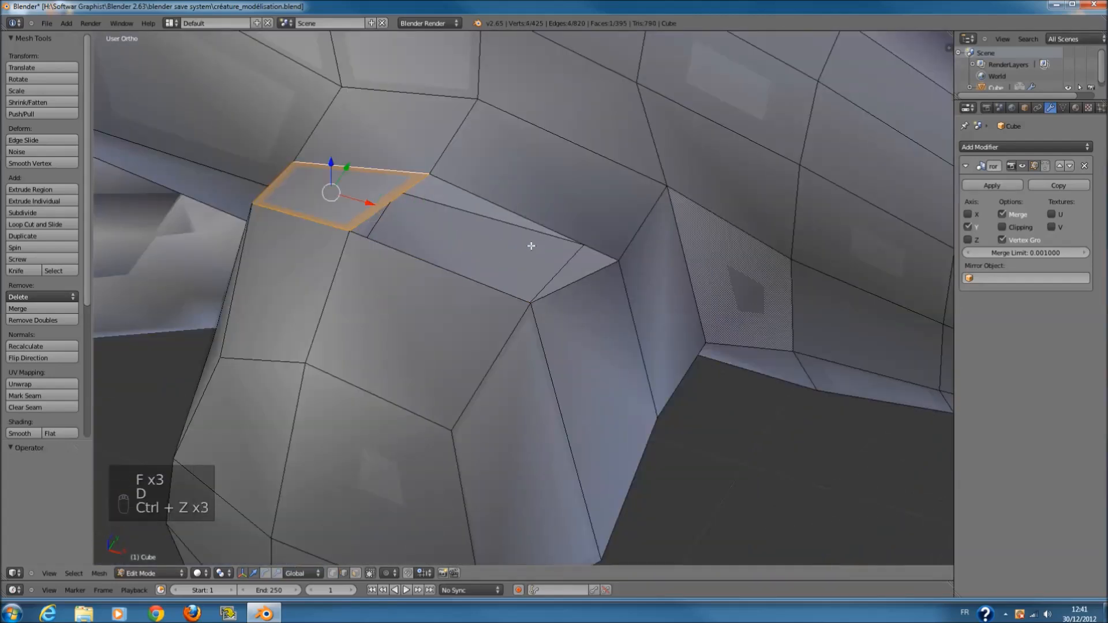
key(f)
scroll(384, 116, down, 4)
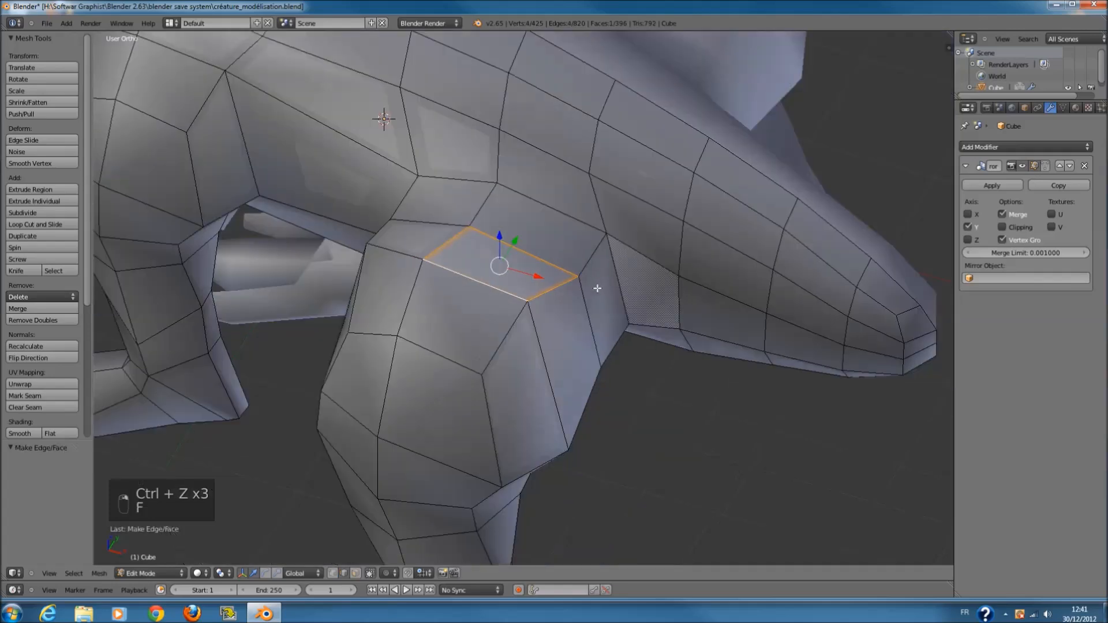
- Examine the joined hind leg in Object Mode, then in Edit Mode from the top and front views
key(Tab)
middle_drag(663, 293, 771, 248)
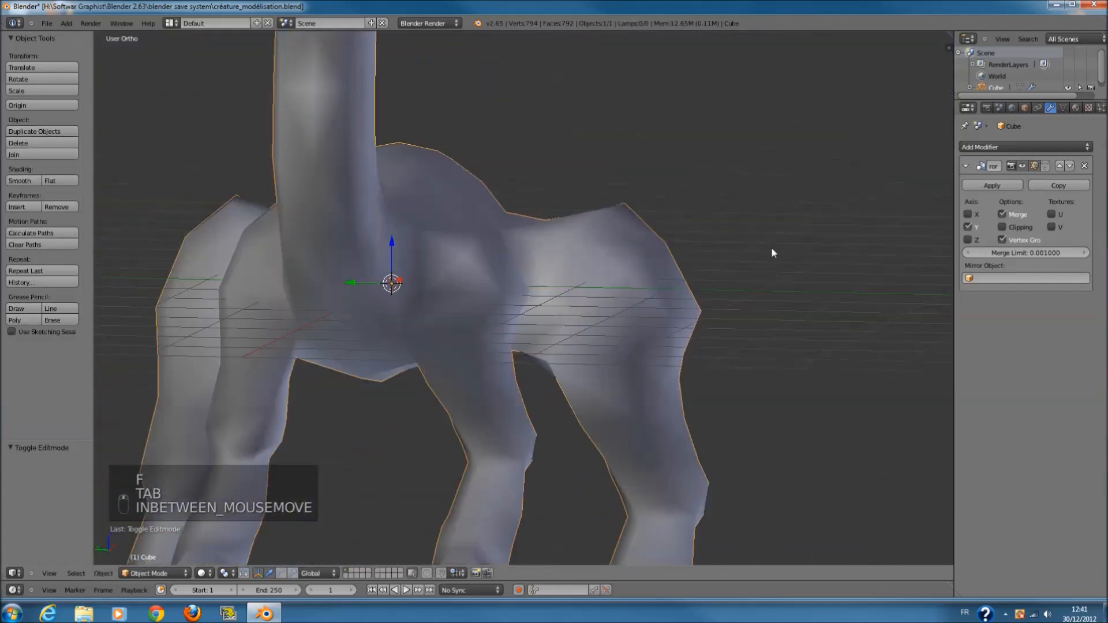
key(KP_7)
key(Tab)
scroll(771, 253, down, 5)
scroll(626, 277, up, 6)
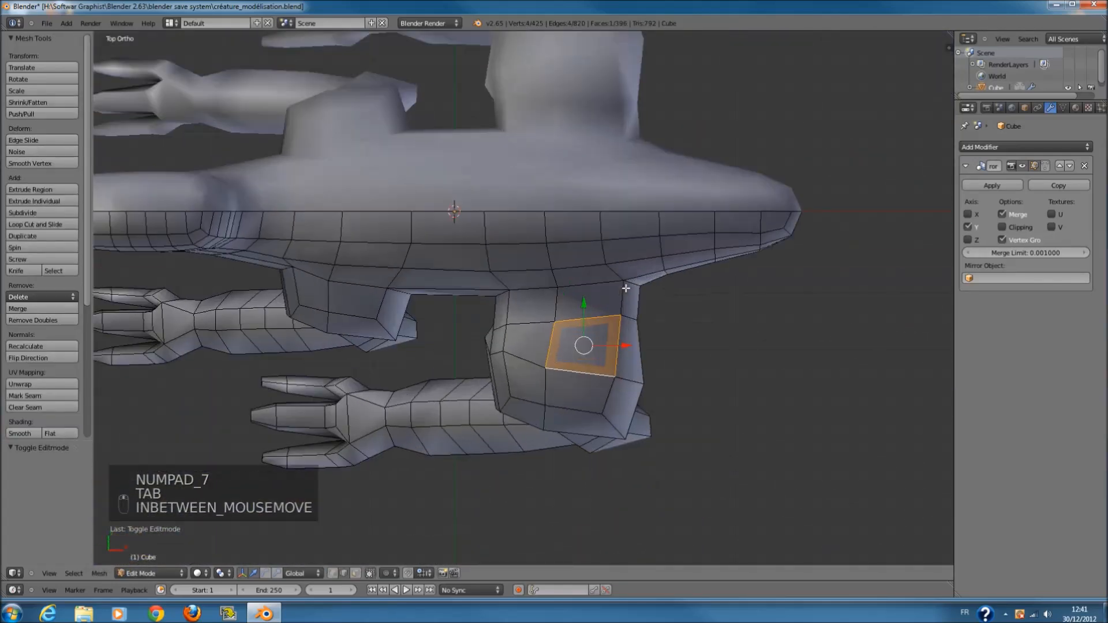
key(z)
scroll(660, 372, up, 2)
key(z)
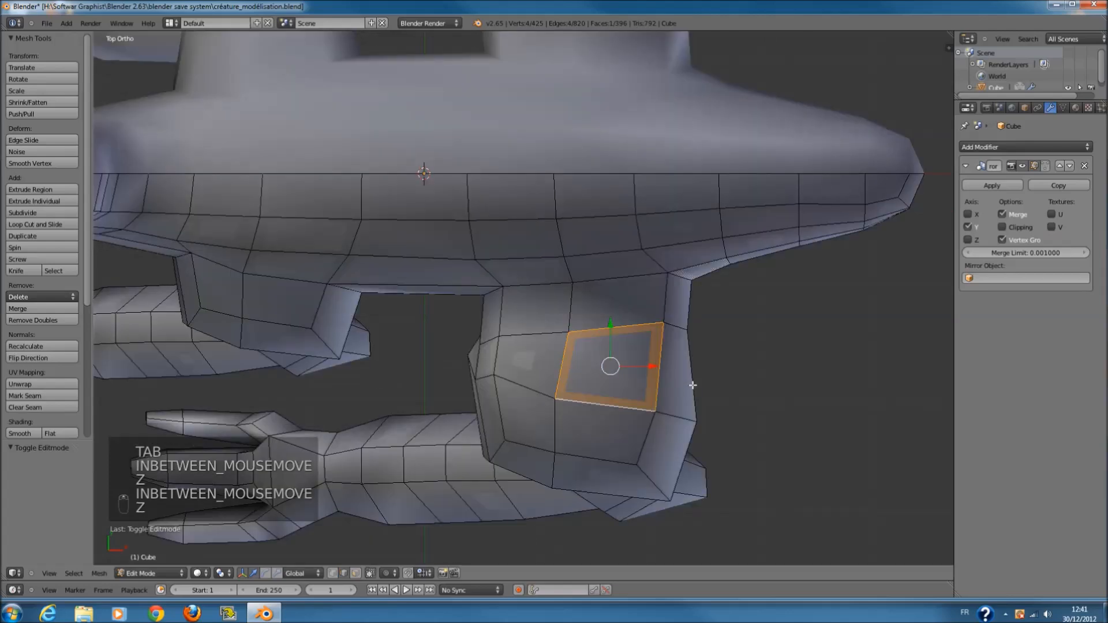
key(KP_1)
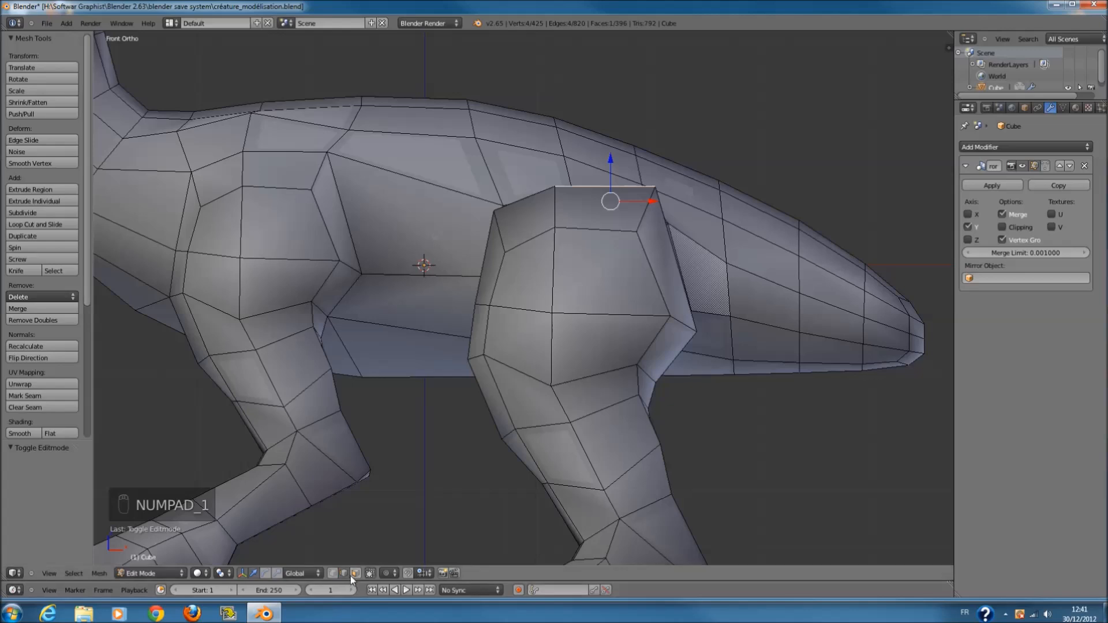
- Deselect everything, then reposition the vertex at the upper front corner of the hind thigh
middle_drag(602, 459, 648, 227)
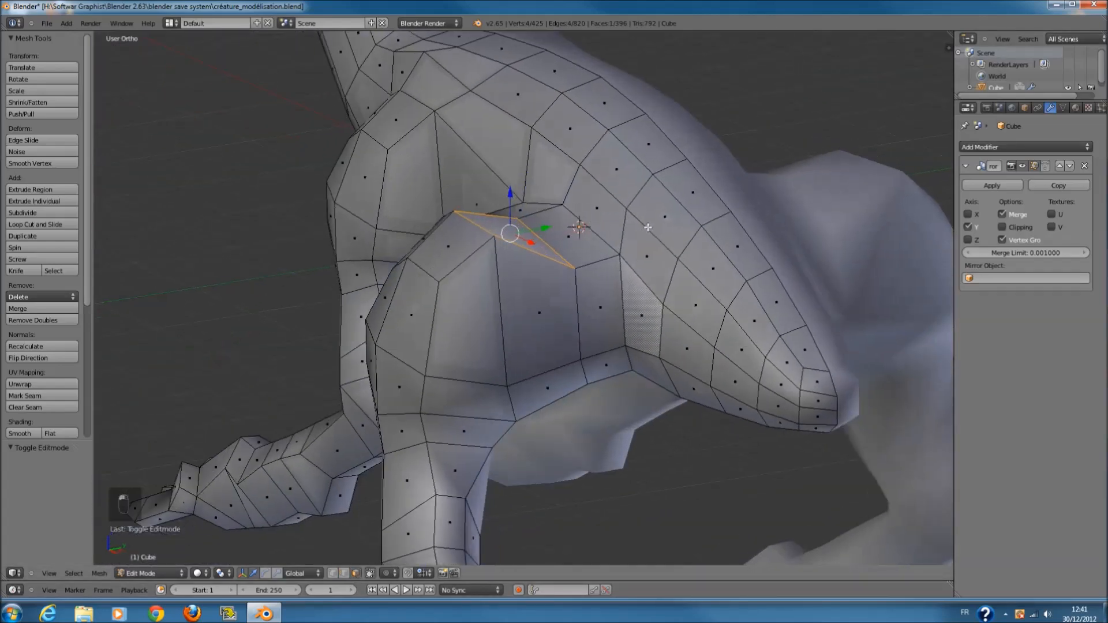
scroll(502, 294, up, 4)
key(a)
mouse_move(526, 339)
mouse_down()
mouse_move(514, 338)
mouse_move(524, 332)
mouse_up()
key(a)
middle_drag(528, 329, 577, 231)
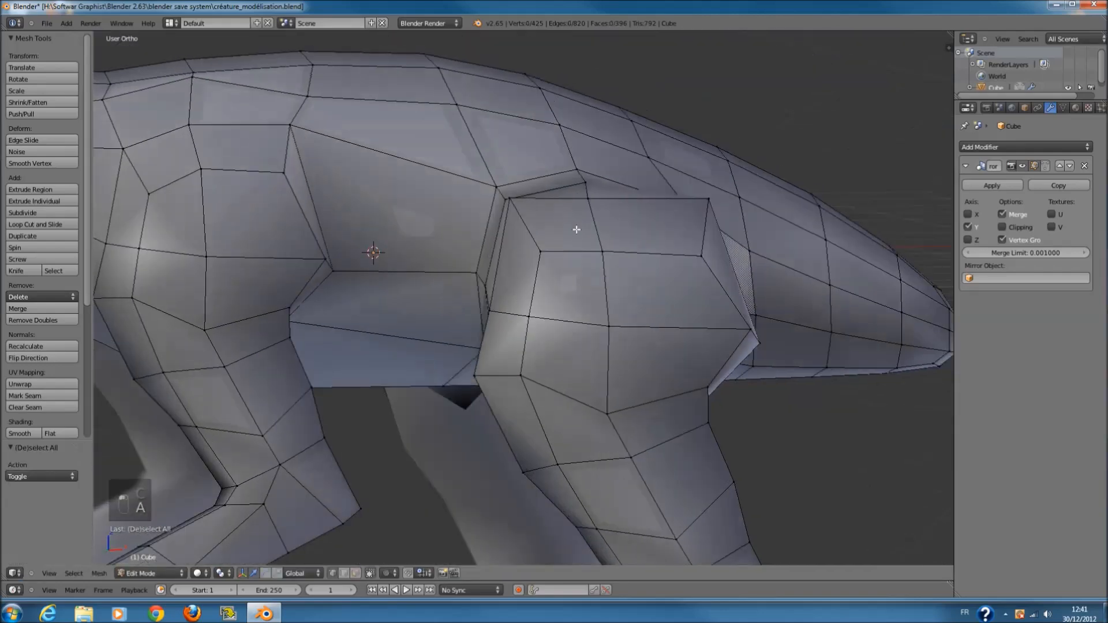
scroll(571, 226, up, 1)
key(c)
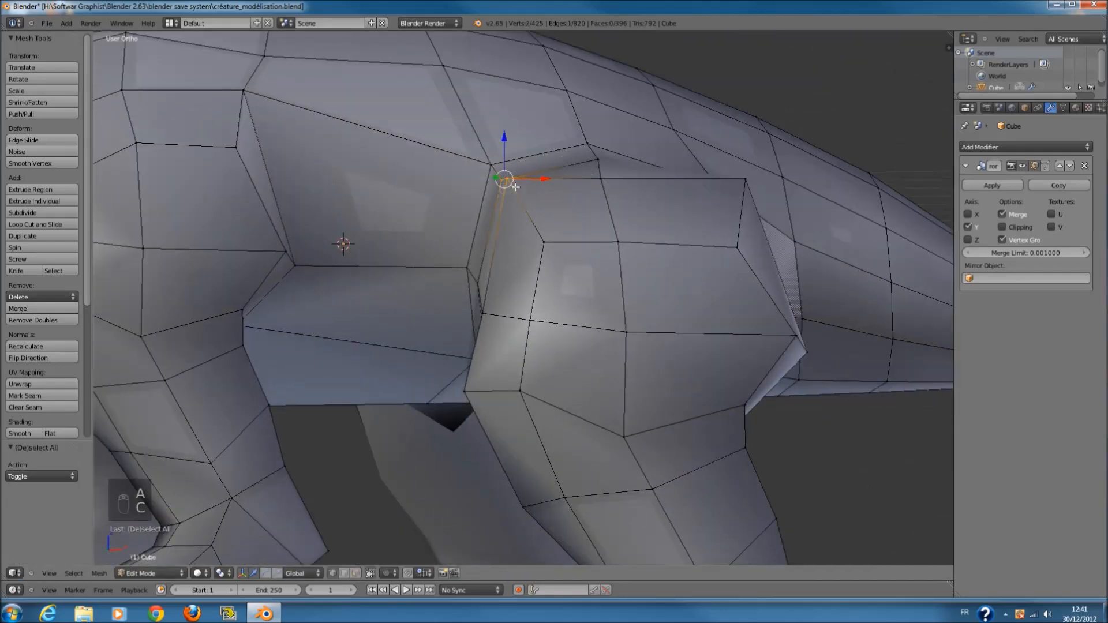
key(a)
middle_drag(511, 144, 575, 225)
key(c)
key(g)
click(568, 200)
middle_drag(669, 204, 522, 233)
key(a)
- Lower the upper rear corner vertex of the hind thigh and deselect it
middle_drag(686, 244, 574, 272)
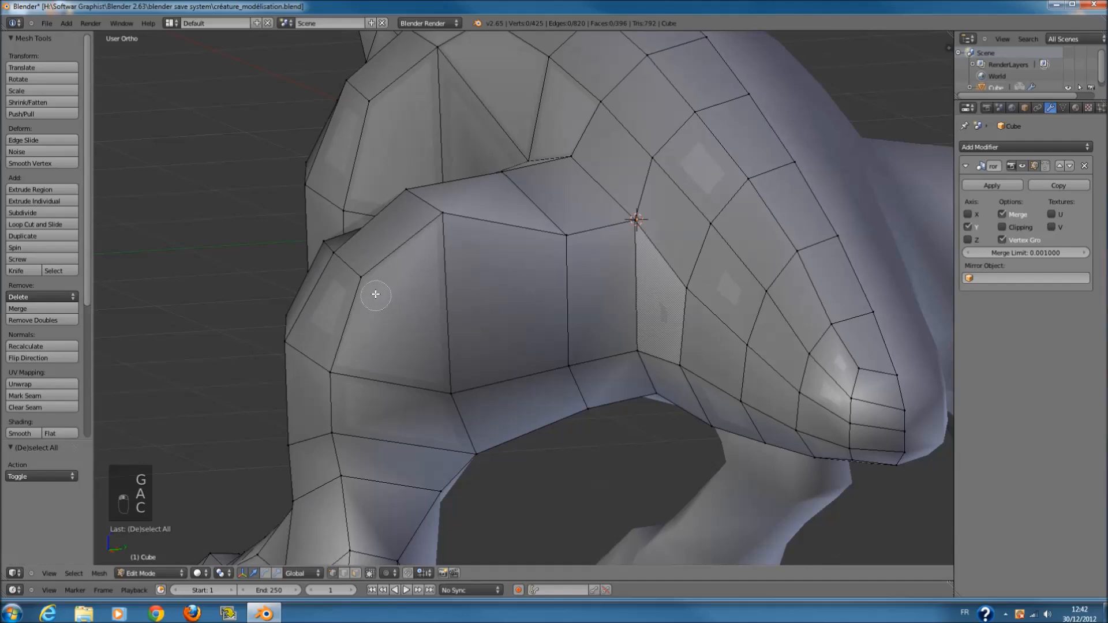
click(440, 229)
right_click(451, 216)
drag(448, 176, 445, 214)
key(a)
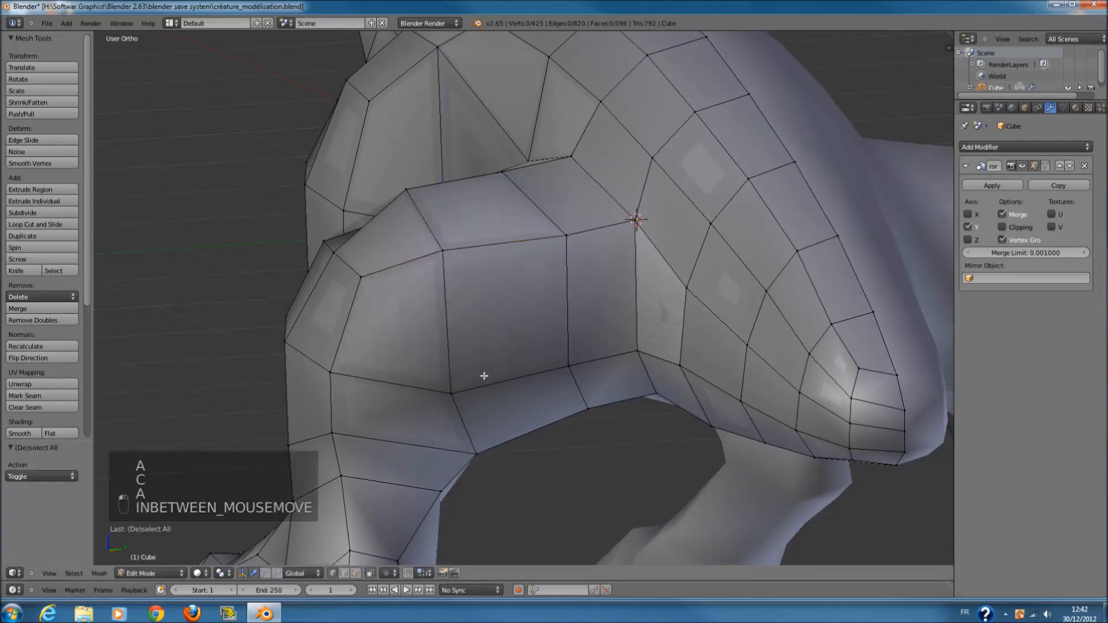
- Raise the vertex at the lower end of the thigh's rear edge and deselect it
key(c)
click(468, 389)
right_click(467, 390)
key(g)
click(470, 347)
key(a)
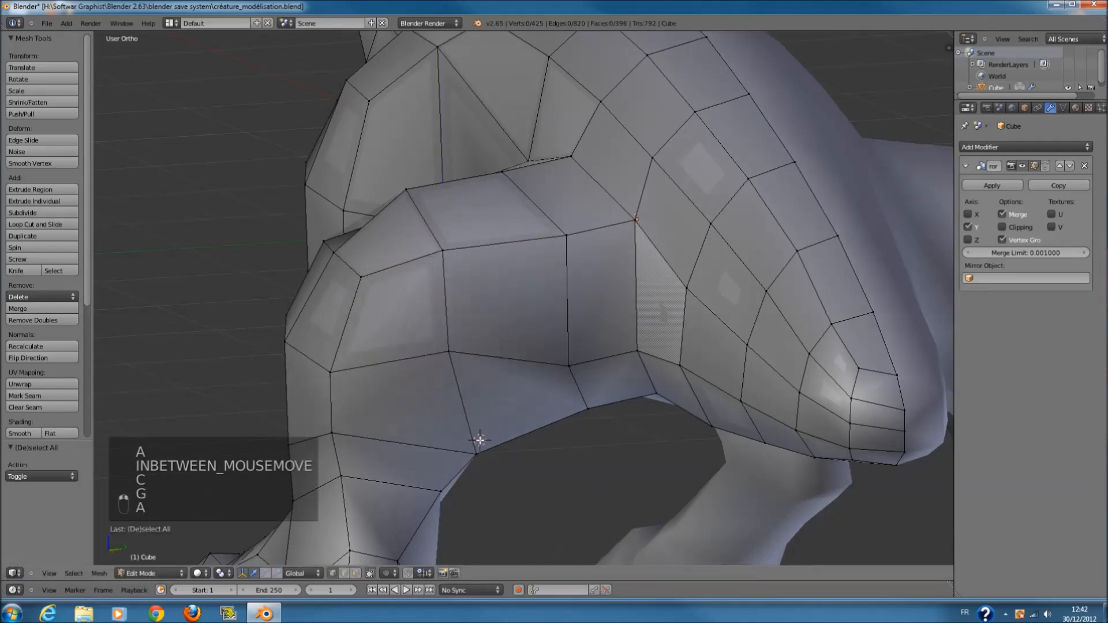
- Move the vertex at the thigh's lower rear corner slightly up and towards the body
key(c)
click(481, 443)
right_click(483, 443)
key(g)
click(497, 424)
- Adjust the position of the vertex on the underside of the thigh beside the hip, then deselect it
middle_drag(501, 423, 375, 283)
key(a)
key(c)
click(483, 484)
right_click(496, 485)
key(g)
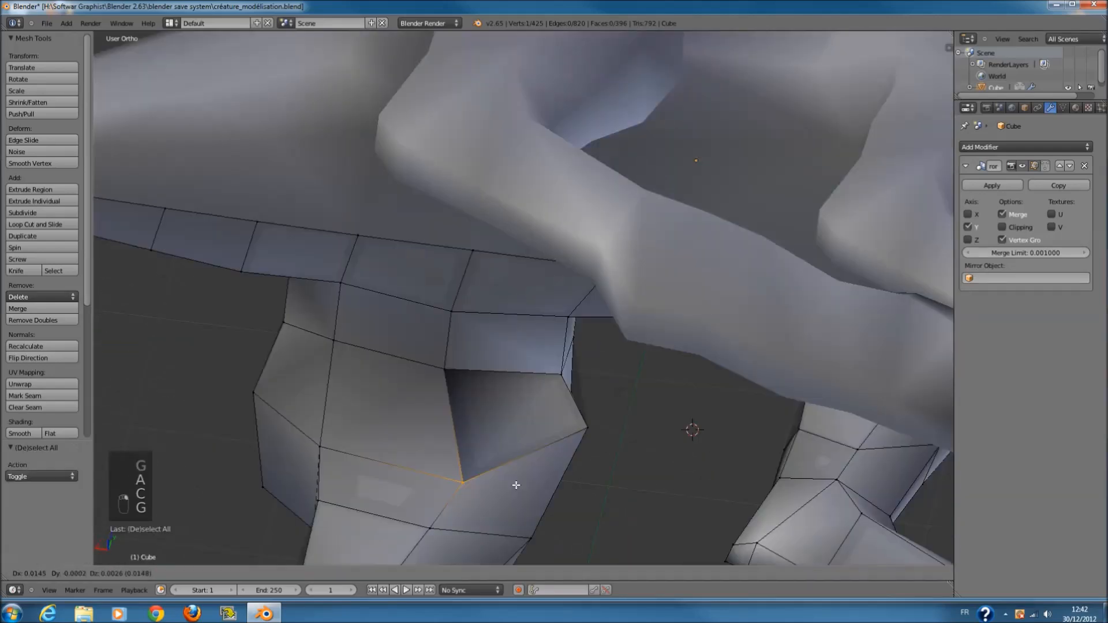
click(487, 470)
key(a)
- Move the front underside vertex of the thigh 0.245 in X, about -0.09 in Y and -0.184 in Z
middle_drag(579, 448, 586, 371)
key(c)
click(629, 381)
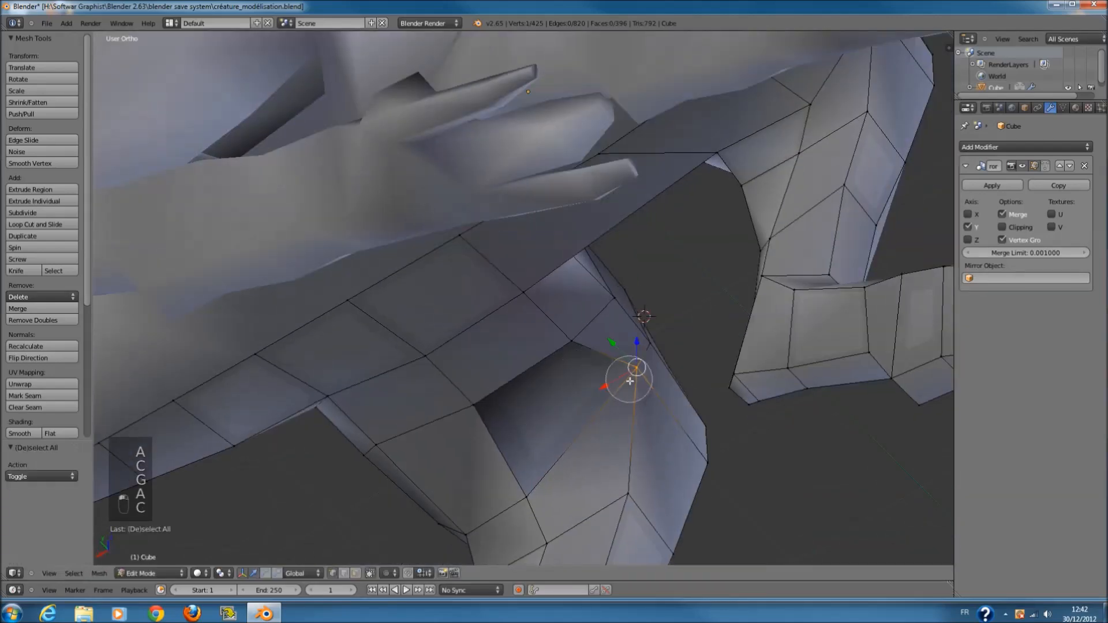
key(g)
click(616, 413)
- Delete the face on the underside of the thigh and refill the opening with a new face
middle_drag(616, 413, 552, 357)
scroll(552, 357, up, 3)
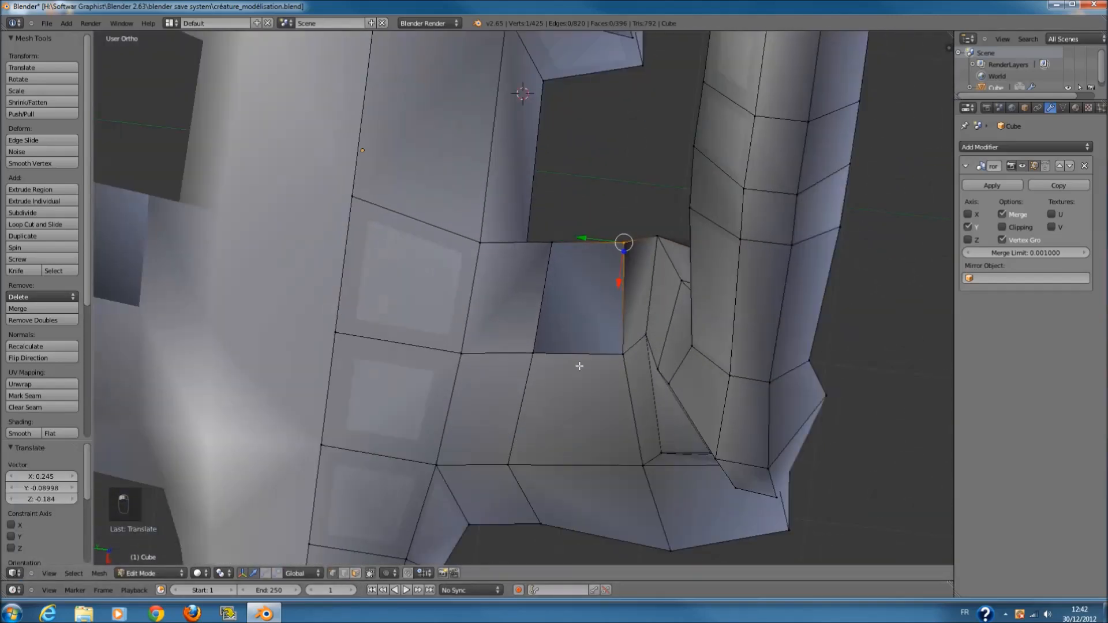
middle_drag(582, 387, 511, 506)
right_click(617, 371)
key(x)
click(617, 371)
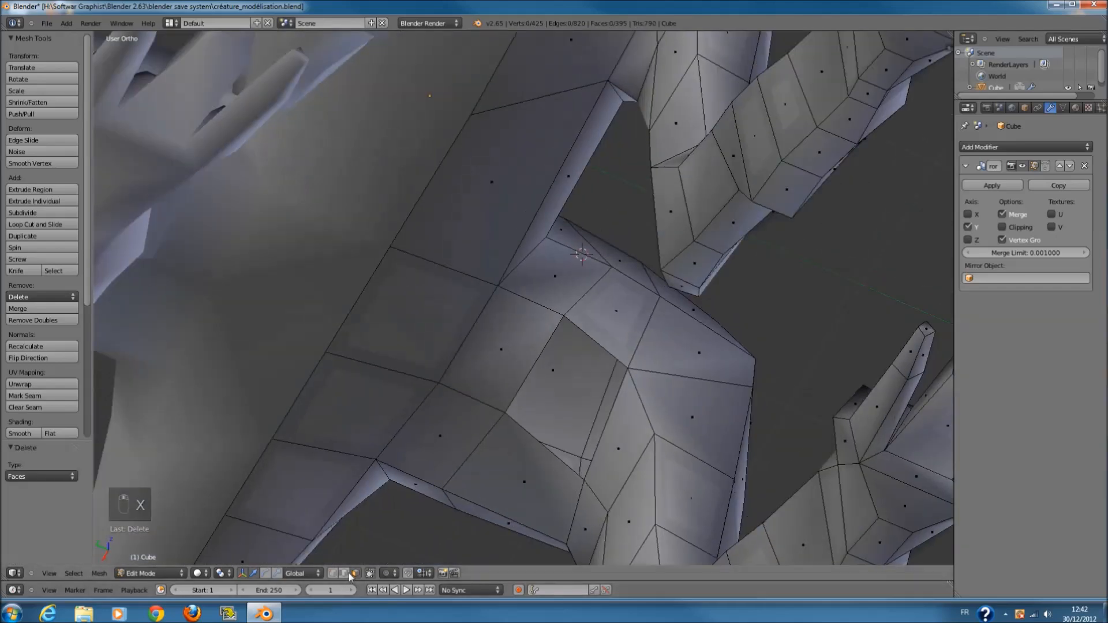
right_click(552, 446)
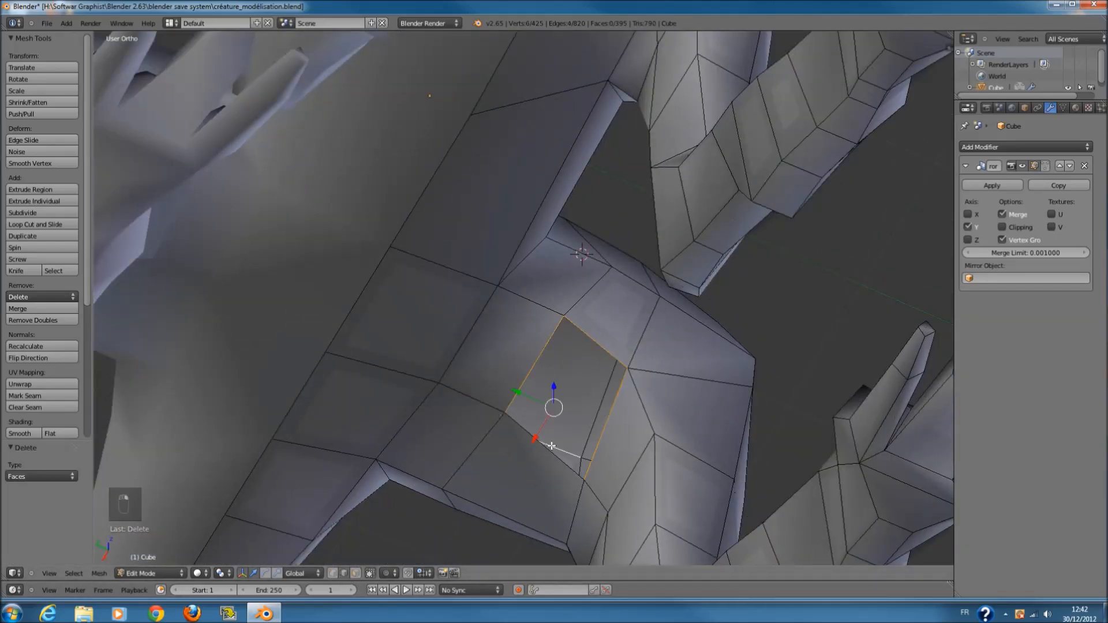
key(c)
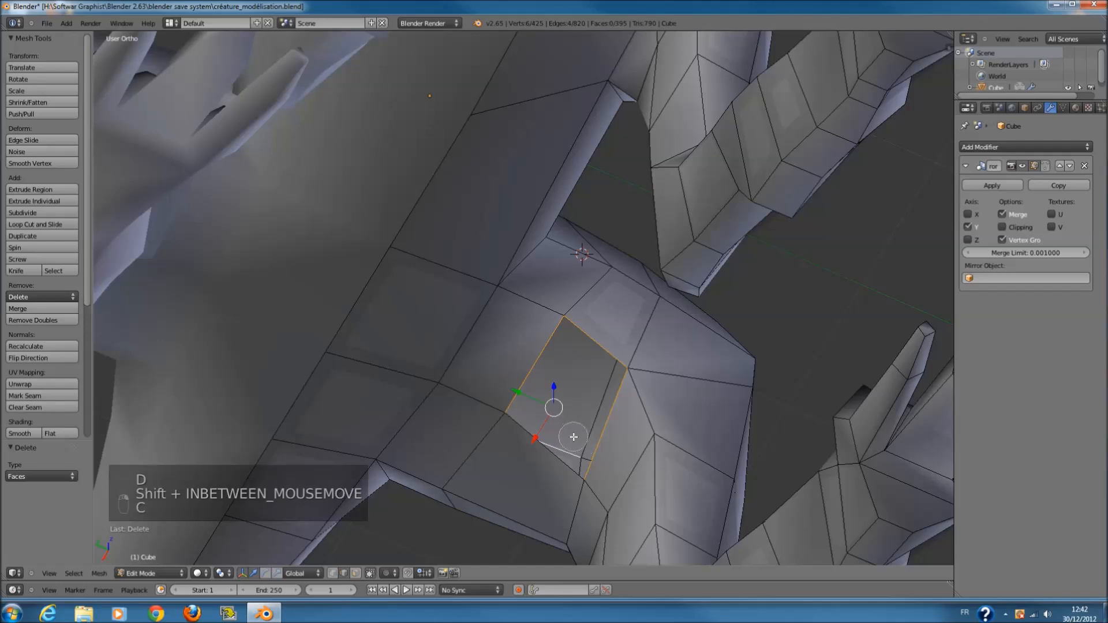
key(f)
- Examine the reshaped thigh in Object Mode, then check its mesh in Edit Mode
key(Tab)
middle_drag(548, 452, 529, 405)
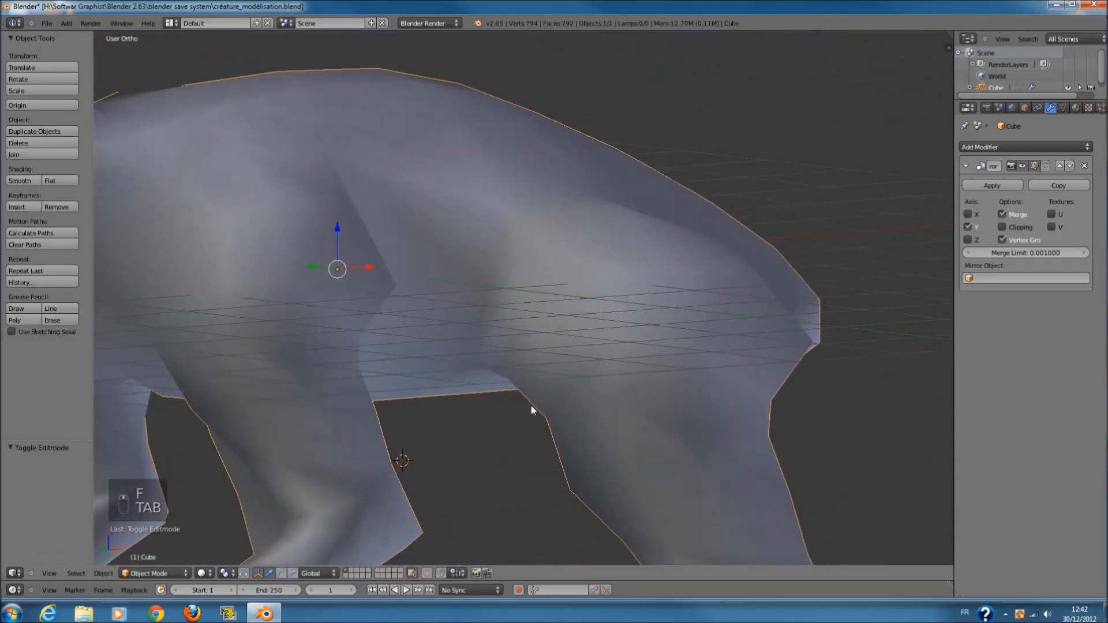
key(Tab)
scroll(405, 393, up, 4)
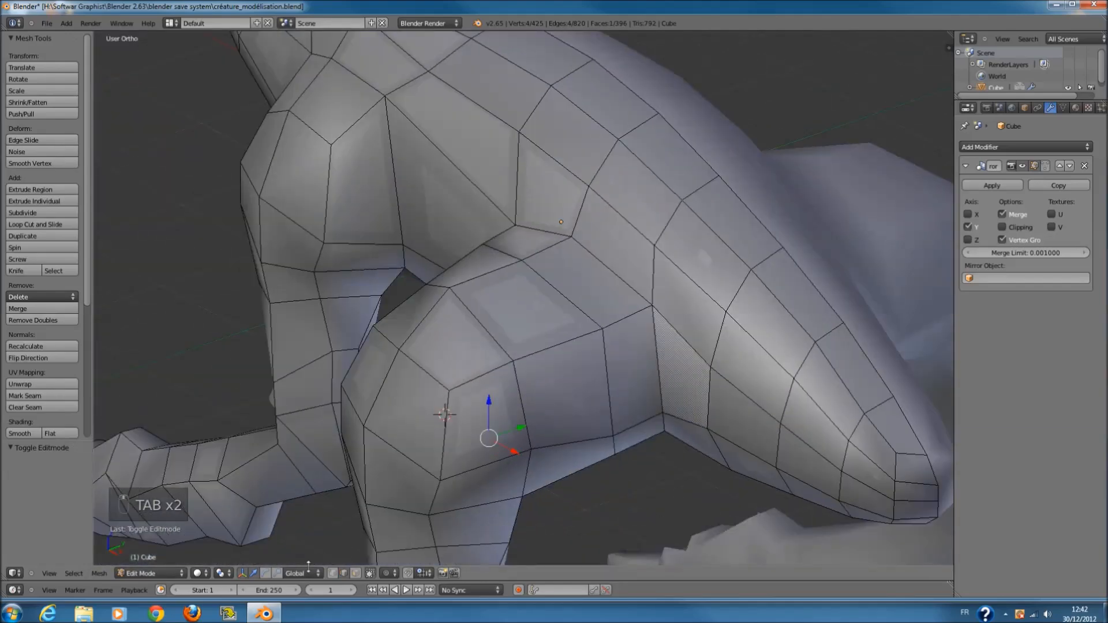
middle_drag(611, 404, 635, 395)
key(z)
key(z)
- Delete the faces on the rear side of the joint between the hip and the hind thigh
click(386, 573)
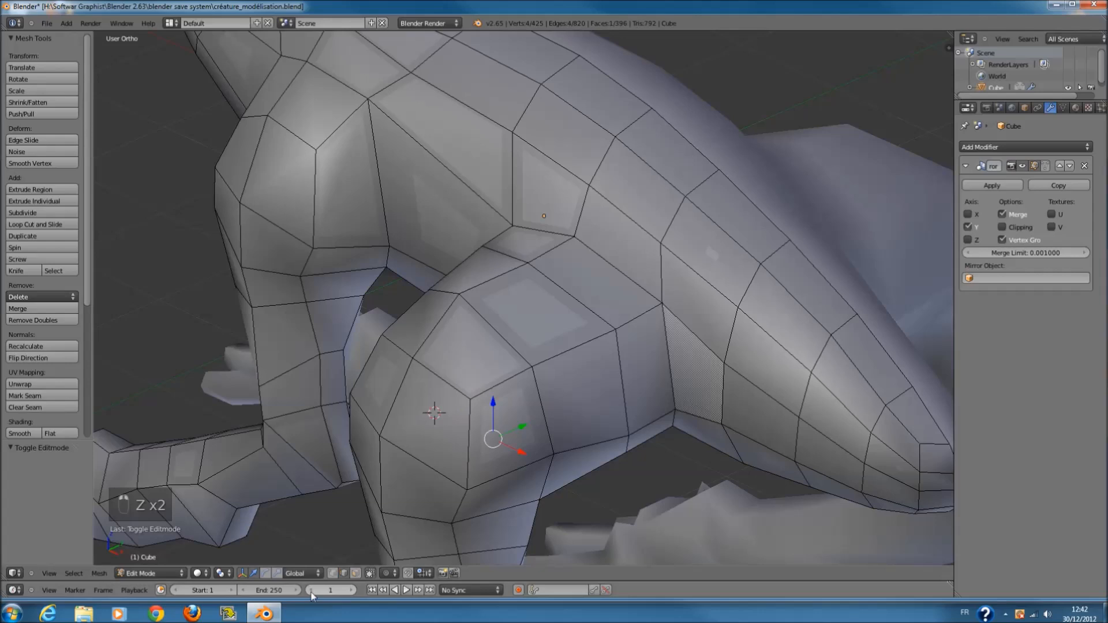
shift+click(562, 409)
shift+click(644, 384)
shift+click(639, 442)
key(x)
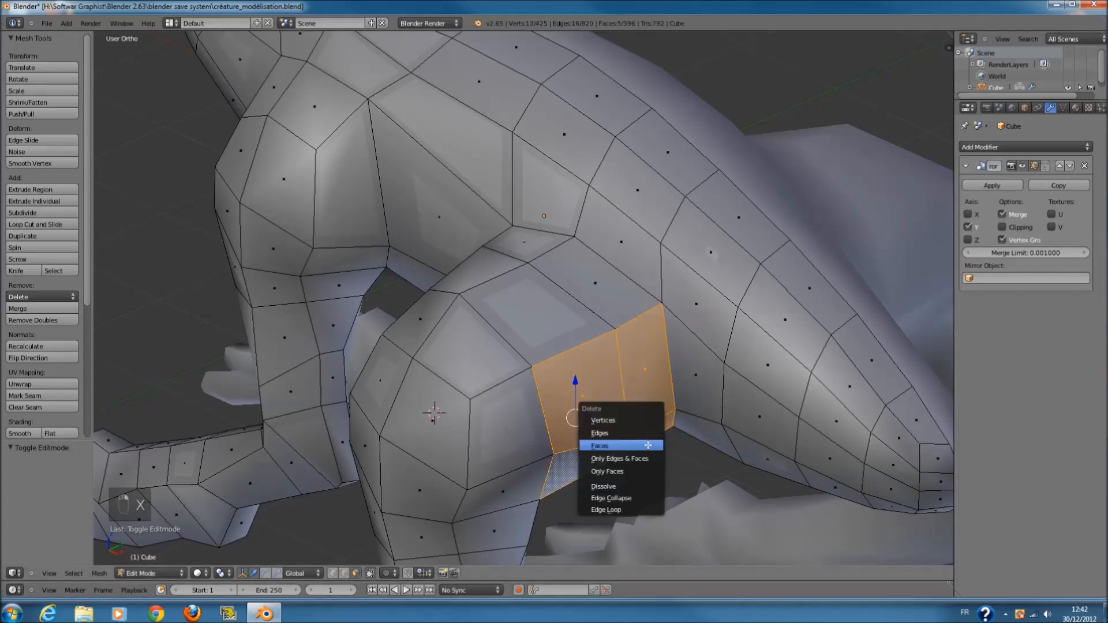
click(599, 445)
- In top view with wireframe shading, circle-select the whole hind leg, including its foot and toes
middle_drag(648, 445, 383, 550)
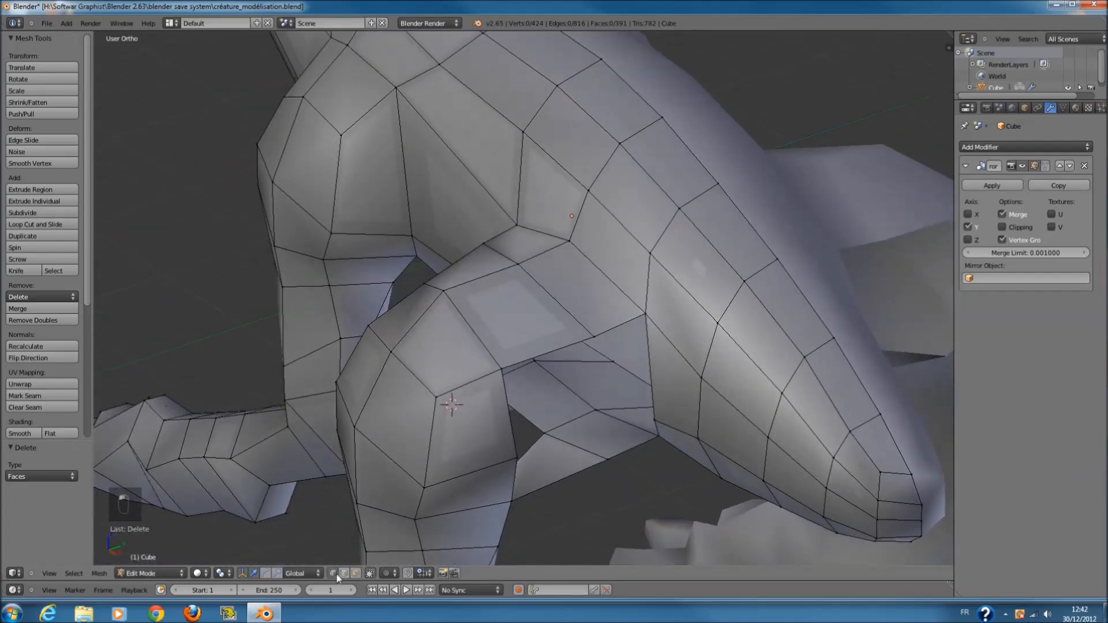
middle_drag(520, 368, 526, 352)
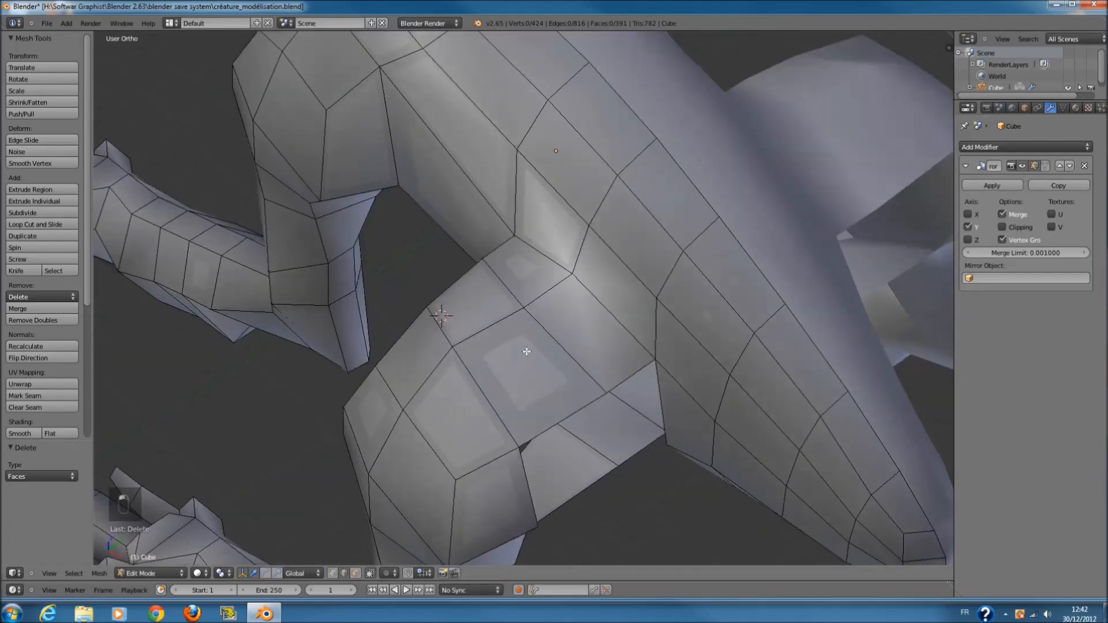
key(KP_7)
key(z)
key(z)
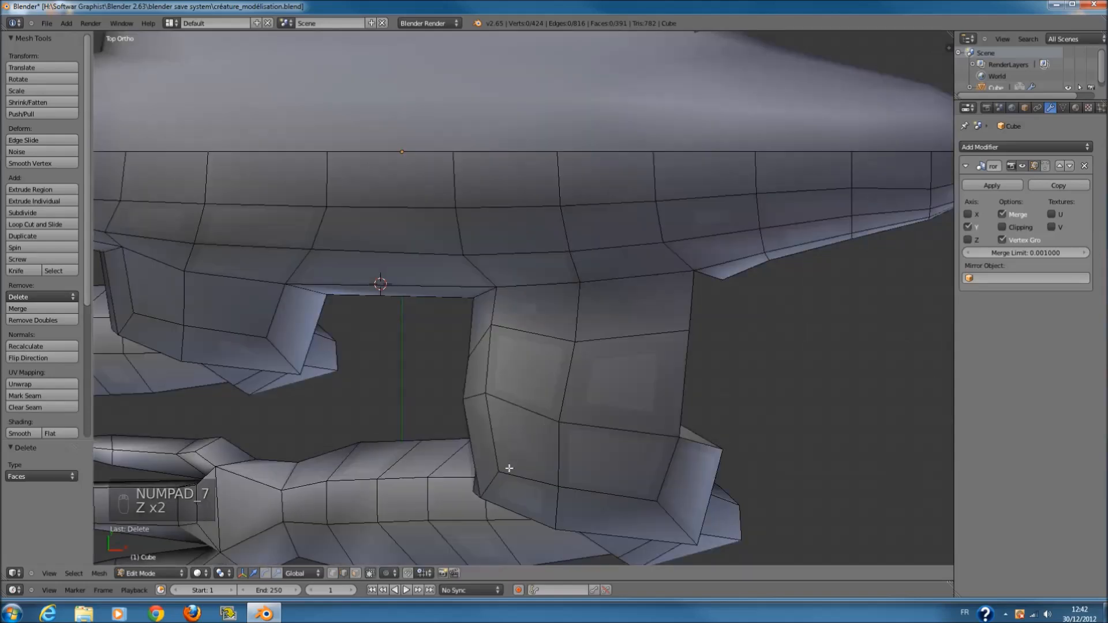
key(z)
scroll(341, 425, down, 4)
key(c)
click(236, 442)
mouse_move(238, 444)
mouse_down()
mouse_move(346, 452)
mouse_move(237, 473)
mouse_move(657, 444)
mouse_move(526, 396)
mouse_move(634, 404)
mouse_up()
key(z)
key(z)
scroll(412, 414, up, 1)
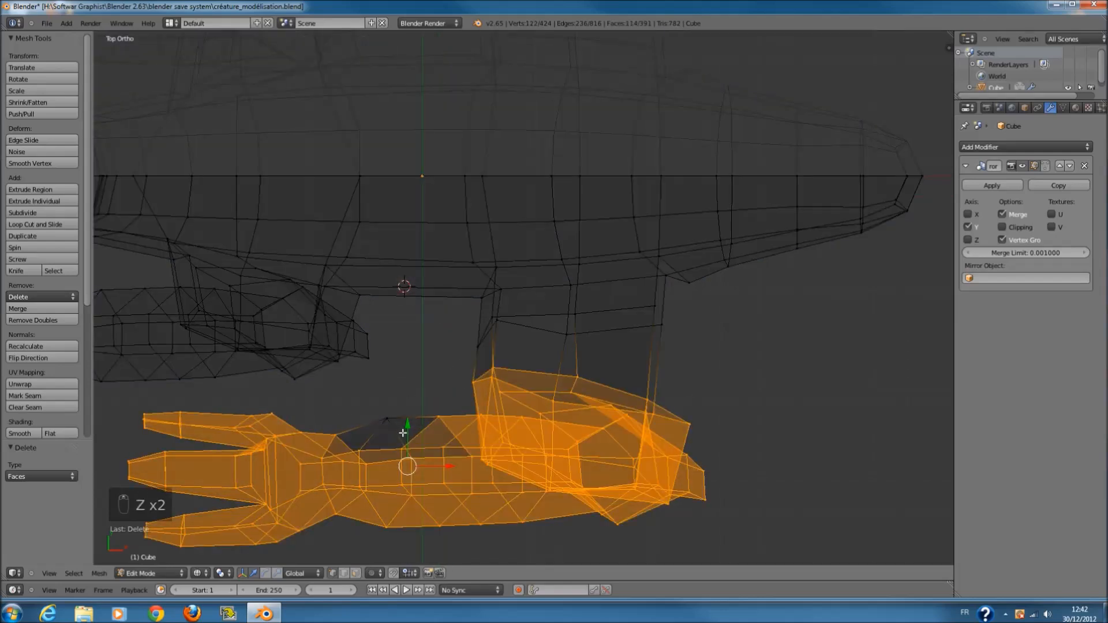
key(c)
click(403, 432)
right_click(403, 432)
- Move the selected hind leg towards the body, rotate it slightly and shift it 0.111 in X
key(z)
drag(406, 427, 410, 401)
scroll(421, 402, down, 2)
scroll(664, 406, up, 1)
key(r)
click(743, 388)
drag(469, 416, 480, 415)
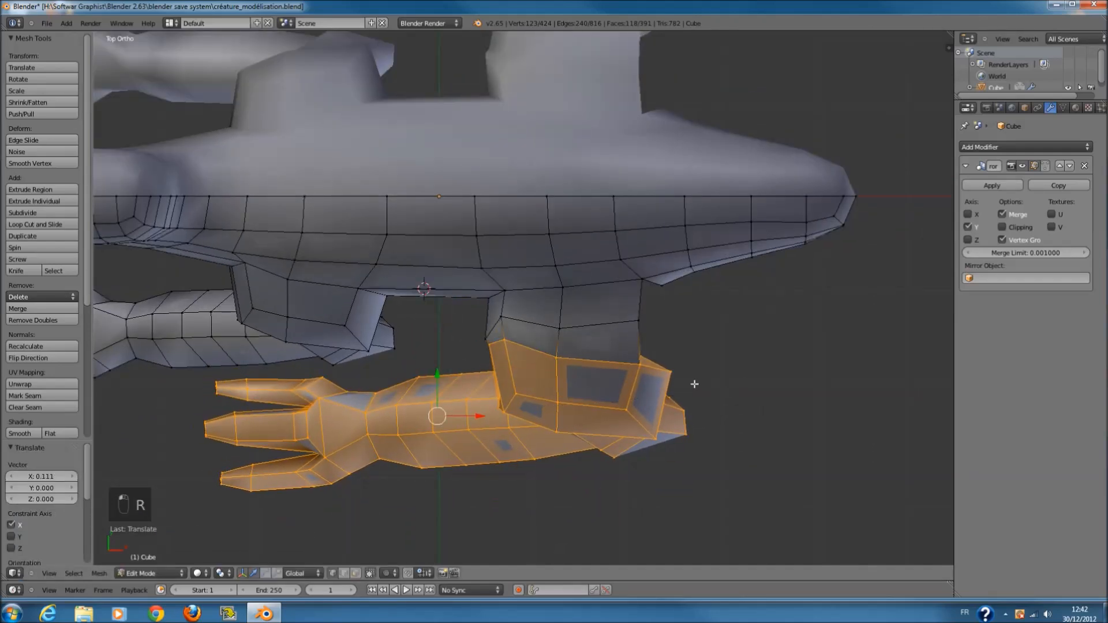
- Deselect the hind leg and examine the open joint between hip and thigh from several angles
ctrl+scroll(694, 384, down, 4)
key(a)
key(z)
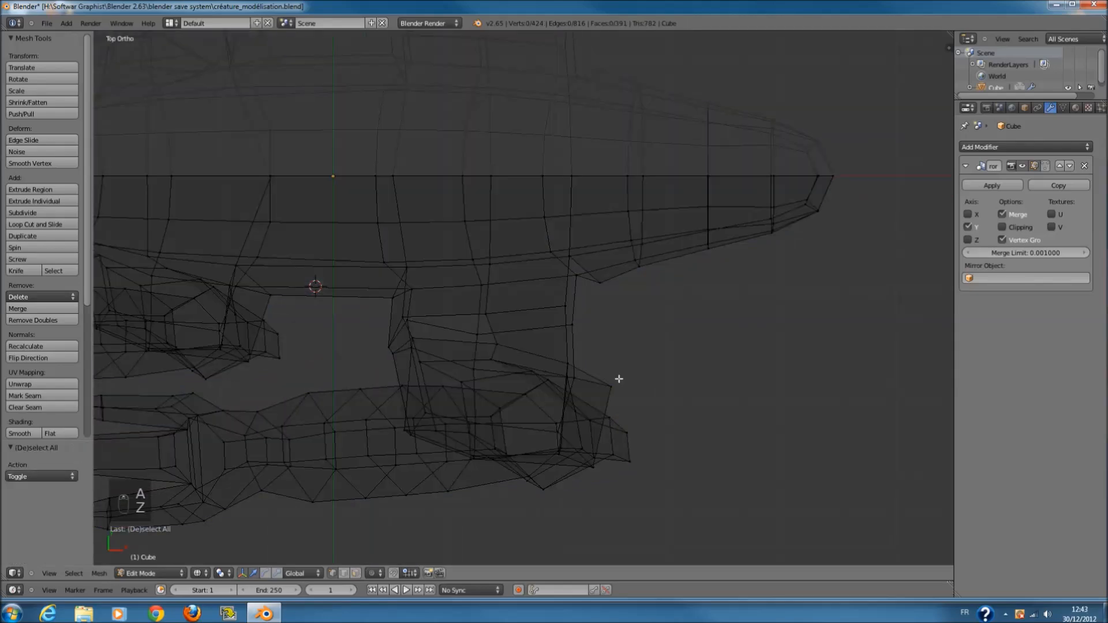
key(z)
mouse_move(601, 375)
middle_down()
mouse_move(492, 304)
mouse_move(488, 282)
mouse_move(465, 302)
middle_up()
key(c)
click(346, 573)
scroll(554, 332, up, 2)
middle_drag(556, 329, 562, 235)
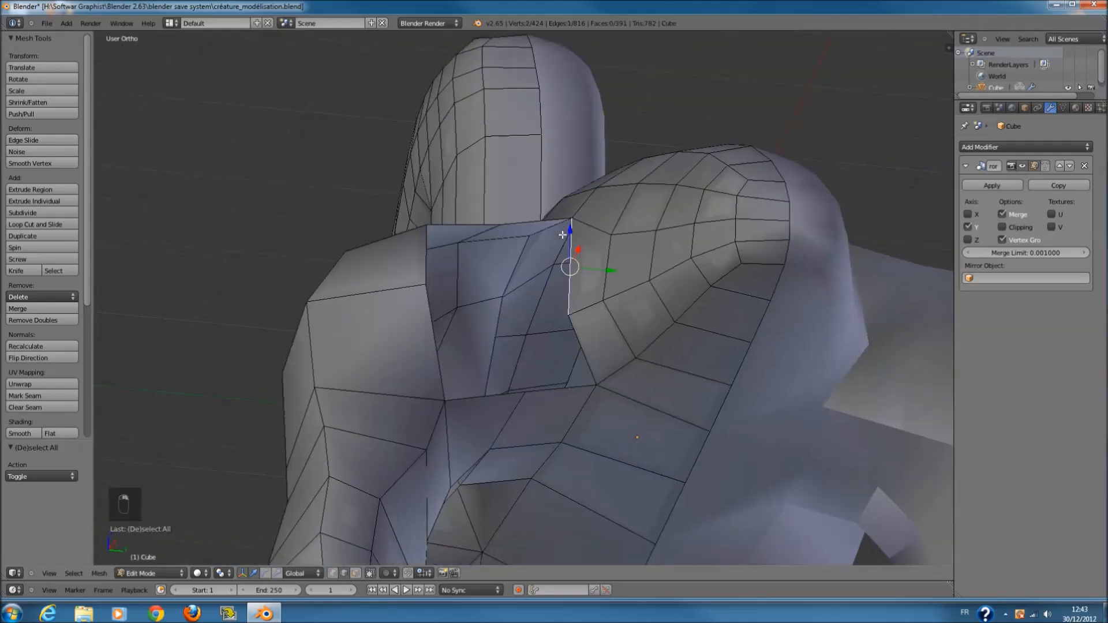
middle_drag(410, 269, 410, 353)
right_click(508, 298)
middle_drag(505, 297, 406, 199)
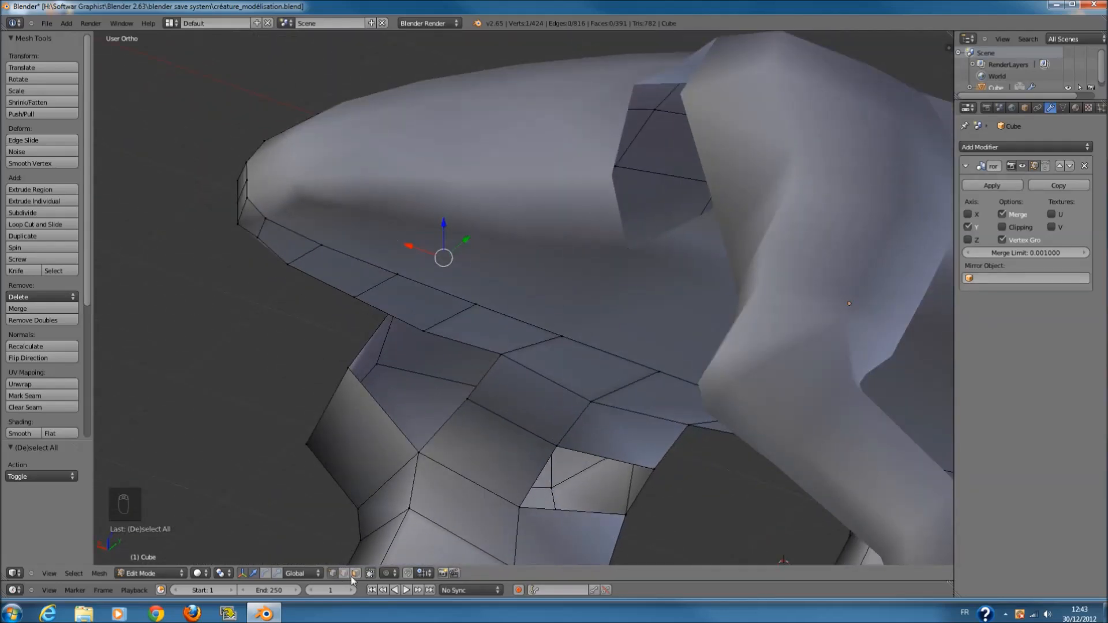
- Select two edges bordering the gap on the underside of the hip-thigh joint and fill it with a face
right_click(604, 456)
right_click(542, 472)
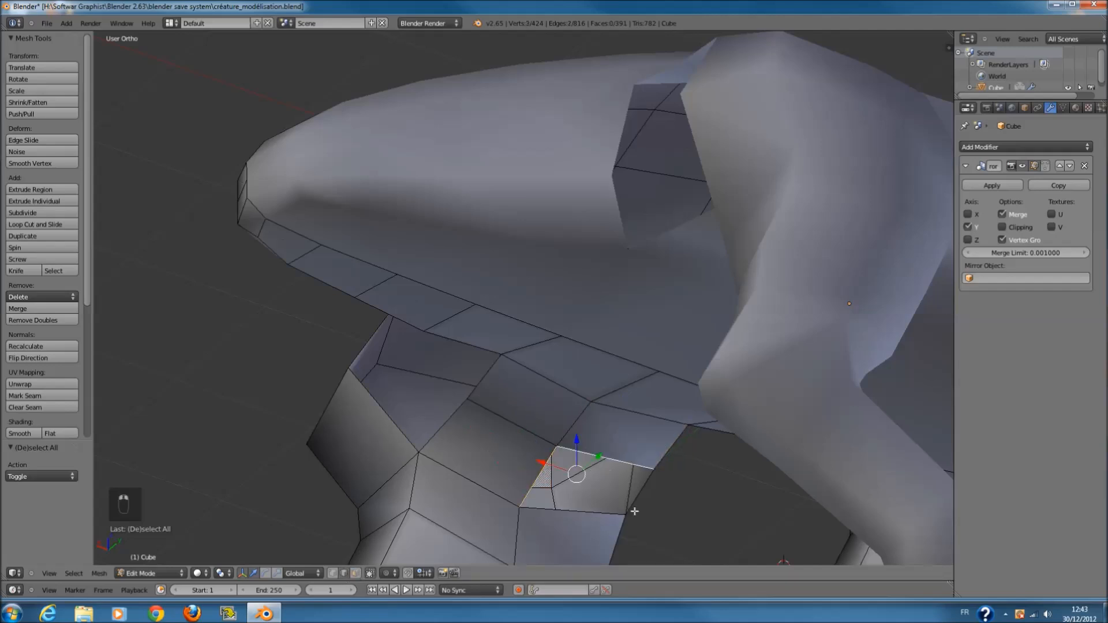
key(f)
key(a)
- In top-view wireframe, circle-select the vertex ring midway between hip and thigh and move it closer to the body
mouse_move(588, 518)
middle_down()
mouse_move(762, 494)
mouse_move(356, 567)
mouse_move(588, 369)
middle_up()
key(c)
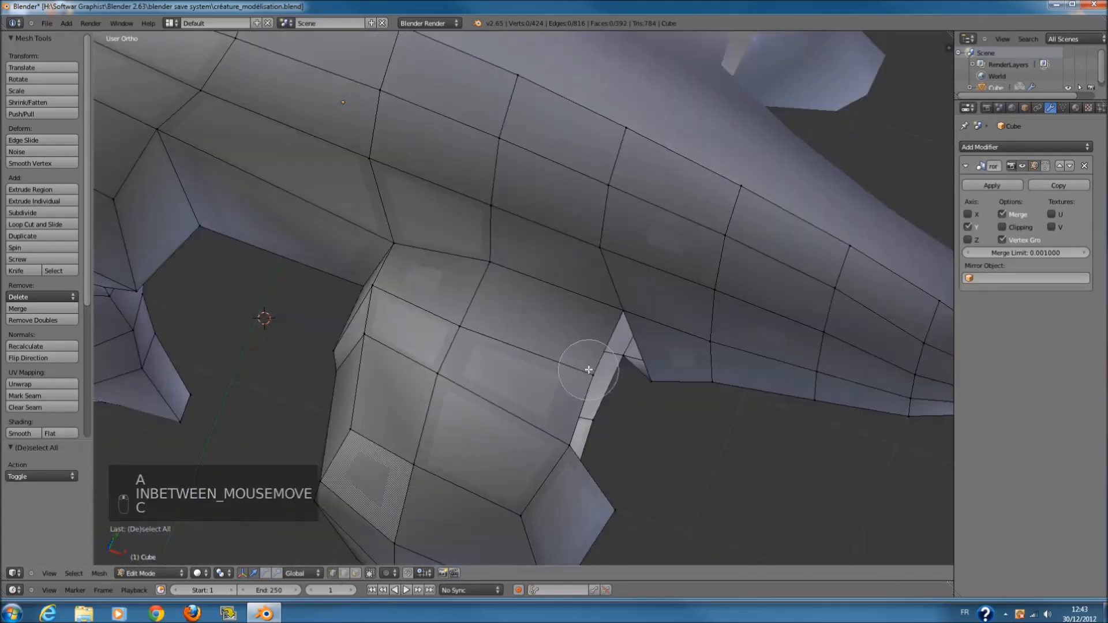
scroll(588, 373, up, 3)
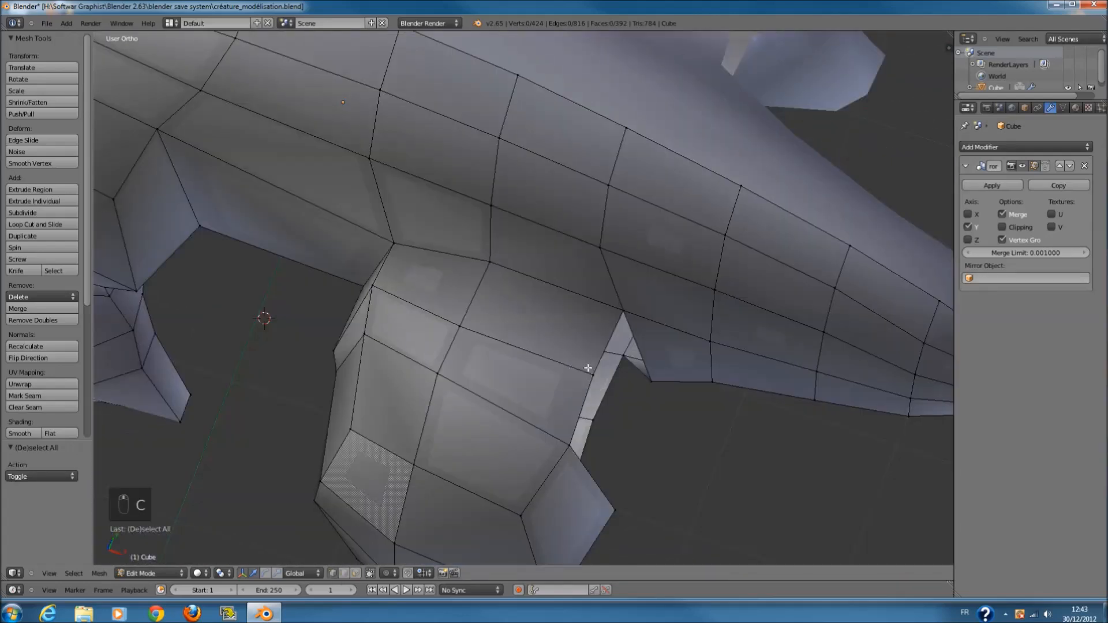
key(KP_7)
key(z)
key(c)
scroll(606, 349, up, 3)
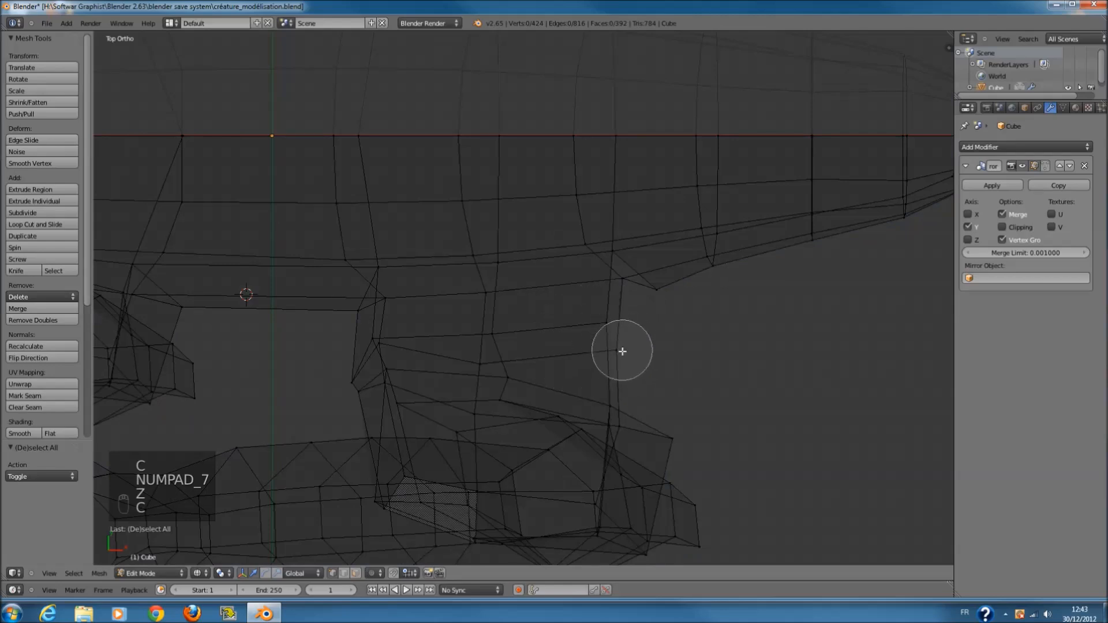
mouse_move(615, 357)
mouse_down()
mouse_move(490, 363)
mouse_move(569, 333)
mouse_move(514, 329)
mouse_move(376, 346)
mouse_move(339, 366)
mouse_up()
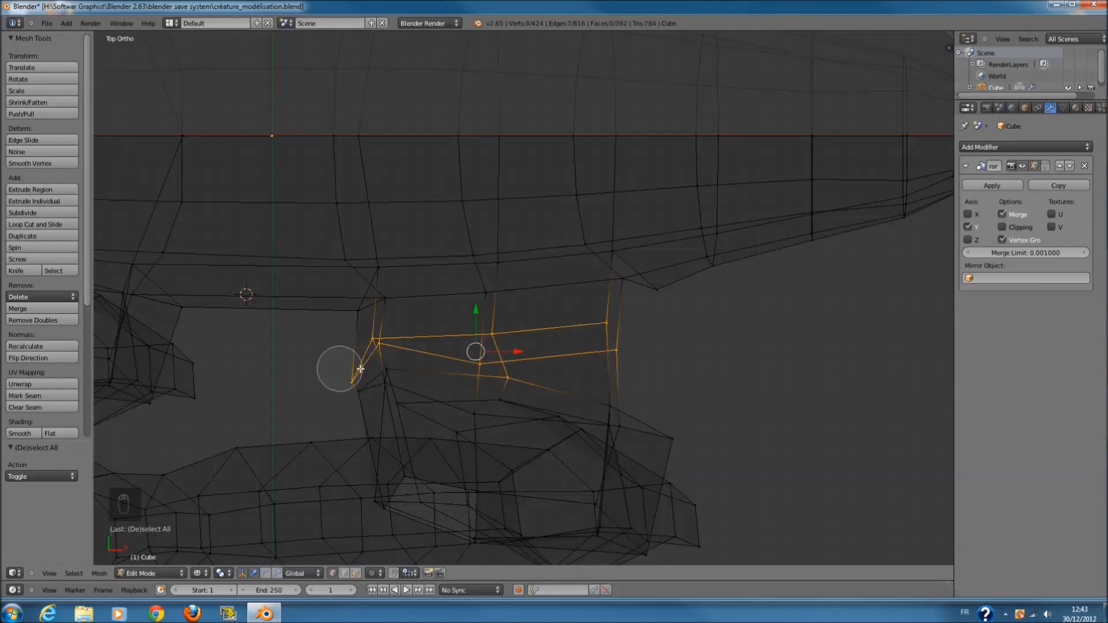
middle_click(515, 396)
right_click(517, 396)
key(z)
middle_drag(682, 396, 557, 285)
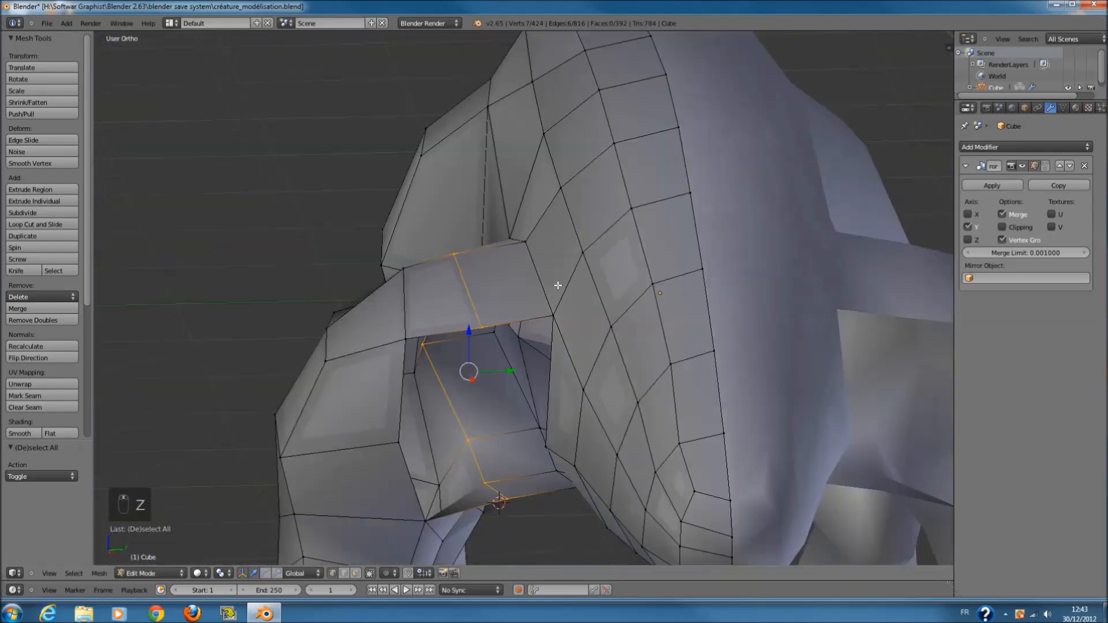
key(g)
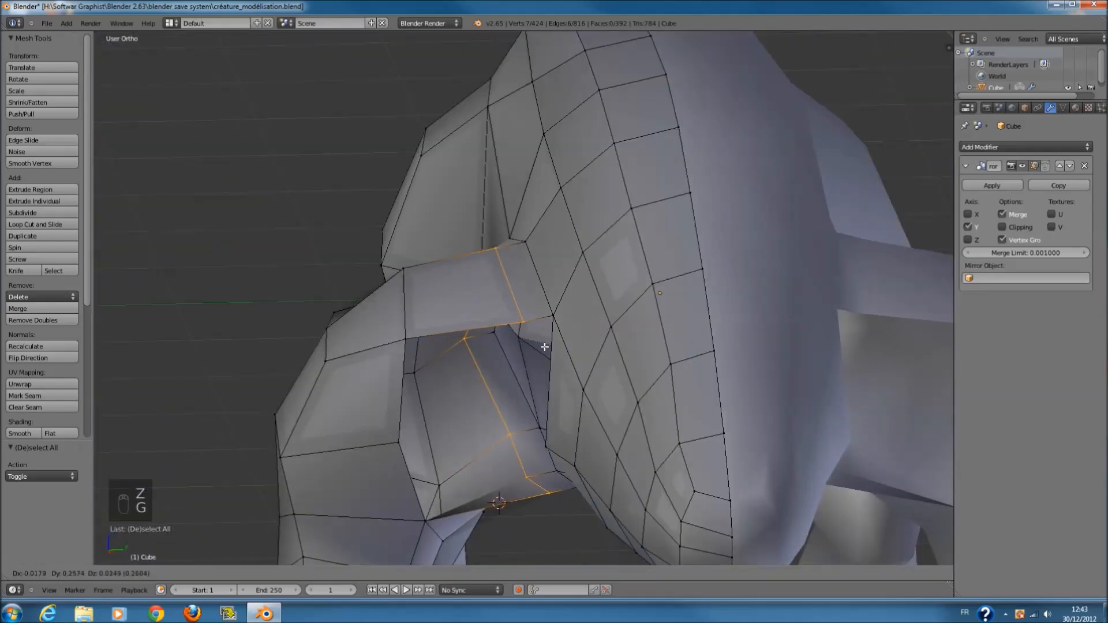
click(490, 349)
key(a)
- Circle-select the whole ring of vertices where the thigh meets the hip joint
key(KP_7)
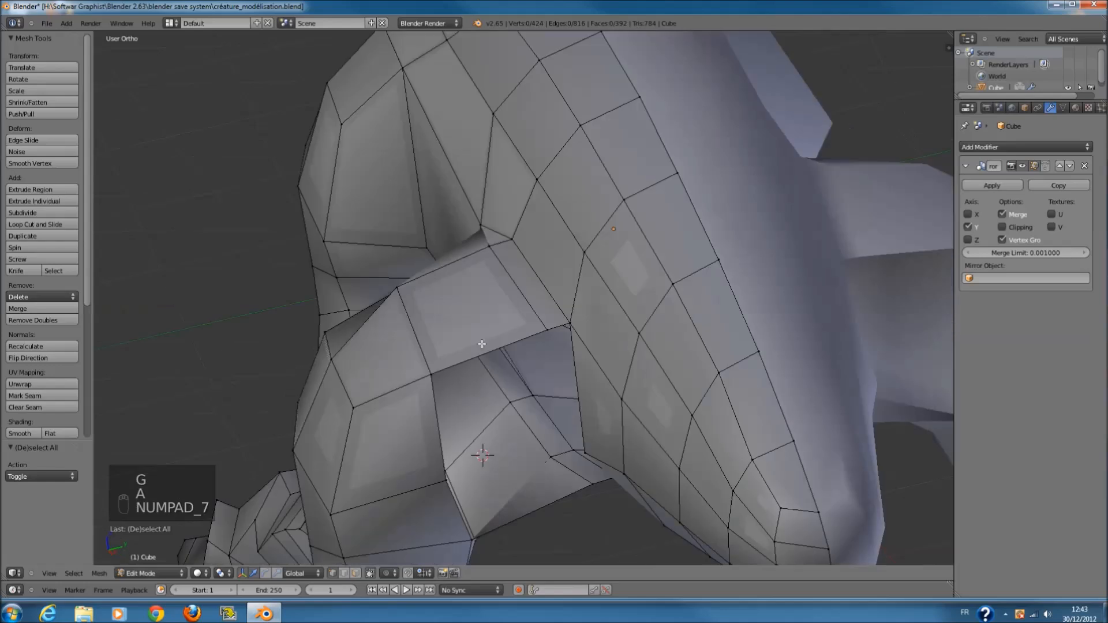
key(z)
middle_drag(483, 344, 395, 352)
key(z)
key(KP_3)
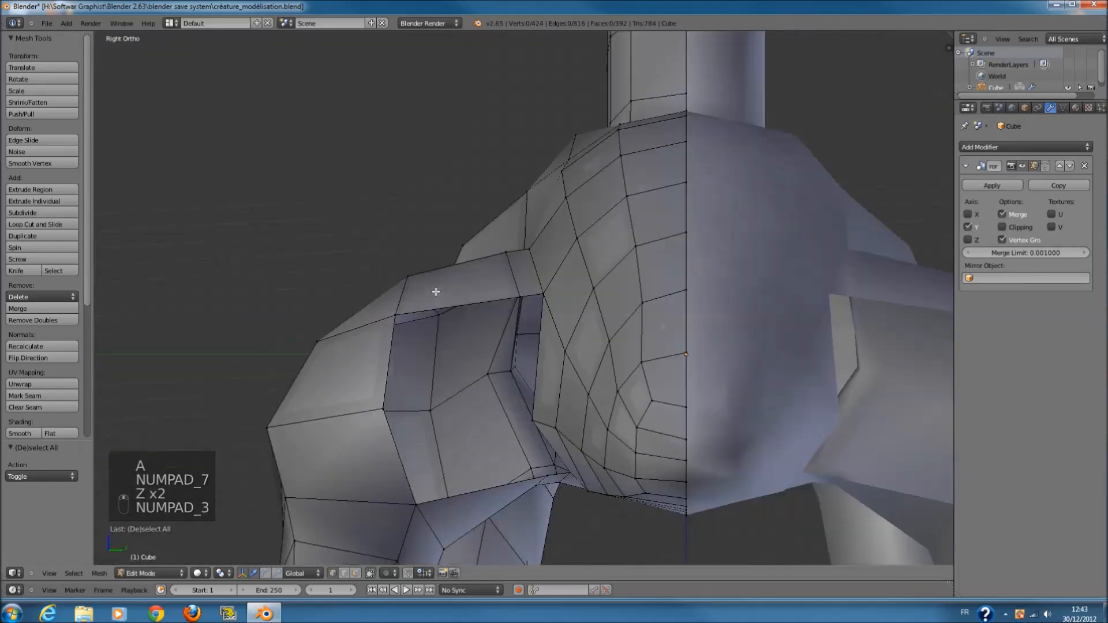
mouse_move(398, 266)
middle_down()
mouse_move(403, 279)
mouse_move(413, 265)
middle_up()
key(c)
click(408, 267)
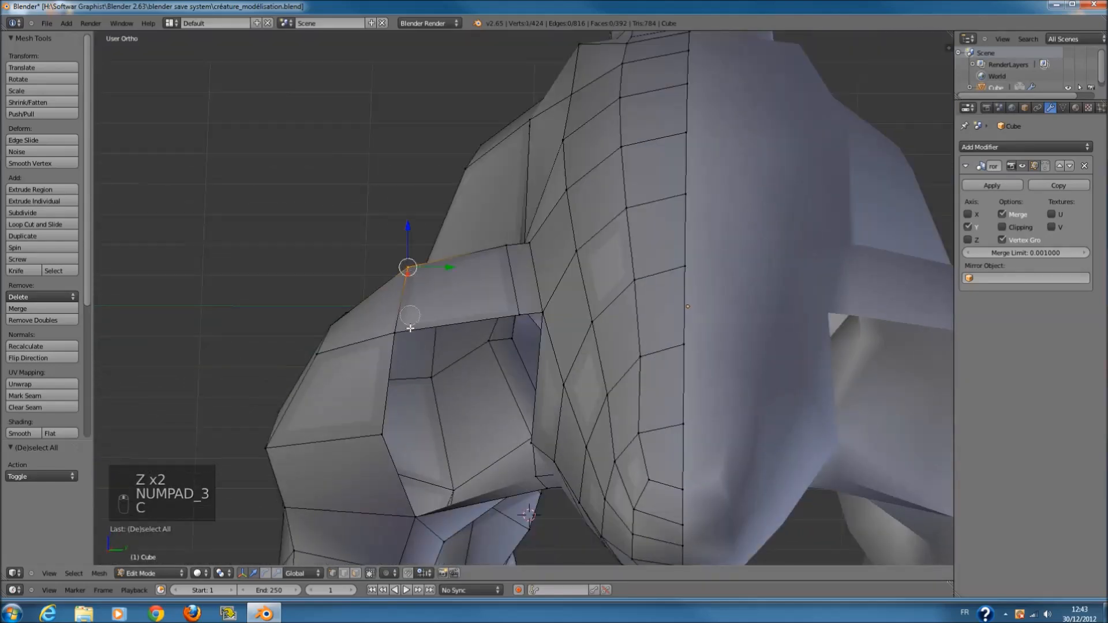
click(396, 337)
right_click(404, 345)
middle_drag(405, 347, 404, 317)
key(c)
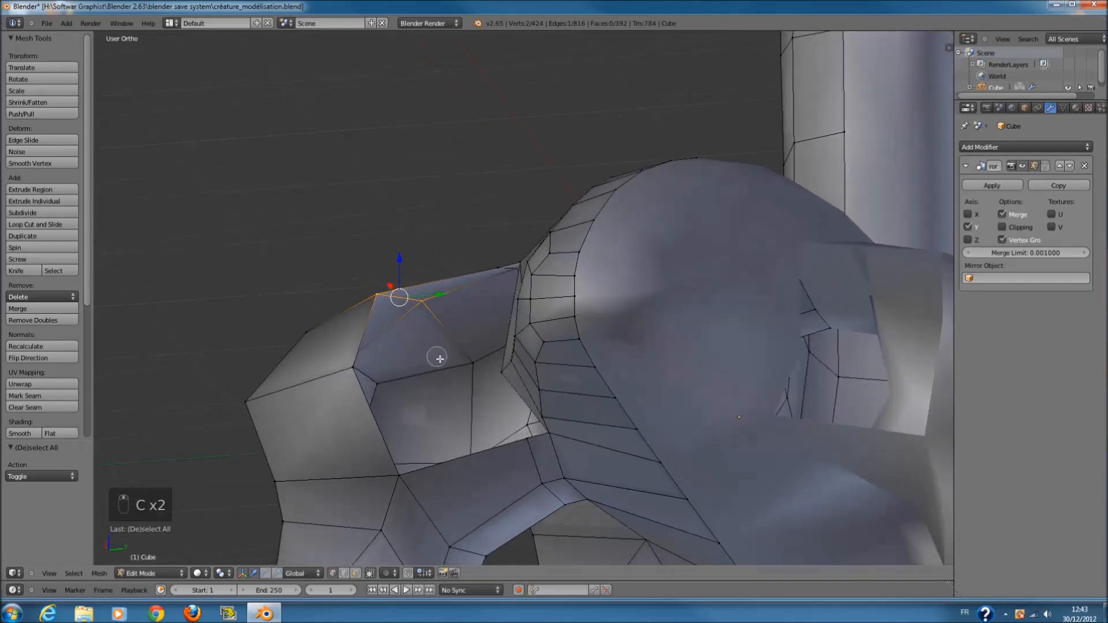
mouse_move(475, 390)
middle_down()
mouse_move(465, 507)
mouse_move(447, 481)
middle_up()
key(c)
click(467, 408)
right_click(465, 405)
key(c)
click(454, 449)
key(c)
click(393, 485)
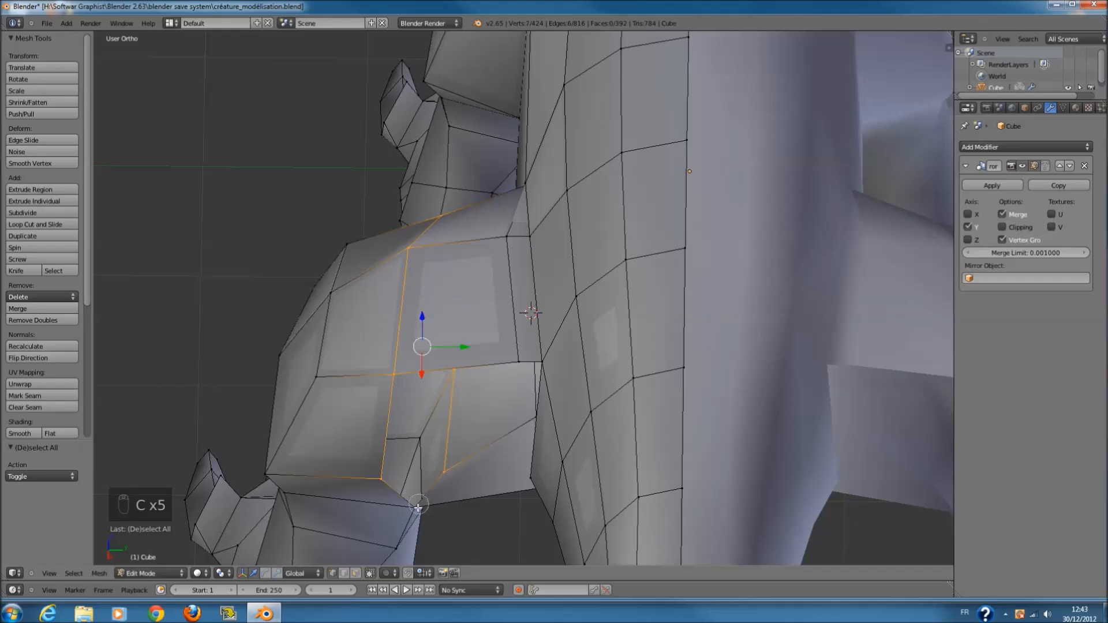
drag(450, 368, 506, 368)
- Rotate the selected thigh ring about 17.138° around Z and adjust its position slightly
middle_drag(507, 367, 589, 378)
key(r)
key(z)
click(600, 344)
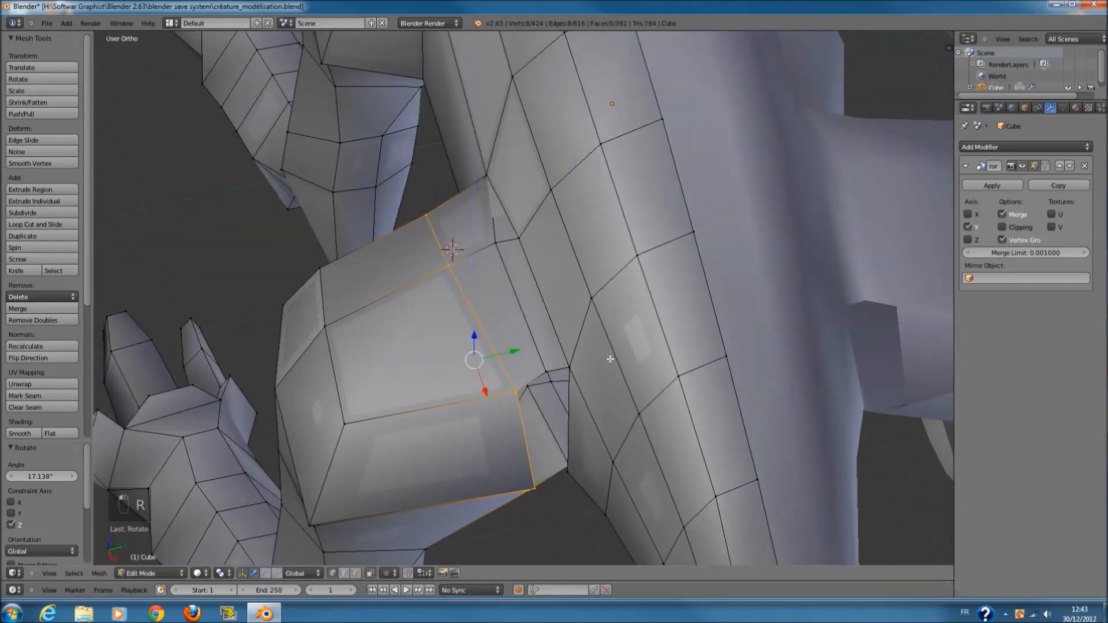
key(g)
click(599, 352)
- Deselect everything and circle-select the vertices on the outer side of the hind thigh using wireframe shading
key(z)
middle_drag(487, 363, 447, 297)
scroll(416, 320, down, 2)
key(z)
key(z)
key(a)
key(c)
mouse_move(403, 309)
mouse_down()
mouse_move(365, 378)
mouse_move(359, 439)
mouse_move(394, 407)
mouse_up()
right_click(396, 404)
middle_drag(400, 403, 430, 442)
key(z)
- Try to move the outer thigh vertices inward along Y, and undo the change
drag(419, 376, 440, 376)
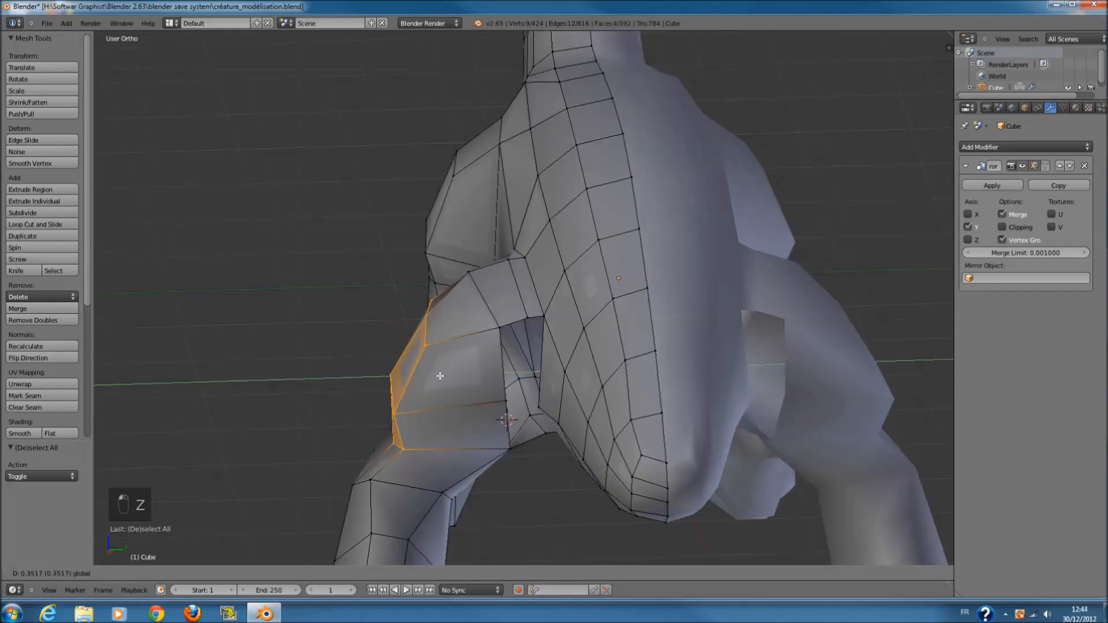
click(439, 372)
middle_drag(435, 366, 477, 360)
key(ctrl+z)
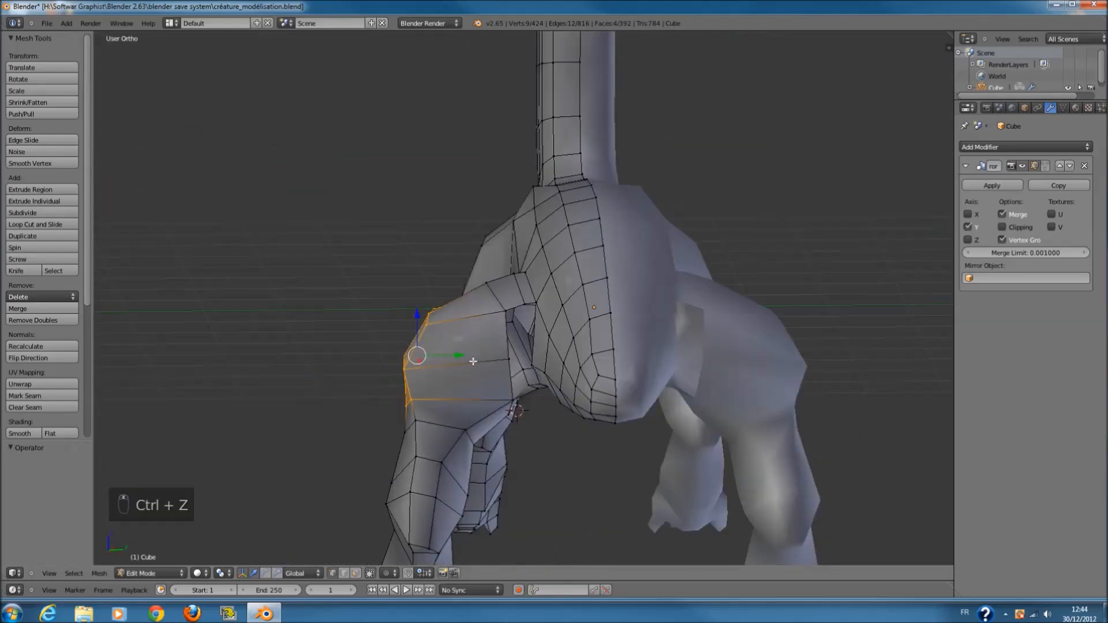
- Pull the outer thigh vertices inward along Y, shift them by X -0.02189, Y -0.05072, Z 0.132, and rotate them slightly
drag(461, 355, 502, 359)
key(g)
key(r)
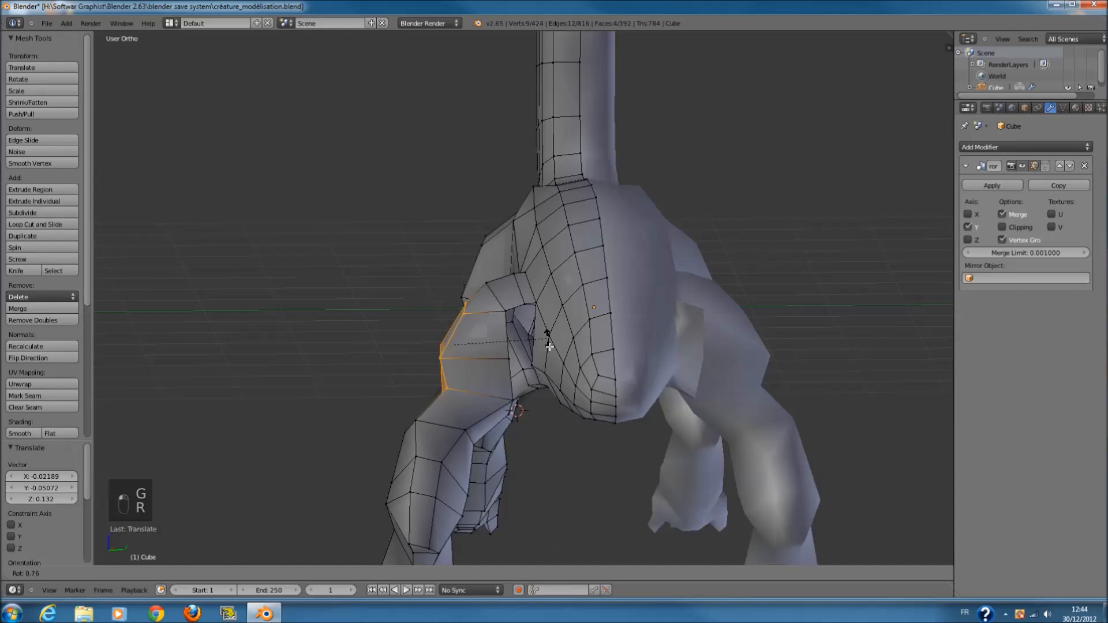
click(553, 365)
- Circle-select the vertices at the front and rear edges of the lower thigh and reposition them
middle_drag(554, 364, 574, 430)
shift+middle_drag(574, 430, 571, 361)
scroll(570, 357, up, 4)
key(a)
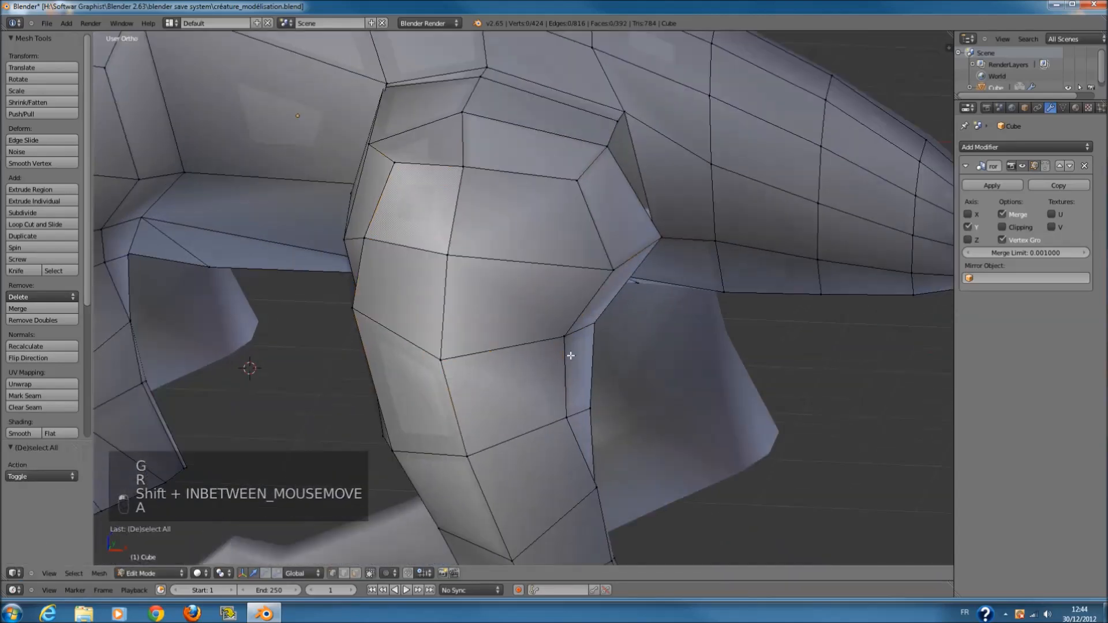
key(c)
click(565, 346)
click(361, 321)
right_click(361, 321)
key(g)
click(505, 334)
middle_drag(504, 334, 415, 323)
key(a)
- Select the single vertex at the lower inner corner of the thigh's rear opening and reposition it
key(c)
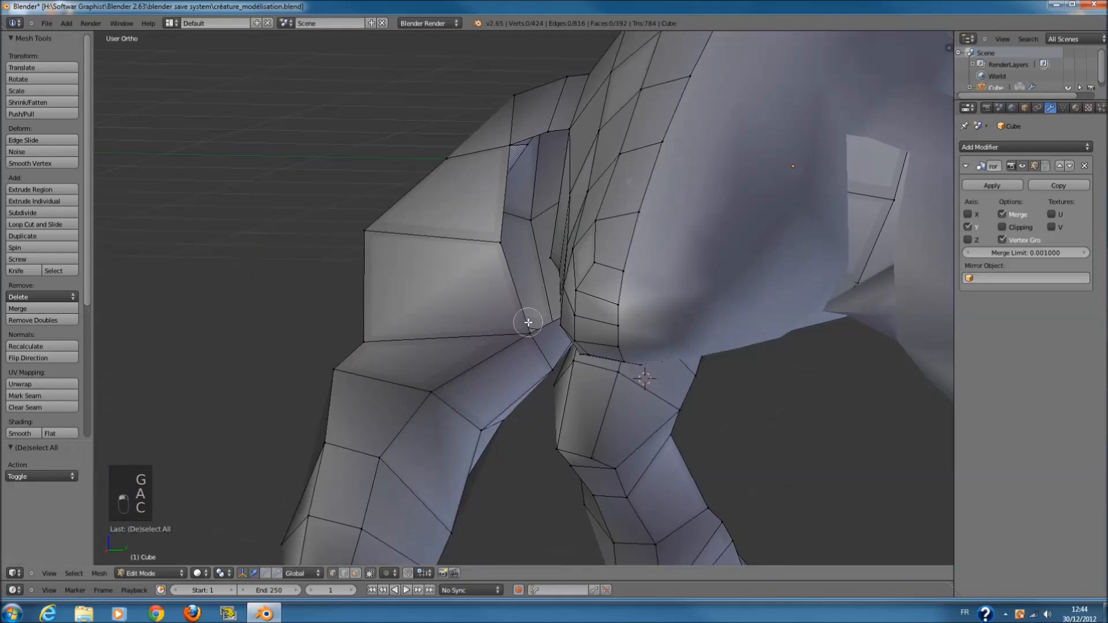
key(c)
scroll(534, 334, down, 2)
middle_drag(537, 334, 549, 341)
key(c)
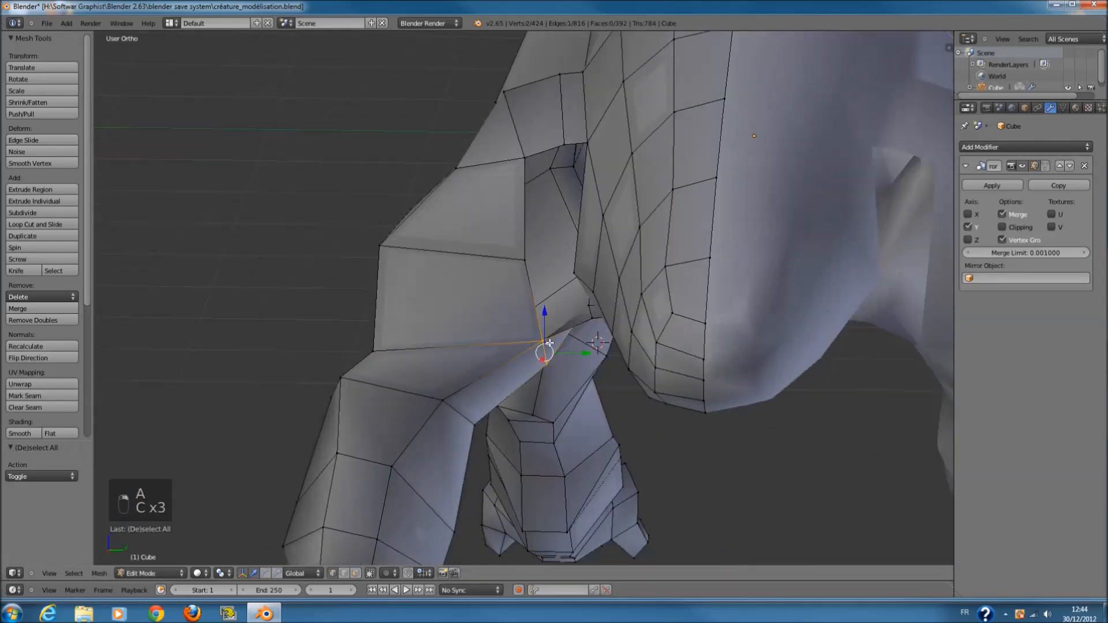
middle_click(545, 365)
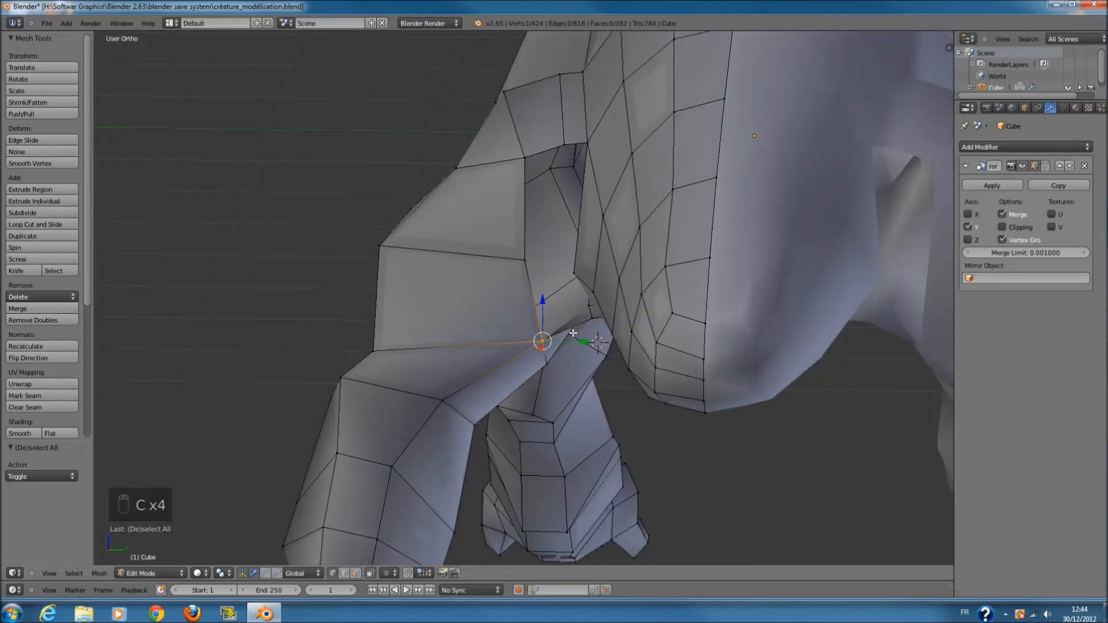
key(g)
click(525, 300)
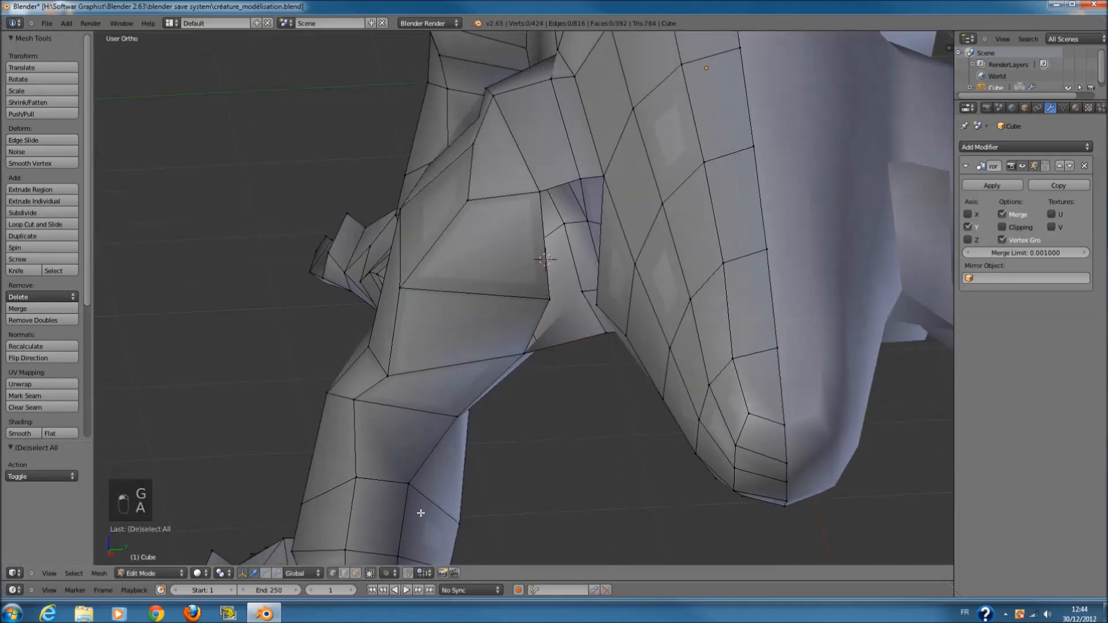
- Connect the thigh's rear corner vertex to the opposite hip vertex with an edge across the opening
click(343, 576)
scroll(565, 298, up, 3)
middle_drag(565, 298, 682, 271)
right_click(617, 255)
right_click(707, 247)
scroll(700, 242, down, 1)
middle_drag(700, 242, 691, 233)
shift+middle_drag(692, 190, 675, 228)
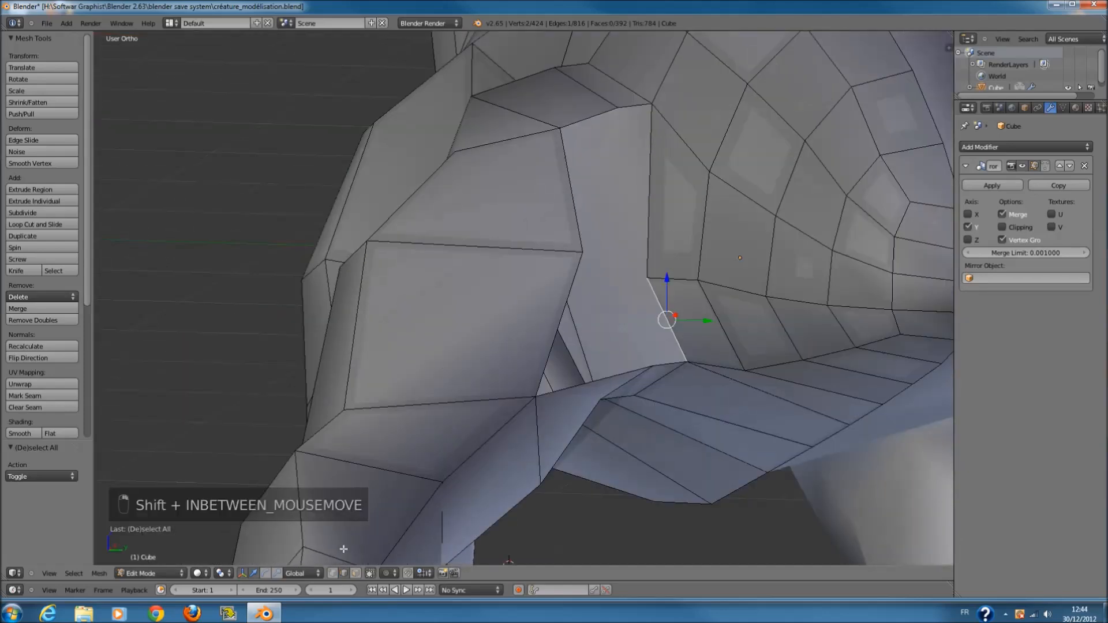
click(335, 576)
scroll(614, 240, up, 1)
right_click(613, 240)
shift+right_click(677, 281)
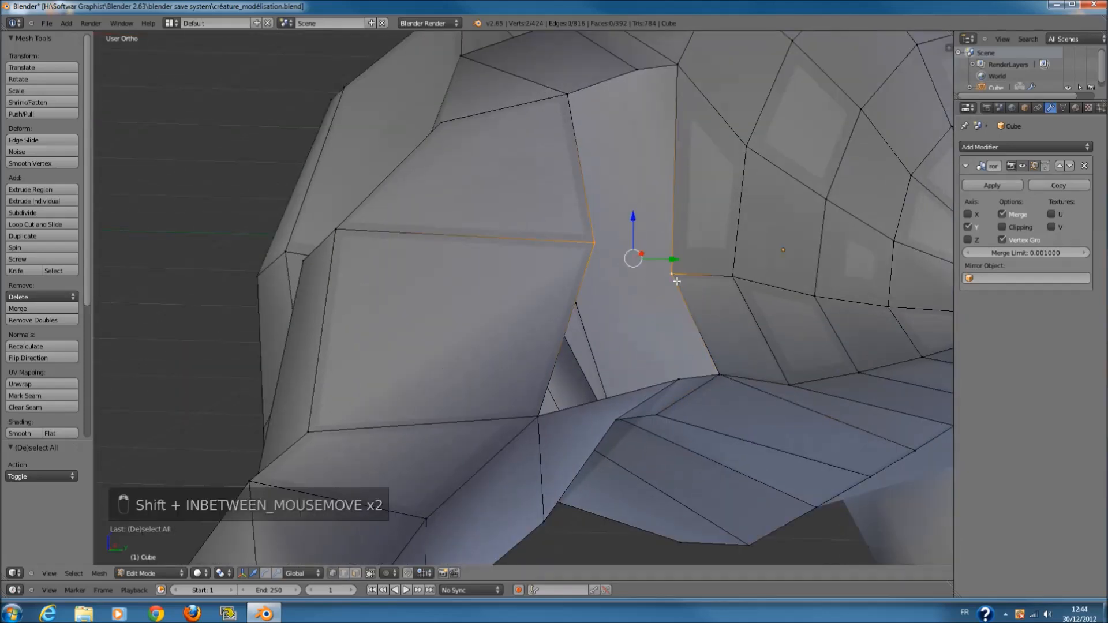
key(f)
- Subdivide the new edge bridging thigh and hip with one cut
middle_drag(676, 281, 637, 124)
right_click(669, 416)
shift+right_click(636, 129)
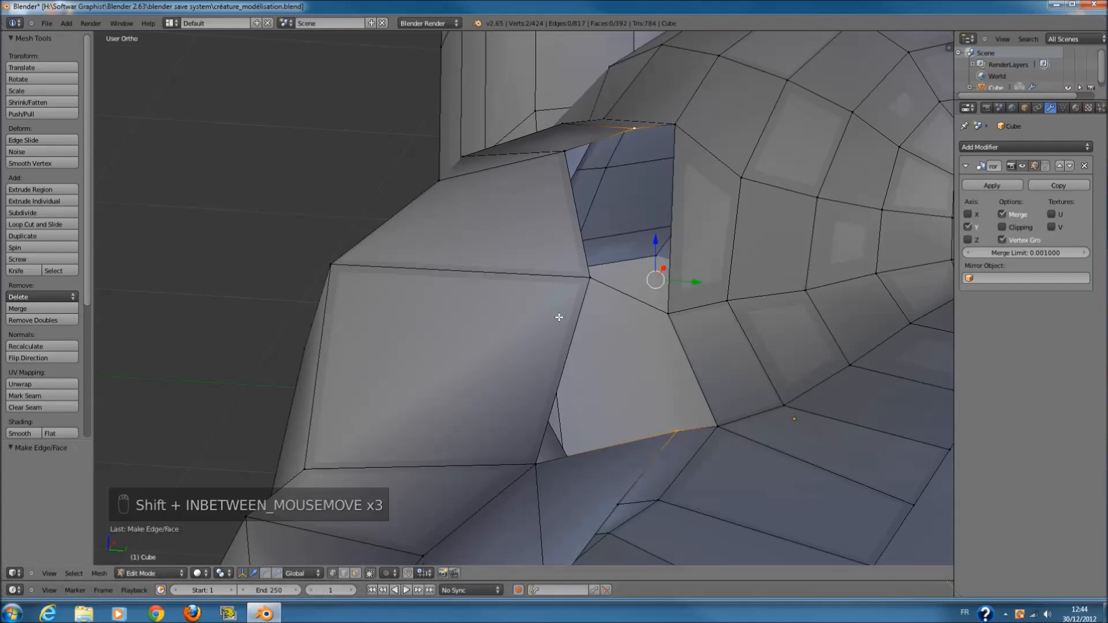
right_click(589, 278)
shift+right_click(661, 312)
key(w)
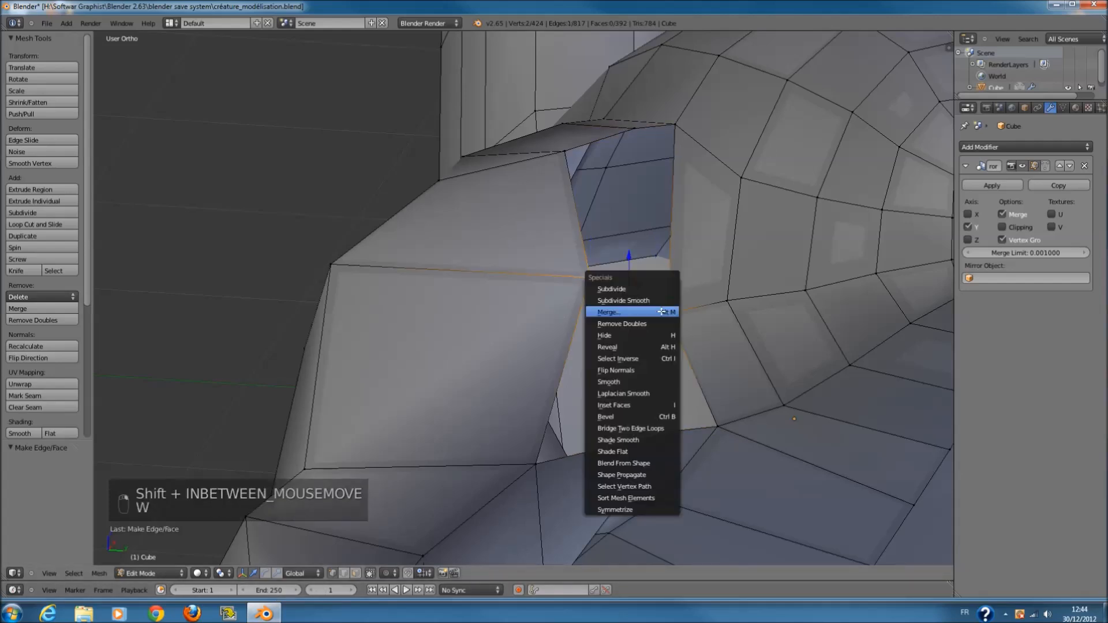
click(655, 288)
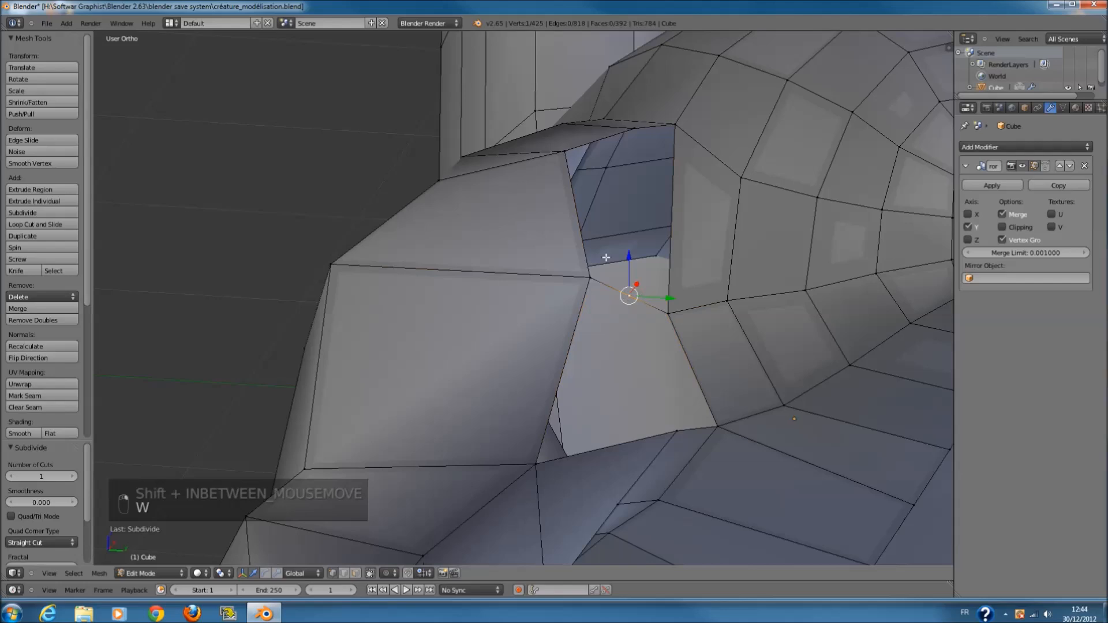
- Connect the bridging edge's midpoint to the middle vertices on the opening's upper and lower borders with edges
shift+right_click(636, 132)
key(f)
right_click(666, 428)
shift+right_click(627, 300)
key(f)
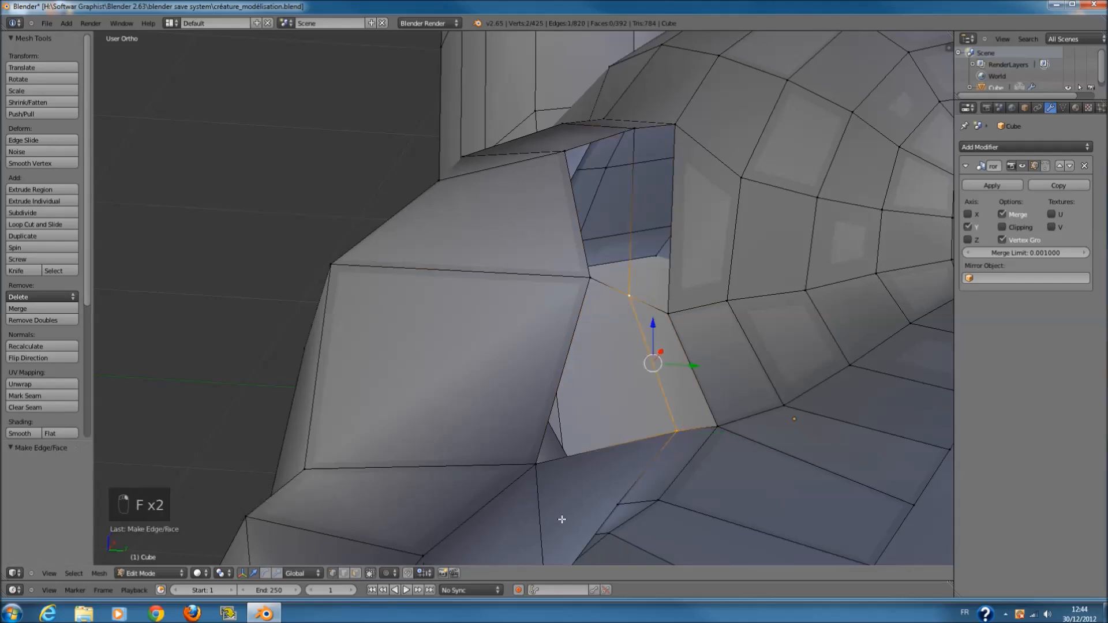
- Select the border edges of the two lower sections of the rear opening and fill each with a face
click(355, 573)
right_click(552, 383)
shift+right_click(615, 291)
shift+right_click(634, 314)
shift+right_click(645, 436)
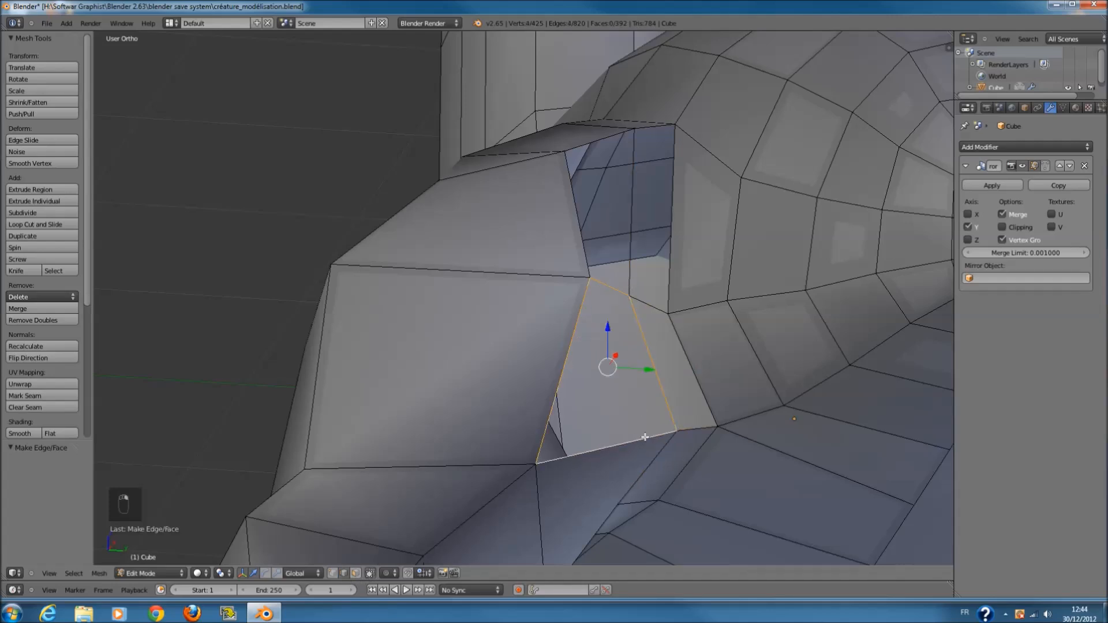
key(f)
right_click(708, 432)
shift+right_click(700, 379)
shift+right_click(651, 361)
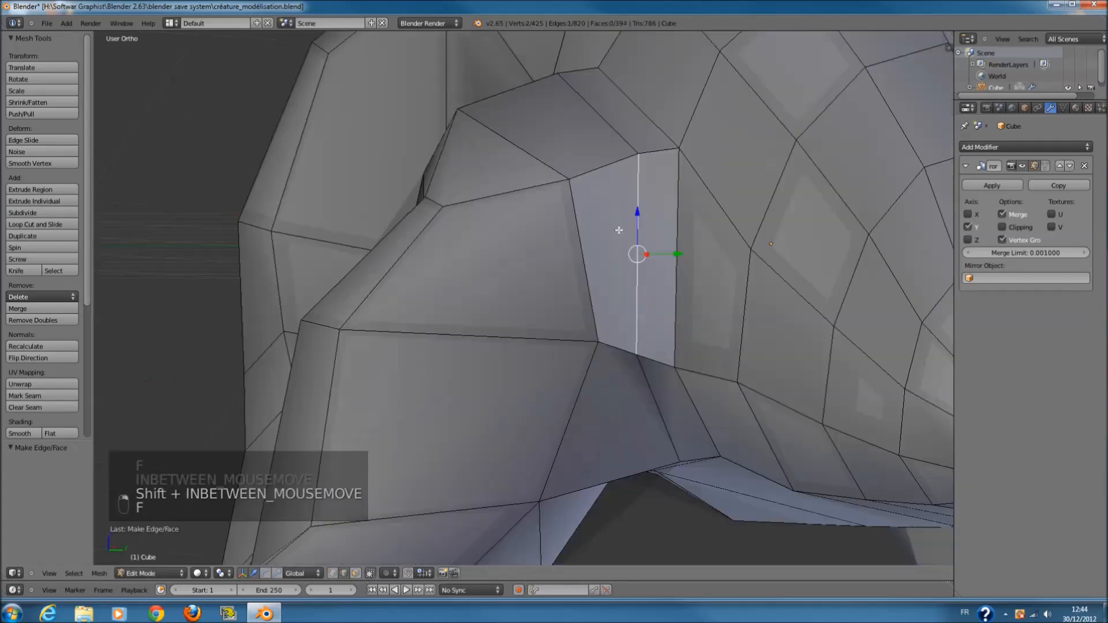
- Fill the two upper sections of the rear opening between thigh and hip with faces
shift+right_click(601, 168)
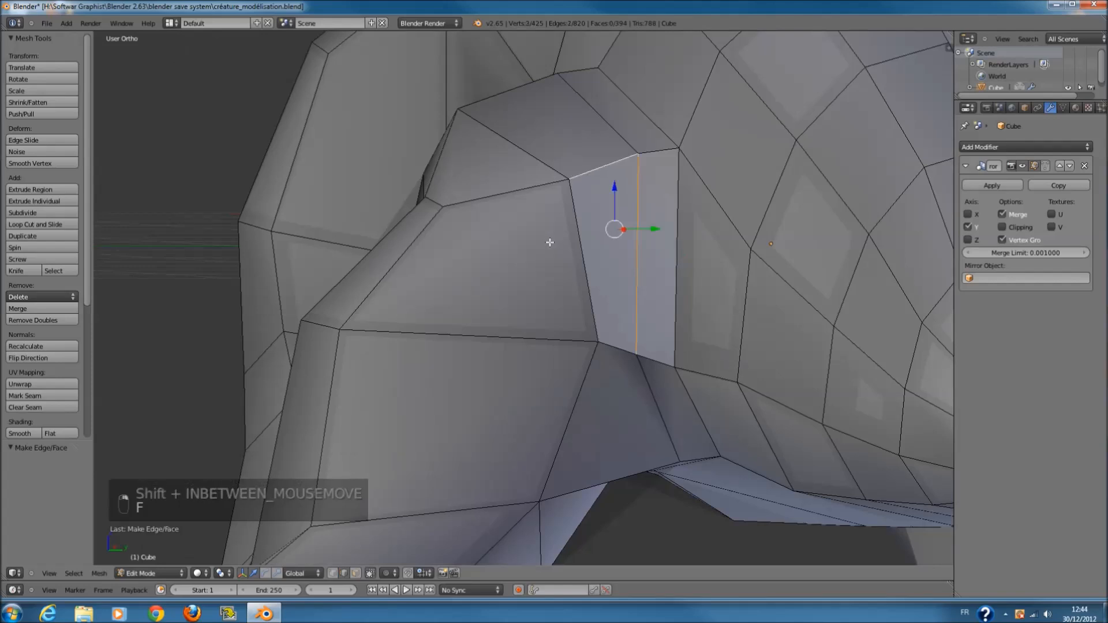
shift+right_click(597, 333)
key(f)
right_click(661, 151)
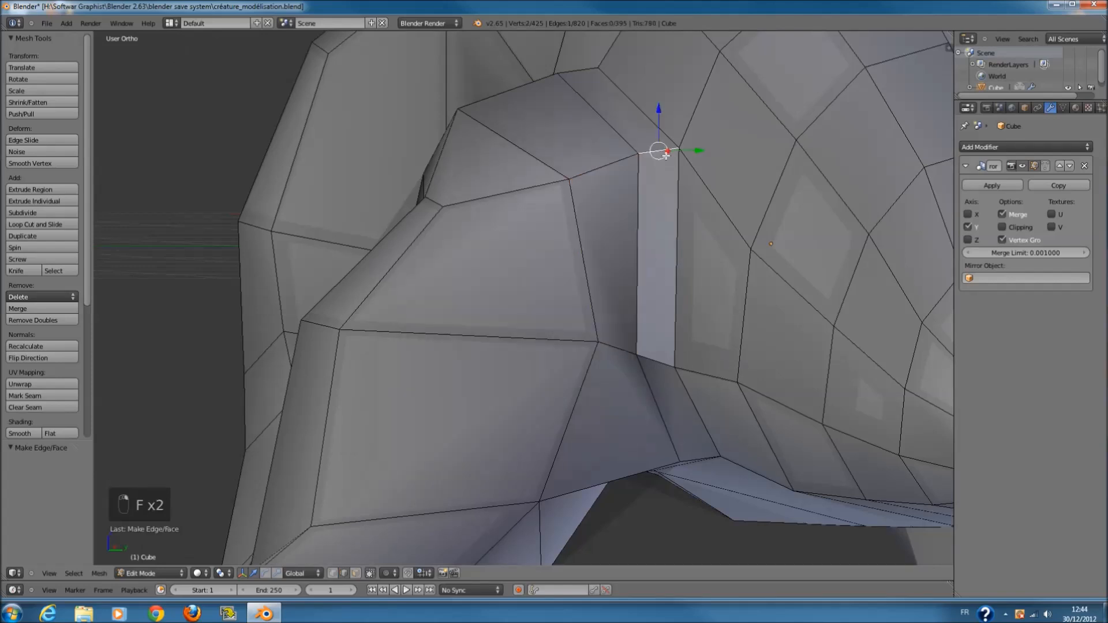
shift+right_click(677, 202)
shift+right_click(637, 323)
shift+right_click(656, 360)
key(f)
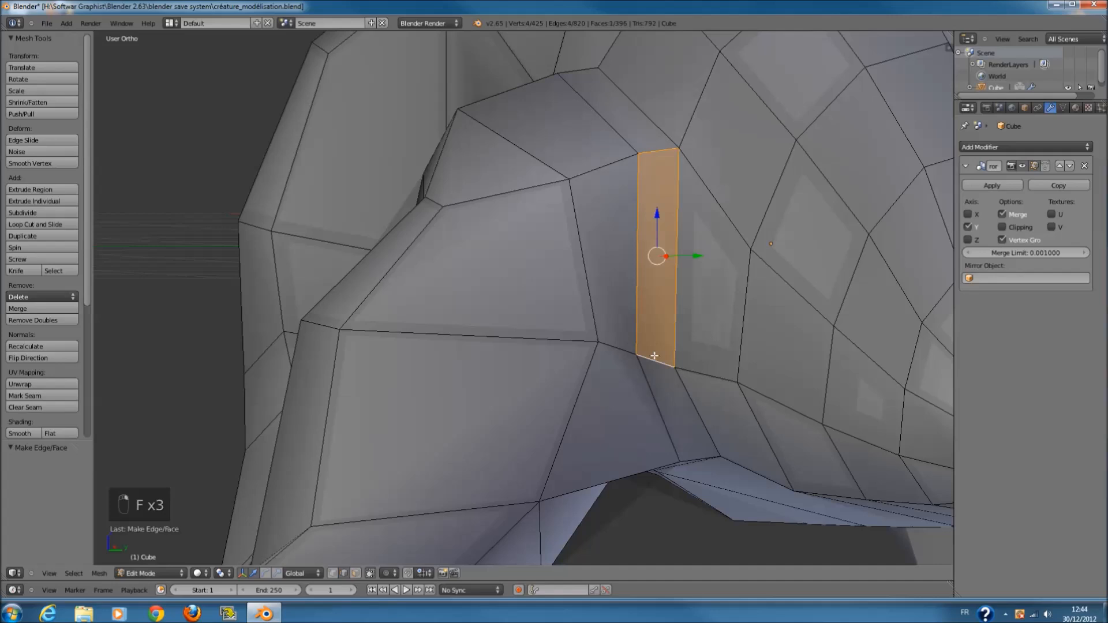
- Leave Edit Mode and save the creature over the existing créature_modélisation.blend file
scroll(656, 358, down, 6)
key(Tab)
middle_drag(568, 355, 648, 361)
key(ctrl+s)
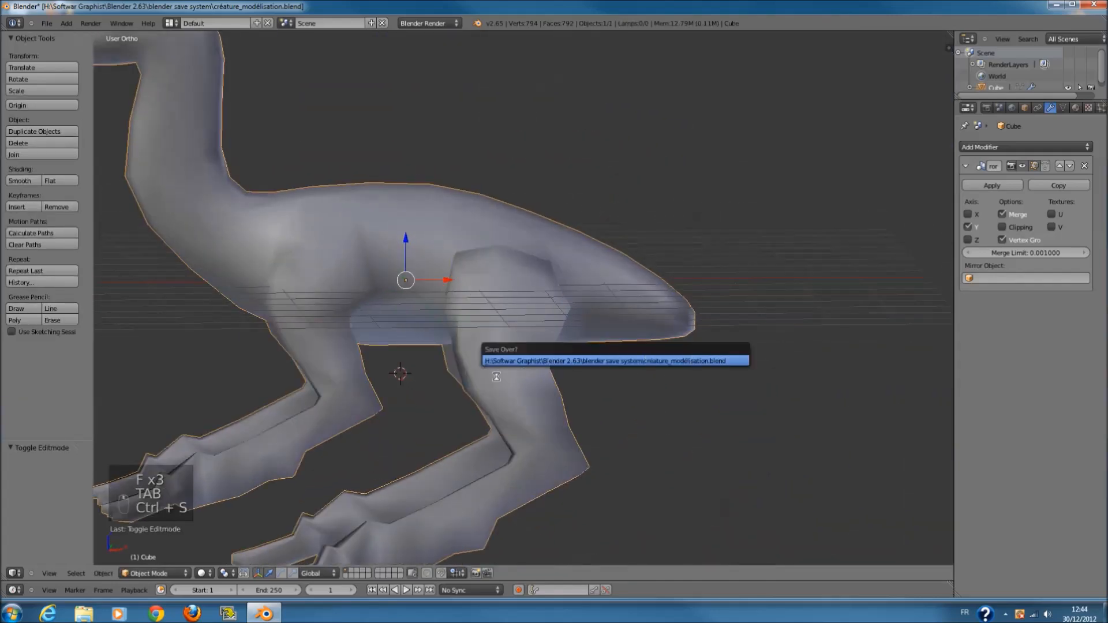
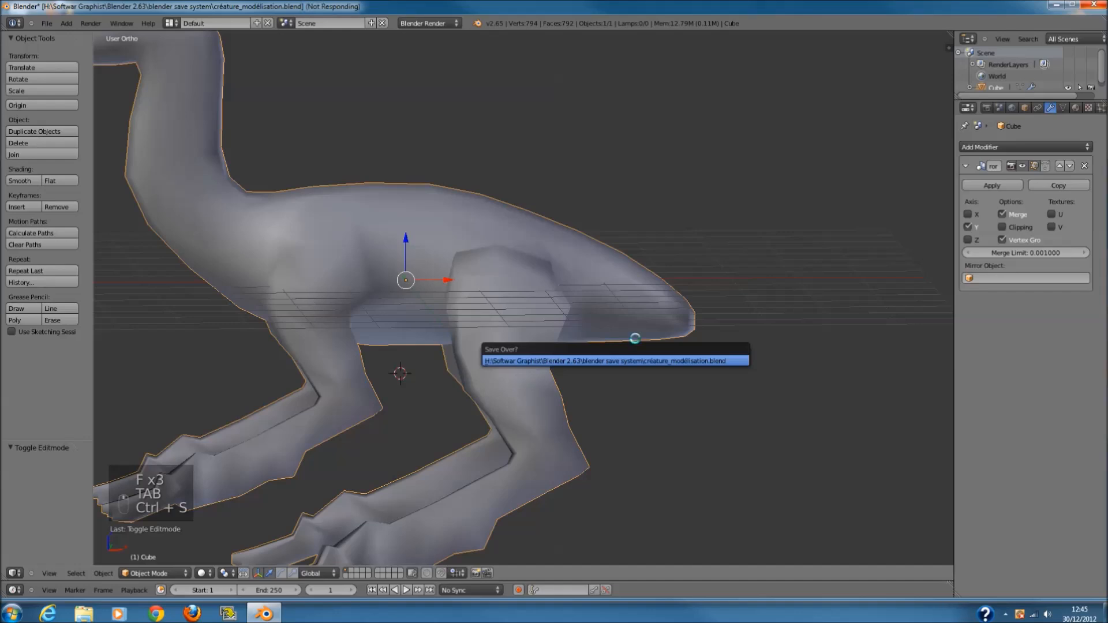
scroll(635, 340, down, 1)
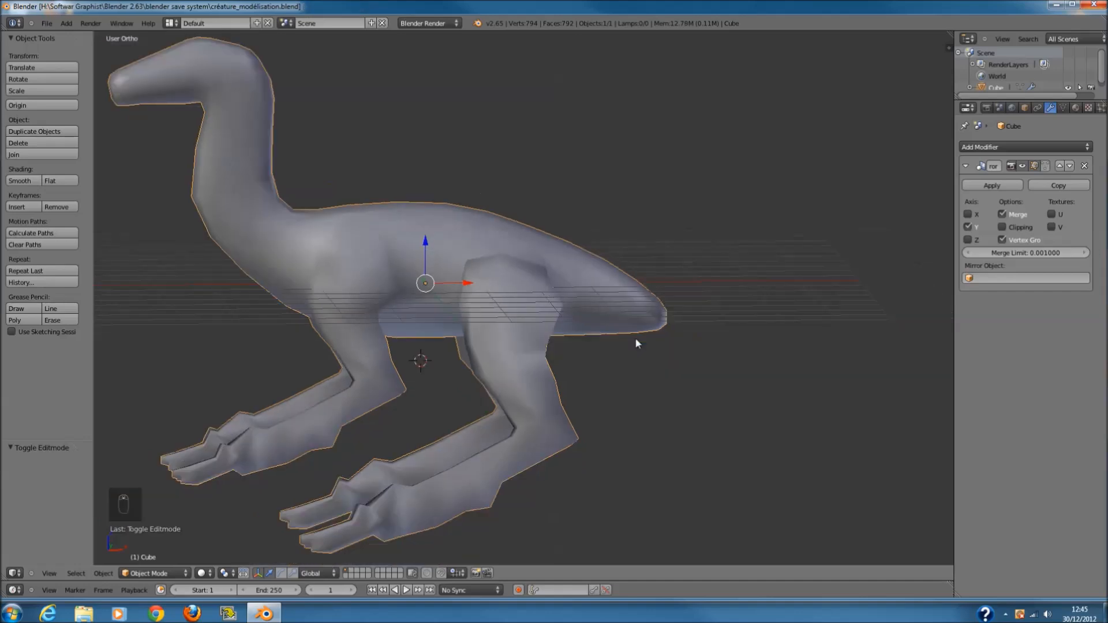
- Add a level 2 Subdivision Surface modifier to the creature and lower its viewport subdivisions to 1
key(KP_1)
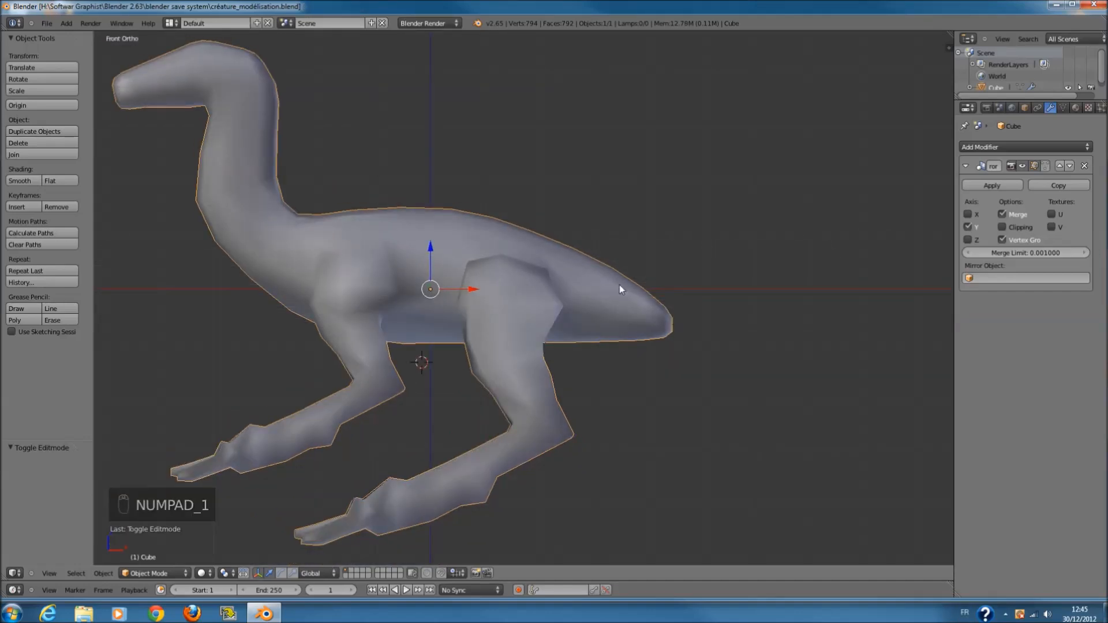
key(ctrl+2)
ctrl+scroll(638, 281, up, 2)
click(967, 367)
key(z)
key(z)
shift+scroll(589, 247, down, 1)
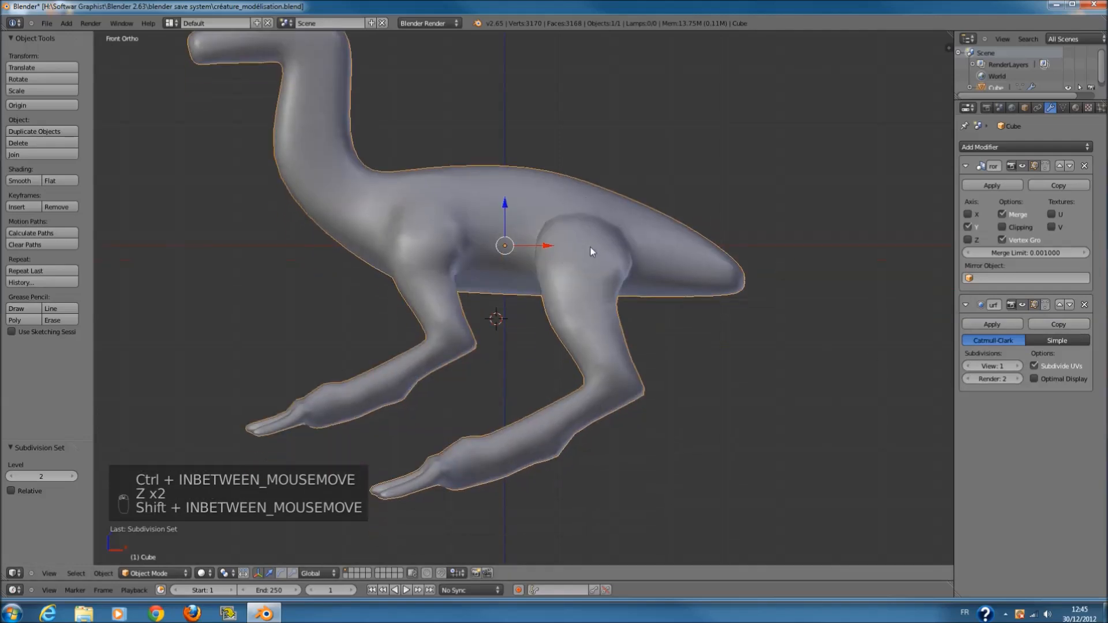
- Examine the smoothed front and hind legs from the side, comparing the surface with its mesh edges
ctrl+scroll(589, 248, down, 4)
shift+scroll(590, 250, down, 4)
scroll(589, 249, up, 1)
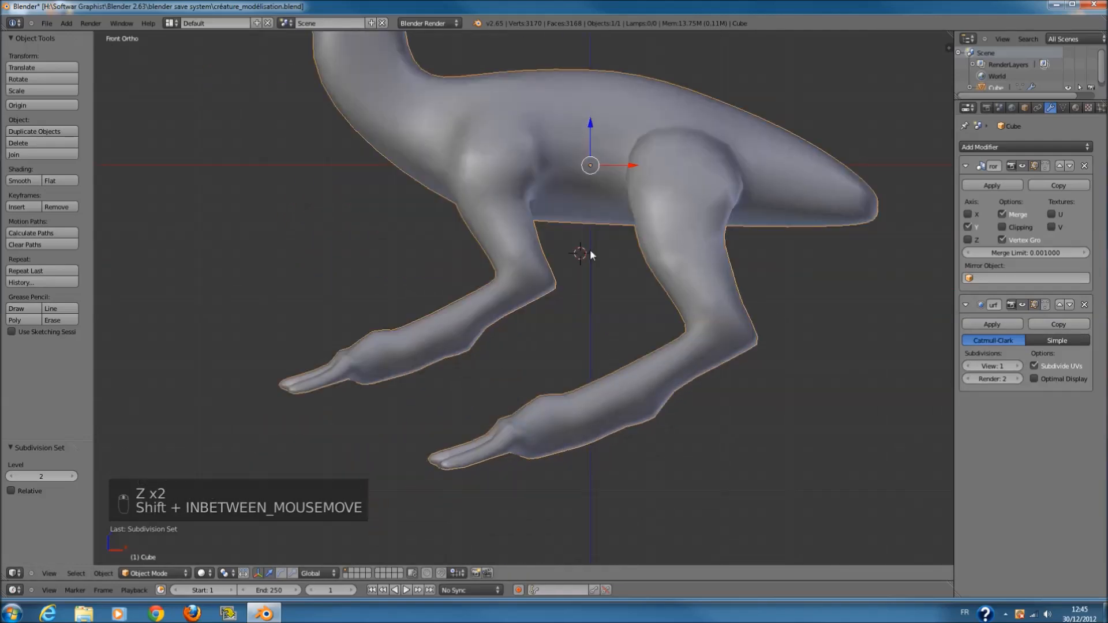
scroll(589, 249, up, 1)
ctrl+scroll(590, 249, down, 2)
ctrl+scroll(589, 249, up, 1)
shift+scroll(589, 253, down, 1)
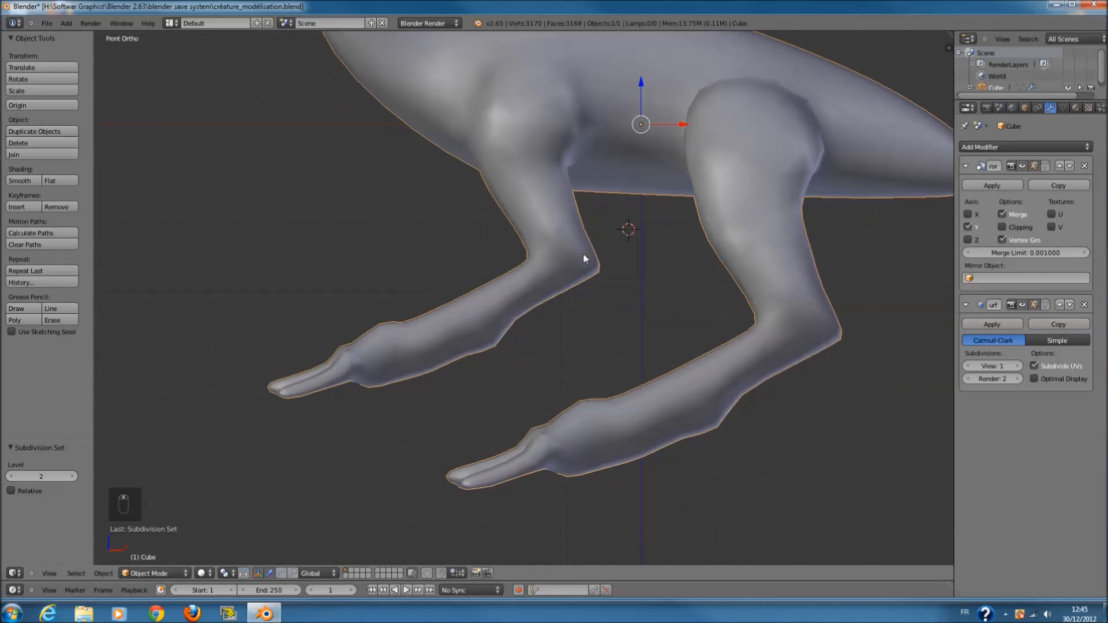
key(Tab)
key(z)
ctrl+scroll(353, 314, down, 2)
key(z)
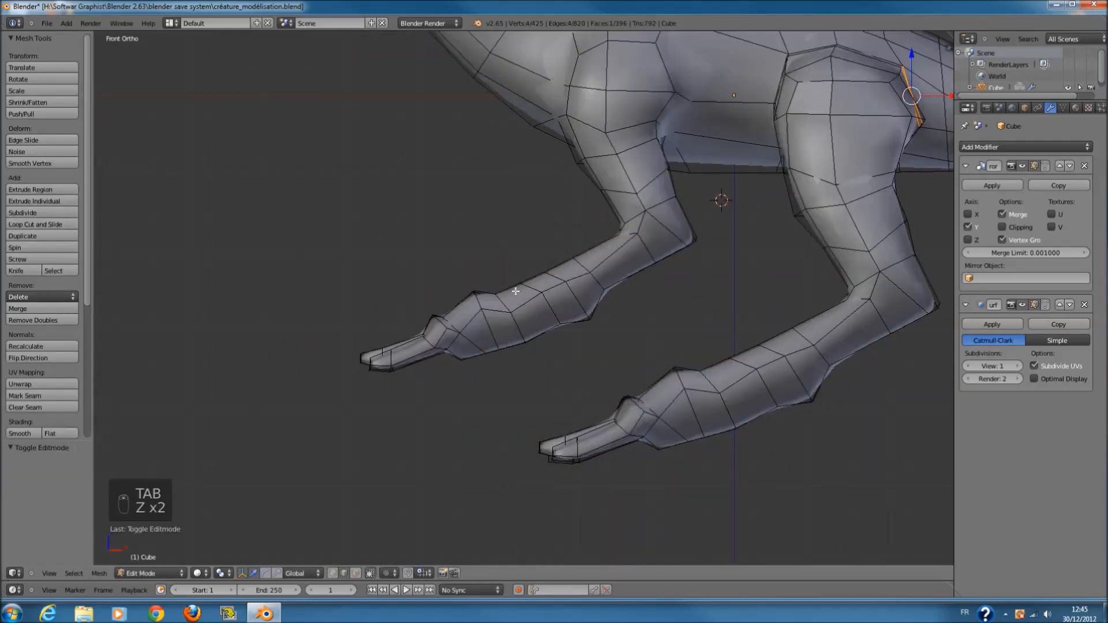
scroll(541, 288, up, 4)
key(Tab)
scroll(541, 290, up, 1)
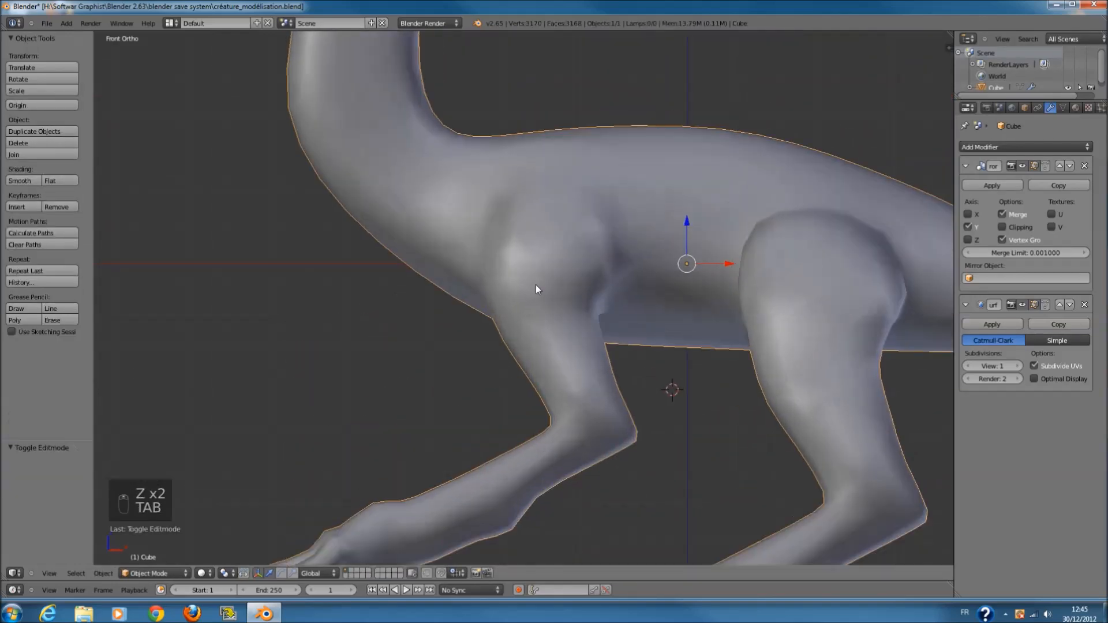
shift+scroll(535, 288, up, 3)
shift+scroll(536, 285, down, 5)
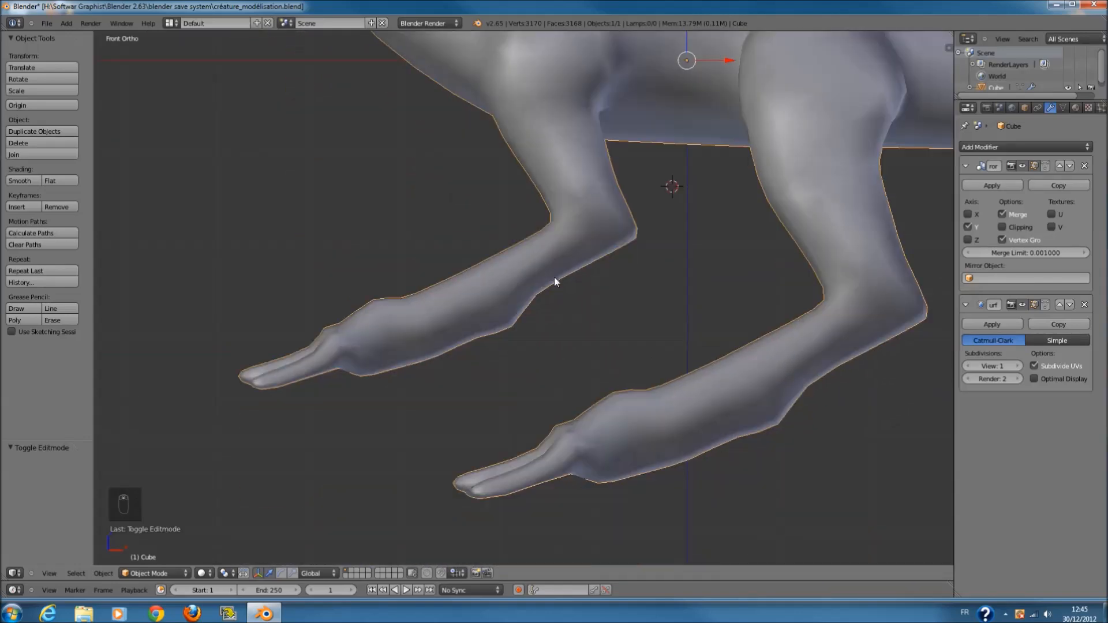
- Switch the creature to Sculpt Mode, choose the Grab brush and set its radius to 175
ctrl+scroll(554, 279, up, 1)
click(202, 573)
click(213, 545)
click(154, 573)
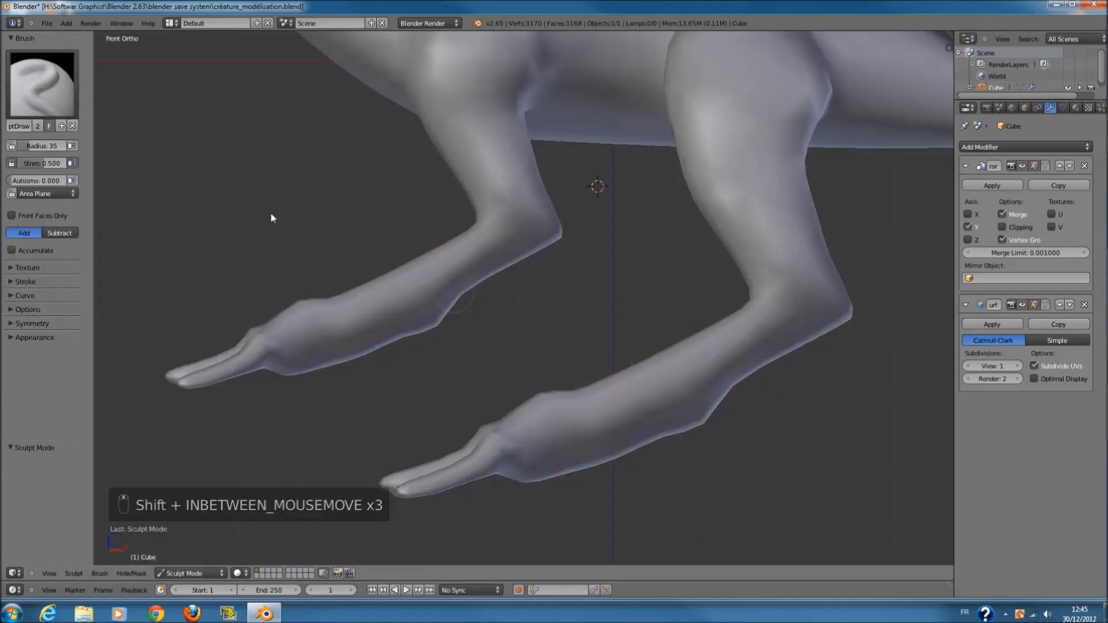
click(60, 97)
click(438, 157)
ctrl+scroll(531, 304, up, 2)
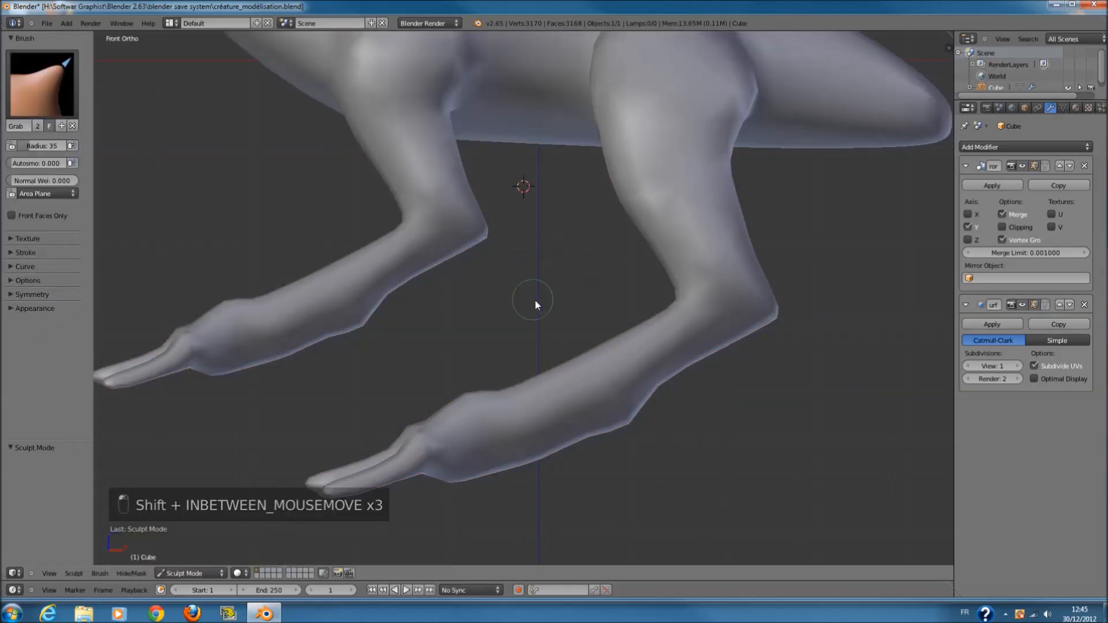
scroll(627, 300, up, 4)
key(f)
click(654, 378)
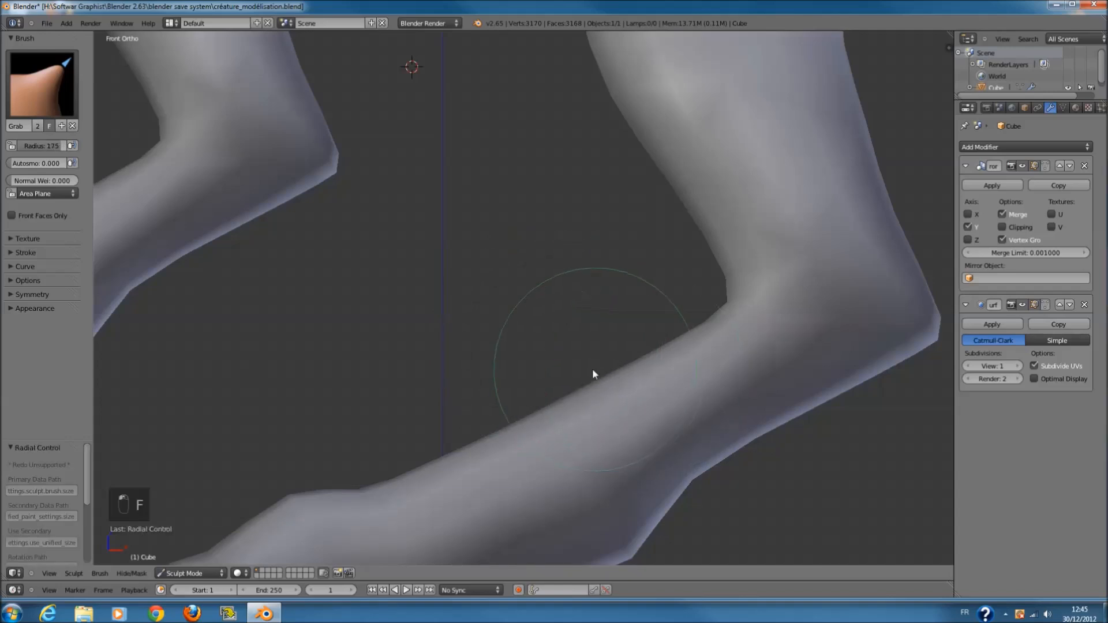
- Pull the upper contour of the hind leg's lower segment outward with the Grab brush in side view
scroll(594, 370, down, 3)
shift+scroll(605, 385, down, 1)
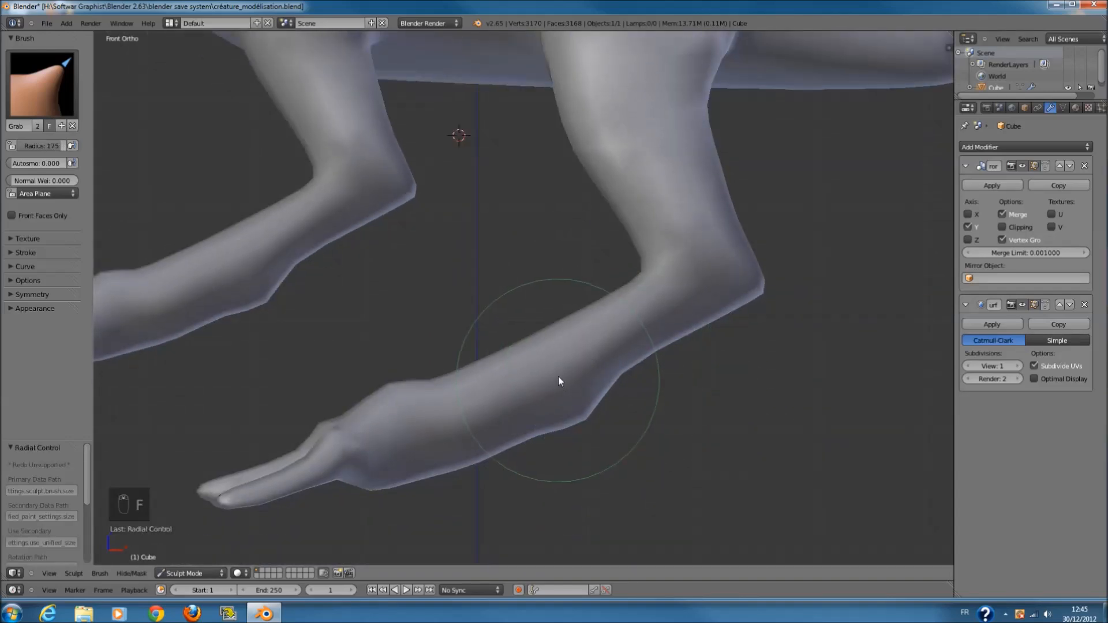
drag(555, 327, 545, 313)
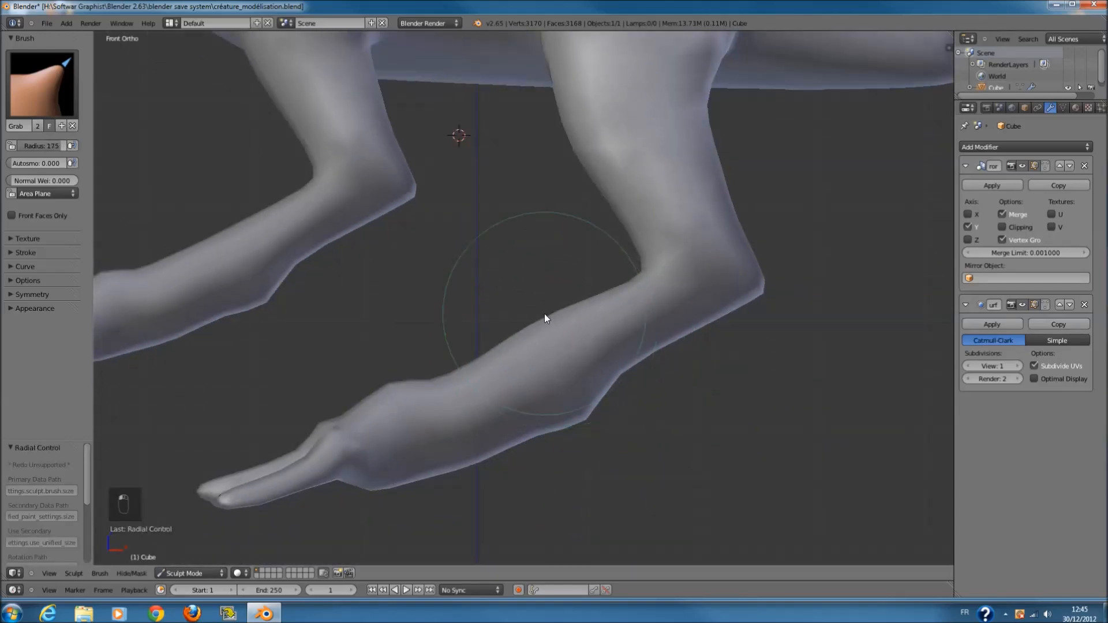
ctrl+scroll(548, 316, up, 3)
shift+scroll(522, 360, down, 4)
drag(426, 406, 424, 383)
middle_drag(424, 383, 505, 368)
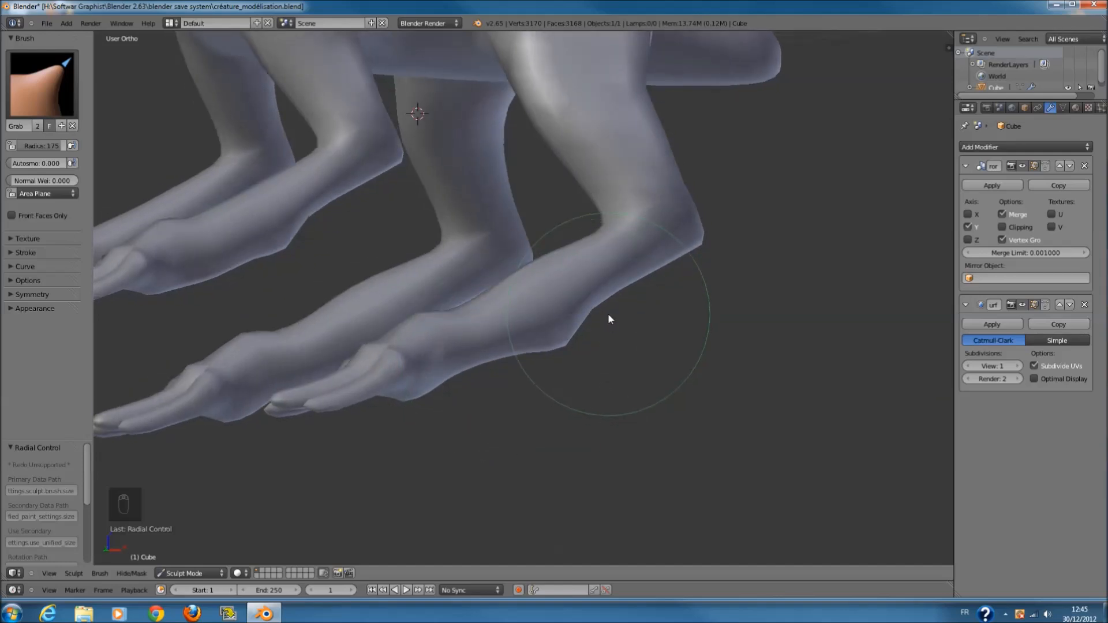
- Pull the front contour of the hind thigh forward to form a bulge above the knee bend
key(KP_3)
key(KP_1)
shift+scroll(646, 254, up, 10)
ctrl+scroll(650, 251, up, 3)
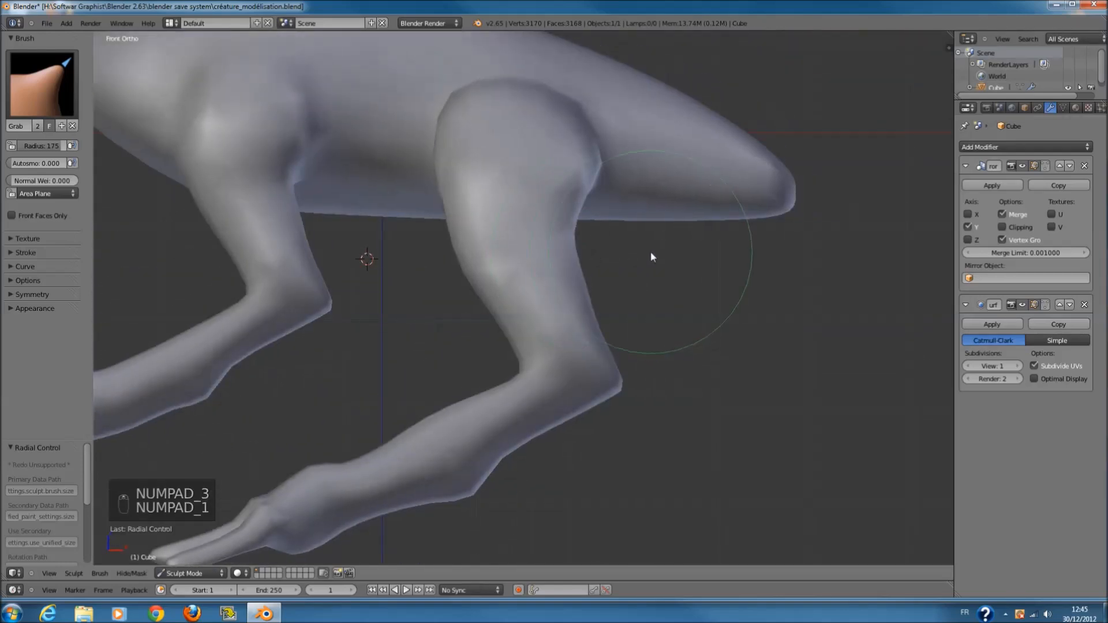
scroll(650, 251, up, 3)
drag(433, 254, 380, 285)
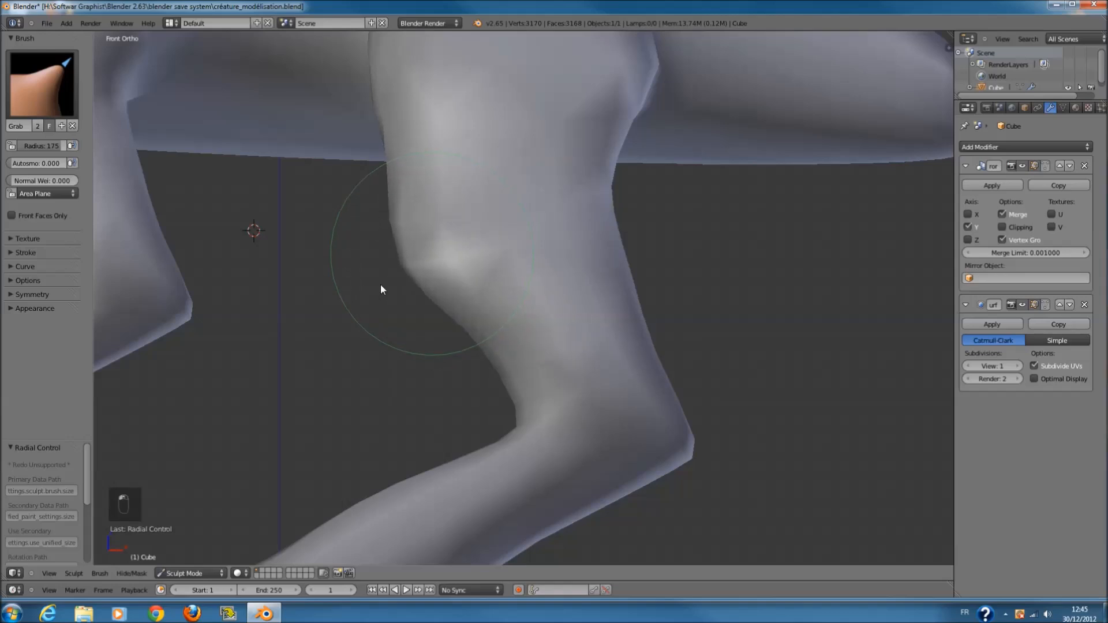
- Push the rear contour of the hind thigh inward with the Grab brush below the hip
ctrl+scroll(448, 273, down, 5)
shift+scroll(509, 250, up, 5)
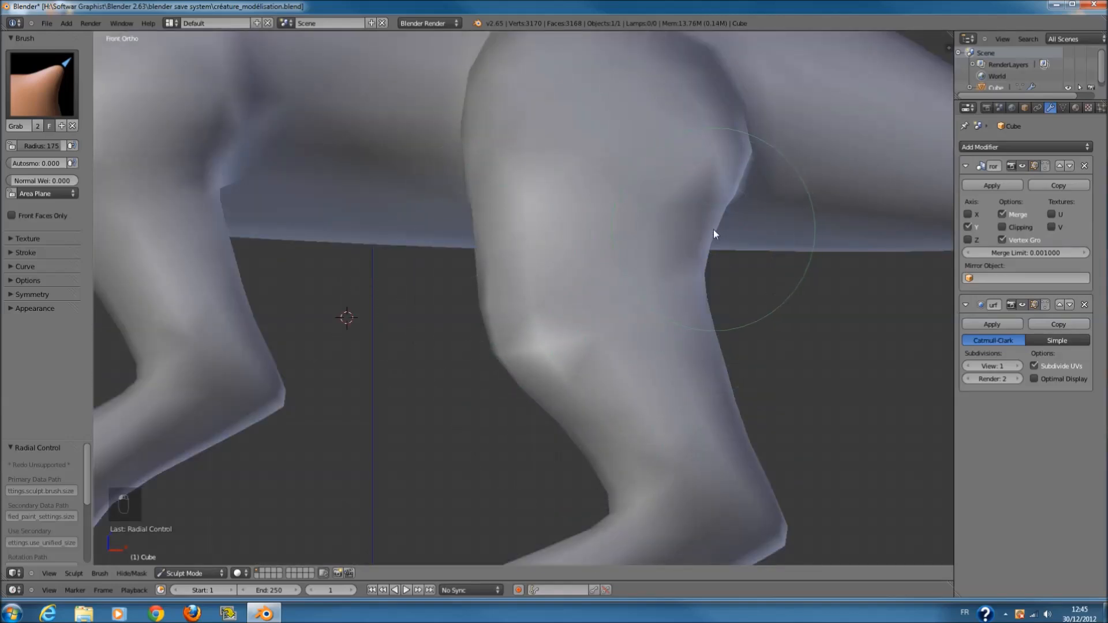
drag(708, 228, 676, 218)
middle_drag(676, 218, 579, 258)
key(z)
key(z)
key(z)
key(z)
middle_drag(598, 198, 653, 185)
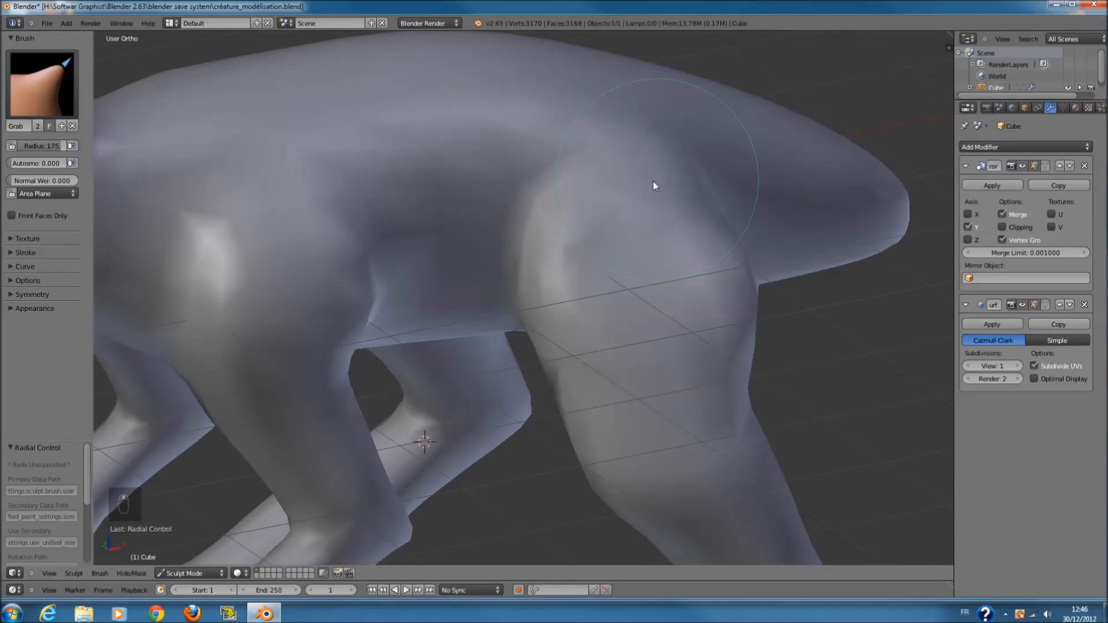
- Try to reshape the hip and the ridge of the back with Grab strokes
middle_drag(572, 136, 592, 162)
mouse_move(591, 160)
mouse_down()
mouse_move(556, 153)
mouse_move(613, 161)
mouse_move(613, 118)
mouse_up()
middle_drag(636, 158, 548, 133)
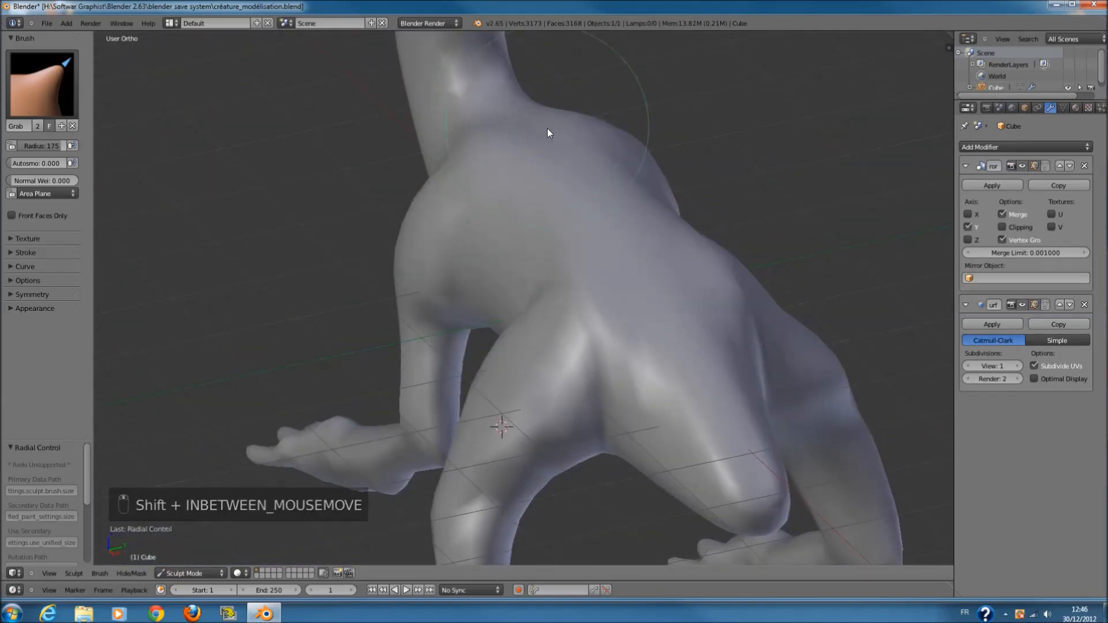
middle_drag(497, 178, 562, 188)
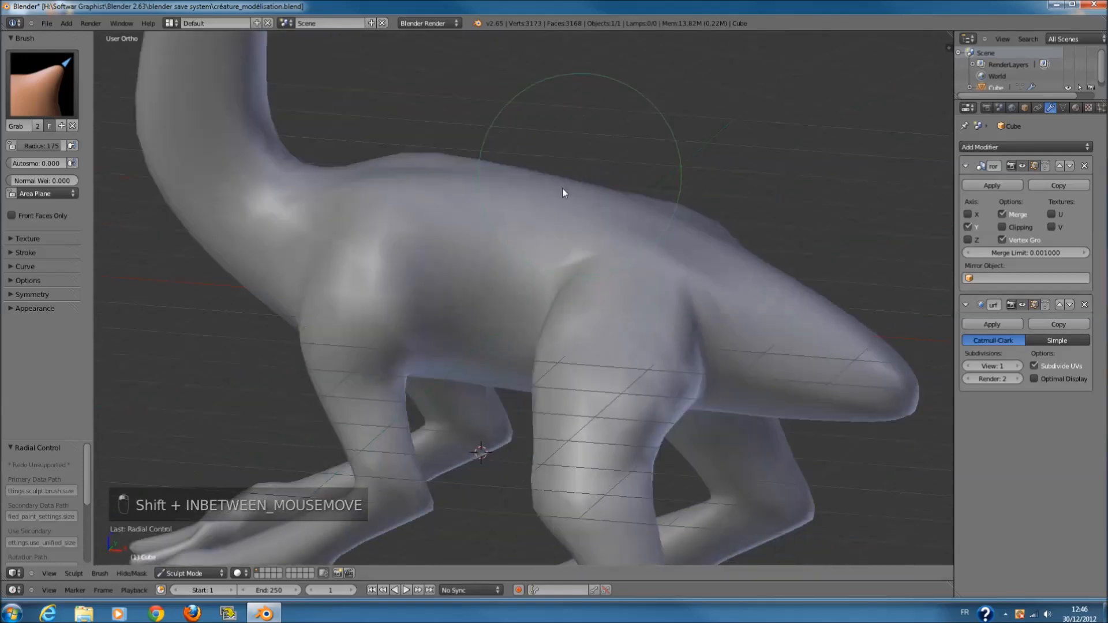
middle_drag(496, 213, 512, 182)
drag(512, 175, 510, 187)
- Undo the recent Grab strokes on the hip and back
key(ctrl+z)
middle_drag(511, 186, 594, 183)
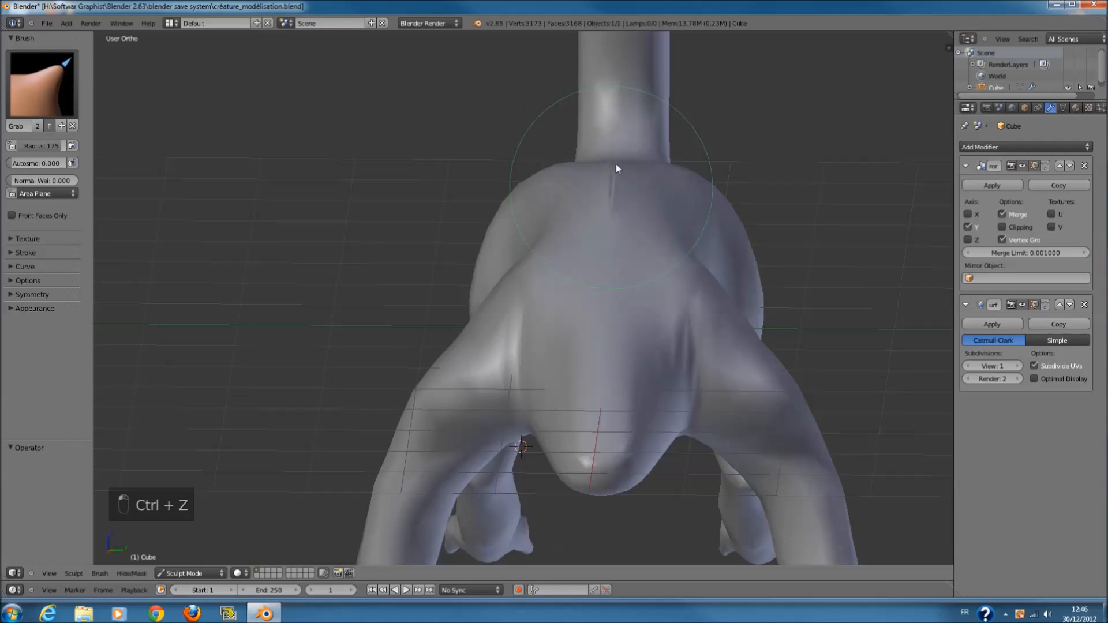
key(ctrl+z)
mouse_move(608, 161)
middle_down()
mouse_move(680, 236)
mouse_move(663, 235)
middle_up()
key(ctrl+z)
key(ctrl+z)
key(ctrl+z)
middle_drag(541, 124, 692, 173)
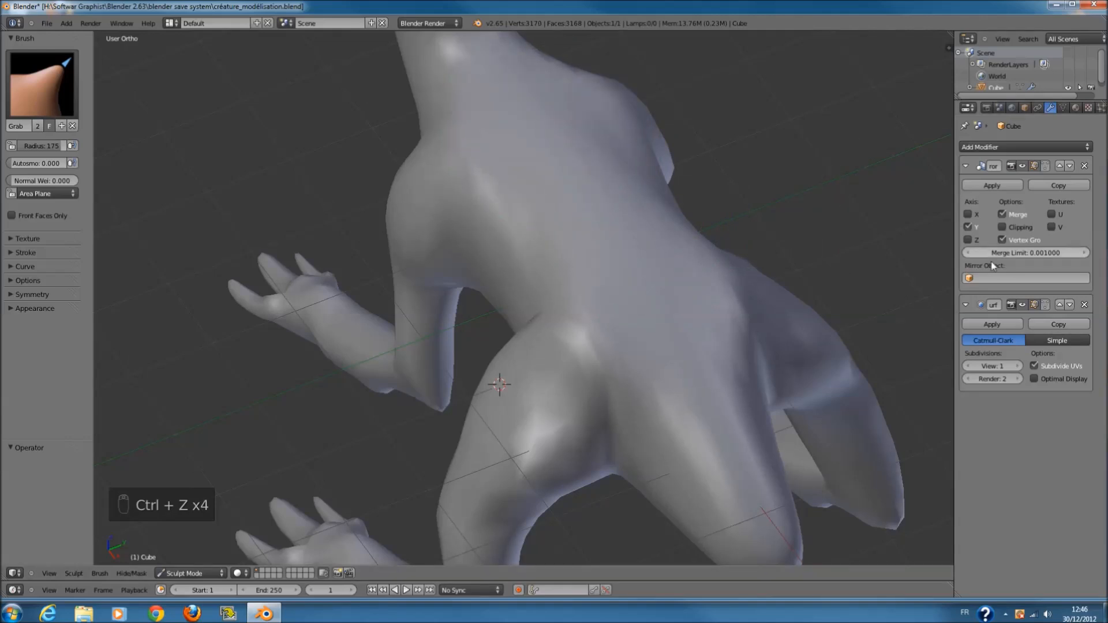
- Enable Clipping in the Mirror modifier to hold the vertices together at the creature's centre line
click(1001, 227)
mouse_move(647, 257)
middle_down()
mouse_move(594, 156)
mouse_move(610, 223)
mouse_move(507, 166)
middle_up()
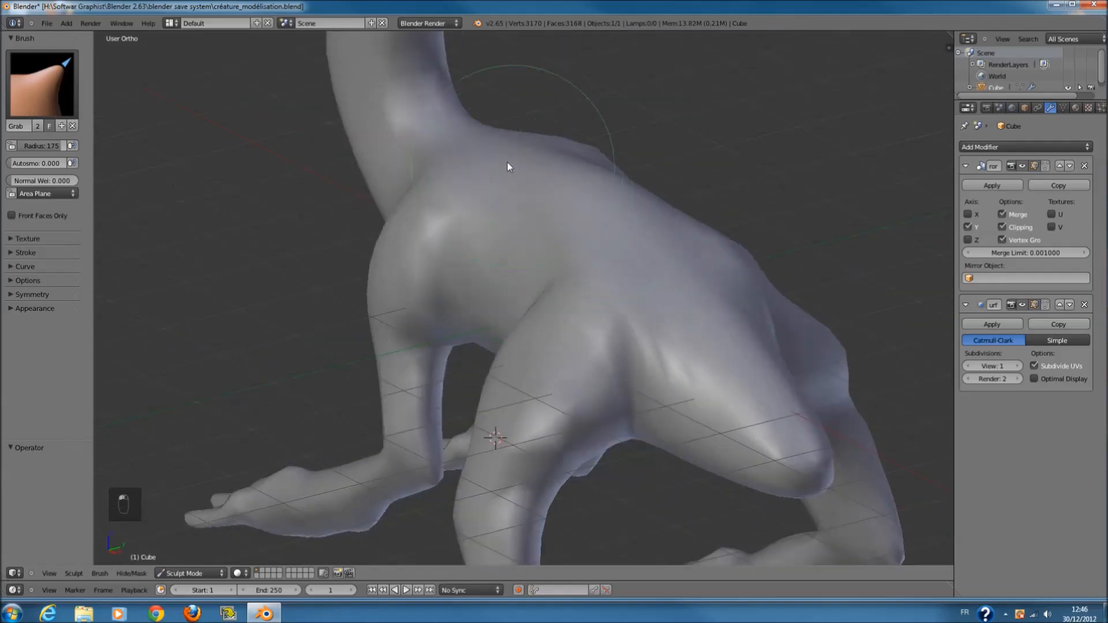
key(KP_1)
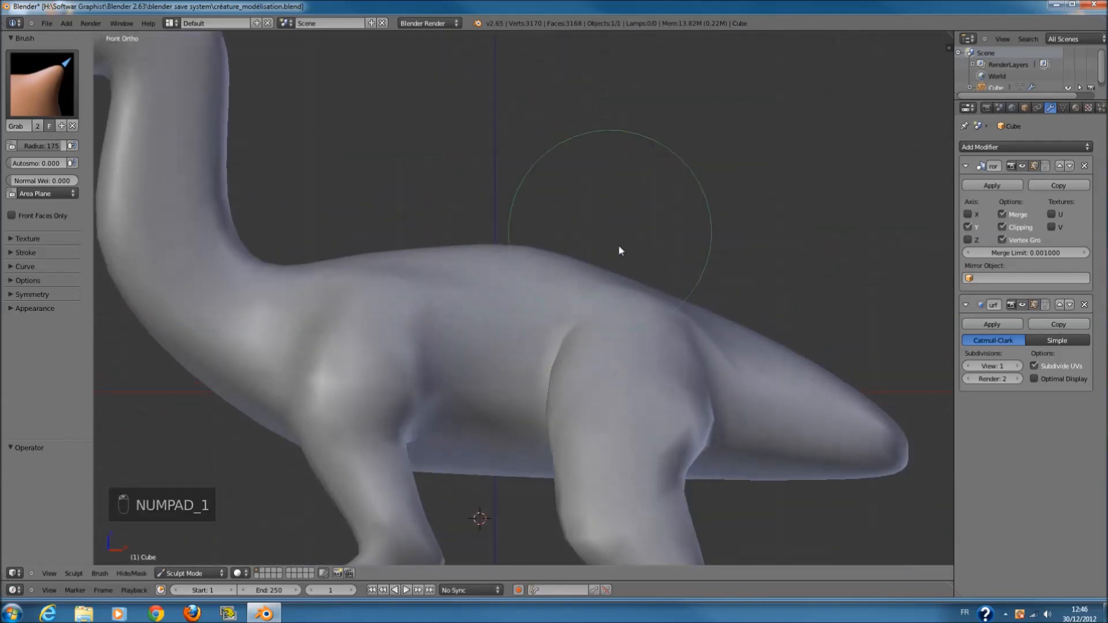
key(z)
key(z)
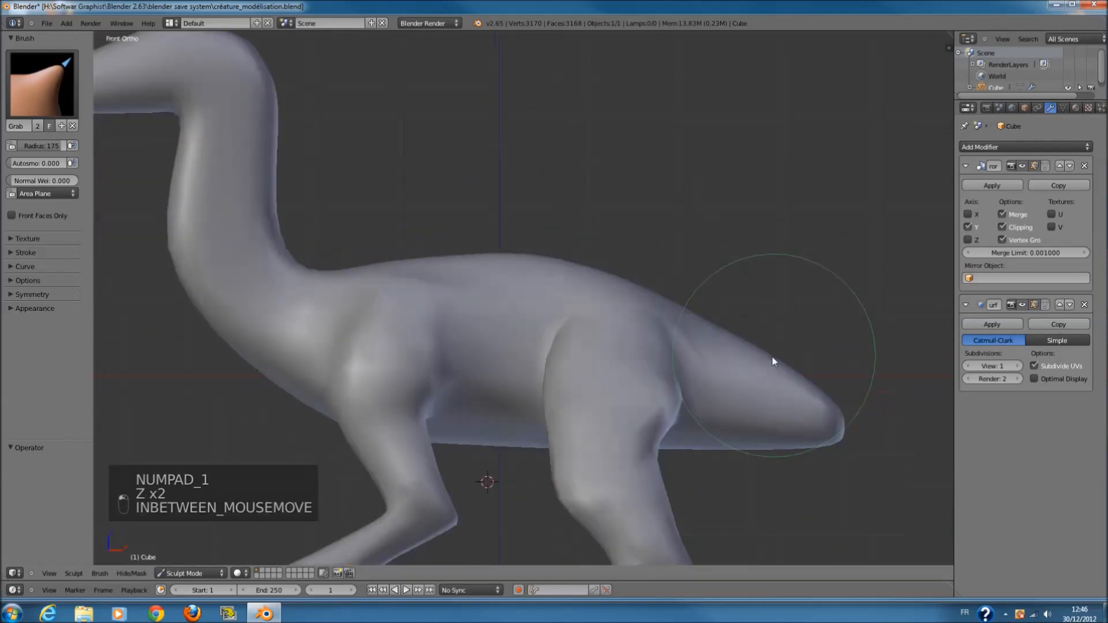
scroll(546, 354, down, 3)
scroll(540, 355, up, 1)
scroll(540, 357, up, 3)
- Pull the rear part of the belly downward in front of the hind legs with the Grab brush
key(z)
key(z)
middle_drag(510, 391, 576, 408)
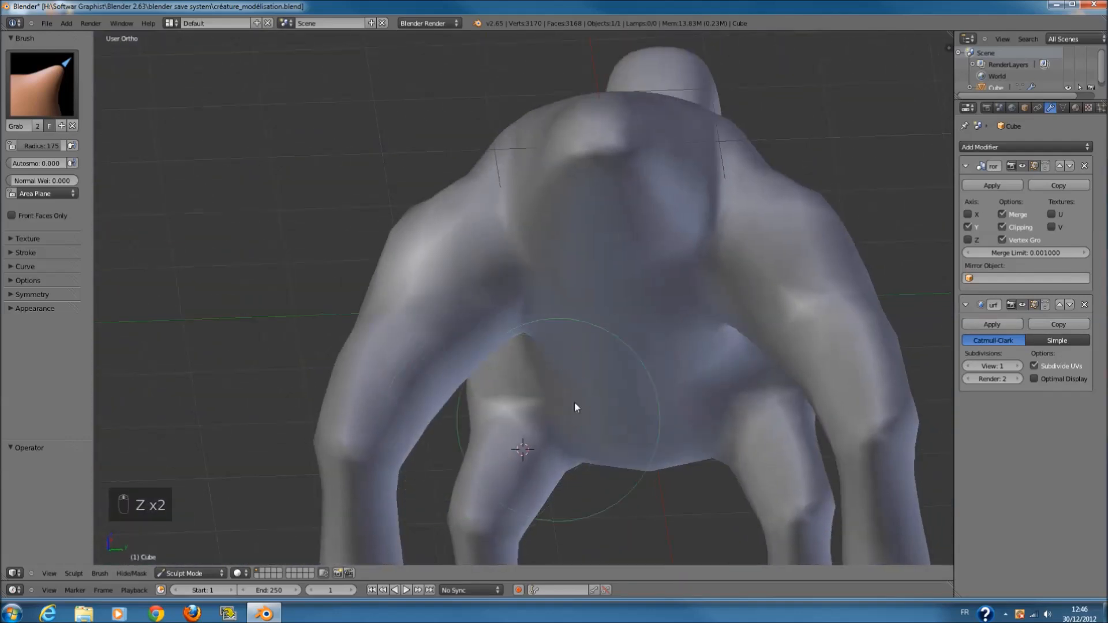
middle_drag(635, 438, 346, 459)
key(KP_1)
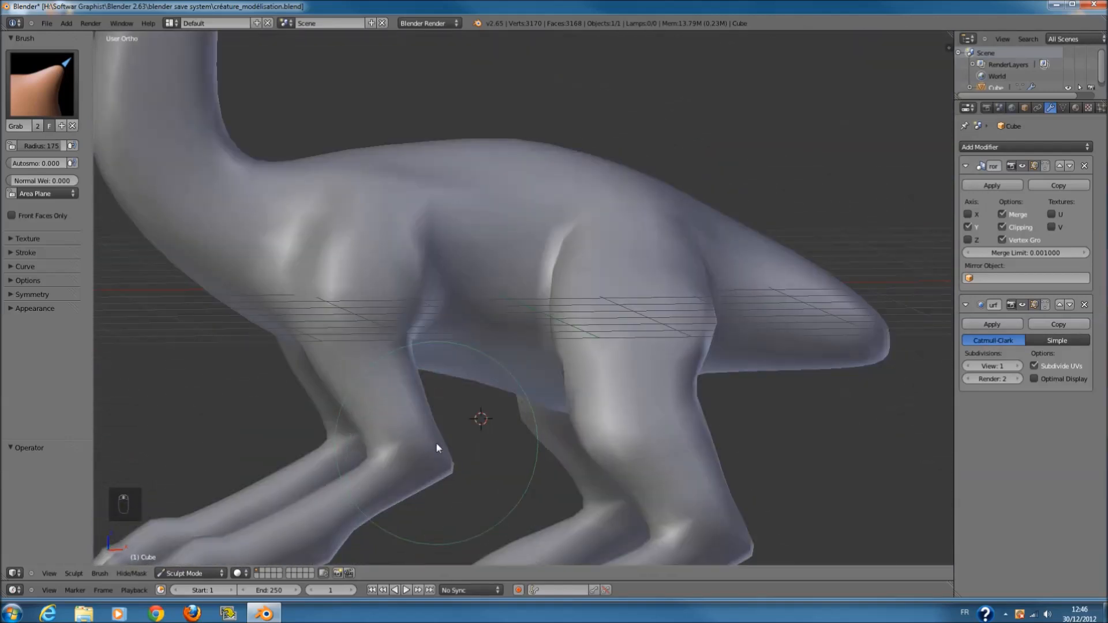
key(KP_2)
key(KP_1)
key(KP_5)
key(KP_5)
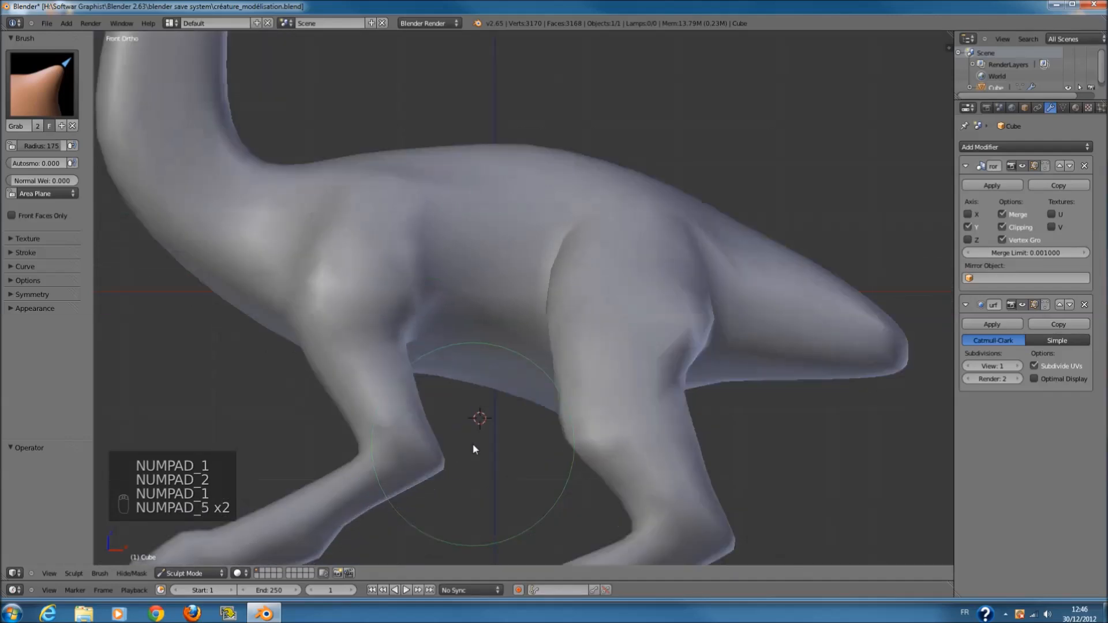
- Try to adjust the contour at the back of the head with a small Grab stroke
shift+middle_drag(451, 361, 493, 358)
key(z)
ctrl+scroll(493, 358, down, 4)
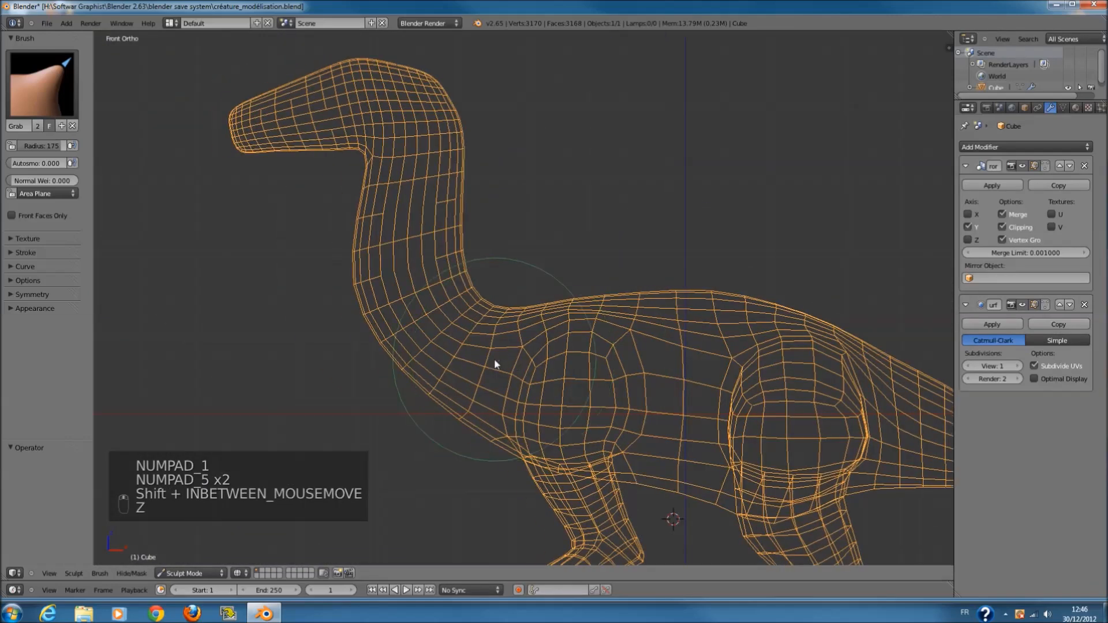
key(z)
shift+scroll(494, 359, up, 5)
ctrl+scroll(495, 358, down, 4)
scroll(505, 354, up, 3)
shift+scroll(529, 234, up, 5)
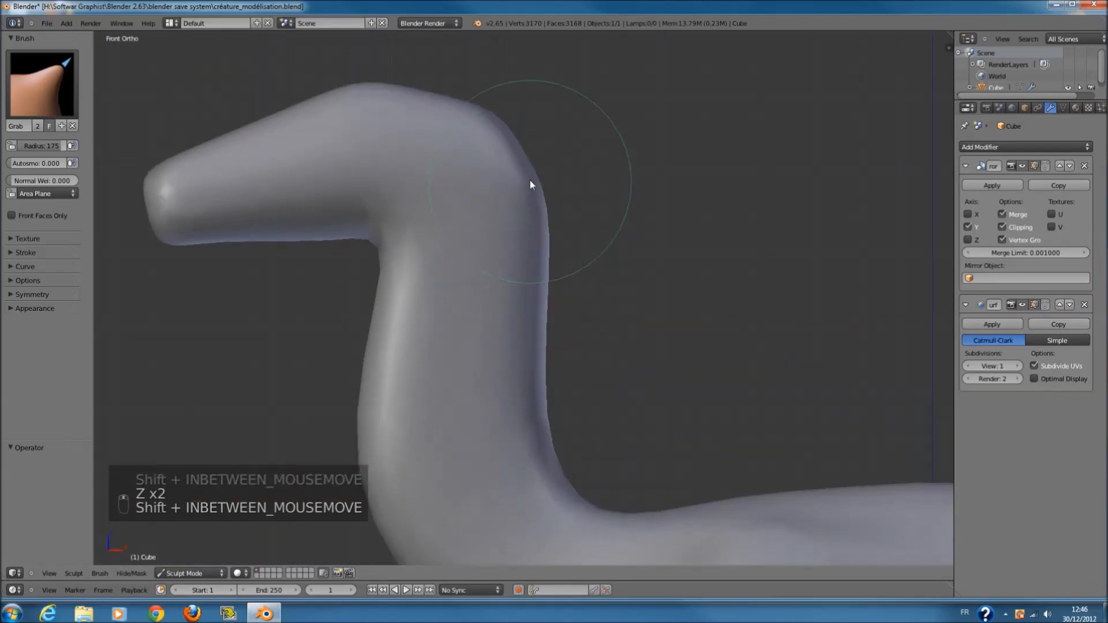
drag(538, 179, 539, 182)
key(z)
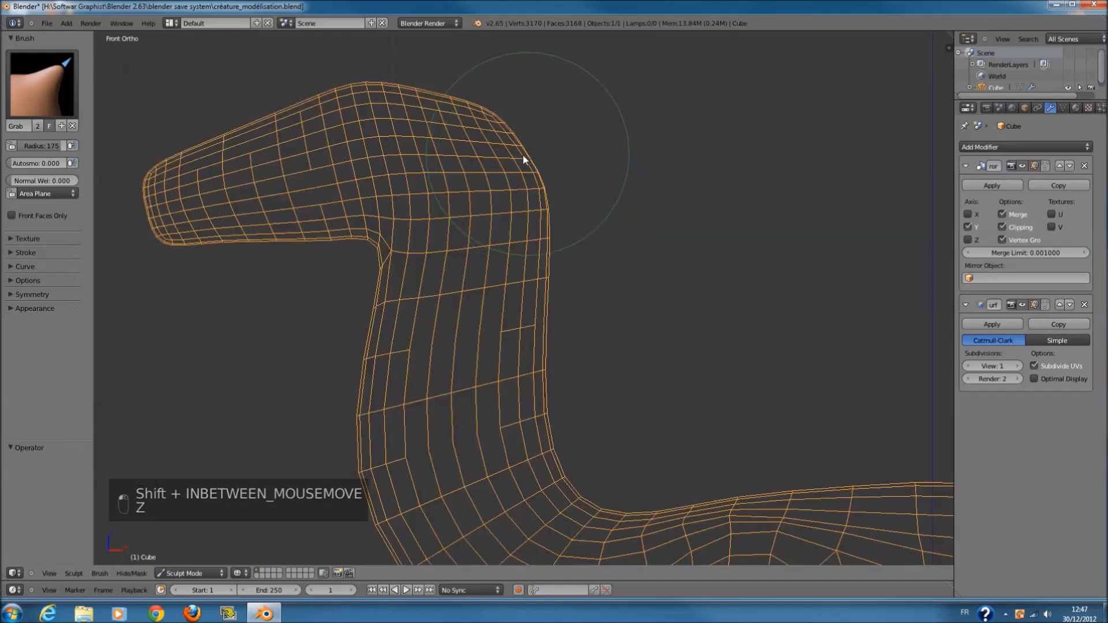
key(z)
key(ctrl+z)
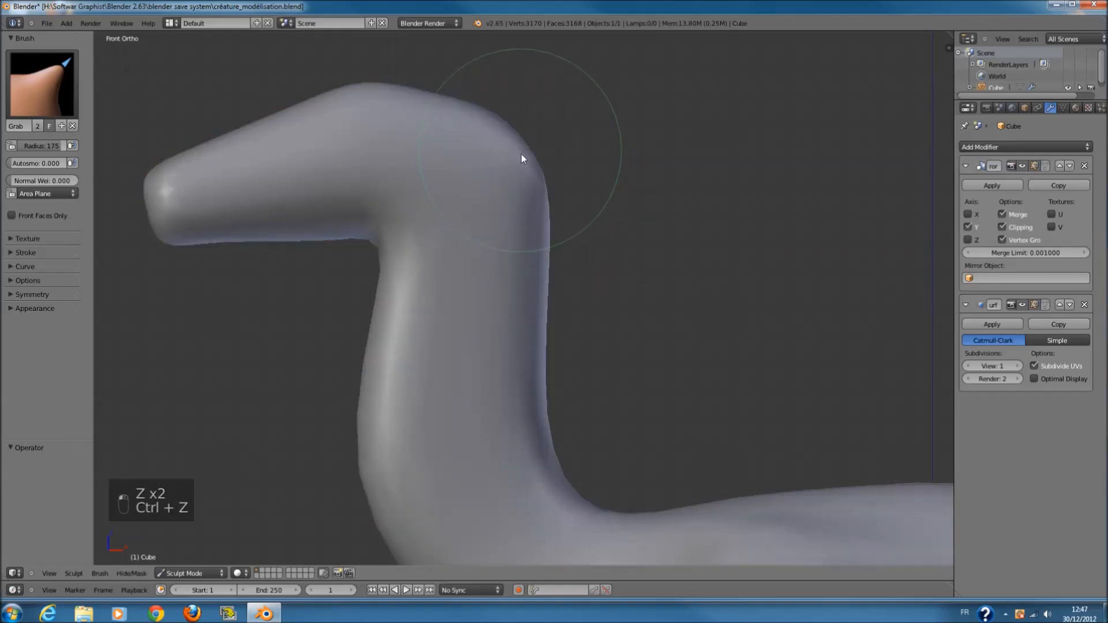
- Pull the back of the head outward with the Grab brush to give it a fuller, rounder contour
middle_drag(521, 154, 497, 164)
mouse_move(569, 139)
mouse_down()
mouse_move(570, 193)
mouse_move(587, 204)
mouse_move(574, 240)
mouse_move(590, 255)
mouse_up()
key(KP_1)
shift+middle_drag(589, 256, 794, 415)
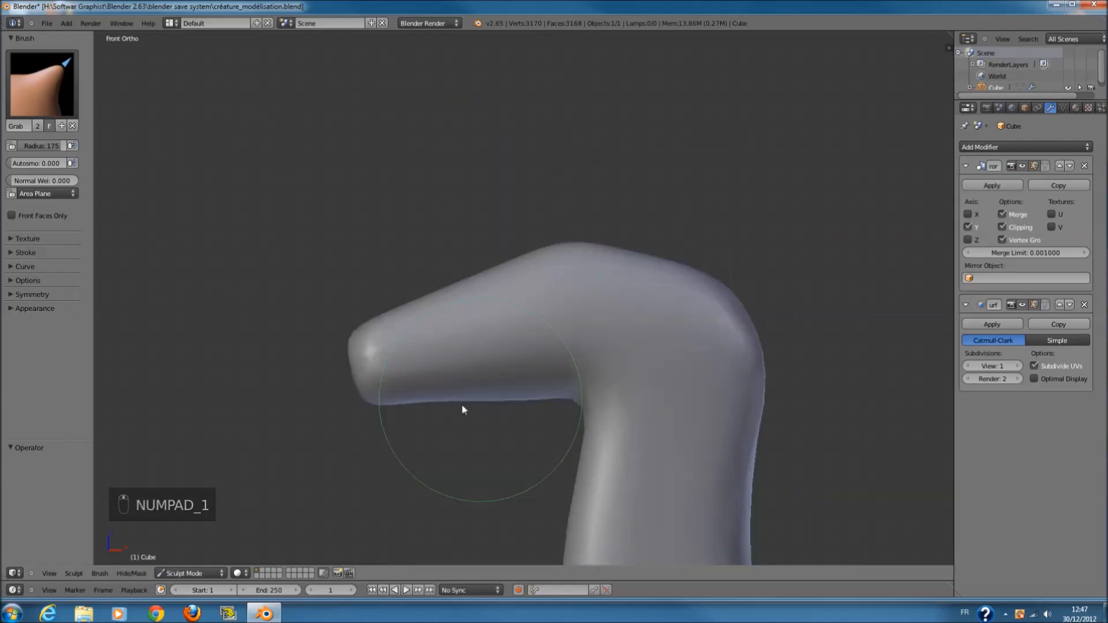
- Pull the snout's underside downward near its tip and round off the muzzle end with the Grab brush
key(z)
key(z)
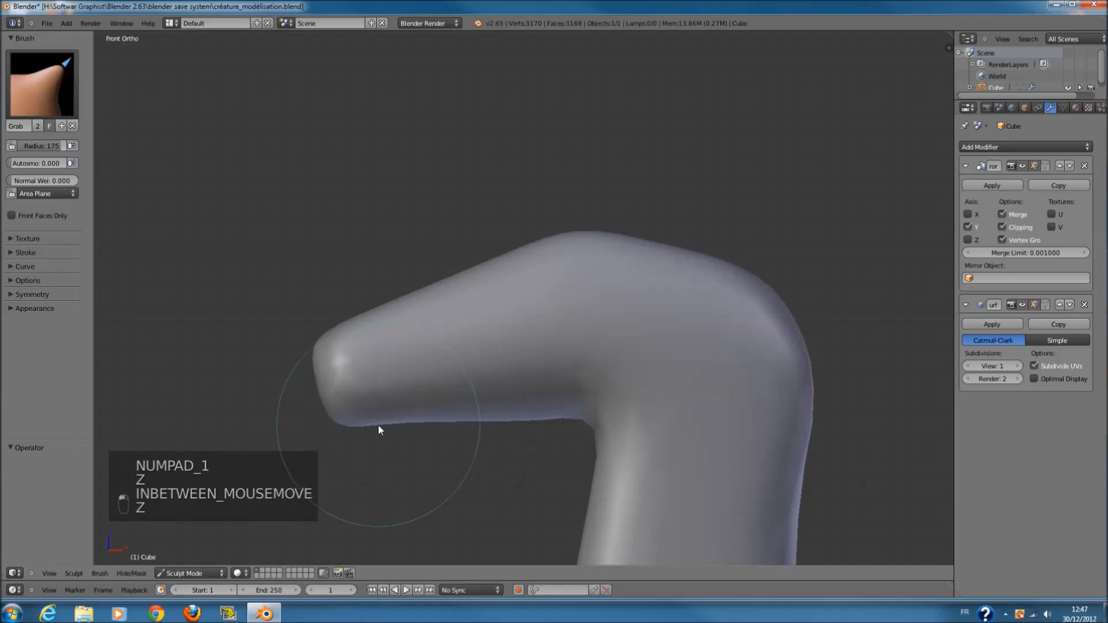
drag(387, 454, 406, 448)
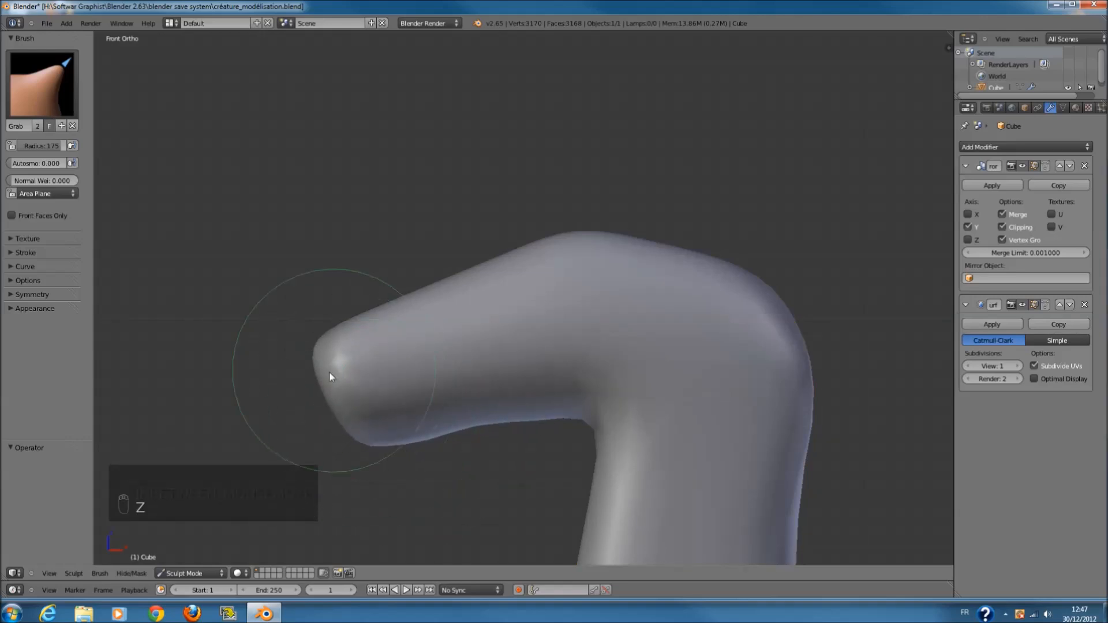
drag(326, 399, 311, 410)
drag(323, 333, 334, 331)
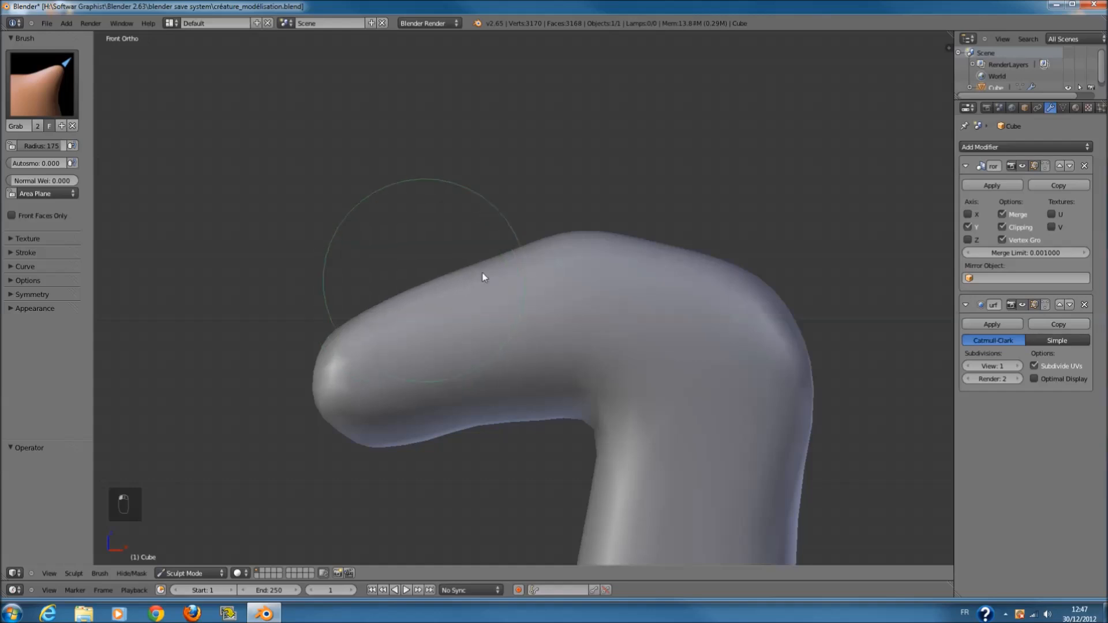
- Raise the top of the head into a rounder dome with the Grab brush and save the file
drag(538, 236, 541, 220)
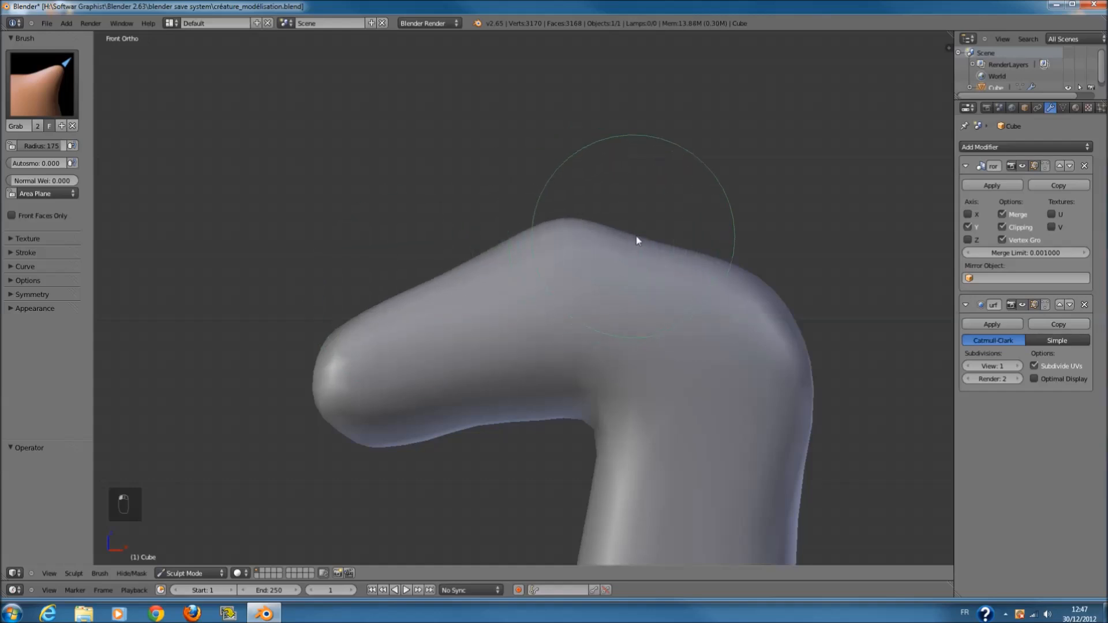
drag(635, 236, 632, 215)
scroll(584, 327, down, 5)
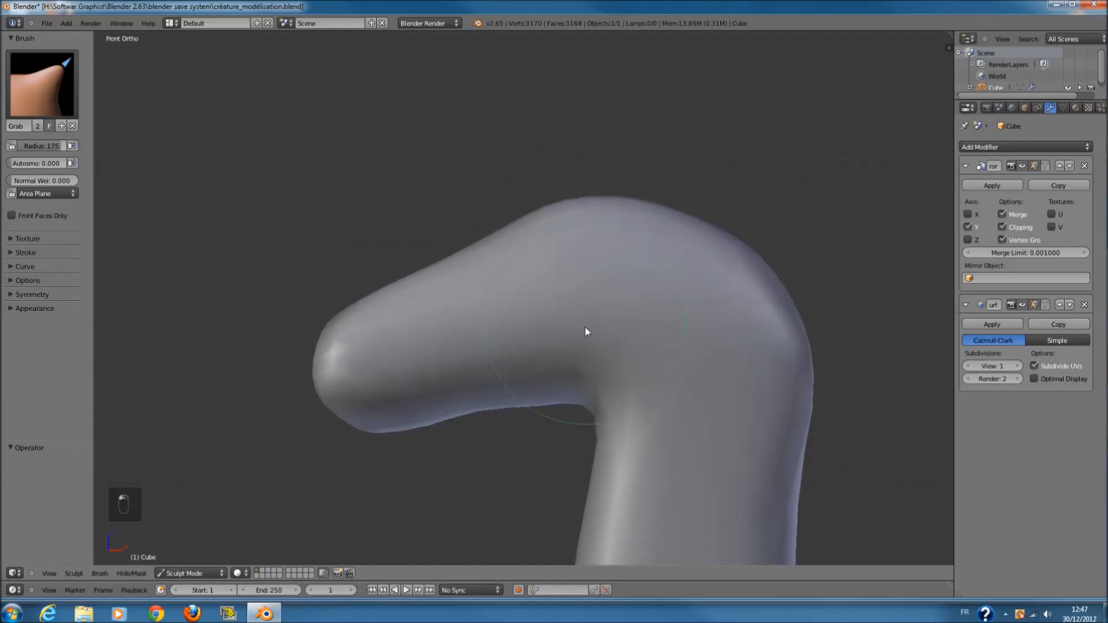
key(ctrl+s)
scroll(694, 393, down, 6)
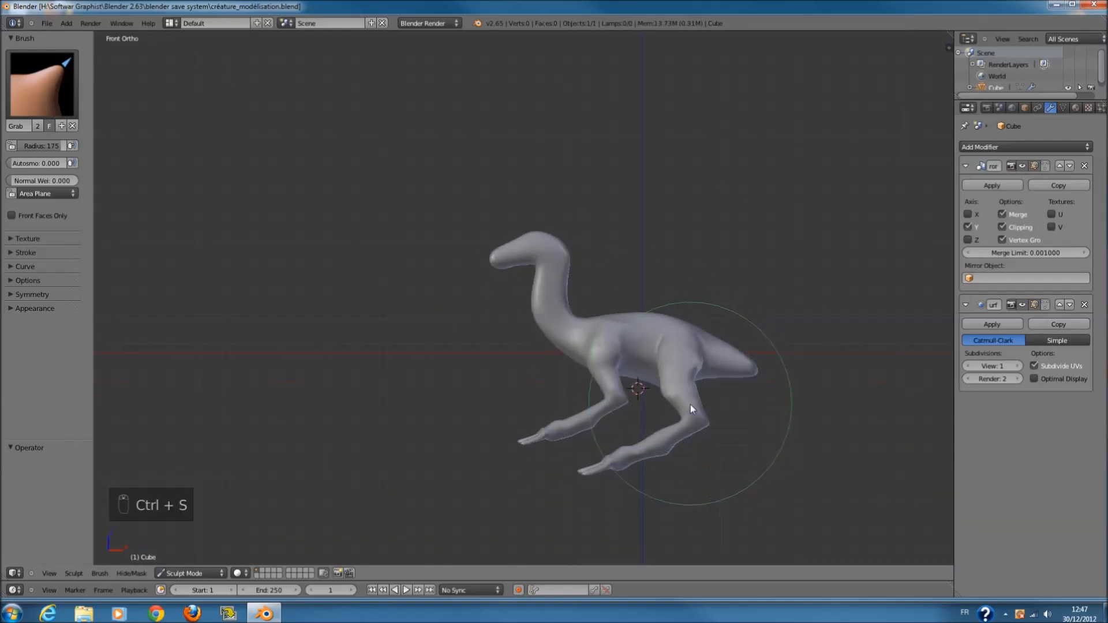
- Pull the rear corners of the hind-leg and front-leg joints backward with the Grab brush, and save the file
scroll(623, 409, up, 6)
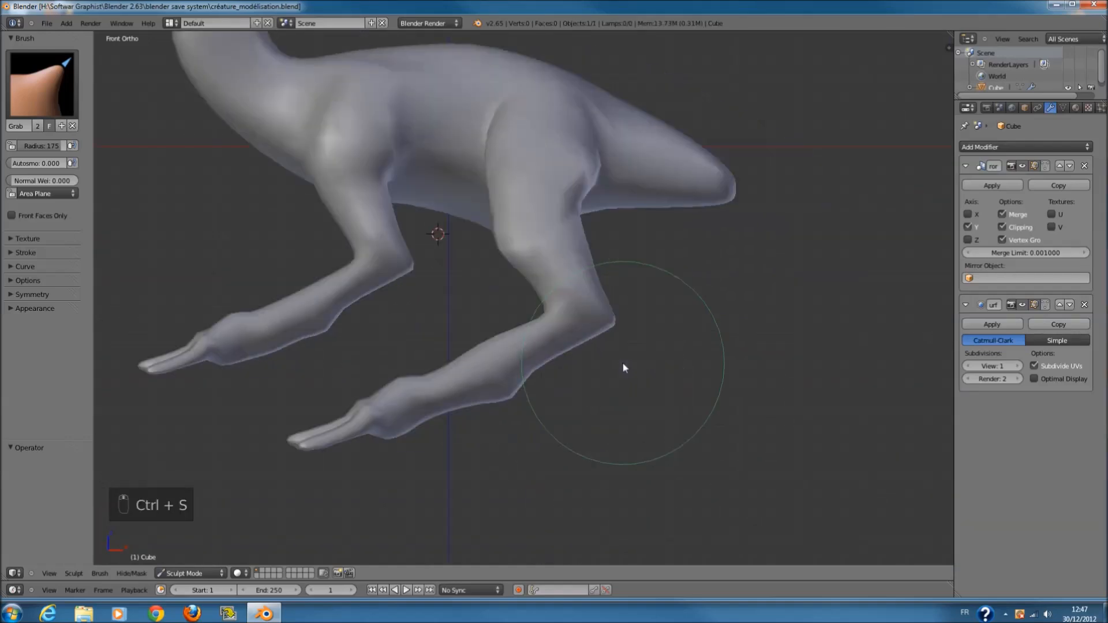
drag(610, 347, 658, 340)
drag(395, 258, 403, 265)
shift+scroll(390, 265, up, 4)
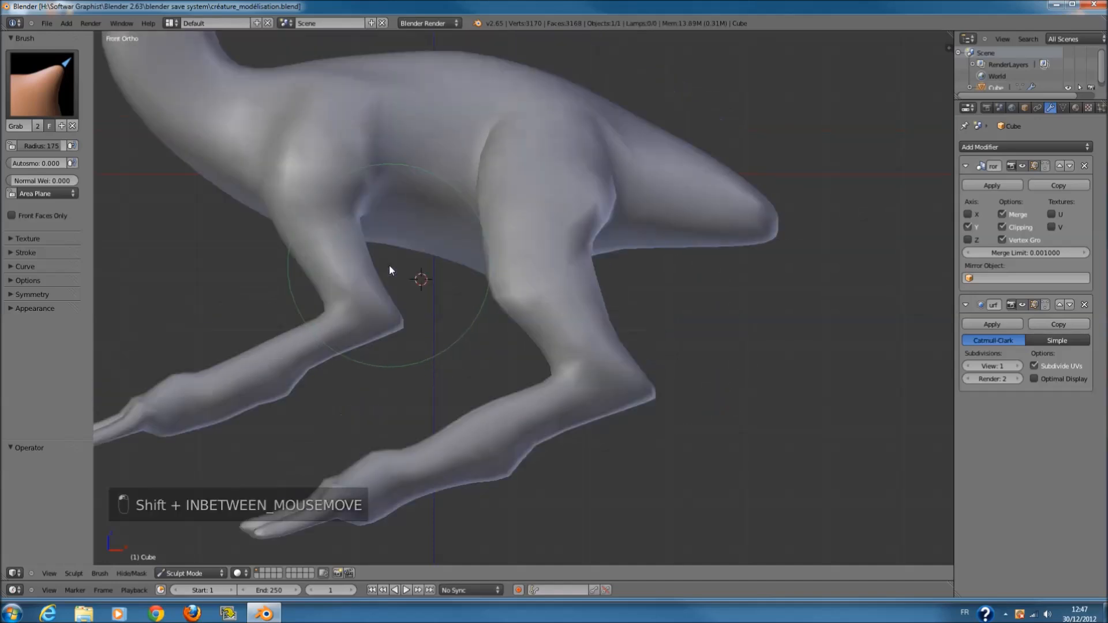
ctrl+scroll(462, 270, down, 3)
middle_drag(514, 281, 616, 251)
key(ctrl+s)
- Try to shape the side of the head where it meets the neck with the Grab brush at radius 77
key(KP_3)
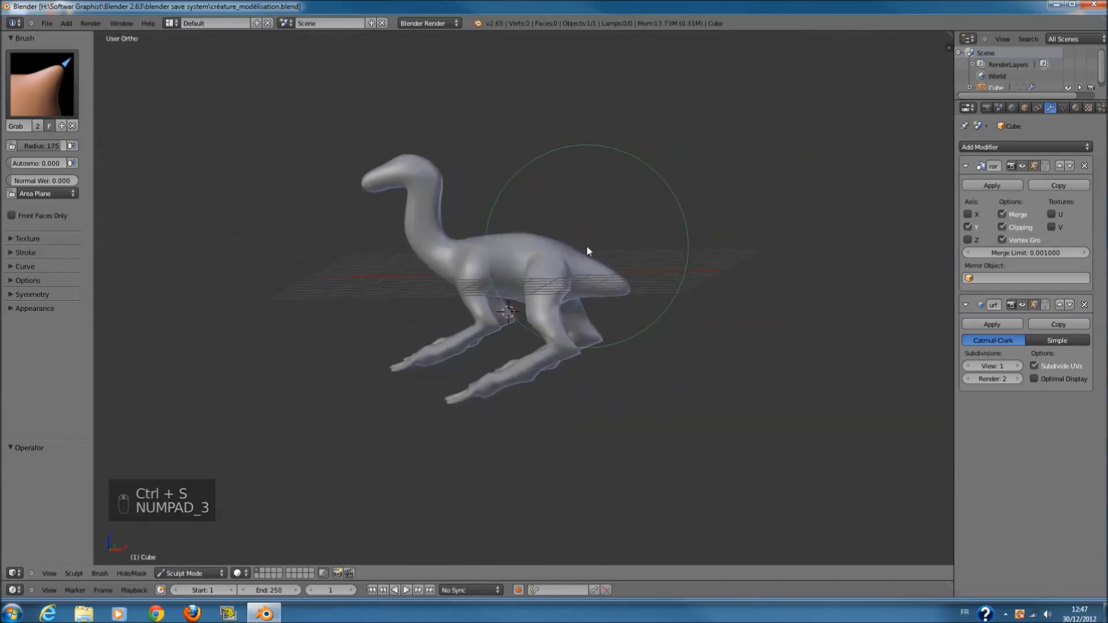
key(KP_1)
scroll(612, 253, up, 5)
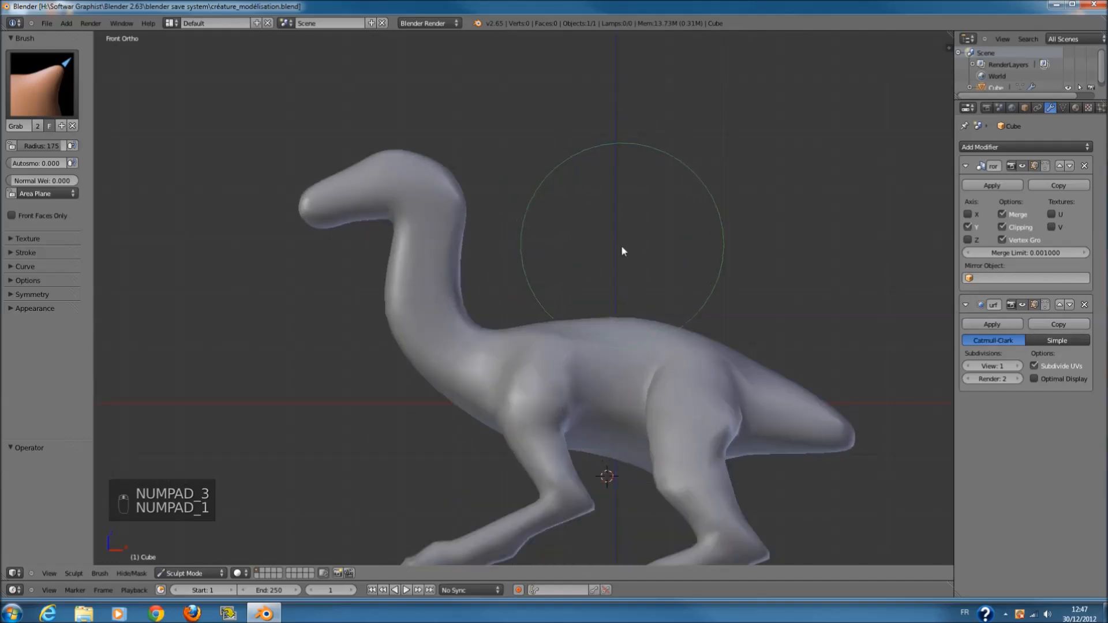
scroll(604, 261, up, 1)
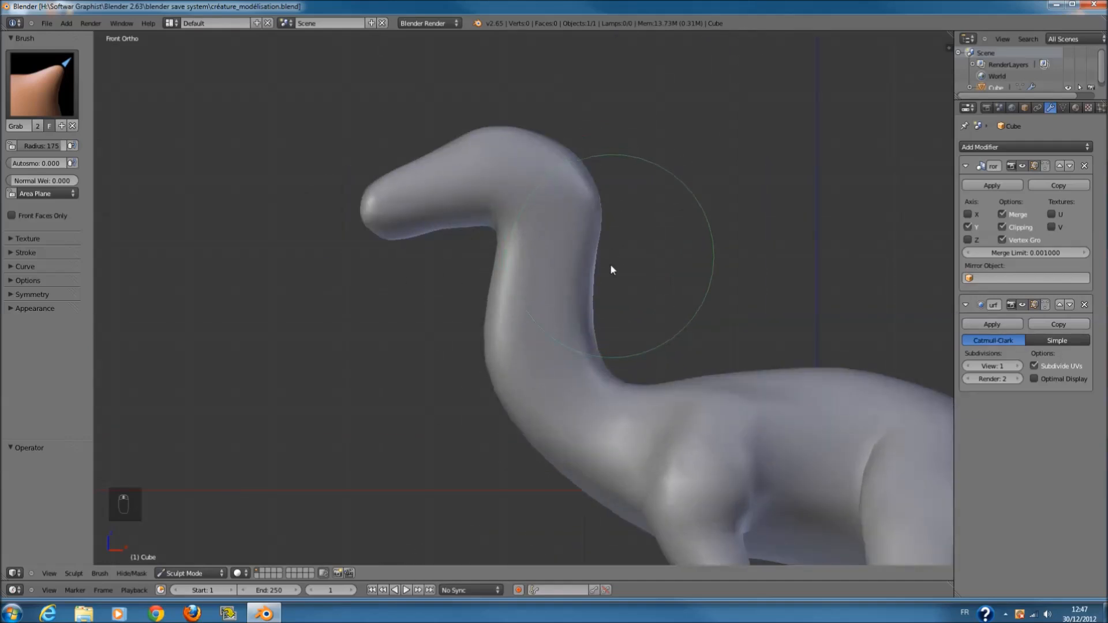
key(f)
click(563, 245)
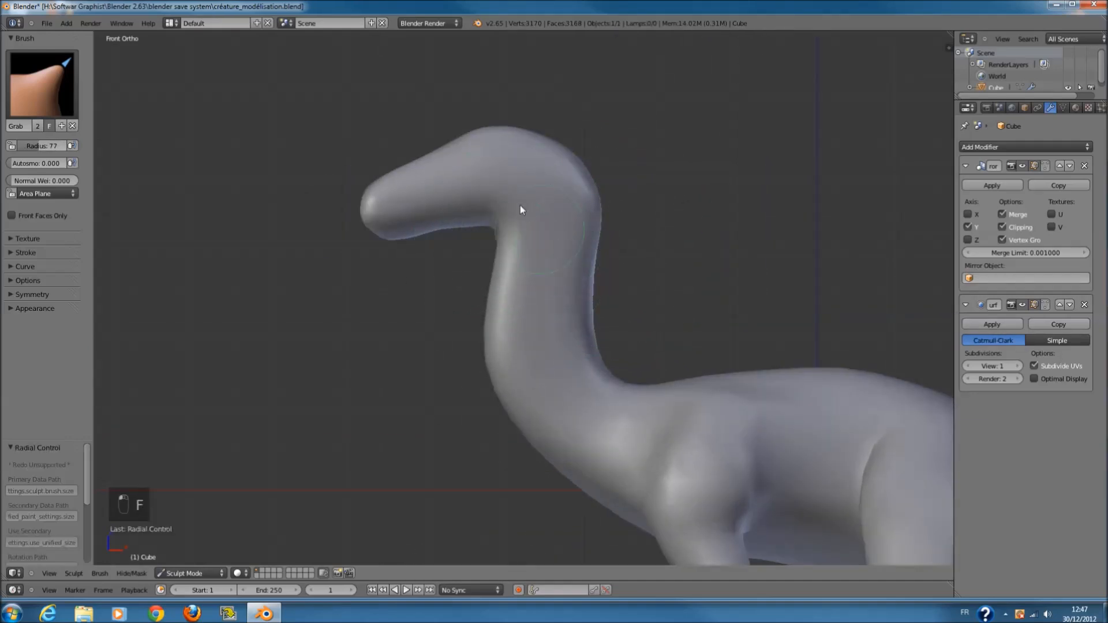
scroll(564, 247, up, 3)
mouse_move(536, 218)
middle_down()
mouse_move(564, 243)
mouse_move(493, 154)
middle_up()
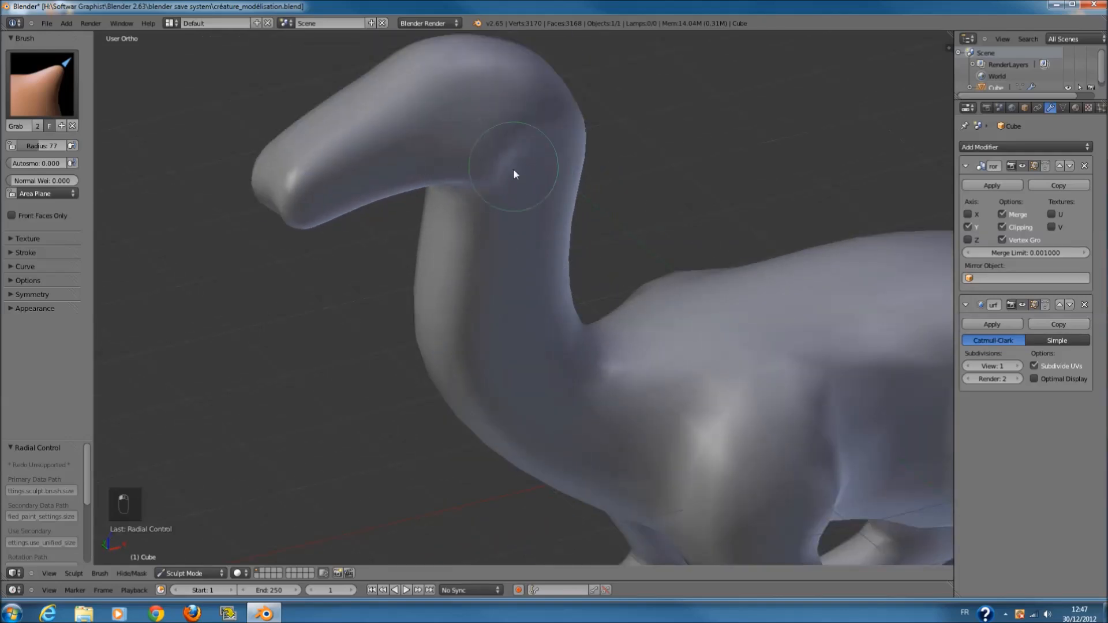
mouse_move(576, 209)
middle_down()
mouse_move(507, 134)
mouse_move(526, 169)
mouse_move(562, 185)
mouse_move(526, 223)
middle_up()
key(ctrl+z)
- Set the Grab brush radius to 126 and pull the side of the rear head outward to widen it
key(f)
click(549, 248)
key(ctrl+z)
key(ctrl+z)
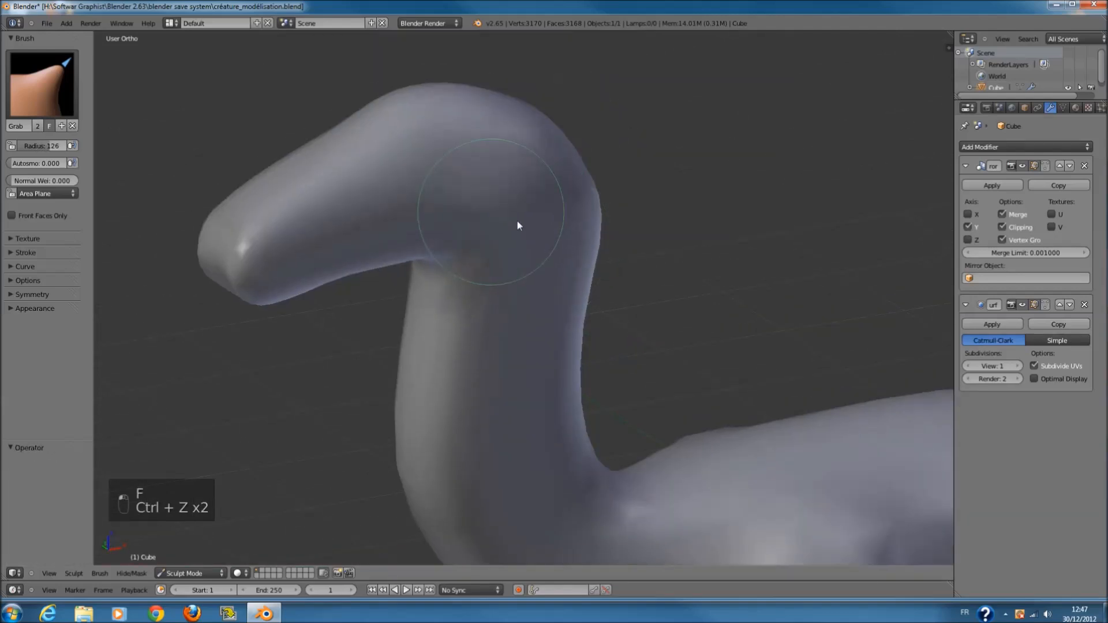
mouse_move(487, 230)
middle_down()
mouse_move(519, 240)
mouse_move(492, 217)
mouse_move(485, 225)
middle_up()
middle_drag(521, 175, 572, 197)
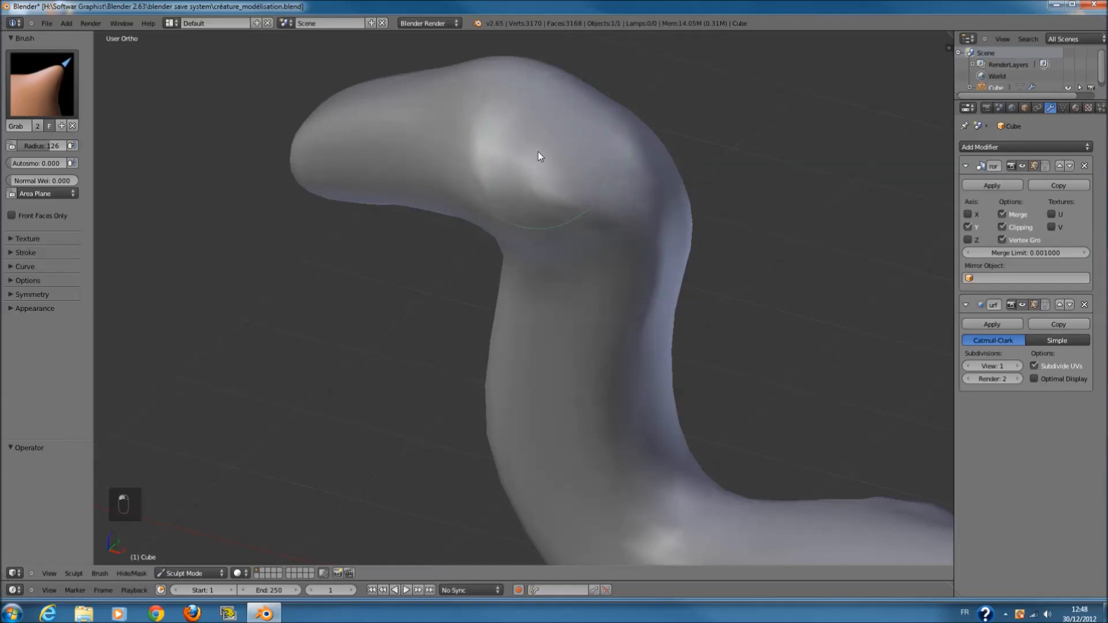
- Switch from Grab to the brush named Brush, build up the side of the head, and save the file
click(54, 112)
click(79, 152)
mouse_move(260, 151)
middle_down()
mouse_move(313, 173)
mouse_move(317, 142)
mouse_move(289, 145)
middle_up()
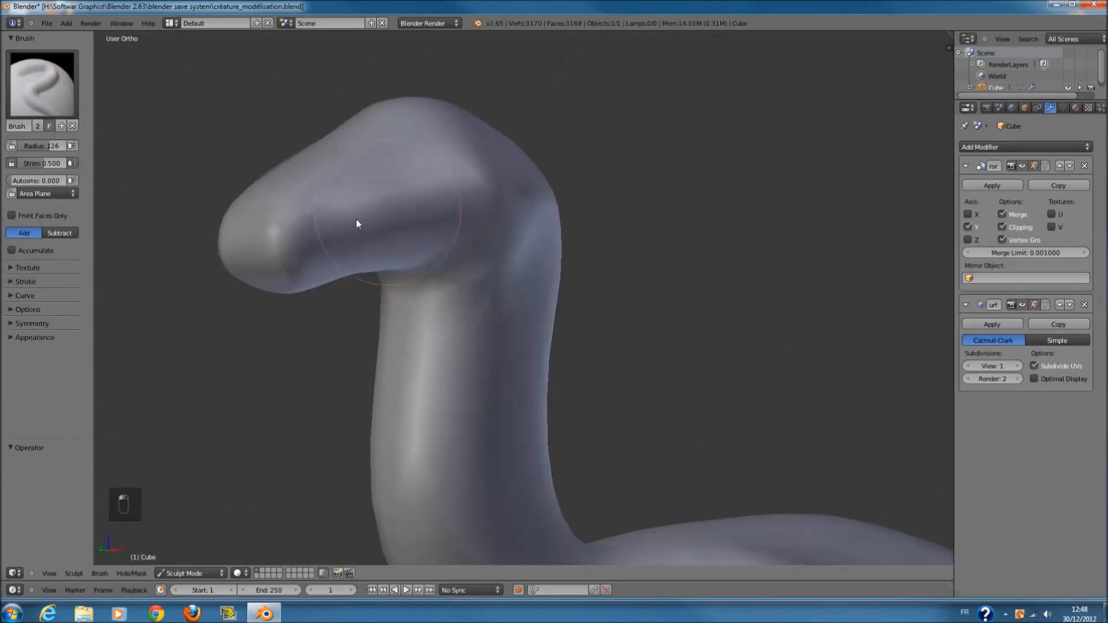
mouse_move(411, 224)
middle_down()
mouse_move(441, 206)
mouse_move(558, 233)
middle_up()
middle_drag(571, 341, 465, 315)
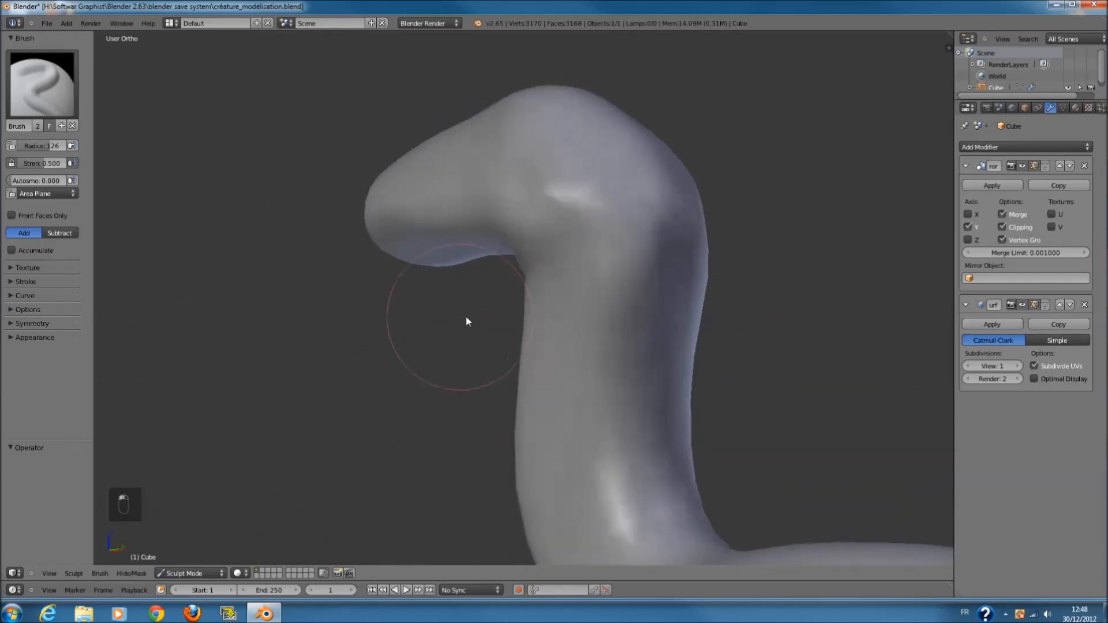
middle_drag(654, 339, 388, 305)
key(ctrl+s)
click(387, 305)
- Switch the creature from Sculpt Mode to Edit Mode and clear the mesh selection
scroll(528, 323, down, 4)
scroll(474, 265, up, 4)
middle_drag(528, 324, 196, 319)
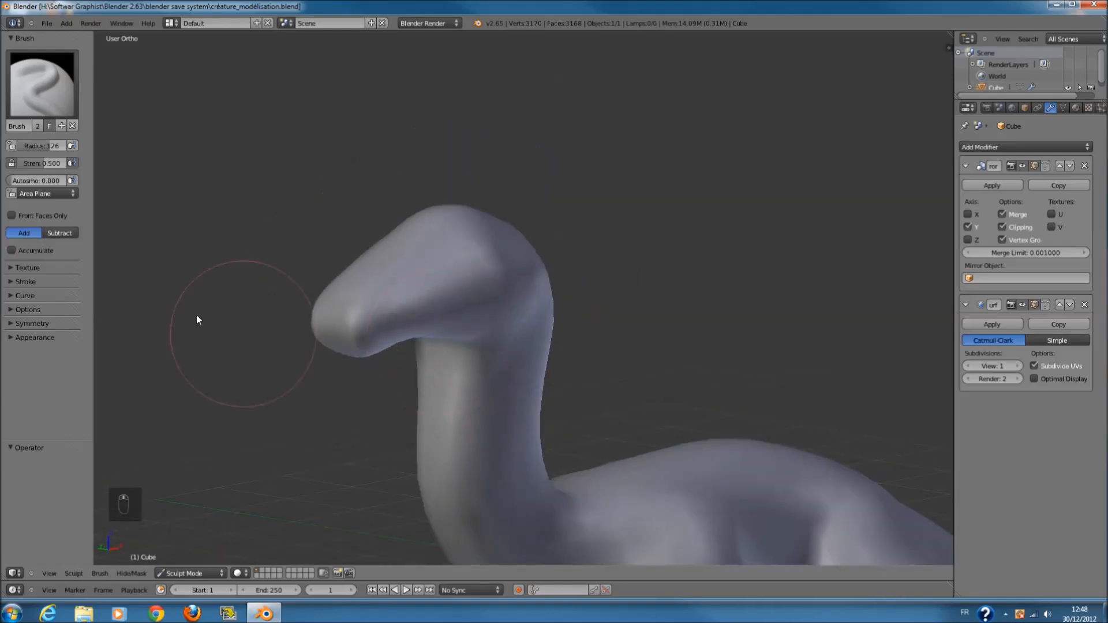
click(185, 573)
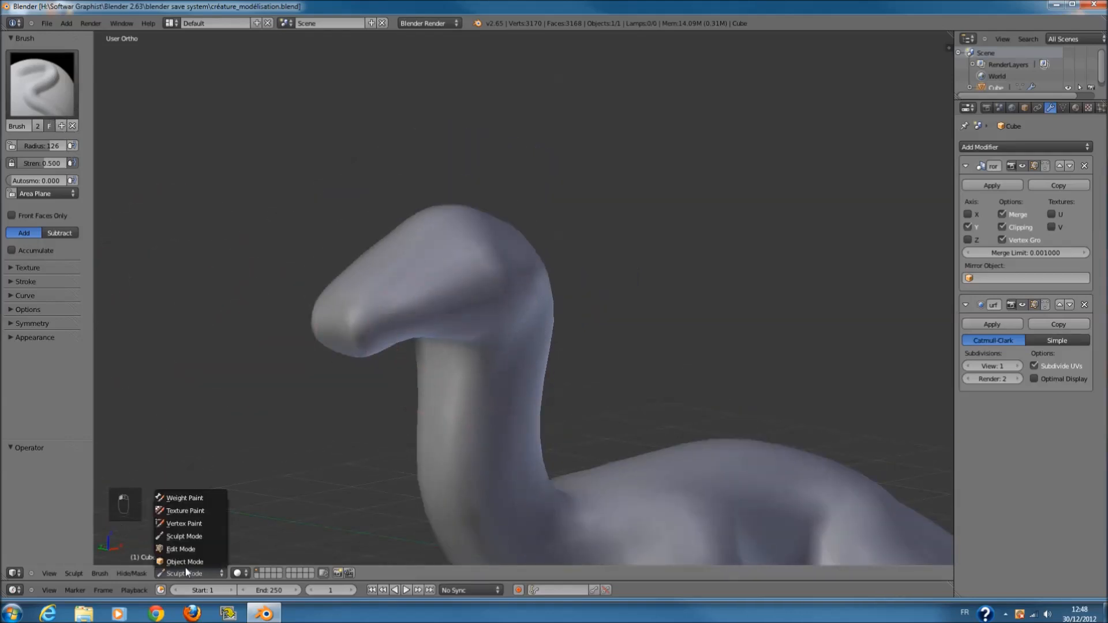
click(185, 567)
key(Tab)
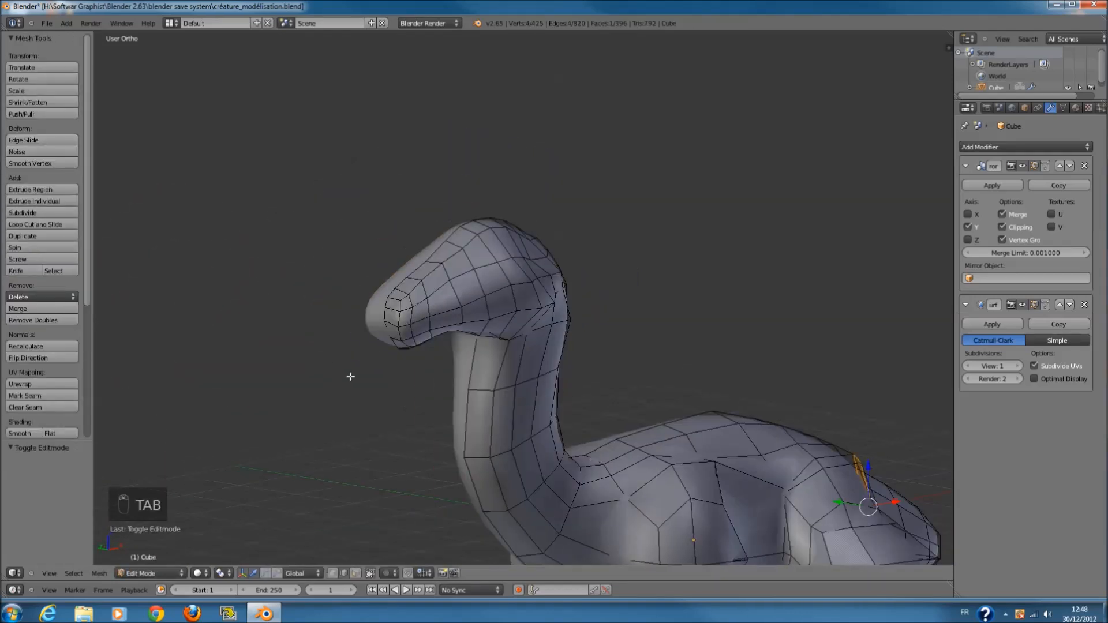
scroll(349, 375, up, 3)
middle_drag(413, 358, 448, 354)
key(a)
key(a)
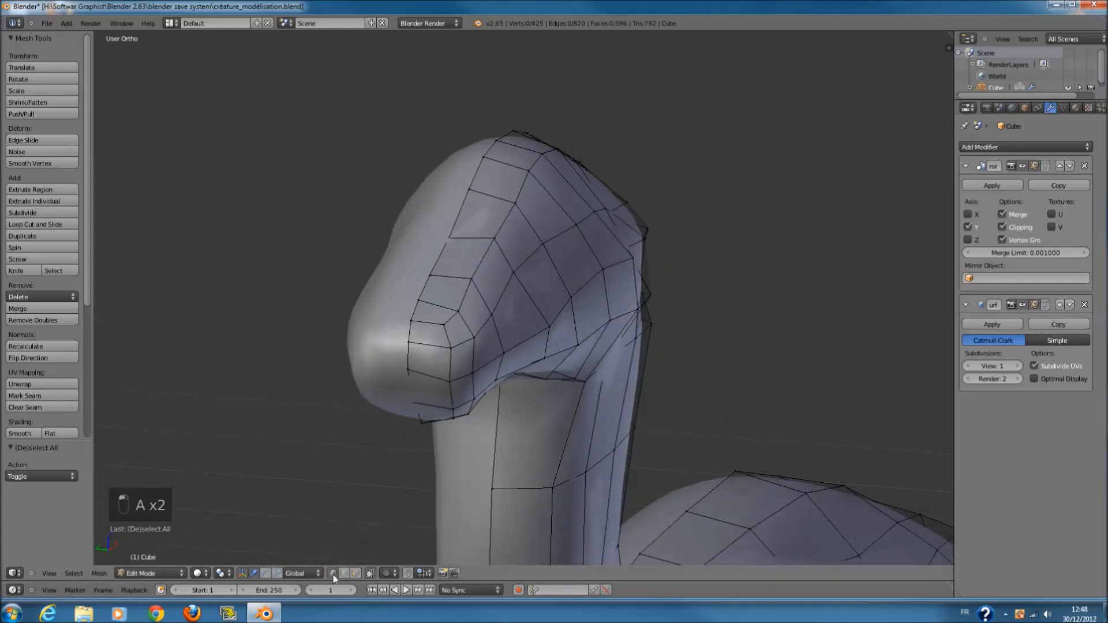
- Try to move the three centre-line vertices at the snout tip by -0.09202 along X in the top view
scroll(440, 400, up, 4)
key(c)
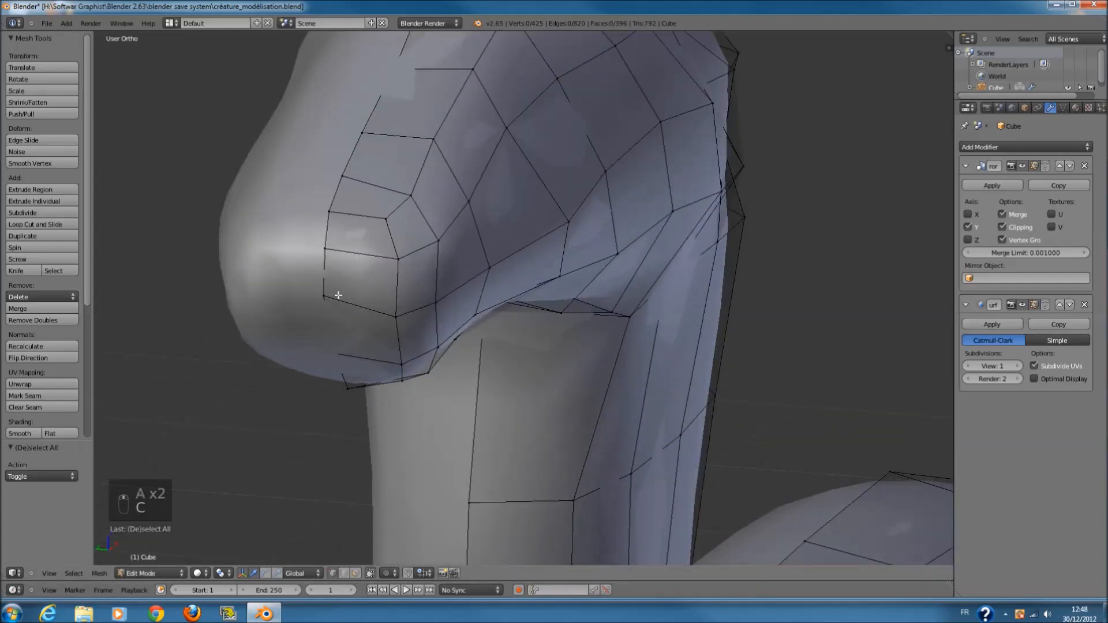
key(KP_7)
ctrl+middle_drag(338, 289, 344, 284)
key(z)
key(c)
right_click(326, 257)
drag(332, 257, 338, 259)
key(z)
ctrl+scroll(396, 262, down, 3)
key(z)
scroll(400, 262, up, 3)
key(z)
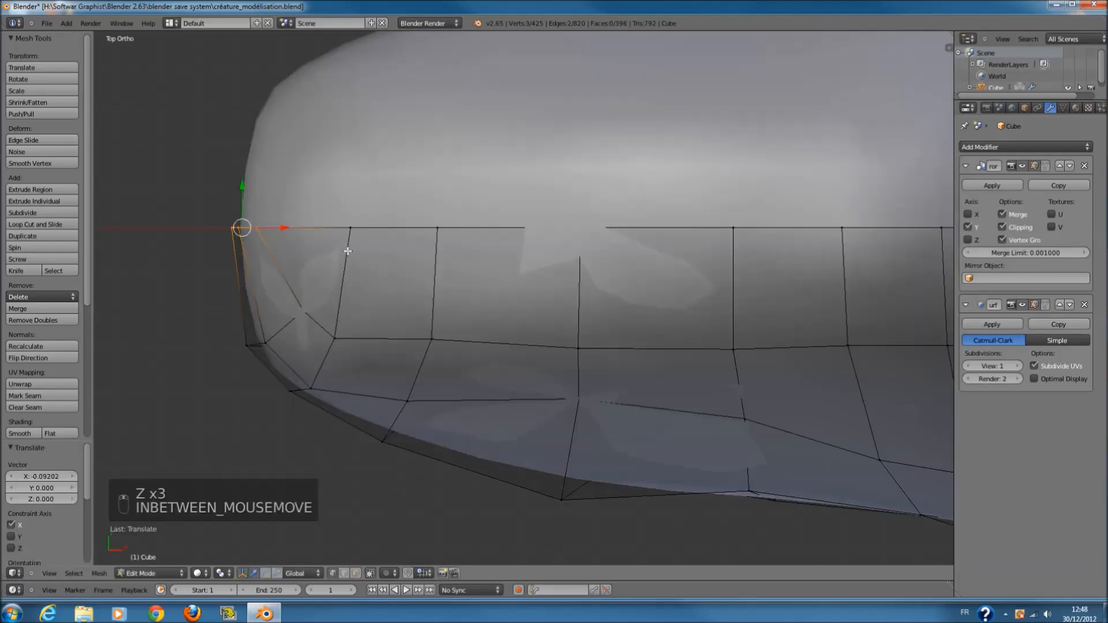
middle_drag(346, 247, 345, 210)
key(z)
key(ctrl+z)
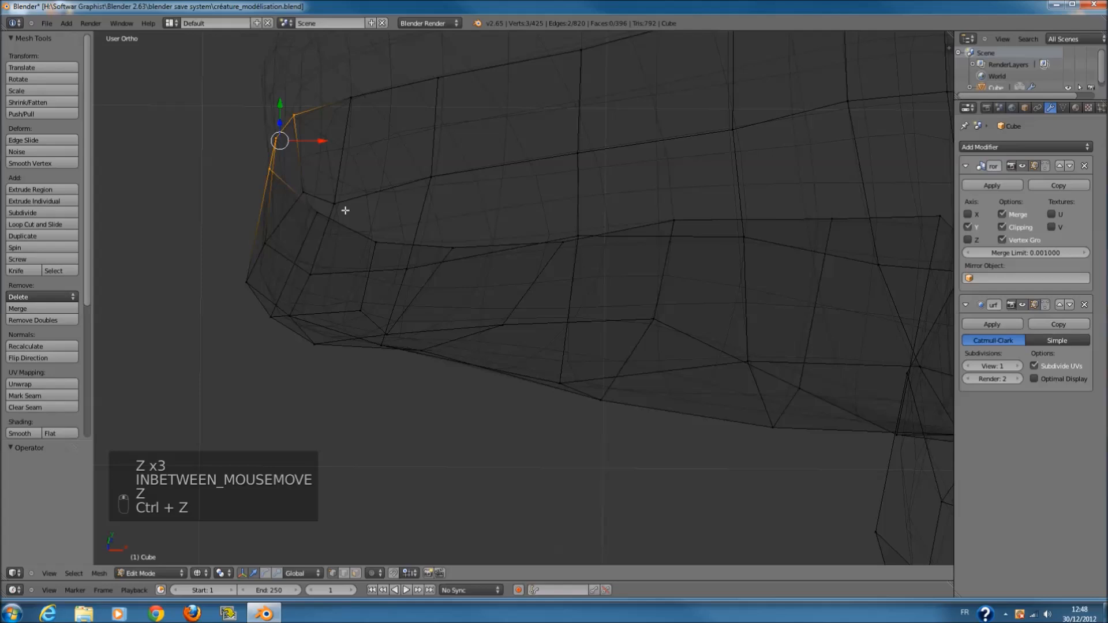
- Circle-select the snout's centre-line vertices in the wireframe top view and move them forward along X
key(KP_7)
key(c)
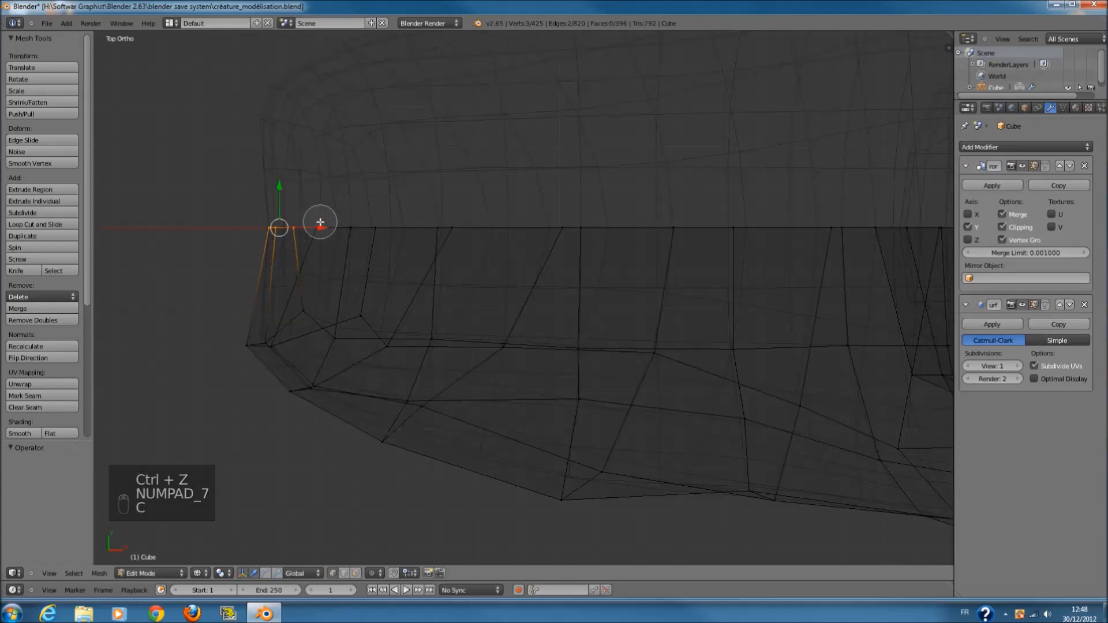
right_click(374, 223)
scroll(391, 225, down, 4)
scroll(450, 227, up, 2)
key(c)
drag(570, 250, 345, 255)
drag(477, 249, 445, 248)
key(a)
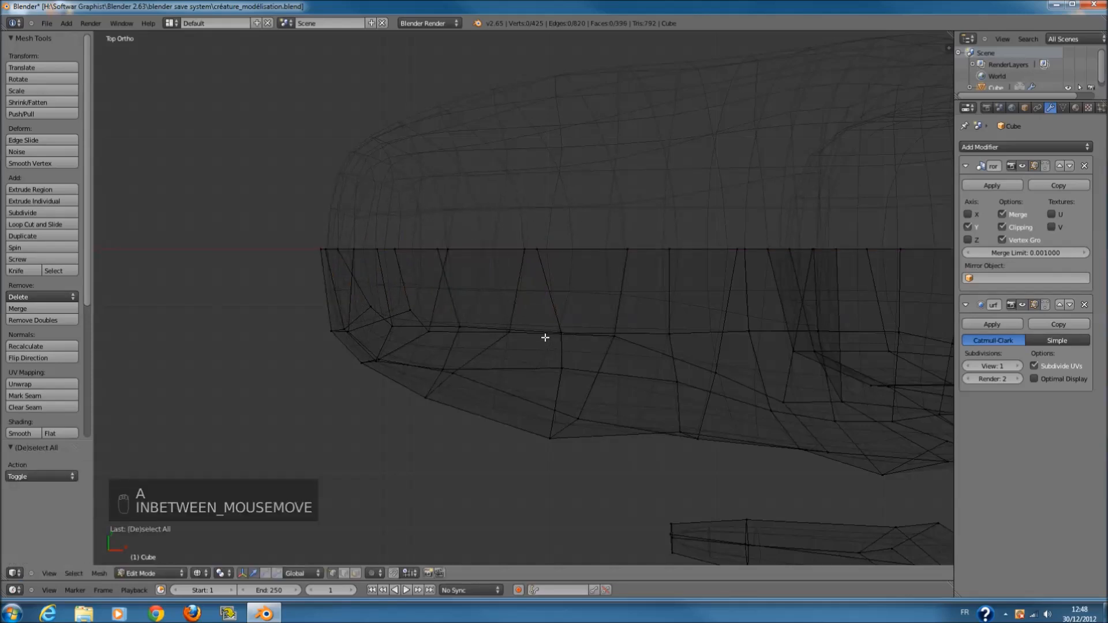
- Move the column of vertices beside the centre line on the snout's front along Y and smooth those vertices
key(z)
mouse_move(435, 336)
middle_down()
mouse_move(425, 311)
mouse_move(490, 252)
mouse_move(422, 201)
mouse_move(480, 243)
mouse_move(494, 193)
mouse_move(472, 190)
middle_up()
key(c)
key(ctrl+z)
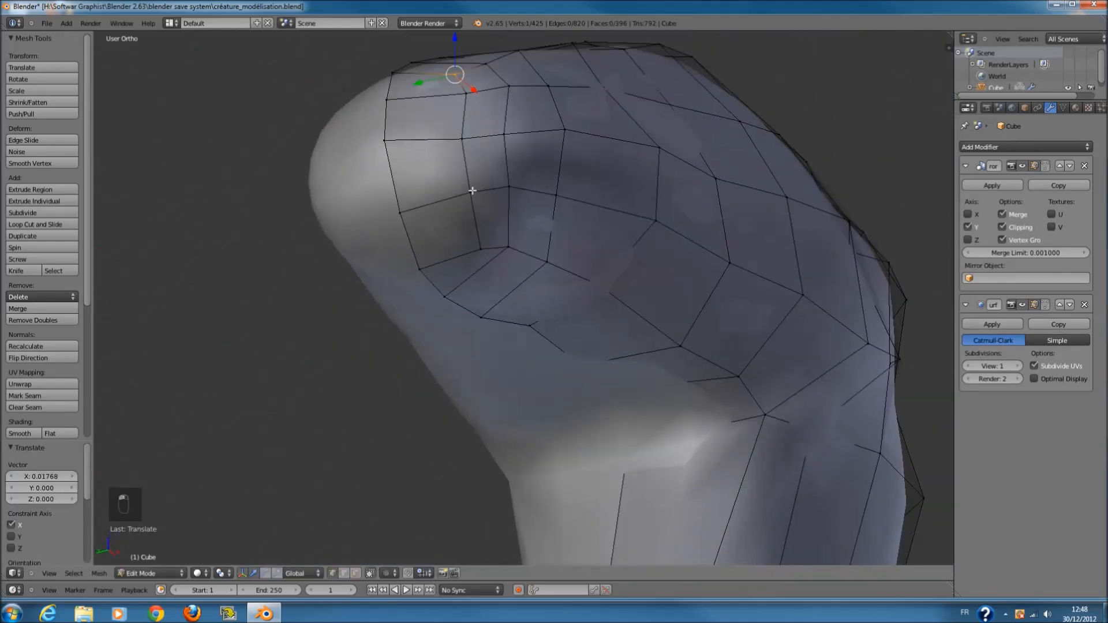
drag(473, 221, 456, 135)
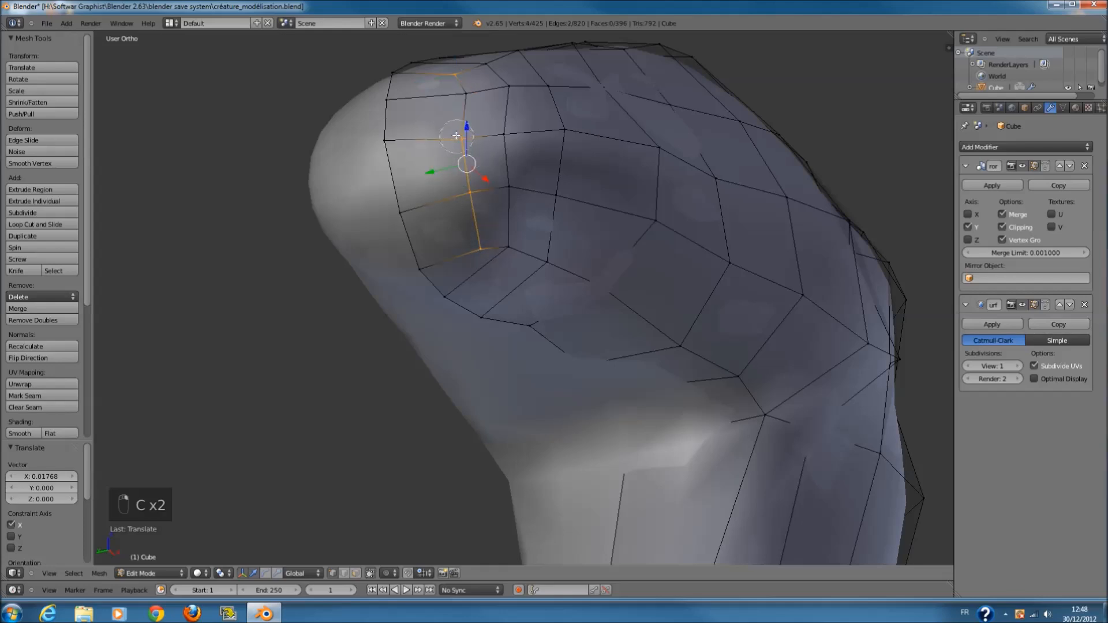
key(g)
key(y)
click(451, 160)
middle_drag(451, 160, 378, 433)
click(34, 162)
key(a)
key(KP_7)
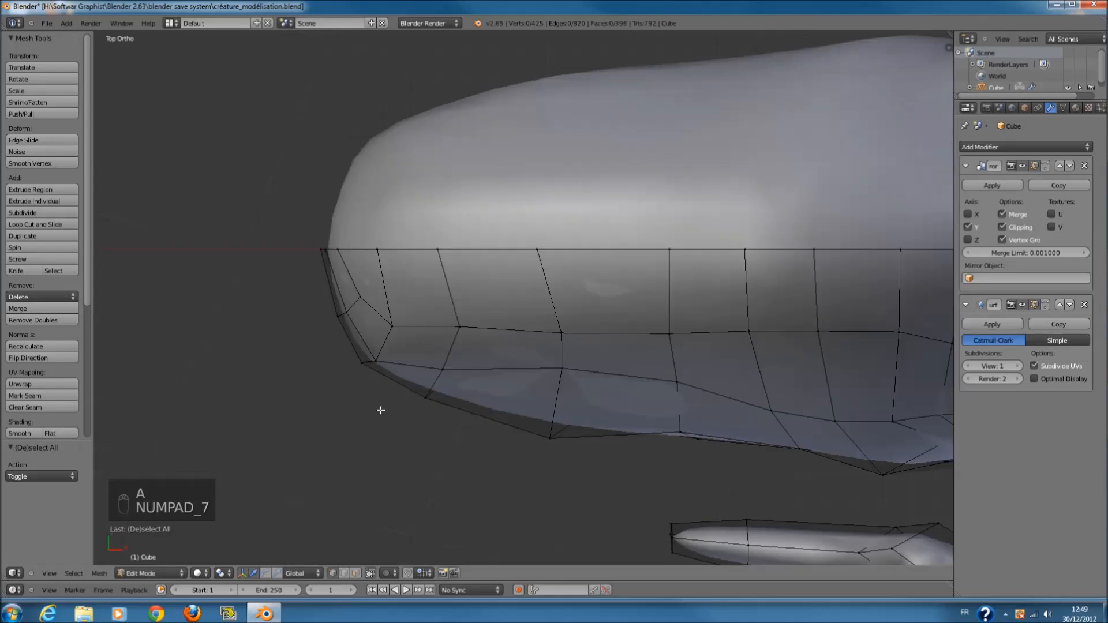
- Select all faces of the front snout in the top view, shift them along Y toward the centre line, and save the file
key(z)
key(c)
mouse_move(435, 312)
mouse_down()
mouse_move(566, 326)
mouse_move(576, 345)
mouse_up()
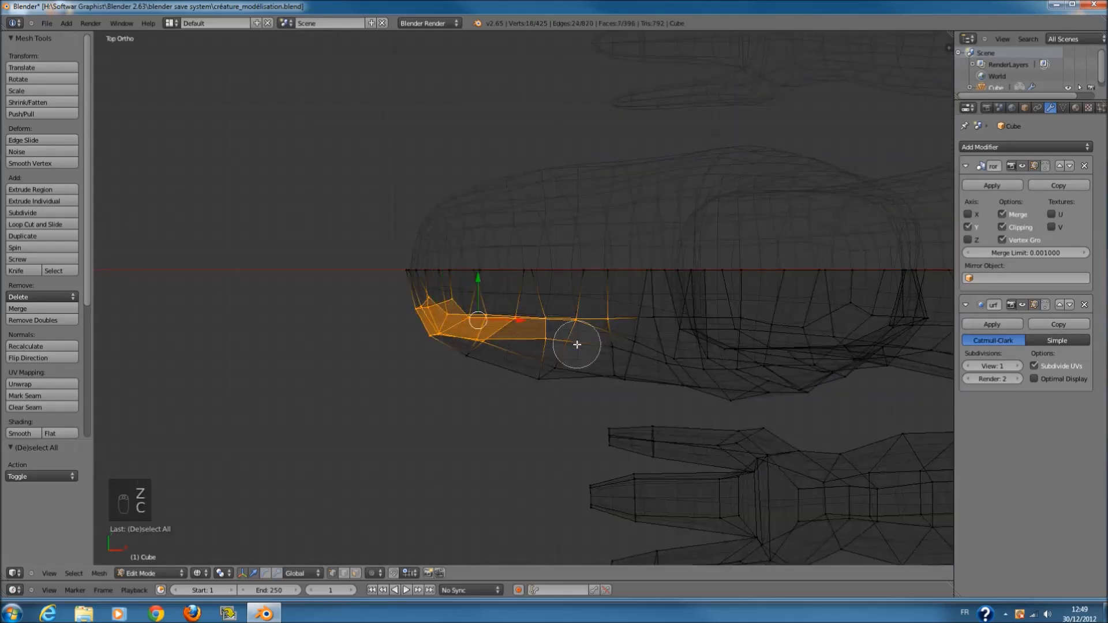
click(355, 573)
scroll(462, 384, up, 2)
key(c)
mouse_move(485, 324)
mouse_down()
mouse_move(502, 323)
mouse_move(528, 399)
mouse_move(424, 376)
mouse_up()
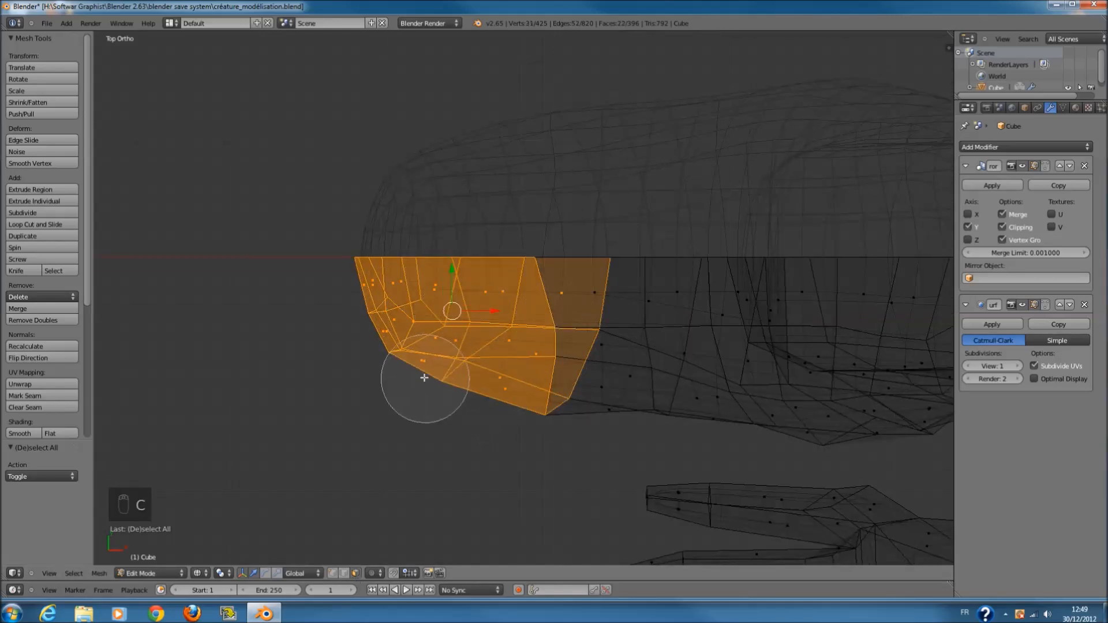
key(z)
drag(456, 271, 456, 249)
key(Tab)
middle_drag(492, 329, 598, 190)
key(ctrl+s)
- Circle-select the column of vertices beside the centre line on the snout's front, move it outward along Y, and save the file
key(Tab)
scroll(625, 189, up, 5)
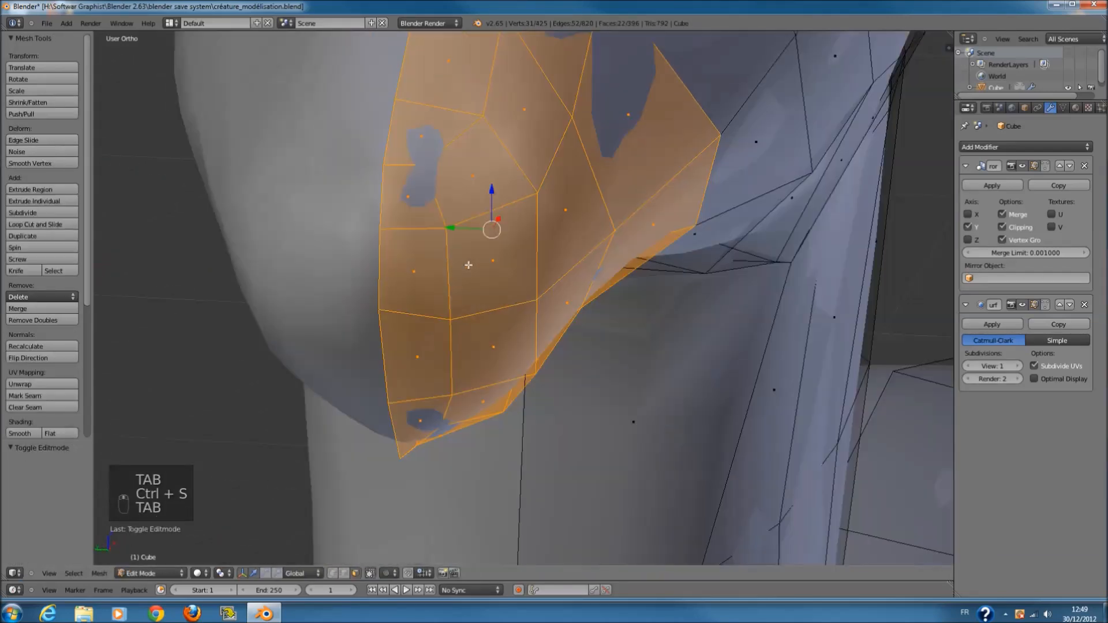
key(a)
key(a)
key(c)
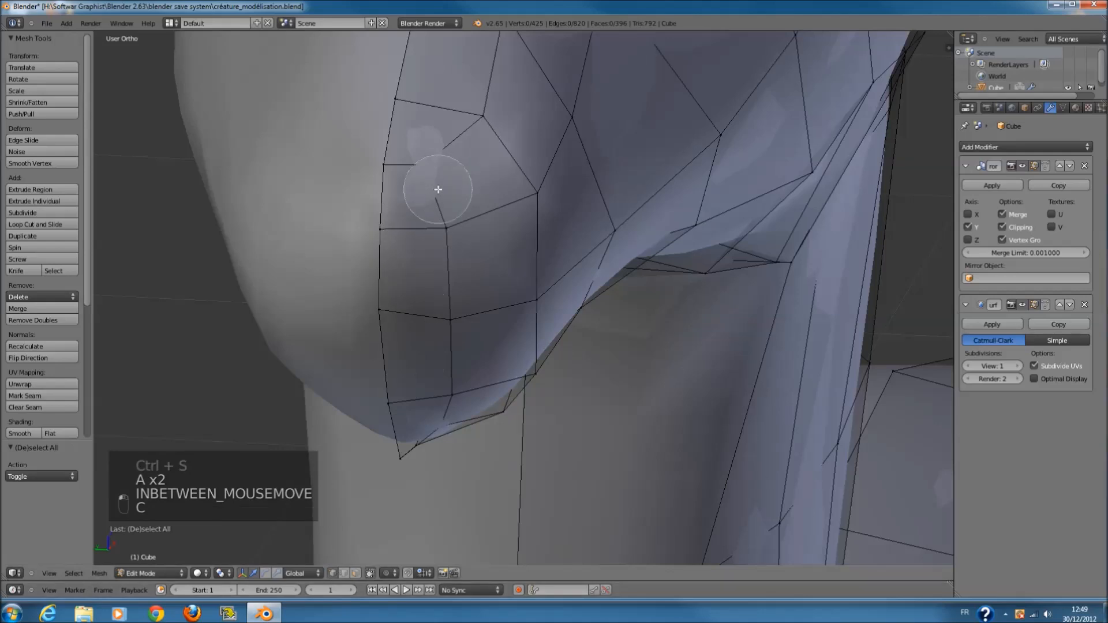
drag(438, 180, 457, 373)
right_click(458, 371)
middle_drag(455, 283, 413, 354)
click(418, 377)
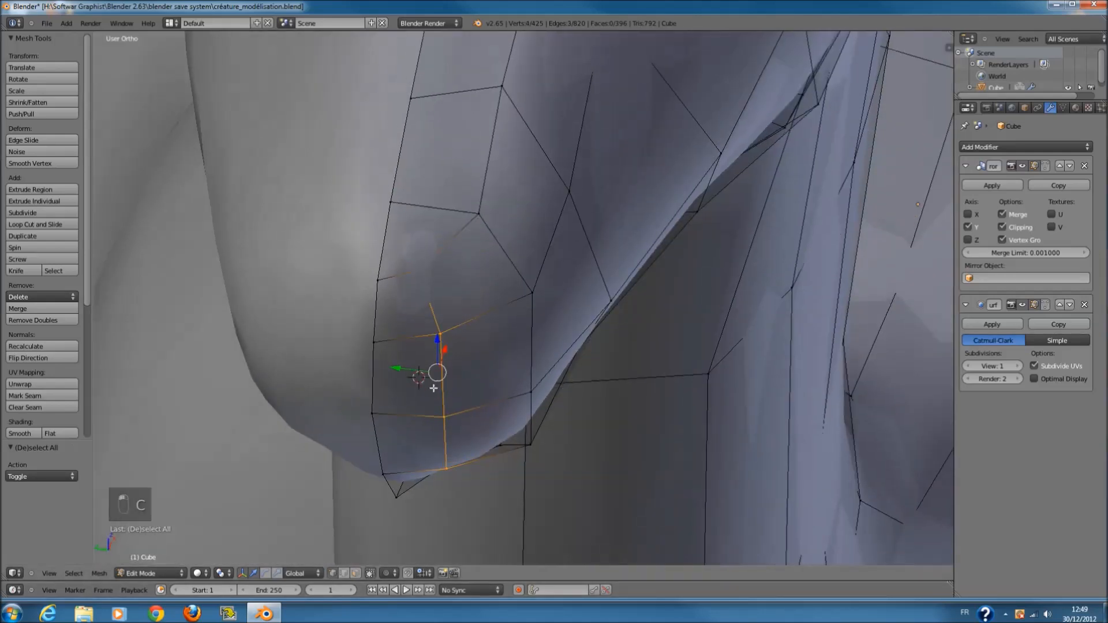
drag(416, 368, 461, 356)
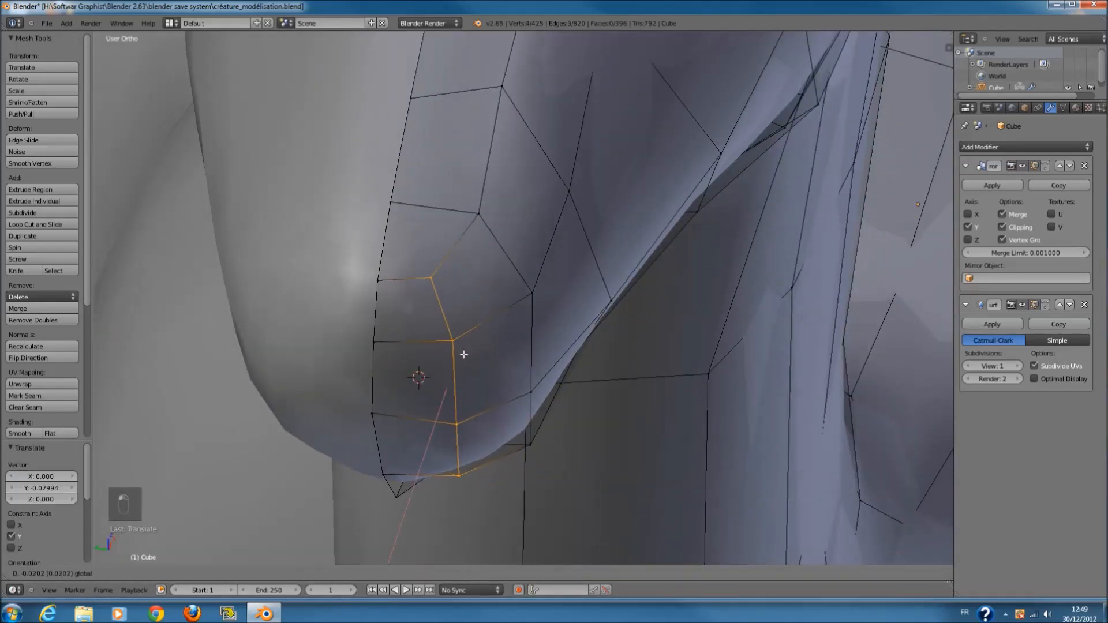
scroll(463, 353, down, 5)
key(Tab)
key(ctrl+s)
middle_drag(584, 348, 550, 270)
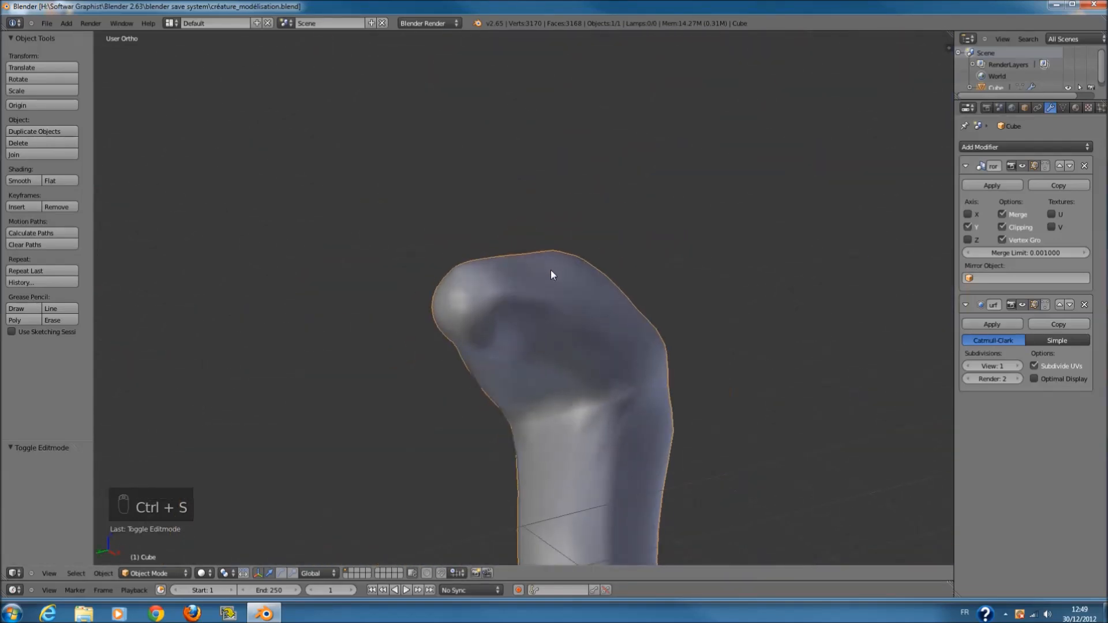
- Return to Edit Mode in the wireframe front view and clear the vertex selection
key(KP_3)
key(KP_1)
key(Tab)
scroll(523, 316, up, 4)
key(z)
ctrl+scroll(524, 319, down, 3)
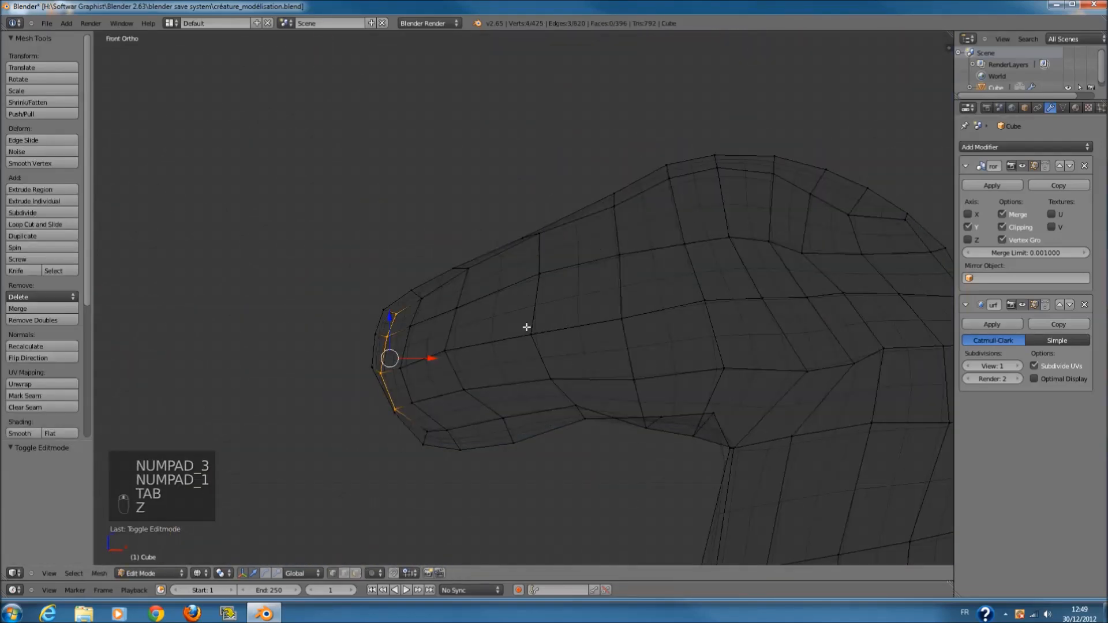
key(a)
shift+scroll(623, 349, down, 2)
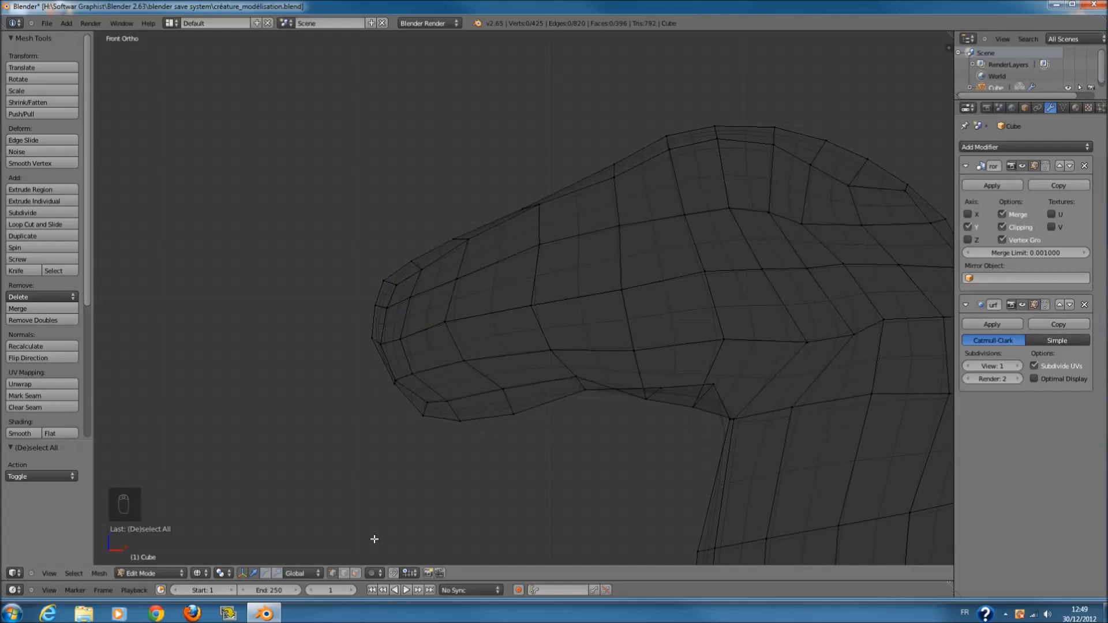
click(356, 572)
key(c)
click(333, 573)
scroll(327, 398, up, 2)
key(c)
mouse_move(318, 367)
mouse_down()
mouse_move(388, 329)
mouse_move(616, 287)
mouse_move(714, 283)
mouse_up()
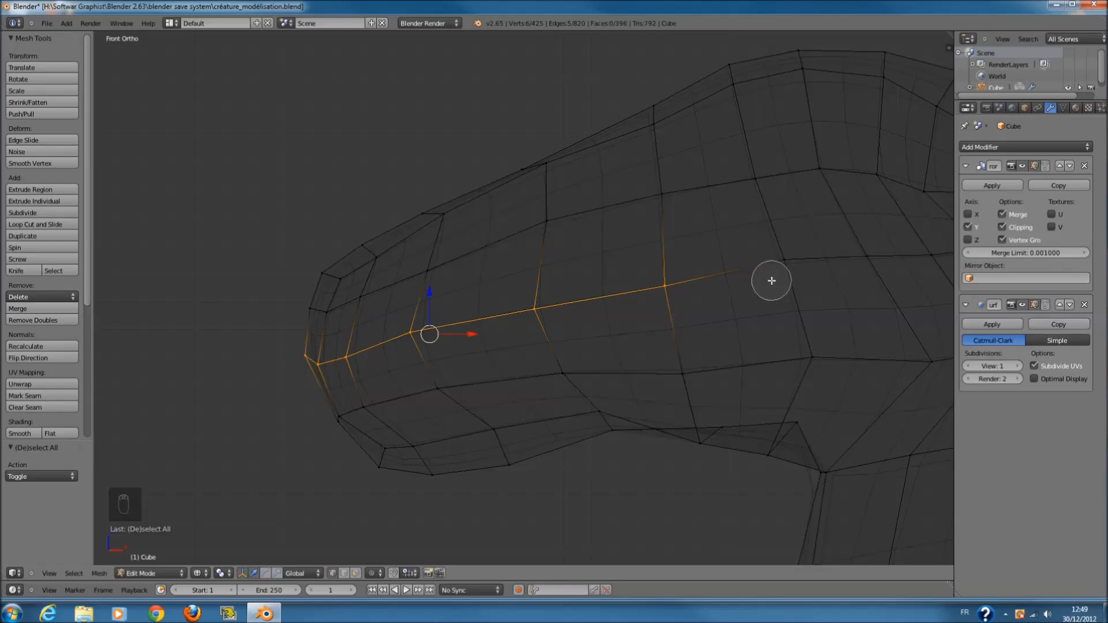
ctrl+scroll(784, 279, up, 3)
key(c)
key(a)
- Circle-select the lower row of vertices along the snout's side, raise it along Z, and shift it closer to the row above
key(c)
drag(285, 417, 748, 360)
key(g)
key(z)
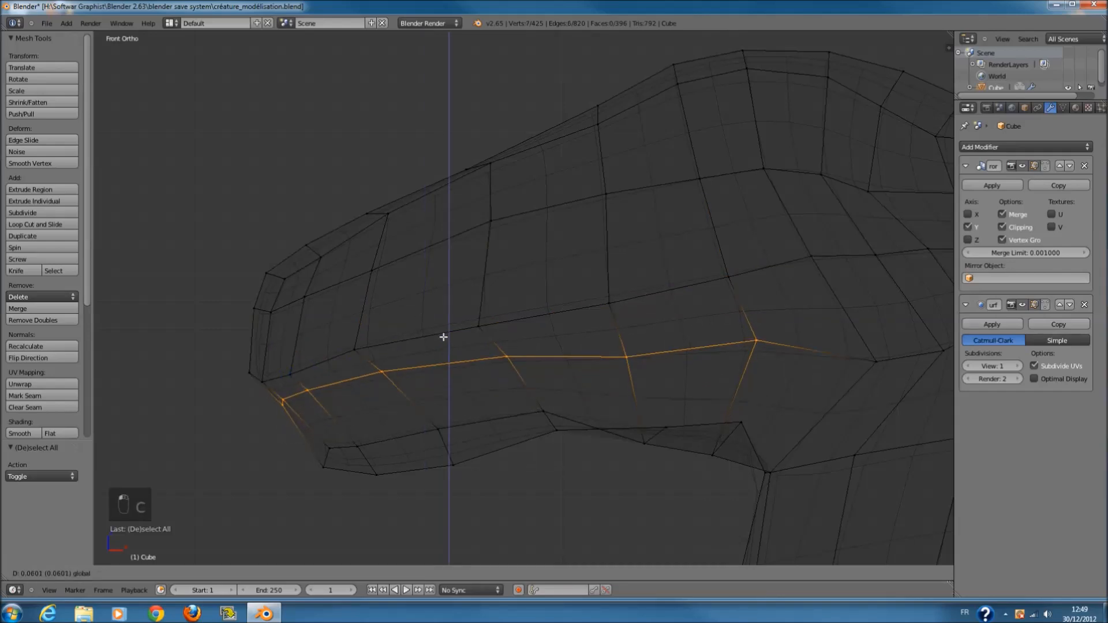
click(443, 334)
key(g)
click(523, 348)
- Raise the rearmost vertex of the lower mouth row along Z and move the vertex in front of it up by 0.04352
key(a)
key(c)
click(737, 308)
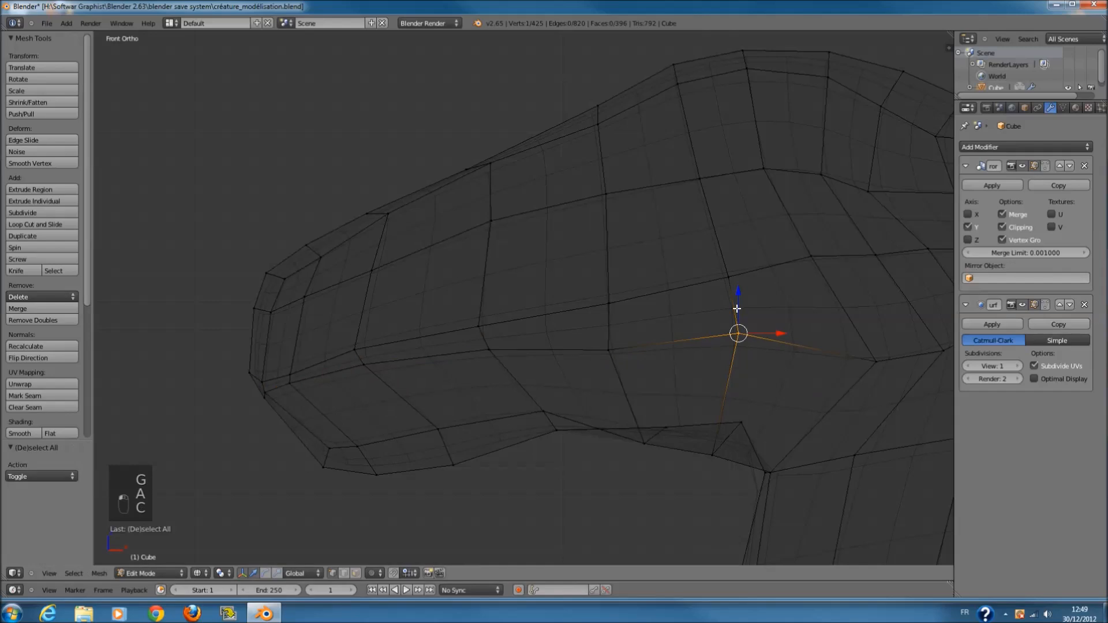
key(g)
key(z)
click(731, 284)
key(a)
key(c)
key(g)
click(628, 337)
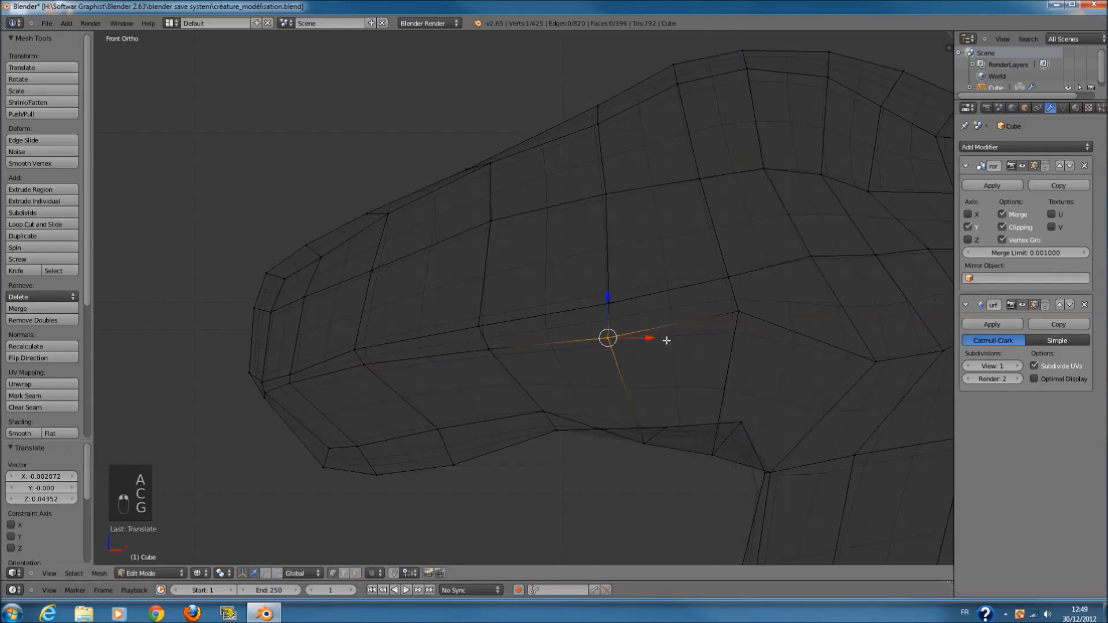
- Select the strip of seven faces along the mouth line in face select mode and delete those faces to open the mouth
ctrl+scroll(669, 341, up, 2)
key(z)
key(z)
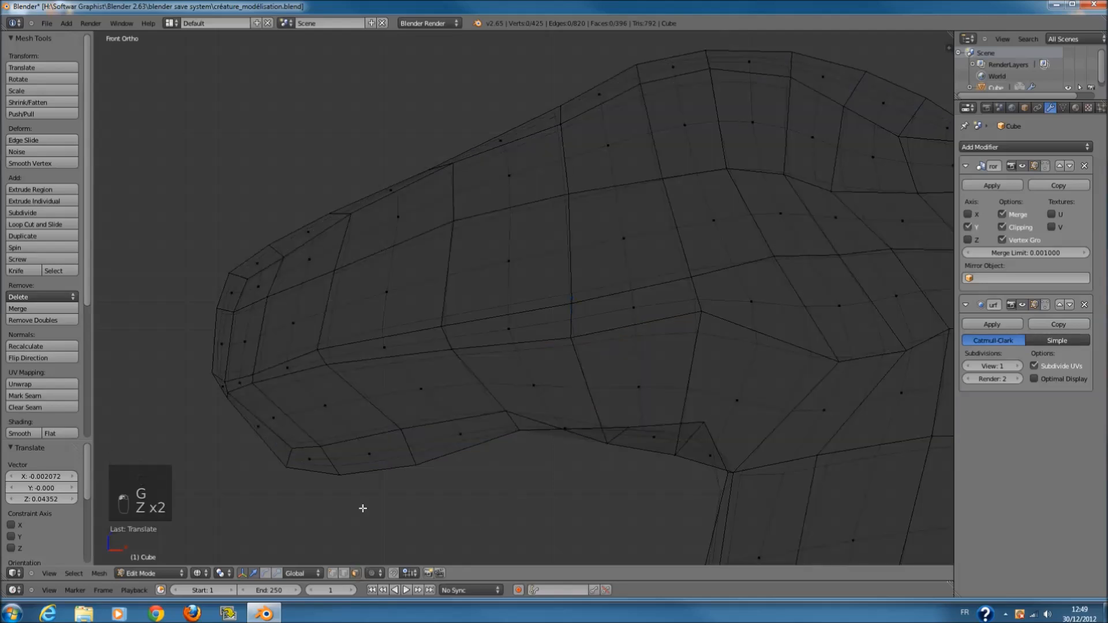
ctrl+scroll(280, 389, up, 2)
scroll(257, 390, up, 2)
key(c)
mouse_move(139, 426)
mouse_down()
mouse_move(254, 390)
mouse_move(628, 319)
mouse_move(907, 300)
mouse_up()
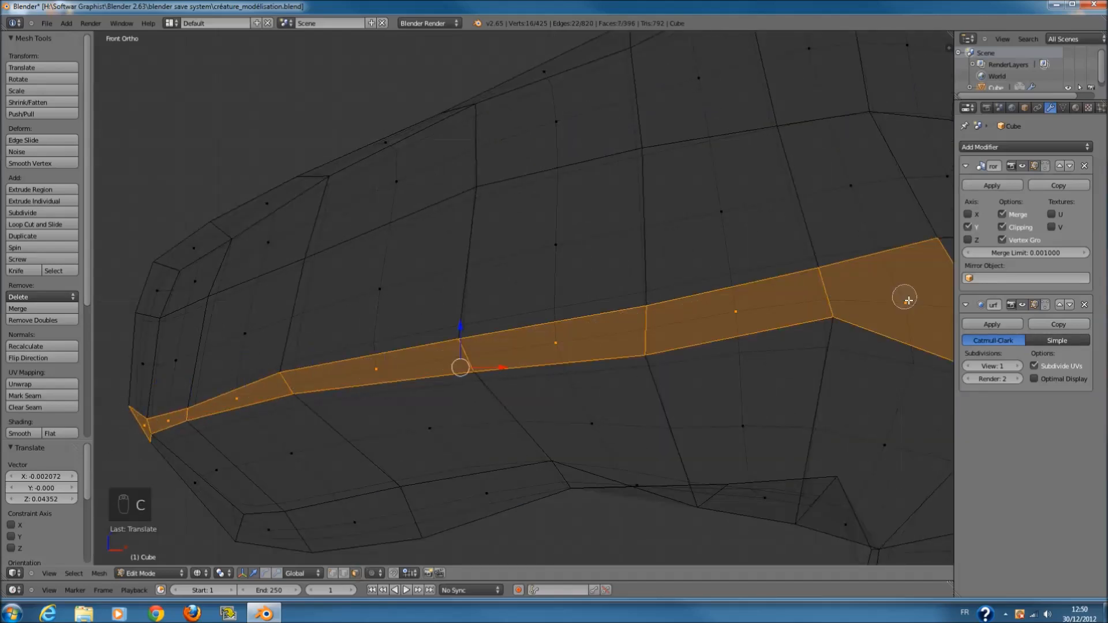
right_click(908, 300)
scroll(909, 302, down, 2)
ctrl+scroll(813, 314, up, 4)
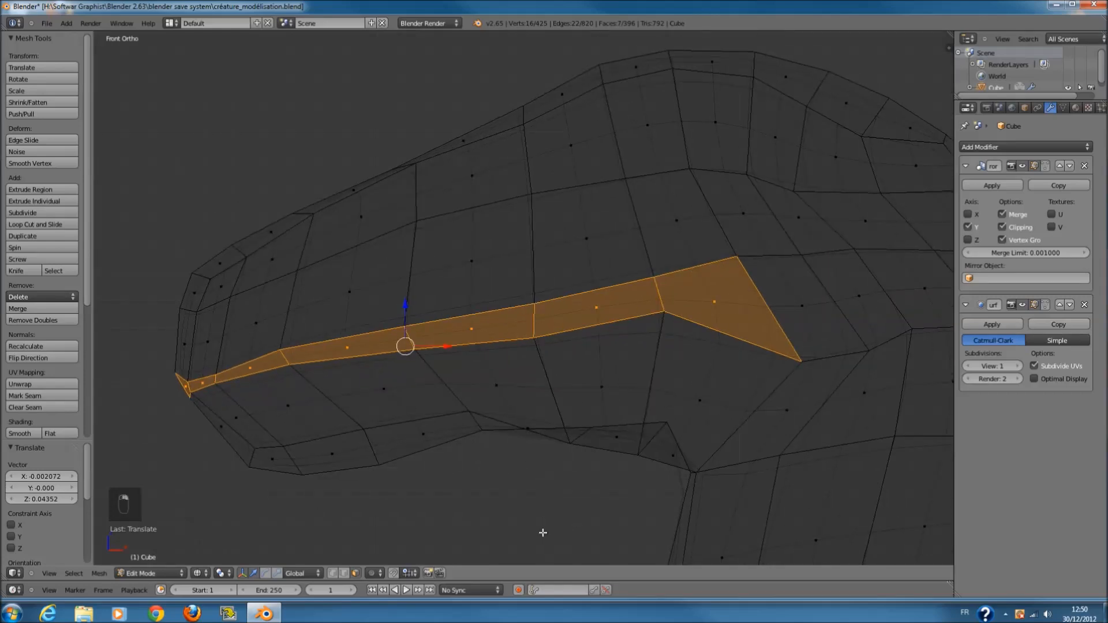
key(x)
click(623, 416)
key(z)
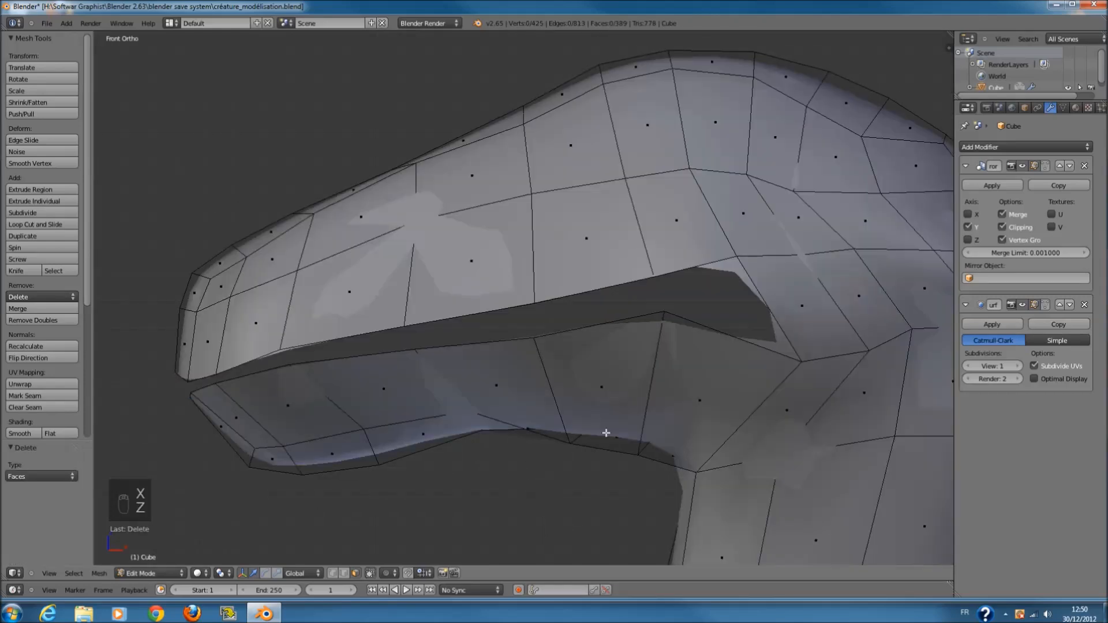
- Move the lower and upper vertices at the back of the mouth opening close to each other
key(z)
ctrl+scroll(710, 351, up, 4)
key(c)
key(g)
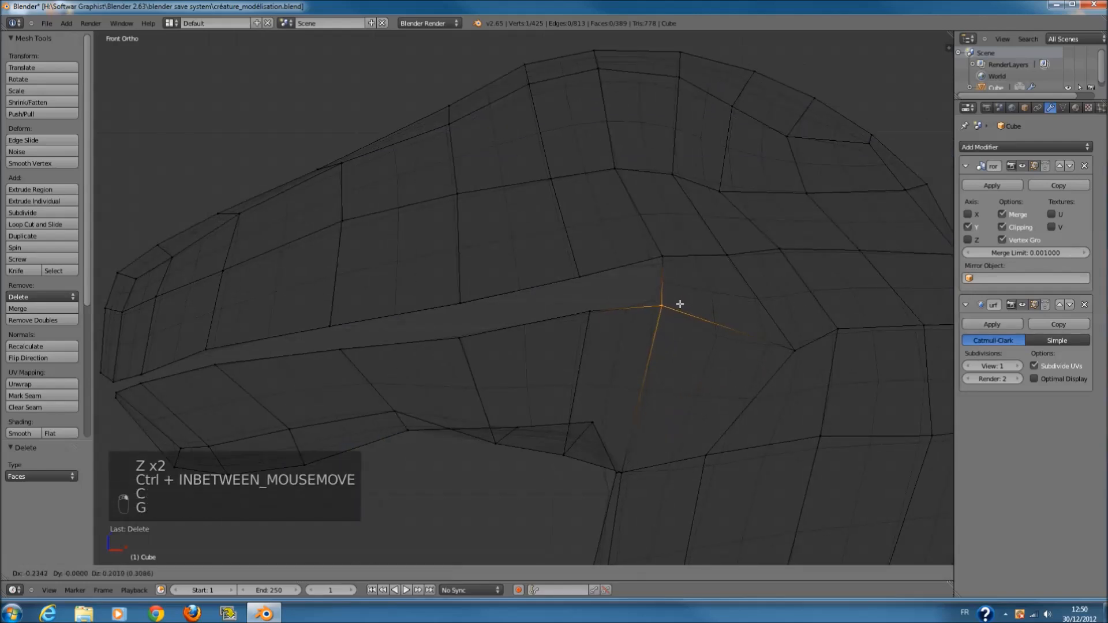
click(680, 304)
key(a)
key(c)
key(g)
click(666, 279)
- Merge the two mouth-corner vertices at center and check the corner in solid shading from the front
key(x)
click(655, 341)
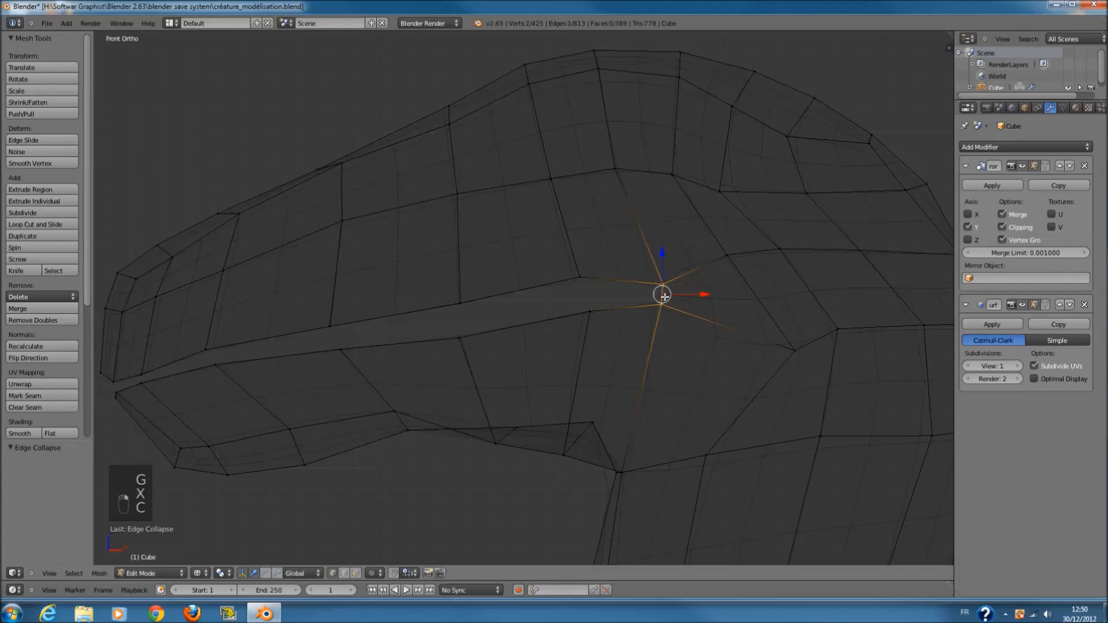
key(w)
click(646, 316)
click(646, 324)
middle_drag(646, 324, 735, 336)
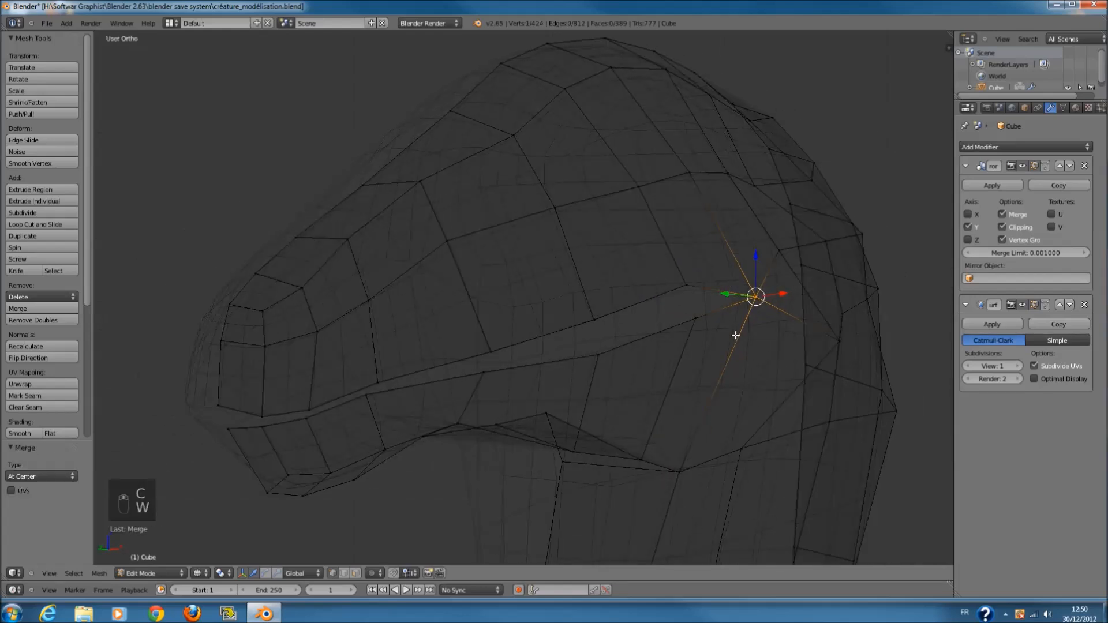
key(z)
key(KP_3)
key(KP_1)
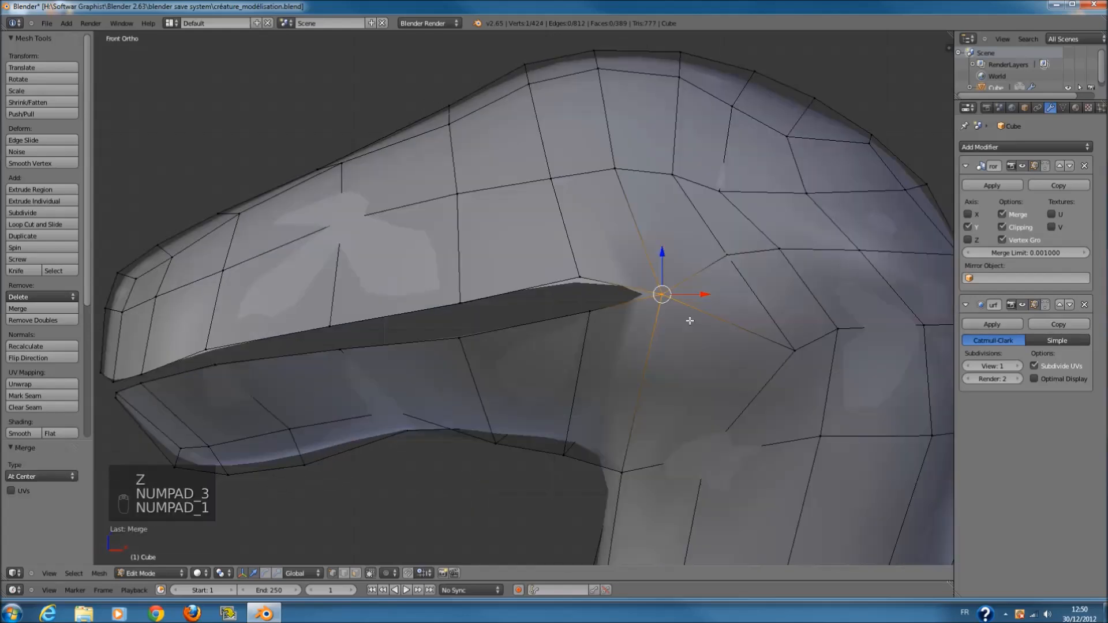
- Circle-select the vertex pair on the forehead outline in the wireframe front view and raise it along Z
key(z)
scroll(688, 315, up, 2)
scroll(688, 315, down, 3)
ctrl+scroll(623, 266, down, 4)
key(a)
ctrl+scroll(609, 244, down, 1)
scroll(611, 238, down, 1)
shift+scroll(609, 237, up, 6)
scroll(605, 237, up, 2)
key(c)
scroll(567, 240, down, 5)
click(556, 241)
right_click(557, 241)
drag(562, 207, 555, 188)
- Raise the next vertex pair toward the snout on the head's upper outline by 0.04974 along Z
key(a)
key(c)
click(446, 284)
right_click(446, 283)
click(449, 270)
drag(442, 255, 437, 243)
scroll(414, 300, down, 5)
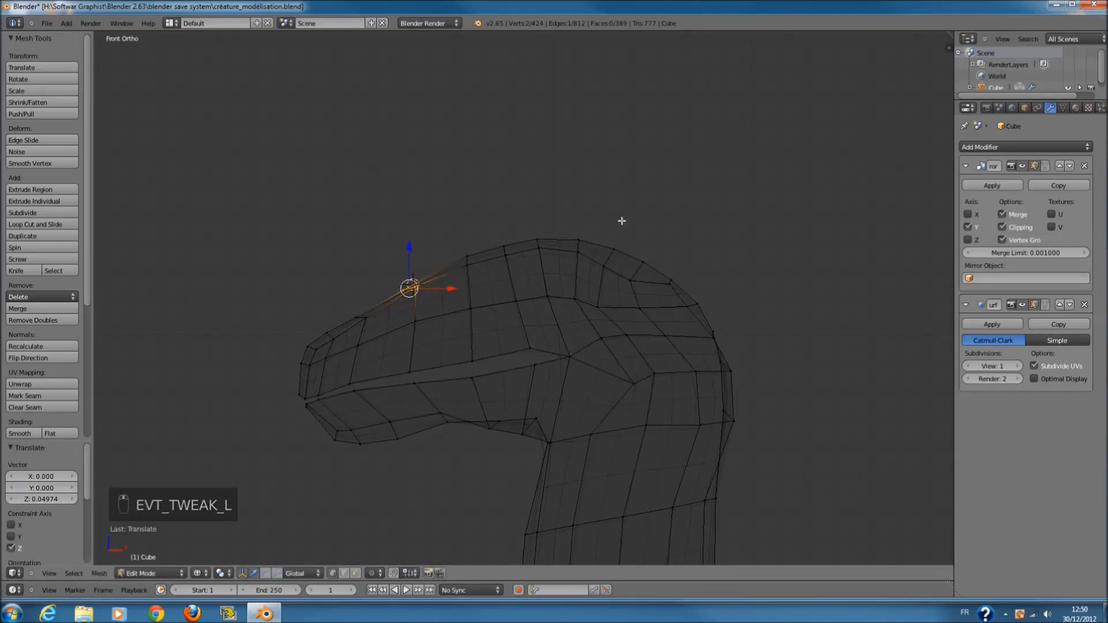
- Lower the vertex pair on the crown and the pair directly behind it along Z
shift+middle_drag(592, 316, 593, 387)
scroll(554, 343, up, 4)
key(a)
key(c)
click(552, 336)
drag(552, 294, 552, 304)
key(a)
key(c)
click(651, 341)
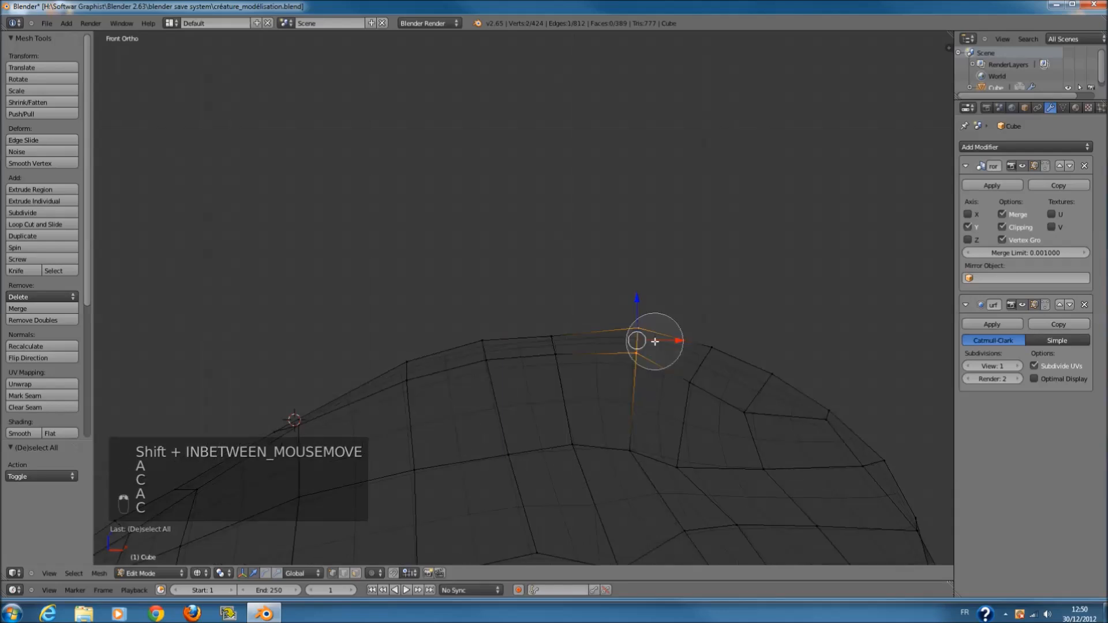
right_click(654, 341)
drag(637, 298, 637, 315)
- Circle-select the following vertex pair toward the back of the crown and lower it along Z
shift+scroll(687, 321, down, 7)
key(a)
key(c)
drag(709, 256, 708, 285)
right_click(708, 287)
drag(700, 223, 698, 237)
- Select the four vertices at the upper back of the head and move them by -0.006217 along Z
key(a)
key(c)
click(756, 291)
click(835, 310)
right_click(833, 309)
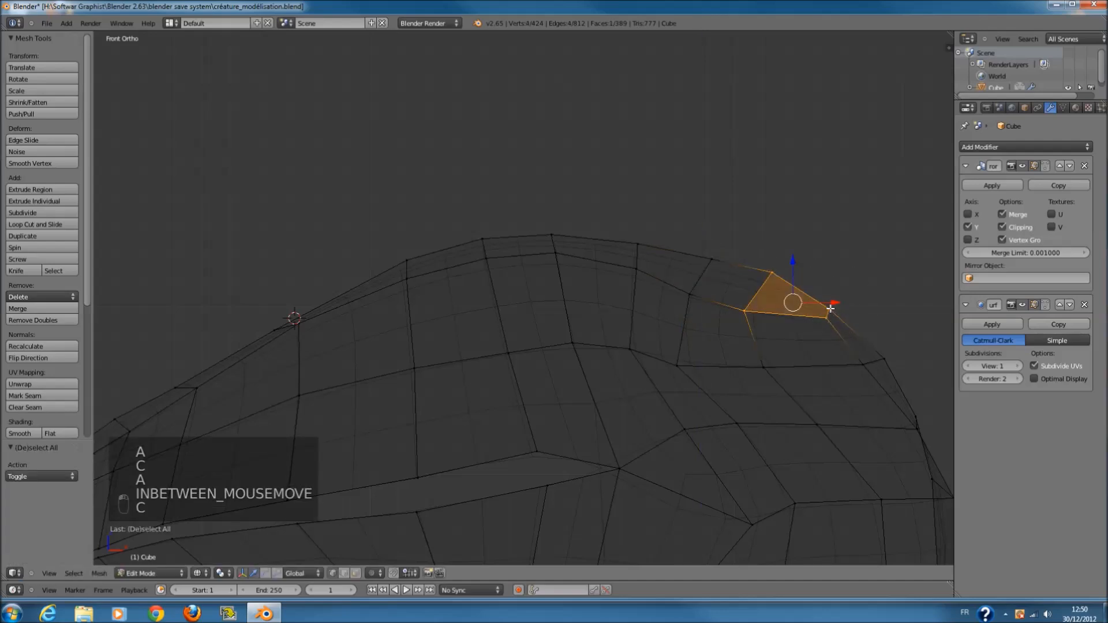
drag(794, 261, 795, 270)
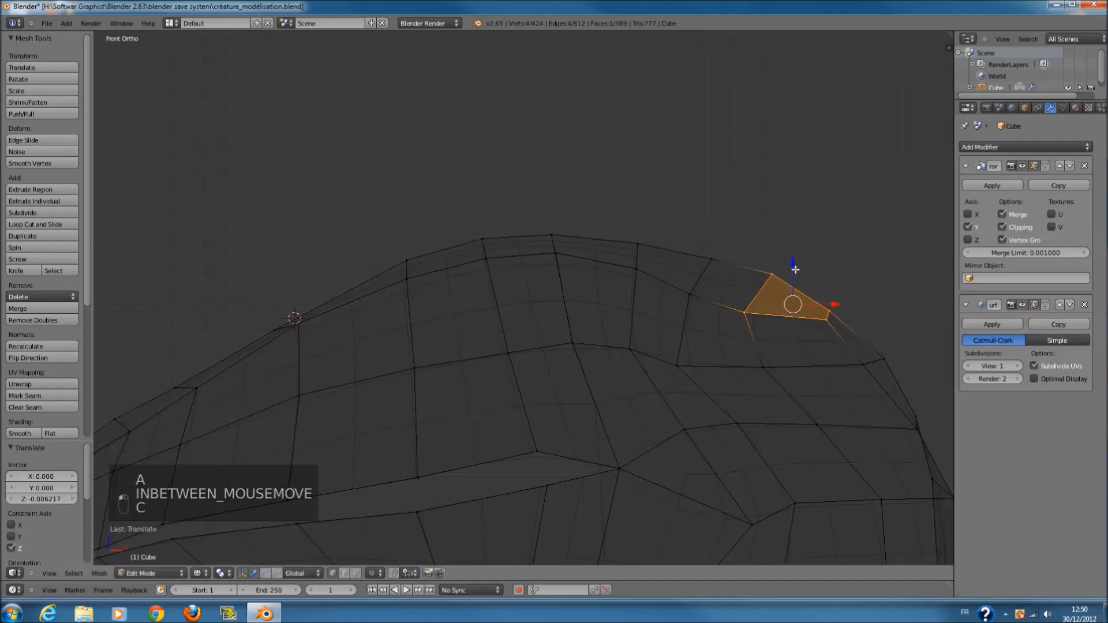
click(833, 303)
- Check the head in Object Mode, return to Edit Mode with nothing selected, and save over créature_modélisation.blend
scroll(638, 306, down, 4)
key(Tab)
key(ctrl+s)
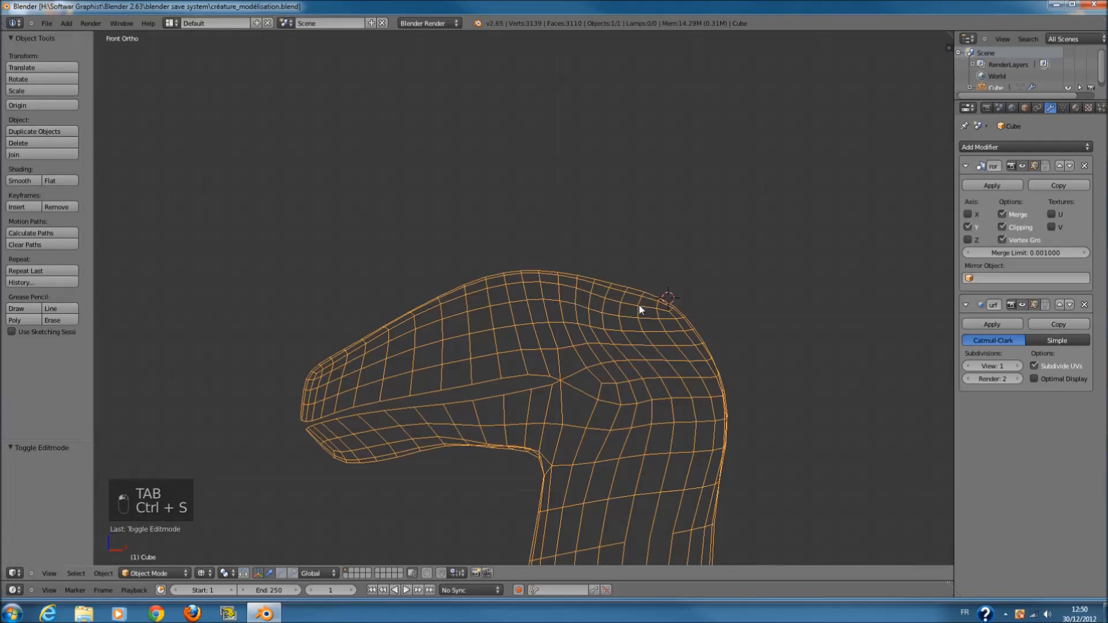
key(z)
key(z)
key(Tab)
scroll(605, 301, up, 3)
key(a)
key(a)
key(ctrl+s)
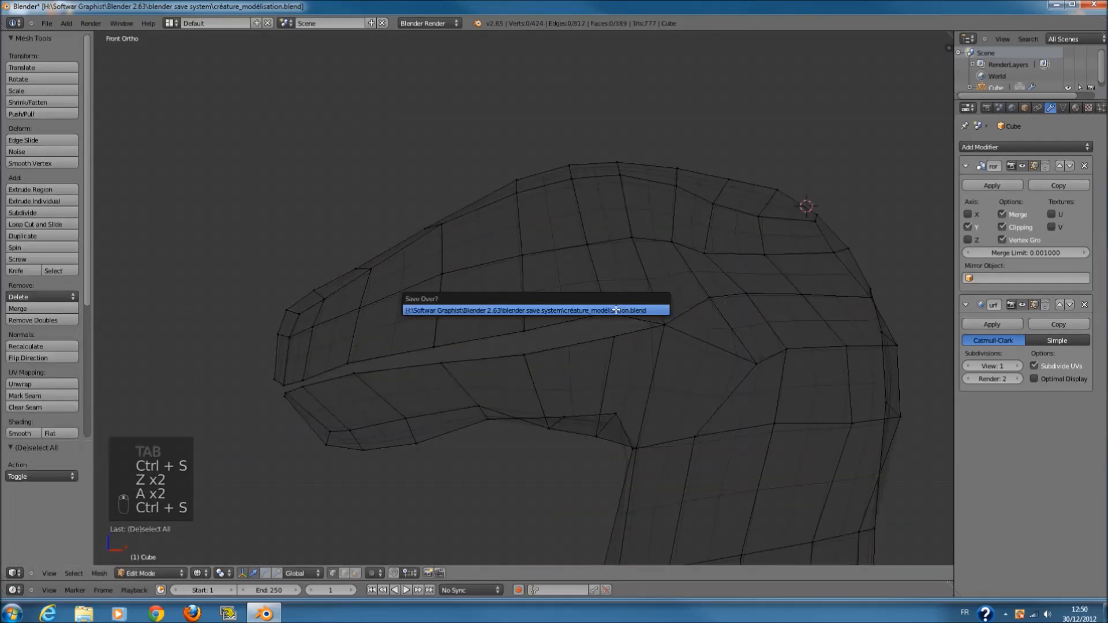
click(615, 310)
- Circle-select the vertices along the upper and lower edges of the mouth opening, leaving out the merged corner vertex
scroll(618, 312, up, 3)
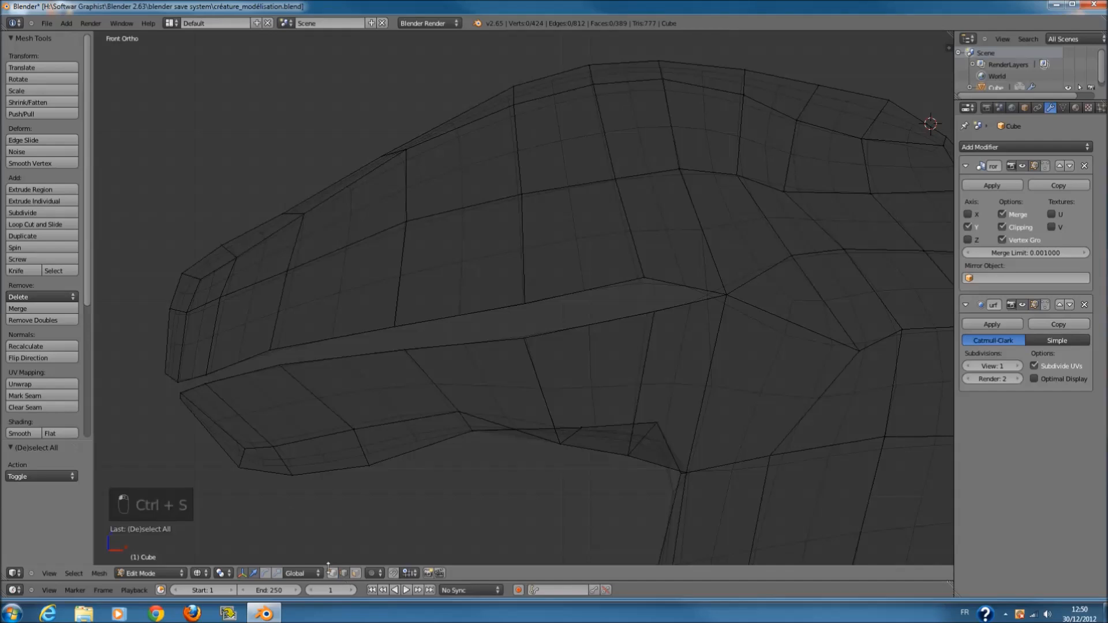
scroll(312, 462, up, 1)
scroll(292, 396, up, 1)
key(c)
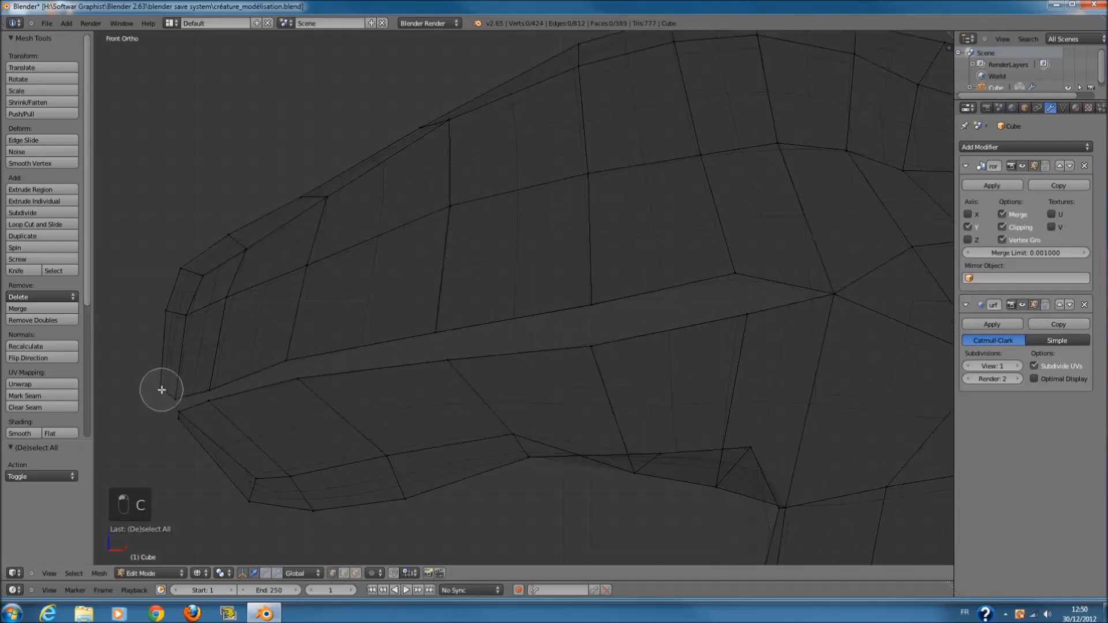
mouse_move(166, 390)
mouse_down()
mouse_move(277, 358)
mouse_move(698, 279)
mouse_move(821, 286)
mouse_up()
middle_drag(833, 298, 766, 323)
mouse_move(752, 323)
mouse_down()
mouse_move(529, 366)
mouse_move(593, 343)
mouse_up()
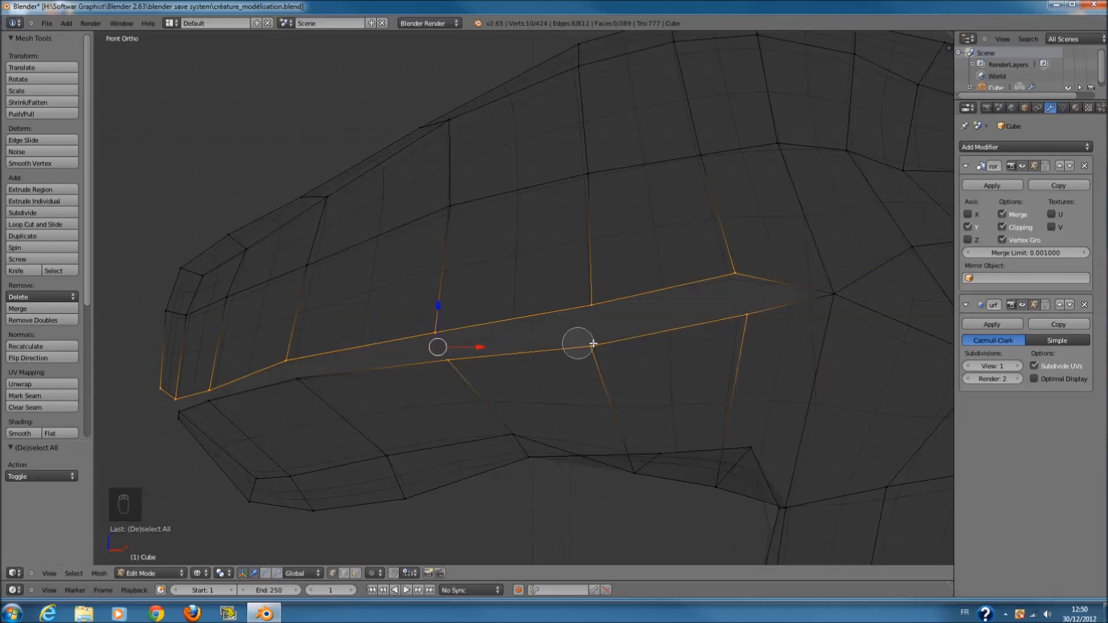
drag(290, 391, 187, 413)
- Try to extrude the mouth opening's edges inward and scale them to 0.796, and undo both operations
middle_drag(519, 385, 648, 376)
key(z)
key(e)
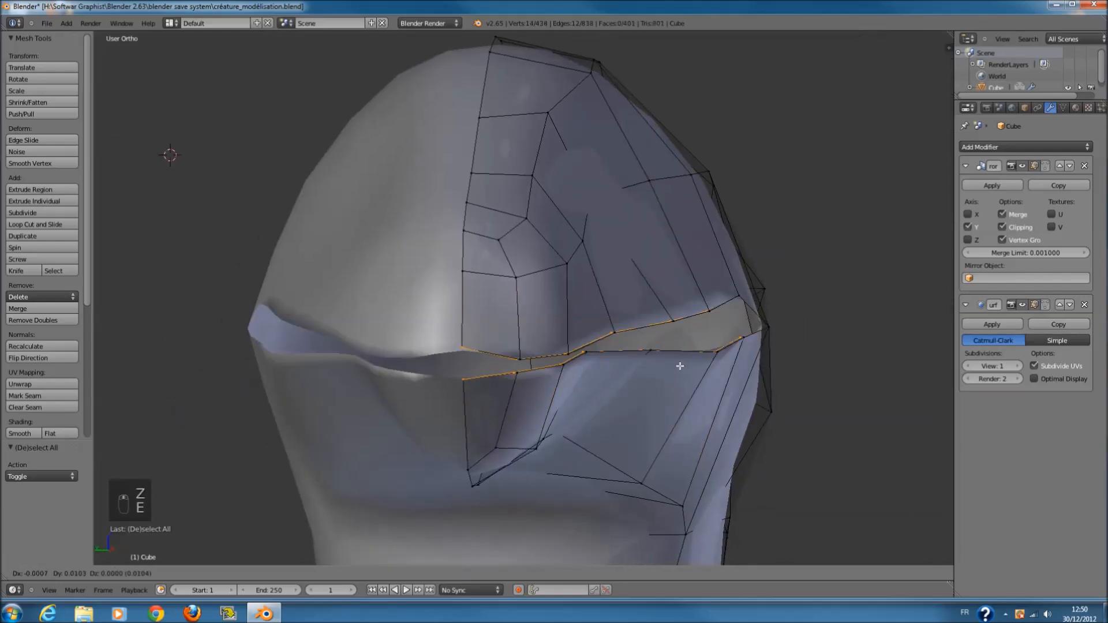
click(668, 364)
key(s)
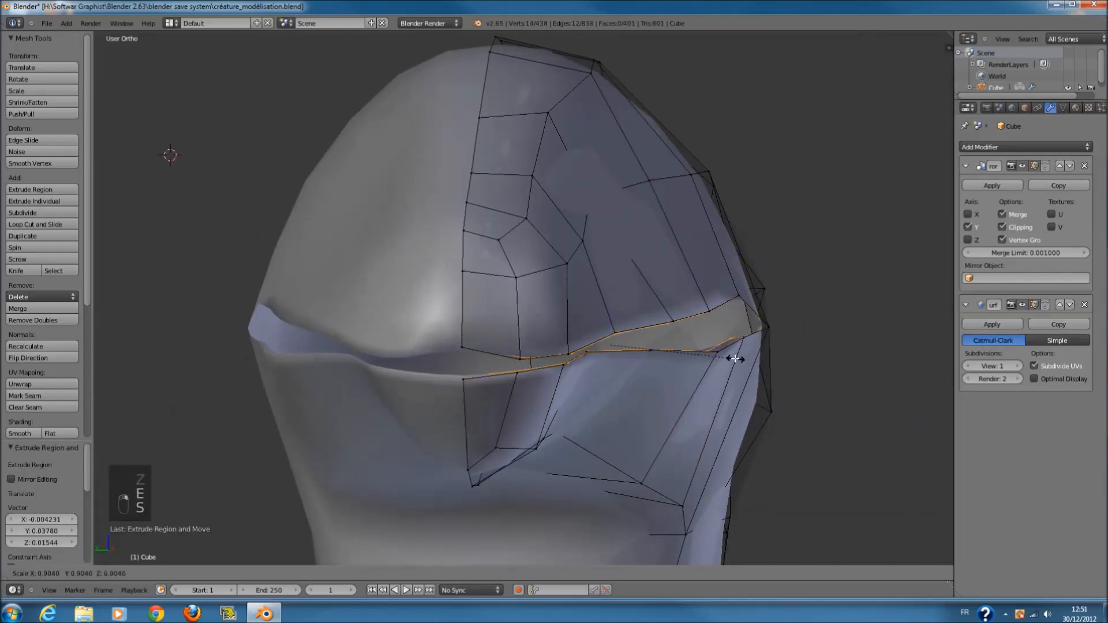
mouse_move(690, 342)
middle_down()
mouse_move(660, 356)
mouse_move(667, 366)
mouse_move(623, 337)
middle_up()
key(ctrl+z)
key(ctrl+z)
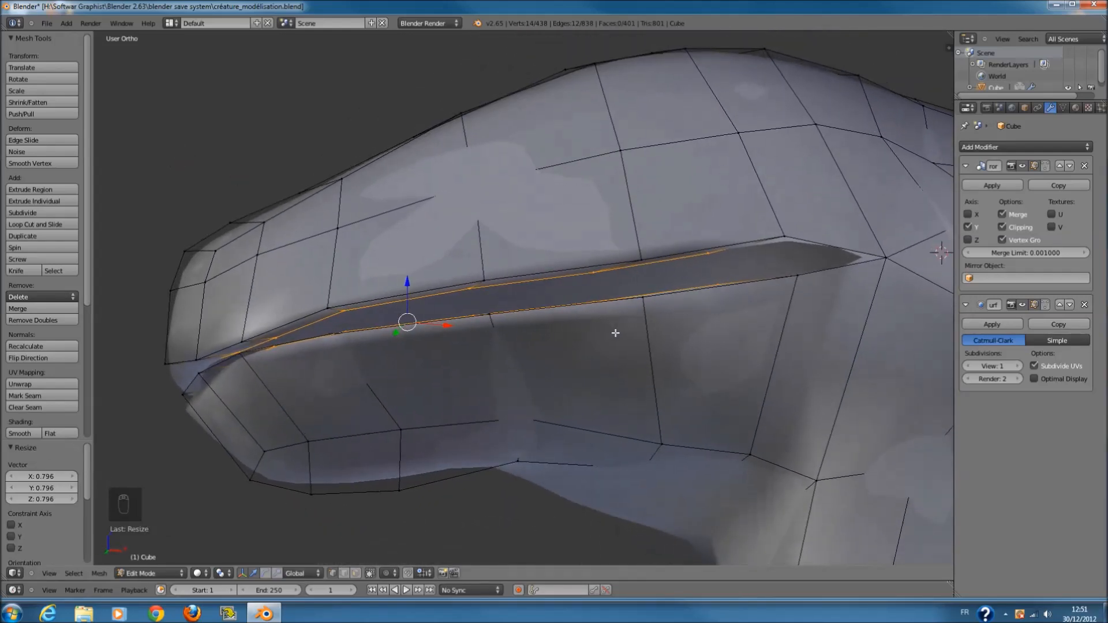
- Add the merged corner vertex at the back of the mouth opening to the selected edge vertices
key(z)
key(c)
click(891, 281)
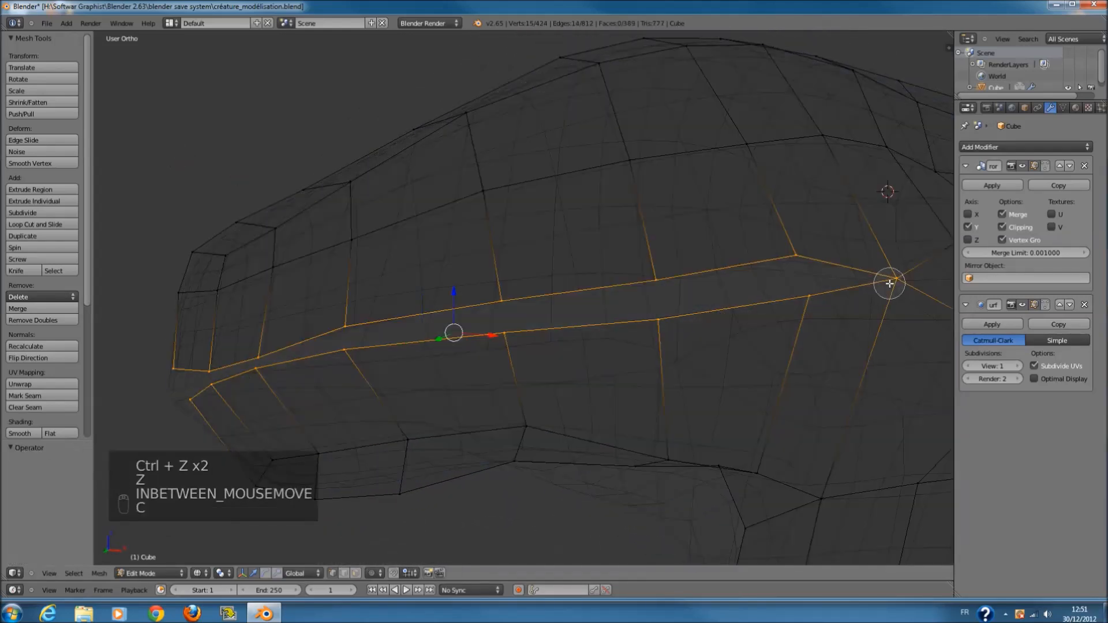
right_click(890, 282)
key(z)
middle_drag(635, 322, 706, 329)
- Extrude the mouth opening's edge loop inward and scale the new loop by 0.969
key(e)
click(706, 323)
key(s)
click(697, 321)
middle_drag(698, 321, 724, 295)
key(s)
click(673, 342)
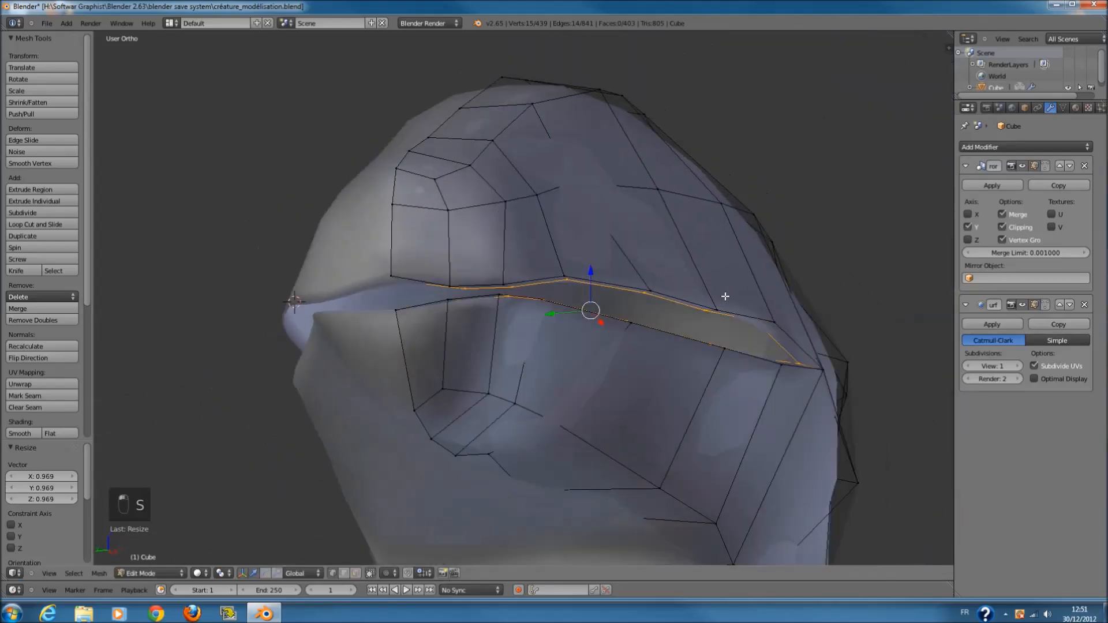
- Try to extrude the inner mouth loop again in front wireframe view and scale it by 0.934
key(KP_3)
key(KP_1)
key(z)
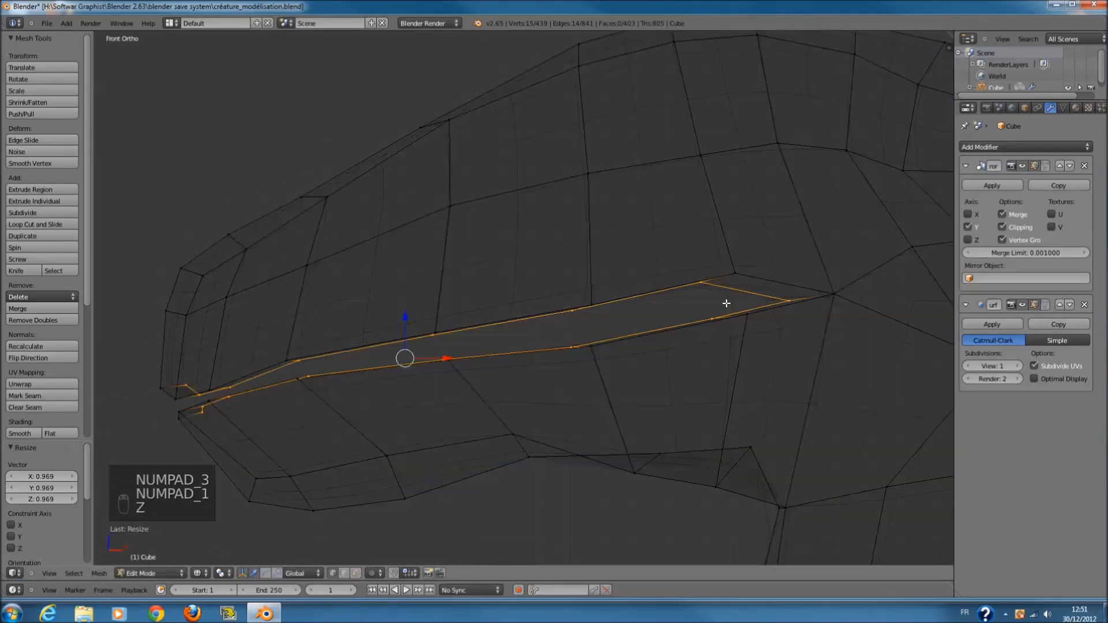
key(s)
click(768, 346)
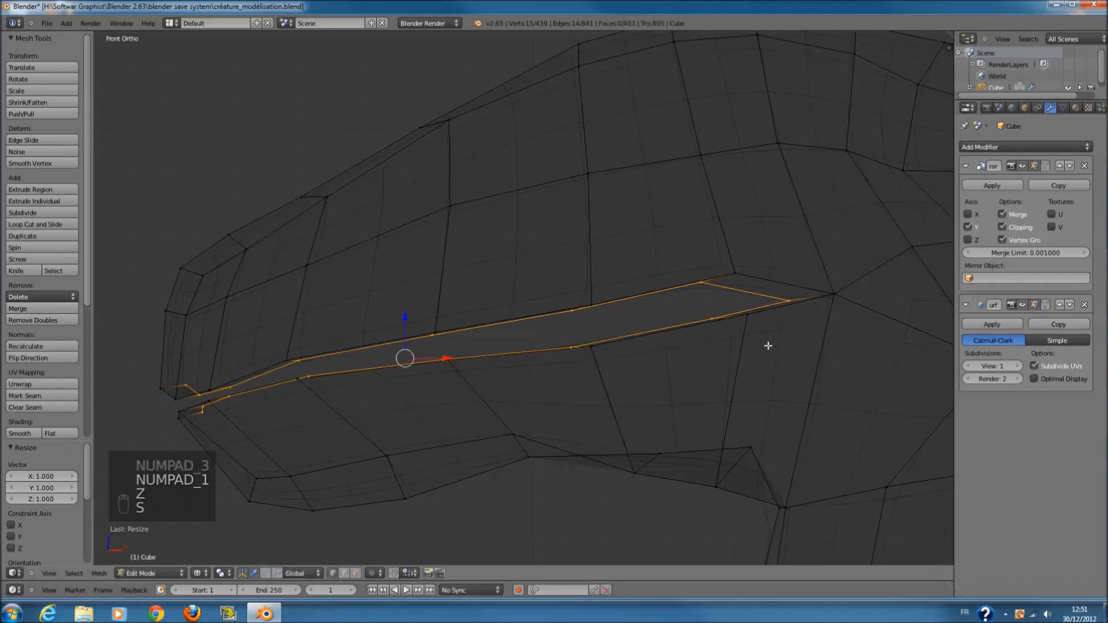
key(e)
click(609, 329)
key(s)
click(597, 331)
middle_drag(596, 330, 643, 344)
key(KP_1)
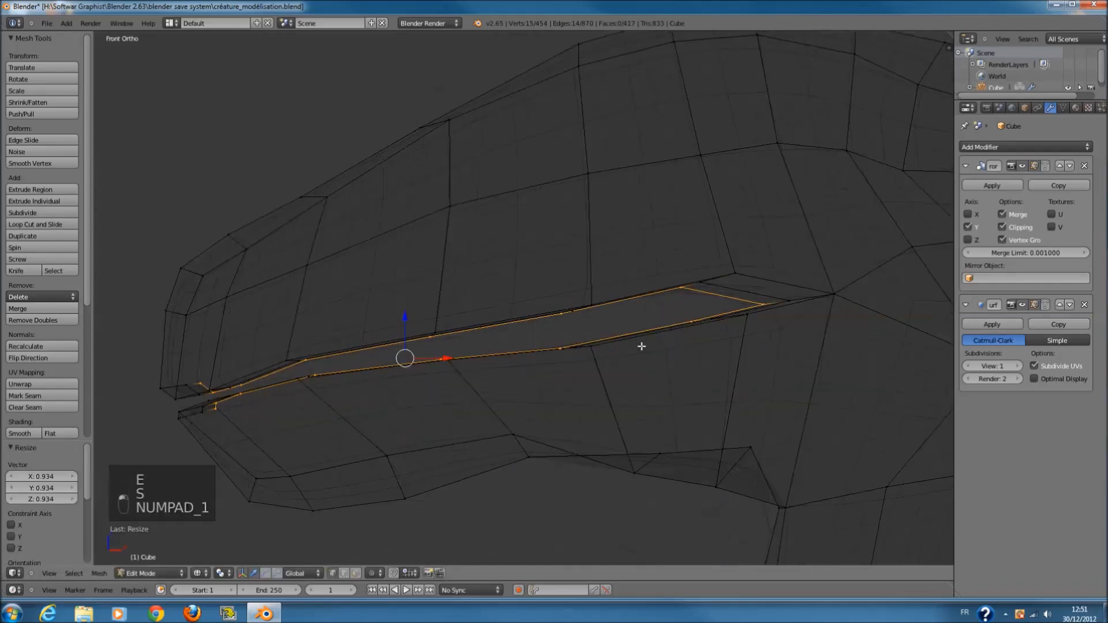
- Try to scale the new mouth loop along Z and move it, and undo its resize and extrusion
key(s)
key(z)
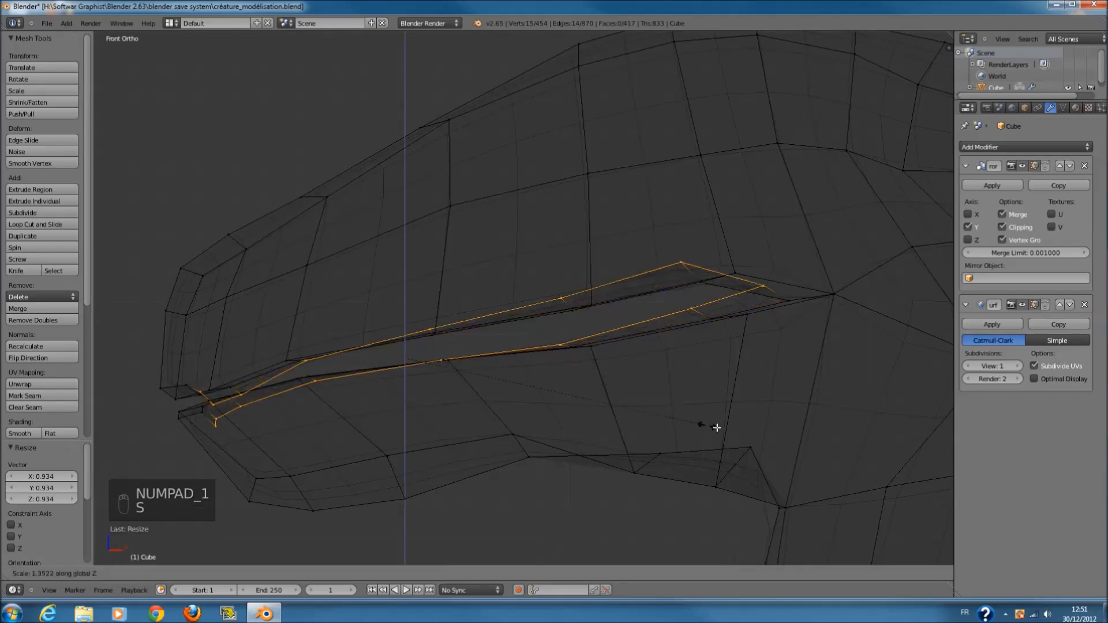
click(574, 415)
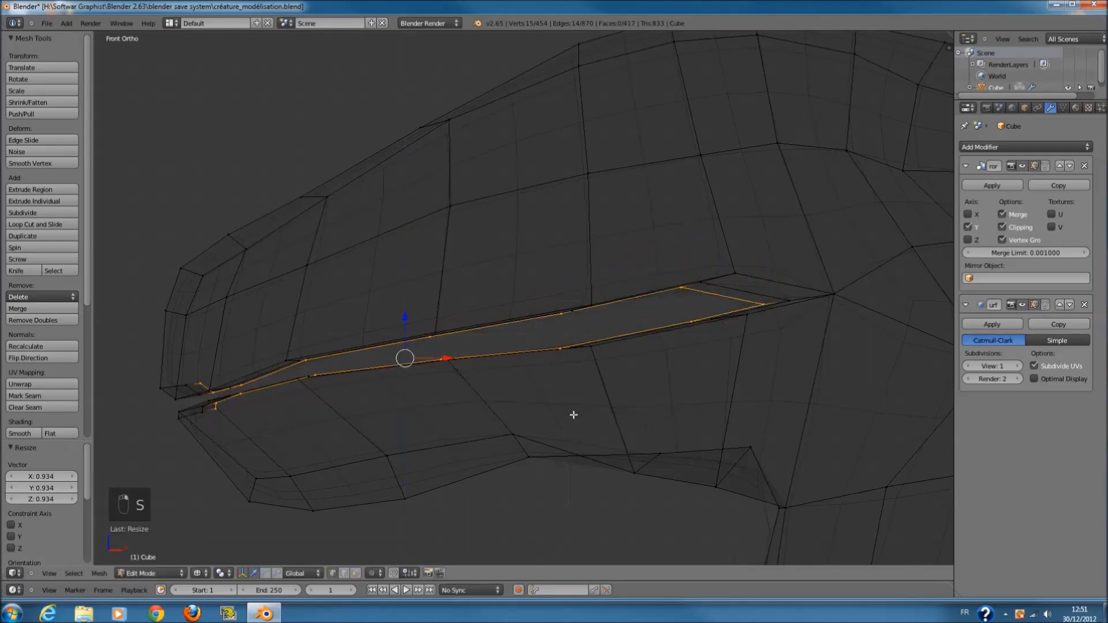
key(g)
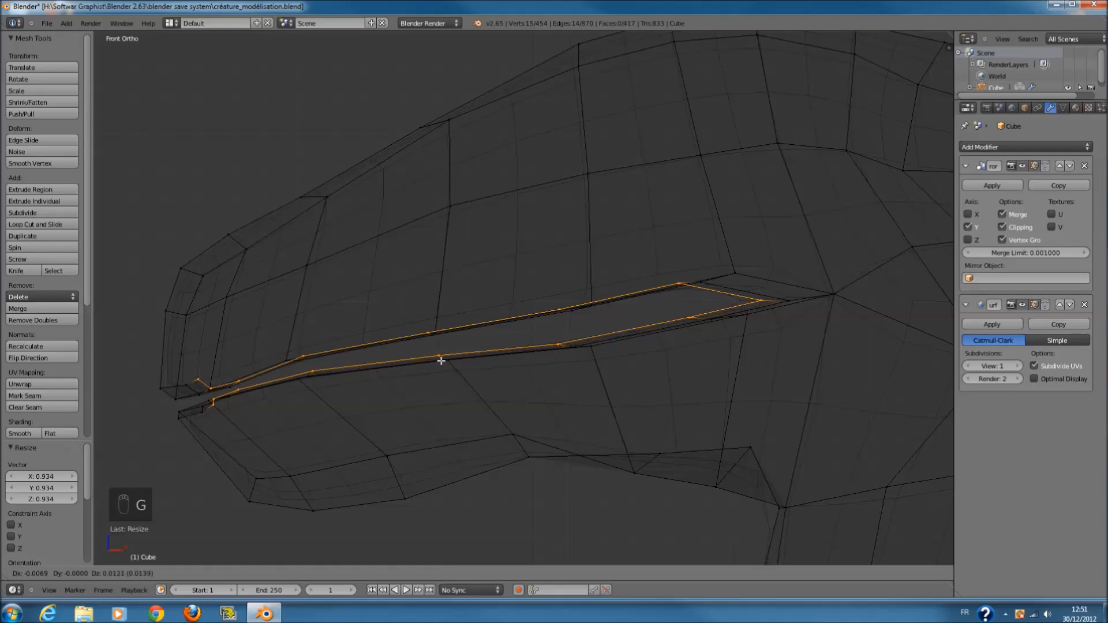
right_click(443, 363)
middle_drag(444, 363, 526, 404)
key(z)
key(z)
key(KP_1)
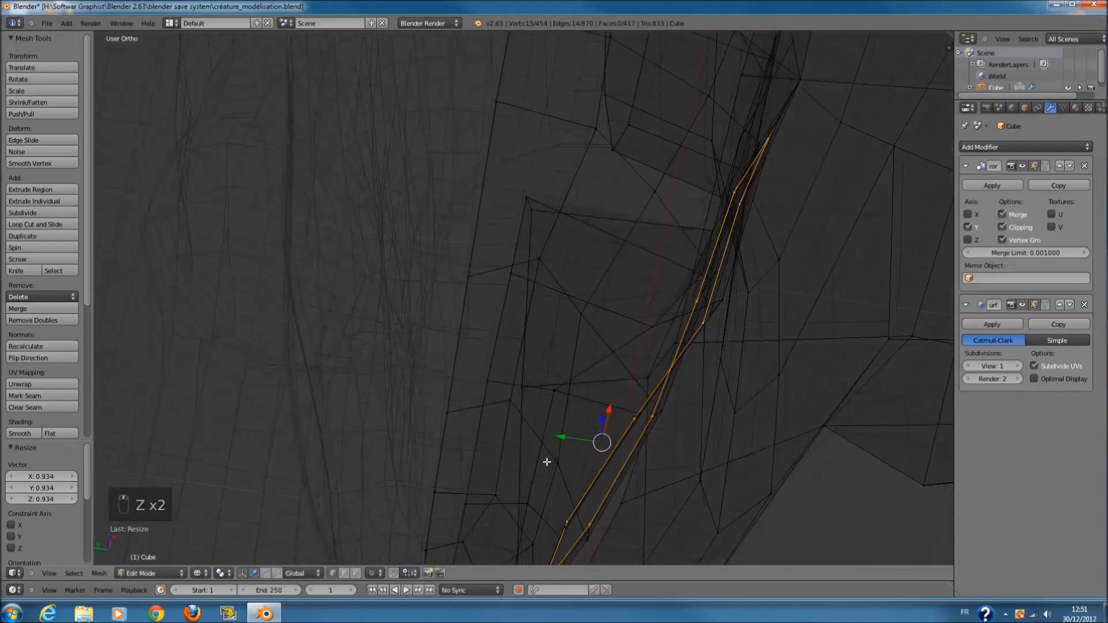
key(ctrl+z)
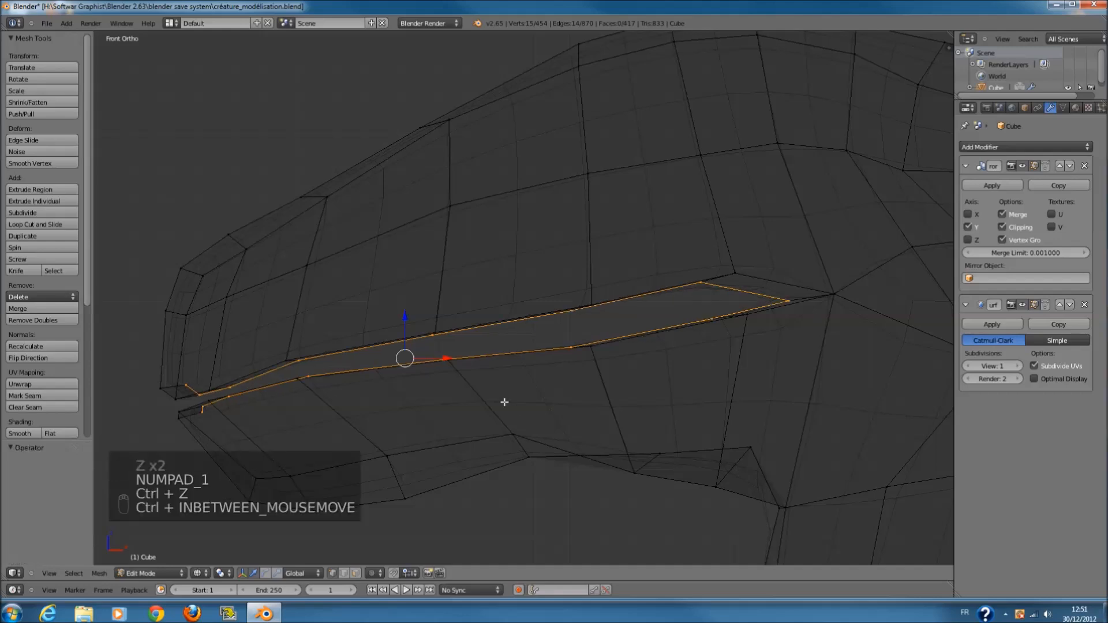
key(ctrl+z)
- Try to drop the lower-lip vertices from the selection, and undo the change to reselect the whole inner loop
key(a)
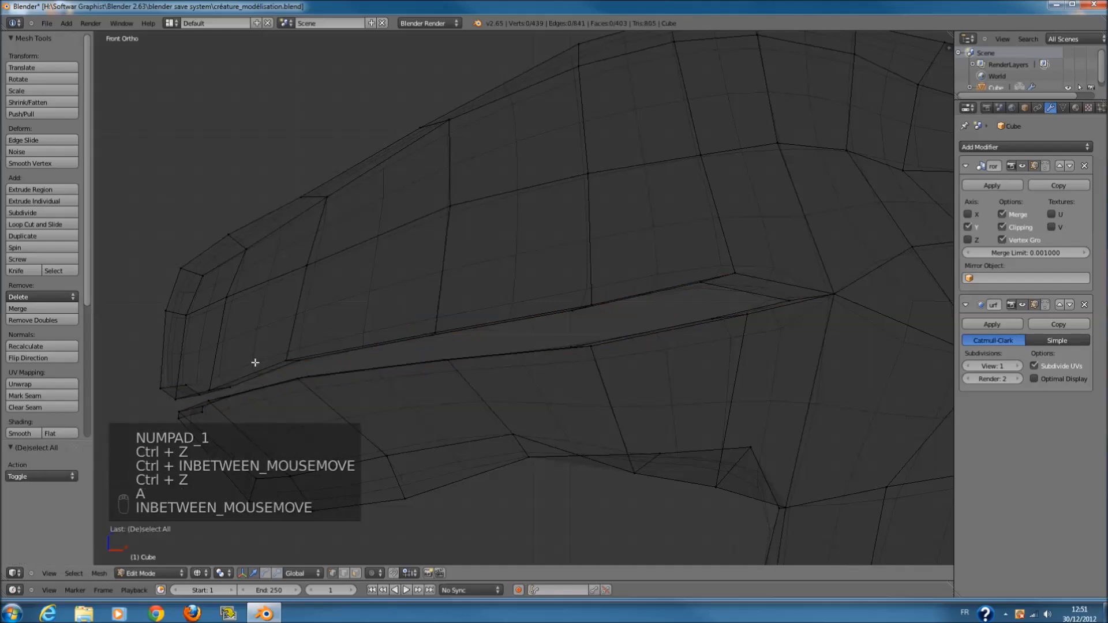
key(c)
key(z)
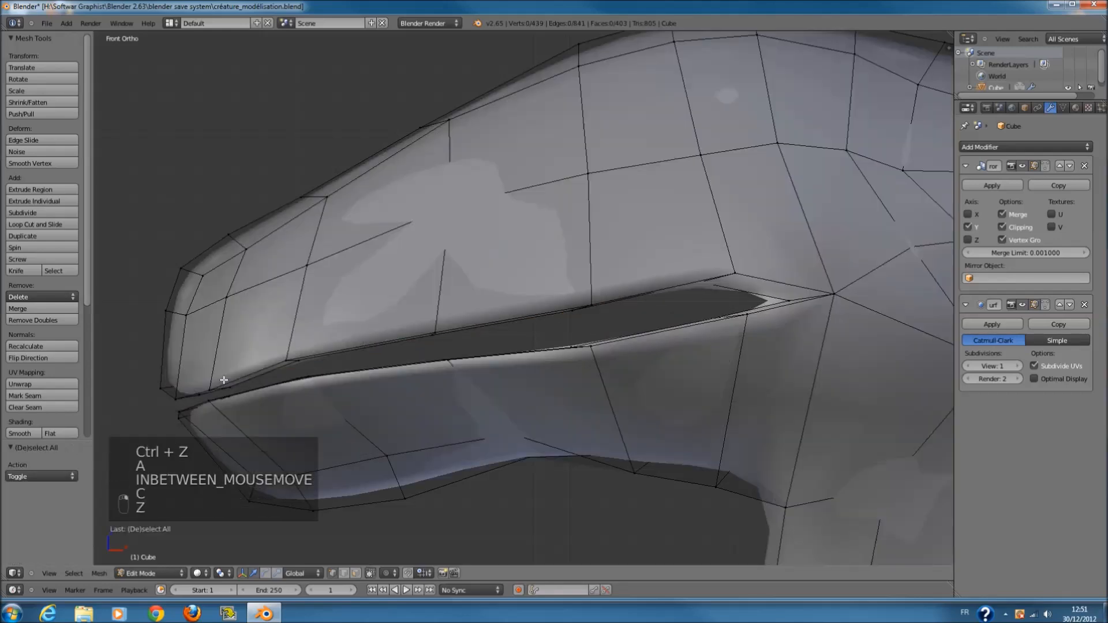
key(ctrl+z)
key(ctrl+z)
key(z)
key(c)
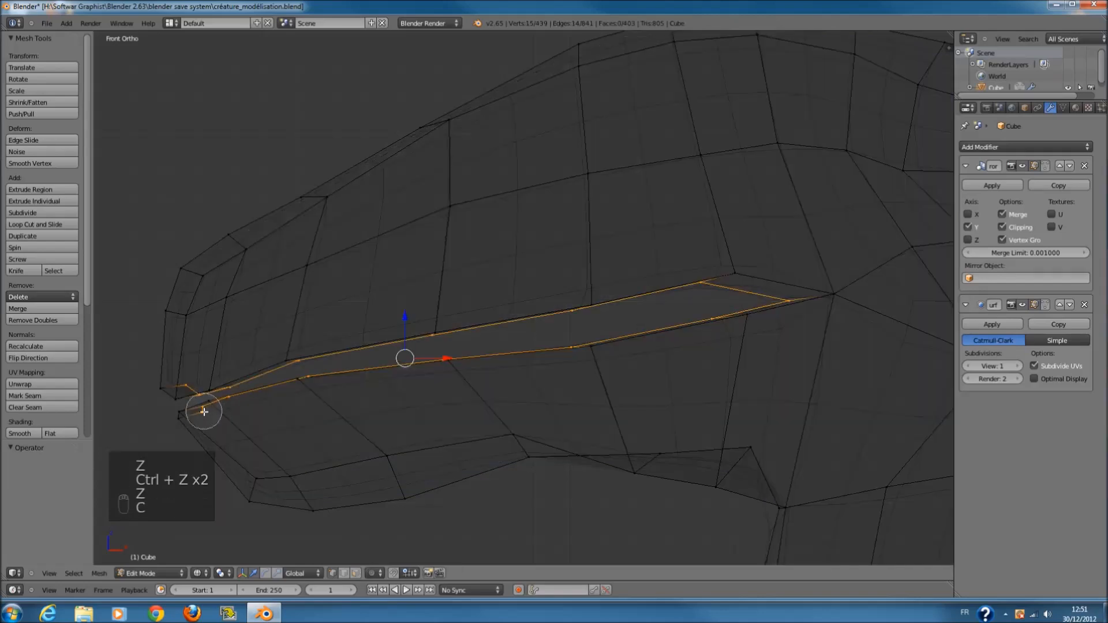
mouse_move(206, 422)
middle_down()
mouse_move(279, 390)
mouse_move(841, 295)
middle_up()
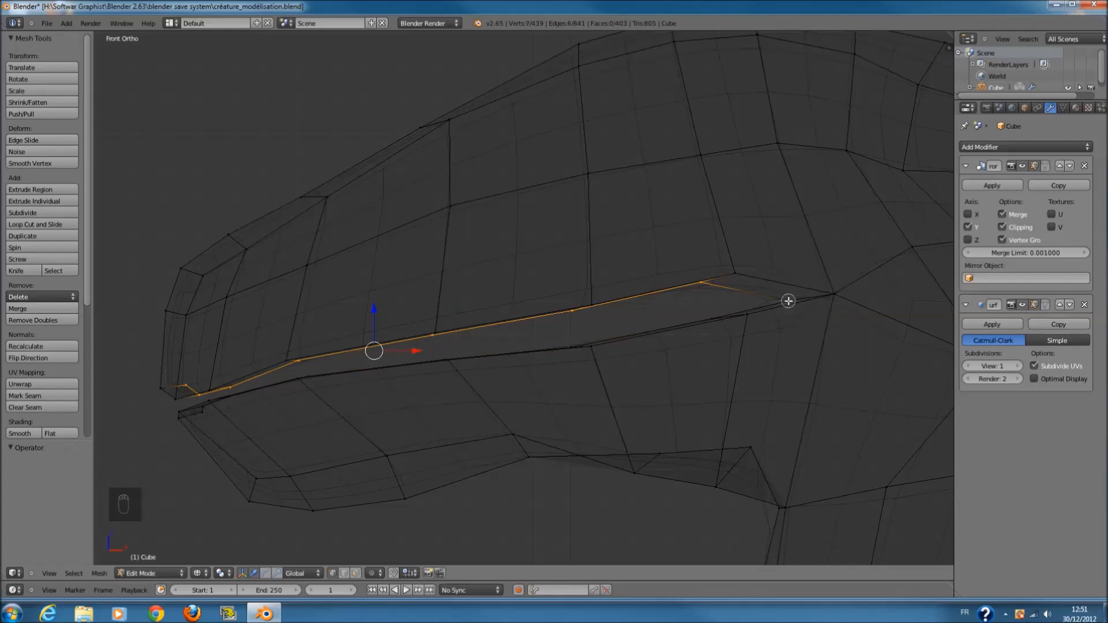
key(ctrl+z)
- Extrude the inner mouth loop deeper into the head and scale it by 0.549
mouse_move(483, 353)
middle_down()
mouse_move(522, 331)
mouse_move(453, 265)
mouse_move(583, 340)
middle_up()
key(z)
key(e)
right_click(647, 361)
key(s)
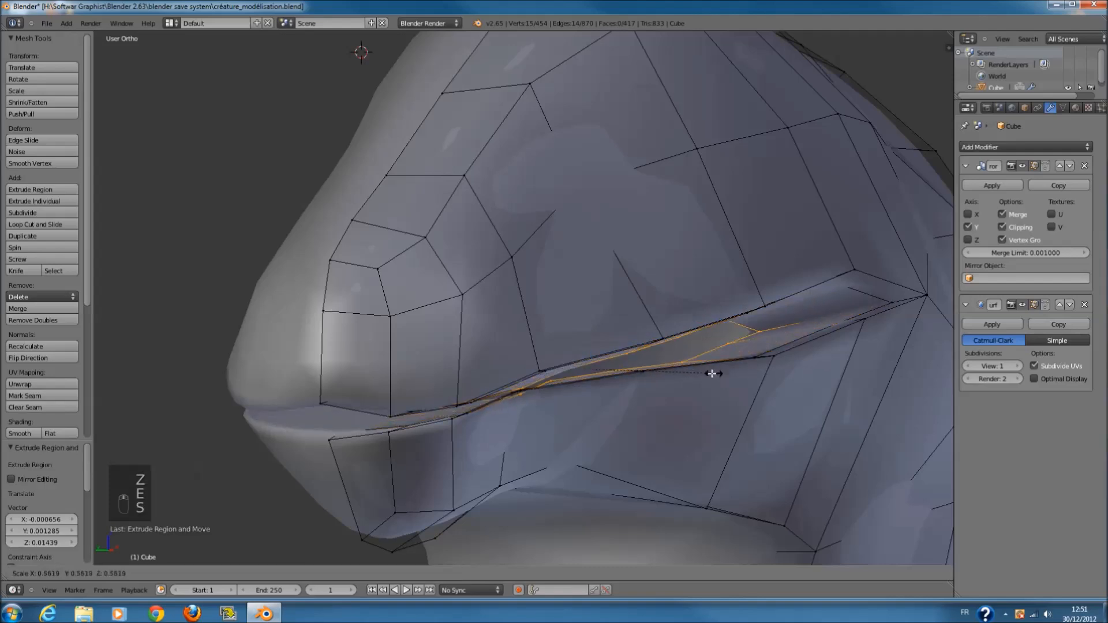
click(709, 372)
- Set the pivot point to 3D Cursor and try to flatten the innermost mouth loop along Z
key(KP_2)
key(KP_1)
key(z)
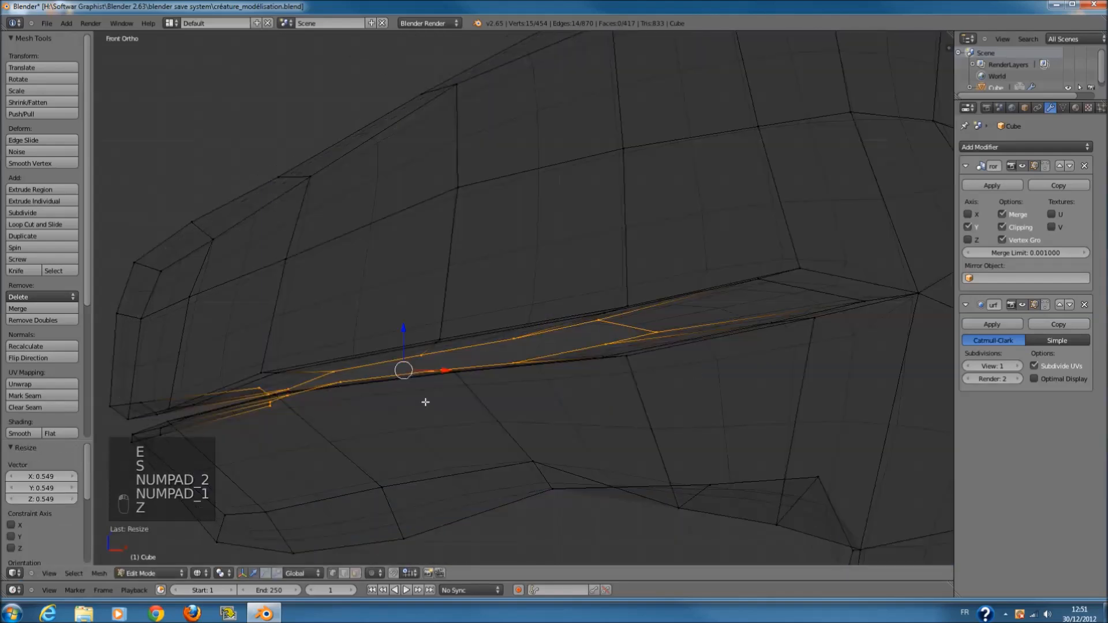
key(s)
right_click(459, 417)
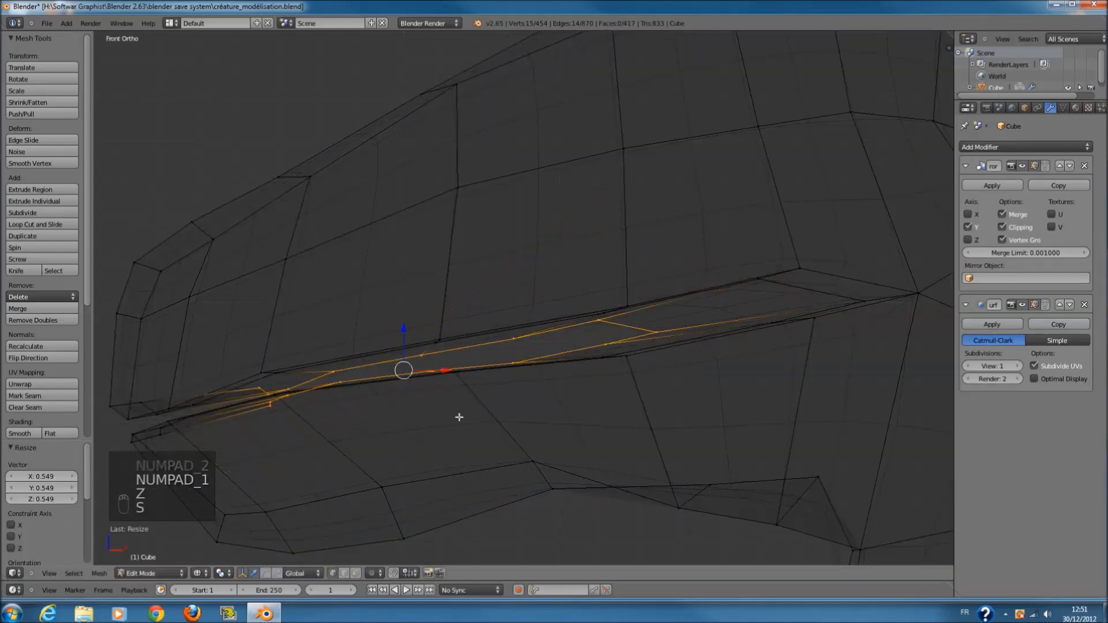
click(225, 573)
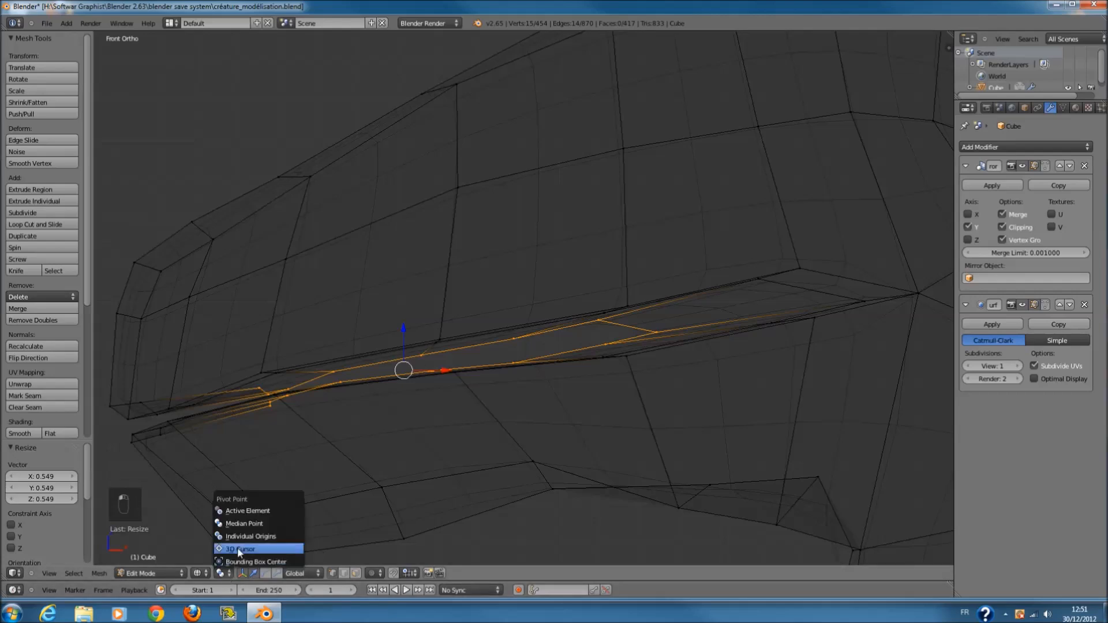
click(239, 548)
key(s)
key(z)
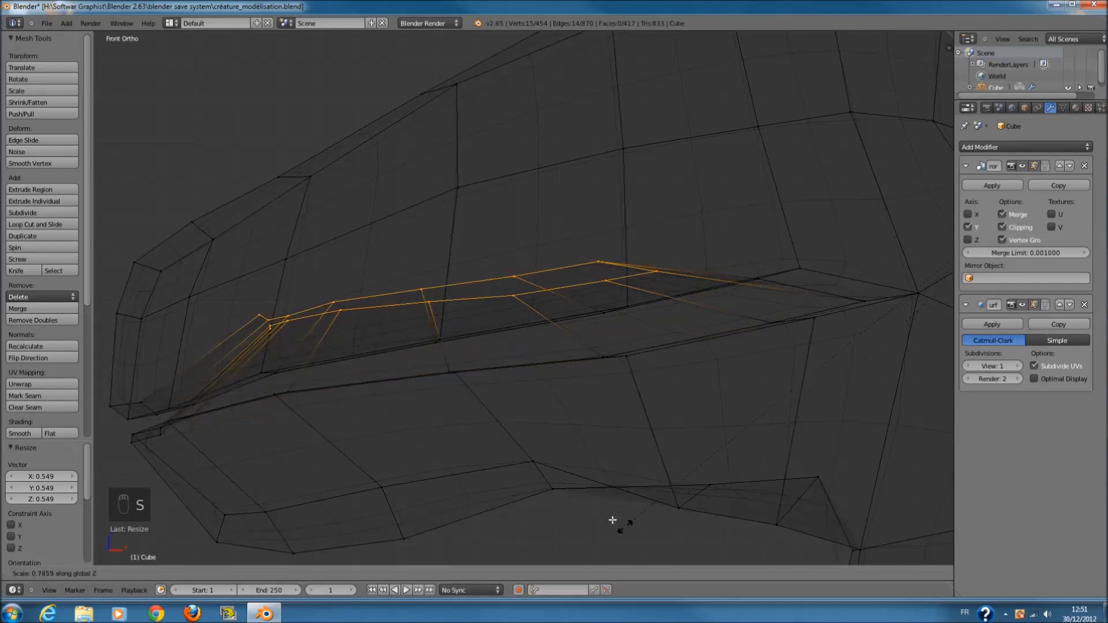
key(0)
key(Return)
- Set the pivot point to Individual Origins and try to scale the innermost mouth loop along Z
click(221, 573)
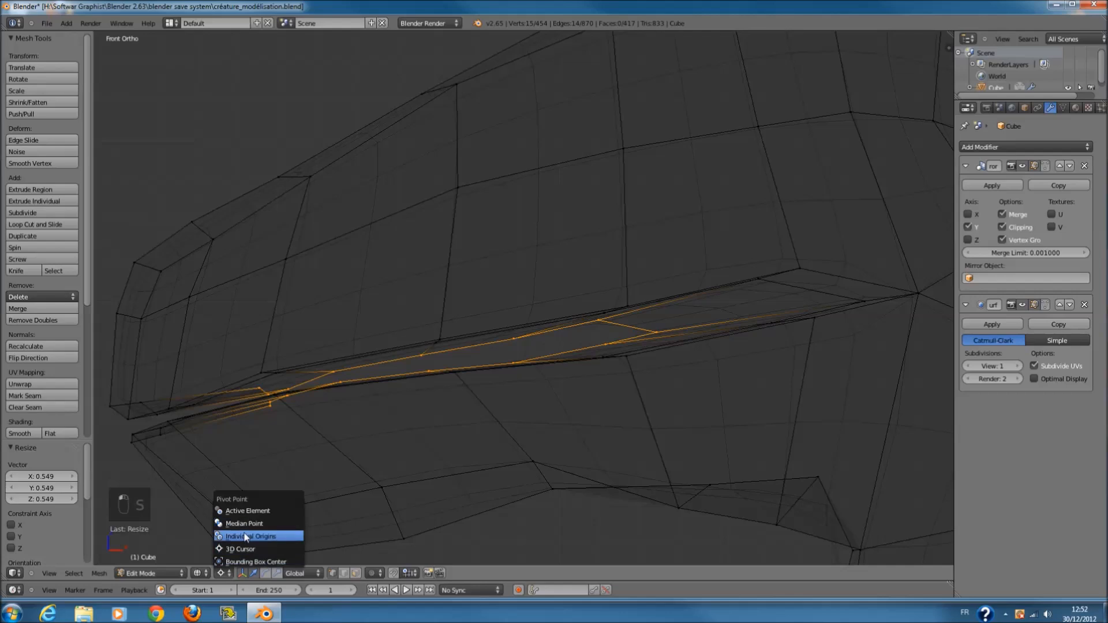
click(245, 536)
key(s)
key(z)
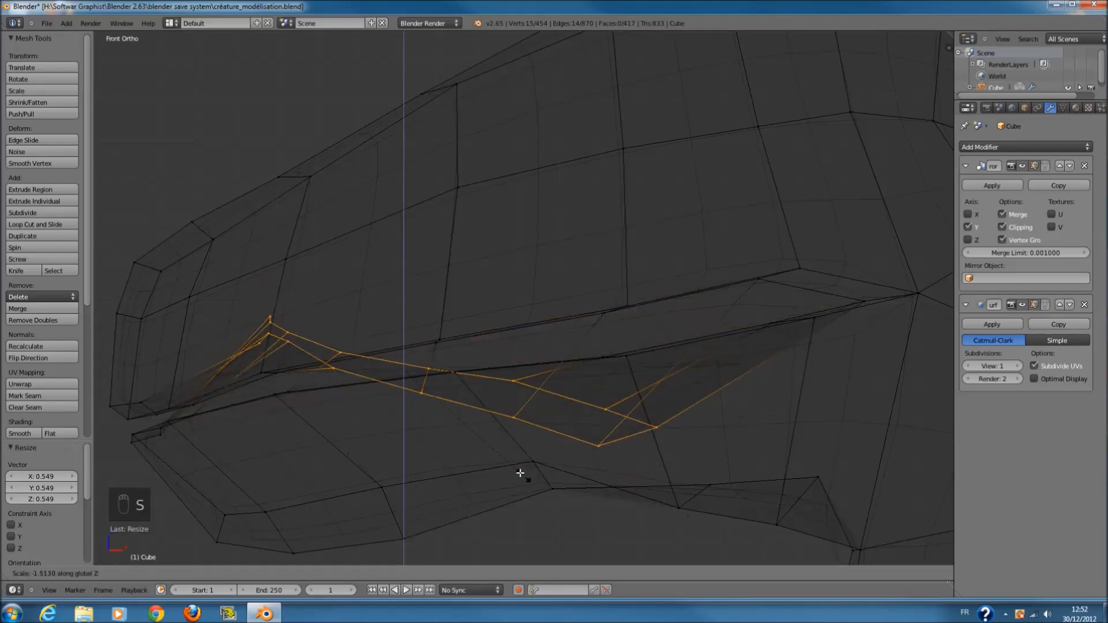
right_click(470, 306)
scroll(471, 277, down, 3)
scroll(454, 325, up, 2)
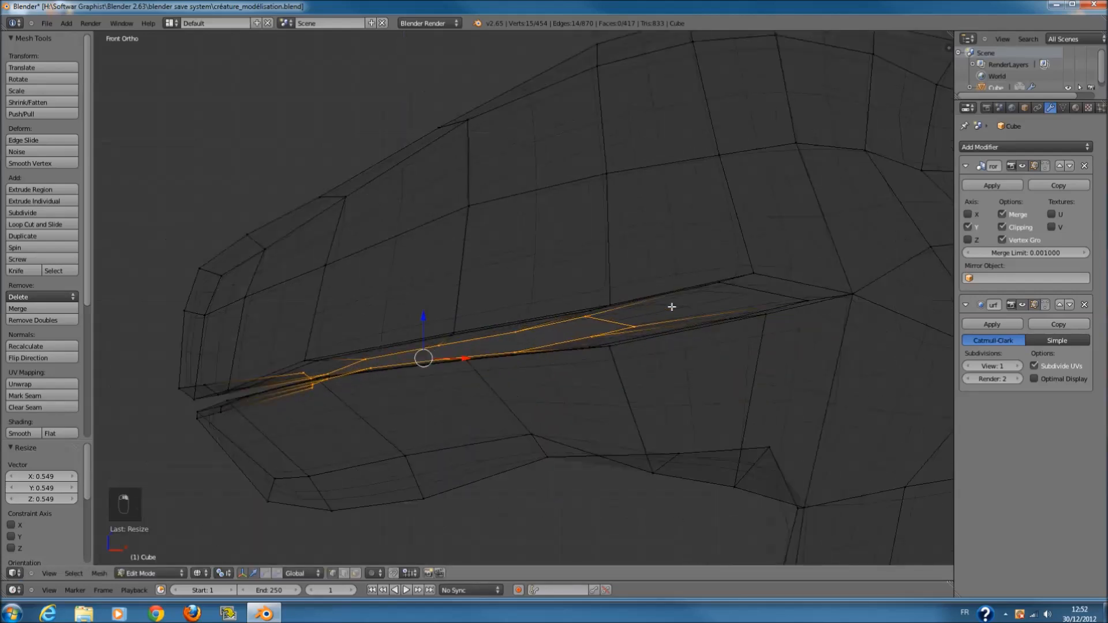
- Try to rotate the innermost mouth loop by 6.63° and stretch it along Z, and undo the rotation
key(r)
click(680, 341)
key(s)
key(z)
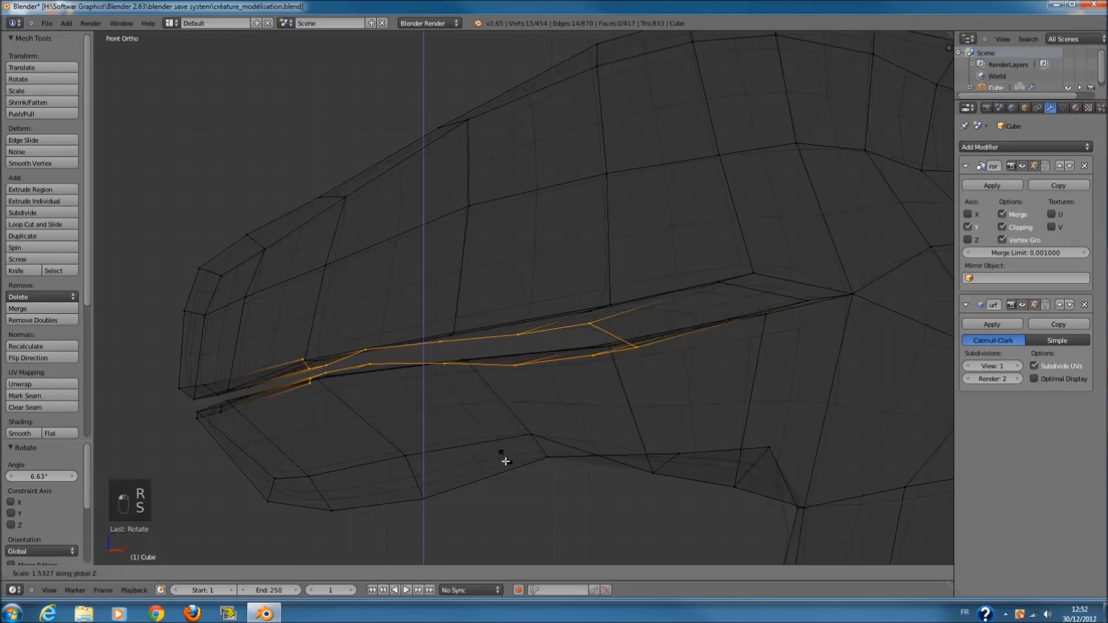
right_click(722, 479)
key(ctrl+z)
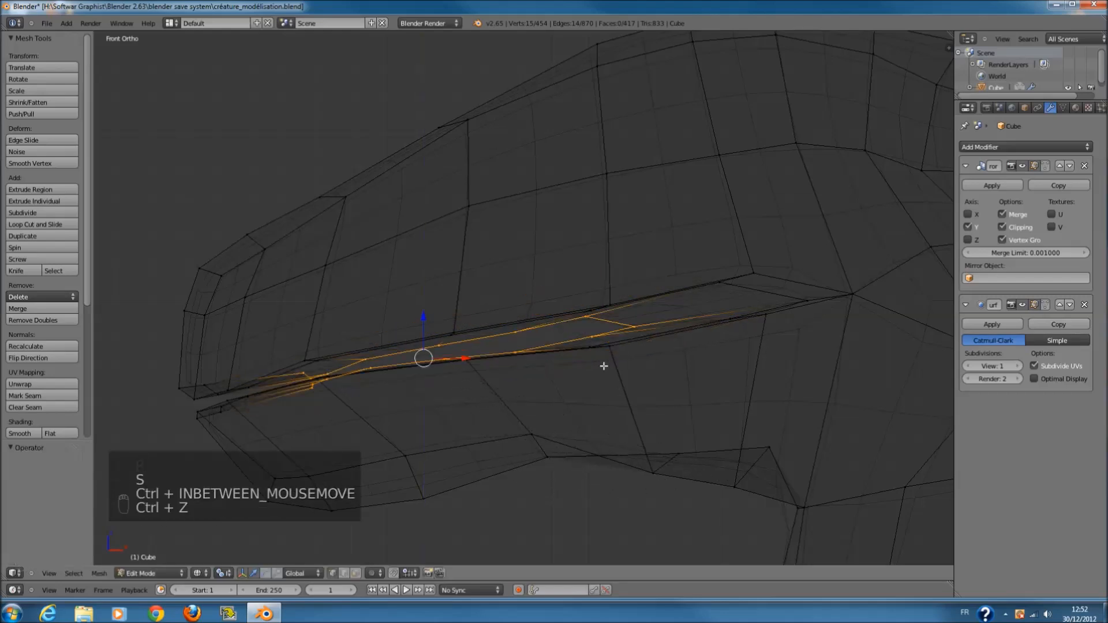
- Scale the innermost mouth loop uniformly by 1.759 and by 0.773 along Z
key(s)
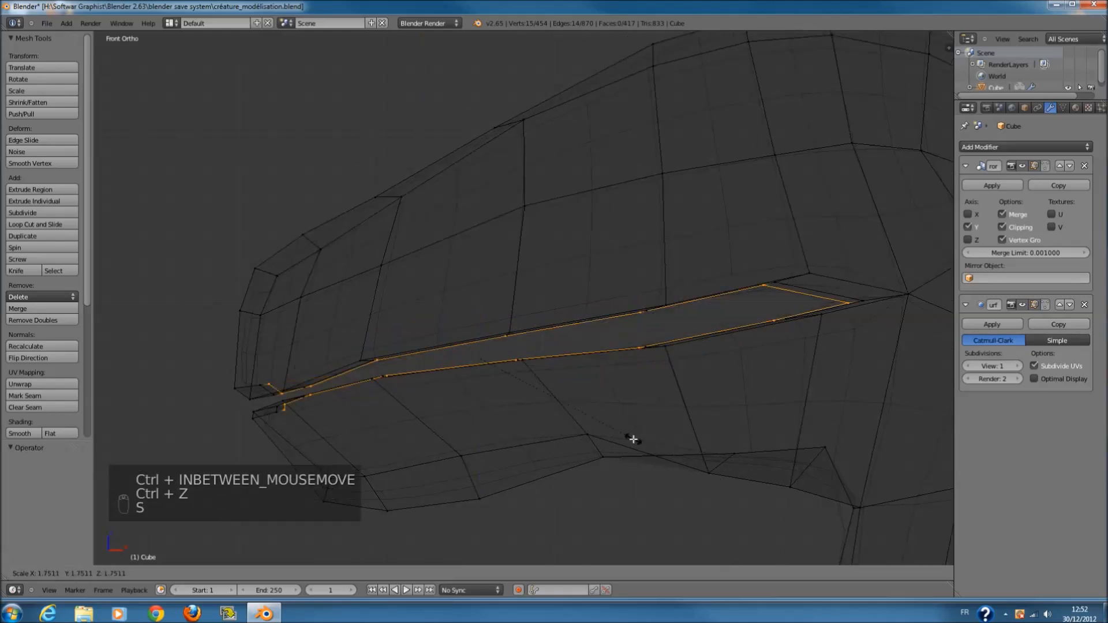
click(629, 439)
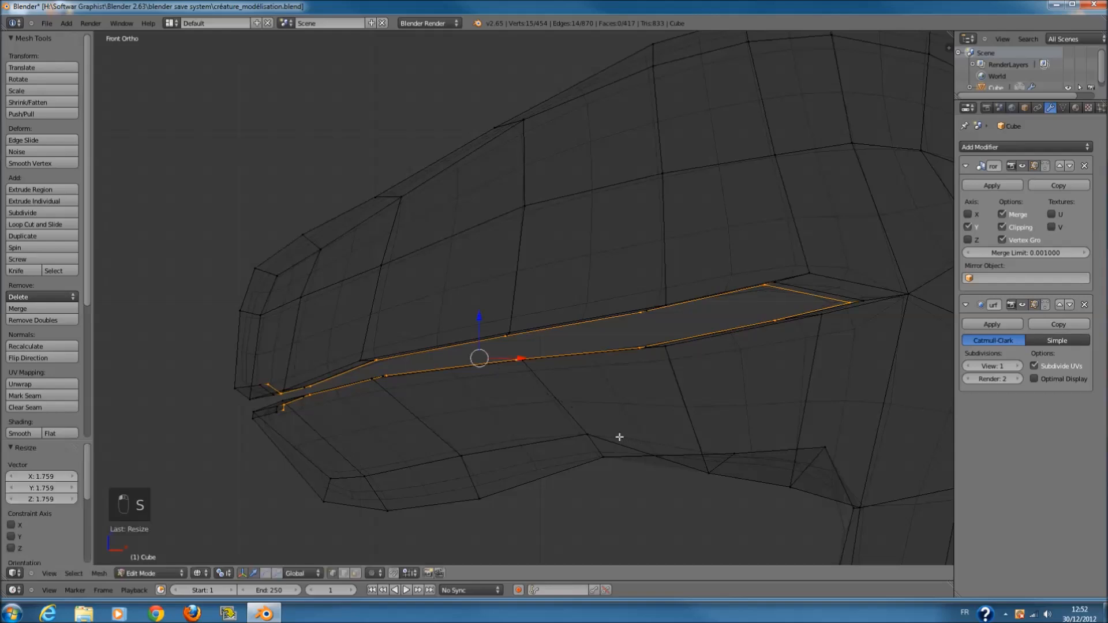
key(s)
key(z)
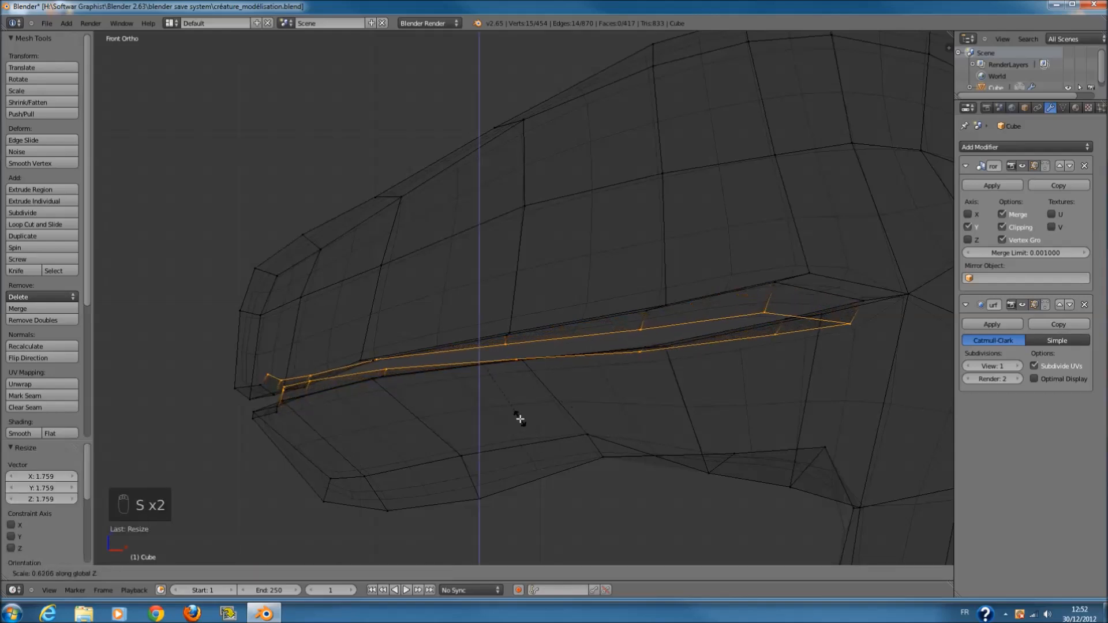
click(521, 433)
- Shrink the innermost mouth loop twice, ending with a 0.830 scale, and move it 0.02798 along X and 0.01899 along Z
key(s)
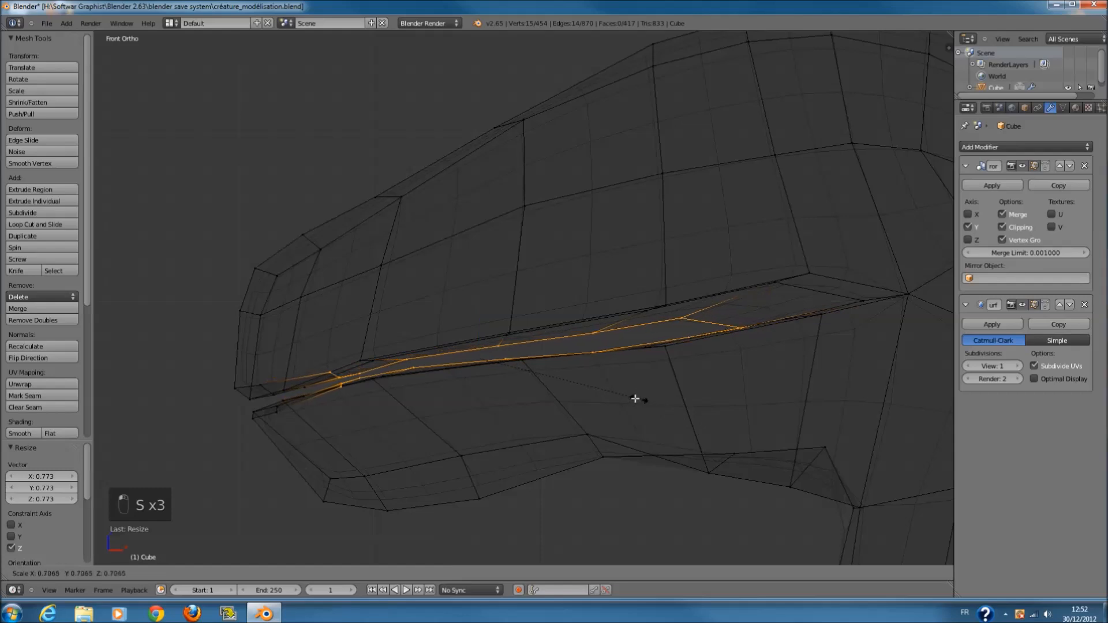
click(623, 397)
scroll(623, 397, up, 3)
key(s)
click(565, 427)
key(g)
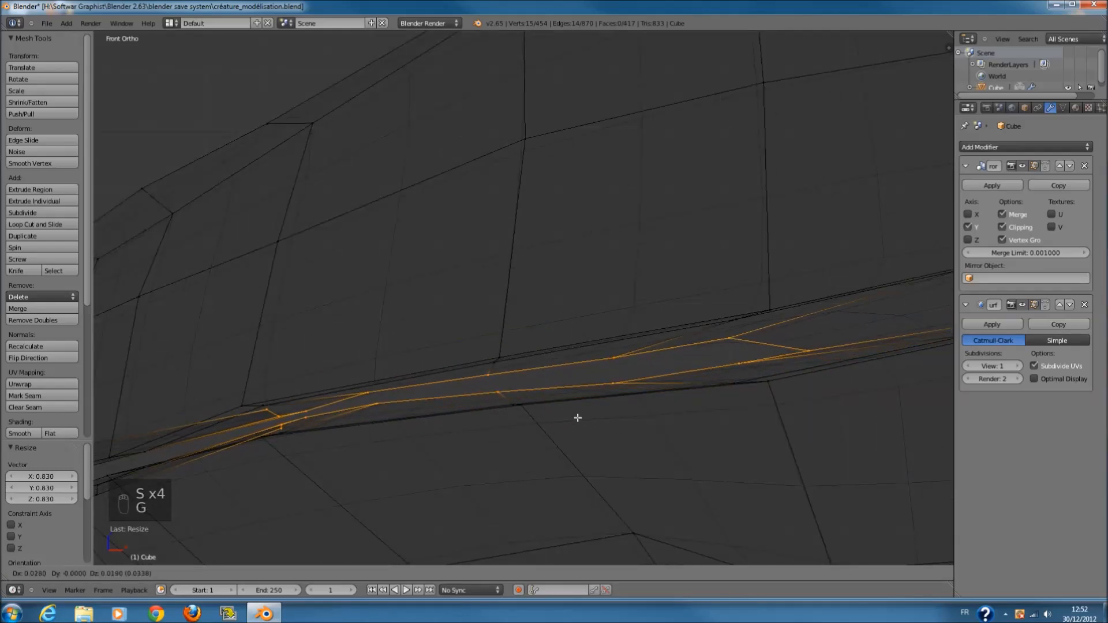
click(577, 418)
- Select only the upper row of the innermost mouth loop, from the snout to the back corner vertex
scroll(565, 418, up, 2)
shift+middle_drag(420, 481, 556, 417)
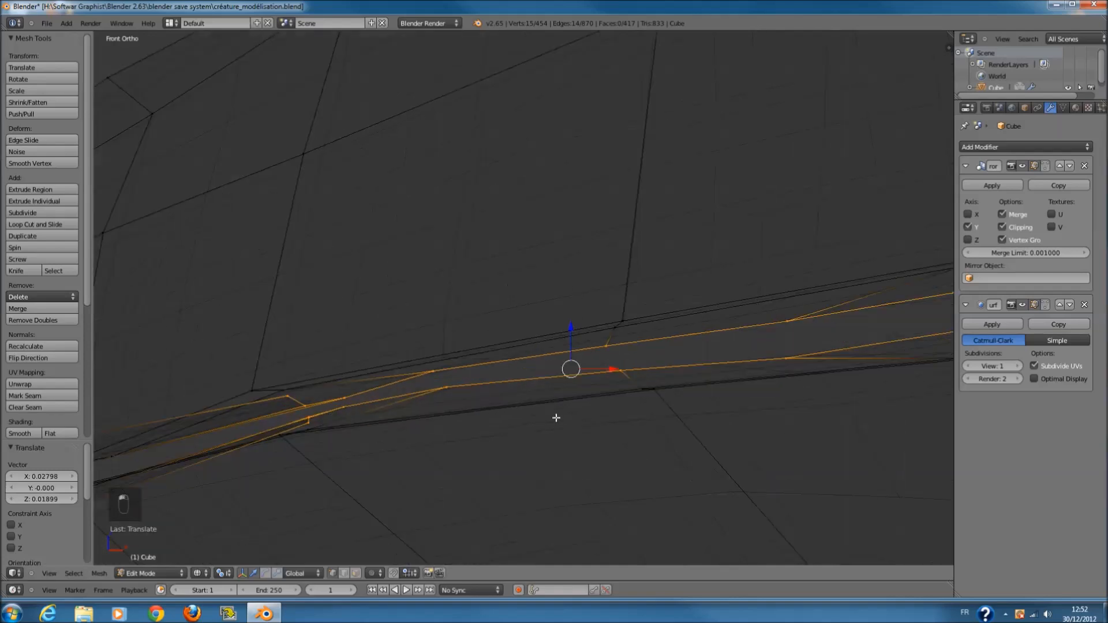
key(a)
key(c)
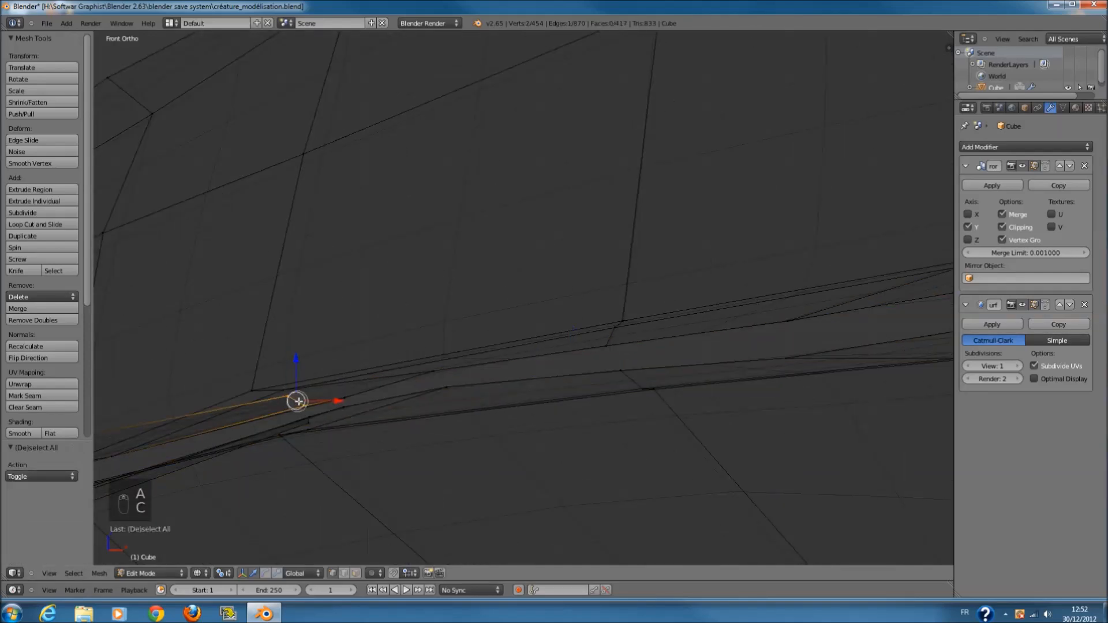
drag(413, 382, 801, 322)
right_click(807, 323)
scroll(822, 327, down, 2)
ctrl+scroll(822, 328, up, 8)
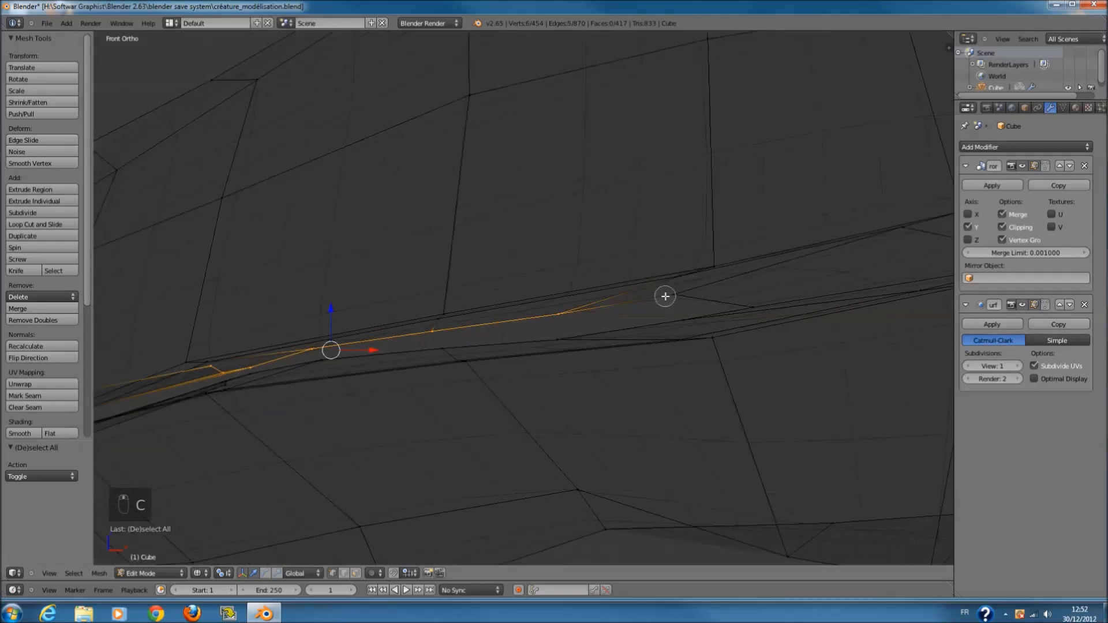
click(744, 301)
right_click(754, 302)
- Scale the upper row of the innermost mouth loop by 1.855
scroll(722, 323, down, 3)
key(s)
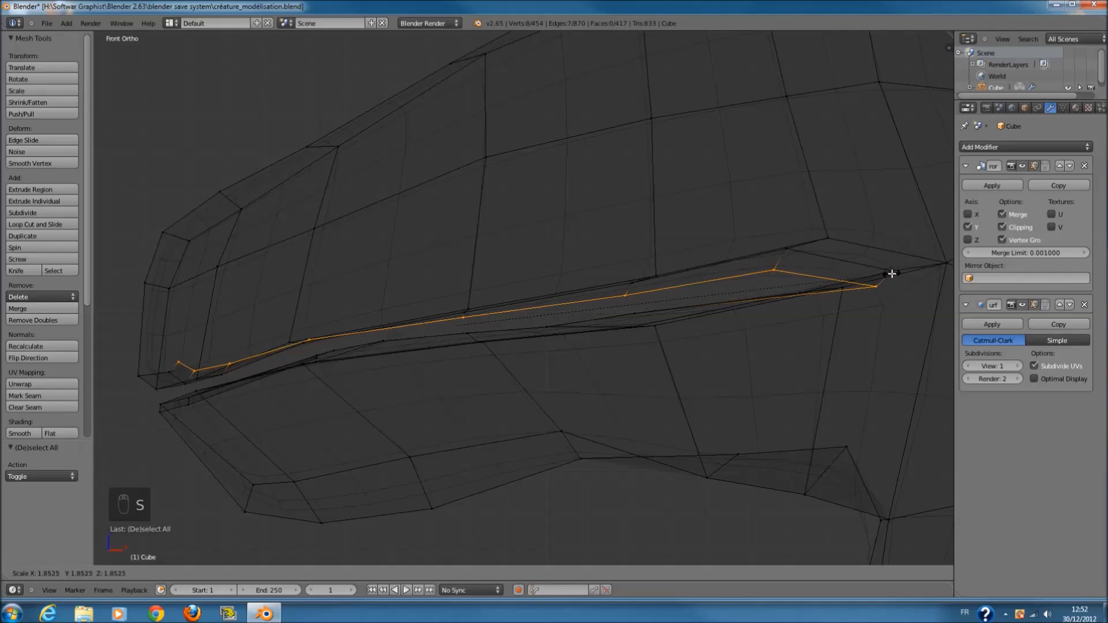
click(892, 274)
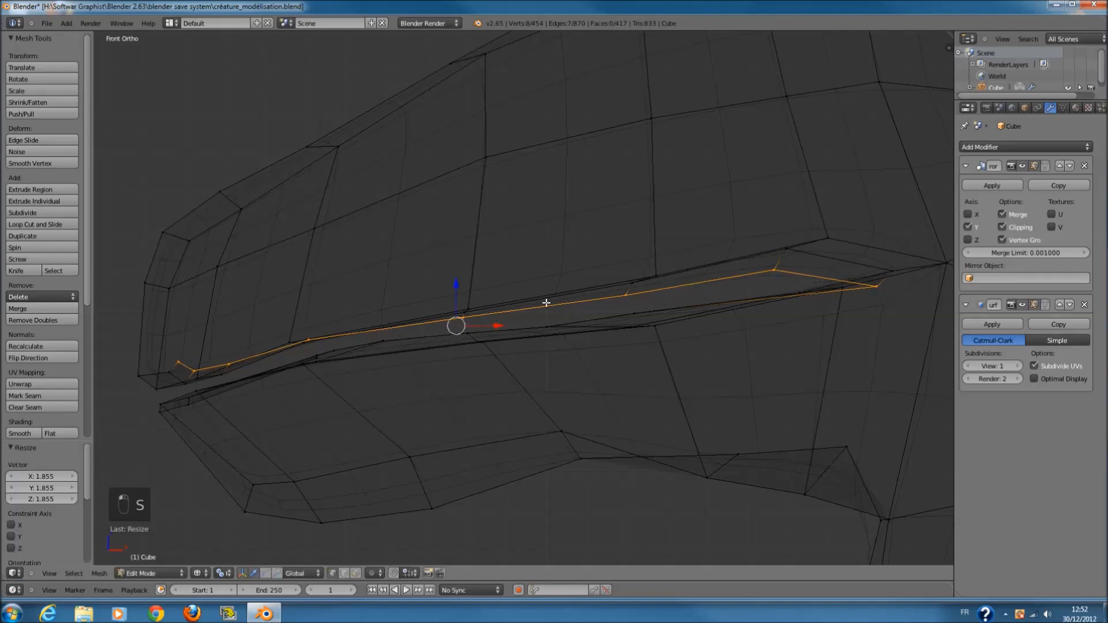
- Remove the back corner vertex from the selection, raise the remaining upper row of the innermost mouth loop into the upper jaw, and deselect everything
middle_click(871, 287)
key(g)
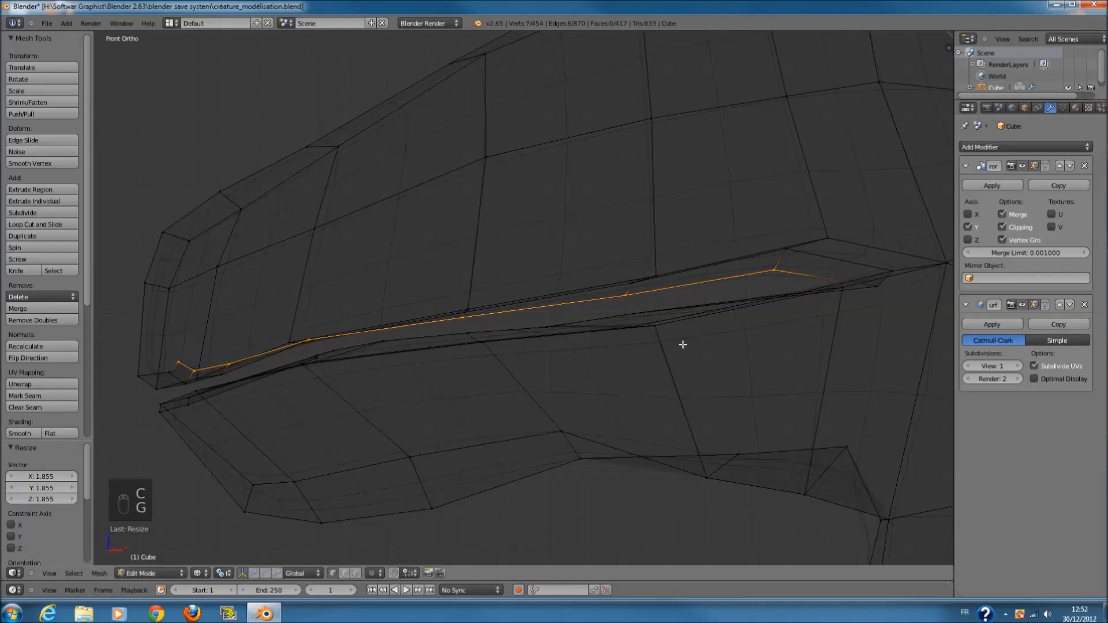
click(670, 304)
key(a)
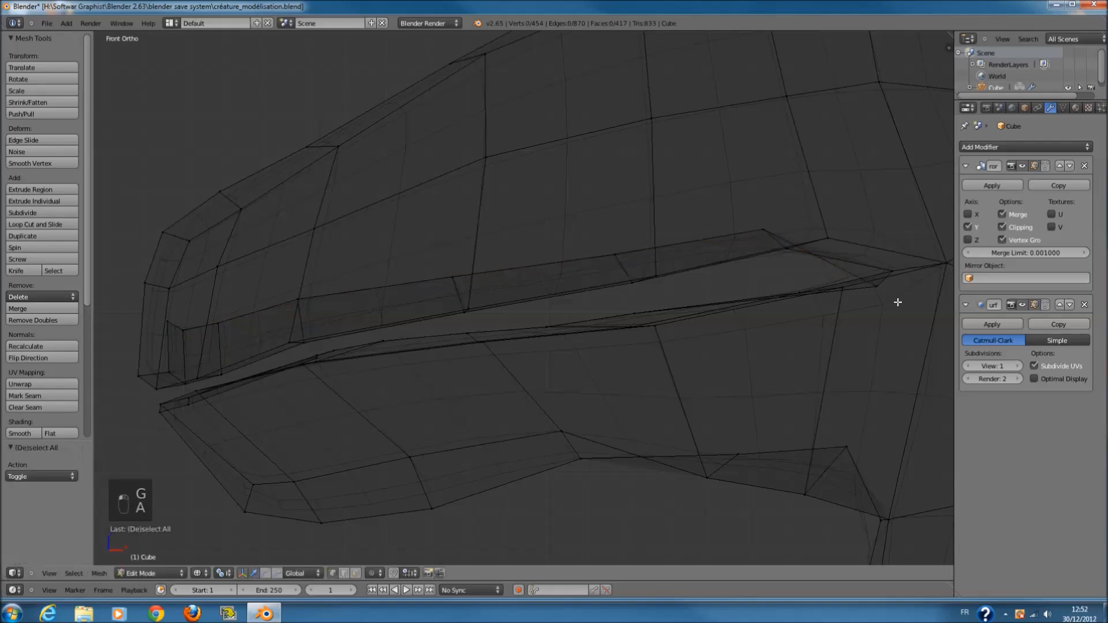
- Try repositioning the back corner vertex of the innermost mouth loop, and undo back to the selected upper row
key(g)
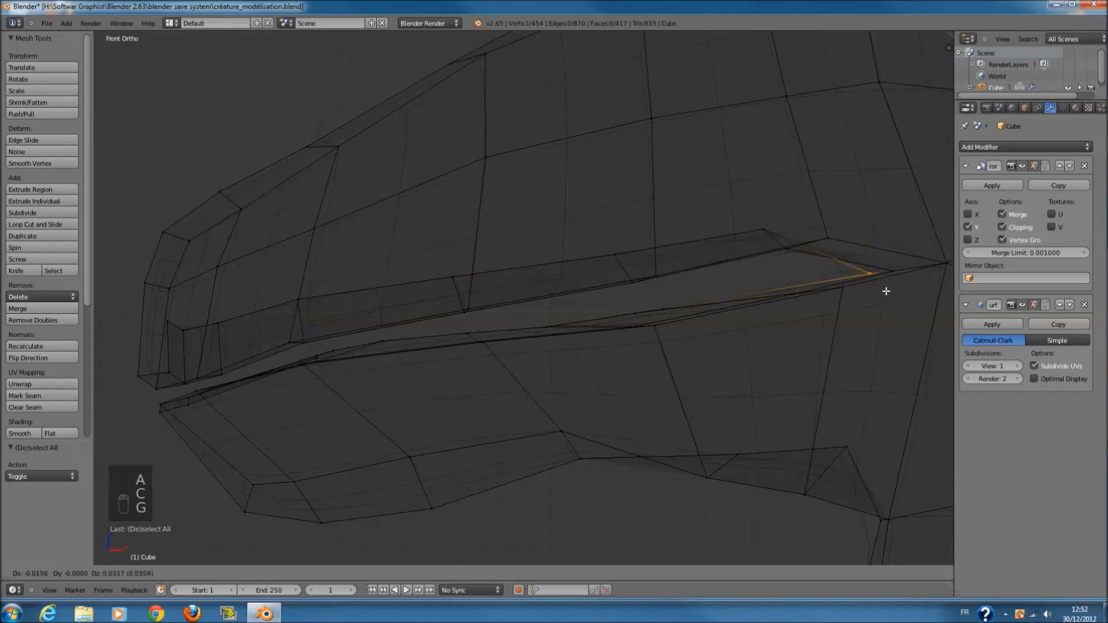
click(875, 288)
key(z)
mouse_move(866, 277)
middle_down()
mouse_move(900, 280)
mouse_move(638, 119)
mouse_move(953, 294)
mouse_move(930, 299)
middle_up()
key(ctrl+z)
key(ctrl+z)
key(ctrl+z)
- Move the upper row of the innermost mouth loop 0.0965 along Y
middle_drag(810, 255, 685, 355)
drag(579, 352, 545, 347)
key(KP_3)
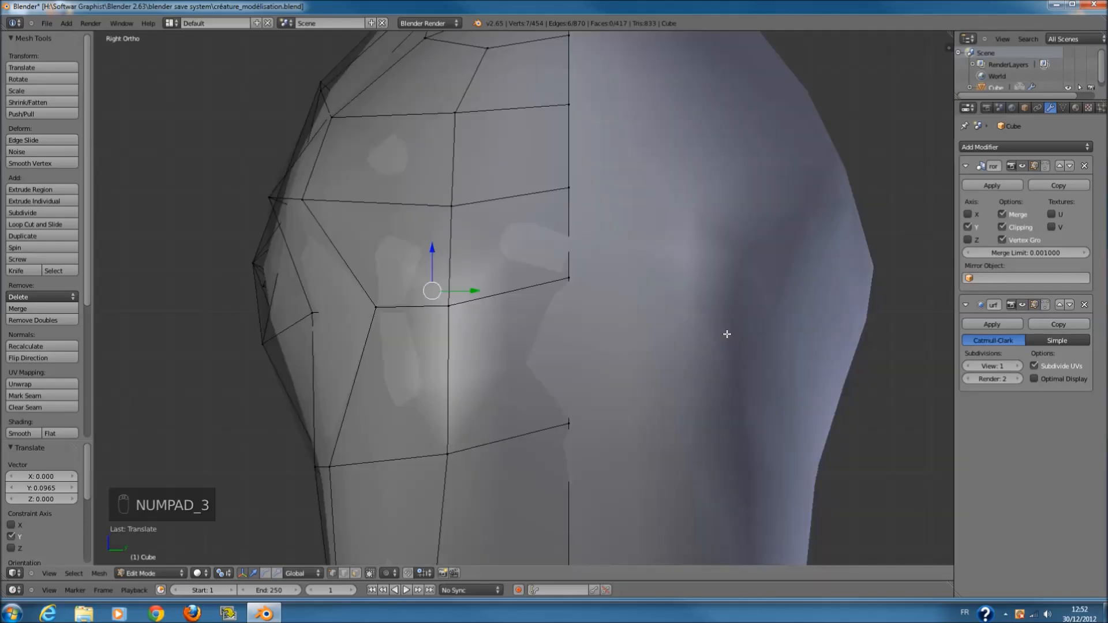
key(KP_1)
- Select the back corner vertex of the innermost mouth loop and reposition it with two freehand moves
key(z)
right_click(876, 287)
middle_drag(876, 288, 889, 375)
key(z)
key(g)
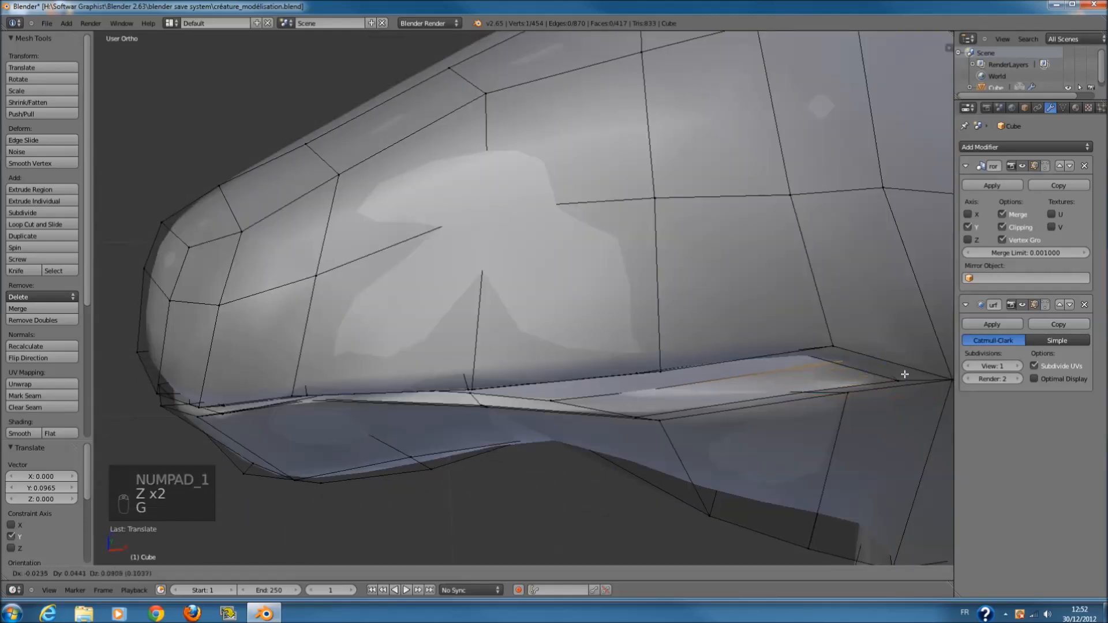
click(886, 387)
middle_drag(885, 387, 852, 326)
key(Tab)
key(Tab)
key(g)
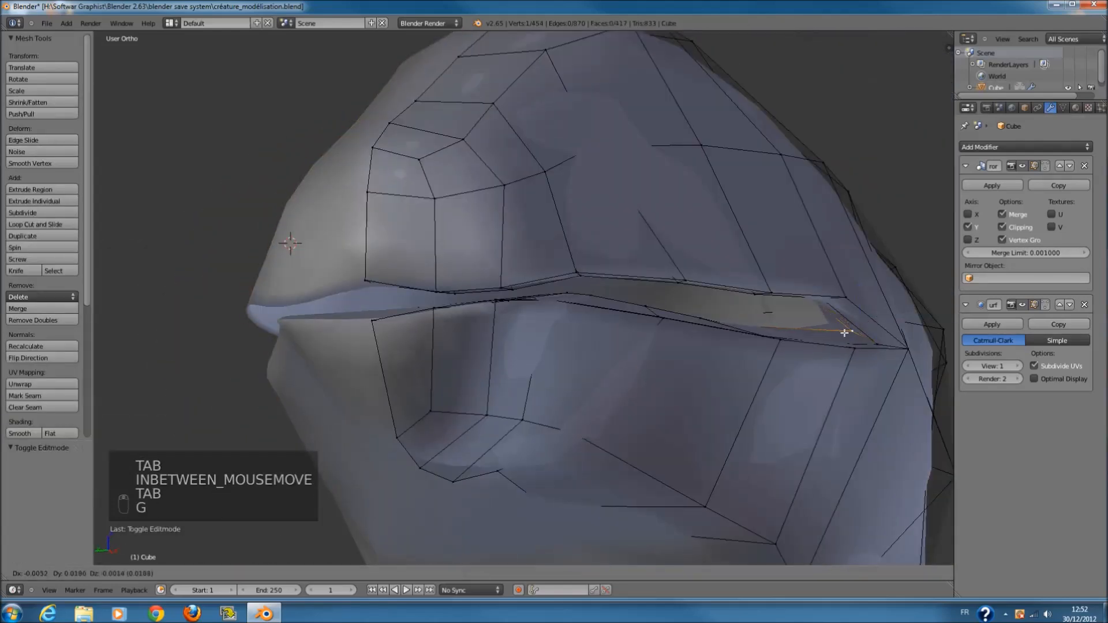
click(838, 335)
key(KP_3)
key(KP_1)
key(Tab)
key(Tab)
- Select the lower row of the innermost mouth loop from the snout to the back in wireframe front view
key(z)
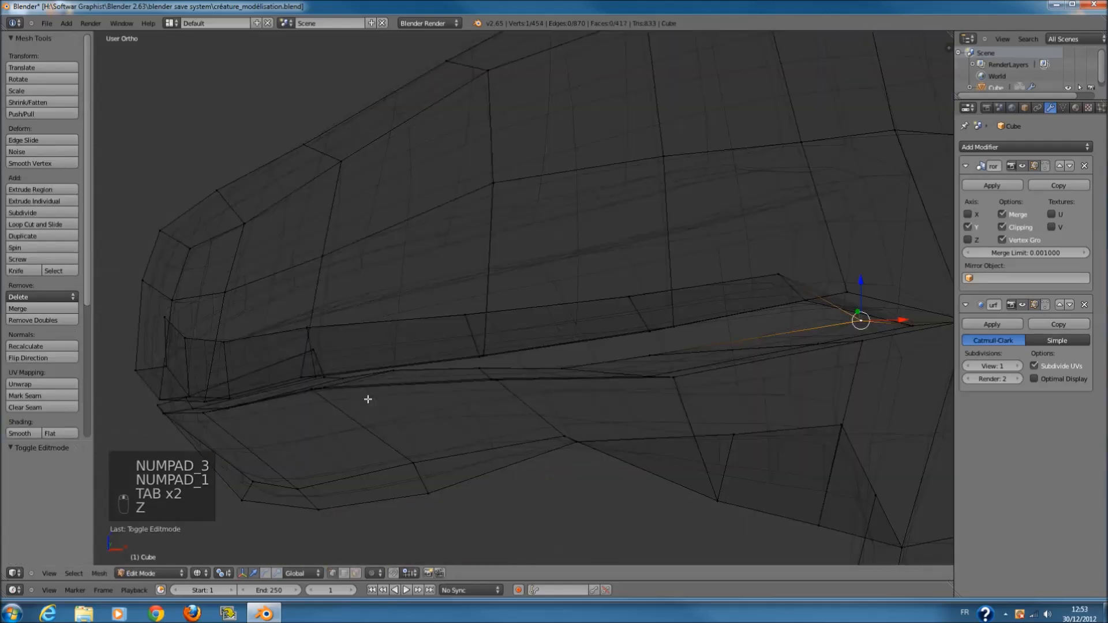
key(KP_1)
scroll(349, 349, up, 2)
key(a)
key(a)
key(c)
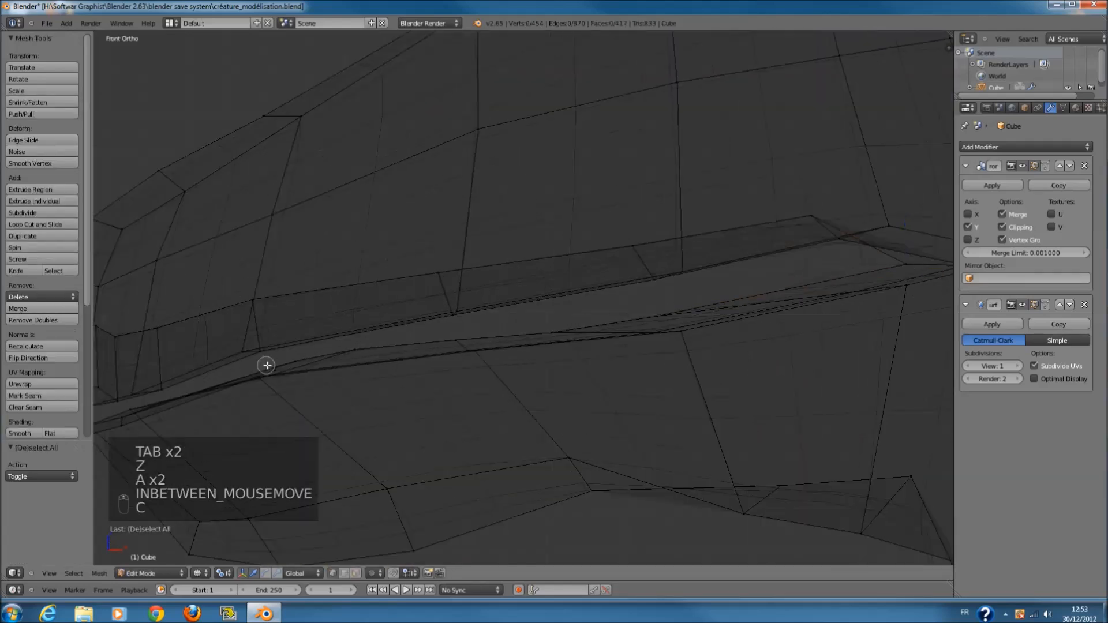
click(276, 365)
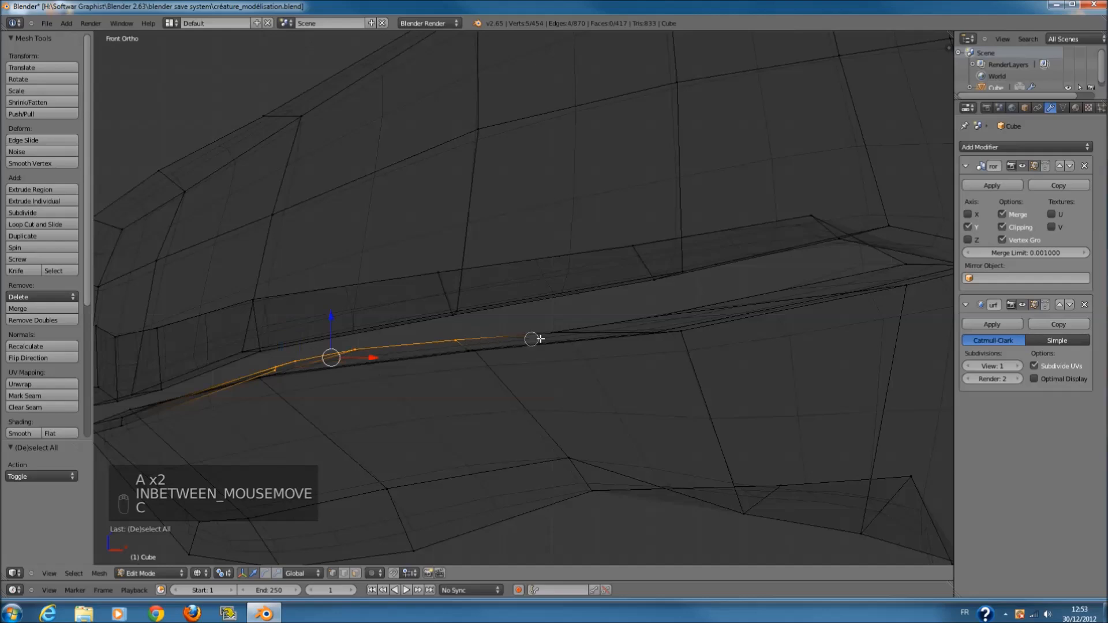
drag(623, 322, 901, 263)
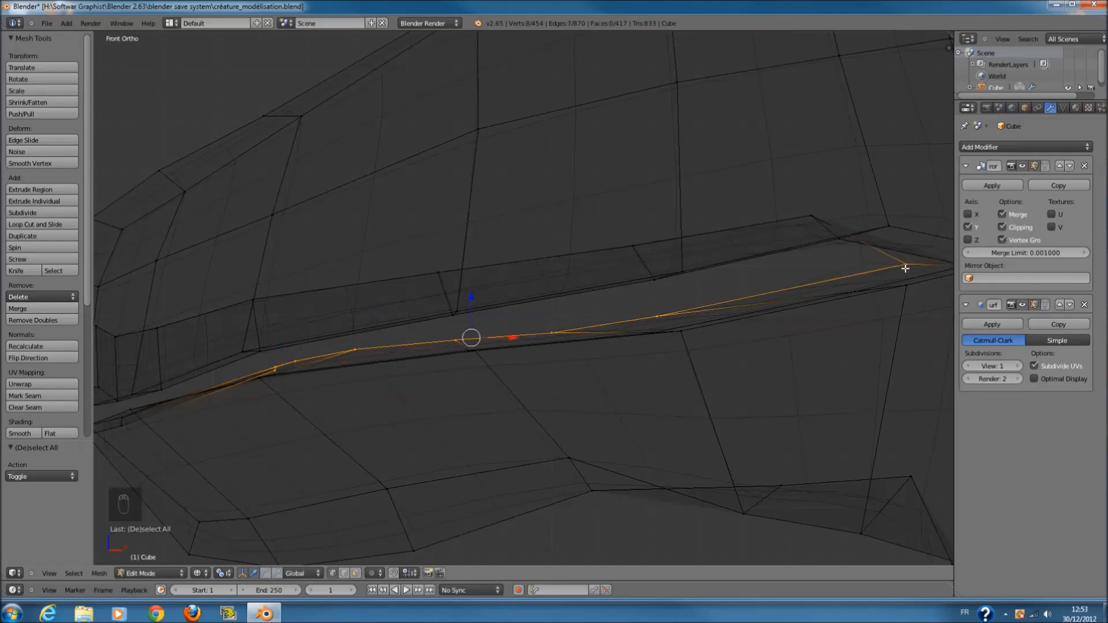
- Scale the lower row of the innermost mouth loop by 1.850, lower it into the lower jaw, and rotate it -1.401°
key(s)
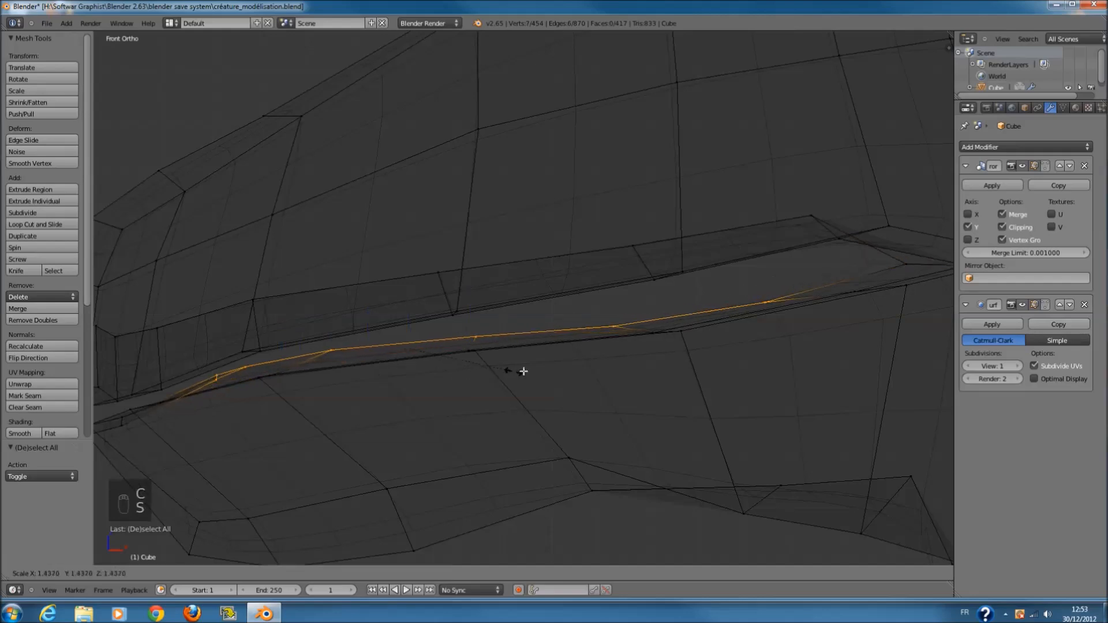
click(546, 362)
key(g)
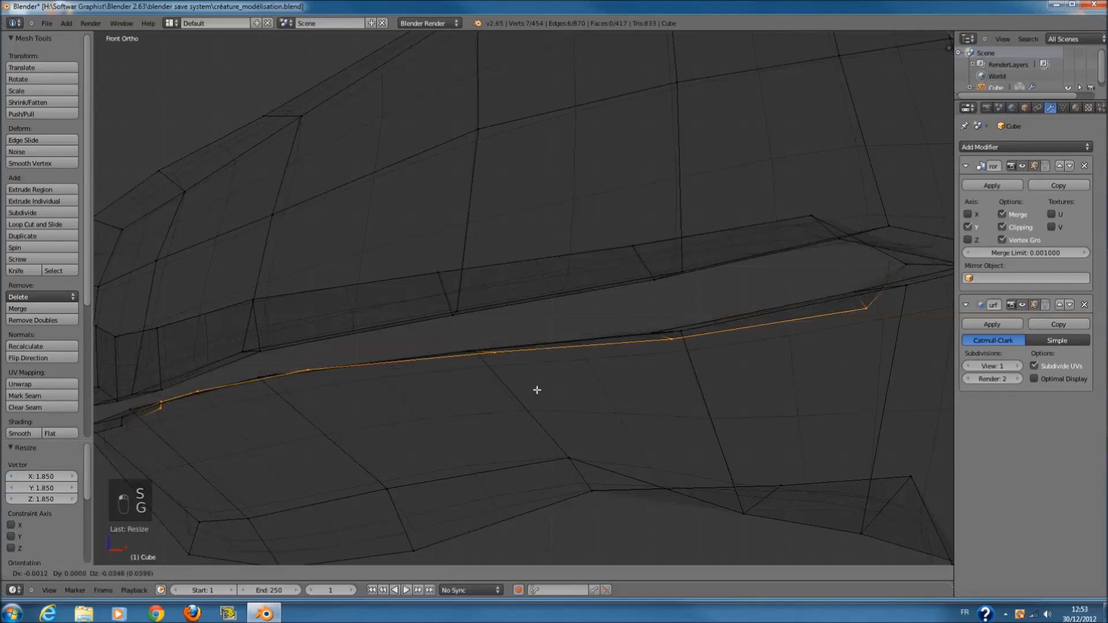
click(536, 404)
key(r)
click(722, 405)
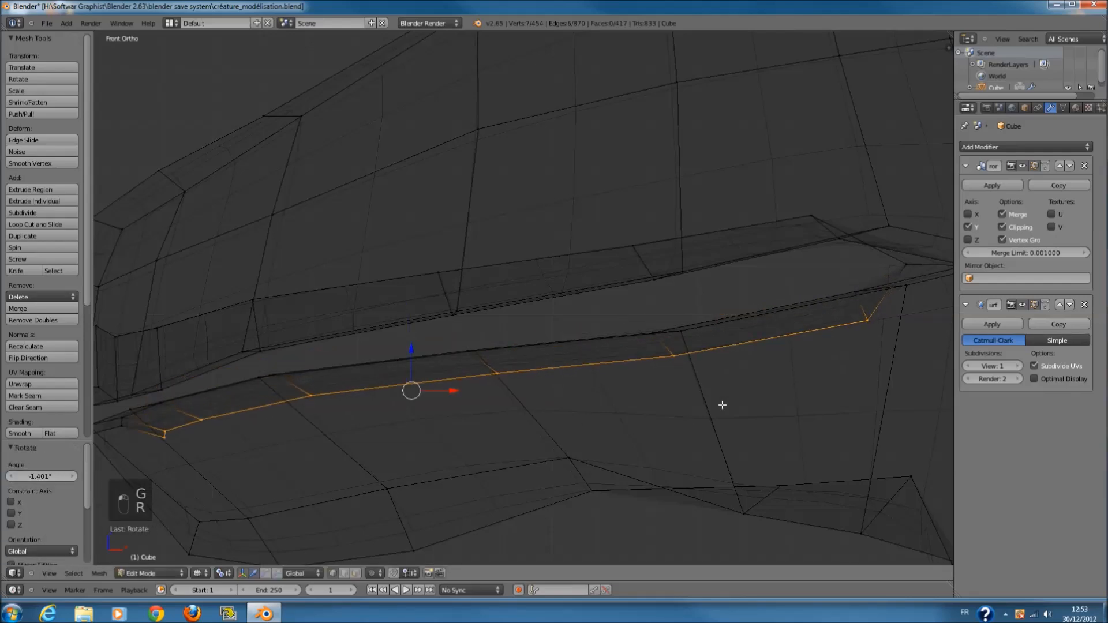
- Move the lower row by -0.01199 along X and 0.02518 along Z, and again by 0.02245 along X and -0.08807 along Z
key(g)
click(675, 384)
scroll(663, 373, down, 2)
key(z)
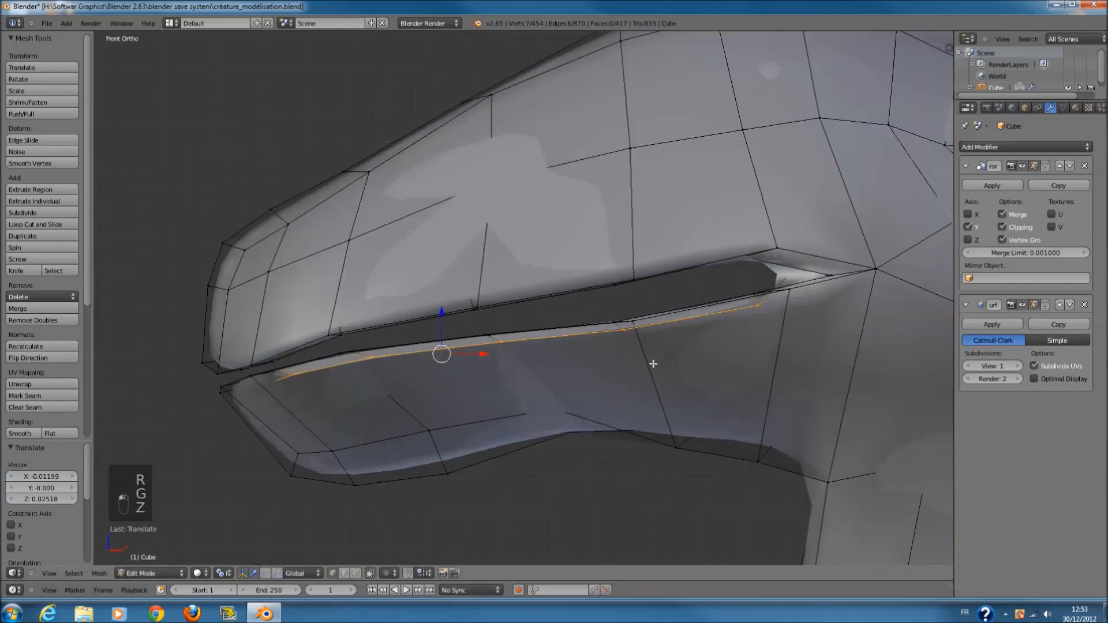
key(z)
key(g)
click(610, 381)
- Shift the lower row of the innermost mouth loop along the Y axis inside the lower jaw
middle_drag(617, 384, 713, 400)
key(z)
key(g)
key(z)
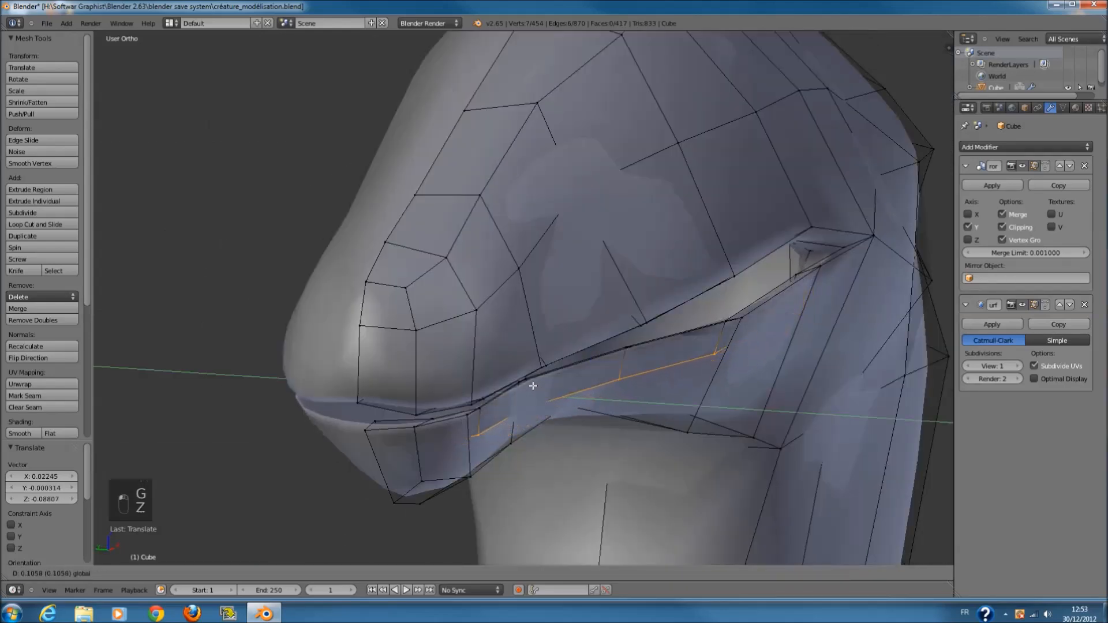
drag(510, 369, 509, 370)
key(z)
mouse_move(510, 369)
middle_down()
mouse_move(542, 369)
mouse_move(535, 322)
mouse_move(520, 313)
mouse_move(539, 316)
mouse_move(450, 335)
middle_up()
- Leave Edit Mode, save the file, and inspect the smoothed mouth in solid shading
key(KP_1)
key(Tab)
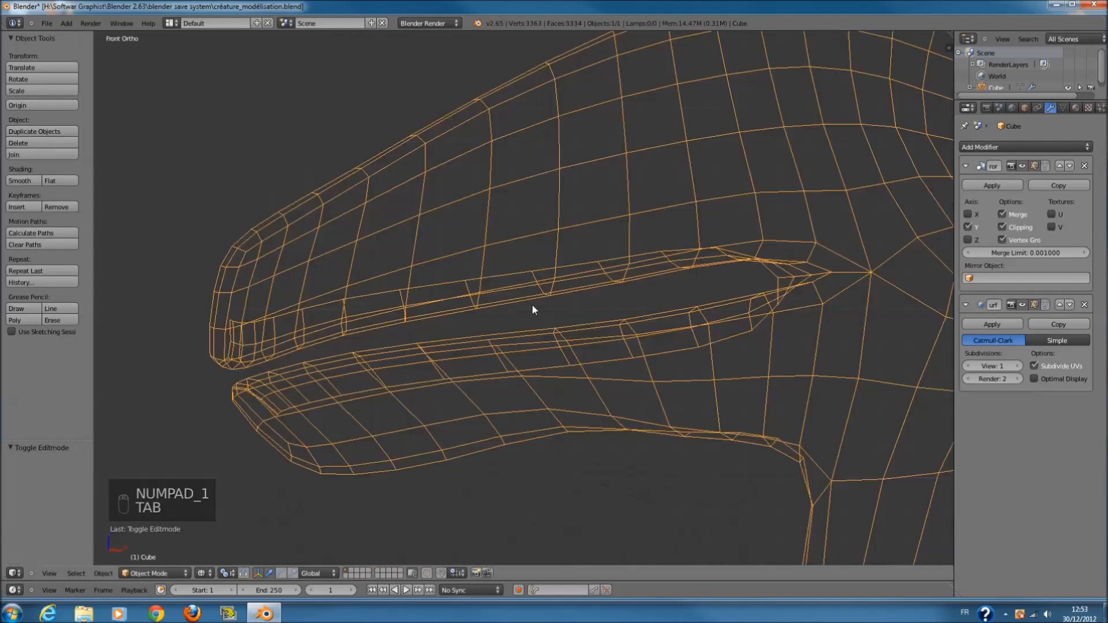
scroll(532, 305, down, 2)
key(ctrl+s)
key(z)
middle_drag(591, 313, 625, 334)
key(KP_3)
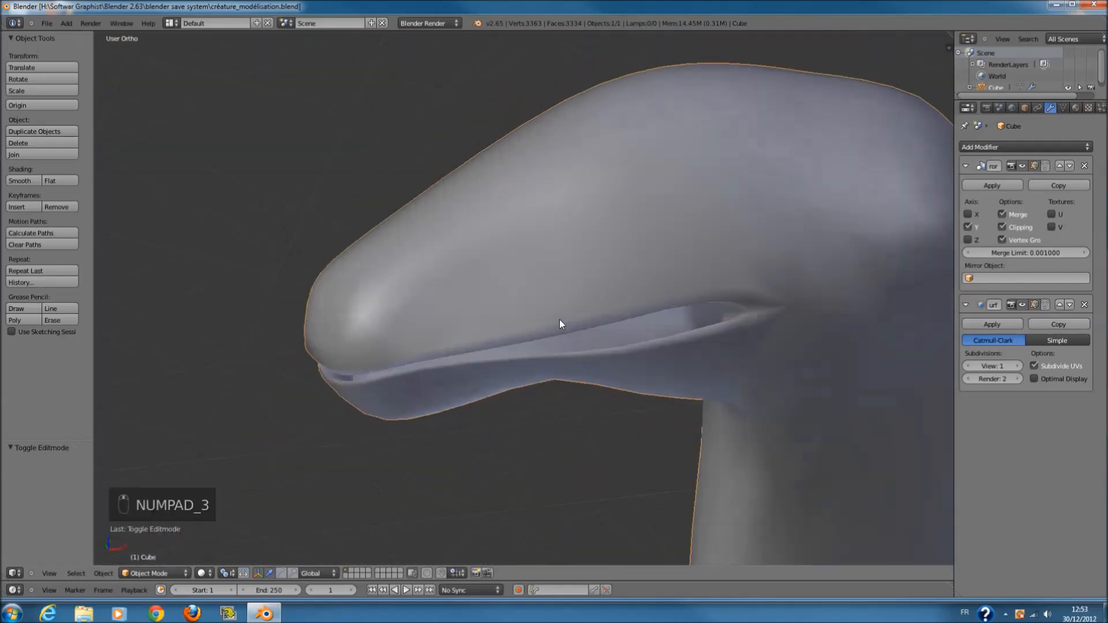
- Return to Edit Mode in front view, deselect the whole mesh in wireframe, and save the file
key(KP_1)
key(Tab)
ctrl+scroll(555, 318, up, 6)
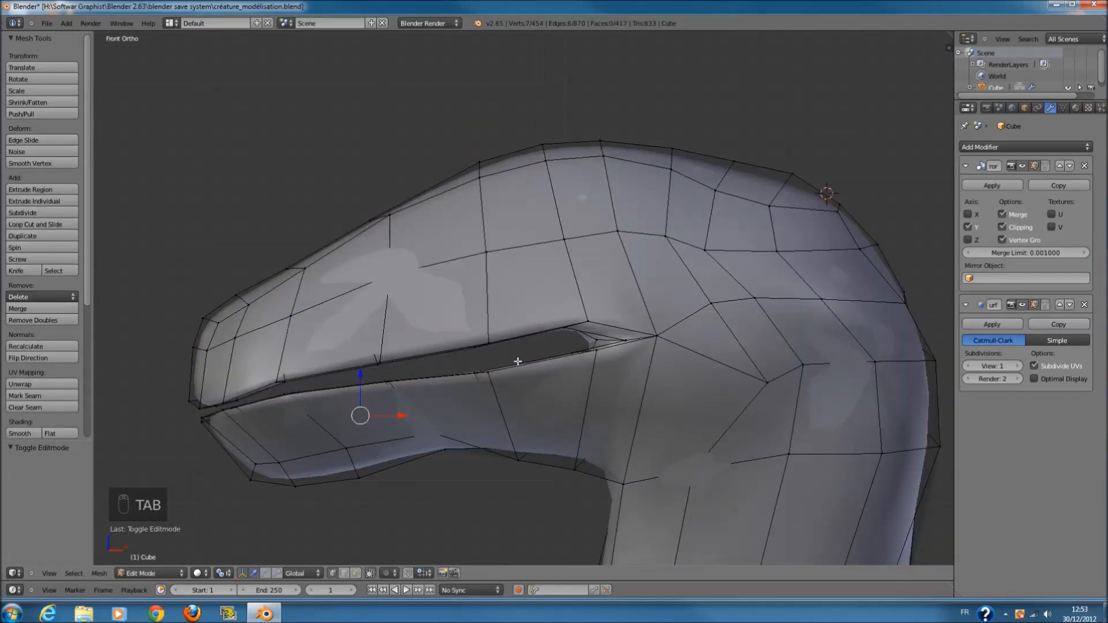
key(z)
key(a)
key(ctrl+s)
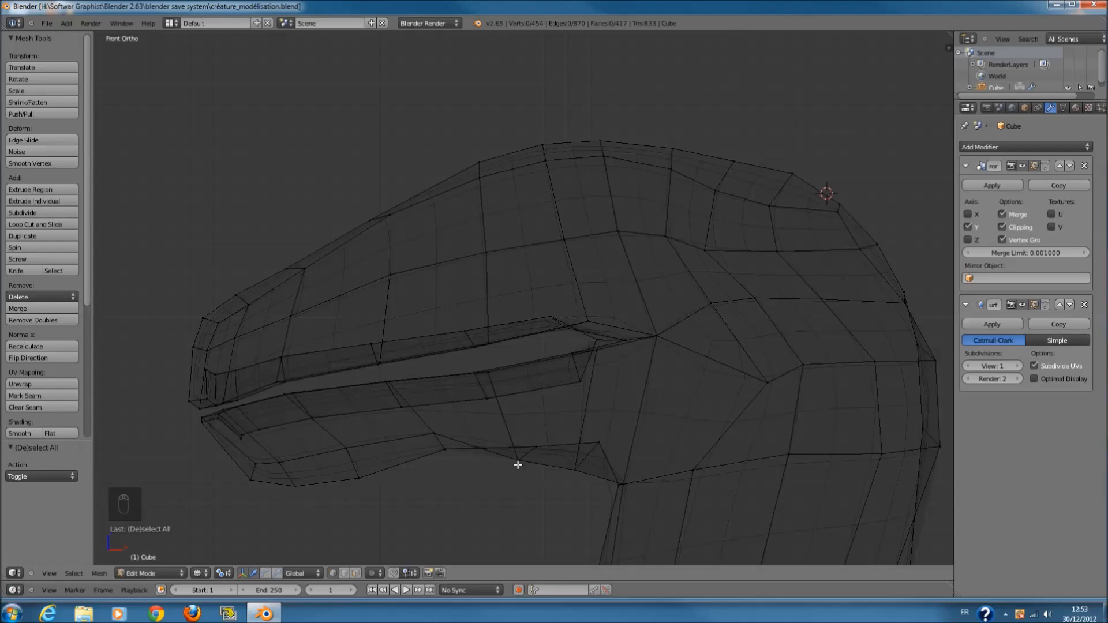
- Switch to face selection and select the two stacked side faces of the upper head above the back of the mouth
click(357, 573)
scroll(535, 171, up, 3)
key(c)
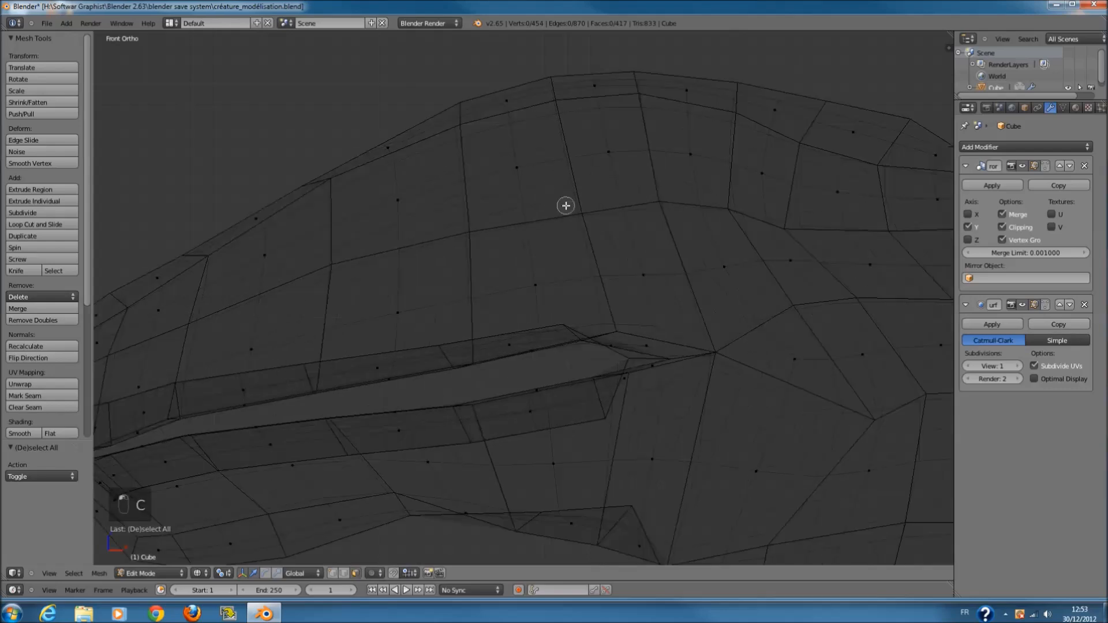
mouse_move(524, 218)
mouse_down()
mouse_move(519, 191)
mouse_move(537, 255)
mouse_up()
right_click(536, 255)
key(a)
shift+scroll(554, 263, up, 3)
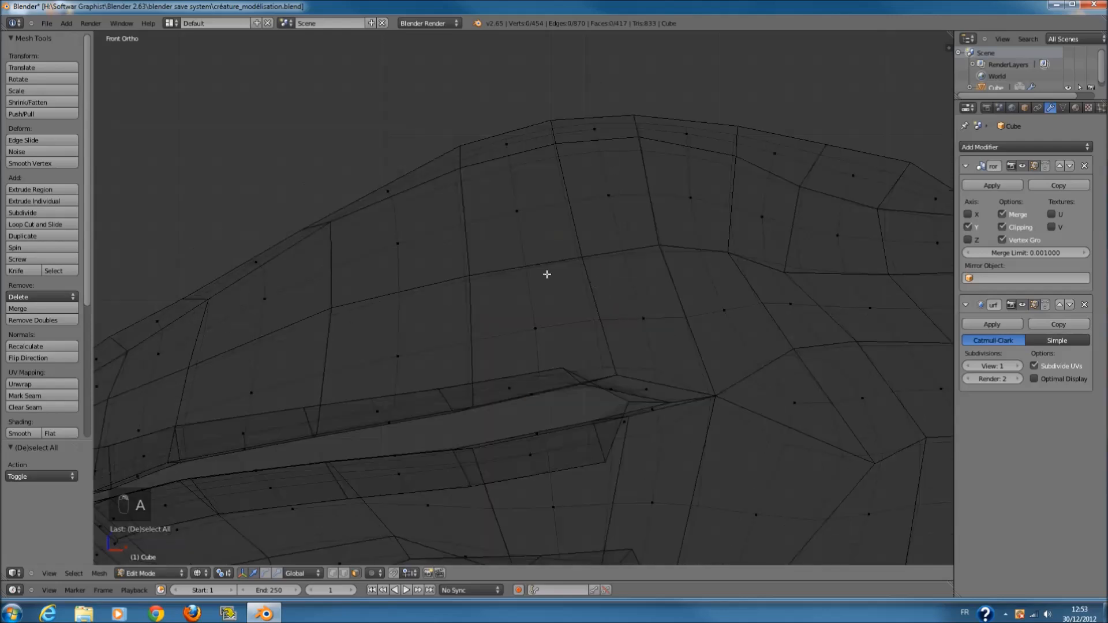
key(c)
mouse_move(542, 273)
mouse_down()
mouse_move(519, 259)
mouse_move(536, 289)
mouse_up()
right_click(561, 296)
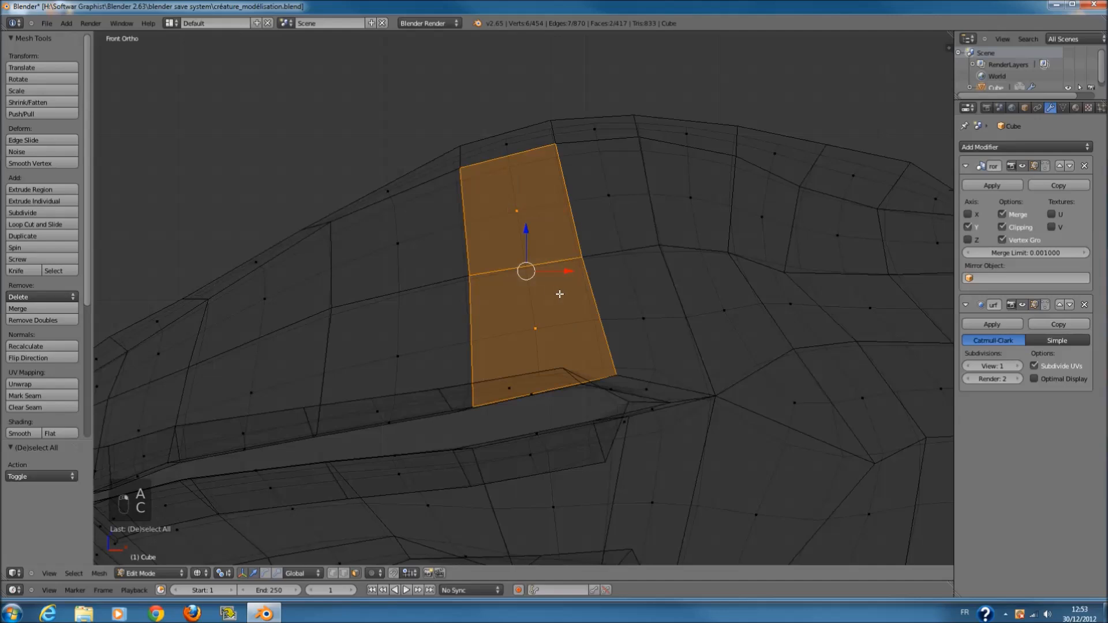
- Try extruding the two selected head faces, and undo the extrusion
key(z)
key(e)
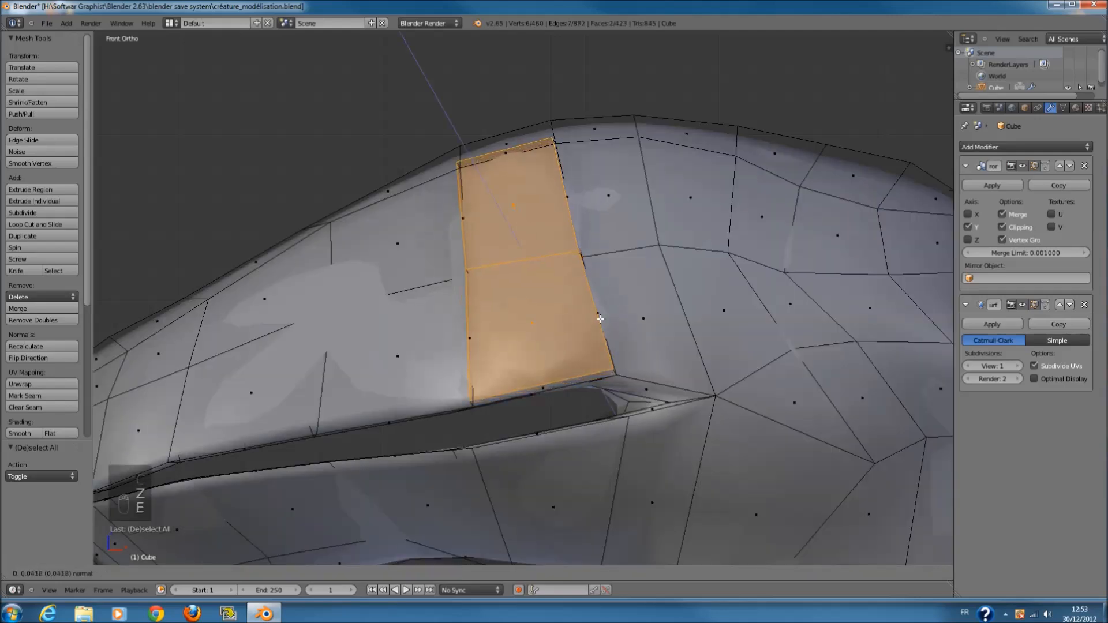
right_click(600, 317)
key(ctrl+z)
- Add the two neighbouring faces toward the neck to the selection, extrude all four faces, and scale them by 0.675
key(c)
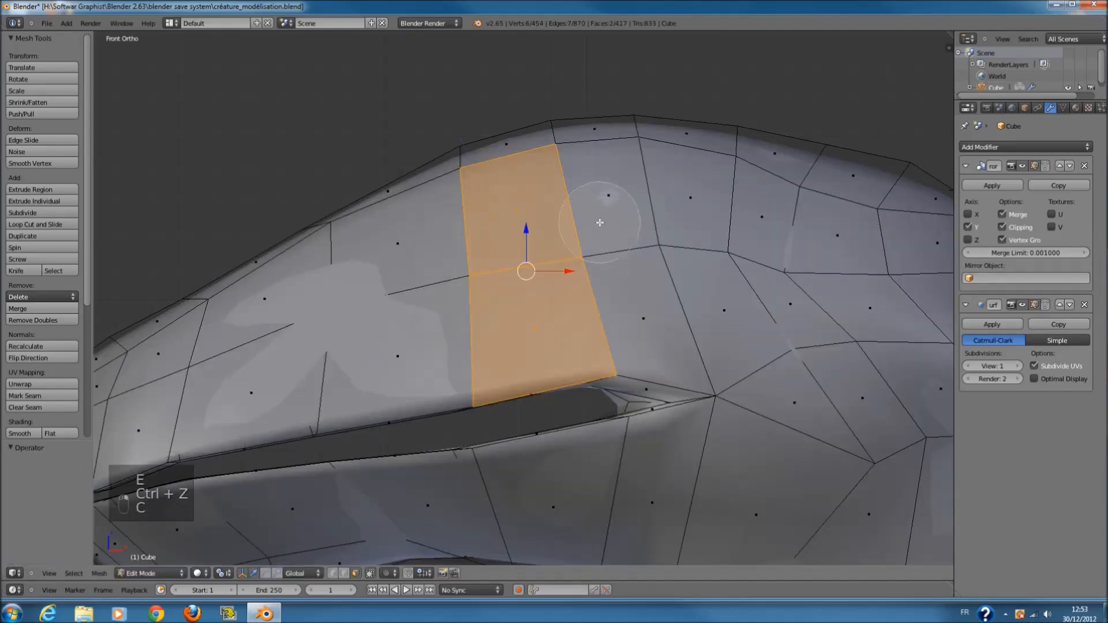
click(606, 277)
key(e)
click(675, 314)
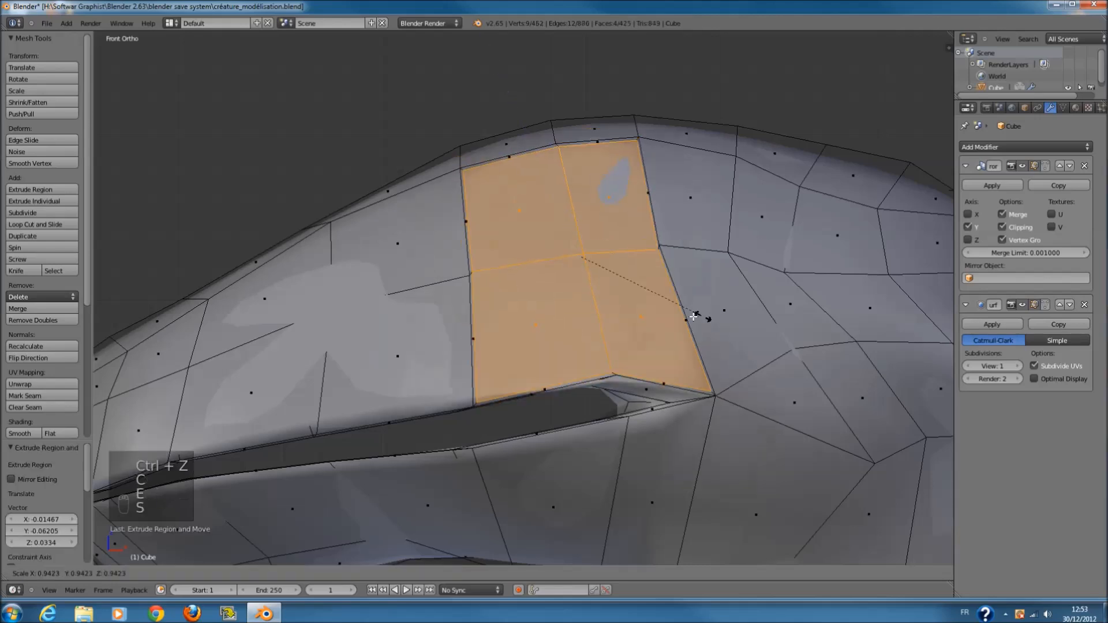
key(s)
click(667, 300)
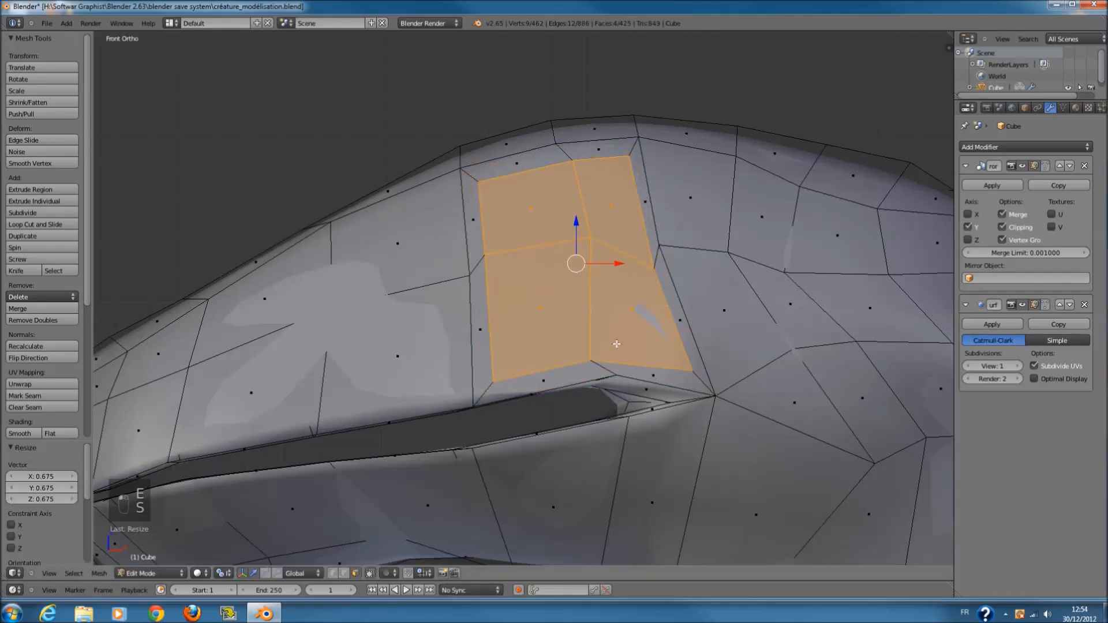
- Undo the last resize of the four extruded eye faces, then scale them to about 0.76 and smooth their vertices
key(ctrl+z)
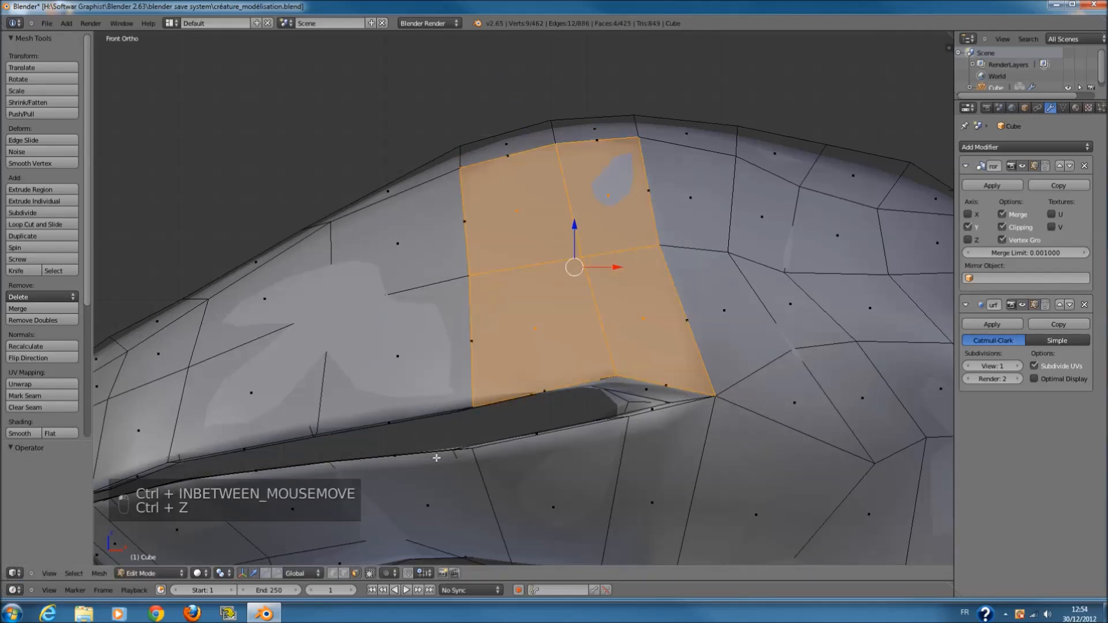
key(s)
click(604, 376)
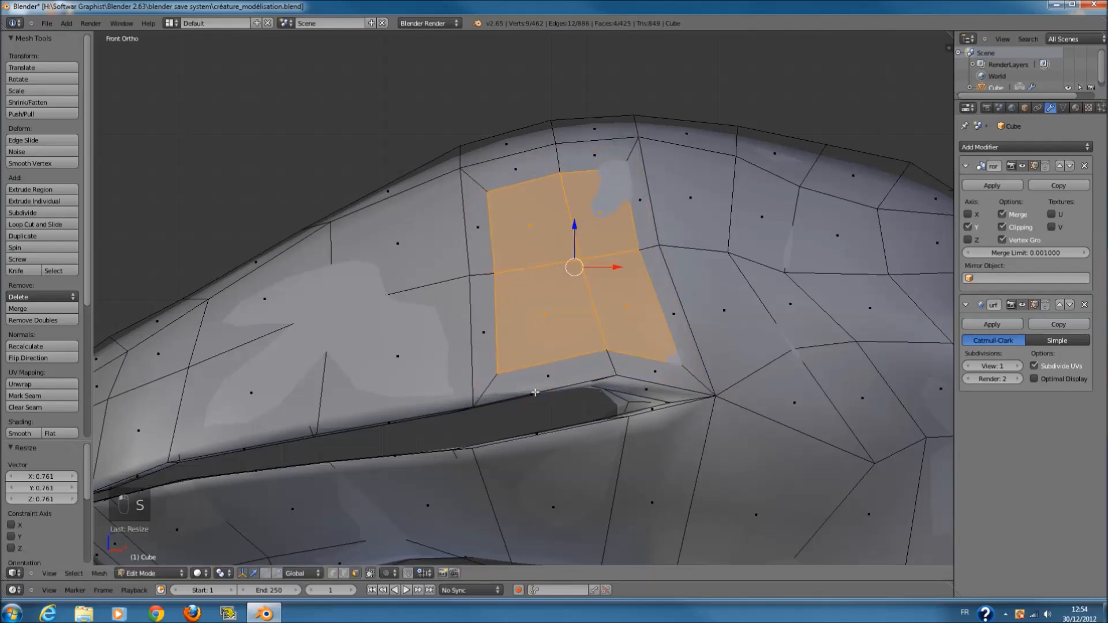
click(49, 164)
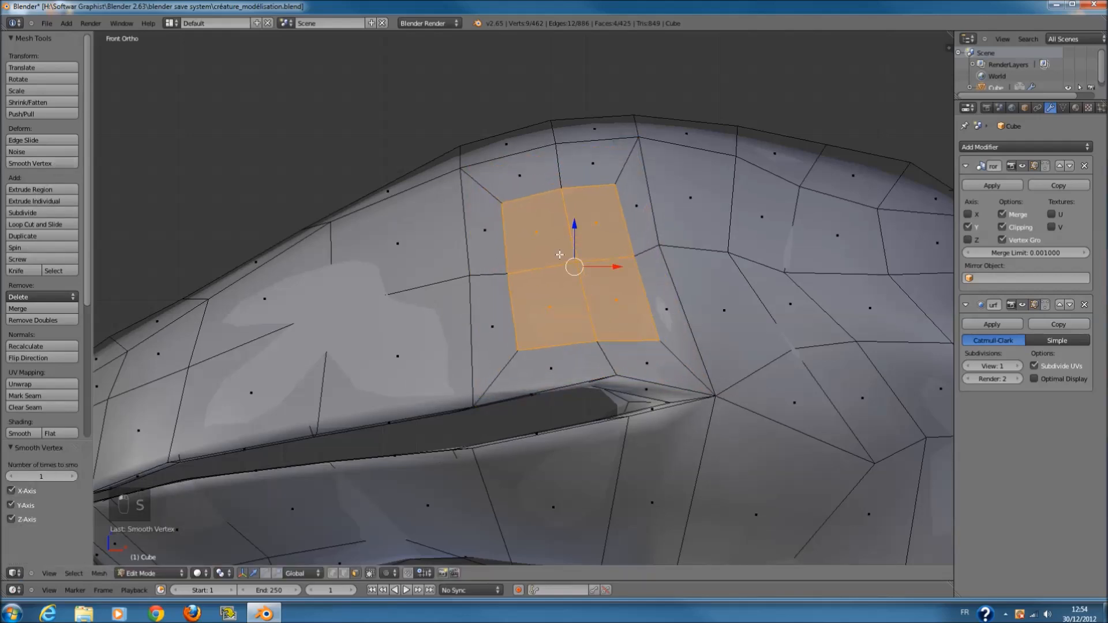
- Widen the four eye faces by about 1.27 along X and rotate them about 2.8°
key(s)
key(x)
click(638, 267)
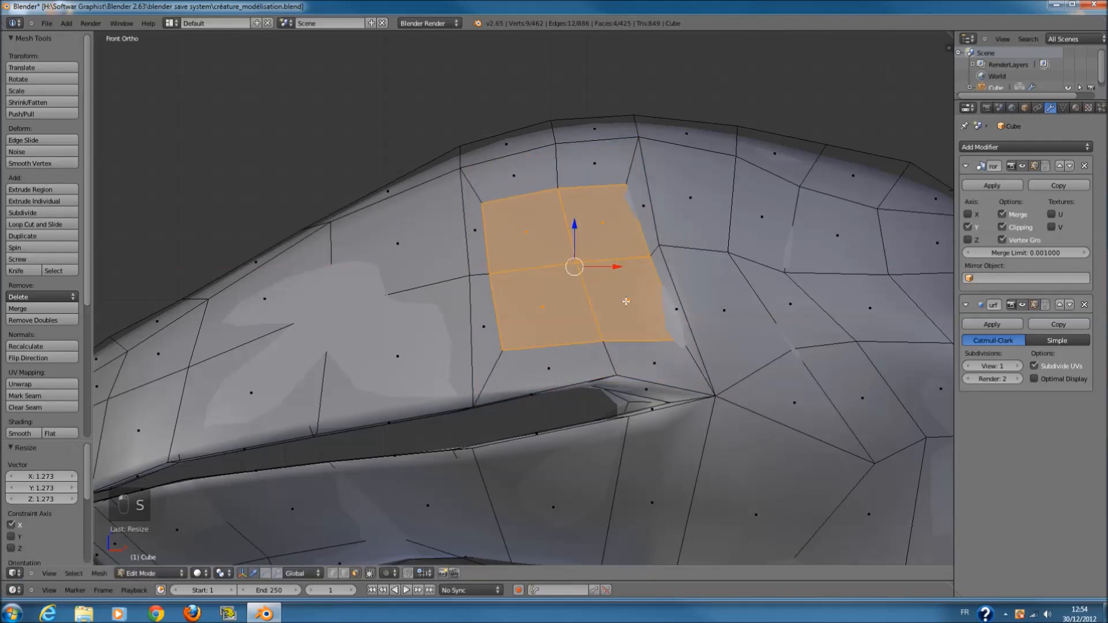
key(r)
click(714, 314)
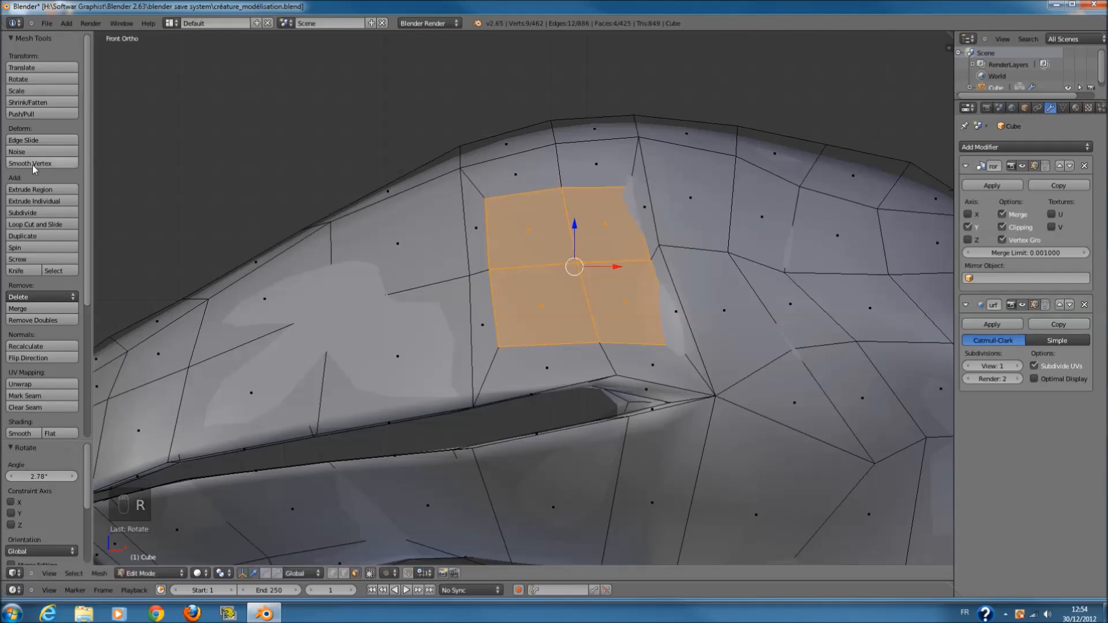
- Smooth the eye faces' vertices again and shift the faces about 0.03 toward the snout
click(33, 164)
key(g)
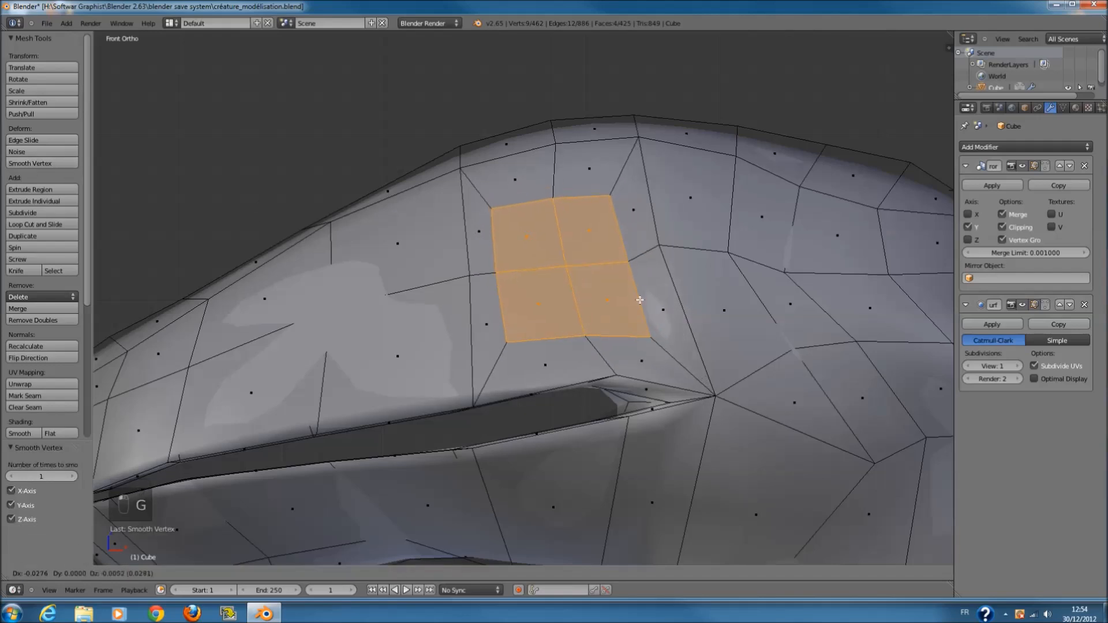
click(639, 299)
- Select only the lower rear corner vertex of the eye patch and move it inward and slightly up
key(a)
key(c)
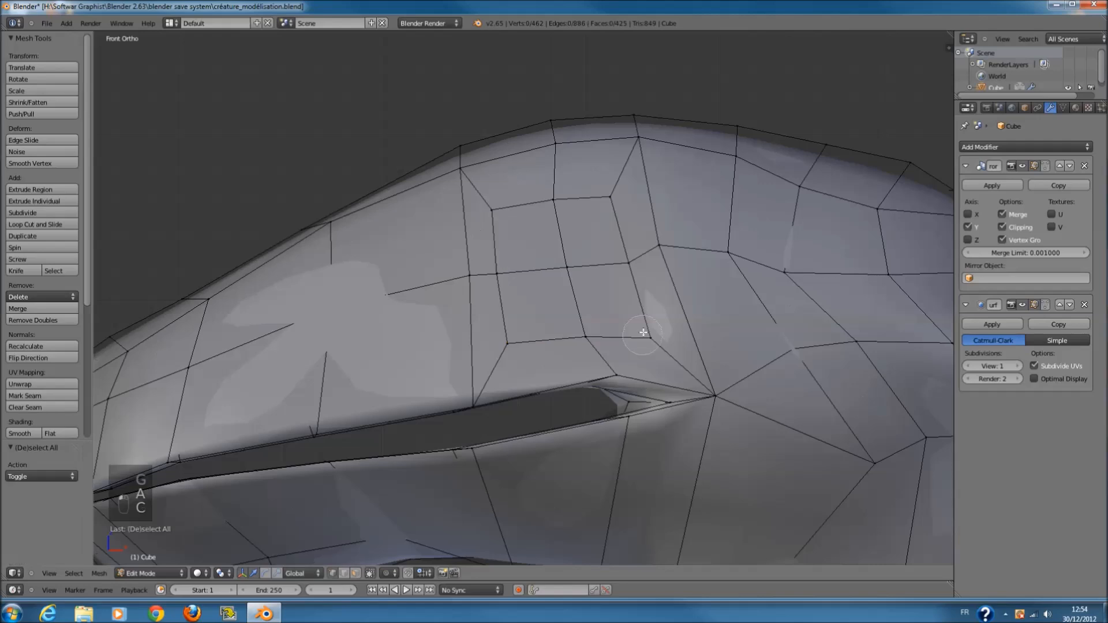
click(644, 334)
right_click(645, 333)
key(g)
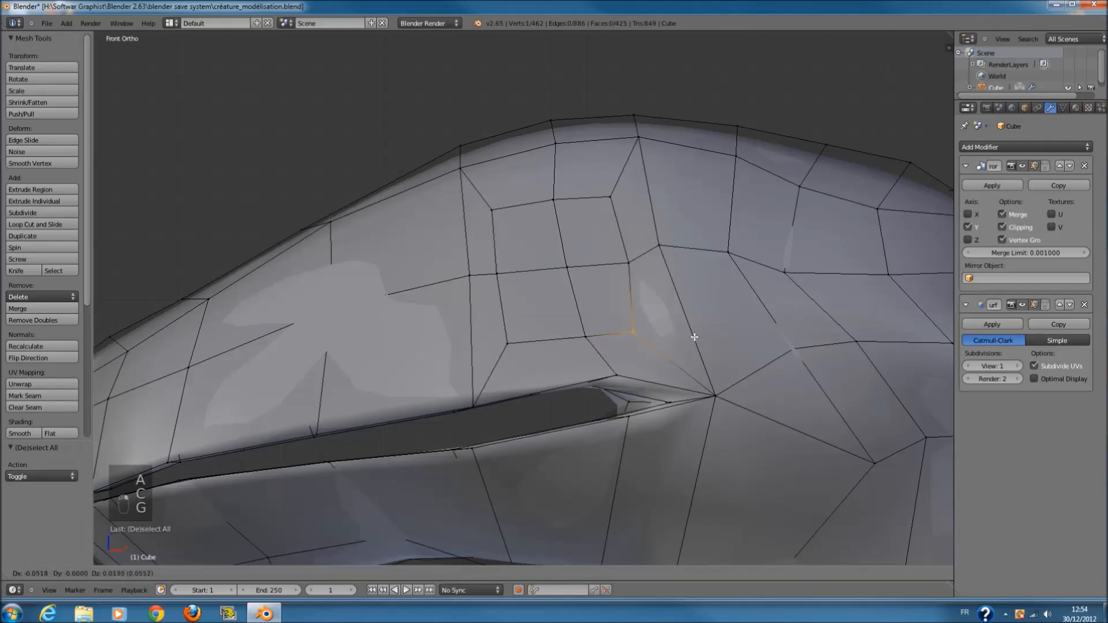
click(698, 337)
- Select the four inner eye faces in face select mode and save the file over the existing version
key(a)
click(356, 574)
key(c)
mouse_move(539, 312)
mouse_down()
mouse_move(600, 297)
mouse_move(542, 241)
mouse_up()
right_click(554, 248)
mouse_move(571, 258)
middle_down()
mouse_move(712, 287)
mouse_move(707, 275)
middle_up()
ctrl+scroll(683, 281, up, 5)
click(677, 281)
ctrl+scroll(690, 281, up, 4)
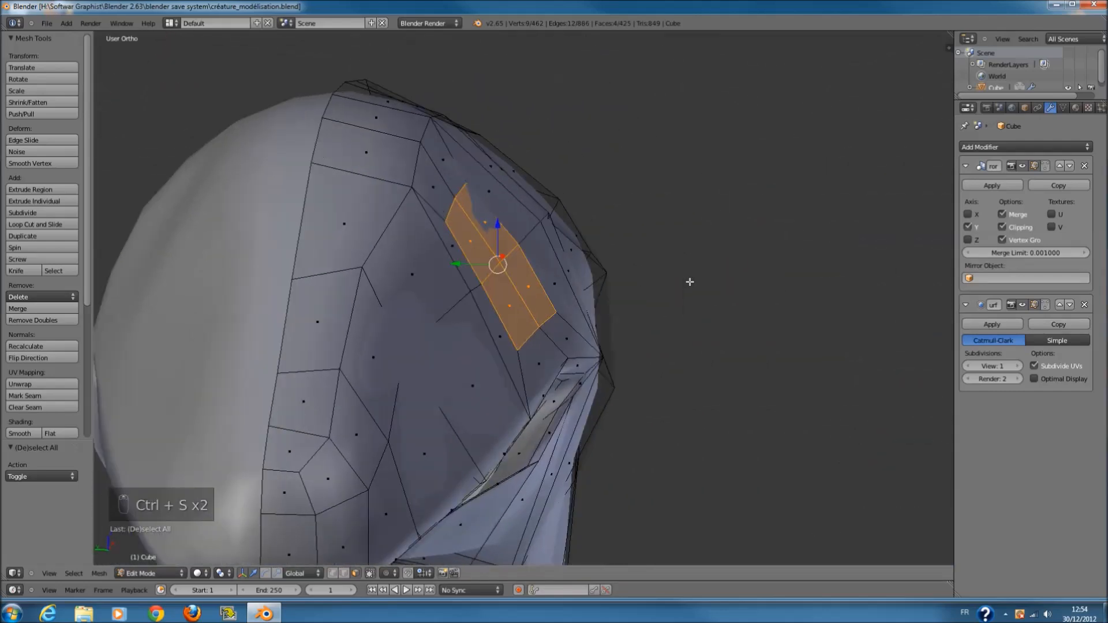
- Stretch the four selected eye faces by about 1.16 along Z
scroll(568, 266, up, 3)
middle_drag(450, 263, 641, 283)
scroll(663, 286, down, 2)
key(s)
key(s)
key(z)
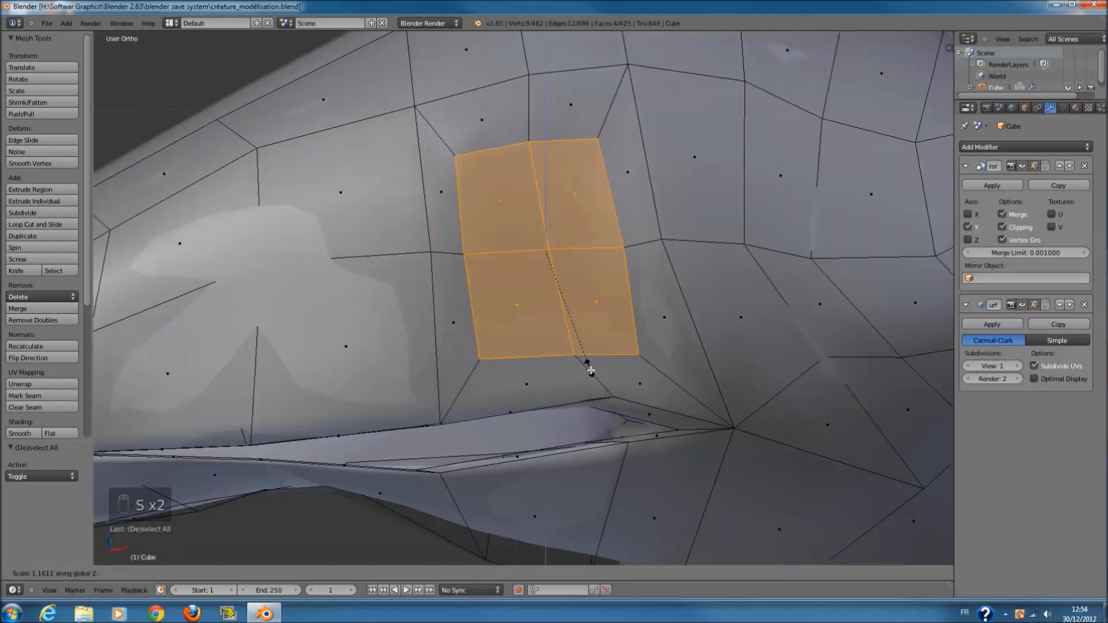
click(593, 382)
- Extrude the four eye faces and scale the new faces down to form another inner ring
middle_drag(593, 381, 450, 327)
key(e)
click(674, 324)
key(s)
click(584, 306)
- Smooth the new inner eye faces and move them about -0.02 along Y
click(46, 165)
middle_drag(557, 254, 614, 274)
drag(565, 237, 561, 241)
middle_drag(588, 222, 660, 240)
key(s)
key(z)
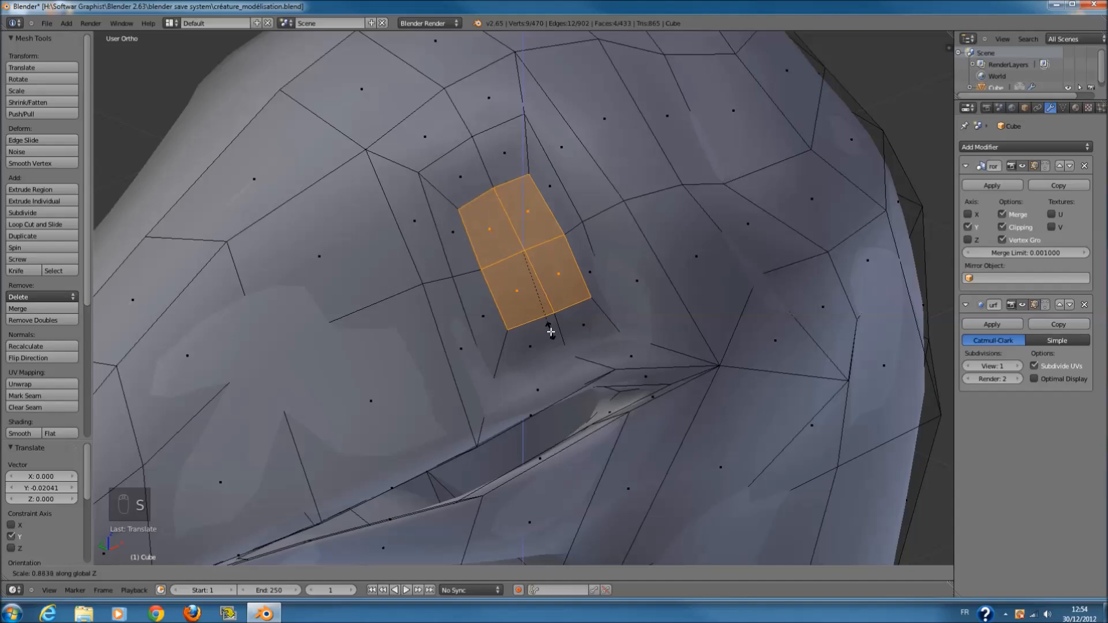
right_click(551, 305)
- Switch to object mode to check the eye socket and save the file over the existing version
middle_drag(551, 305, 577, 265)
key(Tab)
key(ctrl+s)
click(721, 300)
scroll(716, 296, down, 5)
- In edit mode, move the three top vertices of the innermost eye ring down, using the front wireframe view
key(Tab)
scroll(577, 272, up, 4)
key(KP_1)
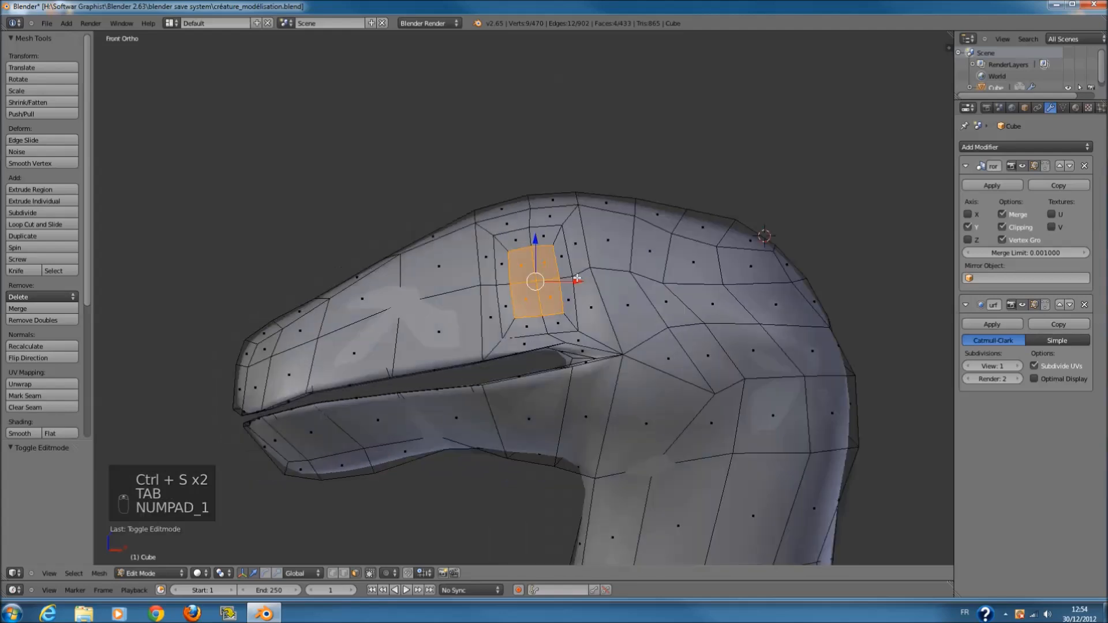
scroll(564, 304, up, 2)
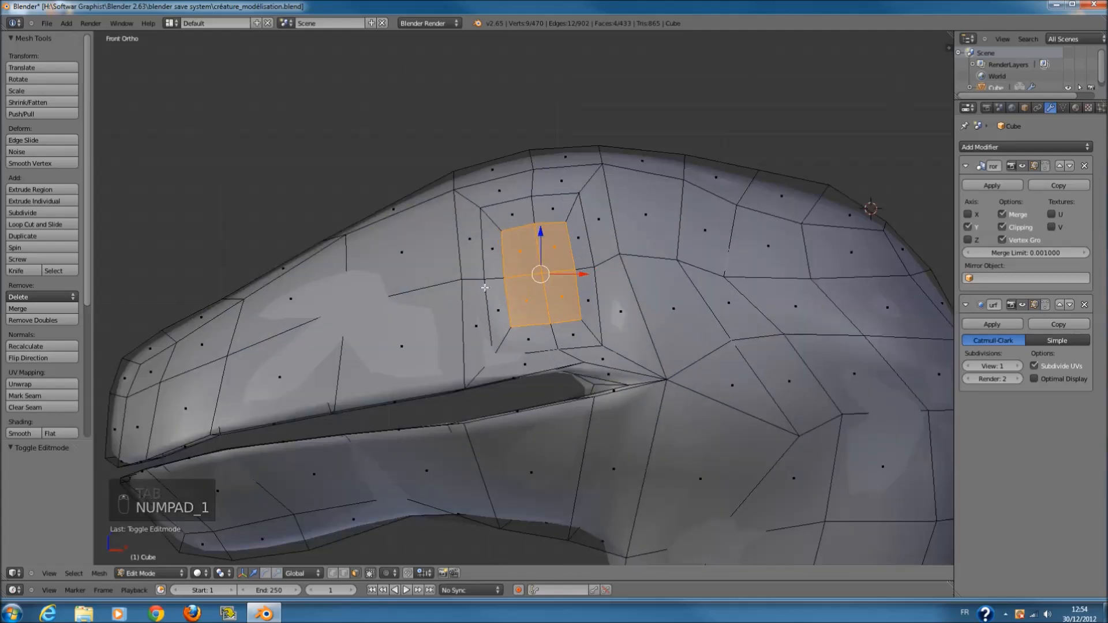
scroll(622, 281, up, 2)
key(z)
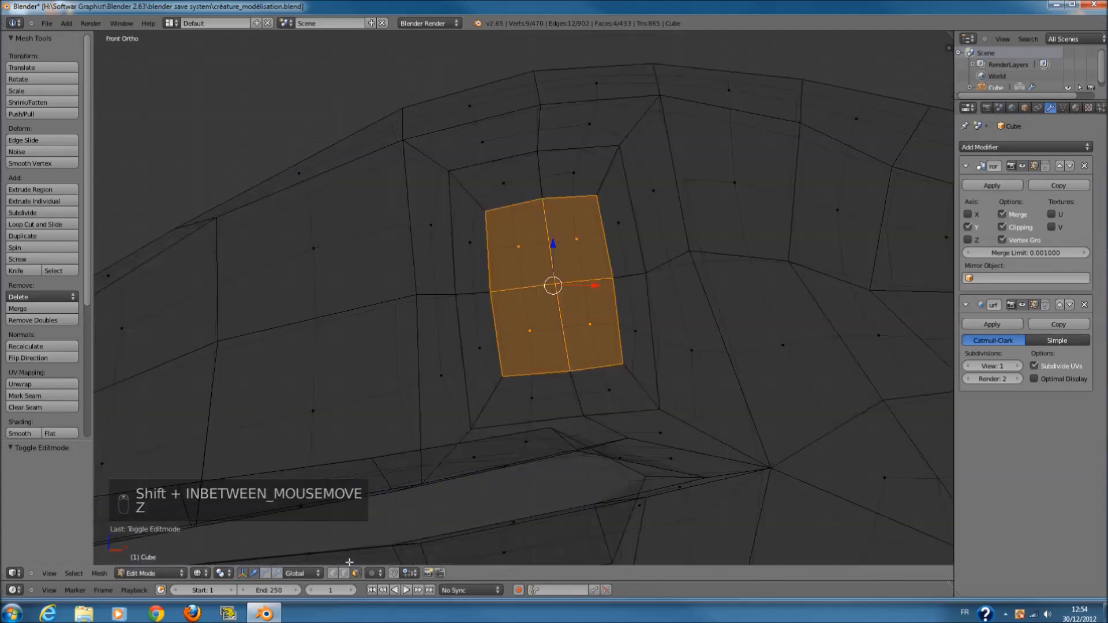
key(a)
key(c)
drag(507, 205, 574, 205)
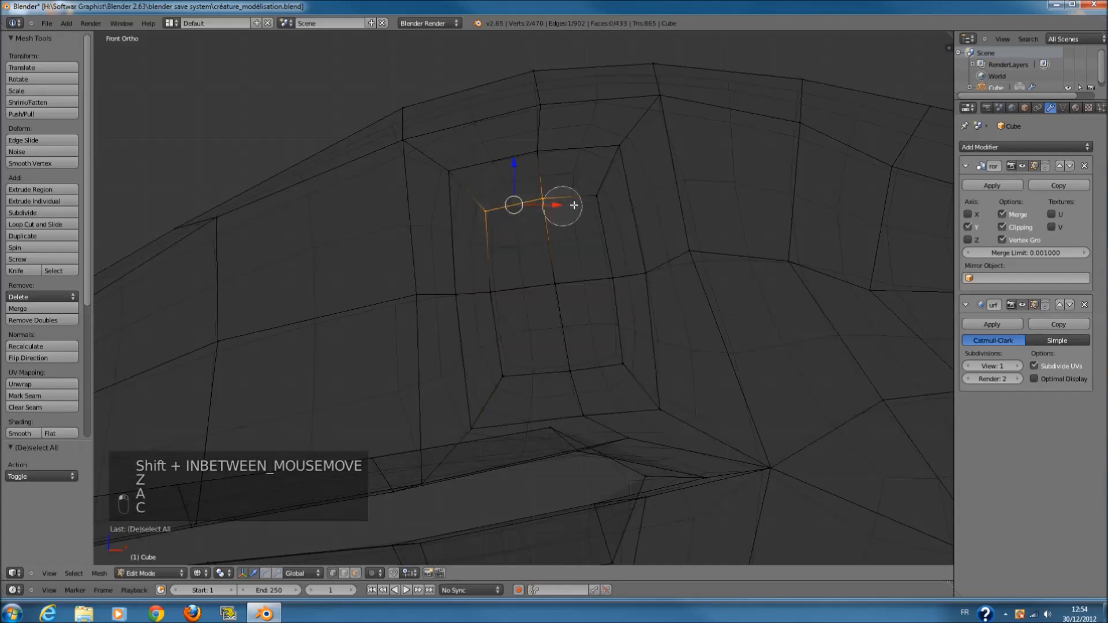
key(g)
click(599, 242)
- Raise the three bottom vertices of the innermost eye ring by about 0.08 and fine-tune their position
key(a)
key(c)
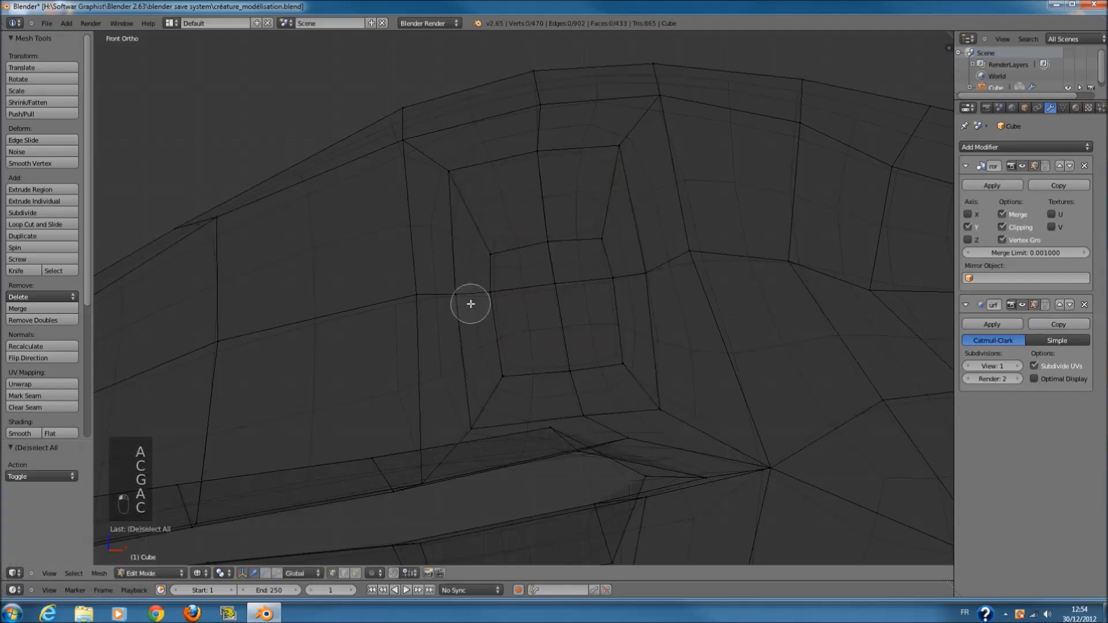
drag(504, 370, 630, 371)
key(g)
click(636, 329)
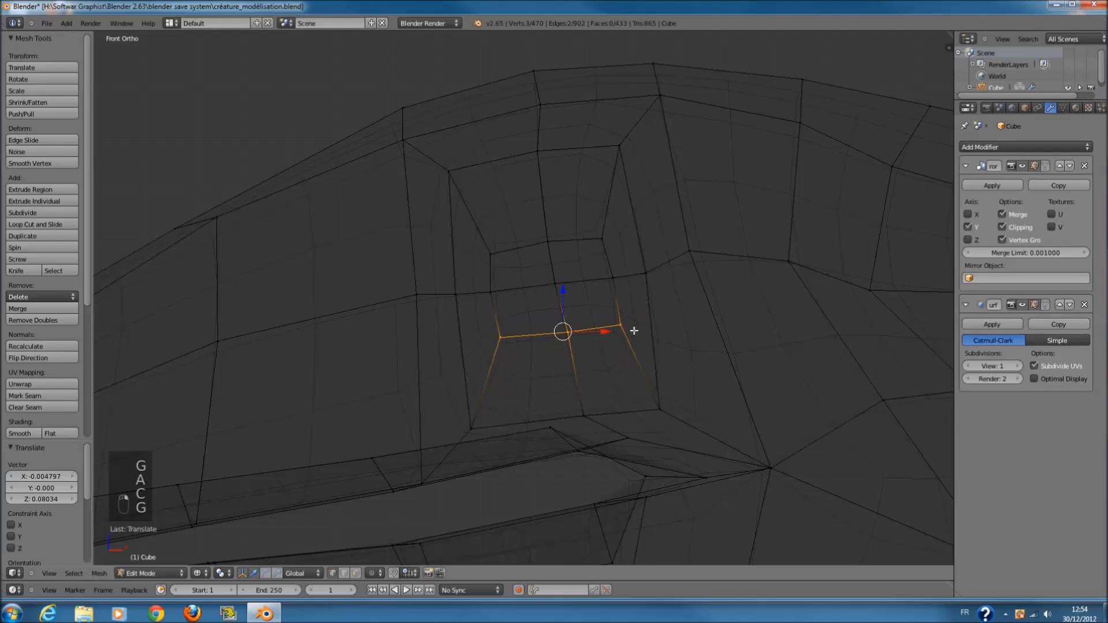
key(z)
scroll(631, 325, up, 1)
key(g)
click(627, 331)
key(z)
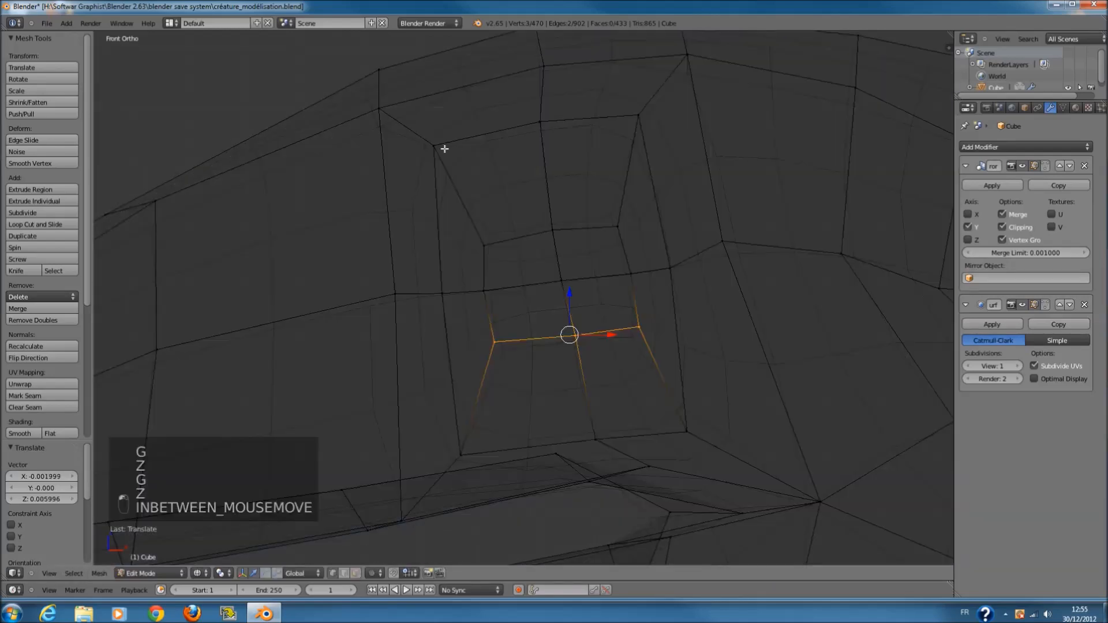
- Move the three top vertices of the surrounding eye ring down toward the inner ring and rotate them slightly
key(a)
key(c)
drag(444, 152, 664, 131)
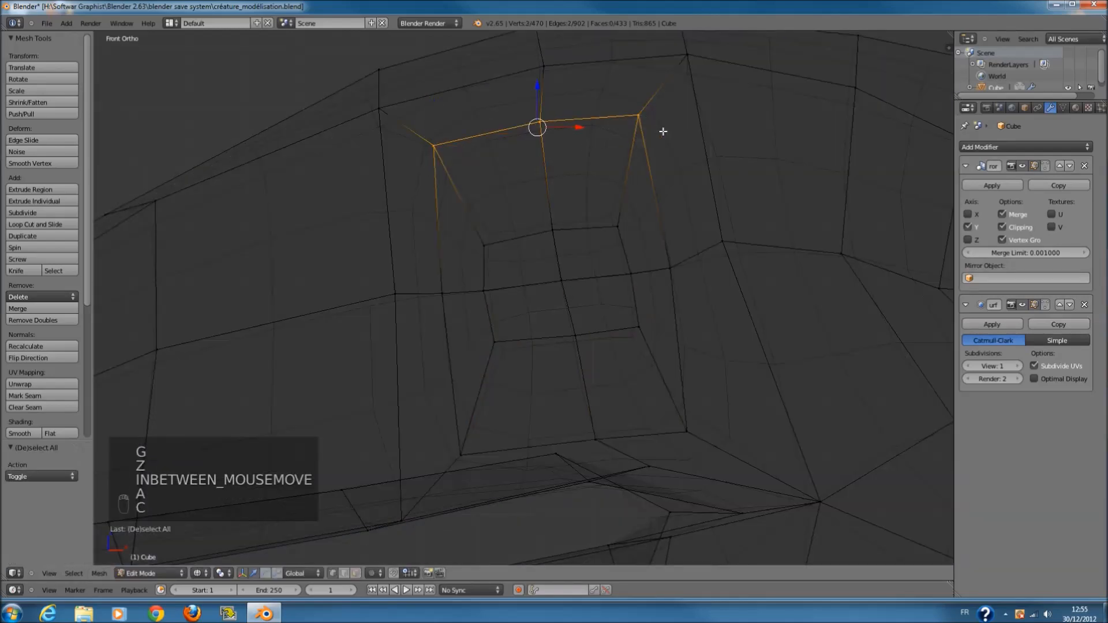
key(g)
click(685, 192)
key(r)
click(685, 177)
- Select the three bottom vertices of the surrounding eye ring and raise them about 0.08
key(a)
key(c)
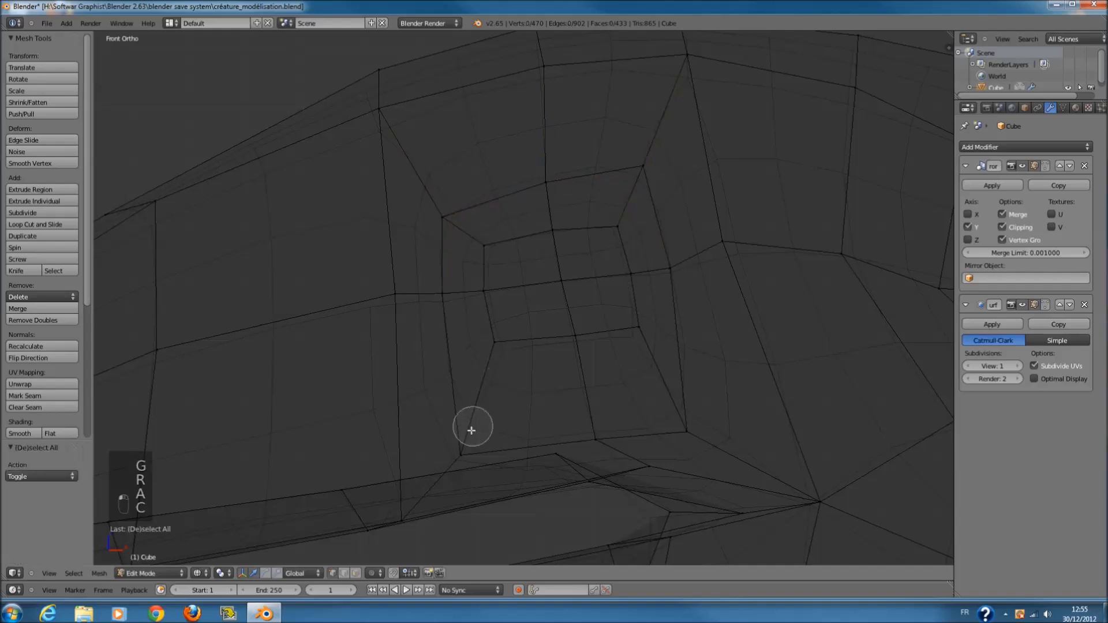
click(467, 447)
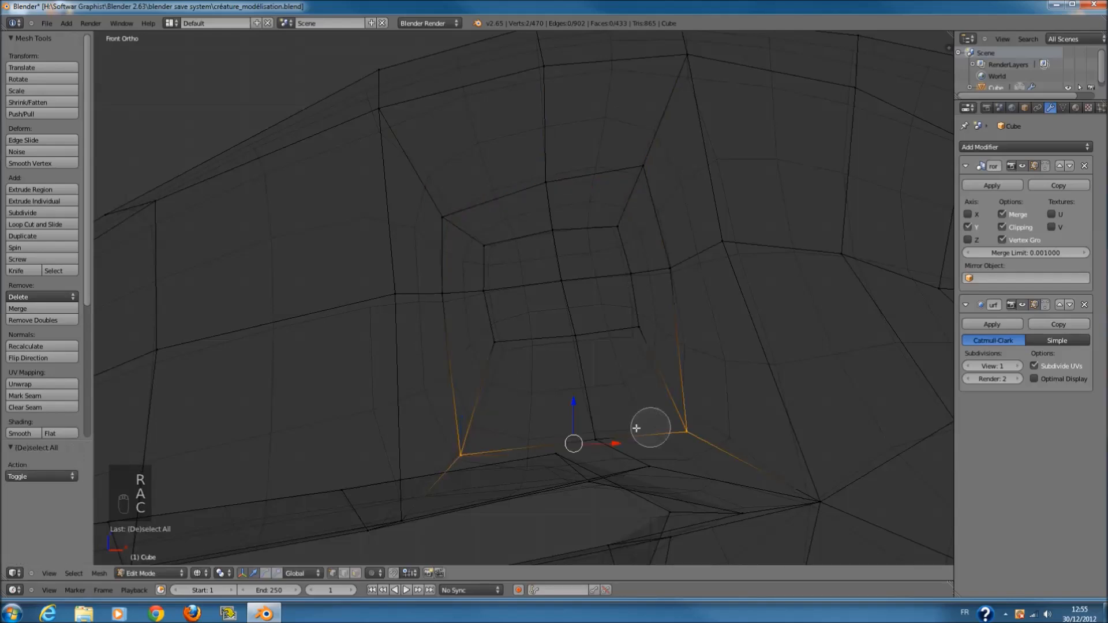
key(g)
click(593, 378)
- In solid shading, rotate the surrounding ring's bottom vertices about 5.7° and raise them about 0.024
key(z)
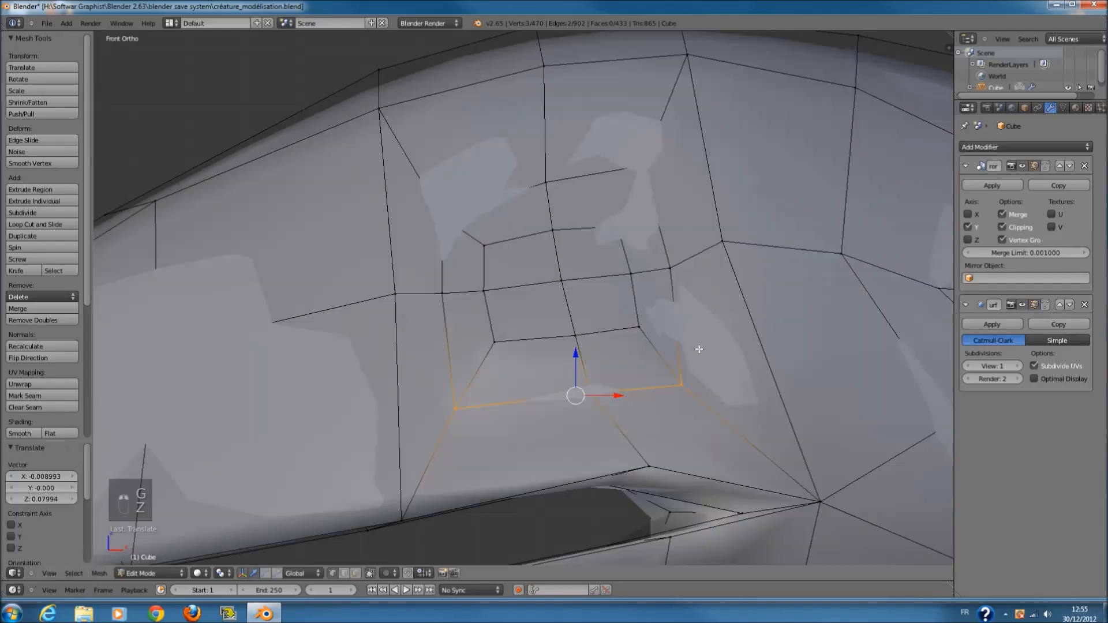
key(r)
click(663, 380)
key(g)
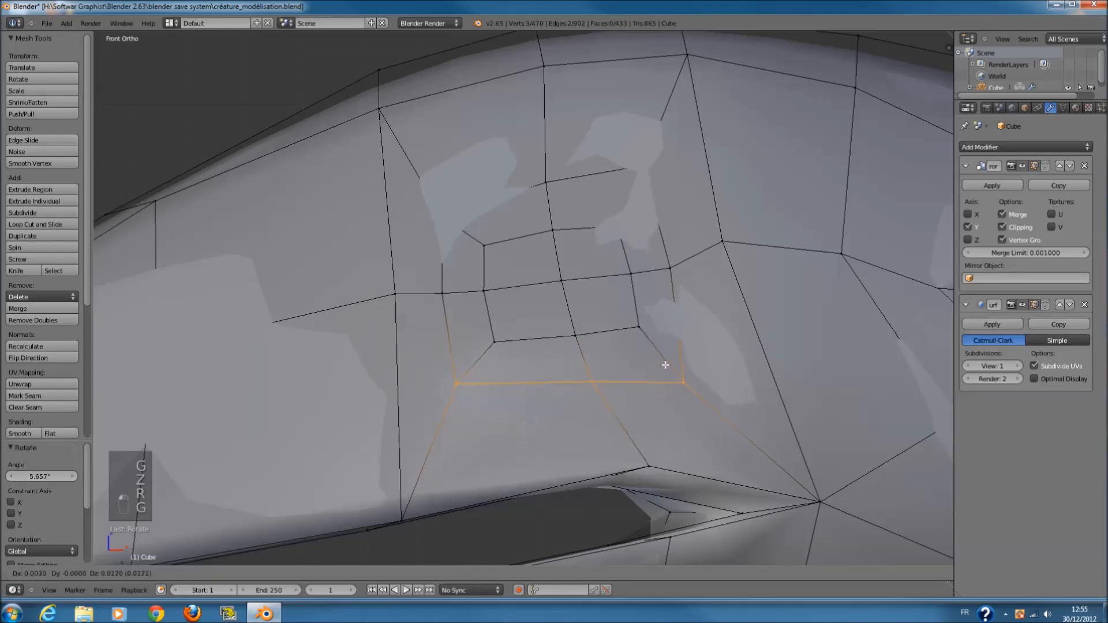
click(665, 365)
- Select the three top vertices of the surrounding eye ring and move them along Y to adjust the socket's depth
middle_drag(665, 365, 643, 344)
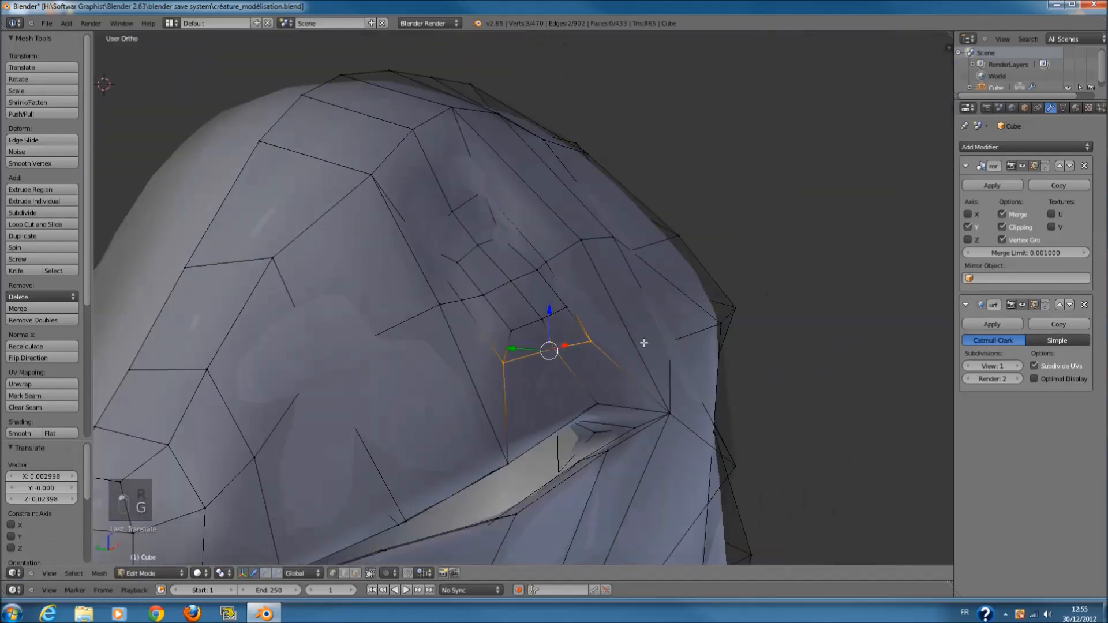
key(a)
scroll(503, 245, up, 1)
key(c)
click(457, 175)
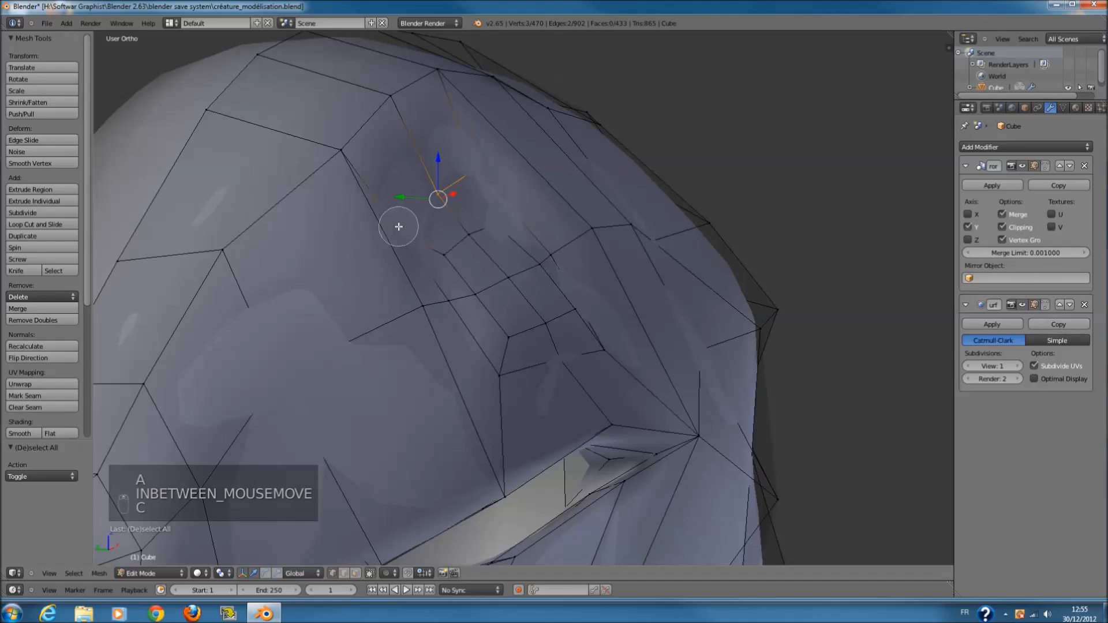
key(z)
key(z)
drag(415, 196, 471, 231)
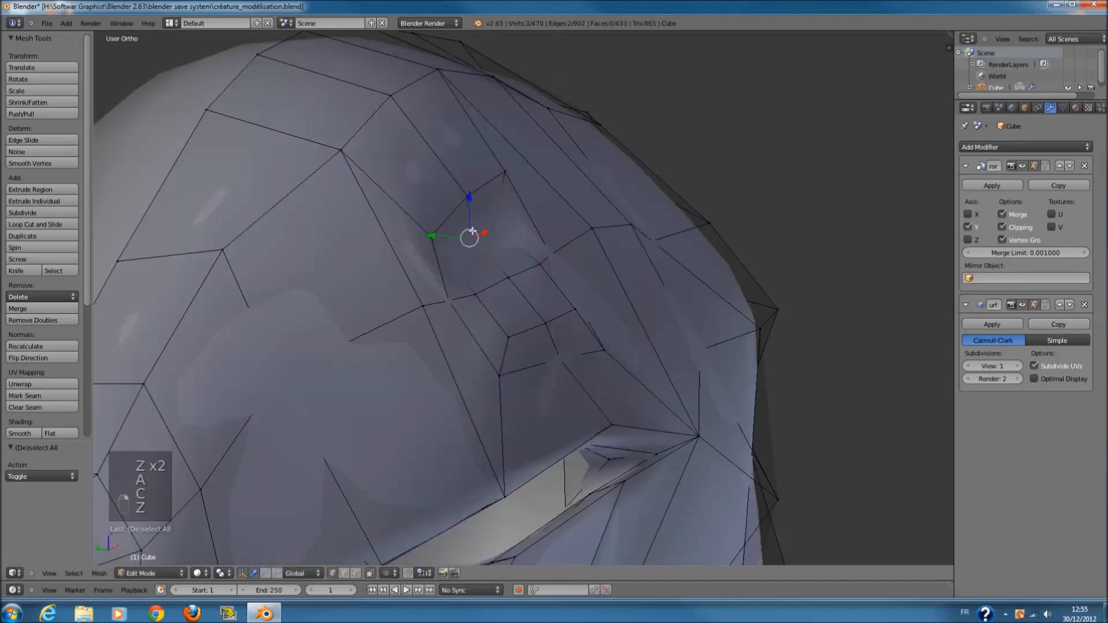
drag(452, 235, 476, 247)
- Select the bottom vertices of the innermost eye ring and lower them about 0.02 along Z
key(a)
key(c)
right_click(574, 318)
mouse_move(525, 318)
mouse_down()
mouse_move(509, 316)
mouse_move(531, 300)
mouse_up()
- Select the four innermost eye faces in front wireframe view, extrude them and scale them to about 0.84
key(KP_3)
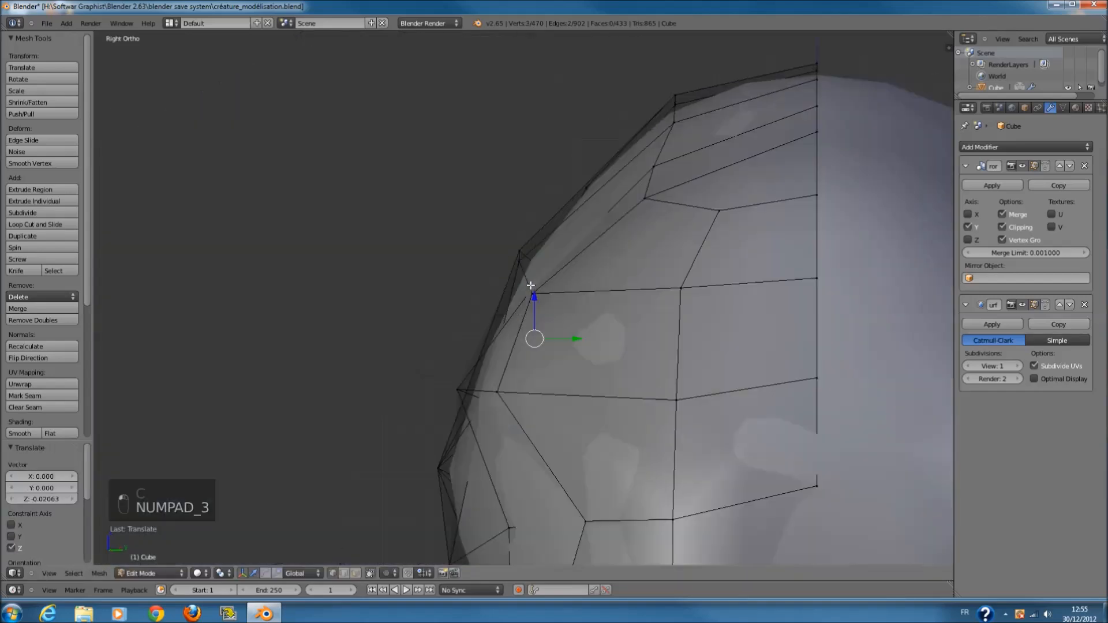
key(KP_1)
key(z)
key(a)
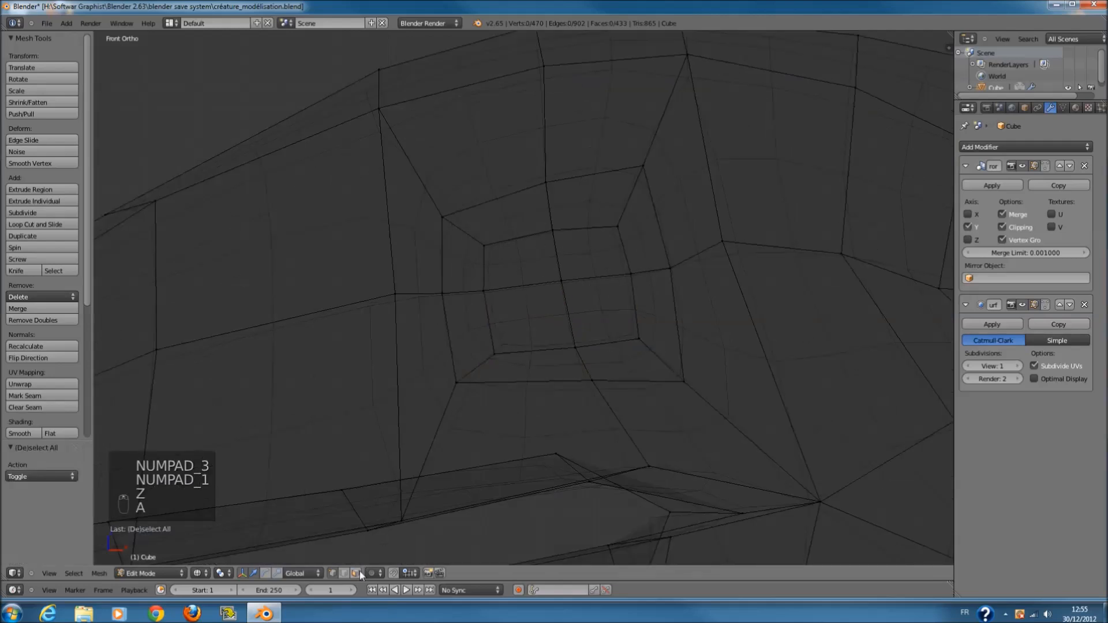
mouse_move(527, 275)
mouse_down()
mouse_move(568, 313)
mouse_move(543, 312)
mouse_up()
key(e)
click(583, 305)
key(s)
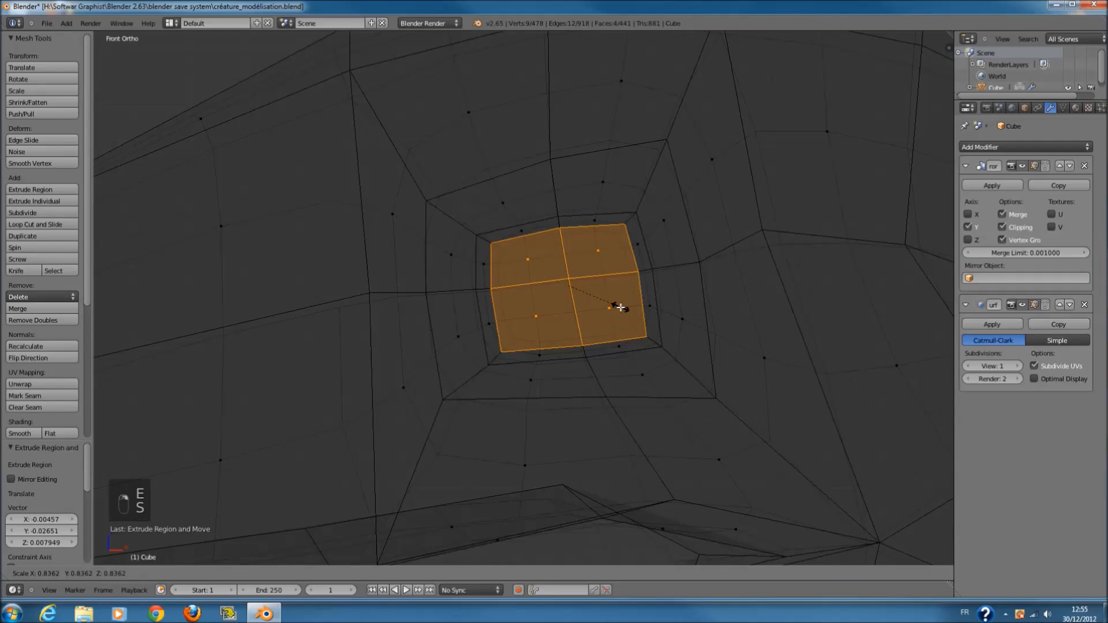
click(620, 307)
- Return to solid shading and enlarge the newly extruded eye faces by about 1.09
key(z)
key(s)
mouse_move(620, 308)
middle_down()
mouse_move(620, 317)
mouse_move(667, 316)
mouse_move(629, 317)
middle_up()
click(629, 317)
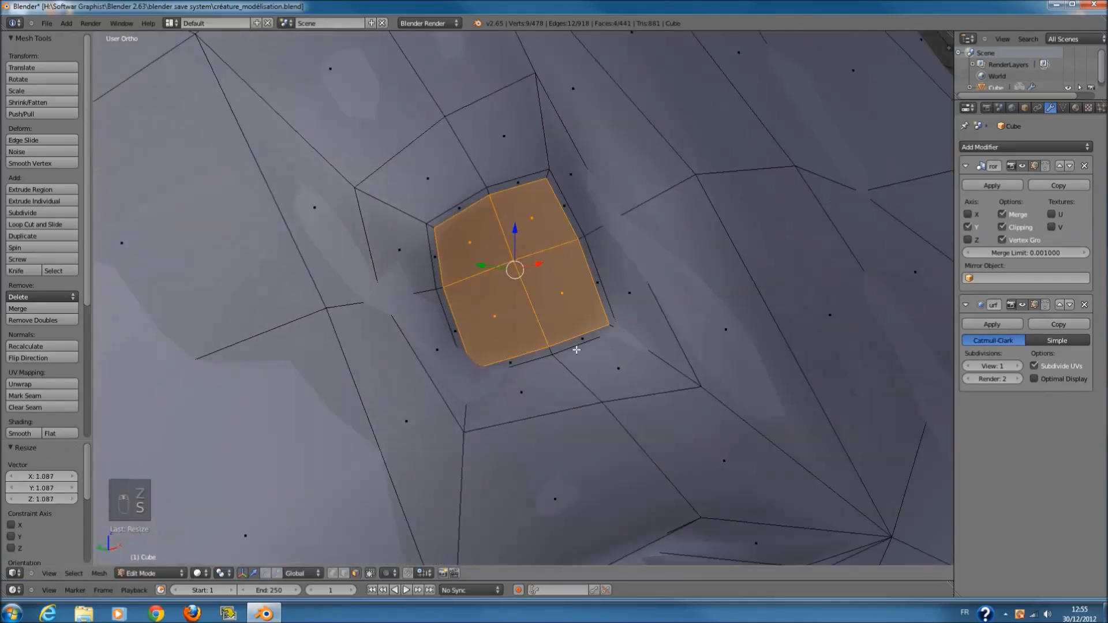
key(s)
right_click(382, 485)
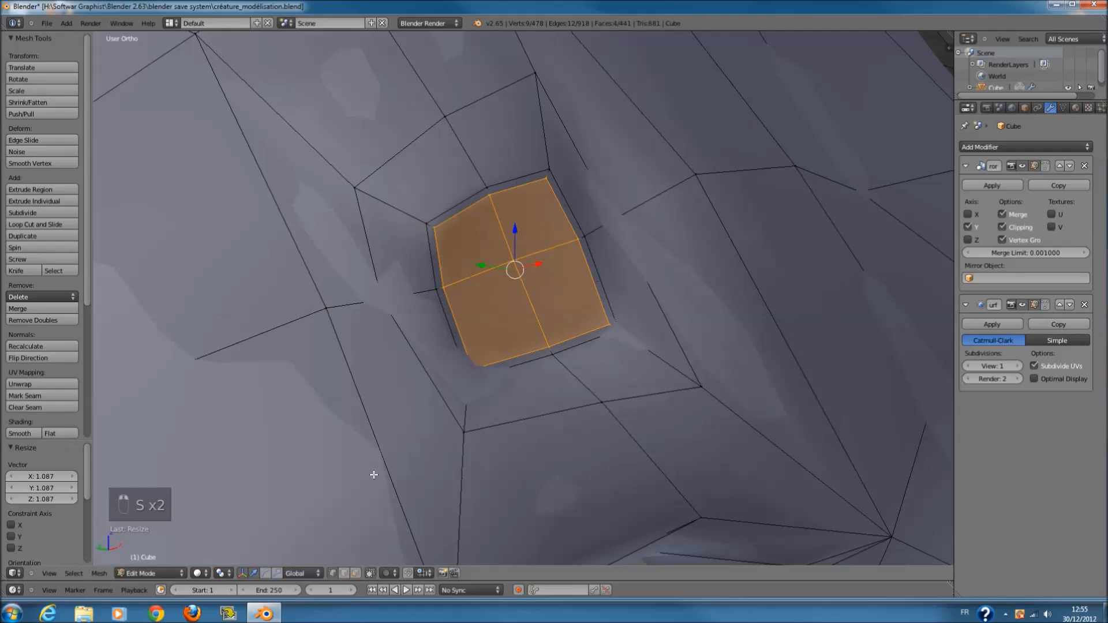
- Select the three top vertices of the newest inner eye ring and move them slightly down
scroll(426, 284, up, 2)
key(a)
key(c)
drag(481, 203, 570, 171)
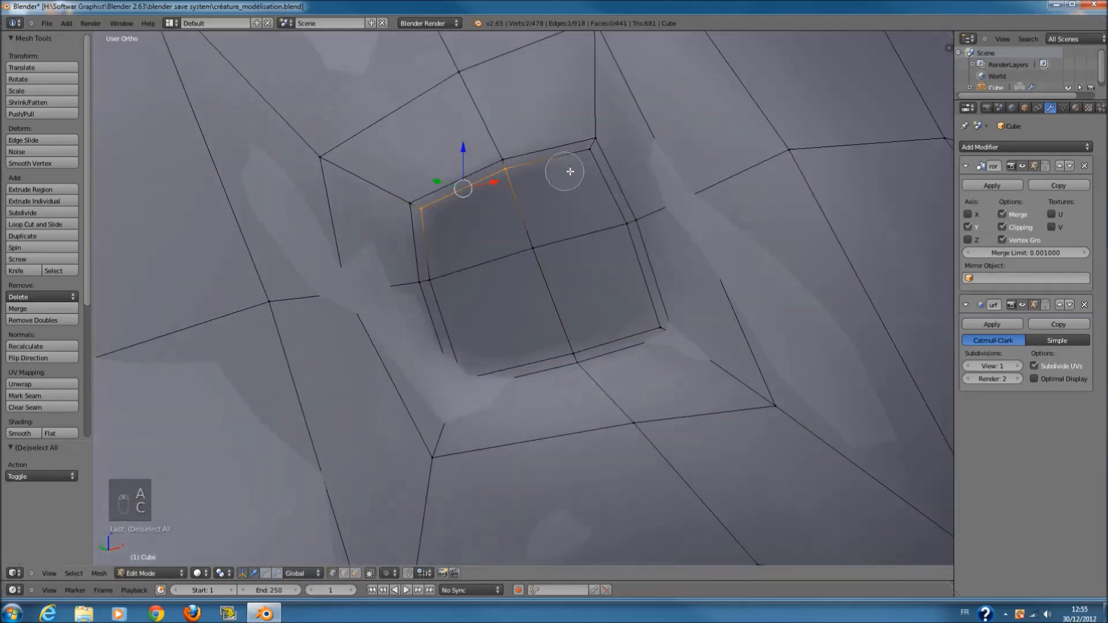
key(g)
click(589, 177)
- Select the three bottom vertices of the newest inner eye ring and raise them about 0.007
key(a)
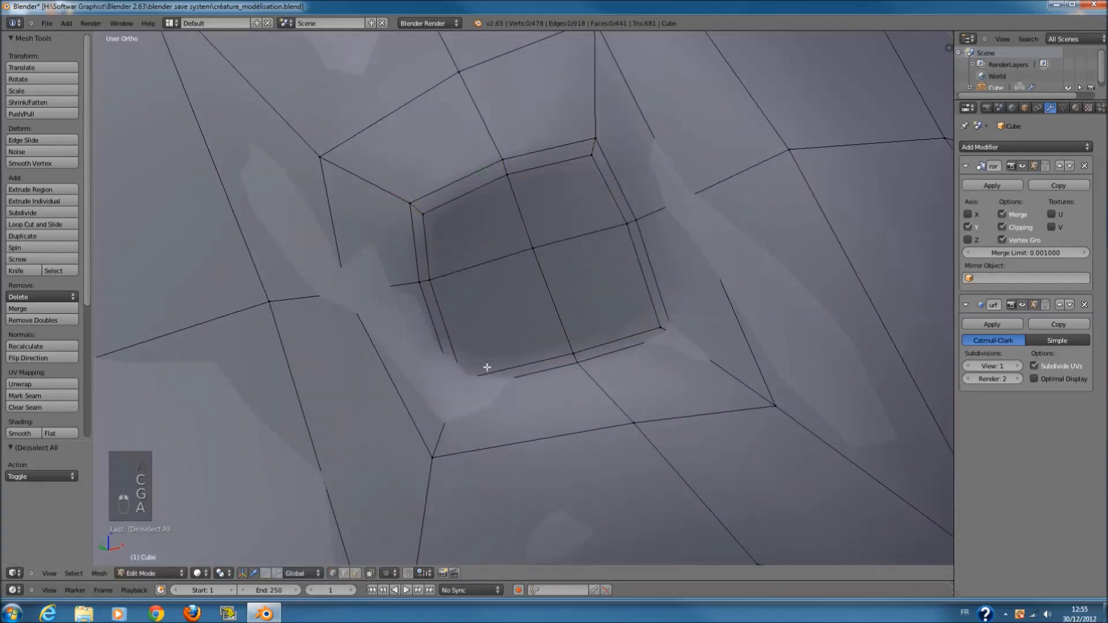
drag(613, 338, 649, 330)
right_click(646, 333)
key(g)
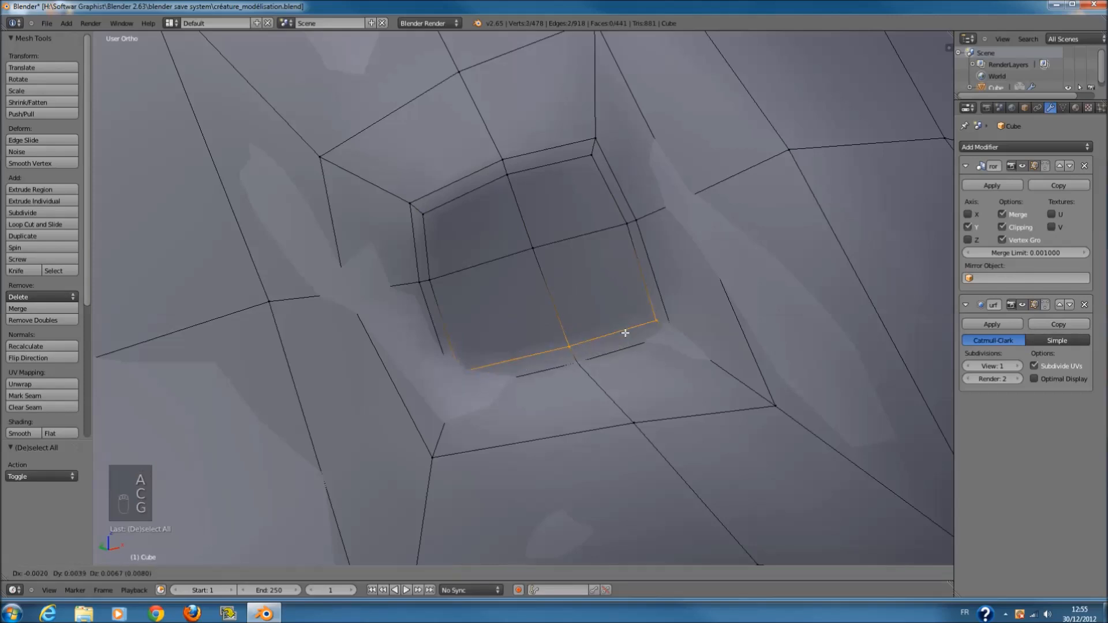
click(625, 333)
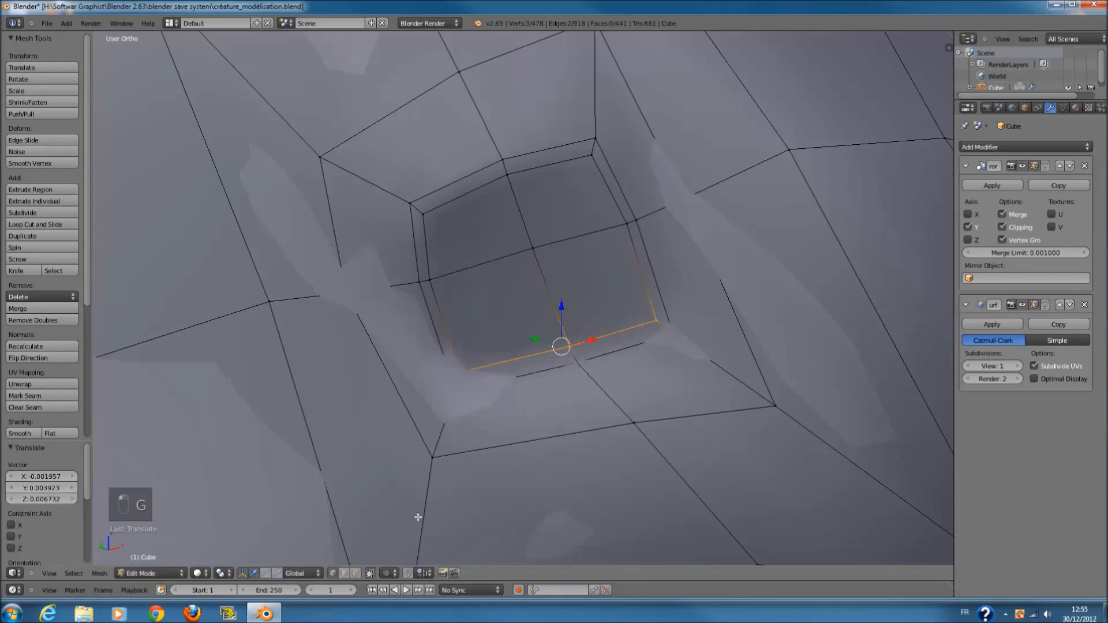
- Select the four innermost eye faces, extrude them about 0.029 inward along Y, and save over the file in Object Mode
key(c)
drag(481, 232, 570, 229)
right_click(570, 232)
middle_drag(571, 232, 640, 254)
key(e)
click(619, 256)
scroll(608, 255, down, 6)
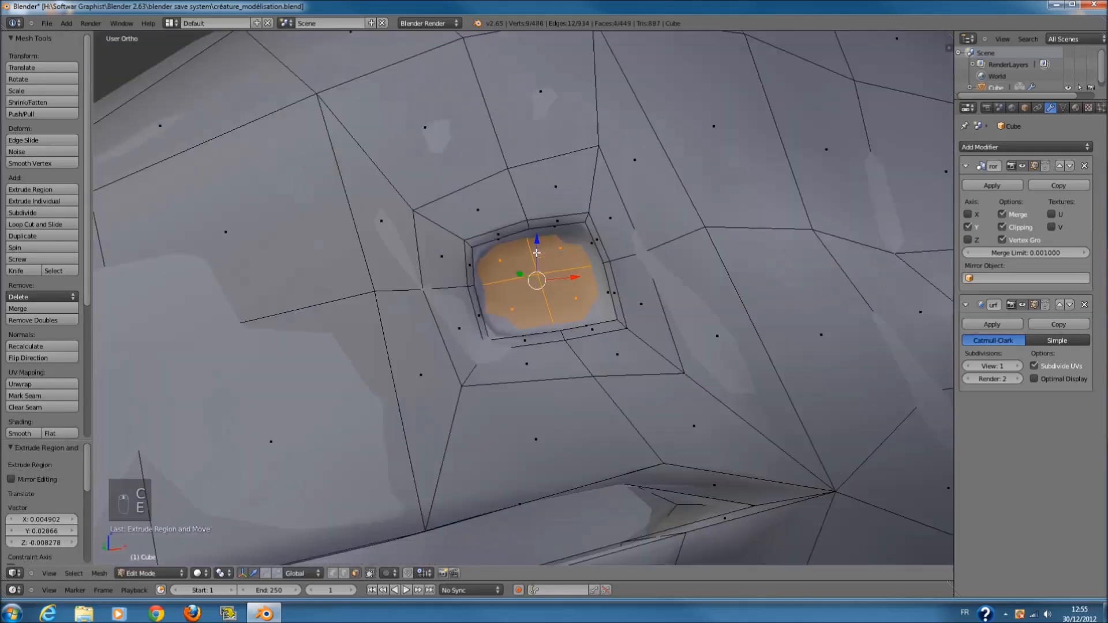
key(Tab)
key(ctrl+s)
middle_drag(513, 270, 597, 191)
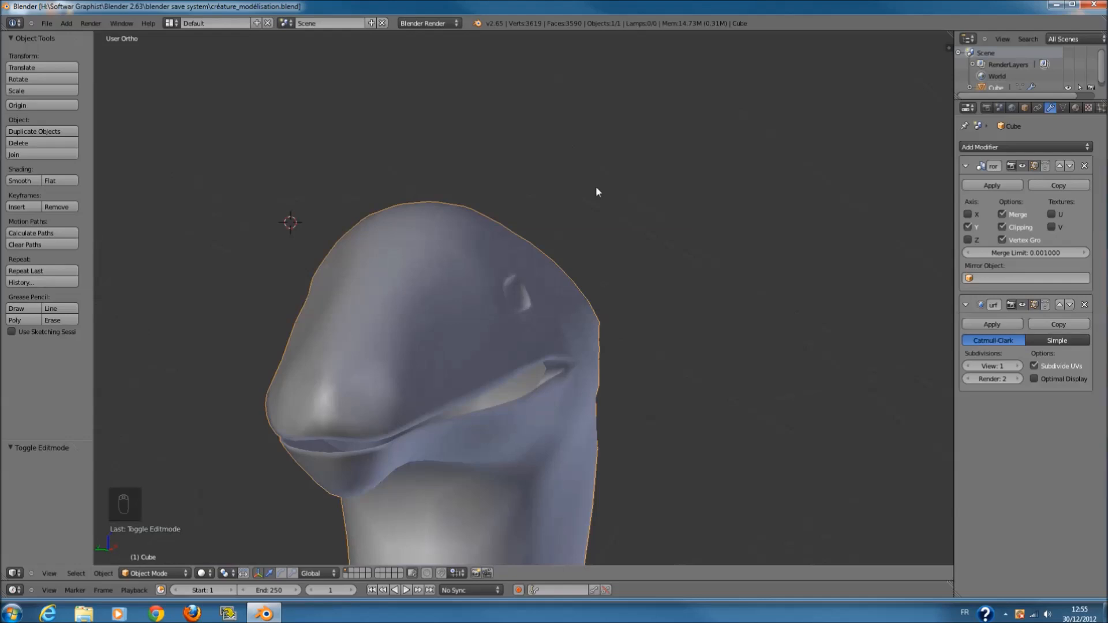
- Re-enter Edit Mode in wireframe and push the four innermost eye faces about 0.024 deeper along Y
key(KP_1)
scroll(613, 266, up, 8)
key(Tab)
key(z)
middle_drag(612, 266, 508, 236)
key(KP_3)
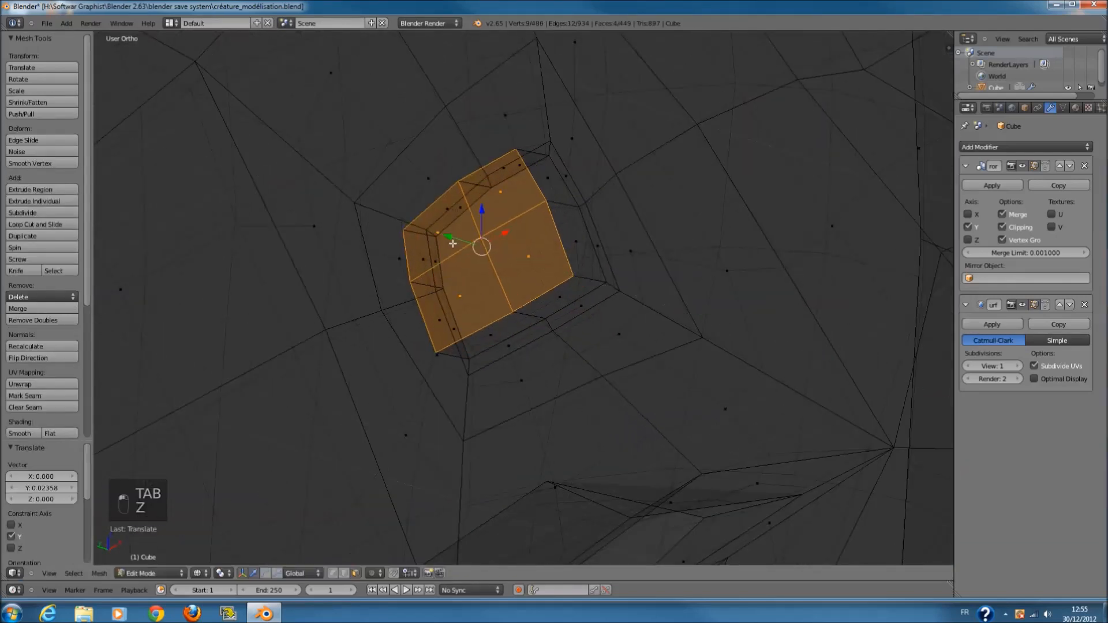
- In front wireframe view, select the row of vertices at the eye's snout-side corner and move them outward and slightly down
key(KP_1)
key(a)
key(a)
key(z)
key(z)
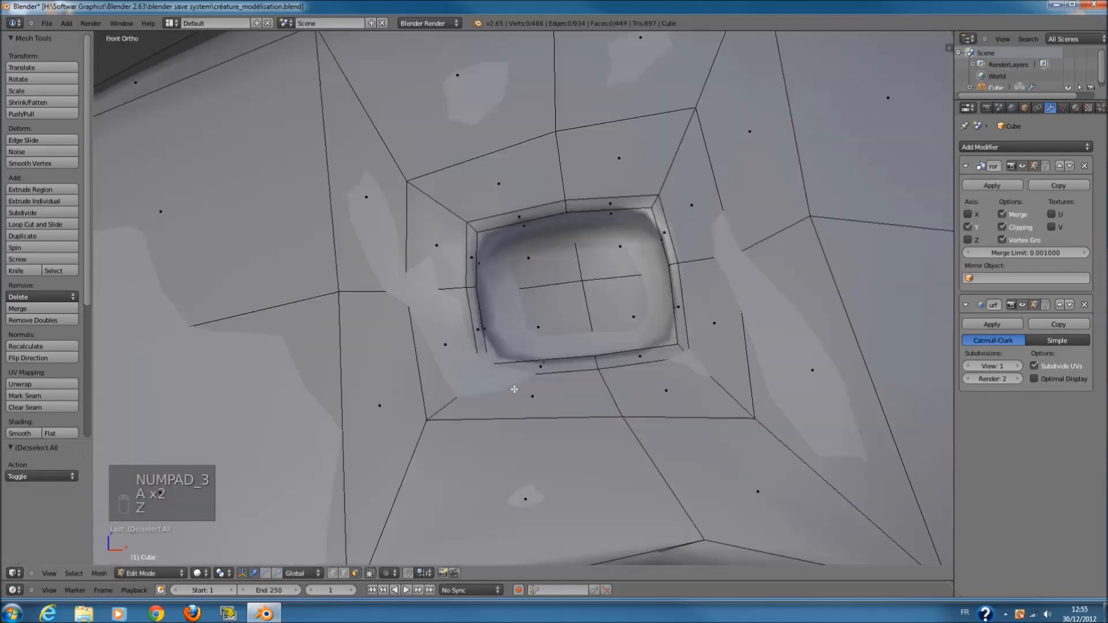
key(a)
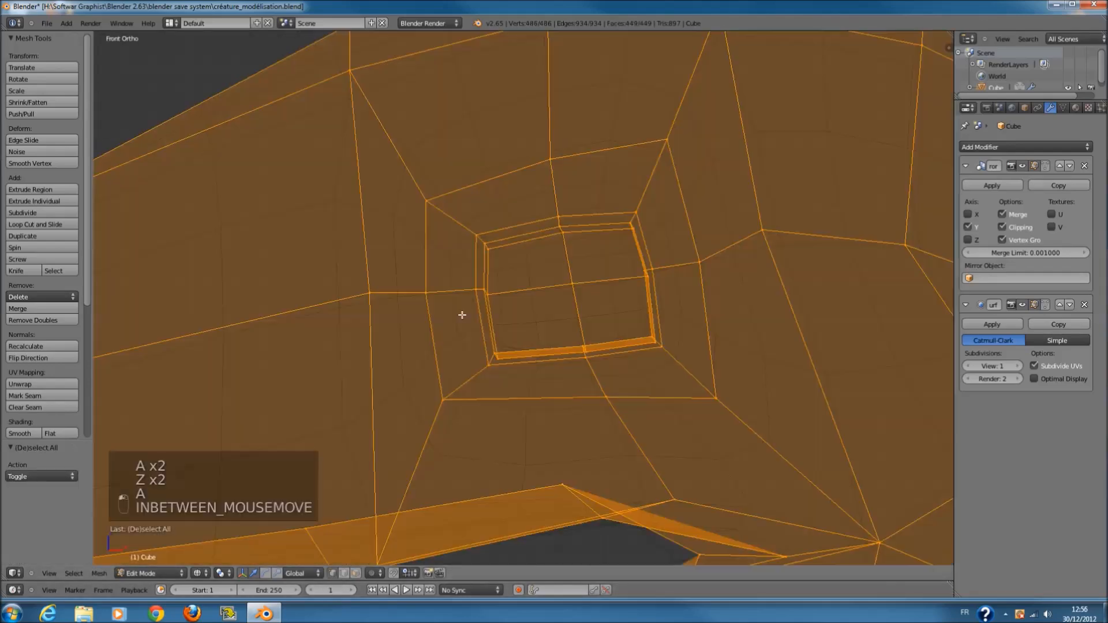
key(a)
key(c)
drag(481, 296, 364, 297)
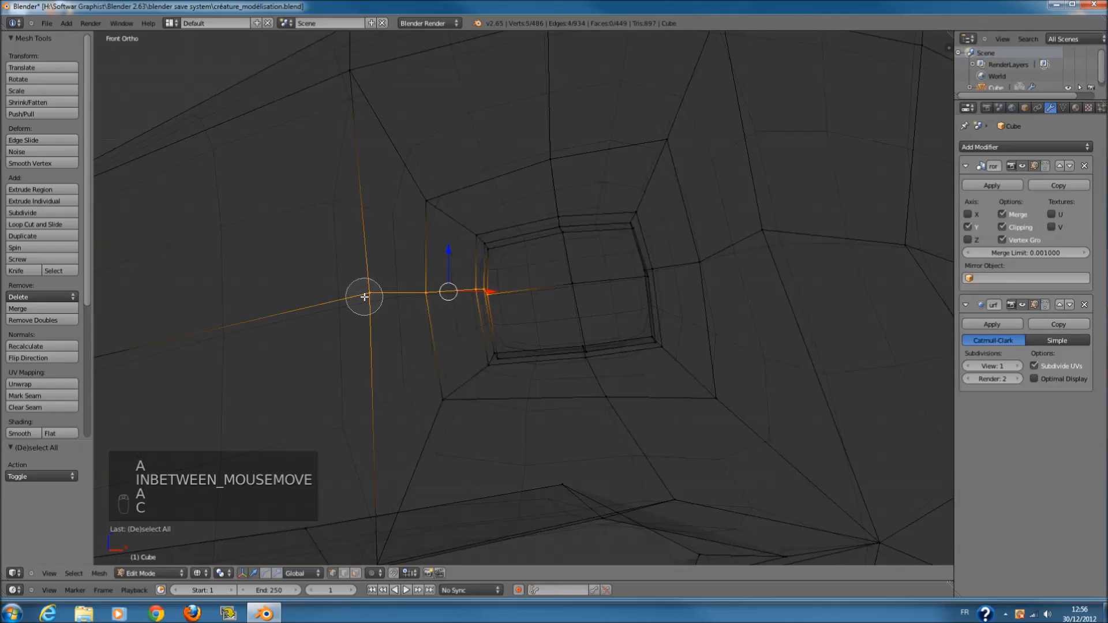
key(g)
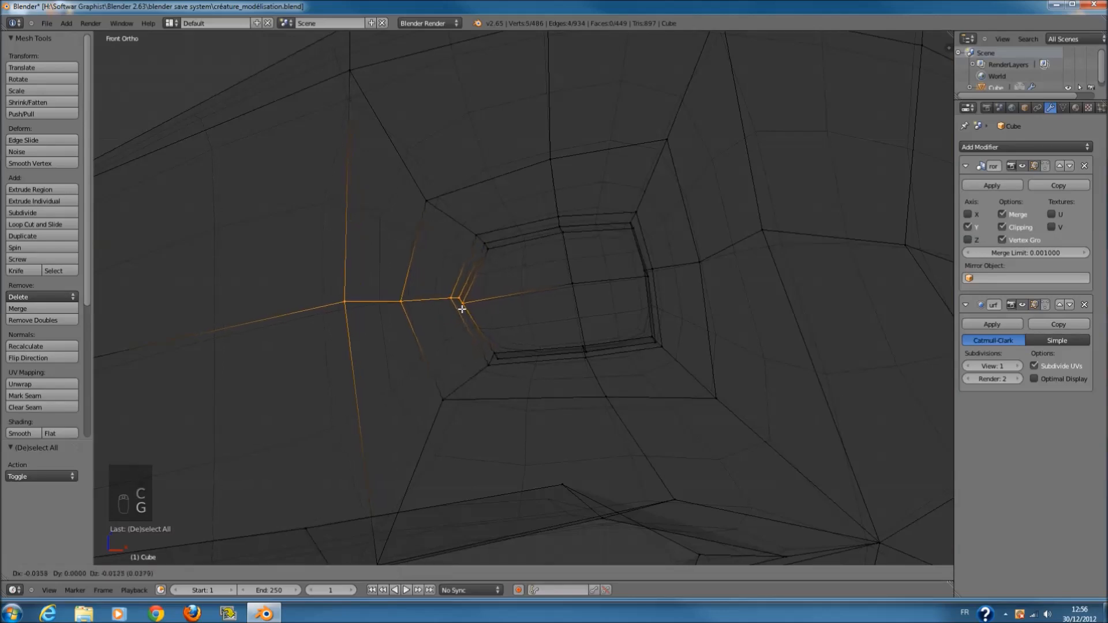
click(460, 309)
- Select the row of vertices at the eye's rear corner and move them outward, away from the snout
key(a)
drag(640, 284, 759, 242)
right_click(759, 242)
ctrl+scroll(732, 279, up, 5)
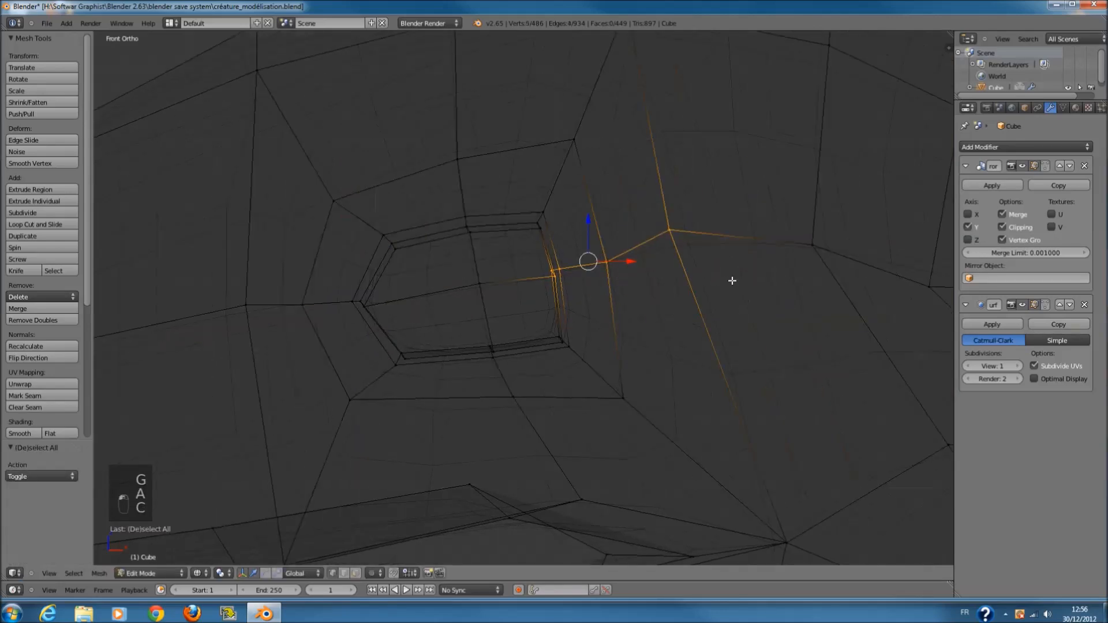
key(g)
click(687, 290)
key(a)
- Select the inner-ring vertices at the eye's upper snout-side corner and move them slightly down to round the opening
ctrl+scroll(490, 252, down, 2)
key(z)
scroll(531, 254, down, 2)
scroll(532, 254, up, 1)
key(z)
scroll(533, 253, up, 2)
key(a)
key(a)
key(c)
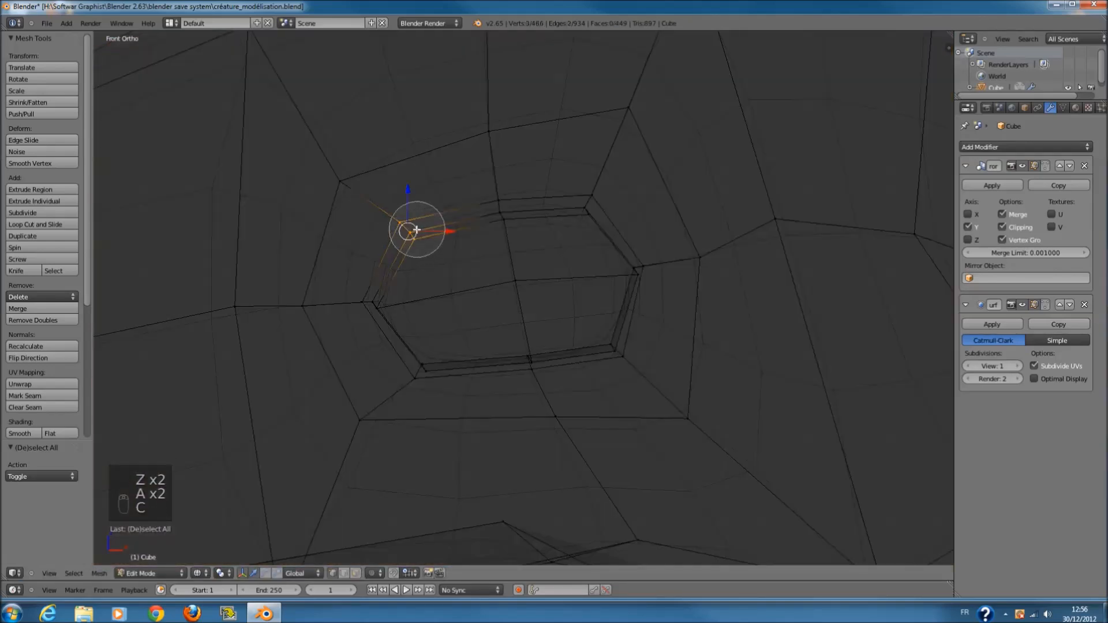
right_click(417, 229)
key(g)
click(418, 247)
key(a)
- Move the inner-ring vertices of the eye's lower rear corner slightly inward and raise those of the lower snout-side corner
key(c)
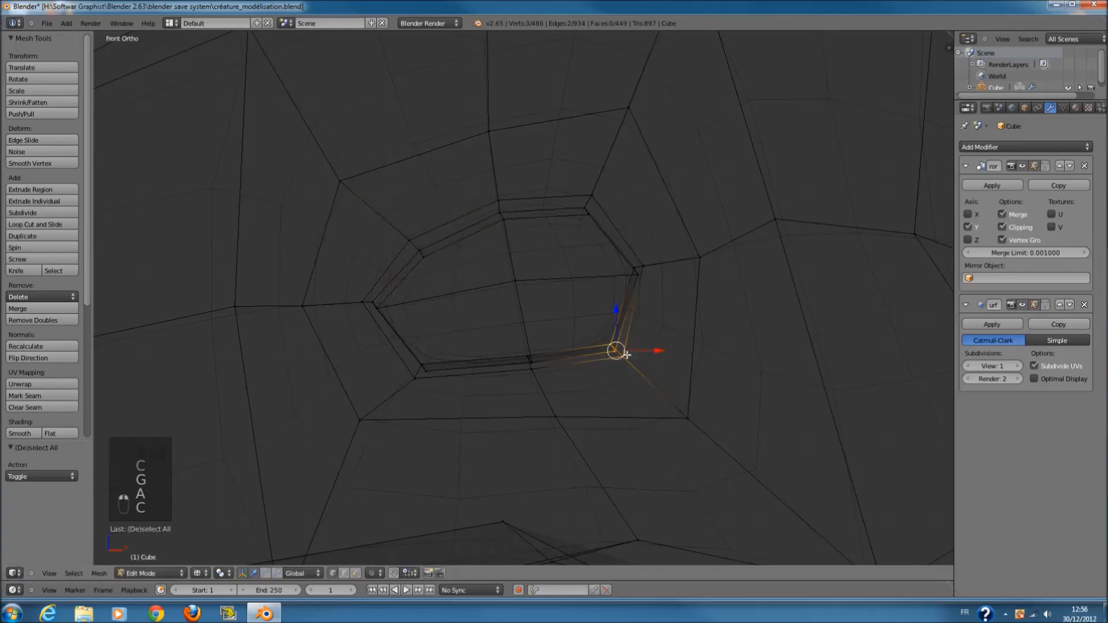
key(g)
click(620, 349)
key(a)
key(c)
key(g)
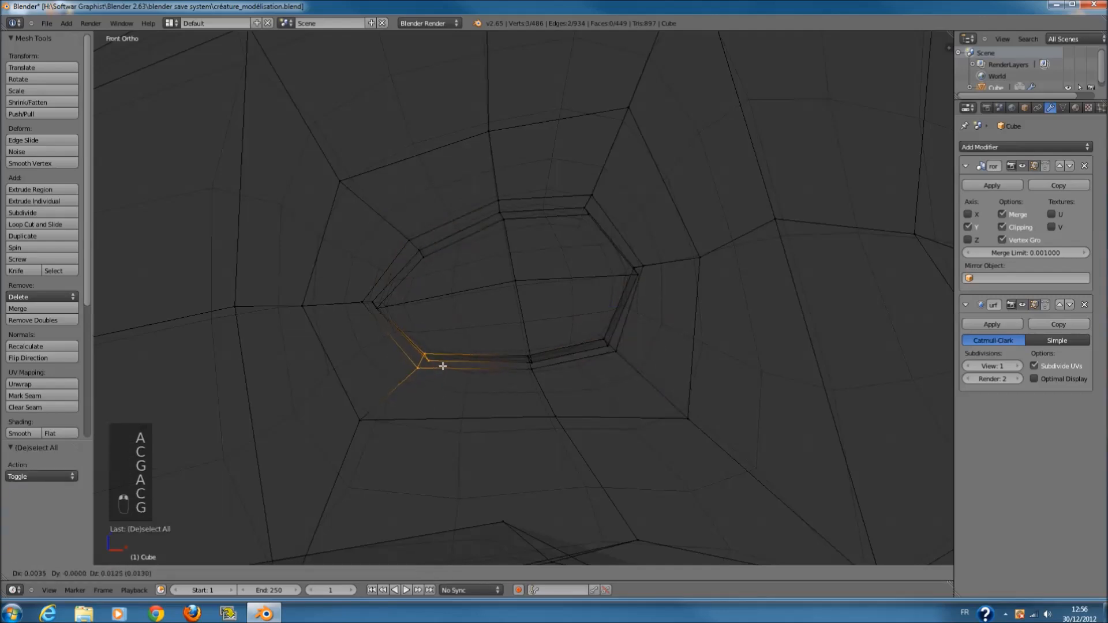
click(452, 349)
key(a)
- Lower the inner-ring vertices at the eye's upper rear corner and raise those at the lower rear corner
key(c)
click(588, 204)
key(g)
click(591, 235)
key(a)
key(c)
click(613, 359)
right_click(612, 358)
key(g)
click(608, 345)
- Return to solid shading in Object Mode and save over the creature file
key(z)
key(Tab)
key(ctrl+s)
key(ctrl+s)
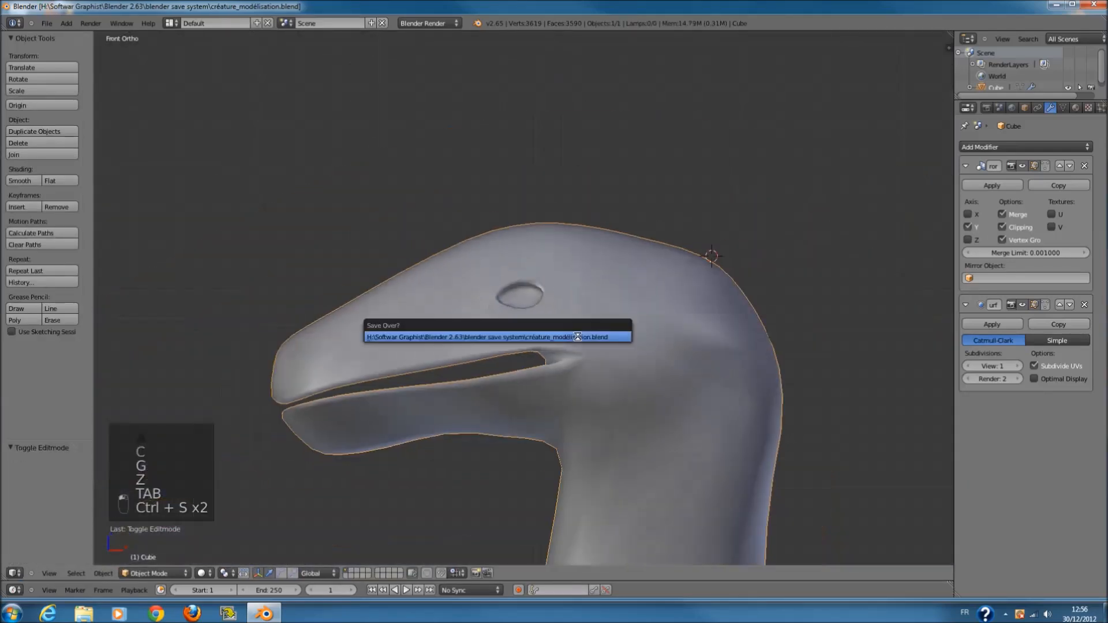
scroll(604, 352, down, 6)
scroll(602, 354, up, 9)
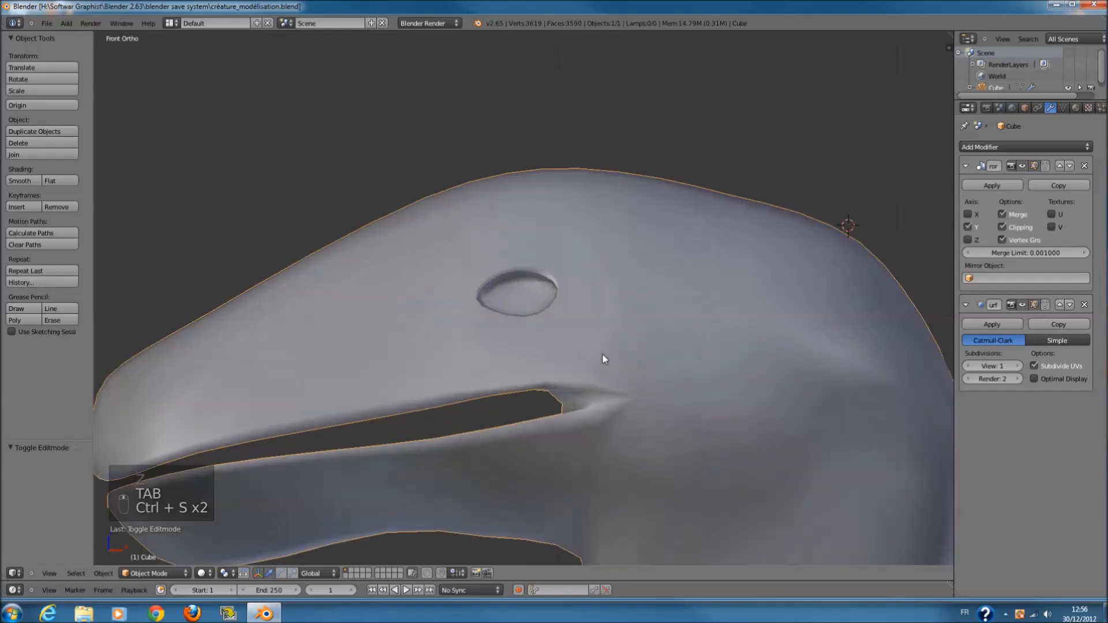
- Add a loop cut around the eye between the outer ring and the opening, and scale it to about 0.974
key(z)
key(Tab)
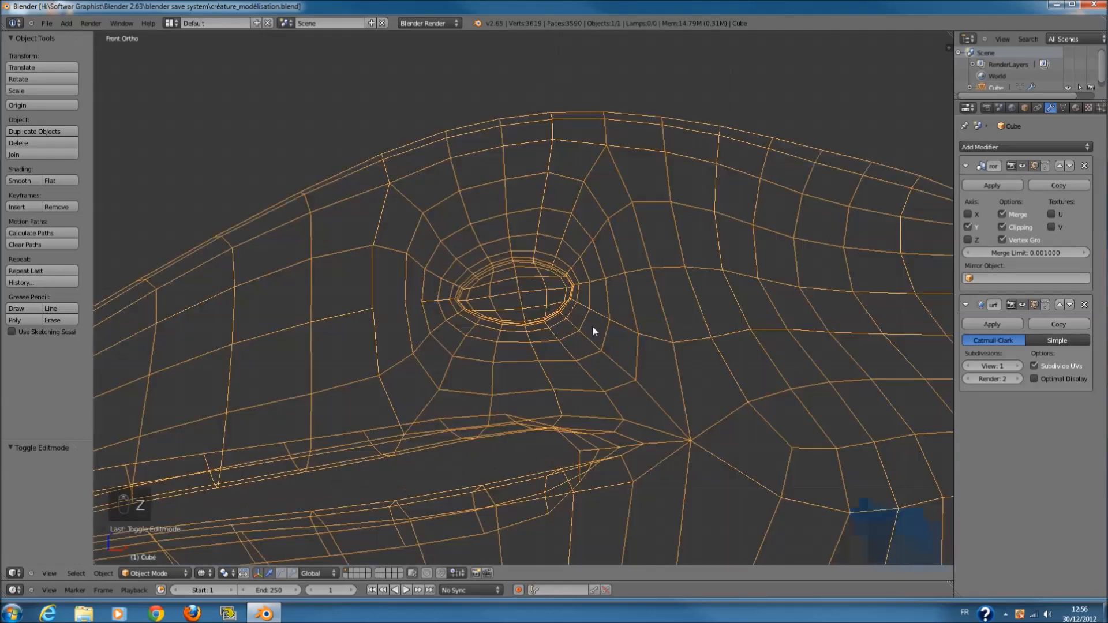
scroll(592, 326, up, 4)
key(z)
key(a)
scroll(571, 320, up, 2)
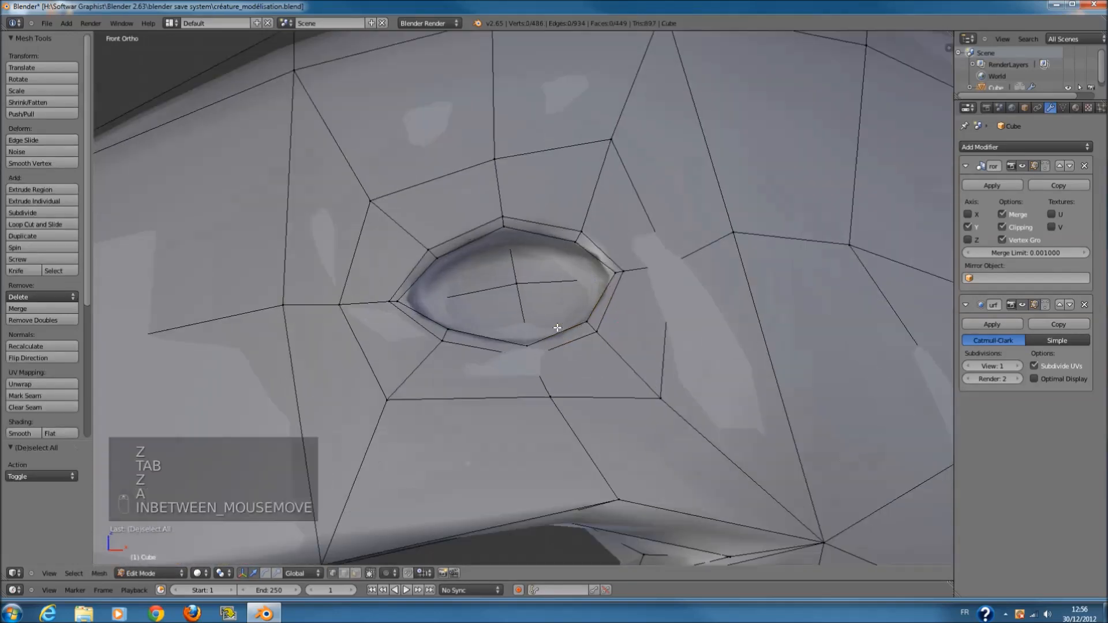
key(ctrl+r)
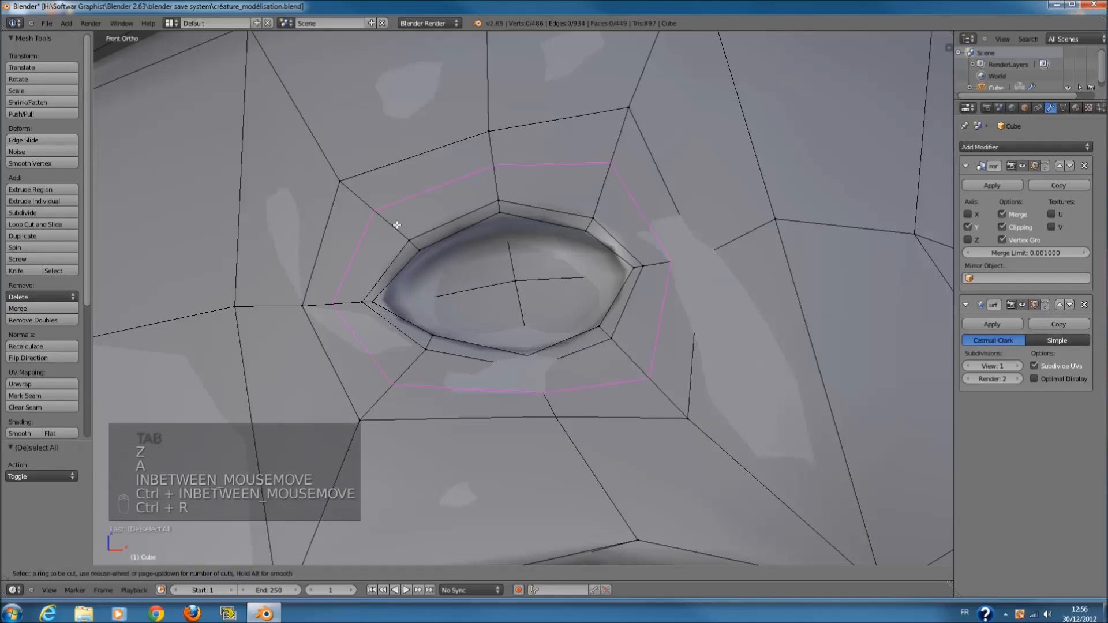
click(707, 302)
key(s)
click(689, 309)
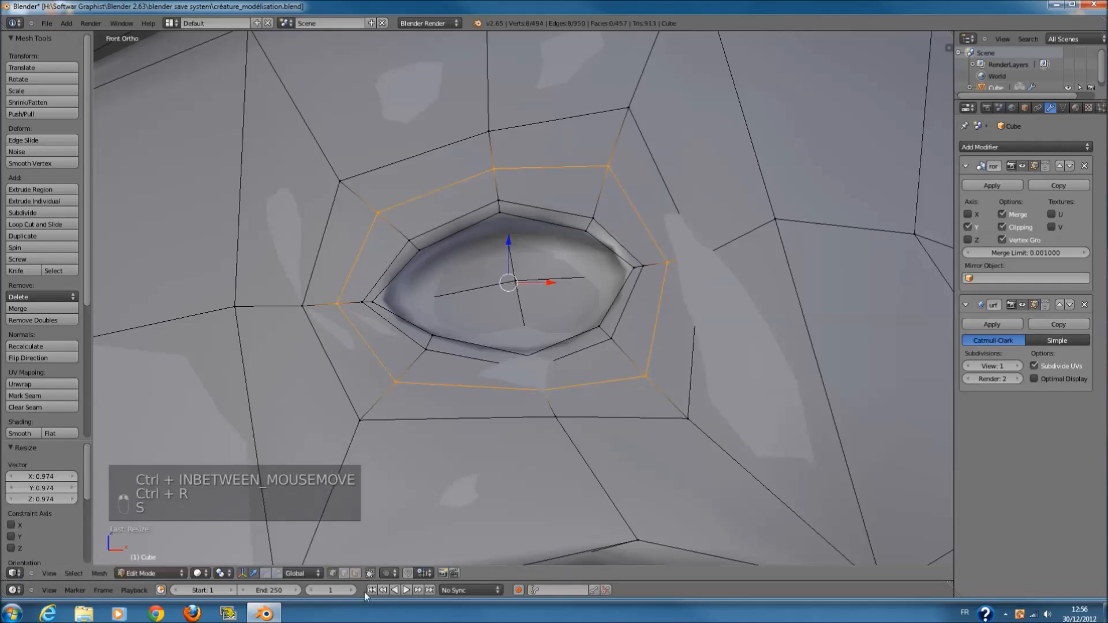
- Switch to face selection and move the four upper faces bordering the eye opening outward along Y by about 0.02
click(357, 572)
middle_drag(500, 359, 533, 366)
right_click(433, 202)
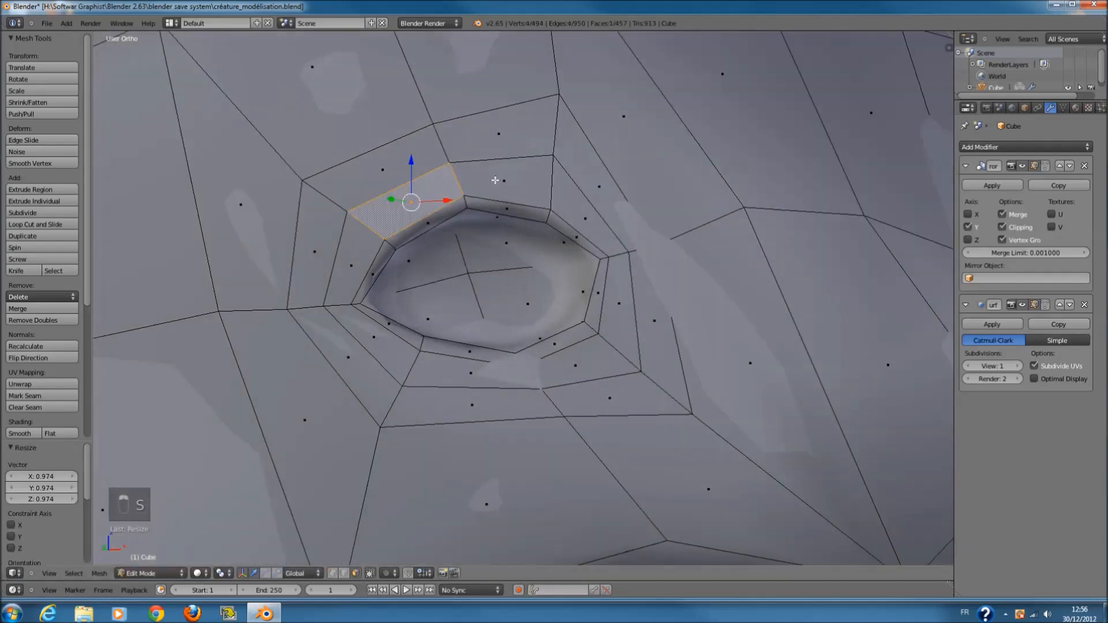
shift+right_click(494, 180)
shift+right_click(584, 219)
shift+right_click(351, 266)
middle_drag(351, 265, 423, 253)
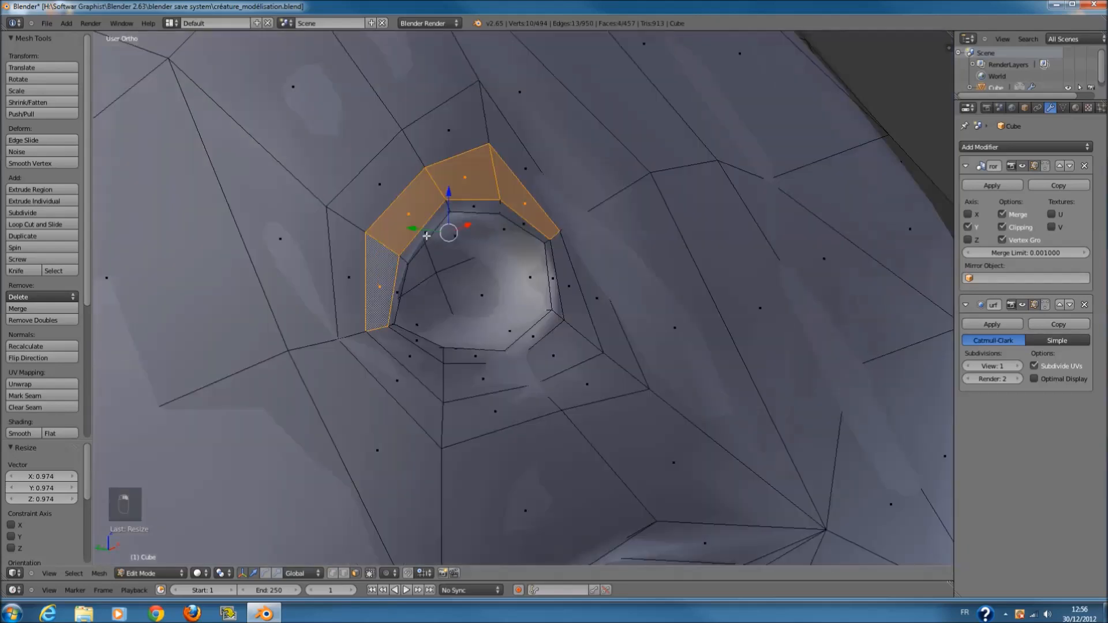
key(g)
key(y)
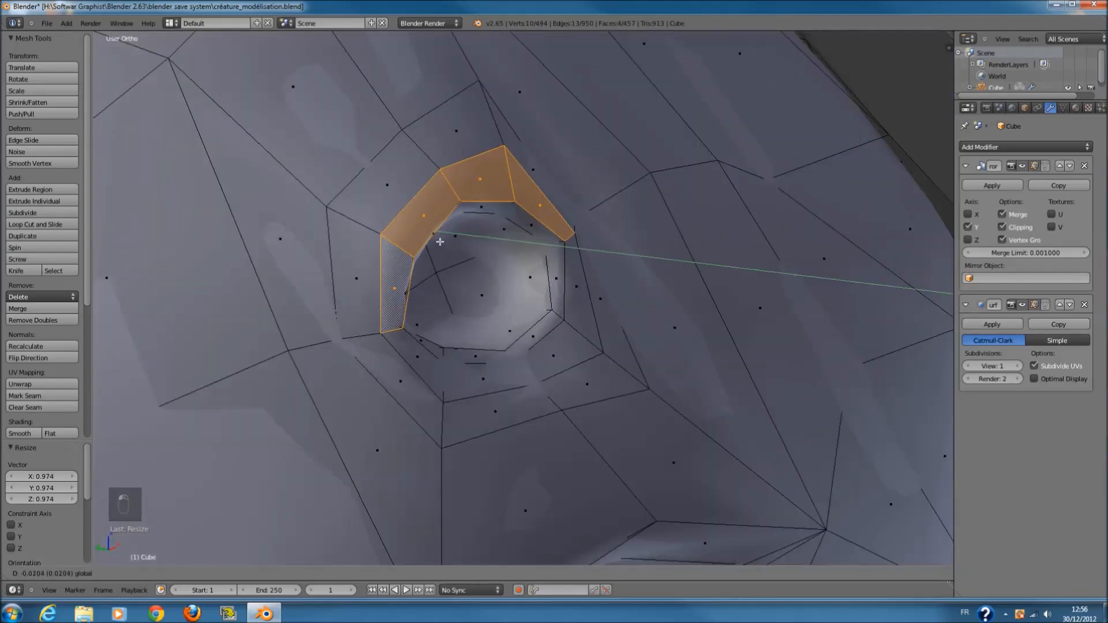
click(440, 241)
- Save over the file and pull the same four upper eyelid faces about 0.031 further outward along Y
scroll(600, 271, down, 3)
key(Tab)
key(ctrl+s)
key(Tab)
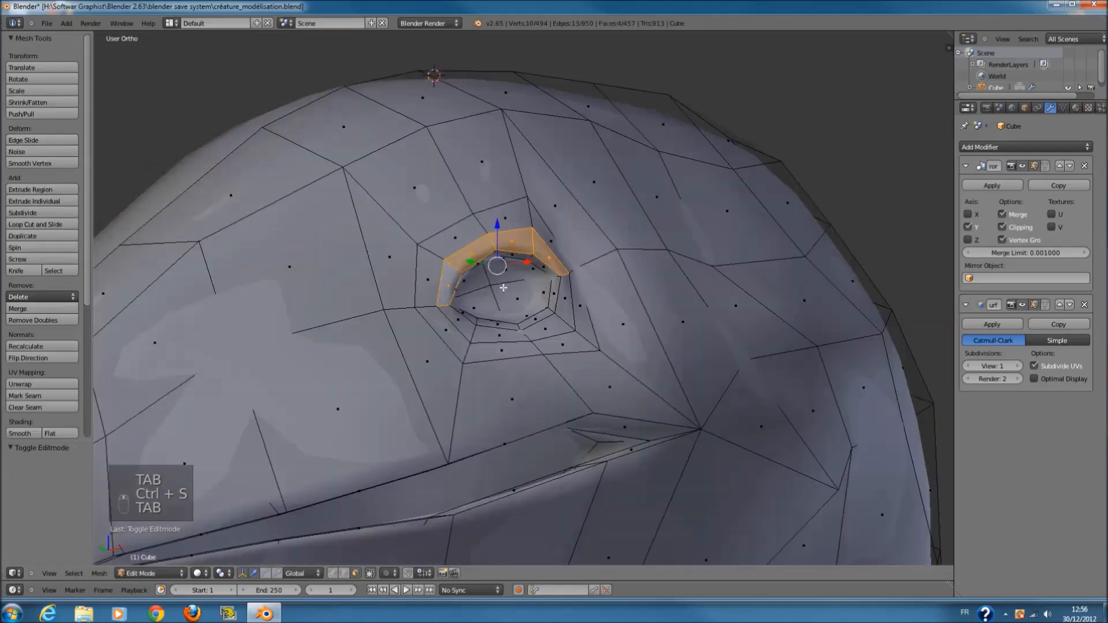
middle_drag(503, 287, 512, 282)
key(g)
key(y)
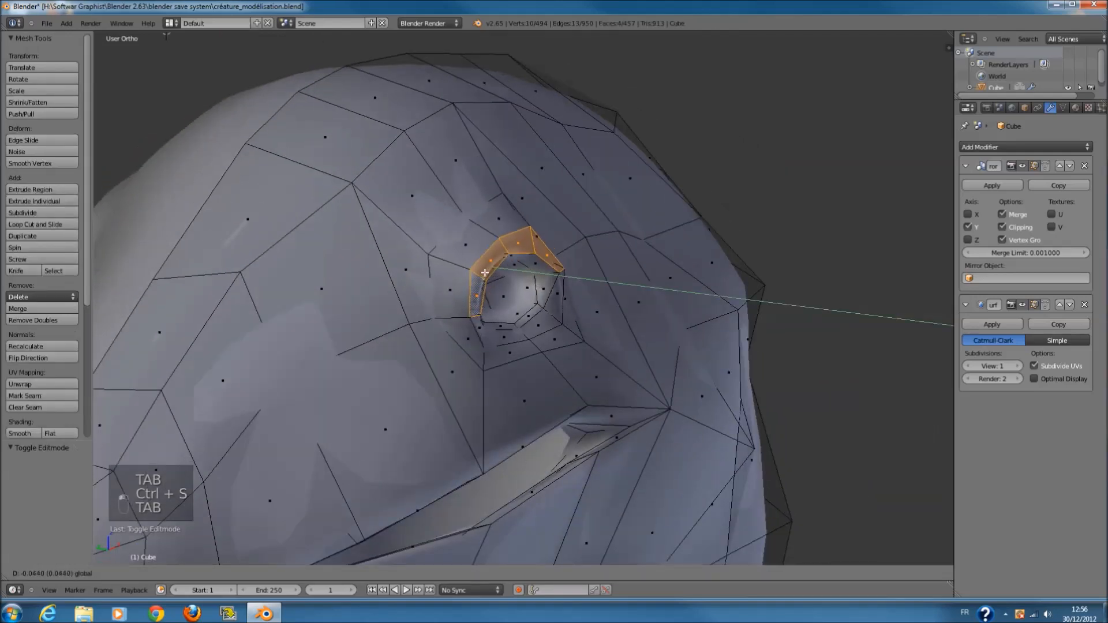
click(481, 288)
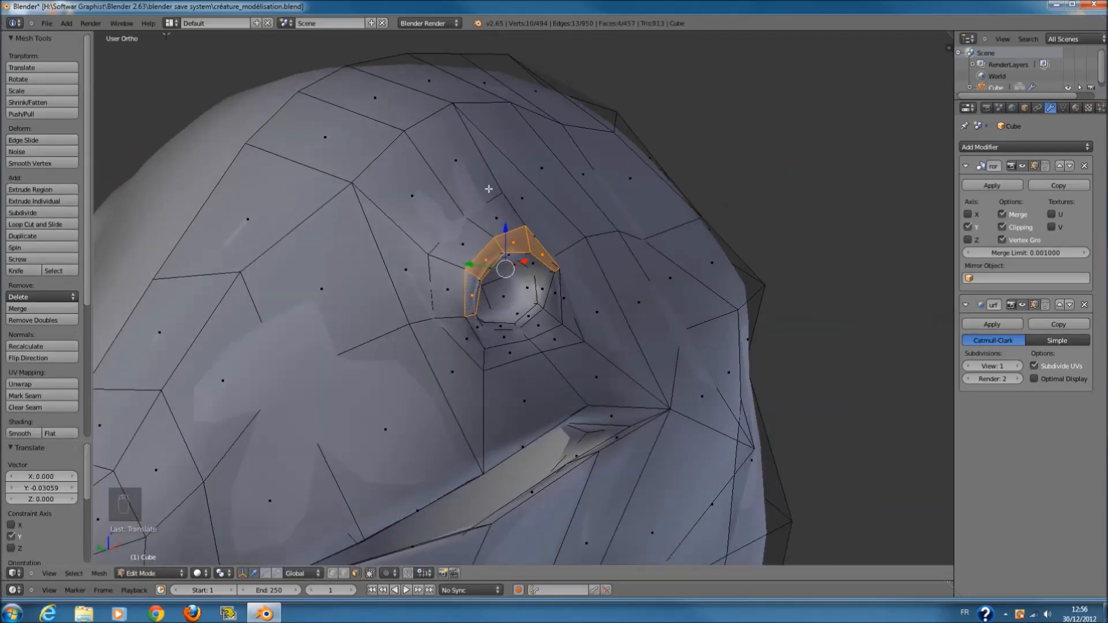
- Select the two adjacent faces on the brow above the snout side of the eye and rotate them
right_click(498, 214)
shift+right_click(462, 166)
shift+right_click(422, 197)
middle_drag(422, 197, 492, 213)
key(r)
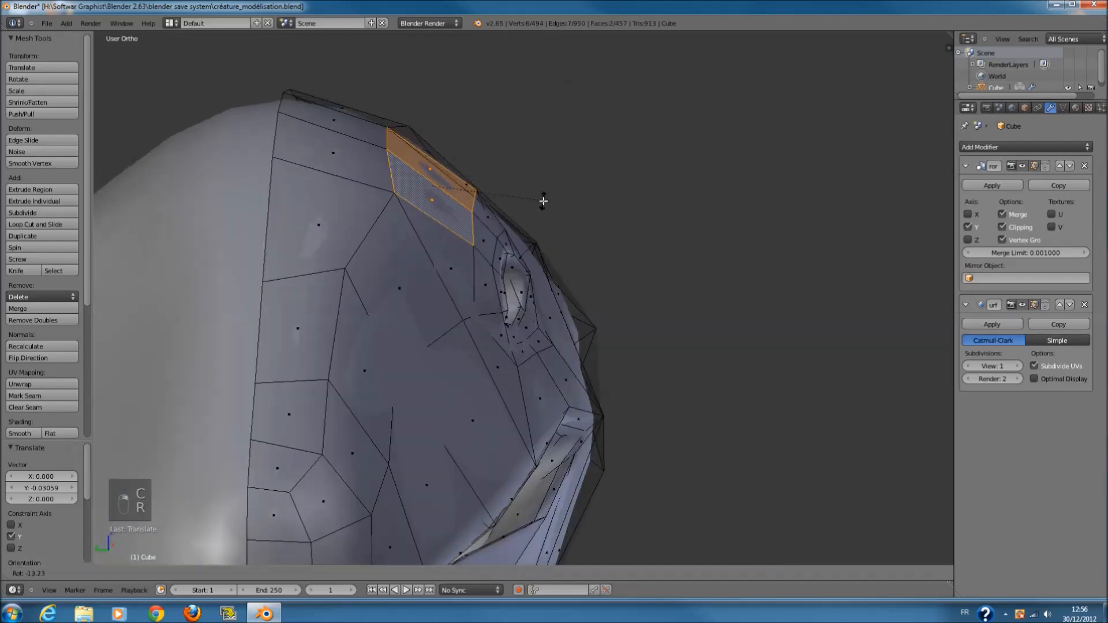
click(544, 215)
- Save over the file in Object Mode and check the reshaped eye area from several angles
key(Tab)
key(ctrl+s)
click(593, 259)
scroll(590, 258, down, 6)
middle_drag(579, 253, 441, 274)
key(Tab)
middle_drag(560, 299, 588, 334)
scroll(601, 280, up, 2)
key(Tab)
key(ctrl+s)
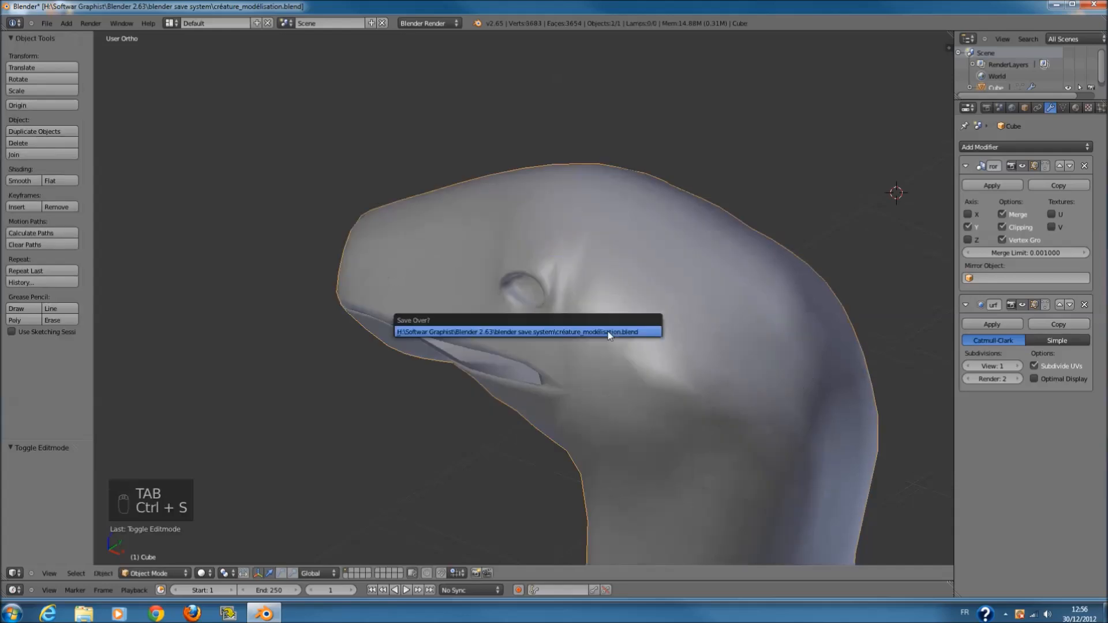
key(KP_1)
key(ctrl+s)
- Back in Edit Mode with wireframe, select the outer eye ring's snout-side corner vertex and move it outward and slightly up
key(Tab)
key(z)
key(z)
scroll(568, 288, up, 3)
key(a)
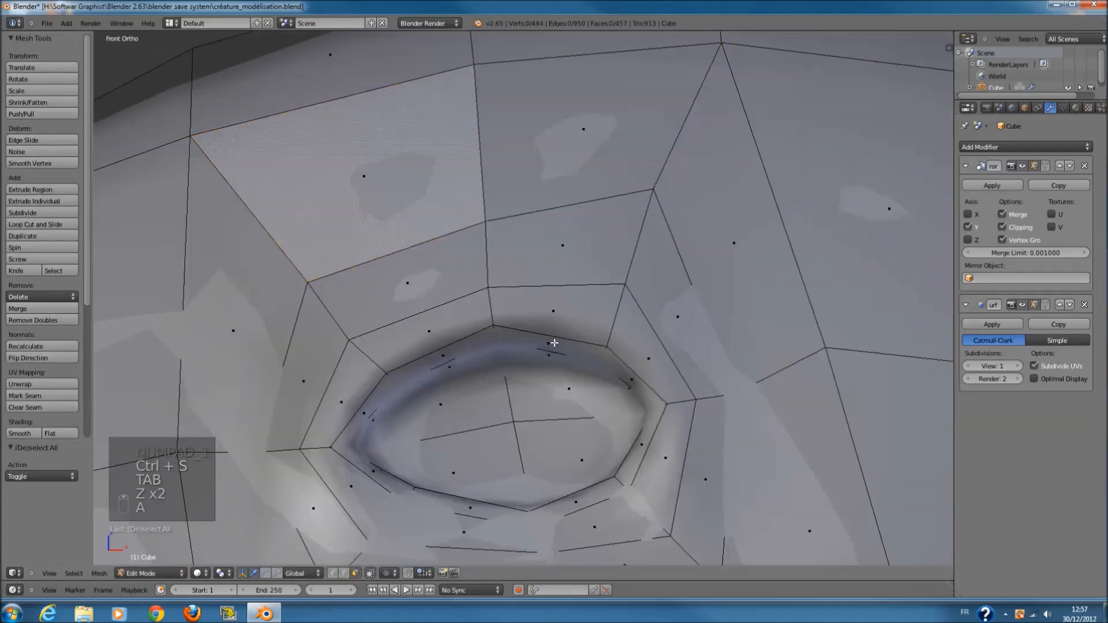
right_click(546, 307)
scroll(642, 338, down, 1)
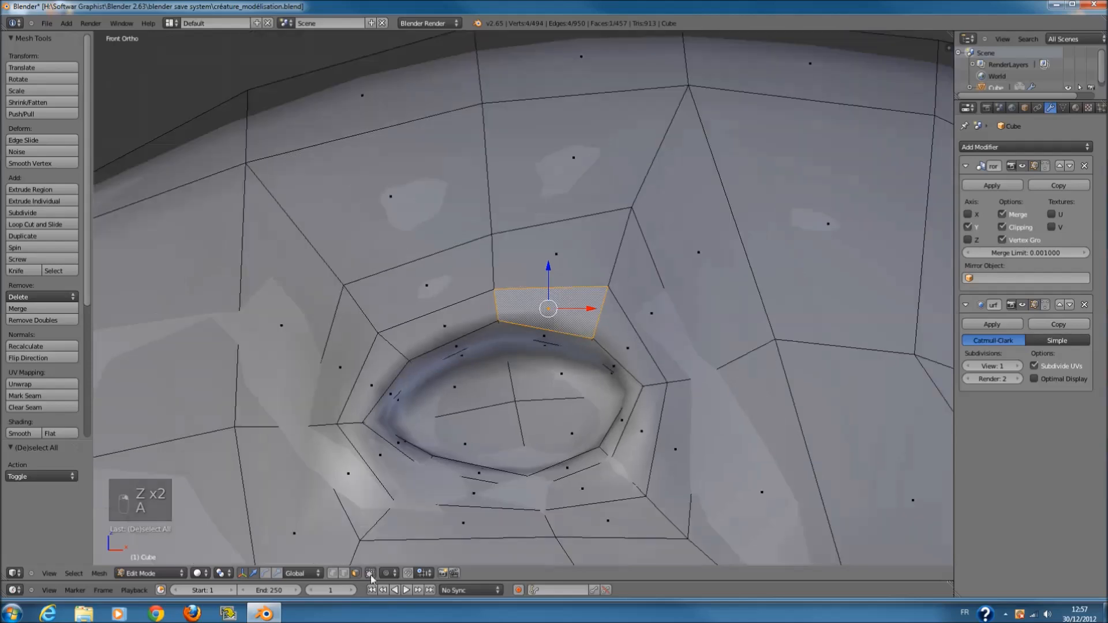
key(z)
key(a)
key(c)
click(307, 430)
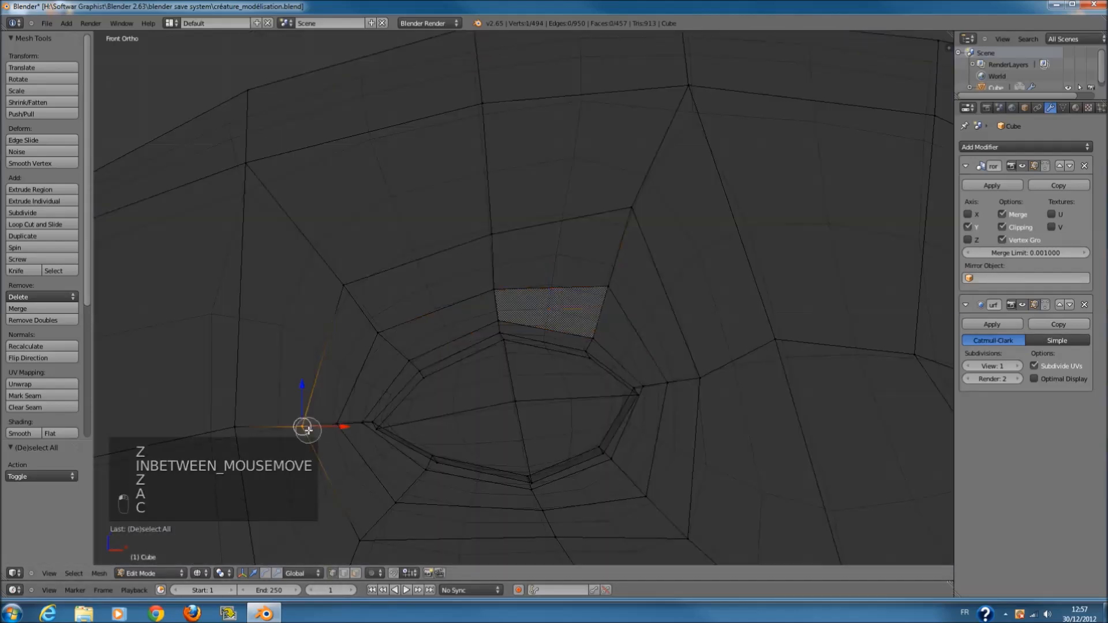
key(a)
key(c)
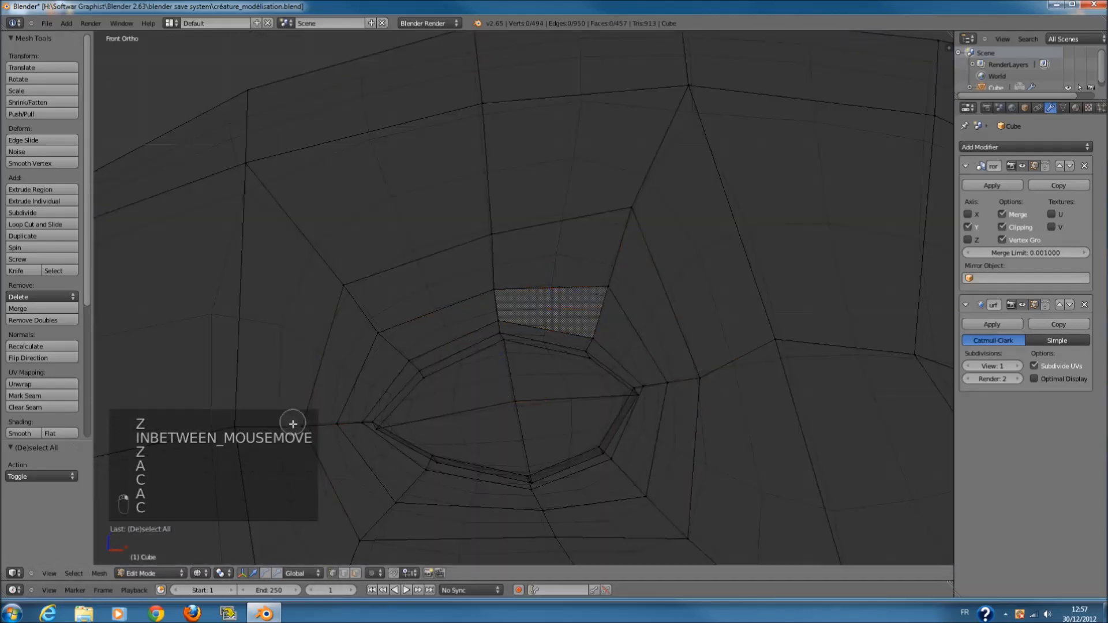
click(301, 425)
right_click(303, 425)
key(g)
click(342, 417)
- Select the outer eye ring's rear corner vertex and move it outward and slightly up
key(a)
key(c)
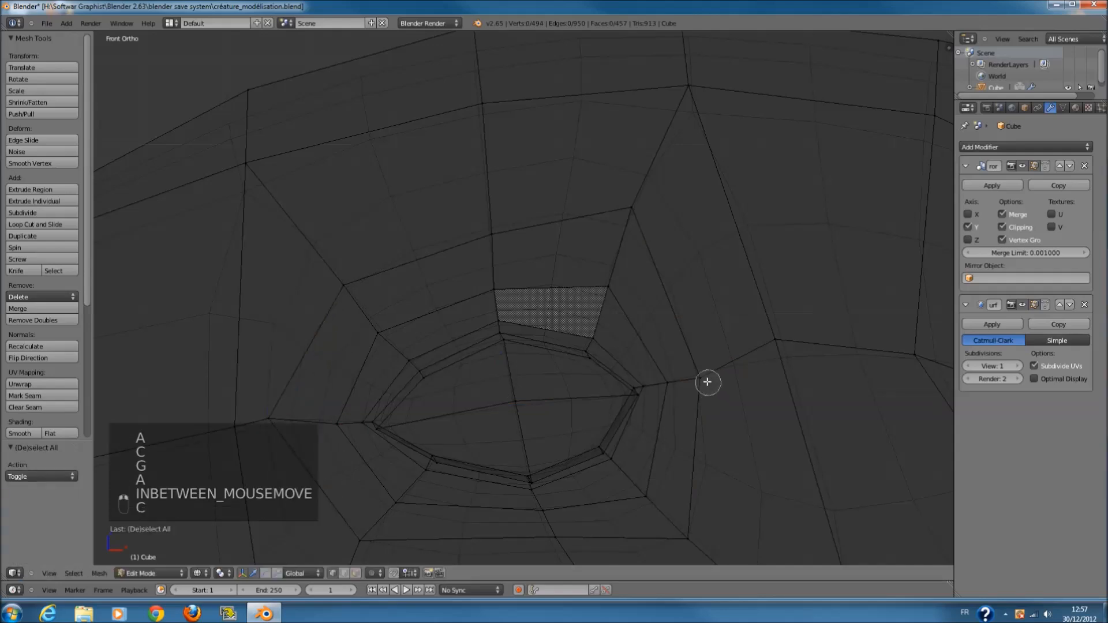
key(g)
click(736, 370)
key(z)
key(z)
- Select the outer eye ring's upper rear vertex and lower it about 0.037 along Z
key(a)
key(c)
click(638, 216)
right_click(642, 222)
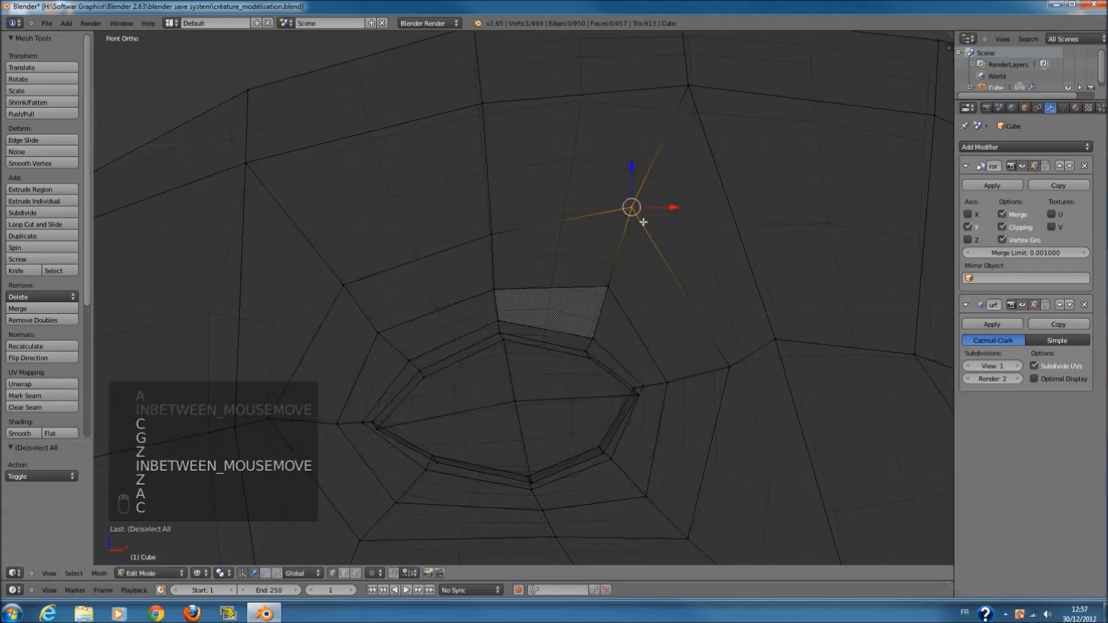
key(g)
key(z)
click(648, 257)
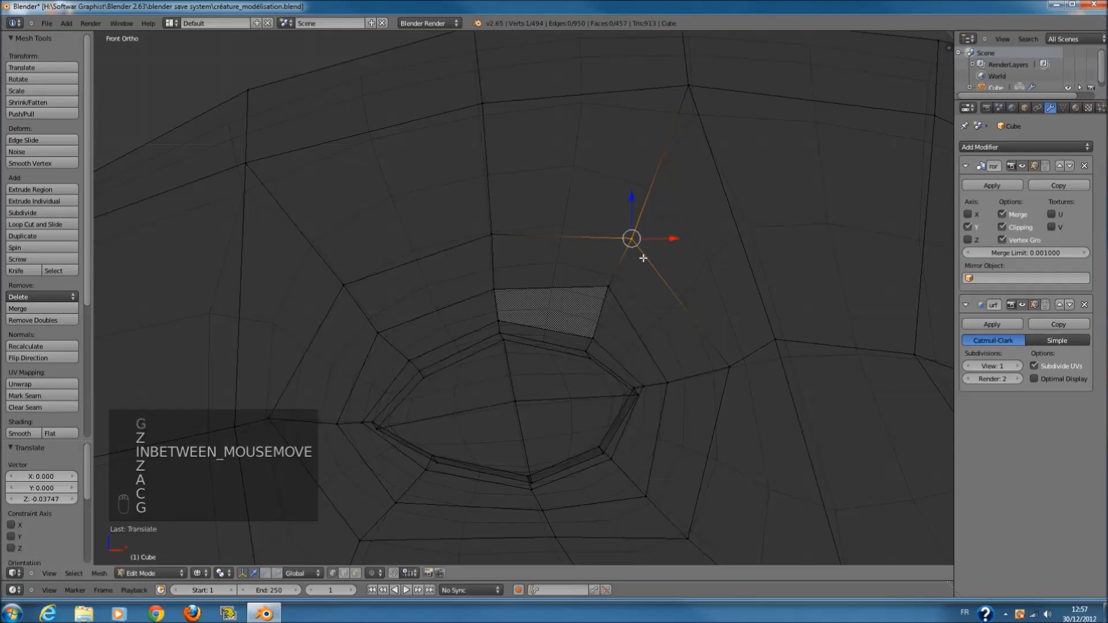
key(z)
- Select the four upper faces of the outer eye ring and push them about 0.022 inward along Y
right_click(342, 390)
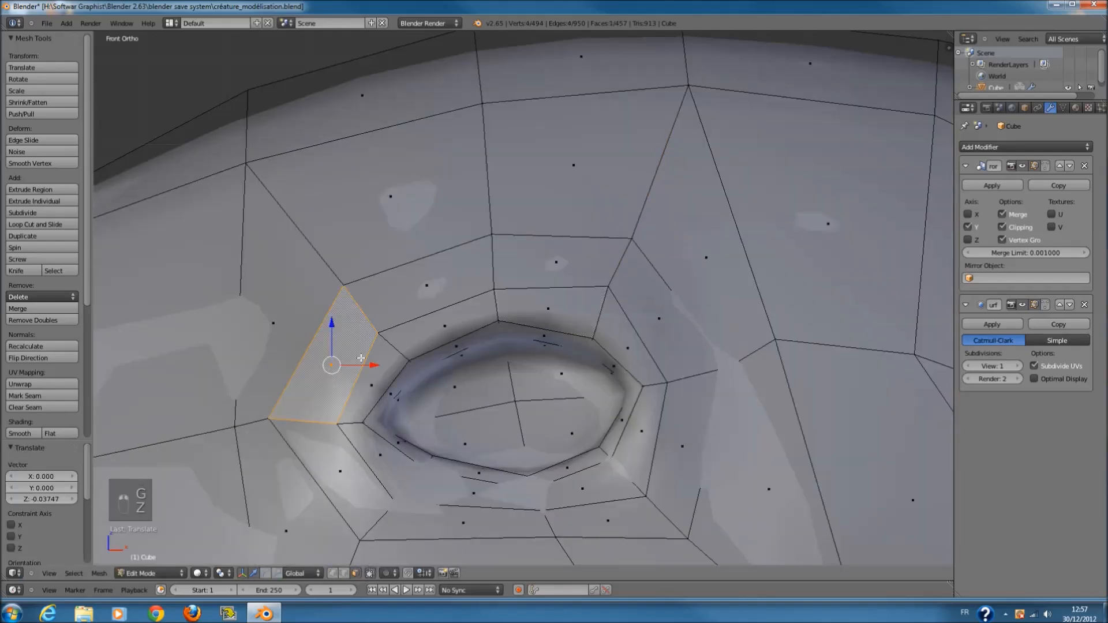
shift+right_click(430, 292)
shift+right_click(561, 273)
shift+right_click(640, 301)
middle_drag(640, 301, 564, 318)
drag(430, 325, 414, 323)
scroll(527, 325, down, 5)
middle_drag(561, 324, 529, 357)
scroll(555, 327, up, 2)
scroll(530, 357, up, 2)
key(z)
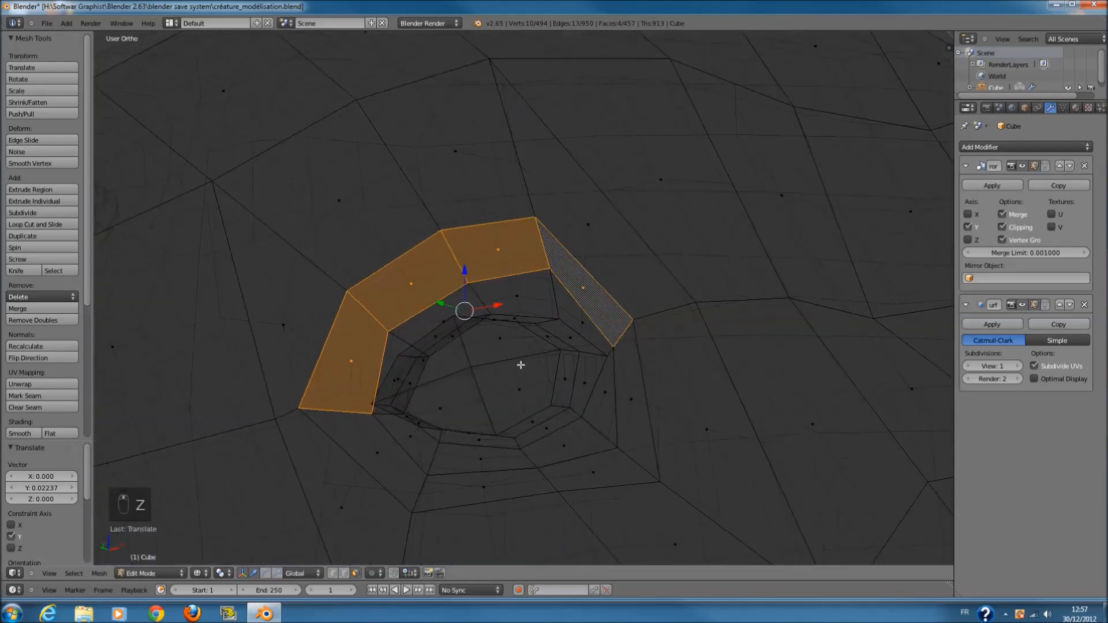
- Clear the selection and select the twelve faces at the rear of the eye socket, including those inside the rim
key(z)
key(a)
key(z)
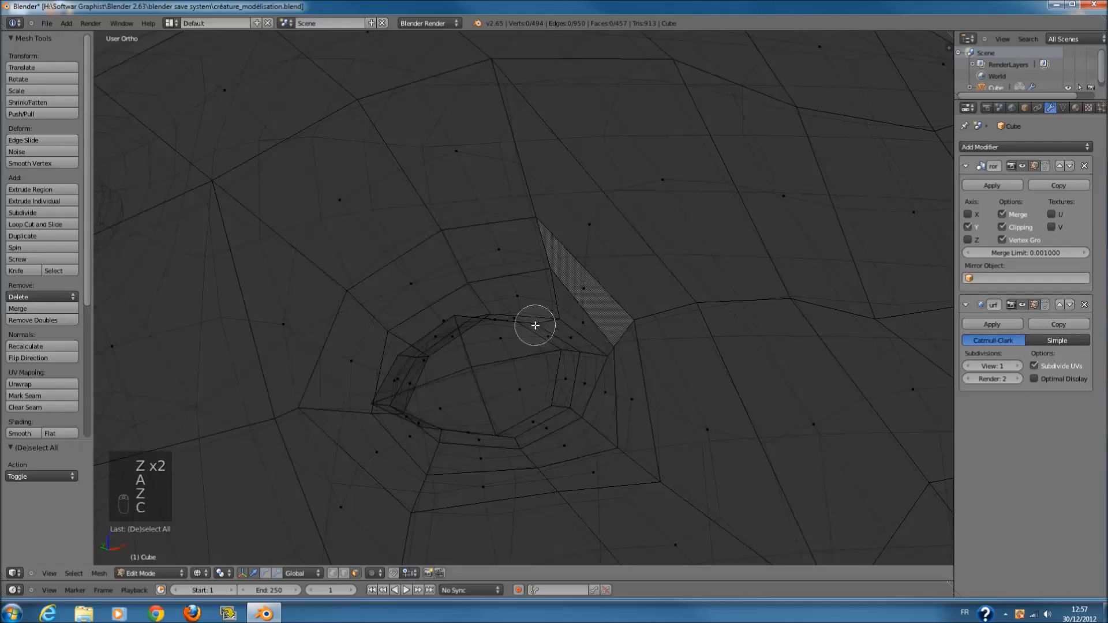
drag(608, 416, 581, 423)
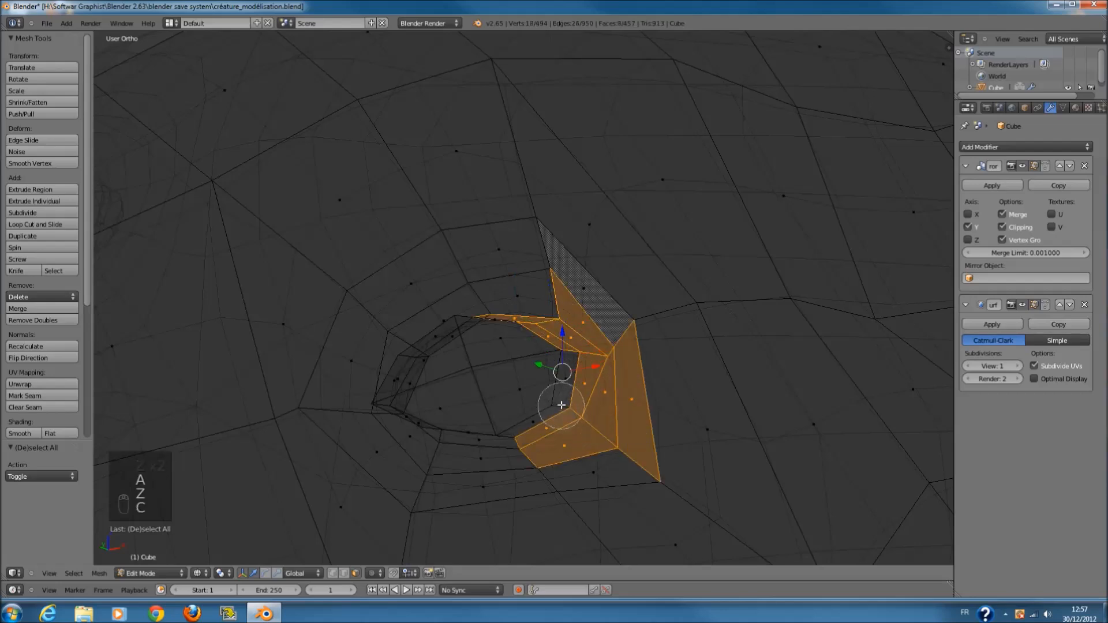
key(z)
middle_drag(521, 304, 528, 308)
key(z)
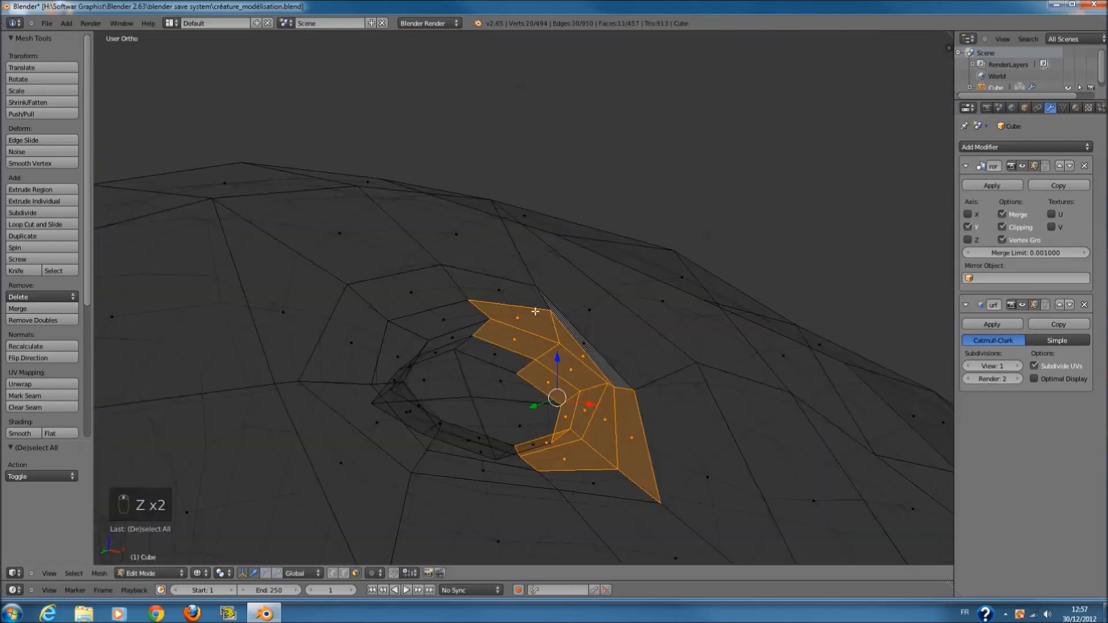
middle_drag(554, 357, 545, 404)
key(c)
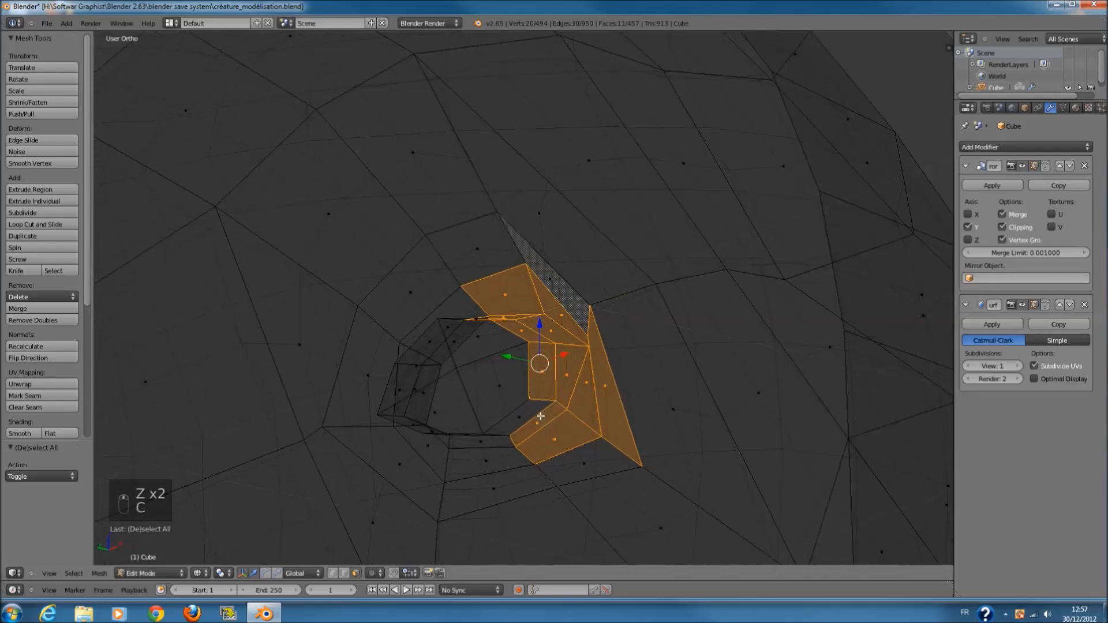
key(c)
click(524, 416)
right_click(536, 410)
key(z)
middle_drag(639, 297, 656, 315)
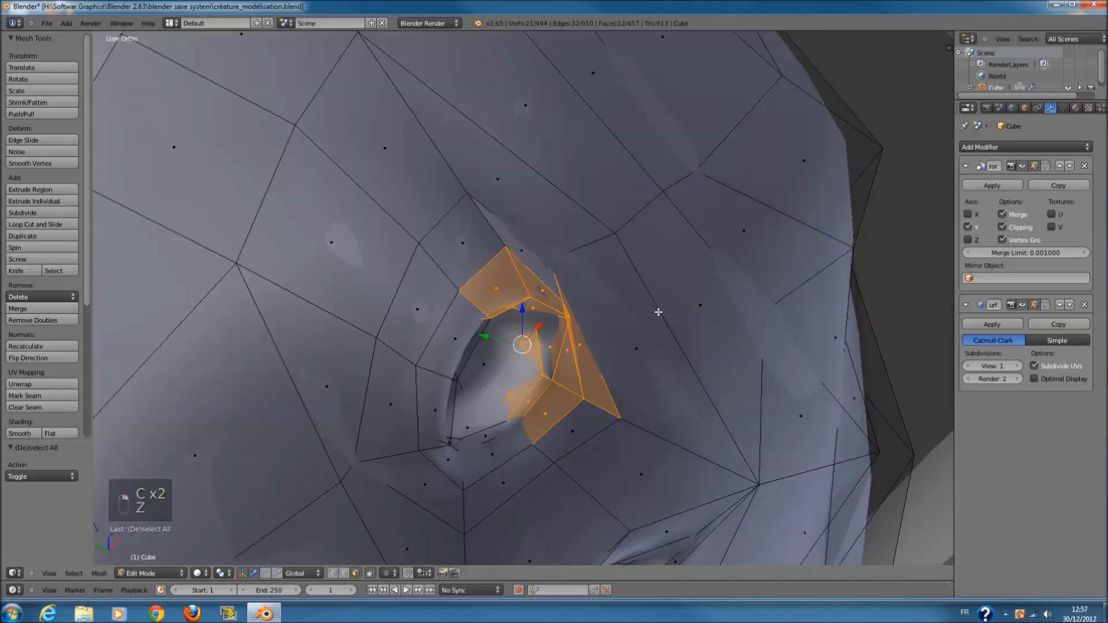
- Move the selected rear eye-socket faces about 0.025 outward along Y and rotate them slightly around Z
key(r)
key(z)
click(663, 327)
drag(484, 338, 504, 348)
middle_drag(505, 348, 481, 323)
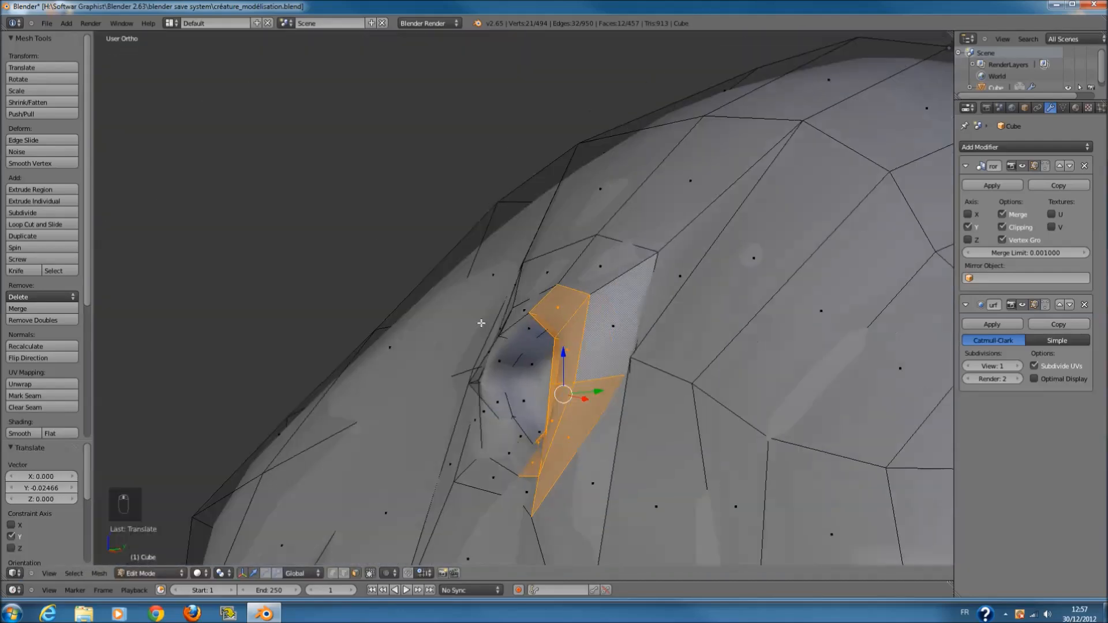
scroll(667, 322, down, 5)
middle_drag(557, 326, 684, 347)
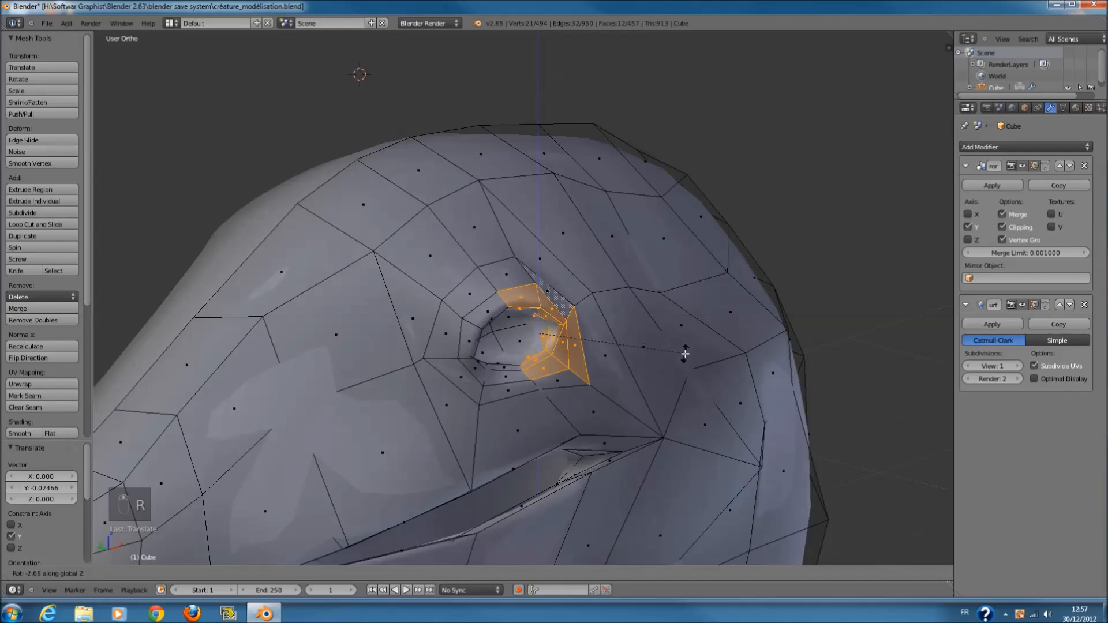
click(684, 353)
- Return to Object Mode and save the file over the existing one
key(Tab)
scroll(594, 353, down, 3)
middle_drag(570, 347, 525, 335)
key(ctrl+s)
click(530, 335)
scroll(577, 336, up, 1)
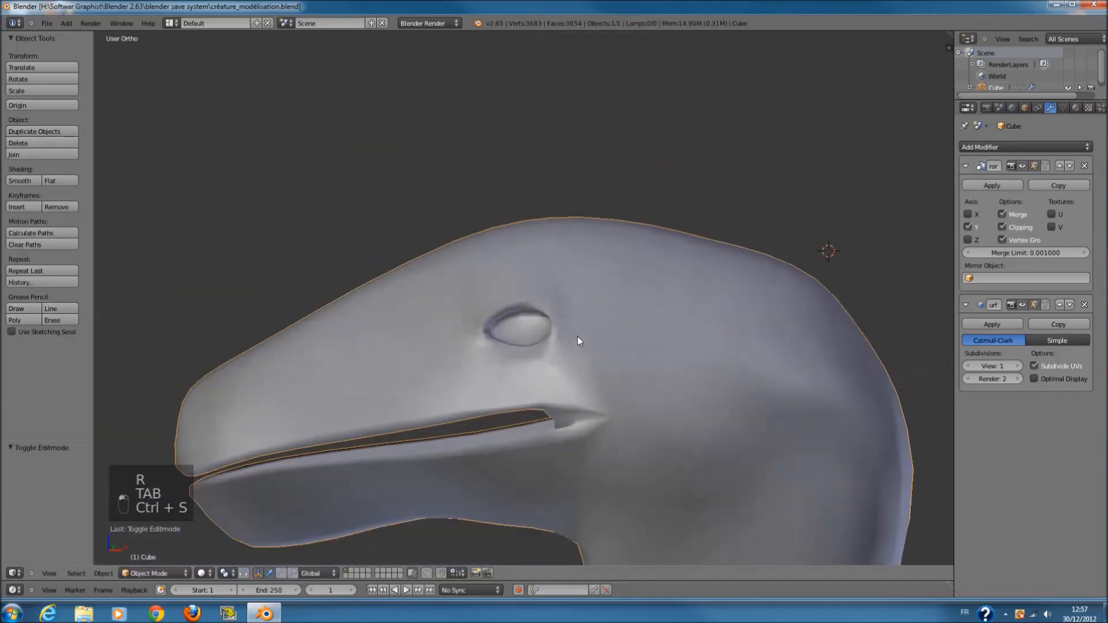
- In front wireframe view with vertex selection, raise the lower lip's vertices just behind the snout tip toward the upper lip
key(KP_1)
key(Tab)
key(z)
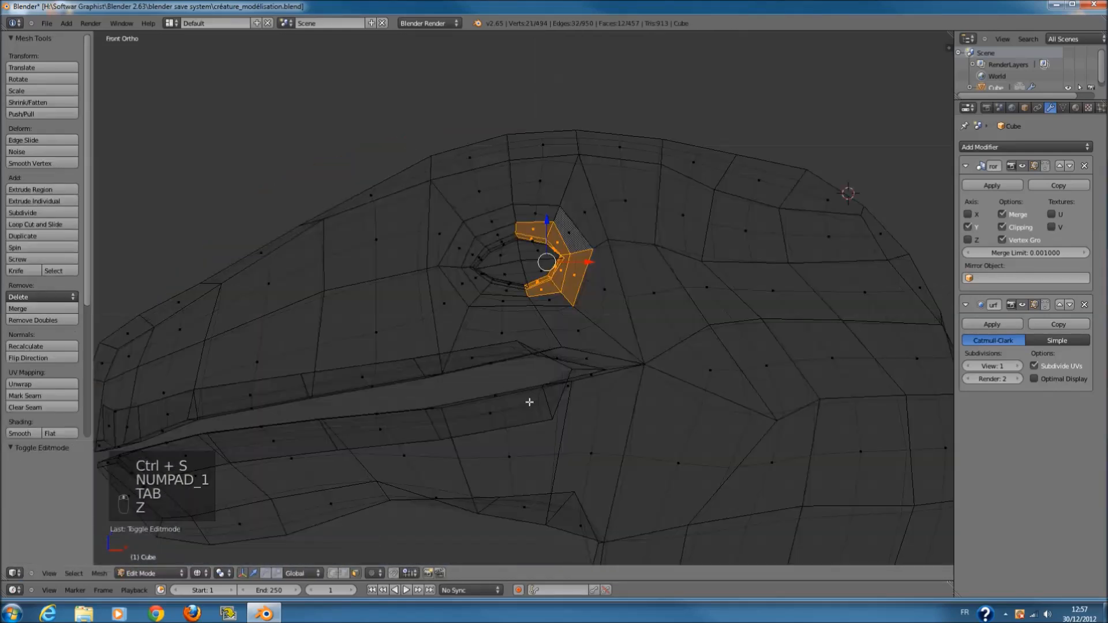
ctrl+scroll(513, 450, down, 4)
key(a)
click(333, 574)
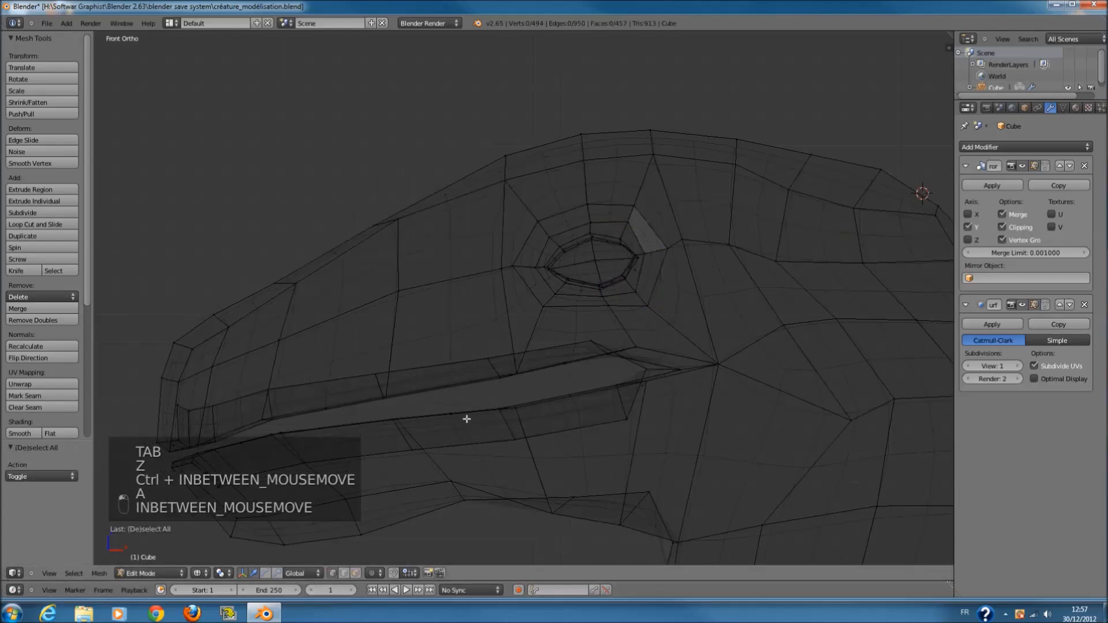
shift+scroll(502, 389, down, 4)
scroll(534, 362, up, 2)
scroll(534, 361, down, 3)
key(c)
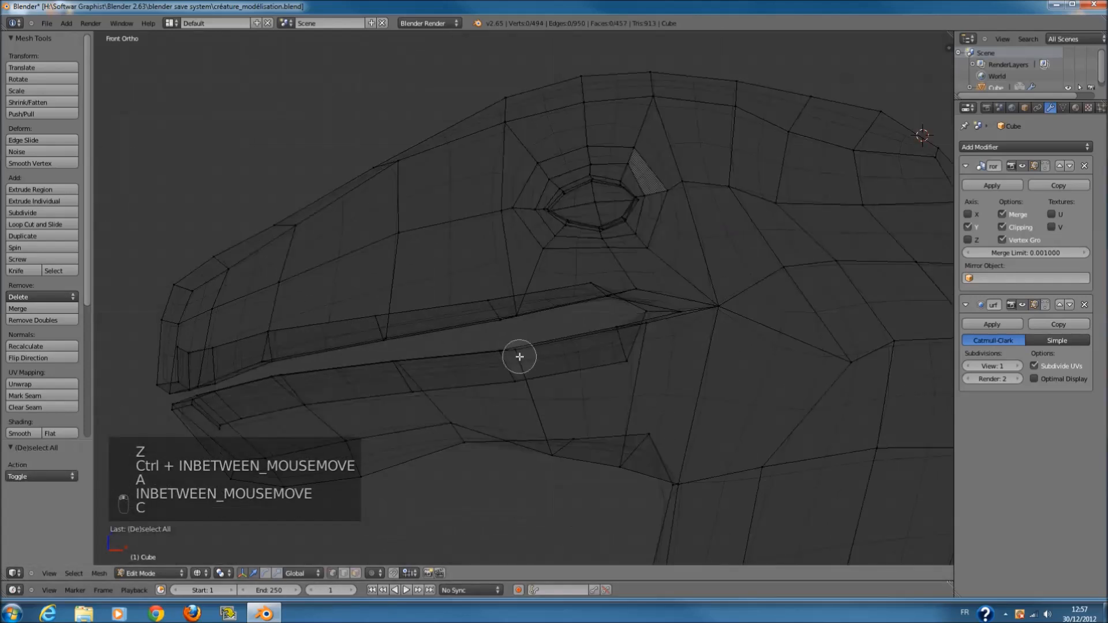
click(274, 383)
right_click(274, 384)
ctrl+scroll(346, 378, down, 5)
shift+scroll(400, 373, down, 4)
scroll(400, 373, up, 1)
ctrl+scroll(477, 373, down, 5)
scroll(484, 373, up, 3)
key(g)
click(475, 352)
key(a)
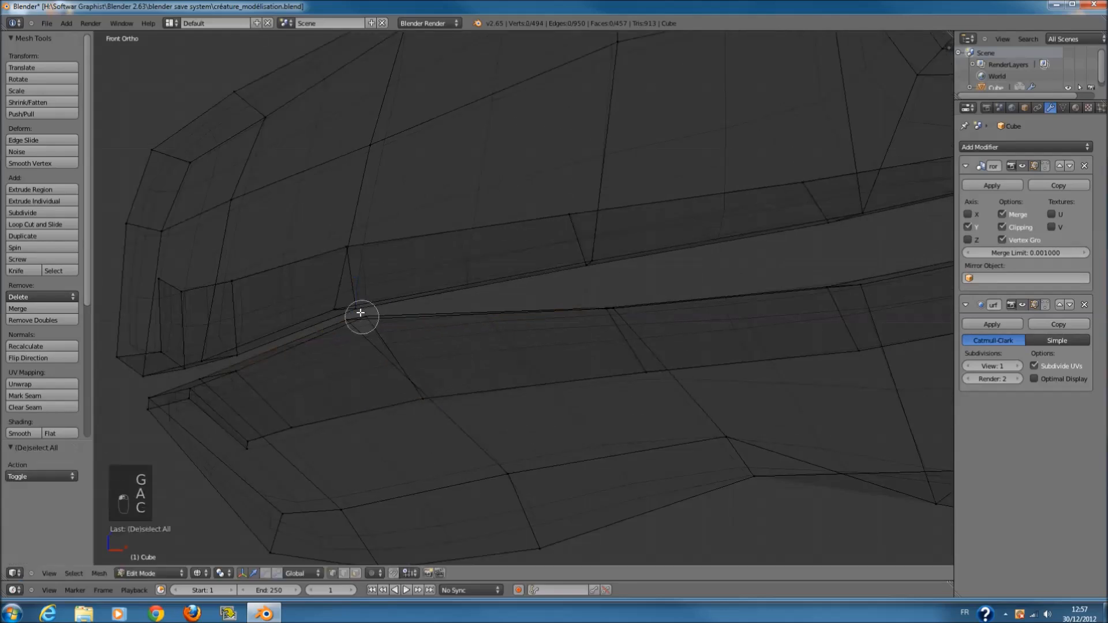
- Lower the upper lip's two vertices at the front third of the mouth until they meet the lower lip
right_click(593, 264)
key(g)
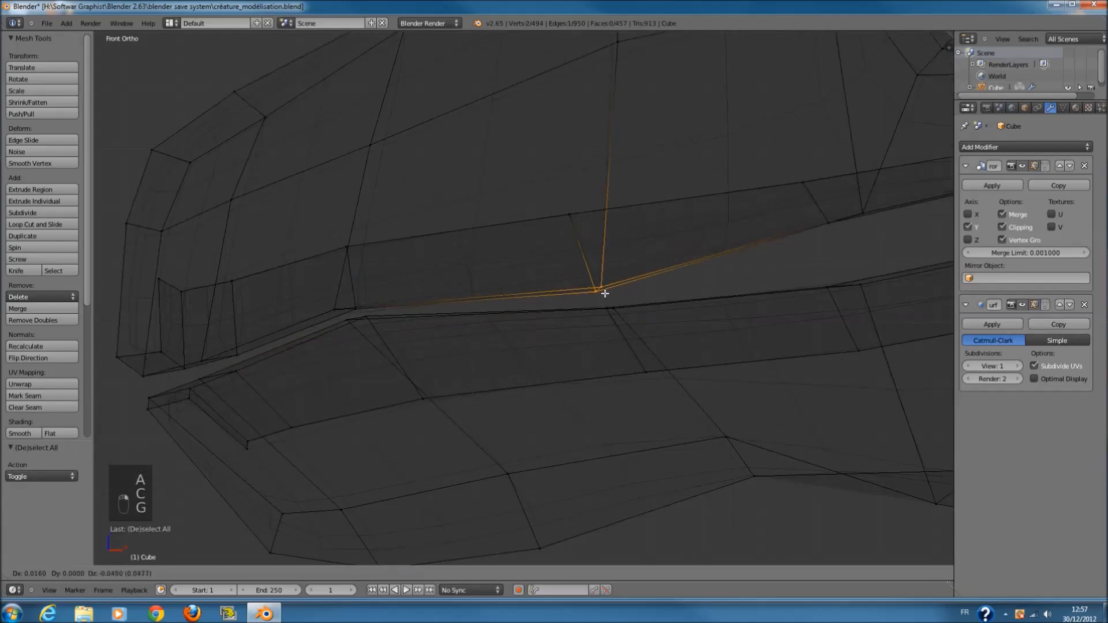
click(615, 303)
key(a)
- Lower the upper lip's two vertices below the front of the eye onto the lower lip
ctrl+scroll(646, 277, up, 7)
key(c)
drag(726, 215, 704, 221)
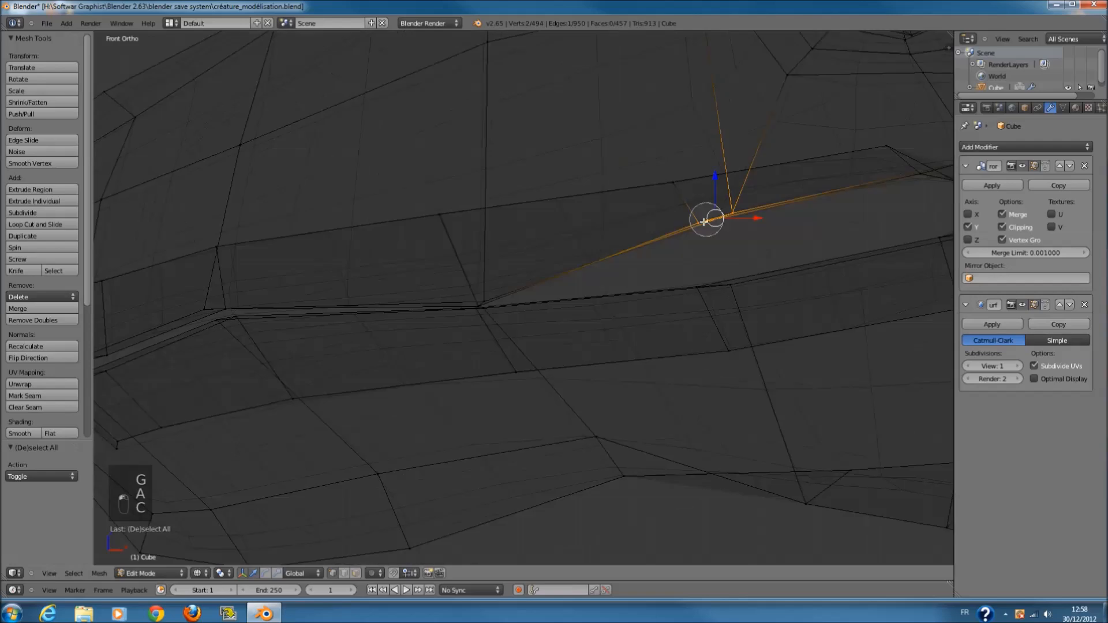
right_click(704, 224)
key(g)
click(714, 285)
key(a)
- Lower the upper lip's two vertices near the mouth corner to close the remaining gap
scroll(755, 283, up, 1)
ctrl+scroll(776, 281, up, 3)
scroll(750, 280, down, 5)
scroll(673, 265, up, 2)
scroll(580, 198, up, 3)
key(c)
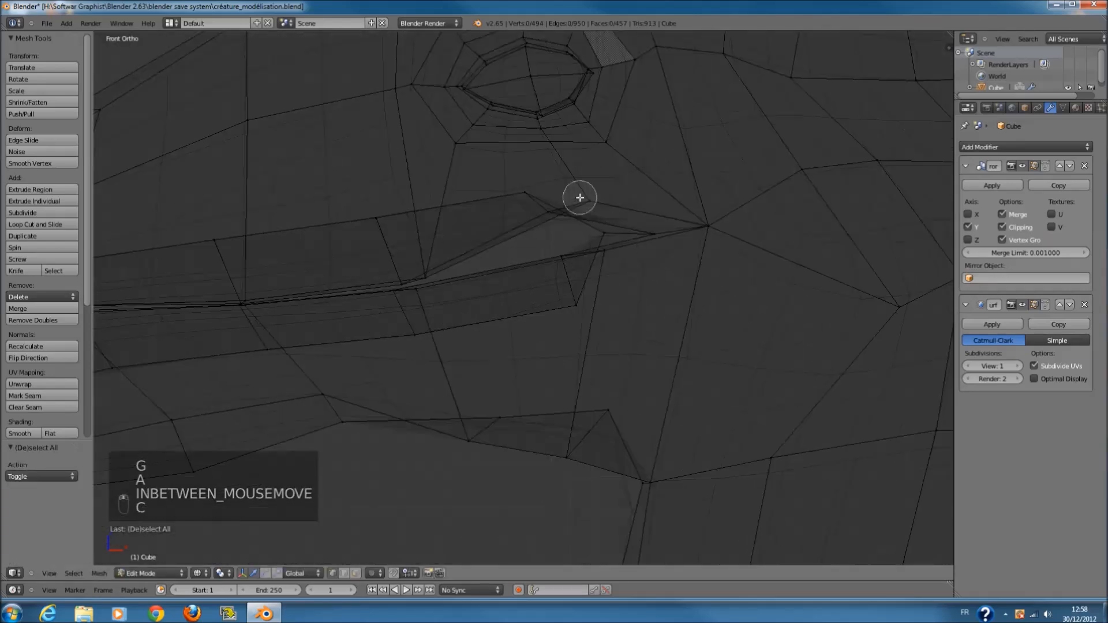
right_click(554, 211)
key(g)
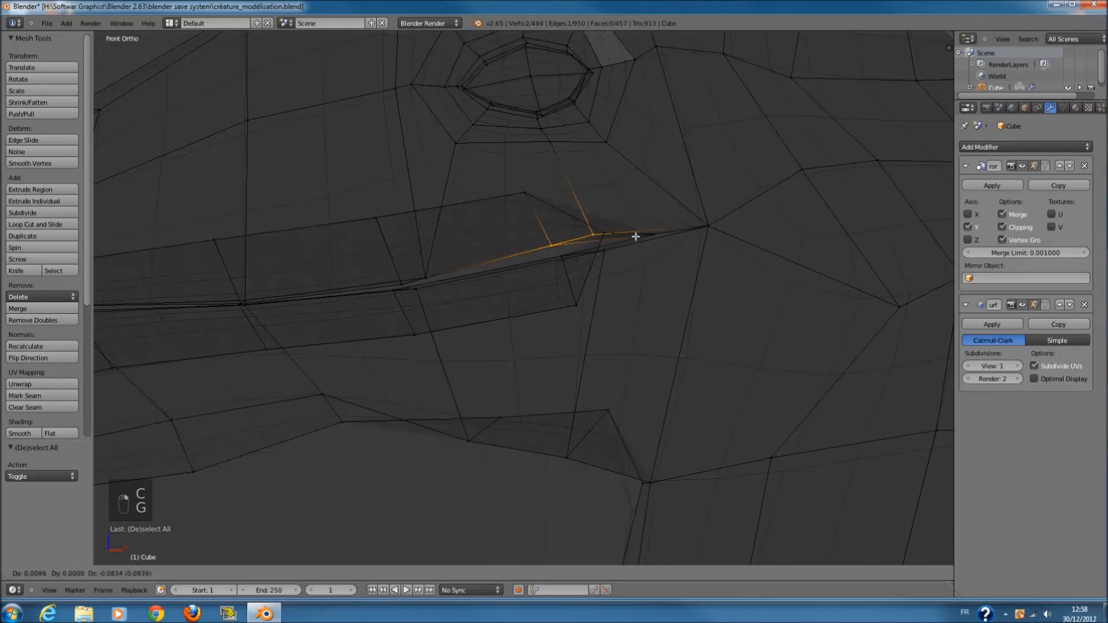
click(626, 242)
key(a)
- Raise the lower lip's inner vertex near the mouth corner about 0.012 along Z, and save the file in Object Mode
key(c)
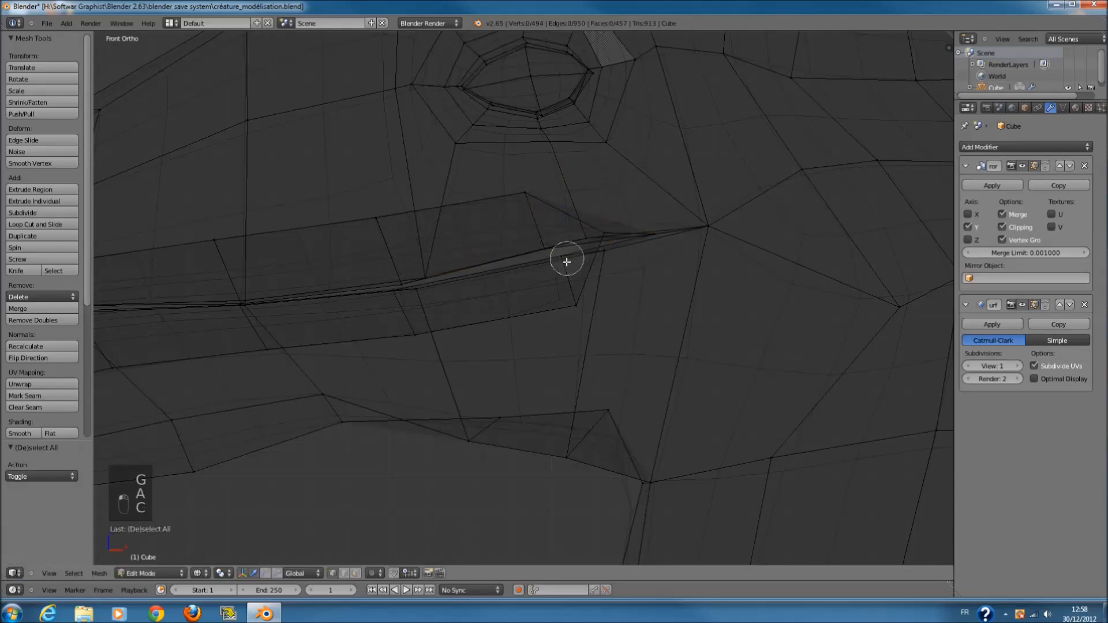
key(g)
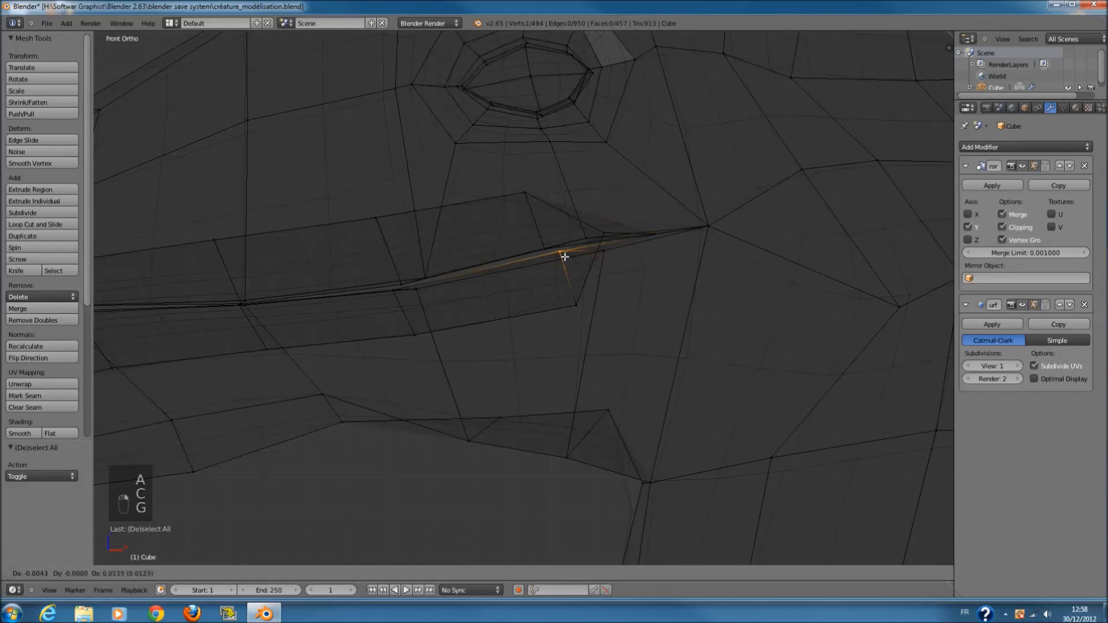
click(564, 255)
key(z)
key(Tab)
key(ctrl+s)
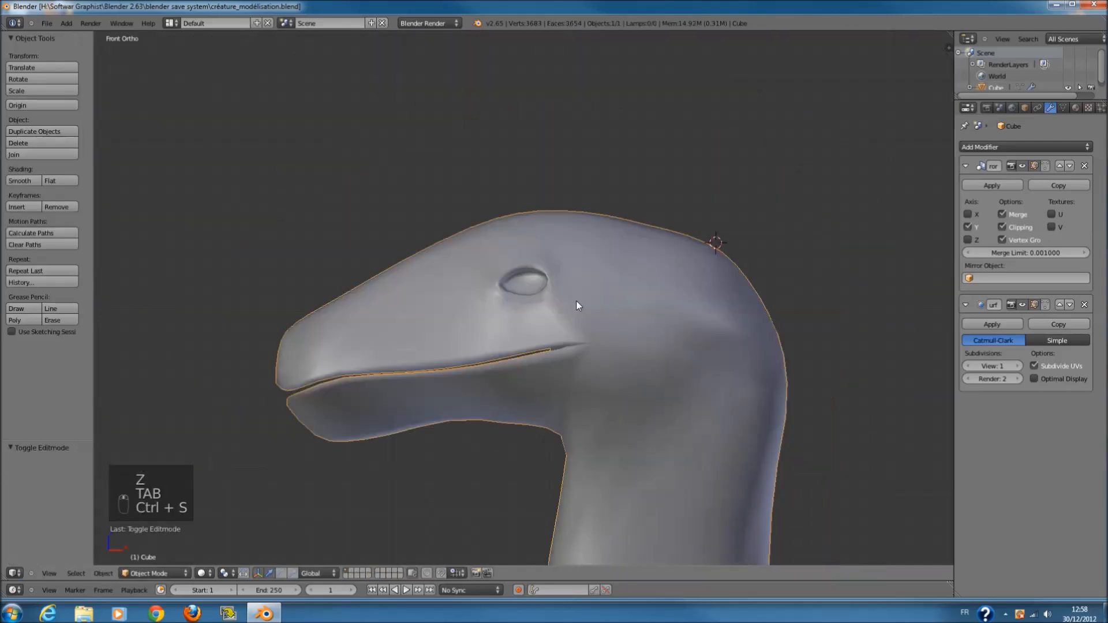
- Select the three stacked vertices on the upper snout-side edge of the eye opening and move them down toward the eye's centre
key(Tab)
scroll(576, 300, up, 6)
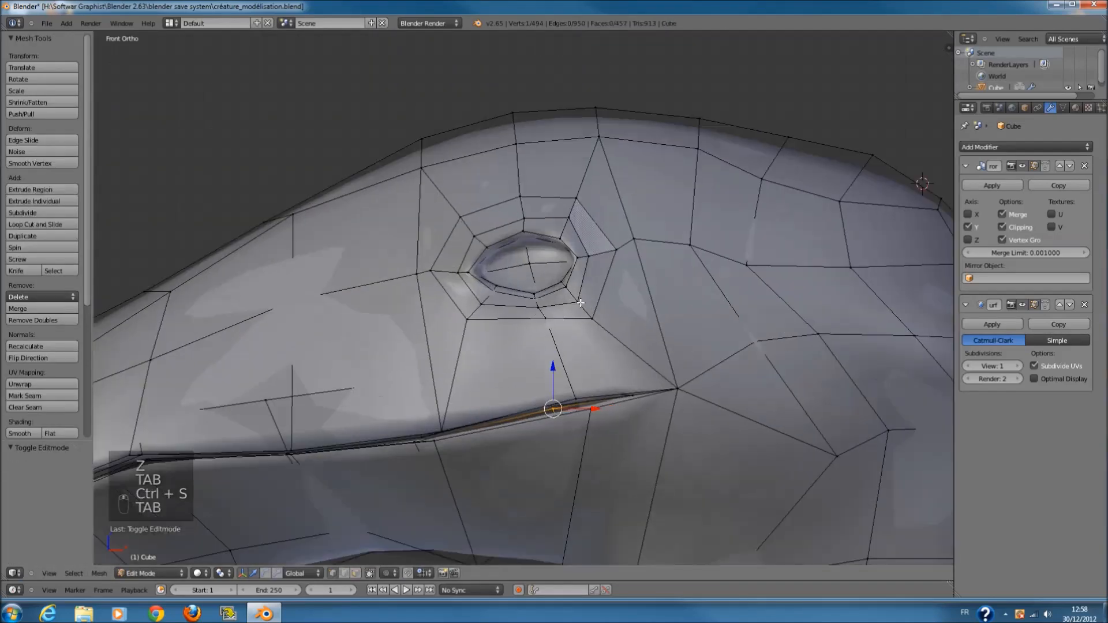
key(z)
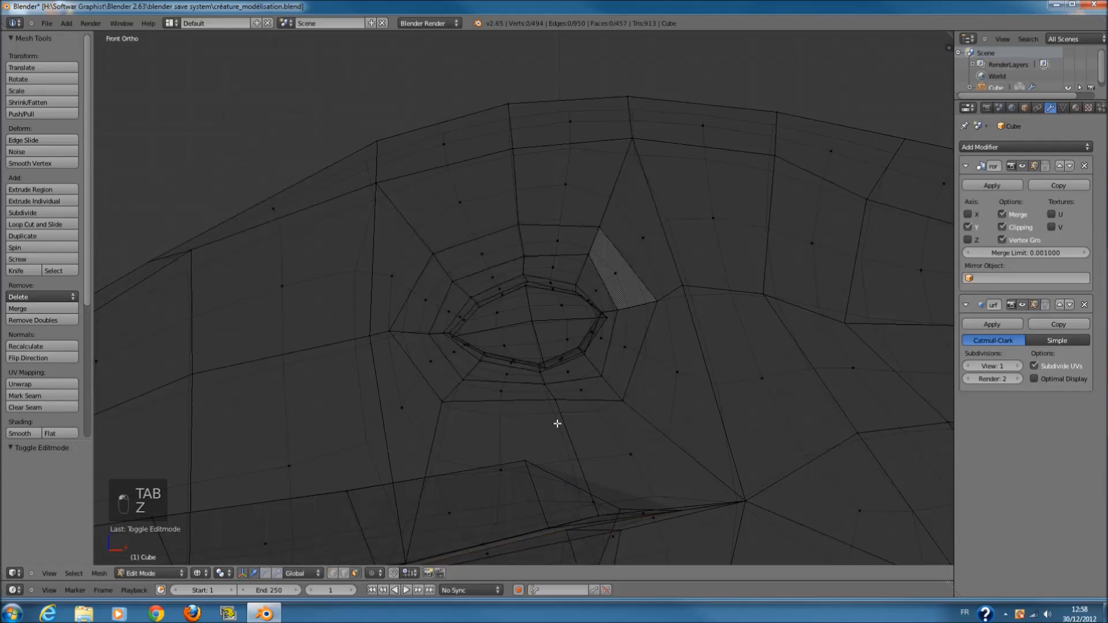
scroll(571, 386, up, 2)
key(a)
key(a)
scroll(486, 464, up, 2)
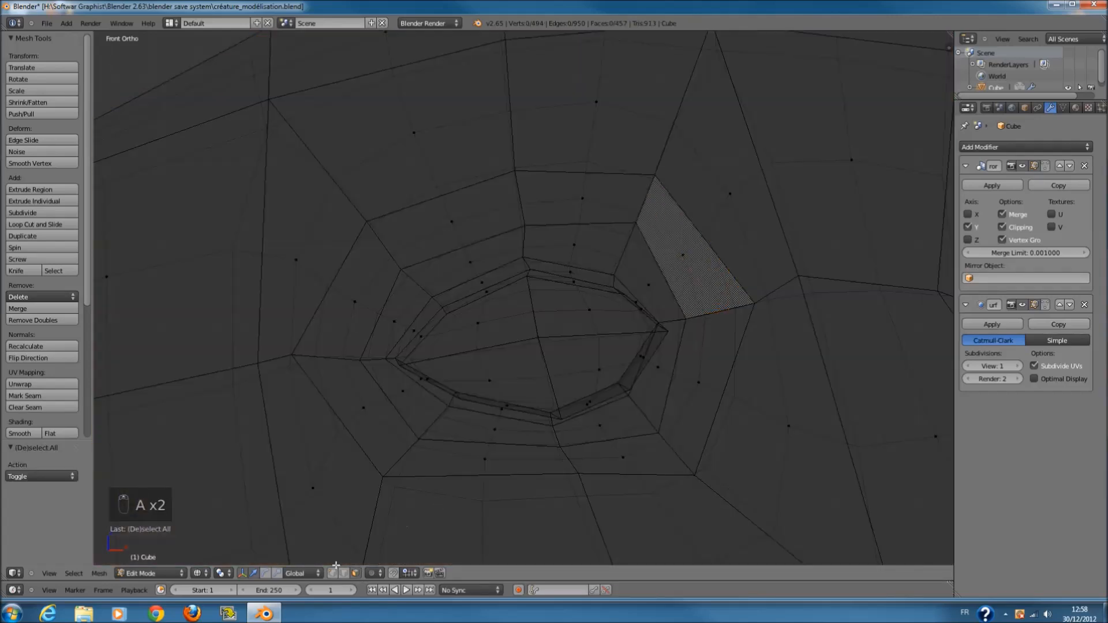
right_click(447, 295)
key(g)
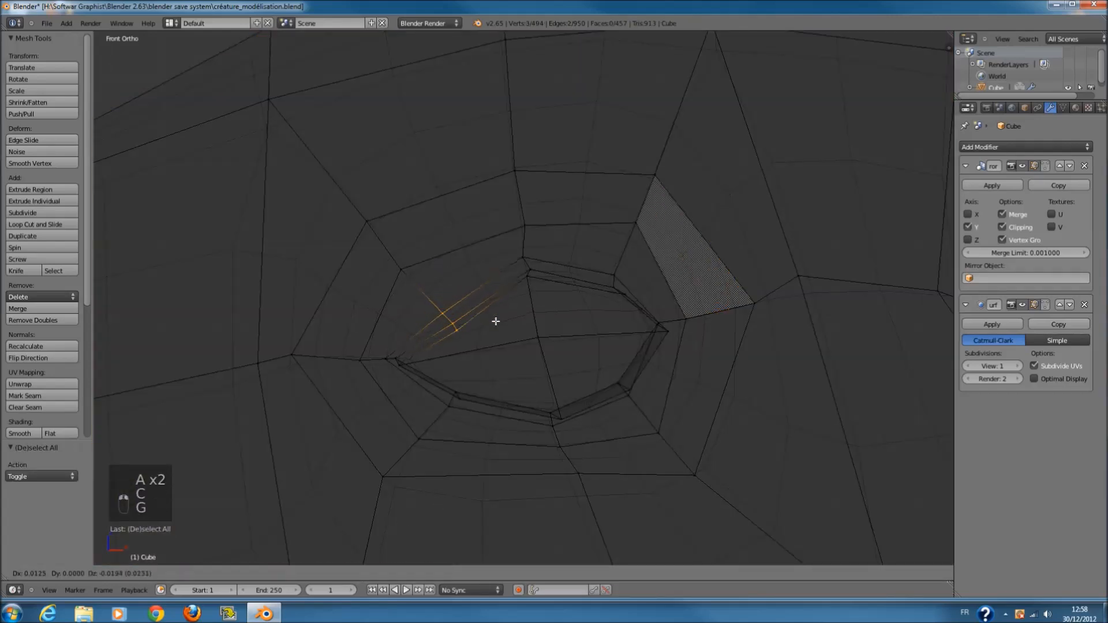
click(504, 334)
- Switch back to solid shading in Object Mode and save the file
key(z)
scroll(519, 328, down, 4)
key(Tab)
key(ctrl+s)
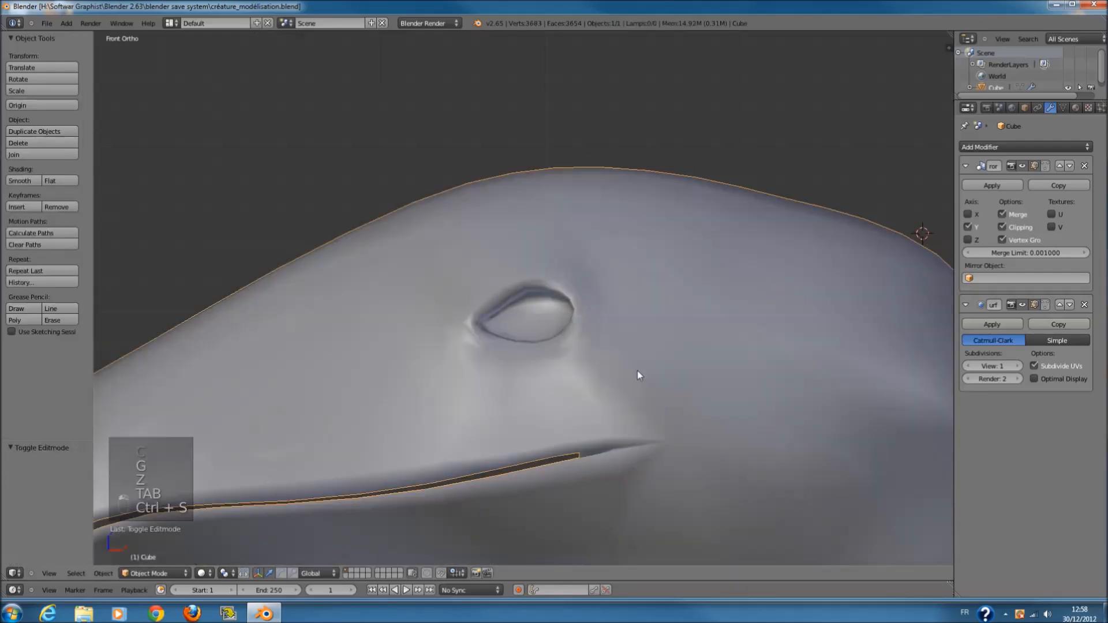
- Select only the four upper eyelid faces of the ring next to the eye opening
key(Tab)
key(a)
key(a)
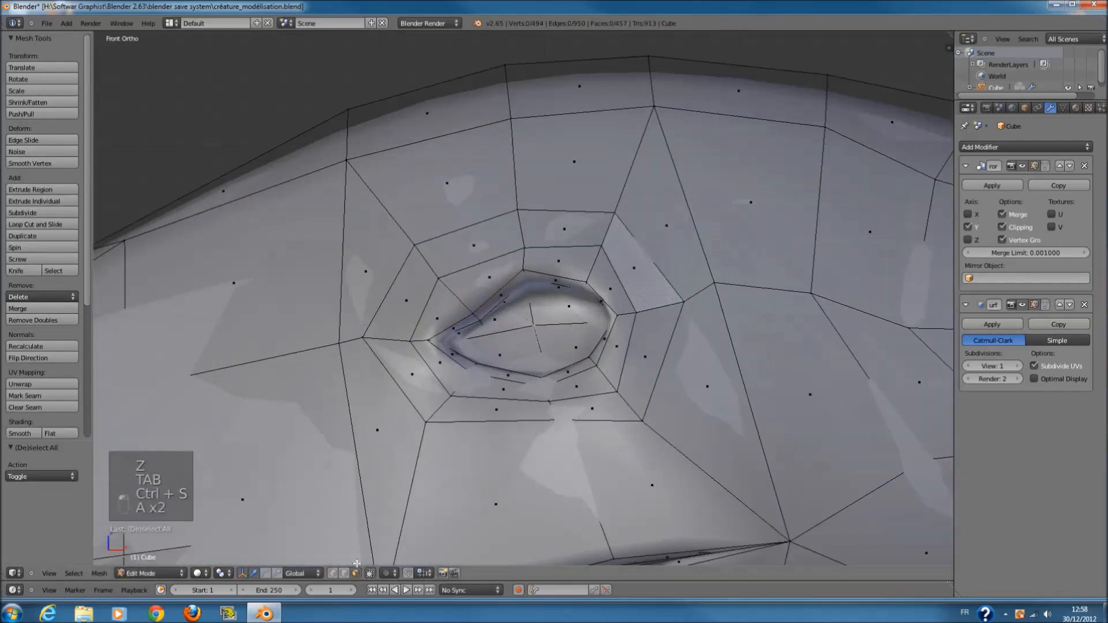
scroll(429, 299, up, 6)
key(c)
mouse_move(428, 299)
mouse_down()
mouse_move(473, 269)
mouse_move(571, 260)
mouse_move(633, 279)
mouse_up()
key(z)
key(c)
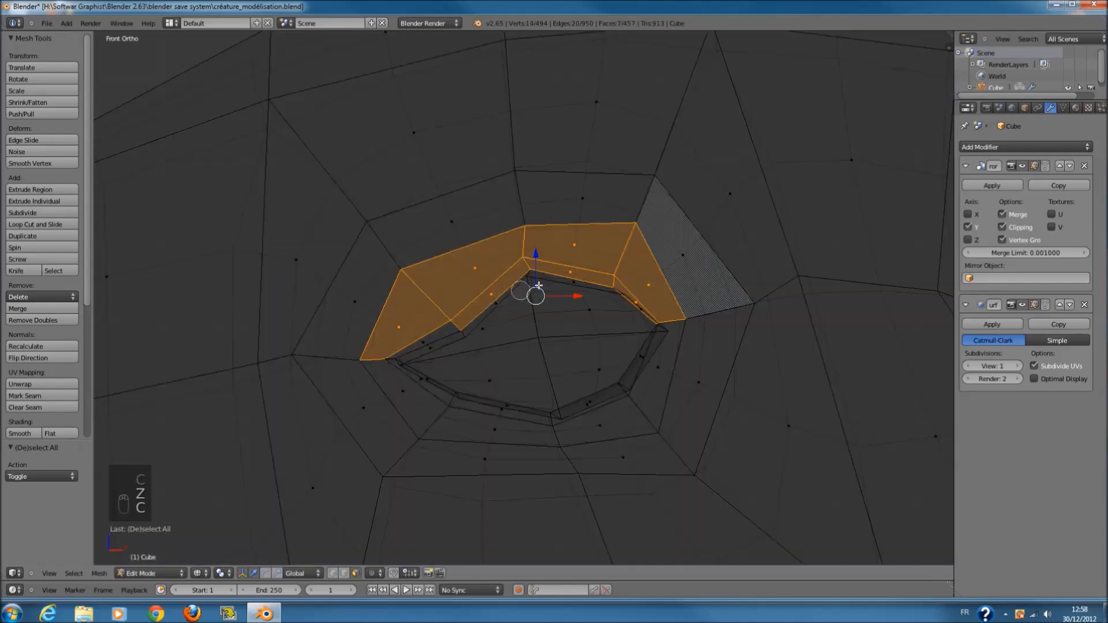
key(z)
middle_drag(495, 292, 642, 314)
- Extrude the four upper eyelid faces a short distance outward and smooth their vertices
key(e)
key(e)
click(663, 324)
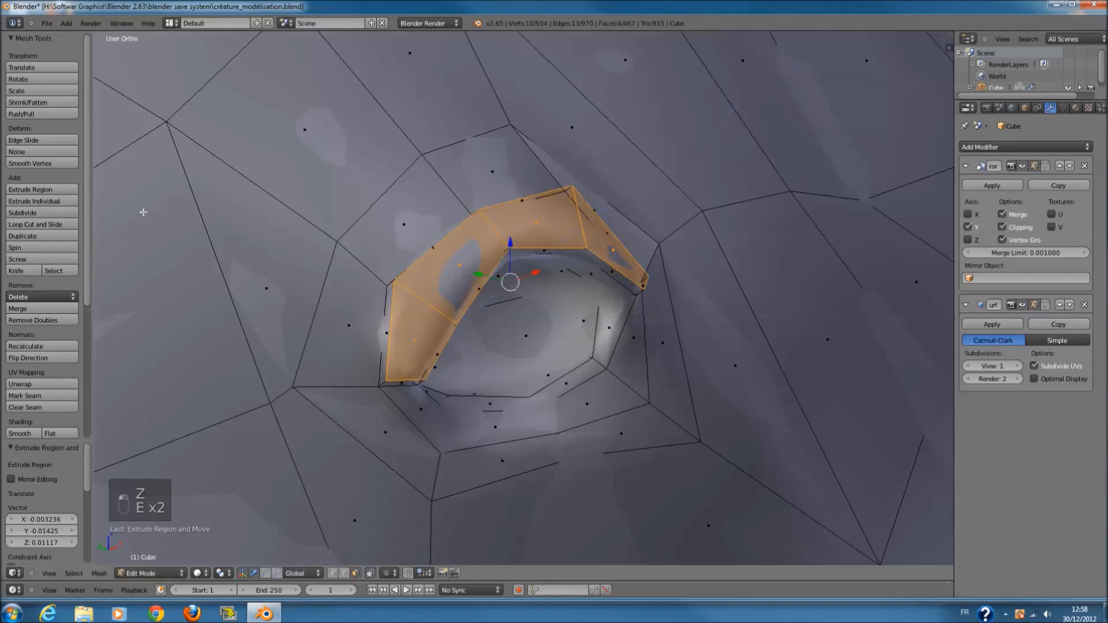
click(63, 163)
- Save the file in Object Mode and examine the eyelid and head shape from several angles
key(Tab)
scroll(505, 230, down, 4)
key(ctrl+s)
middle_drag(628, 261, 457, 275)
key(Tab)
key(Tab)
scroll(455, 275, down, 3)
key(ctrl+s)
middle_drag(463, 324, 608, 317)
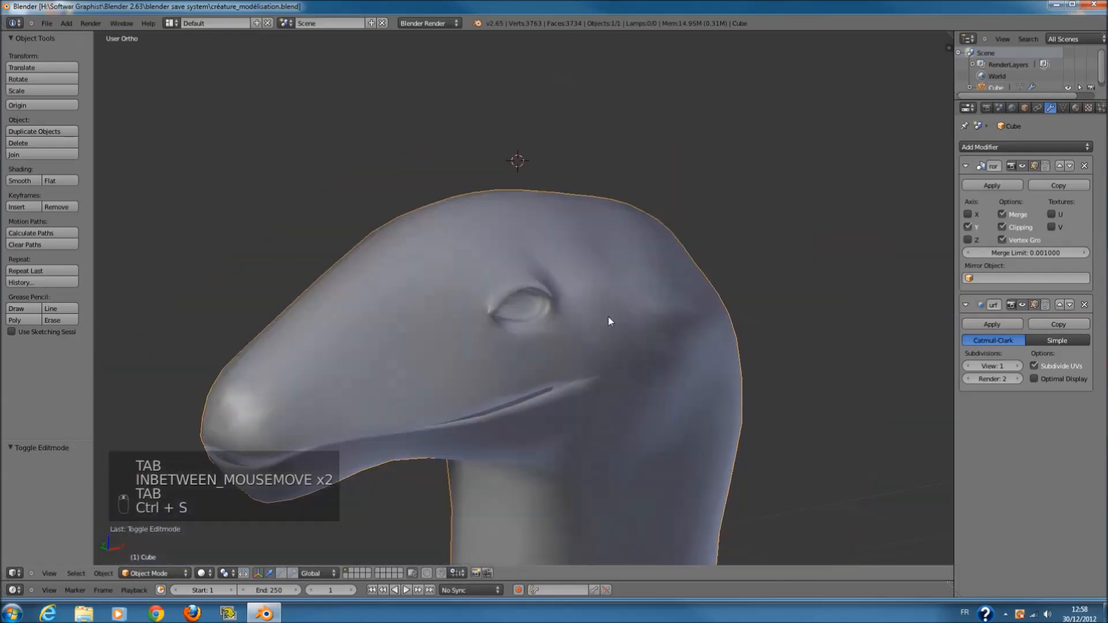
scroll(608, 316, down, 2)
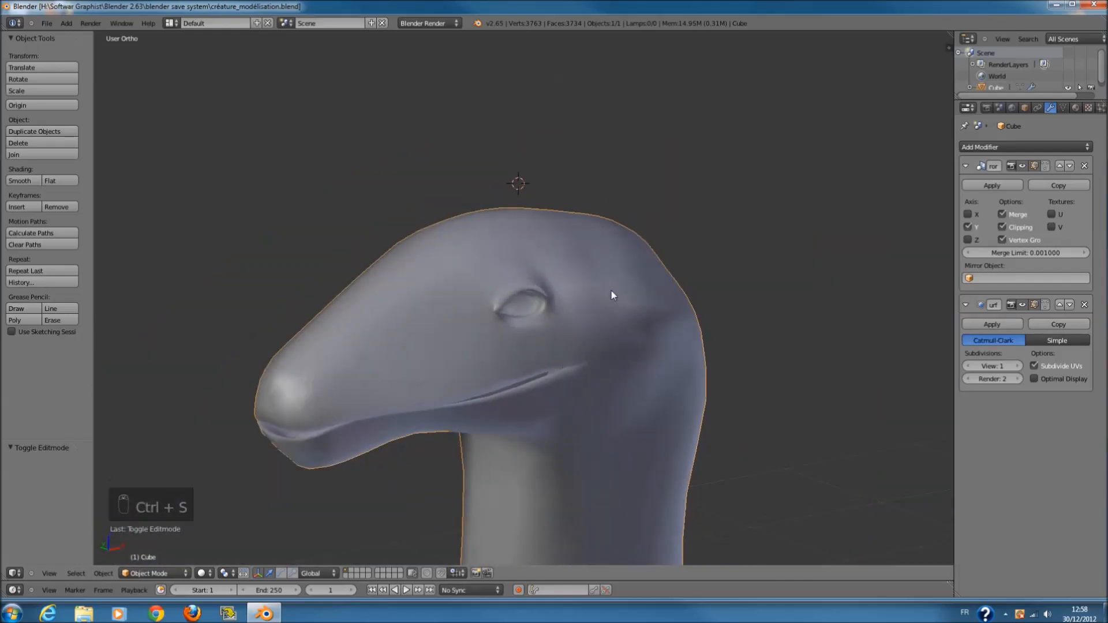
key(KP_3)
key(KP_1)
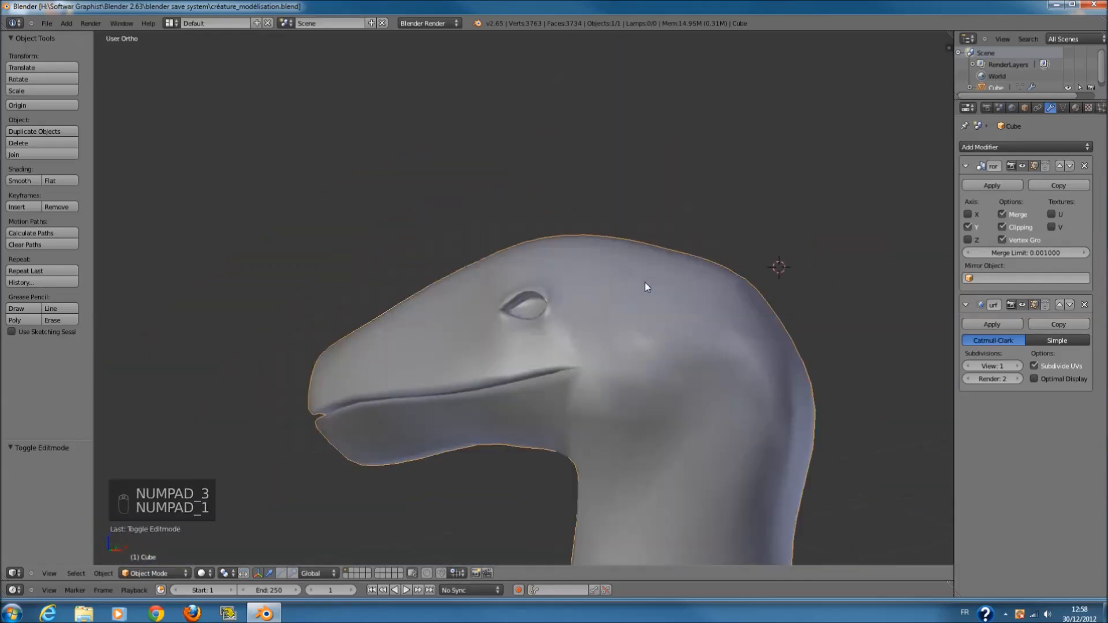
- In front wireframe view in Edit Mode, clear the selection and select the four temple faces behind the eye
key(Tab)
scroll(692, 291, up, 5)
key(z)
key(a)
key(c)
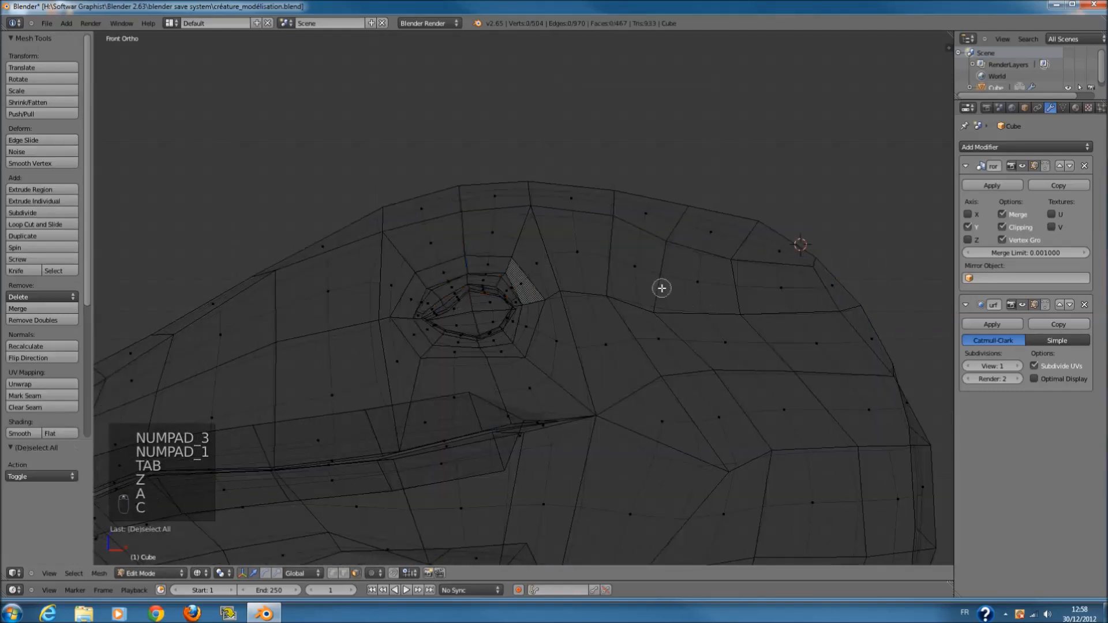
mouse_move(649, 276)
mouse_down()
mouse_move(704, 330)
mouse_move(675, 317)
mouse_move(714, 339)
mouse_up()
- Try smoothing the vertices of the selected temple faces
click(36, 164)
mouse_move(519, 271)
middle_down()
mouse_move(571, 238)
mouse_move(616, 277)
mouse_move(622, 324)
mouse_move(687, 320)
middle_up()
key(z)
key(ctrl+z)
- Extrude the four temple faces about 0.027 outward, scale them down and smooth their vertices
key(e)
click(707, 319)
key(s)
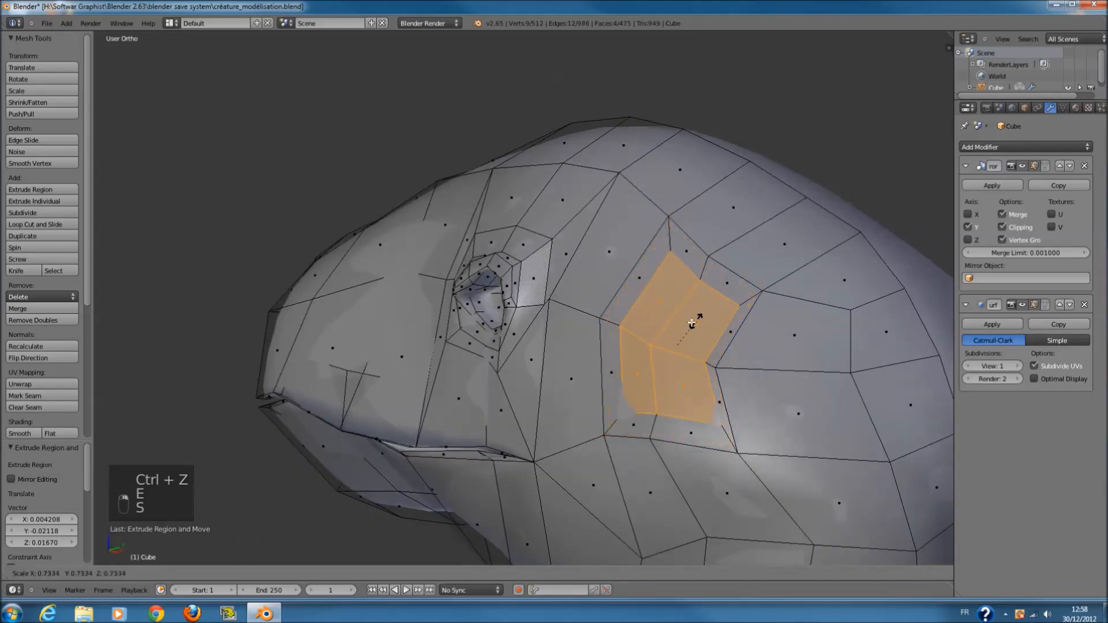
click(695, 328)
click(36, 164)
- Rotate the extruded temple faces about 6.7° around X and about 14.3° around Z
drag(706, 340, 666, 300)
middle_drag(665, 300, 638, 277)
key(r)
click(632, 282)
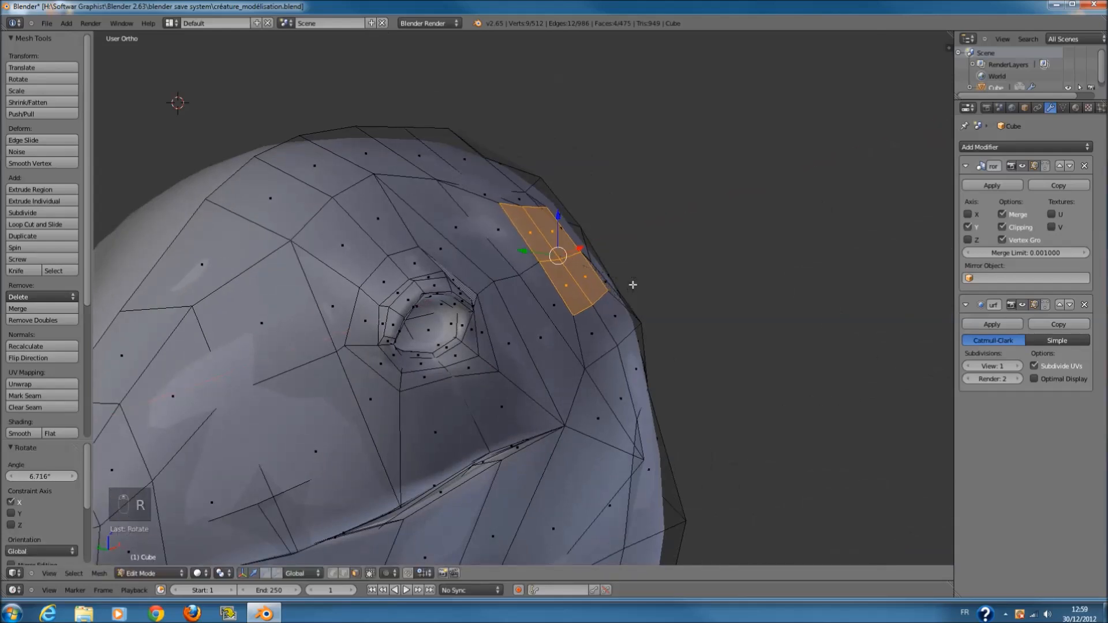
key(r)
click(628, 265)
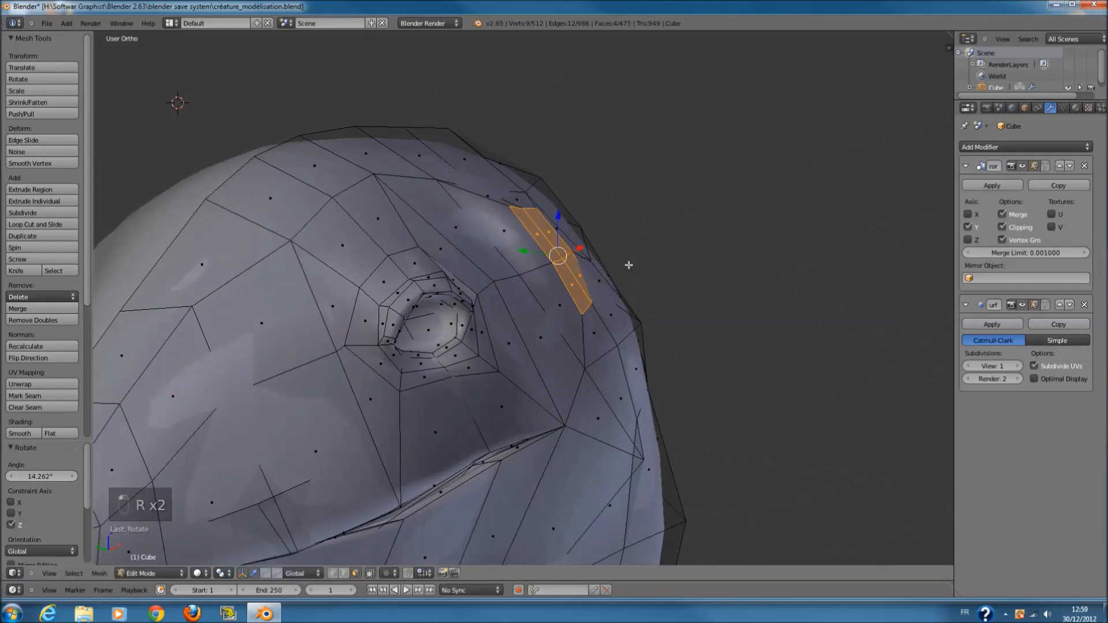
- Move the extruded temple faces about 0.02 down along Z and about 0.01 toward the snout along X
key(g)
click(590, 262)
middle_drag(590, 262, 549, 274)
scroll(548, 274, up, 2)
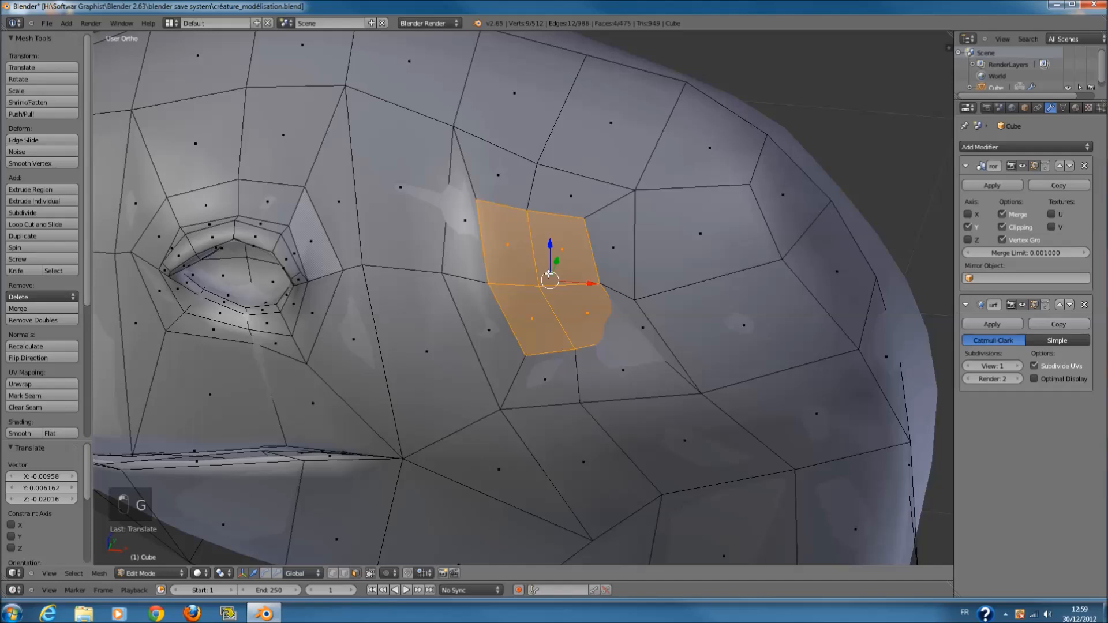
- Extrude and shrink the four temple faces twice, scaling the last extrusion to about 0.373, and smooth their vertices
shift+scroll(593, 285, up, 4)
key(e)
click(600, 281)
key(s)
click(597, 311)
key(e)
click(616, 304)
key(s)
click(579, 323)
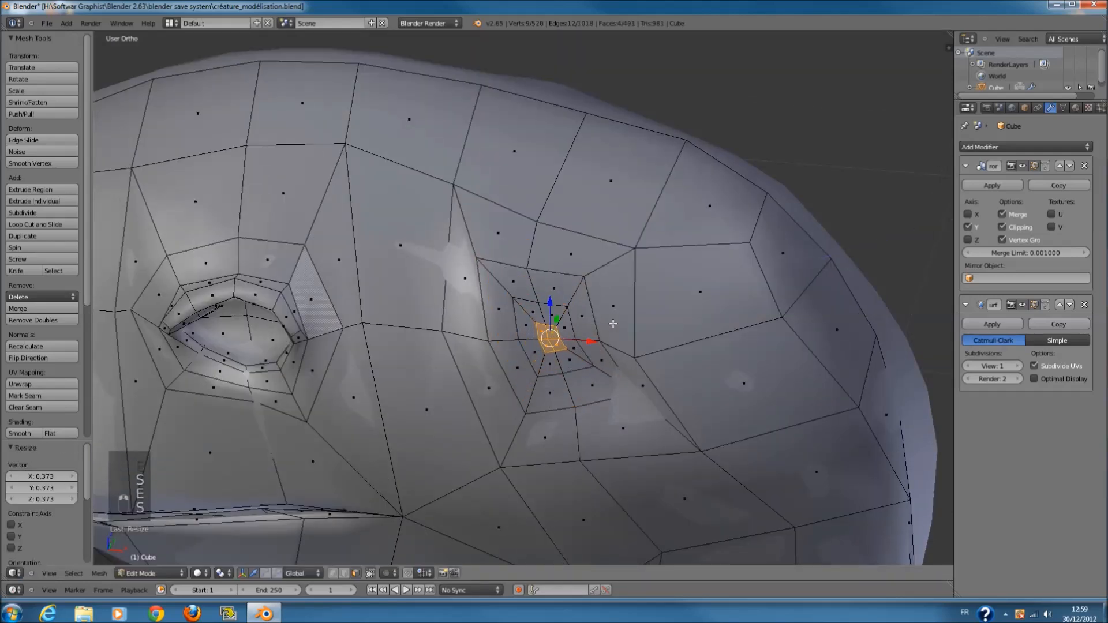
scroll(613, 324, up, 3)
click(14, 164)
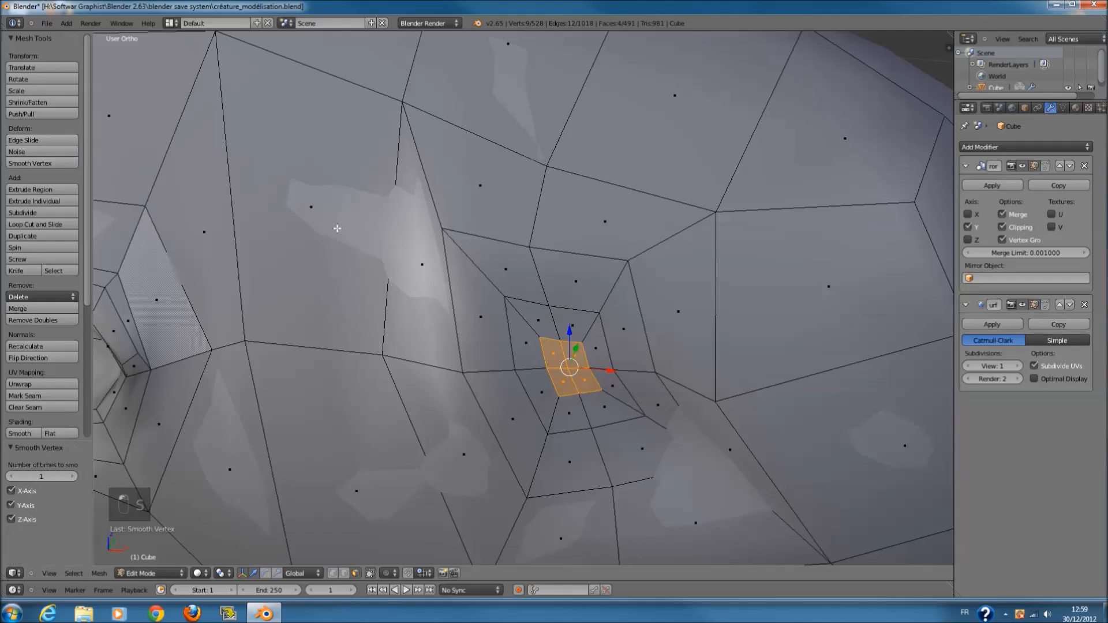
- Extrude and shrink the small temple faces twice more into the head, scaling the last extrusion to about 0.777
key(e)
click(571, 297)
key(s)
click(594, 329)
middle_drag(593, 329, 643, 333)
key(e)
click(638, 345)
key(KP_Decimal)
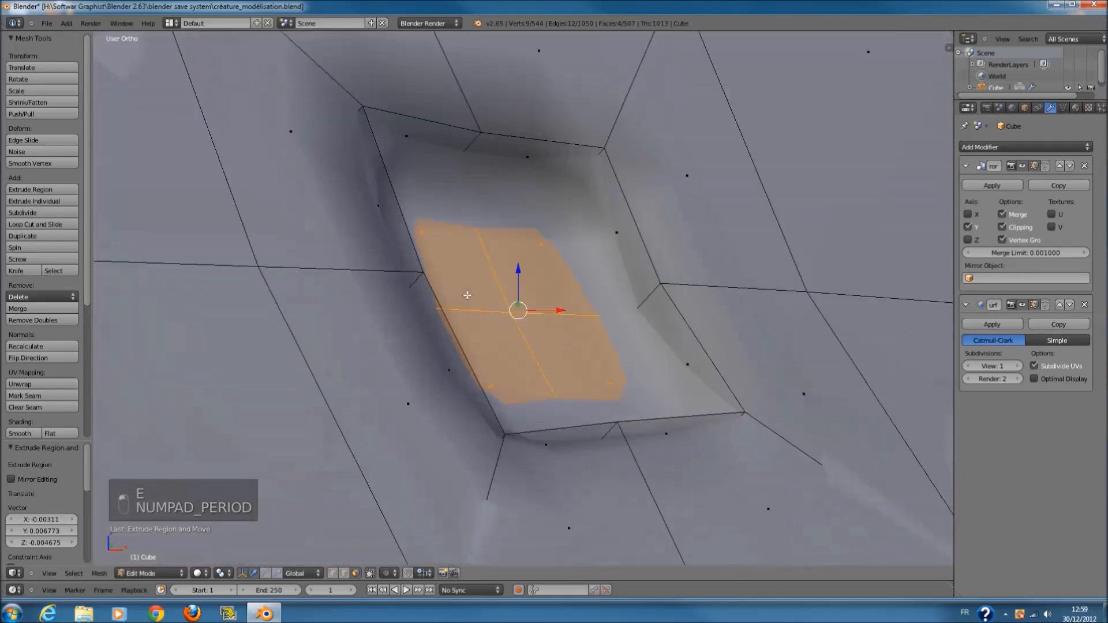
key(s)
click(650, 317)
middle_drag(650, 317, 682, 326)
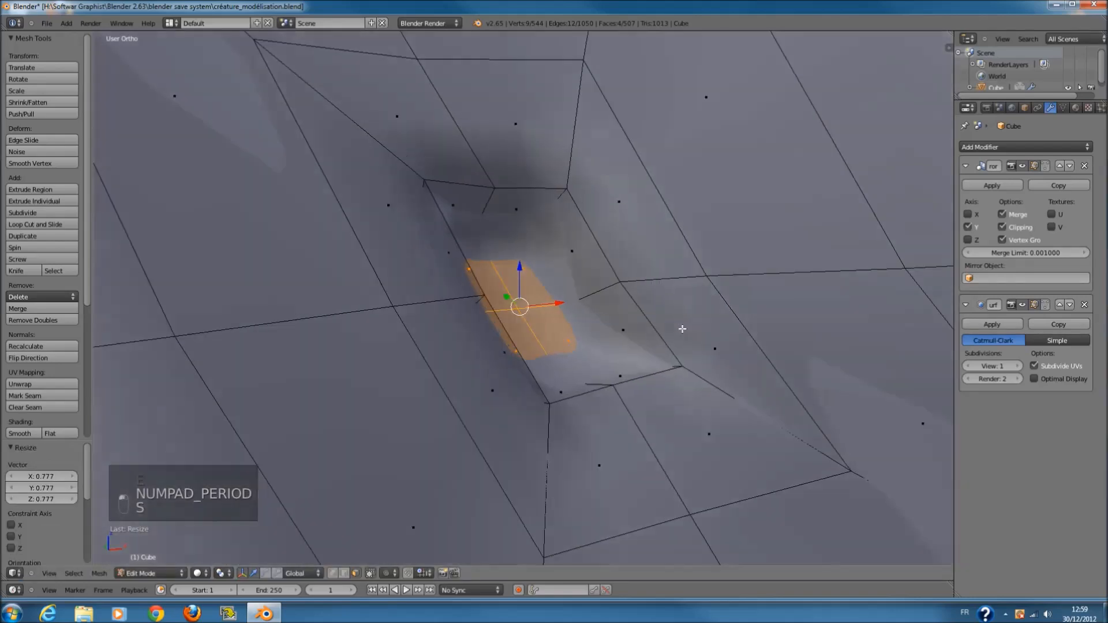
- Extrude the cavity's end faces deeper into the head and scale them to about 0.804
key(e)
click(607, 338)
middle_drag(607, 338, 648, 346)
key(s)
click(628, 342)
key(r)
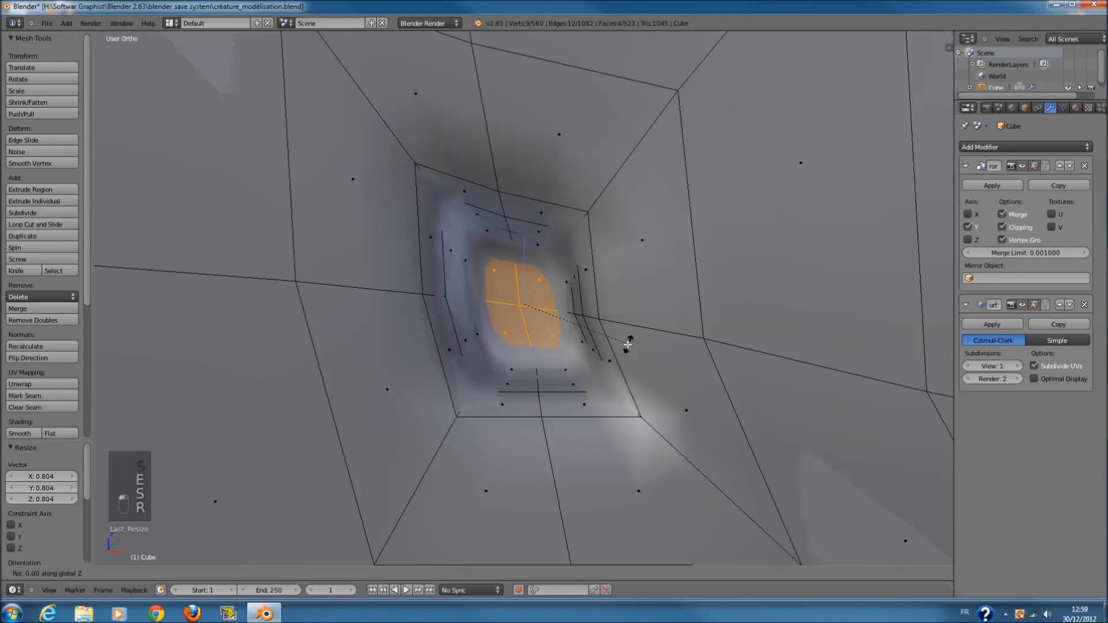
key(r)
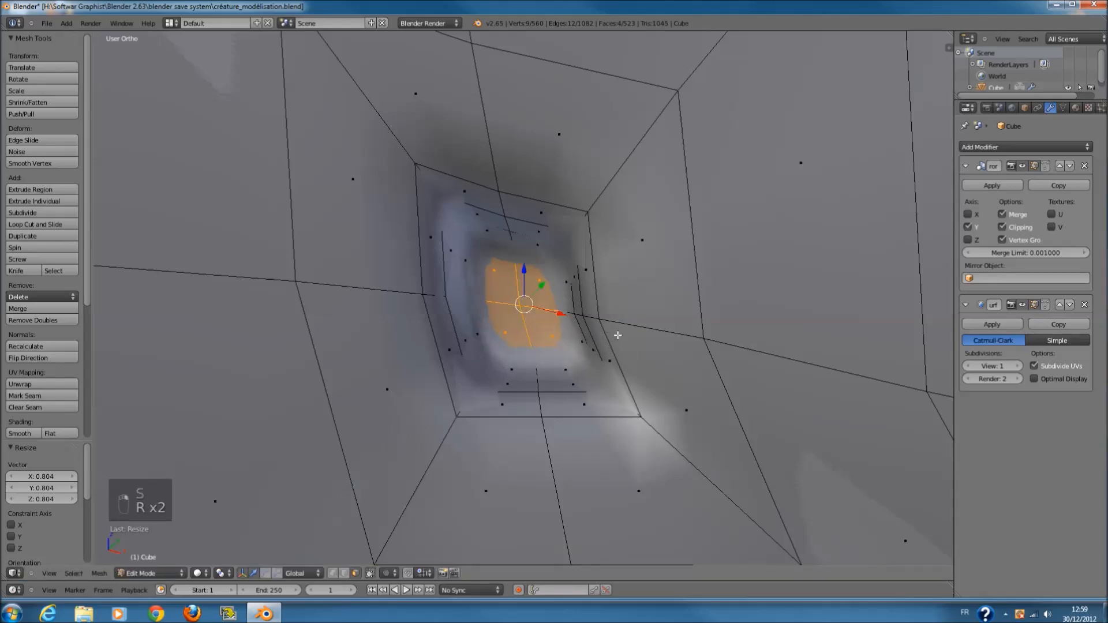
key(r)
key(r)
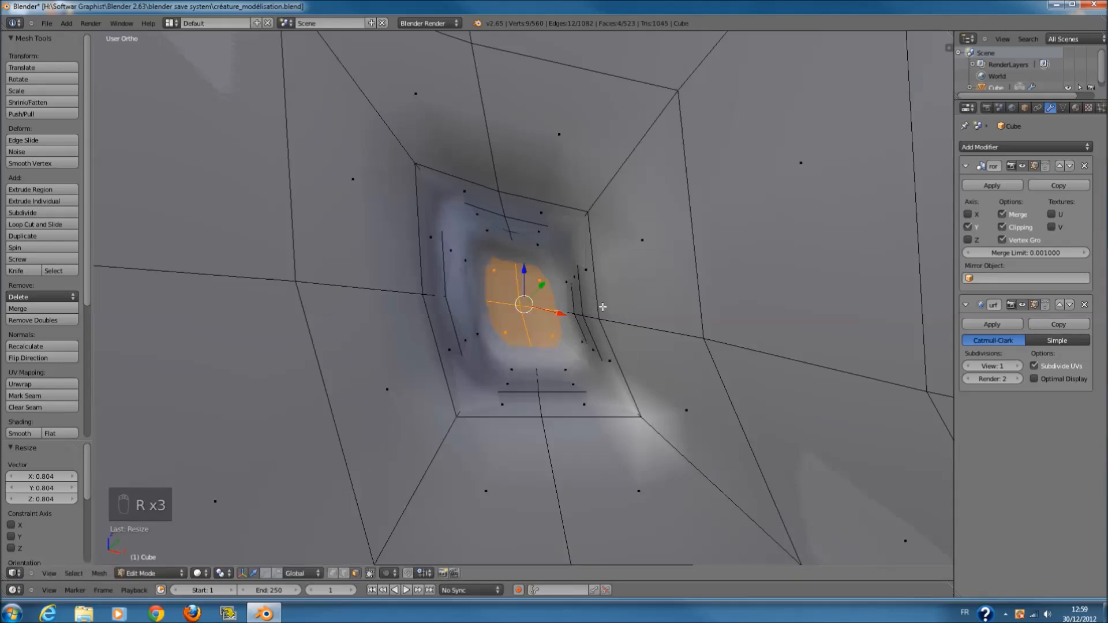
key(r)
click(589, 277)
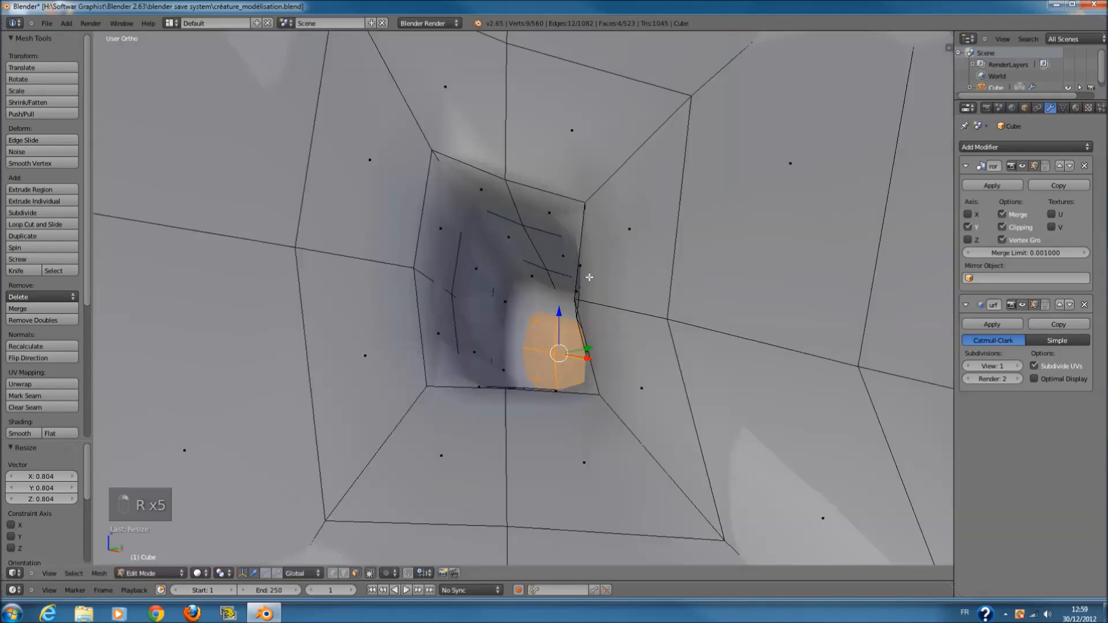
- Rotate the cavity's end faces around Y and about 23.2° around X in wireframe view
key(z)
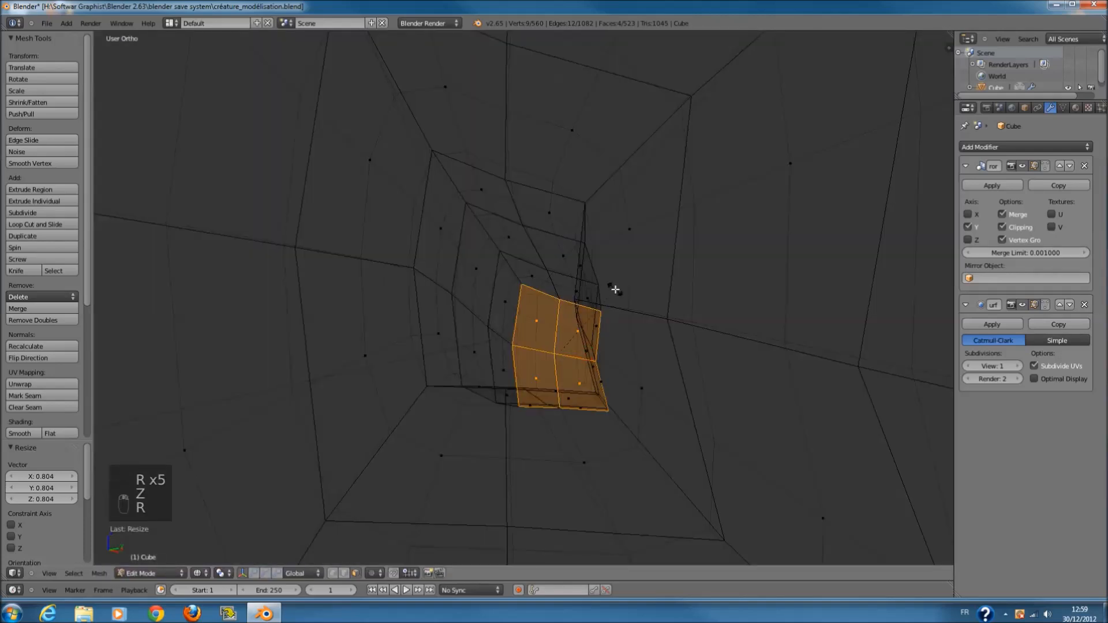
key(r)
key(y)
click(620, 329)
key(r)
key(x)
click(622, 296)
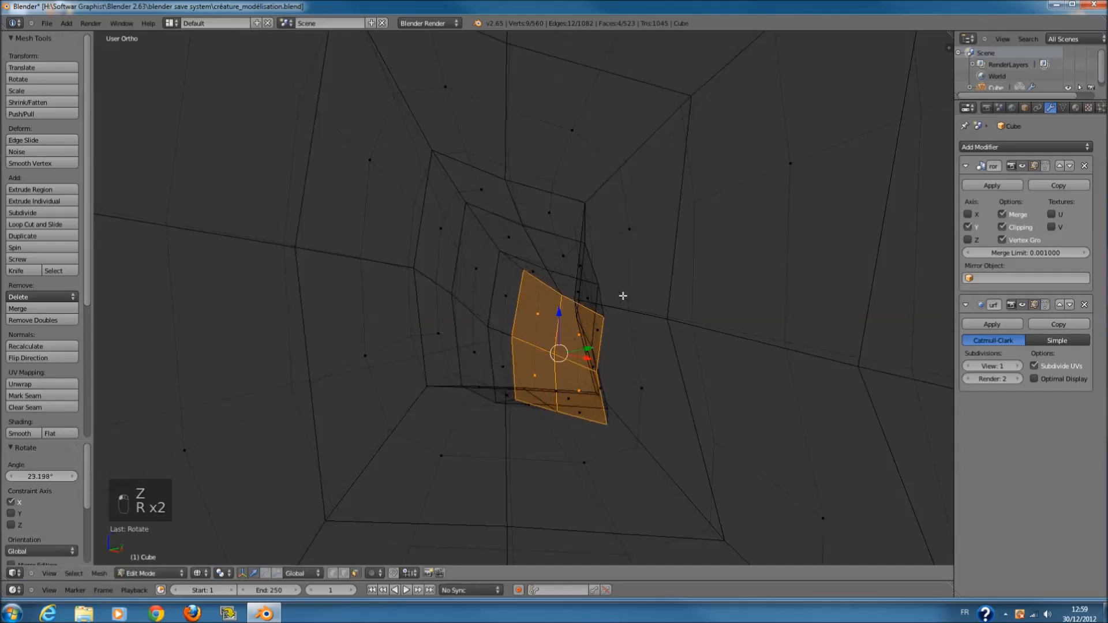
- Scale the cavity's end faces to about 0.79 and rotate them about 26.4° around Z
key(z)
key(s)
click(646, 313)
key(r)
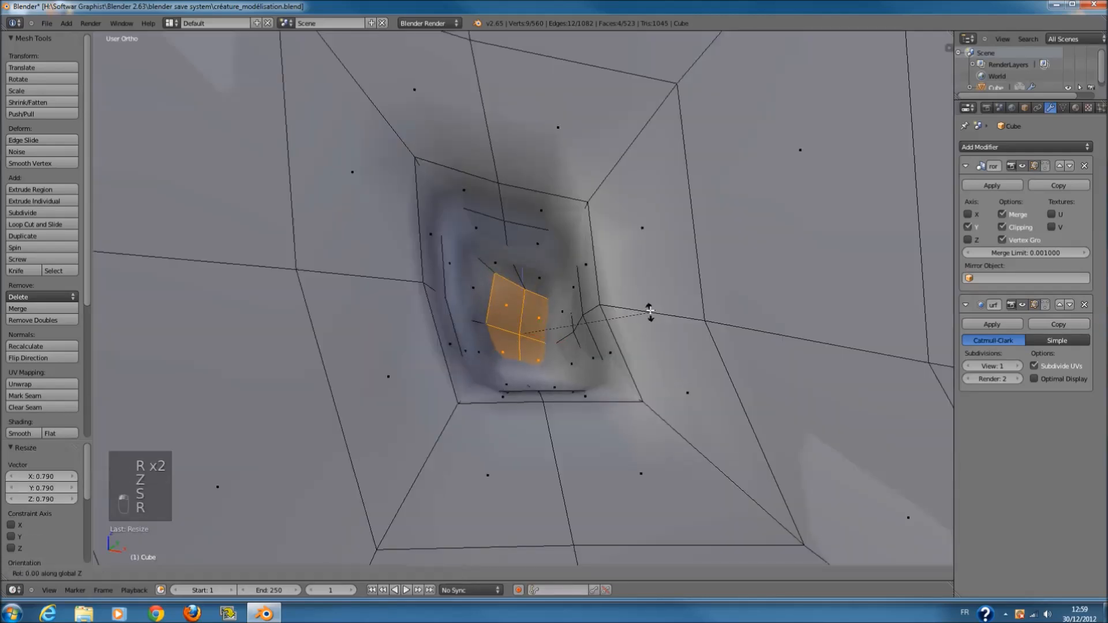
key(z)
click(626, 264)
key(z)
- Extrude the cavity's end faces once more, scale them, return to Object Mode in solid view and save the file
middle_drag(640, 301, 635, 366)
key(e)
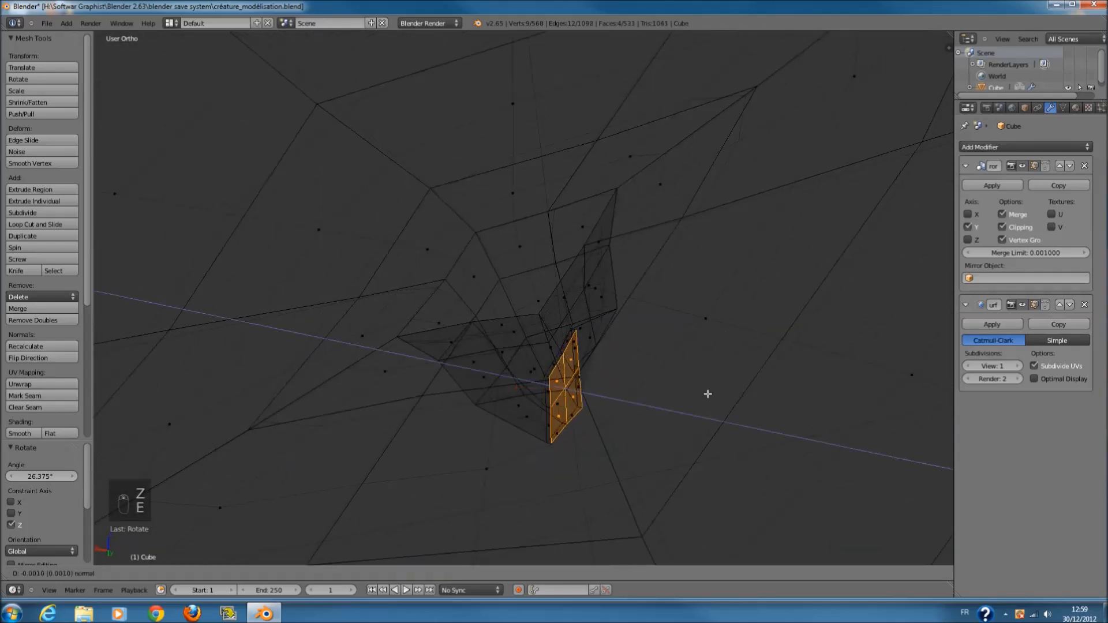
click(705, 392)
key(s)
click(693, 402)
key(Tab)
key(z)
key(ctrl+s)
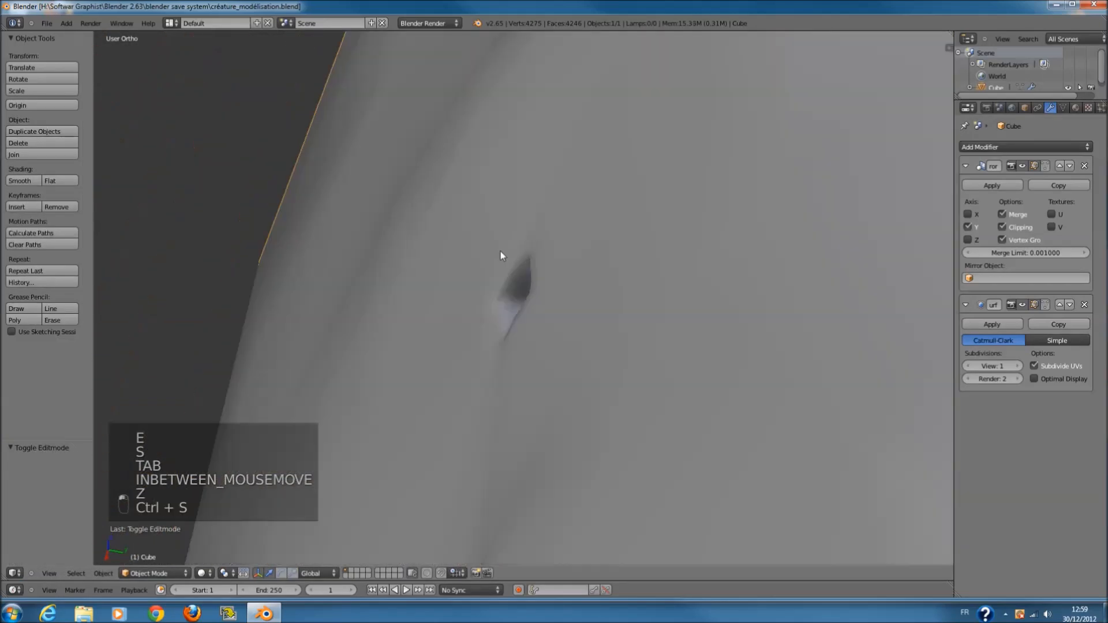
- Select all faces inside the ear cavity in Edit Mode, using wireframe view
middle_drag(500, 252, 677, 255)
scroll(634, 269, down, 4)
key(a)
middle_drag(597, 276, 605, 234)
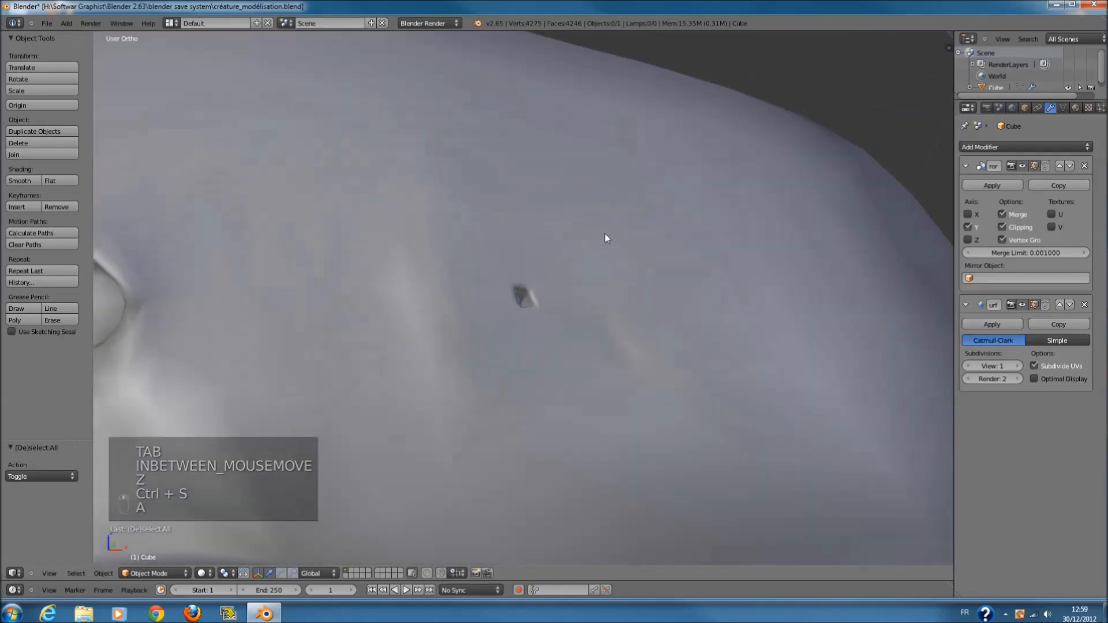
scroll(528, 289, up, 4)
key(Tab)
key(z)
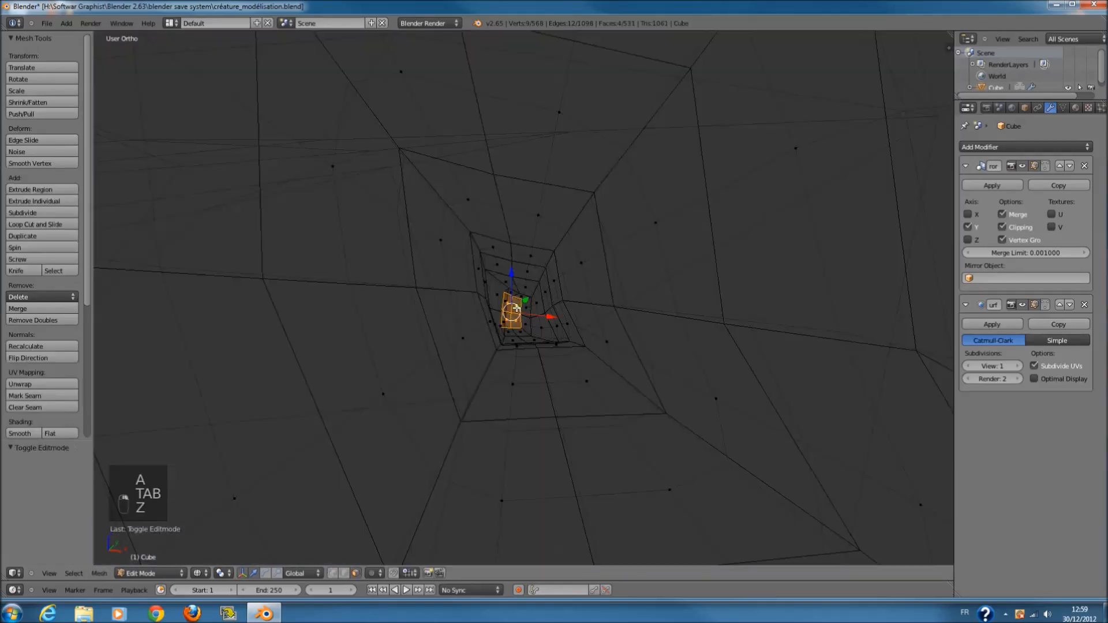
key(a)
key(c)
drag(524, 284, 519, 292)
right_click(519, 292)
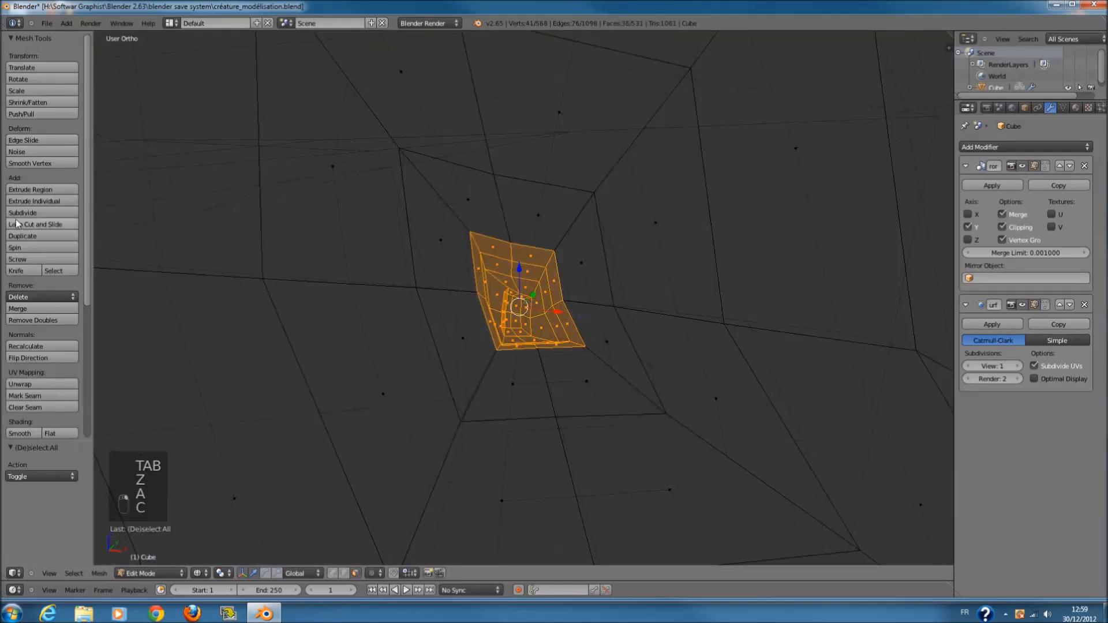
- Leave Edit Mode, show the whole head in solid front view and save the file
key(z)
key(Tab)
key(ctrl+s)
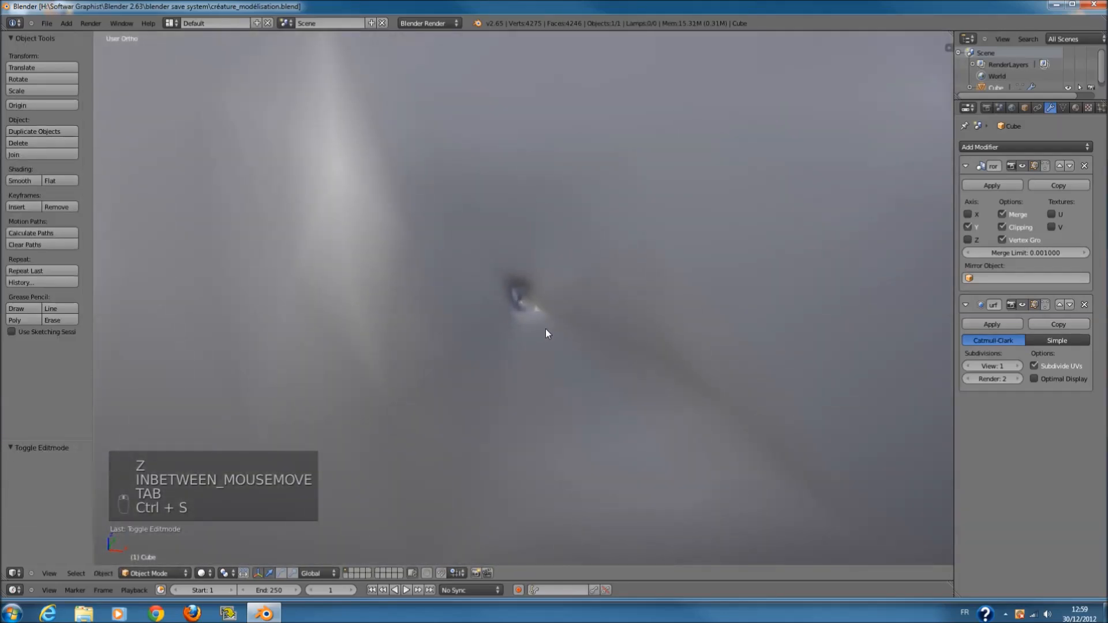
key(KP_1)
scroll(551, 253, down, 8)
key(a)
key(a)
key(ctrl+s)
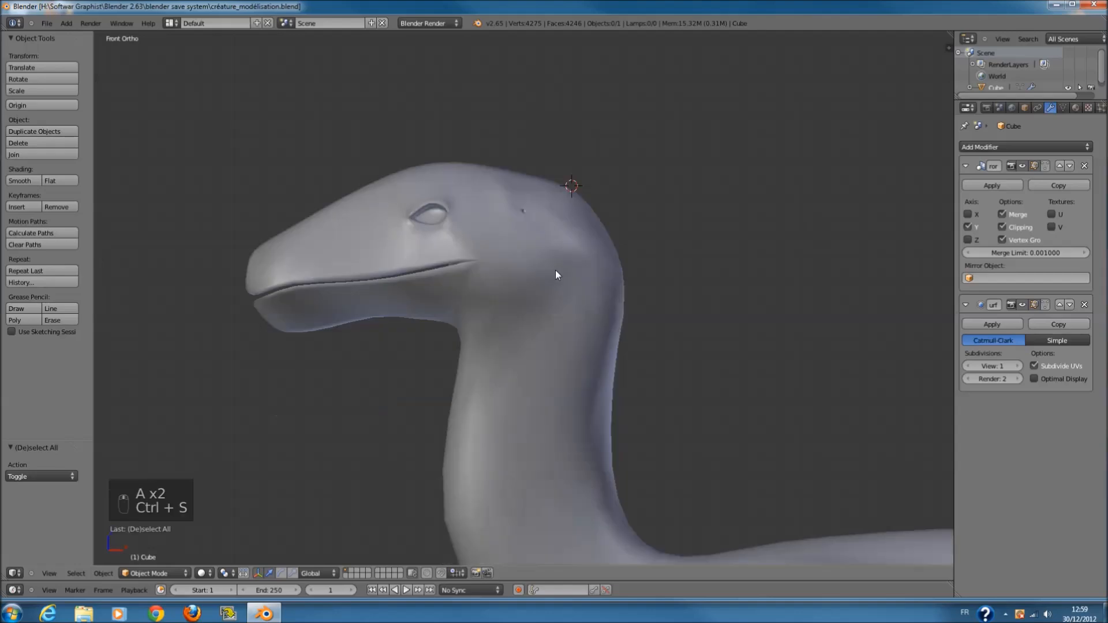
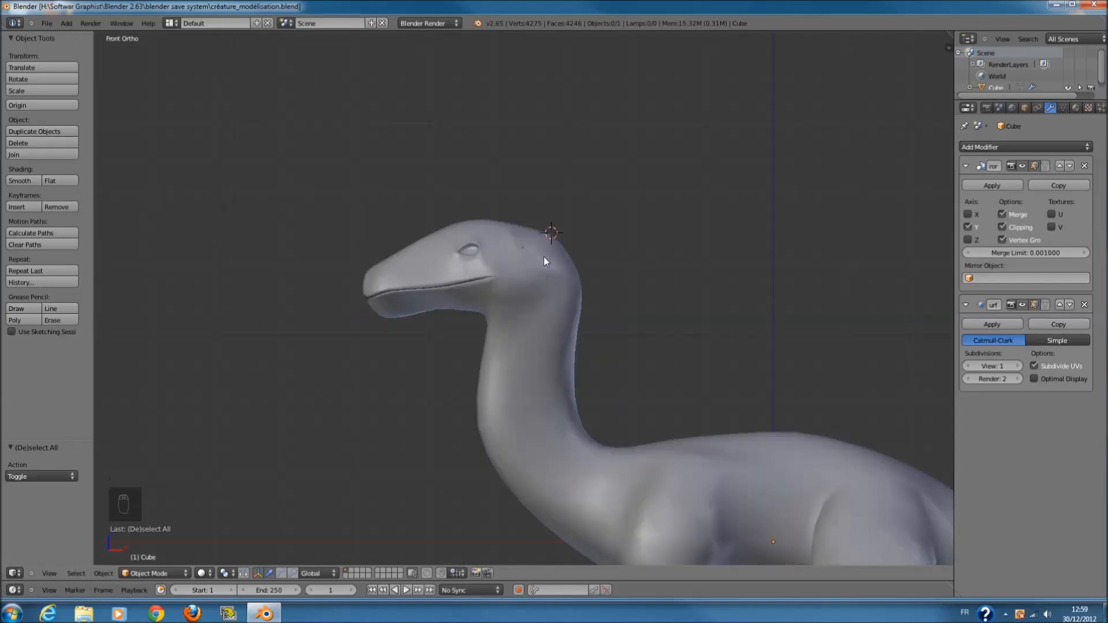
- Set the creature's Subdivision Surface viewport level to 2 and inspect the head in wireframe and solid view
scroll(543, 260, down, 4)
right_click(551, 312)
scroll(552, 314, up, 1)
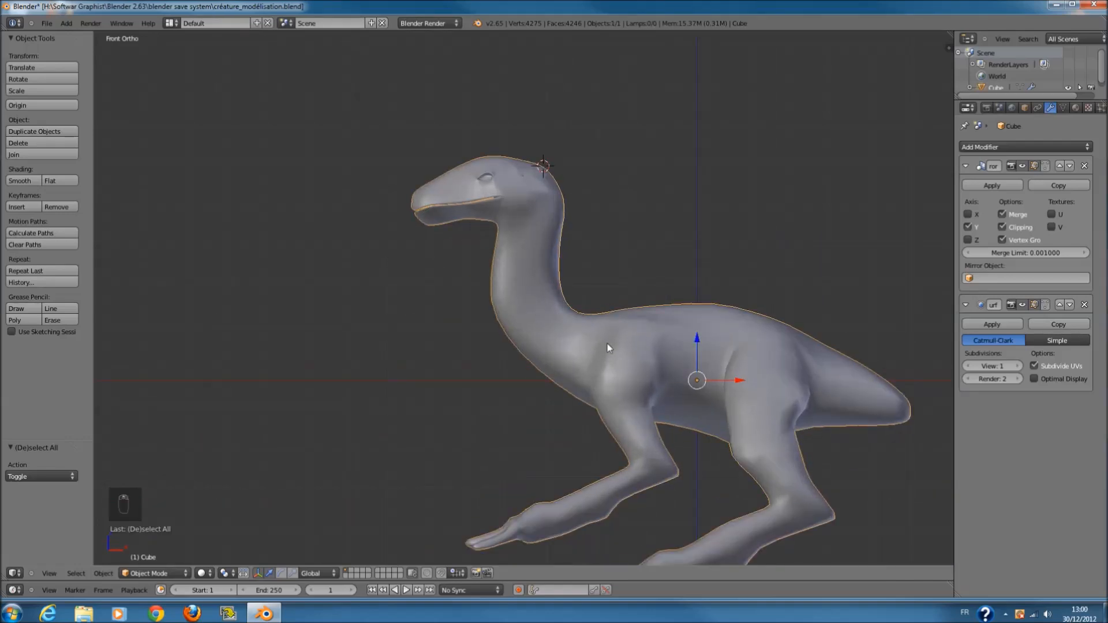
click(1017, 366)
scroll(626, 363, up, 3)
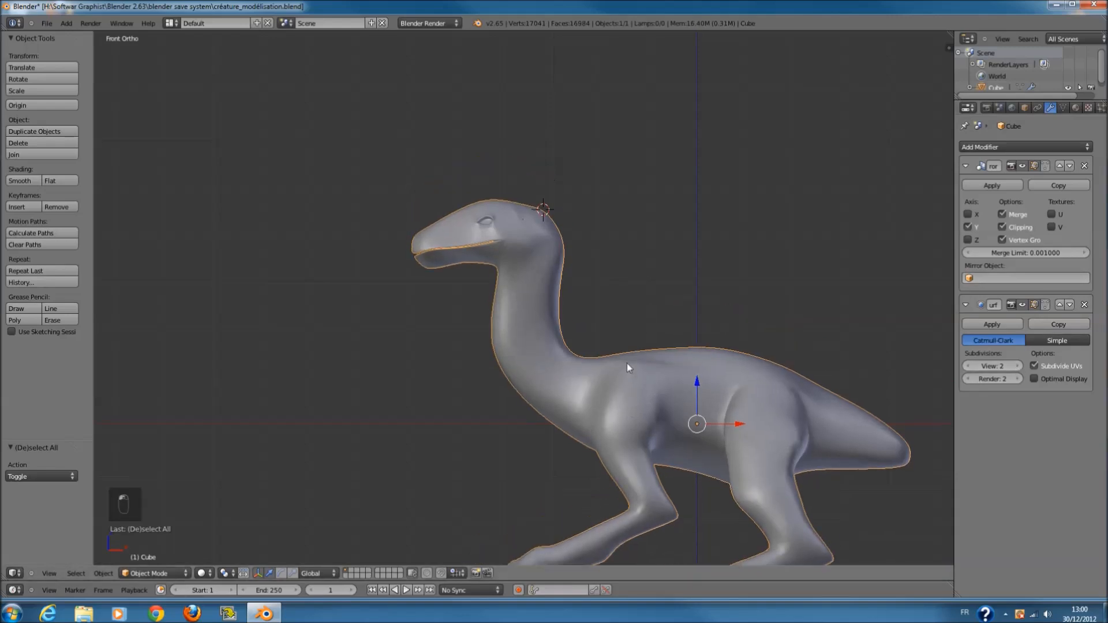
key(z)
scroll(608, 310, up, 8)
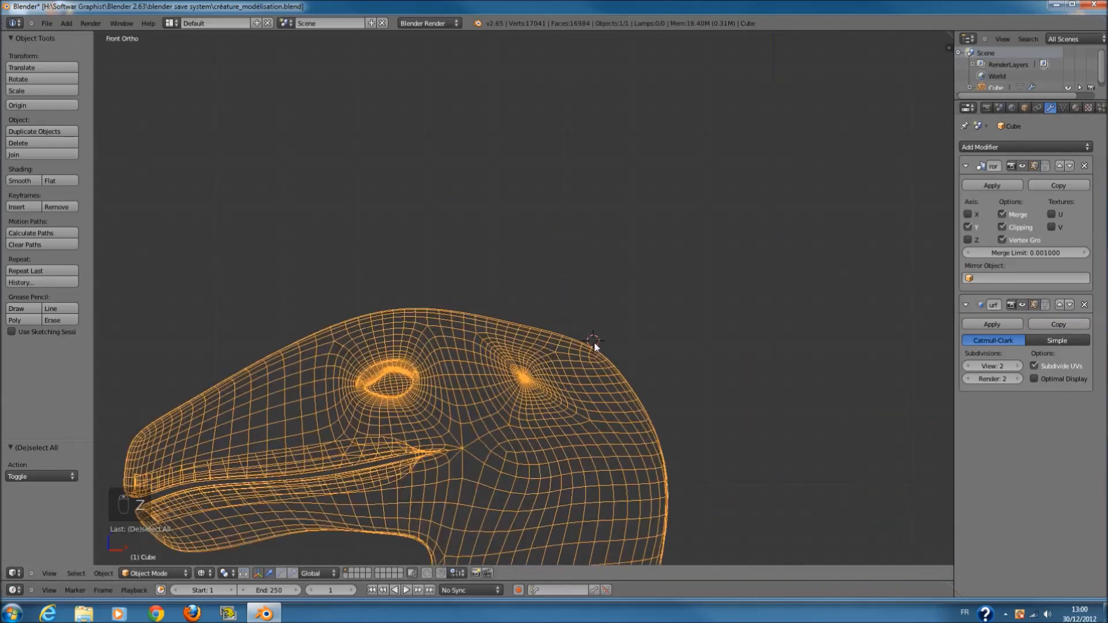
key(z)
ctrl+scroll(550, 378, down, 5)
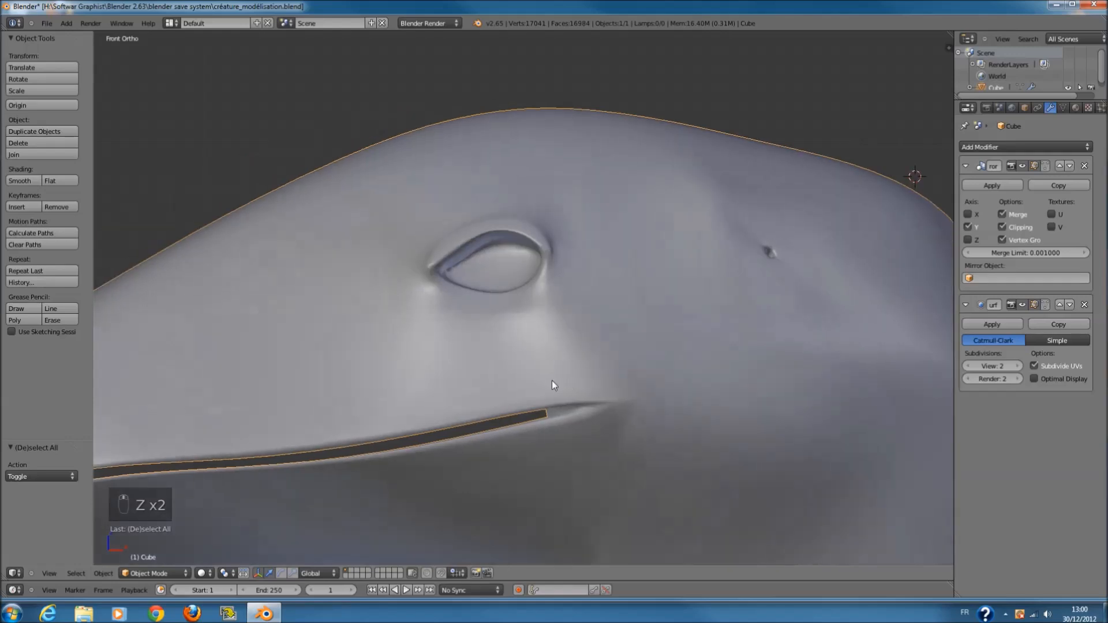
scroll(510, 487, down, 3)
- Switch the creature to Sculpt Mode and set the brush to a radius of 100 with Subtract
click(201, 573)
click(161, 573)
click(165, 539)
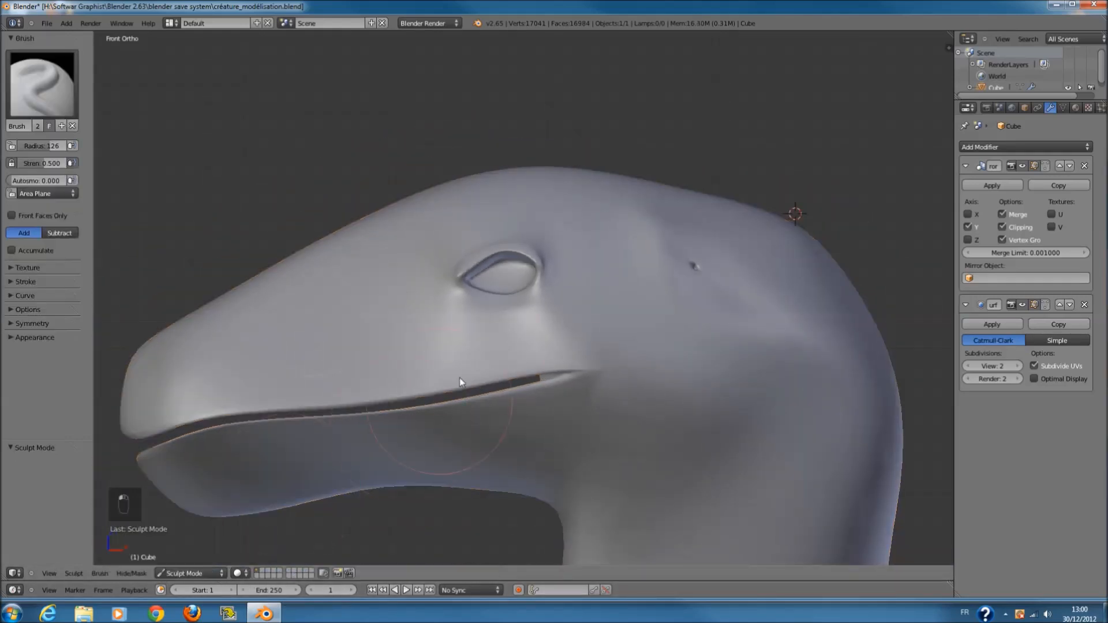
key(f)
click(445, 310)
mouse_move(444, 311)
middle_down()
mouse_move(512, 324)
mouse_move(473, 347)
middle_up()
key(z)
key(z)
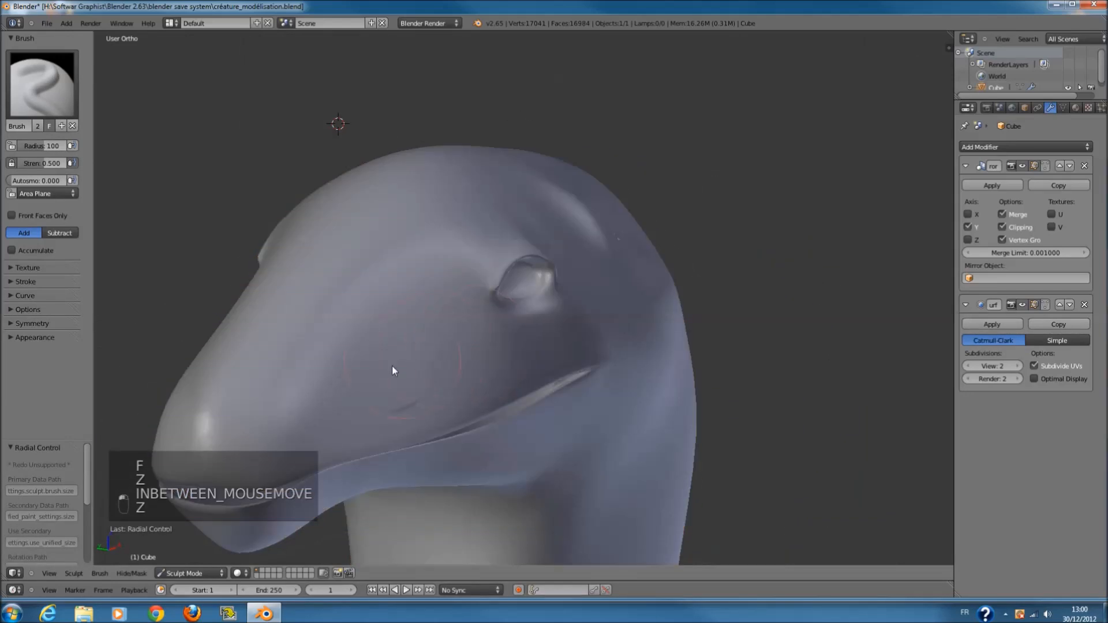
click(58, 234)
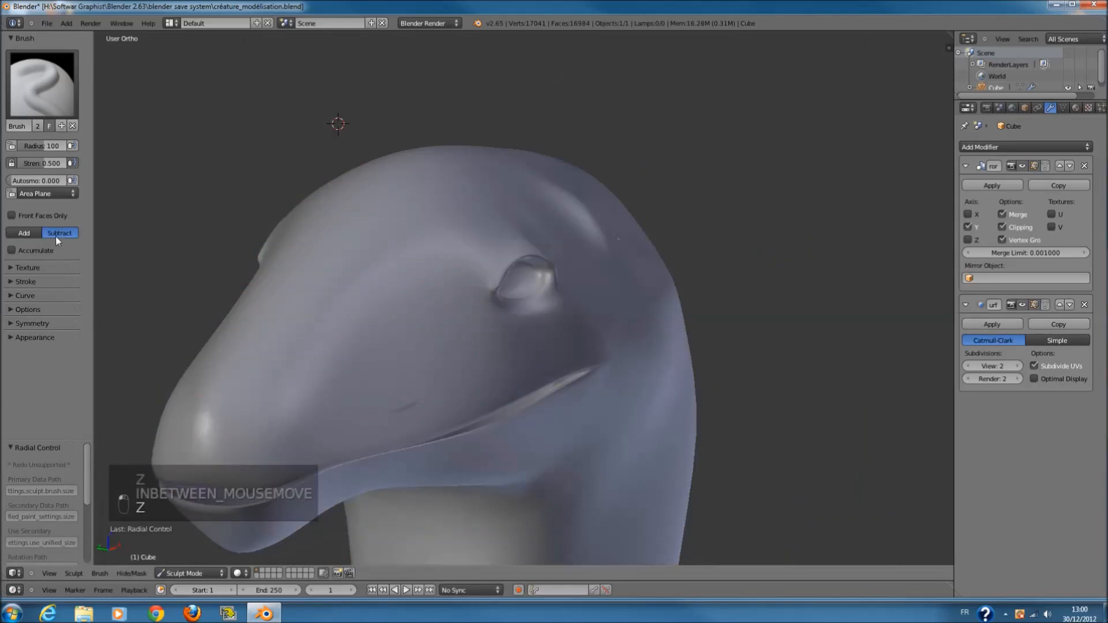
- Undo the trial sculpt strokes on the creature's head and return to Object Mode
key(ctrl+z)
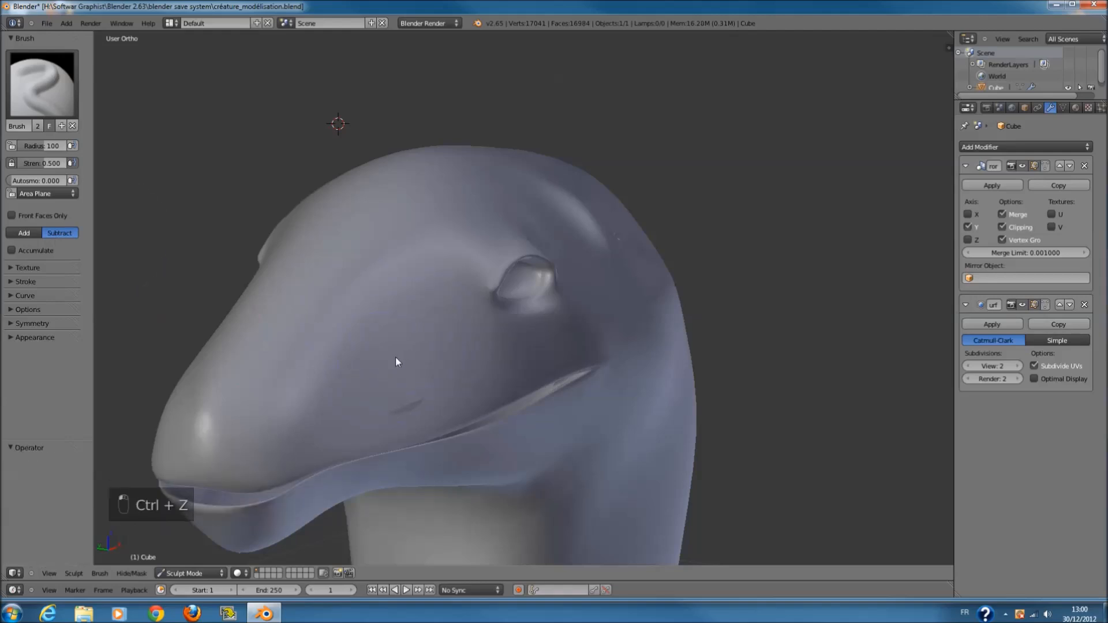
key(z)
key(ctrl+z)
key(z)
middle_drag(429, 337, 403, 296)
key(ctrl+z)
key(ctrl+z)
key(z)
key(ctrl+z)
key(z)
mouse_move(410, 393)
middle_down()
mouse_move(479, 347)
mouse_move(457, 329)
middle_up()
click(207, 573)
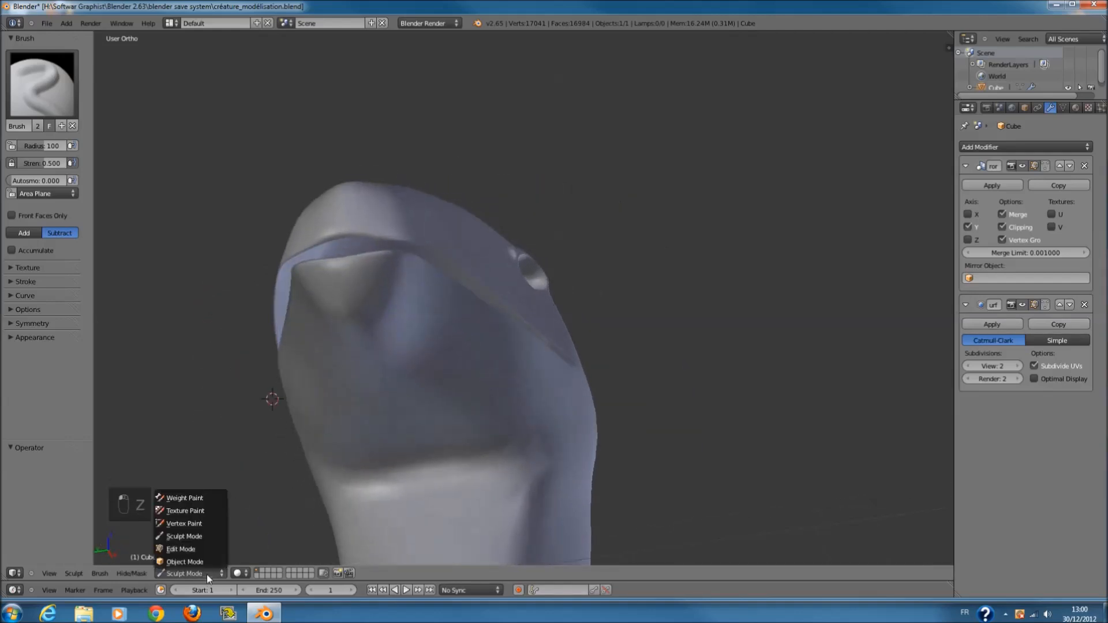
click(185, 561)
- Select the two inner mouth faces behind the cheek in Edit Mode and move them about 0.023 inward along Y
key(KP_1)
key(z)
key(Tab)
key(z)
mouse_move(423, 353)
middle_down()
mouse_move(427, 372)
mouse_move(482, 404)
middle_up()
right_click(400, 399)
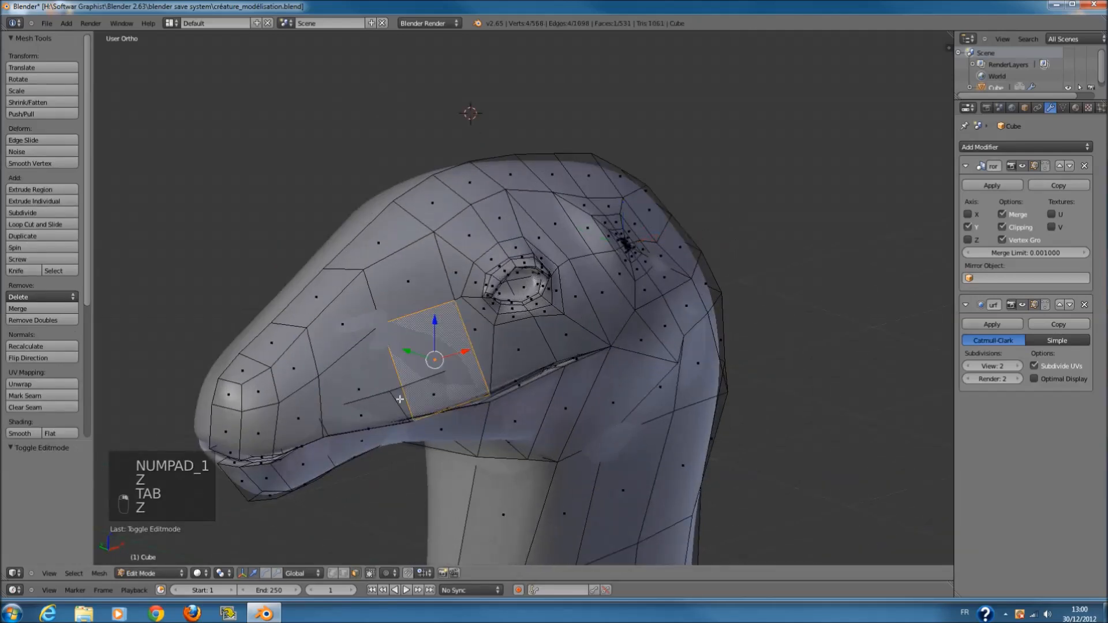
shift+right_click(381, 404)
key(z)
right_click(427, 397)
shift+right_click(357, 412)
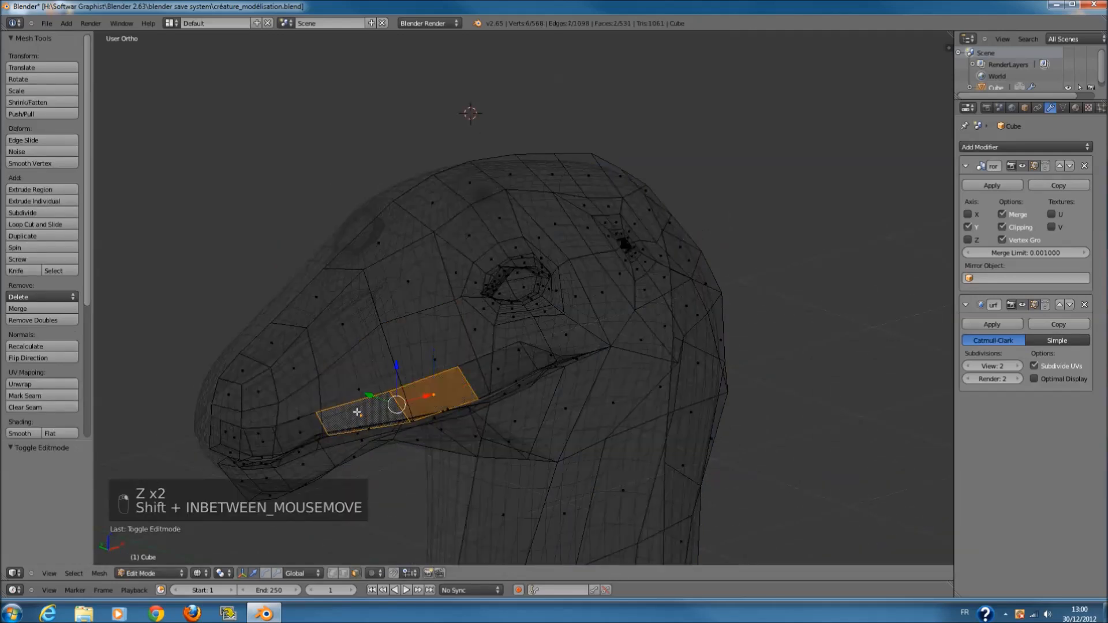
middle_drag(357, 412, 493, 408)
key(z)
drag(497, 409, 491, 407)
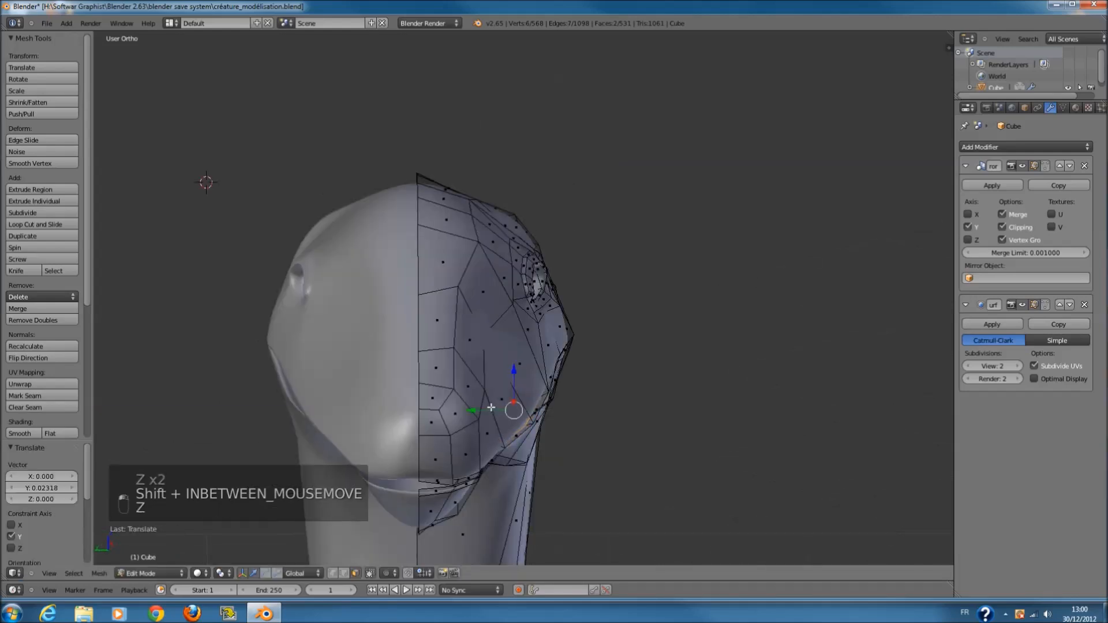
- Fill a face between the inner mouth's upper edge and the outer snout edge at the upper jaw's front tip
key(KP_3)
key(KP_Decimal)
key(KP_1)
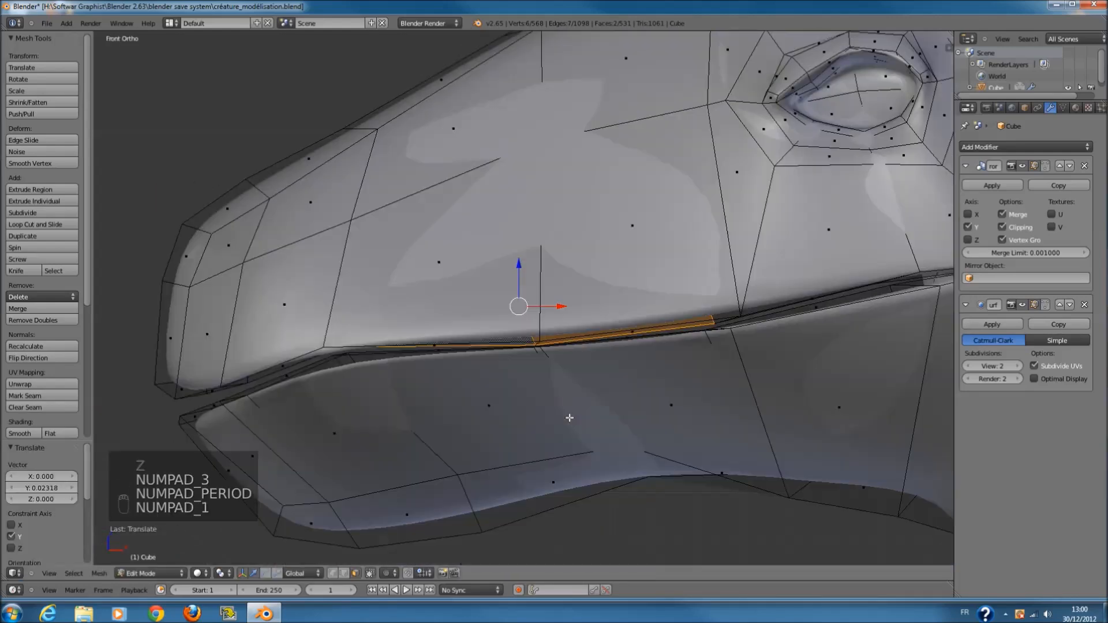
key(z)
ctrl+scroll(385, 351, down, 6)
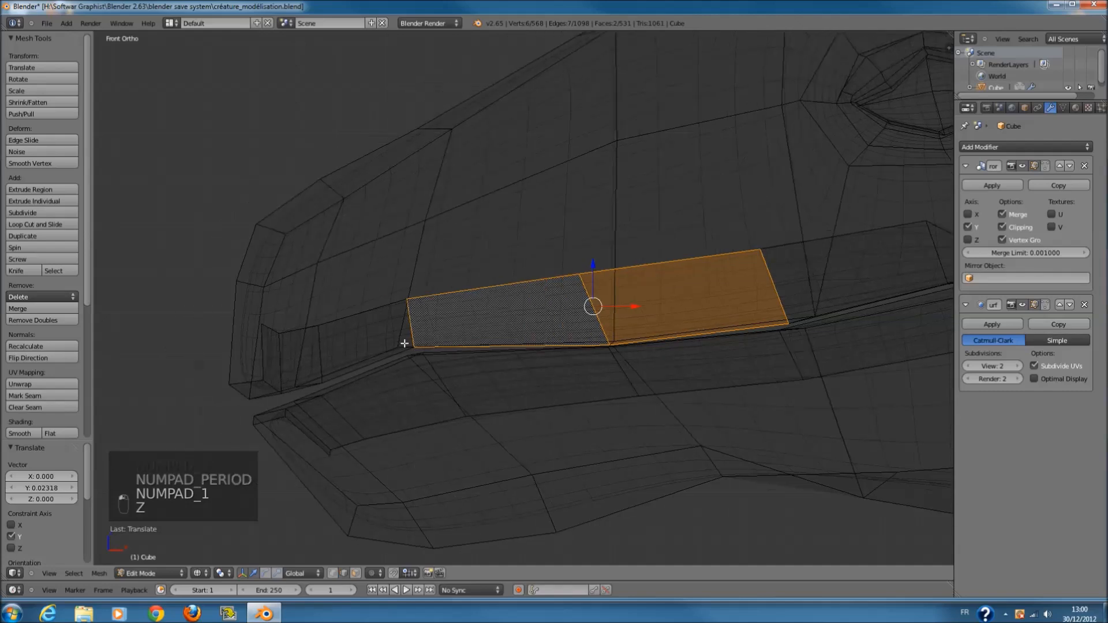
scroll(423, 314, up, 2)
ctrl+scroll(269, 339, down, 4)
scroll(270, 338, up, 1)
middle_drag(270, 338, 302, 345)
right_click(132, 315)
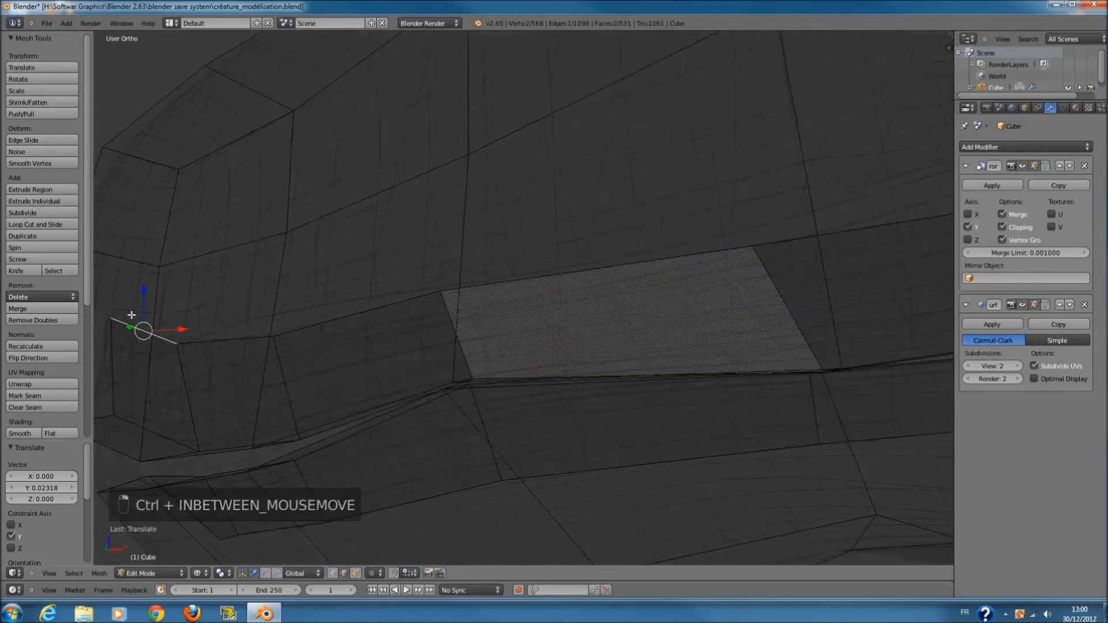
scroll(323, 289, down, 2)
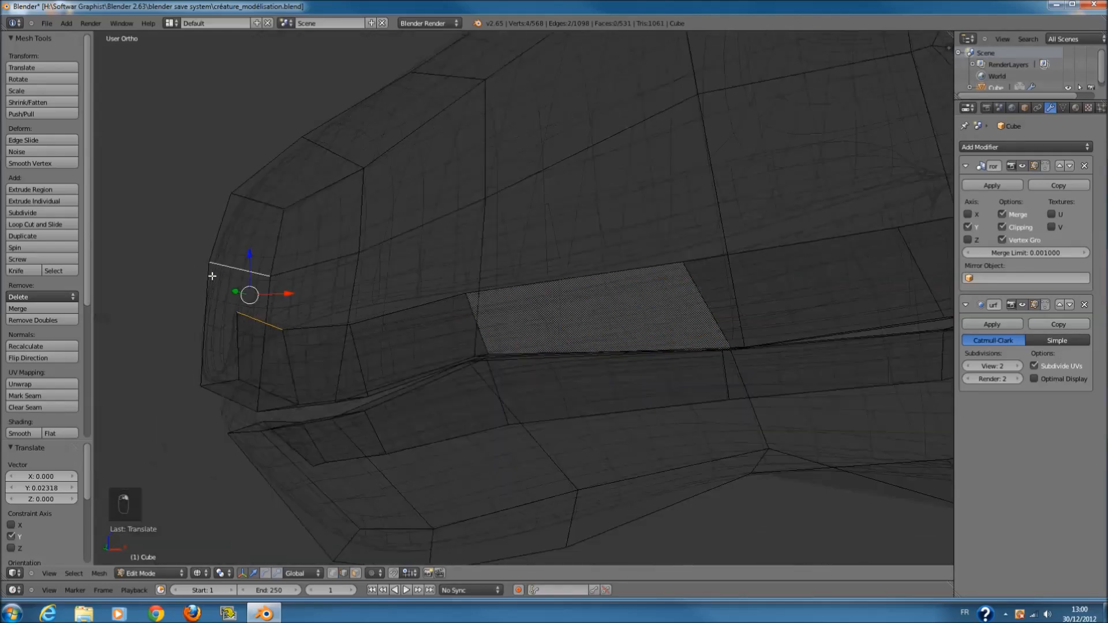
key(f)
key(z)
key(Tab)
key(Tab)
key(z)
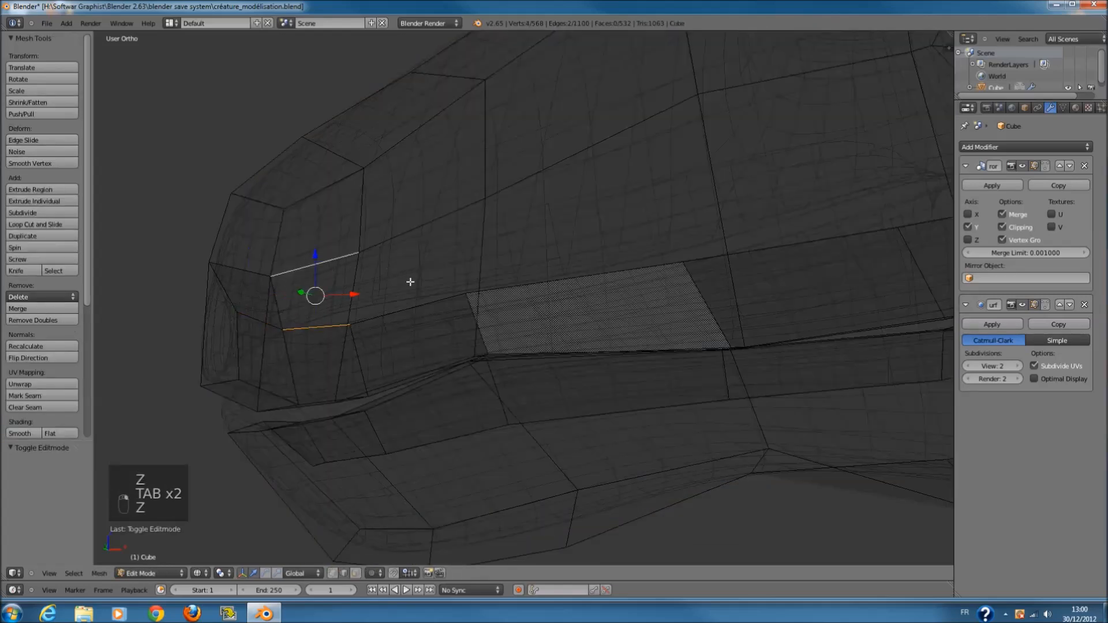
- Fill four more faces along the upper jaw, joining the inner mouth's upper edges to the matching outer snout edges
key(f)
middle_drag(410, 281, 423, 292)
right_click(436, 298)
key(f)
right_click(576, 282)
shift+right_click(551, 168)
key(f)
mouse_move(714, 232)
middle_down()
mouse_move(717, 259)
mouse_move(713, 251)
middle_up()
right_click(708, 240)
shift+right_click(649, 86)
key(f)
- Fill a face between the rear upper edge of the inner mouth and the short edge in front of the eye
right_click(687, 219)
shift+middle_drag(664, 78, 663, 222)
middle_drag(663, 222, 646, 257)
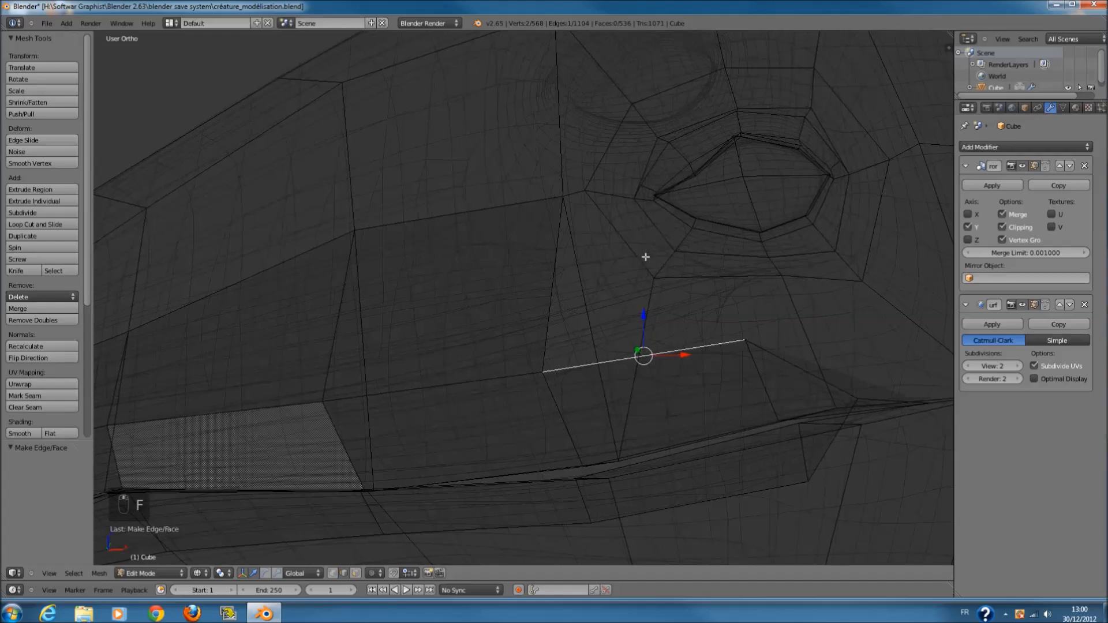
middle_drag(733, 328, 751, 329)
key(ctrl+z)
middle_drag(663, 312, 639, 291)
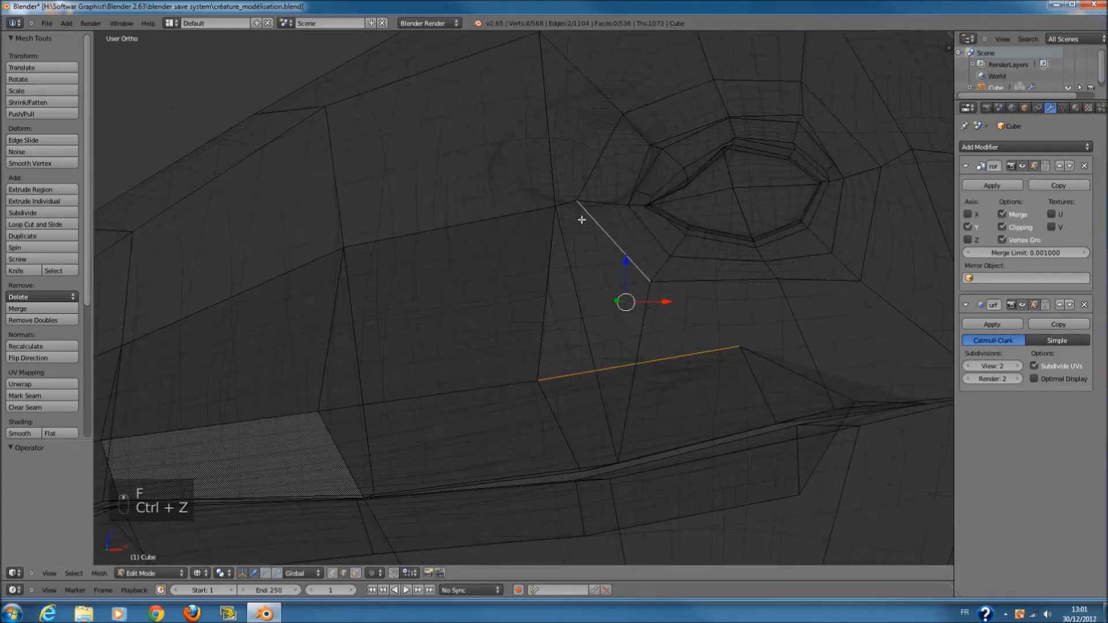
key(c)
scroll(624, 244, up, 5)
middle_click(625, 244)
right_click(624, 244)
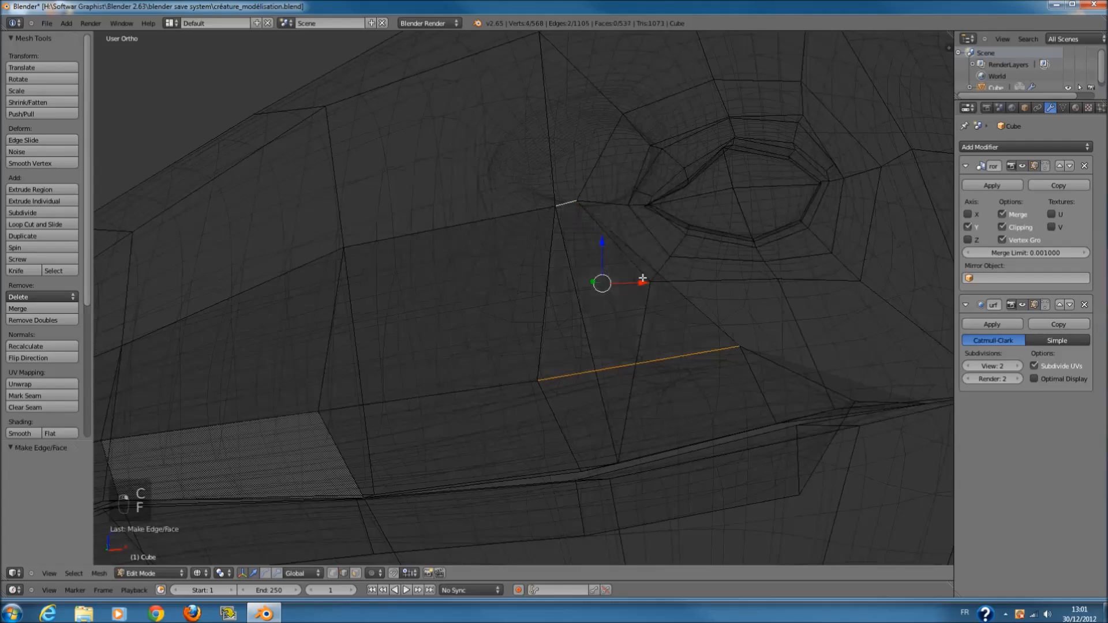
key(Tab)
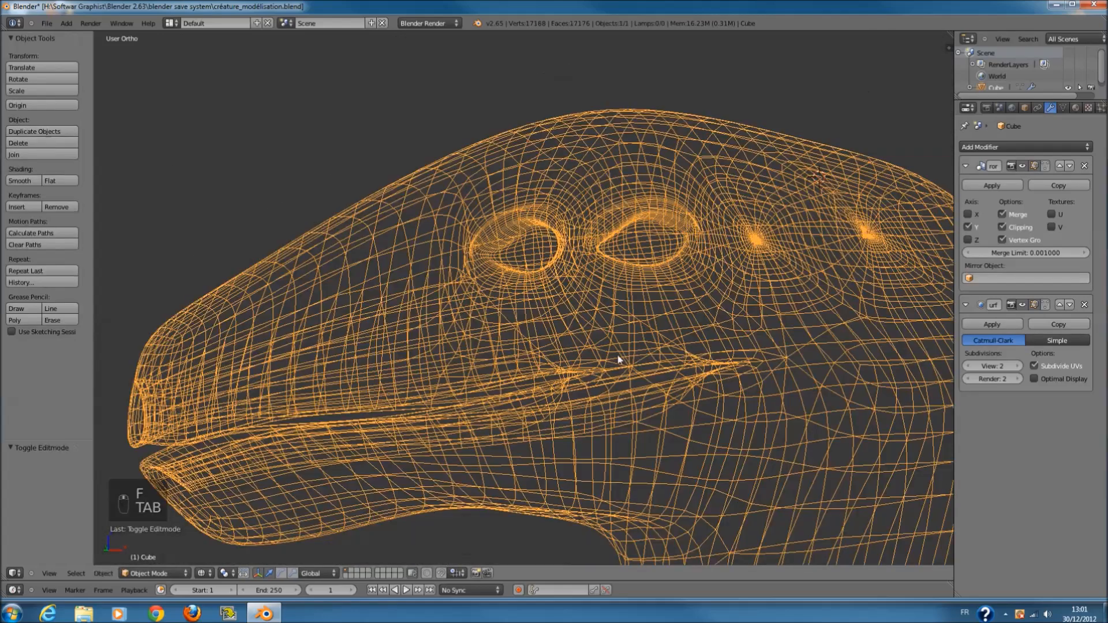
key(Tab)
key(z)
key(KP_1)
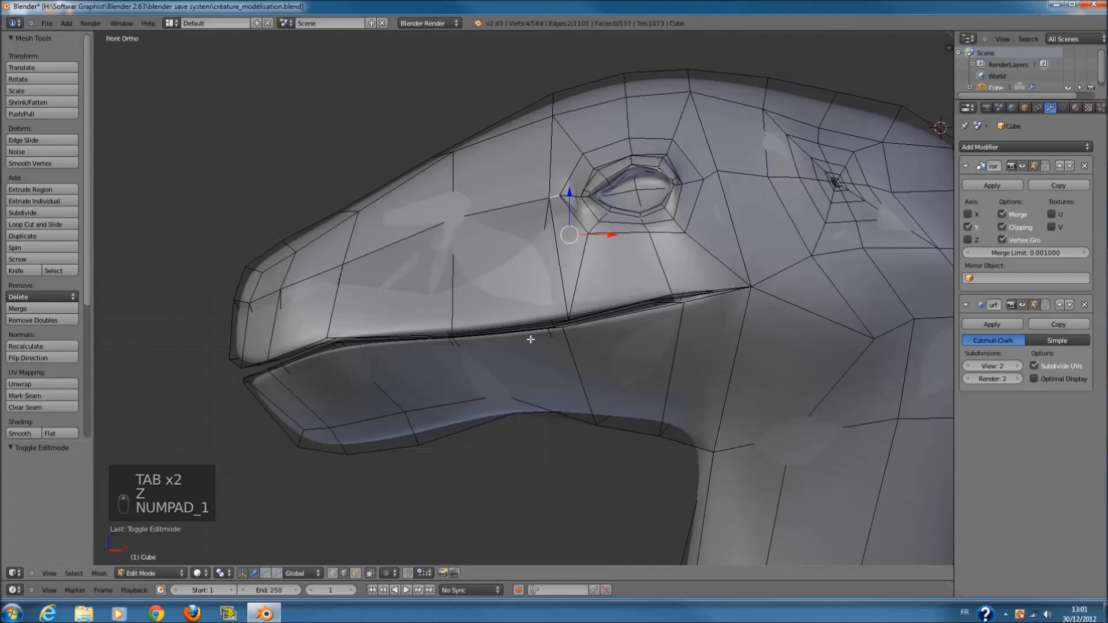
- Fill three faces from the lower jaw's front tip backwards, joining the inner mouth's lower edges to the outer jaw edges
key(z)
ctrl+middle_drag(552, 348, 470, 309)
ctrl+middle_drag(470, 309, 228, 214)
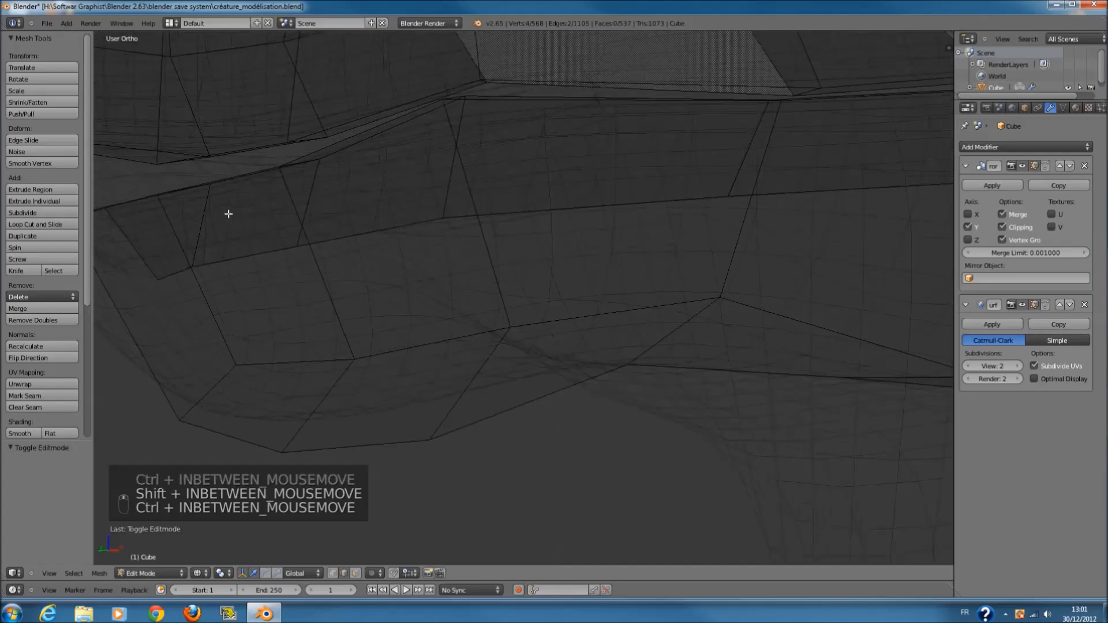
right_click(164, 273)
middle_drag(217, 337, 217, 314)
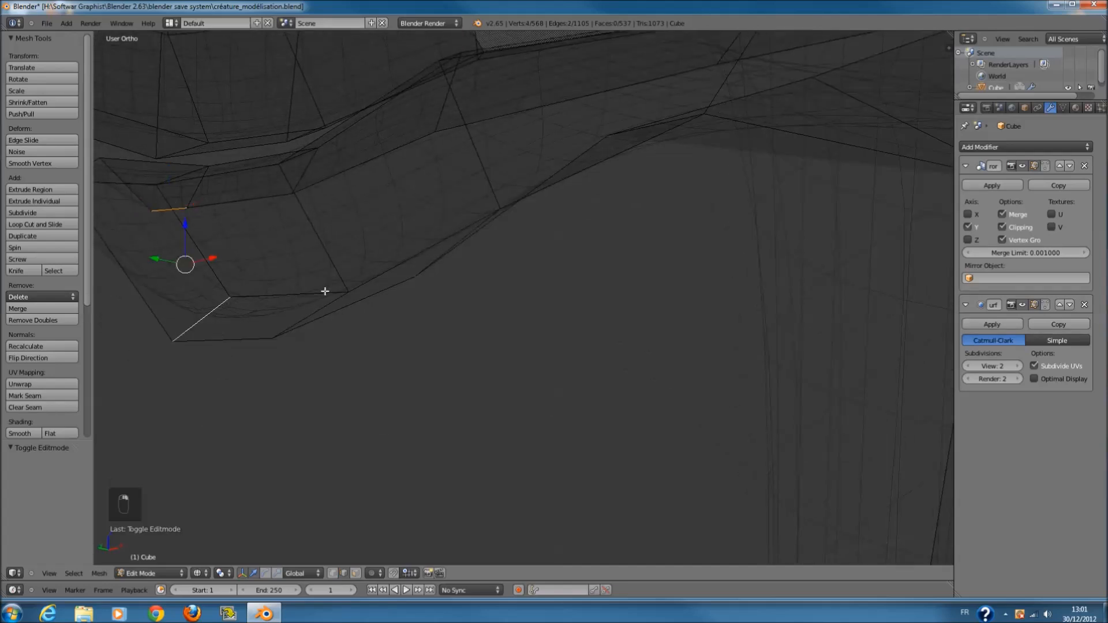
key(f)
key(z)
middle_drag(324, 291, 350, 211)
key(z)
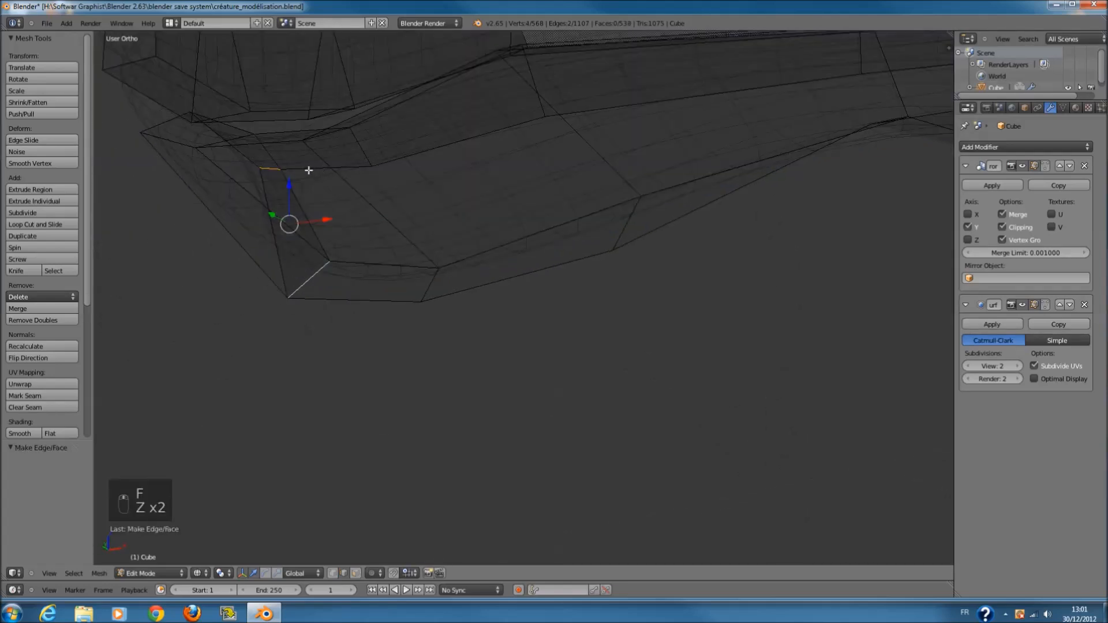
shift+right_click(356, 243)
key(f)
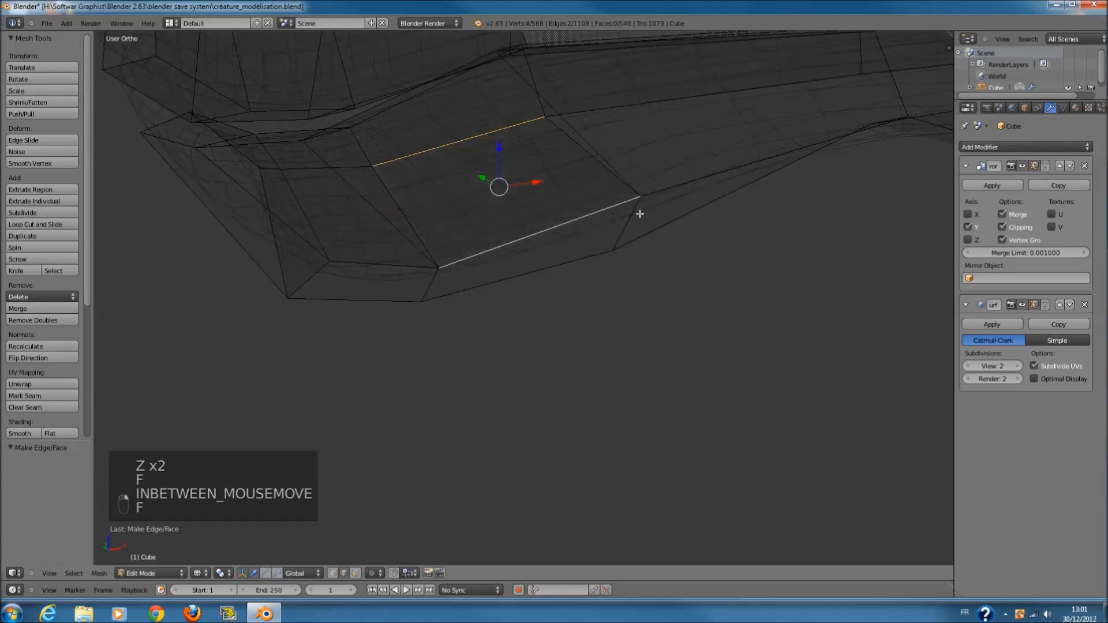
- Try to fill across two consecutive pairs of inner mouth and outer edges along the lower jaw
ctrl+scroll(630, 173, up, 6)
middle_drag(616, 138, 629, 134)
shift+right_click(628, 110)
shift+right_click(630, 186)
middle_drag(631, 186, 623, 188)
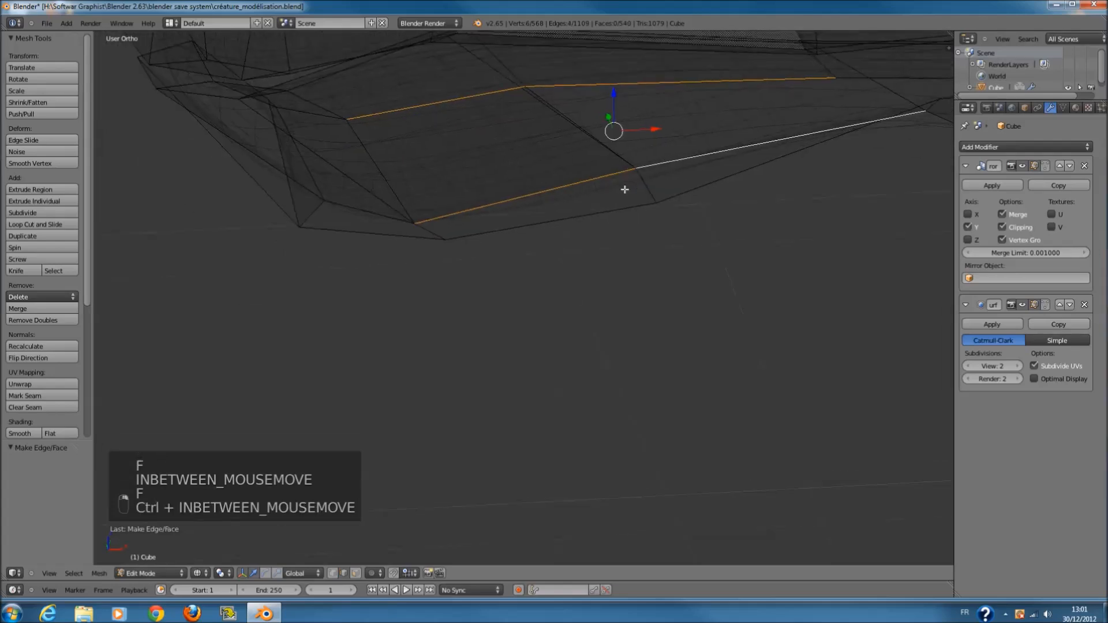
ctrl+scroll(697, 222, up, 4)
key(f)
ctrl+scroll(704, 226, up, 6)
key(z)
key(a)
middle_drag(670, 203, 634, 117)
key(ctrl+z)
key(ctrl+z)
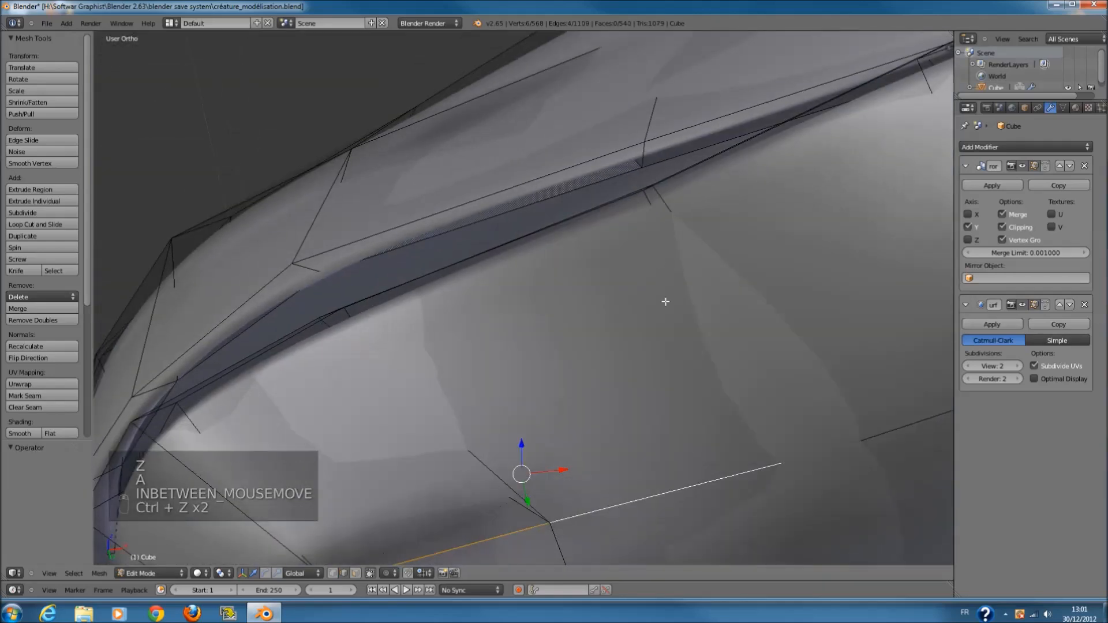
- Fill one face between the inner mouth's lower edge and the opposite outer edge midway along the lower jaw
key(z)
key(a)
middle_drag(656, 366, 595, 335)
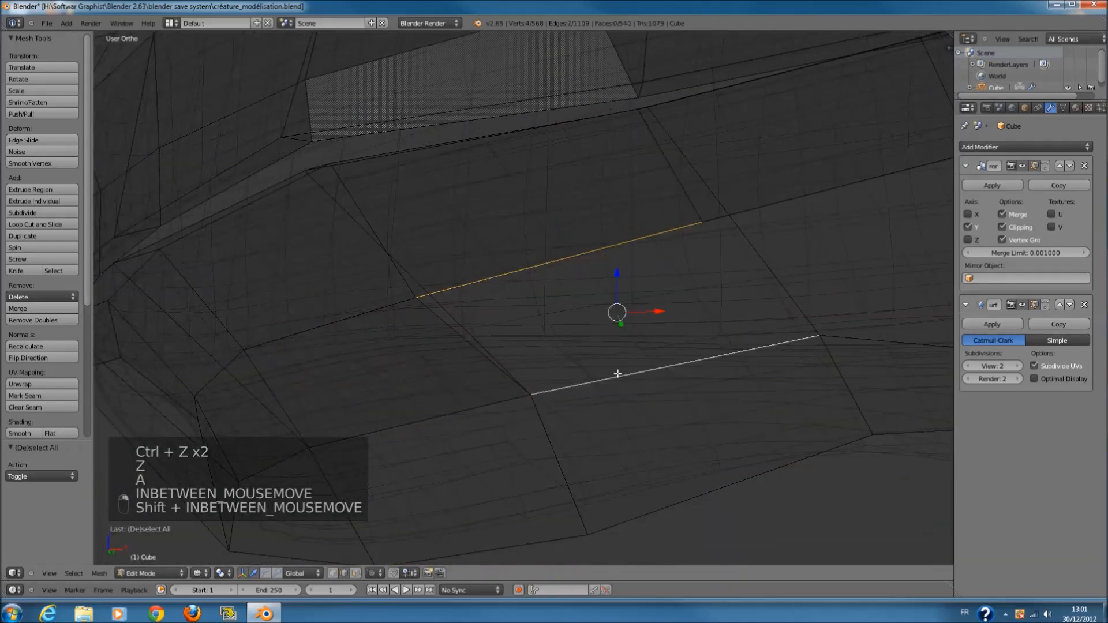
key(z)
key(f)
scroll(634, 367, down, 4)
key(Tab)
middle_drag(633, 367, 607, 337)
key(Tab)
- Try to recalculate the normals of the creature's whole mesh
key(a)
key(a)
key(a)
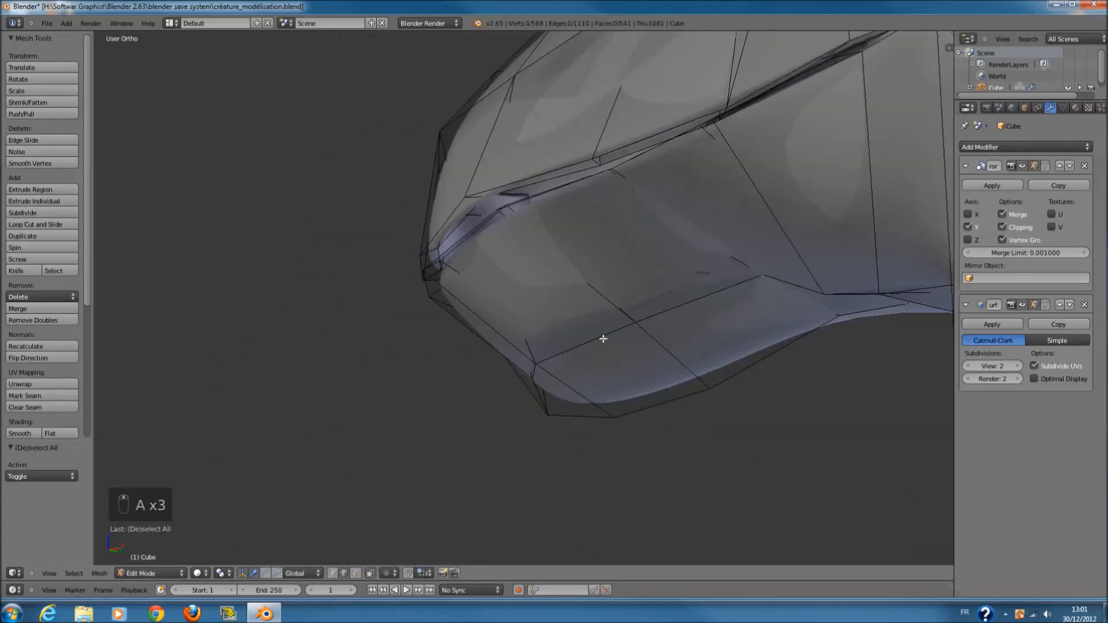
key(a)
click(35, 346)
scroll(418, 326, down, 3)
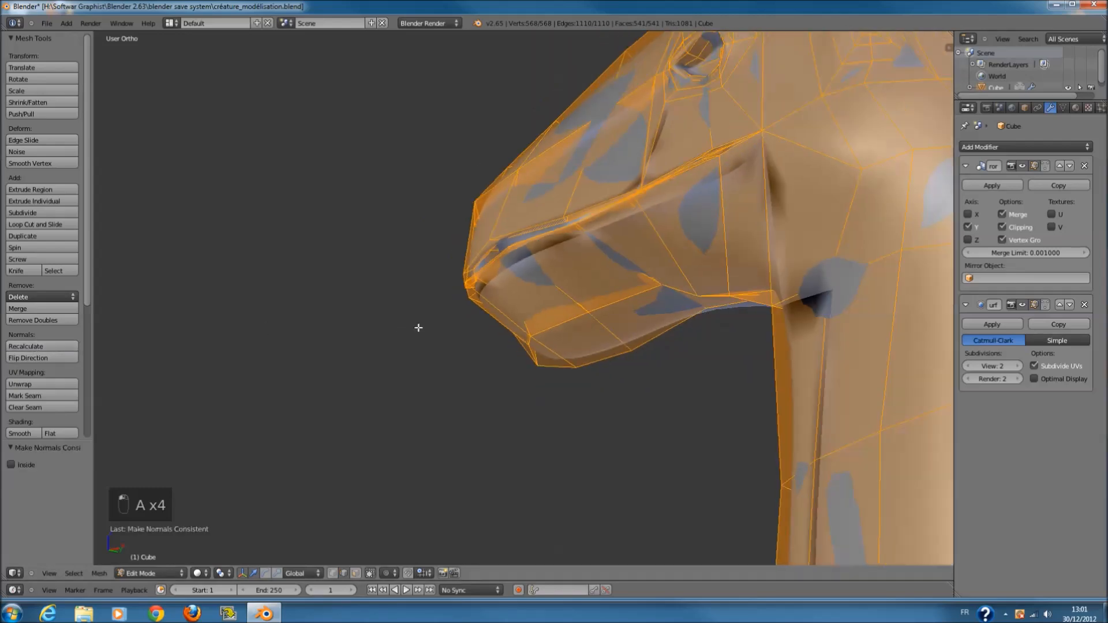
middle_drag(418, 326, 489, 344)
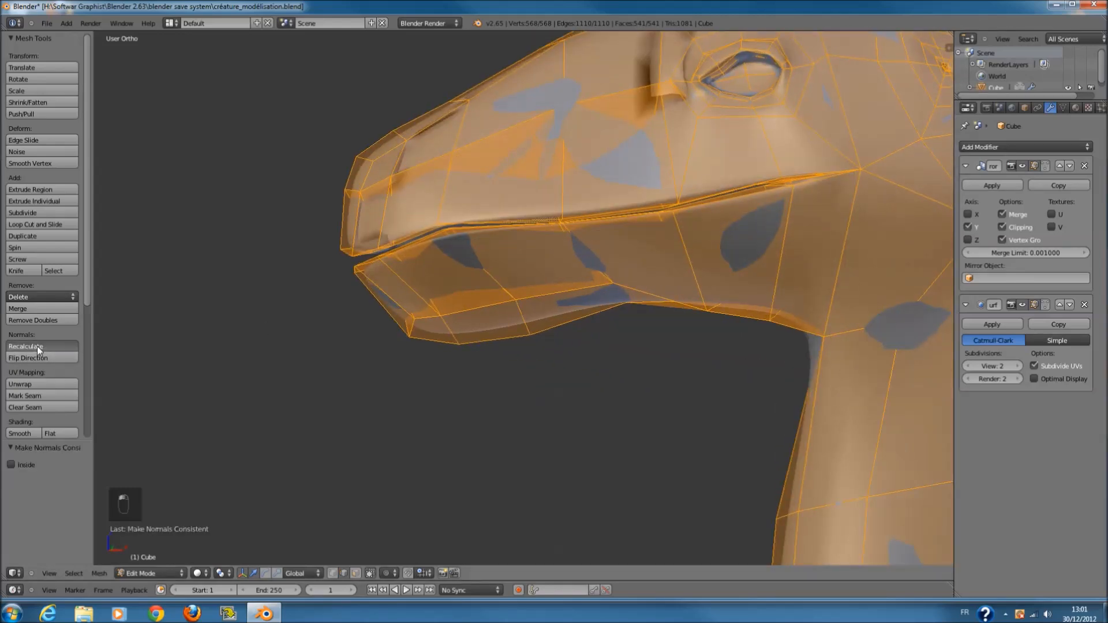
key(ctrl+z)
key(ctrl+z)
key(ctrl+z)
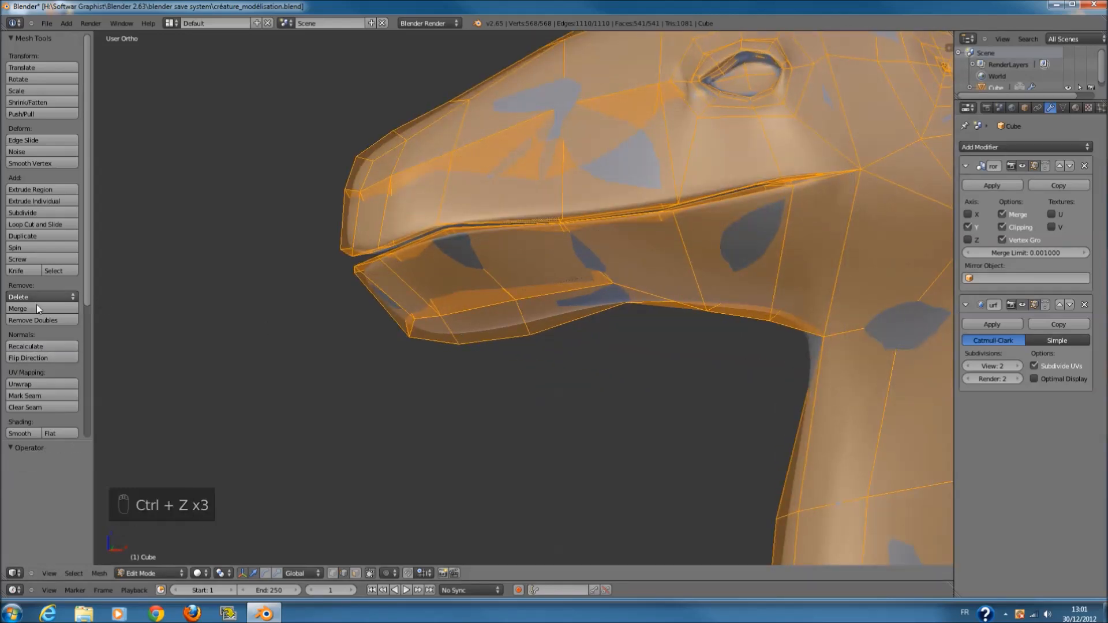
- Remove doubles from the whole mesh, and try another normals recalculation
click(39, 320)
click(48, 347)
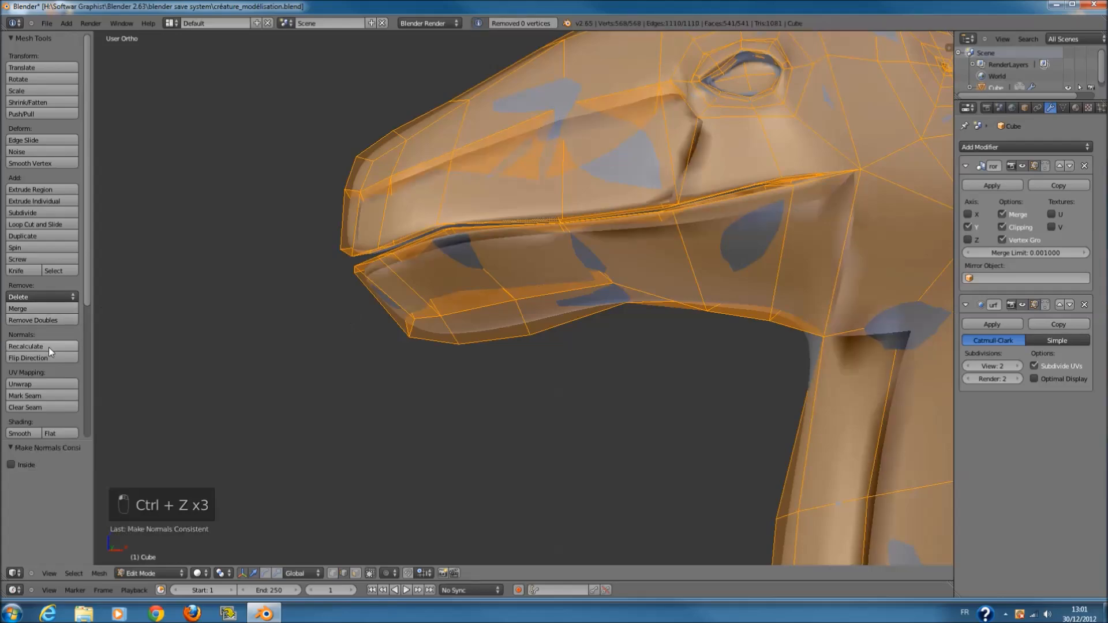
key(ctrl+z)
- Fill the next face between the inner mouth's lower edge and the outer underside edge towards the rear of the jaw
scroll(607, 269, down, 3)
key(Tab)
key(z)
scroll(595, 257, down, 2)
scroll(554, 303, up, 8)
key(Tab)
key(z)
key(z)
key(a)
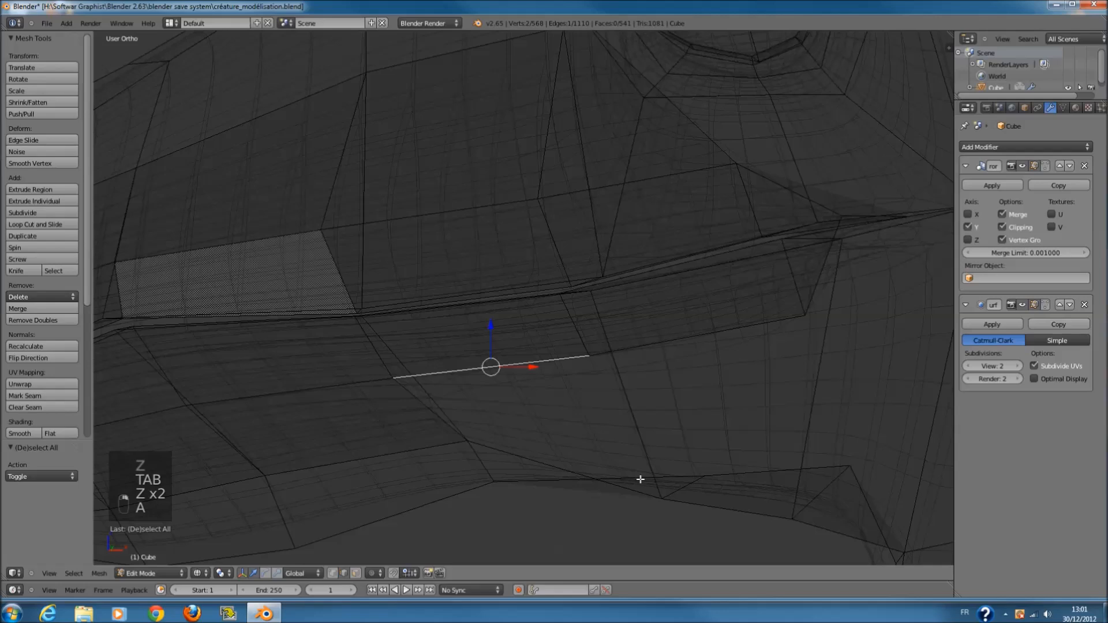
middle_drag(599, 448, 602, 404)
shift+right_click(602, 404)
key(z)
key(z)
key(z)
mouse_move(679, 358)
middle_down()
mouse_move(712, 222)
mouse_move(687, 310)
mouse_move(643, 321)
mouse_move(655, 364)
middle_up()
key(z)
- Fill the rearmost lower jaw face between the inner mouth edge near the mouth corner and the underside edge near the throat
right_click(655, 364)
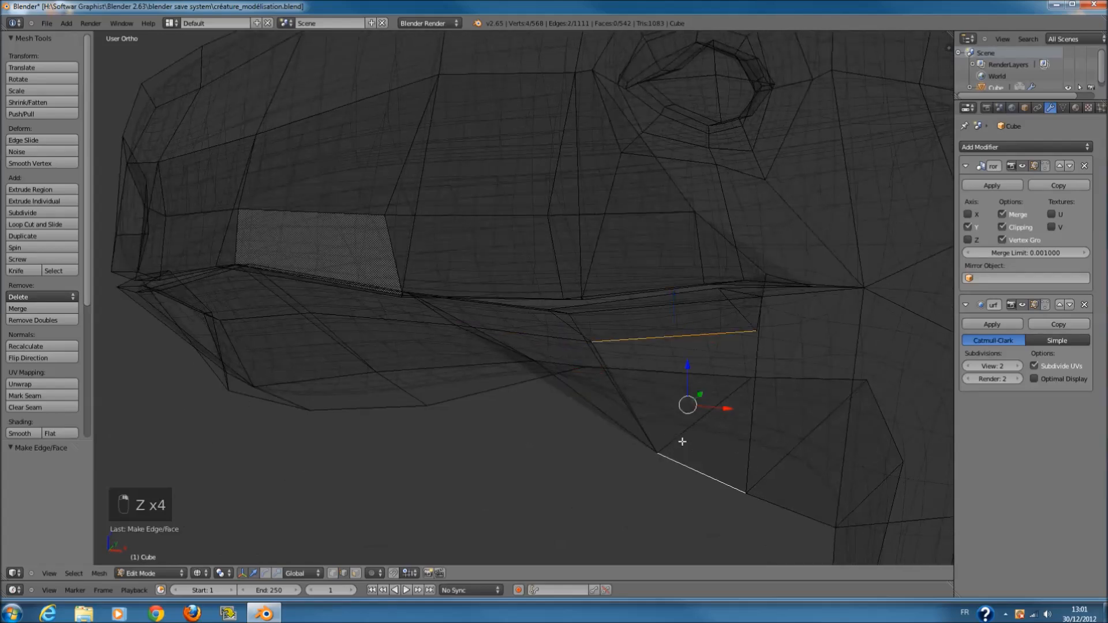
key(Tab)
key(z)
mouse_move(737, 386)
middle_down()
mouse_move(736, 301)
mouse_move(600, 449)
middle_up()
key(Tab)
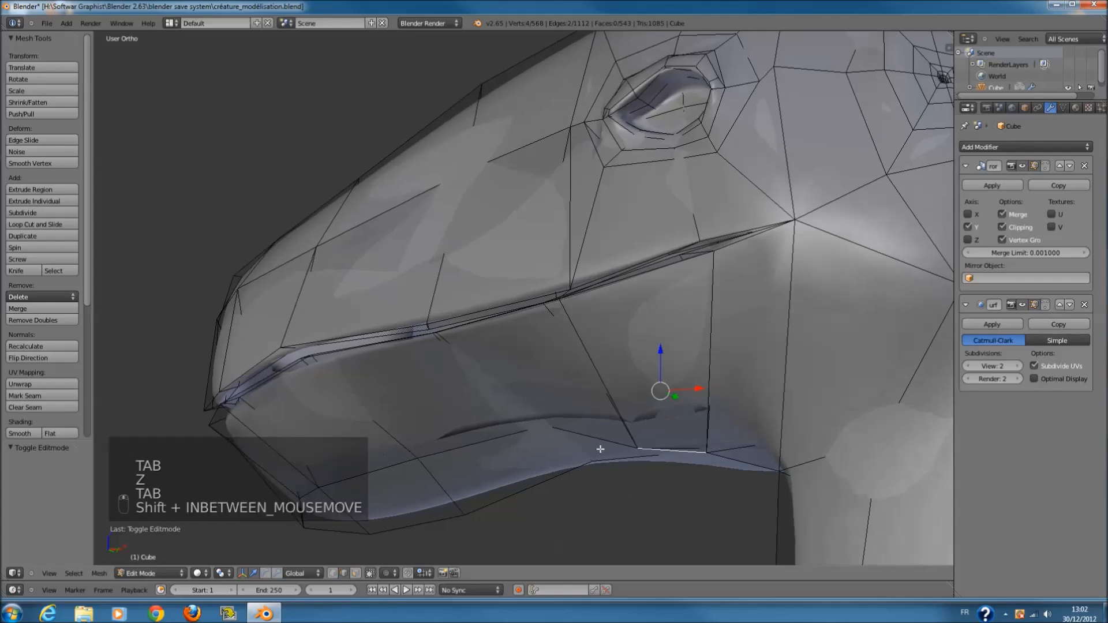
- Try to raise the selected underside edge at the rear of the jaw, and inspect the lower jaw in wireframe and solid view
key(g)
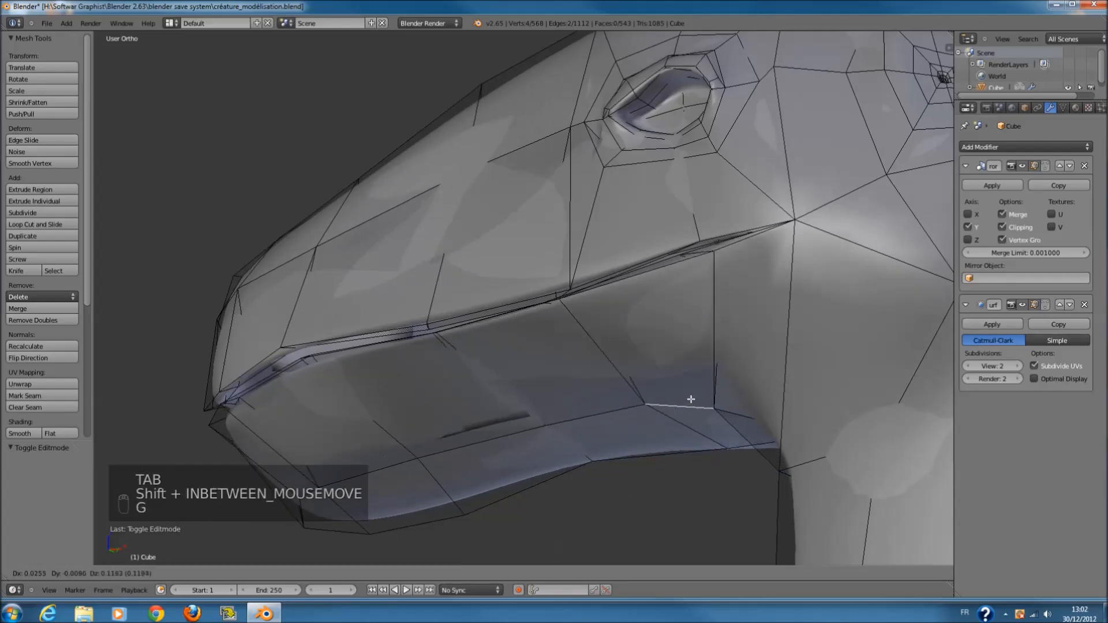
click(685, 444)
key(z)
shift+right_click(562, 434)
shift+right_click(532, 430)
middle_drag(534, 428, 530, 456)
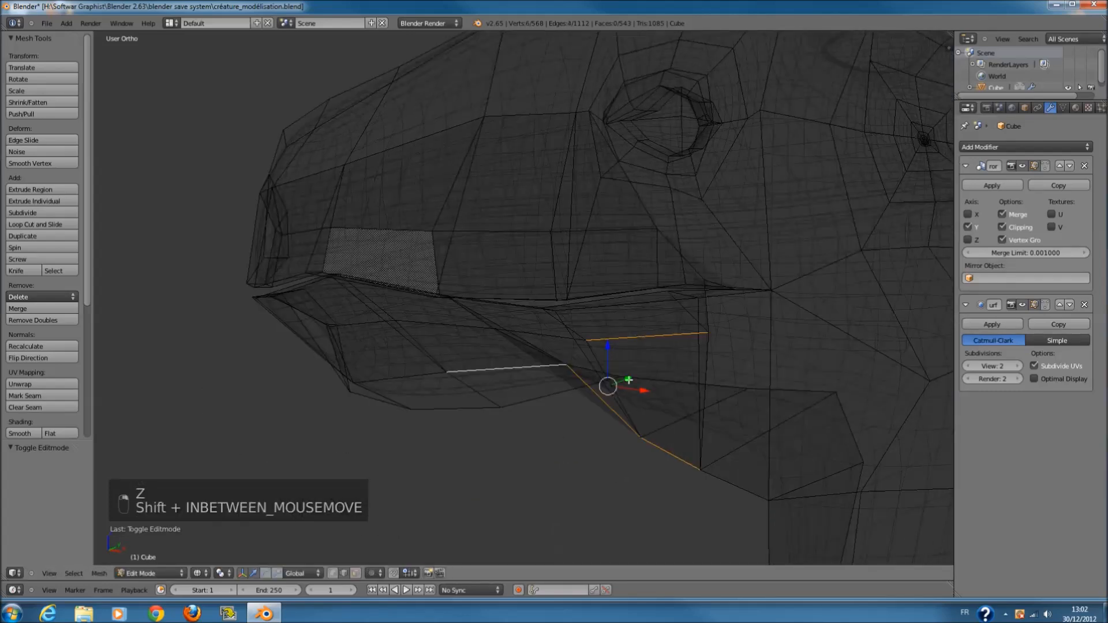
click(657, 346)
key(z)
middle_drag(657, 346, 725, 315)
scroll(692, 332, down, 4)
key(Tab)
middle_drag(659, 350, 549, 398)
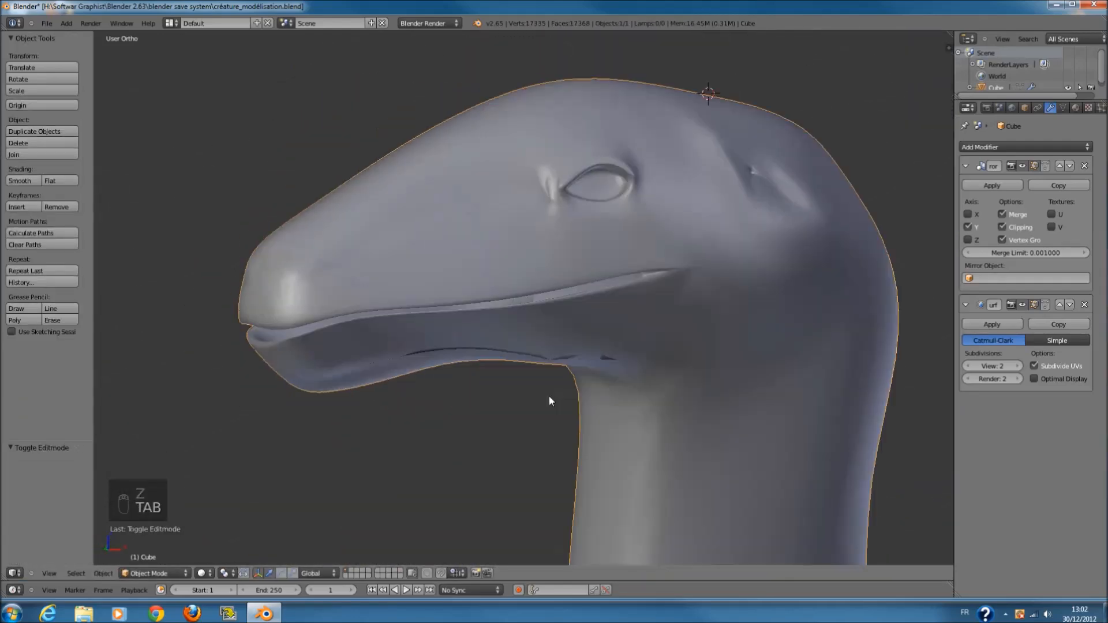
- Fill a triangular face between the two adjoining inner lip edges at the corner of the mouth
key(Tab)
key(z)
scroll(635, 301, up, 5)
mouse_move(651, 336)
middle_down()
mouse_move(640, 344)
mouse_move(623, 309)
mouse_move(689, 338)
mouse_move(532, 338)
mouse_move(411, 357)
mouse_move(508, 361)
mouse_move(680, 344)
middle_up()
key(z)
key(z)
ctrl+scroll(692, 346, up, 4)
scroll(741, 356, up, 1)
right_click(741, 346)
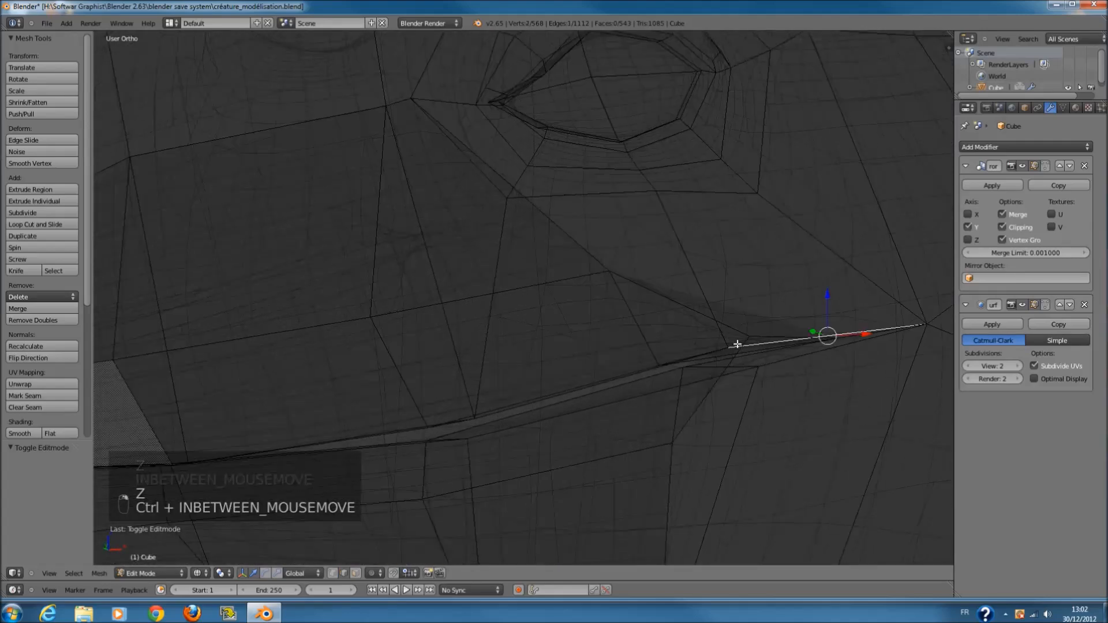
key(KP_Decimal)
mouse_move(627, 321)
middle_down()
mouse_move(715, 339)
mouse_move(780, 334)
mouse_move(774, 321)
mouse_move(856, 341)
middle_up()
key(z)
key(z)
mouse_move(559, 303)
middle_down()
mouse_move(580, 327)
mouse_move(641, 341)
mouse_move(625, 321)
mouse_move(676, 355)
middle_up()
scroll(623, 336, up, 5)
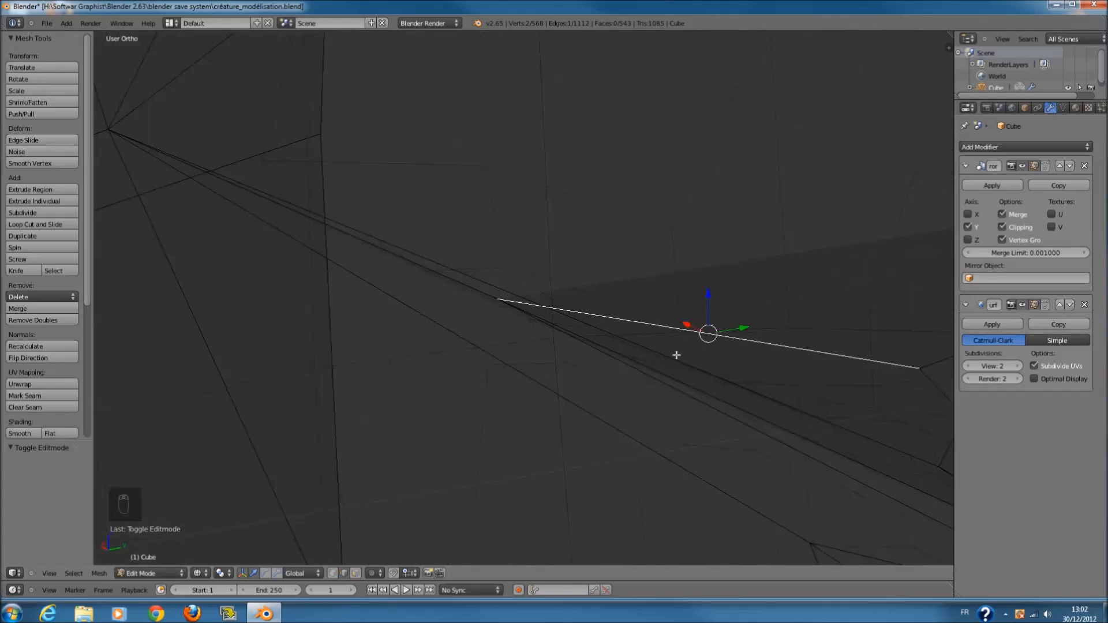
mouse_move(685, 381)
middle_down()
mouse_move(685, 393)
mouse_move(746, 418)
mouse_move(725, 427)
mouse_move(640, 397)
middle_up()
key(f)
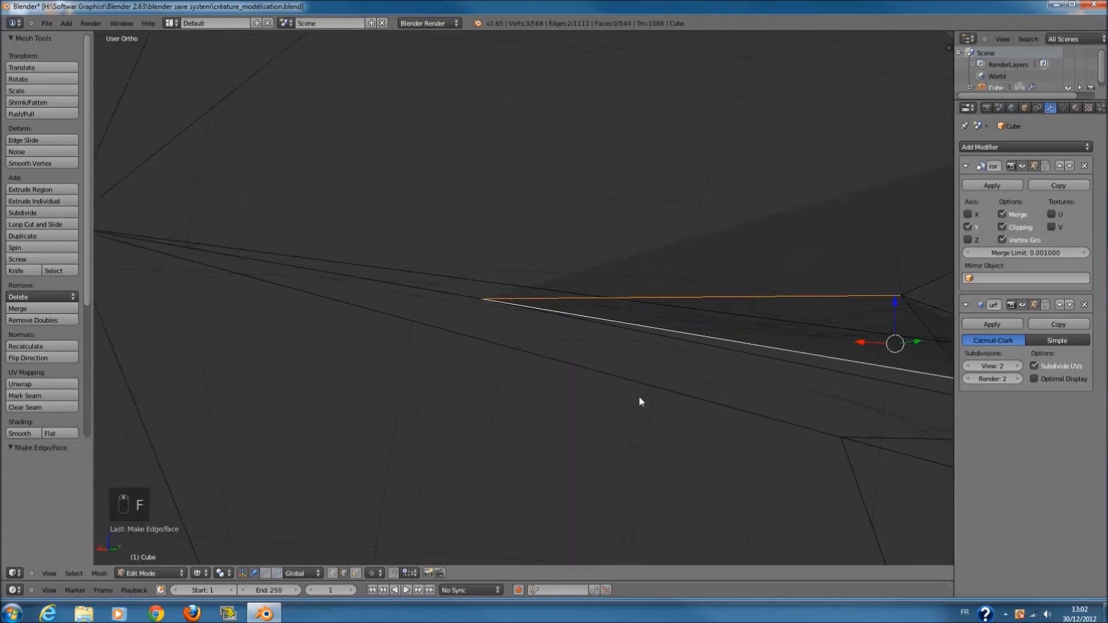
- Check the smoothed head in Object Mode from the front view and switch Edit Mode to vertex selection in wireframe
key(Tab)
key(z)
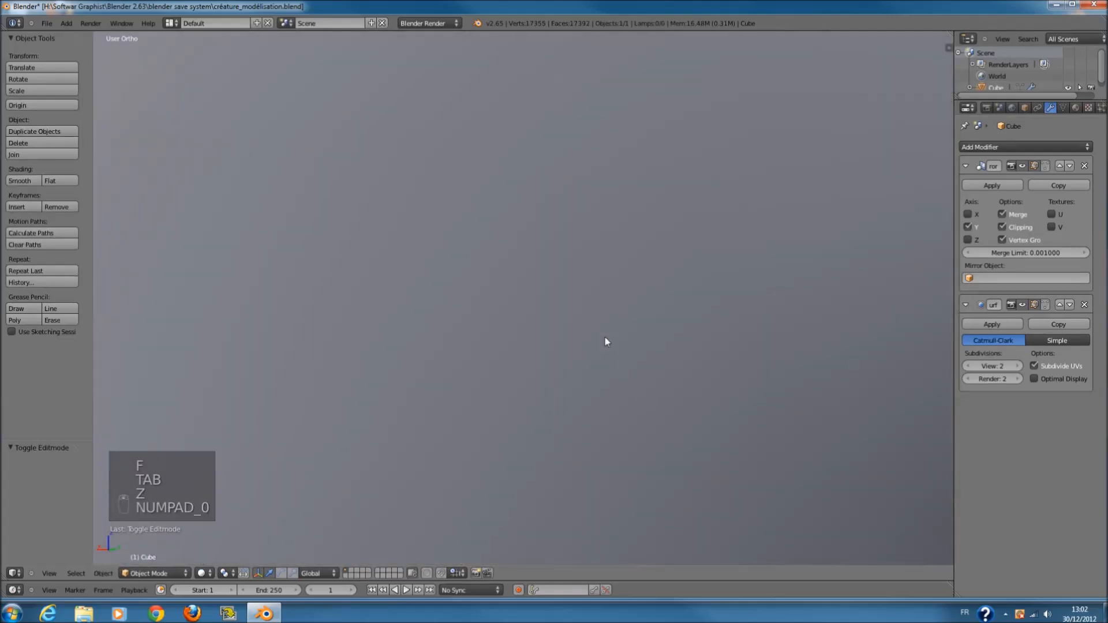
key(KP_1)
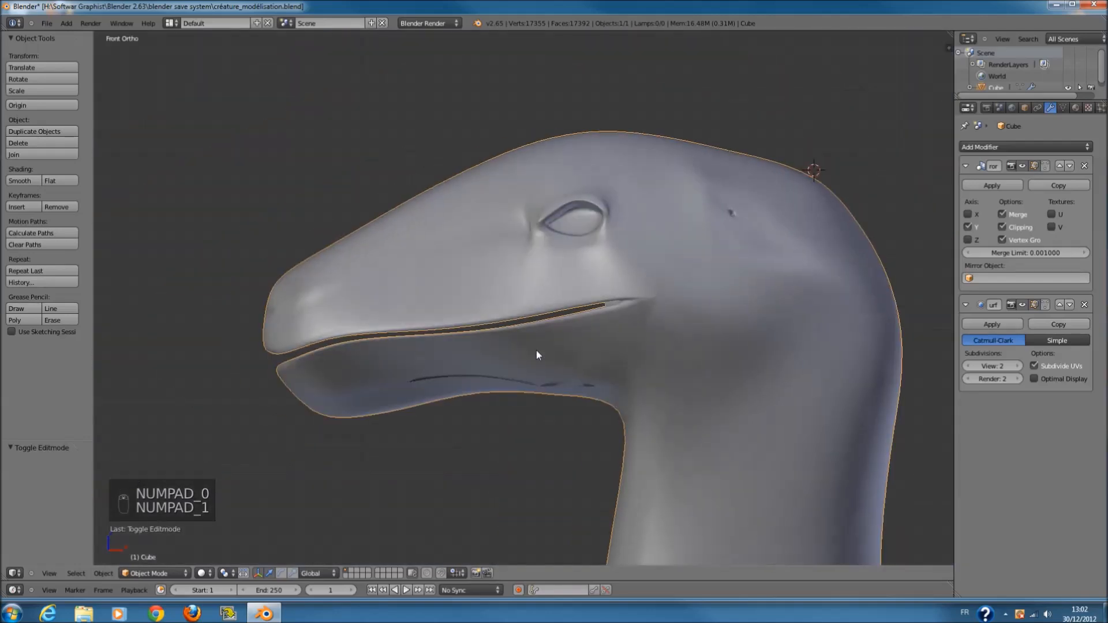
key(KP_1)
key(Tab)
key(z)
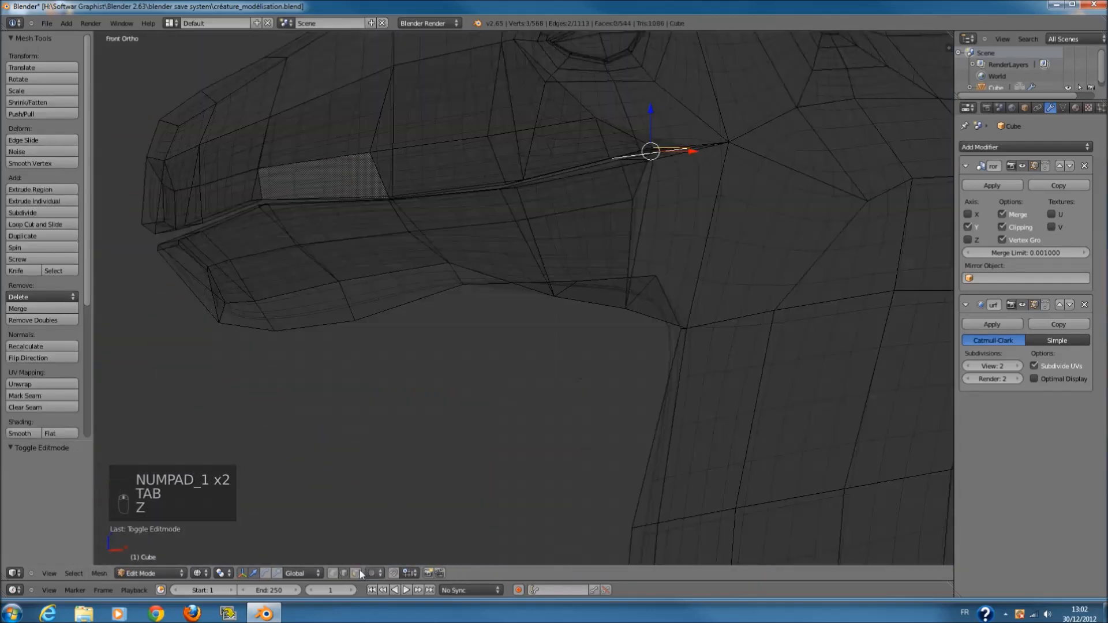
click(332, 573)
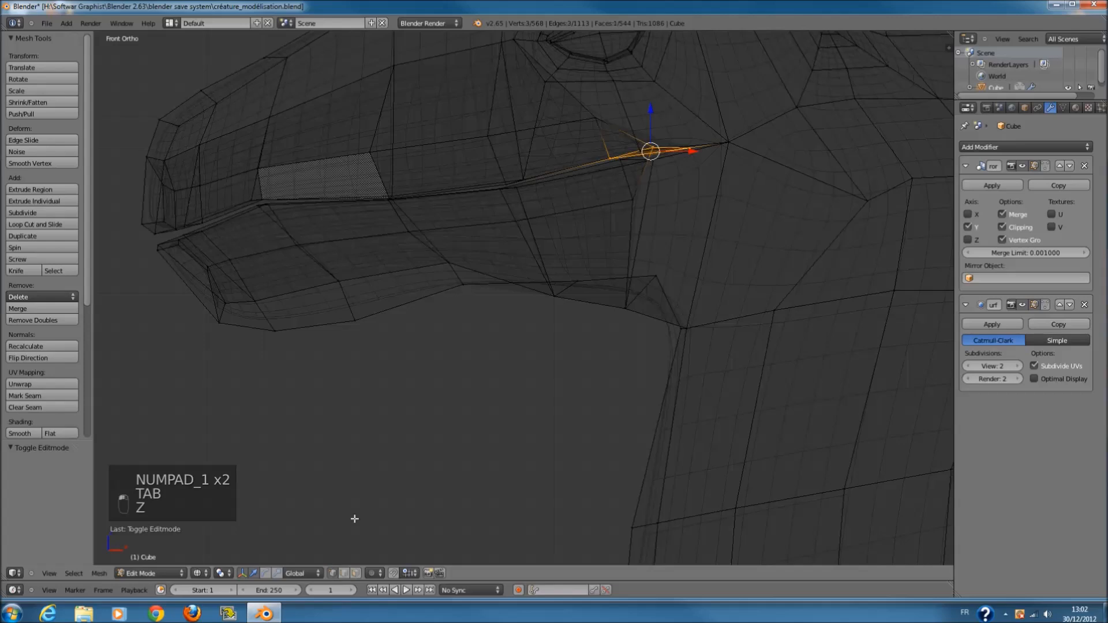
- Try to lower a single vertex on the rear underside of the lower jaw, and undo the move
scroll(544, 258, up, 5)
key(a)
shift+scroll(603, 364, up, 5)
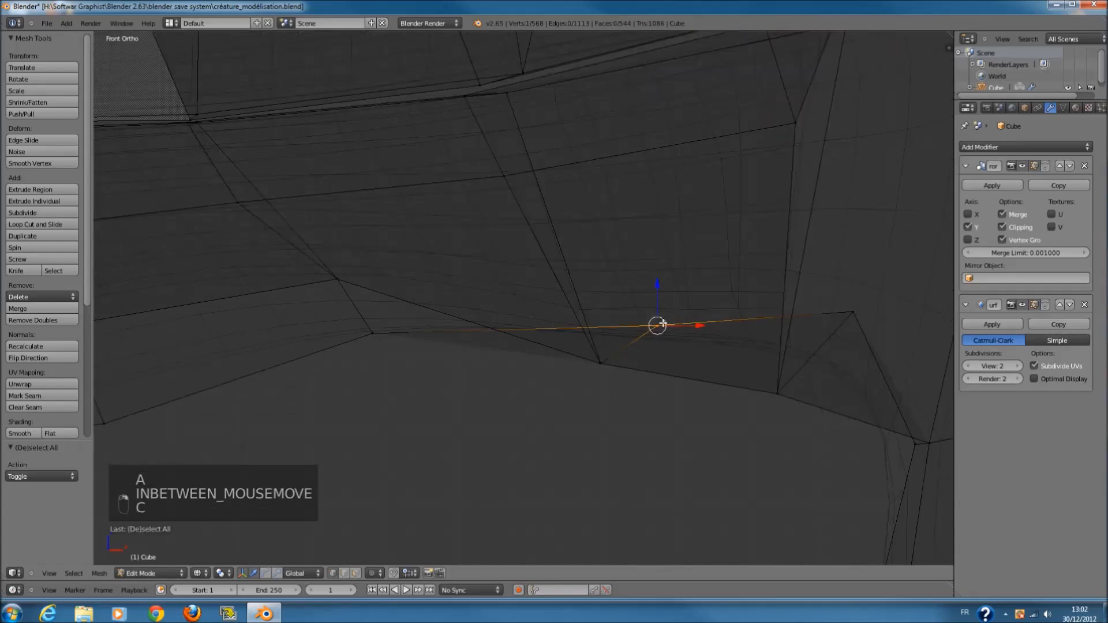
key(g)
click(653, 362)
key(z)
middle_drag(655, 362, 652, 331)
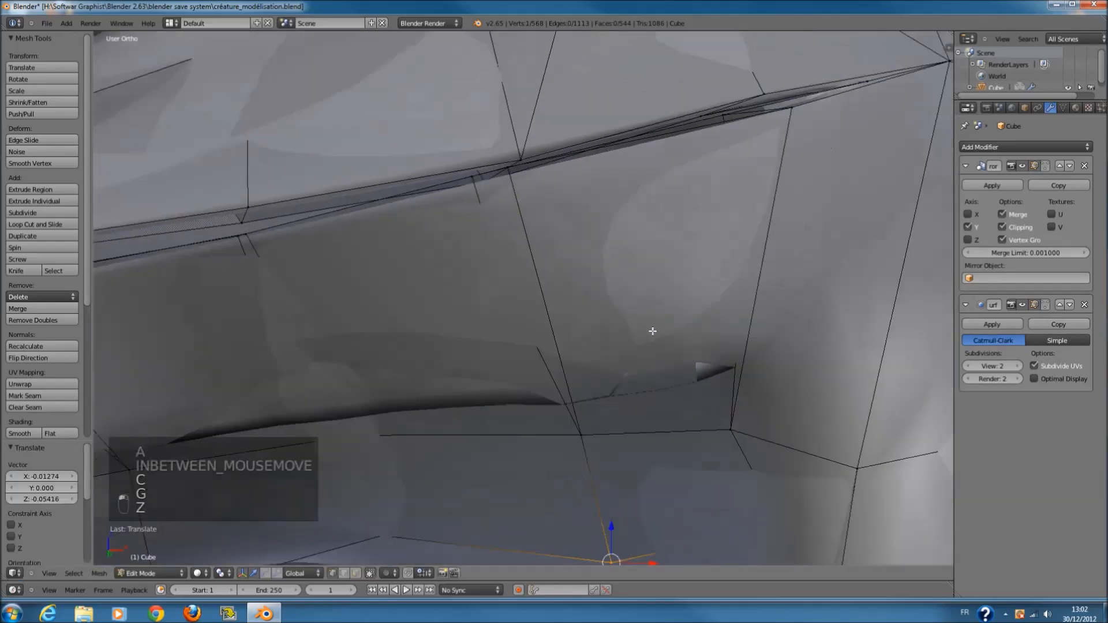
scroll(653, 331, down, 4)
key(ctrl+z)
- Try to reposition the three rear vertices along the lower jaw's bottom edge, and check the head in Object Mode
key(z)
scroll(592, 383, up, 2)
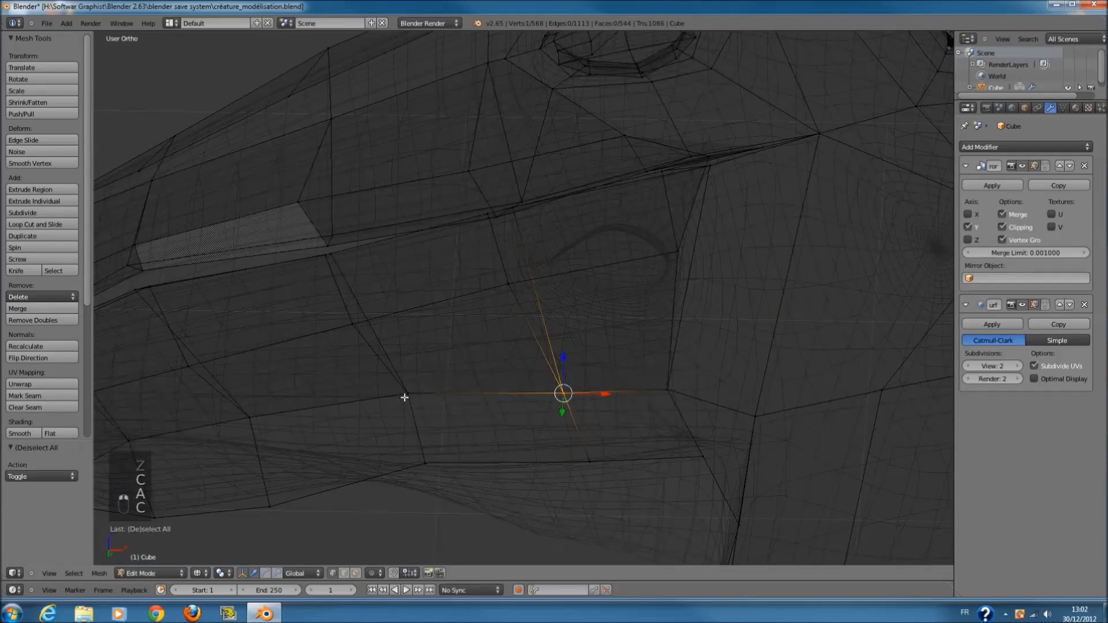
key(z)
key(g)
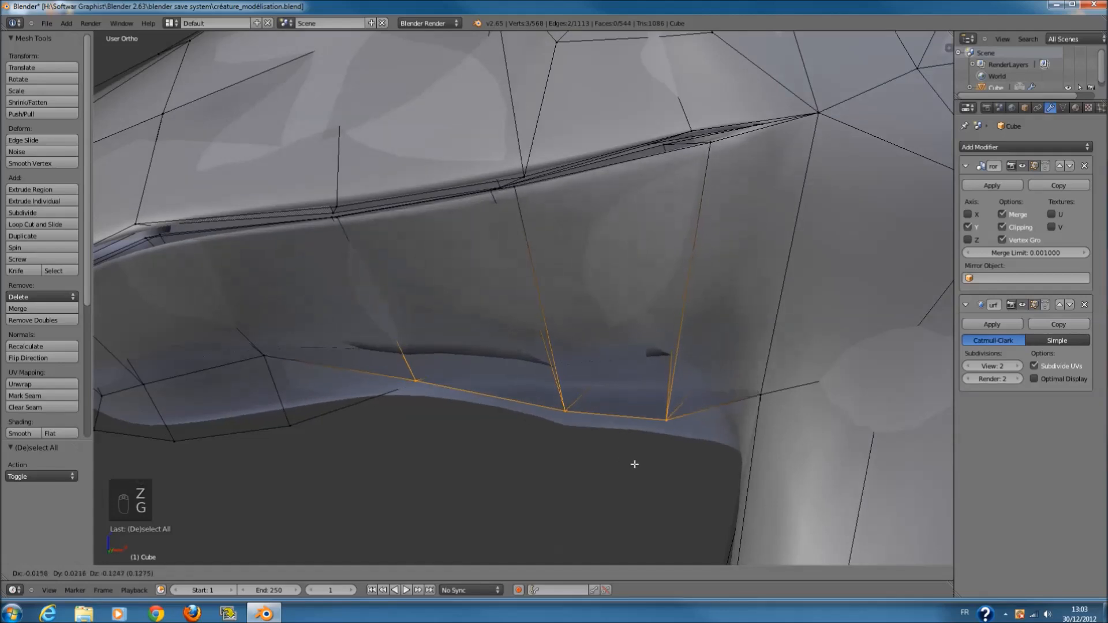
click(639, 402)
scroll(610, 334, down, 4)
key(Tab)
key(KP_1)
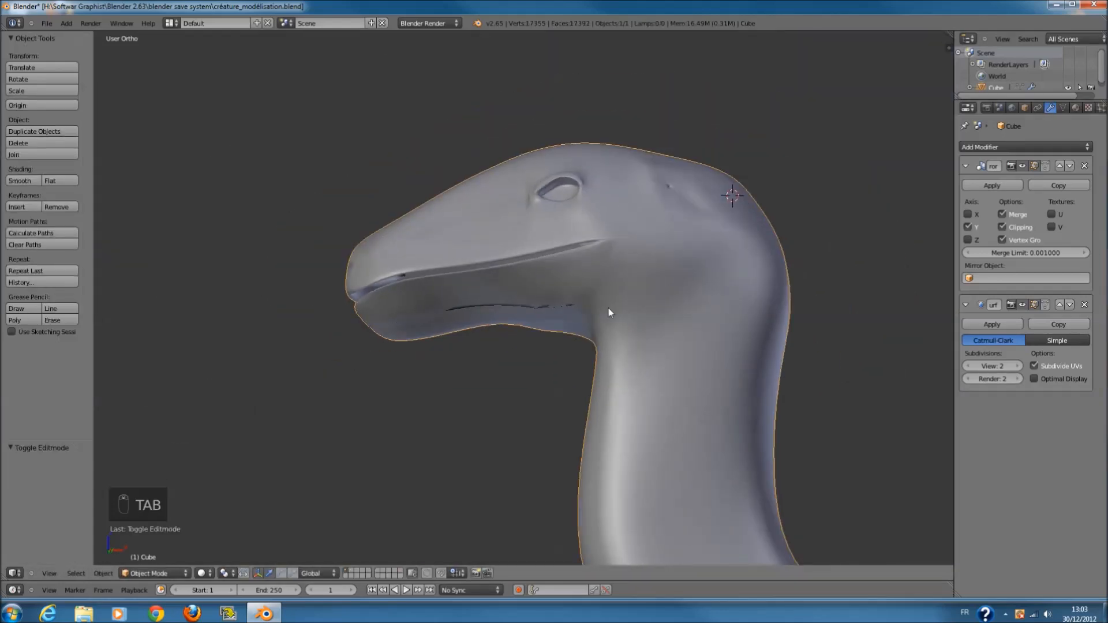
- Try a loop cut running lengthwise through the side faces of the lower jaw, and undo it
key(Tab)
key(z)
scroll(605, 302, up, 5)
scroll(605, 303, up, 3)
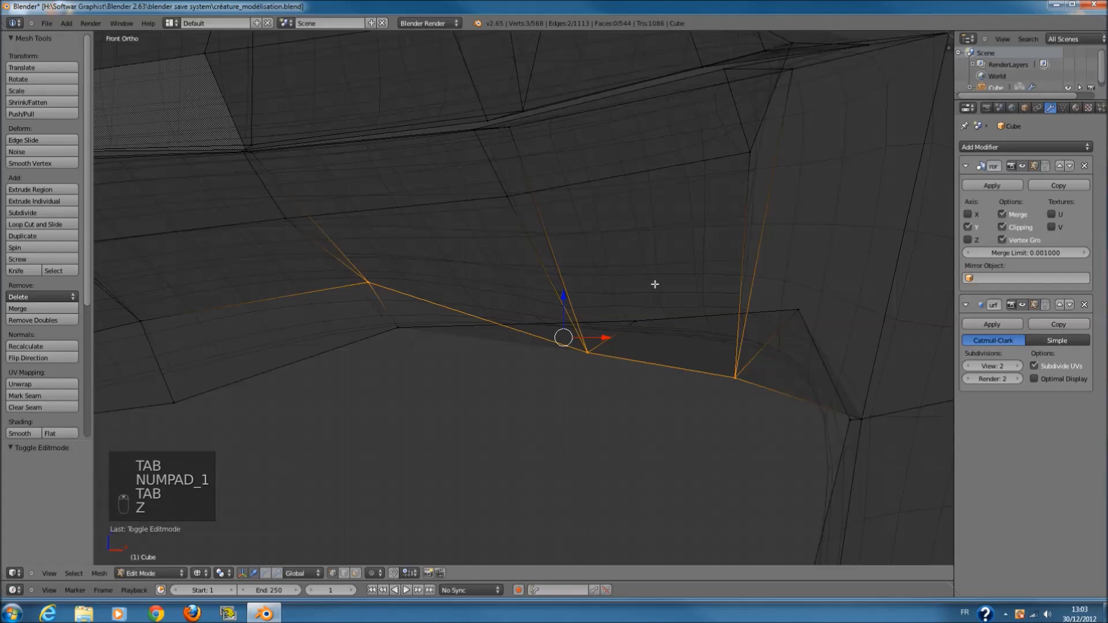
scroll(654, 284, down, 1)
key(a)
key(ctrl+r)
click(681, 249)
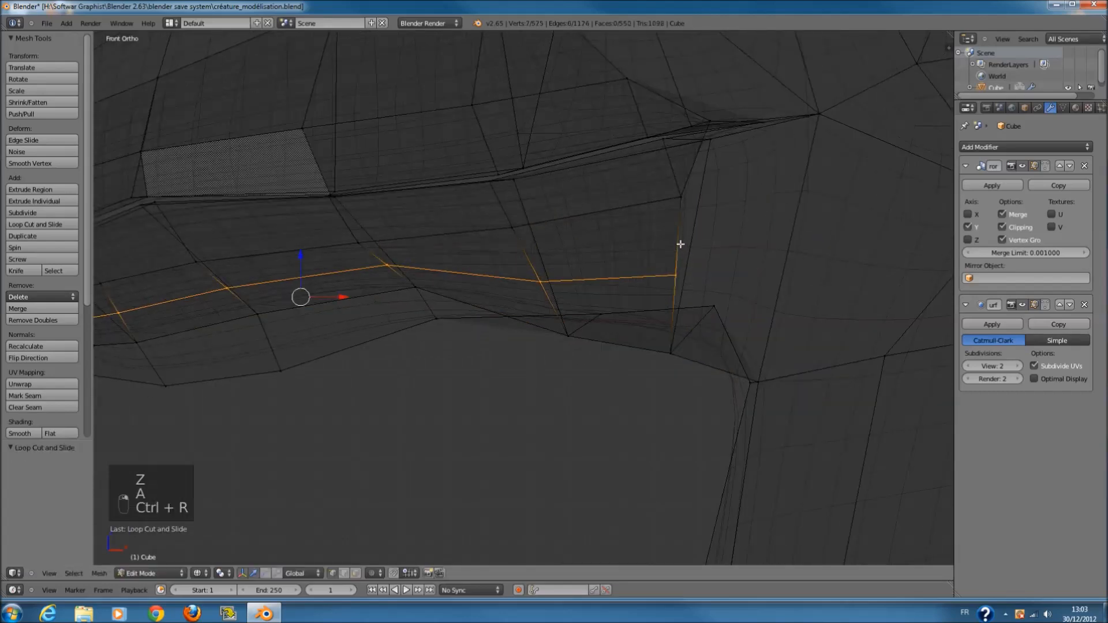
key(z)
mouse_move(682, 250)
middle_down()
mouse_move(690, 194)
mouse_move(648, 329)
middle_up()
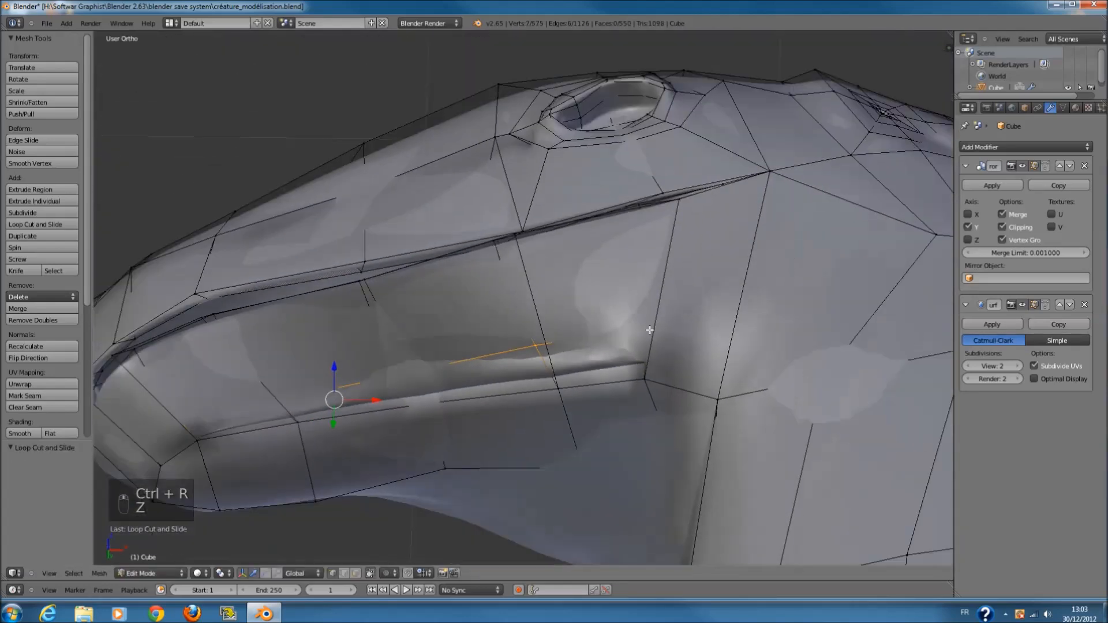
key(ctrl+z)
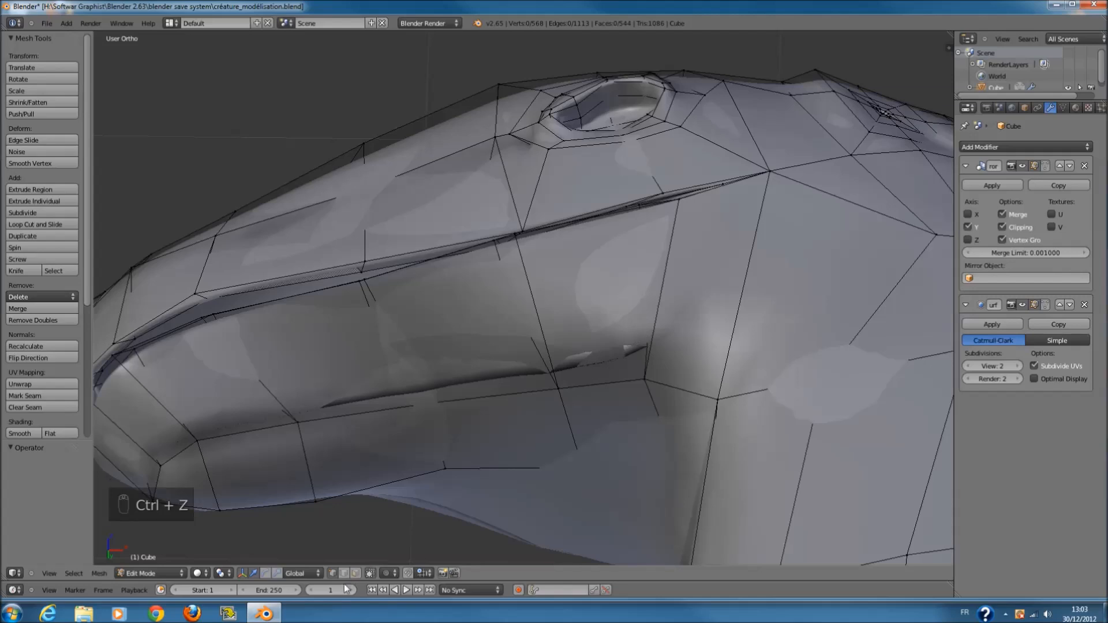
- Delete the rearmost inner face of the lower jaw near the mouth corner, using face selection in wireframe
key(z)
middle_drag(679, 236, 650, 253)
right_click(652, 252)
mouse_move(732, 238)
middle_down()
mouse_move(631, 258)
mouse_move(748, 235)
middle_up()
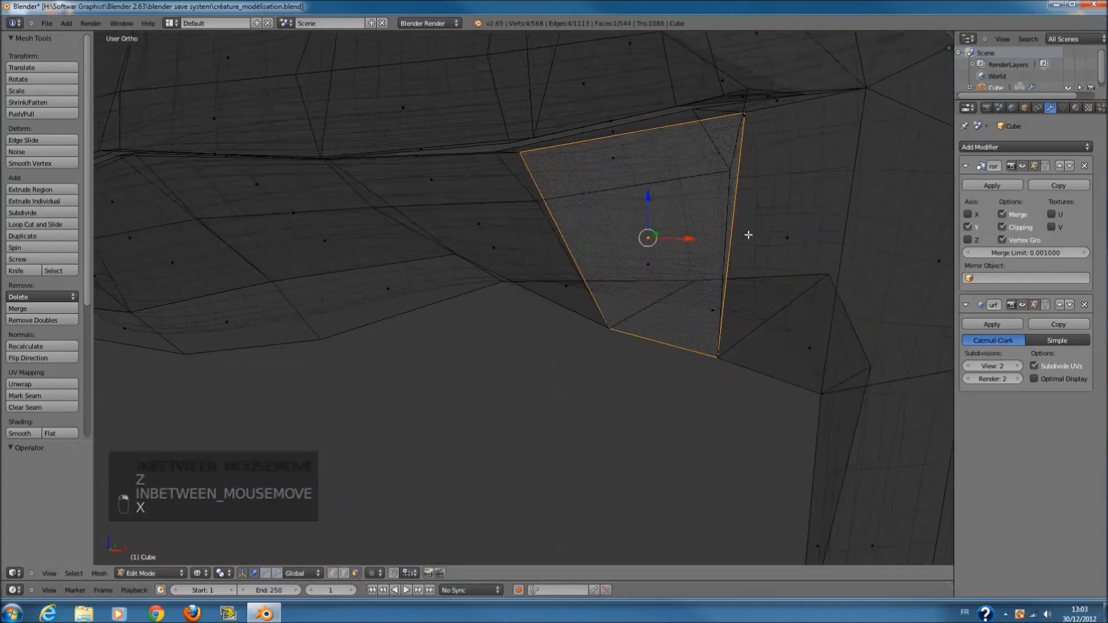
scroll(703, 190, up, 2)
right_click(706, 248)
key(x)
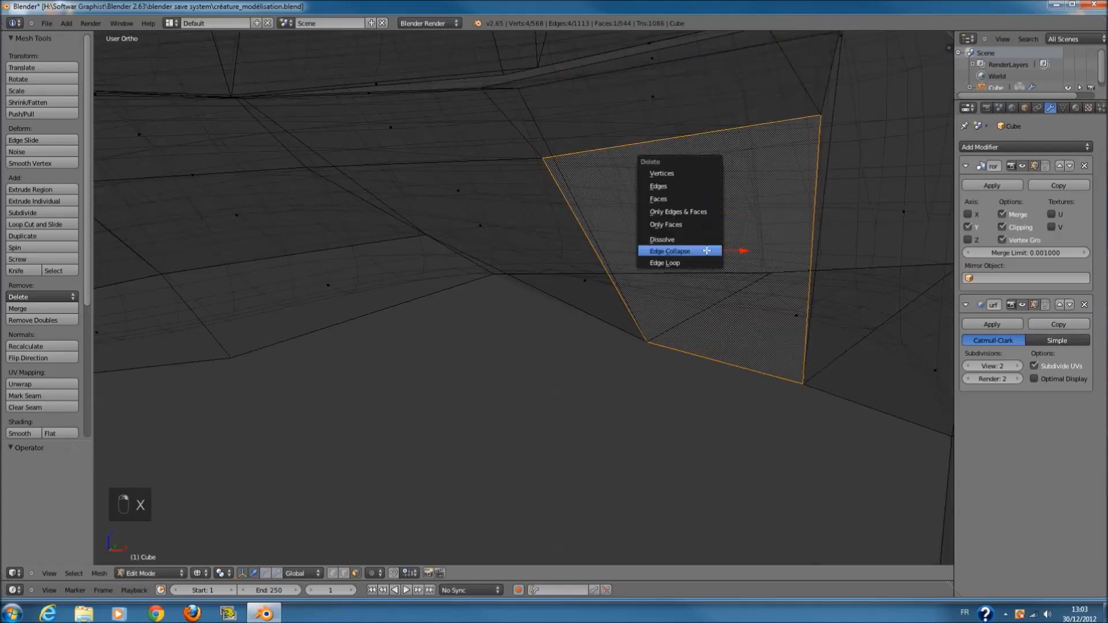
click(687, 193)
middle_drag(502, 227, 534, 207)
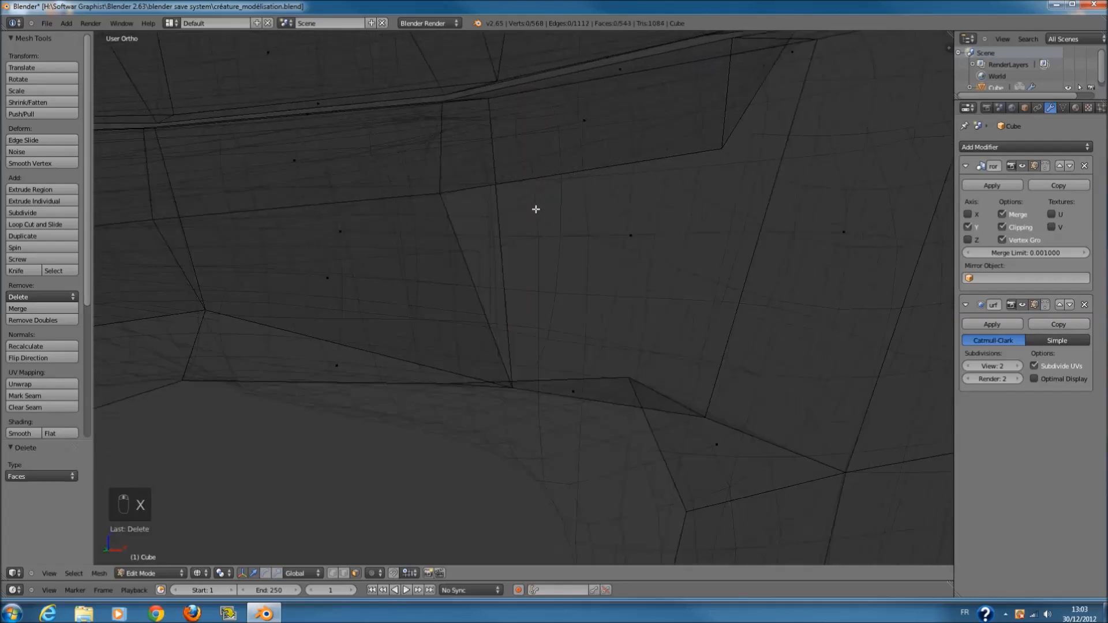
- Delete the next two inner faces of the lower jaw, working forward from the removed rear face
right_click(418, 253)
key(x)
click(364, 281)
key(z)
mouse_move(401, 272)
middle_down()
mouse_move(459, 252)
mouse_move(248, 259)
mouse_move(302, 250)
mouse_move(363, 302)
middle_up()
key(z)
right_click(173, 250)
key(x)
click(197, 247)
- Return to Object Mode, save over créature_modélisation.blend and view the smoothed head from the front
key(z)
key(Tab)
key(ctrl+s)
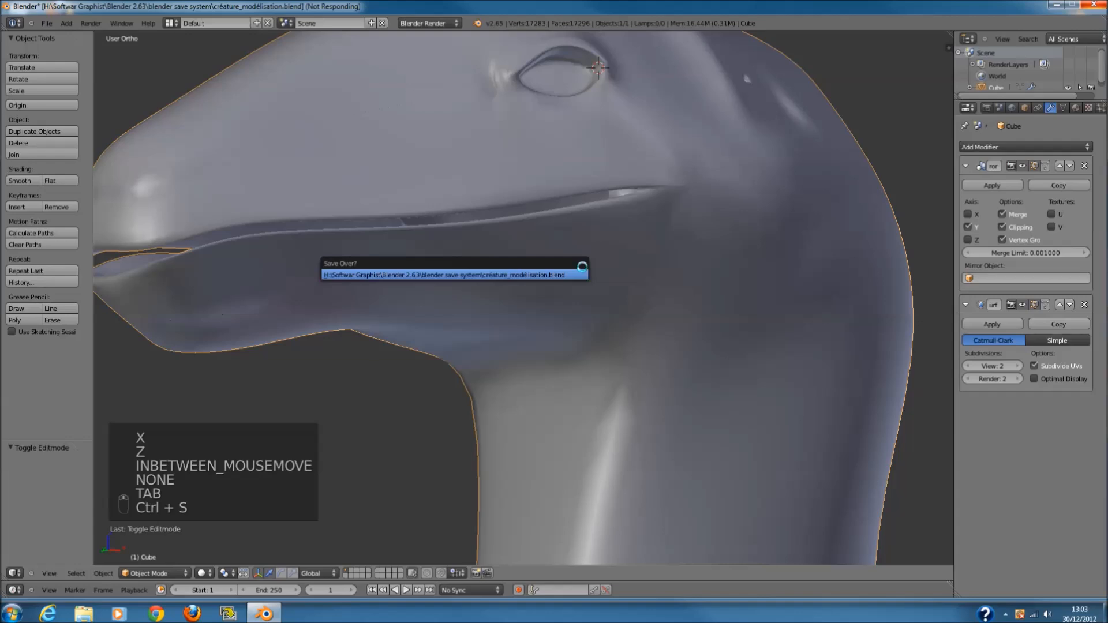
scroll(583, 267, down, 1)
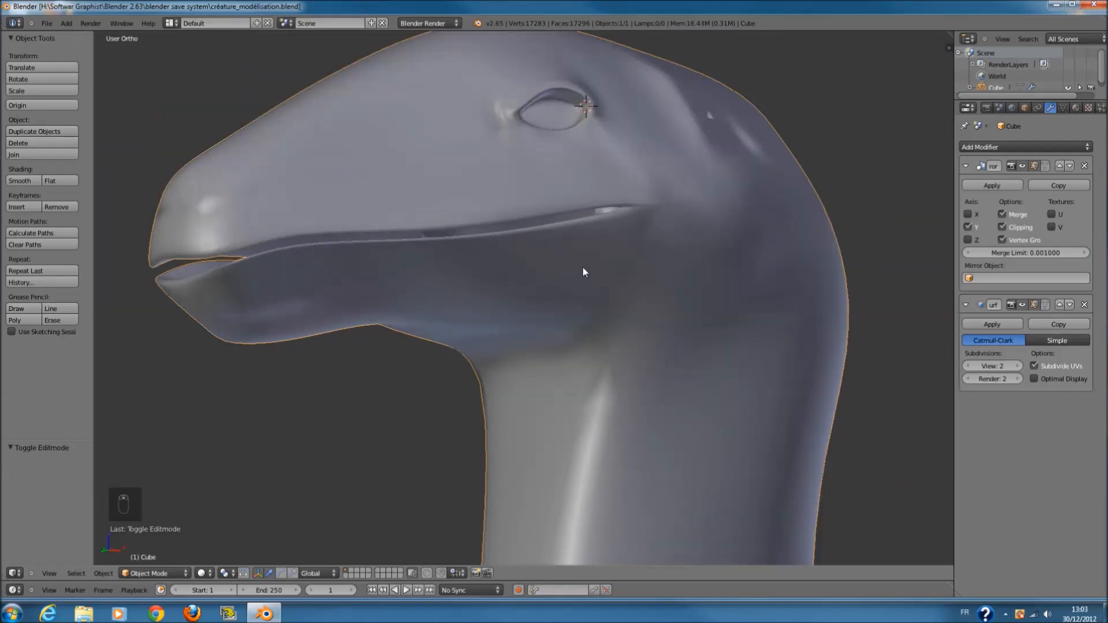
key(KP_1)
shift+middle_drag(582, 273, 594, 346)
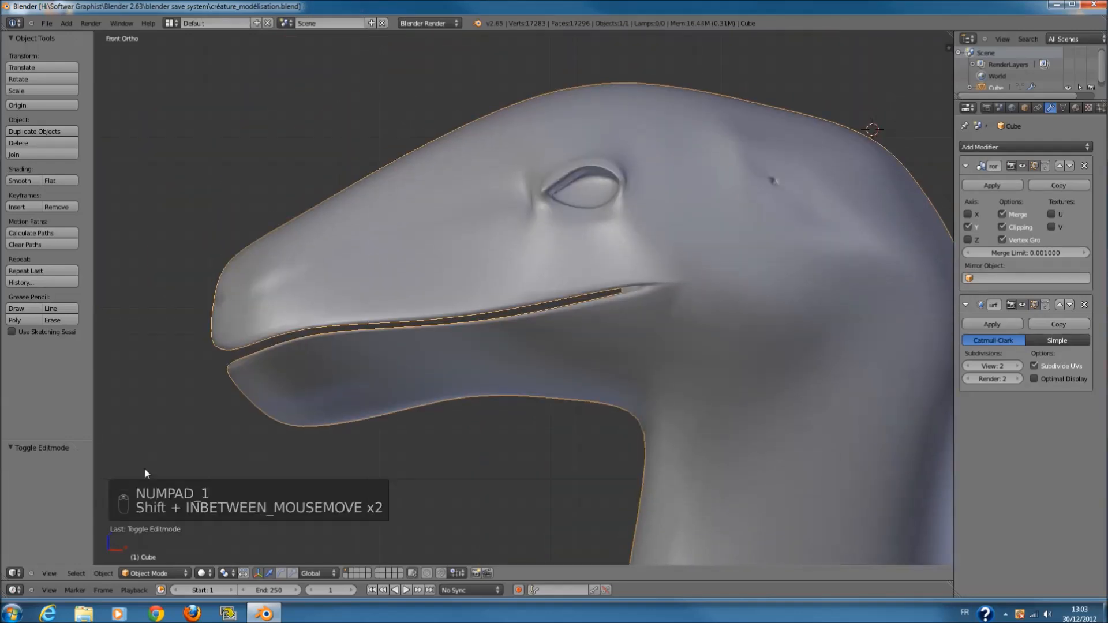
- Switch the head to Sculpt Mode and inspect the snout and eye from several angles
click(156, 573)
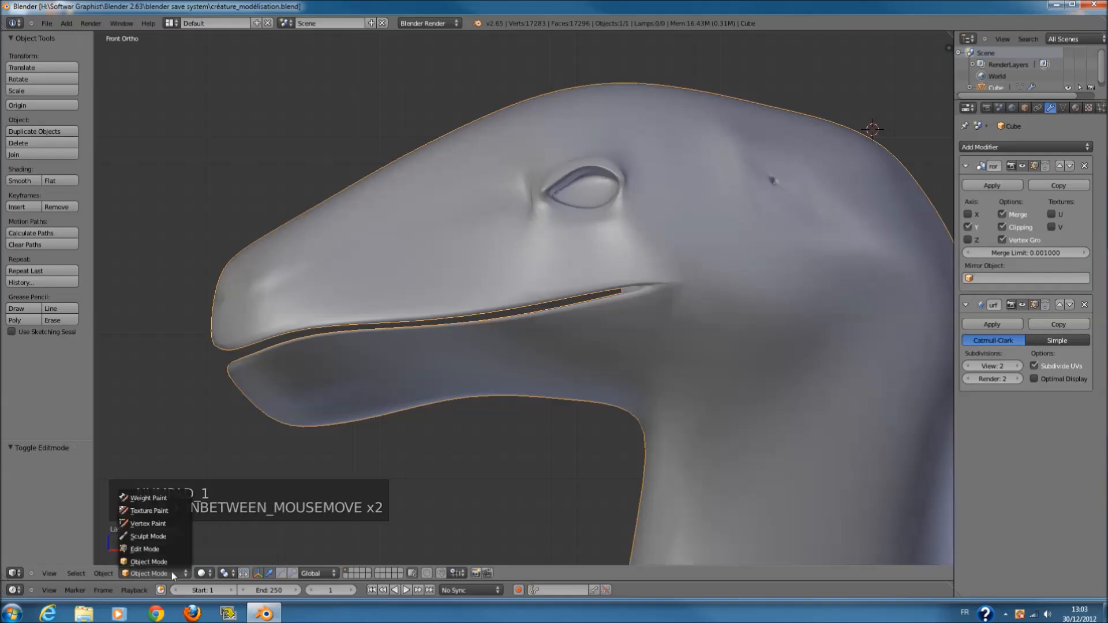
click(167, 534)
shift+middle_drag(351, 330, 351, 374)
scroll(362, 213, up, 2)
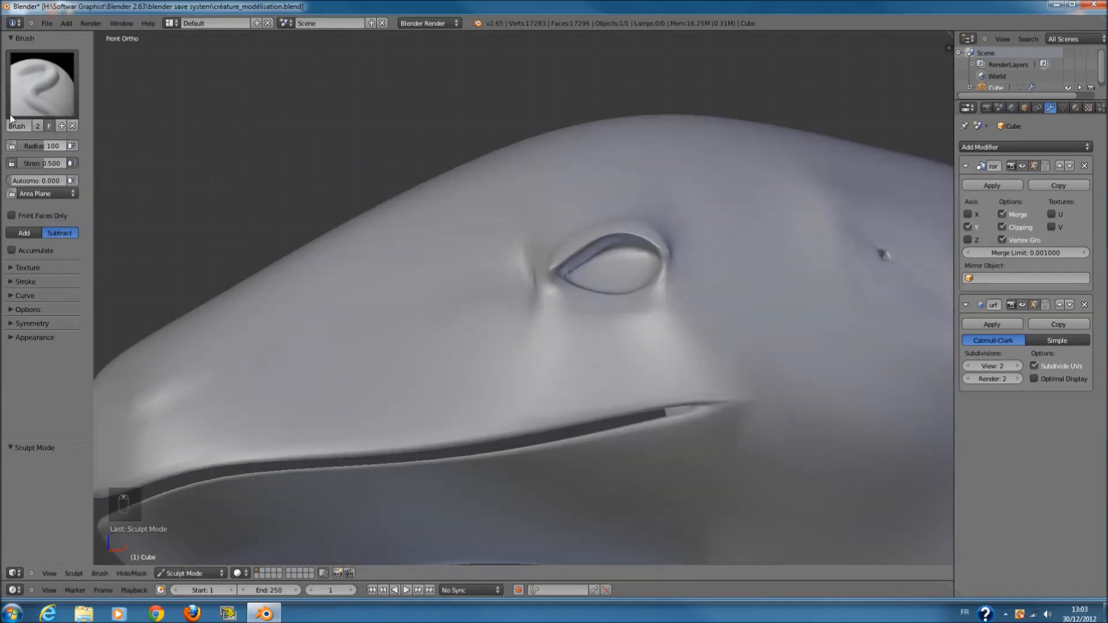
middle_drag(386, 340, 485, 378)
key(z)
key(z)
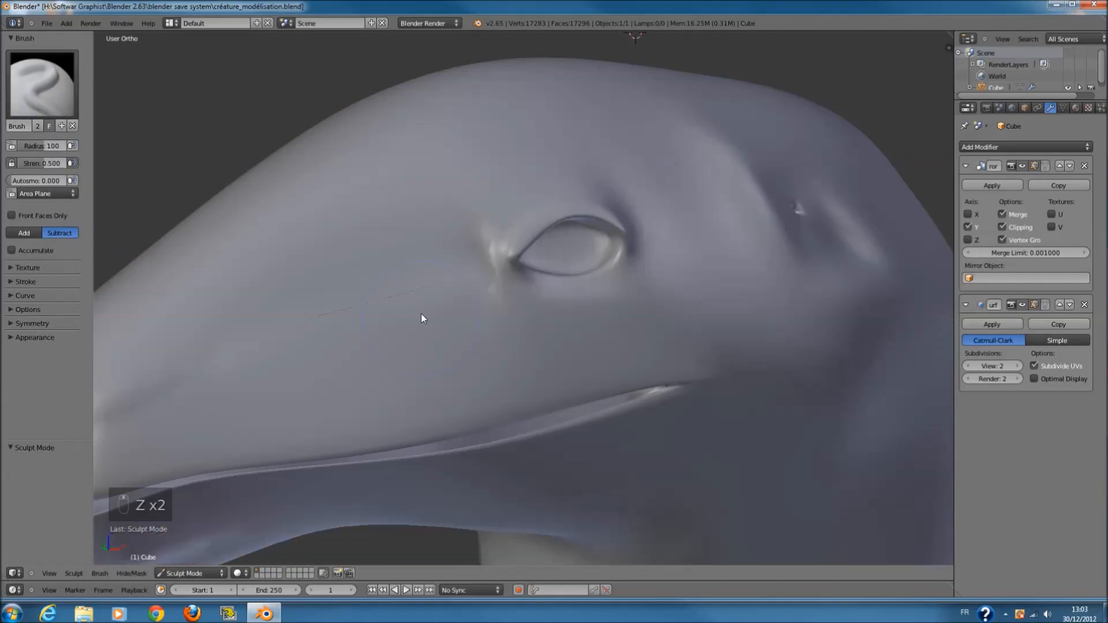
mouse_move(345, 323)
middle_down()
mouse_move(383, 301)
mouse_move(352, 334)
middle_up()
middle_drag(344, 374, 287, 366)
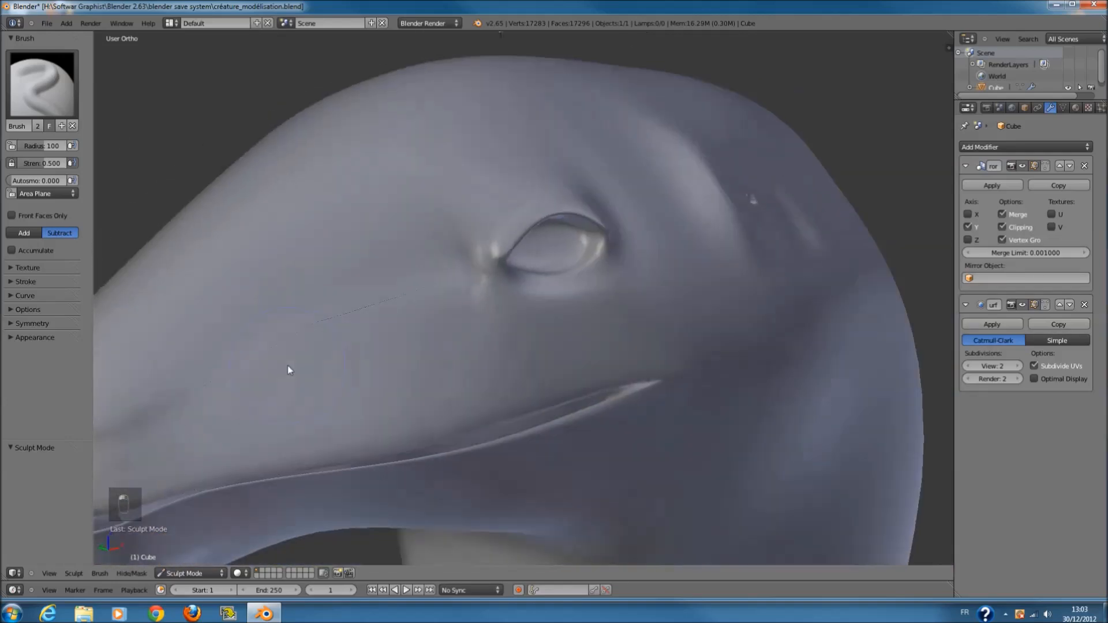
- Try the sculpt brush on the head, undo the changes and return to Object Mode
key(ctrl+z)
scroll(358, 342, down, 2)
mouse_move(361, 342)
middle_down()
mouse_move(396, 341)
mouse_move(495, 272)
middle_up()
key(f)
click(419, 360)
key(ctrl+z)
middle_drag(458, 325, 457, 420)
click(220, 573)
click(190, 564)
- Delete the inner side face near the front of the lower jaw in Edit Mode, using the front wireframe view
key(KP_3)
key(z)
key(KP_1)
key(Tab)
scroll(410, 398, up, 2)
shift+scroll(403, 386, down, 3)
ctrl+scroll(410, 378, down, 5)
shift+scroll(411, 376, down, 5)
ctrl+scroll(433, 376, down, 4)
scroll(449, 382, up, 2)
shift+scroll(447, 417, down, 2)
right_click(439, 401)
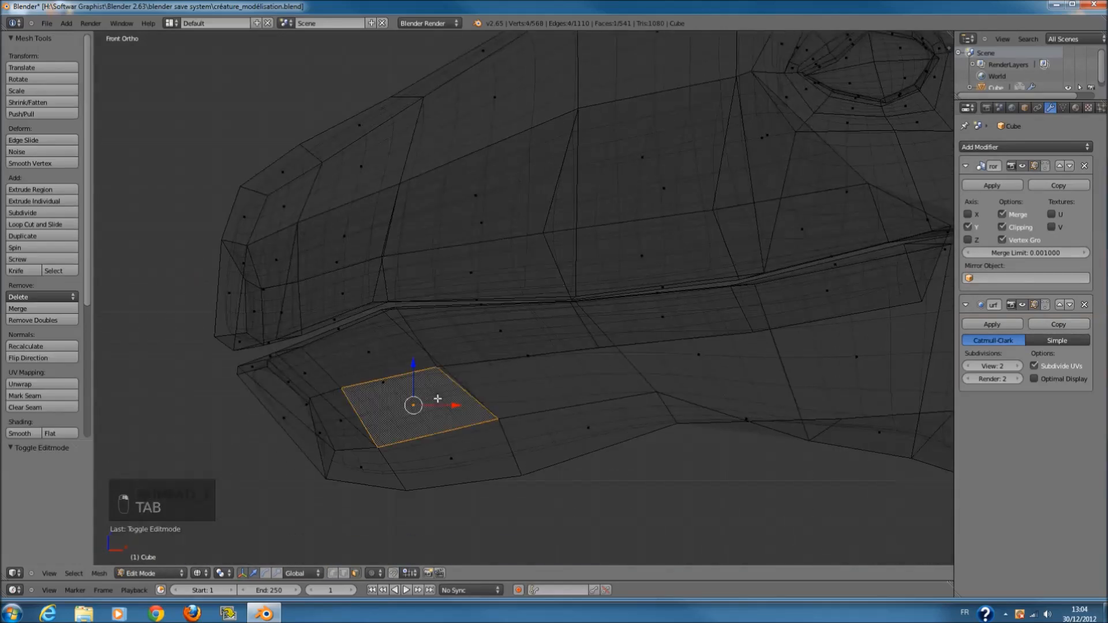
key(x)
click(440, 398)
- Delete the two remaining inner faces at the front tip of the lower jaw
key(z)
ctrl+scroll(462, 398, down, 3)
key(z)
ctrl+scroll(414, 403, up, 2)
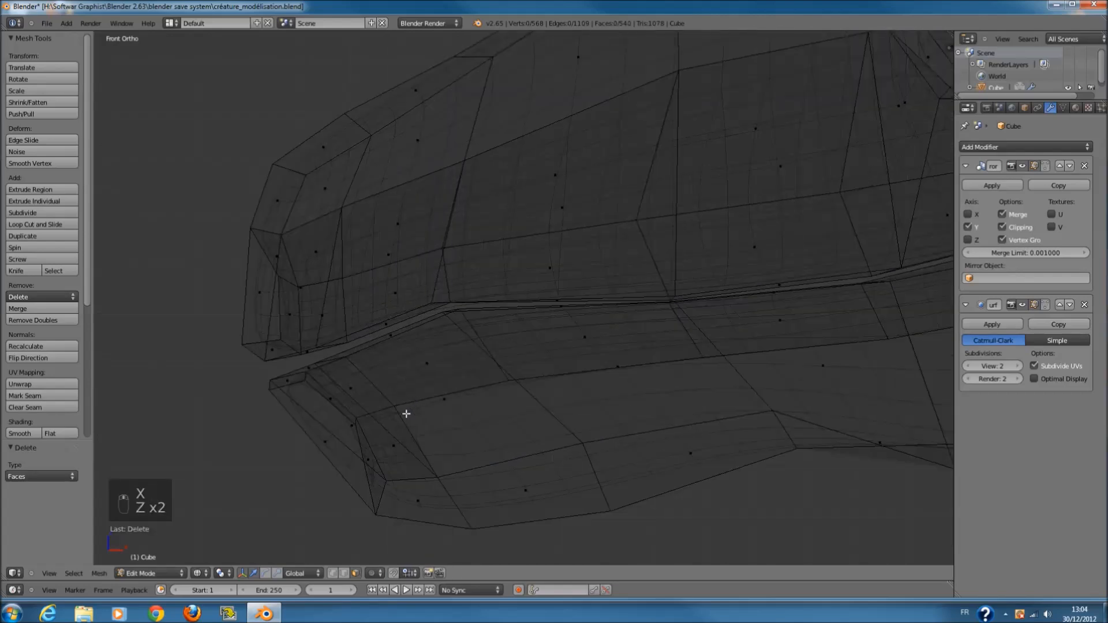
key(x)
click(388, 440)
key(z)
key(z)
middle_drag(423, 377, 248, 445)
key(x)
click(259, 420)
key(z)
key(z)
scroll(287, 302, up, 1)
middle_drag(287, 302, 243, 327)
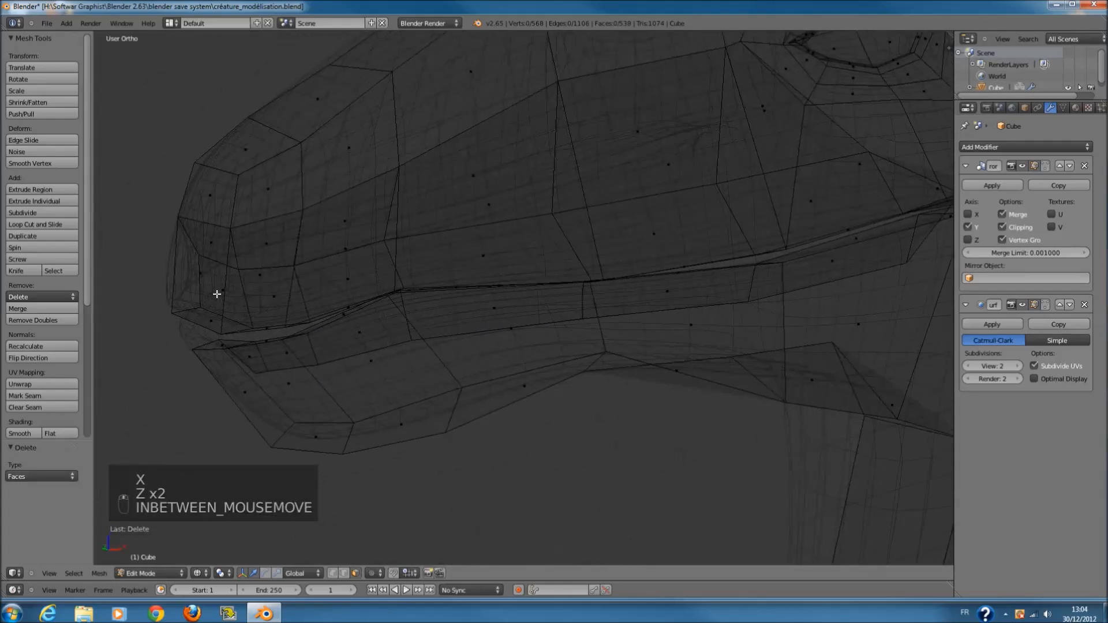
- Delete three neighbouring inner faces at the front of the upper jaw, from the snout tip backward
key(x)
click(235, 291)
key(z)
key(z)
right_click(274, 297)
key(x)
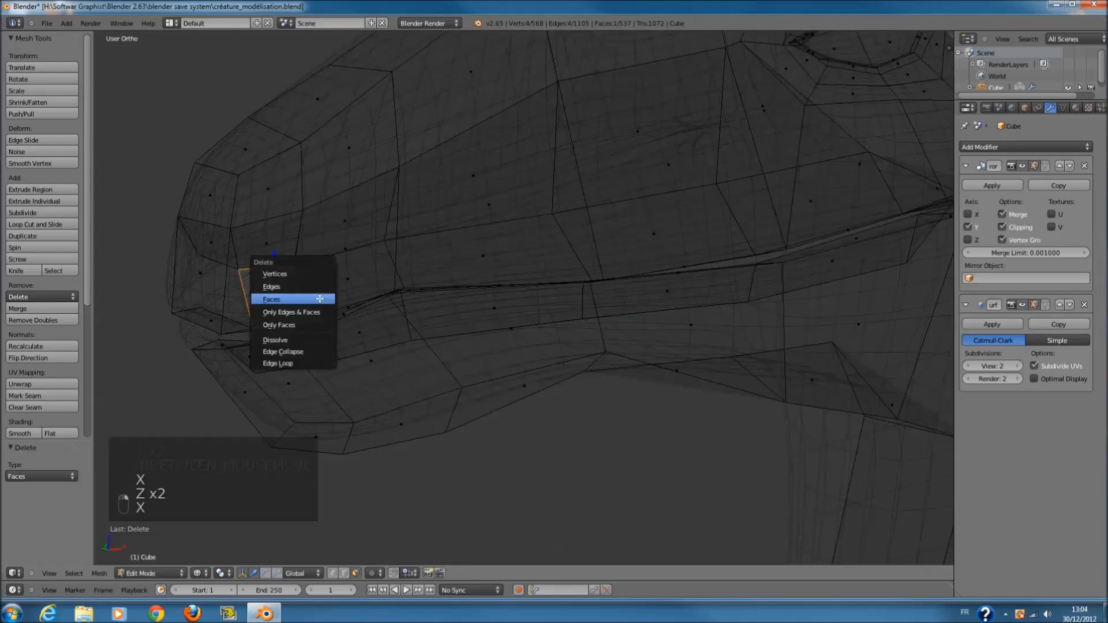
click(320, 299)
right_click(352, 280)
key(z)
key(z)
key(x)
click(345, 279)
- Delete the two inner faces along the middle of the upper jaw, just above the lip
right_click(482, 258)
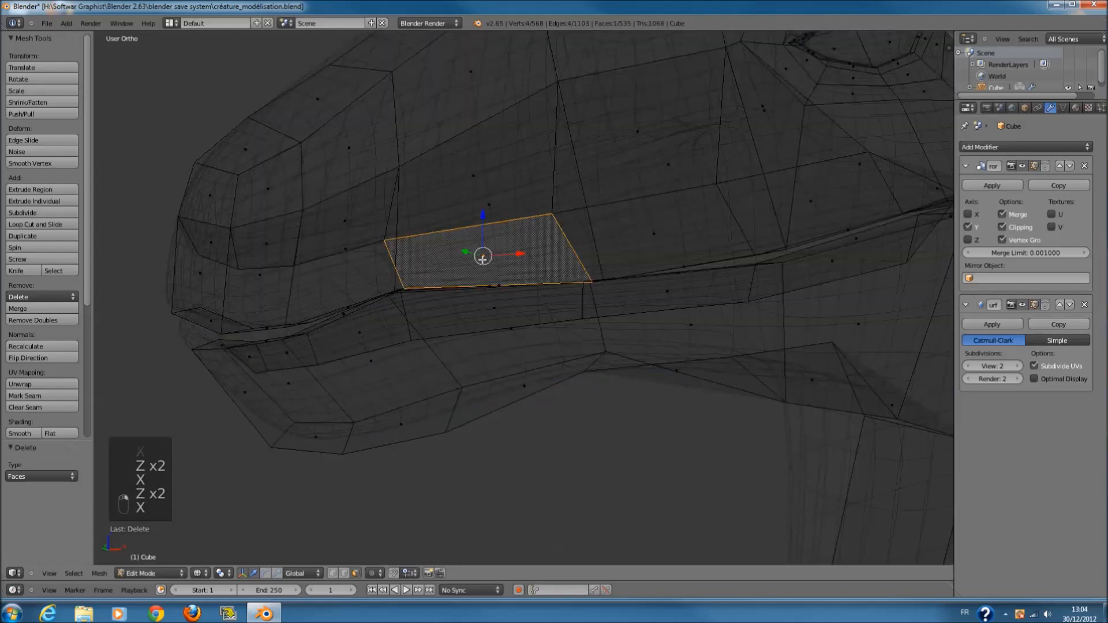
key(z)
key(x)
click(483, 258)
key(z)
ctrl+scroll(579, 246, up, 6)
right_click(578, 244)
right_click(555, 230)
key(x)
click(555, 231)
key(z)
ctrl+scroll(600, 242, up, 5)
key(z)
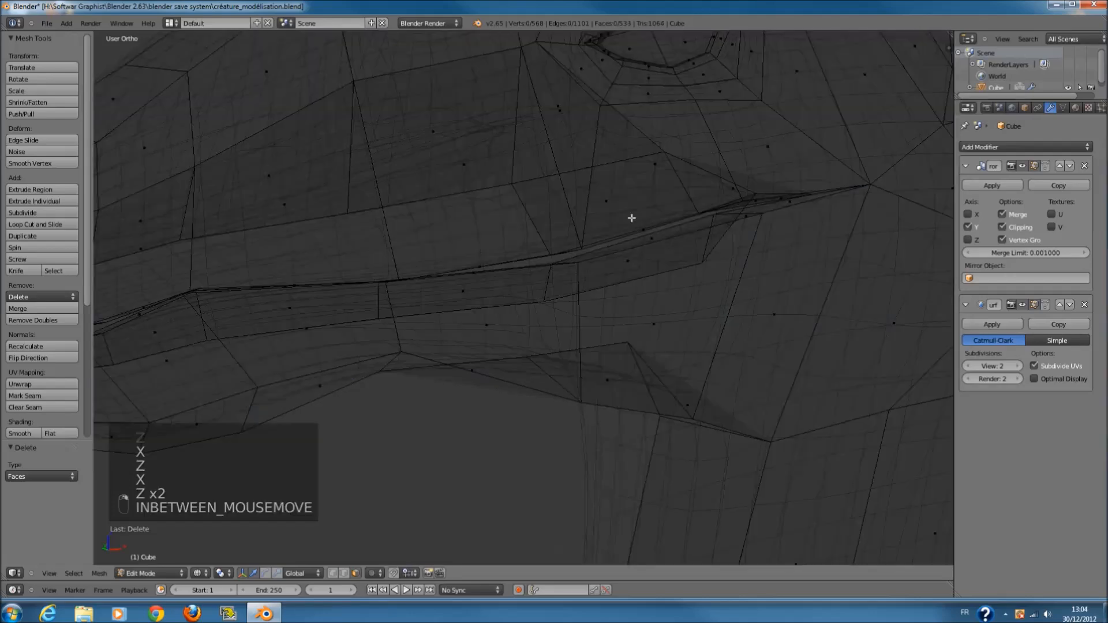
- Delete the last two inner faces of the upper jaw below the eye, toward the mouth corner
shift+scroll(633, 222, up, 4)
right_click(637, 227)
key(x)
right_click(612, 258)
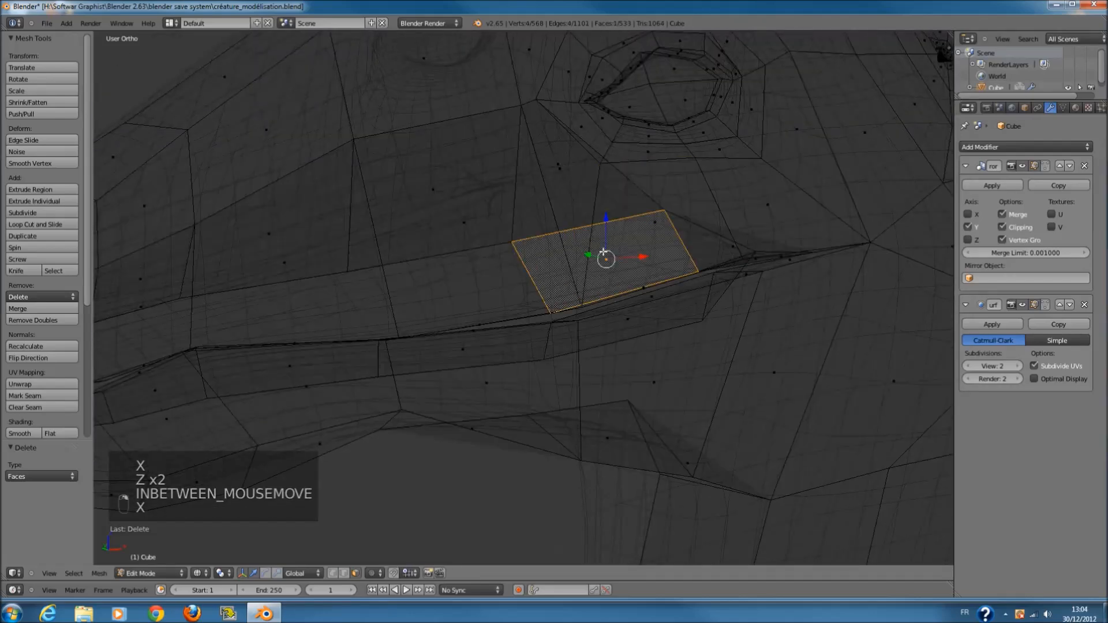
key(x)
click(620, 251)
key(z)
middle_drag(624, 247, 579, 247)
shift+scroll(666, 244, up, 4)
scroll(725, 327, up, 2)
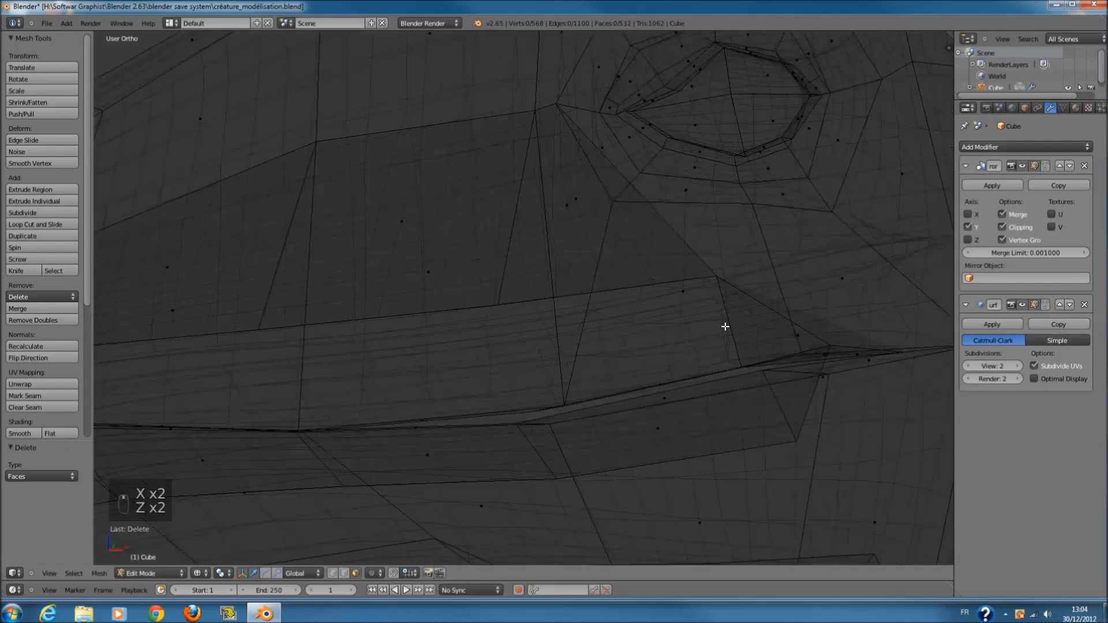
right_click(758, 340)
key(x)
click(750, 329)
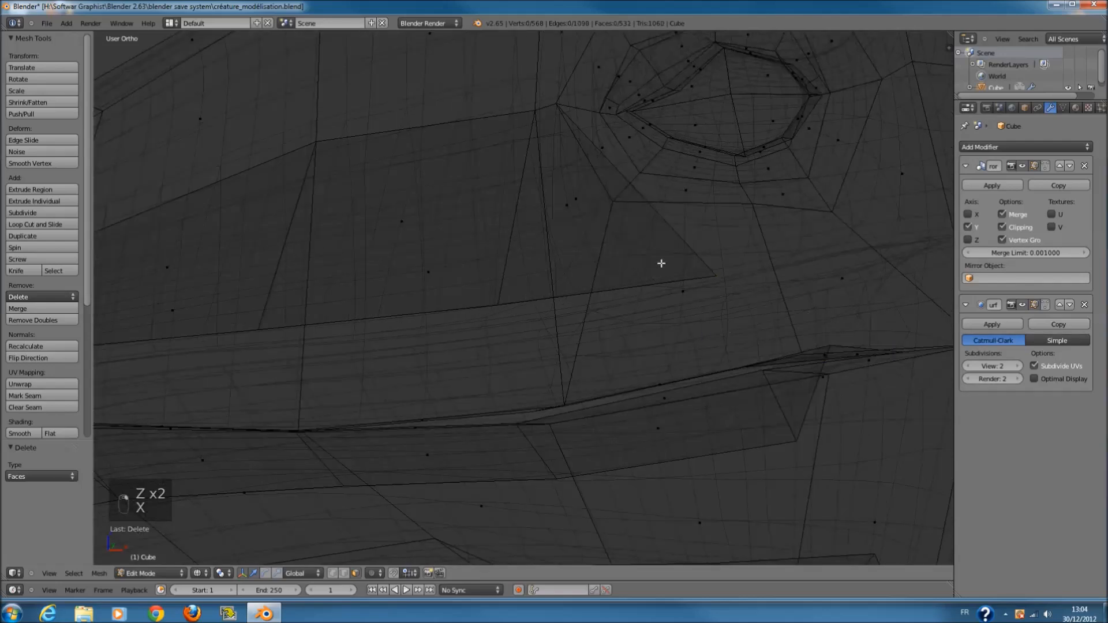
- Delete the two leftover inner faces of the upper jaw below and in front of the eye's front corner
key(z)
key(z)
key(x)
right_click(558, 214)
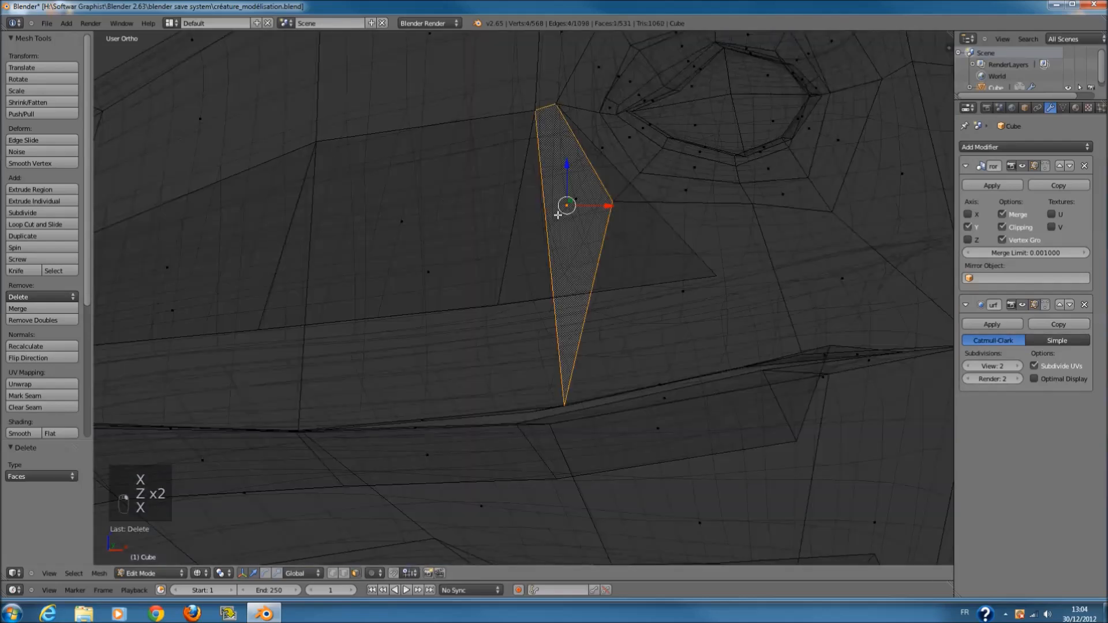
right_click(585, 223)
key(x)
click(585, 224)
key(z)
ctrl+scroll(585, 223, up, 5)
key(z)
right_click(526, 216)
key(x)
click(525, 215)
- Delete the remaining inner faces of the upper jaw, from the middle of the snout forward to its tip
key(z)
scroll(456, 231, down, 1)
ctrl+scroll(432, 243, down, 5)
key(z)
right_click(414, 265)
key(x)
click(414, 265)
ctrl+scroll(413, 265, up, 3)
right_click(358, 302)
key(x)
click(323, 299)
right_click(245, 329)
key(x)
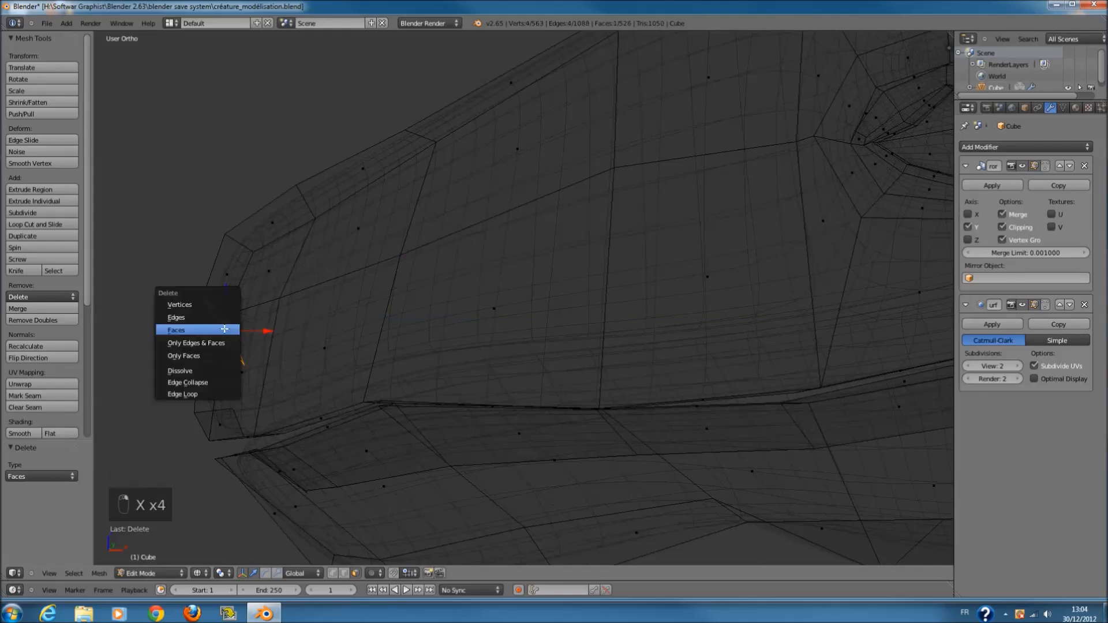
click(252, 328)
- Delete the lower jaw's inner face directly below the rear part of the mouth line
ctrl+scroll(402, 356, up, 3)
ctrl+scroll(643, 371, up, 4)
right_click(650, 396)
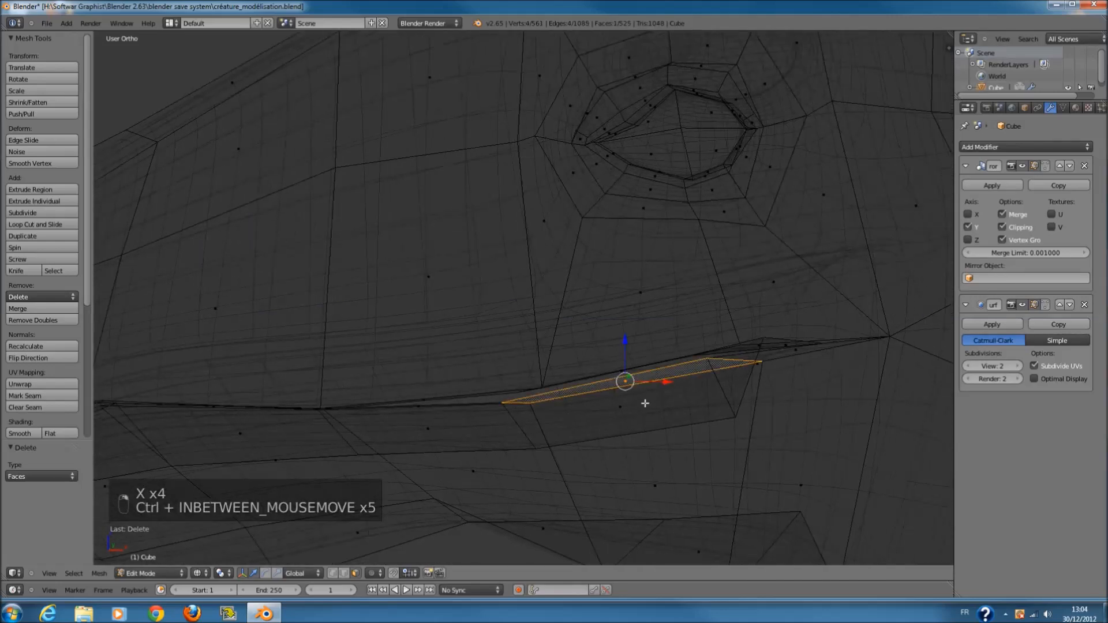
key(z)
key(z)
key(x)
click(644, 403)
key(x)
click(472, 430)
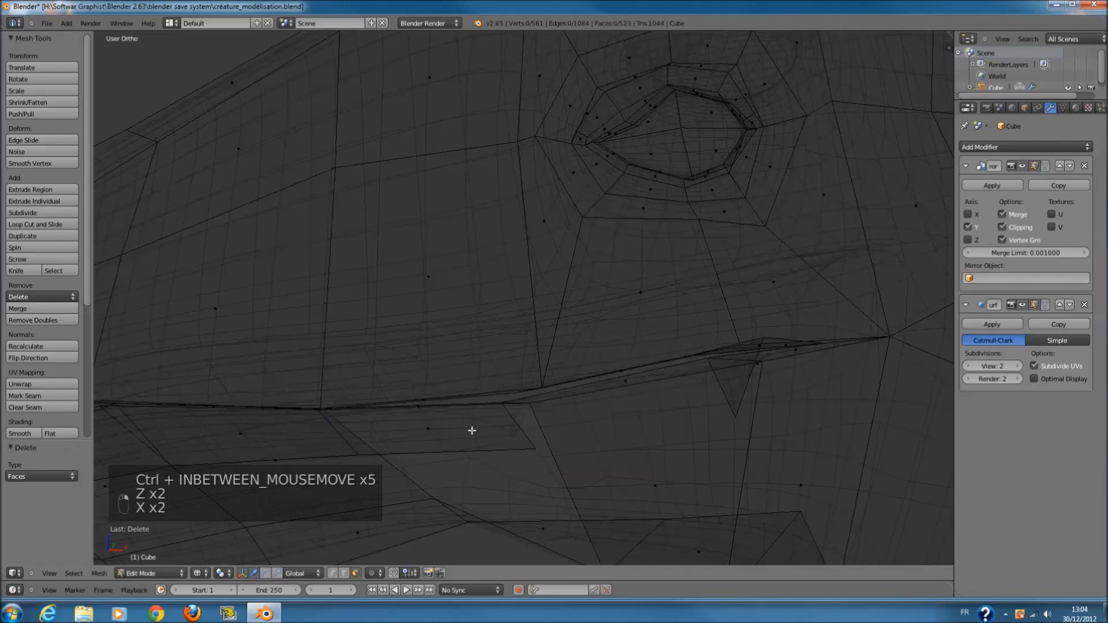
key(z)
key(ctrl+z)
key(z)
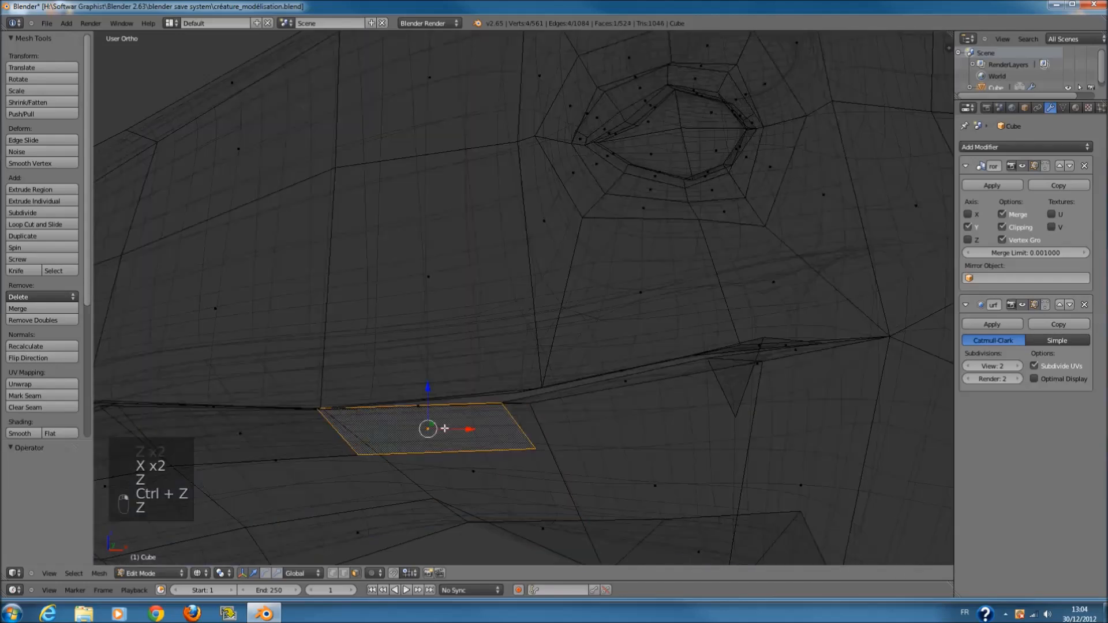
- Delete the two inner faces along the middle of the lower jaw, just below the mouth line
key(x)
click(444, 428)
key(z)
key(z)
scroll(326, 427, up, 2)
right_click(328, 428)
key(x)
click(328, 428)
- Delete the small leftover triangular inner face below the corner of the mouth
key(z)
mouse_move(328, 428)
middle_down()
mouse_move(388, 425)
mouse_move(415, 393)
middle_up()
key(z)
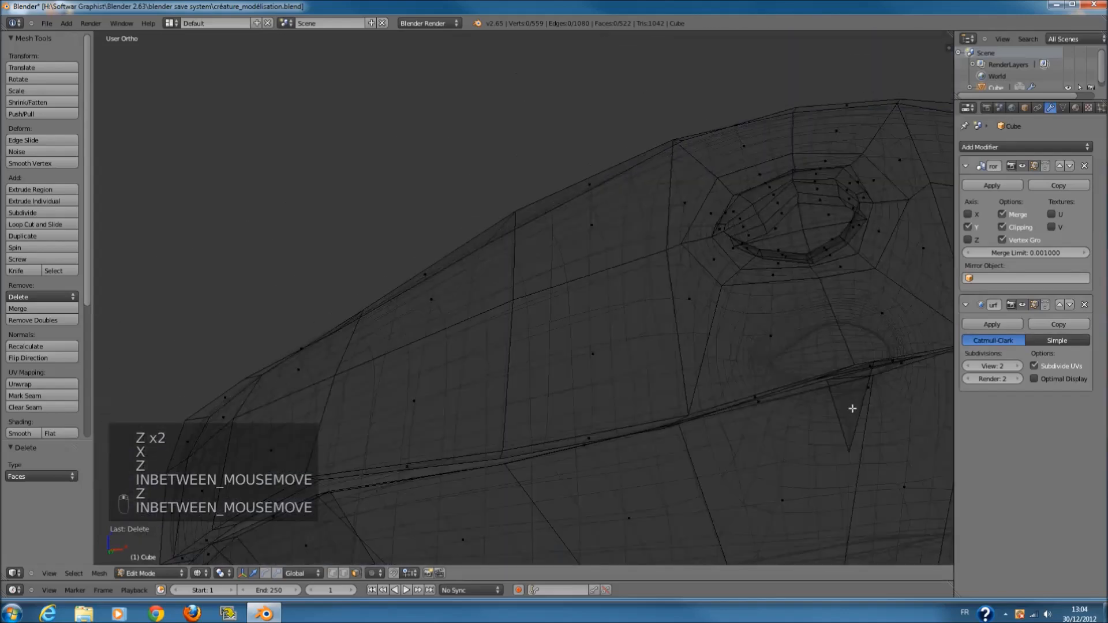
right_click(809, 390)
key(x)
click(809, 389)
key(z)
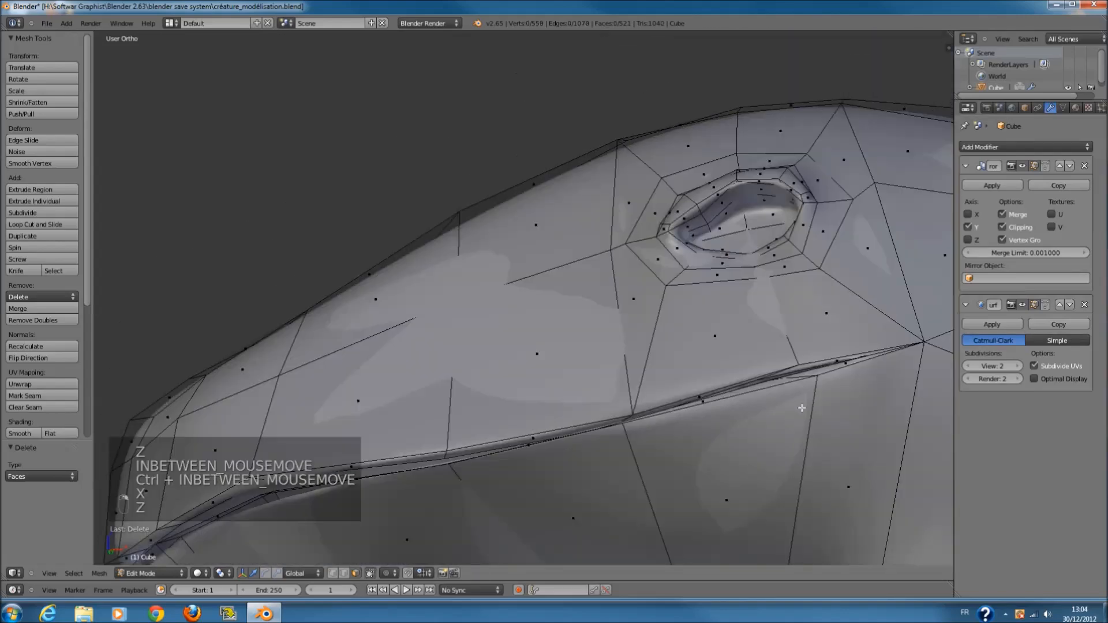
- Leave mesh editing, save over the existing file, and put the creature in Sculpt Mode
key(Tab)
key(ctrl+s)
click(742, 415)
key(KP_1)
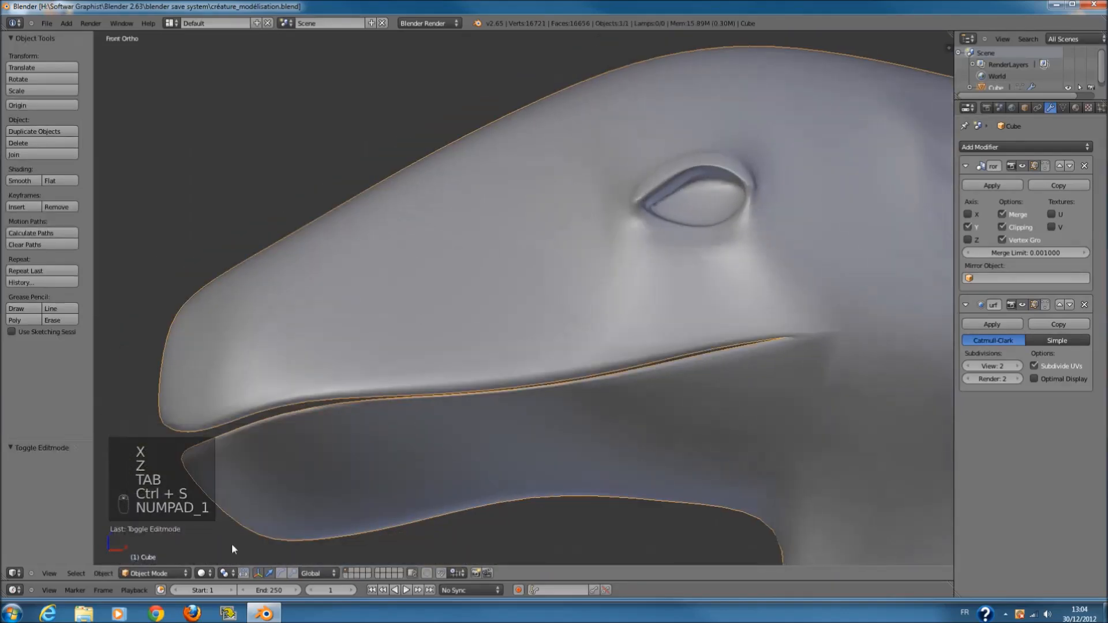
click(203, 573)
click(155, 573)
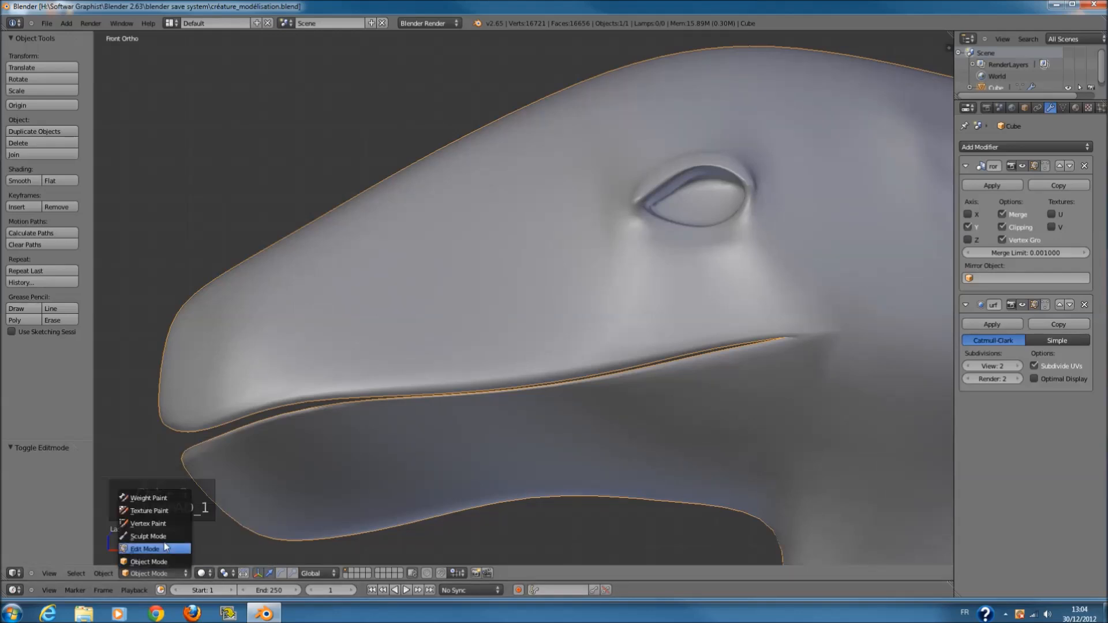
click(167, 536)
- Examine the smoothed head from several angles, especially the eye and mouth areas
shift+middle_drag(470, 256, 470, 300)
middle_drag(405, 326, 473, 286)
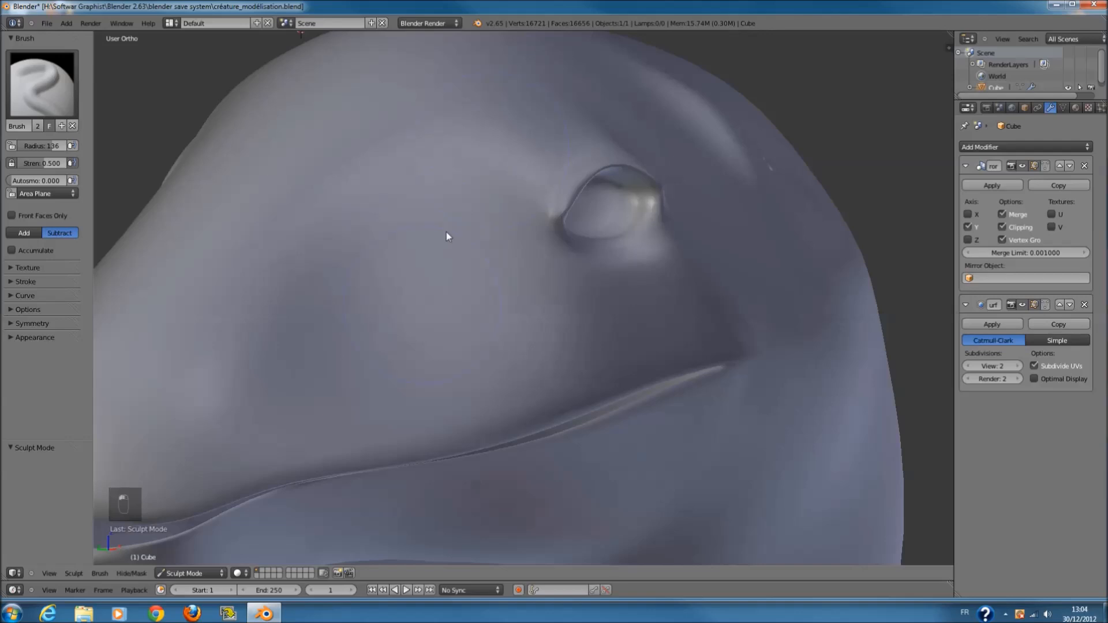
scroll(430, 252, down, 5)
mouse_move(421, 299)
middle_down()
mouse_move(456, 287)
mouse_move(438, 293)
middle_up()
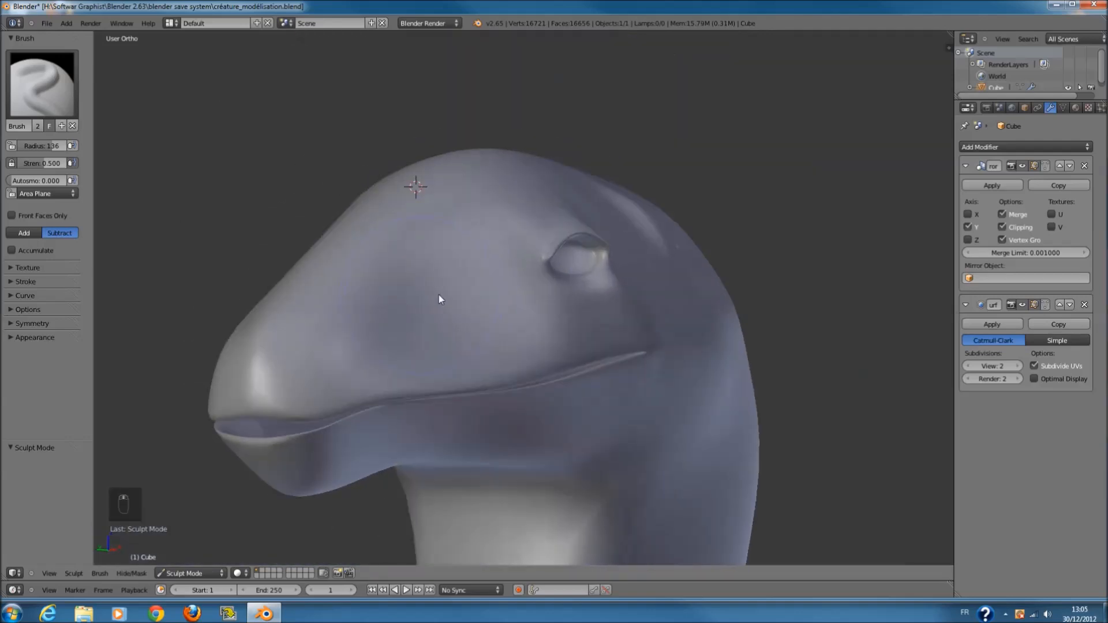
key(z)
key(z)
scroll(455, 292, up, 4)
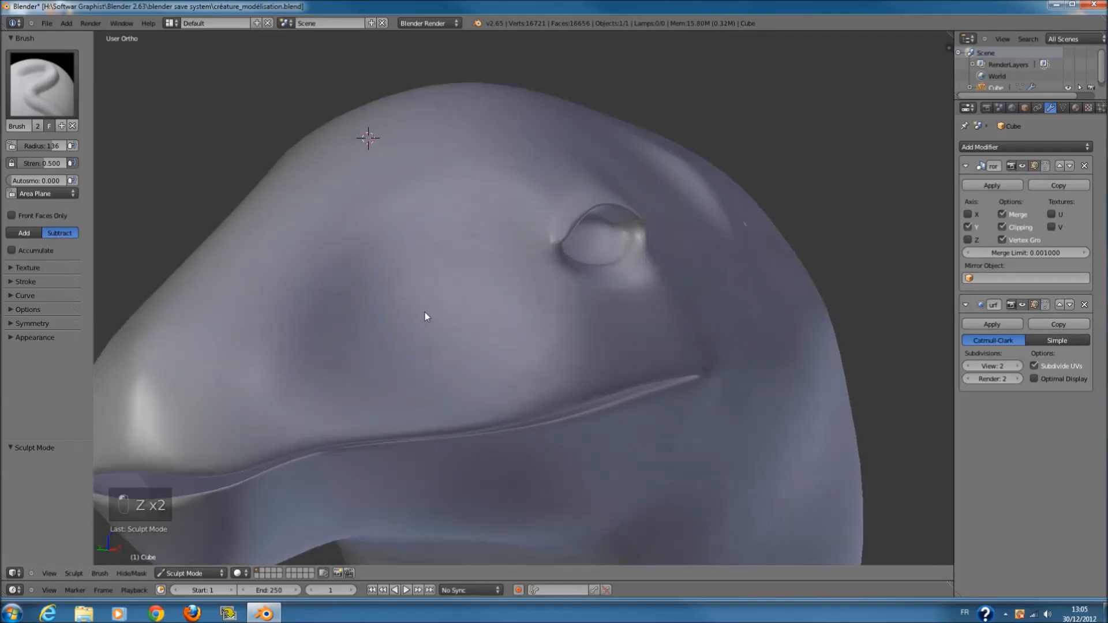
scroll(437, 298, down, 3)
- Choose the Crease sculpting brush and set its radius to 41
click(42, 84)
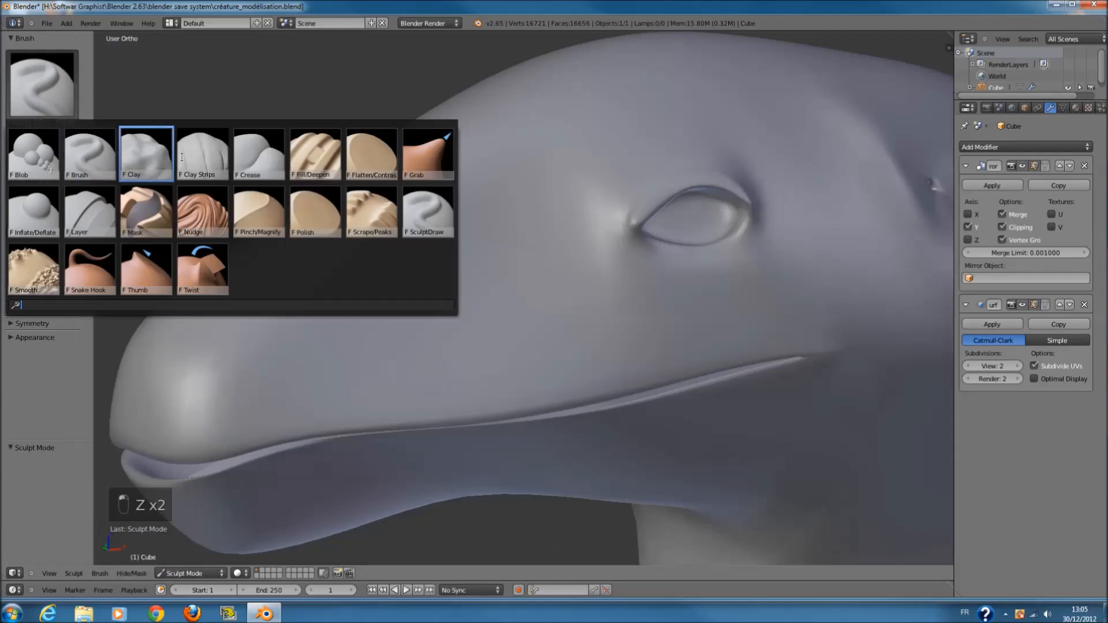
click(259, 154)
key(f)
click(482, 226)
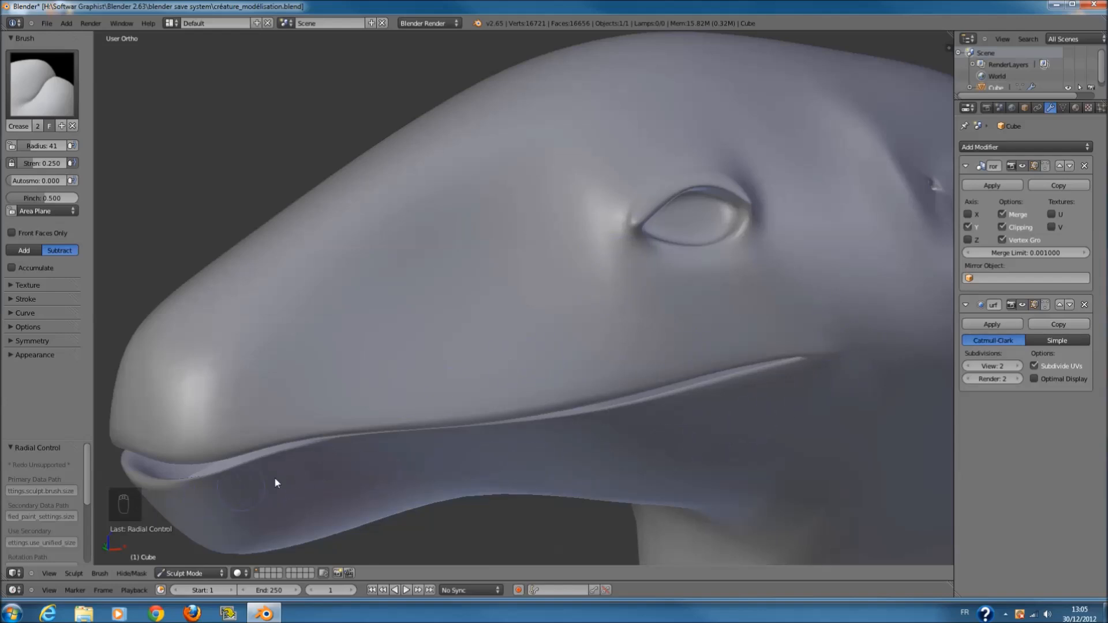
- Choose the Grab brush and set its radius to 170 with the head seen from above
middle_drag(502, 350, 470, 344)
scroll(590, 319, down, 4)
key(KP_7)
scroll(470, 345, up, 2)
mouse_move(463, 271)
shift+middle_down()
mouse_move(462, 338)
mouse_move(405, 334)
shift+middle_up()
click(73, 115)
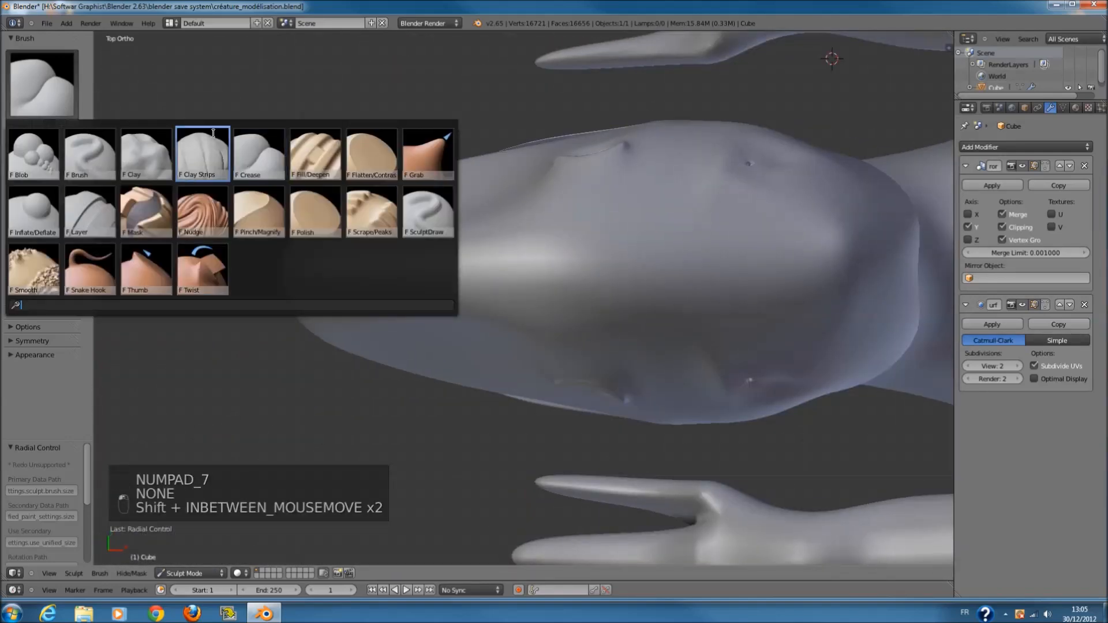
click(421, 158)
mouse_move(421, 158)
ctrl+middle_down()
mouse_move(494, 209)
mouse_move(545, 79)
ctrl+middle_up()
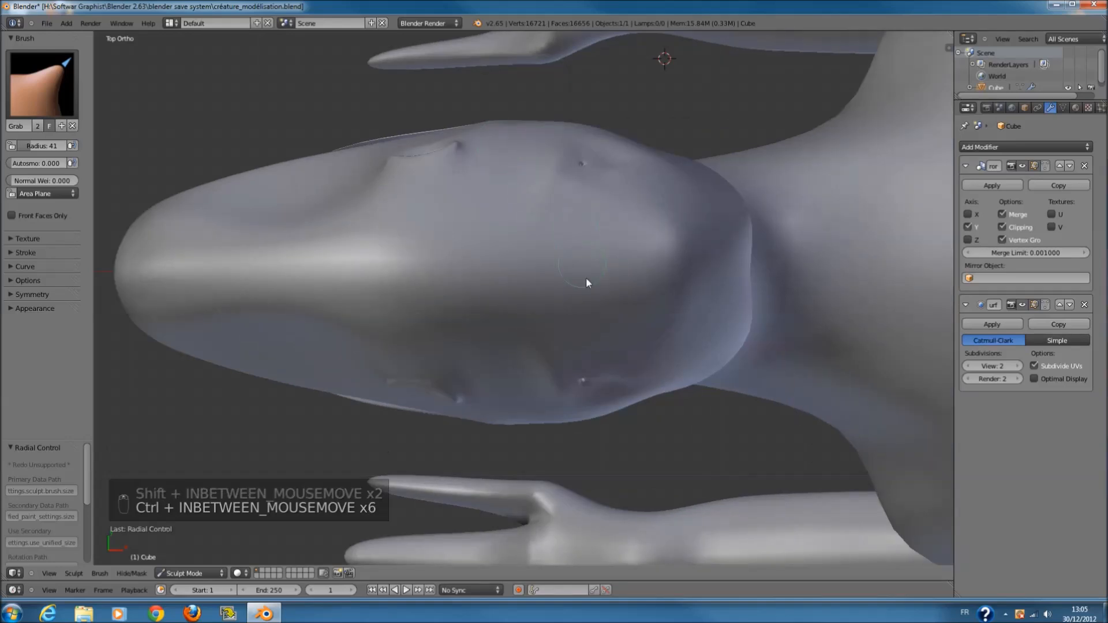
key(f)
click(657, 331)
key(z)
key(z)
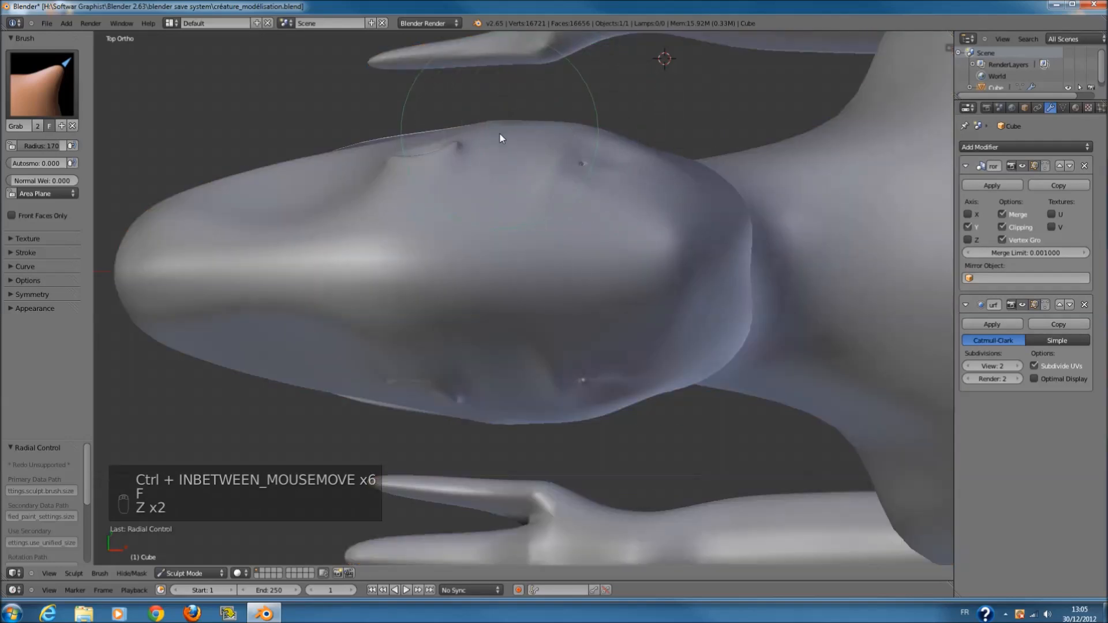
- Try to push the side of the head inward around the eye with the Grab brush
drag(558, 426, 558, 414)
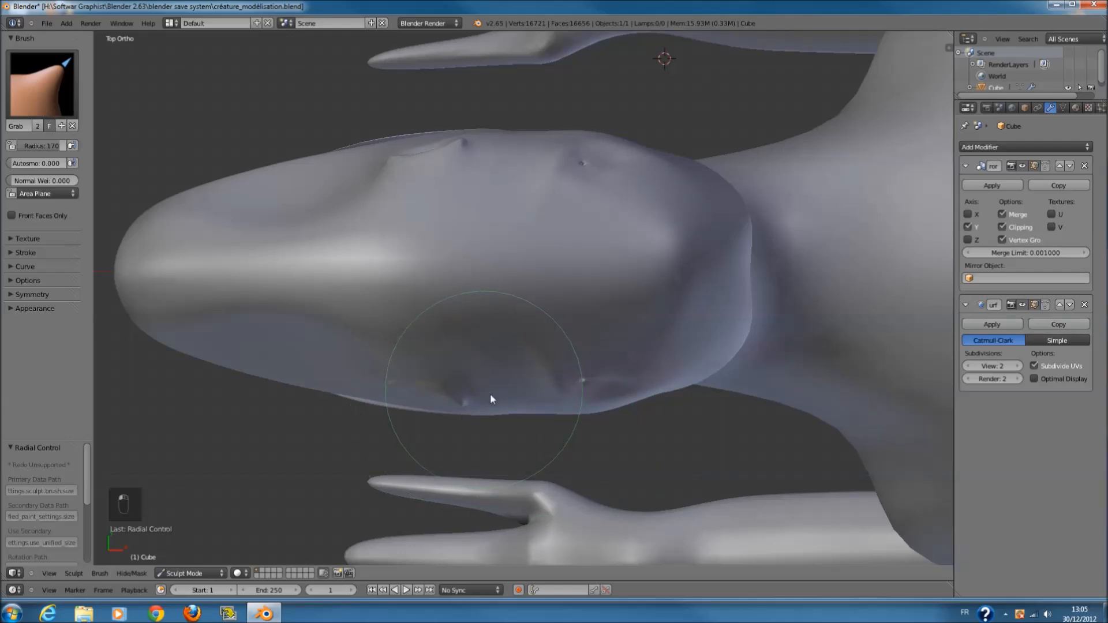
middle_drag(489, 393, 538, 278)
key(ctrl+z)
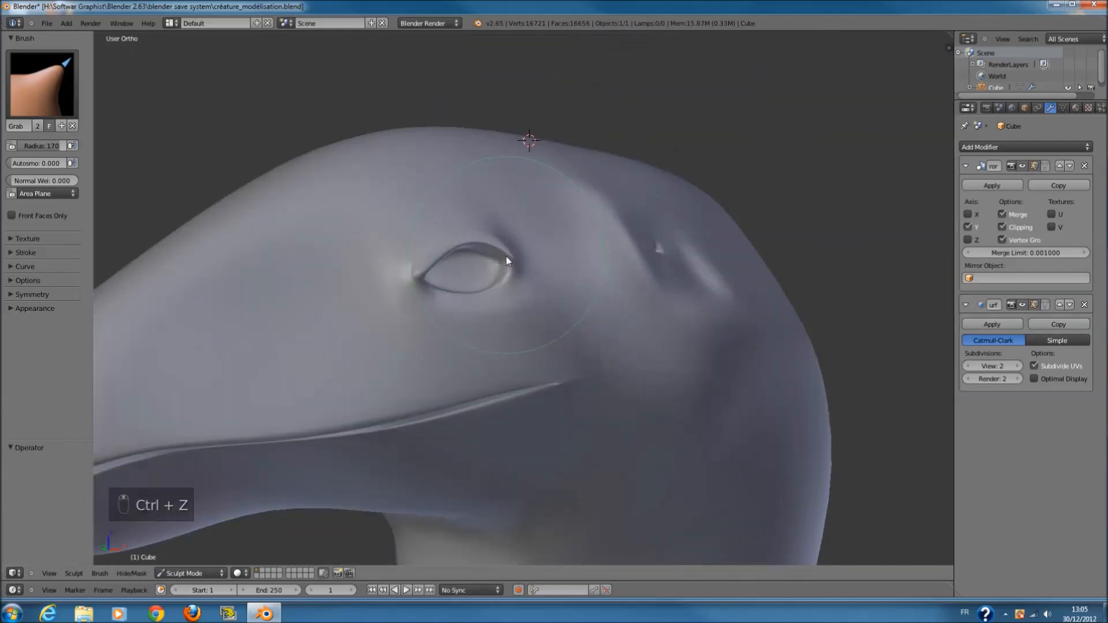
- Pull the upper eyelid slightly downward with the Grab brush and save over the existing file
drag(457, 250, 455, 256)
middle_drag(455, 256, 414, 270)
key(ctrl+s)
click(414, 270)
- Nudge the surface at the rear corner of the eye slightly upward with the Grab brush
scroll(462, 269, down, 4)
middle_drag(504, 272, 545, 280)
scroll(491, 316, up, 2)
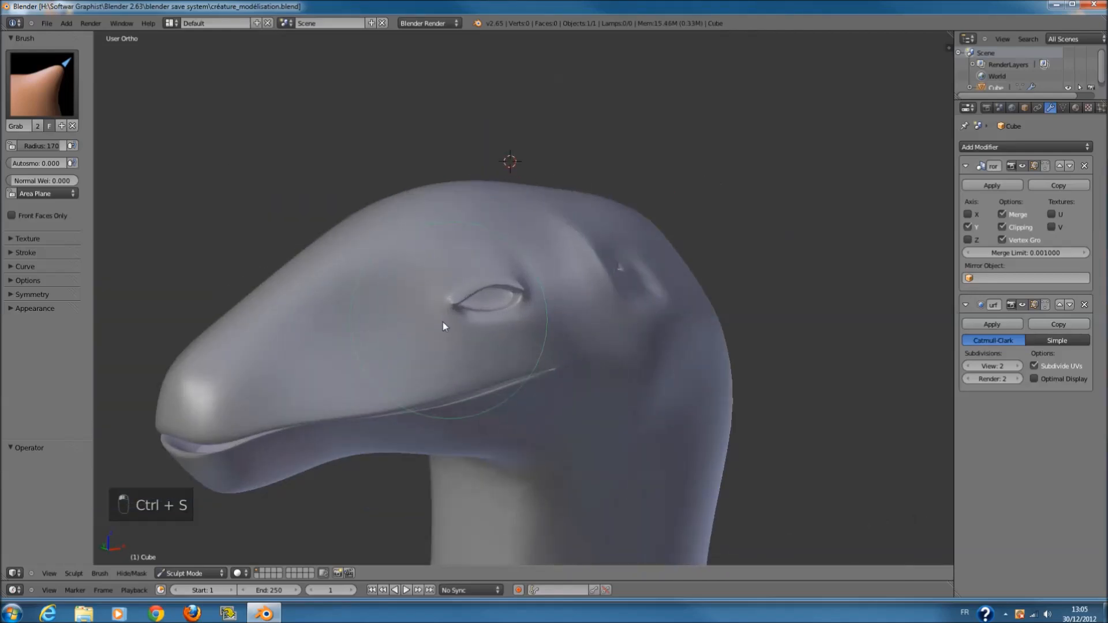
middle_drag(440, 328, 403, 293)
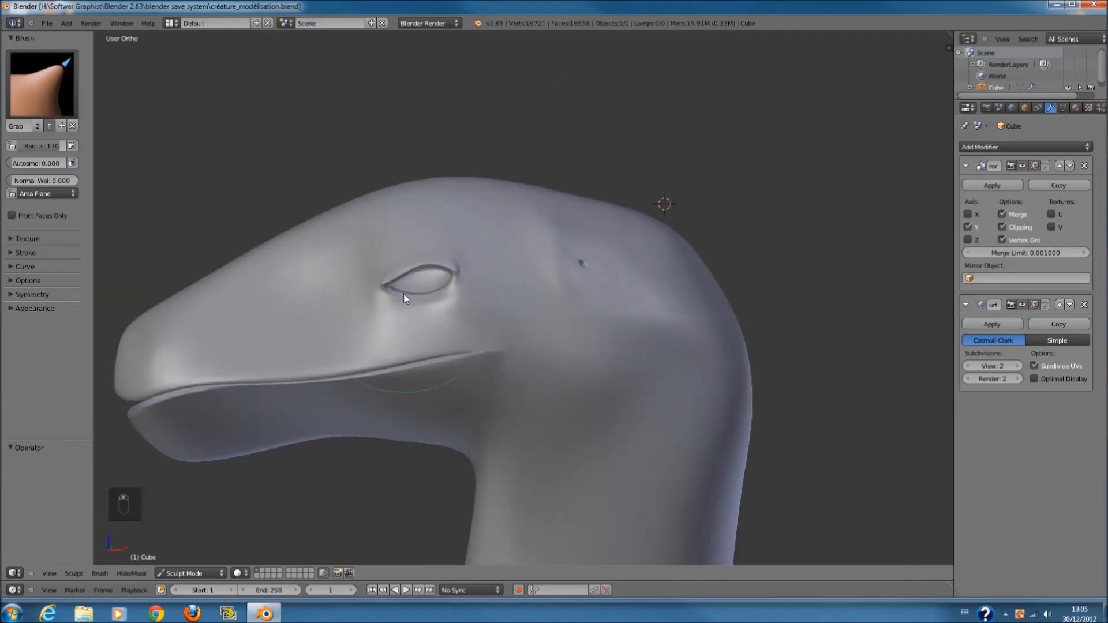
drag(454, 300, 453, 295)
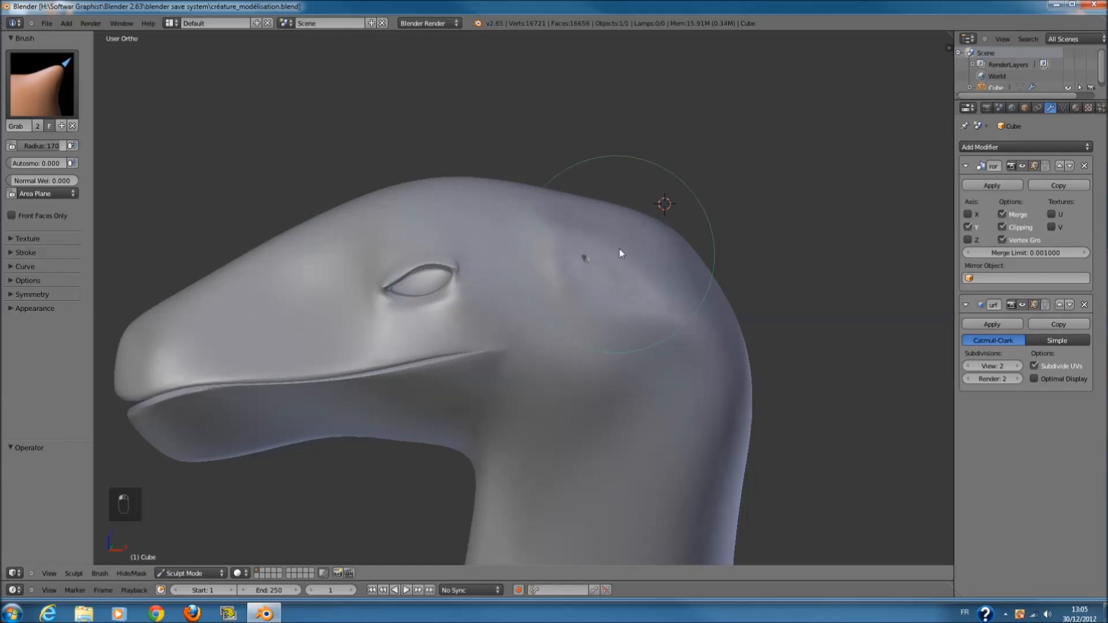
- Enlarge the Grab brush radius to 200 while checking the head around the eye
middle_drag(618, 248, 693, 274)
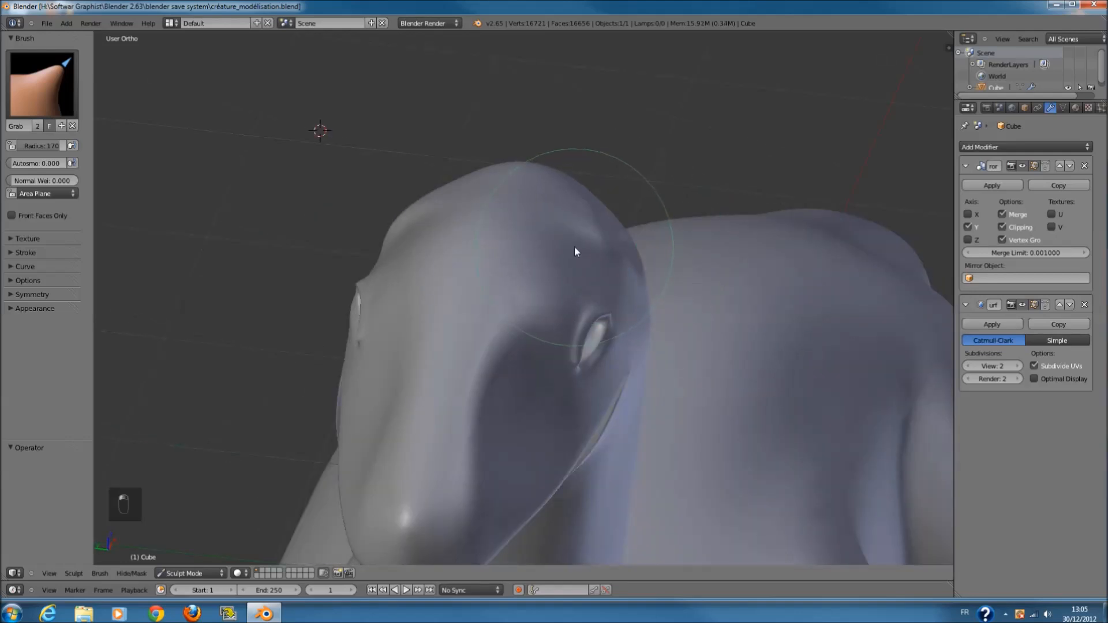
key(f)
click(662, 301)
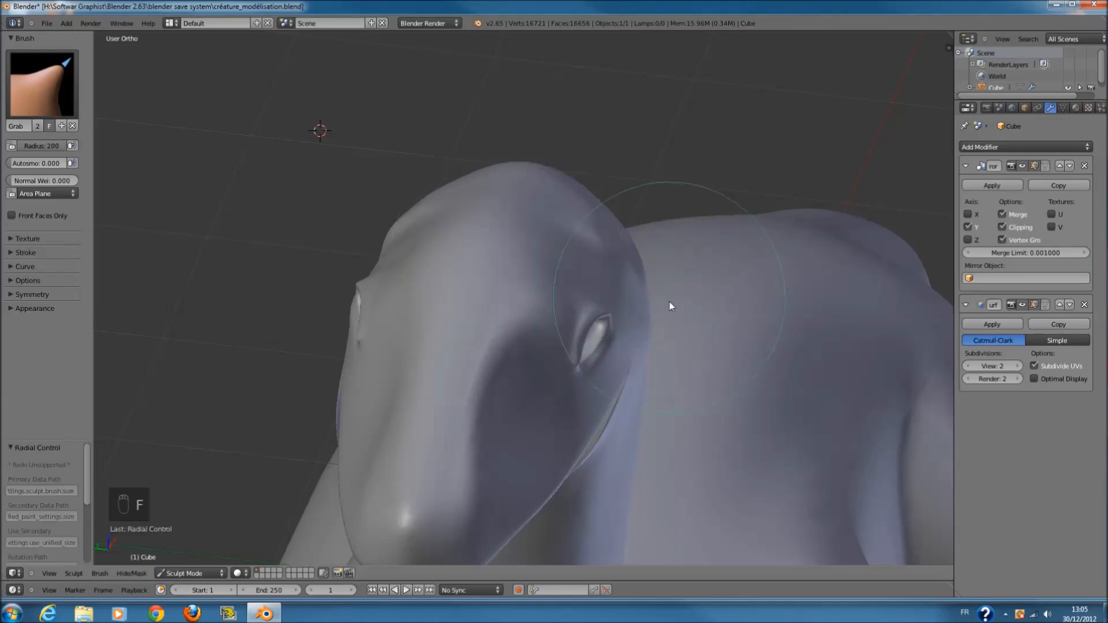
middle_drag(662, 302, 528, 346)
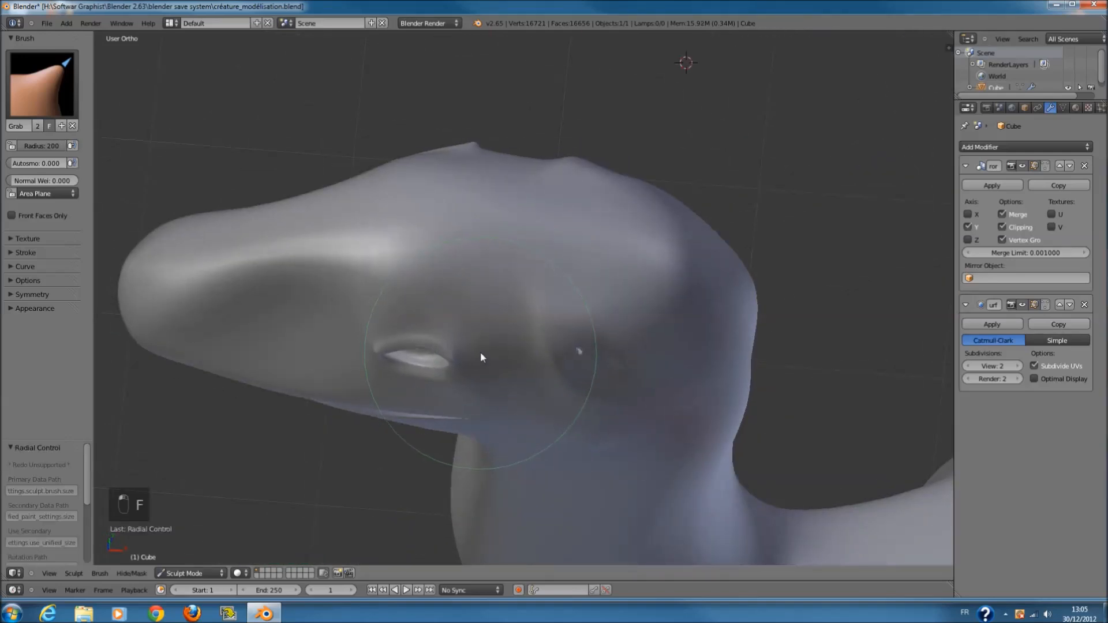
scroll(480, 353, up, 5)
mouse_move(448, 269)
middle_down()
mouse_move(423, 277)
mouse_move(383, 217)
mouse_move(493, 312)
mouse_move(515, 290)
mouse_move(482, 263)
mouse_move(487, 310)
middle_up()
scroll(389, 232, down, 4)
- Reduce the Grab brush radius to 132
key(f)
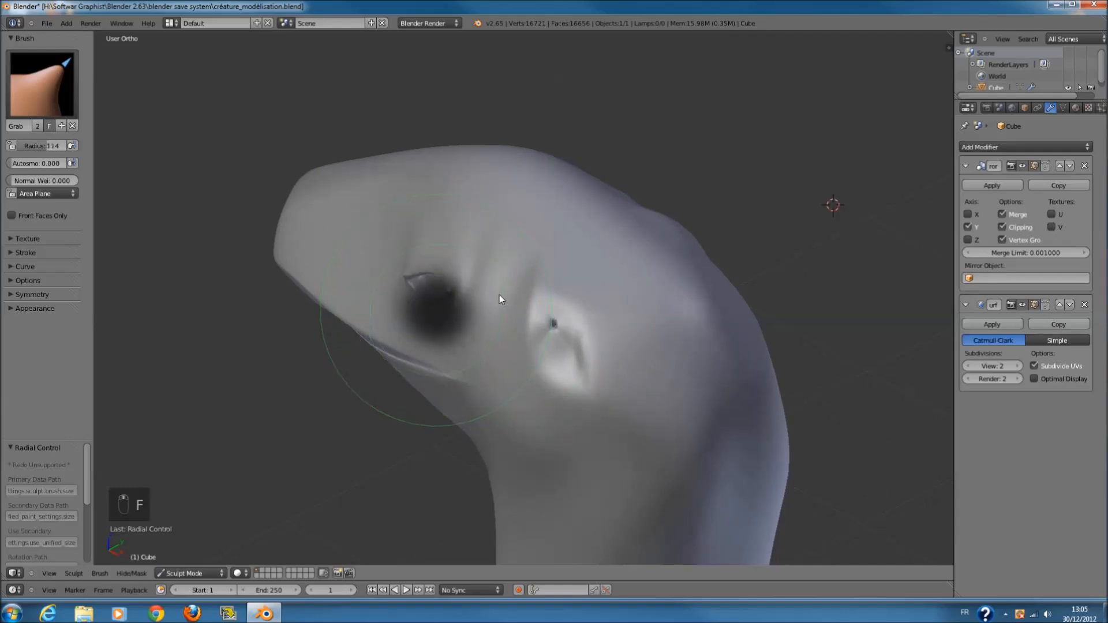
click(489, 310)
mouse_move(499, 307)
middle_down()
mouse_move(531, 251)
mouse_move(590, 265)
mouse_move(611, 342)
mouse_move(628, 312)
middle_up()
scroll(606, 326, up, 2)
key(f)
click(583, 383)
scroll(520, 399, down, 2)
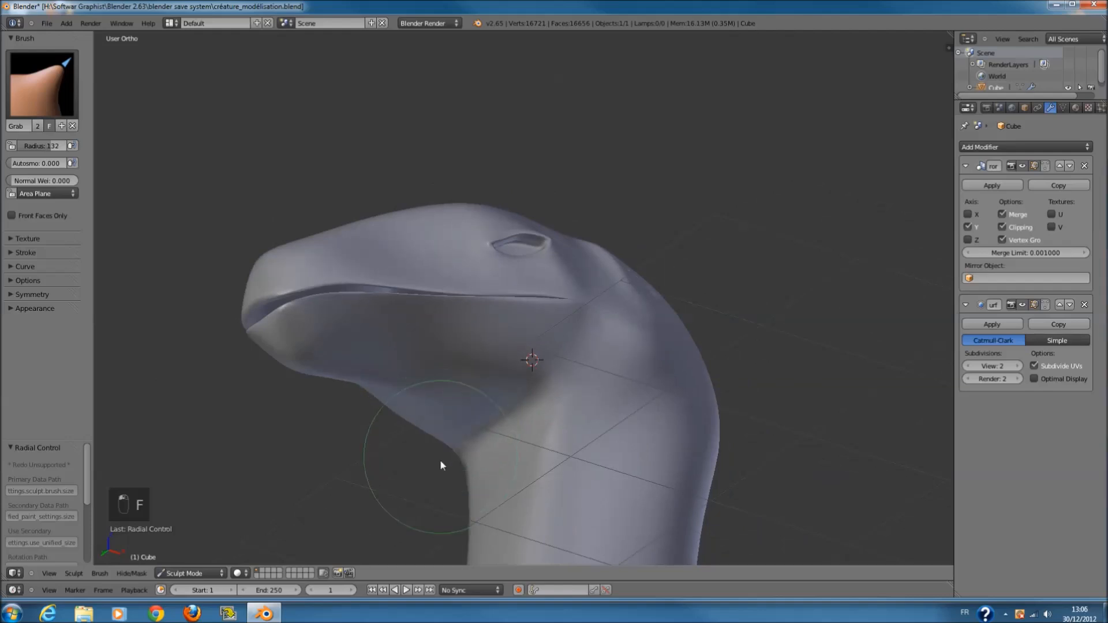
- Examine the head, neck and overall body proportions in the front view
middle_drag(436, 440, 396, 425)
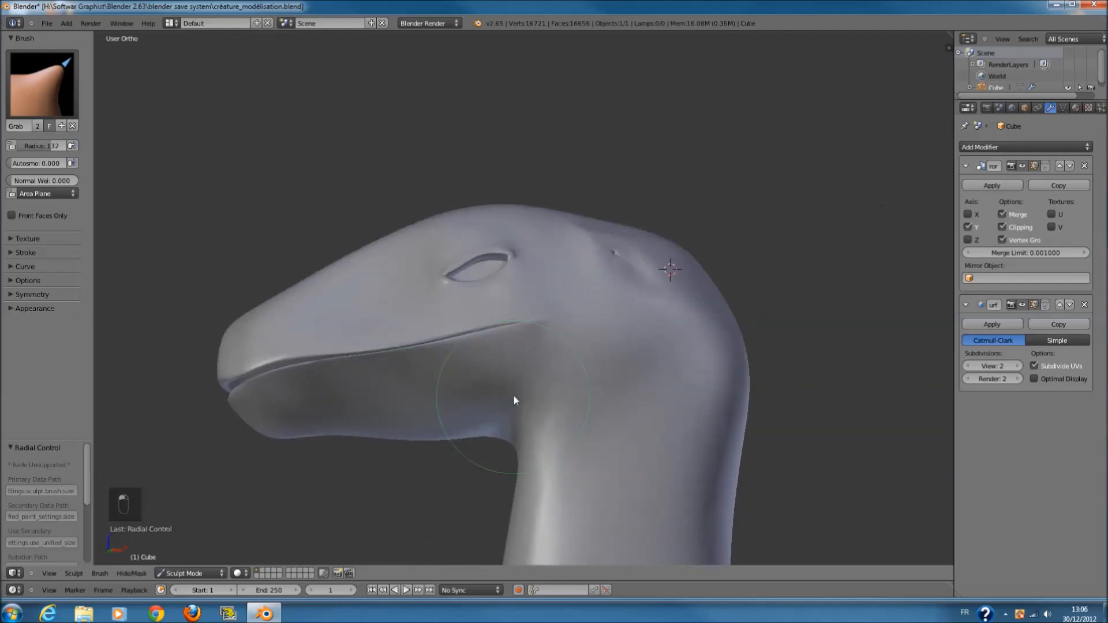
scroll(516, 398, down, 2)
scroll(496, 369, down, 1)
key(KP_1)
scroll(528, 355, down, 3)
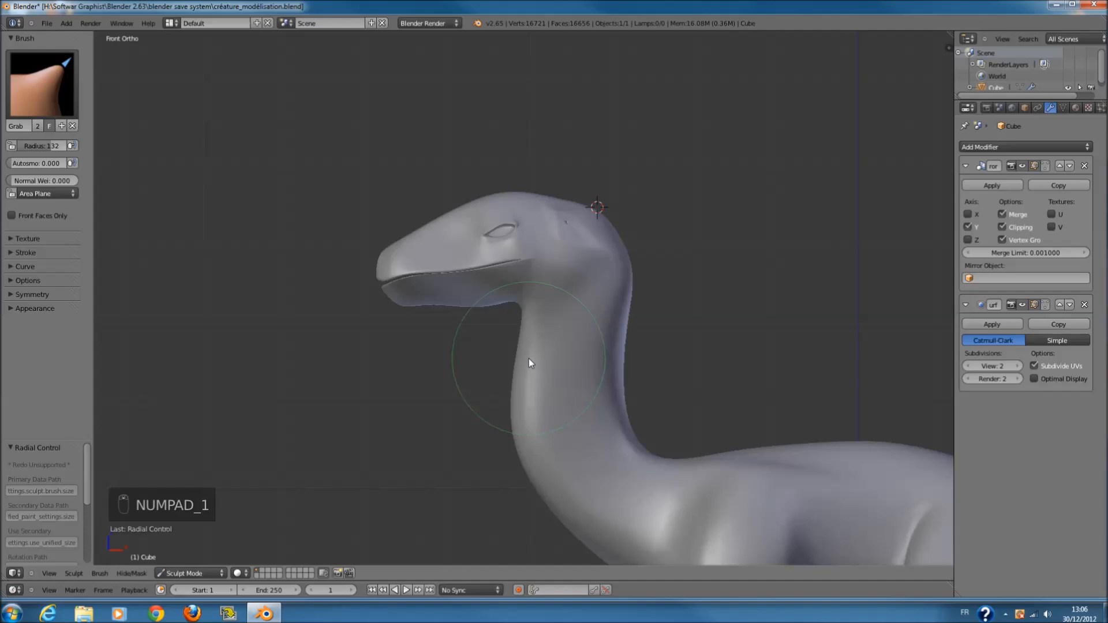
shift+scroll(542, 346, down, 7)
scroll(562, 328, up, 1)
ctrl+scroll(567, 314, up, 5)
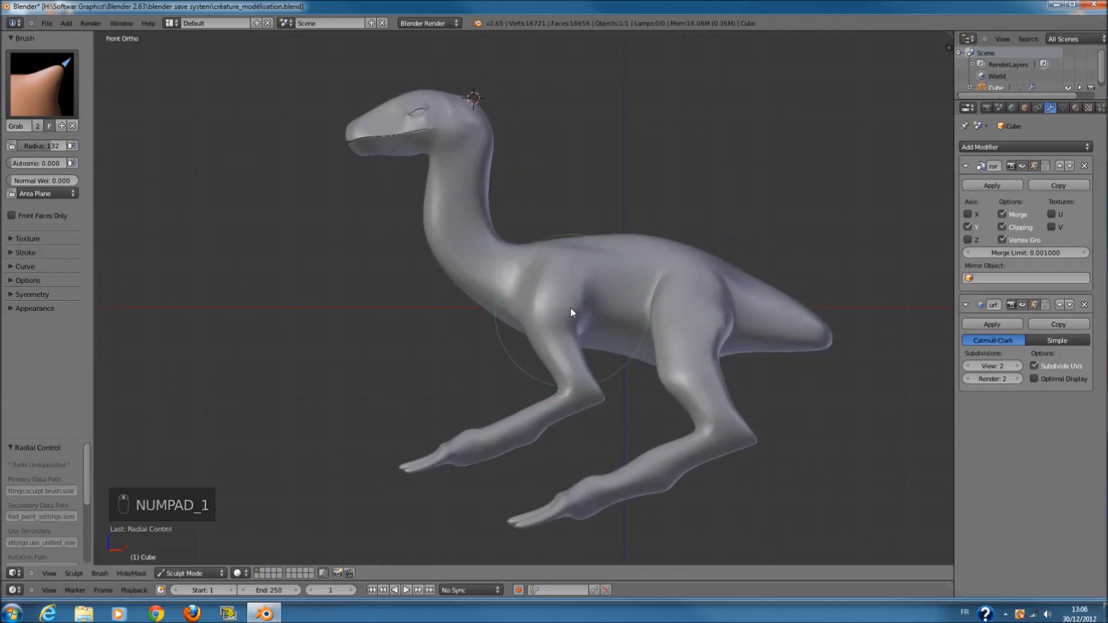
- Display the creature in wireframe and set the SculptDraw brush radius to 200 over the neck base
scroll(554, 282, up, 3)
key(z)
shift+scroll(522, 259, up, 2)
key(d)
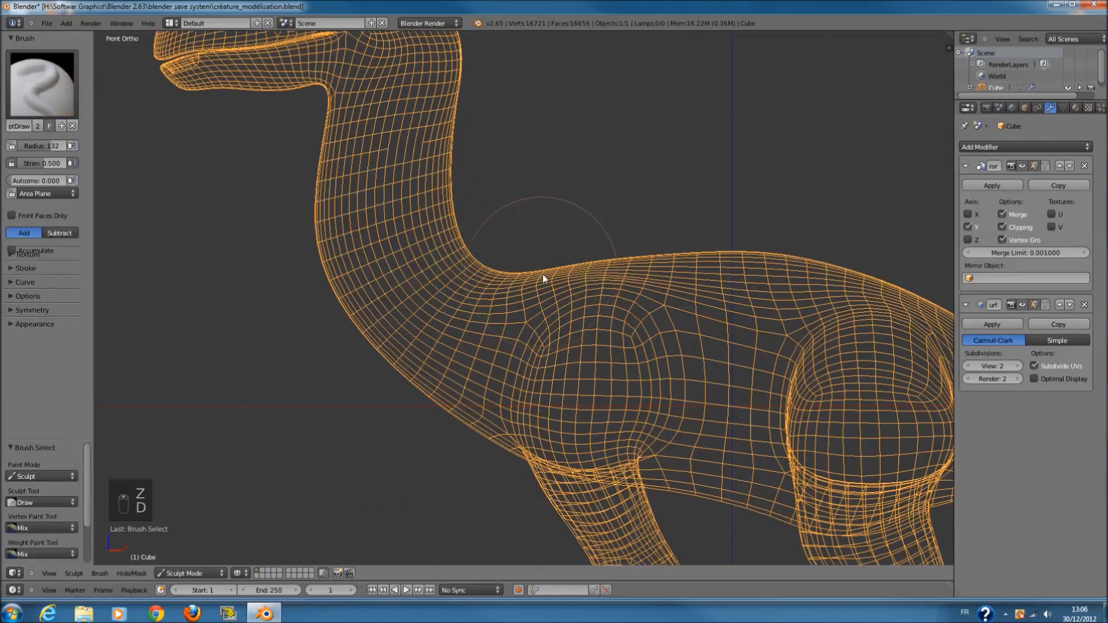
key(f)
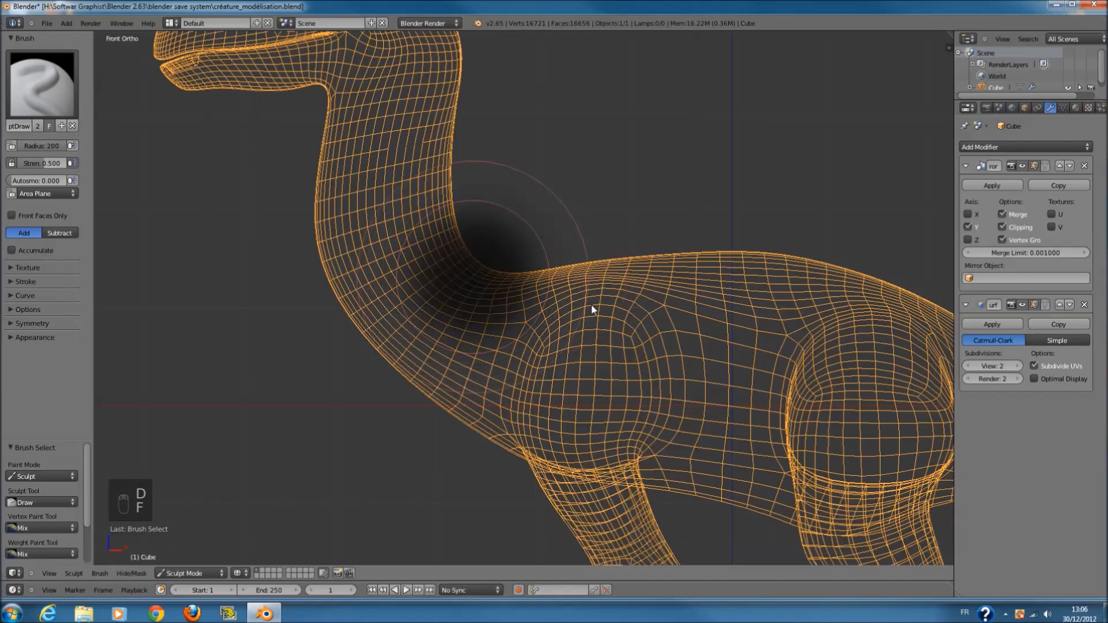
click(597, 302)
- Switch back to the Grab brush, keeping the creature in wireframe display
key(z)
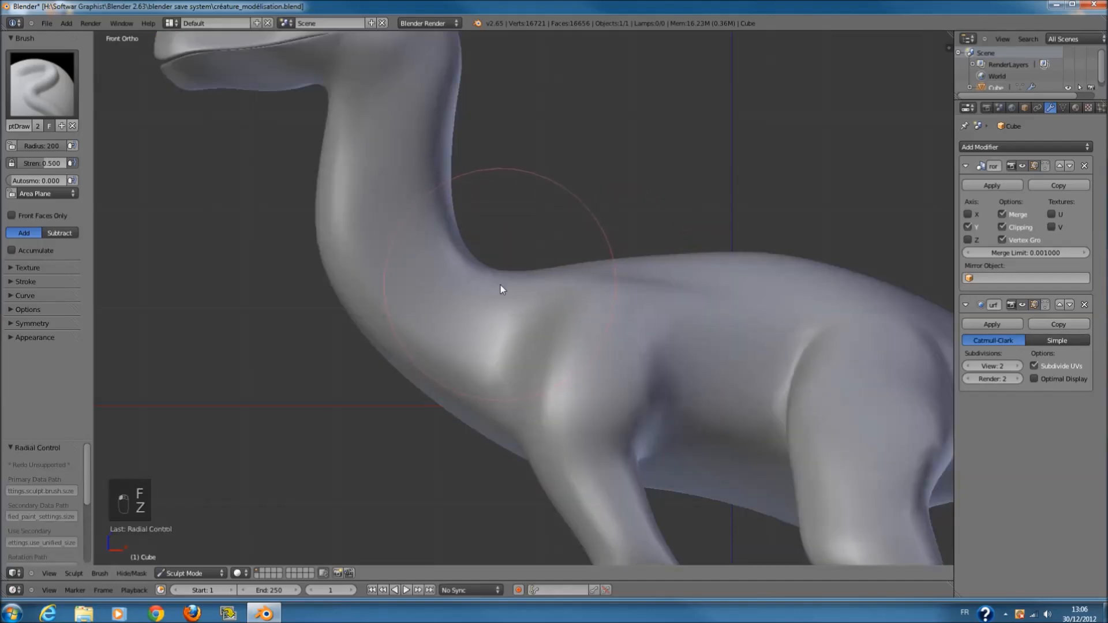
key(z)
click(37, 93)
click(427, 156)
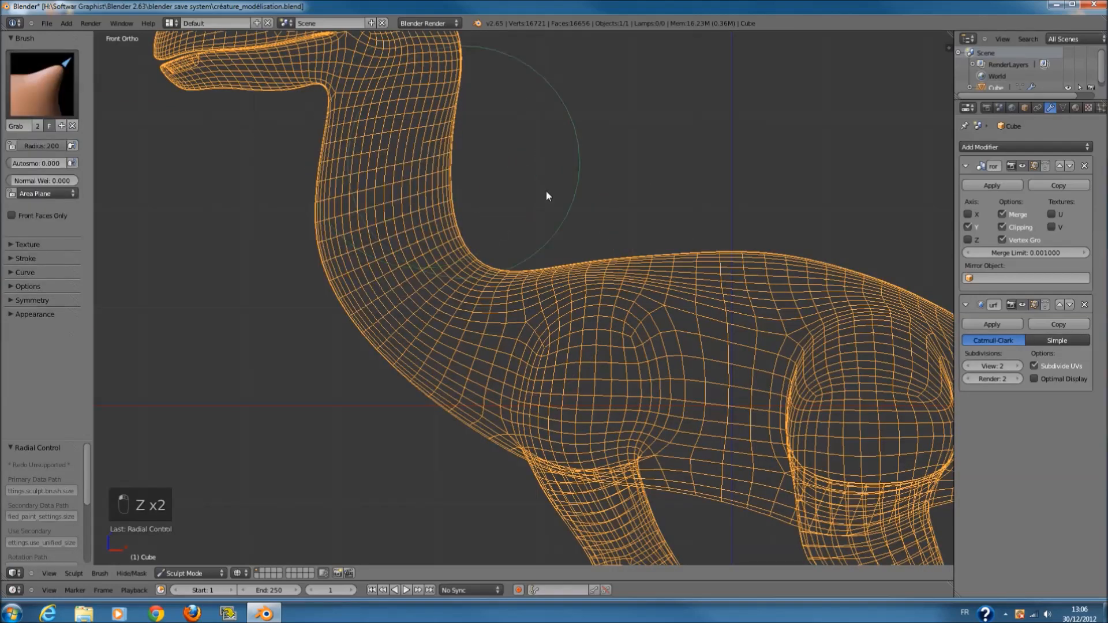
shift+scroll(721, 340, up, 2)
scroll(721, 340, up, 1)
ctrl+scroll(721, 340, up, 10)
scroll(686, 325, down, 4)
ctrl+scroll(672, 340, up, 3)
scroll(676, 372, up, 1)
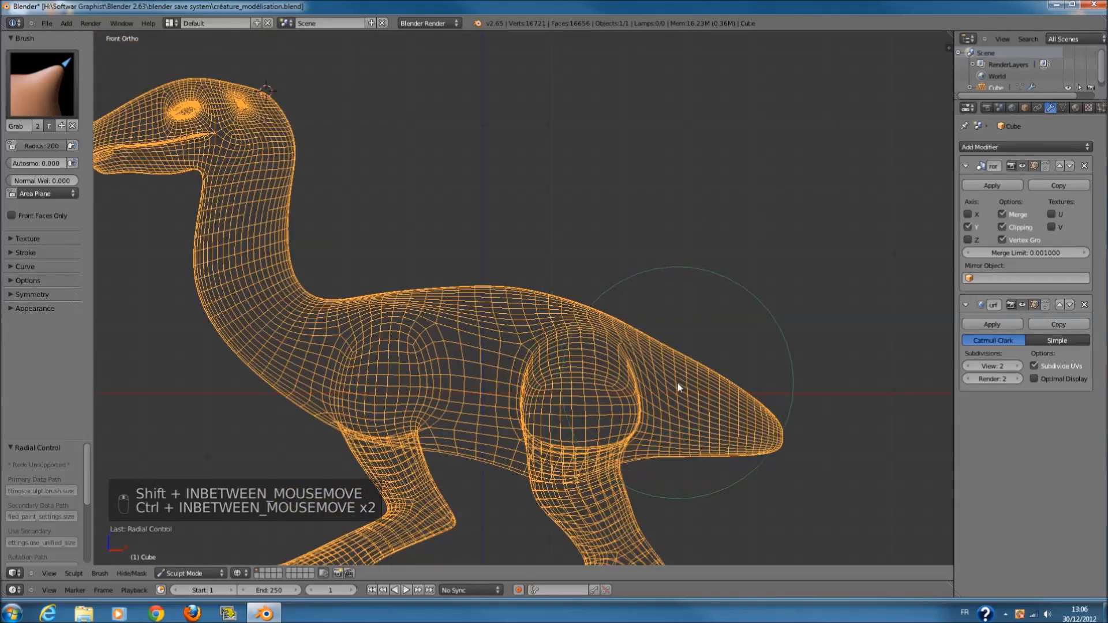
- Return to solid display and pull the front edge of the hind thigh forward with the Grab brush at radius 200
shift+scroll(637, 373, down, 9)
shift+scroll(638, 372, up, 2)
key(z)
scroll(566, 347, up, 5)
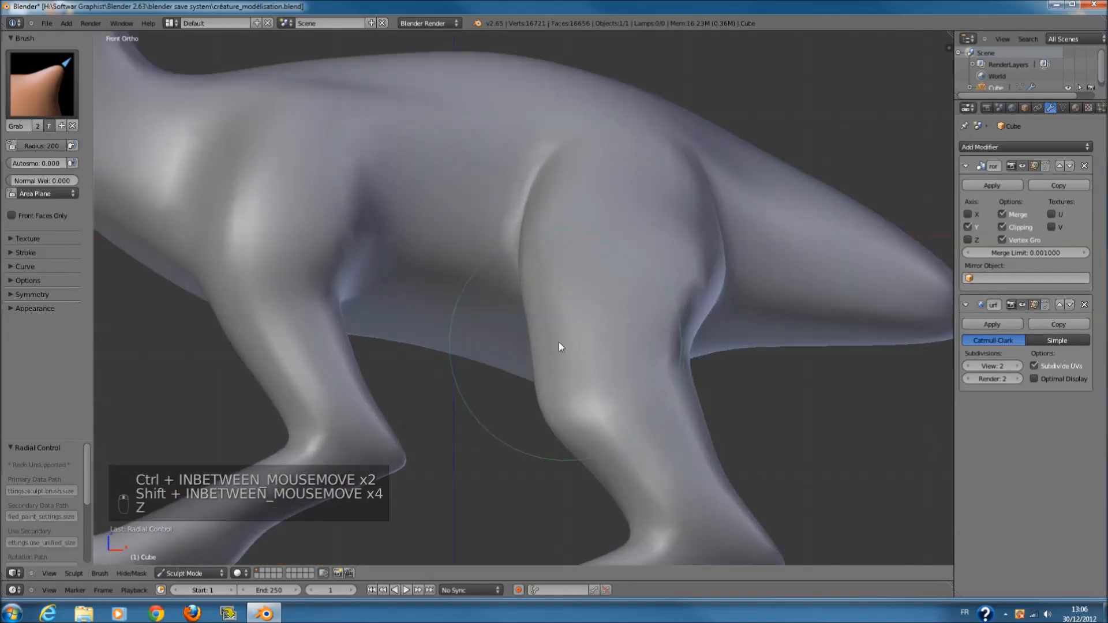
drag(518, 343, 450, 342)
middle_drag(518, 305, 629, 324)
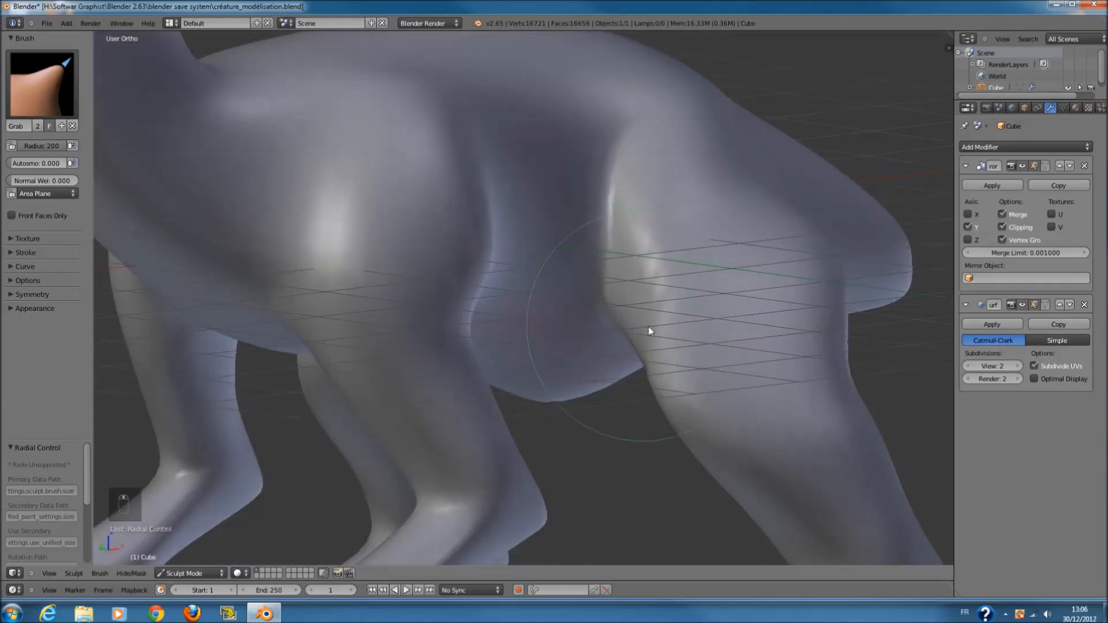
- Check the legs in wireframe and, back in solid display, nudge the hind leg backward above the heel with the Grab brush
key(z)
scroll(710, 351, down, 2)
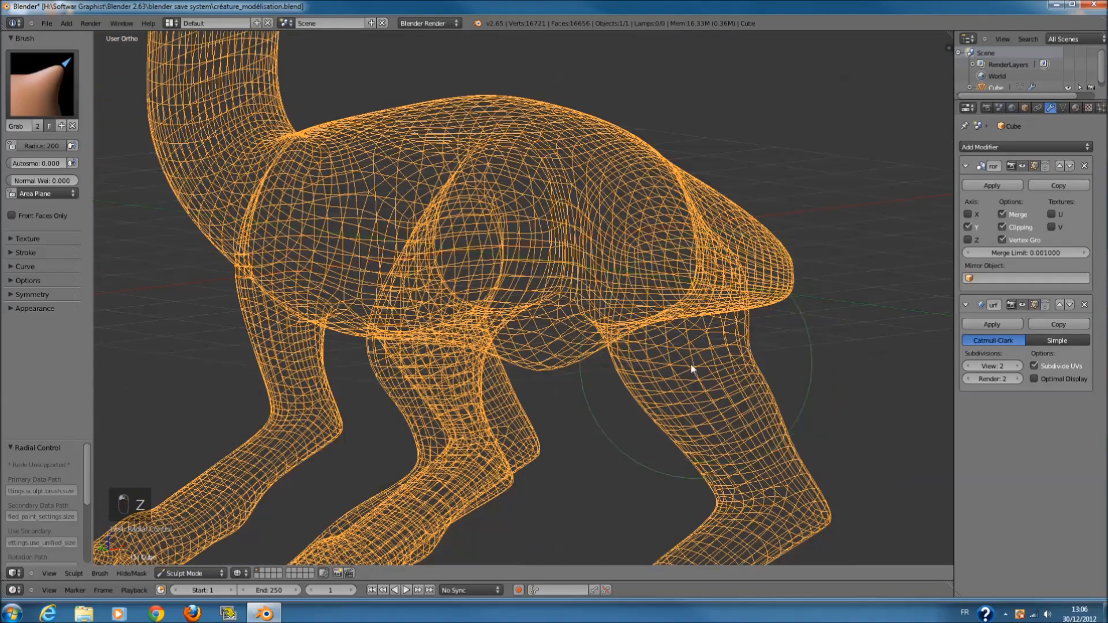
middle_drag(694, 369, 634, 372)
key(z)
drag(656, 409, 674, 413)
- Switch to the brush named Brush and reduce its radius to 58
click(76, 85)
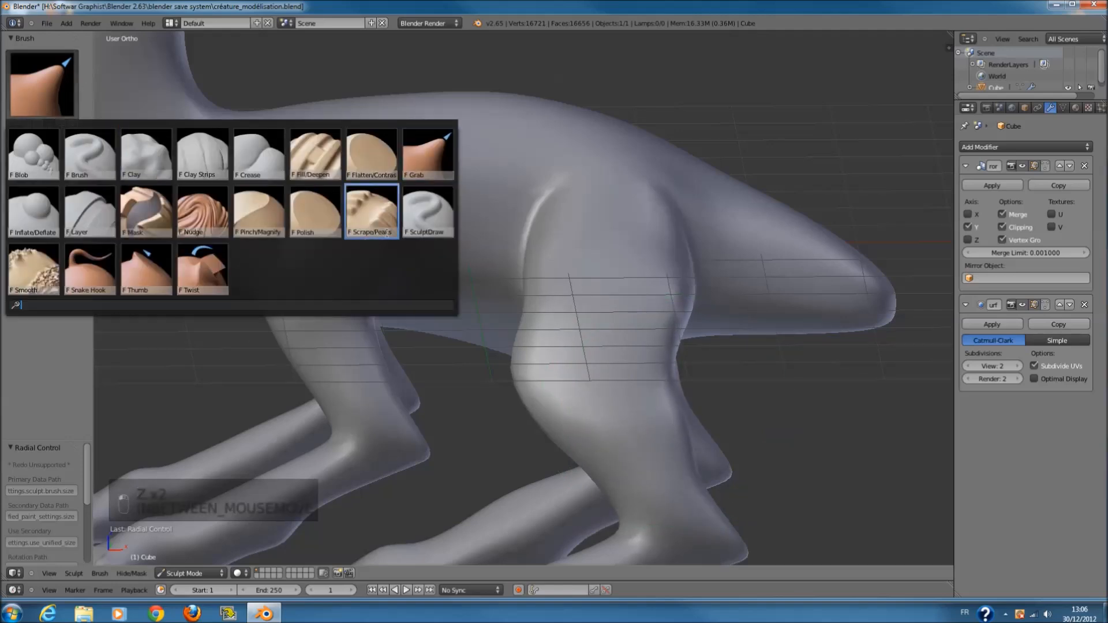
click(113, 161)
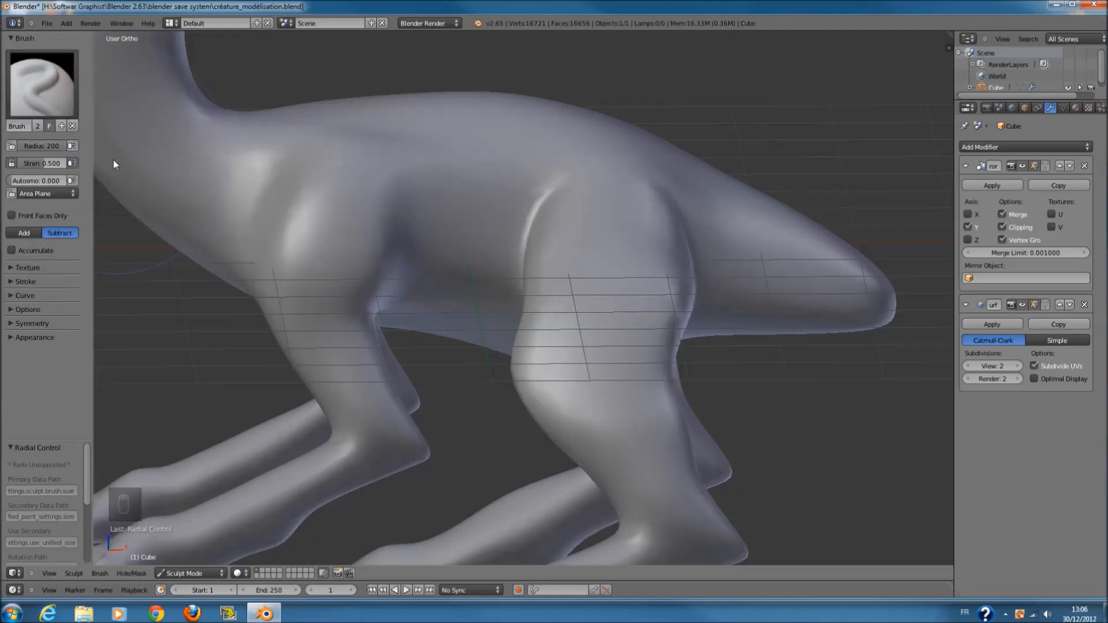
key(f)
click(630, 416)
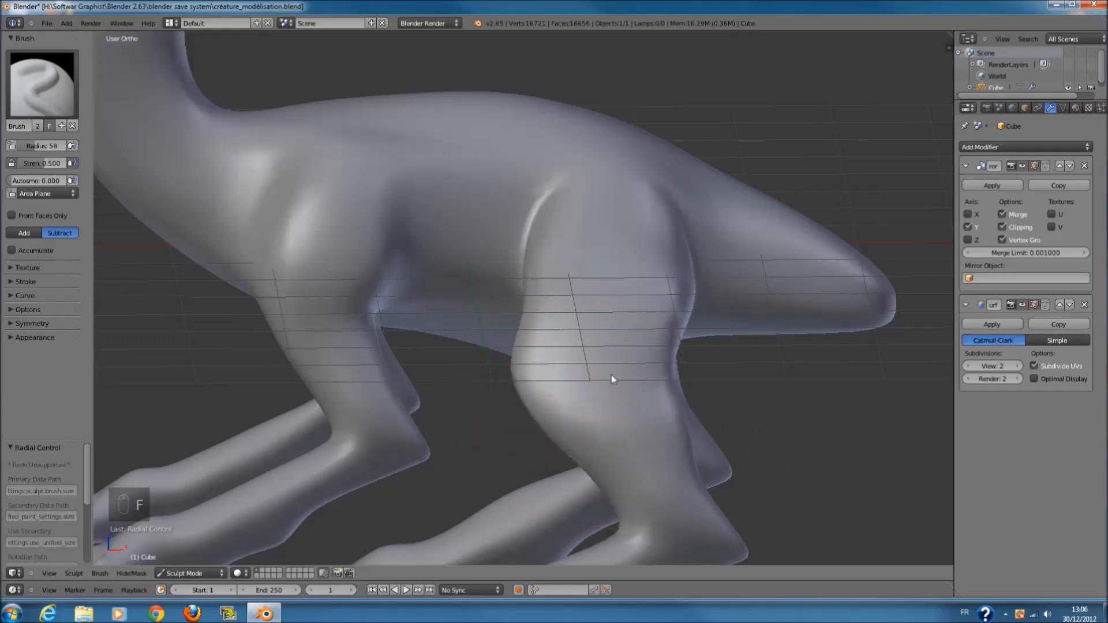
middle_drag(618, 376, 199, 222)
scroll(583, 354, down, 2)
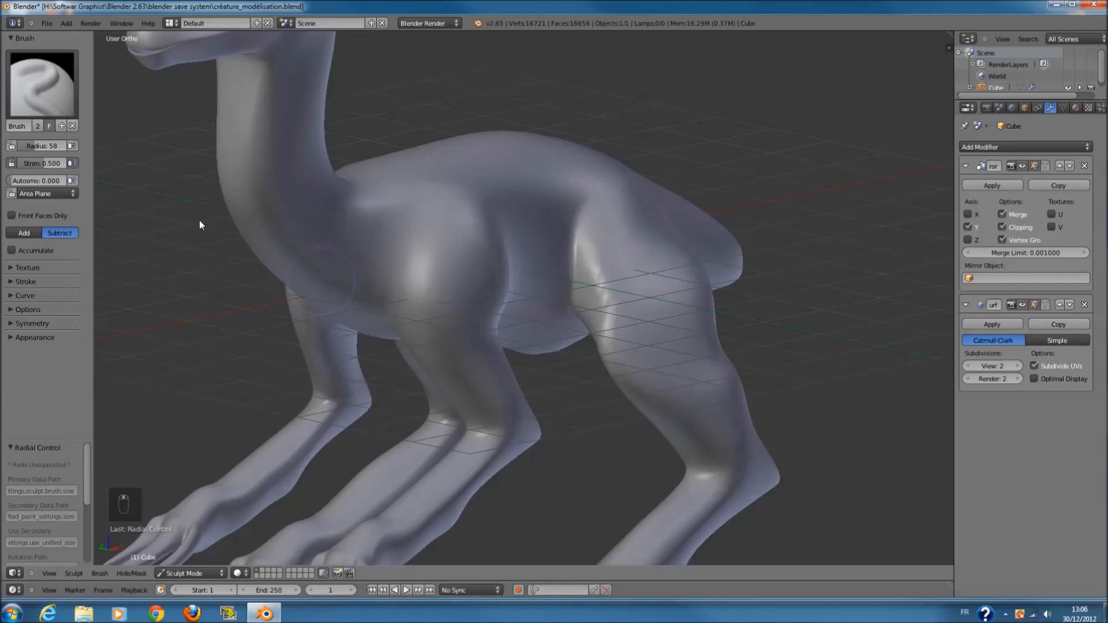
- Switch to the Grab brush at radius 129 and reshape the upper part of the front leg
click(62, 95)
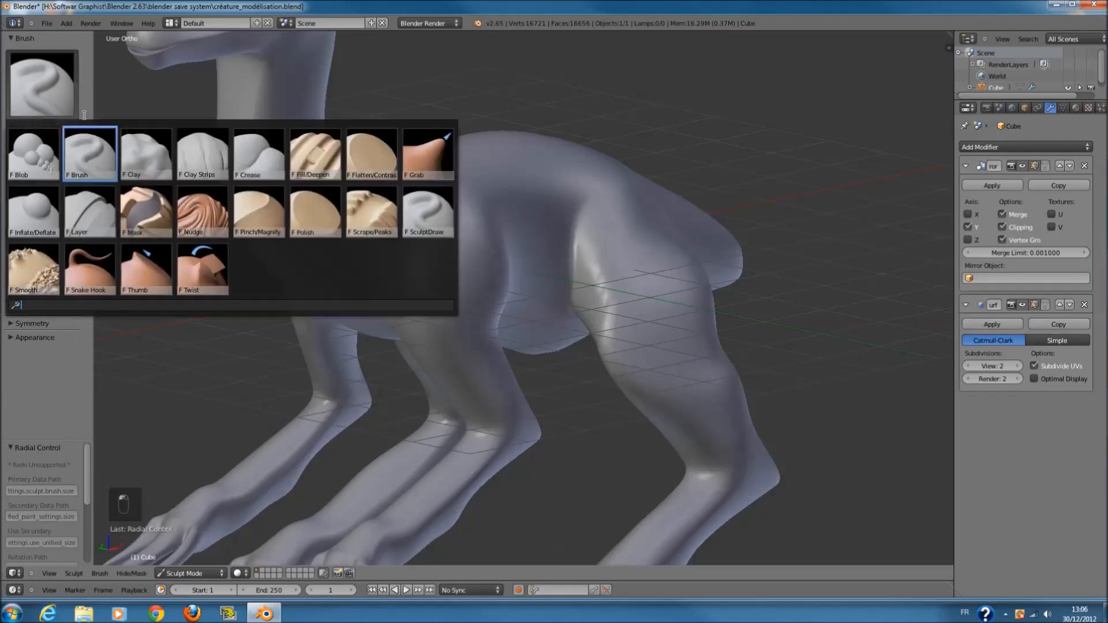
click(426, 155)
key(f)
click(459, 381)
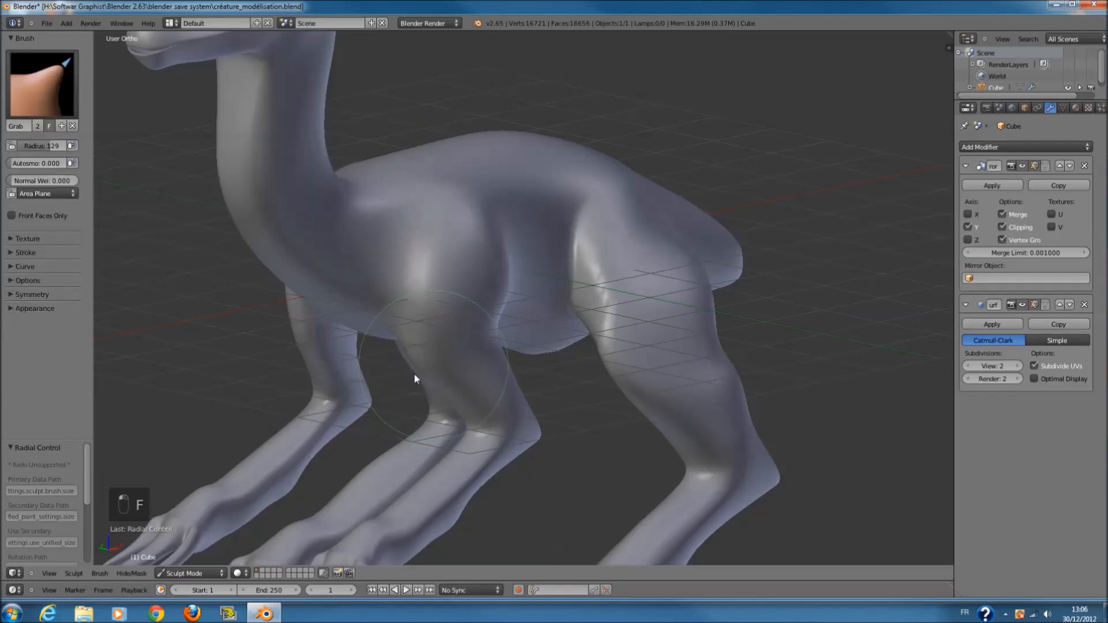
mouse_move(400, 380)
middle_down()
mouse_move(403, 361)
mouse_move(363, 336)
mouse_move(382, 334)
middle_up()
drag(395, 347, 422, 355)
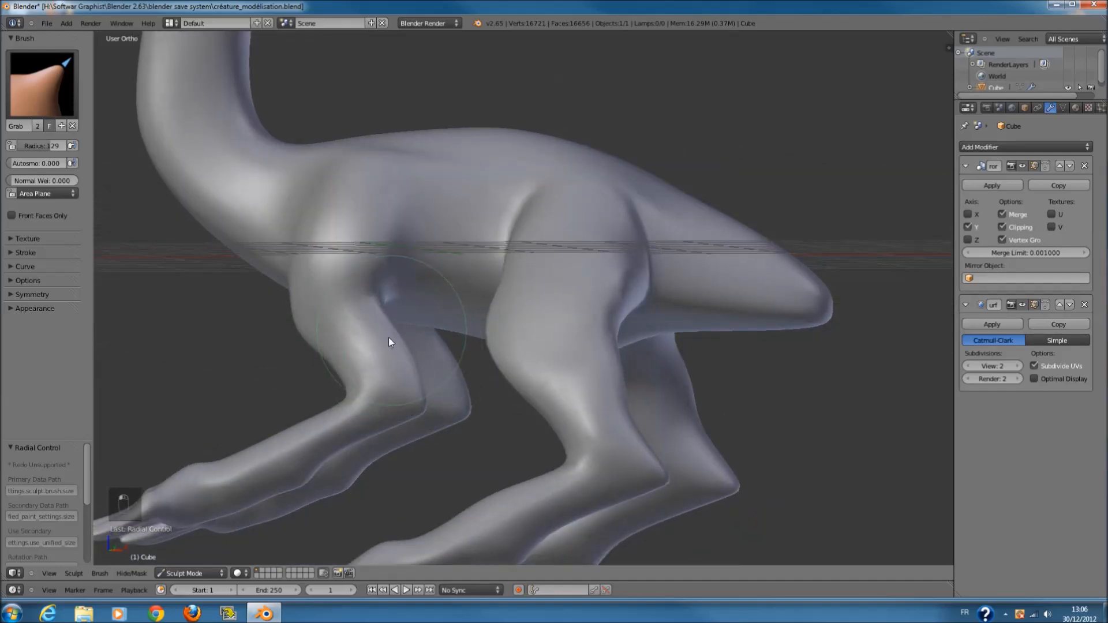
- Reduce the brush radius to 95 and switch to the Crease brush
mouse_move(369, 354)
middle_down()
mouse_move(462, 400)
mouse_move(553, 366)
middle_up()
key(f)
click(476, 393)
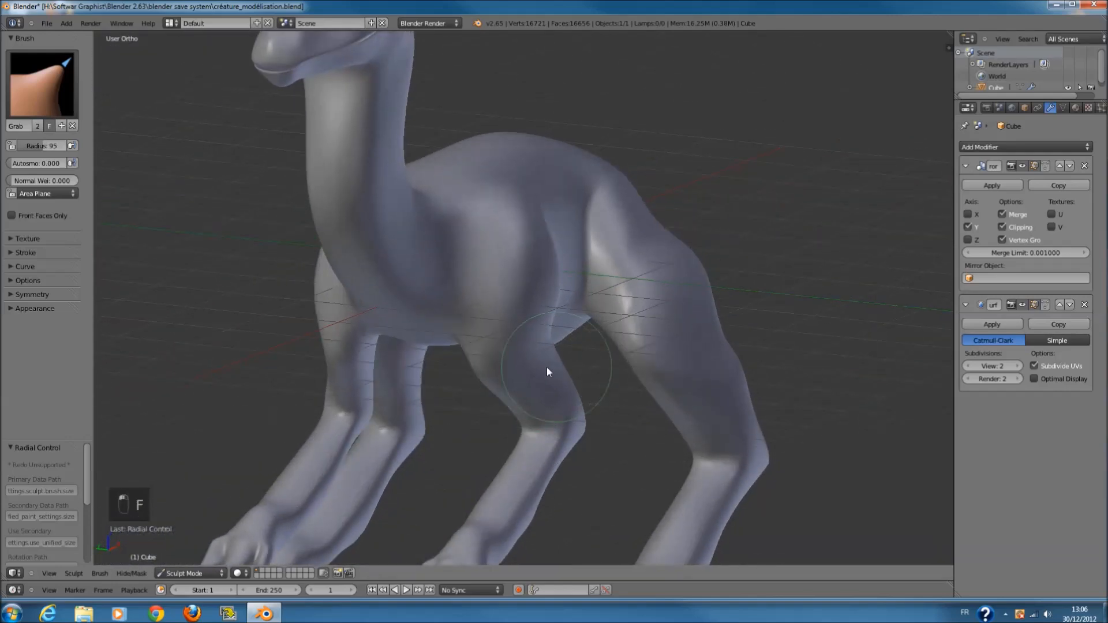
click(51, 85)
click(258, 154)
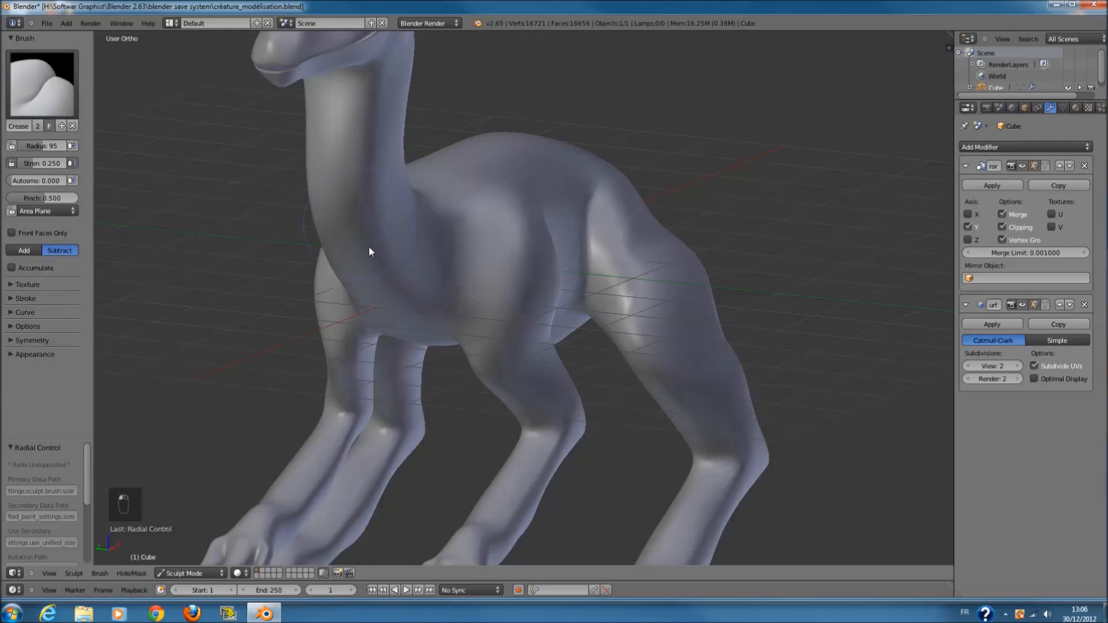
- Check the shoulder's mesh density in wireframe and raise the Crease brush strength to 0.818
scroll(369, 230, down, 4)
scroll(406, 265, up, 3)
mouse_move(406, 265)
middle_down()
mouse_move(383, 227)
mouse_move(419, 291)
mouse_move(369, 254)
middle_up()
scroll(357, 254, up, 2)
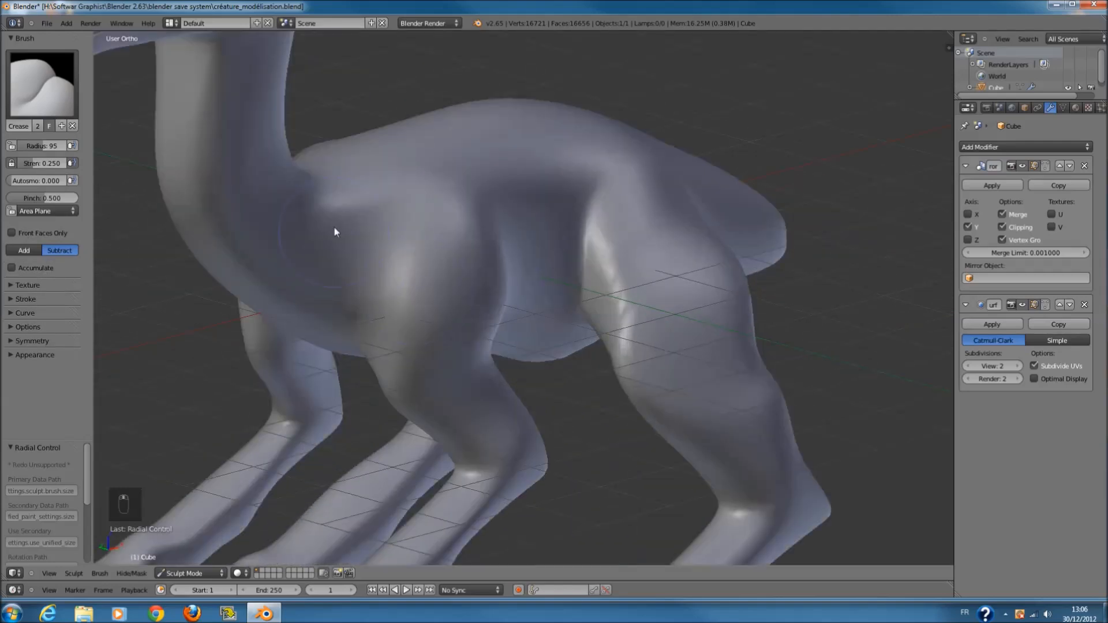
key(z)
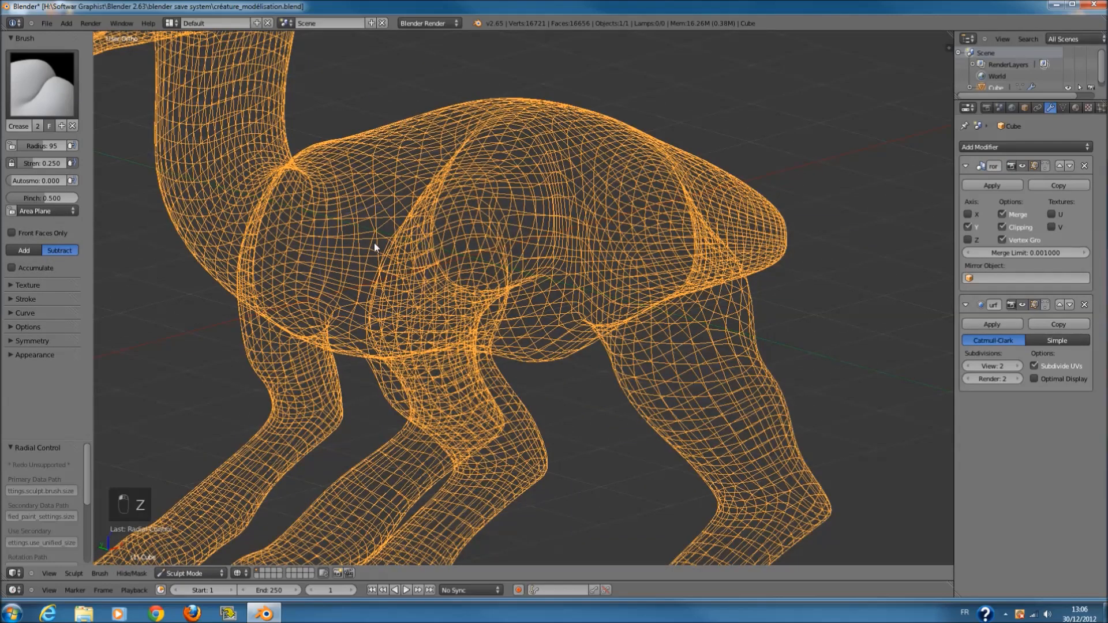
key(z)
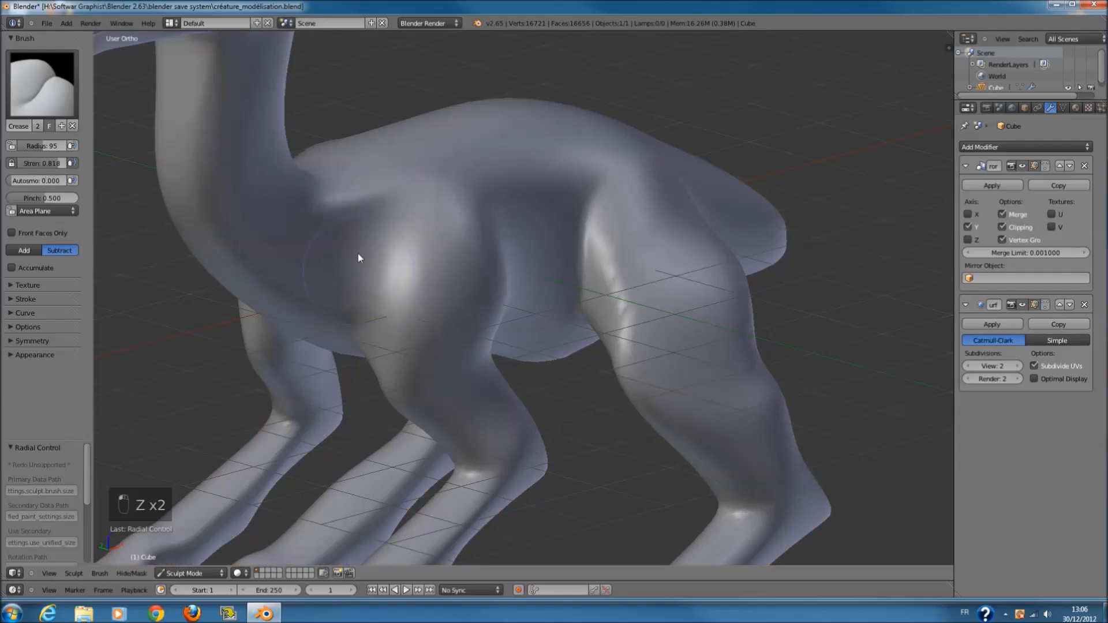
- Undo the last brush change and reduce the Crease brush radius to 38
key(ctrl+z)
key(f)
click(373, 251)
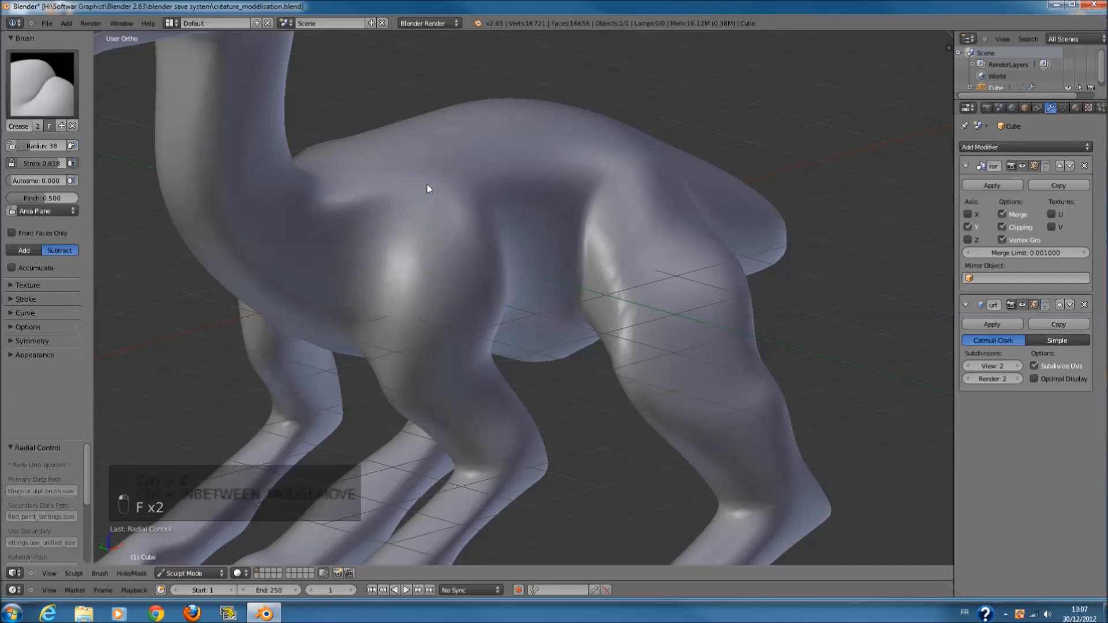
- Examine the shoulders, belly and limbs from several angles and undo the last sculpting change
middle_drag(489, 239, 403, 216)
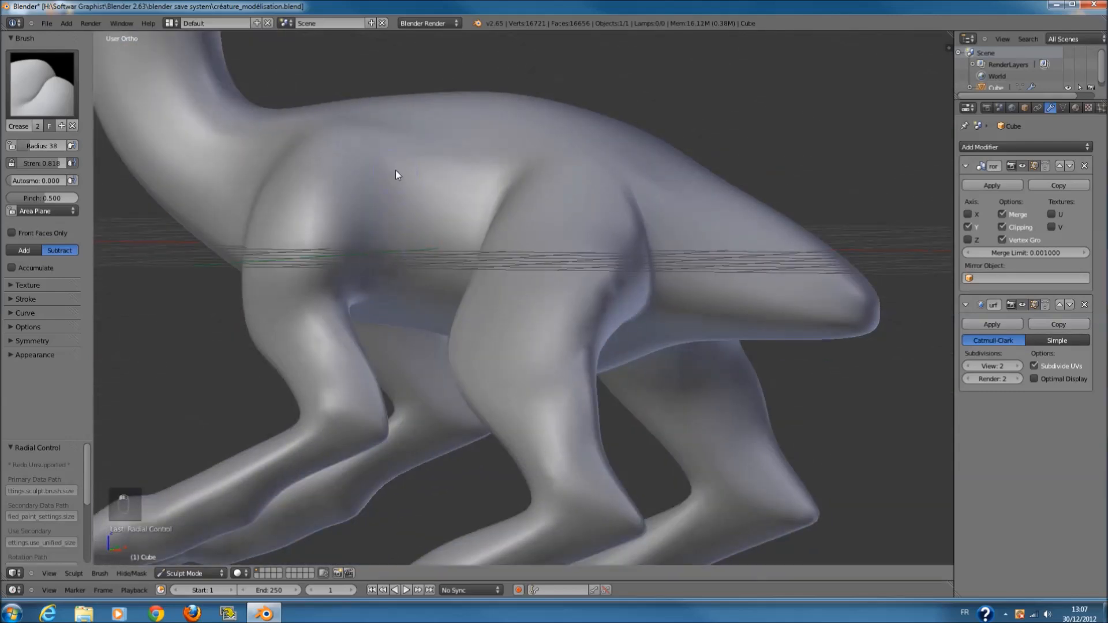
middle_drag(327, 313, 633, 282)
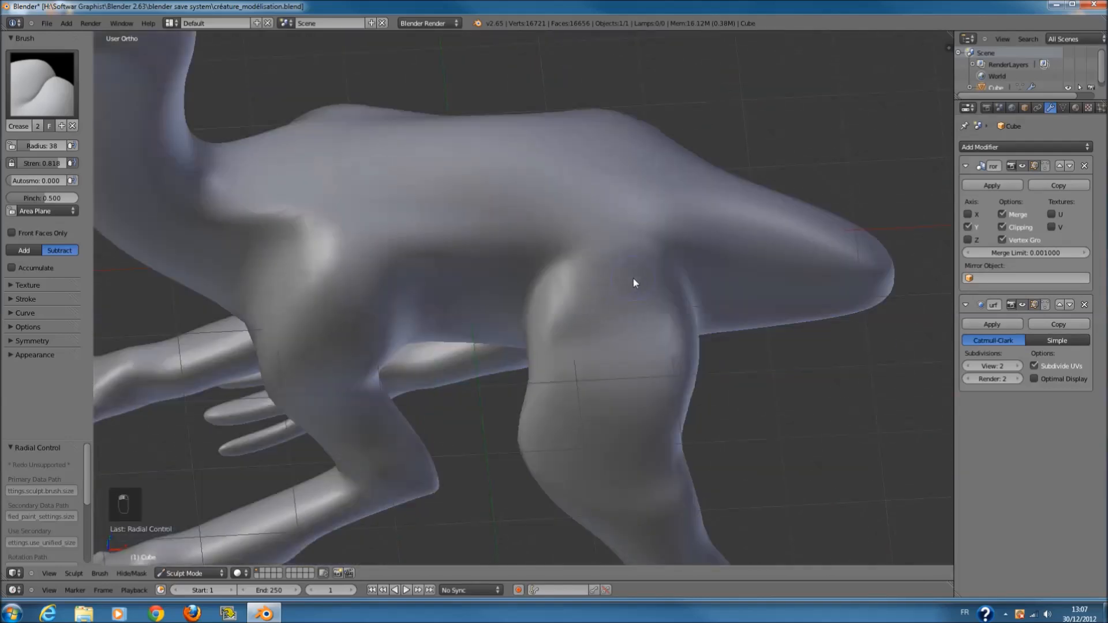
mouse_move(525, 278)
middle_down()
mouse_move(638, 180)
mouse_move(544, 104)
mouse_move(562, 190)
mouse_move(492, 152)
middle_up()
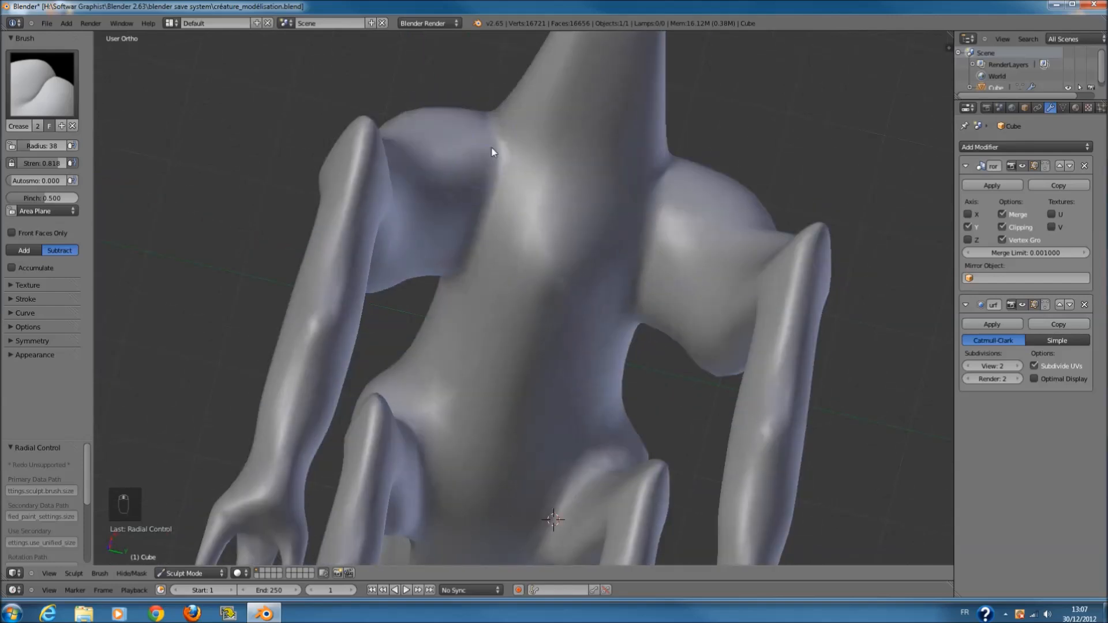
mouse_move(573, 247)
middle_down()
mouse_move(502, 198)
mouse_move(544, 250)
mouse_move(574, 211)
middle_up()
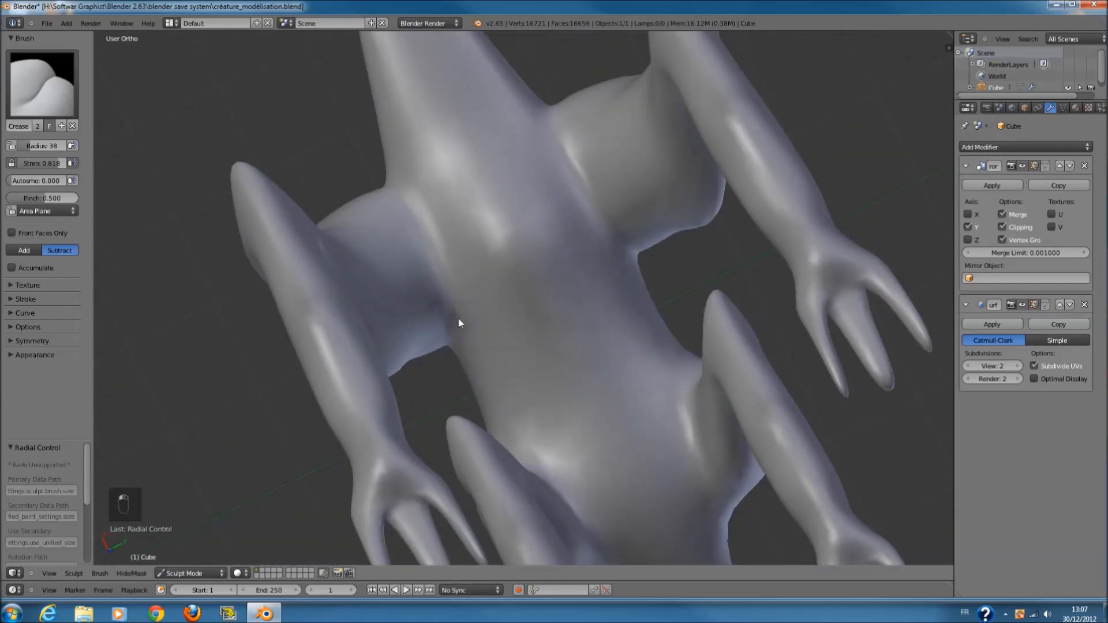
mouse_move(584, 328)
middle_down()
mouse_move(591, 284)
mouse_move(705, 376)
mouse_move(491, 305)
mouse_move(467, 349)
middle_up()
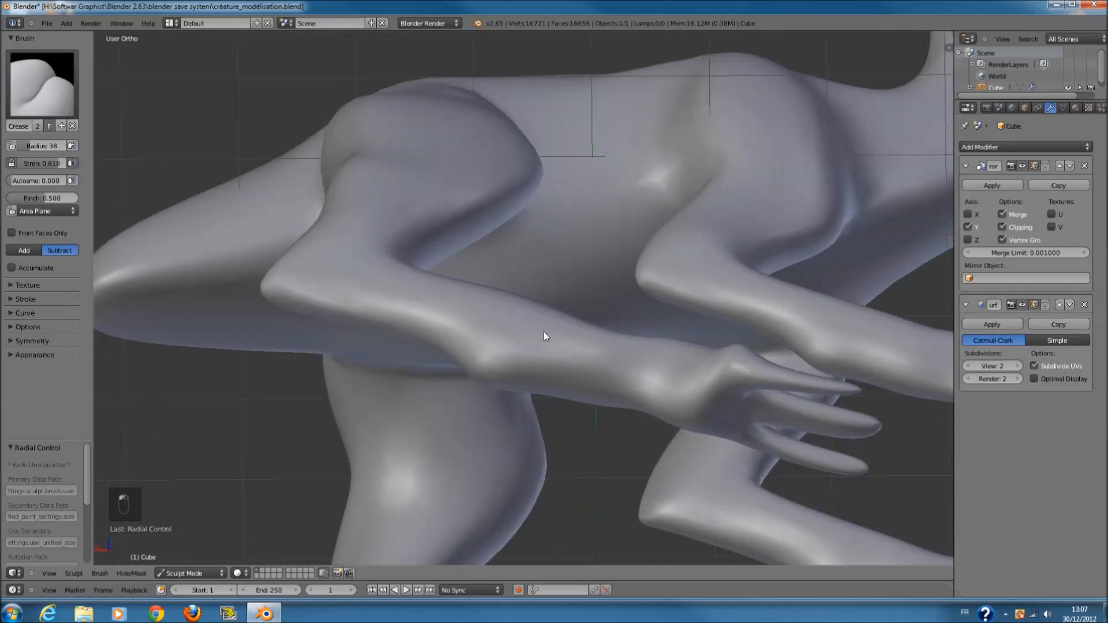
key(ctrl+z)
- Check the limb topology in wireframe and set the subdivision modifier's View level to 3
middle_drag(510, 314, 672, 278)
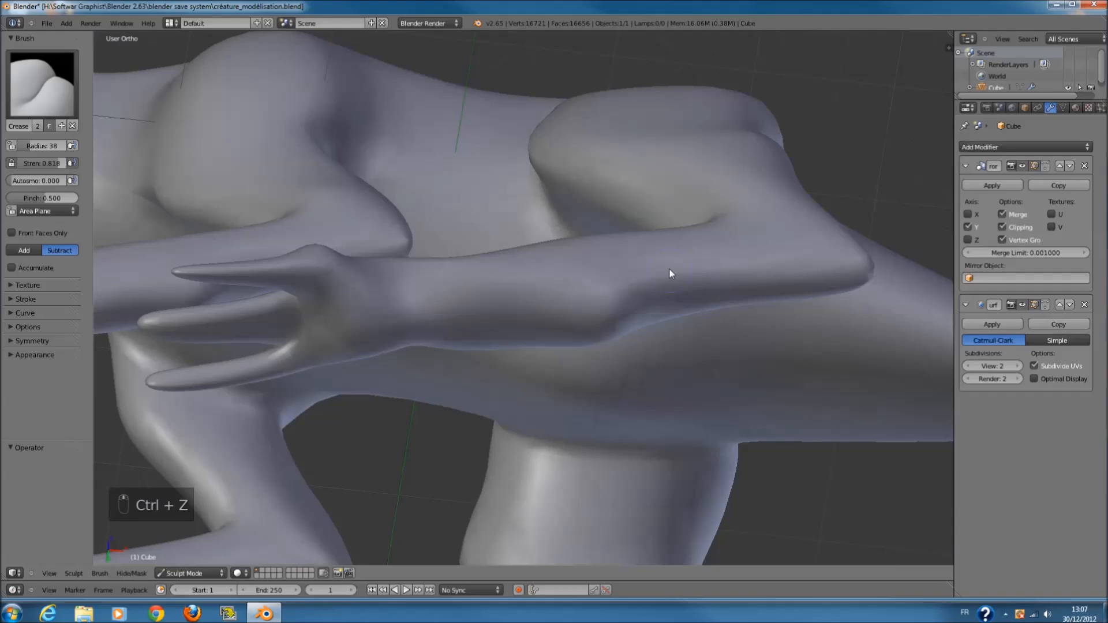
key(z)
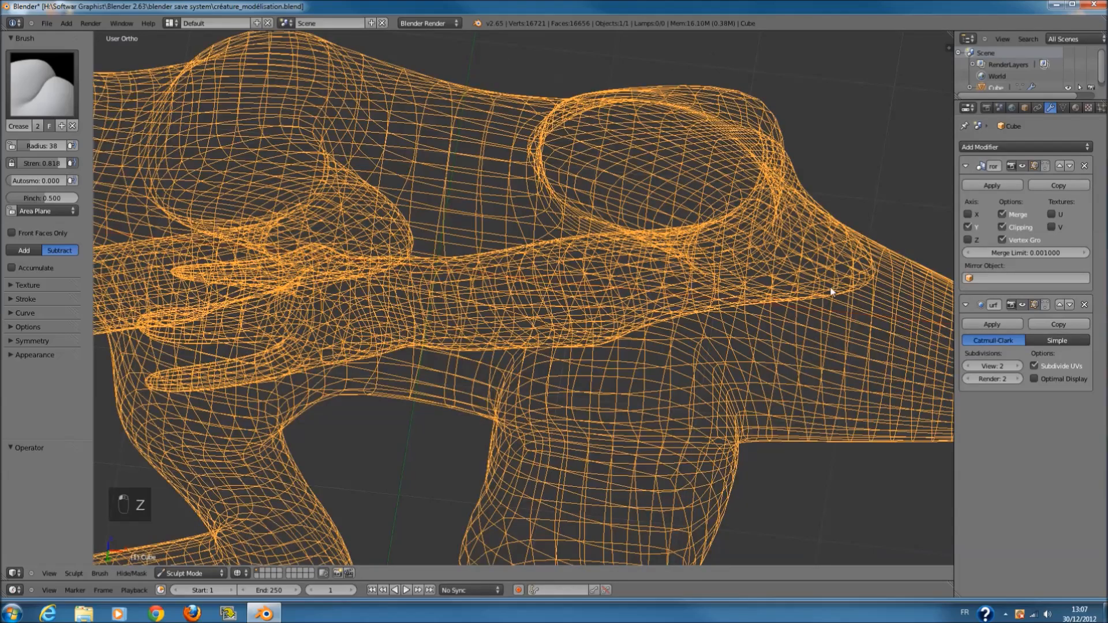
key(z)
click(1015, 365)
key(z)
key(z)
- Examine the more finely subdivided body and head in the front view, in both wireframe and solid display
scroll(634, 289, down, 3)
scroll(636, 294, down, 5)
middle_drag(538, 267, 693, 335)
key(KP_1)
key(z)
scroll(404, 257, up, 3)
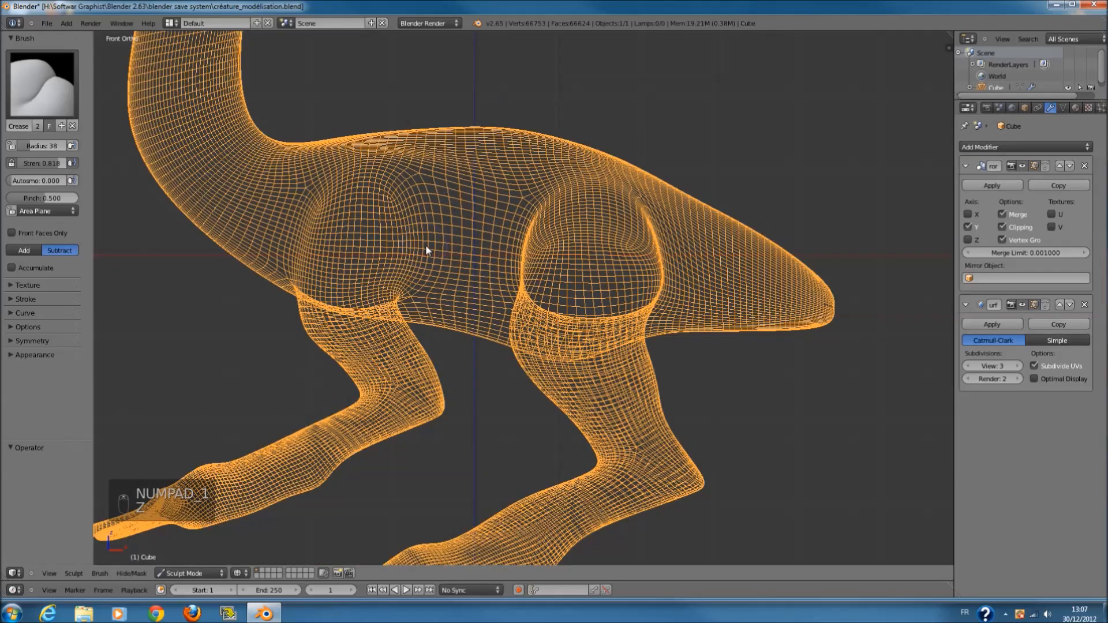
scroll(438, 219, down, 3)
scroll(448, 183, up, 2)
ctrl+scroll(449, 185, down, 6)
scroll(454, 189, down, 1)
scroll(454, 189, up, 4)
shift+scroll(463, 205, up, 5)
key(z)
scroll(467, 207, down, 2)
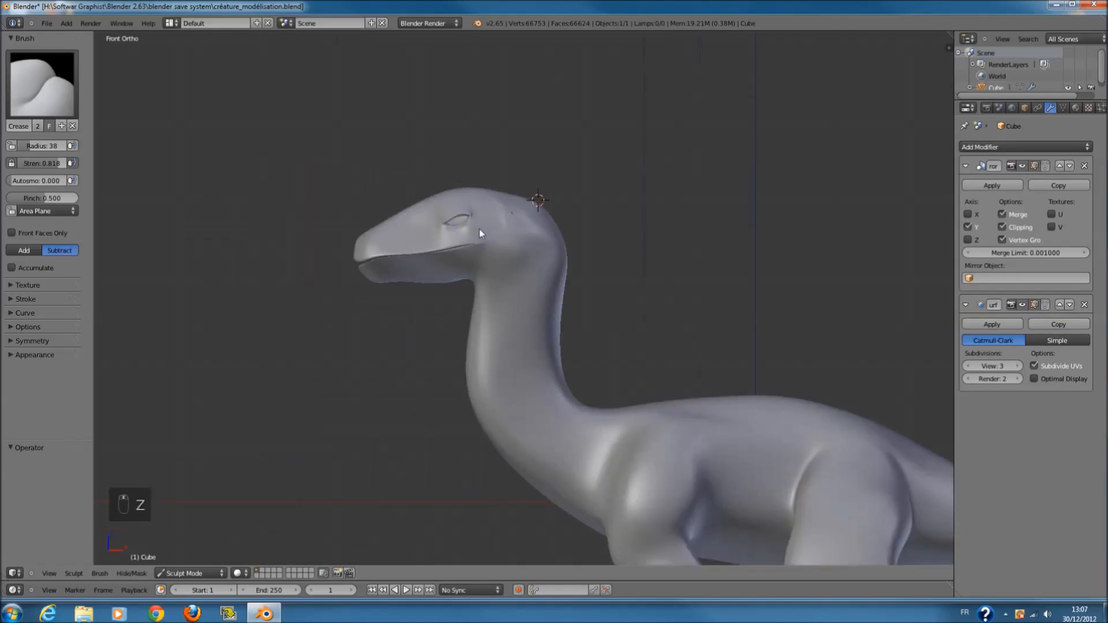
- Check the head in wireframe, increase the Crease brush radius to 85 and return to solid display
scroll(470, 237, up, 4)
key(z)
scroll(482, 233, down, 1)
key(f)
click(521, 267)
scroll(568, 332, down, 2)
shift+scroll(577, 341, down, 10)
key(z)
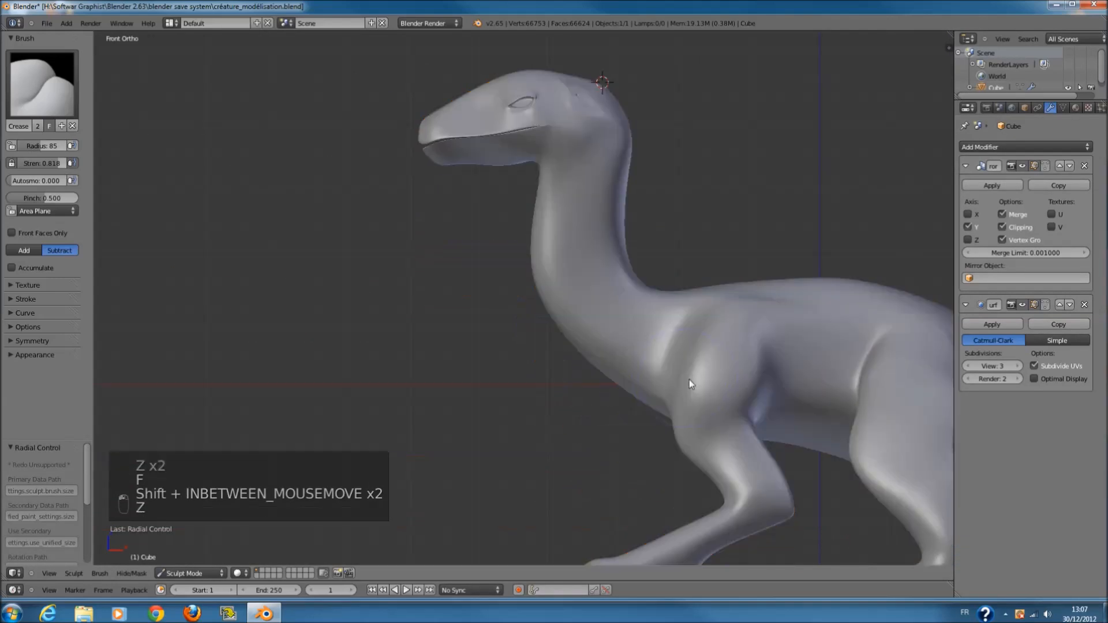
- Carve a roughly vertical groove into the front shoulder muscle with the Crease brush at radius 85 and strength 0.818
shift+scroll(689, 379, down, 4)
ctrl+scroll(724, 360, up, 6)
scroll(724, 360, down, 1)
shift+middle_drag(771, 404, 710, 338)
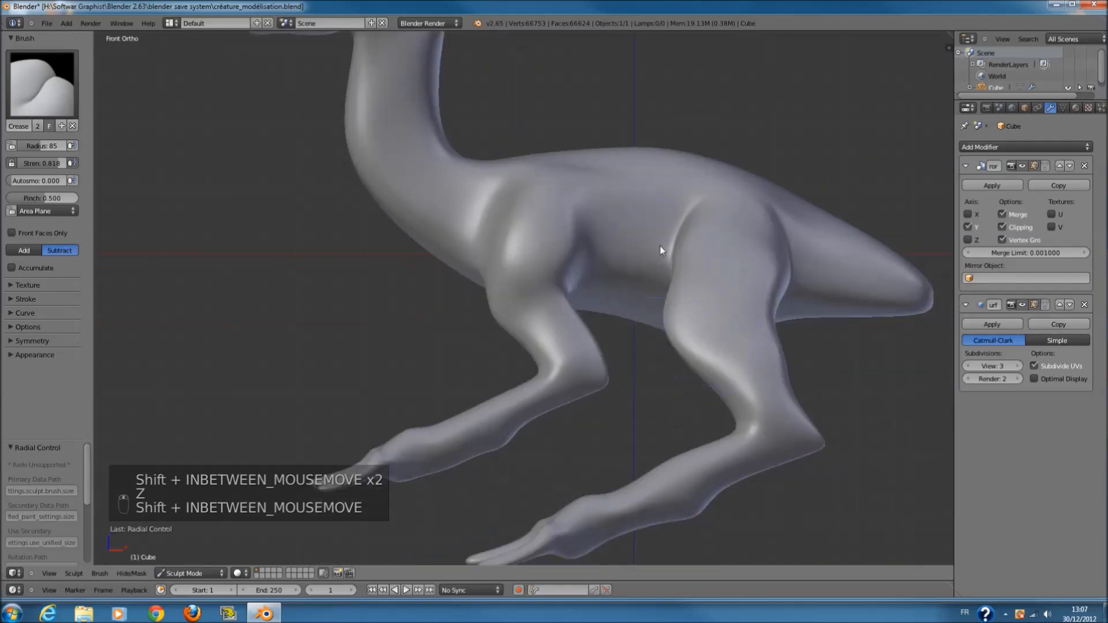
scroll(658, 244, up, 2)
shift+scroll(750, 214, up, 2)
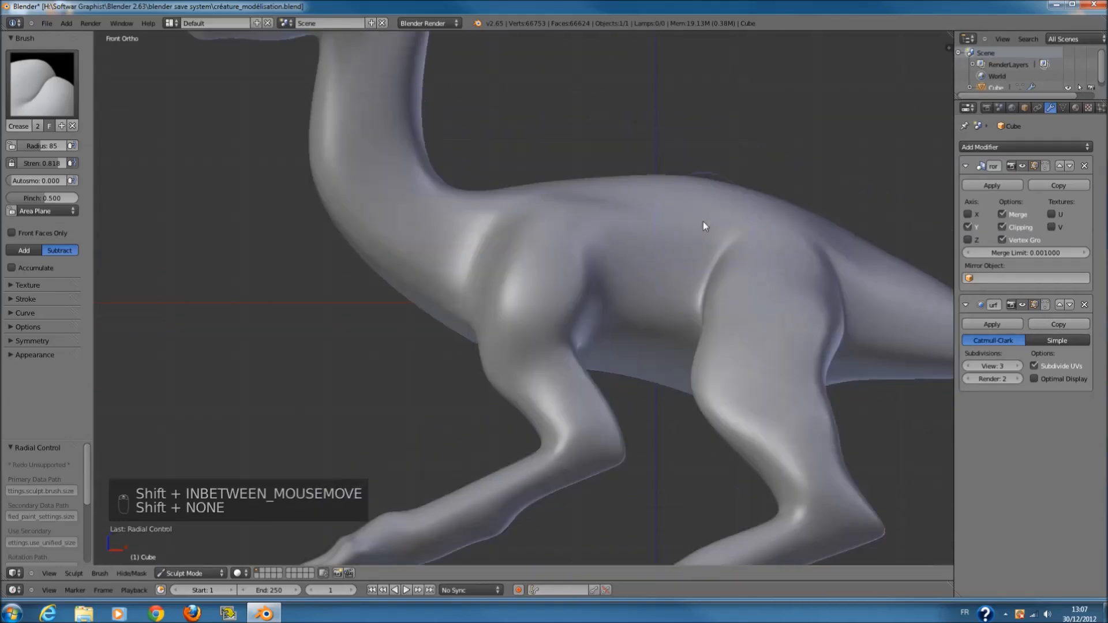
key(z)
scroll(681, 230, up, 2)
key(z)
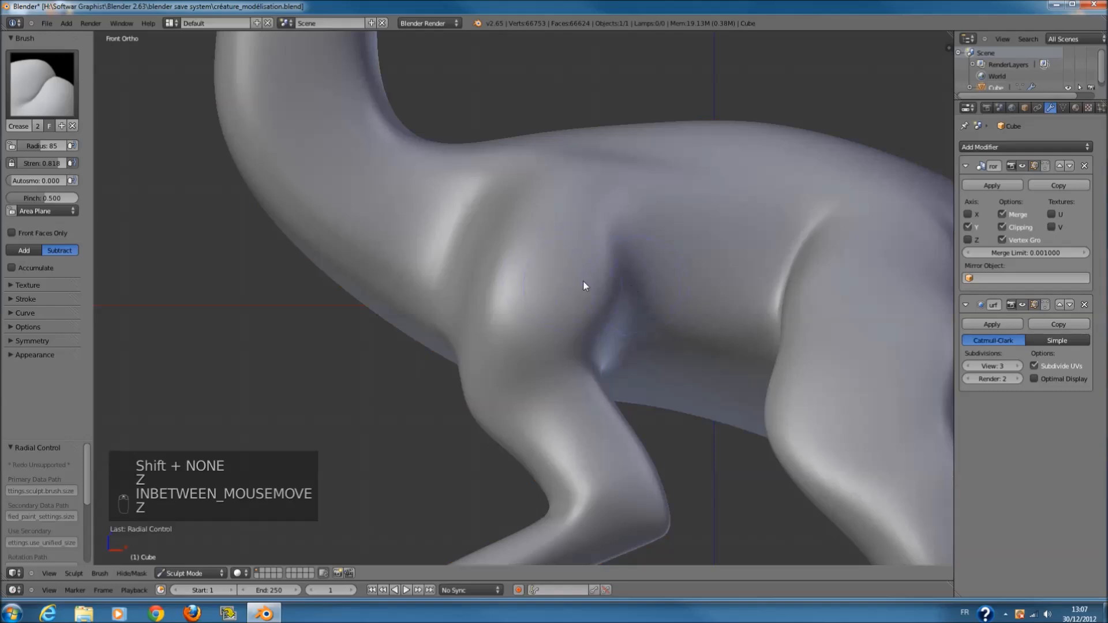
scroll(583, 279, up, 2)
middle_drag(554, 242, 594, 259)
drag(532, 285, 552, 201)
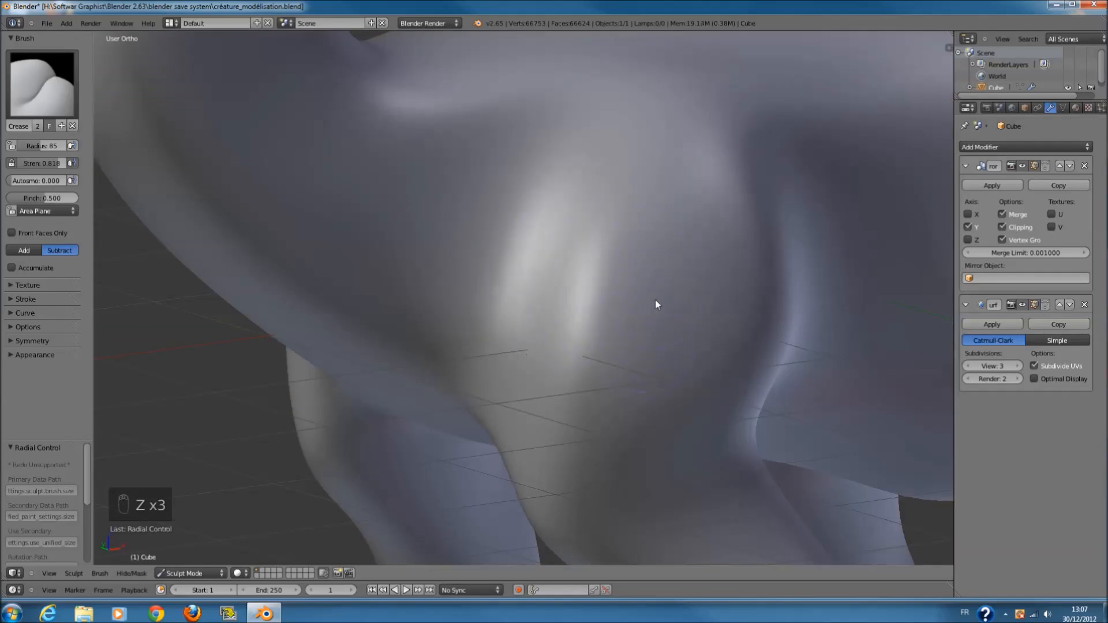
- Examine the creased shoulder and the whole creature from several angles, including in wireframe
scroll(655, 304, down, 6)
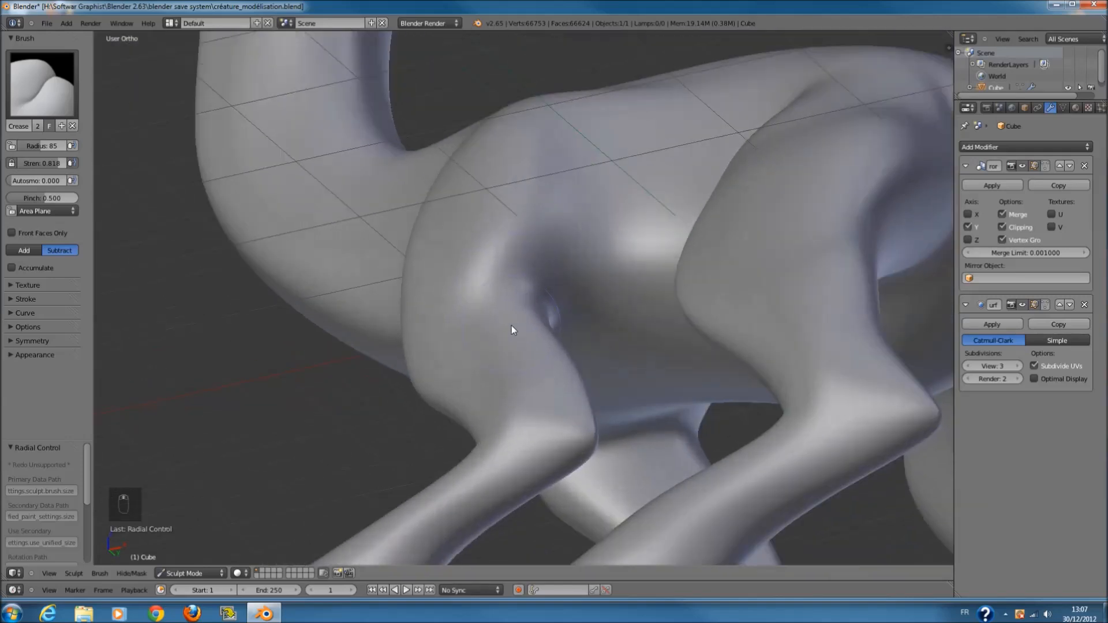
middle_drag(512, 329, 642, 427)
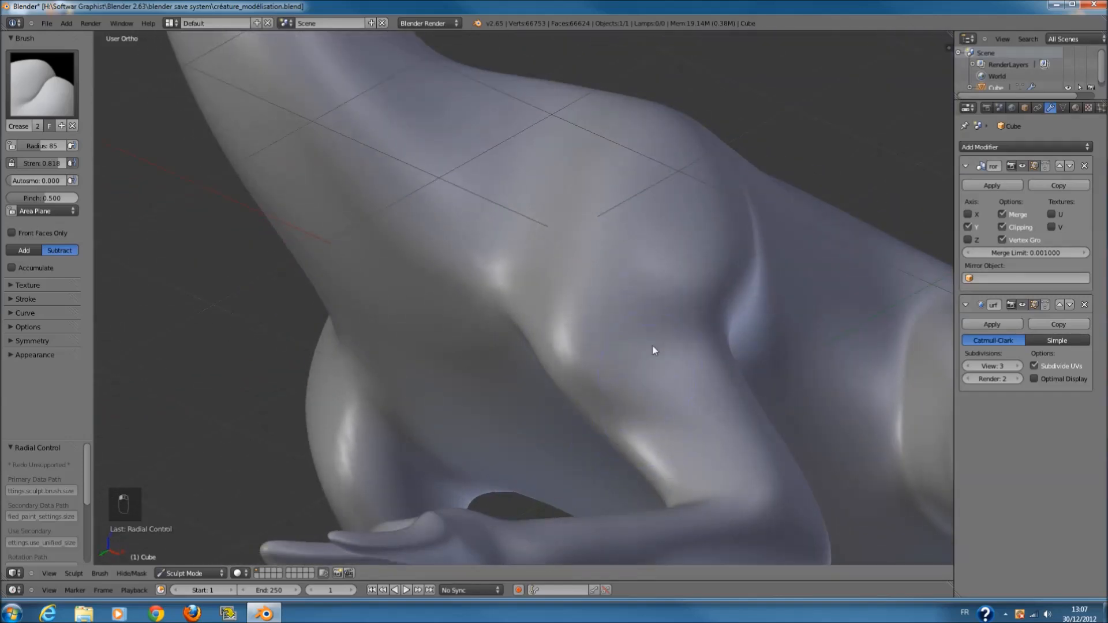
middle_drag(655, 348, 598, 340)
key(z)
scroll(600, 372, down, 5)
key(z)
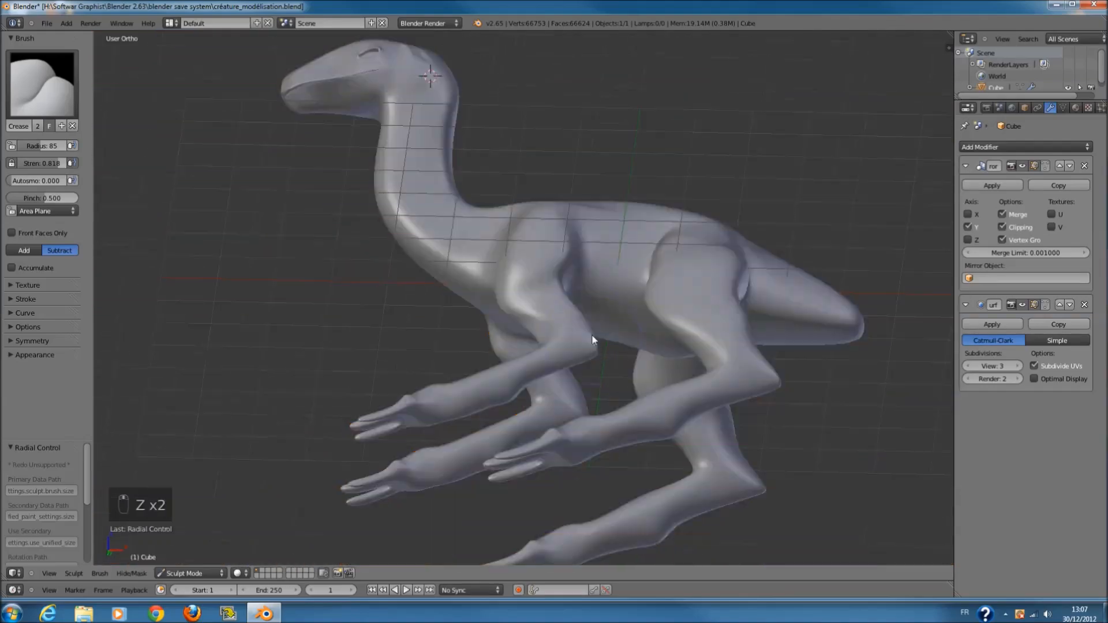
- Set the Crease brush radius to 52 for close work around the front elbow
scroll(589, 323, up, 5)
scroll(586, 298, up, 4)
key(f)
click(611, 331)
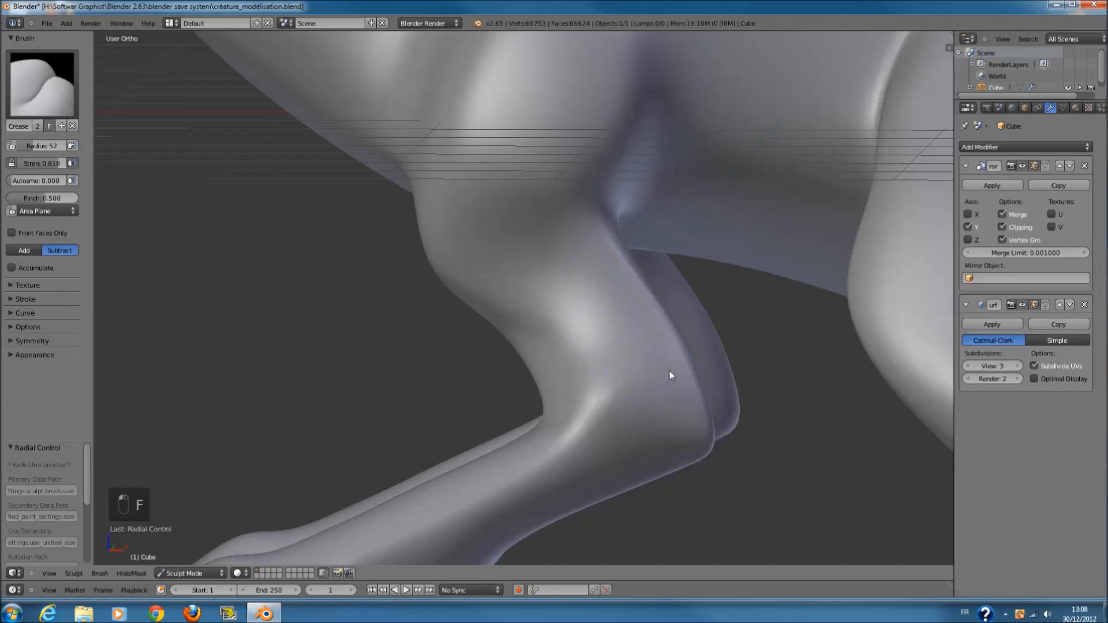
middle_drag(610, 328, 430, 334)
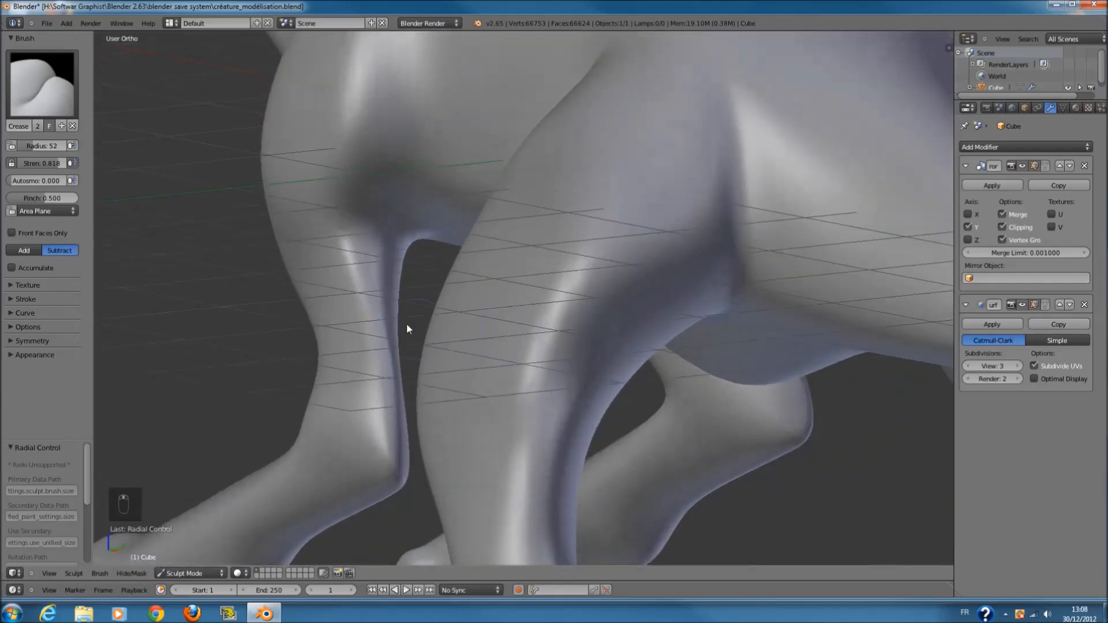
- Try to reshape the front upper leg with the Grab brush at radius 106
click(58, 94)
click(442, 158)
scroll(438, 286, up, 3)
key(f)
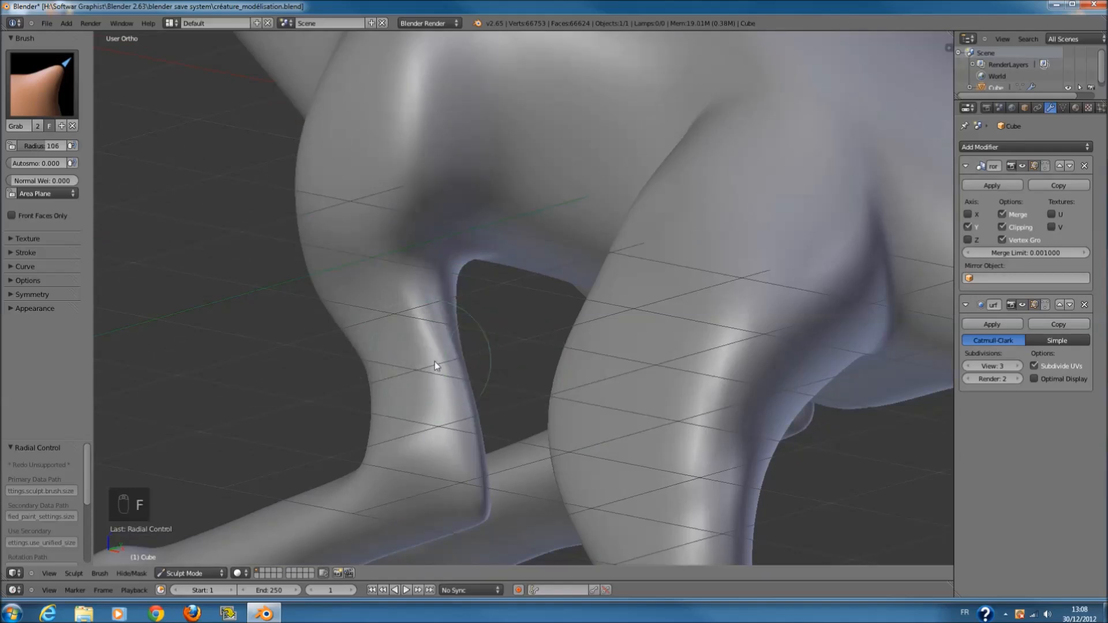
drag(406, 364, 338, 367)
middle_drag(511, 386, 309, 307)
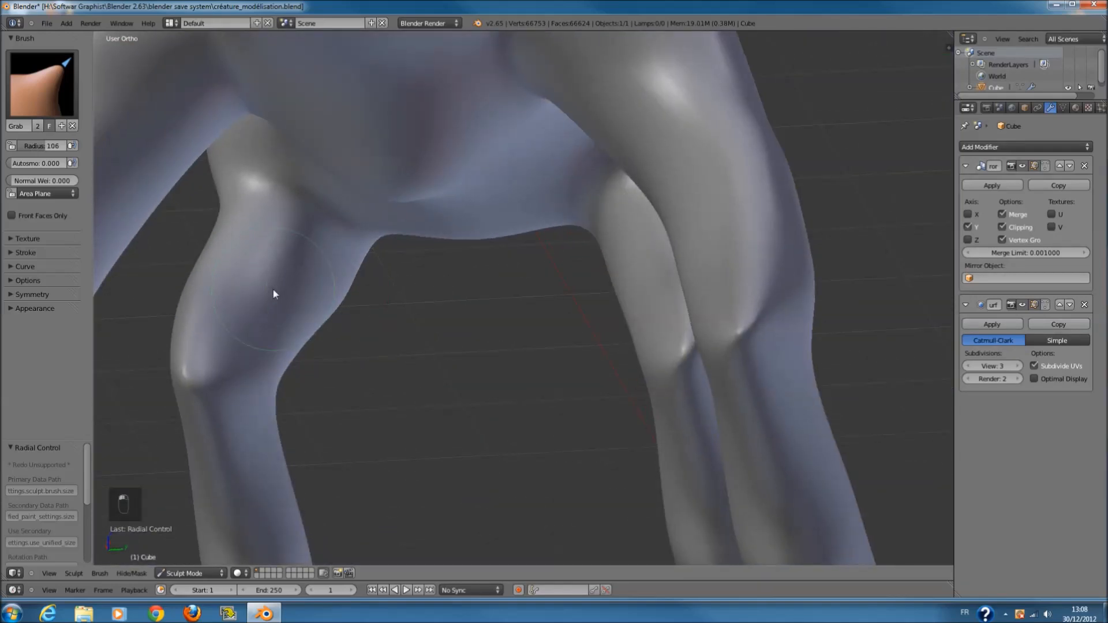
- Enlarge the Grab brush radius to 171 to shape the leg above the elbow, and undo the recent Grab changes
key(f)
click(257, 286)
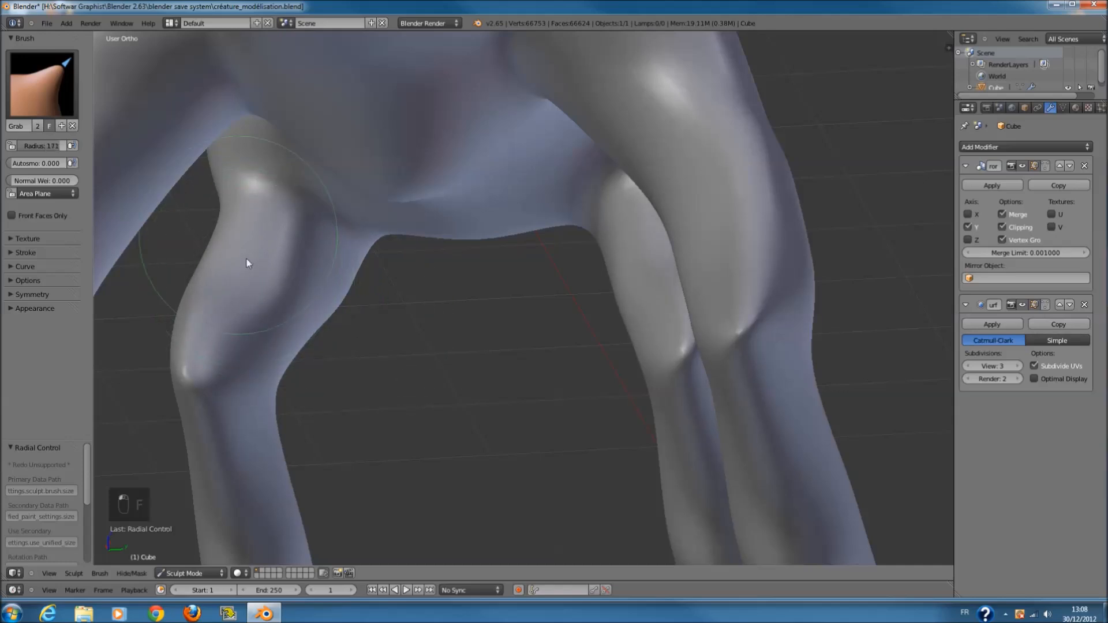
middle_drag(247, 261, 349, 299)
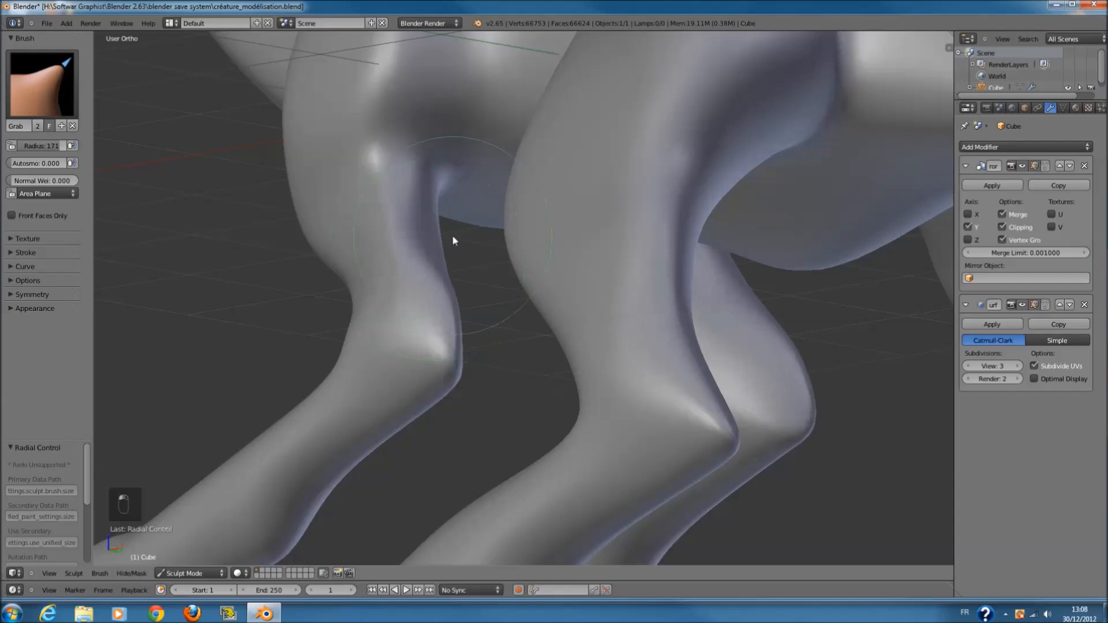
middle_drag(452, 234, 487, 304)
key(ctrl+z)
key(ctrl+z)
key(ctrl+z)
key(ctrl+z)
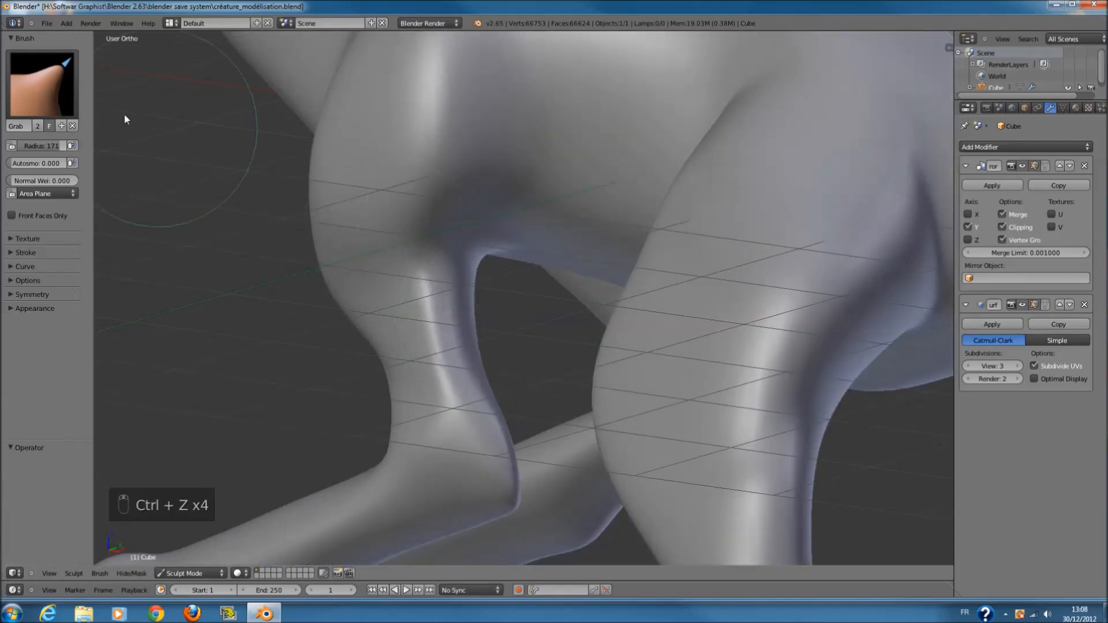
- Switch to the SculptDraw brush and set its radius to 93 for the front leg
click(48, 86)
click(415, 209)
key(f)
click(463, 362)
key(f)
click(477, 383)
mouse_move(477, 384)
middle_down()
mouse_move(565, 396)
mouse_move(753, 395)
middle_up()
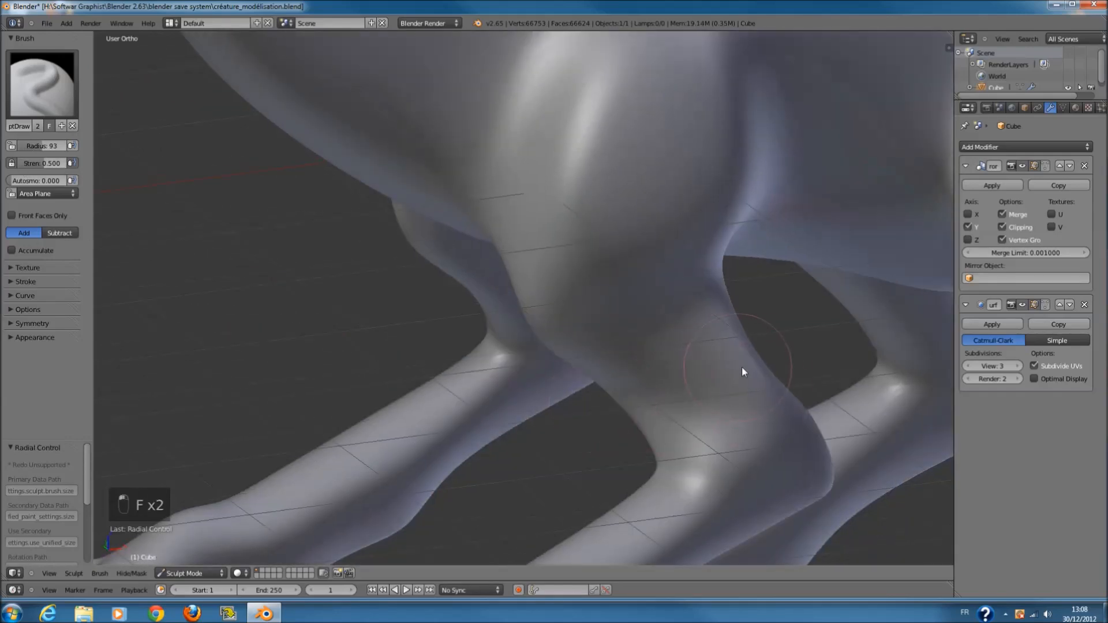
- Look over the creature's legs and whole body from several angles and save the file
scroll(743, 371, down, 5)
mouse_move(633, 346)
middle_down()
mouse_move(445, 281)
mouse_move(414, 297)
middle_up()
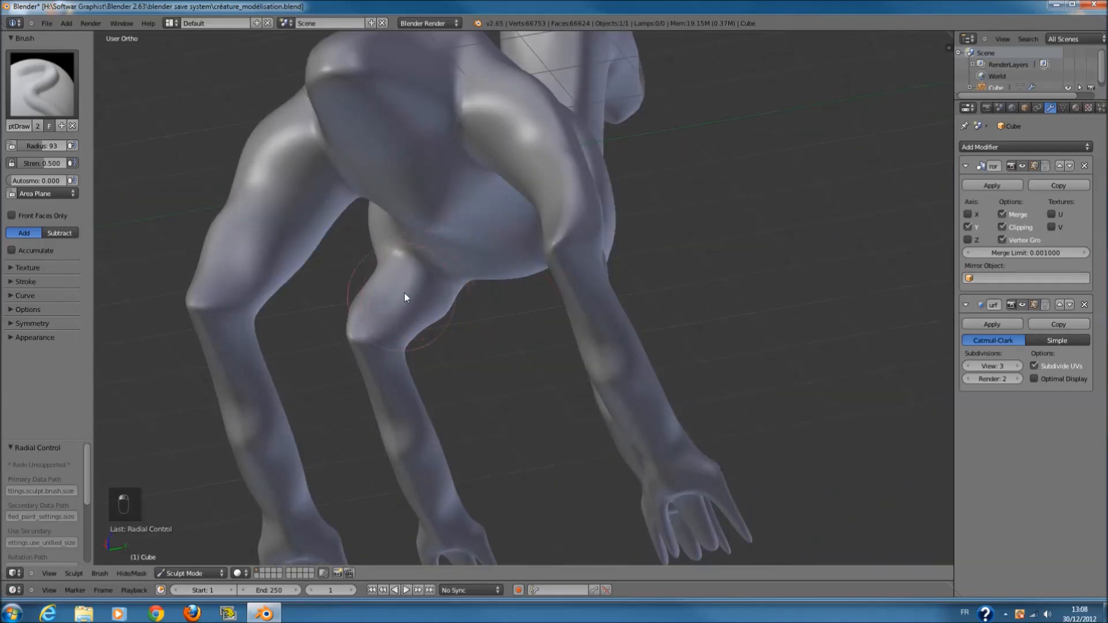
middle_drag(482, 299, 770, 339)
key(ctrl+s)
middle_drag(832, 324, 862, 356)
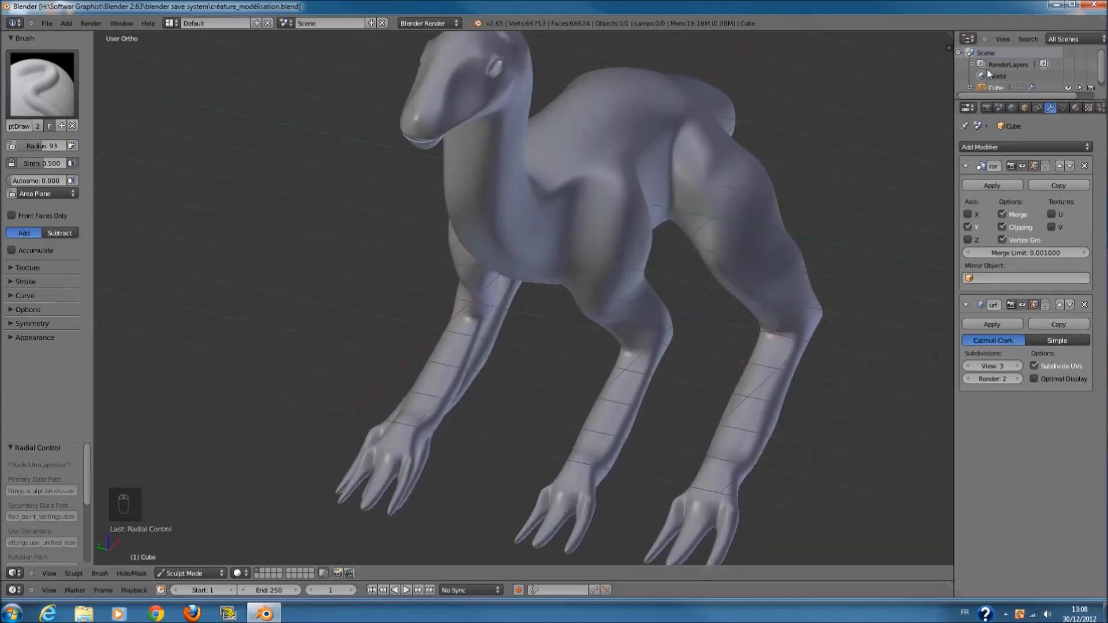
click(1056, 5)
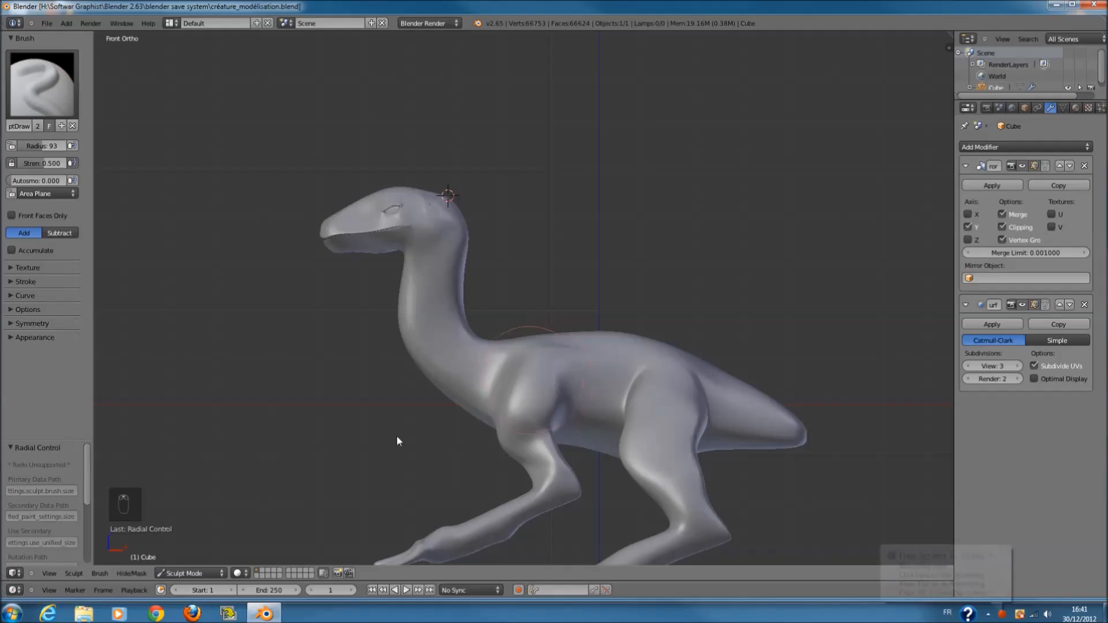
- Switch the creature from Sculpt Mode to Object Mode, with the head in close view
click(205, 570)
click(206, 561)
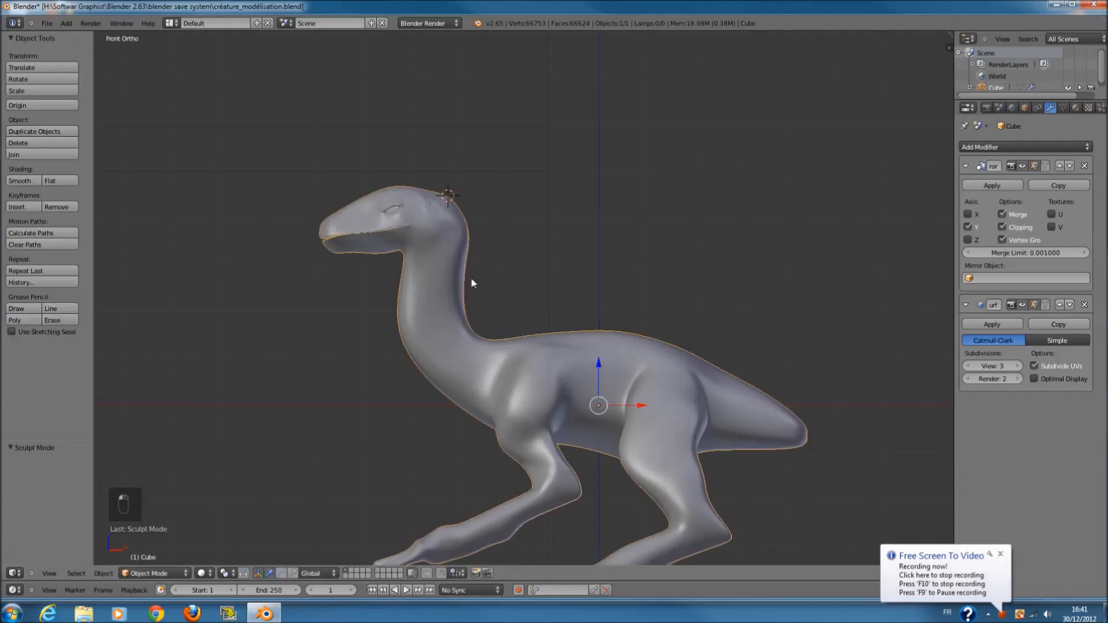
scroll(468, 275, up, 5)
scroll(468, 284, up, 2)
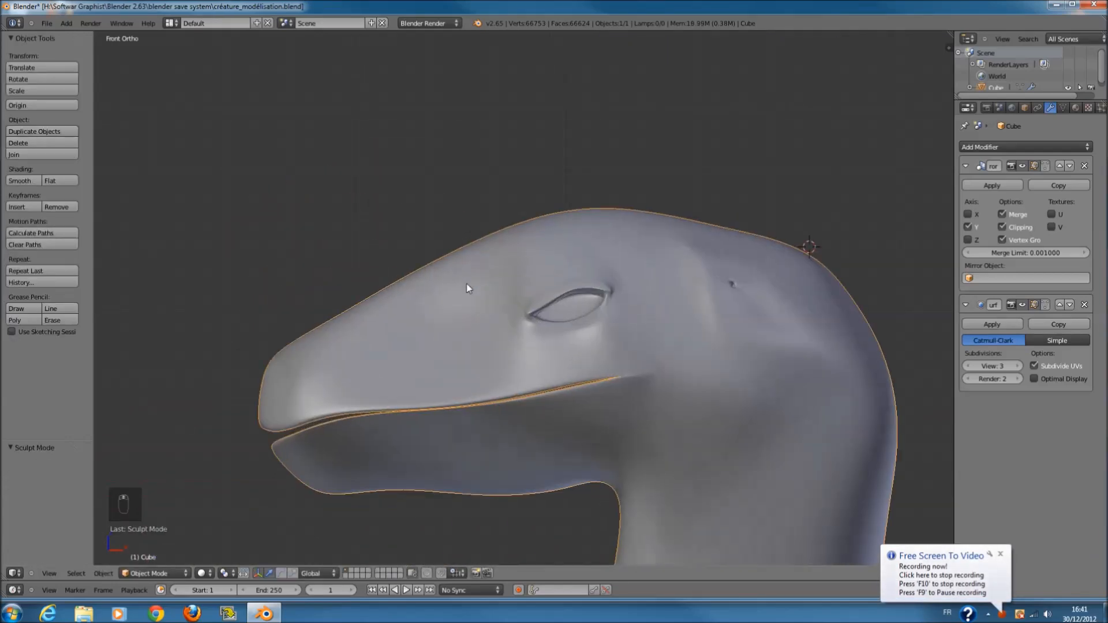
key(Tab)
shift+scroll(467, 288, down, 1)
scroll(469, 299, up, 3)
key(a)
key(a)
key(a)
scroll(467, 304, up, 1)
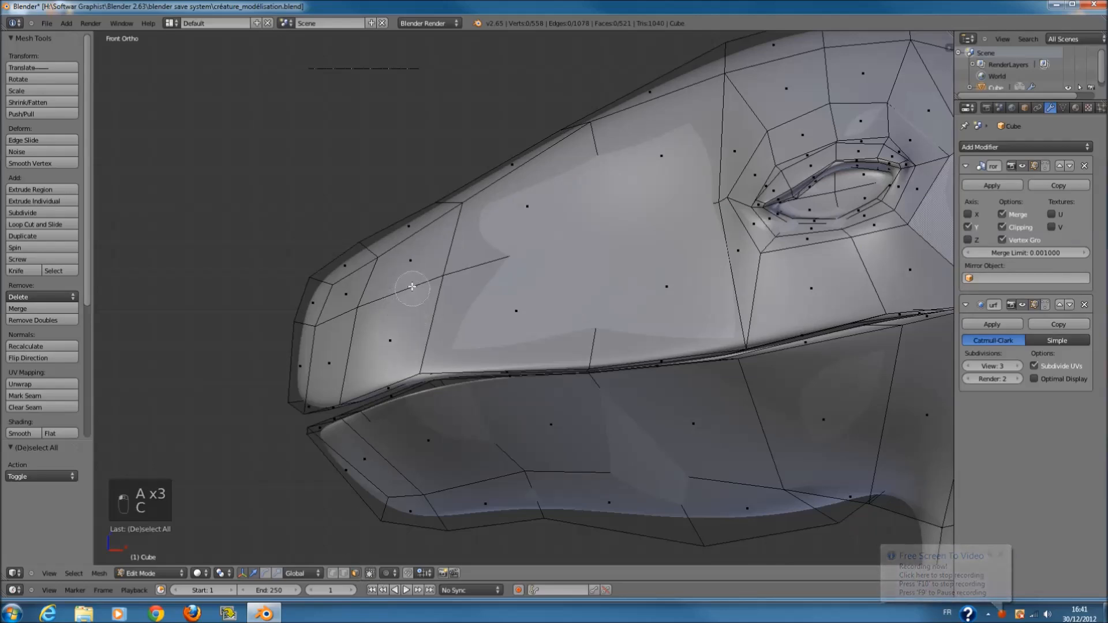
drag(399, 326, 405, 289)
ctrl+scroll(402, 288, down, 3)
key(a)
scroll(487, 288, down, 1)
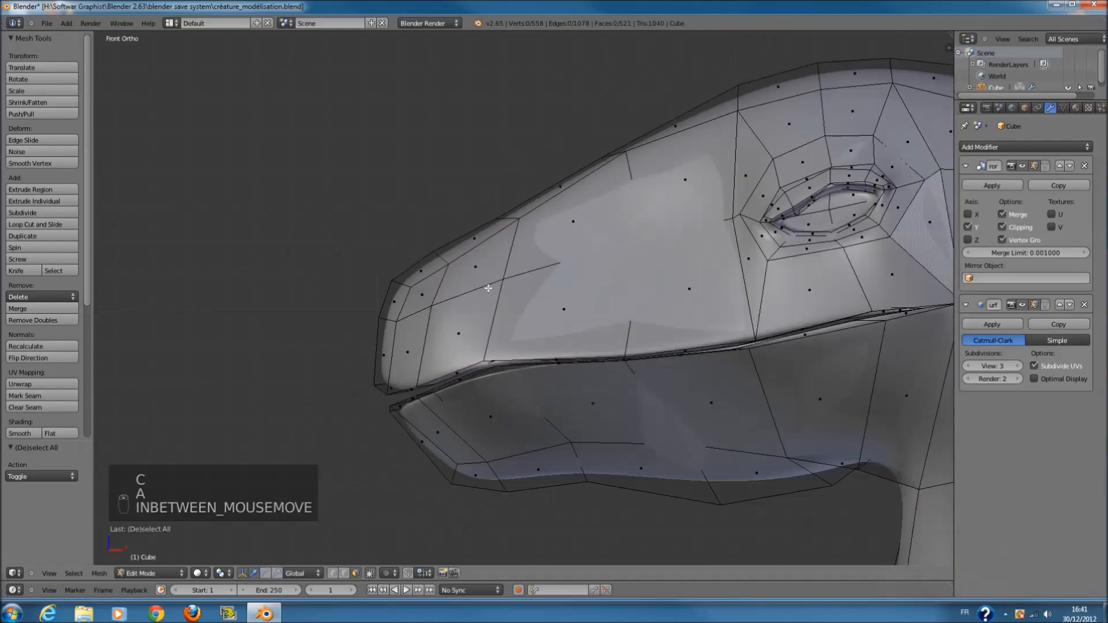
key(Tab)
- Check the head's mesh density in wireframe and set the Subdivision Surface view level to 2
scroll(490, 292, down, 1)
scroll(578, 279, down, 1)
key(z)
ctrl+scroll(579, 279, up, 9)
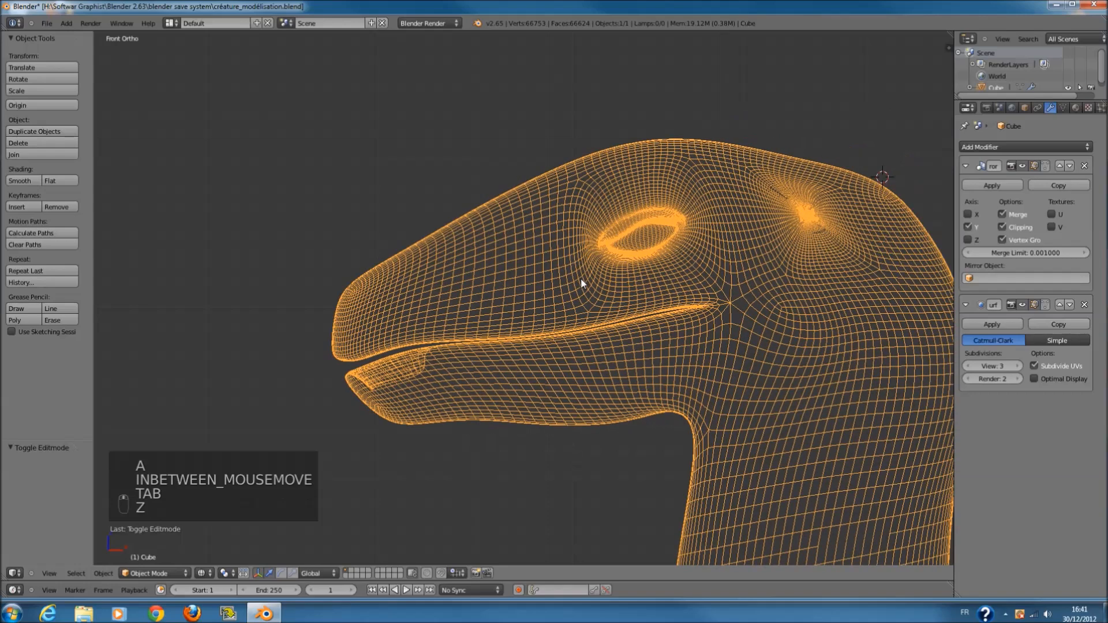
key(z)
ctrl+scroll(581, 279, up, 1)
ctrl+scroll(580, 278, up, 2)
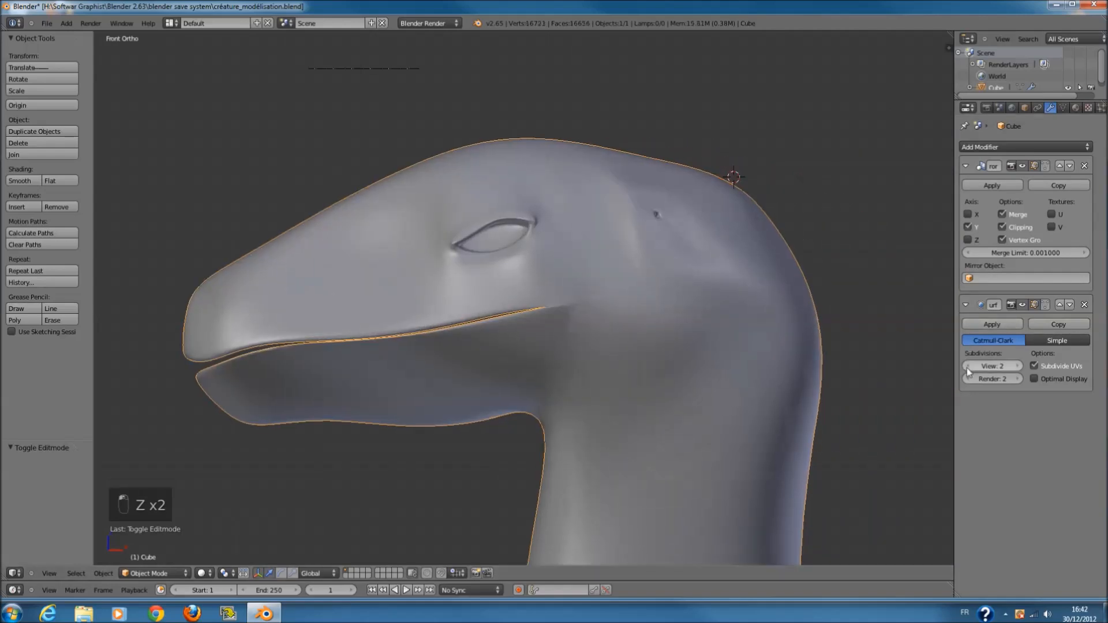
shift+scroll(724, 317, down, 5)
scroll(724, 316, down, 4)
shift+scroll(722, 317, down, 5)
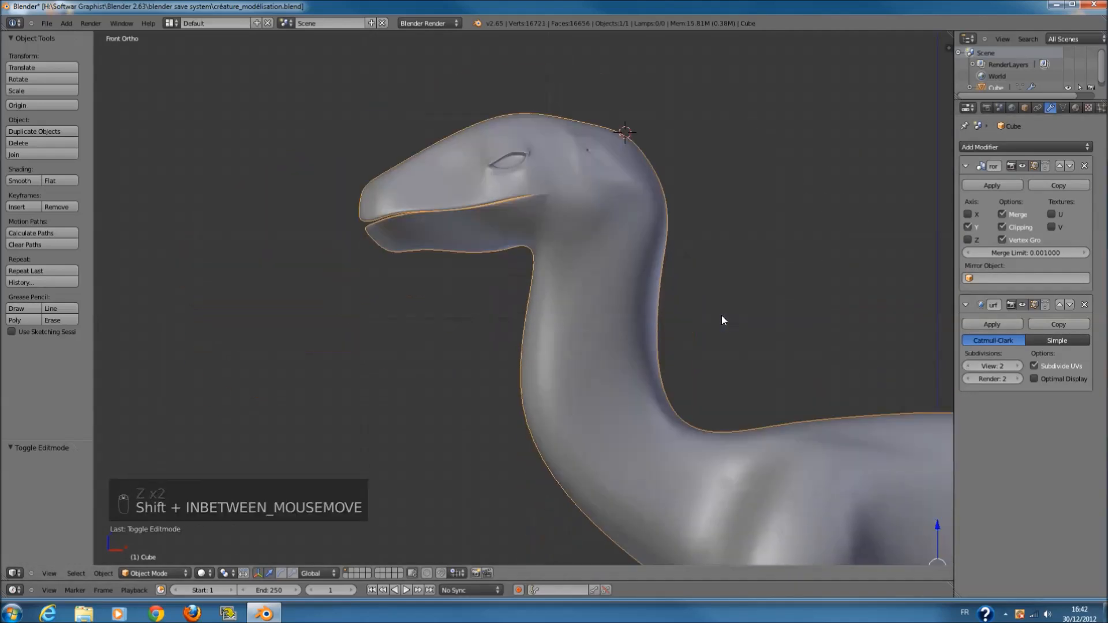
- Extrude the four large faces on the side of the snout and scale the new faces inward
key(Tab)
scroll(571, 243, up, 8)
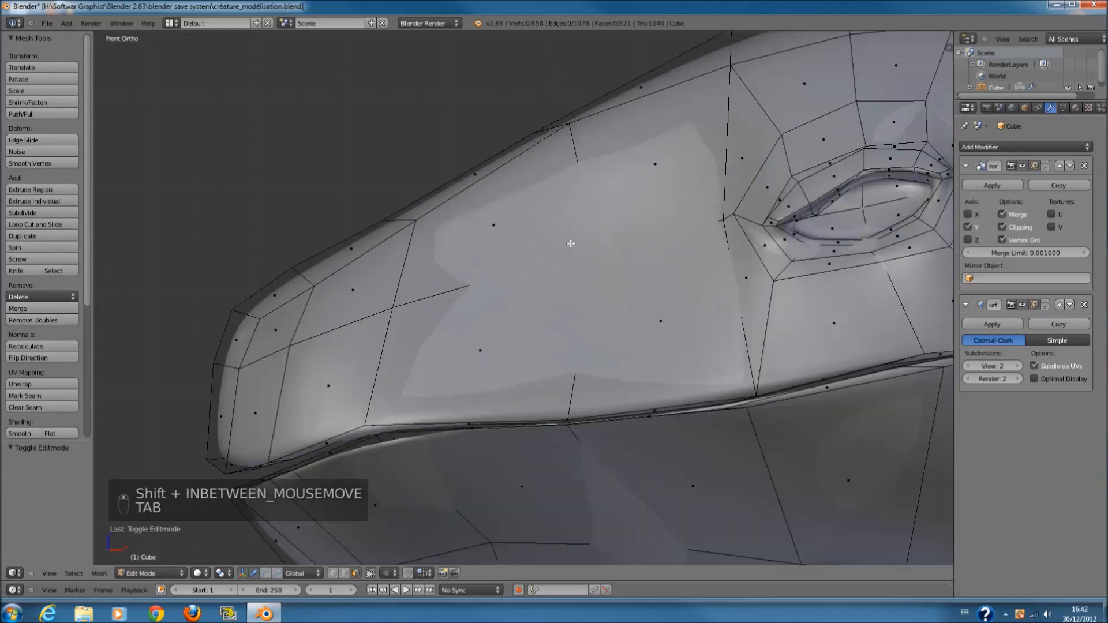
key(c)
drag(554, 247, 574, 275)
key(e)
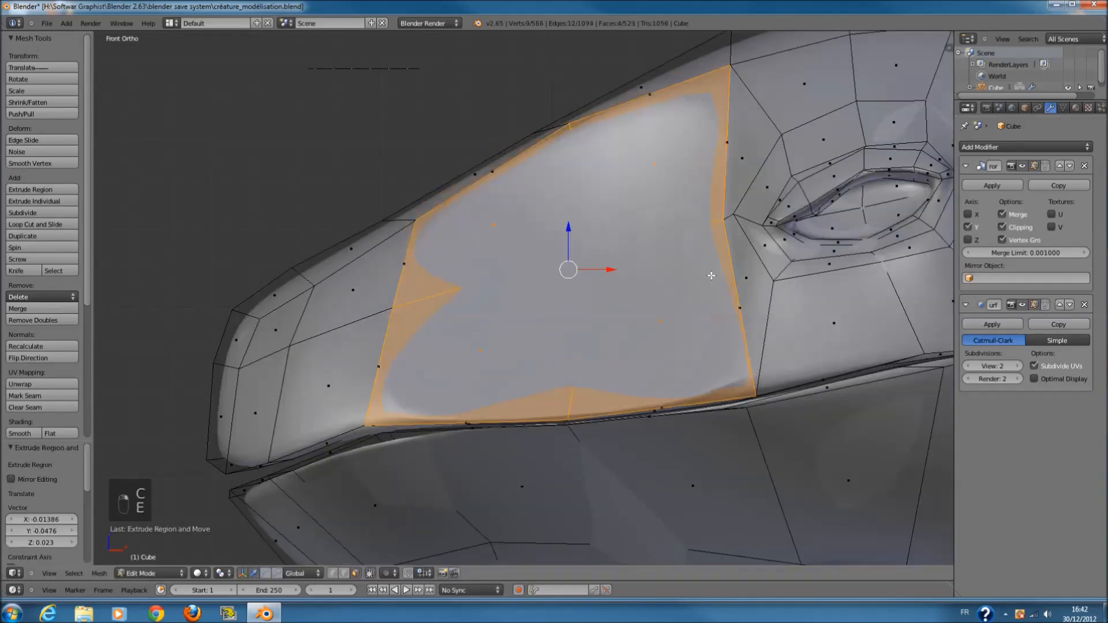
key(s)
click(703, 274)
- Scale the extruded snout faces to 0.941 and push them slightly inward along Y
middle_drag(704, 275, 656, 300)
middle_drag(791, 302, 837, 293)
key(s)
click(879, 303)
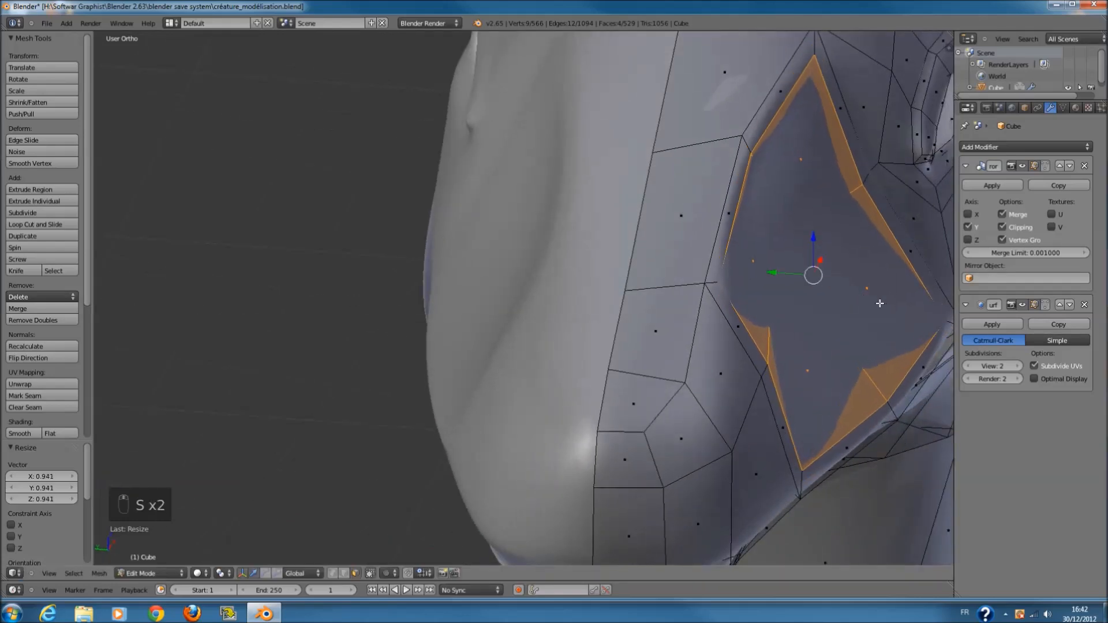
drag(797, 277, 785, 275)
scroll(784, 275, down, 5)
middle_drag(785, 277, 667, 312)
key(Tab)
key(a)
key(a)
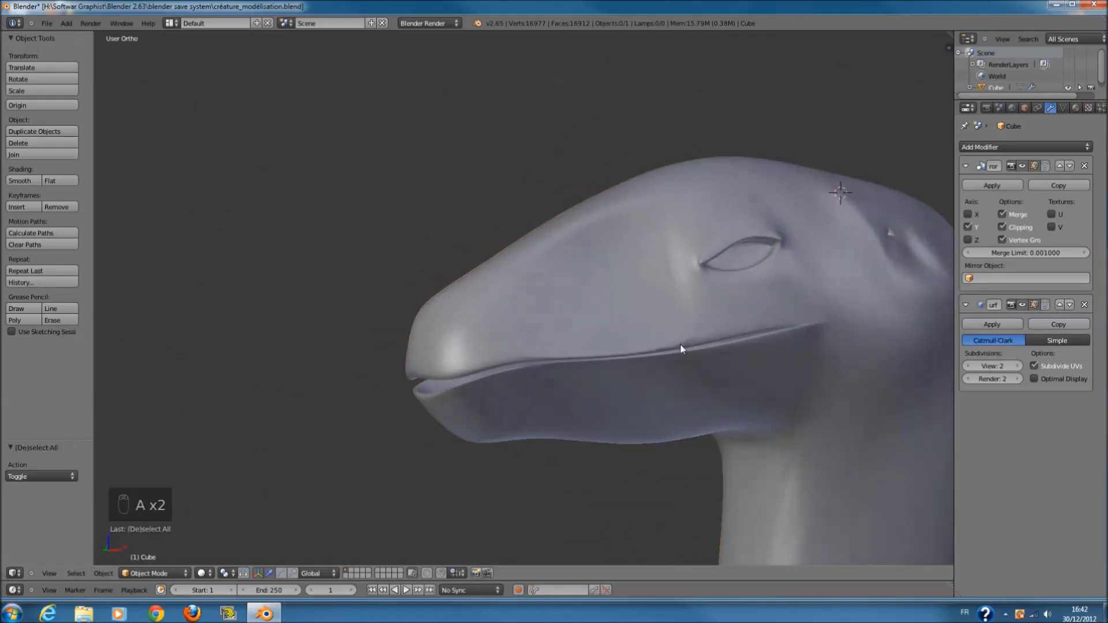
- Reopen the mesh for editing in the front view and deselect the snout faces
key(KP_1)
key(Tab)
shift+middle_drag(589, 410, 588, 381)
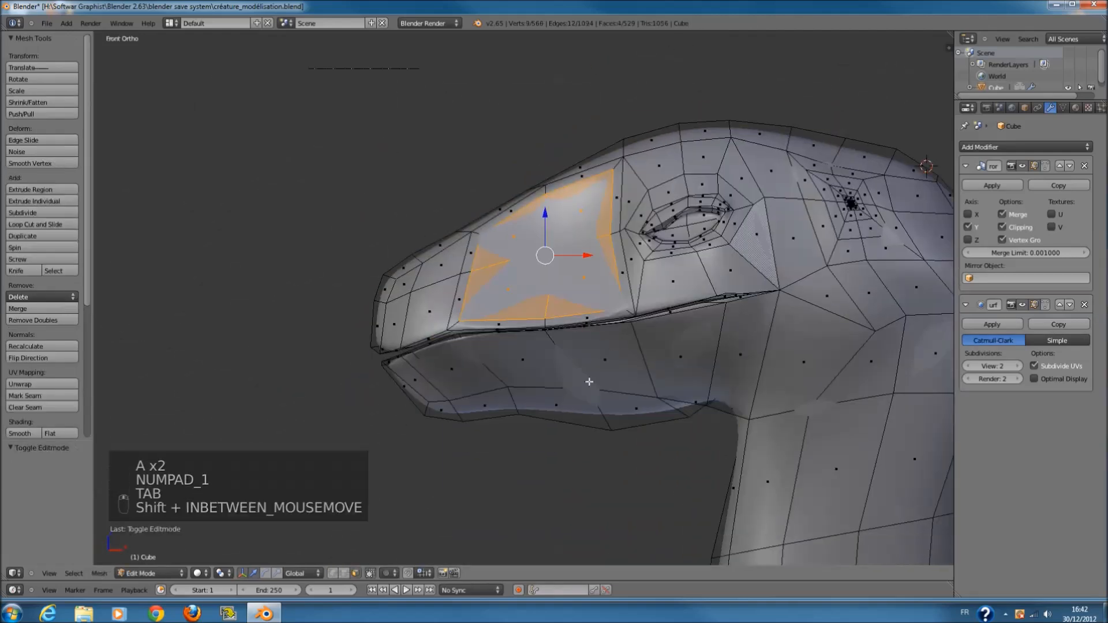
scroll(586, 381, up, 4)
shift+scroll(586, 380, down, 3)
key(a)
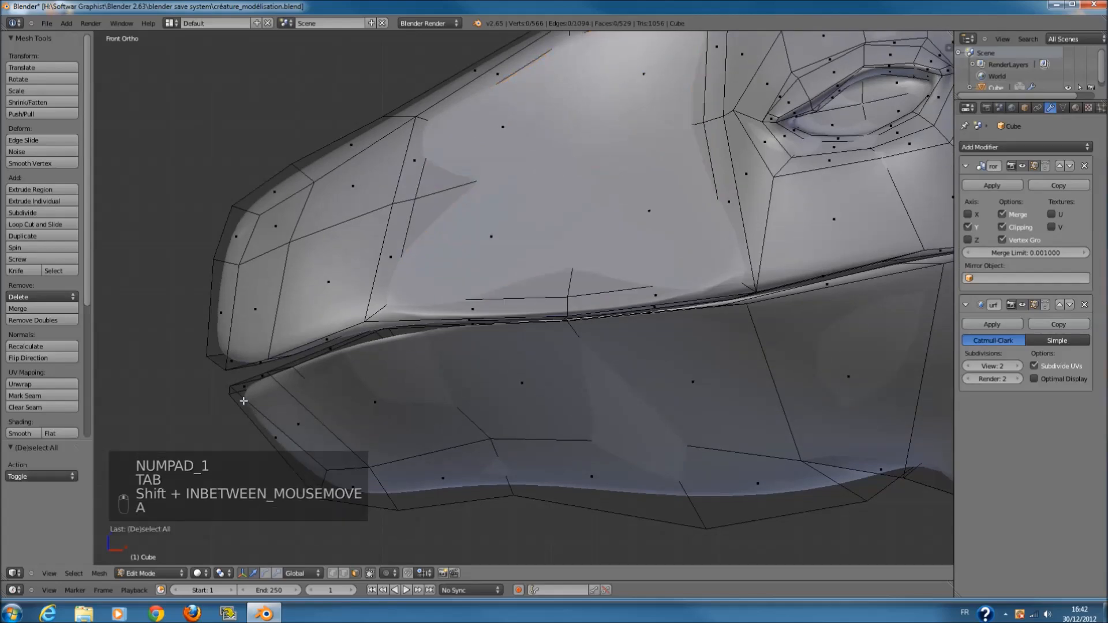
- Try to add a loop cut at the front of the lower jaw
ctrl+scroll(248, 393, down, 1)
scroll(256, 393, down, 2)
key(ctrl+r)
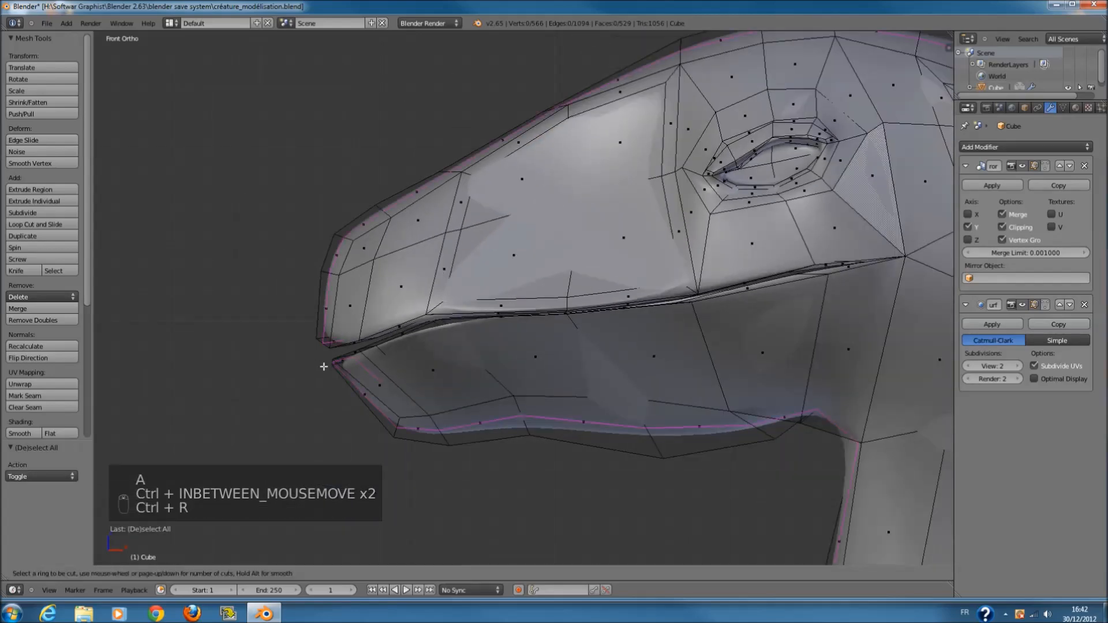
click(357, 363)
right_click(375, 362)
middle_drag(389, 361, 414, 351)
scroll(387, 371, up, 2)
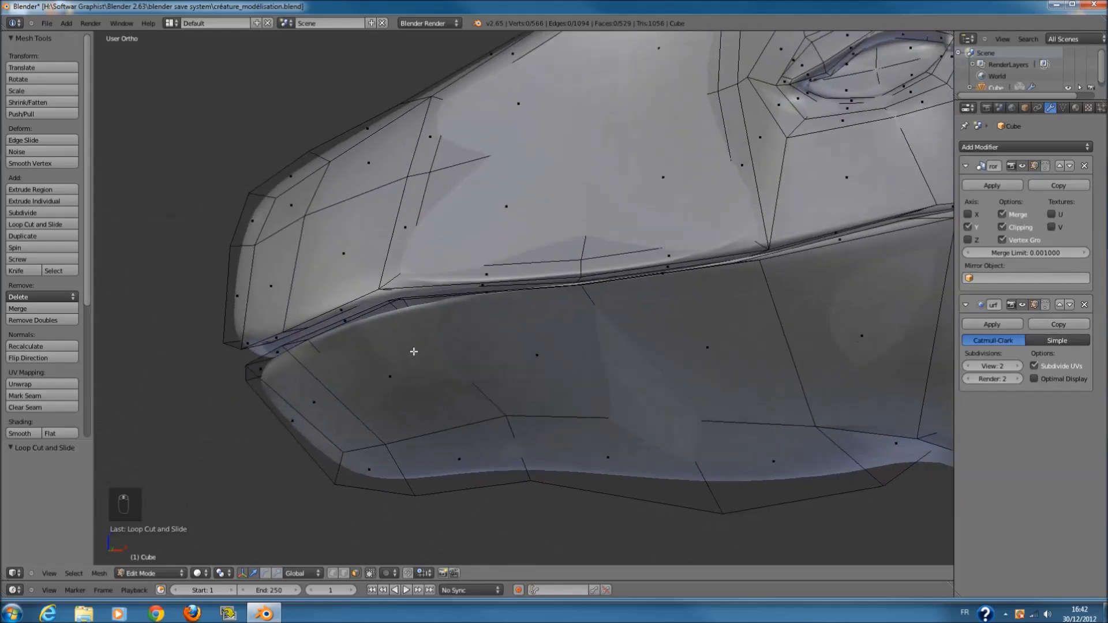
scroll(414, 351, down, 1)
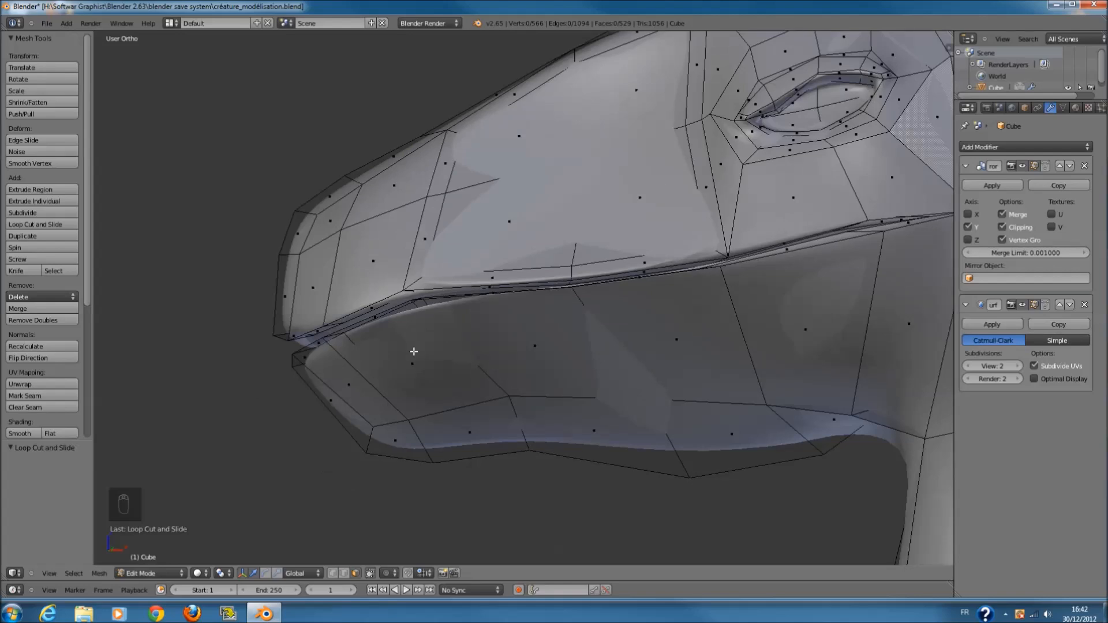
scroll(414, 351, down, 3)
key(Tab)
middle_drag(432, 351, 454, 373)
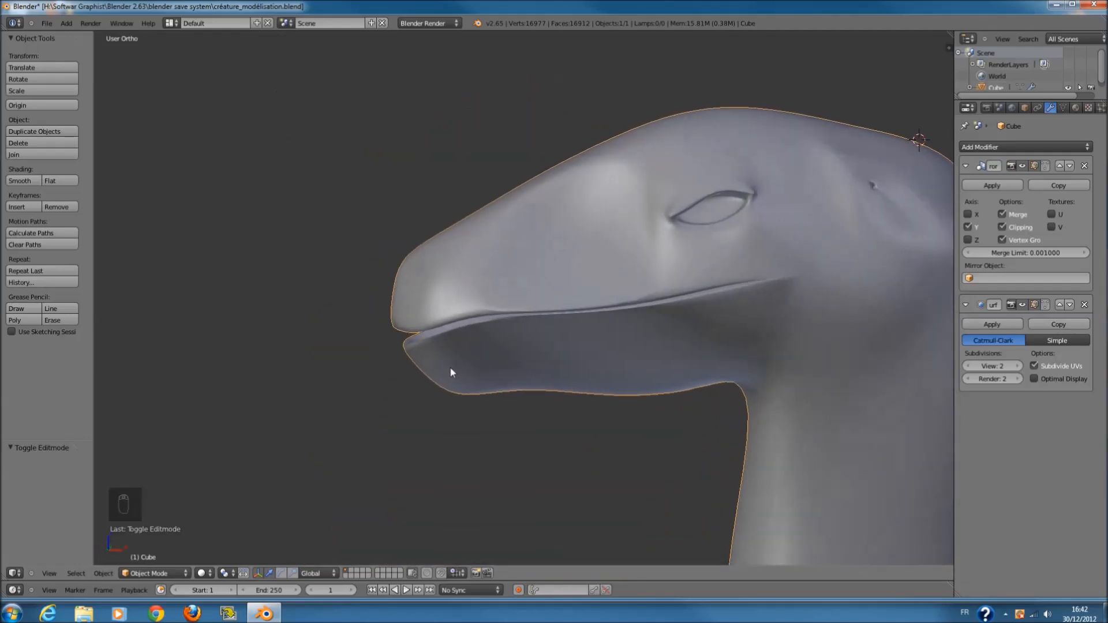
- Select the single upper face on the back of the head beside the mirror seam
key(KP_1)
key(Tab)
middle_drag(817, 273, 527, 215)
right_click(536, 184)
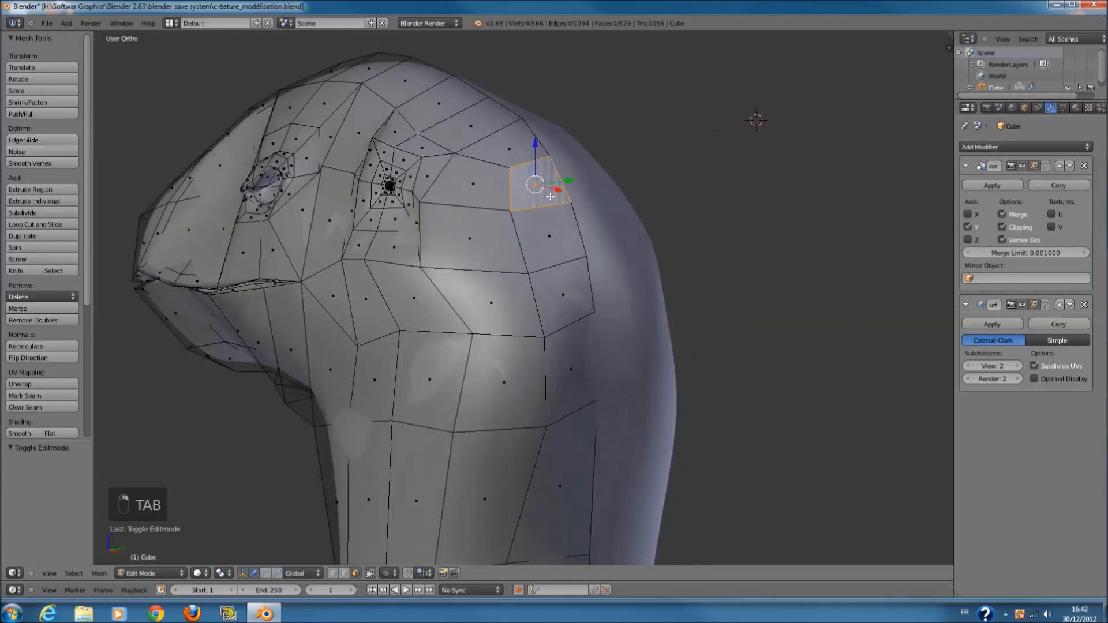
shift+right_click(580, 326)
scroll(576, 386, down, 2)
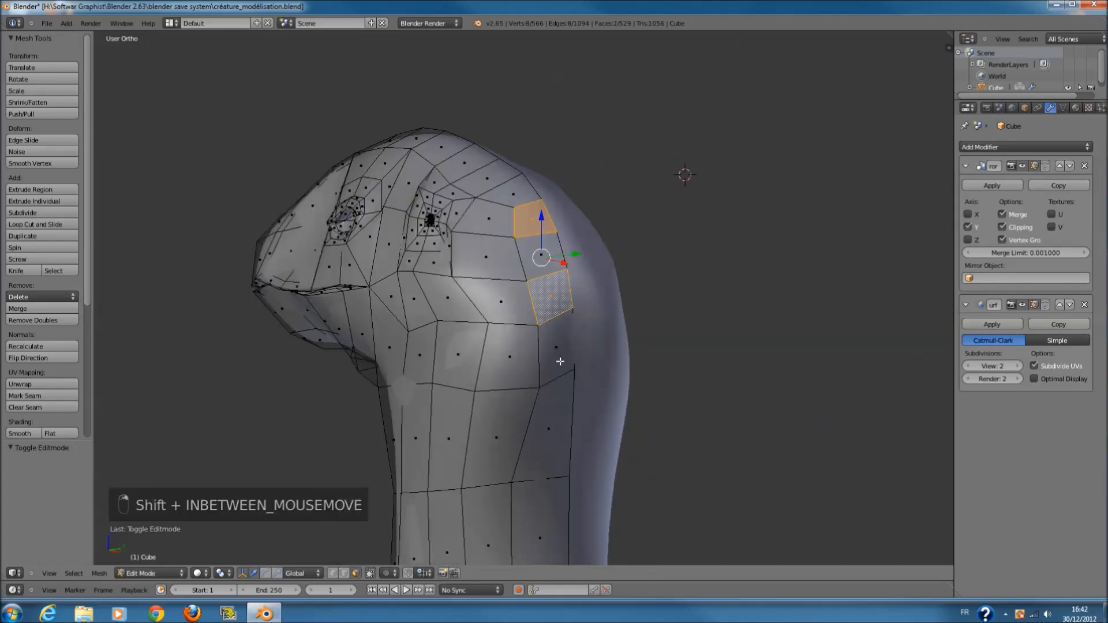
scroll(560, 361, up, 1)
right_click(552, 246)
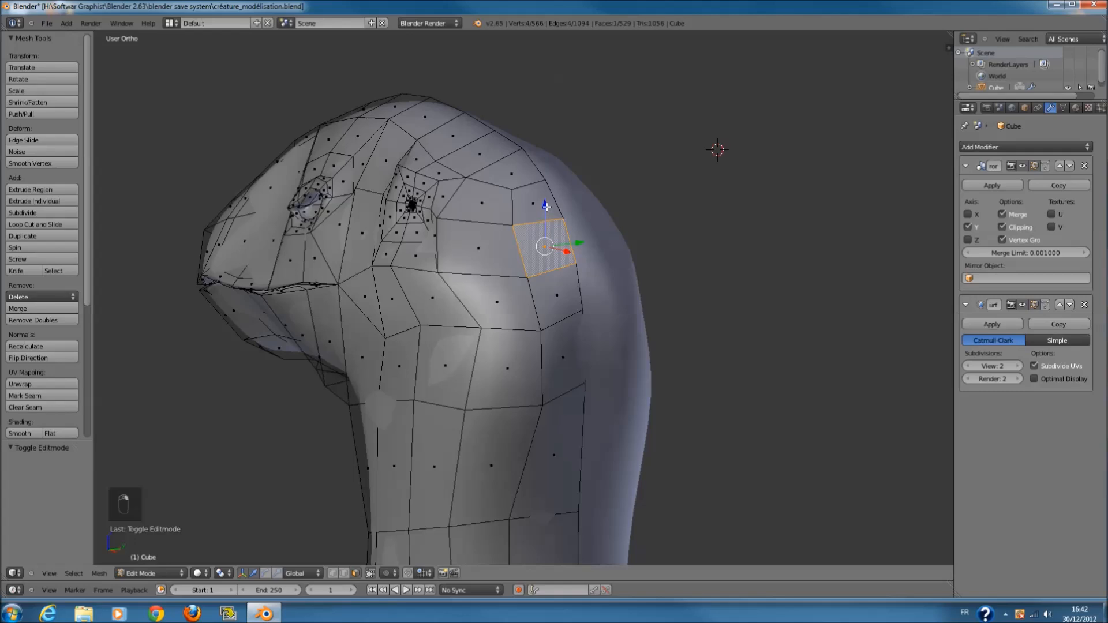
right_click(546, 206)
- Try to extrude and move the selected back-of-head face in the front view, and undo the attempts
key(KP_1)
shift+scroll(554, 203, up, 2)
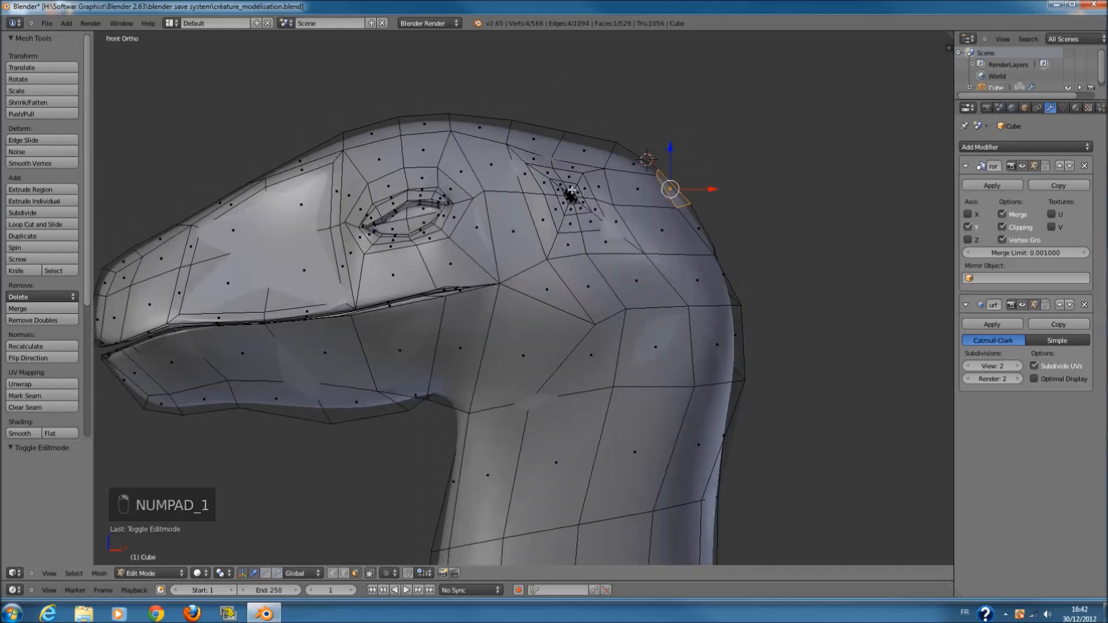
ctrl+scroll(664, 313, right, 2)
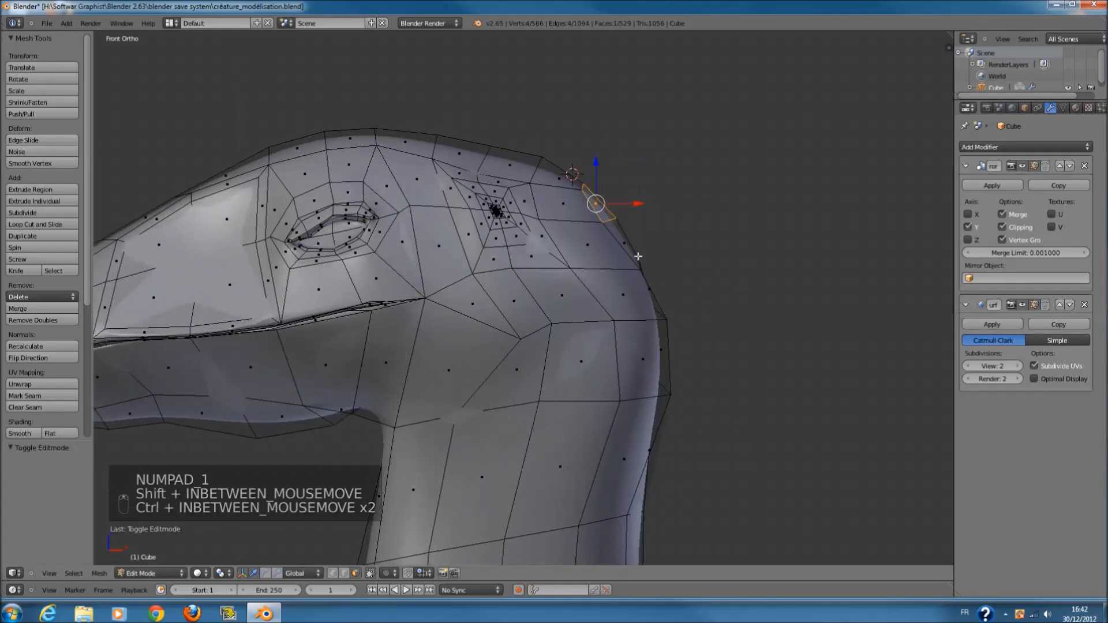
scroll(637, 257, up, 4)
key(e)
click(590, 266)
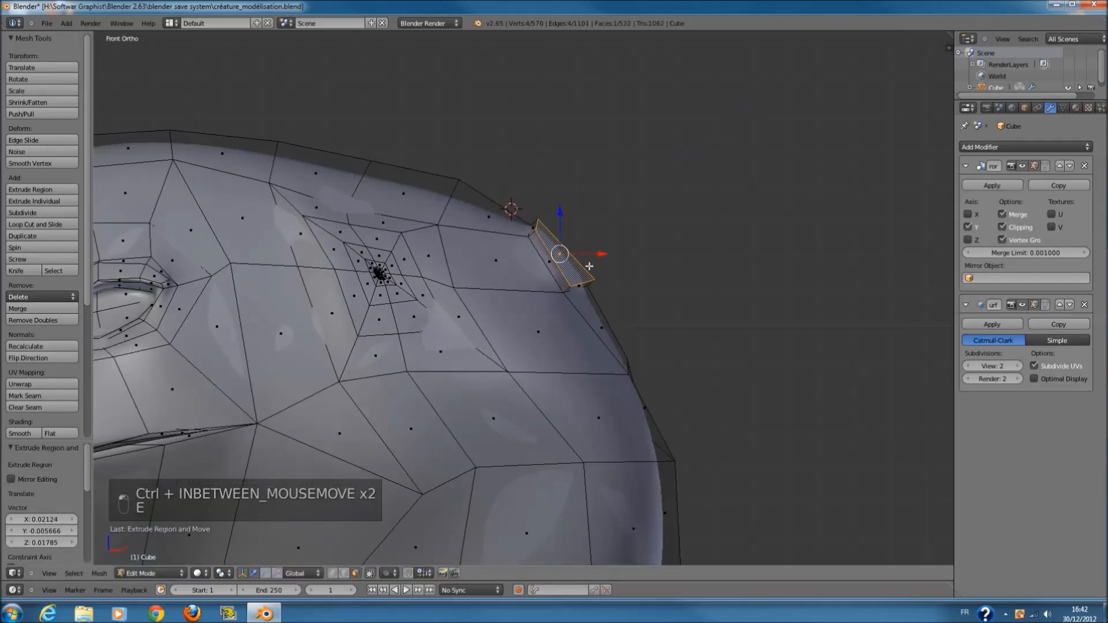
key(ctrl+z)
key(ctrl+z)
mouse_move(596, 263)
mouse_down()
mouse_move(619, 263)
mouse_move(592, 261)
mouse_up()
key(ctrl+z)
- Extrude the selected back-of-head face a short distance outward and scale it down
key(e)
click(605, 268)
key(s)
click(587, 260)
- Extrude the selected back-of-head face twice more in the front view, scaling each new face down, and nudge the innermost face inward
scroll(601, 262, up, 2)
key(e)
key(s)
click(612, 265)
key(e)
click(625, 249)
key(s)
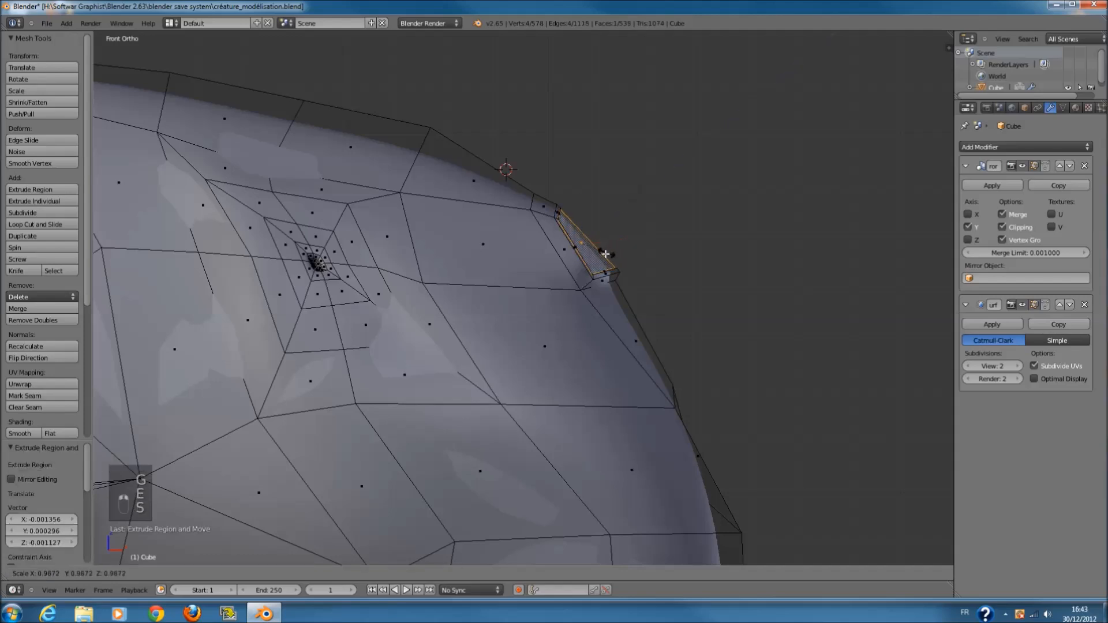
click(598, 254)
key(g)
click(595, 257)
- Replace the selection with all the faces of the extruded shape on the back of the head, including its rim
key(Tab)
middle_drag(595, 258, 501, 281)
scroll(501, 280, down, 4)
key(Tab)
scroll(501, 280, up, 6)
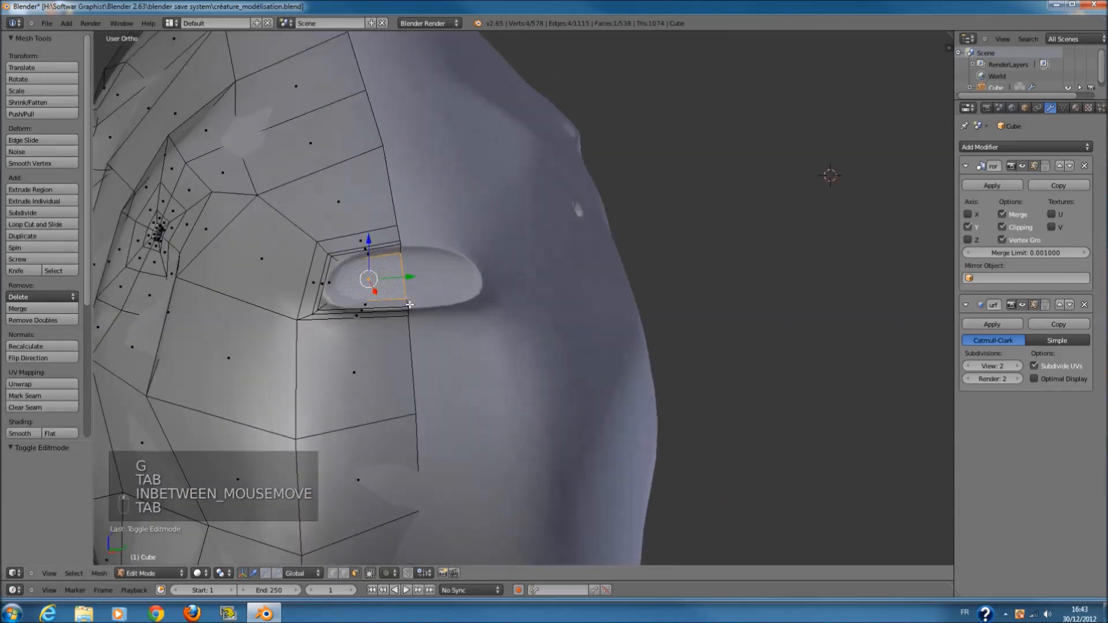
key(a)
key(a)
key(c)
drag(423, 275, 444, 259)
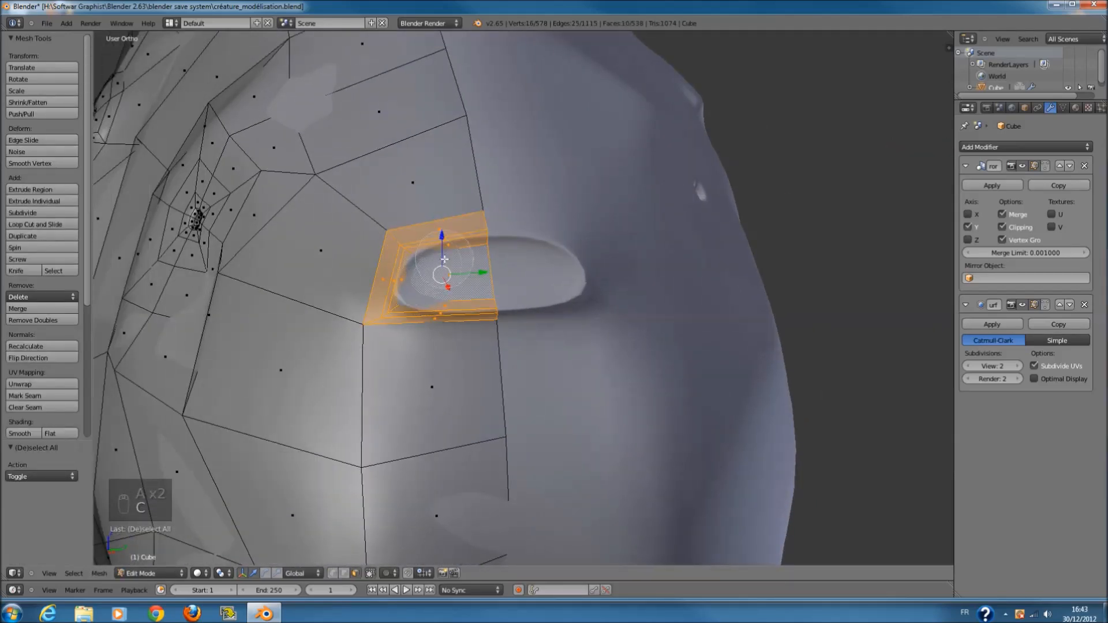
right_click(500, 273)
key(s)
key(y)
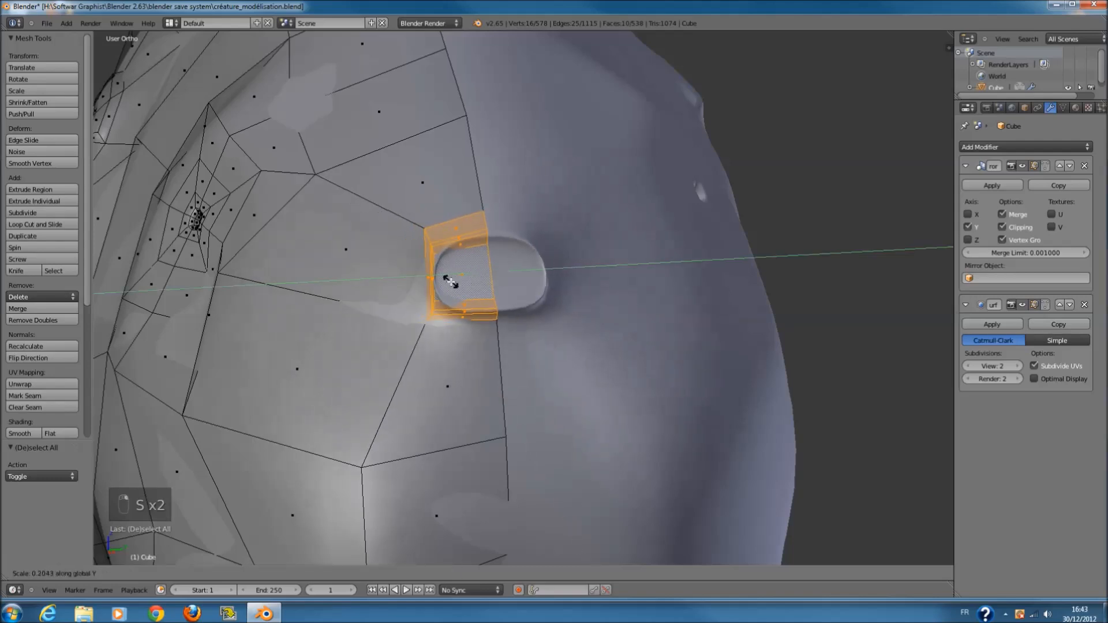
click(477, 275)
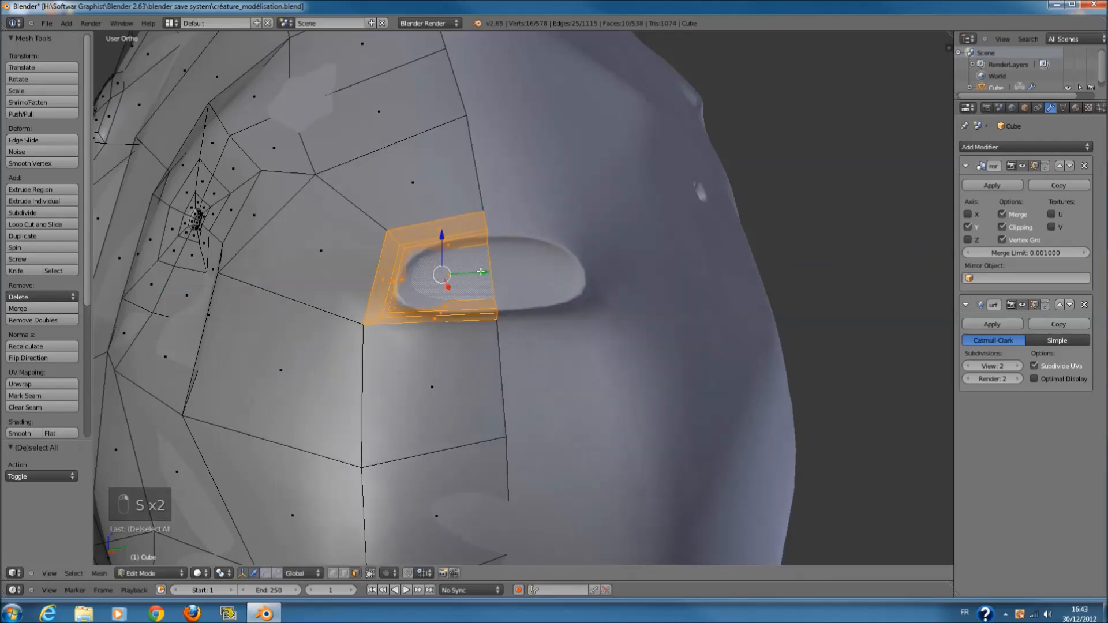
- Move the selected faces of the first raised shape about 0.077 along Y toward the mirror seam
key(g)
key(y)
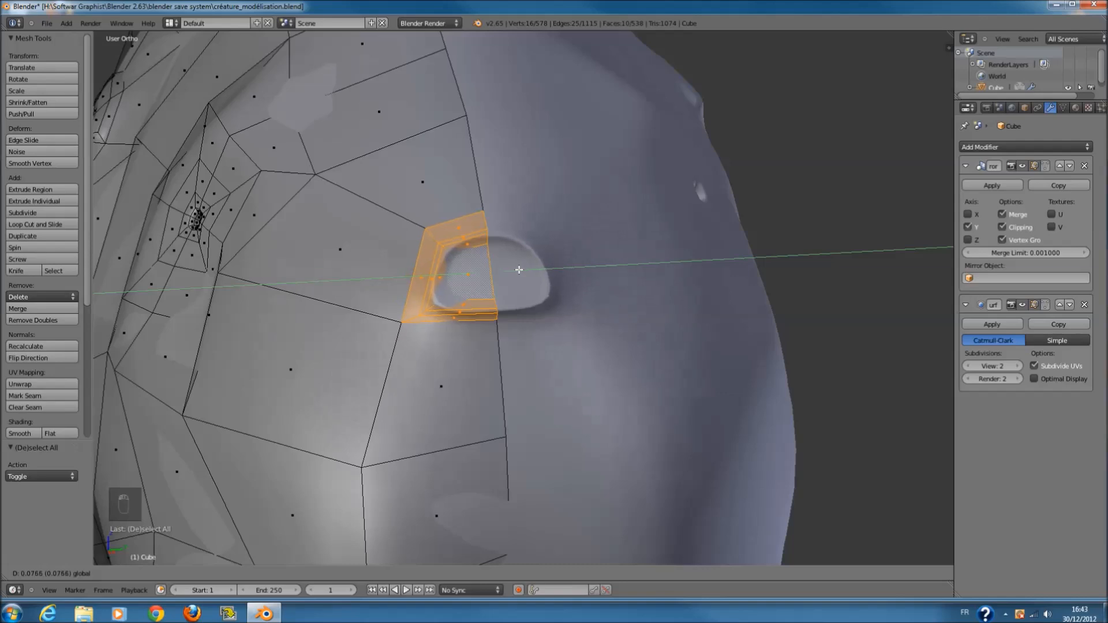
click(519, 269)
scroll(518, 271, down, 3)
key(Tab)
middle_drag(519, 271, 482, 344)
scroll(576, 274, down, 3)
scroll(496, 276, up, 3)
key(KP_1)
- Select the face directly below the first raised shape, beside the mirror seam, and extrude it slightly outward
key(Tab)
key(z)
scroll(629, 300, up, 4)
key(z)
scroll(532, 326, down, 1)
right_click(463, 350)
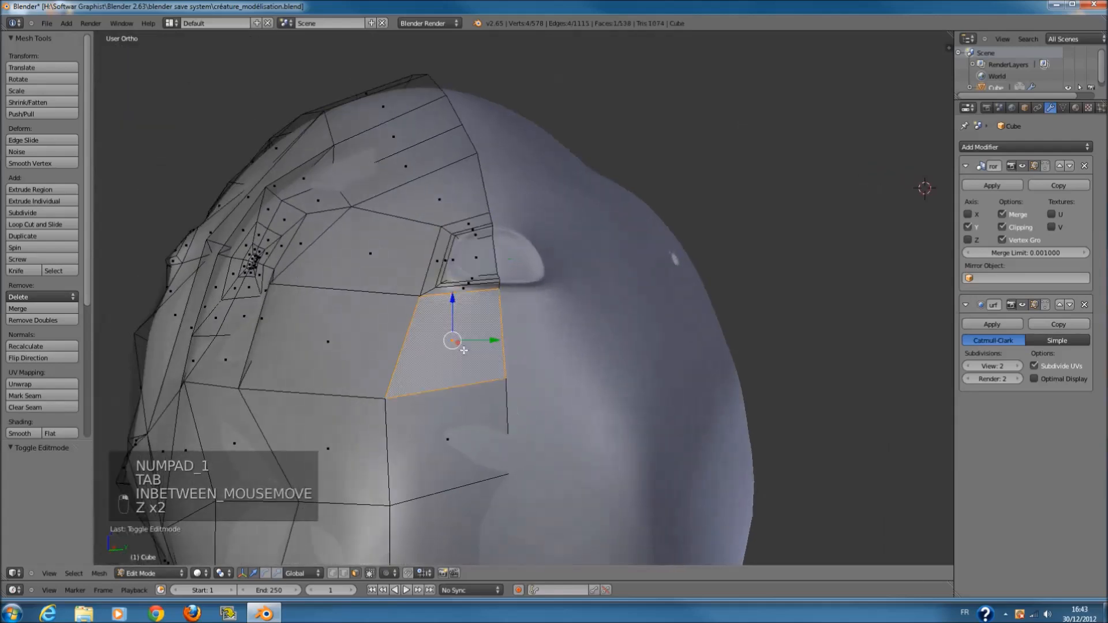
key(s)
right_click(623, 361)
middle_drag(593, 341, 643, 383)
scroll(656, 360, up, 1)
key(e)
click(644, 383)
- Scale down the newly extruded face below the first raised shape and shift it about 0.014 along X
key(s)
click(590, 389)
key(s)
click(600, 384)
middle_drag(568, 390, 606, 387)
key(s)
click(610, 387)
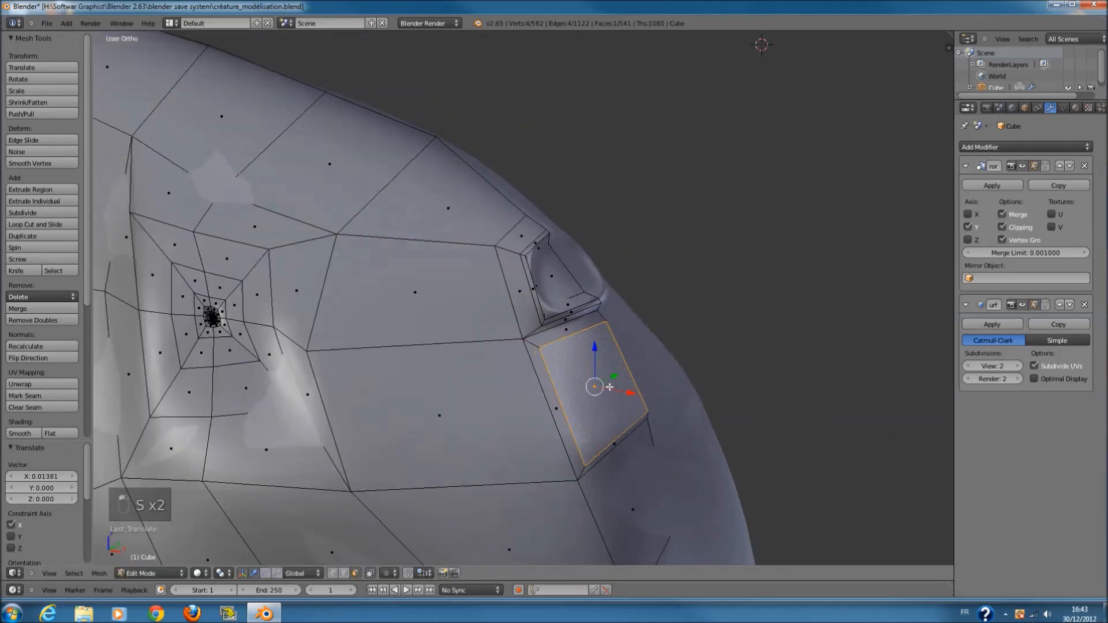
- Rotate the second shape's extruded face in the front view to angle it along the skull, and rescale it
key(KP_1)
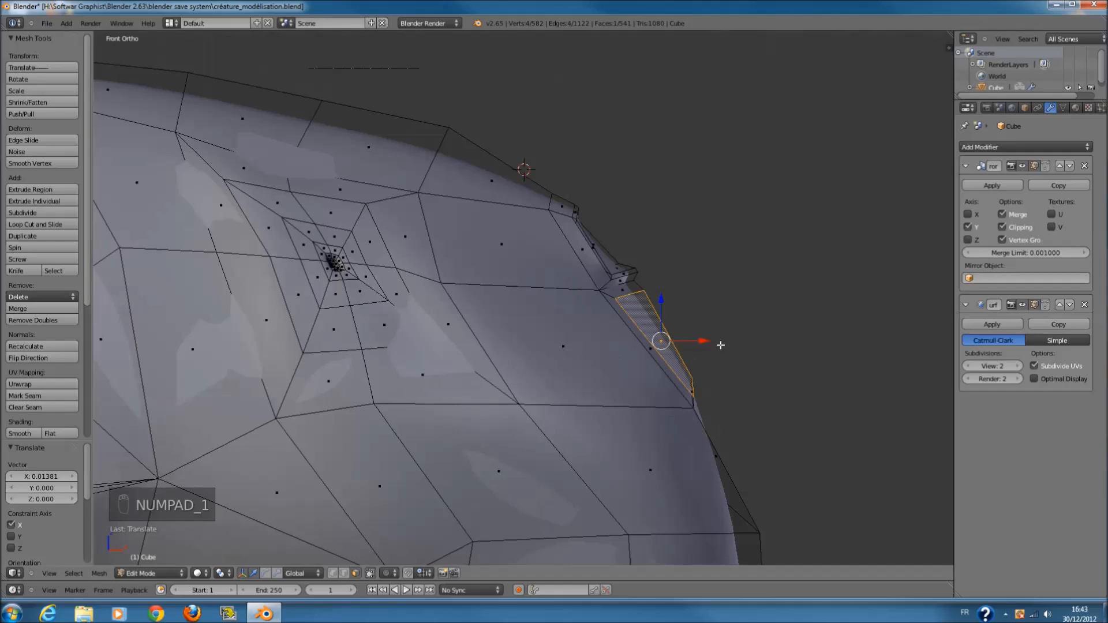
key(g)
right_click(718, 340)
key(r)
click(708, 323)
middle_drag(708, 324, 649, 370)
key(s)
click(651, 392)
- Extrude the second shape's face again, scale it to 0.762, and narrow it to 0.68 along Y
key(e)
click(650, 389)
key(s)
click(632, 391)
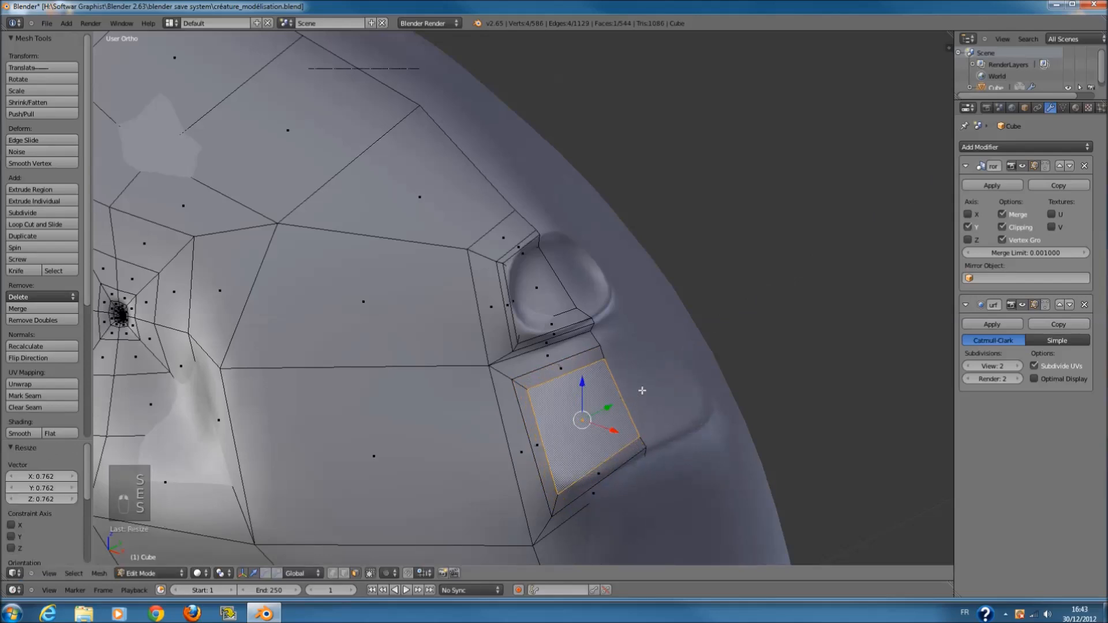
key(s)
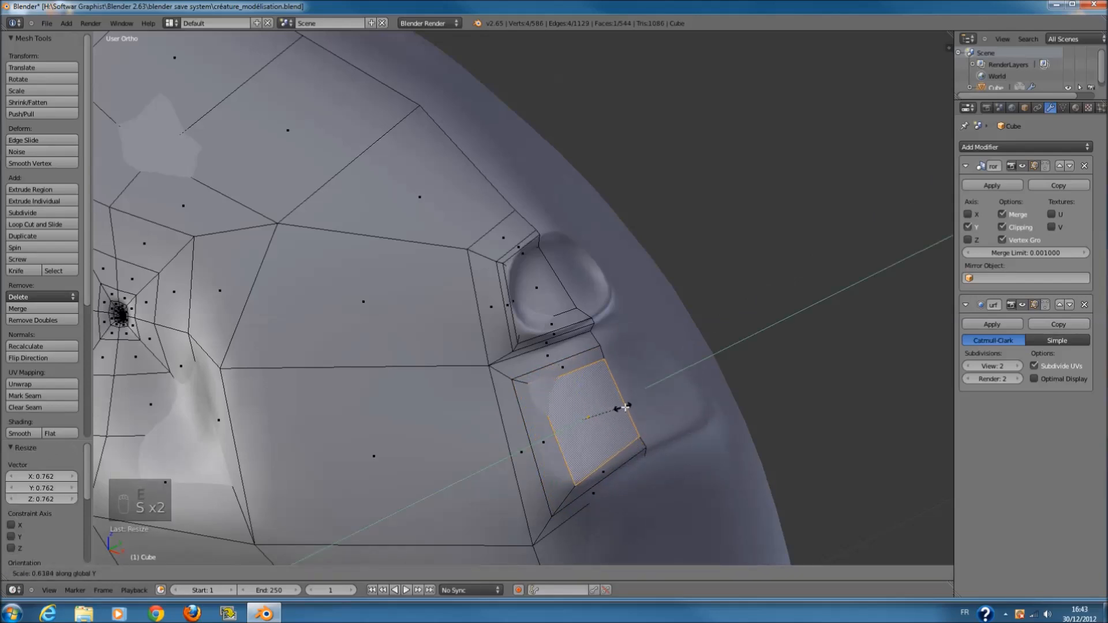
click(625, 407)
- Shift the second shape's face, extrude and shrink it to form a rim, and extrude it once more toward the inside
middle_drag(624, 403, 719, 379)
key(g)
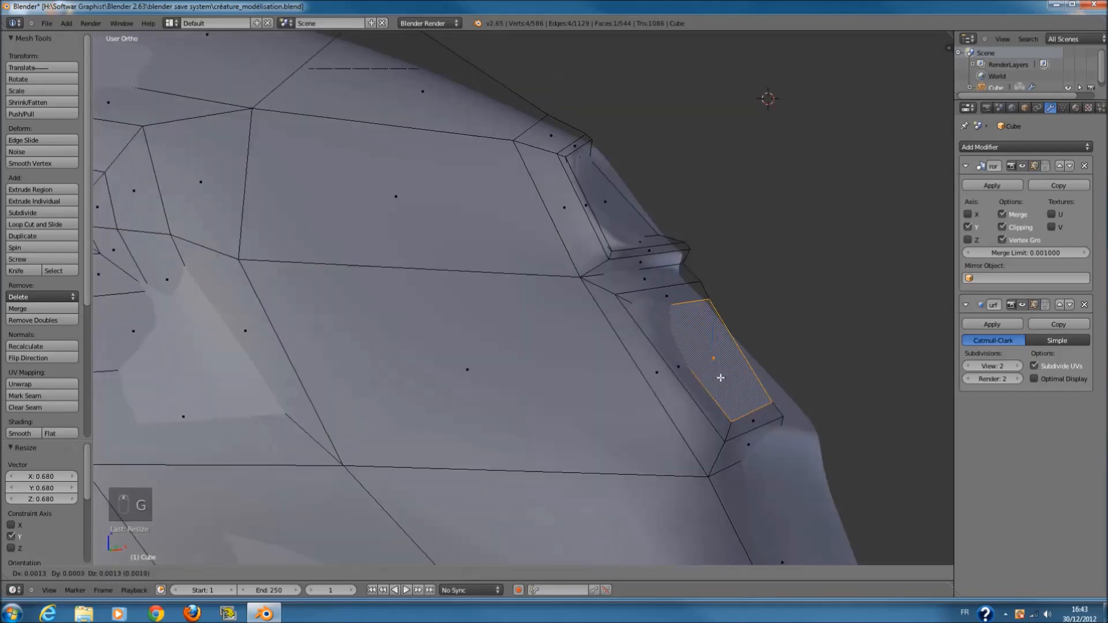
click(724, 376)
key(e)
click(741, 374)
key(s)
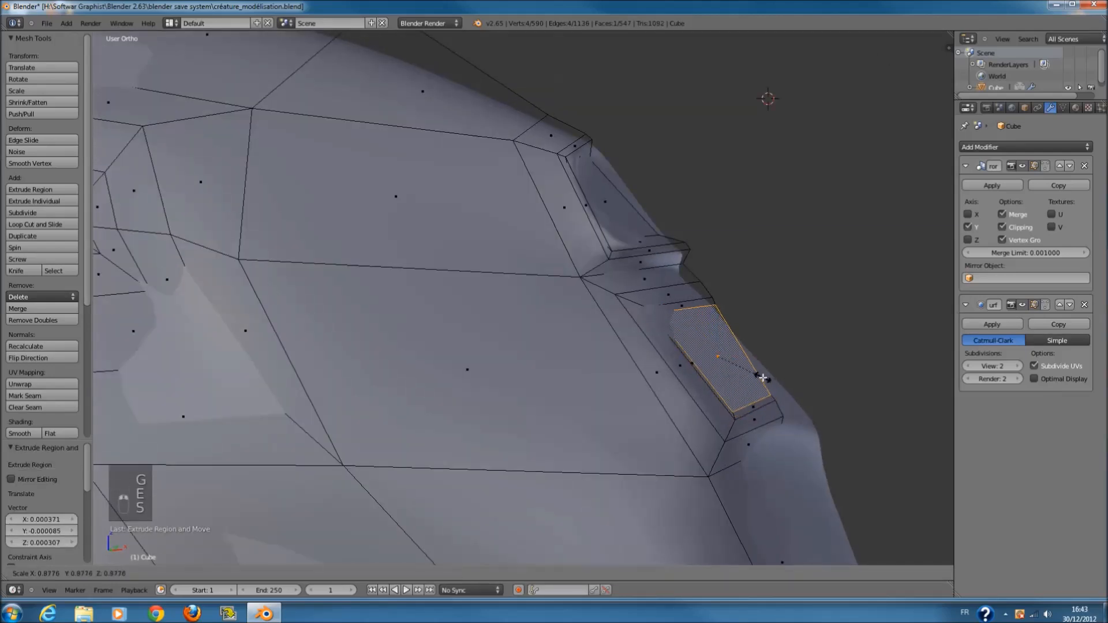
click(764, 378)
key(g)
click(760, 380)
key(e)
click(759, 381)
- Return to Object Mode, deselect the creature, and save the file
middle_drag(759, 382, 643, 408)
scroll(642, 408, down, 4)
key(Tab)
middle_drag(519, 372, 555, 381)
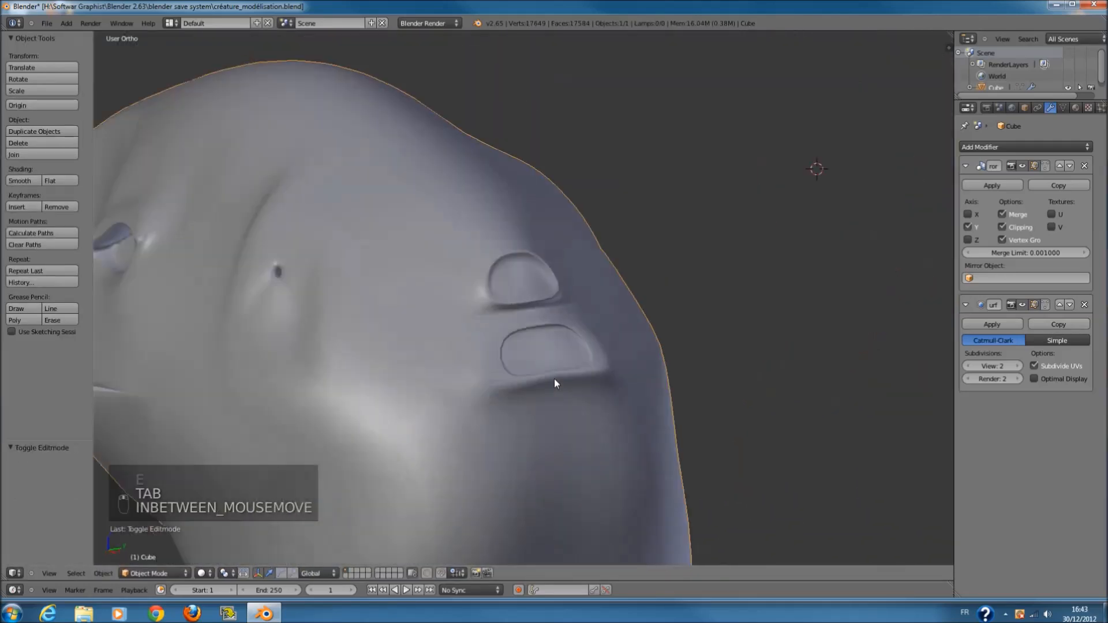
key(a)
key(ctrl+s)
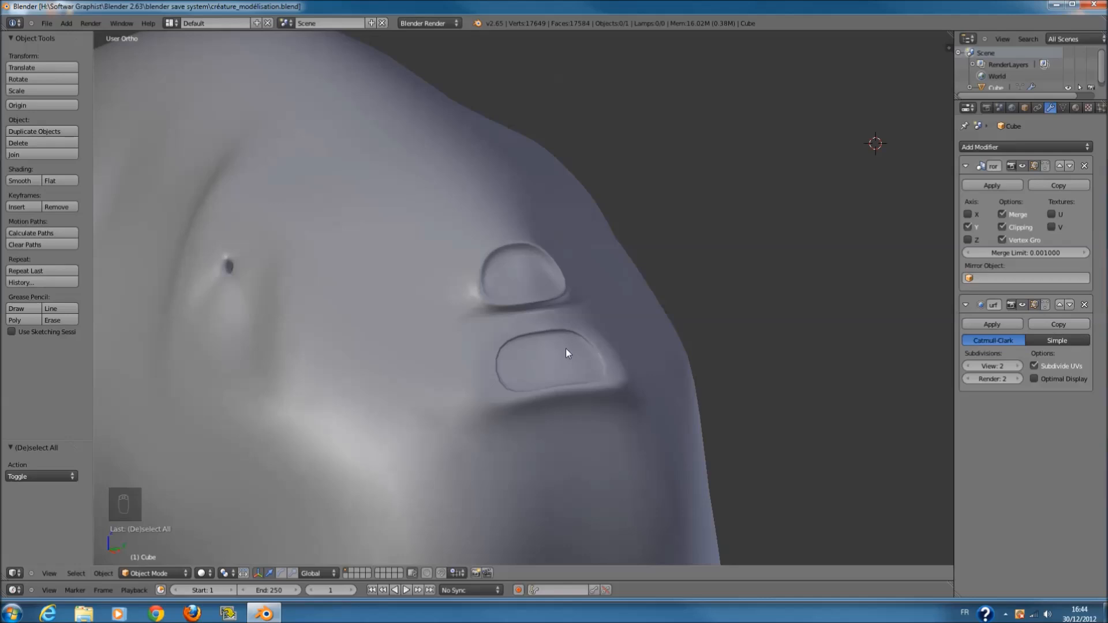
- Rotate the second shape's inner face about -15.5° in the front view and move it inward to deepen the recess
key(KP_1)
key(Tab)
scroll(678, 347, up, 6)
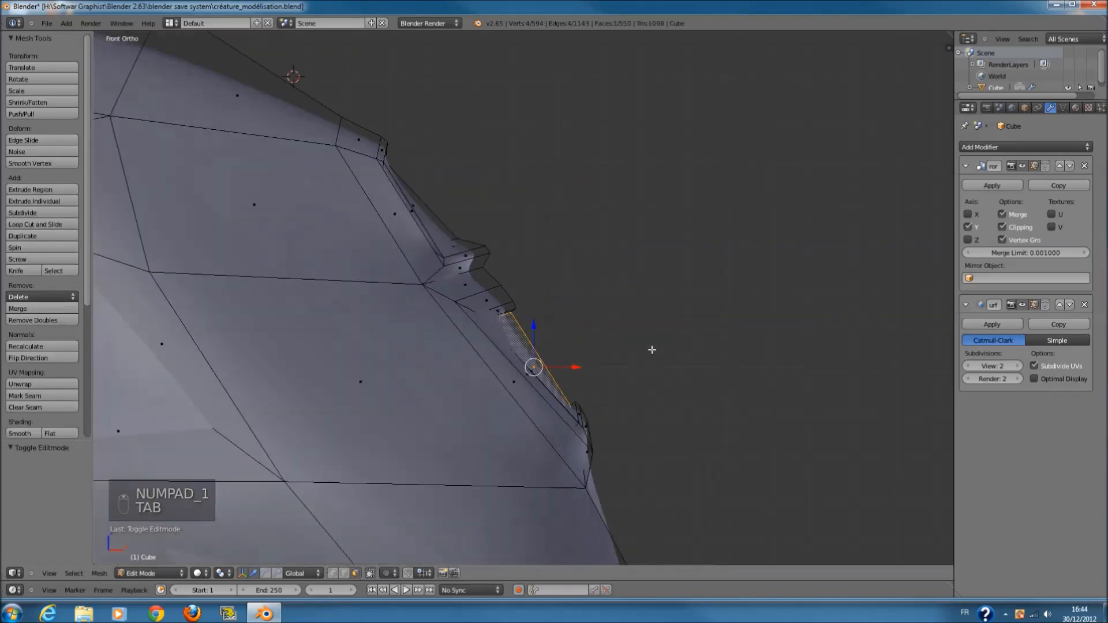
key(r)
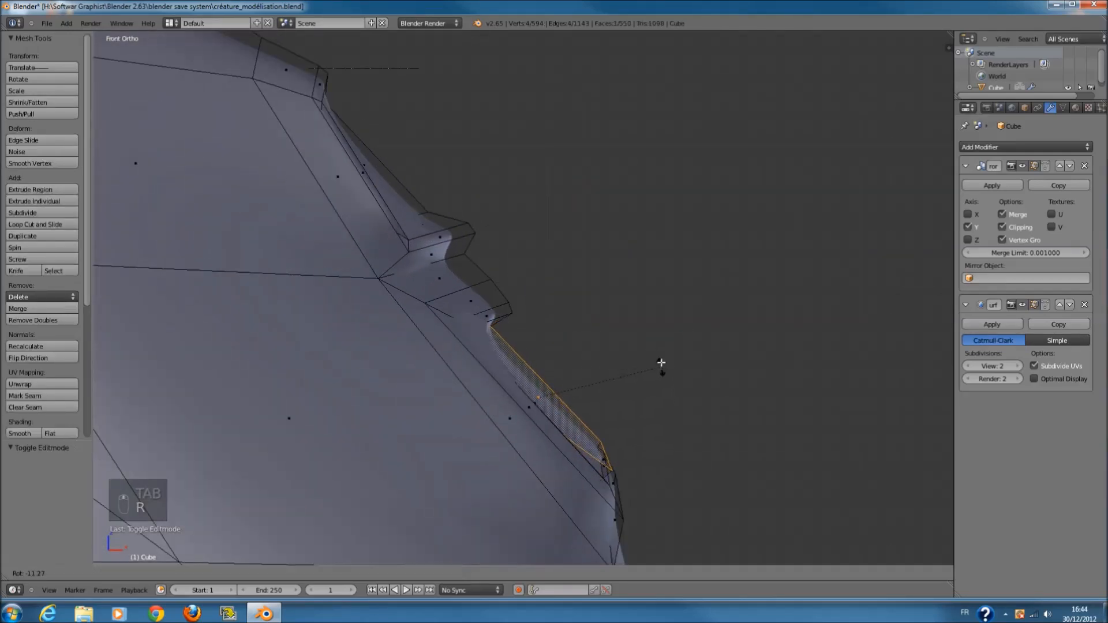
click(661, 357)
key(g)
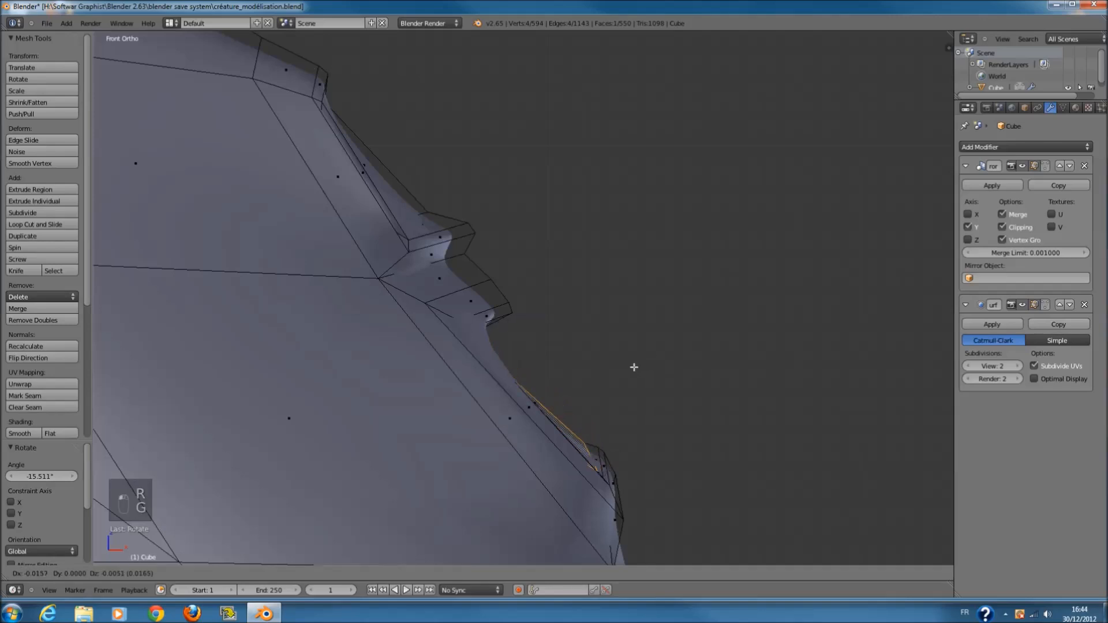
click(629, 368)
key(Tab)
middle_drag(626, 368, 477, 411)
- Select all the faces of the second recessed shape, including the outer rim face beneath it
key(Tab)
key(z)
mouse_move(382, 338)
mouse_down()
mouse_move(315, 417)
mouse_move(428, 384)
mouse_move(453, 388)
mouse_up()
right_click(416, 387)
key(z)
key(Tab)
scroll(475, 388, down, 3)
scroll(496, 395, down, 2)
key(KP_1)
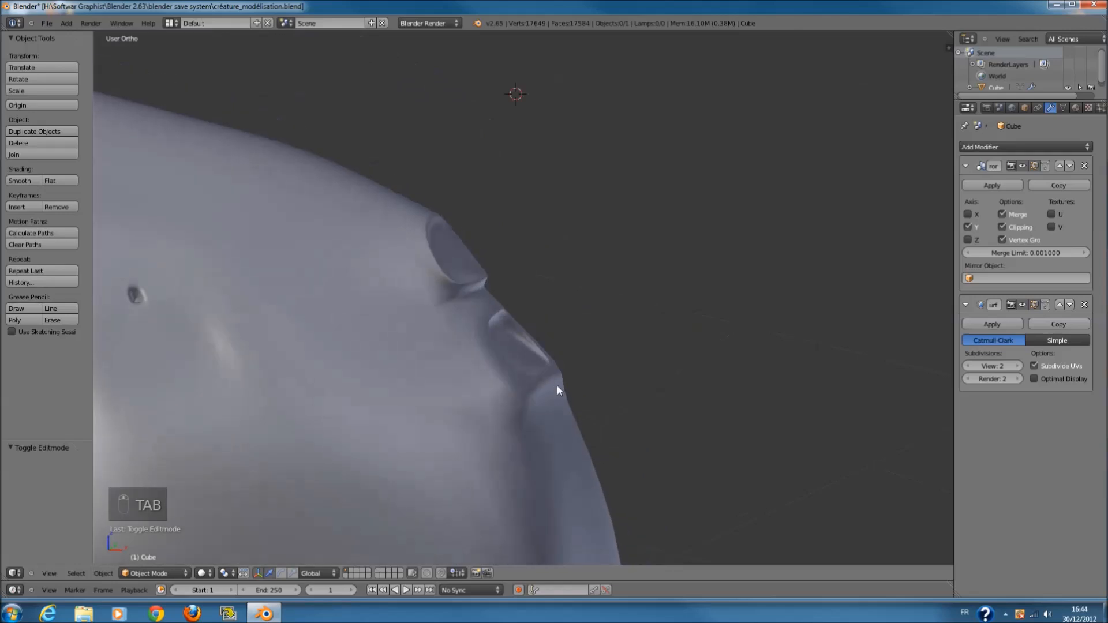
key(Tab)
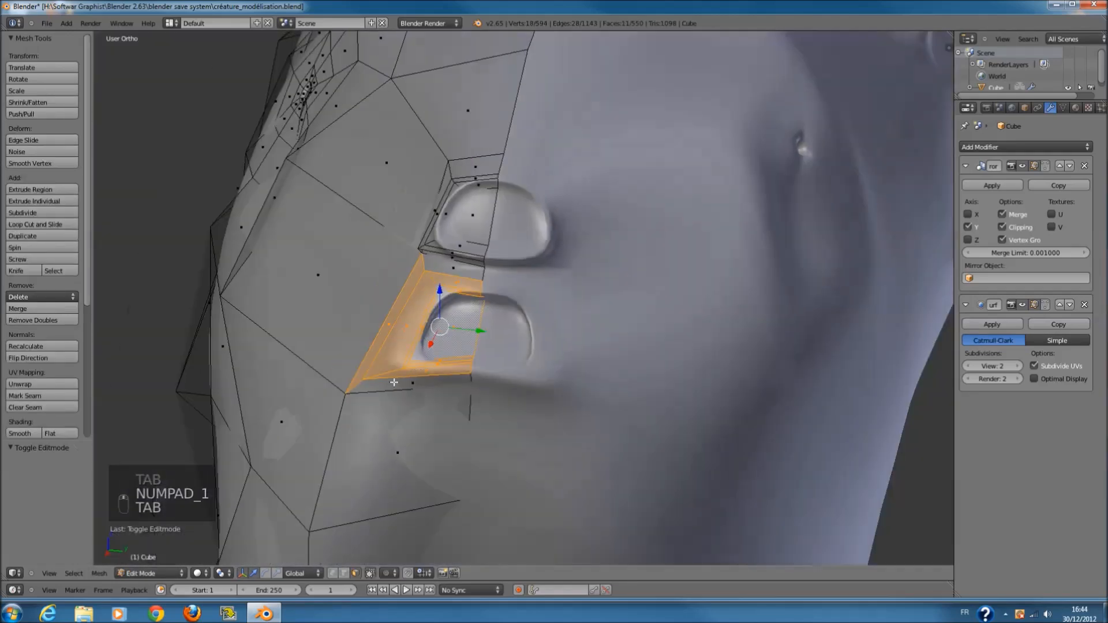
key(c)
middle_click(381, 483)
right_click(381, 484)
scroll(110, 303, down, 1)
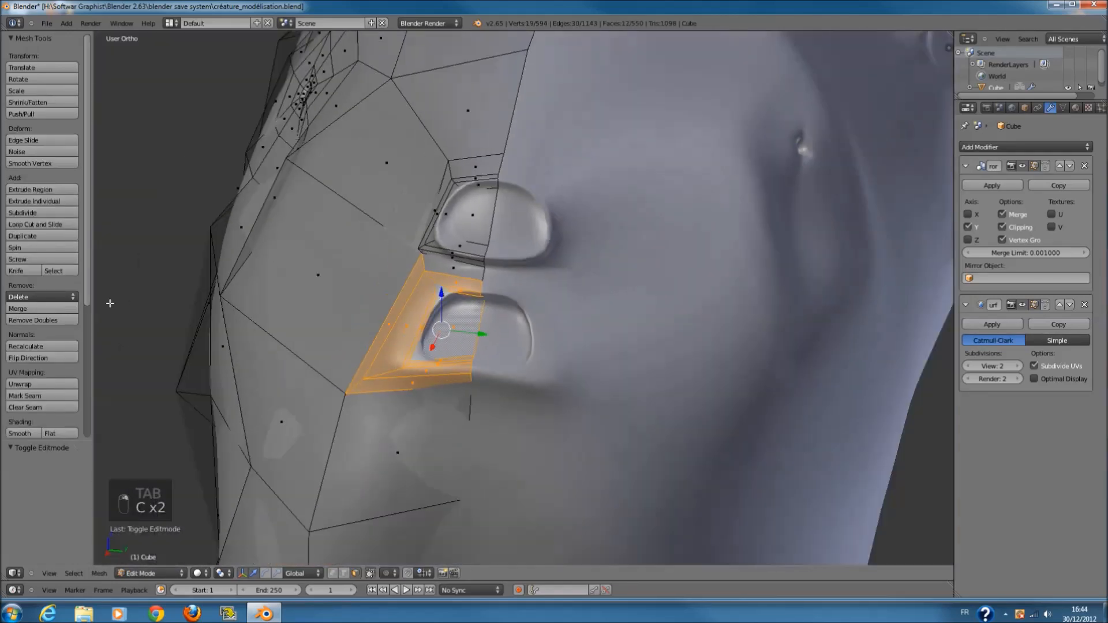
- Smooth the vertices of the second recessed shape once and check the result in Object Mode
click(44, 167)
middle_drag(247, 227, 608, 356)
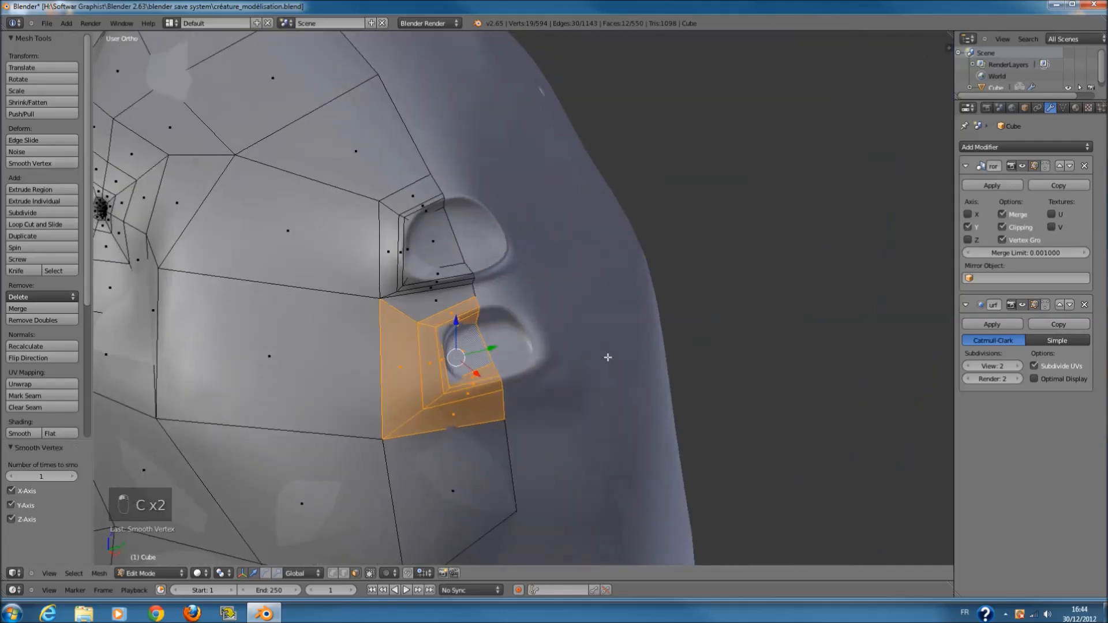
key(Tab)
middle_drag(573, 441, 648, 407)
key(a)
key(a)
key(KP_1)
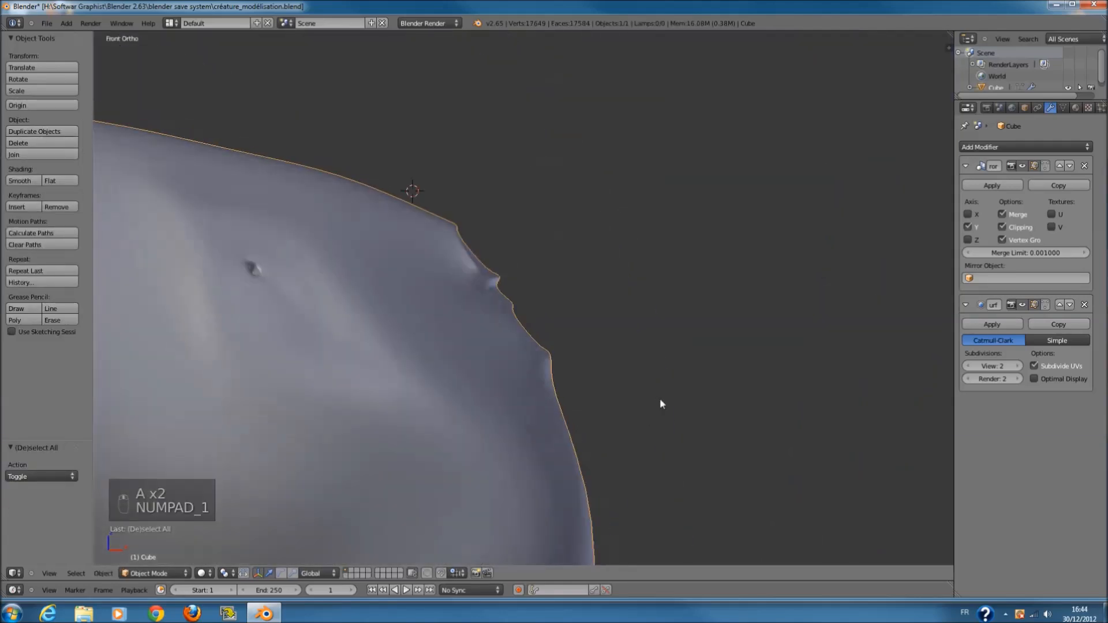
- Select the face directly below the second recessed shape, extrude it outward, and scale it to 0.7
key(z)
key(Tab)
key(z)
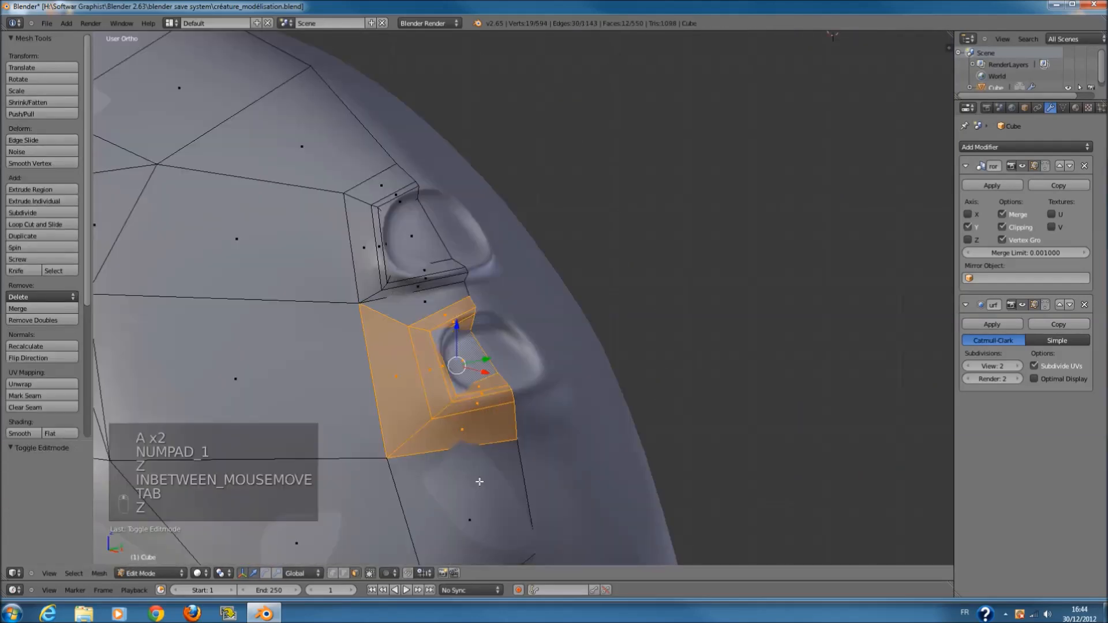
right_click(470, 459)
key(e)
click(487, 449)
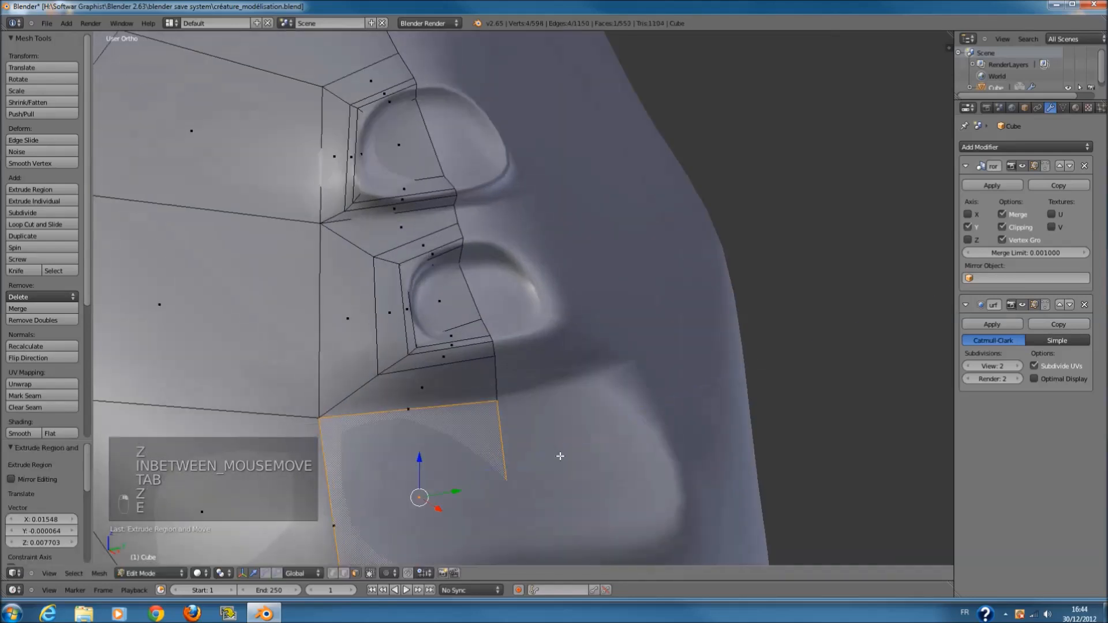
scroll(548, 455, down, 2)
key(s)
click(527, 457)
- Move the third shape's face outward about 0.034 in X and 0.013 in Z, and extrude it with scalings of 0.85 and 0.938
key(KP_1)
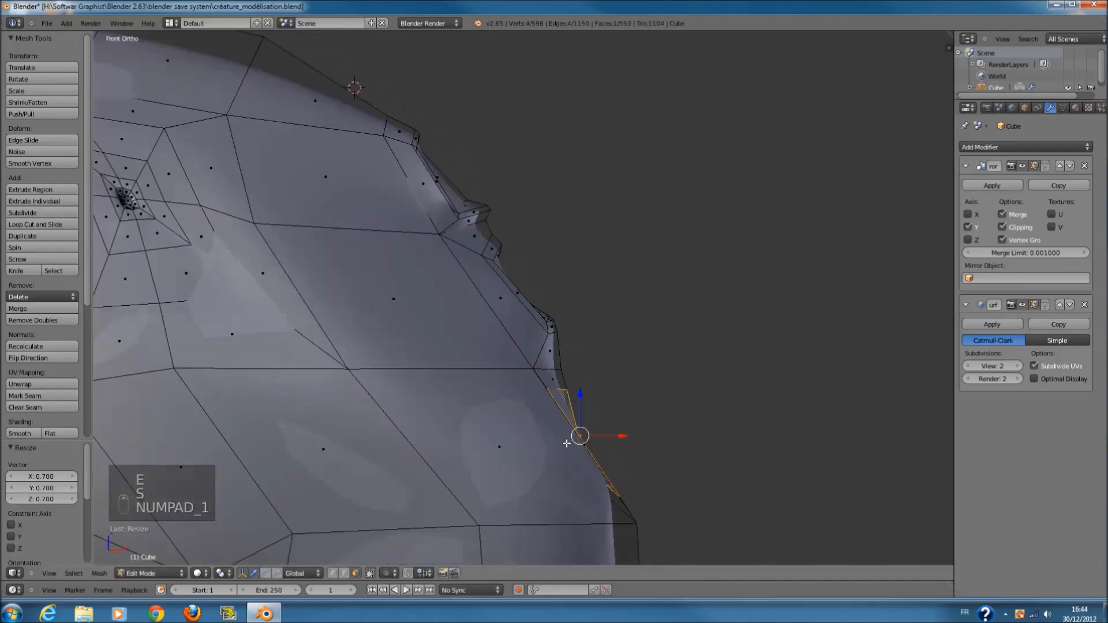
key(g)
click(664, 431)
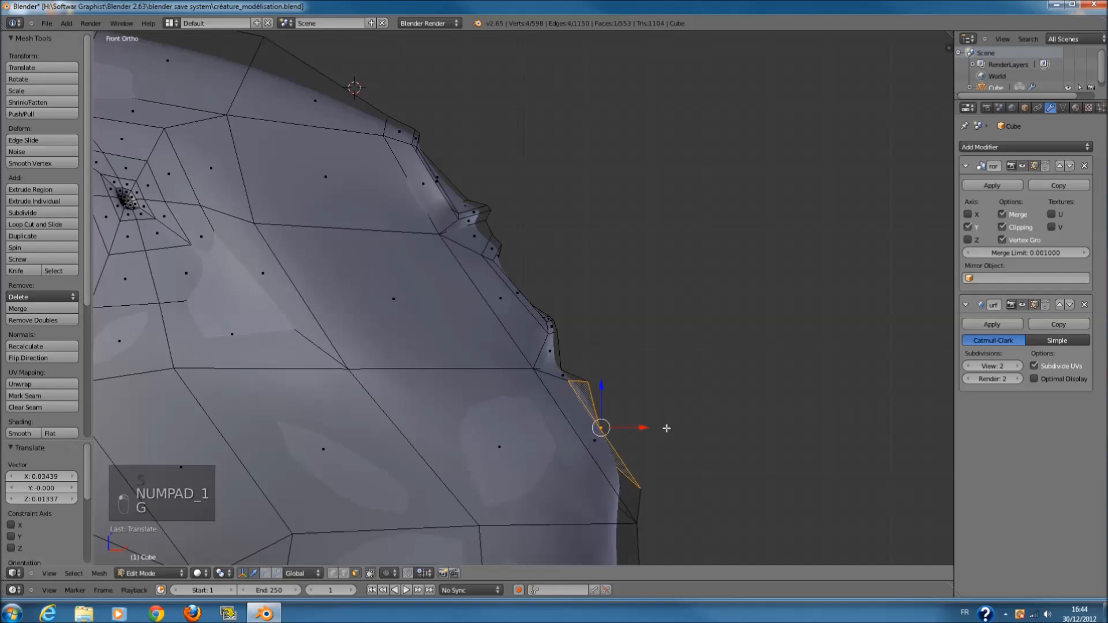
key(e)
key(s)
click(656, 424)
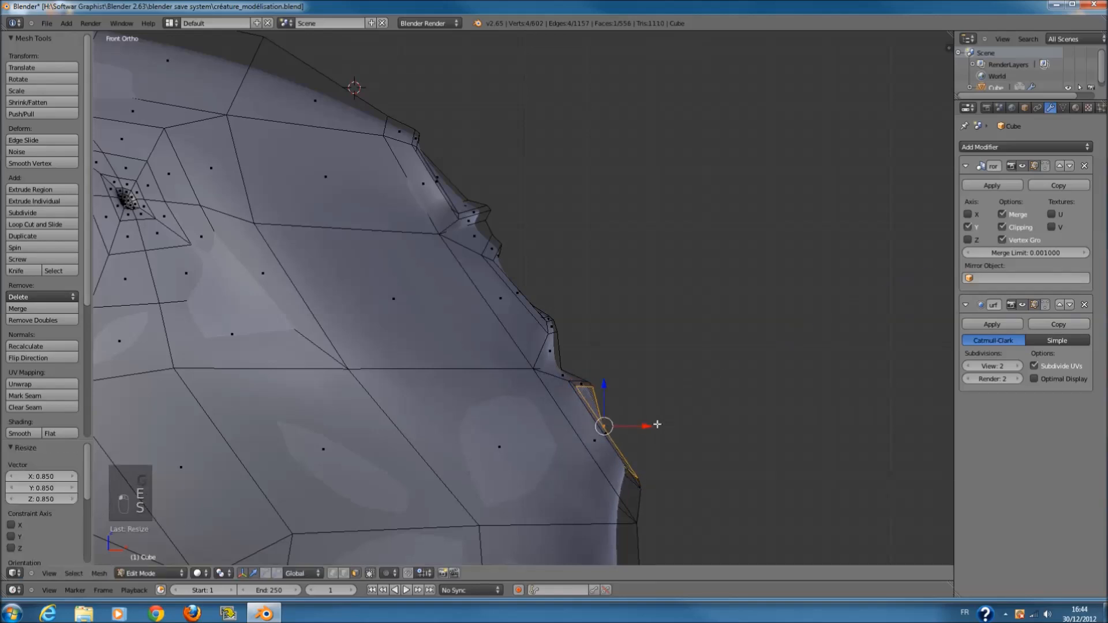
click(656, 436)
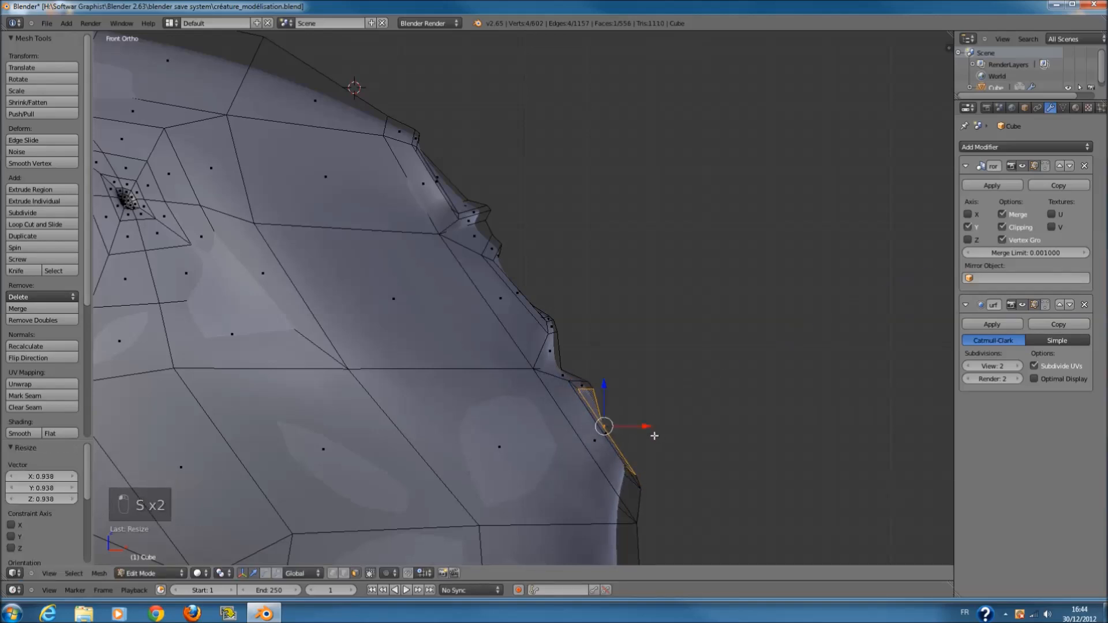
- Extrude the third shape's face at 0.905 scale, move it inward, rotate it to match the slope, and extrude it slightly deeper
key(e)
key(s)
click(654, 433)
key(g)
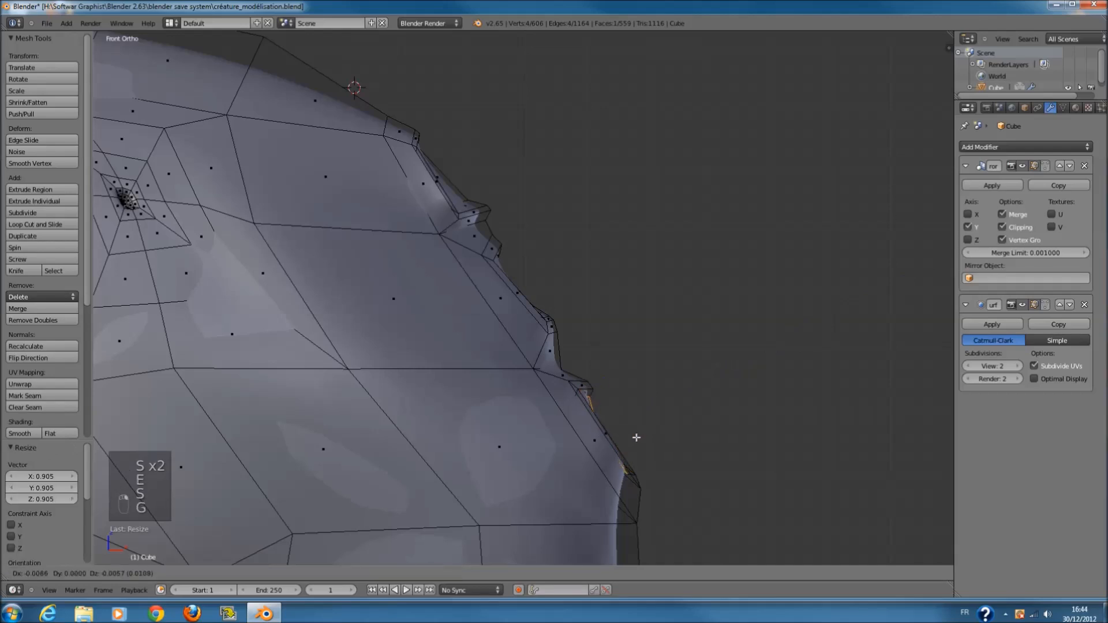
click(639, 434)
key(r)
click(673, 436)
key(e)
click(672, 437)
- Select all the faces of the third recessed shape and move them about 0.08 along Y toward the mirror seam
middle_drag(667, 437, 553, 458)
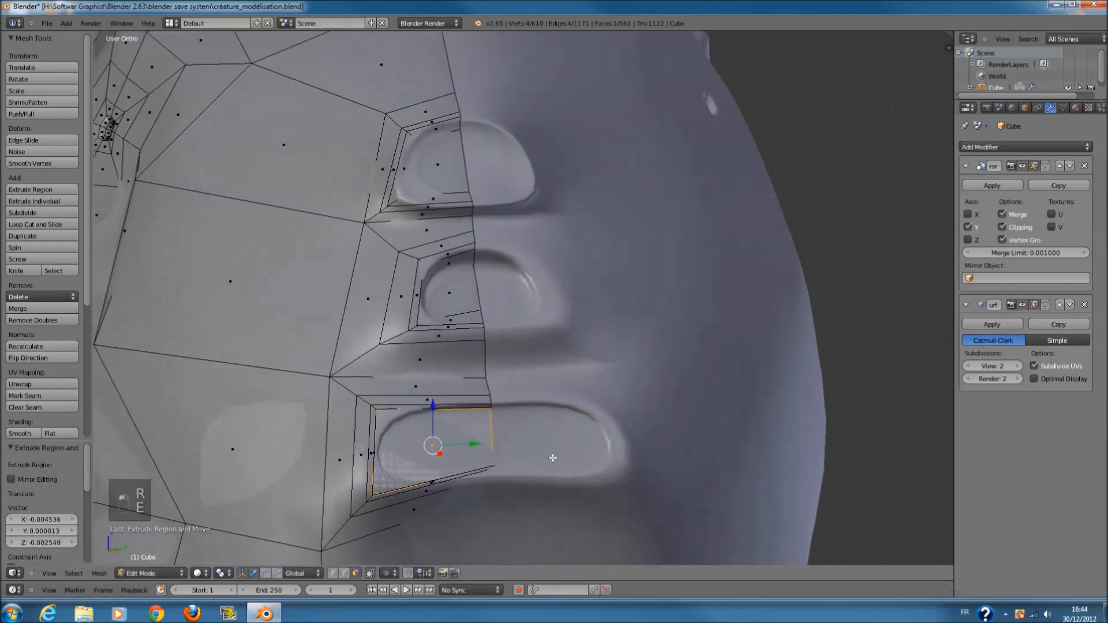
key(z)
key(c)
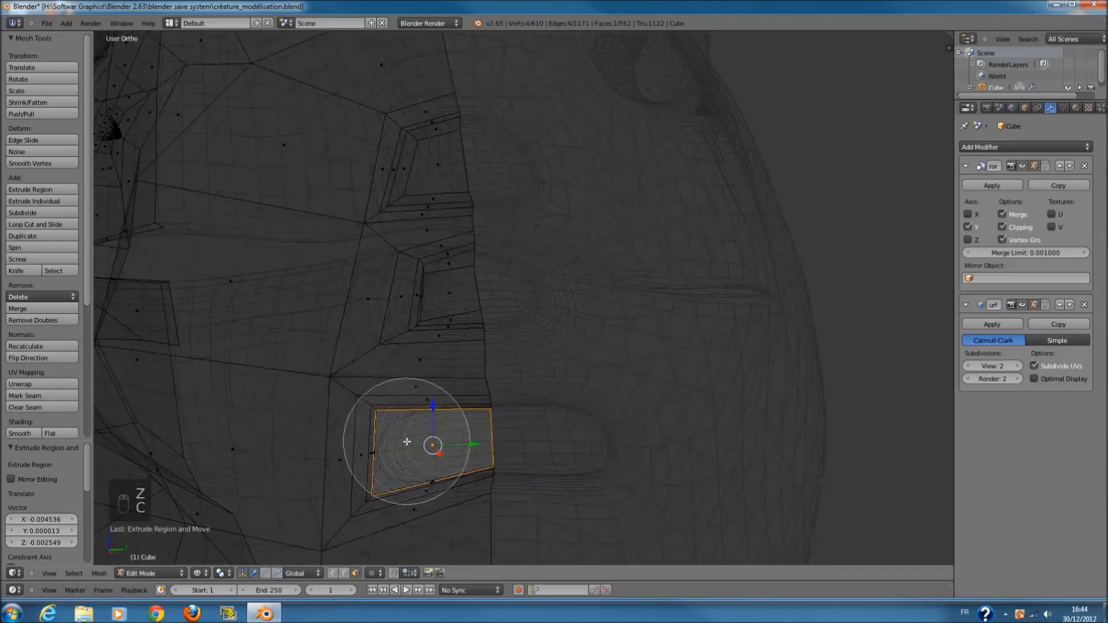
click(404, 445)
right_click(419, 445)
key(c)
click(386, 460)
right_click(386, 460)
key(z)
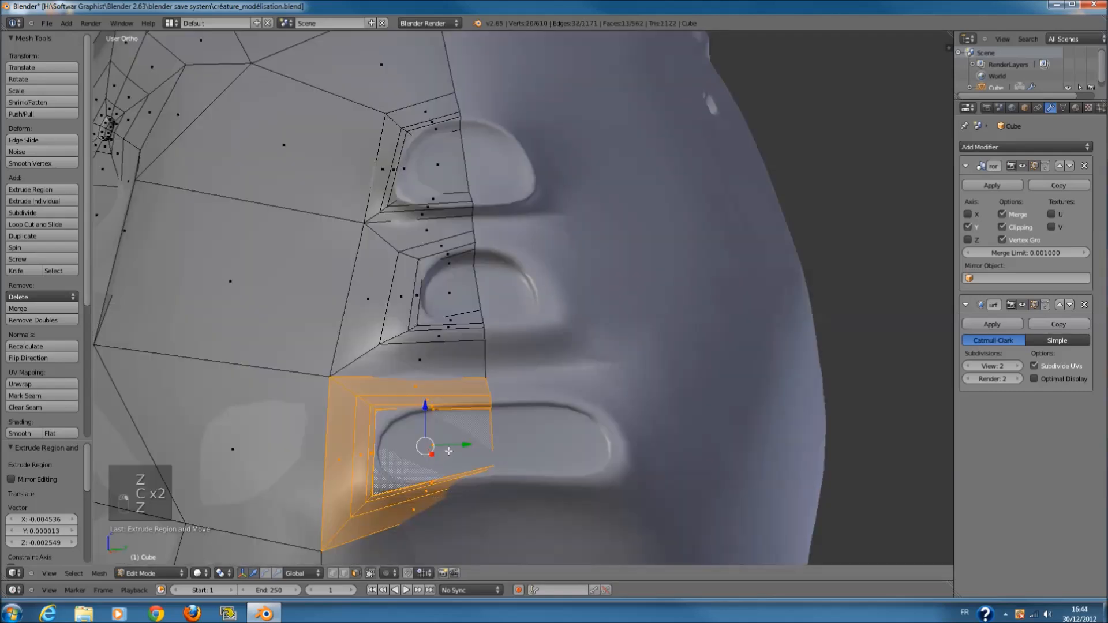
drag(469, 449, 517, 449)
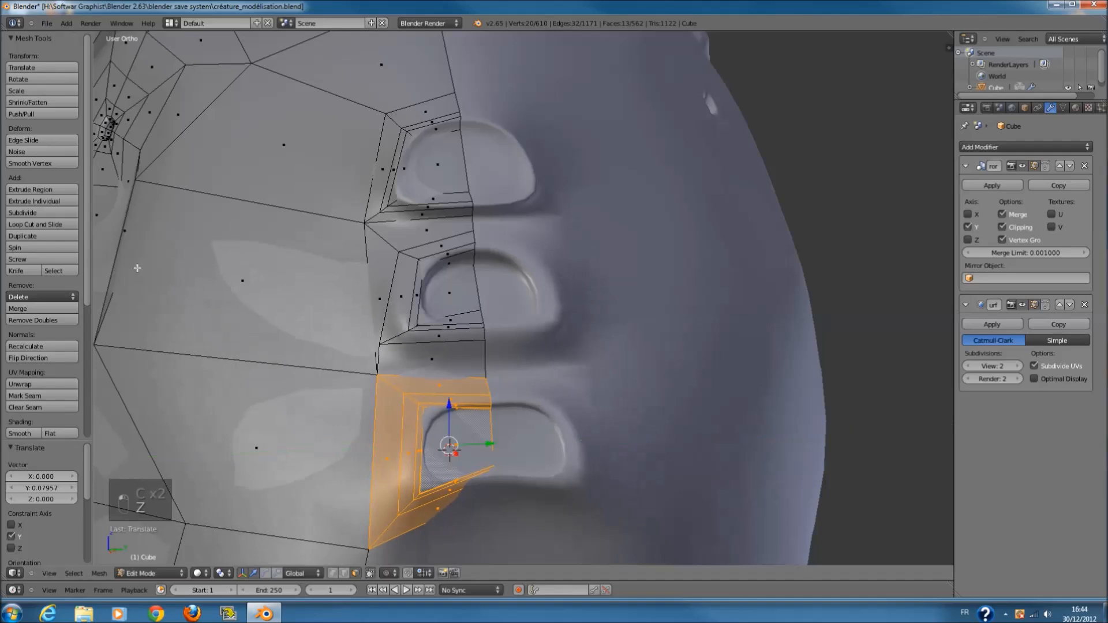
- Return to Object Mode and save the file over the existing version
key(Tab)
mouse_move(496, 404)
middle_down()
mouse_move(525, 418)
mouse_move(563, 411)
mouse_move(708, 477)
mouse_move(481, 406)
middle_up()
key(ctrl+s)
click(565, 411)
scroll(565, 411, down, 4)
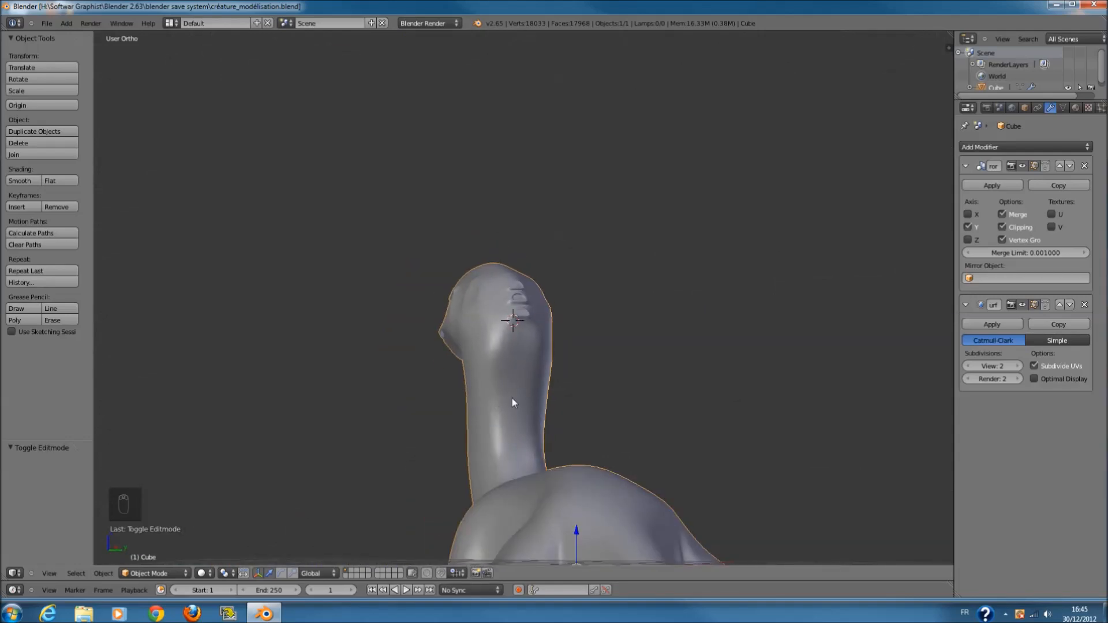
- In front view with wireframe shading, select the toe tips of the front foot in Edit Mode and rotate them -39.04°
key(KP_1)
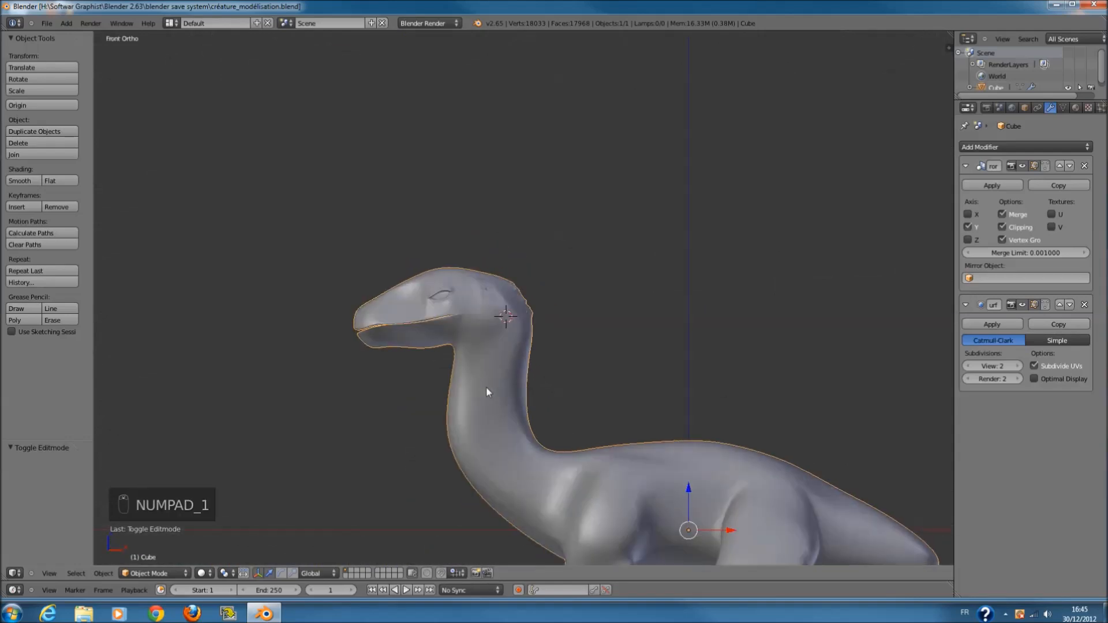
shift+scroll(560, 381, down, 7)
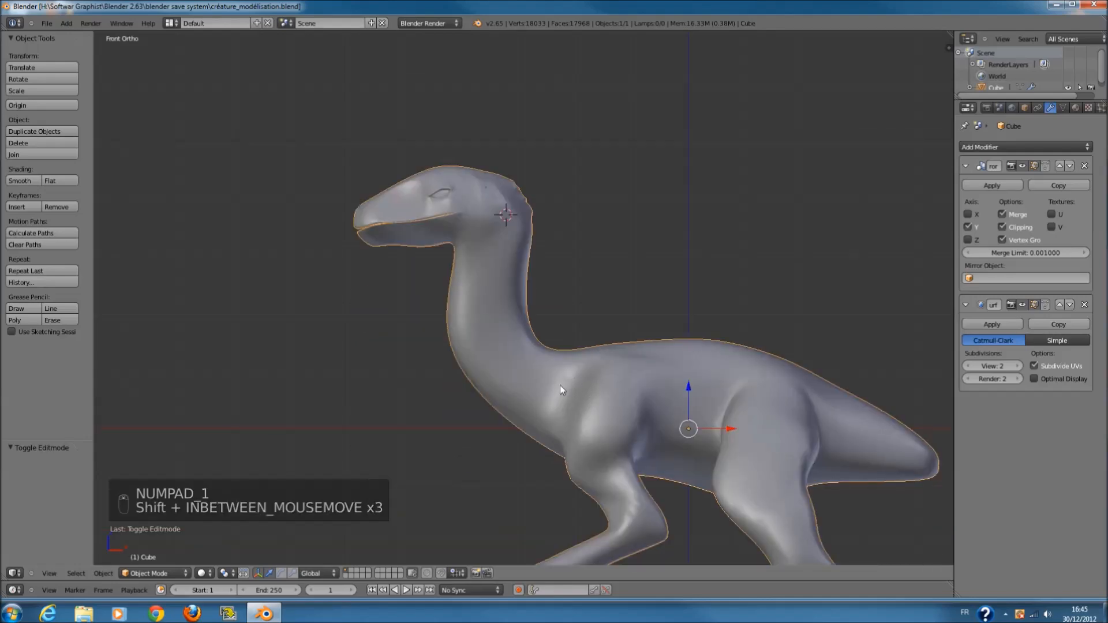
shift+scroll(555, 386, down, 15)
scroll(549, 394, up, 4)
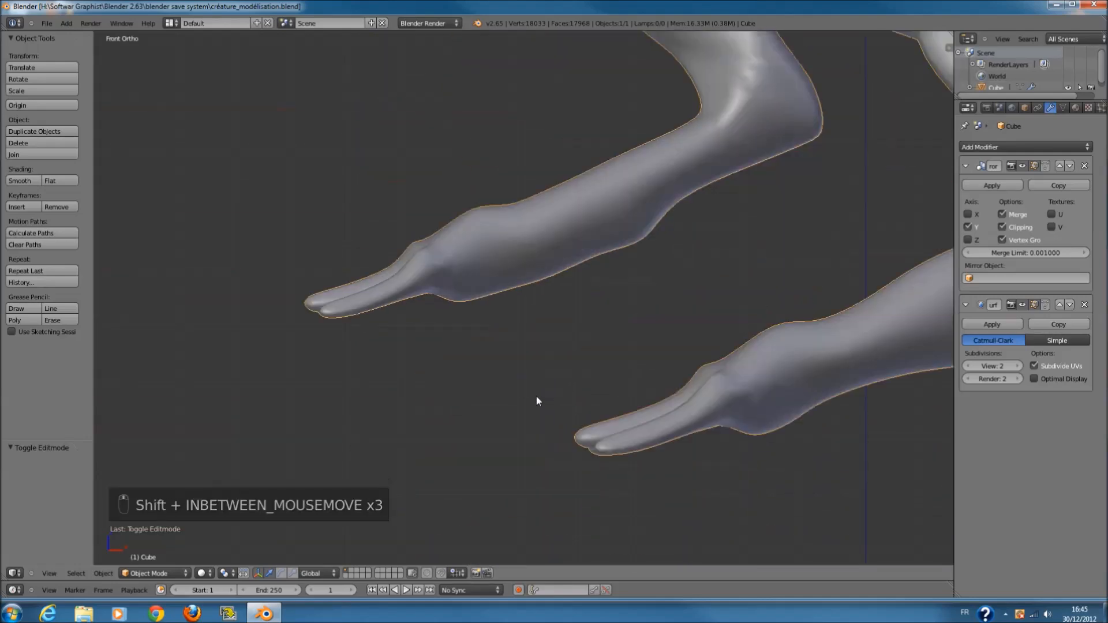
key(Tab)
ctrl+scroll(536, 396, up, 4)
scroll(536, 396, up, 2)
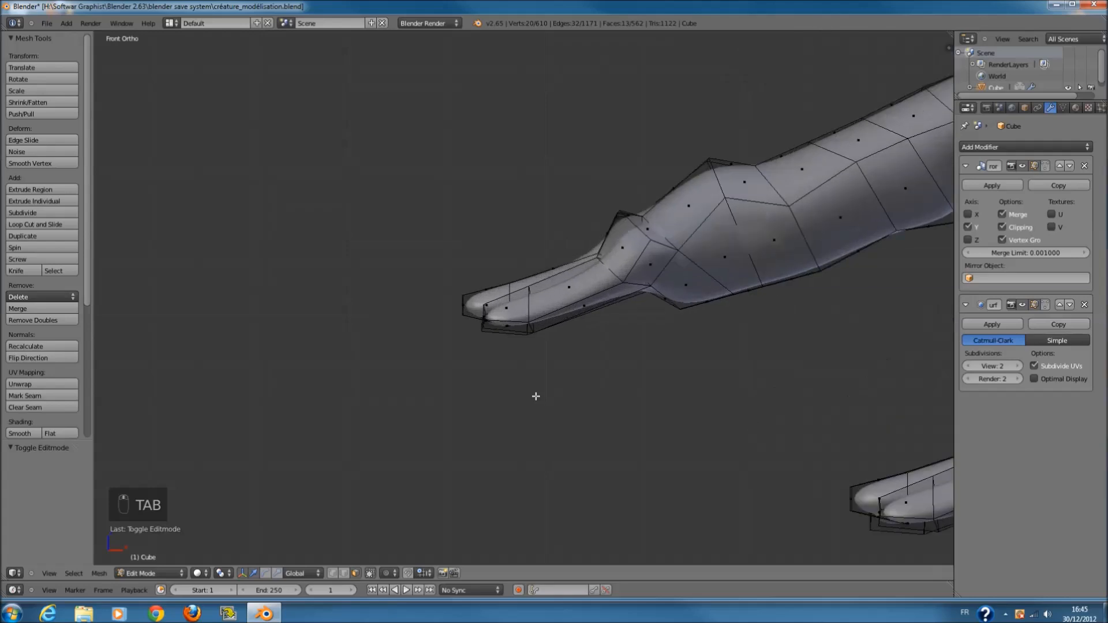
scroll(536, 396, up, 2)
key(z)
key(a)
key(a)
key(a)
key(c)
drag(474, 301, 469, 314)
right_click(478, 330)
key(r)
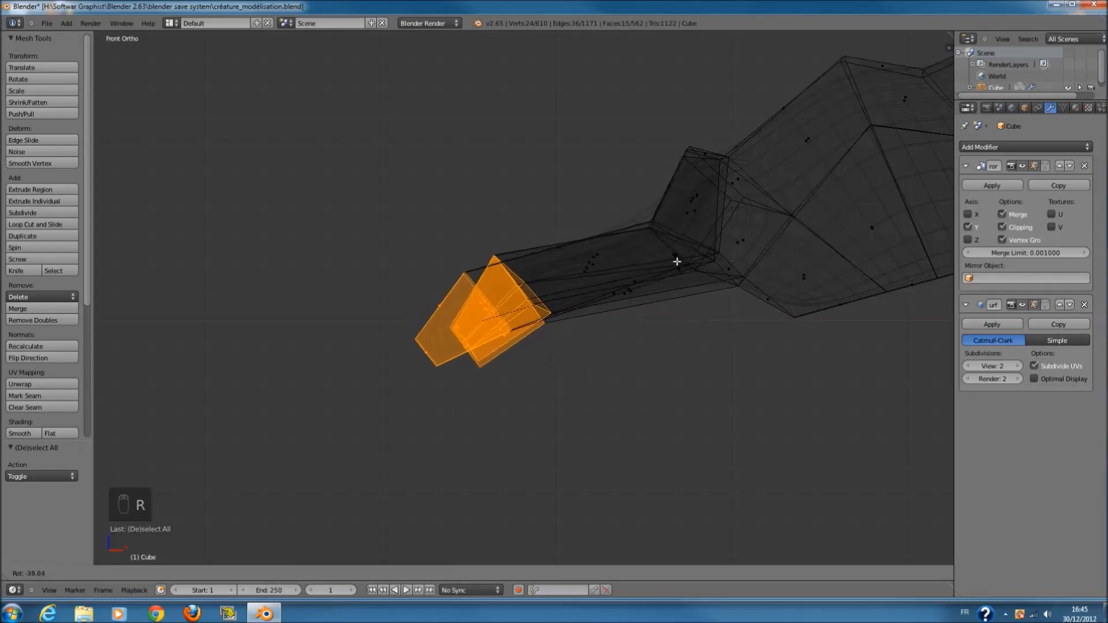
click(676, 261)
- Move the front foot's toe tips 0.141 in X and 0.04556 in Z, scale them 1.38 along Z, and return to Object Mode
key(g)
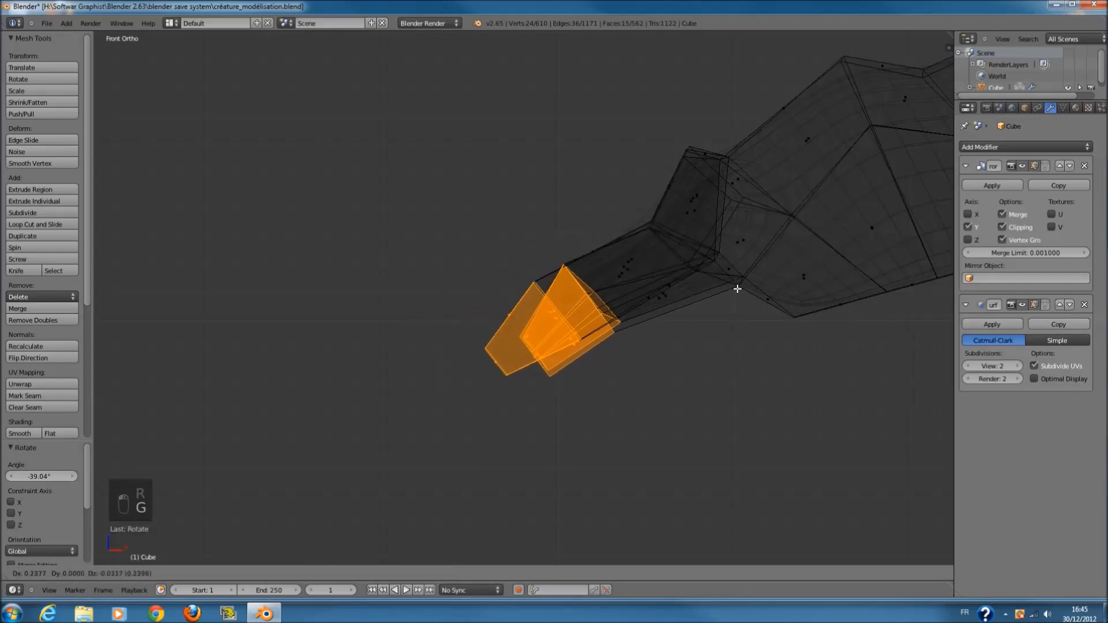
click(711, 266)
key(z)
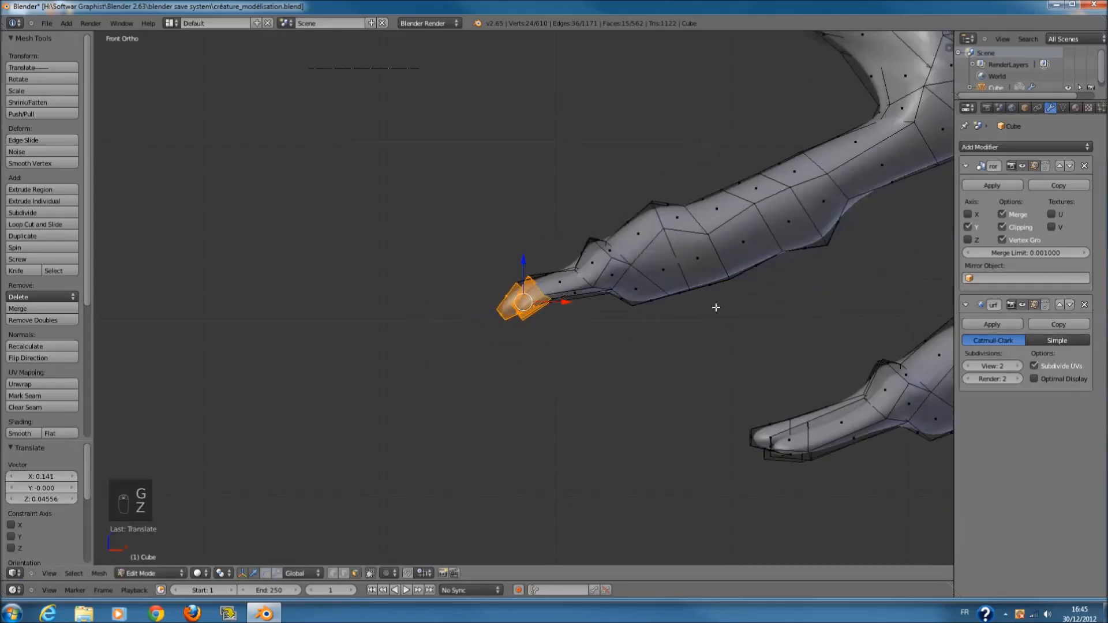
scroll(715, 307, up, 1)
key(s)
key(z)
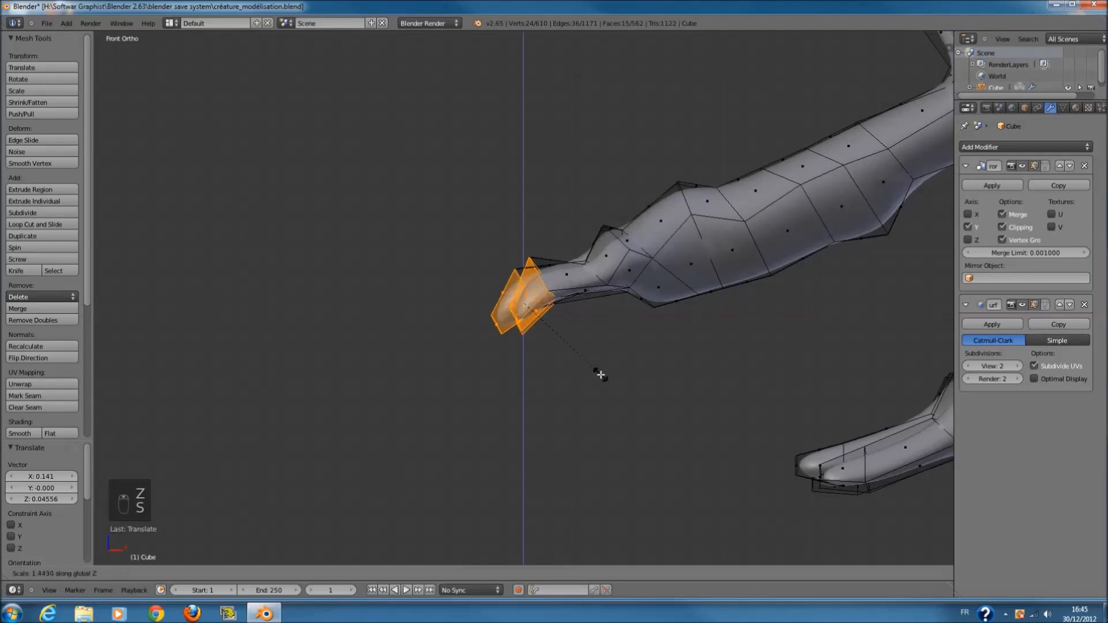
click(594, 375)
middle_drag(594, 376, 561, 380)
key(KP_1)
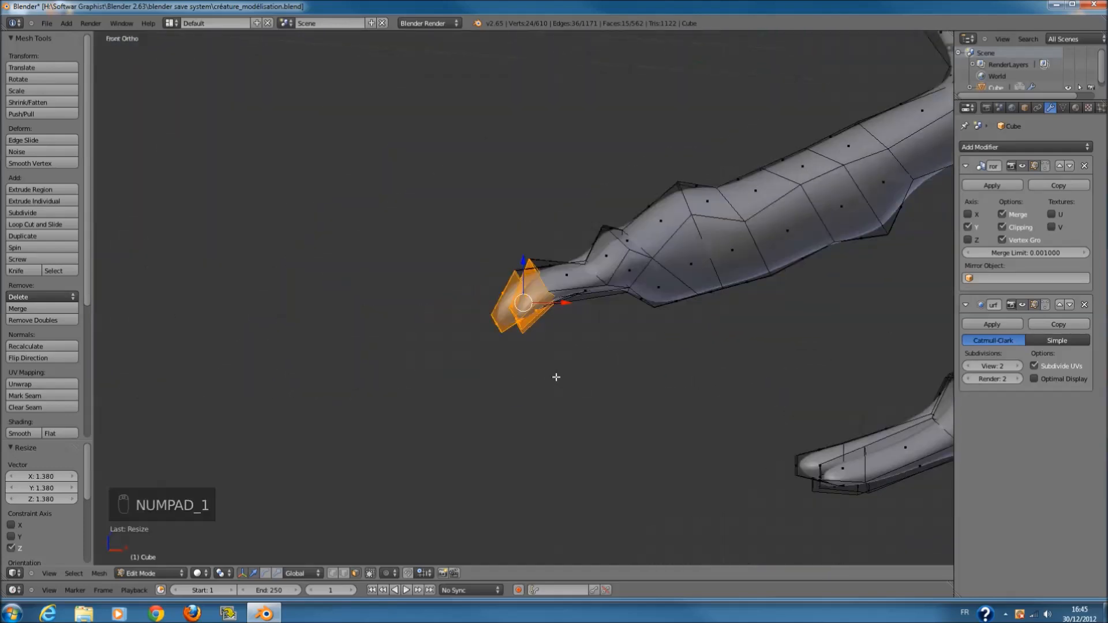
key(Tab)
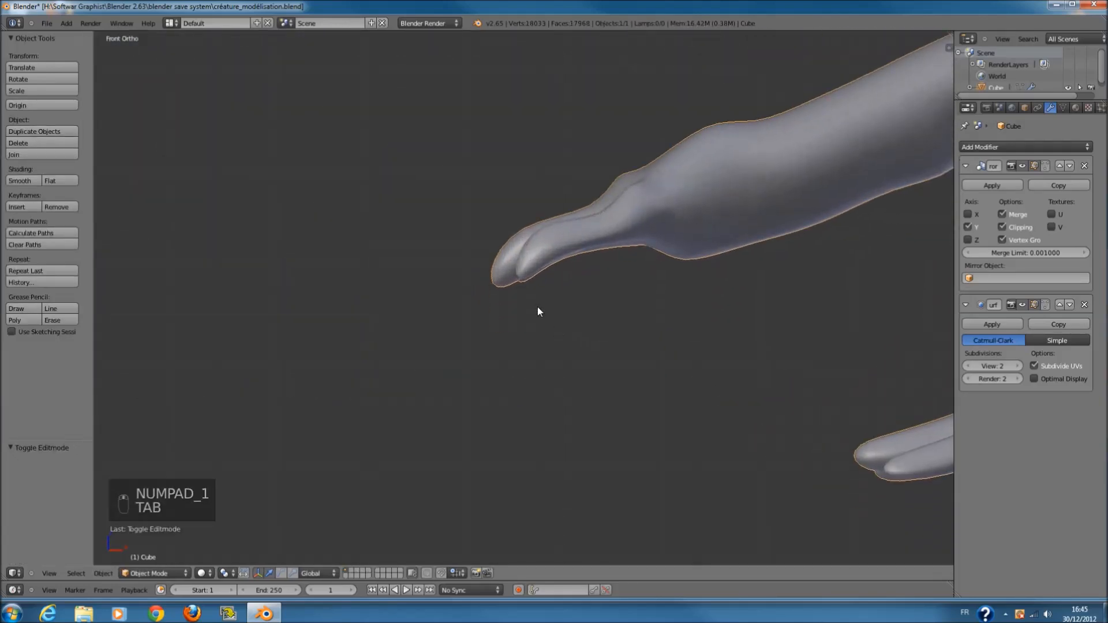
- Select only the rear foot's toe tips in wireframe and rotate them -30.136°
key(Tab)
scroll(617, 357, up, 4)
key(z)
key(a)
key(c)
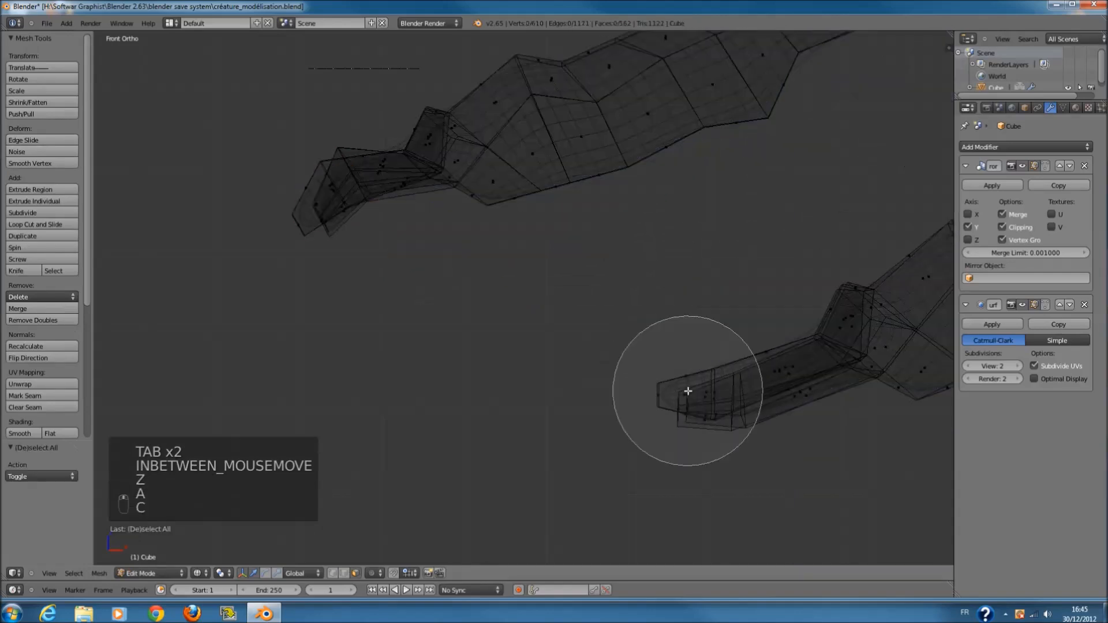
drag(672, 393, 663, 396)
right_click(663, 396)
key(r)
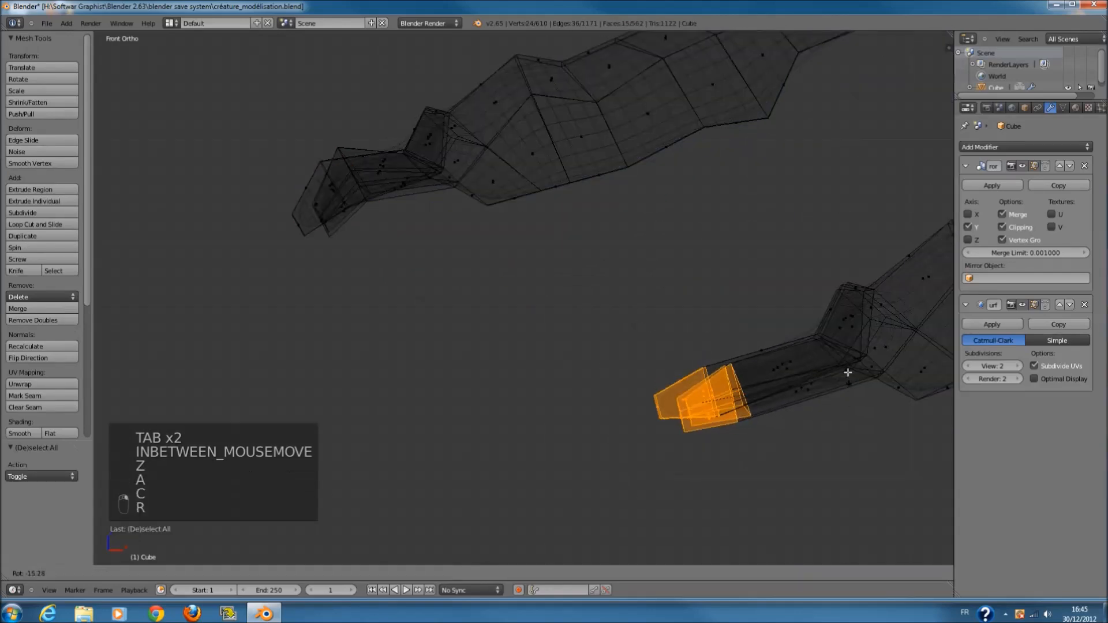
click(792, 426)
- Scale the rear foot's toe tips about 1.3 along Z and return to Object Mode with solid shading
key(s)
key(z)
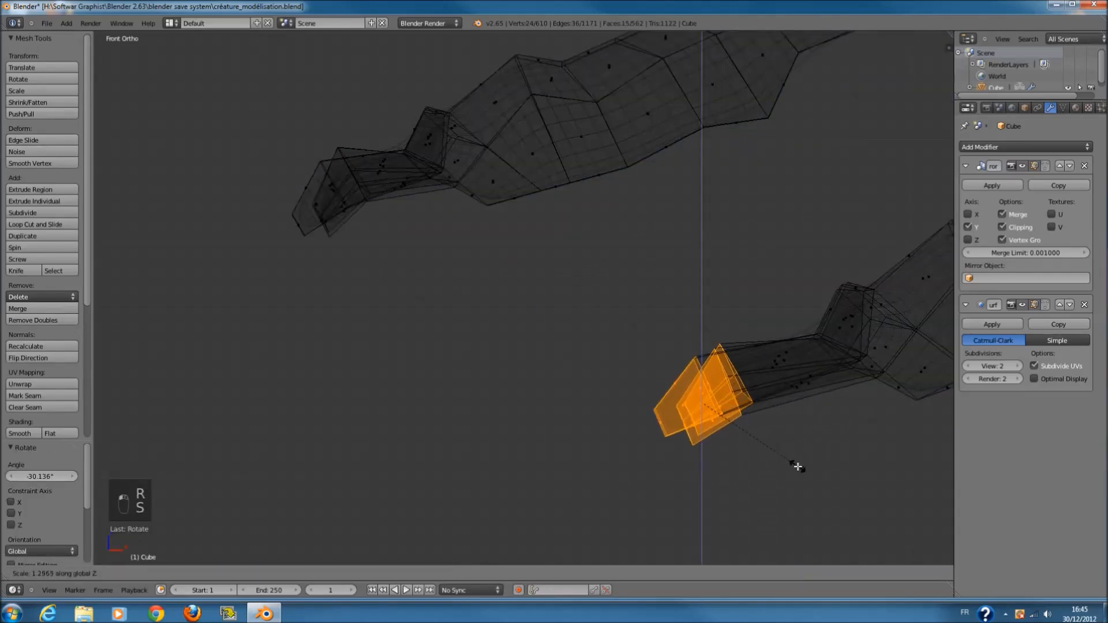
click(797, 466)
key(Tab)
scroll(718, 344, down, 2)
key(z)
shift+scroll(695, 310, up, 3)
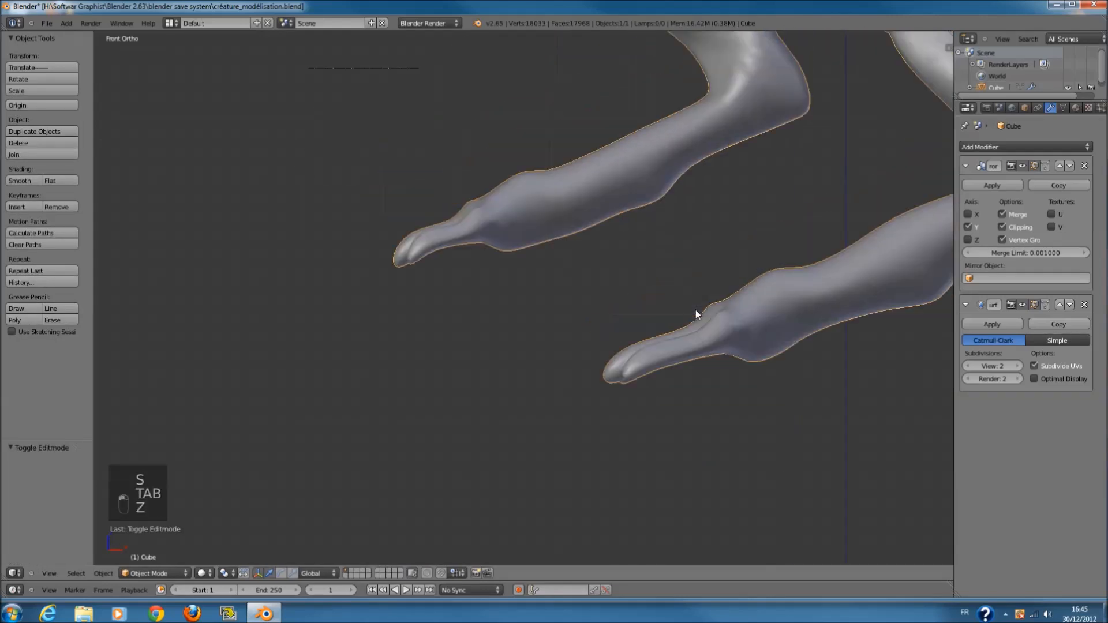
- Switch to the top view of the whole creature, enter Edit Mode and deselect the rear foot's toe tips
scroll(658, 339, down, 6)
shift+scroll(686, 336, up, 6)
middle_drag(688, 327, 756, 351)
key(KP_7)
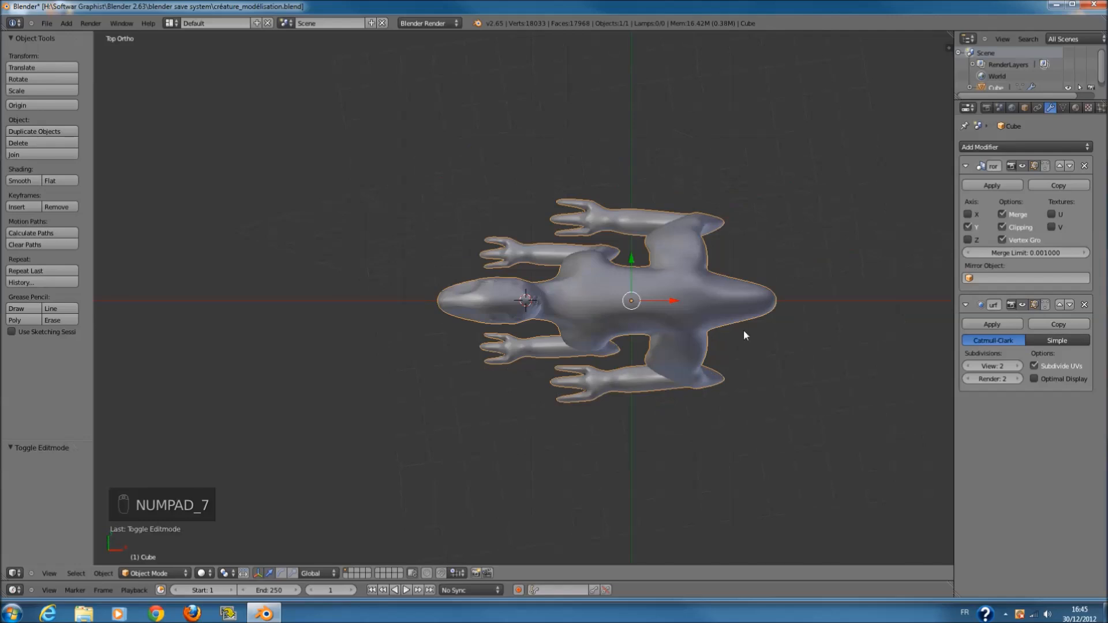
scroll(722, 331, up, 3)
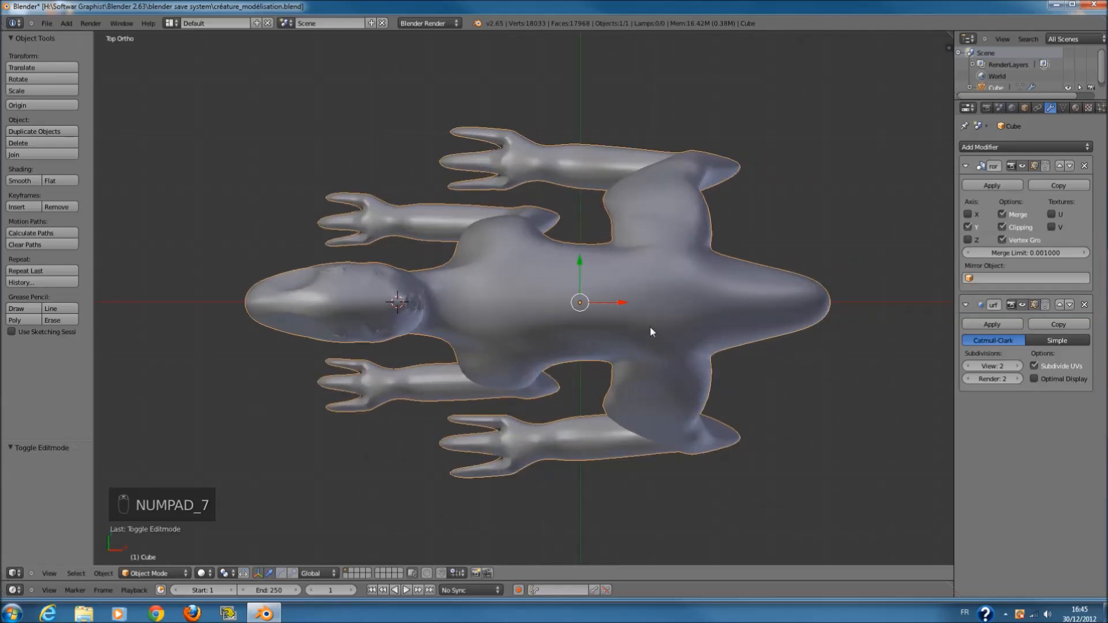
scroll(650, 326, up, 1)
key(shift+a)
key(Tab)
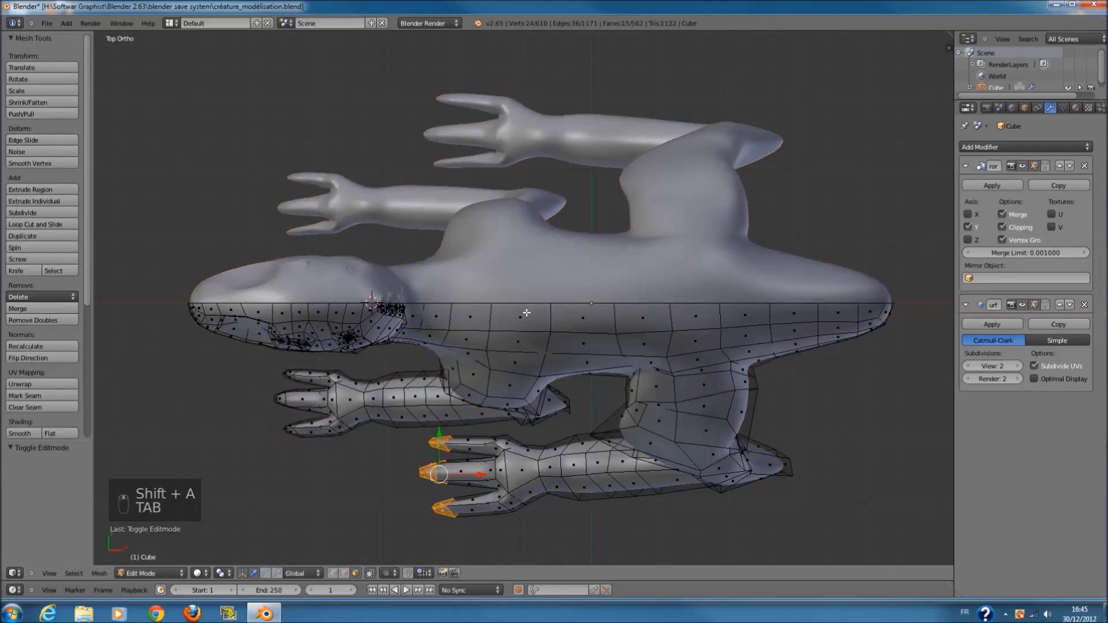
key(a)
key(a)
key(a)
- Add a plane to the creature's mesh and scale it to 0.228
ctrl+scroll(434, 408, down, 8)
shift+scroll(375, 407, down, 5)
scroll(450, 372, up, 3)
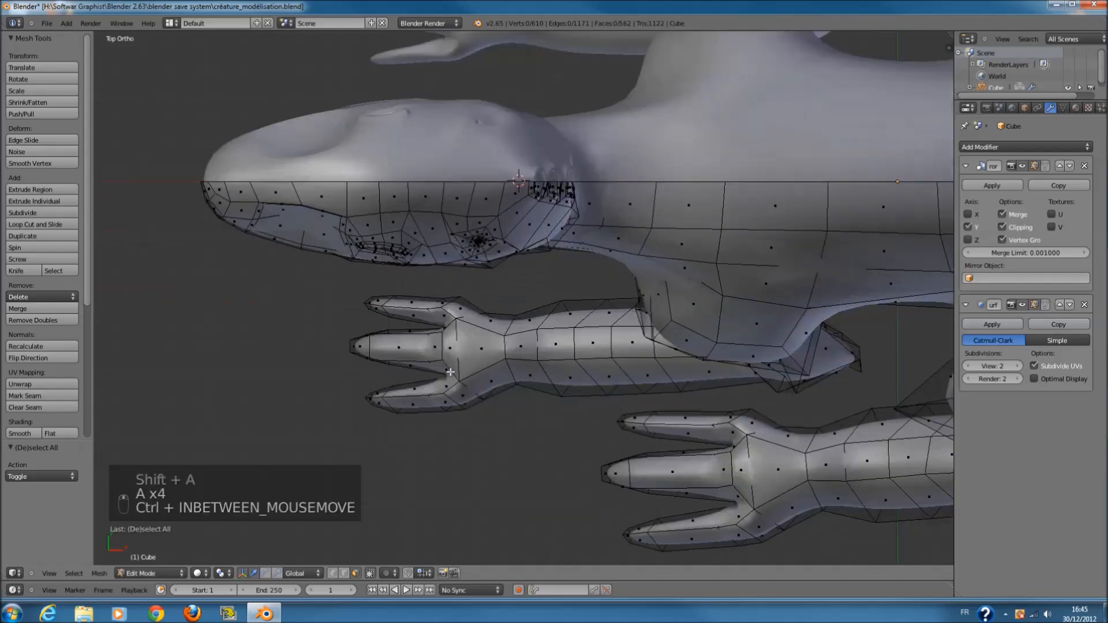
key(shift+a)
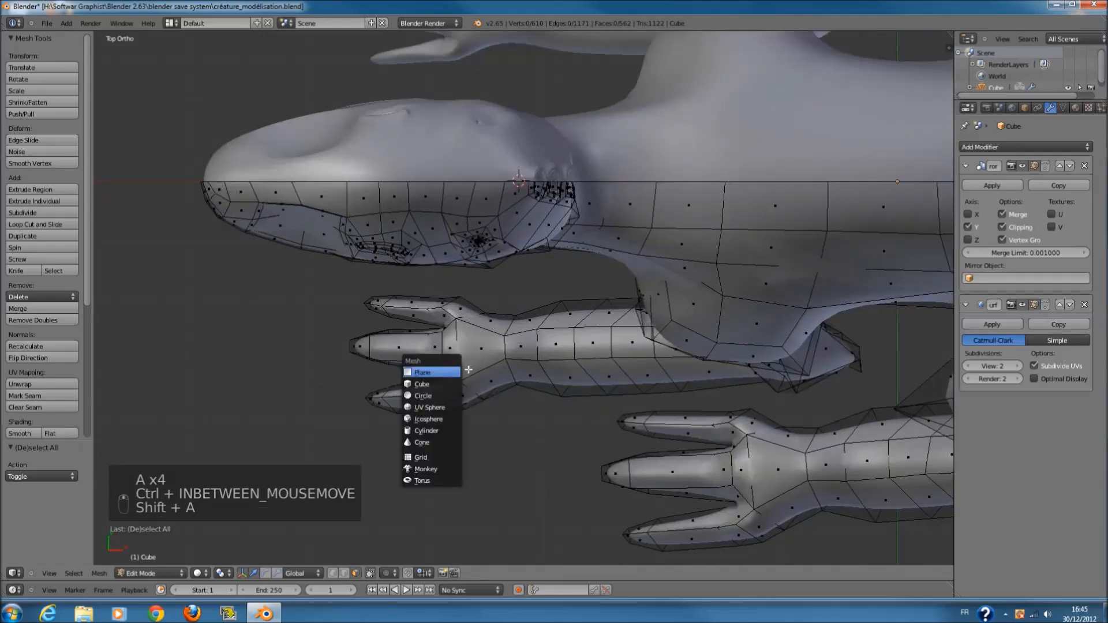
click(443, 383)
key(s)
click(556, 210)
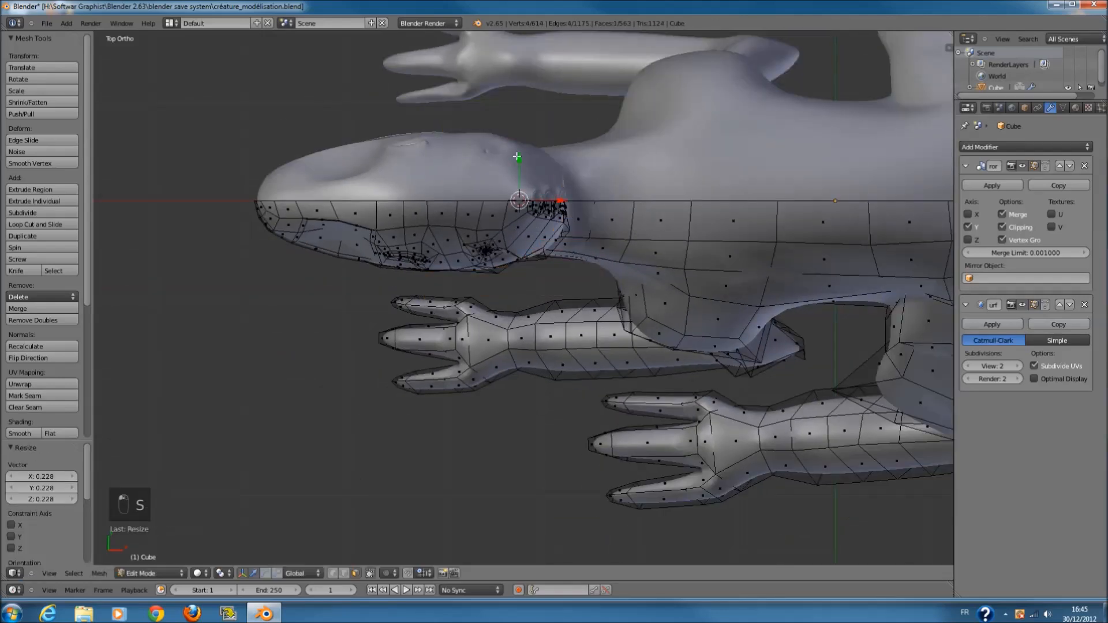
key(g)
key(y)
key(ctrl+z)
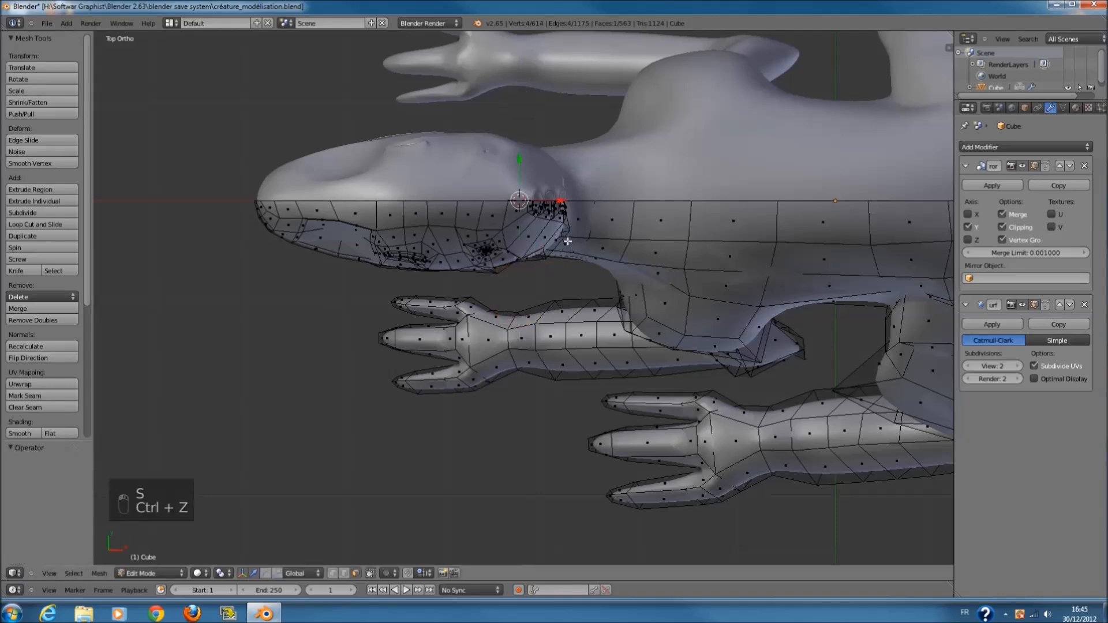
key(g)
right_click(242, 385)
- Move the new plane -2.667 along X to the tip of the snout
key(g)
click(315, 225)
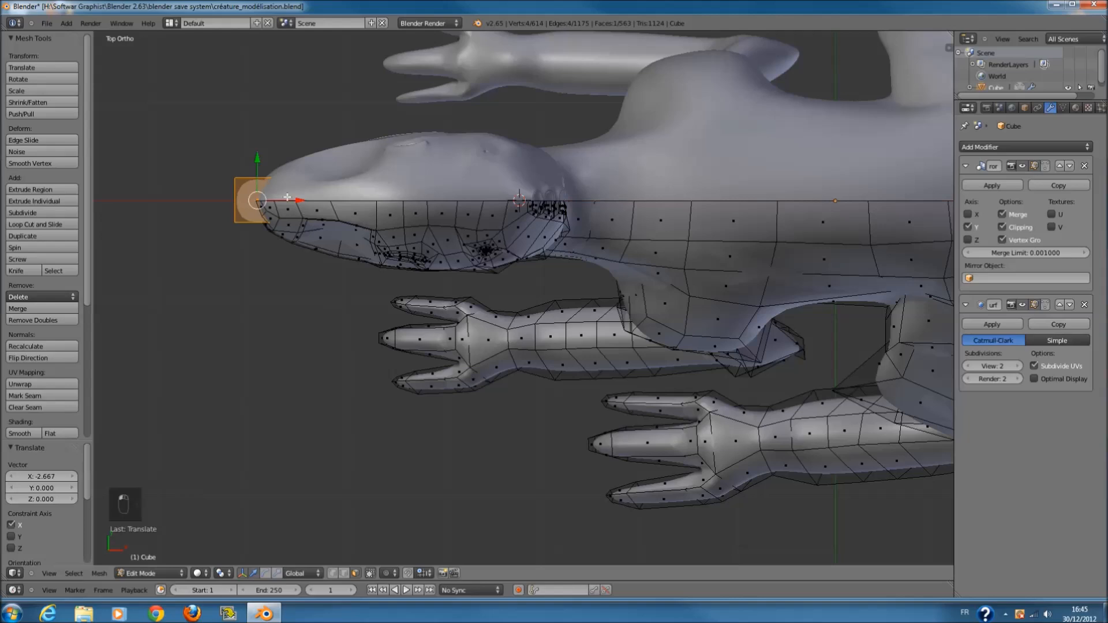
- Turn off Clipping in the Mirror modifier and move the selected plane in front of the hand's middle finger
drag(287, 198, 235, 202)
ctrl+scroll(333, 207, down, 9)
key(g)
right_click(394, 250)
click(1002, 226)
key(g)
click(623, 383)
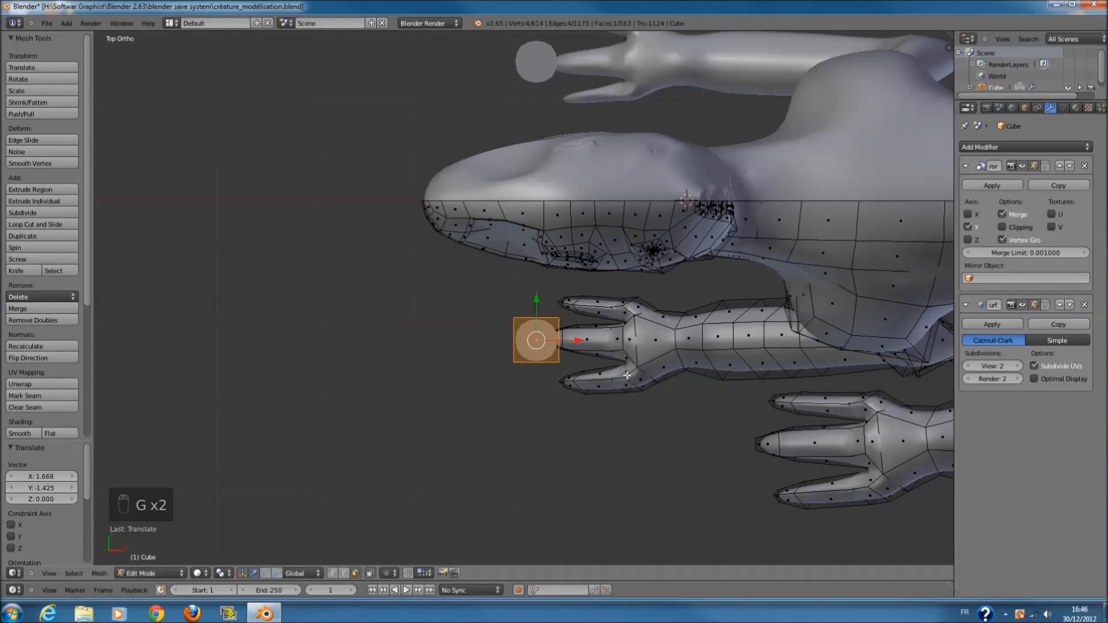
- In front view, lower the plane about 7.112 along Z to the height of the hand's fingertips
key(KP_1)
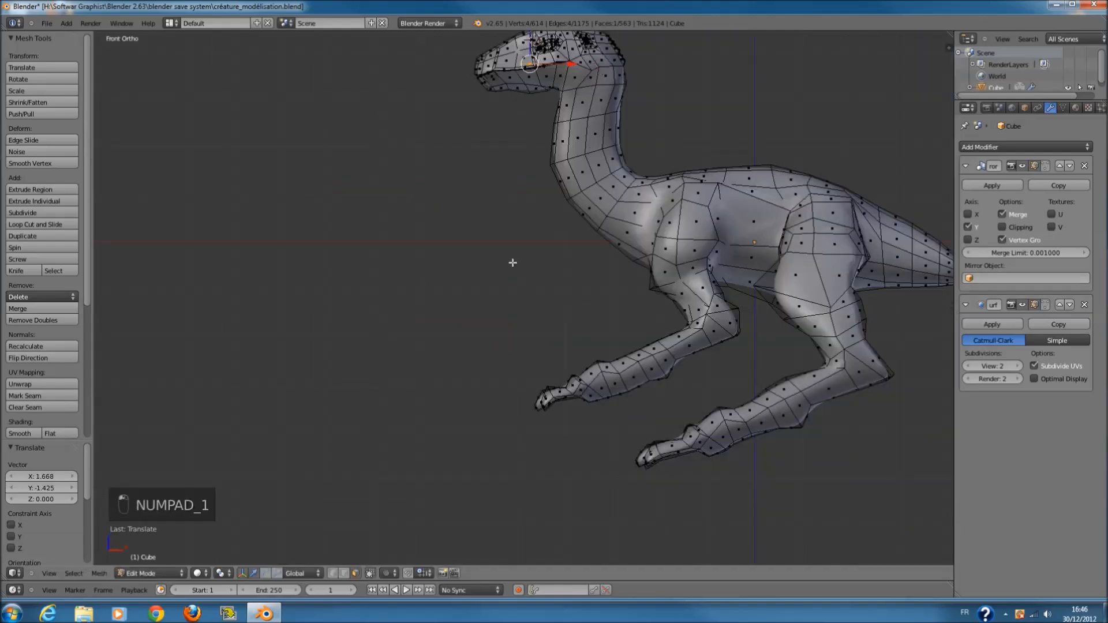
key(g)
key(z)
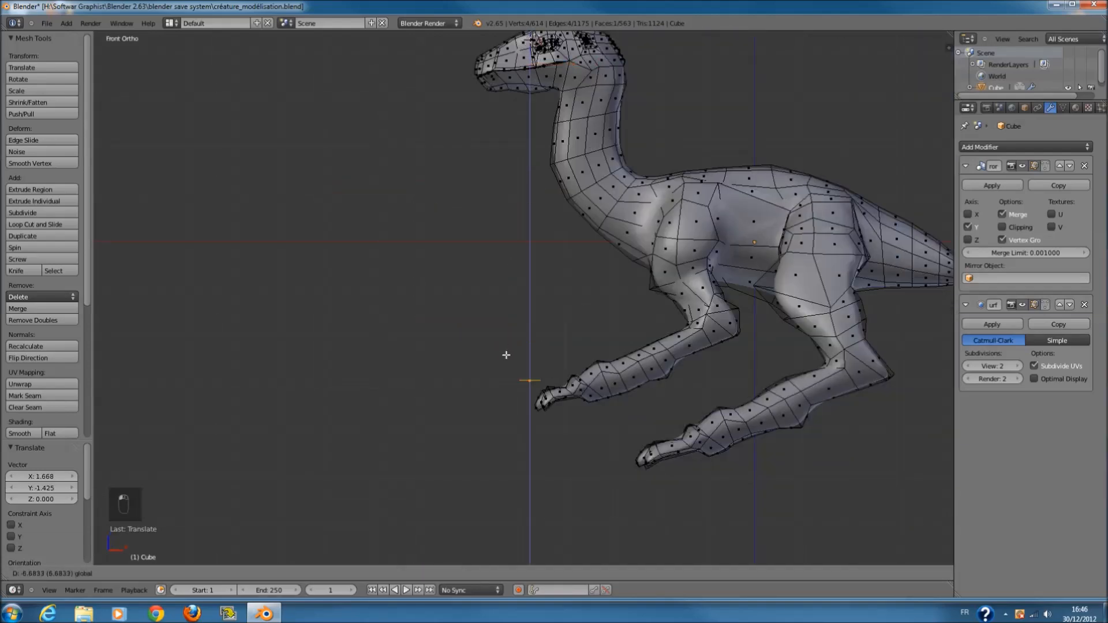
drag(506, 368, 506, 375)
shift+scroll(663, 373, down, 7)
scroll(685, 354, up, 10)
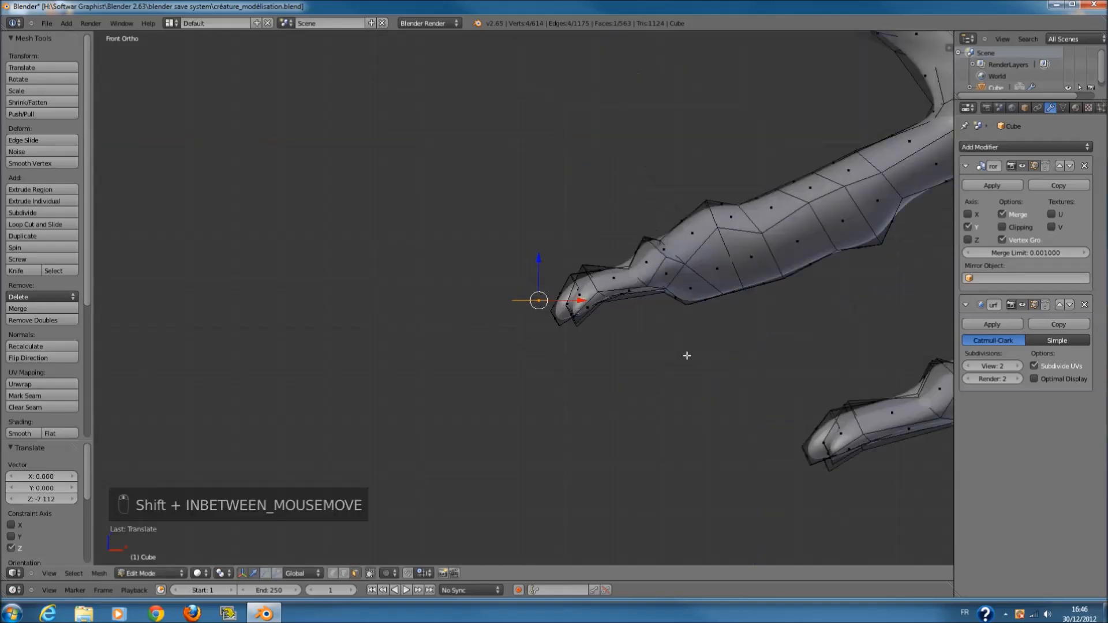
- Rotate the plane 90° about the Y axis so it stands upright facing the fingertip
key(r)
key(r)
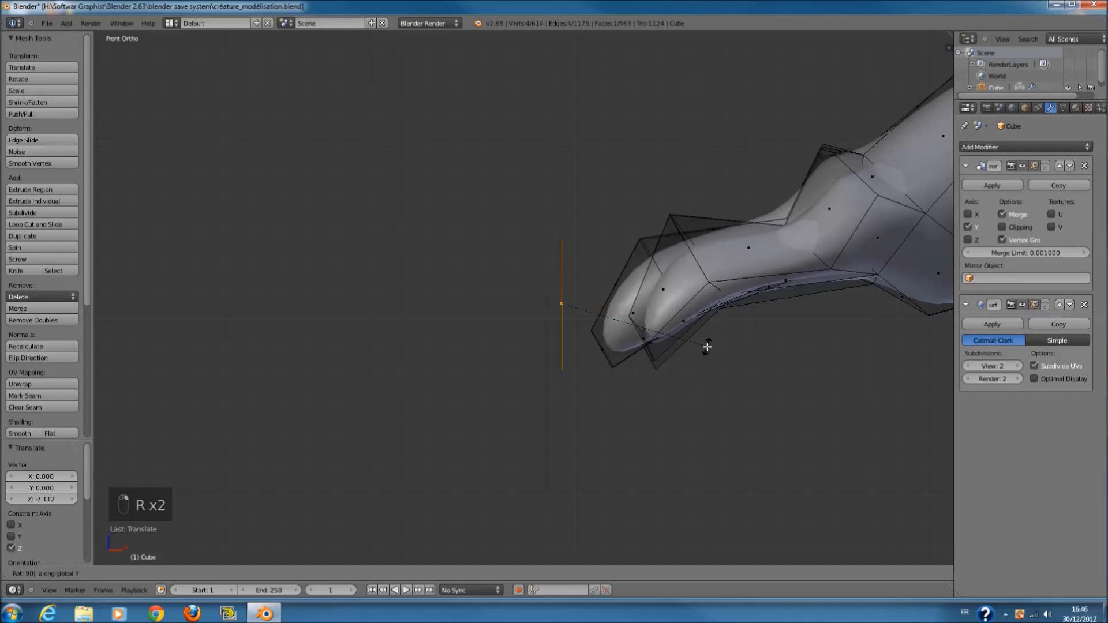
click(707, 346)
- Shrink the plane to about 0.230, and enlarge it again by about 1.418 to match the fingertip
scroll(708, 346, up, 3)
key(s)
click(611, 326)
middle_drag(611, 326, 658, 334)
key(KP_1)
key(s)
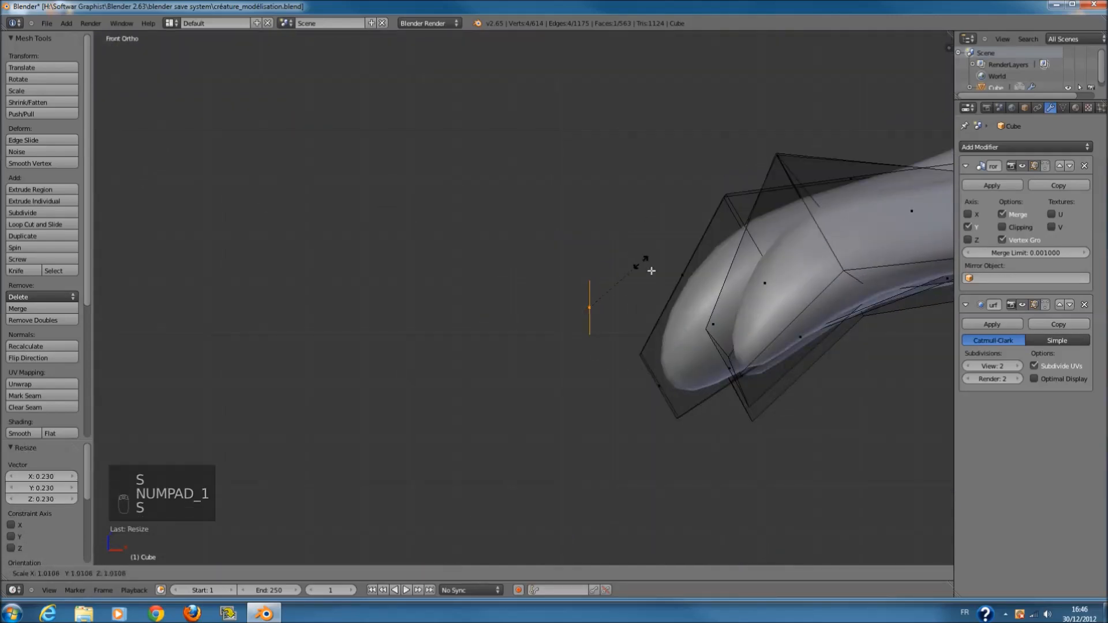
click(682, 283)
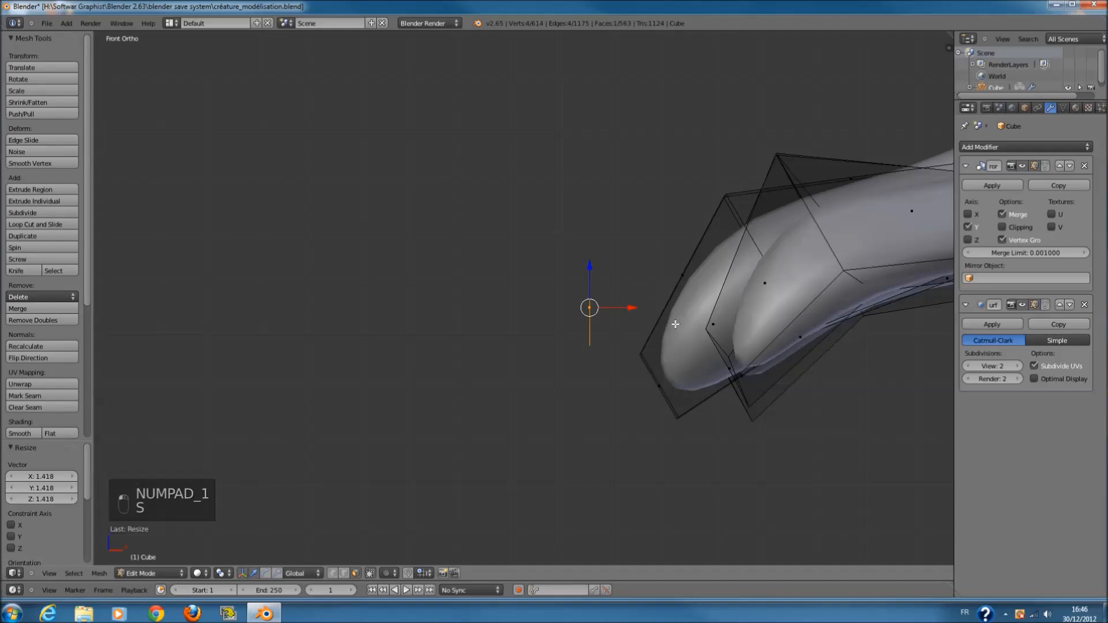
- Extrude the plane away from the hand in two segments, about 0.611 and 0.332 long
key(e)
click(363, 325)
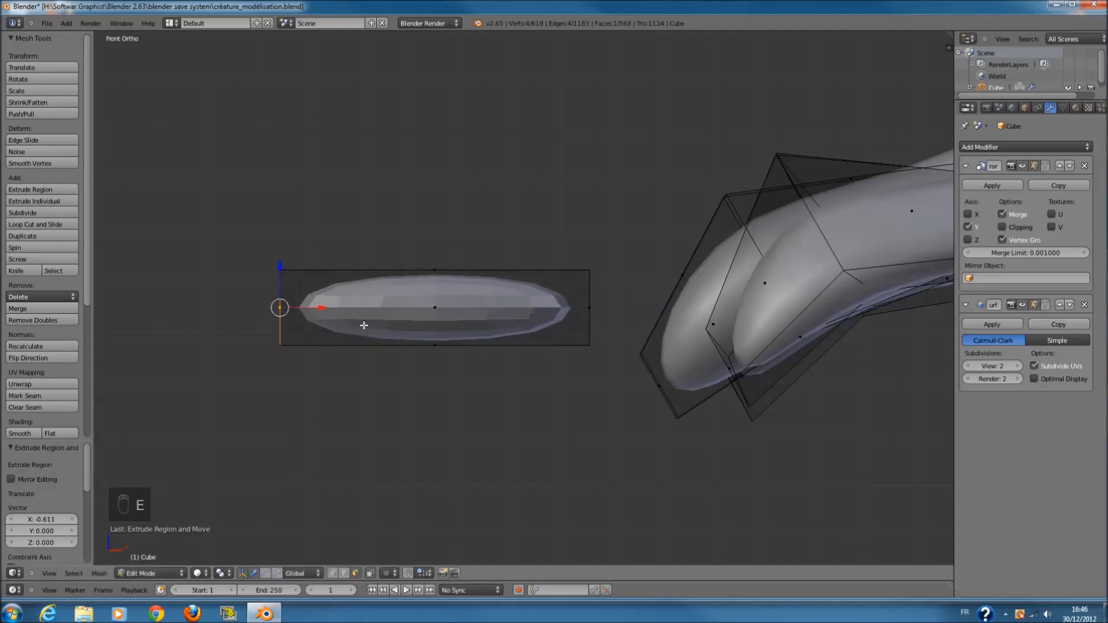
key(e)
click(308, 358)
ctrl+scroll(485, 372, down, 4)
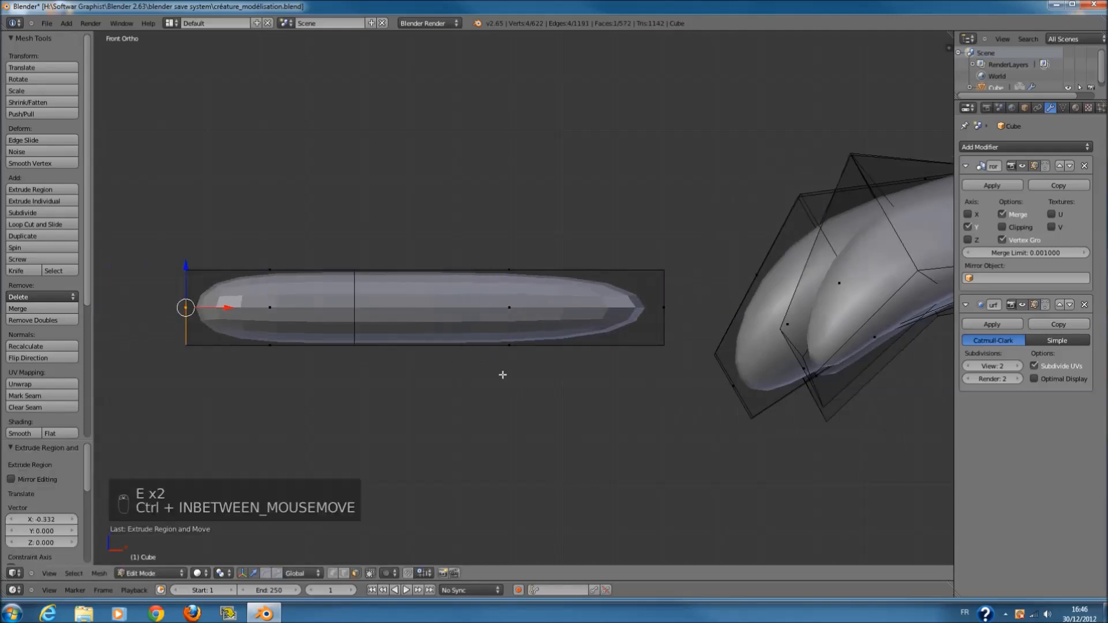
- Taper the claw's tip by scaling the end face to about 0.183, rotating it about -22.4° and lowering it along Z
key(s)
click(243, 327)
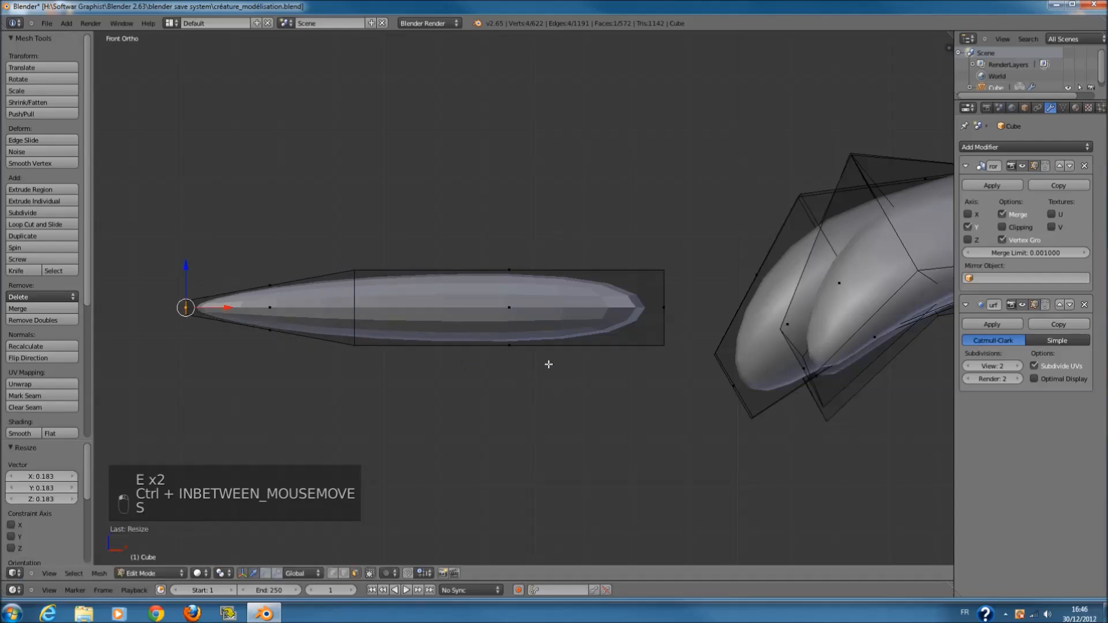
key(r)
click(116, 235)
key(g)
key(z)
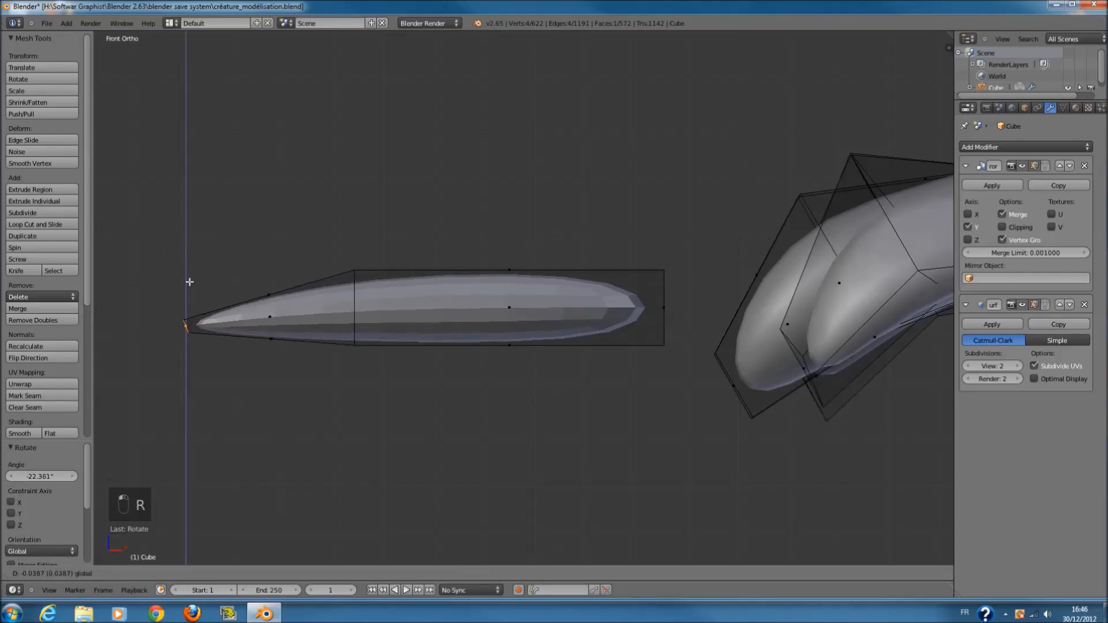
click(190, 303)
- Add a loop cut around the longer segment at the claw's base
key(a)
key(ctrl+r)
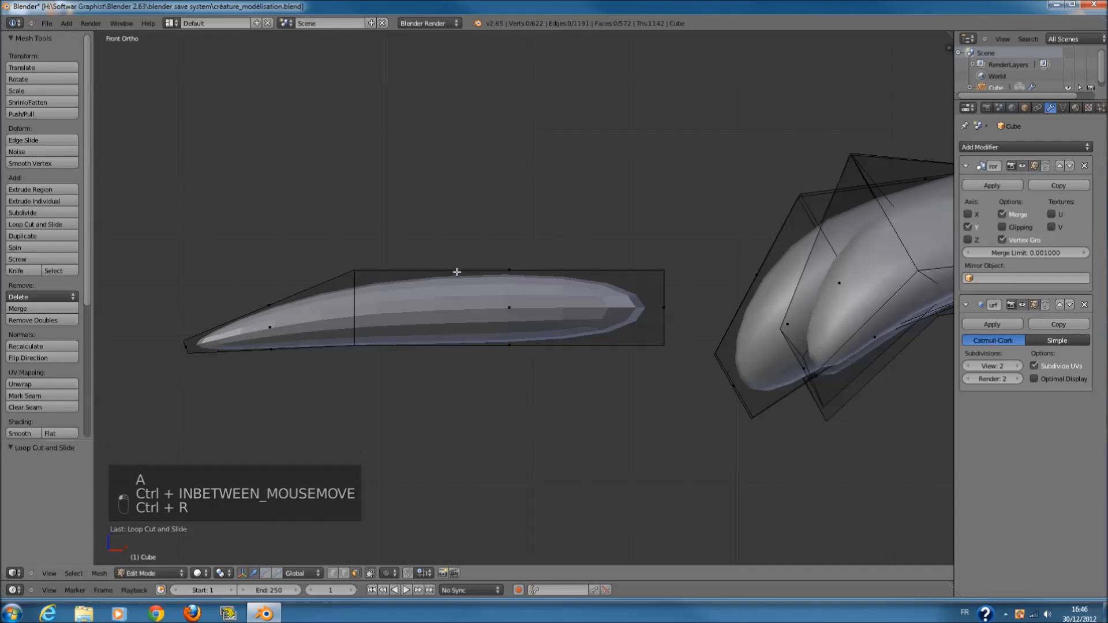
scroll(456, 272, down, 1)
key(ctrl+r)
drag(422, 289, 385, 285)
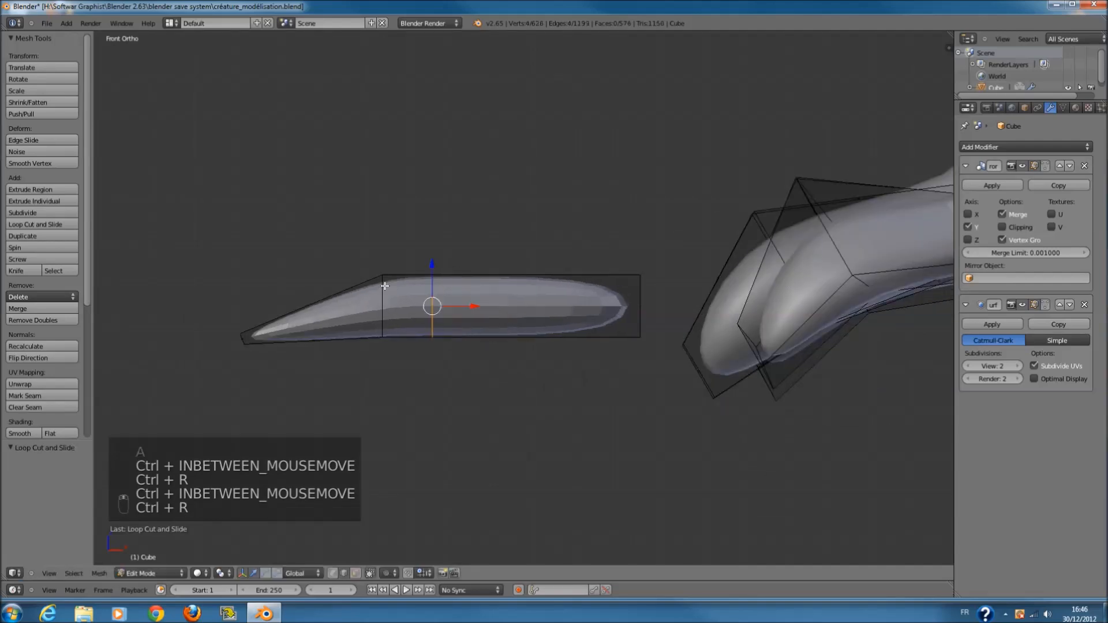
- Shift the new loop about 0.066 along X toward the base and raise it slightly to arch the claw
key(g)
key(x)
click(460, 260)
key(g)
key(z)
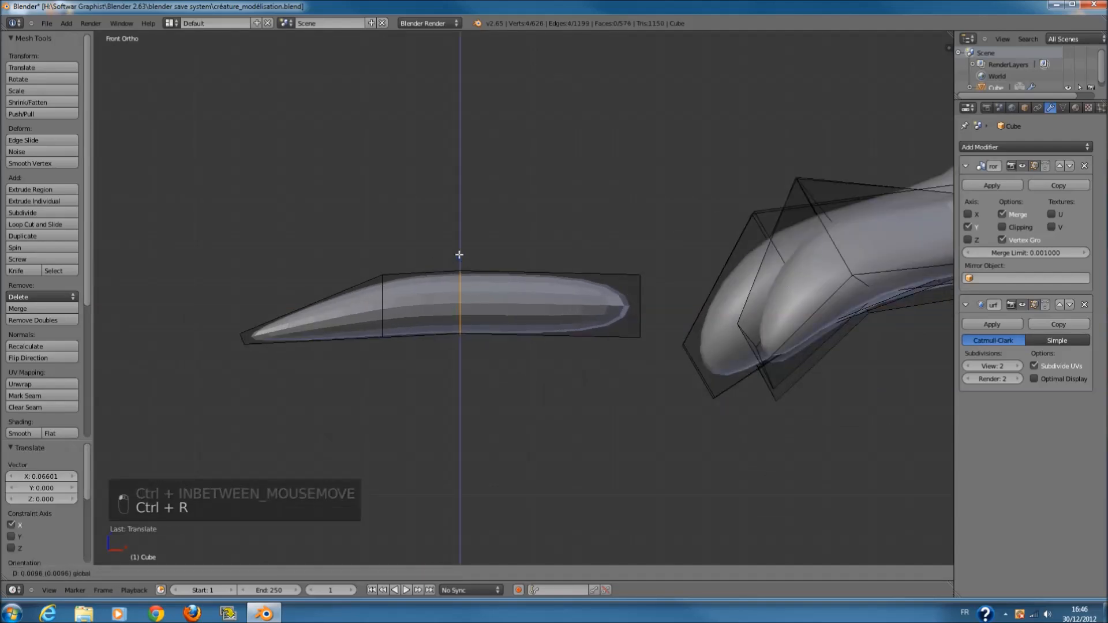
click(459, 253)
- Clear the loop selection and switch the mesh display to wireframe at the claw's base
key(a)
key(c)
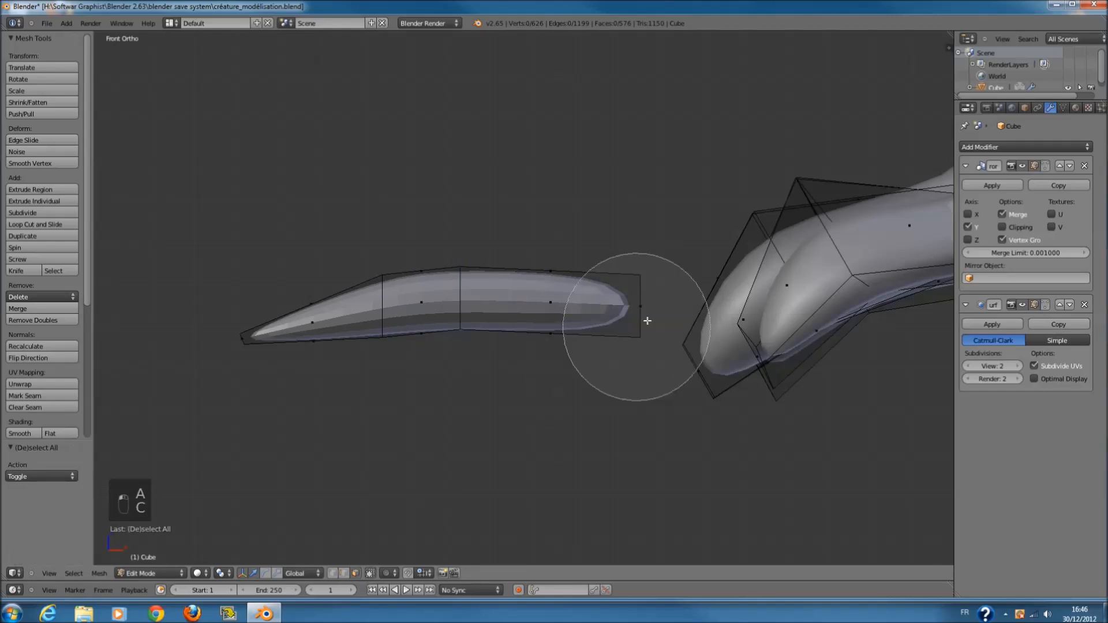
click(645, 317)
right_click(646, 317)
key(z)
- Try to delete the claw's selected base segment, and undo the deletion
key(c)
right_click(759, 314)
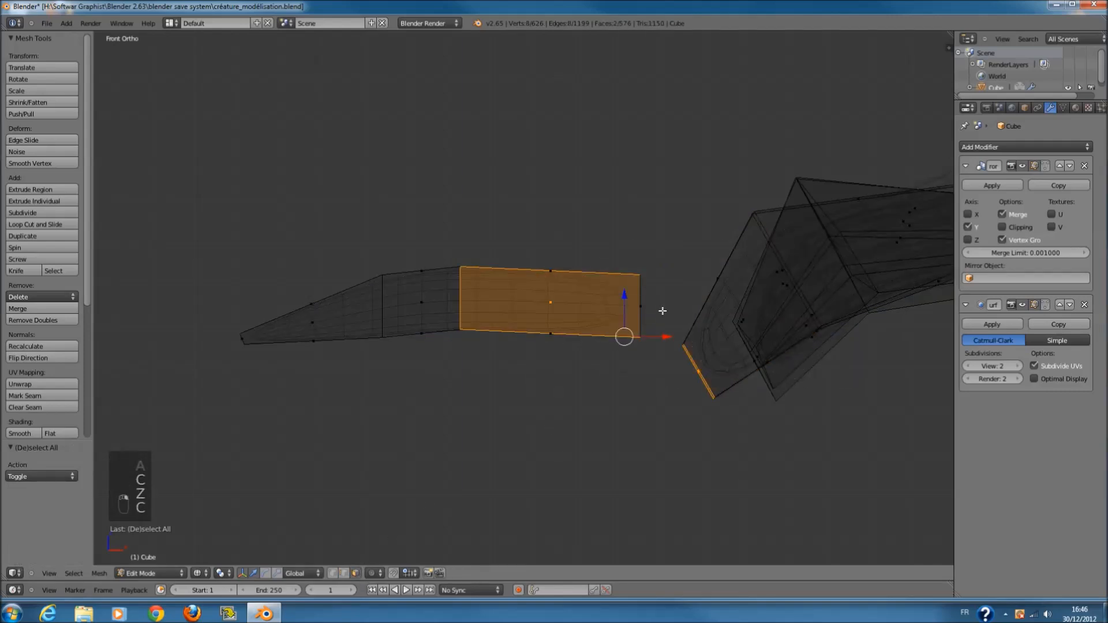
key(a)
key(c)
click(583, 299)
right_click(645, 299)
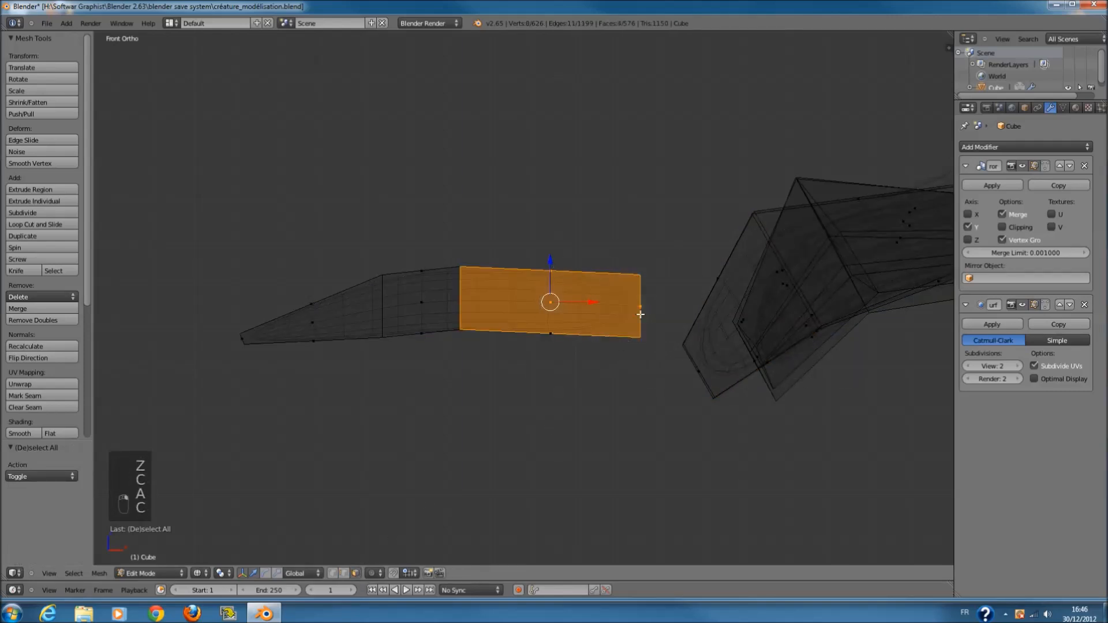
key(x)
click(613, 329)
key(ctrl+z)
- Select only the end face at the claw's base and scale it up along Z to flare the base
key(c)
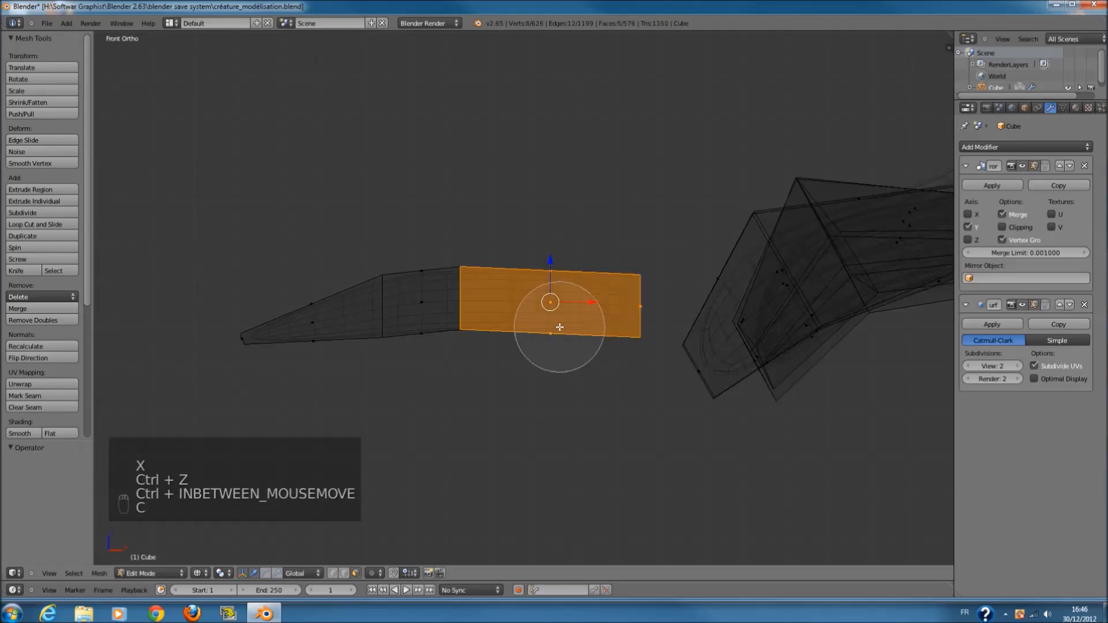
right_click(558, 331)
key(s)
key(z)
click(564, 358)
key(a)
key(c)
click(641, 304)
right_click(645, 314)
key(s)
key(z)
click(650, 353)
- Move the base end face about 0.209 toward the tip and 0.048 down, and delete the face to open the base
key(g)
click(563, 372)
key(x)
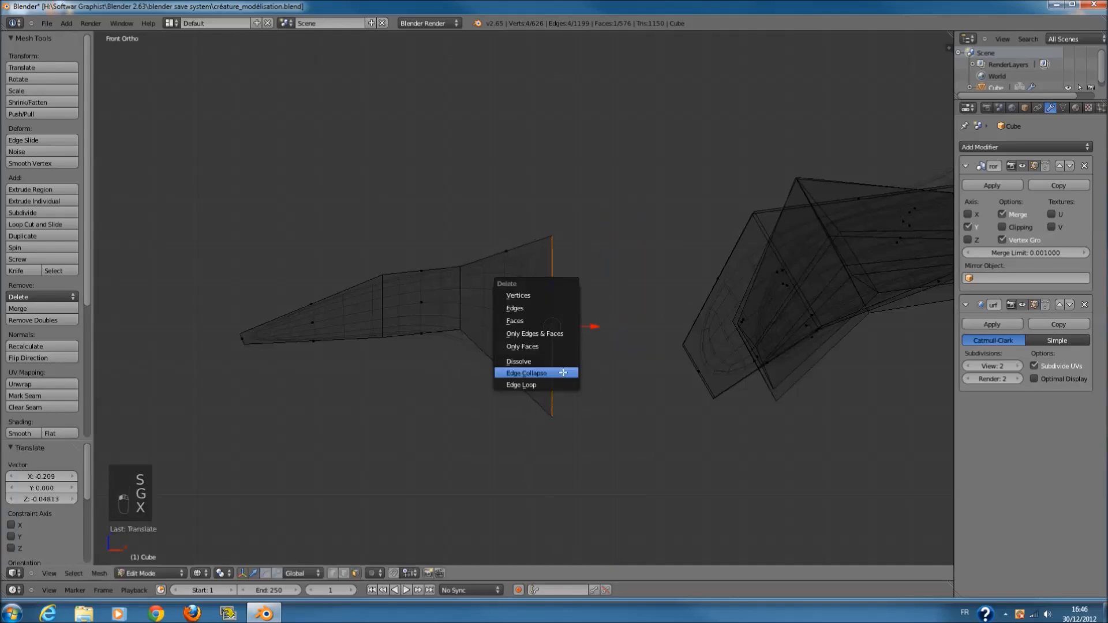
click(558, 316)
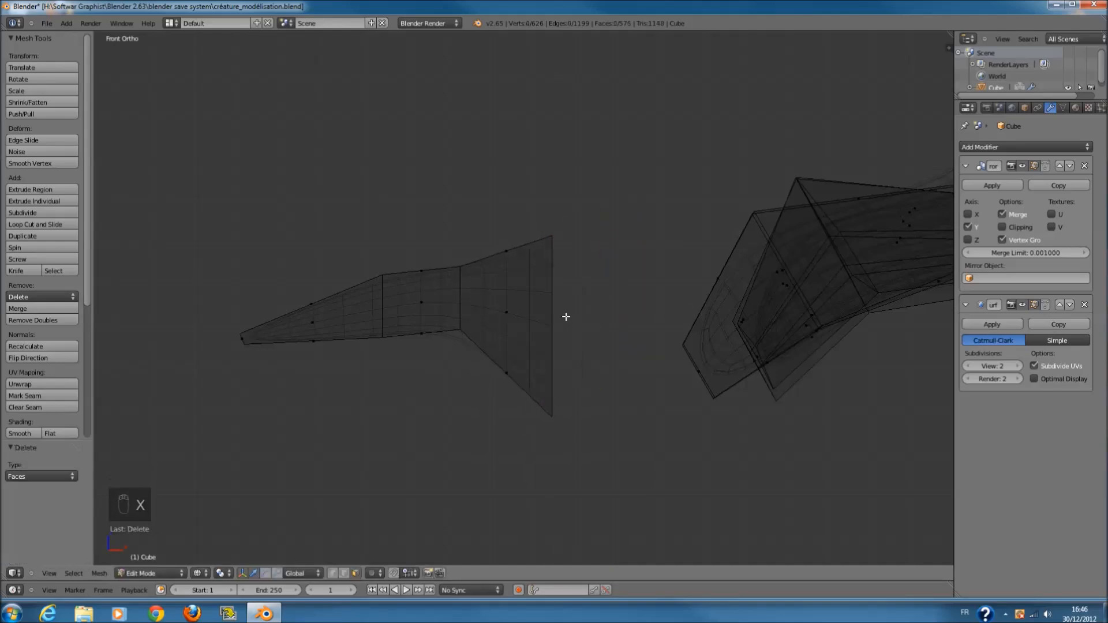
- Switch to vertex selection and raise the lower vertices of the claw's open base along Z
click(334, 573)
key(a)
key(a)
key(c)
click(561, 405)
right_click(561, 405)
drag(555, 375, 556, 330)
- Lower the underside vertices of the claw's two middle loops slightly along Z to thicken it
key(a)
key(c)
click(374, 358)
right_click(412, 355)
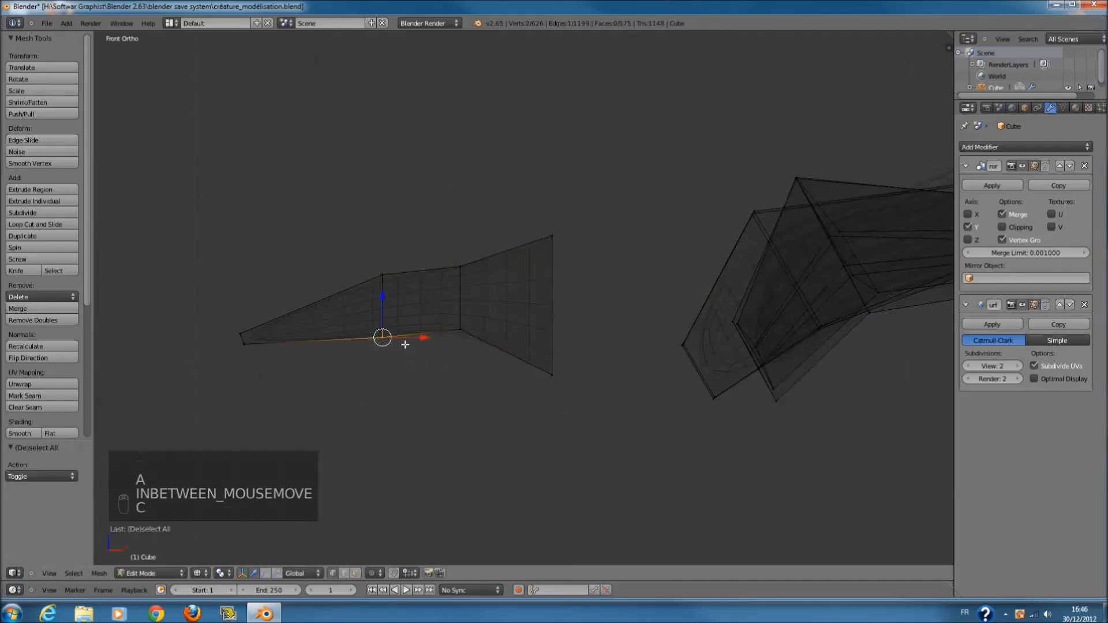
drag(383, 297, 385, 310)
key(a)
key(c)
click(469, 325)
right_click(469, 324)
drag(458, 291, 459, 304)
- Move the claw's tip vertices about 0.023 along X and 0.106 down, and rotate them slightly
key(a)
key(c)
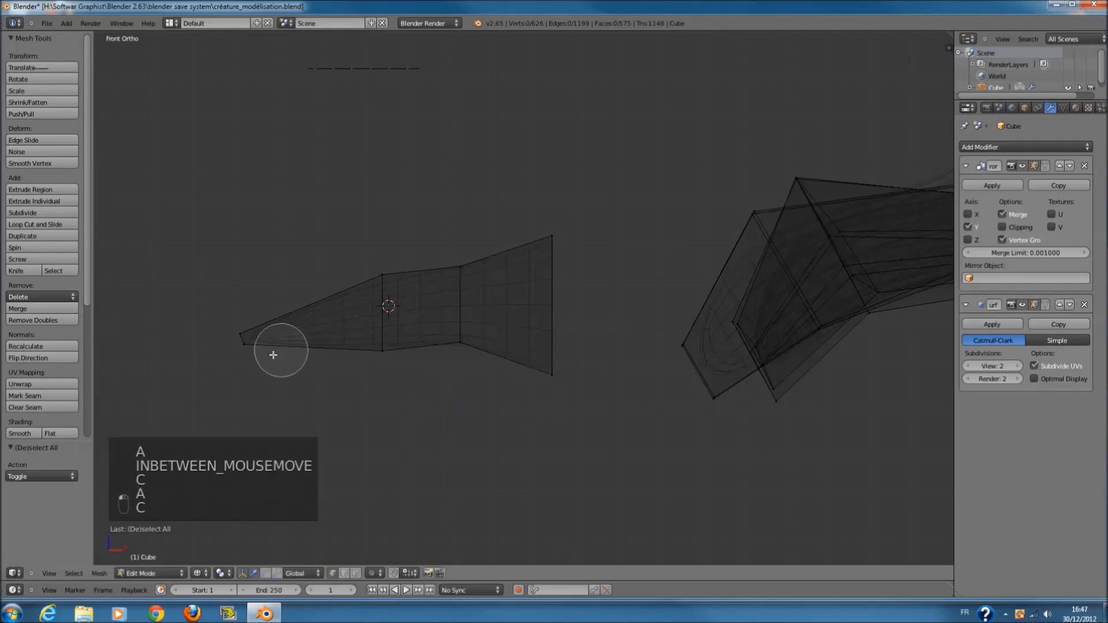
click(249, 346)
right_click(248, 346)
key(g)
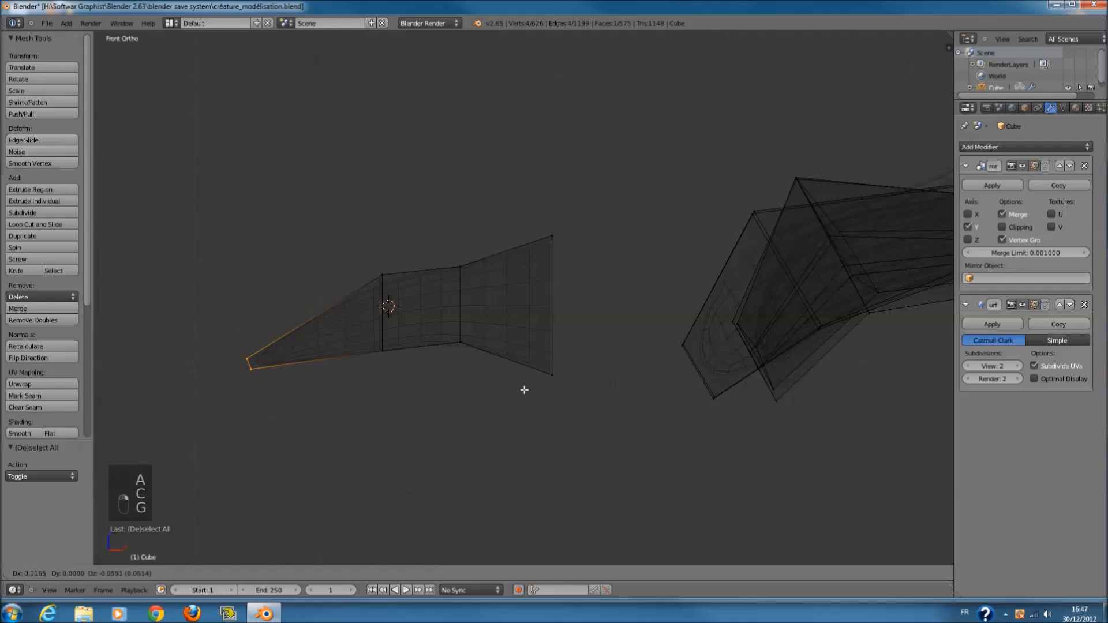
click(525, 408)
key(r)
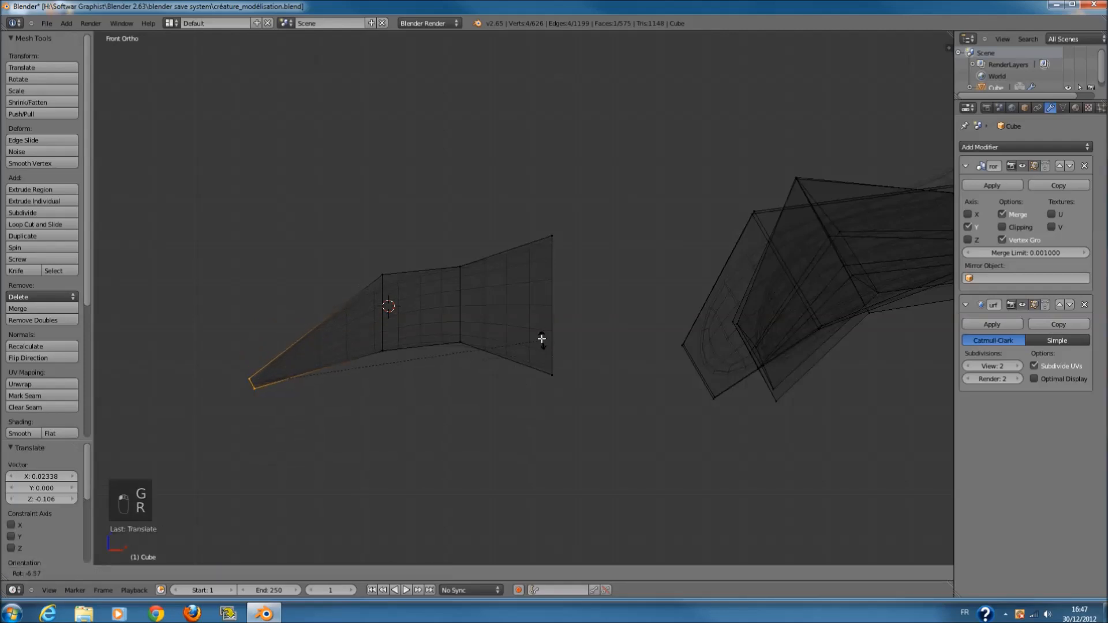
- Apply smooth shading to the model in Object Mode and return to wireframe mesh editing
key(z)
key(Tab)
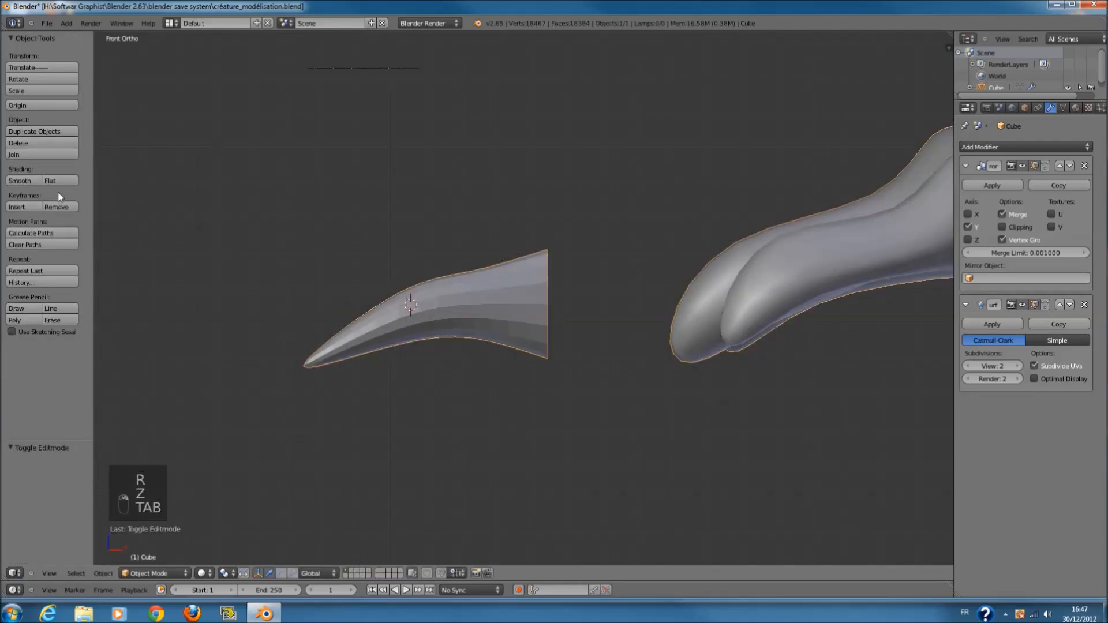
key(Tab)
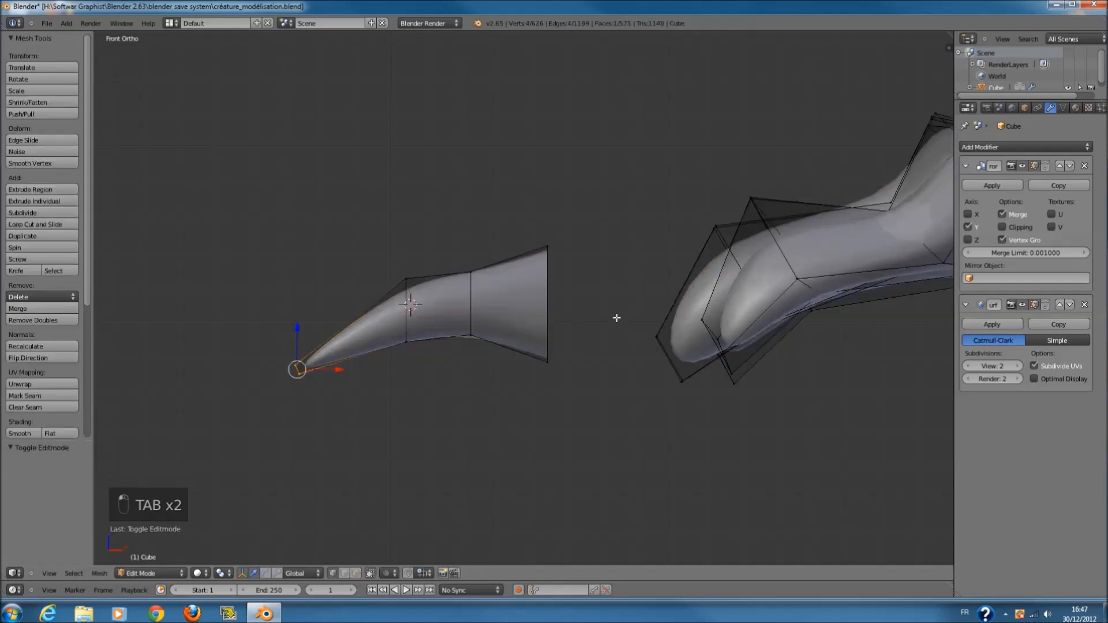
key(z)
- Try raising the lower vertices of the claw's open base along Z, and undo the move
key(a)
key(c)
drag(547, 320, 548, 266)
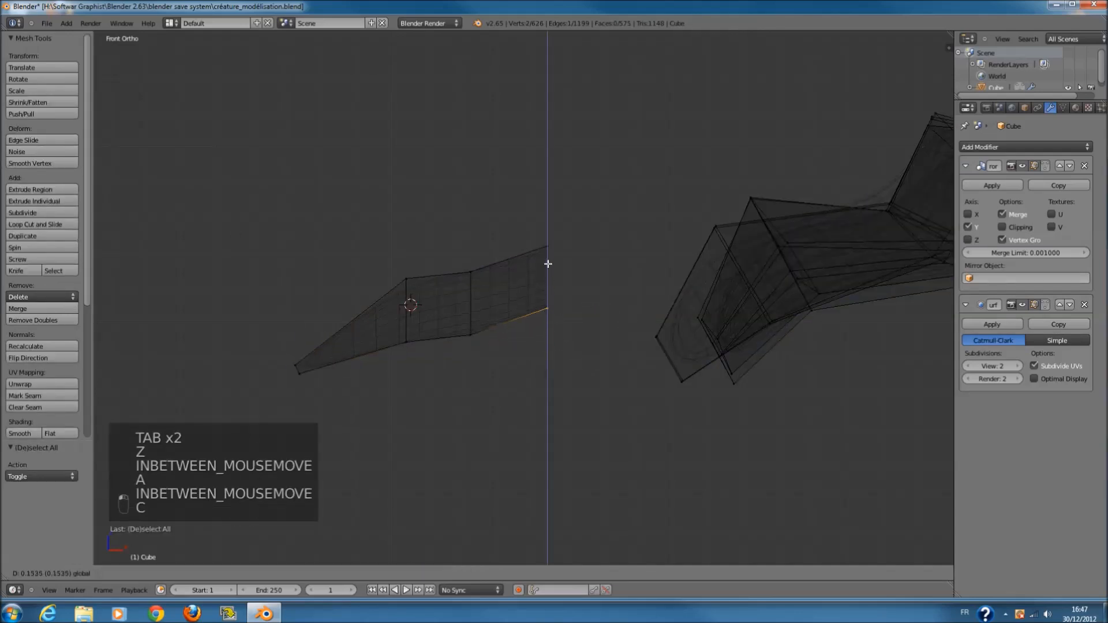
key(ctrl+z)
- Lower the upper vertices of the claw's open base by about 0.120 along Z
key(a)
key(c)
click(548, 245)
drag(549, 219, 564, 272)
scroll(583, 336, up, 3)
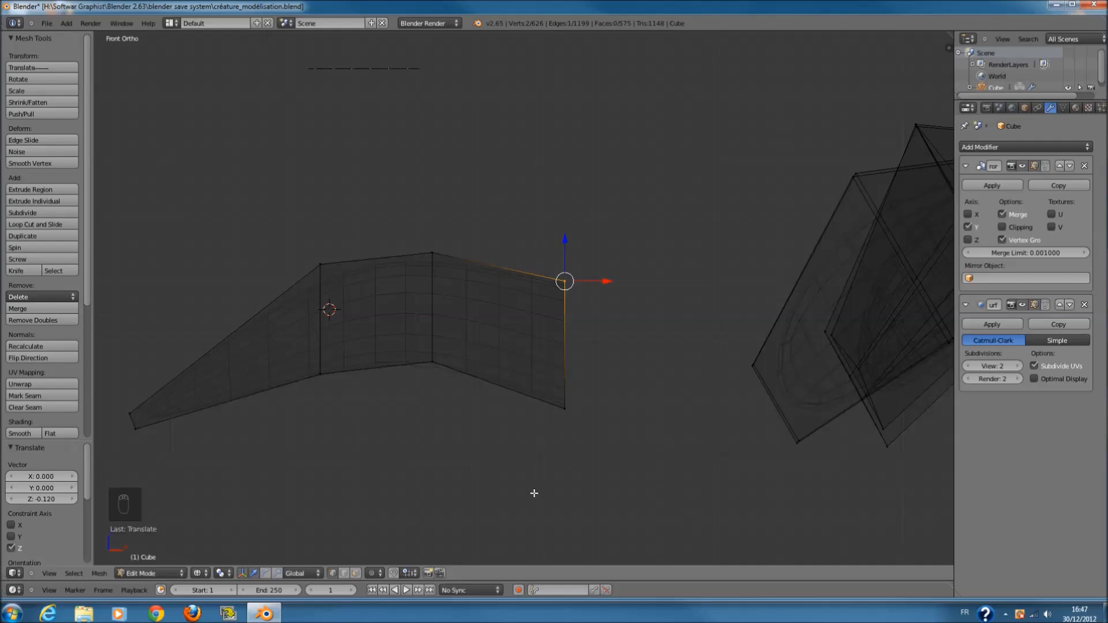
scroll(660, 413, down, 2)
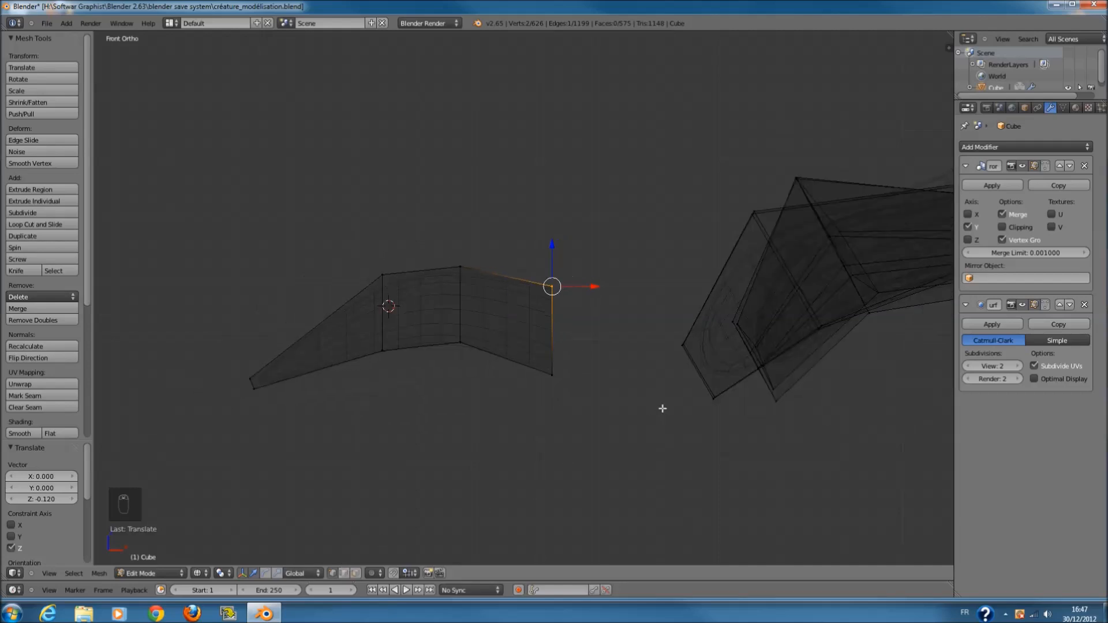
- Select the whole linked claw and rotate it about -27.4° so its tip points further downward
key(a)
key(a)
key(a)
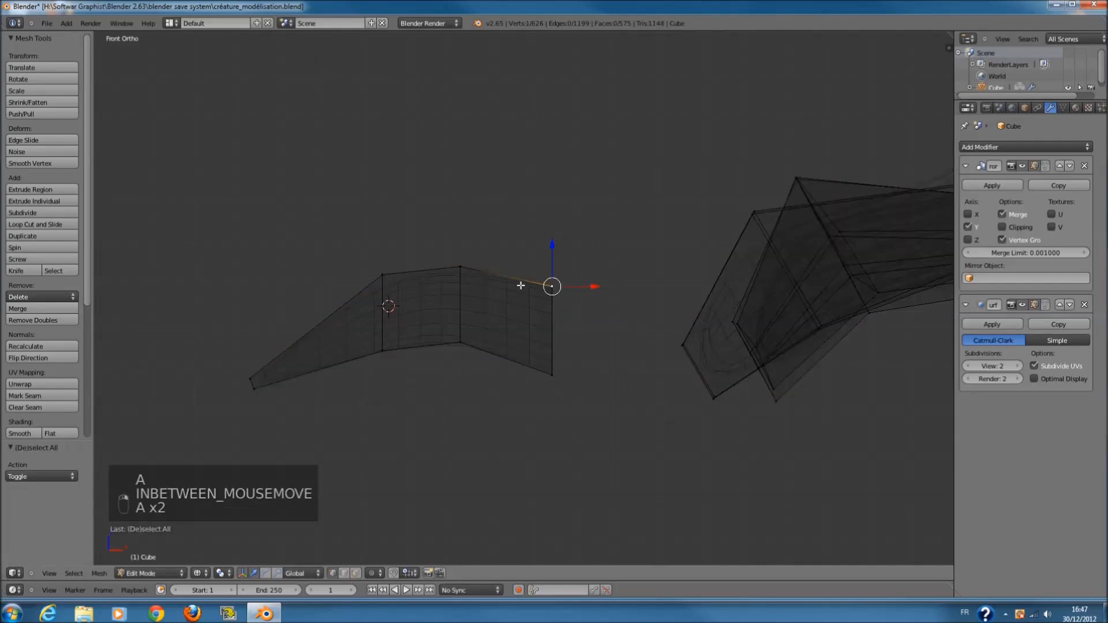
key(l)
key(r)
click(657, 227)
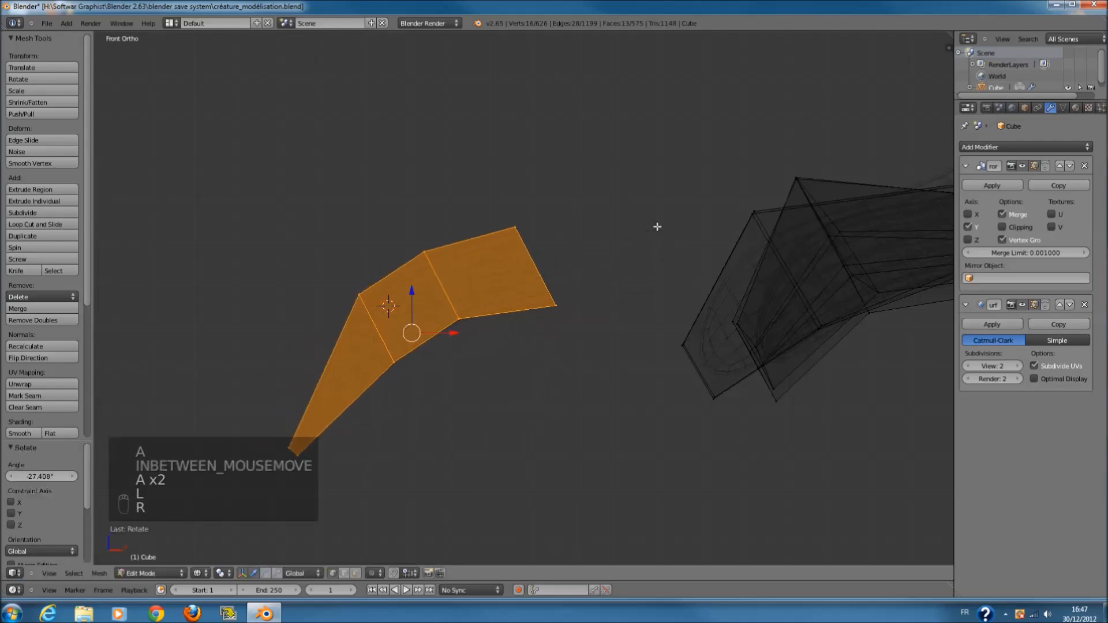
- Move the lower vertices of the claw's open base about -0.109 in X and 0.036 in Z, and another 0.263 and 0.079
key(a)
scroll(606, 298, up, 2)
key(c)
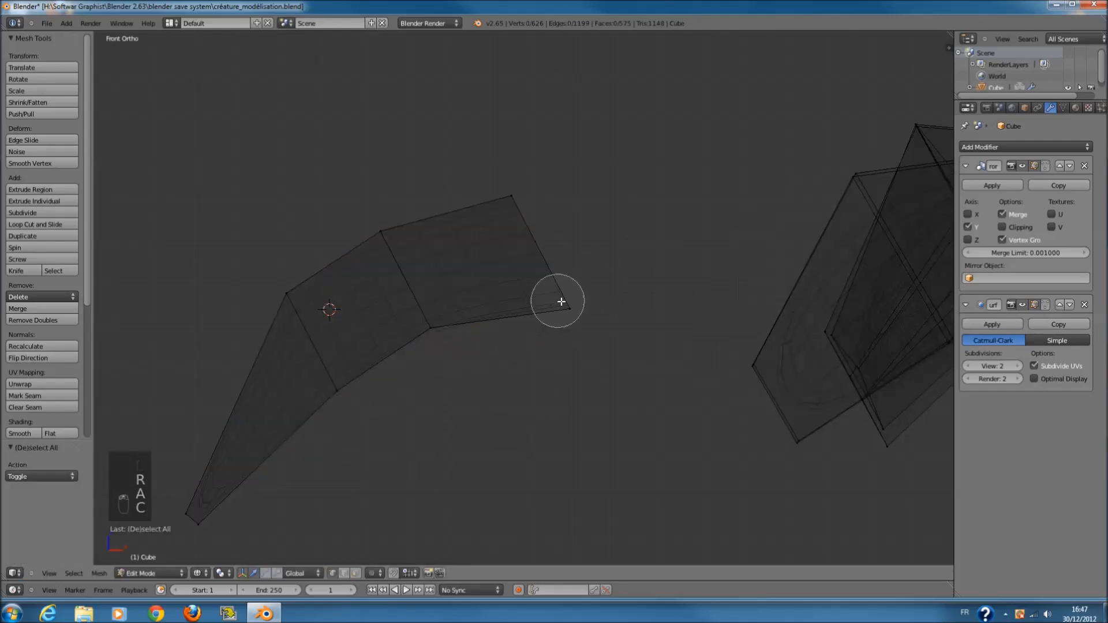
key(c)
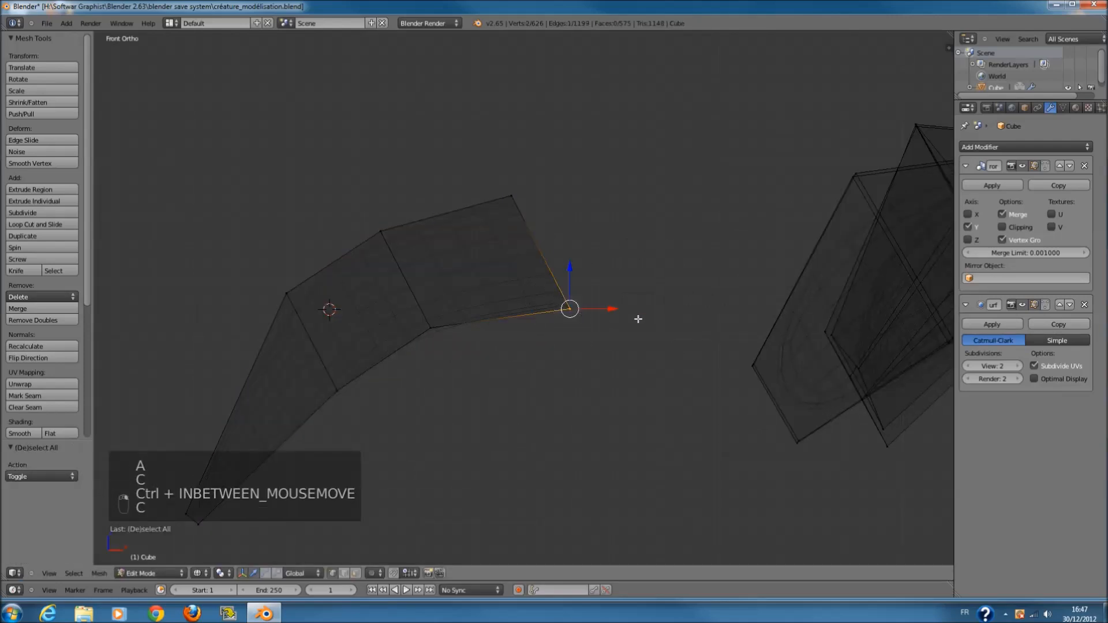
key(g)
click(574, 293)
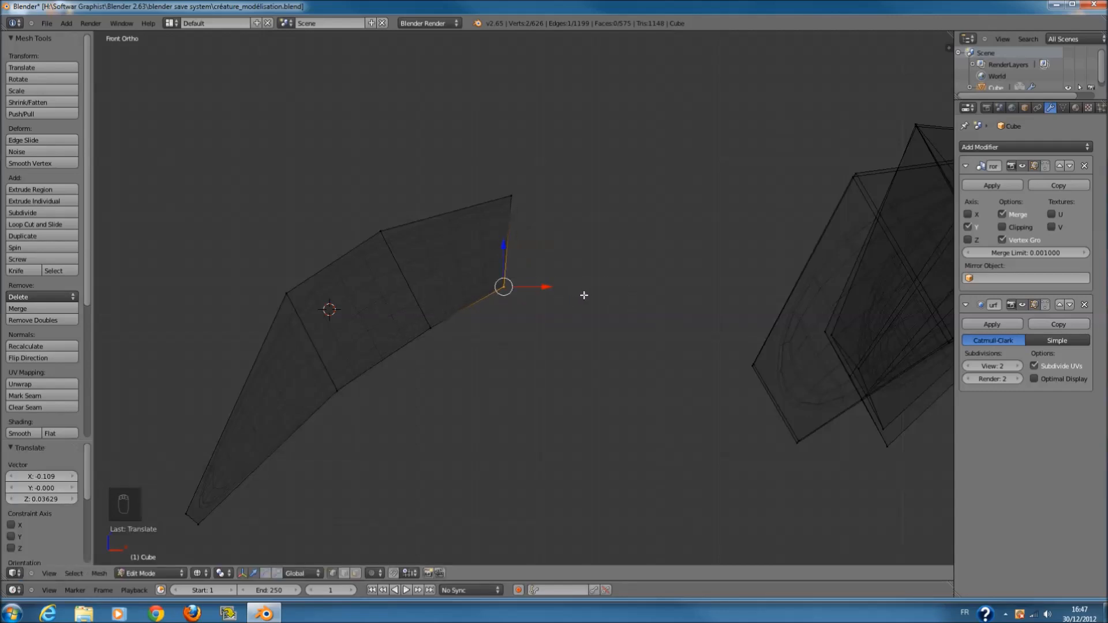
key(g)
click(828, 244)
middle_drag(612, 262, 573, 295)
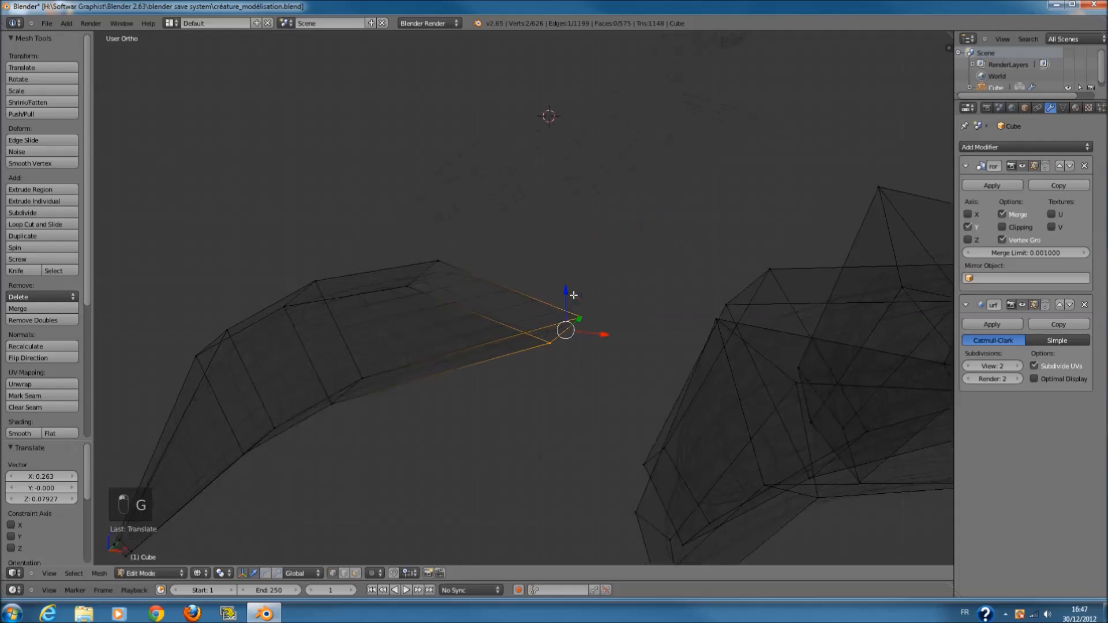
- Fill the claw's open base with a face from its four base vertices and view the closed claw in object mode
key(z)
click(344, 573)
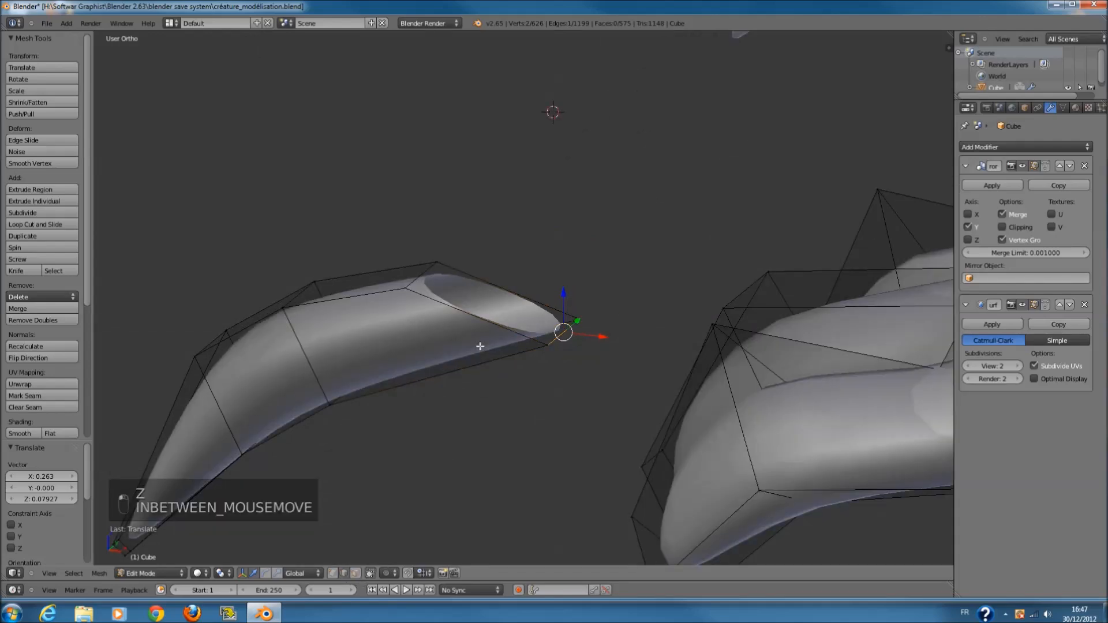
shift+right_click(563, 339)
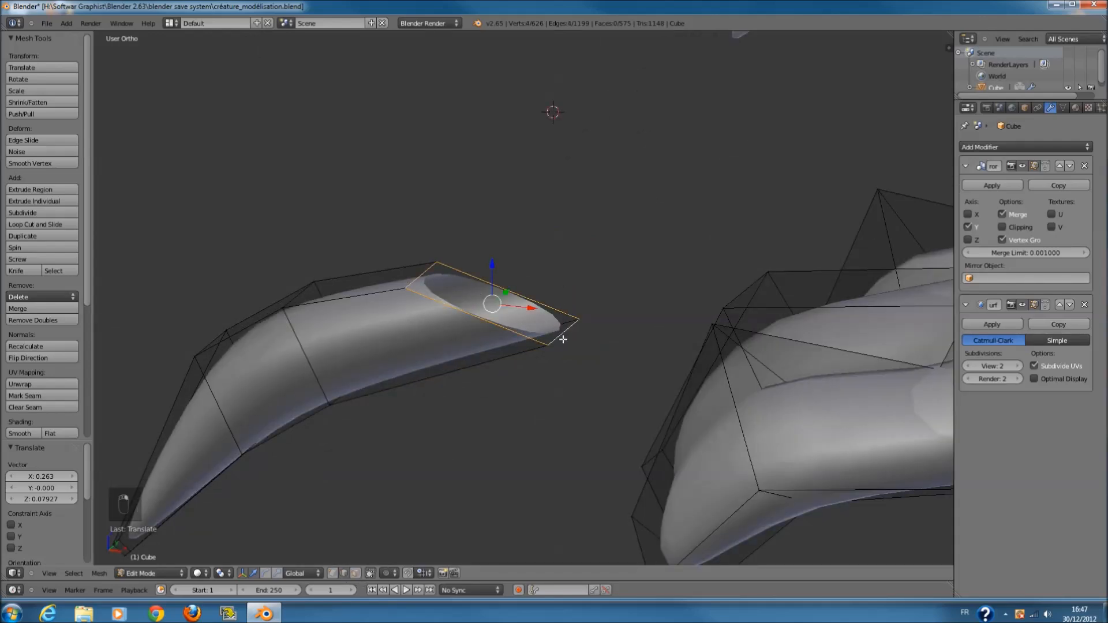
key(f)
key(Tab)
key(KP_1)
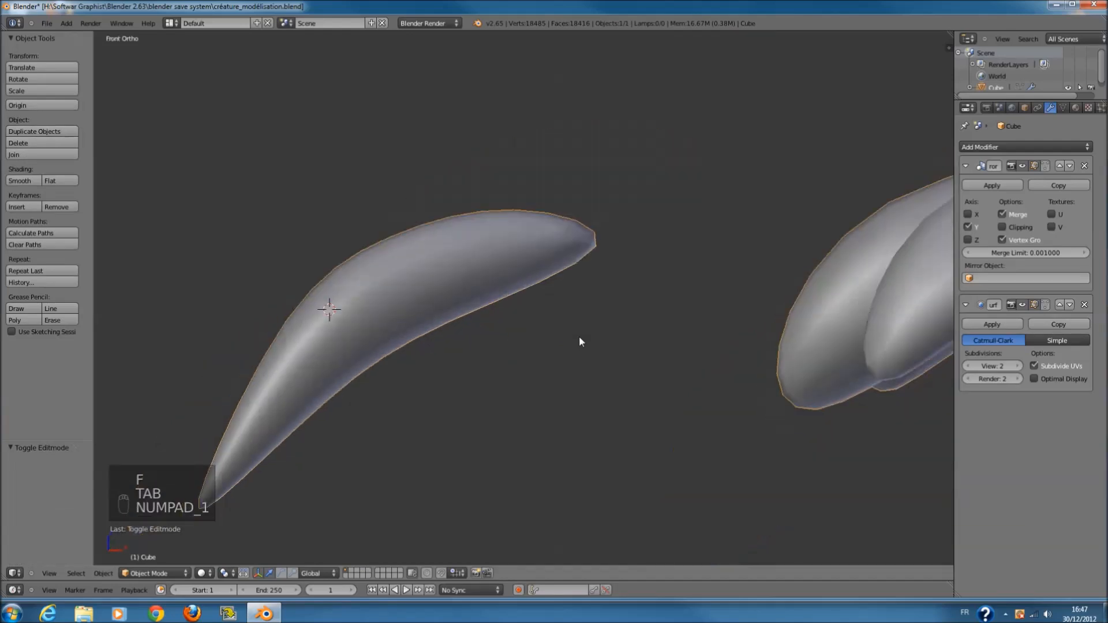
- Select the whole linked claw in wireframe and move it over to the tip of the front foot's middle finger
key(Tab)
key(z)
right_click(556, 270)
key(l)
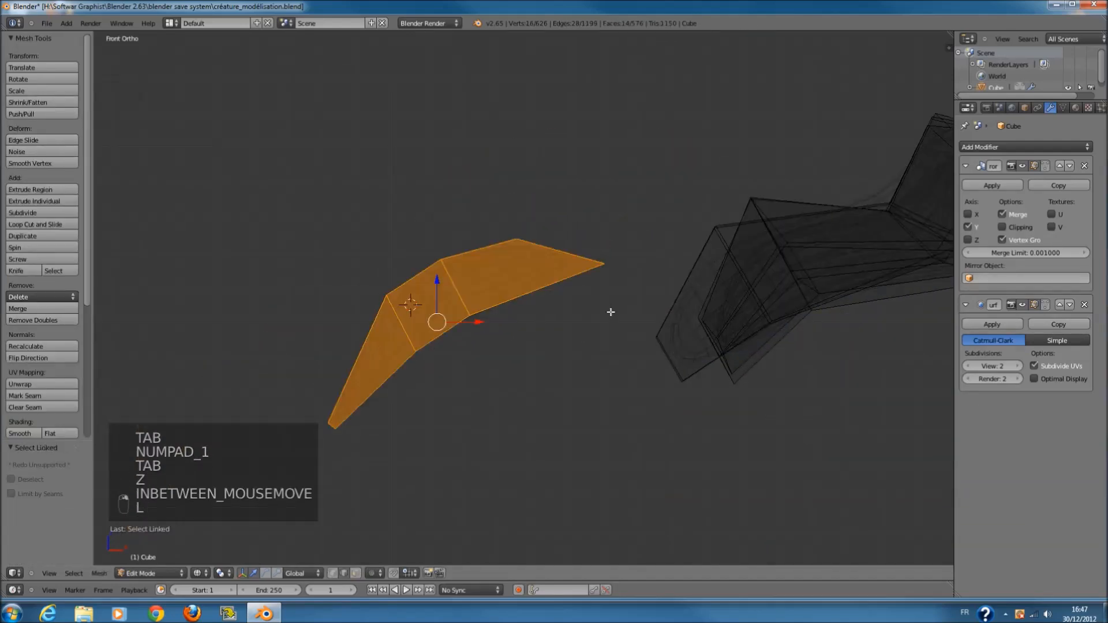
key(g)
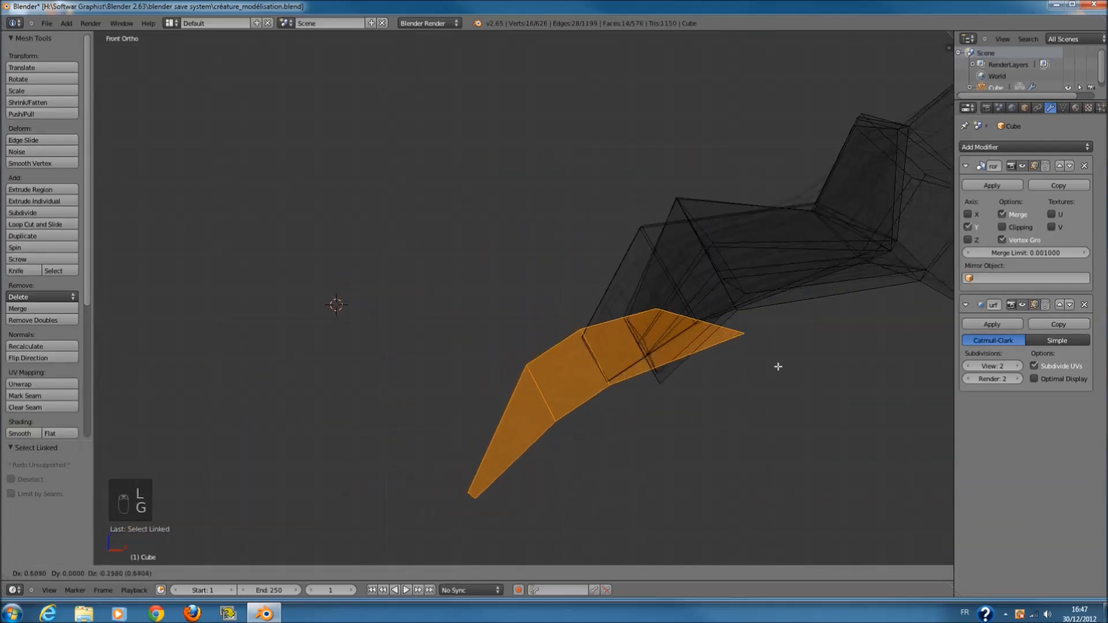
click(779, 367)
- Rotate the claw to follow the middle finger's slope and reposition it so its base sits inside the fingertip
key(r)
click(741, 324)
key(g)
click(732, 343)
key(z)
mouse_move(734, 346)
middle_down()
mouse_move(654, 297)
mouse_move(657, 312)
mouse_move(573, 279)
mouse_move(427, 317)
mouse_move(391, 338)
mouse_move(319, 326)
mouse_move(529, 317)
middle_up()
key(Tab)
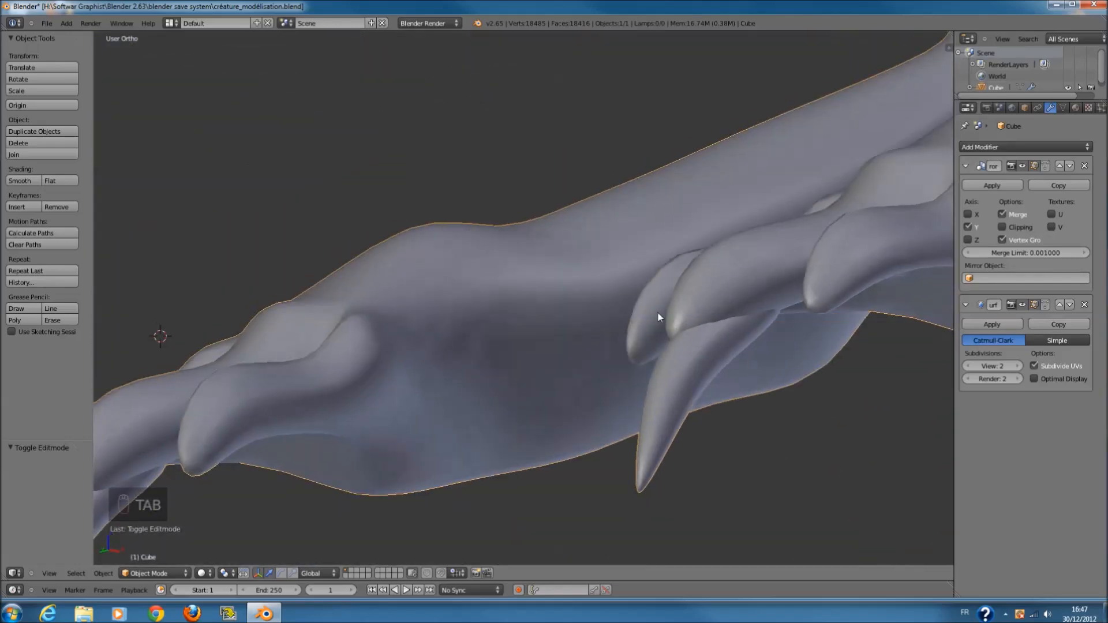
key(KP_3)
key(KP_1)
key(Tab)
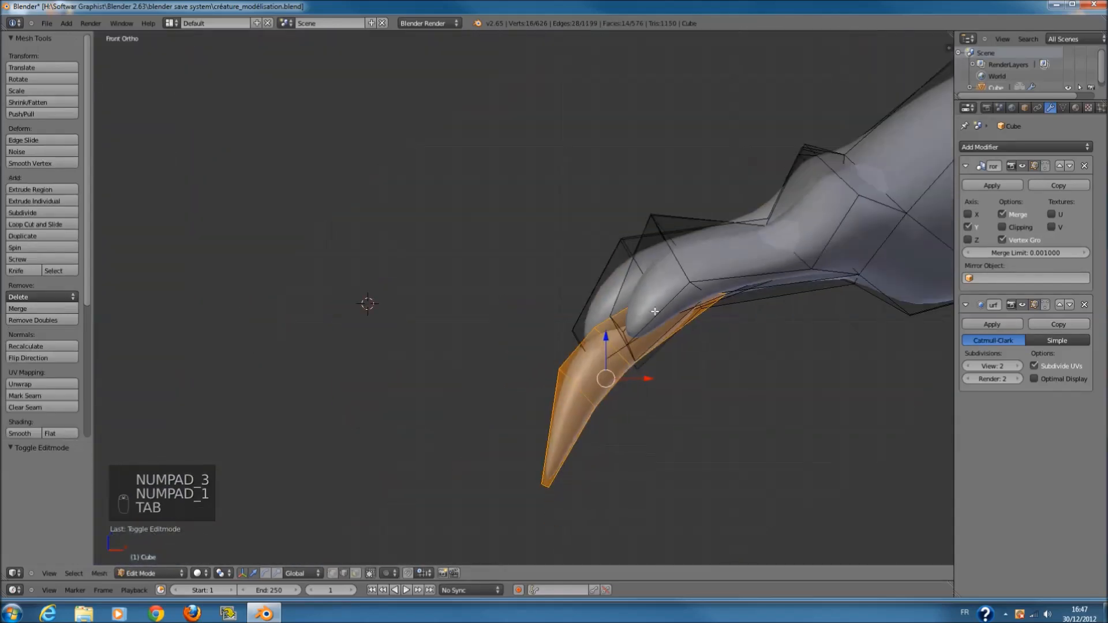
- Duplicate the claw onto the front foot's outer finger in top view and scale the copy to about 0.782
key(KP_7)
key(shift+d)
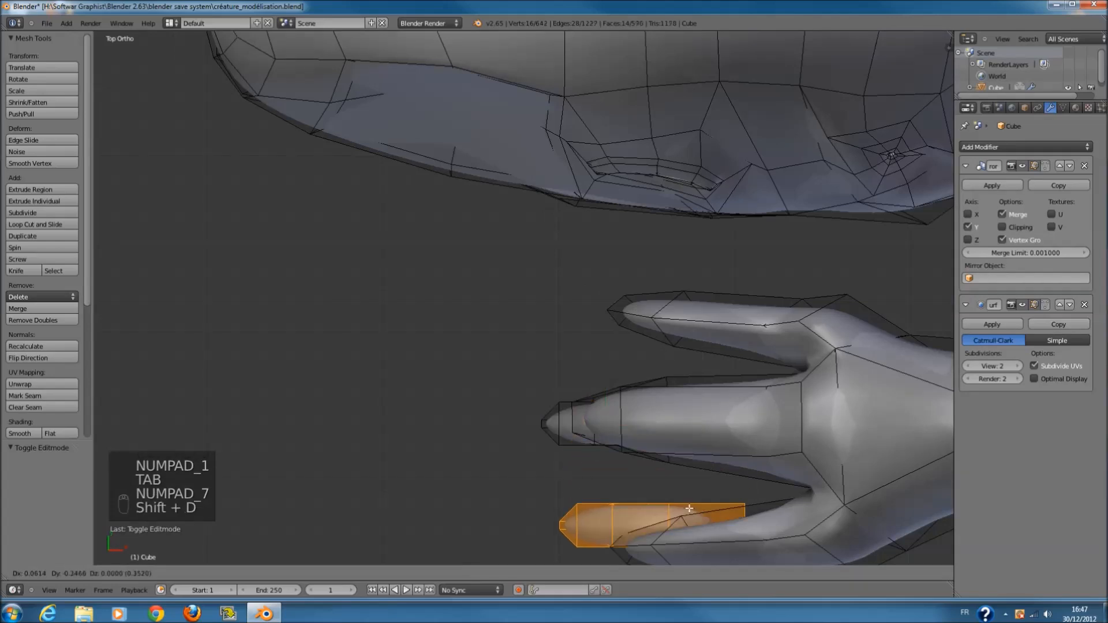
click(669, 523)
shift+scroll(733, 485, down, 5)
key(s)
click(713, 477)
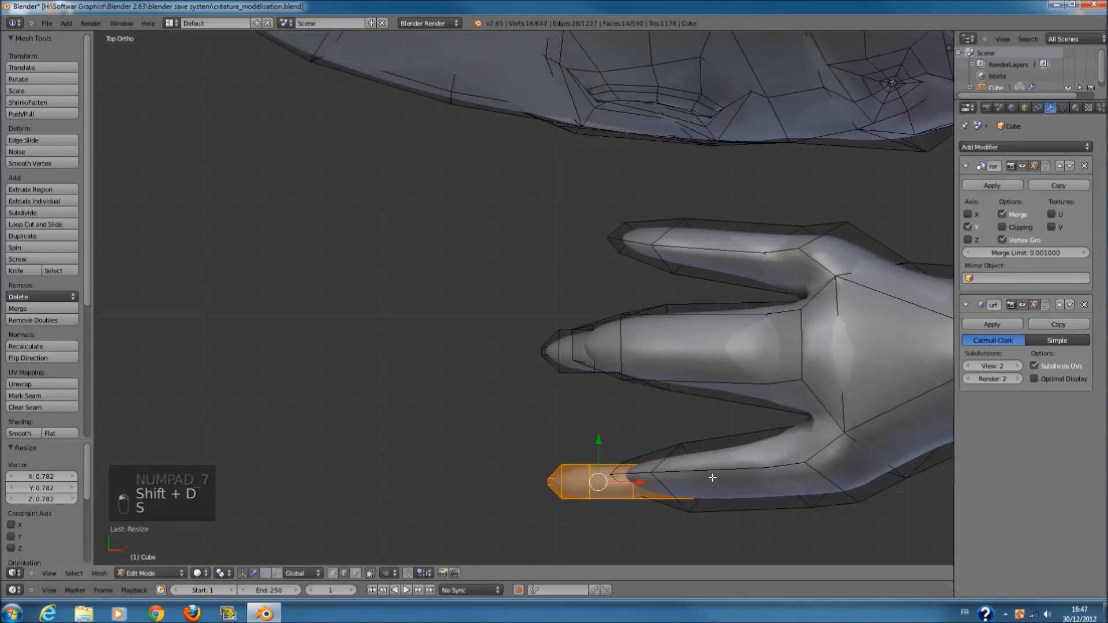
- Move the smaller claw against the outer fingertip and rotate it about -11° to match the finger
key(KP_1)
key(KP_0)
scroll(692, 406, up, 2)
key(g)
click(764, 374)
key(r)
click(842, 350)
key(KP_7)
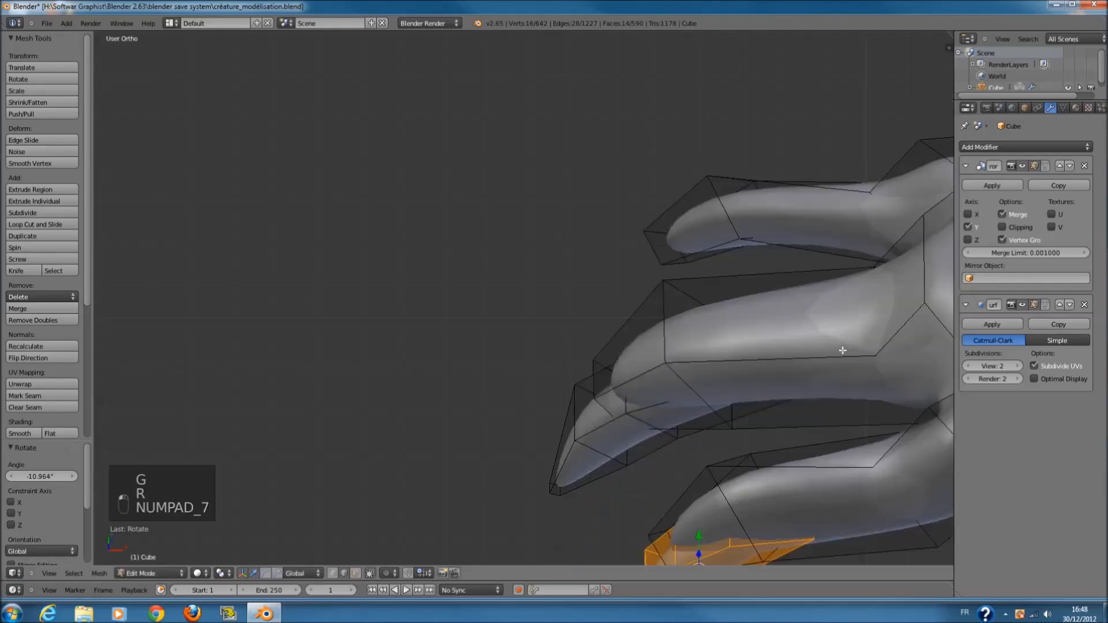
- Duplicate the small claw along Y onto the front foot's inner finger, rotate it to match, and nudge it about 0.011 in Y
scroll(816, 433, up, 3)
key(shift+d)
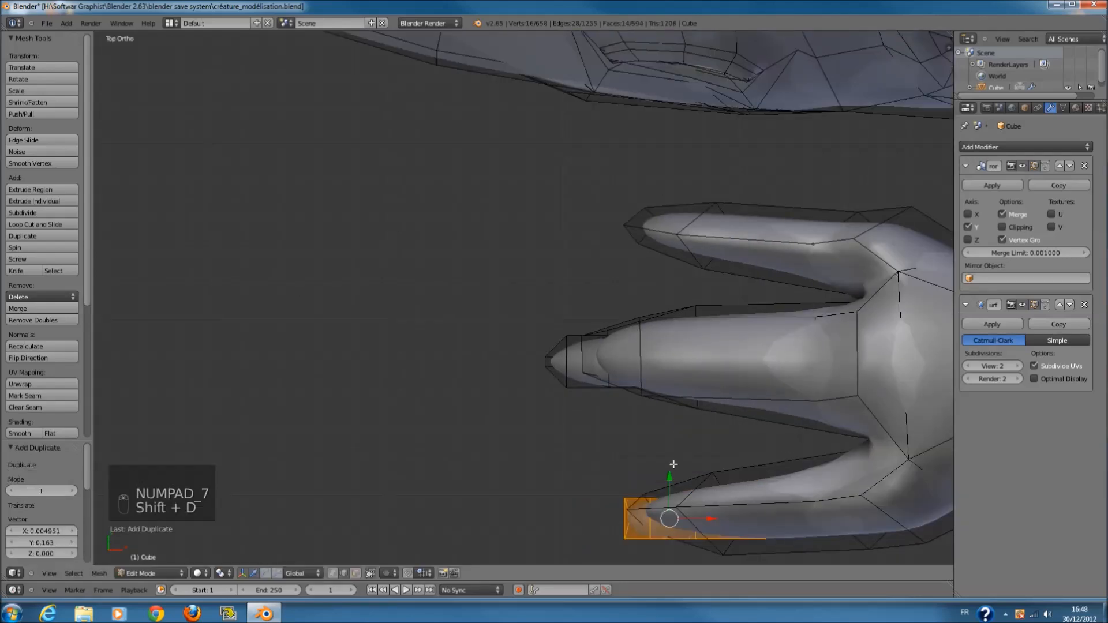
key(y)
click(663, 188)
key(r)
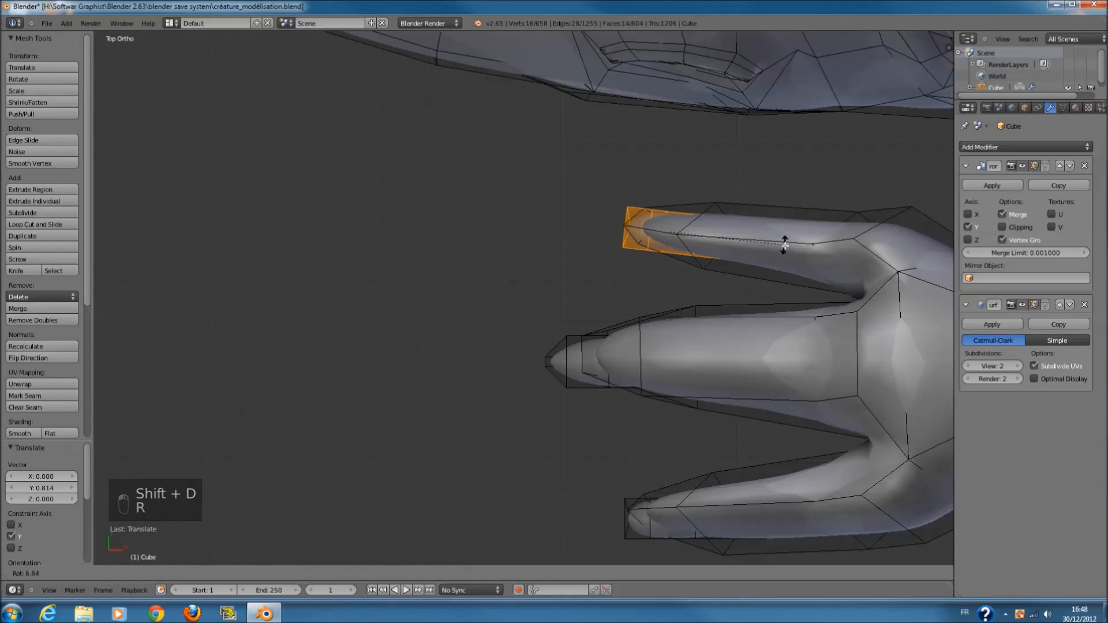
click(786, 245)
key(KP_1)
middle_drag(788, 260, 615, 247)
drag(598, 264, 602, 271)
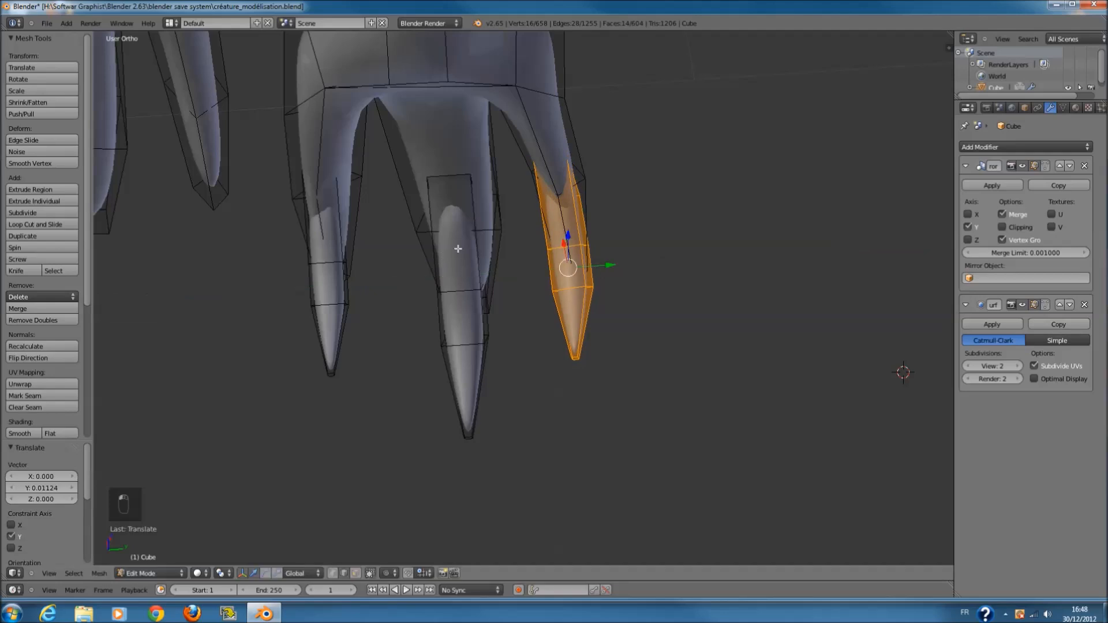
- Select all three linked front claws and duplicate them to the rear foot, about 2.200 in X and -1.320 in Z
key(l)
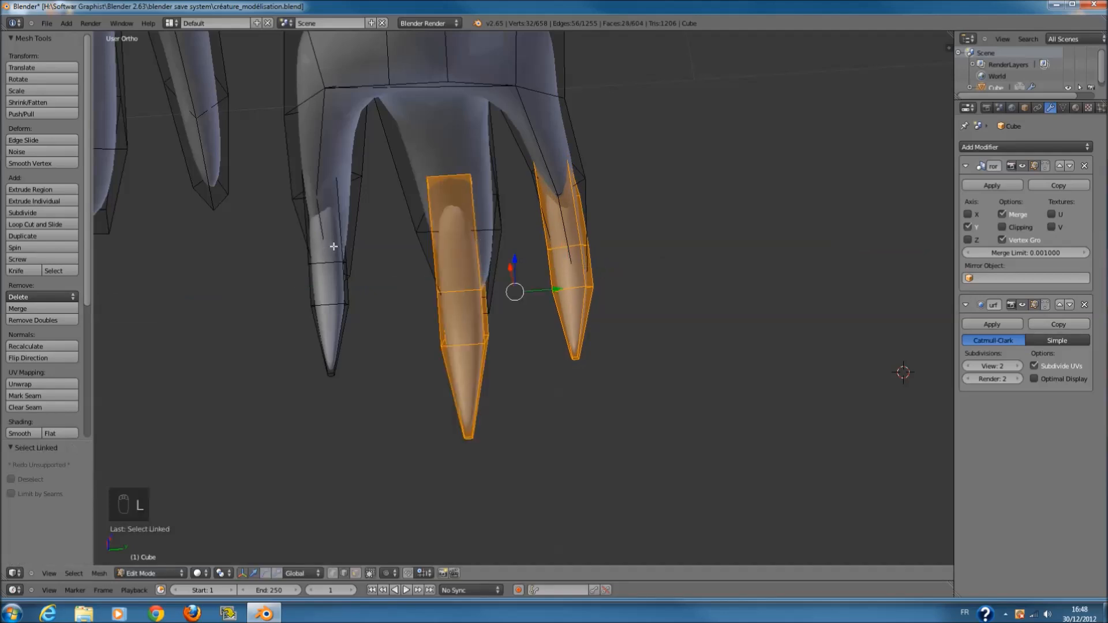
key(l)
key(KP_1)
scroll(683, 341, down, 4)
shift+middle_drag(683, 342, 517, 330)
key(shift+d)
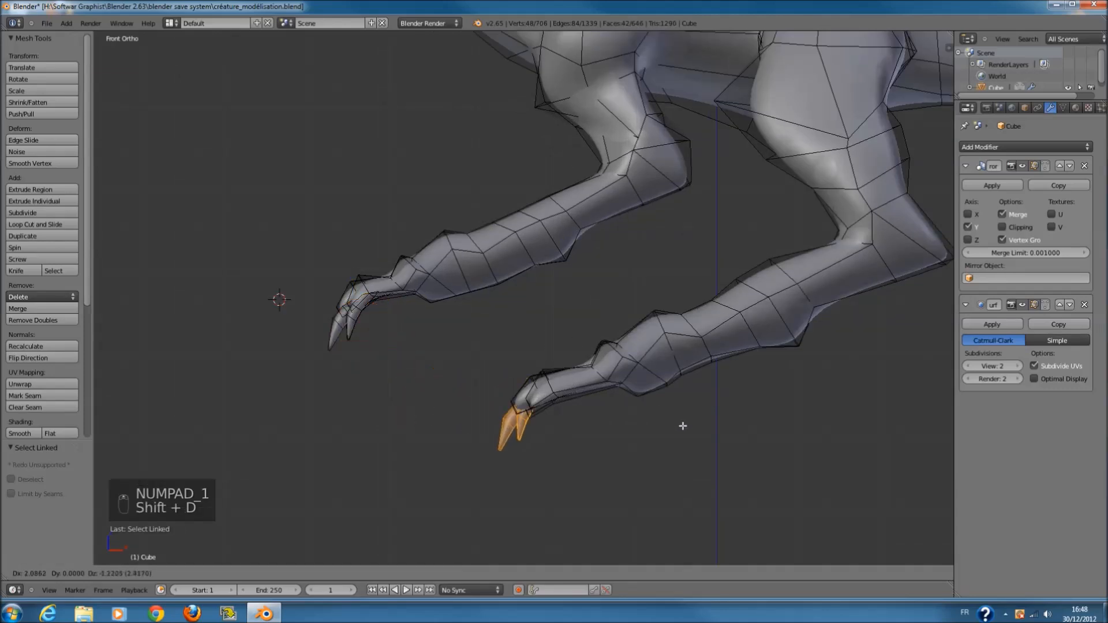
click(690, 432)
middle_drag(690, 433, 747, 456)
key(KP_7)
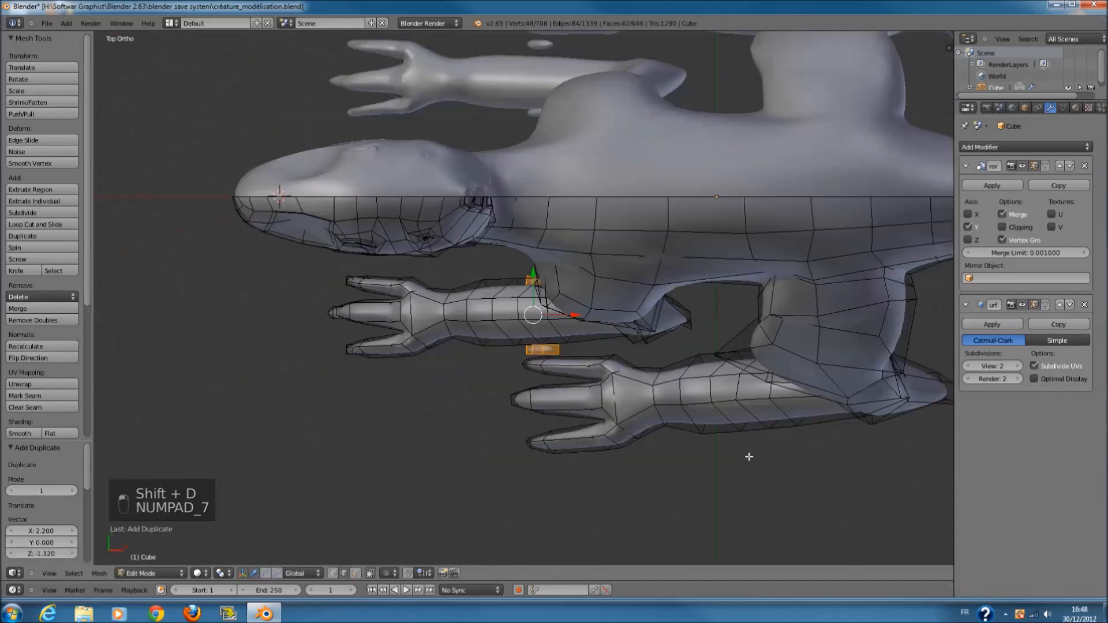
- Move the three duplicated claws along Y onto the rear foot's toes and scale them to about 1.247
key(g)
key(y)
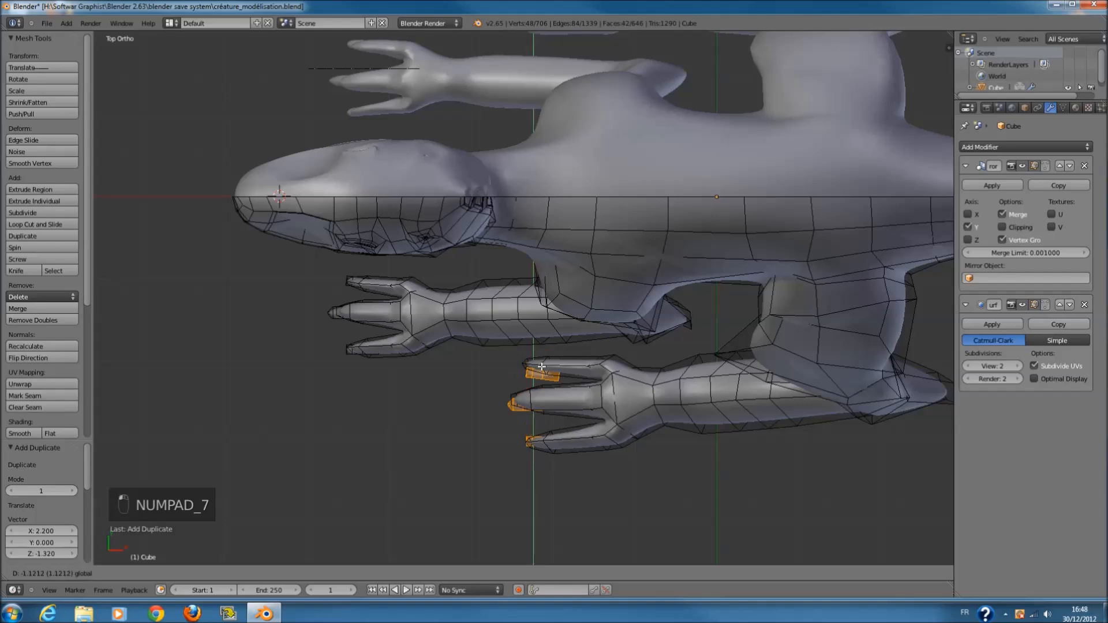
click(541, 365)
key(s)
click(636, 442)
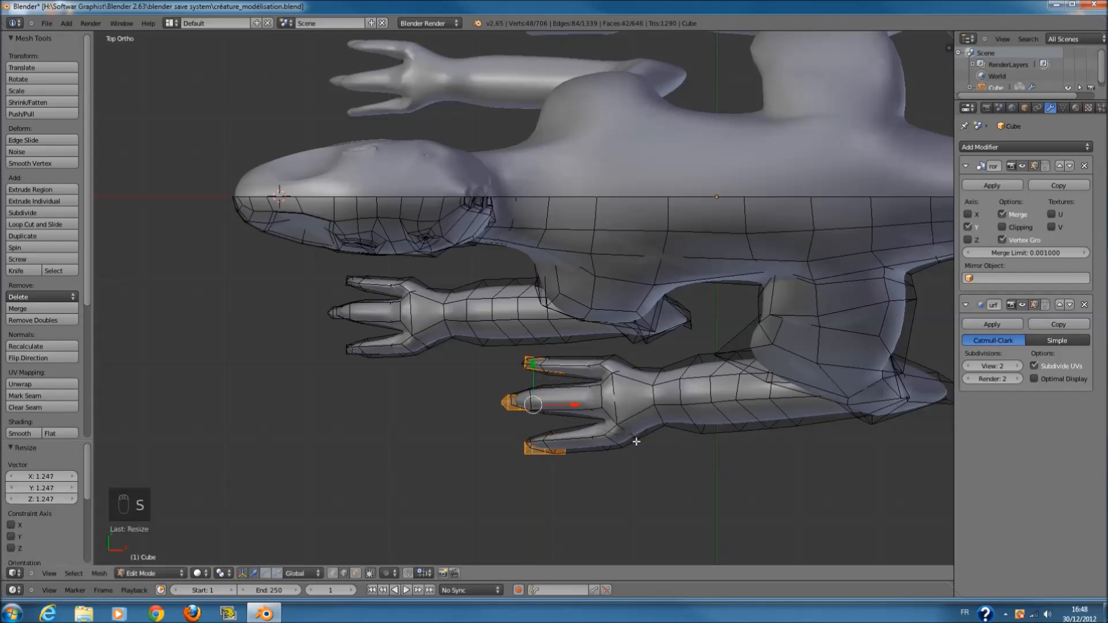
- Adjust the height of the three rear claws along Z so their bases sit in the toes, with a final nudge of about 0.010
key(KP_1)
scroll(636, 439, up, 3)
shift+scroll(583, 414, down, 8)
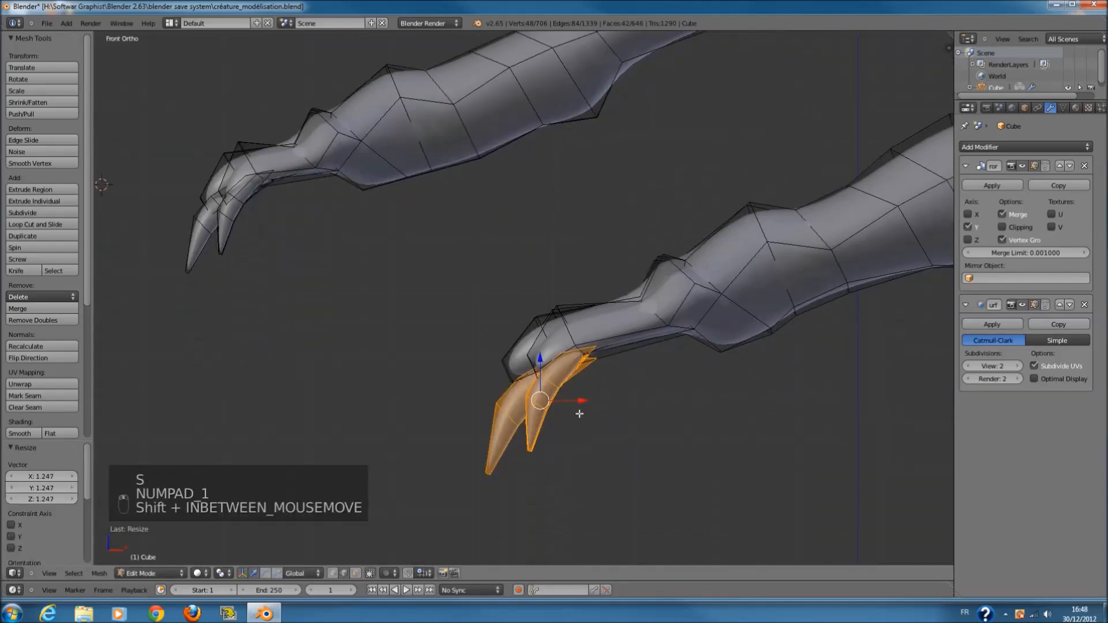
shift+scroll(580, 414, down, 3)
key(g)
key(z)
click(580, 404)
middle_drag(579, 404, 438, 340)
ctrl+scroll(447, 336, down, 9)
scroll(464, 327, up, 1)
middle_drag(496, 308, 391, 406)
drag(406, 428, 406, 426)
middle_drag(406, 426, 456, 416)
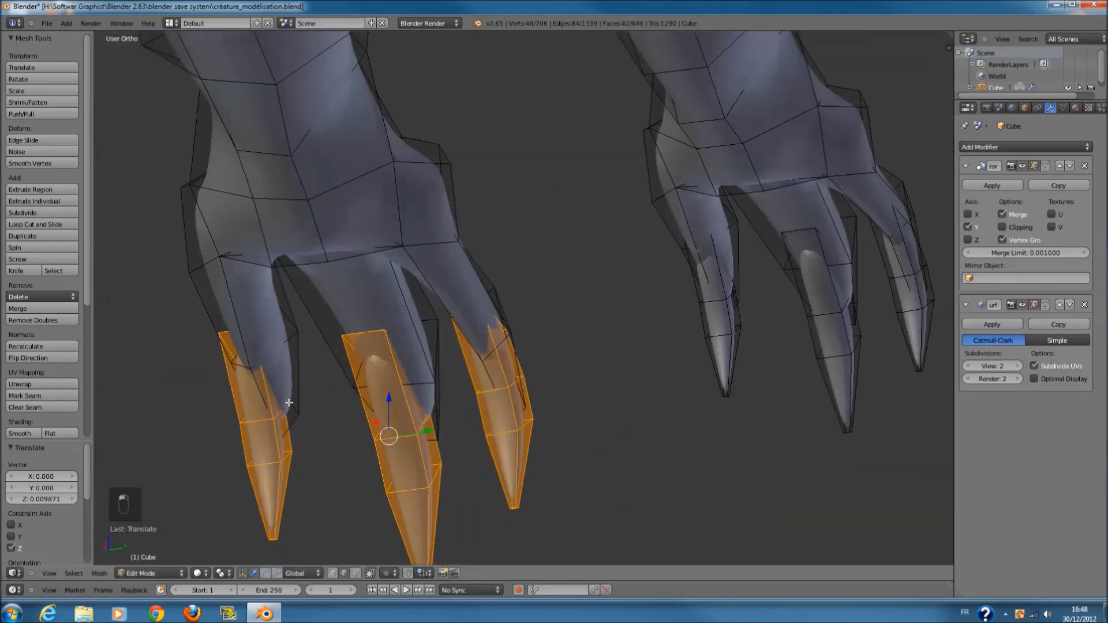
- Select only the linked outer rear claw, shift it slightly and rotate it to line up with its toe
right_drag(280, 406, 277, 410)
right_click(272, 413)
key(l)
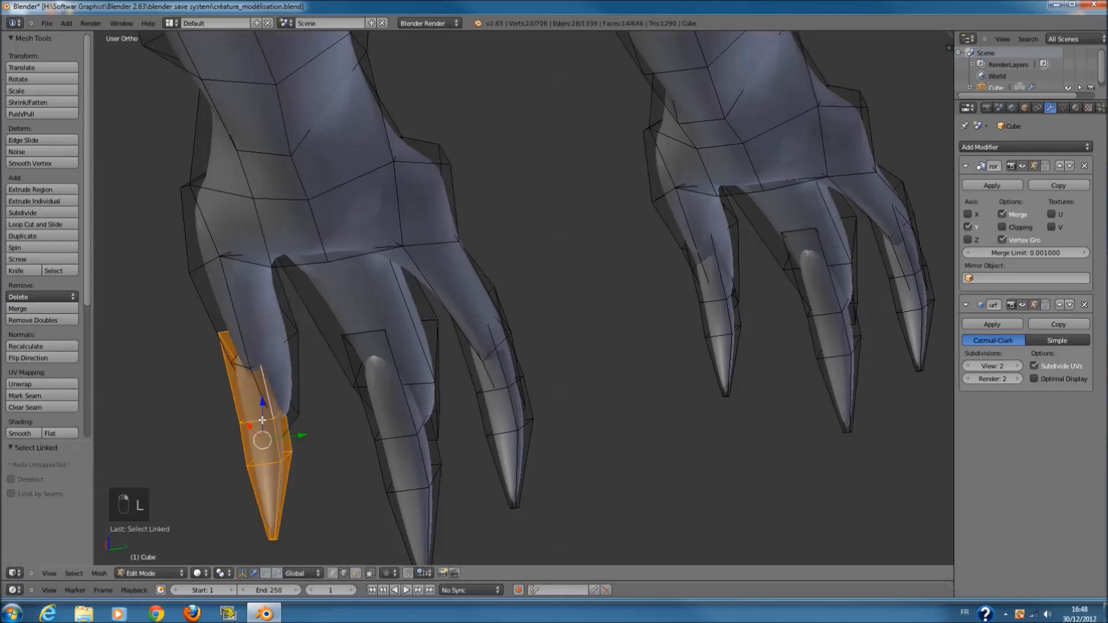
middle_drag(267, 420, 315, 398)
drag(317, 396, 326, 396)
key(r)
click(374, 406)
- Return to object mode and save over créature_modélisation.blend
middle_drag(326, 396, 697, 402)
key(Tab)
scroll(523, 473, down, 4)
key(ctrl+s)
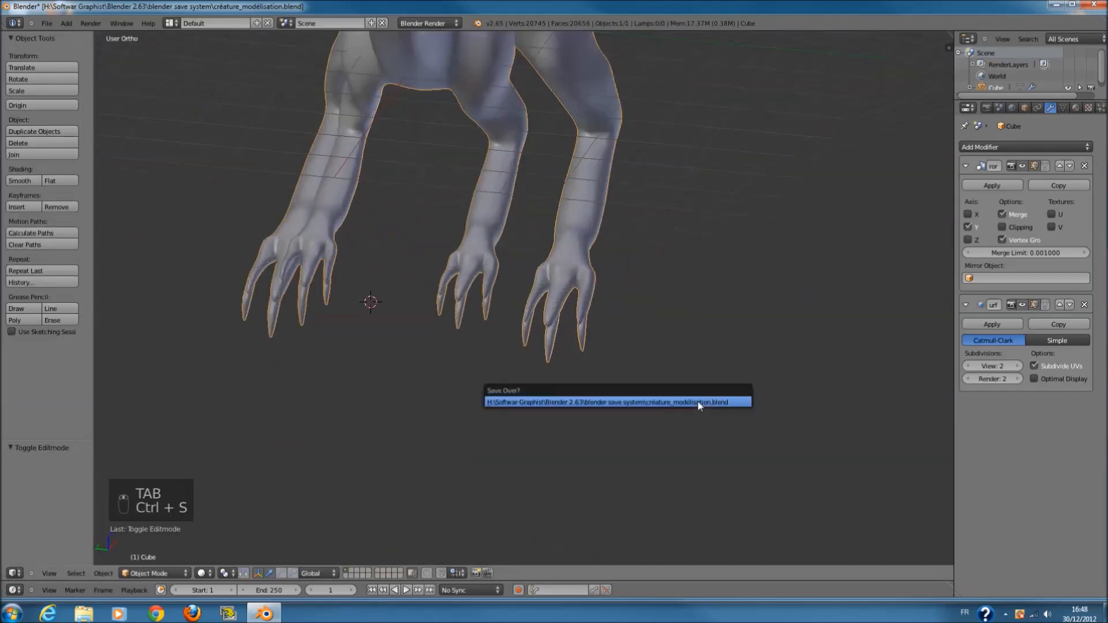
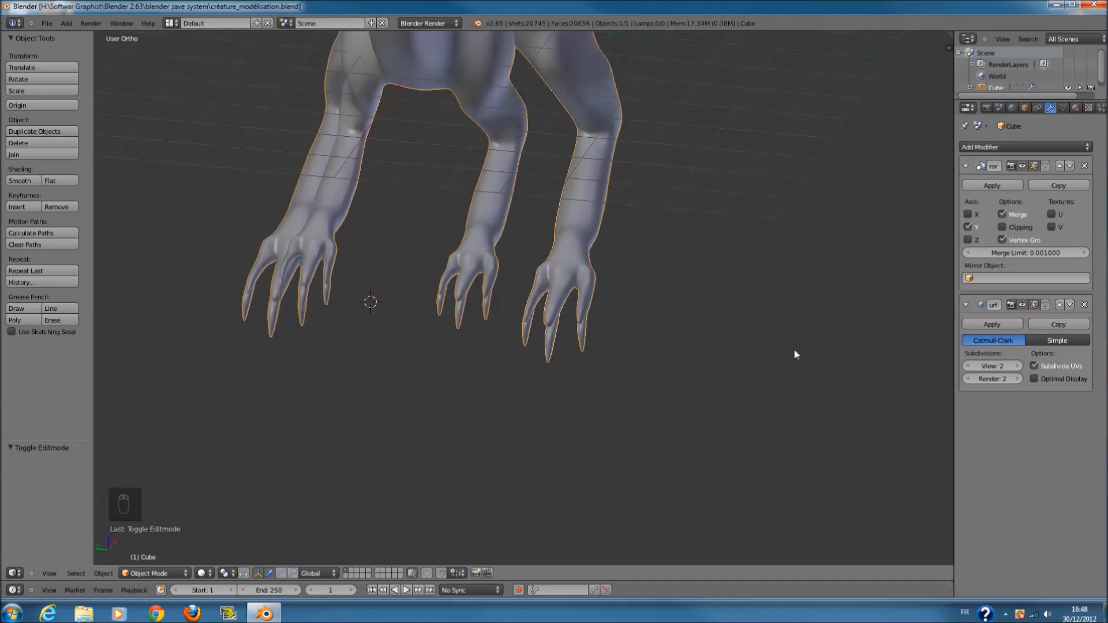
- Examine the whole creature from the front view, including its clawed feet, back and tail
middle_drag(791, 347, 621, 310)
key(KP_3)
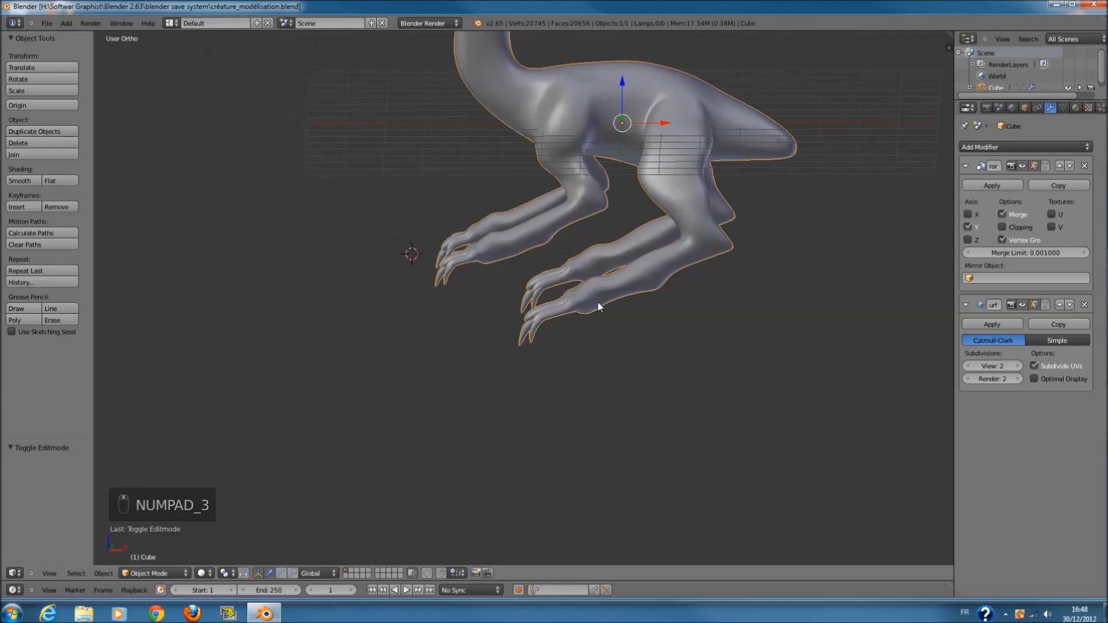
key(KP_1)
scroll(649, 266, down, 3)
key(a)
key(a)
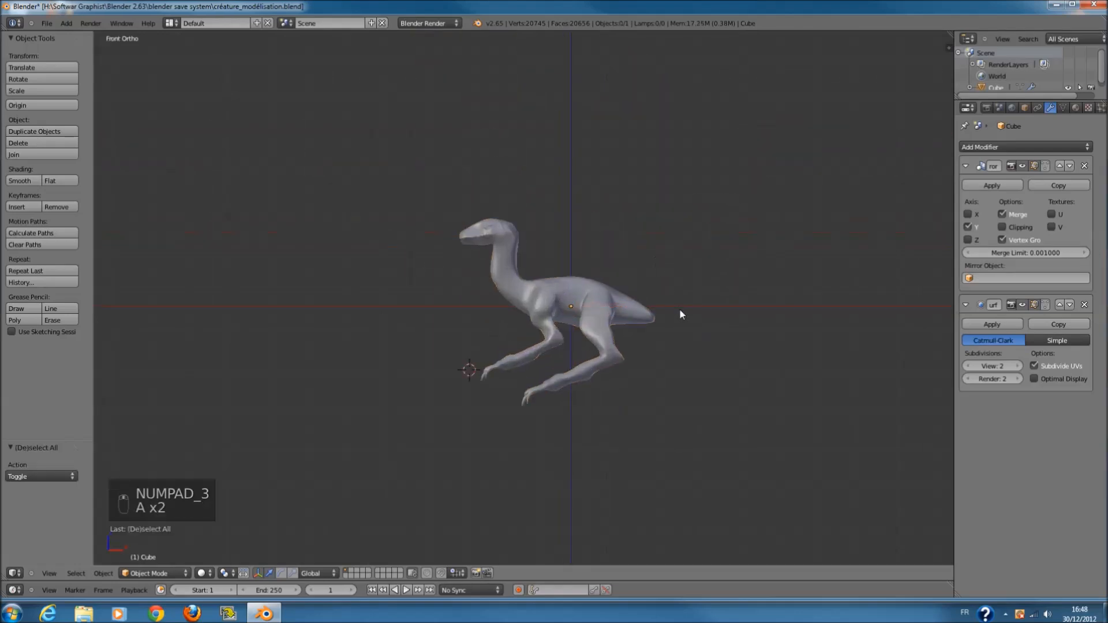
scroll(679, 314, up, 6)
scroll(660, 289, up, 2)
scroll(673, 287, up, 5)
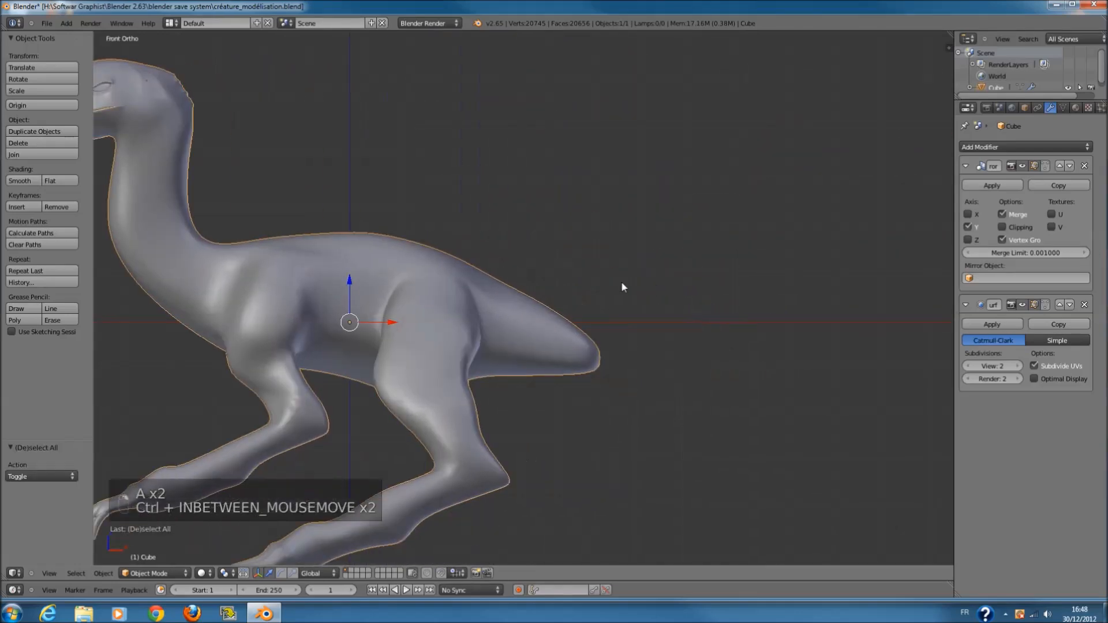
- Enter edit mode and select a face on the creature's back beside the mirror seam
key(Tab)
middle_drag(526, 277, 504, 315)
middle_drag(627, 246, 532, 352)
scroll(626, 237, up, 4)
scroll(643, 265, down, 3)
scroll(415, 506, up, 1)
right_click(559, 267)
scroll(559, 317, up, 2)
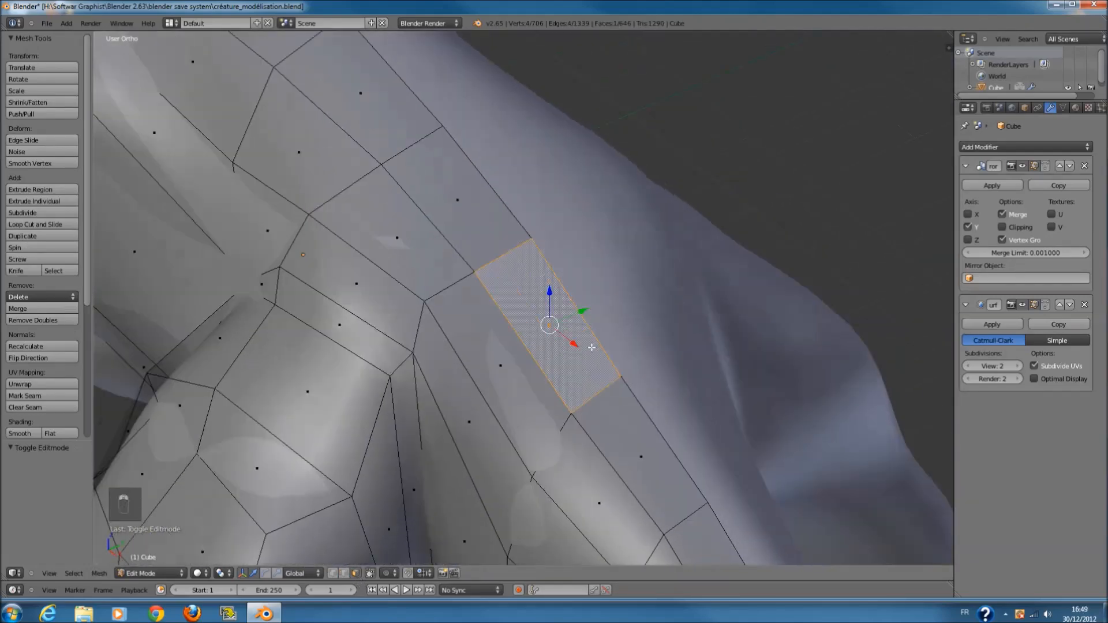
- Try extruding the selected back face outward and undo the extrusion
key(e)
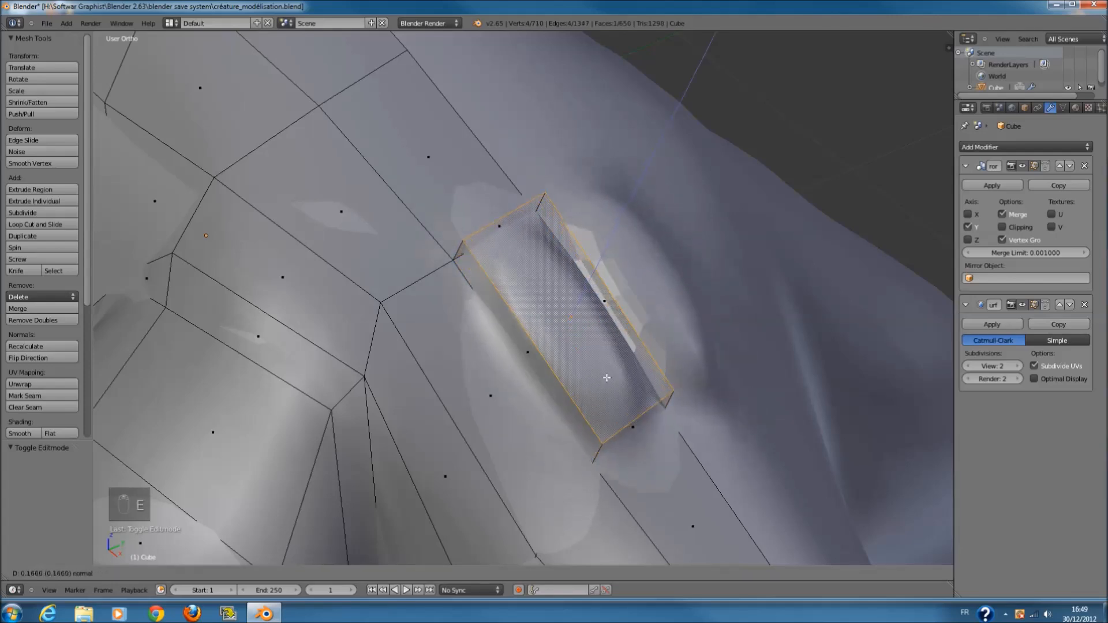
click(613, 374)
key(ctrl+z)
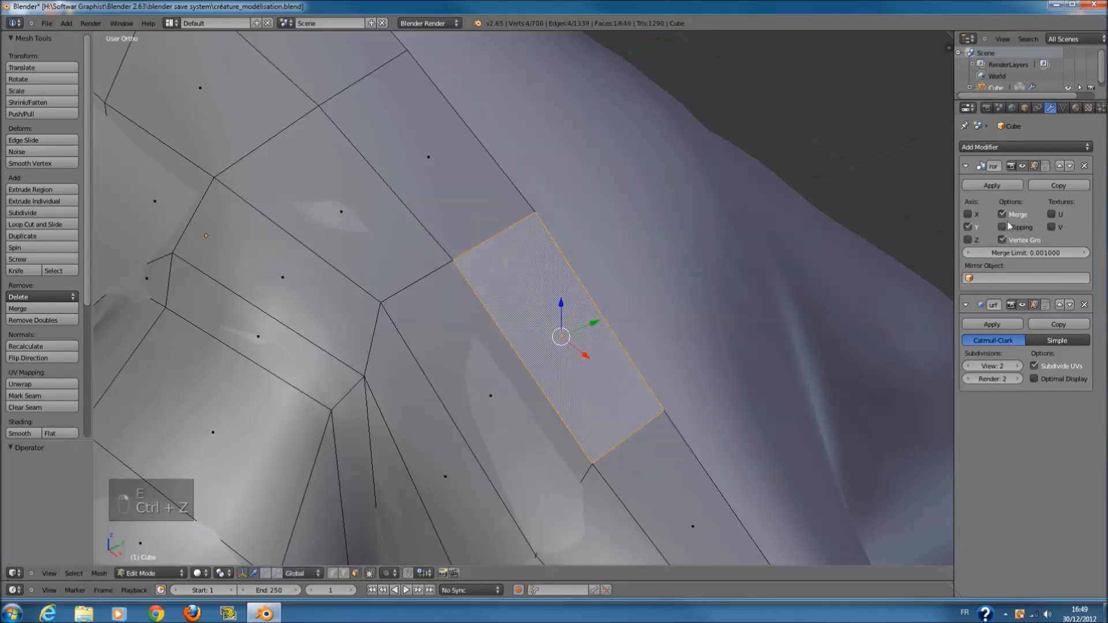
- Enable Clipping on the Mirror modifier, extrude the selected back face in place and scale it to about 0.284
key(e)
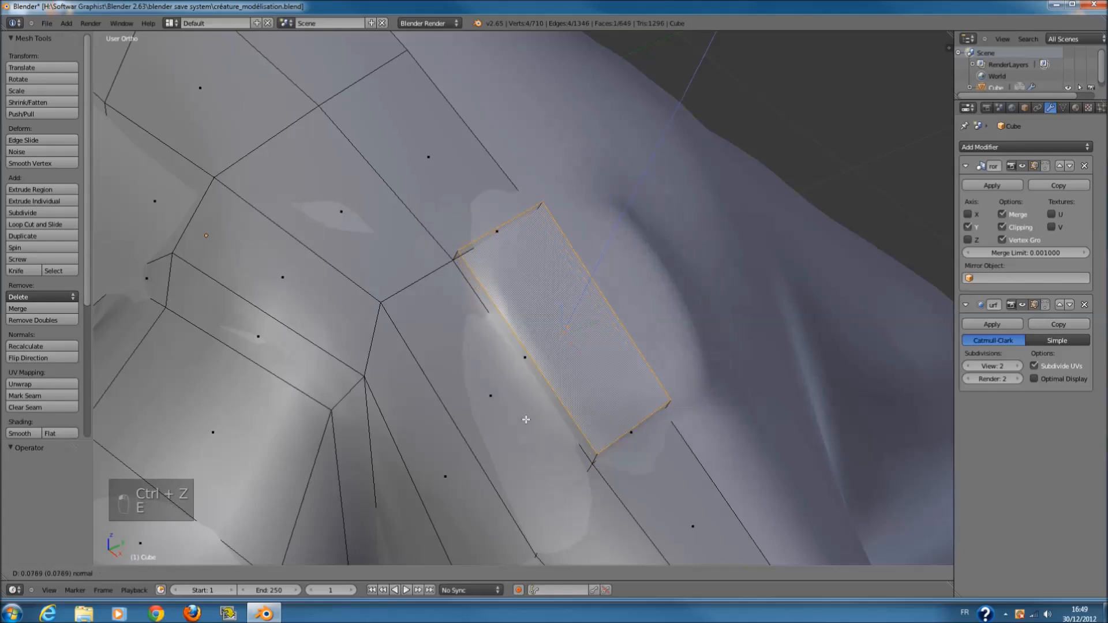
right_click(524, 419)
key(s)
click(578, 379)
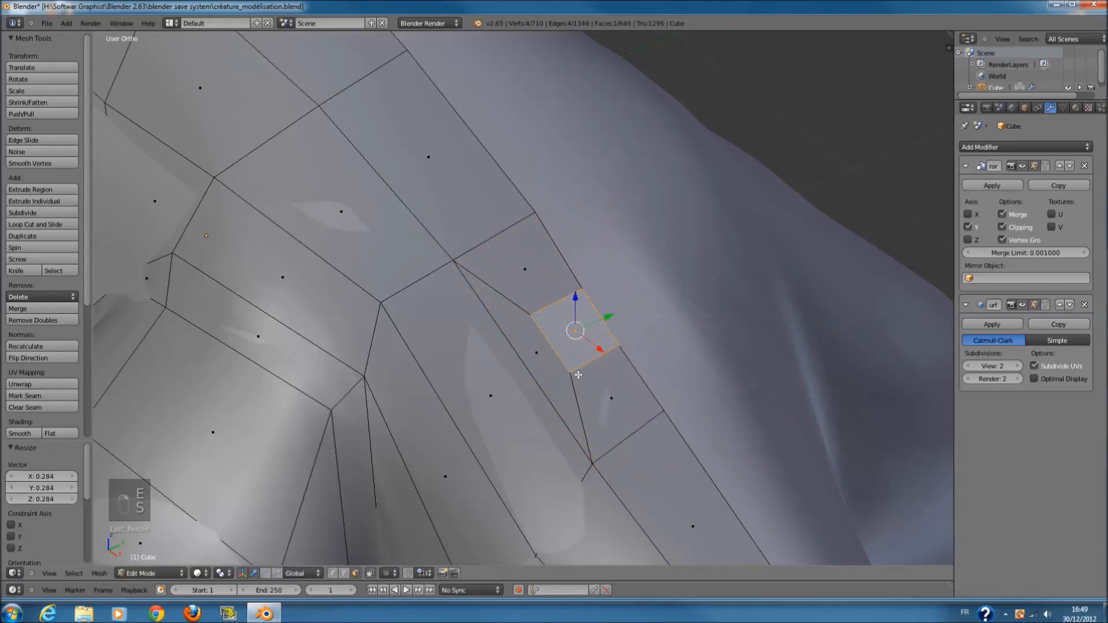
- Move the small back face outward about 0.055 in X and 0.081 in Z, and rotate it about 18.5° in front view
key(KP_1)
key(g)
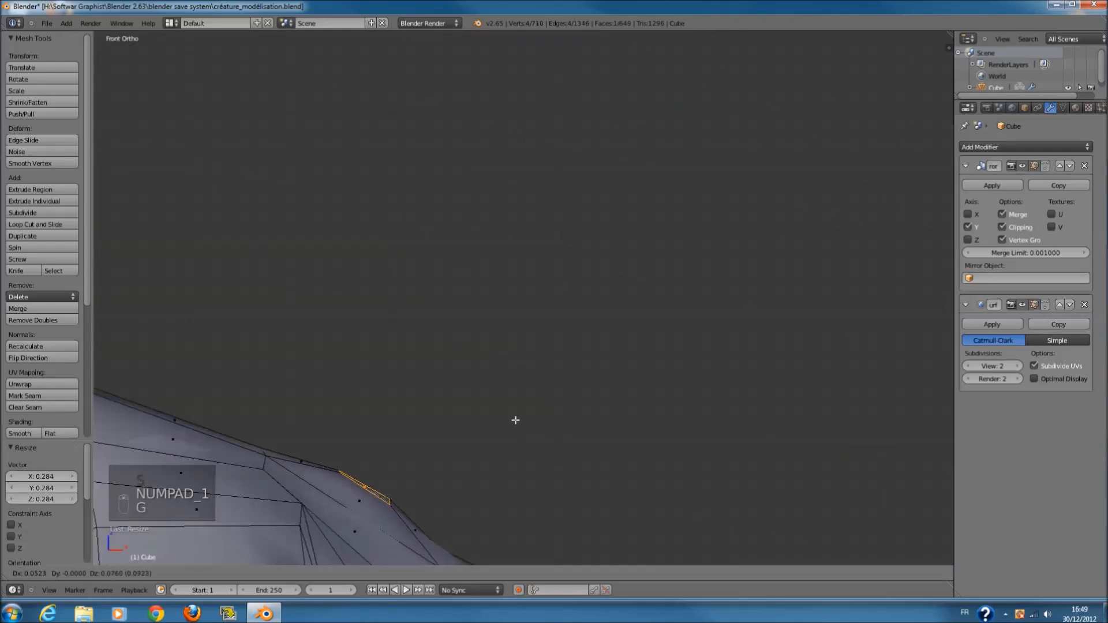
click(516, 419)
shift+scroll(512, 420, down, 10)
scroll(494, 412, up, 2)
key(r)
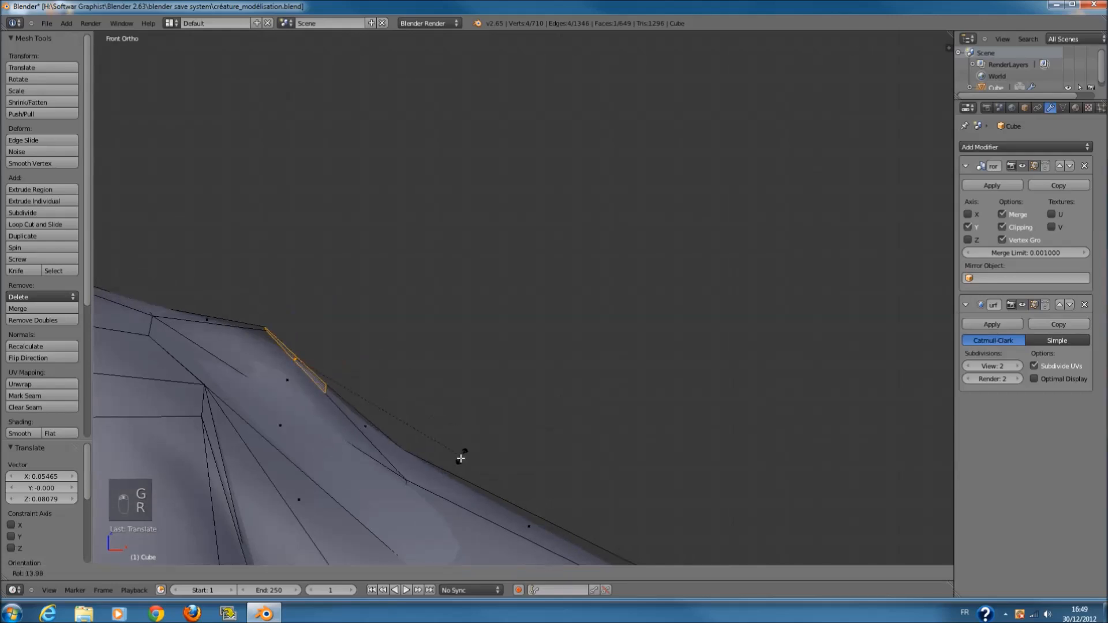
click(449, 463)
- Extrude the raised back face slightly outward again and rotate the new face about 10°
ctrl+scroll(442, 447, down, 8)
scroll(438, 431, up, 2)
key(e)
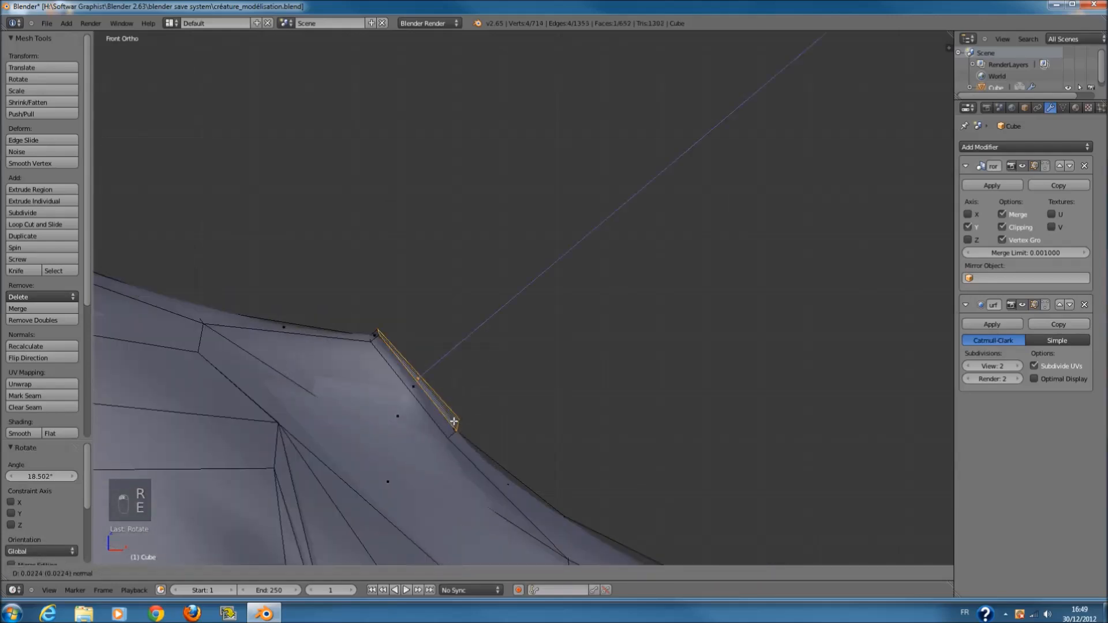
key(r)
click(505, 430)
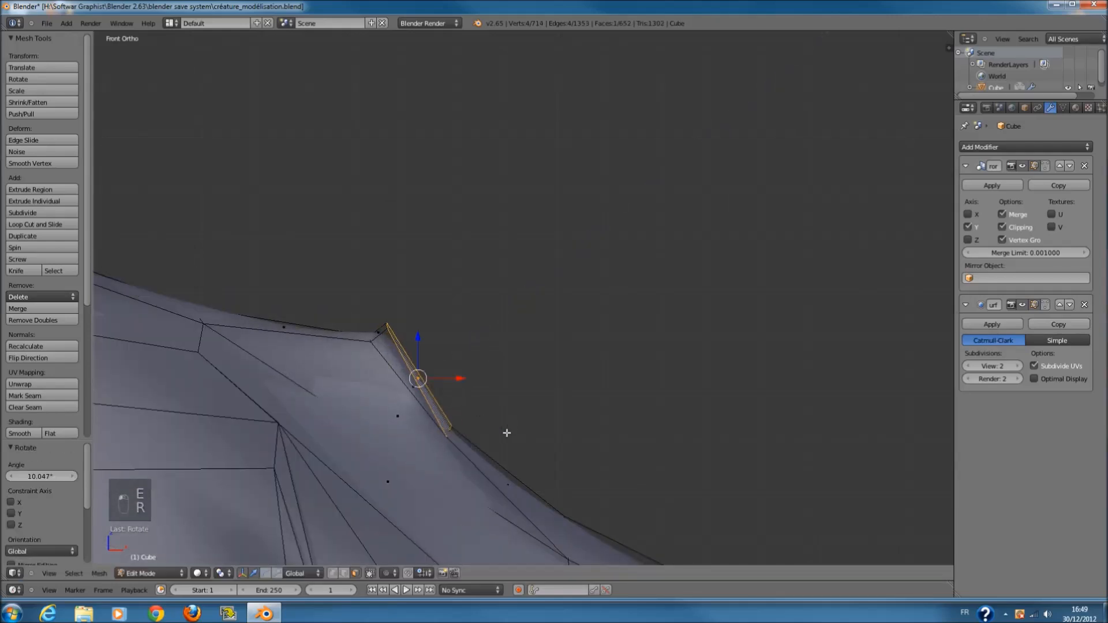
- Move the tilted back face slightly outward, extrude it again and scale the new face to 0.870
key(g)
click(514, 433)
key(e)
click(516, 431)
key(s)
click(506, 423)
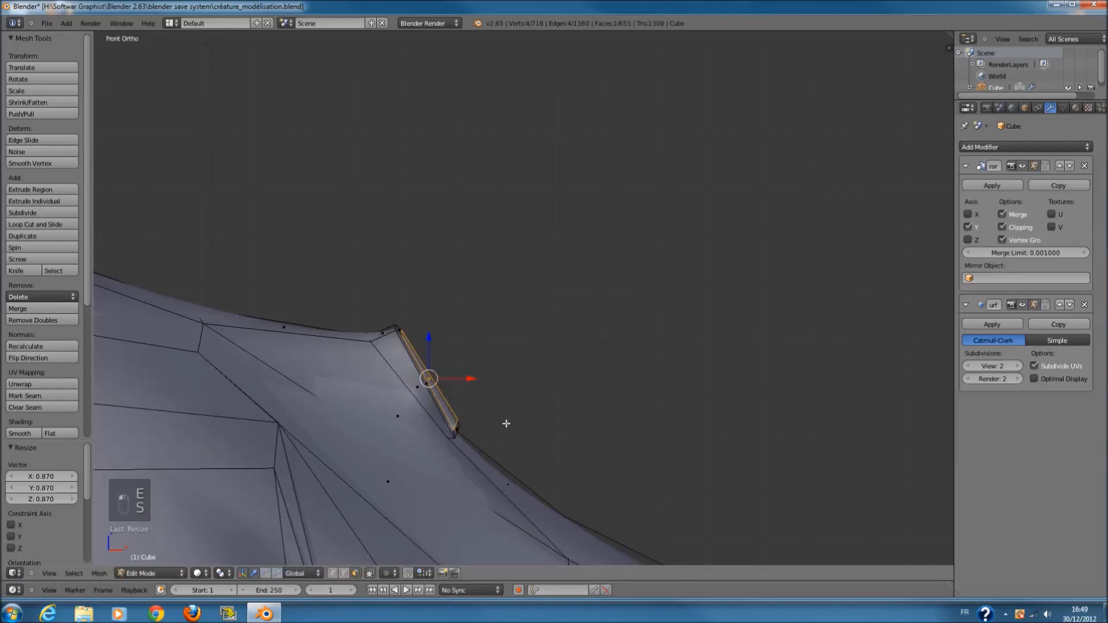
- Extrude the rim face twice to hollow out the socket, the second time about -0.020 in X and -0.011 in Z
key(e)
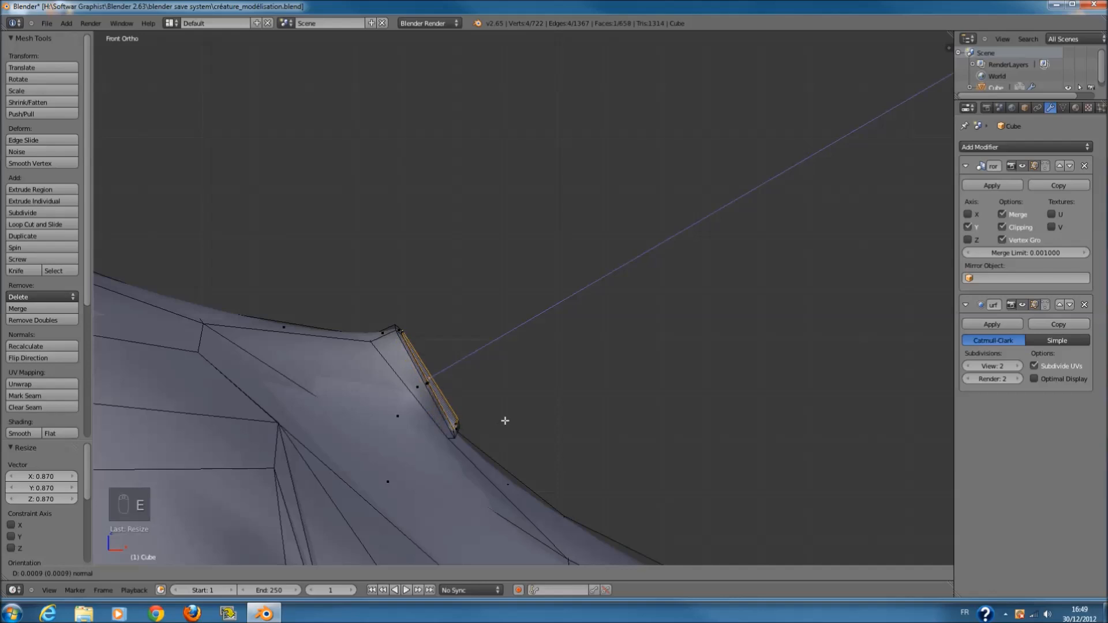
click(498, 423)
key(e)
click(488, 429)
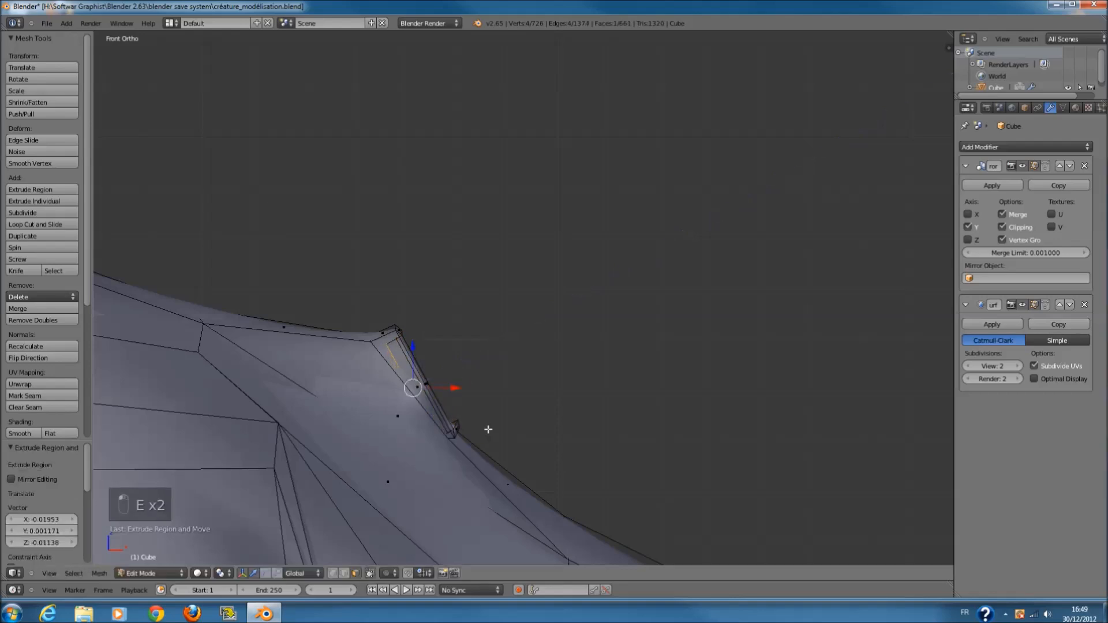
key(Tab)
middle_drag(492, 430, 380, 441)
- Select all faces of the back socket in wireframe, return to solid shading and smooth its vertices once
key(Tab)
scroll(594, 340, up, 2)
middle_drag(595, 341, 626, 383)
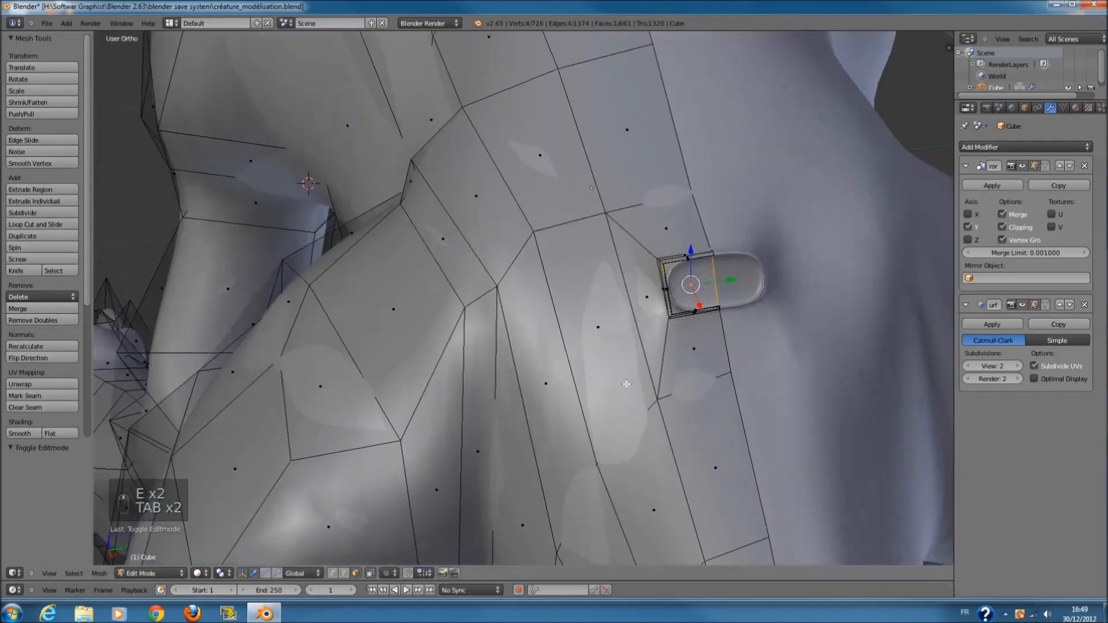
key(a)
key(z)
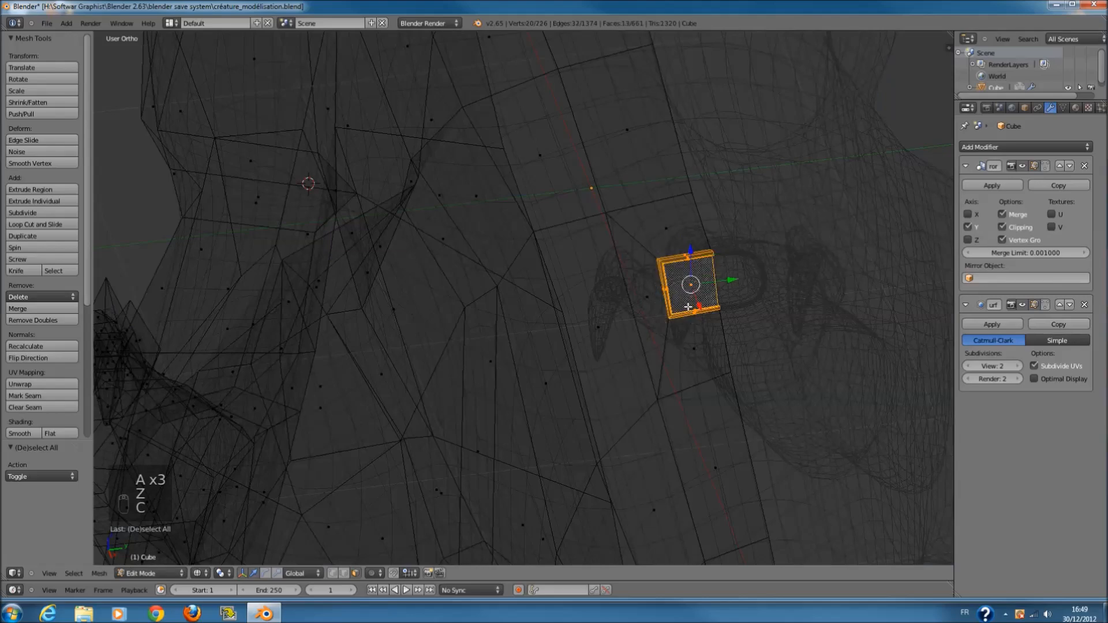
key(z)
click(56, 162)
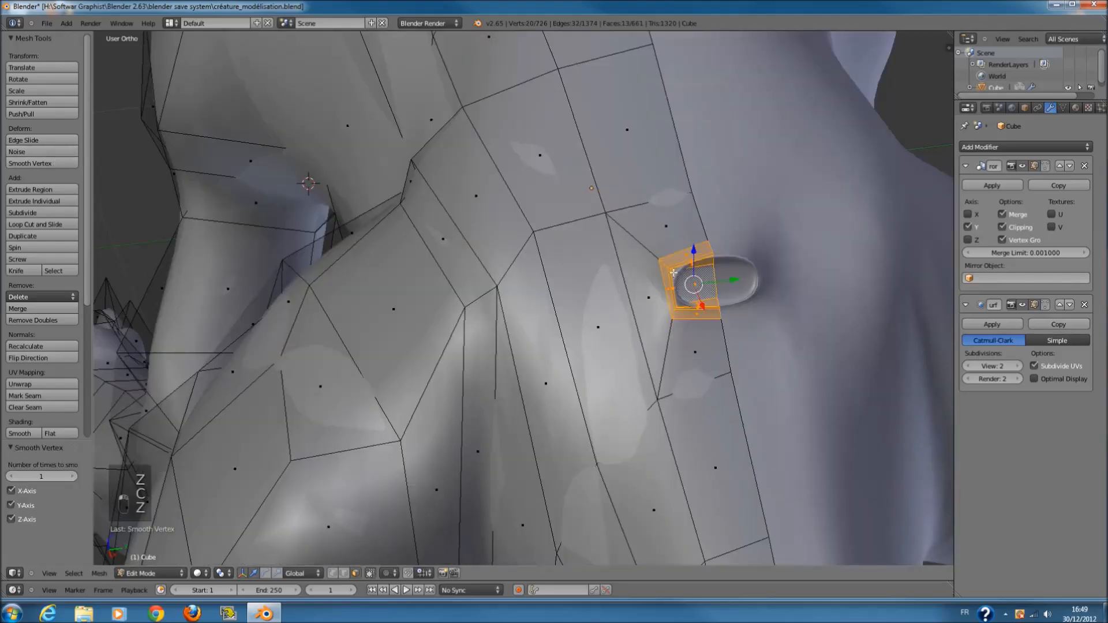
- Return to Object Mode and save over the existing blend file
scroll(651, 271, down, 3)
key(Tab)
key(ctrl+s)
click(583, 316)
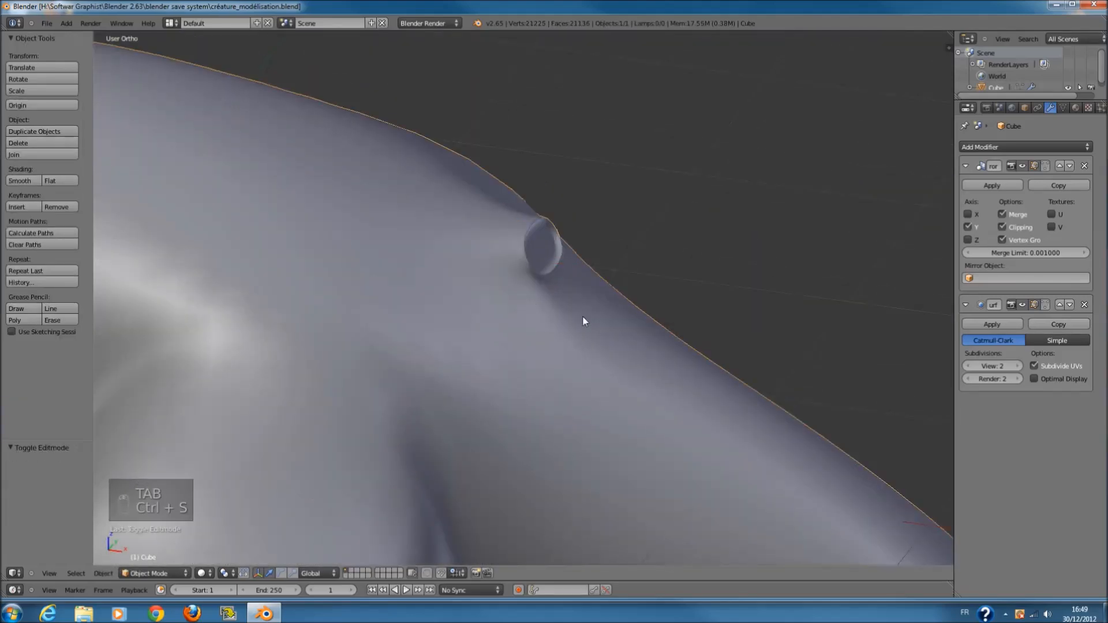
- Select the seam face further down the back, extrude it outward about 0.035 in front view and scale it to 0.560
key(Tab)
key(a)
middle_drag(611, 332, 549, 324)
right_click(729, 431)
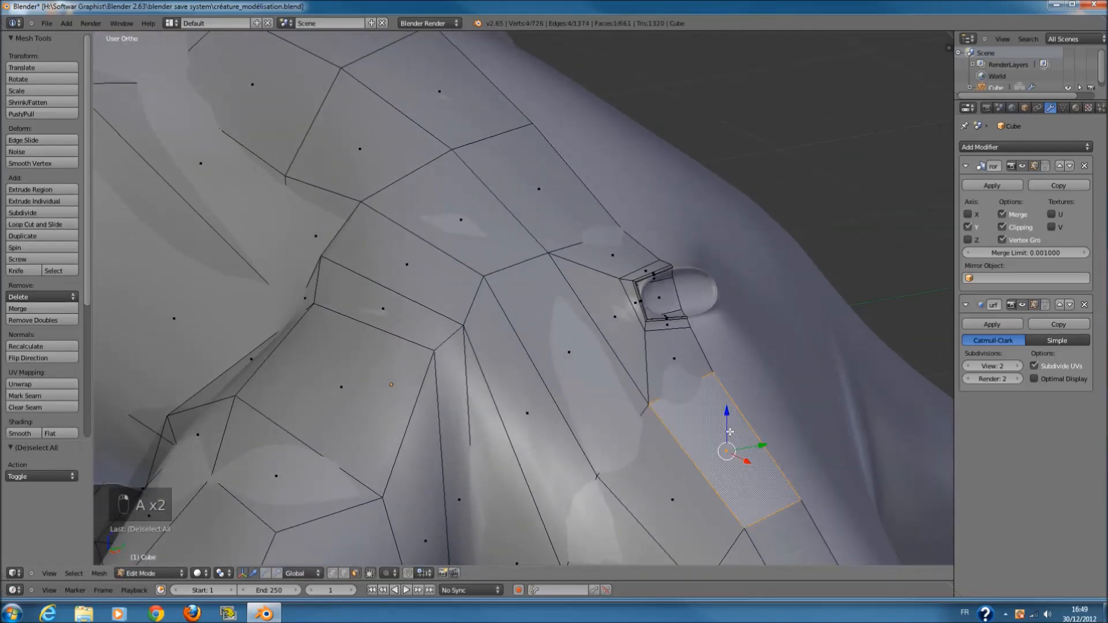
key(KP_1)
key(e)
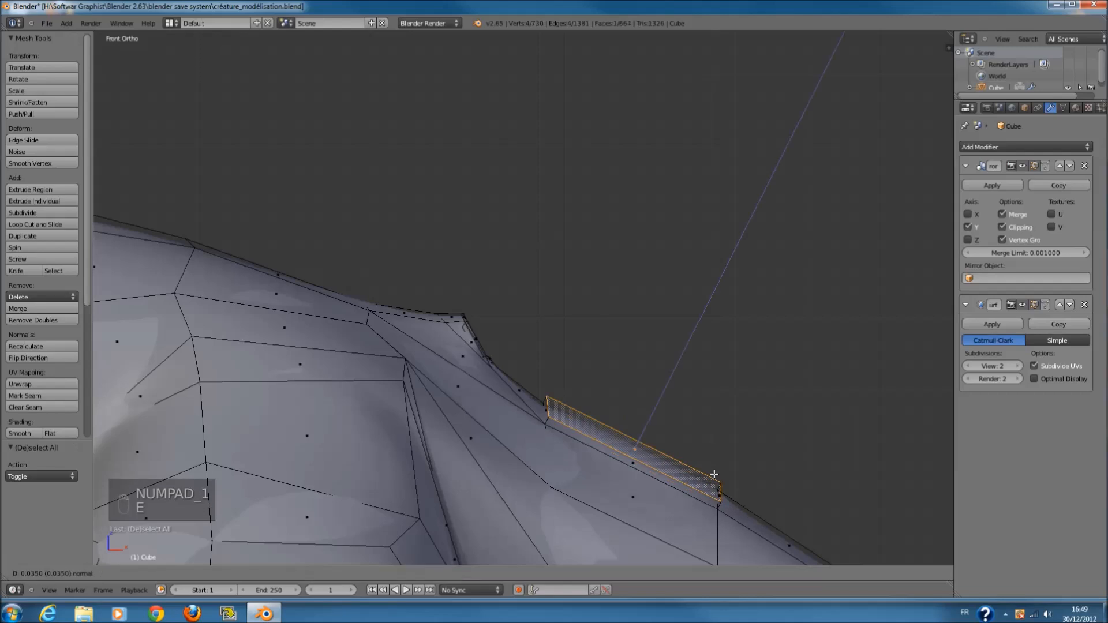
click(712, 477)
key(s)
click(669, 479)
- Scale the second raised back face along the X axis to about 0.83
middle_drag(669, 479, 715, 493)
shift+middle_drag(716, 492, 728, 430)
scroll(750, 444, up, 2)
middle_drag(788, 462, 850, 448)
key(s)
key(x)
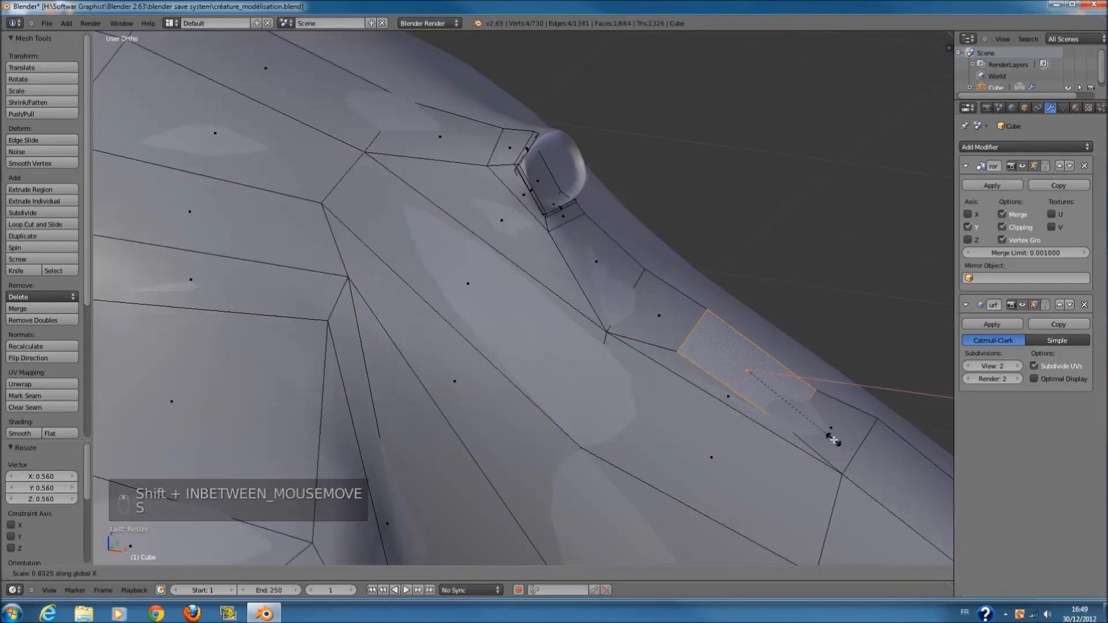
click(833, 436)
- Rotate the second raised back face about 3° in front view and move it slightly outward
key(KP_1)
key(r)
click(808, 447)
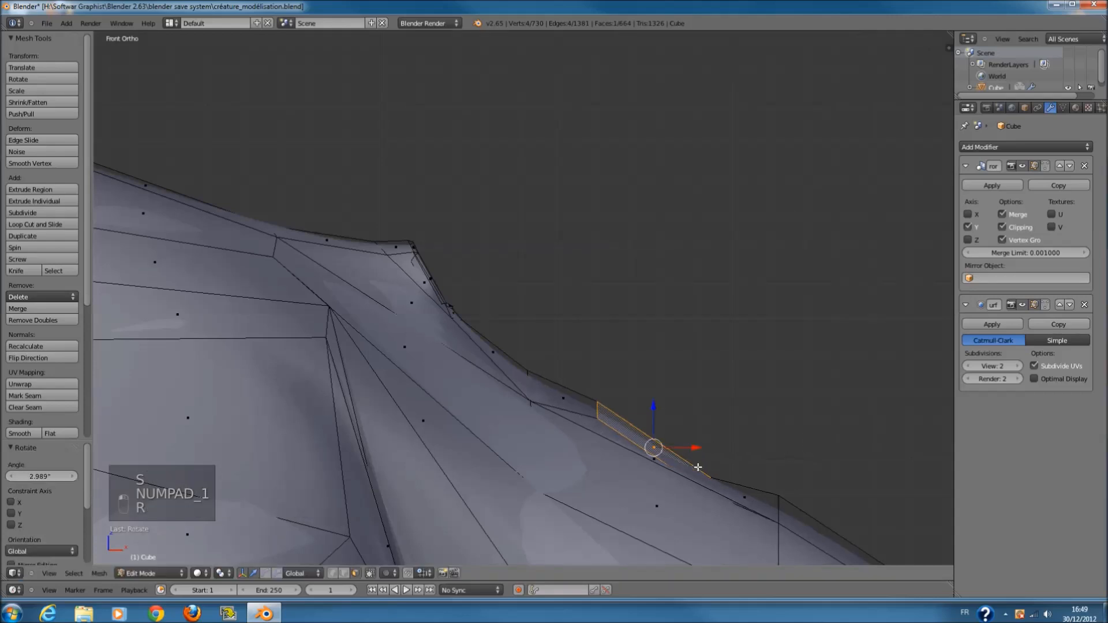
key(g)
click(701, 453)
- Extrude the face outward about 0.016 in X and 0.023 in Z, scale it to about 0.65 and rotate it about 9°
key(e)
click(719, 455)
key(s)
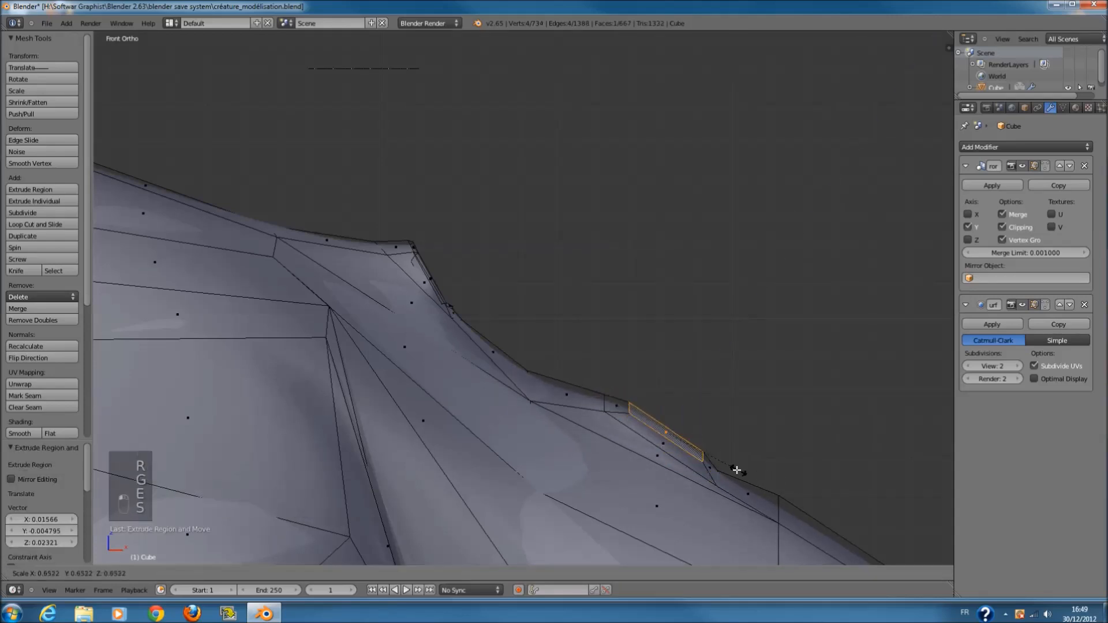
click(734, 464)
key(r)
click(742, 484)
- Reposition the rotated face, extrude it slightly and scale the new face down to form the socket's rim
key(g)
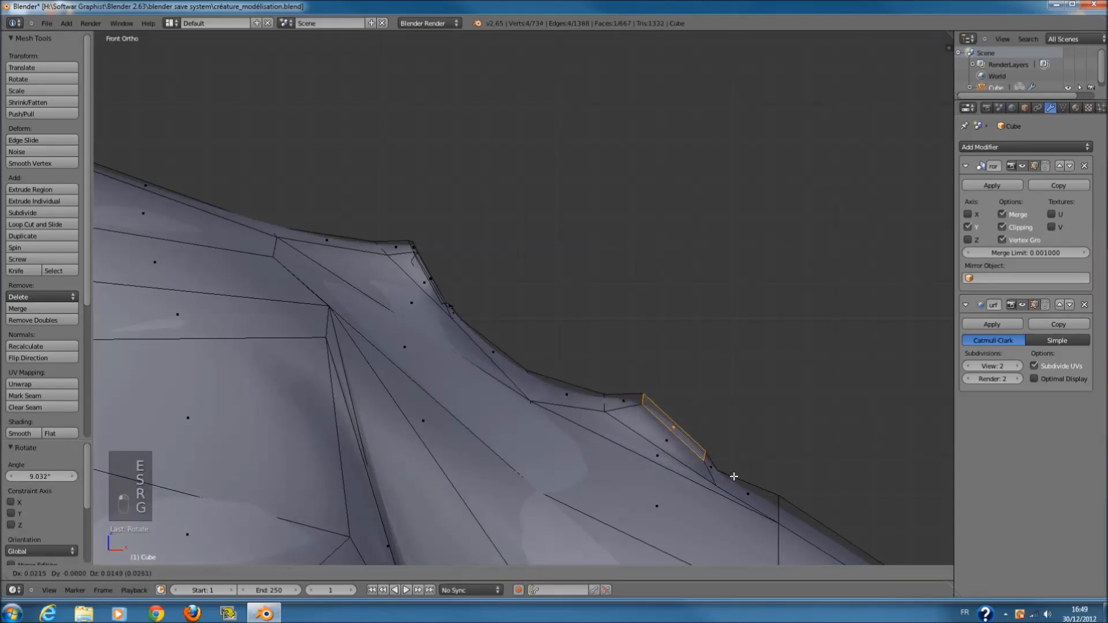
click(731, 484)
key(e)
click(728, 481)
key(s)
click(724, 475)
- Extrude the second socket's rim face inward and inspect the hollow in Object Mode
key(e)
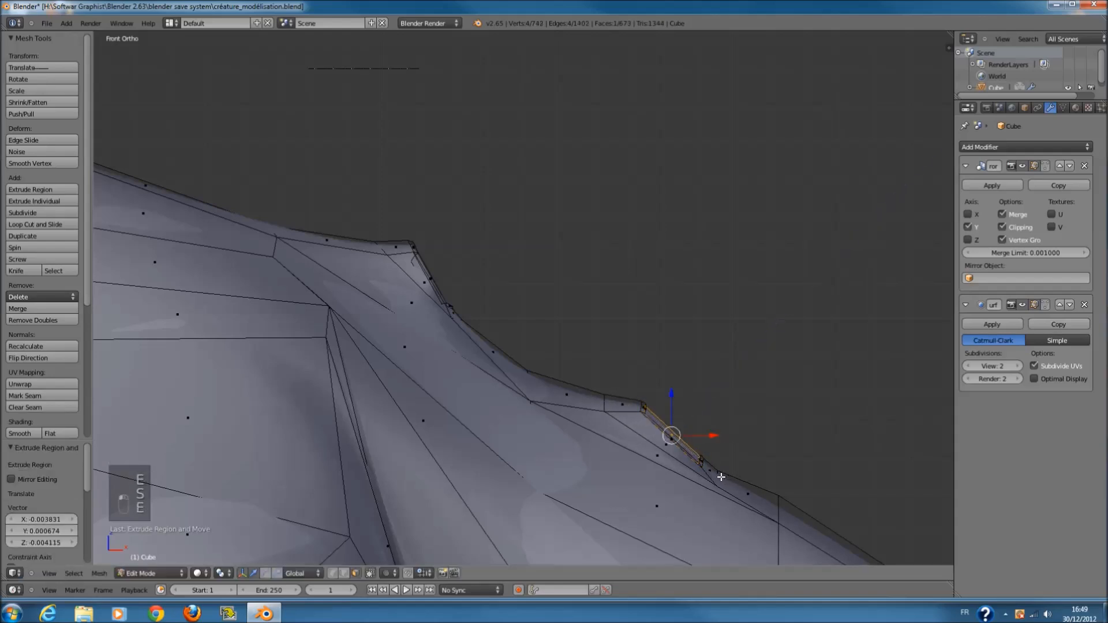
click(721, 477)
key(Tab)
mouse_move(723, 479)
middle_down()
mouse_move(604, 486)
mouse_move(714, 459)
middle_up()
key(Tab)
- Select all faces around the second back socket and smooth their vertices
key(c)
drag(726, 407, 718, 415)
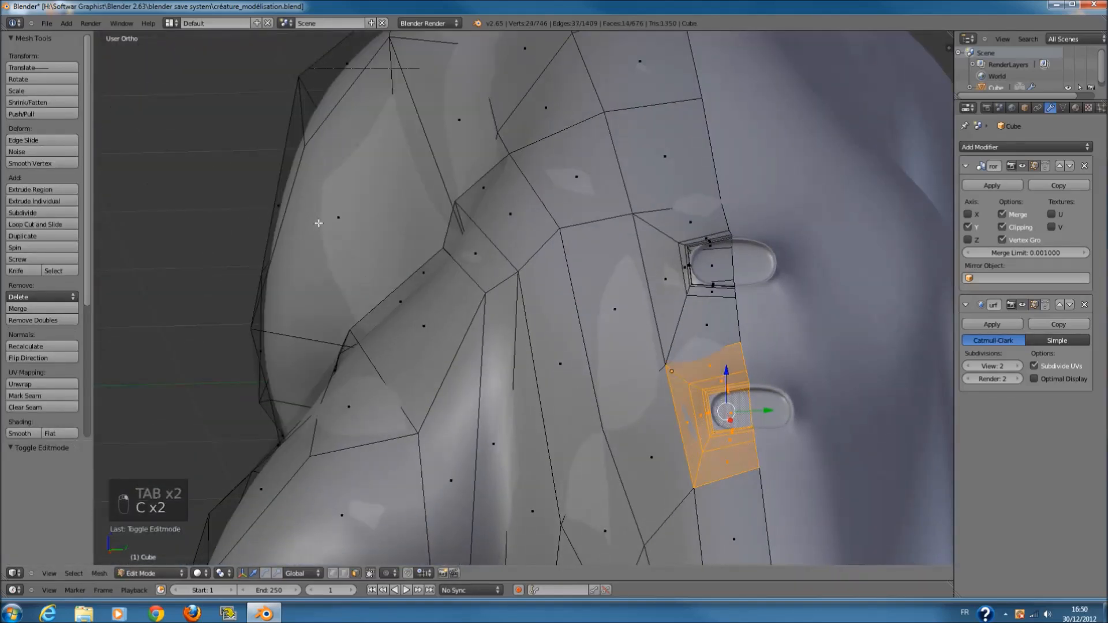
click(39, 168)
scroll(568, 337, down, 1)
key(Tab)
- Deselect the creature, switch to front view and save over the existing blend file
middle_drag(572, 338, 657, 361)
scroll(661, 374, down, 3)
key(a)
scroll(684, 372, down, 5)
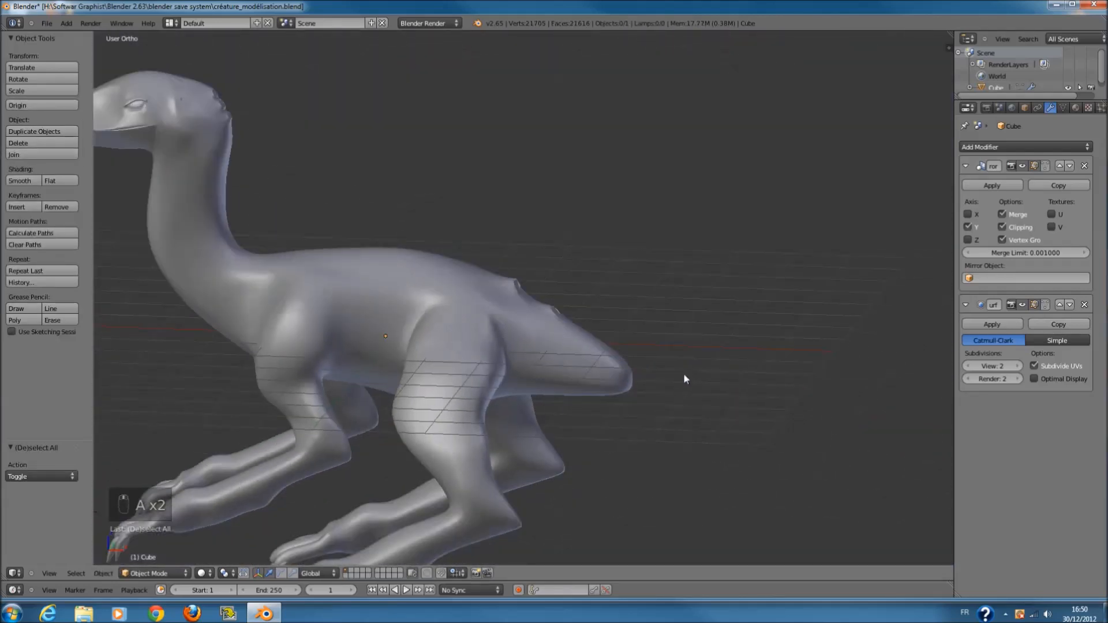
key(KP_1)
key(ctrl+s)
key(ctrl+s)
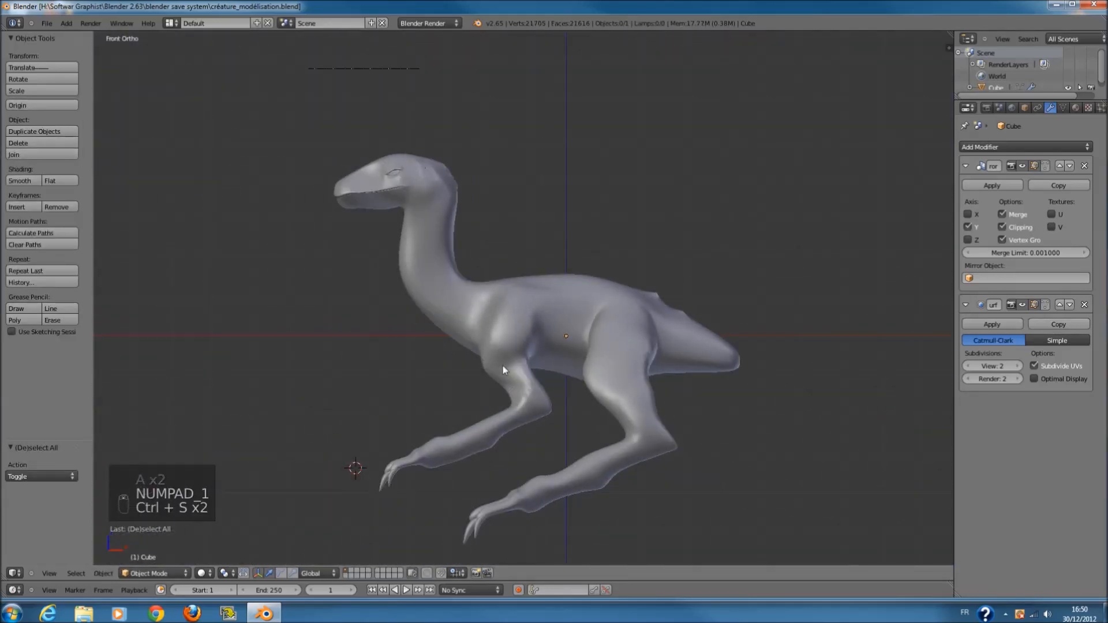
- Enter Edit Mode and select the whole linked mesh of the front claw on the hind foot
scroll(493, 347, up, 5)
key(Tab)
scroll(495, 348, down, 4)
shift+scroll(502, 361, down, 15)
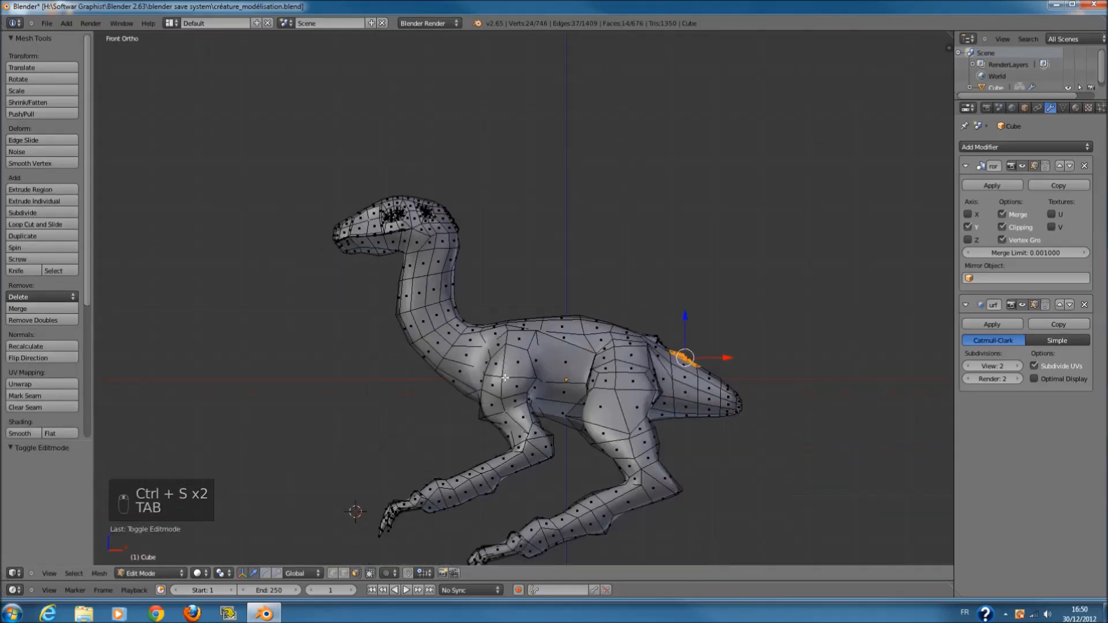
shift+scroll(504, 380, down, 8)
scroll(386, 321, up, 3)
scroll(379, 283, up, 3)
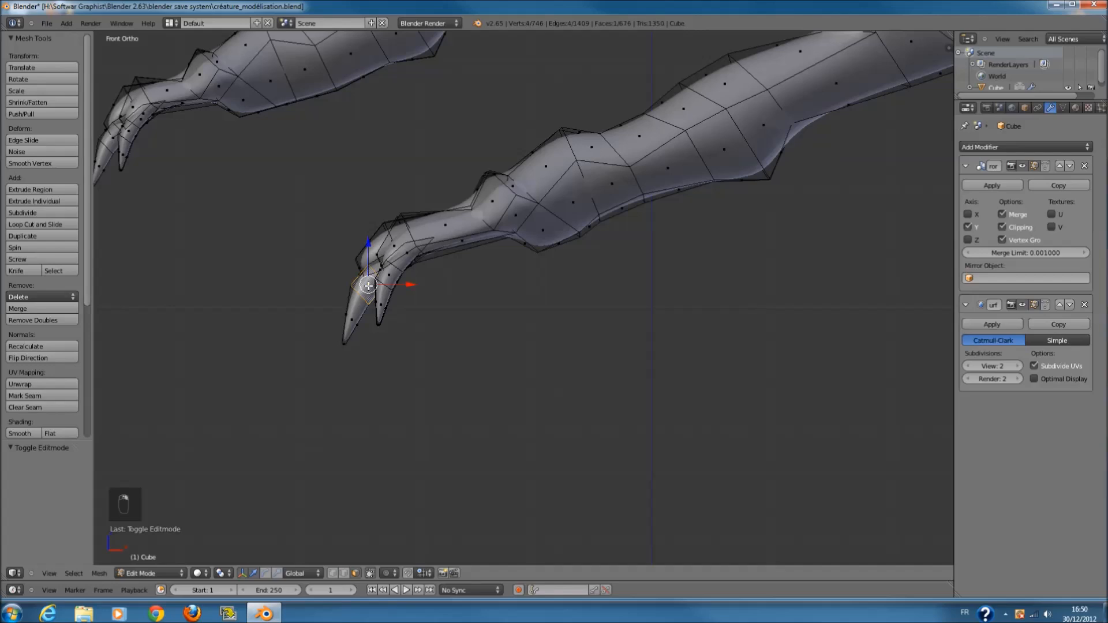
scroll(368, 285, down, 2)
scroll(413, 297, down, 6)
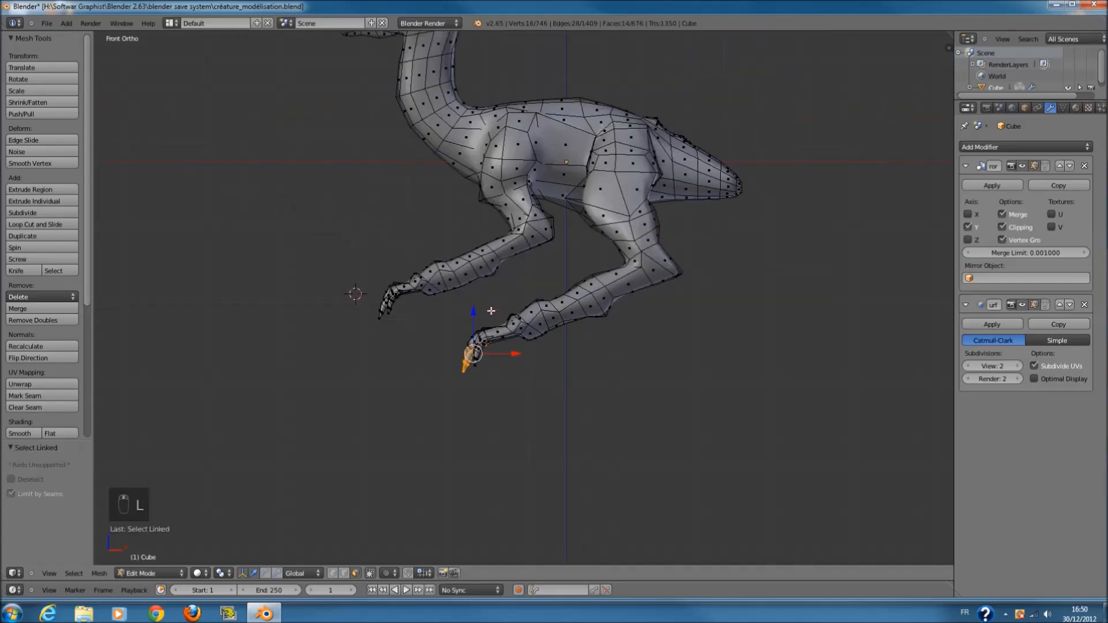
- Duplicate the selected claw and move the copy 8.121 up along Z, behind the head
key(shift+d)
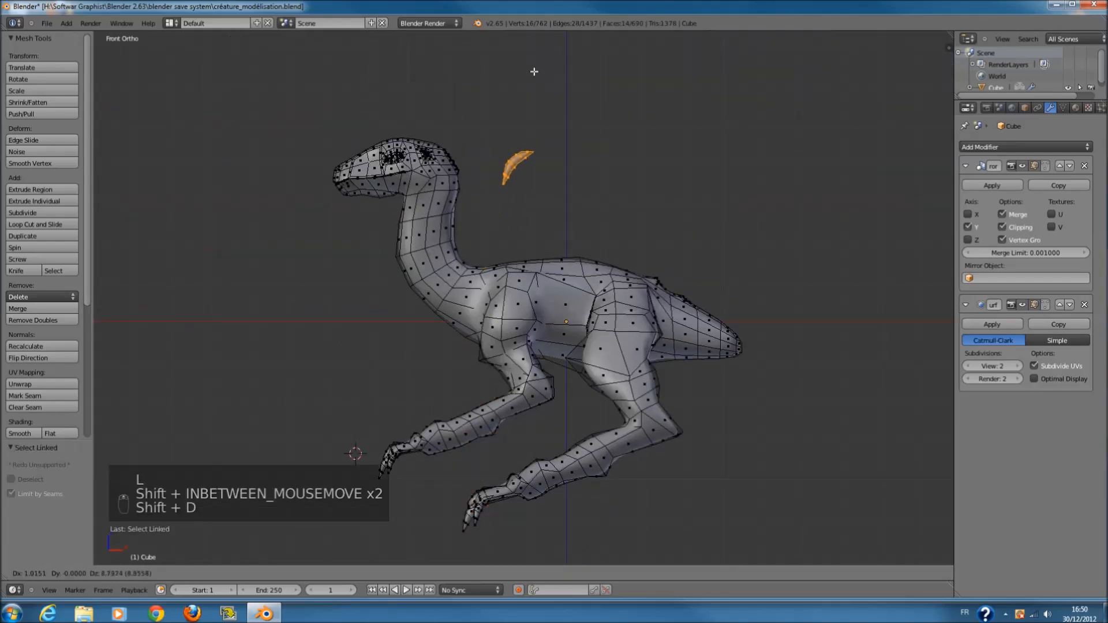
right_click(515, 126)
drag(475, 473, 510, 151)
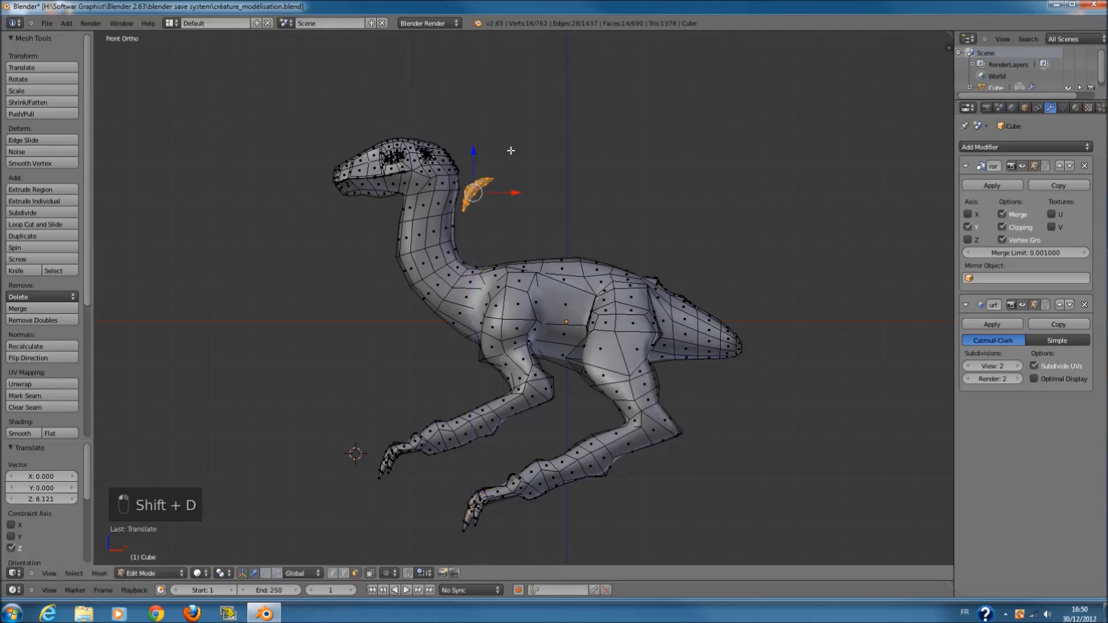
middle_drag(509, 151, 510, 178)
key(KP_1)
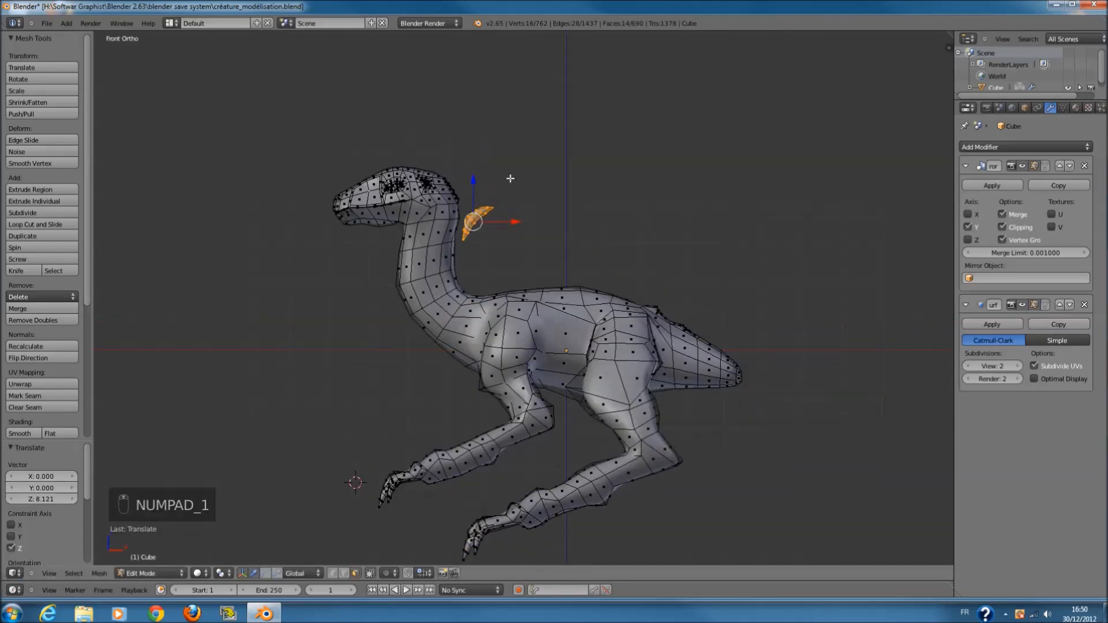
- Deselect everything and, in side view, add a centred lengthwise loop cut to the duplicated claw
scroll(480, 203, up, 3)
key(KP_3)
shift+middle_drag(465, 198, 395, 277)
key(a)
scroll(392, 274, up, 3)
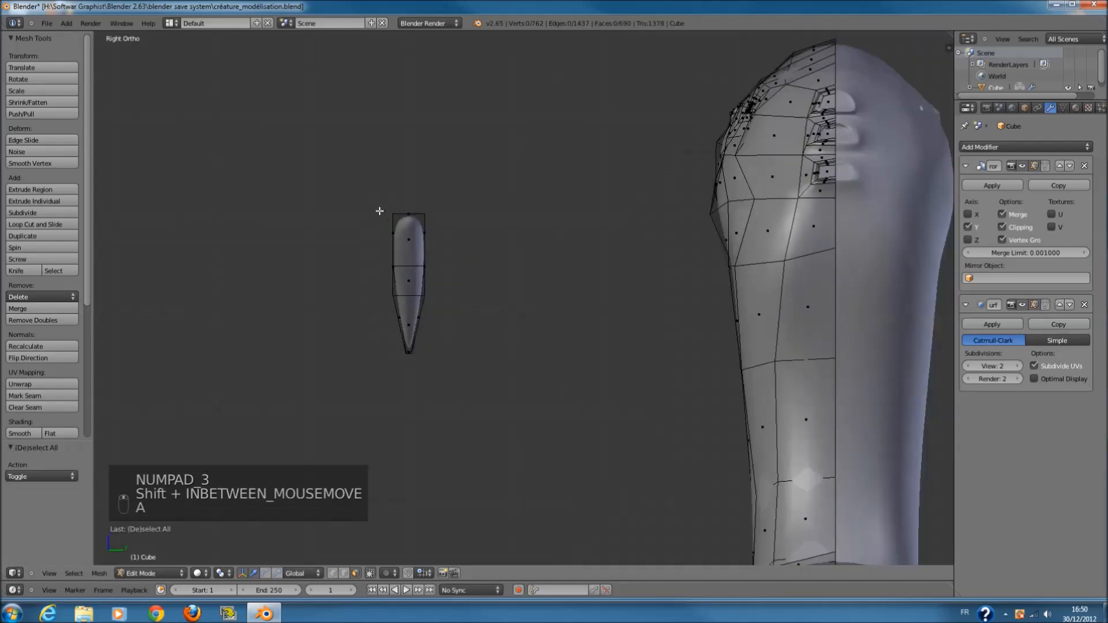
key(ctrl+r)
click(394, 213)
click(395, 214)
- Select the faces on the claw copy's half nearest the body in wireframe and delete them
key(z)
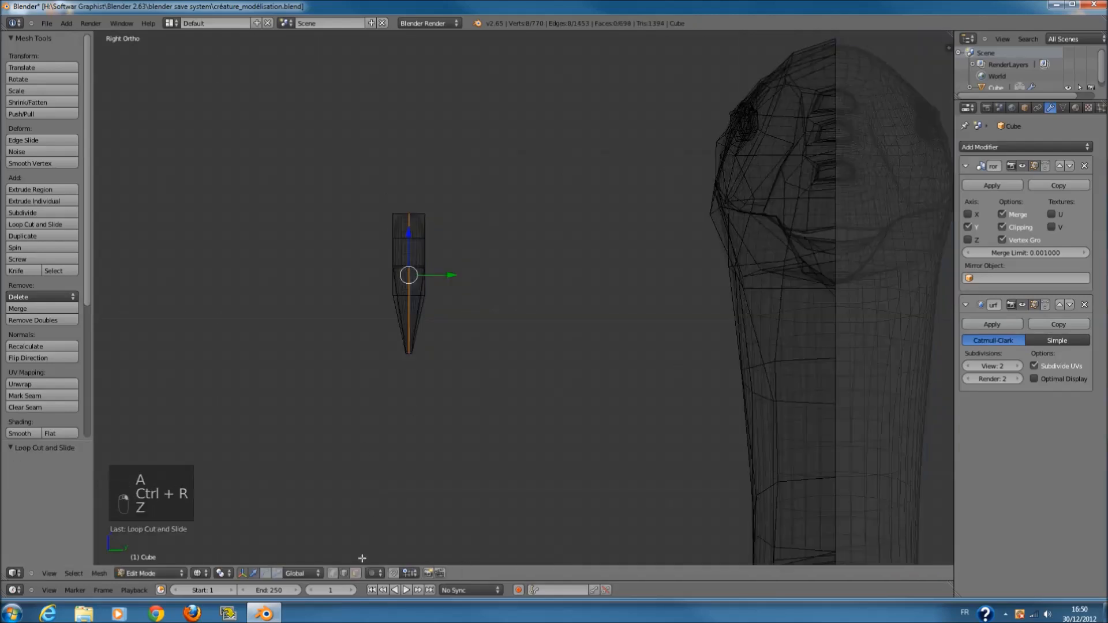
key(c)
mouse_move(420, 190)
mouse_down()
mouse_move(409, 382)
mouse_move(414, 309)
mouse_move(356, 371)
mouse_up()
key(x)
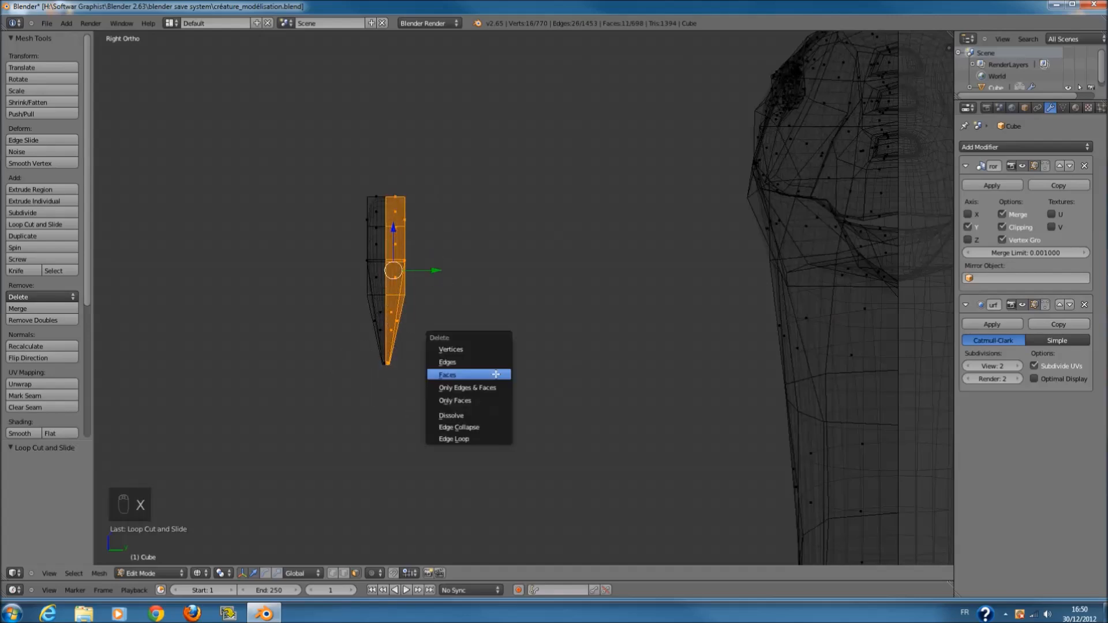
click(478, 373)
- Select the remaining half claw, move it 2.526 along Y to the mirror seam and return to solid shading
key(Tab)
right_click(467, 282)
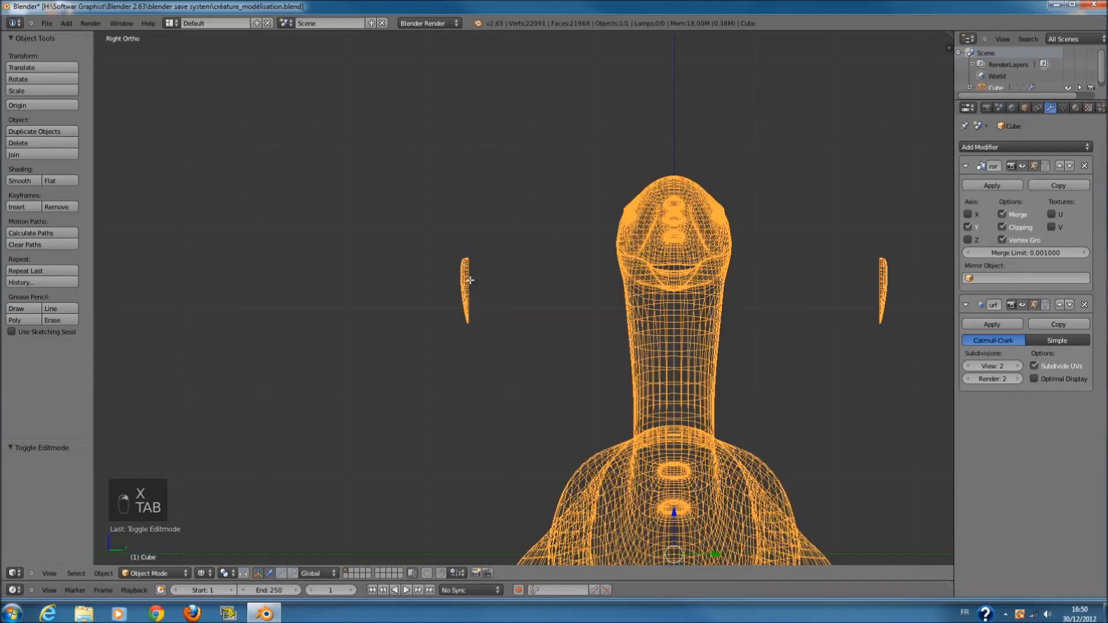
key(Tab)
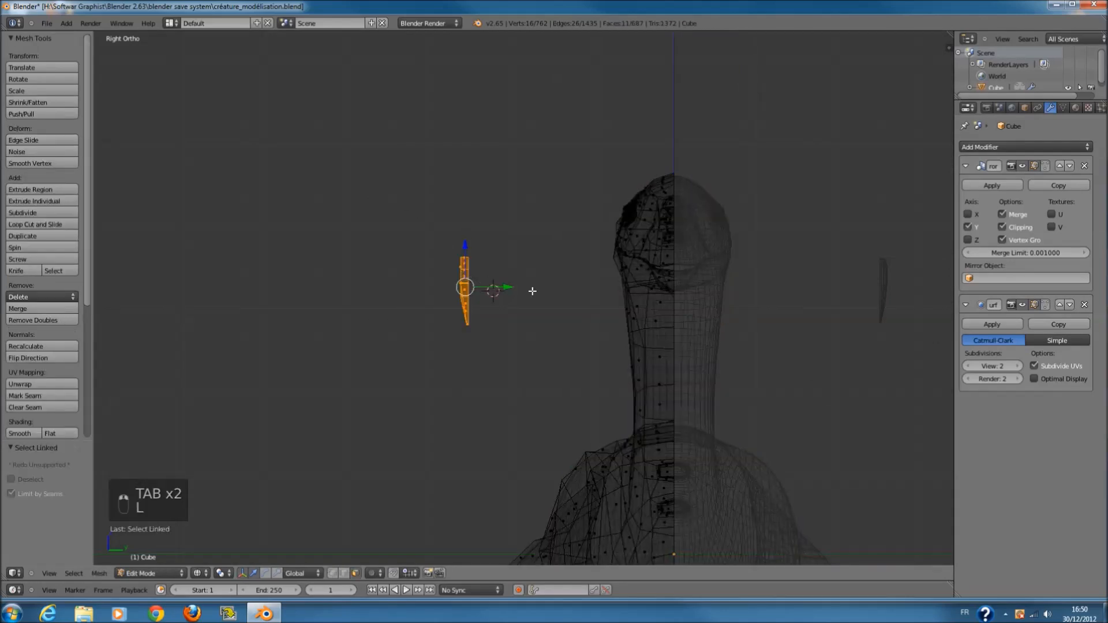
drag(483, 293, 704, 295)
key(KP_1)
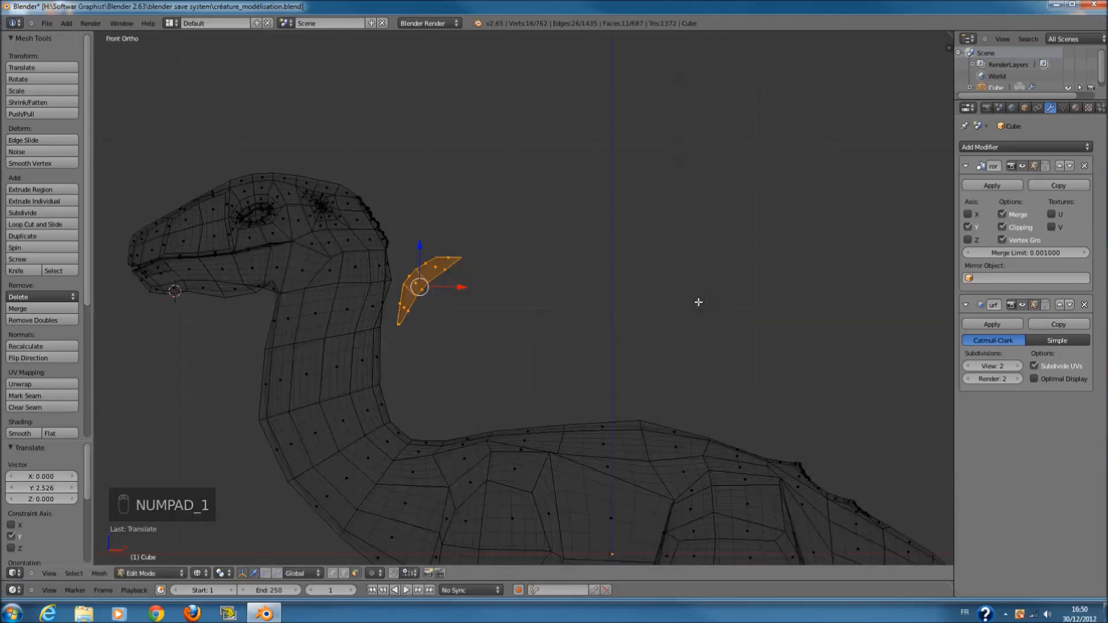
key(z)
- Try rotating the half claw 180° in front view and undo the rotation
shift+middle_drag(509, 303, 582, 306)
scroll(583, 305, up, 1)
scroll(583, 305, up, 1)
text(r180)
key(Return)
scroll(511, 304, up, 3)
middle_drag(507, 304, 388, 329)
key(ctrl+z)
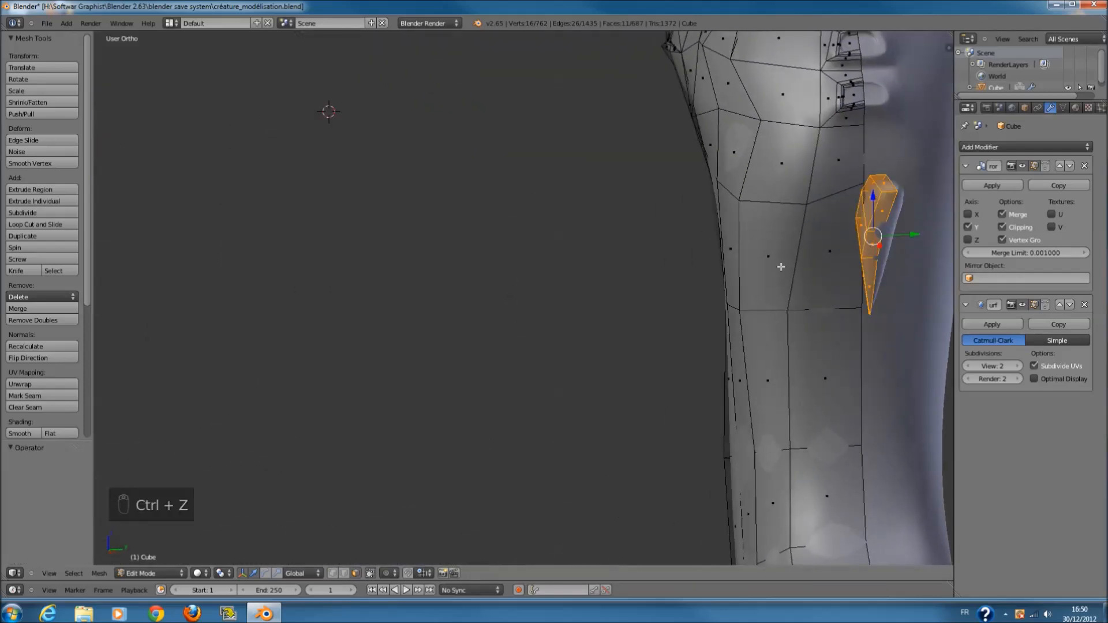
scroll(523, 297, down, 1)
key(KP_1)
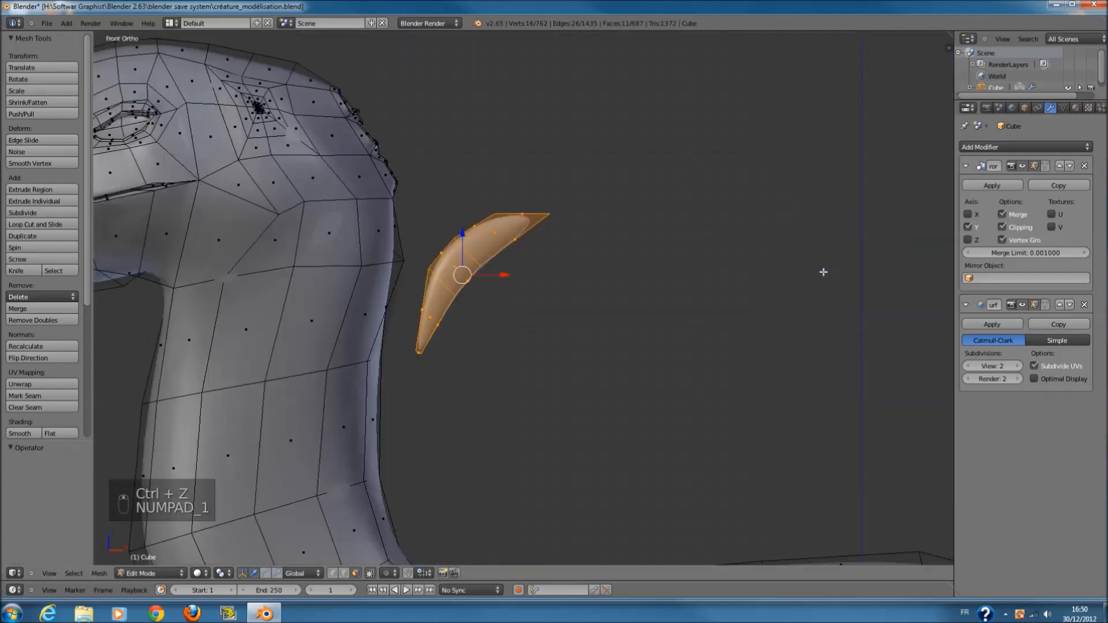
- Disable Clipping on the Mirror modifier and rotate the half claw 180° about the global Z axis
middle_drag(633, 302, 478, 341)
key(g)
right_click(760, 301)
text(r)
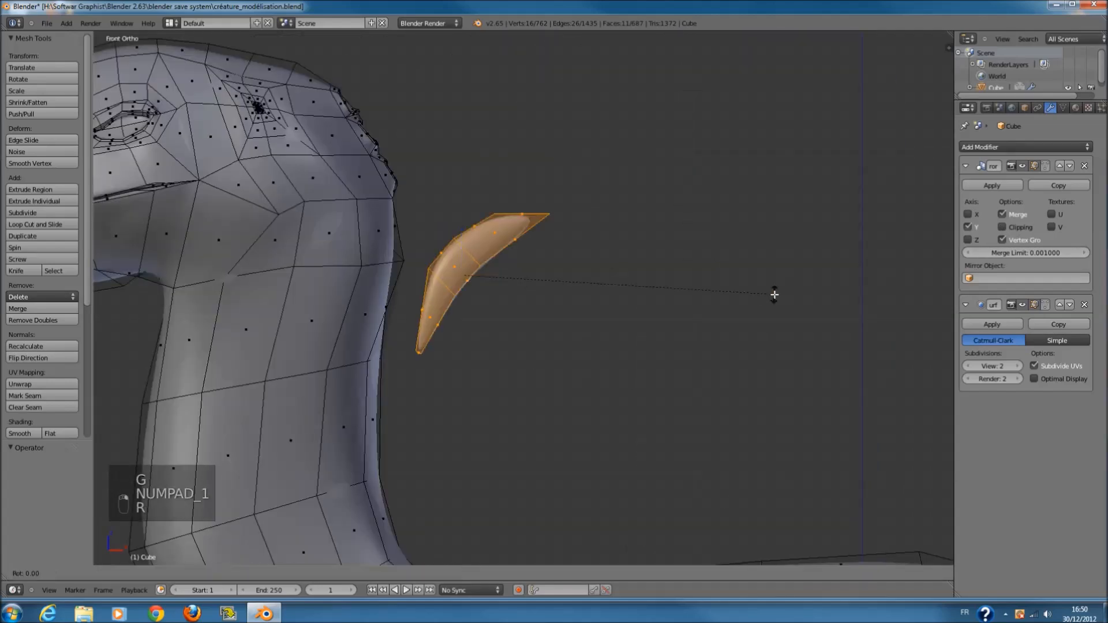
text(180)
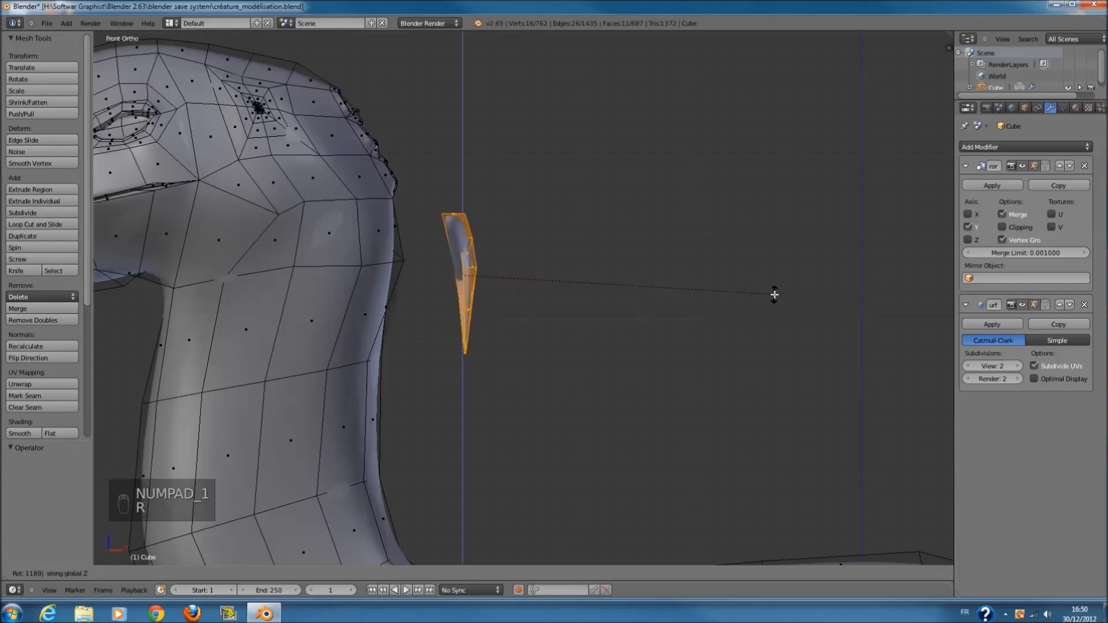
key(Escape)
text(r18)
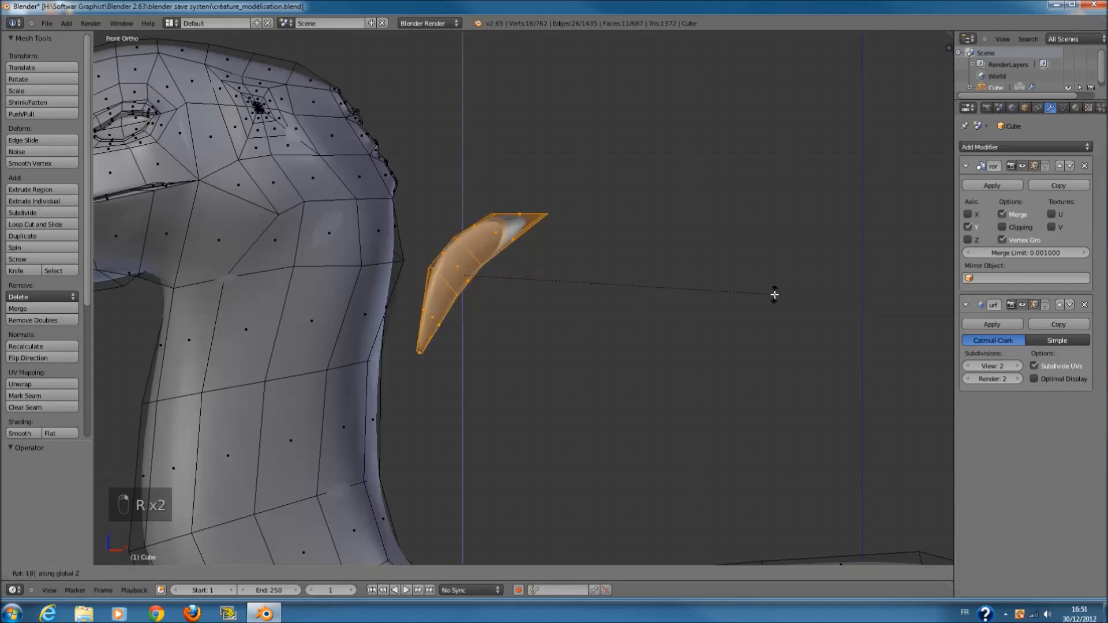
text(0)
key(Return)
- Move the rotated half claw about 0.071 along Y onto the mirror seam, and toggle the Mirror modifier's Merge option off and on
middle_drag(773, 297, 791, 235)
mouse_move(859, 238)
mouse_down()
mouse_move(876, 239)
mouse_move(871, 247)
mouse_up()
key(KP_1)
click(1002, 215)
click(1002, 215)
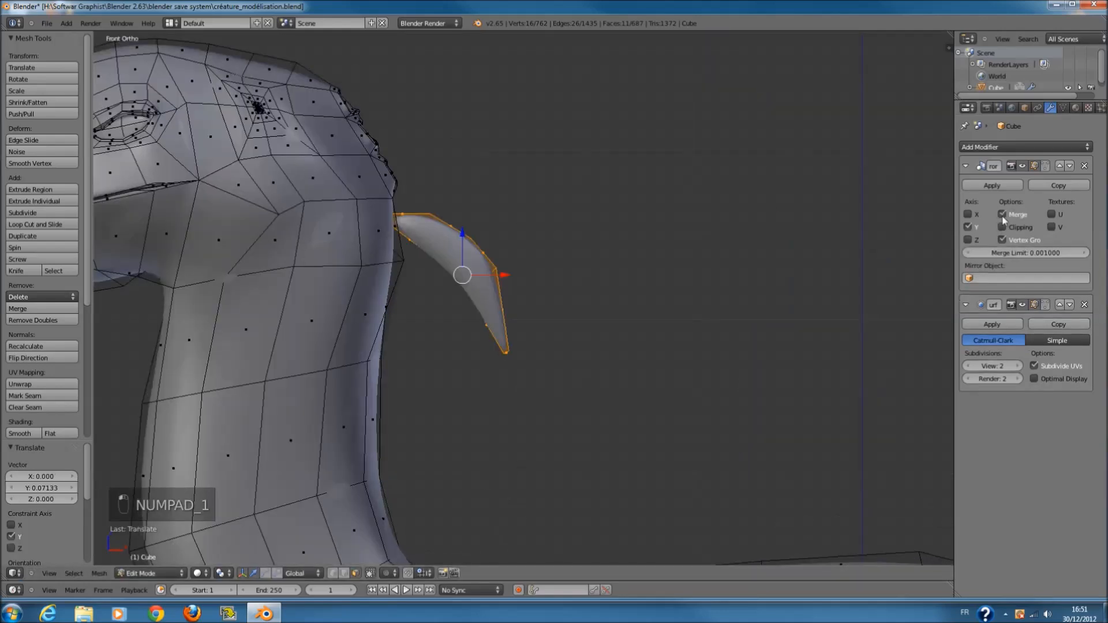
- Try nudging the half claw along Y at the mirror seam with Clipping enabled and preview it in Object Mode
middle_drag(934, 254, 727, 287)
drag(875, 254, 877, 254)
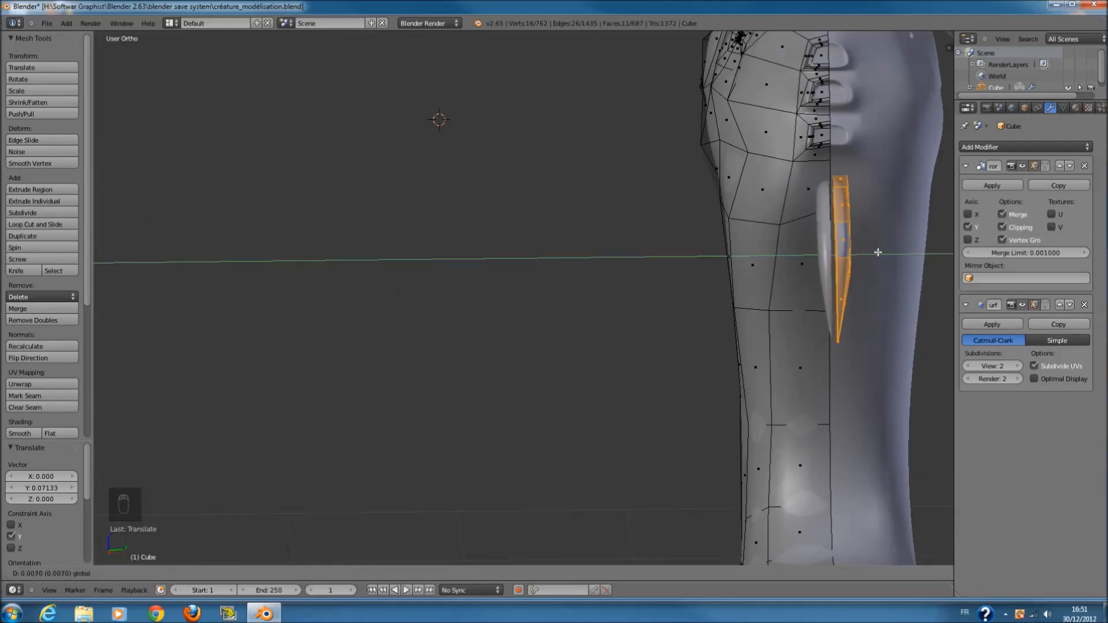
click(872, 251)
key(Tab)
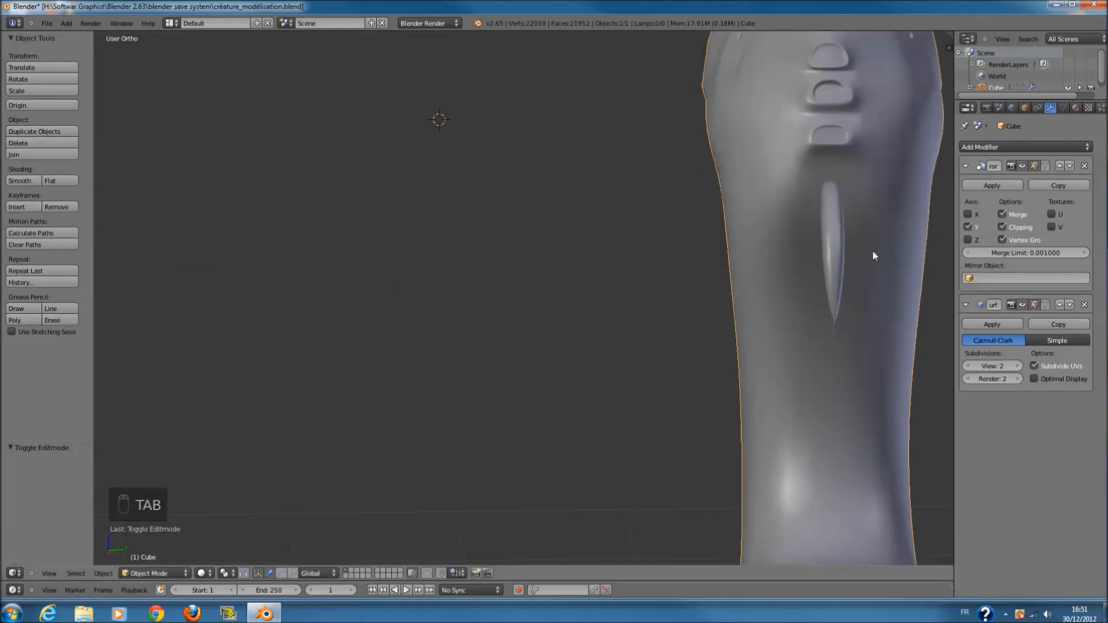
- Examine how the half claw meets its mirrored half, in wireframe and solid shading, from the front and close up
key(KP_1)
key(Tab)
key(z)
shift+middle_drag(478, 282, 552, 282)
scroll(551, 283, up, 3)
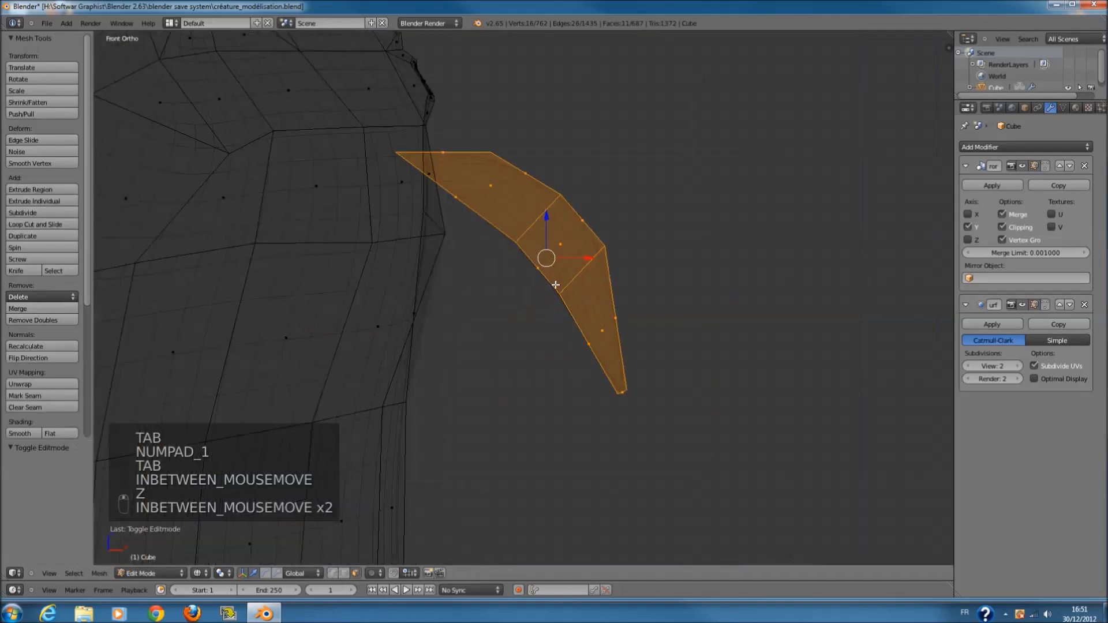
key(Tab)
key(z)
scroll(639, 335, up, 3)
middle_drag(642, 346, 685, 330)
scroll(614, 335, down, 2)
key(Tab)
scroll(684, 330, down, 2)
key(KP_Decimal)
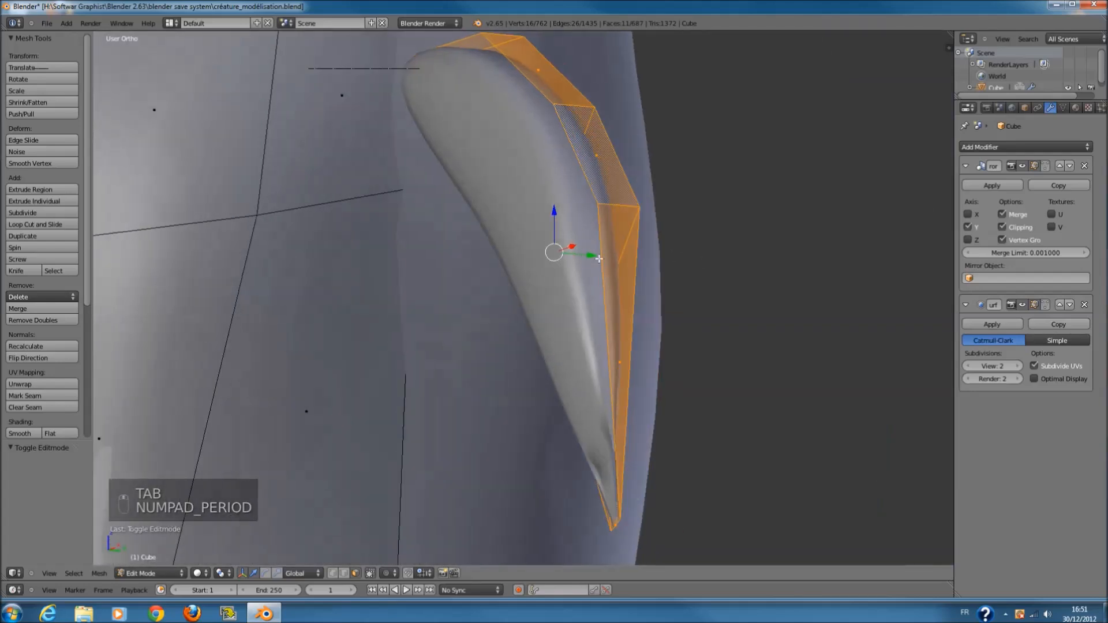
- Try shifting the half claw along Y with Clipping on, and undo the moves and the Clipping change
drag(597, 258, 634, 250)
middle_drag(634, 249, 515, 485)
key(z)
key(ctrl+z)
key(z)
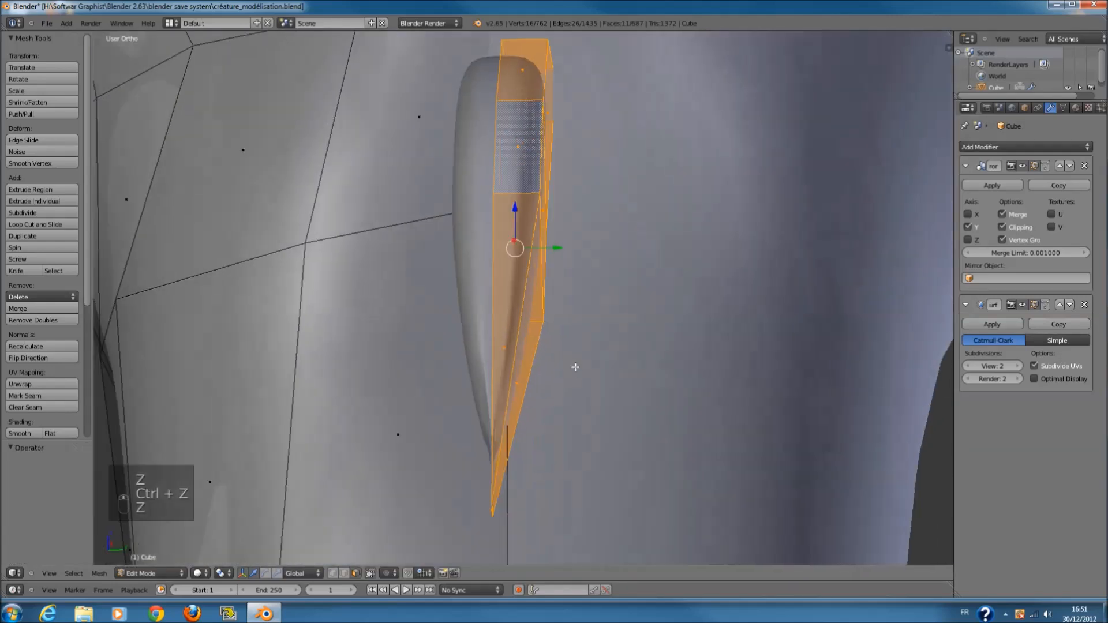
drag(545, 248, 561, 249)
key(ctrl+z)
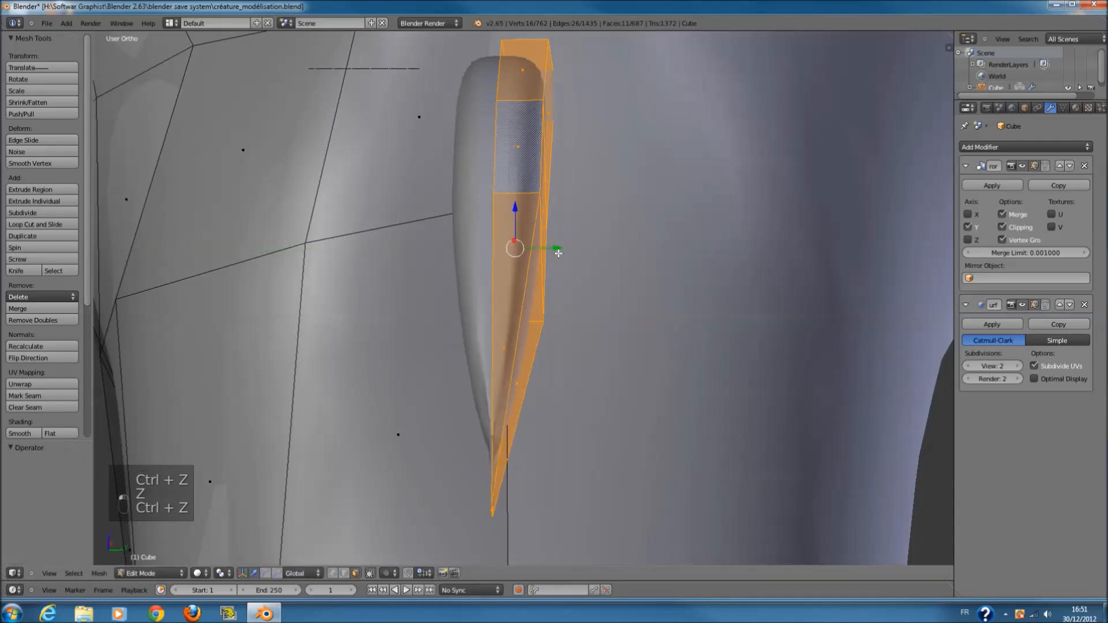
key(ctrl+z)
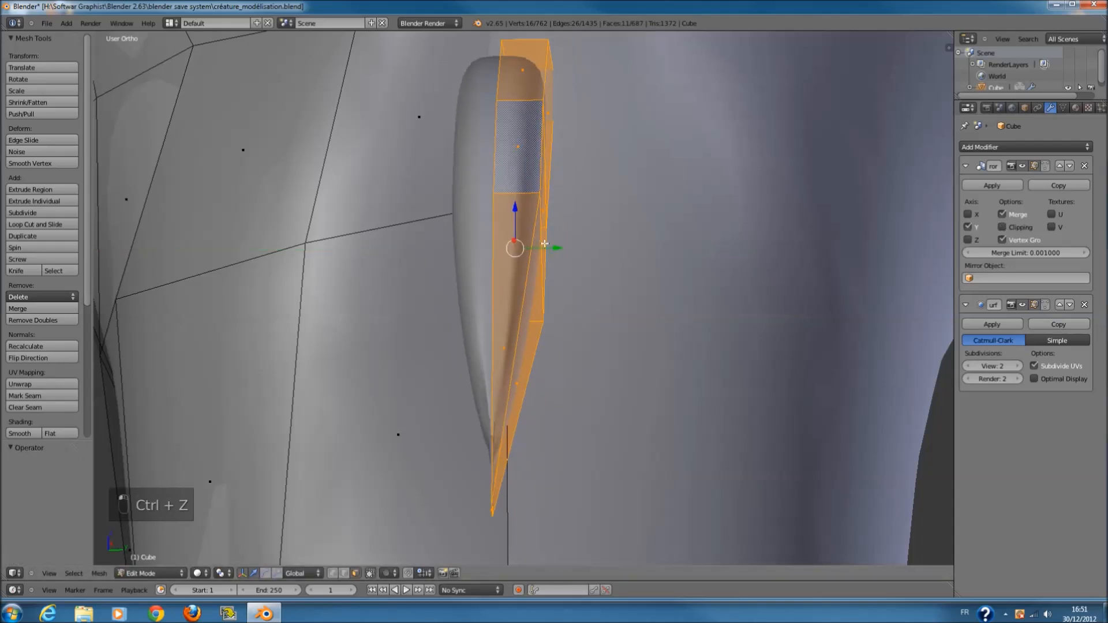
- Move the half claw about -0.009 along Y and disable both Merge and Clipping on the Mirror modifier
mouse_move(544, 244)
mouse_down()
mouse_move(555, 250)
mouse_move(546, 248)
mouse_up()
click(1007, 229)
middle_drag(546, 248, 618, 274)
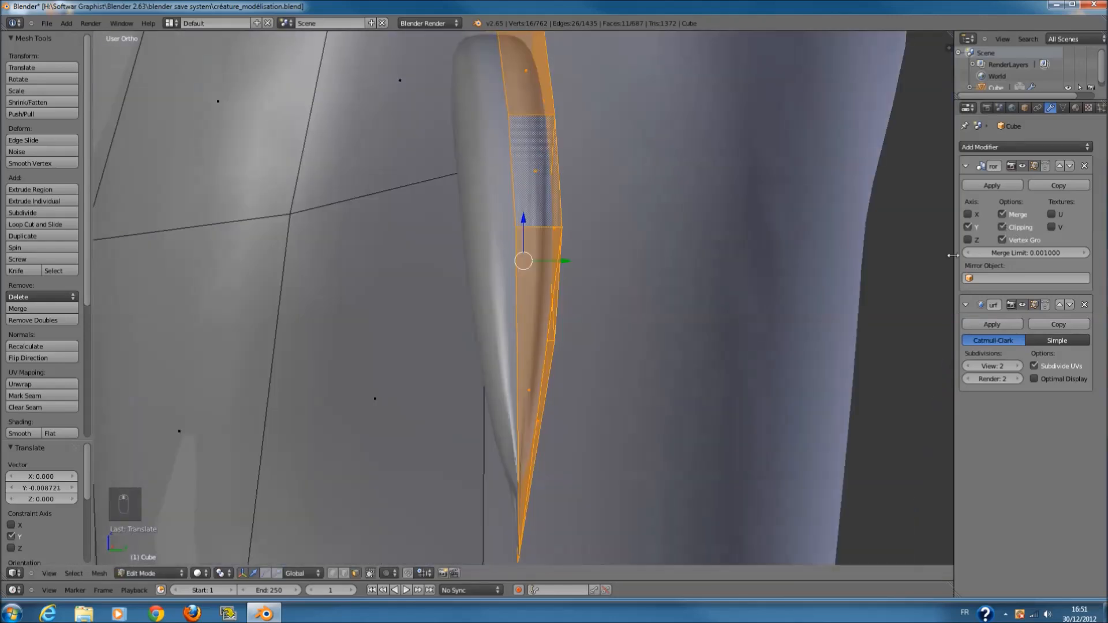
click(1003, 214)
click(1003, 228)
click(1002, 214)
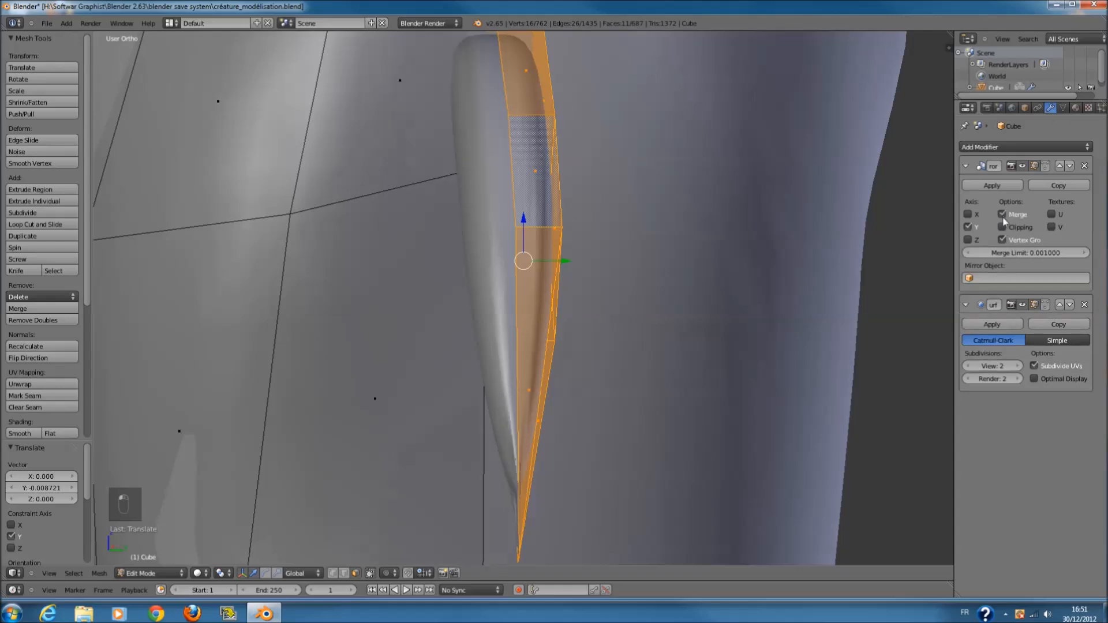
click(1002, 214)
middle_drag(630, 324, 520, 344)
key(Tab)
key(Tab)
- Rotate the claw's base face about -64.2°, stretch it along Z, and delete that face to leave the base open
key(KP_1)
key(z)
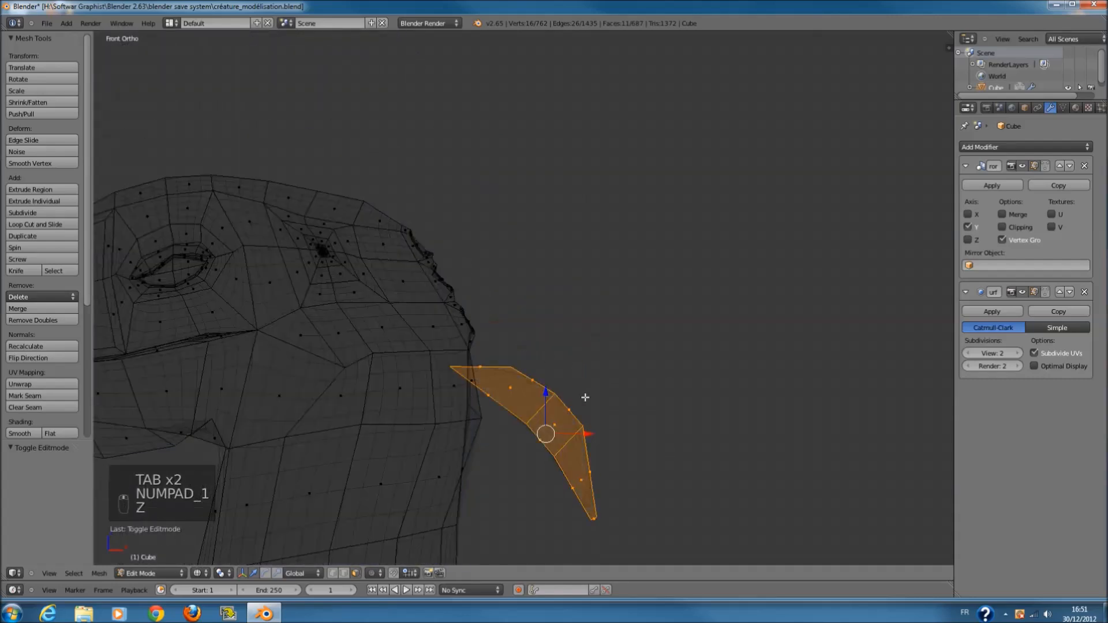
right_click(460, 396)
key(r)
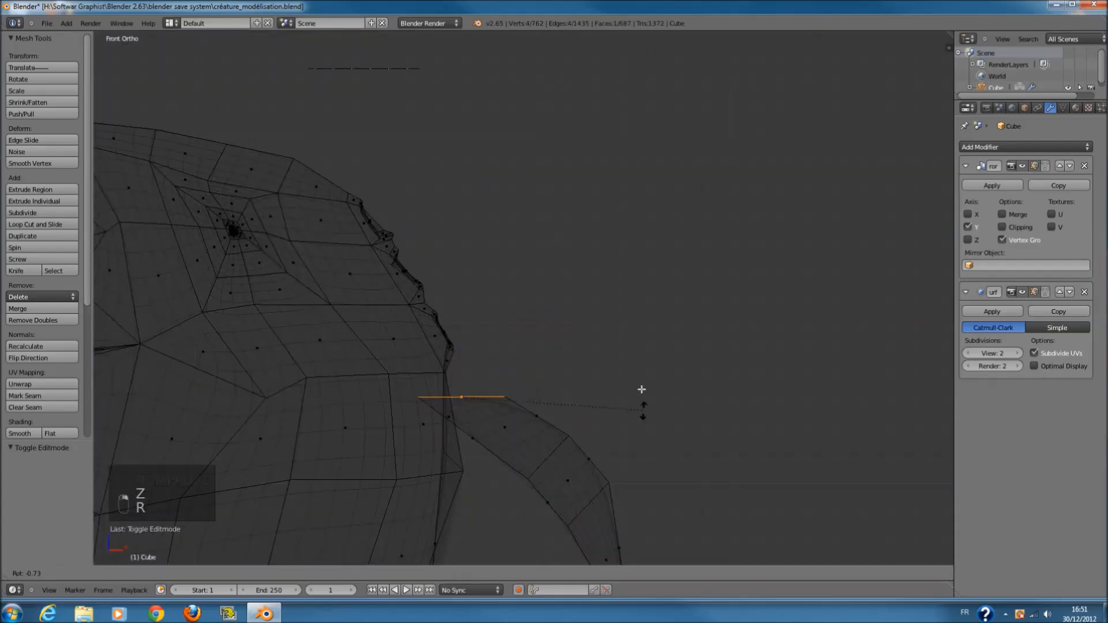
click(535, 283)
key(s)
key(z)
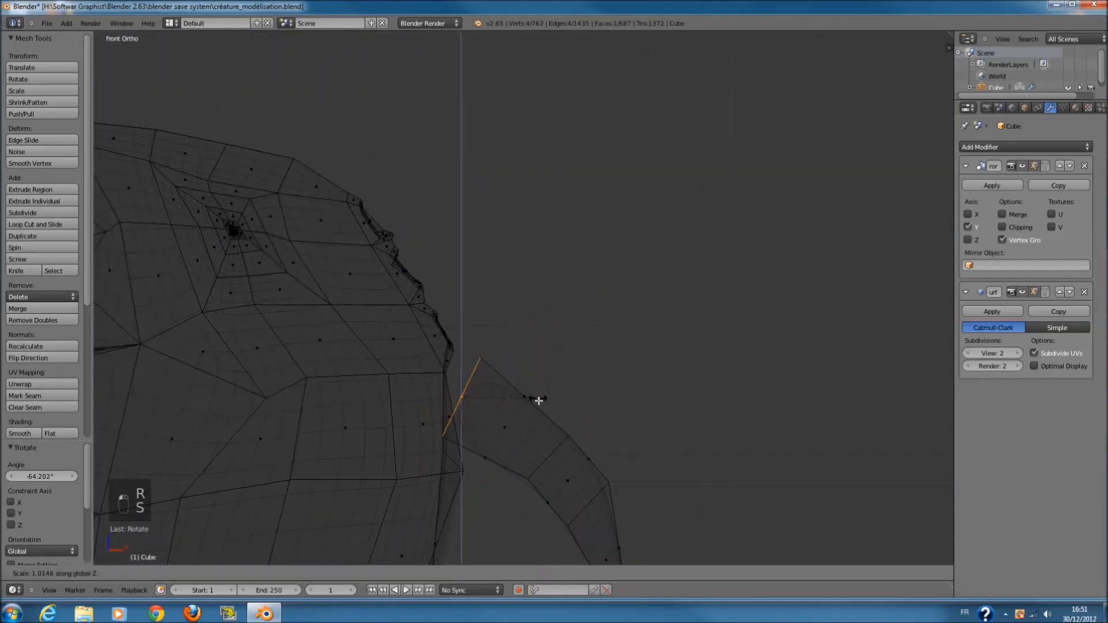
click(549, 418)
key(x)
click(550, 416)
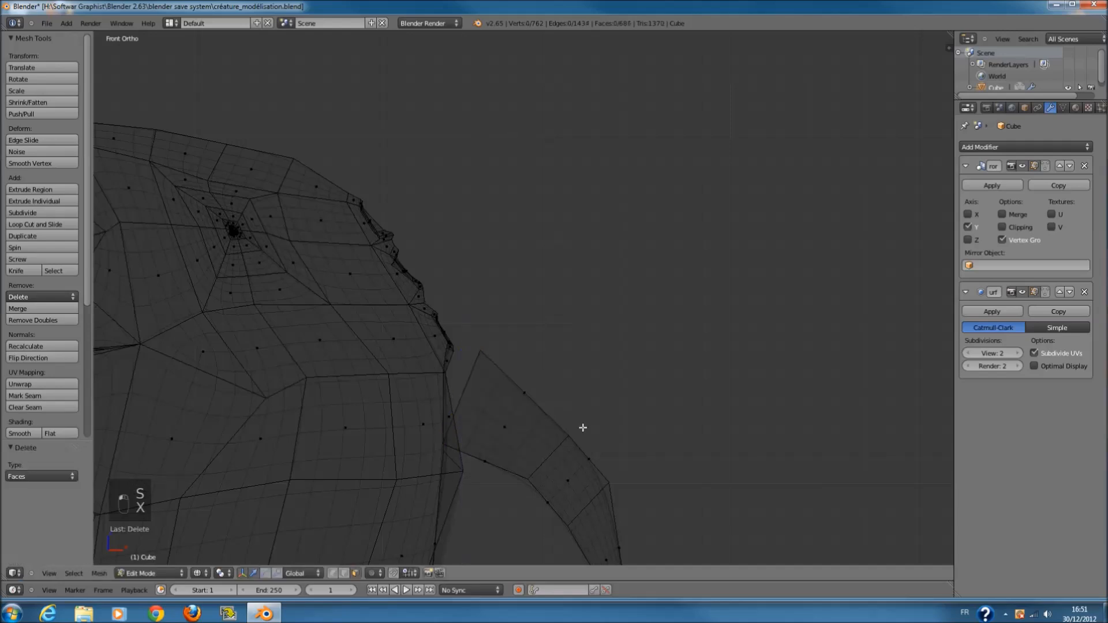
- Rotate the whole half claw to point outward and move it -0.275 along X and 1.085 along Z beside the upper socket
key(l)
key(r)
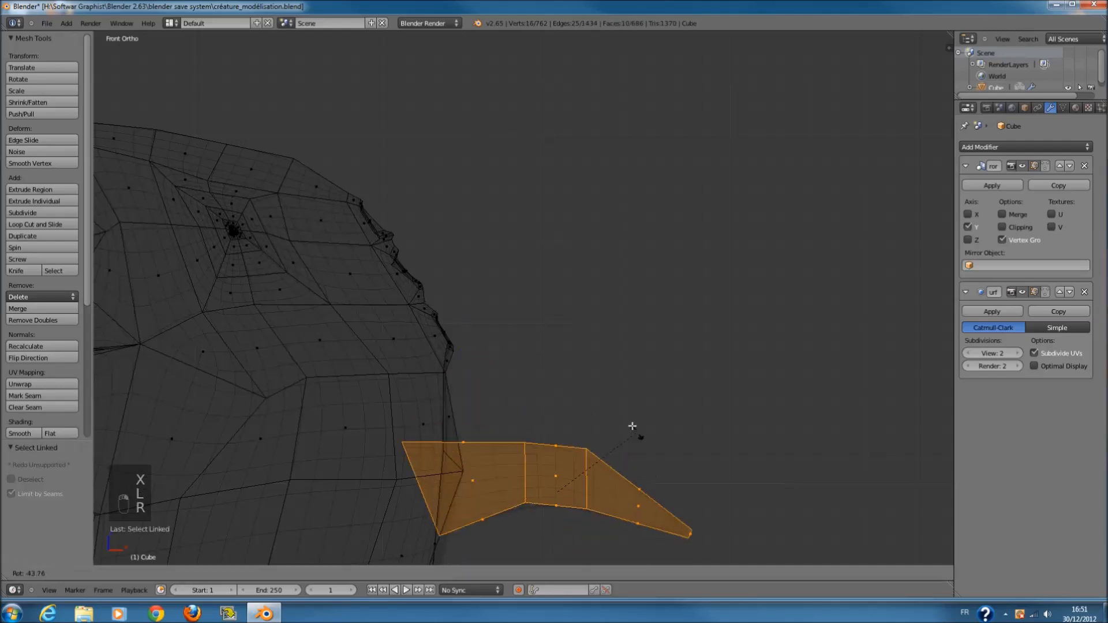
click(630, 421)
key(g)
click(579, 142)
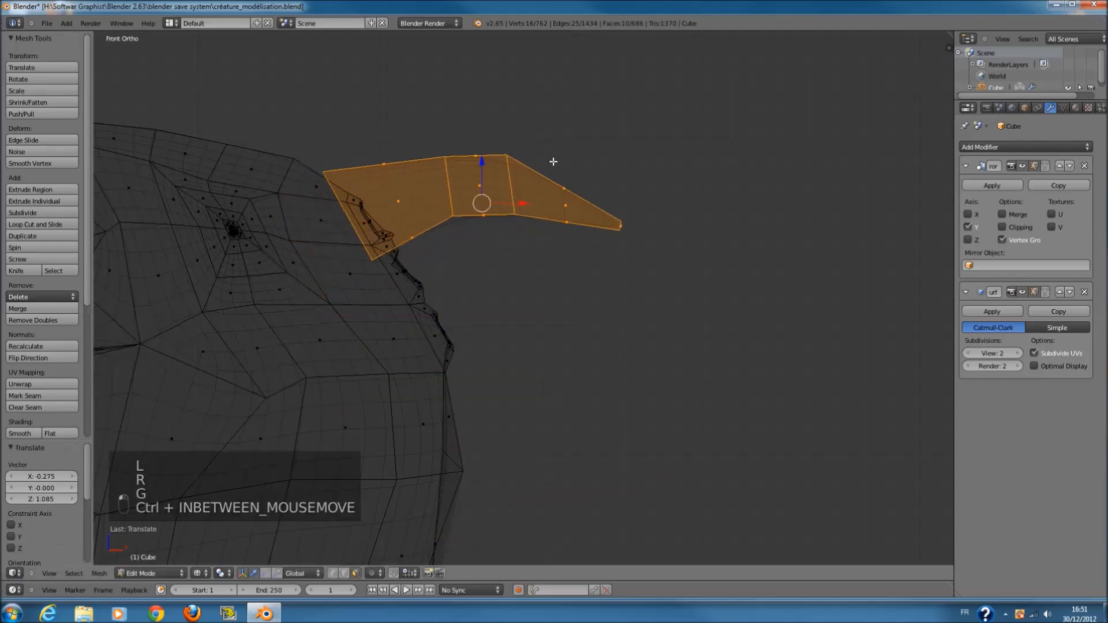
- Scale the half claw uniformly by 0.408 and move it -0.233 along X and -0.055 along Z into the top socket
ctrl+scroll(568, 213, down, 6)
shift+scroll(612, 300, up, 7)
scroll(658, 344, up, 5)
scroll(671, 354, up, 2)
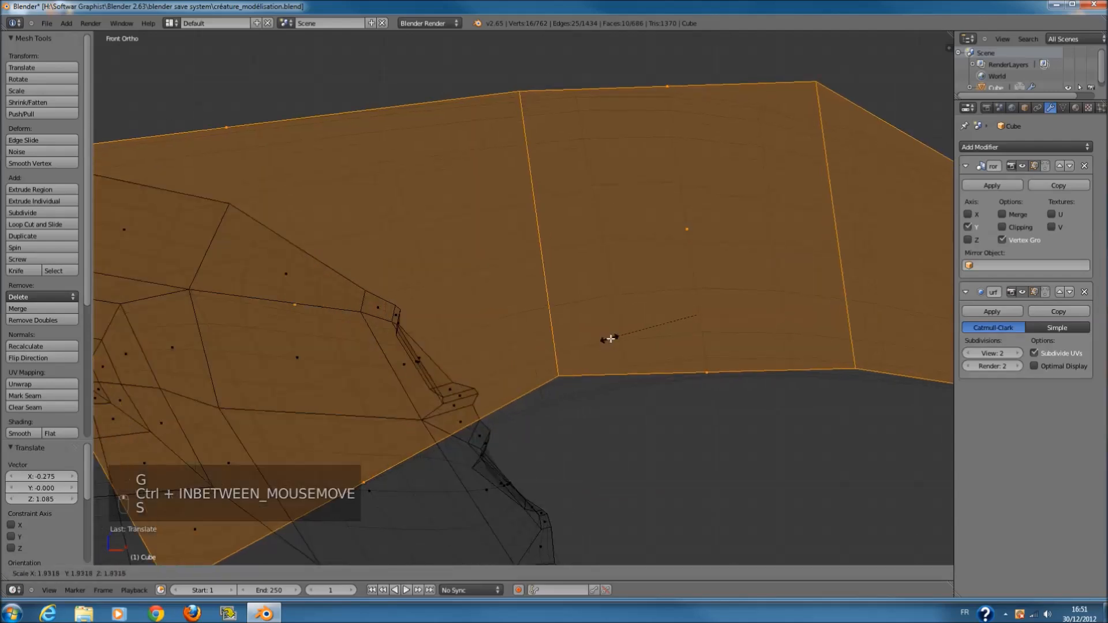
scroll(600, 334, down, 5)
key(s)
key(s)
click(711, 225)
scroll(719, 245, up, 3)
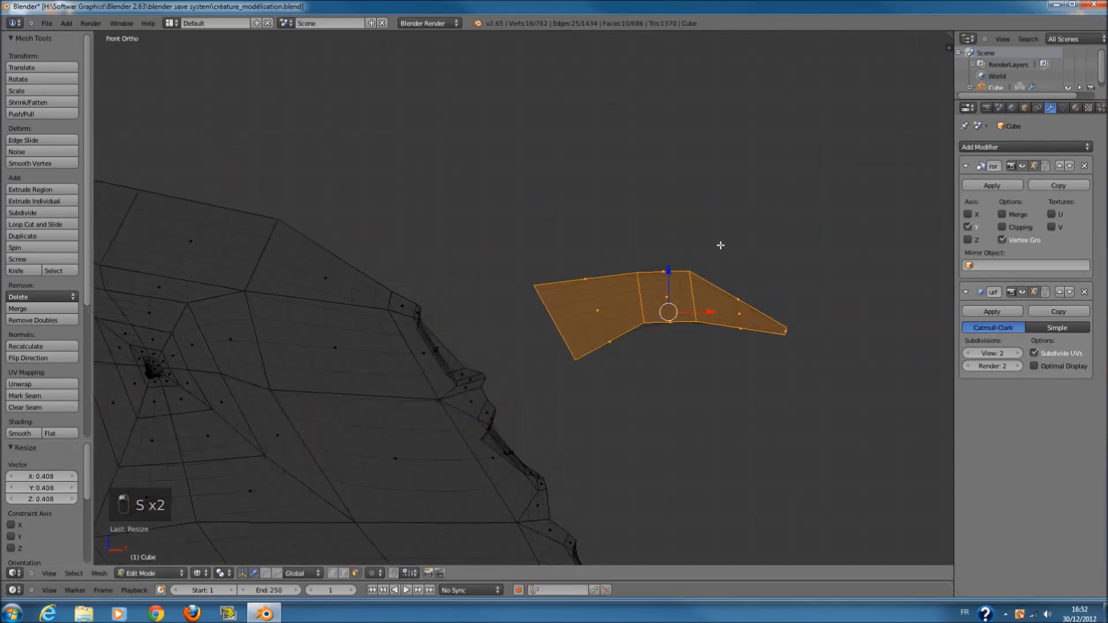
key(g)
click(560, 283)
- Enable Clipping on the Mirror modifier and shift the half claw along Y, by about -0.016 and 0.046, to fit the mirror seam
key(z)
middle_drag(560, 283, 460, 321)
middle_drag(595, 299, 568, 317)
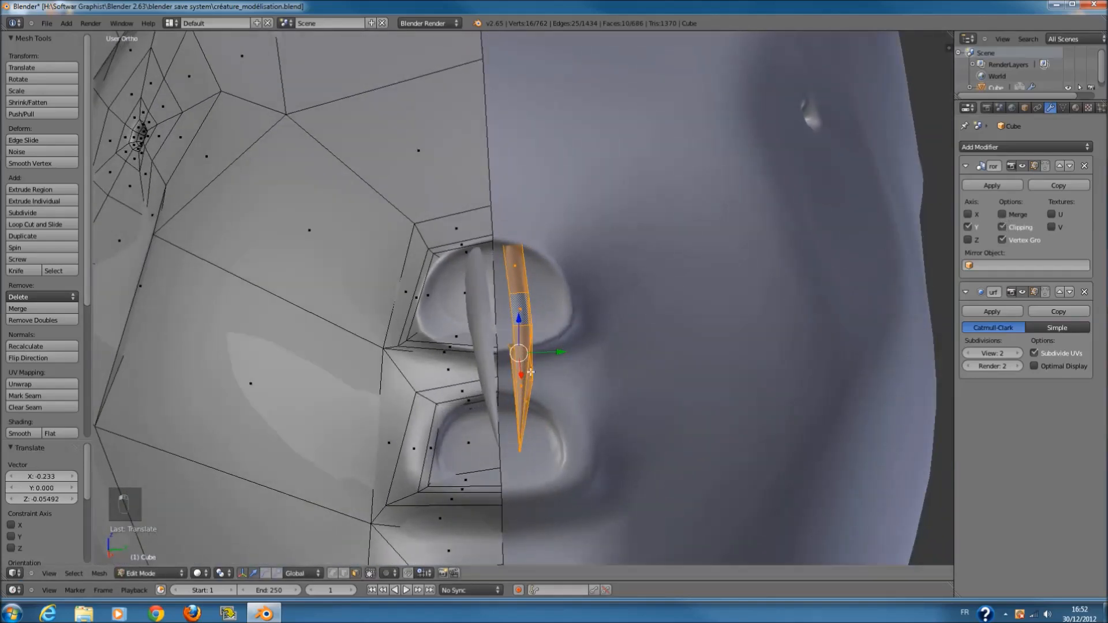
key(g)
key(y)
click(536, 351)
middle_drag(536, 351, 500, 351)
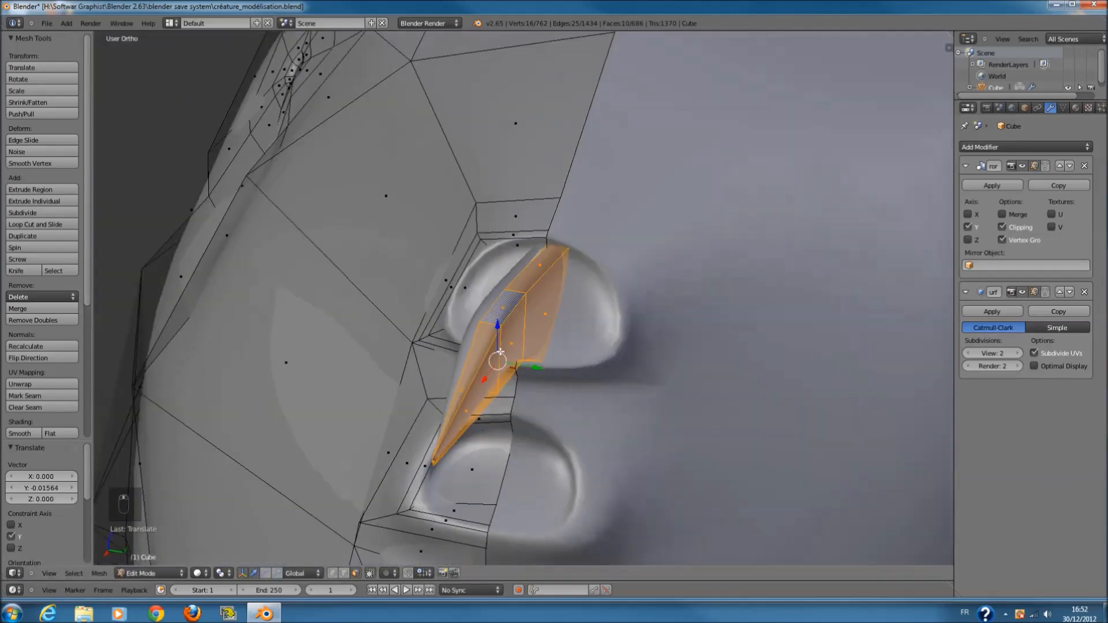
drag(525, 366, 521, 365)
click(531, 367)
mouse_move(532, 368)
middle_down()
mouse_move(611, 346)
mouse_move(546, 366)
middle_up()
drag(544, 376, 590, 394)
- Nudge the top spike about 0.008 along X and 0.006 along Z to seat it in its socket
key(KP_1)
key(z)
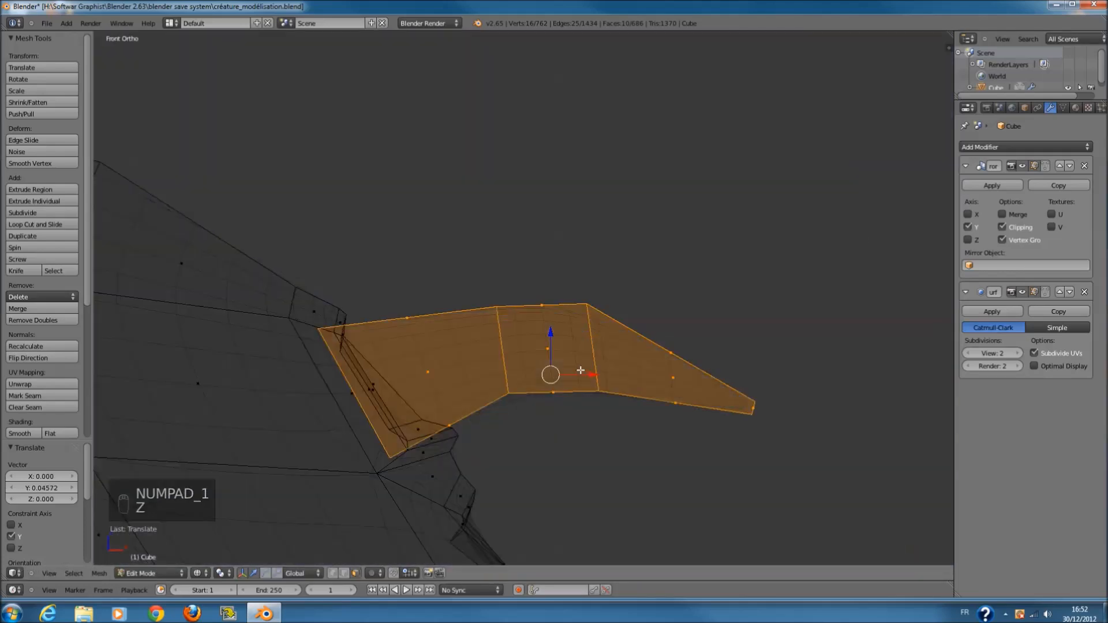
key(g)
click(584, 367)
key(z)
mouse_move(584, 367)
middle_down()
mouse_move(490, 364)
mouse_move(502, 381)
middle_up()
key(KP_1)
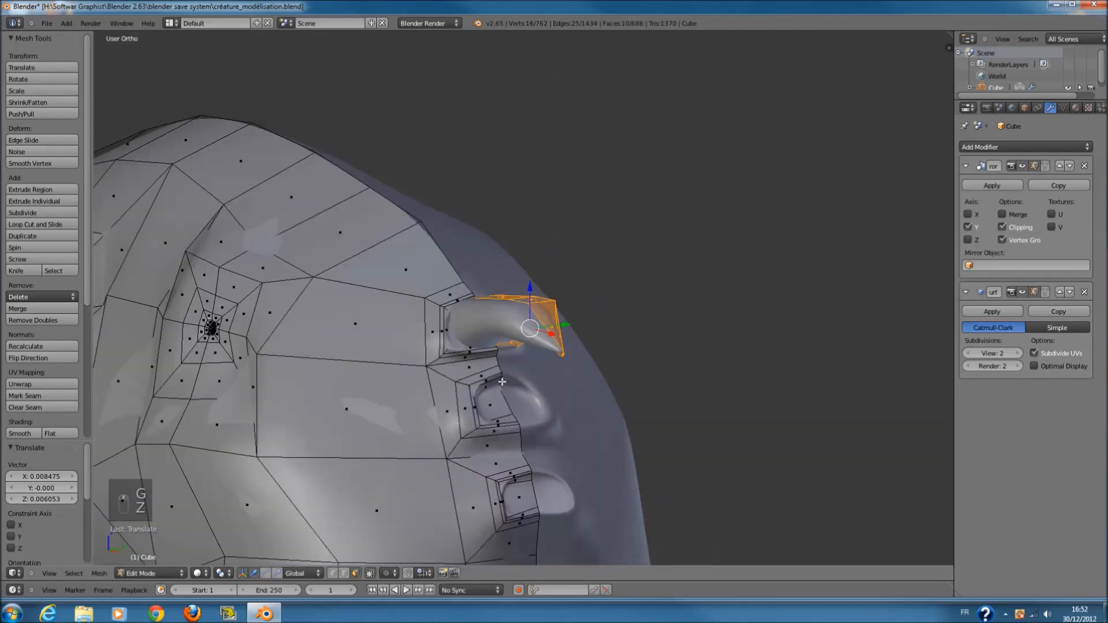
- Duplicate the top spike and offset the copy 0.104 along X and -0.194 along Z into the second socket
key(KP_1)
key(z)
key(shift+d)
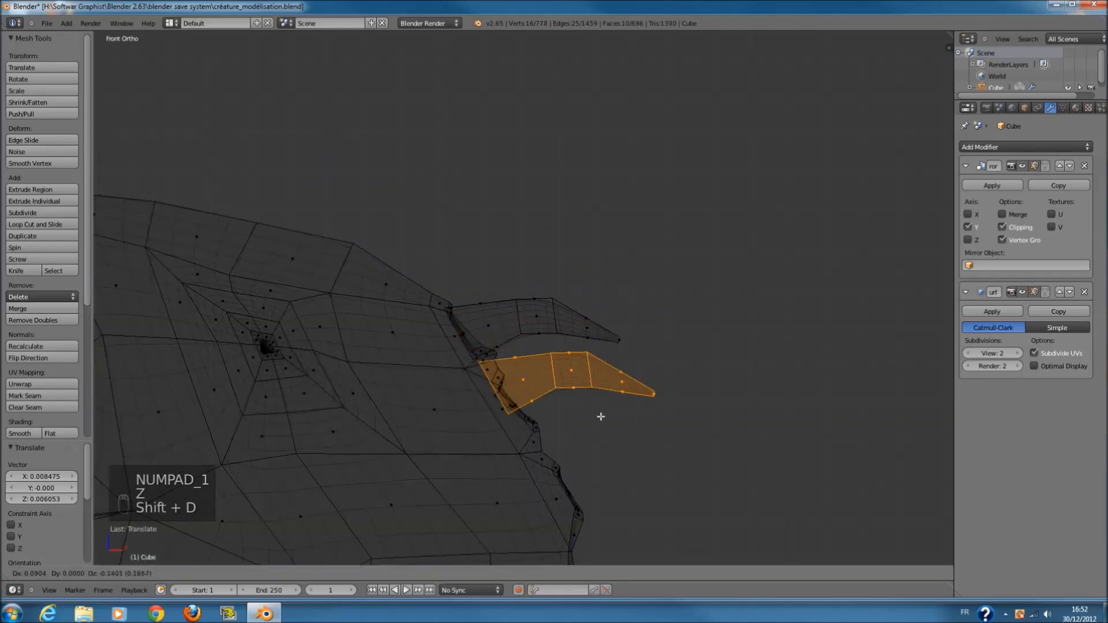
click(606, 435)
middle_drag(677, 410, 557, 430)
key(z)
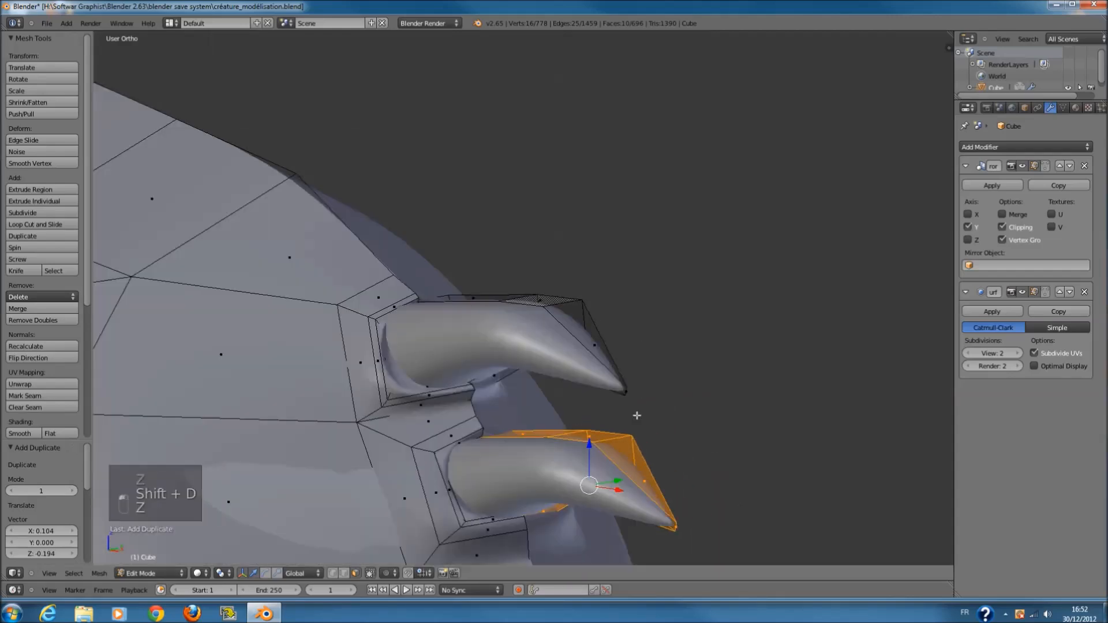
middle_drag(636, 415, 595, 494)
- Reposition the second spike and shrink it to fit its socket, using uniform scales that include 0.821 and 1.115
key(g)
click(574, 493)
key(s)
click(589, 477)
middle_drag(589, 477, 640, 473)
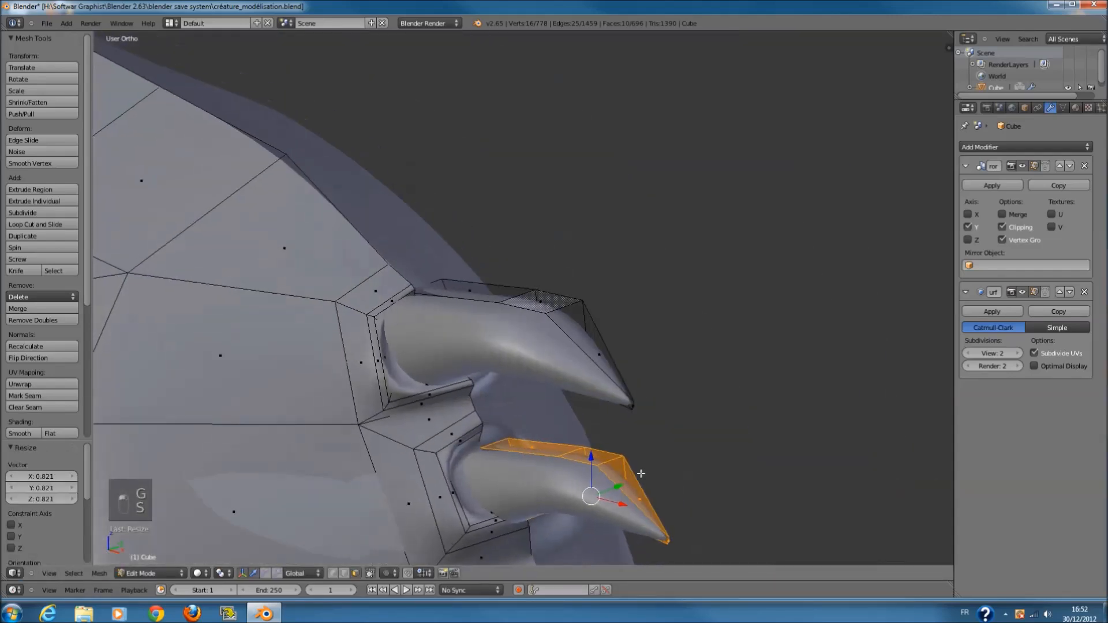
key(s)
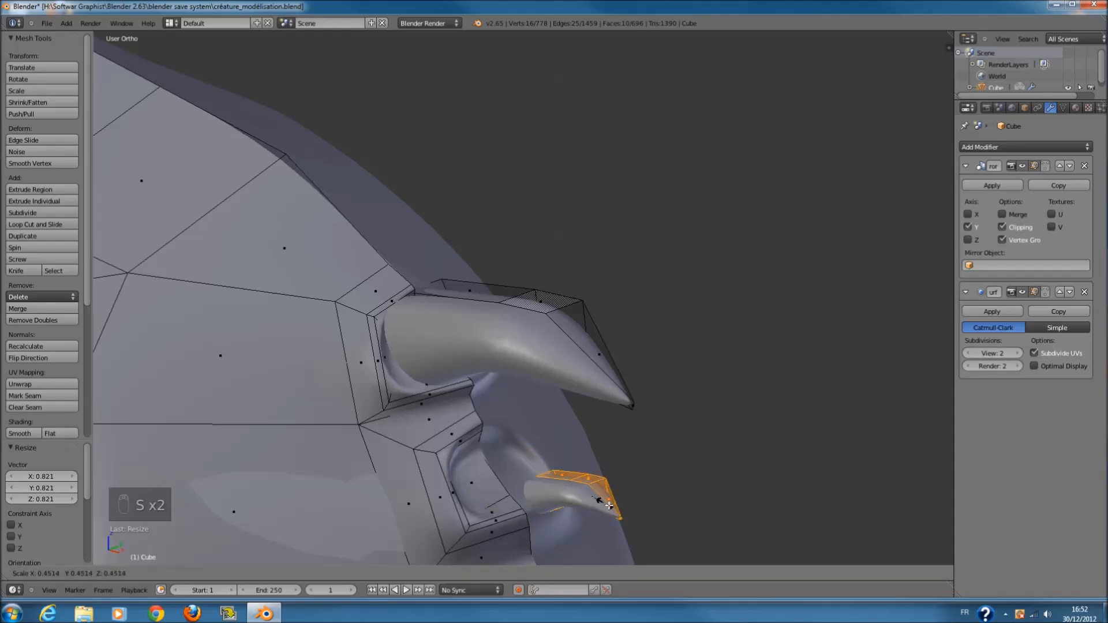
click(577, 497)
middle_drag(577, 497, 655, 475)
click(560, 487)
key(s)
key(s)
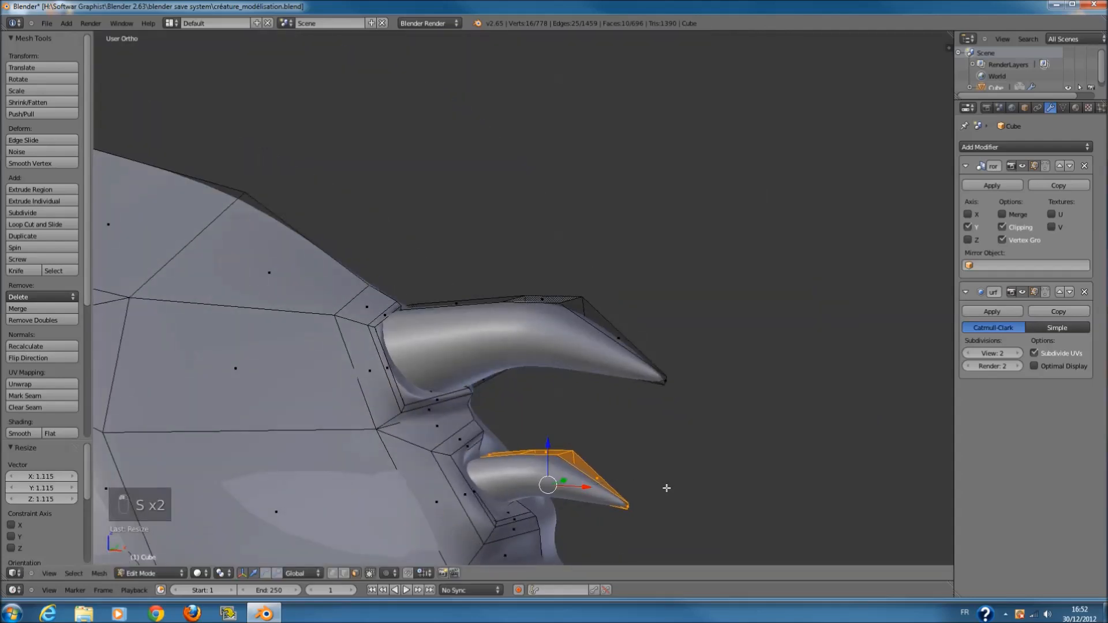
- Duplicate the second spike into the third socket and scale the copy uniformly by 0.877
key(KP_1)
key(z)
key(shift+d)
click(742, 577)
key(s)
click(735, 536)
key(z)
middle_drag(732, 532, 586, 530)
- Reposition the third spike in its socket, enlarge it uniformly by 1.257, and widen it by 1.442 along Y
key(g)
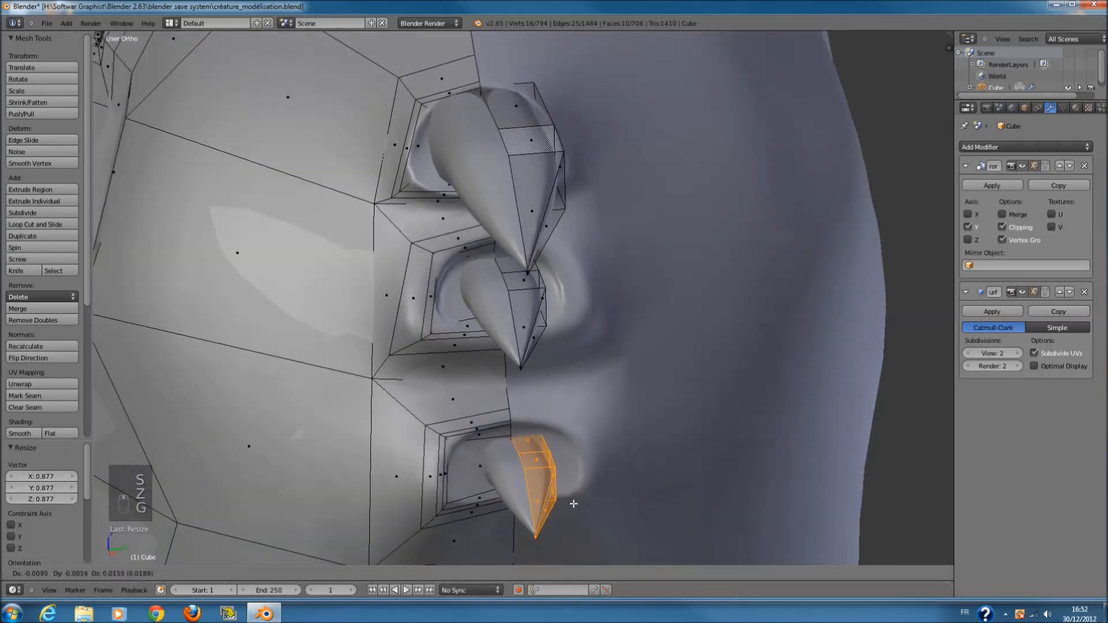
click(584, 505)
key(s)
click(602, 508)
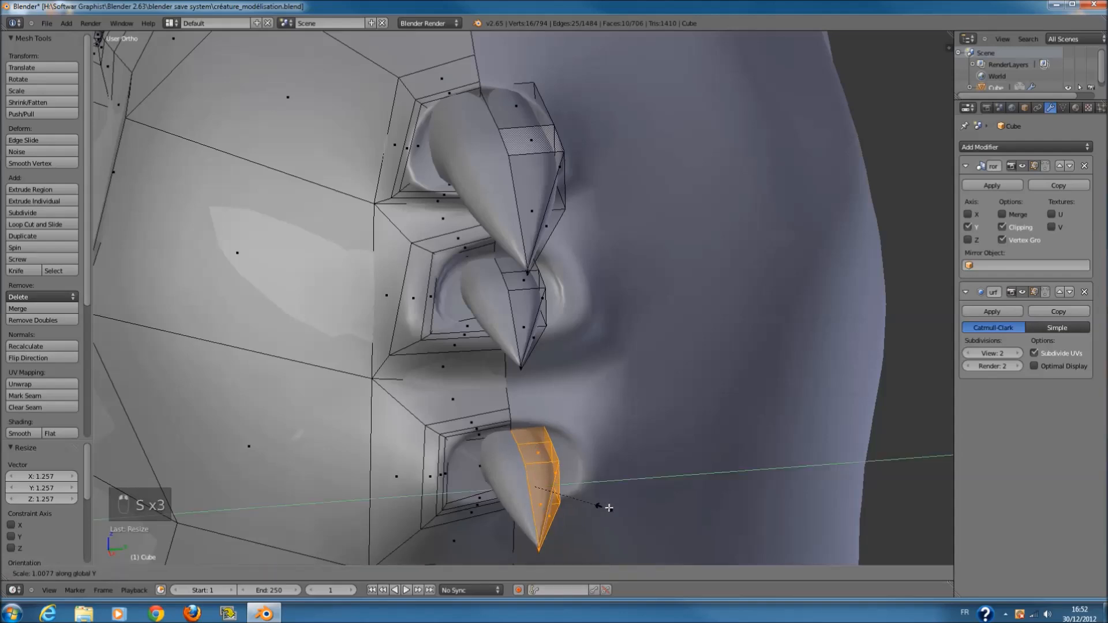
click(630, 508)
- Select all three spikes, stretch them by 1.399 along X and move them about 0.071 along X
key(KP_1)
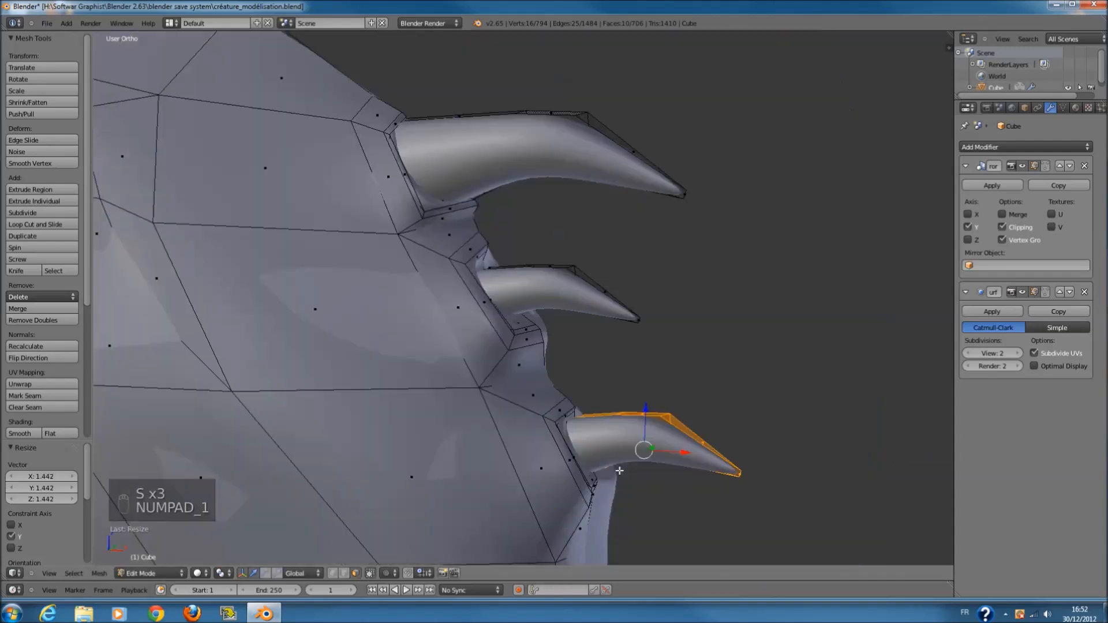
key(z)
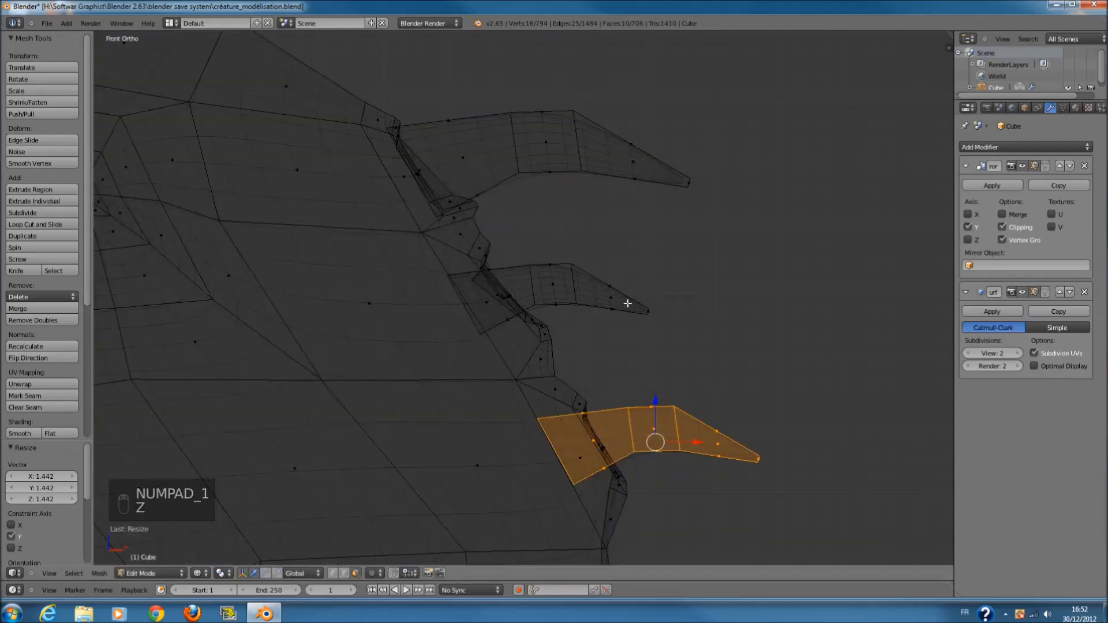
key(l)
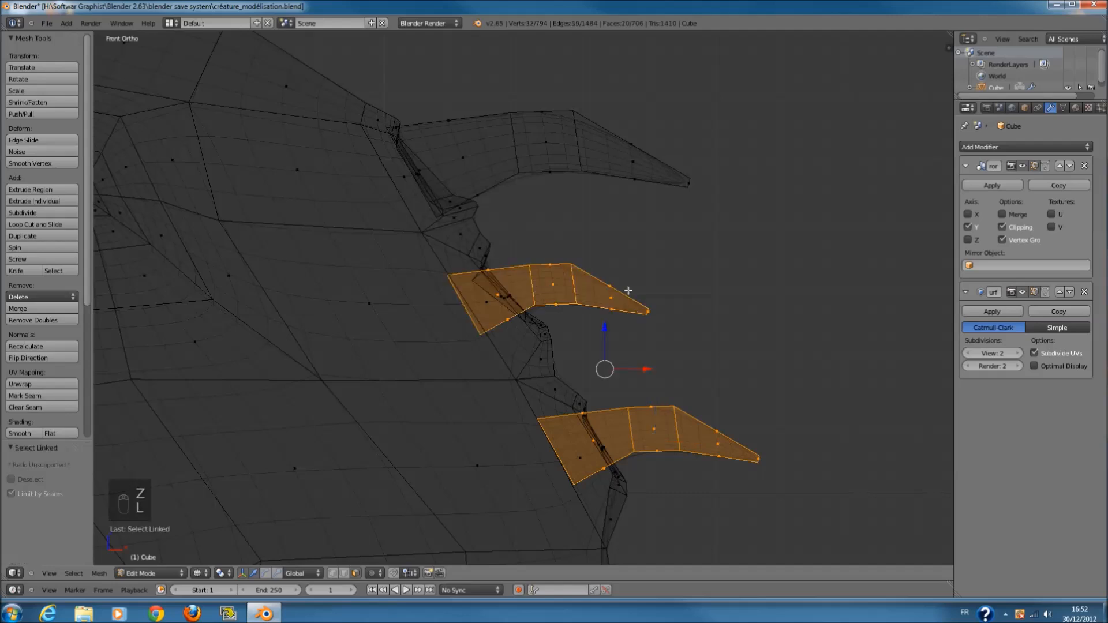
key(l)
key(s)
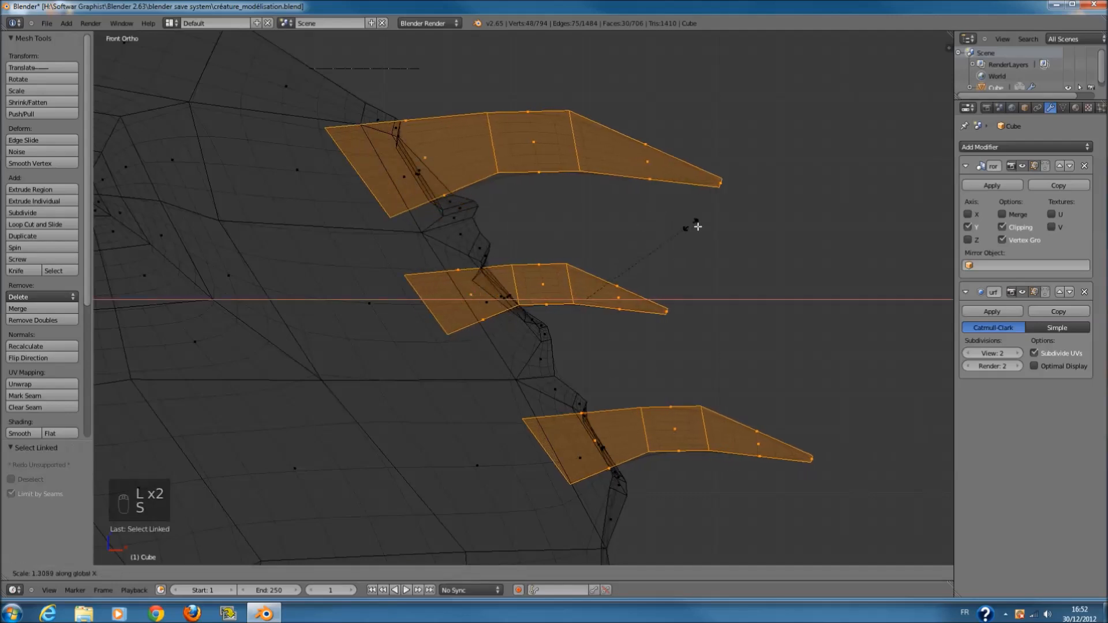
click(705, 231)
key(g)
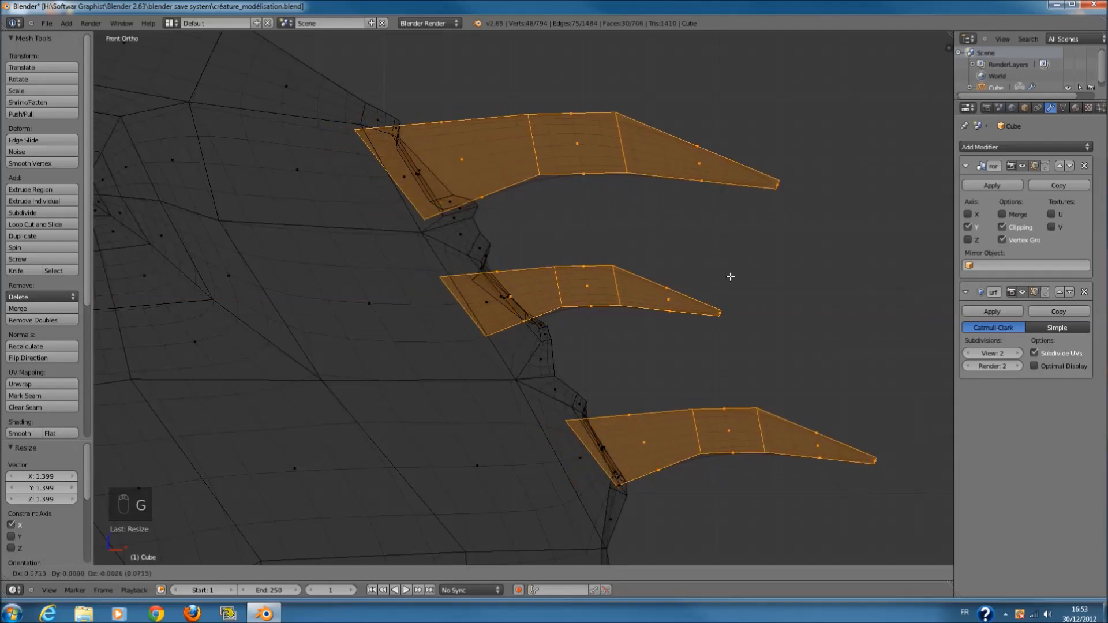
click(730, 279)
scroll(593, 295, up, 3)
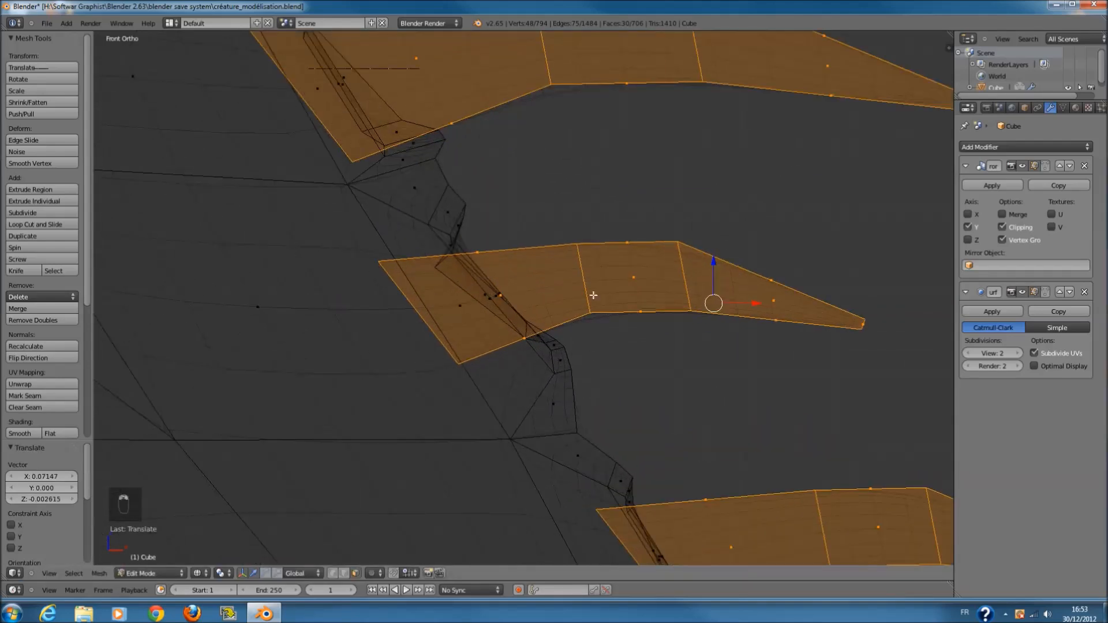
- Select the whole middle head spike and move it about 0.047 along X and 0.016 along Z toward its socket
right_click(766, 305)
key(l)
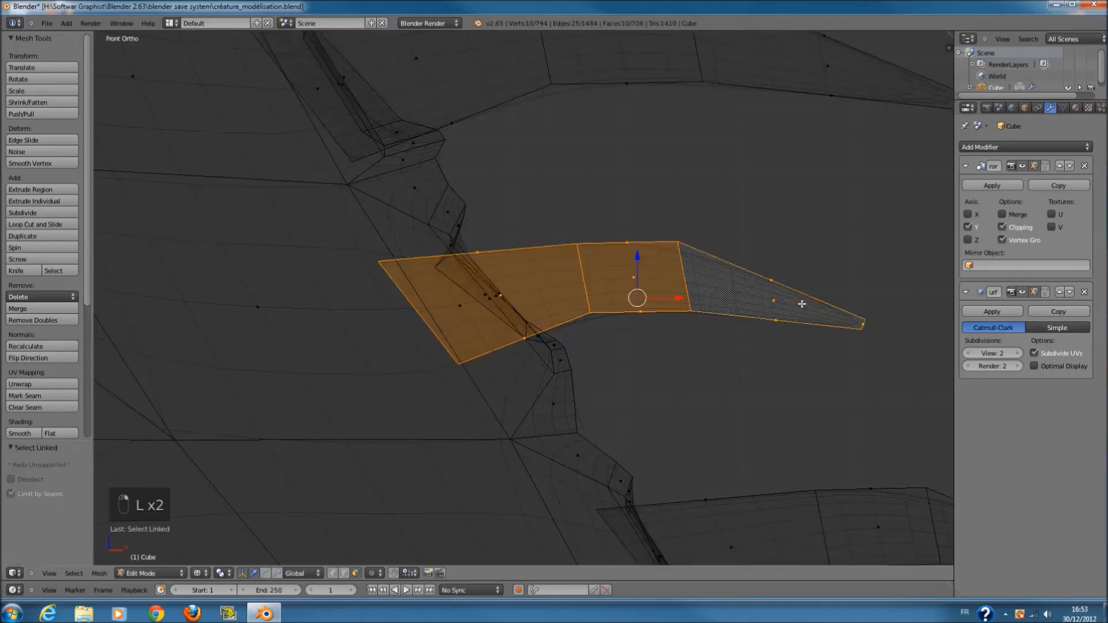
scroll(738, 404, down, 4)
scroll(650, 356, up, 4)
key(h)
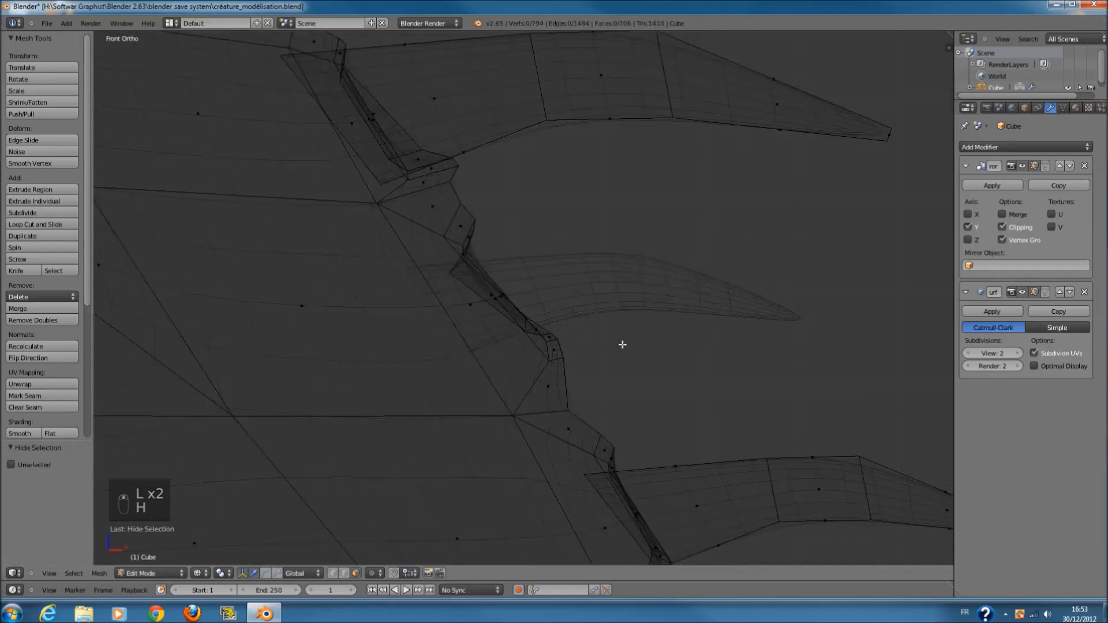
key(ctrl+z)
key(g)
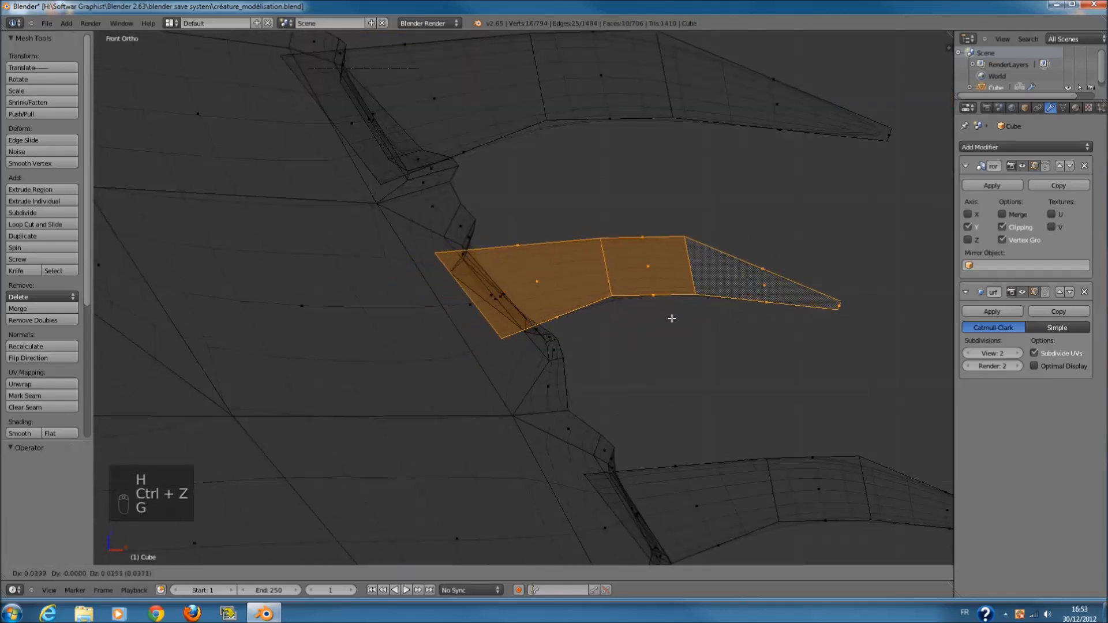
click(682, 315)
scroll(699, 323, down, 2)
- Select the whole lowest head spike, shrink it uniformly and move it about 0.083 along negative X into its socket
right_click(725, 418)
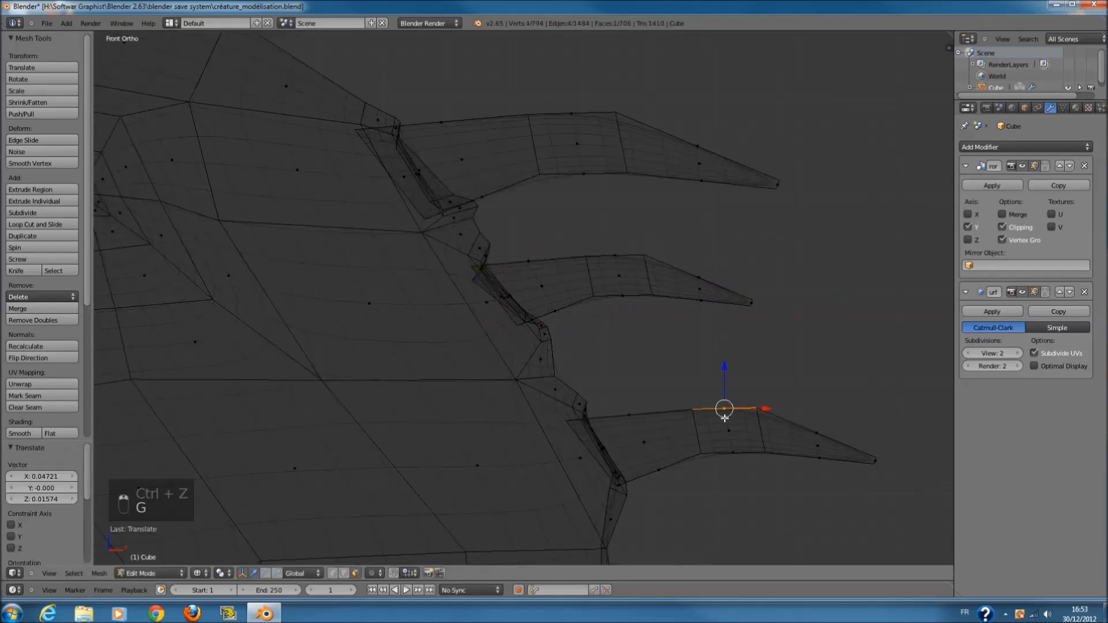
key(l)
key(s)
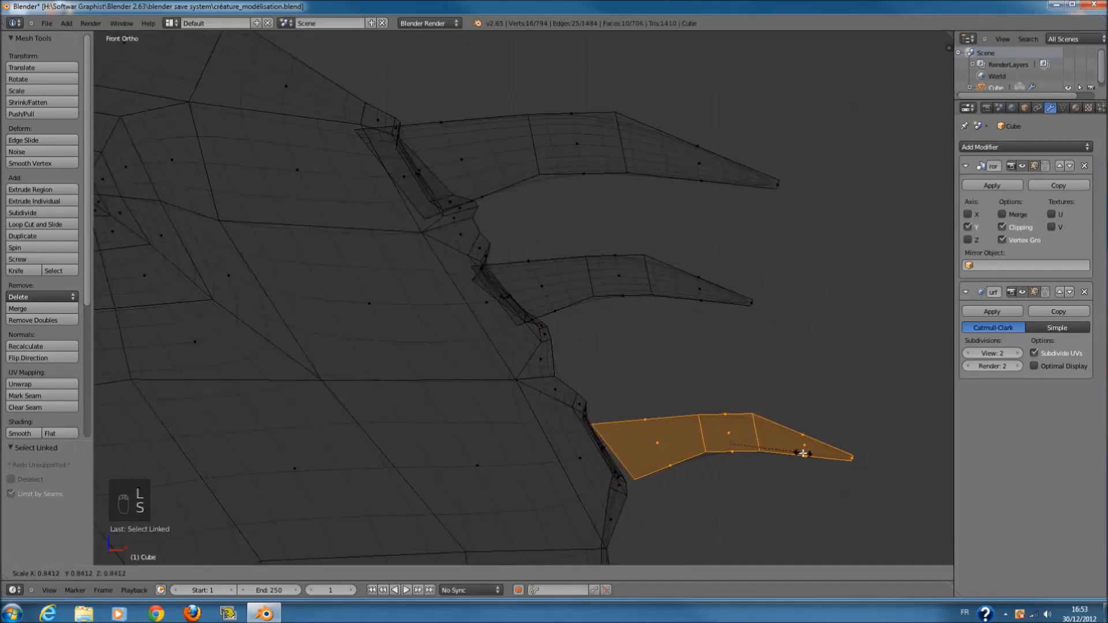
click(791, 449)
key(g)
click(733, 447)
- Select the whole uppermost head spike and scale it to fit its socket
shift+scroll(514, 119, up, 4)
right_click(590, 202)
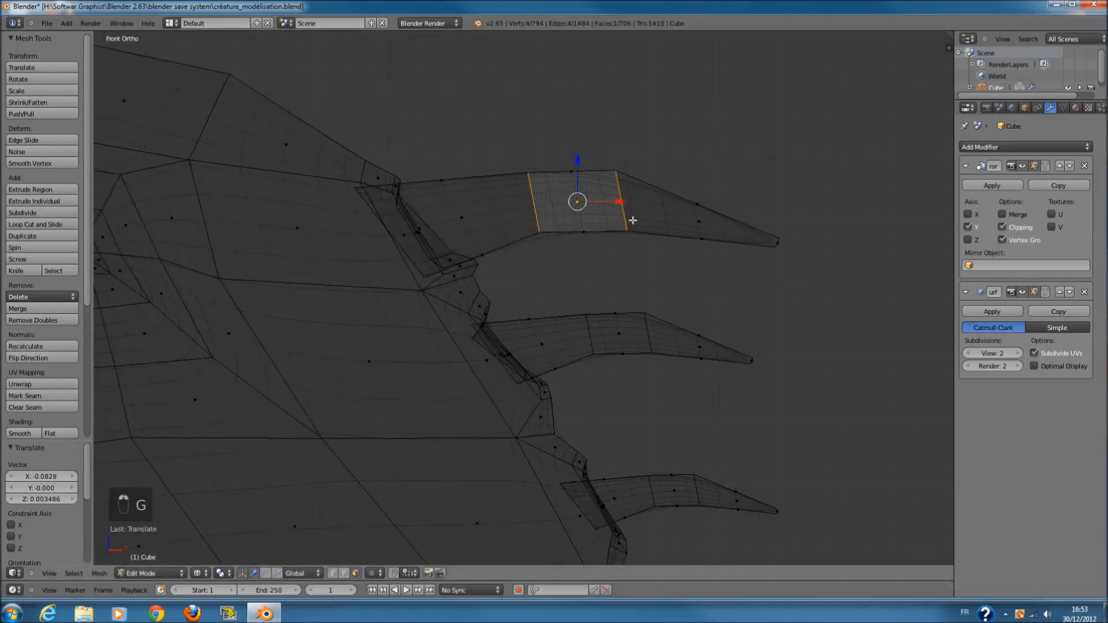
right_click(679, 229)
key(l)
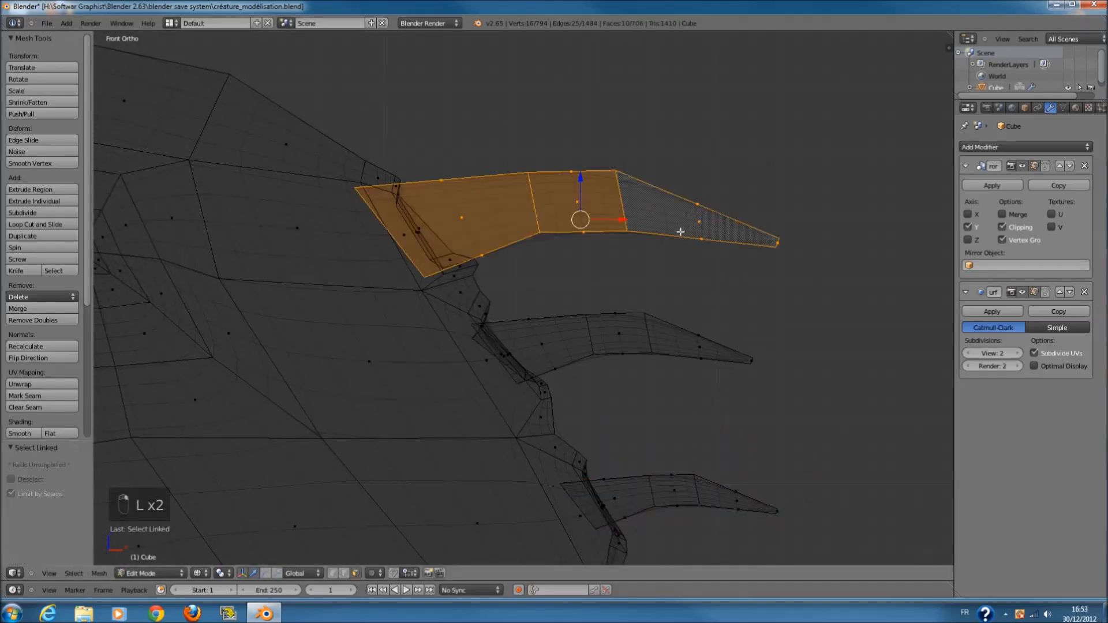
key(s)
click(675, 236)
- Return to object mode in solid shading, deselect the creature and save the file over the existing version
key(z)
mouse_move(675, 237)
middle_down()
mouse_move(564, 233)
mouse_move(555, 258)
mouse_move(664, 306)
middle_up()
scroll(561, 243, down, 4)
key(Tab)
scroll(587, 267, down, 3)
scroll(665, 306, down, 5)
key(a)
key(ctrl+s)
click(603, 344)
middle_drag(603, 345, 633, 311)
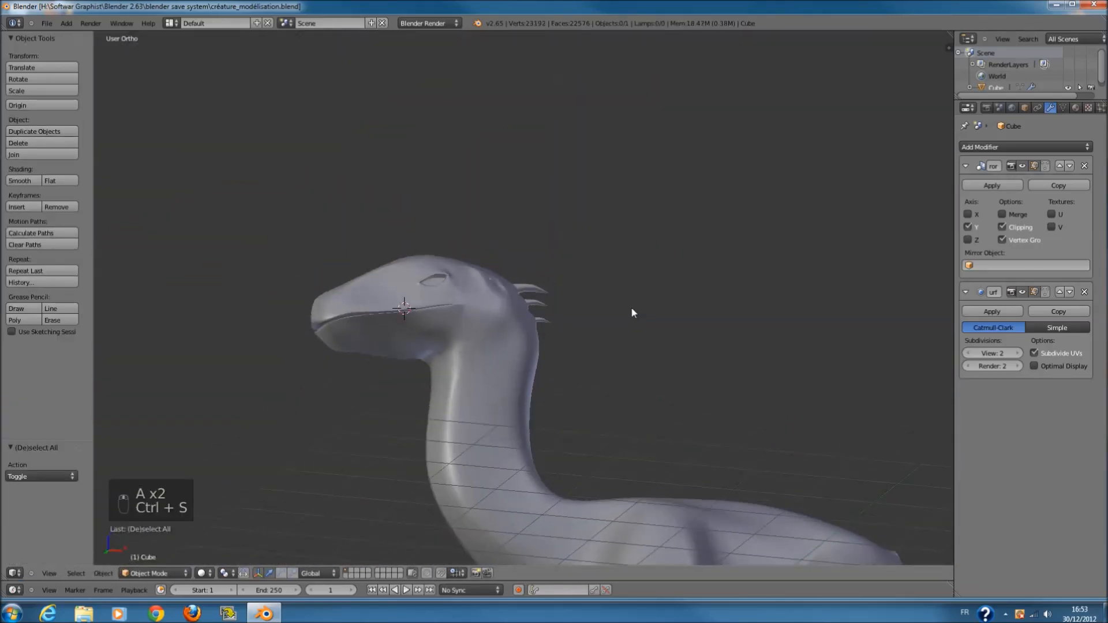
- Duplicate the uppermost head spike to the rear of the back and enlarge the copy uniformly by 3.376
key(KP_1)
key(z)
scroll(527, 268, up, 8)
right_click(537, 275)
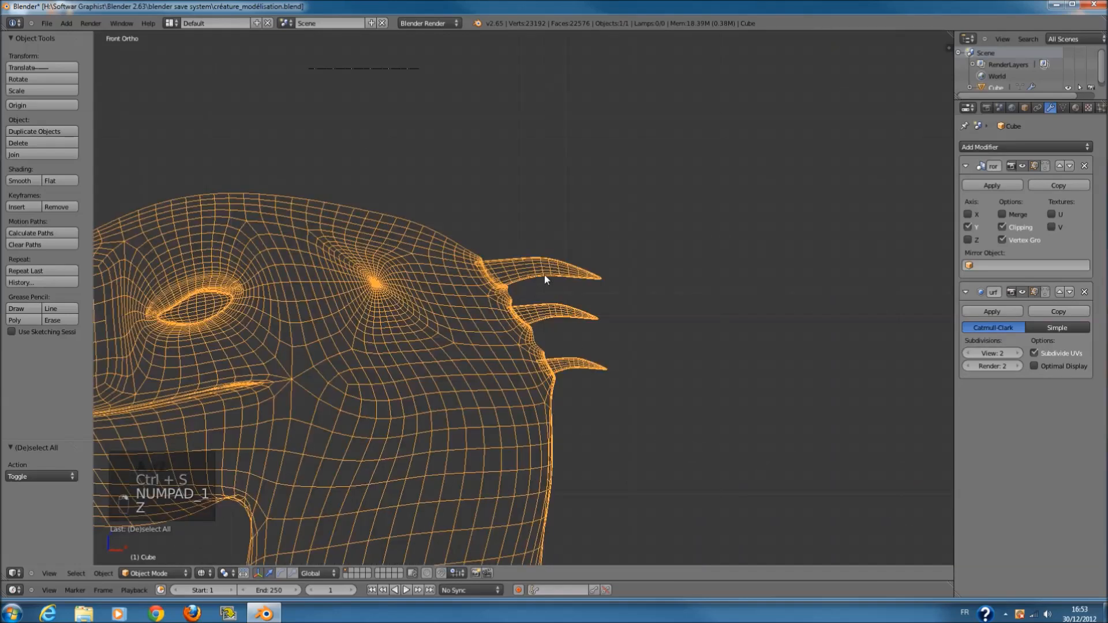
key(Tab)
key(l)
scroll(544, 274, down, 5)
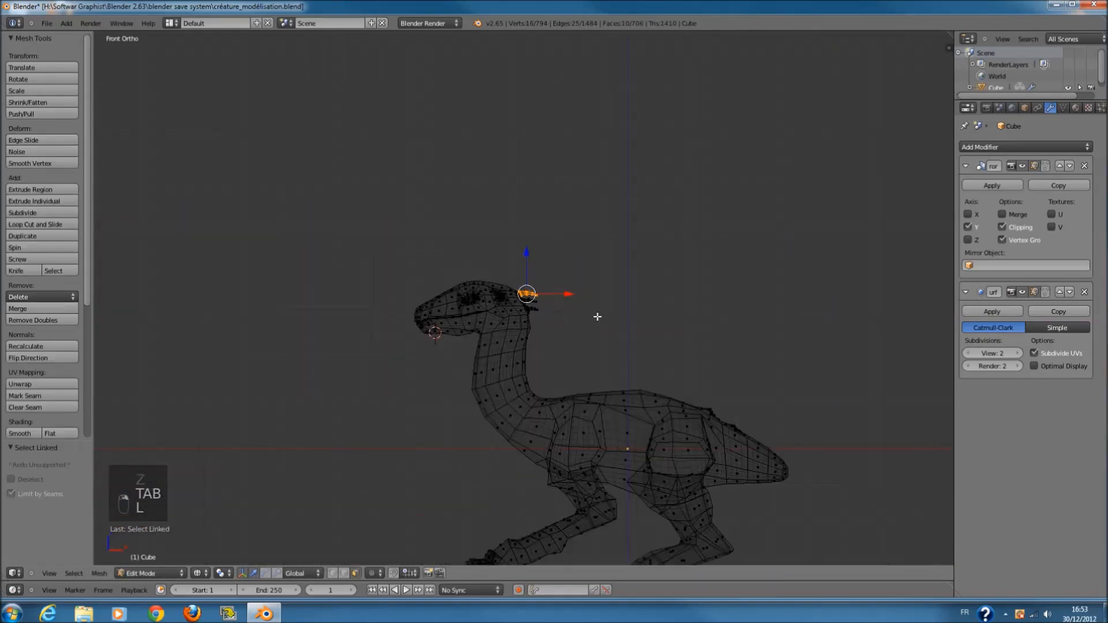
shift+middle_drag(596, 317, 526, 296)
scroll(527, 297, up, 3)
key(shift+d)
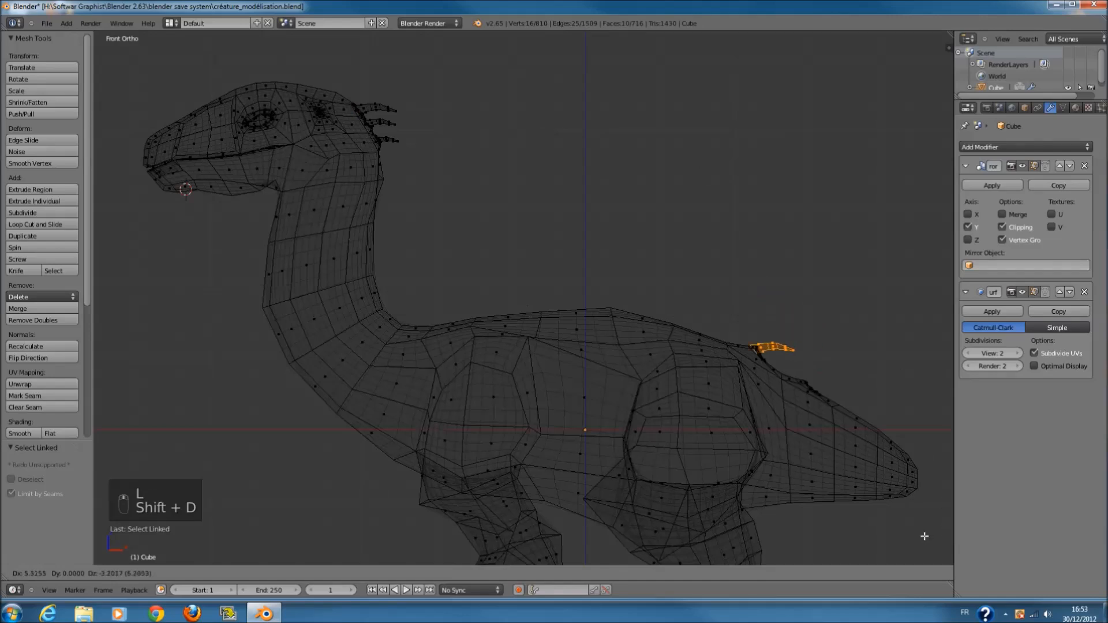
key(s)
click(849, 383)
key(KP_Decimal)
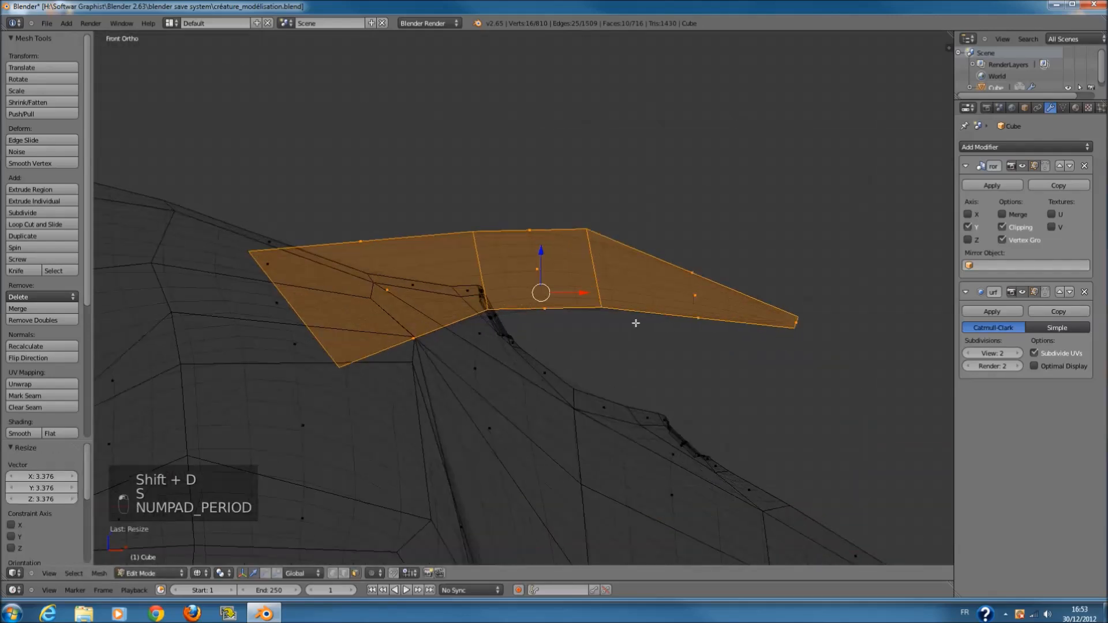
- Move the back spike about 0.6 along X, clear of the body, and scale it uniformly by 0.314
key(g)
click(703, 337)
scroll(715, 338, up, 2)
key(s)
right_click(671, 337)
scroll(671, 337, down, 5)
key(s)
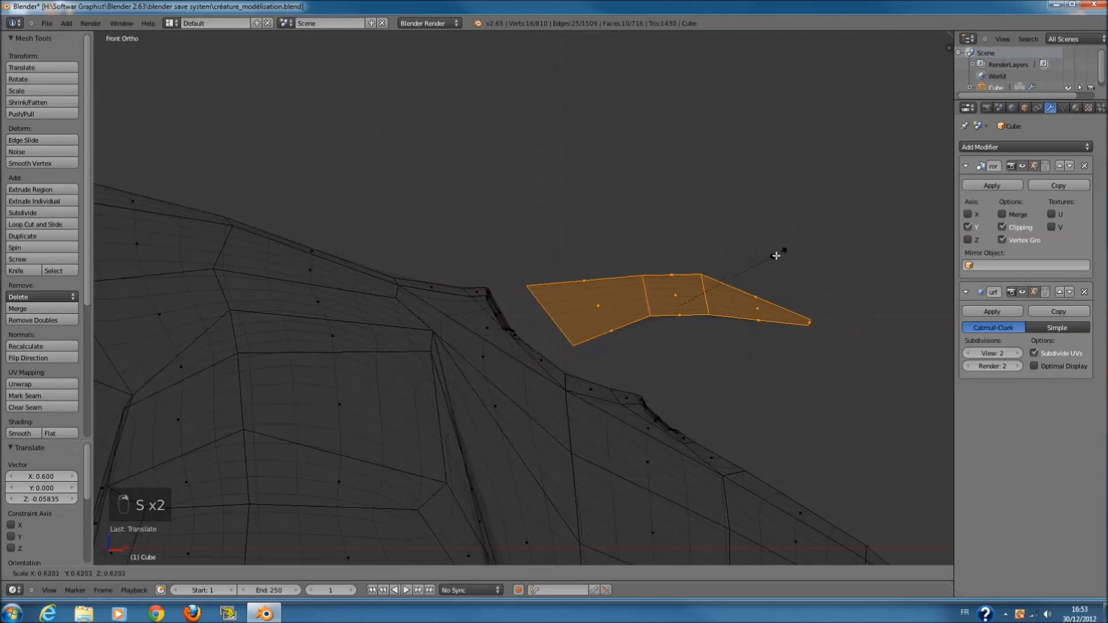
click(724, 271)
scroll(692, 305, up, 2)
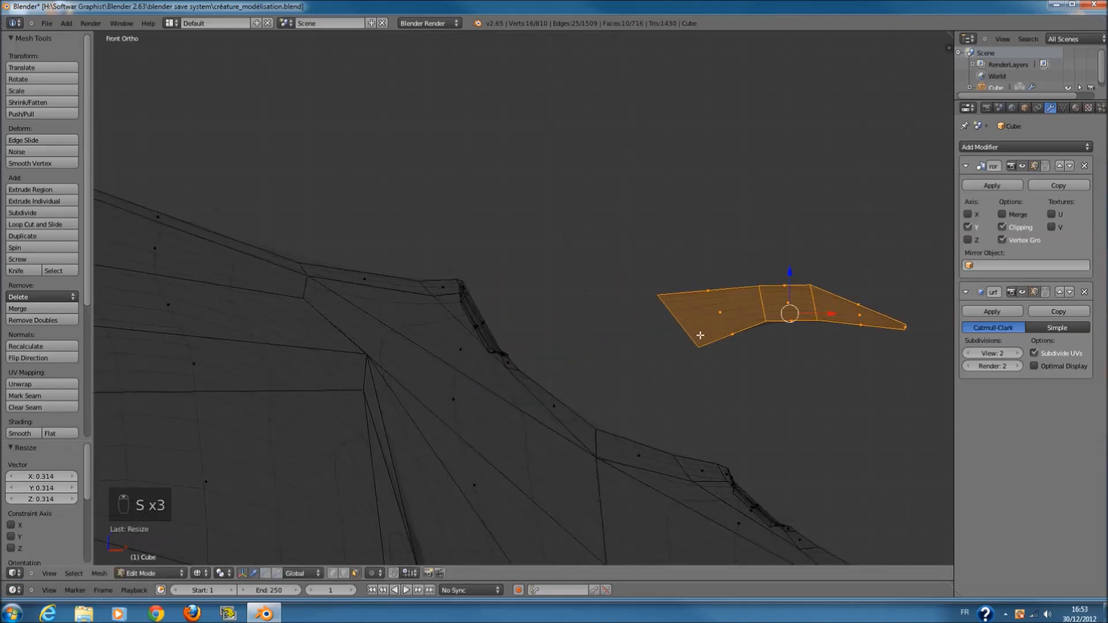
- Duplicate the back spike into the lower back socket and stretch the copy by 1.674 along Z
key(shift+d)
click(848, 479)
ctrl+middle_drag(848, 479, 846, 409)
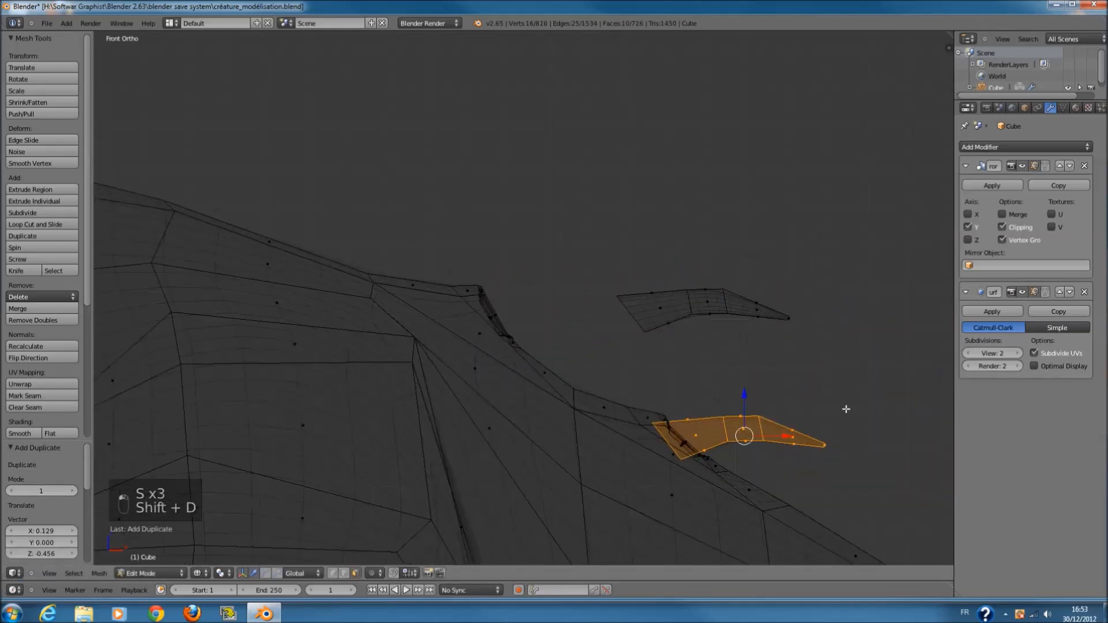
shift+scroll(787, 389, down, 4)
scroll(787, 388, up, 1)
key(s)
click(902, 339)
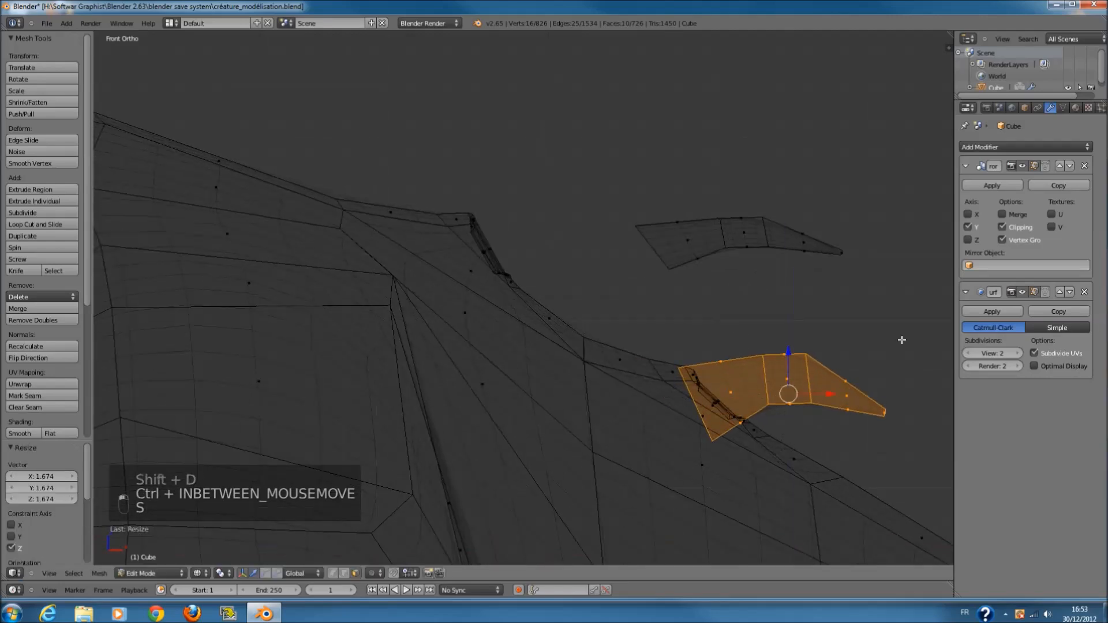
- Shrink the lower back spike, rotate it about -8.09° and move it into its socket, checking the fit in solid shading
key(s)
key(r)
click(891, 340)
key(g)
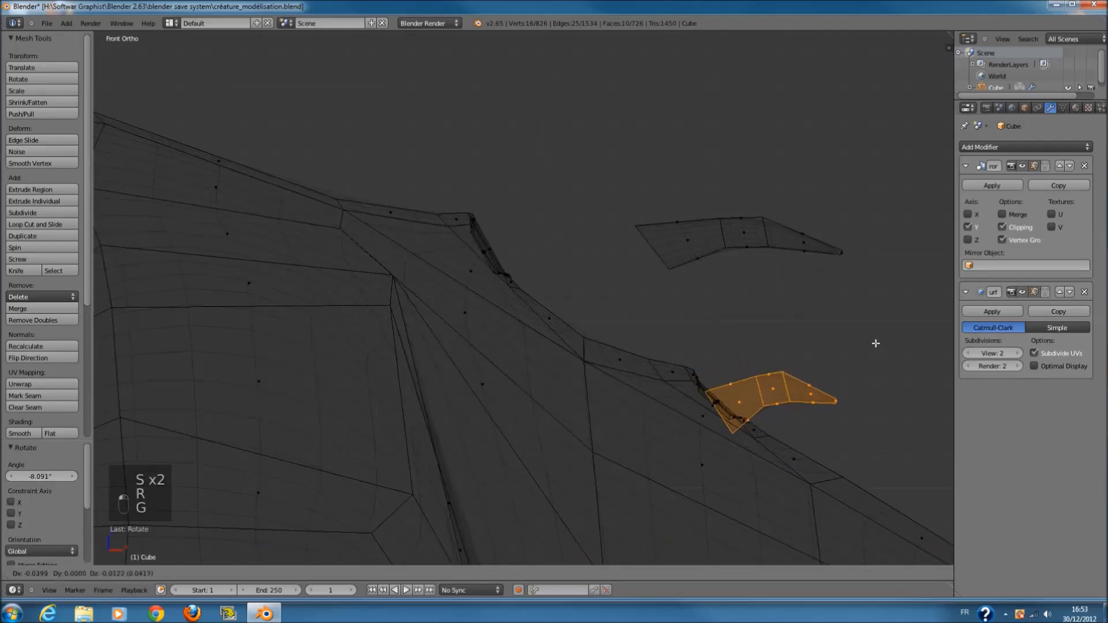
click(855, 341)
key(z)
middle_drag(821, 359, 729, 375)
key(Tab)
key(KP_1)
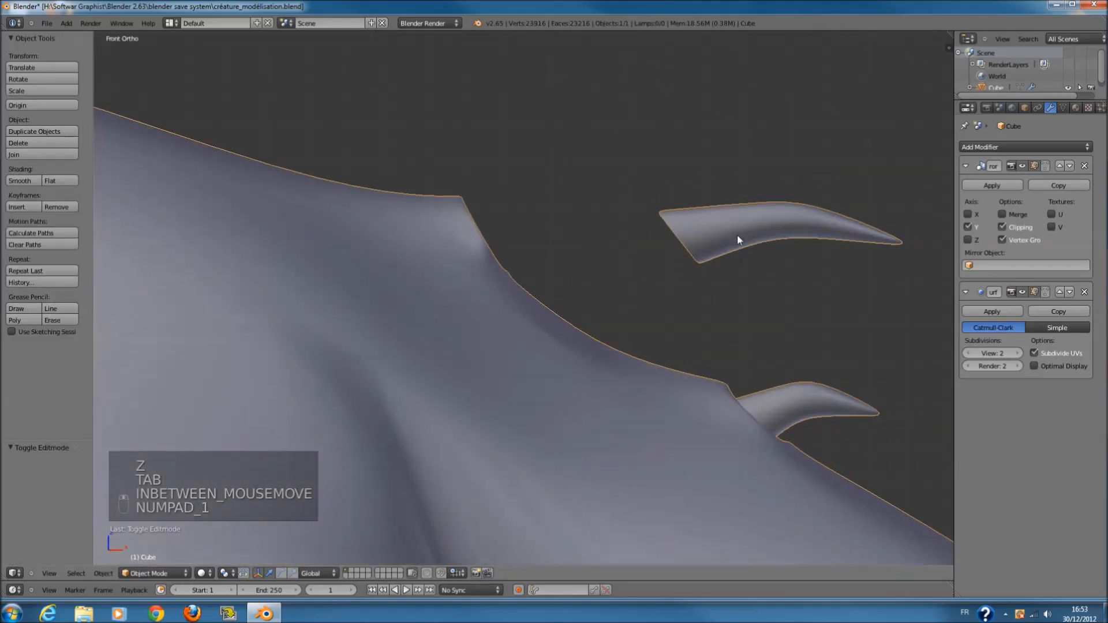
- Select the whole upper back spike in edit mode and stretch it by 1.788 along X
key(Tab)
shift+scroll(735, 248, up, 2)
key(z)
key(l)
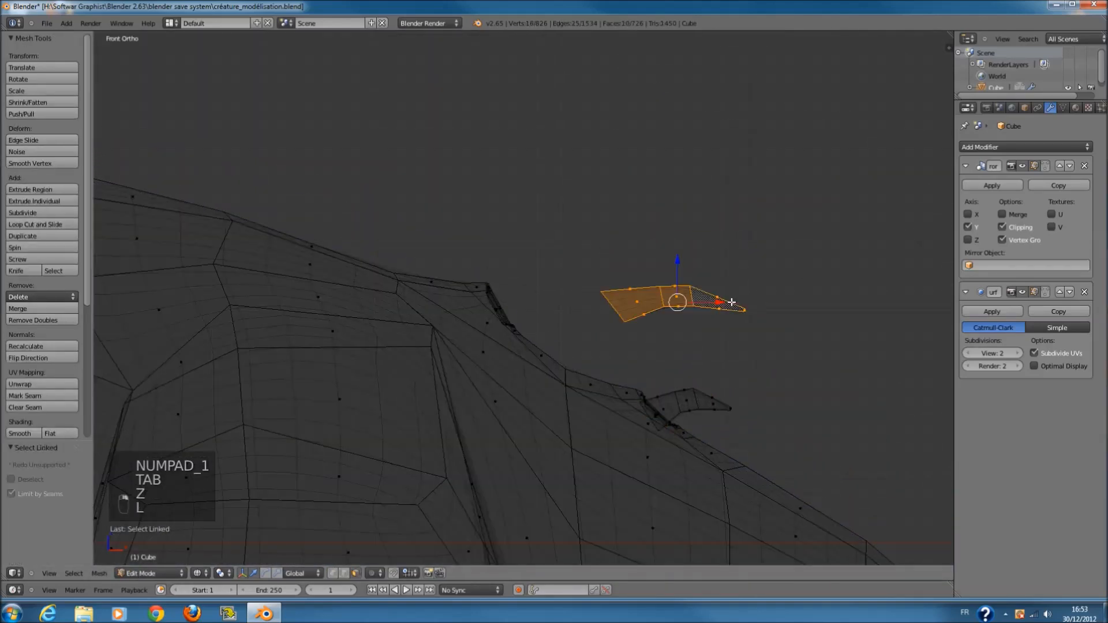
key(s)
click(779, 318)
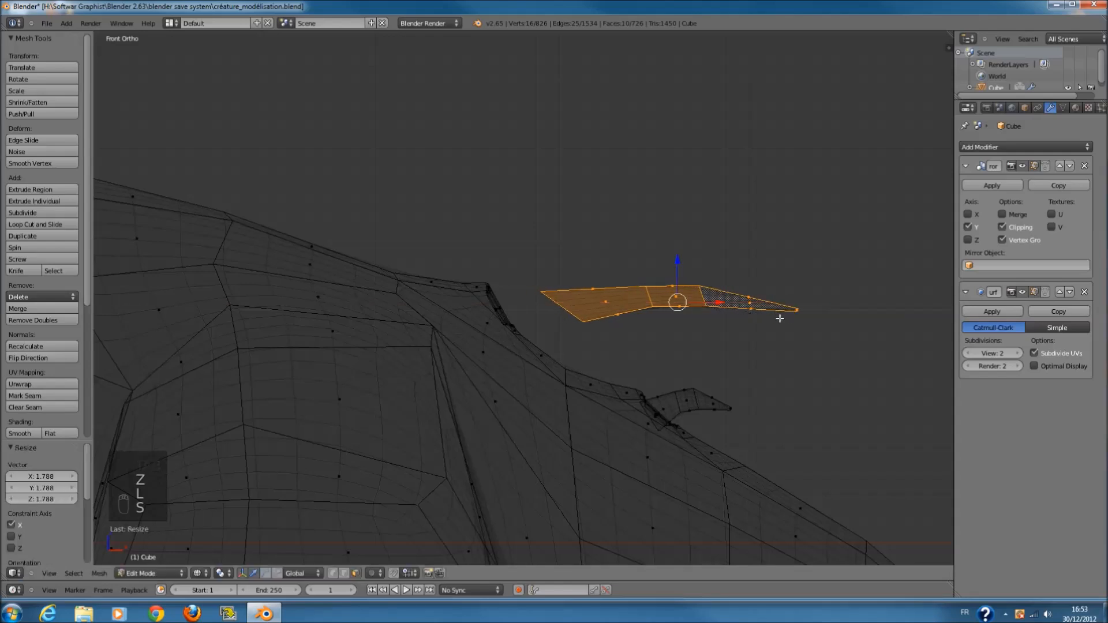
- Move the upper back spike about 0.355 along negative X into its socket and scale it uniformly by 0.878
key(g)
click(697, 316)
key(s)
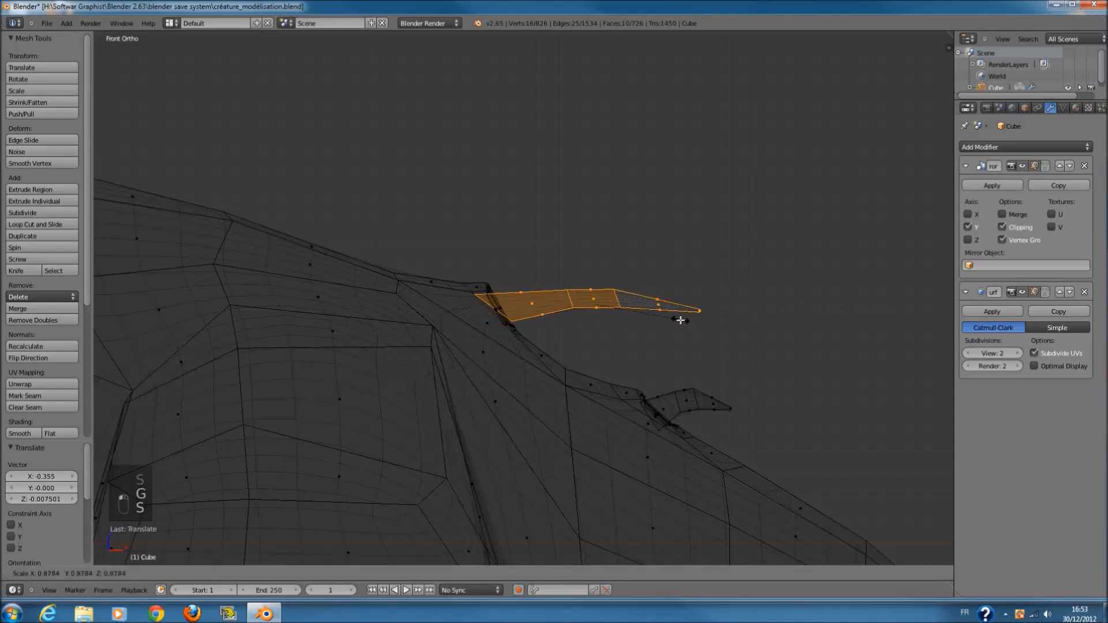
click(680, 320)
key(z)
middle_drag(680, 319, 657, 300)
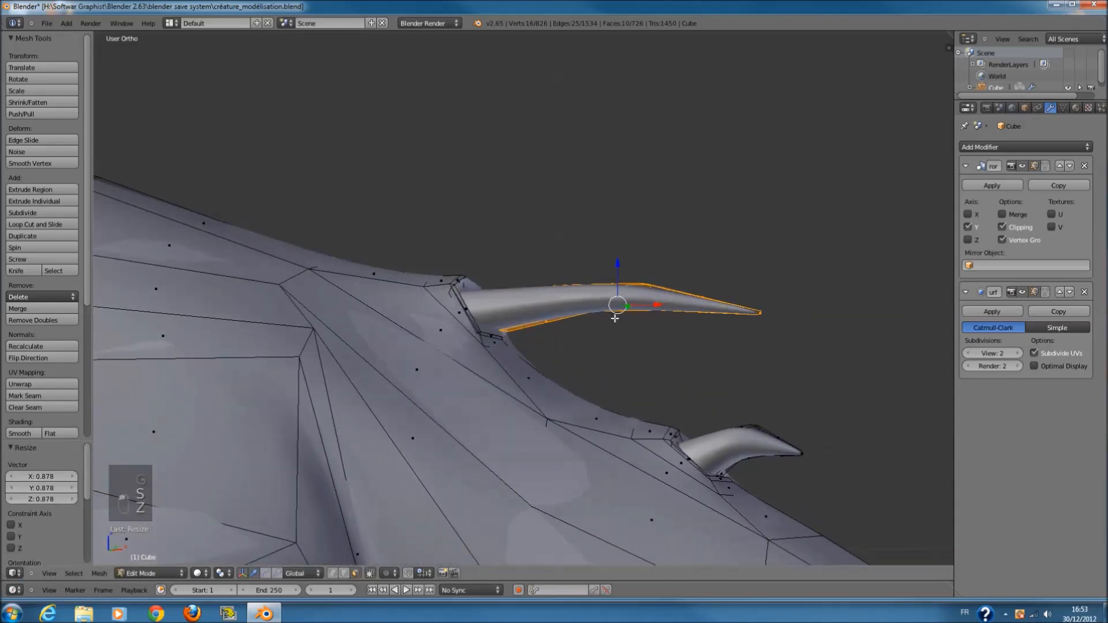
- Return to object mode in solid shading, deselect the creature and save the file
key(z)
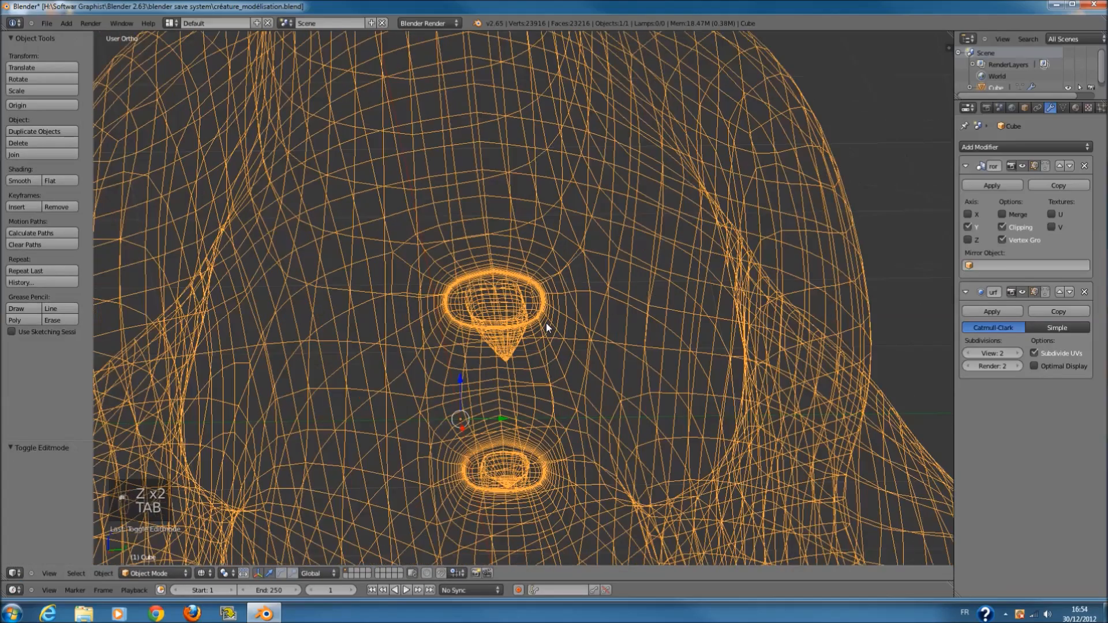
key(a)
key(z)
scroll(677, 334, down, 8)
key(ctrl+s)
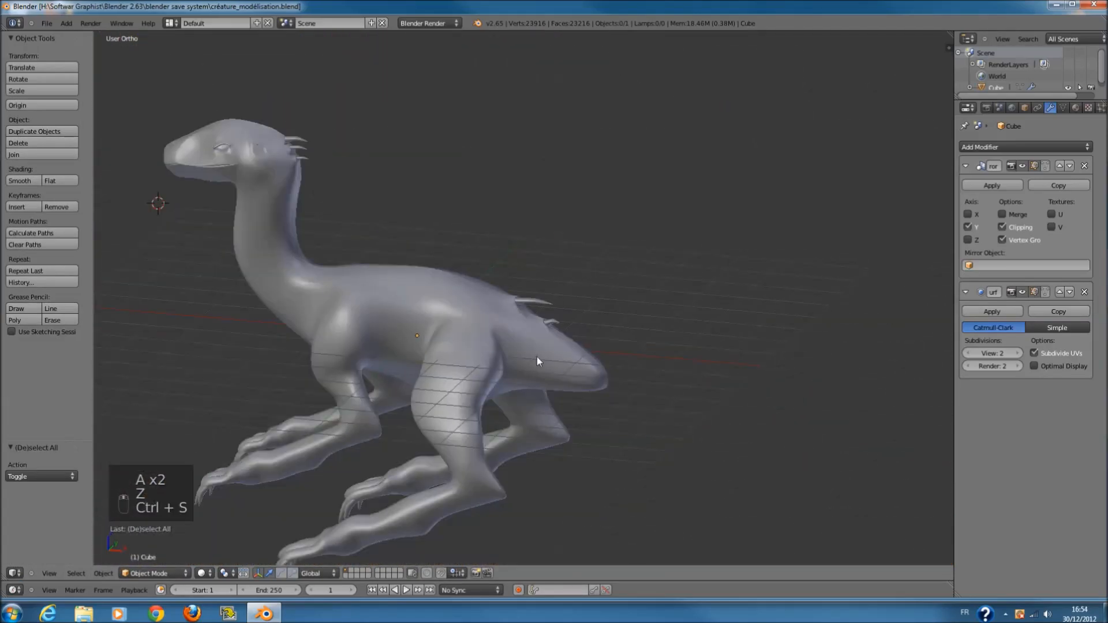
middle_drag(559, 351, 590, 349)
key(a)
key(a)
key(ctrl+s)
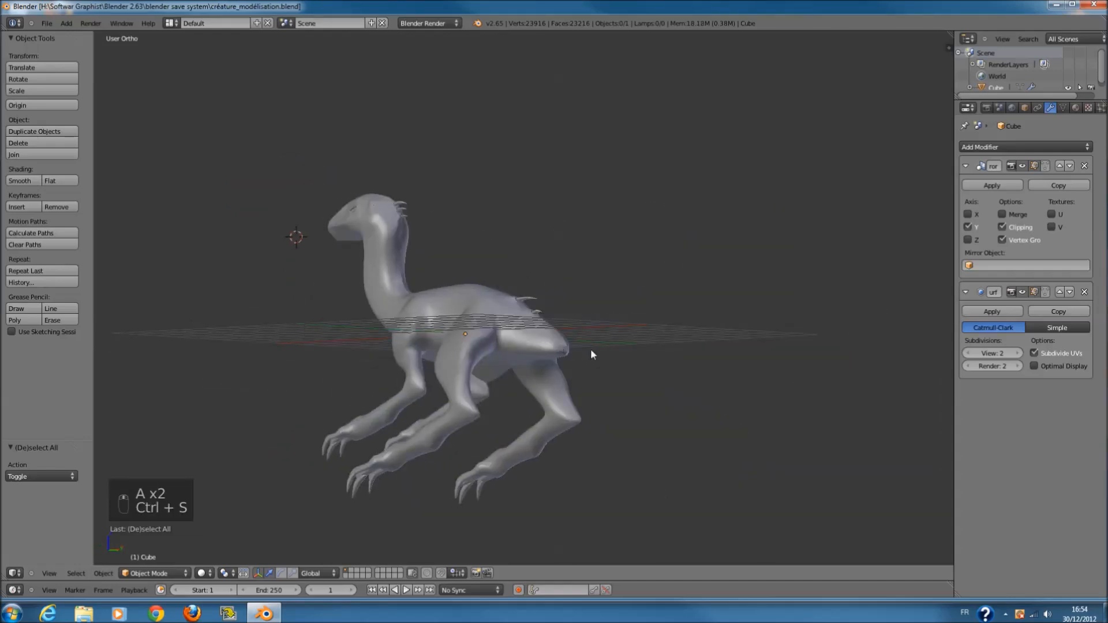
- Enable the Merge option on the creature's Mirror modifier
key(KP_1)
ctrl+scroll(614, 321, down, 9)
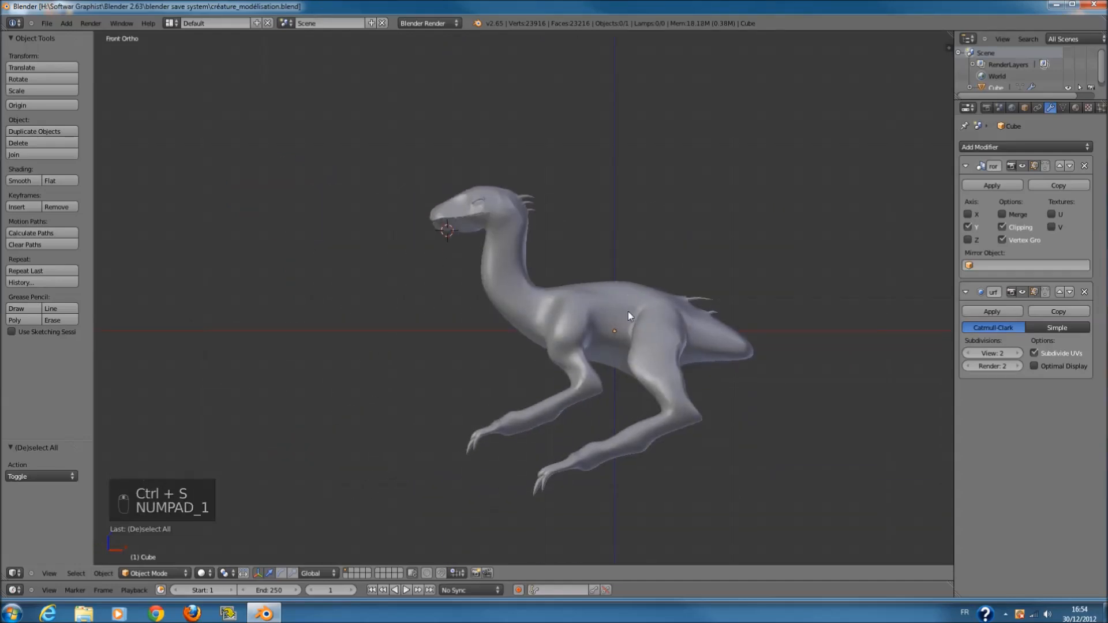
shift+scroll(627, 312, down, 3)
scroll(628, 314, up, 1)
scroll(628, 306, up, 1)
scroll(625, 296, up, 3)
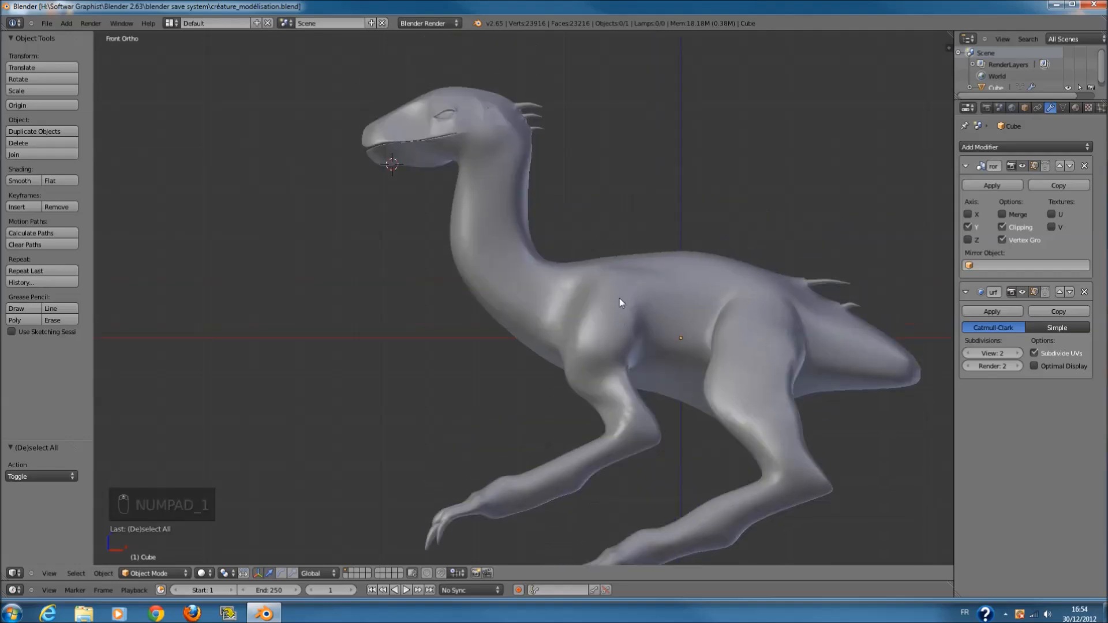
middle_drag(619, 303, 541, 315)
click(1001, 214)
scroll(520, 303, up, 3)
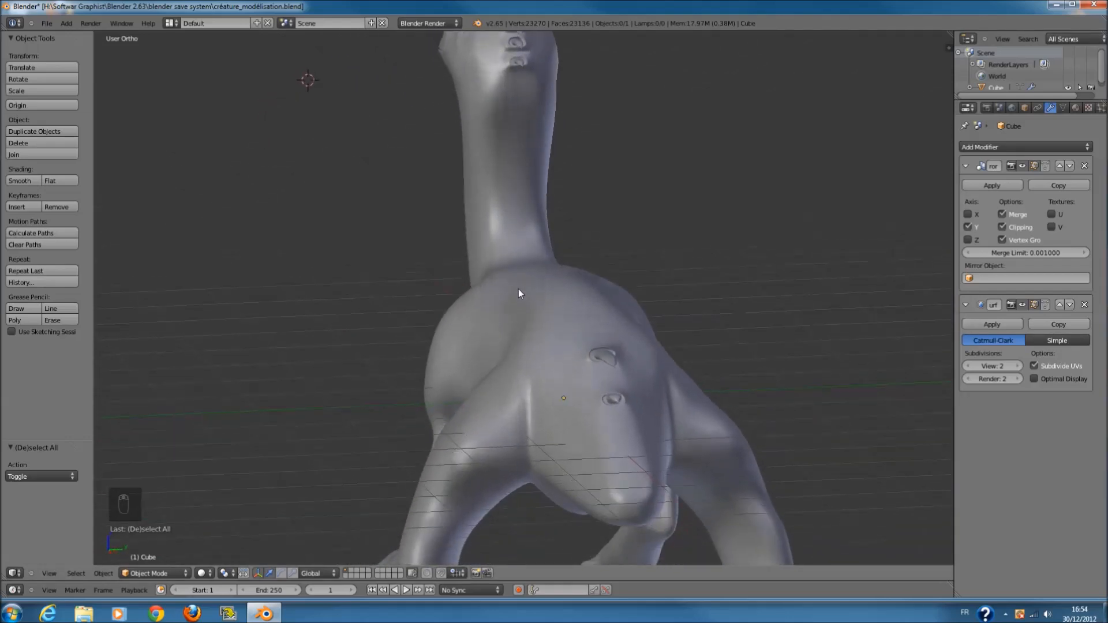
- Save the file over the existing version with the updated Mirror modifier
scroll(525, 303, down, 4)
middle_drag(525, 303, 922, 319)
key(ctrl+s)
click(922, 316)
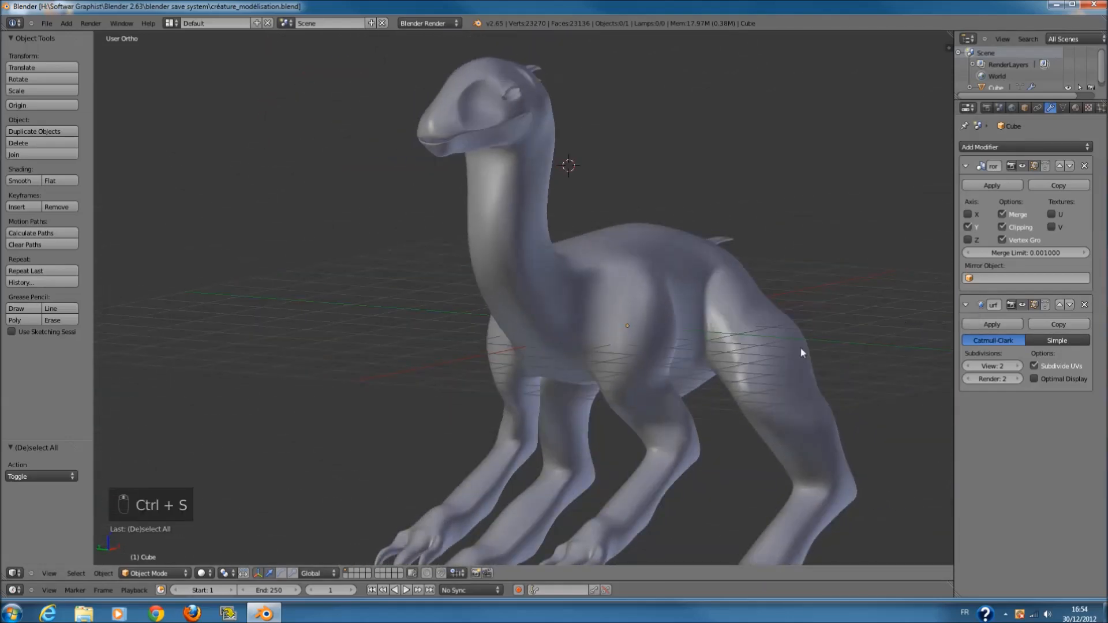
- Select the creature in front view and switch it to Sculpt Mode
key(KP_1)
right_click(754, 349)
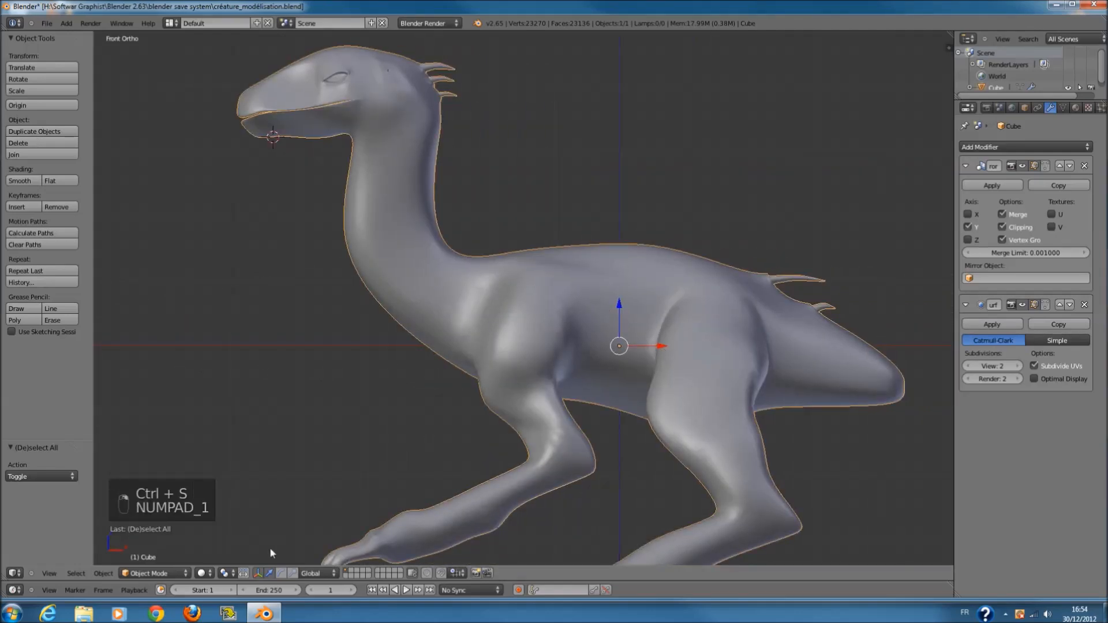
click(202, 573)
click(130, 572)
click(139, 538)
- Choose the Grab brush for sculpting the creature's head
shift+middle_drag(525, 297, 524, 371)
scroll(396, 226, up, 2)
scroll(393, 222, up, 1)
shift+scroll(365, 207, up, 5)
ctrl+scroll(364, 206, down, 13)
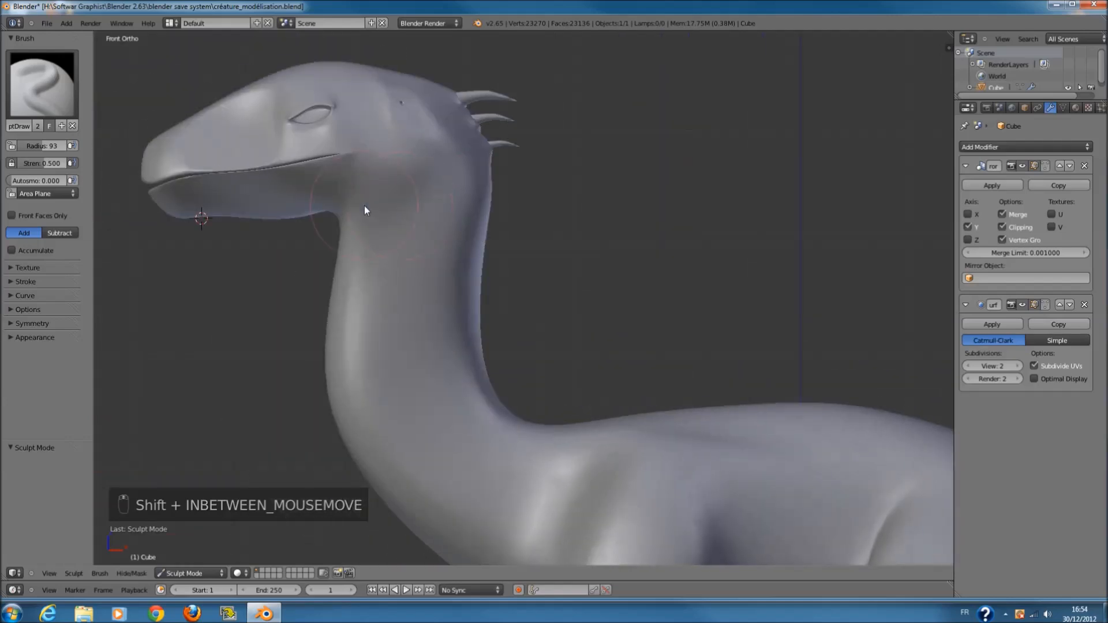
shift+scroll(400, 197, up, 5)
scroll(363, 199, up, 2)
shift+scroll(353, 199, up, 4)
shift+scroll(346, 198, down, 6)
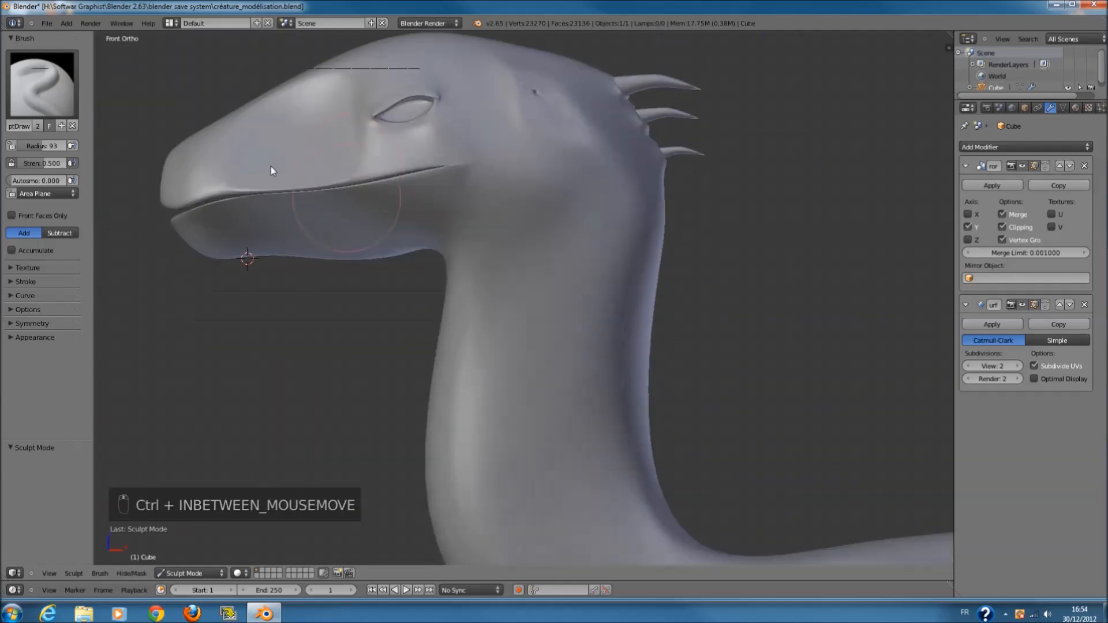
click(68, 88)
click(425, 164)
shift+scroll(420, 174, up, 6)
shift+scroll(442, 232, down, 7)
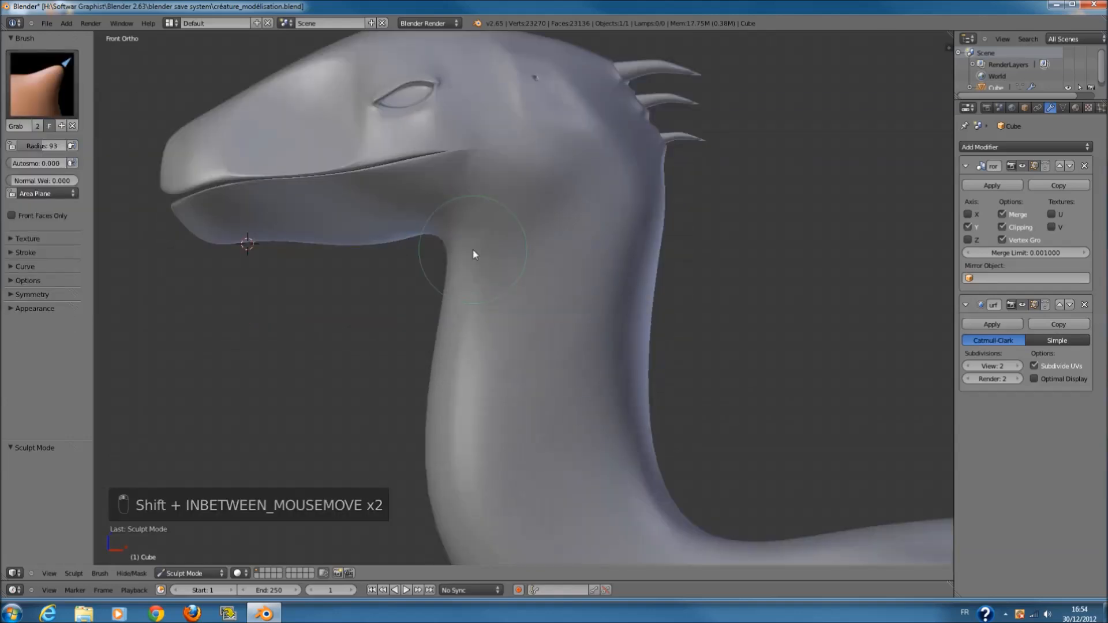
- Frame the creature's head and set the Grab brush radius to 148
ctrl+scroll(494, 251, down, 5)
shift+scroll(499, 257, up, 10)
shift+scroll(500, 263, up, 2)
key(f)
click(530, 272)
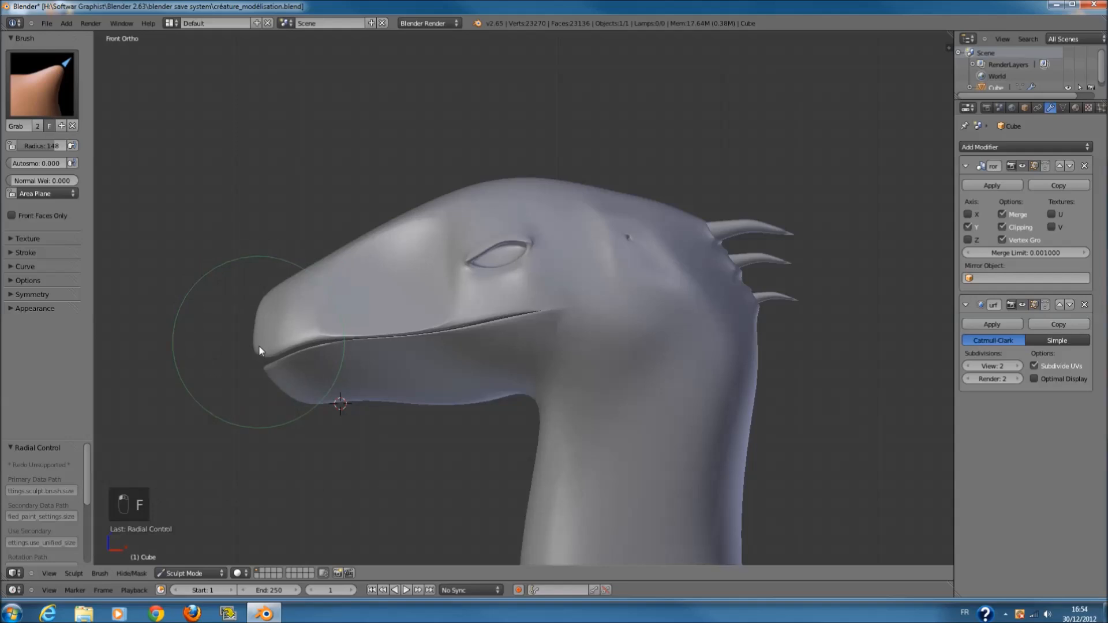
- Undo the last change, zoom in on the snout and set the Grab brush radius to 51
key(ctrl+z)
ctrl+scroll(288, 352, down, 1)
scroll(380, 348, up, 3)
key(f)
click(251, 373)
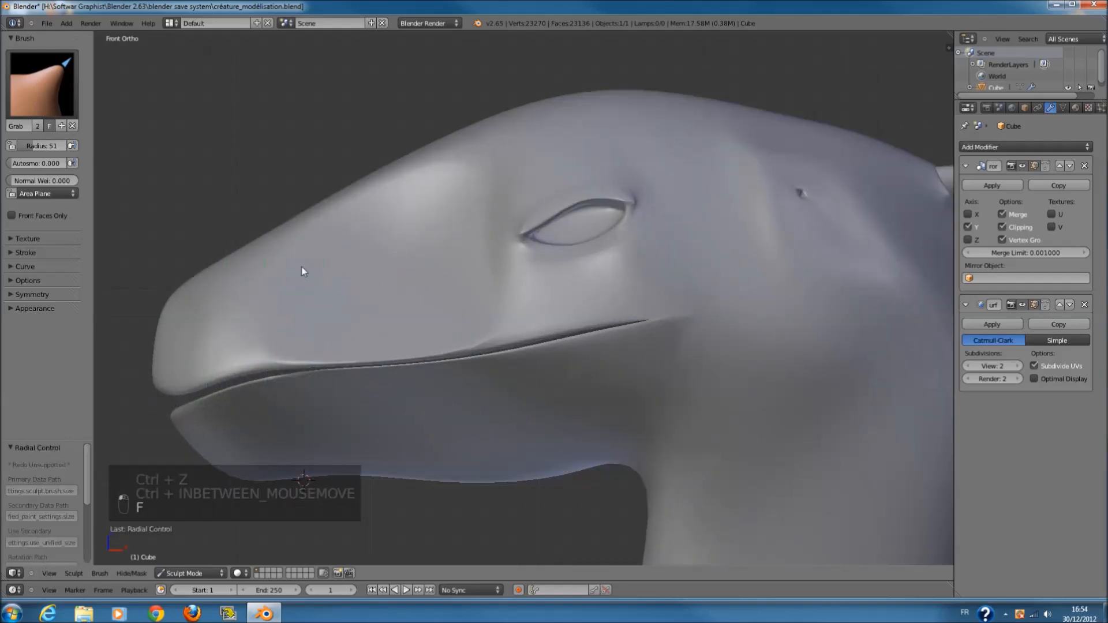
- Set the Grab brush radius to 137 and reshape the brow area around the creature's eye
key(f)
click(364, 287)
scroll(404, 265, down, 2)
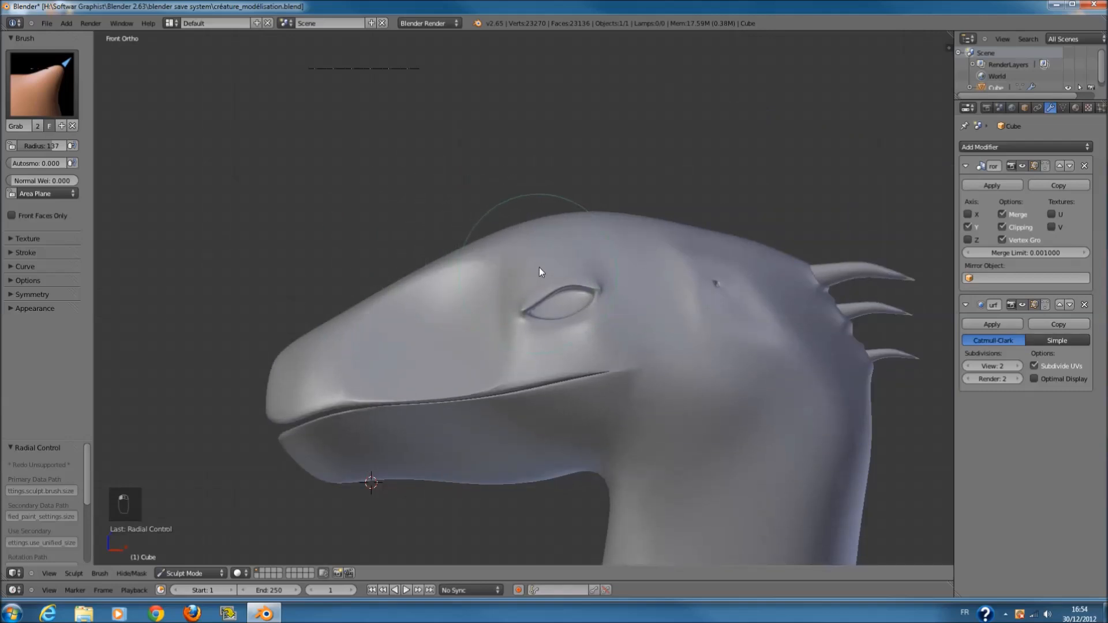
middle_drag(538, 267, 654, 263)
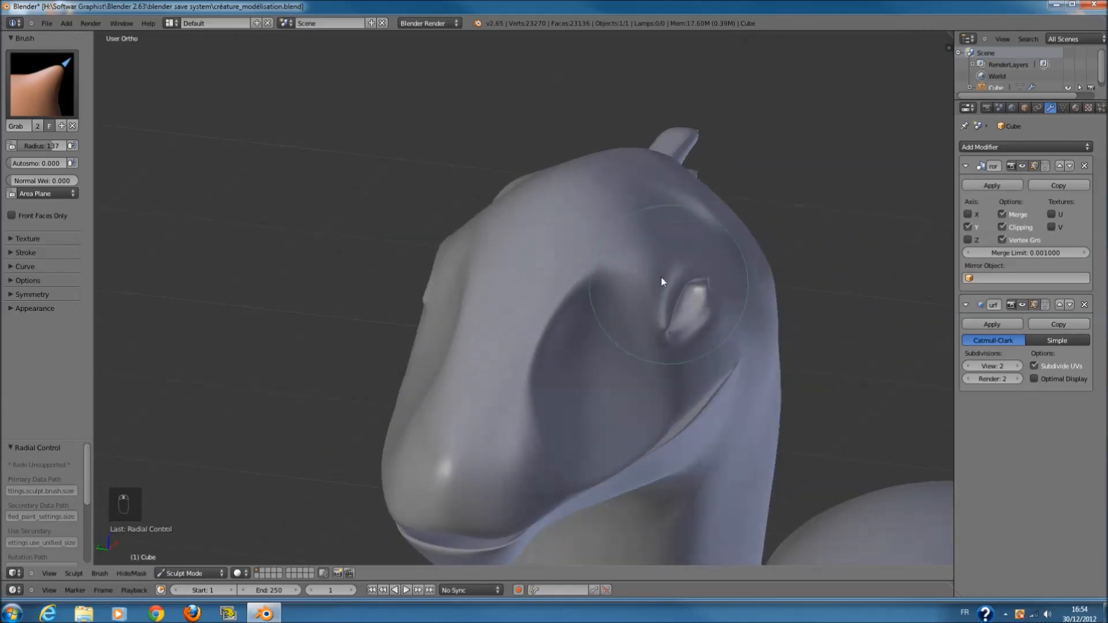
drag(654, 263, 684, 272)
mouse_move(685, 272)
middle_down()
mouse_move(566, 258)
mouse_move(546, 326)
middle_up()
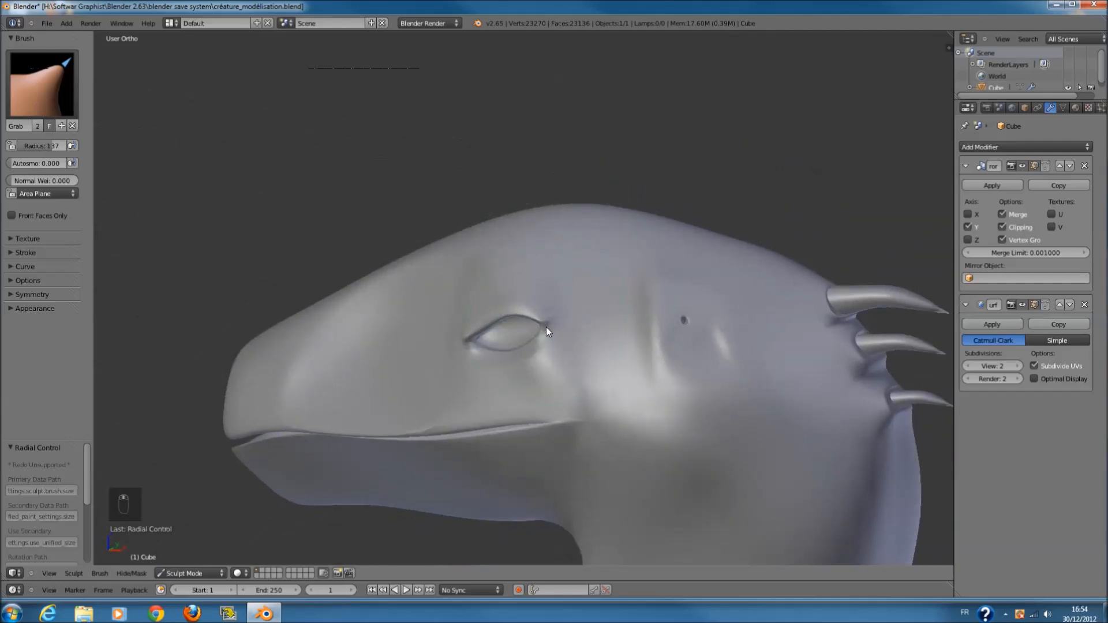
mouse_move(550, 372)
middle_down()
mouse_move(417, 357)
mouse_move(737, 428)
mouse_move(660, 364)
middle_up()
middle_drag(538, 290, 431, 280)
scroll(431, 280, down, 4)
key(KP_1)
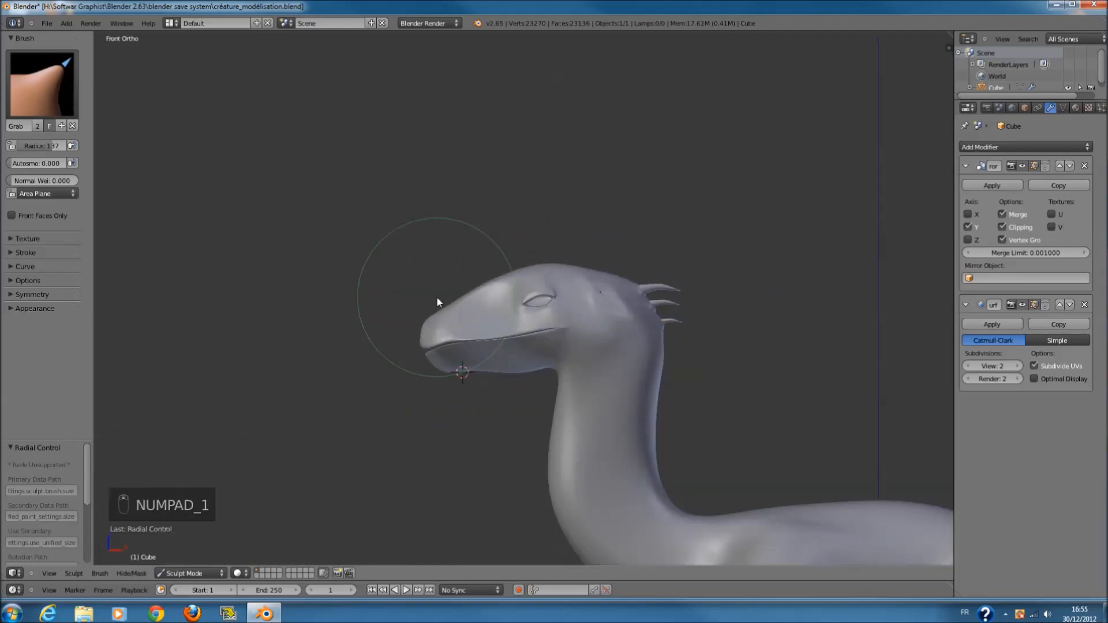
- Choose the Crease brush and save the file
click(30, 72)
click(259, 153)
key(ctrl+s)
- Set the Subdivision Surface modifier's view level to 3 and the Crease brush radius to 43
click(1017, 367)
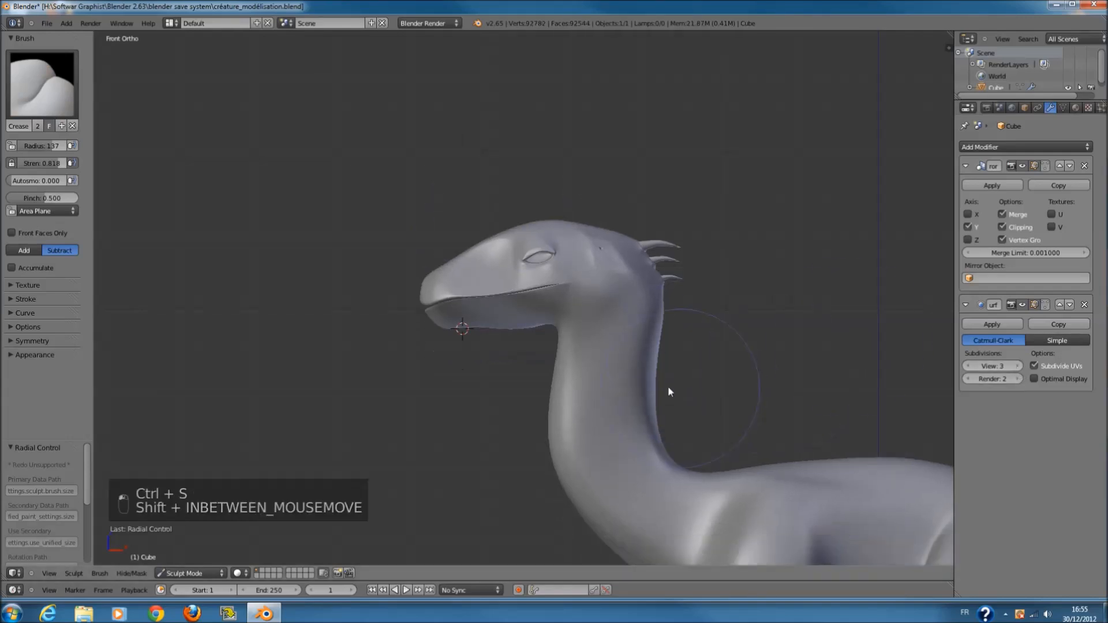
scroll(632, 370, up, 6)
key(f)
click(628, 334)
scroll(577, 272, down, 5)
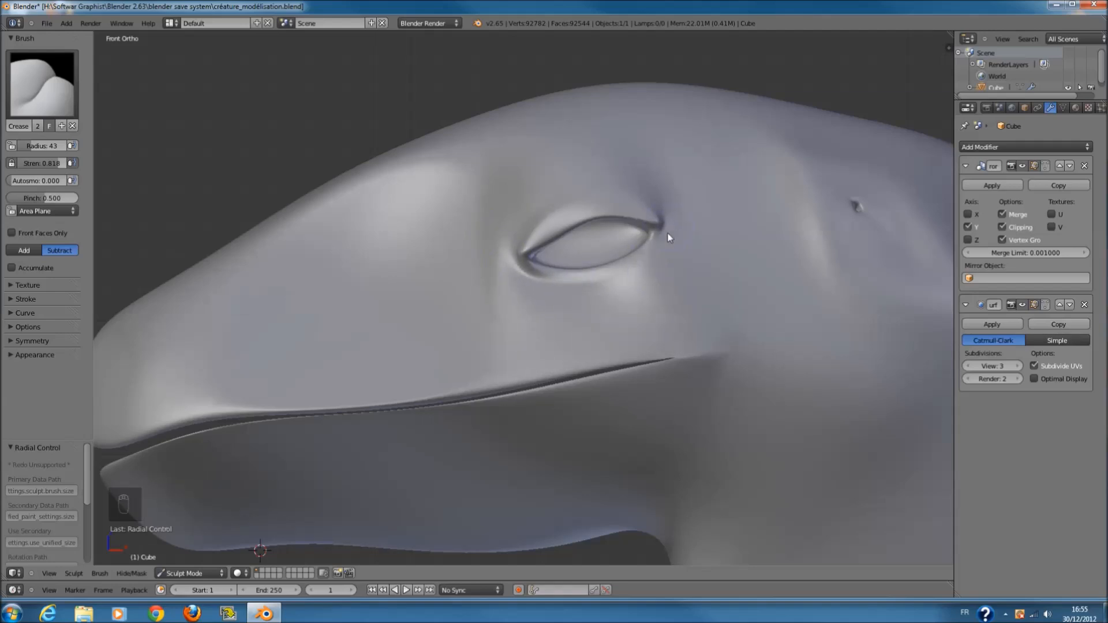
- Carve creases around the creature's eye and beside its ear hole with the Crease brush
scroll(667, 234, up, 3)
middle_drag(658, 272, 782, 283)
middle_drag(670, 282, 593, 178)
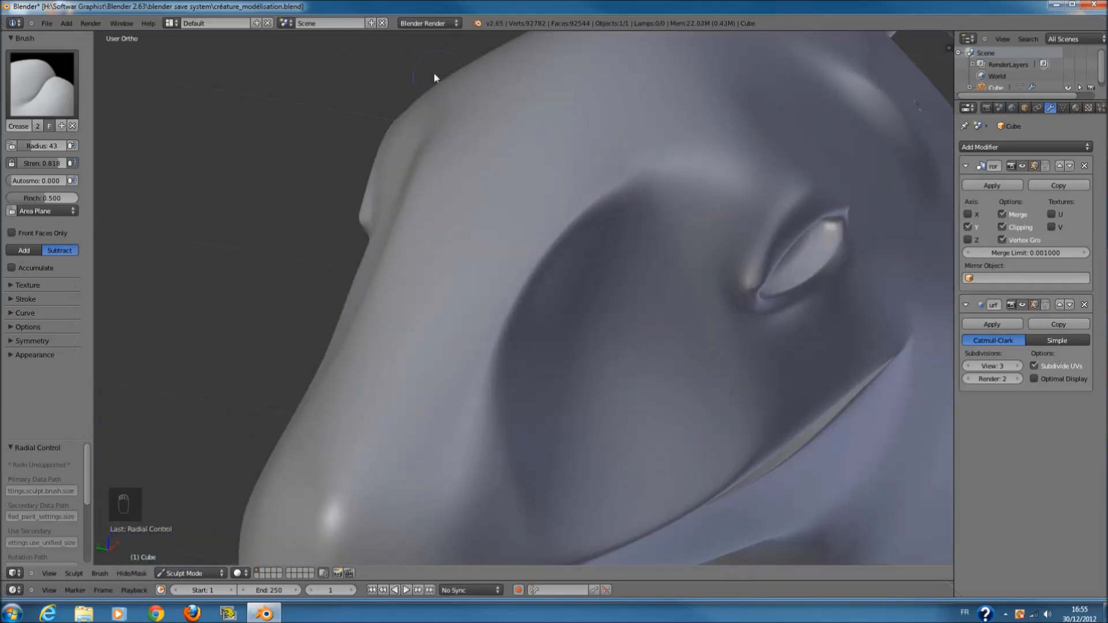
scroll(490, 291, down, 4)
mouse_move(490, 292)
middle_down()
mouse_move(638, 272)
mouse_move(608, 240)
mouse_move(542, 258)
middle_up()
key(z)
key(z)
key(KP_1)
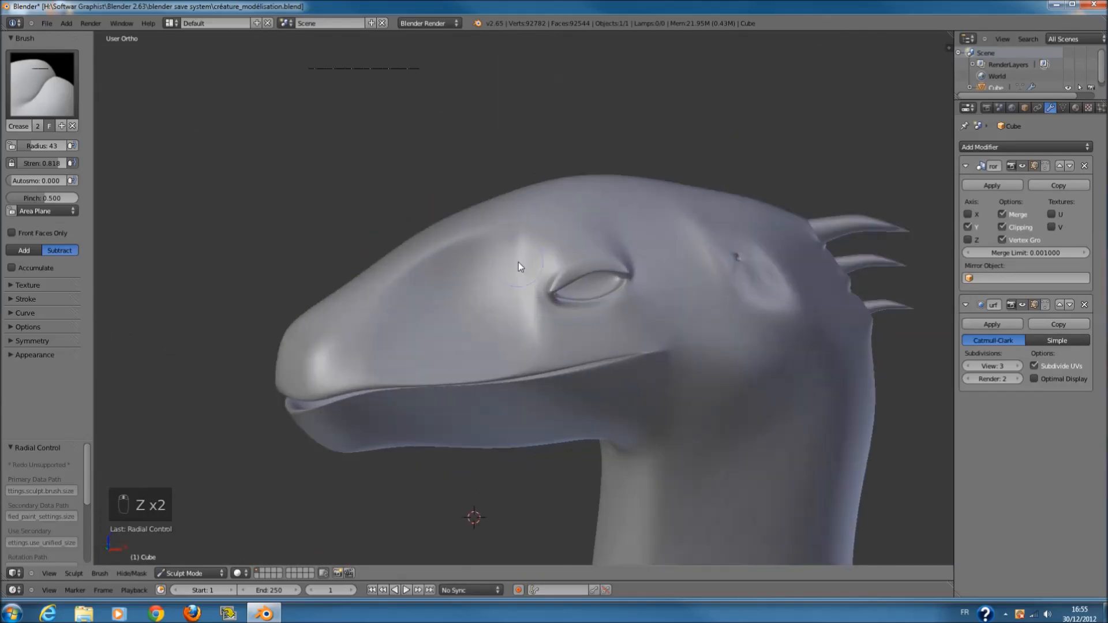
- Refine the crease where the lower jaw meets the neck and check the mesh in wireframe
key(KP_2)
shift+middle_drag(675, 296, 628, 237)
scroll(628, 237, up, 1)
shift+middle_drag(587, 299, 550, 242)
scroll(520, 256, up, 3)
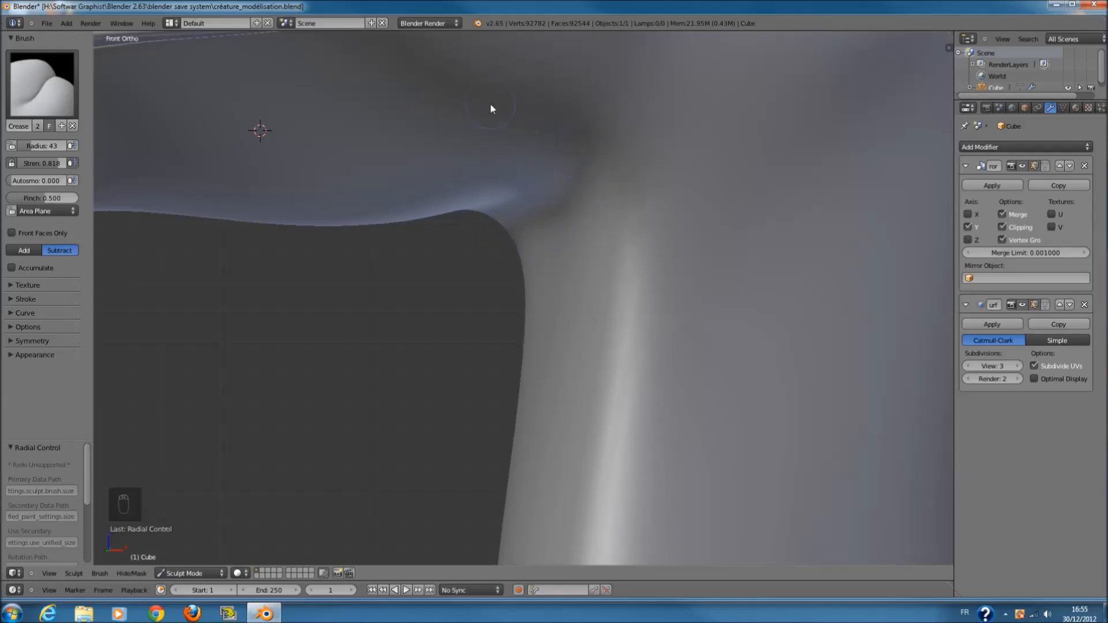
scroll(548, 189, down, 5)
scroll(538, 234, up, 2)
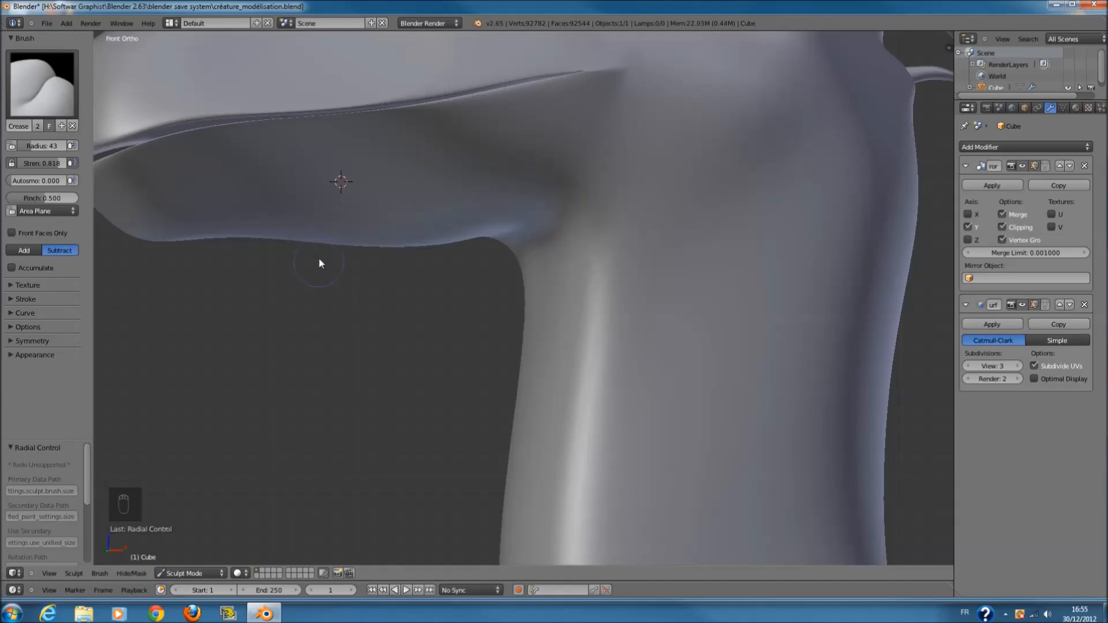
key(z)
key(z)
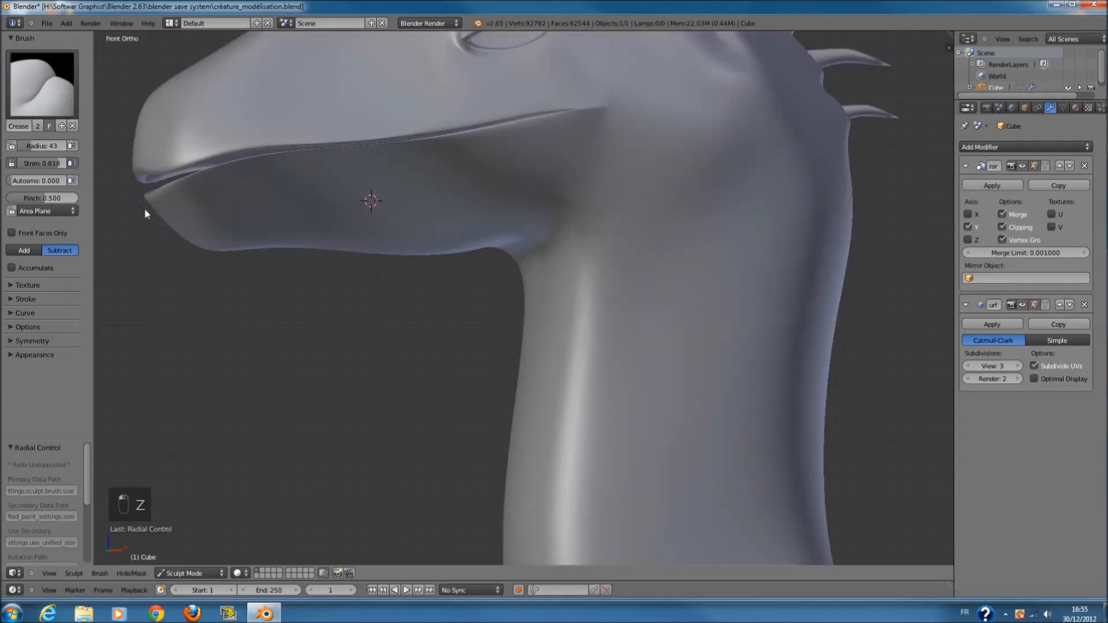
key(z)
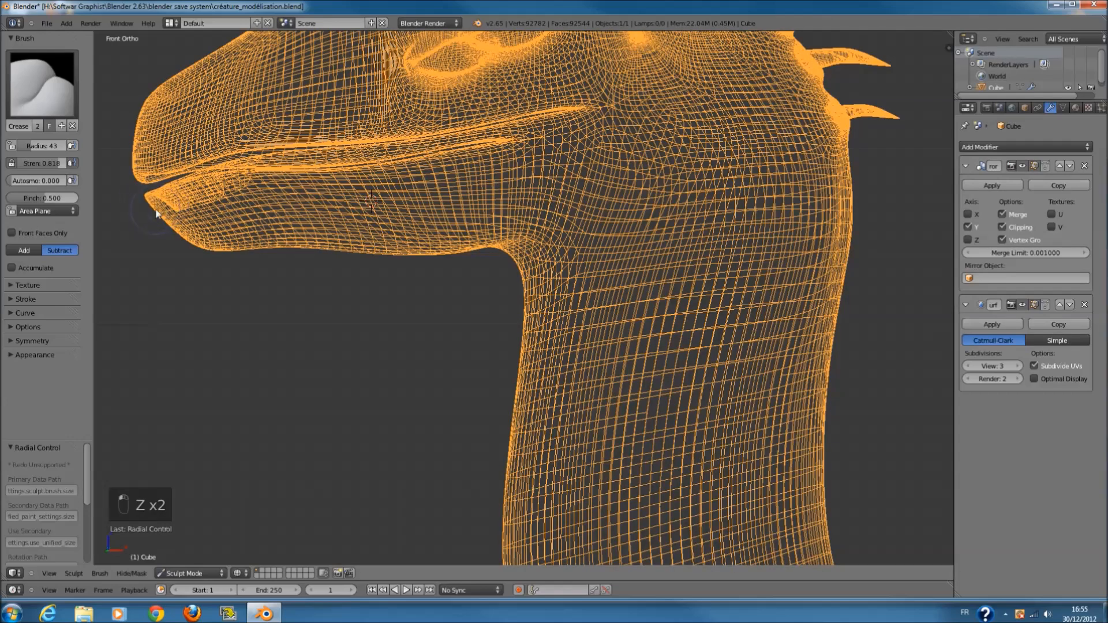
key(z)
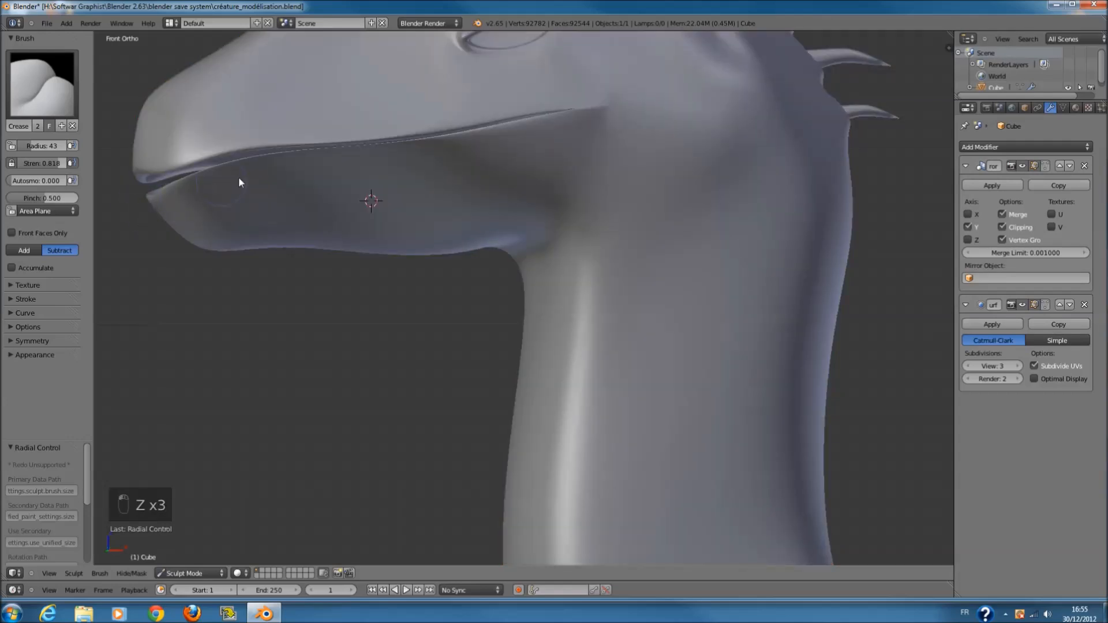
- Examine the creature's neck, whole body and front shoulder in front view
scroll(641, 196, down, 6)
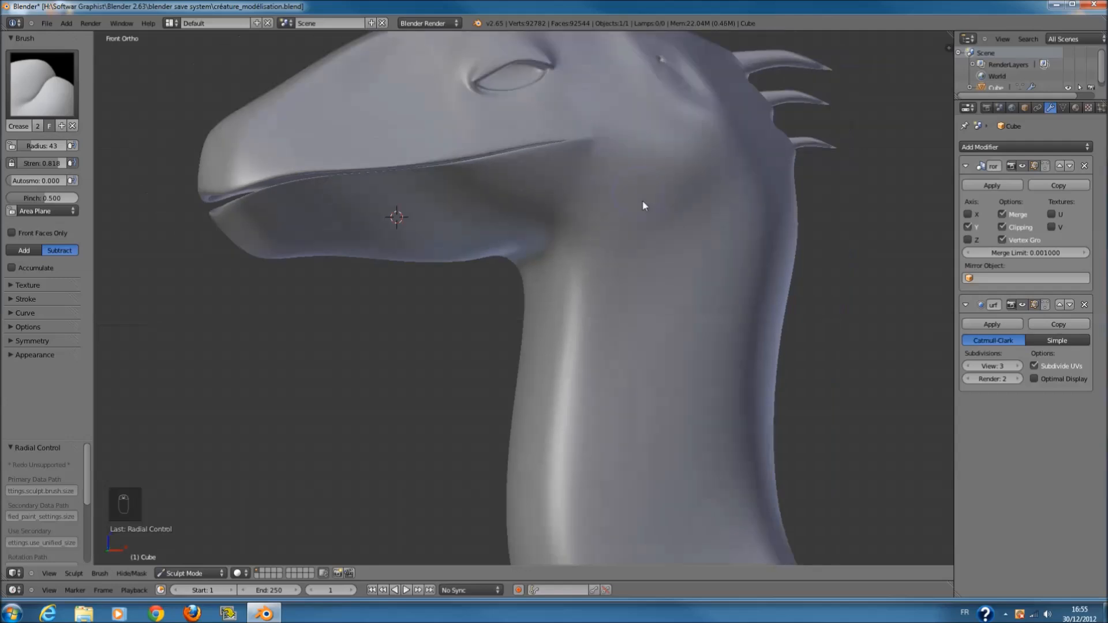
scroll(631, 380, down, 1)
shift+middle_drag(715, 377, 604, 305)
scroll(604, 304, up, 7)
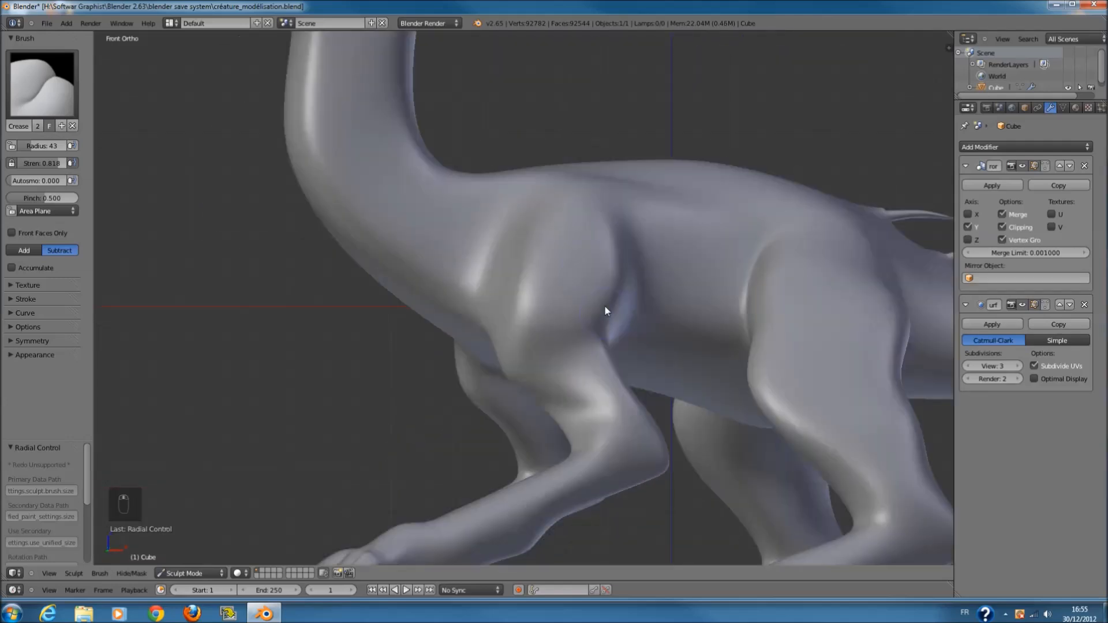
scroll(516, 253, down, 6)
key(KP_1)
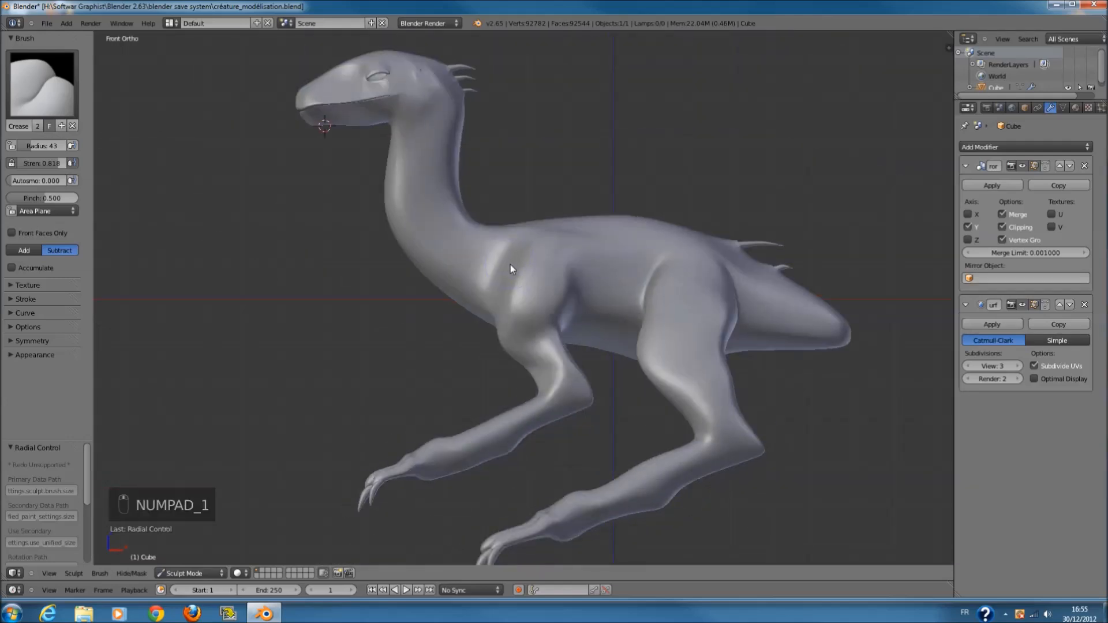
scroll(511, 263, up, 5)
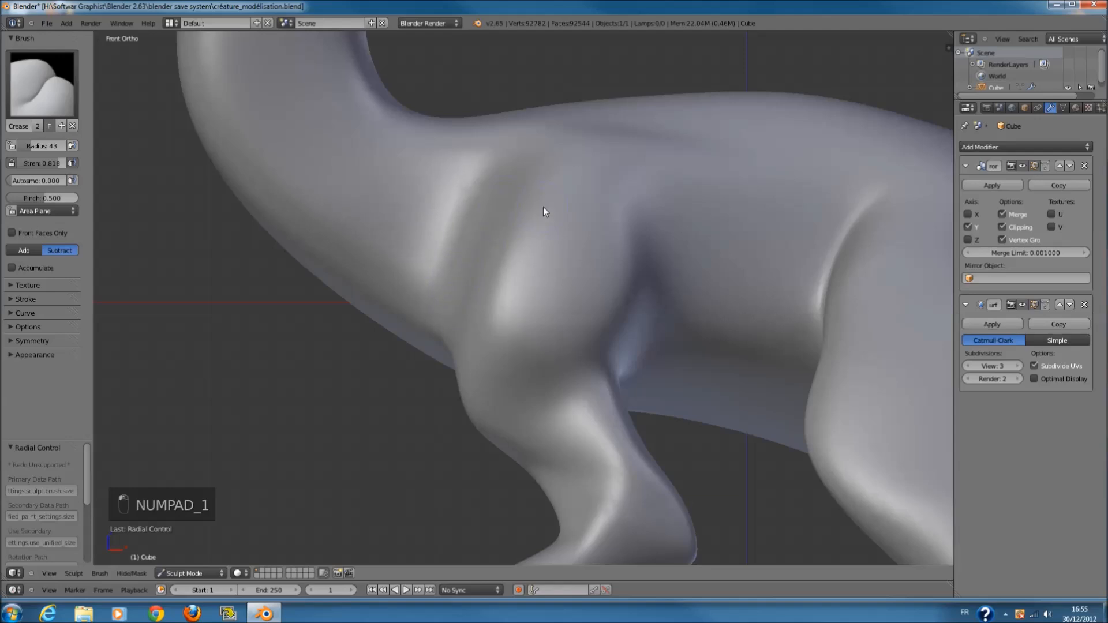
scroll(562, 231, up, 3)
scroll(573, 212, down, 2)
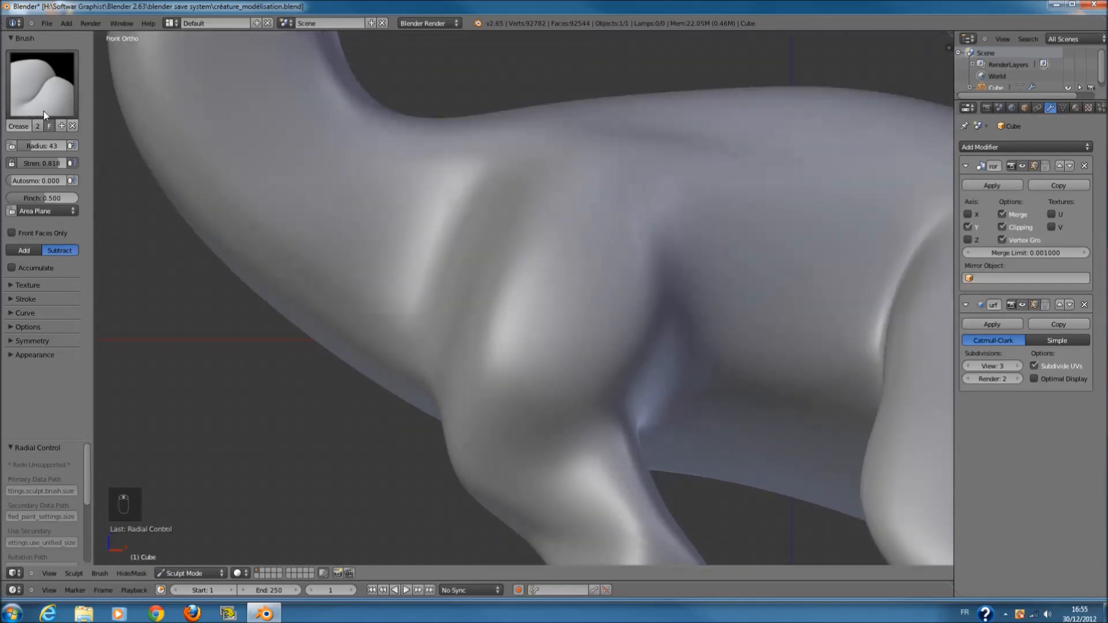
- Choose the SculptDraw brush with a radius of 64 and give it the constant falloff curve preset
click(44, 107)
click(438, 219)
shift+middle_drag(462, 236, 525, 283)
key(f)
click(542, 297)
click(23, 290)
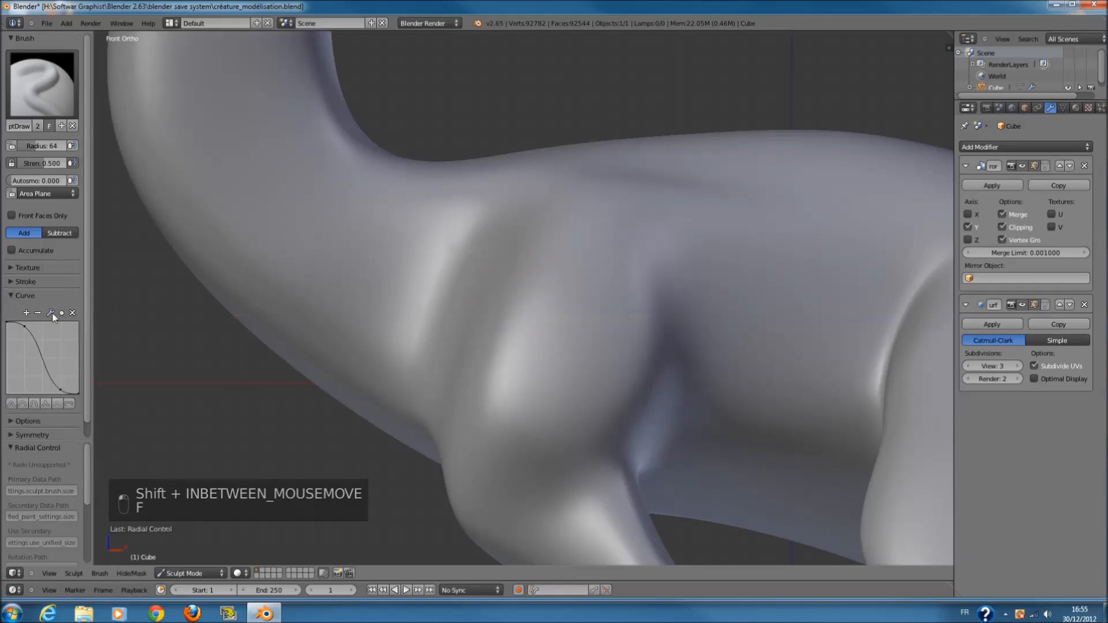
click(69, 404)
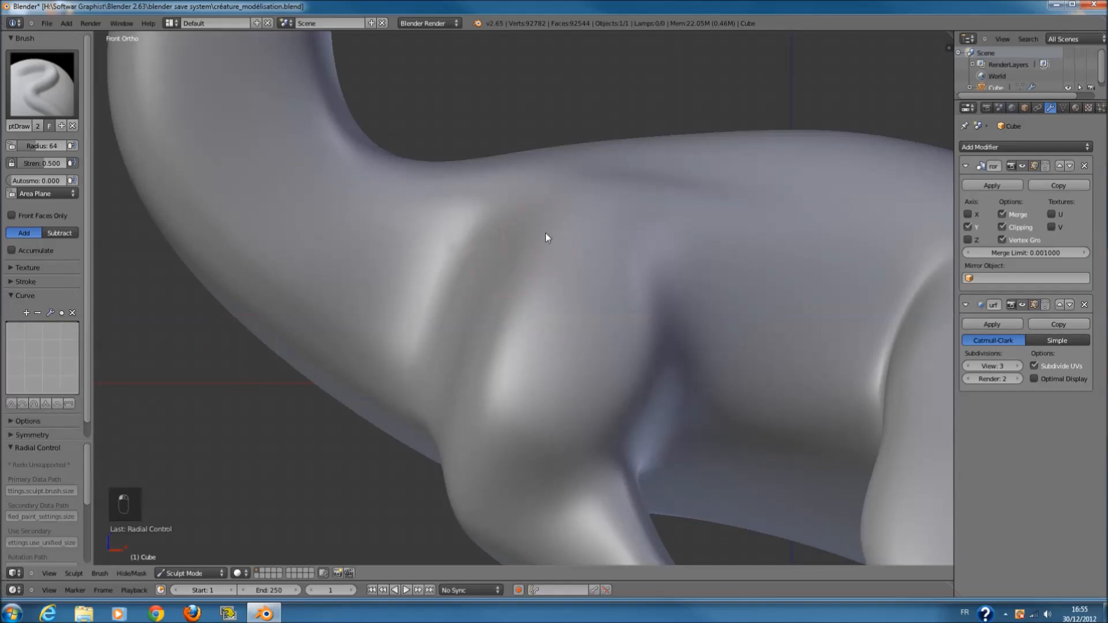
- Build up muscle volume on the creature's front shoulder with the SculptDraw brush
key(z)
key(z)
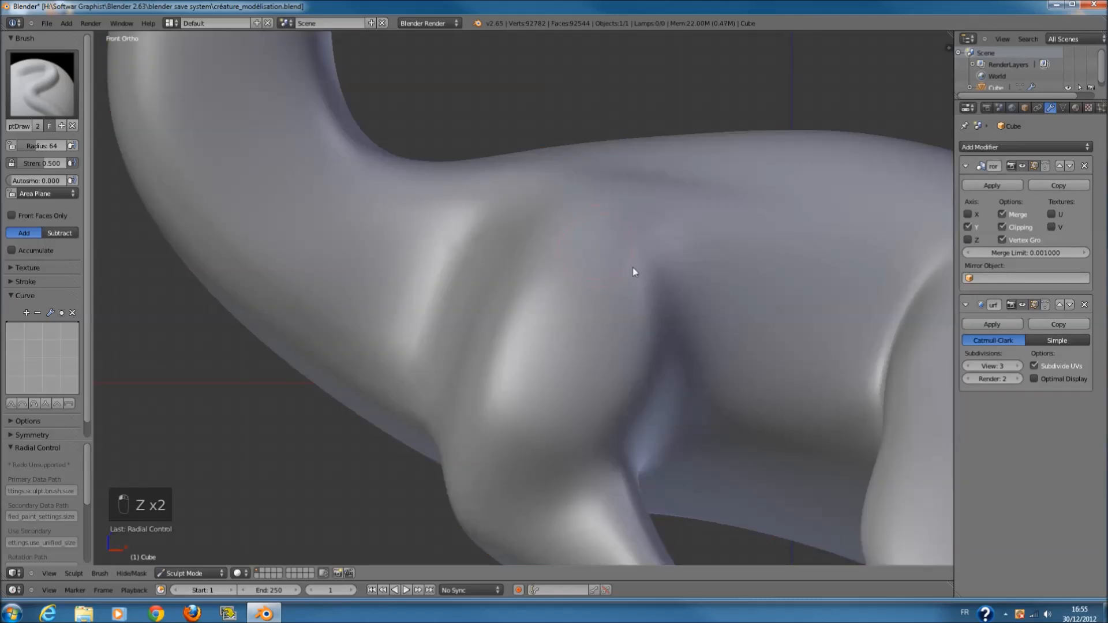
middle_drag(632, 271, 707, 260)
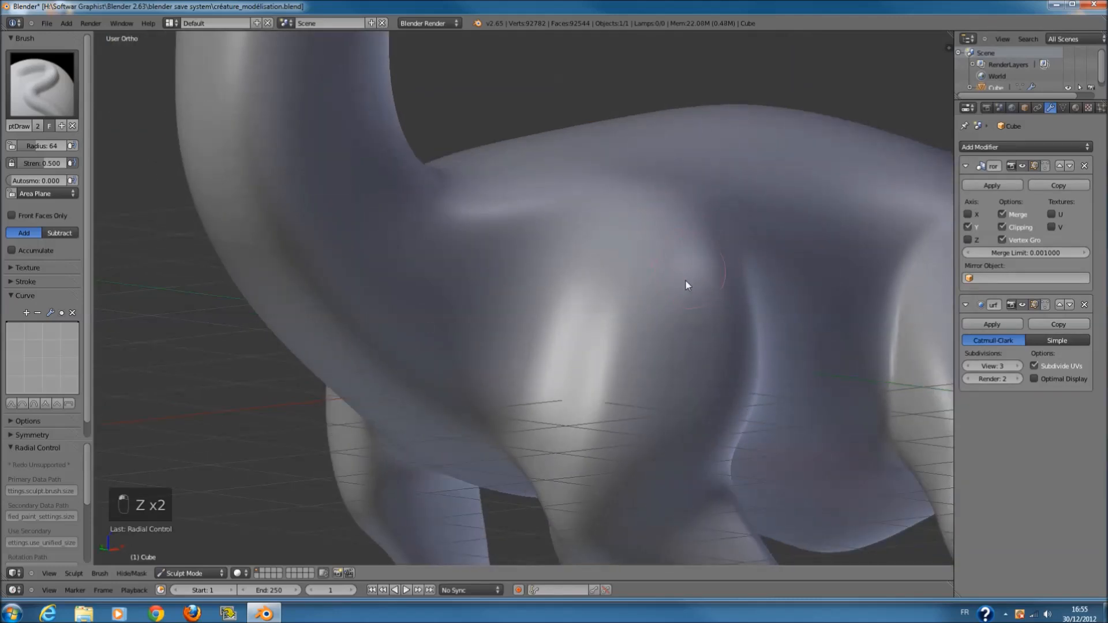
middle_drag(618, 309, 553, 309)
scroll(667, 287, down, 5)
scroll(552, 309, up, 2)
middle_drag(597, 263, 678, 216)
key(z)
key(z)
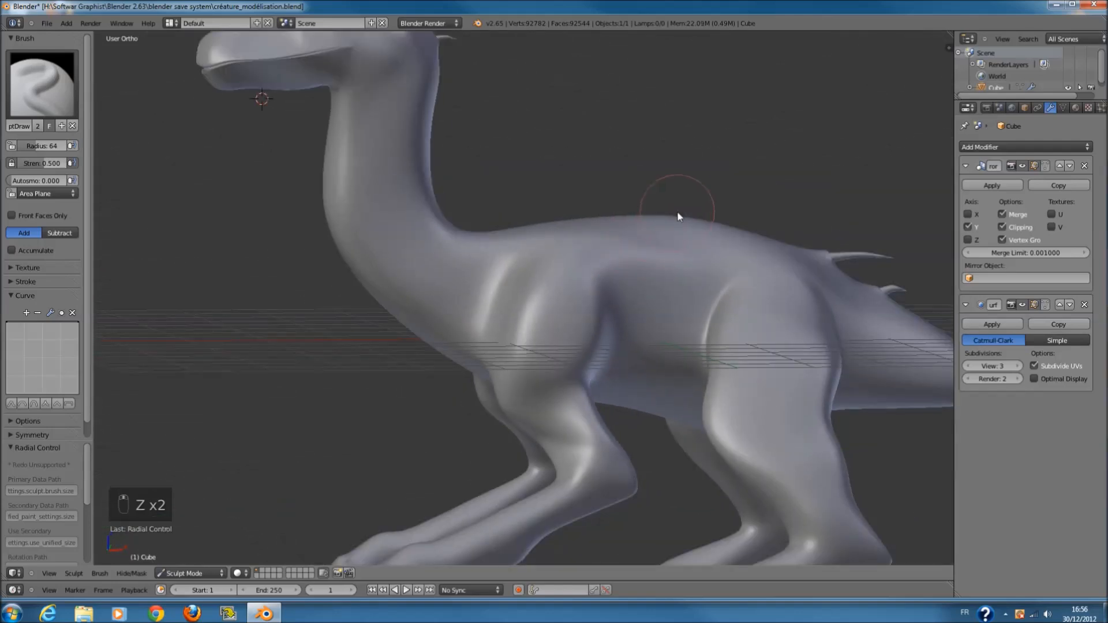
- Switch to the Crease brush and set its radius to 43 for the upper front leg
scroll(657, 257, up, 2)
middle_drag(656, 259, 588, 306)
shift+middle_drag(553, 422, 548, 336)
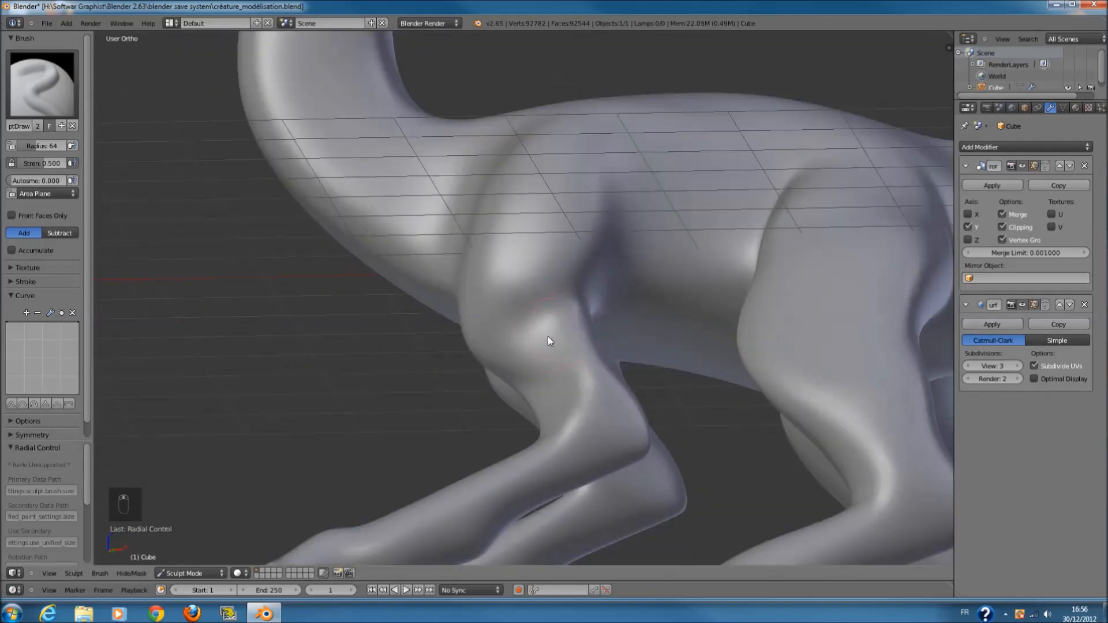
scroll(548, 336, up, 2)
click(40, 83)
click(262, 154)
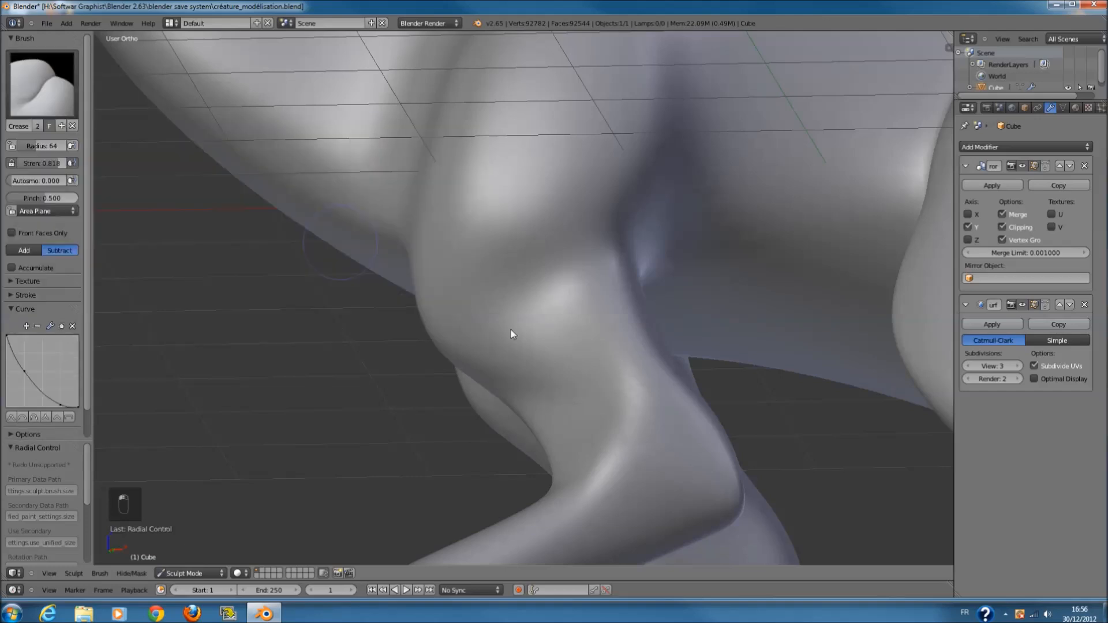
shift+middle_drag(510, 330, 531, 251)
key(z)
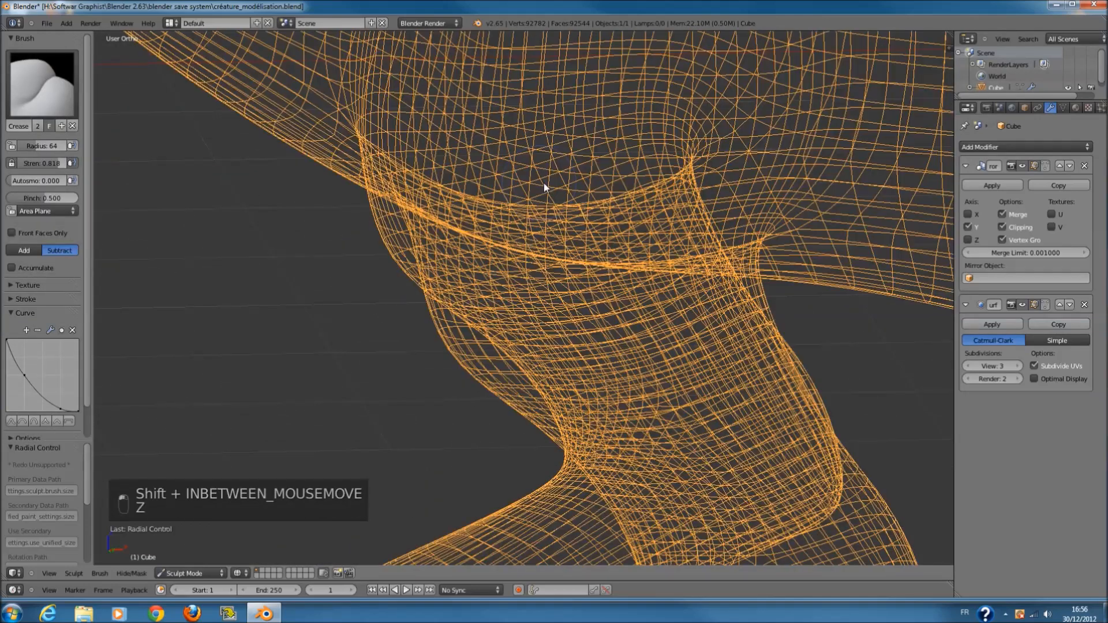
key(f)
click(557, 190)
key(z)
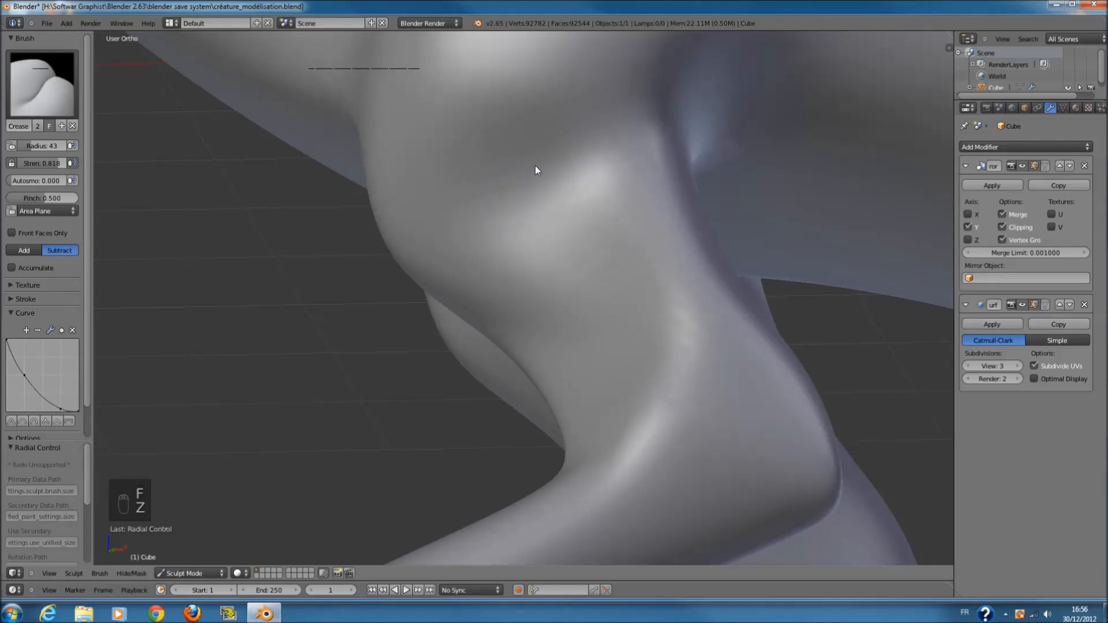
- Switch to the SculptDraw brush and set its radius to 75 for shaping the front legs' muscles
scroll(577, 208, down, 2)
middle_drag(593, 223, 770, 368)
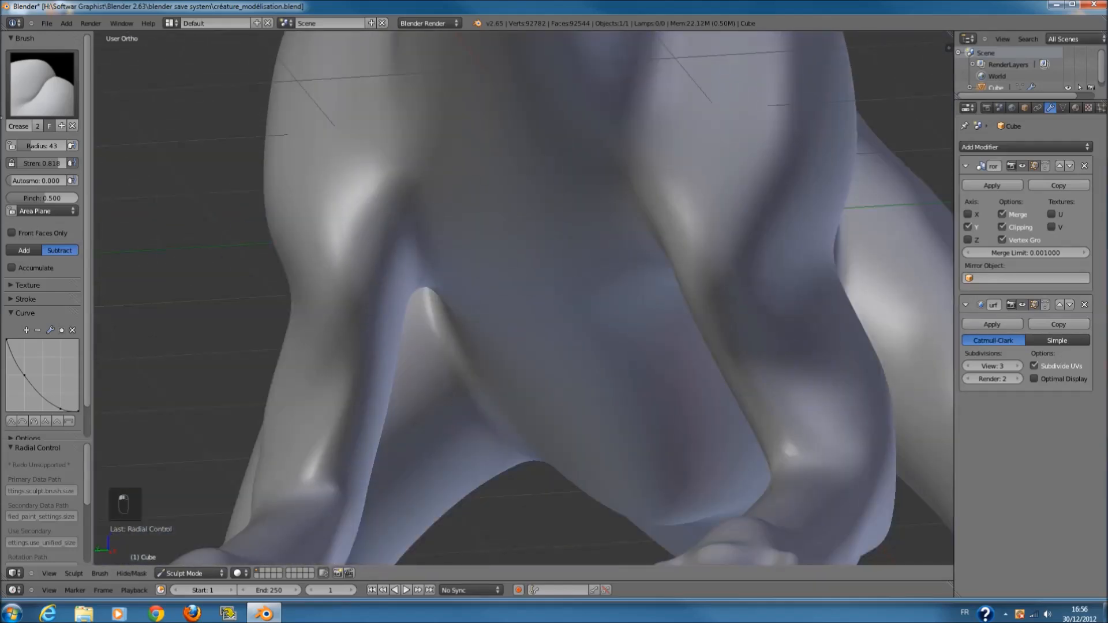
click(46, 89)
click(433, 205)
mouse_move(728, 382)
middle_down()
mouse_move(765, 373)
mouse_move(788, 396)
mouse_move(625, 398)
mouse_move(700, 408)
mouse_move(719, 341)
middle_up()
key(f)
click(714, 407)
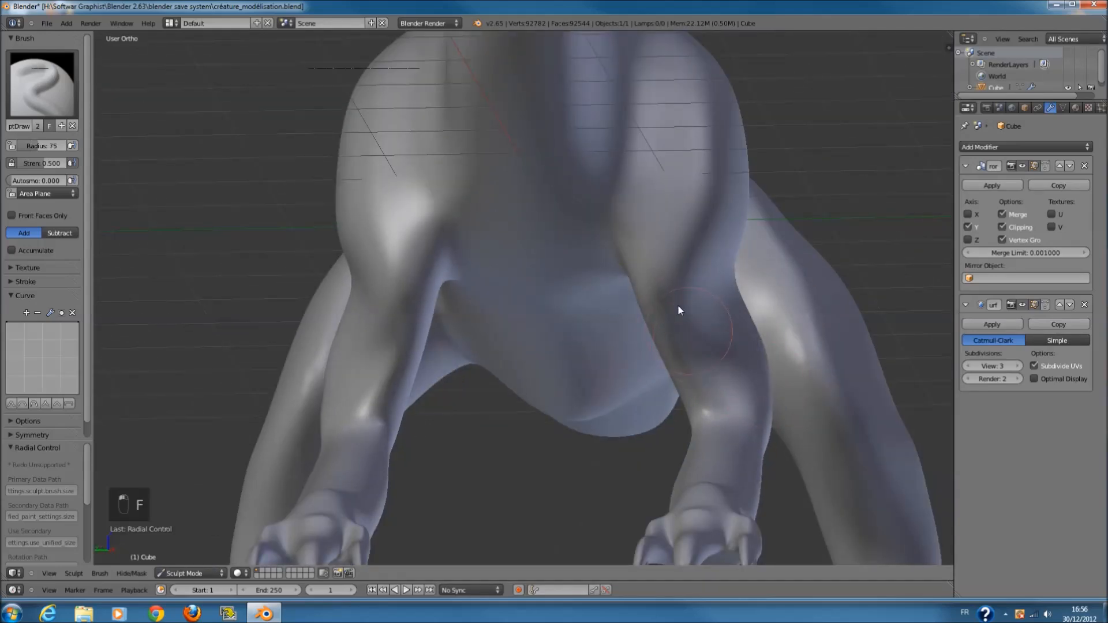
- Choose the Crease brush and carve a short crease on the front leg
mouse_move(700, 332)
middle_down()
mouse_move(628, 289)
mouse_move(727, 350)
mouse_move(802, 312)
mouse_move(595, 350)
middle_up()
click(40, 81)
click(259, 153)
scroll(594, 369, up, 2)
mouse_move(614, 381)
mouse_down()
mouse_move(573, 353)
mouse_move(643, 363)
mouse_move(587, 354)
mouse_move(593, 337)
mouse_up()
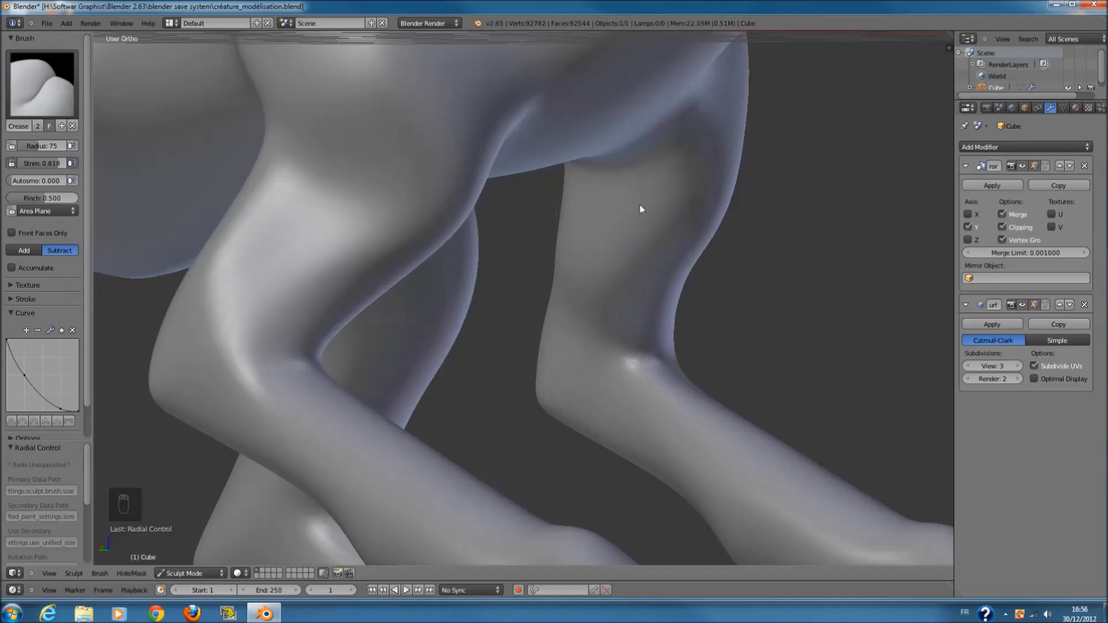
- Set the Crease brush radius to 32 for finer creases on the front legs
mouse_move(669, 206)
middle_down()
mouse_move(675, 225)
mouse_move(737, 190)
mouse_move(413, 354)
mouse_move(345, 299)
middle_up()
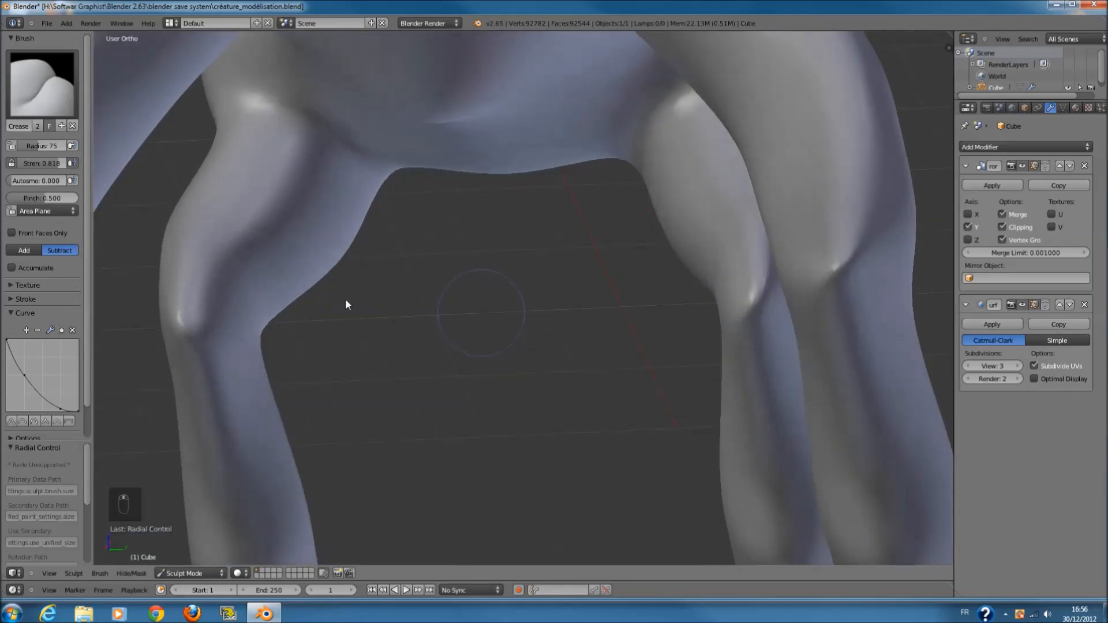
mouse_move(248, 287)
middle_down()
mouse_move(477, 337)
mouse_move(552, 370)
middle_up()
key(f)
click(446, 320)
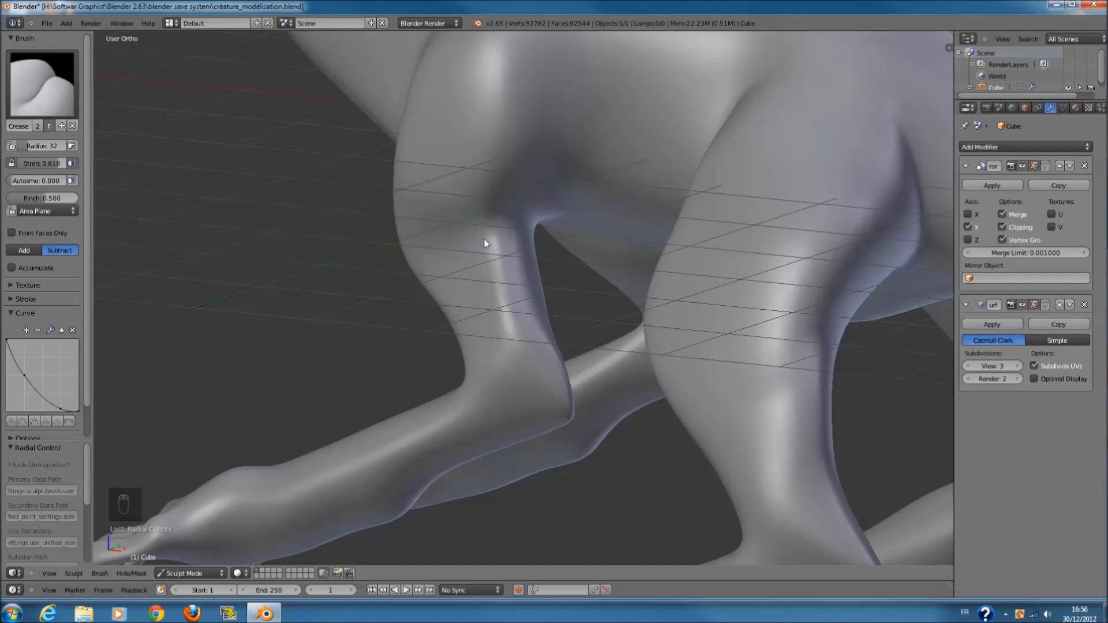
middle_drag(522, 313, 379, 181)
middle_drag(341, 257, 586, 352)
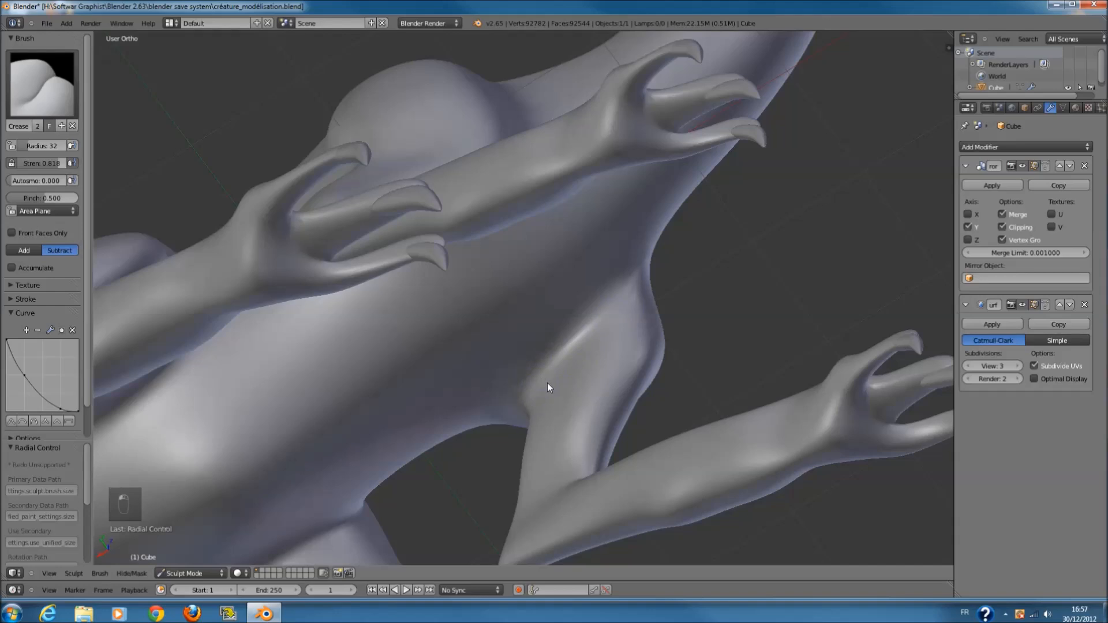
- Frame the creature's hind leg and set the Crease brush radius to 47
middle_drag(569, 444, 627, 272)
scroll(627, 273, down, 3)
middle_drag(701, 253, 596, 274)
scroll(596, 274, up, 2)
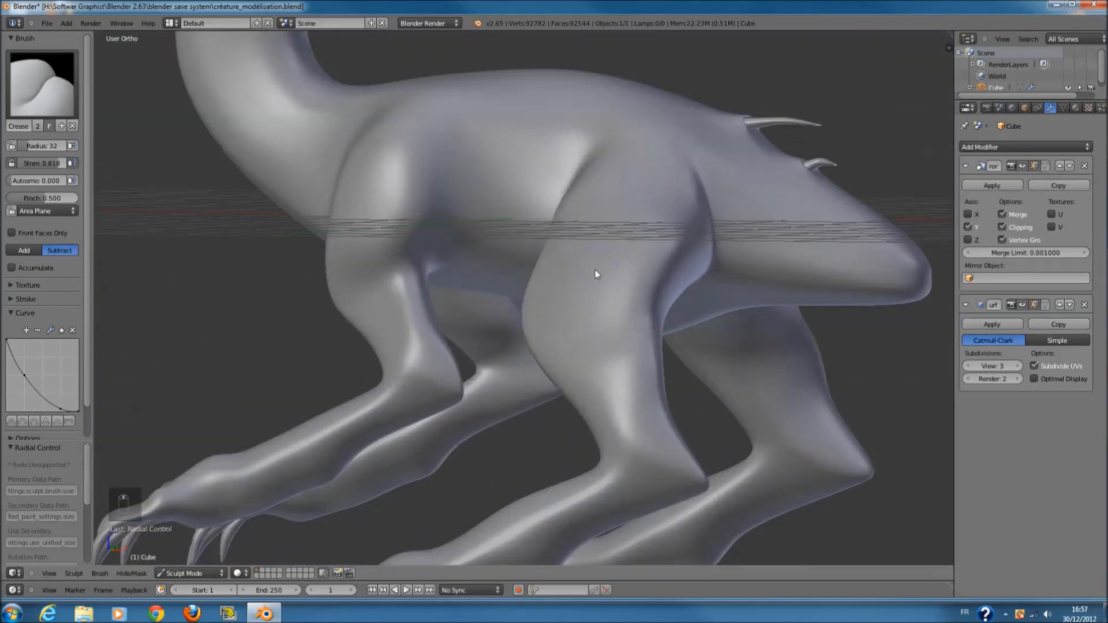
key(f)
click(622, 365)
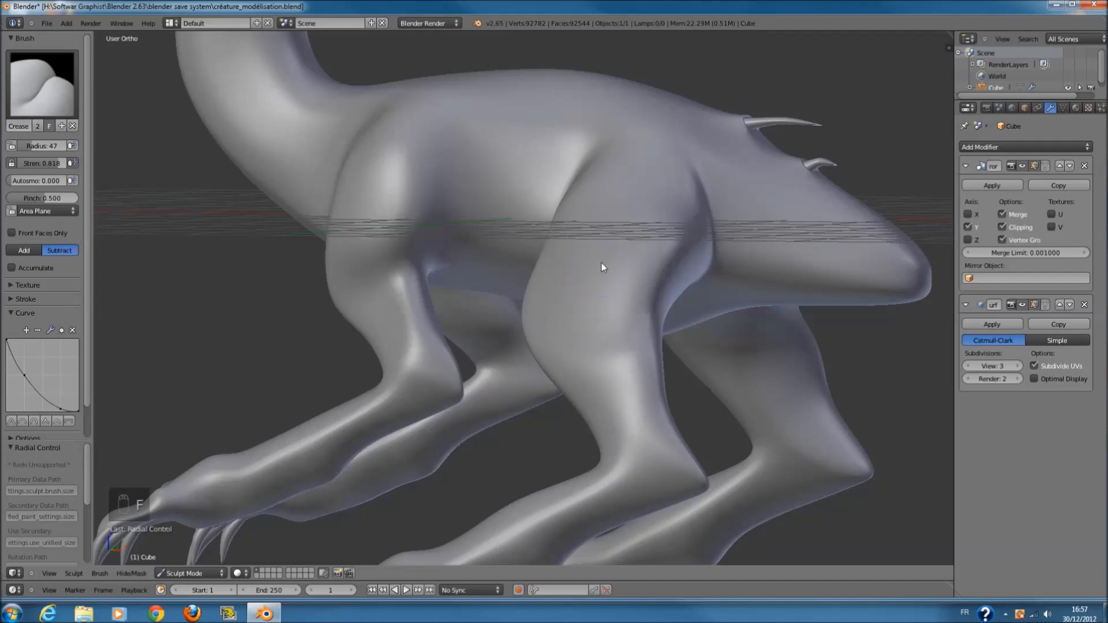
- Examine the creature's legs, belly and hindquarters from below, front and side to judge the sculpted muscles
scroll(658, 330, up, 2)
mouse_move(574, 315)
middle_down()
mouse_move(657, 330)
mouse_move(704, 289)
mouse_move(831, 324)
mouse_move(673, 412)
mouse_move(596, 333)
middle_up()
scroll(596, 332, up, 2)
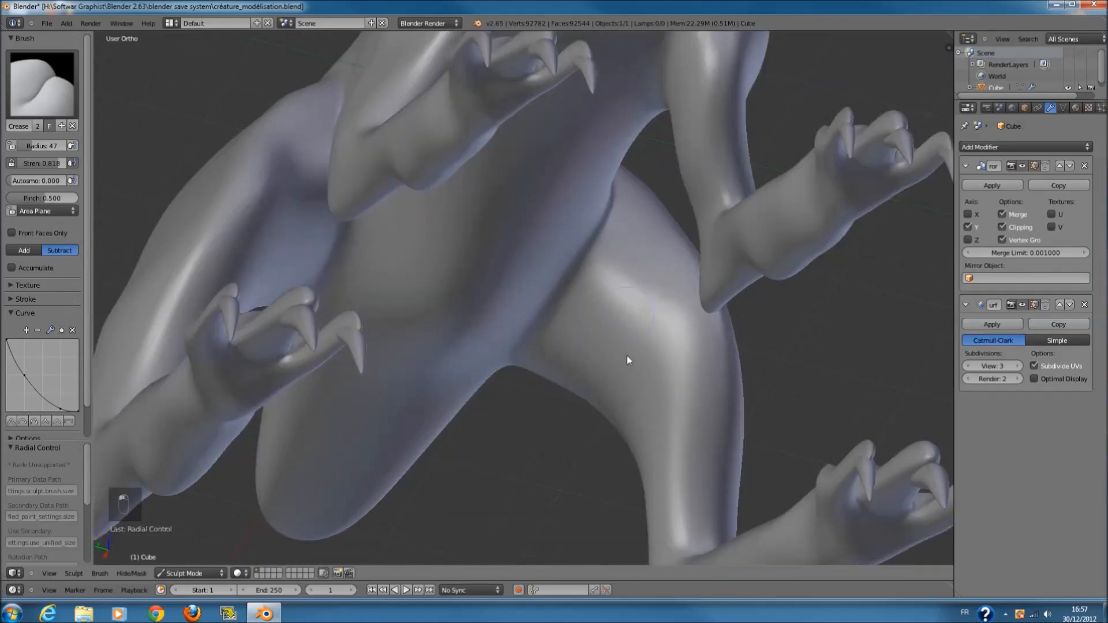
scroll(635, 381, up, 2)
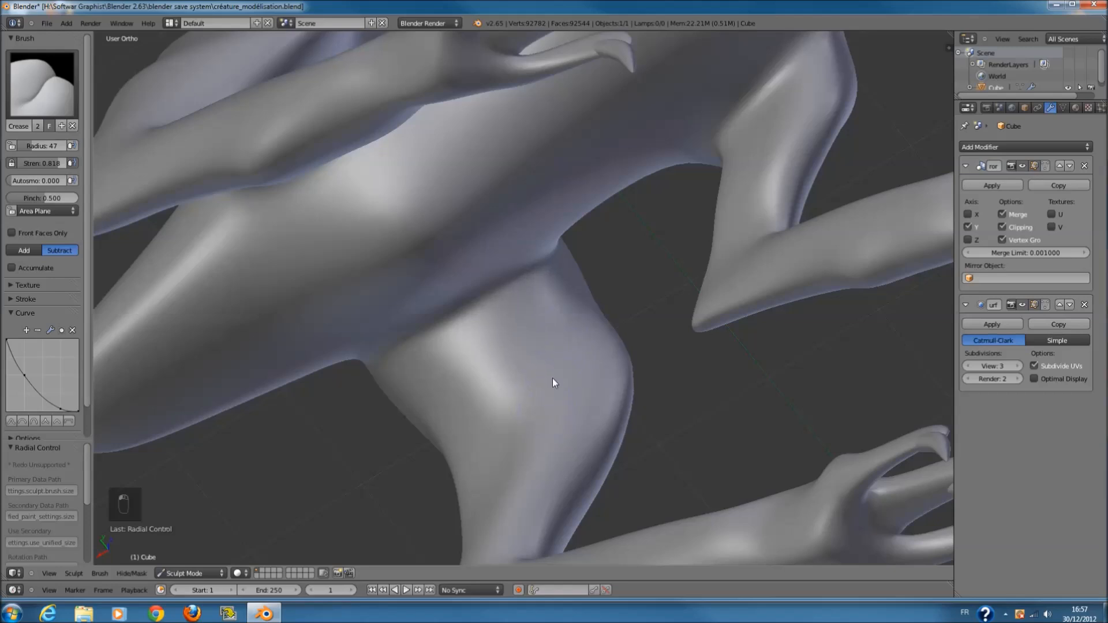
middle_drag(526, 388, 376, 311)
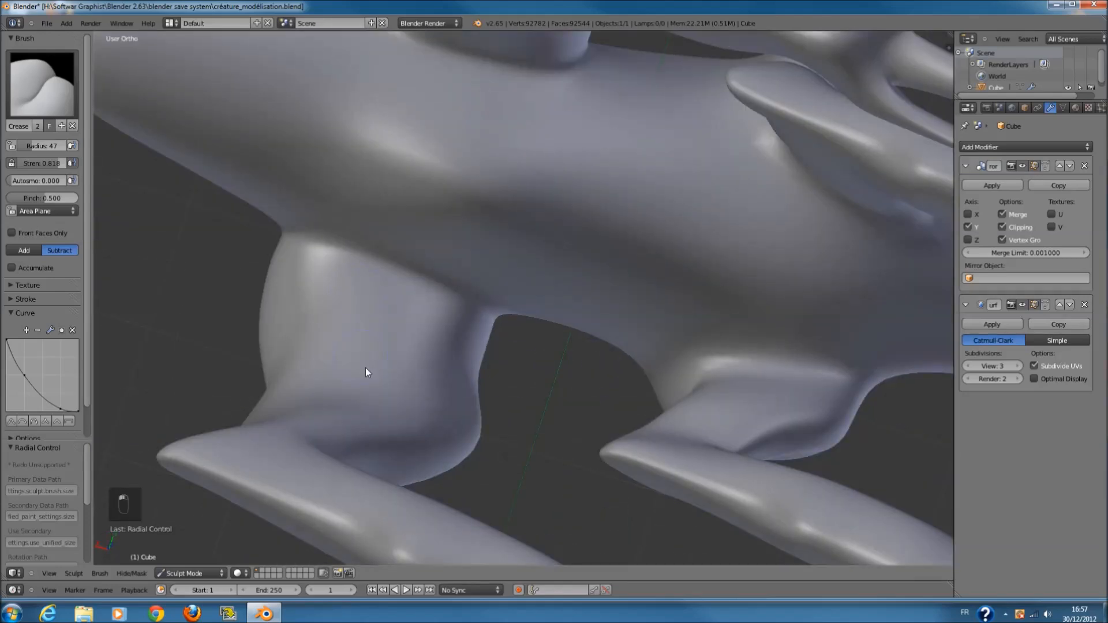
middle_drag(348, 319, 309, 168)
middle_drag(287, 130, 261, 296)
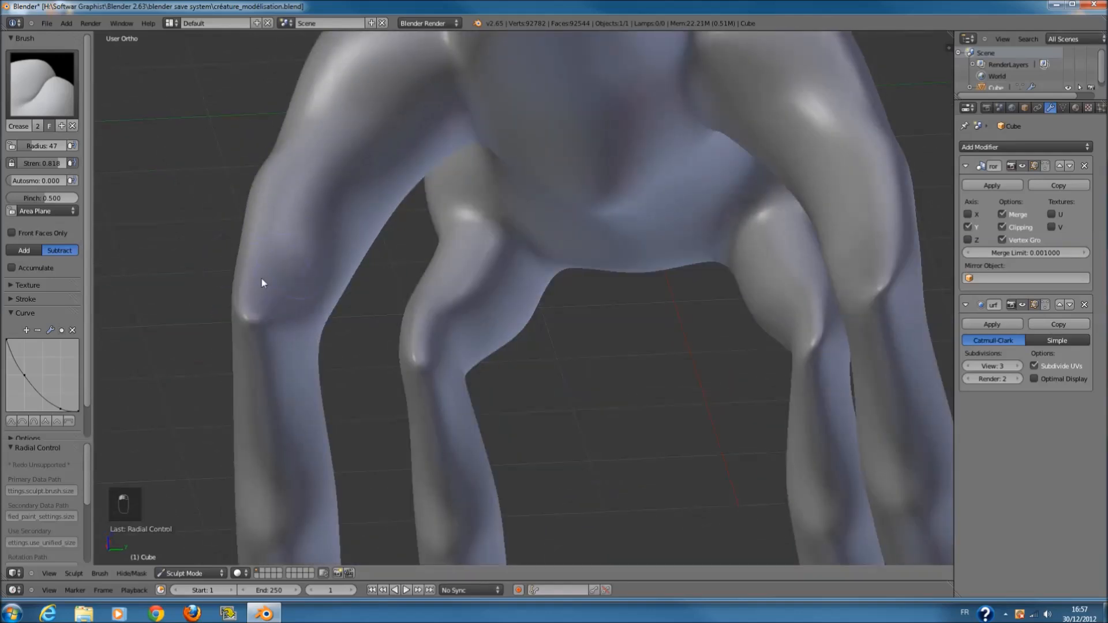
middle_drag(355, 282, 635, 445)
middle_drag(685, 470, 589, 432)
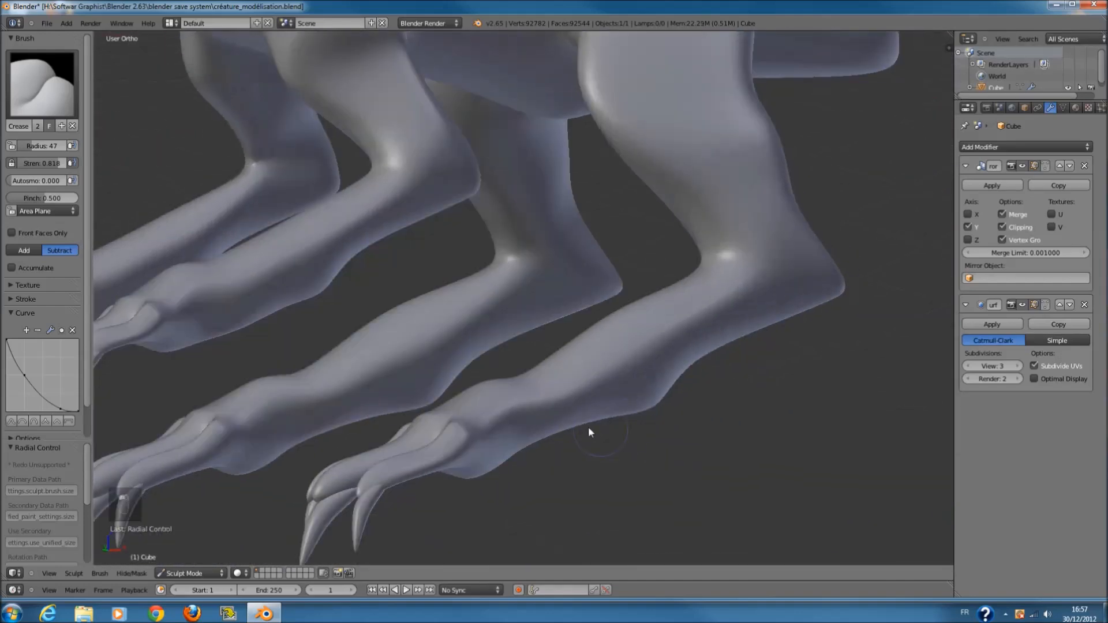
scroll(714, 282, down, 3)
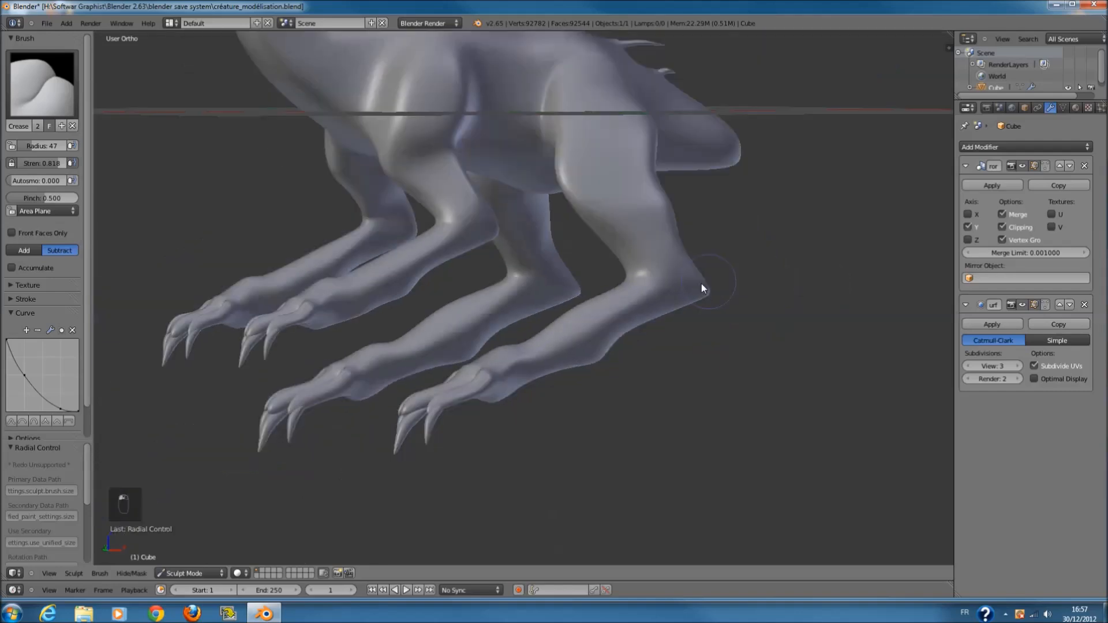
shift+middle_drag(701, 283, 695, 383)
middle_drag(685, 251, 732, 302)
mouse_move(802, 355)
middle_down()
mouse_move(742, 349)
mouse_move(700, 267)
mouse_move(647, 239)
middle_up()
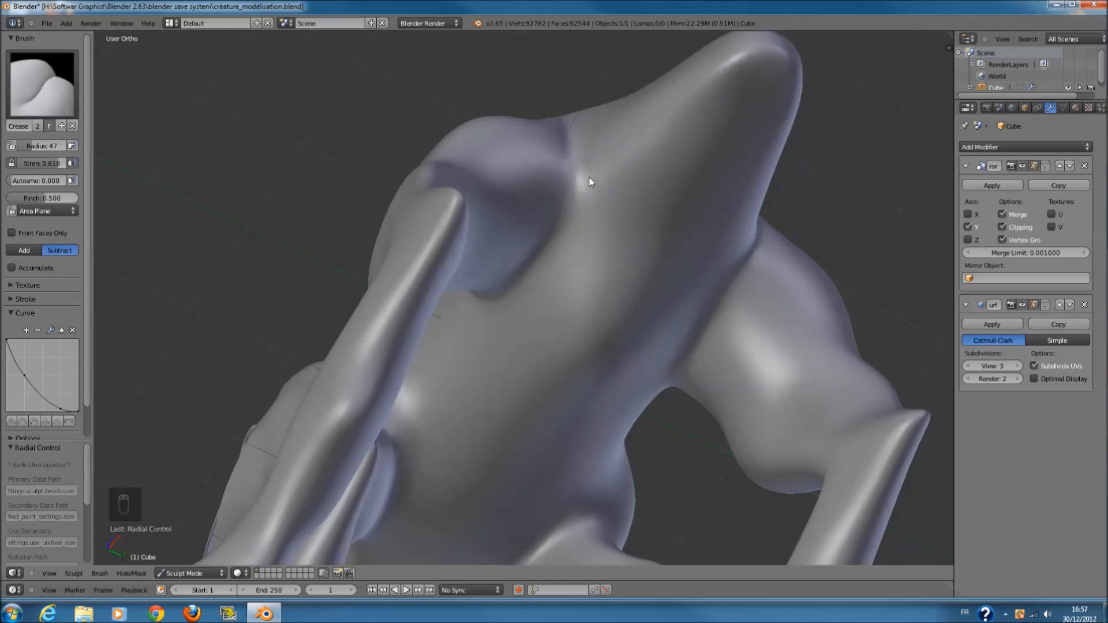
middle_drag(578, 207, 616, 276)
- Save over the existing créature_modélisation.blend file and switch to the front orthographic view
scroll(616, 275, down, 6)
key(a)
mouse_move(554, 297)
middle_down()
mouse_move(509, 305)
mouse_move(599, 303)
mouse_move(543, 323)
mouse_move(519, 302)
middle_up()
key(ctrl+s)
click(600, 303)
key(KP_1)
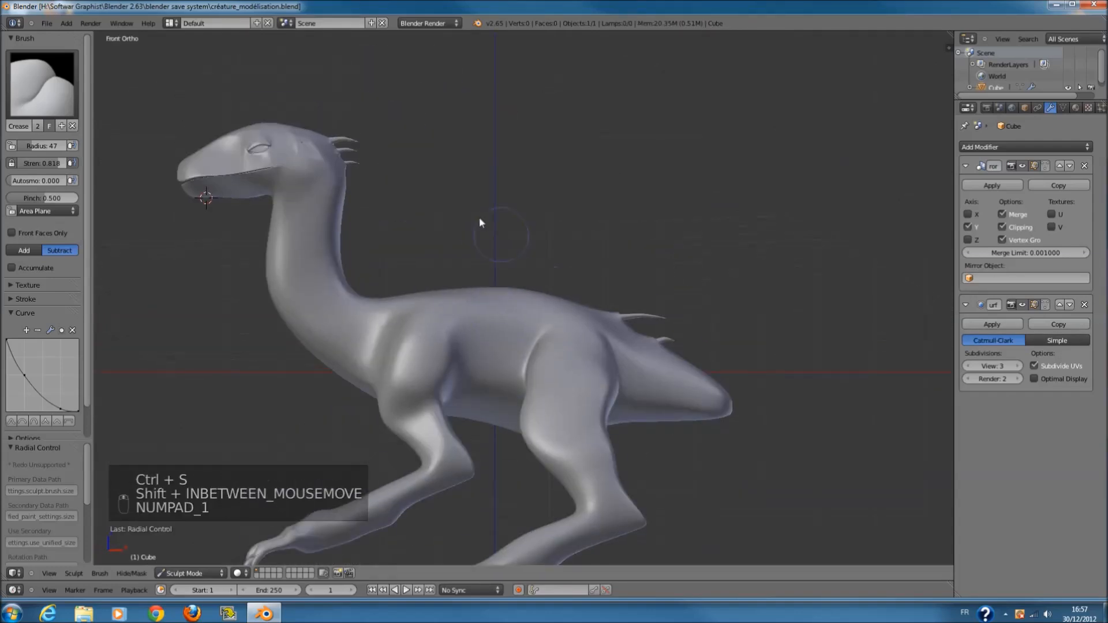
- Leave Sculpt Mode and put the creature in Object Mode, keeping it selected
scroll(479, 217, down, 2)
scroll(507, 315, up, 4)
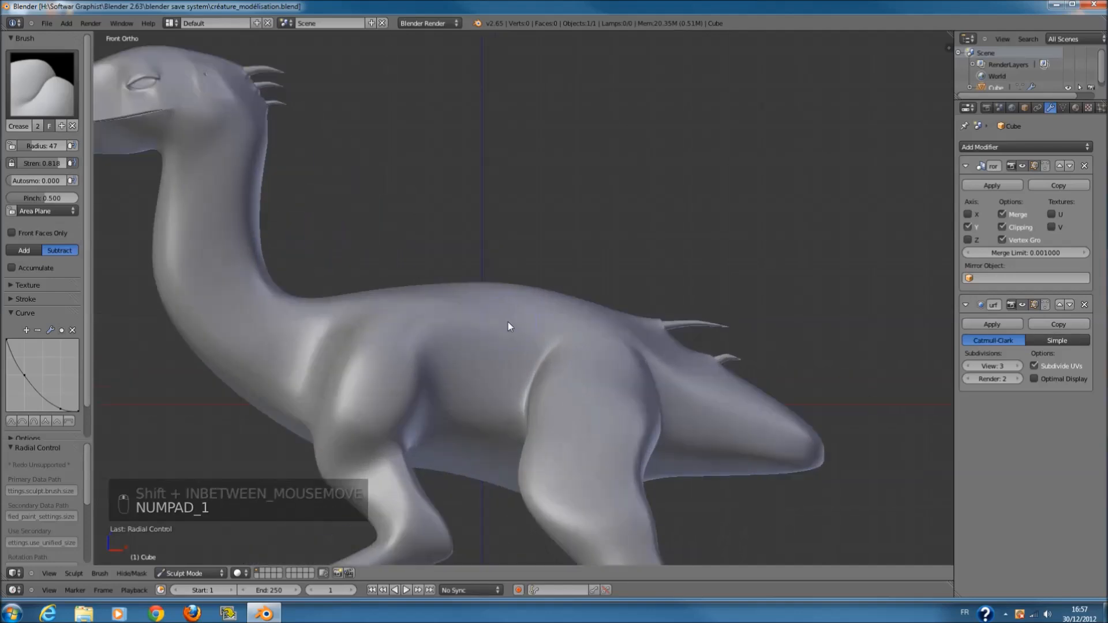
scroll(485, 321, down, 2)
ctrl+scroll(440, 385, down, 5)
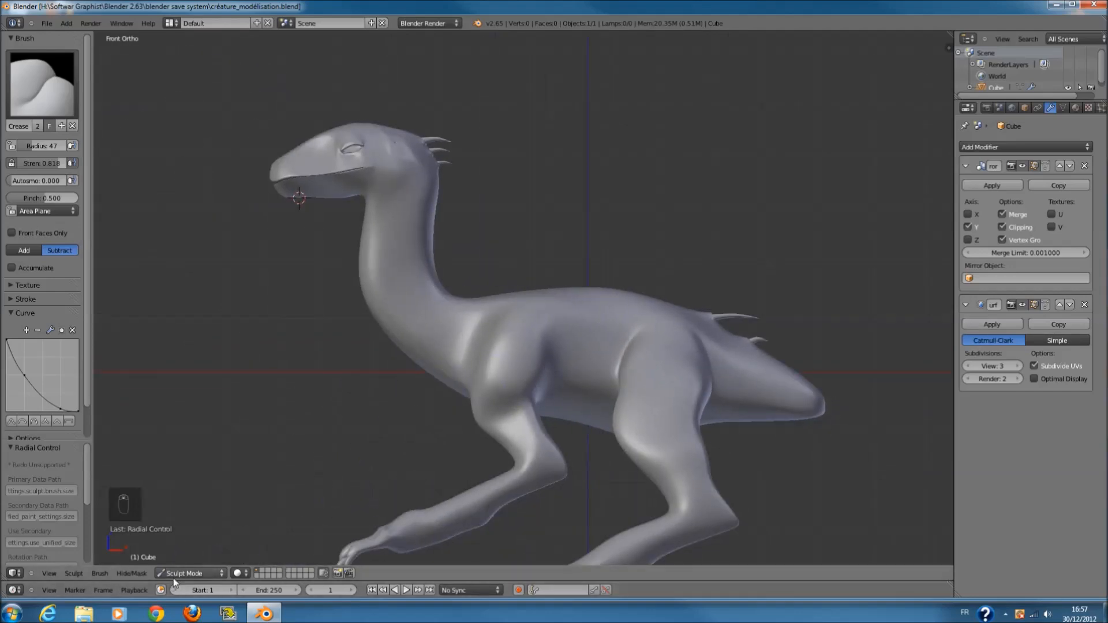
click(172, 576)
click(199, 557)
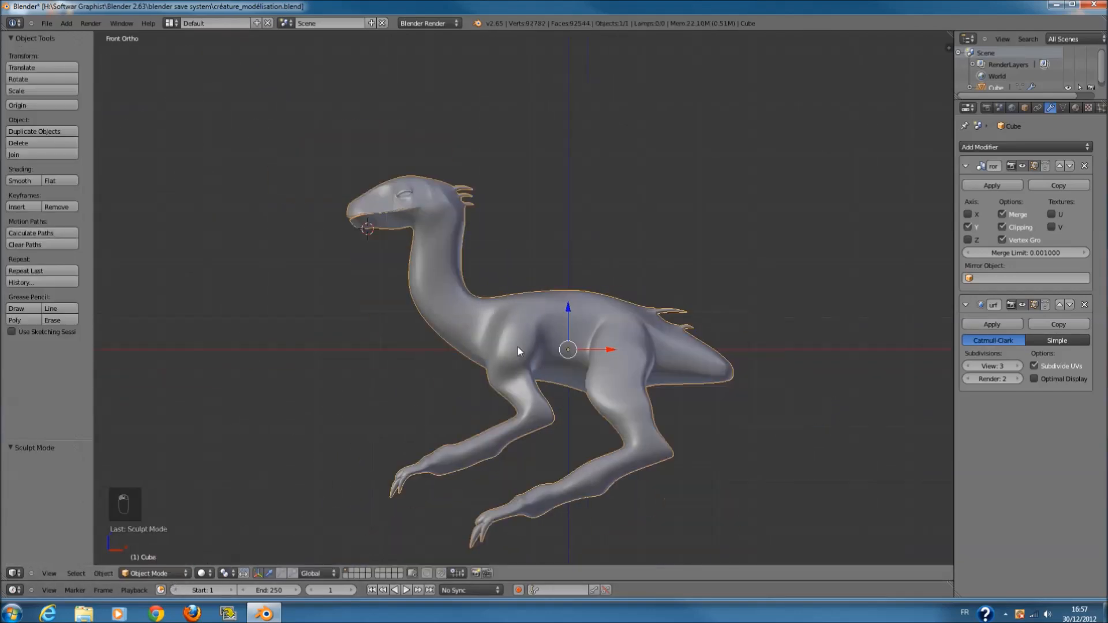
key(a)
key(a)
- Display the creature in wireframe and save the file over the existing one
scroll(539, 327, down, 2)
scroll(539, 327, up, 2)
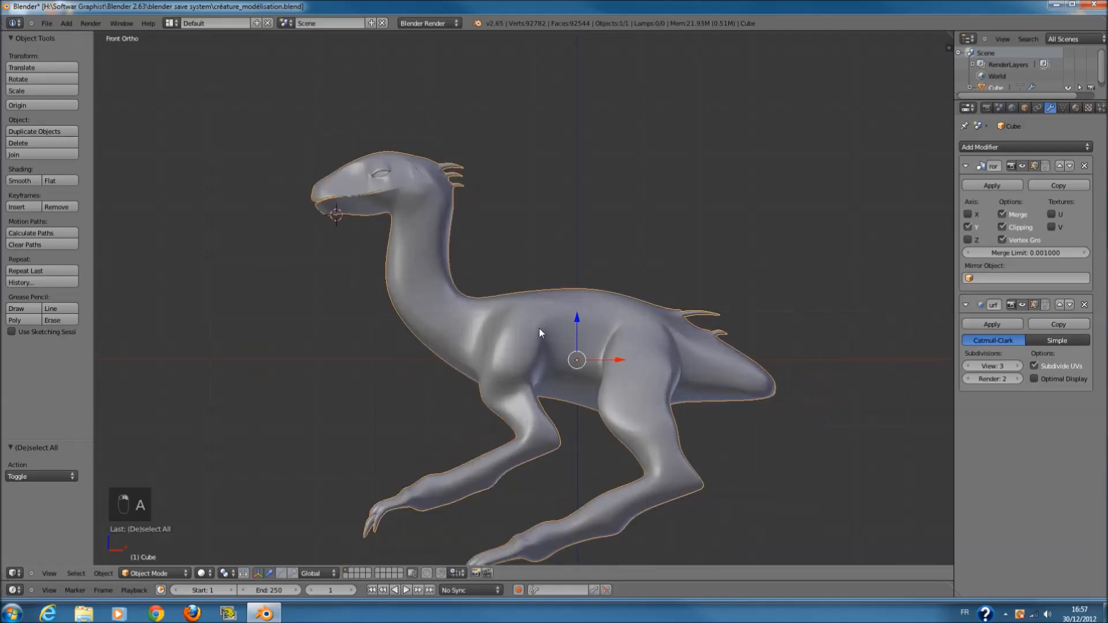
scroll(654, 297, down, 1)
scroll(654, 300, down, 1)
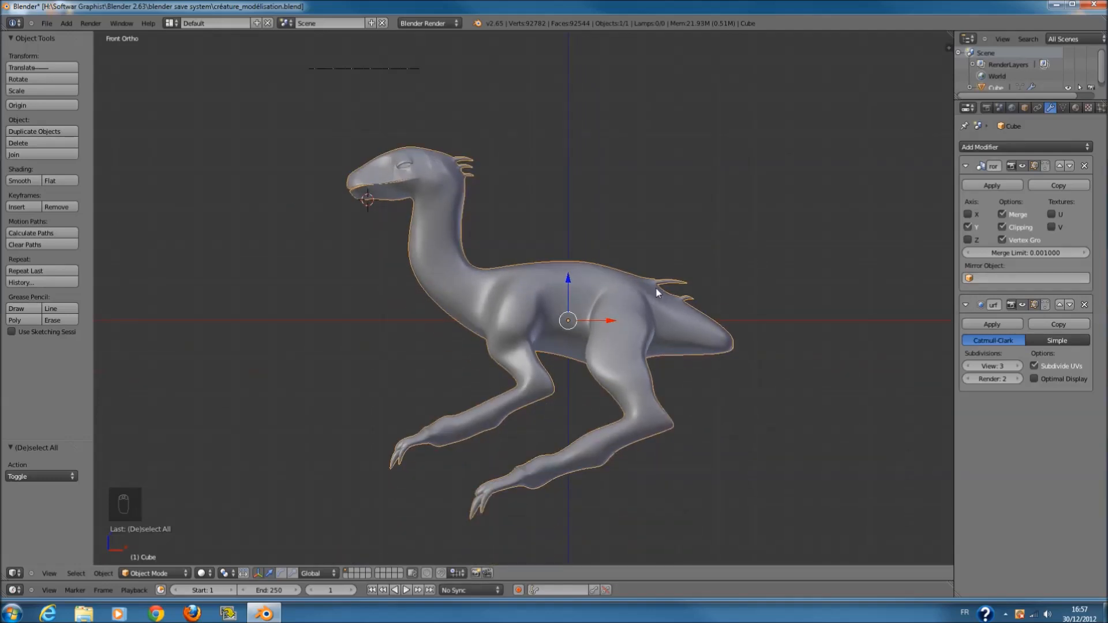
scroll(657, 292, up, 1)
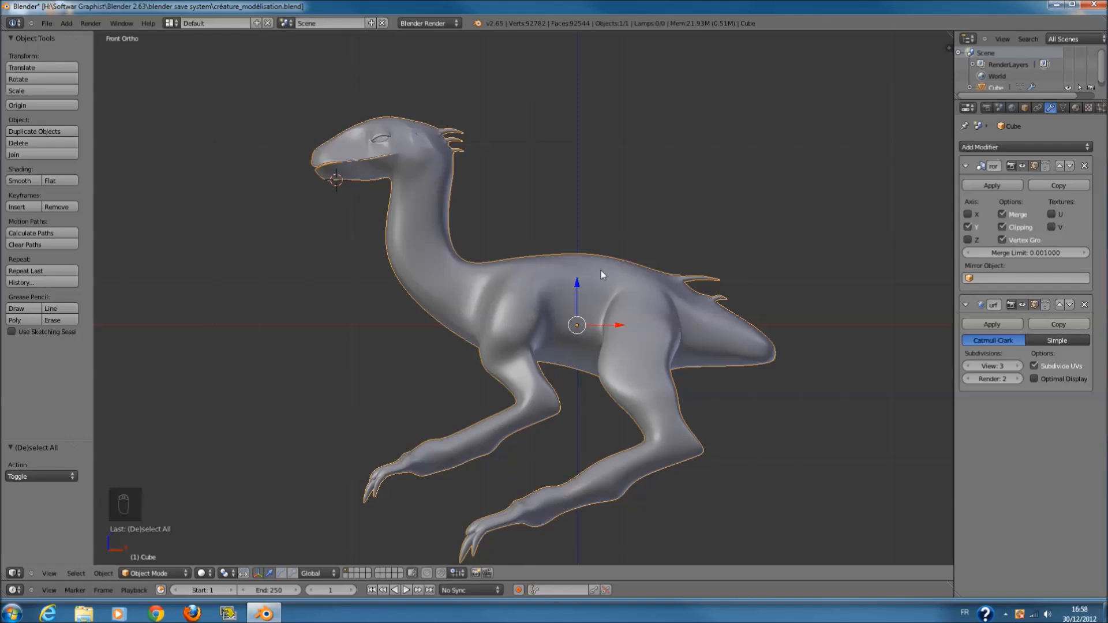
scroll(607, 271, up, 1)
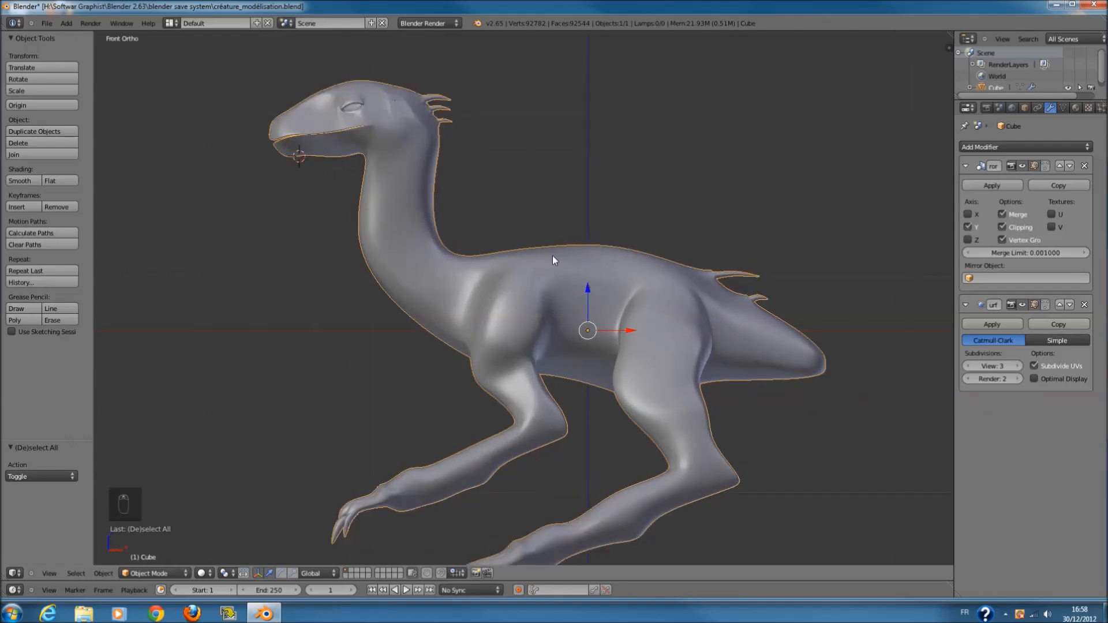
scroll(579, 241, up, 1)
shift+scroll(580, 241, up, 2)
key(z)
key(ctrl+s)
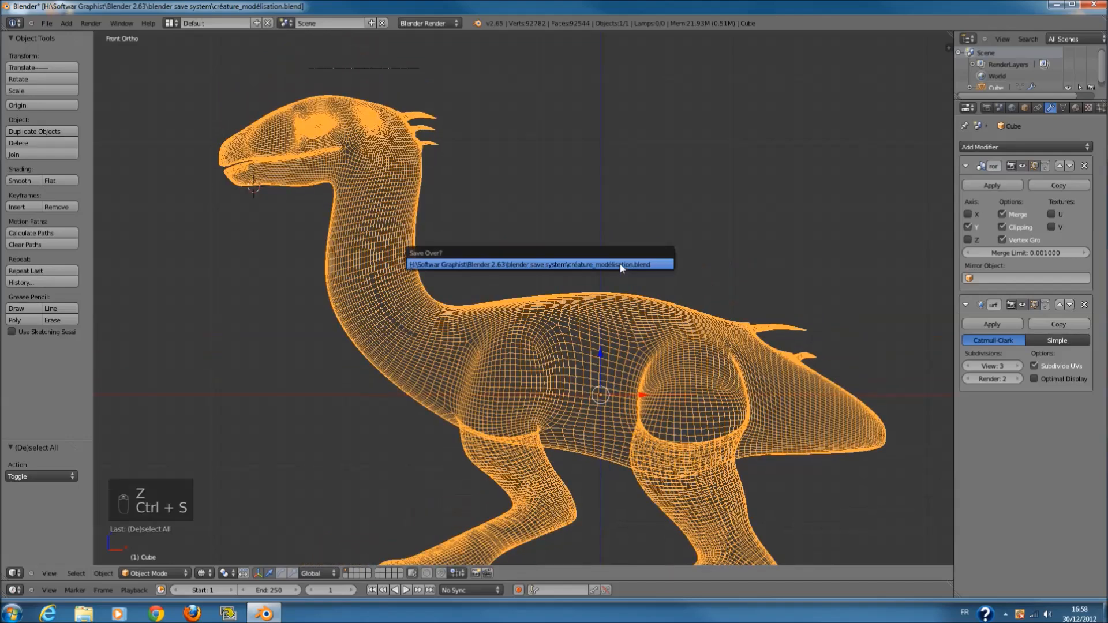
ctrl+scroll(555, 238, up, 5)
scroll(578, 214, up, 1)
scroll(568, 222, up, 2)
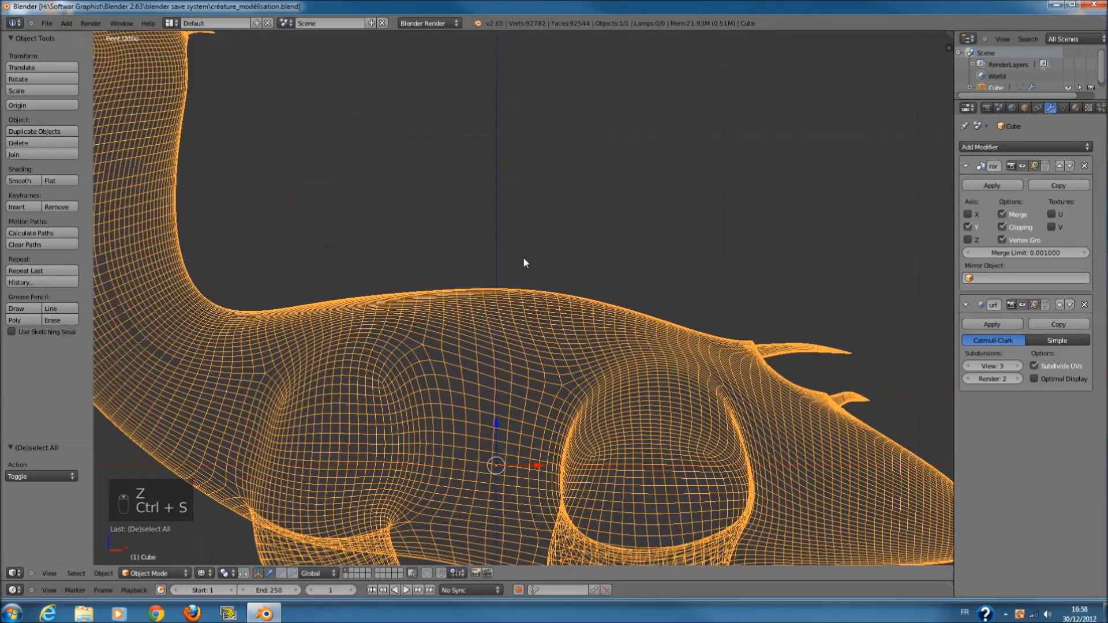
- Compare the creature's wireframe and solid display in Object Mode and Edit Mode
scroll(520, 258, down, 1)
ctrl+scroll(490, 262, down, 3)
scroll(467, 271, down, 3)
scroll(465, 277, up, 6)
key(z)
key(z)
key(Tab)
key(z)
key(z)
key(Tab)
scroll(237, 233, down, 6)
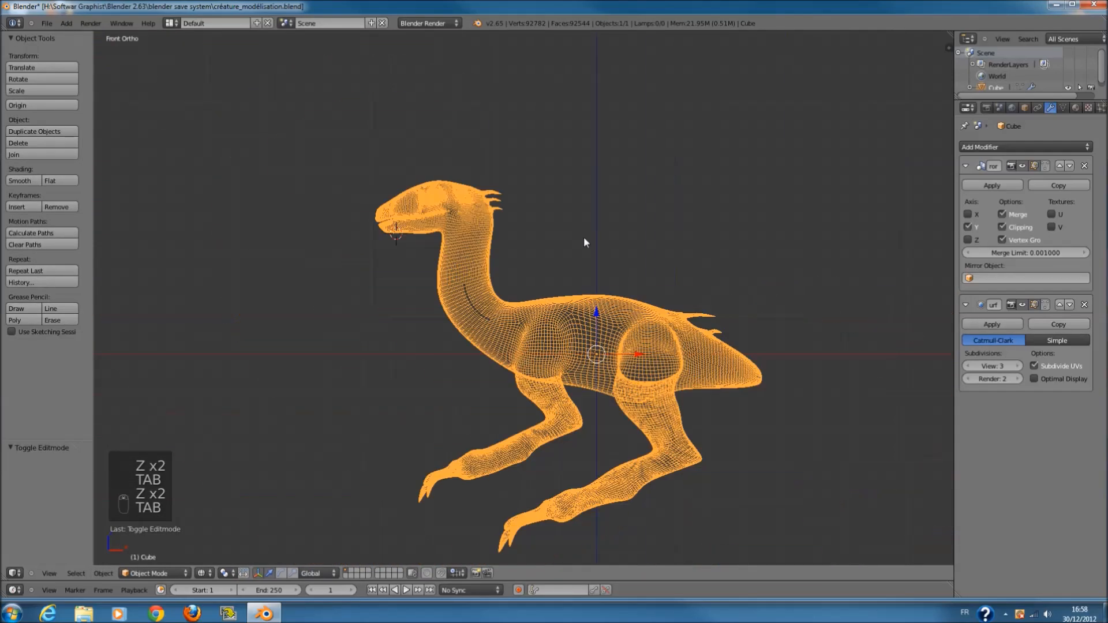
ctrl+scroll(585, 239, down, 3)
scroll(577, 265, up, 3)
- Reset the 3D cursor to the scene centre and delete a new cube added at the cursor's old position near the jaw
key(a)
key(a)
shift+scroll(520, 306, up, 2)
key(shift+a)
mouse_move(517, 307)
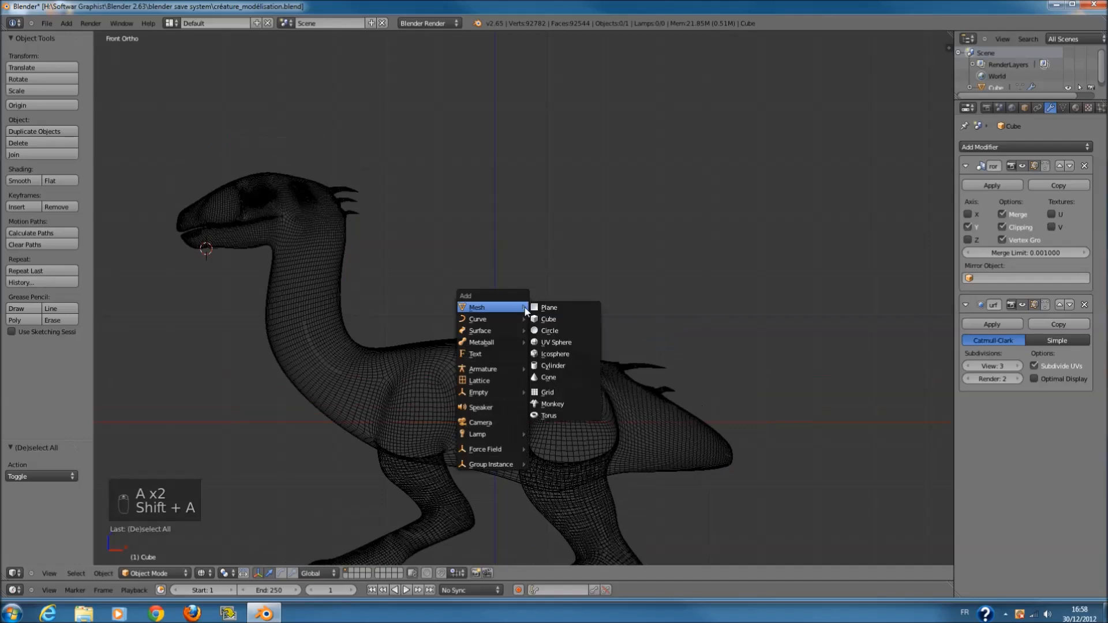
click(549, 319)
key(shift+c)
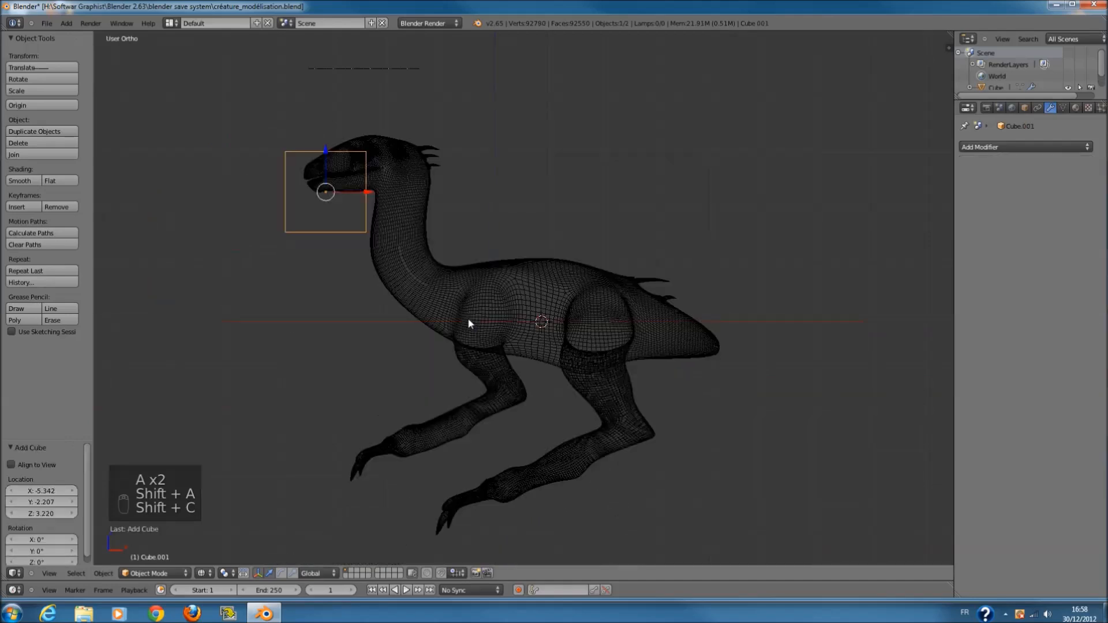
key(x)
click(573, 285)
- Add a cube at the scene centre and raise it along Z above the creature's back
key(shift+a)
mouse_move(574, 289)
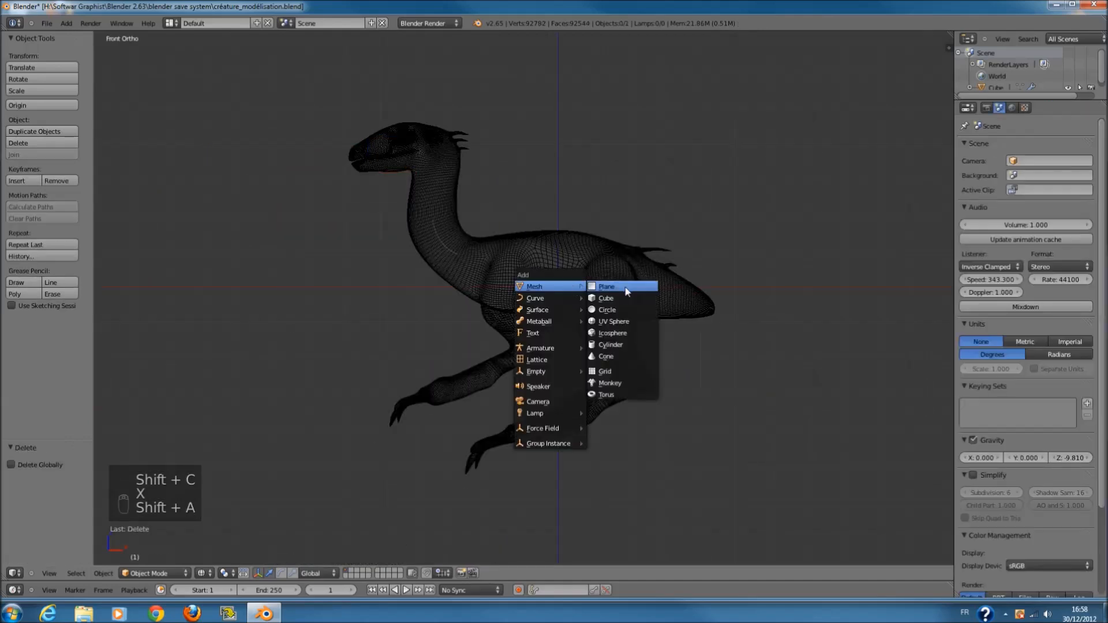
click(626, 292)
shift+scroll(606, 300, up, 2)
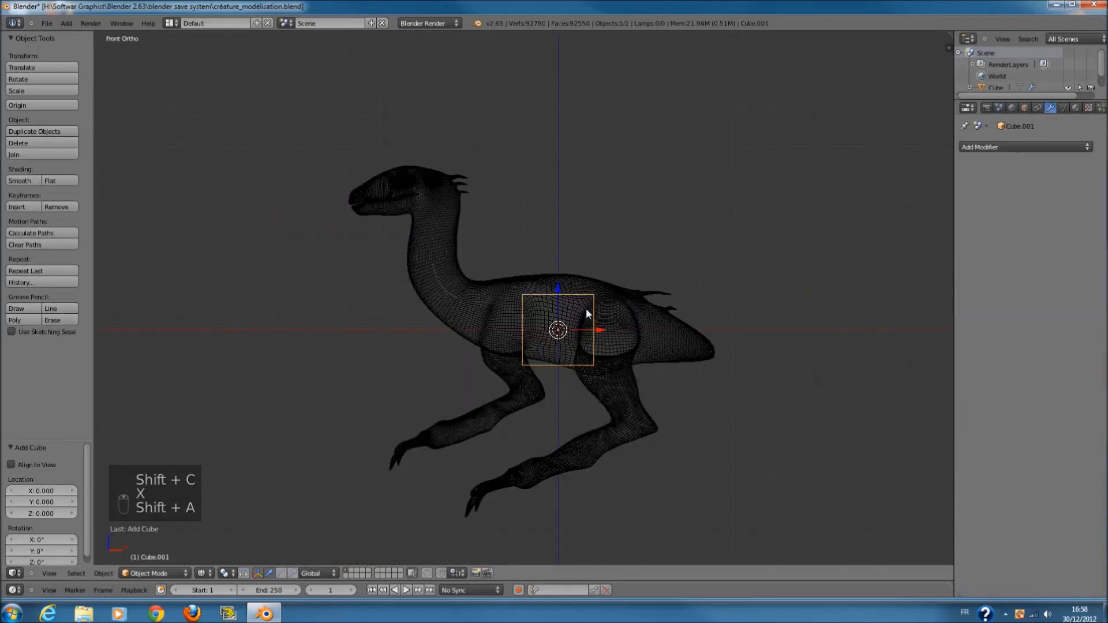
click(568, 206)
key(z)
scroll(594, 226, up, 4)
key(z)
shift+scroll(597, 231, right, 2)
drag(545, 196, 544, 175)
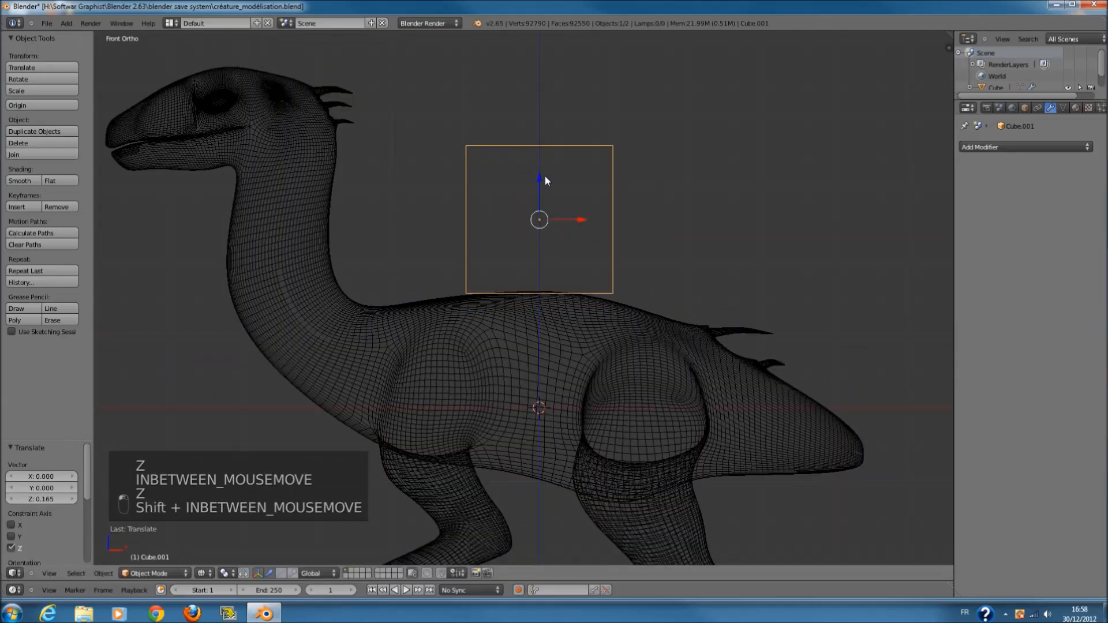
- Fine-tune the cube's height along Z in side and front views so its base rests on the creature's back
key(KP_3)
key(z)
drag(526, 176, 527, 181)
key(KP_1)
key(z)
scroll(552, 168, up, 3)
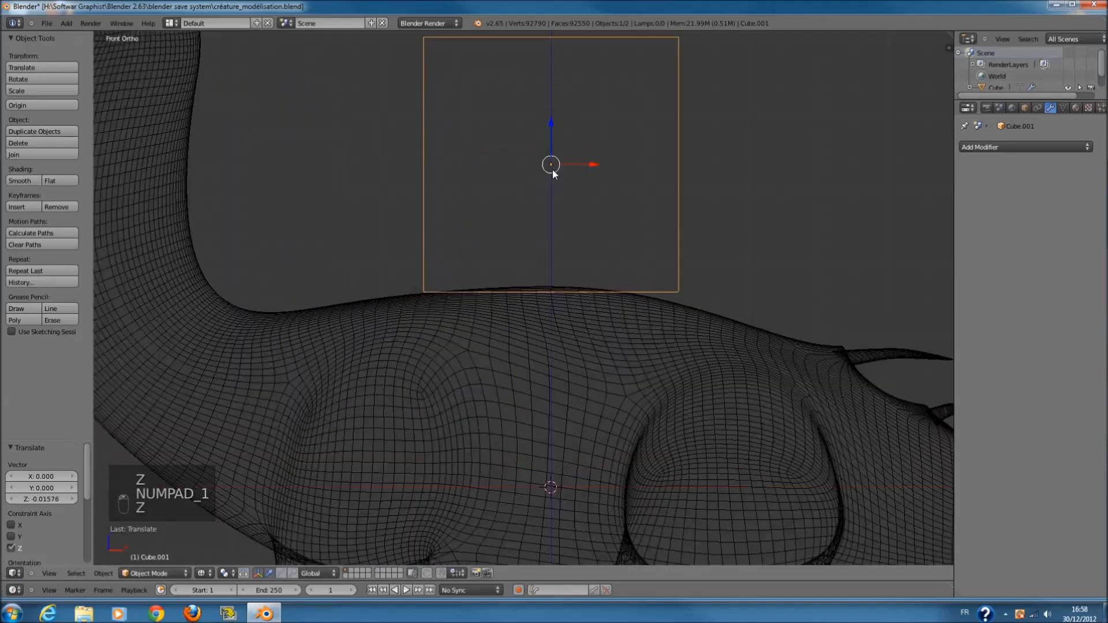
drag(551, 131, 551, 126)
scroll(582, 191, down, 2)
ctrl+scroll(617, 268, up, 1)
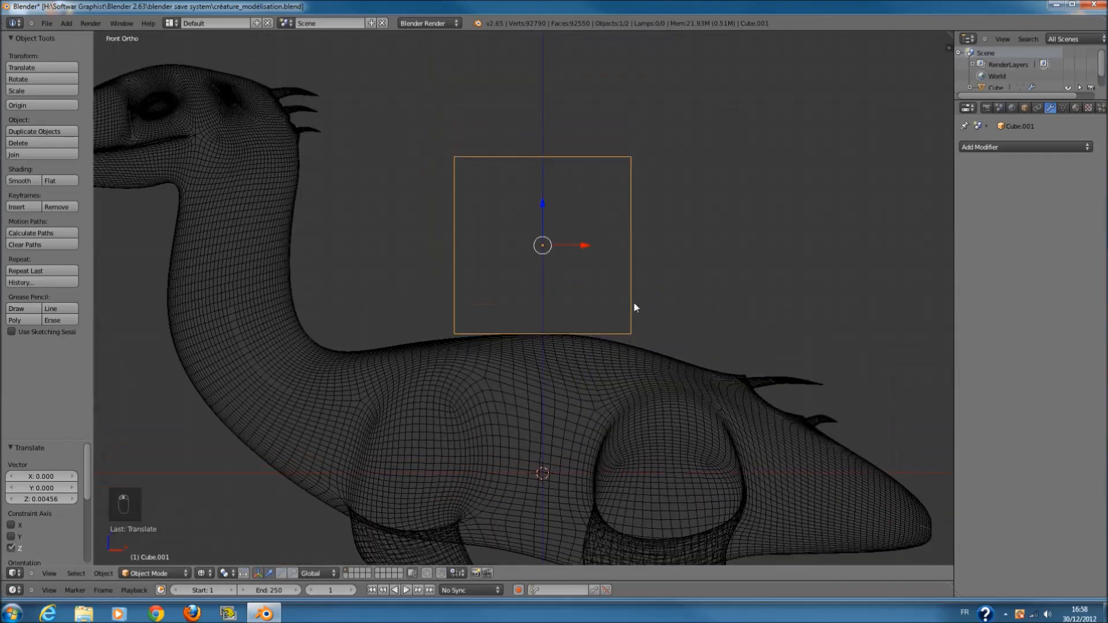
- Scale the cube by about 1.285 along the X axis and open it in Edit Mode
key(s)
key(x)
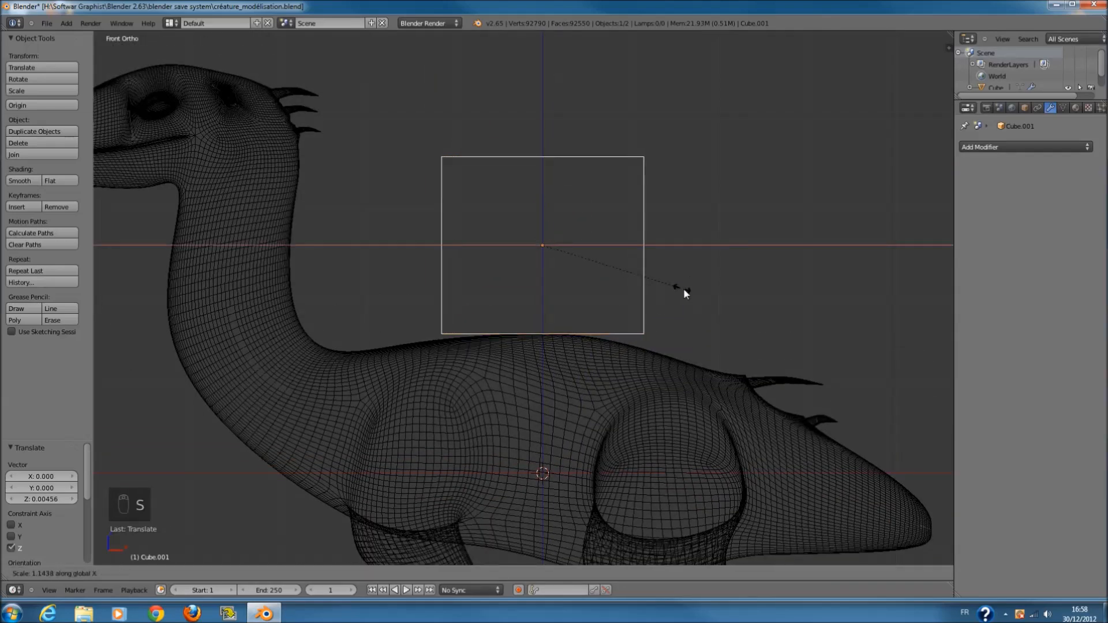
click(700, 289)
scroll(634, 288, down, 2)
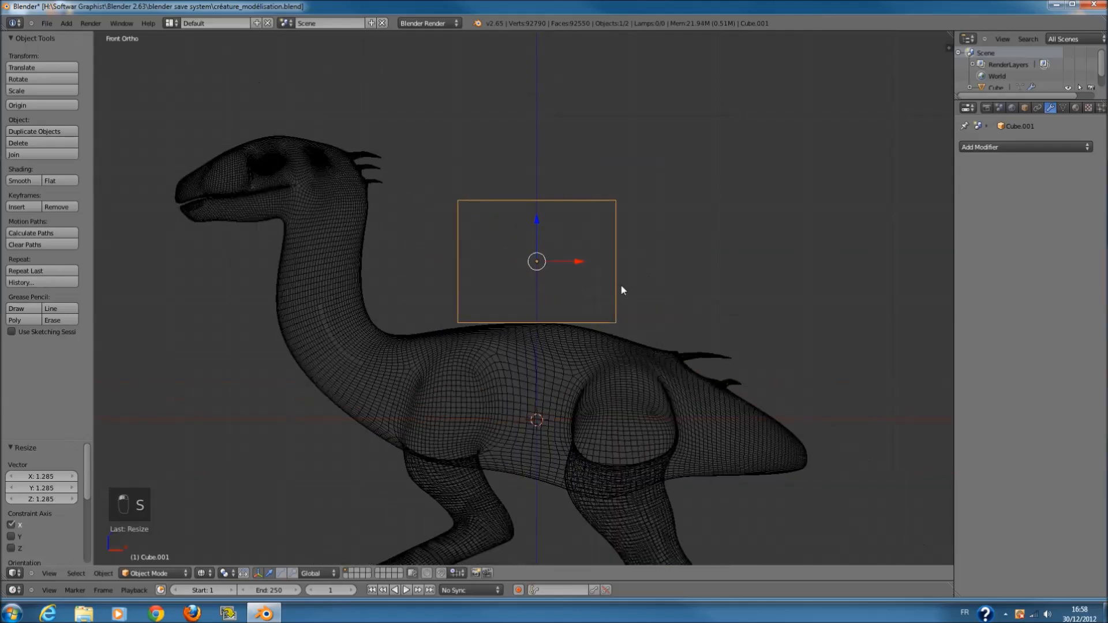
key(Tab)
scroll(591, 252, up, 1)
shift+scroll(592, 252, up, 1)
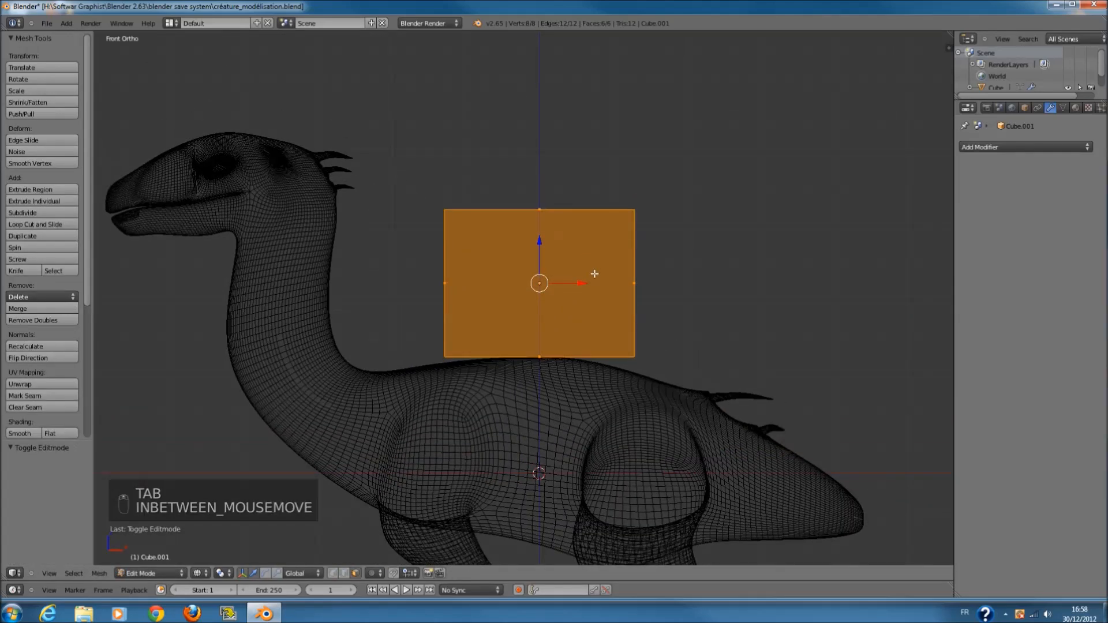
- Try to delete the cube's front and back faces
key(a)
key(c)
click(549, 284)
right_click(548, 284)
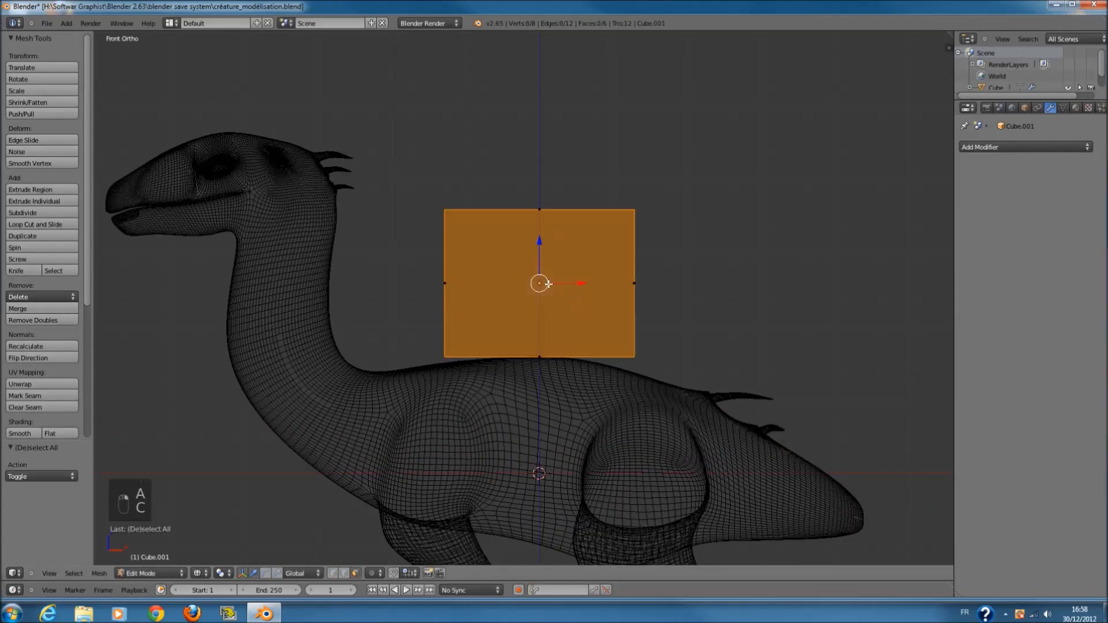
key(x)
click(548, 283)
- Switch the viewport to solid display and undo the deletion of the cube's faces
key(z)
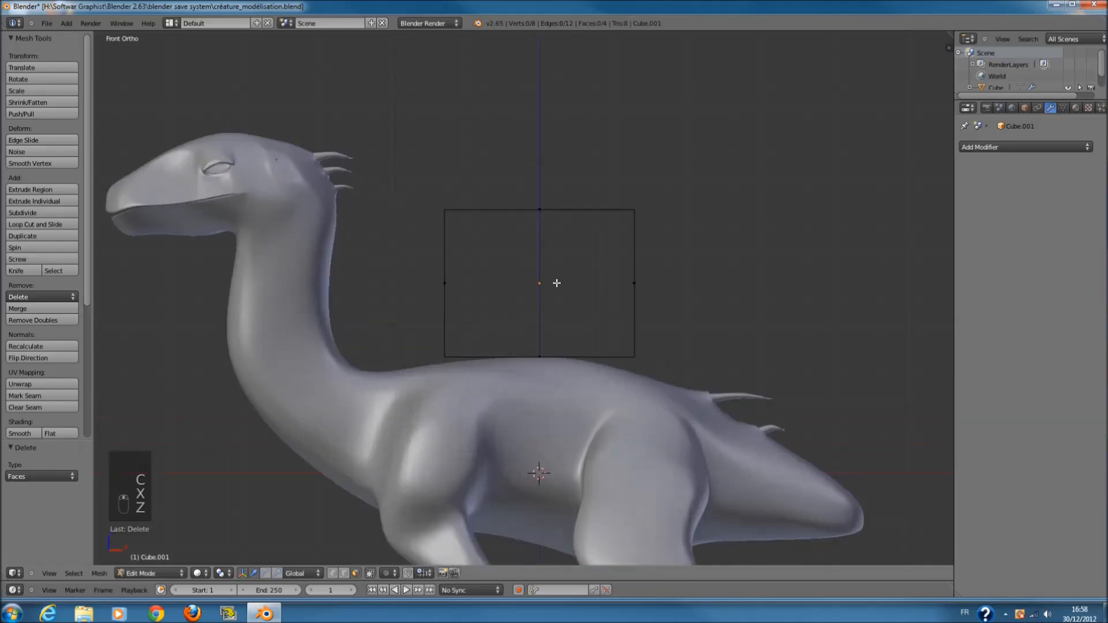
scroll(551, 280, up, 1)
key(c)
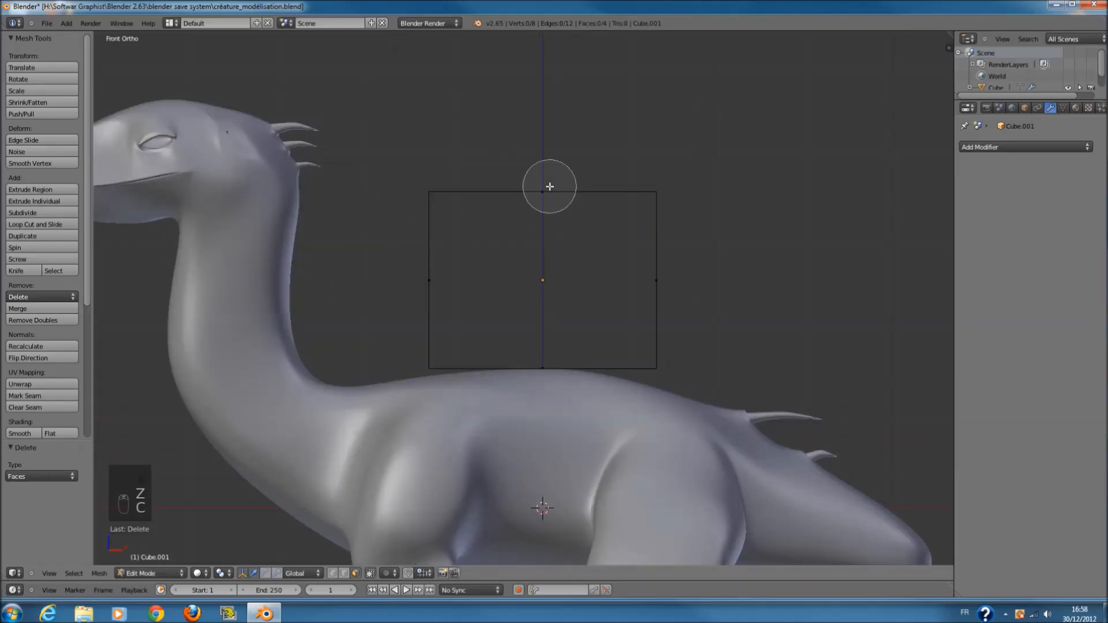
right_click(549, 186)
key(ctrl+z)
key(ctrl+z)
- Add a horizontal loop cut around the cube and slide it down toward the base
key(a)
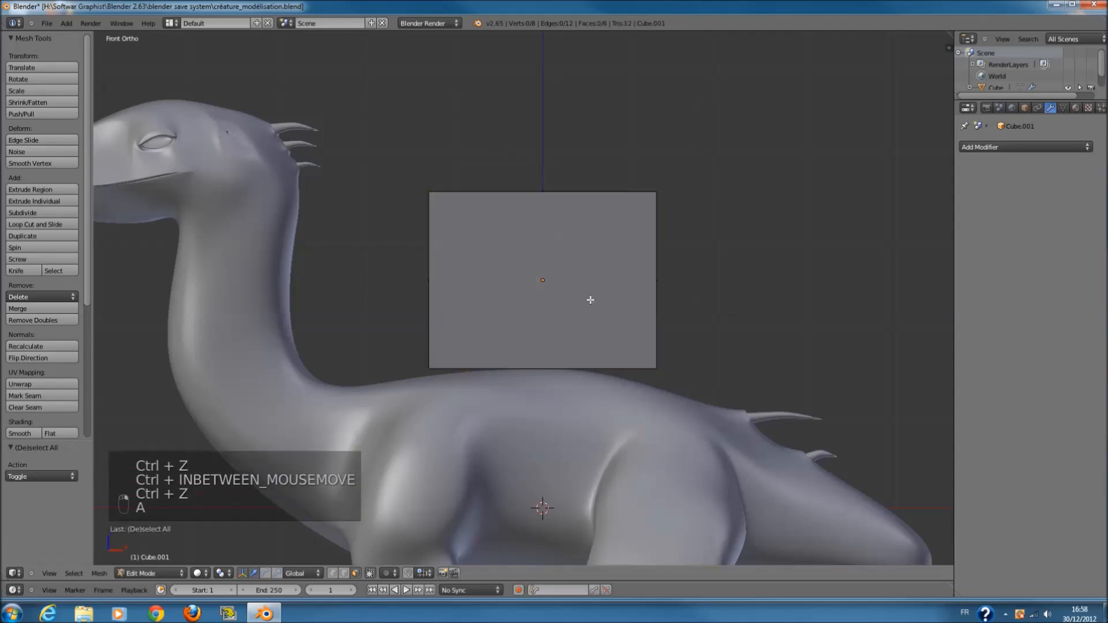
key(ctrl+r)
click(437, 288)
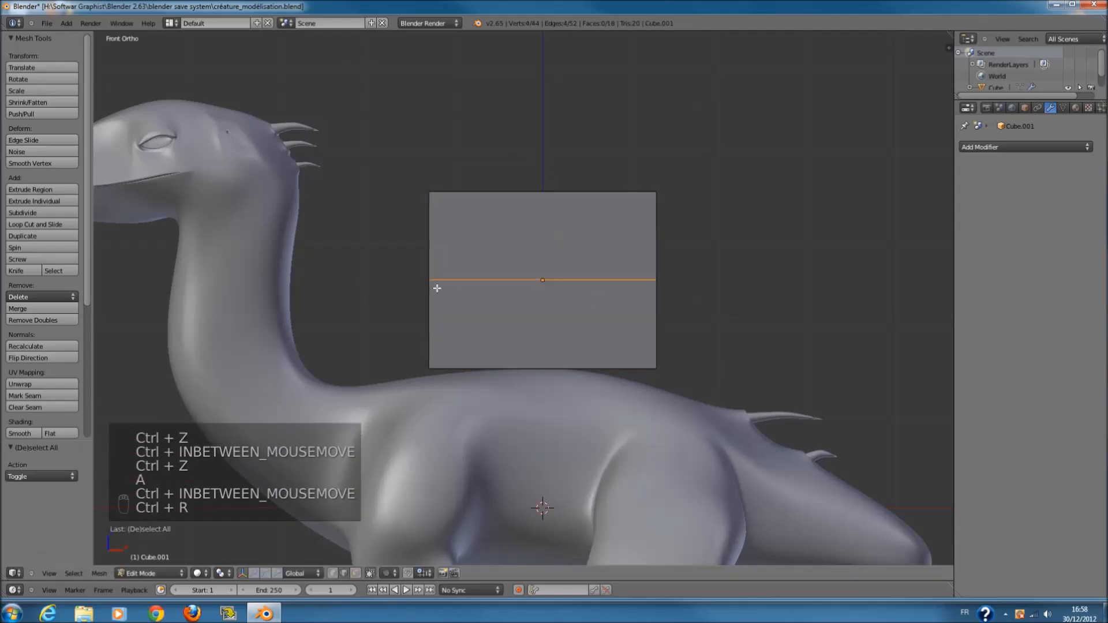
click(439, 337)
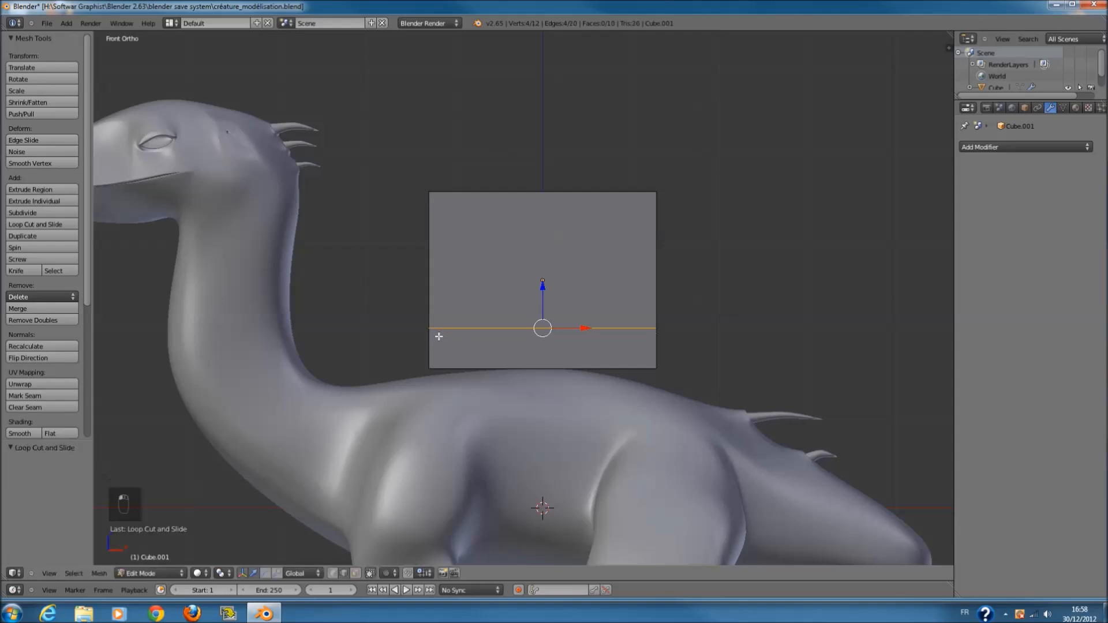
- Add two vertical loop cuts in front view, one close to the head-side edge and one slid 0.50 toward the tail side
key(a)
key(ctrl+r)
click(458, 196)
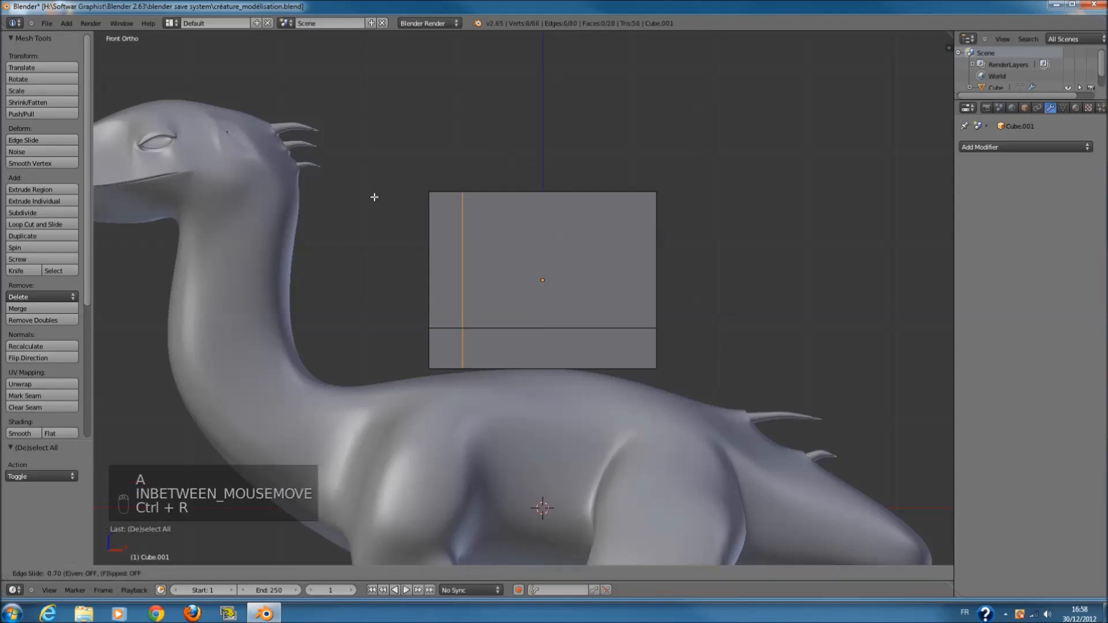
click(354, 192)
key(a)
key(ctrl+r)
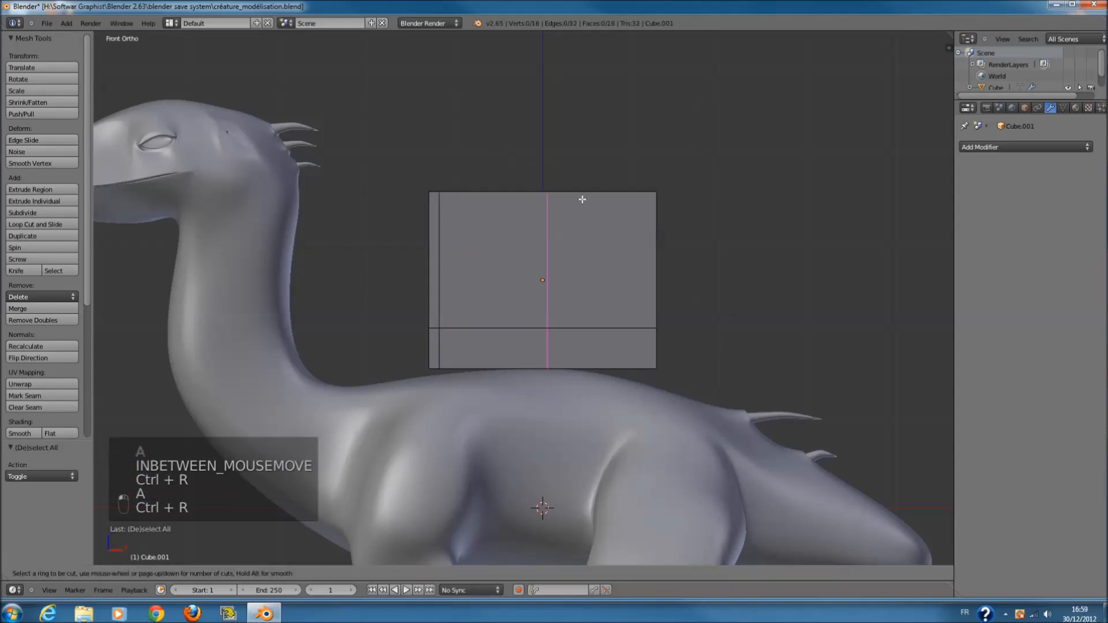
click(583, 198)
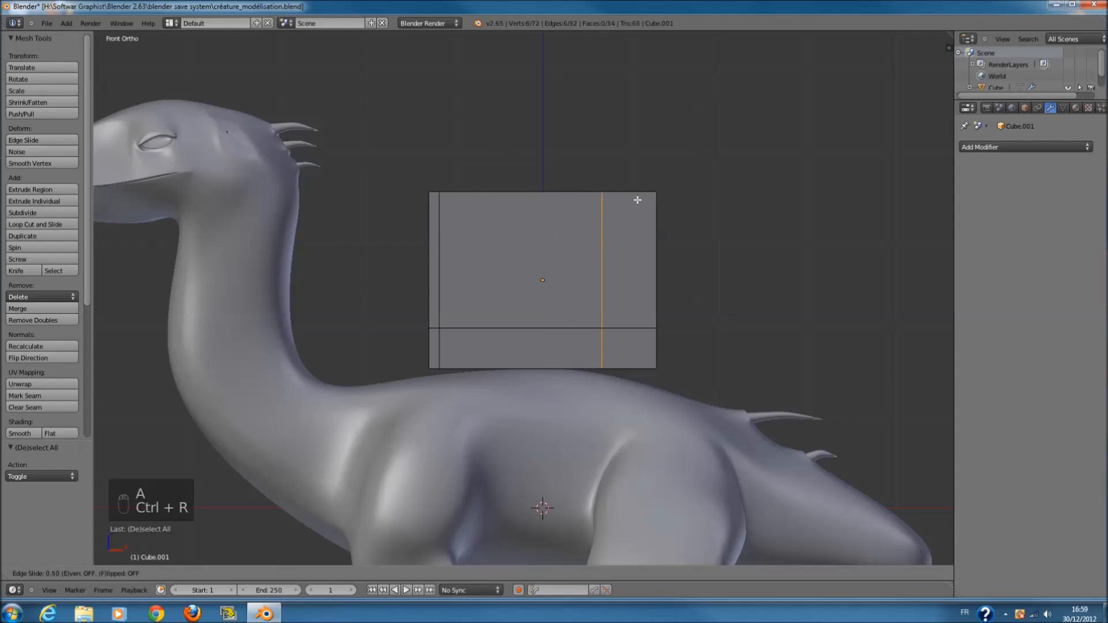
click(637, 199)
- Add two horizontal loop cuts around the box, one just below its upper edge and another a little lower
key(ctrl+r)
click(603, 179)
click(600, 161)
key(a)
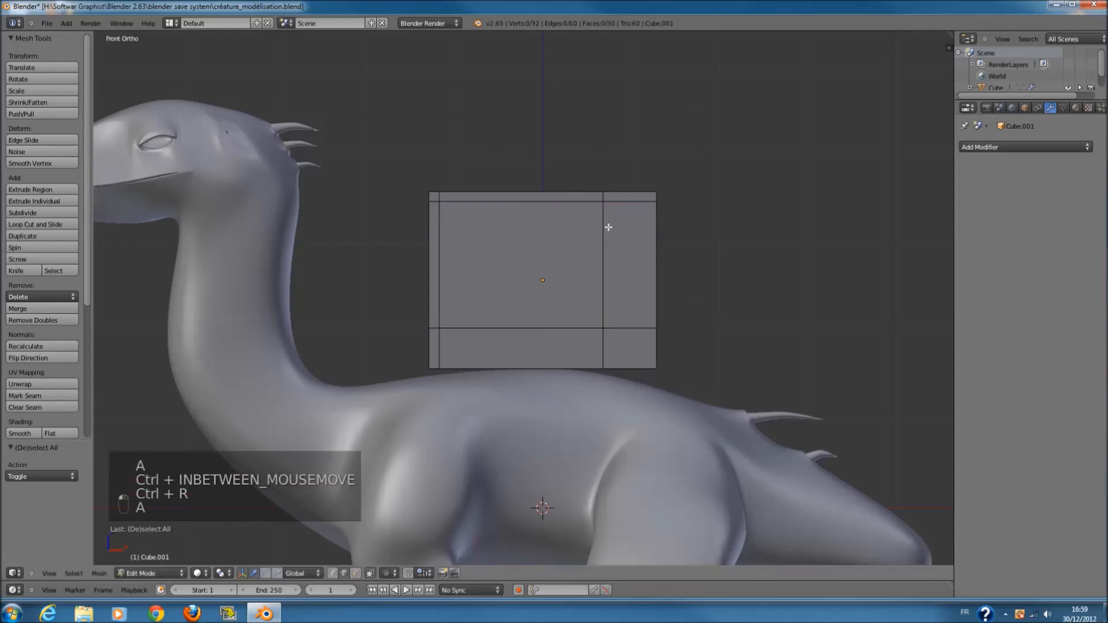
key(ctrl+r)
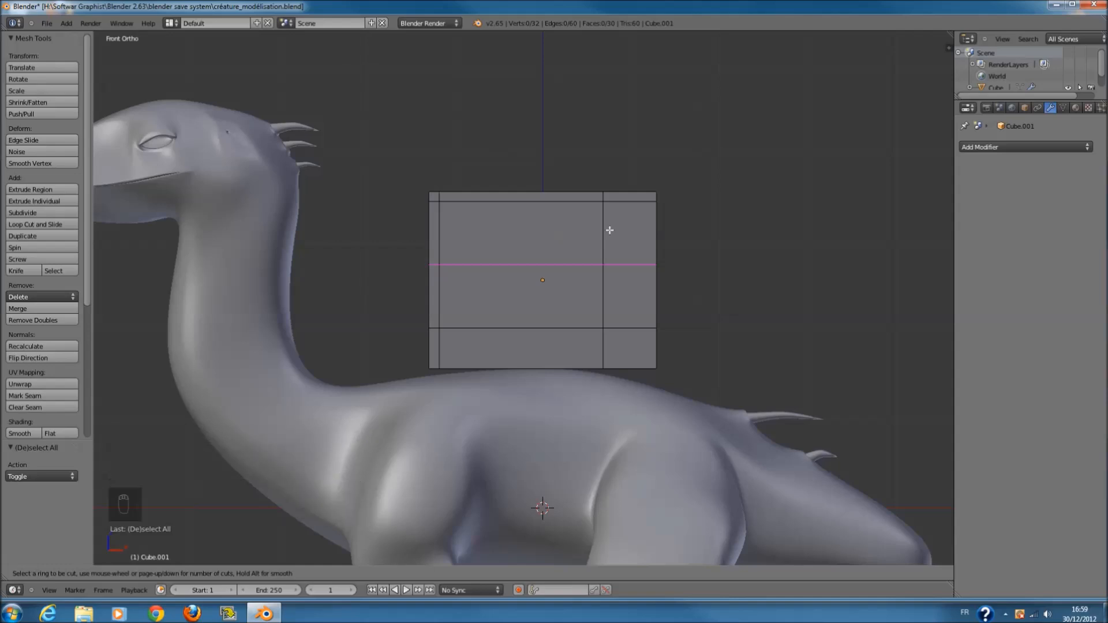
click(608, 228)
click(604, 182)
key(a)
- Add another vertical loop cut just inside the head-side cut, sliding it about 0.82 toward the head
key(ctrl+r)
click(455, 199)
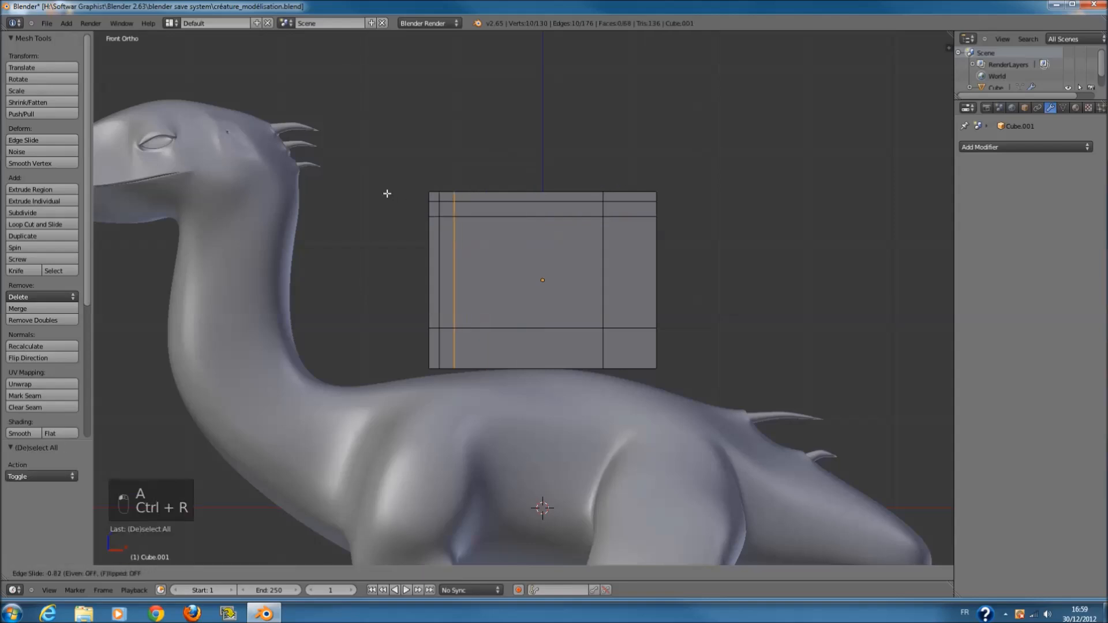
click(386, 193)
key(a)
- Add two vertical loop cuts in right view and spread them apart by scaling 2.389 along the Y axis
scroll(501, 274, up, 1)
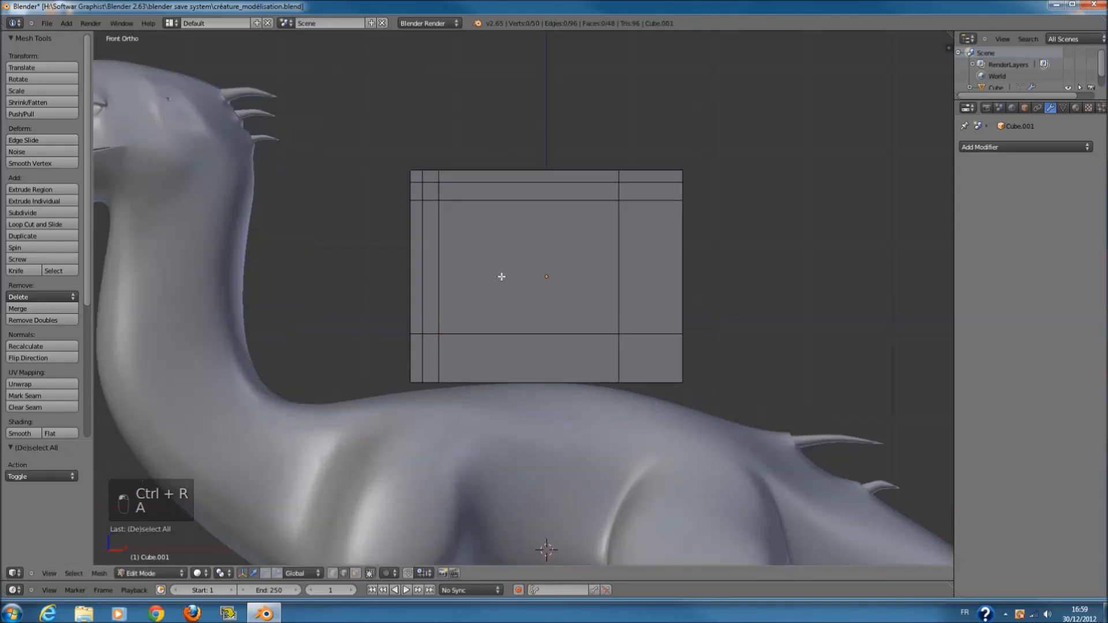
ctrl+scroll(517, 300, up, 1)
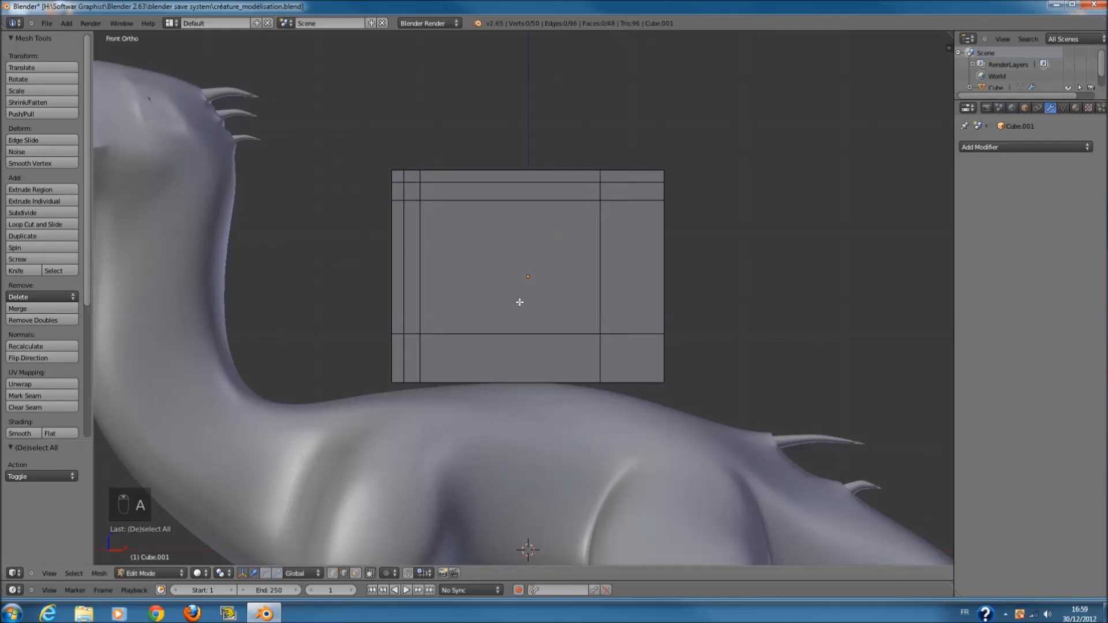
key(KP_3)
key(ctrl+r)
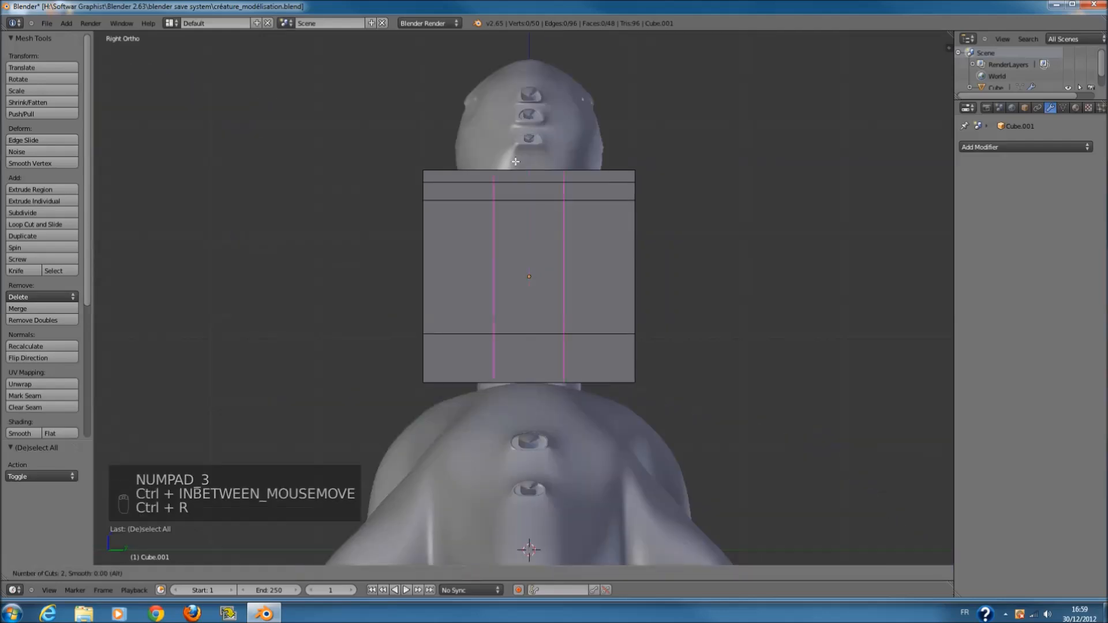
scroll(527, 255, up, 1)
click(527, 255)
key(s)
key(x)
key(s)
key(y)
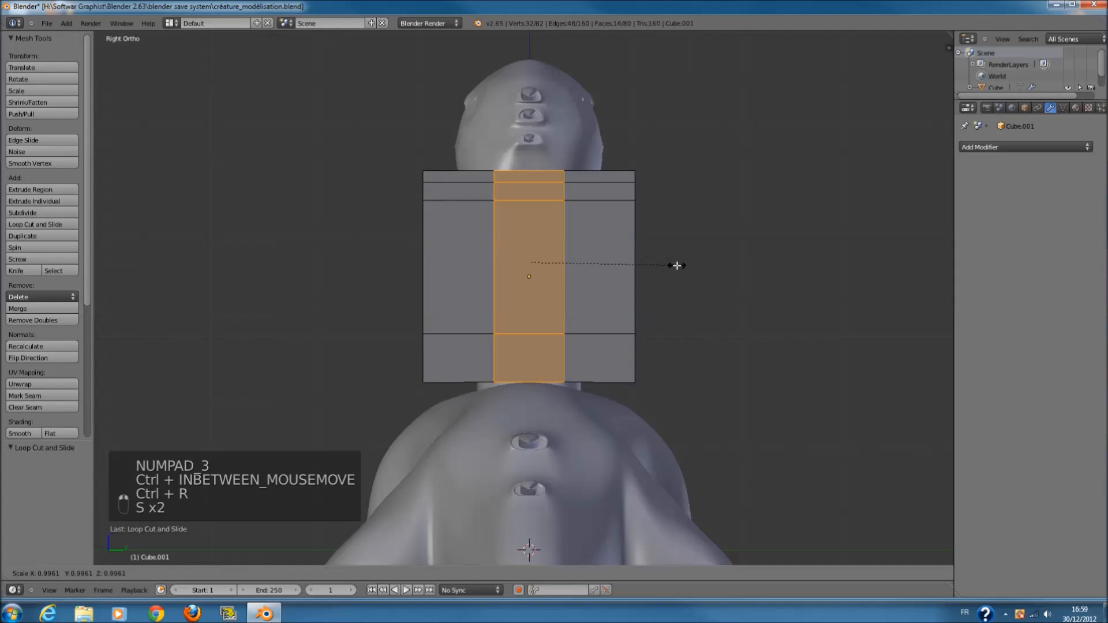
click(883, 271)
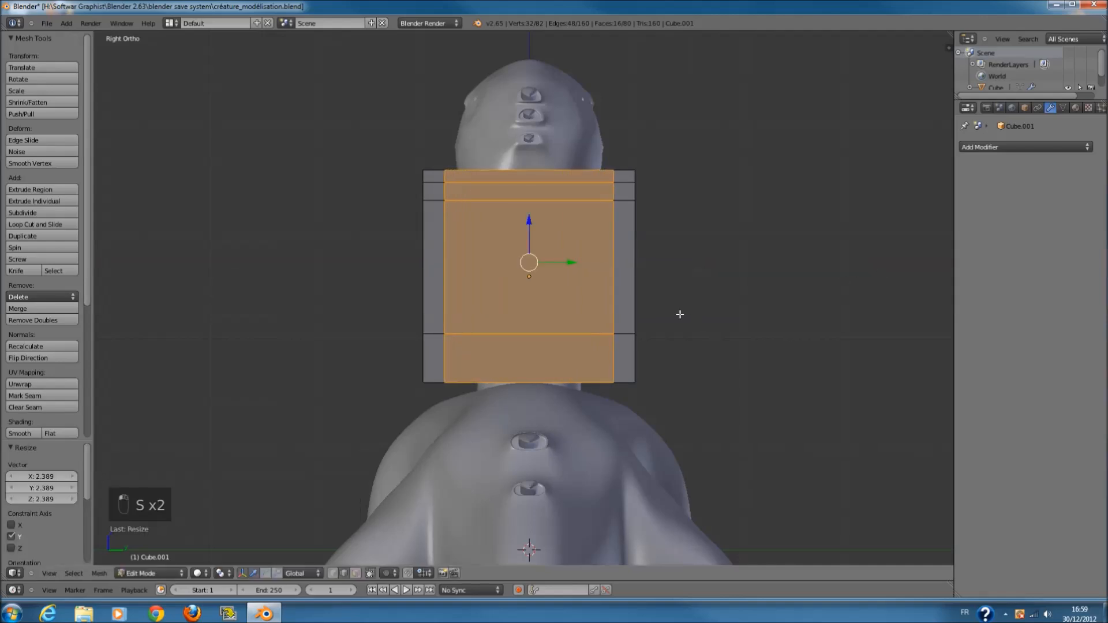
- Deselect everything and add a centred lengthwise loop cut through the middle of the box in top view
key(KP_1)
middle_drag(679, 314, 650, 324)
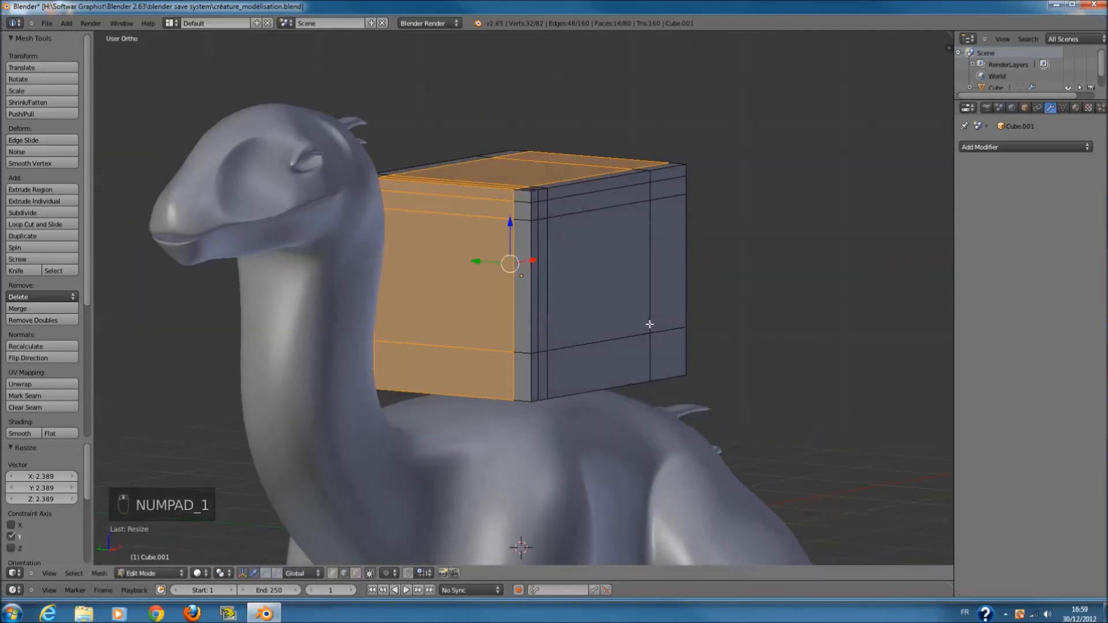
scroll(615, 325, up, 1)
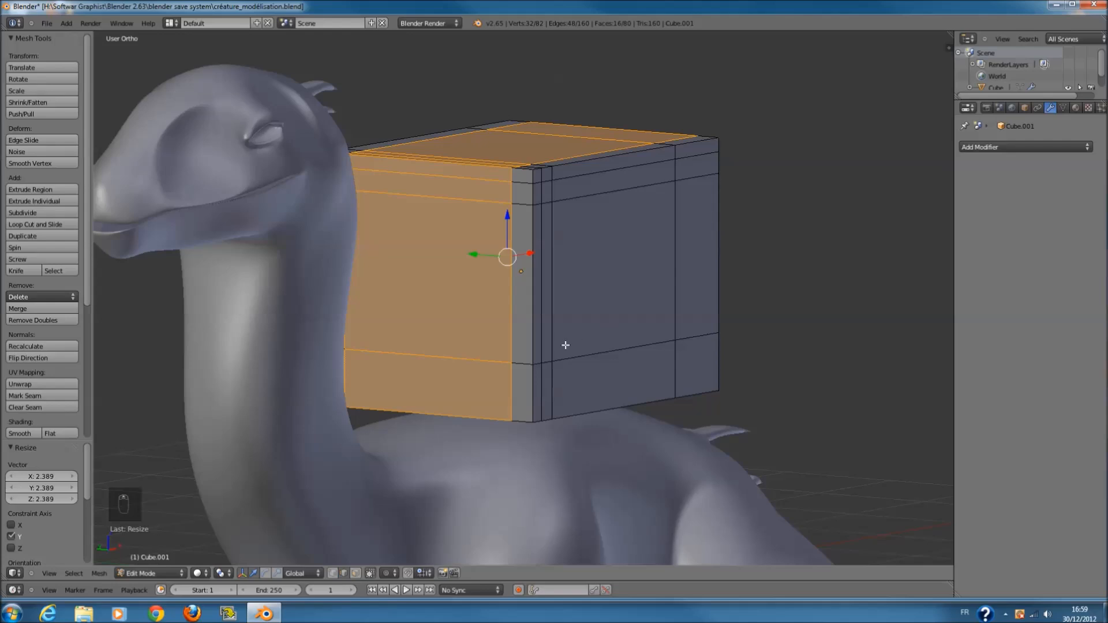
key(a)
key(c)
key(KP_7)
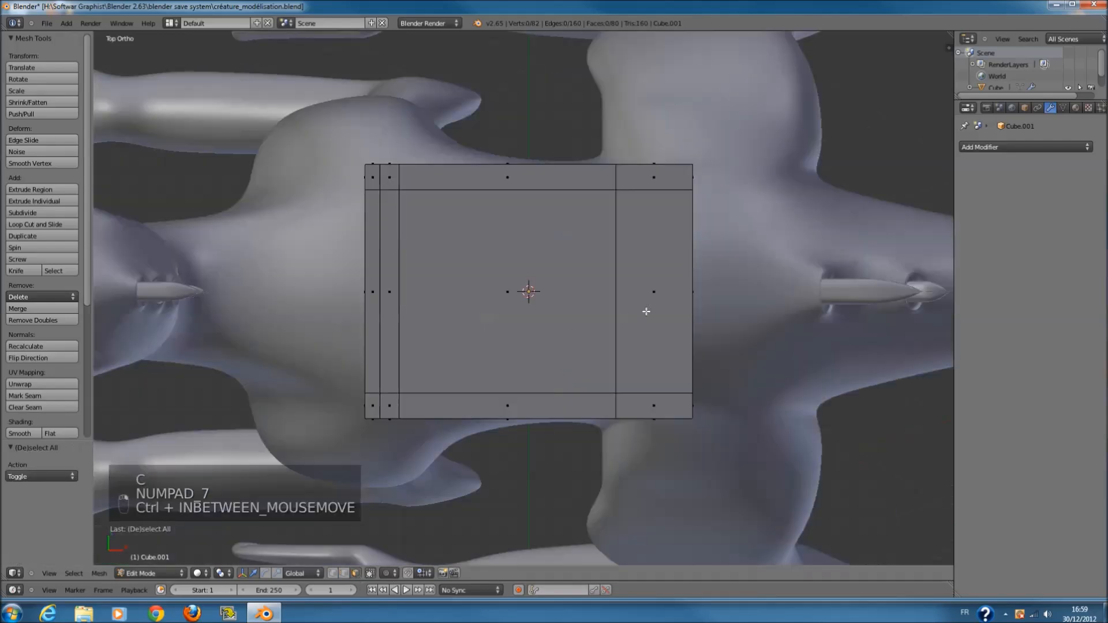
key(ctrl+r)
click(689, 292)
right_click(689, 291)
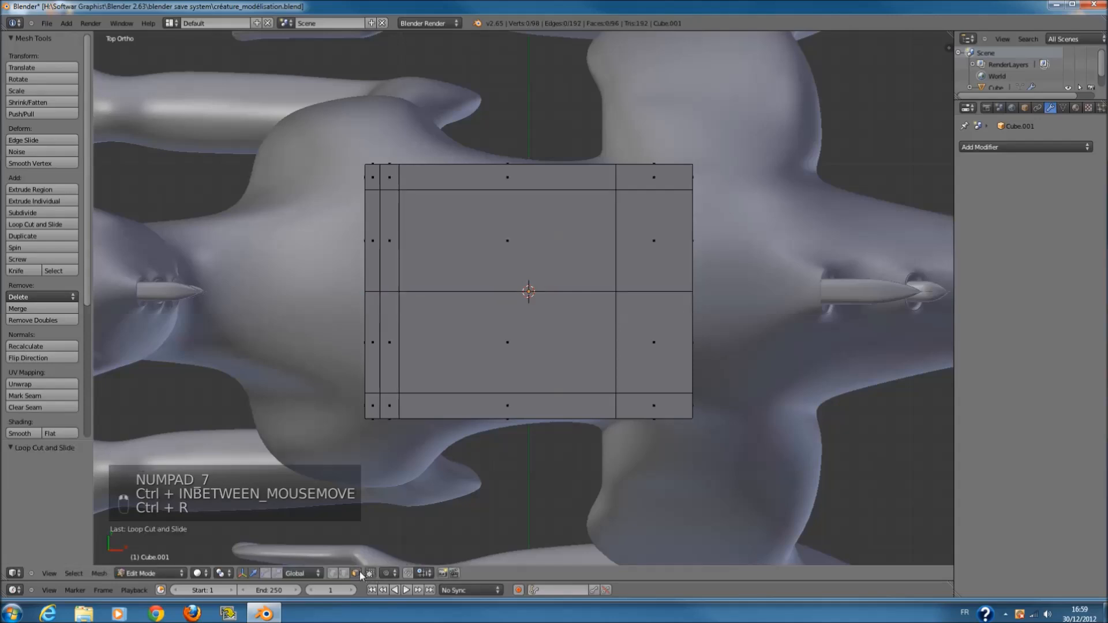
- Select the box faces on one side of the lengthwise centre cut in wireframe and delete them
key(z)
key(c)
drag(383, 198, 701, 224)
right_click(701, 224)
key(x)
click(692, 221)
key(z)
- Select the leftover outer side faces of the removed half in wireframe and delete them
key(Tab)
key(Tab)
key(c)
key(z)
key(c)
drag(673, 167, 507, 168)
right_click(507, 168)
key(x)
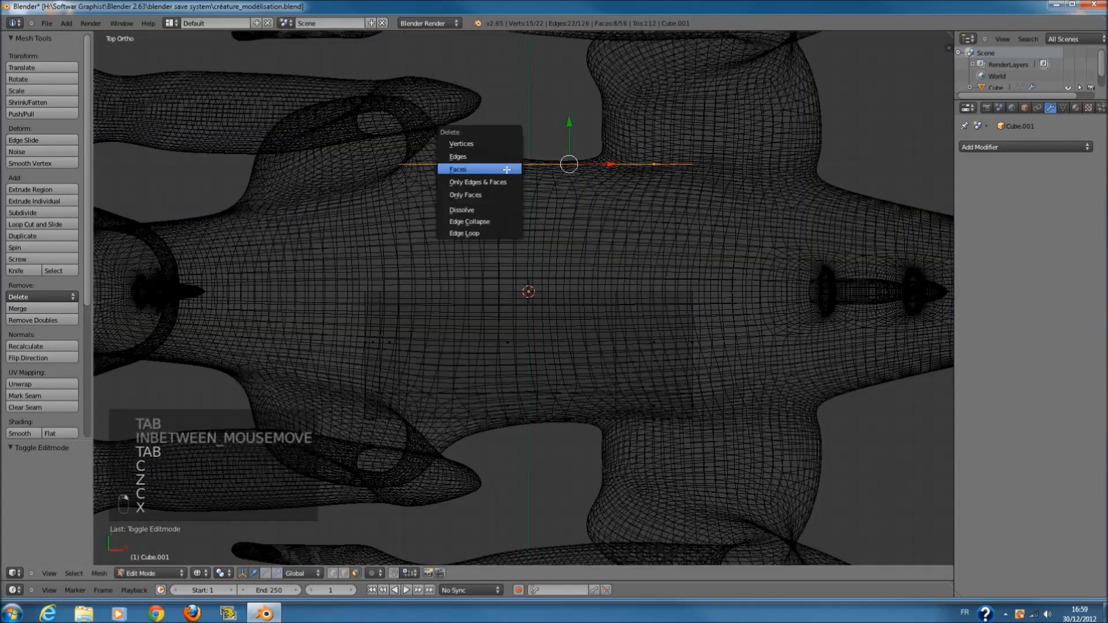
click(506, 167)
- Return to solid Object Mode and add a Mirror modifier that mirrors the half box across Y instead of X
key(Tab)
key(z)
click(1054, 146)
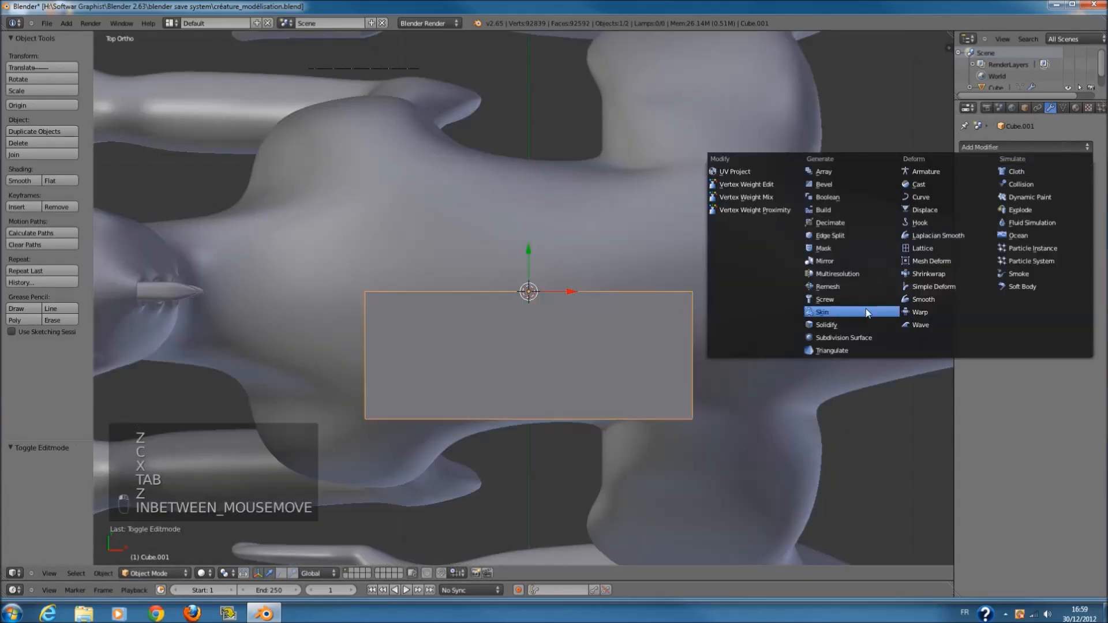
click(843, 263)
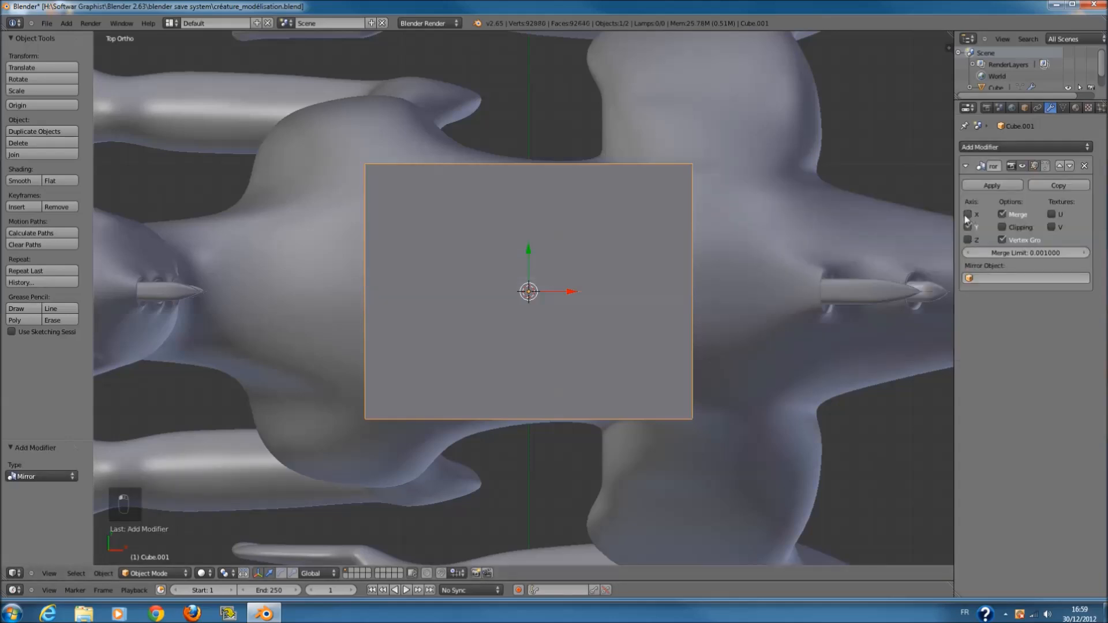
- Delete the large central face on the side of the box in front view to create an opening
key(KP_1)
key(Tab)
right_click(506, 274)
key(c)
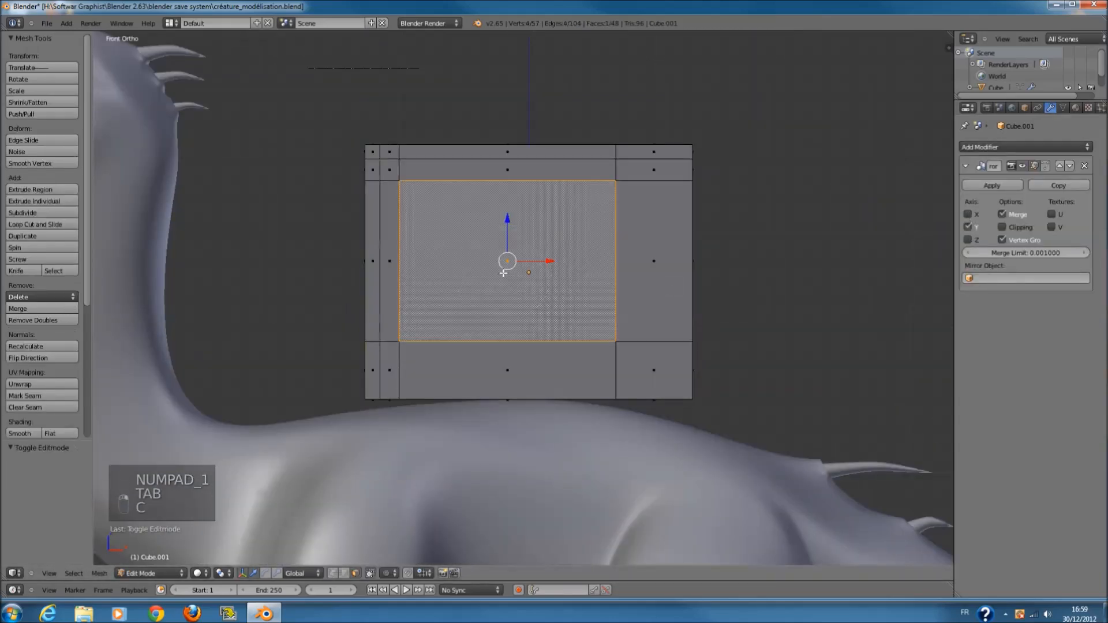
key(x)
click(503, 273)
- Enlarge the side opening by deleting the adjoining face strip above it and the one on its head side
scroll(526, 193, up, 1)
shift+scroll(480, 178, up, 2)
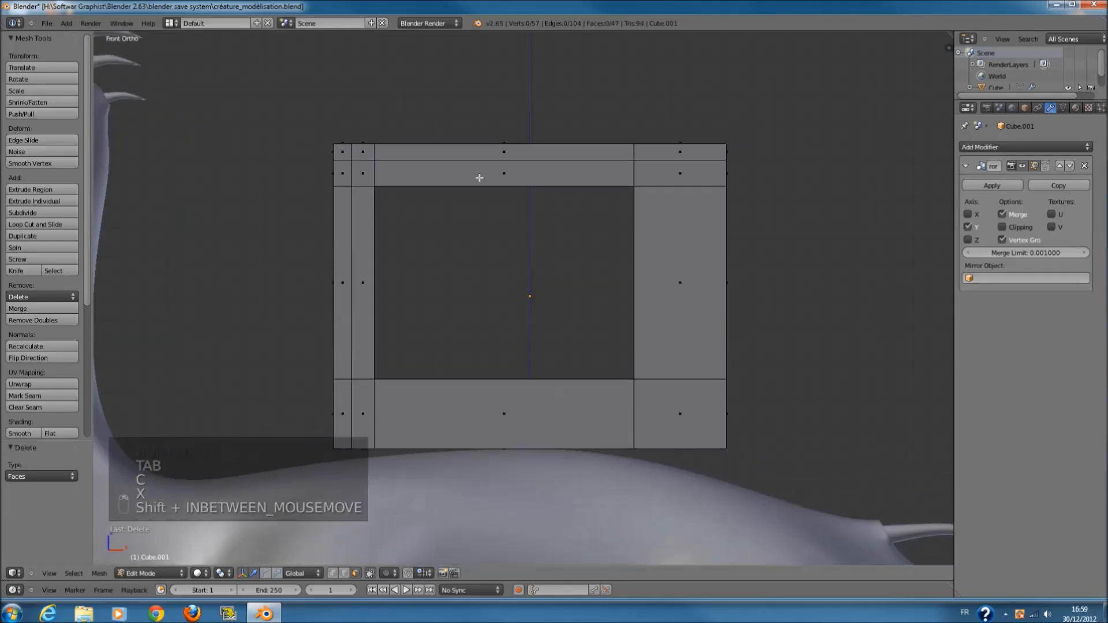
right_click(487, 171)
key(x)
click(488, 171)
right_click(362, 224)
key(x)
click(362, 227)
- Extrude the bottom row of side faces outward by 0.119 along Y
ctrl+scroll(424, 240, up, 2)
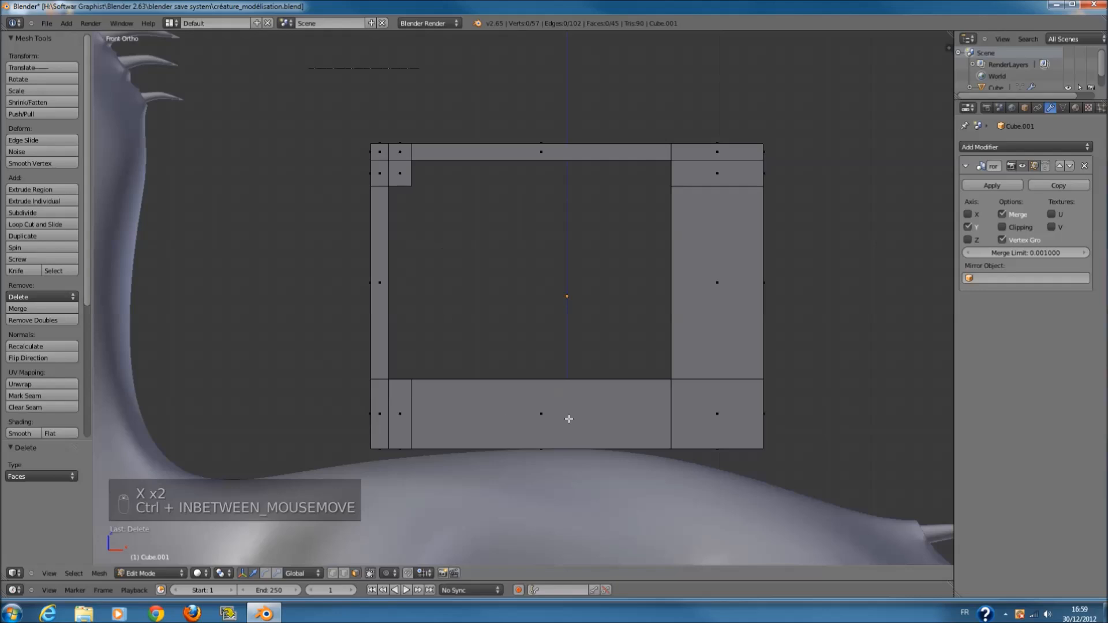
shift+scroll(615, 386, down, 2)
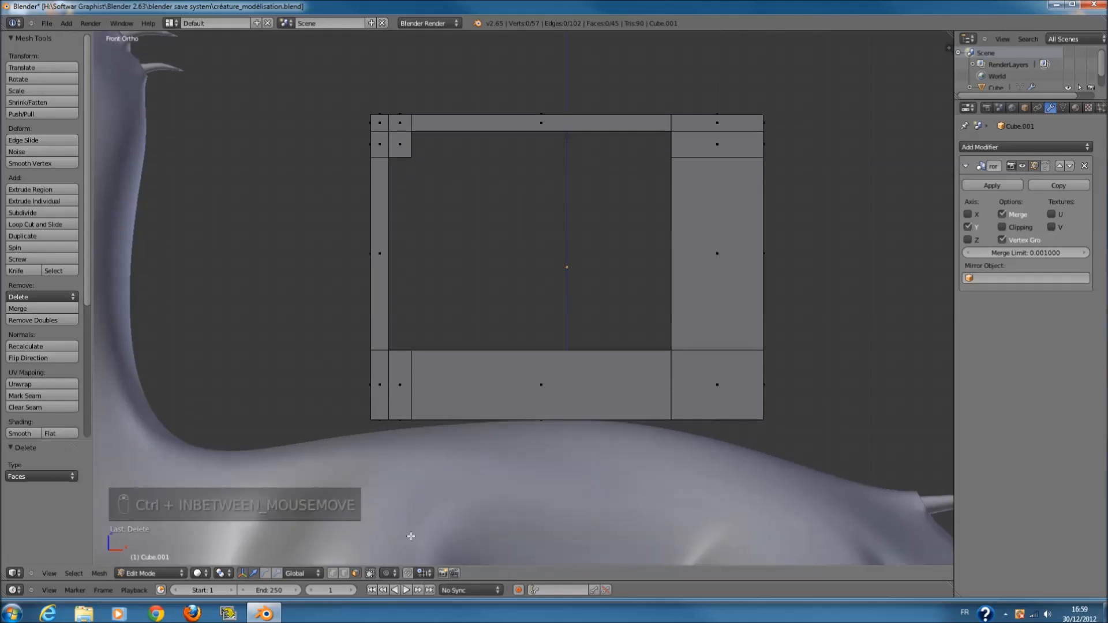
key(c)
drag(383, 383, 692, 388)
right_click(693, 387)
middle_drag(692, 388, 588, 432)
key(e)
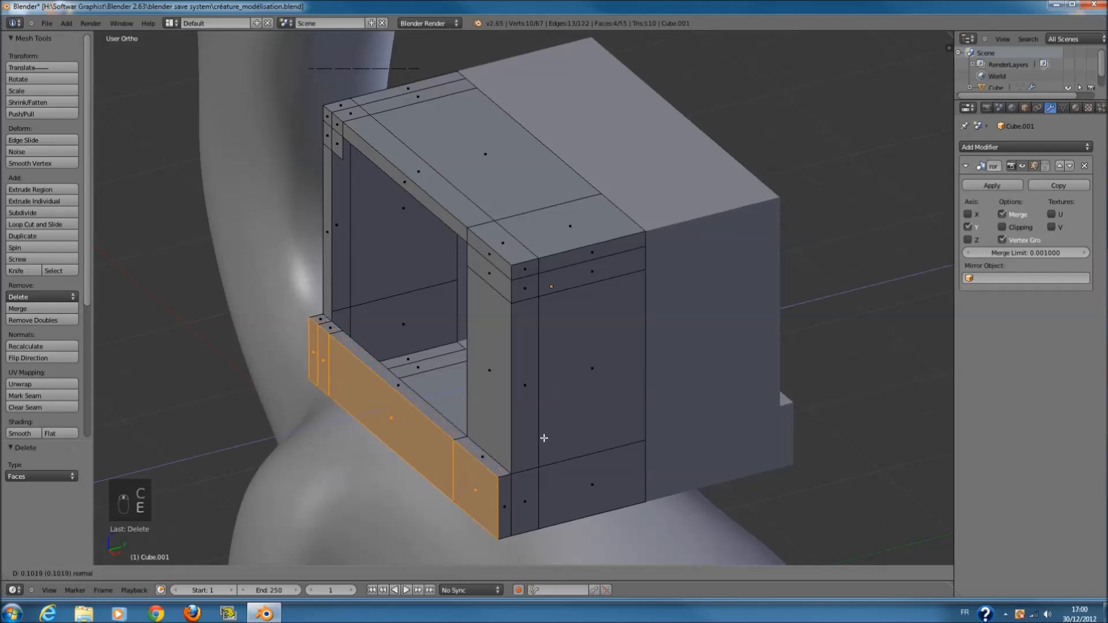
click(541, 438)
key(KP_1)
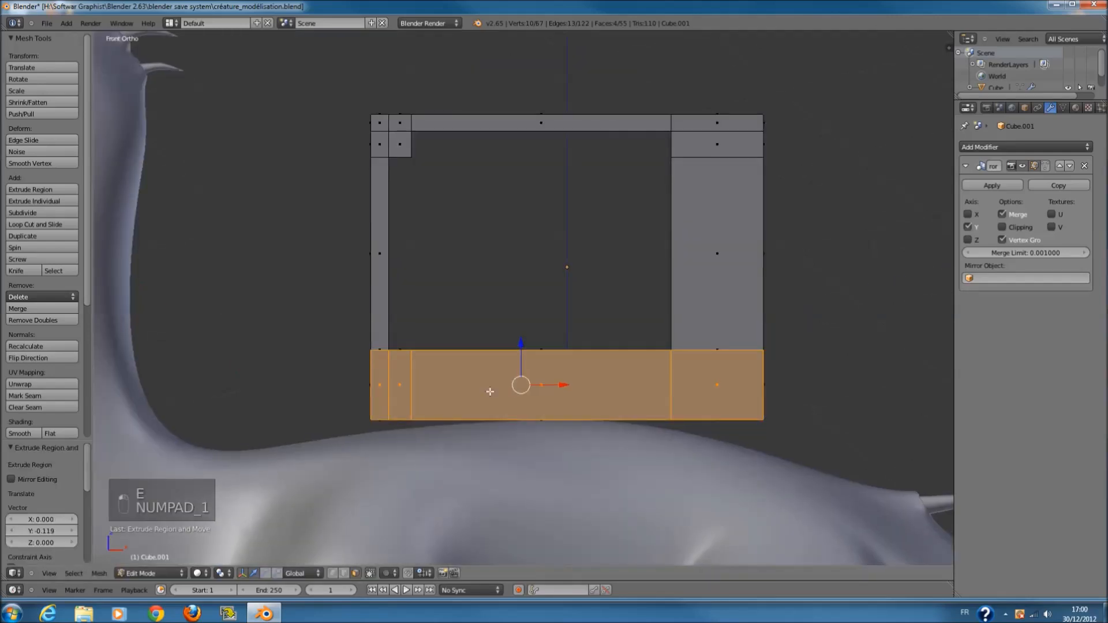
- Add a horizontal loop cut around the extruded base, slid down toward its lower edge
key(a)
key(a)
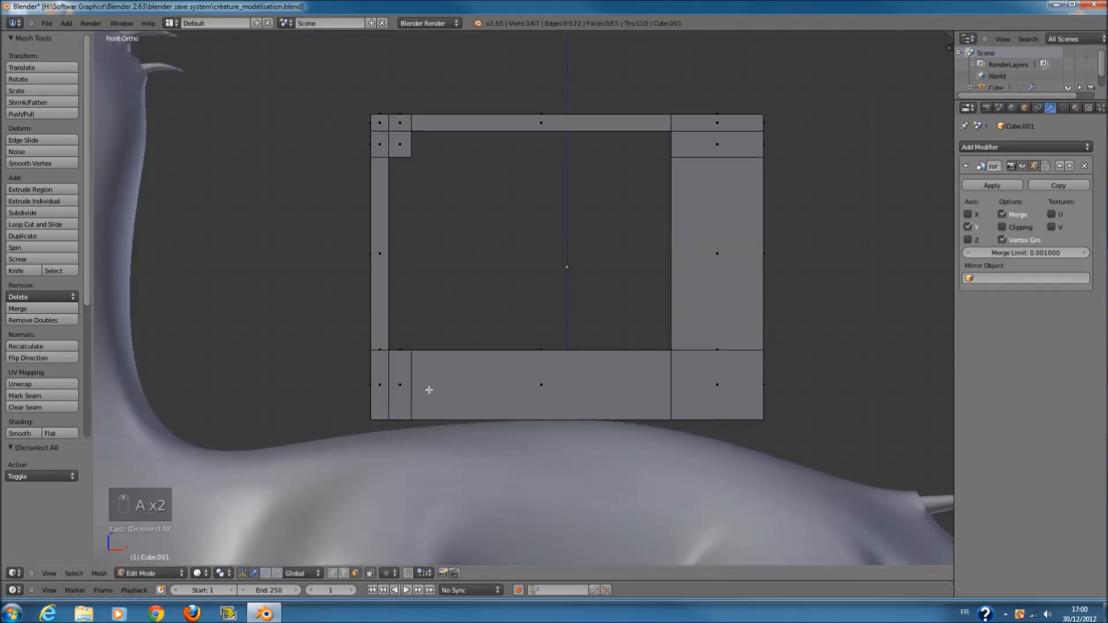
key(ctrl+r)
click(383, 396)
click(383, 404)
- Select the narrow lower strip of side faces in face mode and move it outward by 0.0836 along Y
middle_drag(383, 404, 350, 428)
click(357, 574)
scroll(441, 458, up, 1)
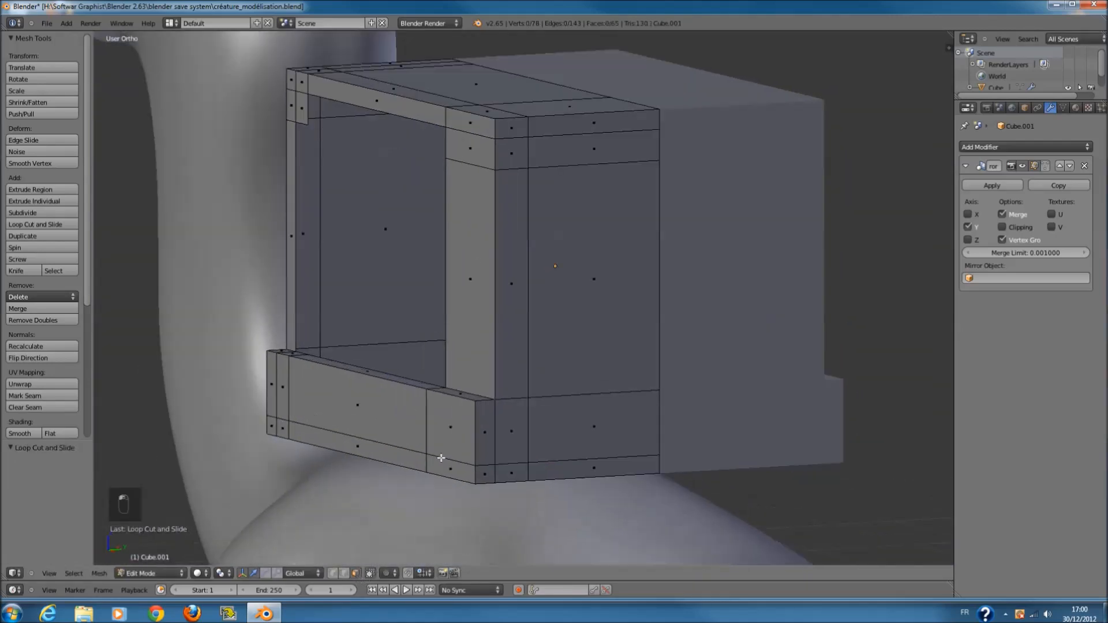
drag(468, 474, 279, 433)
drag(375, 443, 359, 451)
middle_drag(359, 451, 394, 427)
key(KP_1)
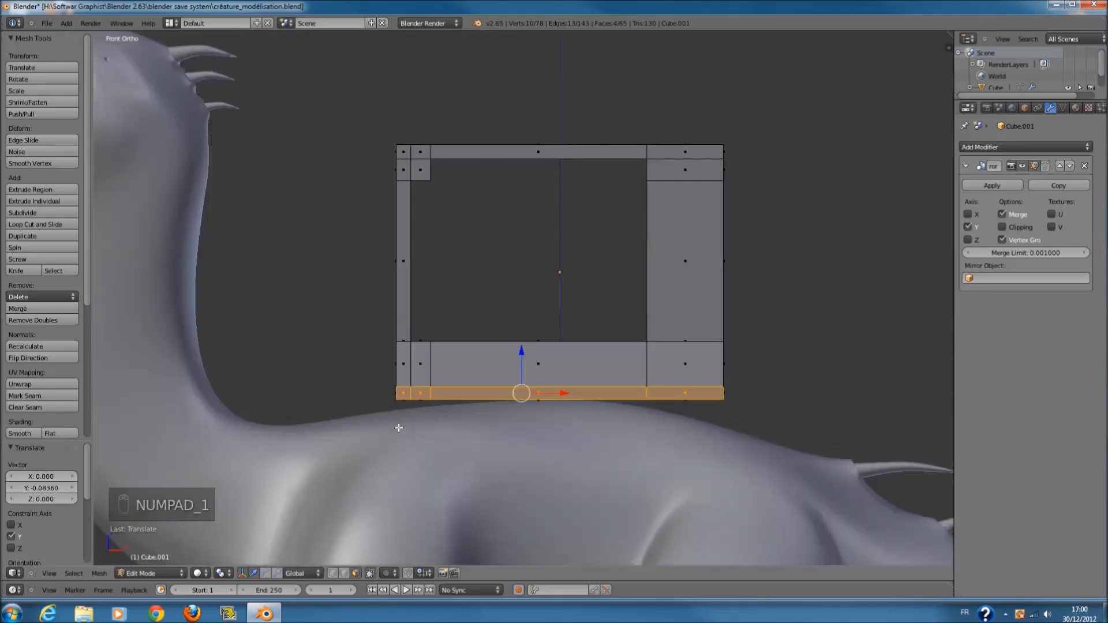
- Return to Object Mode and save the file
key(Tab)
key(ctrl+s)
- Select the lower tail-end corner vertices of the base in front wireframe view and move them outward along X
shift+scroll(587, 372, down, 1)
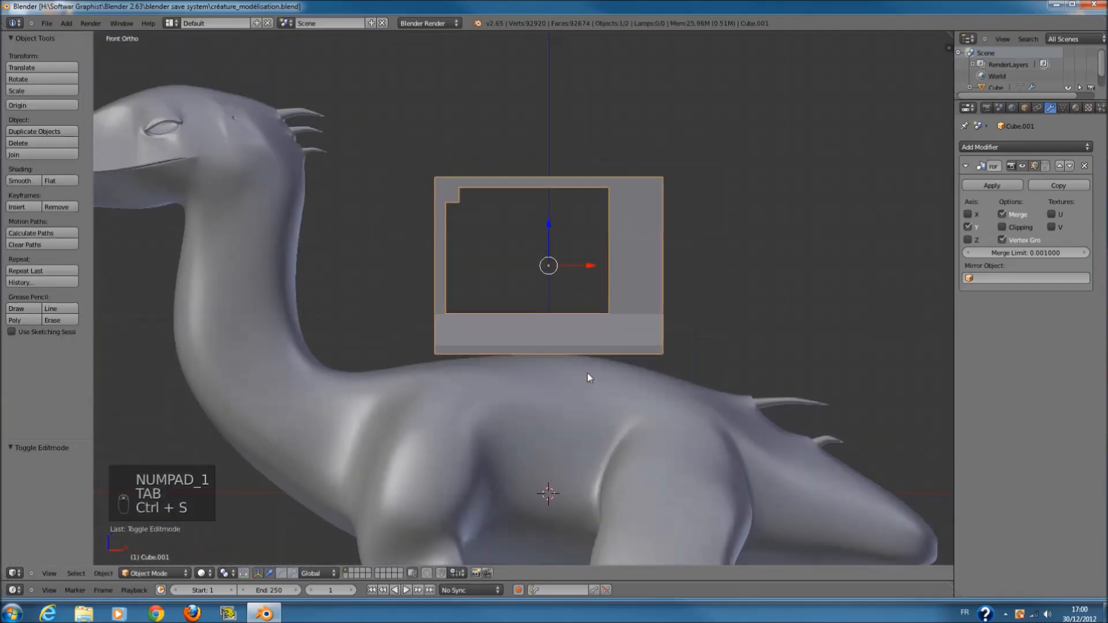
scroll(587, 372, up, 2)
key(Tab)
ctrl+scroll(585, 370, up, 5)
key(z)
scroll(686, 367, up, 2)
key(a)
middle_drag(680, 366, 611, 388)
key(z)
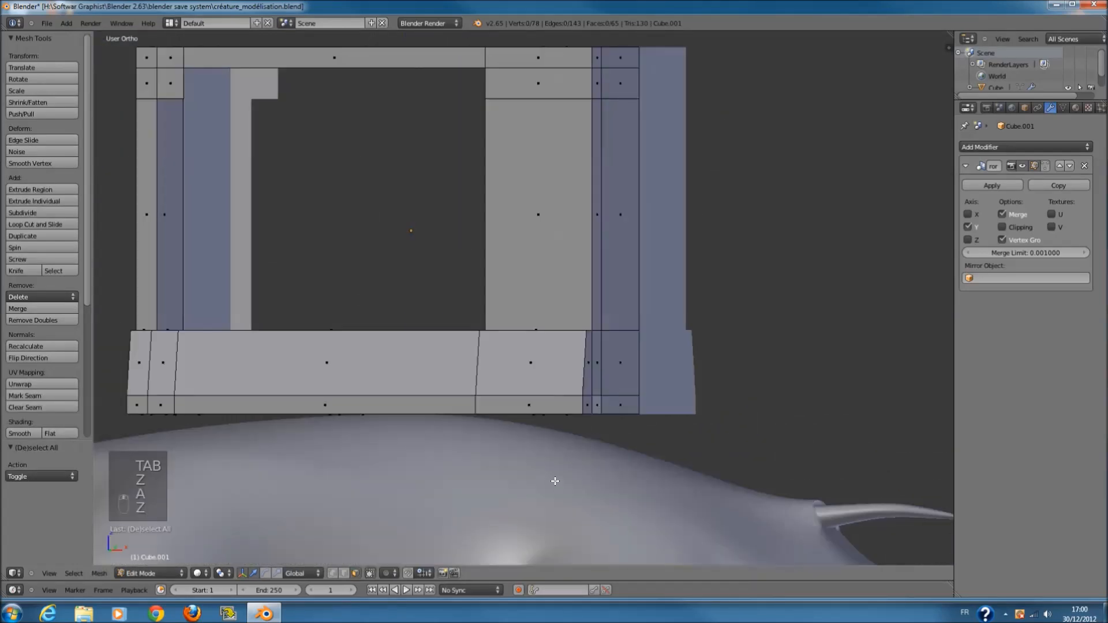
key(KP_1)
key(z)
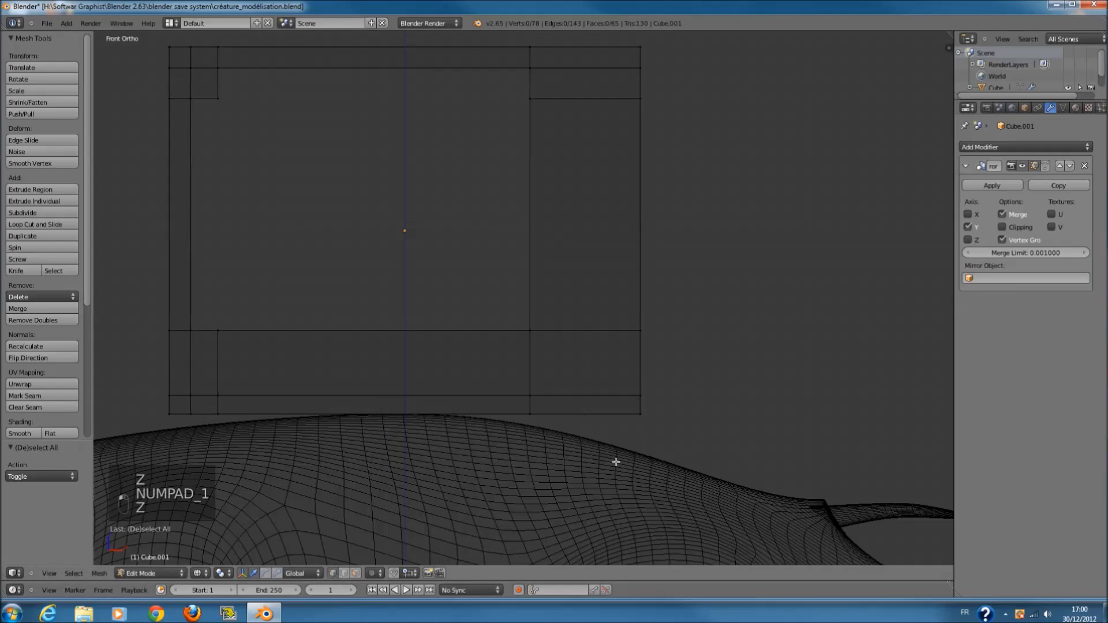
key(c)
scroll(643, 423, down, 5)
click(642, 405)
right_click(645, 404)
drag(678, 405, 691, 407)
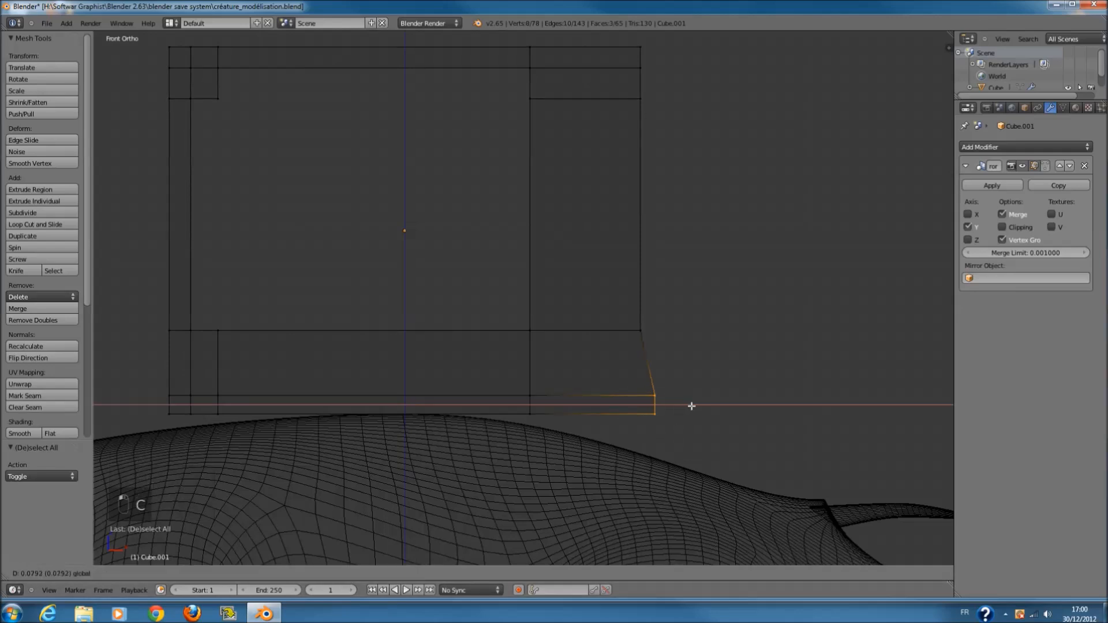
click(701, 407)
key(a)
- Extrude the base's tail-end underside faces 0.149 downward and rotate them about 16° to follow the creature's back
key(c)
right_click(680, 428)
click(356, 573)
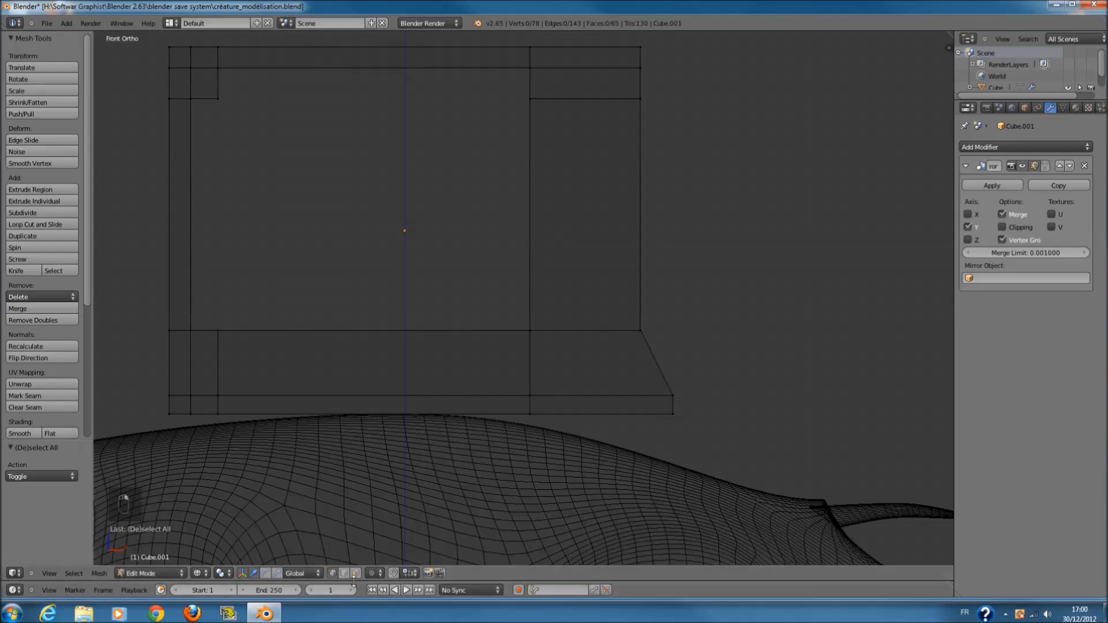
key(c)
drag(606, 423, 657, 437)
right_click(658, 437)
key(e)
click(652, 447)
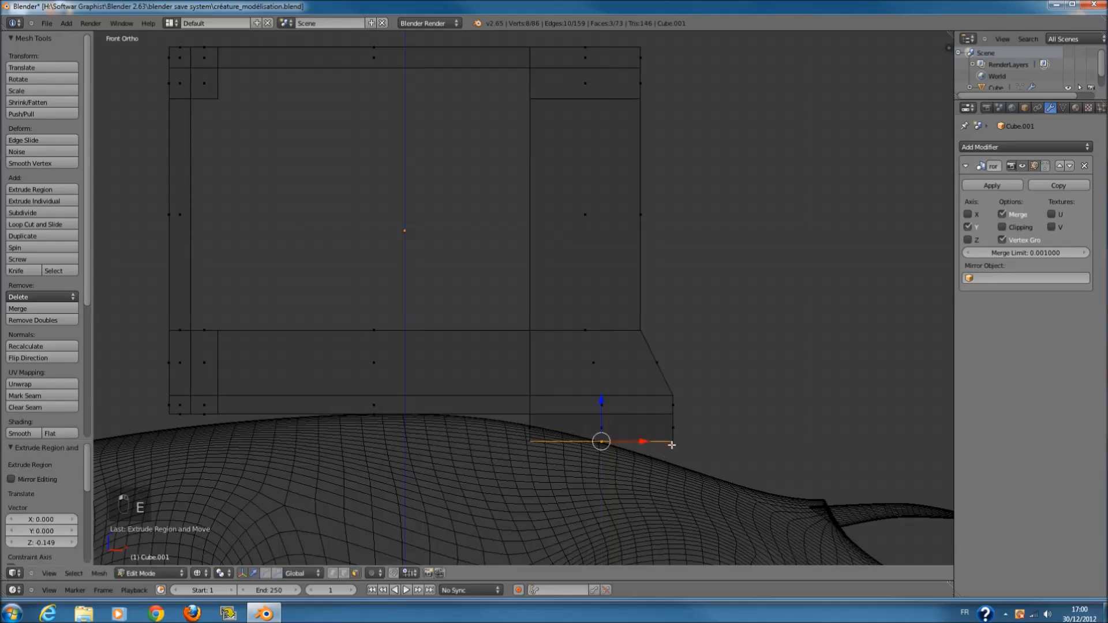
key(r)
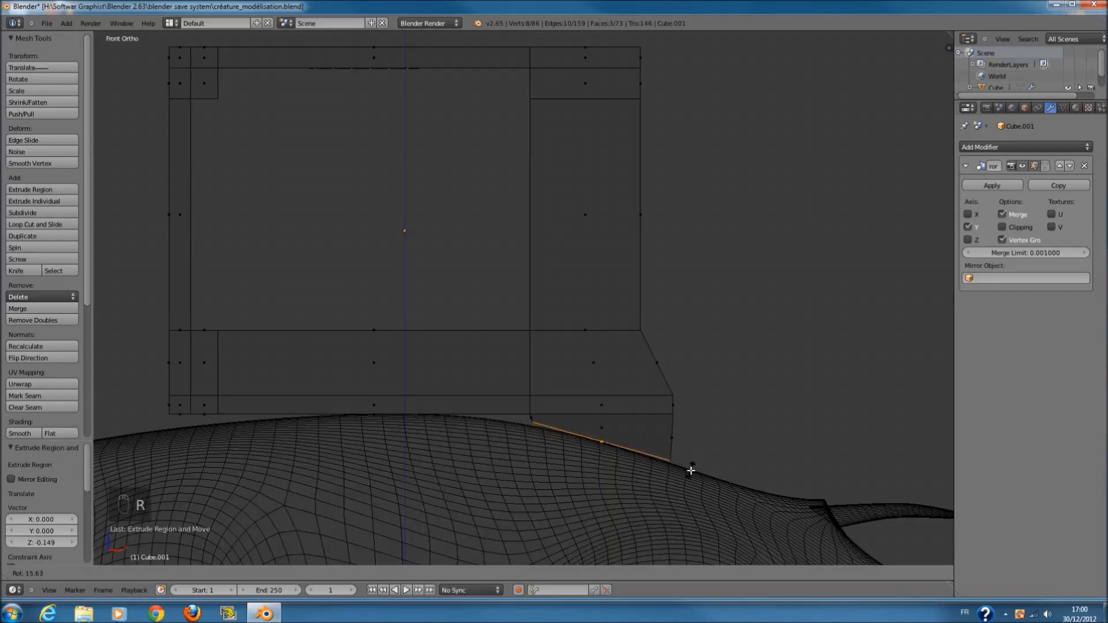
click(690, 464)
key(a)
- Move the end faces of the base's tail-end extension 0.05067 outward along X, tilt them slightly and rescale them along Z
key(c)
right_click(680, 446)
drag(689, 439, 724, 444)
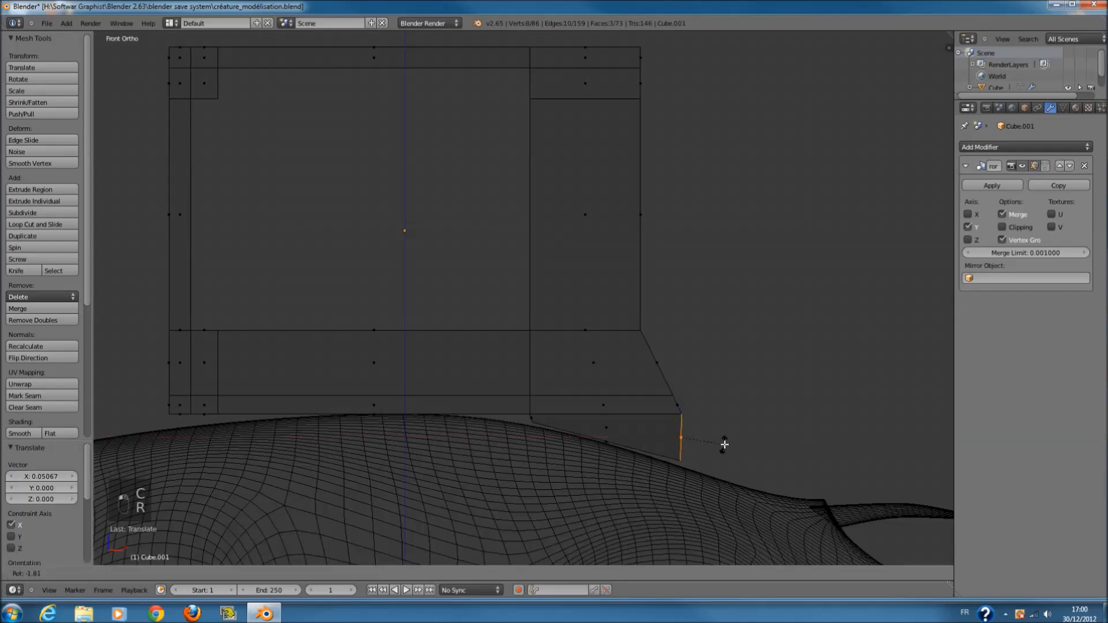
click(724, 445)
drag(682, 407, 713, 424)
key(s)
key(z)
click(681, 416)
- Extrude the tail-end faces outward, lower them 0.098 along Z and scale them to 0.203 in height to form a tapered tip
key(e)
click(700, 402)
key(s)
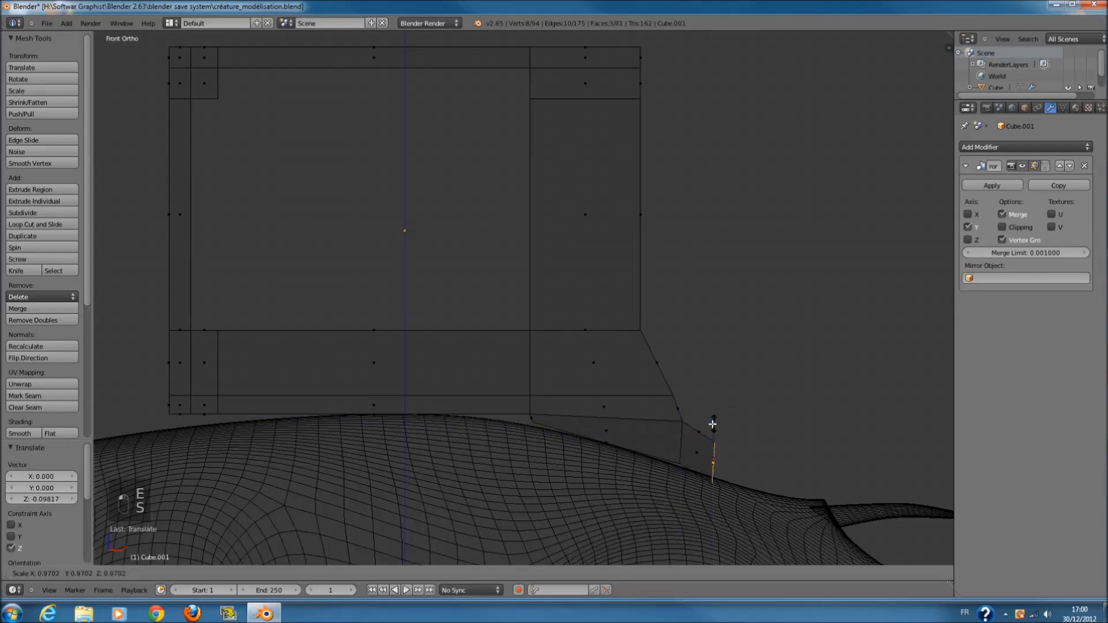
middle_drag(699, 448, 655, 517)
key(ctrl+z)
key(s)
key(z)
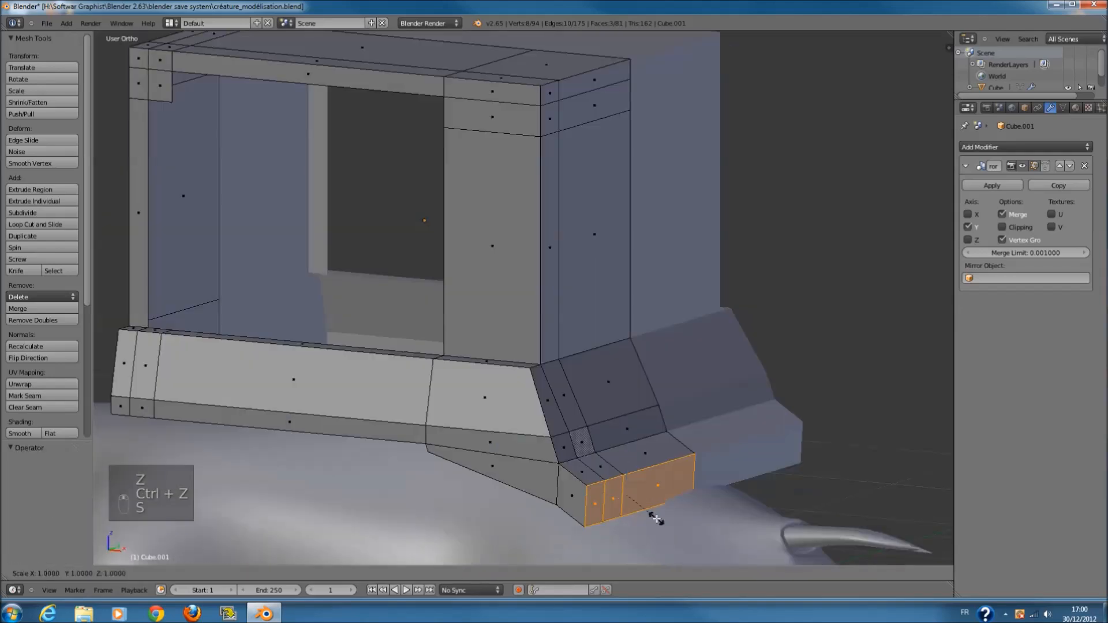
click(631, 500)
key(KP_1)
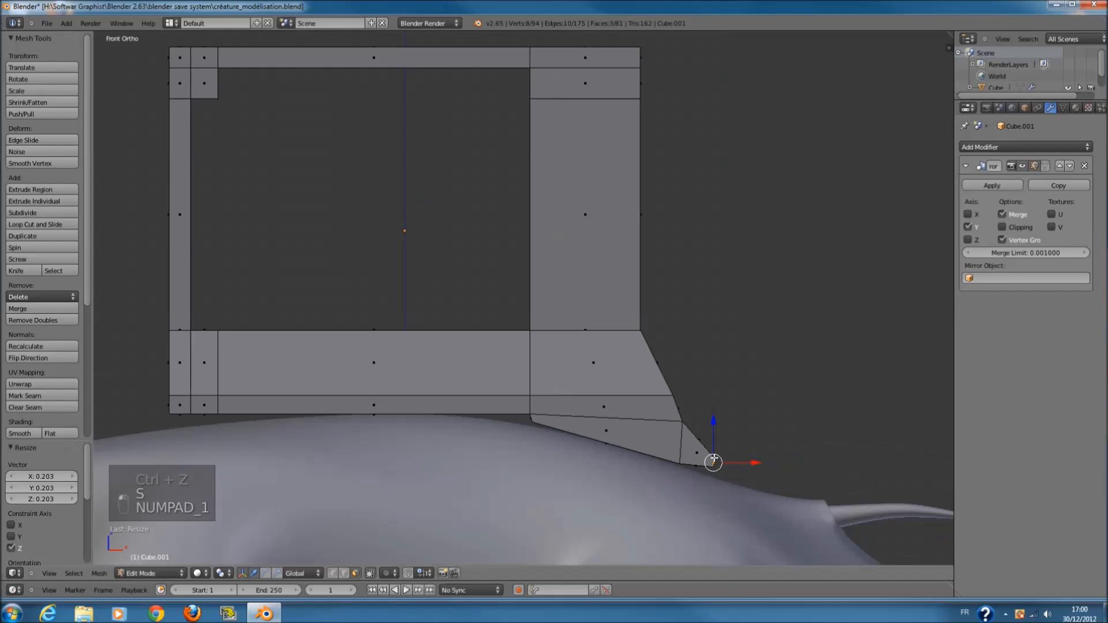
- Refine the tail-end flare in front wireframe view, moving its corner vertices above the tip by -0.044 in X and -0.015 in Z
key(z)
key(a)
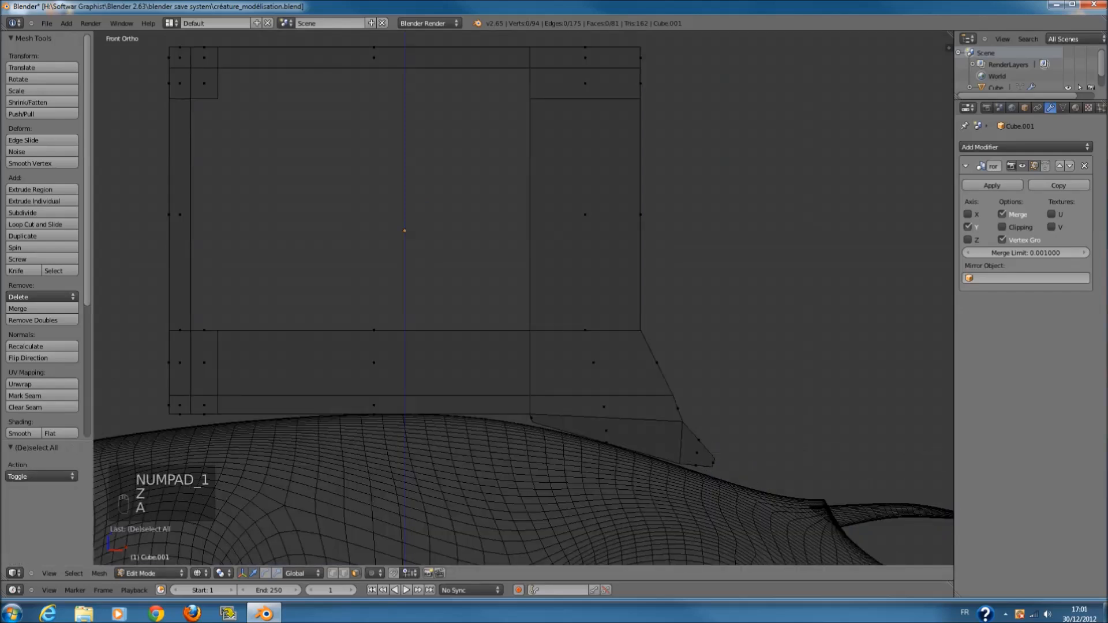
scroll(772, 450, up, 2)
key(c)
key(g)
click(754, 452)
key(a)
key(g)
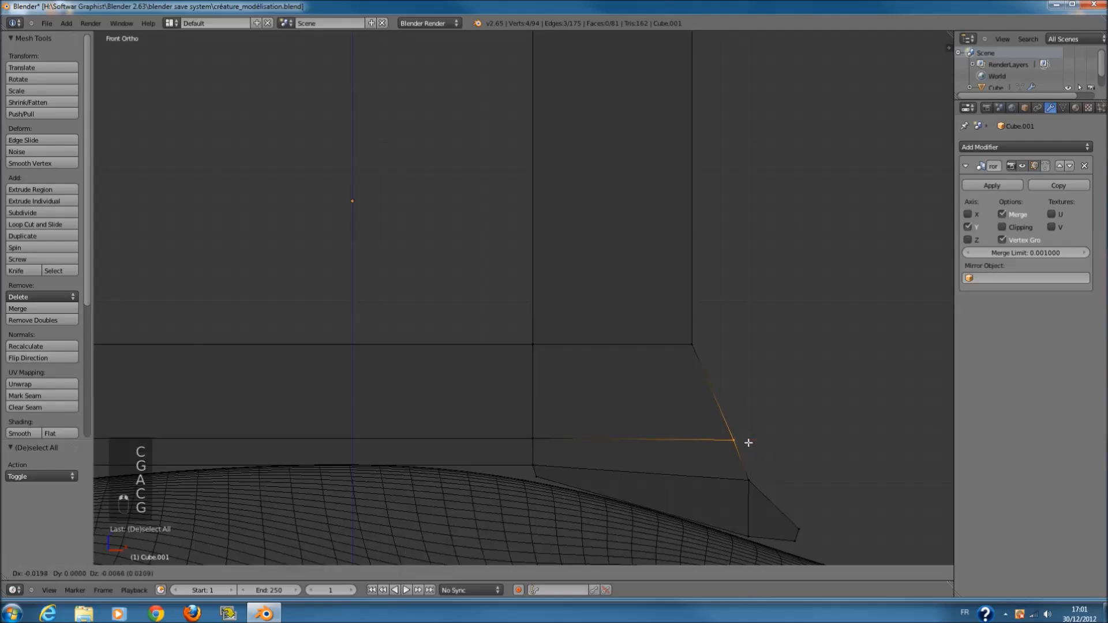
click(742, 445)
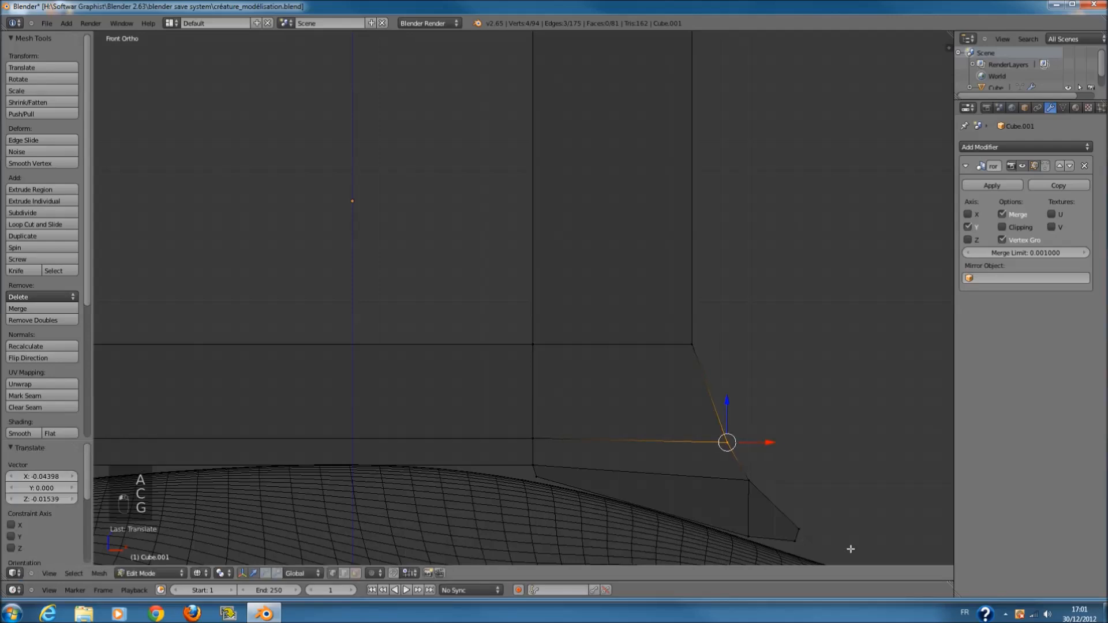
- Return to Object Mode, save the file and restore solid shading
scroll(707, 290, down, 3)
key(Tab)
scroll(664, 346, down, 1)
ctrl+scroll(657, 349, down, 9)
key(ctrl+s)
click(609, 378)
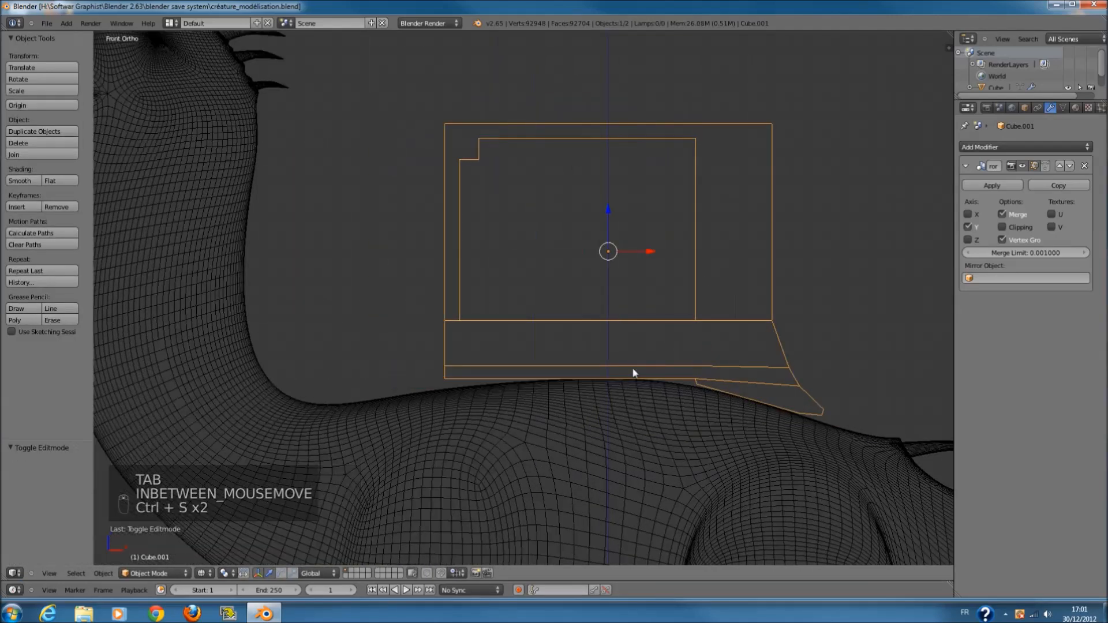
key(z)
shift+scroll(583, 292, up, 4)
scroll(627, 317, up, 1)
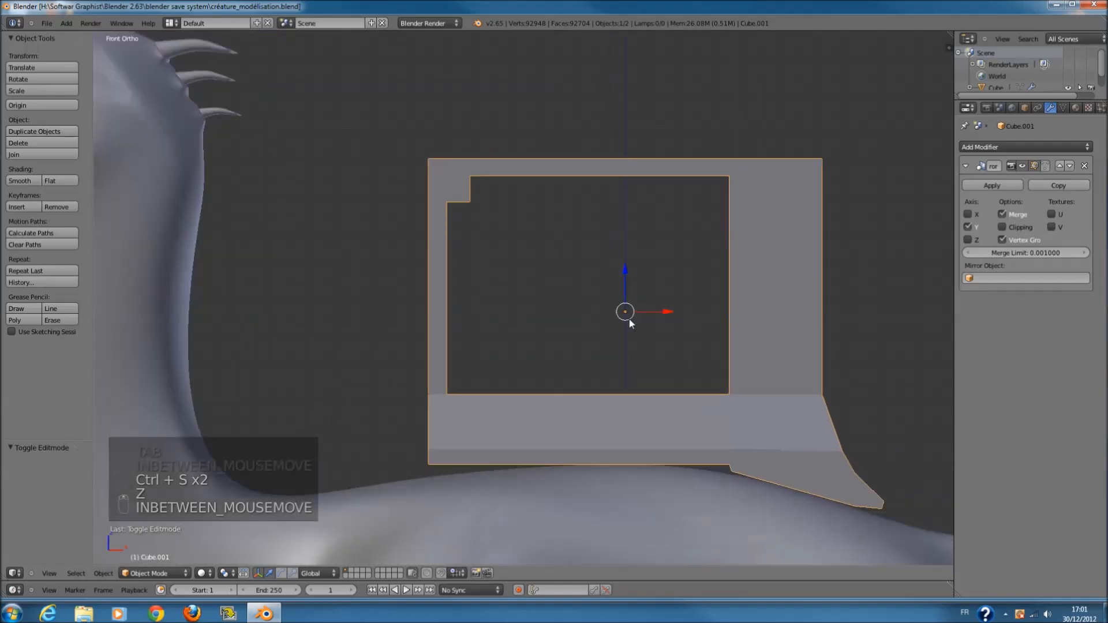
- Extrude the four head-end faces of the side rail 0.4 toward the neck along X, and move them farther outward in front view
shift+scroll(573, 374, down, 3)
ctrl+scroll(573, 374, down, 3)
key(Tab)
middle_drag(574, 371, 616, 435)
key(a)
key(a)
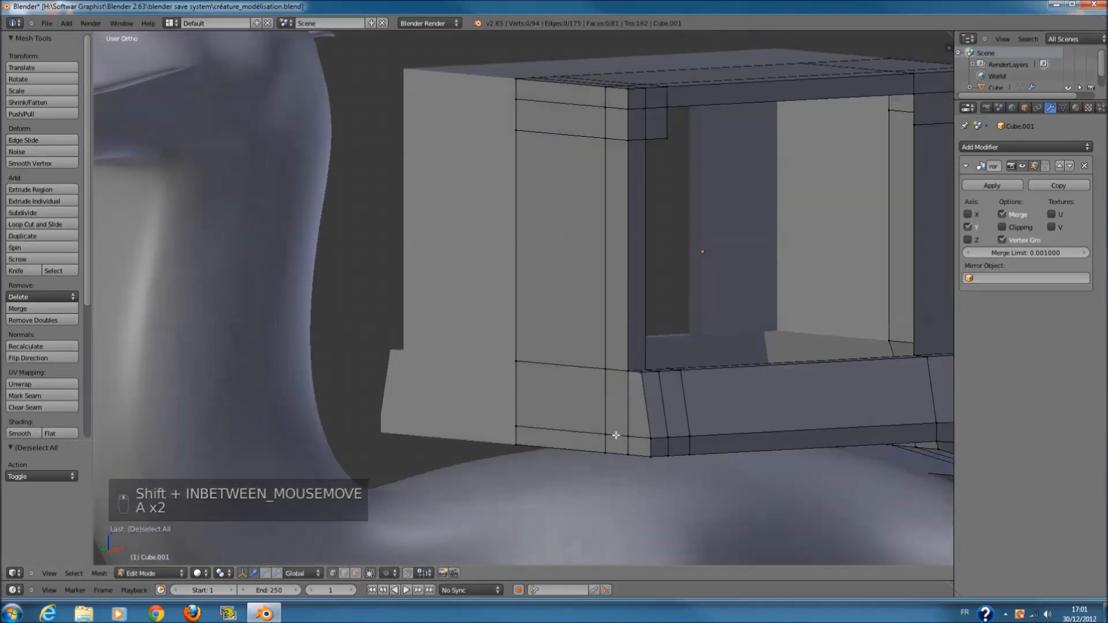
click(355, 573)
key(c)
drag(626, 415, 631, 430)
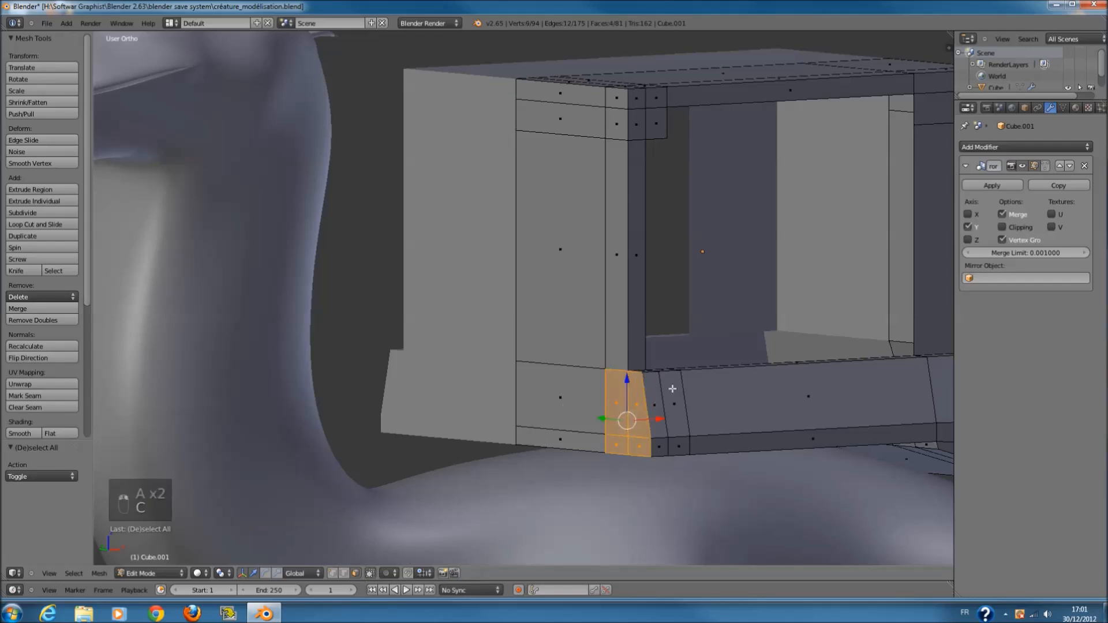
middle_drag(672, 389, 632, 412)
key(e)
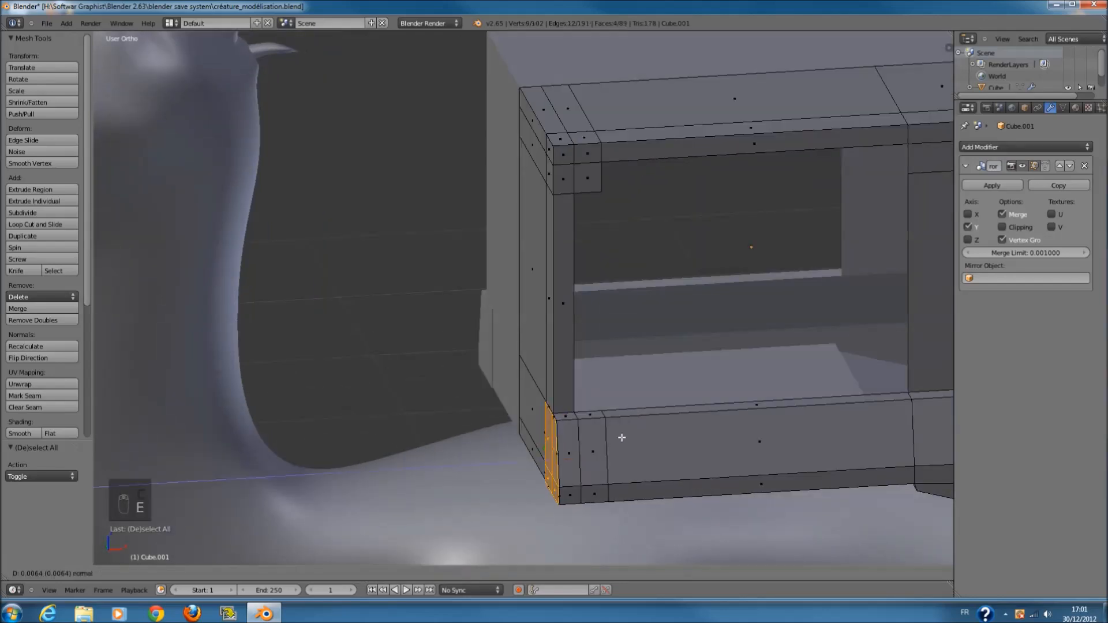
click(563, 440)
key(KP_1)
key(KP_Enter)
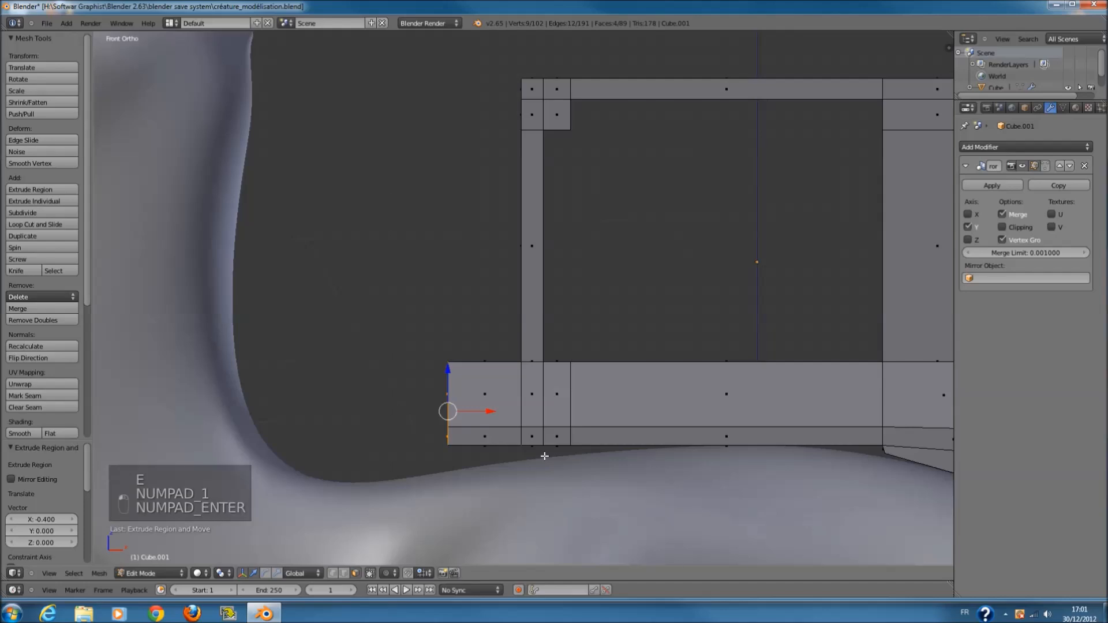
ctrl+scroll(469, 325, down, 3)
key(z)
shift+scroll(569, 396, down, 2)
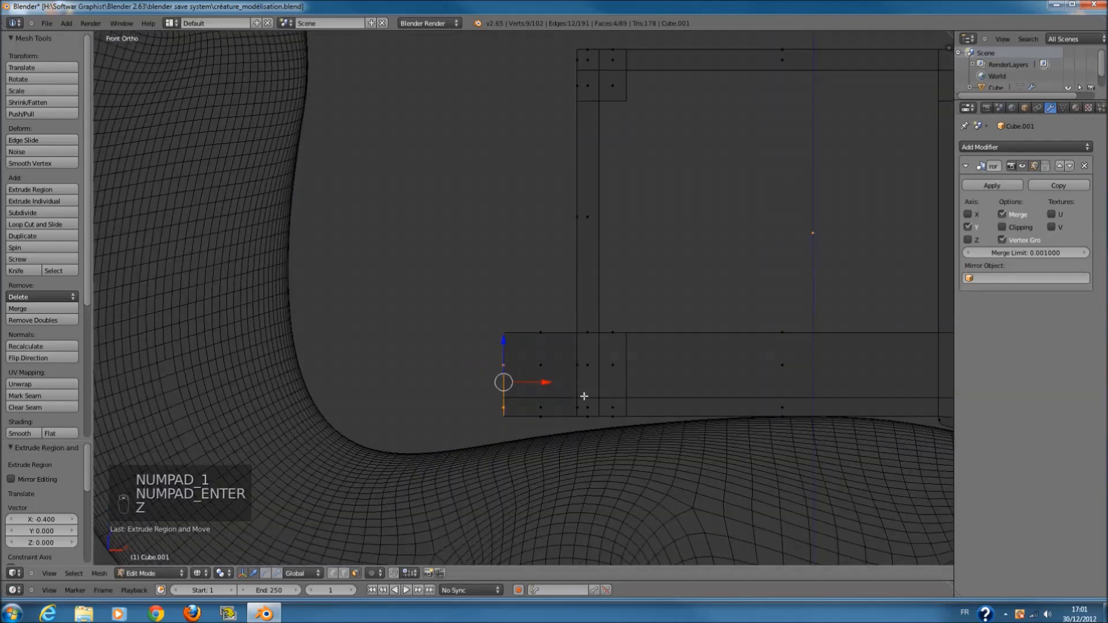
drag(539, 382, 491, 379)
- Select the narrow lower strip of the new rail extension and delete its faces
key(a)
key(c)
click(523, 414)
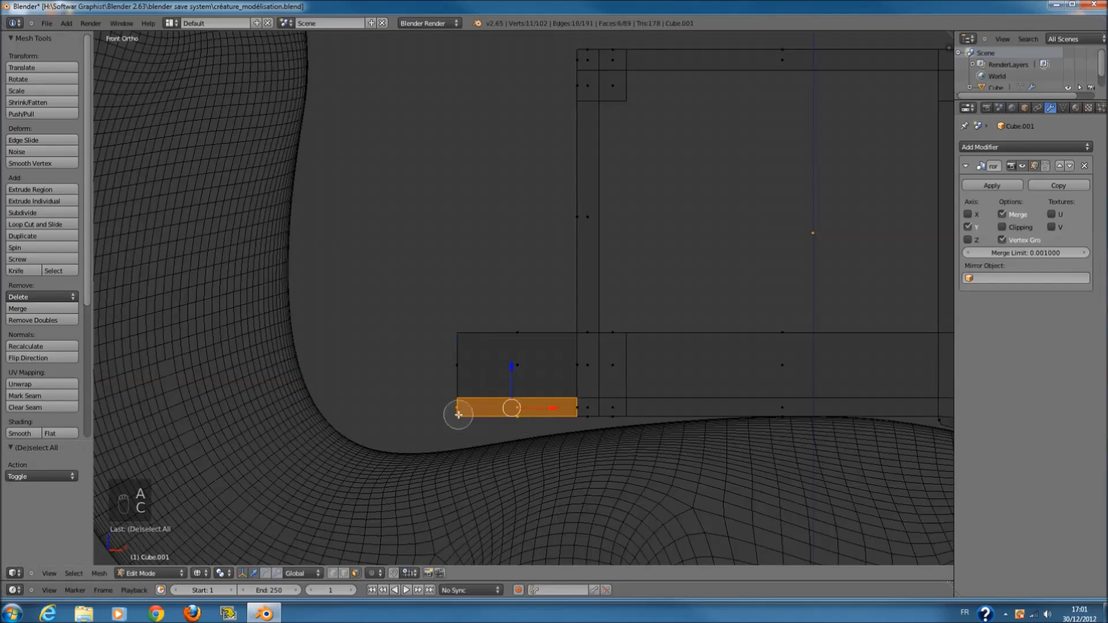
key(x)
click(620, 436)
key(z)
- Fill the open gaps beneath the head-end rail extension with new faces
middle_drag(615, 435, 728, 404)
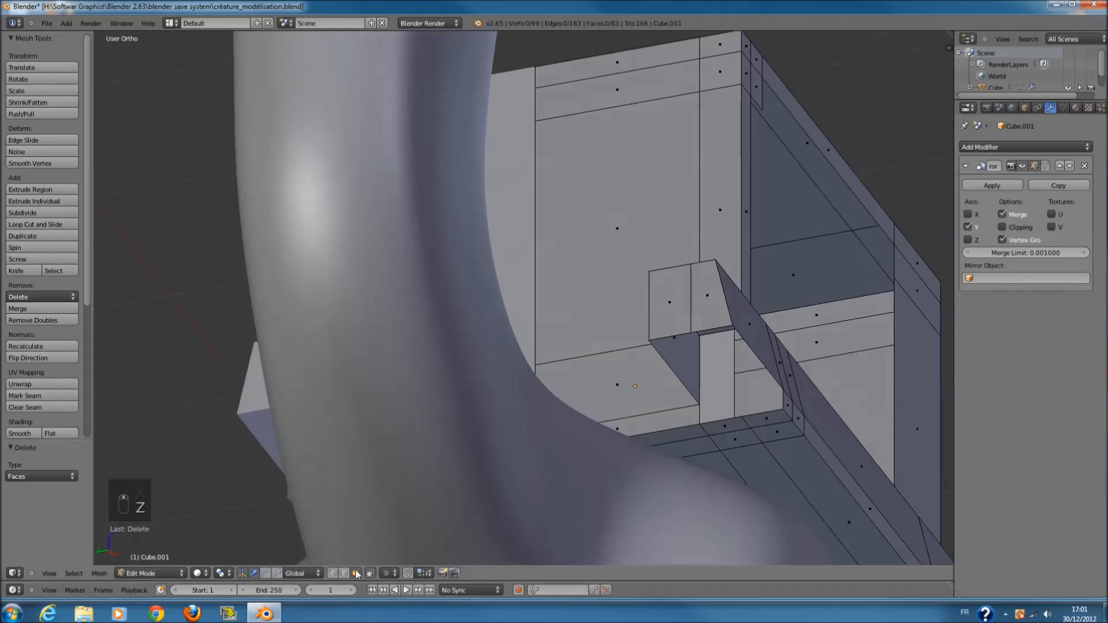
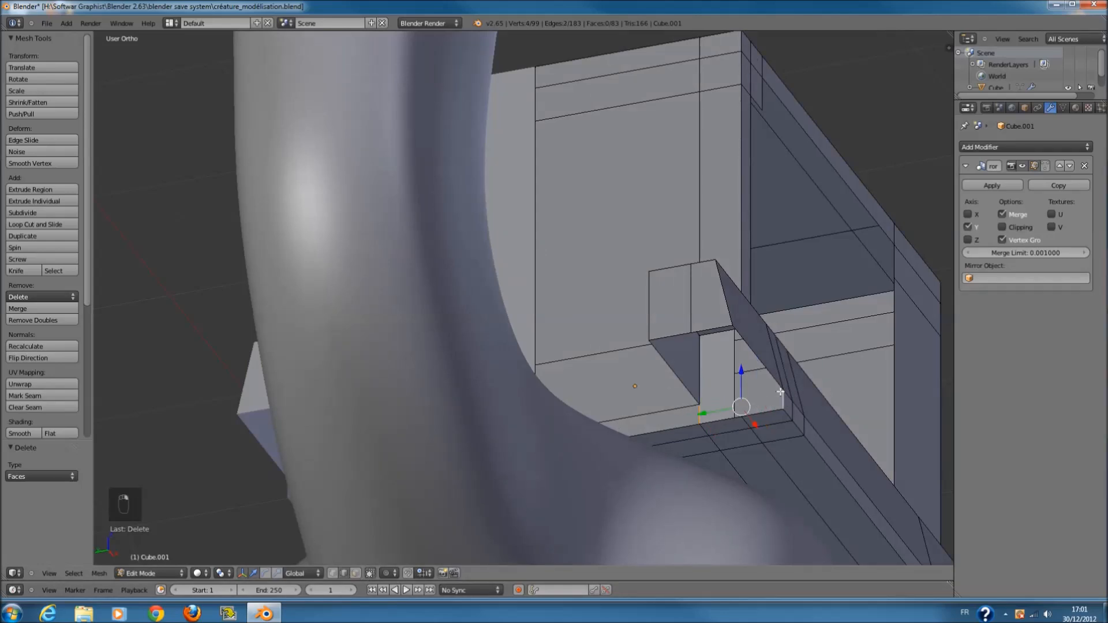
key(f)
scroll(725, 390, up, 1)
right_click(697, 376)
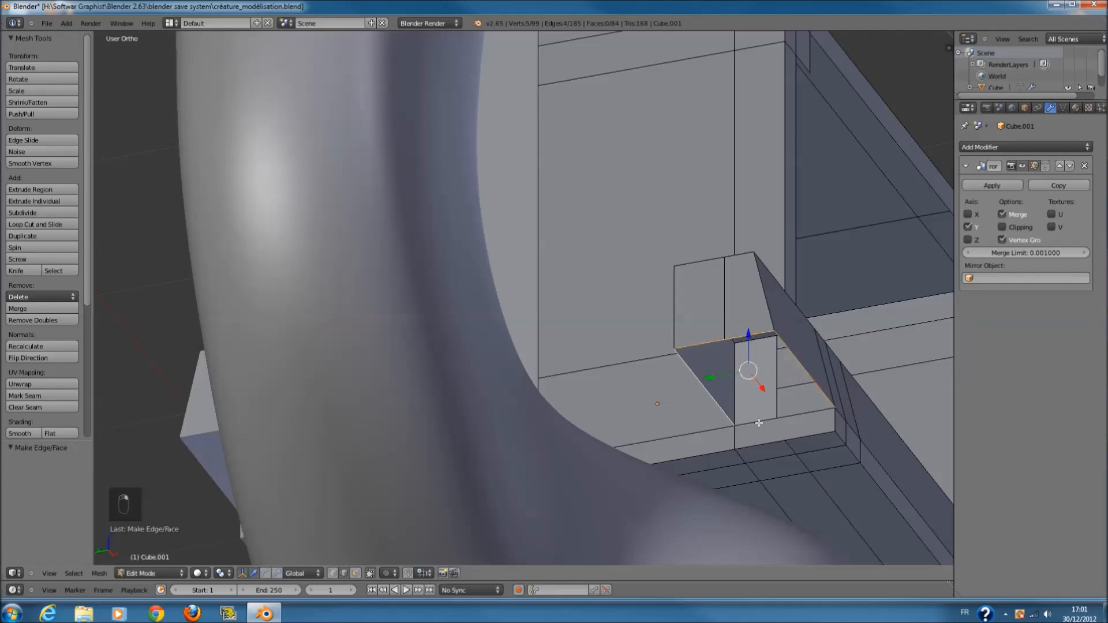
key(f)
middle_drag(761, 423, 605, 461)
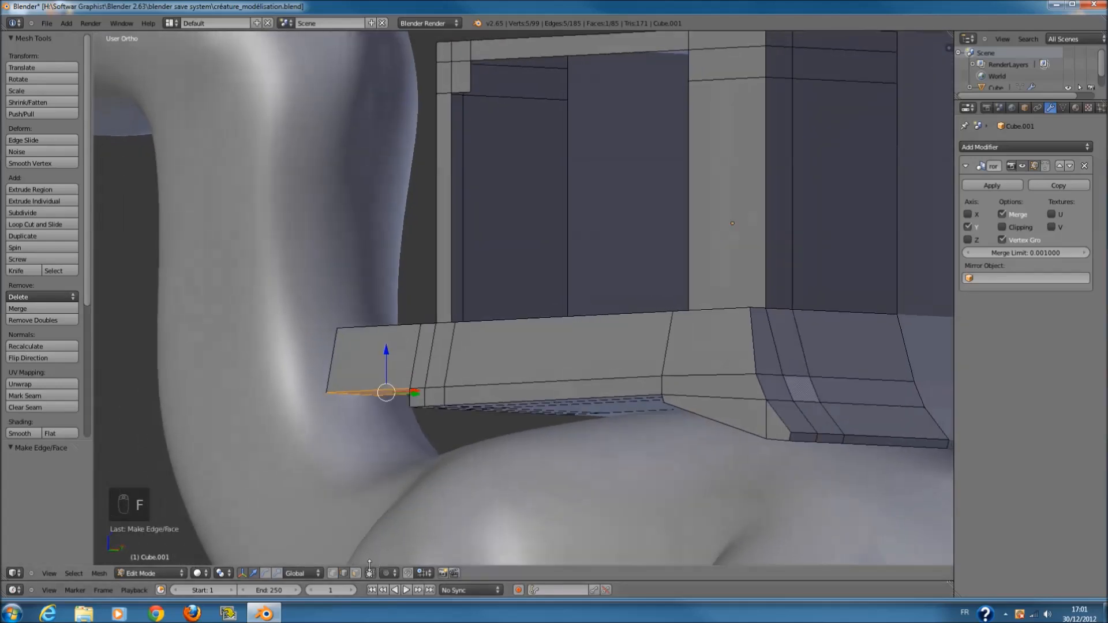
- Delete the large wall face at the cabin's head end to open the front
right_click(505, 214)
key(x)
click(508, 219)
shift+scroll(508, 220, up, 3)
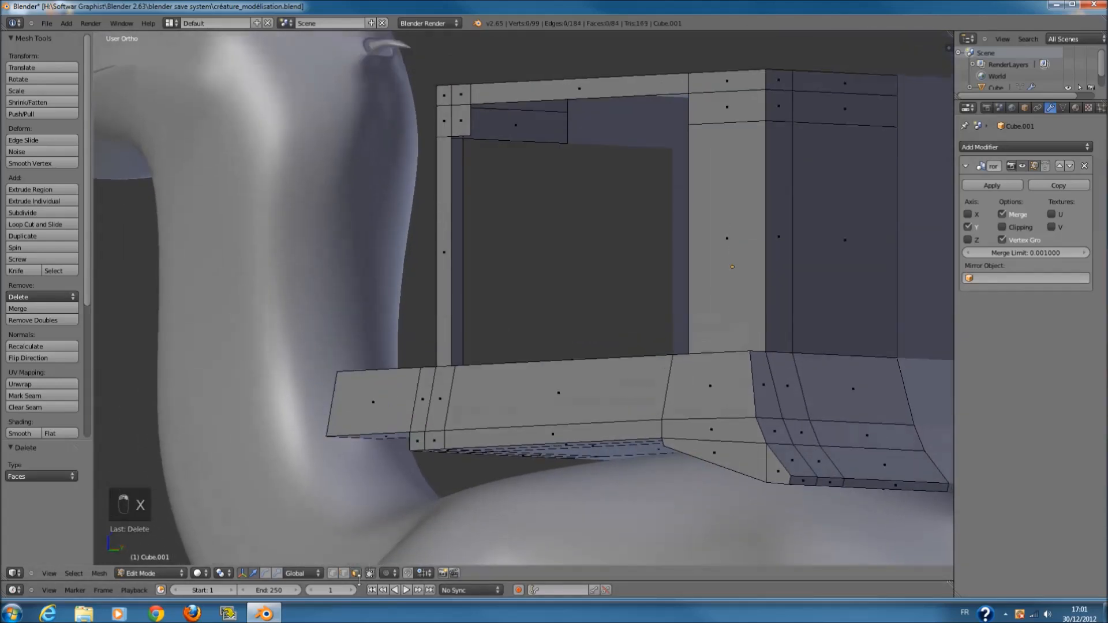
- Fill the inner side of the head-end post with a new face between its two vertical edges
click(345, 574)
shift+scroll(459, 323, up, 5)
middle_drag(453, 315, 497, 319)
scroll(546, 214, up, 2)
middle_drag(527, 199, 398, 196)
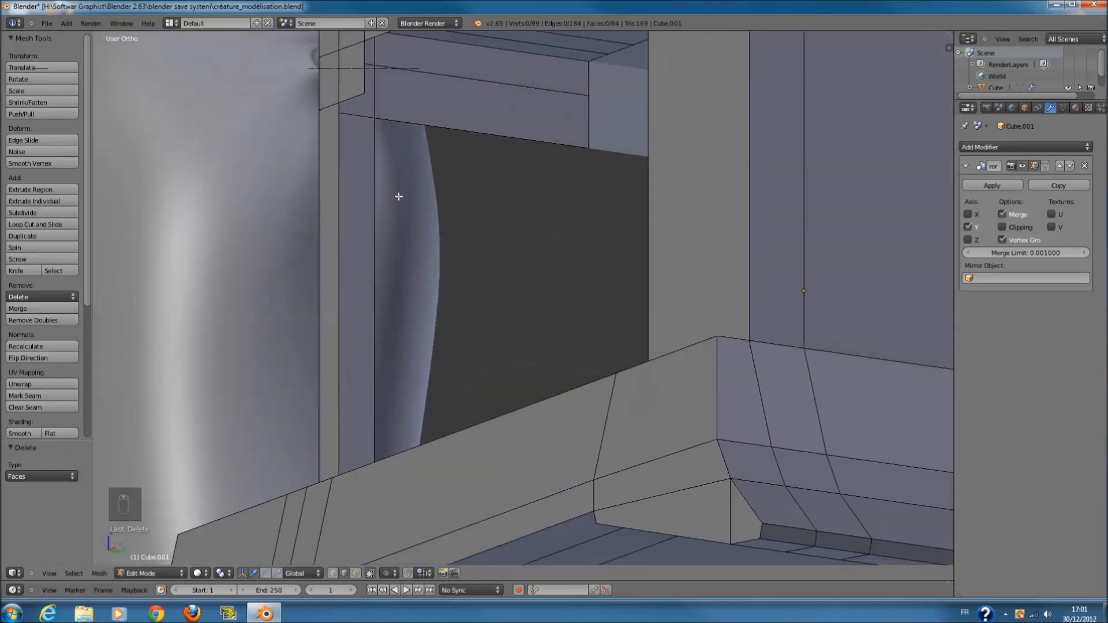
shift+right_click(348, 210)
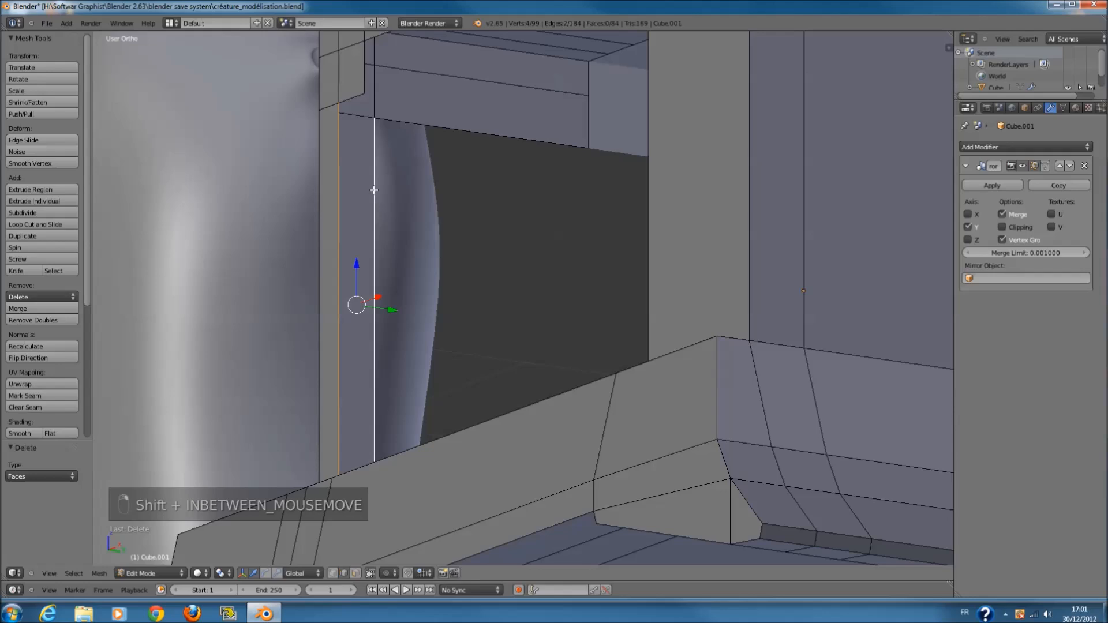
shift+middle_drag(356, 74, 363, 120)
key(f)
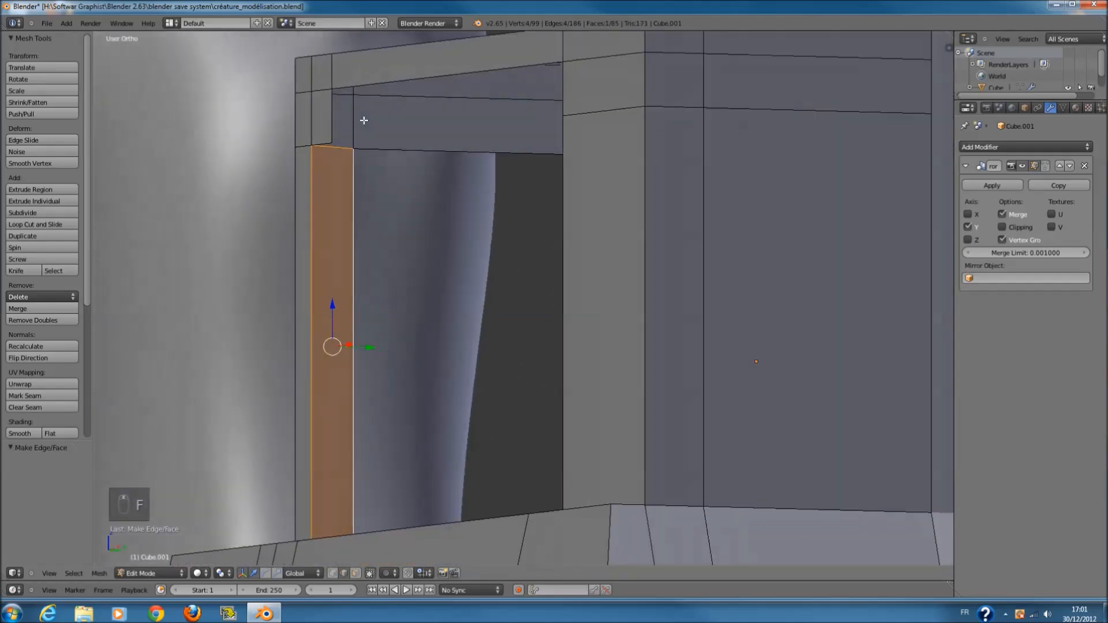
- Close the inner side and remaining gap of the upper corner bracket with new faces, and save the file in Object Mode
right_click(339, 116)
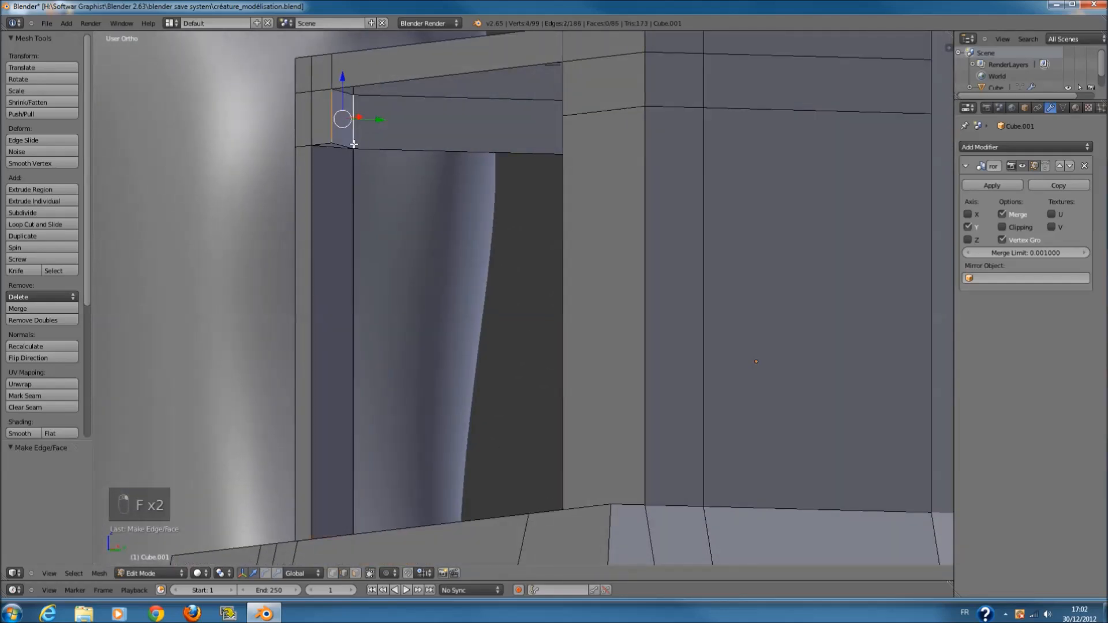
key(f)
middle_drag(329, 136, 305, 91)
scroll(335, 83, down, 2)
scroll(334, 83, up, 1)
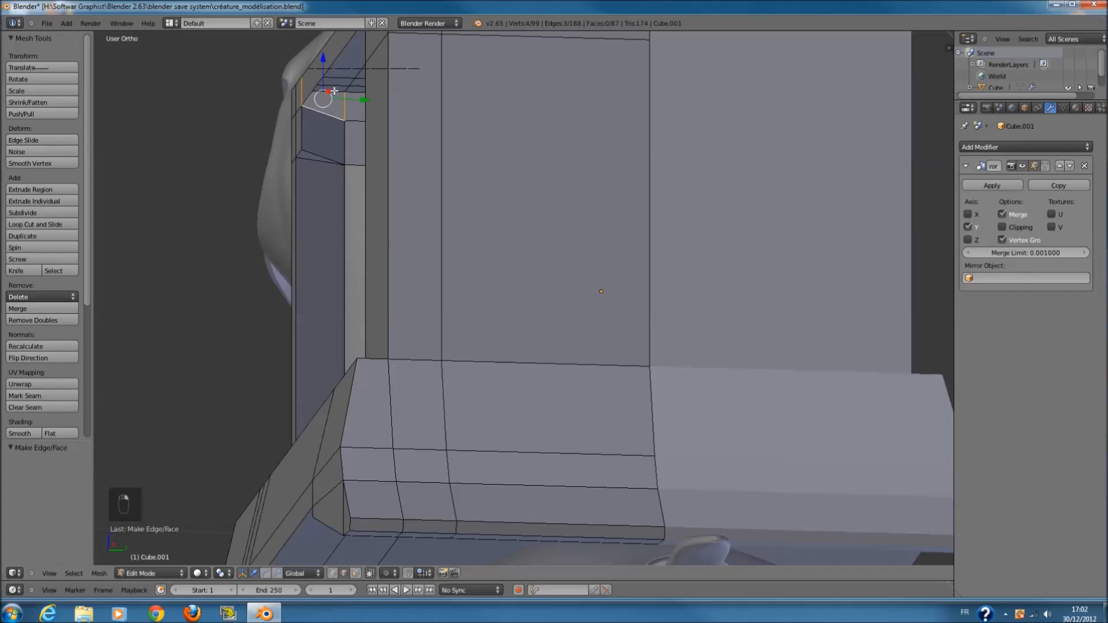
key(f)
middle_drag(334, 94, 812, 307)
key(Tab)
scroll(655, 208, down, 3)
key(ctrl+s)
click(655, 208)
- Fill the tail-end gap in the cabin floor with a new face in Edit Mode
key(Tab)
scroll(640, 299, down, 1)
ctrl+scroll(640, 299, down, 4)
middle_drag(492, 296, 524, 300)
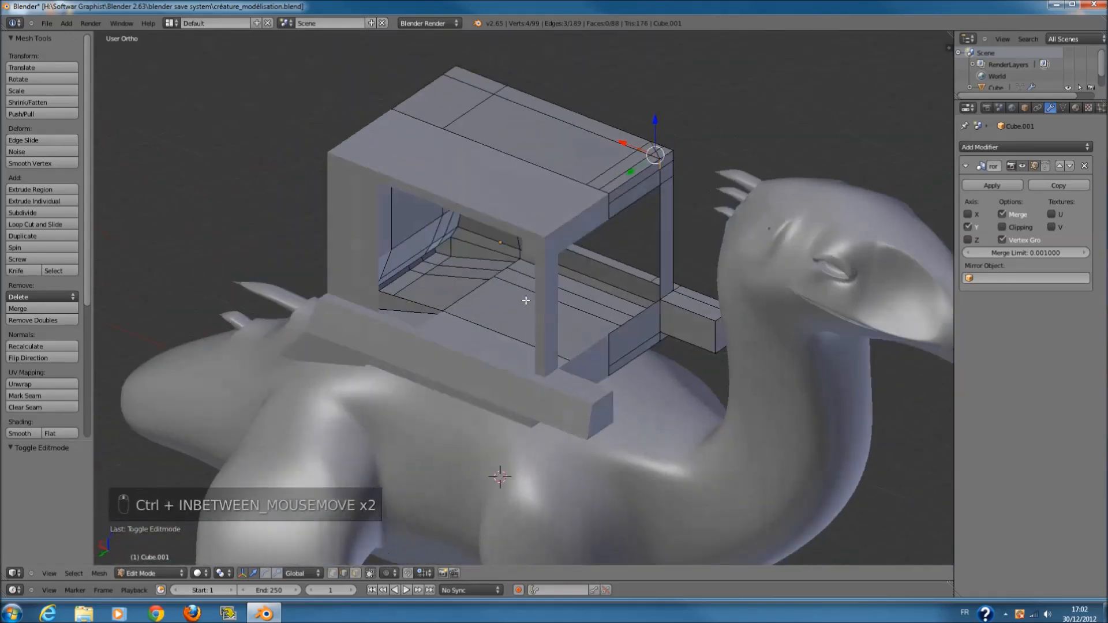
scroll(510, 301, up, 3)
middle_drag(433, 238, 402, 248)
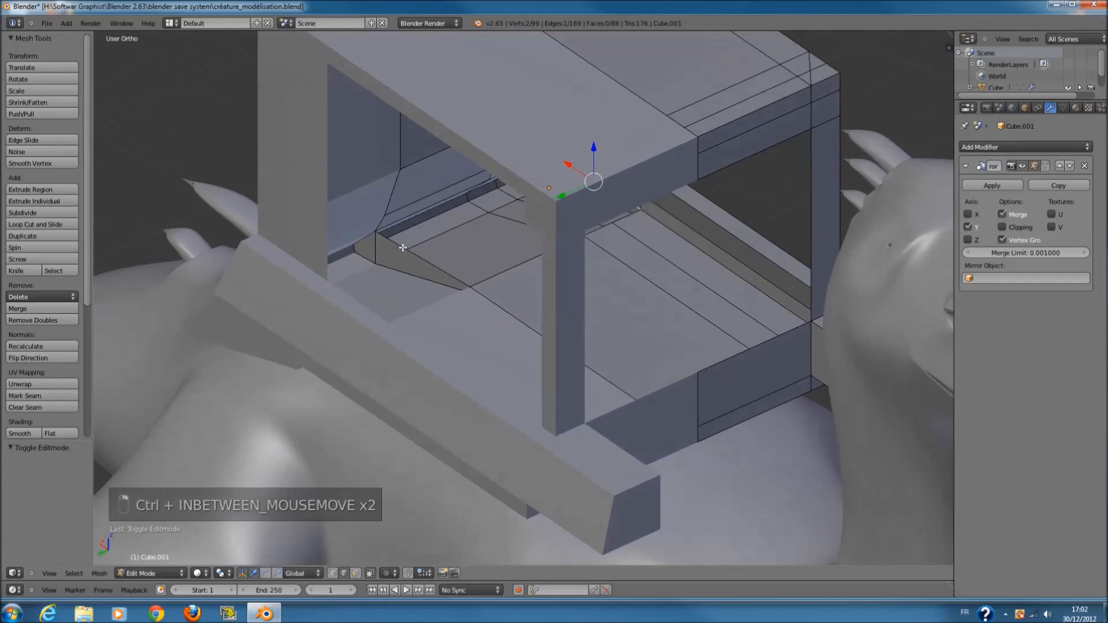
key(f)
scroll(537, 259, down, 1)
middle_drag(537, 259, 730, 288)
- Return to Object Mode, save the file and check the cabin in front view
key(Tab)
key(ctrl+s)
click(765, 293)
middle_drag(802, 316, 725, 314)
key(z)
key(z)
key(KP_1)
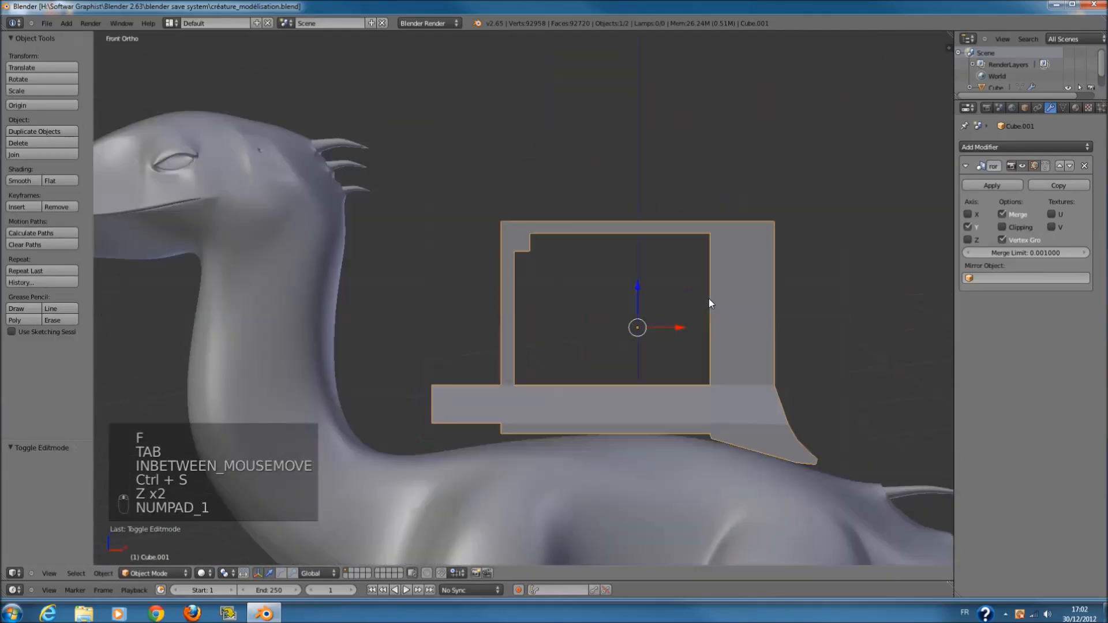
- Select the two end faces of the head-end rail extension, move them back toward the cabin along X and extrude them outward again
shift+scroll(659, 316, down, 5)
key(Tab)
scroll(559, 294, up, 2)
key(z)
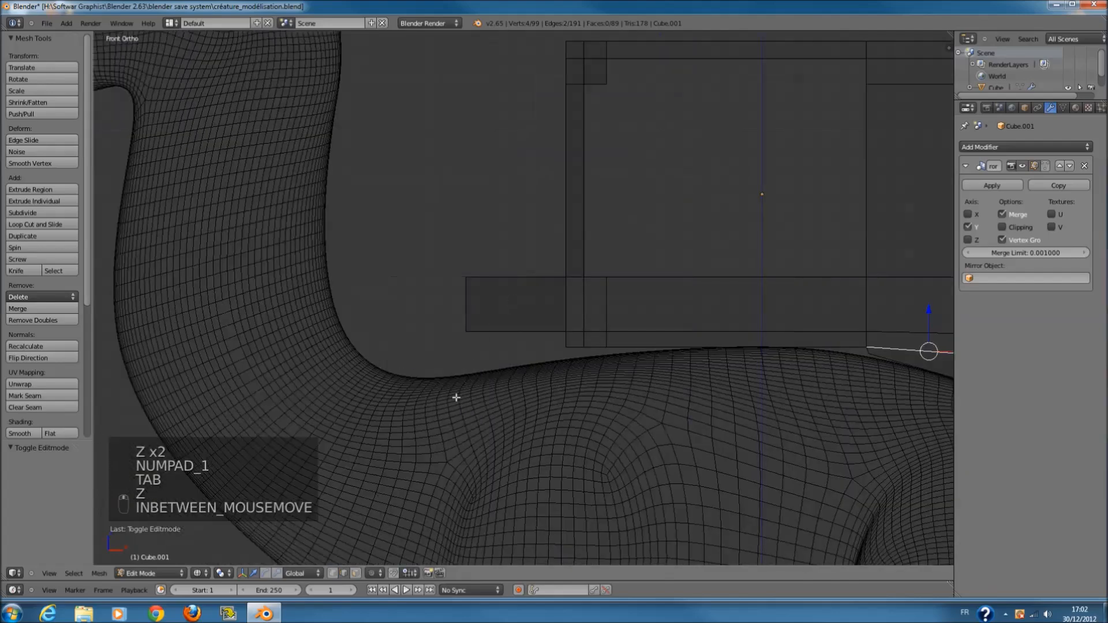
key(a)
mouse_move(404, 519)
middle_down()
mouse_move(474, 450)
mouse_move(734, 314)
middle_up()
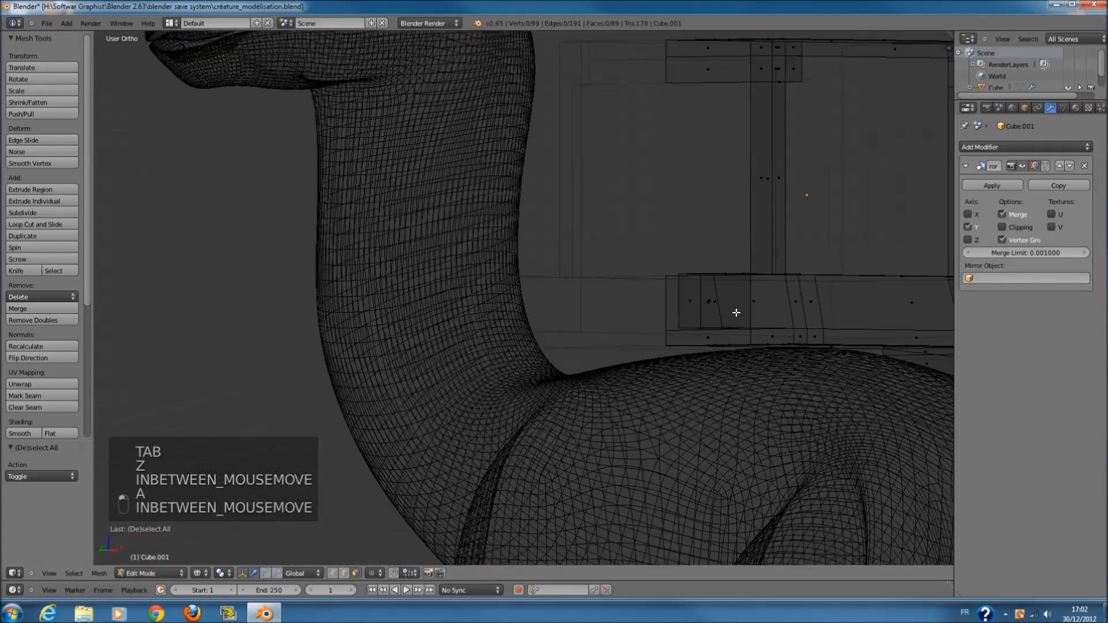
key(z)
key(c)
click(782, 310)
right_click(781, 311)
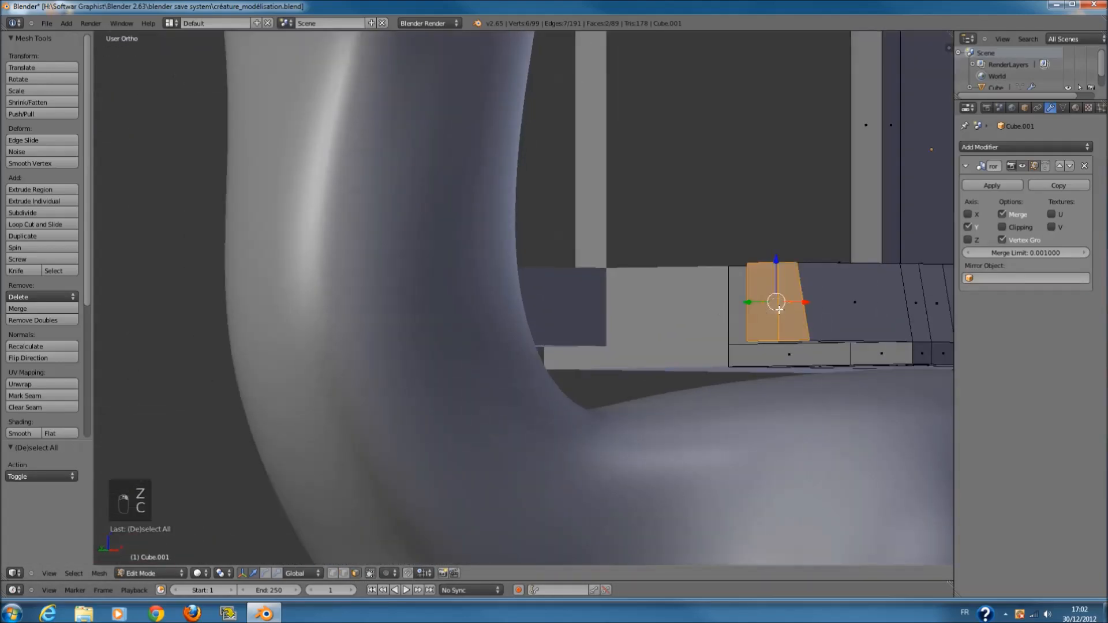
key(KP_3)
key(KP_1)
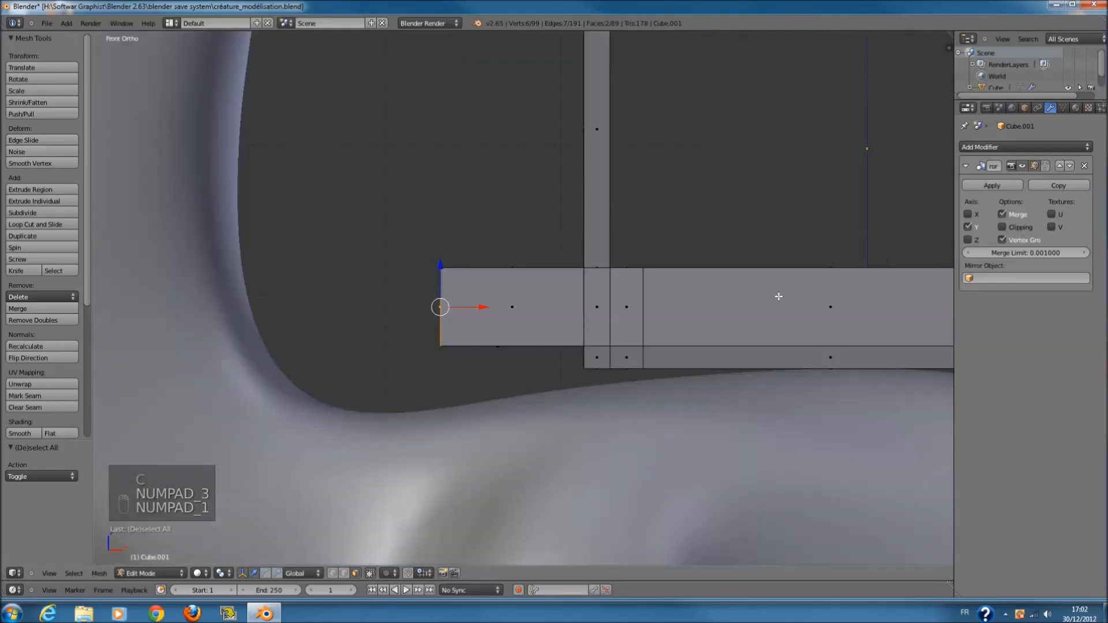
drag(474, 307, 530, 319)
key(e)
click(475, 322)
- Select the underside faces of the new rail end segment and extrude them 0.346 downward into the creature's back
key(z)
key(a)
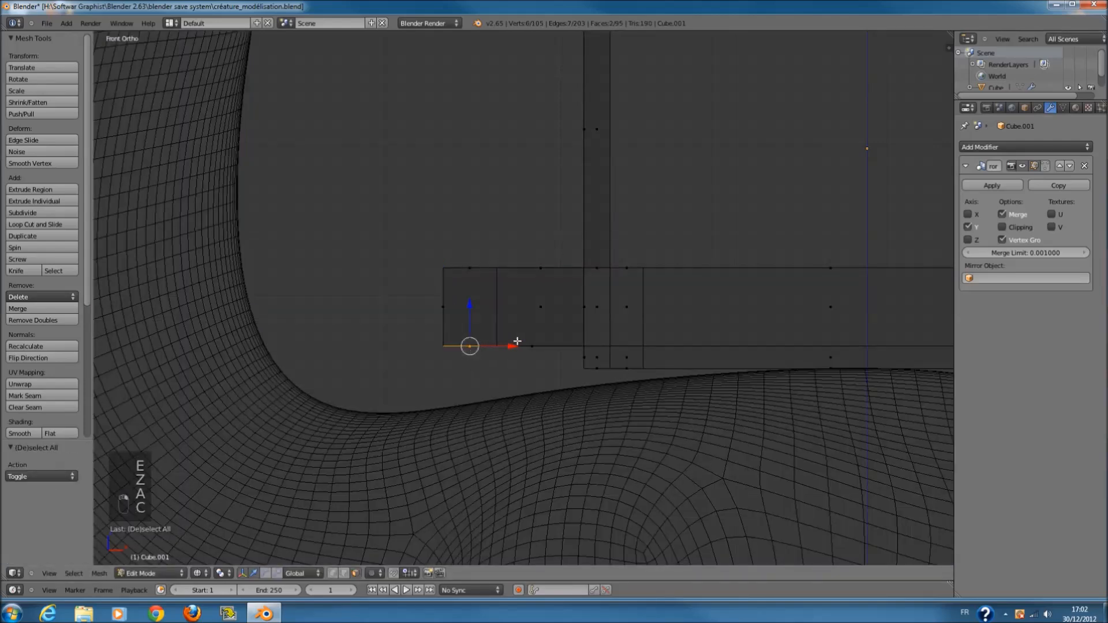
key(e)
click(514, 415)
key(z)
middle_drag(514, 415, 662, 415)
key(KP_3)
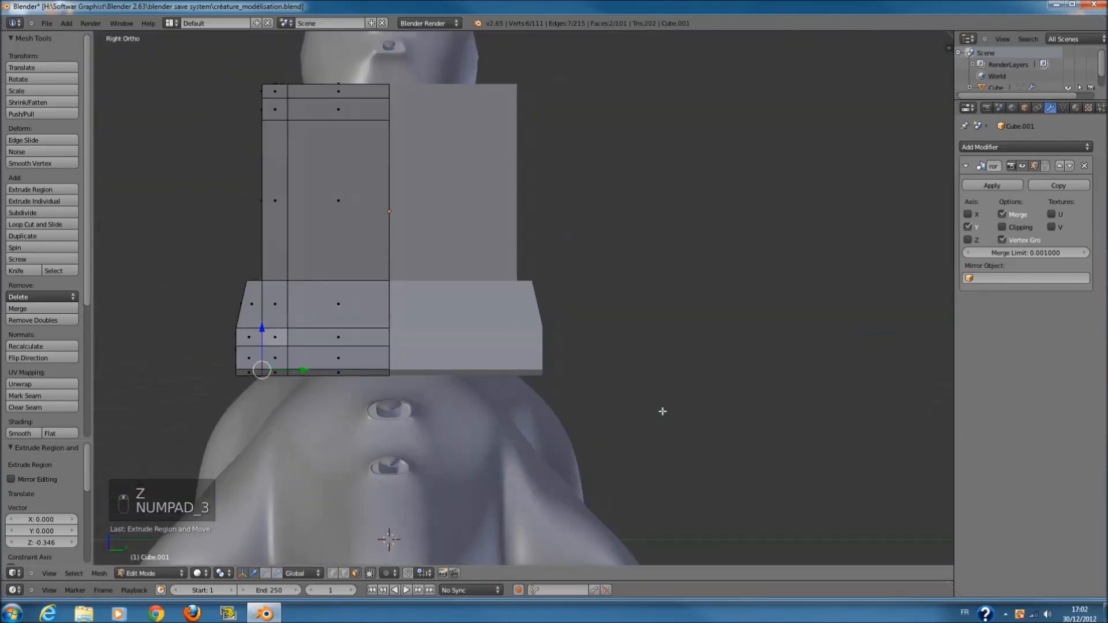
key(KP_1)
key(z)
scroll(634, 375, up, 4)
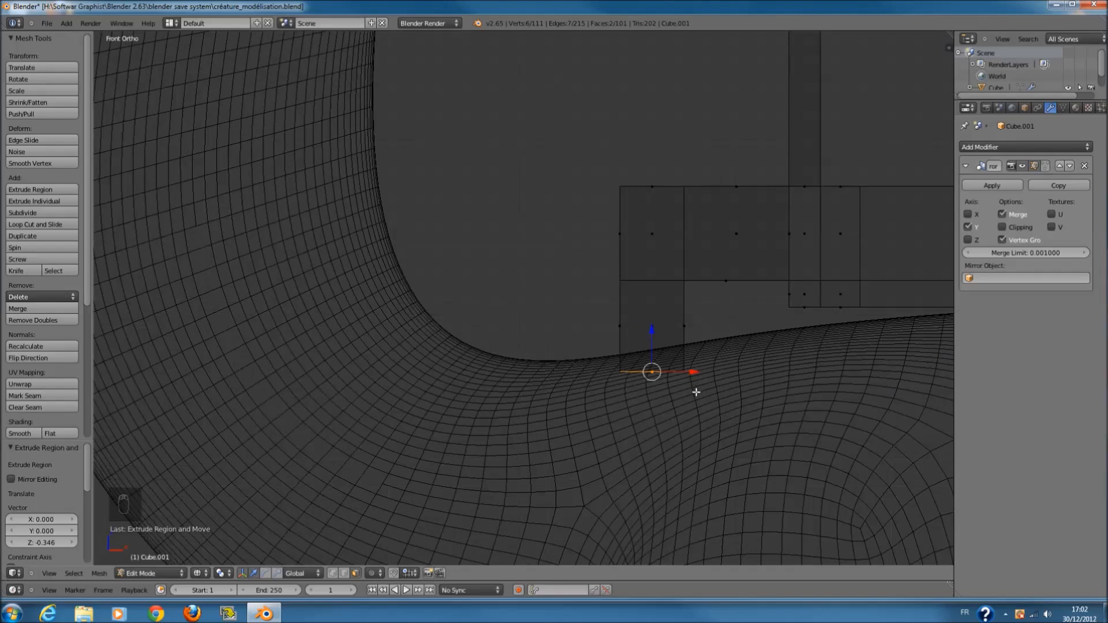
- Extrude the head-end support's underside further down into the back and pull its head-side vertices toward the head along X
key(a)
key(e)
click(652, 407)
key(a)
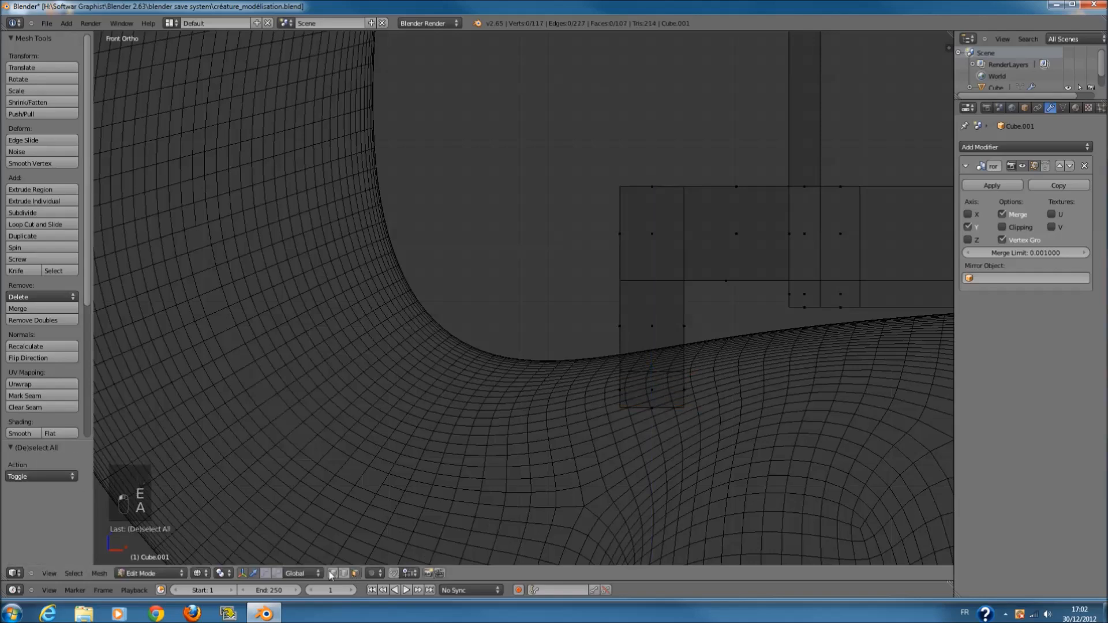
key(a)
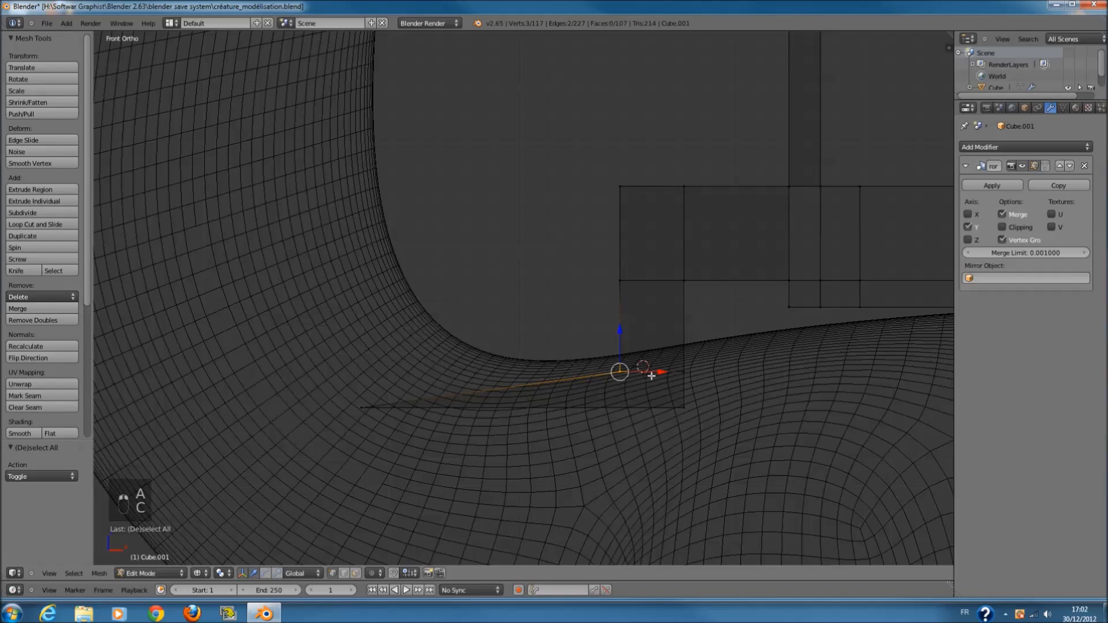
drag(651, 376, 607, 376)
click(585, 378)
- Add three horizontal loop cuts to the upper section of the support and shift their head-side vertices along X into a curve
key(a)
key(ctrl+r)
ctrl+scroll(622, 329, up, 1)
click(621, 329)
key(a)
key(c)
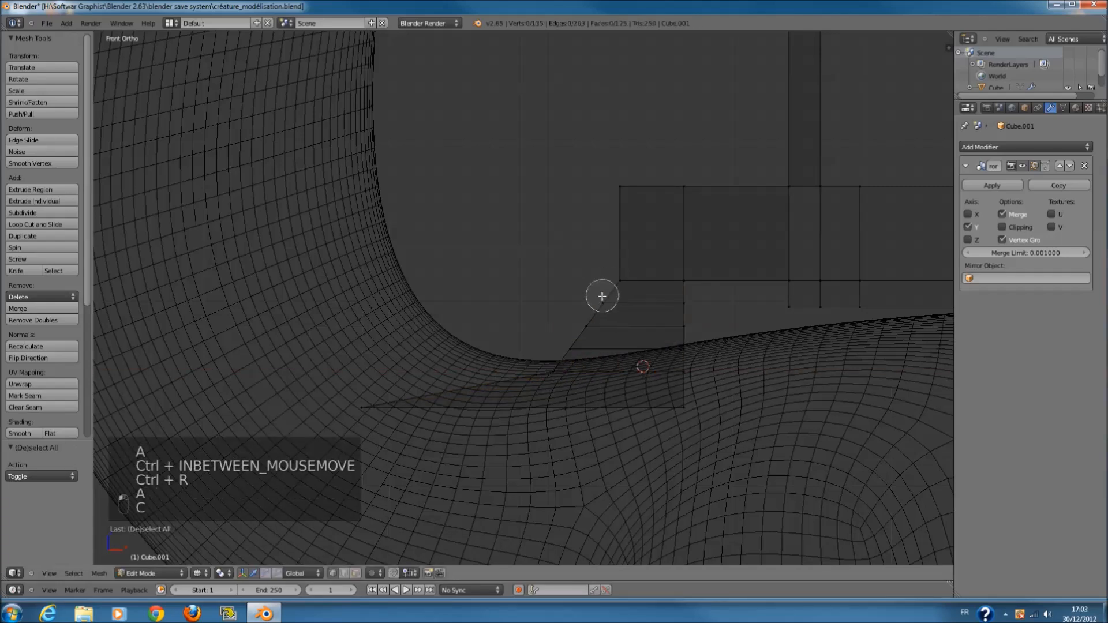
drag(619, 302, 613, 326)
key(a)
- Add one horizontal loop cut in the support's lowest section and move its head-side vertices back along X to smooth the curve
key(a)
key(ctrl+r)
click(511, 389)
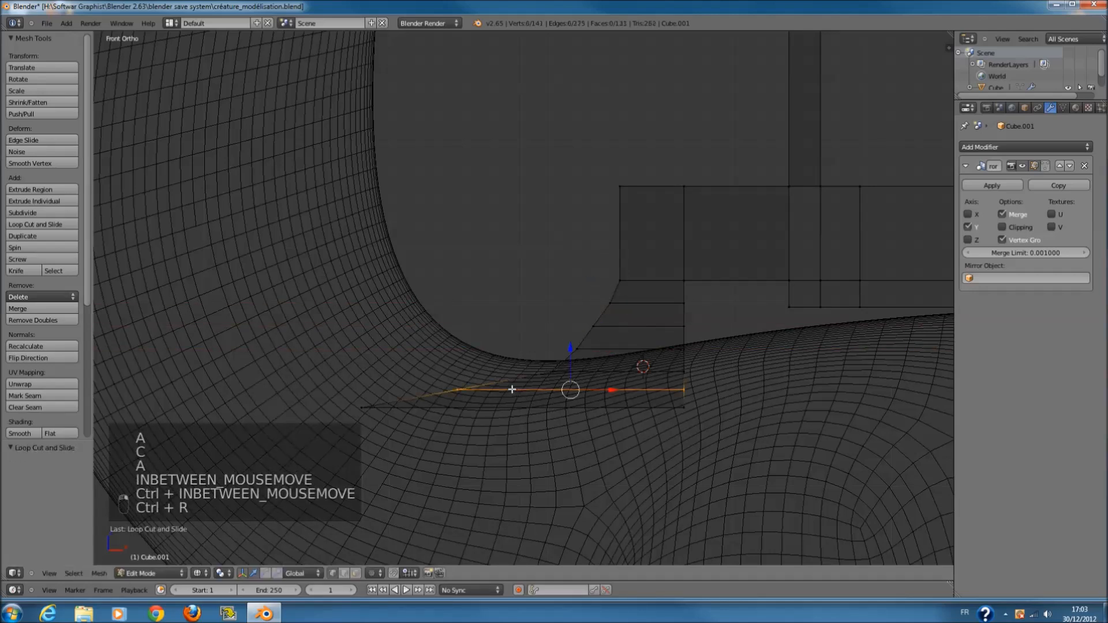
key(a)
key(c)
click(468, 388)
right_click(469, 388)
drag(498, 388, 532, 388)
key(a)
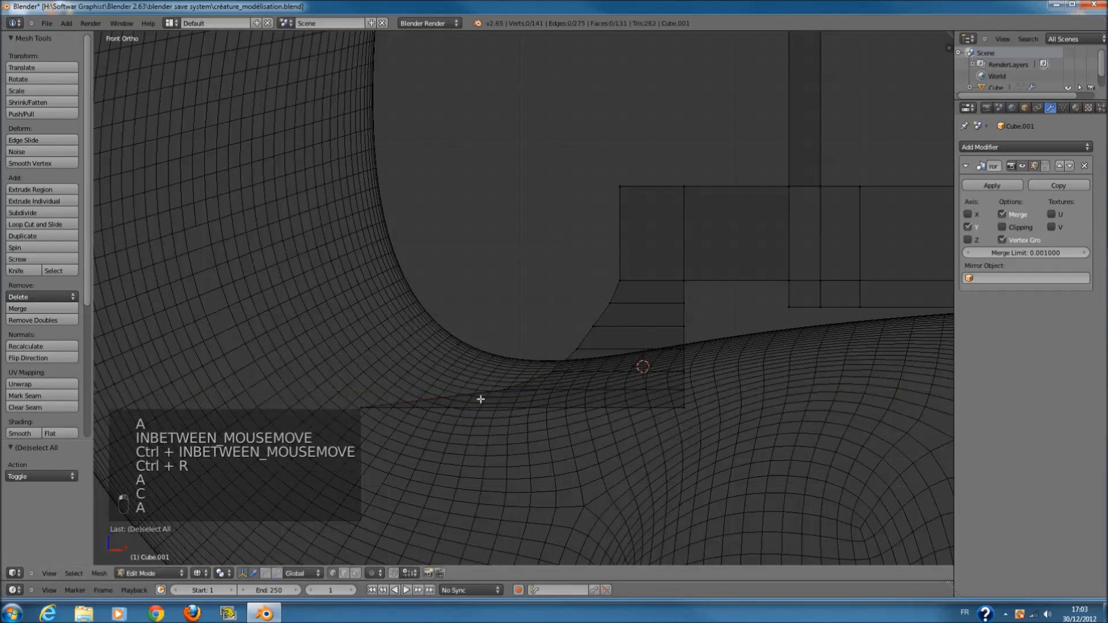
- Add another loop cut near the support's tip and move its head-side vertices 0.06817 along X
key(ctrl+r)
click(480, 398)
key(a)
key(c)
click(444, 393)
right_click(443, 393)
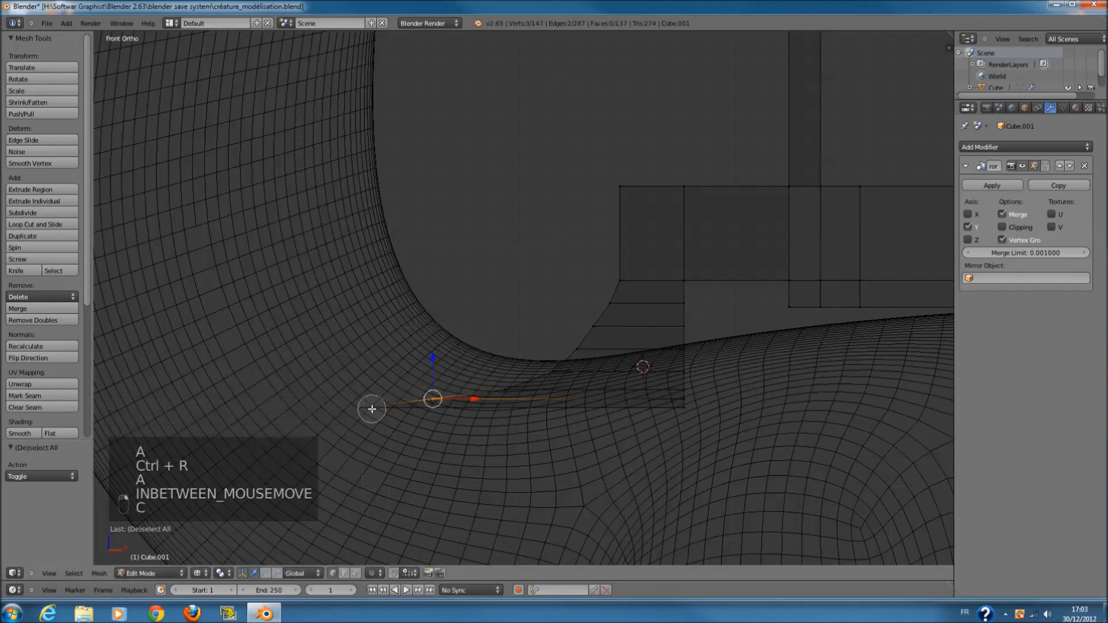
drag(432, 403, 452, 404)
scroll(653, 379, down, 3)
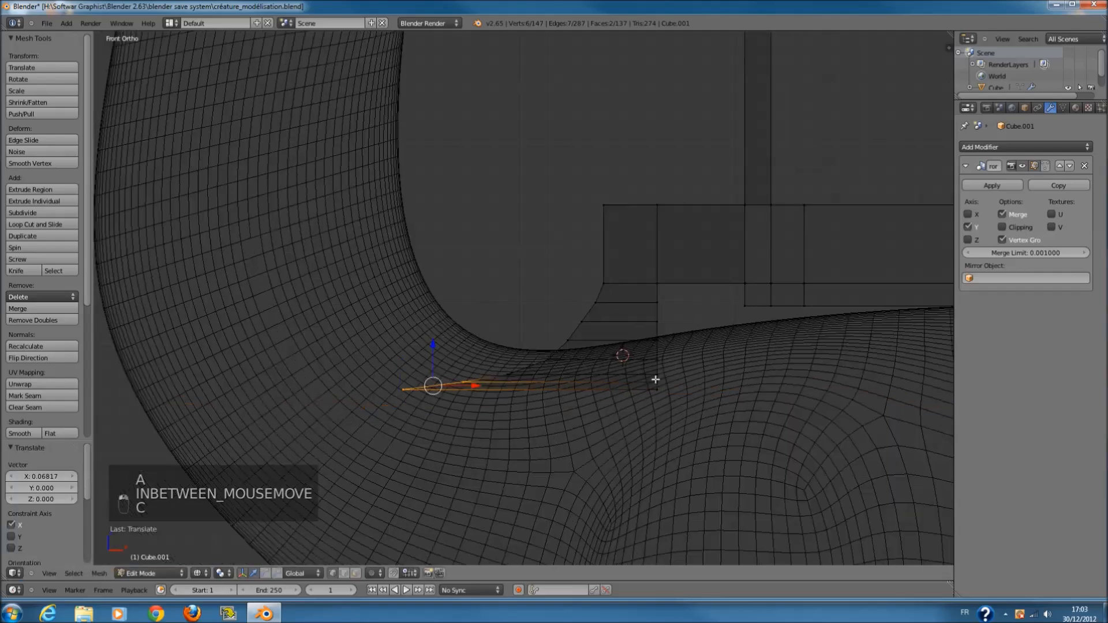
- Return to Object Mode in solid shading and save the file
key(z)
key(Tab)
scroll(705, 388, down, 2)
key(ctrl+s)
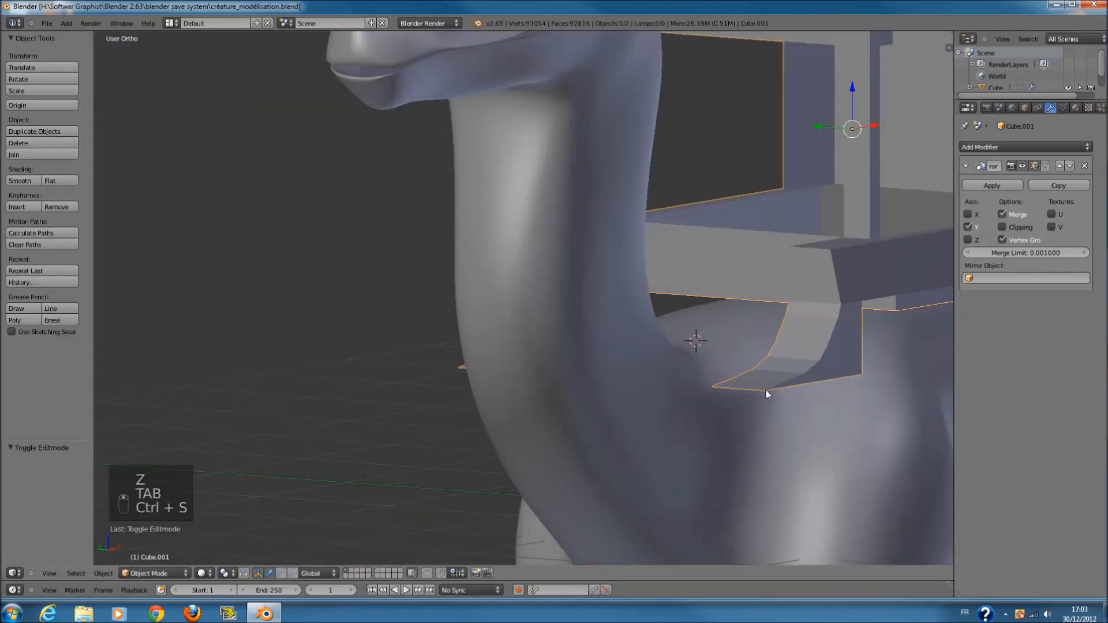
- In Edit Mode from the top view, select all the vertices of the head-end support's curved front face
key(KP_7)
key(Tab)
shift+scroll(549, 403, down, 2)
scroll(535, 397, up, 3)
key(z)
key(a)
key(c)
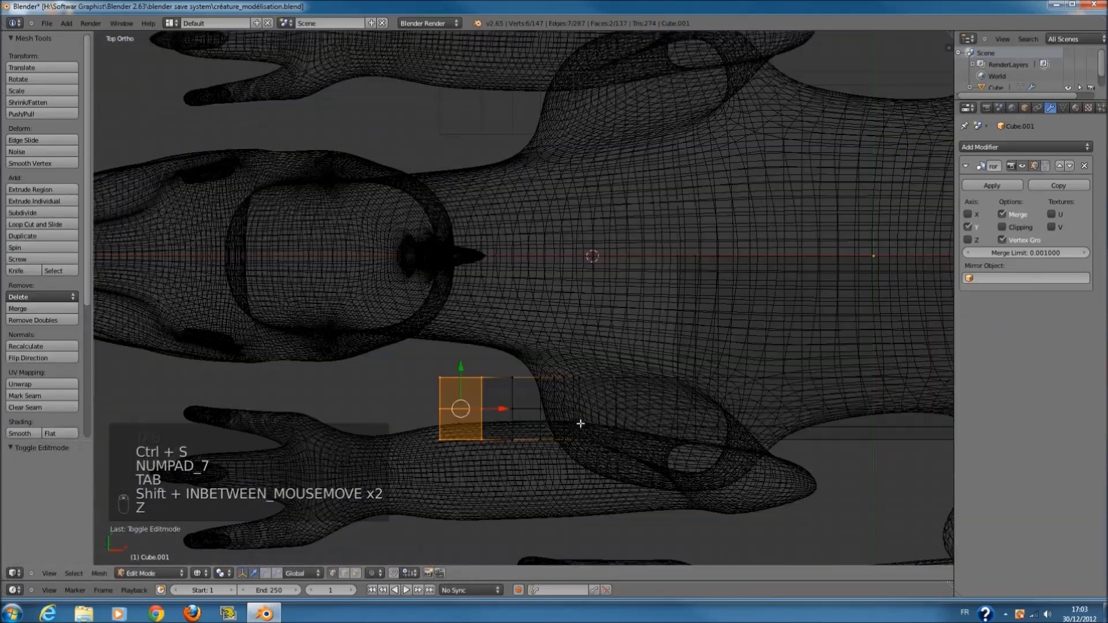
scroll(465, 388, down, 3)
mouse_move(465, 388)
mouse_down()
mouse_move(559, 396)
mouse_move(571, 416)
mouse_move(640, 392)
mouse_up()
scroll(641, 392, down, 2)
scroll(644, 392, up, 4)
middle_drag(645, 391, 633, 434)
right_click(633, 437)
key(z)
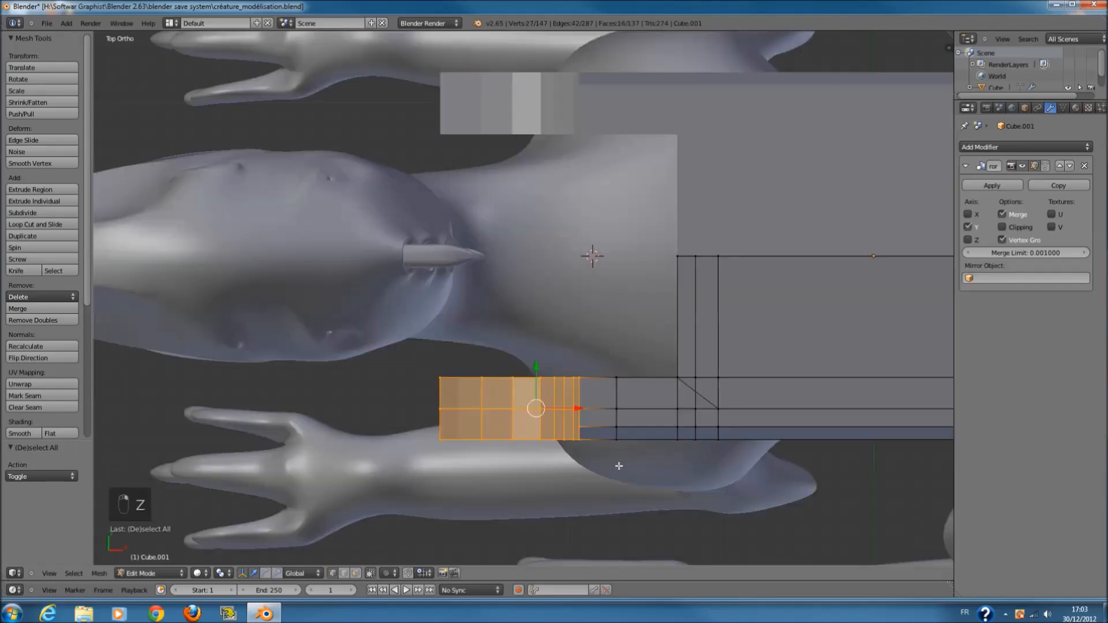
shift+scroll(606, 467, down, 3)
scroll(570, 473, up, 1)
scroll(570, 473, up, 1)
key(s)
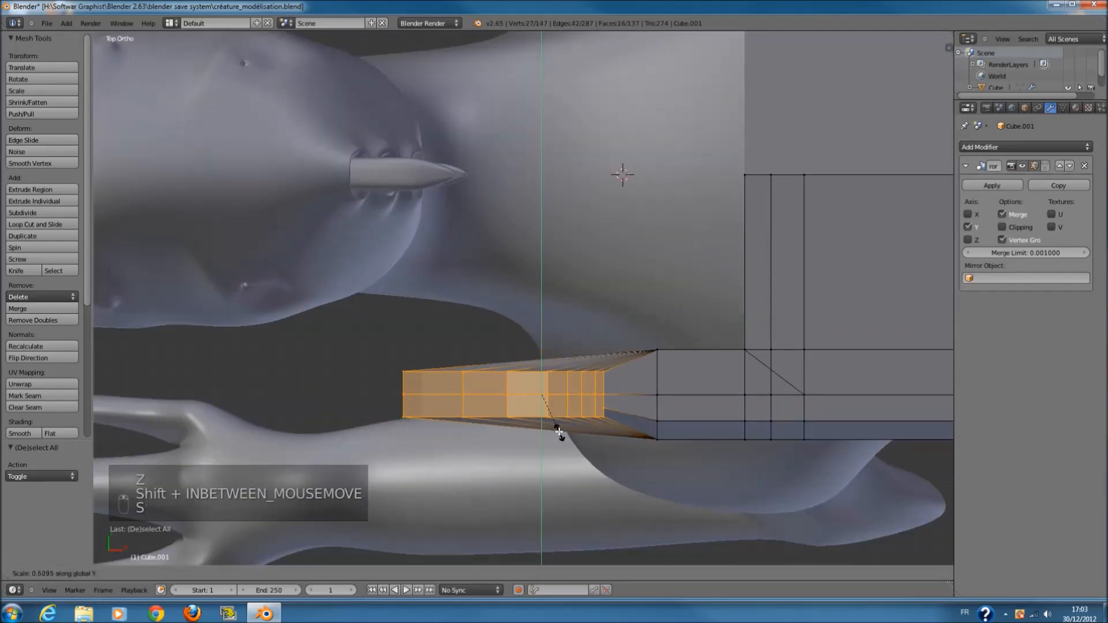
right_click(557, 428)
- Deselect the uppermost row of the support's curved face and scale the remaining vertices by 0.628 along Y
key(z)
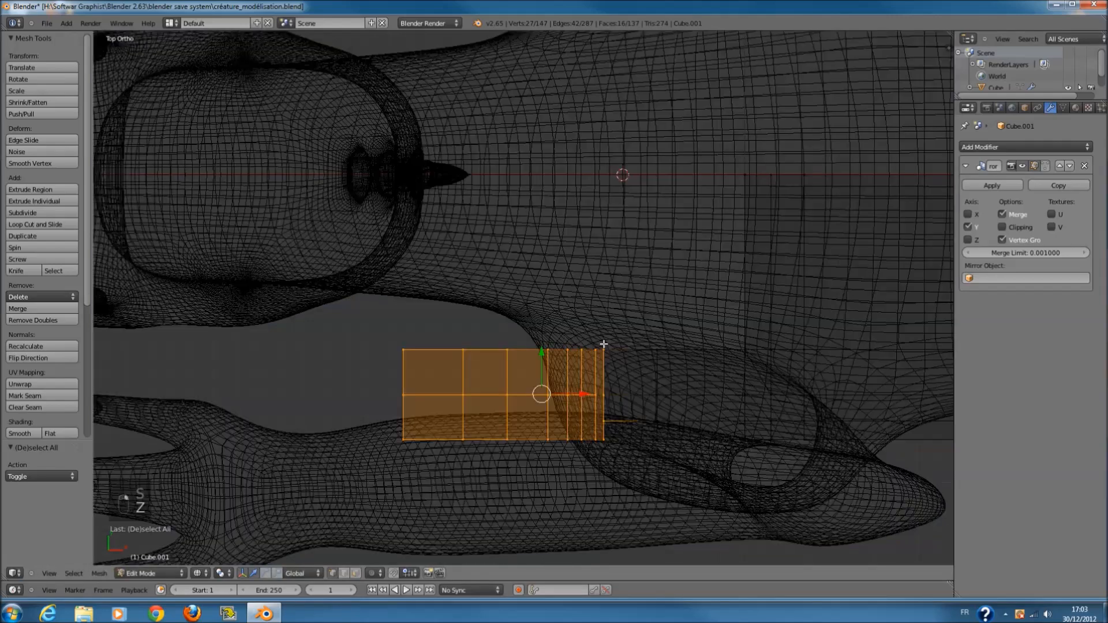
key(z)
key(s)
key(s)
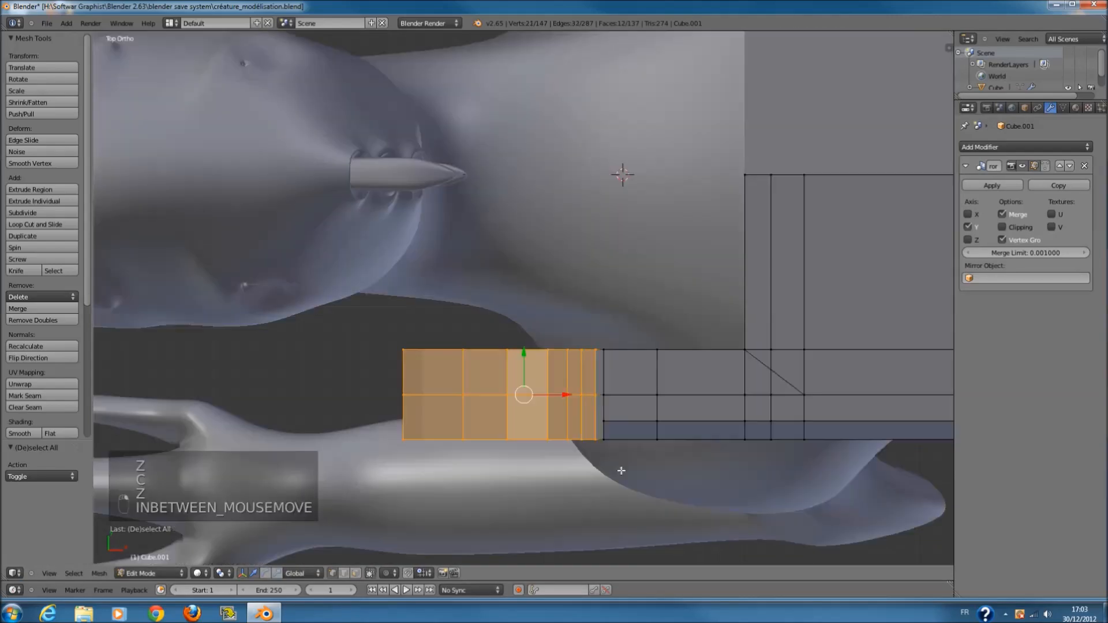
click(592, 431)
middle_drag(591, 431, 675, 290)
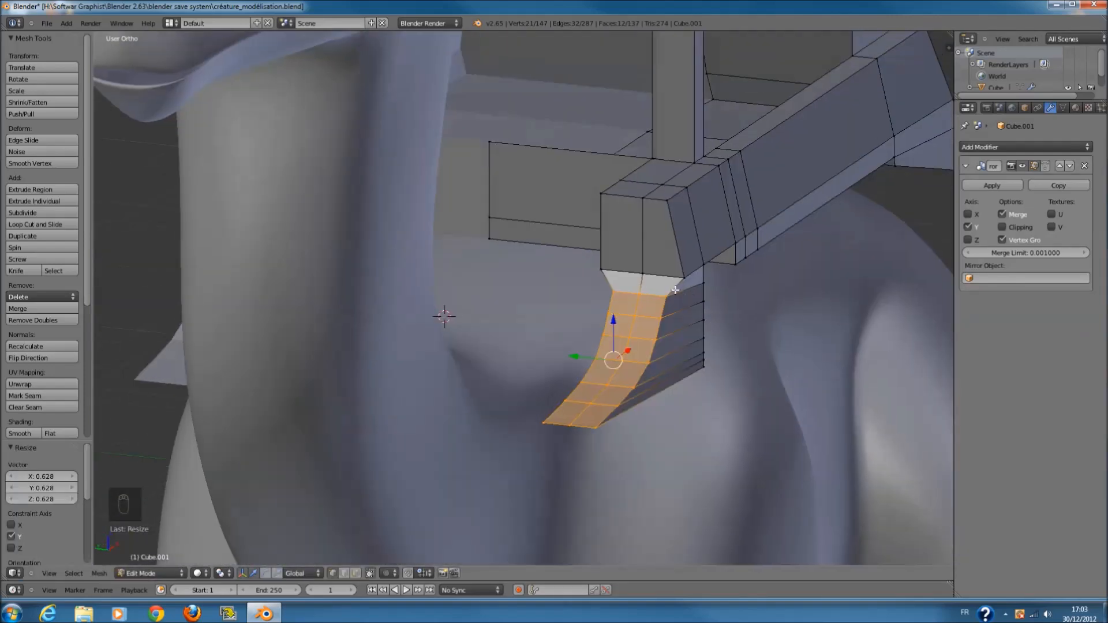
- Select the whole head-end rail segment with its support and try to rotate it about the Z axis
key(KP_7)
key(z)
key(c)
scroll(612, 376, down, 2)
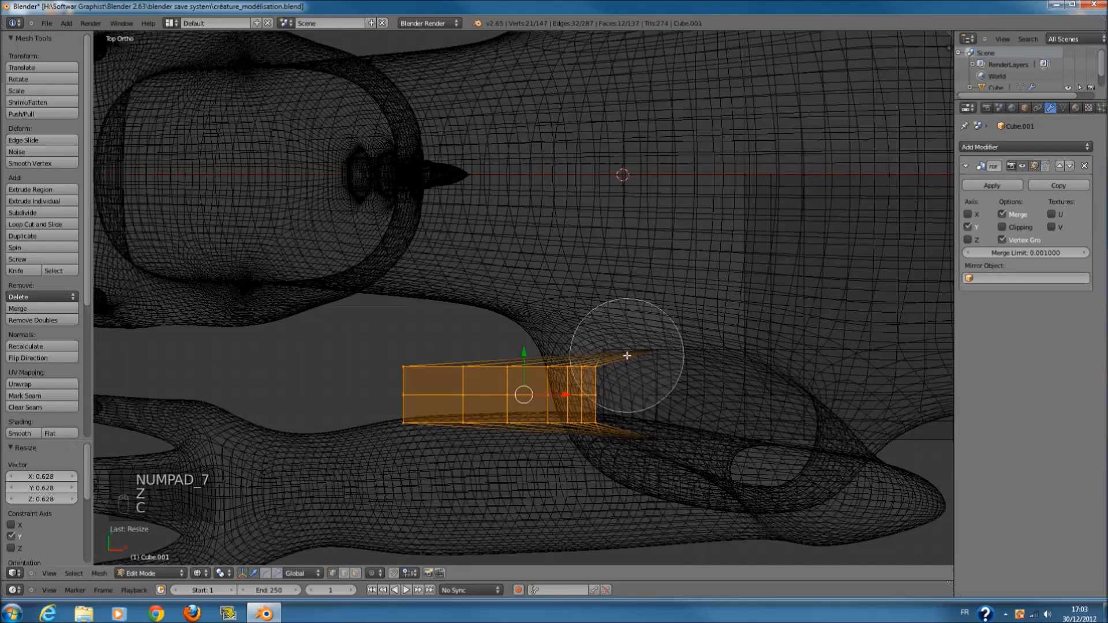
drag(613, 346, 640, 437)
right_click(639, 436)
key(z)
mouse_move(639, 436)
middle_down()
mouse_move(742, 346)
mouse_move(759, 346)
middle_up()
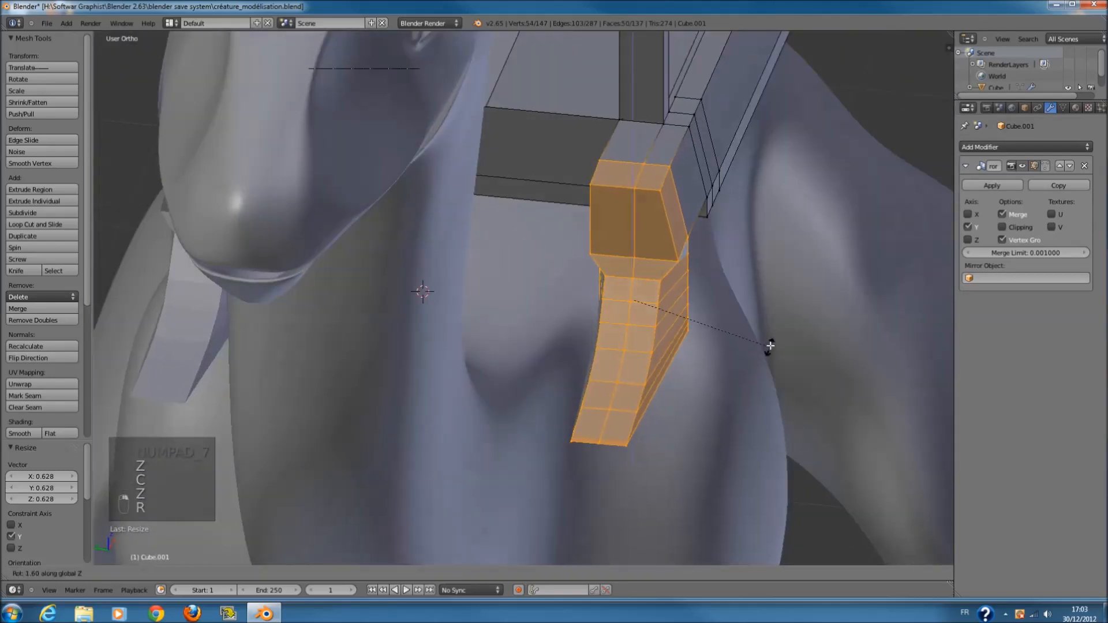
key(r)
key(r)
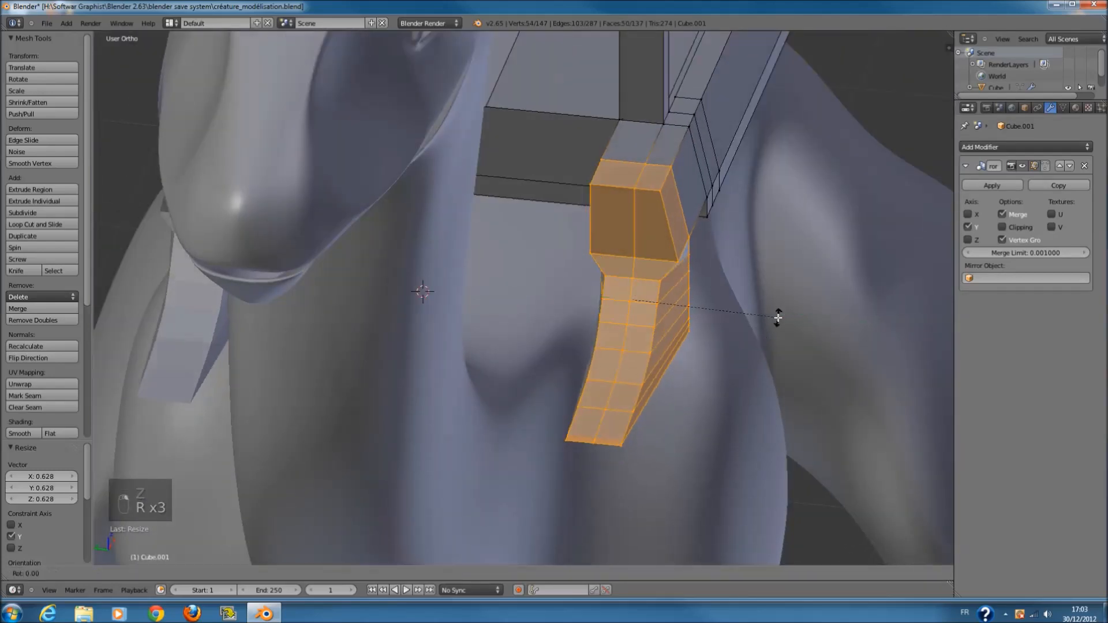
click(770, 293)
middle_drag(768, 294, 728, 289)
key(ctrl+z)
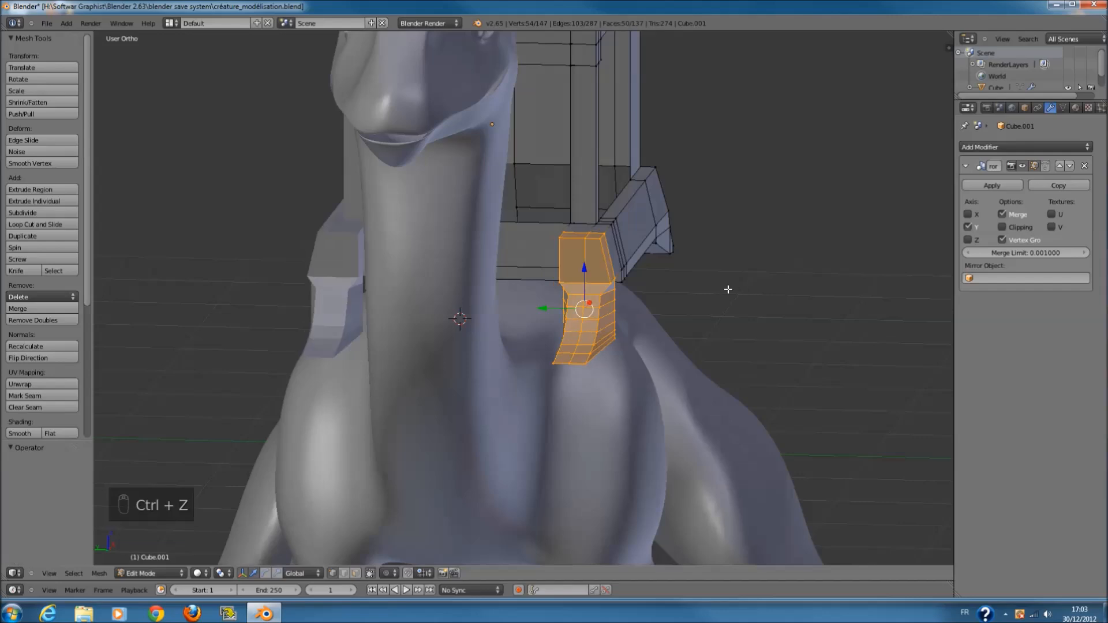
key(r)
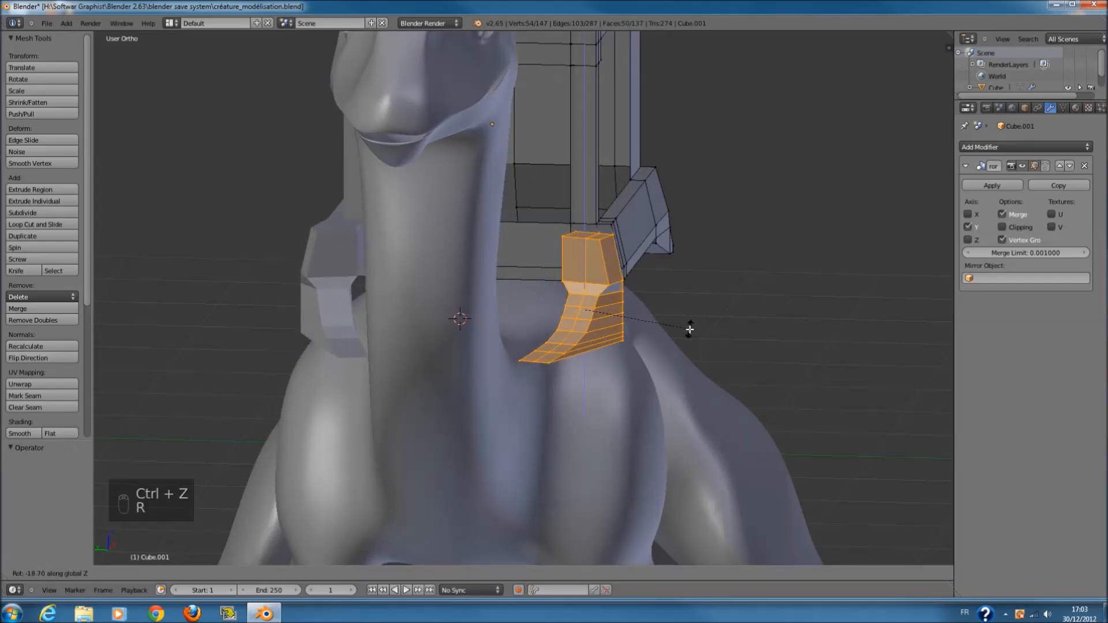
right_click(679, 256)
- Return to Object Mode, save the file and show the cabin in front view
middle_drag(679, 256, 670, 312)
key(Tab)
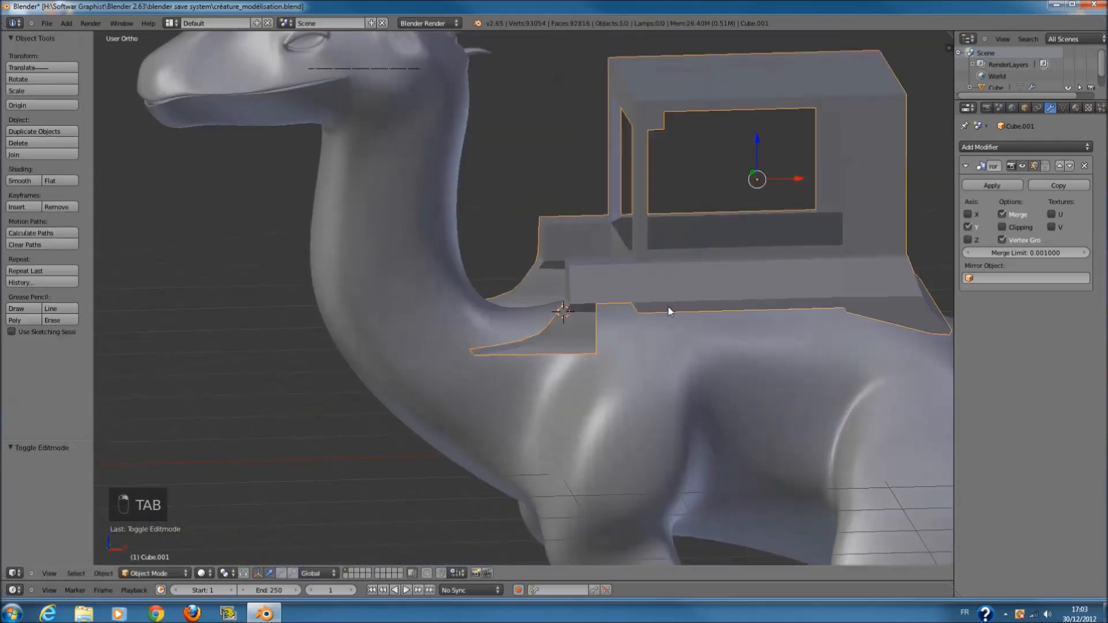
key(ctrl+s)
key(KP_1)
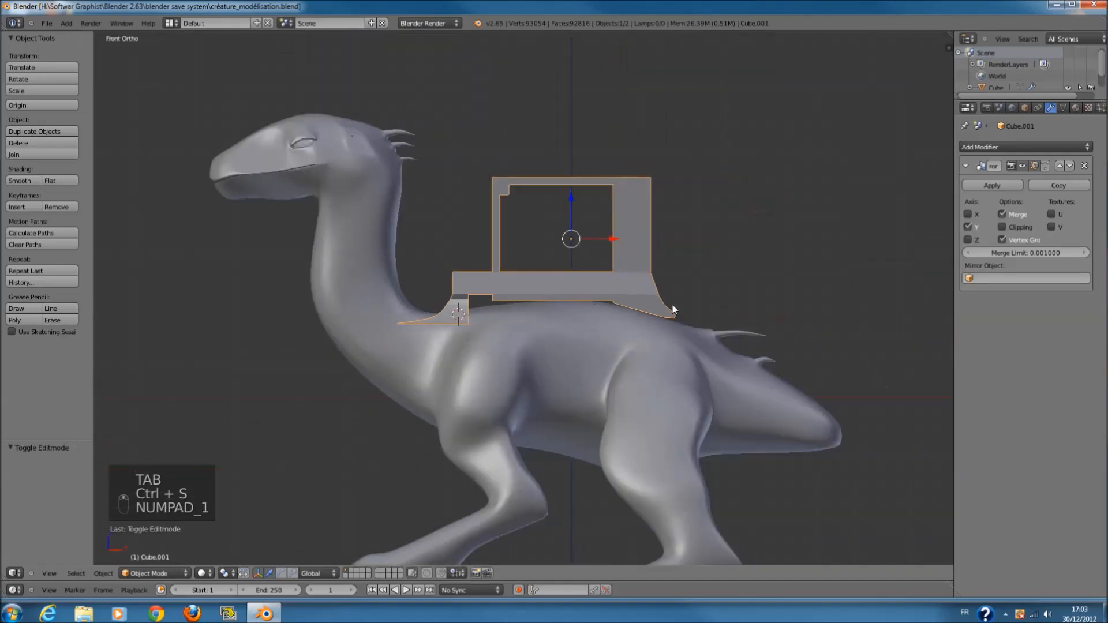
- Enter Edit Mode on the cabin, seen from the tail end, with nothing selected
scroll(688, 310, up, 3)
middle_drag(650, 321, 363, 531)
key(Tab)
key(a)
key(a)
scroll(476, 248, up, 2)
- Try deleting the upper faces of the cabin's tail-end wall beside the mirror line
key(c)
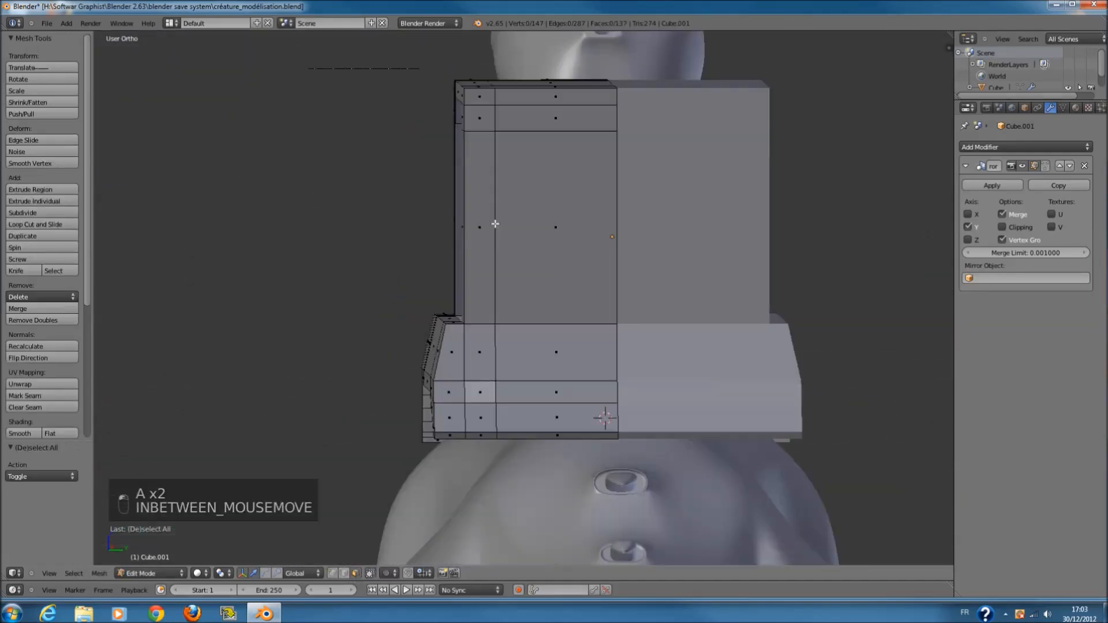
click(554, 112)
right_click(554, 112)
key(x)
click(553, 112)
scroll(611, 130, down, 1)
mouse_move(610, 130)
middle_down()
mouse_move(613, 153)
mouse_move(596, 144)
mouse_move(615, 146)
middle_up()
key(ctrl+z)
- Try adding a vertical loop cut through the inner part of the tail-end wall
key(a)
key(ctrl+r)
click(568, 121)
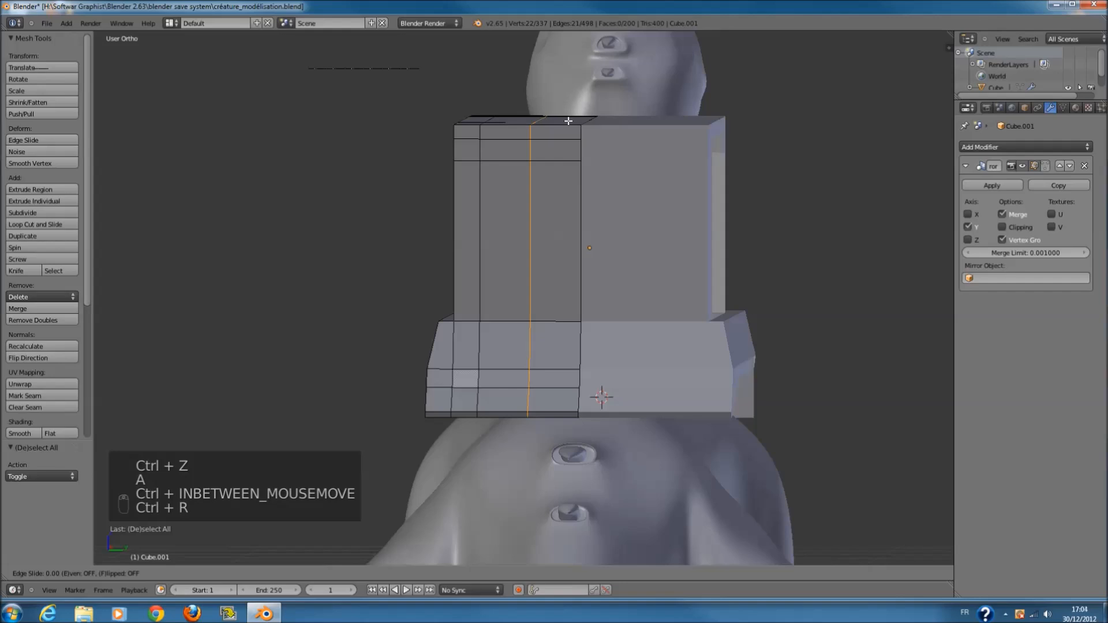
key(ctrl+z)
- Select the two uppermost faces of the tail-end wall next to the mirror line and delete them
key(c)
click(551, 142)
right_click(551, 143)
key(x)
click(551, 142)
mouse_move(551, 142)
middle_down()
mouse_move(708, 229)
mouse_move(873, 261)
mouse_move(867, 296)
mouse_move(812, 276)
middle_up()
- Return to Object Mode, switch to the front wireframe view, deselect everything and save the file
key(Tab)
key(ctrl+s)
key(KP_1)
key(z)
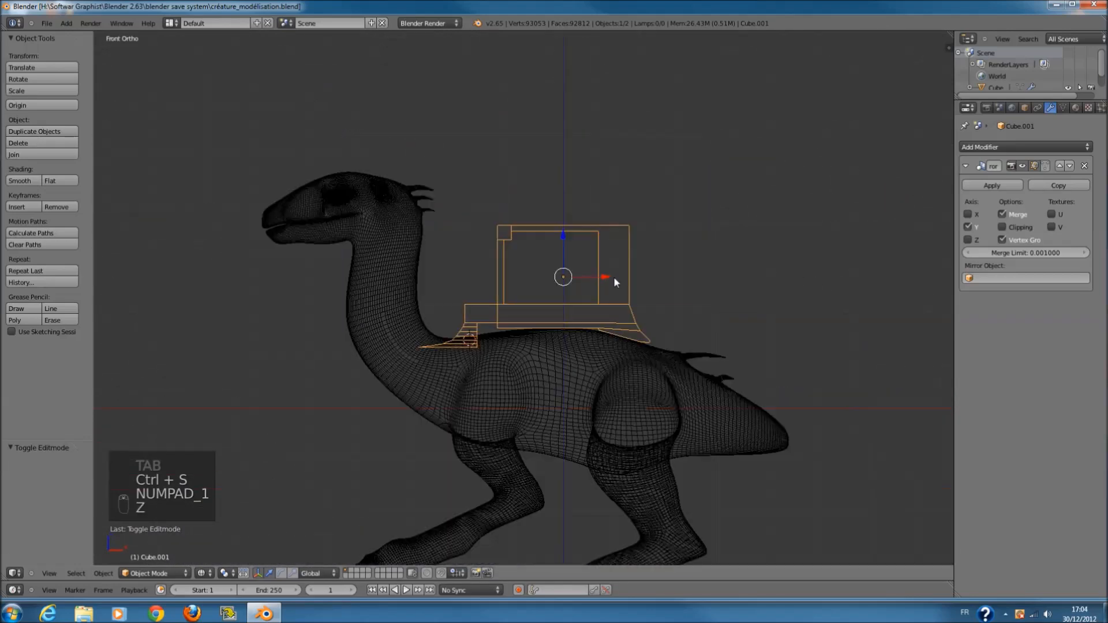
key(a)
key(ctrl+s)
- Examine how the cabin's base and supports sit on the creature's back in front view, in both wireframe and solid shading
scroll(631, 269, up, 2)
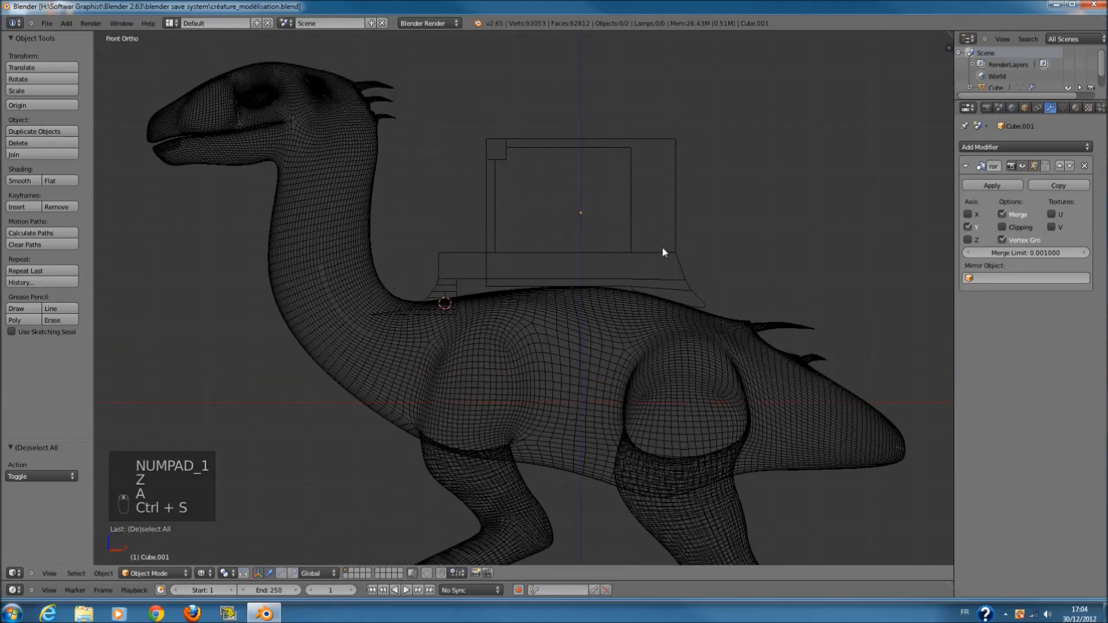
shift+scroll(663, 248, up, 1)
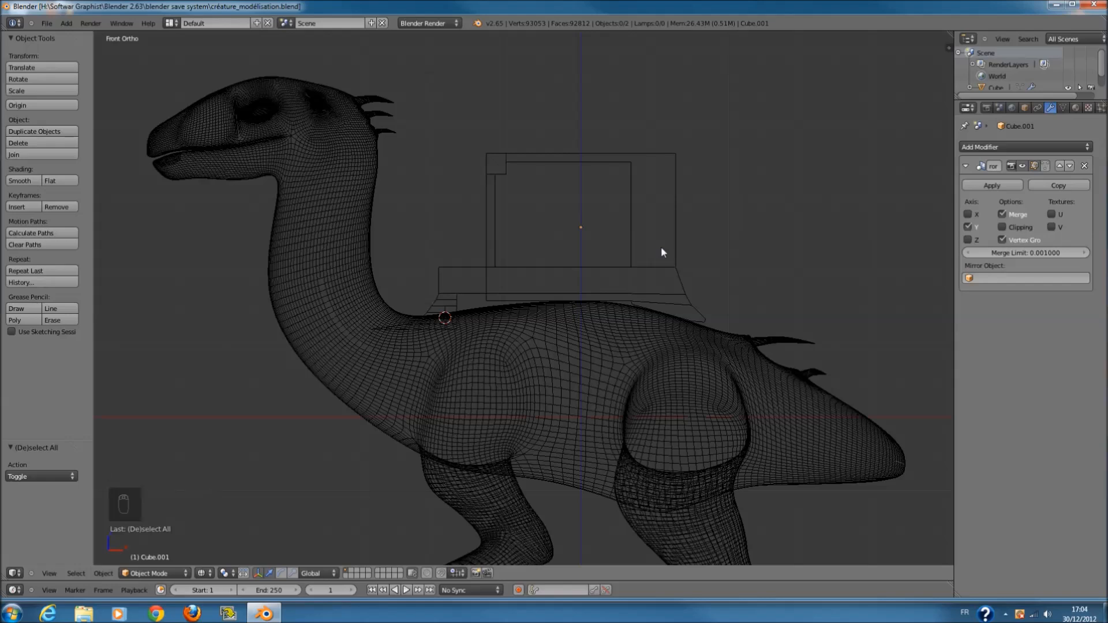
scroll(430, 133, up, 1)
scroll(427, 137, up, 1)
ctrl+scroll(379, 214, up, 3)
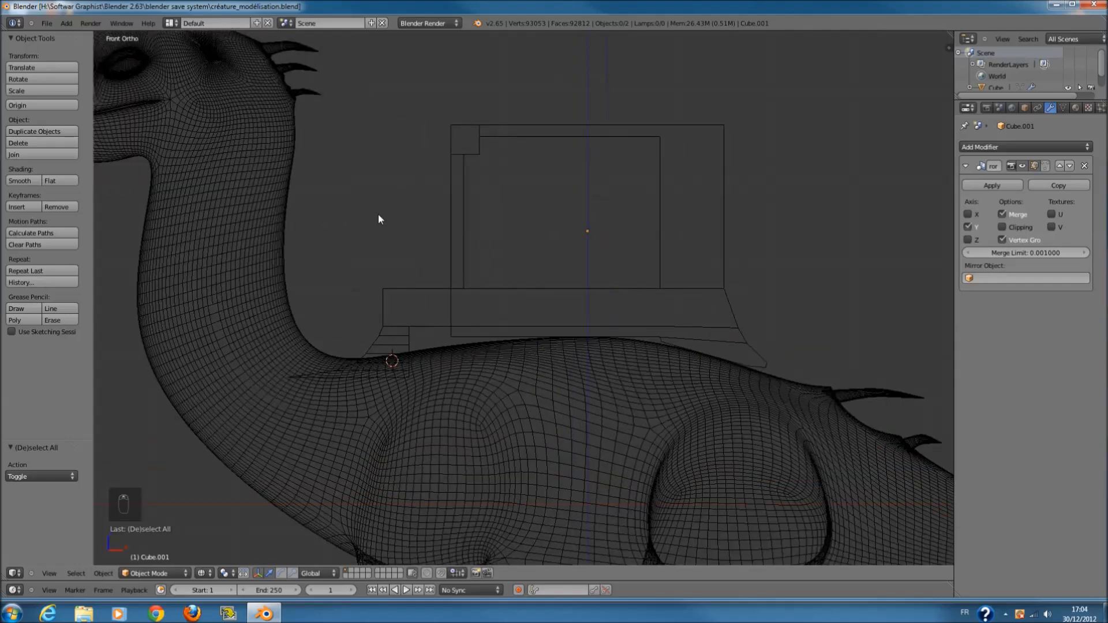
shift+scroll(190, 201, up, 4)
shift+scroll(346, 248, down, 4)
scroll(578, 310, up, 2)
key(ctrl+s)
click(585, 309)
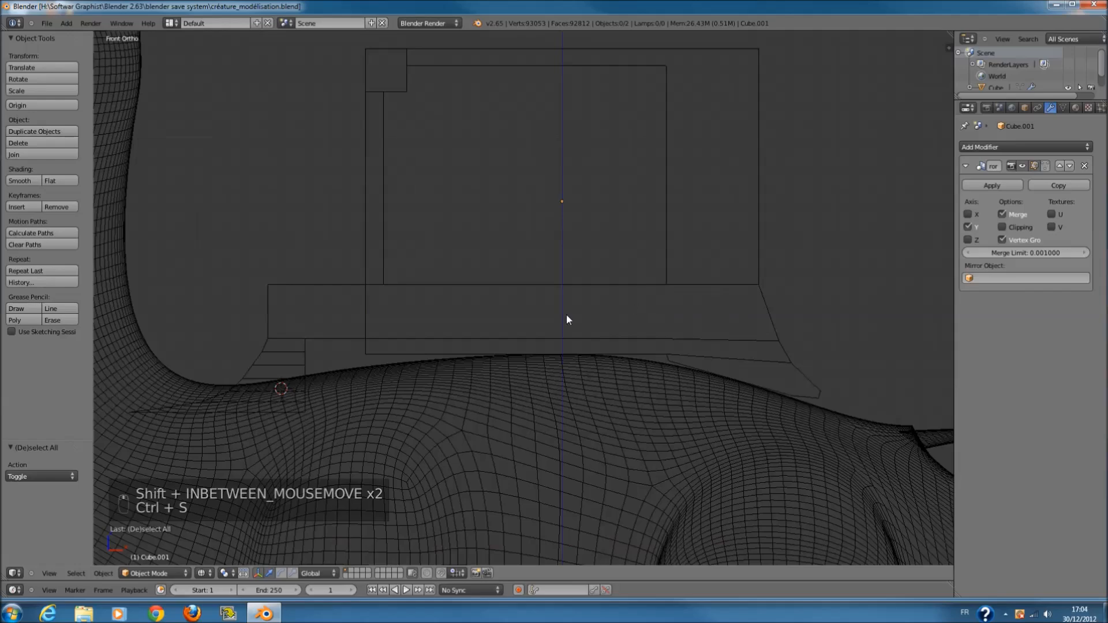
key(z)
scroll(562, 310, down, 2)
right_click(563, 309)
scroll(563, 309, up, 2)
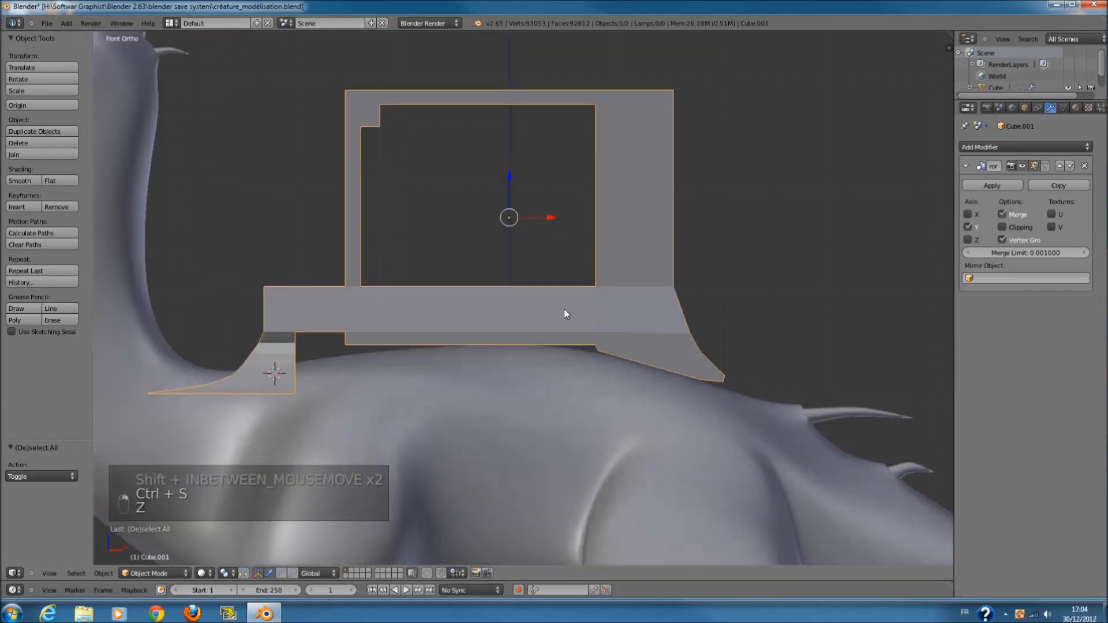
key(z)
shift+scroll(568, 303, up, 3)
scroll(565, 303, down, 4)
scroll(554, 274, up, 5)
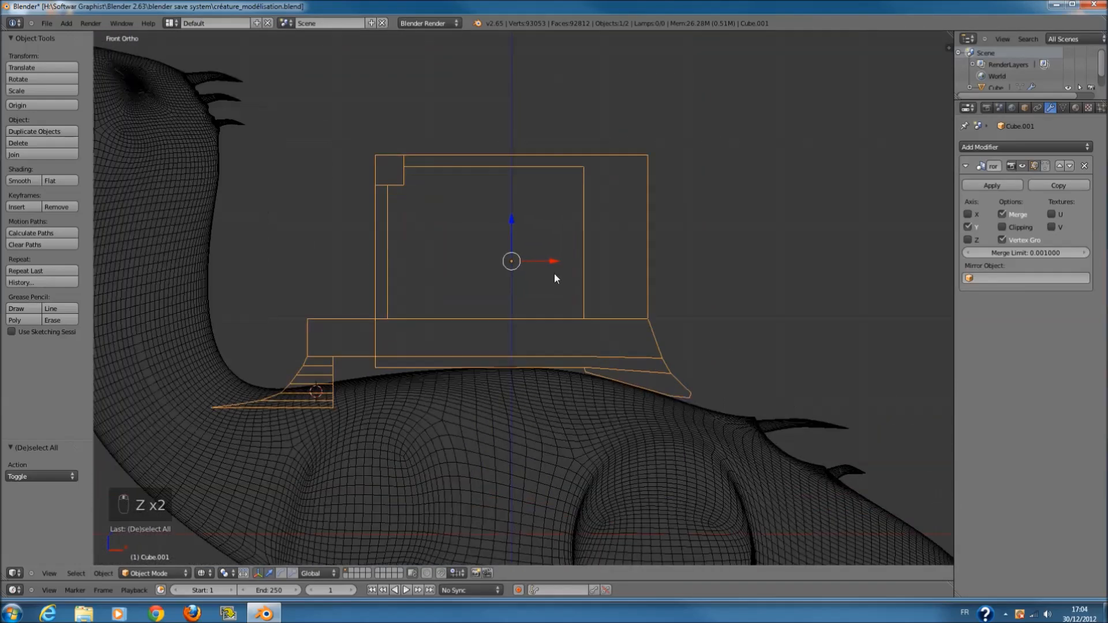
- Add a cube mesh at the 3D cursor near the head-end support, and delete it again
key(a)
key(shift+a)
mouse_move(548, 344)
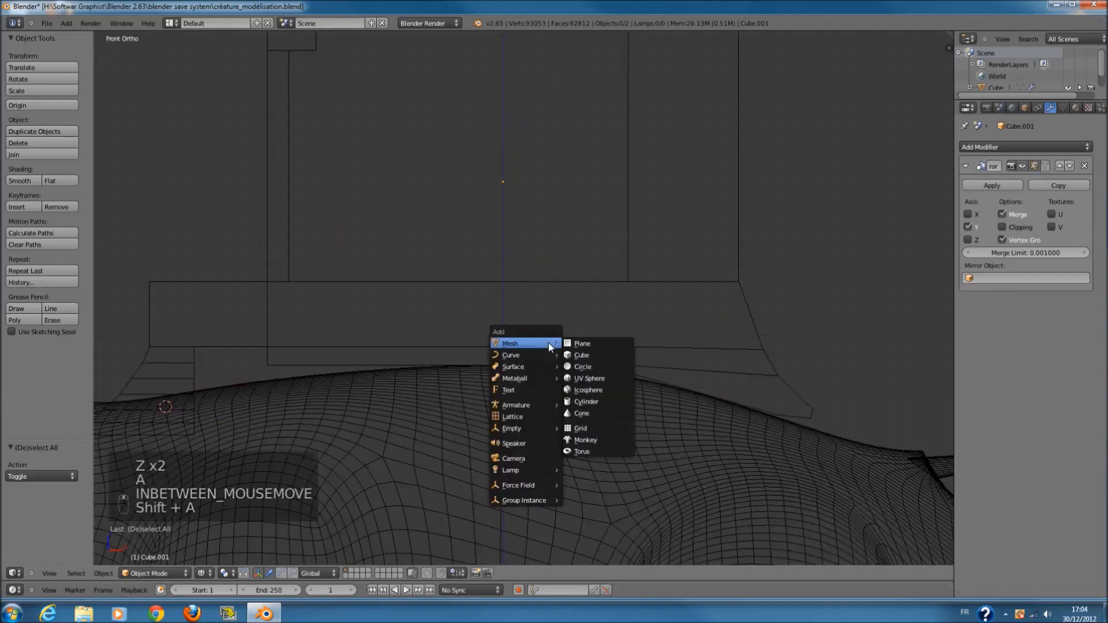
click(598, 354)
scroll(565, 334, down, 3)
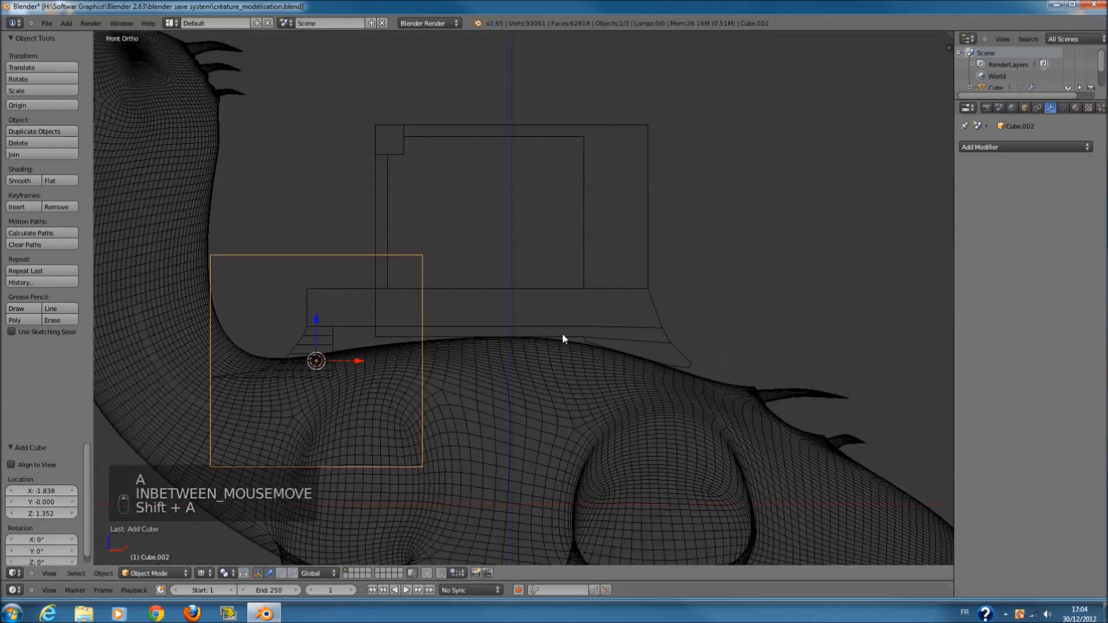
key(x)
click(562, 333)
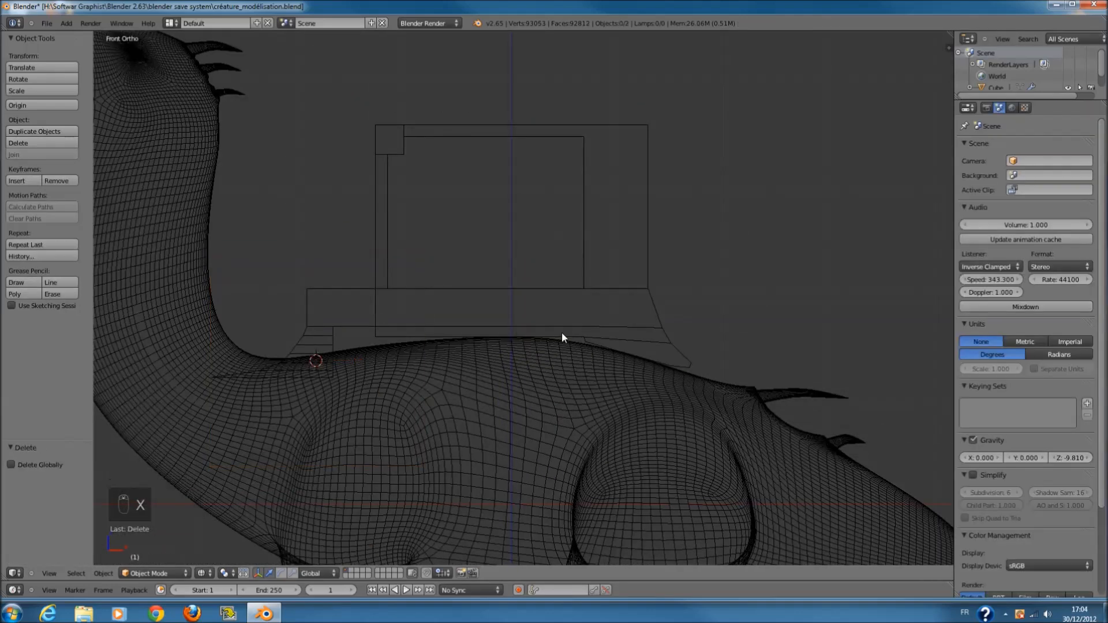
- Snap the 3D cursor to the selected cabin and add a cube mesh at that point
right_click(586, 252)
scroll(584, 248, down, 2)
key(shift+s)
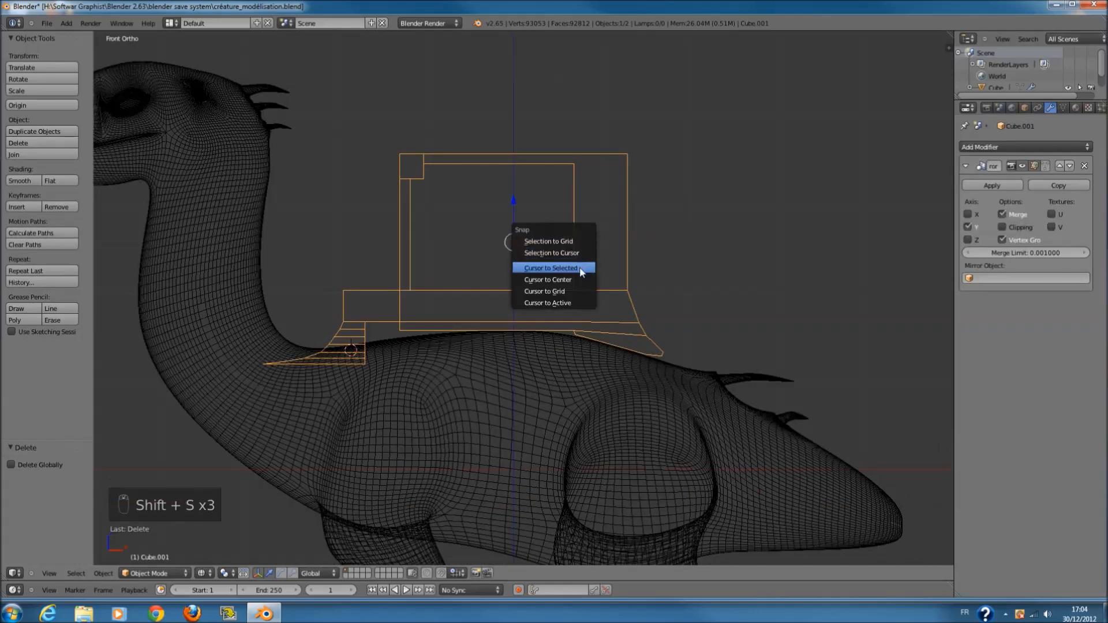
click(580, 269)
key(shift+a)
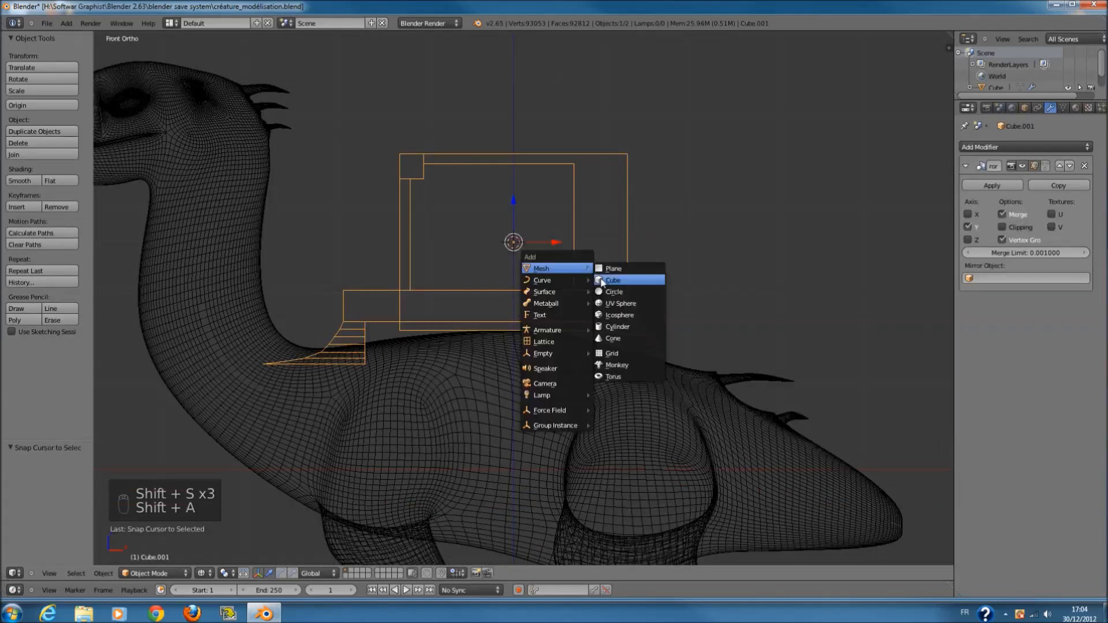
click(601, 281)
- Scale the new cube by about 0.494, lower it towards the cabin base and shift it along X towards the tail end
scroll(607, 280, up, 3)
key(s)
click(524, 153)
key(g)
key(z)
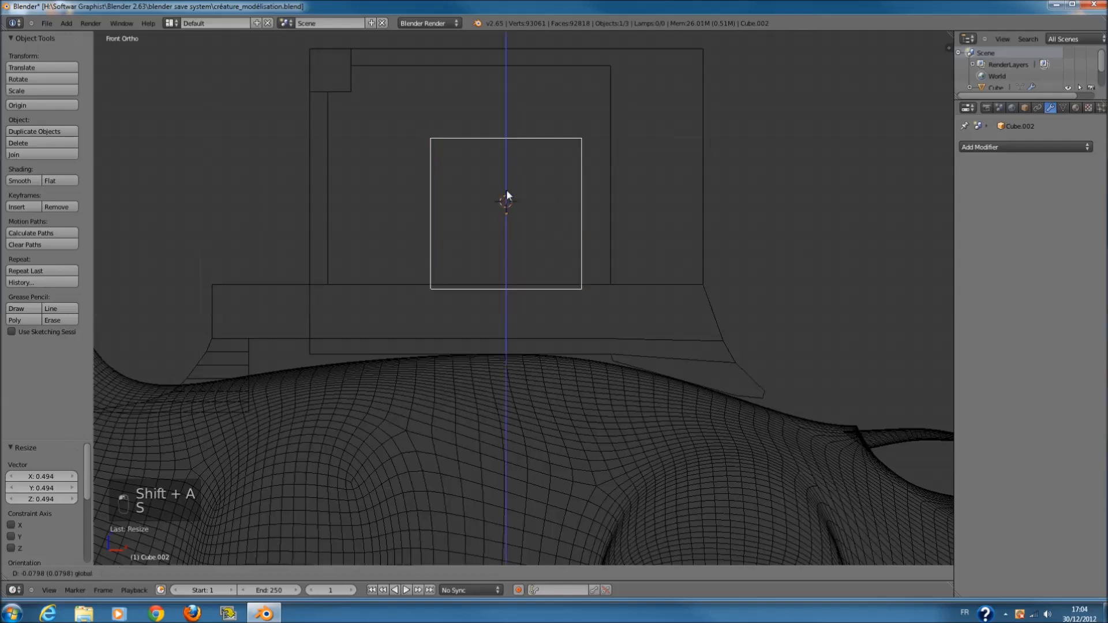
click(518, 220)
key(g)
key(x)
click(576, 271)
- Scale the cube down further and adjust it along Z so its underside lines up with the lower edge of the cabin base
scroll(583, 282, up, 3)
key(s)
click(580, 321)
key(g)
key(z)
click(561, 238)
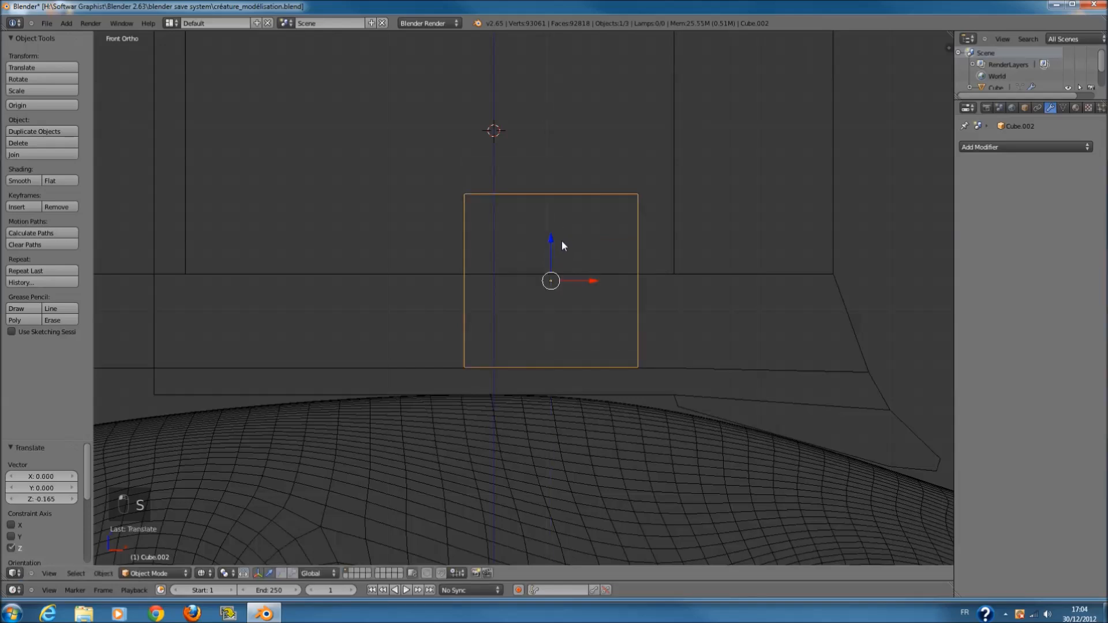
- Enter Edit Mode and extrude the cube's tail-side face outward about 0.23 units
key(Tab)
key(a)
key(a)
right_click(643, 285)
key(e)
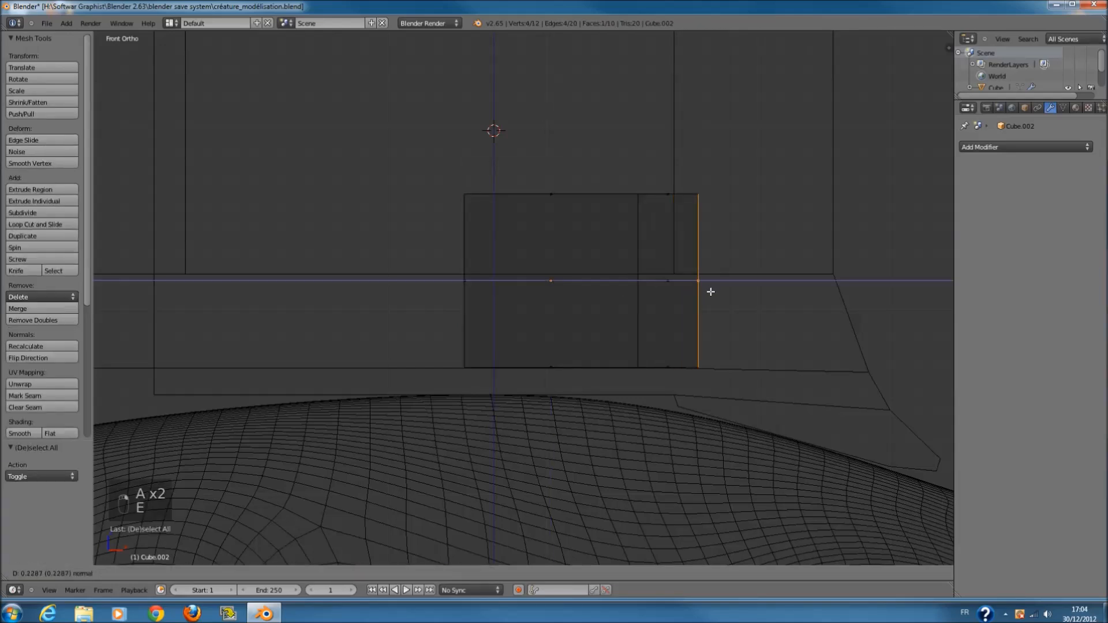
click(708, 288)
- Extrude the top face of the added block upward as a seat backrest and shift its upper end towards the tail
key(e)
click(669, 33)
shift+middle_drag(669, 34, 670, 129)
drag(670, 128, 719, 132)
key(a)
- In top wireframe view, select the whole seat mesh and scale it along Y by about 1.379
key(z)
mouse_move(603, 398)
middle_down()
mouse_move(623, 403)
mouse_move(620, 371)
middle_up()
key(KP_7)
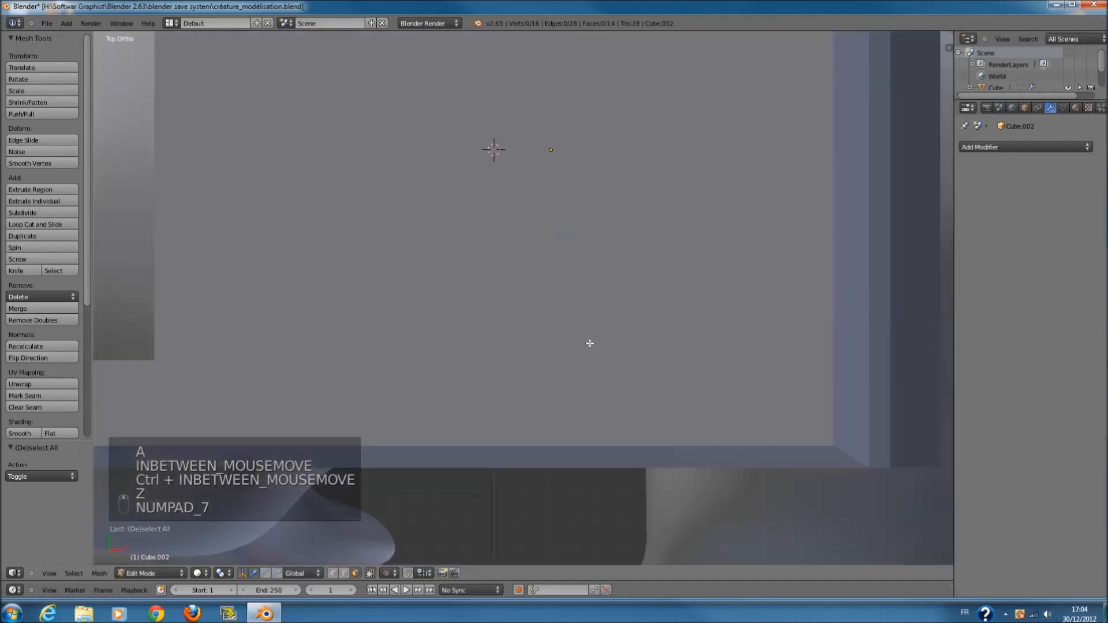
key(z)
scroll(569, 289, down, 5)
key(a)
shift+middle_drag(571, 275, 573, 319)
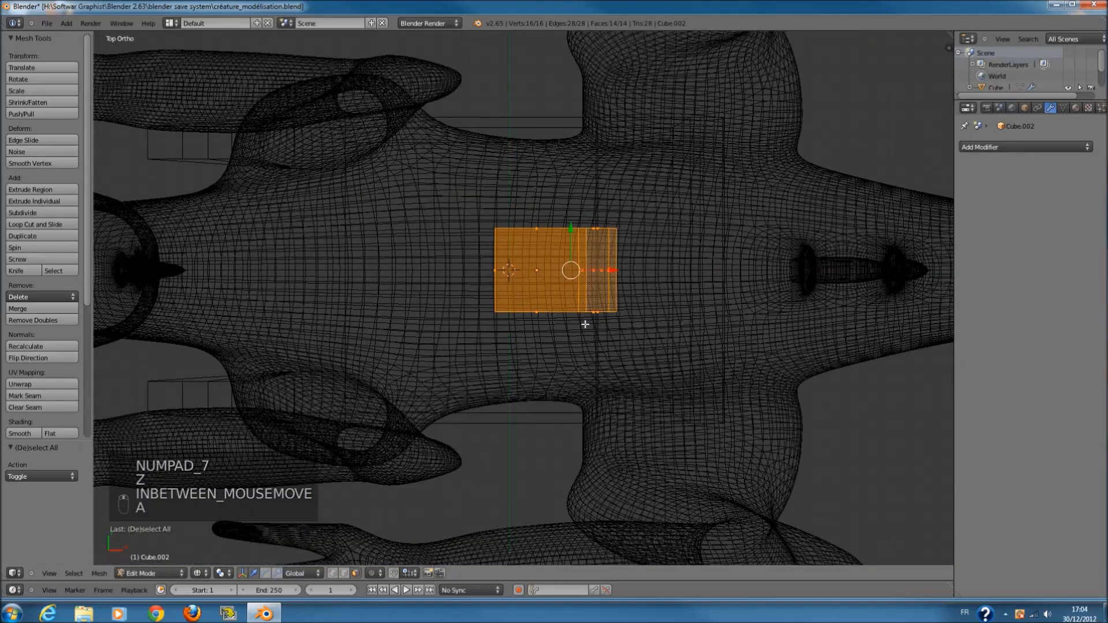
key(s)
key(y)
right_click(595, 357)
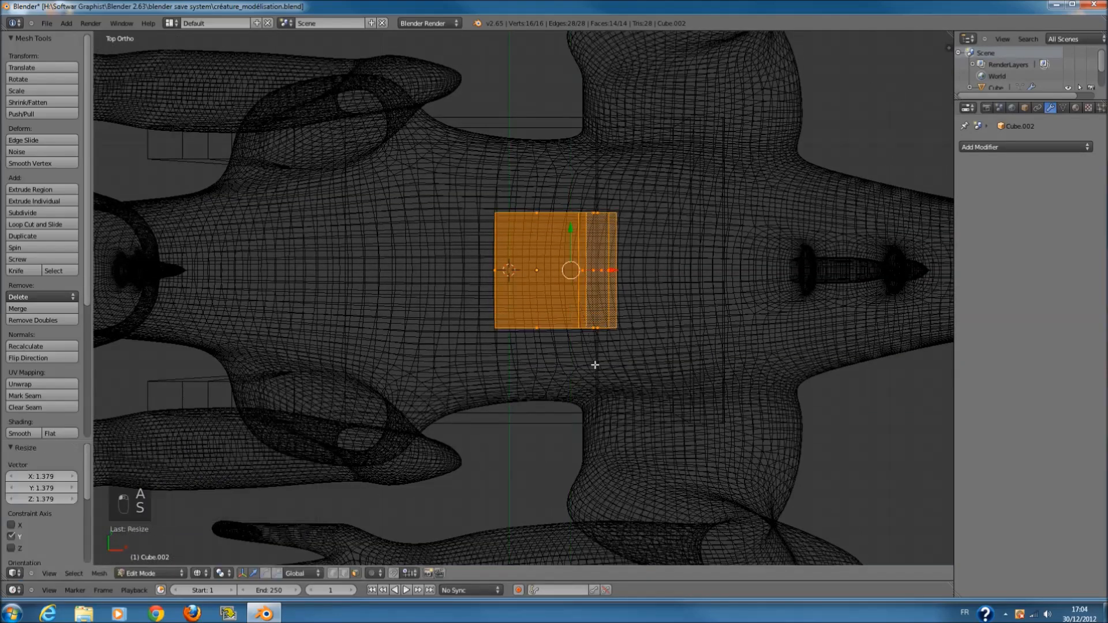
- Select the top and head-side faces of the seat box in front of the backrest and delete them
key(KP_1)
key(z)
key(z)
key(a)
middle_drag(583, 354, 559, 331)
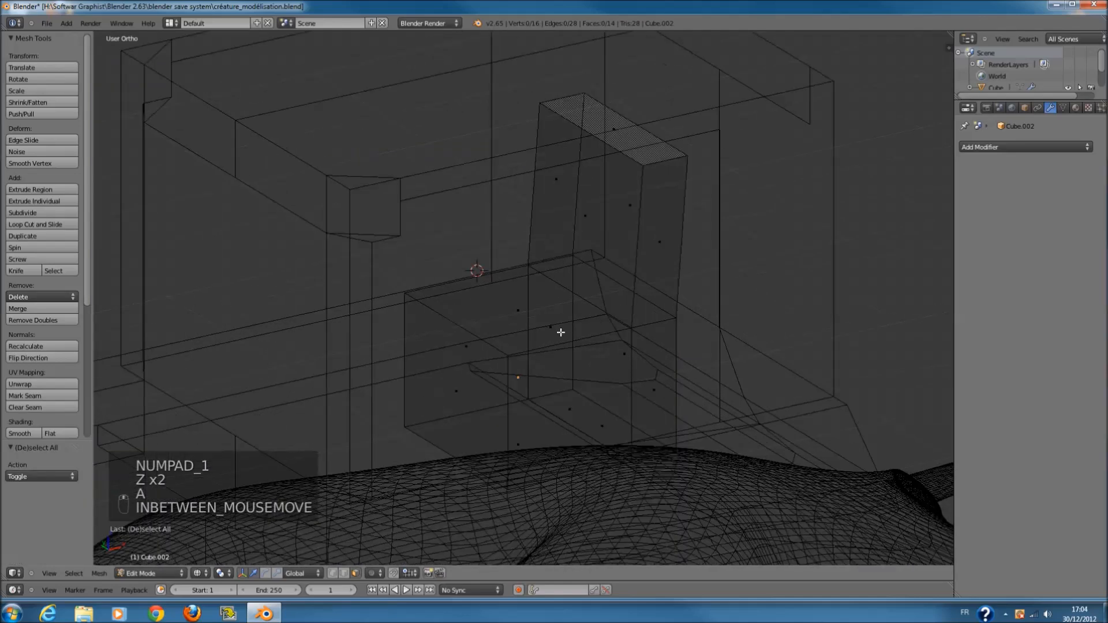
right_click(559, 331)
right_click(518, 318)
key(z)
shift+right_click(474, 361)
key(x)
click(505, 368)
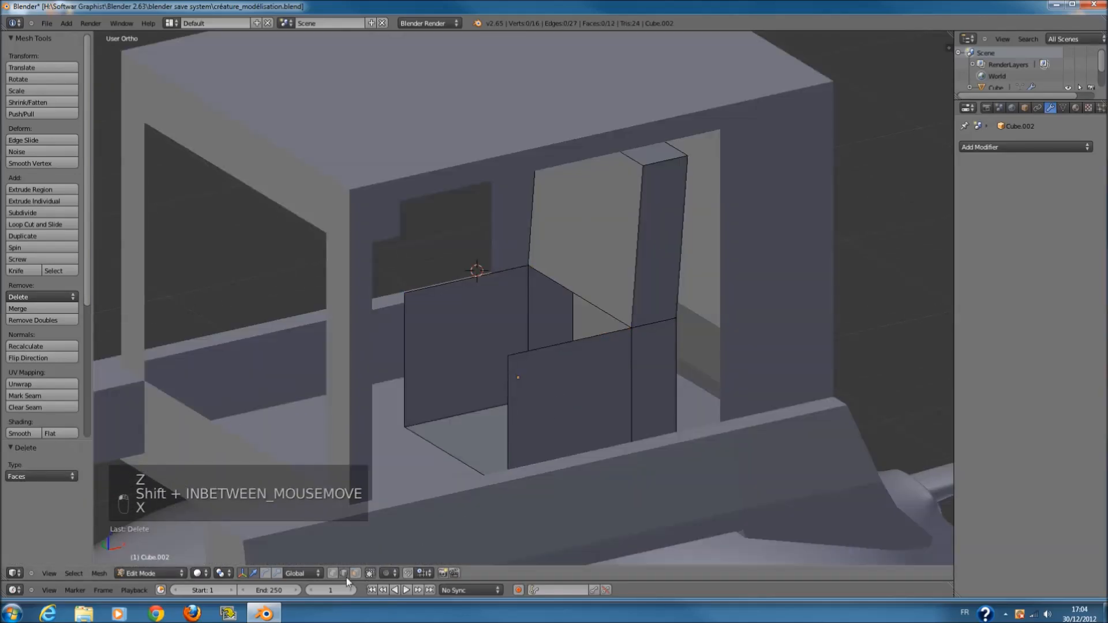
- Add a horizontal loop cut halfway up the seat box's walls and deselect everything
key(ctrl+r)
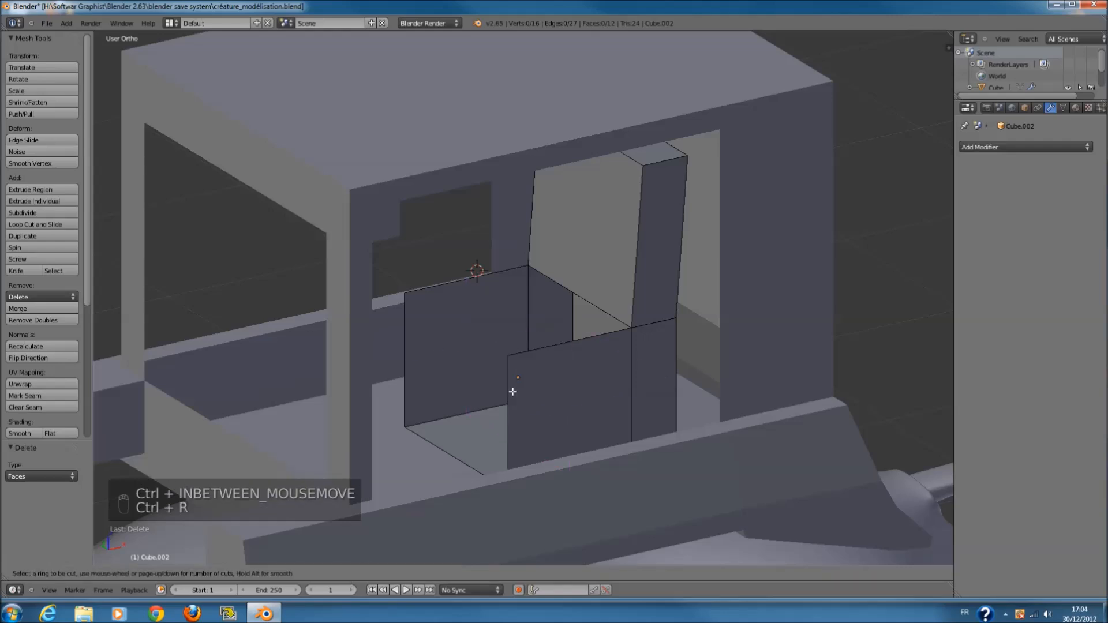
click(512, 392)
key(a)
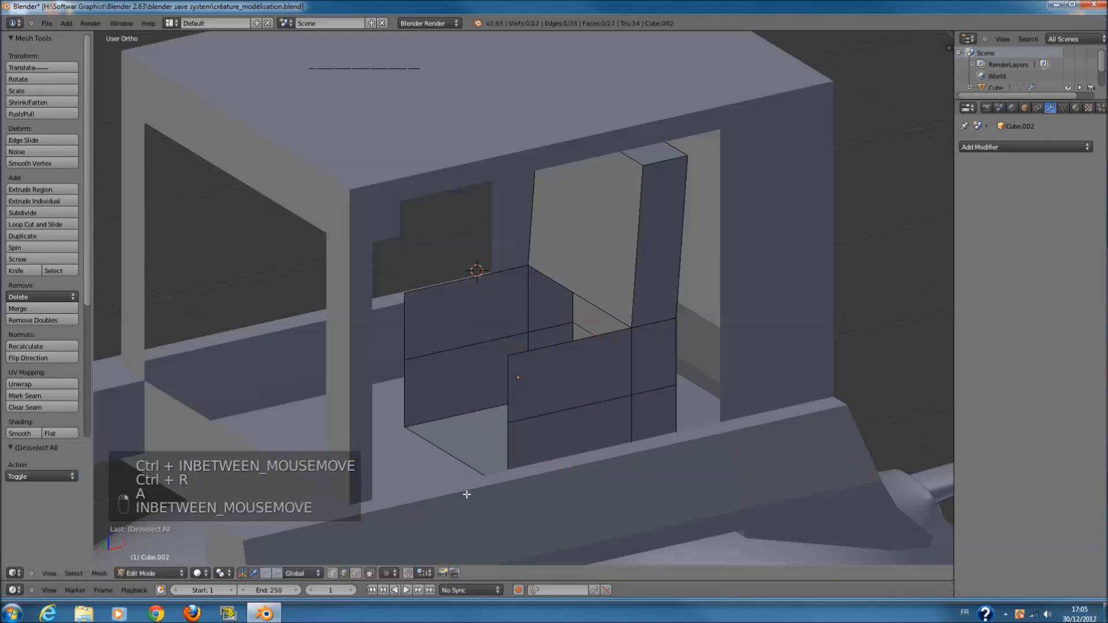
- Fill the seat's open front, sitting surface and lower backrest area with new faces
click(355, 573)
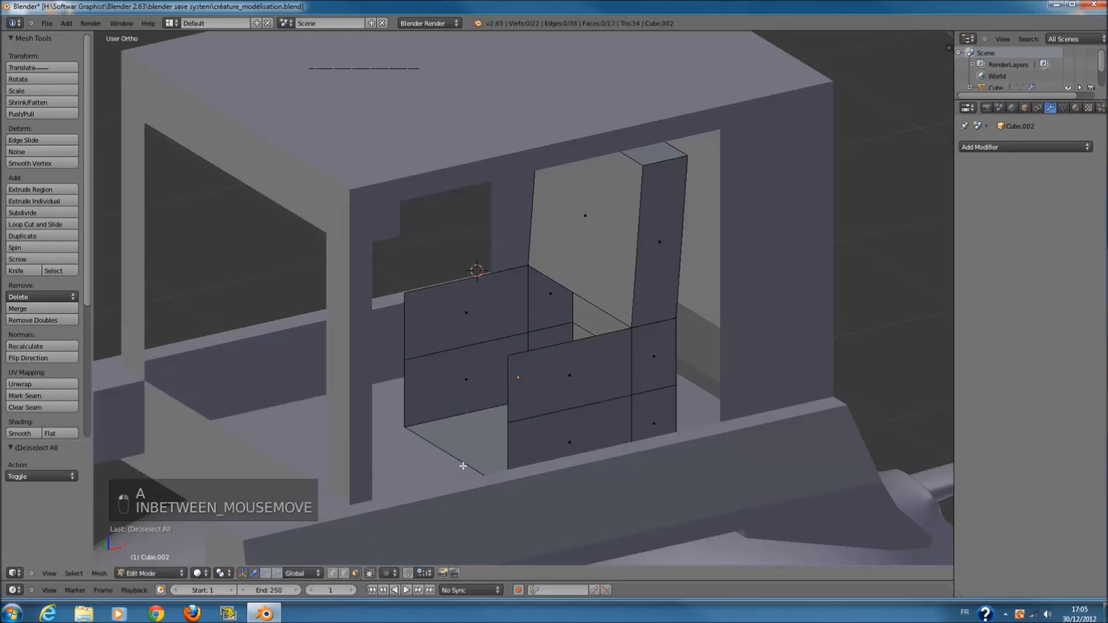
right_click(509, 465)
key(f)
middle_drag(410, 391, 489, 348)
key(f)
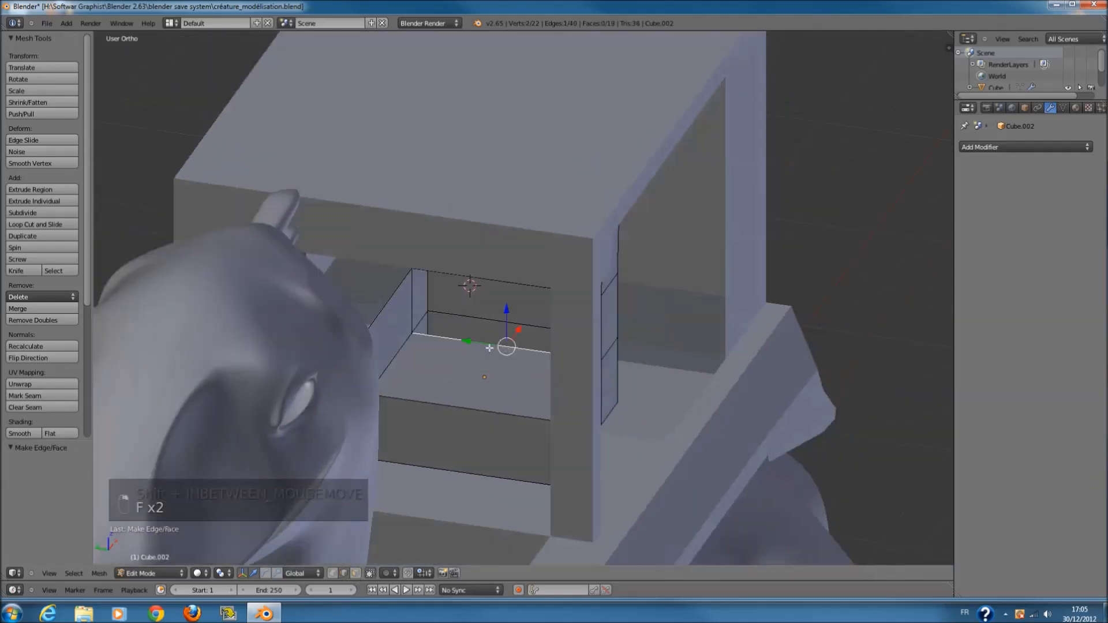
middle_drag(477, 285, 552, 273)
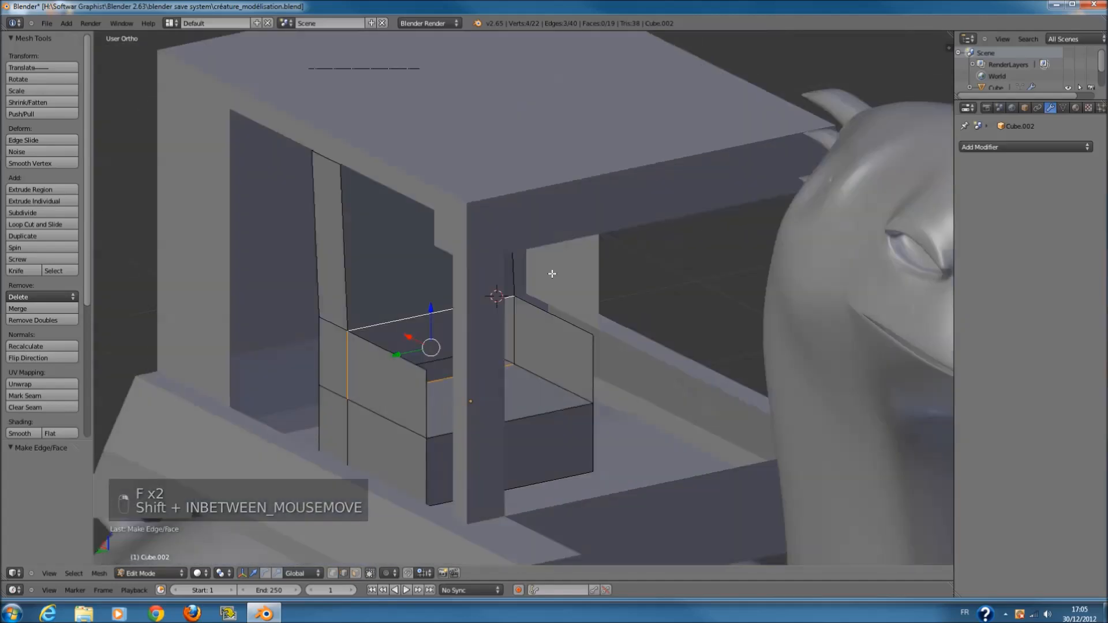
key(f)
middle_drag(646, 326, 462, 352)
key(a)
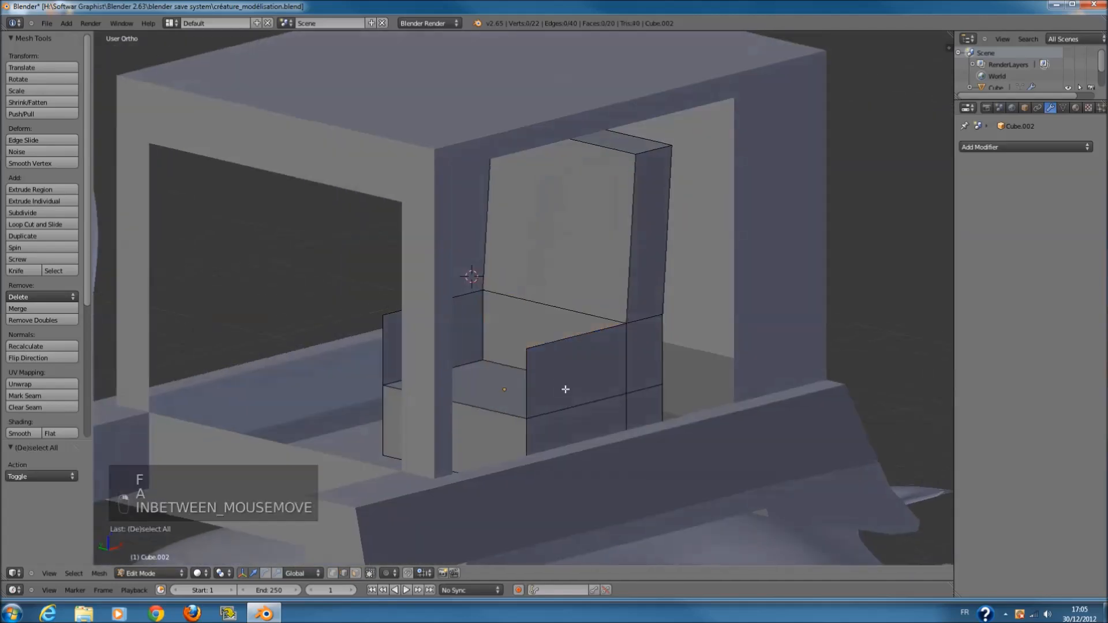
- Extrude the outer side faces of both armrests and scale them by about 1.297 along Y to thicken the armrests
middle_drag(563, 388, 583, 427)
key(c)
mouse_move(600, 375)
mouse_down()
mouse_move(583, 395)
mouse_move(626, 392)
mouse_move(620, 369)
mouse_up()
right_click(620, 369)
middle_drag(208, 412, 428, 404)
key(c)
mouse_move(406, 405)
mouse_down()
mouse_move(361, 415)
mouse_move(342, 406)
mouse_up()
right_click(341, 406)
middle_drag(635, 363, 541, 357)
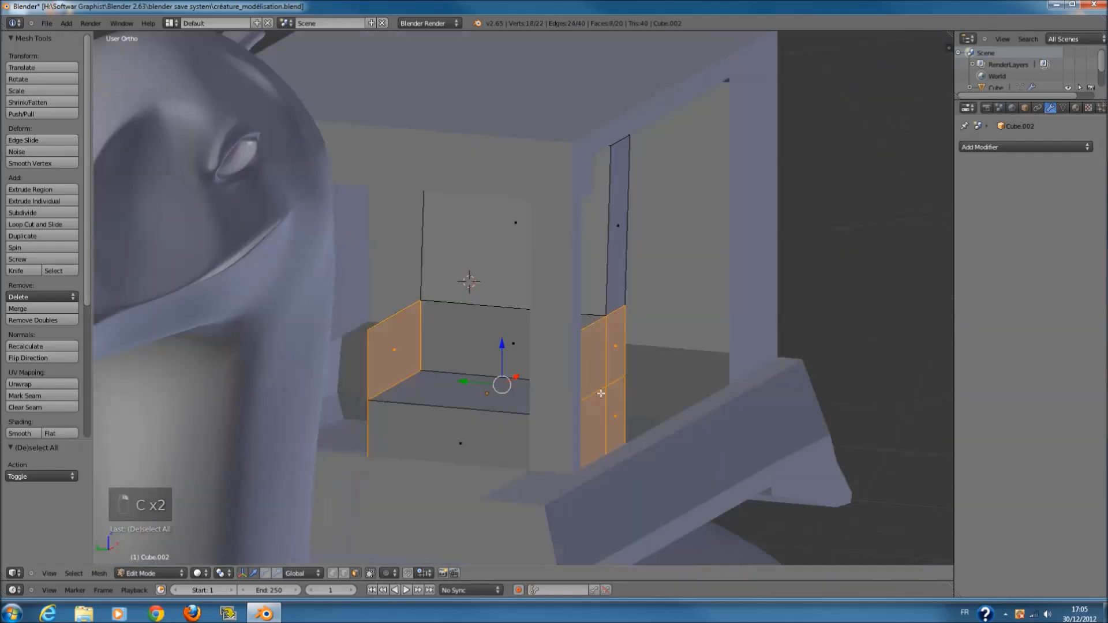
key(e)
right_click(617, 390)
key(s)
right_click(637, 389)
key(s)
key(y)
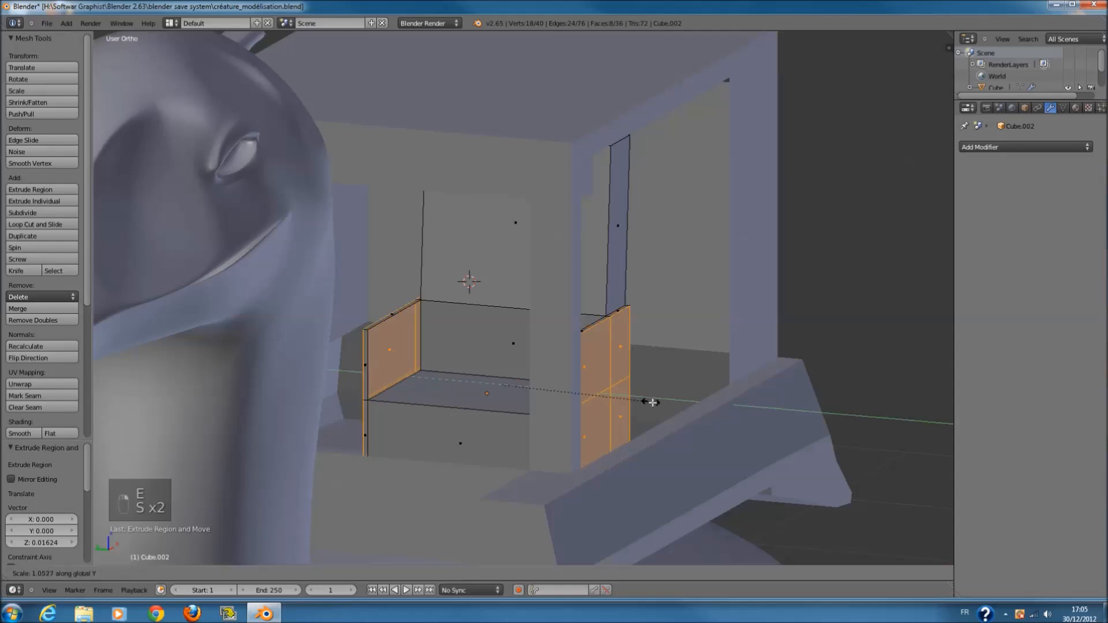
click(683, 422)
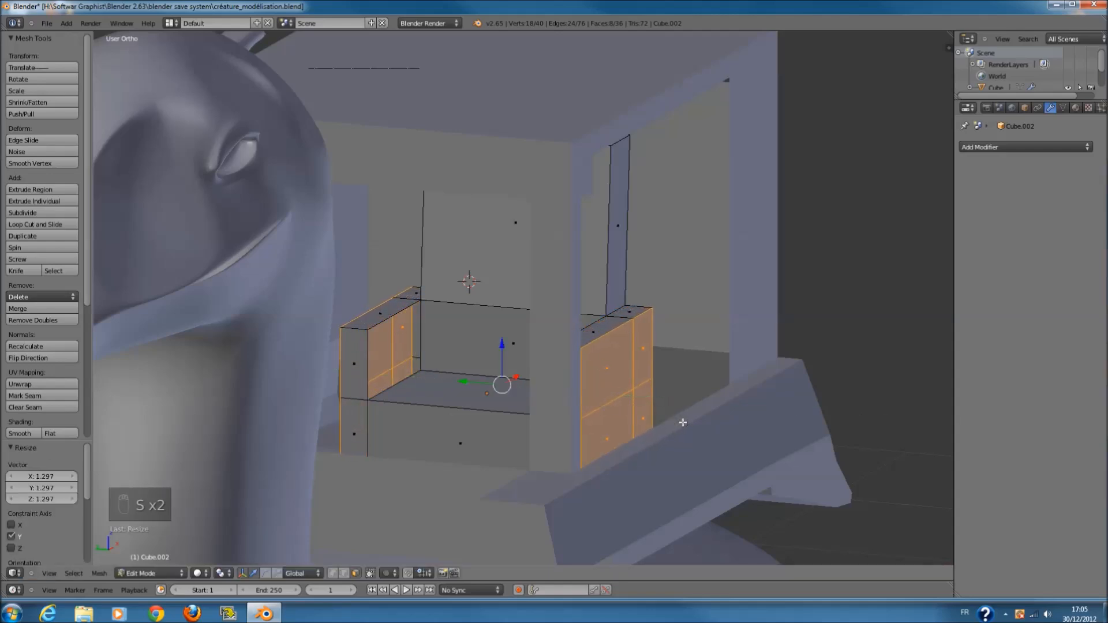
- Fill the open inner side of the seat's armrest with a face, leave mesh editing and save the file
right_click(369, 369)
middle_drag(464, 373, 610, 327)
key(f)
scroll(519, 324, down, 5)
key(Tab)
key(ctrl+s)
- Move the cabin and the seat together to the second layer, leaving only the creature displayed, and save the file
key(KP_3)
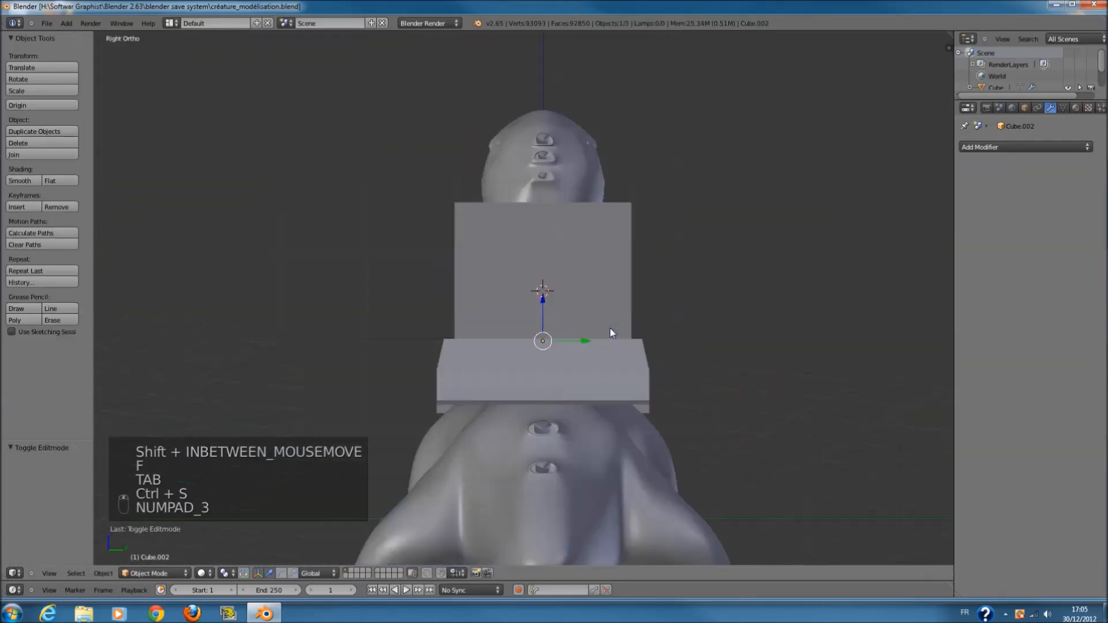
key(KP_1)
key(z)
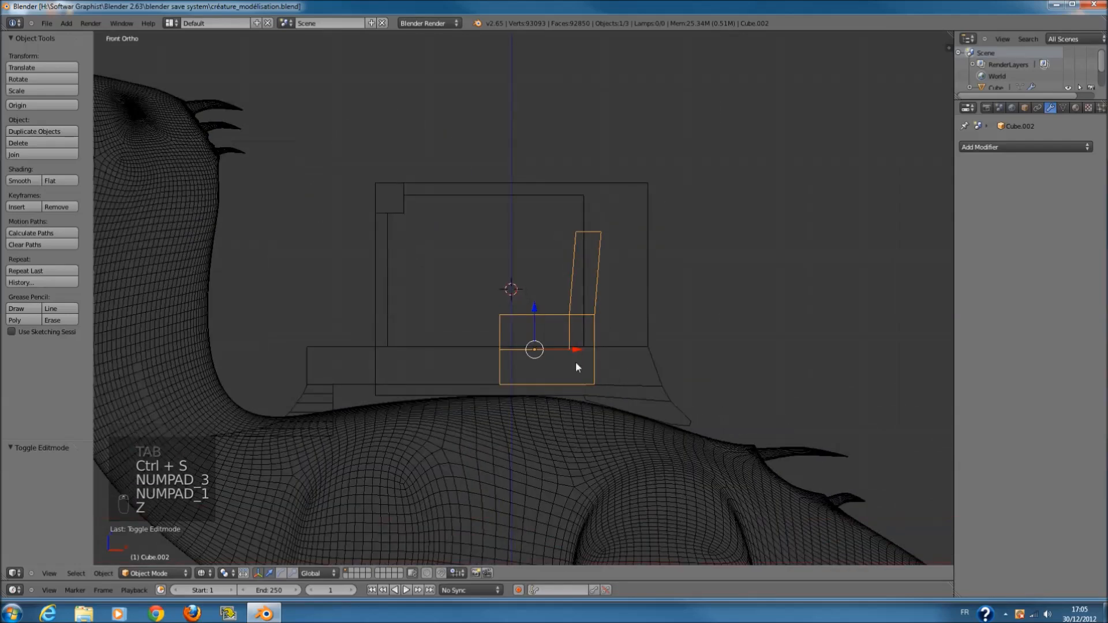
key(a)
key(z)
key(ctrl+s)
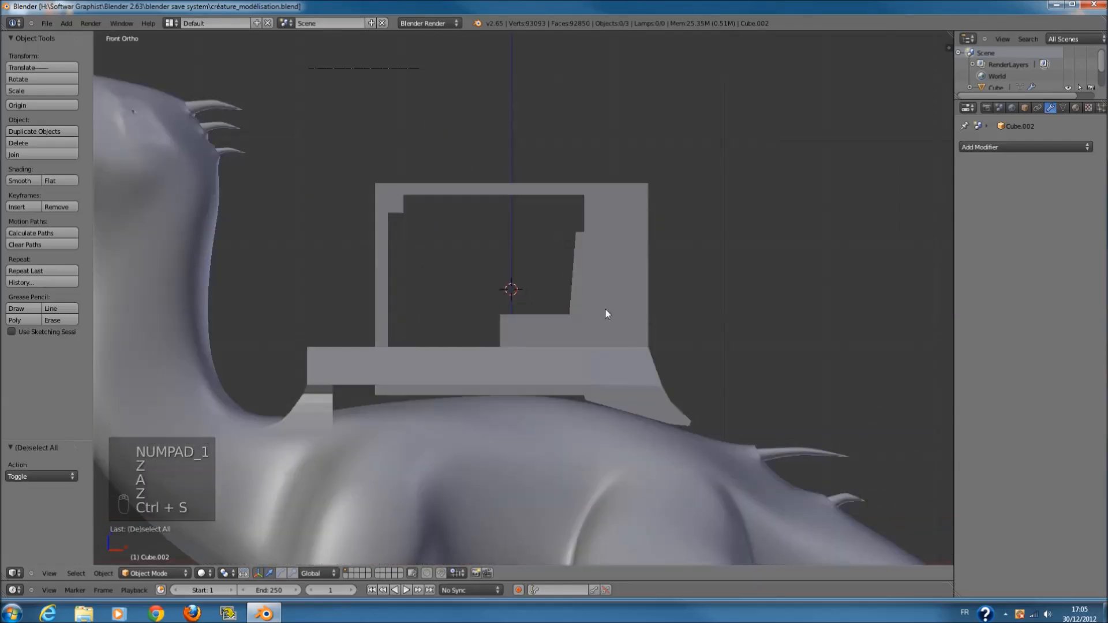
scroll(605, 313, down, 1)
shift+right_click(593, 269)
key(ctrl+s)
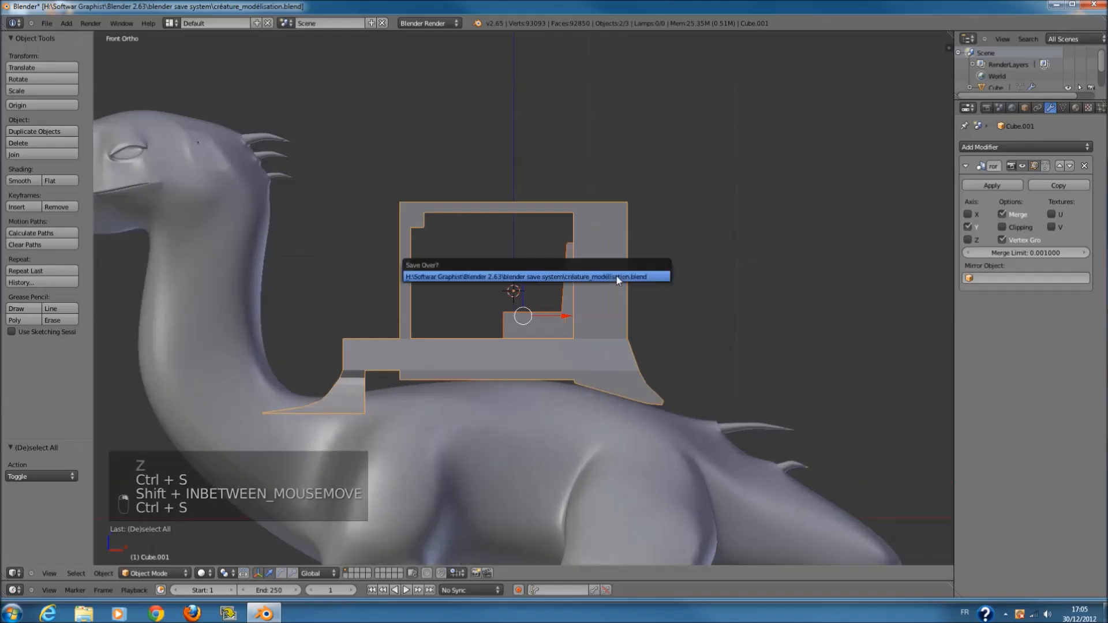
click(615, 276)
key(m)
click(763, 328)
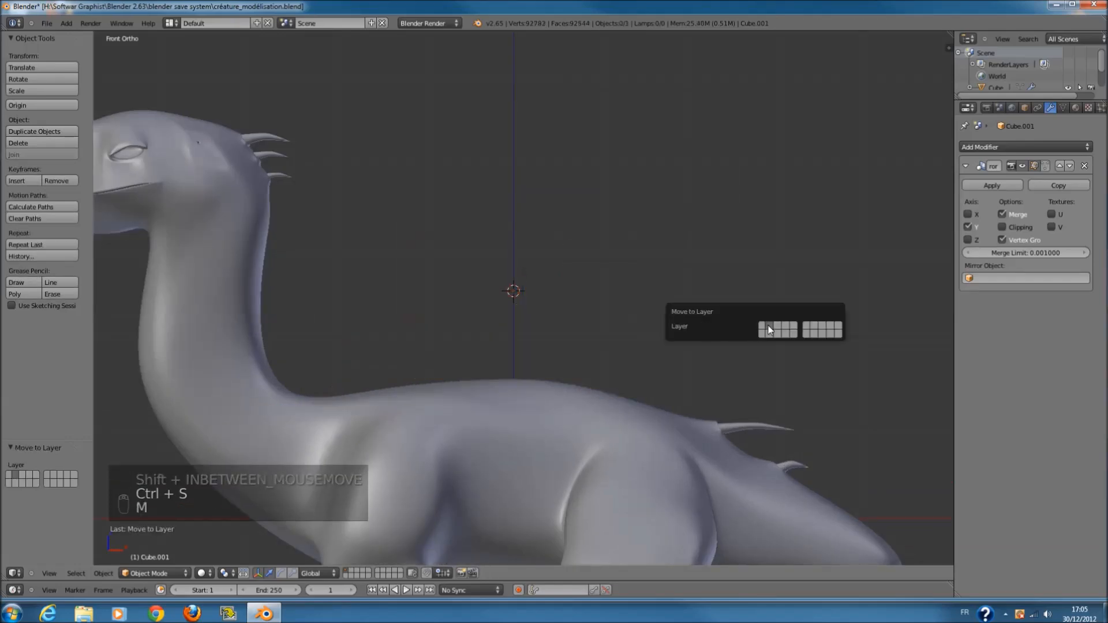
scroll(552, 357, down, 3)
key(ctrl+s)
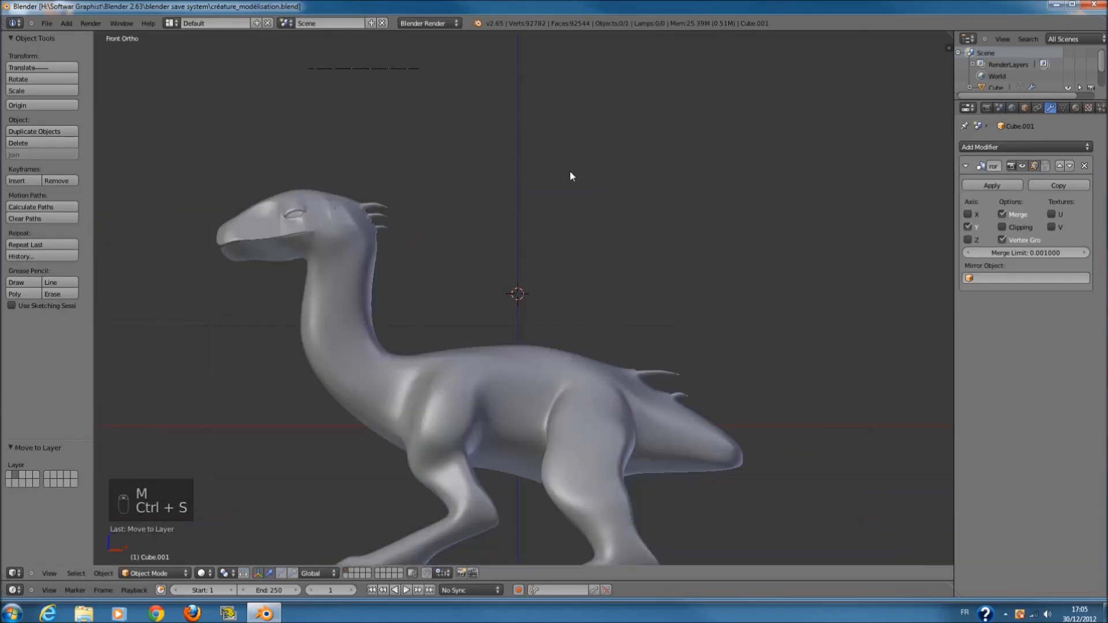
- Add a mesh plane above the creature's back, scale it by about 1.416 and save the file
scroll(565, 189, up, 2)
key(shift+a)
mouse_move(559, 193)
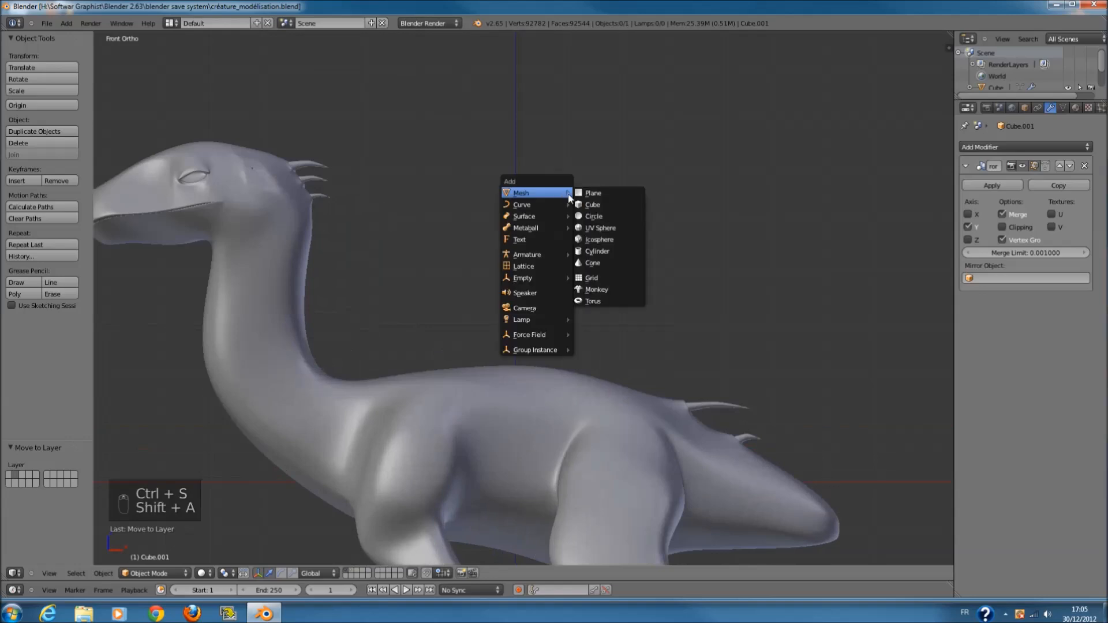
click(620, 194)
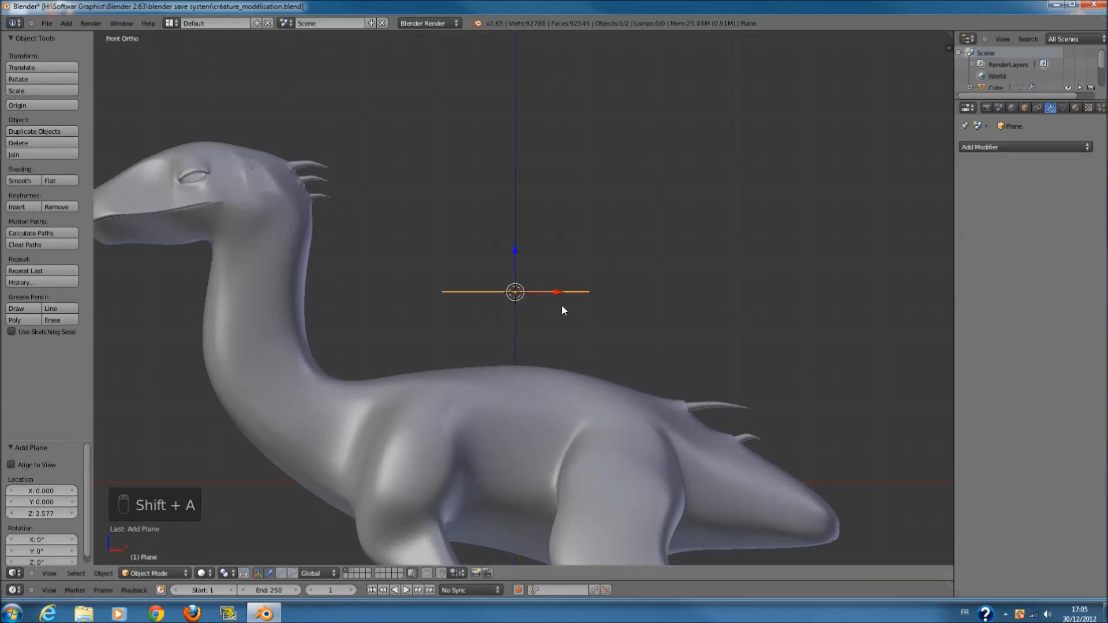
key(s)
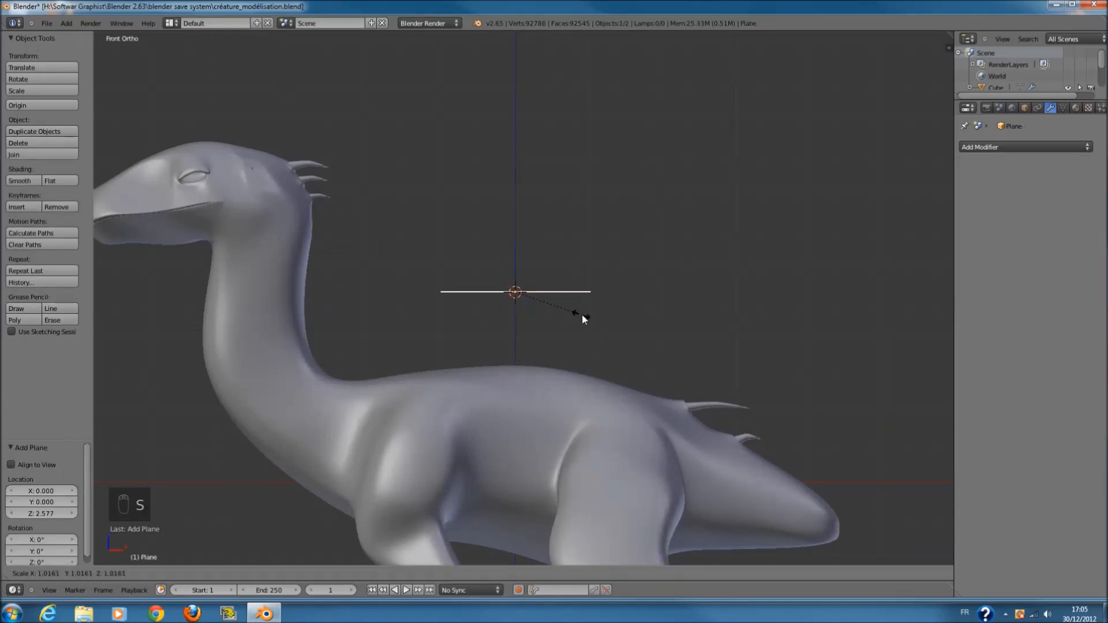
click(602, 325)
key(KP_7)
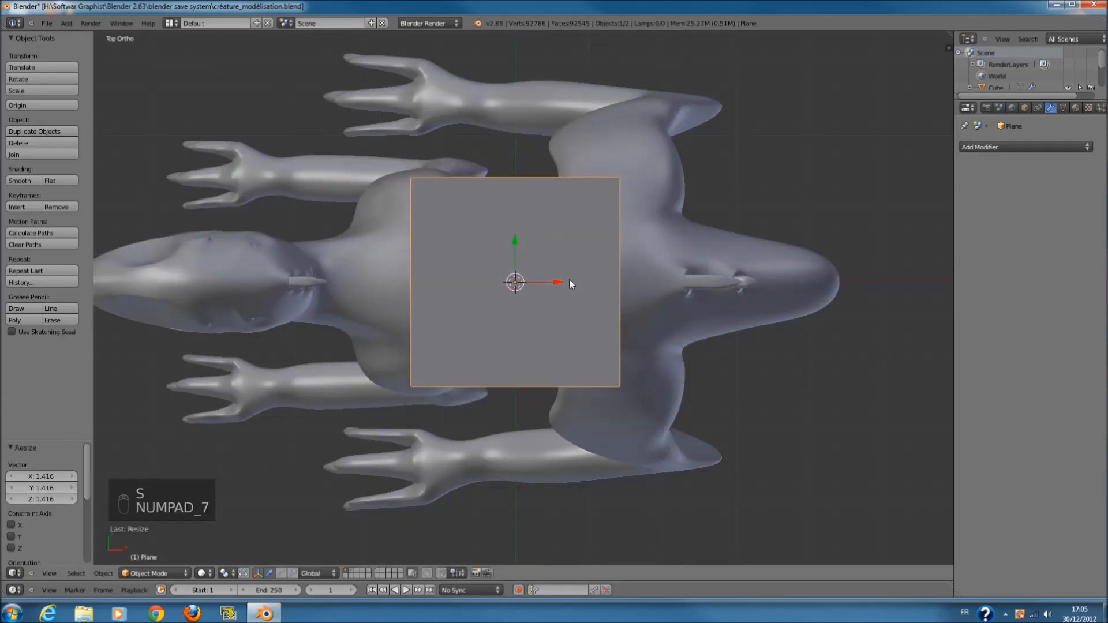
key(KP_1)
key(ctrl+s)
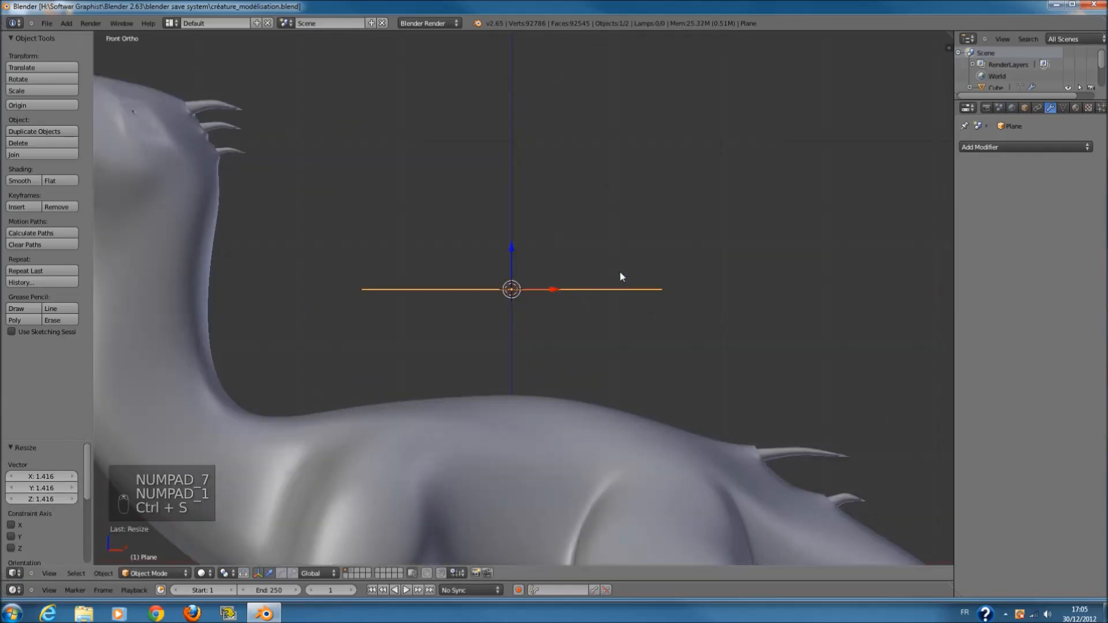
- Extrude the plane downward by about 0.08 to make a thin slab and save the file
key(Tab)
key(e)
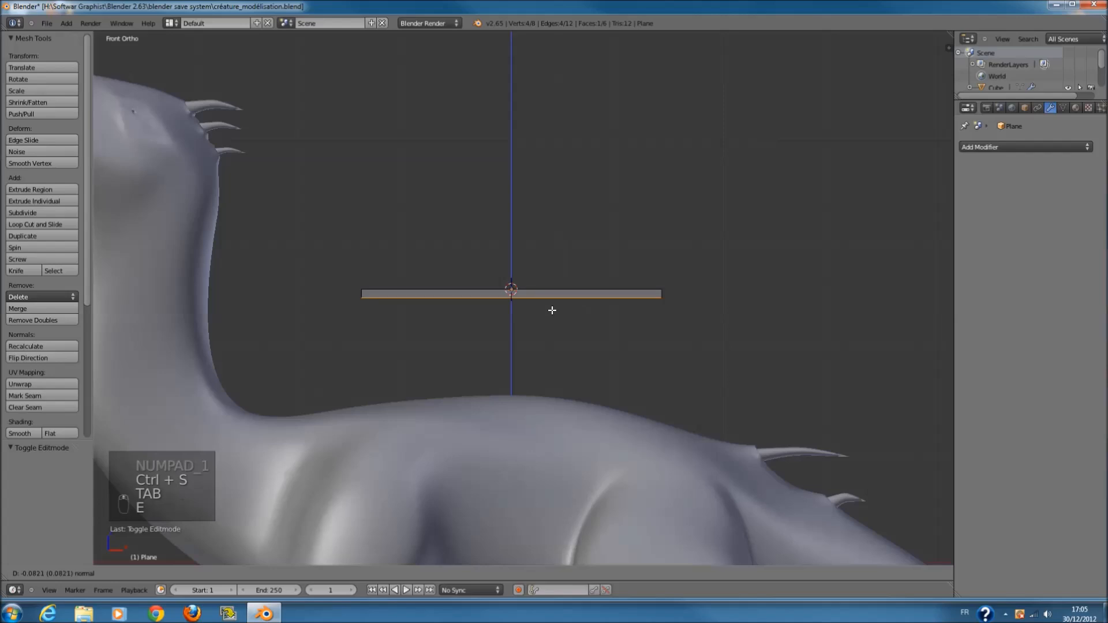
click(549, 309)
key(Tab)
key(KP_7)
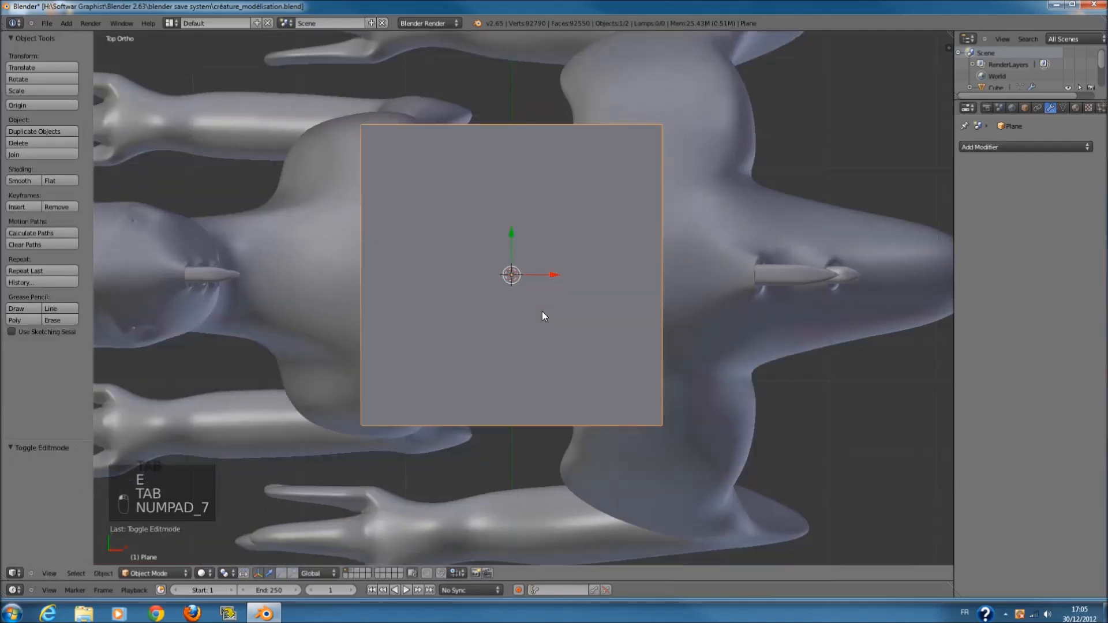
key(ctrl+s)
scroll(605, 327, down, 1)
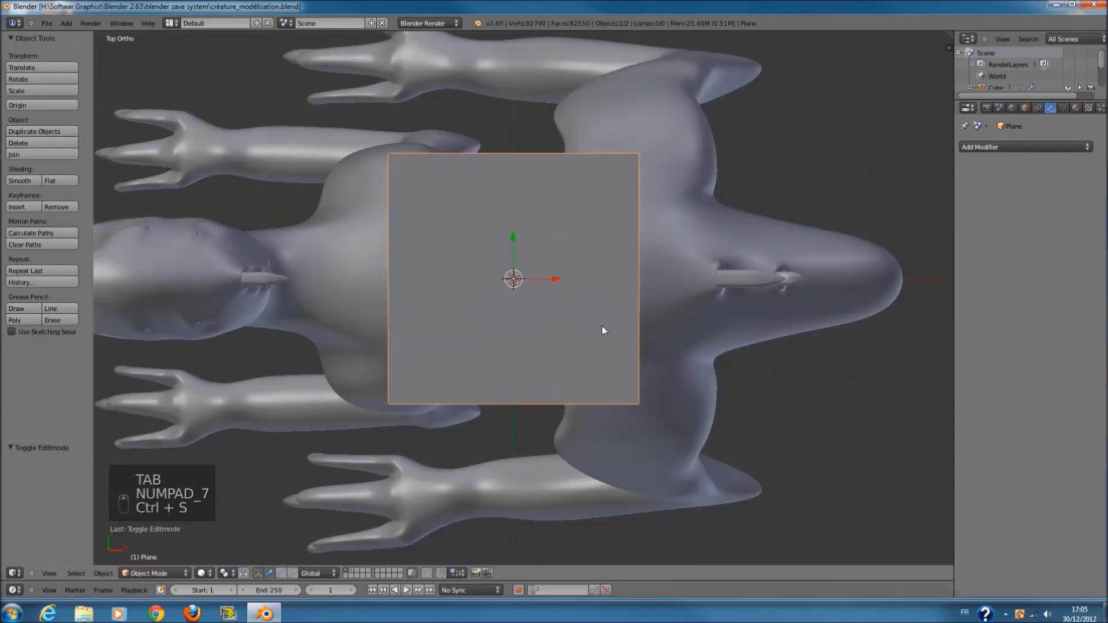
- Subdivide the whole slab mesh five times with one cut each, return to Object Mode and save the file
key(Tab)
key(a)
key(a)
key(w)
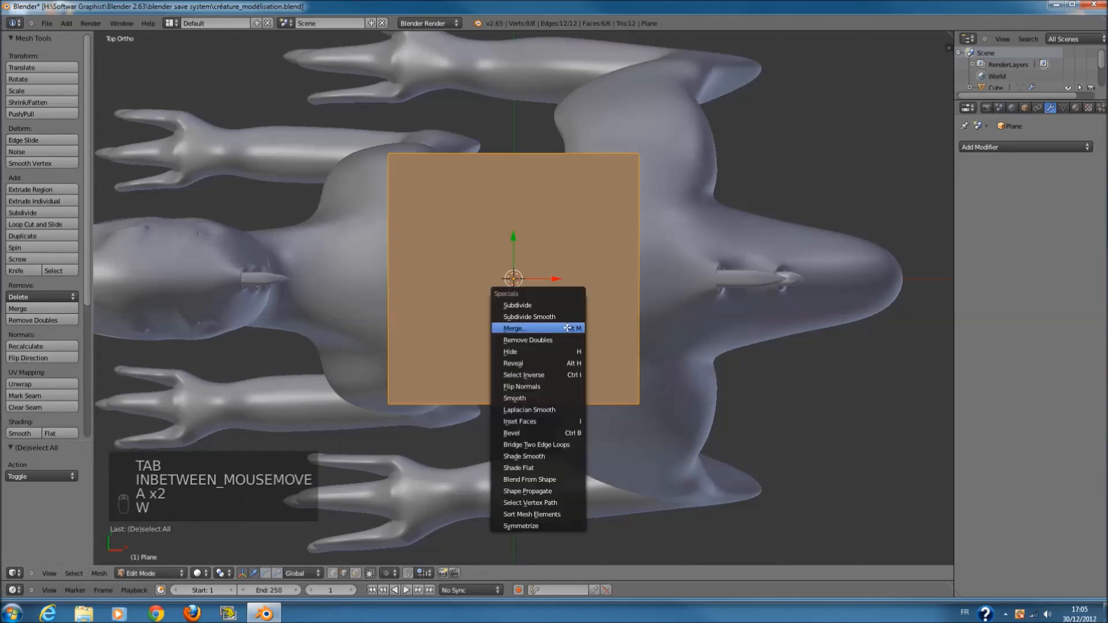
click(563, 305)
key(w)
click(563, 305)
key(w)
click(563, 308)
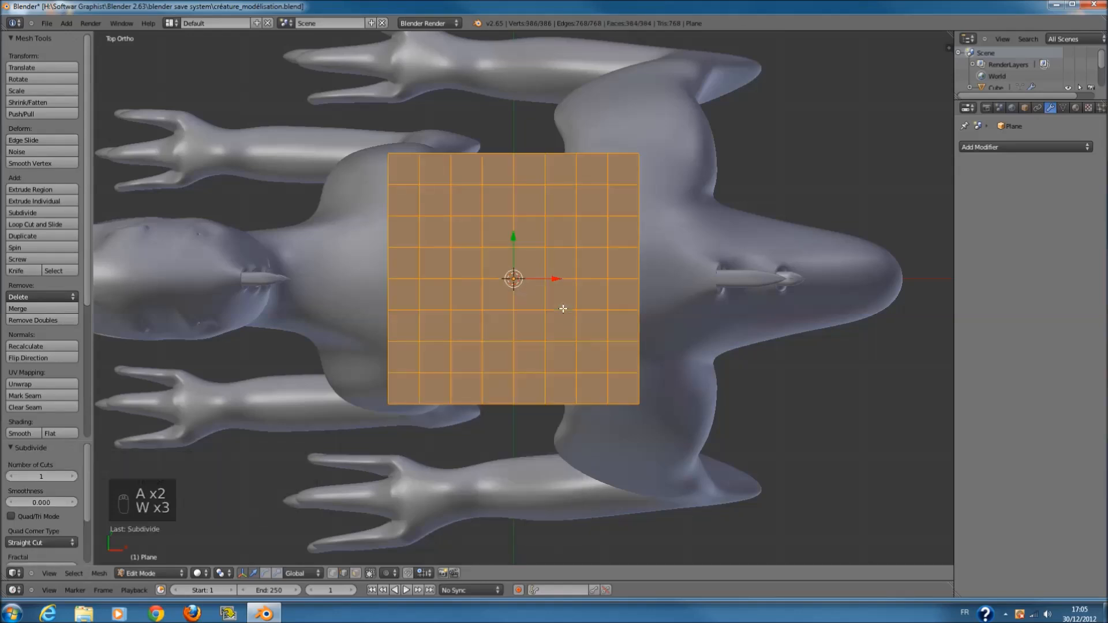
key(w)
click(563, 308)
key(w)
click(563, 308)
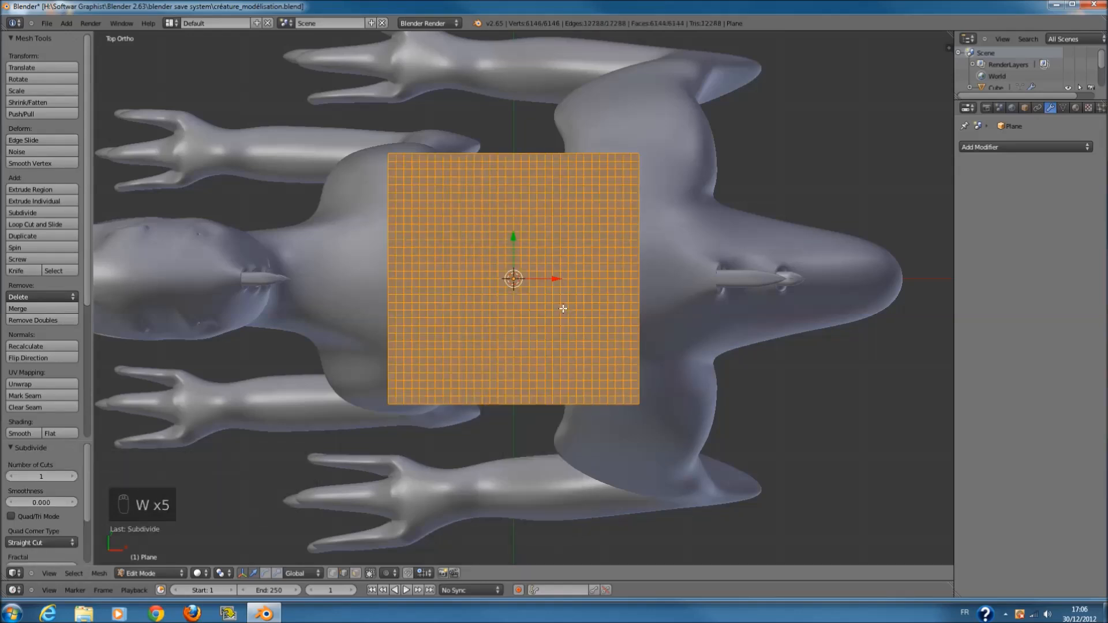
key(Tab)
key(ctrl+s)
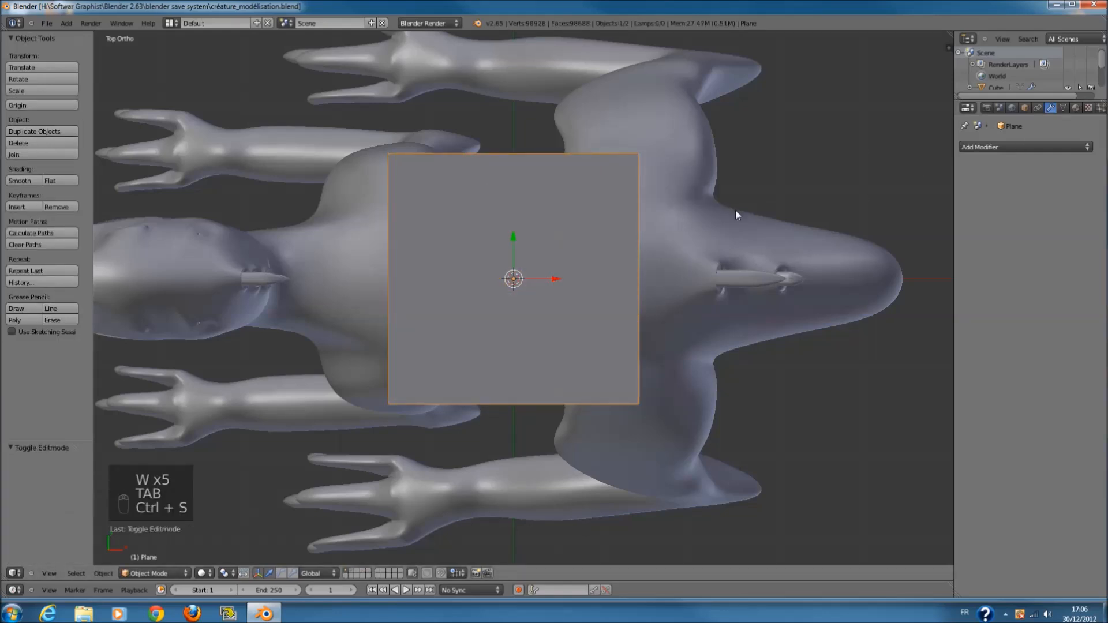
- Move the slab down about 0.735 along Z to just above the creature's back and save the file
key(KP_1)
drag(519, 252, 518, 317)
key(ctrl+s)
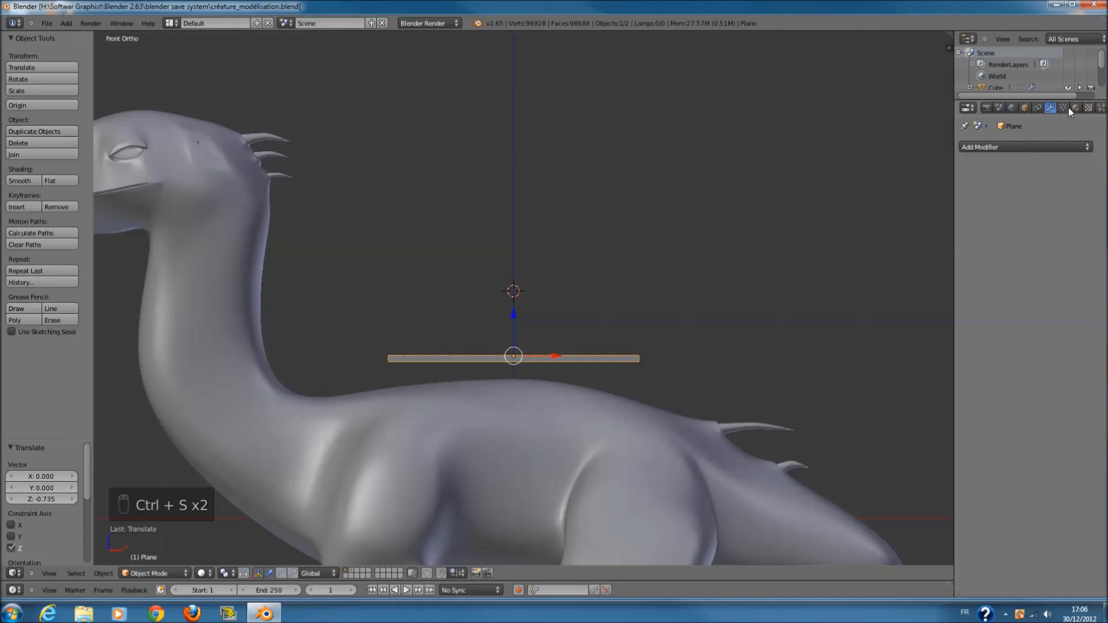
- Widen the properties area and enable Cloth physics on the slab
click(987, 108)
click(1101, 109)
click(1087, 109)
click(1078, 108)
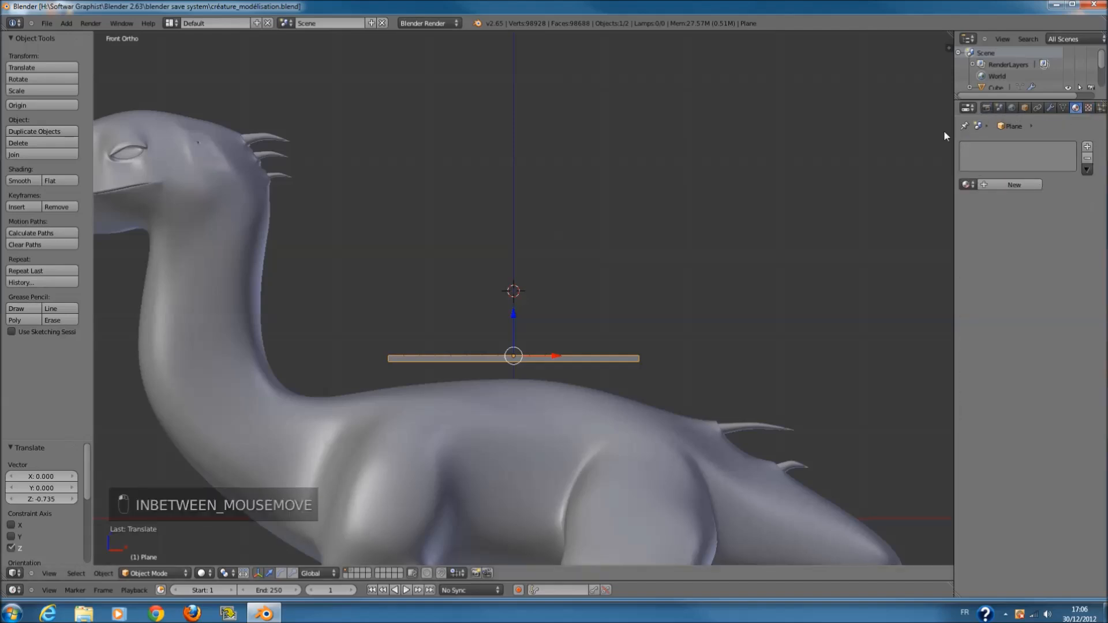
drag(950, 133, 858, 134)
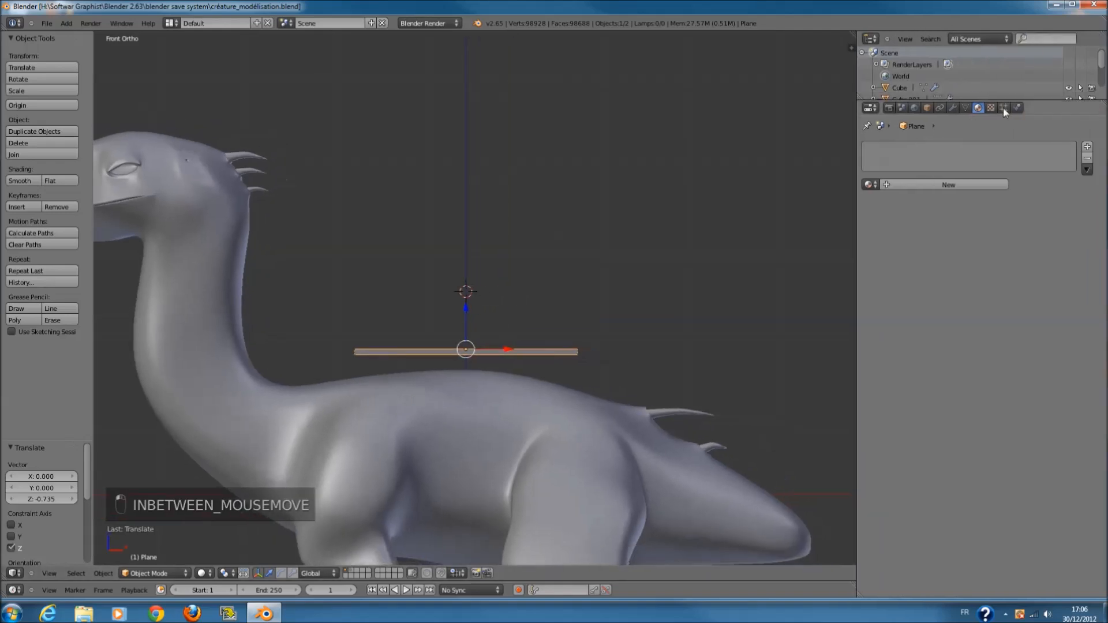
click(1016, 108)
click(941, 188)
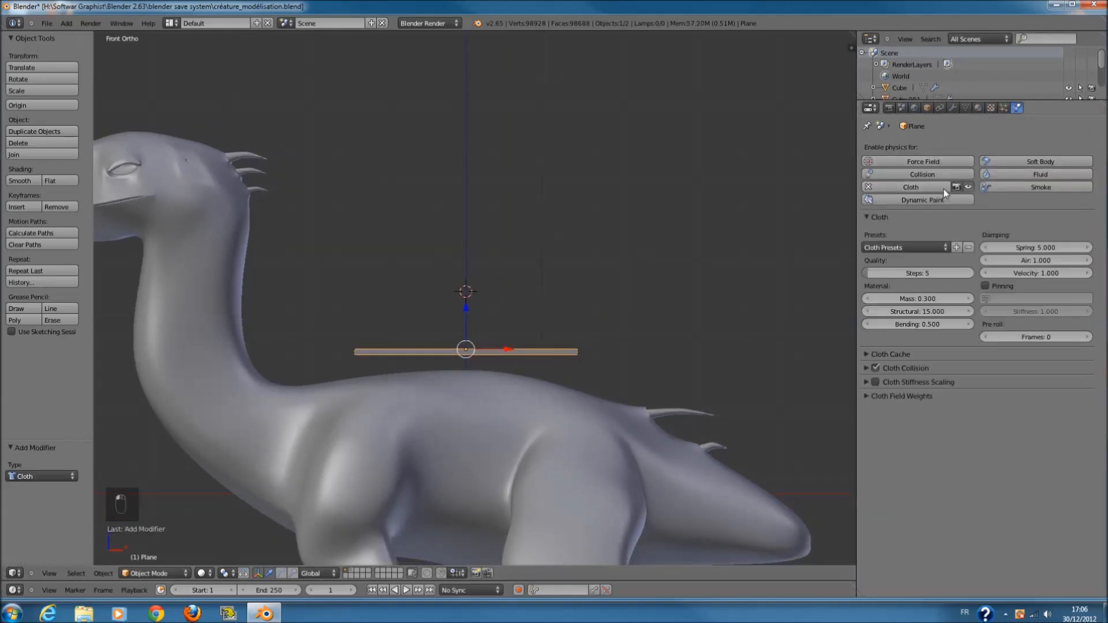
- Preview the slab's cloth simulation, stop it, enlarge the timeline and return to frame 0
key(alt+a)
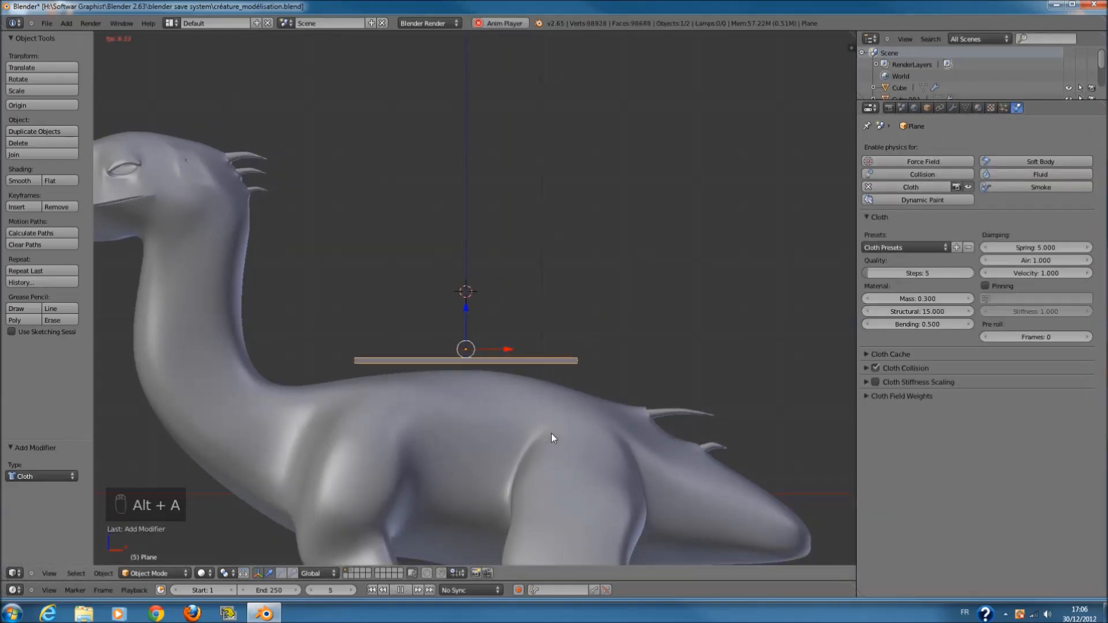
middle_drag(542, 431, 481, 444)
key(alt+a)
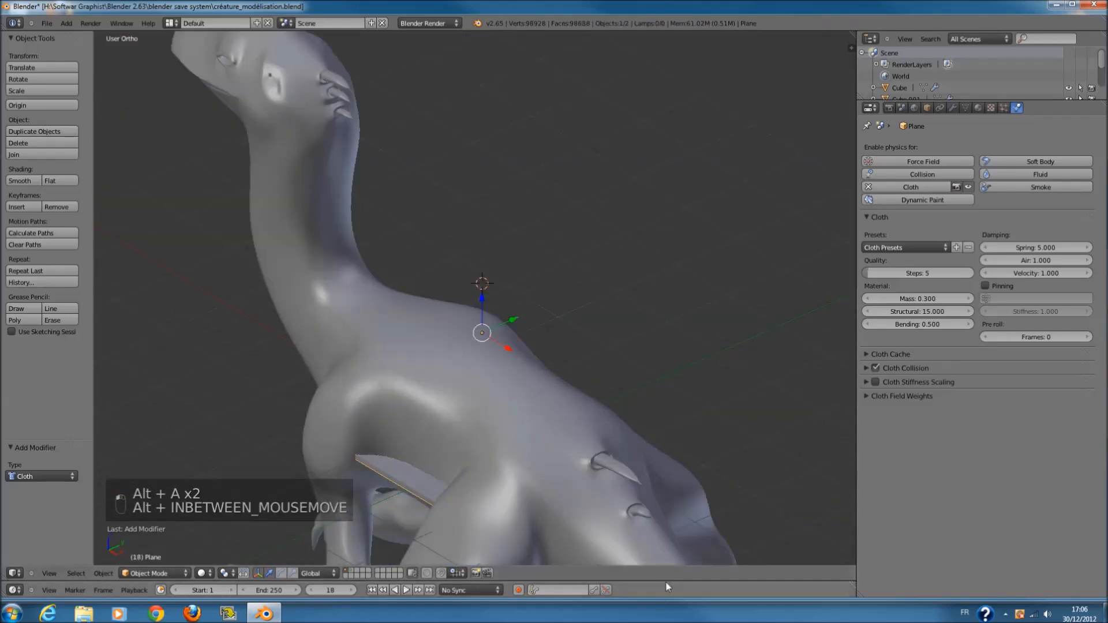
drag(666, 581, 666, 524)
click(133, 548)
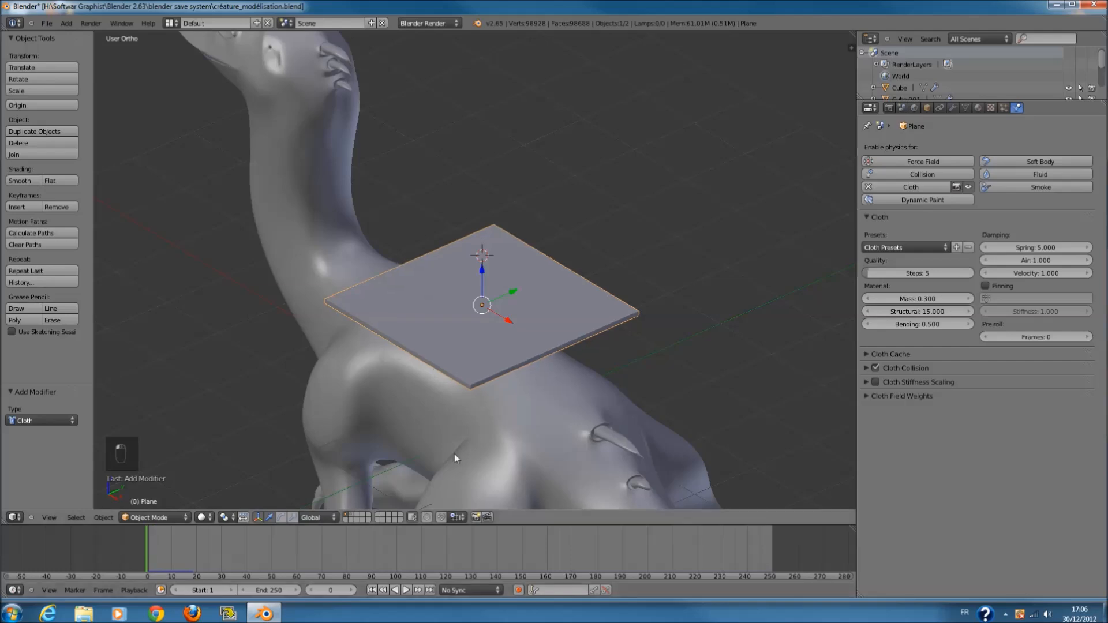
- Enable Collision physics on the creature, then reselect the cloth slab and play its simulation
right_click(552, 398)
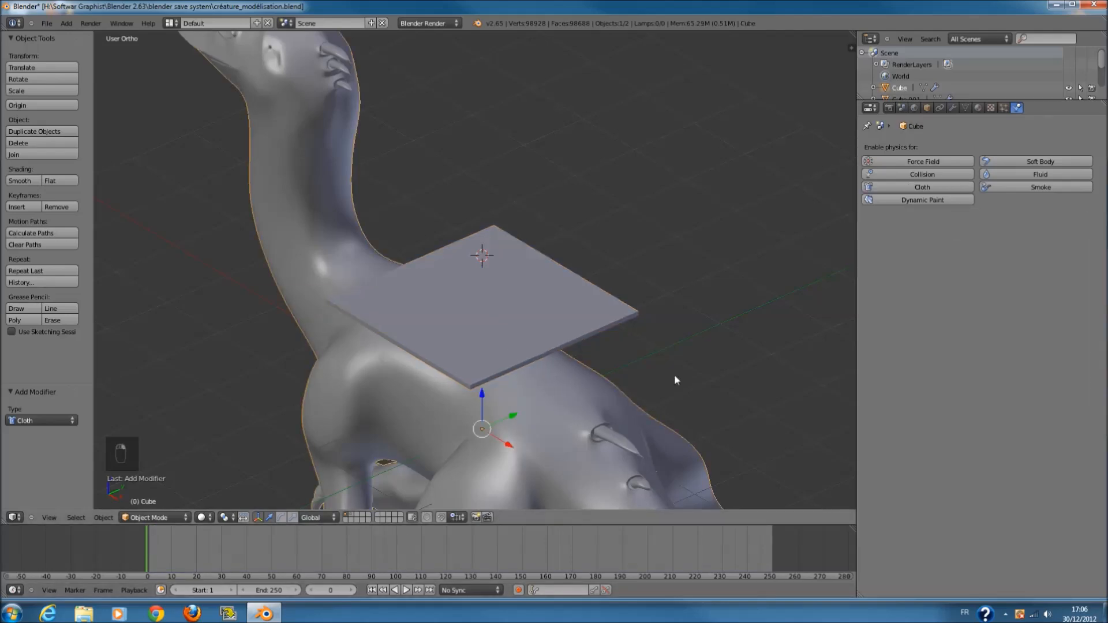
click(943, 175)
middle_drag(585, 277, 587, 293)
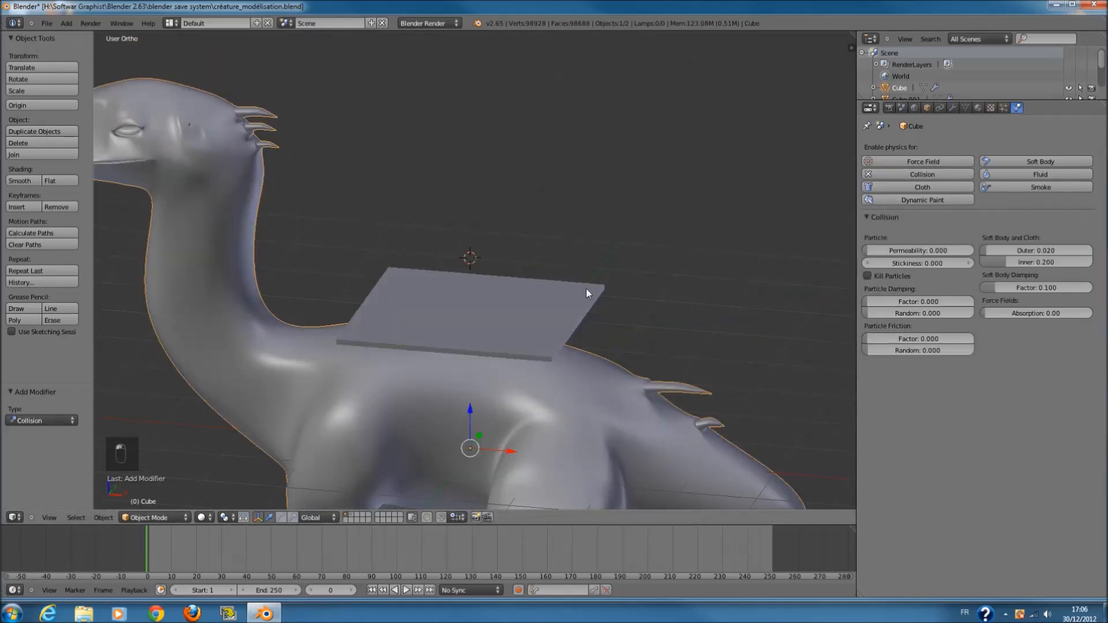
right_click(528, 299)
key(alt+a)
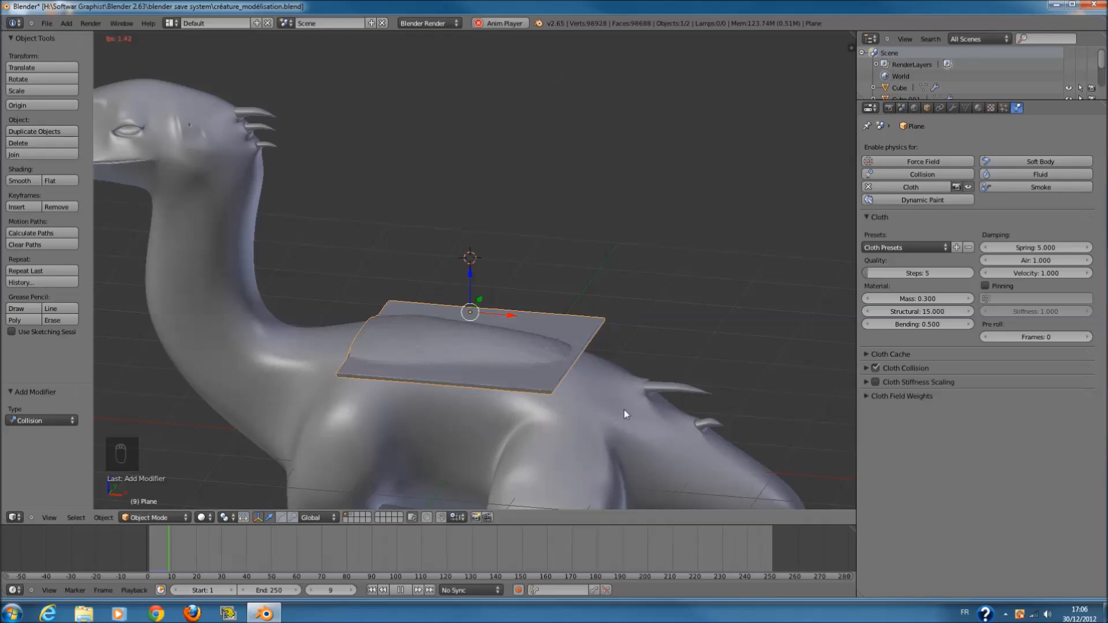
- Stop the cloth simulation at frame 19 and shade the draped slab smooth
middle_drag(585, 400, 518, 364)
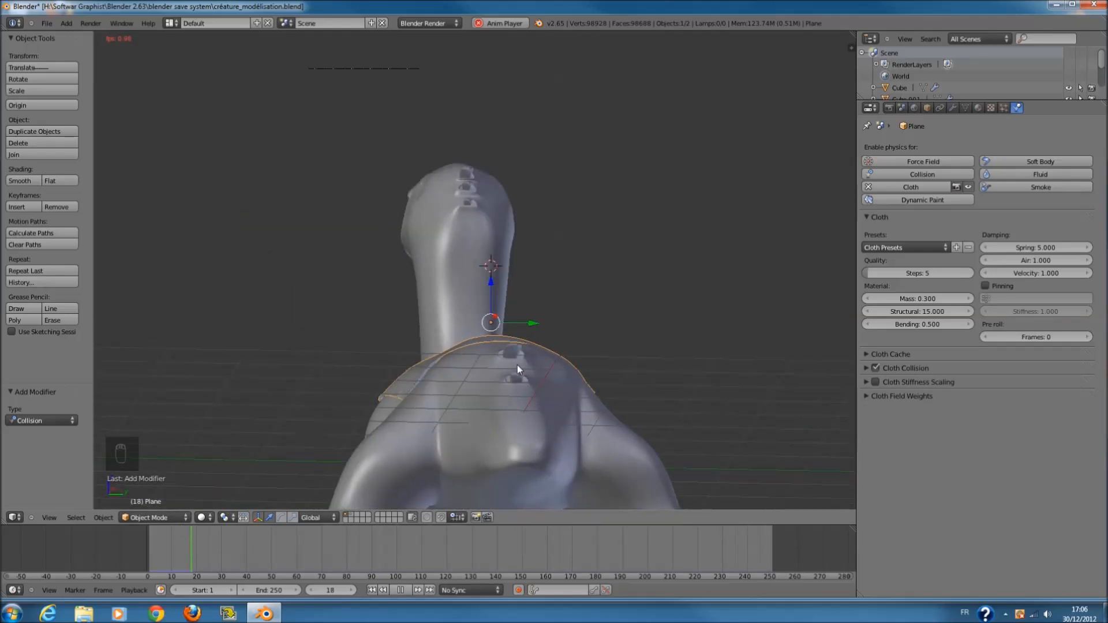
key(alt+a)
middle_drag(517, 364, 593, 412)
key(KP_3)
key(KP_1)
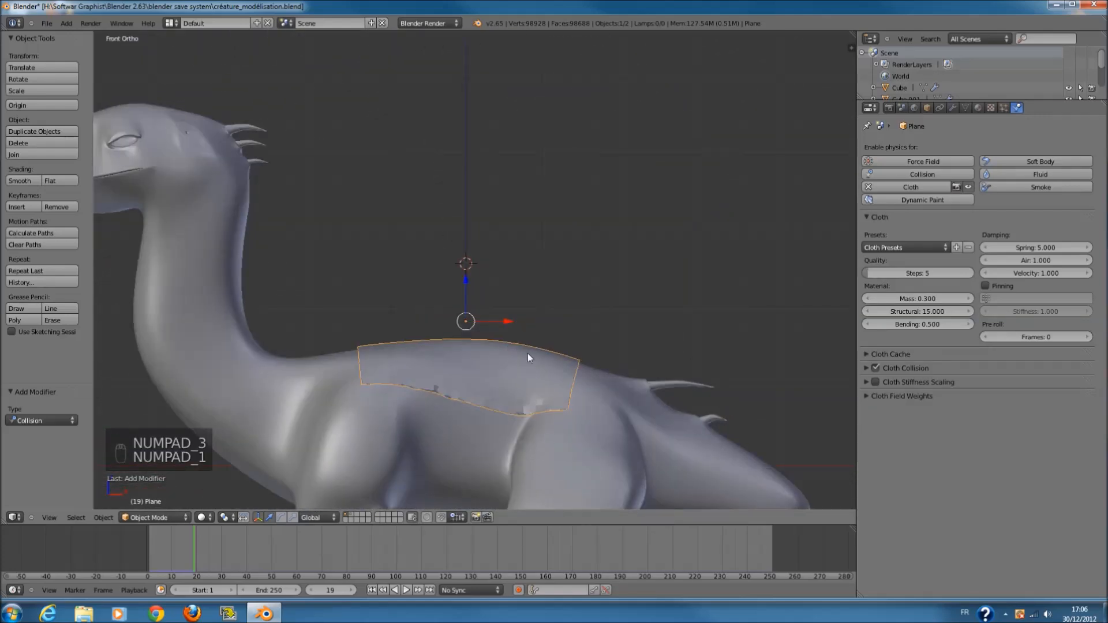
click(19, 181)
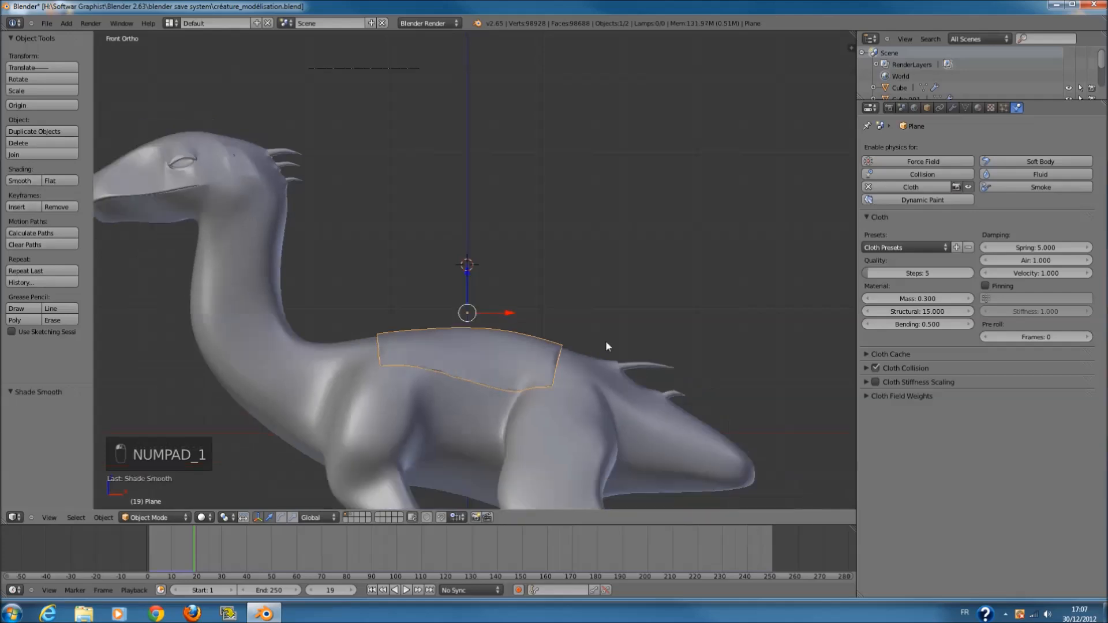
- Move the draped cloth to layer 2 and save the file over the existing one
shift+scroll(604, 345, down, 2)
key(m)
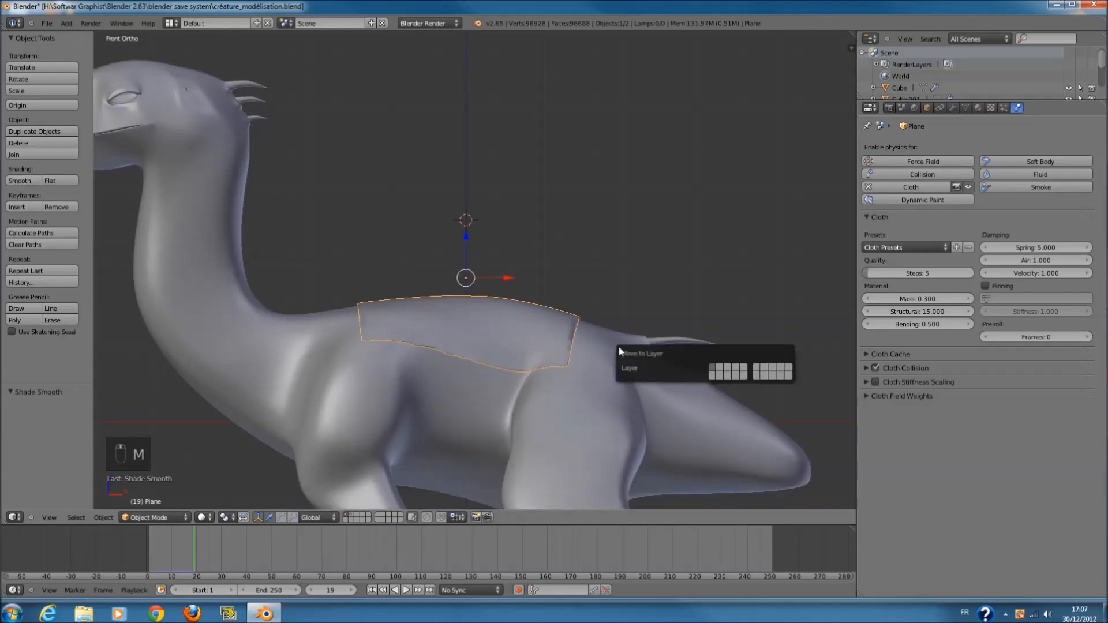
click(717, 369)
scroll(352, 365, down, 3)
key(ctrl+s)
click(398, 352)
scroll(503, 352, down, 3)
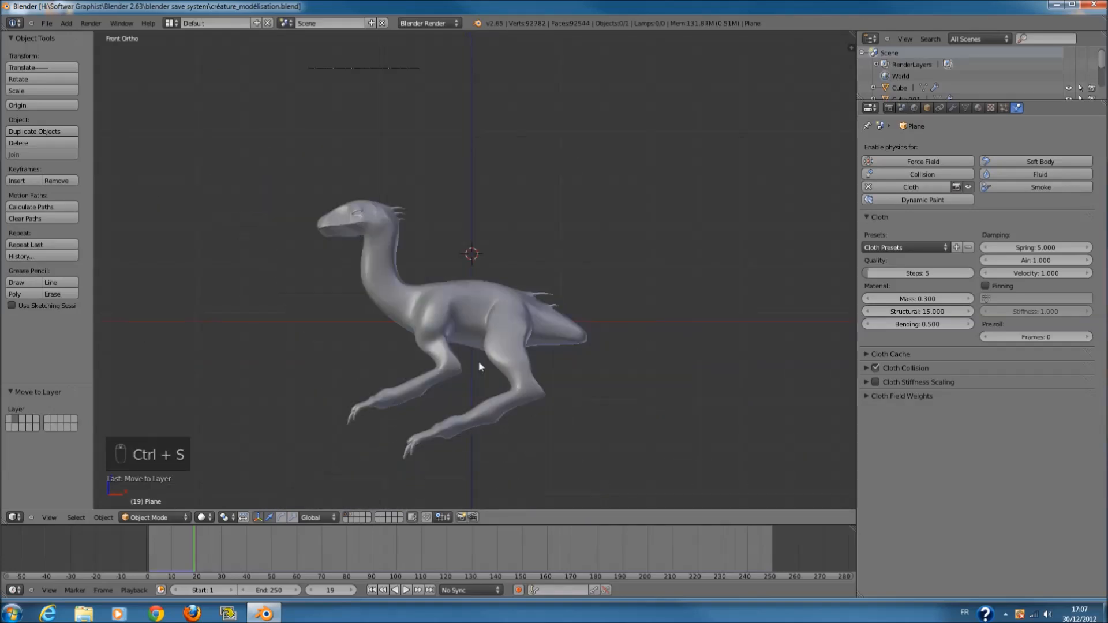
- Display layer 2, move the cabin from it to layer 1, return to layer 1 and save the file
click(352, 514)
scroll(501, 251, up, 3)
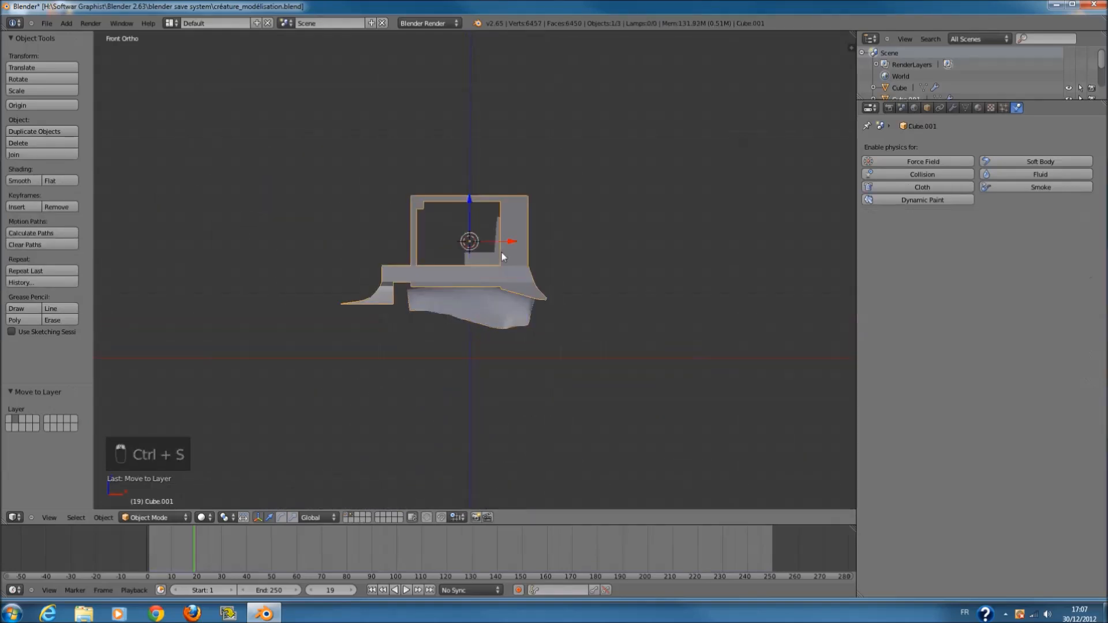
right_click(501, 252)
key(m)
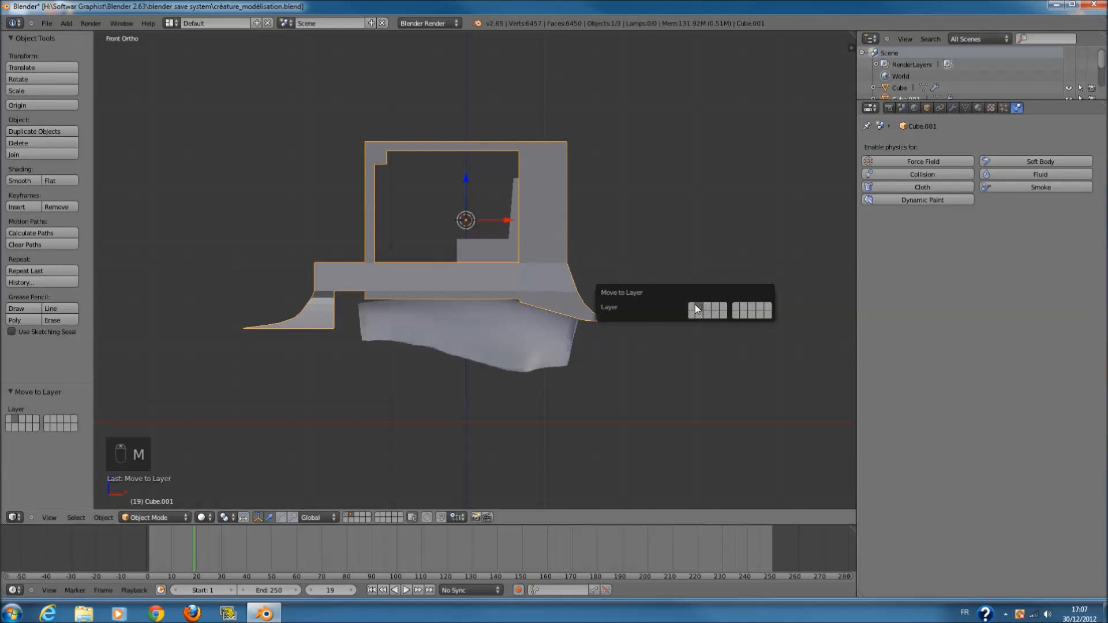
click(697, 310)
click(347, 515)
key(ctrl+s)
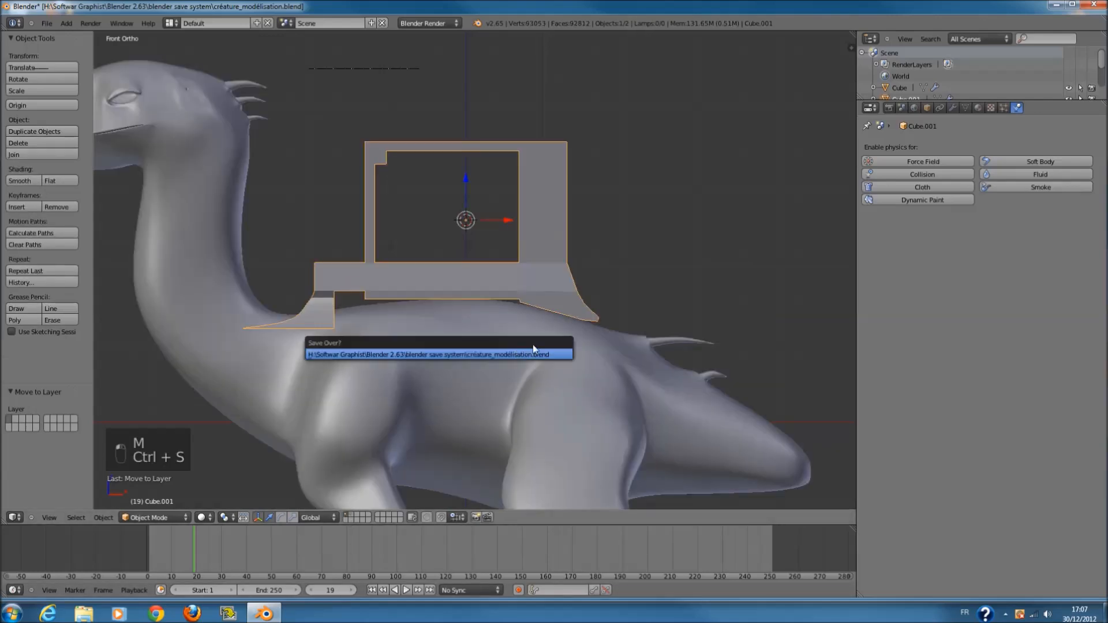
click(533, 351)
- In the cabin's Edit Mode with face selection, extrude a face at the cabin's front to form the low cross rail
shift+middle_drag(541, 199, 541, 255)
middle_drag(398, 347, 348, 373)
key(z)
key(z)
scroll(403, 339, up, 3)
middle_drag(431, 330, 446, 359)
key(Tab)
ctrl+scroll(445, 359, down, 4)
click(354, 517)
ctrl+scroll(395, 429, down, 4)
middle_drag(395, 429, 429, 406)
right_click(432, 386)
key(e)
click(435, 413)
key(a)
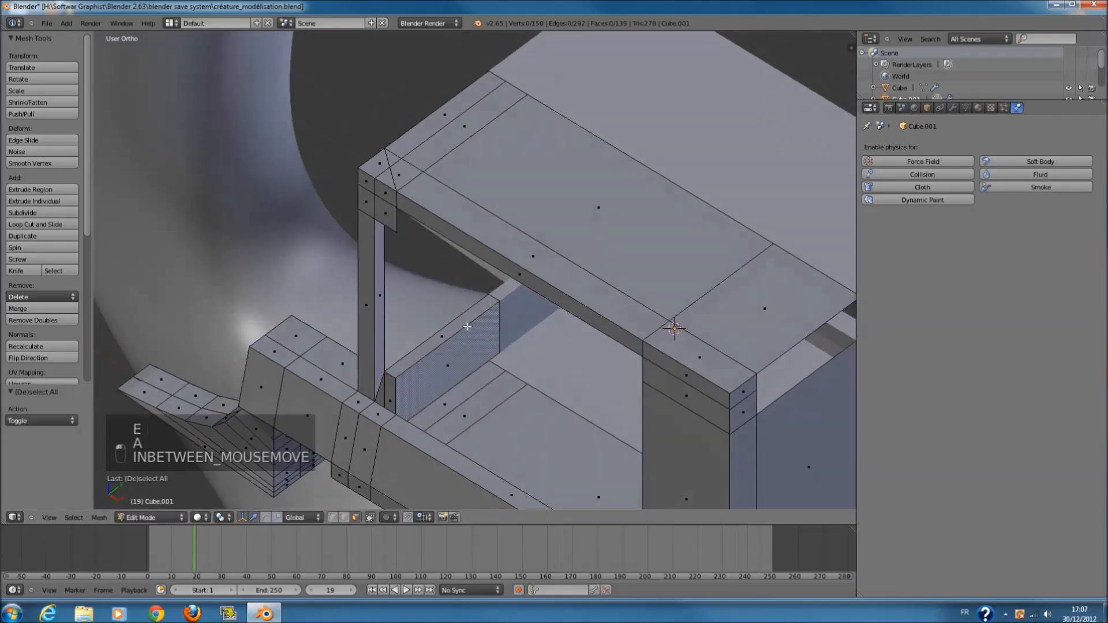
- Add a loop cut across the cabin's low front rail close to its centre line
key(ctrl+r)
click(478, 323)
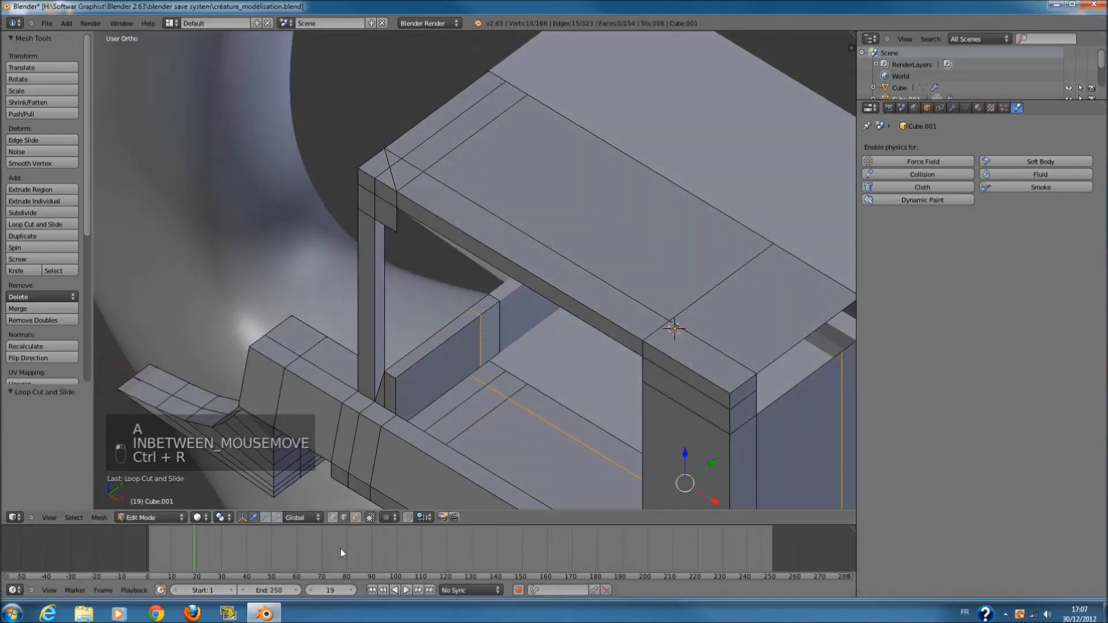
click(463, 323)
middle_drag(464, 323, 476, 338)
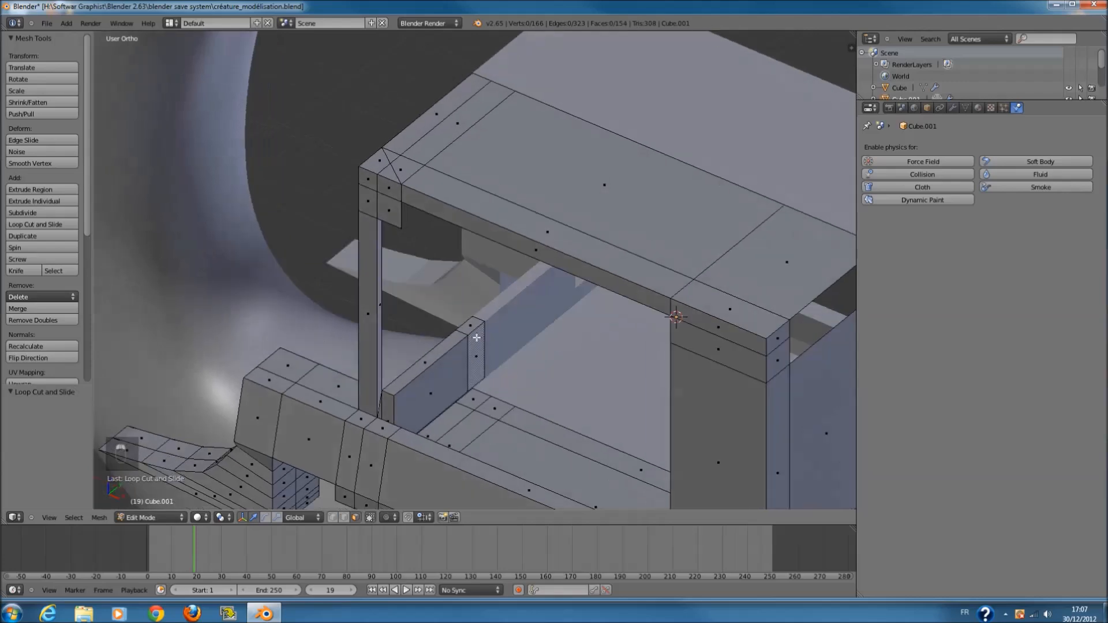
key(e)
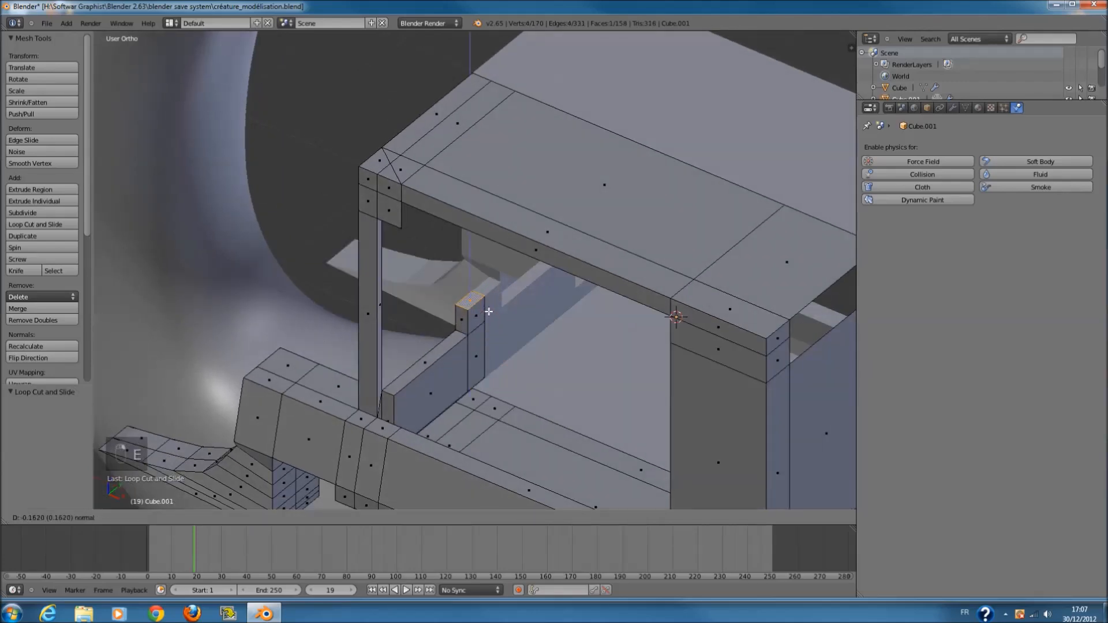
click(488, 311)
key(ctrl+z)
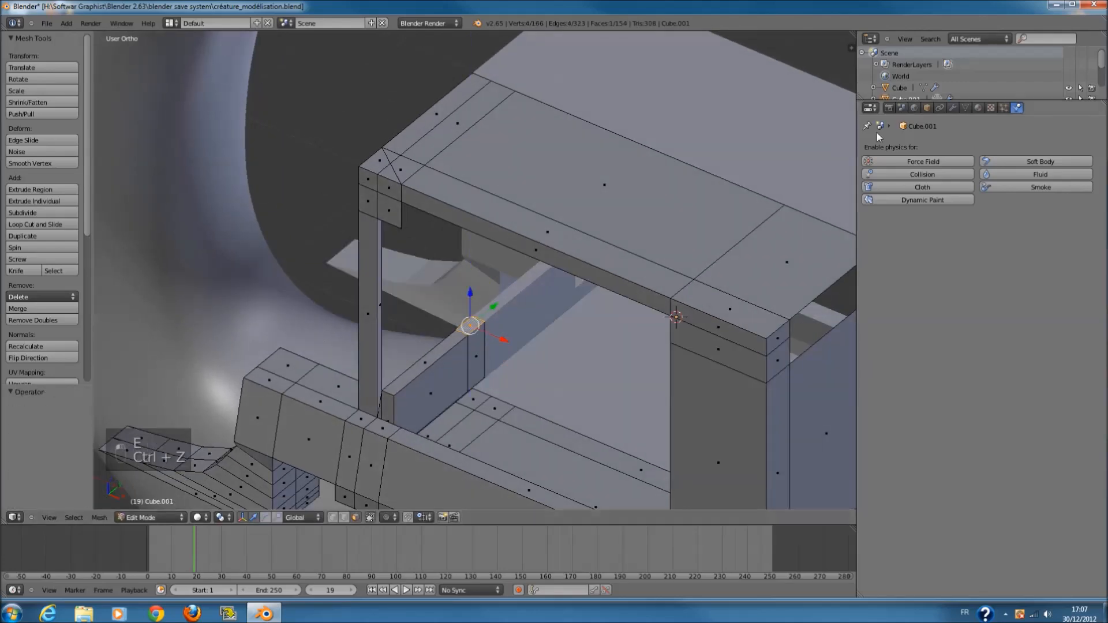
key(ctrl+z)
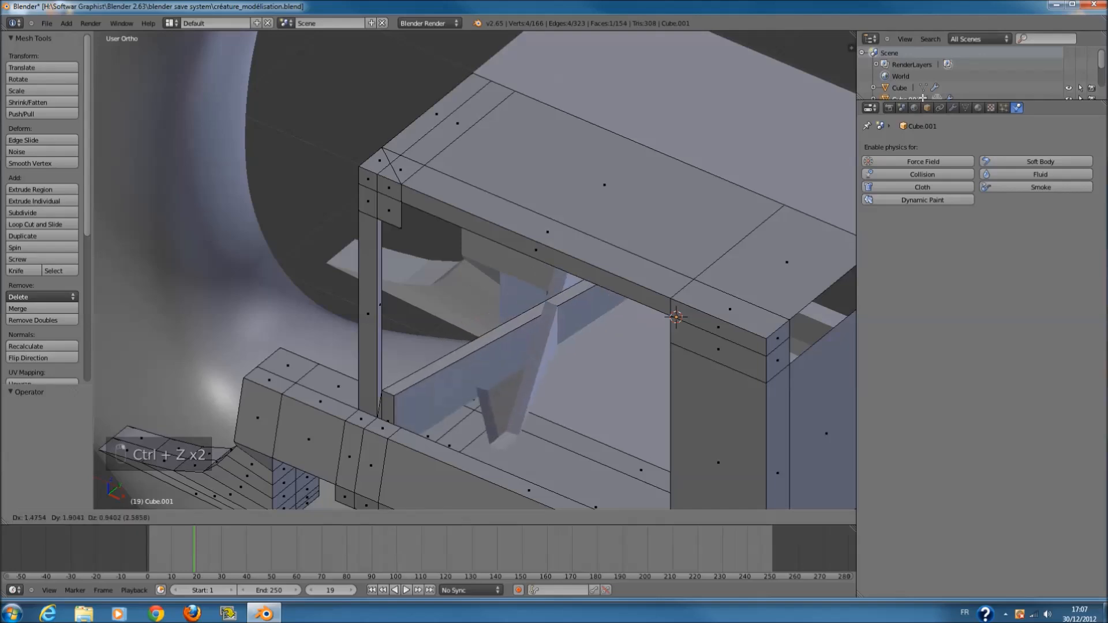
click(494, 317)
- Show the cabin's Mirror modifier, extrude the rail's small top face up 0.178 and shift it -0.101 along Y
click(953, 108)
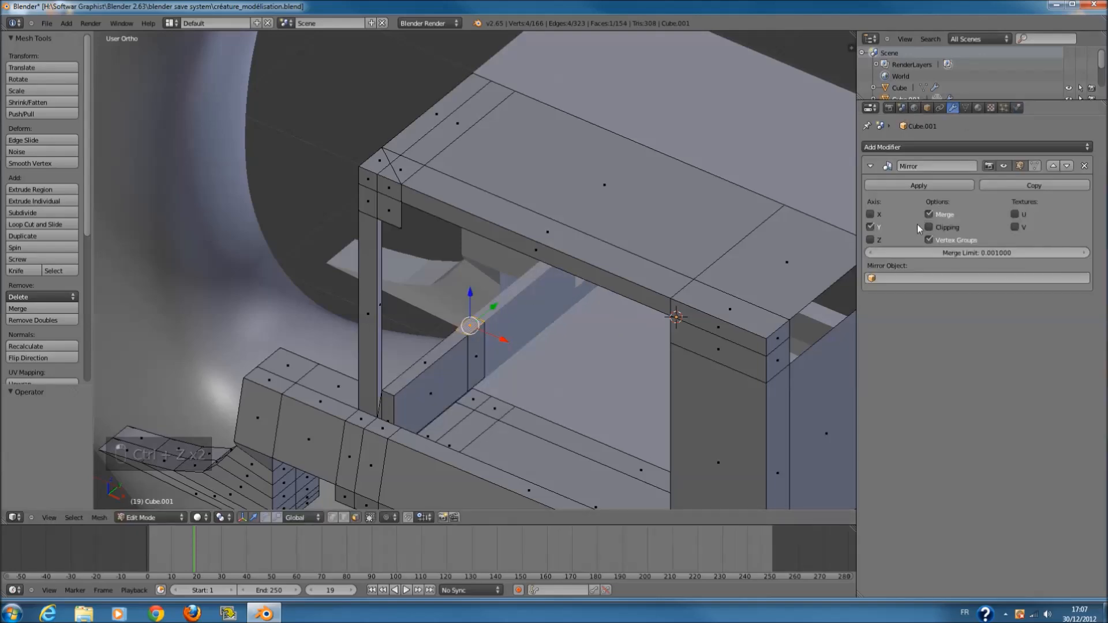
scroll(565, 289, up, 1)
key(e)
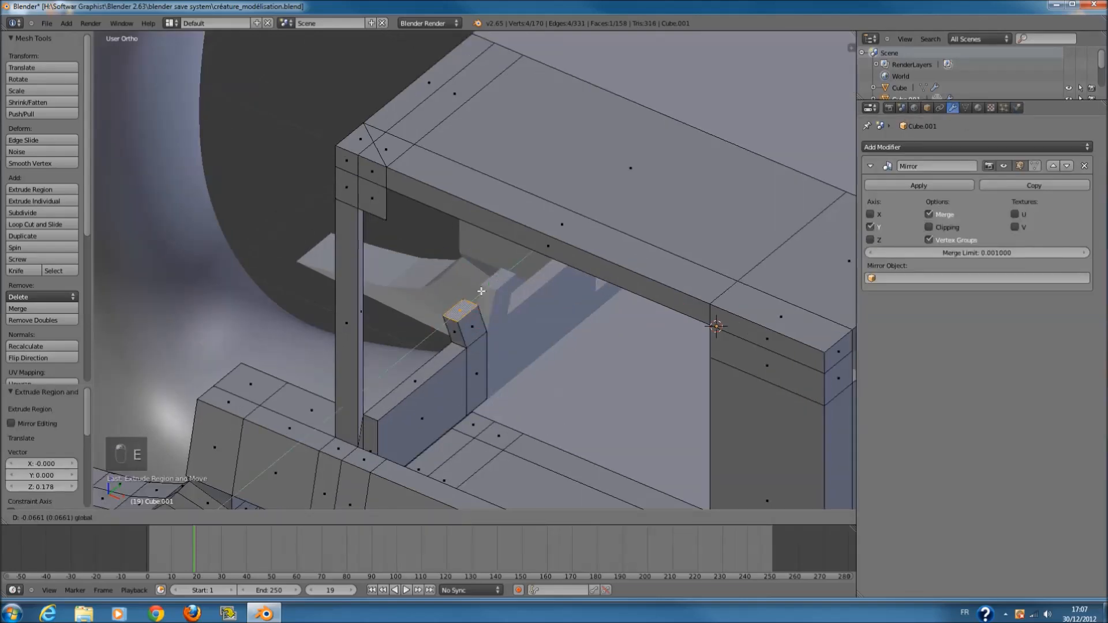
click(470, 300)
- In the wireframe right view, extrude the top face of the slanted support straight up into a short block
key(KP_1)
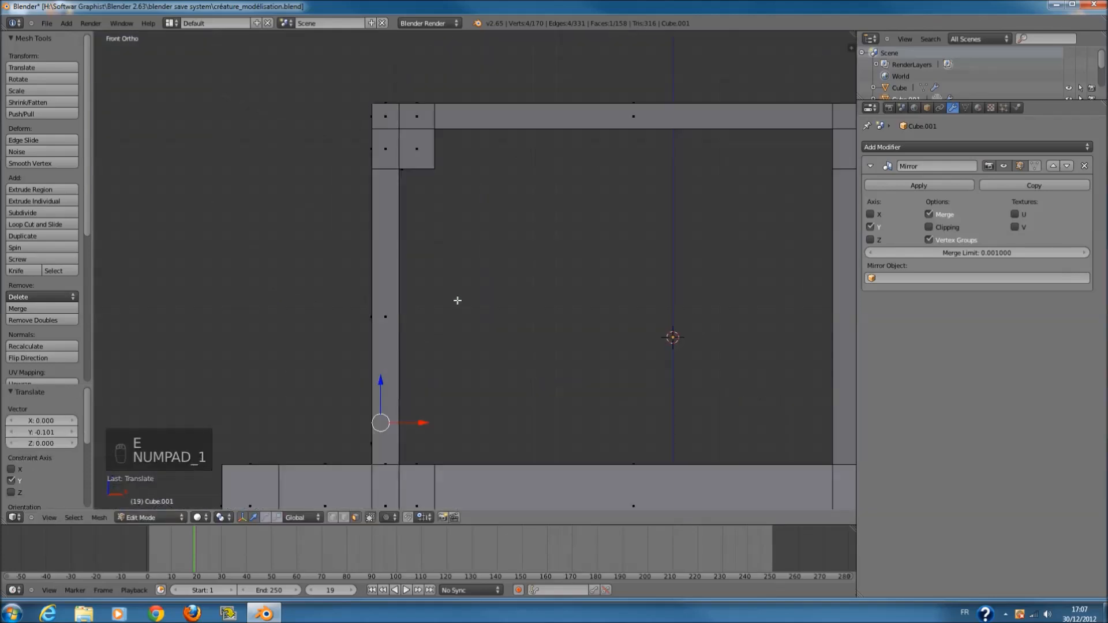
key(KP_3)
key(z)
scroll(623, 380, down, 1)
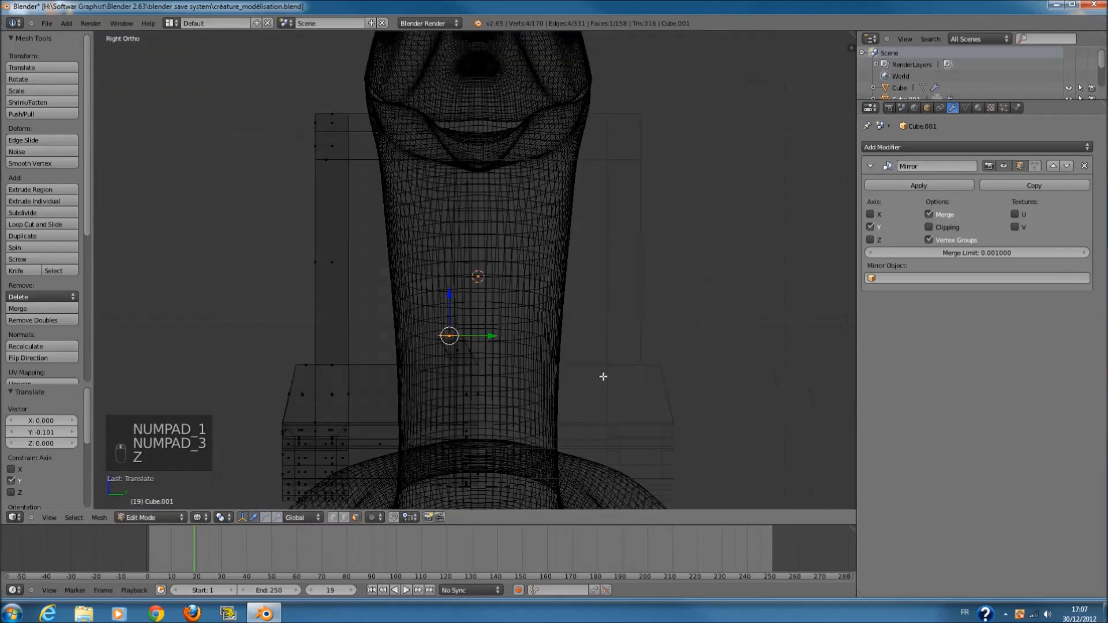
scroll(526, 299, down, 2)
scroll(445, 258, up, 6)
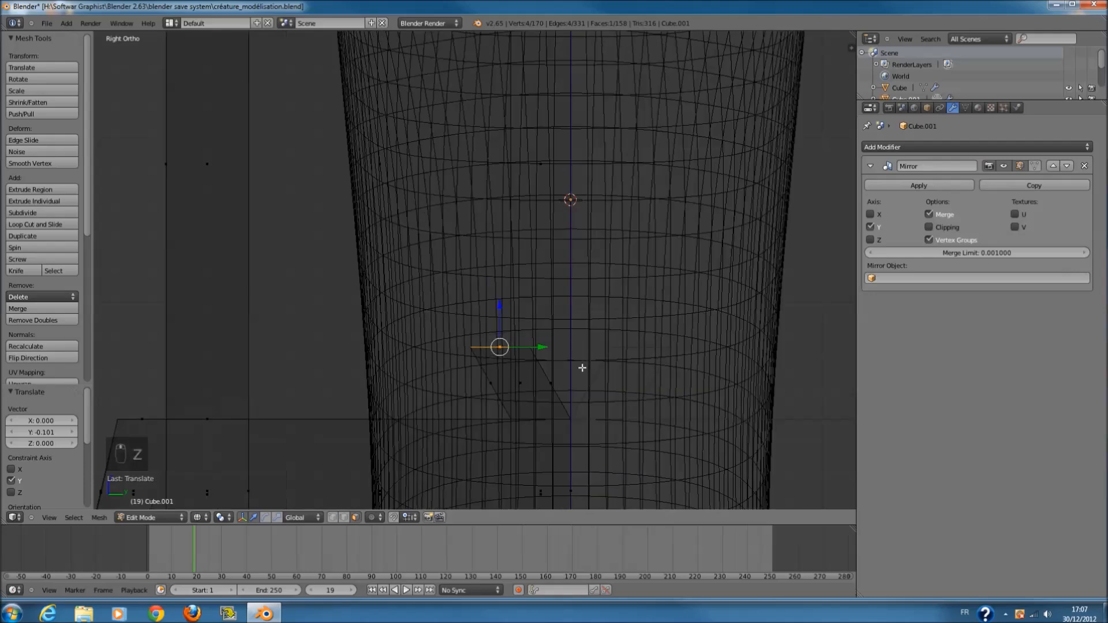
key(e)
click(567, 350)
key(e)
click(579, 358)
scroll(578, 358, up, 2)
key(s)
right_click(544, 365)
key(s)
key(y)
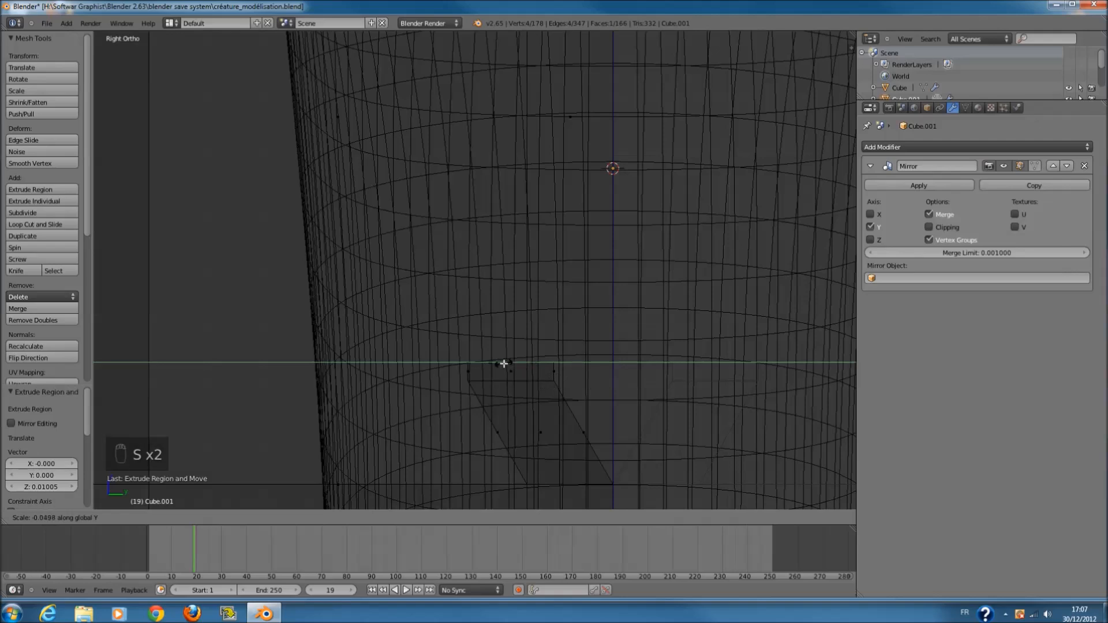
click(504, 364)
key(e)
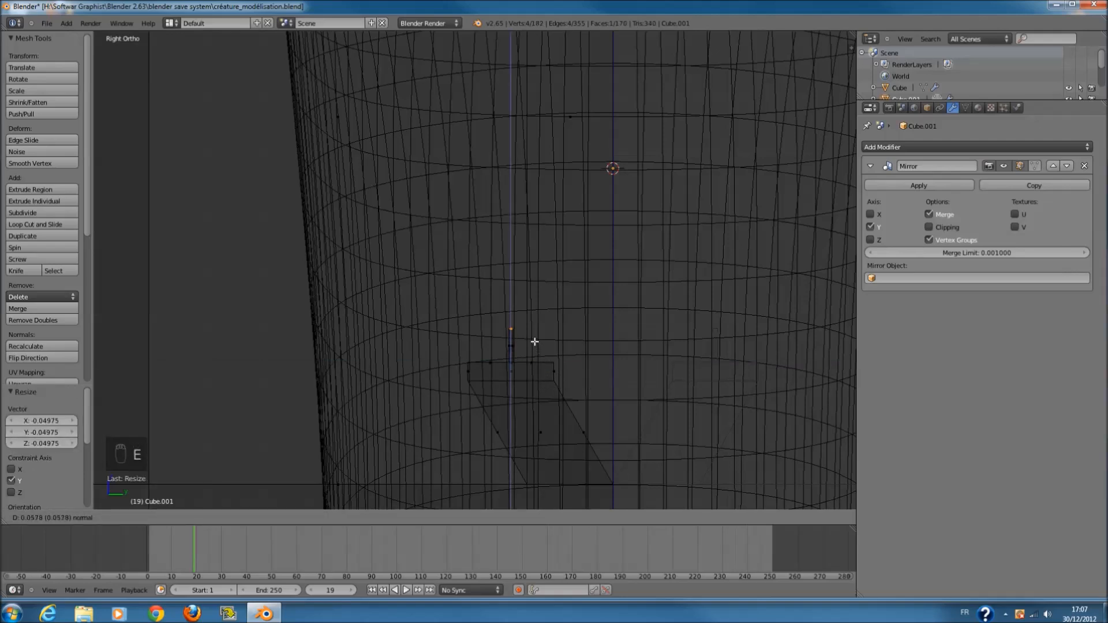
click(534, 337)
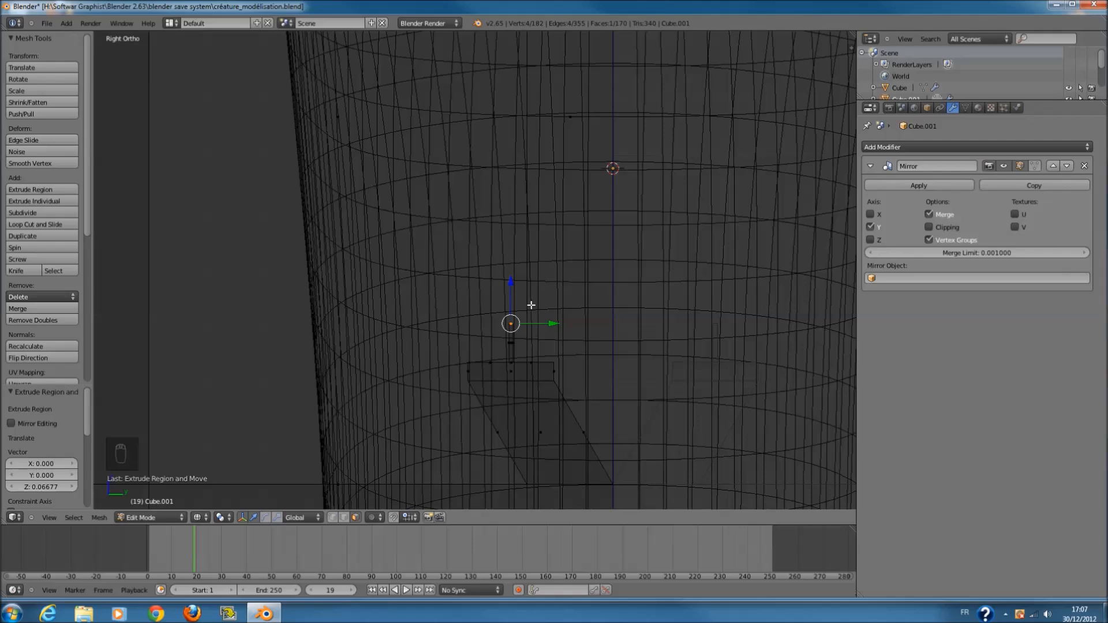
scroll(531, 305, down, 2)
scroll(529, 306, up, 2)
scroll(535, 345, up, 1)
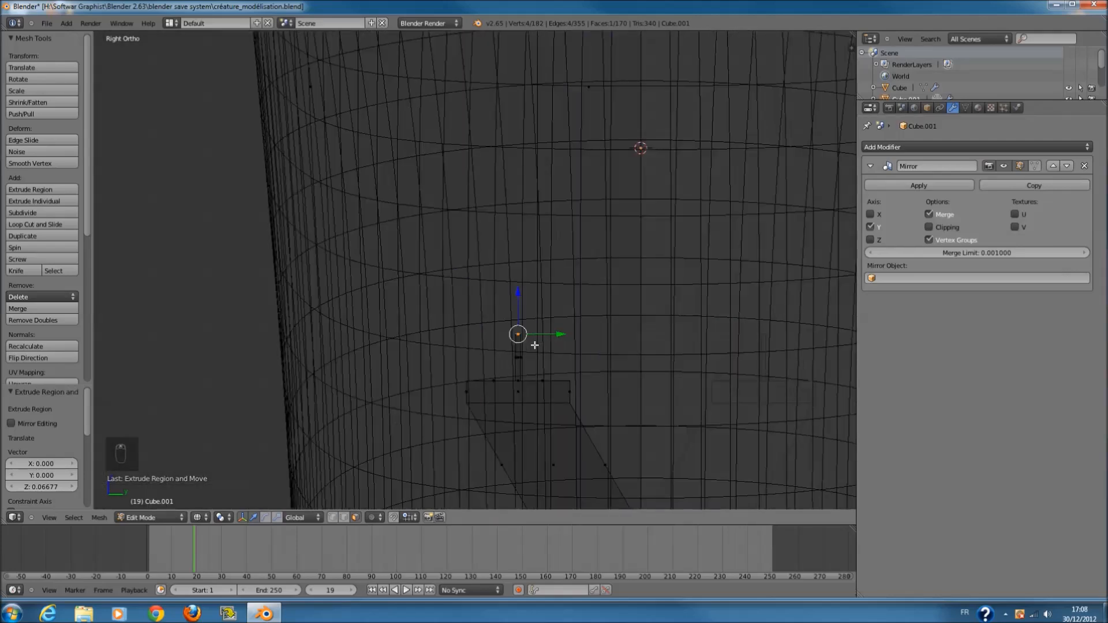
scroll(530, 347, down, 1)
scroll(551, 356, up, 1)
key(ctrl+z)
key(ctrl+z)
key(ctrl+z)
scroll(543, 358, up, 2)
key(g)
right_click(609, 327)
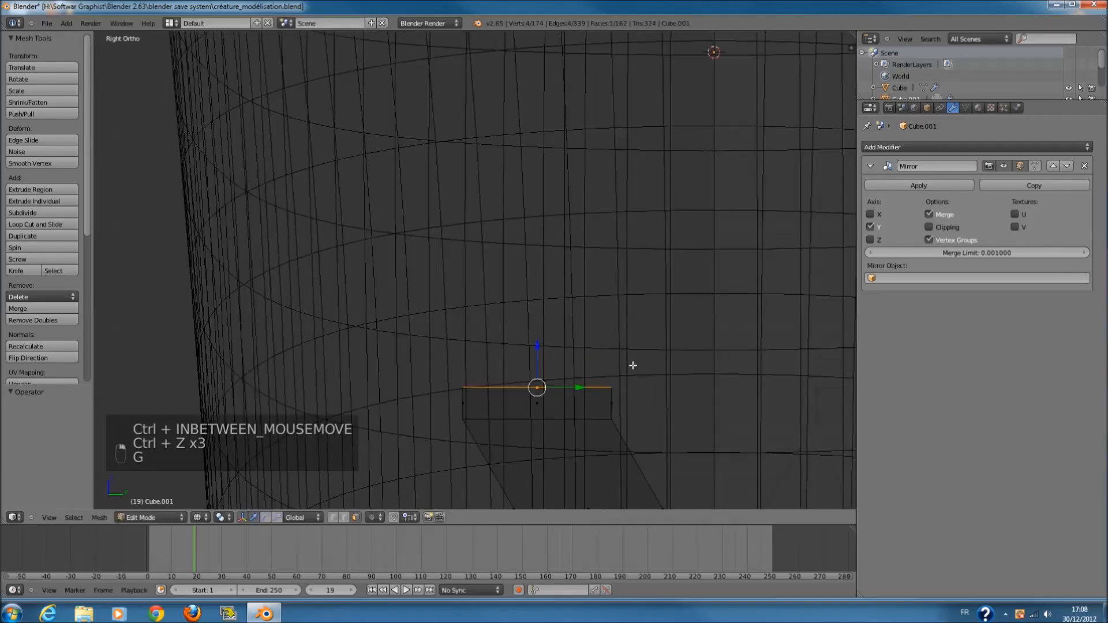
- Extrude the short block's top face in place and scale it along Y by 0.247 and again by 0.756
key(e)
right_click(634, 348)
key(s)
key(y)
click(561, 383)
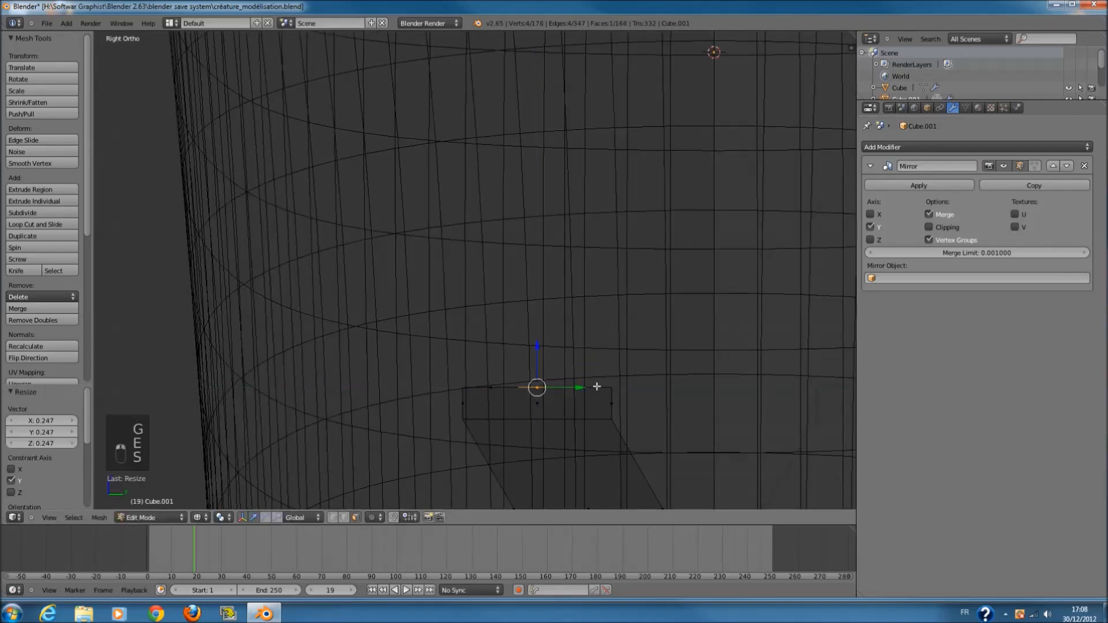
key(s)
key(y)
click(621, 389)
key(s)
right_click(630, 384)
- Extrude the narrowed top face up about 0.073 to form a thin post
key(e)
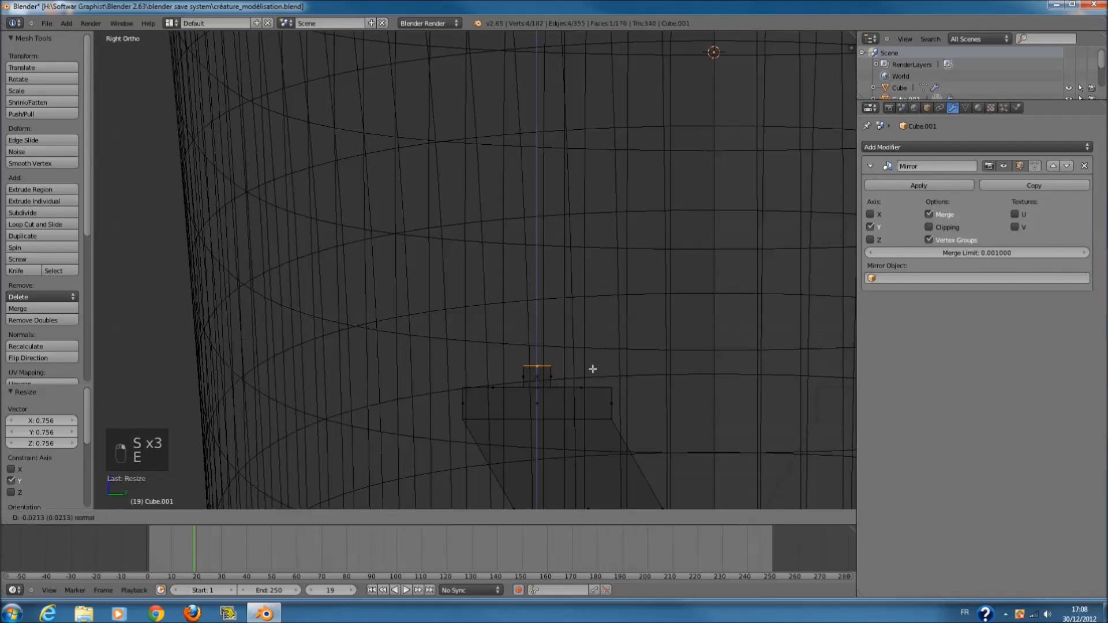
click(580, 318)
scroll(589, 326, down, 2)
shift+scroll(590, 333, up, 3)
scroll(608, 345, up, 1)
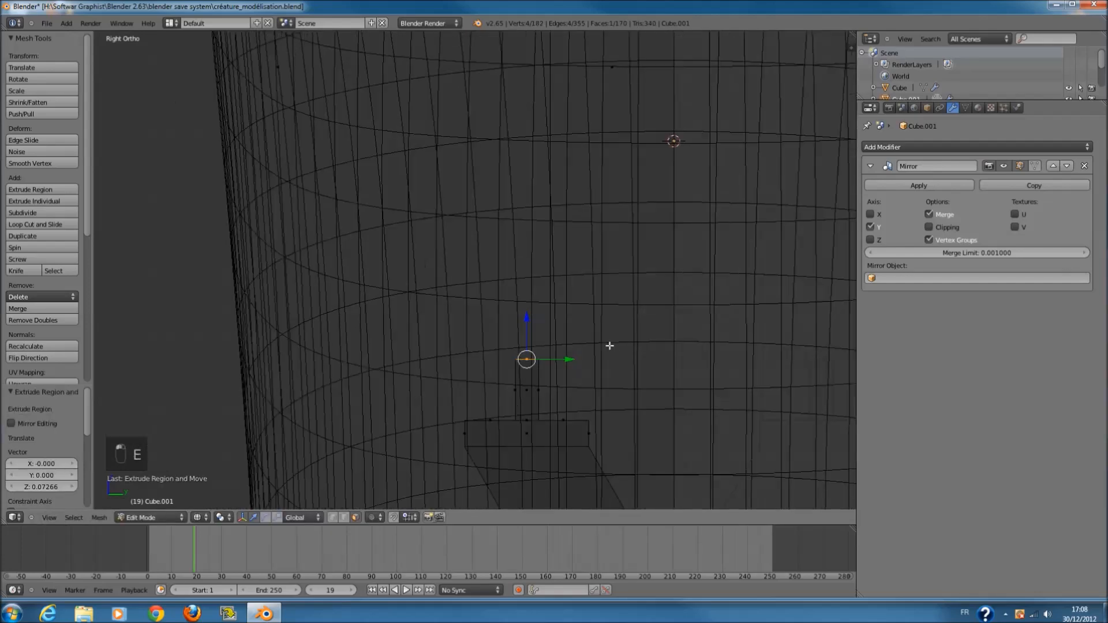
- Duplicate the post's top face and raise the copy about 0.115 in total along Z above the post
shift+scroll(596, 351, down, 1)
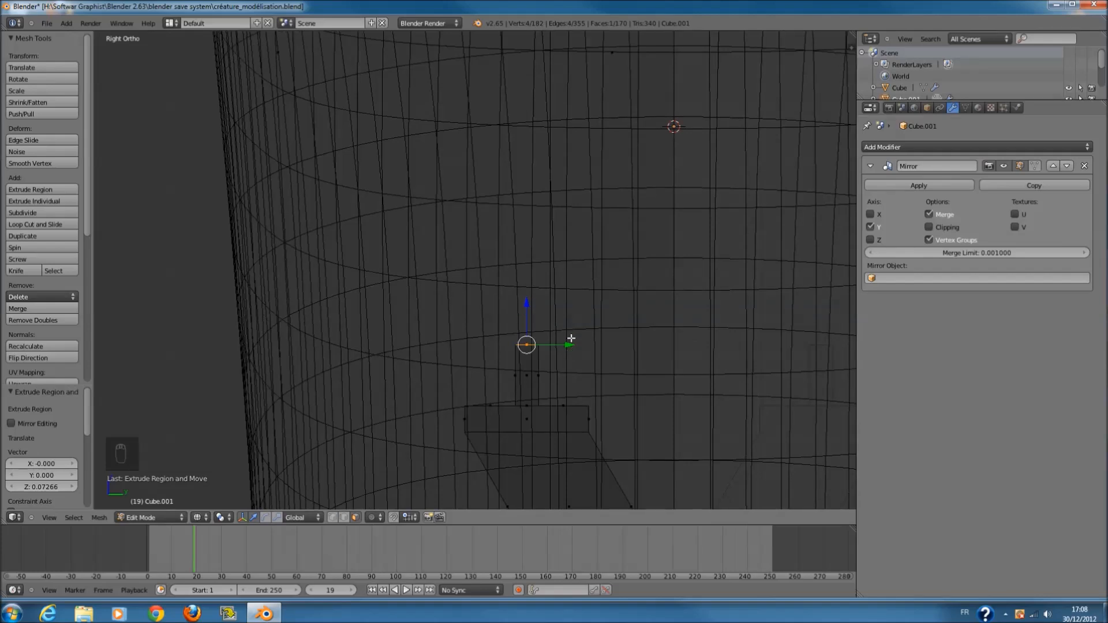
key(shift+d)
click(526, 326)
drag(522, 319, 528, 254)
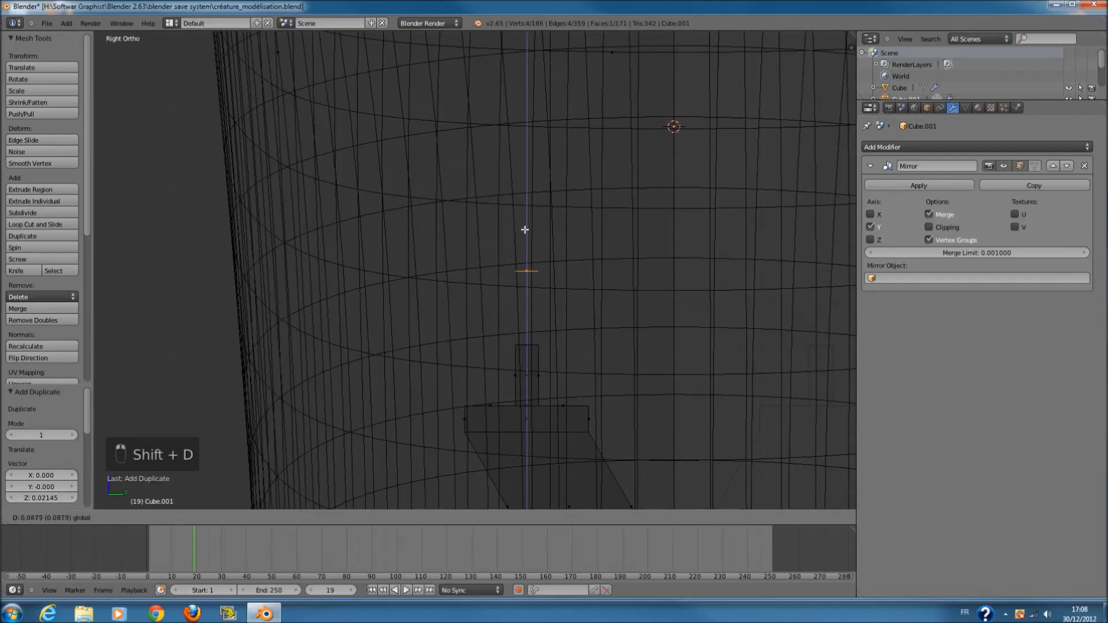
click(525, 229)
- Extrude the floating face up into a small block, extrude it once more and shrink the top into a taper
key(e)
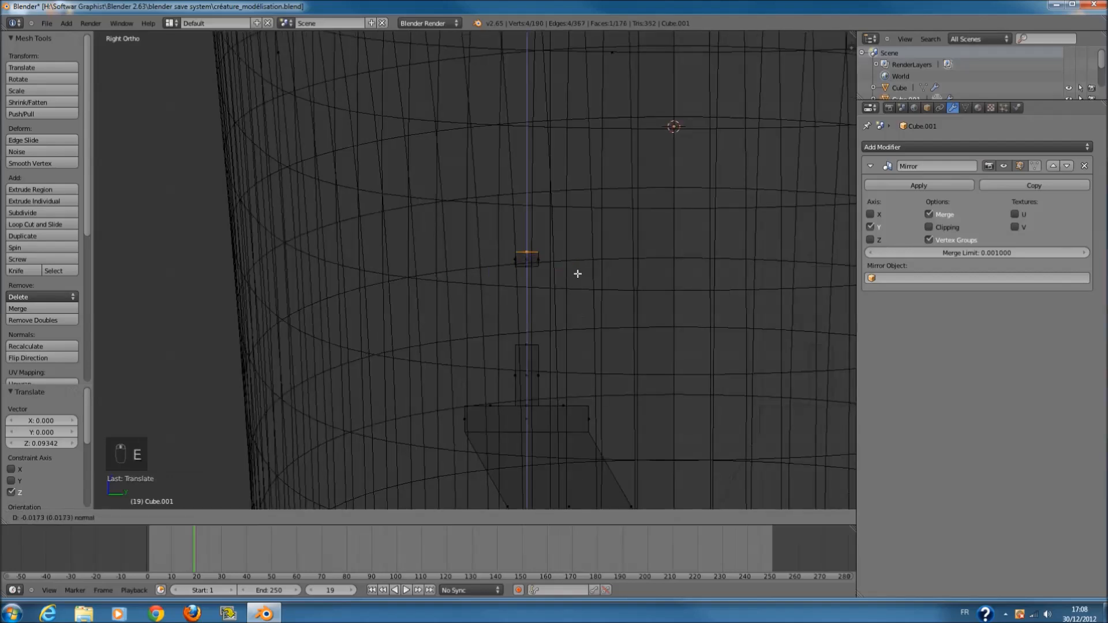
click(578, 273)
scroll(574, 277, up, 3)
ctrl+scroll(569, 306, up, 3)
key(e)
click(583, 279)
key(s)
click(528, 247)
- Add a horizontal loop cut around the floating piece's lower block and scale it by 1.491 to flare it out
key(a)
key(ctrl+r)
click(527, 299)
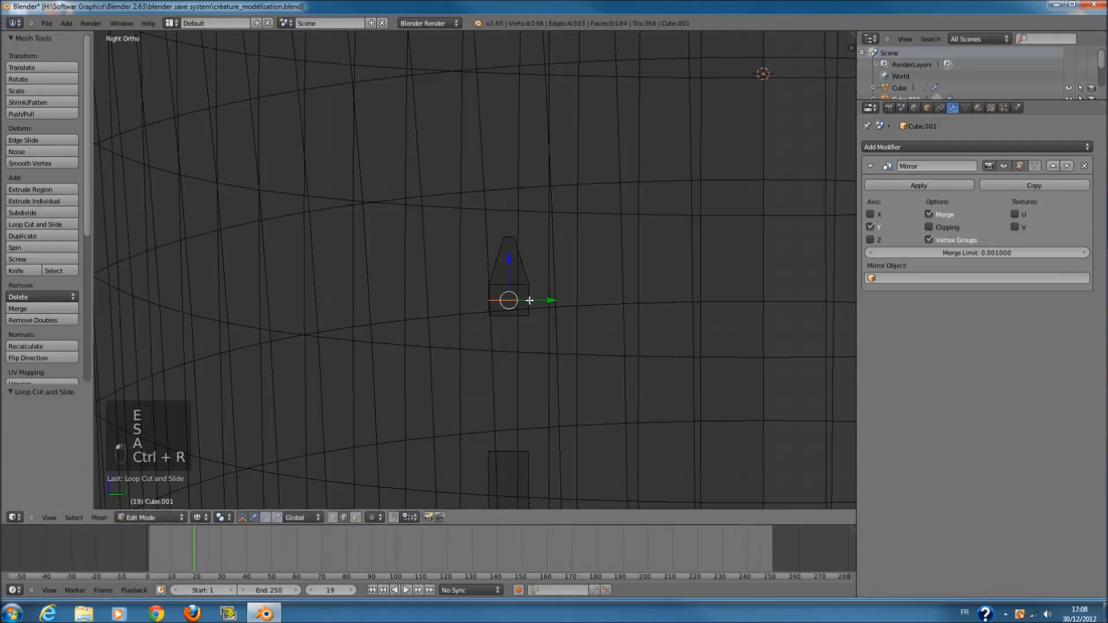
right_click(527, 300)
key(s)
click(569, 314)
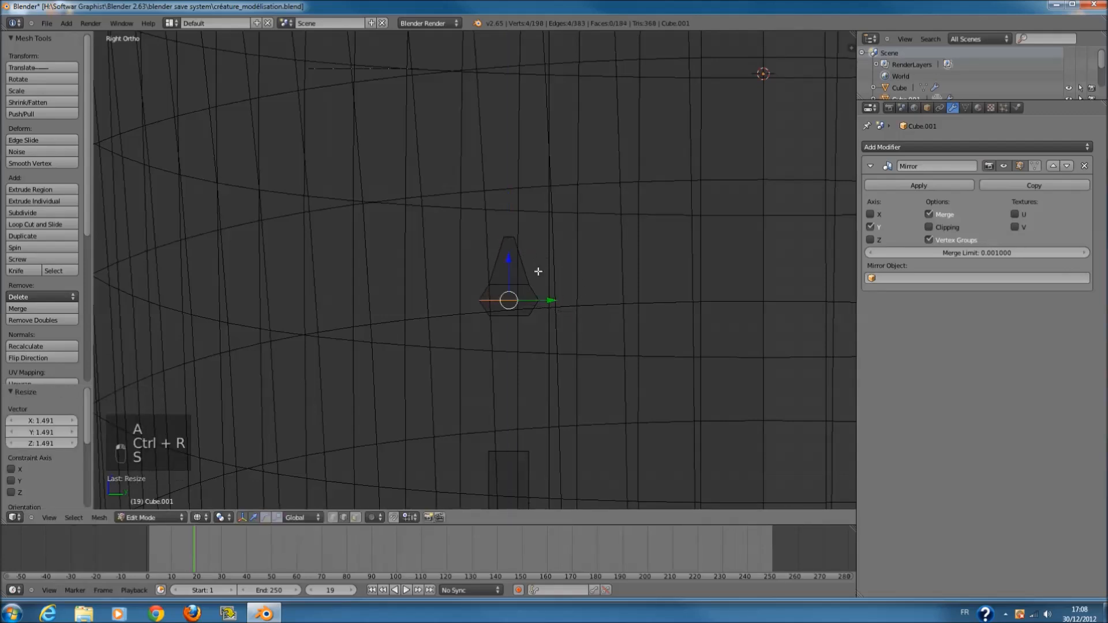
- Add a vertical loop cut through the middle of the tapered piece, then save the file from Object Mode
key(a)
key(ctrl+r)
click(510, 234)
click(510, 234)
middle_drag(572, 285, 566, 289)
key(z)
mouse_move(496, 299)
middle_down()
mouse_move(394, 317)
mouse_move(538, 302)
mouse_move(558, 286)
mouse_move(490, 298)
middle_up()
scroll(391, 316, down, 4)
key(Tab)
key(ctrl+s)
click(519, 292)
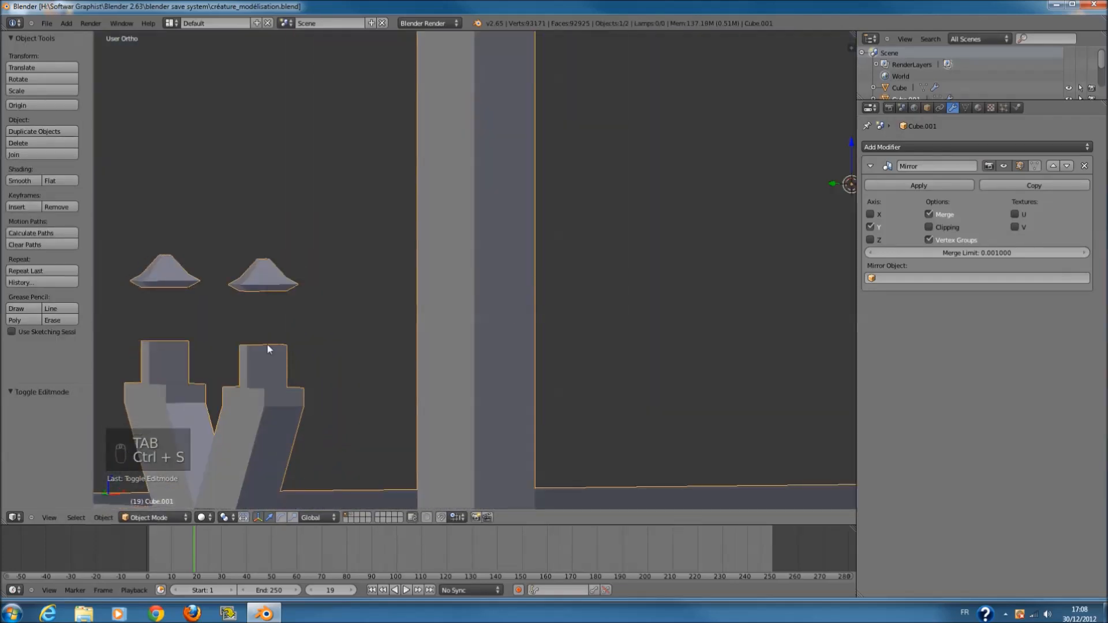
- Return to the wireframe right view in Edit Mode, clear the selection and save the file
scroll(240, 323, down, 1)
key(KP_3)
key(z)
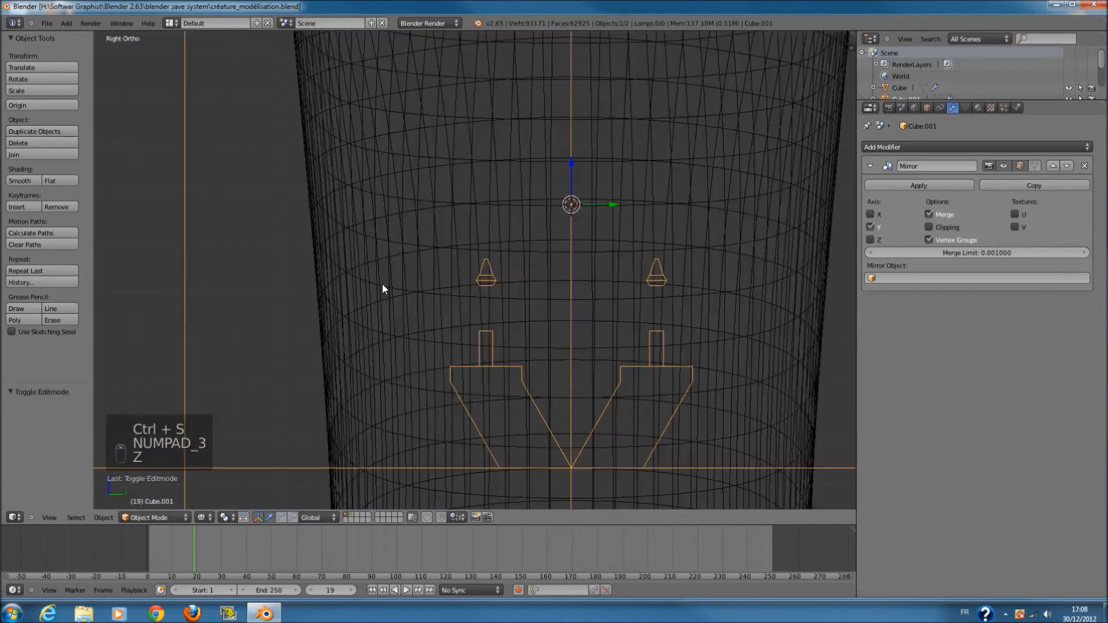
scroll(384, 288, up, 5)
key(Tab)
key(a)
key(a)
key(ctrl+s)
click(586, 324)
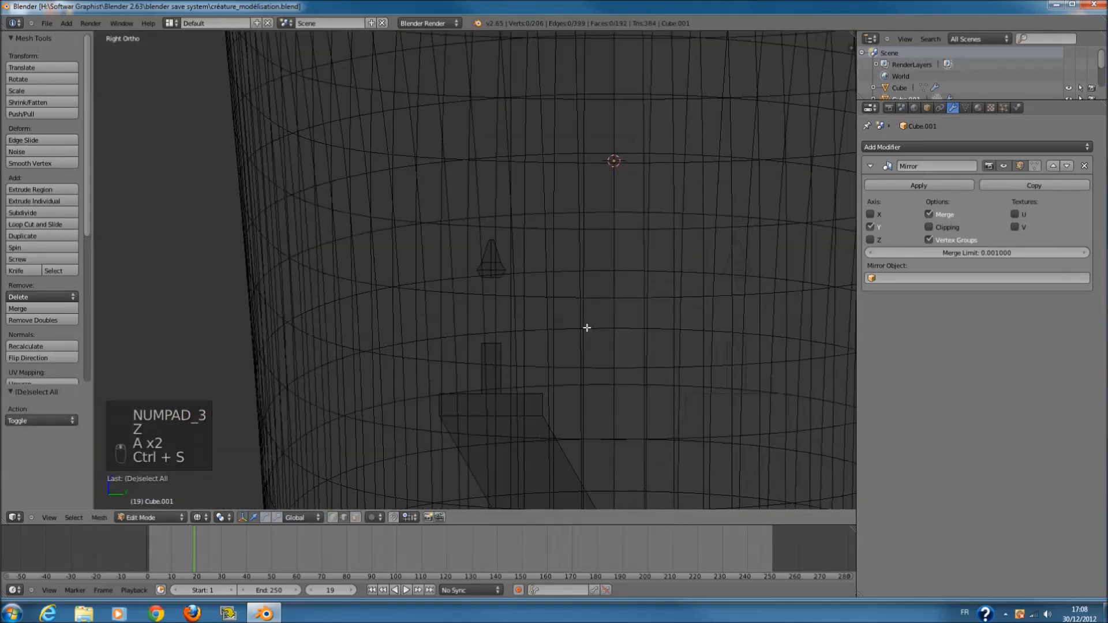
- Add a mesh circle inside the cabin mesh in Edit Mode, working from the right view
key(Tab)
middle_drag(586, 327, 554, 351)
key(KP_1)
scroll(552, 352, down, 4)
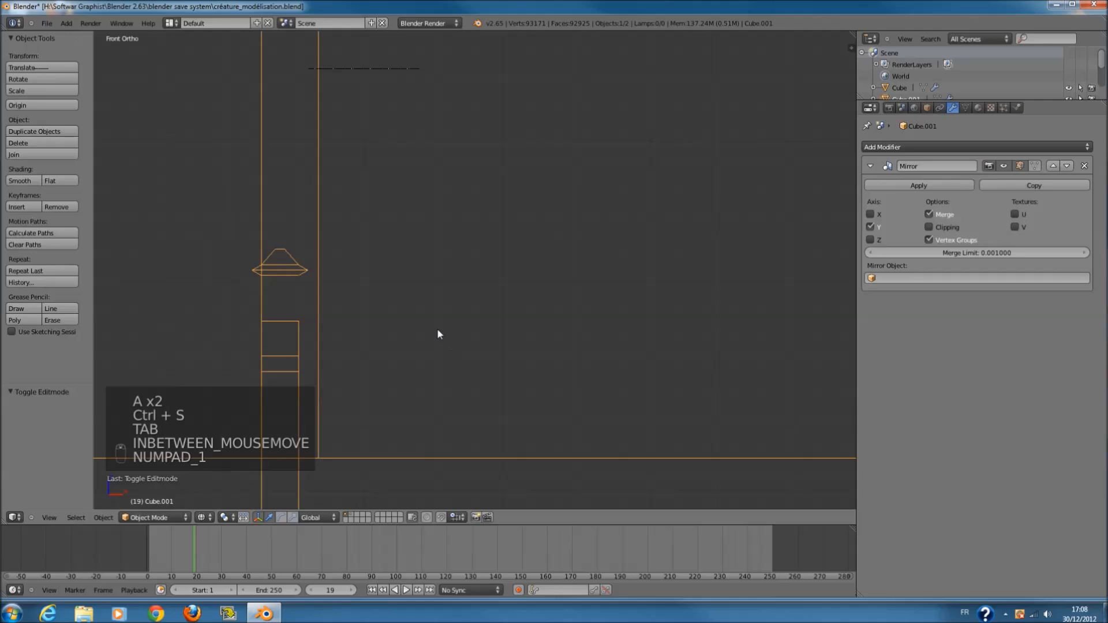
key(KP_3)
key(shift+a)
key(Tab)
key(shift+a)
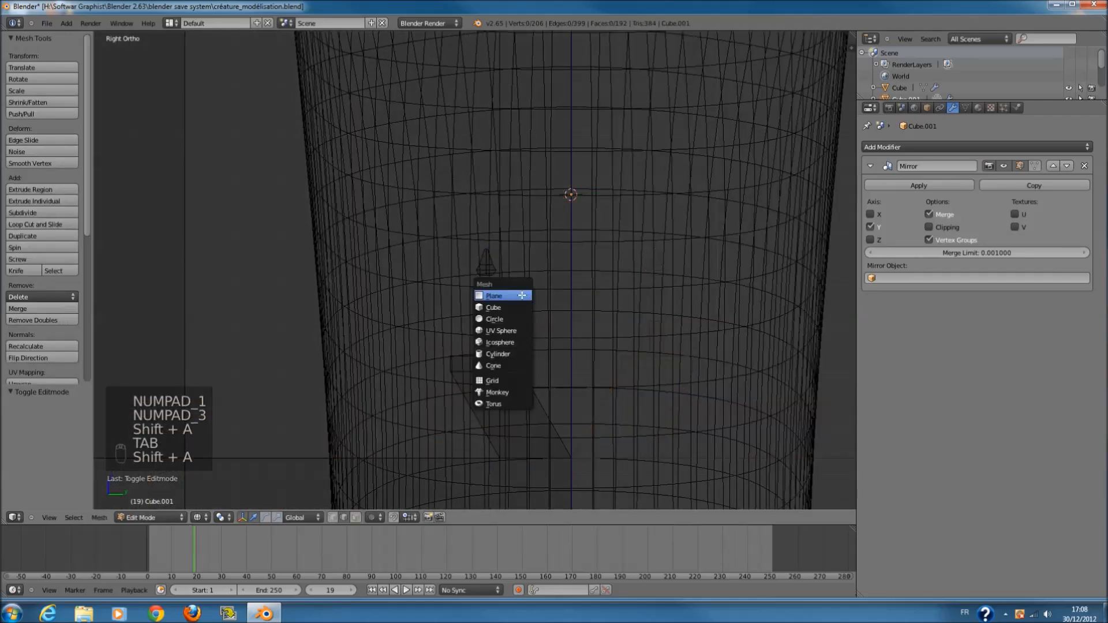
key(shift+a)
click(498, 316)
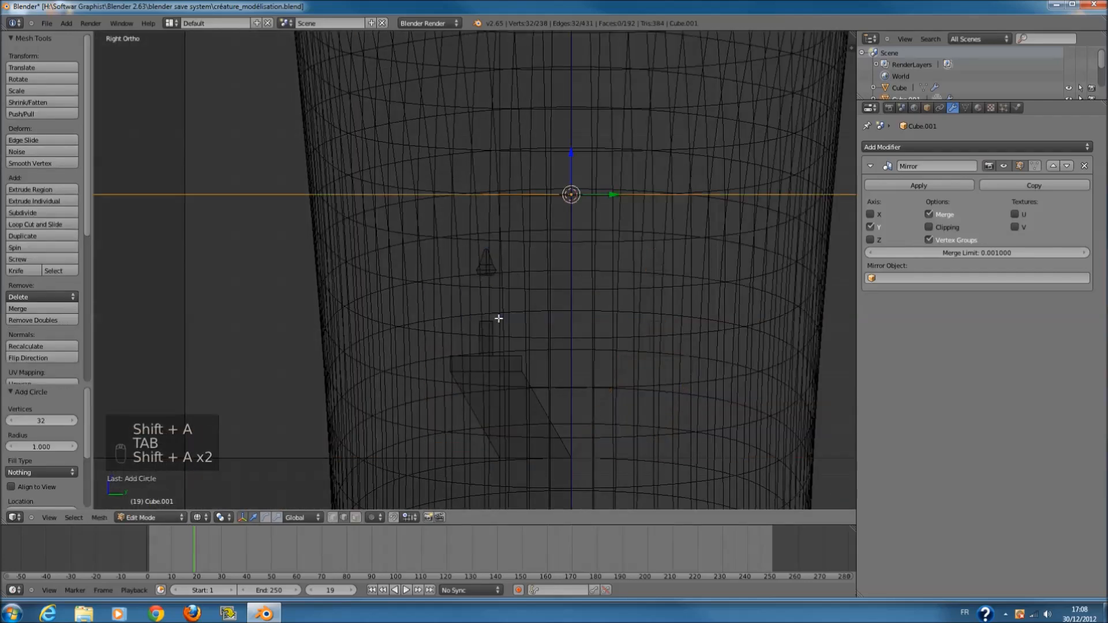
- Shrink the new circle and rotate it by 90° so that it stands upright, facing the right view
scroll(586, 292, down, 3)
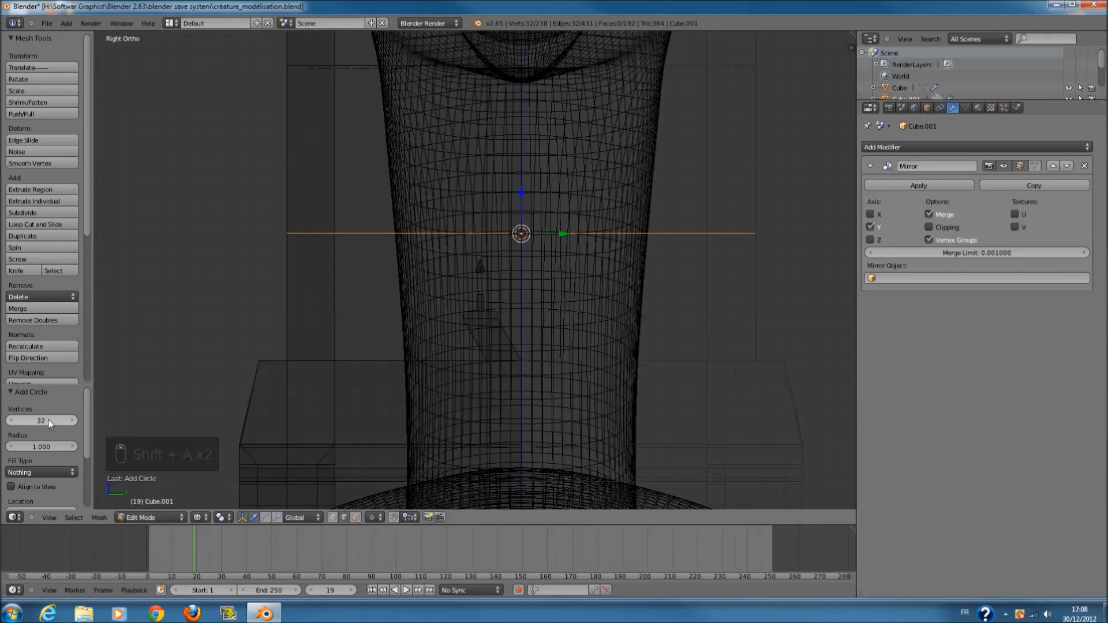
scroll(656, 319, up, 2)
key(s)
click(564, 230)
scroll(565, 230, up, 2)
key(r)
click(576, 233)
key(r)
key(z)
key(0)
click(576, 233)
scroll(576, 232, up, 2)
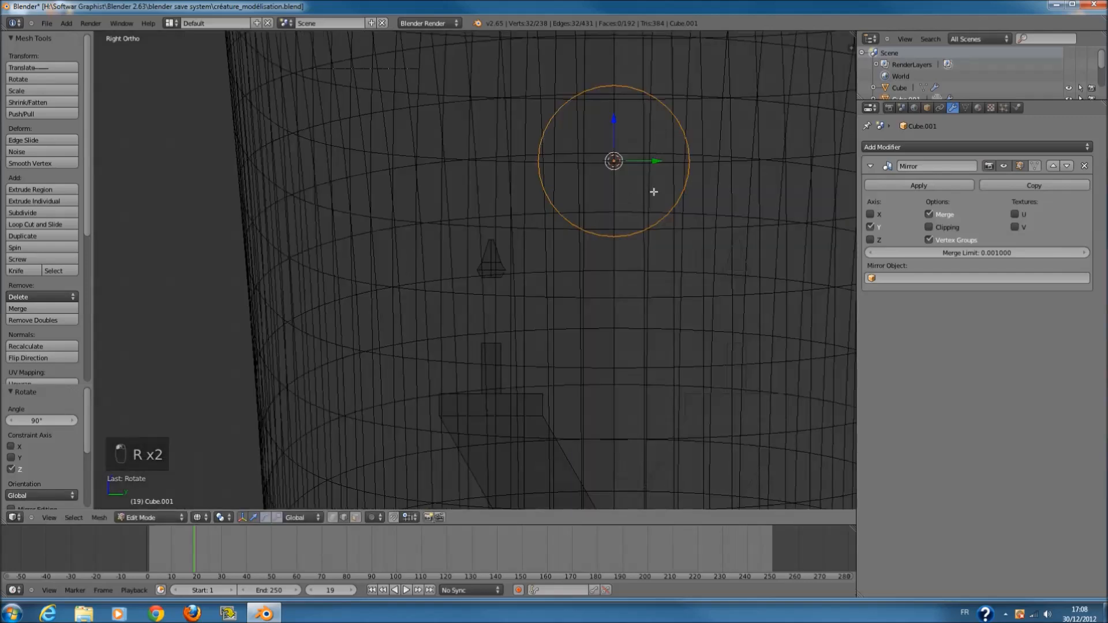
- Move the circle between the support post and the tapered piece, scaling it by 0.411 to fit the gap
key(g)
click(608, 324)
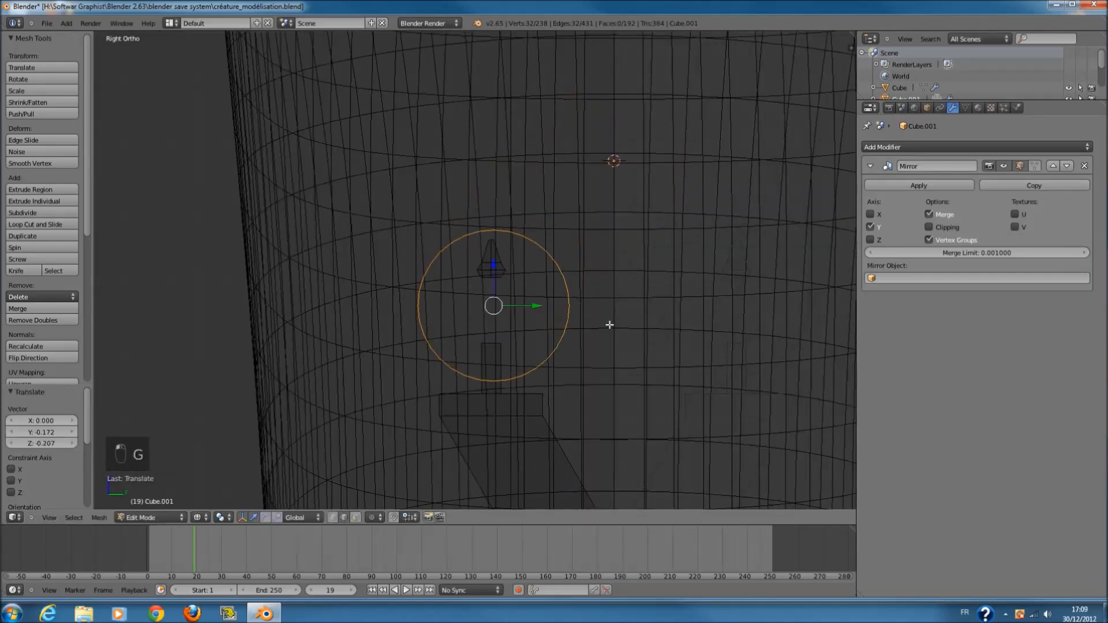
scroll(616, 309, up, 2)
key(s)
click(565, 312)
key(g)
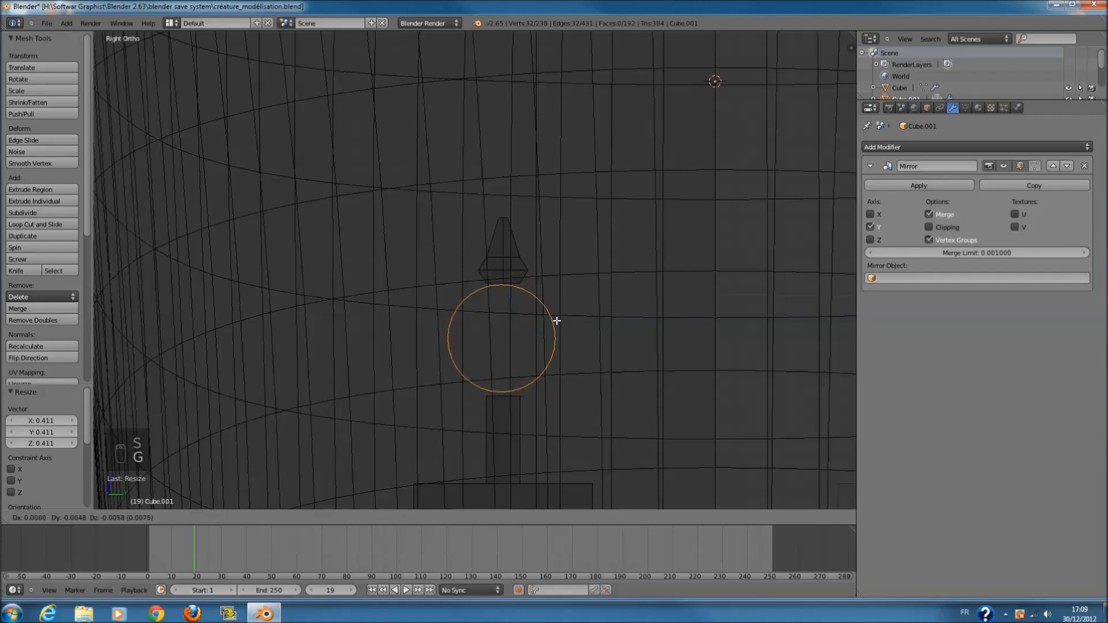
click(560, 320)
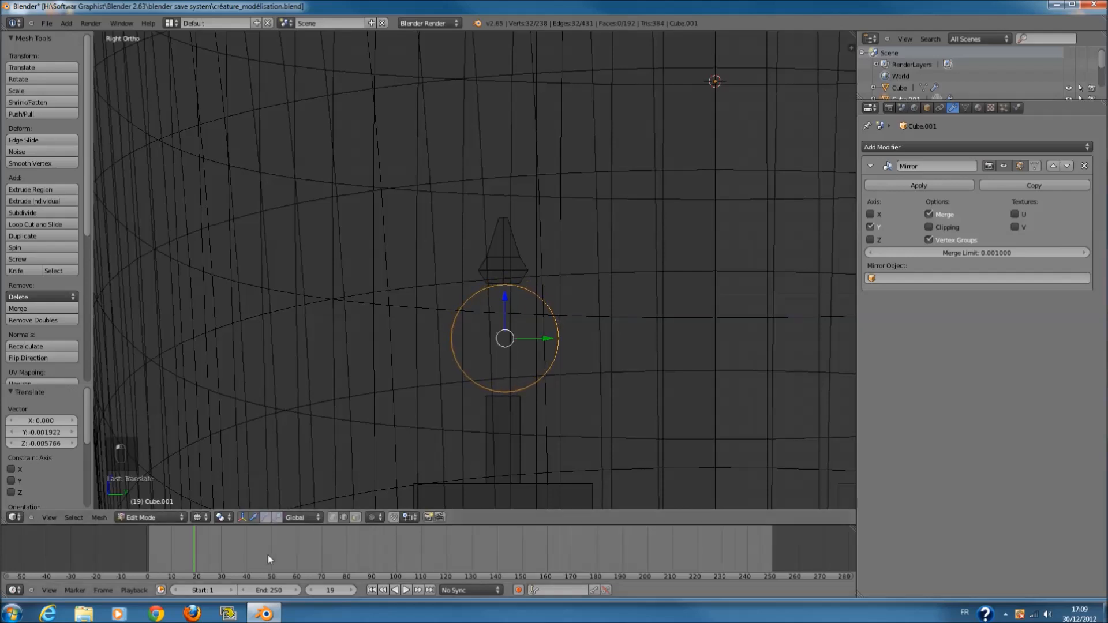
- Snap the 3D cursor to the tapered piece's bottom middle vertex and try to align the circle by snapping it to the cursor
scroll(537, 309, up, 3)
right_click(522, 221)
key(shift+s)
click(523, 220)
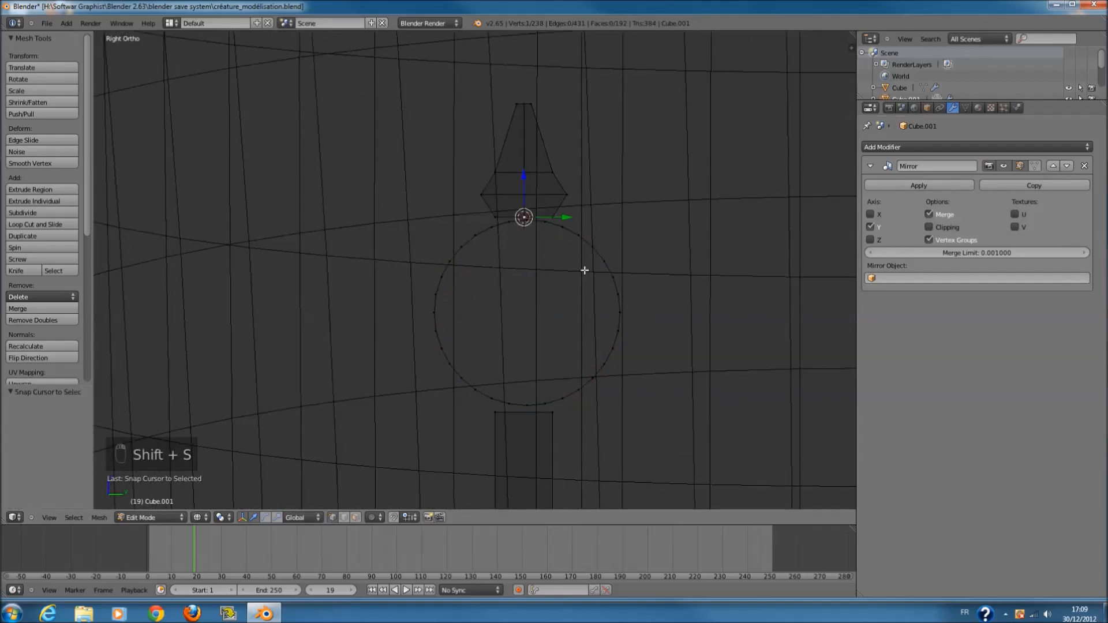
key(l)
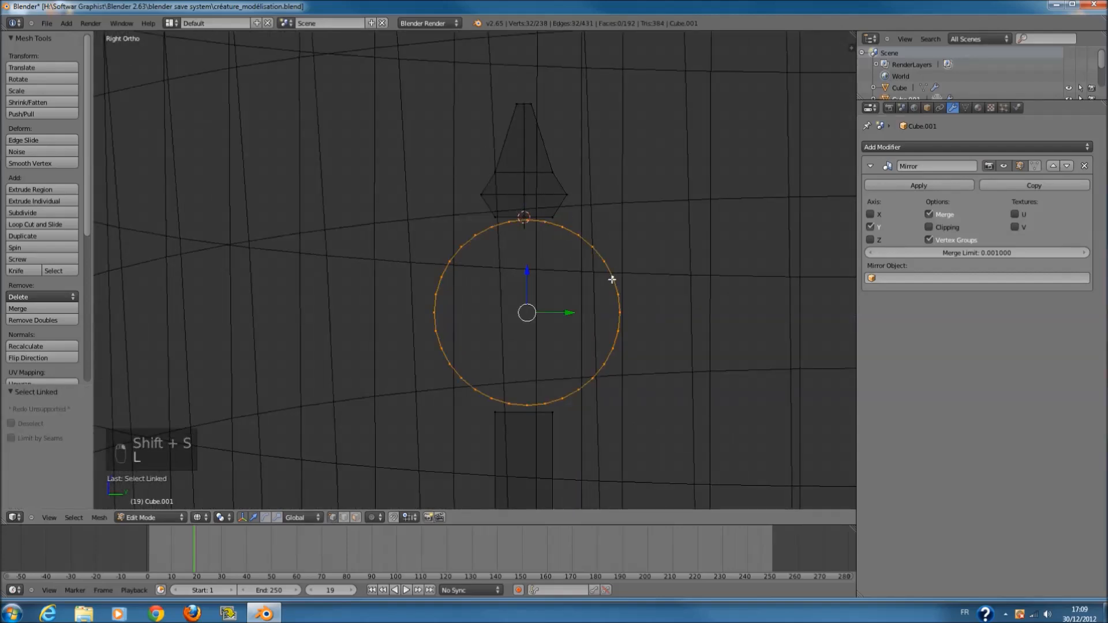
key(shift+s)
click(612, 266)
- Check the snapped circle, try moving and scaling it, and undo the snap
scroll(532, 202, down, 8)
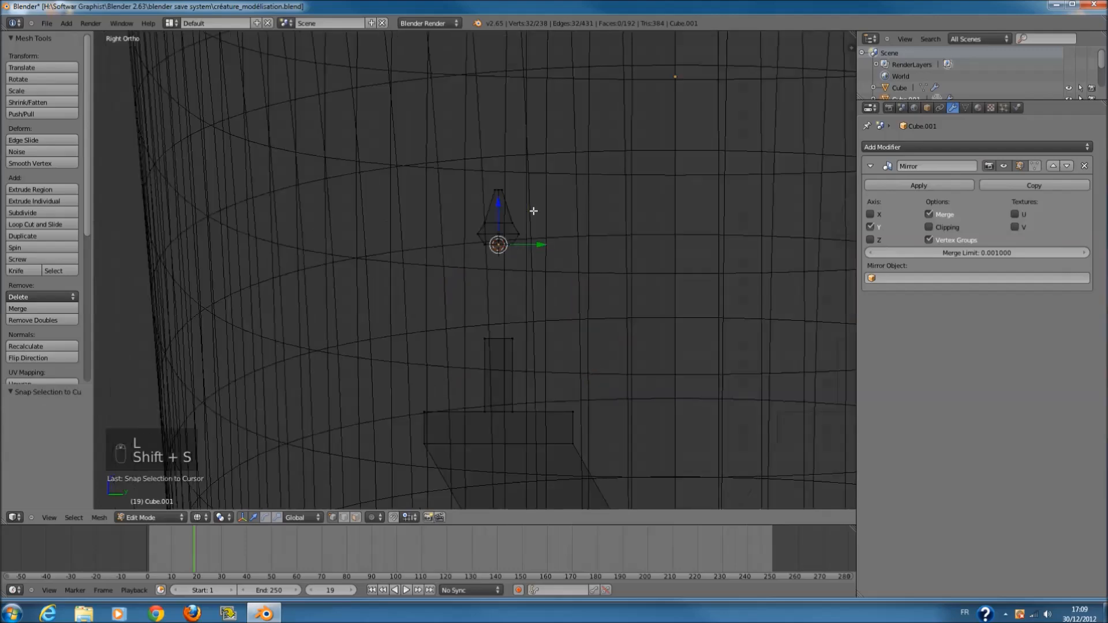
middle_drag(537, 260, 593, 307)
scroll(591, 312, down, 7)
scroll(586, 317, down, 5)
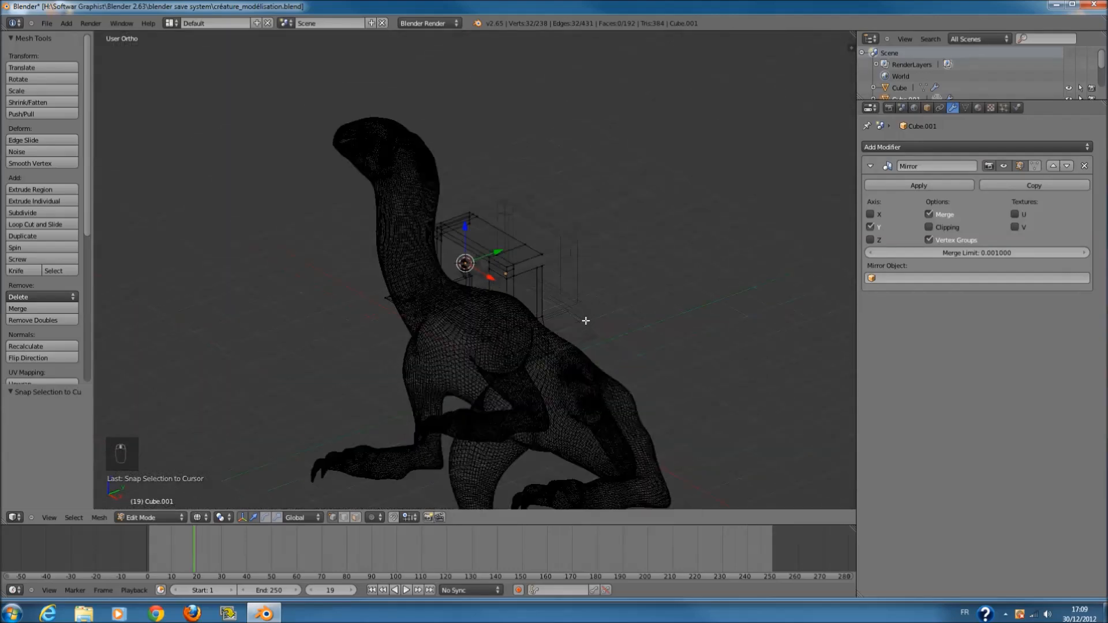
scroll(575, 322, up, 3)
key(KP_3)
scroll(572, 326, up, 10)
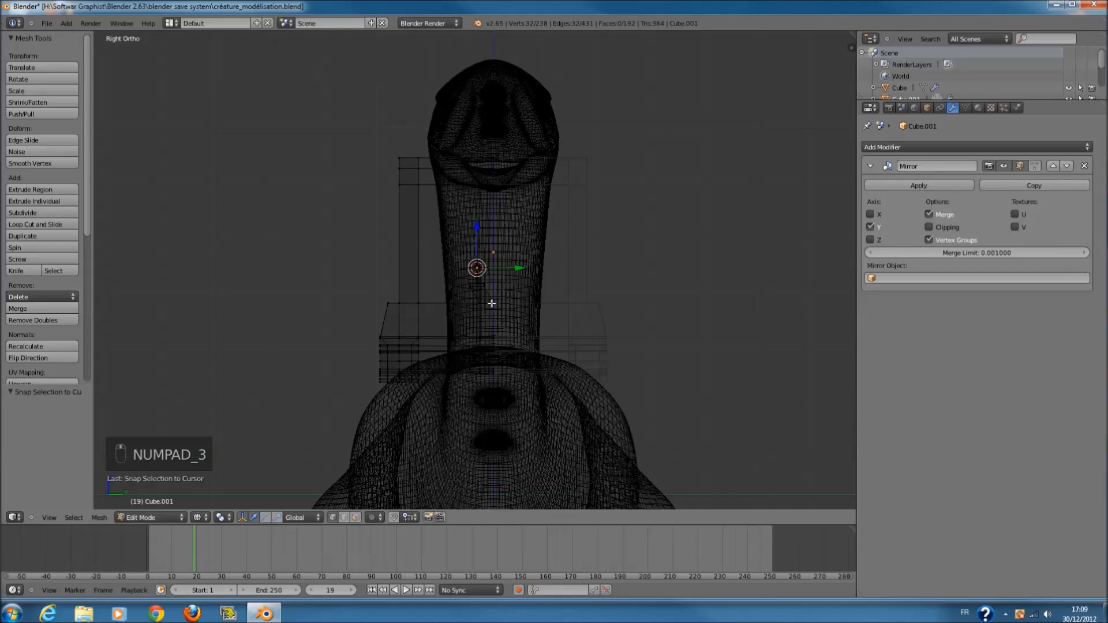
key(g)
right_click(528, 306)
key(s)
right_click(721, 292)
key(ctrl+z)
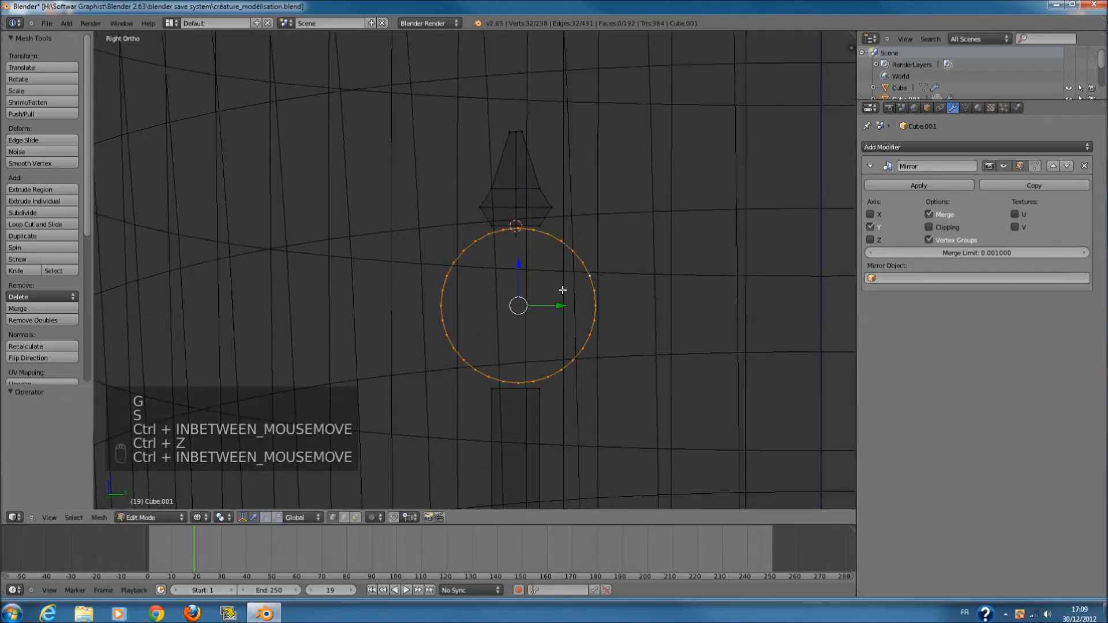
- Snap the 3D cursor to the centre of the selected circle
key(shift+s)
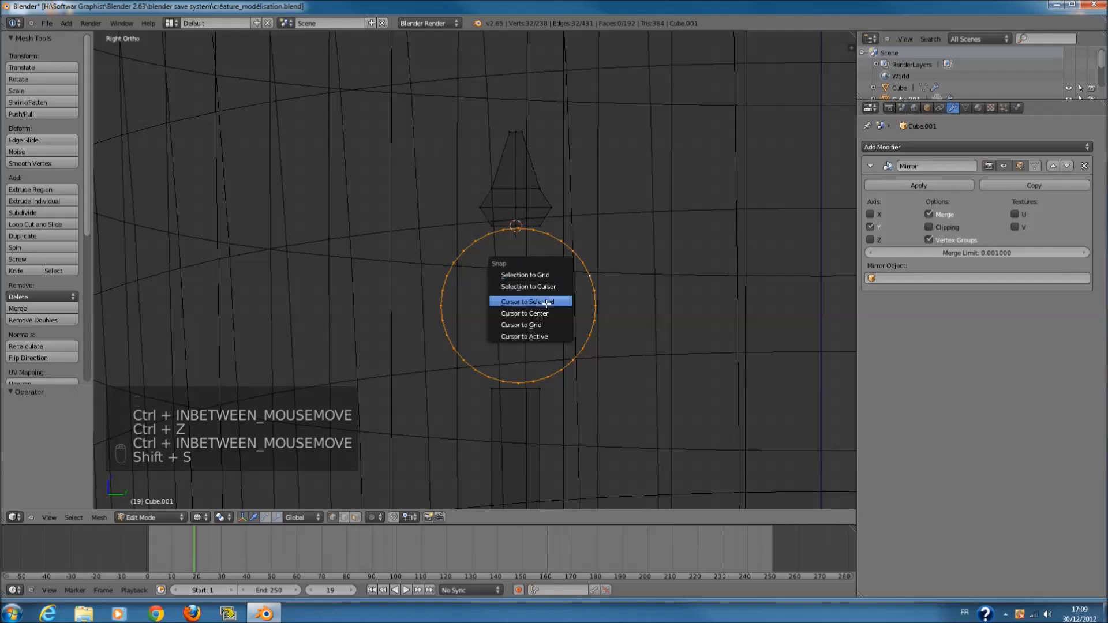
click(546, 301)
key(ctrl+z)
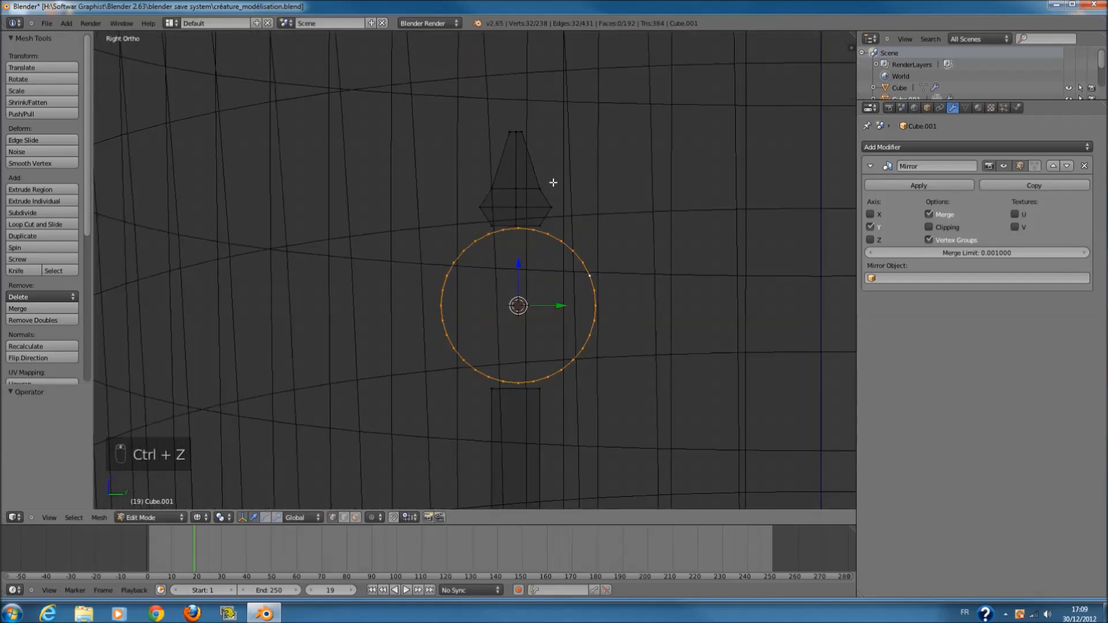
- Try snapping the whole tapered piece to the 3D cursor and undo it
key(l)
key(shift+s)
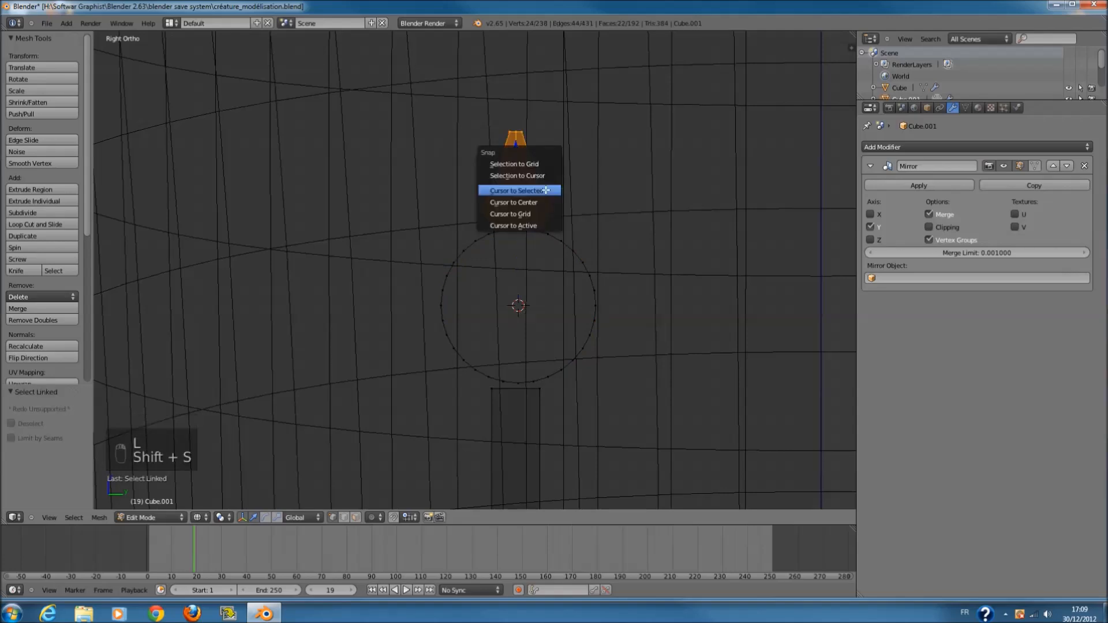
click(546, 174)
key(ctrl+z)
key(shift+s)
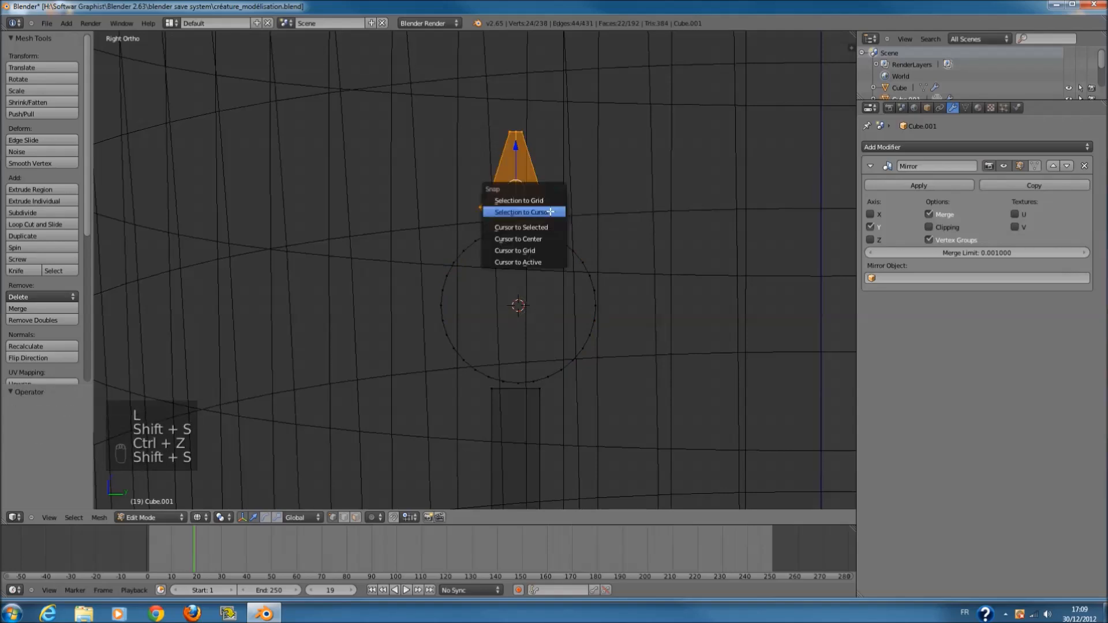
right_click(583, 262)
- Select the whole circle, centre it under the tapered piece, scale it by 1.102 and lower it slightly so it overlaps both parts
key(l)
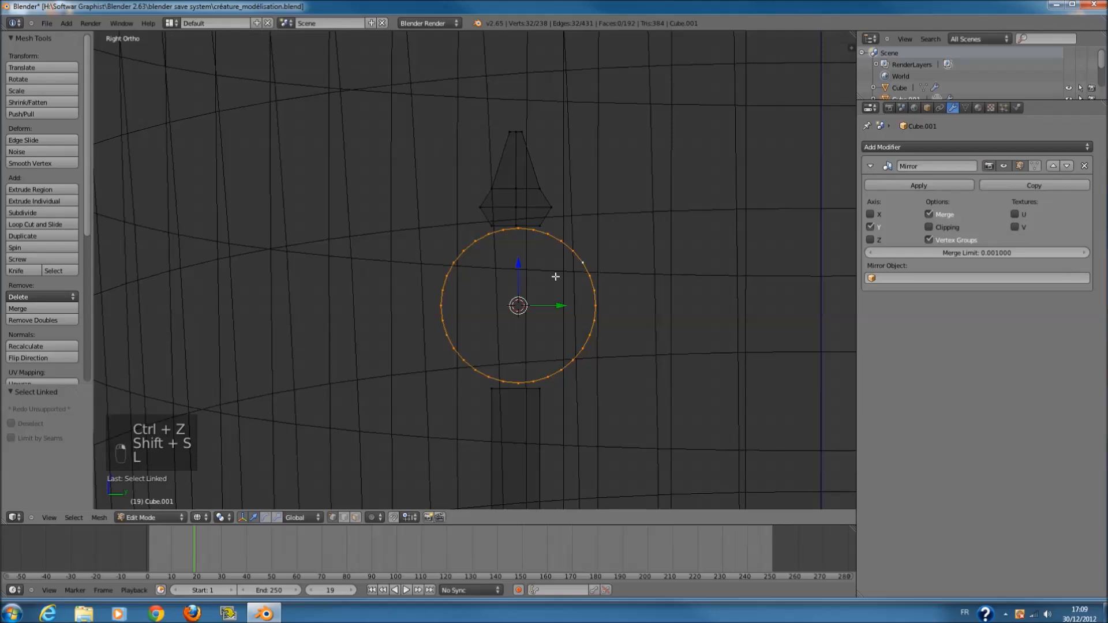
drag(558, 306, 579, 322)
scroll(555, 202, up, 2)
key(s)
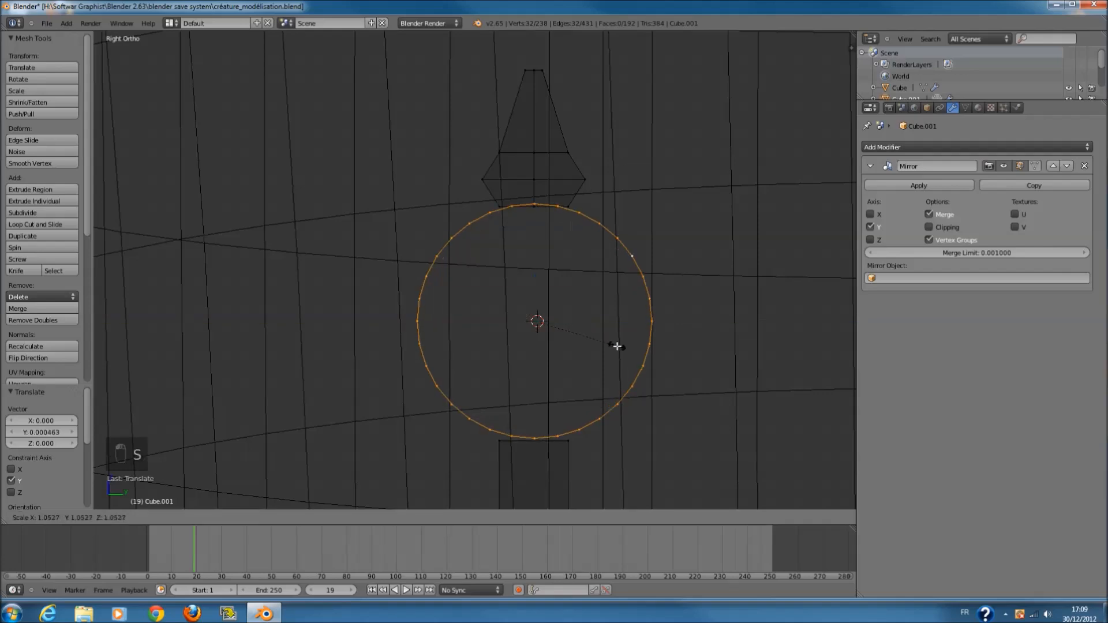
click(621, 350)
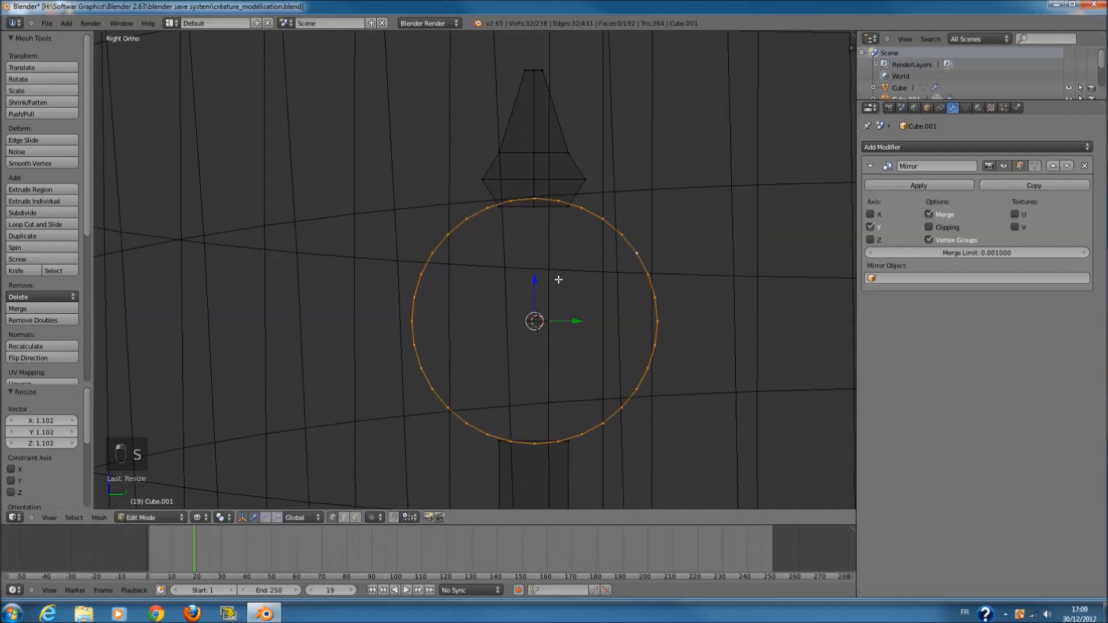
drag(531, 285, 534, 288)
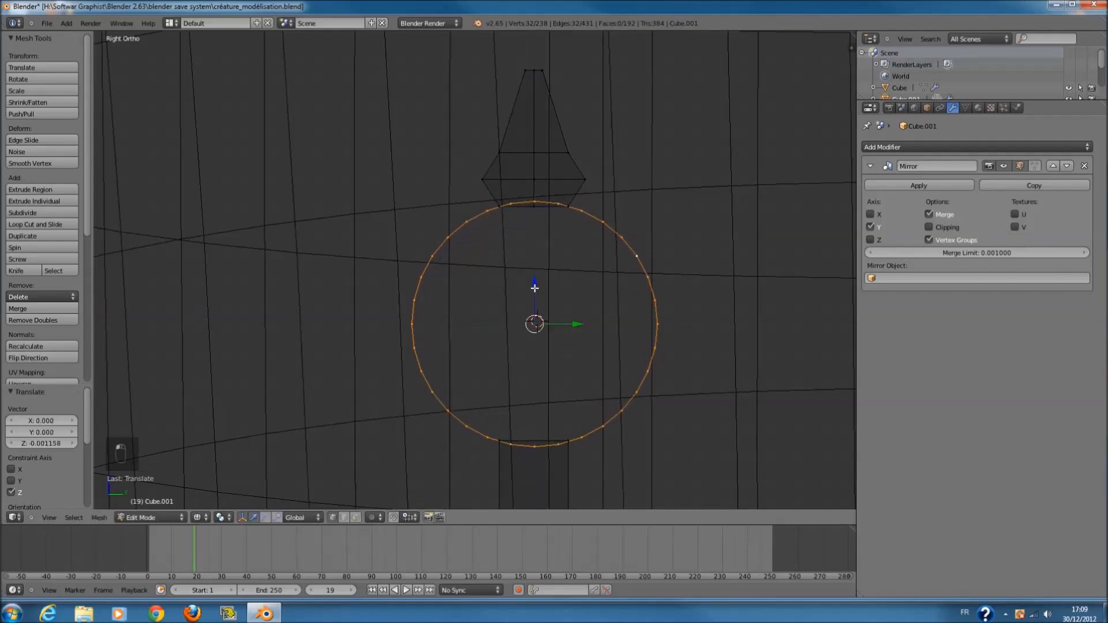
- In the front view, move the circle -1.252 along the X axis into the support post
key(KP_1)
key(KP_Decimal)
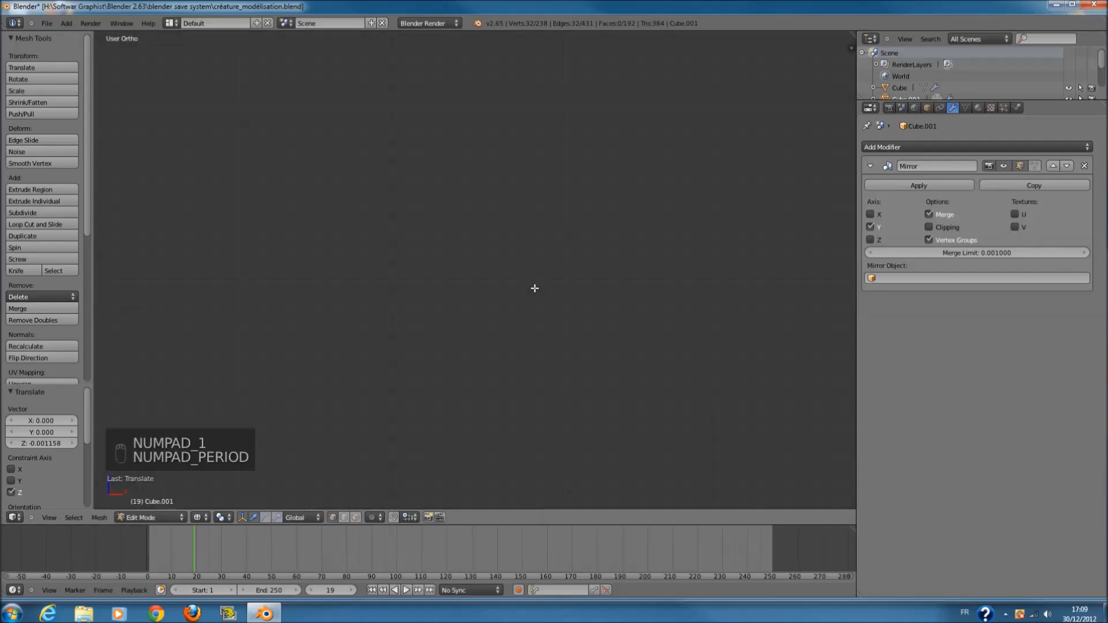
scroll(525, 294, down, 16)
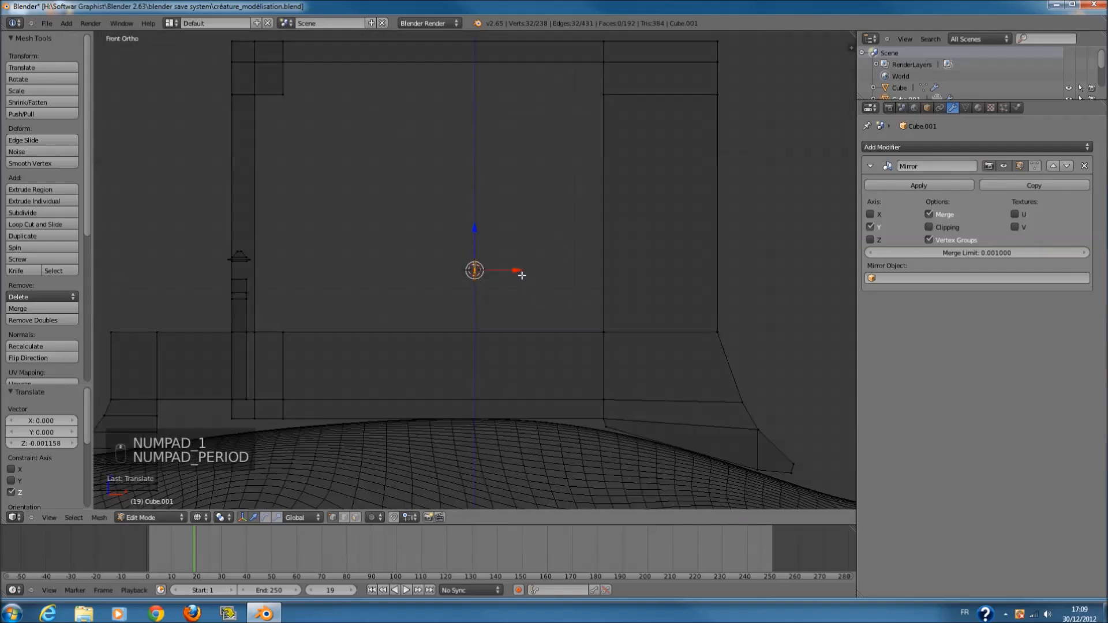
key(g)
key(x)
click(265, 293)
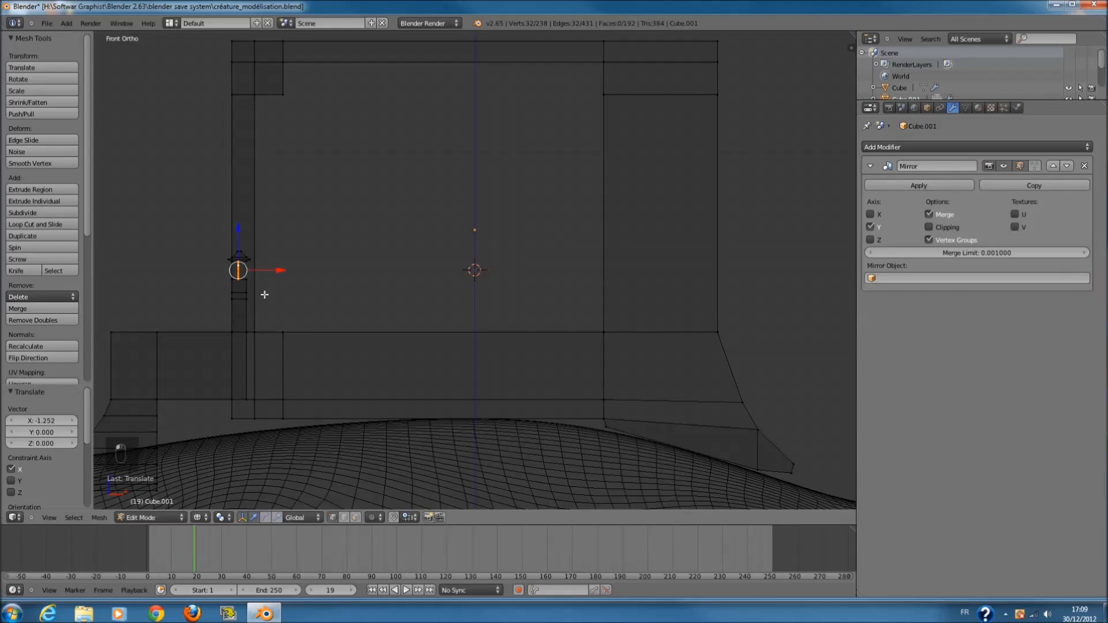
- Shift the circle along X near the post's outer side and extrude it about 0.069 along X into a band
key(KP_Decimal)
scroll(544, 232, down, 2)
key(g)
key(x)
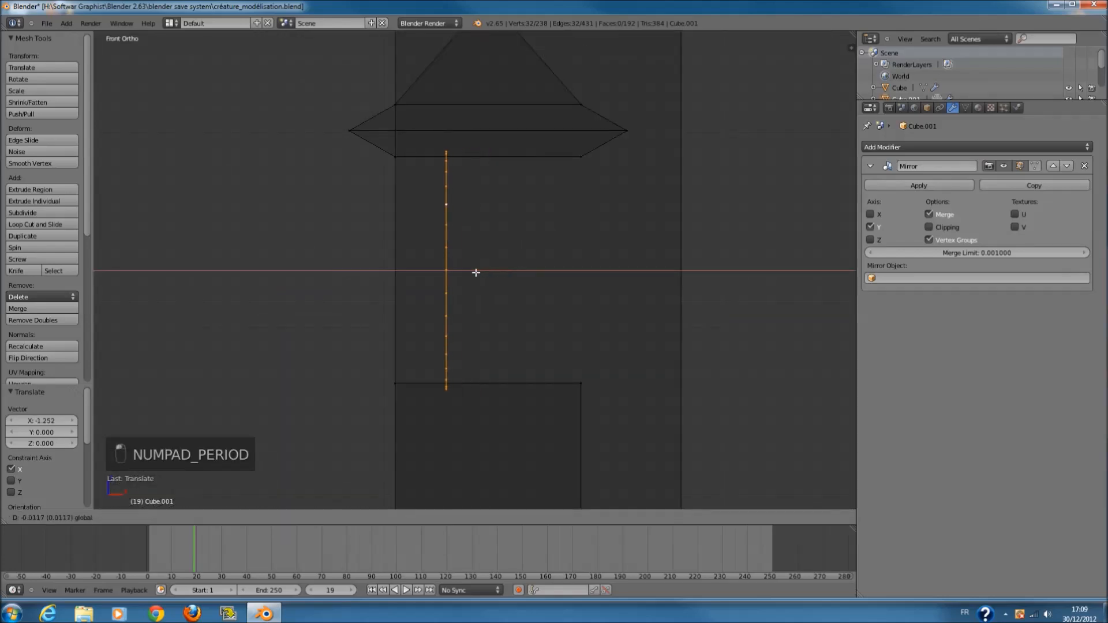
right_click(442, 275)
key(e)
key(e)
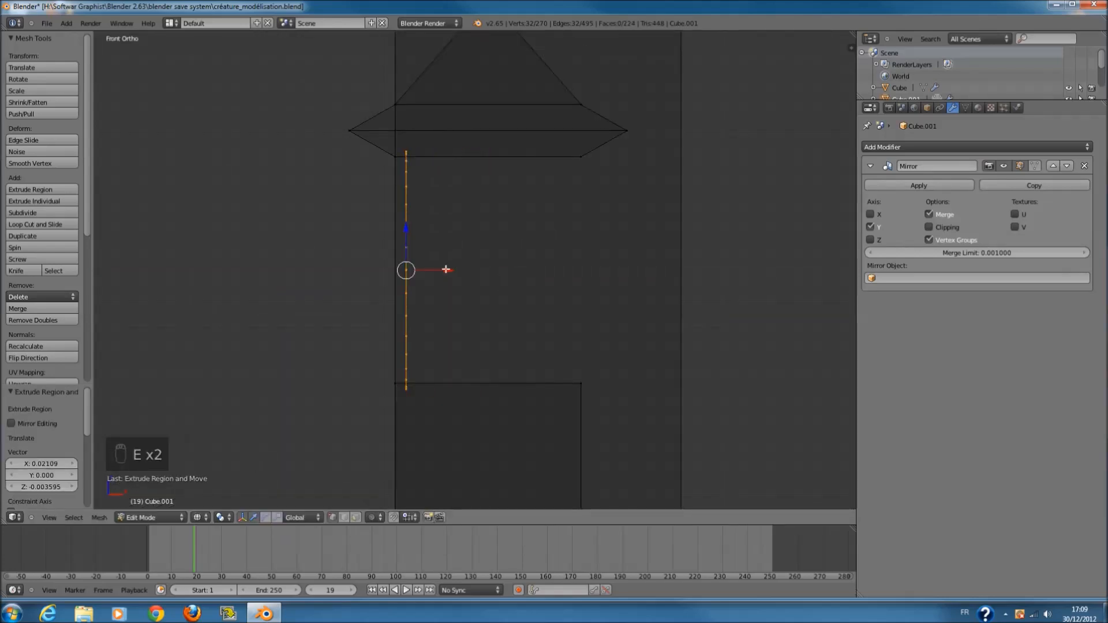
click(583, 275)
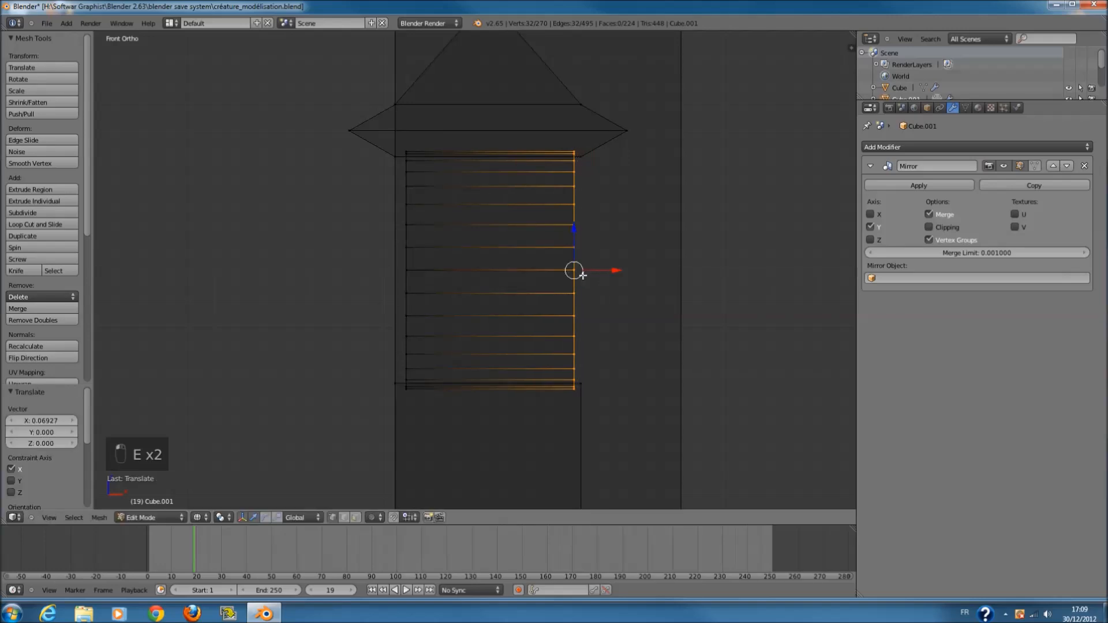
- Select the whole band and extrude it scaled inwards to give the ring thickness, then return to Object Mode
key(l)
key(KP_3)
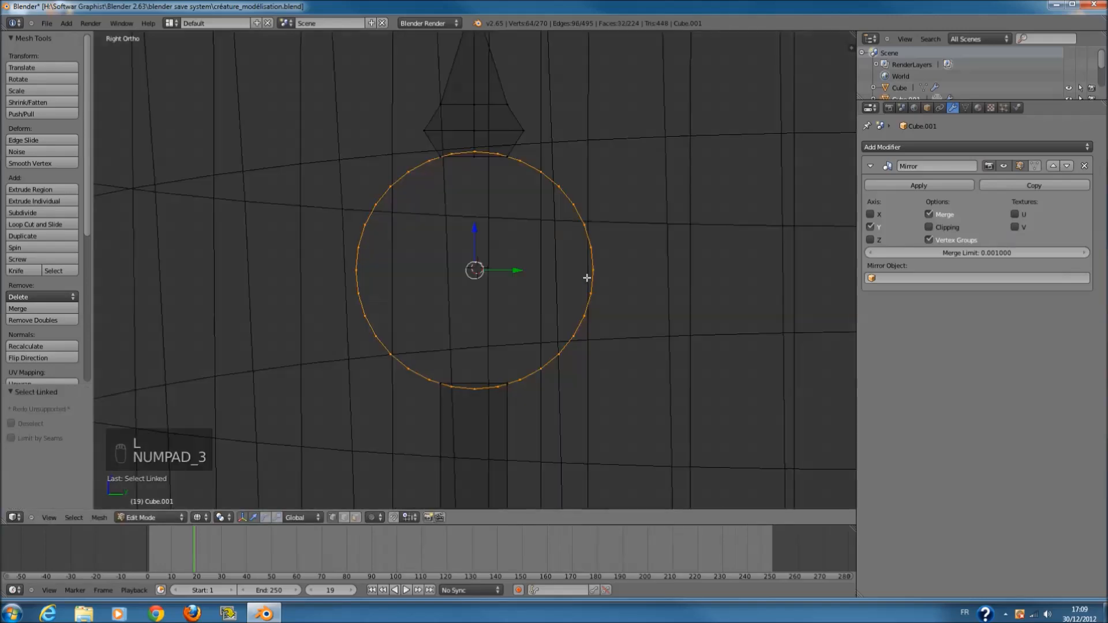
key(e)
key(s)
click(606, 276)
key(Tab)
- Examine the mirrored supports with their rings and the whole cabin on the creature in solid shading from several angles
key(z)
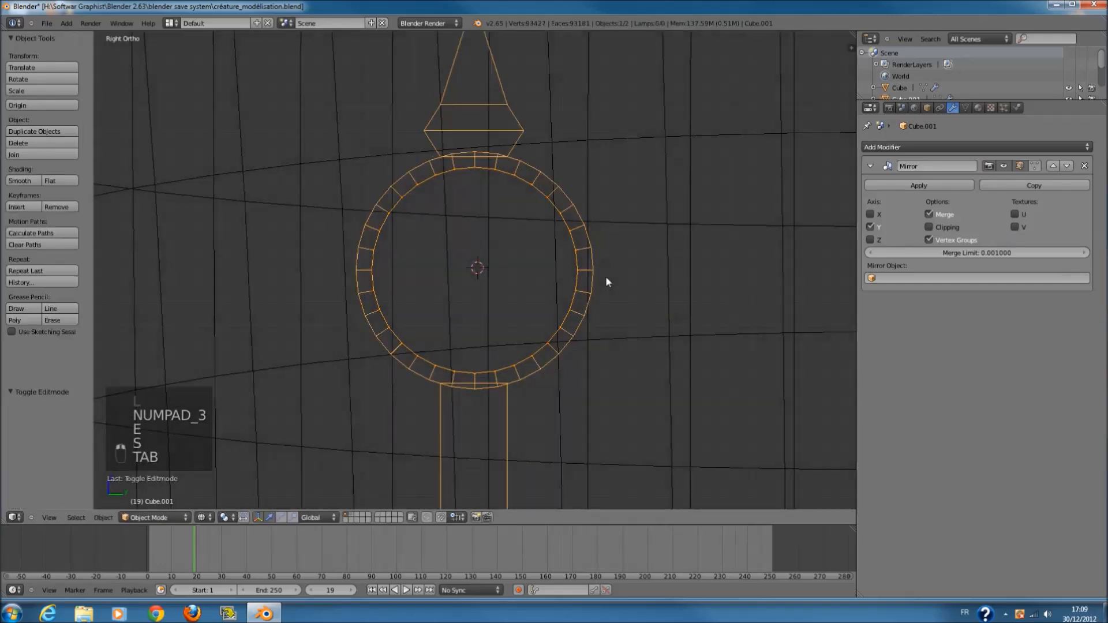
middle_drag(494, 292, 538, 306)
scroll(537, 307, down, 10)
middle_drag(439, 280, 514, 294)
scroll(490, 291, up, 8)
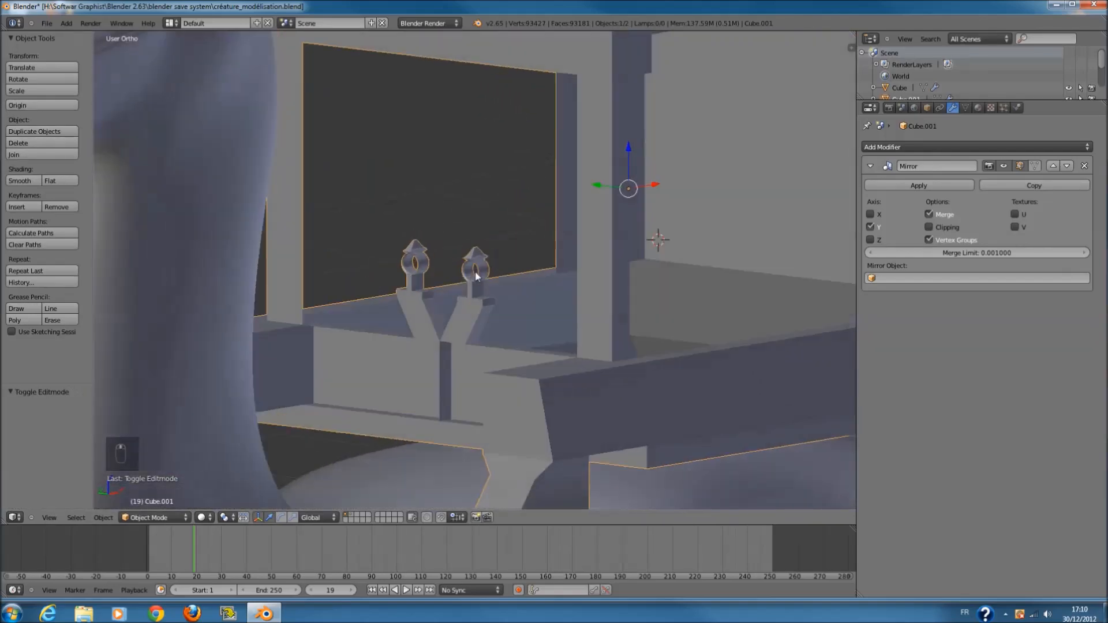
scroll(348, 269, down, 3)
middle_drag(347, 269, 387, 260)
scroll(387, 261, up, 1)
scroll(240, 166, down, 2)
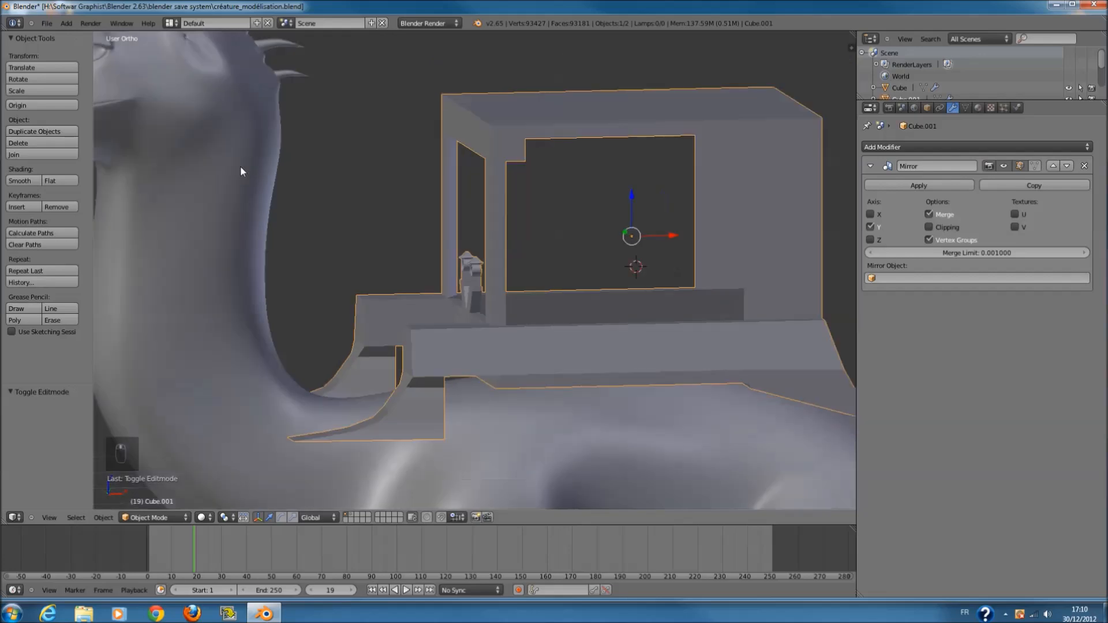
scroll(373, 245, down, 3)
middle_drag(251, 172, 338, 195)
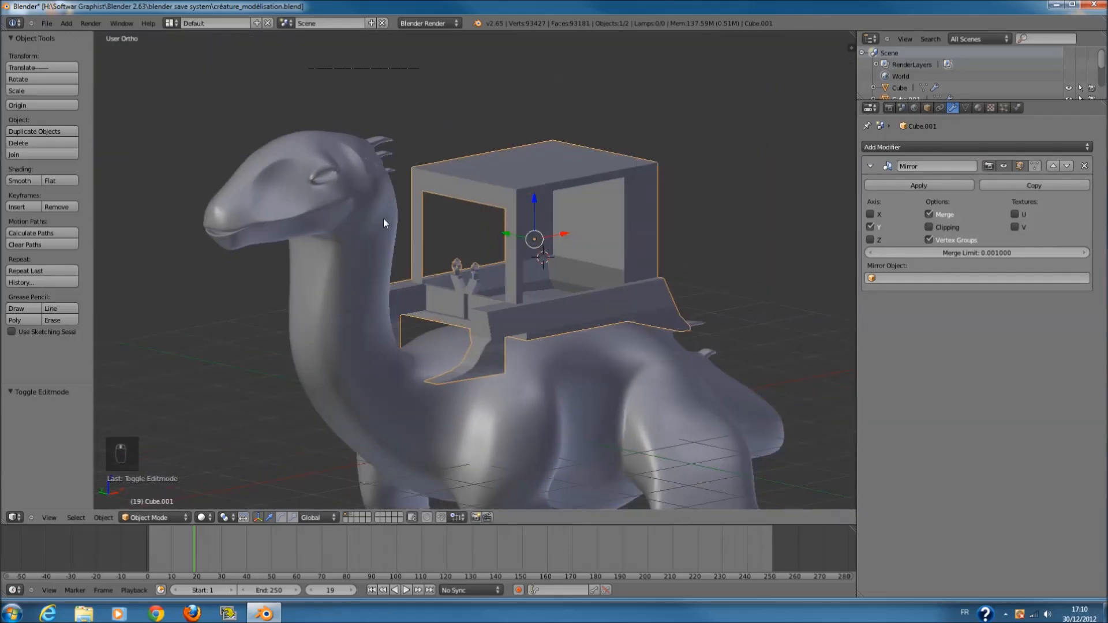
scroll(438, 254, up, 4)
middle_drag(445, 258, 207, 223)
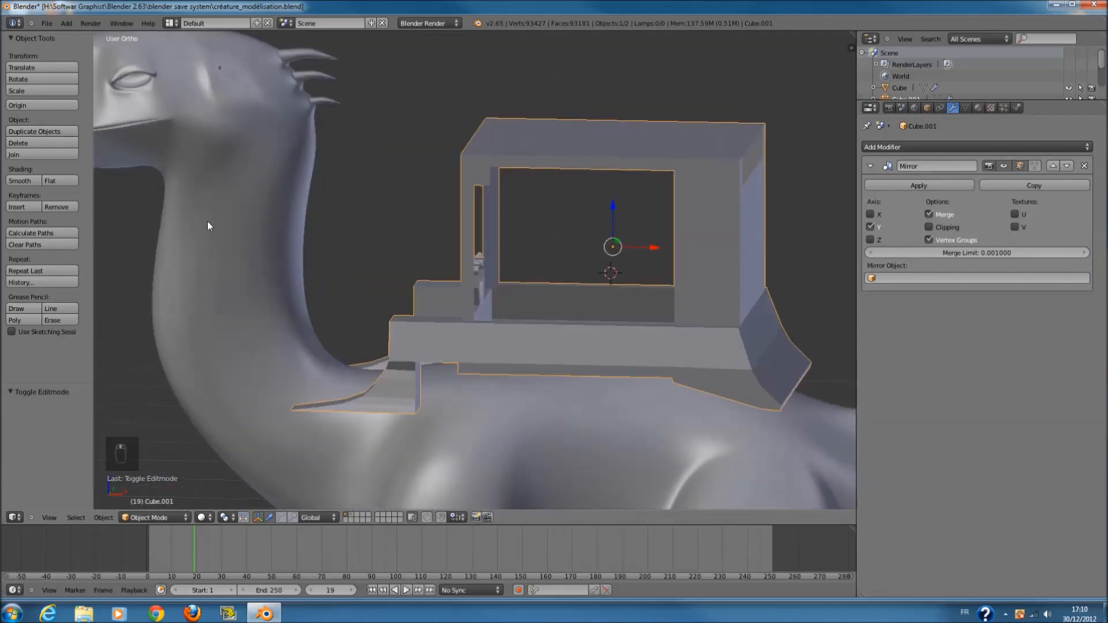
scroll(312, 245, down, 3)
middle_drag(346, 259, 511, 278)
- Save the scene over the existing créature_modélisation.blend file and select the cabin object
key(a)
key(ctrl+s)
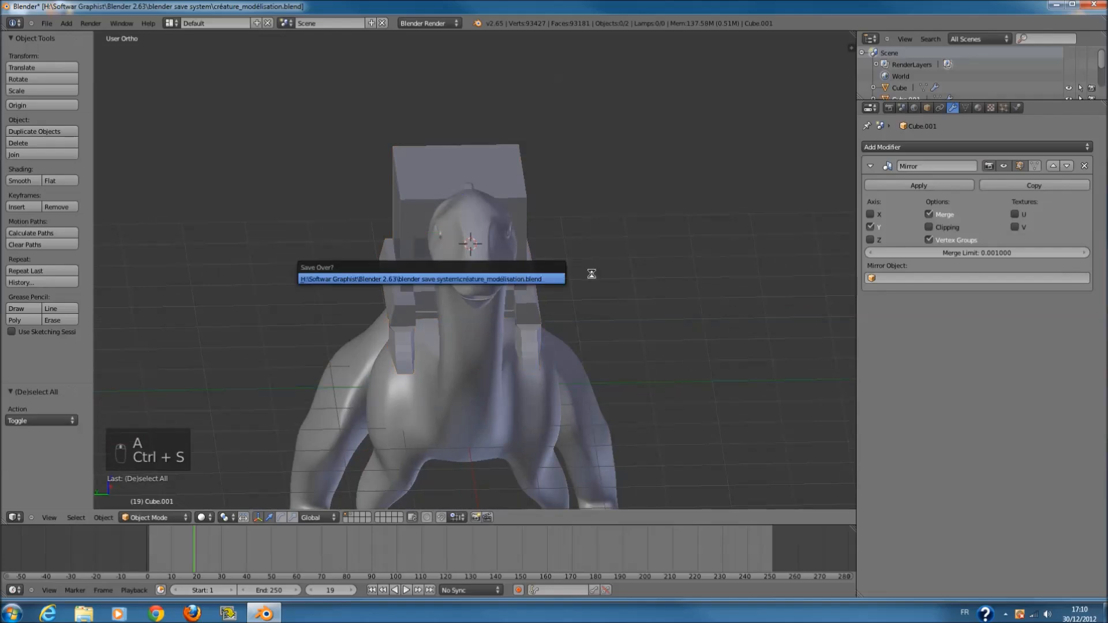
middle_drag(584, 272, 570, 196)
right_click(584, 156)
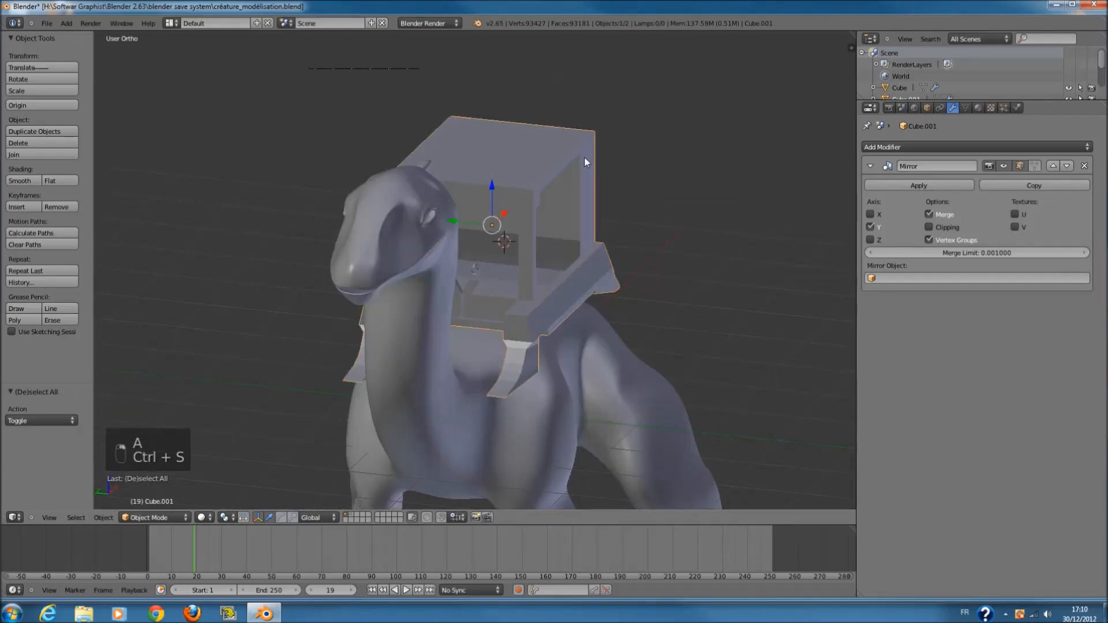
- In Edit Mode, select the two top faces at the cabin roof's front corner and extrude them 0.191 upwards along Z
key(KP_3)
key(KP_1)
key(Tab)
scroll(537, 199, up, 4)
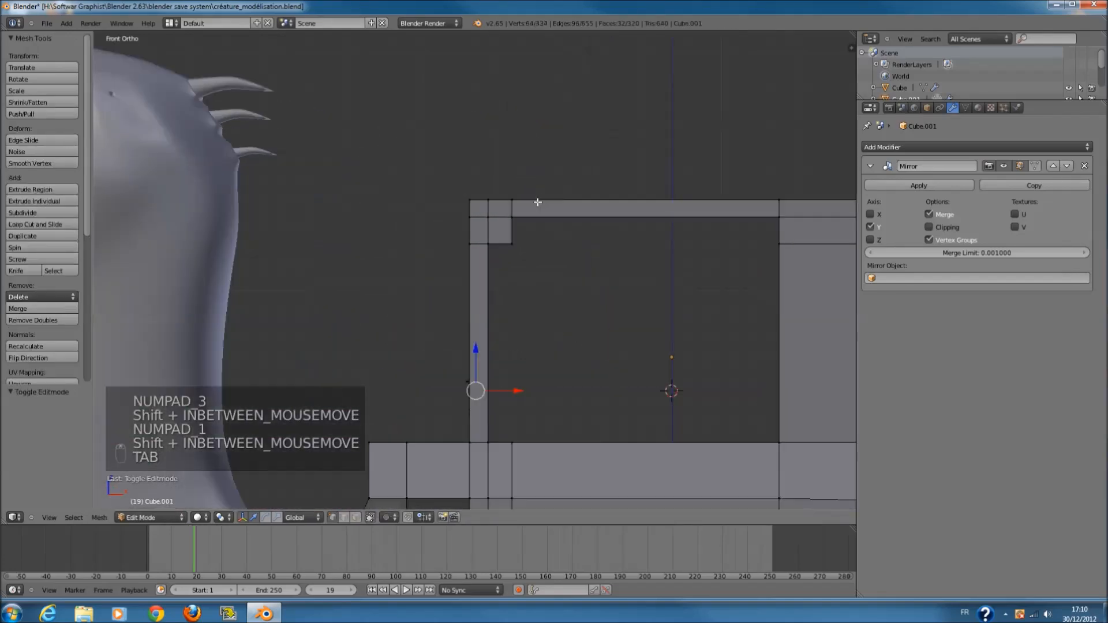
key(z)
scroll(499, 182, up, 1)
key(z)
middle_drag(501, 182, 498, 266)
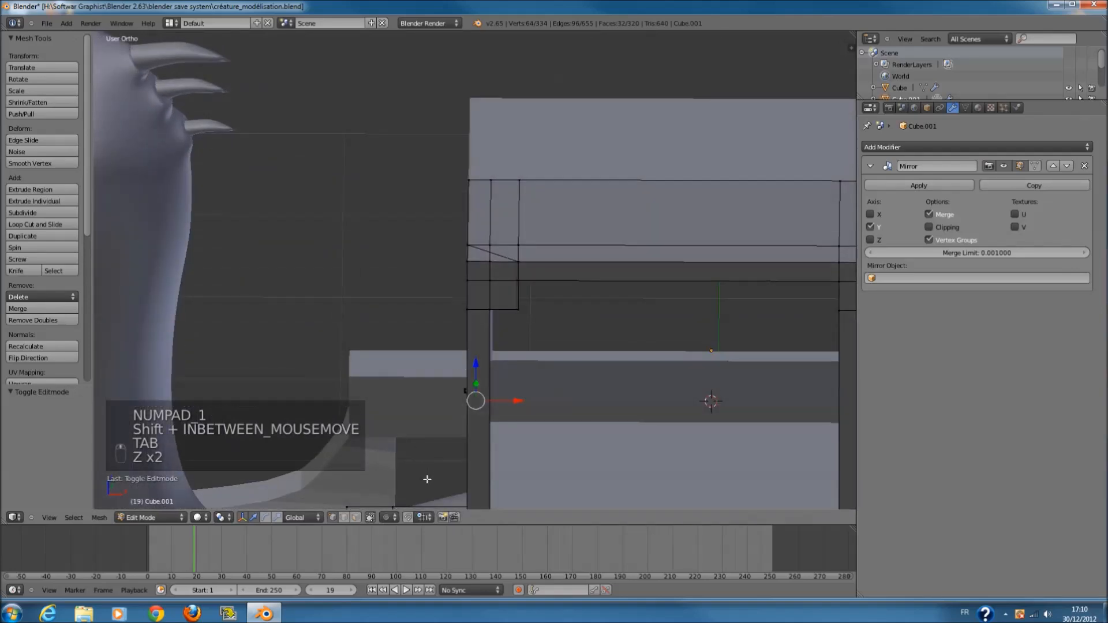
right_click(478, 252)
shift+right_click(478, 212)
key(KP_1)
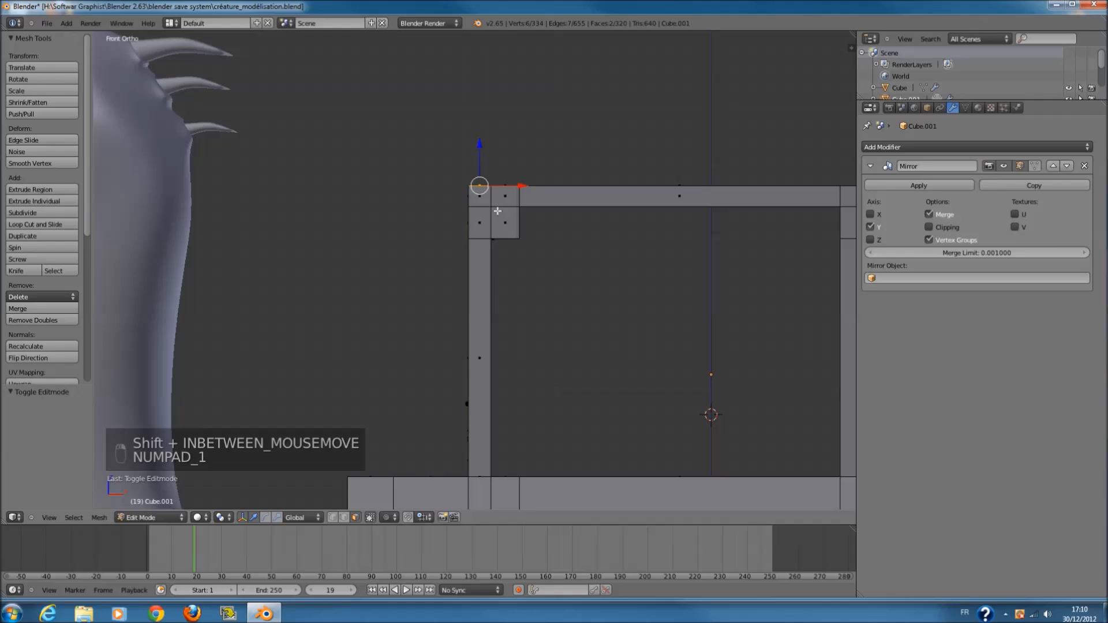
key(e)
click(517, 179)
middle_drag(517, 179, 521, 176)
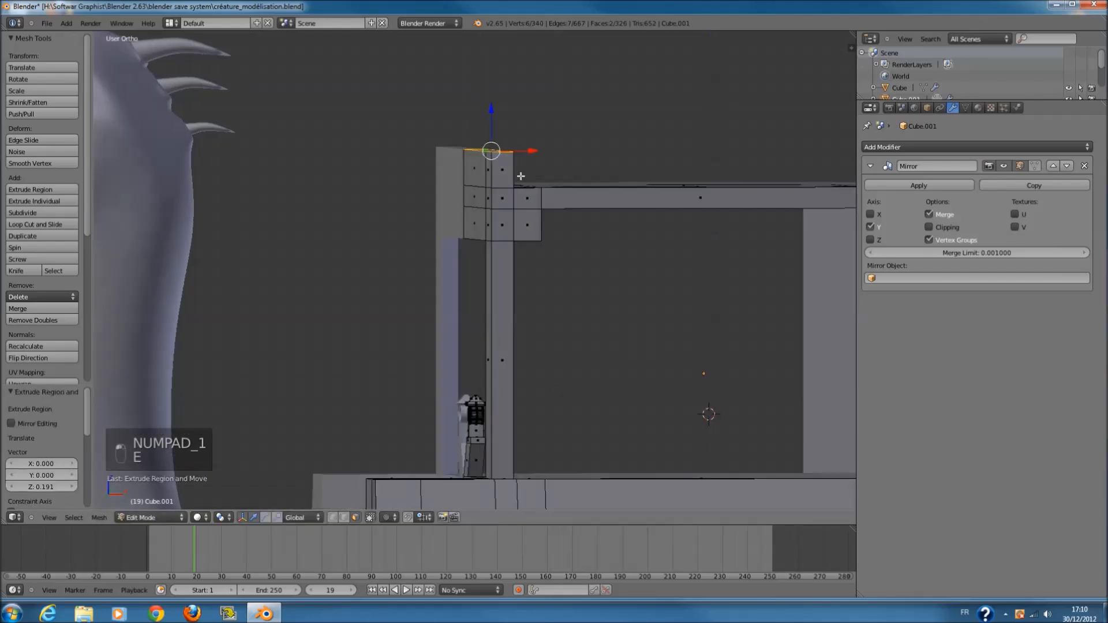
- Extend the raised corner block's front face slightly outwards, then return to Object Mode and save over the existing file
right_click(475, 168)
shift+right_click(500, 170)
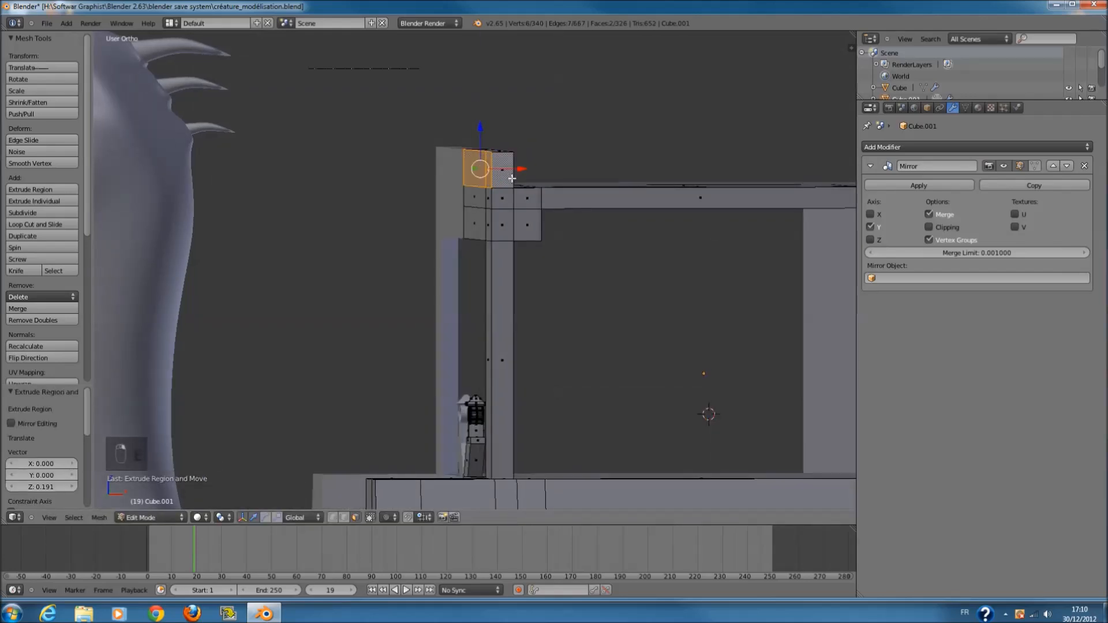
key(Tab)
scroll(512, 178, down, 4)
mouse_move(597, 222)
middle_down()
mouse_move(527, 211)
mouse_move(588, 232)
middle_up()
key(ctrl+s)
key(Return)
- Examine the raised front corners of the cabin roof in both Edit Mode and Object Mode
middle_drag(711, 285, 717, 299)
key(Tab)
middle_drag(681, 220, 613, 274)
key(Tab)
scroll(720, 252, down, 1)
key(Tab)
key(Tab)
- Move the cabin object to another layer so that only the creature stays displayed in the front view
key(KP_1)
scroll(629, 224, down, 3)
scroll(646, 271, up, 2)
key(m)
key(m)
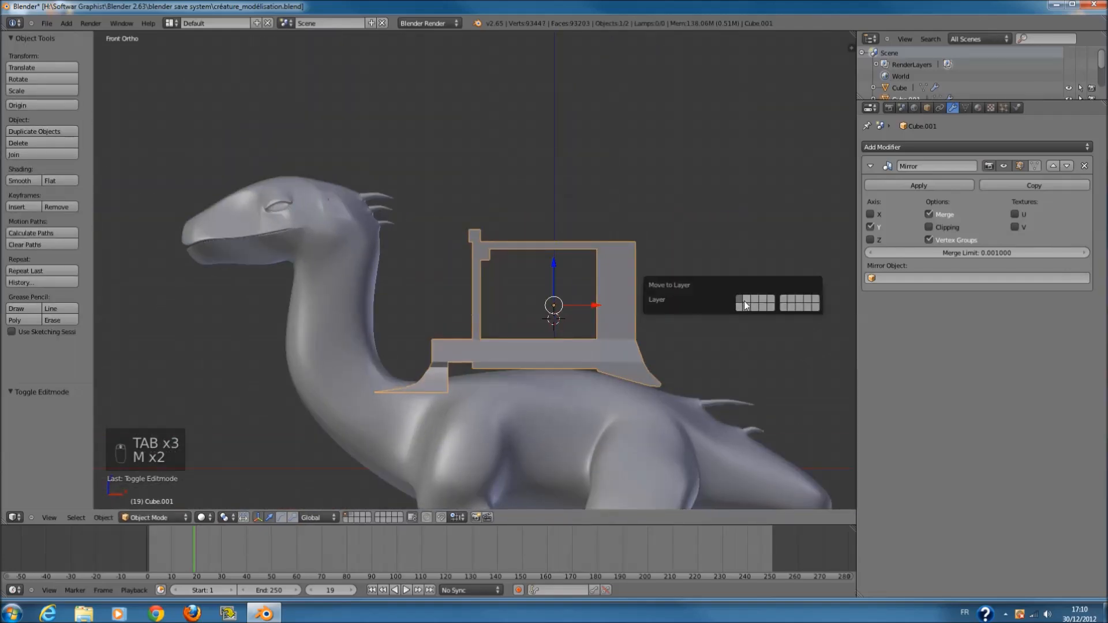
click(744, 305)
scroll(358, 312, down, 4)
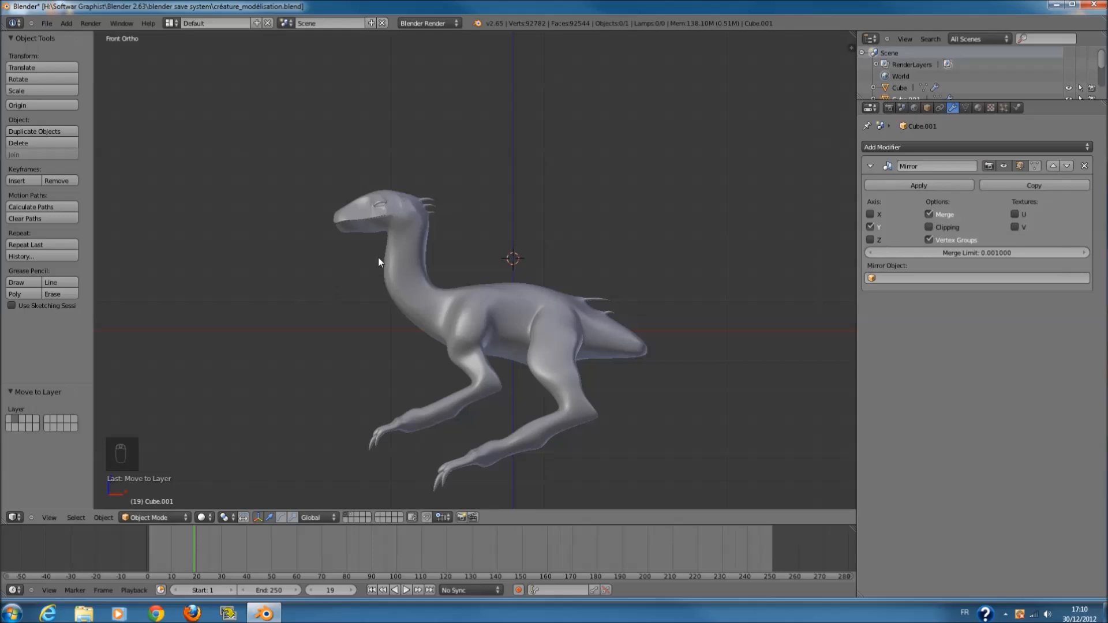
scroll(415, 243, up, 5)
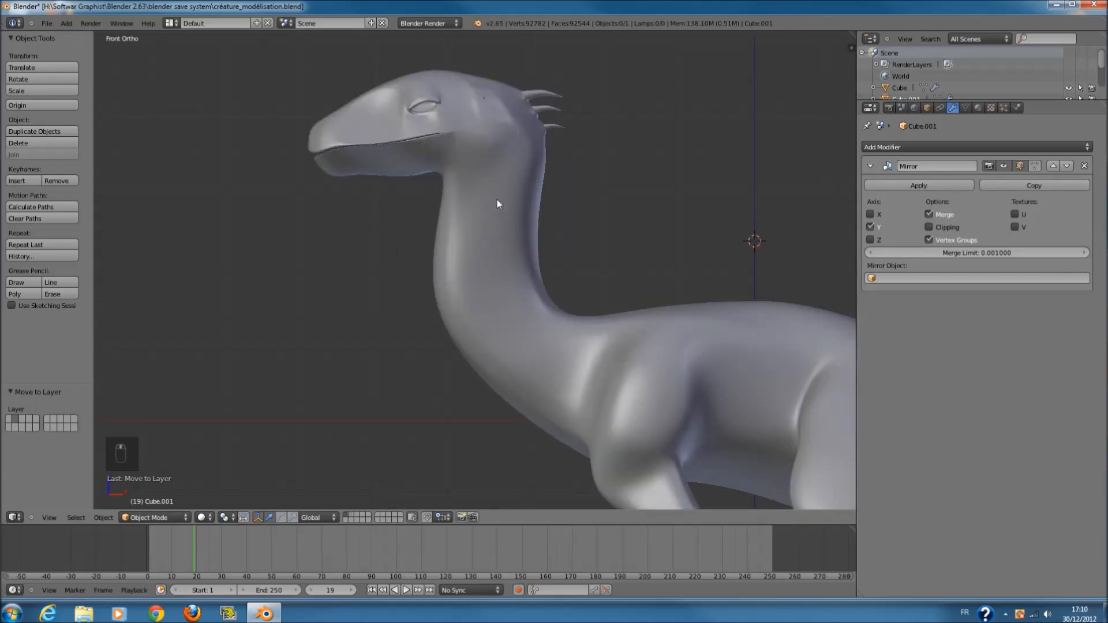
right_click(497, 200)
key(g)
key(z)
right_click(669, 159)
- Display the creature in wireframe and reset the 3D cursor to the scene origin
shift+scroll(617, 153, up, 4)
key(z)
scroll(591, 151, up, 4)
scroll(576, 173, down, 6)
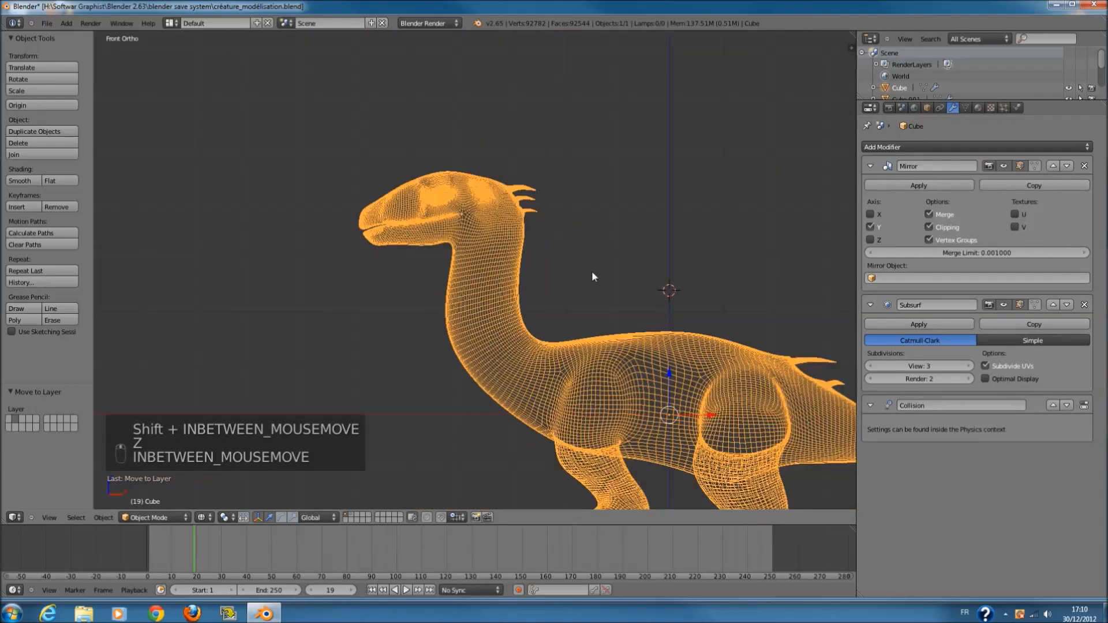
scroll(521, 244, up, 3)
scroll(577, 241, down, 1)
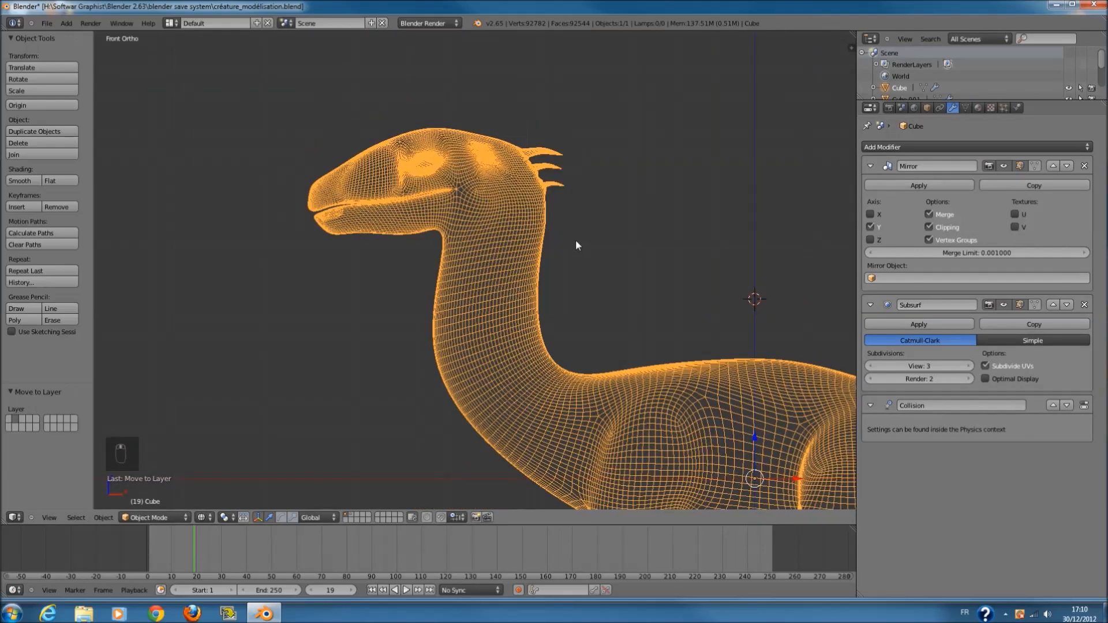
scroll(554, 239, up, 2)
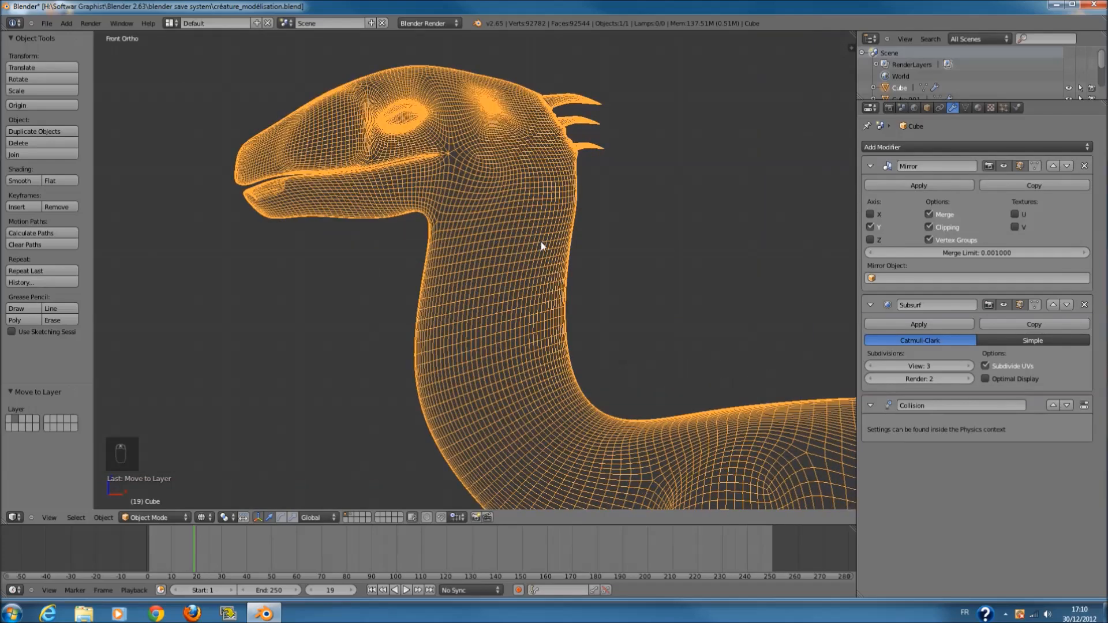
scroll(600, 262, down, 3)
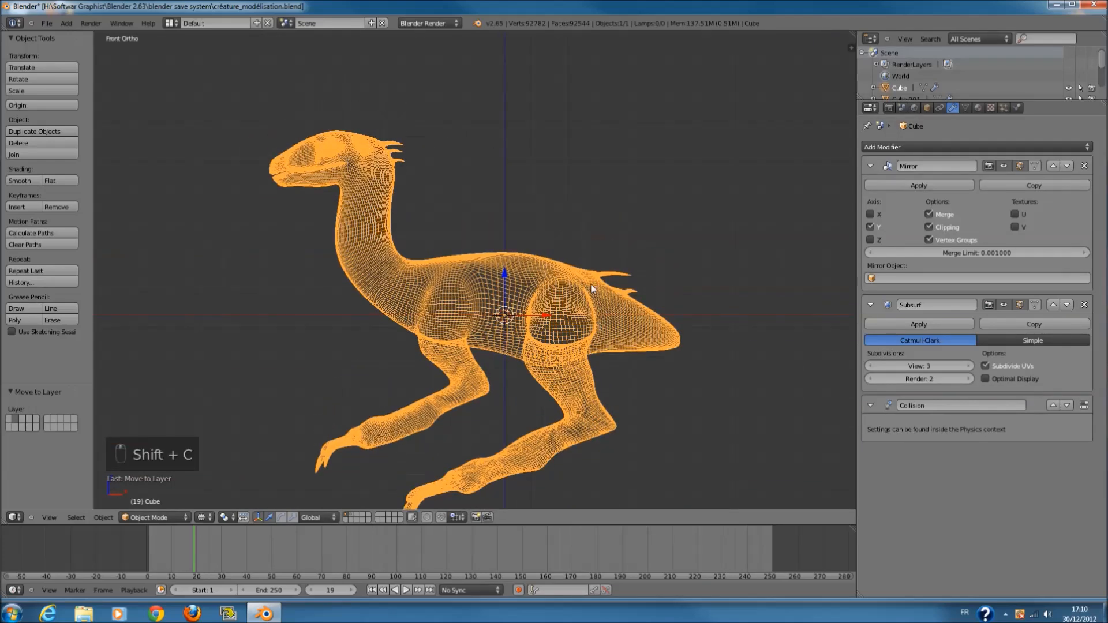
- Add a plane at the origin and rotate it 90° about Y and 90° about Z so it faces the front view
key(shift+a)
mouse_move(561, 283)
click(603, 282)
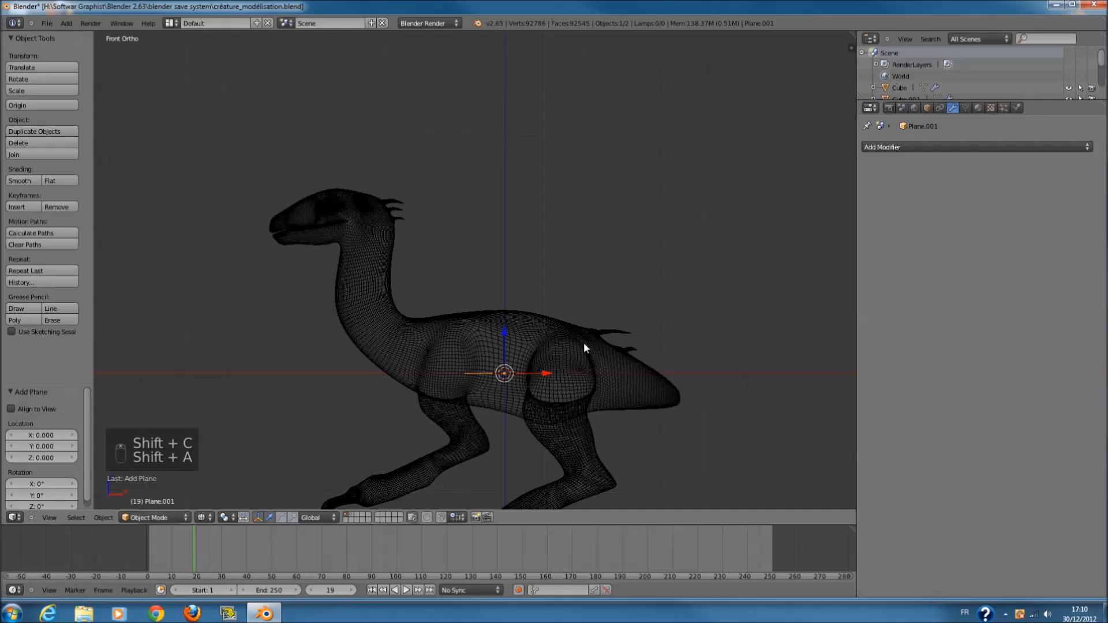
text(ry90)
key(Return)
text(r)
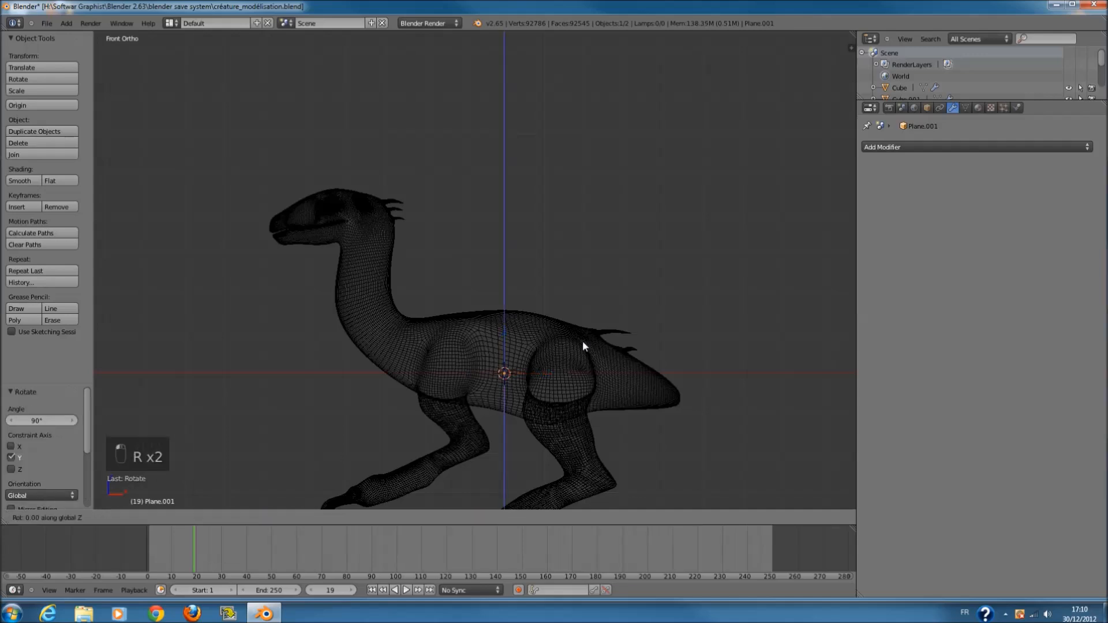
text(z90)
key(Return)
- Move the plane about -3.522 along X and 3.151 along Z onto the creature's upper neck and frame it
scroll(583, 340, up, 3)
key(g)
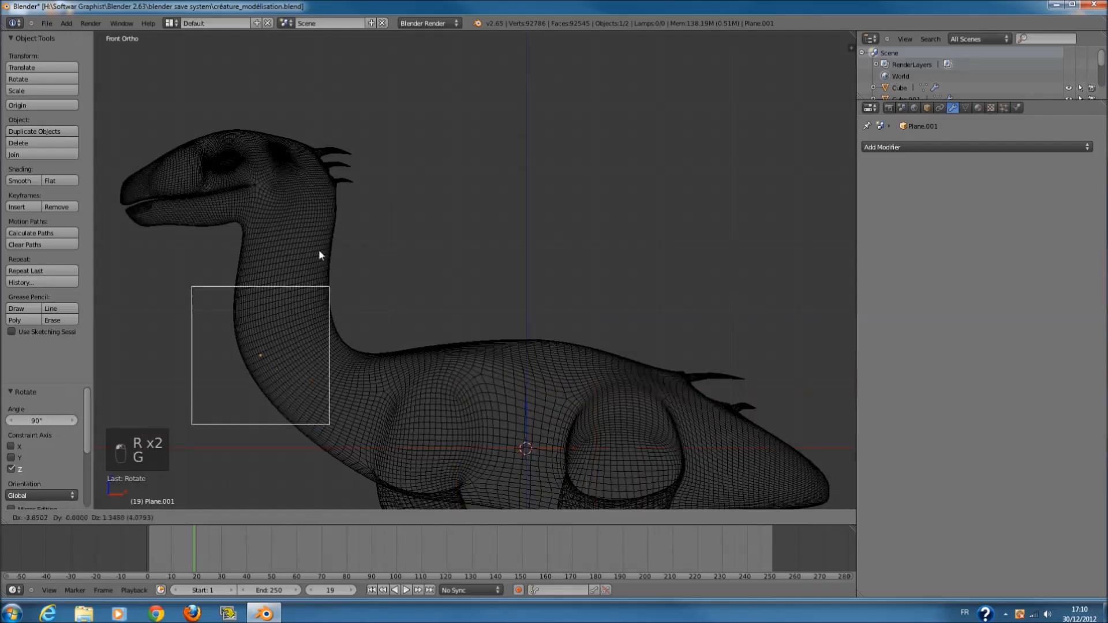
click(345, 134)
key(KP_Decimal)
scroll(457, 296, down, 1)
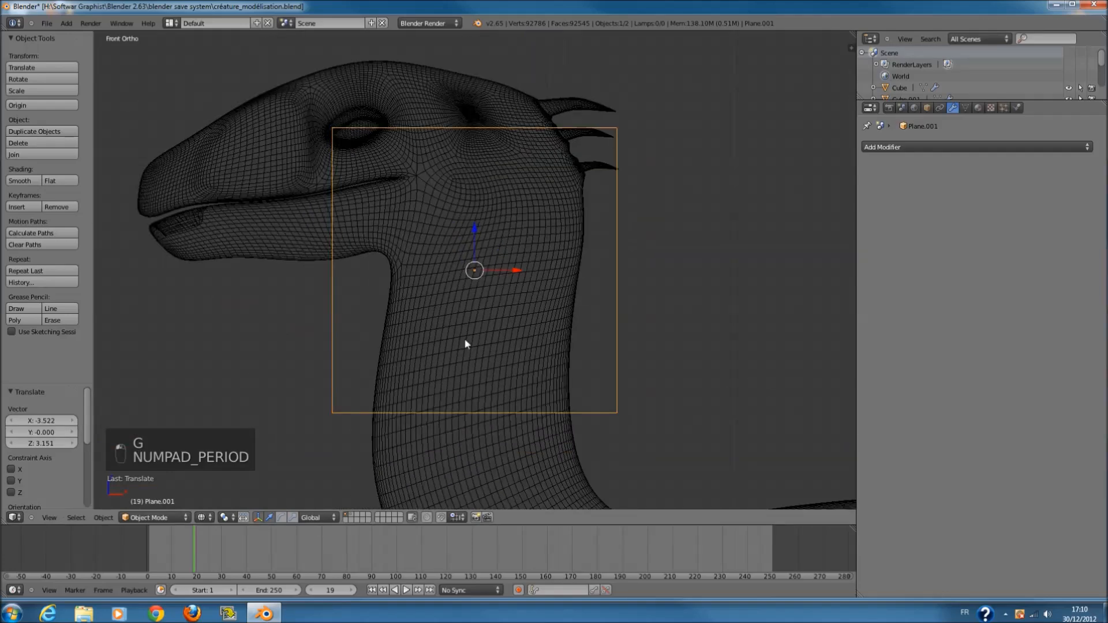
- Scale the plane down along Z into a narrow strip, position it across the neck below the jaw, and restore solid shading
key(s)
key(z)
click(468, 290)
key(g)
click(473, 298)
scroll(477, 301, up, 2)
key(g)
click(469, 305)
key(z)
- Move the strip -0.617 along Y so it sits outside the neck, and return to the front view
middle_drag(379, 321, 280, 334)
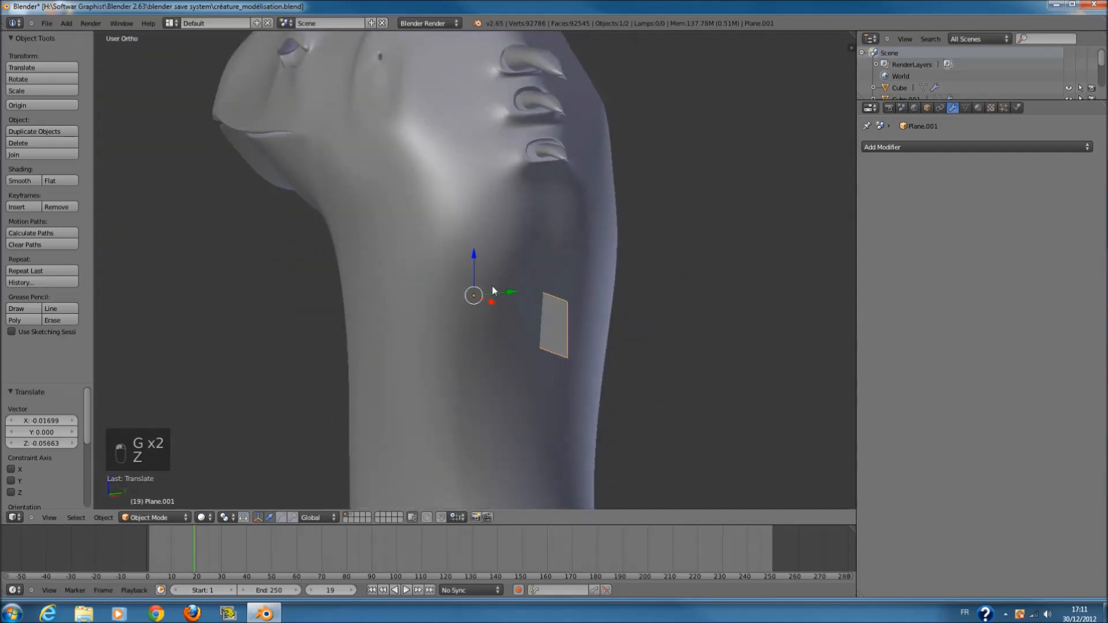
drag(493, 290, 453, 303)
key(y)
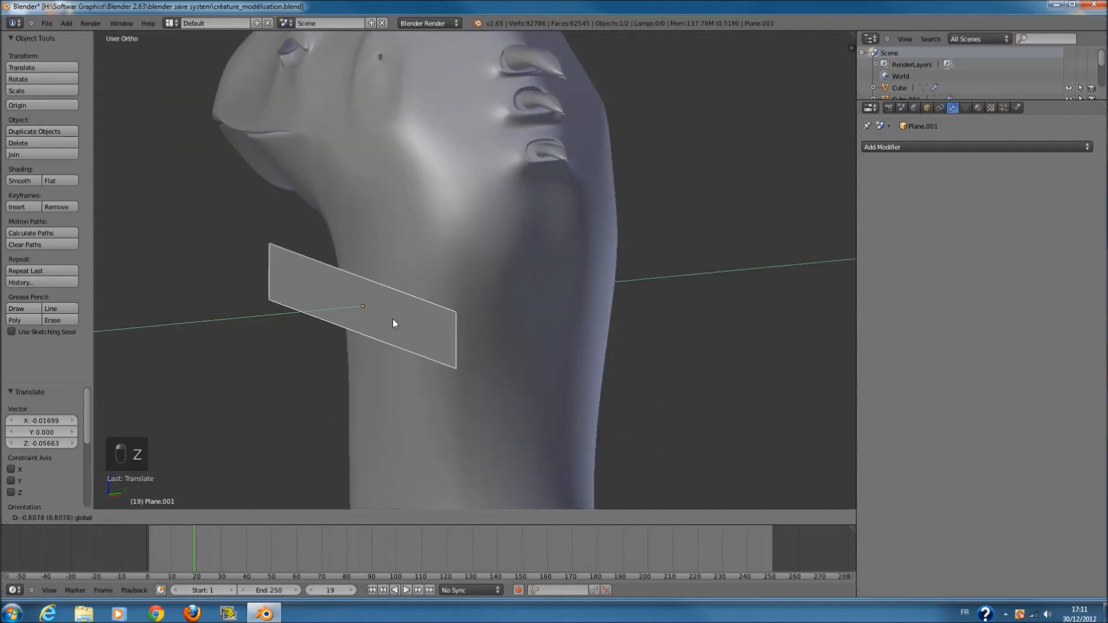
click(391, 321)
key(KP_1)
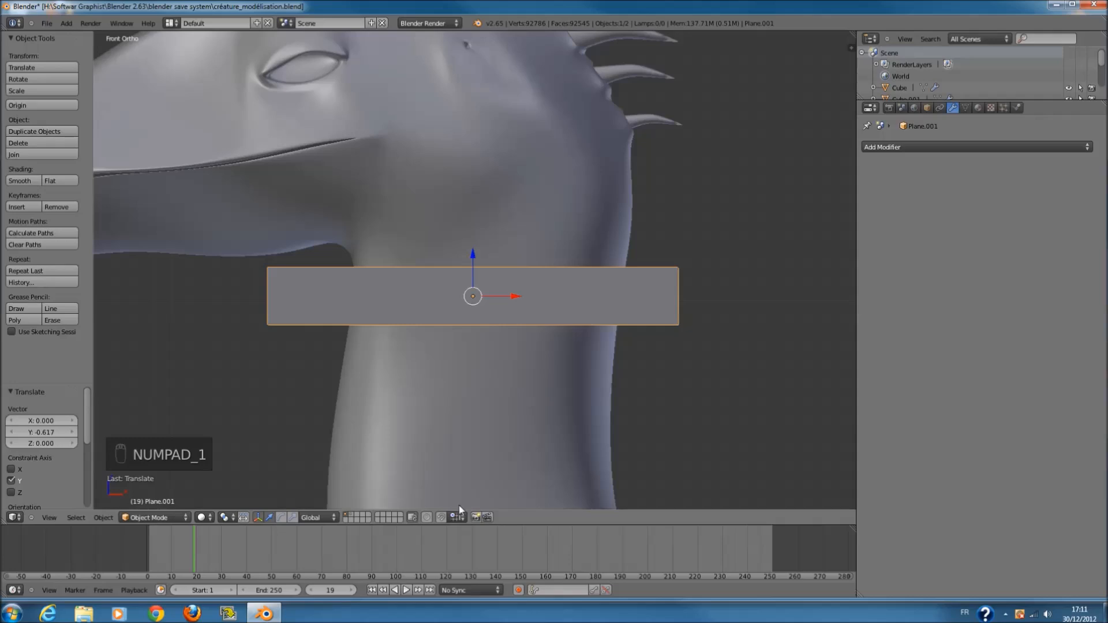
- Set the snapping element to Face with the Closest snap target
click(454, 518)
click(472, 469)
scroll(546, 352, down, 1)
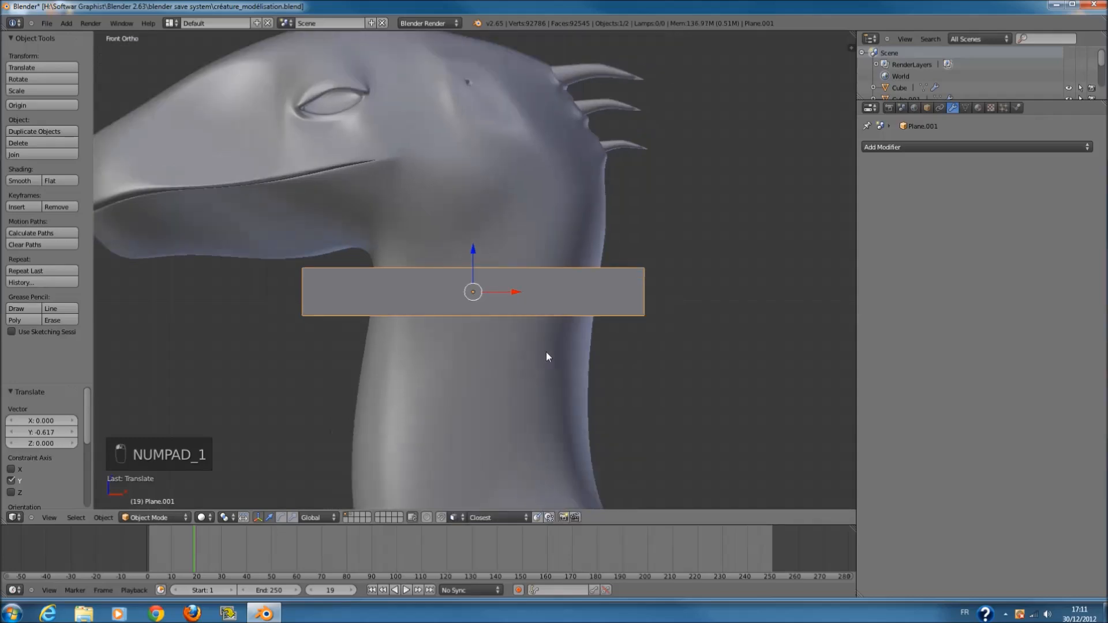
scroll(546, 352, up, 1)
click(479, 517)
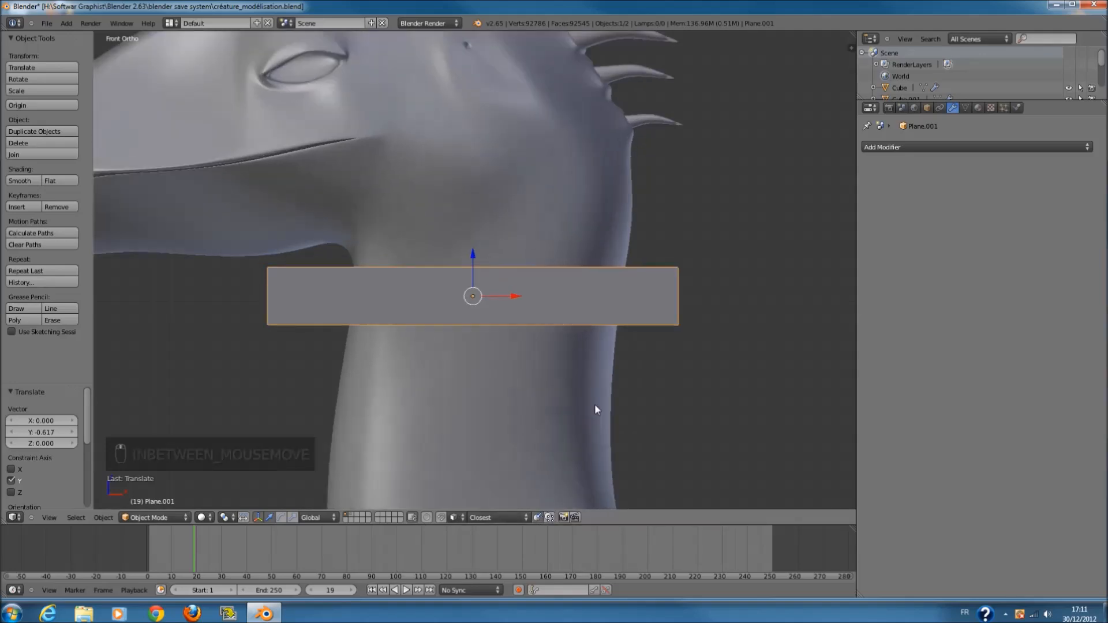
key(ctrl+g)
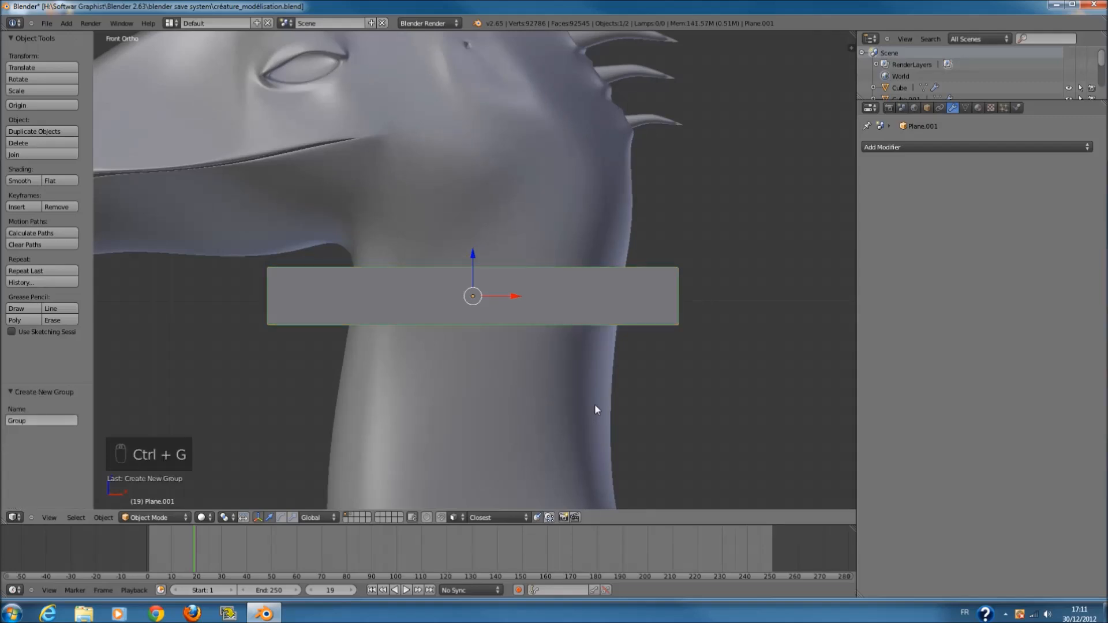
key(ctrl+z)
key(shift+f)
right_click(478, 273)
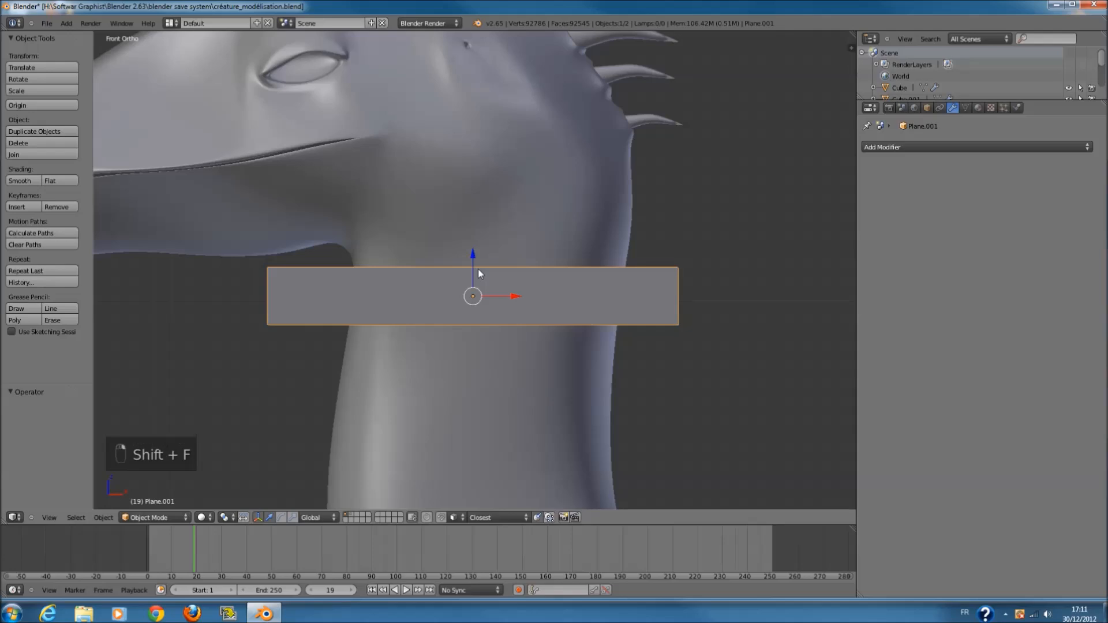
right_click(544, 254)
middle_drag(544, 255, 532, 299)
scroll(416, 280, down, 1)
right_click(384, 260)
key(KP_1)
scroll(542, 292, up, 1)
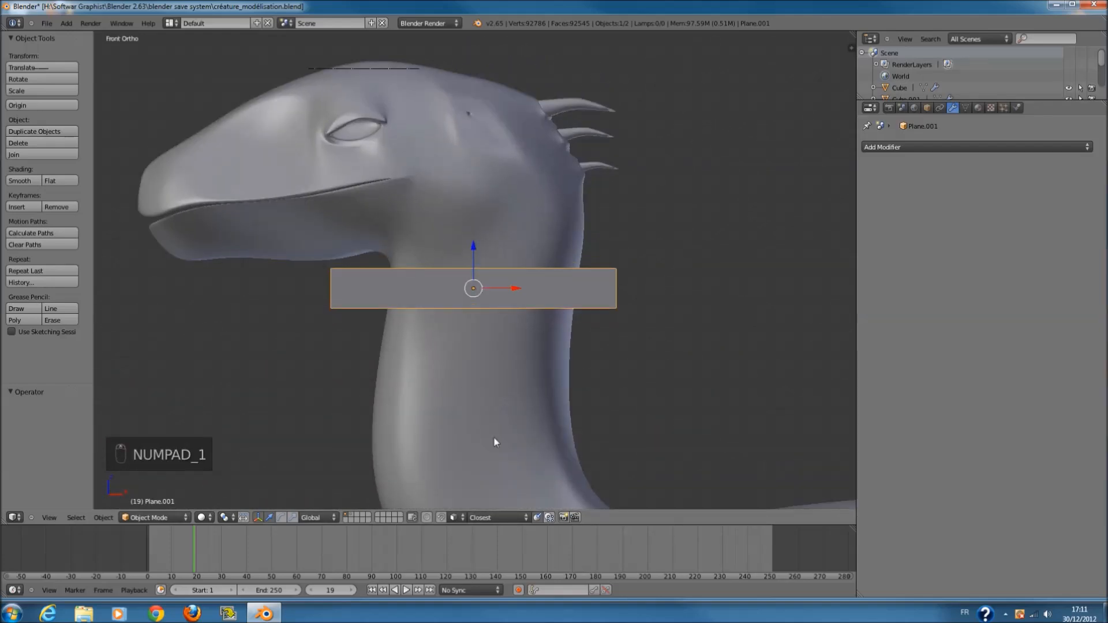
- Set the snapping element back to Increment
click(514, 515)
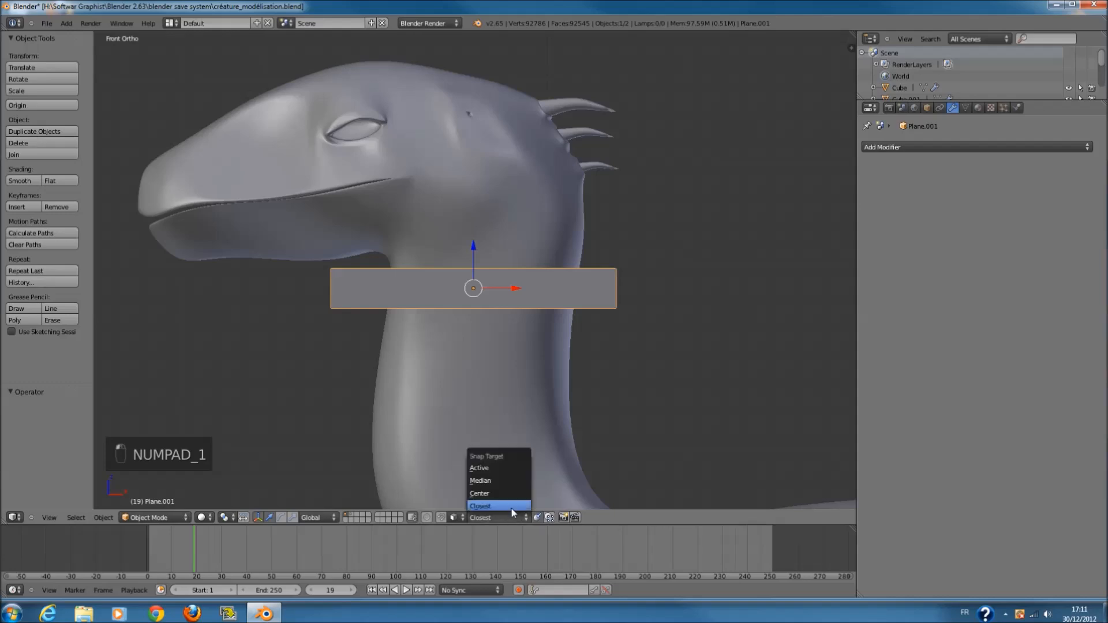
click(458, 518)
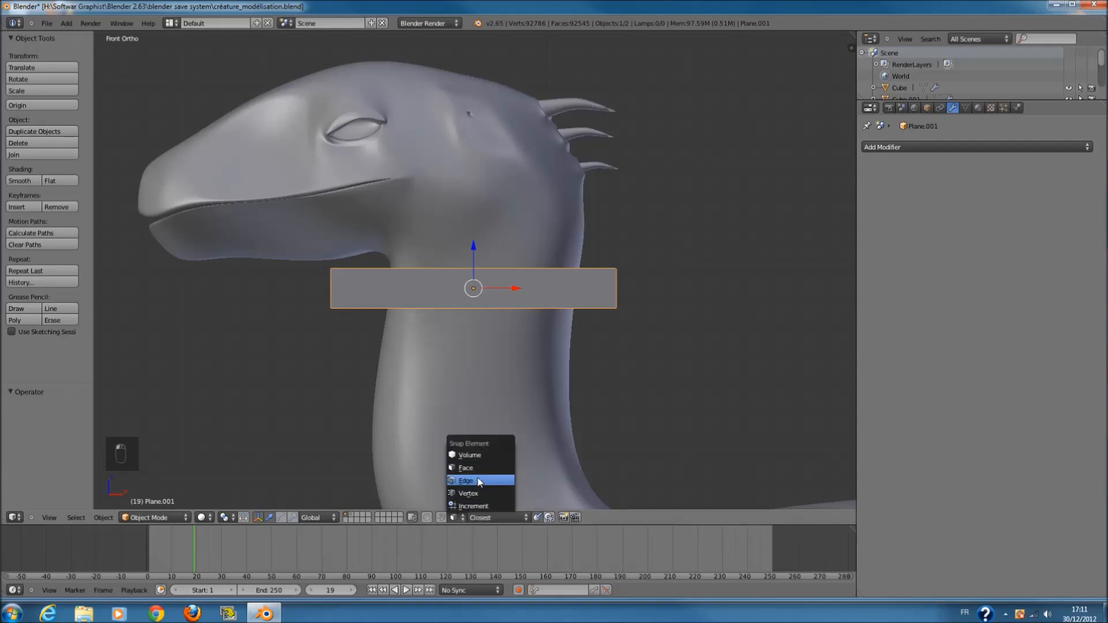
click(485, 506)
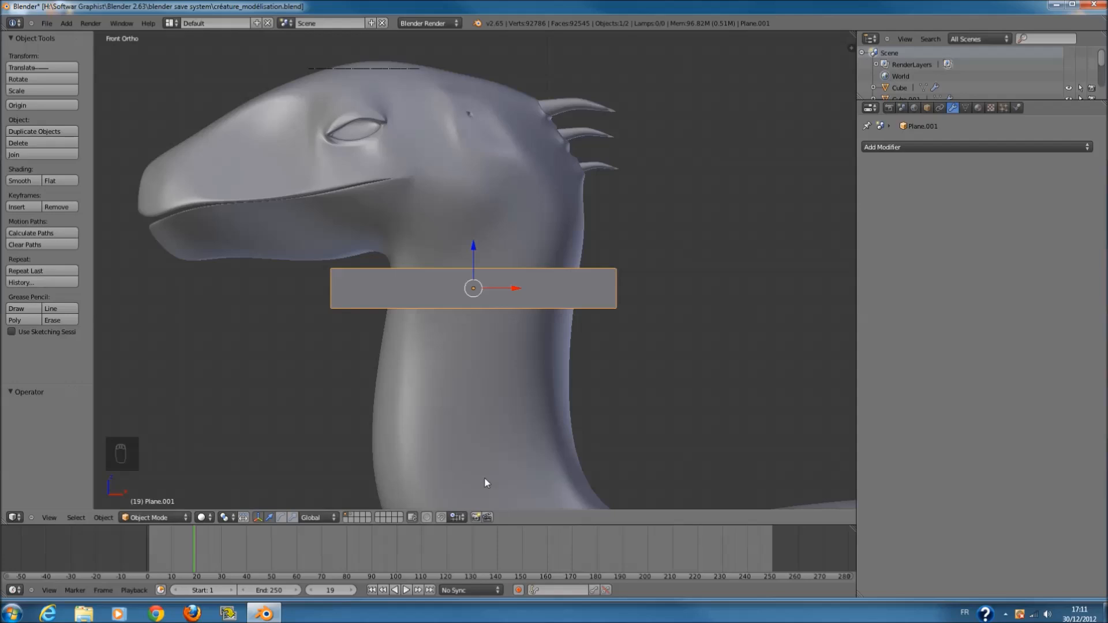
- In Edit Mode, divide the strip into five equal segments with four centred vertical loop cuts
scroll(475, 316, up, 2)
key(Tab)
key(a)
key(a)
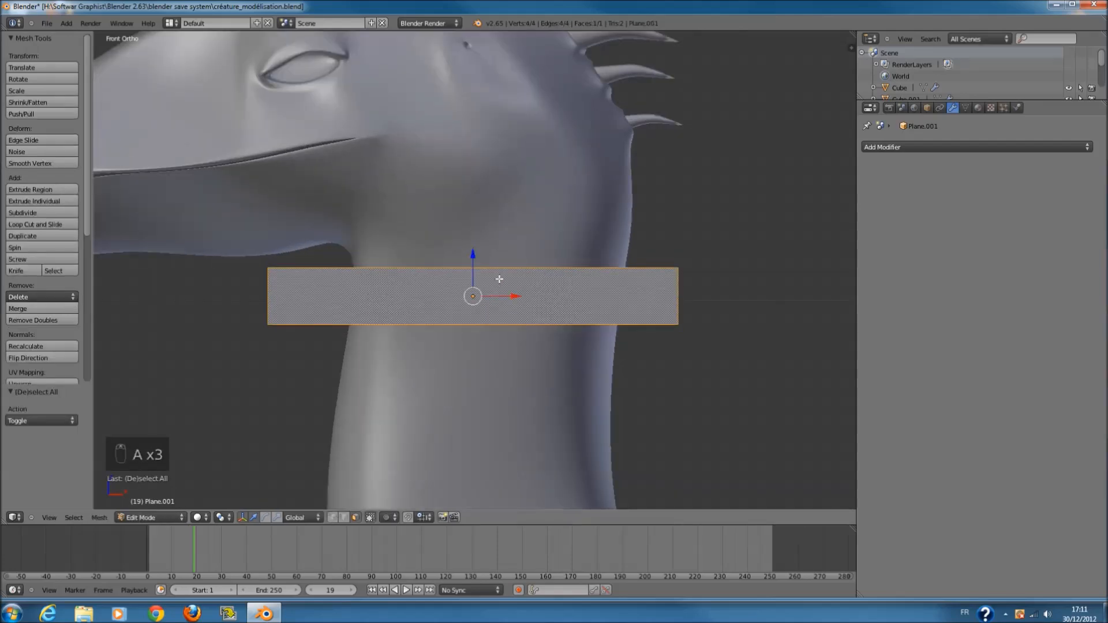
key(a)
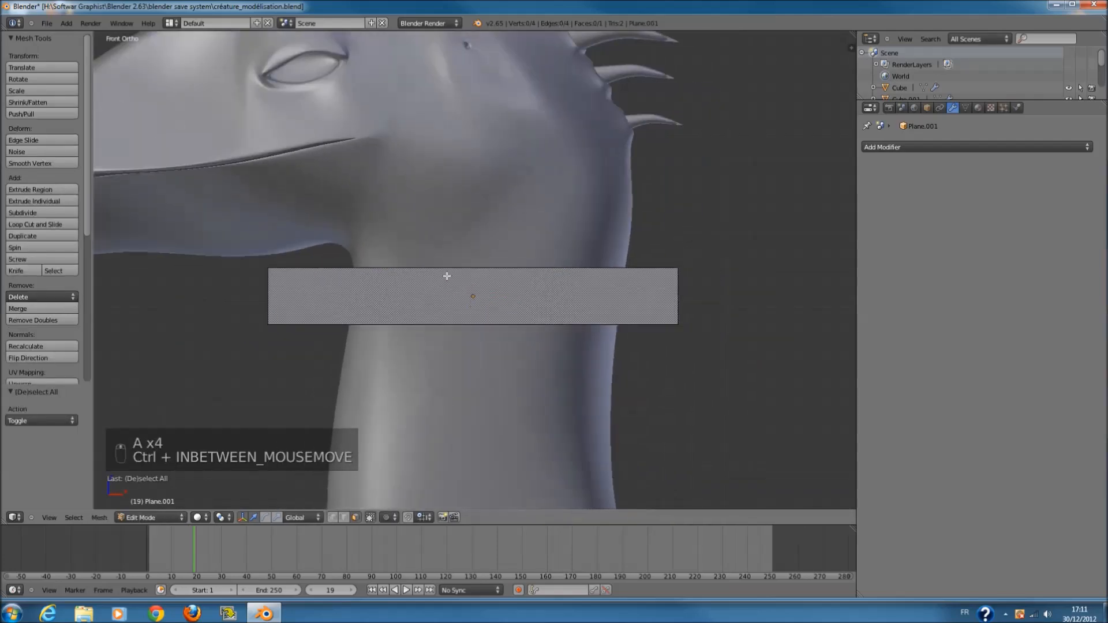
key(ctrl+r)
scroll(450, 270, up, 2)
click(450, 271)
right_click(450, 271)
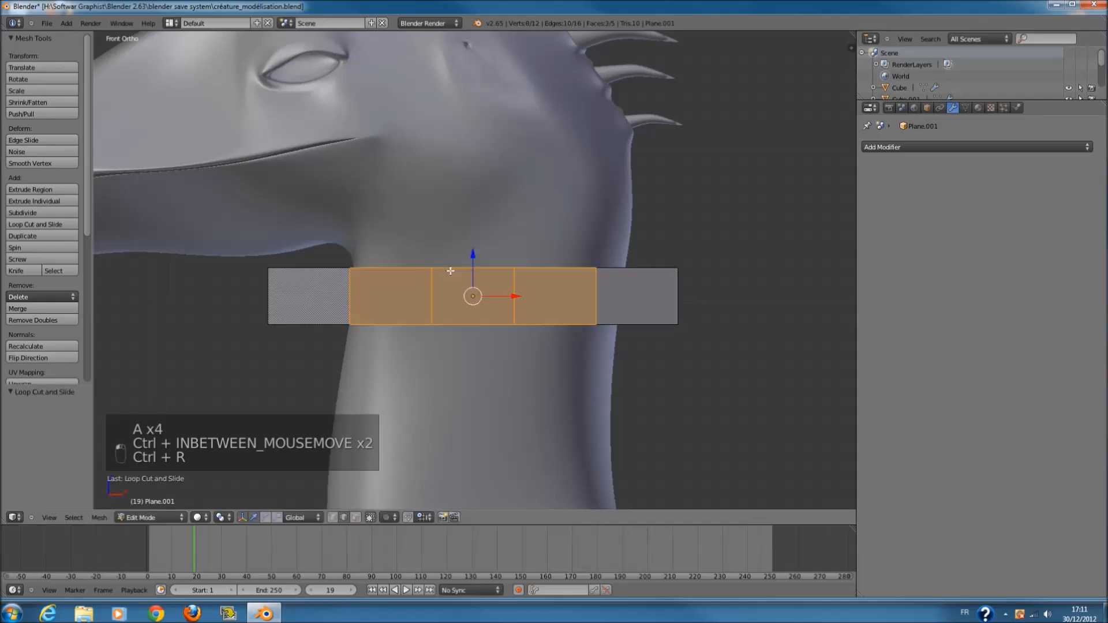
- In vertex select mode, select the vertices at the strip's rear end and move them around behind the neck
key(z)
key(KP_7)
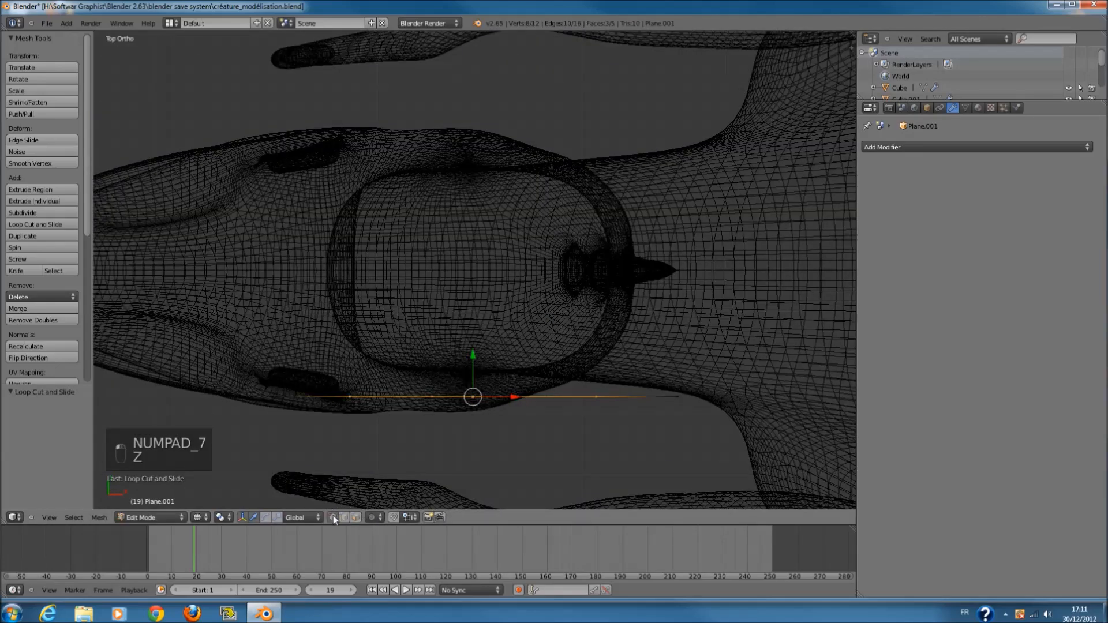
key(z)
middle_drag(416, 371, 410, 317)
key(a)
key(c)
scroll(670, 378, down, 5)
click(676, 408)
right_click(677, 410)
middle_drag(678, 367, 605, 370)
drag(517, 435, 683, 322)
- Select the next pair of vertices at the strip's rear bend and move them closer to the back of the neck
key(a)
key(c)
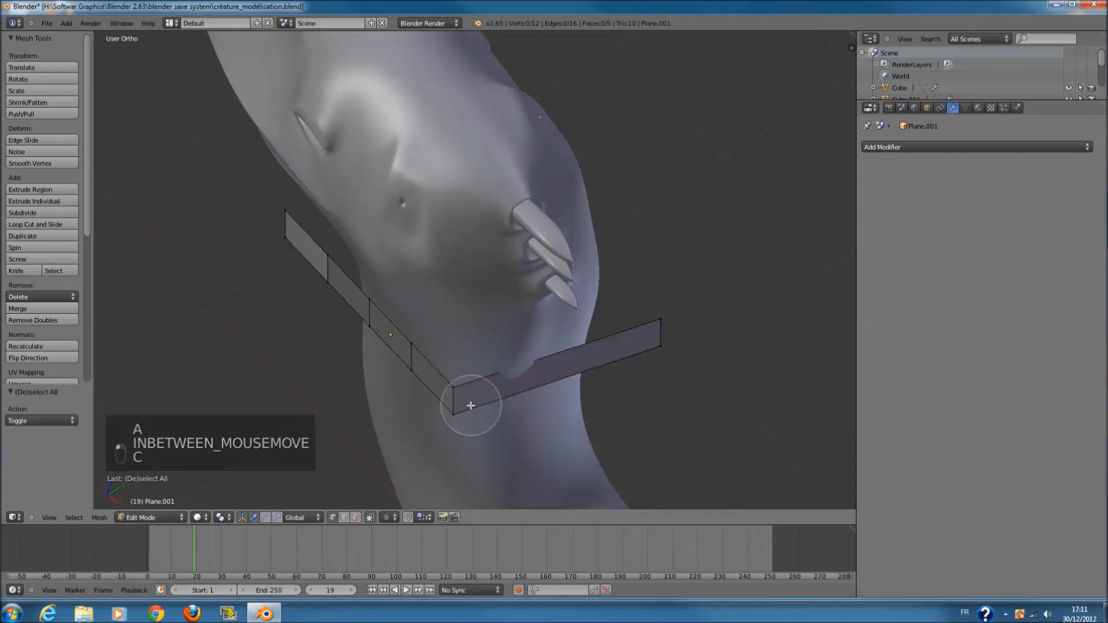
key(g)
click(551, 384)
- Move the vertices at the strip's open end about 1.876 along Y and bridge the gap beside the neck with a face
key(a)
middle_drag(551, 383, 586, 332)
key(c)
click(493, 372)
right_click(497, 376)
middle_drag(520, 393, 574, 383)
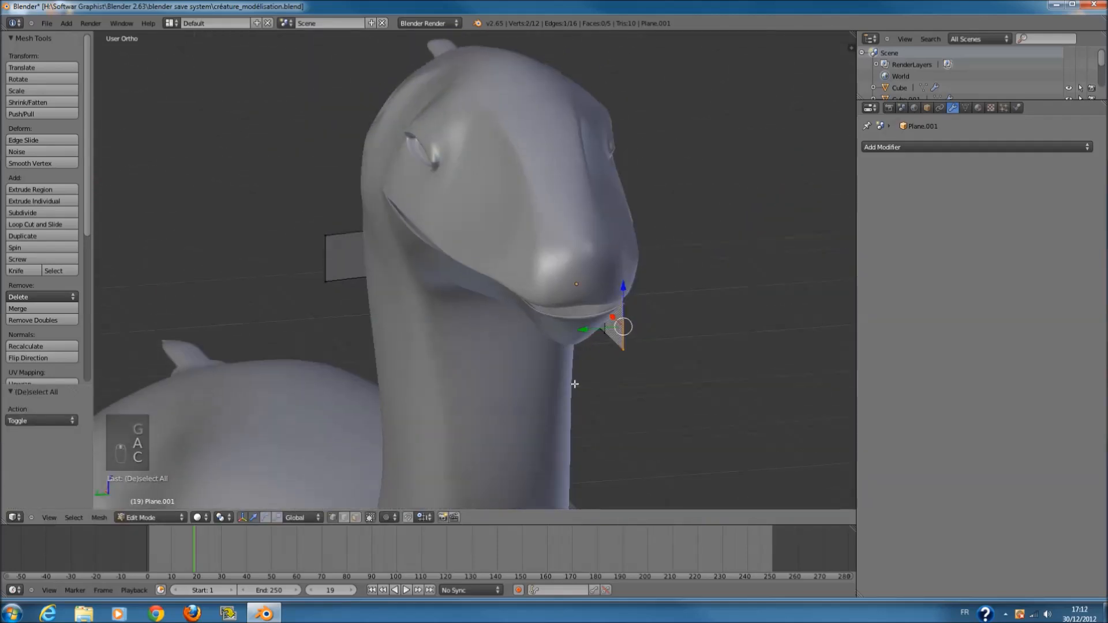
key(g)
right_click(304, 413)
drag(577, 330, 304, 344)
middle_drag(482, 312, 388, 460)
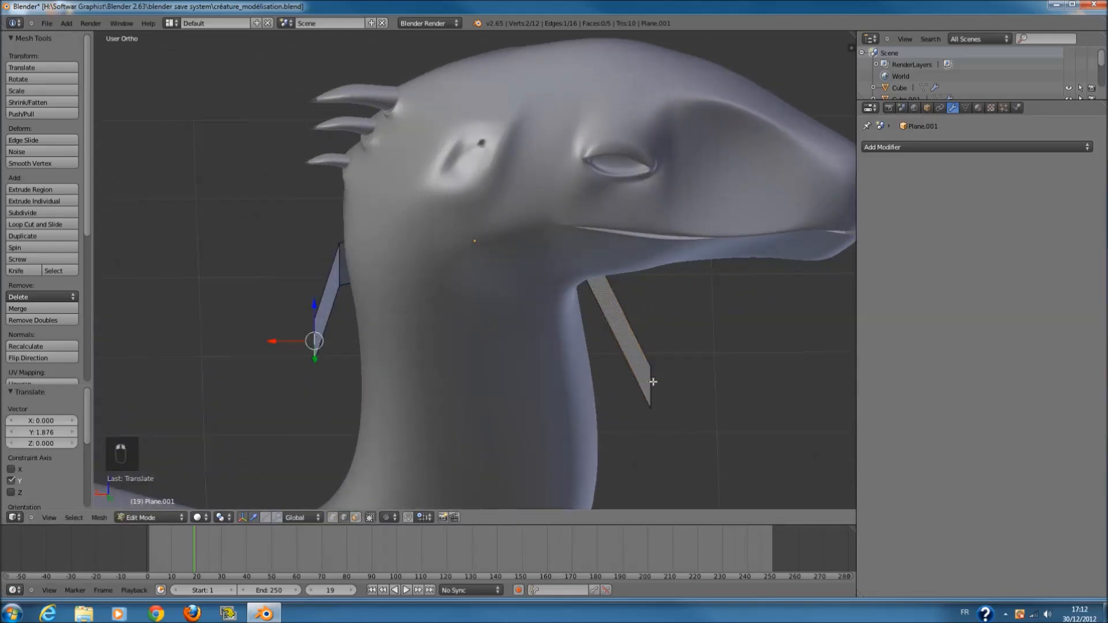
key(f)
- In top wireframe view and vertex select mode, move the strip's outlying front corner vertices in close to the neck
middle_drag(632, 382, 736, 367)
key(z)
key(z)
key(KP_7)
key(z)
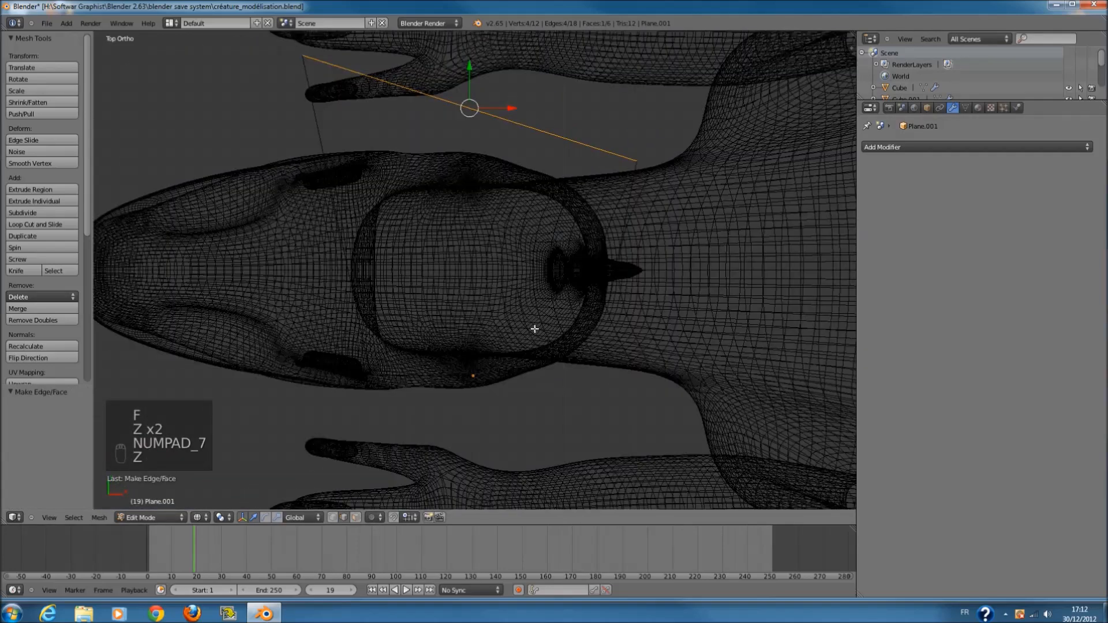
click(331, 517)
shift+middle_drag(304, 183, 304, 226)
key(a)
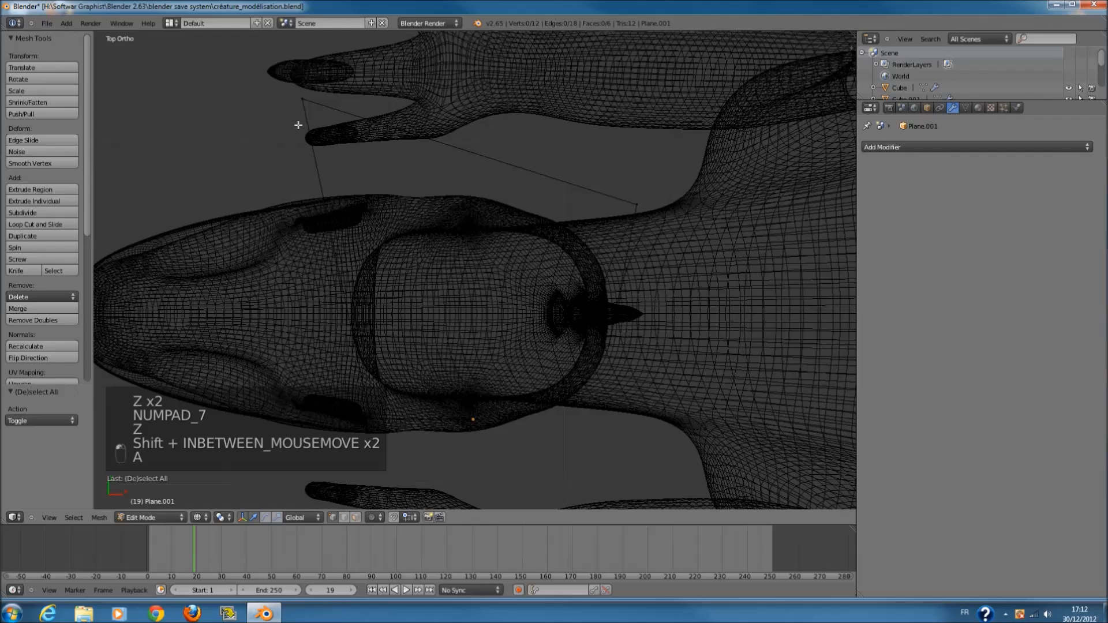
key(c)
click(299, 117)
key(g)
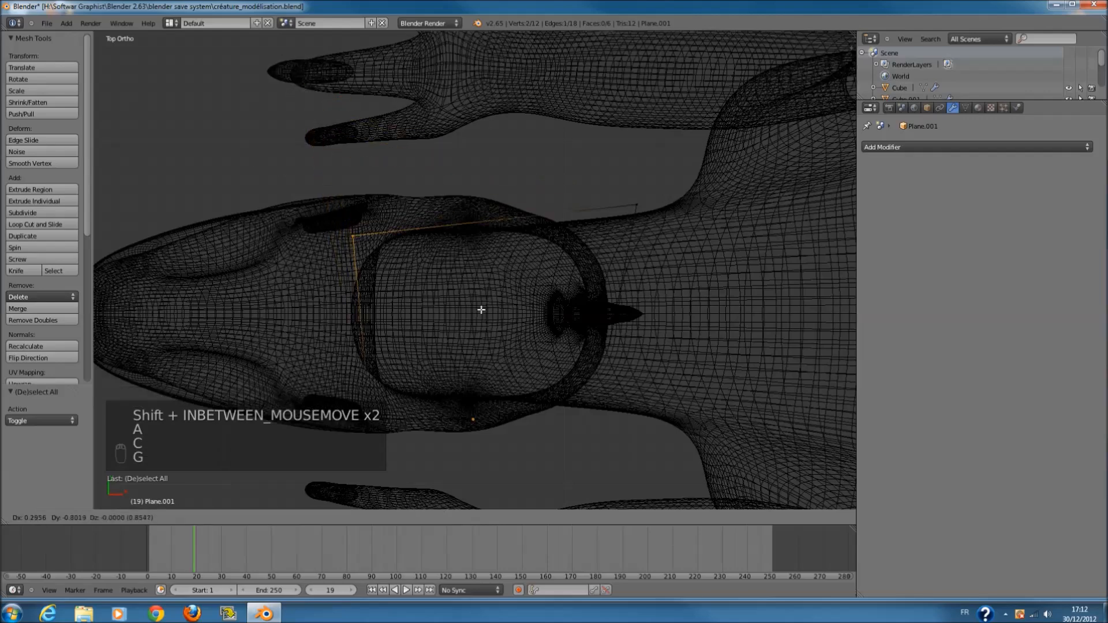
click(499, 311)
- Select the strip's outlying rear corner vertices in top view and move them in beside the neck
key(z)
key(c)
click(638, 207)
right_click(641, 209)
key(z)
key(a)
key(c)
click(639, 204)
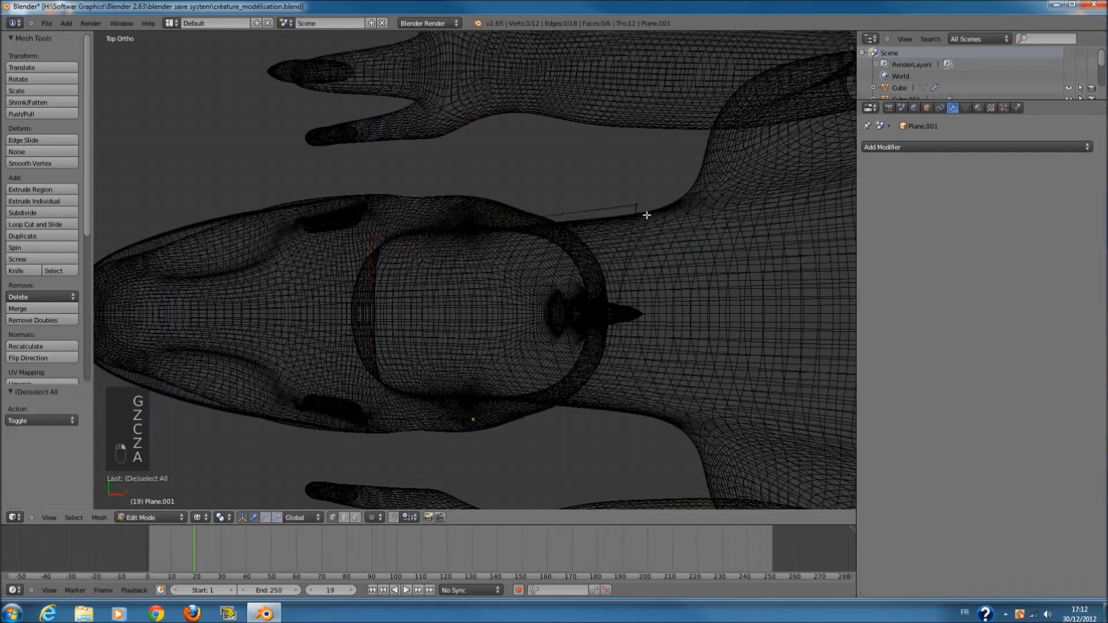
key(g)
click(567, 245)
- Add a vertical loop cut in the middle of the strip's new side segment and reposition it around the neck
key(z)
middle_drag(595, 352, 470, 289)
key(a)
key(ctrl+r)
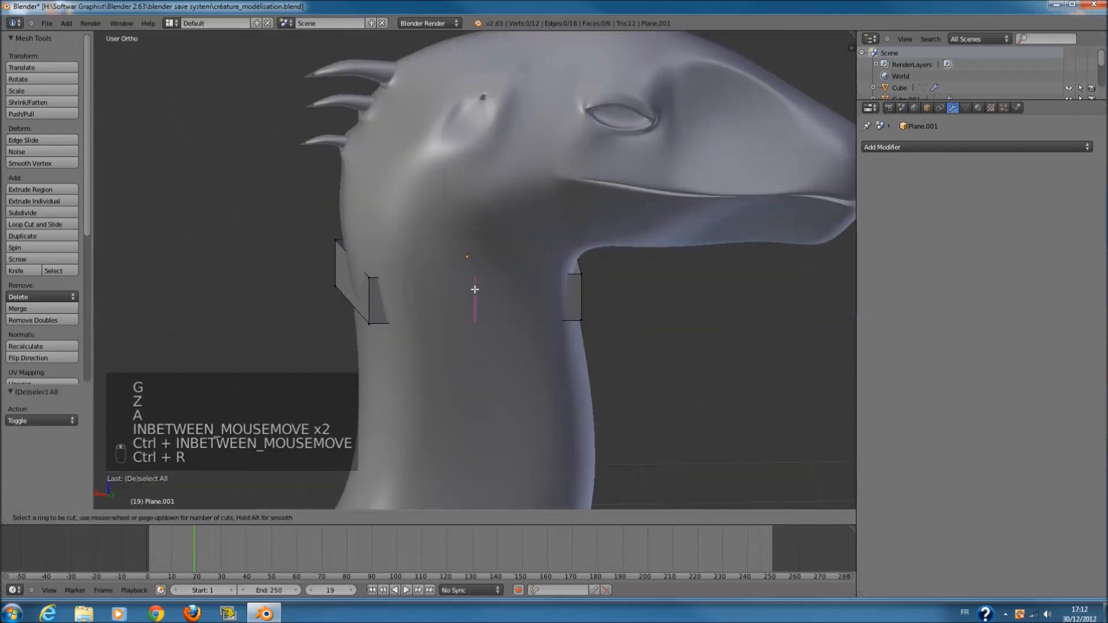
click(472, 290)
click(473, 292)
drag(495, 316, 466, 319)
- Add another centred loop cut across the strip toward the back of the neck
middle_drag(385, 315, 435, 364)
key(a)
key(ctrl+r)
click(409, 321)
click(409, 322)
- Add a loop cut to the strip's rear side segment and move it -0.127 along Y, out from the neck
key(a)
key(z)
key(z)
key(ctrl+r)
click(411, 345)
click(412, 346)
drag(437, 347, 426, 362)
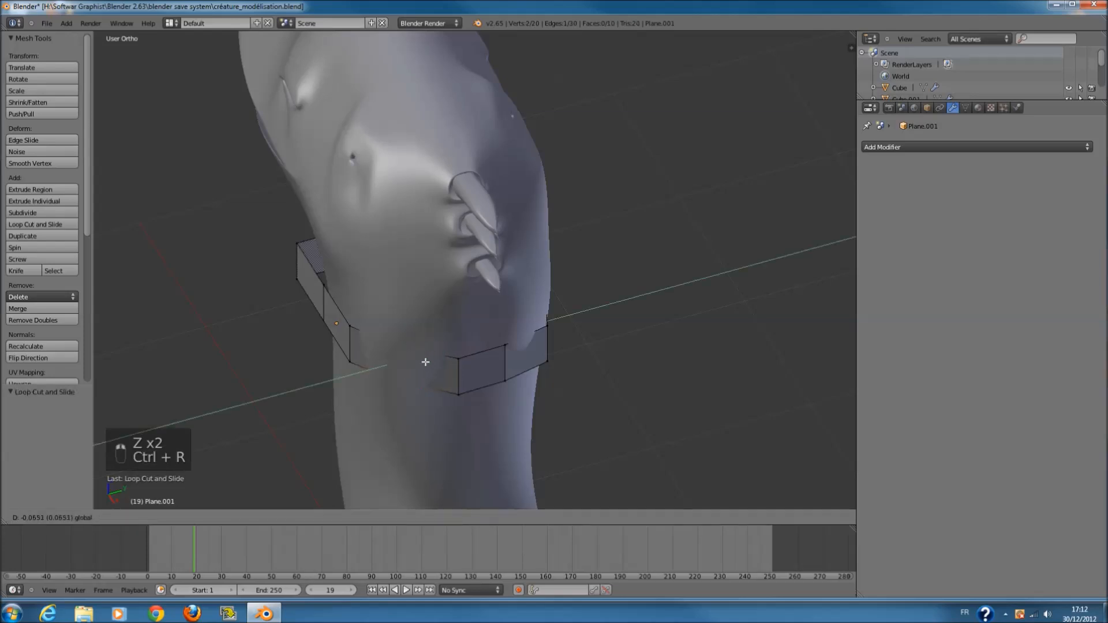
click(419, 373)
- Select the middle vertex pair of the strip's long side segment in wireframe and fit it to the side of the neck
middle_drag(419, 373, 438, 351)
key(z)
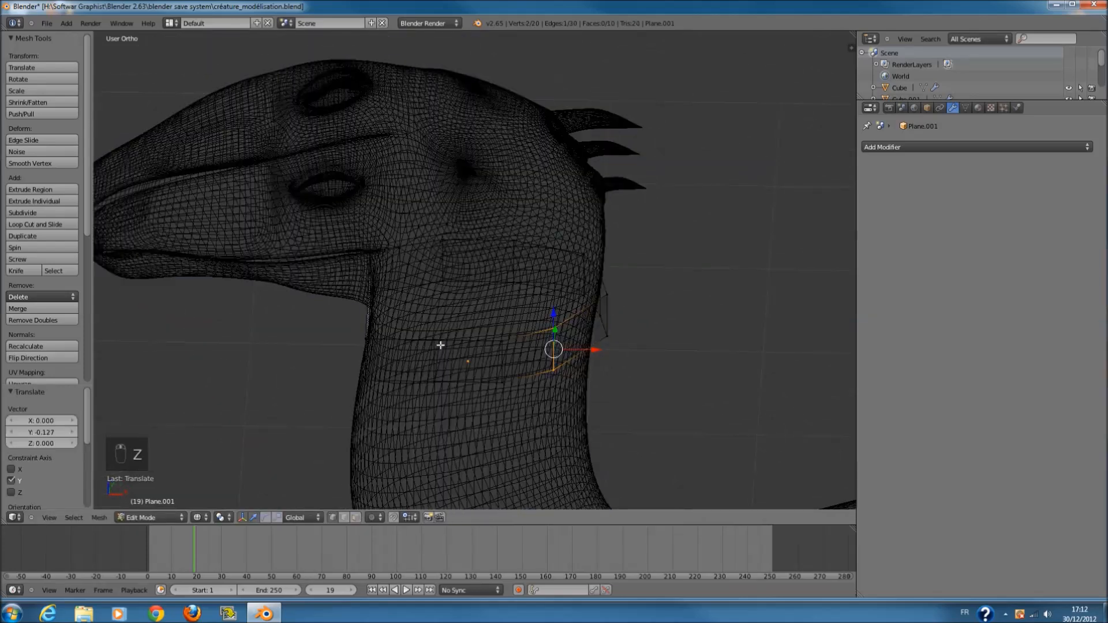
key(a)
key(c)
click(441, 342)
scroll(430, 283, up, 3)
middle_click(433, 279)
right_click(436, 281)
key(z)
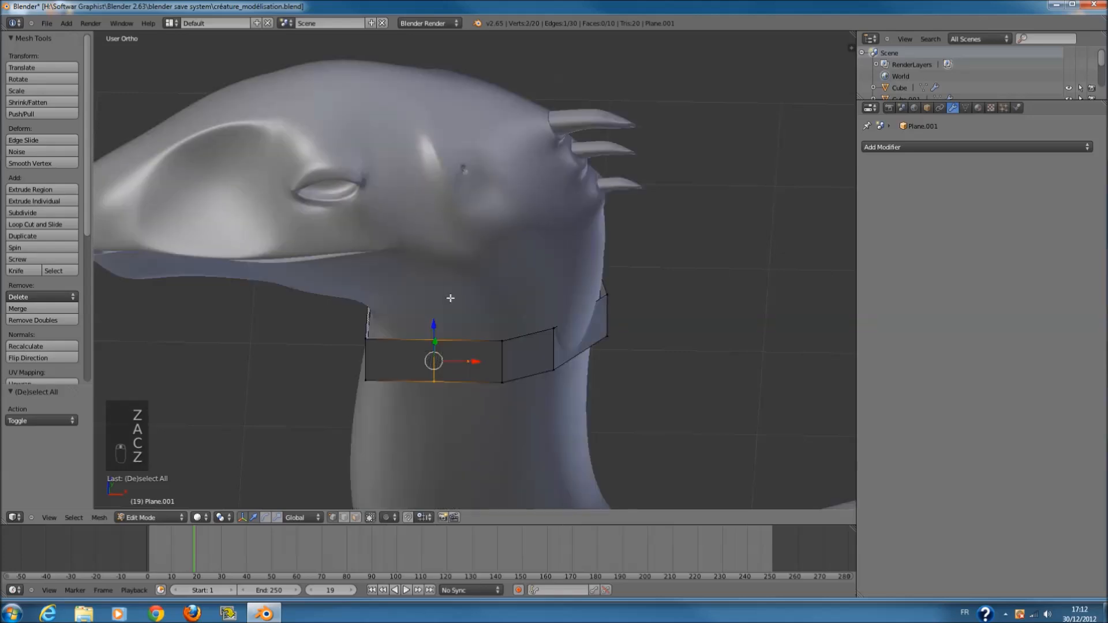
middle_drag(450, 297, 344, 326)
middle_drag(350, 280, 470, 338)
- Divide the strip's front segment below the jaw with three vertical loop cuts
key(a)
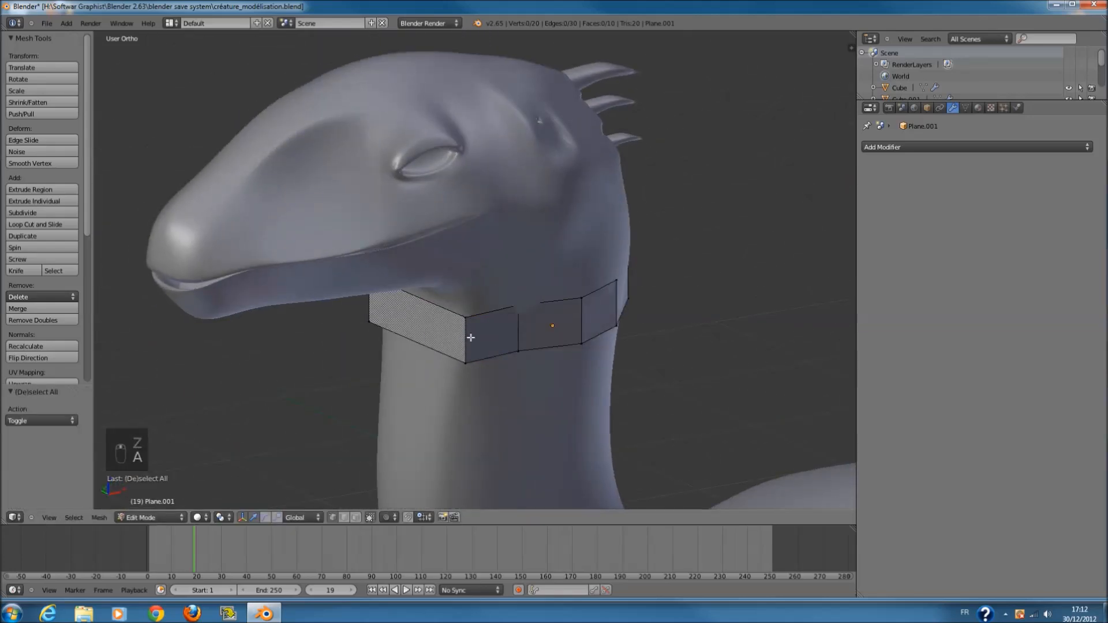
key(ctrl+r)
click(422, 302)
key(a)
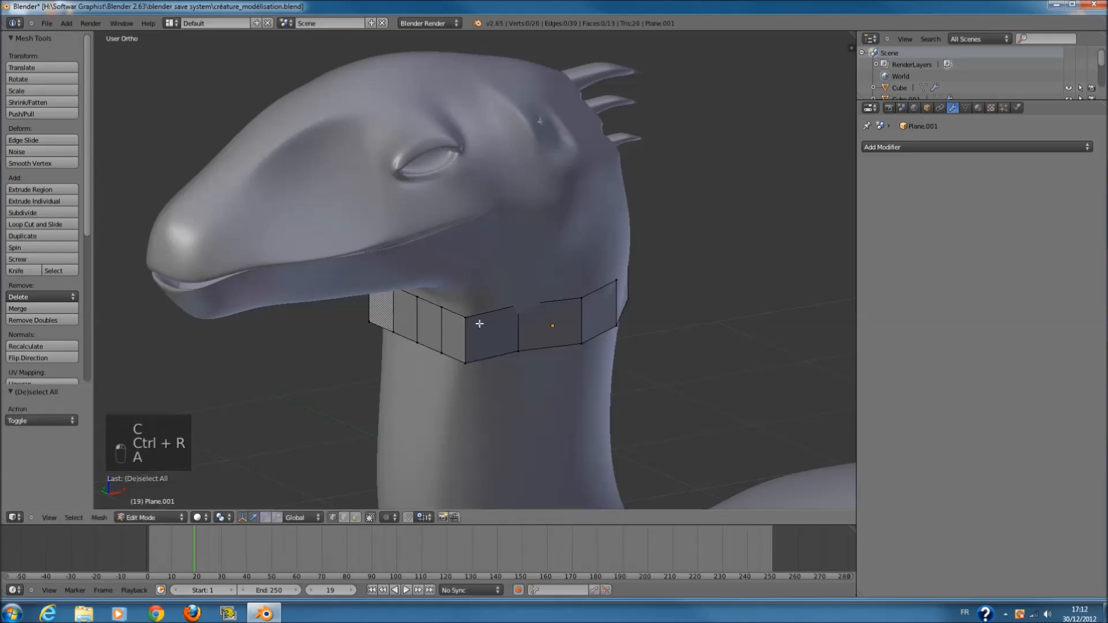
- Select the new vertices on the strip's front section and reposition them to round the strip around the throat
key(z)
key(c)
key(z)
mouse_move(472, 356)
middle_down()
mouse_move(423, 369)
mouse_move(402, 411)
middle_up()
drag(382, 379, 410, 365)
middle_drag(413, 366, 463, 375)
key(a)
key(z)
key(z)
drag(465, 387, 471, 384)
middle_drag(470, 380, 370, 407)
- Add a loop cut in the rear corner segment behind the neck and move it about -0.046 along Y
key(a)
key(a)
key(a)
key(ctrl+r)
click(370, 408)
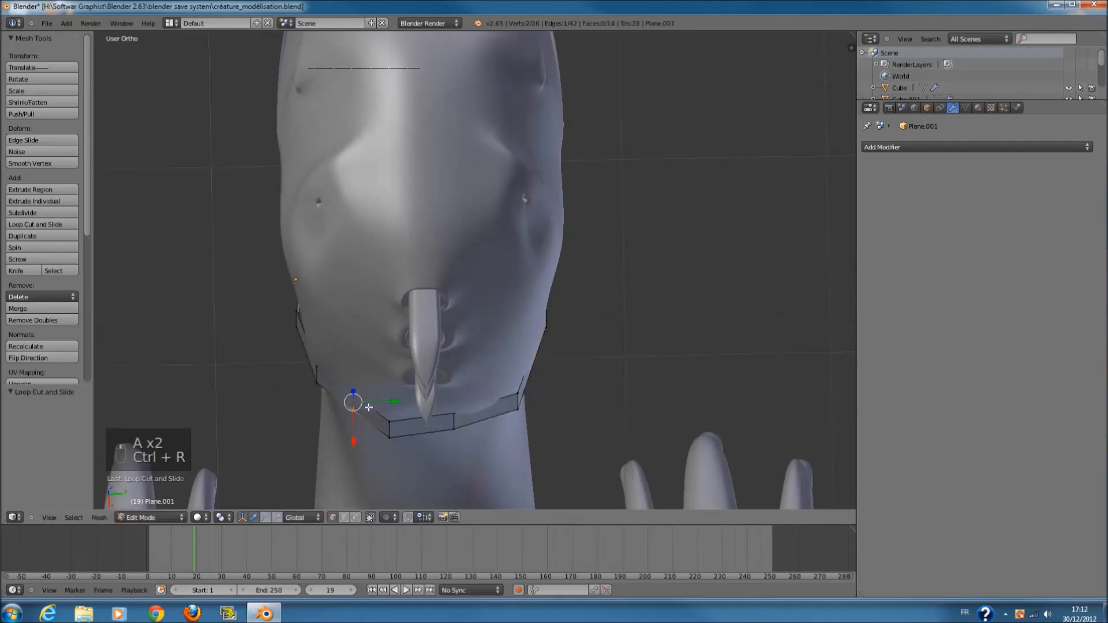
key(a)
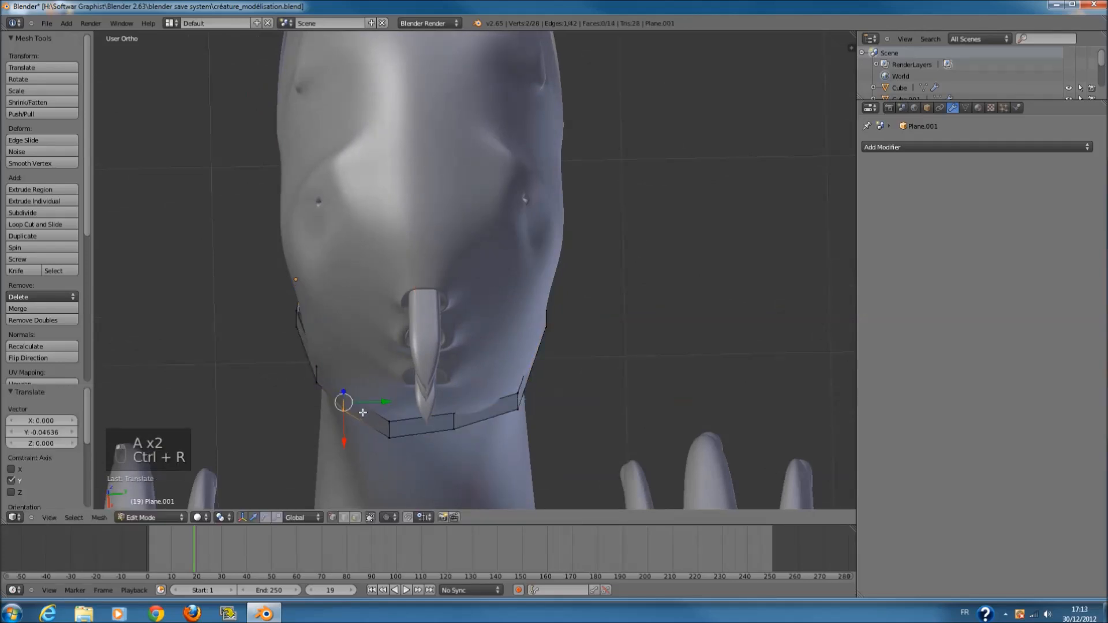
- Select the neighbouring vertex pair behind the neck and move it about -0.093 along X toward the neck
key(z)
key(c)
key(z)
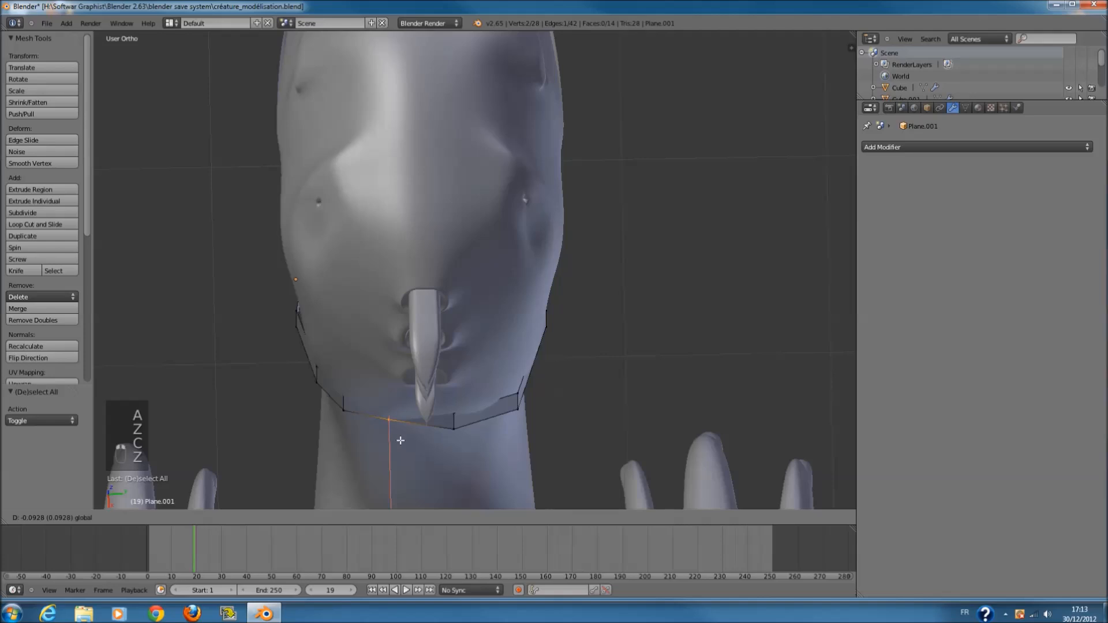
key(a)
key(z)
key(z)
mouse_move(680, 375)
middle_down()
mouse_move(564, 371)
mouse_move(495, 407)
middle_up()
- Add centred loop cuts to the two remaining long segments on the other side of the strip's rear curve
key(ctrl+r)
click(483, 381)
right_click(481, 383)
key(a)
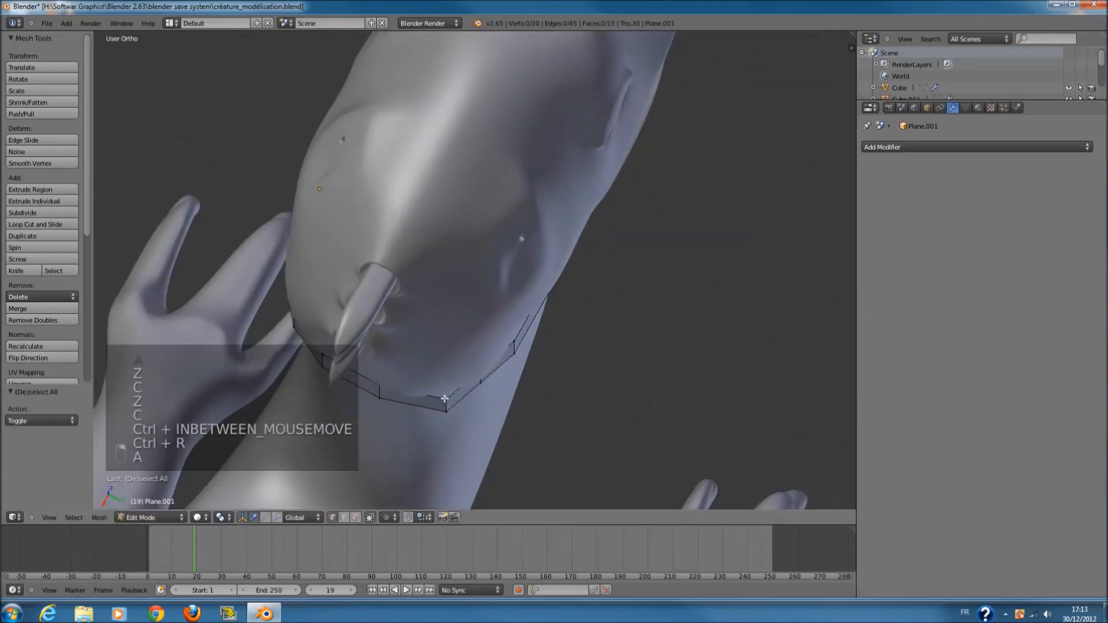
key(ctrl+r)
click(441, 390)
right_click(459, 401)
- Select the strip's protruding rear corner vertices in wireframe and move them along Y toward the neck
key(z)
key(a)
key(c)
click(449, 403)
right_click(450, 403)
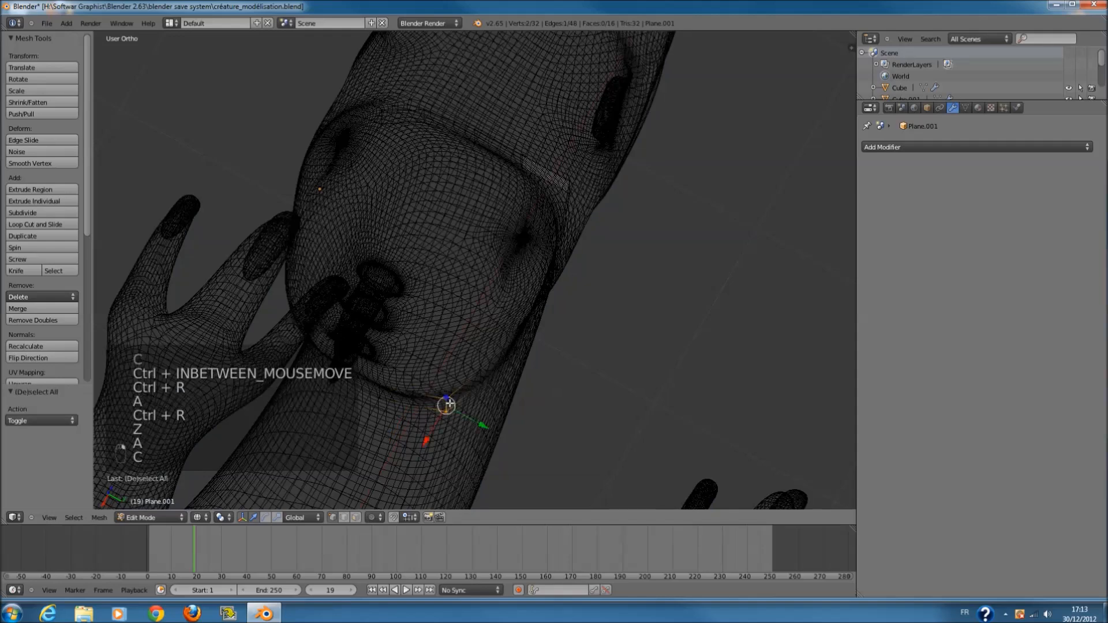
key(z)
drag(465, 414, 417, 425)
- Select the adjacent vertex pairs on the strip's rear curve and nudge them to smooth its bend around the neck
key(z)
key(a)
key(c)
click(427, 399)
right_click(428, 398)
key(z)
key(a)
key(c)
click(480, 376)
right_click(481, 376)
drag(508, 393, 501, 387)
middle_drag(501, 387, 392, 306)
- Select the strip's front corner vertices under the jaw and move them along X closer to the throat
key(a)
key(z)
key(z)
key(z)
key(d)
key(c)
click(543, 356)
key(z)
middle_drag(549, 362, 520, 346)
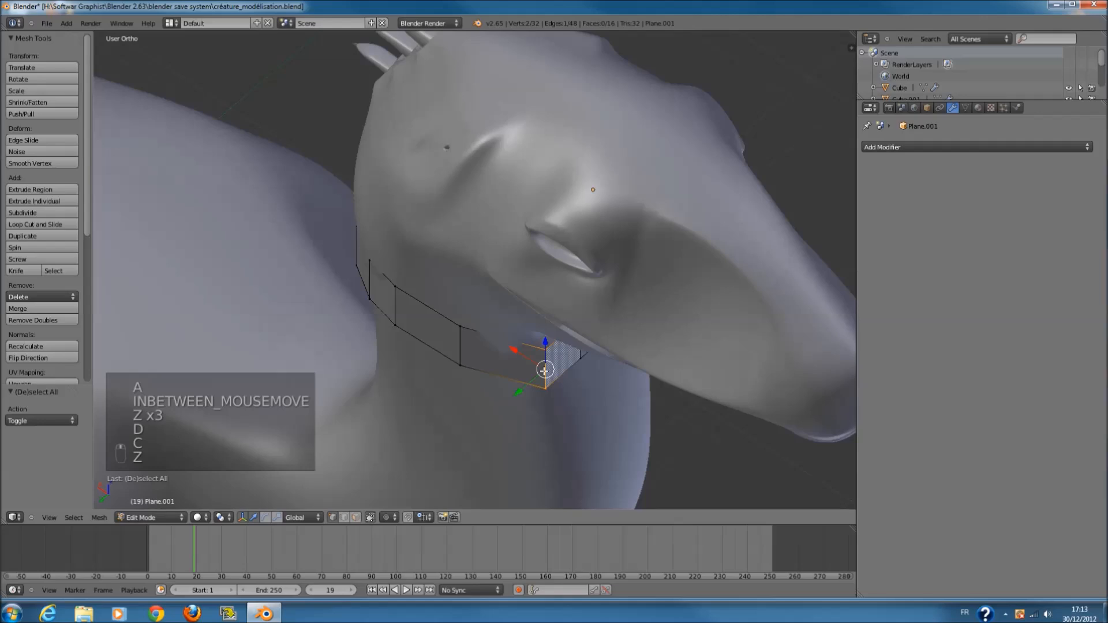
key(g)
key(x)
drag(527, 349, 527, 349)
middle_drag(540, 340, 450, 282)
- Return to Object Mode and add a Subdivision Surface modifier at level 2 to the strap
key(Tab)
middle_drag(553, 285, 537, 254)
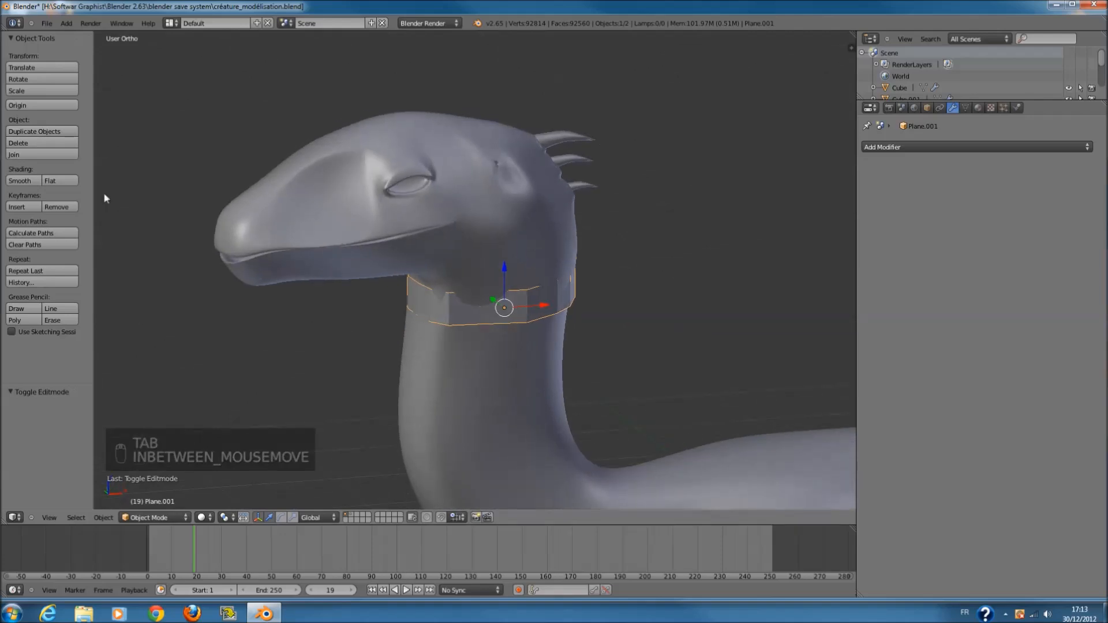
key(ctrl+2)
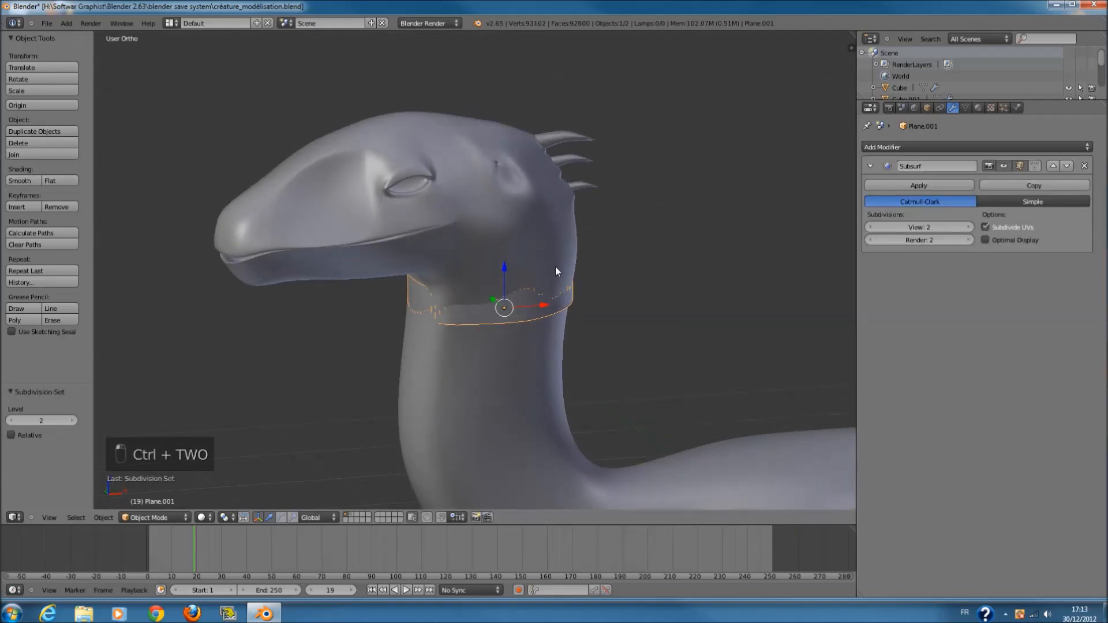
- Add a Solidify modifier to the strap
middle_drag(555, 269, 510, 264)
middle_drag(571, 305, 446, 288)
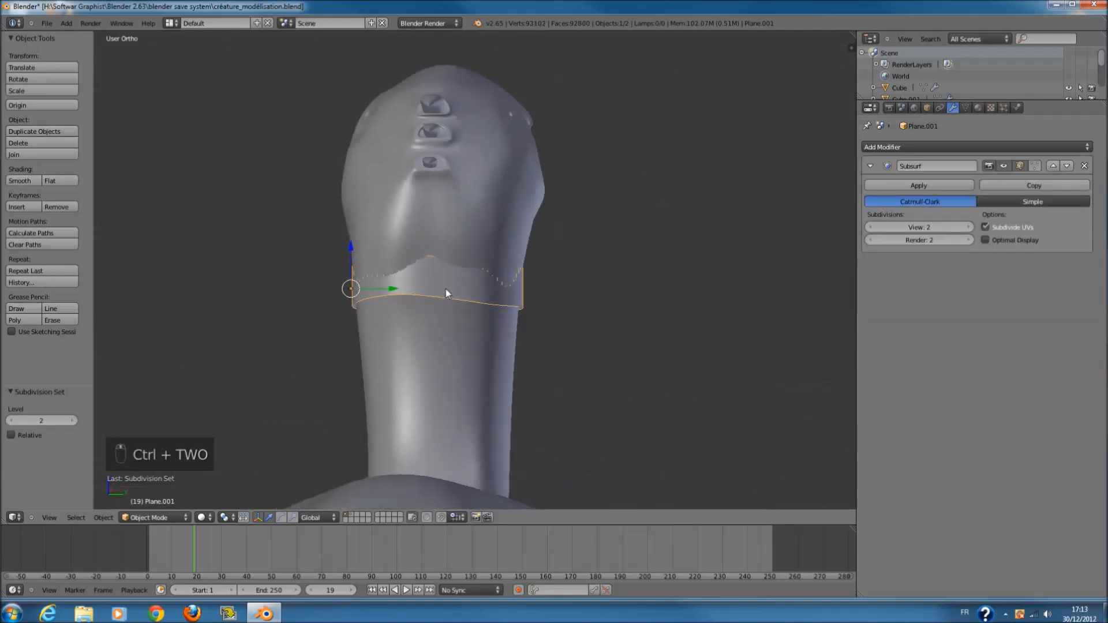
key(z)
key(z)
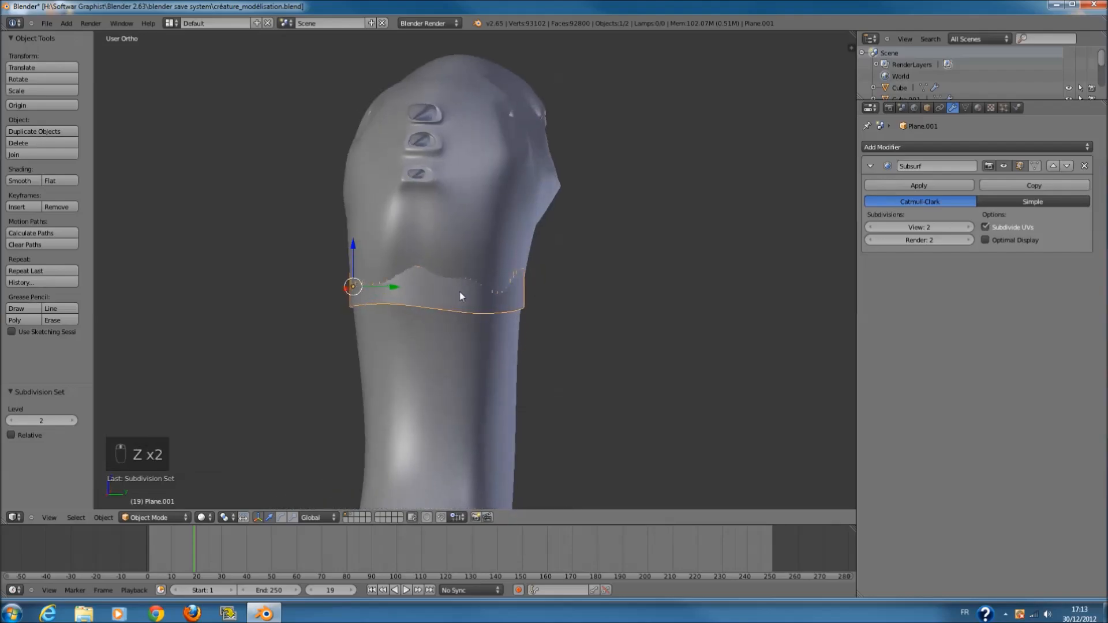
key(z)
middle_drag(477, 281, 700, 289)
key(z)
click(868, 148)
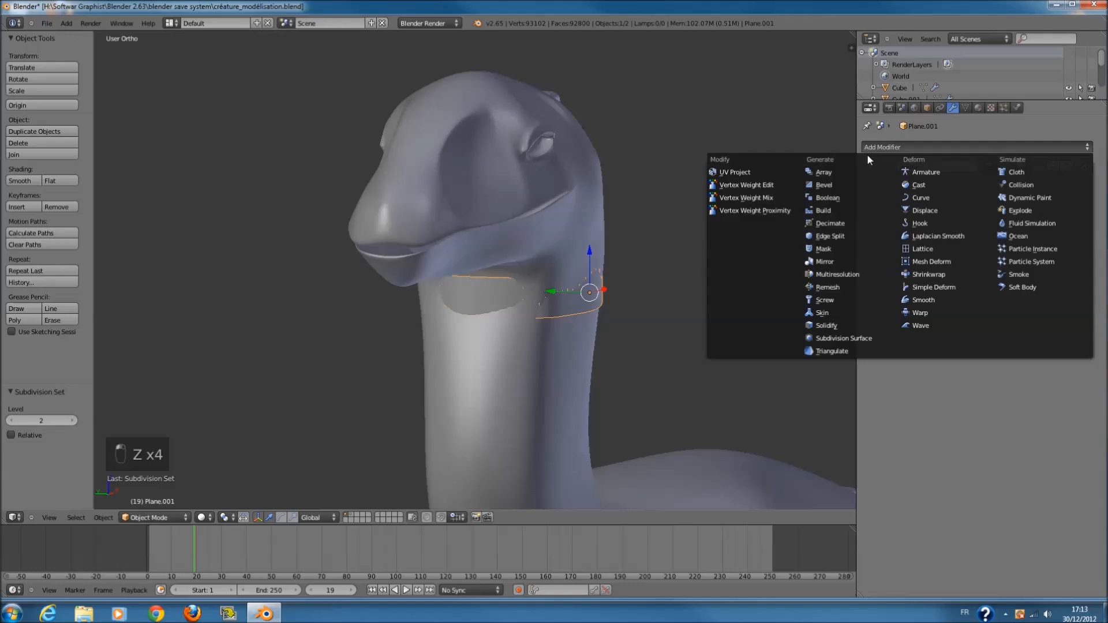
click(849, 325)
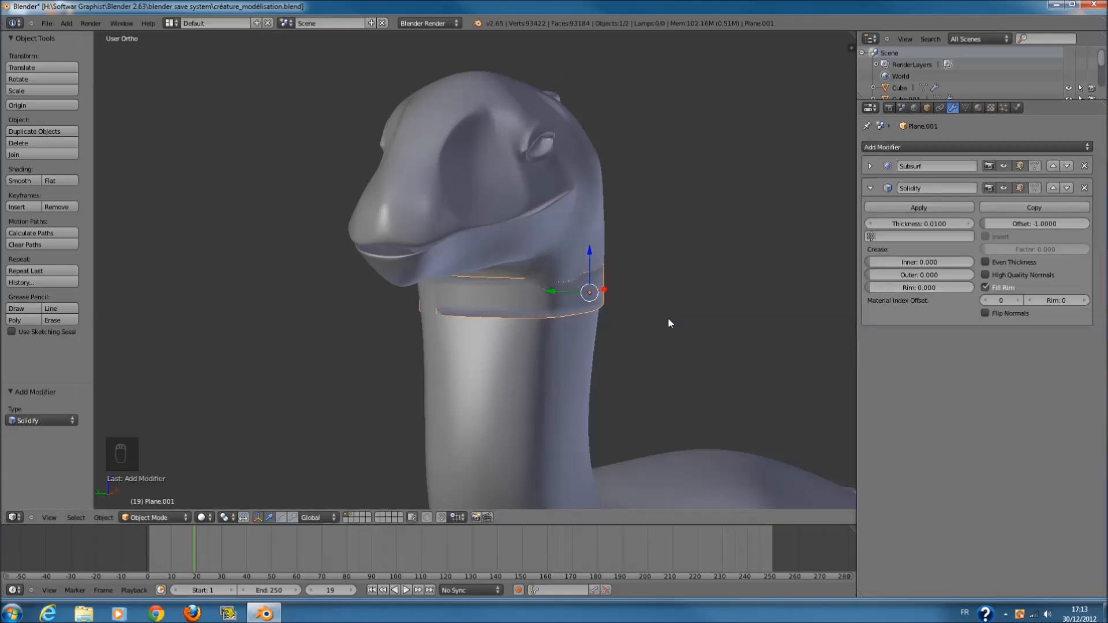
- Raise the strap's Solidify thickness to 0.0190
middle_drag(667, 318, 621, 331)
scroll(621, 331, up, 1)
click(964, 227)
click(964, 226)
click(964, 226)
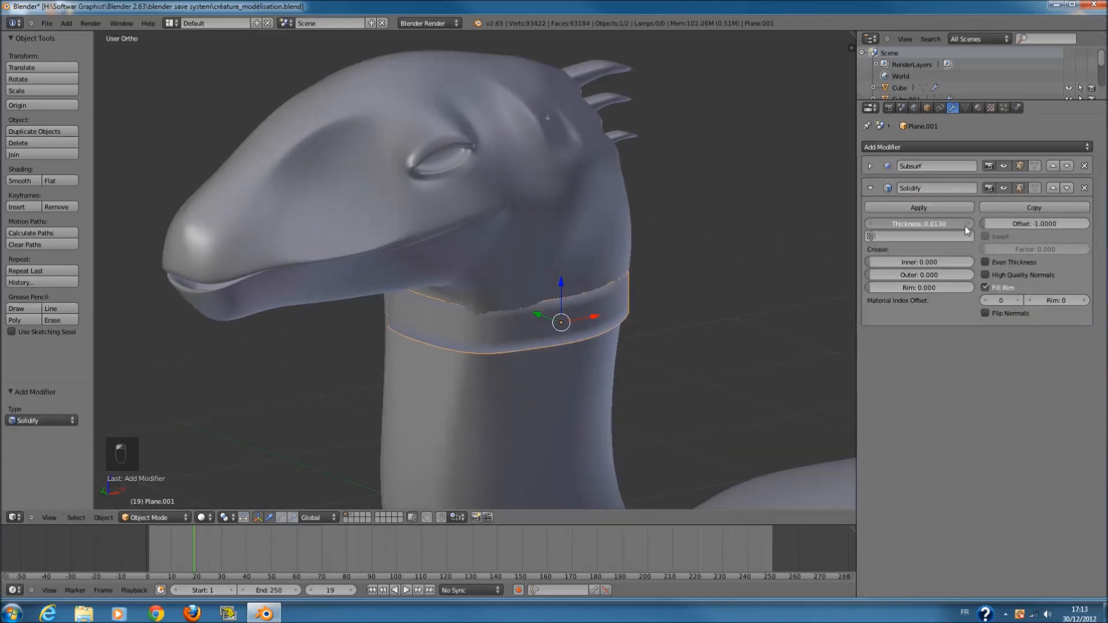
click(966, 227)
click(965, 226)
click(966, 226)
- Scale the strap up uniformly to 1.033 so it sits around the neck
key(s)
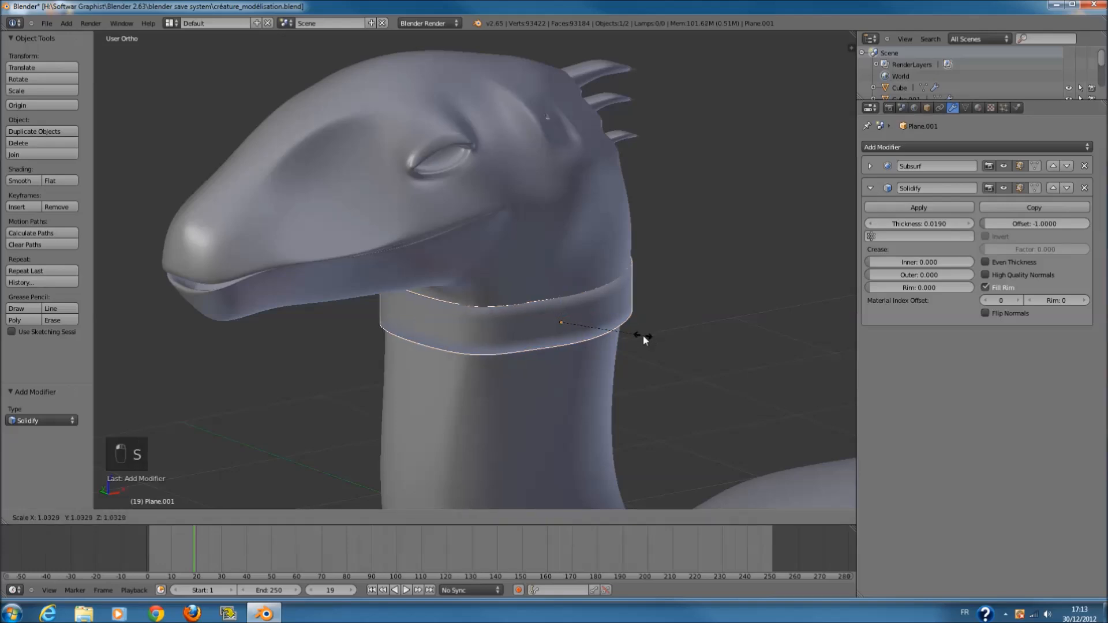
click(644, 340)
middle_drag(585, 334, 614, 379)
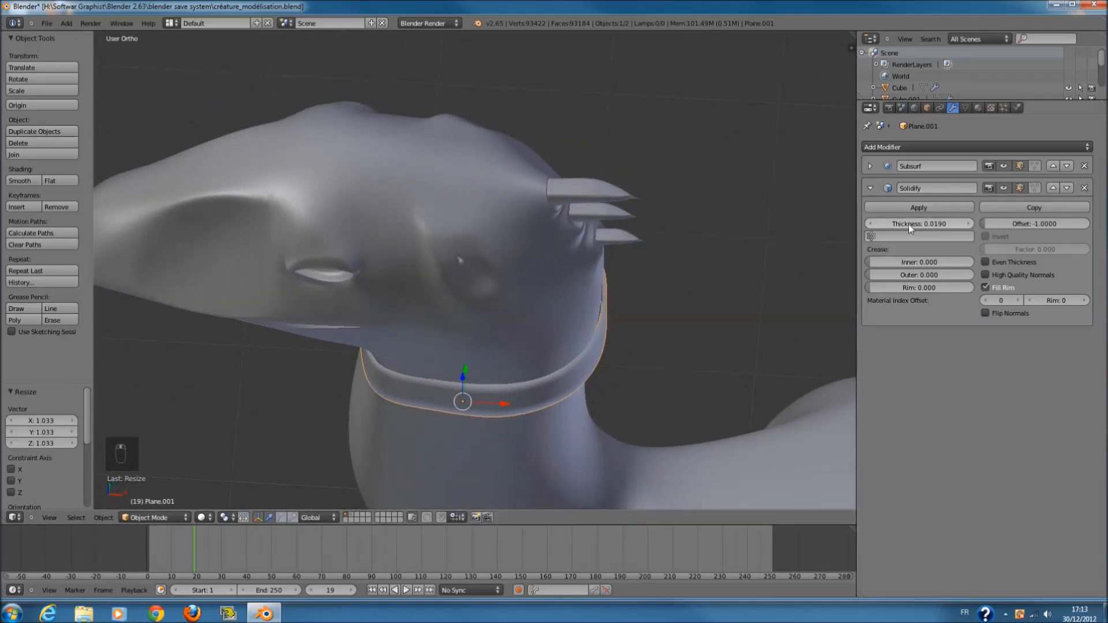
- Set the strap's Solidify thickness to -0.0030
drag(909, 224, 882, 227)
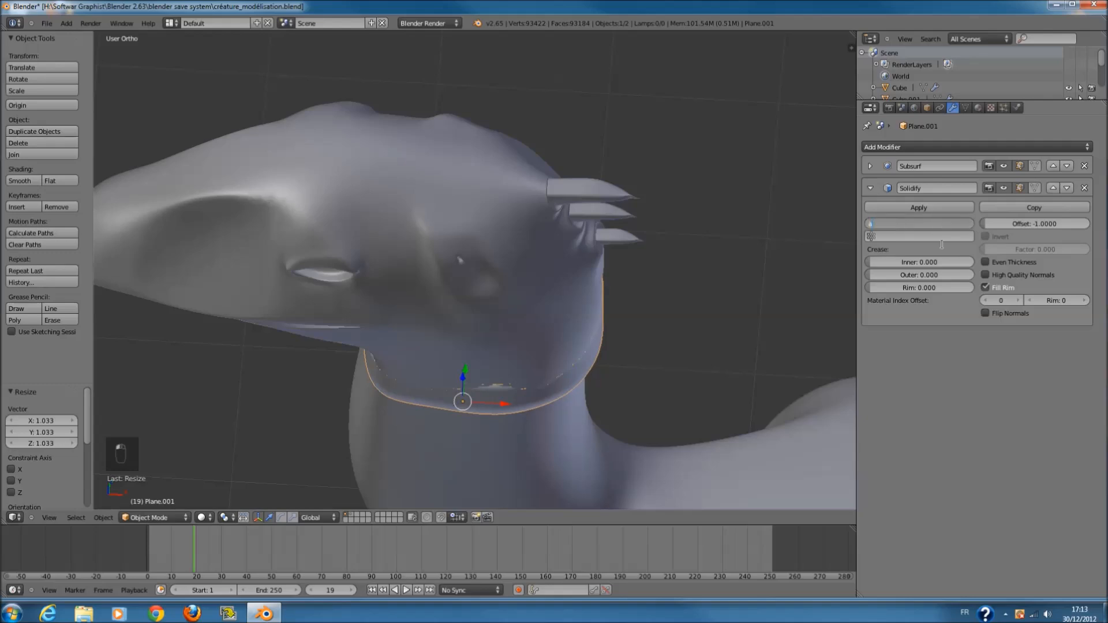
text(0.0030)
key(Return)
click(874, 224)
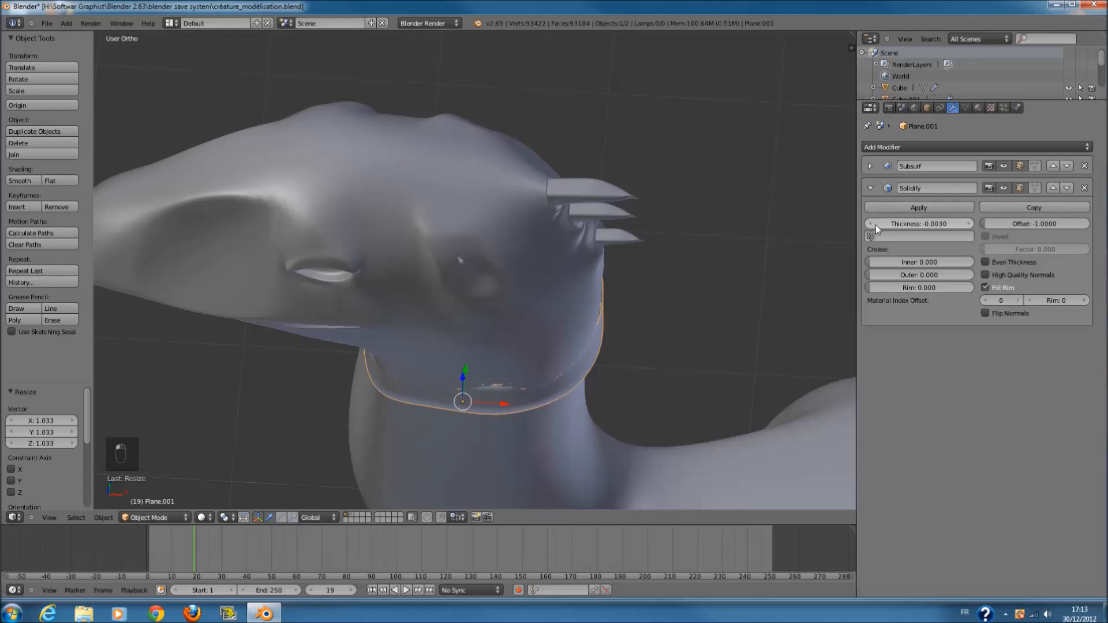
- Set the strap's Solidify thickness to -0.0110 and nudge the strap slightly along Y
click(875, 224)
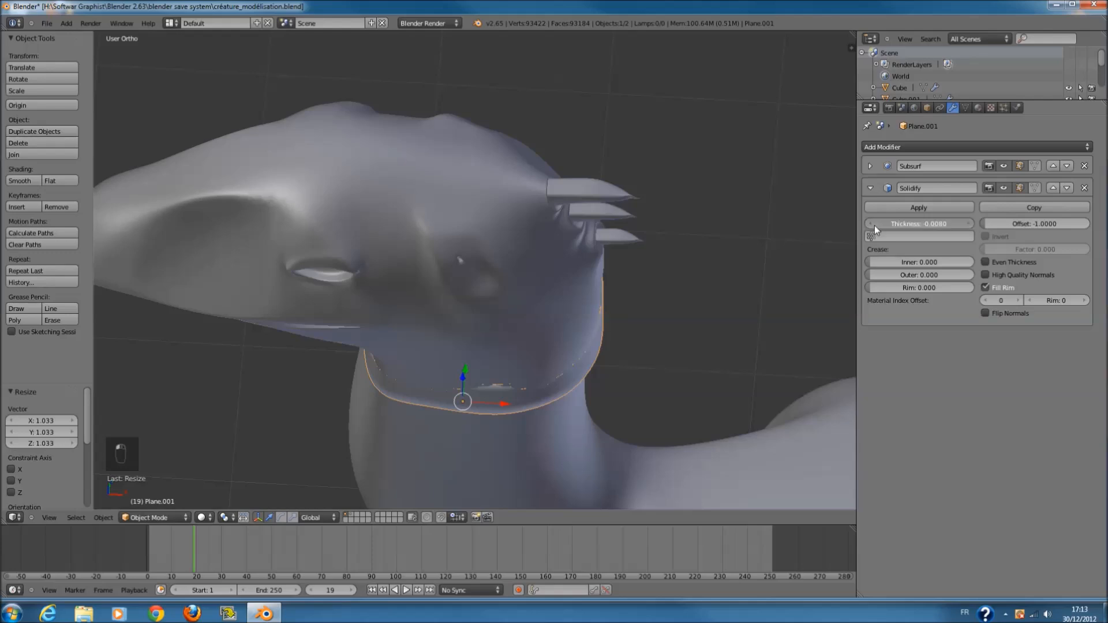
mouse_move(846, 225)
middle_down()
mouse_move(542, 279)
mouse_move(424, 278)
middle_up()
key(z)
key(z)
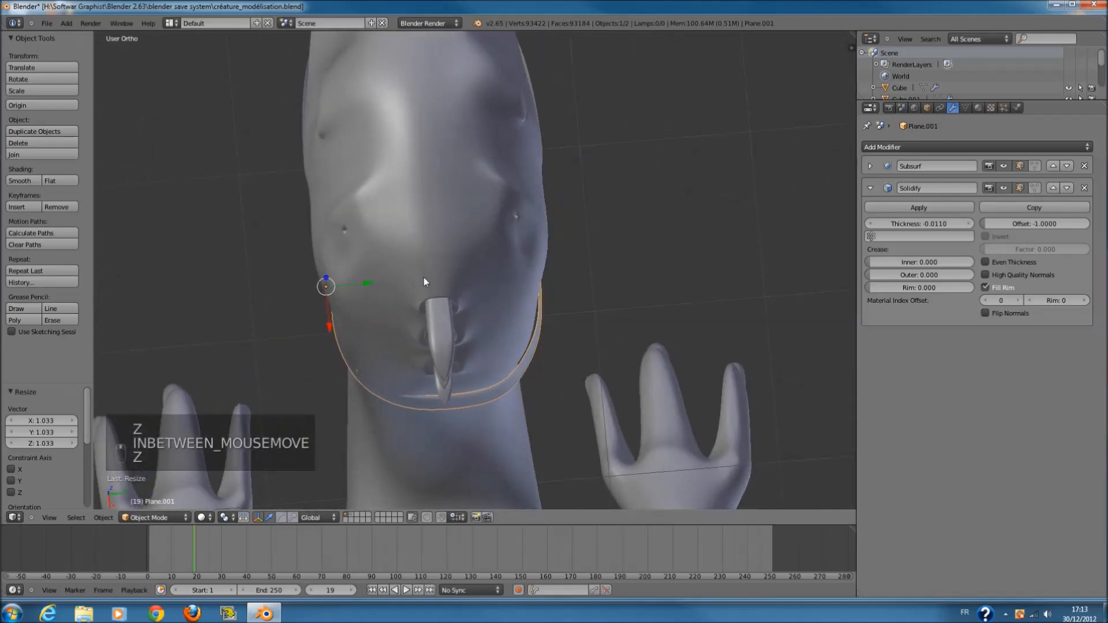
drag(369, 283, 372, 282)
middle_drag(372, 281, 382, 248)
- Move the strap's two side vertices outward along Y, away from the neck surface
key(Tab)
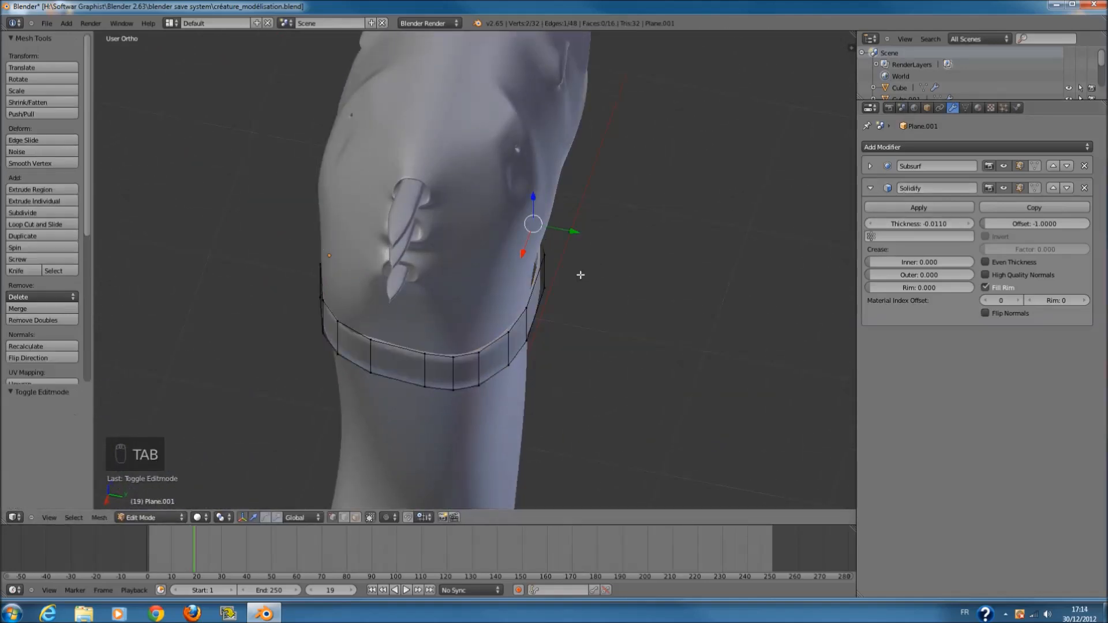
key(z)
key(a)
key(c)
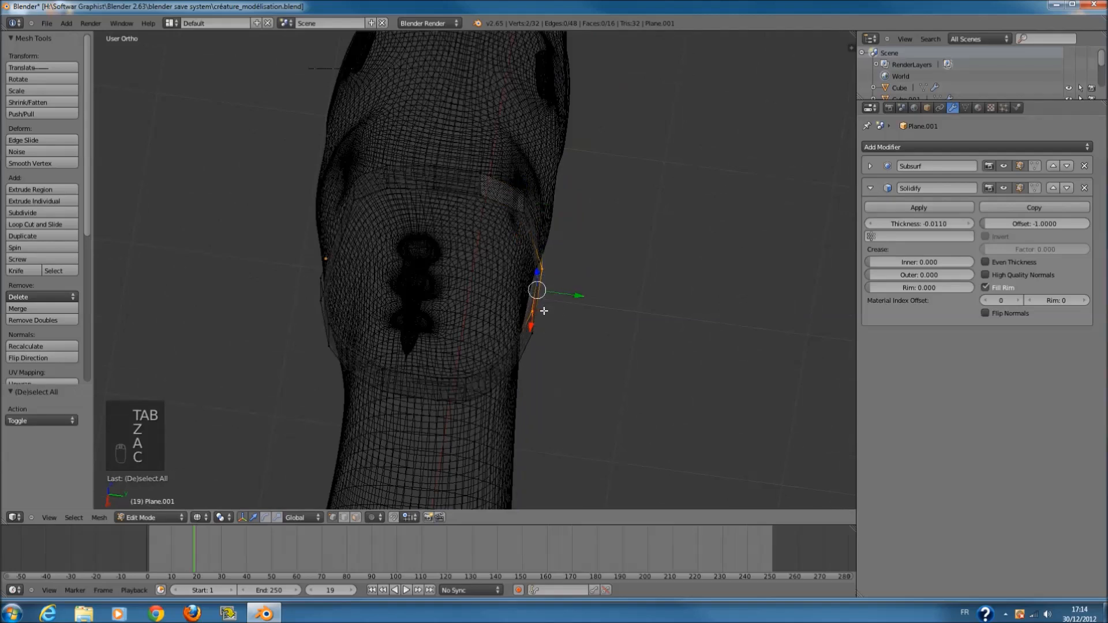
right_click(542, 334)
key(z)
mouse_move(543, 319)
mouse_down()
mouse_move(542, 334)
mouse_move(568, 310)
mouse_up()
- Shift another single vertical edge on the same side of the strap slightly so it clears the neck
middle_drag(567, 310, 421, 304)
key(z)
key(a)
key(c)
drag(515, 296, 513, 322)
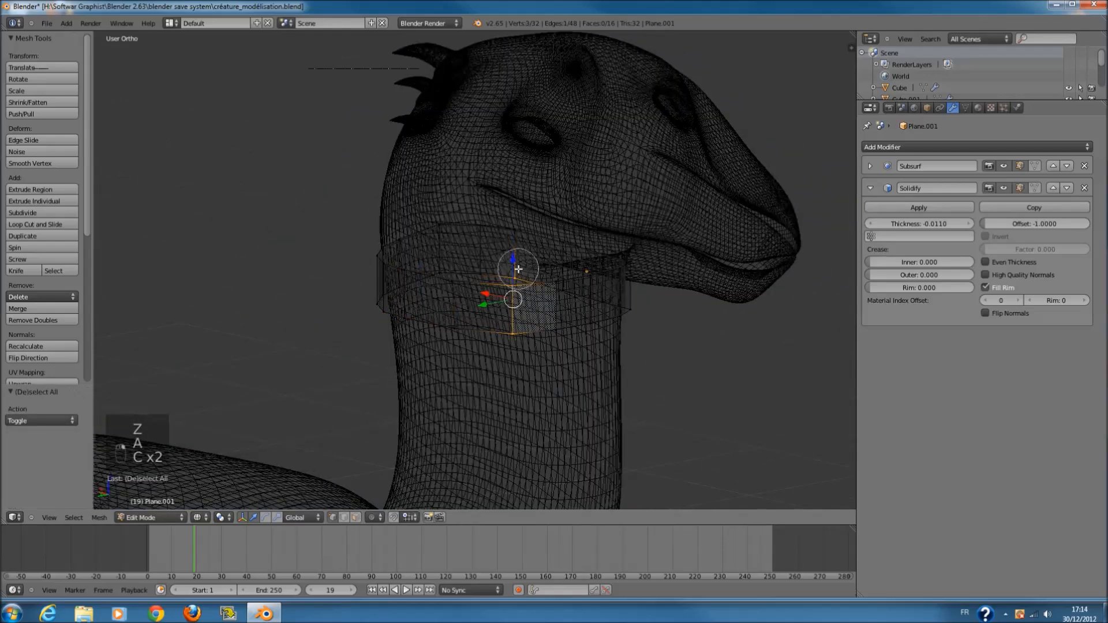
right_click(517, 302)
middle_drag(517, 302, 528, 348)
key(z)
drag(526, 352, 520, 358)
key(Tab)
key(Tab)
- Select the two adjoining strap faces below the jaw on the other side and move them slightly outward along Y
middle_drag(519, 360, 516, 290)
key(z)
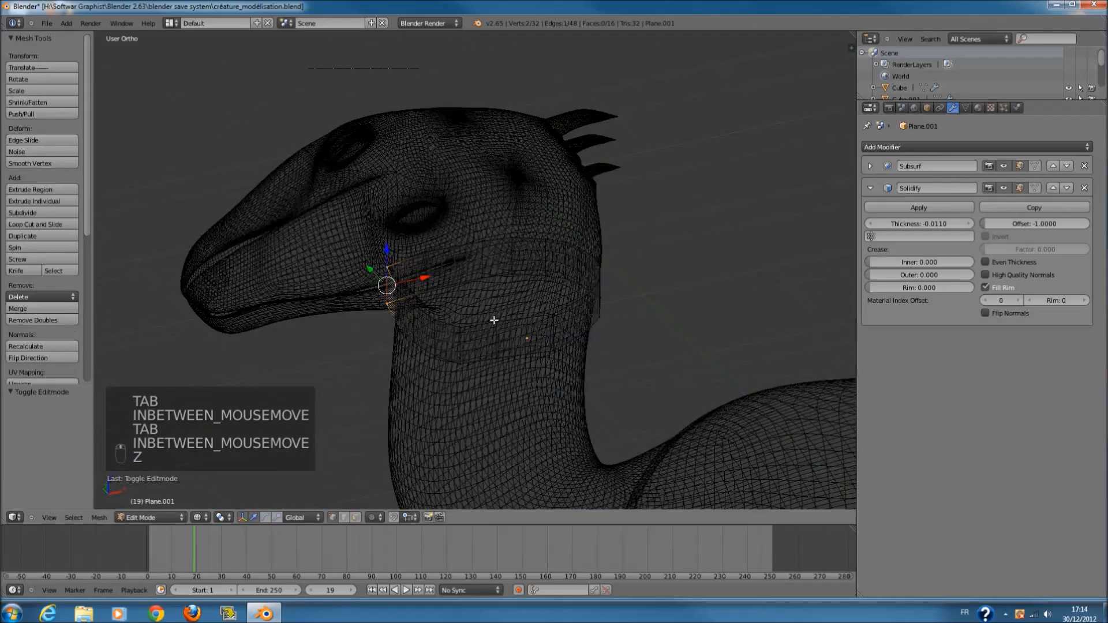
key(a)
key(c)
right_click(490, 335)
drag(487, 333, 459, 348)
key(c)
right_click(459, 348)
key(z)
middle_drag(464, 329, 446, 348)
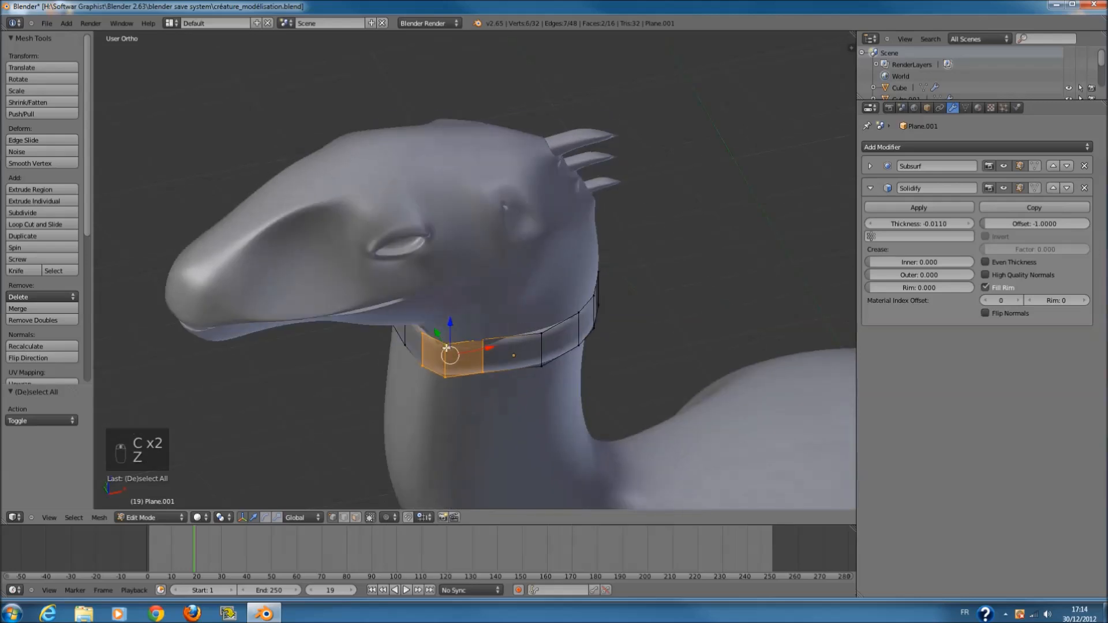
drag(435, 333, 434, 336)
- Move the strap's rear face at the nape slightly outward along X
middle_drag(588, 295, 495, 302)
key(z)
key(a)
key(c)
click(460, 346)
key(z)
middle_drag(459, 346, 486, 380)
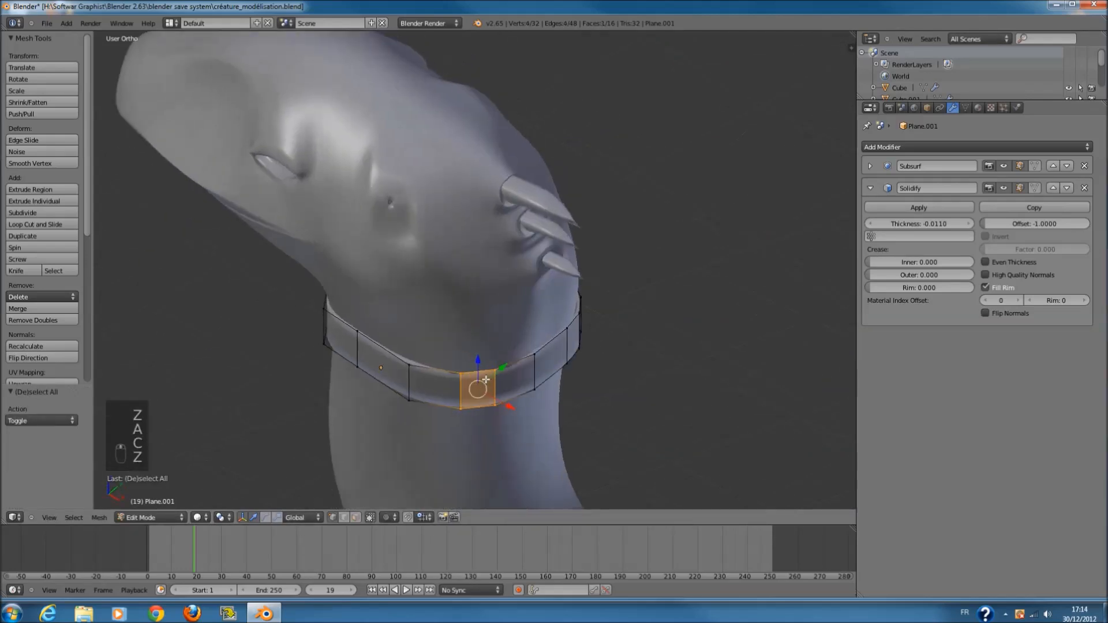
drag(508, 405, 513, 408)
- Return the strap to Object Mode and save over the existing créature_modélisation.blend file
scroll(557, 375, down, 3)
middle_drag(556, 375, 552, 352)
key(Tab)
scroll(552, 350, down, 3)
key(ctrl+s)
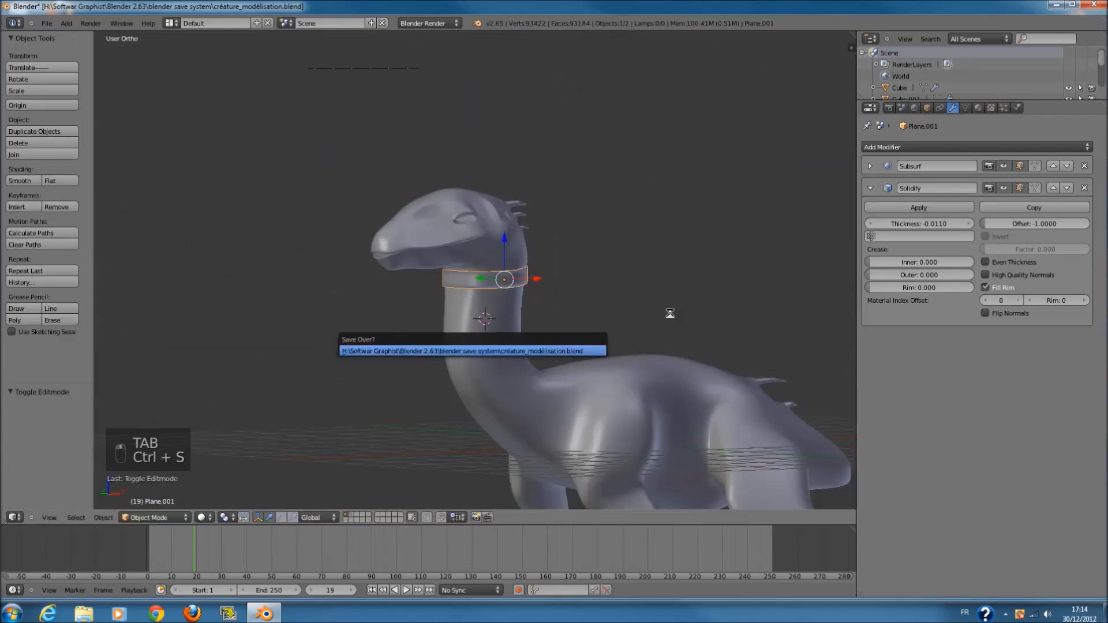
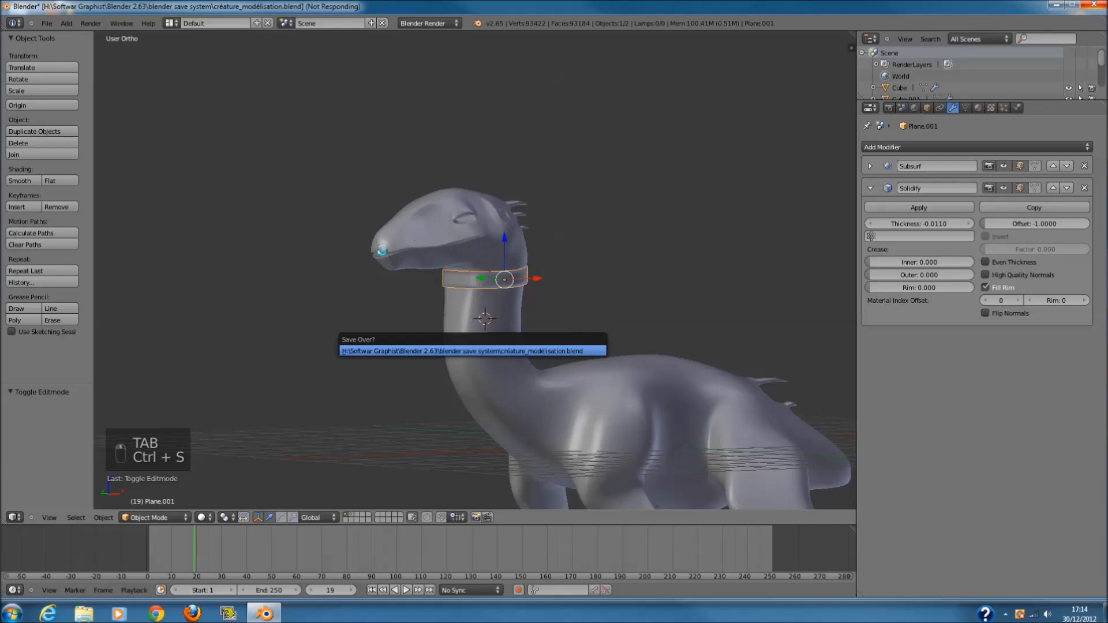
- Move the strap to the second layer
key(KP_1)
key(KP_2)
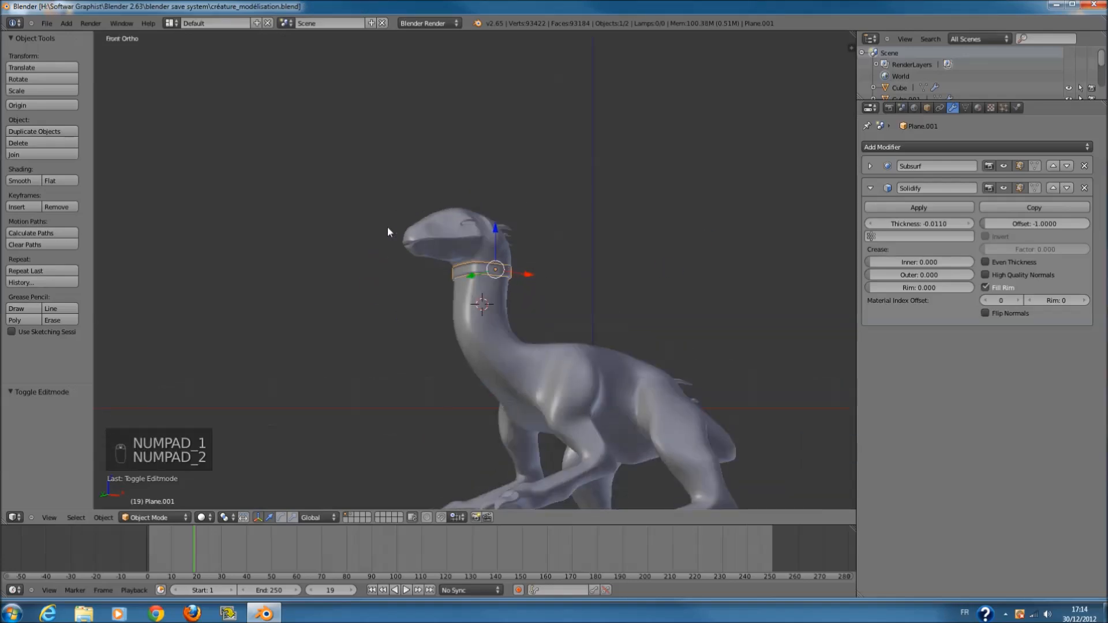
key(KP_1)
scroll(776, 281, up, 2)
key(m)
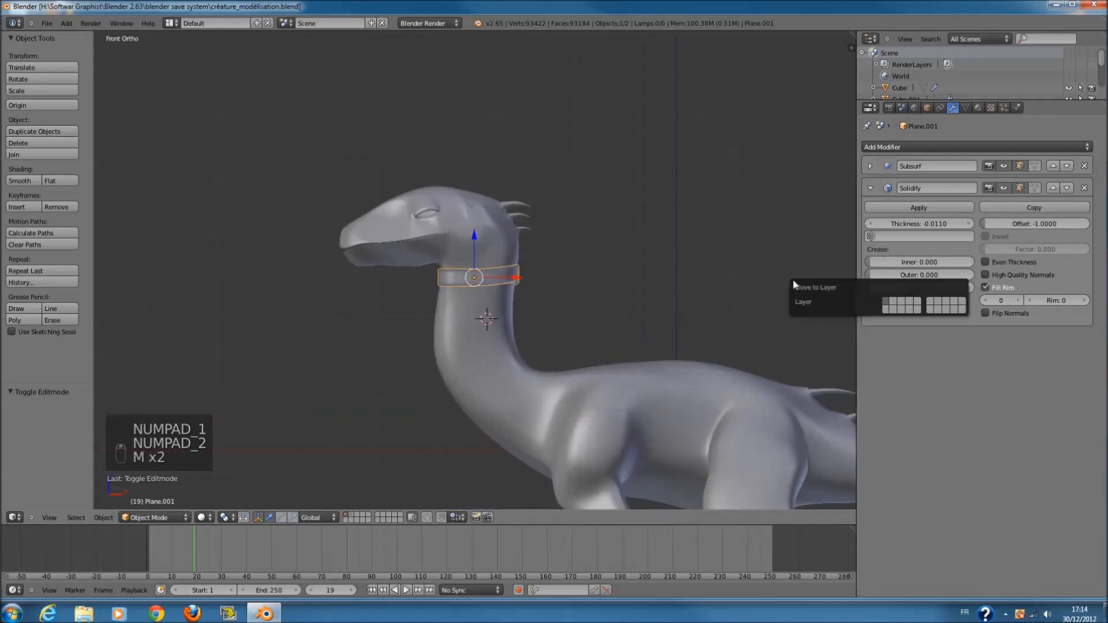
click(892, 300)
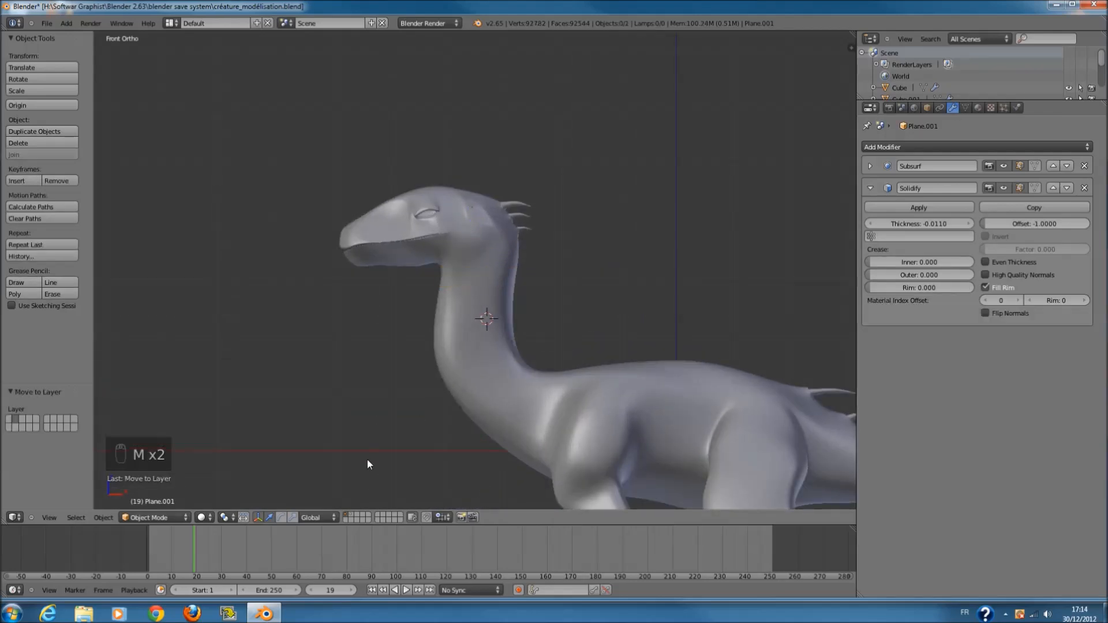
- Add a cube mesh at the 3D cursor on the creature's neck
scroll(416, 286, up, 4)
key(shift+a)
mouse_move(445, 279)
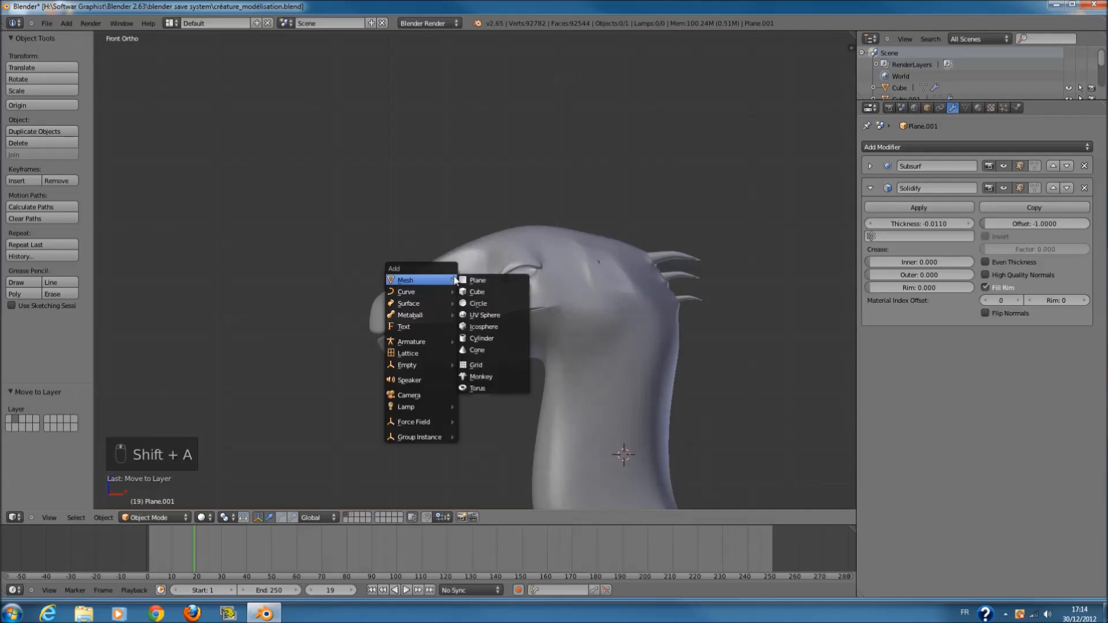
click(491, 297)
scroll(644, 314, down, 4)
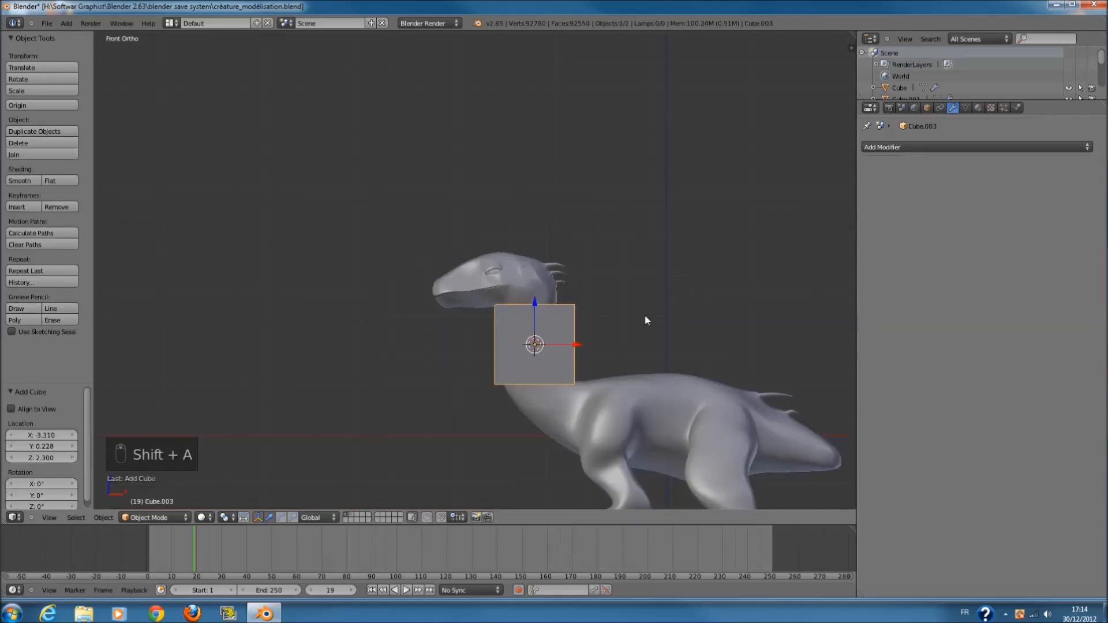
key(z)
scroll(480, 339, up, 2)
mouse_move(612, 317)
middle_down()
mouse_move(442, 337)
mouse_move(491, 347)
middle_up()
key(z)
- Reset the 3D cursor to the world origin and replace the misplaced cube with a new one there
key(shift+c)
key(x)
click(574, 321)
key(KP_1)
key(shift+a)
click(605, 321)
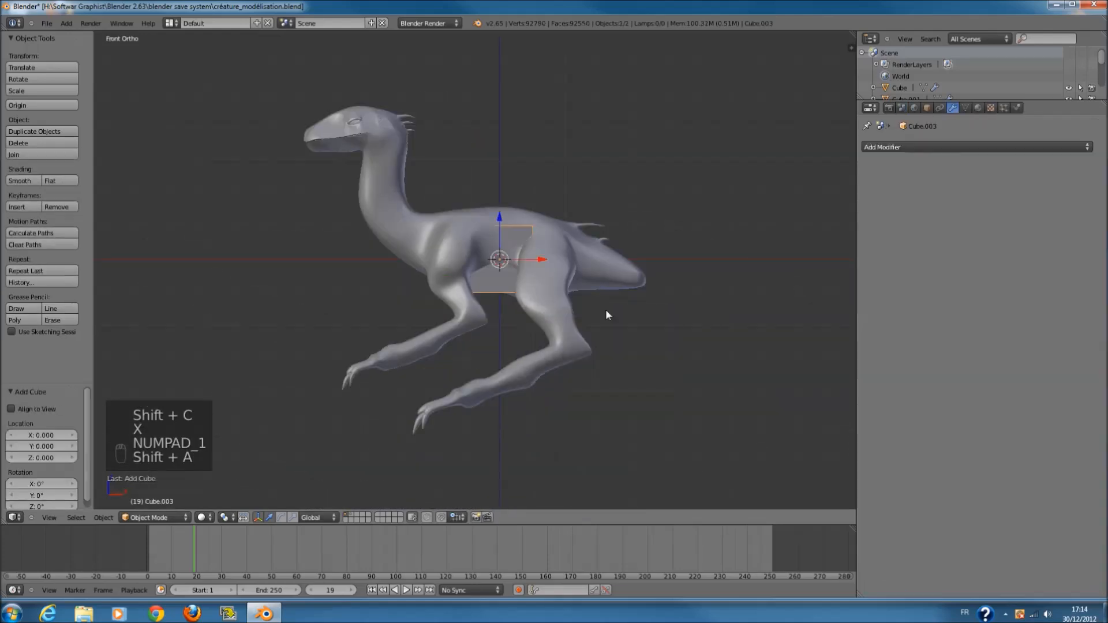
- Move the cube onto the creature's head, by -4.979 along X and 1.345 along Z
shift+scroll(577, 317, up, 9)
drag(497, 348, 325, 230)
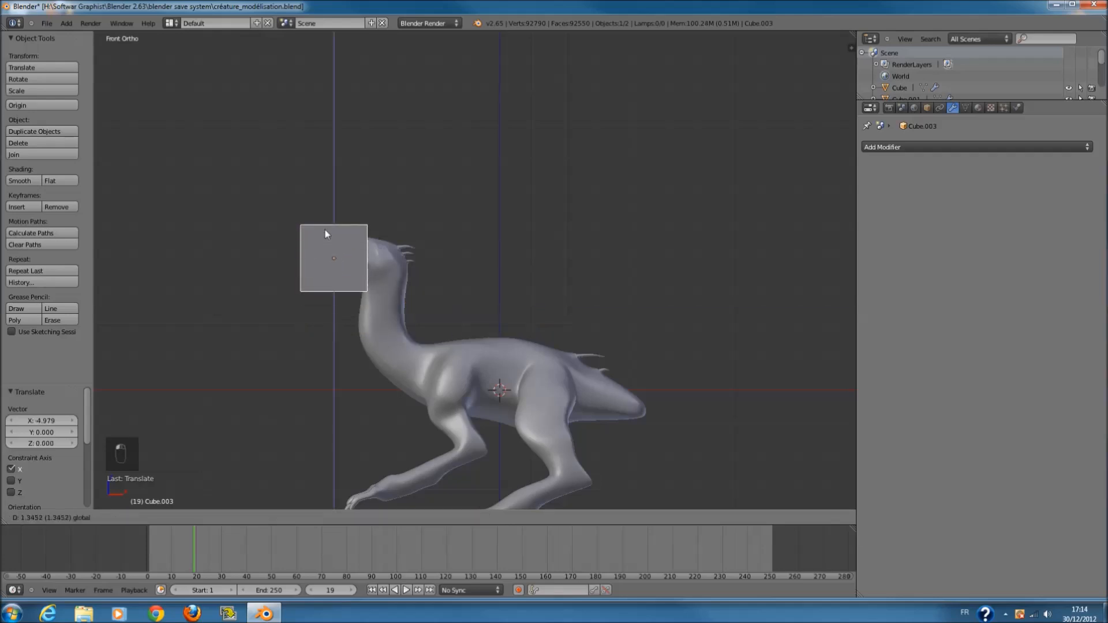
key(z)
key(KP_0)
key(KP_Decimal)
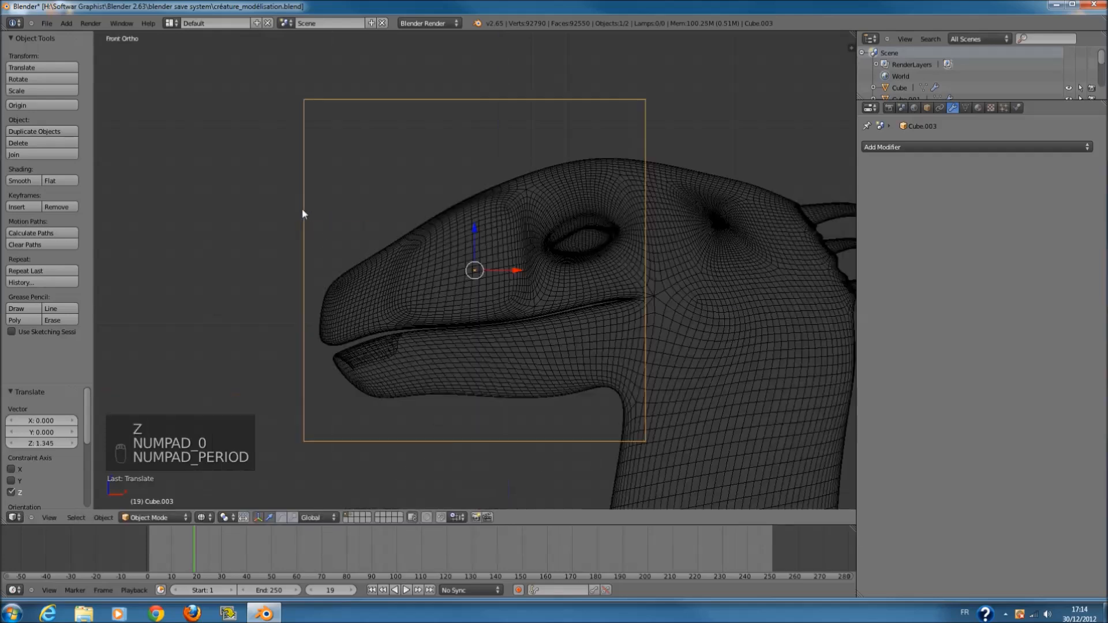
key(z)
key(z)
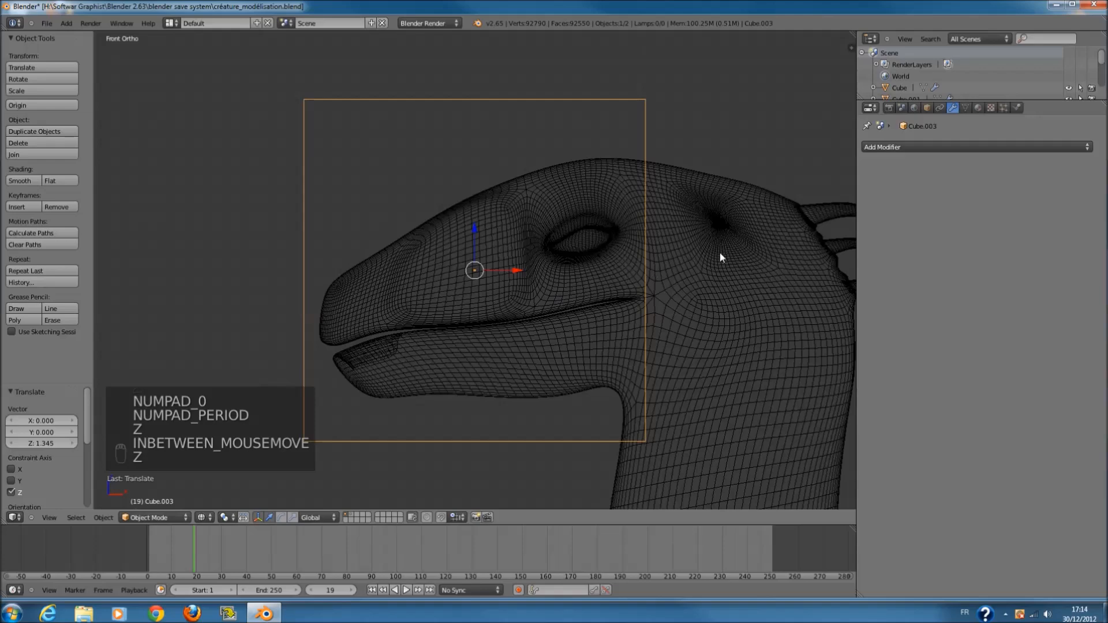
- Scale the cube down and move it over the snout, forward along X and -0.251 along Z
key(s)
click(600, 259)
drag(513, 275, 418, 283)
drag(378, 225, 384, 268)
ctrl+scroll(411, 265, down, 2)
key(z)
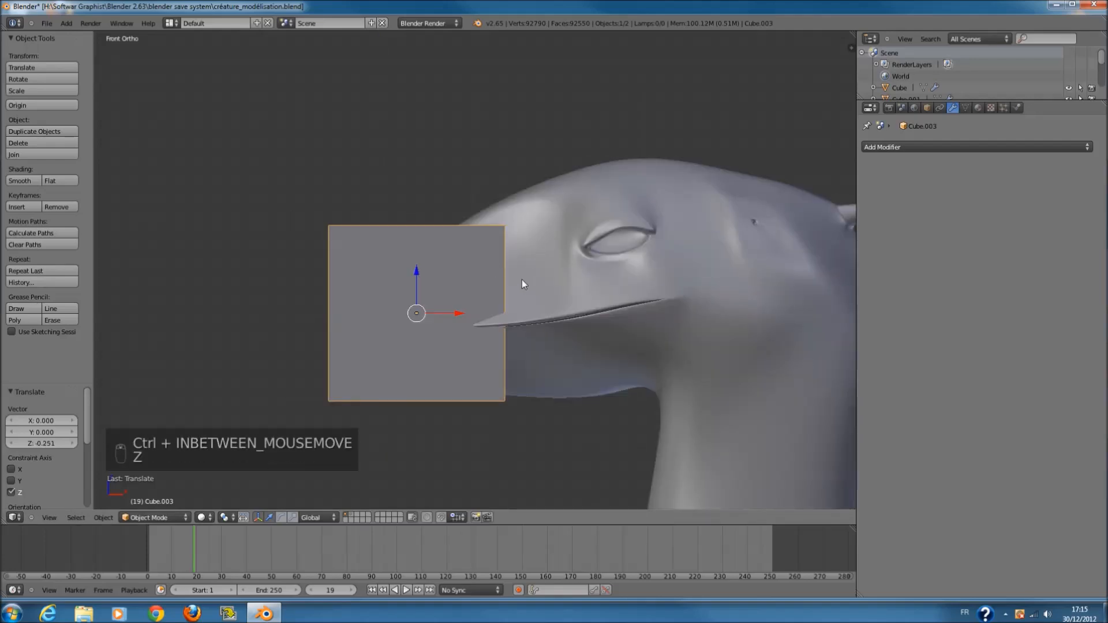
- Scale the cube uniformly to 0.701, then lower it slightly and stretch it along Z to span both jaws
key(z)
key(s)
click(506, 318)
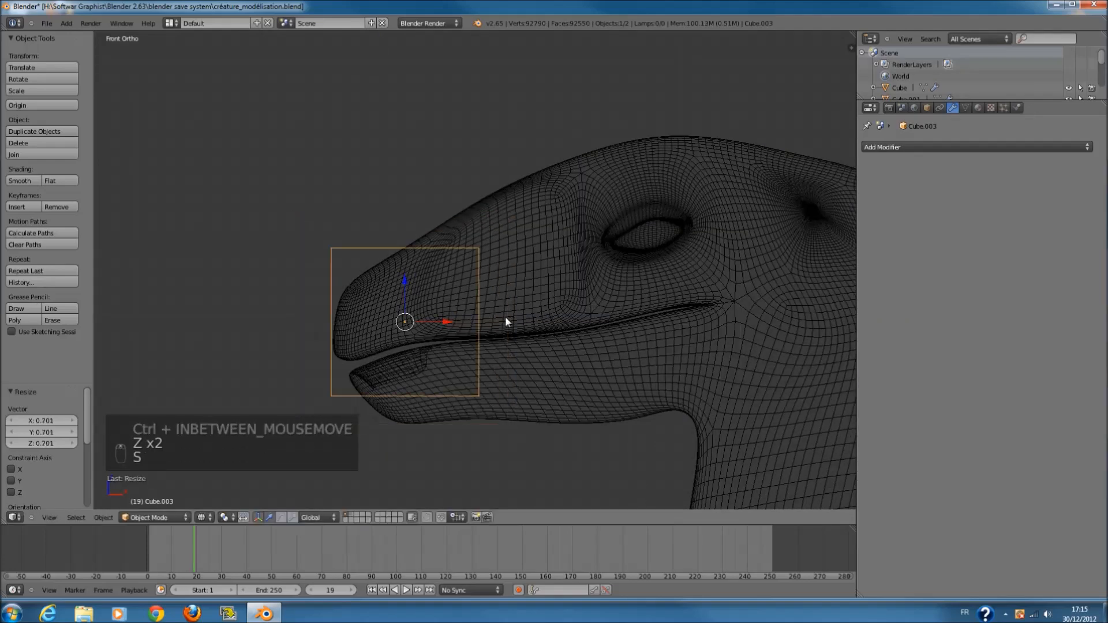
mouse_move(405, 278)
mouse_down()
mouse_move(406, 309)
mouse_move(404, 295)
mouse_up()
key(s)
key(z)
click(430, 405)
- Move the cube -0.132 along X over the tip of the snout
shift+middle_drag(407, 300, 462, 305)
scroll(447, 336, up, 1)
key(Tab)
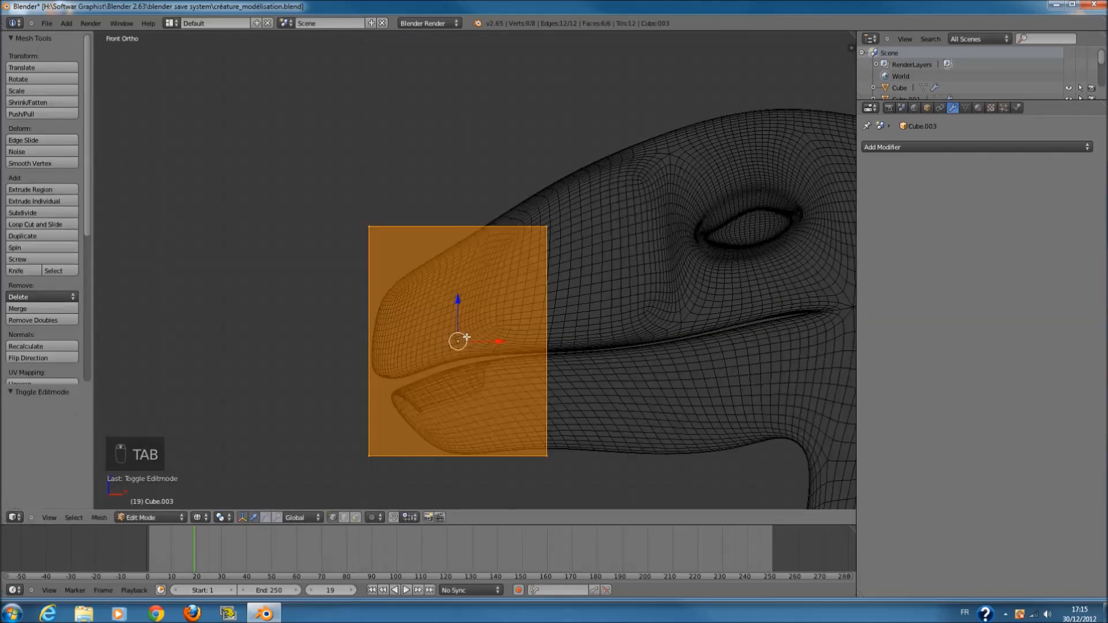
key(Tab)
- Move the cube's upper front vertices back along X so its front face slopes with the snout
key(Tab)
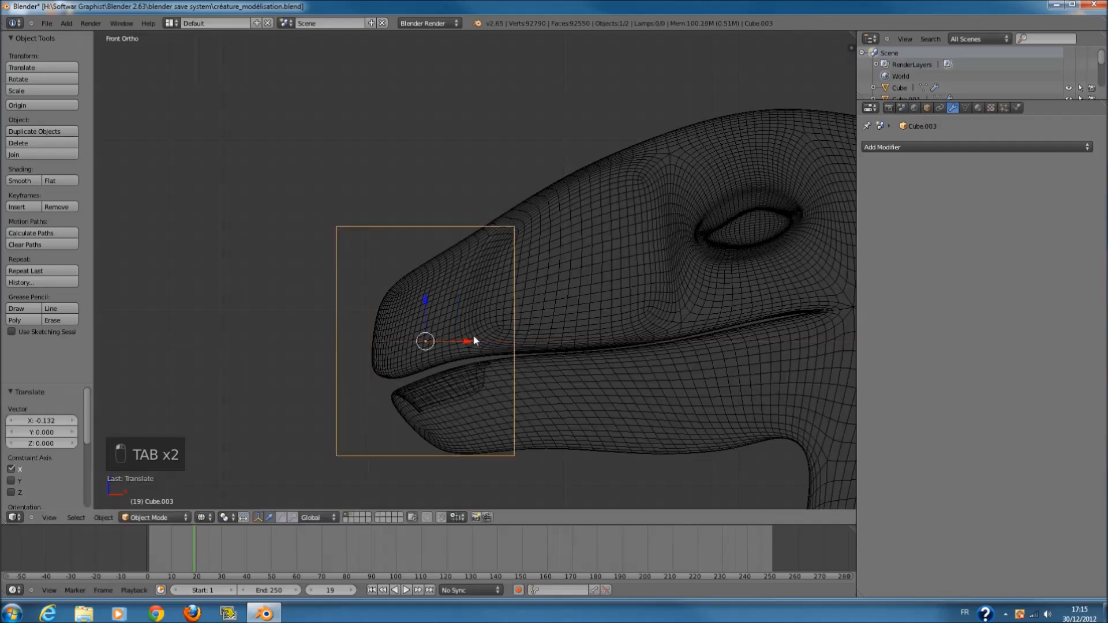
key(a)
key(c)
right_click(348, 232)
drag(374, 227, 429, 240)
- Raise the cube's upper rear vertices along Z to follow the rising snout
key(a)
key(c)
click(524, 228)
right_click(525, 227)
drag(513, 193, 506, 170)
- Add two loop cuts across the block's length and widen both loops along Y
key(a)
key(z)
key(a)
key(a)
key(ctrl+r)
click(471, 222)
mouse_move(472, 223)
middle_down()
mouse_move(539, 352)
mouse_move(591, 371)
middle_up()
key(z)
key(s)
key(y)
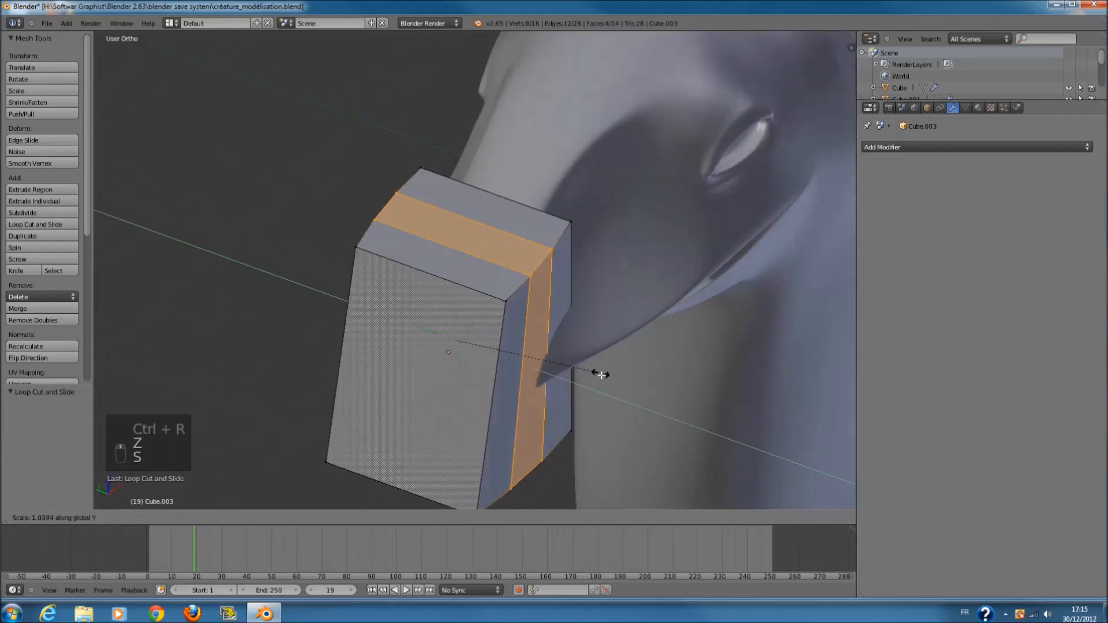
click(614, 383)
- Add the block's rear vertices to the loop selection and scale everything selected to 1.413 along Y
key(z)
key(c)
drag(509, 175, 537, 453)
right_click(537, 452)
key(z)
middle_drag(554, 396, 579, 414)
key(s)
key(y)
click(620, 465)
key(z)
key(z)
middle_drag(475, 386, 496, 355)
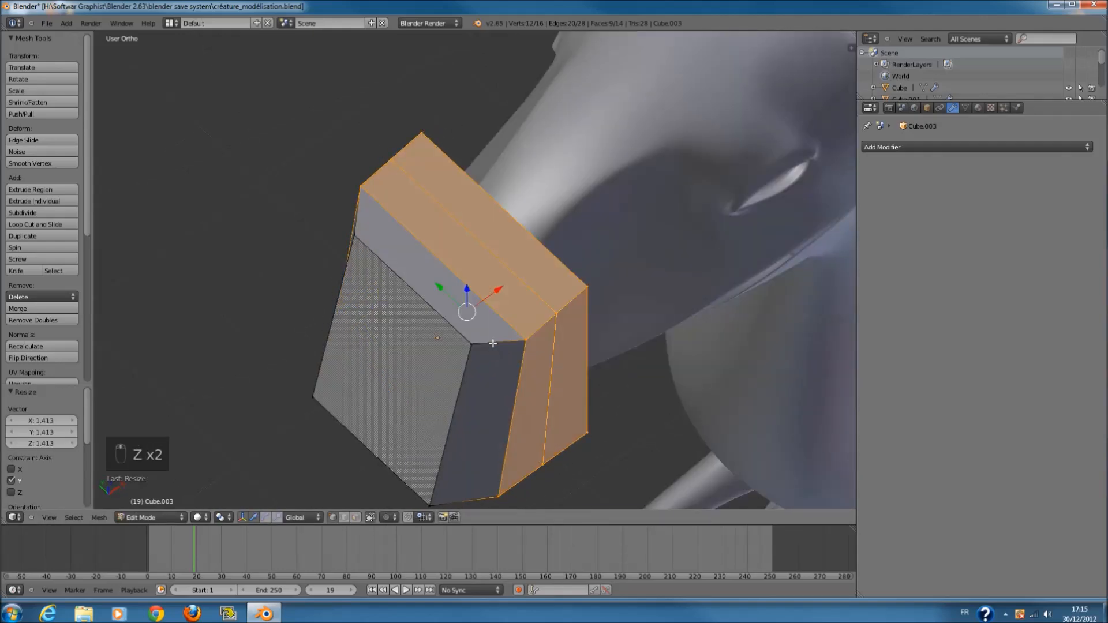
- Select only the inner loop nearer the eyes and scale it to 0.811 along Y
key(KP_1)
key(z)
key(a)
key(c)
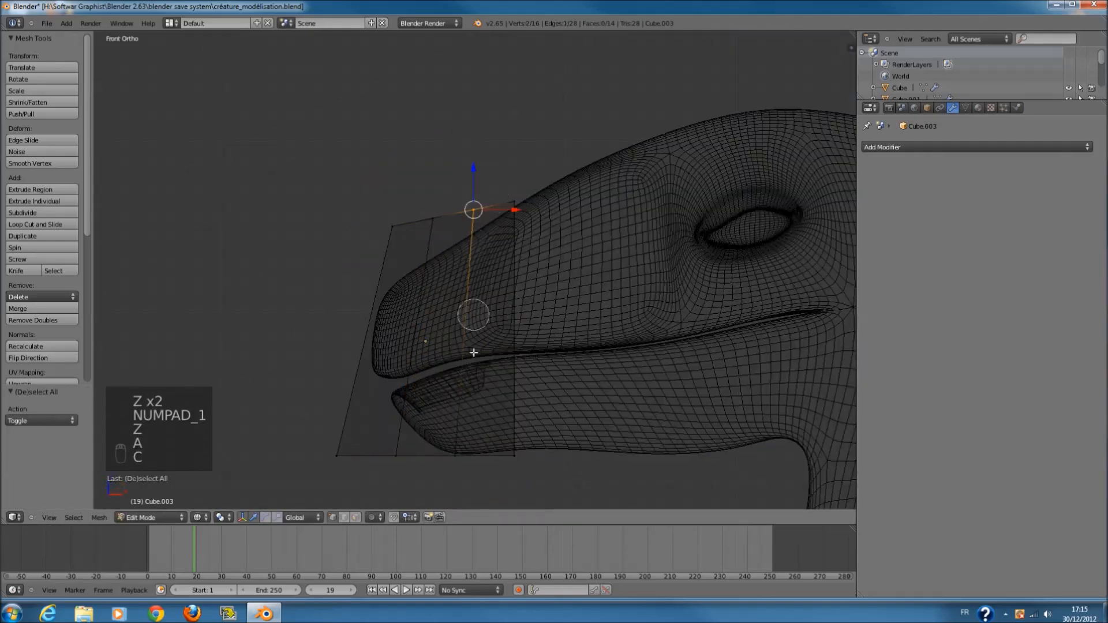
click(465, 460)
right_click(542, 389)
middle_drag(554, 390, 654, 435)
key(z)
key(z)
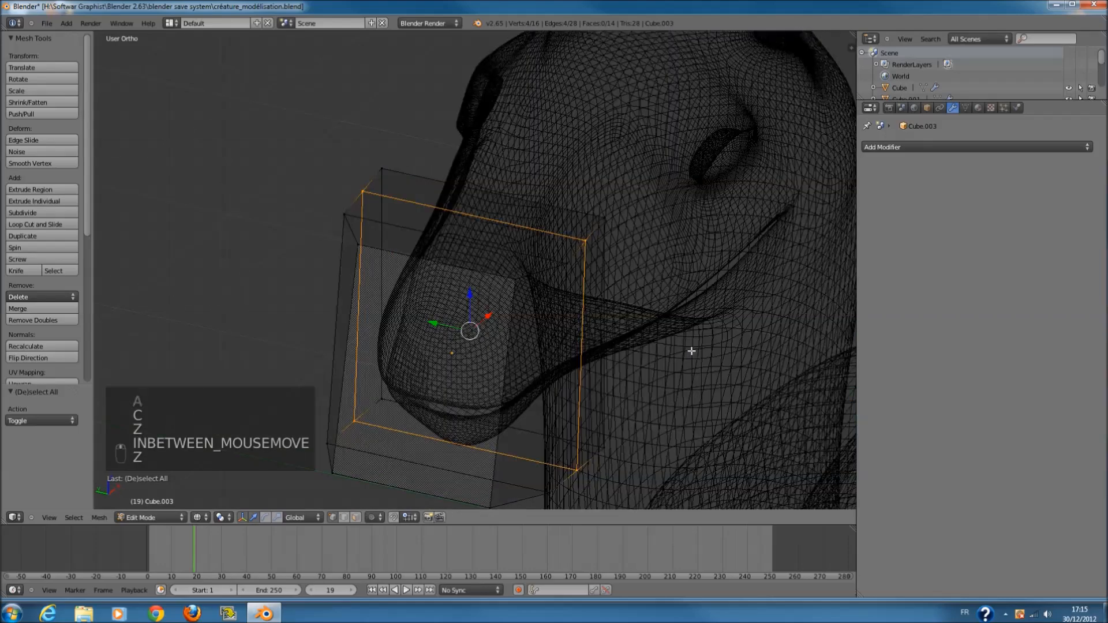
key(s)
key(y)
click(649, 353)
key(z)
middle_drag(648, 352, 611, 351)
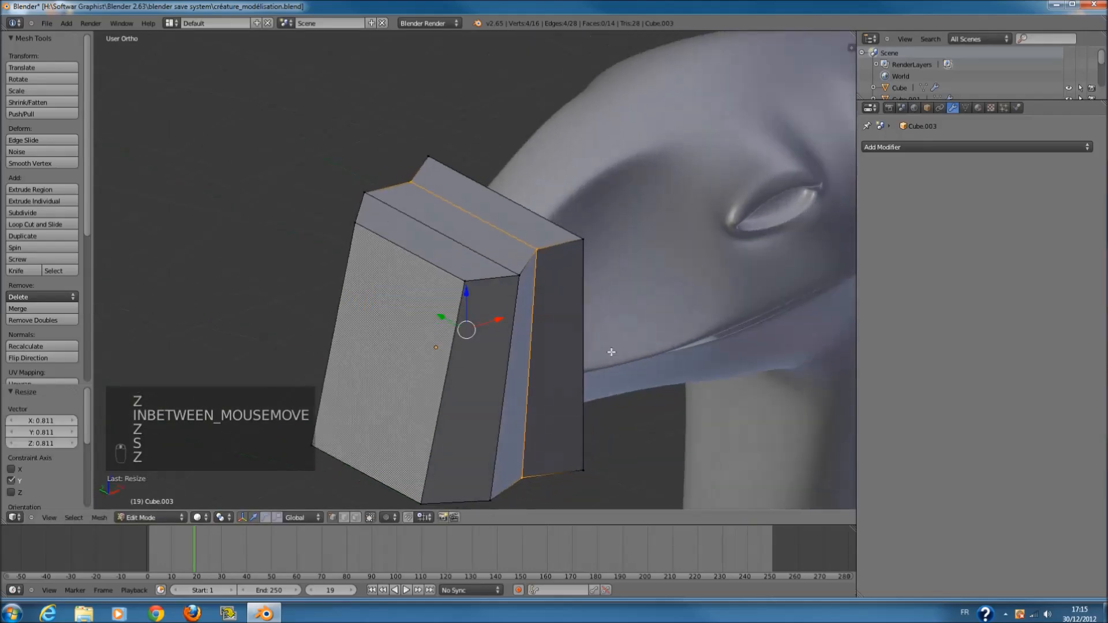
- Fine-tune the same inner loop's width by scaling it to 0.994 along Y
key(s)
key(y)
click(603, 365)
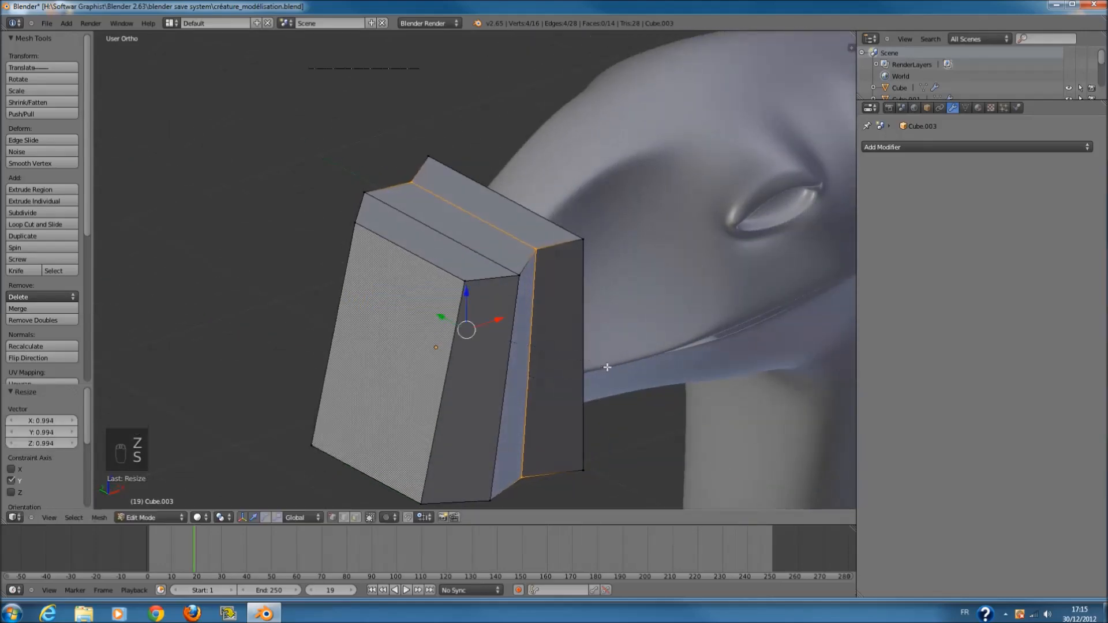
- Select the inner loop nearer the snout tip and scale it to 0.613 along Y
key(z)
key(a)
key(KP_3)
key(KP_1)
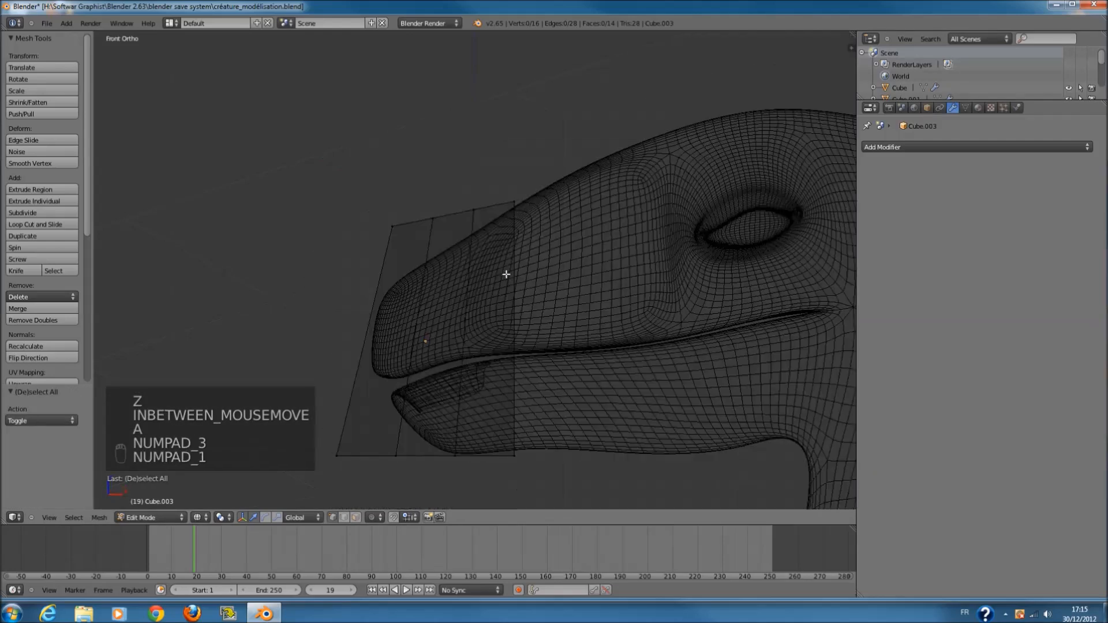
key(c)
key(z)
middle_drag(496, 380, 618, 420)
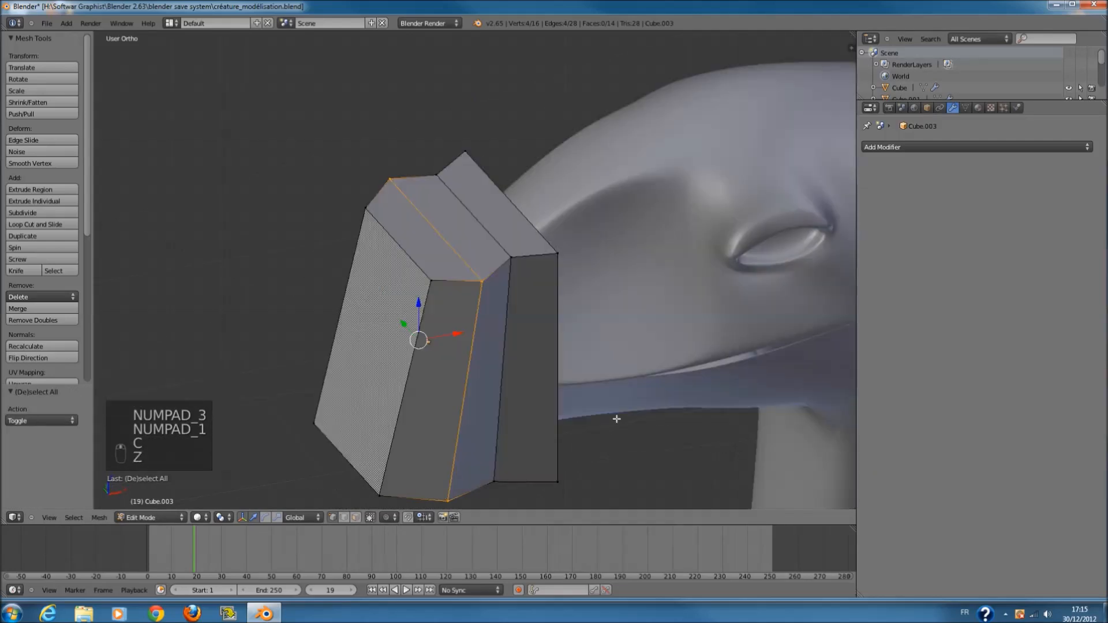
key(s)
key(y)
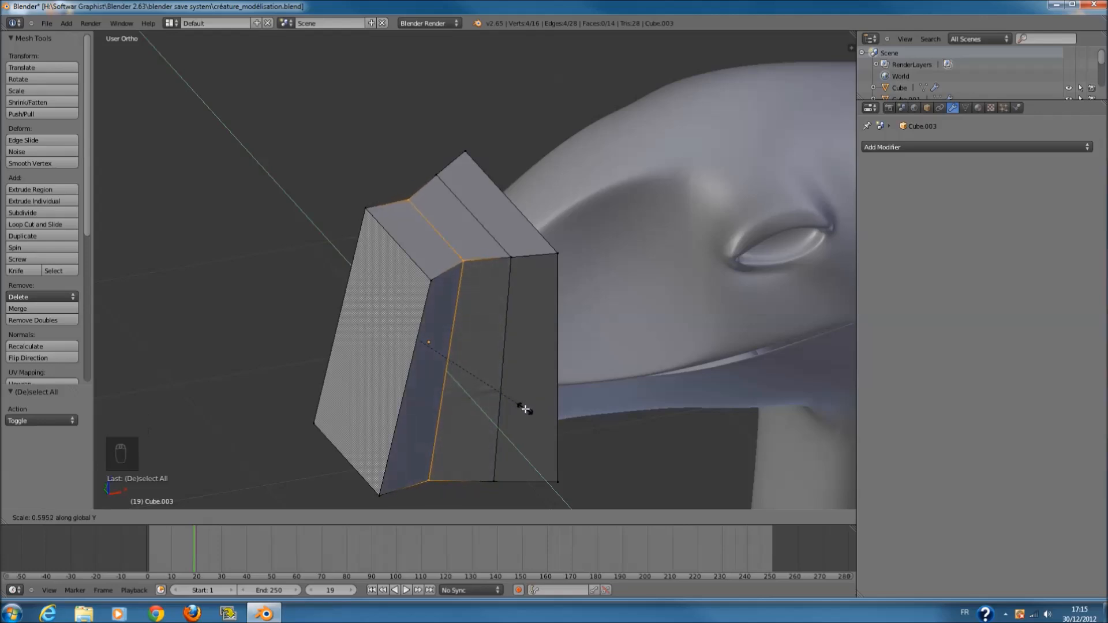
click(527, 410)
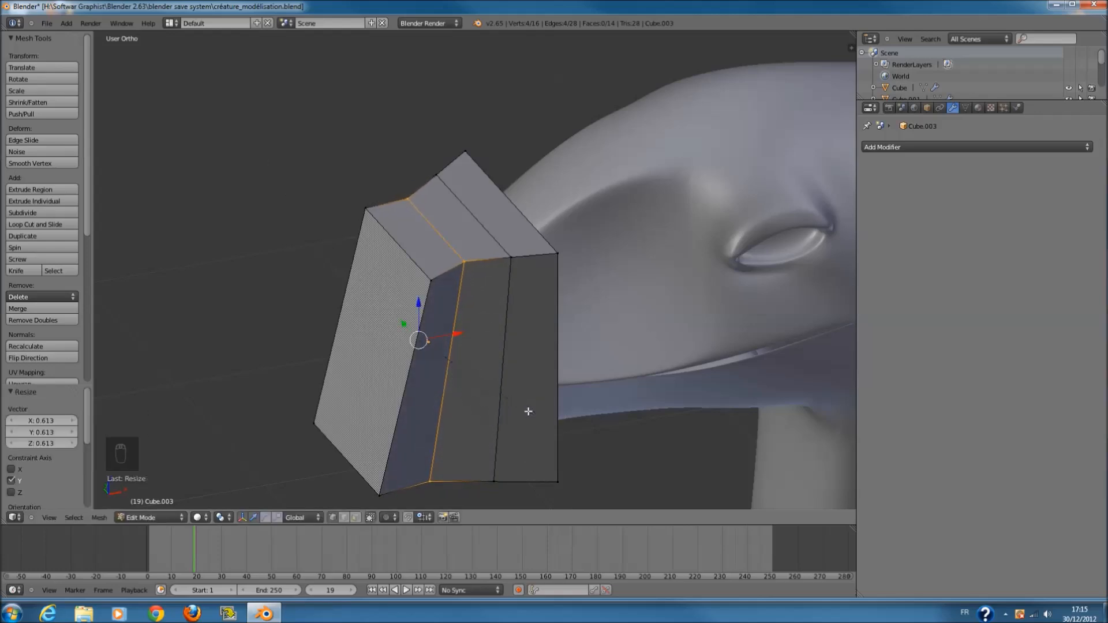
- Select the muzzle block's front end at the snout tip and scale it to 0.287 along Y
key(KP_1)
key(z)
key(a)
key(c)
mouse_move(359, 207)
mouse_down()
mouse_move(372, 272)
mouse_move(347, 444)
mouse_up()
right_click(381, 430)
middle_drag(381, 429, 526, 433)
key(z)
key(s)
key(y)
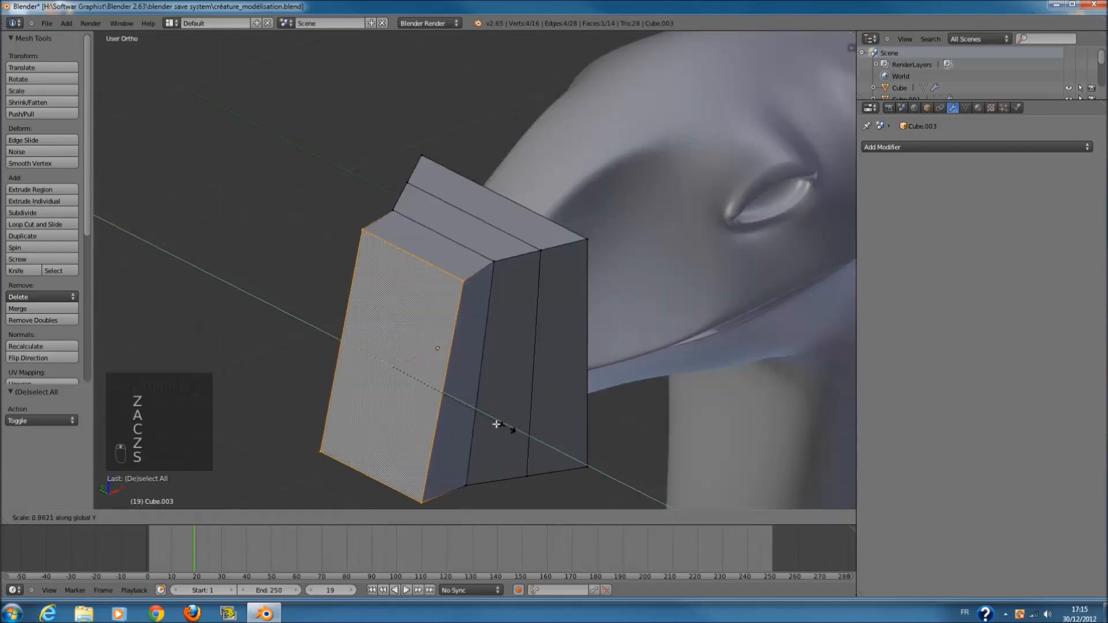
click(423, 394)
- Try adding two horizontal loop cuts around the muzzle block and scaling them along Z
key(KP_1)
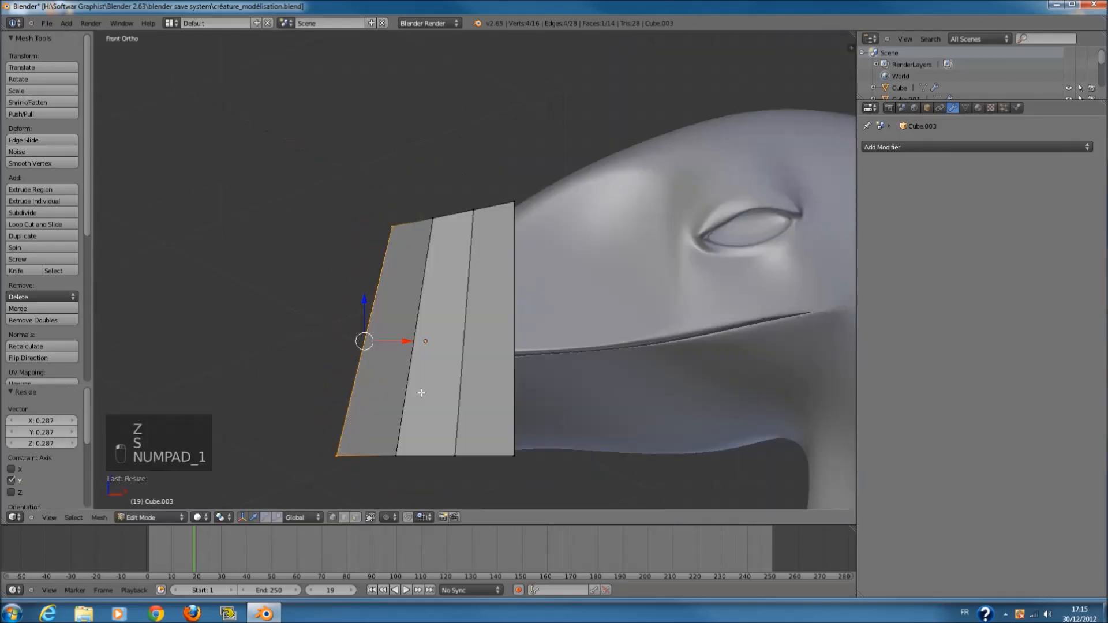
key(KP_Decimal)
key(KP_1)
key(z)
key(a)
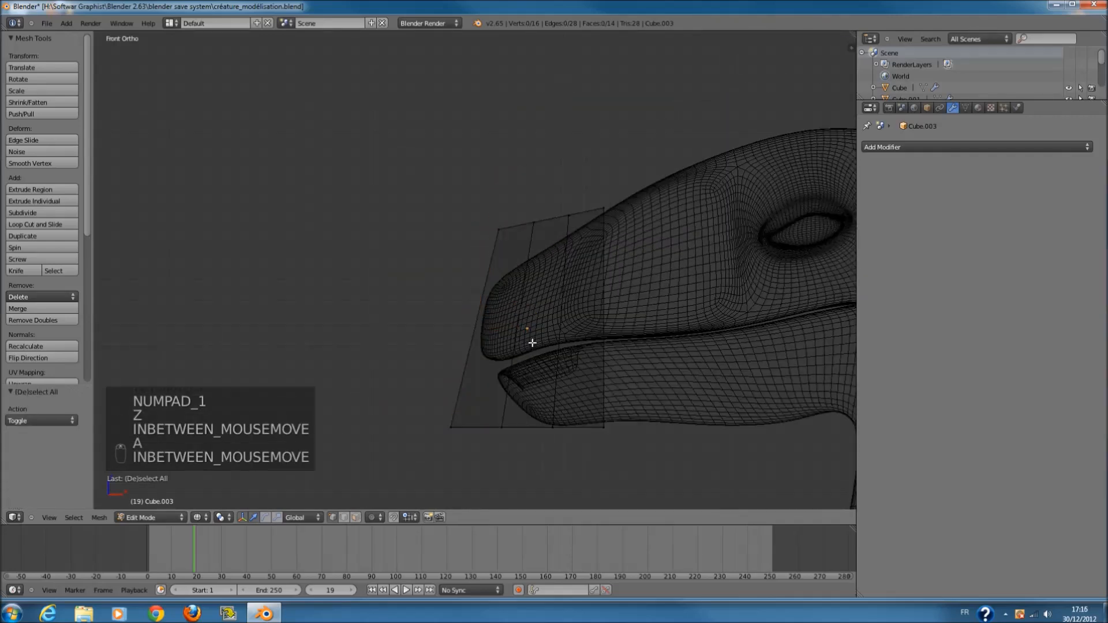
key(c)
key(a)
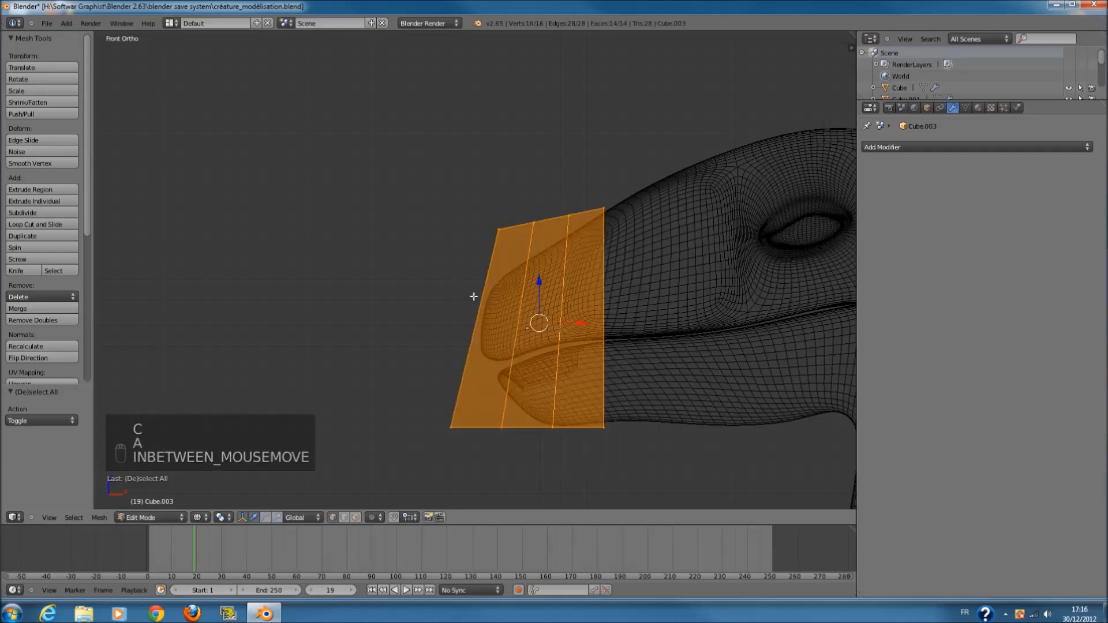
key(a)
key(ctrl+r)
scroll(482, 289, up, 3)
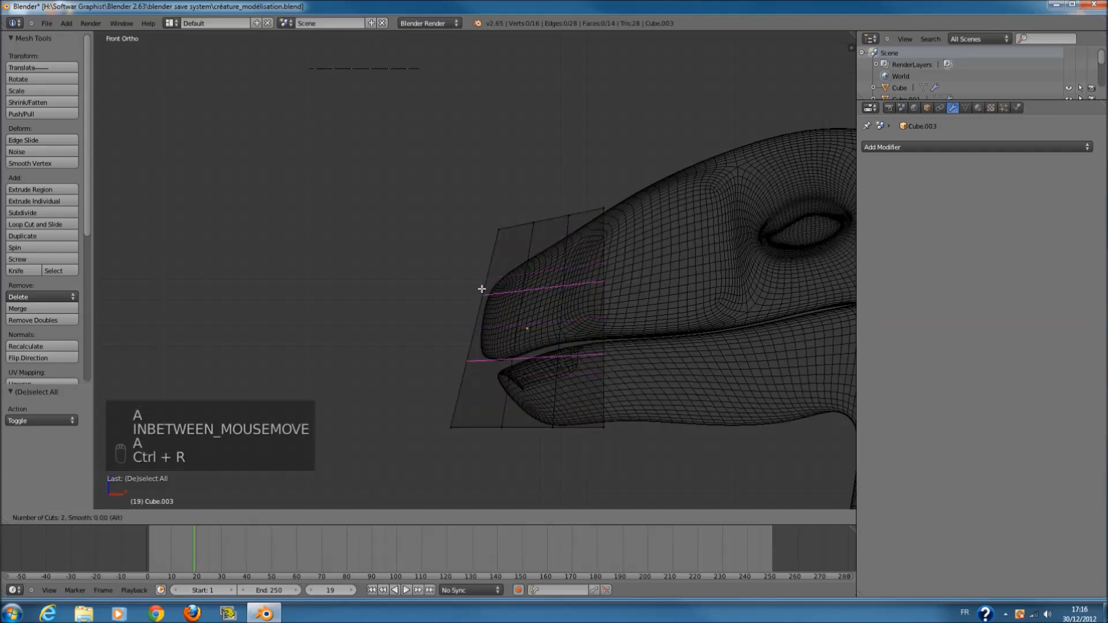
scroll(481, 289, down, 2)
double_click(481, 289)
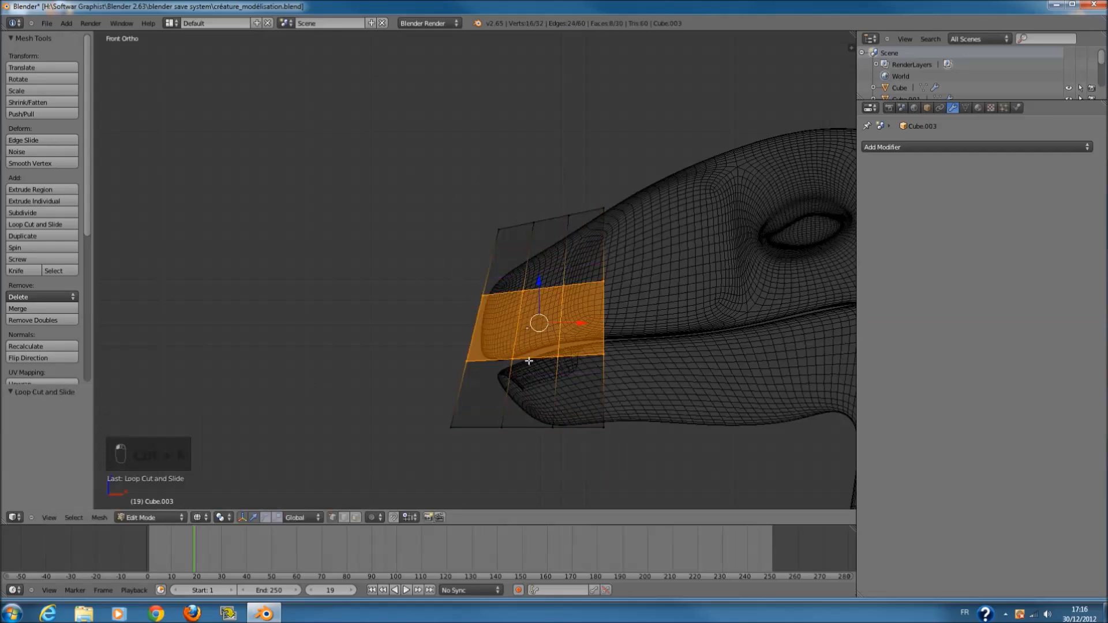
key(s)
key(z)
right_click(537, 388)
key(ctrl+z)
- Add three evenly spaced horizontal loop cuts around the muzzle block
key(ctrl+e)
key(ctrl+e)
key(ctrl+r)
scroll(518, 270, up, 2)
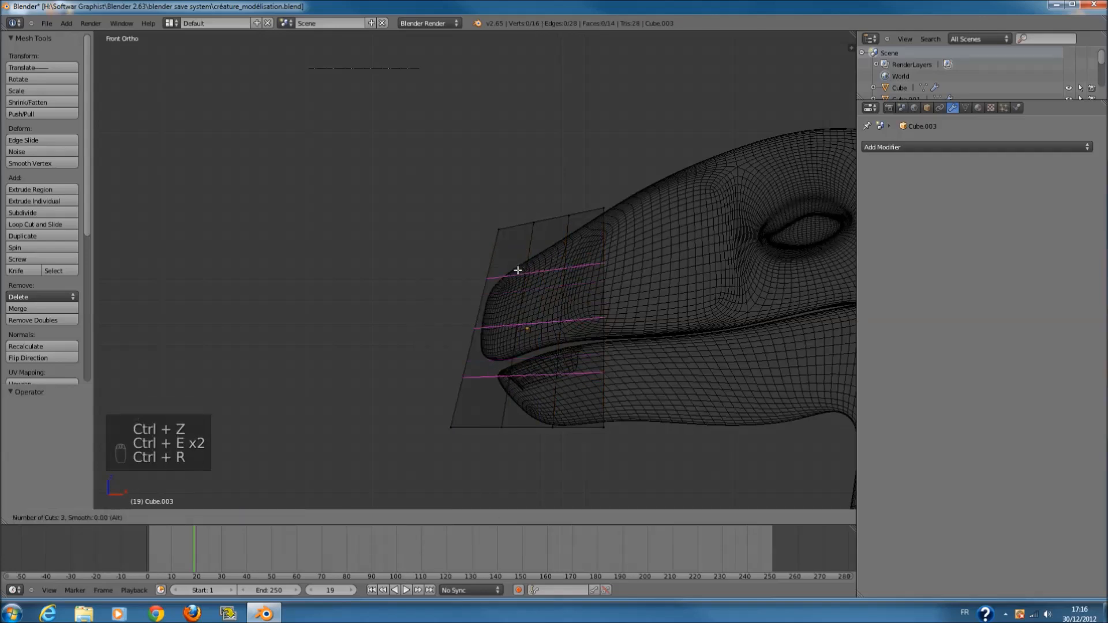
double_click(519, 270)
- Select the uppermost new loop, then raise and tilt it to follow the snout's sloping upper surface
key(a)
scroll(513, 272, up, 1)
key(c)
drag(490, 284, 641, 269)
right_click(643, 269)
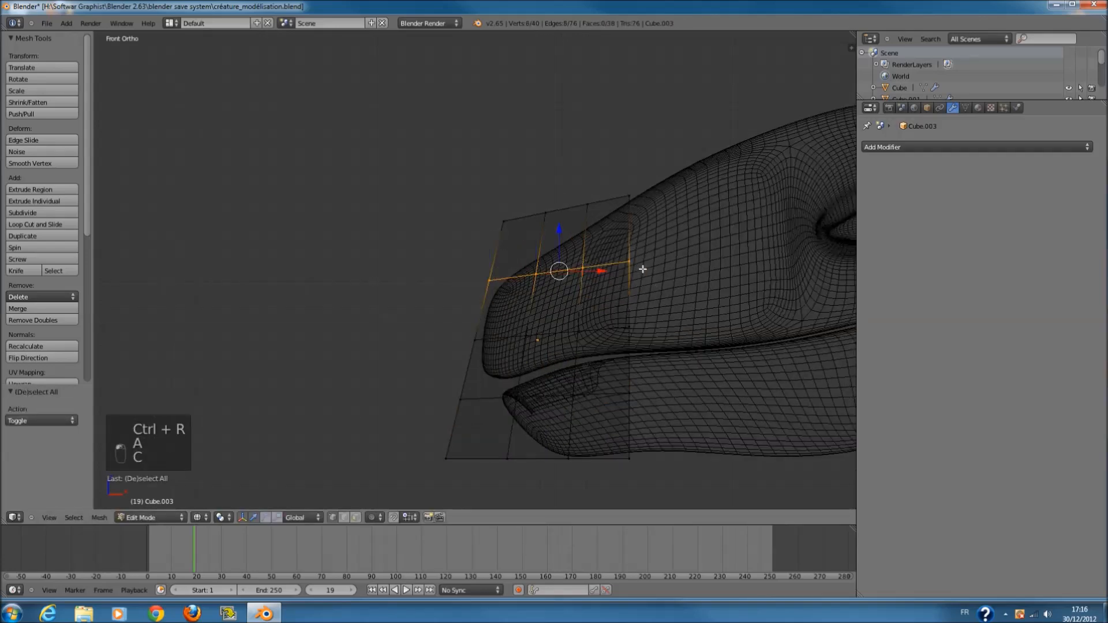
key(g)
click(650, 242)
key(r)
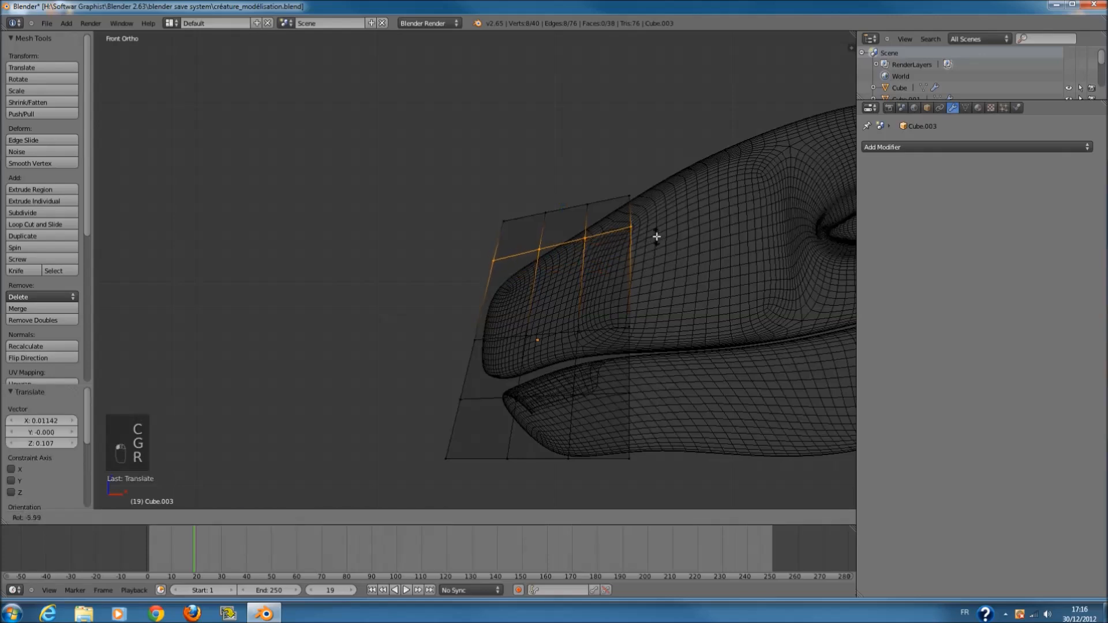
click(643, 224)
key(g)
click(636, 228)
- Select the middle horizontal loop and move it slightly down and forward toward the mouth line
key(a)
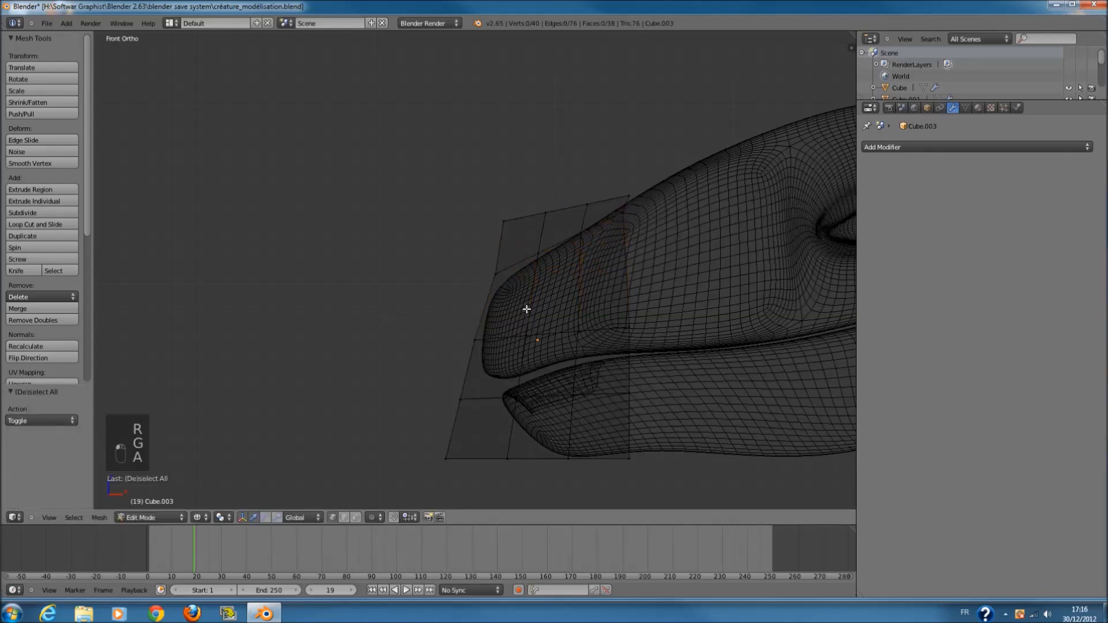
drag(529, 336, 619, 329)
key(g)
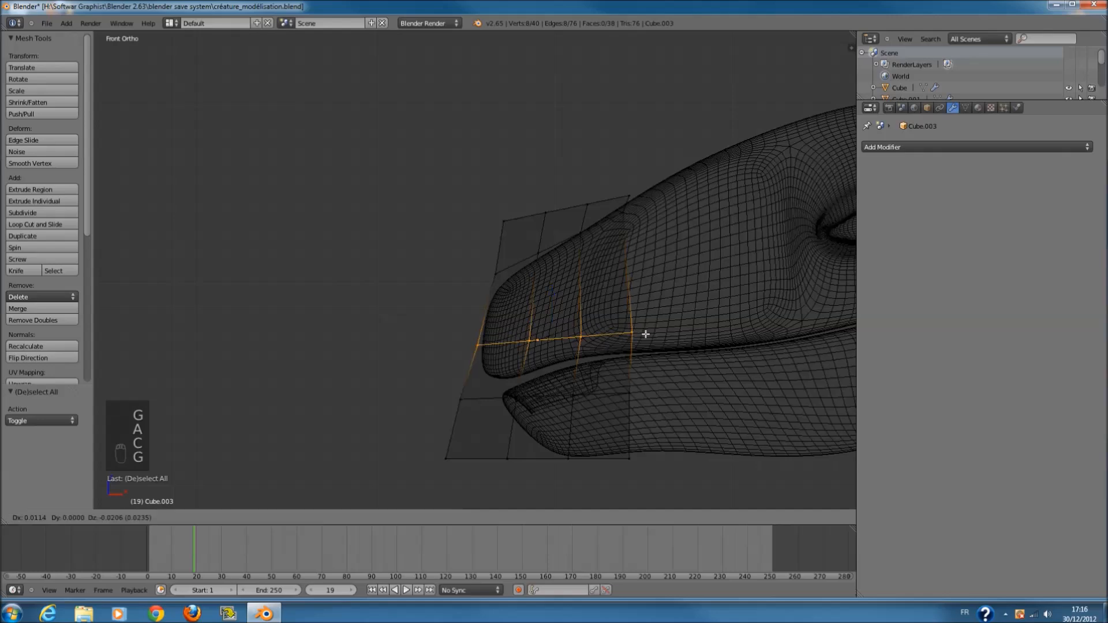
click(632, 343)
- Select the lowest of the three horizontal loops and move it down and forward beside the lower jaw
key(a)
key(c)
drag(465, 406, 626, 404)
key(c)
click(514, 403)
right_click(558, 410)
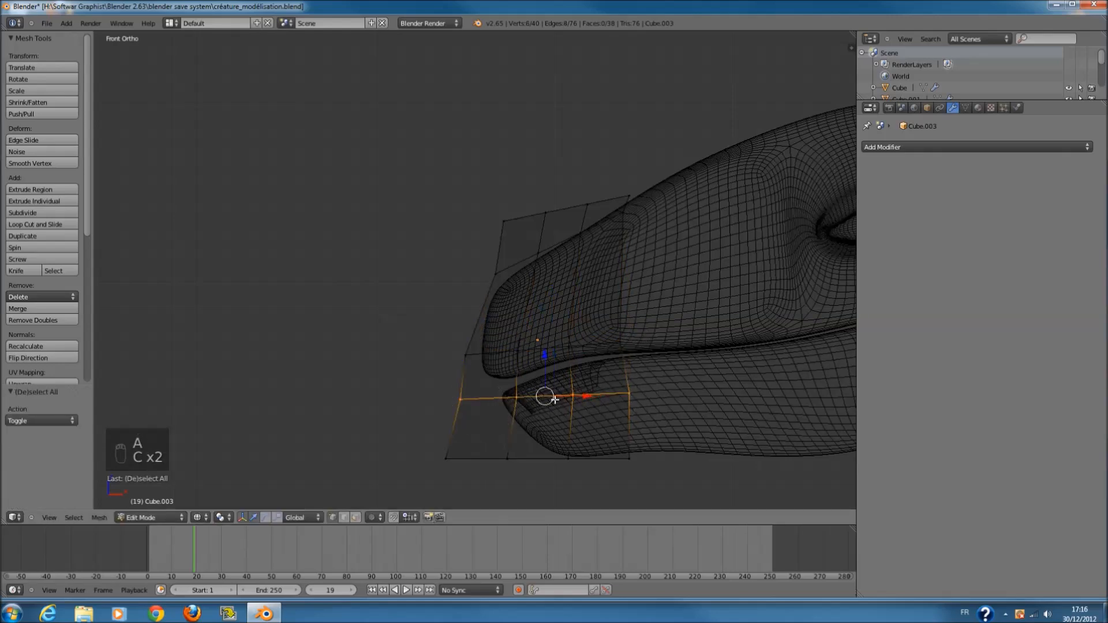
key(g)
click(539, 428)
- Select the block's bottom row of vertices and shift it slightly forward and down below the lower jaw
key(a)
key(c)
drag(462, 463, 623, 465)
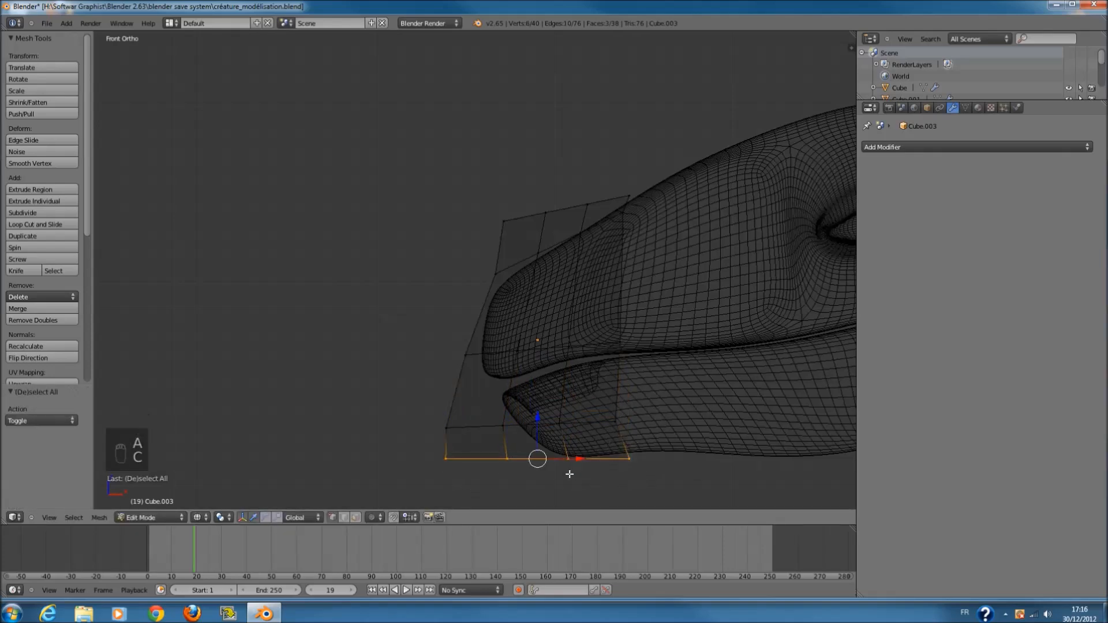
drag(554, 458, 540, 460)
mouse_move(525, 430)
mouse_down()
mouse_move(550, 472)
mouse_move(560, 433)
mouse_up()
- Raise the bottom row's third vertex pair from the front by 0.0274 and its rearmost pair by 0.04567 along Z
key(a)
key(c)
key(z)
key(c)
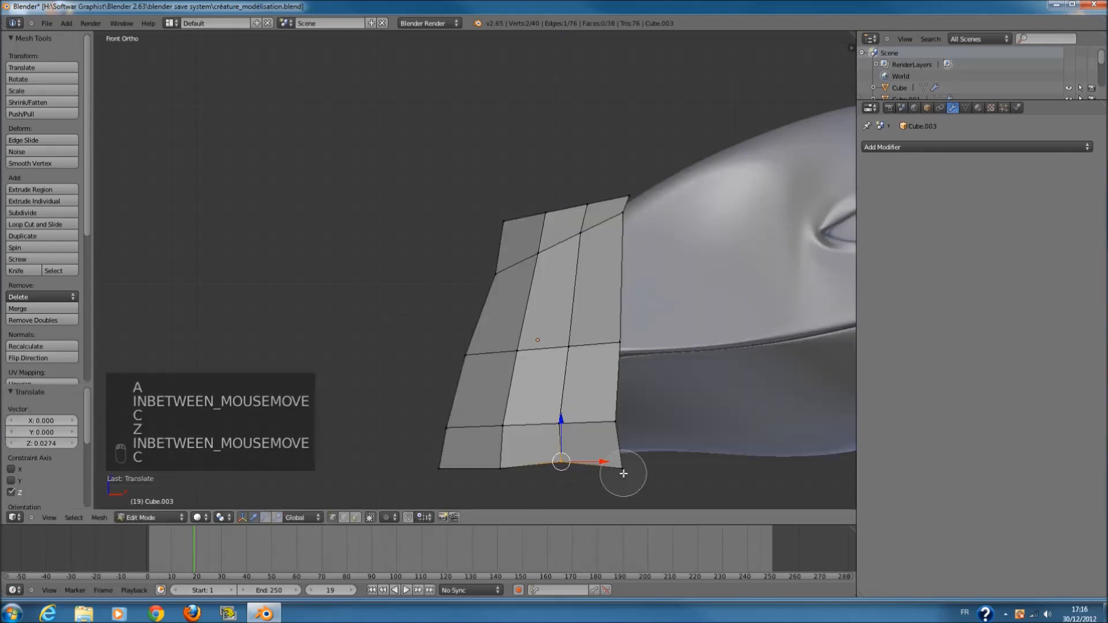
key(z)
key(a)
key(c)
click(623, 468)
drag(621, 442, 619, 432)
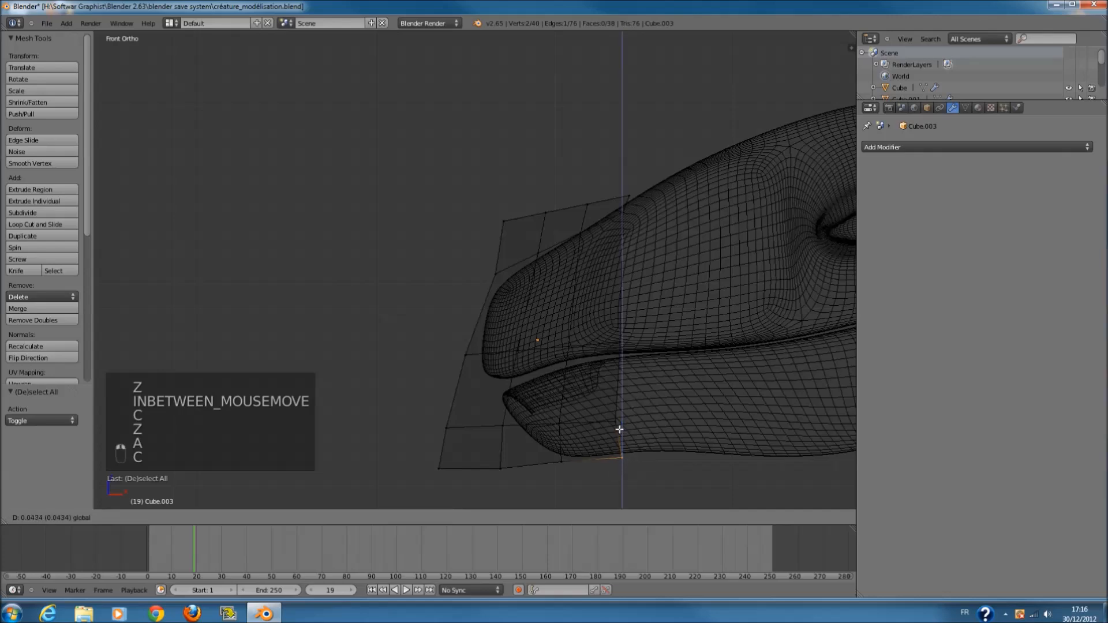
click(619, 429)
key(z)
key(z)
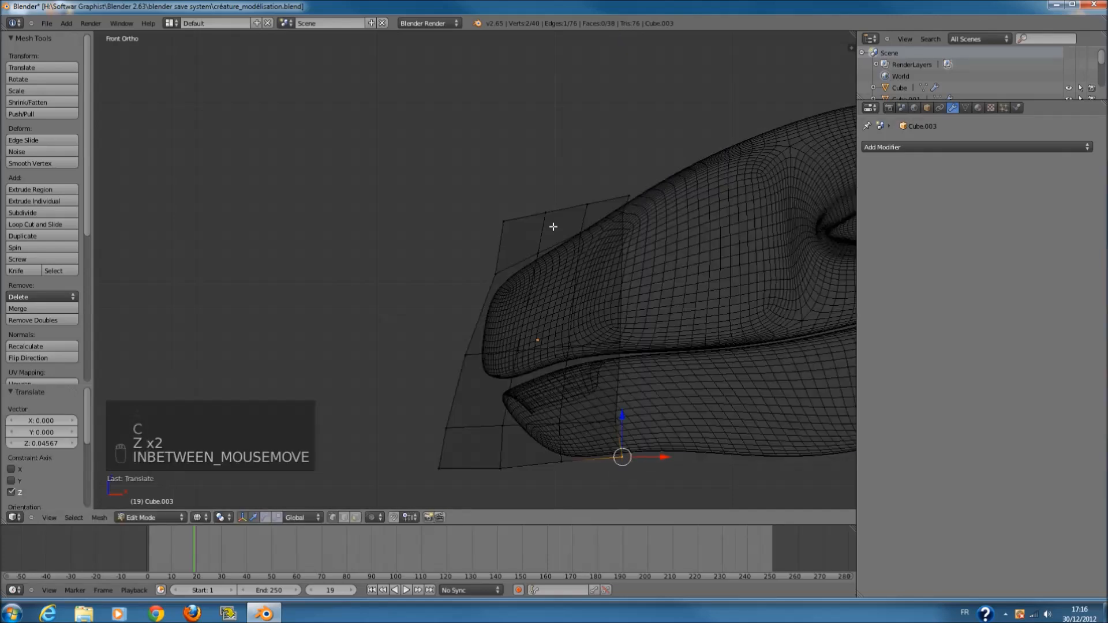
- Lower the front top vertex pair by 0.139 along Z, then reposition it just above the snout's slope
key(a)
key(a)
key(a)
key(c)
click(504, 208)
right_click(504, 208)
drag(506, 180, 515, 216)
click(526, 262)
key(g)
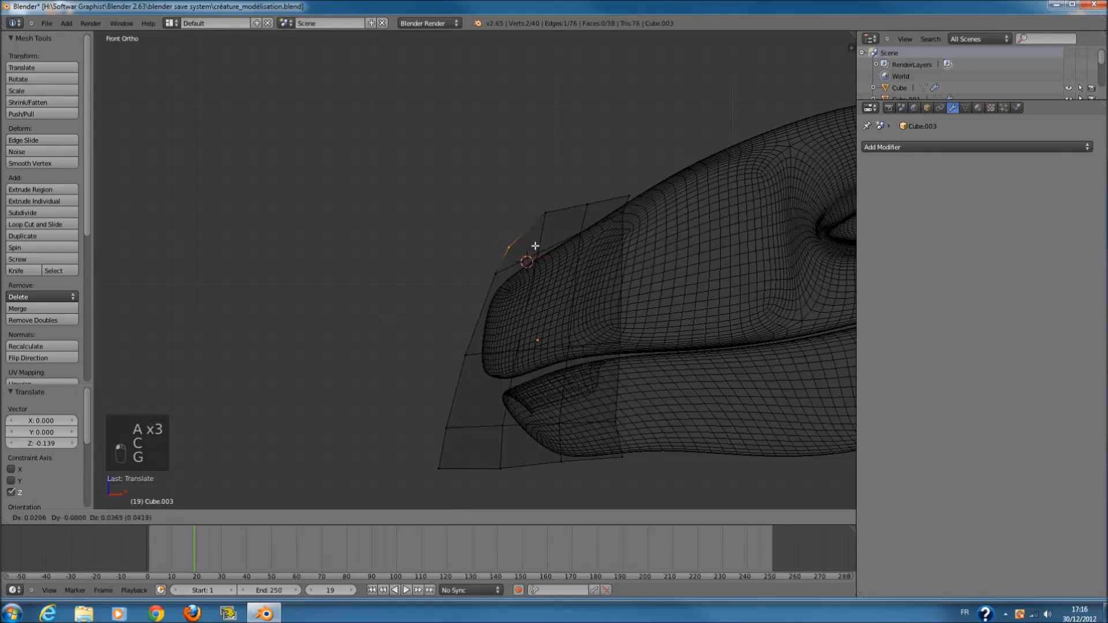
click(538, 245)
- Move the second top vertex pair closer to the snout's slope and nudge the rearmost top vertices into line
key(a)
key(c)
key(g)
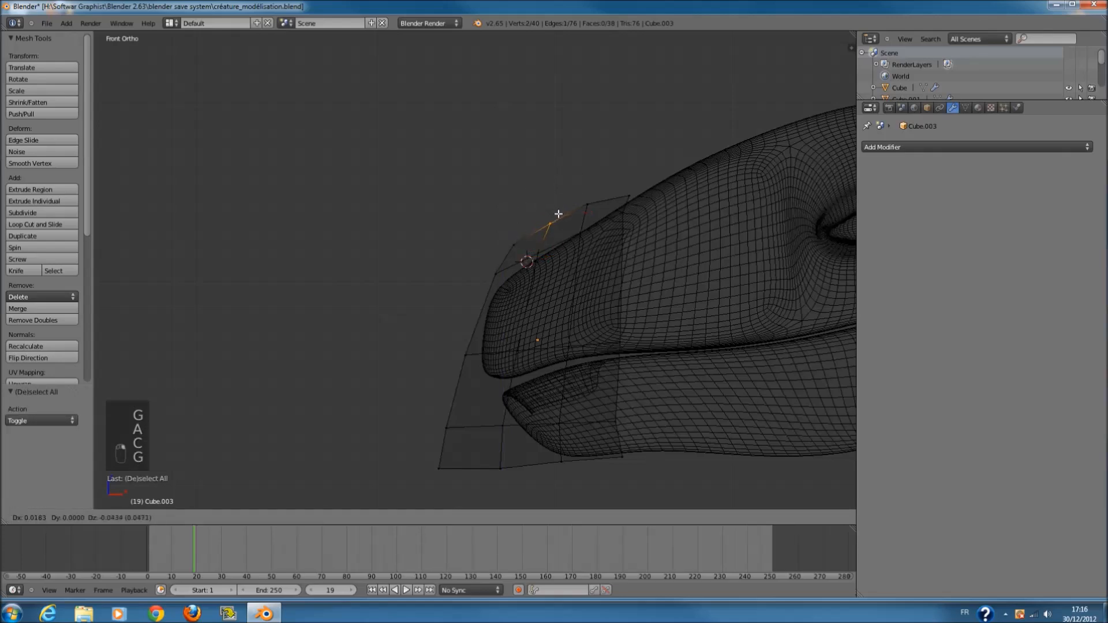
click(558, 209)
key(a)
key(c)
right_click(633, 178)
key(g)
click(633, 185)
- Select the block's rear opening vertices in top view and scale them to 0.930 along Y
key(z)
scroll(616, 261, down, 3)
middle_drag(616, 261, 547, 116)
key(KP_7)
key(z)
key(a)
key(c)
mouse_move(532, 129)
mouse_down()
mouse_move(569, 383)
mouse_move(544, 396)
mouse_up()
right_click(547, 432)
key(z)
key(s)
key(y)
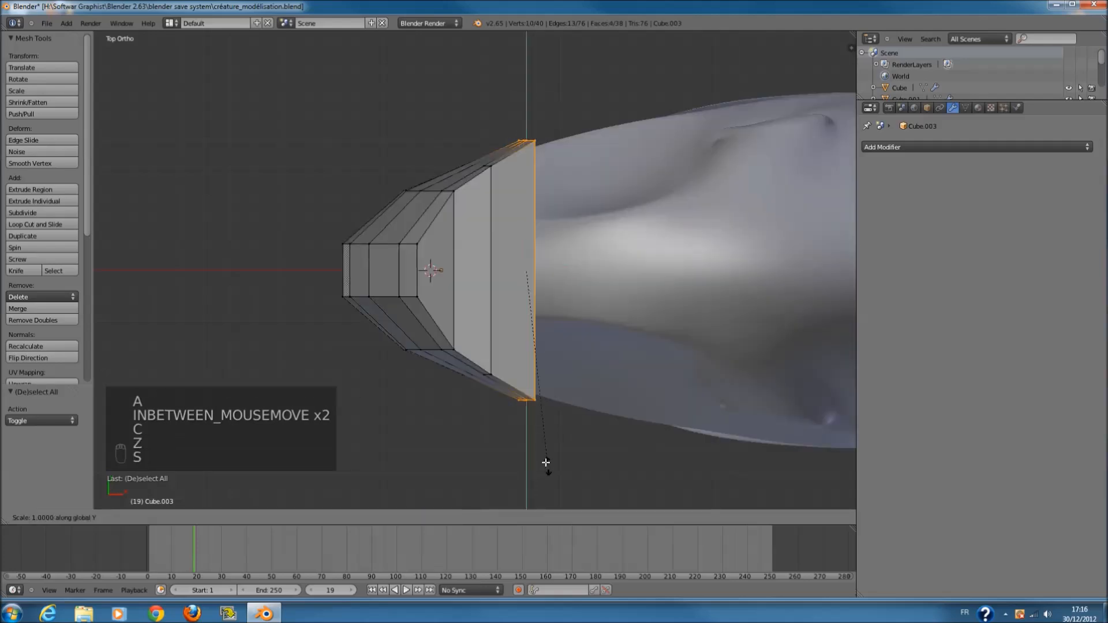
click(541, 453)
- Widen the rear opening by scaling its selected vertices to 1.048 along Y
middle_drag(541, 453, 496, 332)
key(s)
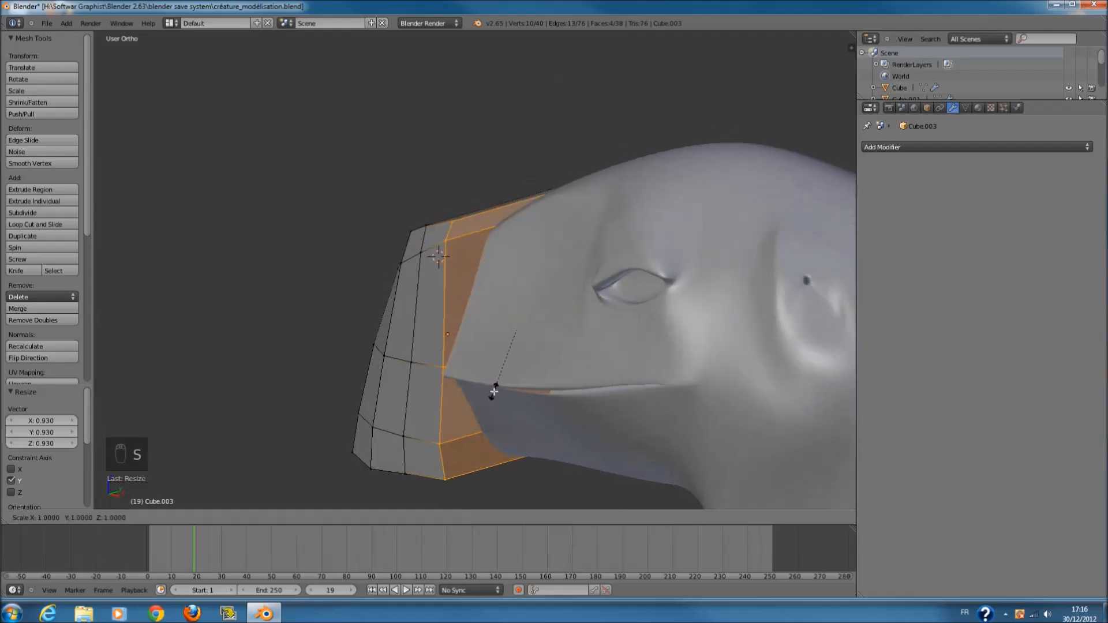
click(497, 396)
key(z)
middle_drag(497, 380, 502, 331)
key(z)
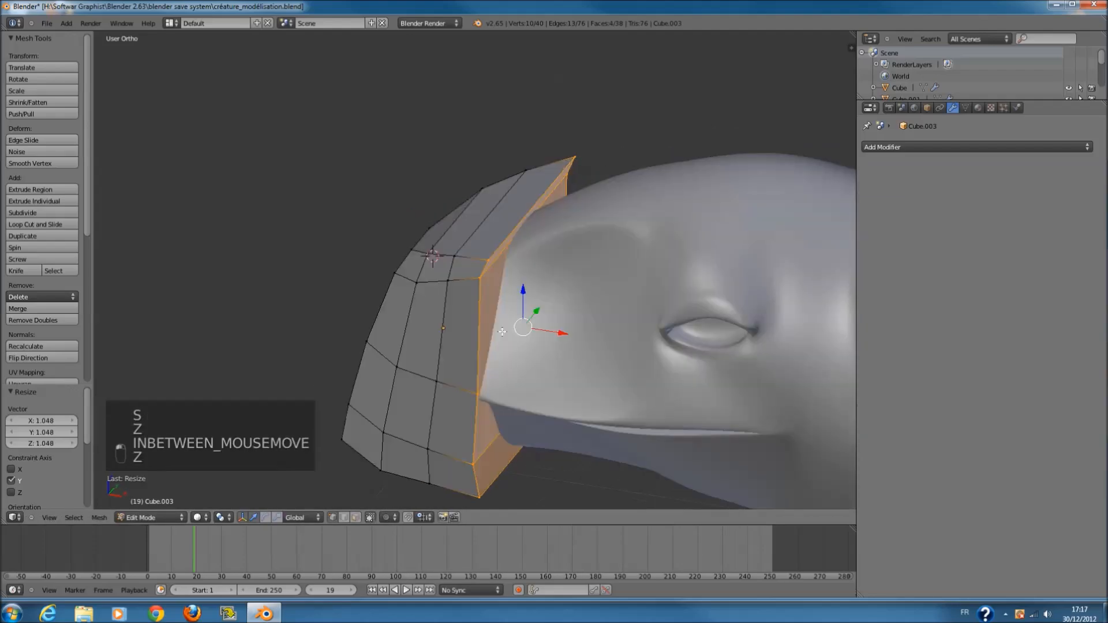
- Select all vertices of the block's two upper rows and scale them narrower along Y to fit the snout
key(KP_1)
key(z)
key(a)
key(c)
click(537, 194)
middle_drag(536, 194, 528, 239)
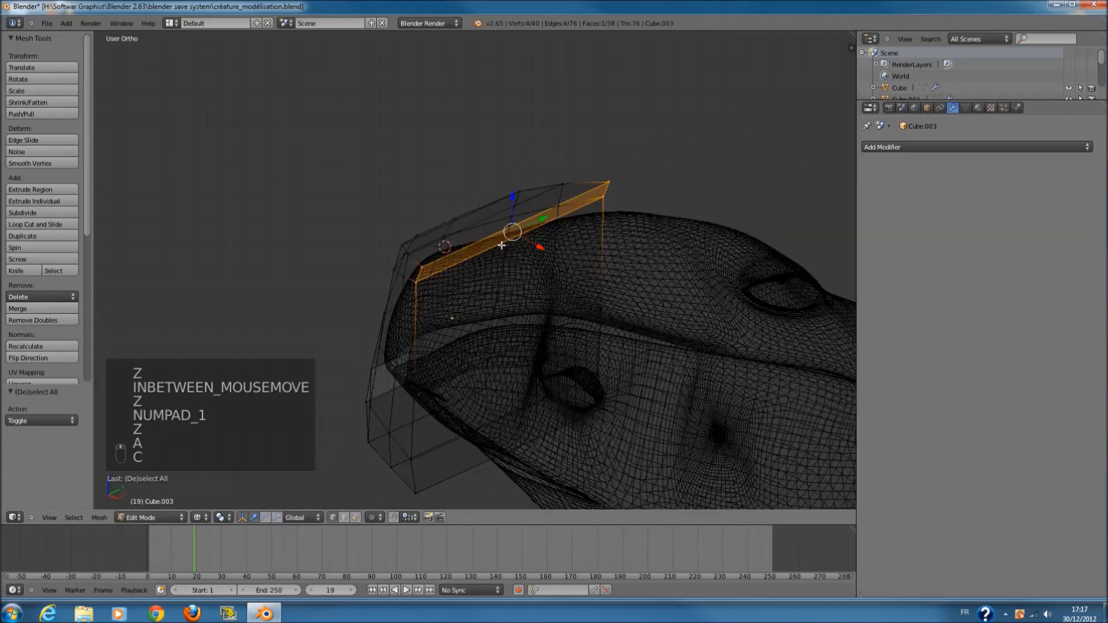
key(z)
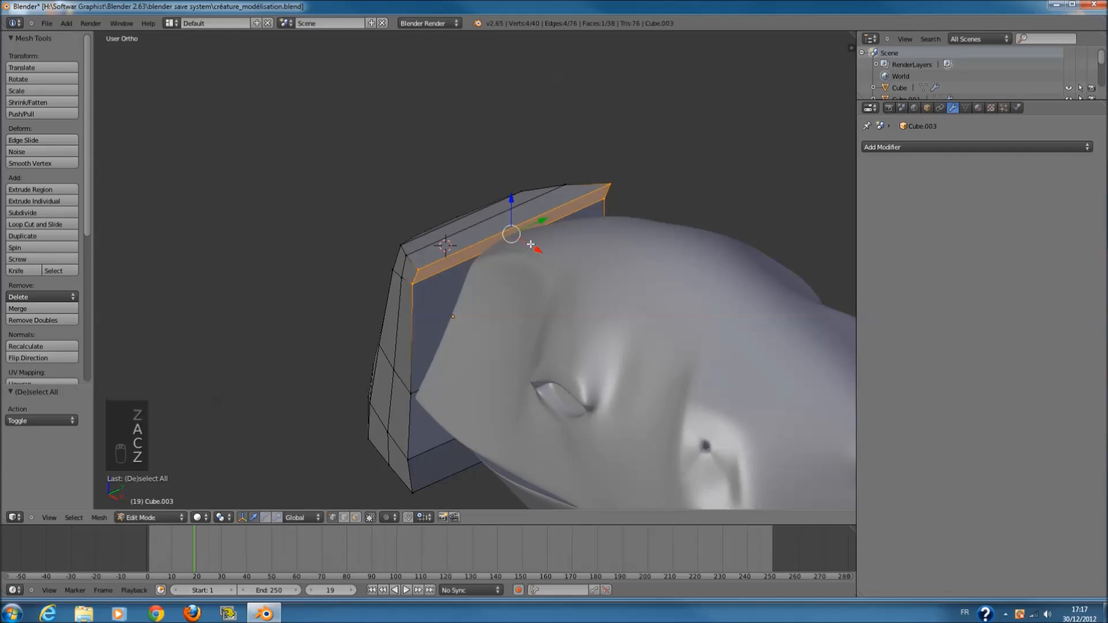
key(KP_1)
key(z)
key(c)
mouse_move(519, 199)
mouse_down()
mouse_move(465, 210)
mouse_move(407, 252)
mouse_up()
middle_drag(407, 252, 593, 258)
key(z)
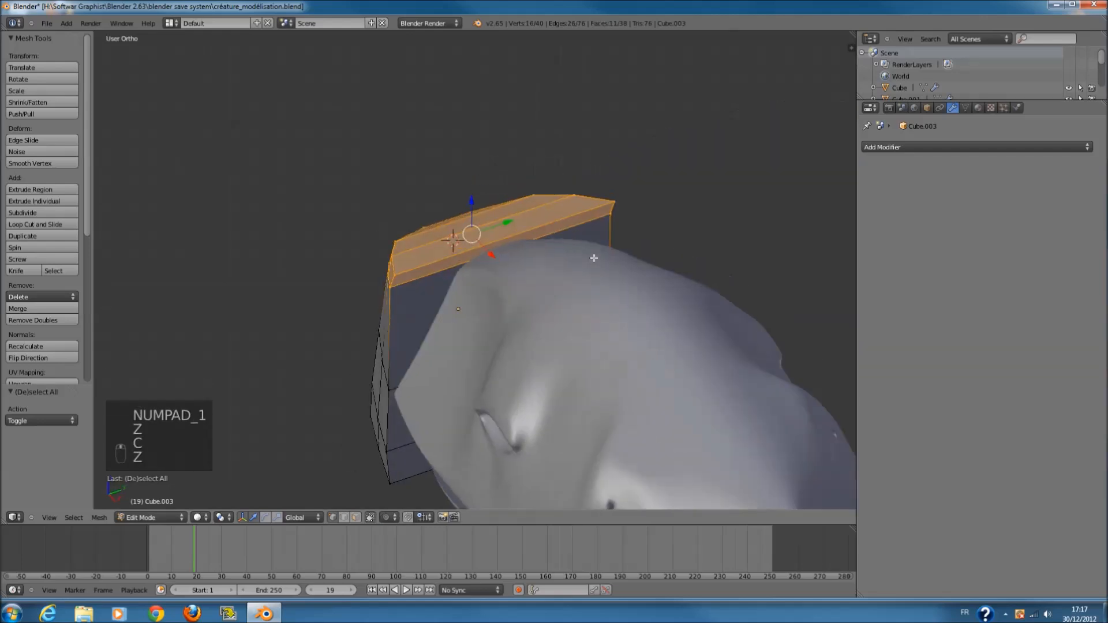
key(s)
key(y)
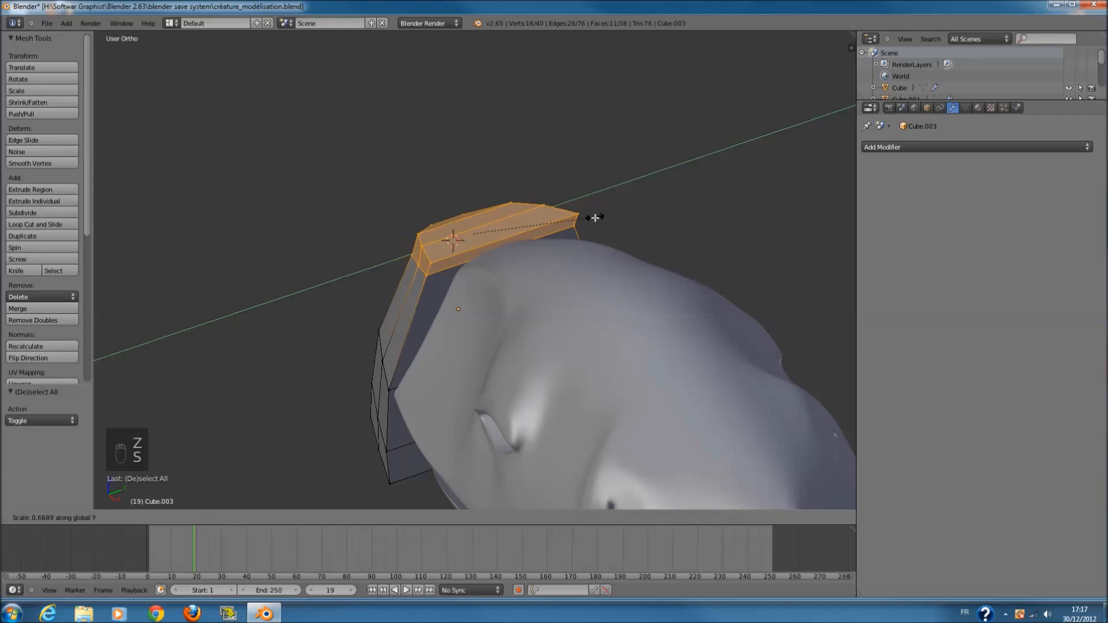
click(589, 220)
- Select only the topmost row of vertices and scale it to 0.422 along Y to round the muzzle's top
key(KP_1)
key(z)
key(a)
key(c)
drag(413, 221, 527, 174)
right_click(538, 171)
middle_drag(538, 171, 606, 166)
key(z)
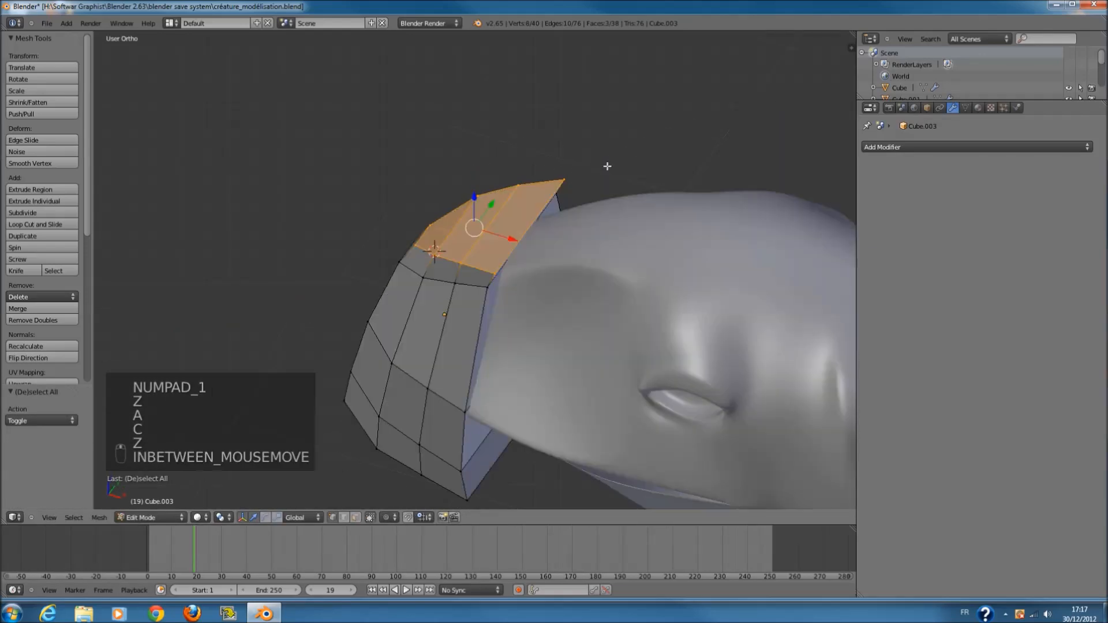
key(s)
key(y)
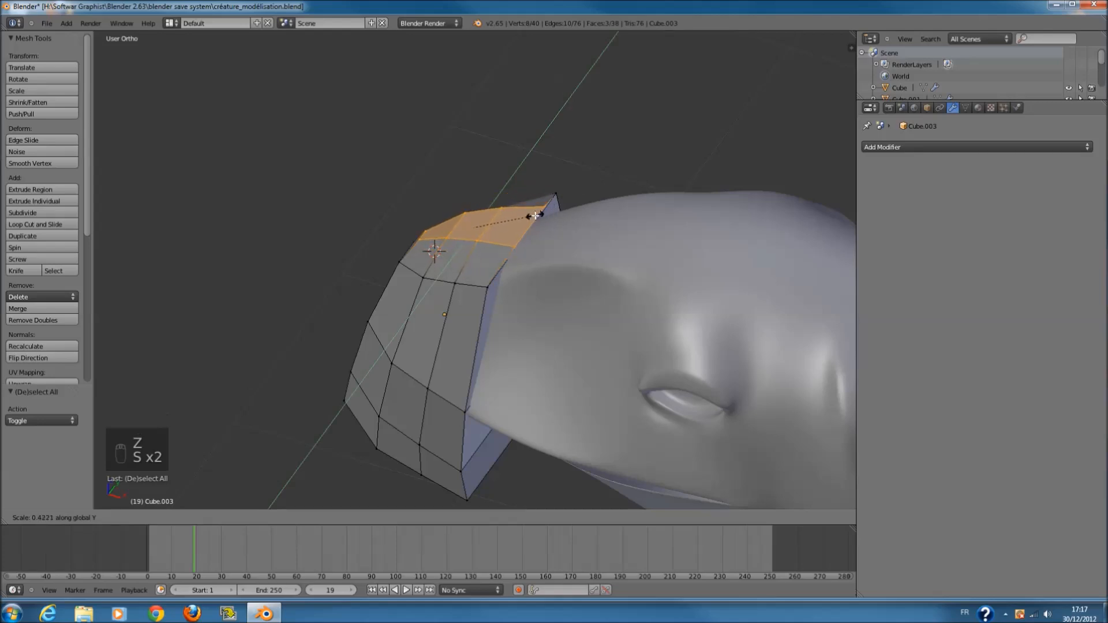
click(535, 216)
middle_drag(535, 215, 495, 178)
click(475, 188)
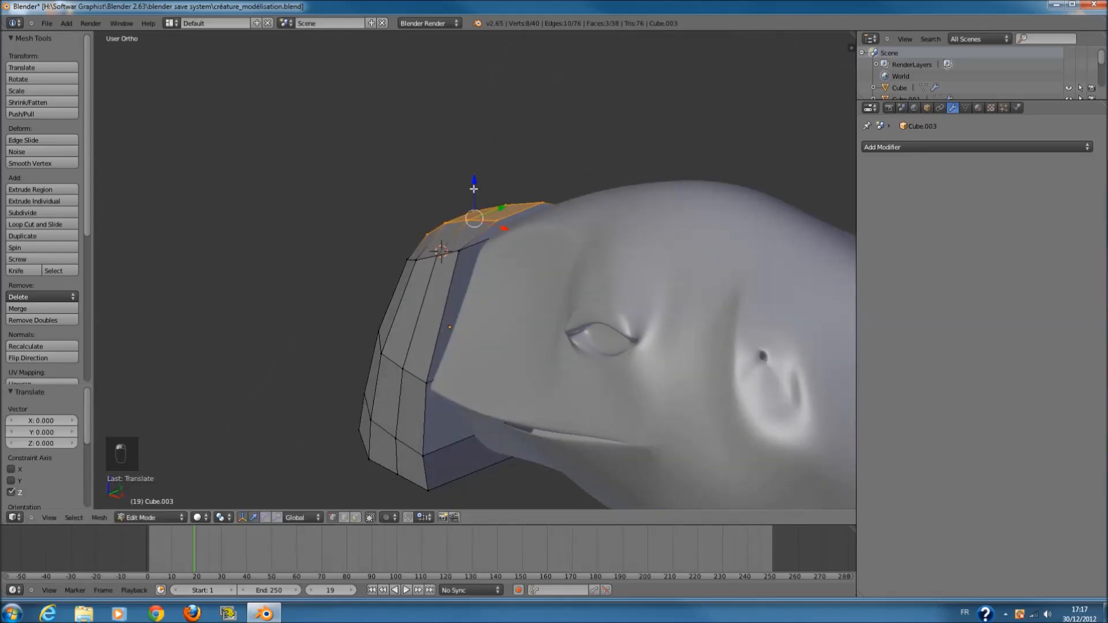
- Select the two rear bottom vertex pairs and lower them by 0.01918 along Z under the jaw
key(KP_1)
key(z)
shift+middle_drag(502, 277, 502, 228)
scroll(502, 336, down, 3)
scroll(496, 346, up, 3)
key(a)
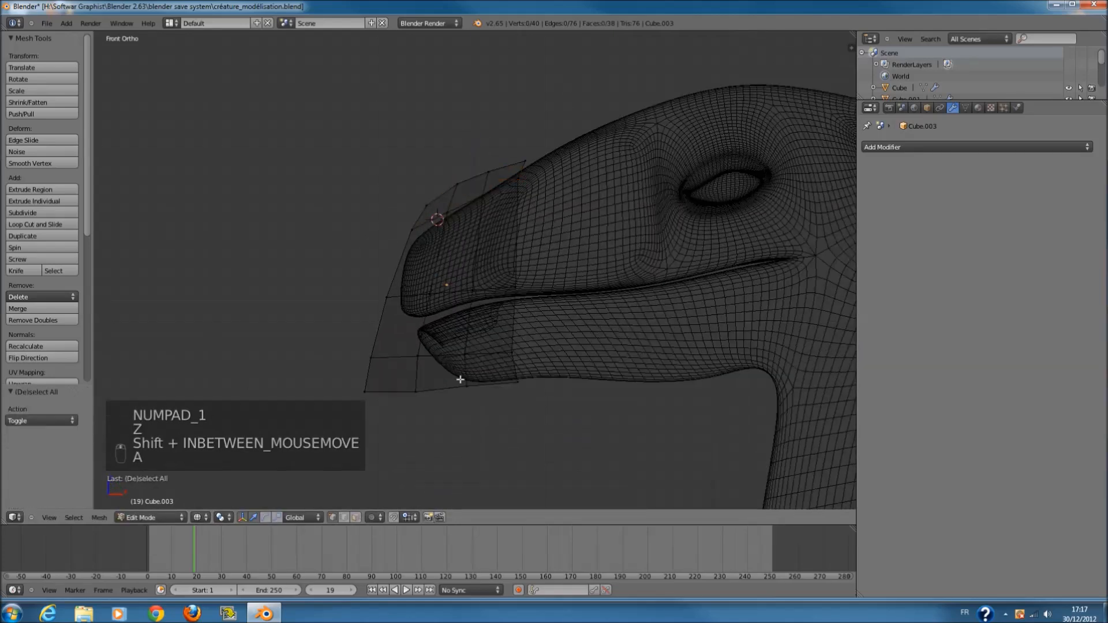
key(c)
click(503, 416)
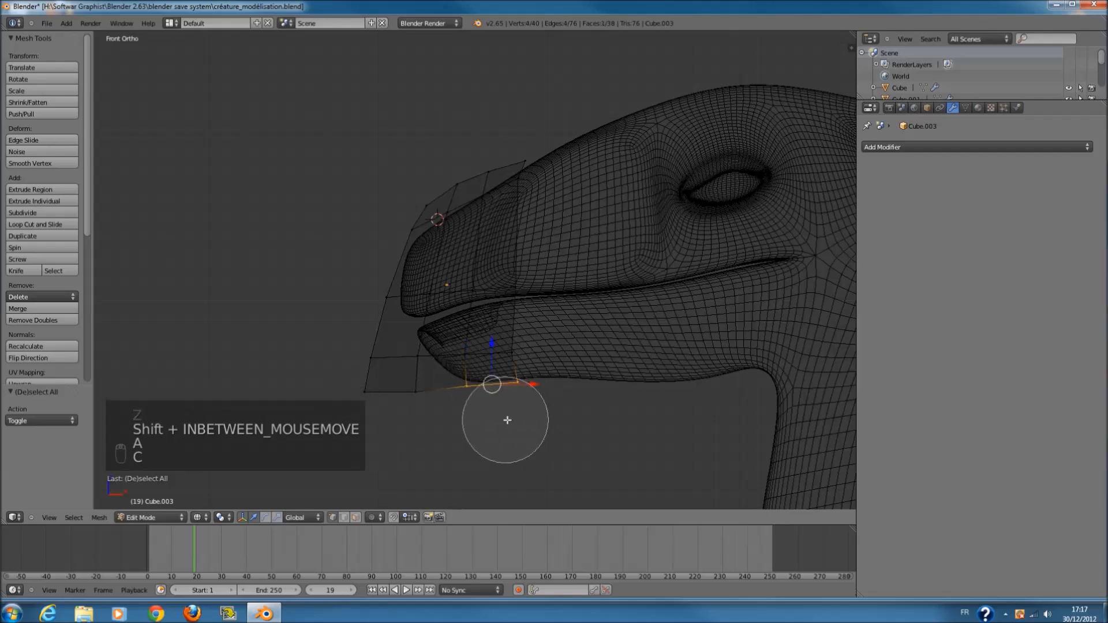
right_click(509, 410)
key(ctrl+z)
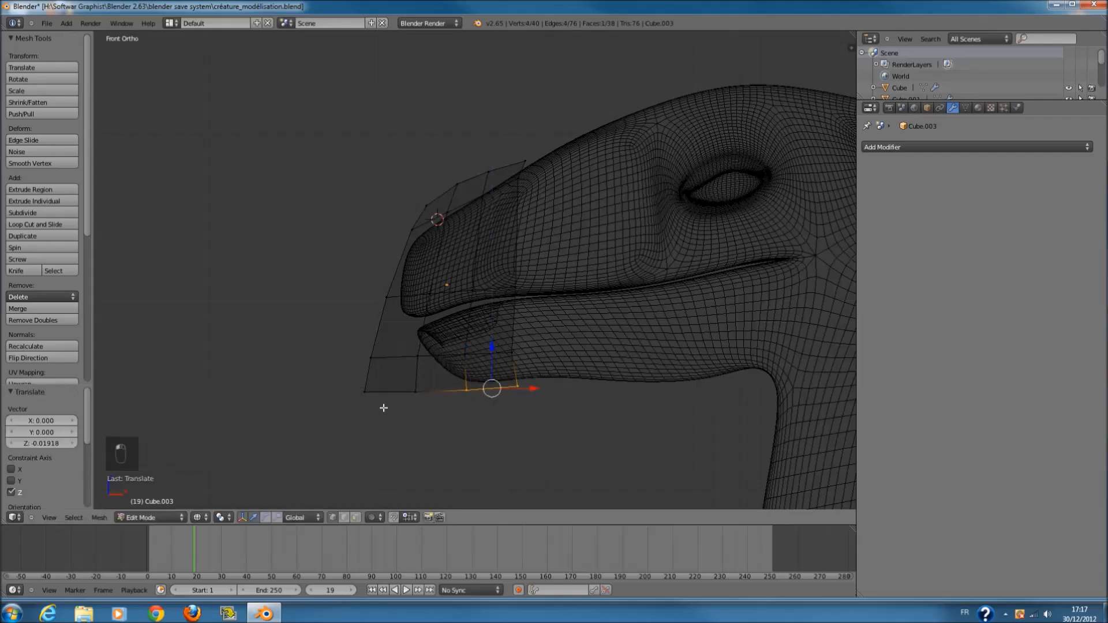
- Add the front bottom vertices to the selection, lower the whole bottom row slightly along Z, and clear the selection
key(c)
click(379, 406)
right_click(379, 406)
drag(440, 347, 442, 361)
key(a)
key(z)
middle_drag(510, 374, 479, 383)
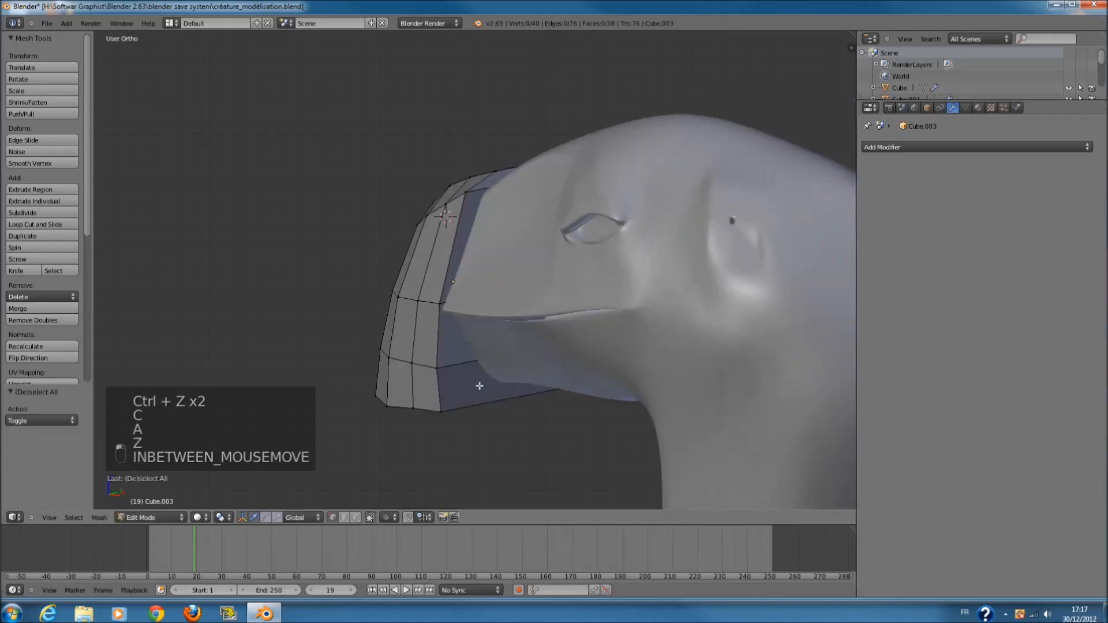
- Restore the bottom-row vertex selection by undoing, scale it narrower along Y under the jaw, and clear the selection
key(ctrl+z)
key(s)
key(y)
click(568, 379)
middle_drag(568, 379, 707, 351)
key(a)
middle_drag(547, 292, 399, 282)
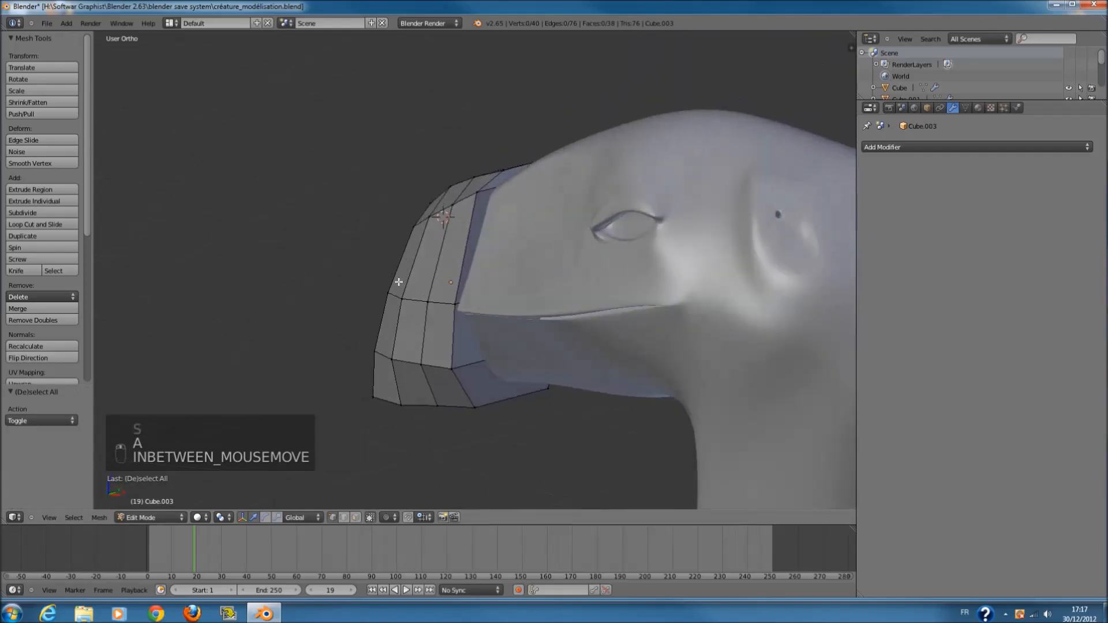
scroll(388, 278, up, 1)
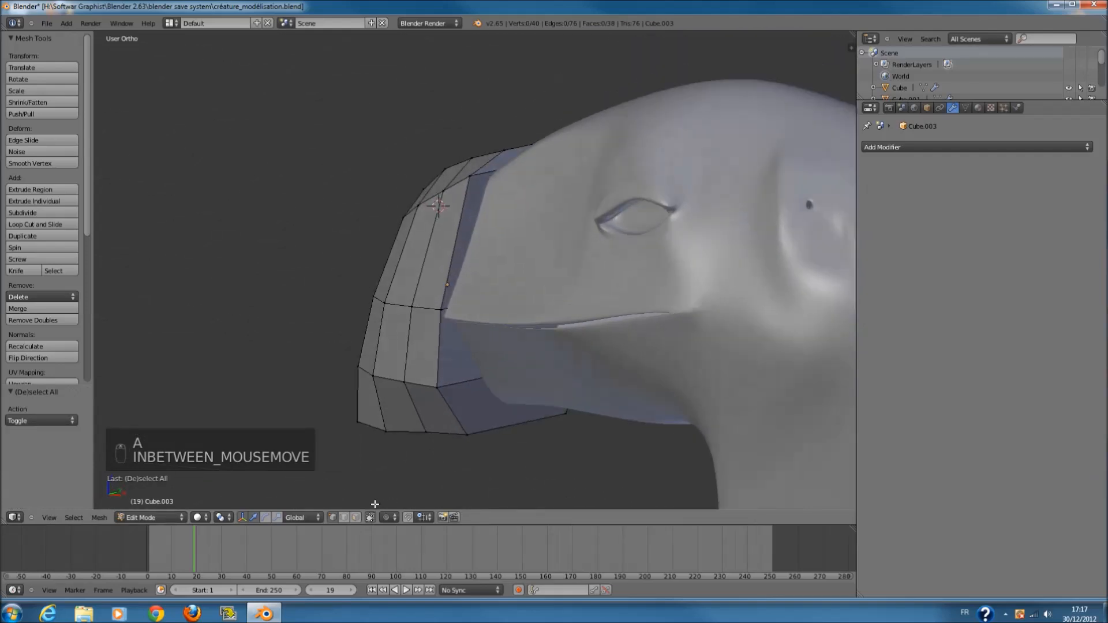
- Select the muzzle's open rear edge loop, extrude it in place, and scale the new loop to 0.952
key(z)
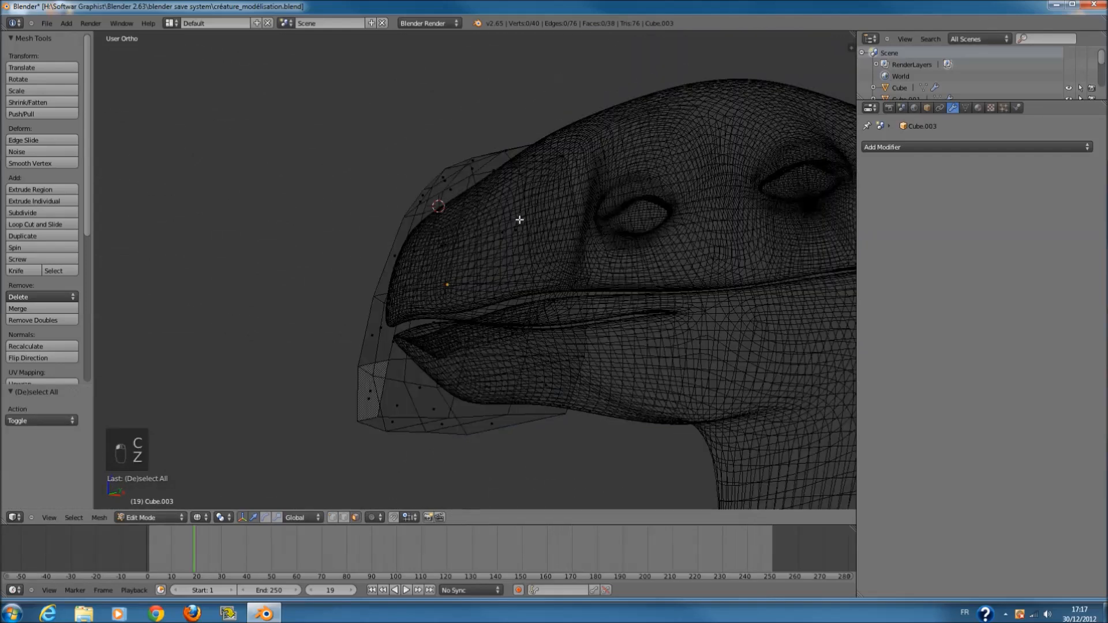
key(KP_1)
key(c)
mouse_move(562, 159)
mouse_down()
mouse_move(551, 173)
mouse_move(538, 389)
mouse_up()
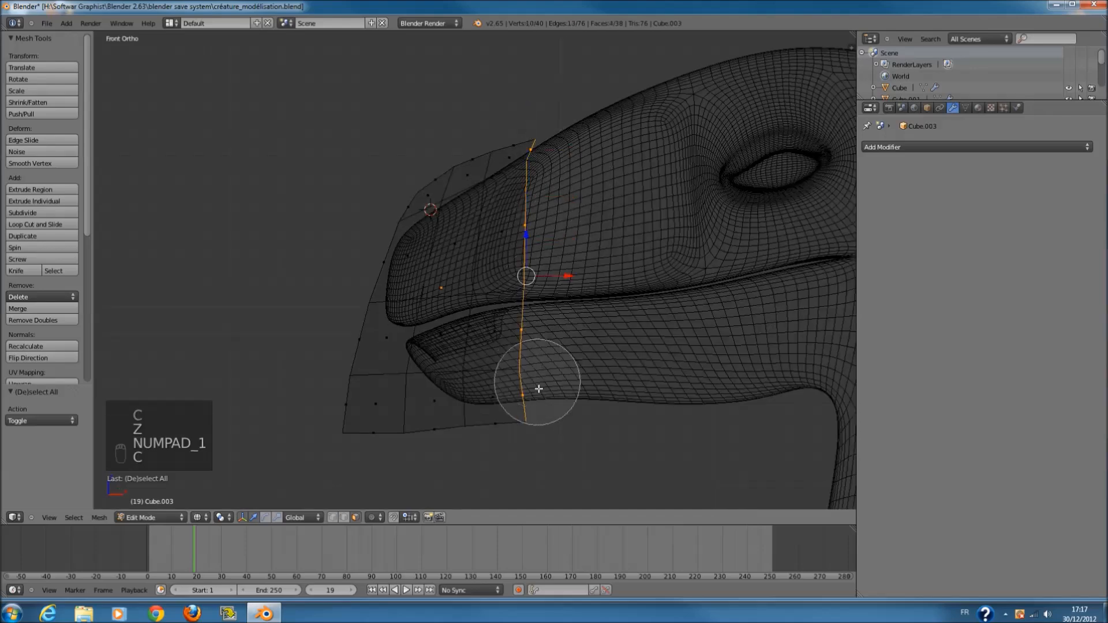
right_click(539, 388)
key(z)
scroll(611, 344, up, 2)
key(e)
right_click(668, 331)
key(z)
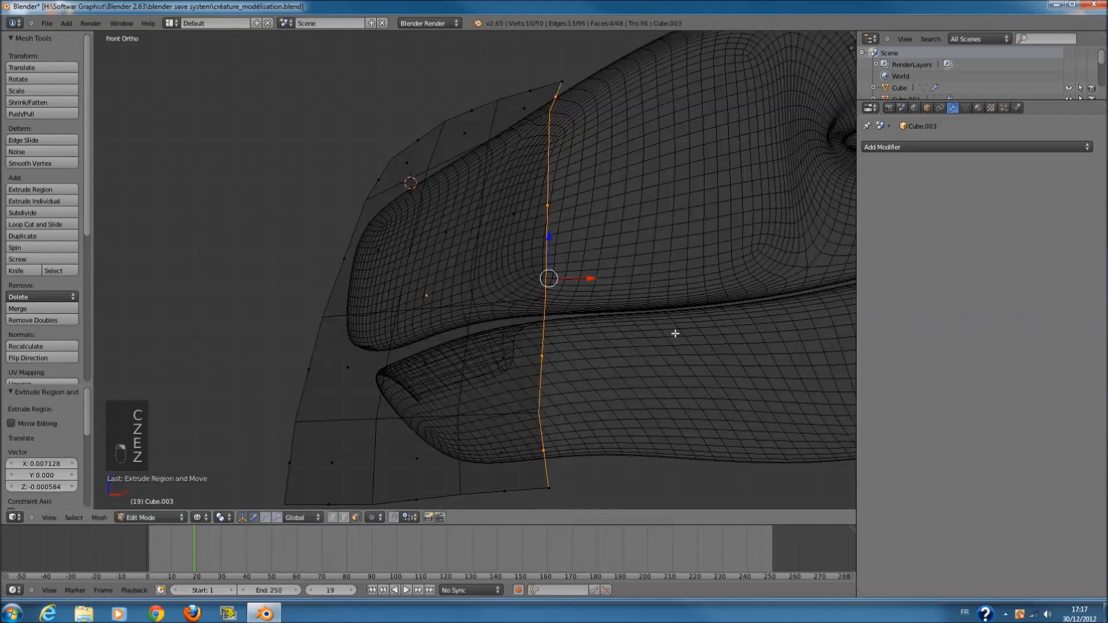
key(s)
click(668, 330)
- Scale the extruded inner loop to 1.012 to set the rim's thickness around the snout
middle_drag(667, 329, 663, 276)
key(z)
key(s)
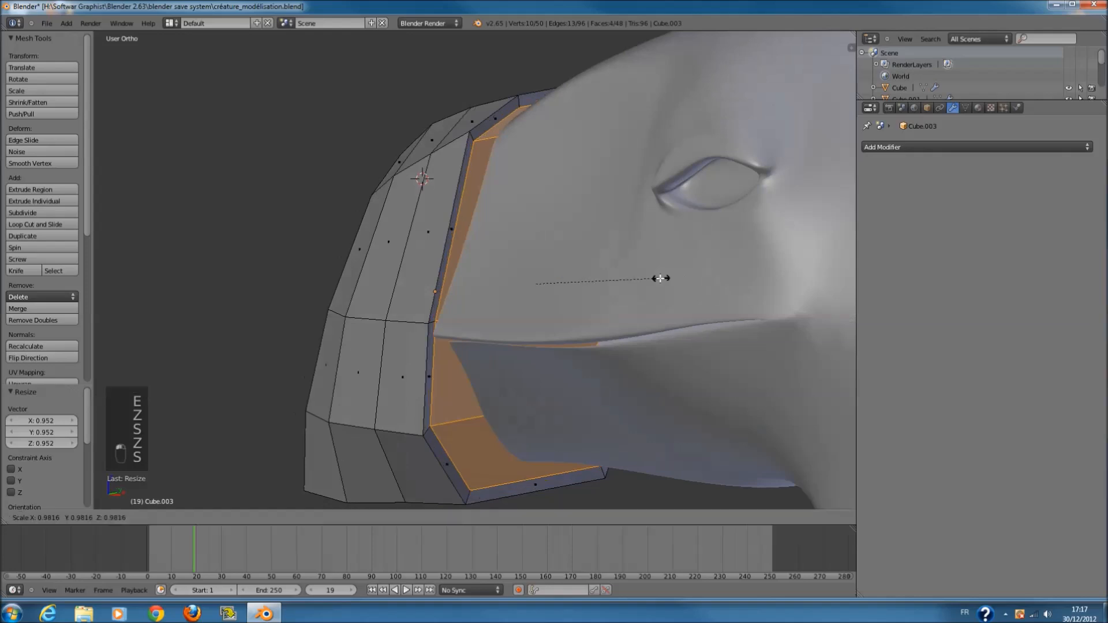
click(668, 282)
middle_drag(667, 282, 680, 288)
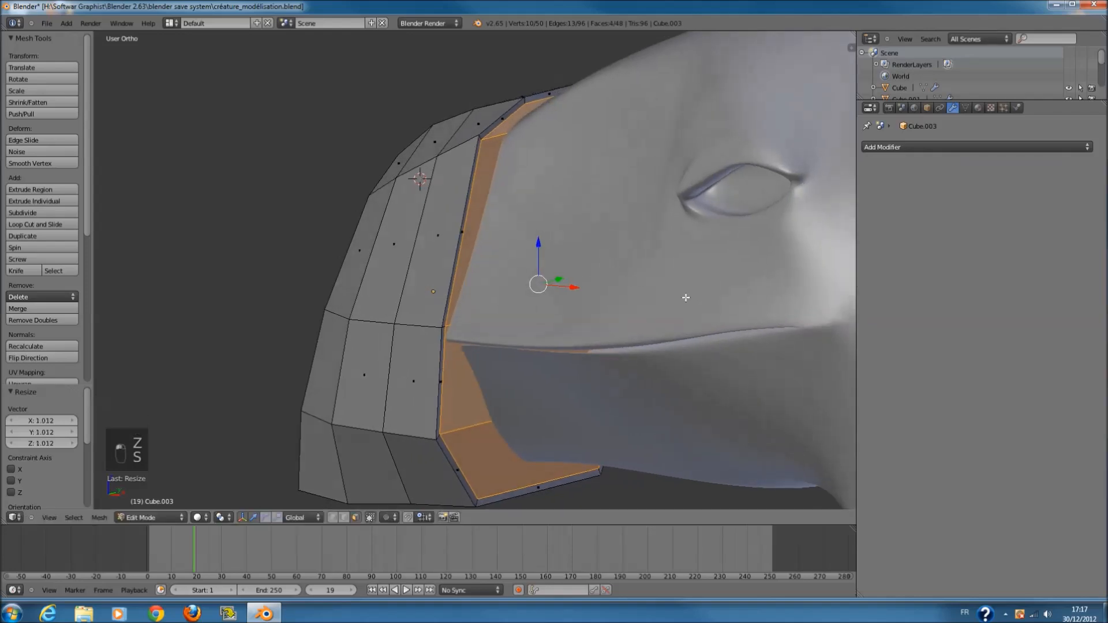
- Extrude the inner rim loop into the muzzle, move it -0.05914 along X, and scale it to 0.848
key(e)
click(671, 303)
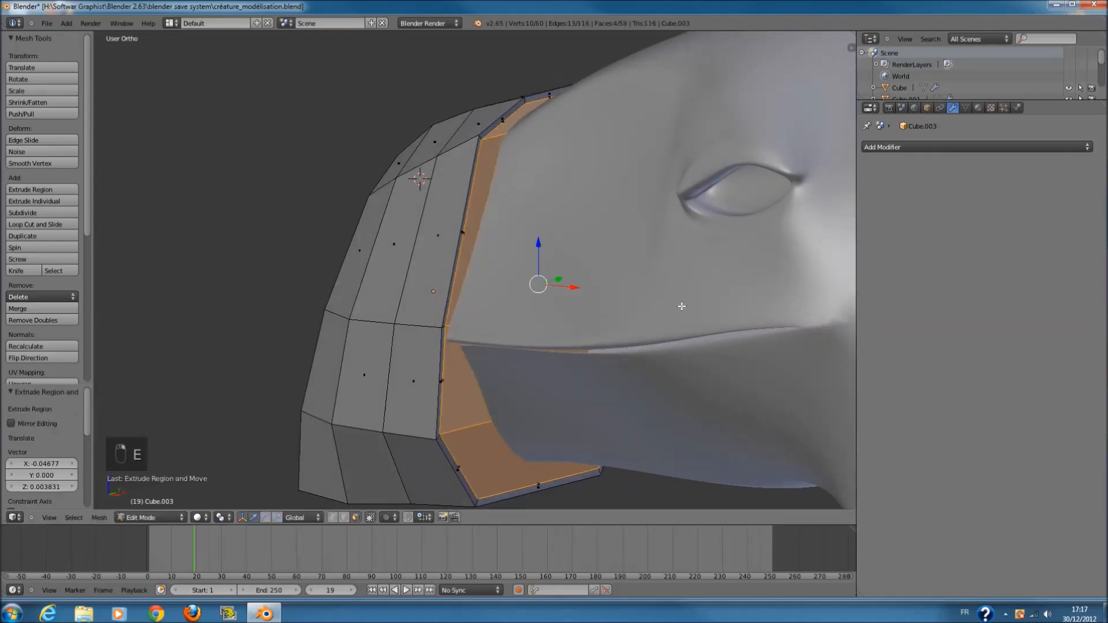
middle_drag(682, 306, 648, 304)
drag(592, 291, 564, 288)
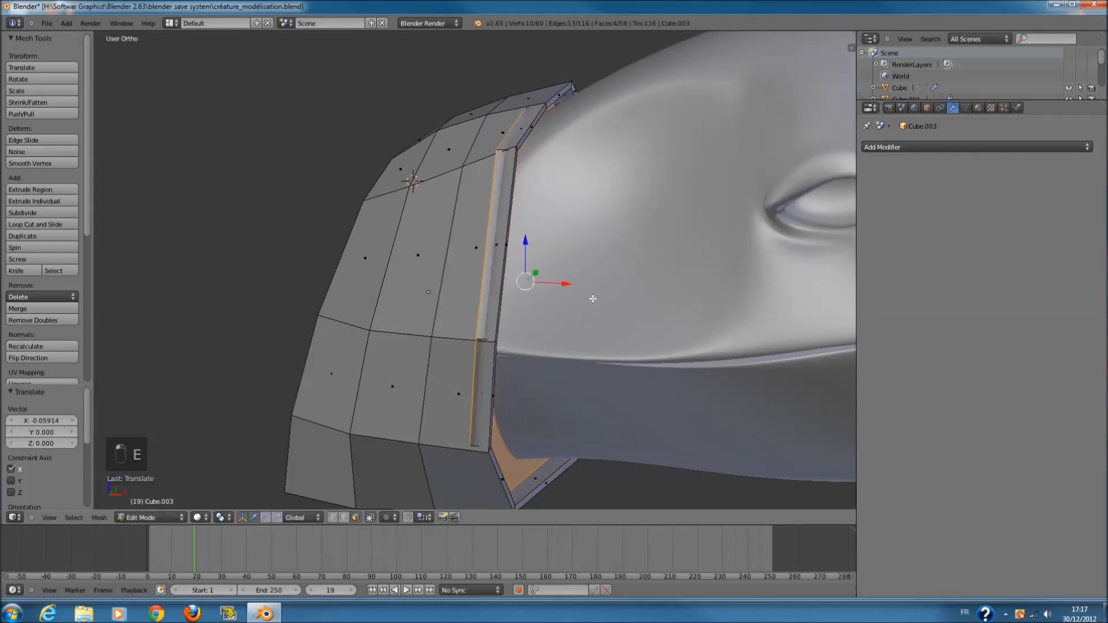
key(s)
click(581, 297)
mouse_move(581, 296)
middle_down()
mouse_move(562, 293)
mouse_move(583, 289)
middle_up()
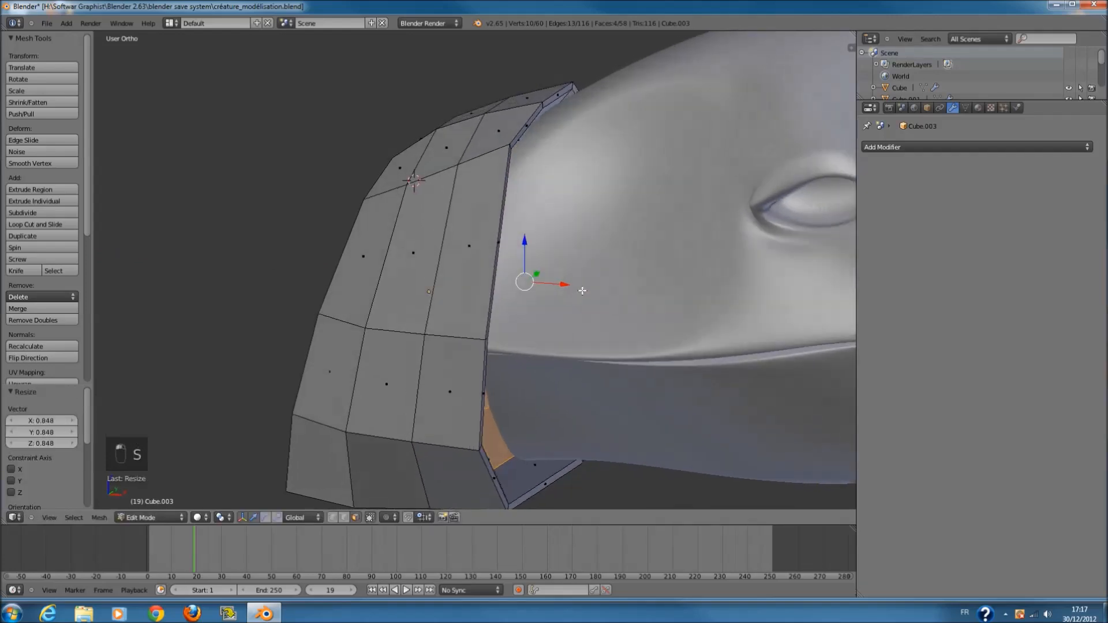
- Extrude the inner loop again deeper into the muzzle, shift it toward the snout tip, and rescale it to fit inside
key(KP_1)
key(z)
key(e)
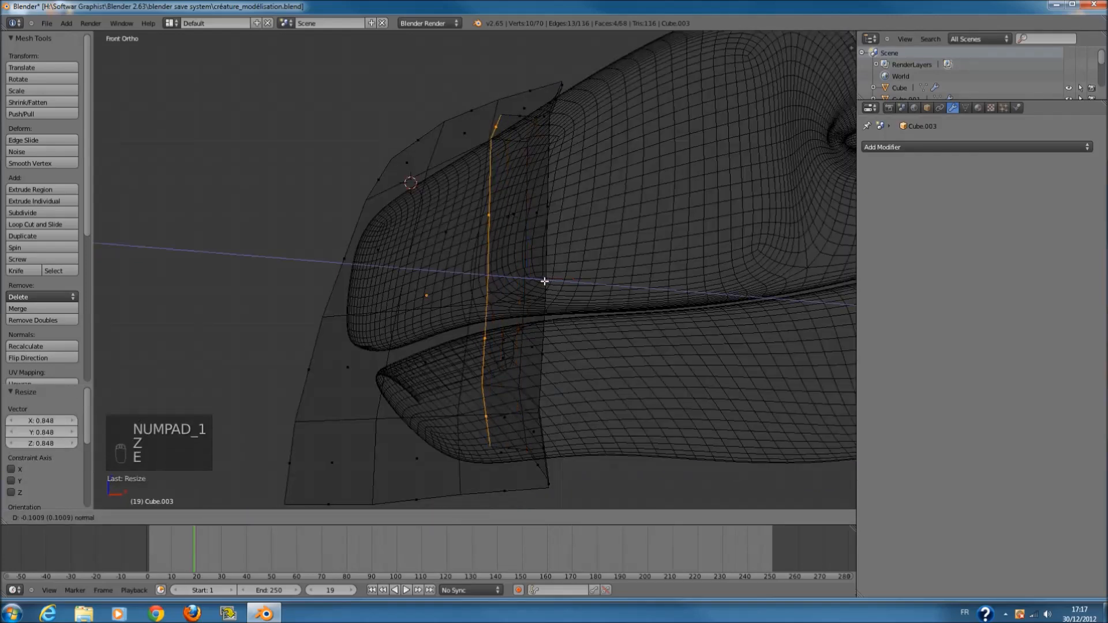
click(526, 286)
mouse_move(551, 281)
mouse_down()
mouse_move(518, 288)
mouse_move(476, 233)
mouse_move(468, 261)
mouse_up()
key(s)
click(515, 264)
key(z)
mouse_move(517, 271)
middle_down()
mouse_move(485, 277)
mouse_move(495, 294)
mouse_move(477, 314)
mouse_move(538, 323)
mouse_move(698, 304)
mouse_move(385, 262)
middle_up()
key(s)
click(495, 295)
- Return to object mode, add a level 2 Subdivision Surface to the muzzle, and scale the object to 1.016
scroll(495, 294, down, 3)
key(Tab)
key(ctrl+2)
middle_drag(523, 300, 369, 288)
middle_drag(475, 302, 648, 336)
key(s)
click(647, 344)
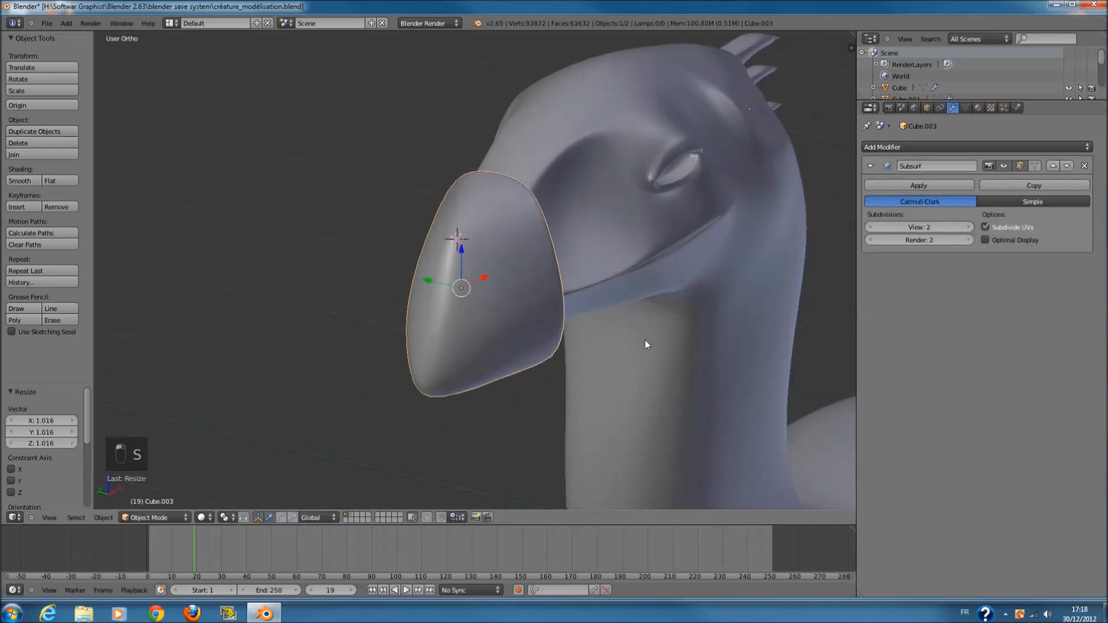
- In edit mode, add a loop cut across the muzzle's upper sides and front, and scale it along Y
key(KP_1)
key(z)
scroll(554, 203, up, 2)
key(Tab)
key(Tab)
key(Tab)
scroll(540, 203, up, 2)
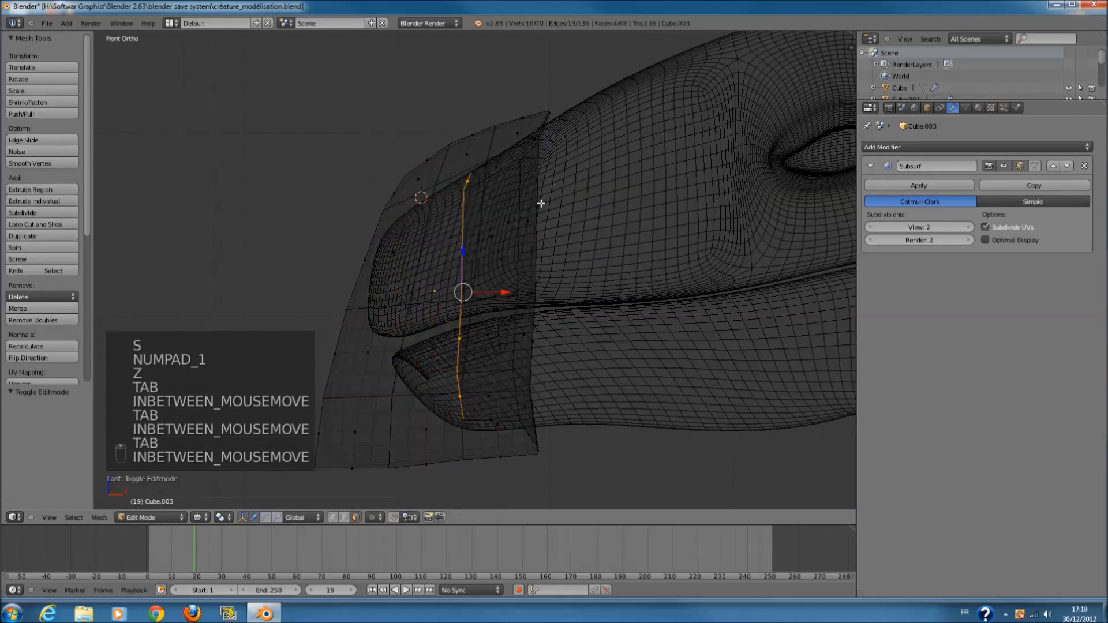
key(a)
key(z)
key(a)
key(a)
key(ctrl+r)
click(532, 204)
middle_drag(532, 204, 658, 270)
key(s)
key(y)
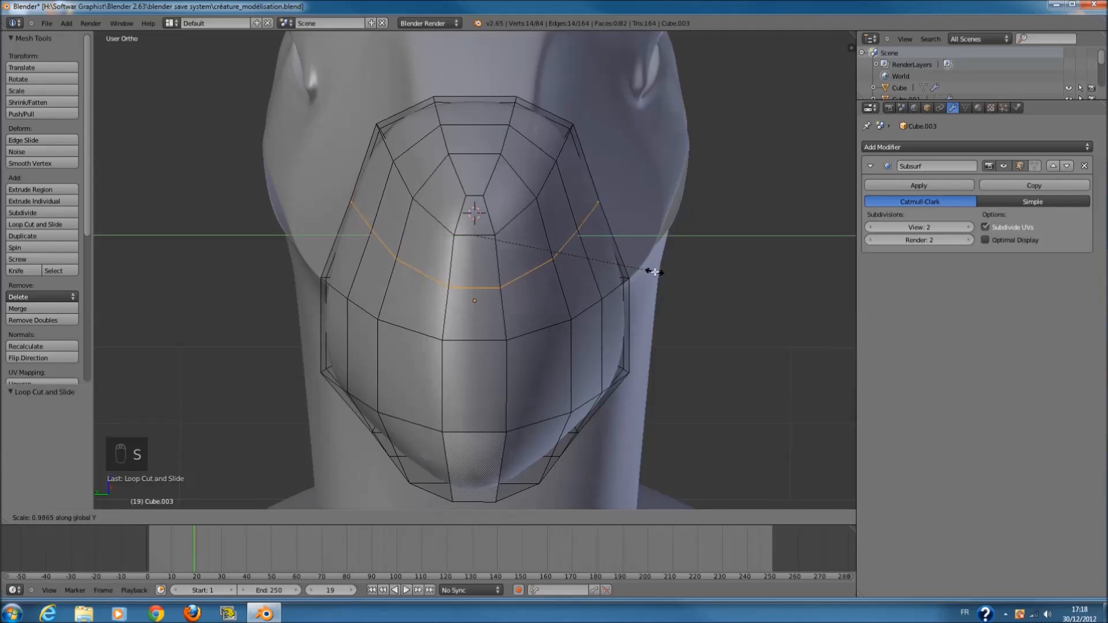
click(650, 271)
- Return to object mode and save over the existing créature_modélisation.blend file
key(z)
key(z)
key(Tab)
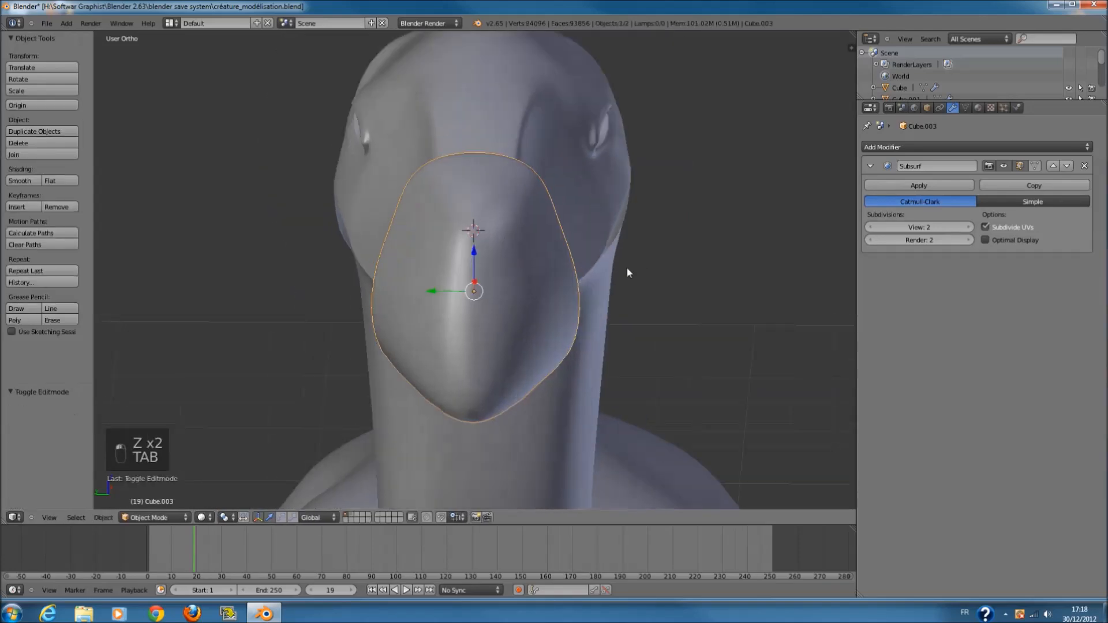
middle_drag(632, 267, 493, 247)
key(ctrl+s)
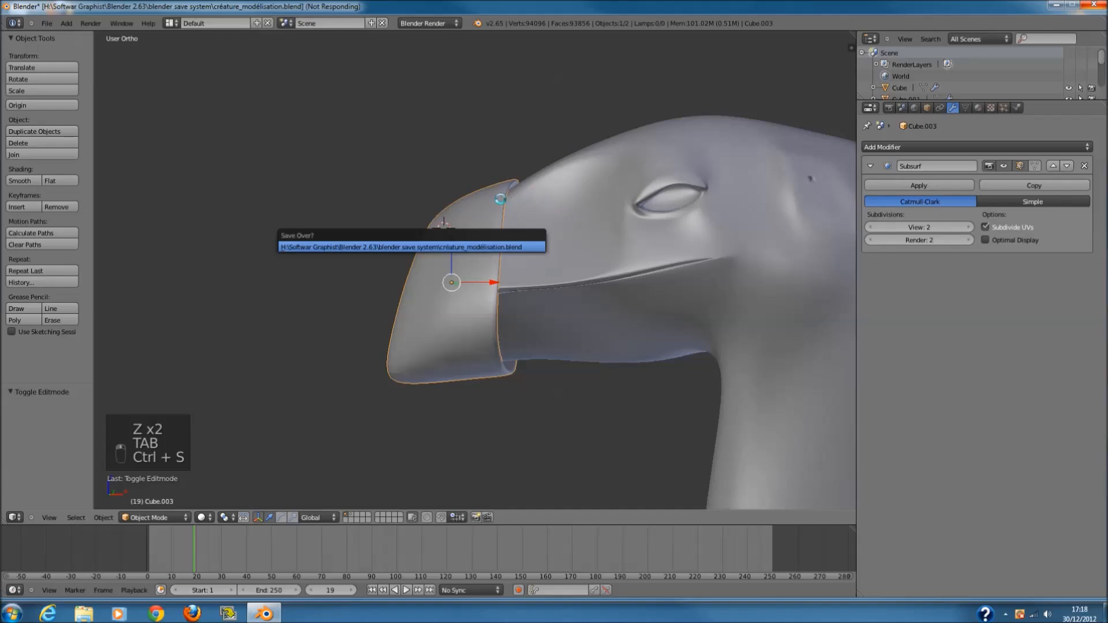
- In edit mode, select the three faces along the centre strip of the muzzle's top
key(KP_1)
key(z)
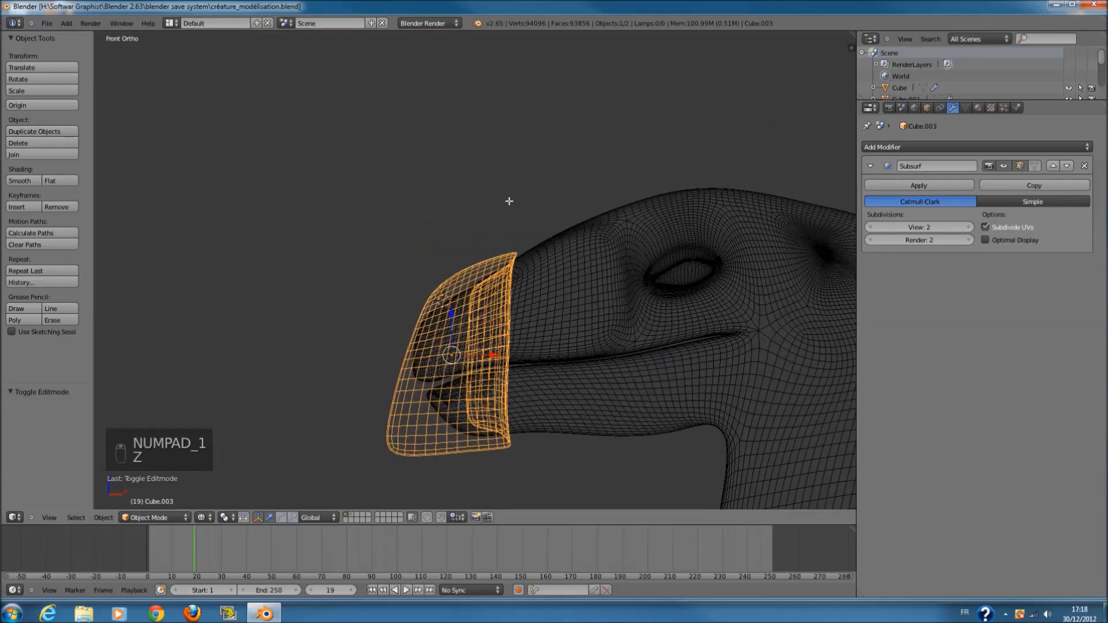
key(Tab)
scroll(478, 219, up, 5)
key(z)
key(a)
key(c)
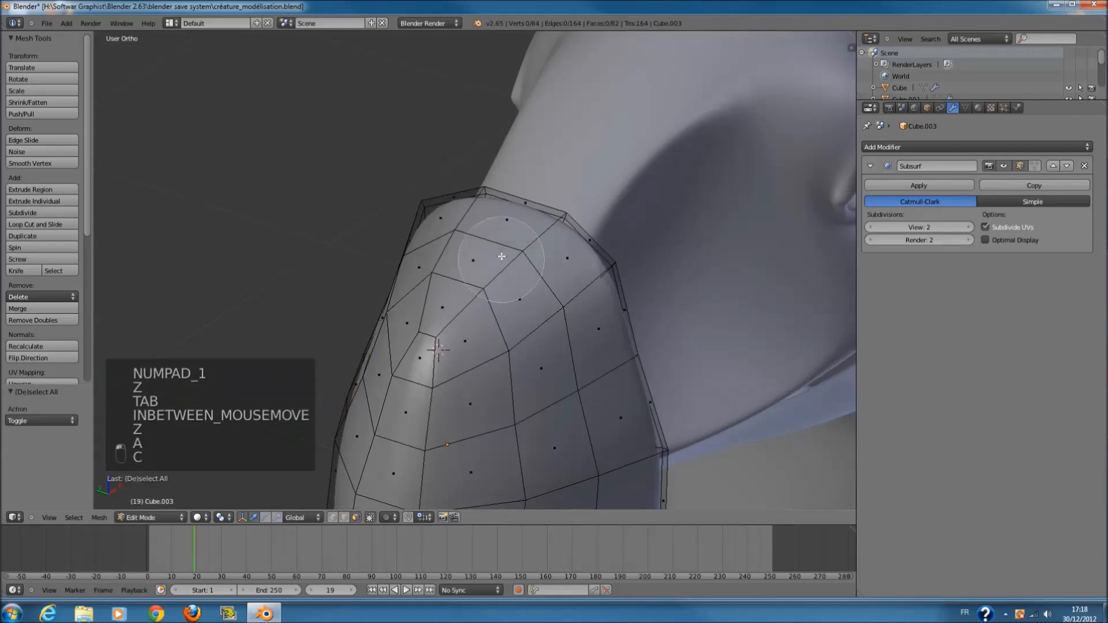
drag(512, 231, 457, 289)
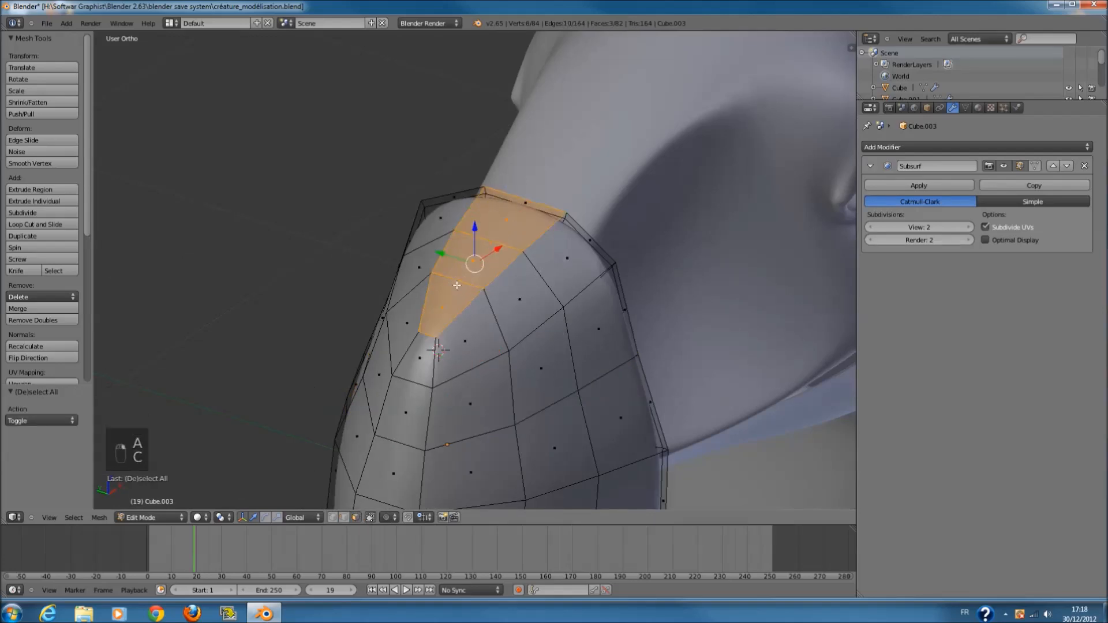
key(KP_1)
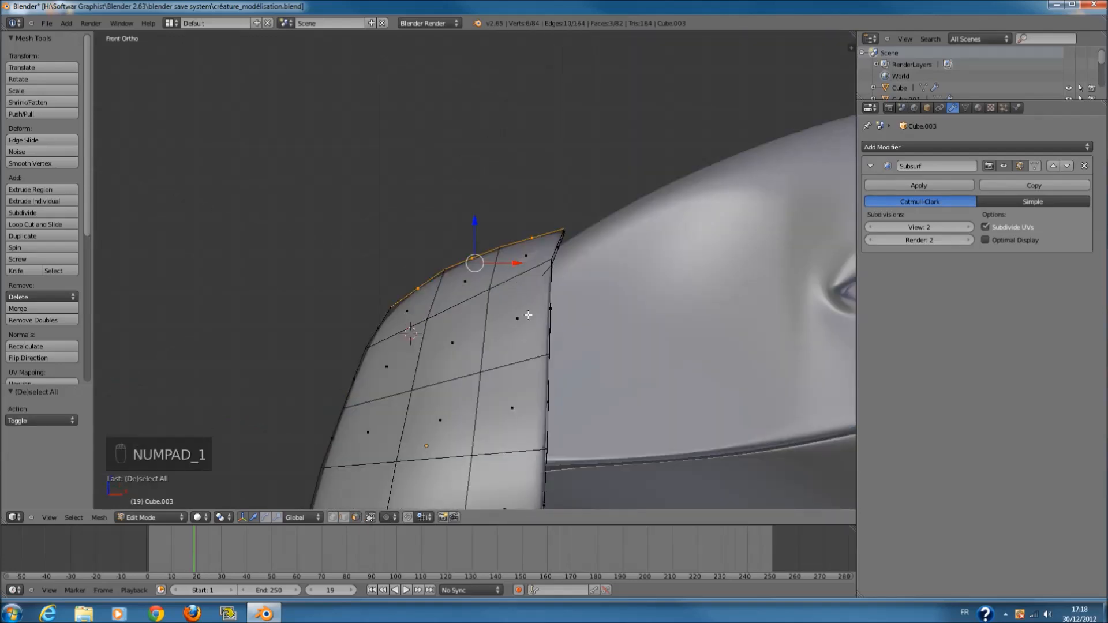
key(z)
- Try raising the selected top faces along Z and extruding them upward, undoing both attempts
key(g)
key(z)
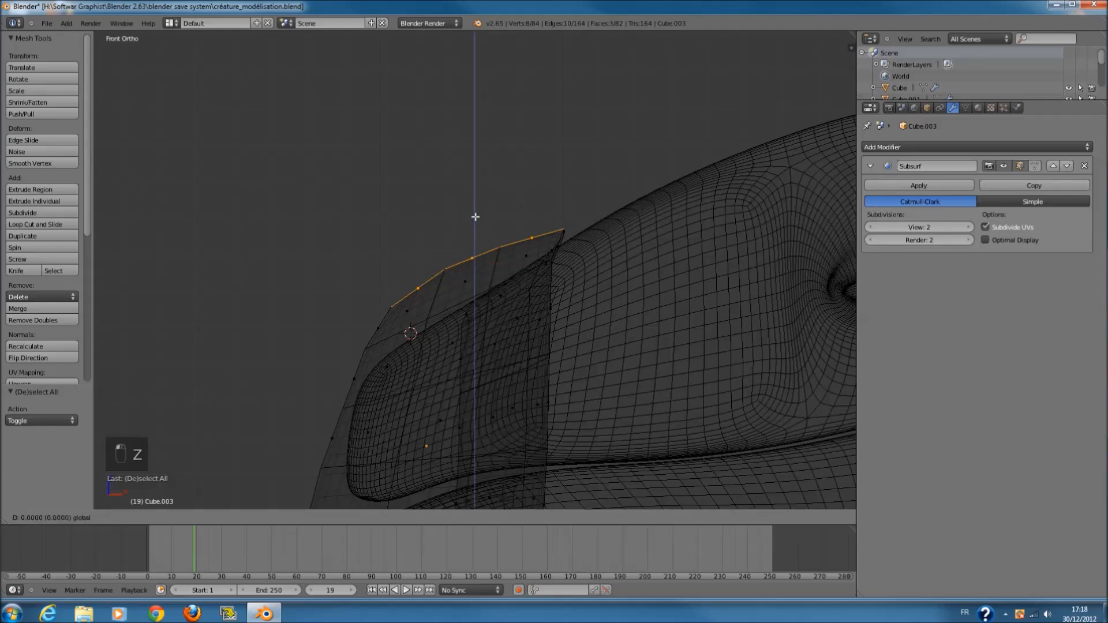
click(475, 198)
key(ctrl+z)
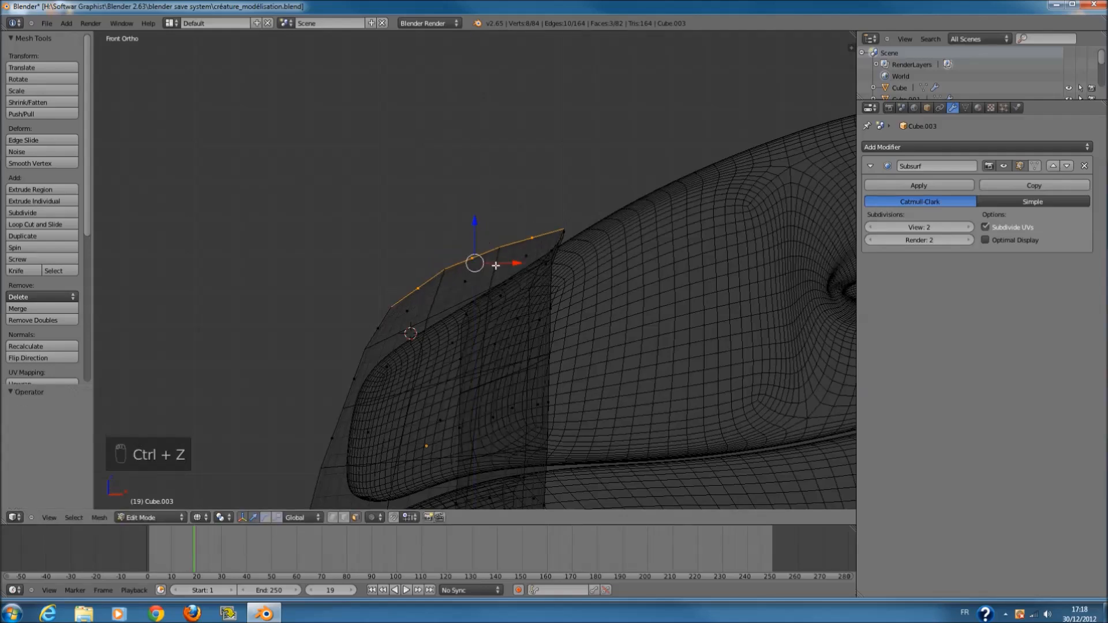
key(e)
click(501, 235)
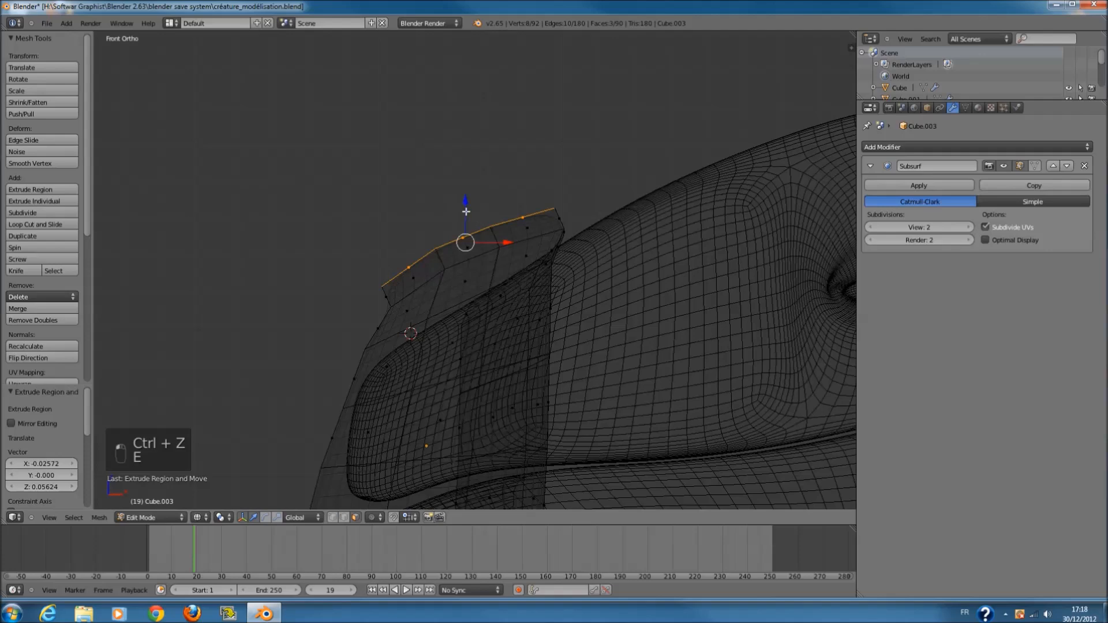
key(ctrl+z)
key(ctrl+z)
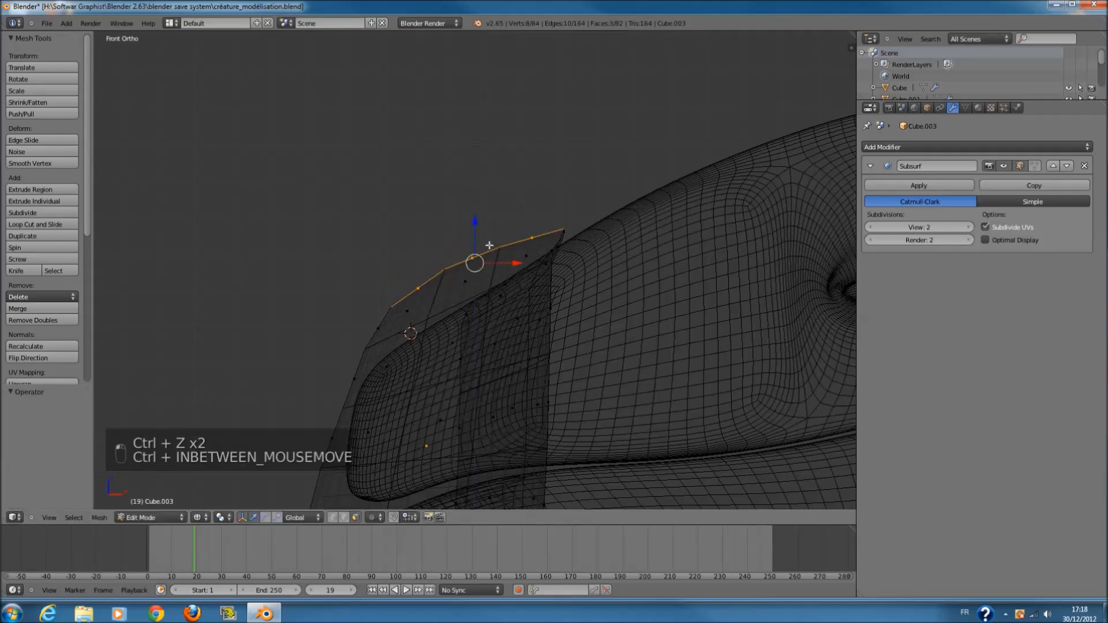
- Extrude the three top faces upward into a ridge and move them 0.04757 along X
key(e)
click(488, 218)
drag(504, 235, 522, 234)
- Select only the ridge's rear end face and rotate it by -38.476° in the front view
shift+scroll(554, 262, up, 2)
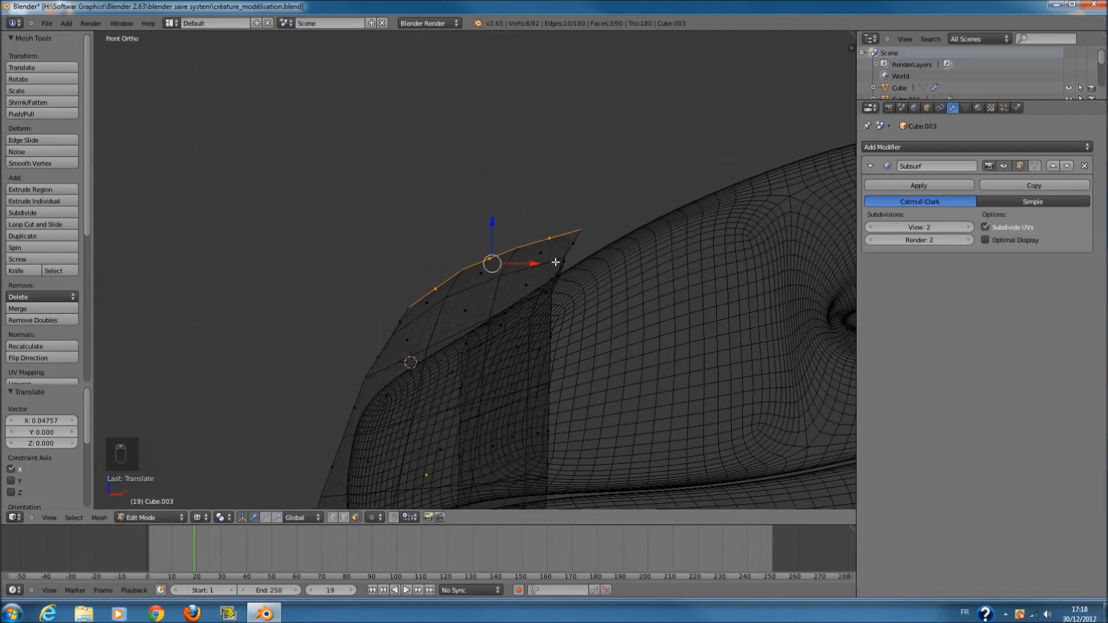
ctrl+scroll(553, 244, up, 4)
shift+scroll(527, 228, up, 2)
key(a)
key(c)
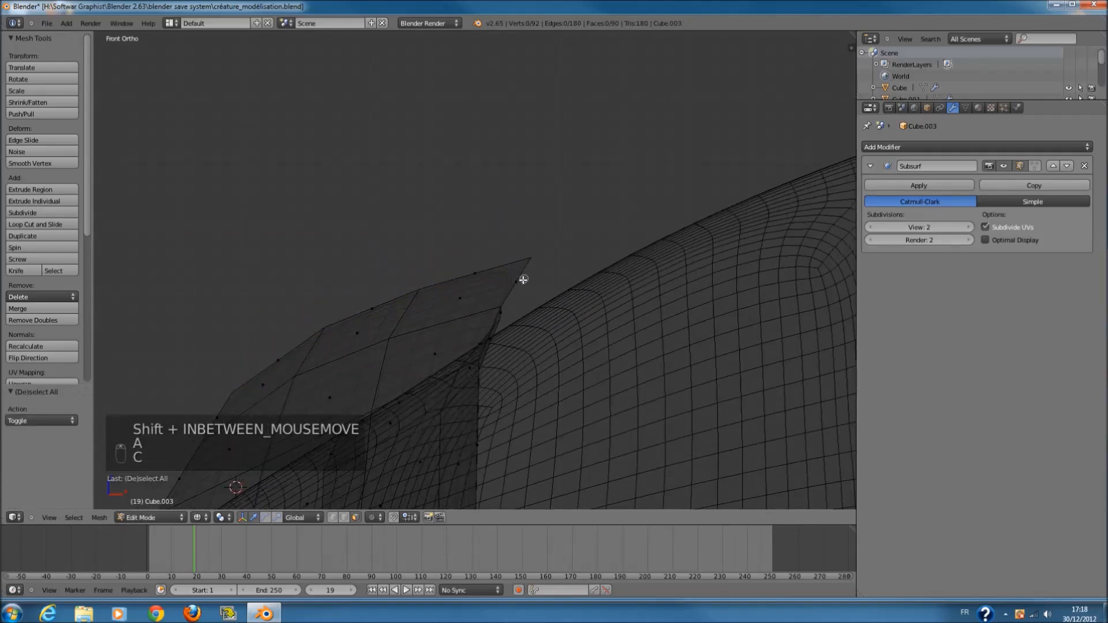
key(r)
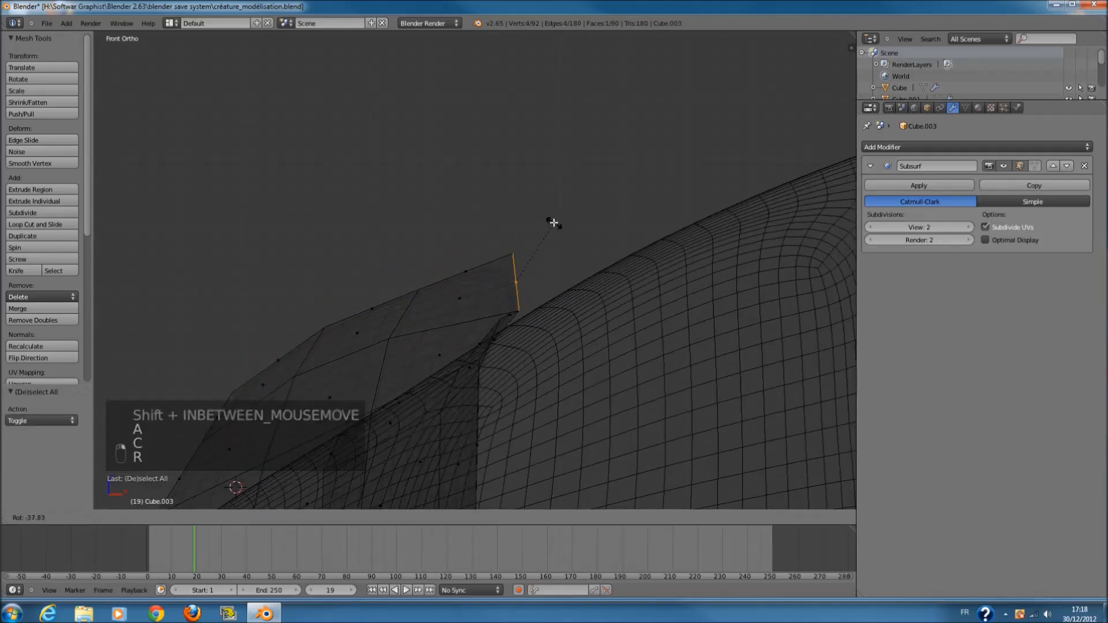
click(554, 224)
key(z)
- Add the ridge's upper faces to the selection and scale them to 0.582 along Y to narrow the ridge
middle_drag(554, 224, 645, 300)
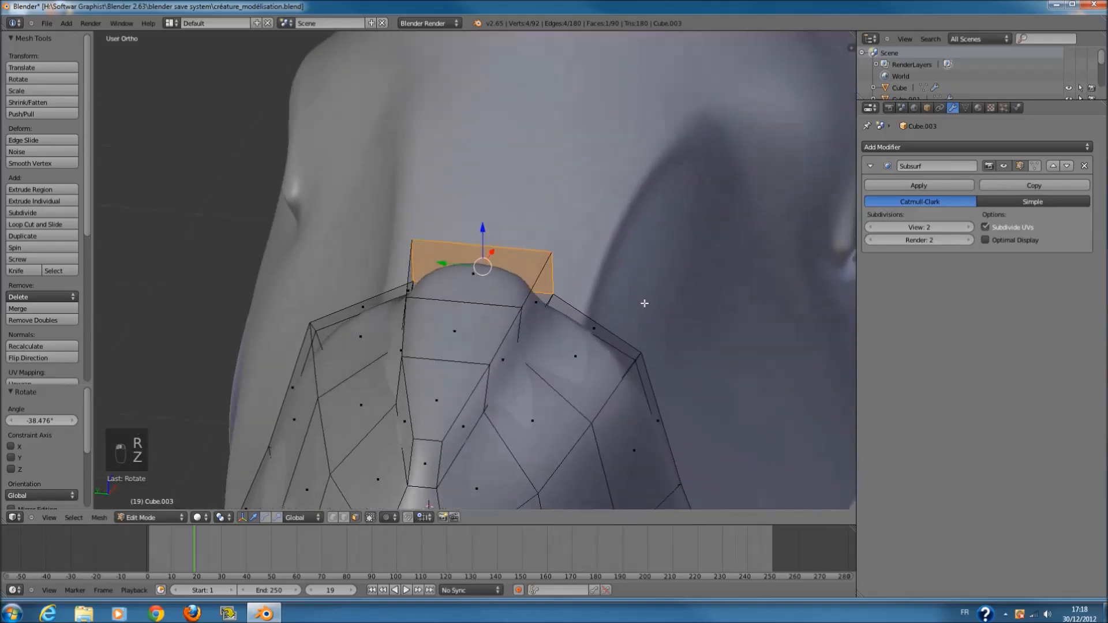
shift+right_click(454, 331)
shift+right_click(436, 400)
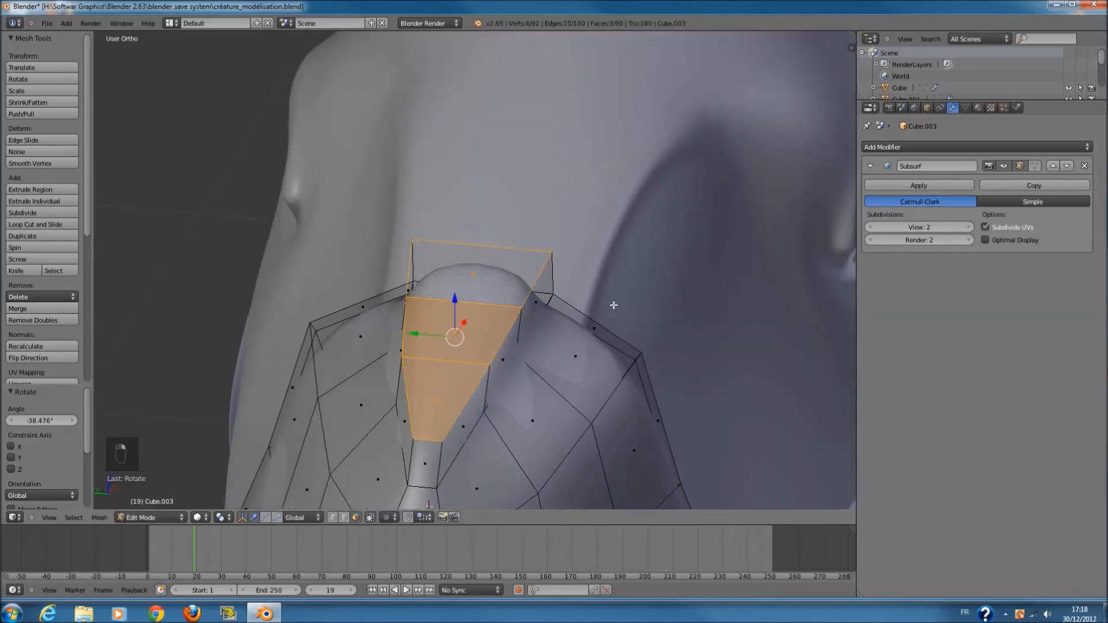
key(s)
middle_click(597, 303)
click(541, 300)
- Select the ridge's rear end face, extrude it back over the forehead, and adjust its height along Z
middle_drag(522, 300, 474, 283)
right_click(506, 280)
right_click(505, 278)
key(KP_1)
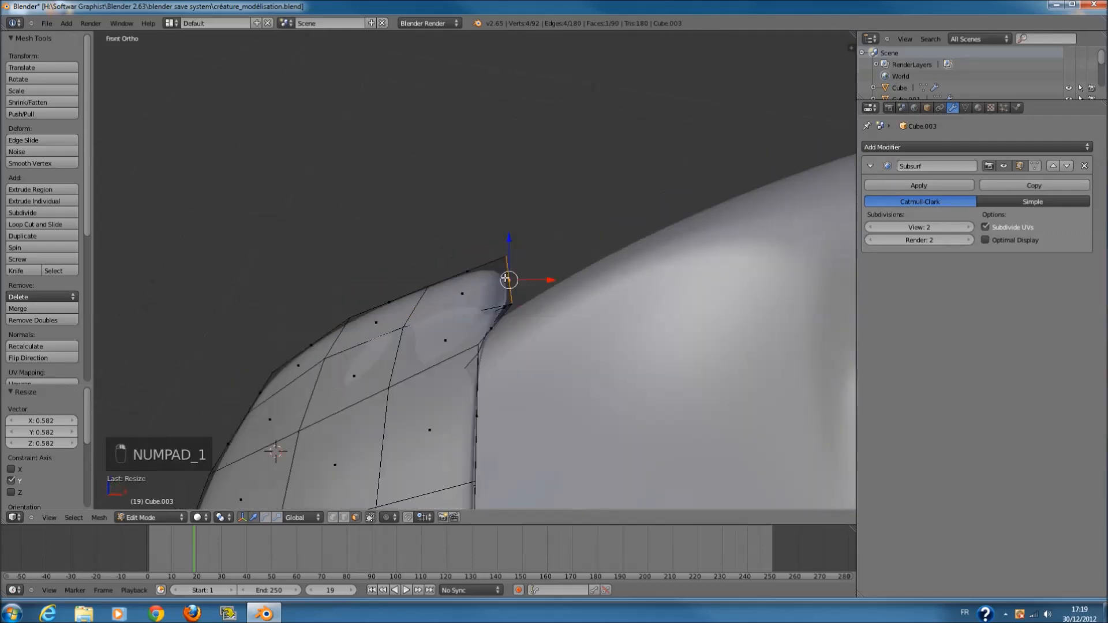
scroll(597, 276, down, 2)
ctrl+scroll(577, 275, up, 5)
key(z)
shift+scroll(537, 285, up, 3)
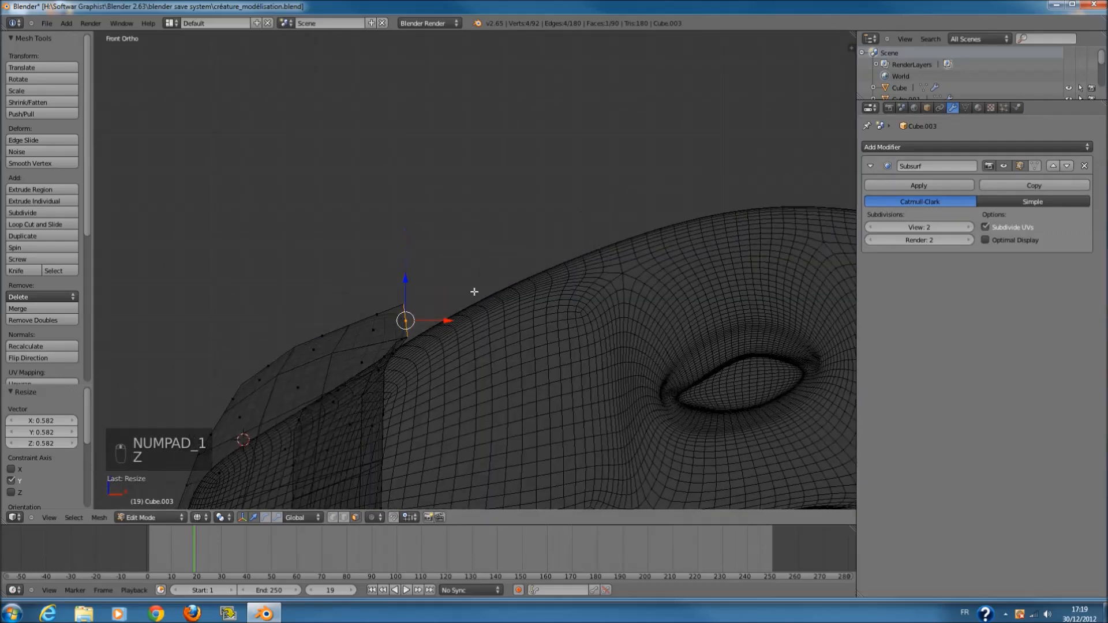
key(e)
click(683, 225)
drag(616, 258, 609, 196)
- Add three evenly spaced loop cuts across the extruded forehead strip and clear the selection
key(a)
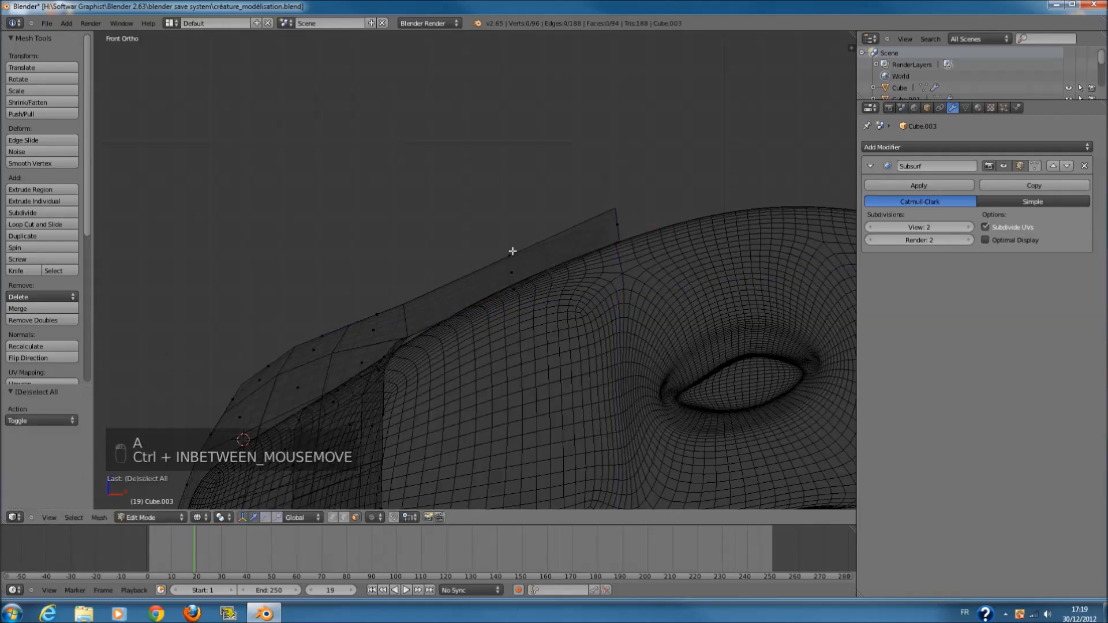
key(ctrl+r)
click(511, 251)
key(a)
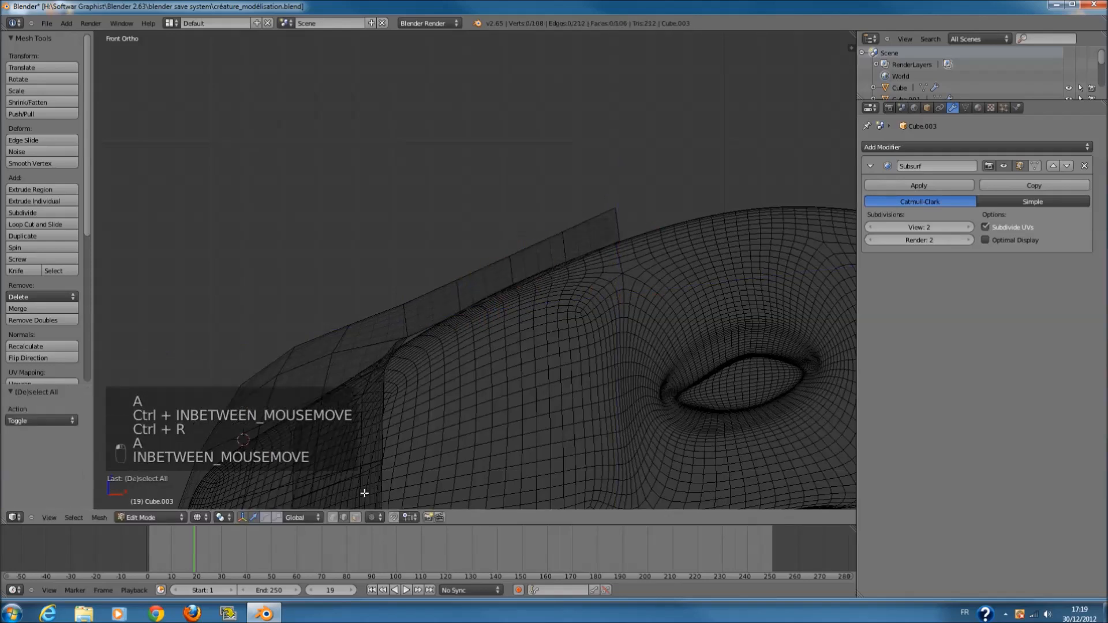
- Select the strip's three new loops one after another and raise each along Z to curve the crest upward
key(c)
drag(455, 280, 458, 311)
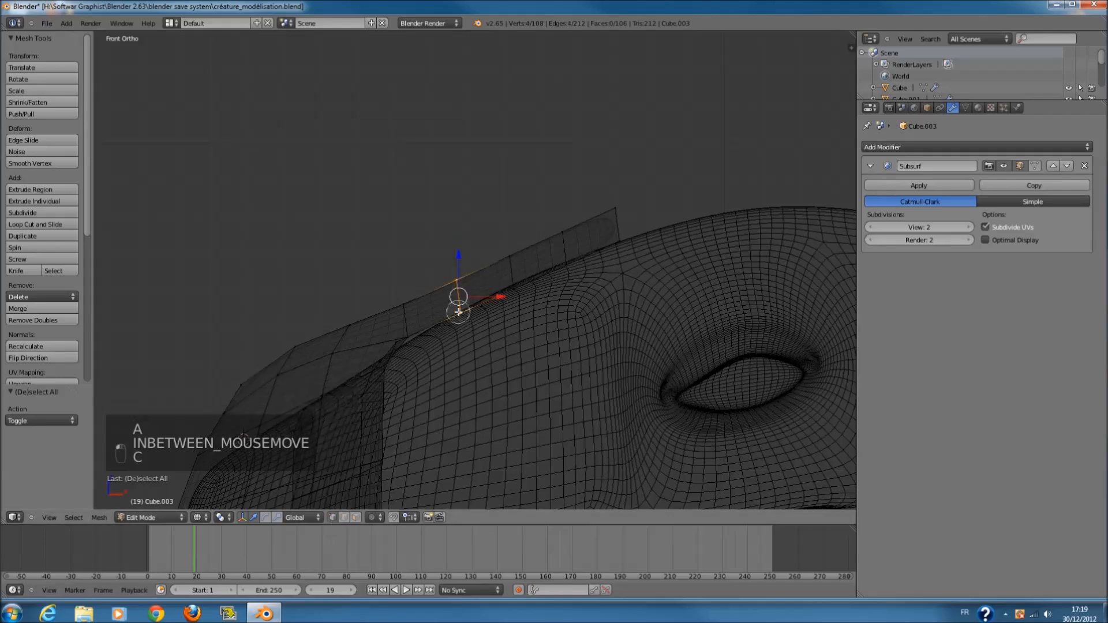
key(a)
drag(460, 253, 516, 295)
key(c)
right_click(516, 295)
drag(512, 229, 574, 268)
key(a)
key(c)
right_click(574, 269)
mouse_move(566, 216)
mouse_down()
mouse_move(565, 203)
mouse_move(631, 241)
mouse_up()
- Select the crest's rear end loop, raise it 0.122 along Z, and scale it to 0.518 along Z
key(a)
key(c)
drag(620, 189, 595, 144)
key(s)
key(z)
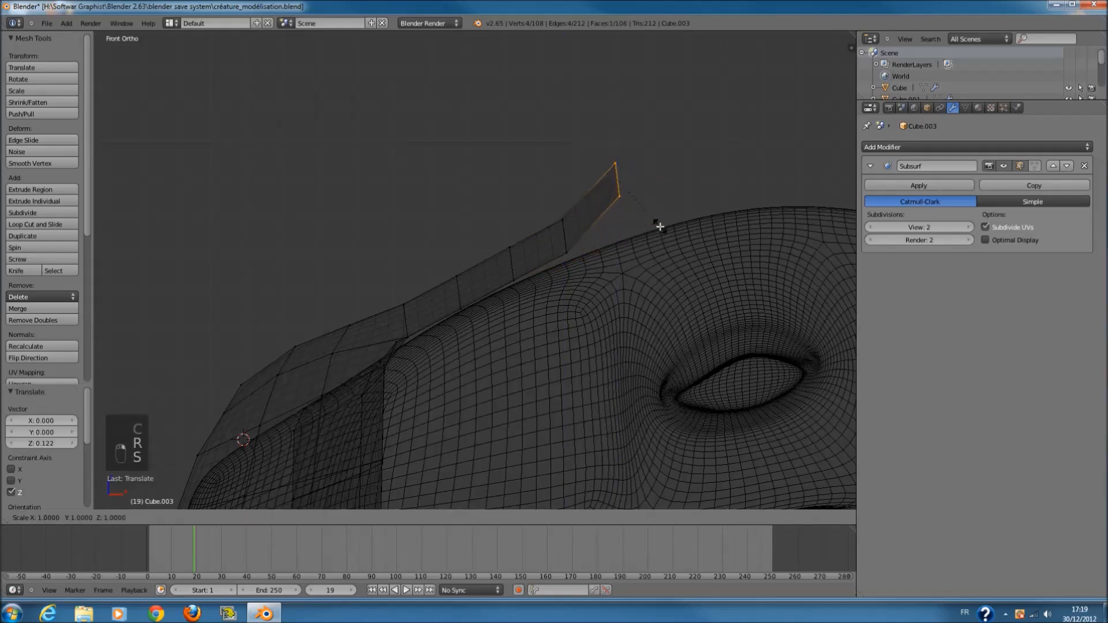
click(634, 209)
- Rotate the crest's tip loop and raise it about 0.043 along Z to form an upturned point
key(r)
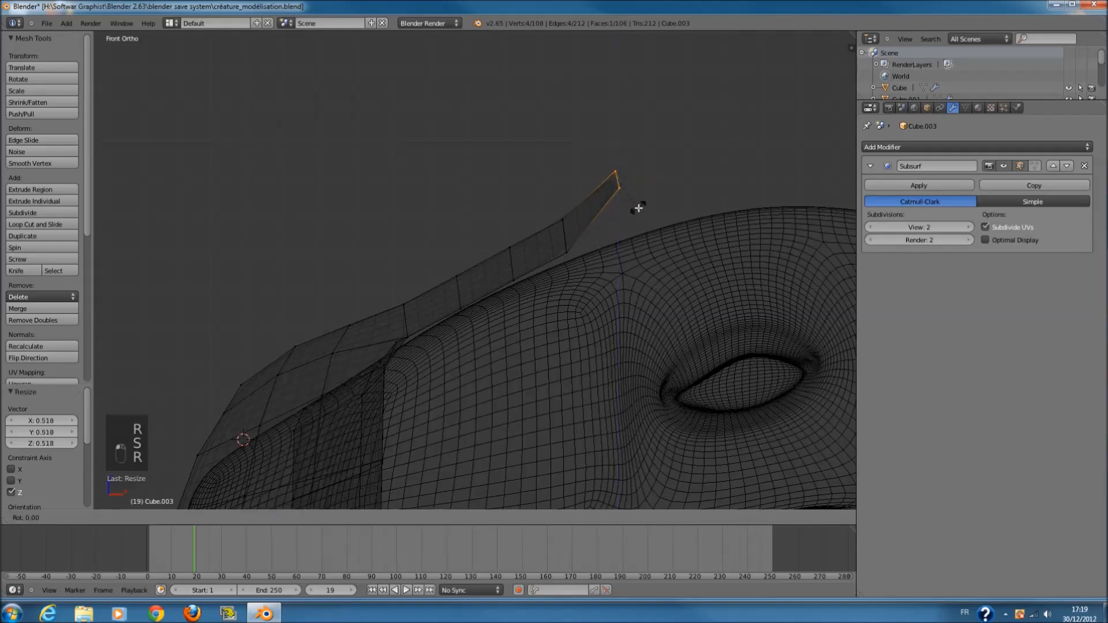
click(623, 216)
drag(615, 150, 607, 130)
key(r)
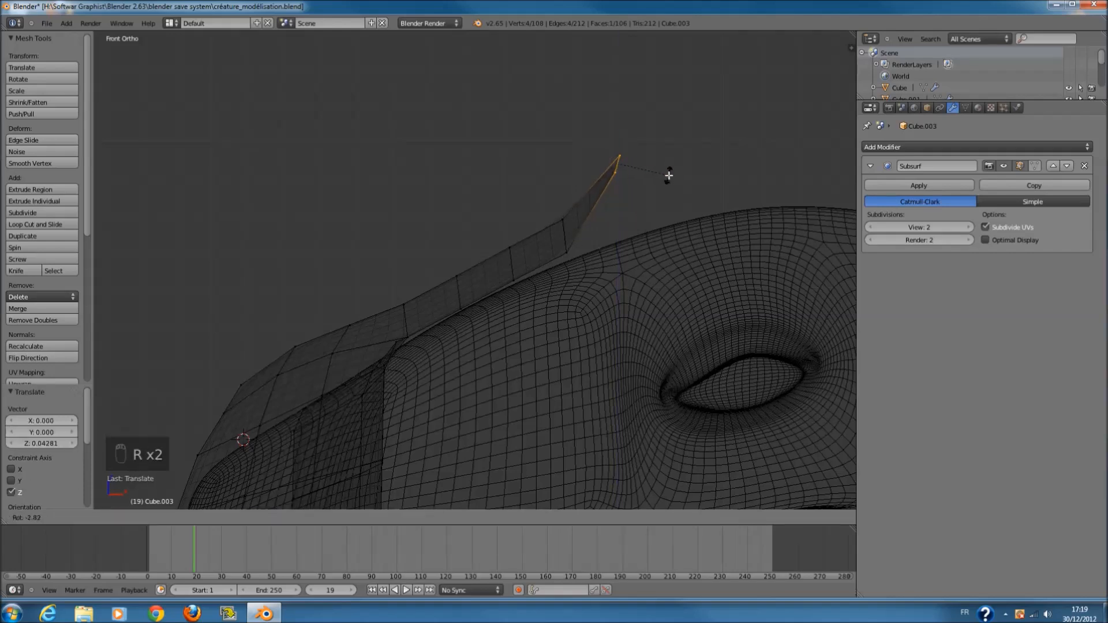
click(669, 176)
- Select only the loop just before the crest's tip, rotate it by about -9.9 degrees, and adjust its position
key(a)
key(c)
click(564, 236)
key(r)
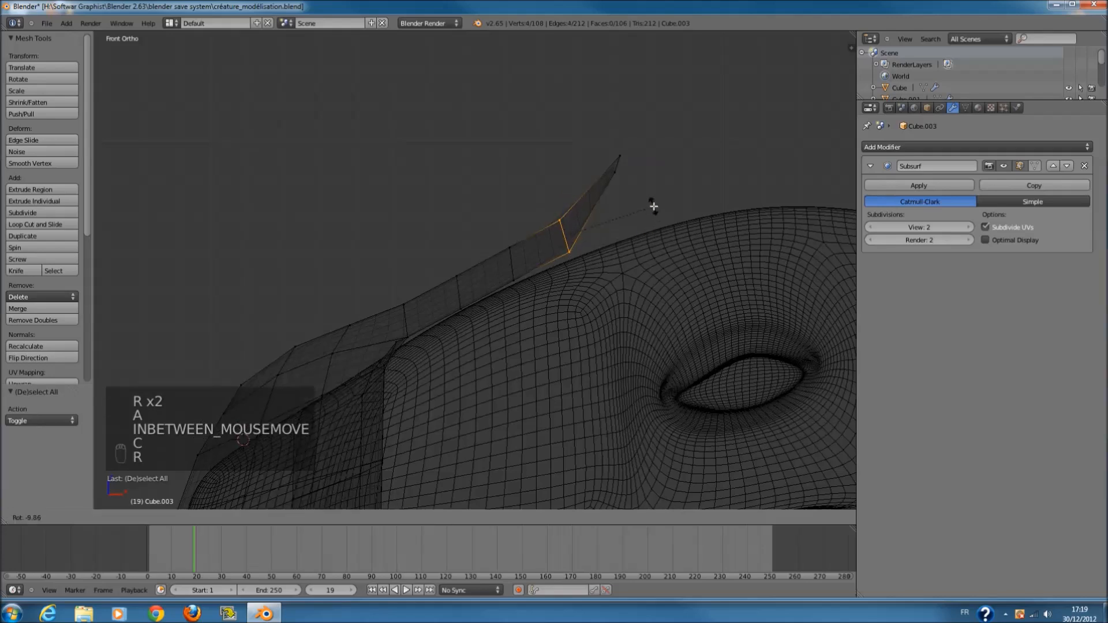
click(653, 206)
key(g)
click(650, 202)
- Leave edit mode, view the whole shaded creature with nothing selected, and save over the existing file
scroll(583, 261, down, 3)
scroll(583, 260, down, 2)
key(Tab)
key(z)
mouse_move(581, 274)
middle_down()
mouse_move(641, 352)
mouse_move(507, 369)
mouse_move(630, 400)
middle_up()
scroll(640, 351, up, 2)
scroll(507, 370, down, 5)
key(a)
key(ctrl+s)
click(621, 388)
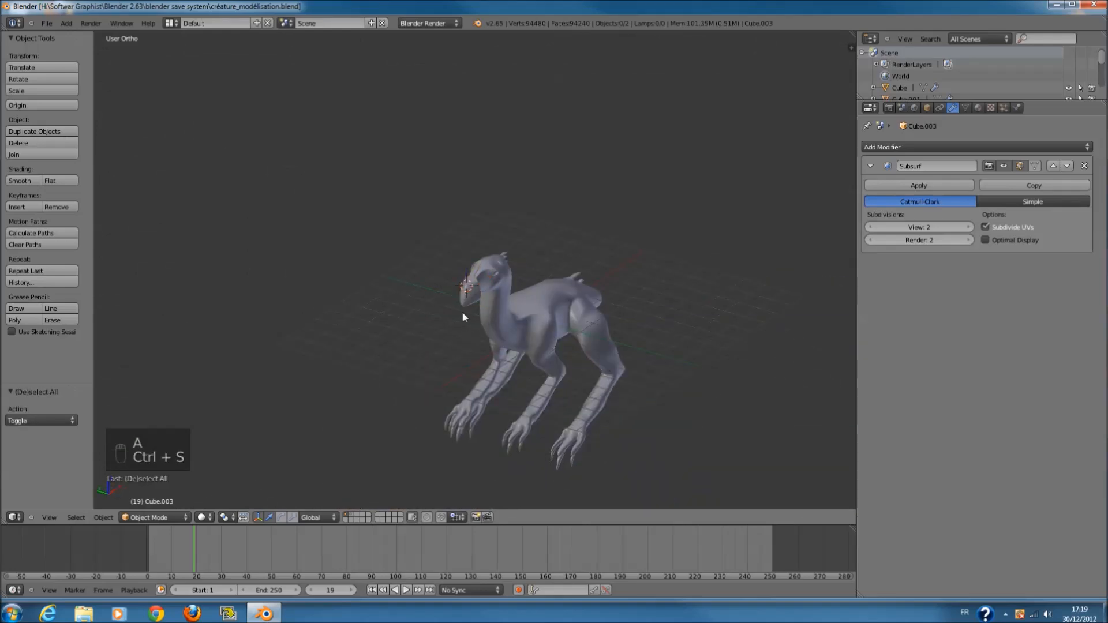
- Select the muzzle piece in front wireframe view and start editing its mesh with nothing selected
key(KP_1)
key(z)
scroll(470, 296, up, 5)
scroll(434, 291, down, 1)
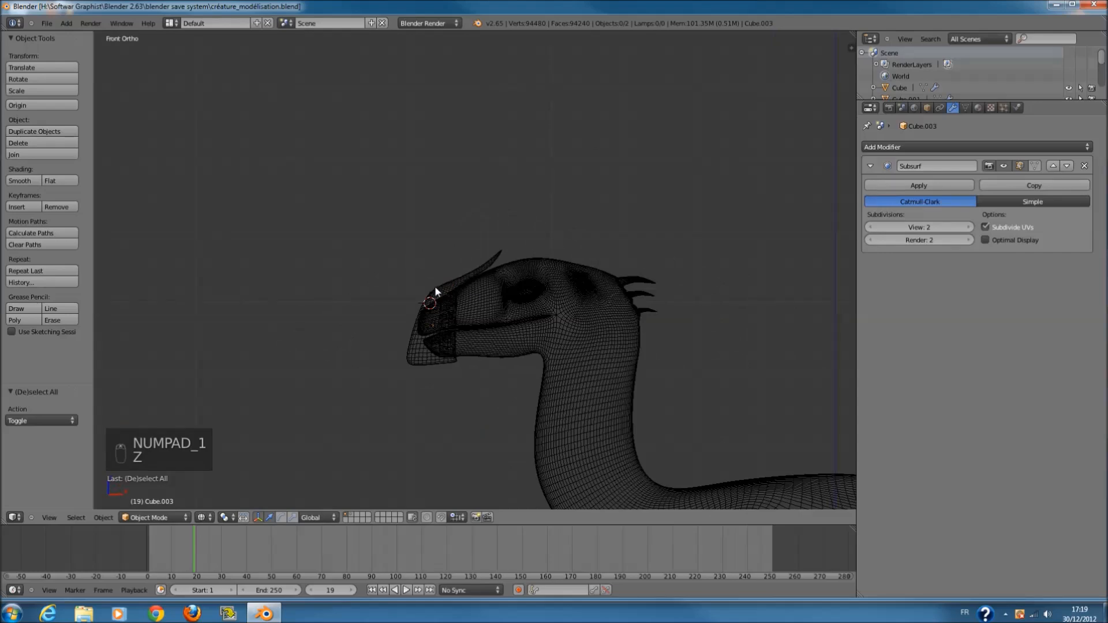
right_click(434, 287)
scroll(435, 287, up, 2)
scroll(438, 287, down, 1)
shift+scroll(461, 286, down, 5)
ctrl+scroll(526, 284, down, 2)
scroll(536, 281, up, 6)
ctrl+scroll(541, 279, down, 3)
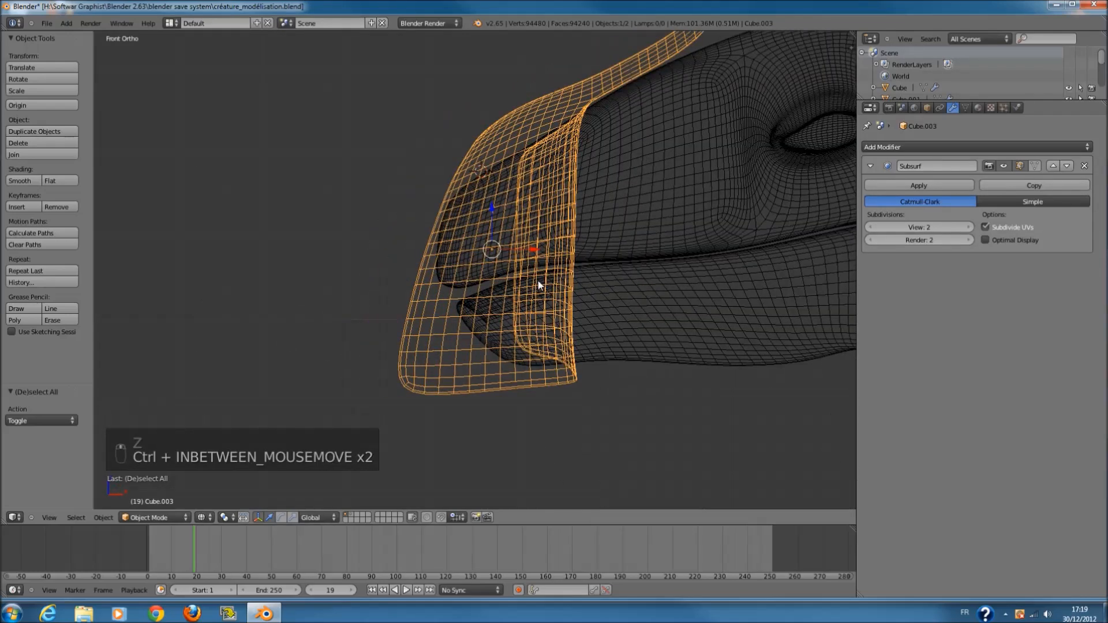
scroll(546, 289, down, 3)
key(Tab)
key(a)
key(a)
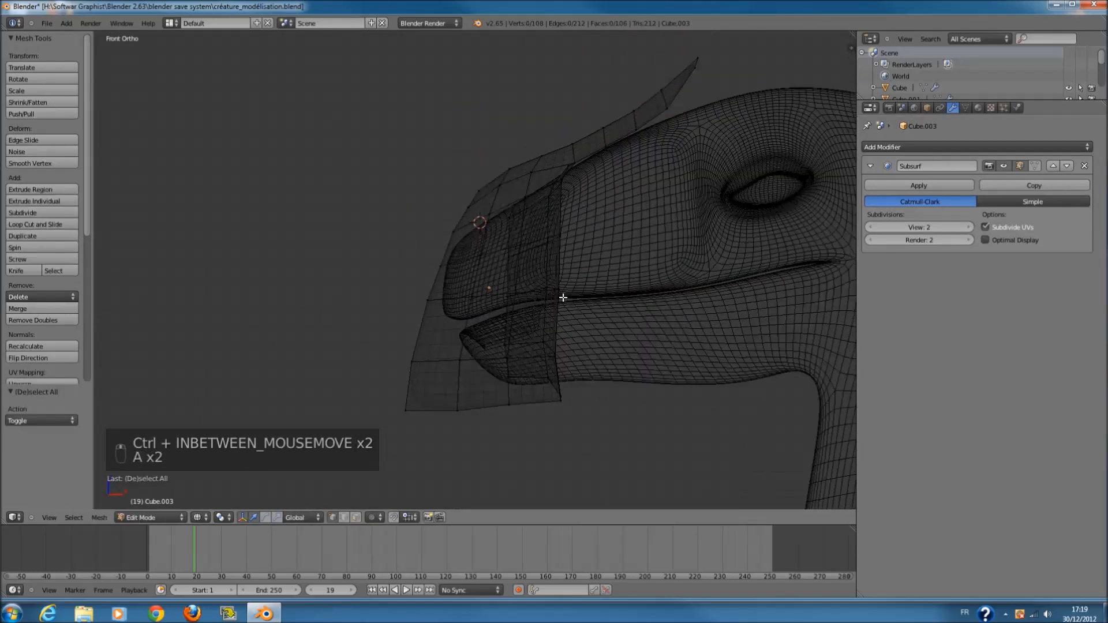
- Switch to face selection and select the front faces of the muzzle's second side band below the ridge
key(z)
scroll(562, 297, up, 4)
scroll(520, 207, up, 1)
key(z)
key(c)
scroll(485, 206, up, 3)
drag(431, 231, 508, 209)
key(z)
key(z)
key(c)
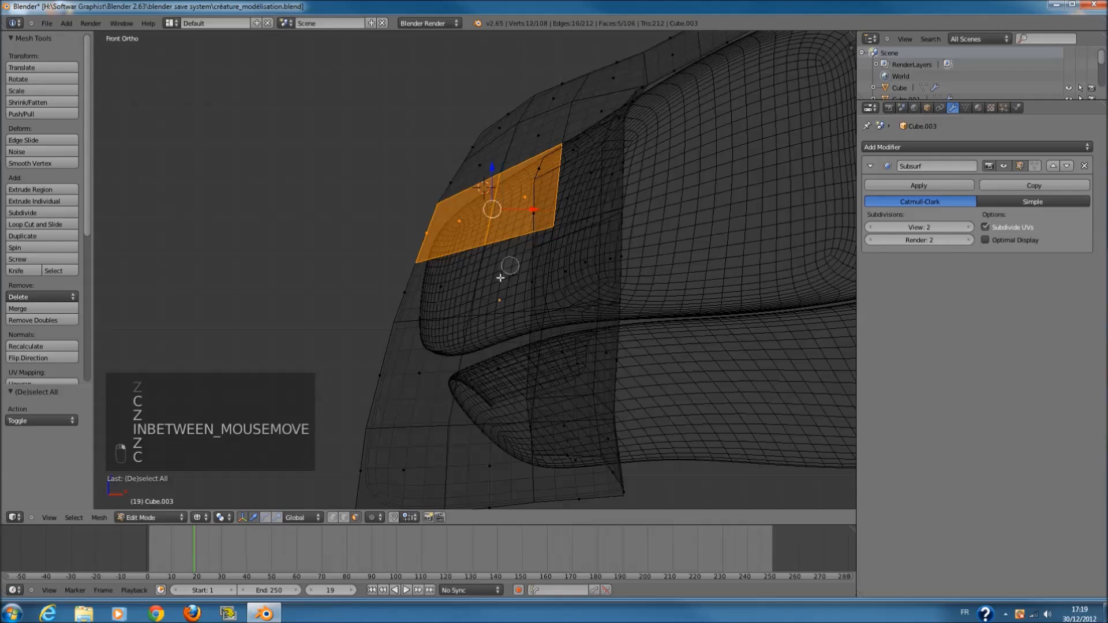
- Add the lowest band of side faces around the muzzle to the selection
key(z)
key(c)
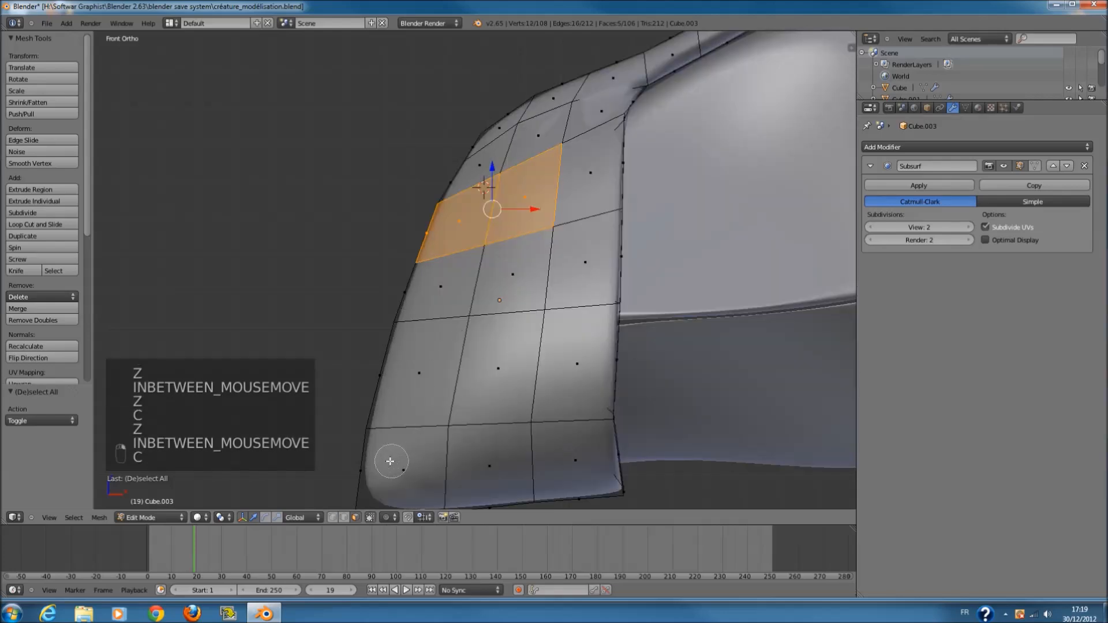
mouse_move(396, 462)
mouse_down()
mouse_move(532, 450)
mouse_move(573, 459)
mouse_move(371, 460)
mouse_up()
key(z)
key(c)
key(z)
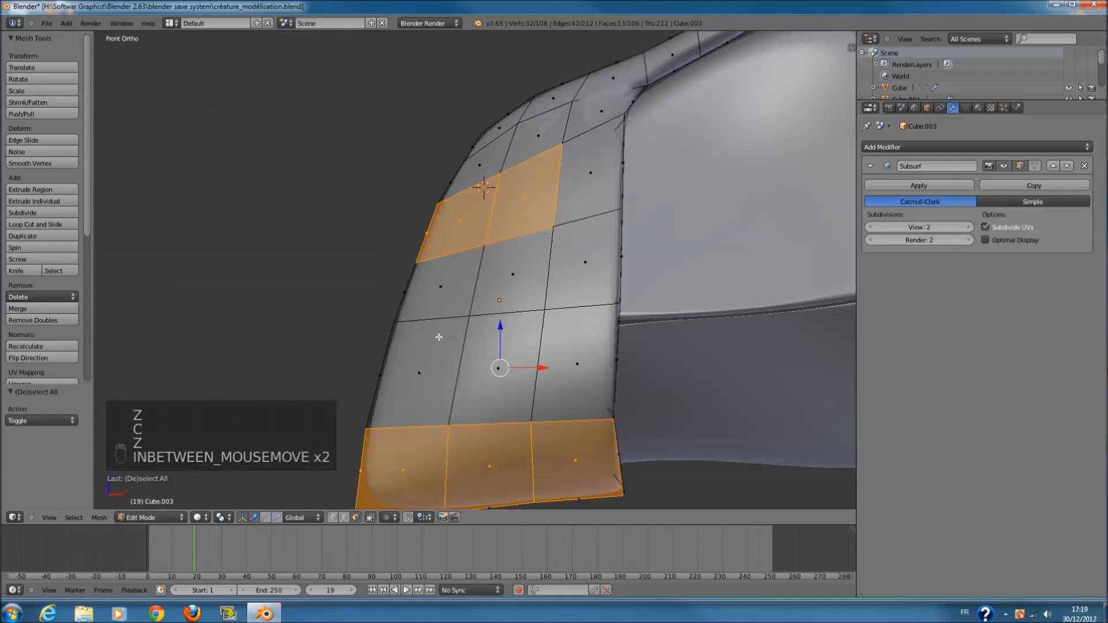
- Replace the upper band in the selection with the middle band of faces, keeping the lowest band selected
scroll(438, 334, down, 2)
scroll(440, 331, up, 1)
key(z)
key(c)
mouse_move(500, 205)
middle_down()
mouse_move(420, 235)
mouse_move(424, 299)
middle_up()
key(z)
key(z)
key(c)
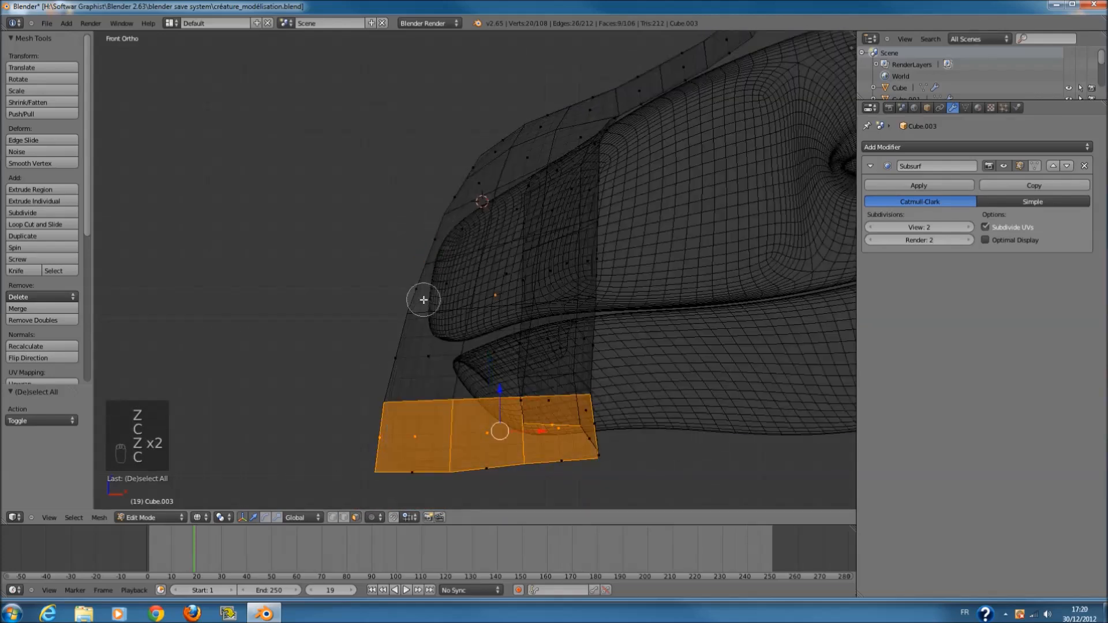
drag(420, 289, 543, 276)
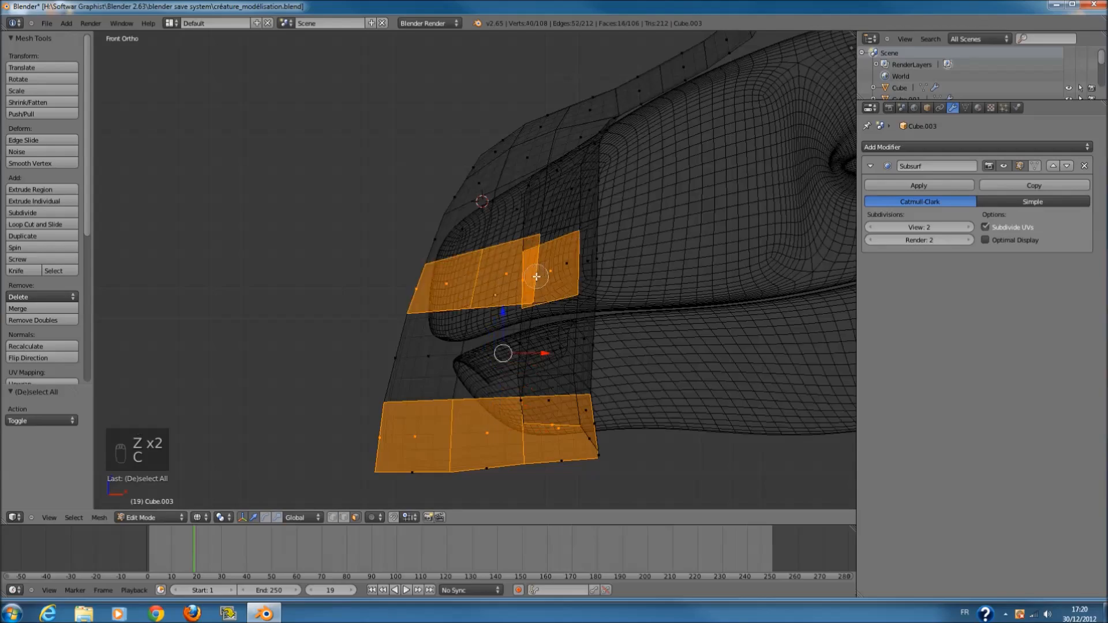
- Deselect the middle band's rear and inner faces so only its front outer faces stay in the selection
right_click(520, 279)
mouse_move(520, 280)
middle_down()
mouse_move(545, 281)
mouse_move(508, 262)
mouse_move(363, 306)
middle_up()
key(c)
middle_click(523, 280)
right_click(525, 279)
key(z)
key(z)
key(c)
middle_click(362, 305)
right_click(481, 220)
middle_click(446, 212)
right_click(443, 211)
mouse_move(484, 247)
middle_down()
mouse_move(410, 296)
mouse_move(378, 271)
middle_up()
middle_click(495, 379)
right_click(495, 378)
mouse_move(495, 378)
middle_down()
mouse_move(534, 334)
mouse_move(513, 225)
mouse_move(462, 185)
middle_up()
- Add the front faces of the band beside the ridge's base to the selection in front wireframe view
key(z)
key(KP_1)
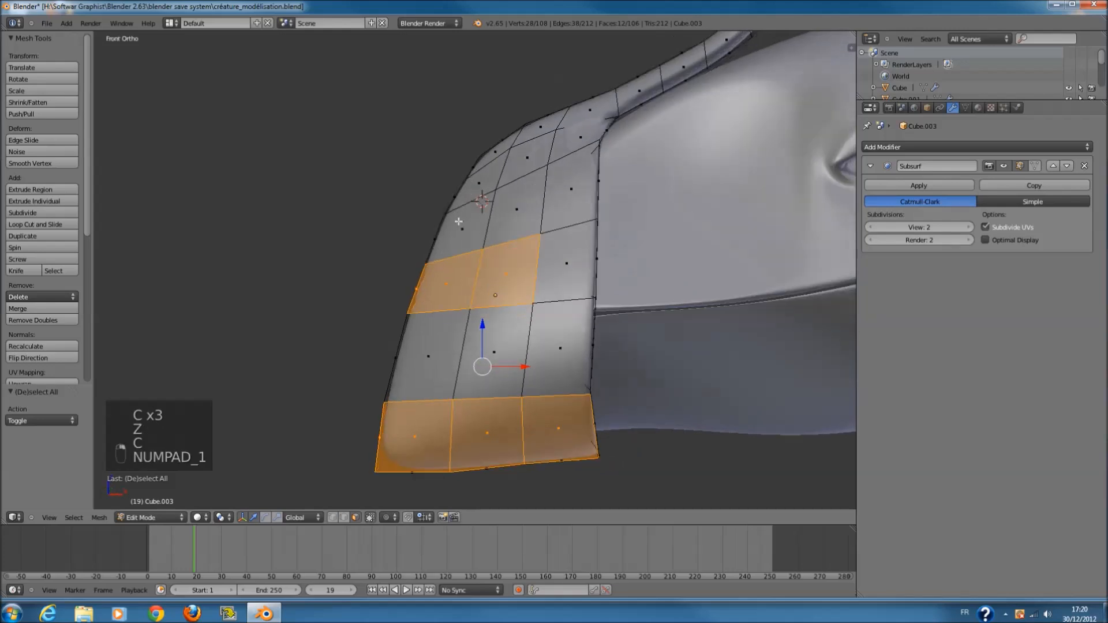
key(z)
key(c)
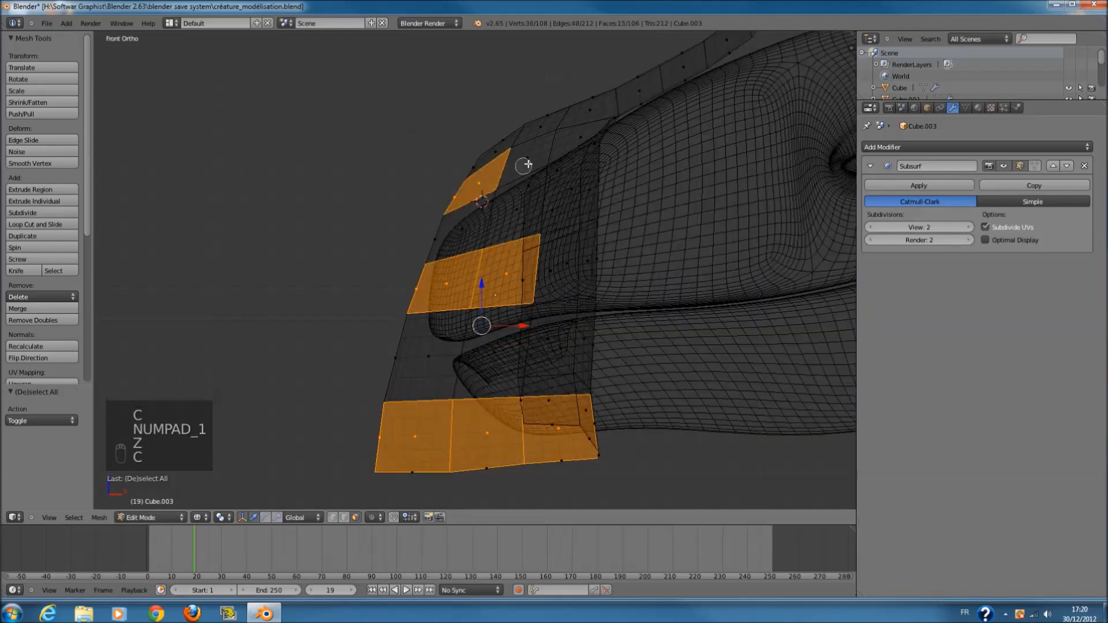
drag(528, 165, 551, 153)
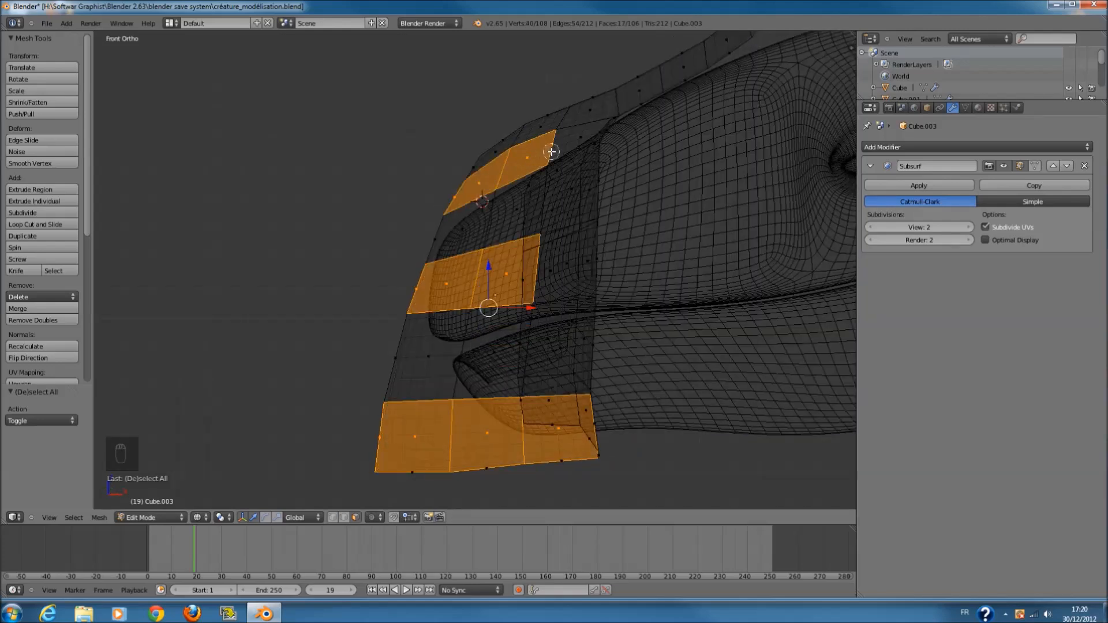
- Extrude the three selected face bands with an offset of -0.0504 along X and 0.0135 along Z
key(z)
mouse_move(551, 151)
middle_down()
mouse_move(689, 238)
mouse_move(663, 271)
mouse_move(675, 298)
middle_up()
key(e)
click(673, 289)
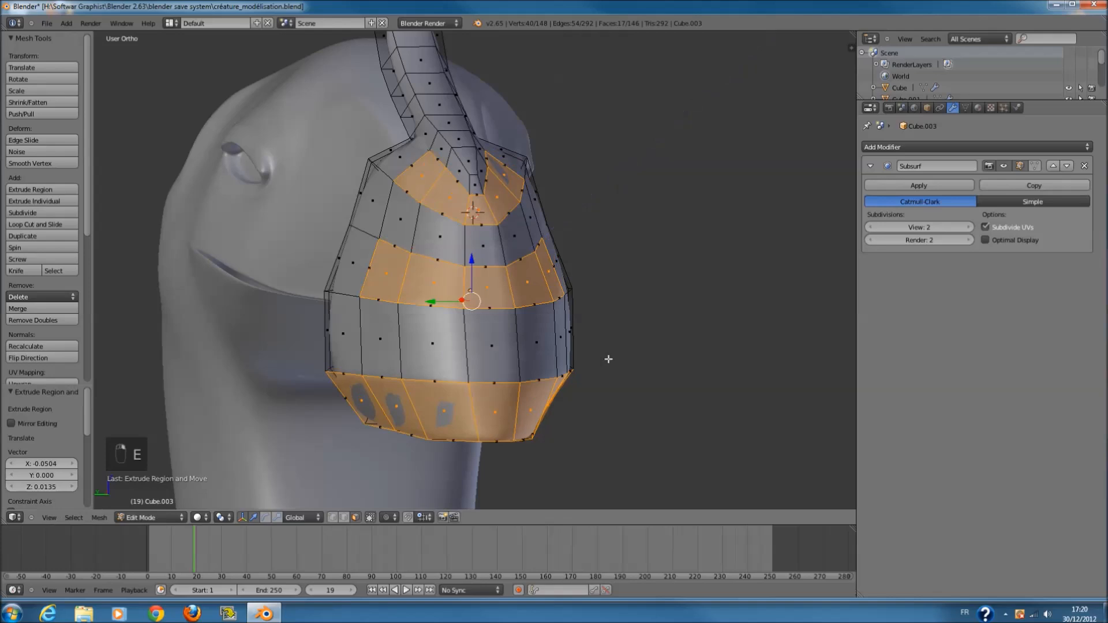
- Scale the extruded bands uniformly to 0.988 and smooth their vertices
key(s)
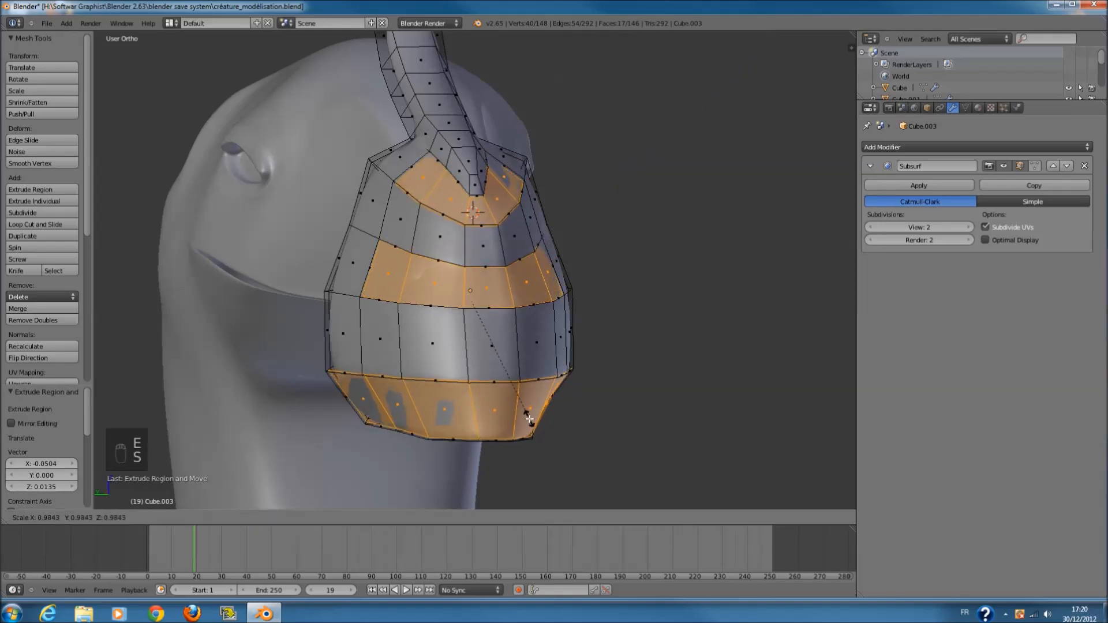
right_click(529, 419)
key(s)
click(556, 420)
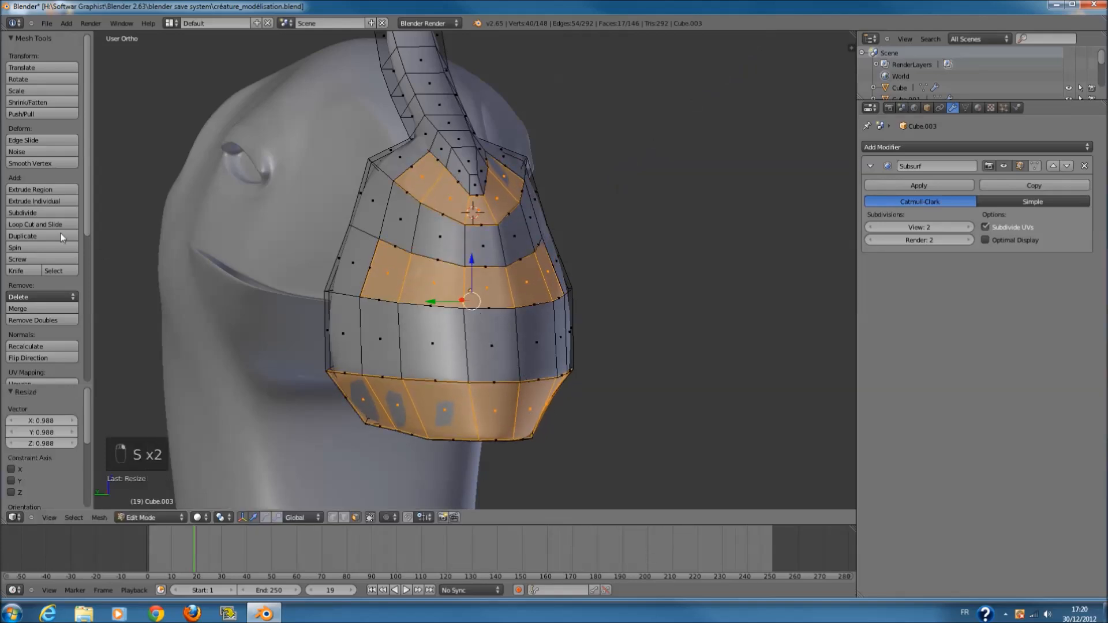
click(44, 163)
- Extrude the three bands once more almost in place and smooth their vertices to sink them into grooves
middle_drag(416, 314, 335, 319)
middle_drag(608, 350, 618, 354)
key(e)
click(619, 354)
key(s)
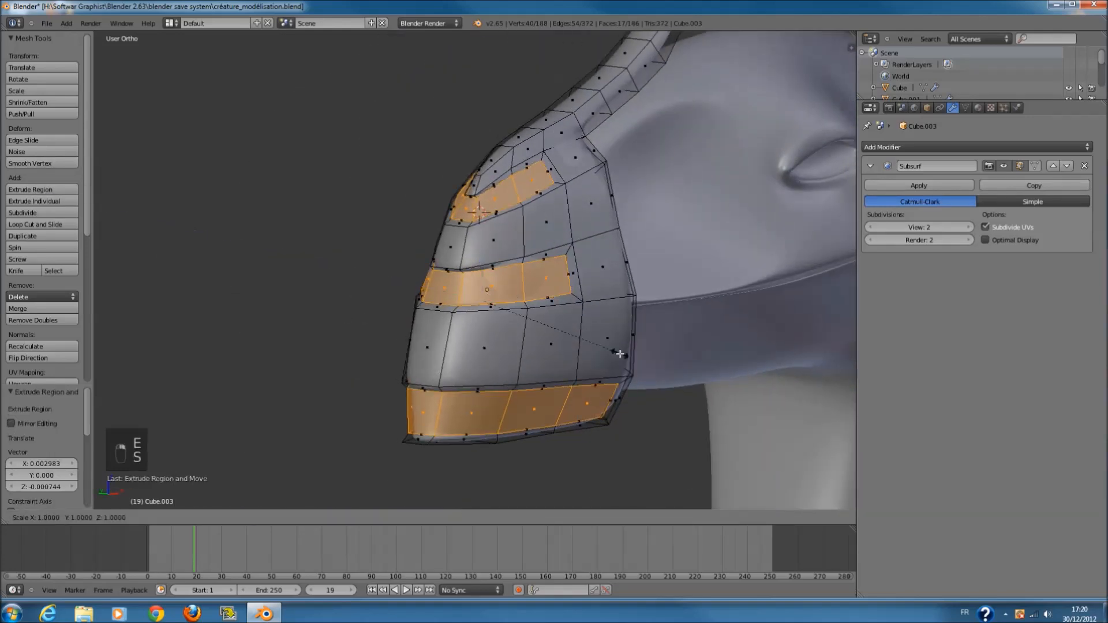
click(619, 355)
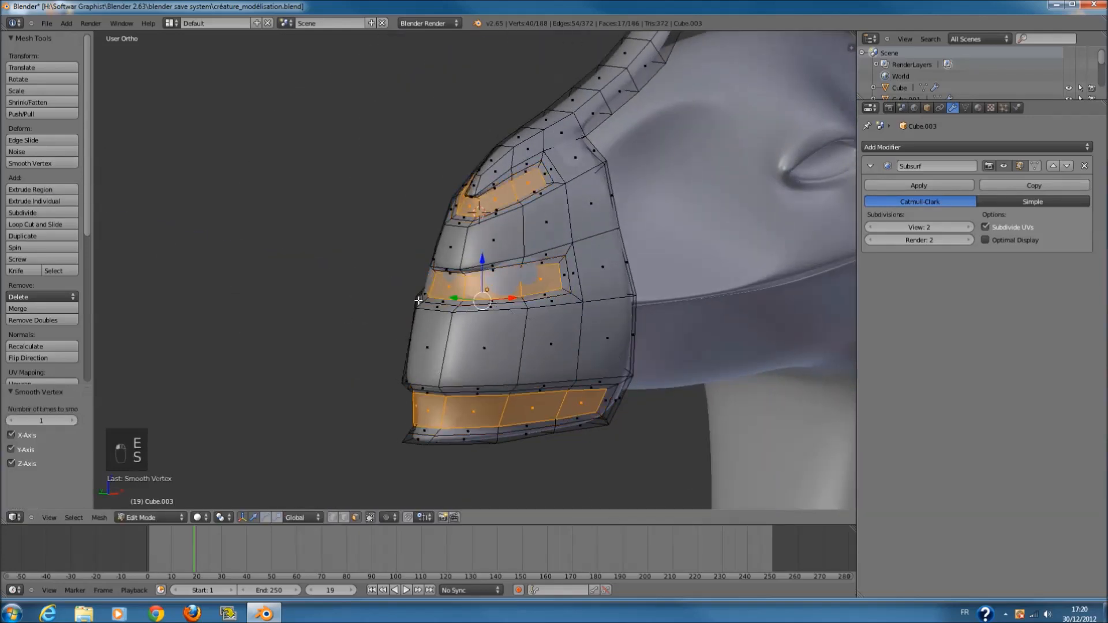
- Leave edit mode and examine how the grooved muzzle fits the snout, both shaded and in front wireframe
key(Tab)
middle_drag(529, 317, 586, 300)
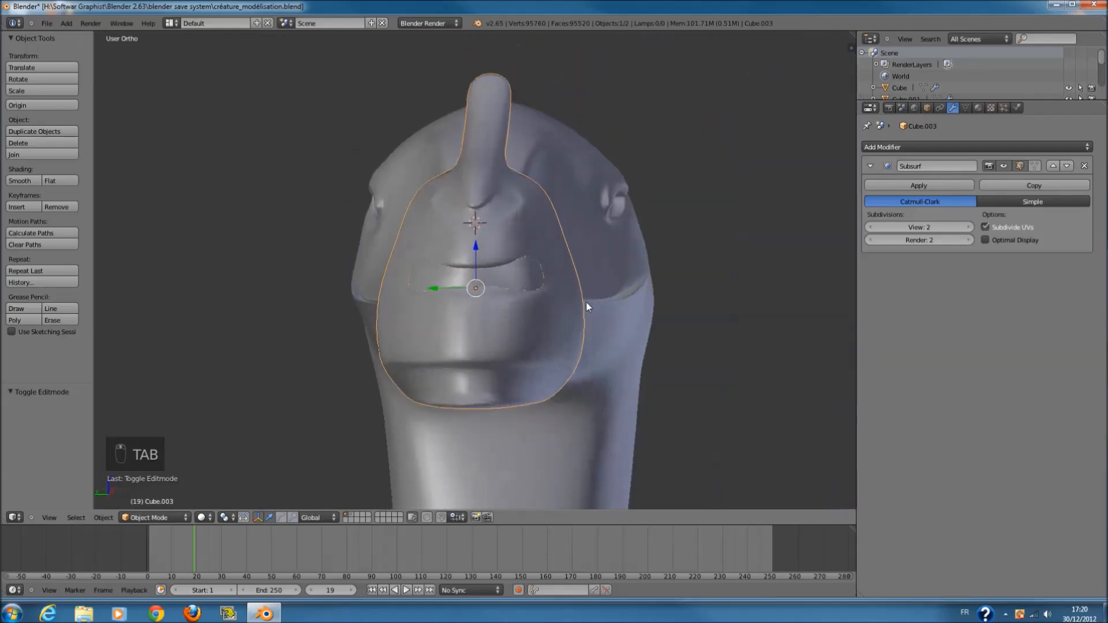
key(KP_1)
scroll(505, 268, up, 3)
key(z)
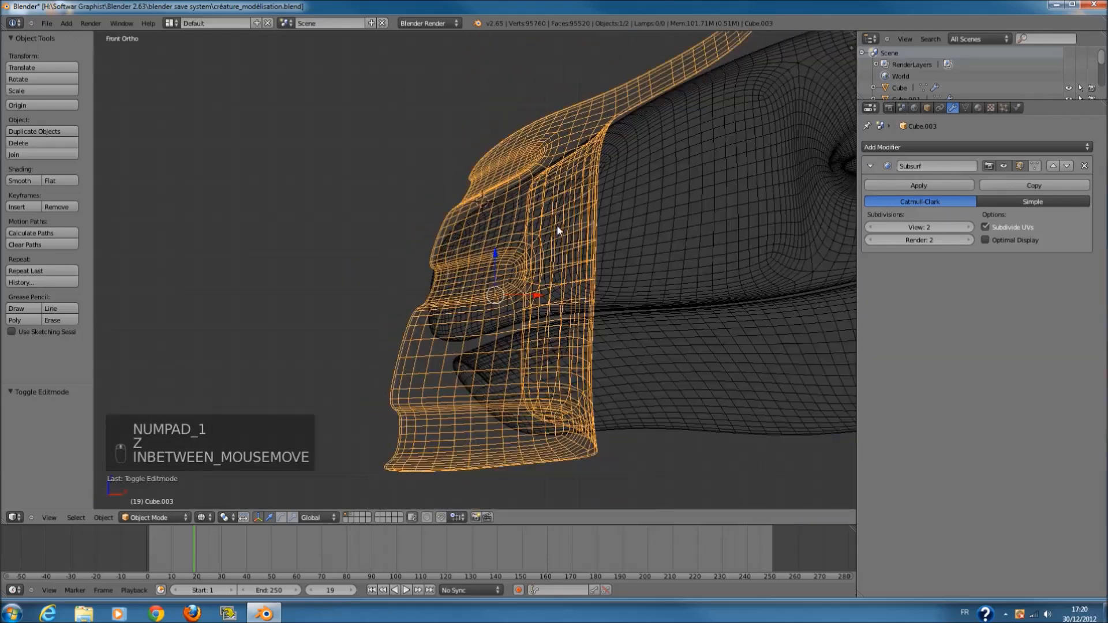
key(Tab)
key(a)
key(a)
scroll(527, 225, down, 3)
key(a)
key(a)
key(Tab)
- Move the whole muzzle piece slightly up along Z and -0.0137 along X, and adjust its overall scale
drag(493, 253, 494, 247)
drag(532, 286, 528, 285)
click(529, 286)
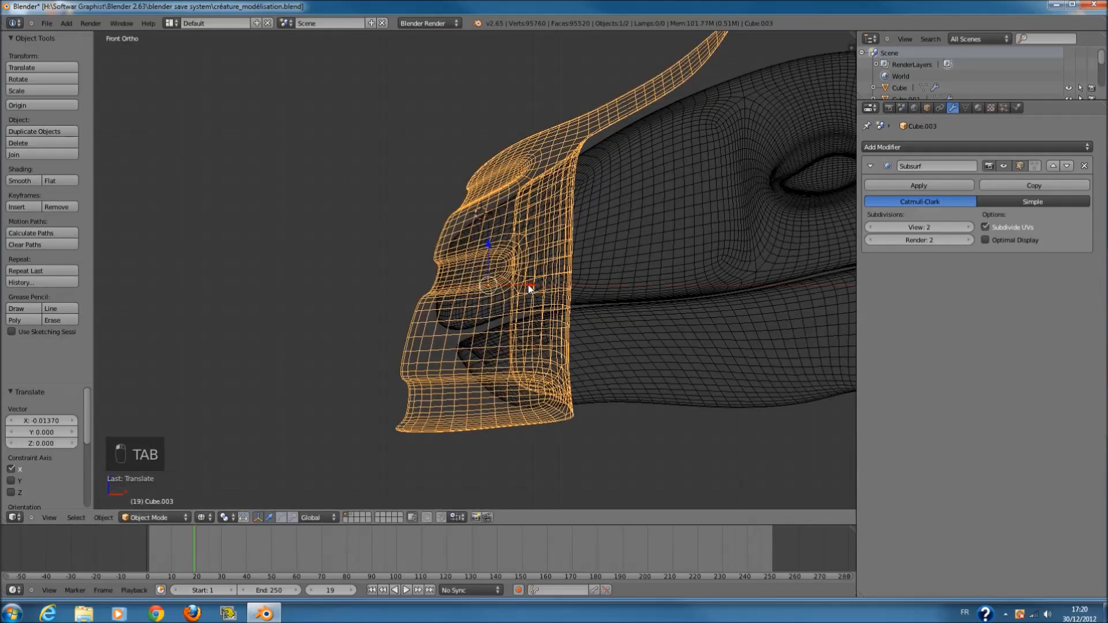
key(z)
middle_drag(532, 286, 603, 303)
key(s)
click(608, 306)
- Select the faces along the muzzle's underside in front wireframe view and extrude them downward by about 0.009
key(Tab)
middle_drag(485, 300, 517, 279)
scroll(513, 260, up, 2)
key(a)
middle_drag(507, 214, 582, 270)
key(a)
key(KP_1)
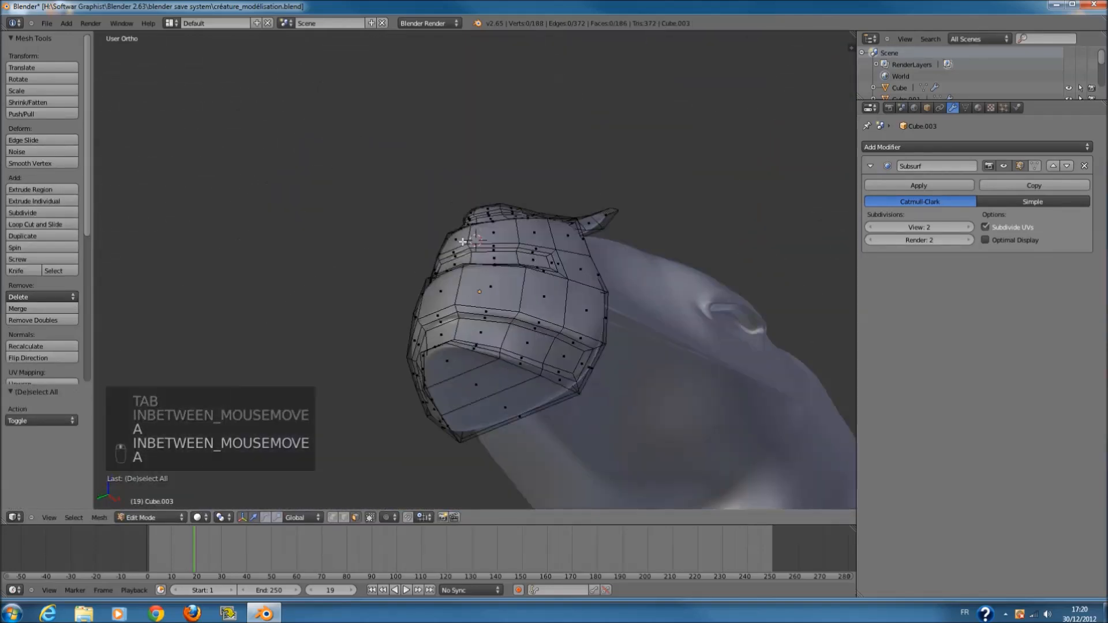
scroll(427, 392, up, 3)
key(z)
scroll(439, 390, down, 4)
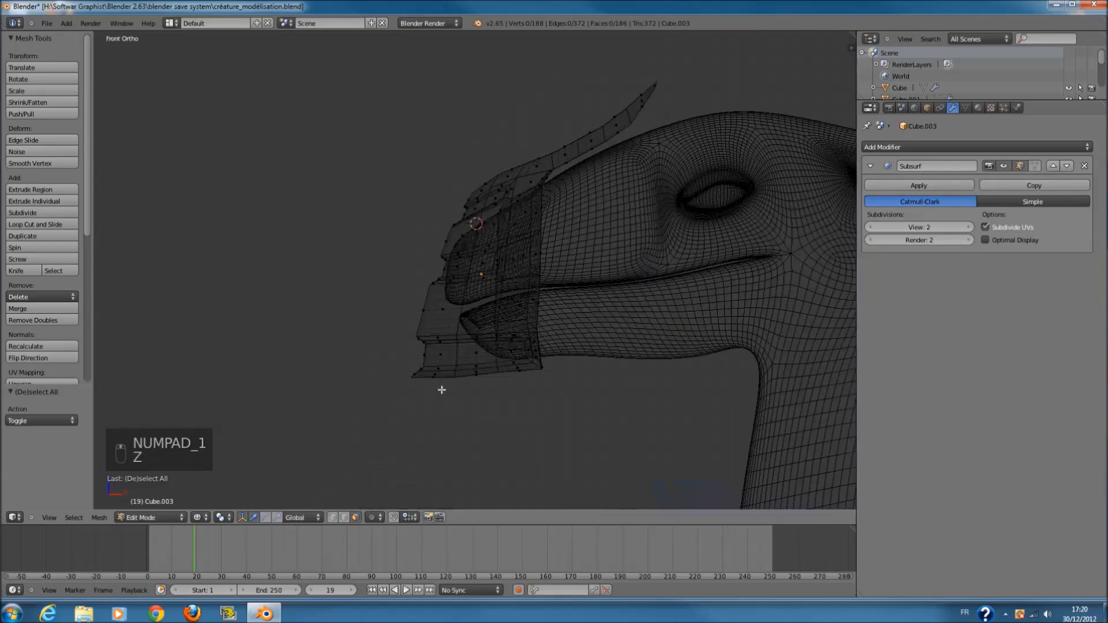
scroll(435, 389, up, 5)
key(c)
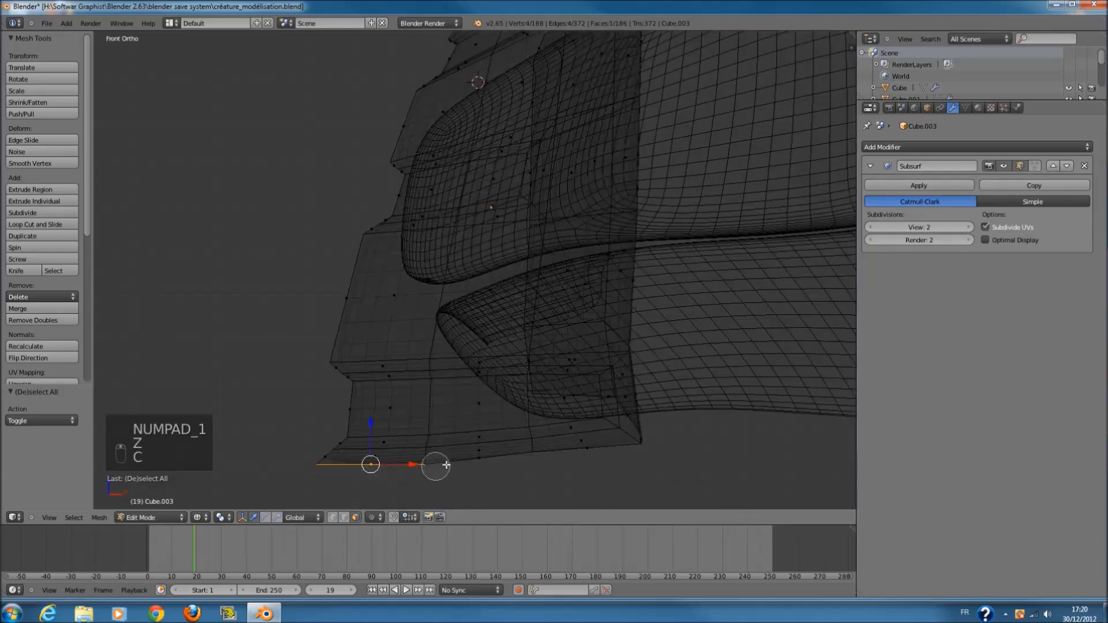
drag(536, 454, 634, 452)
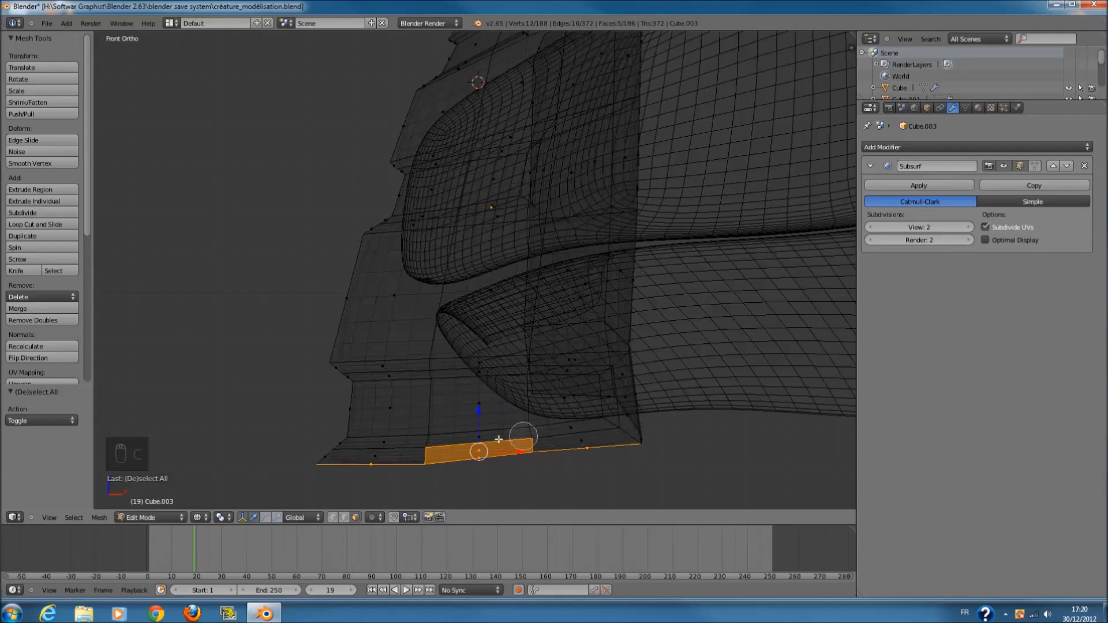
key(e)
key(z)
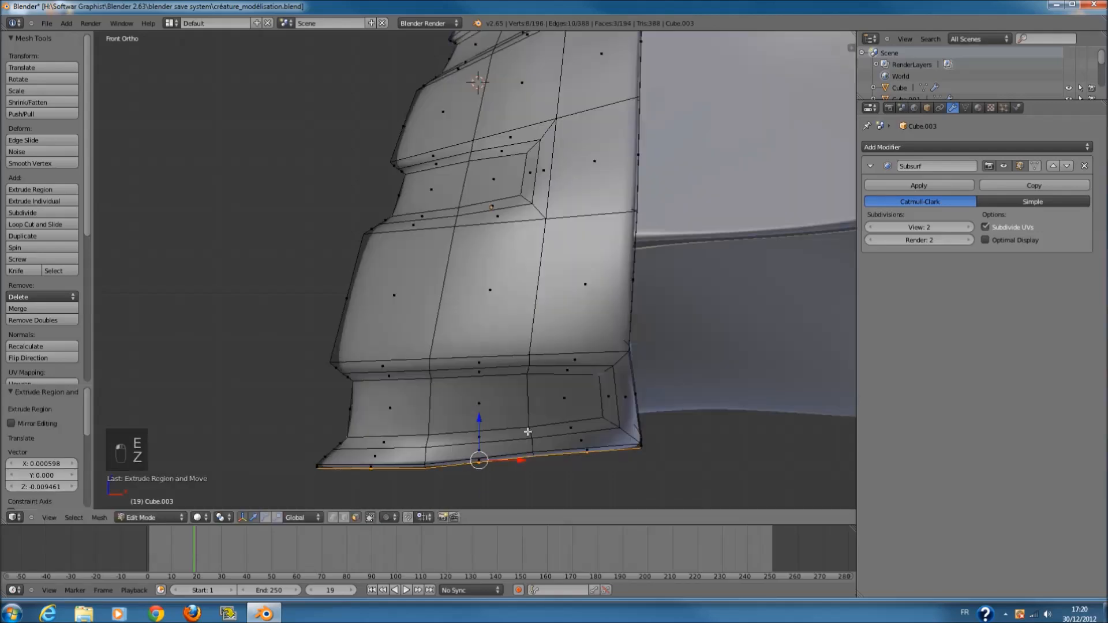
- Leave edit mode, save over the existing file, and view the muzzle piece on the head
key(Tab)
key(ctrl+s)
click(541, 428)
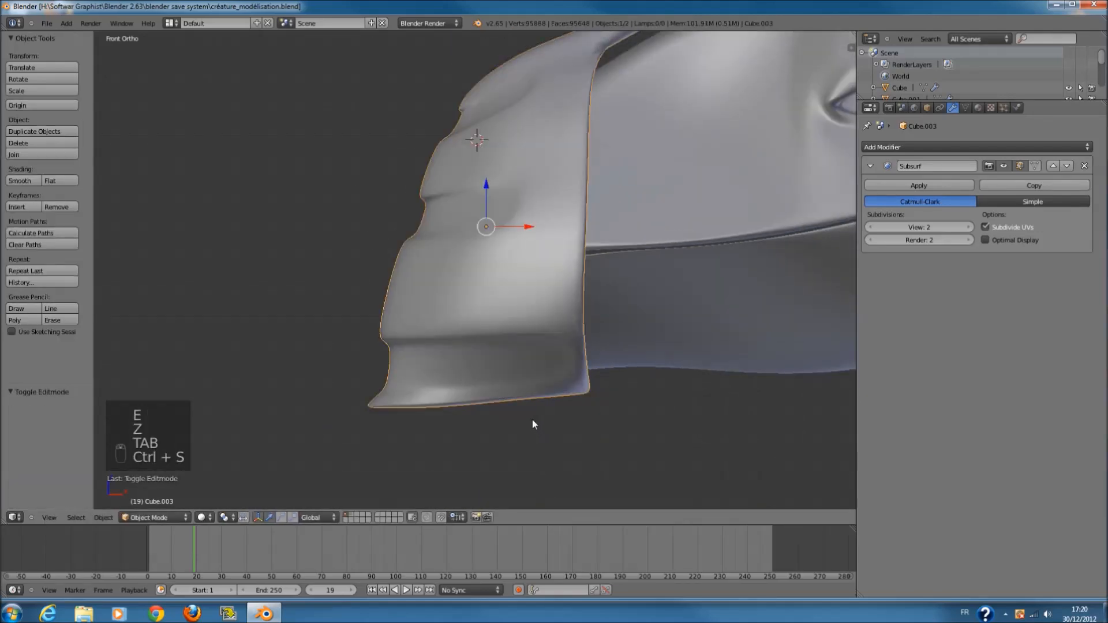
scroll(520, 410, down, 3)
shift+middle_drag(581, 235, 584, 307)
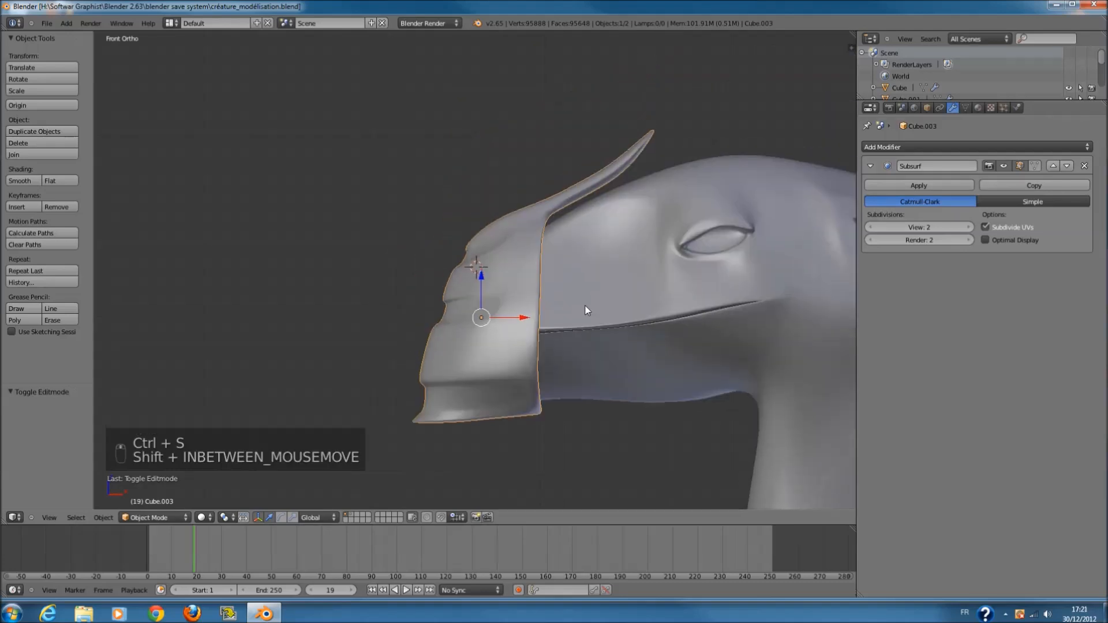
key(z)
key(Tab)
scroll(579, 254, up, 4)
key(a)
key(a)
key(a)
key(a)
key(c)
scroll(503, 243, down, 4)
drag(503, 243, 616, 163)
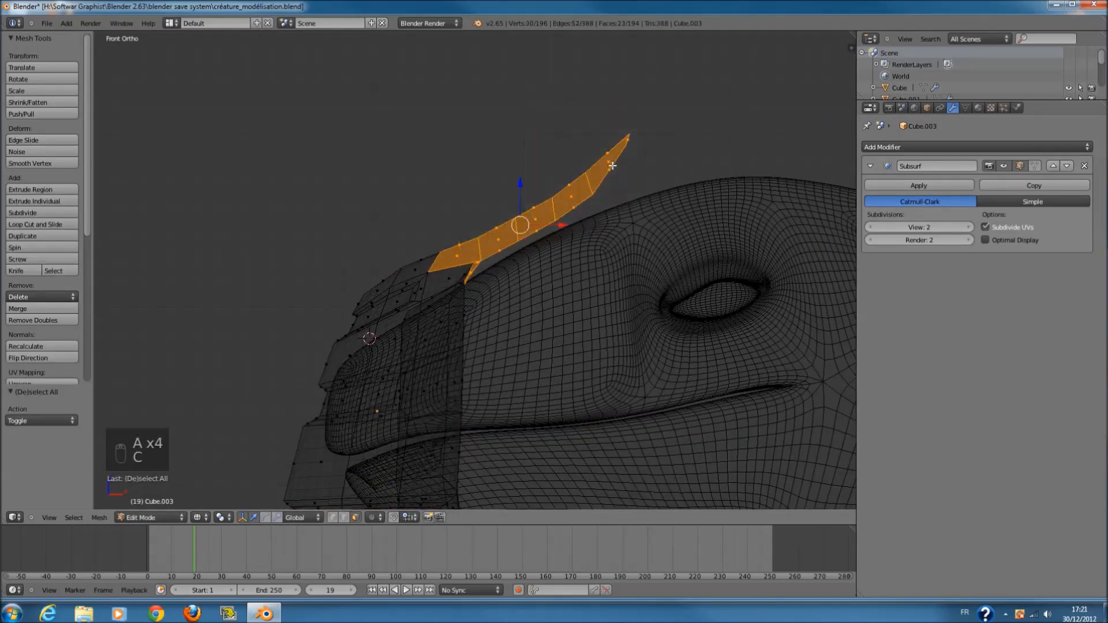
right_click(615, 163)
key(z)
scroll(565, 269, down, 4)
key(Tab)
scroll(577, 295, down, 4)
scroll(522, 293, up, 6)
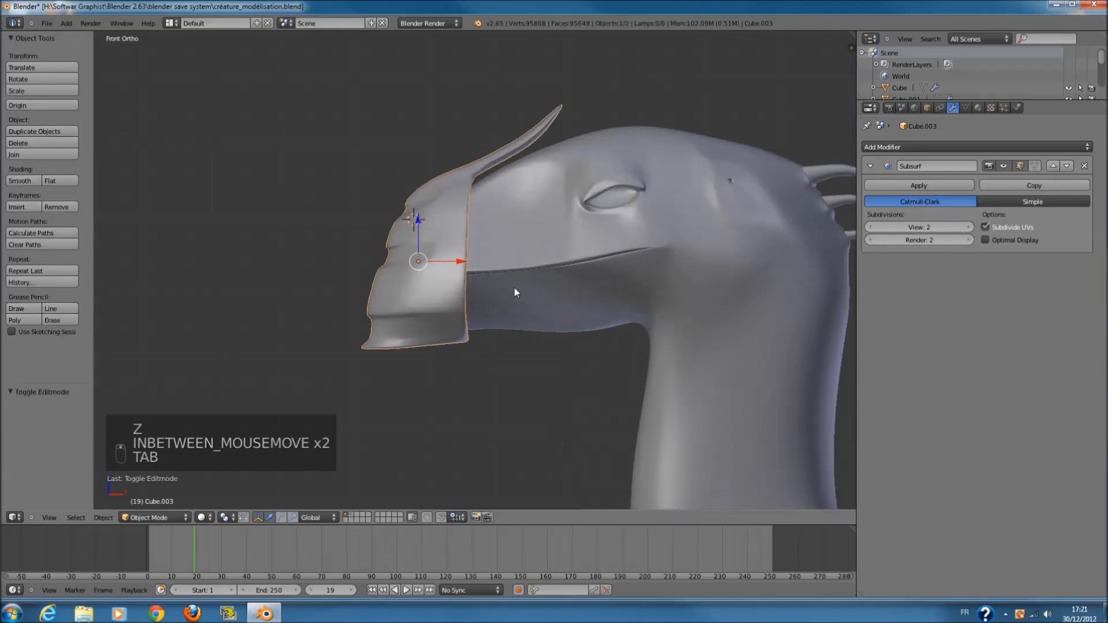
- Select the lower rear edge of the muzzle piece in front wireframe view and move it 0.188 along X
key(Tab)
key(z)
scroll(502, 285, up, 3)
key(a)
key(c)
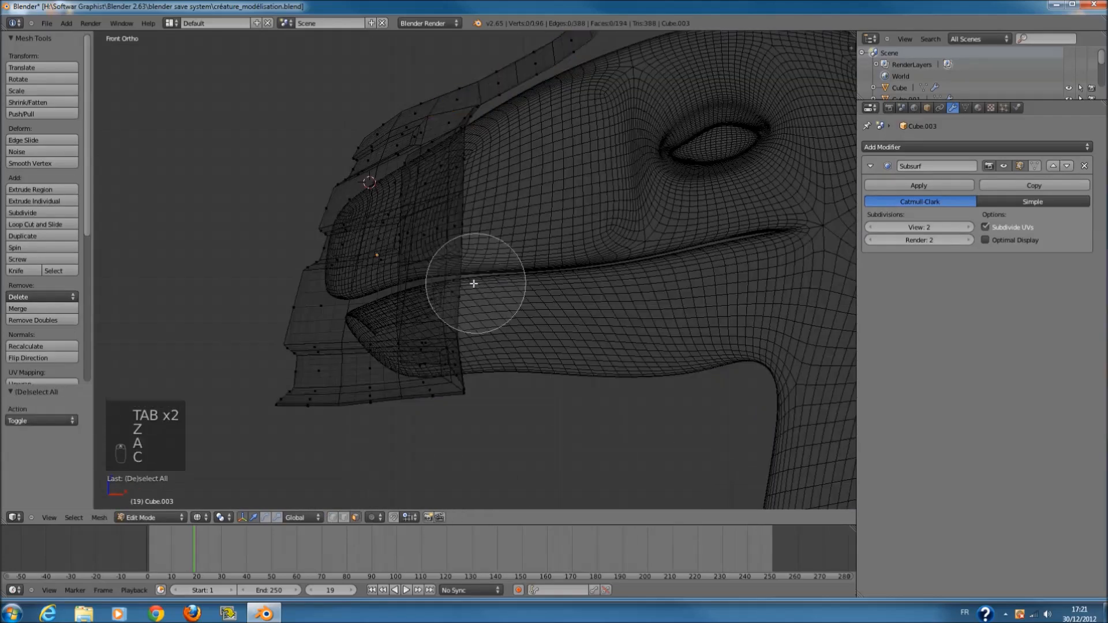
scroll(470, 293, up, 2)
key(c)
mouse_move(460, 302)
mouse_down()
mouse_move(440, 296)
mouse_move(444, 406)
mouse_up()
right_click(381, 449)
scroll(448, 344, up, 3)
key(a)
key(c)
drag(449, 338, 443, 463)
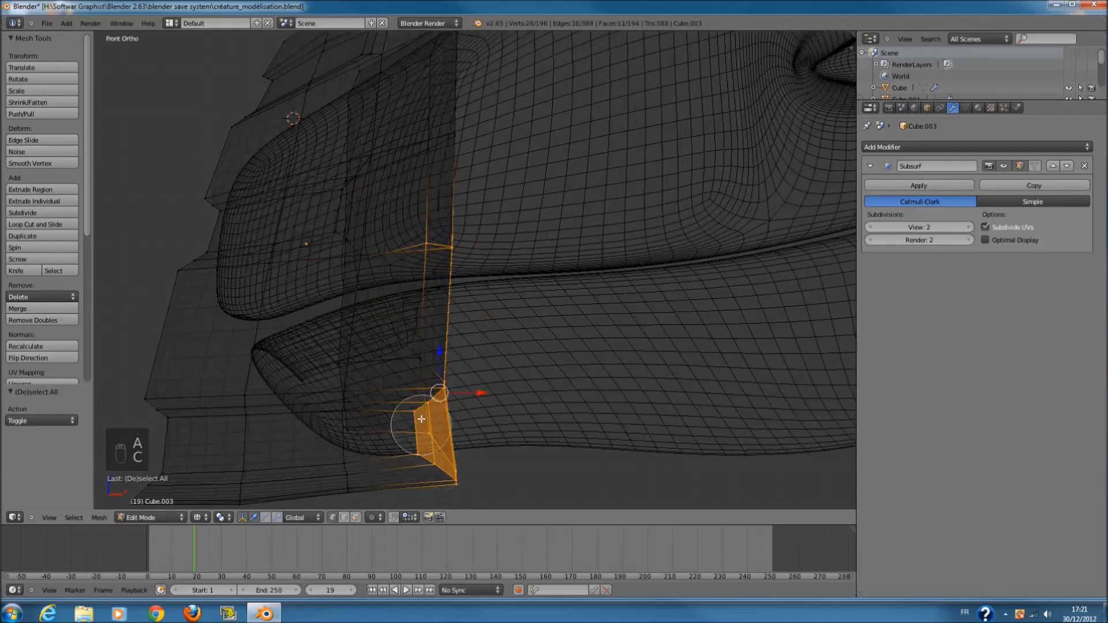
right_click(442, 261)
key(z)
drag(470, 393, 543, 372)
key(z)
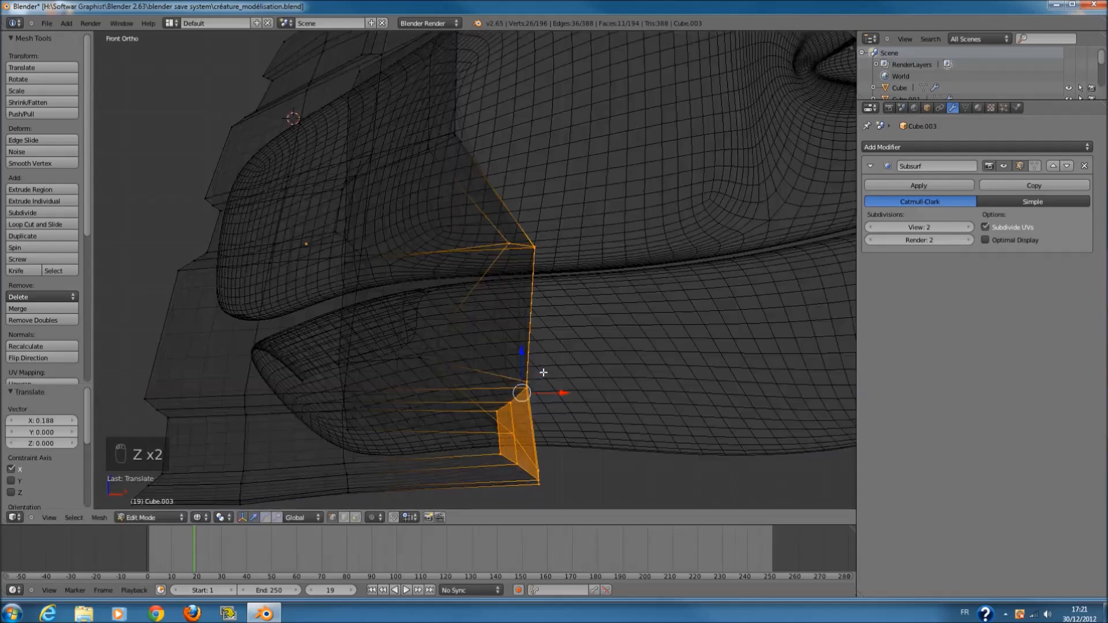
- Widen the selected lower rear edge by scaling it 1.113 along Y
middle_drag(543, 372, 613, 393)
key(z)
middle_drag(540, 382, 617, 366)
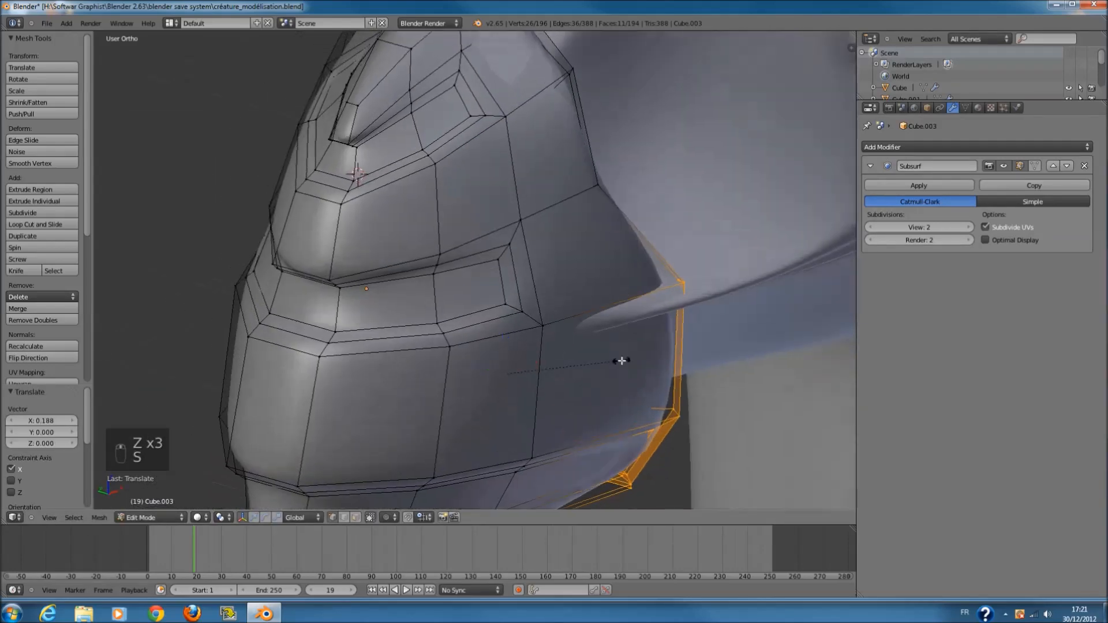
key(s)
key(y)
click(635, 371)
- Move the lower rear edge about 0.0063 along X and scale it 1.079 along Y
key(KP_1)
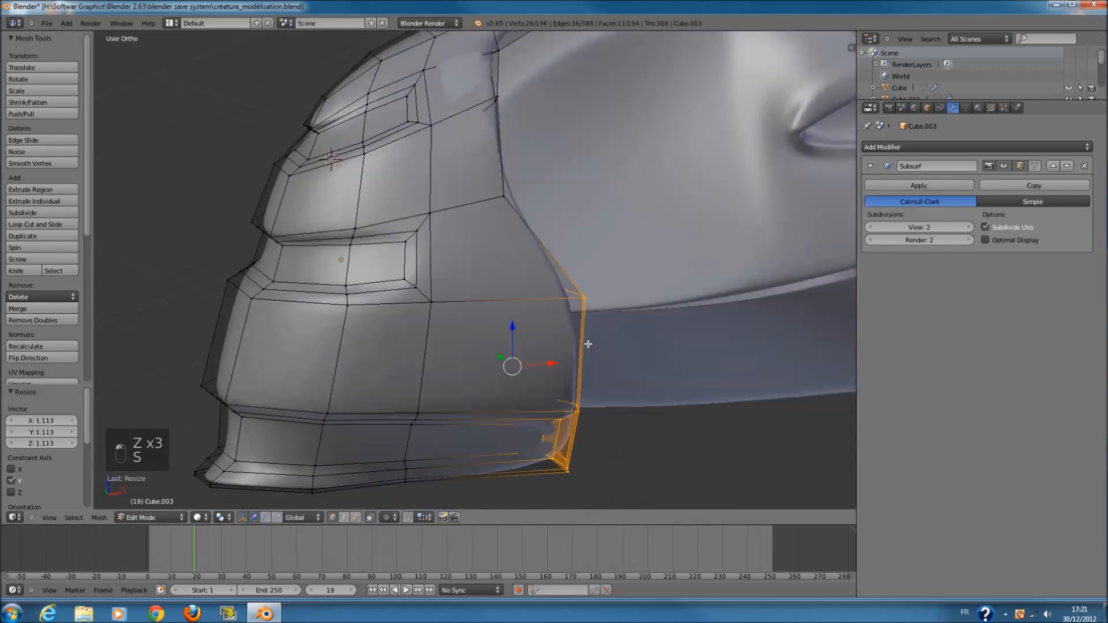
drag(541, 373, 553, 374)
middle_drag(552, 373, 445, 386)
key(s)
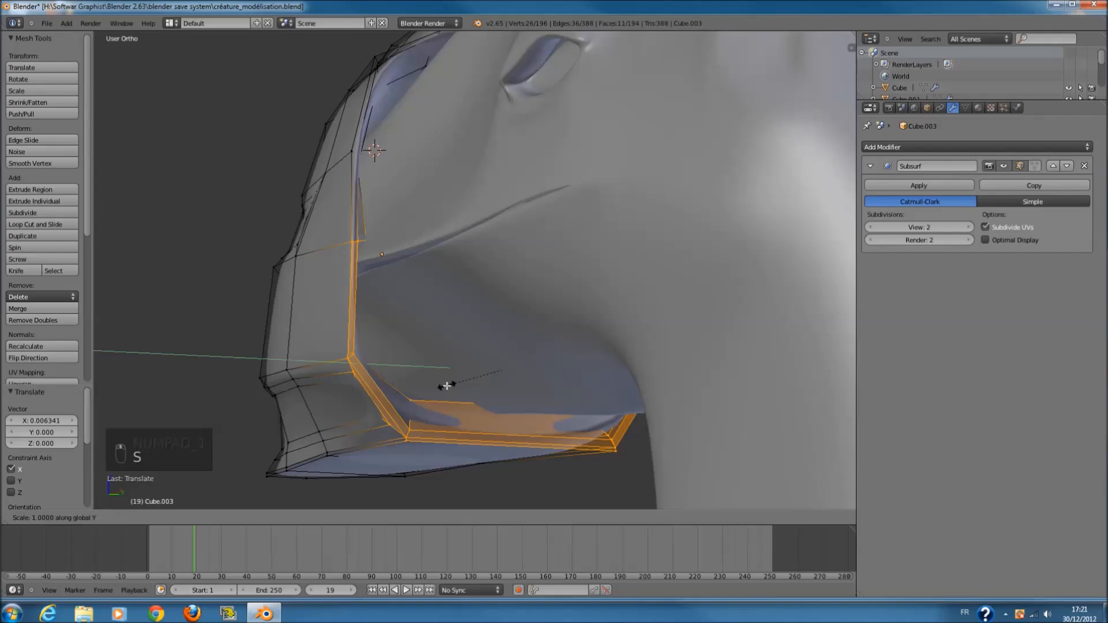
click(442, 386)
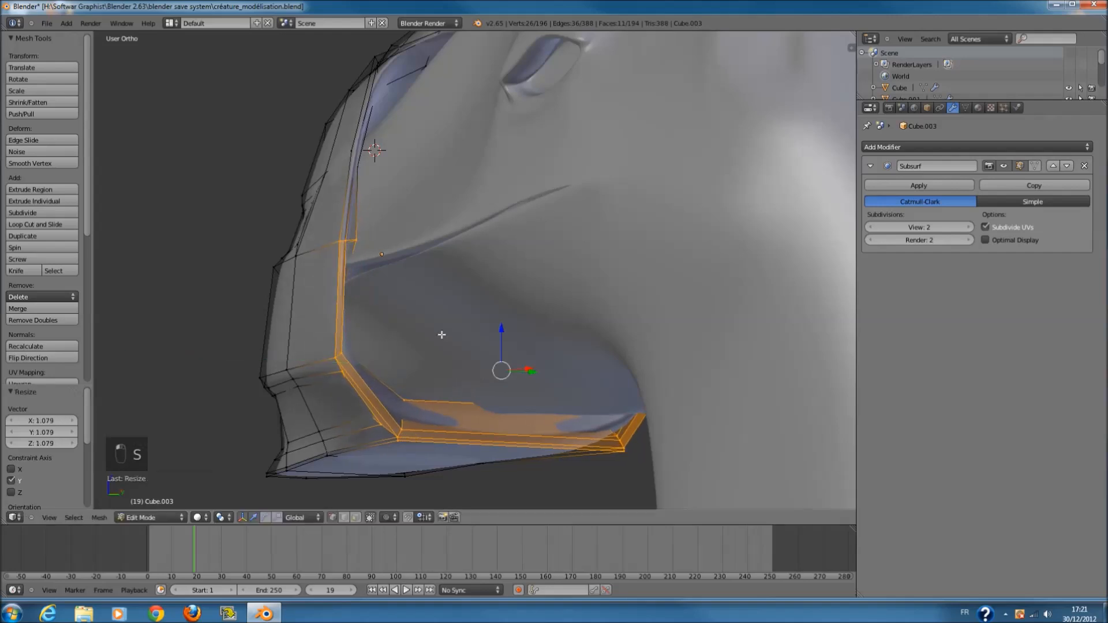
- Shift the selected lower rear edge another 0.105 along X, checking it in wireframe
key(KP_1)
key(z)
drag(551, 372, 574, 373)
middle_drag(574, 372, 461, 366)
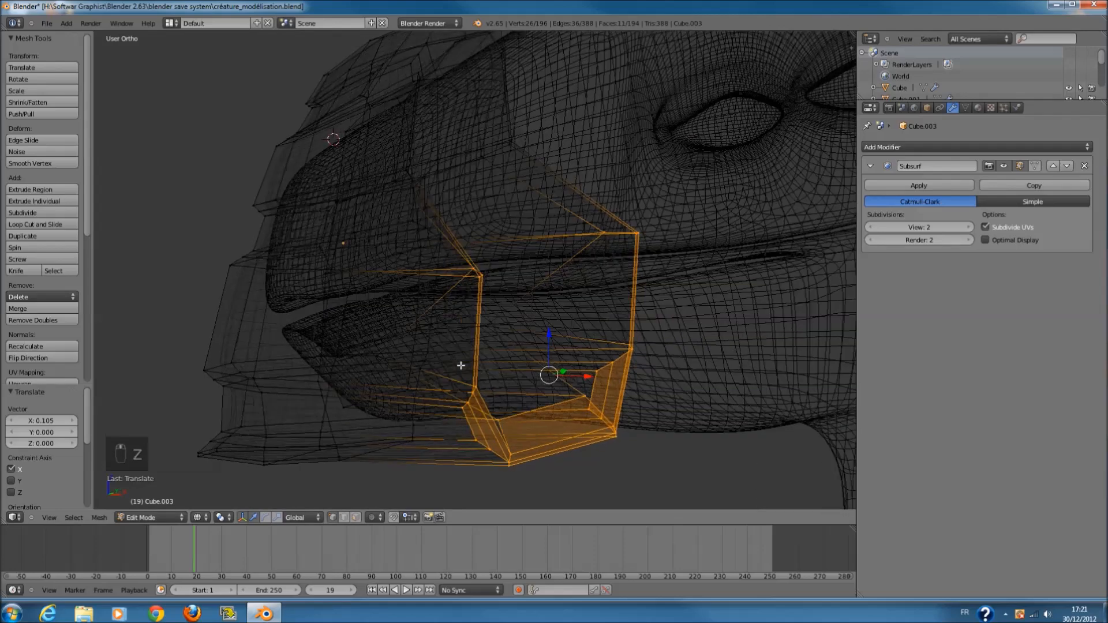
- Flatten the lower rear edge into a straight vertical line by scaling it to 0 along X
key(KP_1)
text(r)
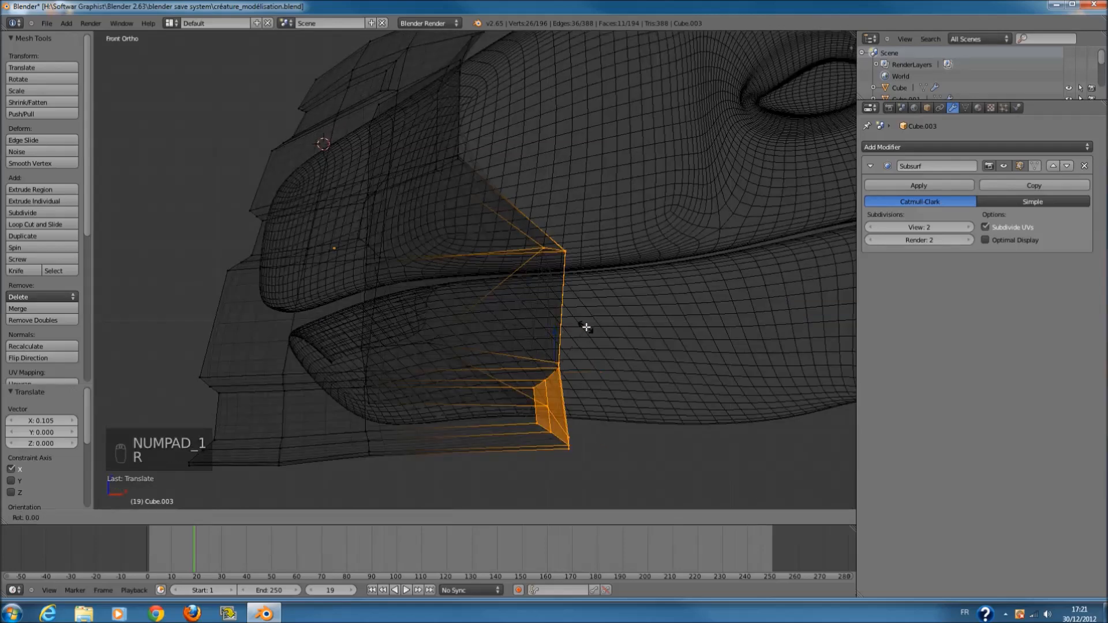
text(0)
click(586, 327)
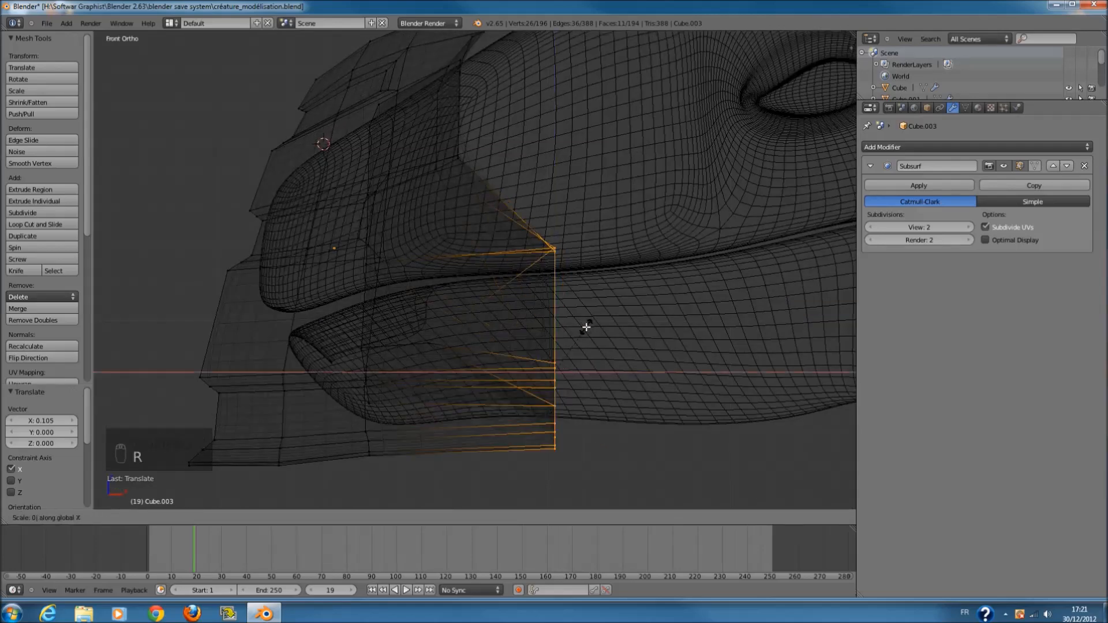
scroll(565, 385, down, 3)
key(z)
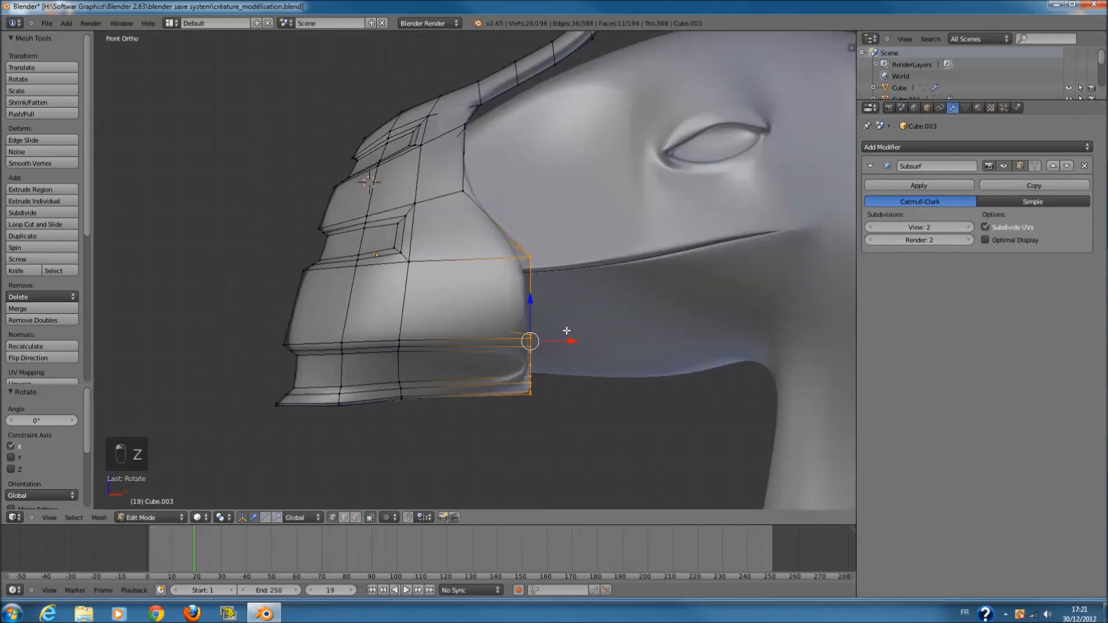
- Add a vertical loop cut through the muzzle's side and slide it close to the rear edge
key(a)
scroll(564, 326, up, 3)
key(ctrl+r)
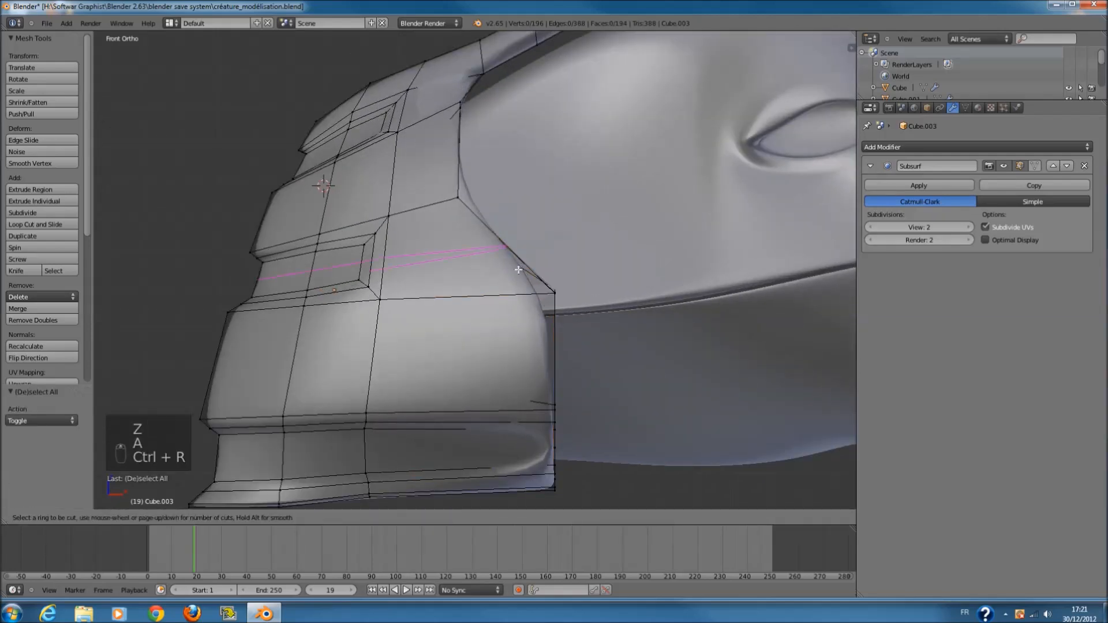
click(529, 294)
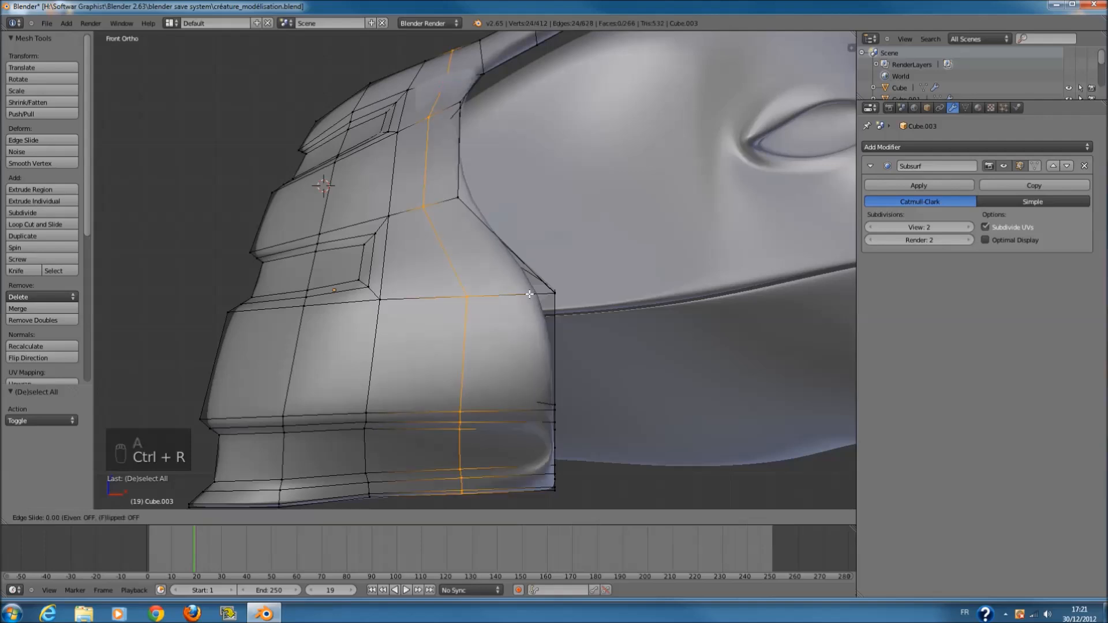
click(594, 318)
key(z)
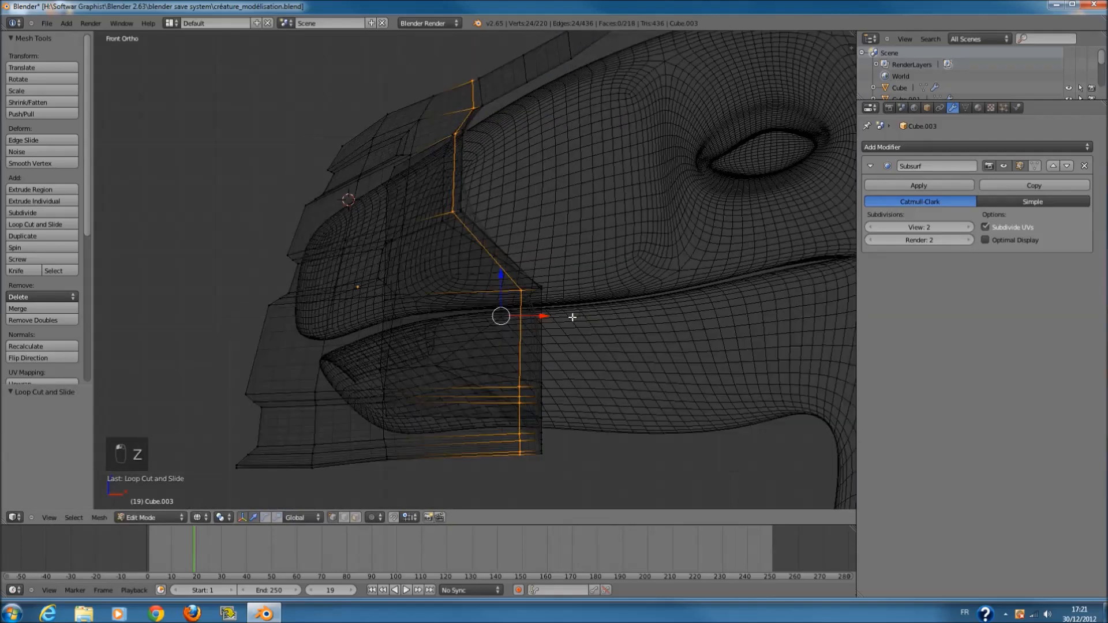
- Add two horizontal loop cuts across the wide lower side band, spread them apart, and leave edit mode
key(z)
key(a)
key(ctrl+r)
click(542, 326)
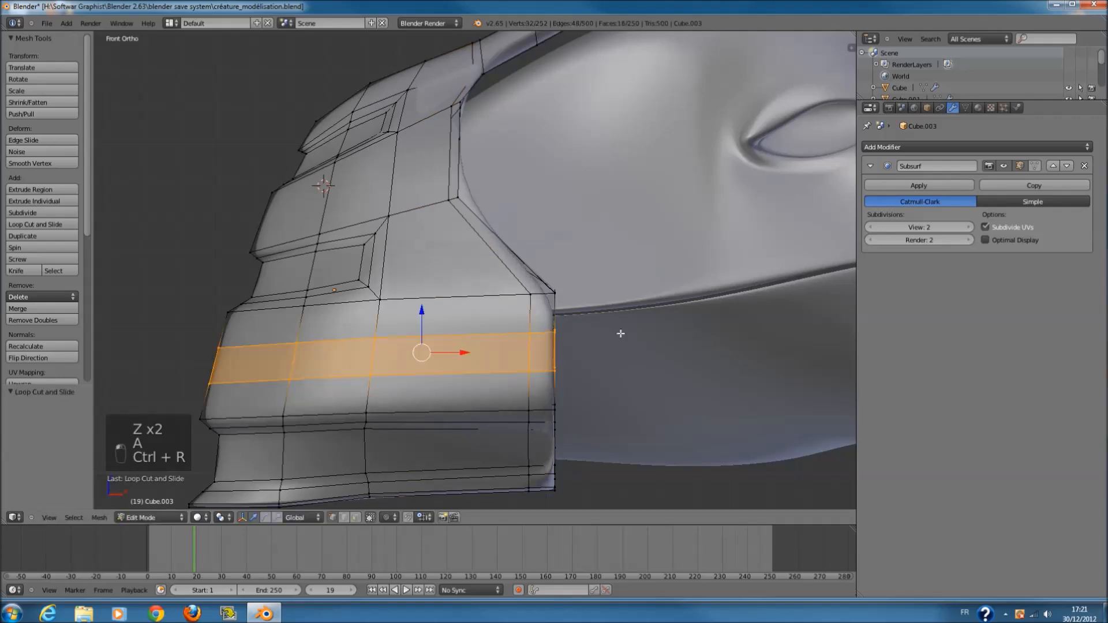
key(s)
right_click(633, 434)
key(a)
key(z)
key(z)
key(Tab)
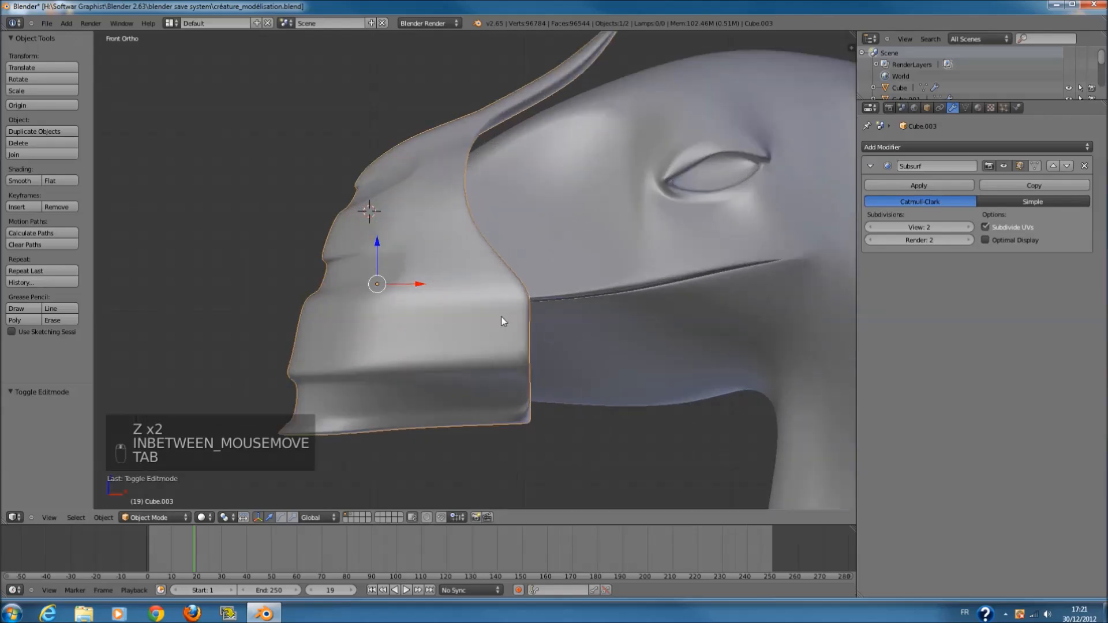
- Add two horizontal loop cuts across the slanted part of the muzzle's rear edge, through the lower groove
key(Tab)
key(a)
key(a)
key(a)
key(a)
scroll(488, 296, up, 3)
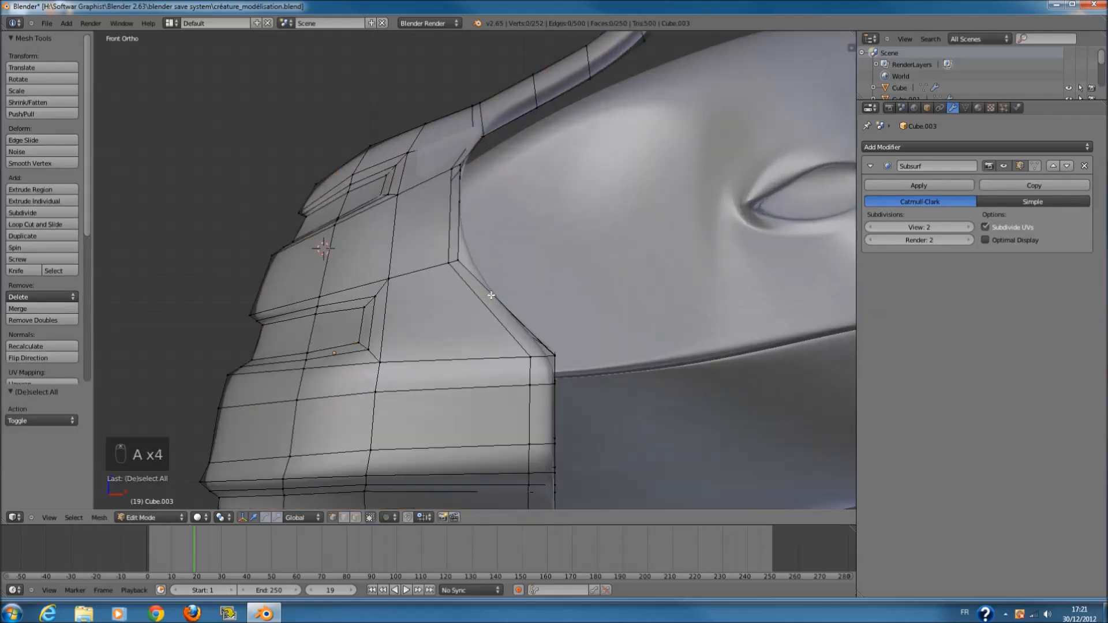
key(ctrl+r)
click(488, 296)
key(a)
- Move the upper new loop's vertices at the slanted rear edge about -0.057 along X
key(z)
key(c)
key(z)
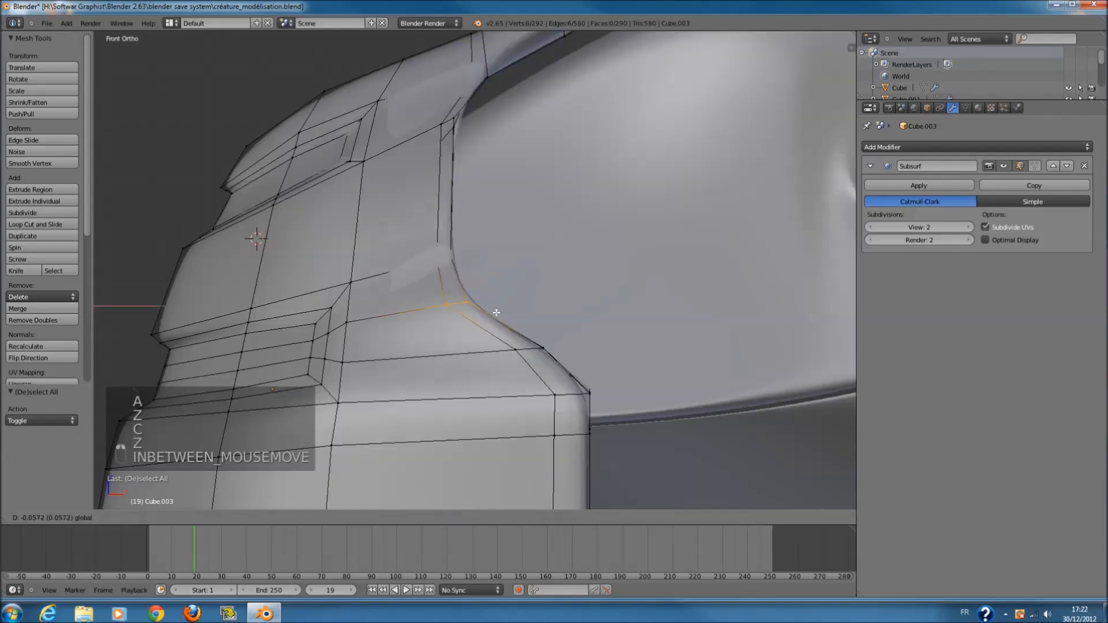
key(a)
key(c)
click(509, 352)
key(ctrl+z)
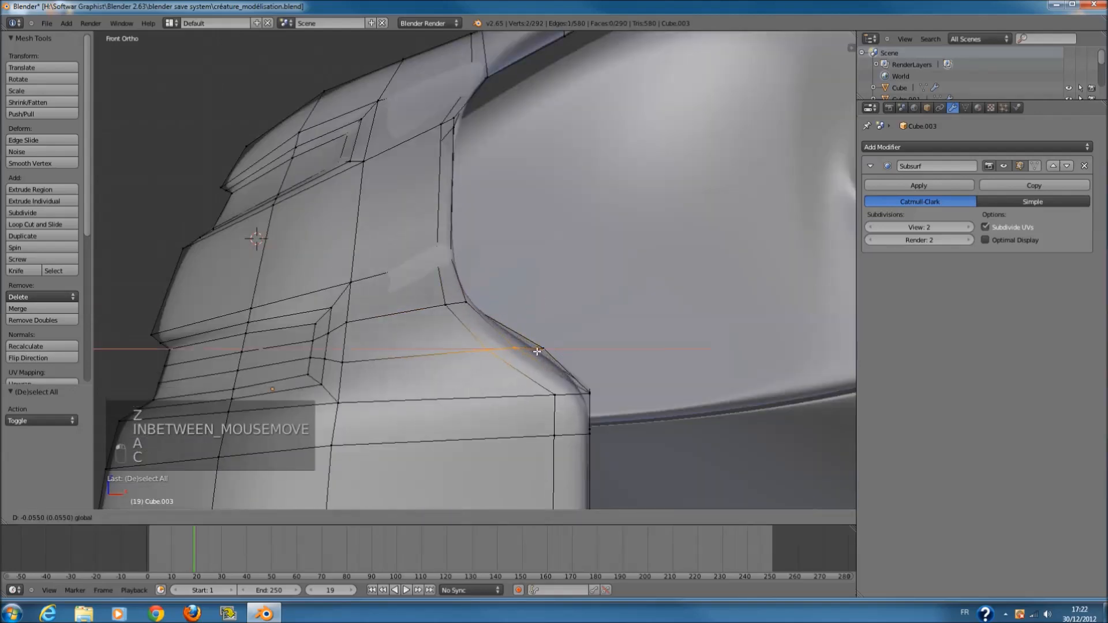
- Select the lower new loop's rear vertices in wireframe, move them inward along X to curve the edge, and leave edit mode
key(z)
key(c)
right_click(528, 346)
key(g)
key(x)
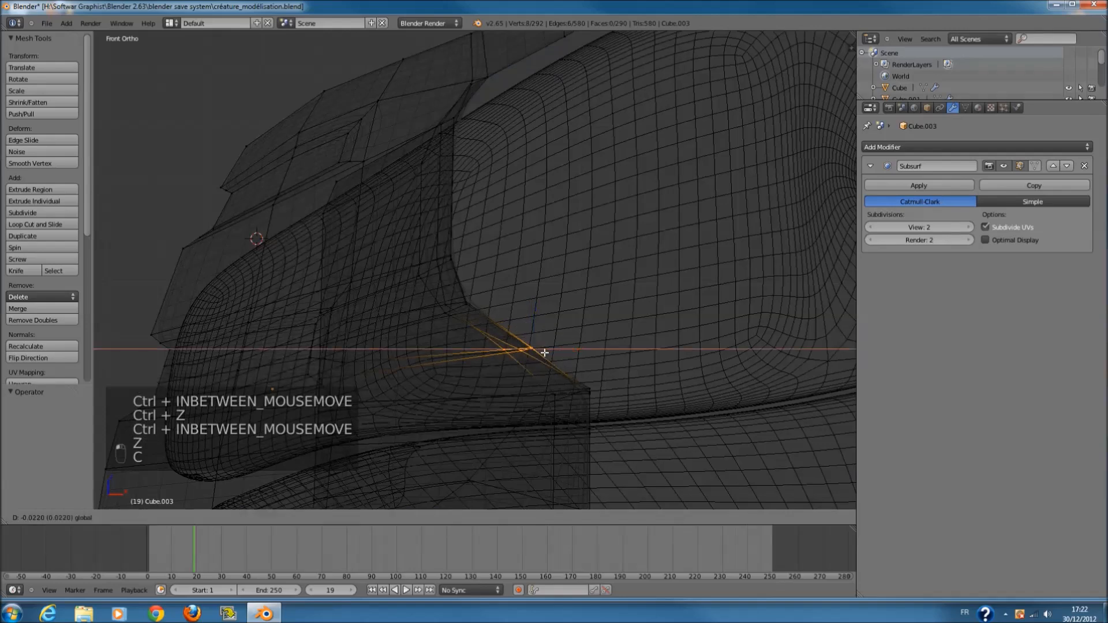
click(515, 353)
key(z)
scroll(516, 353, down, 6)
key(Tab)
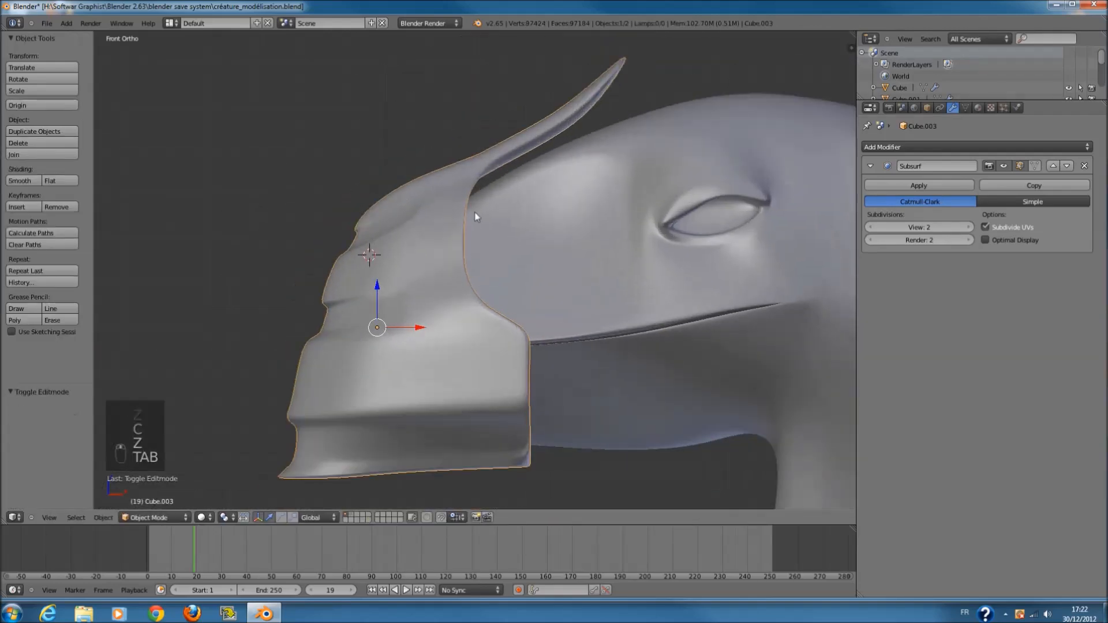
- Examine the reshaped muzzle from ahead of the creature, and inspect its curved rear edge up close
middle_drag(543, 310, 655, 381)
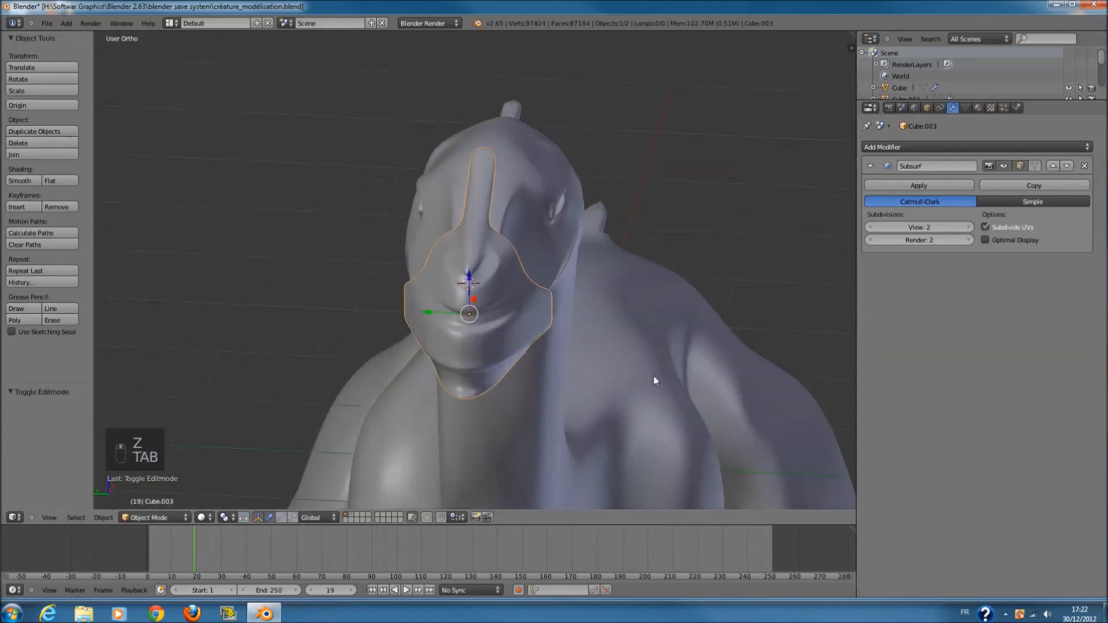
key(KP_1)
scroll(604, 361, up, 4)
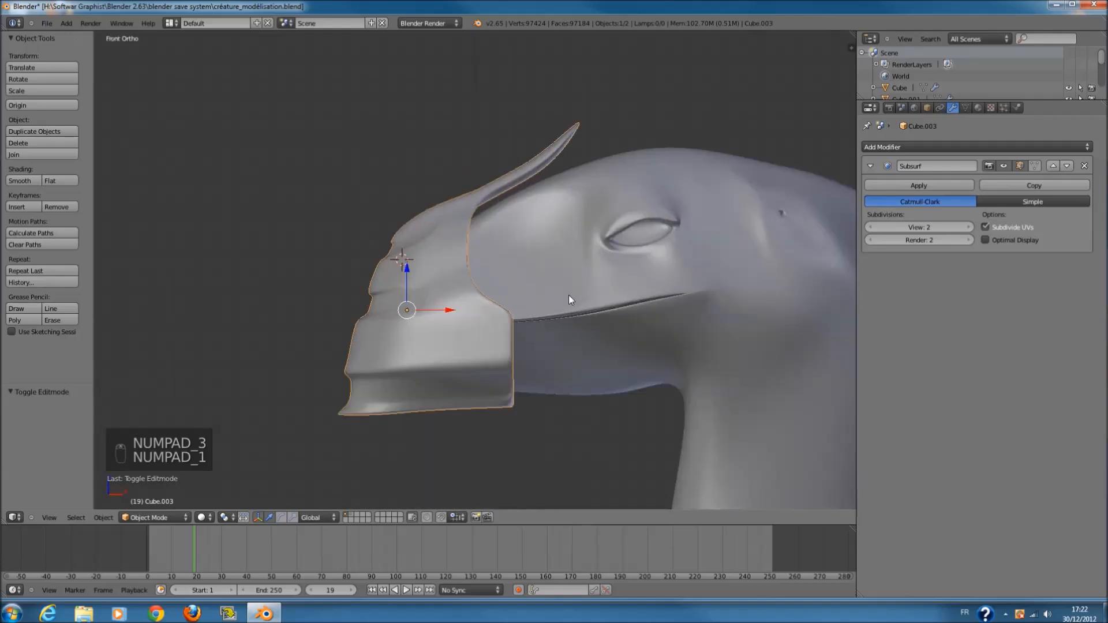
key(a)
key(a)
scroll(542, 305, up, 4)
scroll(474, 293, up, 2)
right_click(474, 293)
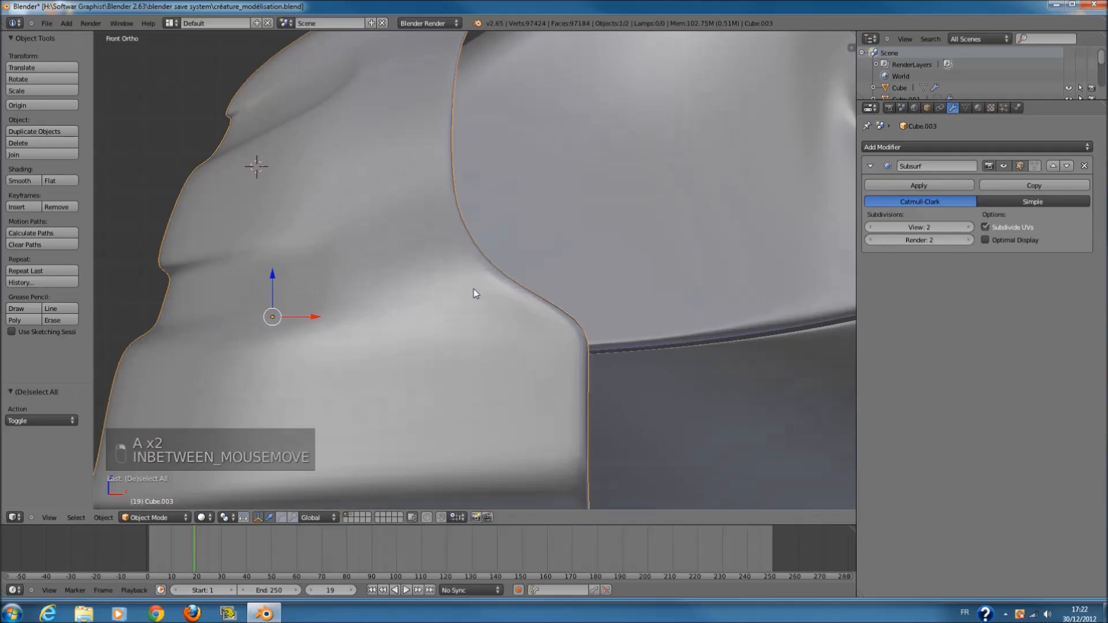
- Switch the muzzle mesh to face selection in edit mode and return to object mode
key(z)
key(Tab)
key(z)
scroll(473, 295, down, 1)
scroll(473, 294, up, 1)
key(a)
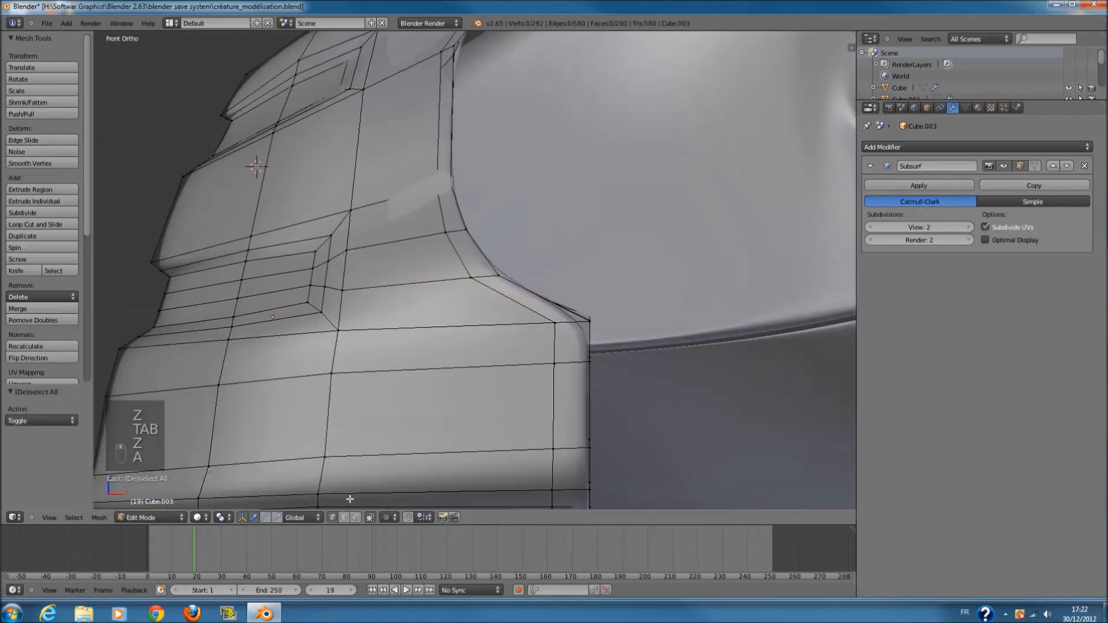
click(356, 516)
scroll(496, 305, down, 1)
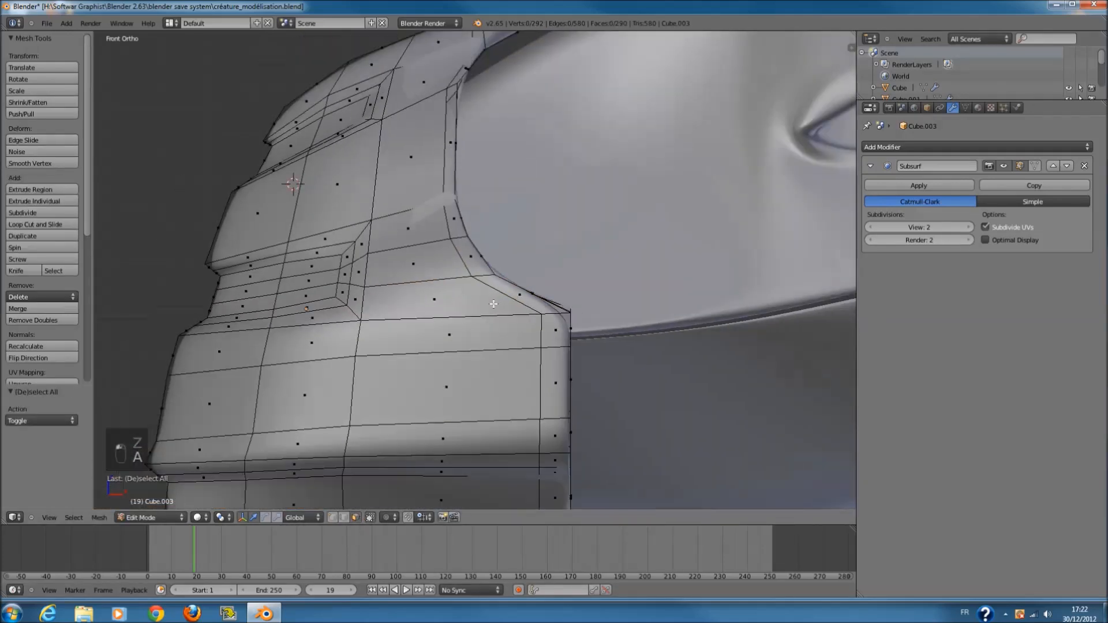
scroll(489, 305, down, 3)
key(Tab)
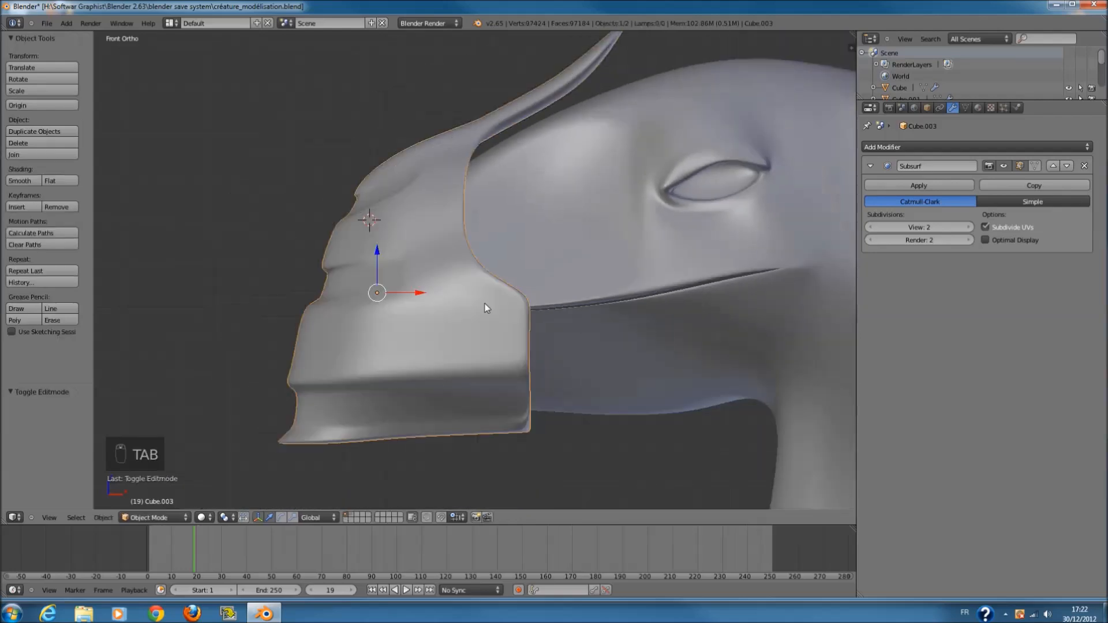
- Examine the muzzle's lower edge and its fit on the snout from several views, shaded and in wireframe
middle_drag(486, 308, 485, 357)
key(Tab)
key(Tab)
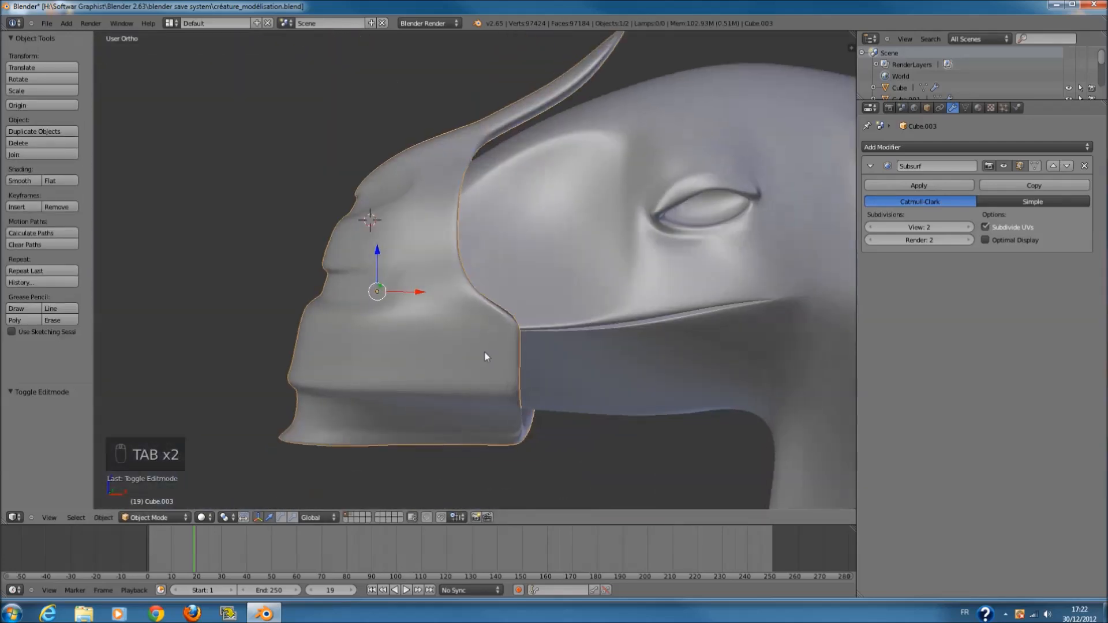
key(KP_7)
key(KP_1)
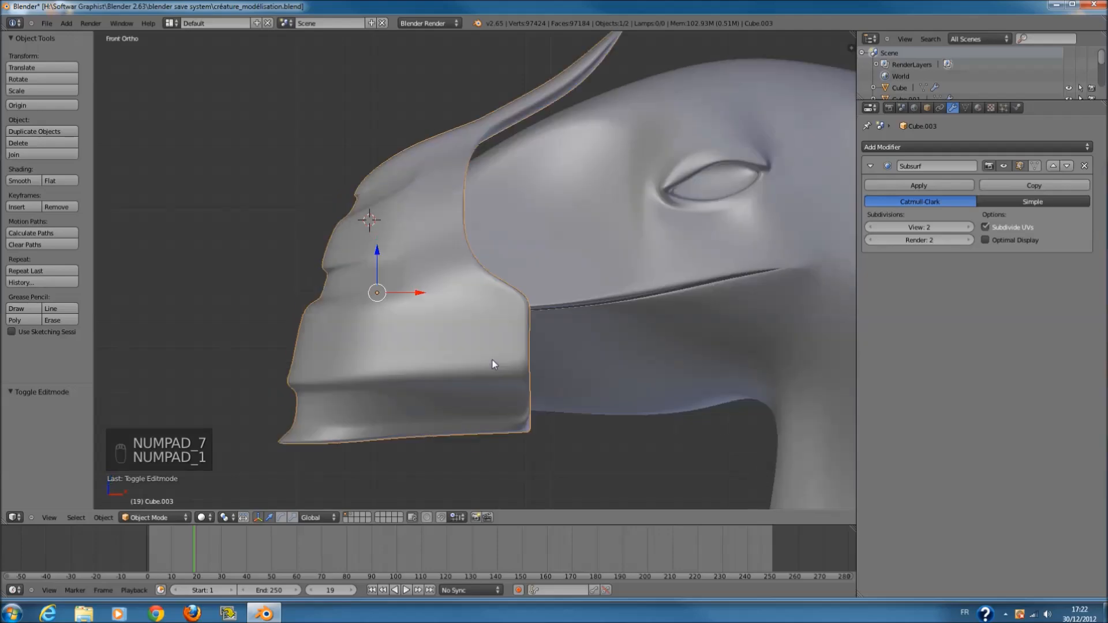
key(z)
scroll(532, 302, down, 3)
scroll(487, 329, up, 2)
scroll(487, 329, up, 2)
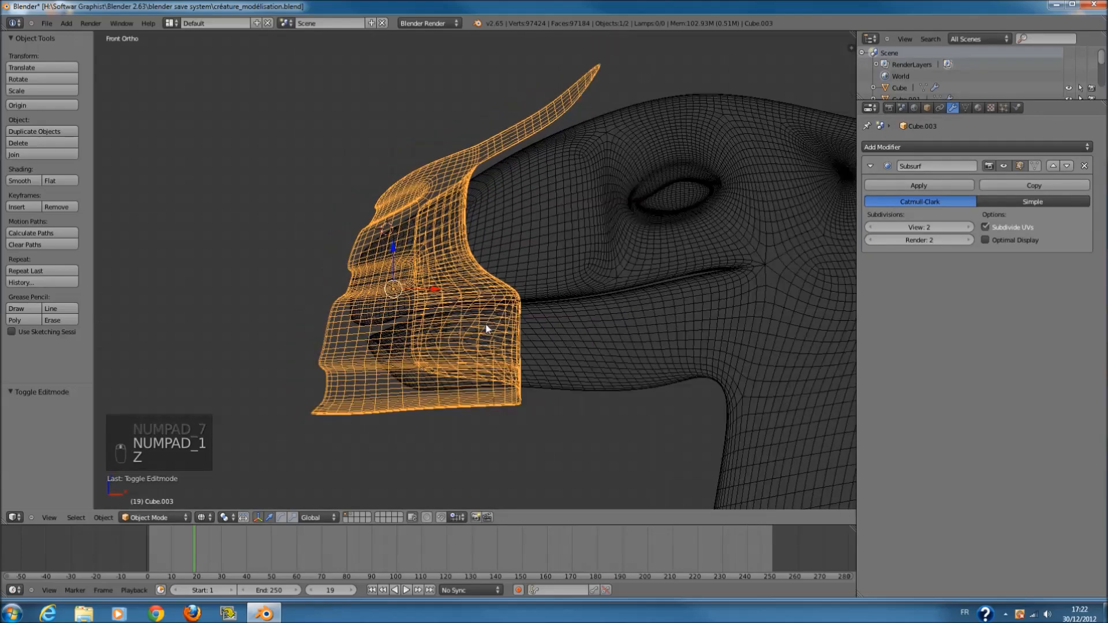
- Try to extrude and shrink the muzzle's matching side faces between the upper and lower grooved bands
key(z)
key(Tab)
scroll(450, 288, up, 6)
scroll(451, 281, down, 3)
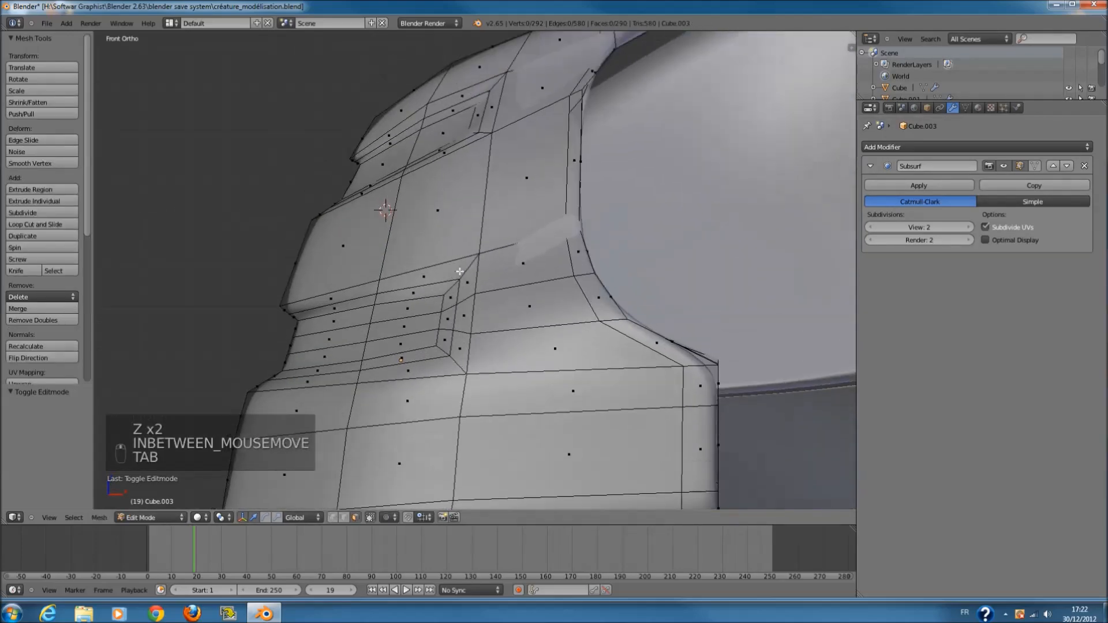
right_click(459, 235)
scroll(461, 236, up, 4)
shift+scroll(464, 235, up, 2)
key(z)
key(c)
click(422, 234)
right_click(423, 234)
key(z)
ctrl+scroll(465, 233, down, 3)
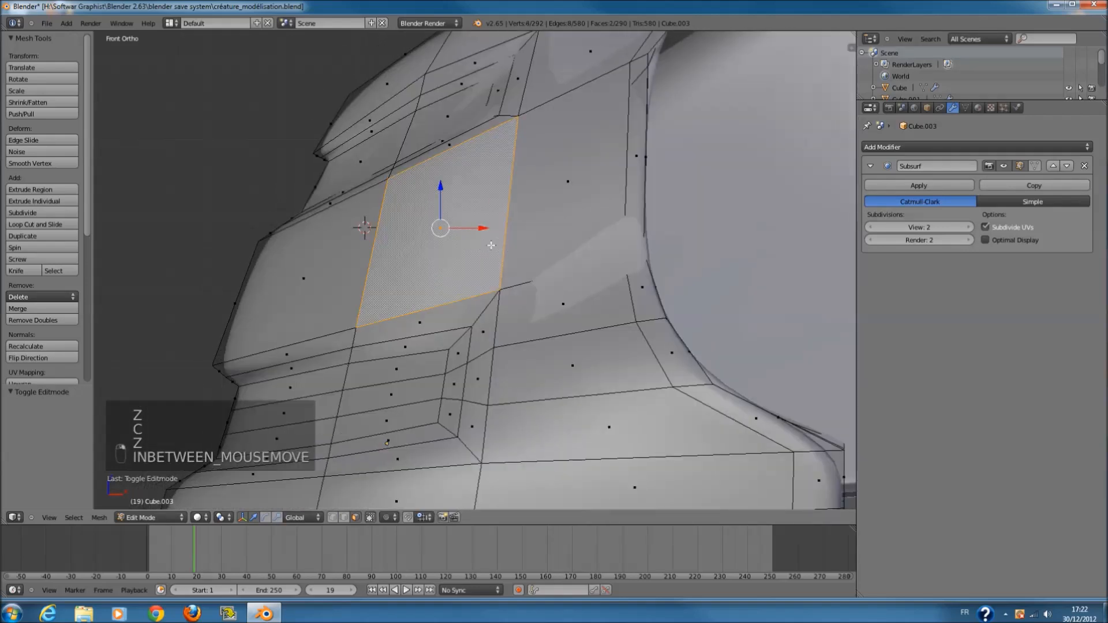
key(e)
key(s)
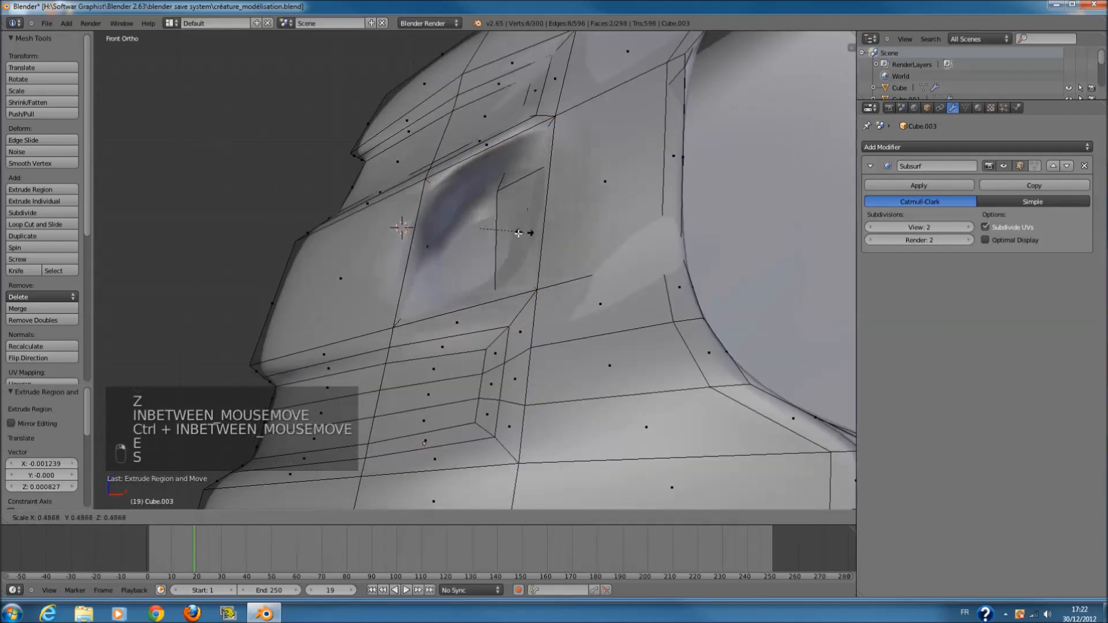
right_click(600, 242)
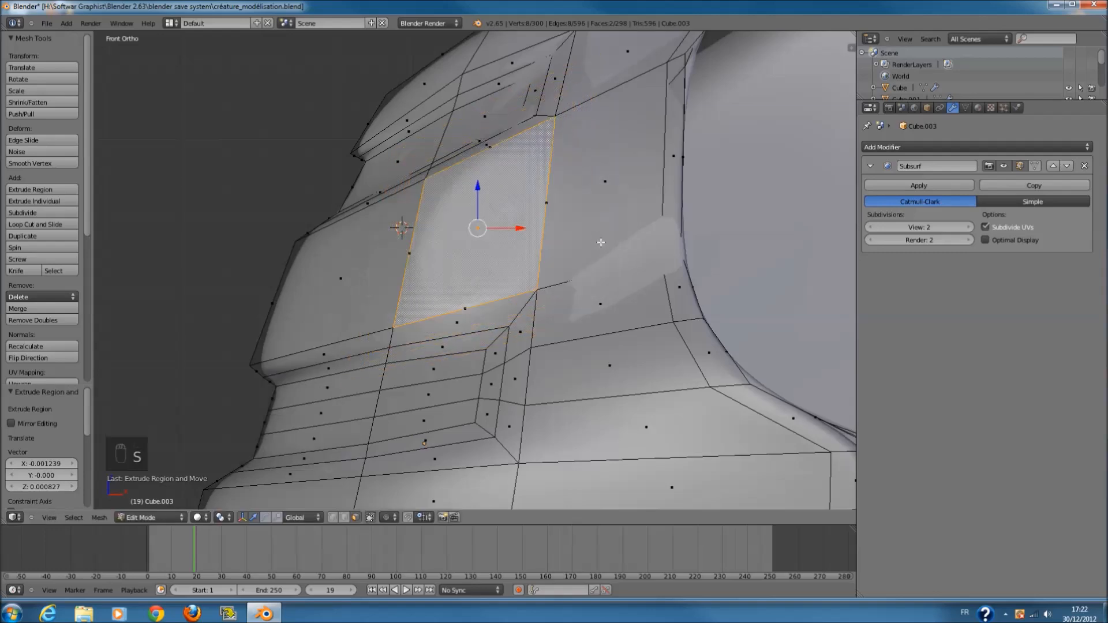
key(ctrl+z)
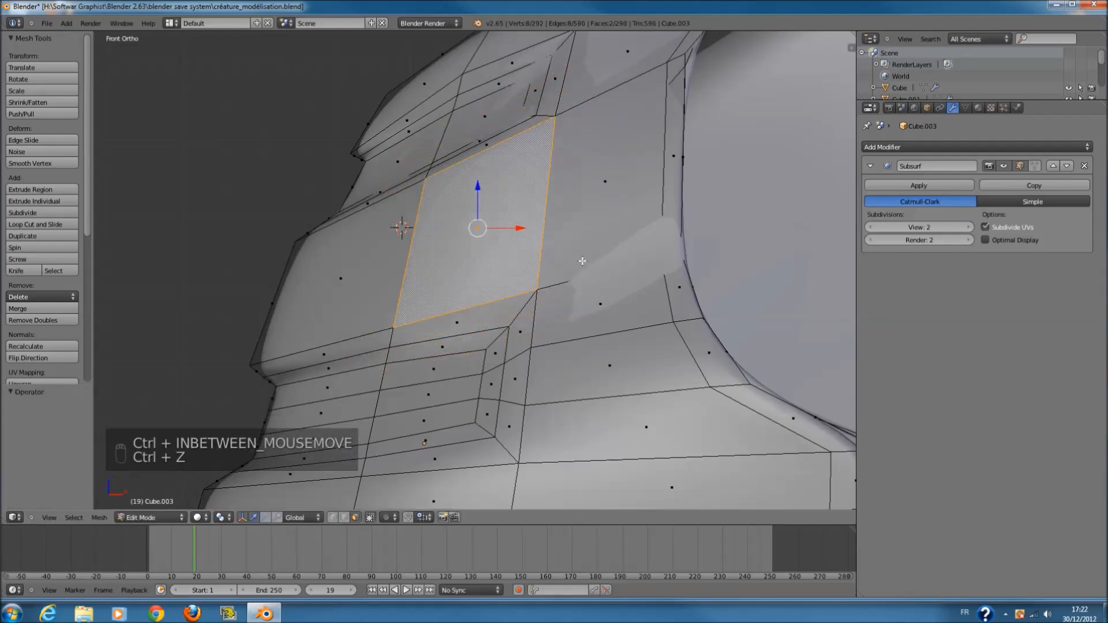
- Deselect everything and add a centred lengthwise edge loop through the muzzle and its crest from the top view
key(KP_7)
key(a)
key(a)
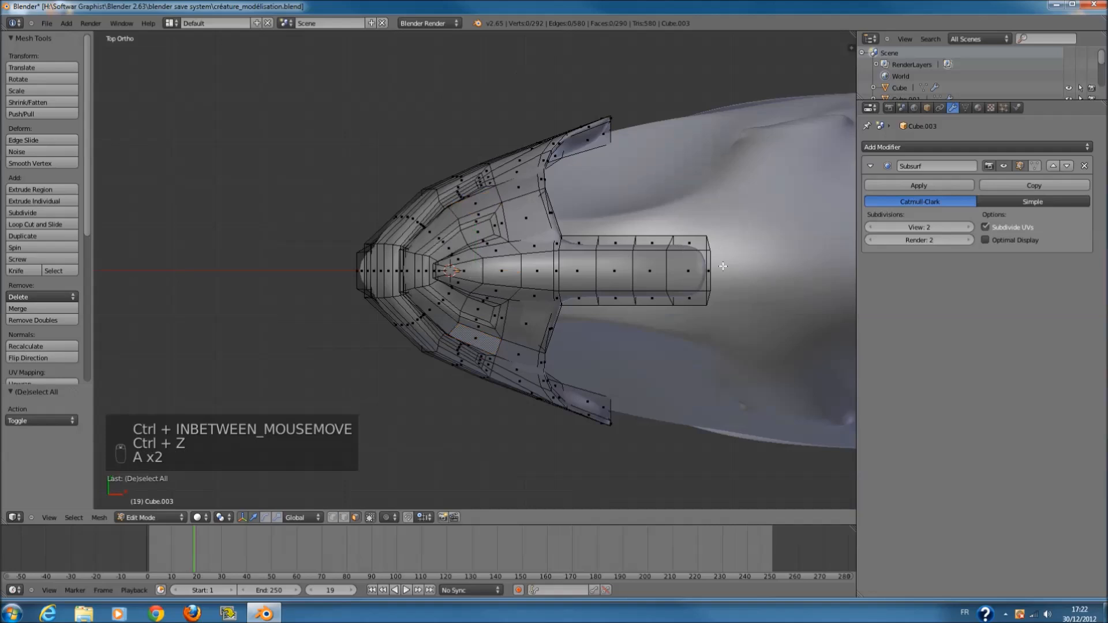
key(ctrl+r)
click(719, 267)
right_click(718, 266)
key(a)
- Select the crest tip's centre vertices in wireframe and move them outward along X by 0.02663
key(z)
scroll(660, 322, up, 3)
ctrl+scroll(373, 473, down, 2)
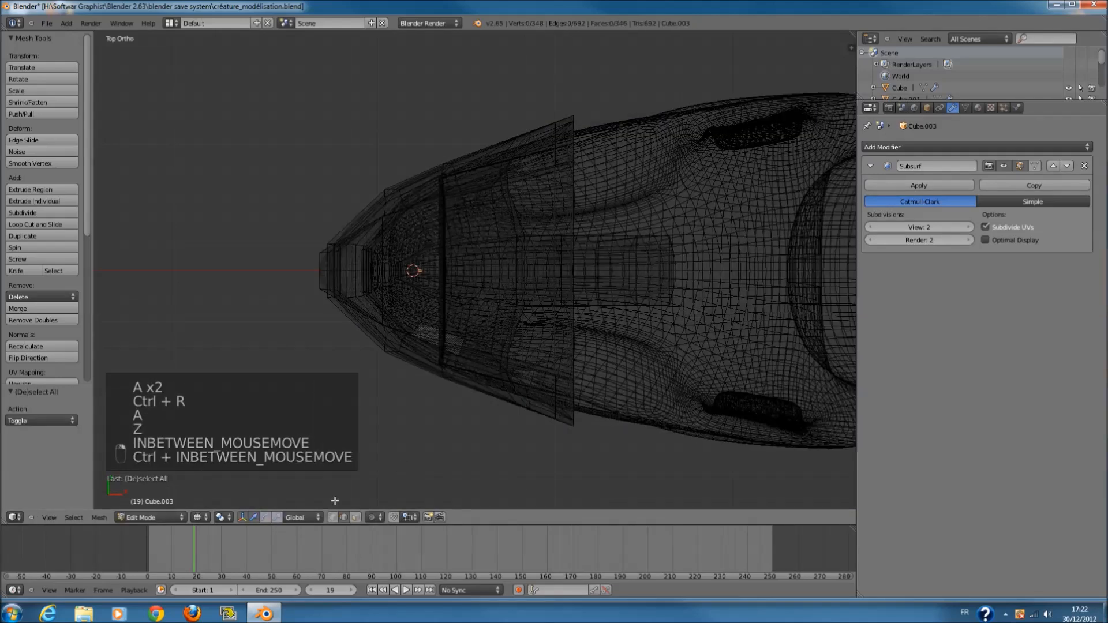
key(z)
key(c)
key(z)
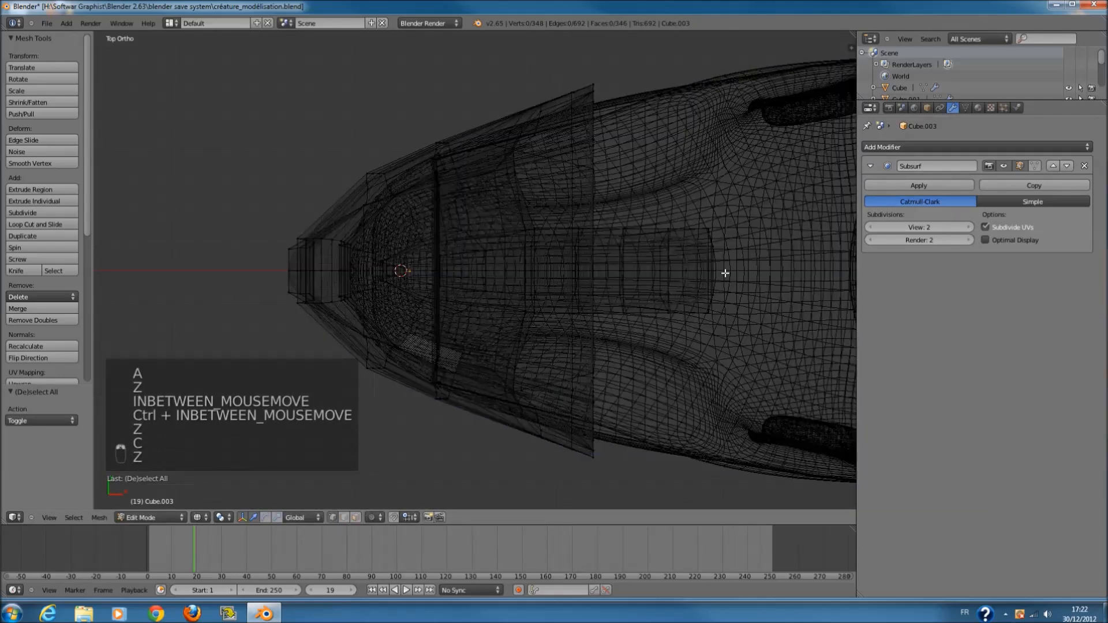
key(c)
click(719, 272)
right_click(720, 272)
key(z)
drag(738, 274, 719, 242)
key(z)
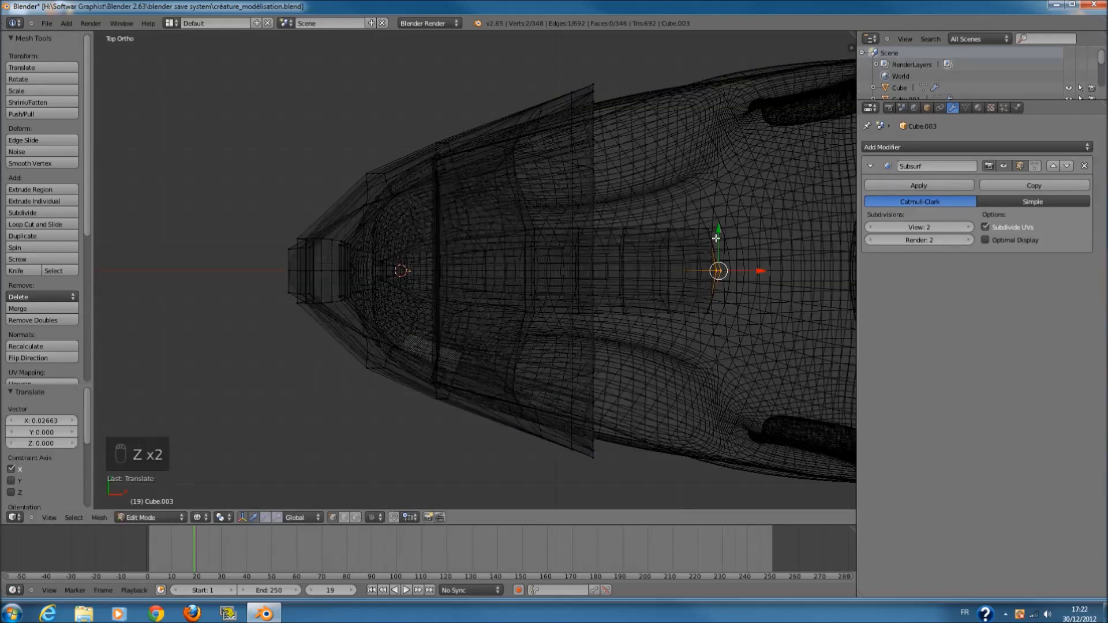
- Select the two corner vertices of the crest tip and move them along X by -0.02853 to round it
key(a)
key(c)
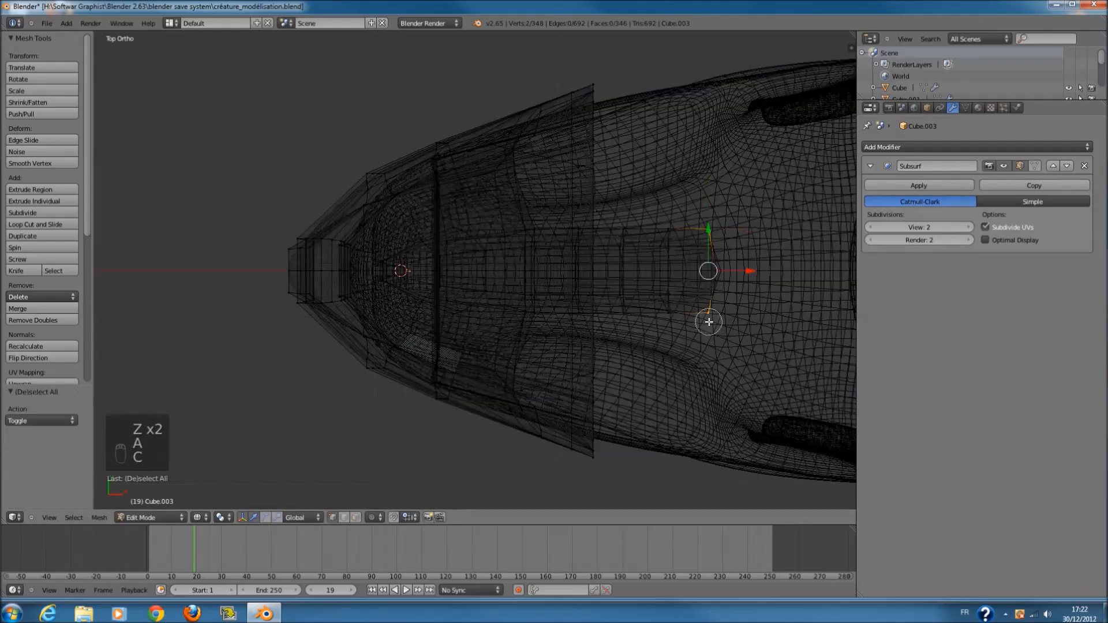
key(z)
mouse_move(744, 270)
mouse_down()
mouse_move(773, 271)
mouse_move(741, 271)
mouse_up()
scroll(645, 272, down, 2)
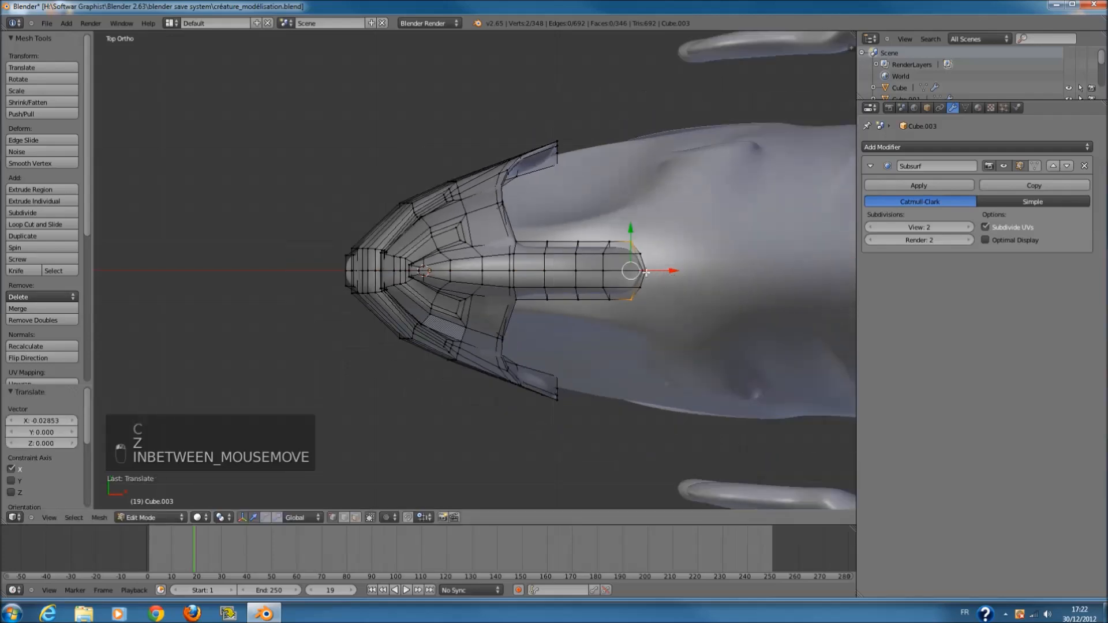
- Select all muzzle faces on the positive Y side of the centre line in wireframe and delete them
scroll(645, 272, up, 1)
key(z)
scroll(335, 248, up, 1)
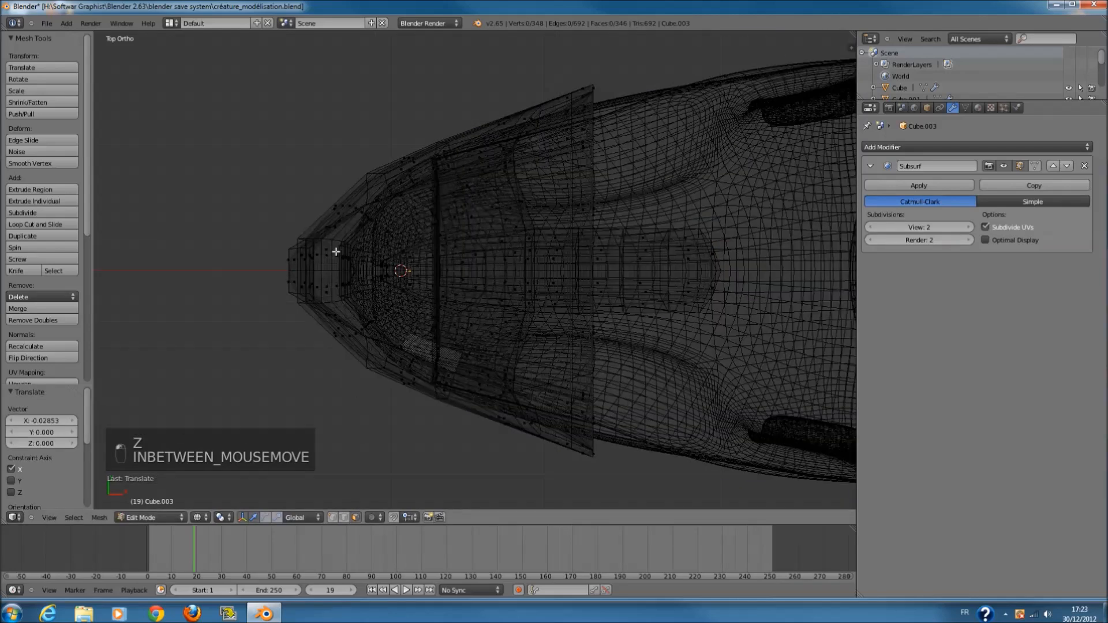
key(c)
mouse_move(300, 223)
mouse_down()
mouse_move(375, 208)
mouse_move(704, 219)
mouse_move(441, 216)
mouse_move(562, 132)
mouse_up()
key(z)
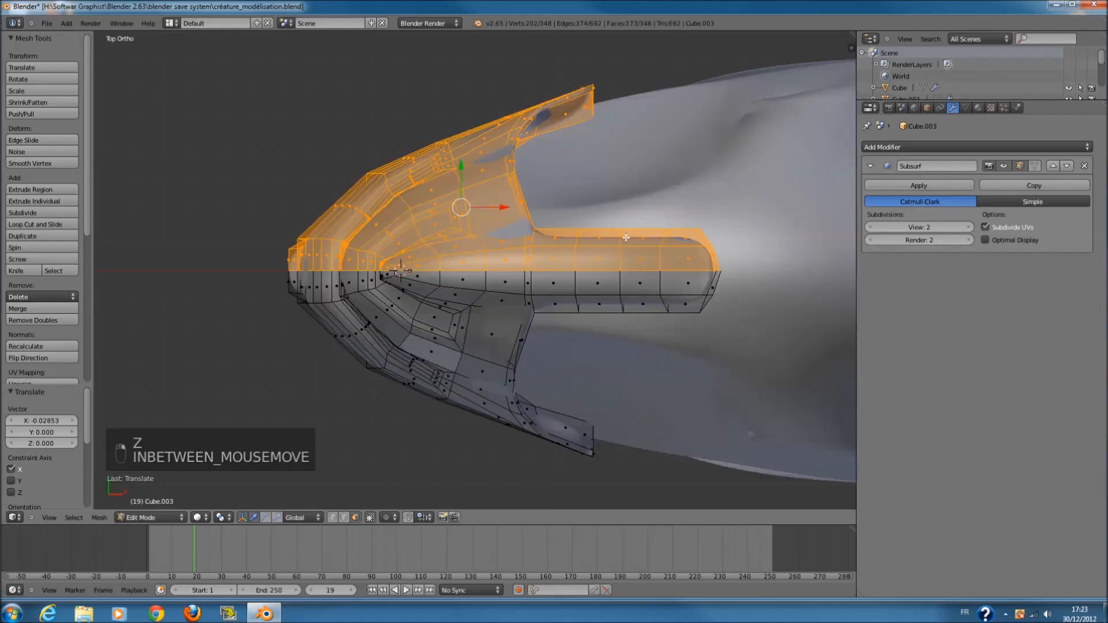
key(z)
key(c)
right_click(722, 201)
key(x)
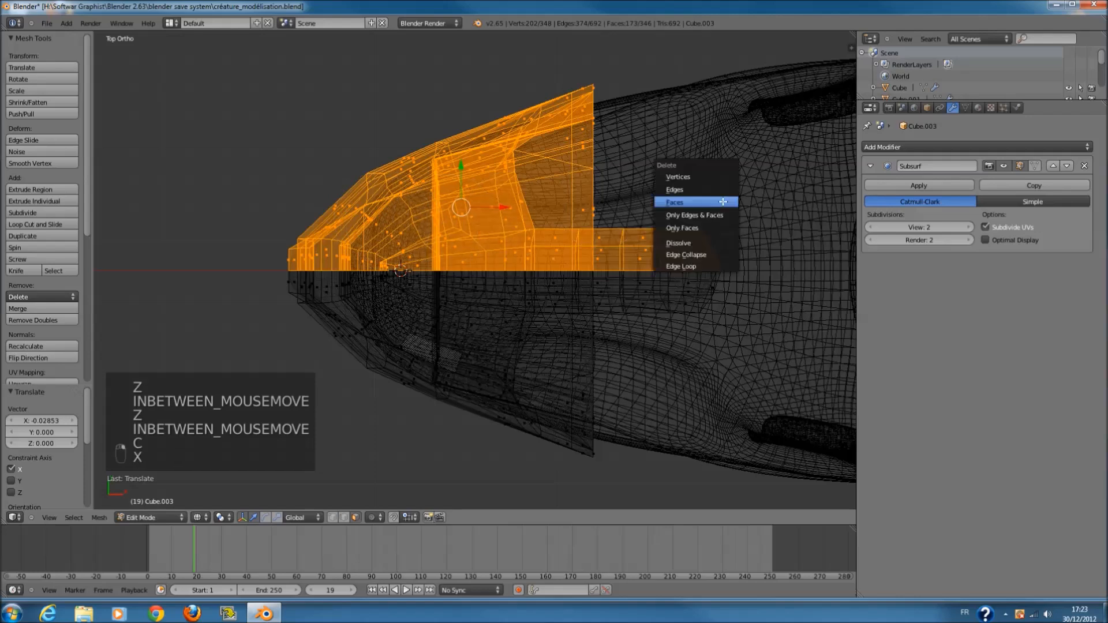
click(721, 199)
key(z)
- Add a Mirror modifier to the half muzzle on the Y axis only, and save the file
key(Tab)
click(871, 149)
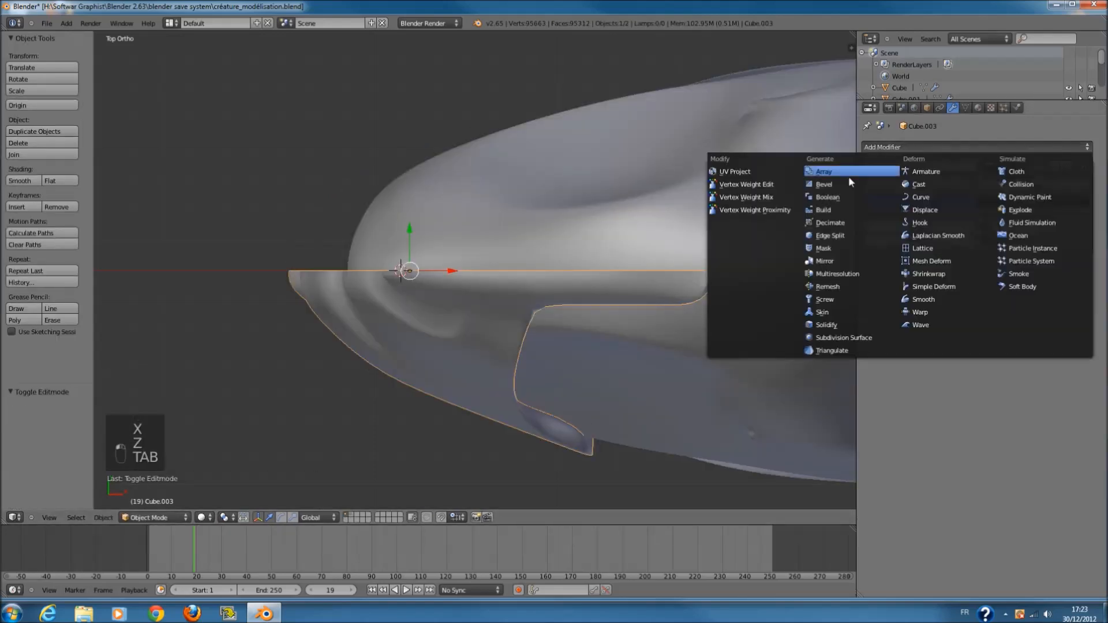
click(841, 259)
click(870, 327)
click(869, 314)
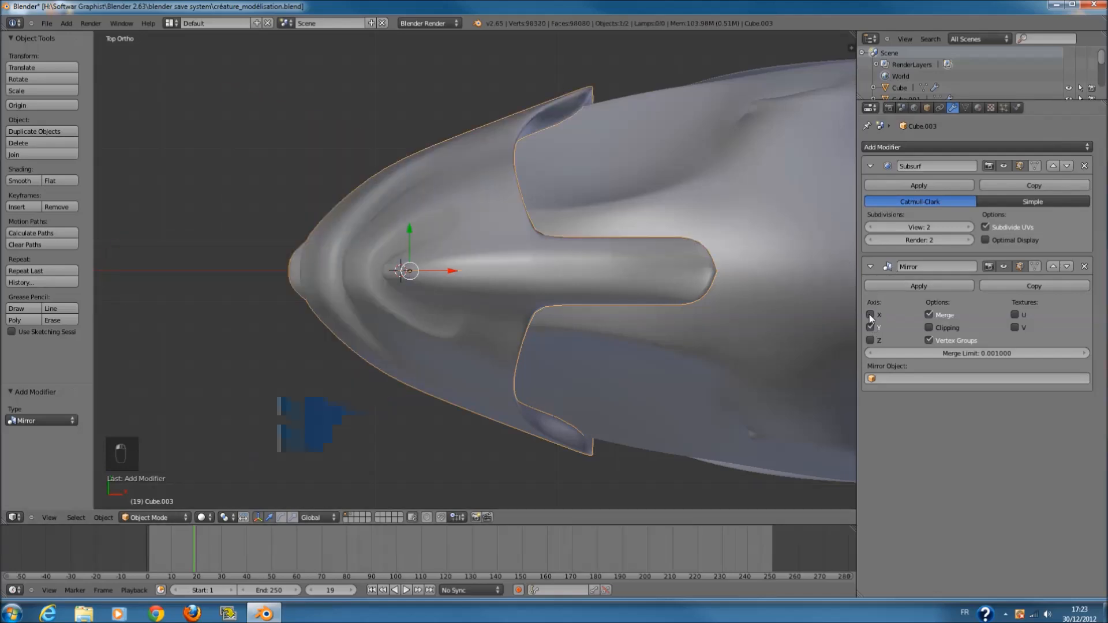
key(ctrl+s)
click(569, 283)
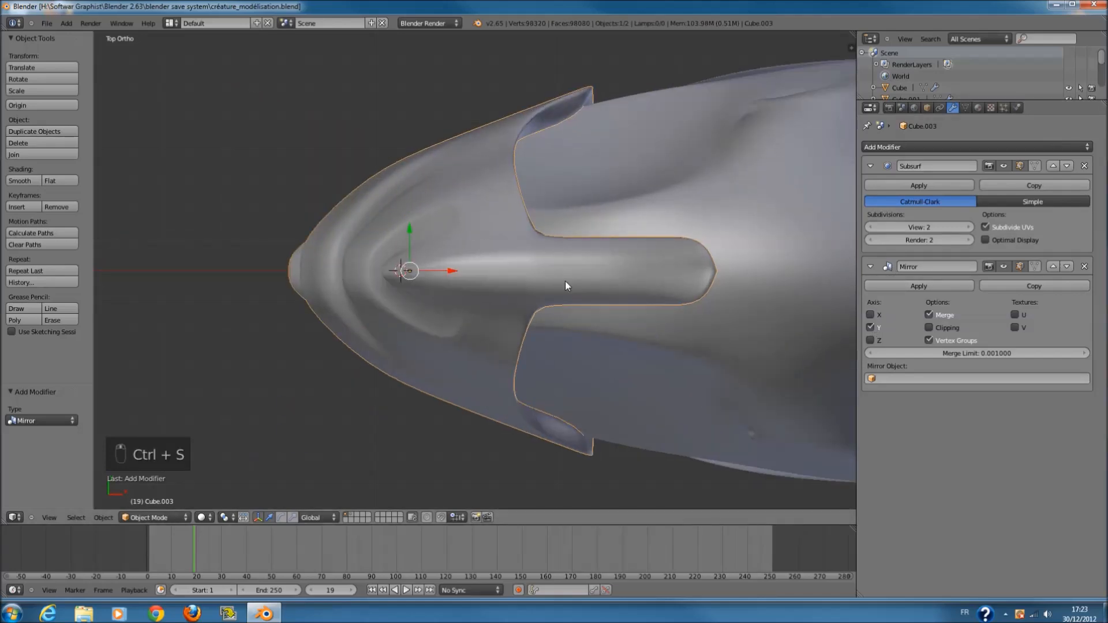
- Extrude the side face between the grooved bands in place and scale it to 0.44, followed by 0.575
key(KP_1)
key(Tab)
ctrl+middle_drag(569, 277, 552, 269)
scroll(548, 267, up, 1)
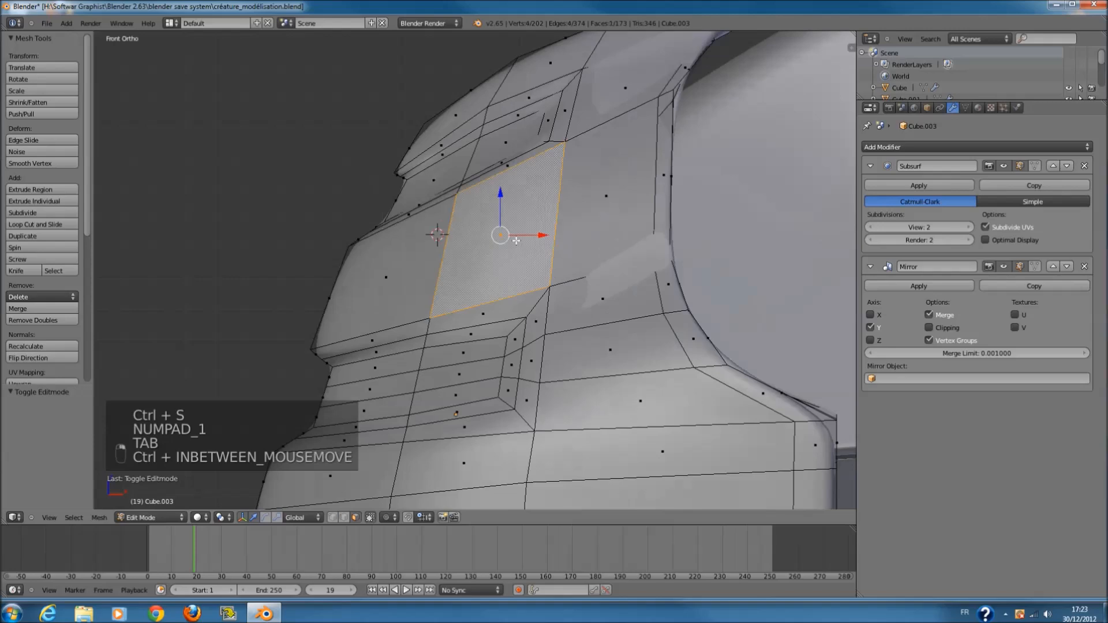
right_click(518, 241)
scroll(531, 247, up, 1)
key(e)
right_click(582, 225)
key(s)
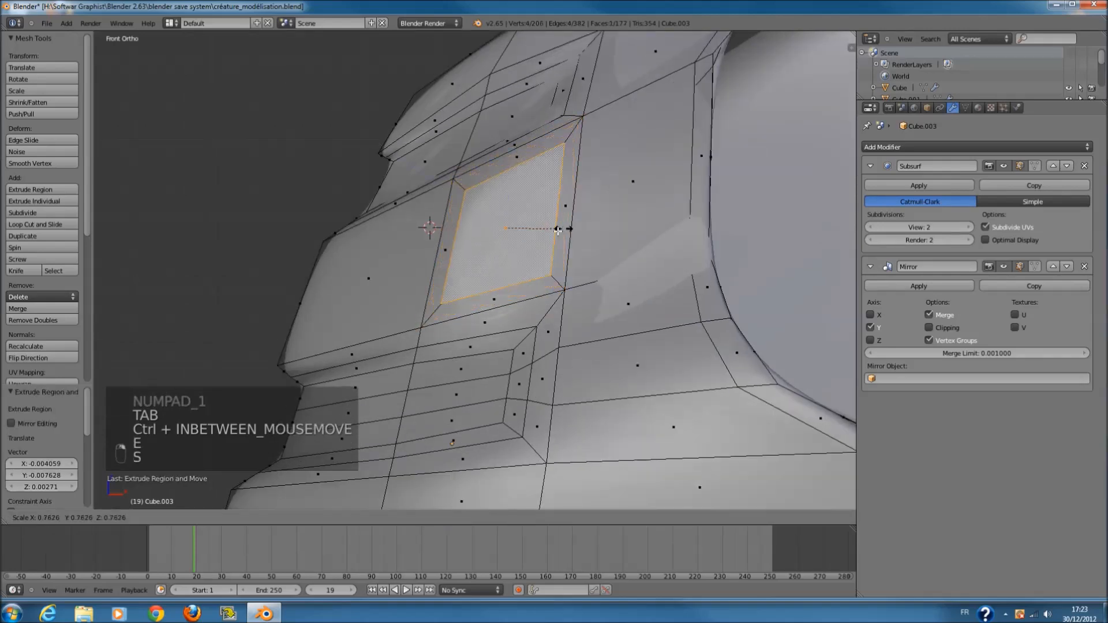
click(541, 235)
scroll(559, 217, up, 1)
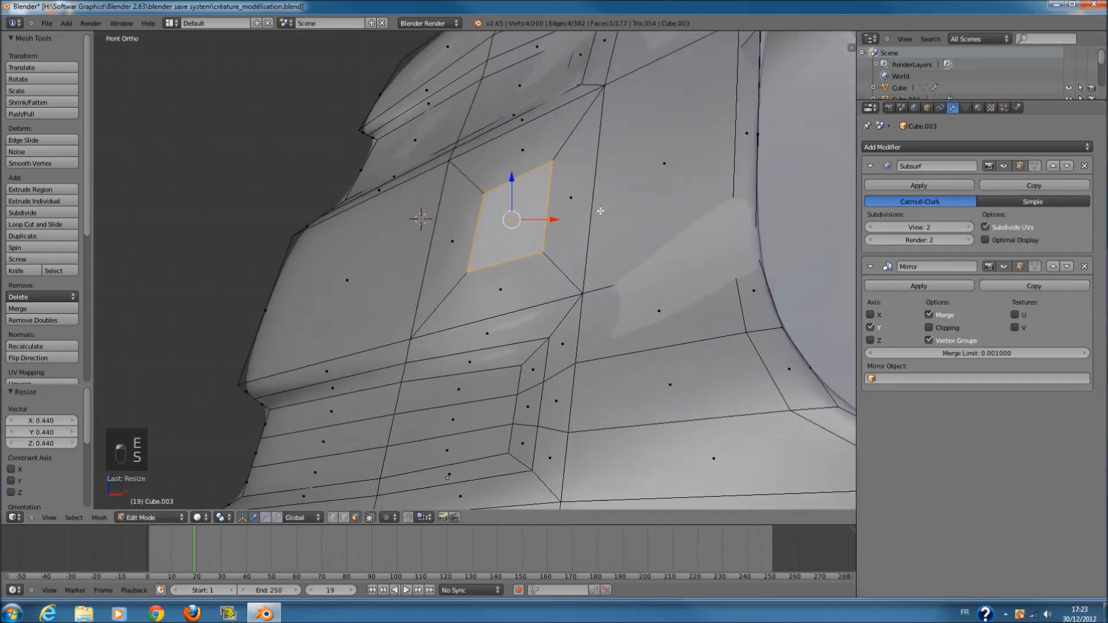
key(s)
click(562, 223)
- Try to rotate the small inset face and smooth its vertices
key(r)
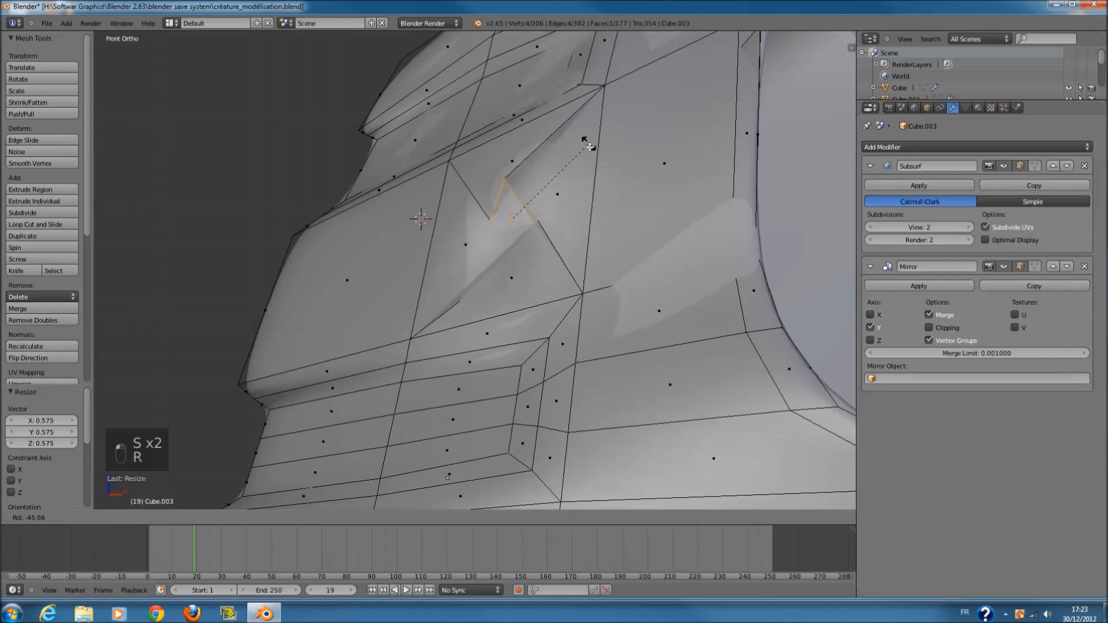
right_click(543, 242)
scroll(489, 299, up, 1)
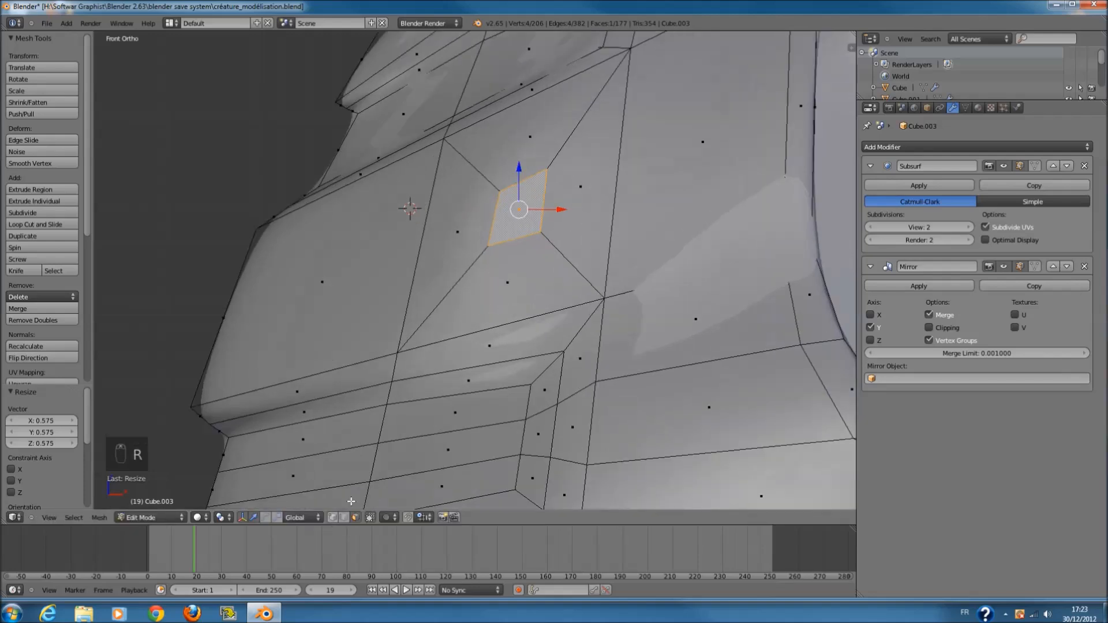
scroll(572, 264, up, 1)
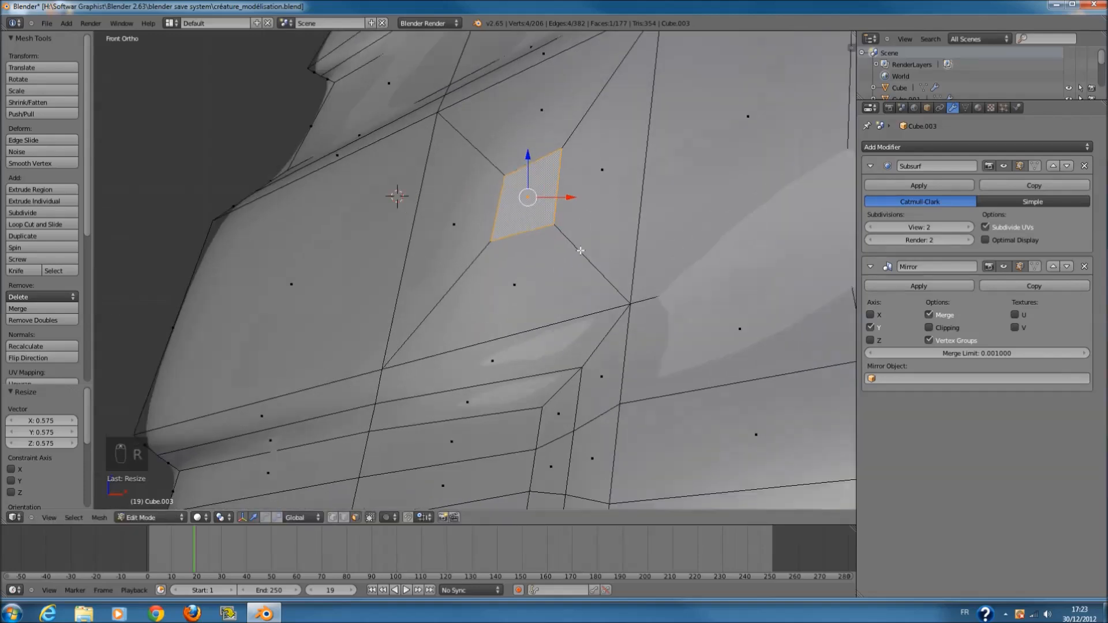
click(46, 164)
key(ctrl+z)
scroll(602, 183, up, 1)
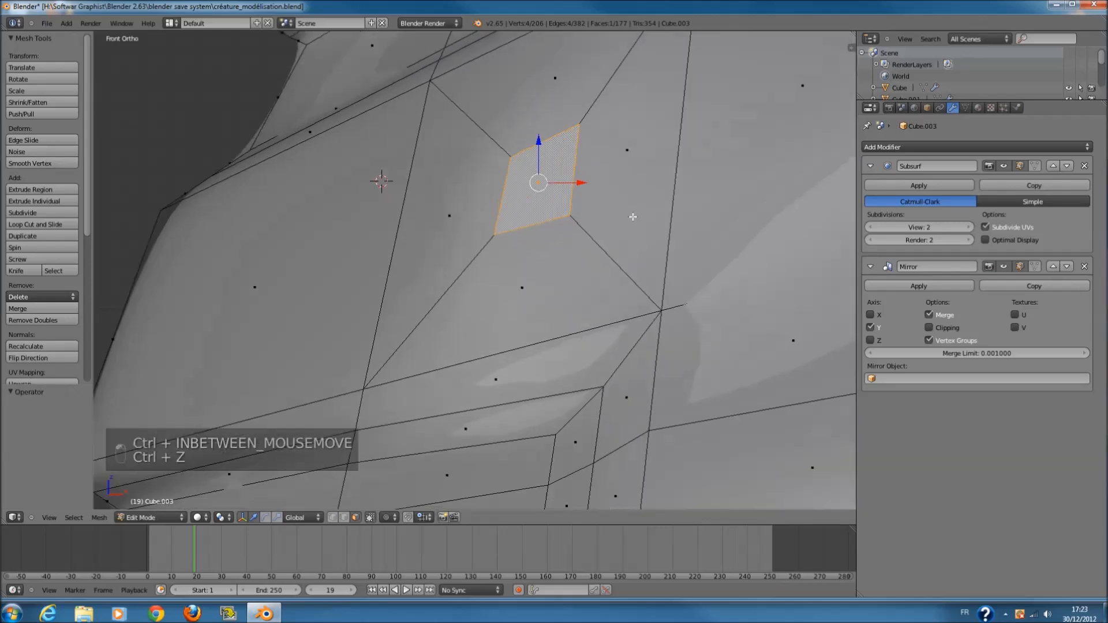
- Extrude the small side face again, scale it to 0.844, and push it into the muzzle along Y
key(e)
key(s)
click(602, 184)
middle_drag(602, 184, 514, 243)
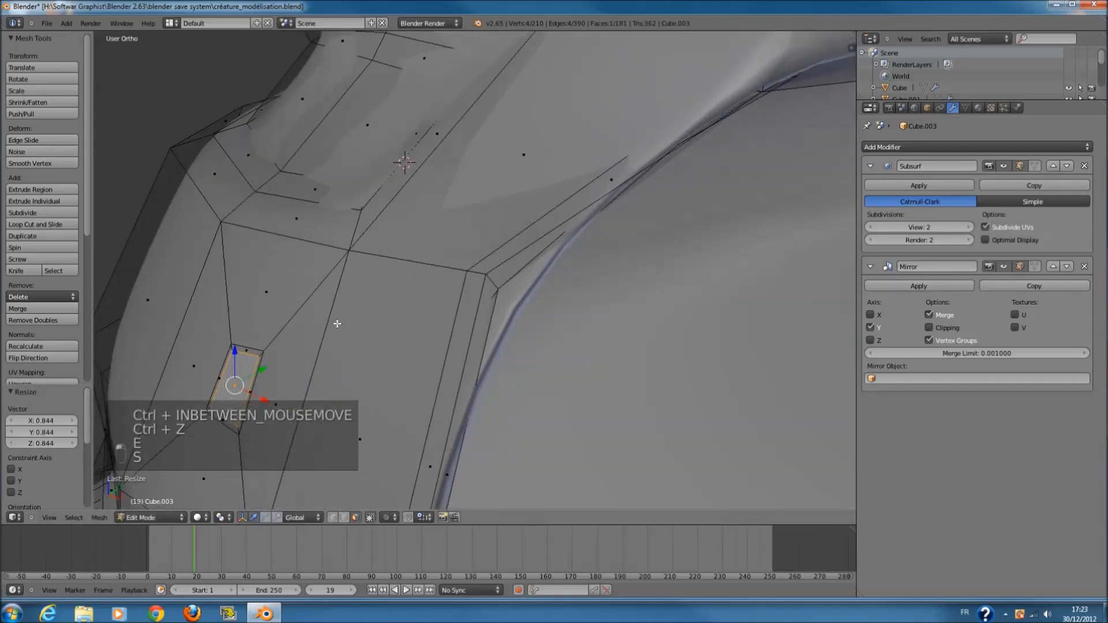
drag(262, 370, 244, 352)
- Extrude the recess's inner face once more and scale it to 0.786
middle_drag(256, 352, 455, 356)
key(e)
click(463, 348)
key(s)
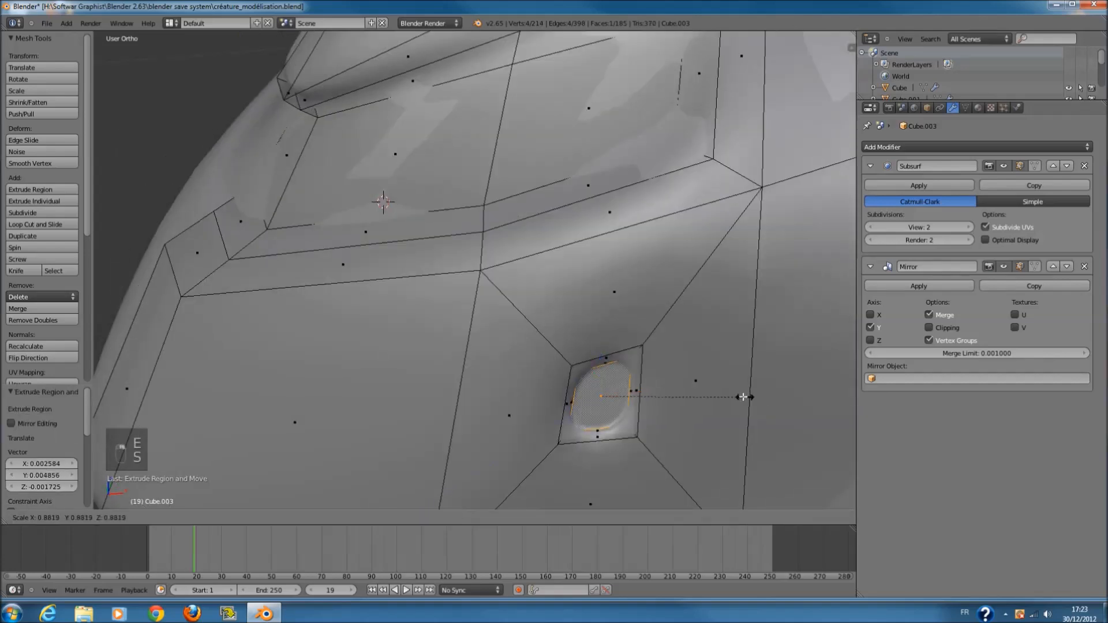
click(729, 396)
- Extrude the recess's end face further inward, delete that face to open the hole, and return to object mode
key(KP_Decimal)
middle_drag(700, 378, 815, 366)
key(z)
key(z)
key(z)
key(z)
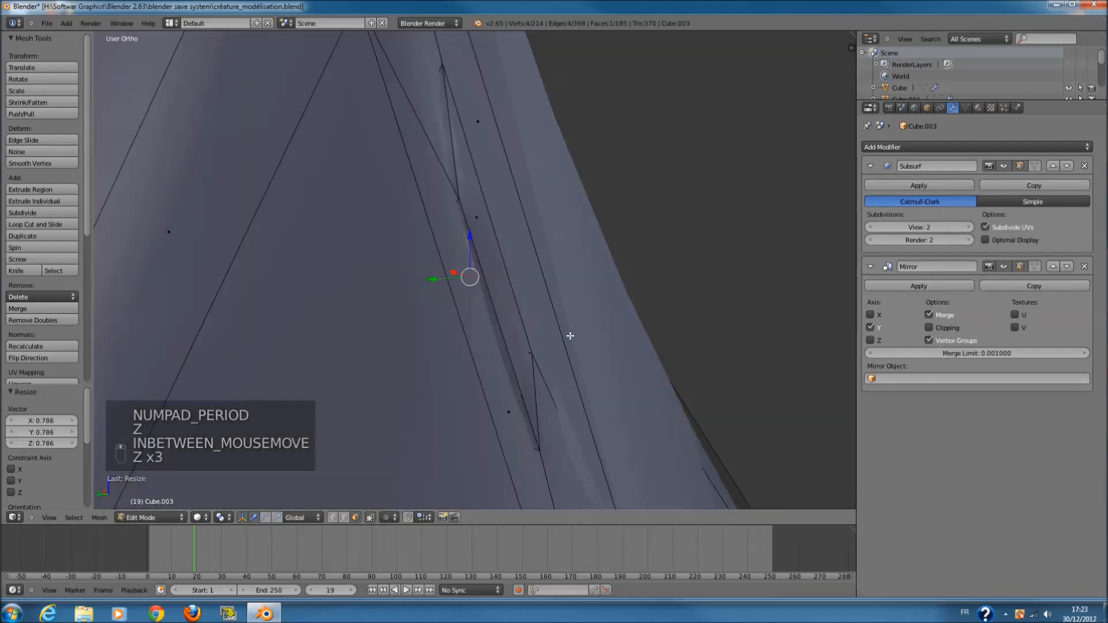
key(e)
click(434, 368)
mouse_move(433, 364)
middle_down()
mouse_move(542, 319)
mouse_move(641, 331)
middle_up()
key(z)
key(x)
click(641, 330)
key(z)
key(Tab)
scroll(565, 300, down, 4)
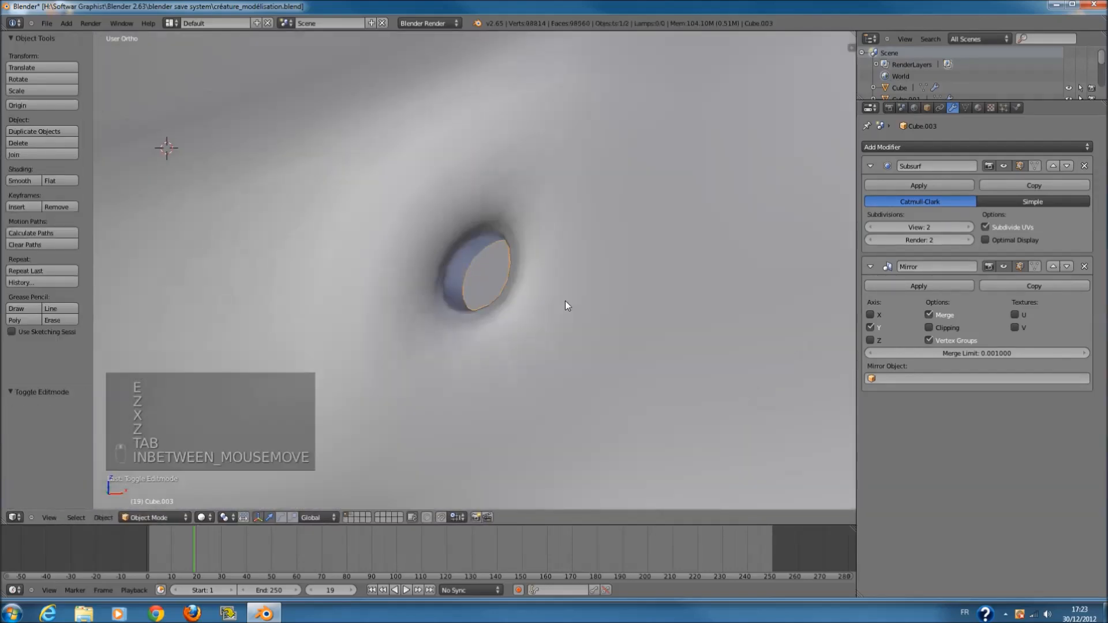
- Inspect the small hole in the side of the muzzle mask and its surrounding mesh from several angles
key(KP_1)
scroll(692, 285, down, 3)
scroll(635, 297, down, 2)
middle_drag(568, 307, 603, 321)
key(KP_3)
key(Tab)
key(KP_1)
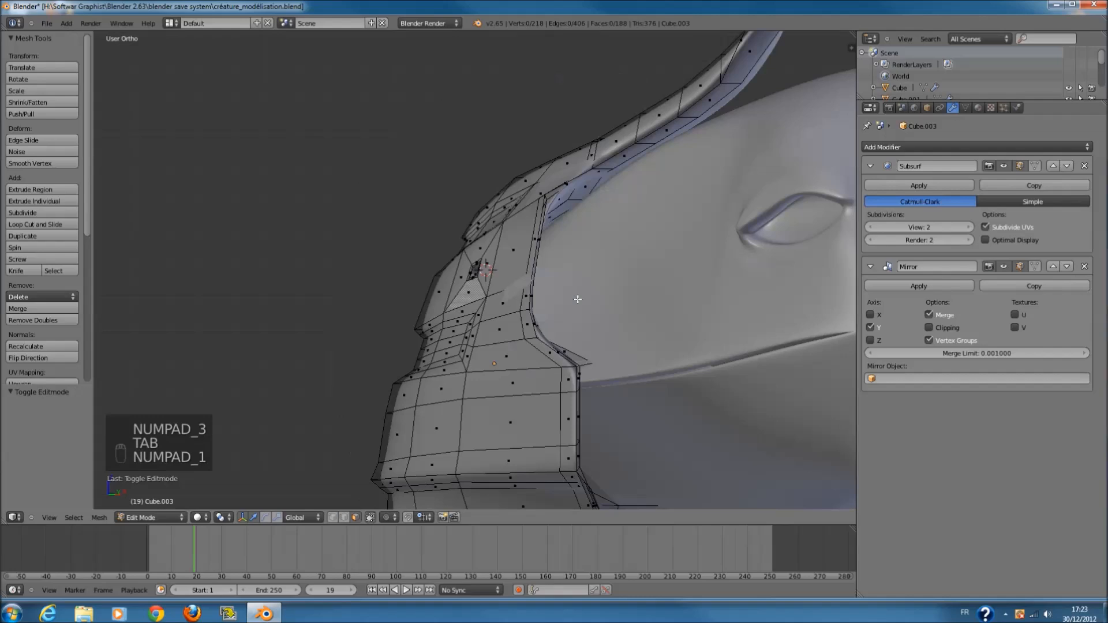
key(KP_3)
key(KP_1)
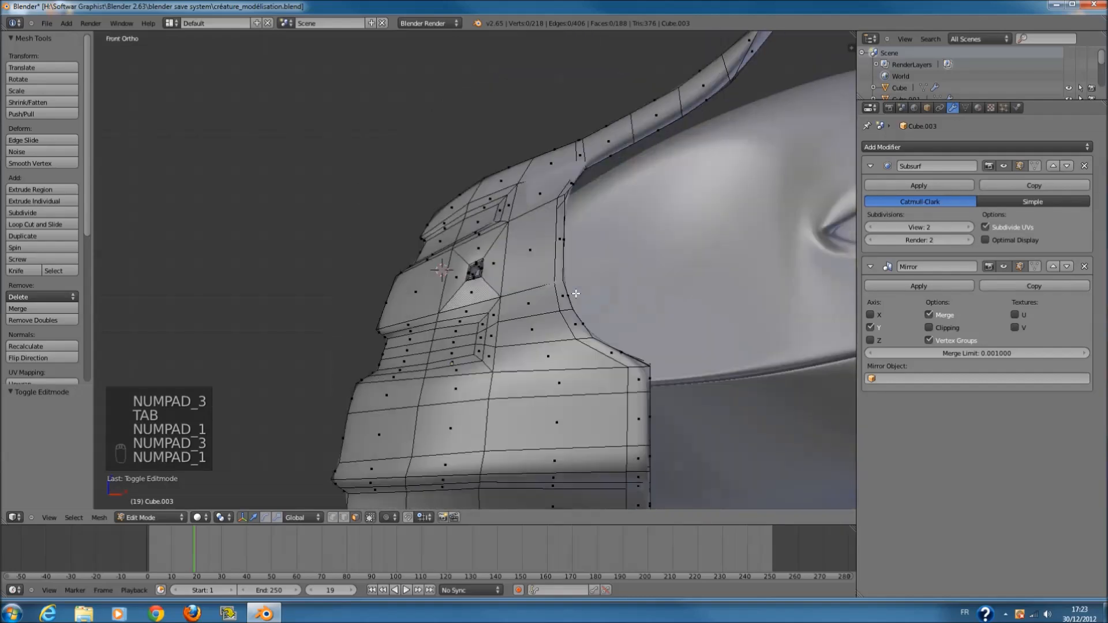
scroll(537, 300, up, 4)
key(Tab)
scroll(519, 306, up, 3)
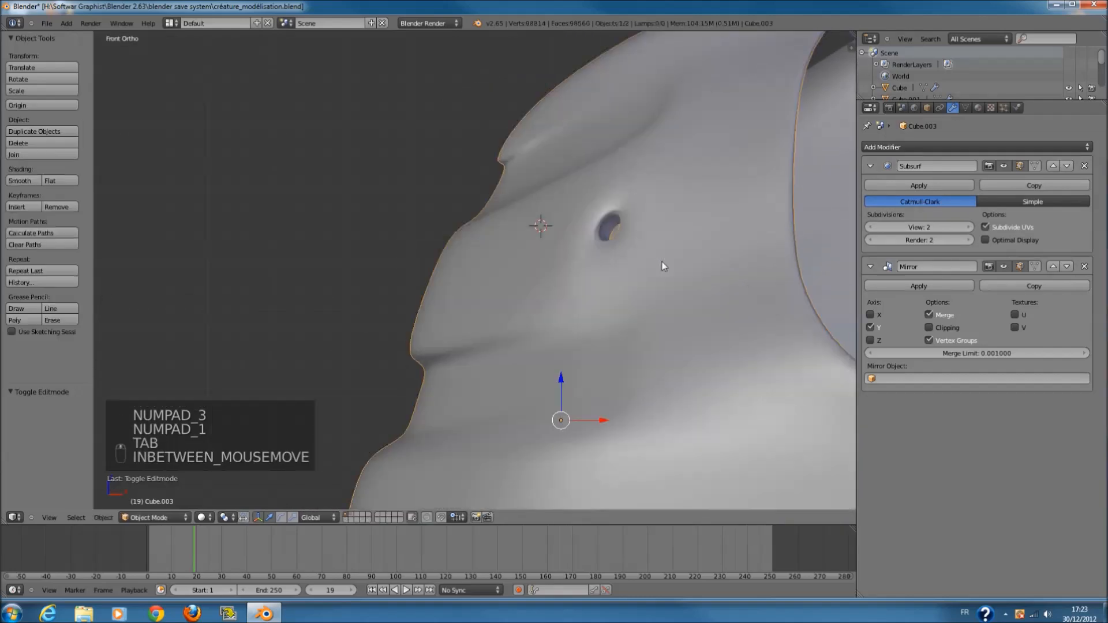
key(Tab)
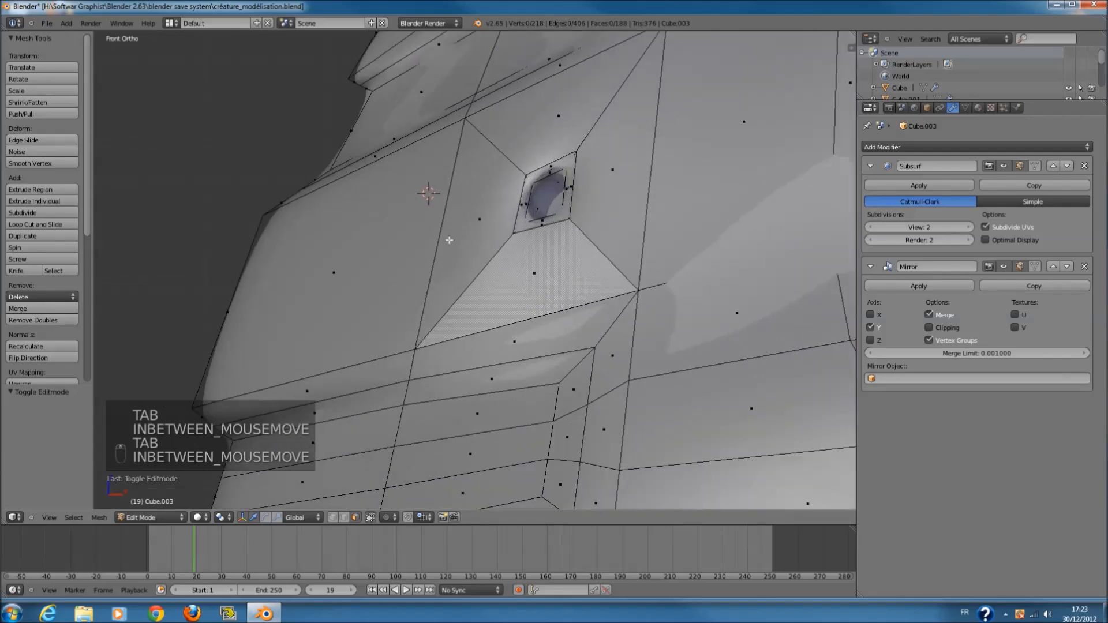
- Examine the whole muzzle mask from the front view, comparing its smoothed surface with its mesh cage
right_click(389, 239)
scroll(427, 243, down, 3)
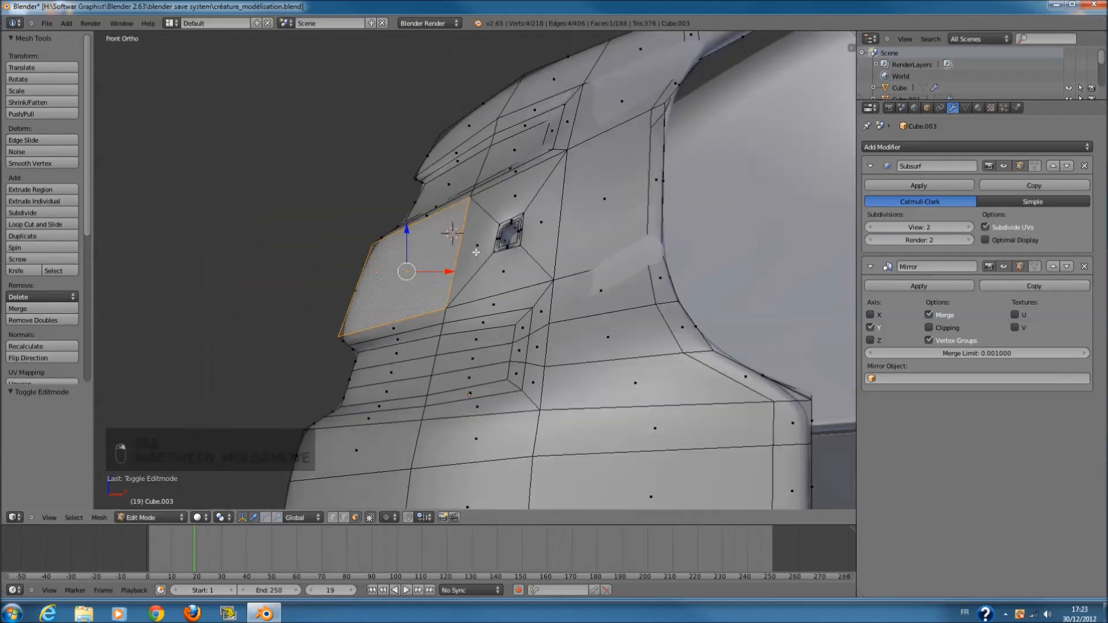
key(Tab)
scroll(502, 249, down, 3)
middle_drag(507, 248, 606, 280)
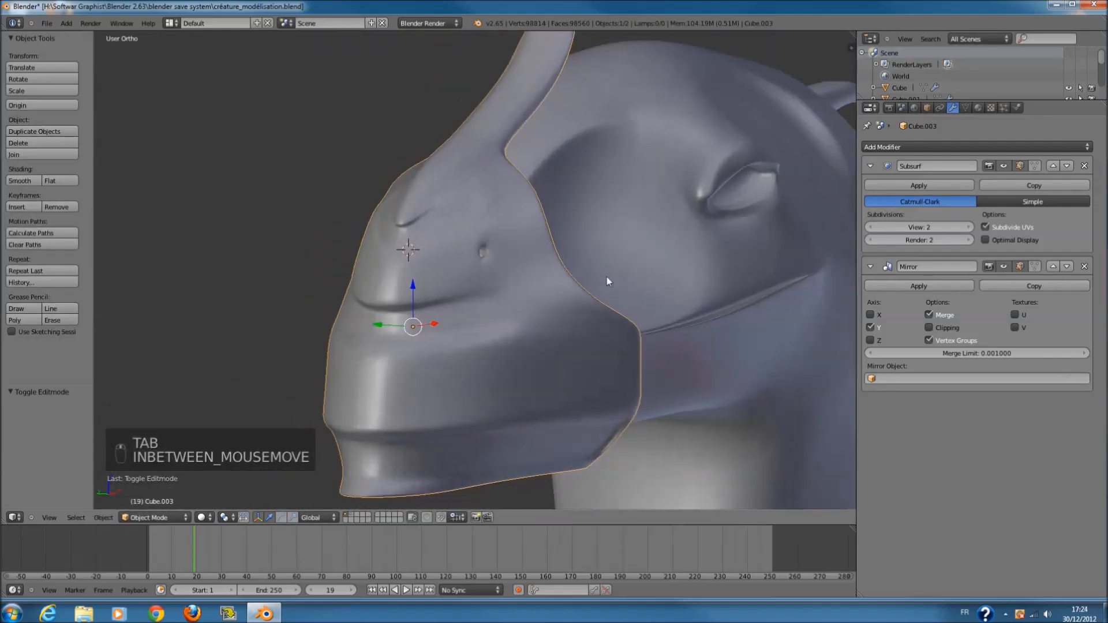
key(KP_3)
key(KP_1)
scroll(573, 257, up, 6)
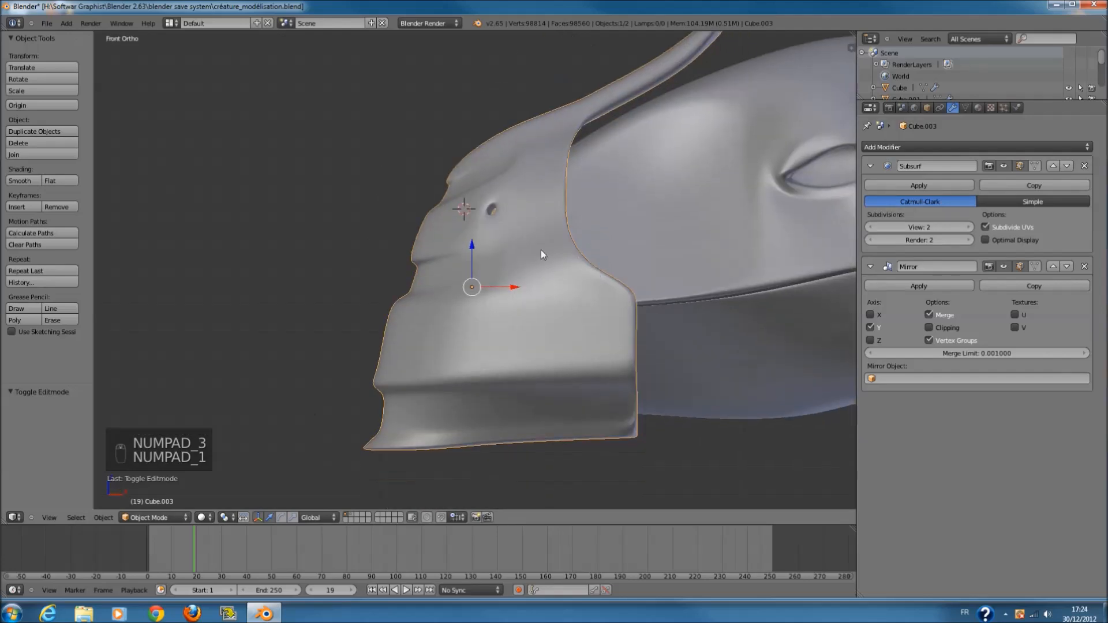
key(Tab)
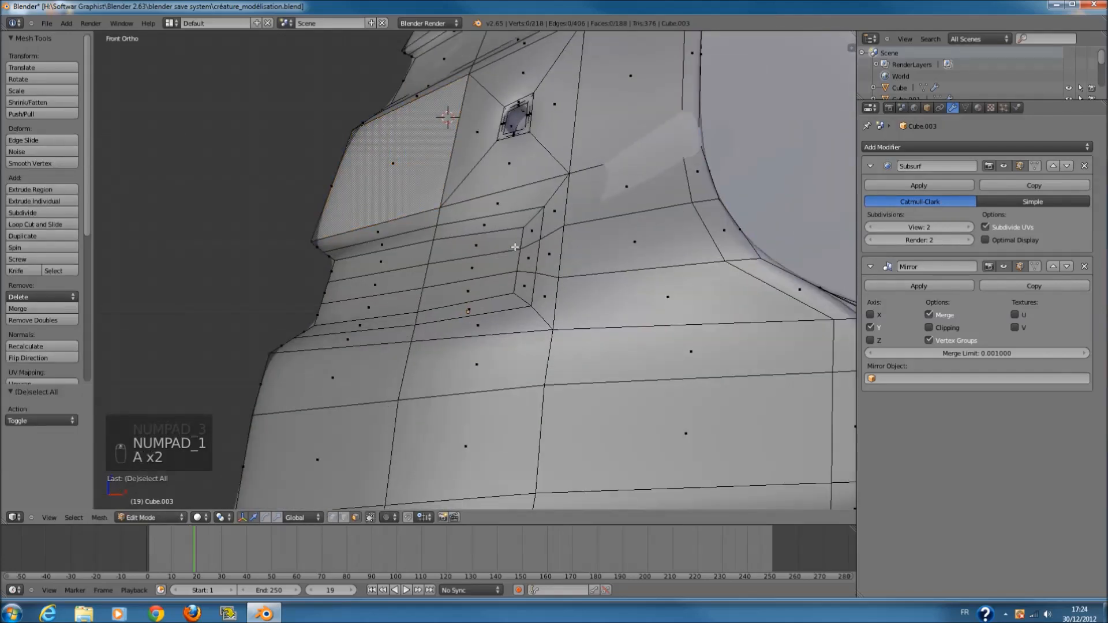
scroll(515, 247, down, 5)
scroll(525, 245, up, 2)
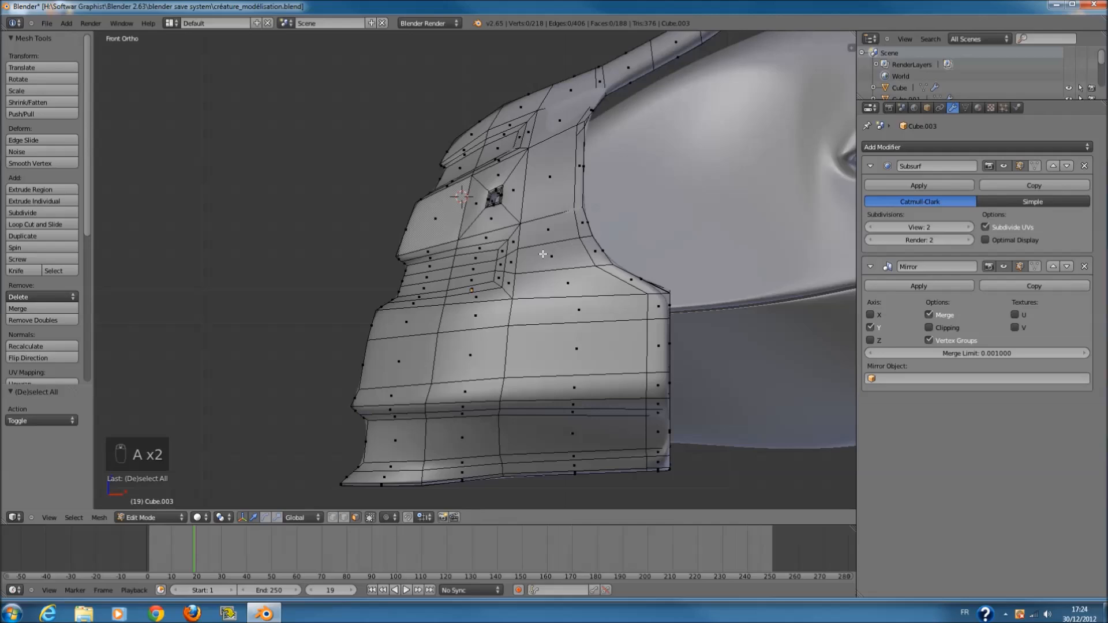
scroll(540, 254, up, 3)
shift+scroll(577, 259, down, 1)
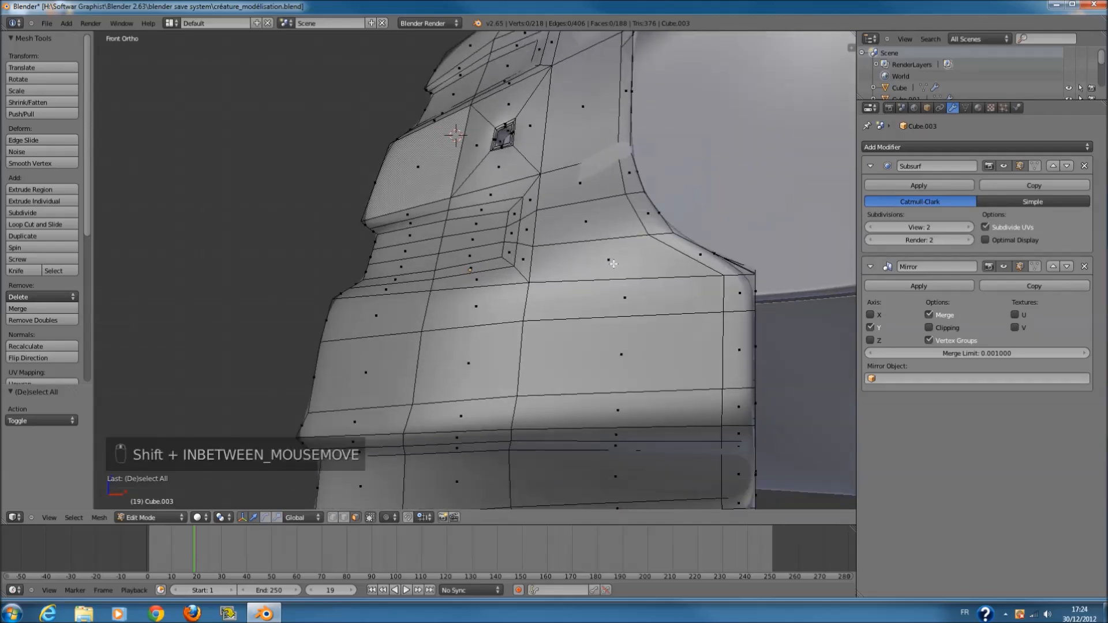
key(c)
click(620, 275)
right_click(621, 275)
key(z)
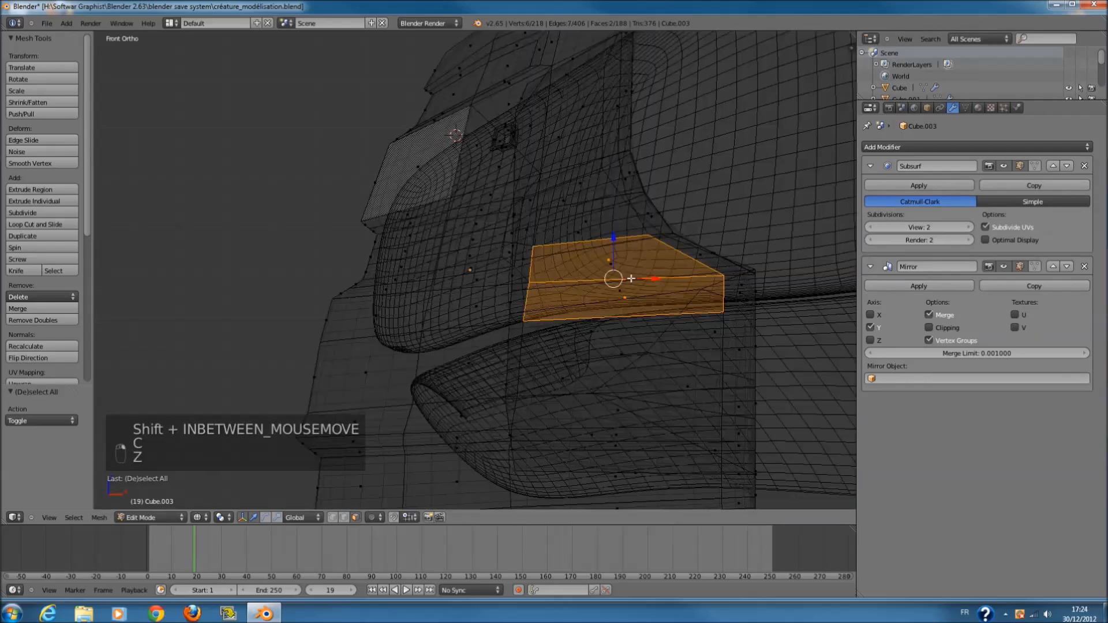
shift+middle_drag(621, 275, 566, 276)
key(c)
click(566, 276)
key(z)
key(a)
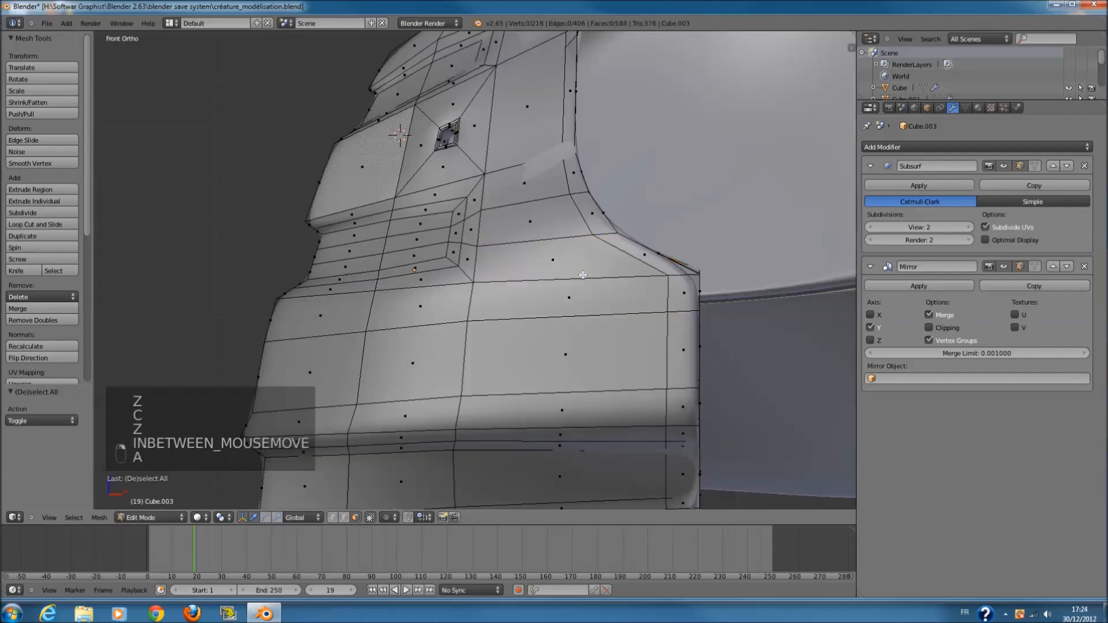
key(c)
click(563, 277)
key(Tab)
scroll(581, 275, down, 5)
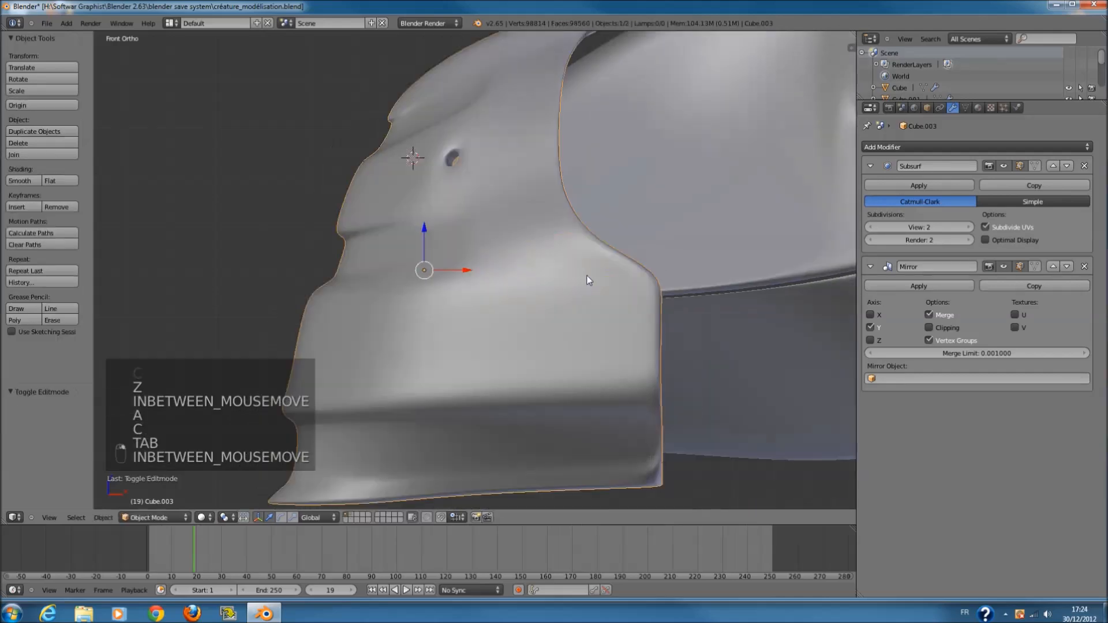
- Add a 32-vertex cylinder mesh to the scene at the 3D cursor on the muzzle
key(shift+a)
mouse_move(531, 300)
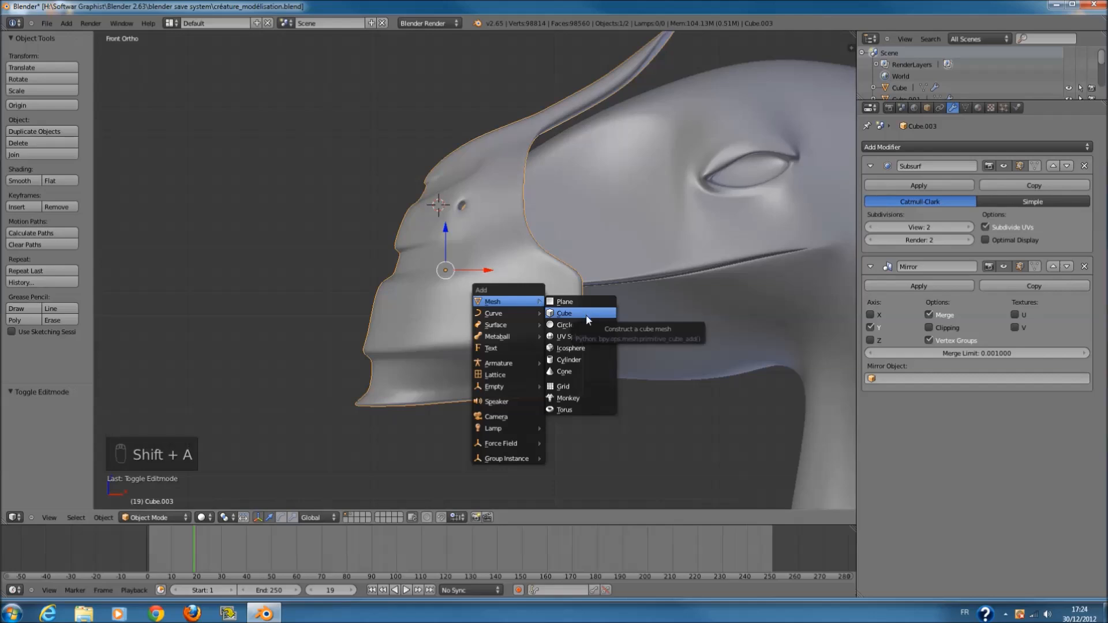
click(588, 360)
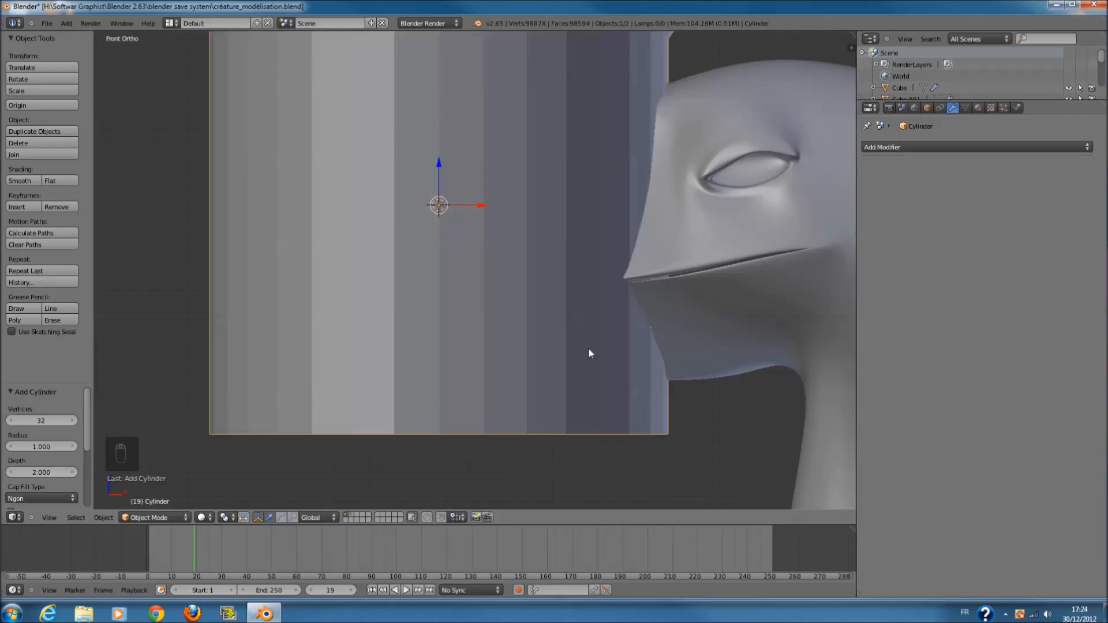
click(37, 418)
key(Return)
scroll(447, 366, down, 1)
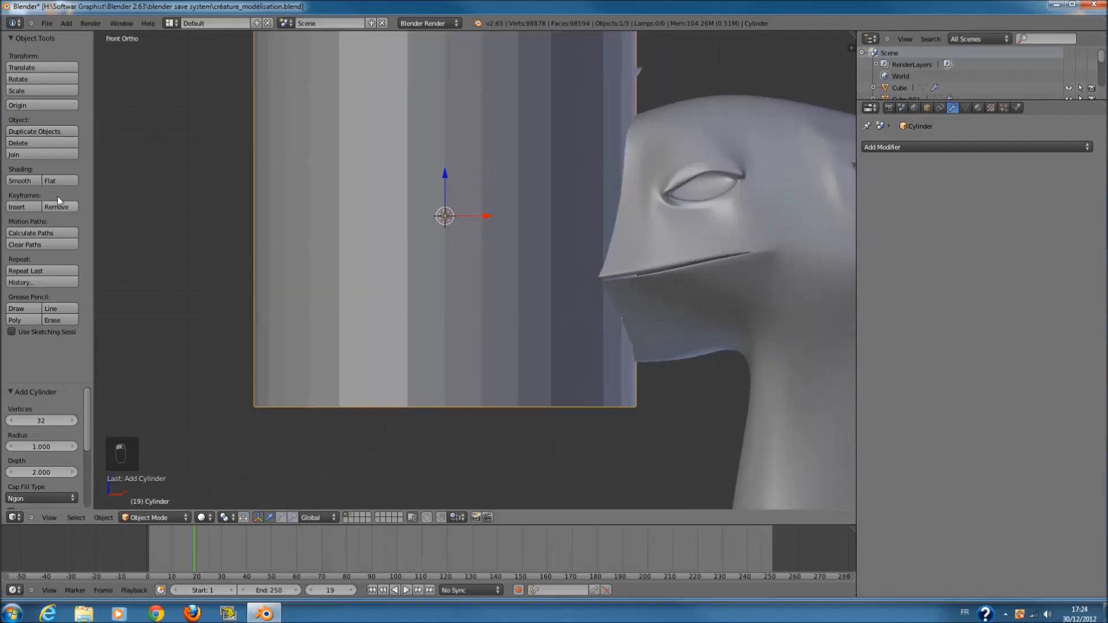
- Shade the cylinder smooth and scale it down uniformly to about 0.16
click(19, 180)
shift+scroll(492, 243, up, 4)
key(s)
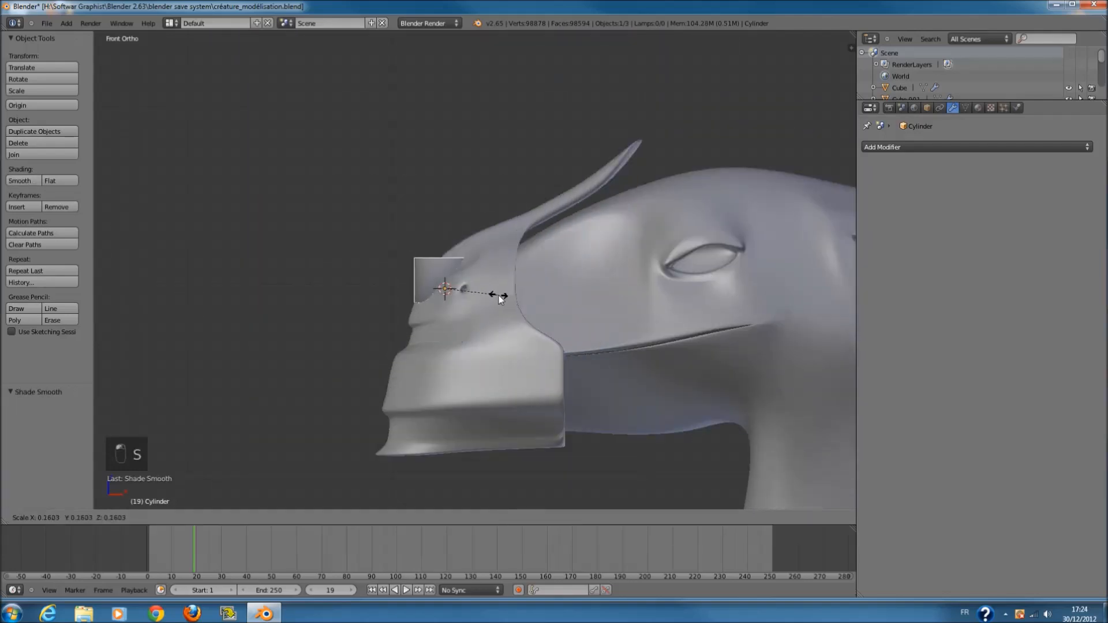
click(491, 294)
- Add a Mirror modifier to the cylinder and mirror it on the Y axis instead of X
key(KP_7)
key(z)
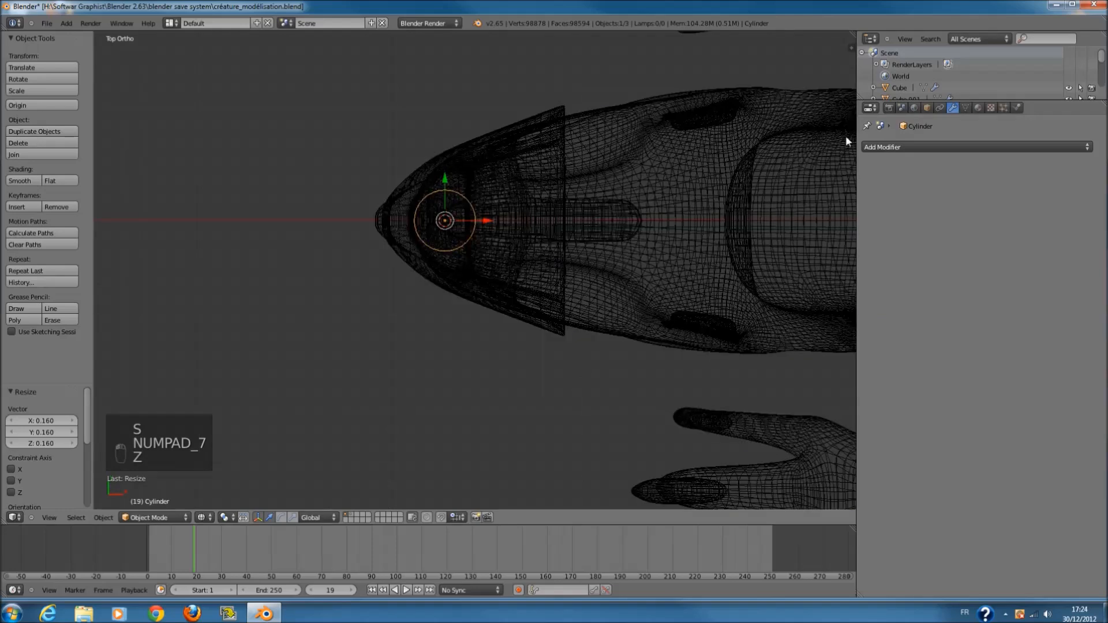
click(881, 149)
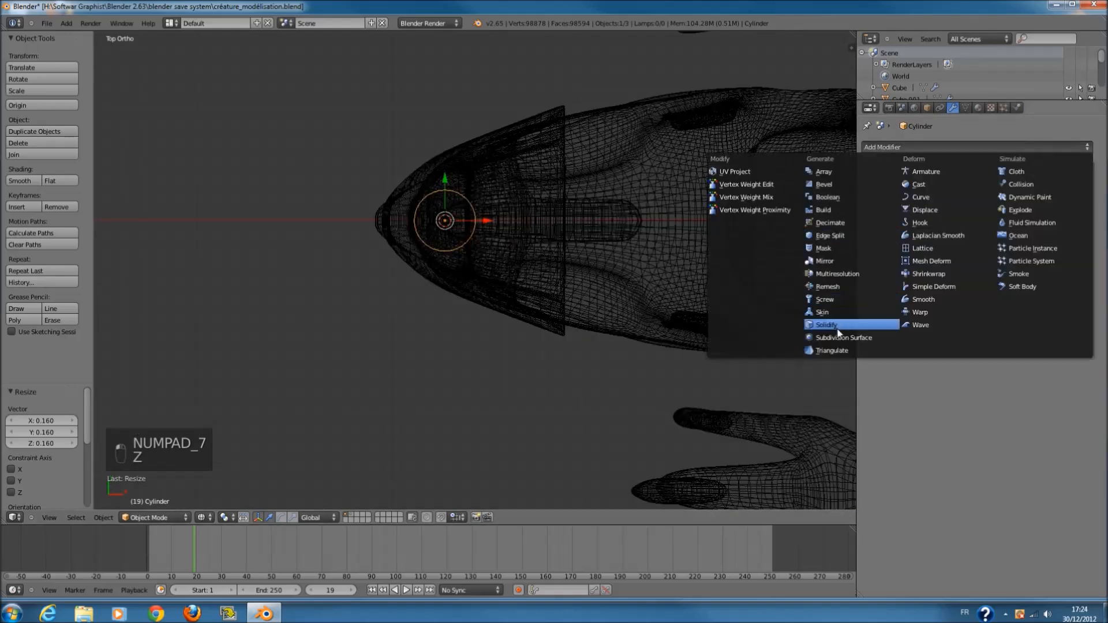
click(836, 260)
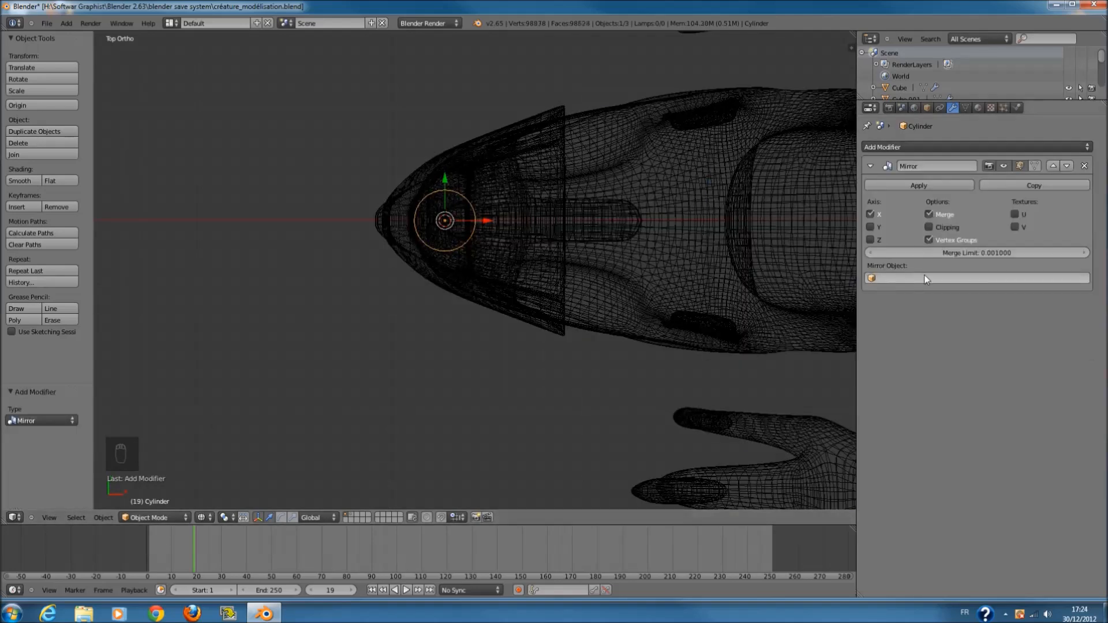
click(870, 214)
- Move the cylinder's mesh along Y in edit mode, away from the centreline to the outer side of the muzzle
key(Tab)
drag(444, 177, 452, 272)
key(z)
scroll(463, 282, up, 2)
key(z)
- Delete the faces of the cylinder's half facing the muzzle and its end caps, leaving an open half-cylinder wall
key(a)
key(c)
drag(401, 279, 493, 282)
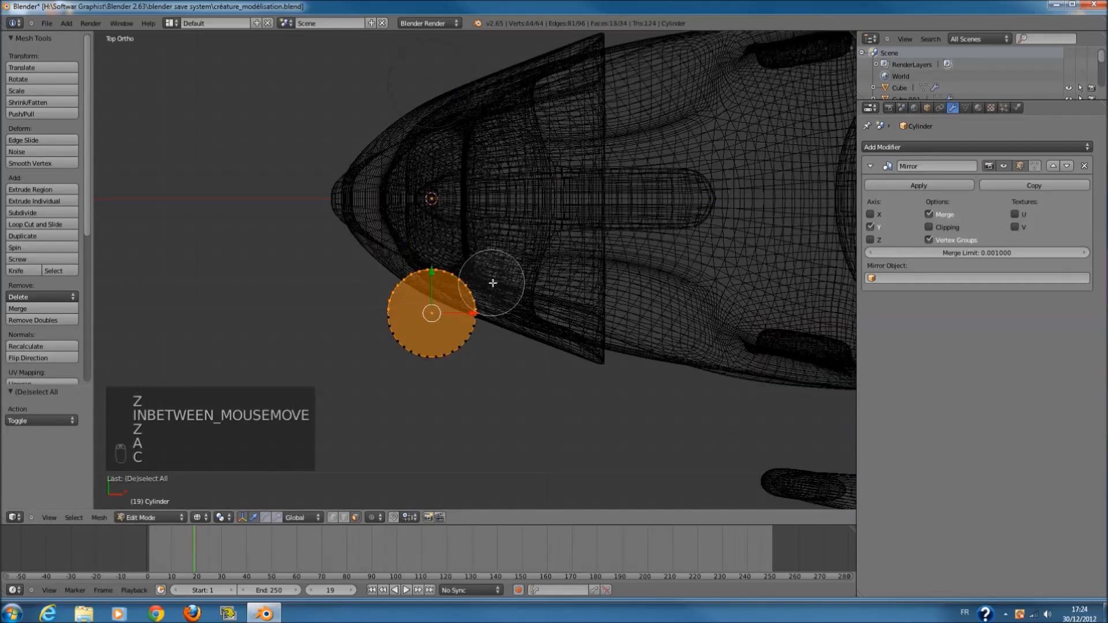
right_click(456, 300)
key(x)
click(453, 289)
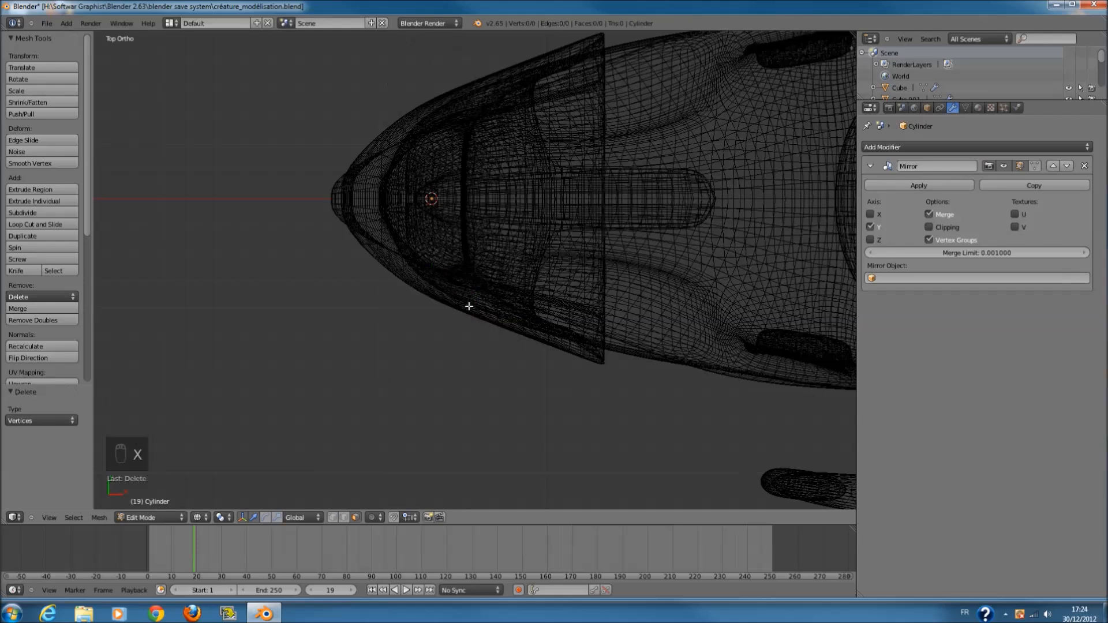
key(ctrl+z)
key(x)
click(469, 330)
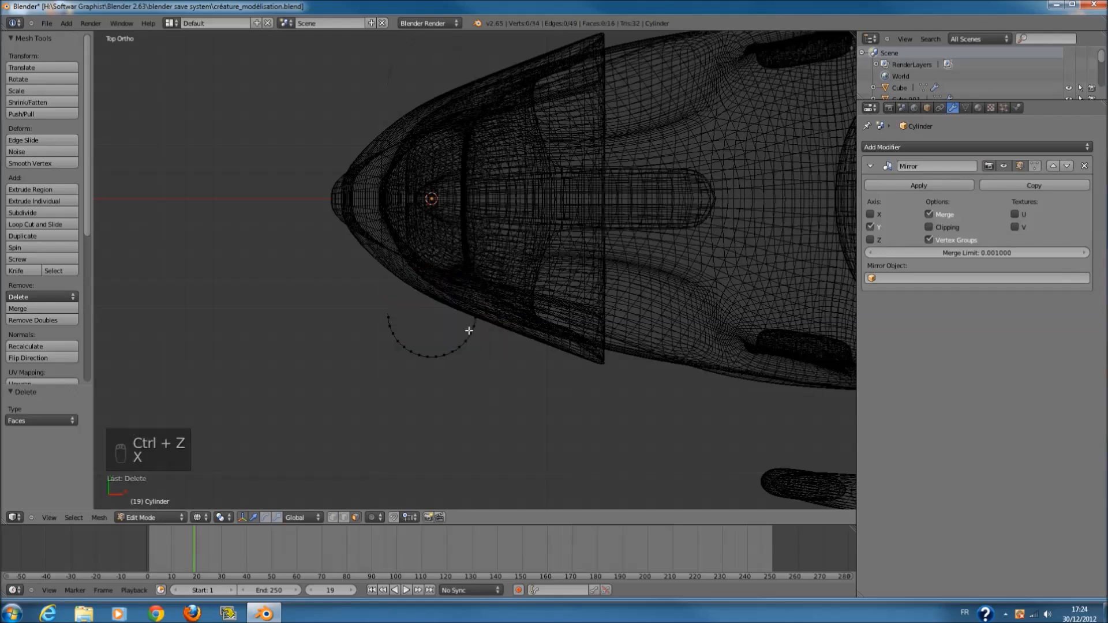
key(ctrl+z)
key(Tab)
key(z)
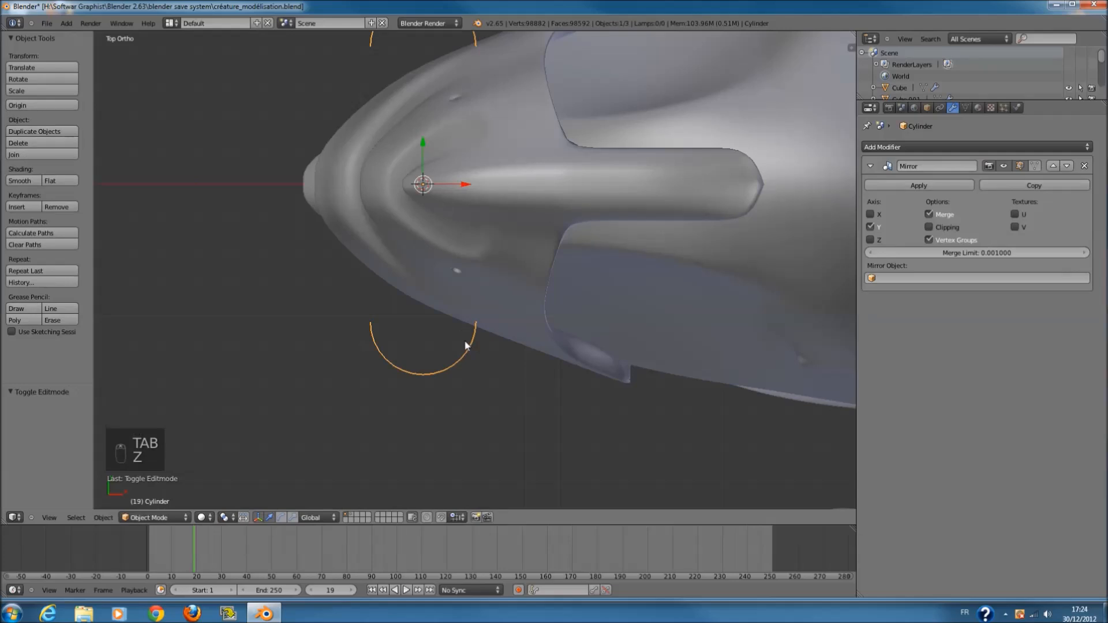
key(KP_1)
key(Tab)
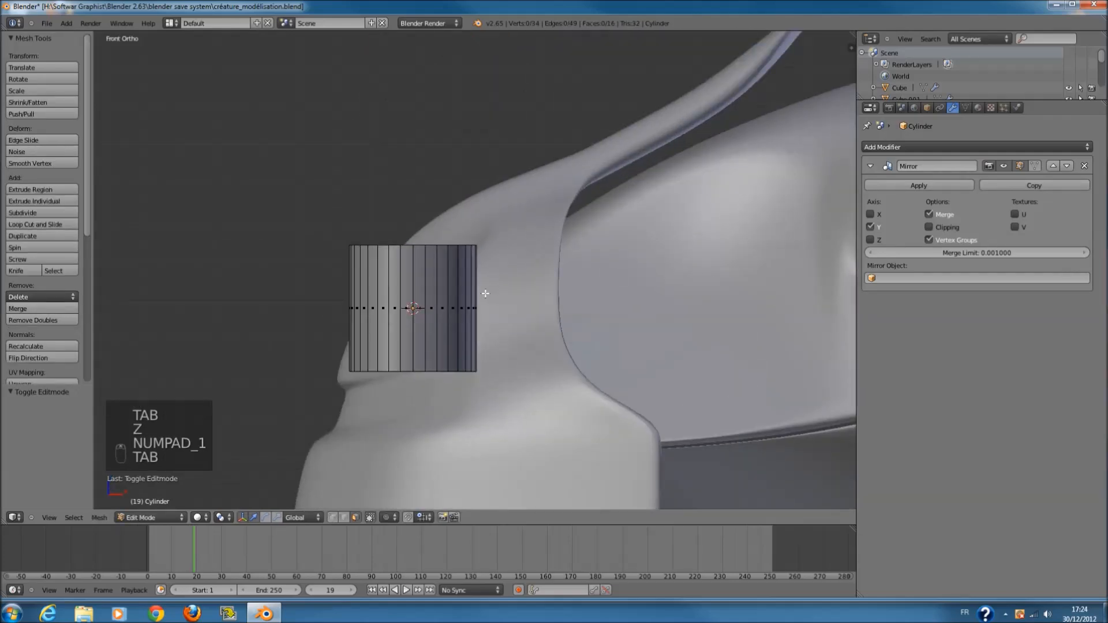
key(Tab)
key(Tab)
key(Tab)
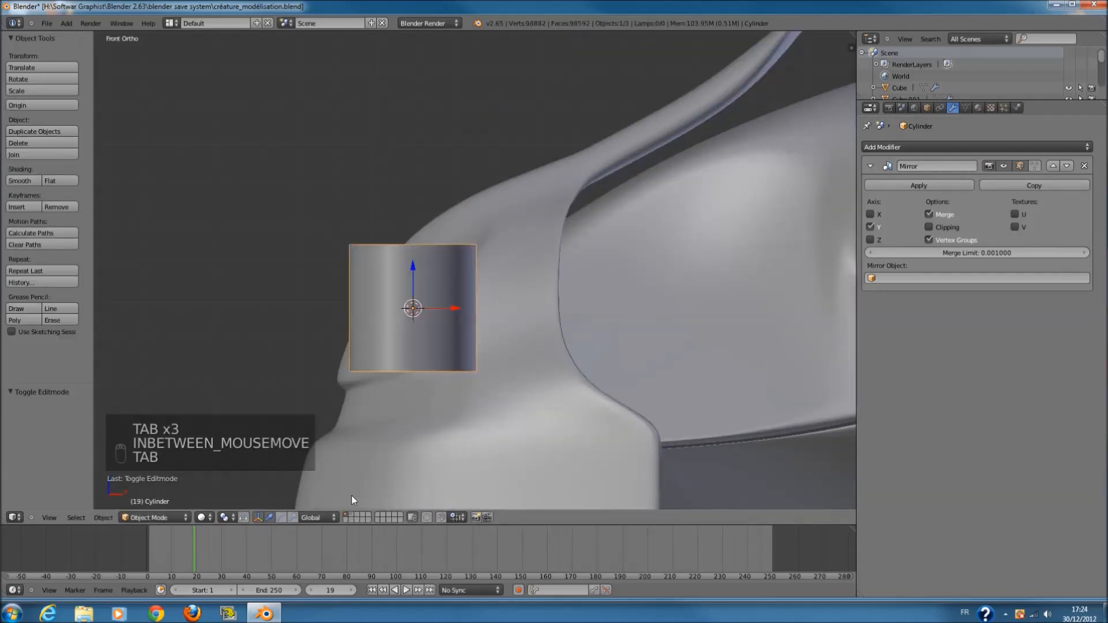
- Select the upper rim of the half-cylinder in wireframe front view and extrude it
key(Tab)
key(z)
key(a)
key(a)
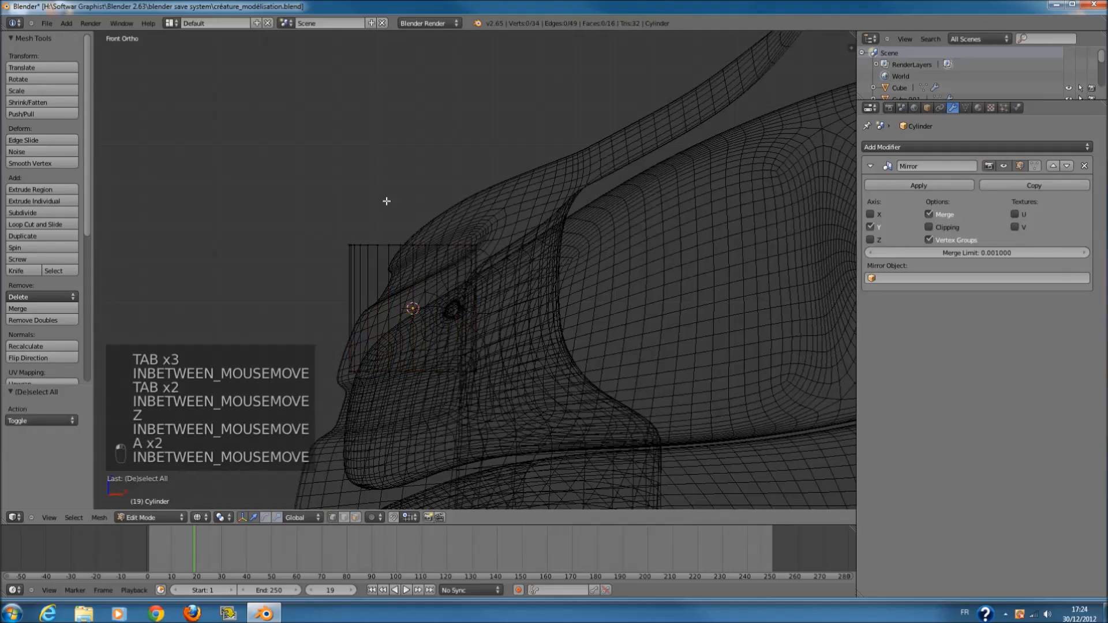
key(c)
drag(364, 225, 473, 237)
right_click(502, 275)
scroll(502, 274, up, 1)
key(e)
click(495, 270)
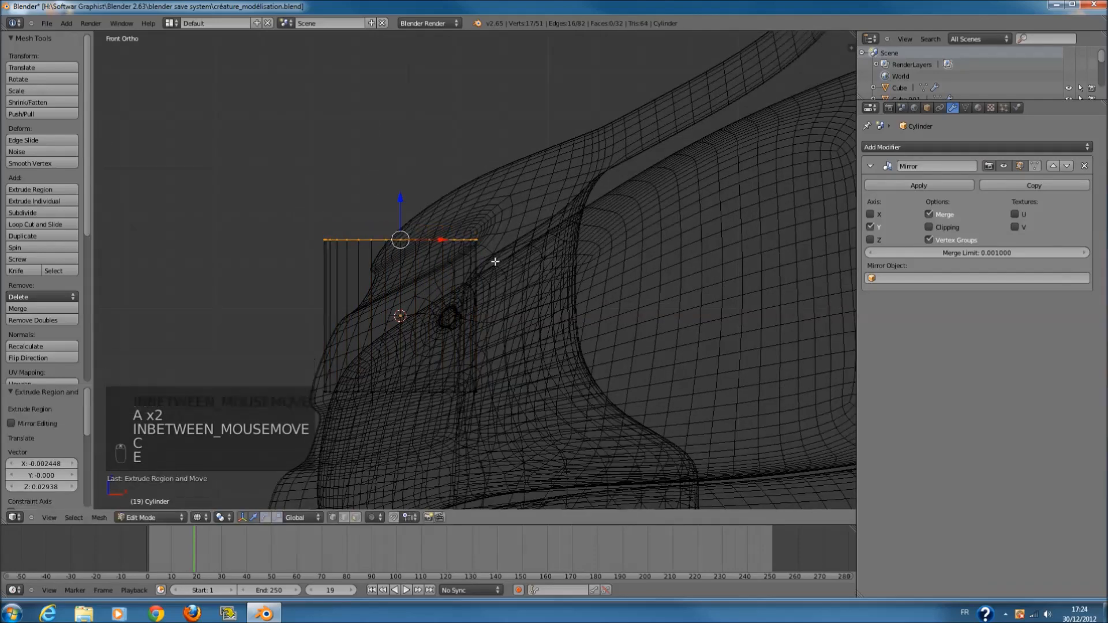
- Merge the extruded upper rim vertices at center to cap the half-cylinder's top
key(w)
click(495, 262)
middle_drag(495, 260, 479, 319)
key(ctrl+z)
key(w)
click(480, 340)
click(481, 339)
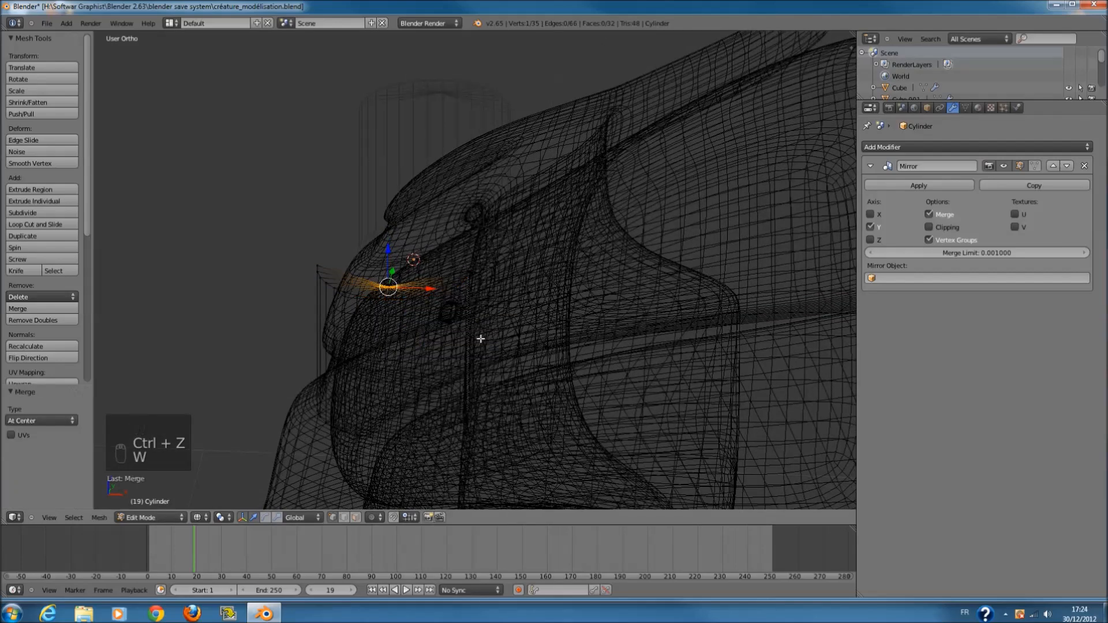
- Select only the lower rim of the half-cylinder in front view and extrude it
key(KP_1)
key(a)
key(a)
key(c)
drag(321, 388, 479, 410)
key(Escape)
key(e)
click(478, 406)
- Merge the extruded lower rim vertices at center to cap the half-cylinder's bottom
key(w)
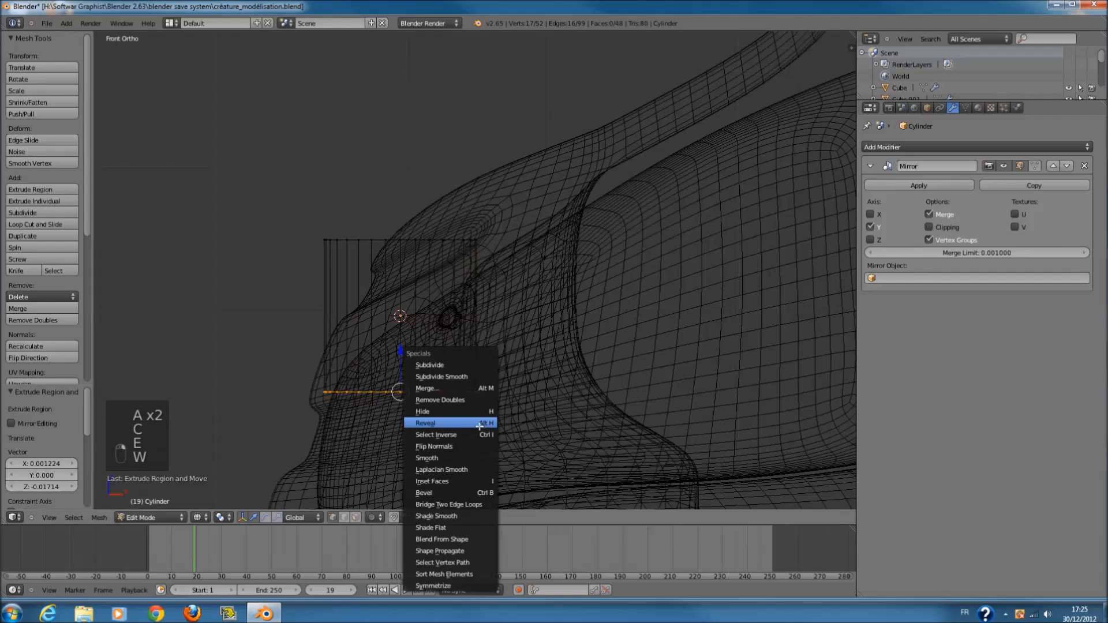
click(474, 393)
key(ctrl+z)
key(w)
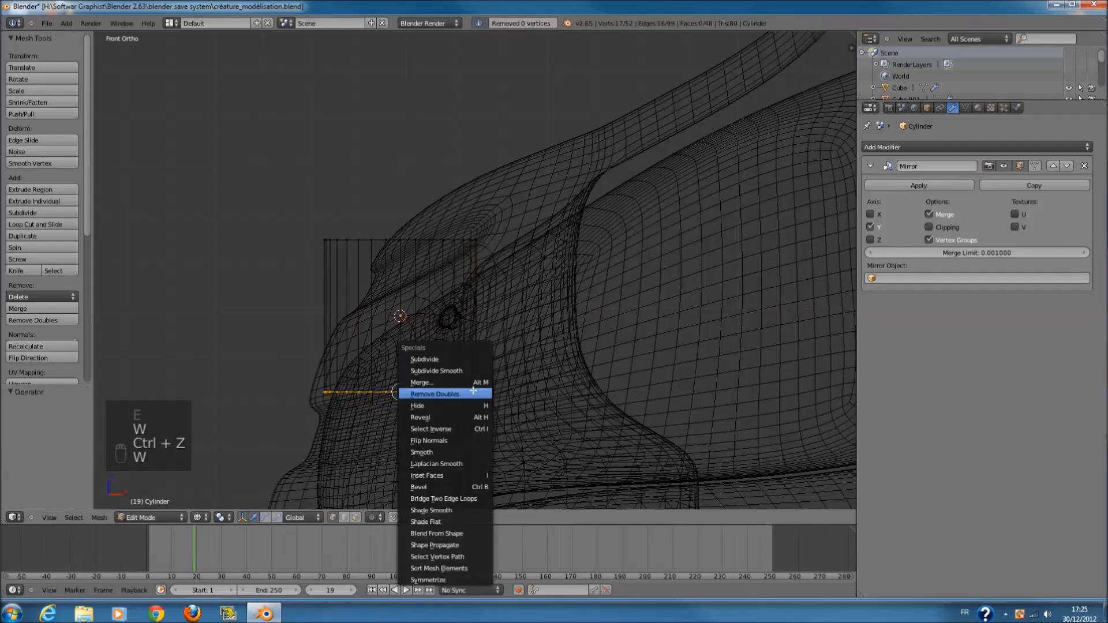
click(469, 382)
click(469, 382)
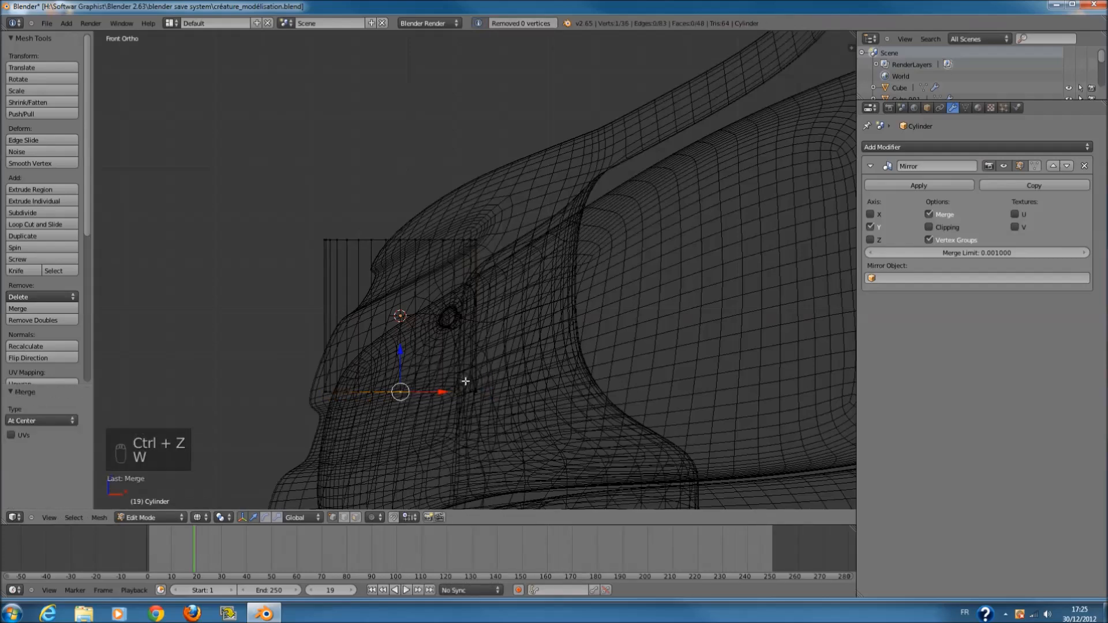
- Add the vertices at both open ends of the half-cylinder's arc to the selection in top view
key(KP_7)
key(c)
scroll(337, 328, up, 2)
click(337, 329)
click(462, 320)
right_click(465, 321)
key(s)
key(z)
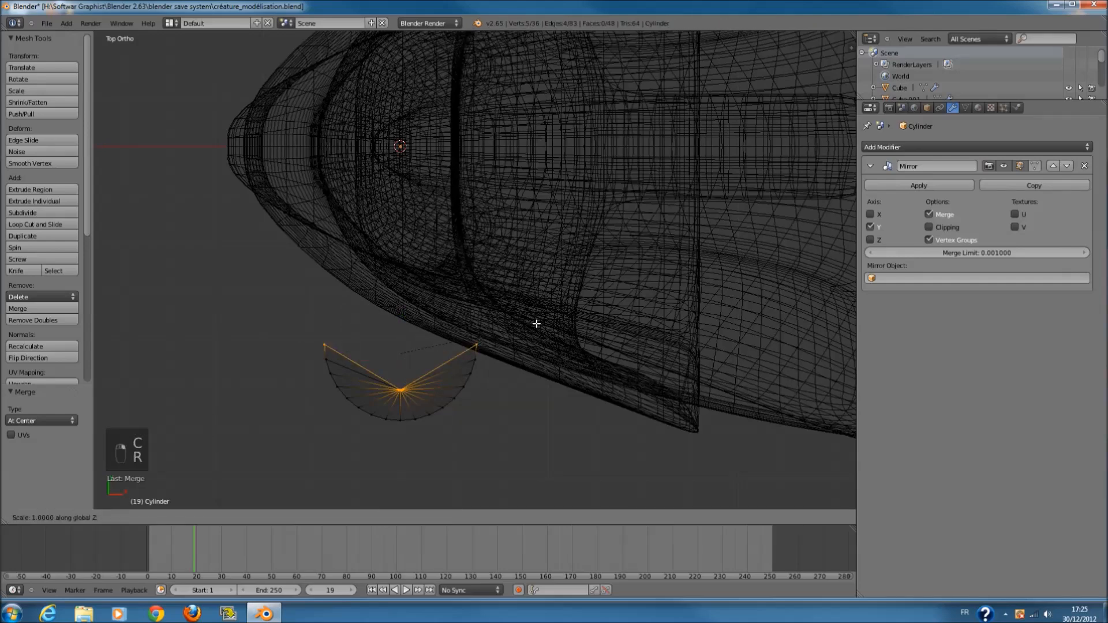
key(x)
right_click(536, 324)
- Try to flatten the cap centre and arc end vertices by scaling them to 0 along X
scroll(418, 366, up, 1)
key(c)
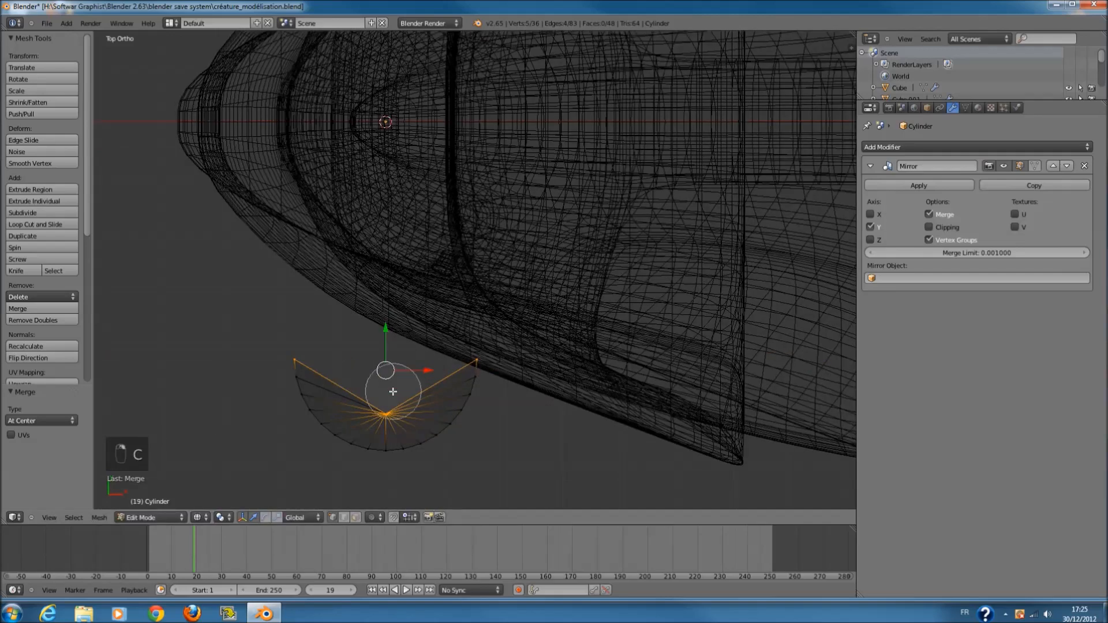
key(s)
key(x)
key(0)
click(432, 377)
mouse_move(433, 377)
middle_down()
mouse_move(413, 334)
mouse_move(345, 356)
mouse_move(371, 375)
mouse_move(403, 371)
mouse_move(459, 406)
mouse_move(534, 370)
middle_up()
key(z)
key(ctrl+z)
key(KP_7)
key(z)
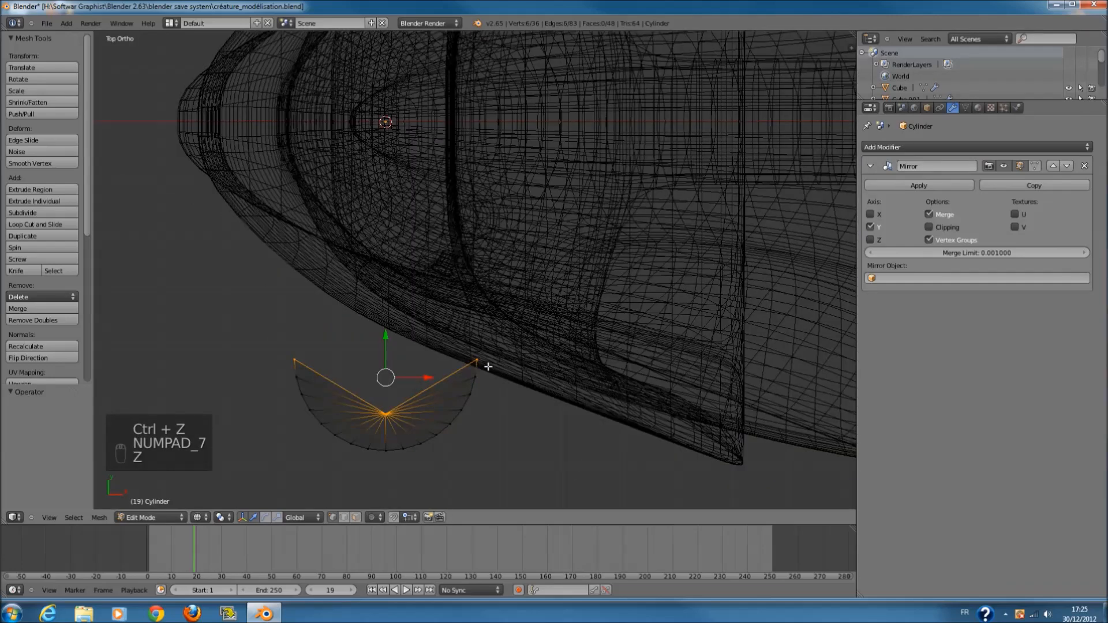
- Flatten the cap centre and arc end vertices by scaling them to 0 along Y
scroll(488, 363, up, 2)
key(r)
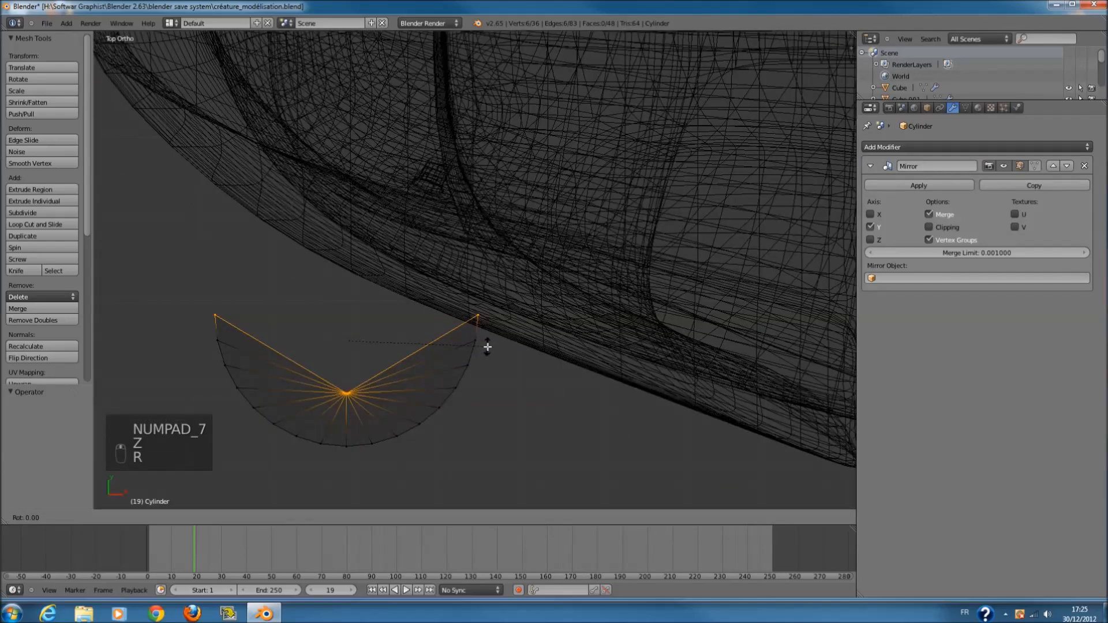
key(s)
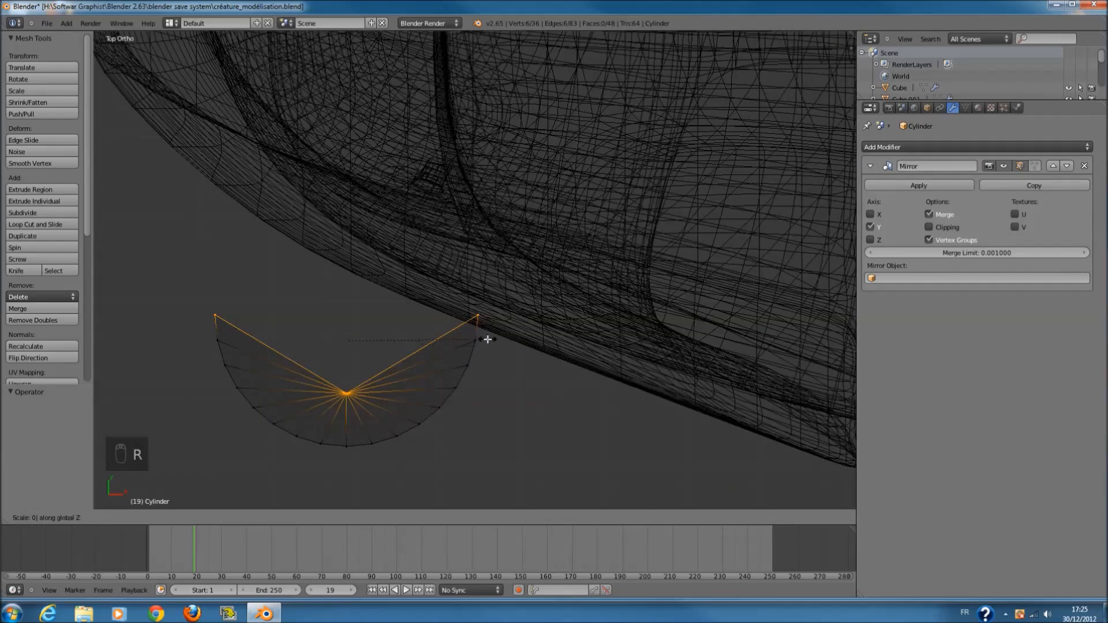
key(y)
click(487, 339)
mouse_move(487, 339)
middle_down()
mouse_move(522, 356)
mouse_move(606, 358)
mouse_move(589, 314)
mouse_move(390, 322)
mouse_move(445, 272)
mouse_move(460, 184)
middle_up()
- Fill the half-cylinder's open flat back with a face and return to Object Mode
key(z)
drag(438, 173, 449, 174)
middle_drag(449, 174, 616, 275)
key(f)
key(Tab)
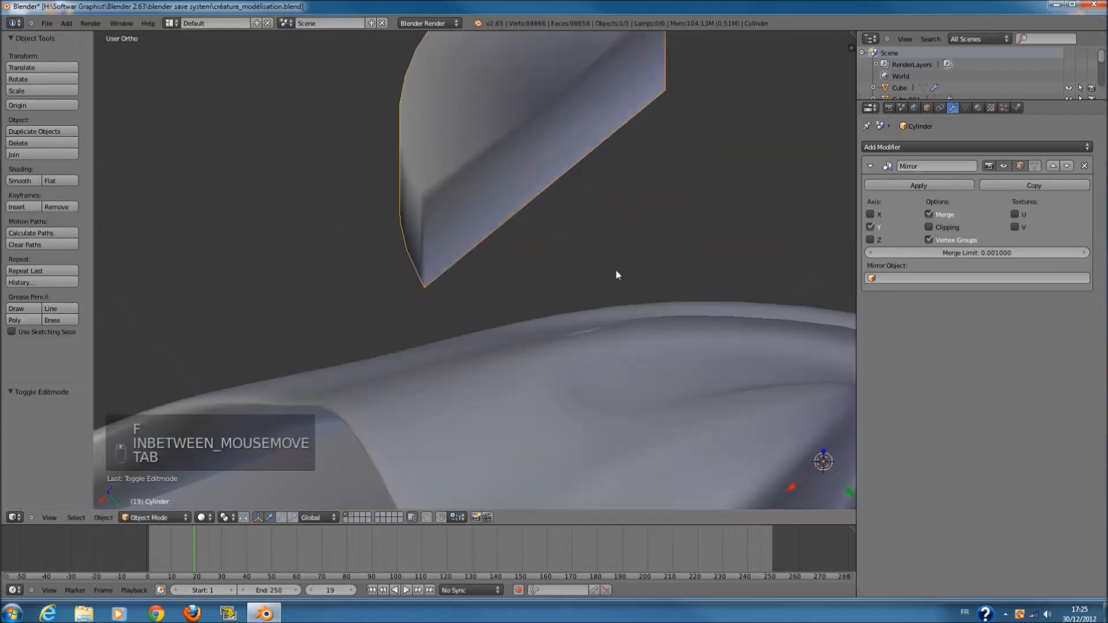
- Select the whole half-cylinder mesh in Edit Mode and scale it down by a factor of about 0.17
key(KP_1)
key(Tab)
key(z)
key(a)
key(a)
key(a)
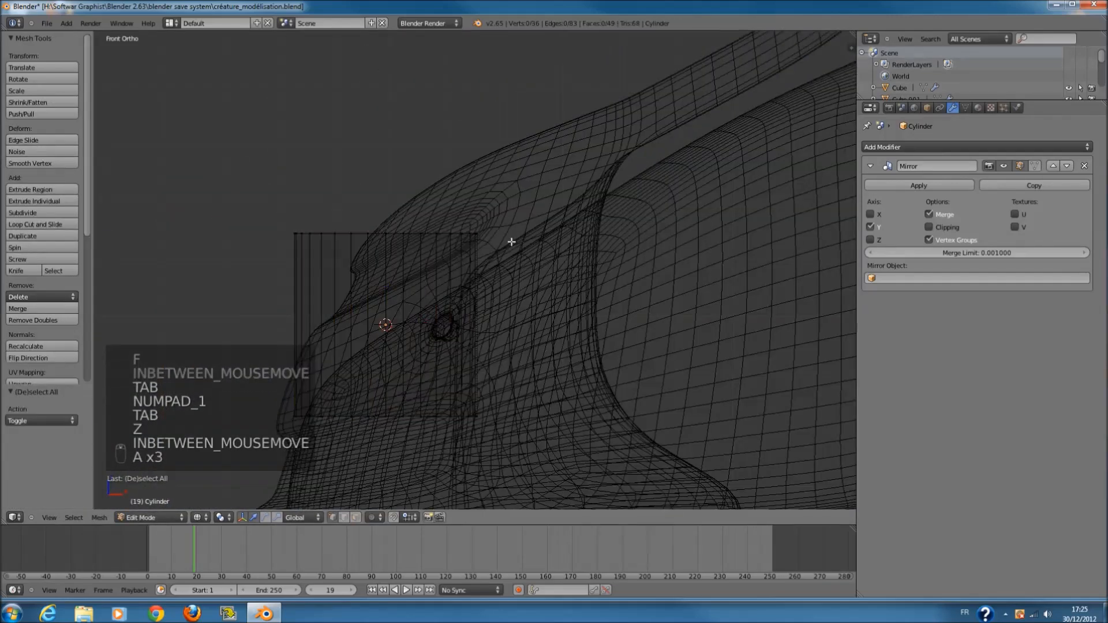
key(a)
key(KP_7)
key(z)
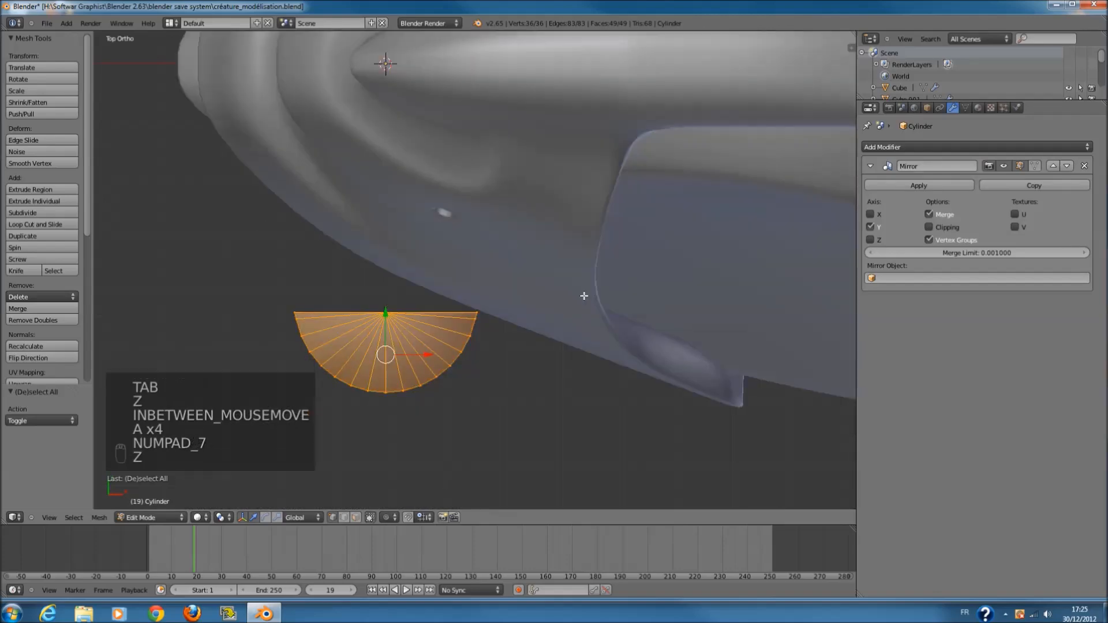
key(s)
click(415, 341)
- Stretch the small half-cylinder along Z in front view and move it about 0.226 along X, behind the mask's hole
key(KP_1)
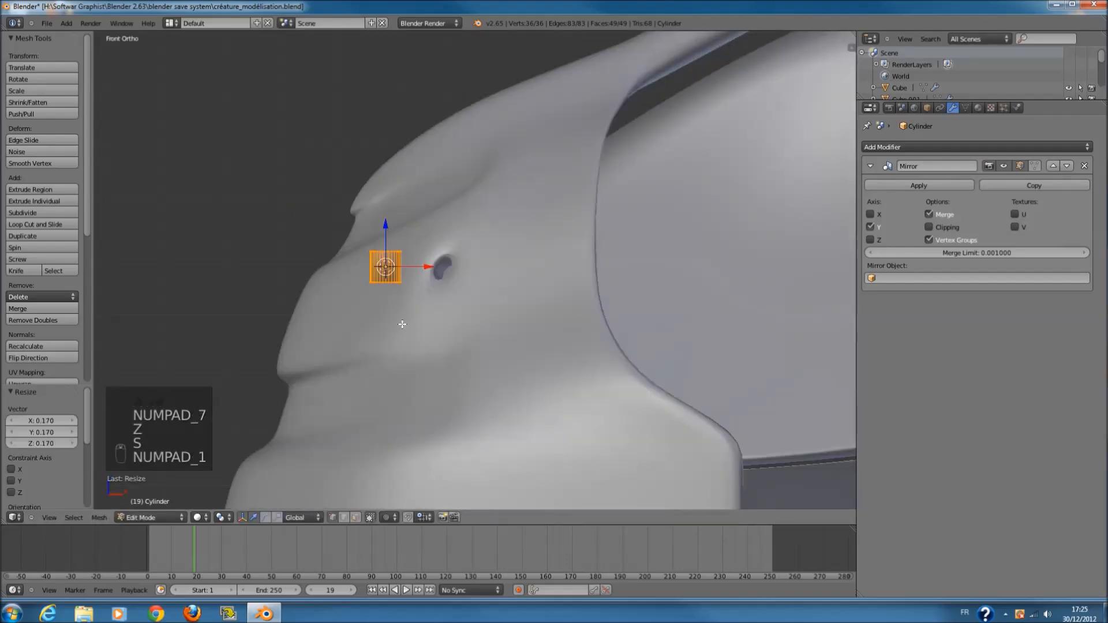
key(s)
key(z)
click(435, 269)
drag(435, 269, 556, 266)
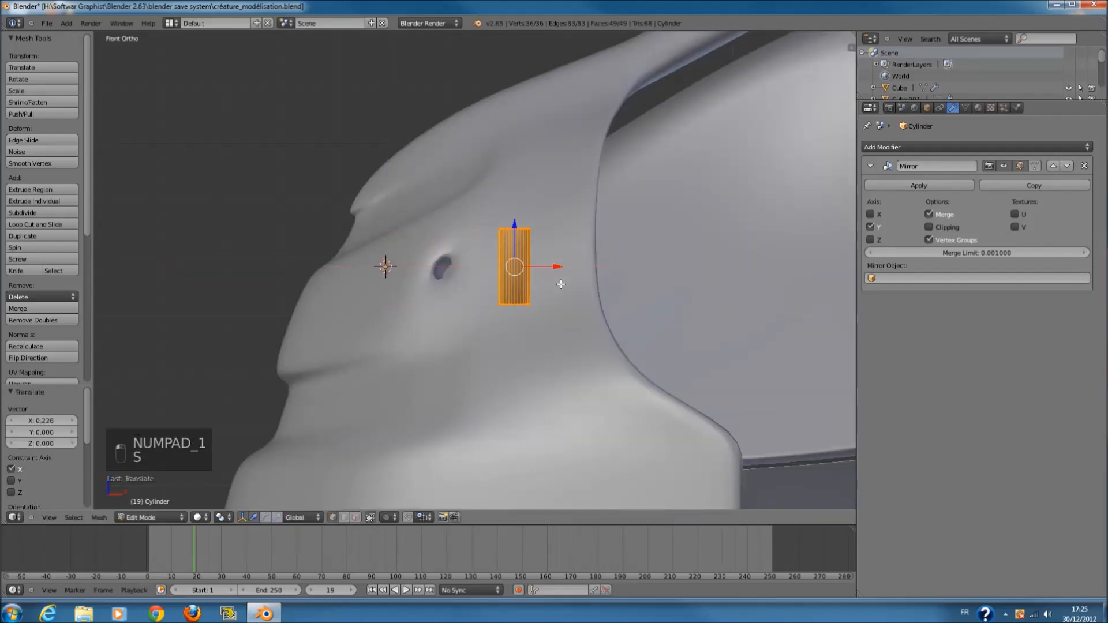
- Duplicate the half-cylinder, place the copy below it along Z, and enlarge the copy by about 1.845
scroll(556, 266, up, 1)
key(shift+d)
right_click(564, 296)
key(s)
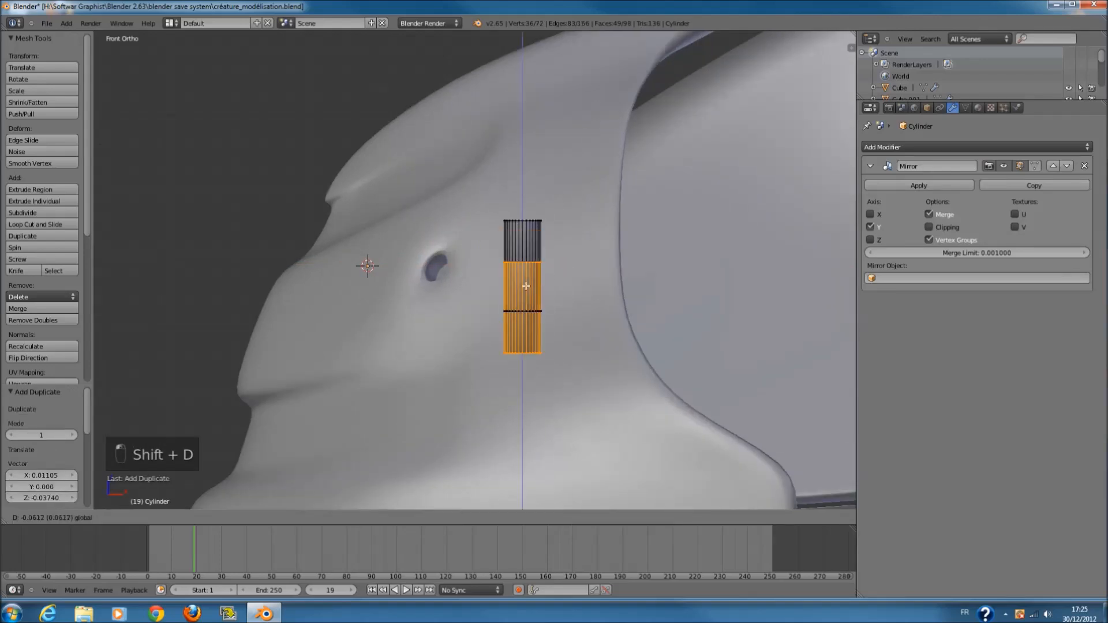
click(507, 427)
- Shorten the wide copy along Z and raise it about 0.012 to meet the narrow half-cylinder's lower end
key(s)
middle_click(510, 421)
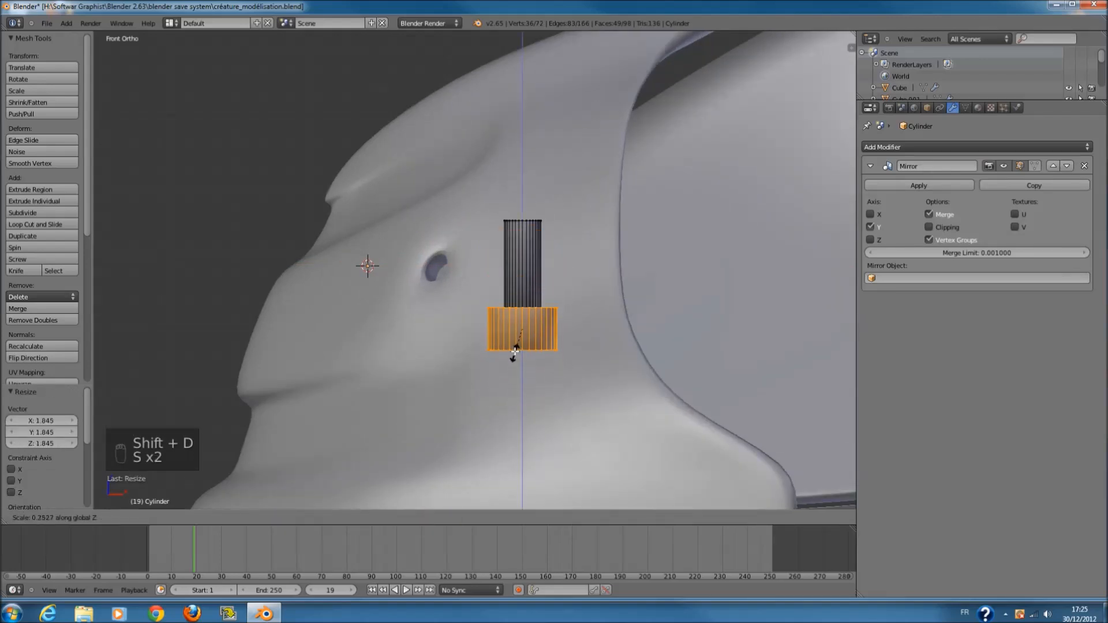
click(512, 345)
drag(521, 296, 521, 288)
middle_drag(521, 288, 465, 357)
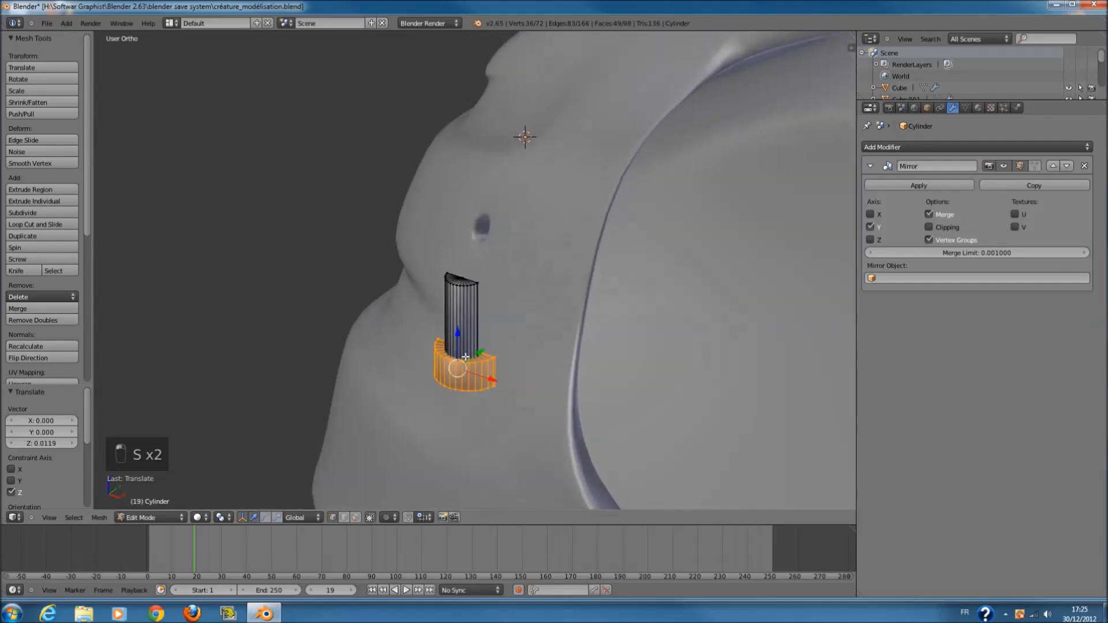
key(KP_1)
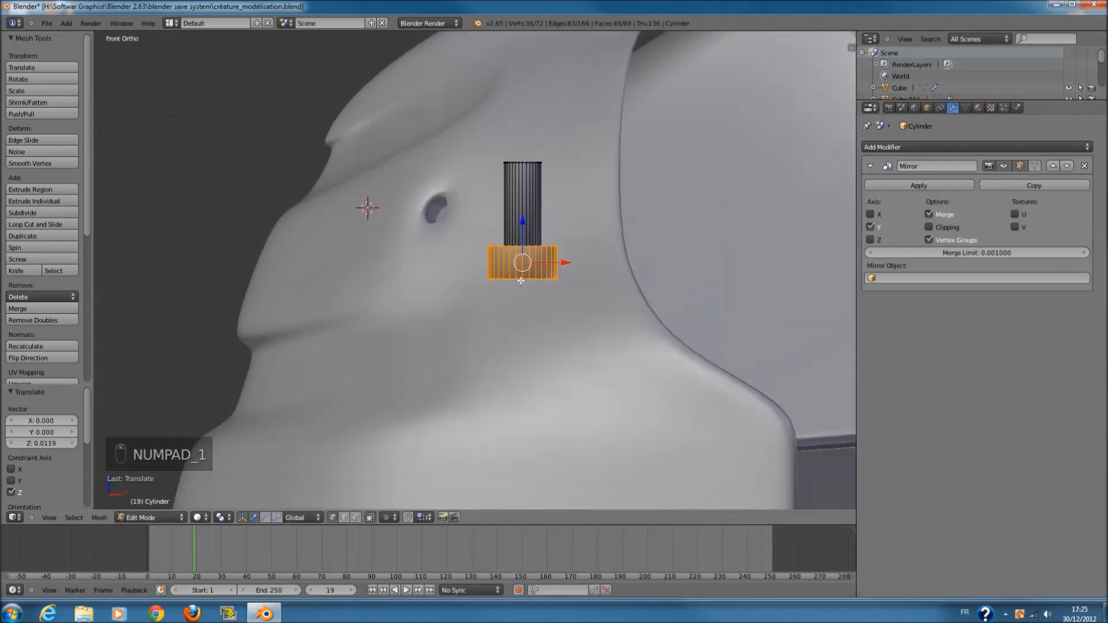
- Select the narrow and wide half-cylinders together in Edit Mode
scroll(527, 225, up, 2)
key(Tab)
key(Tab)
key(a)
key(a)
key(a)
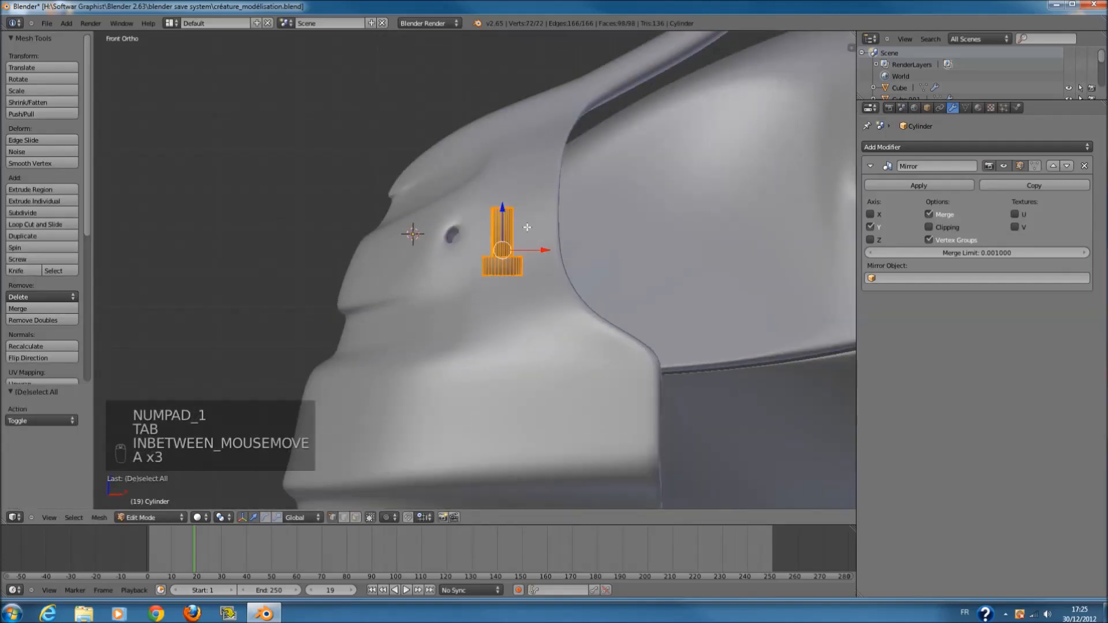
- Move both half-cylinders along Y and X to the mask's side, and lower them about 0.052 along Z
key(KP_3)
key(z)
key(z)
middle_drag(642, 225, 567, 292)
key(ctrl+KP_1)
key(ctrl+KP_3)
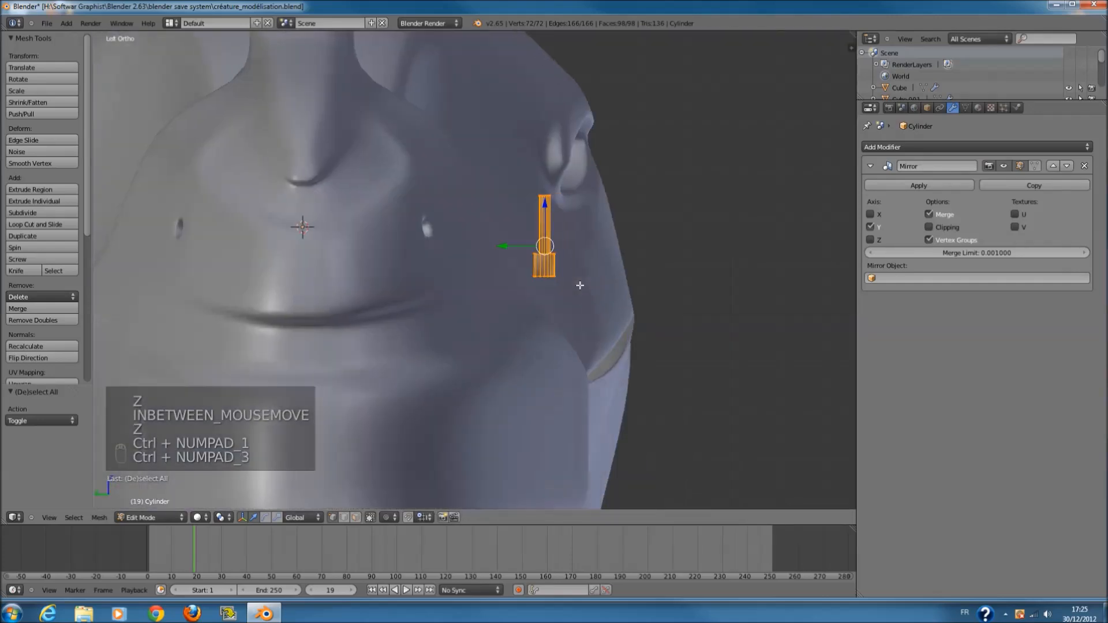
scroll(612, 279, up, 4)
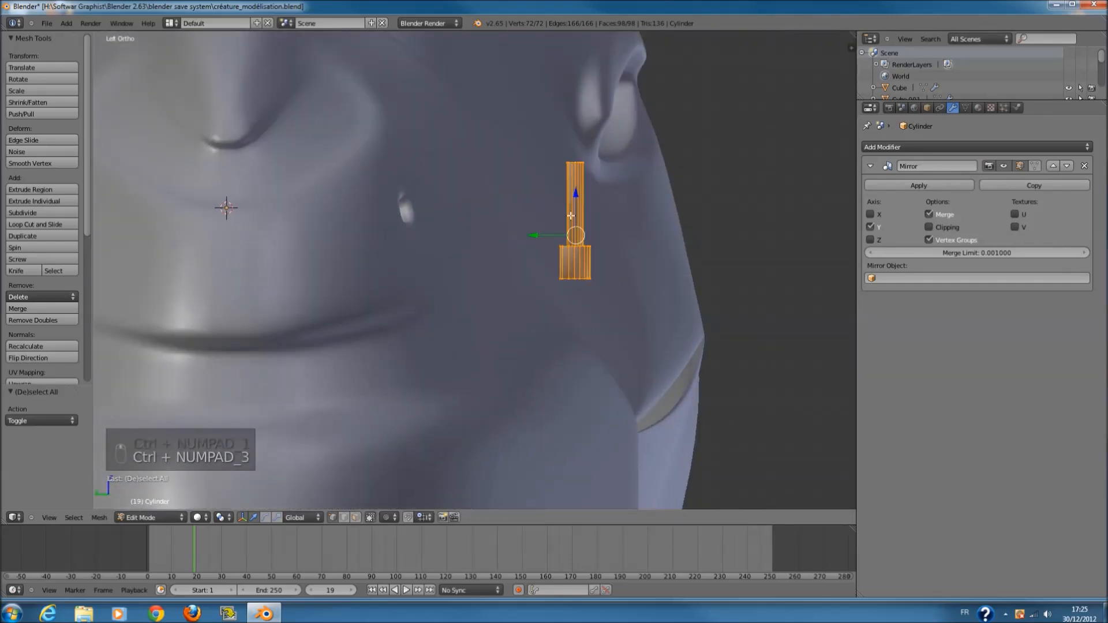
drag(563, 236, 494, 260)
middle_drag(493, 261, 362, 296)
drag(575, 295, 618, 299)
drag(572, 258, 579, 288)
- Rotate both half-cylinders about -16.9° around X in left view and shift them outward along the mask's side
key(KP_1)
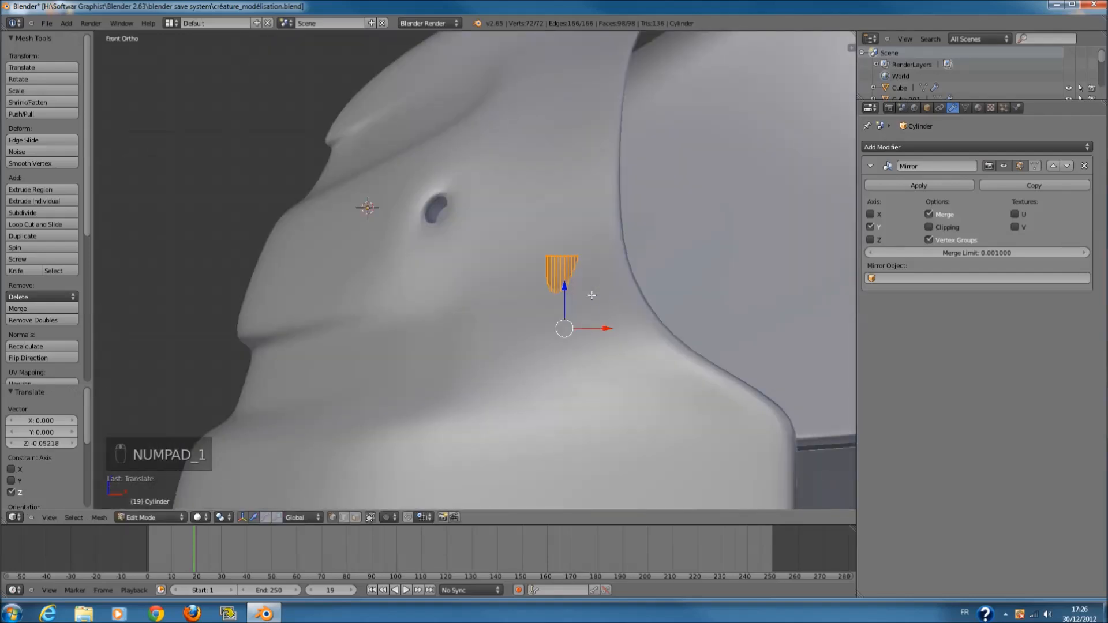
key(ctrl+KP_1)
key(ctrl+KP_3)
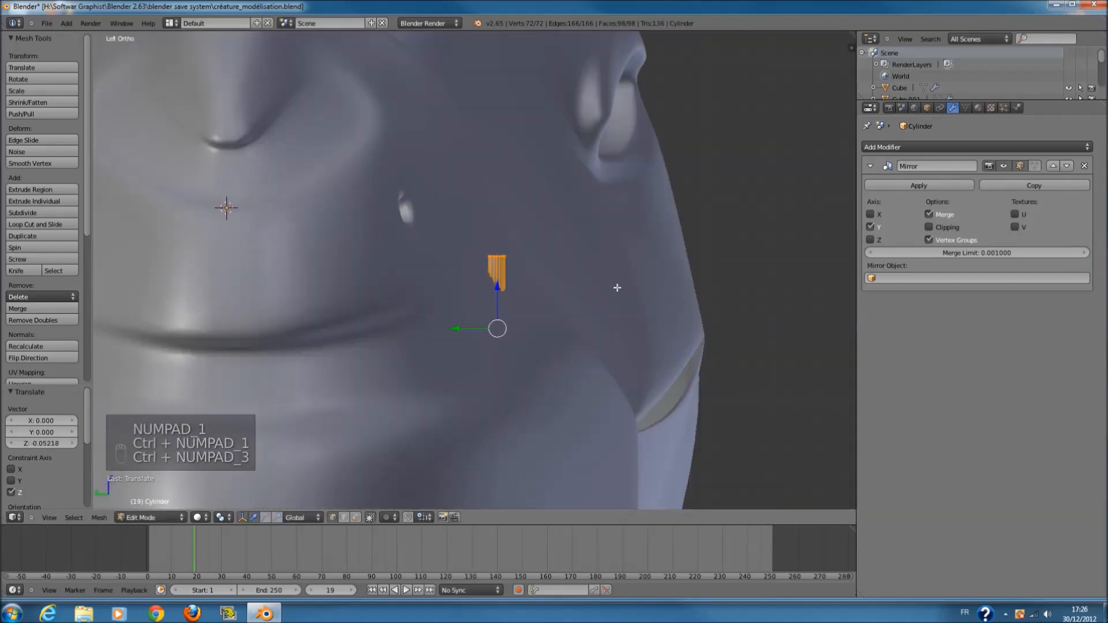
key(r)
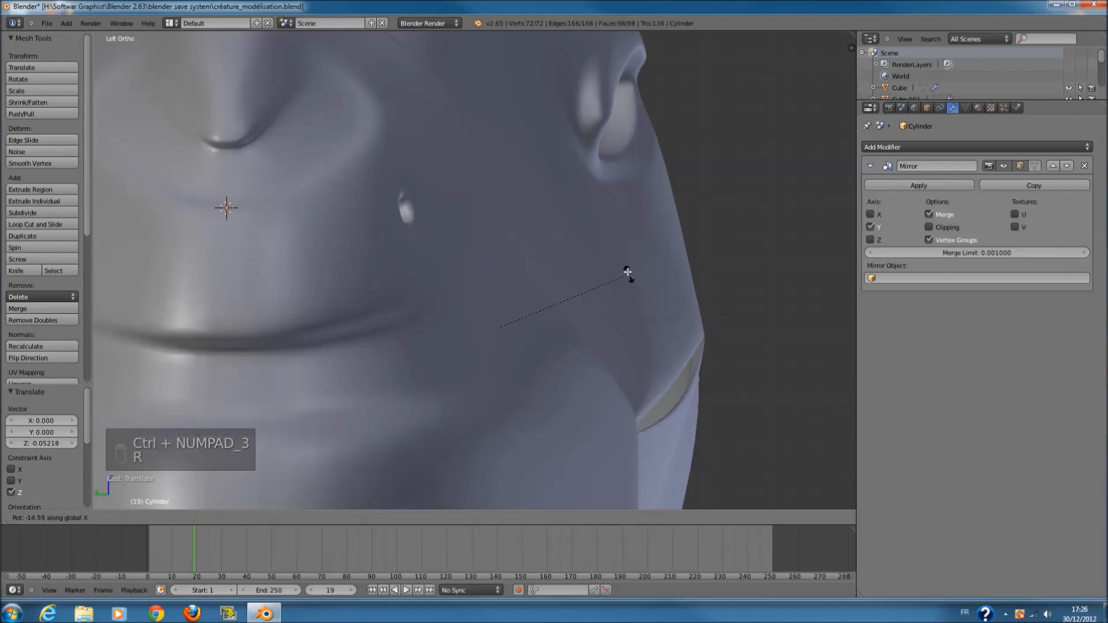
click(614, 292)
key(g)
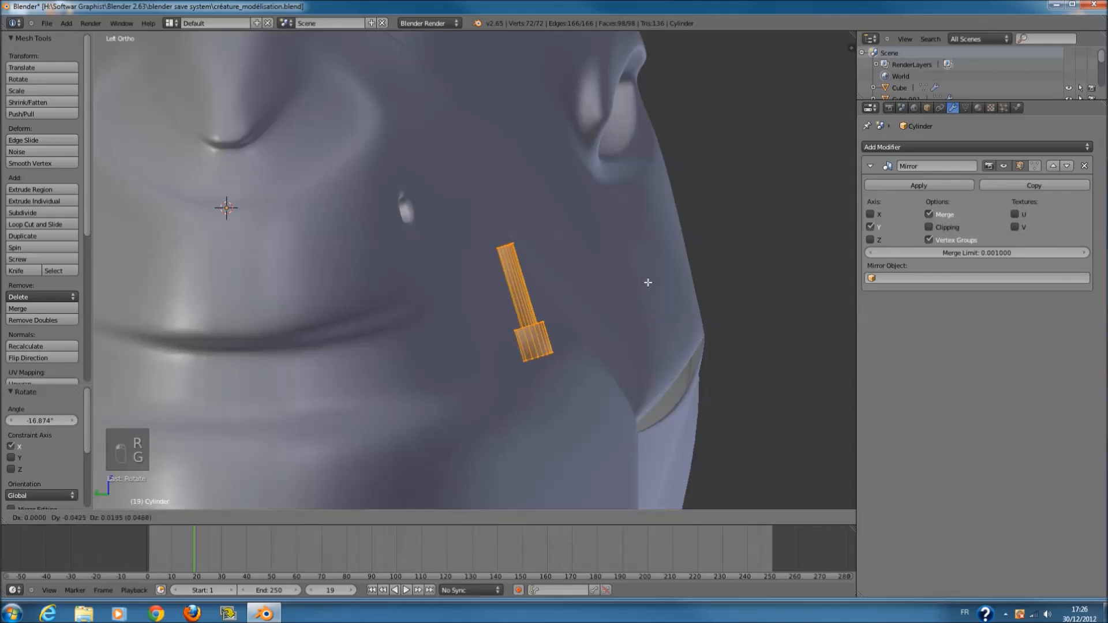
click(642, 287)
- Rotate the half-cylinders about -7.9° more around X and reposition them on the mask, raising them about 0.005 along Z
key(r)
click(637, 269)
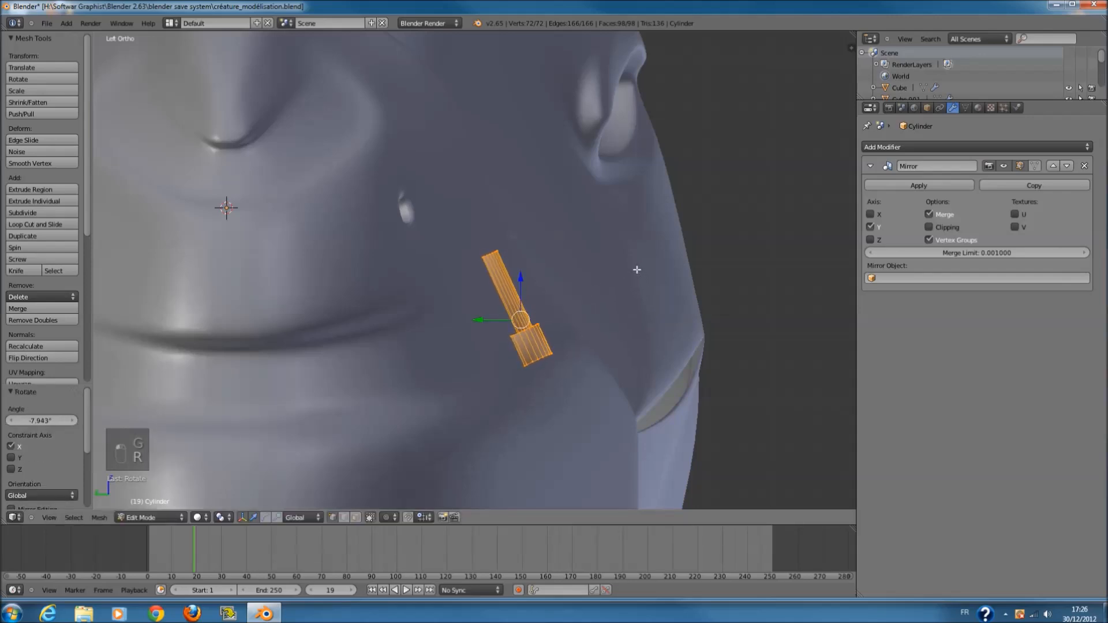
key(g)
click(635, 274)
middle_drag(634, 274, 483, 276)
middle_drag(545, 306, 585, 273)
drag(585, 273, 585, 266)
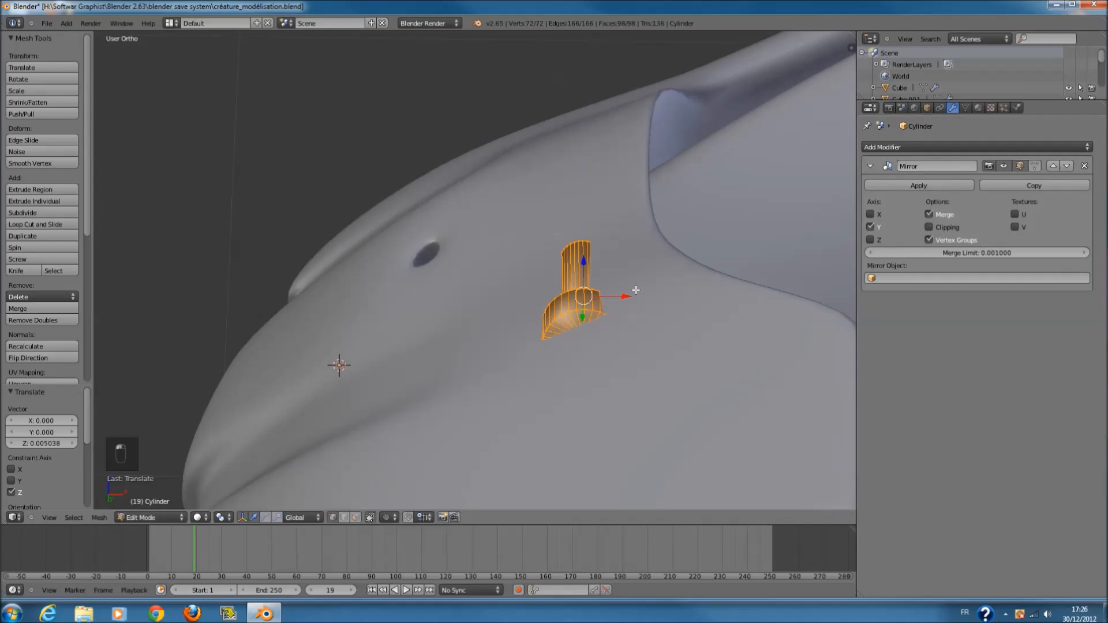
middle_drag(635, 291, 675, 295)
key(r)
right_click(668, 281)
key(r)
right_click(667, 265)
key(r)
right_click(663, 261)
- Rotate the half-cylinder pair about -6.3° around the Z axis to follow the mask's side
key(r)
key(z)
click(664, 259)
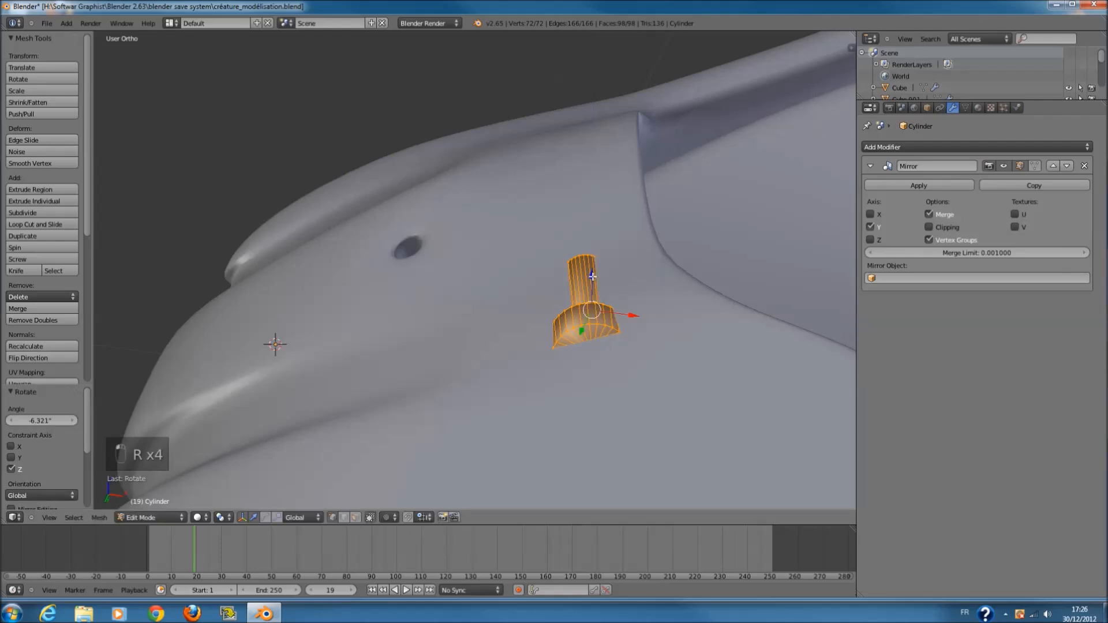
- Examine the half-cylinder part's placement on the mask in Object Mode from an angled view and front view
key(Tab)
middle_drag(591, 276, 435, 328)
key(a)
key(a)
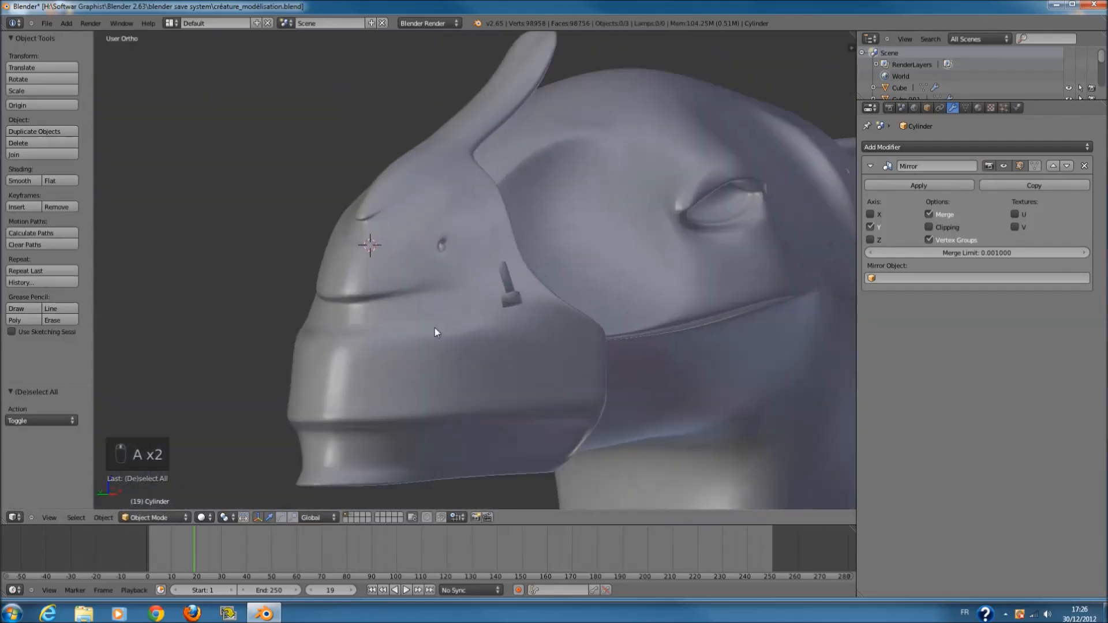
scroll(517, 288, up, 2)
right_click(517, 288)
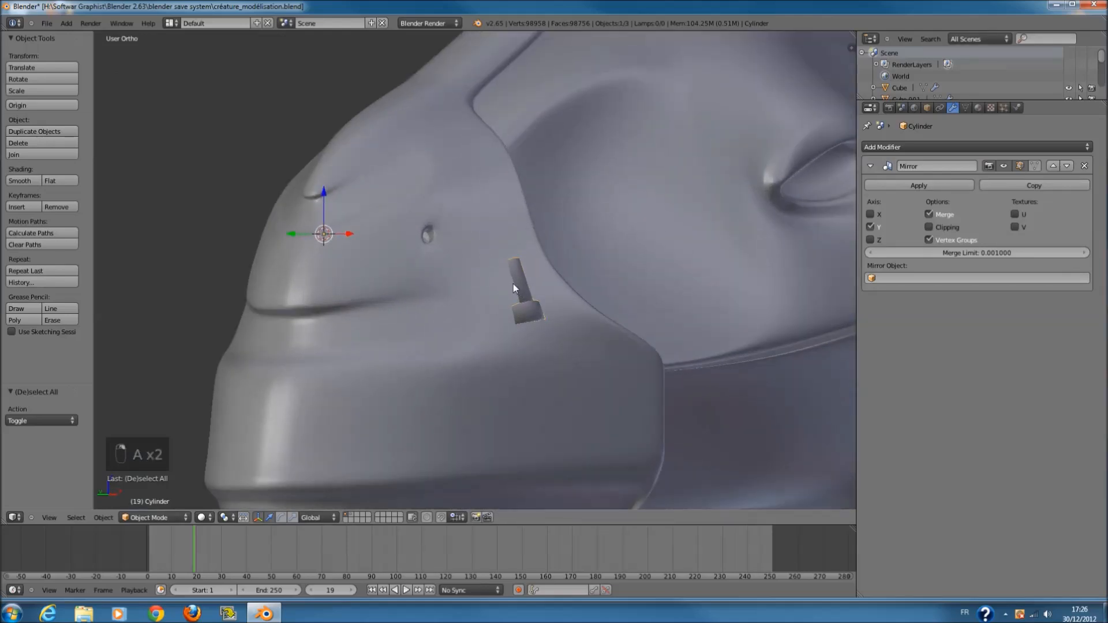
key(KP_1)
shift+scroll(545, 299, down, 3)
scroll(541, 276, up, 3)
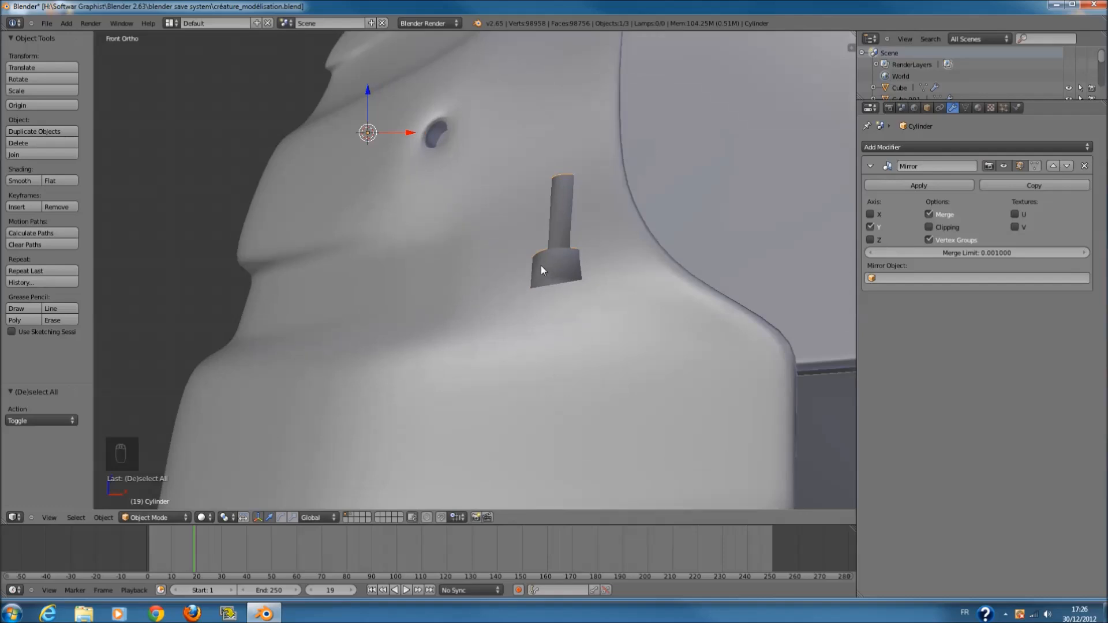
scroll(545, 273, up, 1)
shift+scroll(567, 285, down, 1)
scroll(548, 248, down, 2)
scroll(521, 235, up, 2)
scroll(578, 286, down, 4)
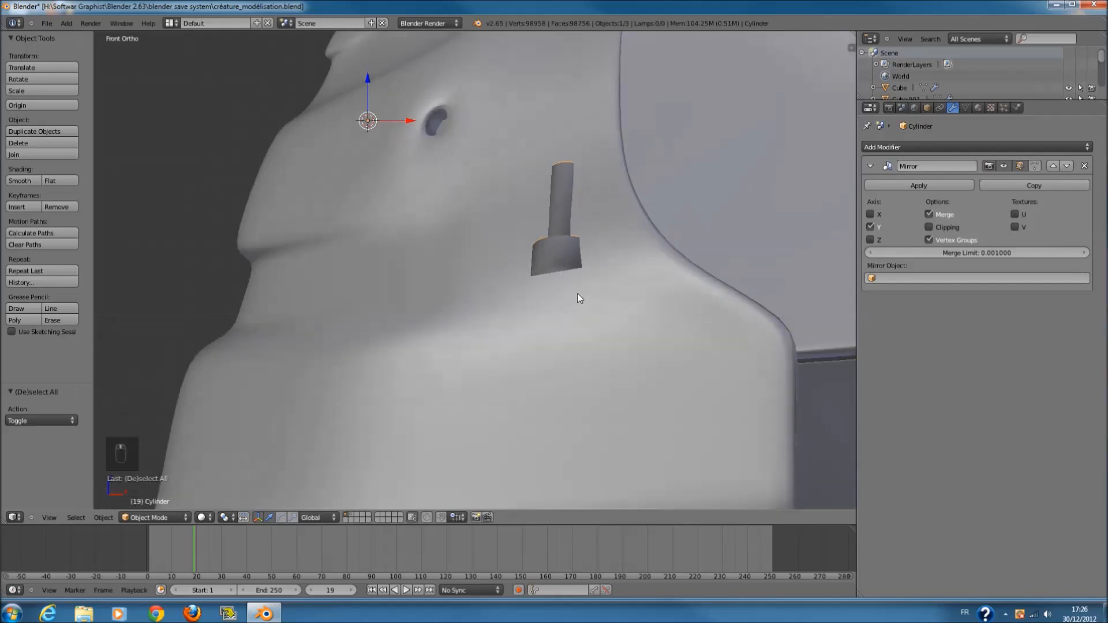
- Show the model in wireframe, deselect everything, and save the file
key(z)
ctrl+scroll(596, 248, down, 1)
key(a)
key(ctrl+s)
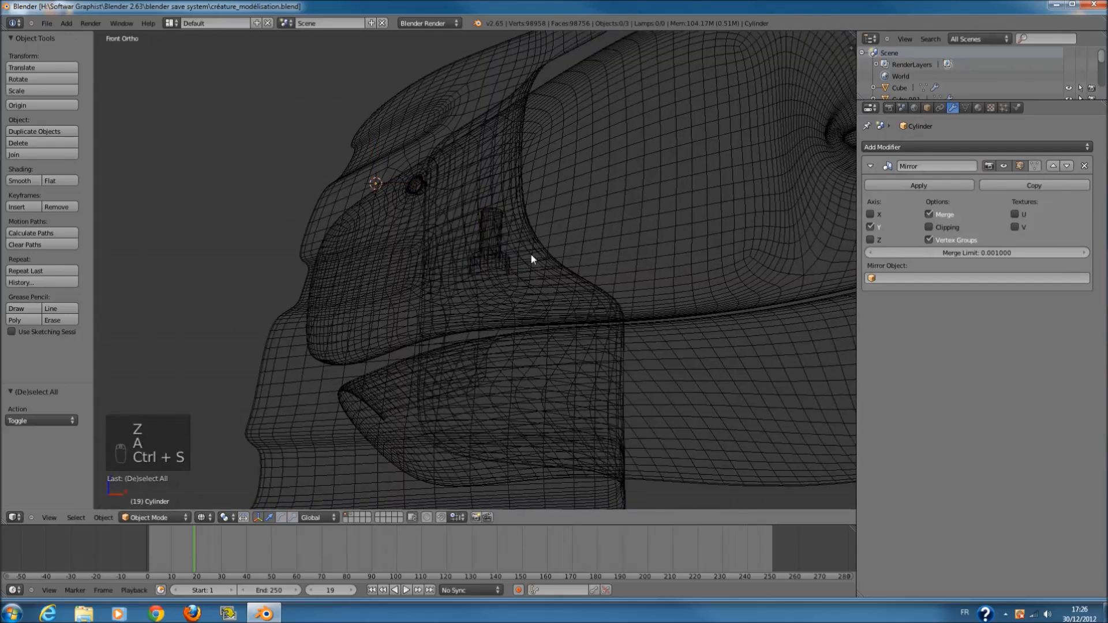
- Add a mesh circle with 6 vertices at the 3D cursor
scroll(530, 259, down, 2)
key(shift+a)
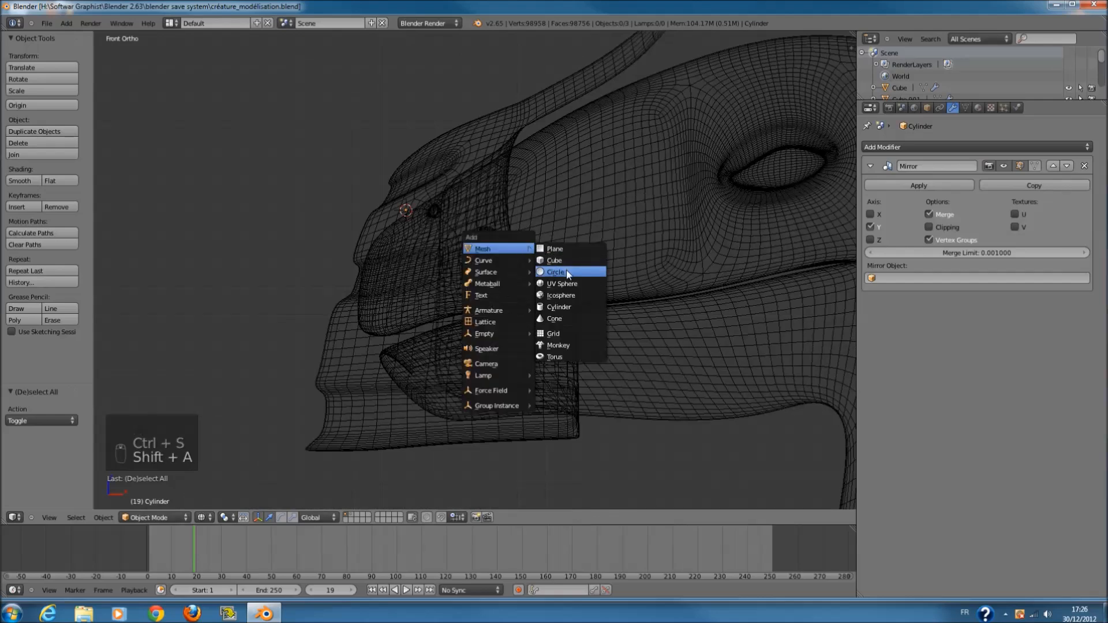
click(568, 273)
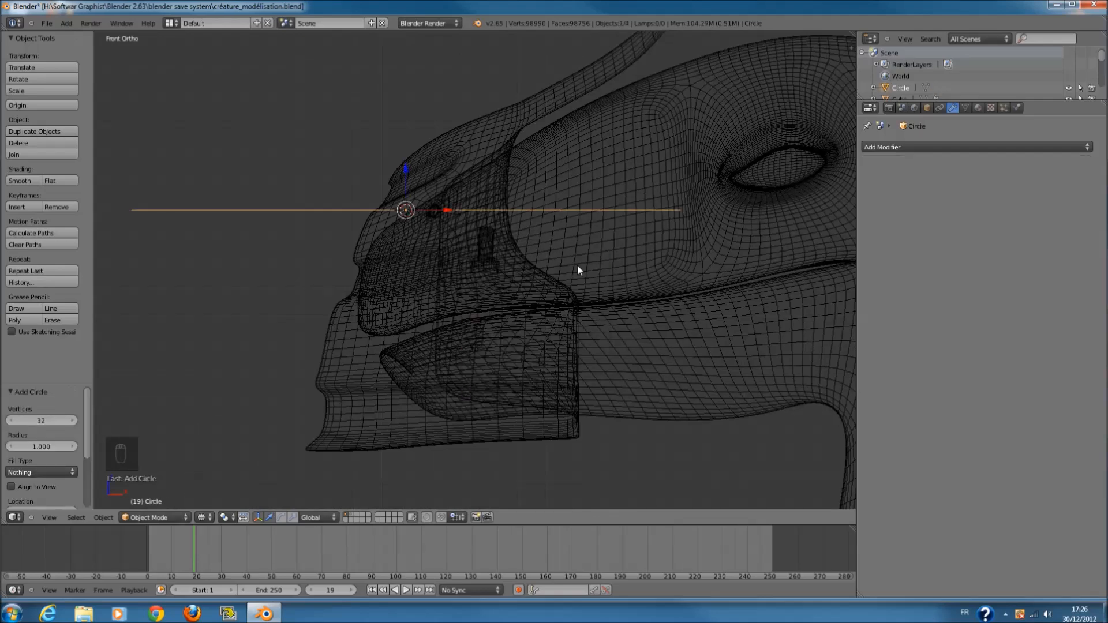
key(KP_7)
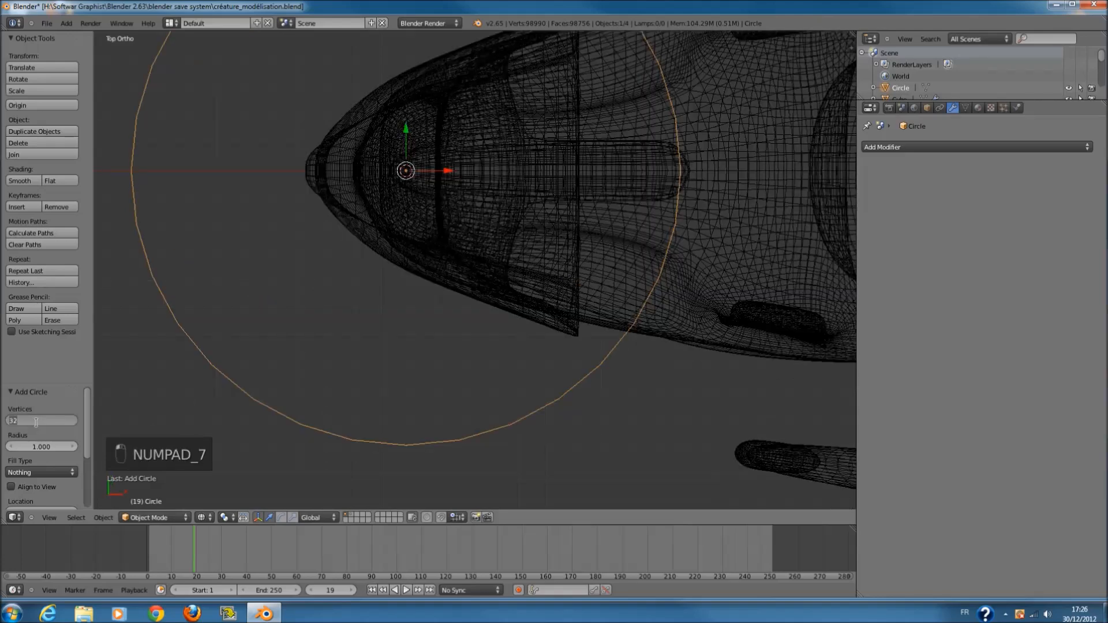
key(Return)
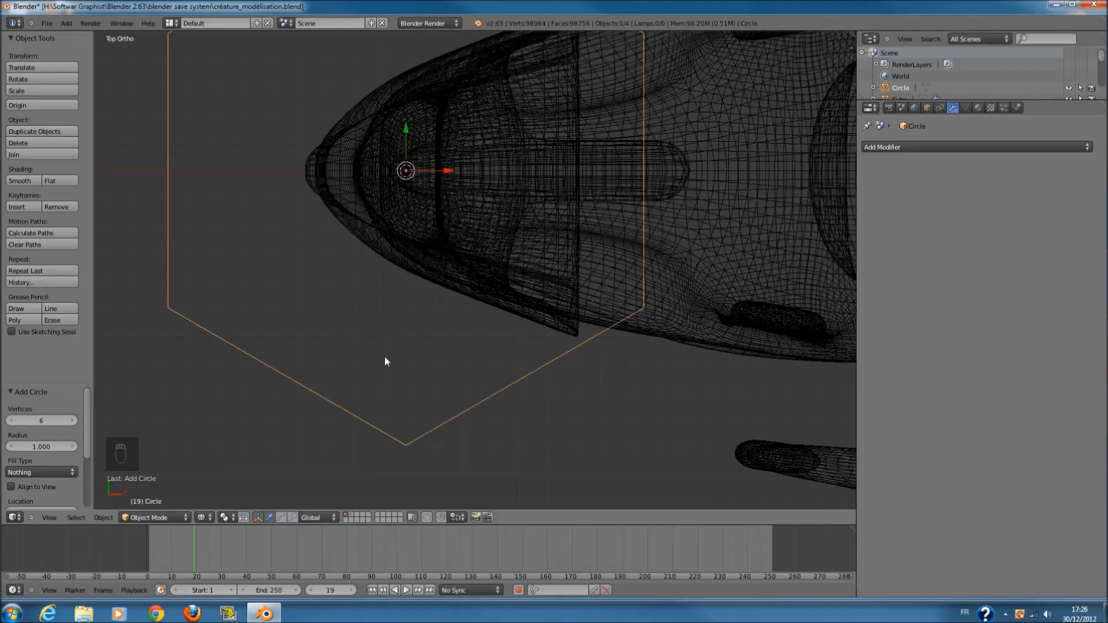
- Add a level 2 Subdivision Surface modifier to the circle and show the scene in solid shading
key(ctrl+2)
shift+scroll(438, 349, up, 3)
key(z)
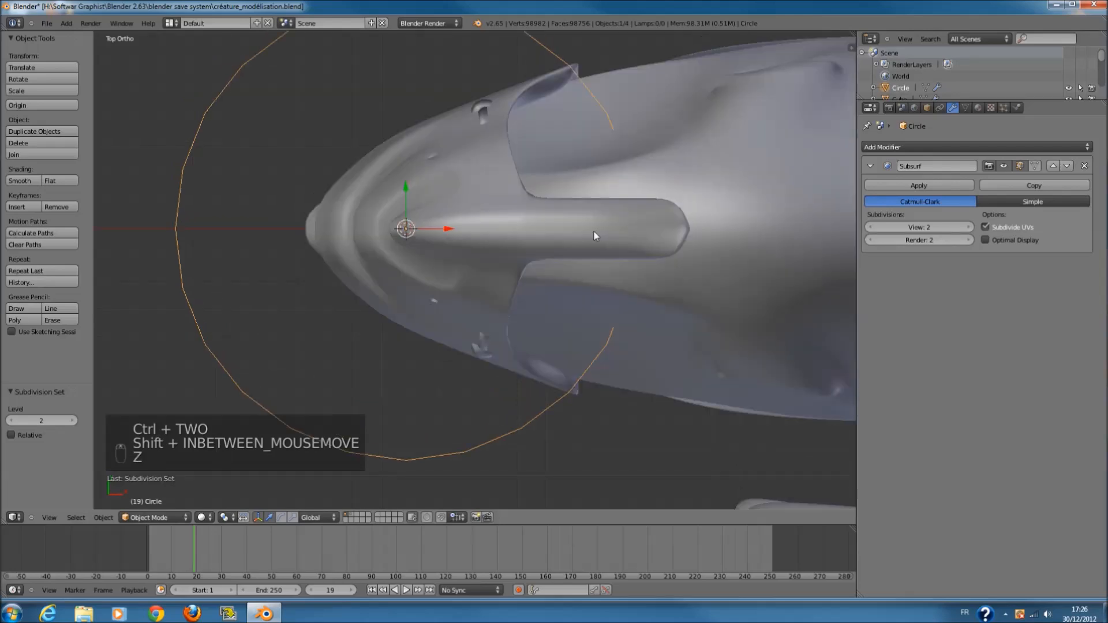
- Extrude the circle's outline about 0.086 downward in front view and give the resulting band smooth shading
key(Tab)
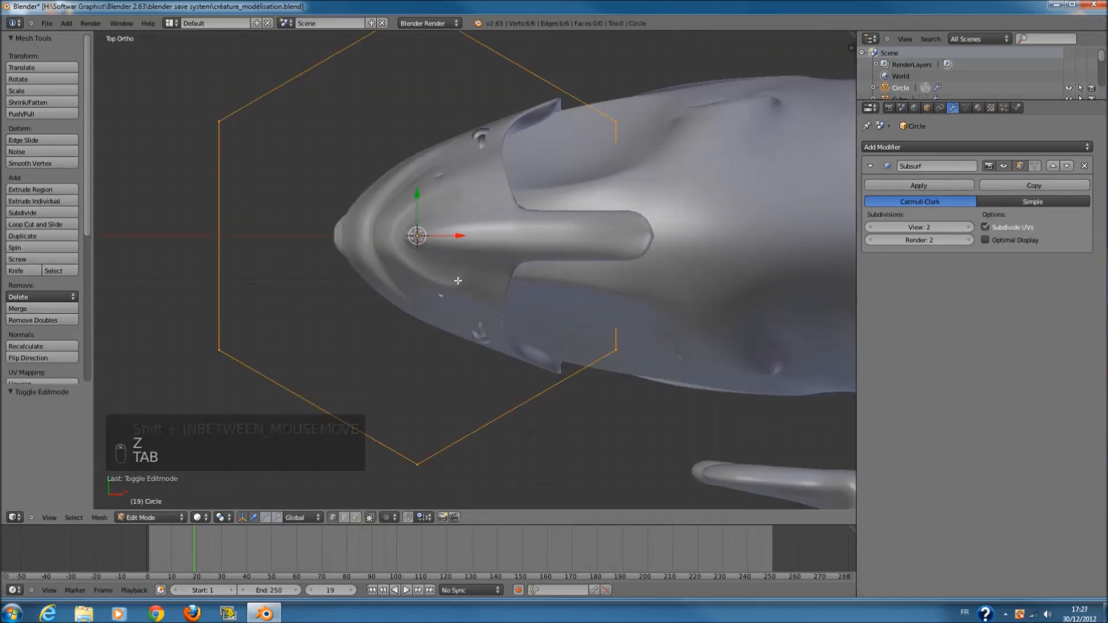
key(KP_1)
key(e)
click(459, 296)
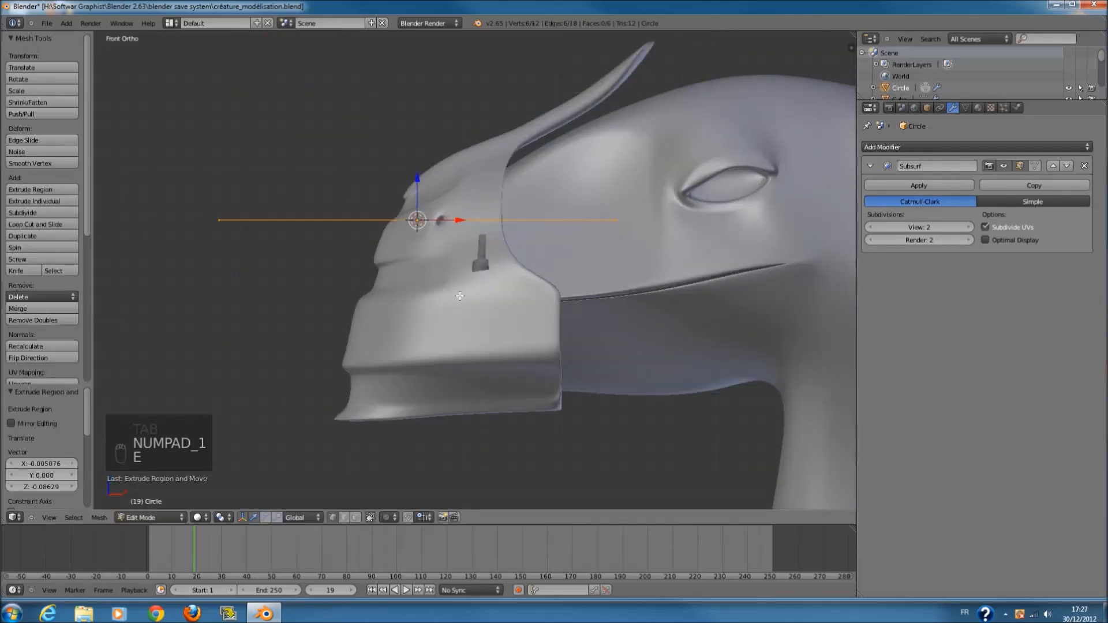
key(Tab)
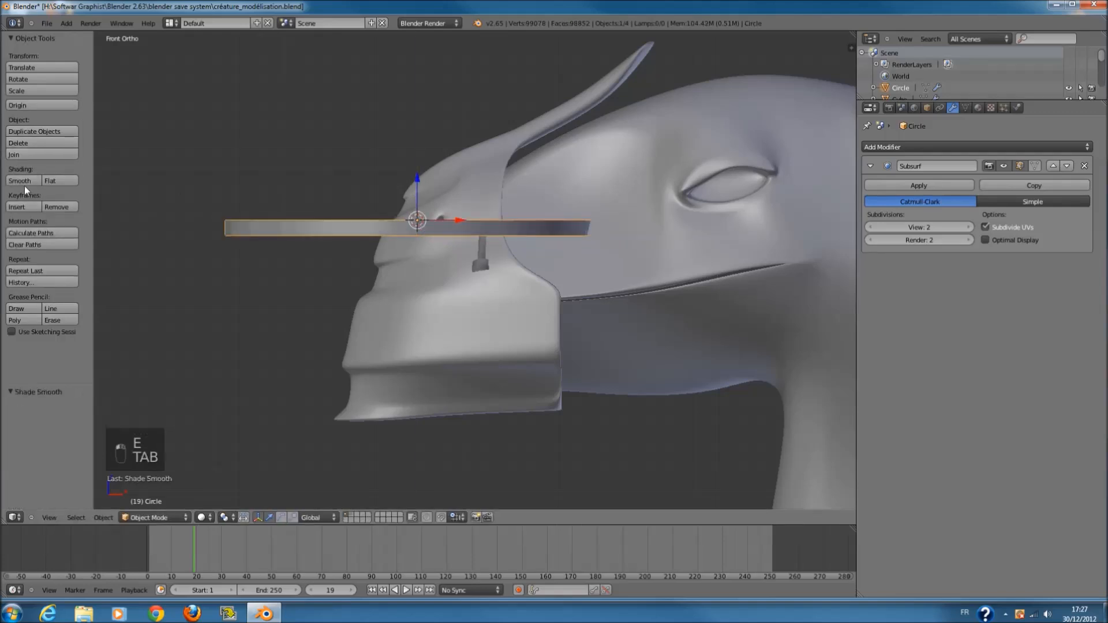
- Scale the ring down to a small size and move it about 0.269 down along Z
key(s)
click(419, 192)
drag(419, 192, 420, 248)
key(KP_7)
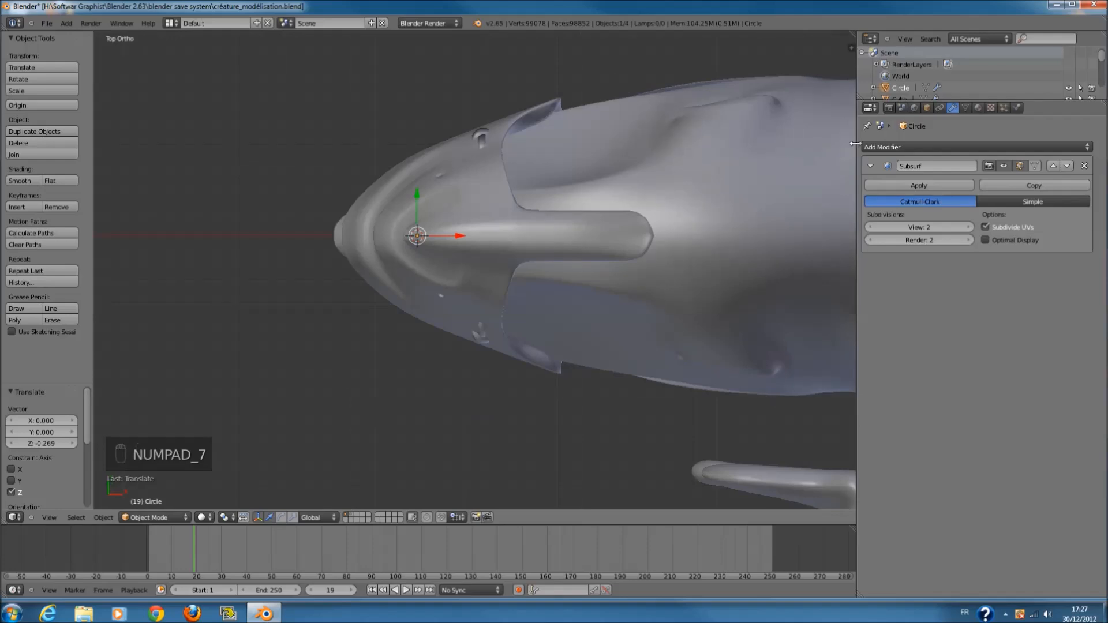
- Add a Mirror modifier to the circle and move its whole mesh about 0.546 along negative Y in top view
click(865, 148)
click(842, 267)
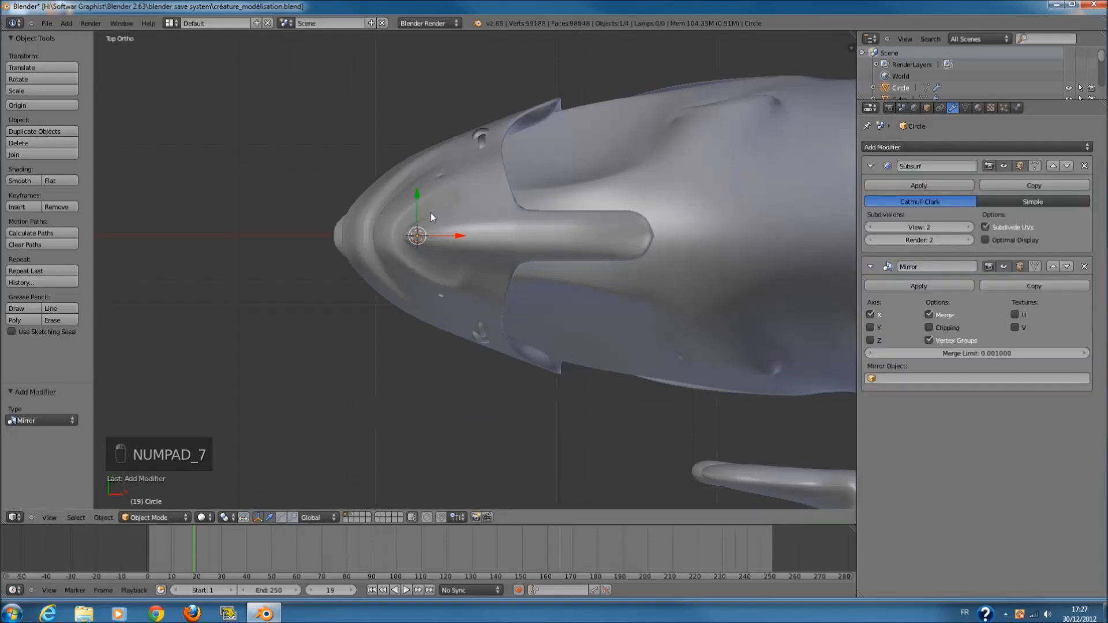
key(Tab)
drag(416, 197, 417, 222)
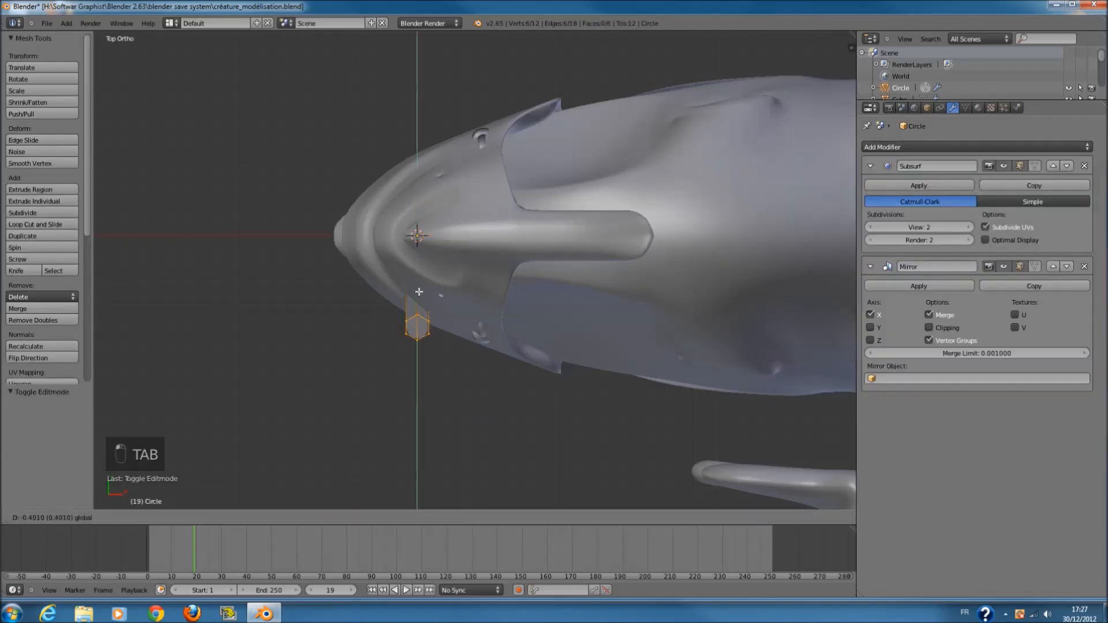
key(ctrl+z)
key(z)
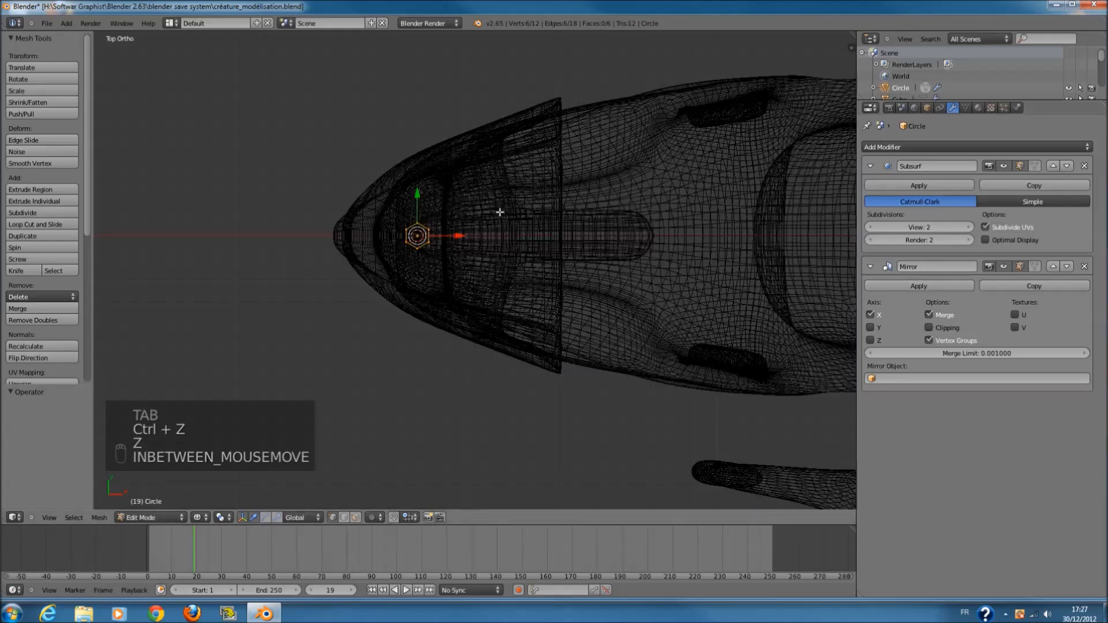
key(a)
key(a)
drag(425, 203, 414, 227)
drag(417, 302, 417, 316)
key(z)
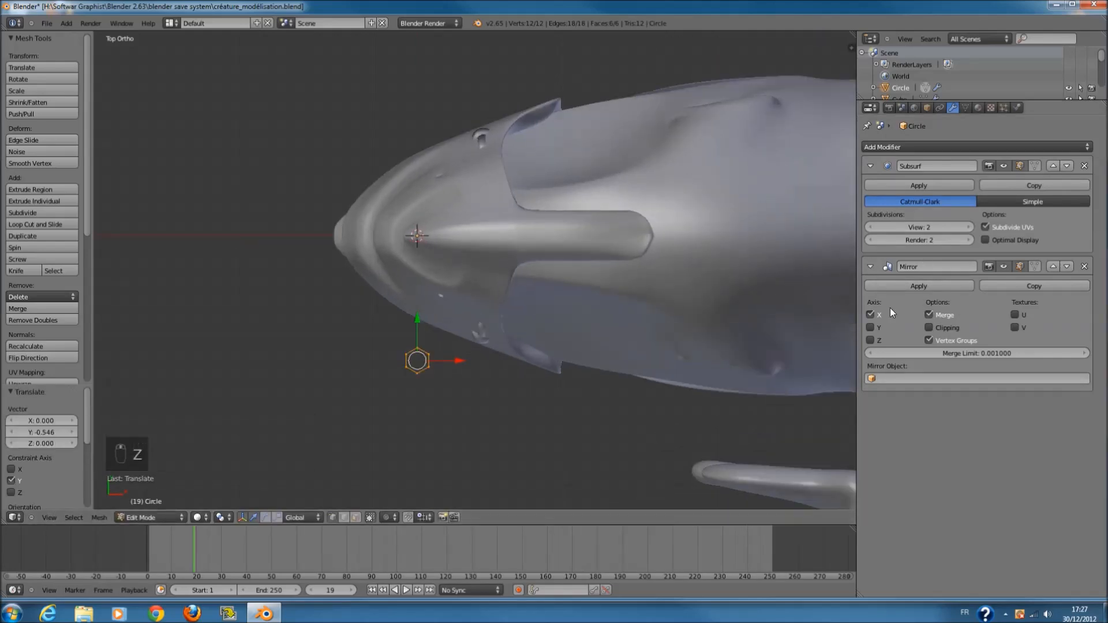
- Set the Mirror modifier to the Y axis only and move the mesh about 0.033 along positive Y
click(870, 327)
key(z)
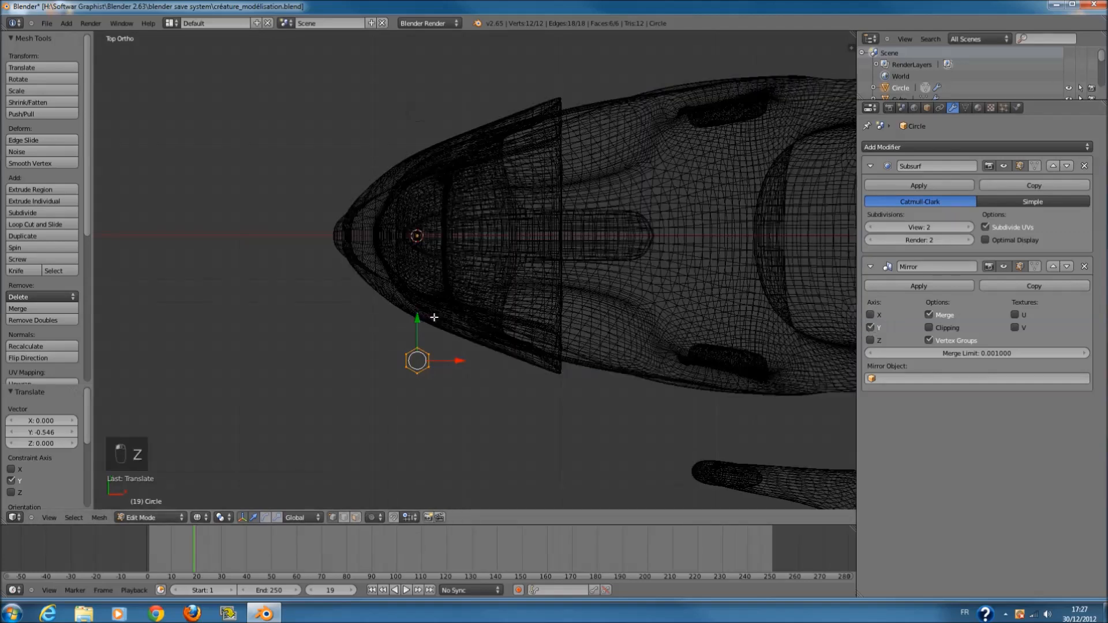
mouse_move(418, 314)
mouse_down()
mouse_move(395, 265)
mouse_move(407, 307)
mouse_up()
key(z)
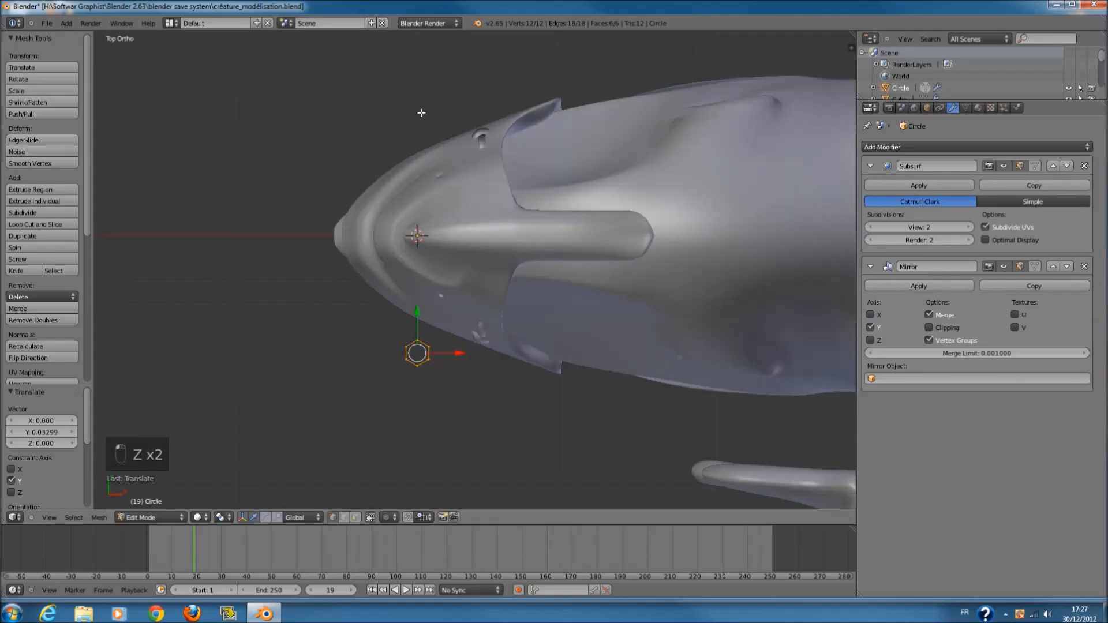
- In front view, scale the ring band by about 9.2 along Z to make it taller
key(KP_1)
scroll(425, 202, up, 5)
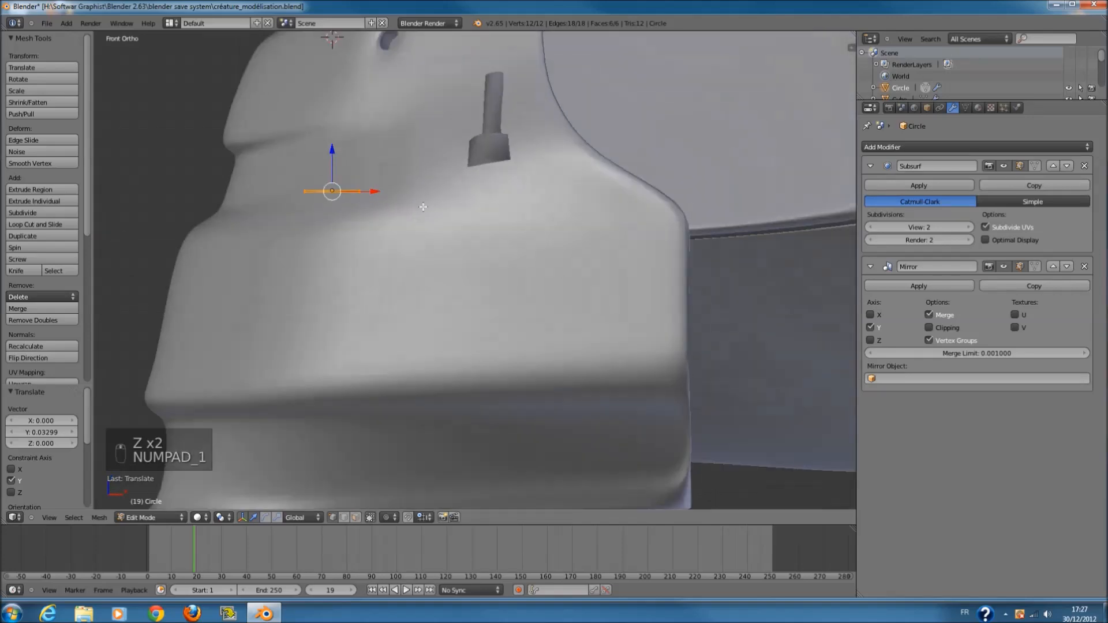
ctrl+scroll(416, 201, down, 3)
key(s)
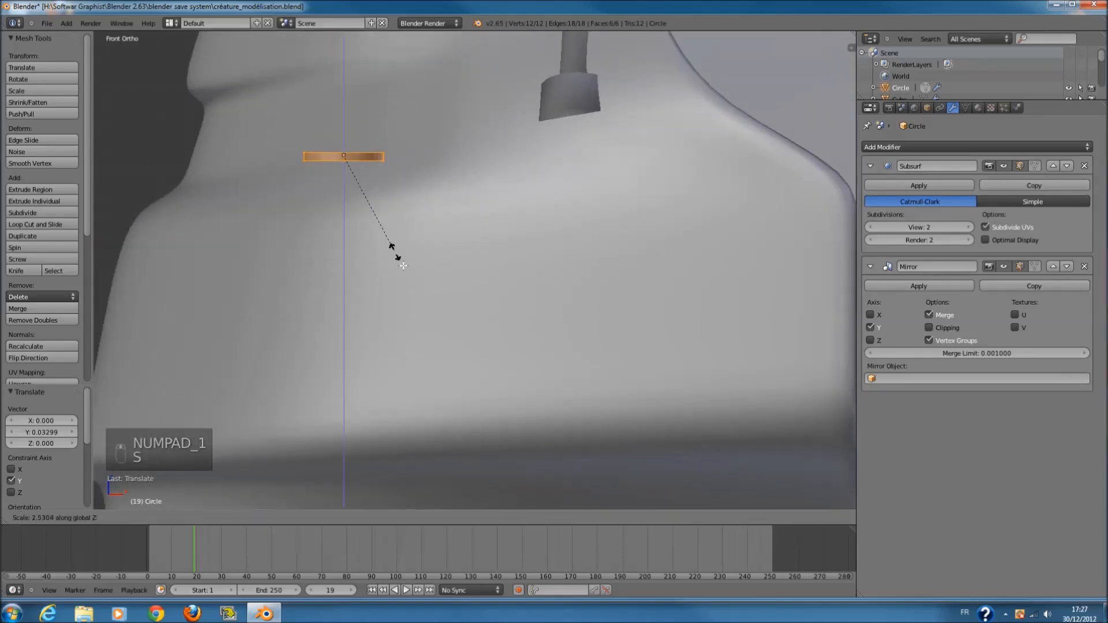
click(565, 264)
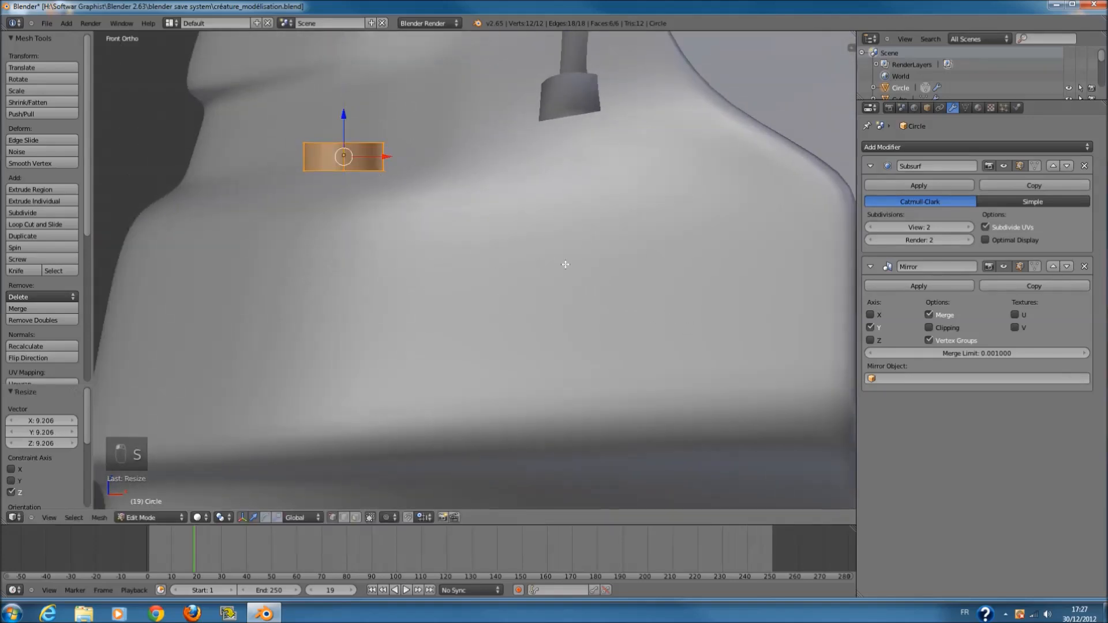
- Extrude the ring band in place and scale the extrusion slightly inward to give the ring wall thickness
key(e)
click(437, 164)
key(s)
click(425, 165)
key(Tab)
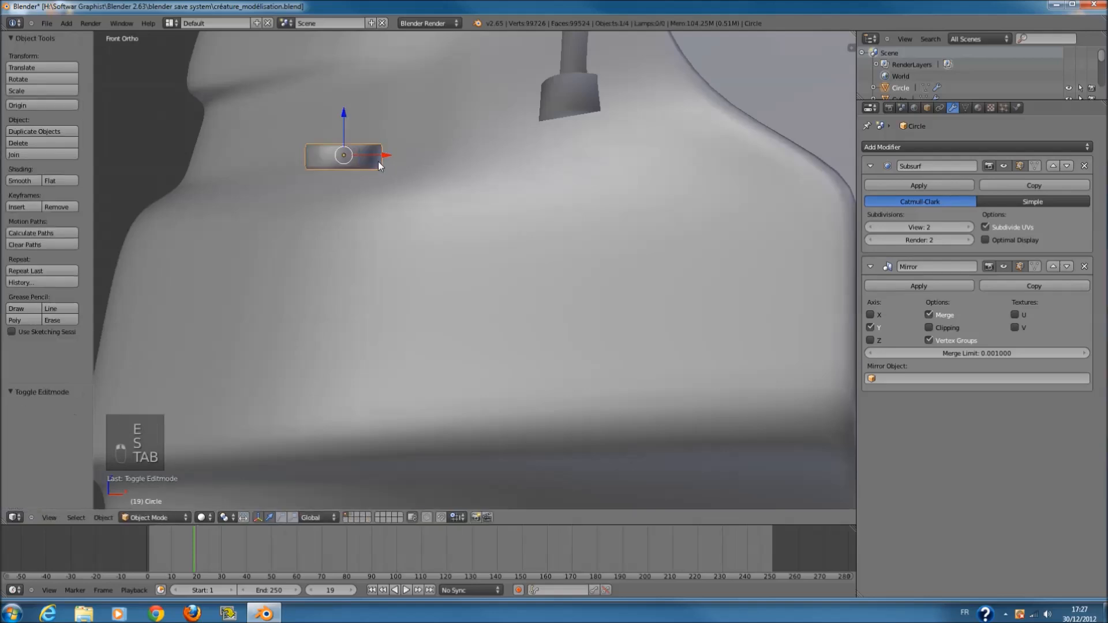
- Move the ring object about 0.283 along X and adjust its mesh along Z and Y beside the half-cylinder fitting
drag(375, 154, 607, 168)
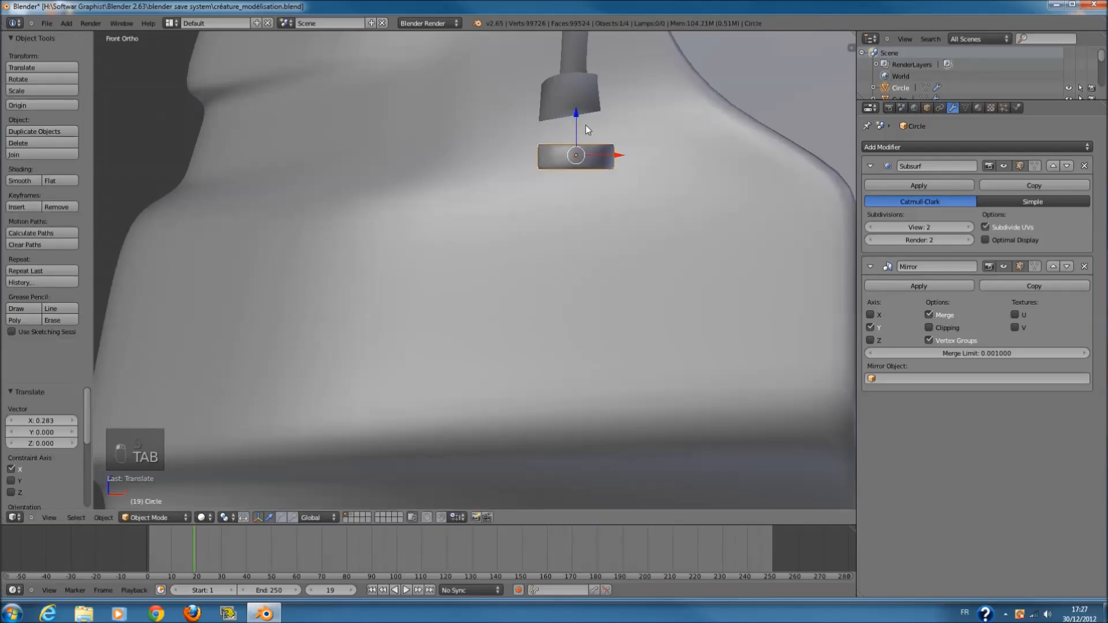
key(Tab)
key(g)
key(z)
key(a)
key(a)
drag(575, 116, 576, 93)
middle_drag(576, 93, 404, 260)
drag(376, 295, 383, 291)
- In top view, shift the ring's mesh about 0.019 along negative Y and about 0.019 along negative X below the fitting
key(KP_7)
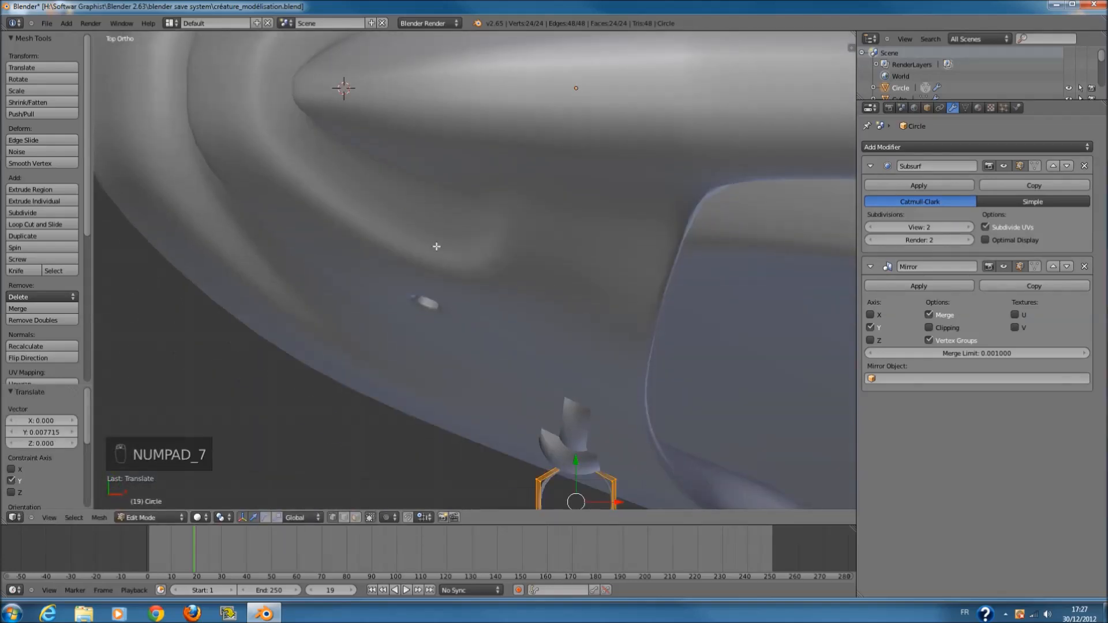
key(KP_Decimal)
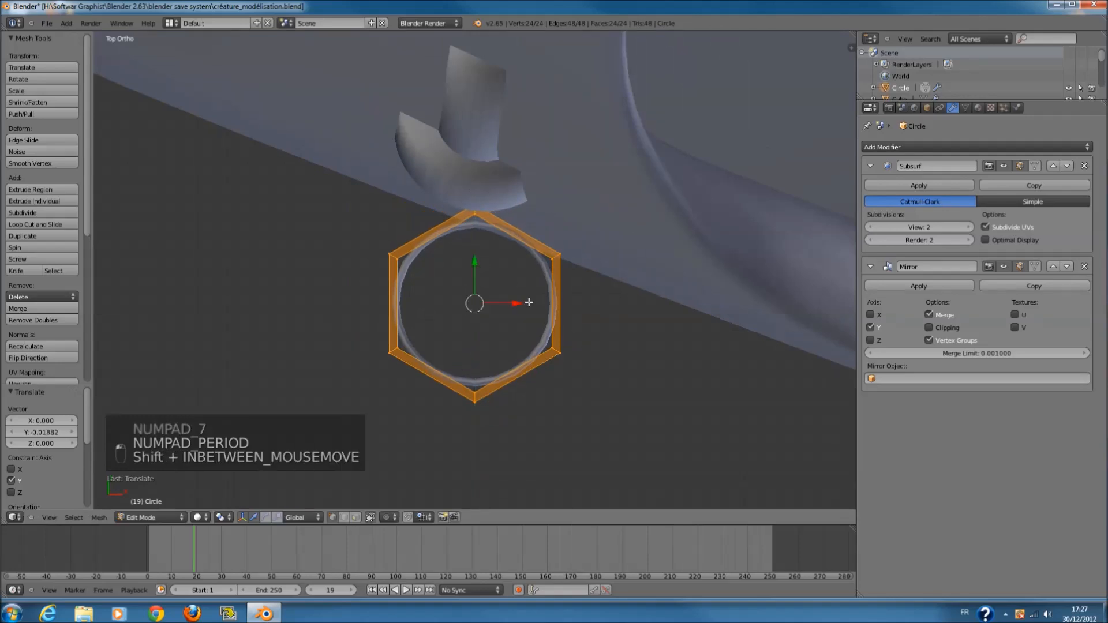
shift+scroll(527, 300, down, 4)
drag(474, 222, 465, 290)
- Select the ring's inner hexagon of vertices in wireframe and scale it by about 0.711 to thicken the ring
key(z)
right_click(518, 240)
key(c)
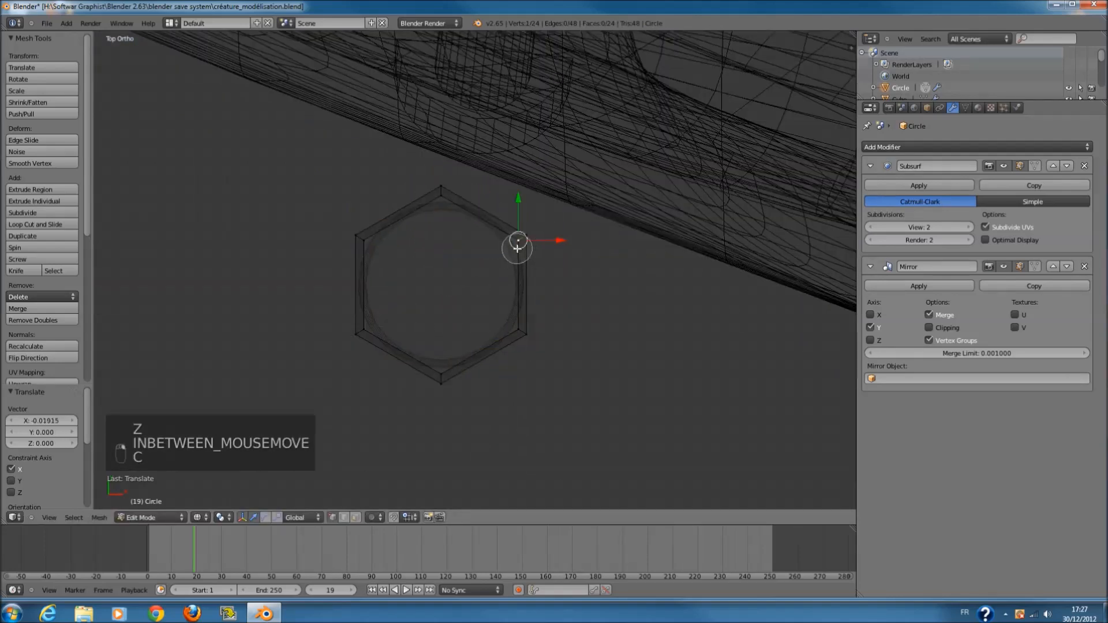
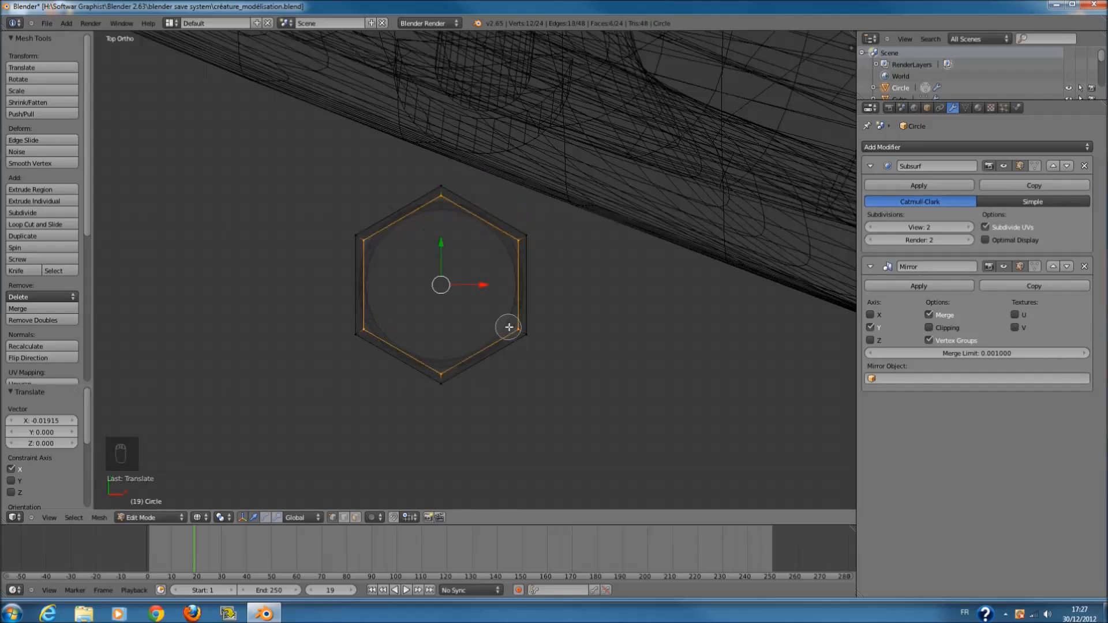
key(s)
click(574, 300)
key(z)
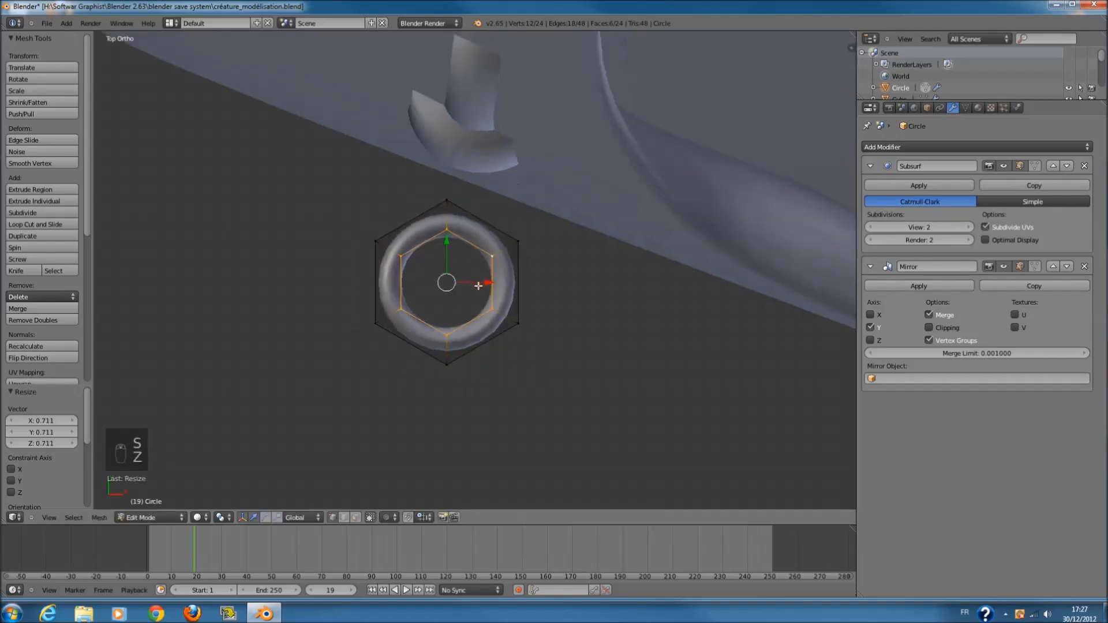
- Duplicate the whole ring mesh and rotate the copy 90 degrees around the Y axis
key(l)
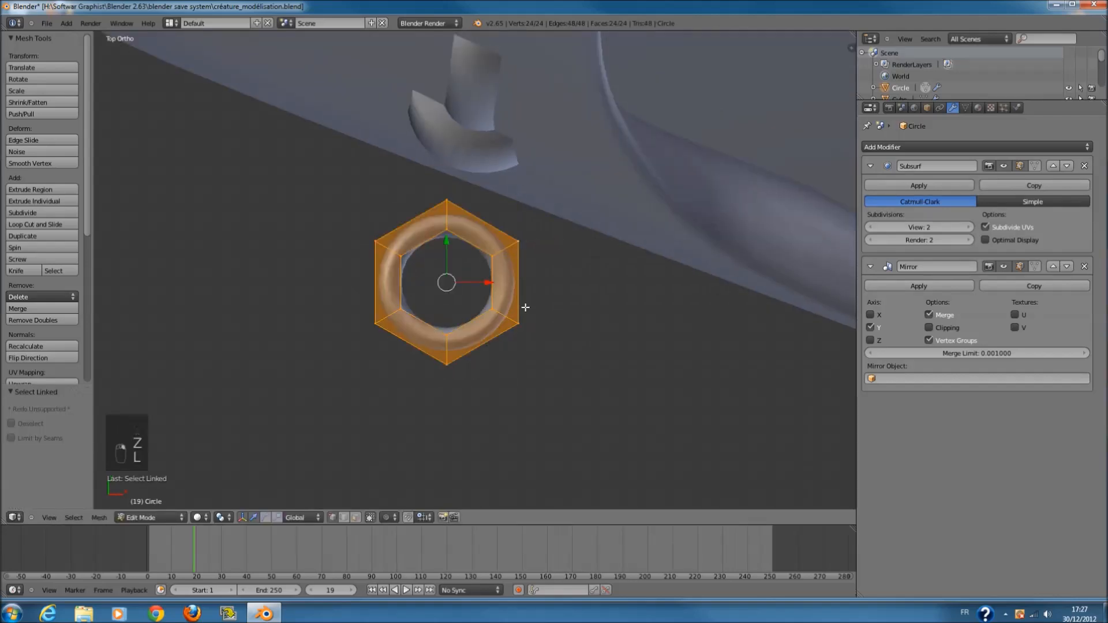
key(shift+d)
click(517, 327)
key(r)
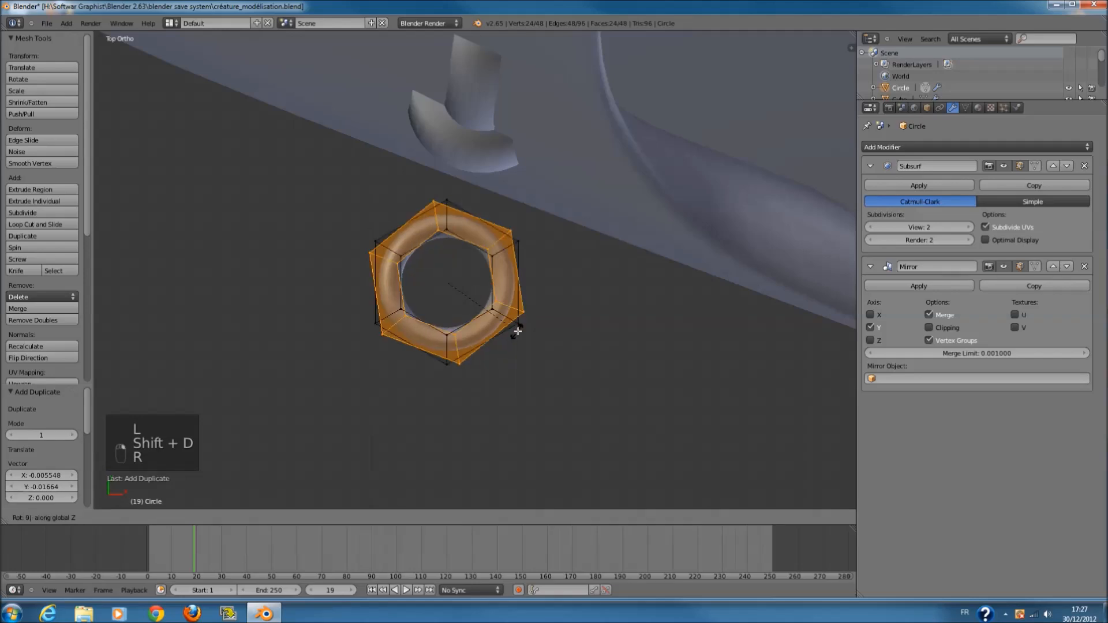
text(r90)
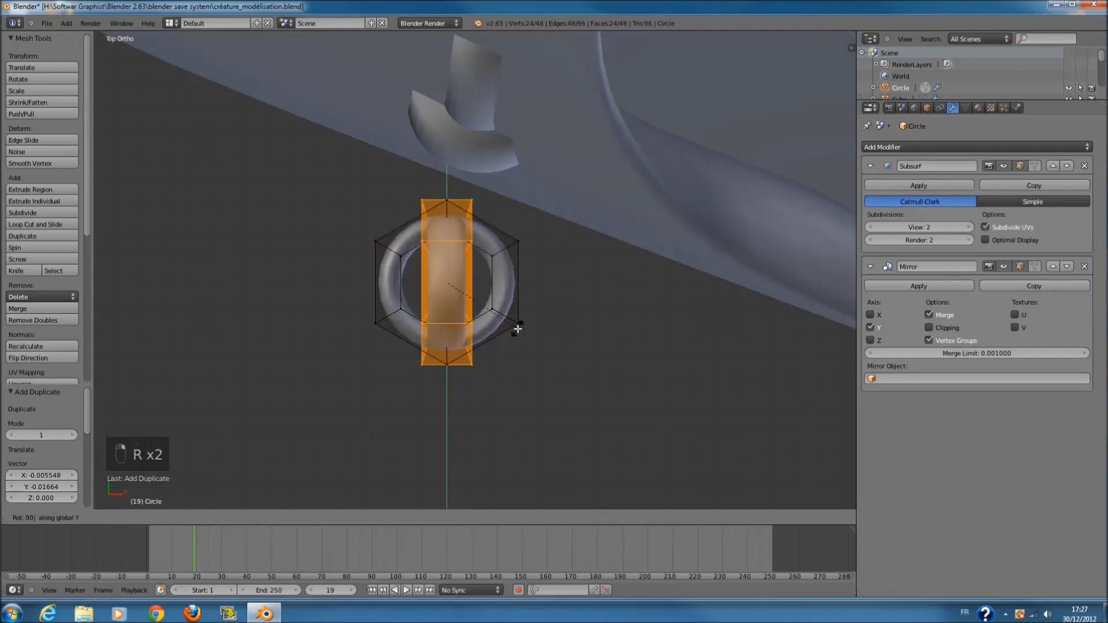
click(517, 329)
- Move the rotated copy along negative Y so it links through the first ring, and save the file over the existing one
drag(446, 249, 450, 323)
middle_drag(462, 341, 591, 248)
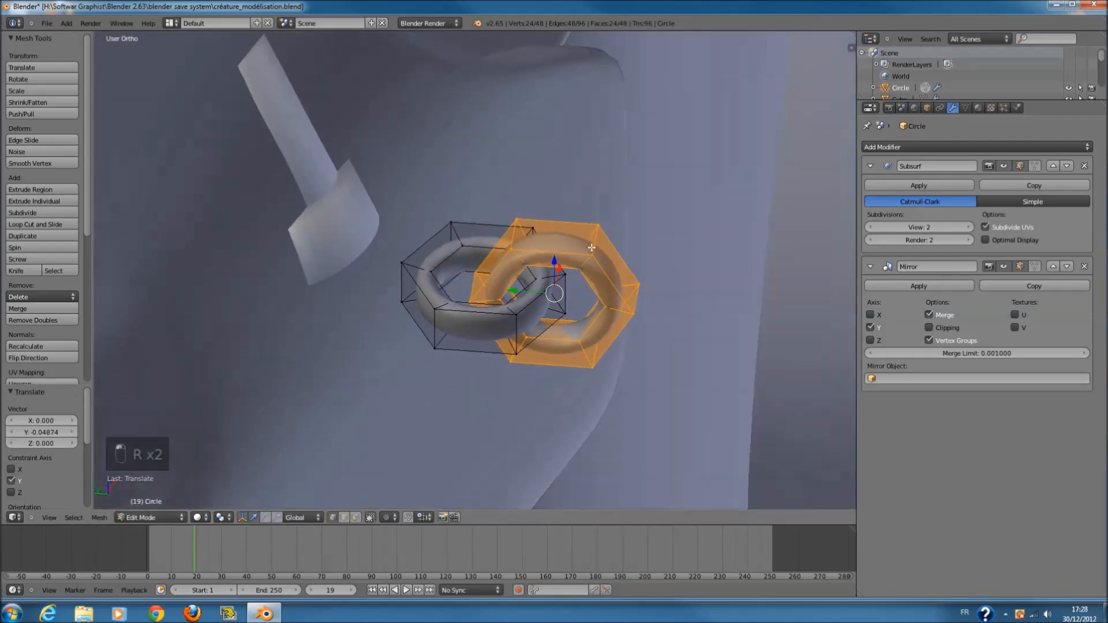
drag(521, 292, 545, 304)
key(Tab)
middle_drag(545, 304, 474, 319)
key(ctrl+s)
click(474, 320)
- In top view, select both linked rings and rotate them 180 degrees around Z
key(KP_7)
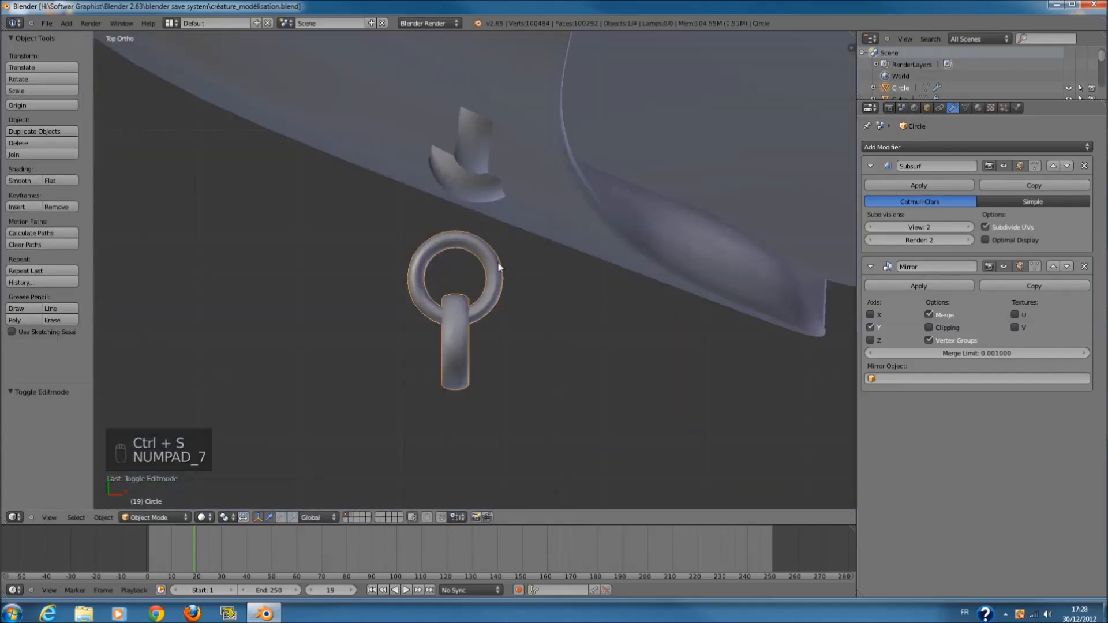
key(KP_1)
key(KP_7)
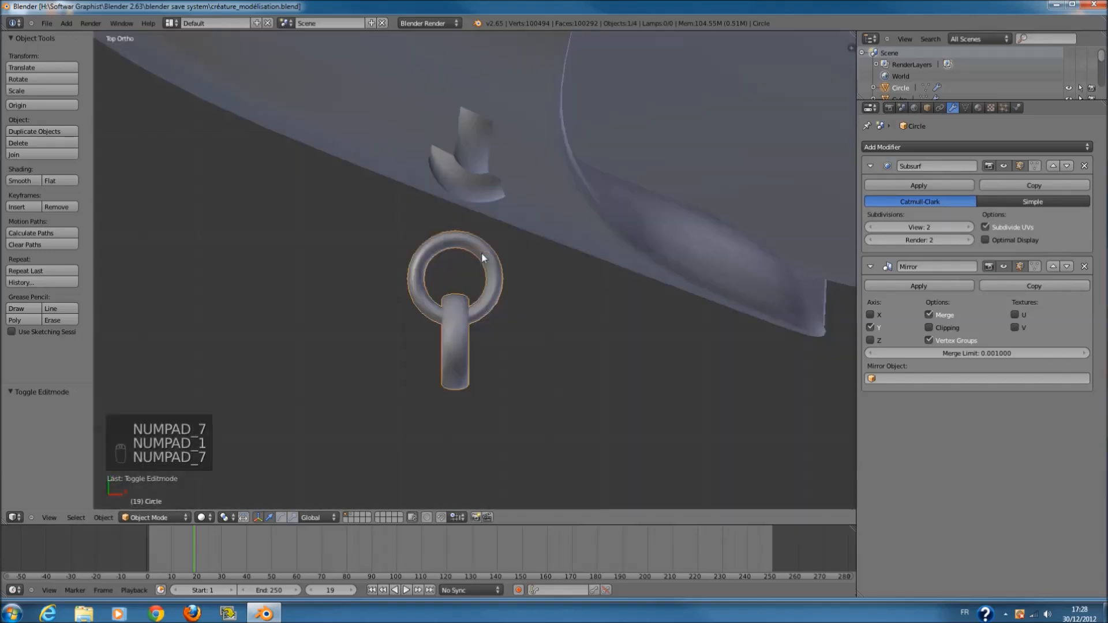
key(z)
key(Tab)
key(a)
key(a)
key(a)
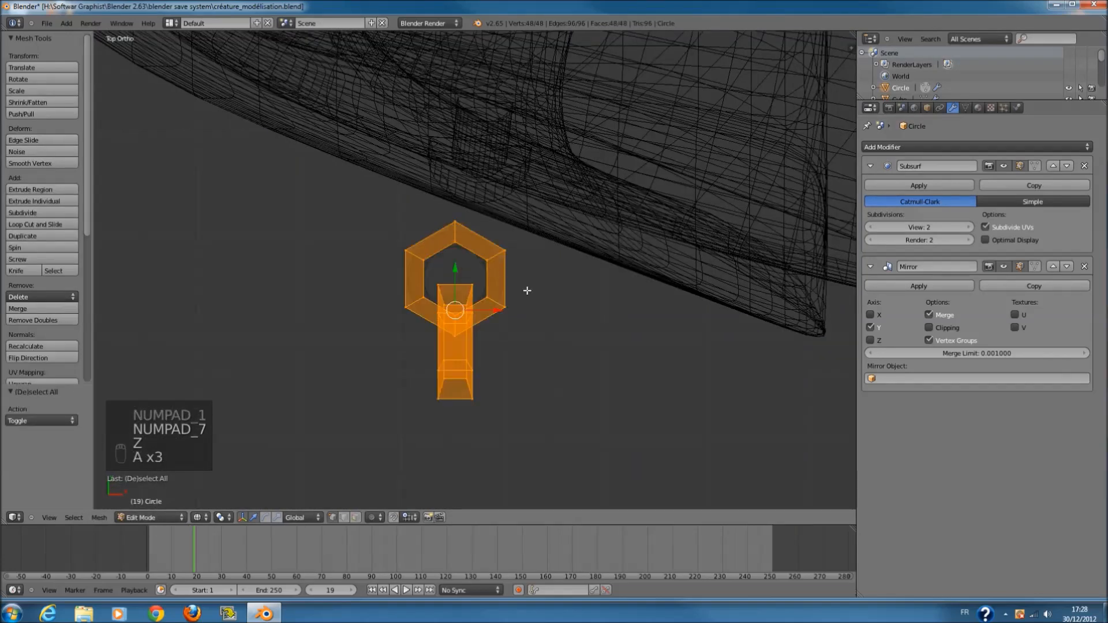
text(r180)
key(Return)
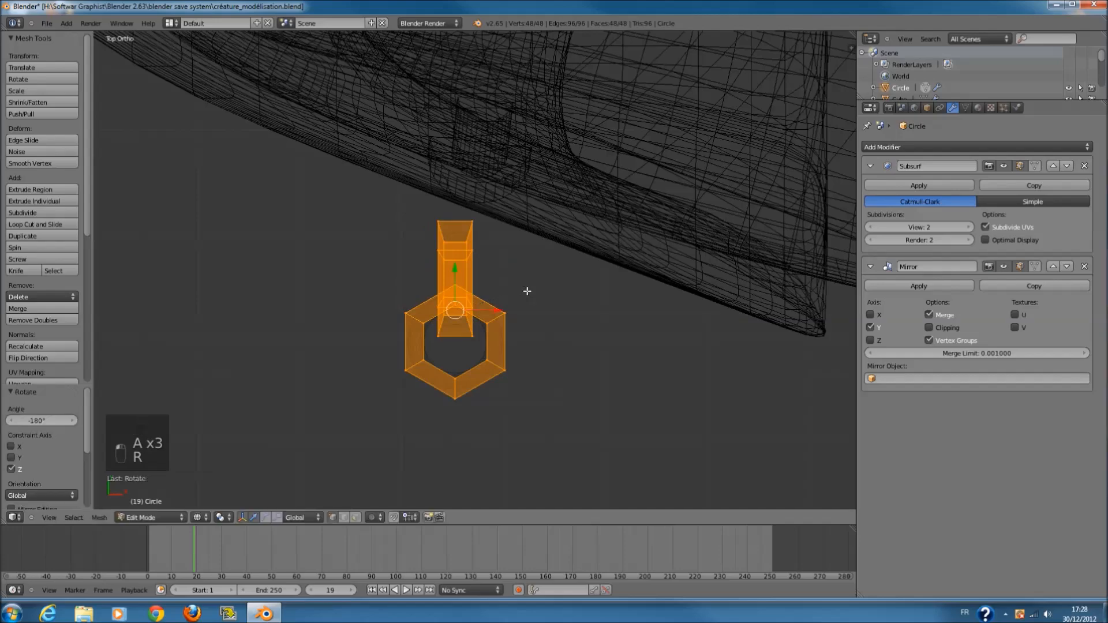
- Move both linked rings about 0.065 along Y toward the muzzle mask and restore solid shading
middle_drag(502, 276, 448, 259)
key(g)
key(y)
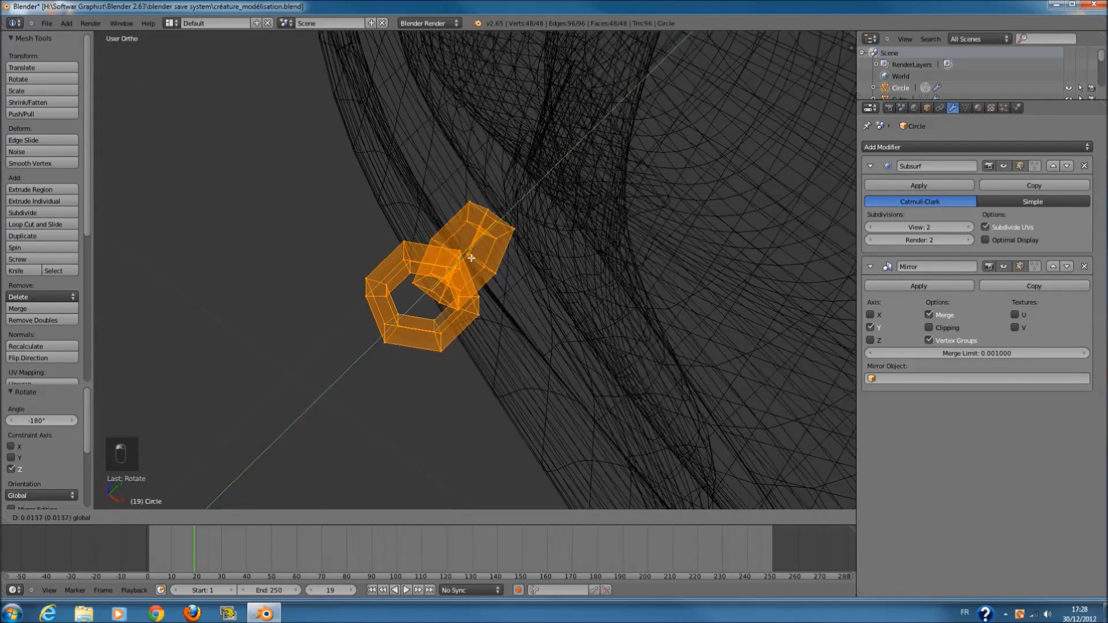
click(508, 241)
key(z)
- Align the linked rings with the half-cylinder fitting in left and top views, including a shift of about 0.014 along negative Y
key(KP_3)
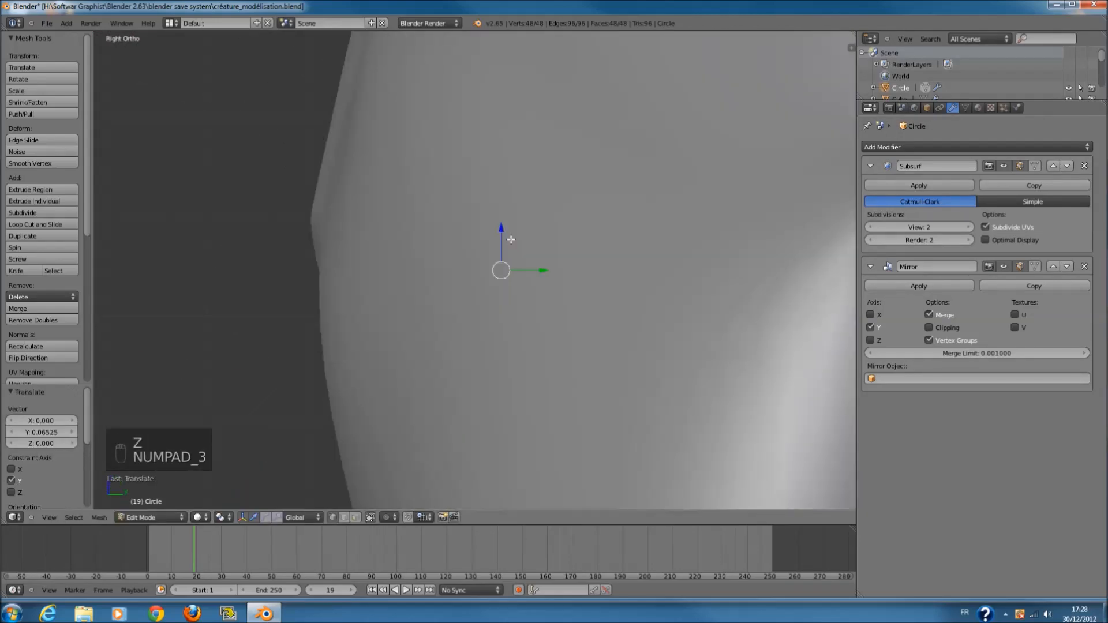
key(KP_1)
key(ctrl+KP_1)
scroll(537, 265, down, 1)
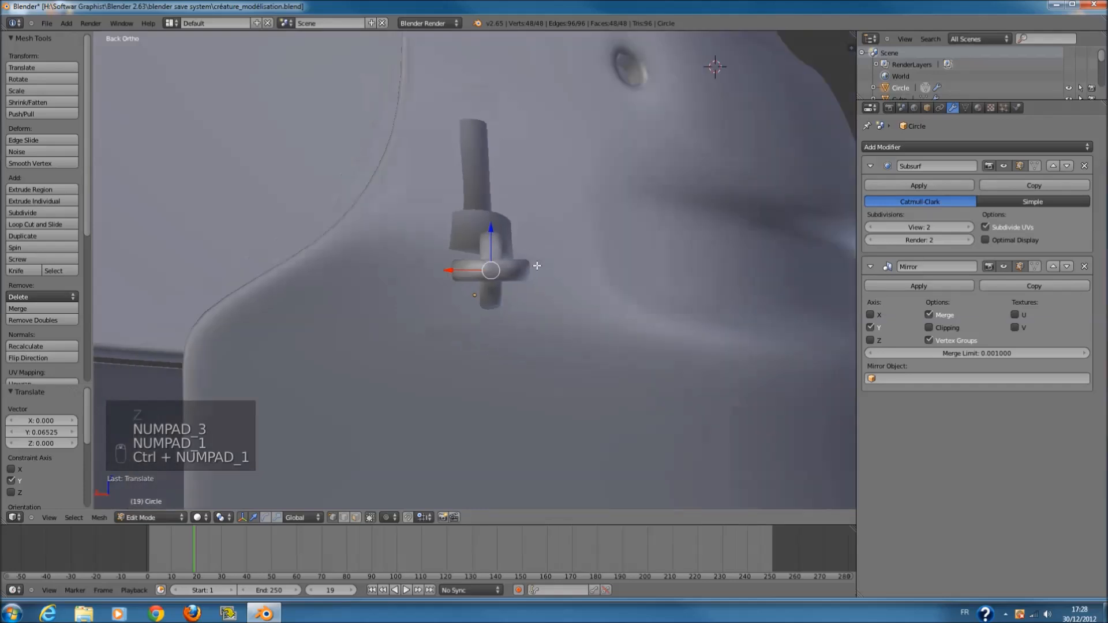
key(ctrl+KP_3)
scroll(456, 246, up, 3)
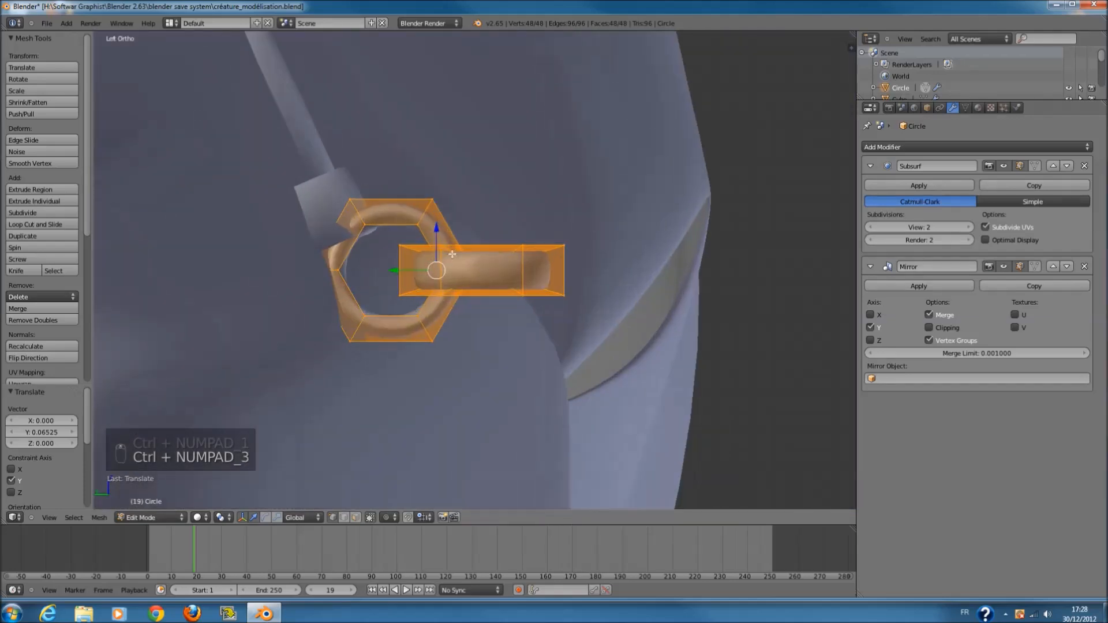
drag(403, 271, 423, 269)
drag(459, 233, 464, 185)
drag(425, 220, 444, 235)
key(KP_7)
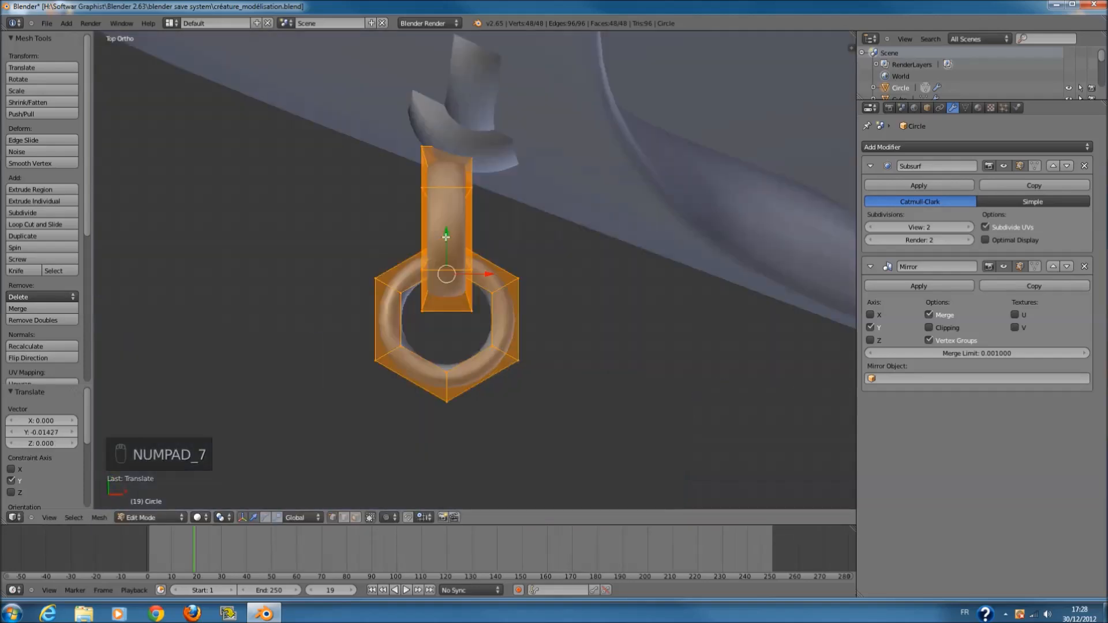
drag(487, 270, 507, 276)
- Select the outer ring in wireframe, duplicate it and move the copy outward along negative Y
key(z)
scroll(548, 299, up, 1)
right_click(549, 299)
key(l)
scroll(539, 295, down, 2)
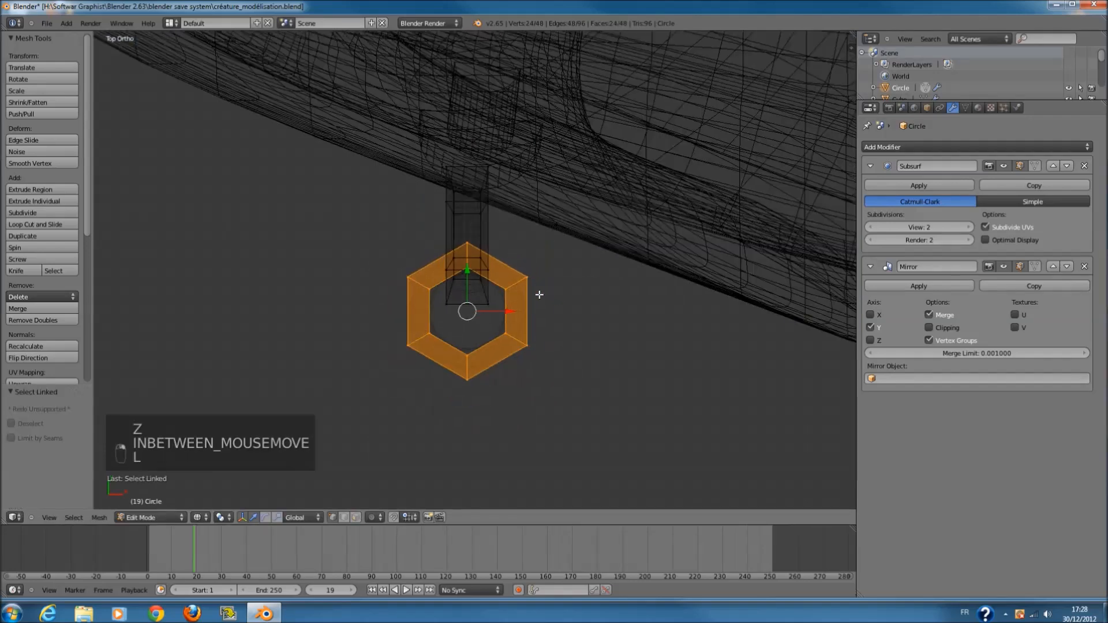
shift+scroll(506, 255, down, 3)
shift+scroll(506, 255, up, 1)
key(shift+d)
right_click(497, 331)
shift+scroll(471, 242, down, 4)
mouse_move(468, 179)
mouse_down()
mouse_move(467, 334)
mouse_move(523, 351)
mouse_move(425, 340)
mouse_up()
- Select the vertices on the copied ring's side nearest the mask and delete the faces there to leave a U shape
key(a)
key(c)
right_click(427, 339)
key(x)
key(Escape)
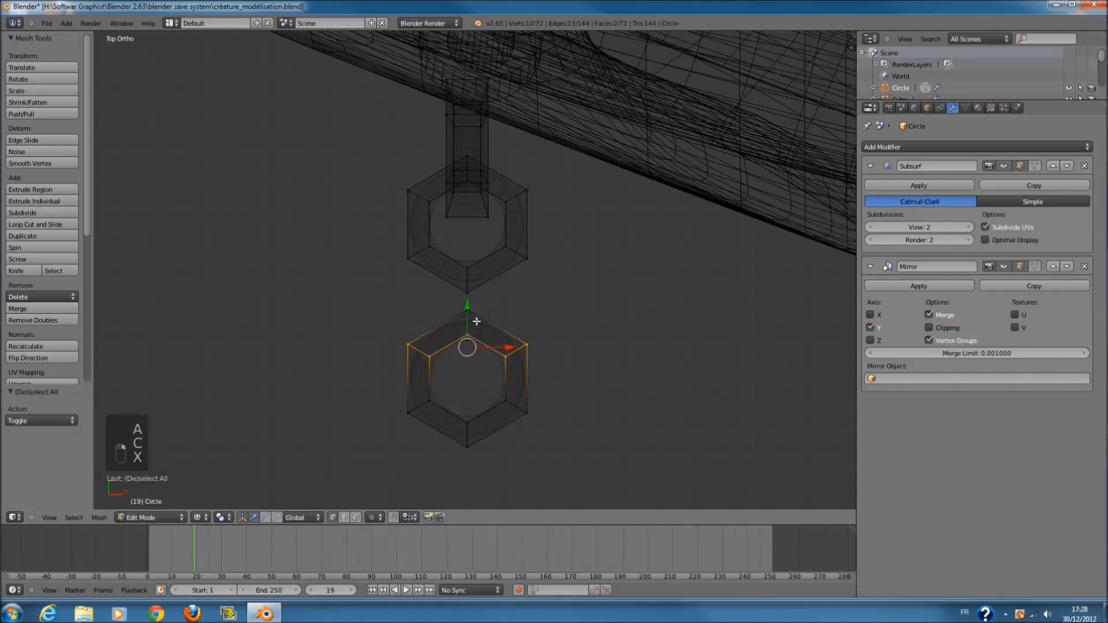
key(space)
right_click(460, 321)
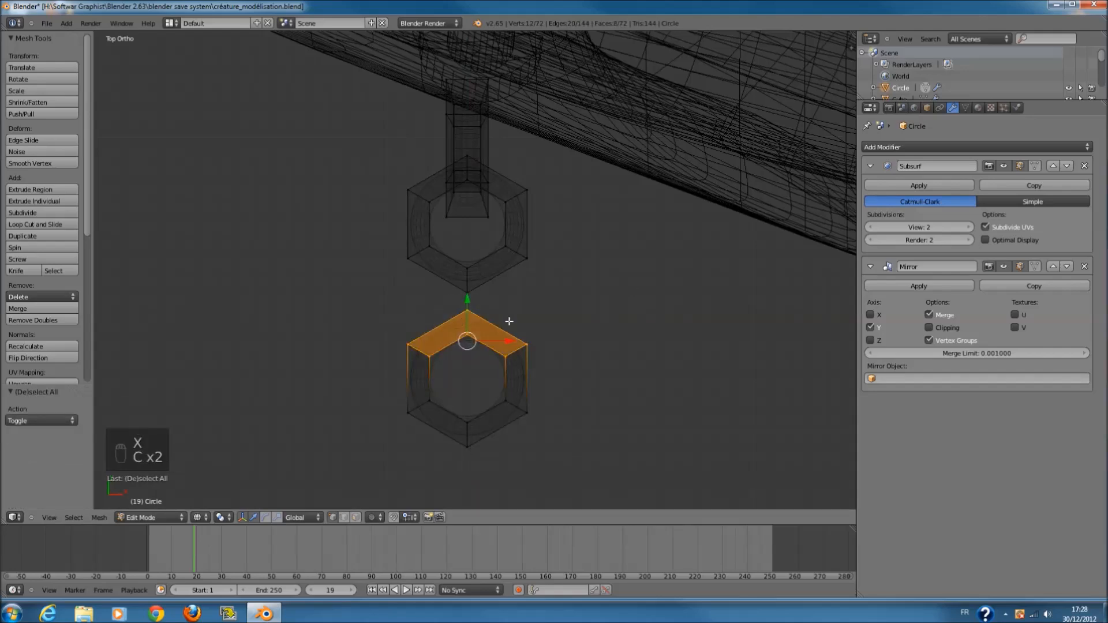
key(x)
click(509, 320)
- Try to delete more geometry at the two open ends of the U-shaped copy and undo the attempts
key(c)
drag(529, 360, 406, 344)
right_click(406, 344)
key(x)
click(487, 349)
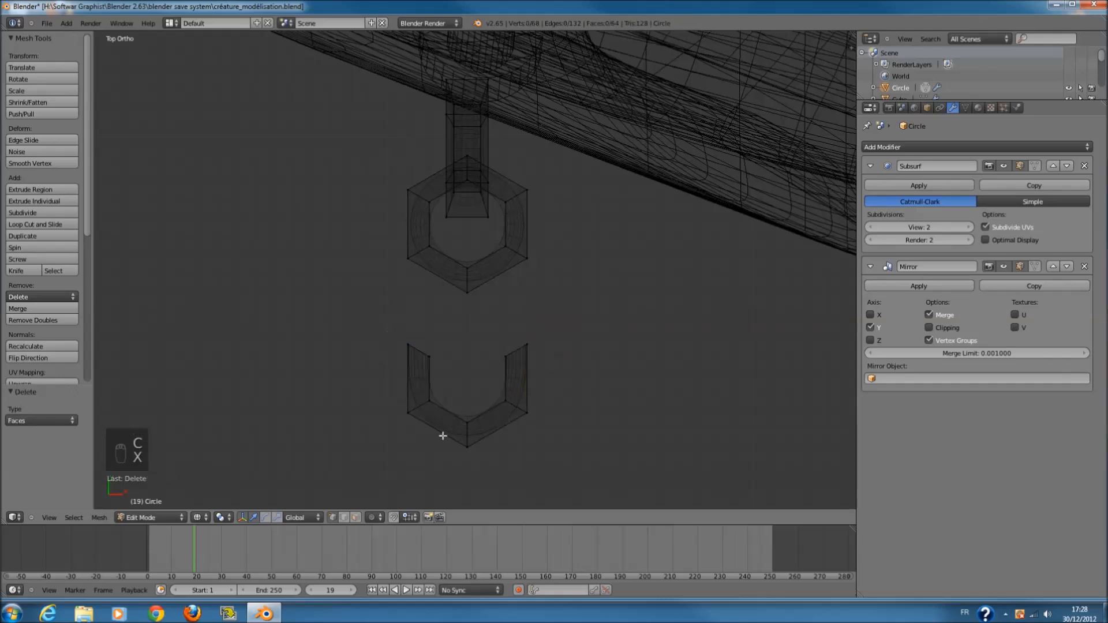
key(ctrl+z)
key(c)
drag(425, 366, 539, 364)
right_click(539, 363)
key(x)
click(507, 361)
key(Tab)
key(Tab)
key(ctrl+z)
key(ctrl+z)
key(a)
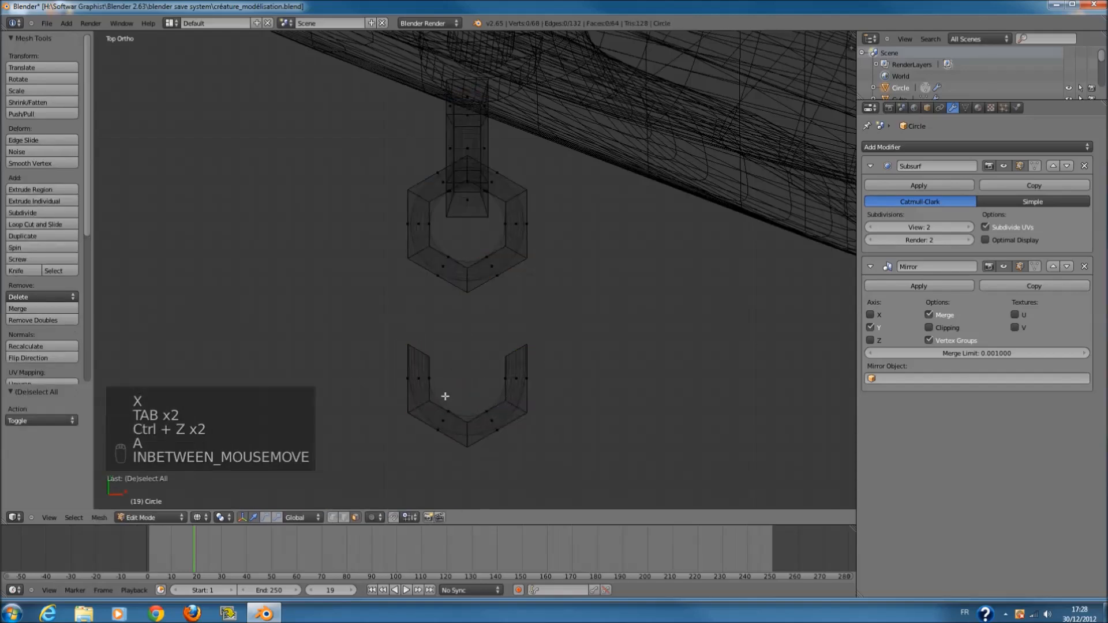
- Move the U-shaped copy's open-end vertices about 0.019 along negative Y and scale them outward to flare the ends
key(c)
drag(410, 317, 512, 341)
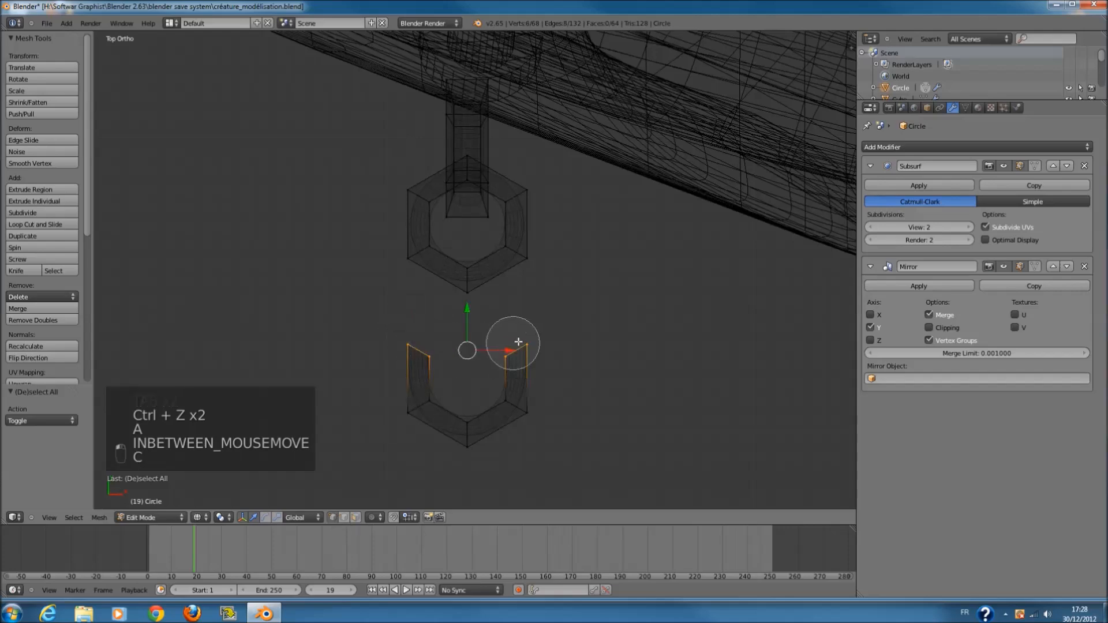
right_click(465, 346)
key(g)
key(y)
click(466, 334)
key(s)
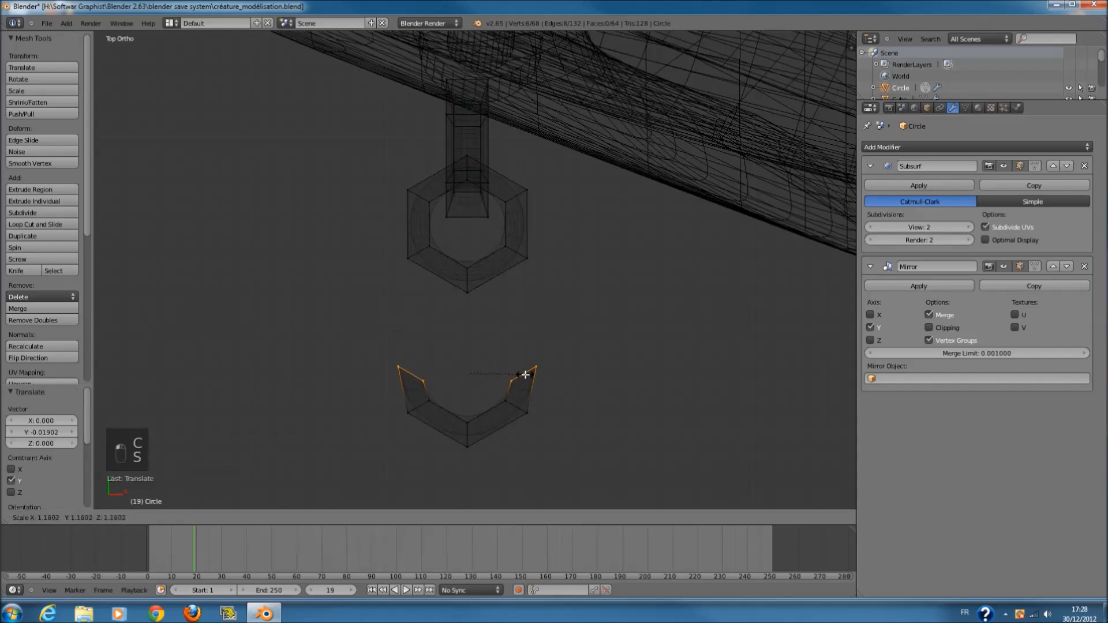
click(525, 374)
key(Tab)
key(Tab)
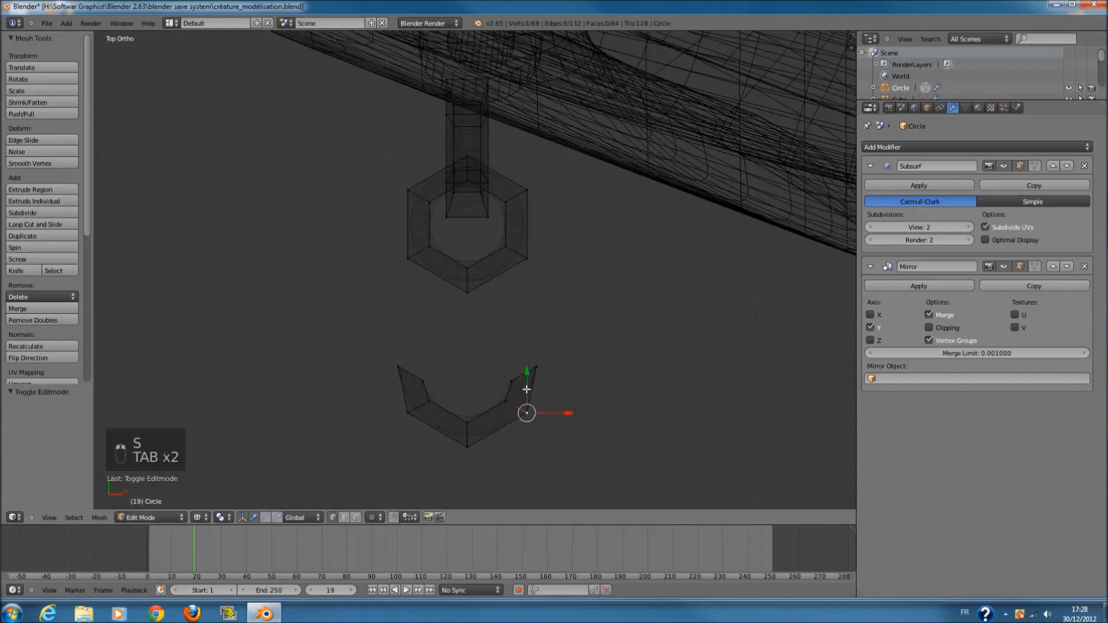
- Move the whole U-shaped piece about 0.252 along Y onto the half-cylinder fitting, rotate it about 9.2° and scale it to fit
key(l)
shift+scroll(488, 369, up, 3)
mouse_move(471, 405)
mouse_down()
mouse_move(442, 213)
mouse_move(447, 98)
mouse_up()
shift+scroll(447, 99, up, 4)
key(z)
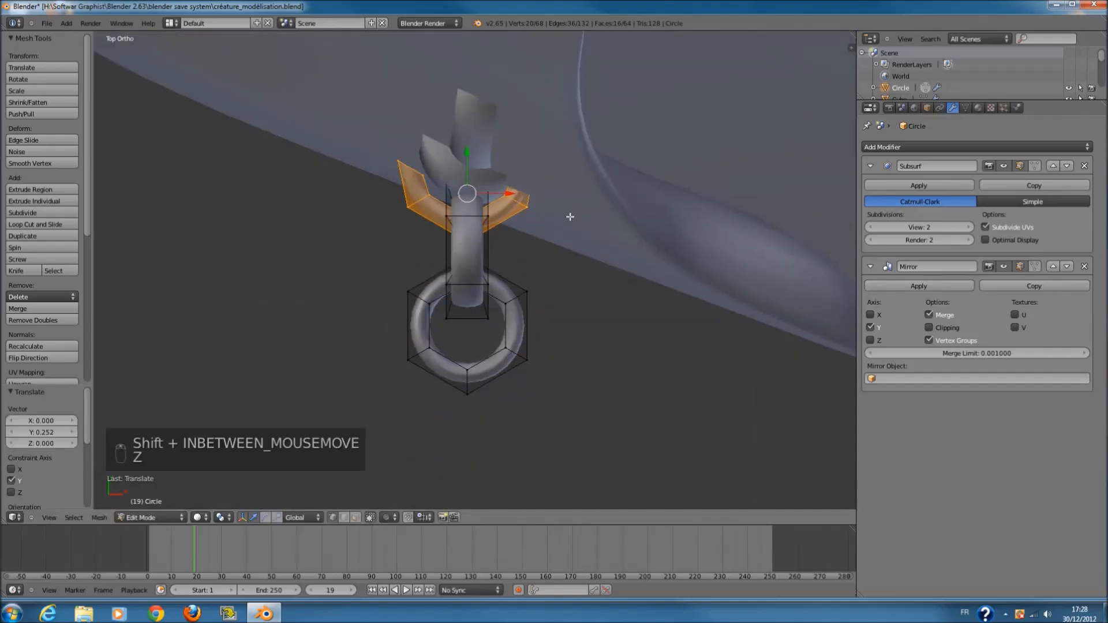
key(r)
click(579, 246)
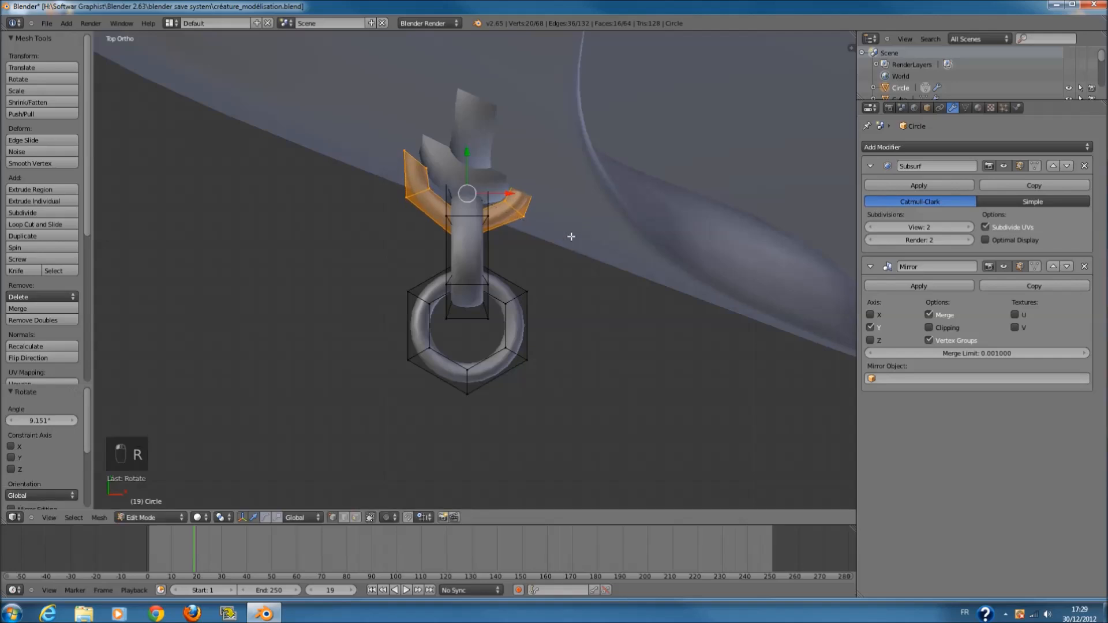
key(s)
click(540, 232)
- Shift the U-shaped piece about 0.006 along negative X and rotate it about 6.1° and 3.3° to fit the half-cylinder
middle_drag(540, 232, 376, 211)
scroll(512, 148, up, 4)
mouse_move(325, 176)
mouse_down()
mouse_move(310, 173)
mouse_move(340, 160)
mouse_up()
middle_drag(340, 160, 348, 184)
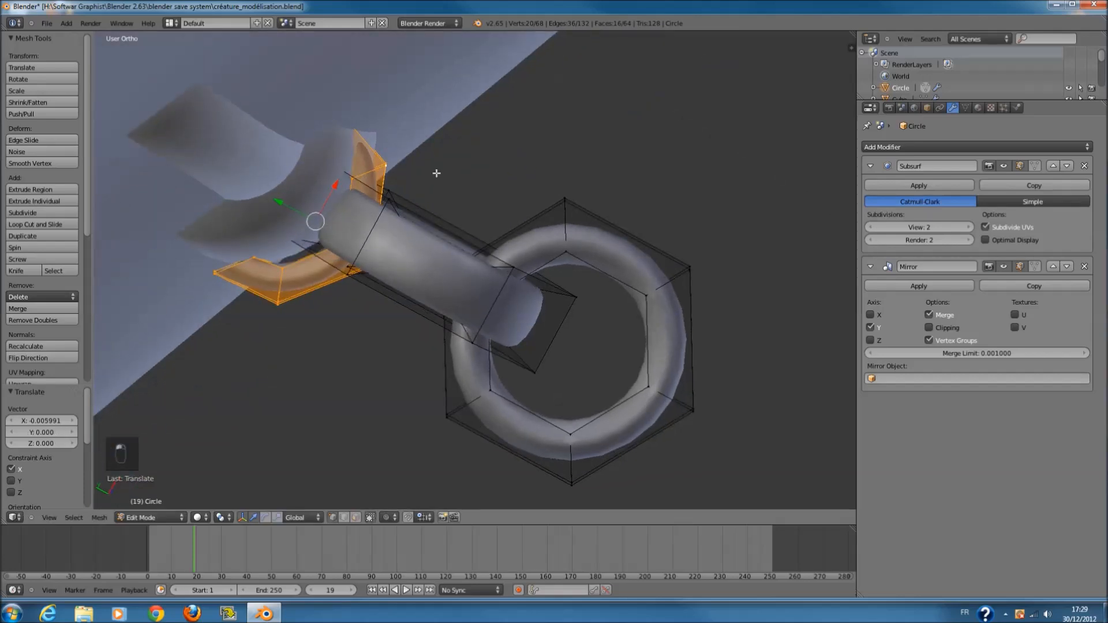
key(r)
click(440, 187)
key(r)
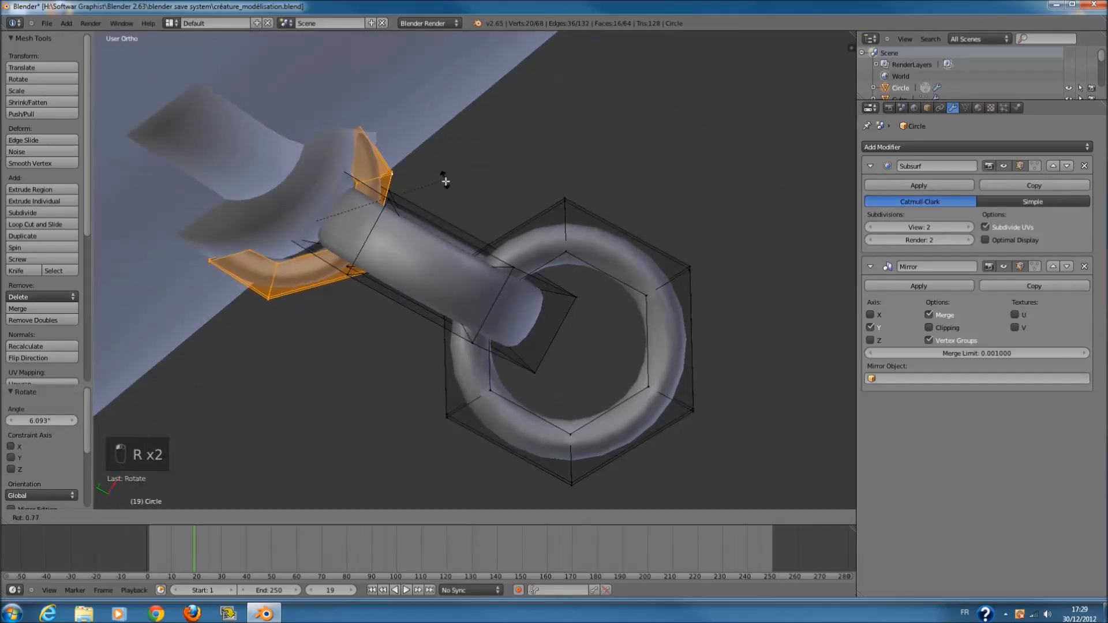
click(447, 186)
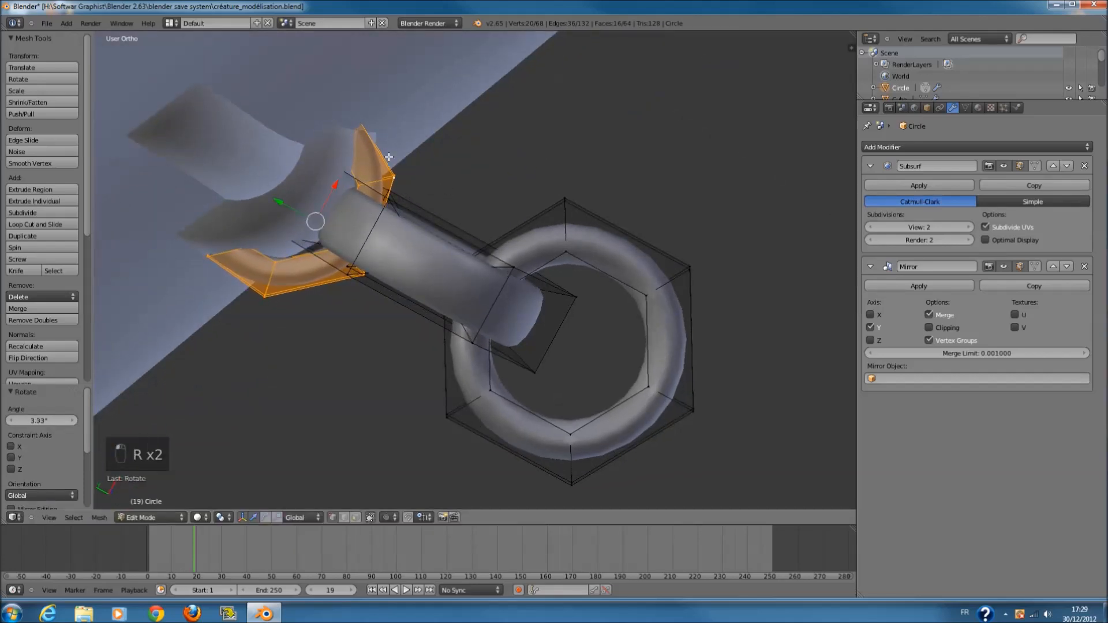
key(KP_7)
key(z)
key(shift+a)
click(416, 141)
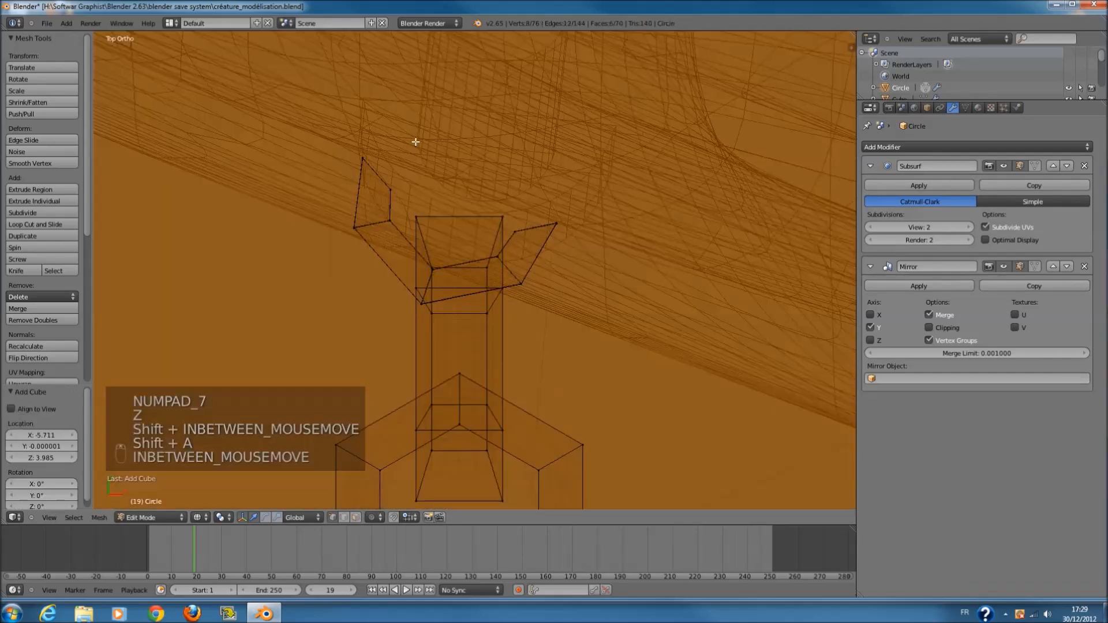
key(ctrl+z)
- Select the U-shaped piece's open-end vertices and shift them about 0.003 along X
scroll(496, 167, down, 2)
key(a)
key(c)
mouse_move(425, 248)
mouse_down()
mouse_move(466, 253)
mouse_move(465, 236)
mouse_up()
click(522, 285)
right_click(522, 285)
key(z)
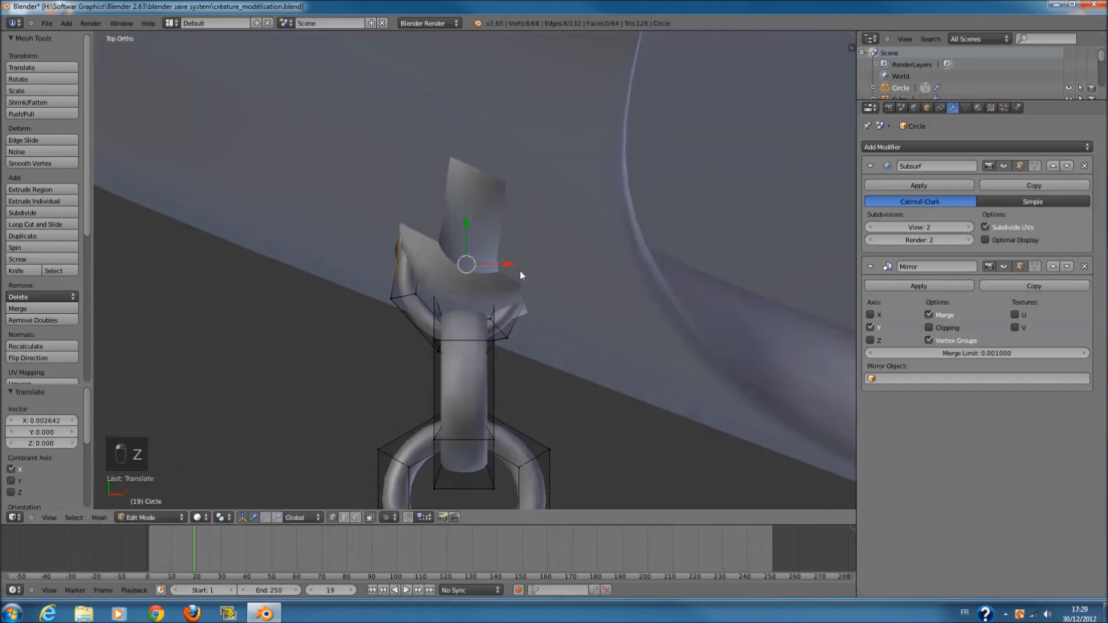
- Return to Object Mode with nothing selected and save over the existing créature_modélisation.blend file
key(Tab)
key(a)
scroll(518, 274, down, 4)
middle_drag(515, 272, 659, 167)
key(ctrl+s)
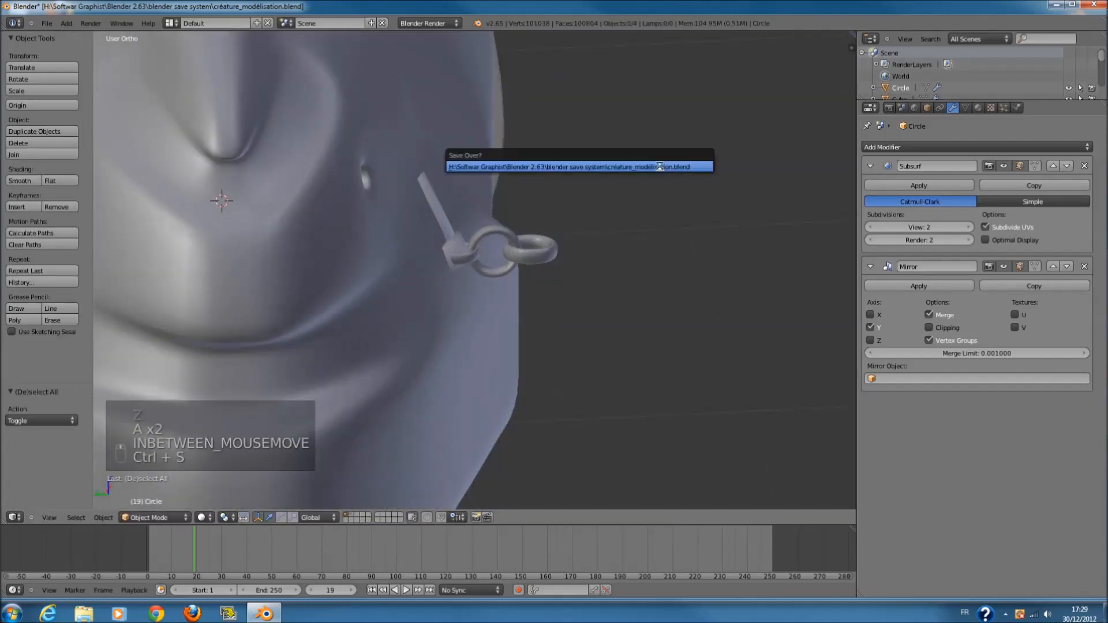
click(659, 167)
scroll(571, 249, up, 2)
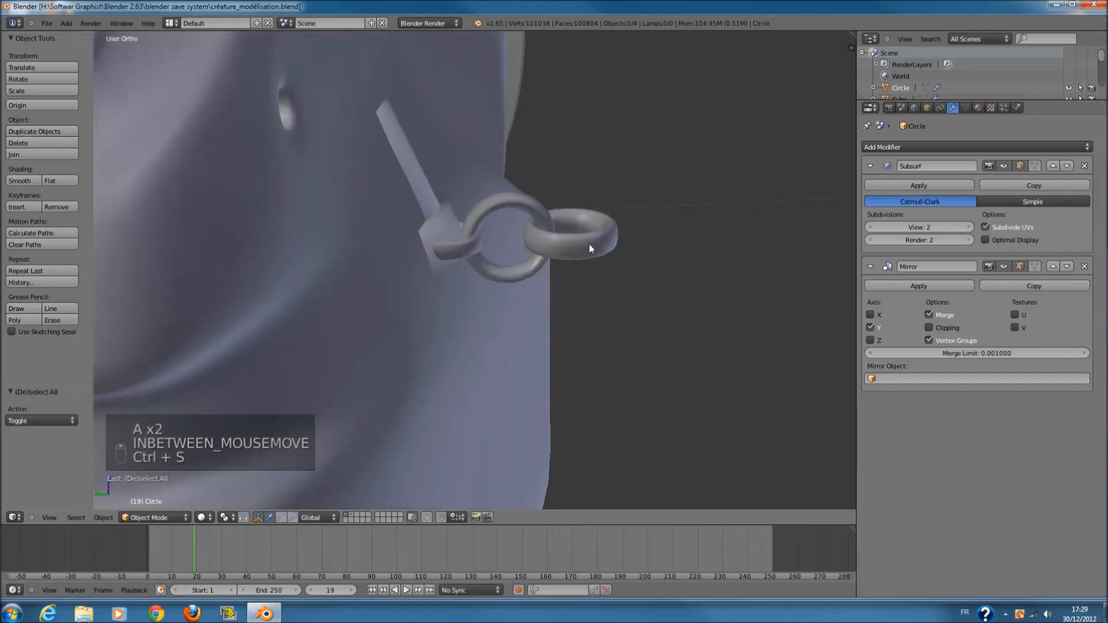
- Select both linked rings in Edit Mode and rotate them about -36.8° in the right view so they hang downward
key(KP_7)
key(Tab)
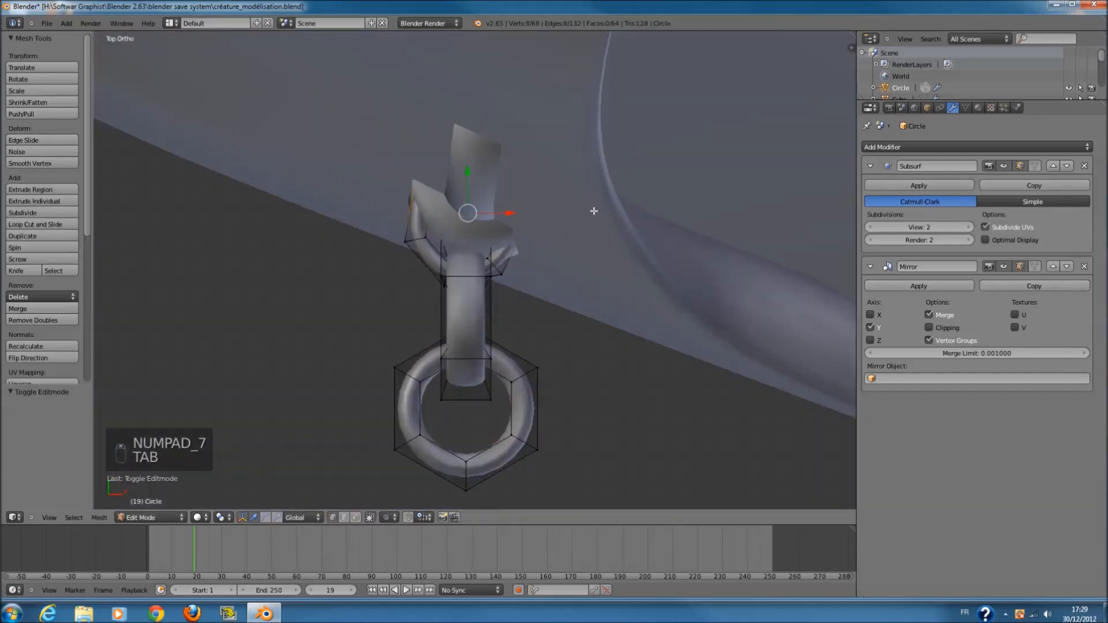
key(z)
shift+scroll(486, 278, down, 2)
scroll(488, 279, up, 1)
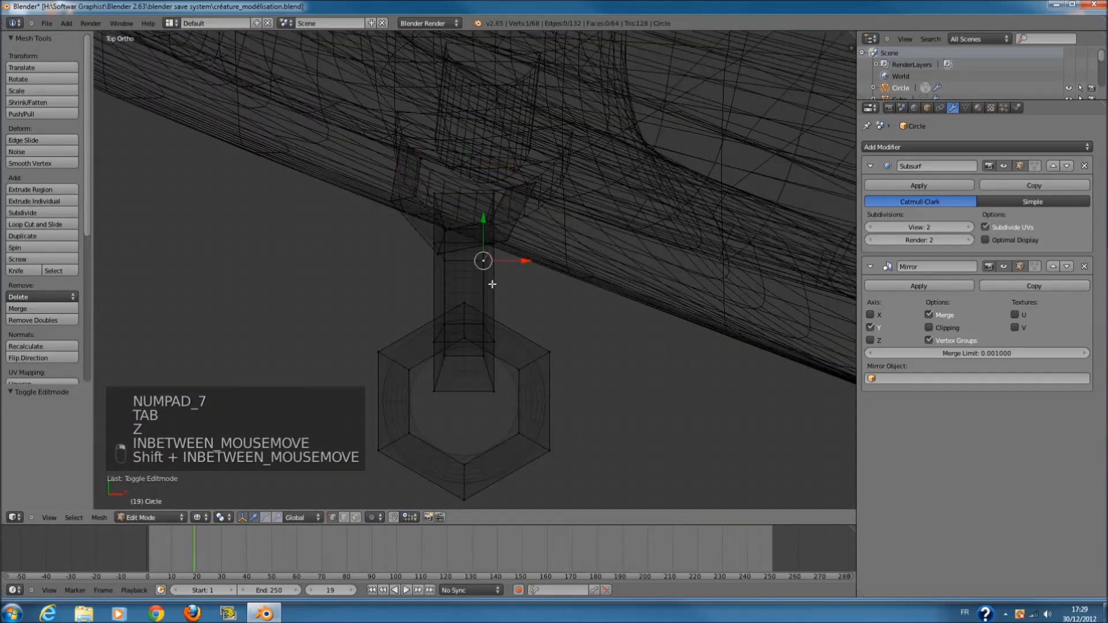
key(l)
key(l)
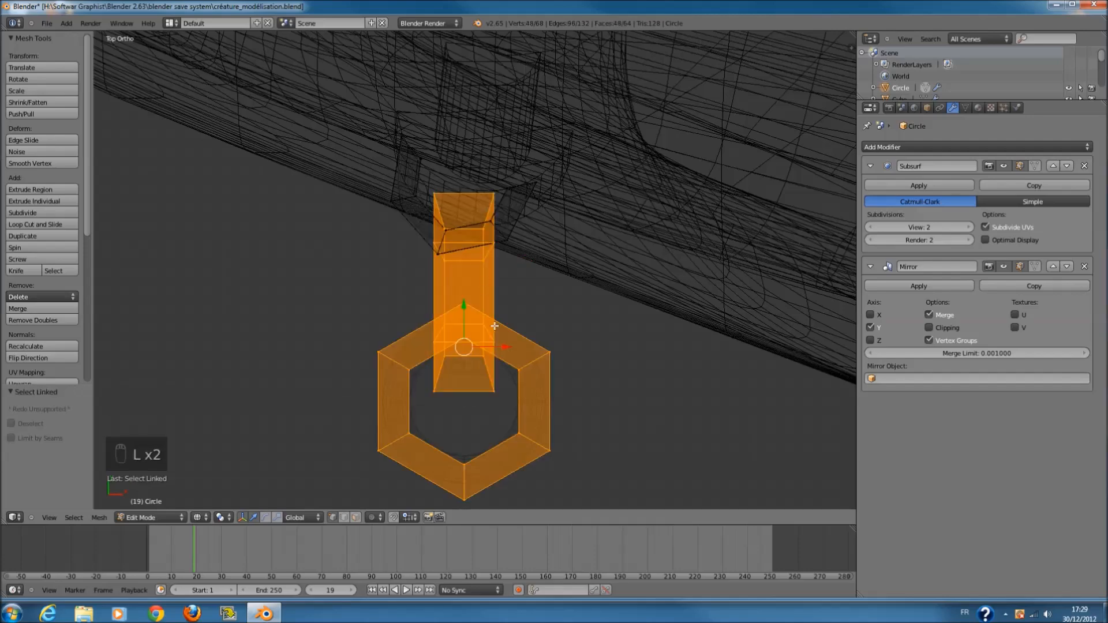
key(KP_3)
key(z)
key(z)
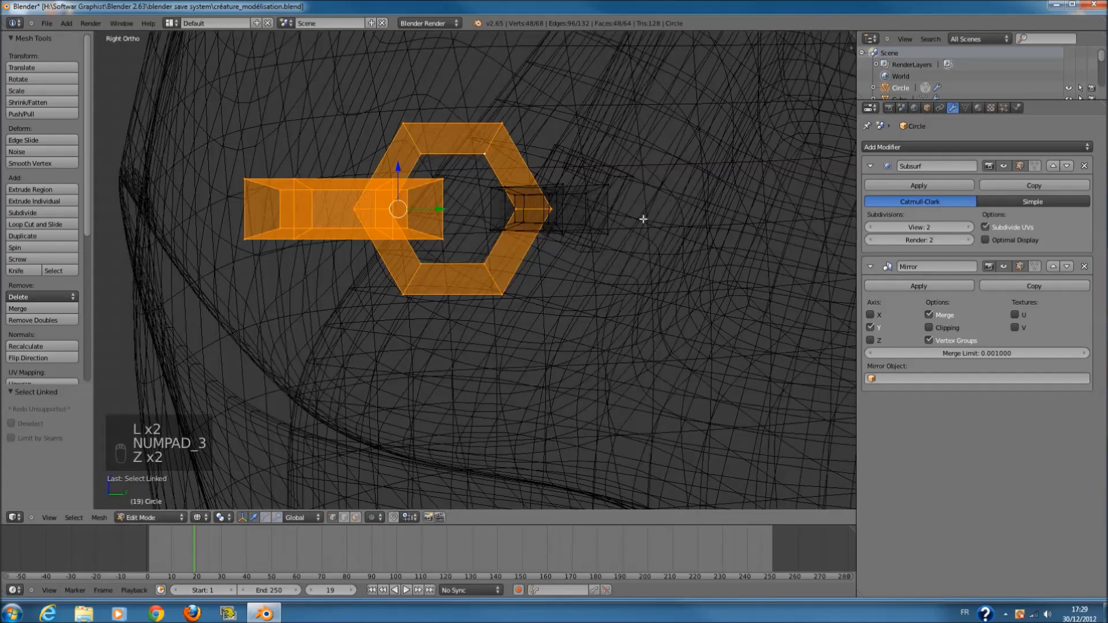
key(r)
click(615, 55)
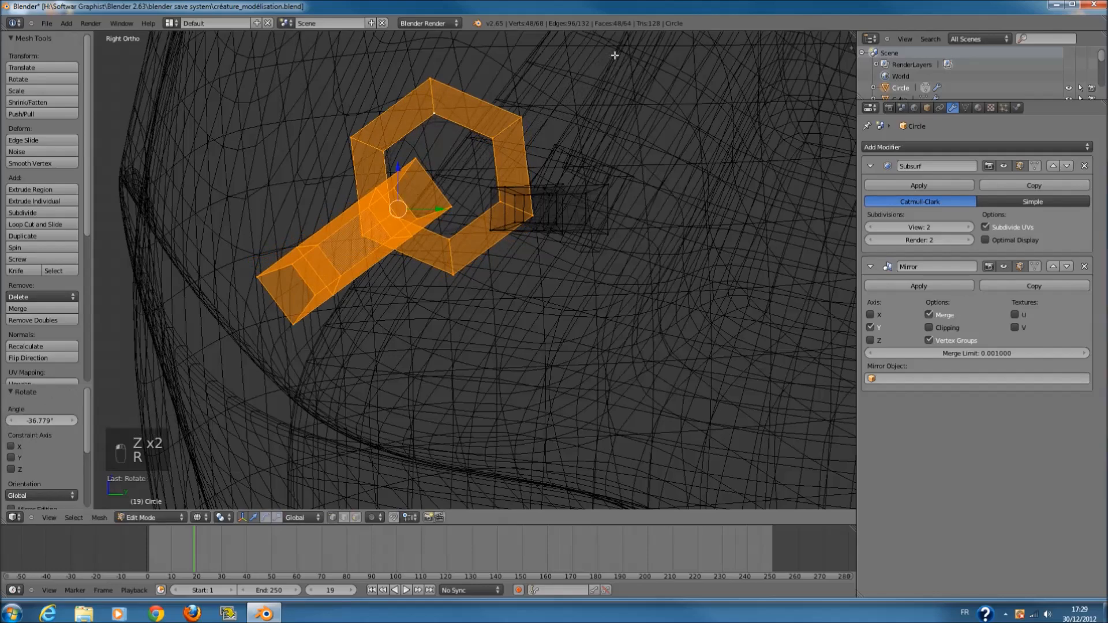
- Move the rotated rings about 0.011 along Y and 0.030 along negative Z to hook them onto the U-shaped piece
key(g)
click(618, 188)
key(z)
mouse_move(618, 188)
middle_down()
mouse_move(634, 215)
mouse_move(527, 229)
mouse_move(571, 307)
middle_up()
- Select the lower ring and rotate it about 31° around Y and 21° around Z
right_click(573, 312)
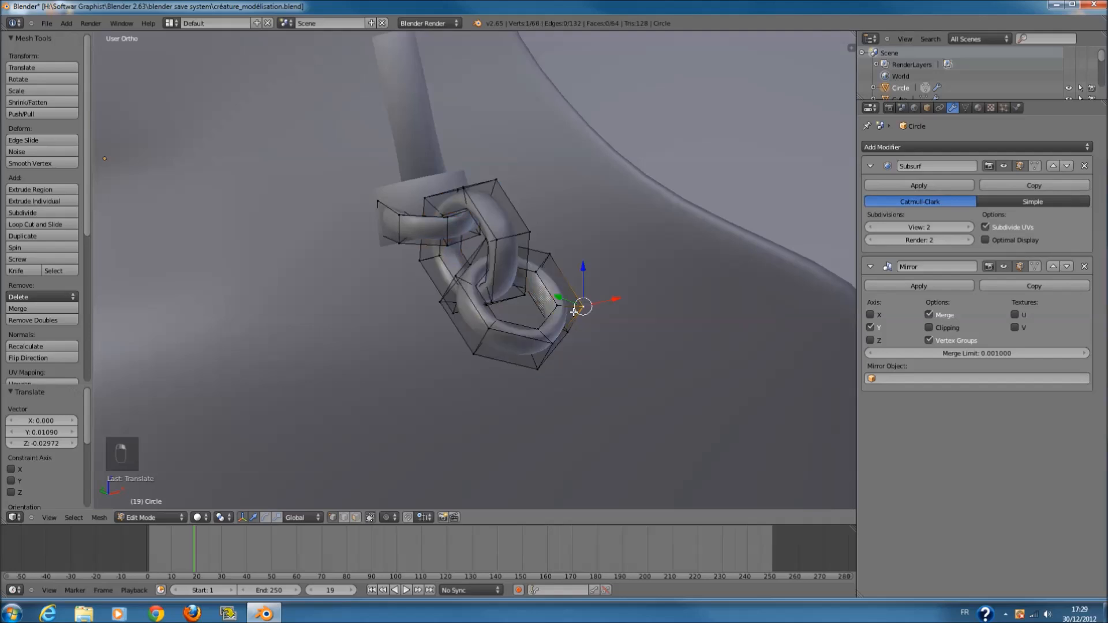
key(l)
key(KP_1)
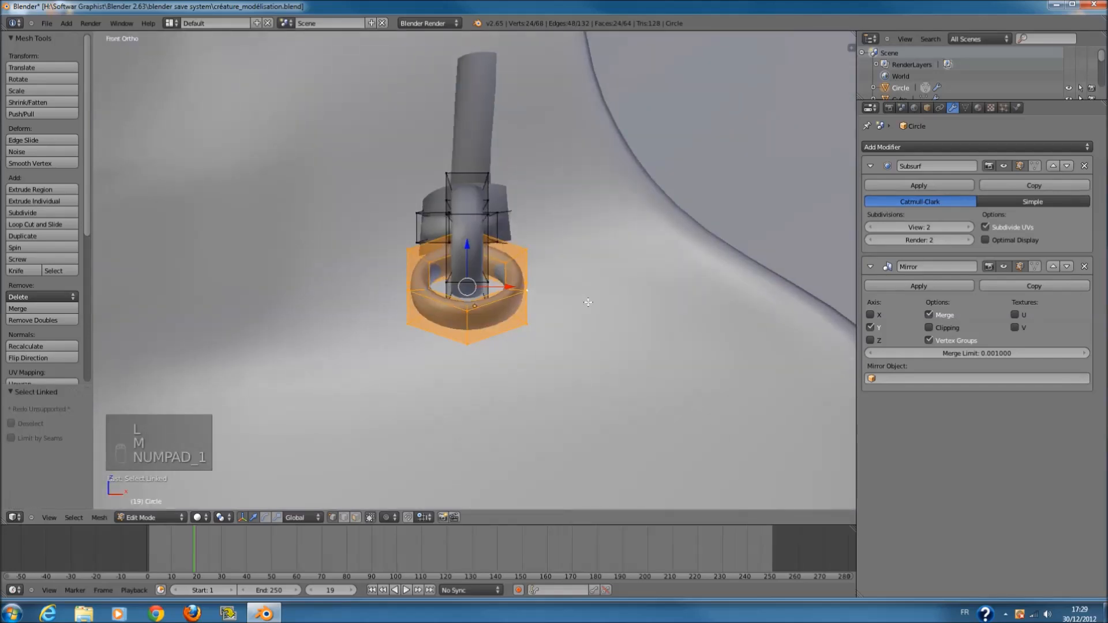
key(r)
key(r)
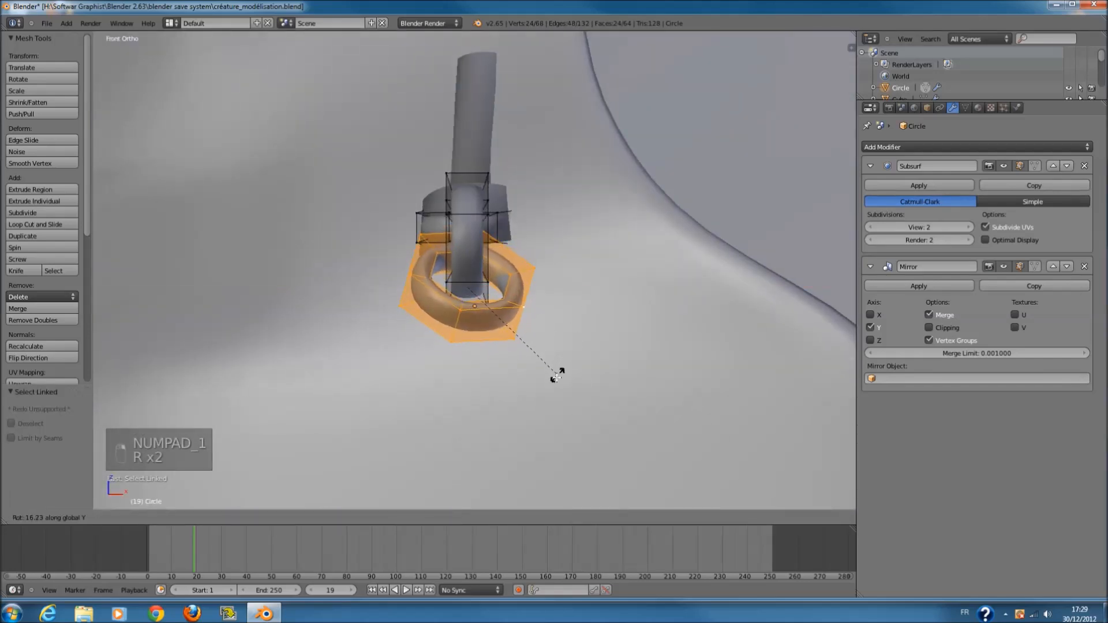
click(536, 403)
key(r)
key(z)
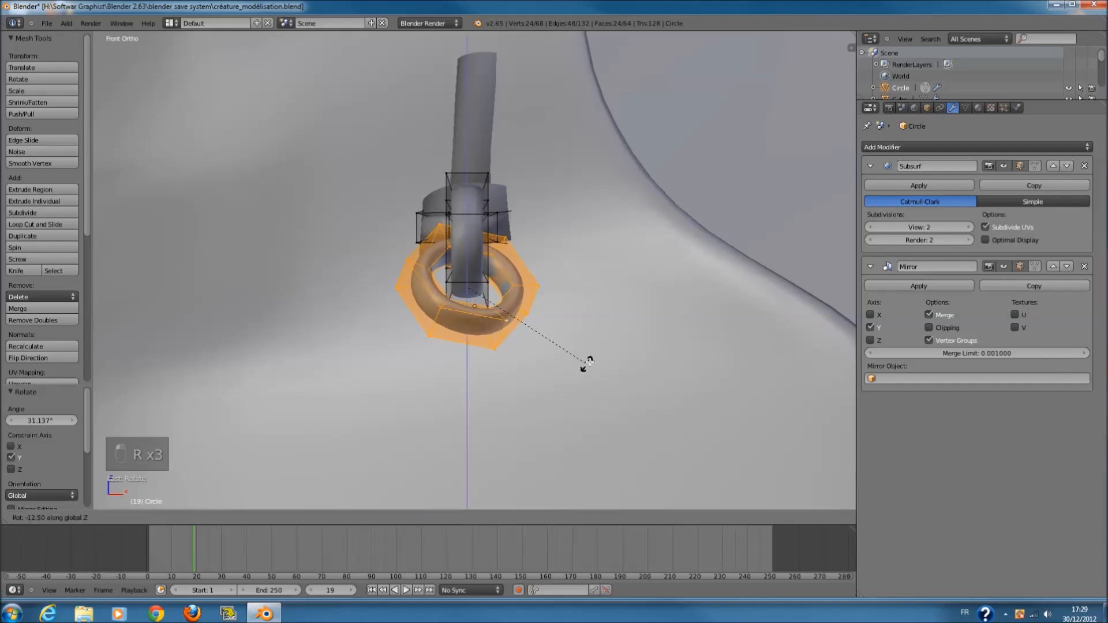
click(510, 353)
- Shift the lower ring slightly along Y so it links cleanly with the ring above
middle_drag(505, 345, 519, 372)
key(g)
right_click(519, 381)
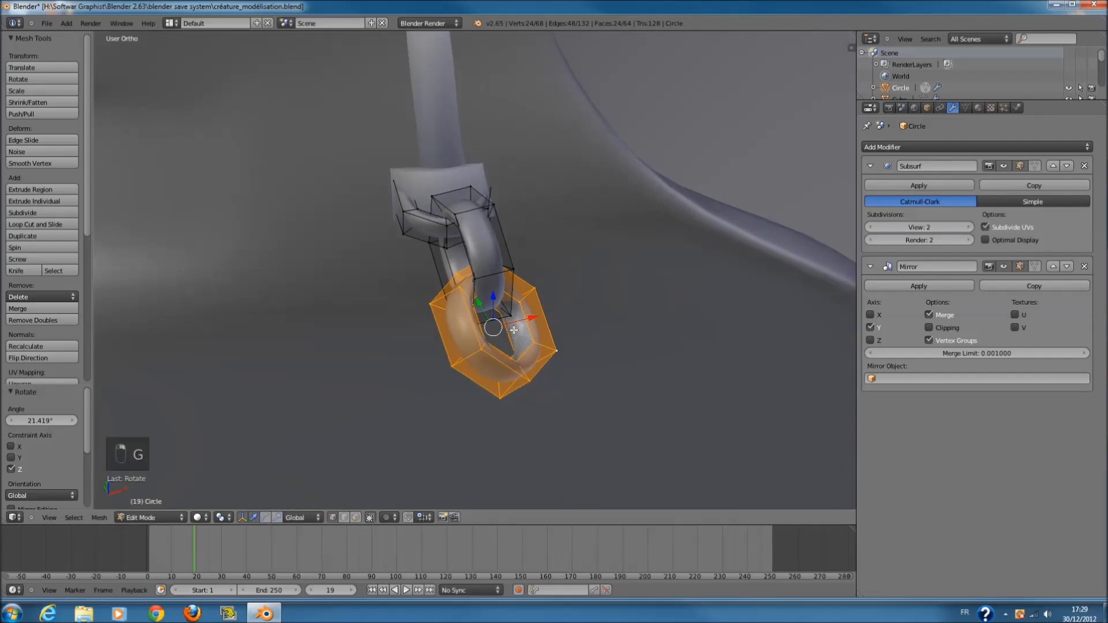
key(g)
key(y)
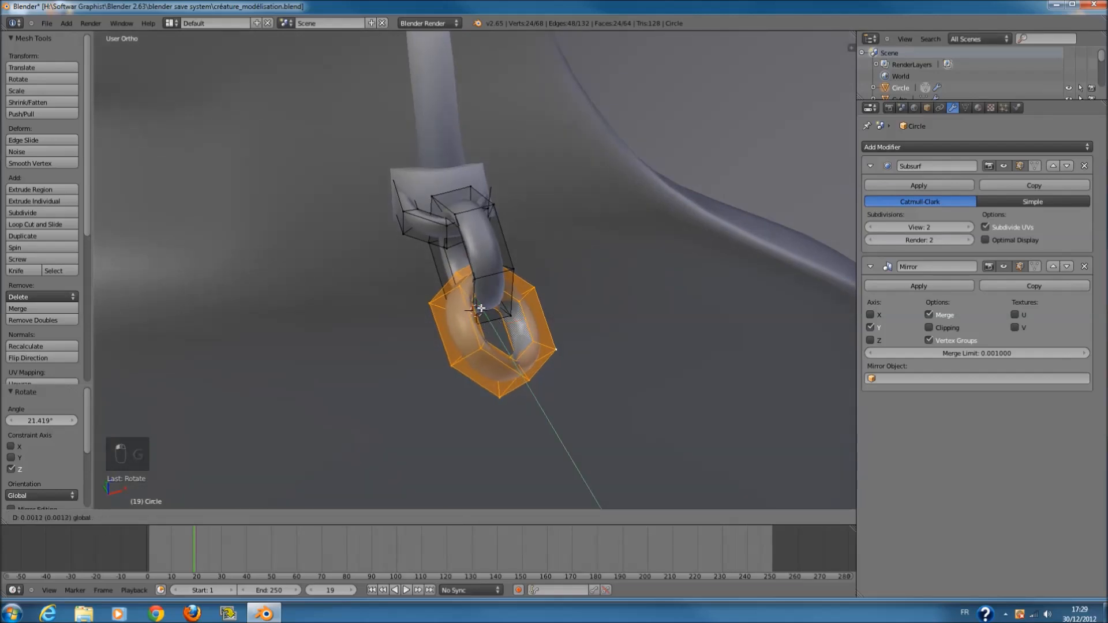
click(480, 309)
- Leave Edit Mode, deselect everything and save over créature_modélisation.blend
key(Tab)
scroll(524, 314, down, 10)
middle_drag(525, 313, 715, 297)
key(a)
key(a)
key(ctrl+s)
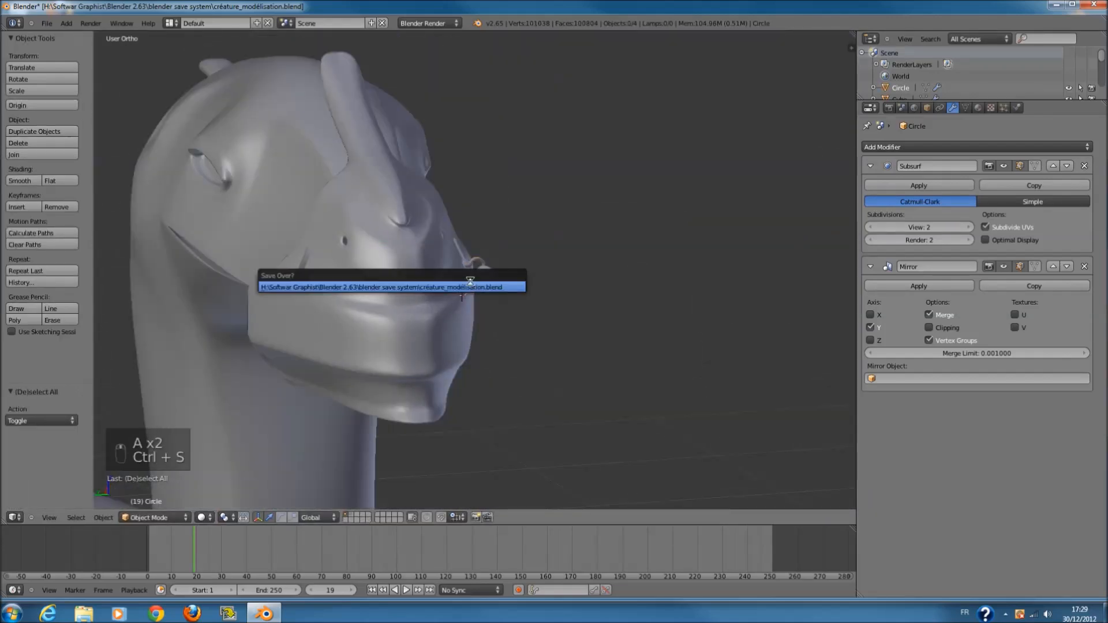
click(473, 290)
- View the finished muzzle chain from the front and save the scene again
scroll(478, 275, down, 4)
middle_drag(478, 275, 440, 265)
key(KP_1)
scroll(530, 277, up, 4)
scroll(569, 364, up, 4)
key(ctrl+s)
click(559, 345)
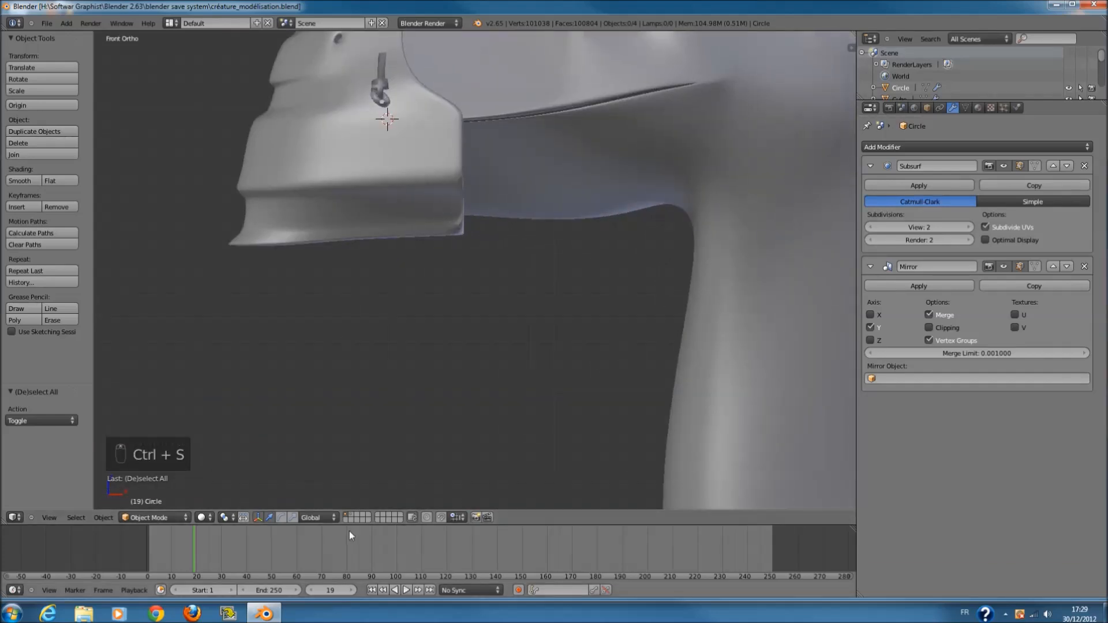
- Move the boxy carrier structure from the second layer to the first and display the first layer in front view
click(349, 515)
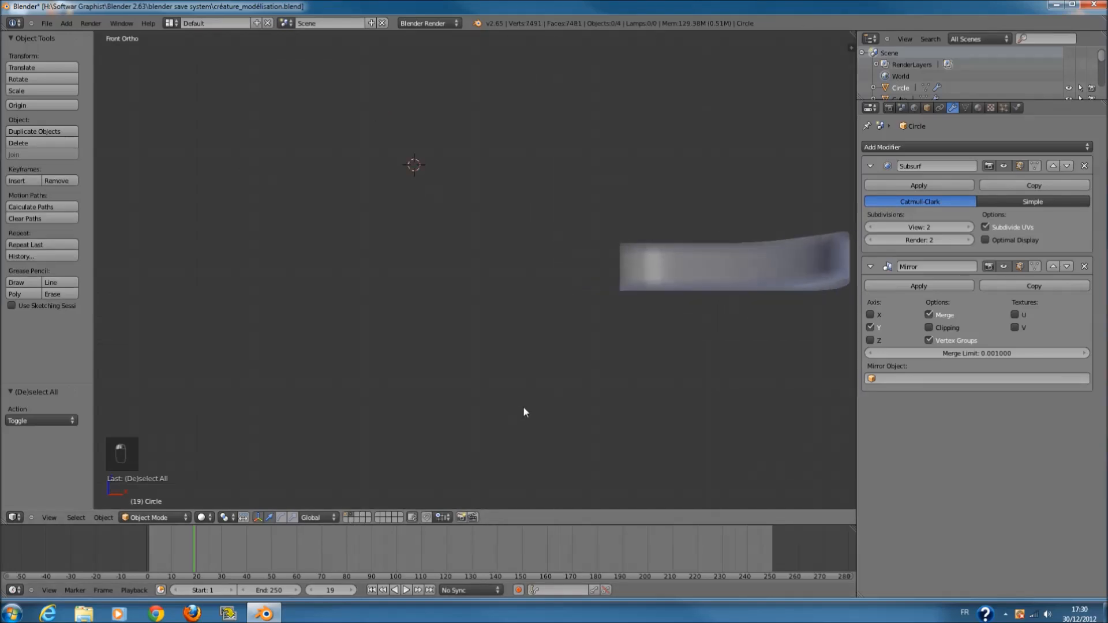
scroll(581, 394, down, 4)
right_click(779, 336)
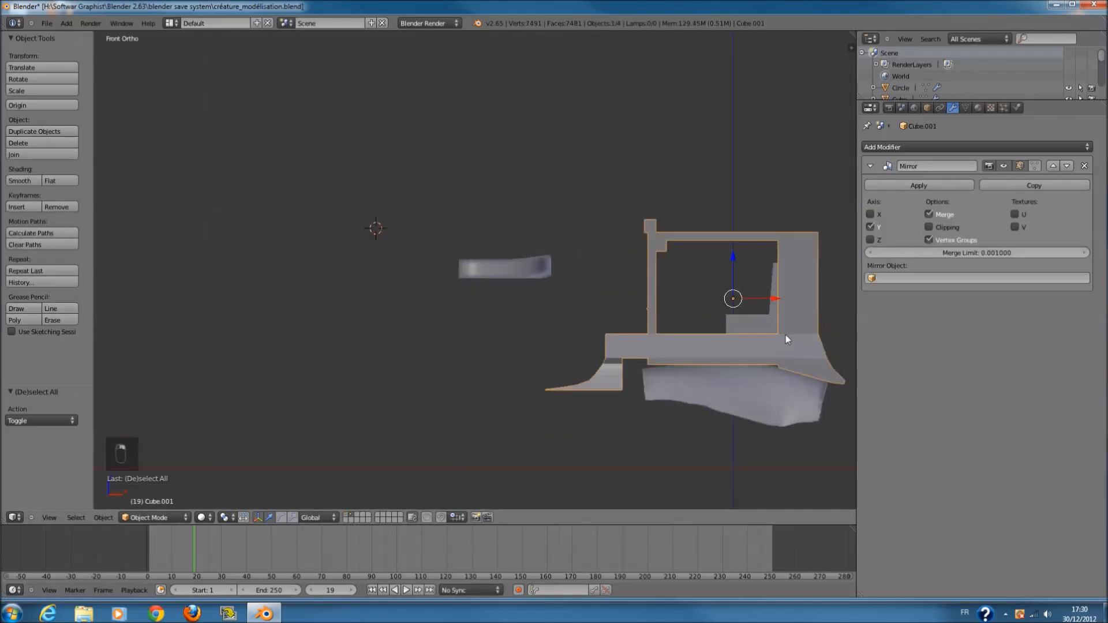
key(m)
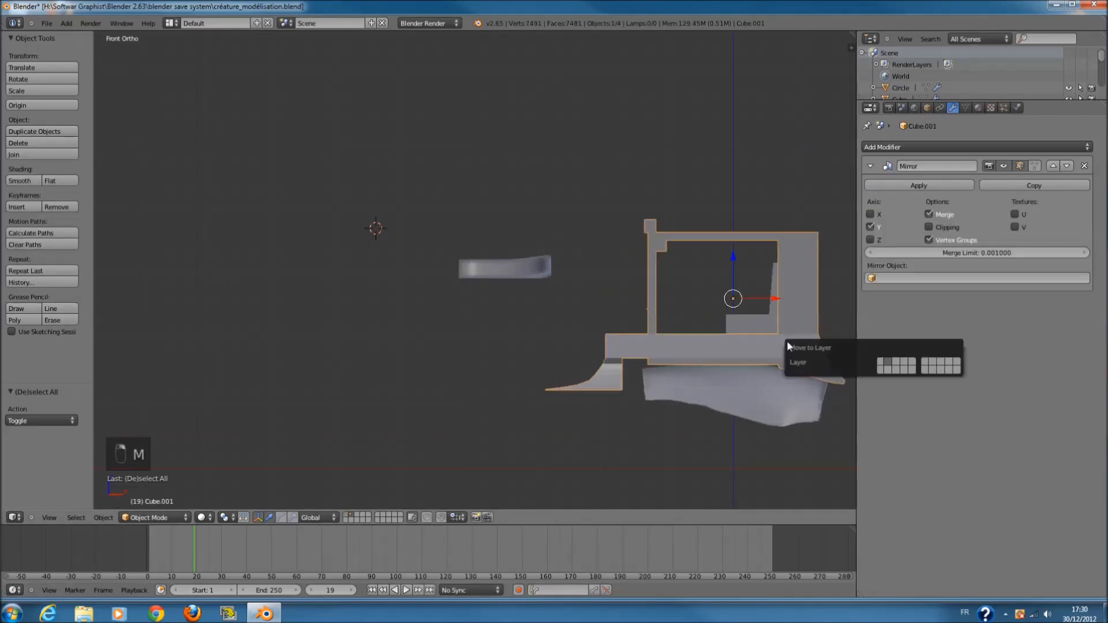
click(877, 362)
middle_drag(874, 362, 537, 268)
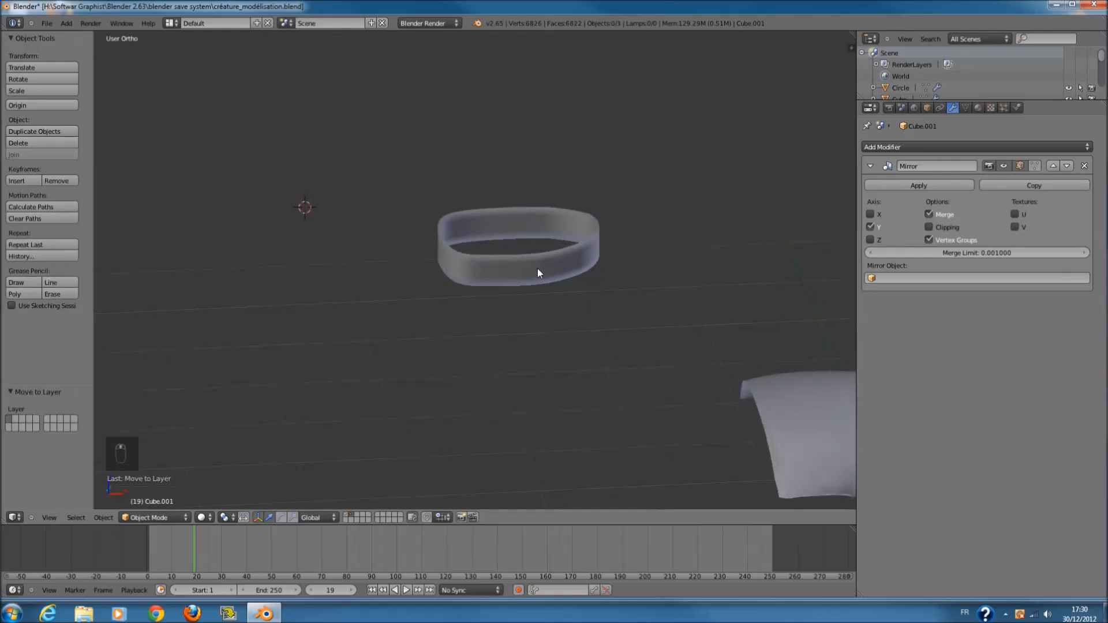
key(KP_1)
click(345, 515)
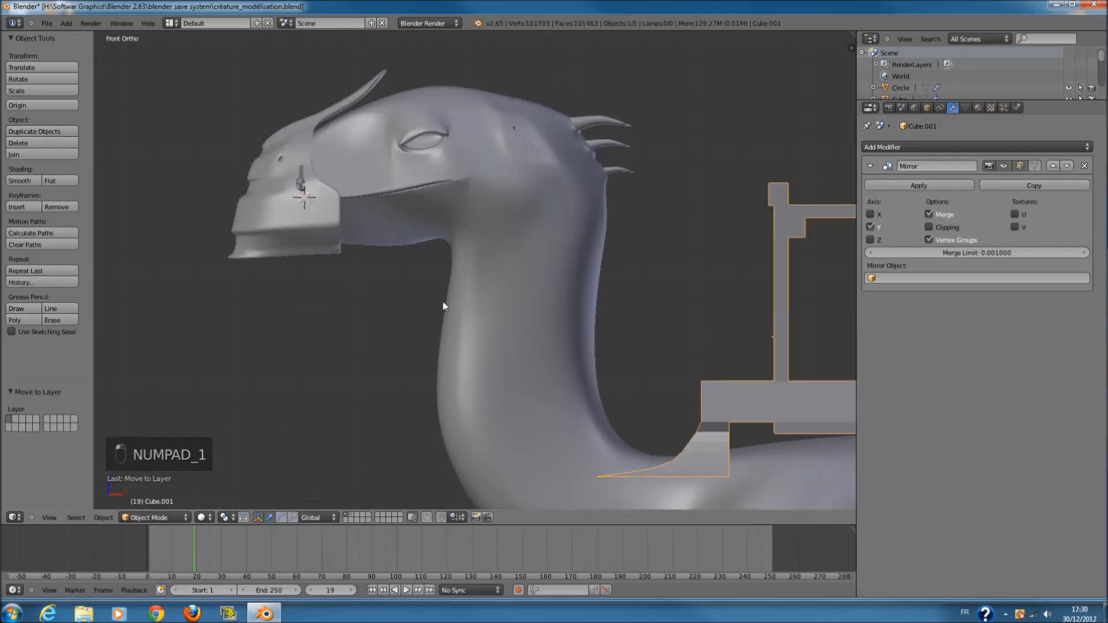
- Deselect everything, show the whole creature as a wireframe from above and save the file
scroll(450, 310, down, 4)
scroll(438, 288, up, 2)
shift+middle_drag(430, 277, 405, 213)
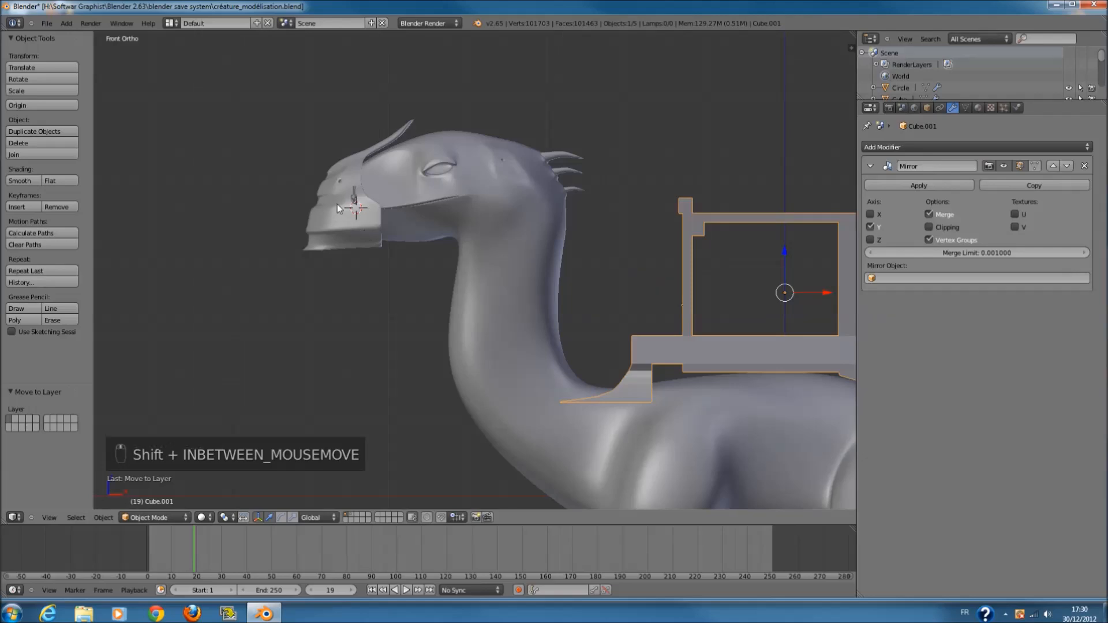
shift+scroll(647, 326, down, 4)
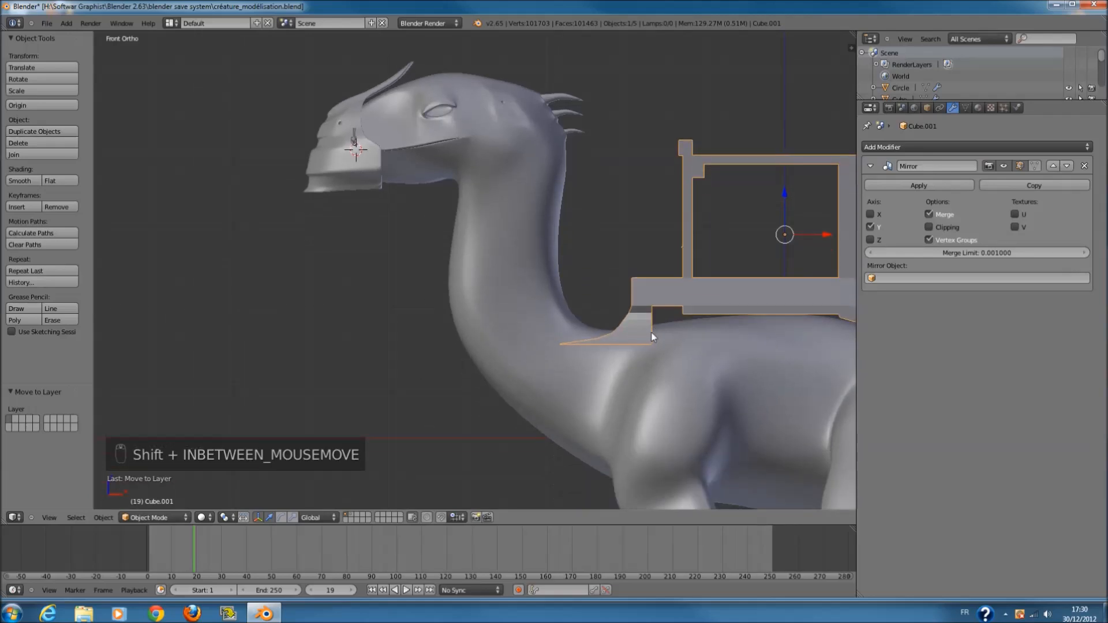
scroll(542, 323, down, 2)
key(a)
key(z)
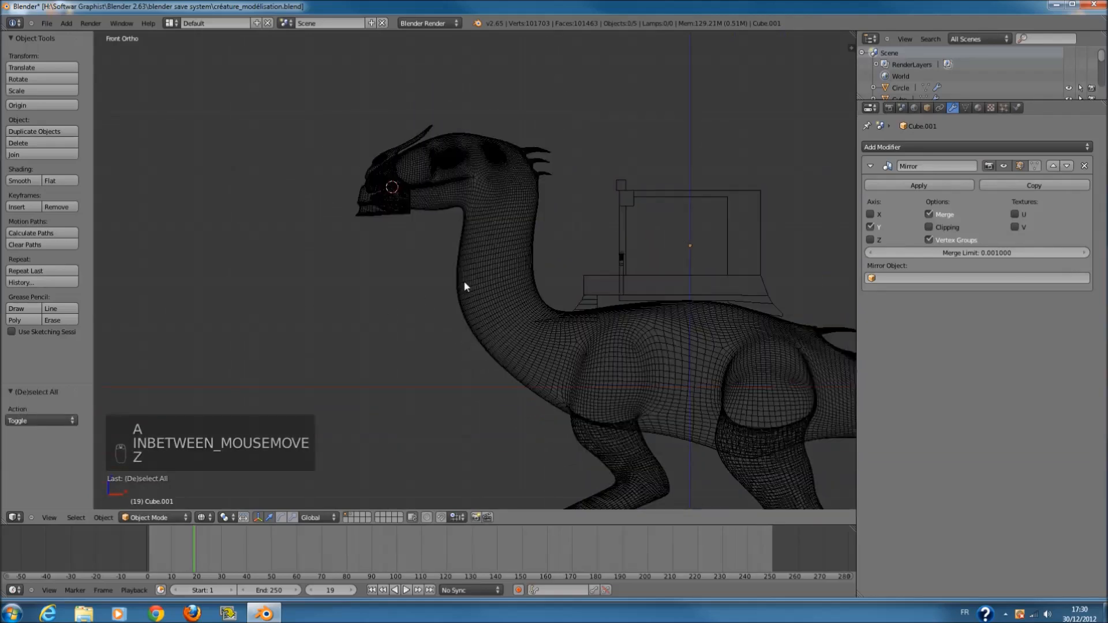
key(KP_7)
key(ctrl+s)
click(557, 284)
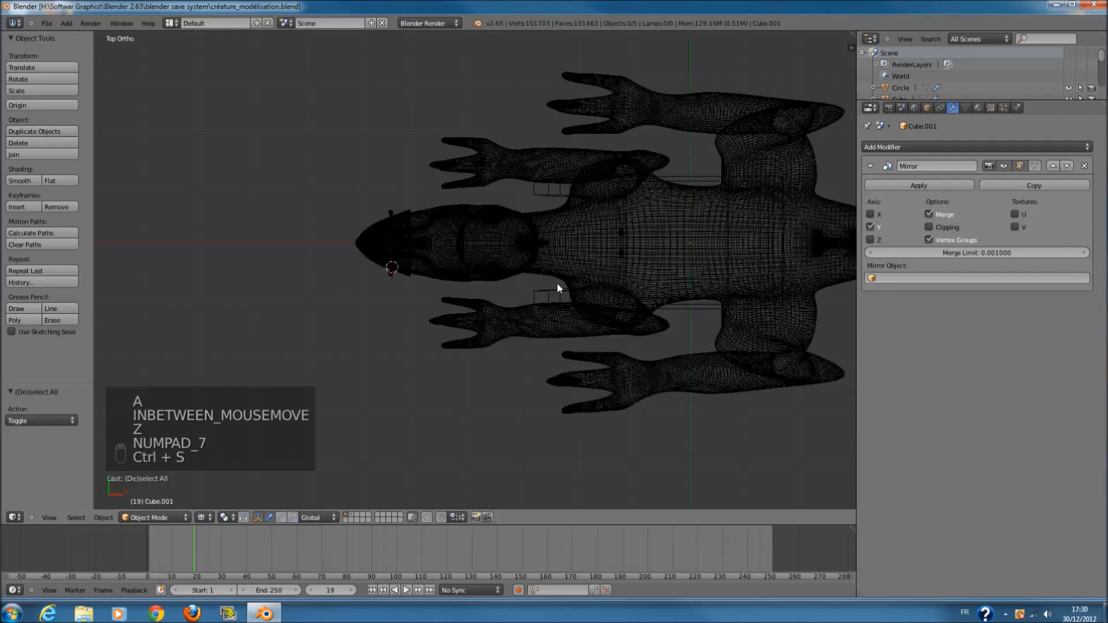
key(shift+a)
mouse_move(502, 278)
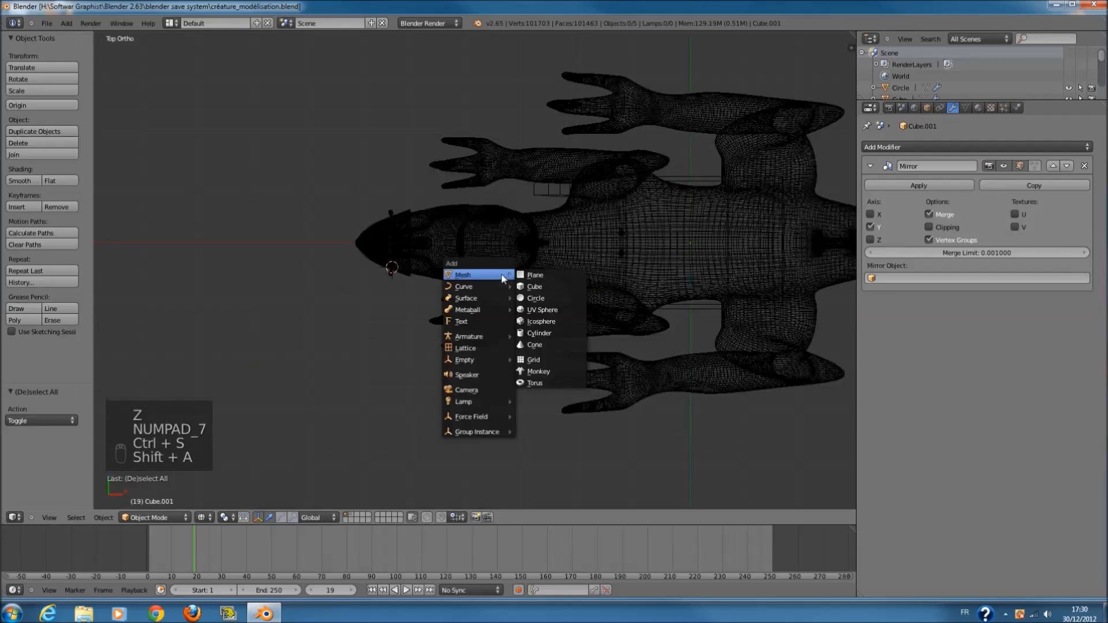
click(541, 278)
click(874, 147)
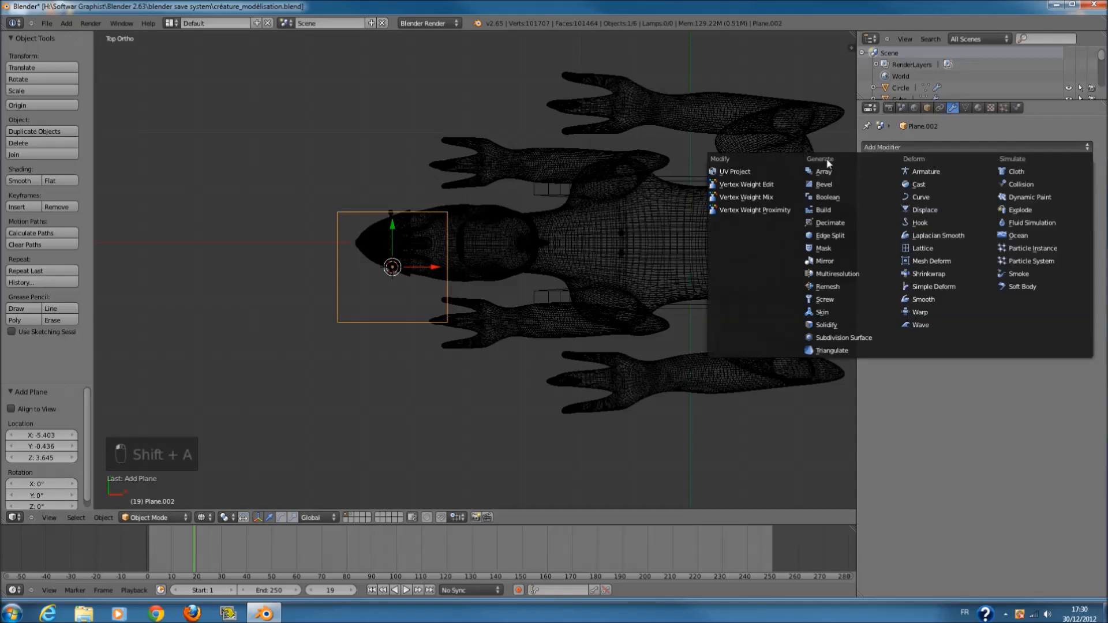
key(Tab)
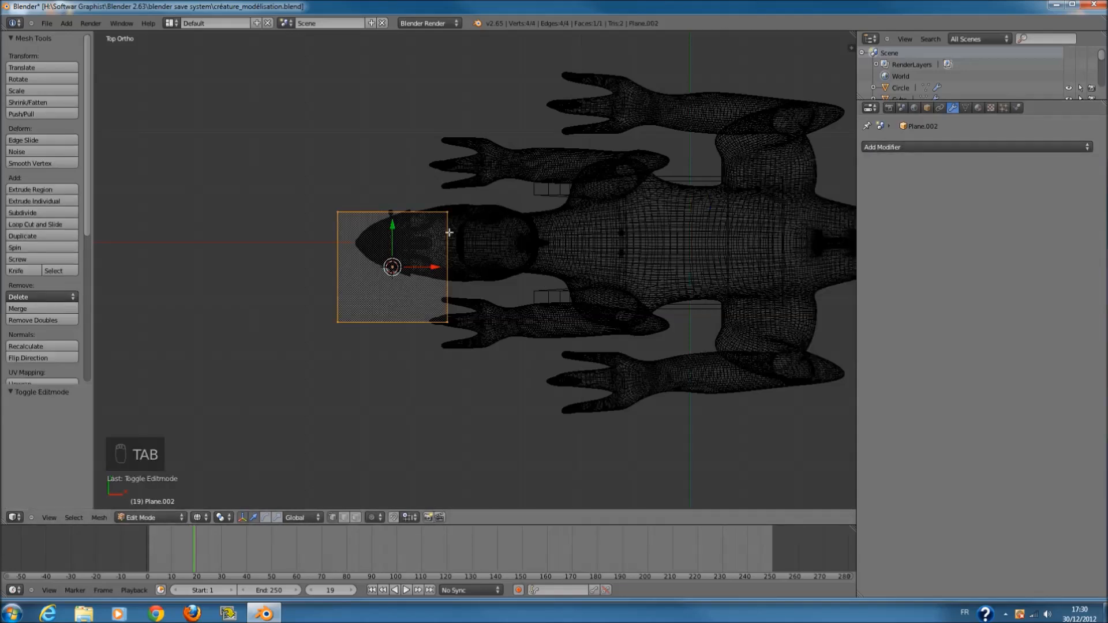
key(Tab)
key(x)
click(507, 236)
- Reset the 3D cursor to the origin, add a plane and move its geometry -6.079 along X and -1.246 along Y in Edit Mode
key(shift+c)
key(shift+a)
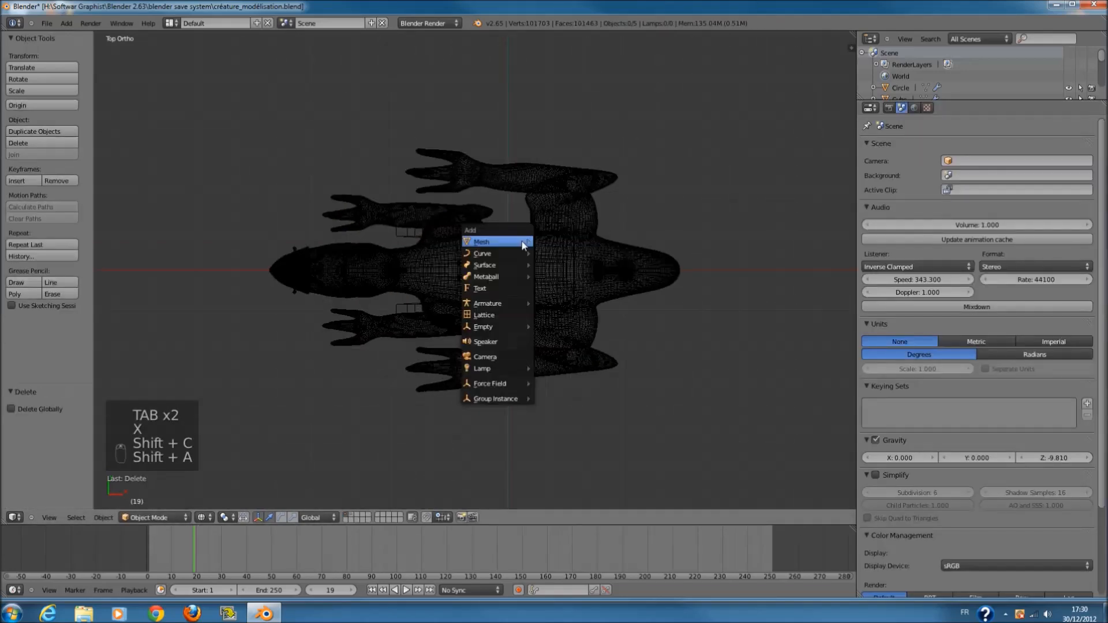
click(558, 240)
key(Tab)
drag(542, 270, 304, 270)
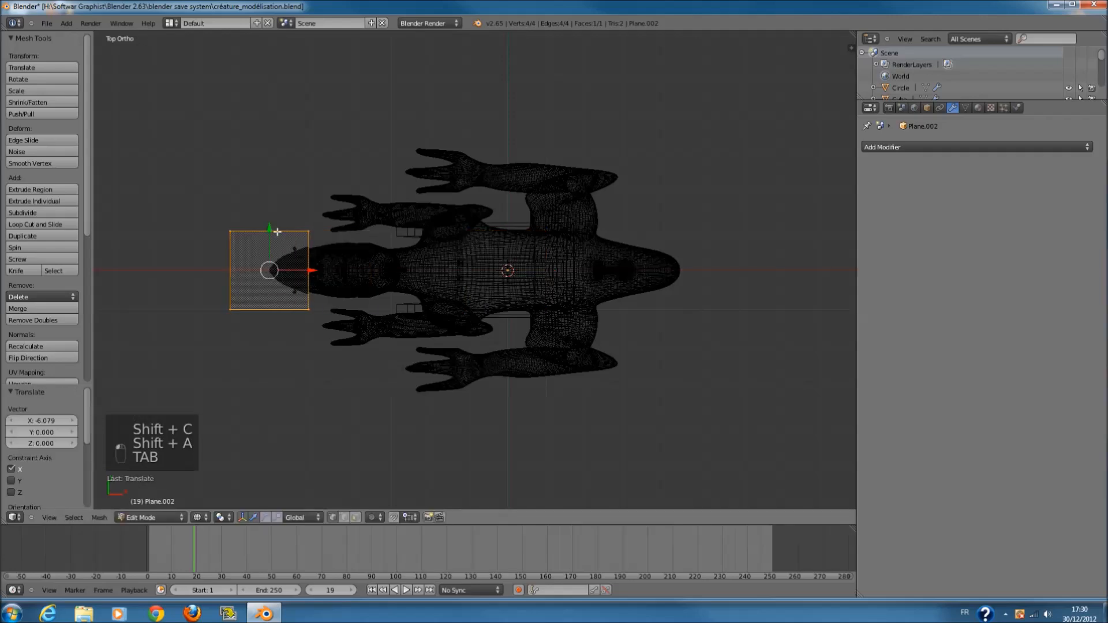
drag(276, 231, 277, 280)
- Add a Mirror modifier to the plane with only the Y axis enabled
click(874, 147)
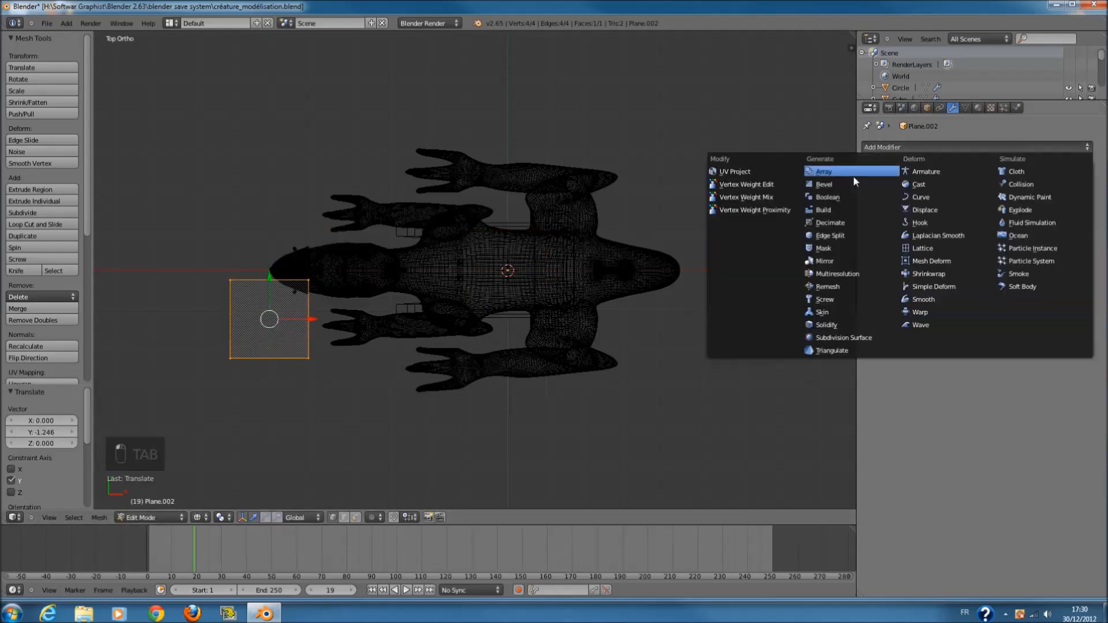
click(837, 260)
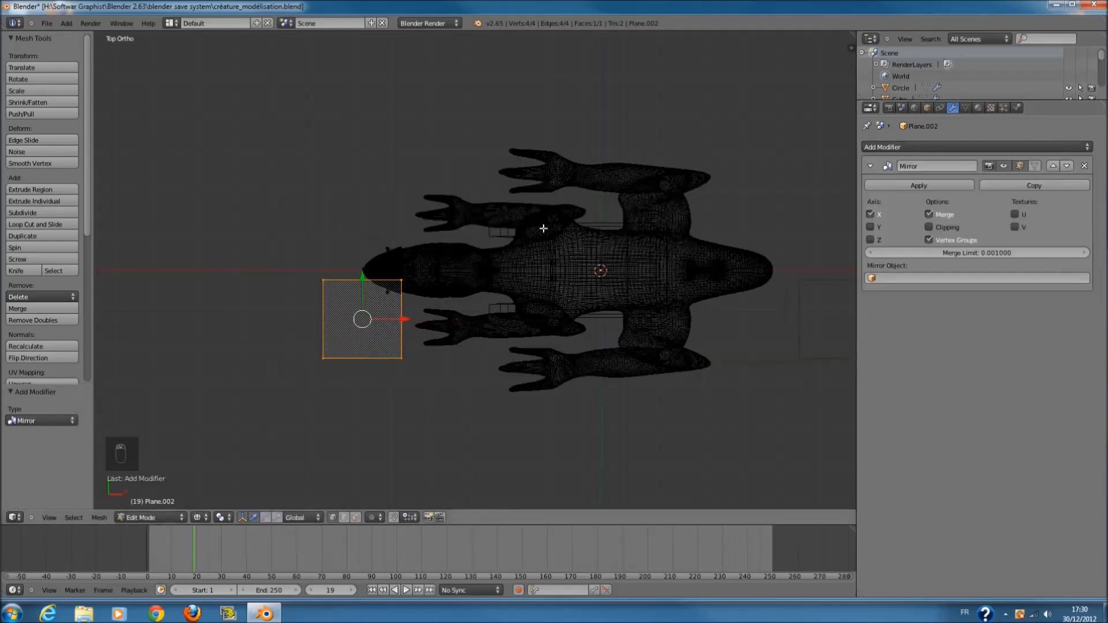
click(870, 229)
click(873, 212)
- Scale the plane by about 0.071 and move it next to the muzzle's hanging ring, including 0.563 along X
scroll(593, 233, up, 3)
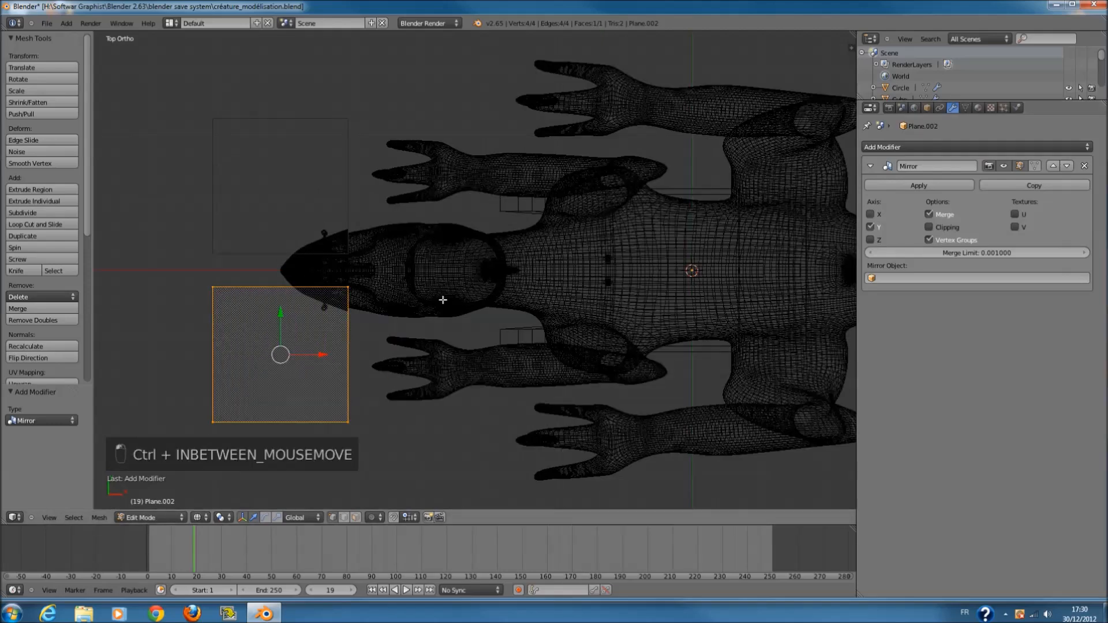
ctrl+scroll(577, 317, down, 7)
ctrl+scroll(589, 323, down, 2)
key(s)
click(438, 348)
scroll(438, 348, up, 4)
key(z)
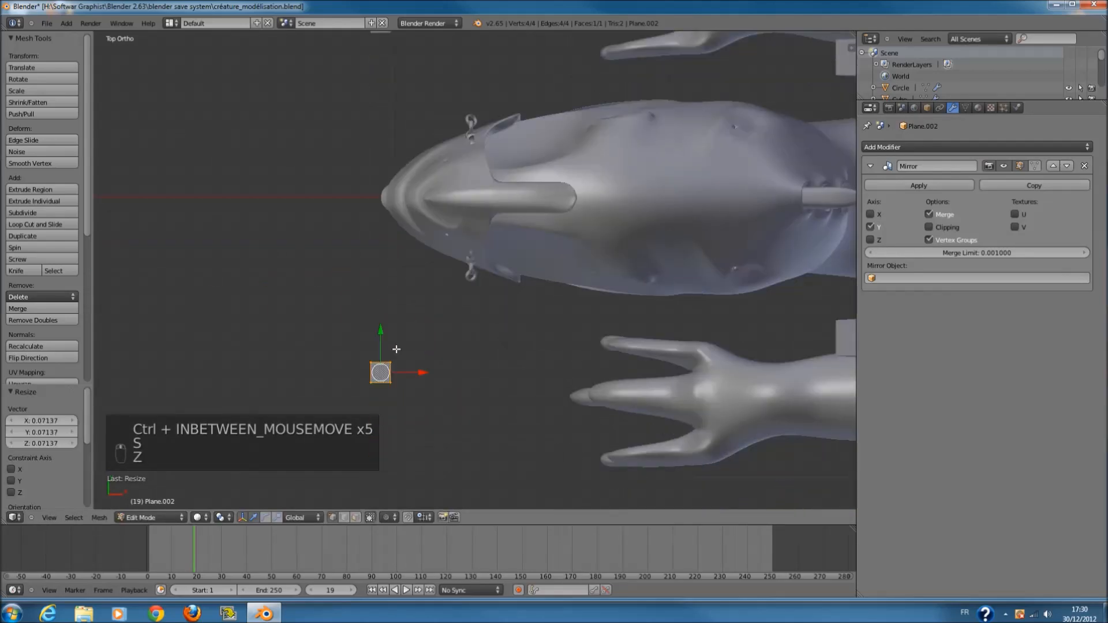
drag(381, 320, 487, 249)
click(411, 255)
scroll(487, 250, up, 7)
shift+scroll(488, 257, up, 5)
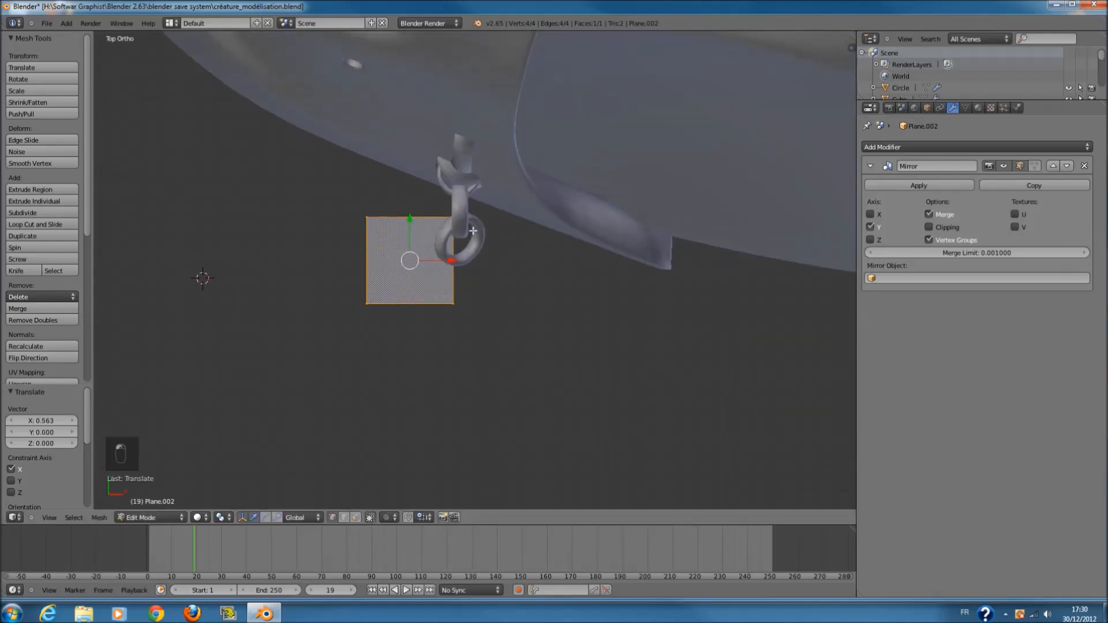
- Divide the small plane into five lengthwise bands with four loop cuts along X
ctrl+scroll(489, 266, down, 6)
right_click(538, 286)
key(a)
key(ctrl+r)
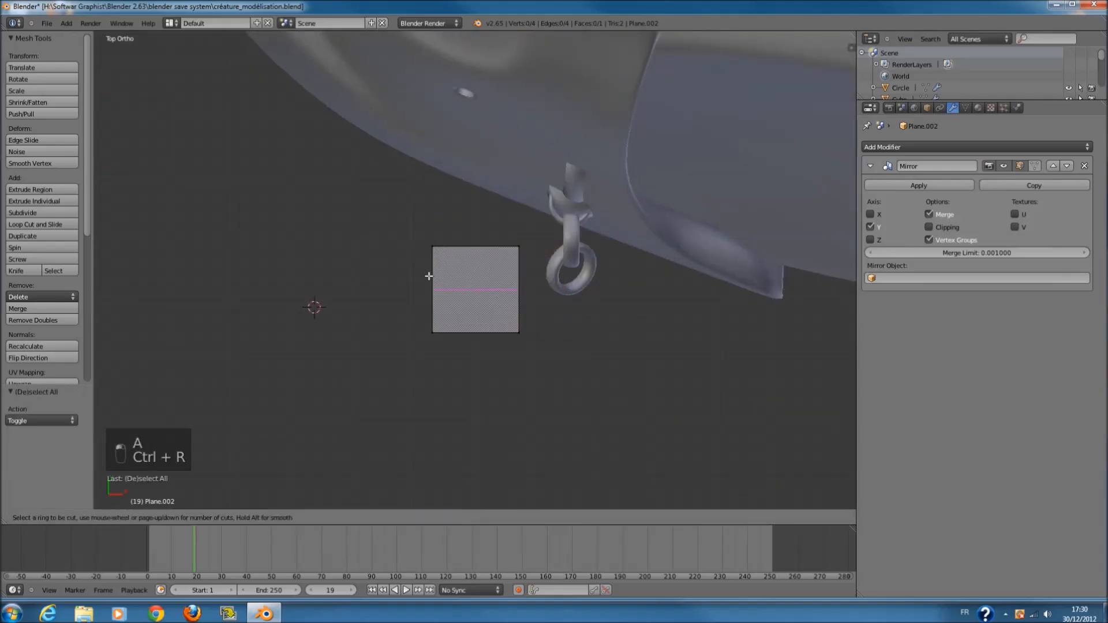
click(428, 275)
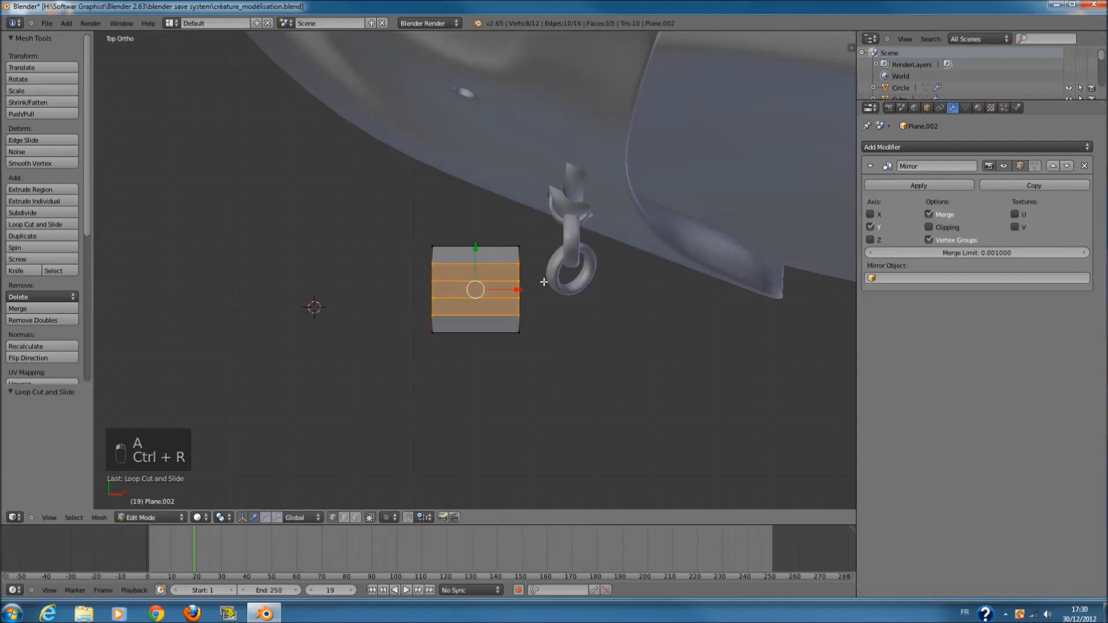
key(a)
- Select the whole plane and raise it 3.758 along Z in front view to the height of the hanging rings
key(KP_1)
key(a)
key(a)
key(a)
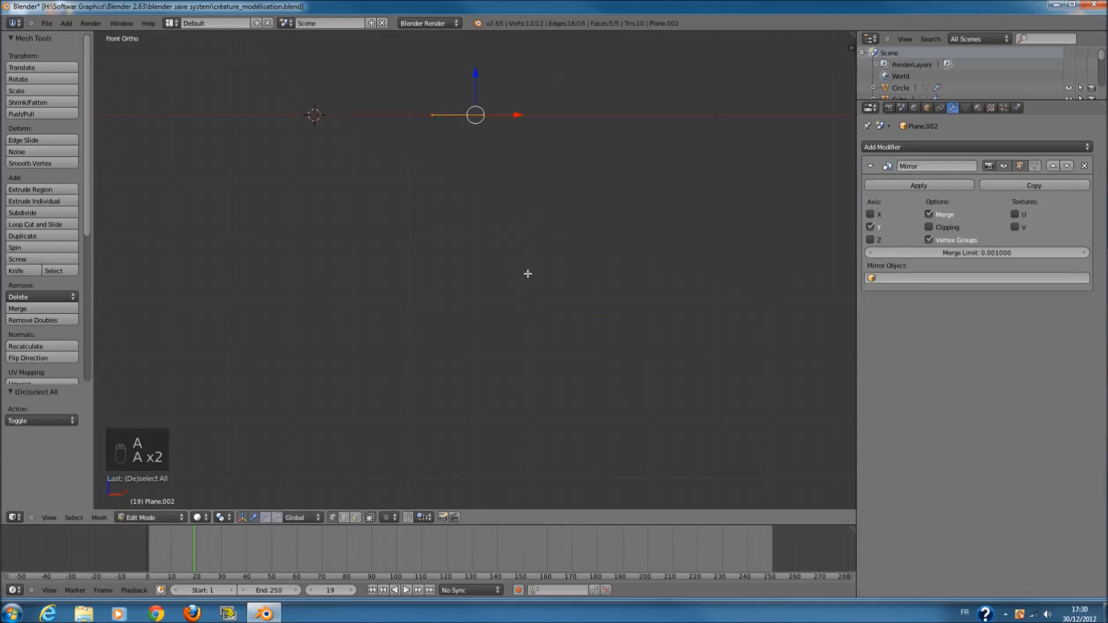
key(KP_Decimal)
scroll(577, 234, down, 14)
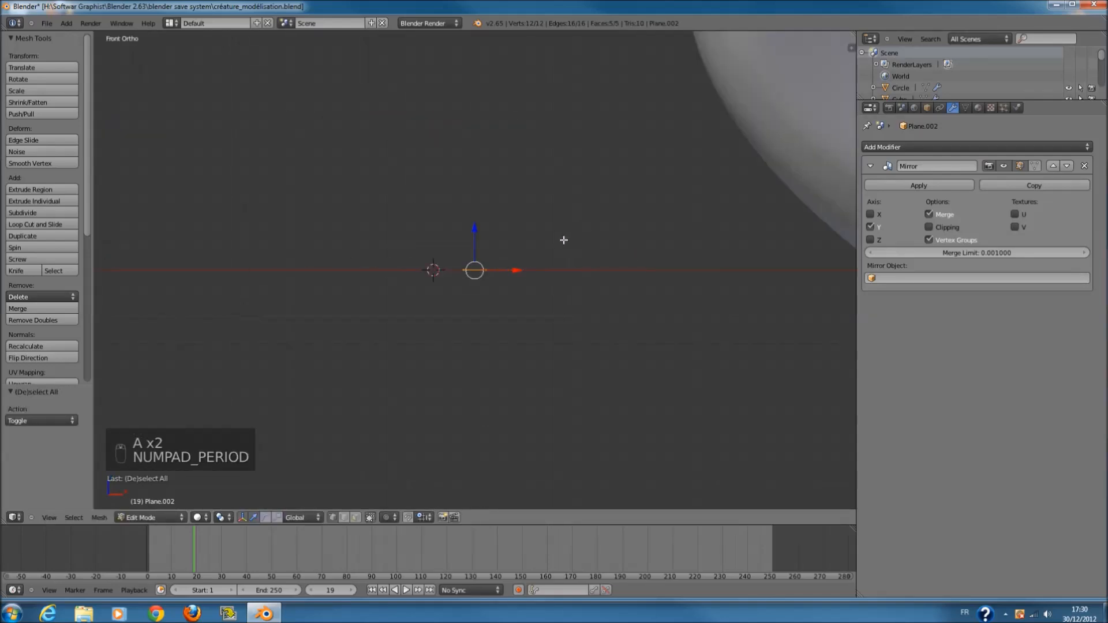
shift+scroll(519, 294, up, 6)
scroll(486, 347, up, 4)
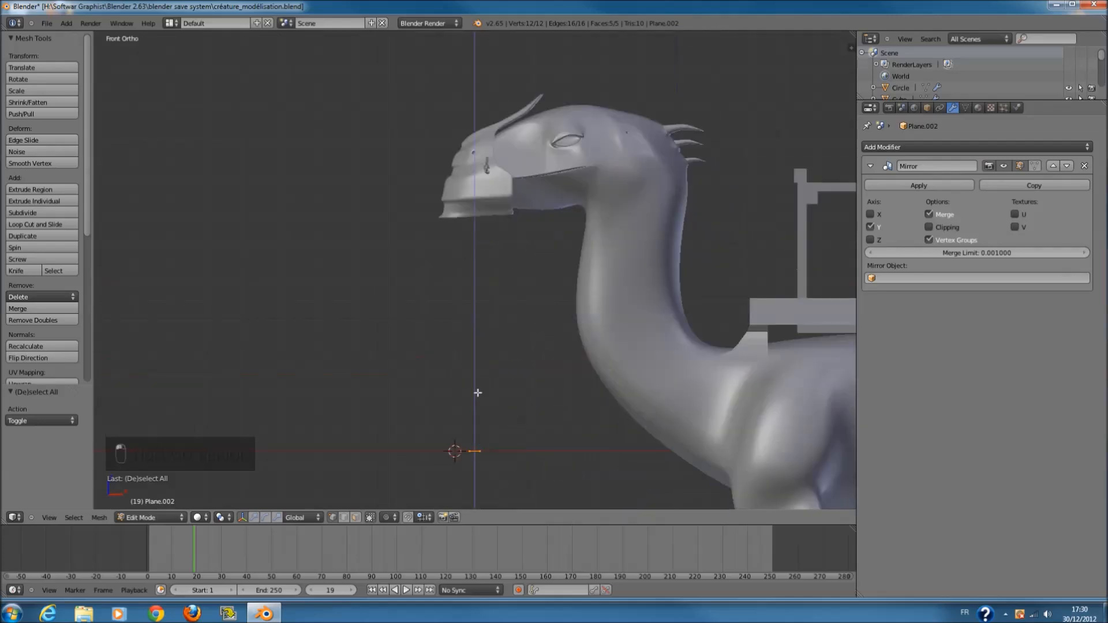
key(g)
key(z)
click(485, 148)
- Extrude the plane about 0.004 along Z to give it a slight thickness, and view it from above
key(KP_Decimal)
scroll(485, 148, down, 6)
key(z)
key(z)
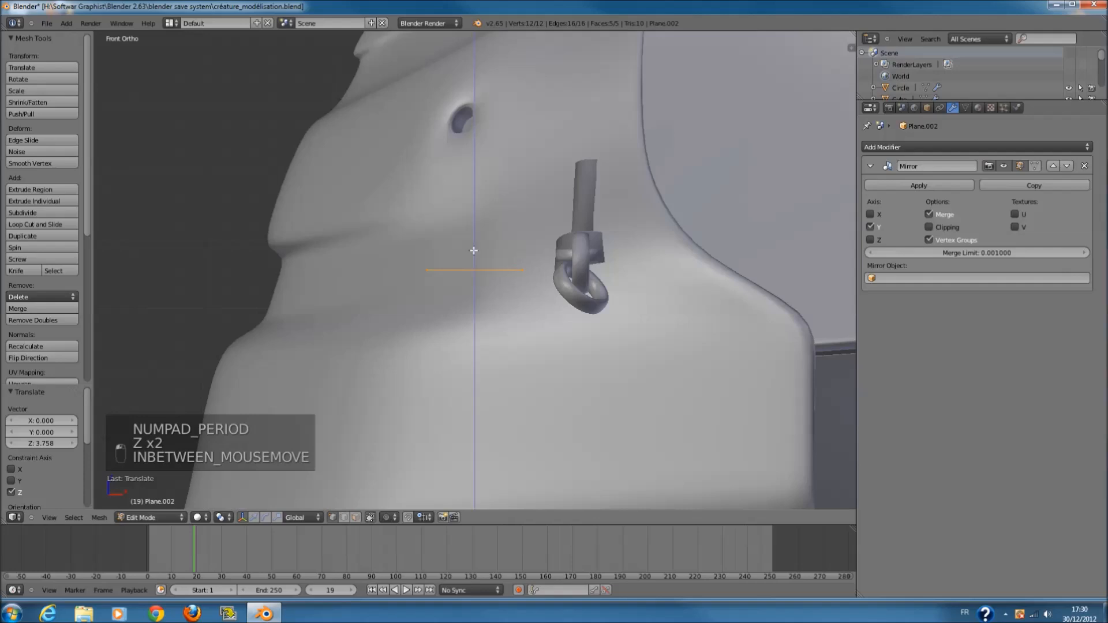
key(e)
key(e)
click(479, 257)
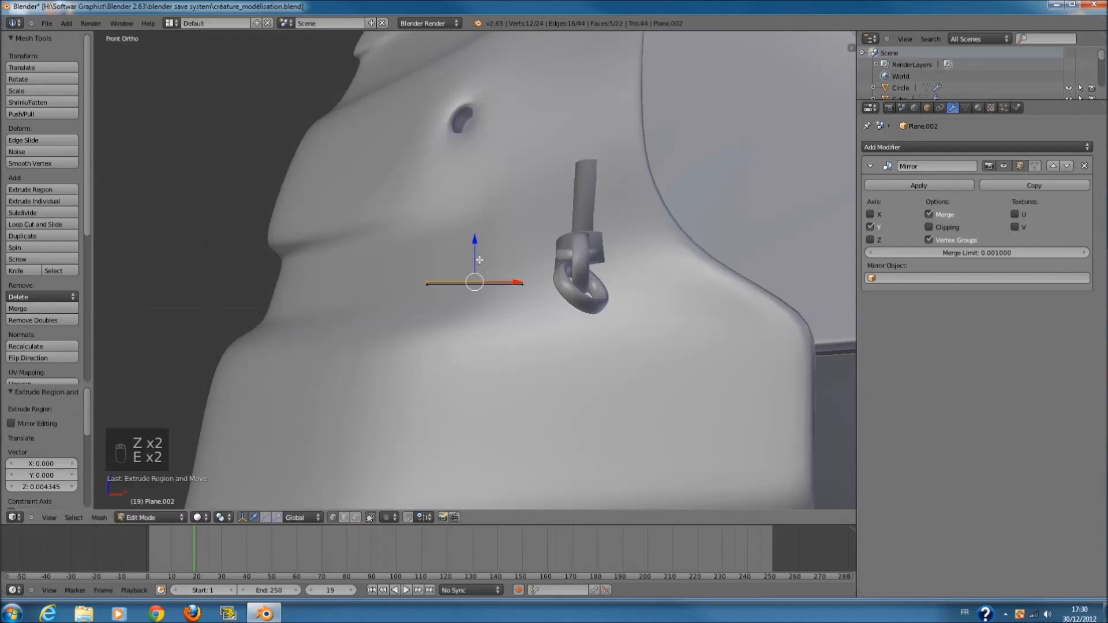
key(Tab)
key(KP_7)
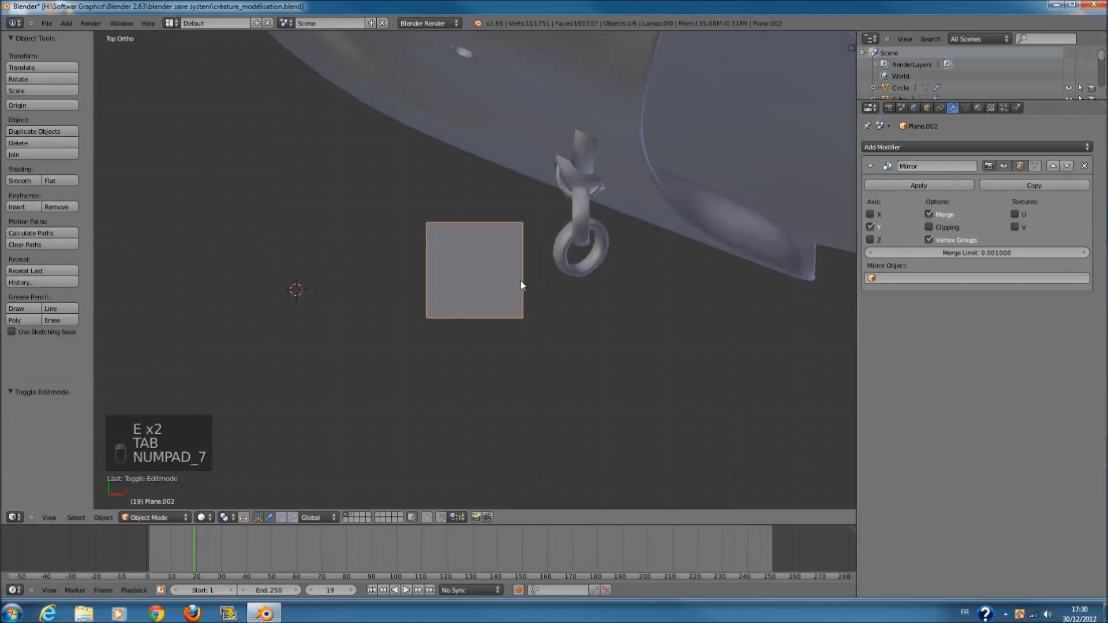
- Select the plane's rear end vertices and move them 0.334 along X to lengthen it into a strip
key(Tab)
key(z)
key(a)
key(c)
mouse_move(544, 218)
mouse_down()
mouse_move(544, 302)
mouse_move(736, 310)
mouse_up()
scroll(565, 275, down, 2)
key(z)
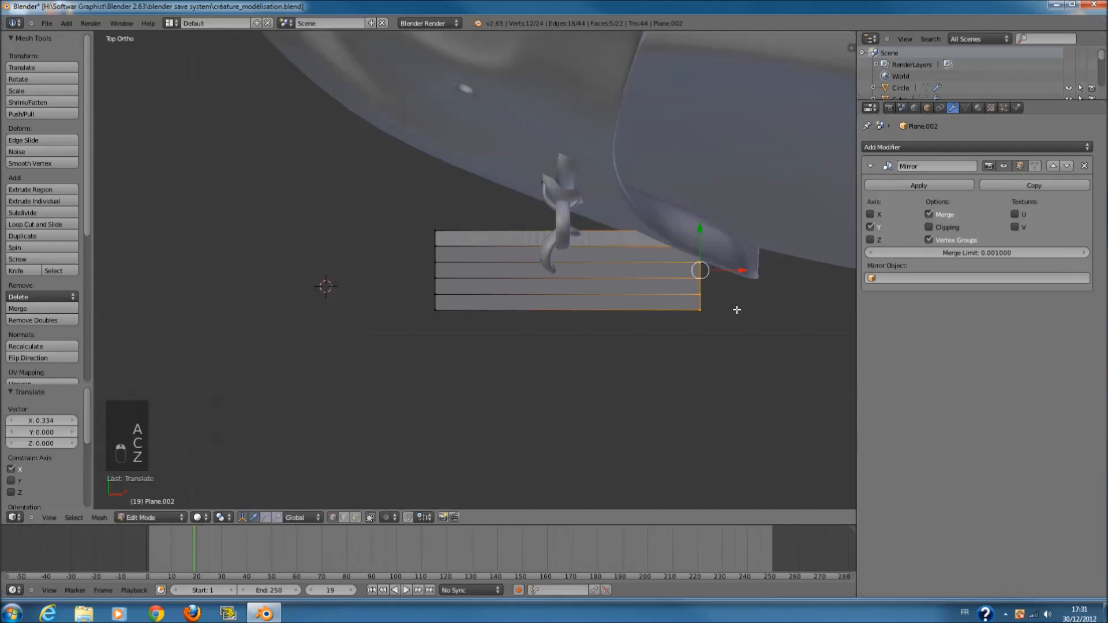
- Cut two evenly spaced loops across the strip's length, on either side of the hanging ring
key(KP_1)
scroll(683, 220, down, 3)
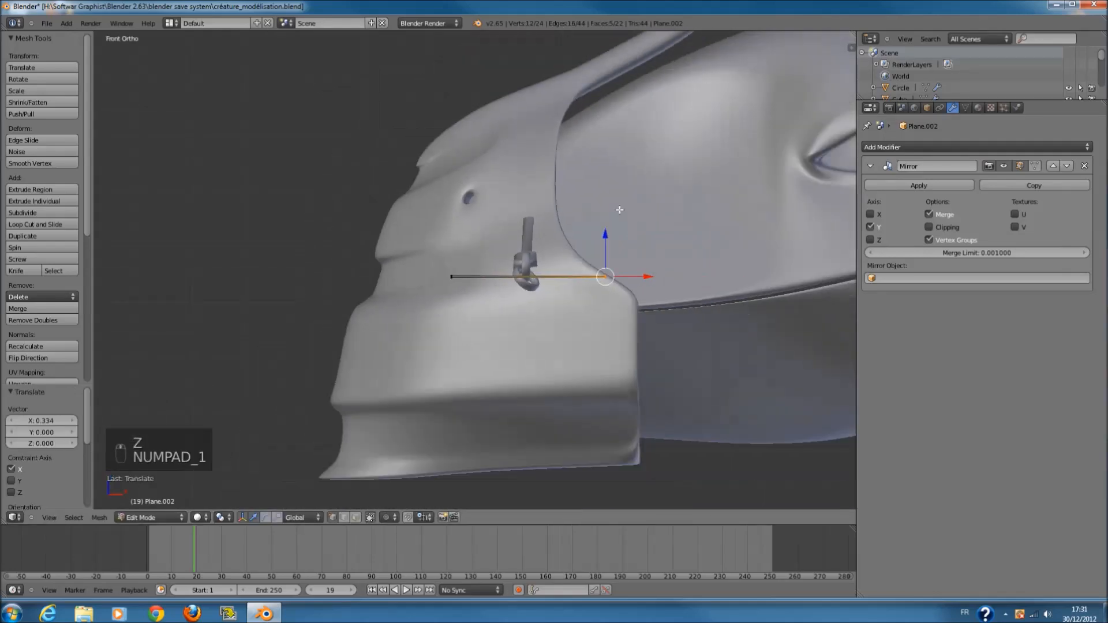
ctrl+scroll(618, 210, up, 5)
scroll(556, 251, up, 5)
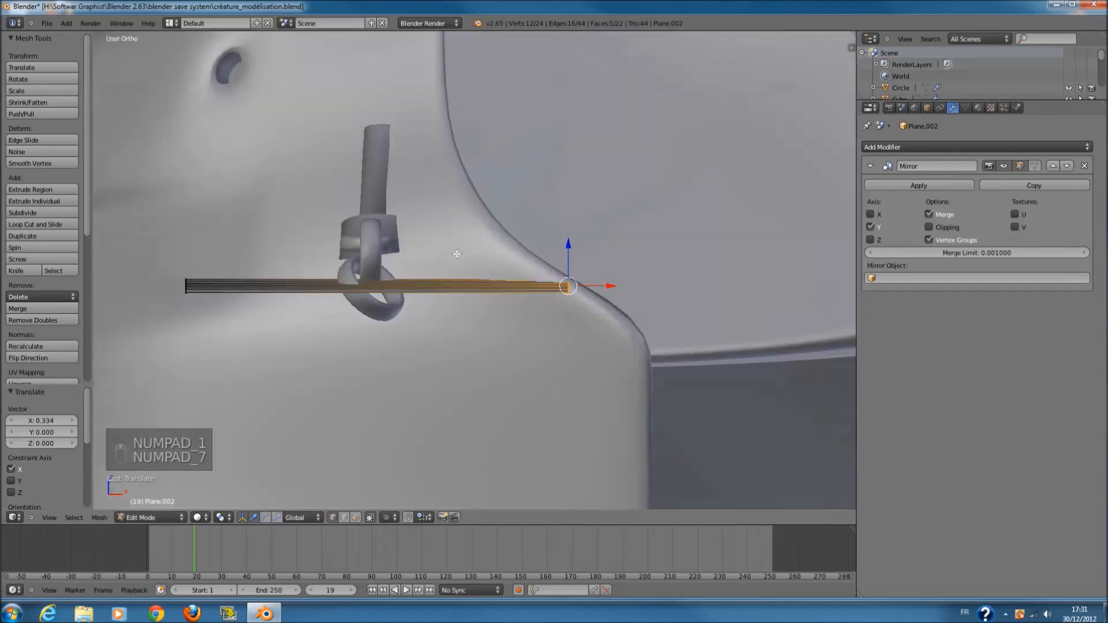
key(KP_7)
ctrl+scroll(456, 300, down, 3)
scroll(470, 273, up, 2)
key(z)
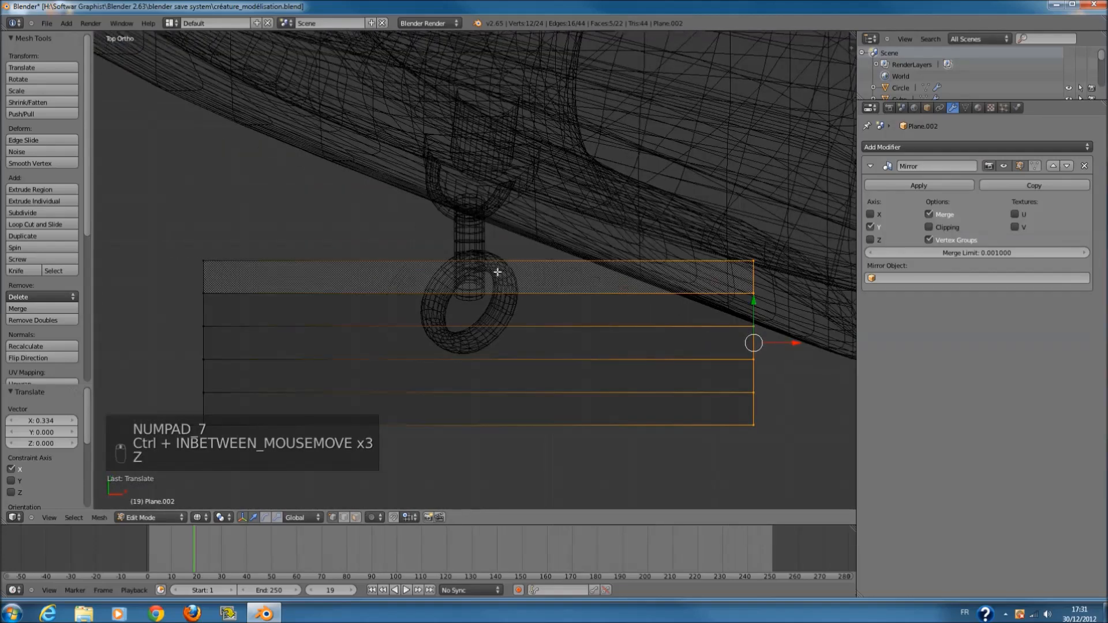
key(a)
key(ctrl+r)
scroll(435, 270, up, 1)
click(434, 270)
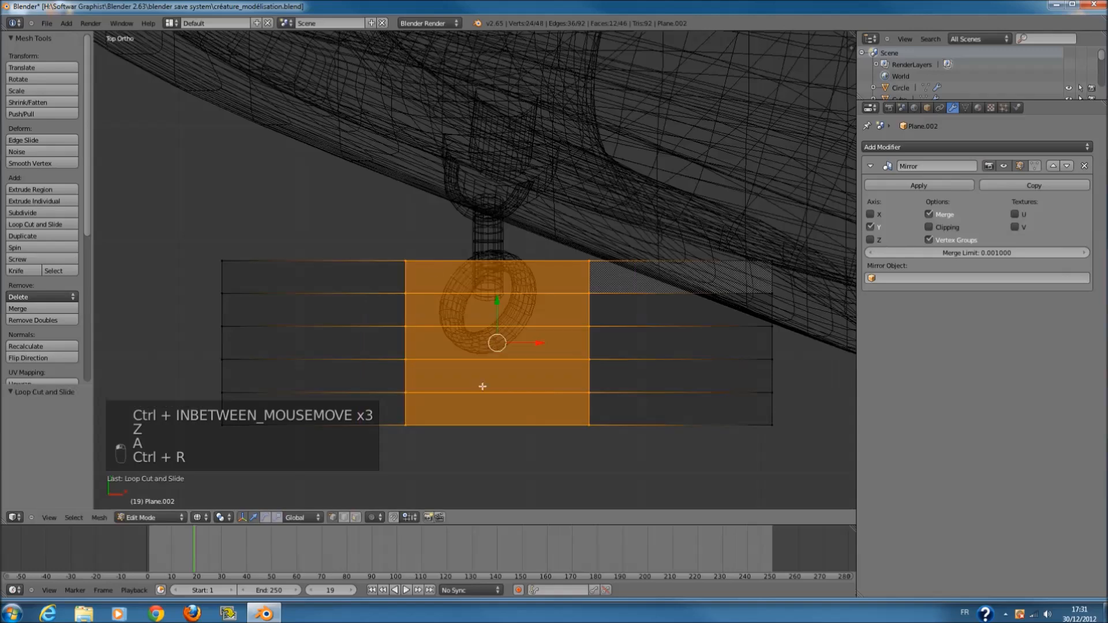
- Narrow the strip's middle section to 0.401 along Y and shift it along Y to sit inside the hanging ring
key(s)
click(494, 368)
key(z)
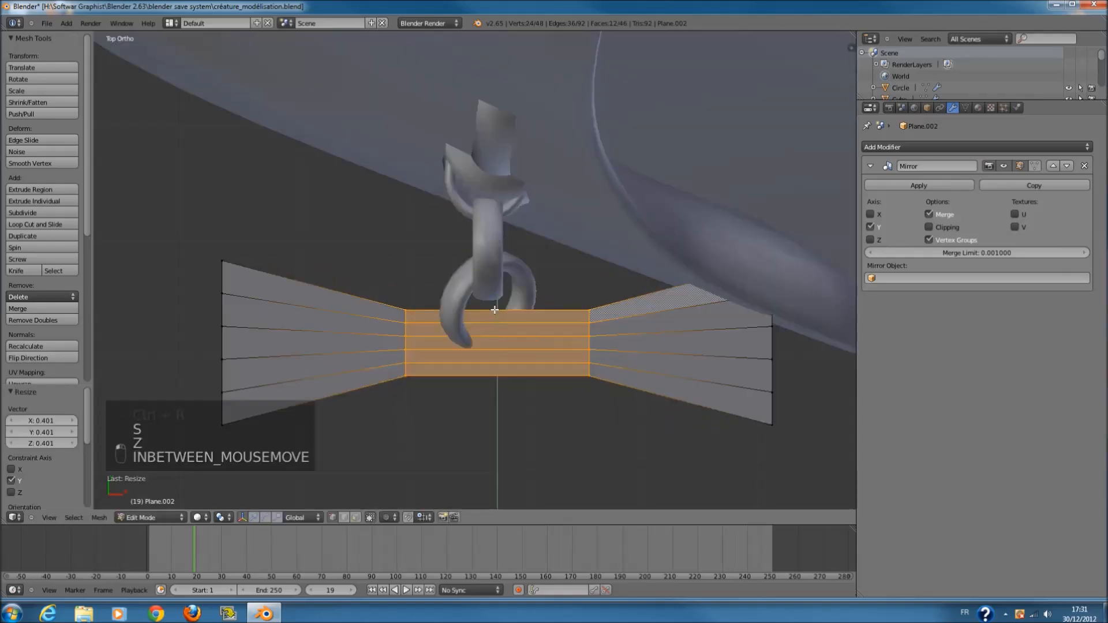
drag(496, 315, 494, 280)
key(s)
key(s)
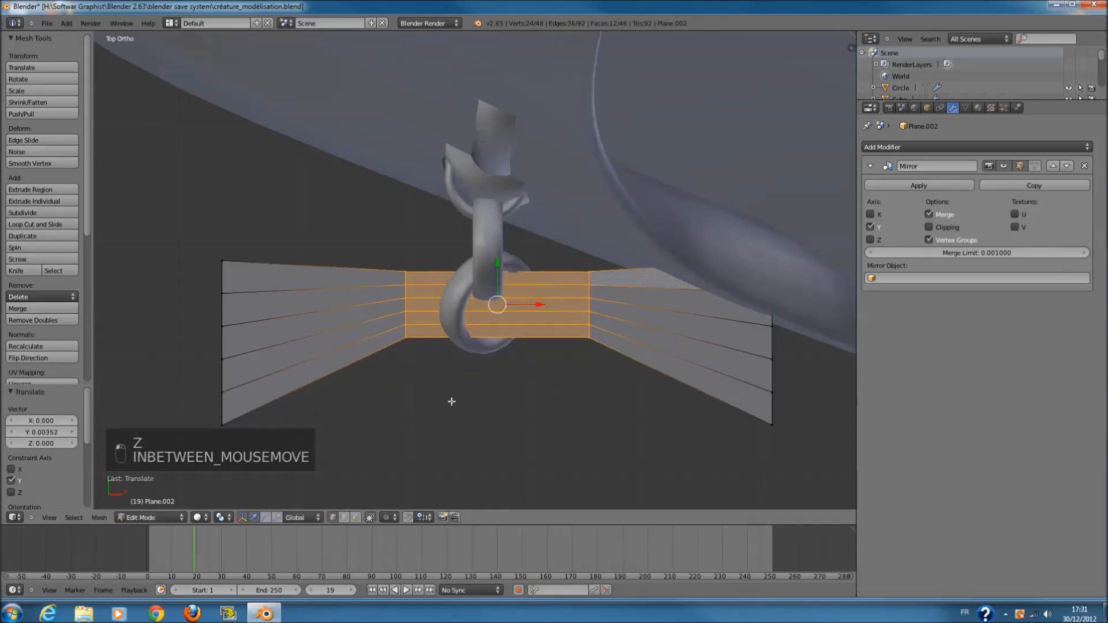
click(454, 366)
drag(496, 264, 496, 275)
- Rotate the strip's middle section to follow the ring, tilt it -38.691° about X and scale it by about 1.212
mouse_move(583, 299)
middle_down()
mouse_move(558, 256)
mouse_move(580, 281)
middle_up()
key(r)
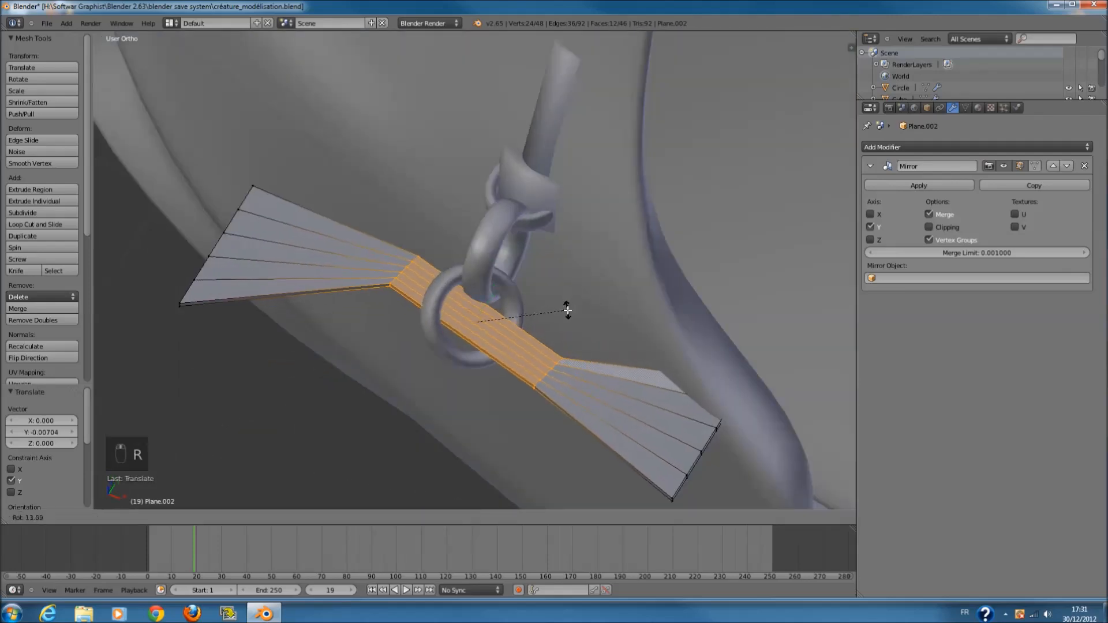
click(567, 310)
key(r)
click(532, 357)
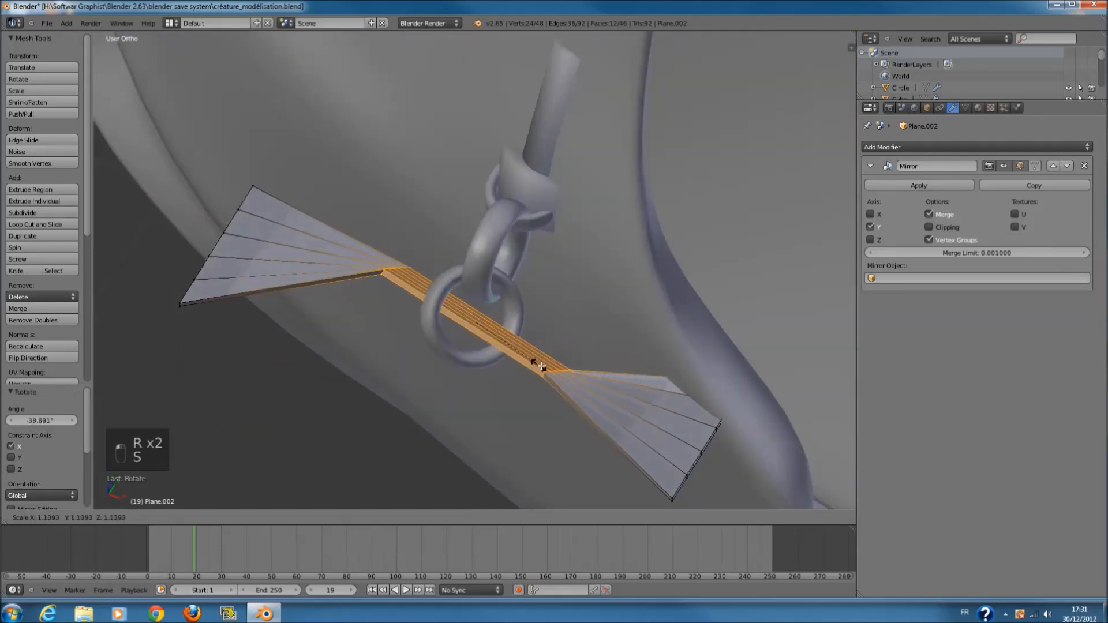
click(543, 367)
key(KP_7)
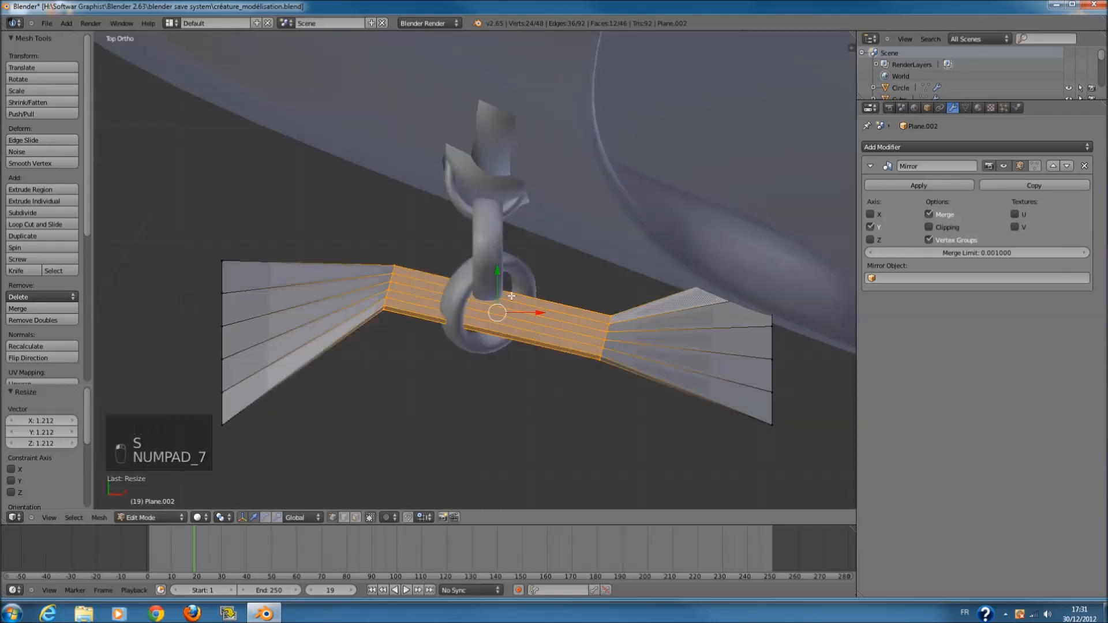
- Select the strip's front end in front view and lower it along Z until it hangs well below the muzzle
scroll(502, 291, down, 2)
key(KP_1)
key(z)
key(a)
key(c)
click(307, 276)
key(g)
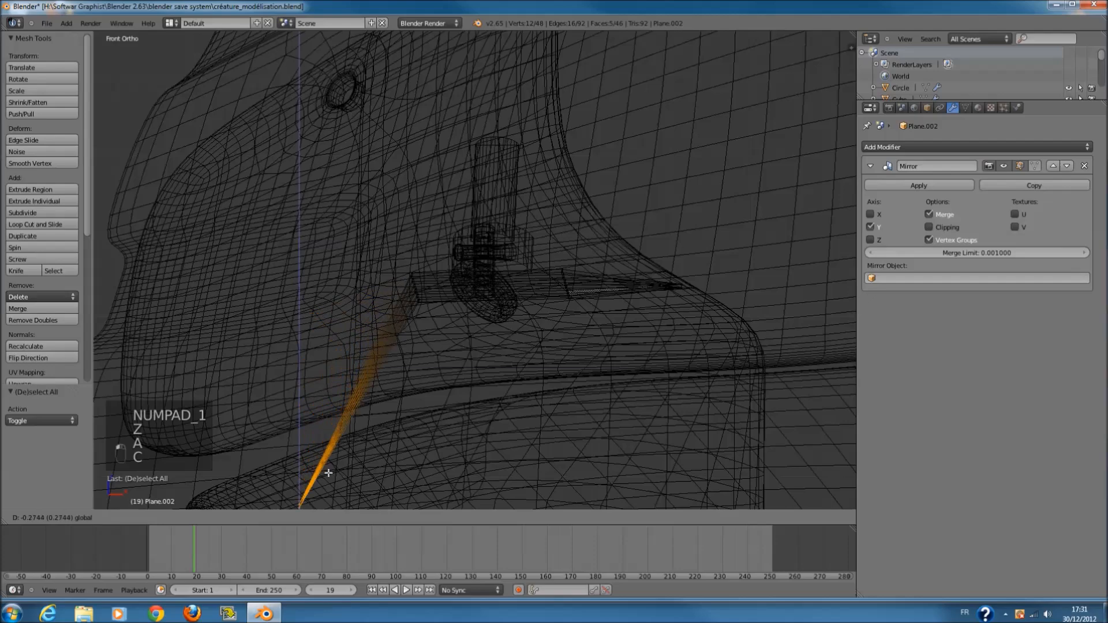
click(328, 472)
key(z)
scroll(420, 267, down, 5)
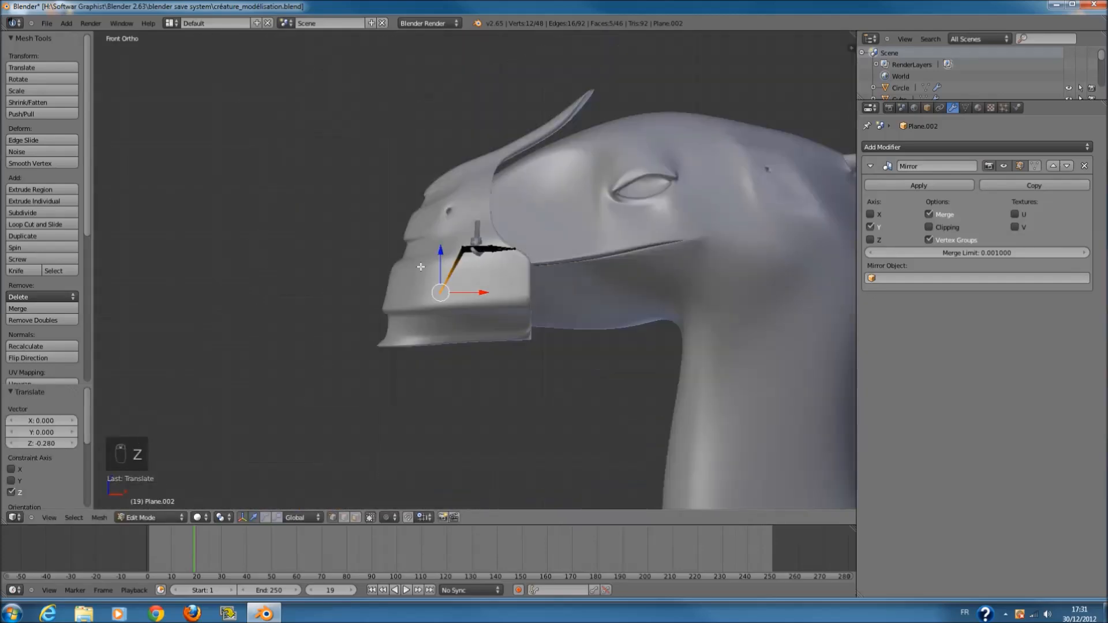
click(443, 373)
- Cut three evenly spaced, uncentred-shift-free loops across the hanging part of the strip
middle_drag(443, 374, 507, 386)
scroll(502, 375, up, 3)
middle_drag(461, 347, 525, 366)
scroll(508, 354, down, 2)
key(a)
key(ctrl+r)
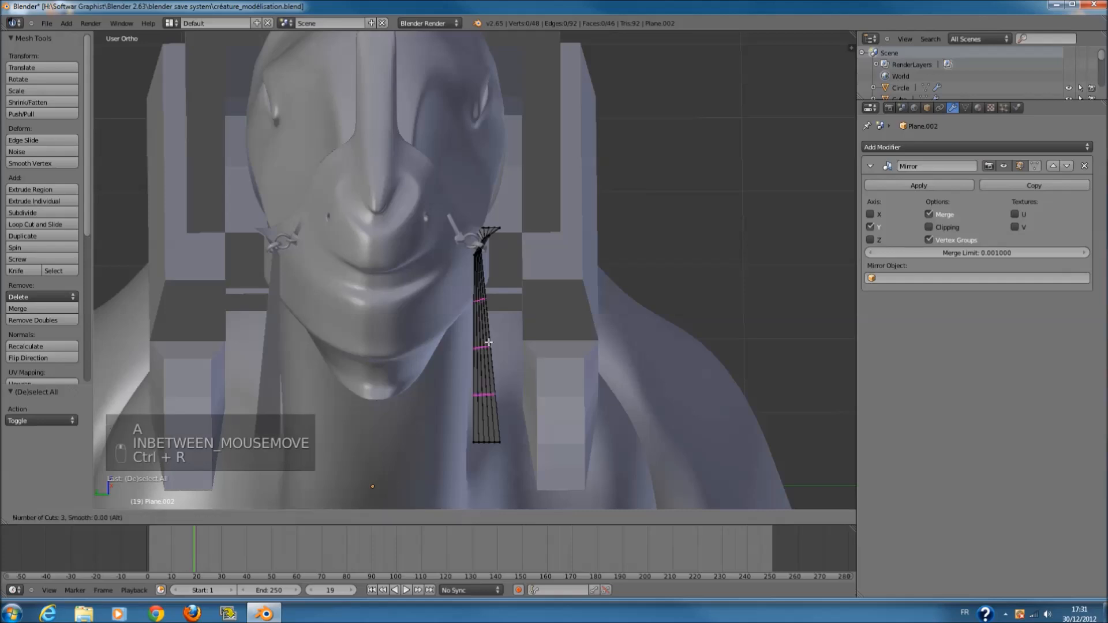
click(489, 342)
right_click(603, 364)
- Select the uppermost new loop of the hanging strip in front view and move it towards the muzzle's front to bend the strip
key(KP_3)
key(KP_1)
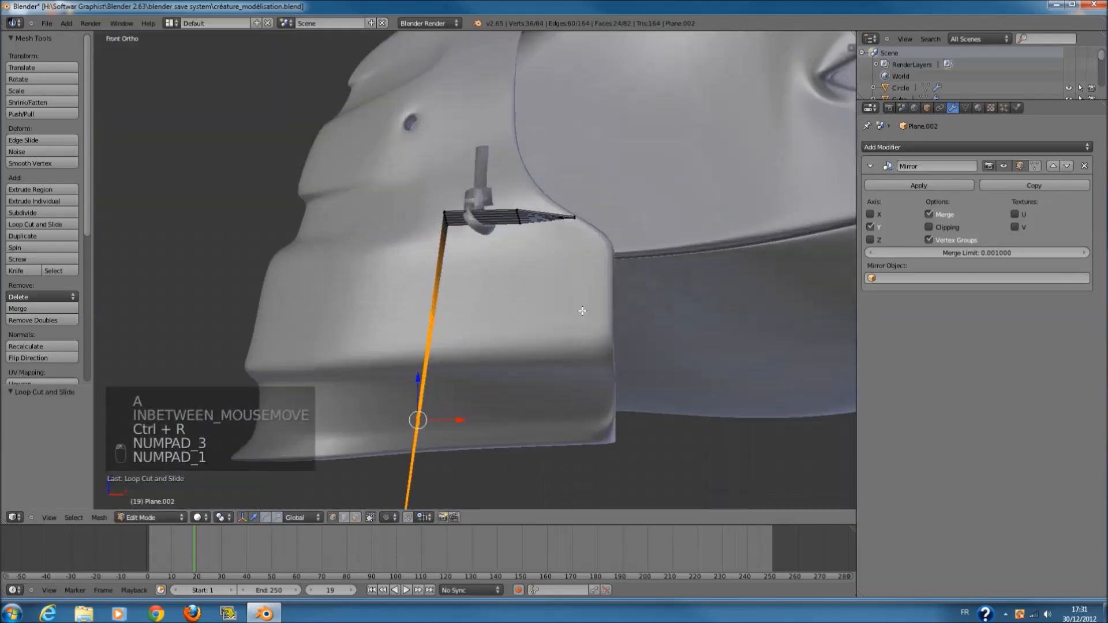
key(z)
key(a)
key(c)
click(439, 312)
key(g)
click(484, 329)
- Select the middle loop of the hanging strip and reposition it to continue the strip's bend
key(a)
key(c)
click(434, 404)
right_click(437, 408)
shift+scroll(438, 408, down, 5)
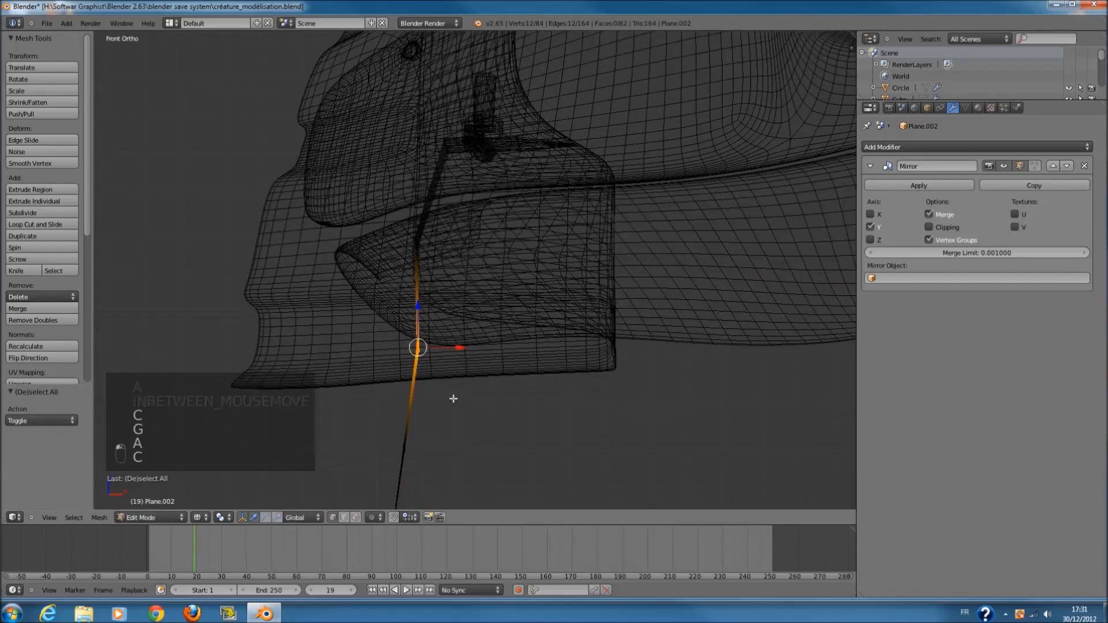
key(g)
click(426, 390)
- Select the lower end of the hanging strip in front view and frame it closely
key(a)
scroll(410, 445, down, 3)
key(c)
click(421, 431)
right_click(423, 433)
shift+scroll(427, 444, down, 3)
key(KP_Decimal)
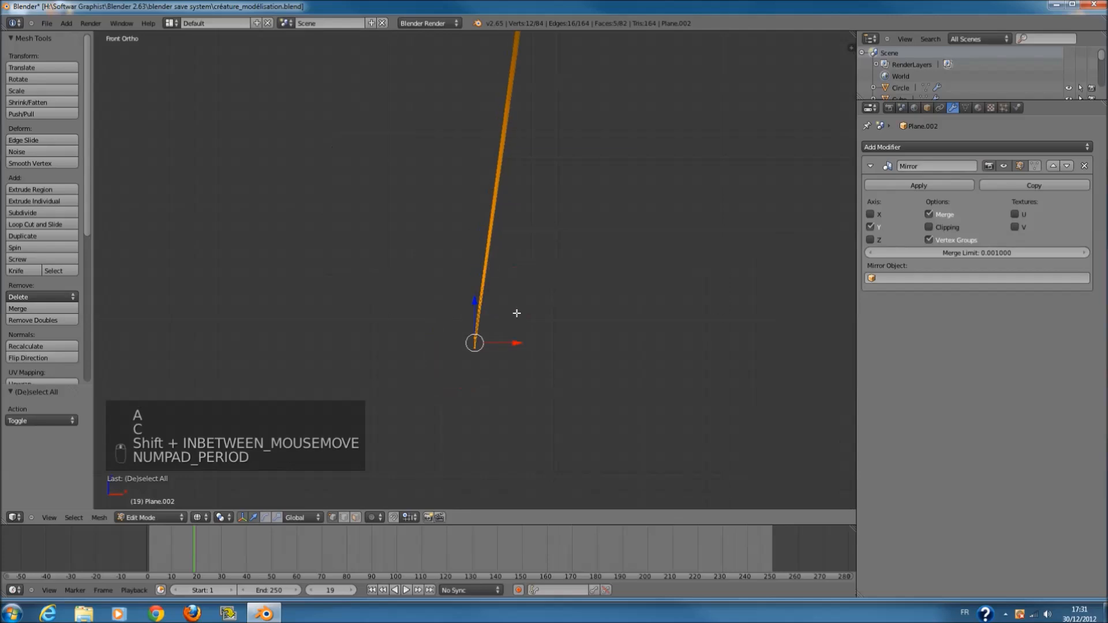
key(s)
key(x)
key(y)
right_click(673, 340)
key(s)
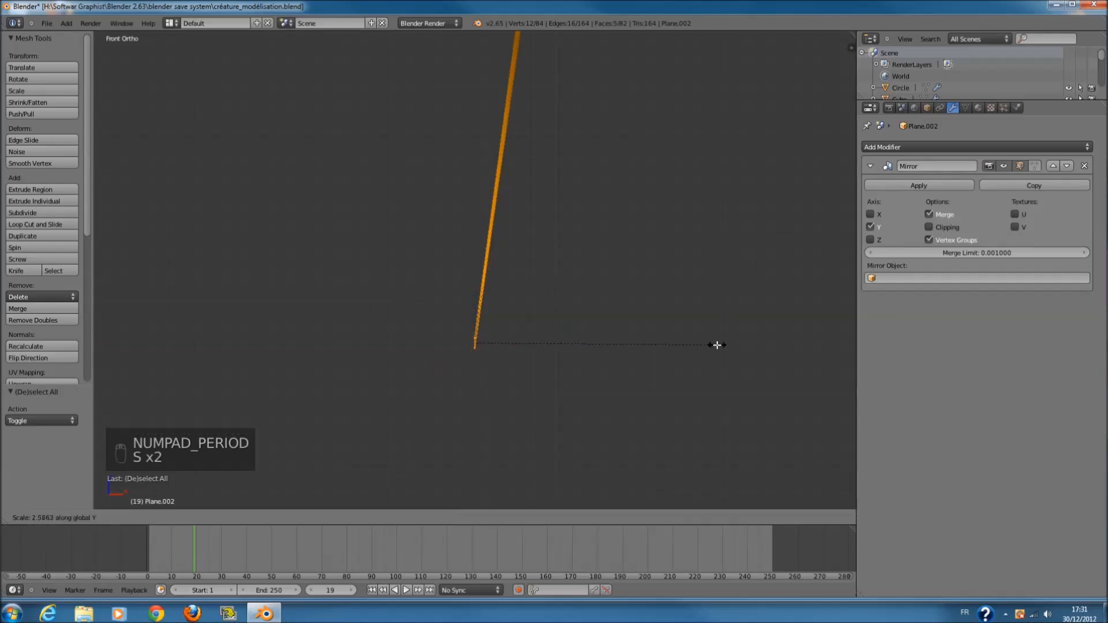
key(x)
right_click(829, 339)
- Rotate the strip's lower end around the global Y axis
mouse_move(435, 314)
middle_down()
mouse_move(575, 348)
mouse_move(513, 345)
middle_up()
key(z)
key(r)
right_click(570, 308)
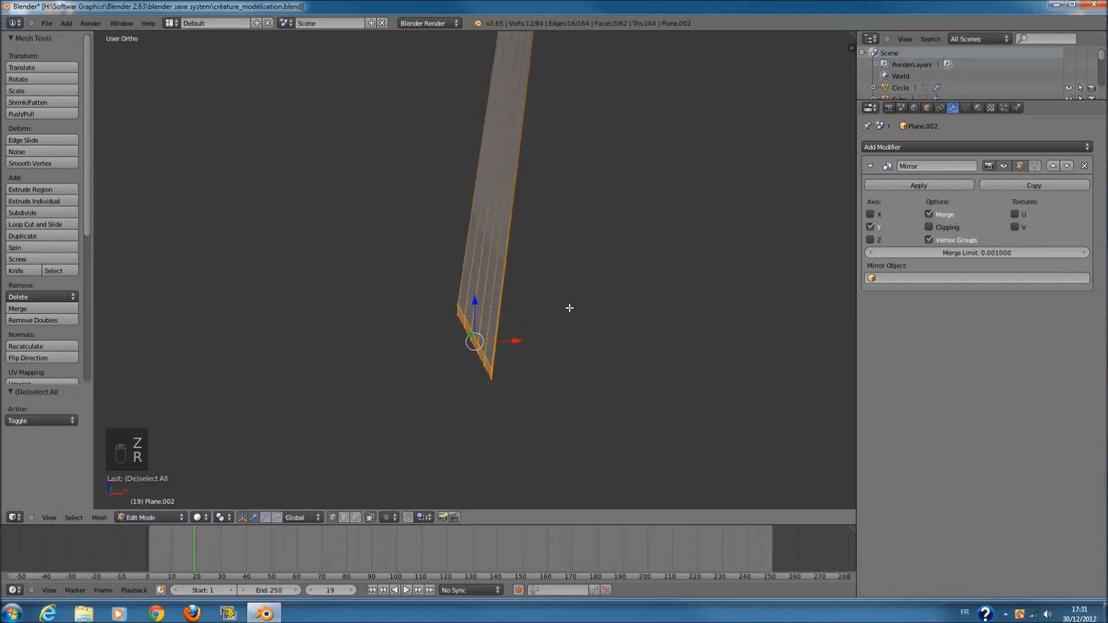
key(x)
right_click(560, 304)
key(r)
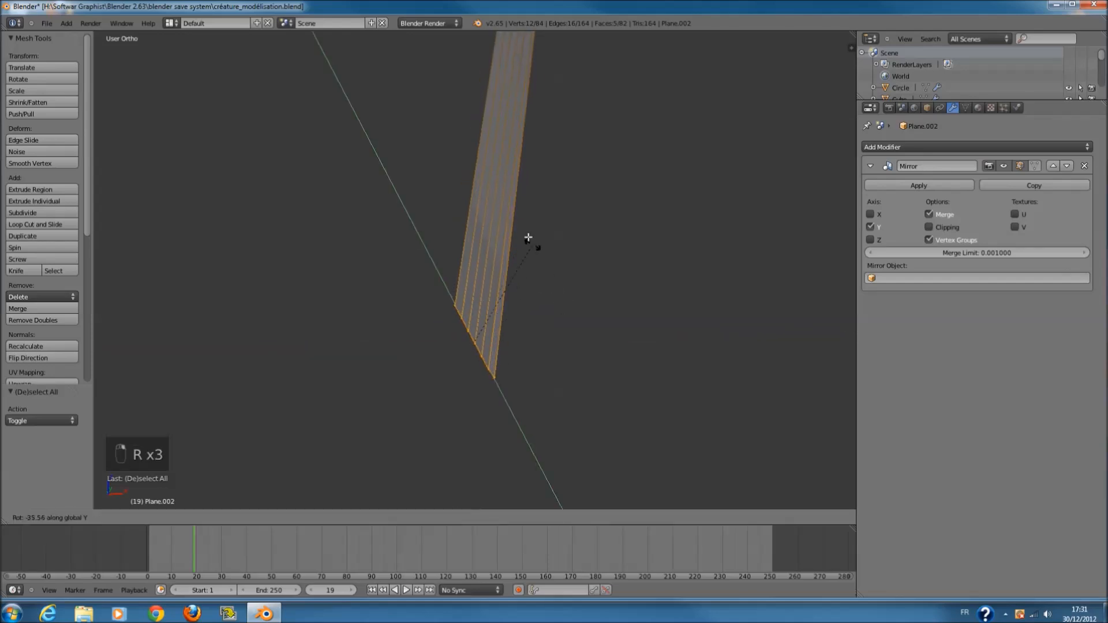
click(430, 237)
key(KP_3)
key(KP_1)
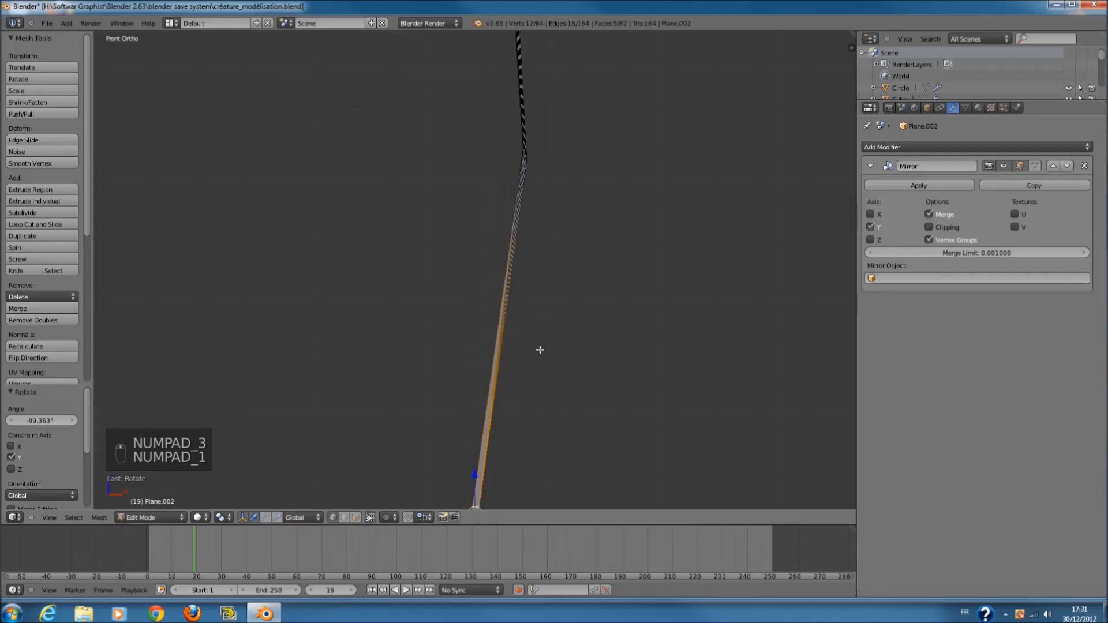
- Move the strip's lower end in front view by about 0.033 in X and 0.006 in Z
scroll(540, 350, down, 3)
key(g)
click(599, 363)
shift+scroll(586, 329, up, 5)
scroll(561, 313, up, 2)
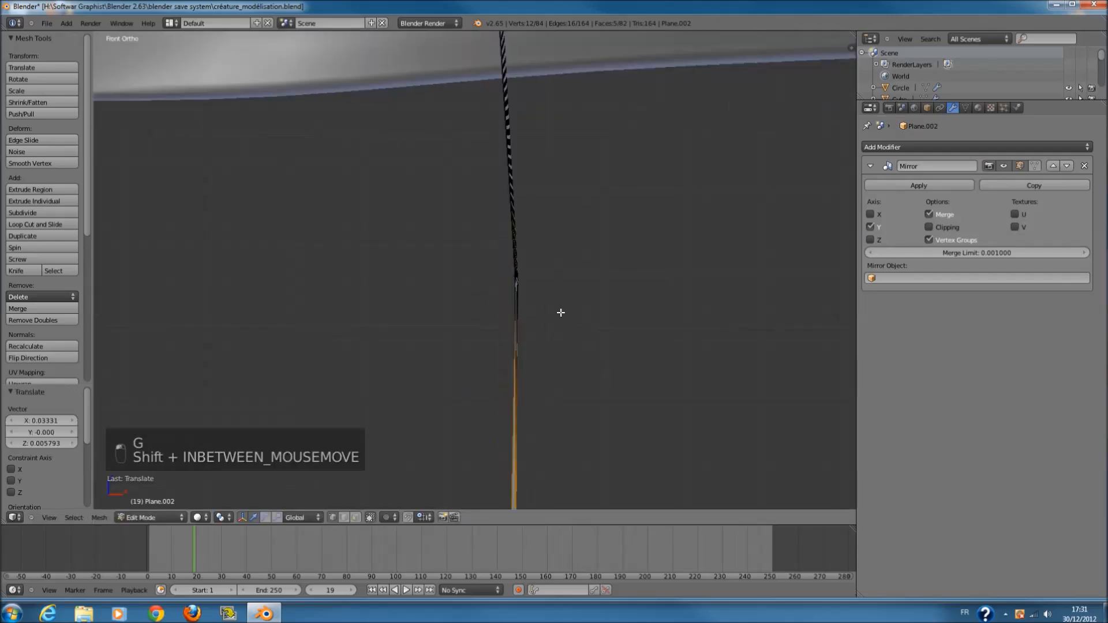
- Select the loop above the strip's lower end in front view and rotate it by about -74°
key(z)
scroll(555, 303, up, 2)
key(a)
key(c)
click(549, 282)
right_click(549, 282)
key(r)
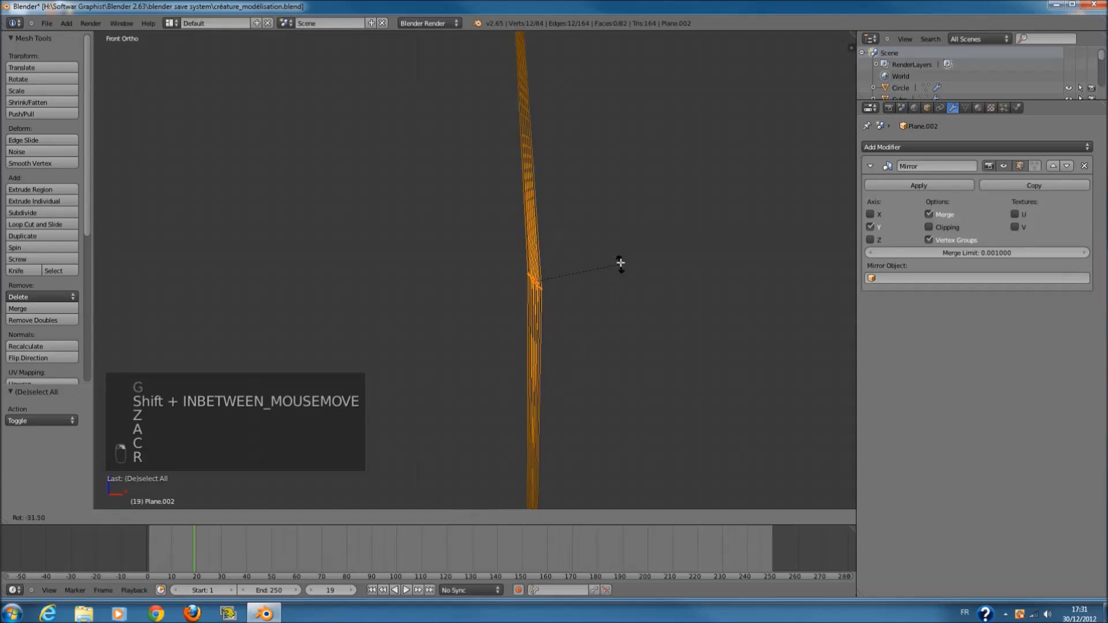
click(593, 202)
key(z)
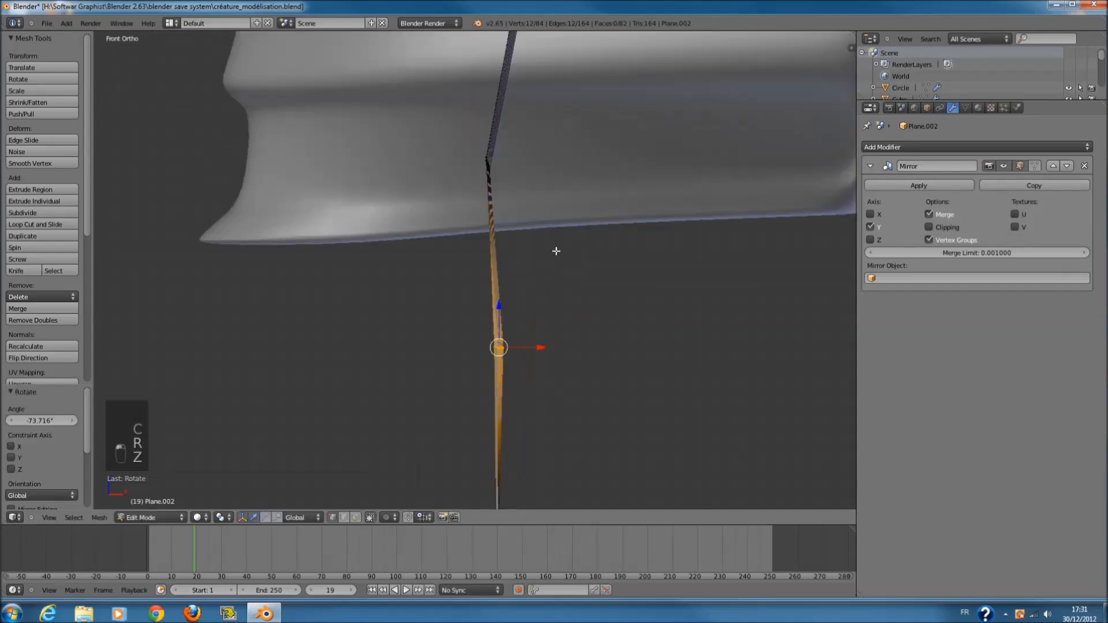
- Select the next loop up, at the bend over the muzzle, and rotate and scale it to widen the strip
key(z)
key(a)
key(c)
click(500, 156)
right_click(500, 156)
key(r)
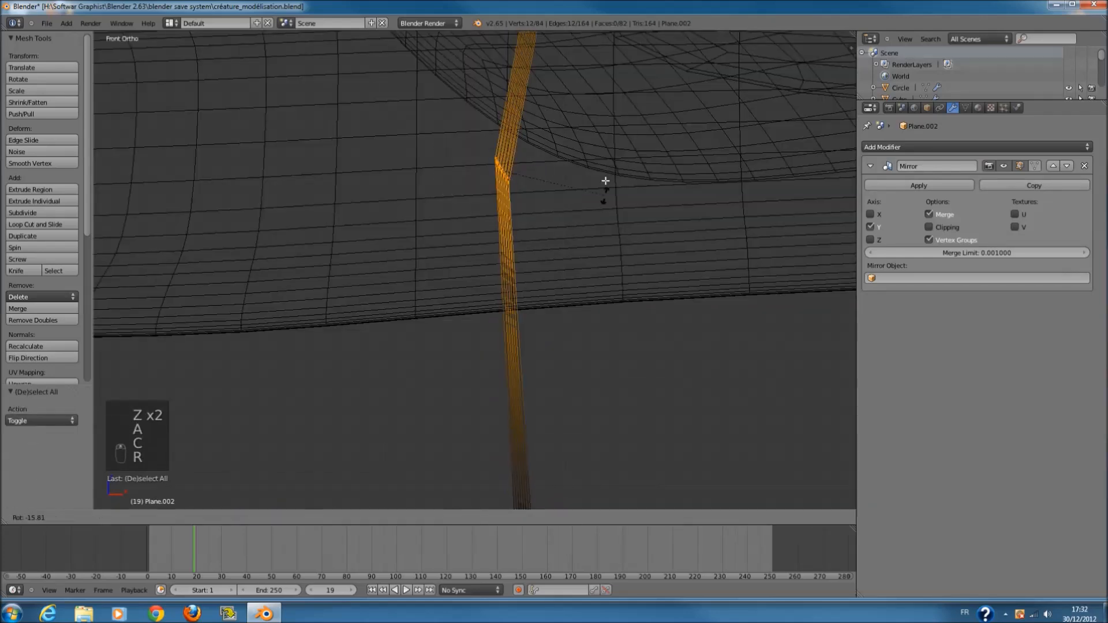
click(606, 124)
key(s)
click(601, 173)
- Return to Object Mode with solid shading and save the blend file
key(z)
scroll(606, 193, down, 9)
mouse_move(605, 149)
shift+middle_down()
mouse_move(604, 197)
mouse_move(577, 277)
mouse_move(638, 283)
mouse_move(581, 267)
mouse_move(580, 288)
mouse_move(649, 300)
shift+middle_up()
key(Tab)
key(ctrl+s)
click(597, 276)
- Reopen the strap mesh for editing with nothing selected and show it in left view
key(KP_1)
key(Tab)
scroll(548, 272, up, 4)
key(a)
key(a)
scroll(512, 293, up, 4)
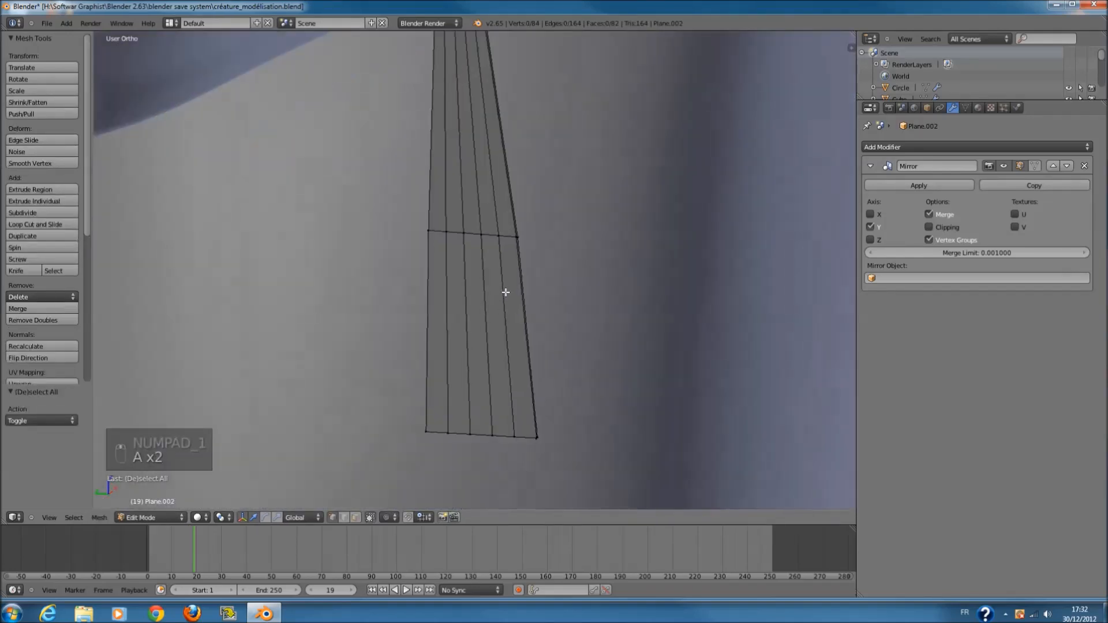
key(KP_1)
key(ctrl+KP_1)
key(KP_3)
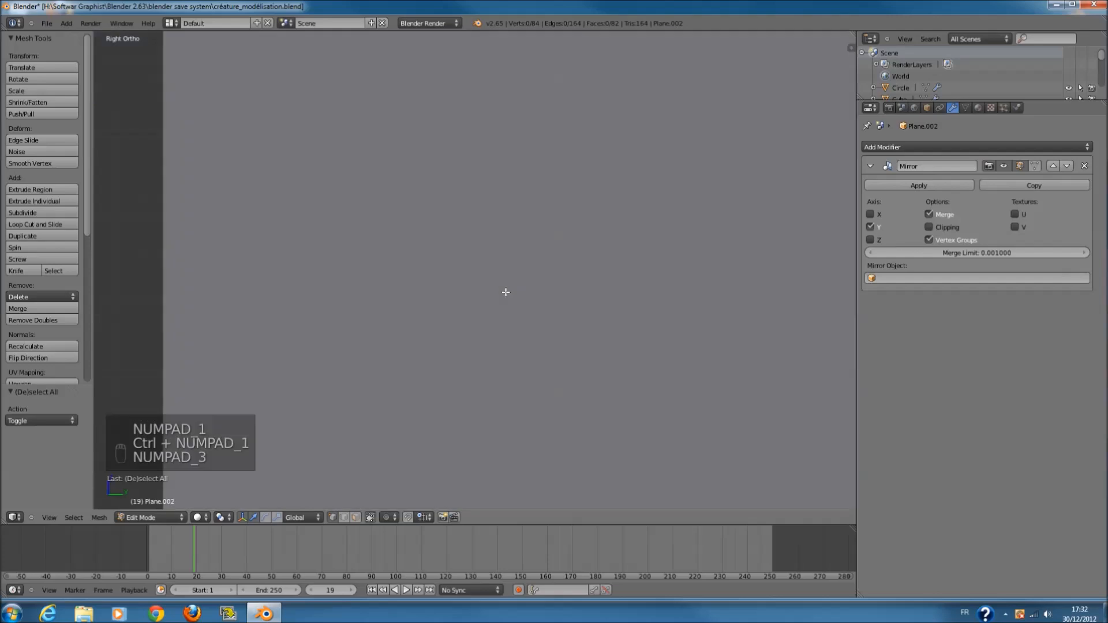
key(z)
key(z)
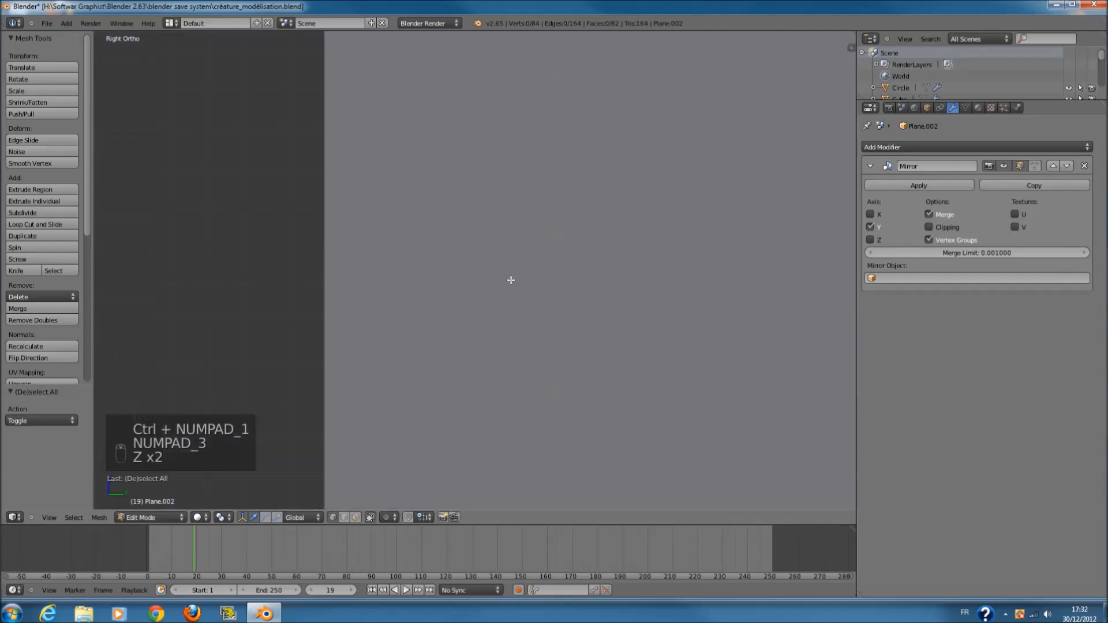
key(ctrl+KP_3)
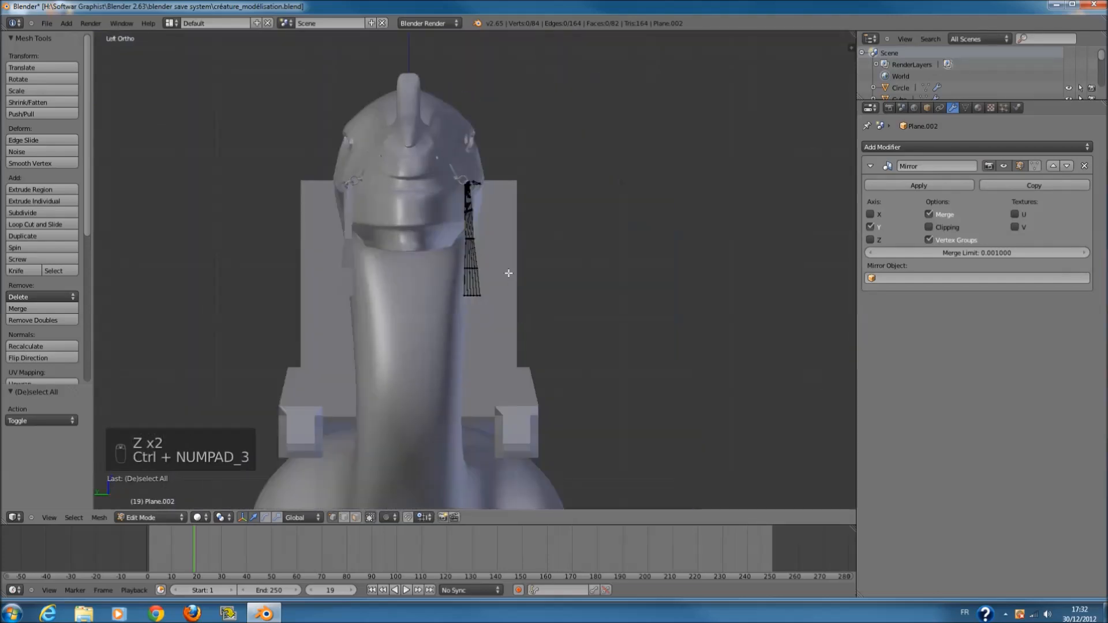
- Select the lengthwise edge next to the strap's outer side on the lower end and shift it to start a fold
key(z)
shift+scroll(466, 266, up, 3)
key(c)
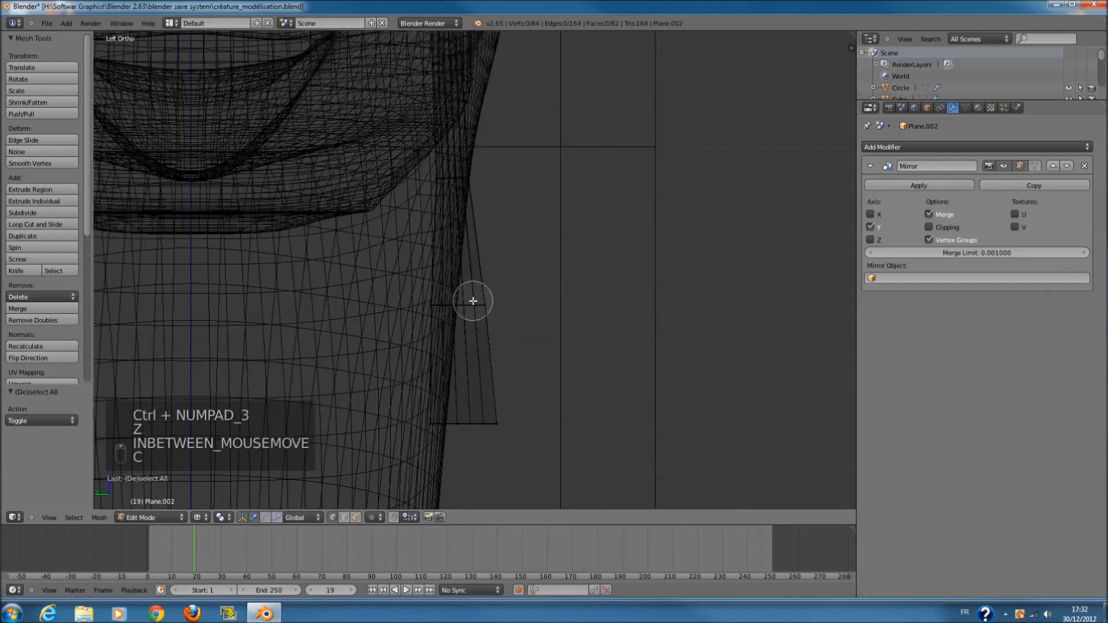
mouse_move(481, 420)
middle_down()
mouse_move(452, 408)
mouse_move(502, 372)
middle_up()
key(z)
scroll(475, 380, up, 2)
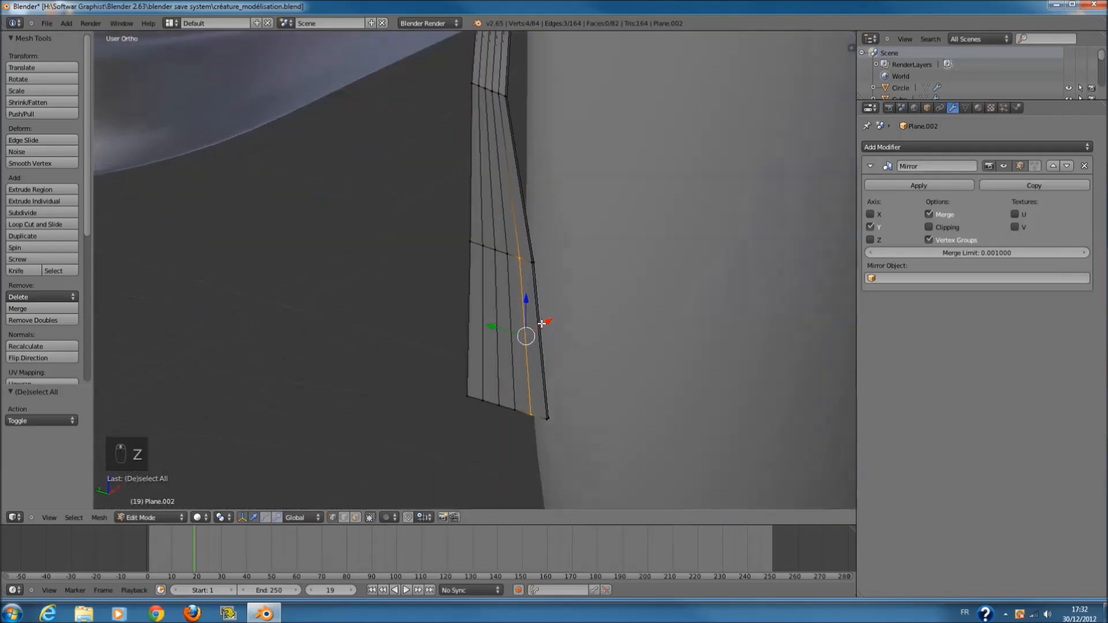
key(a)
- Select a lengthwise edge near the inner side of the strap's lower end and move it about -0.012 along X
middle_drag(520, 292, 502, 254)
key(z)
key(c)
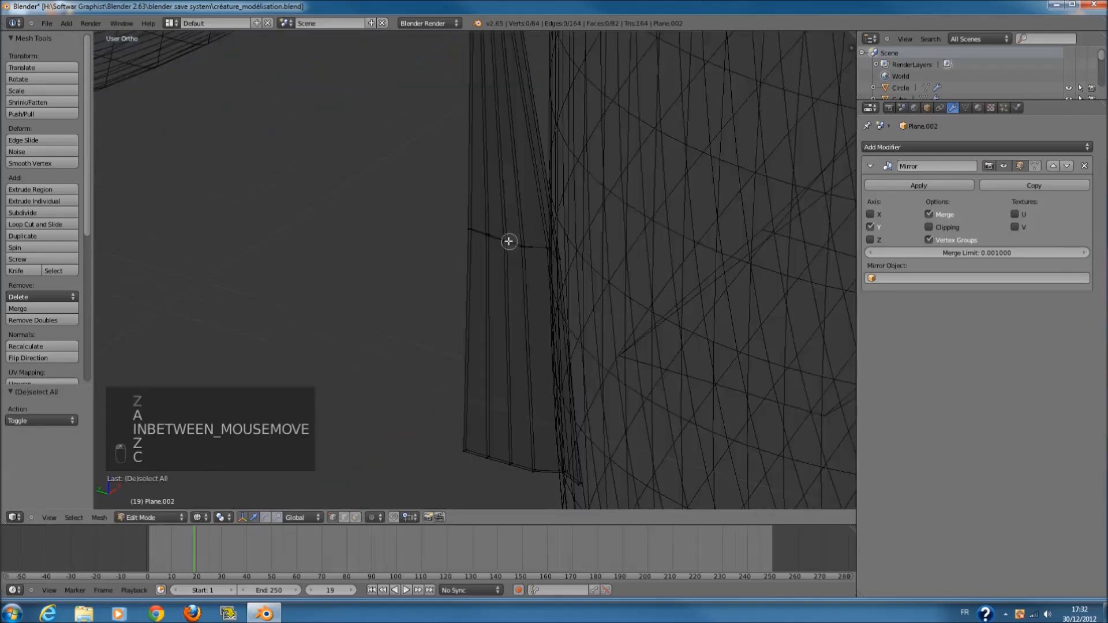
right_click(510, 467)
key(z)
drag(531, 336, 524, 340)
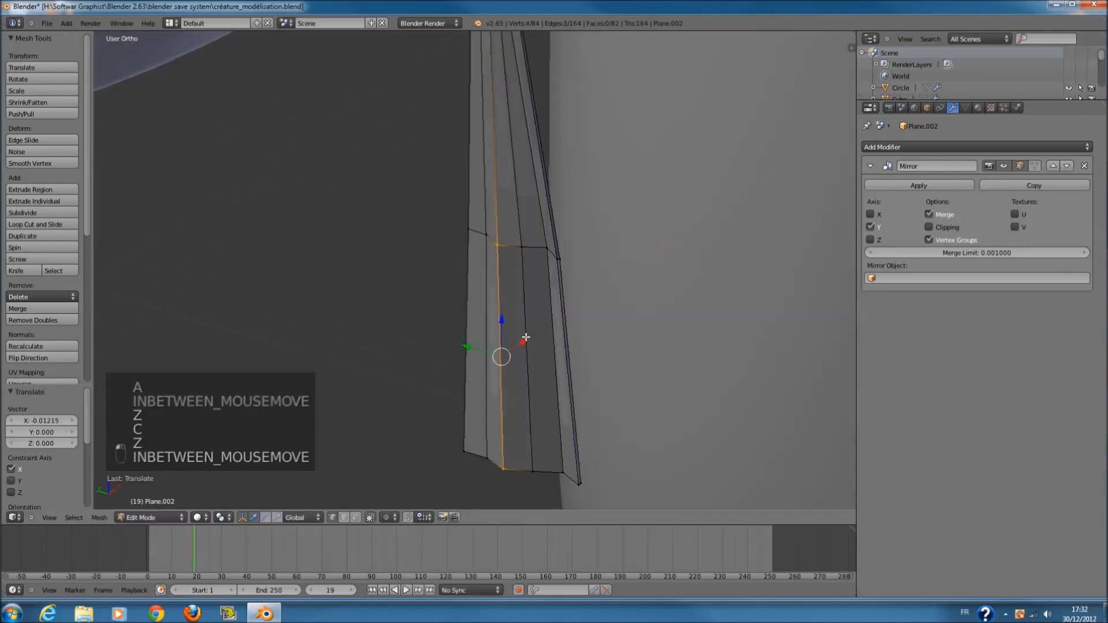
- Shift the inner side edge of the strap's lower end and pull its bottom corner about -0.024 along Y
key(z)
key(a)
key(c)
click(468, 231)
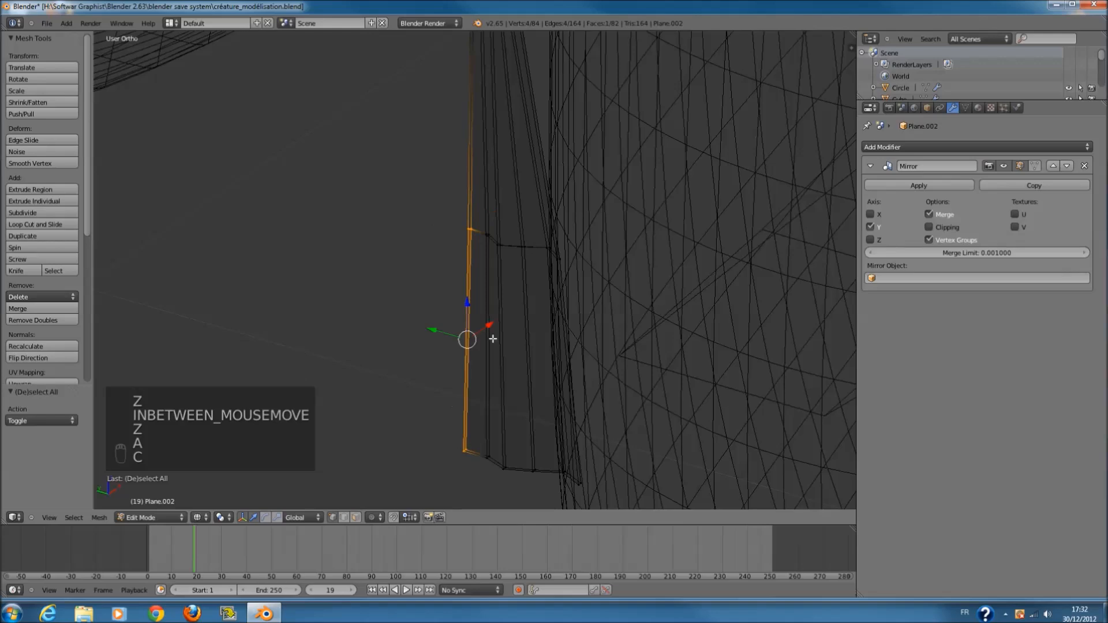
key(a)
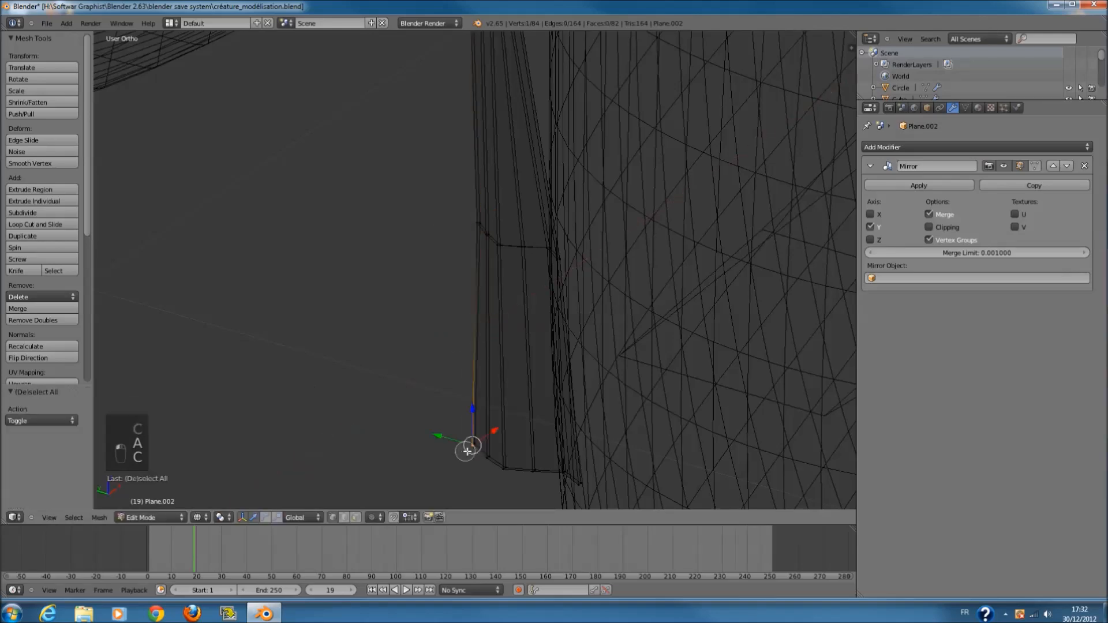
drag(448, 438, 469, 438)
middle_drag(499, 437, 566, 433)
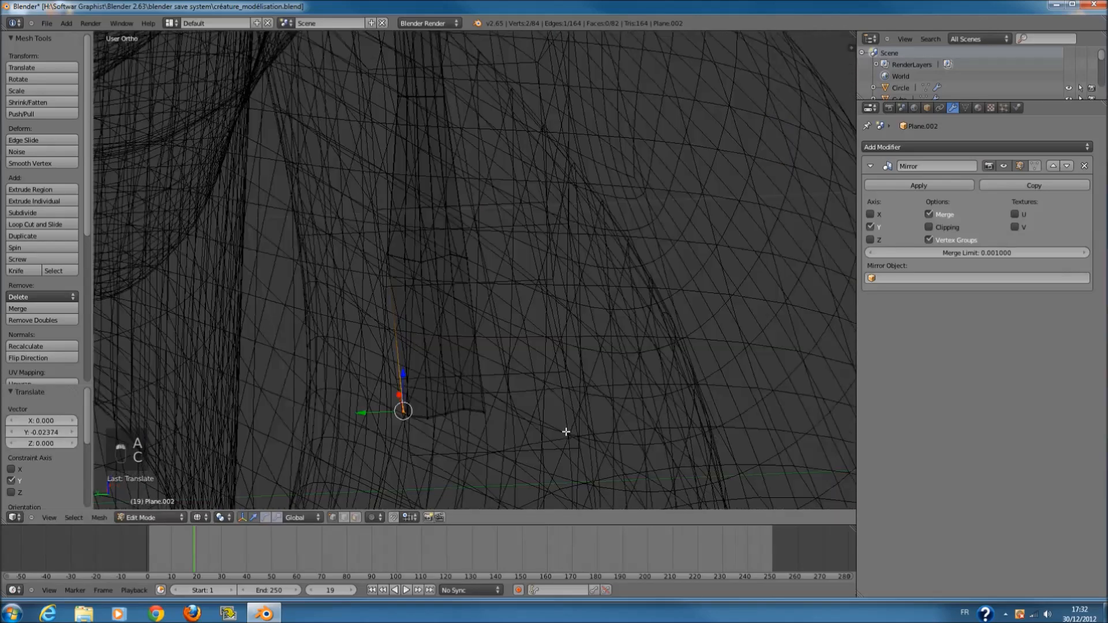
key(Tab)
key(z)
scroll(525, 411, down, 3)
scroll(564, 408, up, 3)
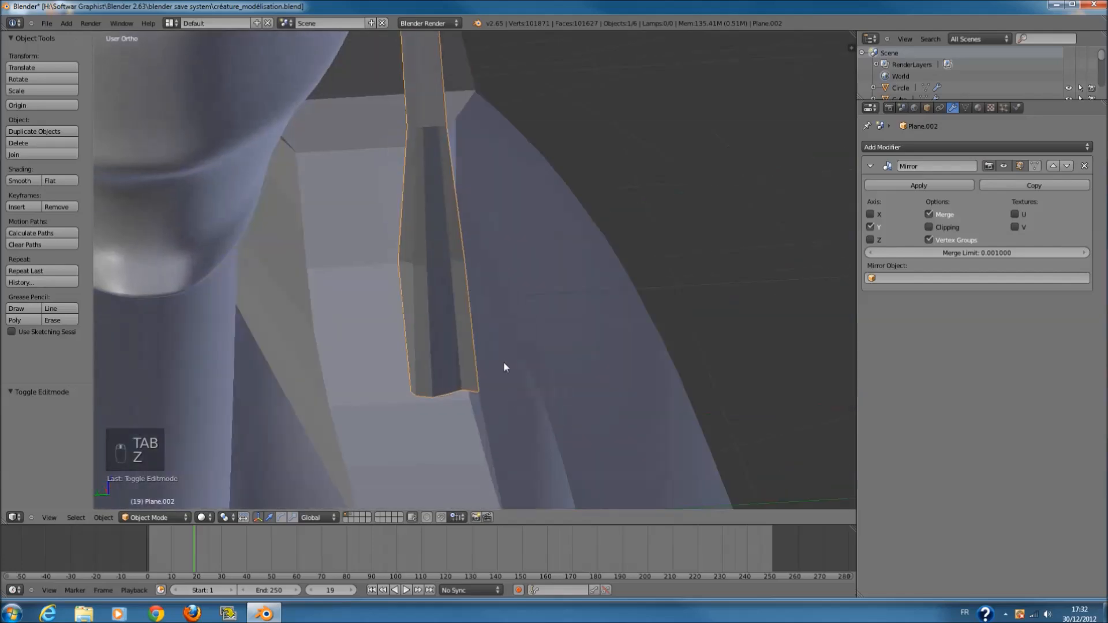
shift+middle_drag(506, 338, 470, 264)
- Select the lengthwise edge next to the strap's outer side on the upper loops and shift it to extend the fold
key(Tab)
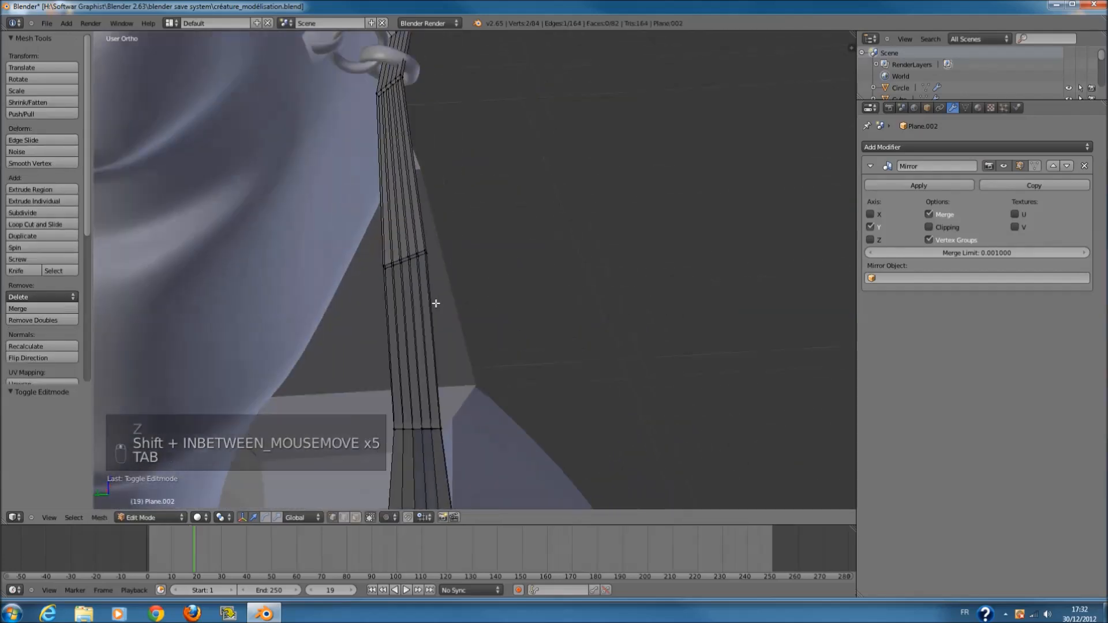
shift+middle_drag(448, 381, 477, 314)
scroll(477, 314, up, 3)
key(z)
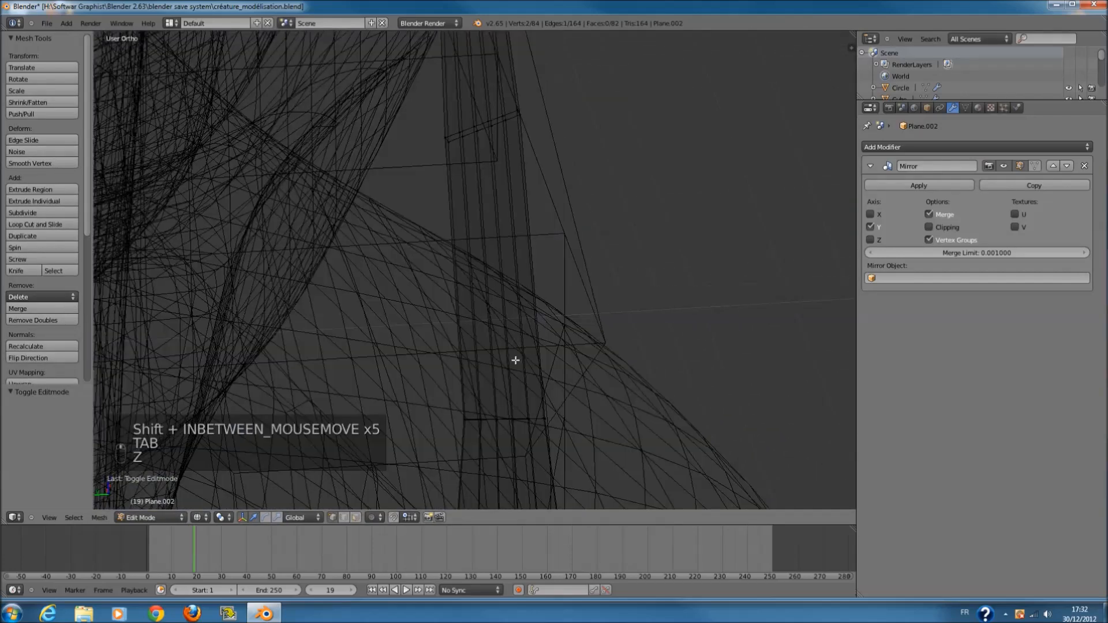
key(a)
shift+middle_drag(520, 210, 519, 166)
key(a)
key(a)
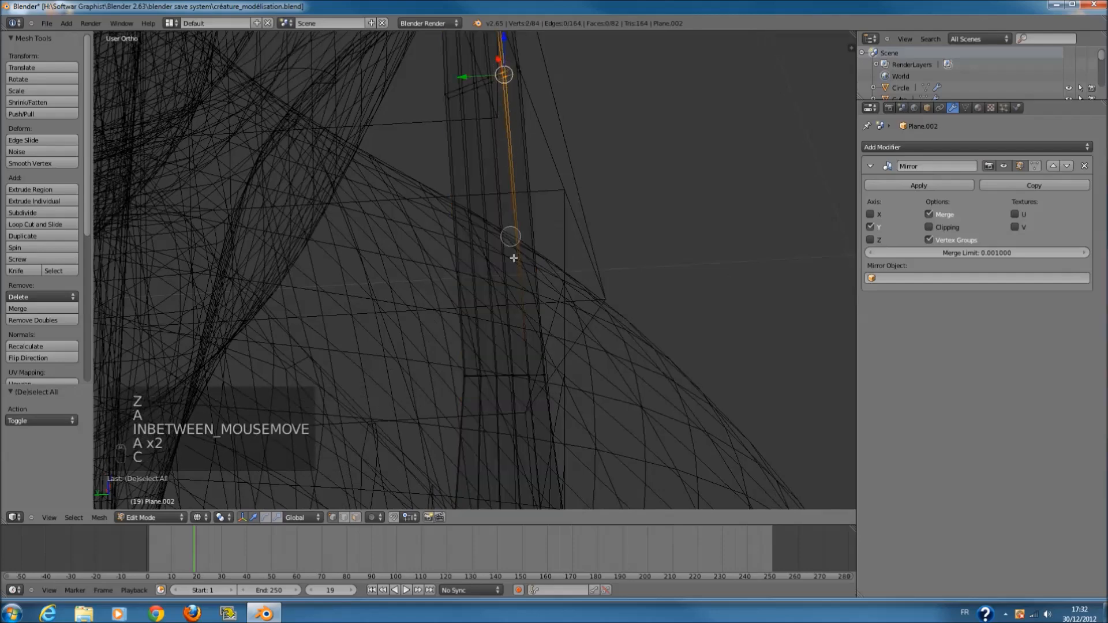
middle_drag(528, 353, 496, 369)
drag(527, 212, 535, 205)
key(a)
- Select a lengthwise edge nearer the inner side on the same loops and shift it the opposite way to form a wave
middle_drag(496, 238, 486, 163)
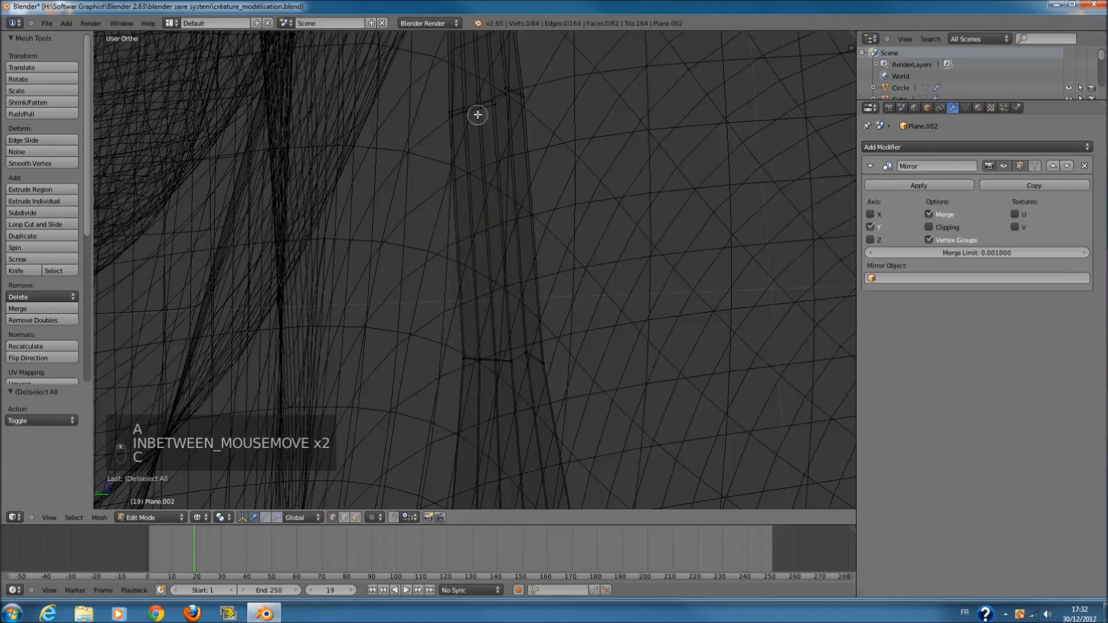
mouse_move(540, 242)
middle_down()
mouse_move(490, 261)
mouse_move(497, 254)
middle_up()
drag(514, 221, 510, 228)
key(z)
scroll(510, 236, down, 4)
key(Tab)
- Select the strap's bend loop just below the hanging ring and rotate it about -12° around Z
middle_drag(514, 254, 528, 213)
scroll(553, 232, up, 5)
key(Tab)
key(z)
key(a)
drag(478, 209, 507, 198)
key(z)
key(r)
click(583, 206)
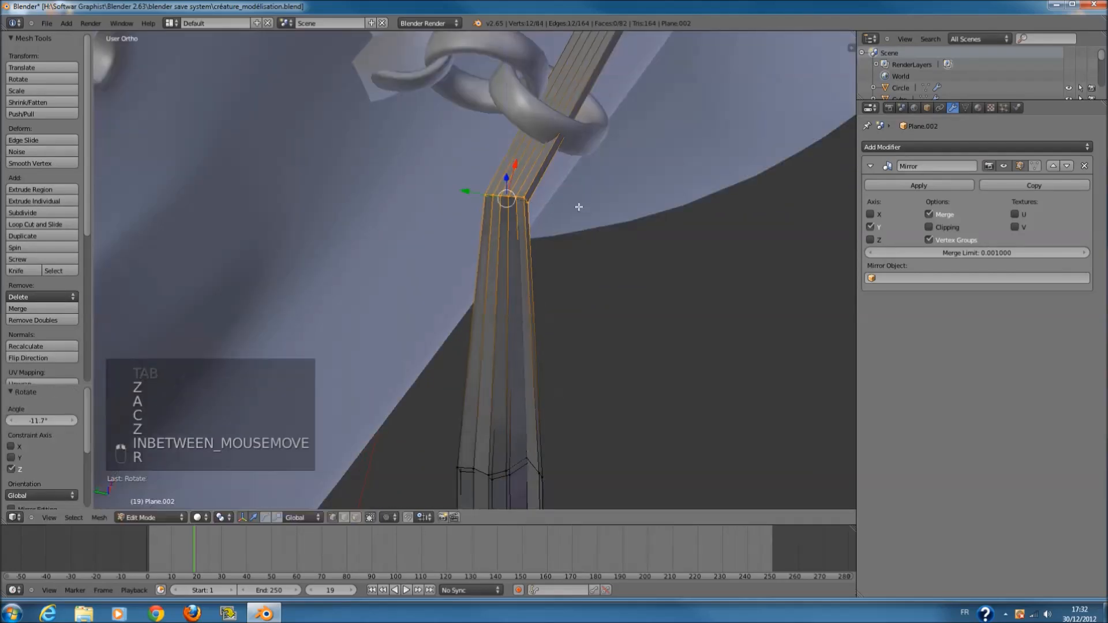
- Select the inner-side vertices of the bend loop below the ring and lower them about 0.008 along Z
key(a)
key(z)
key(c)
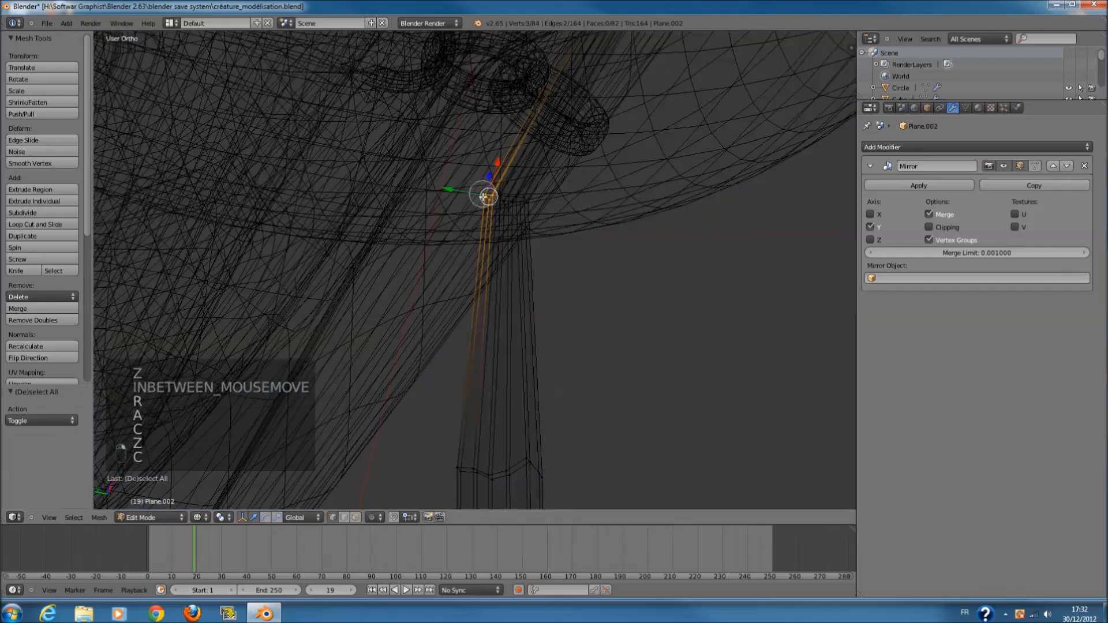
key(z)
drag(489, 174, 490, 181)
- Cut two loops across the strap section inside the ring and shift them about -0.007 along X
middle_drag(494, 180, 550, 211)
key(ctrl+r)
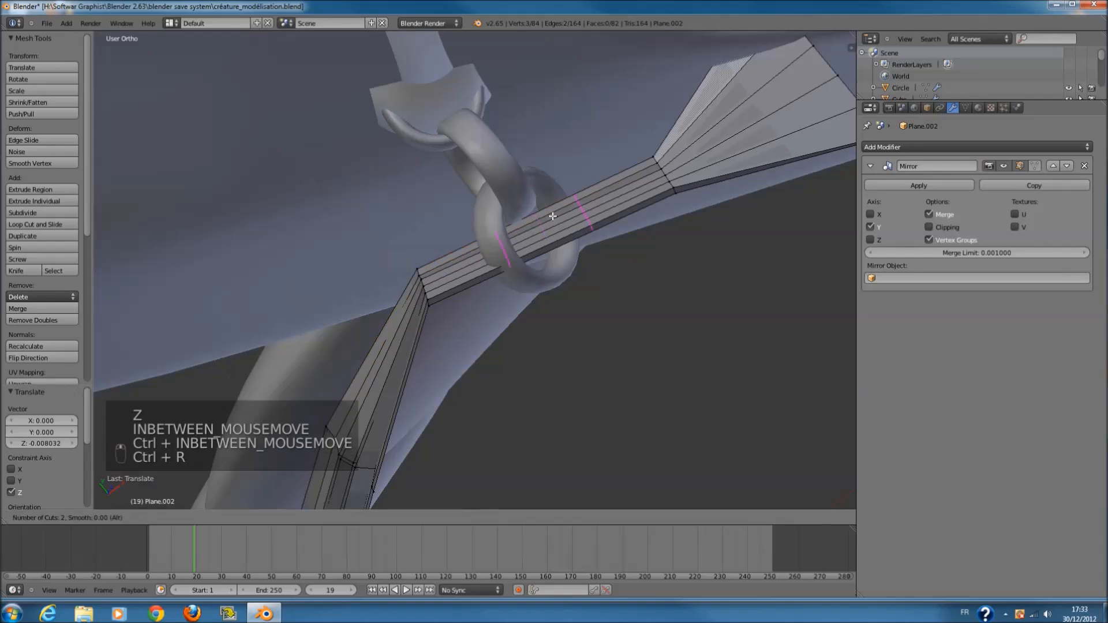
click(553, 216)
drag(568, 210, 560, 213)
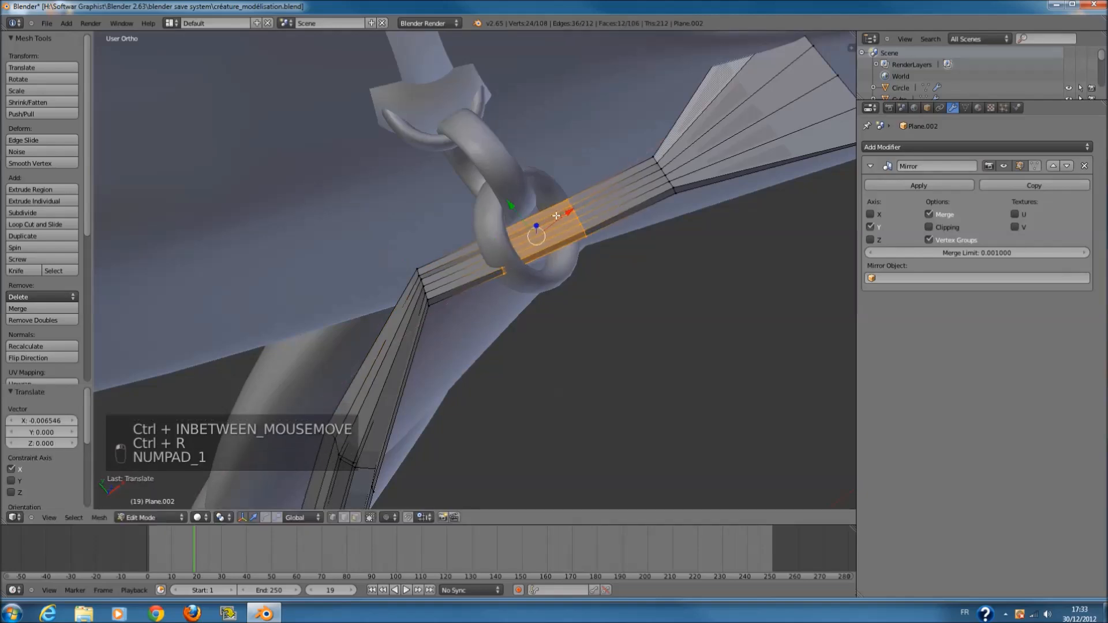
- Select the bend loop ahead of the ring in front view and lower it along Z
key(KP_1)
key(KP_Decimal)
scroll(561, 209, down, 4)
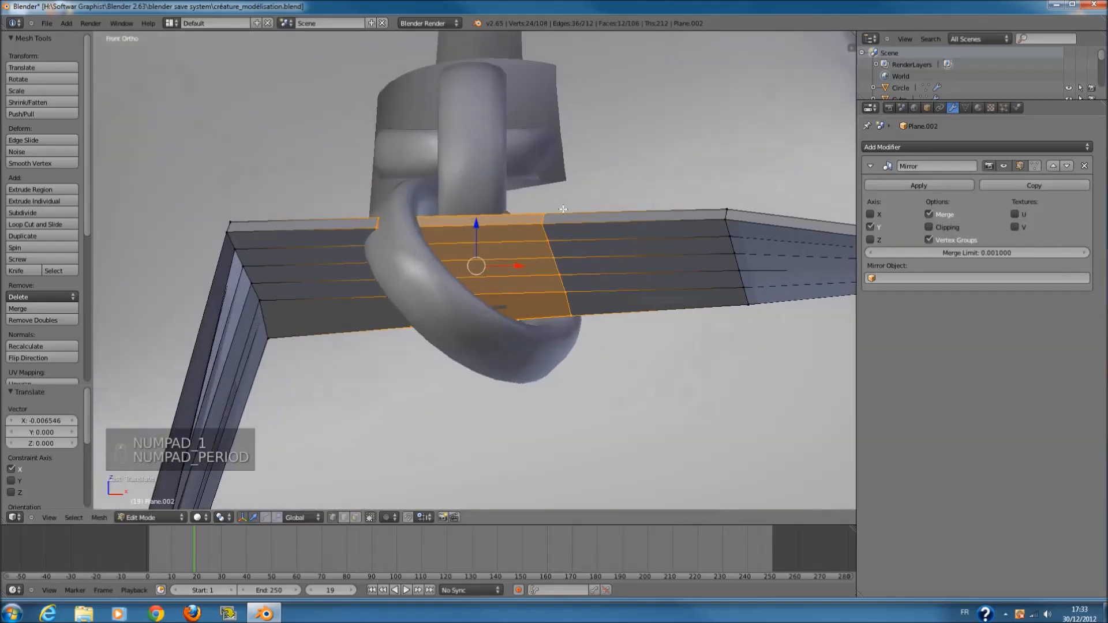
key(a)
key(z)
drag(281, 229, 310, 325)
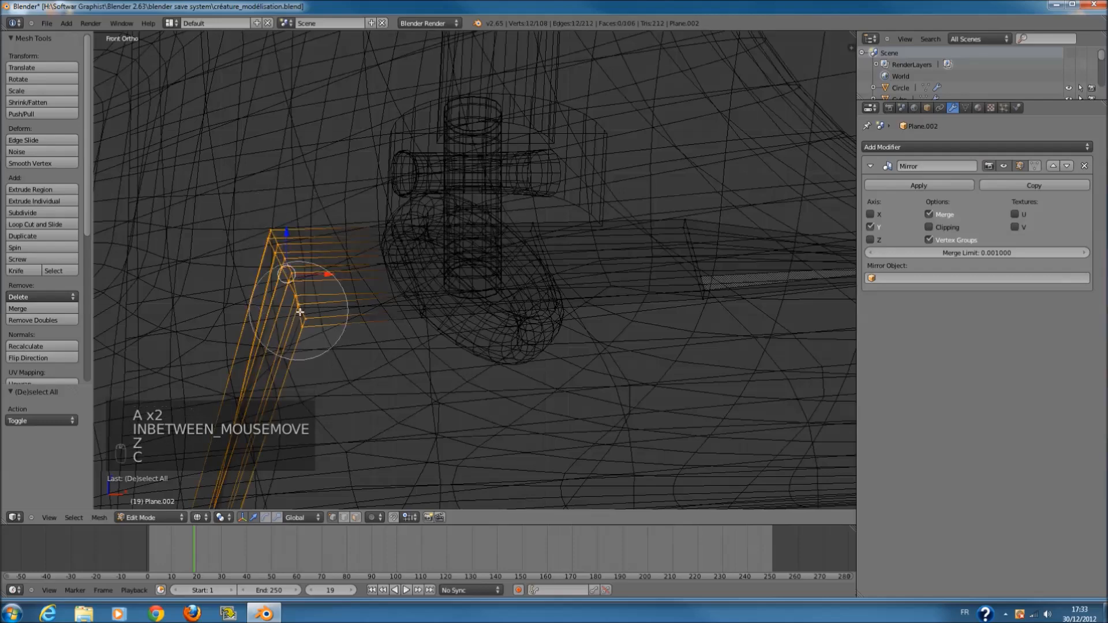
right_click(310, 326)
key(z)
drag(288, 234, 302, 301)
- Select the front one of the two new loops at the ring and lower it along Z
key(z)
key(a)
key(c)
drag(408, 257, 428, 305)
right_click(427, 305)
drag(410, 229, 415, 268)
- Shift the front ring loop to fit inside the ring and rotate it about -26° around X
mouse_move(413, 274)
middle_down()
mouse_move(392, 338)
mouse_move(494, 238)
middle_up()
key(z)
drag(492, 238, 465, 254)
middle_drag(466, 255, 526, 261)
key(r)
key(x)
click(493, 258)
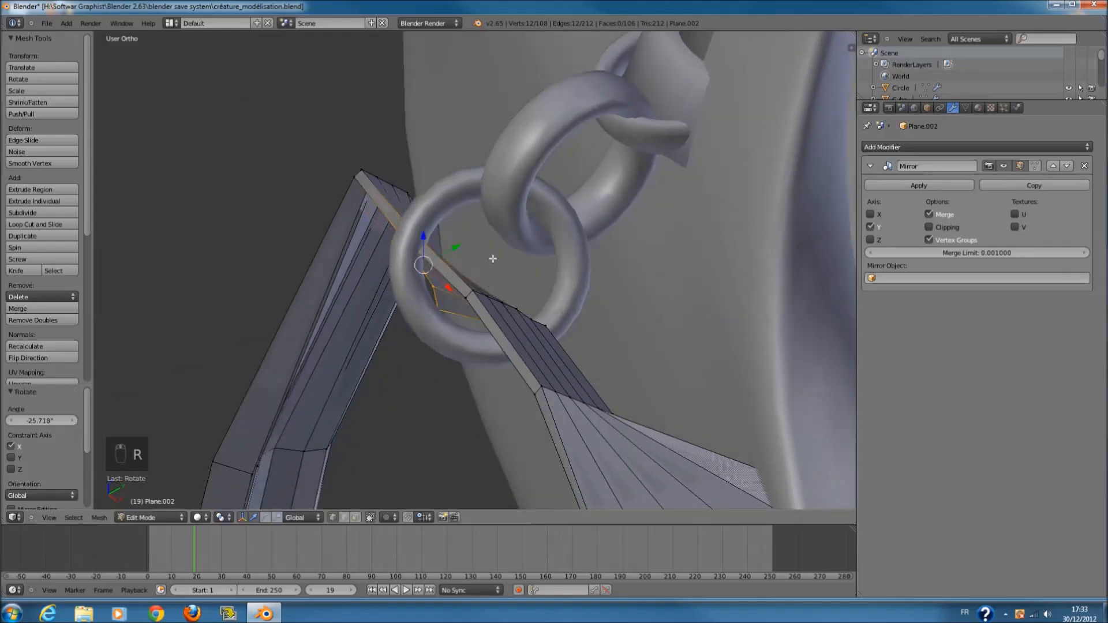
- Select the bend loop ahead of the ring again in front view and lower it about 0.03 along Z
key(KP_1)
key(z)
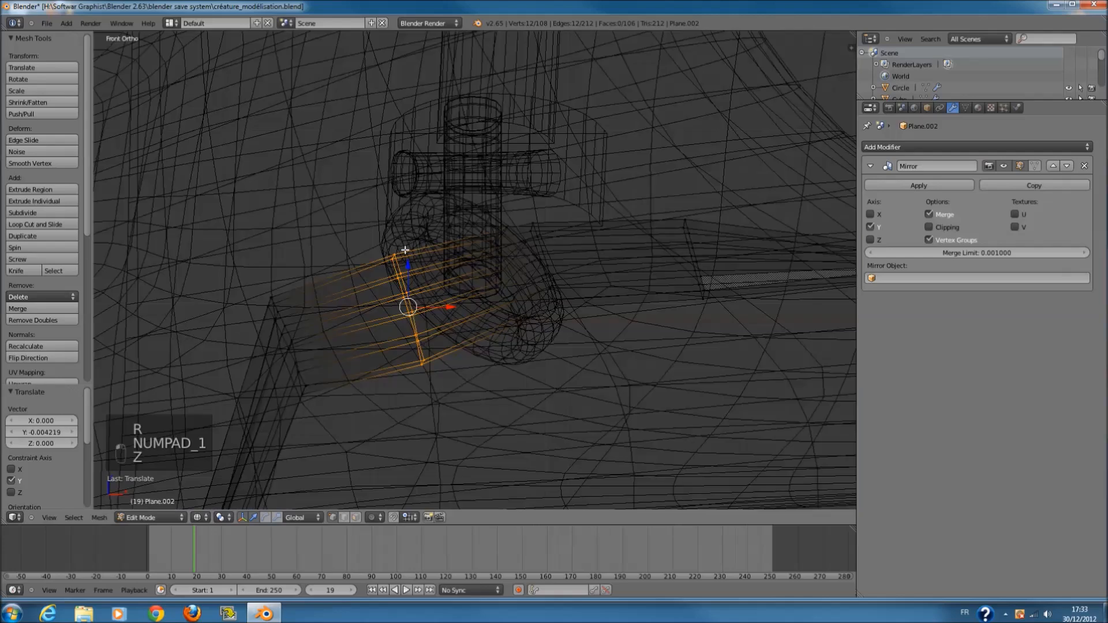
key(a)
key(c)
drag(247, 301, 284, 345)
shift+middle_drag(285, 345, 286, 272)
drag(279, 227, 341, 311)
key(z)
key(r)
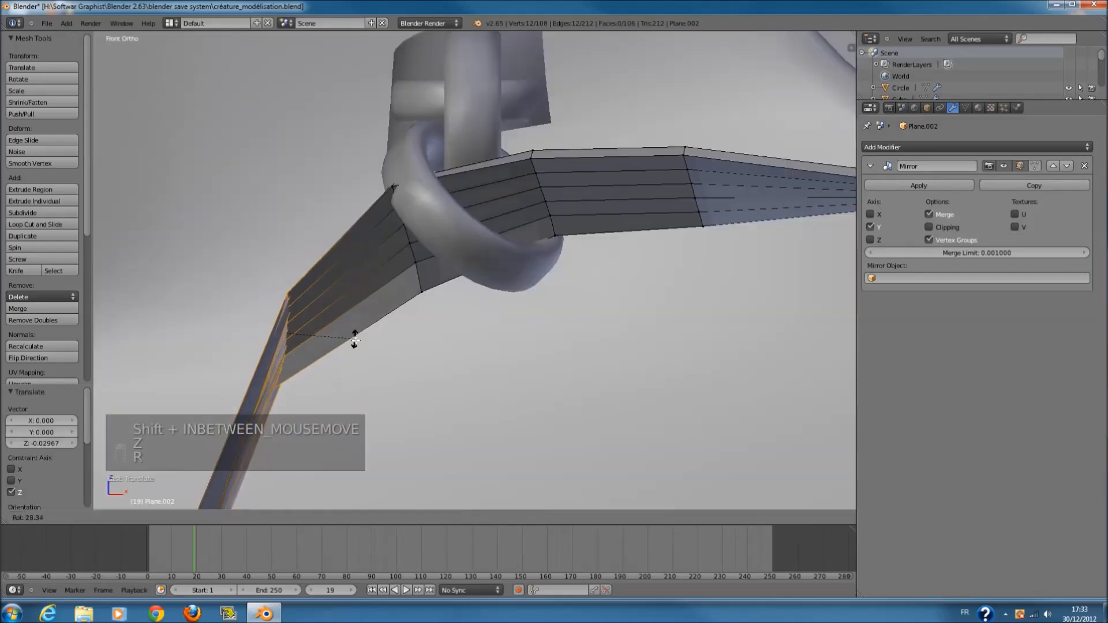
click(359, 359)
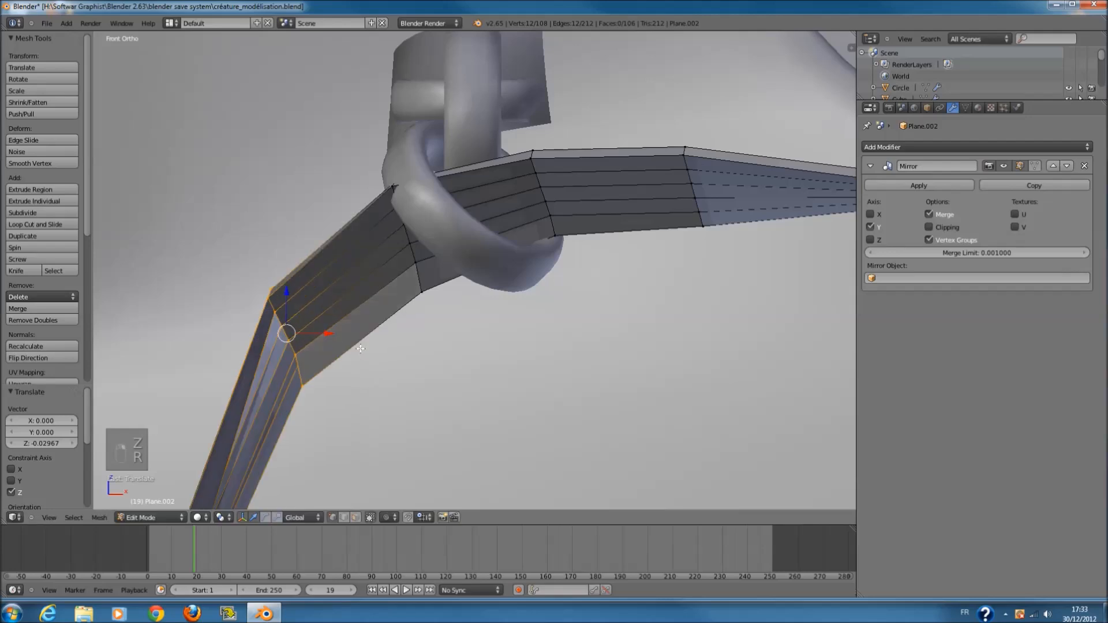
- Rotate the bend loop ahead of the ring about -44° in front view and save the file
key(r)
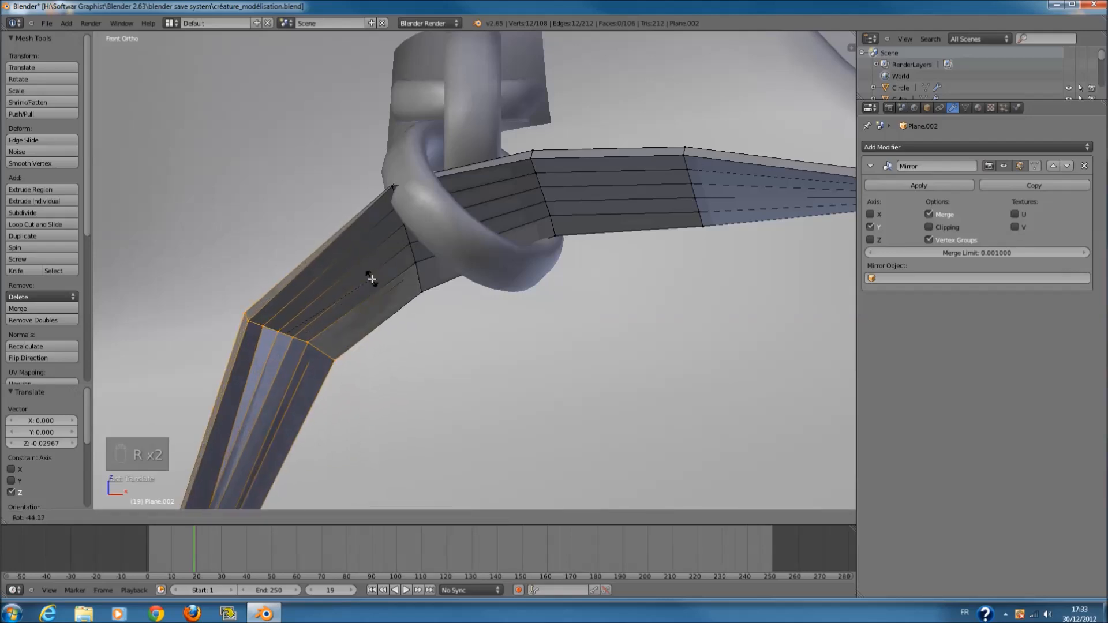
click(371, 278)
scroll(475, 341, down, 6)
key(Tab)
scroll(528, 321, up, 2)
key(ctrl+s)
scroll(528, 279, up, 3)
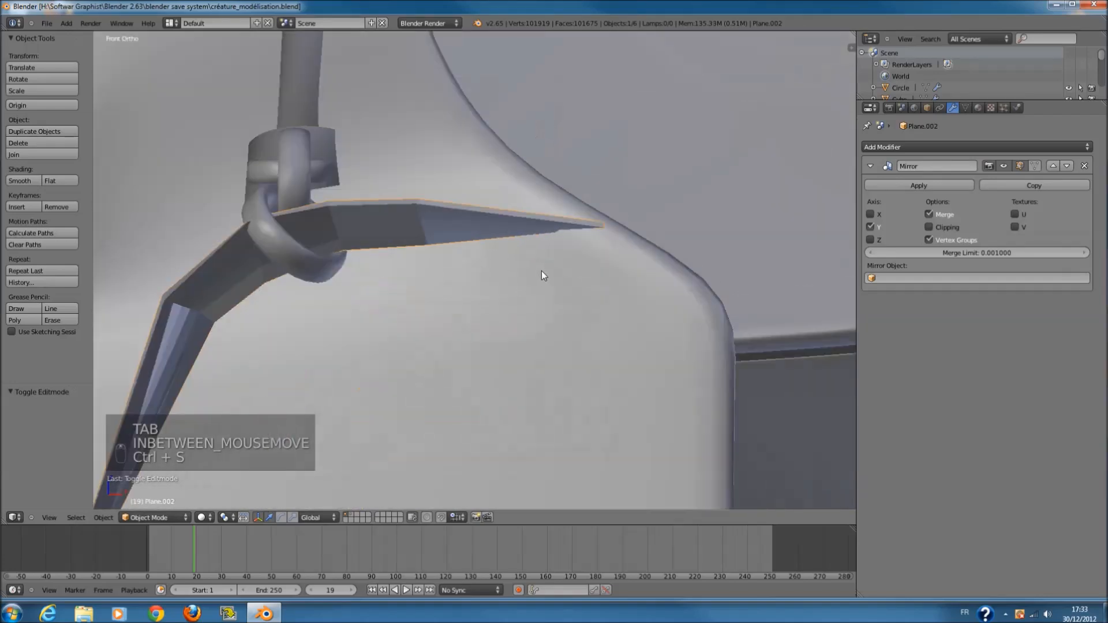
- Select the strap section behind the ring, tilt its rear end downward in front view and lower the section about 0.035 along Z
key(Tab)
key(z)
key(a)
key(c)
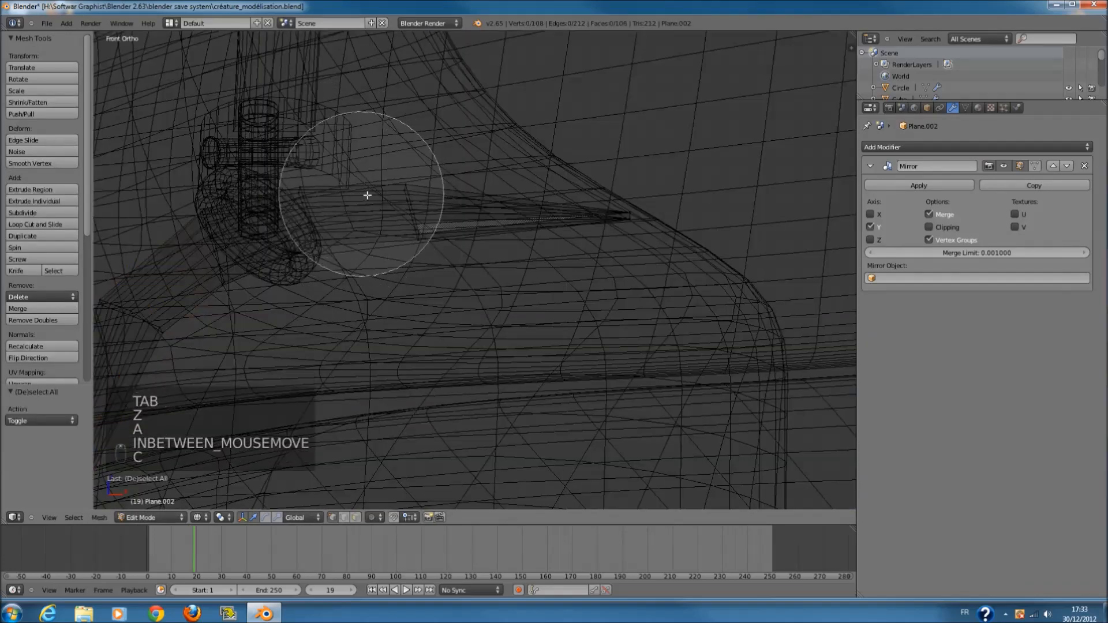
drag(367, 195, 571, 231)
right_click(588, 233)
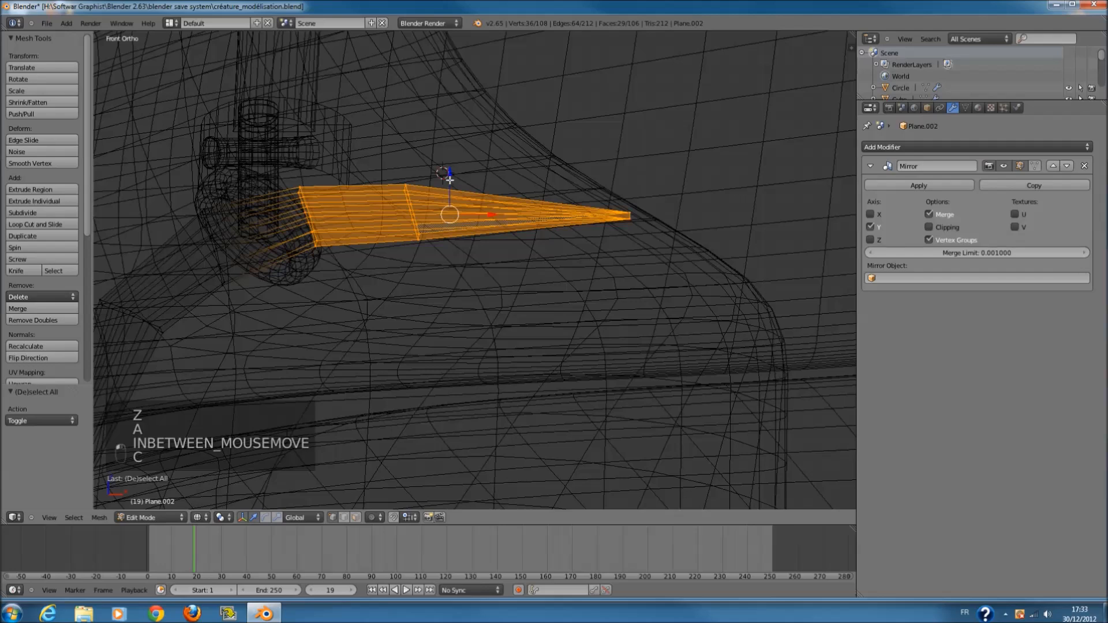
key(z)
key(ctrl+z)
key(r)
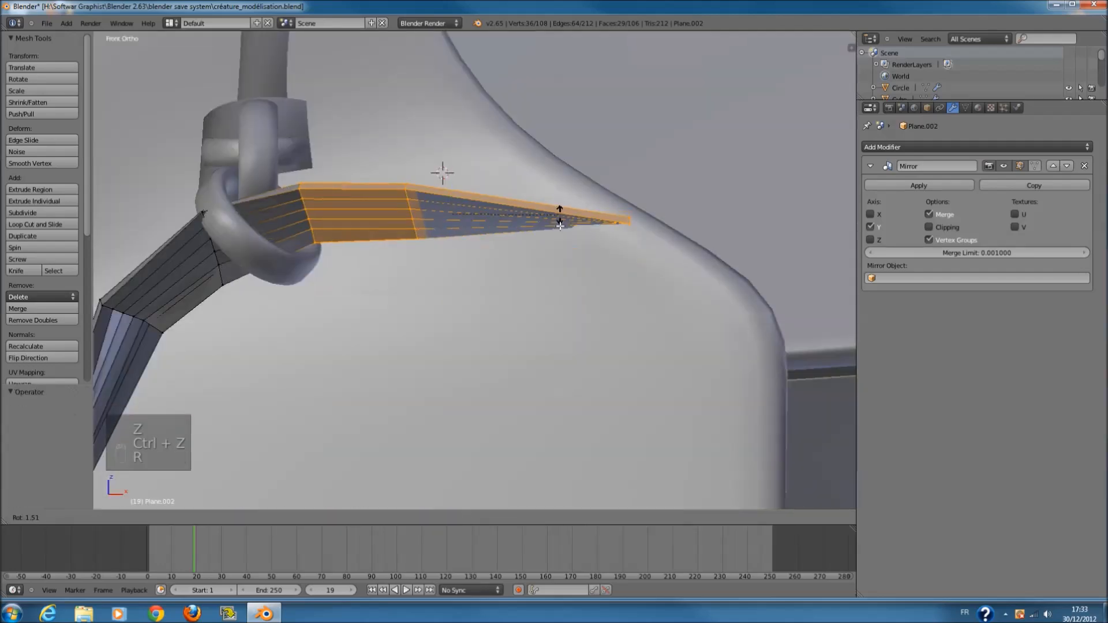
click(542, 241)
drag(450, 174, 460, 229)
middle_drag(460, 230, 399, 261)
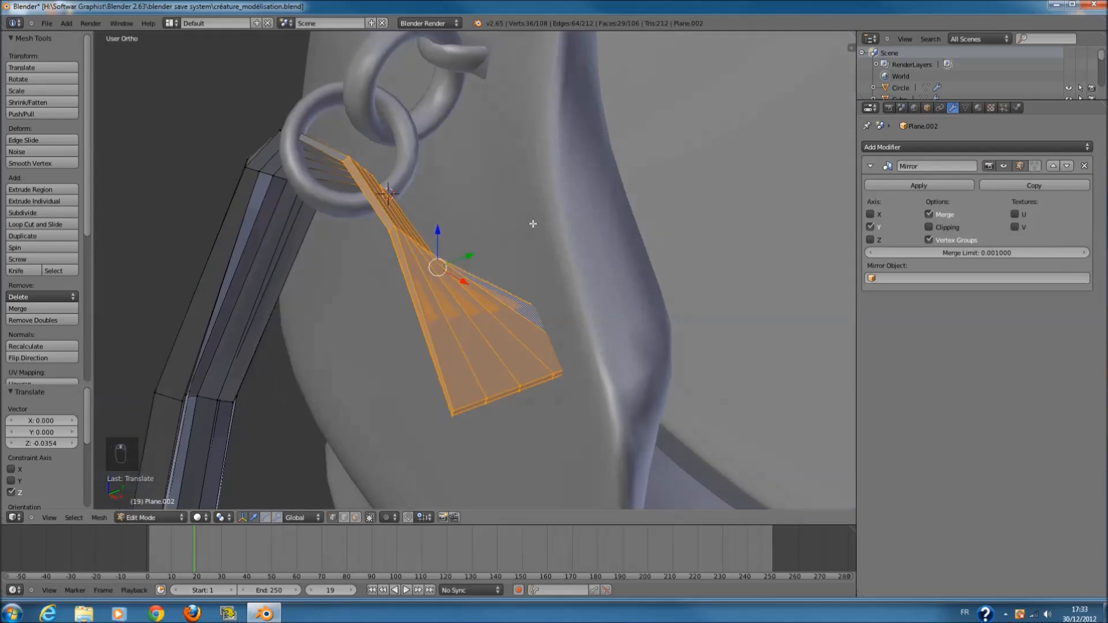
- Rotate the strap section behind the ring about 42° around X
key(r)
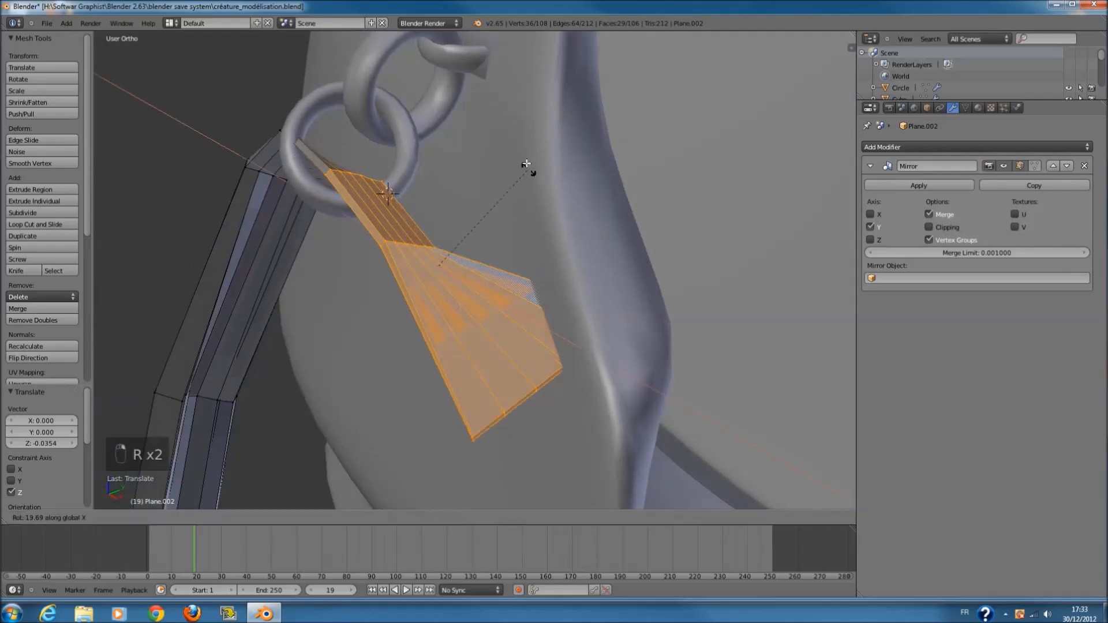
click(490, 116)
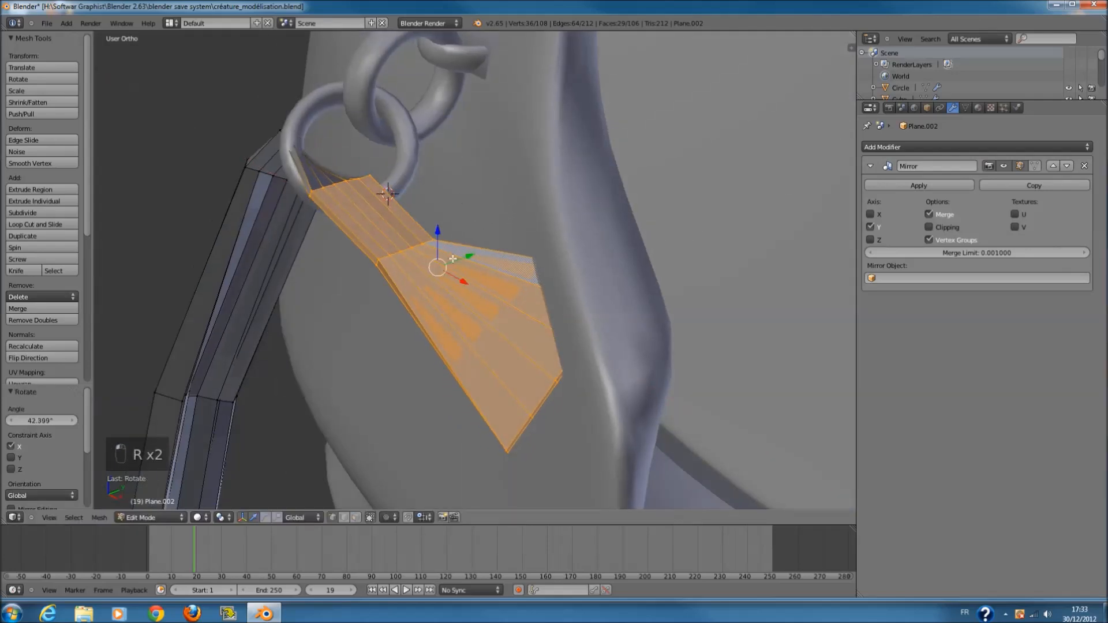
key(r)
right_click(469, 254)
- Select the strap loop at the ring and adjust its position
middle_drag(469, 255, 396, 173)
key(z)
key(a)
key(c)
click(218, 237)
right_click(219, 237)
key(c)
middle_click(129, 239)
right_click(132, 239)
middle_drag(215, 222, 457, 230)
key(z)
click(215, 111)
- Select the rear end loop of the strap in top view and move it about -0.054 along Y
key(KP_7)
key(z)
key(a)
key(c)
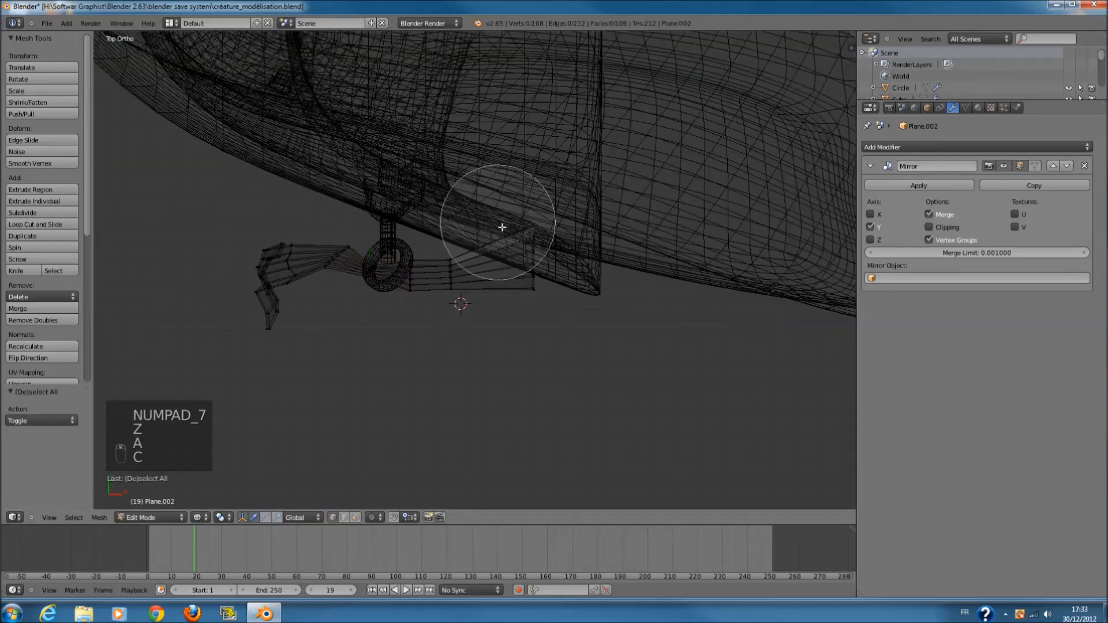
right_click(527, 271)
drag(533, 215, 531, 248)
- Rotate the rear end loop of the strap about -44° around X
key(KP_1)
key(z)
scroll(513, 247, down, 2)
scroll(513, 247, up, 2)
middle_drag(513, 247, 553, 270)
key(z)
key(KP_7)
key(z)
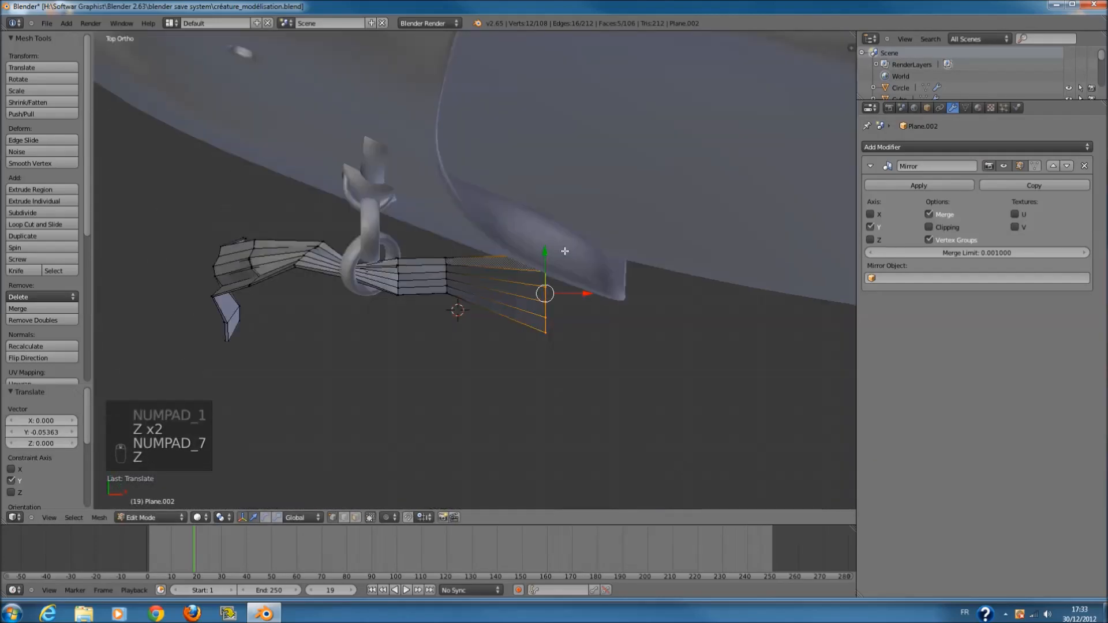
middle_drag(559, 301, 571, 225)
key(s)
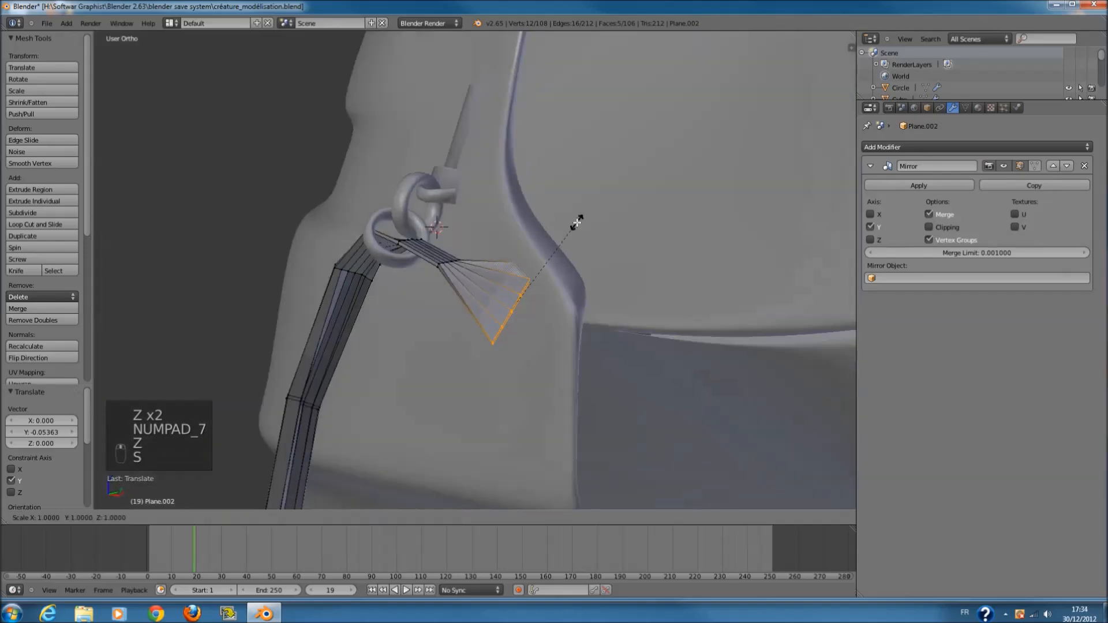
key(r)
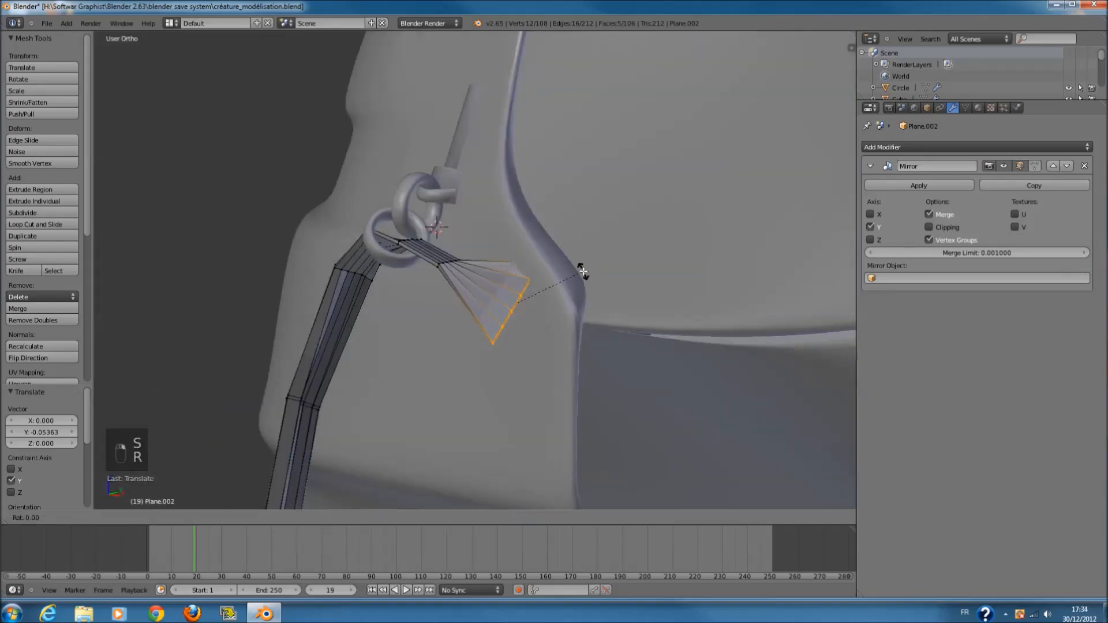
click(557, 319)
- Try to stretch the rear end loop far below the head, shift it about 0.53 along X and rotate it about 57°
key(KP_1)
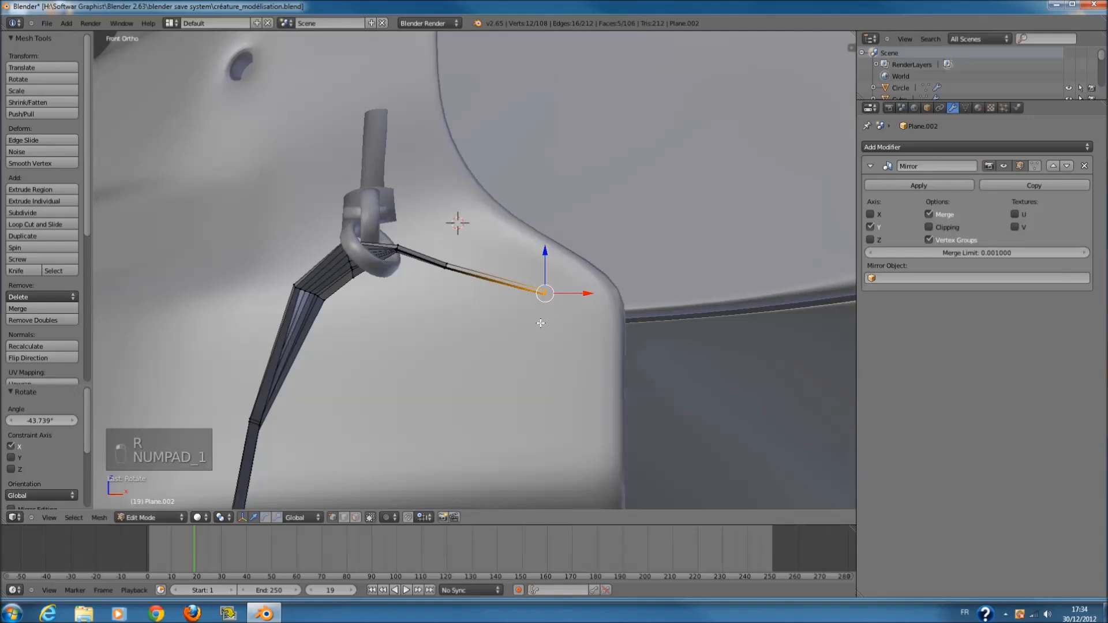
scroll(538, 322, down, 6)
middle_drag(539, 321, 559, 247)
key(KP_1)
scroll(562, 245, down, 7)
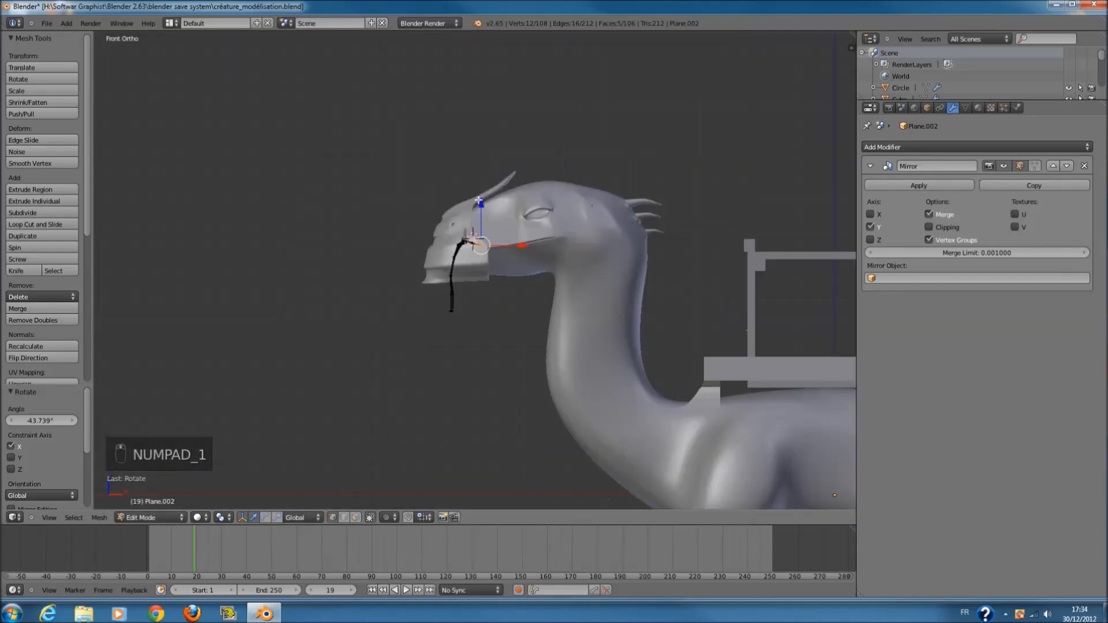
click(516, 445)
drag(510, 484, 546, 484)
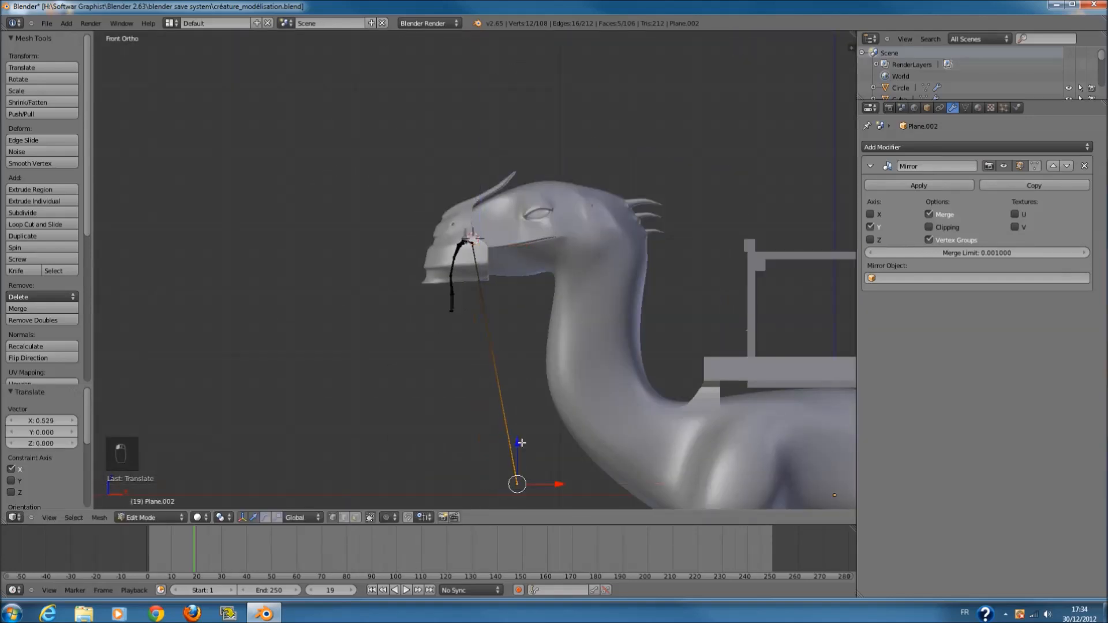
key(KP_Decimal)
key(r)
key(r)
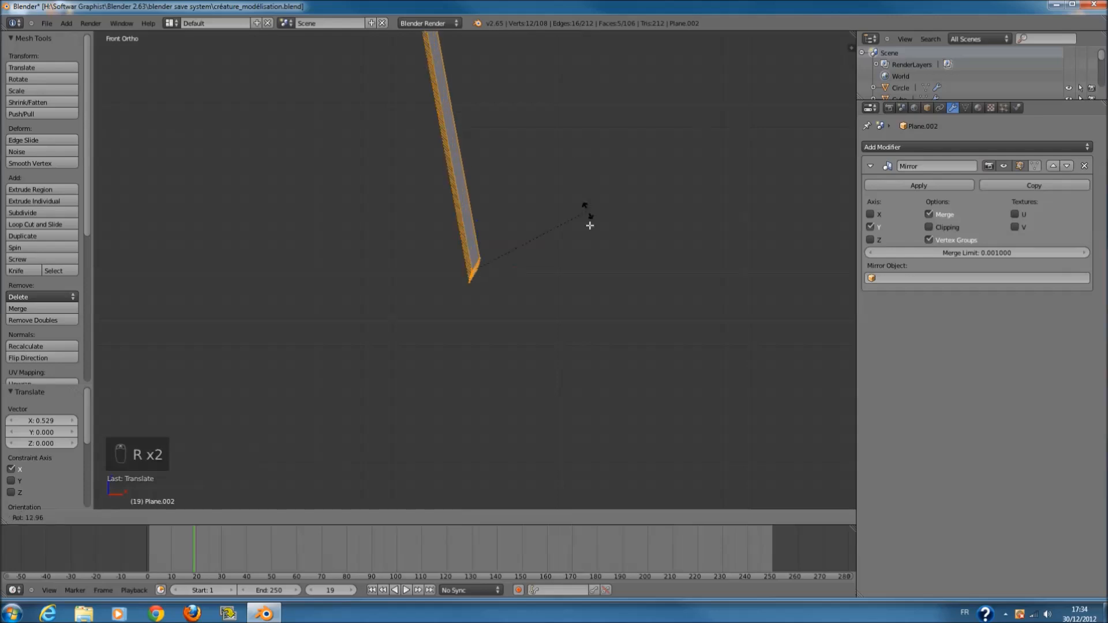
click(578, 300)
scroll(562, 273, down, 11)
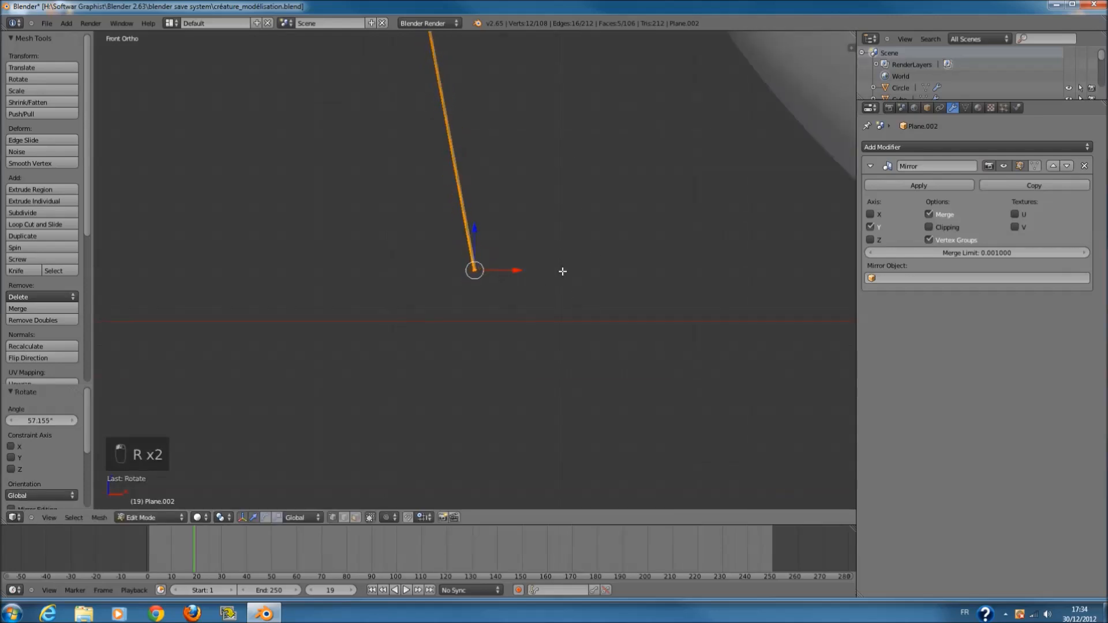
- Try a loop cut across the stretched strap section, and undo back to the short rear end beside the mask
scroll(556, 267, up, 6)
key(a)
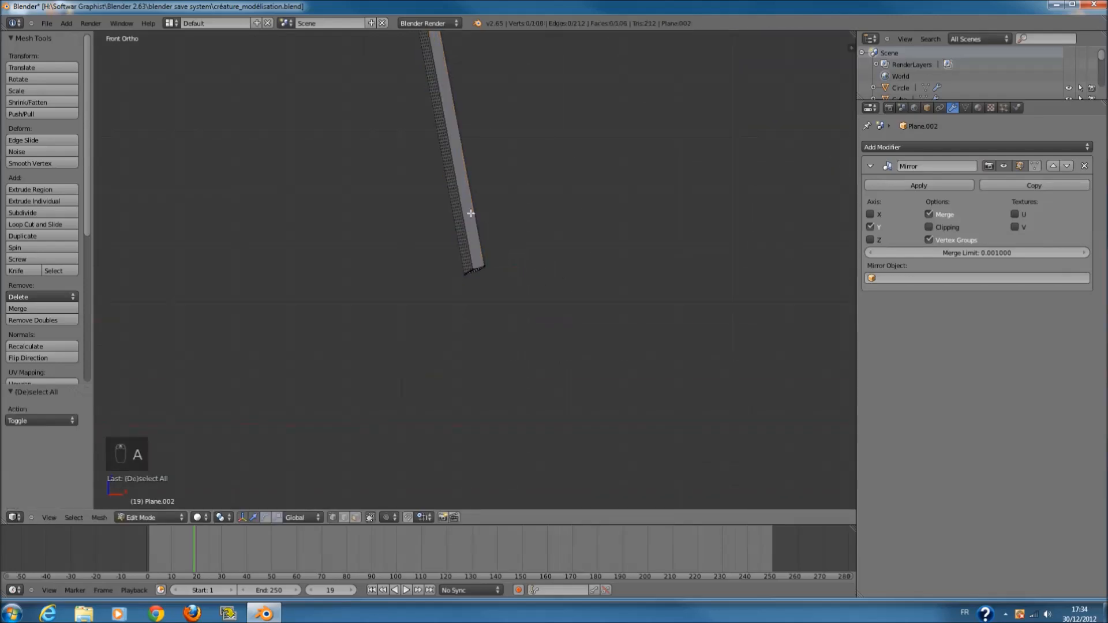
key(ctrl+r)
click(471, 214)
right_click(472, 214)
key(ctrl+z)
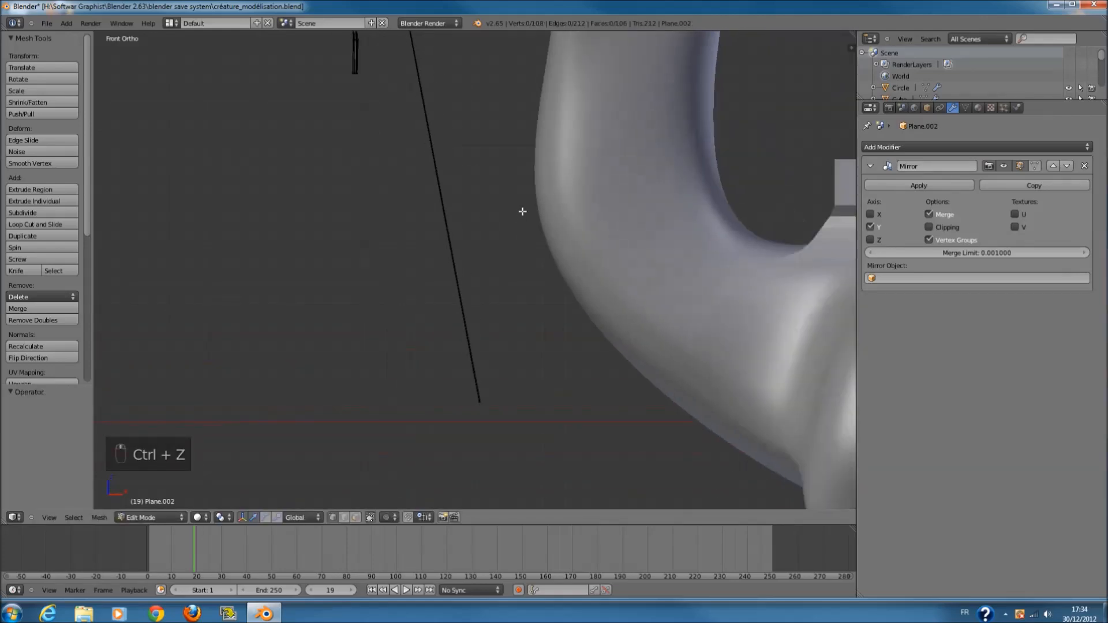
key(ctrl+z)
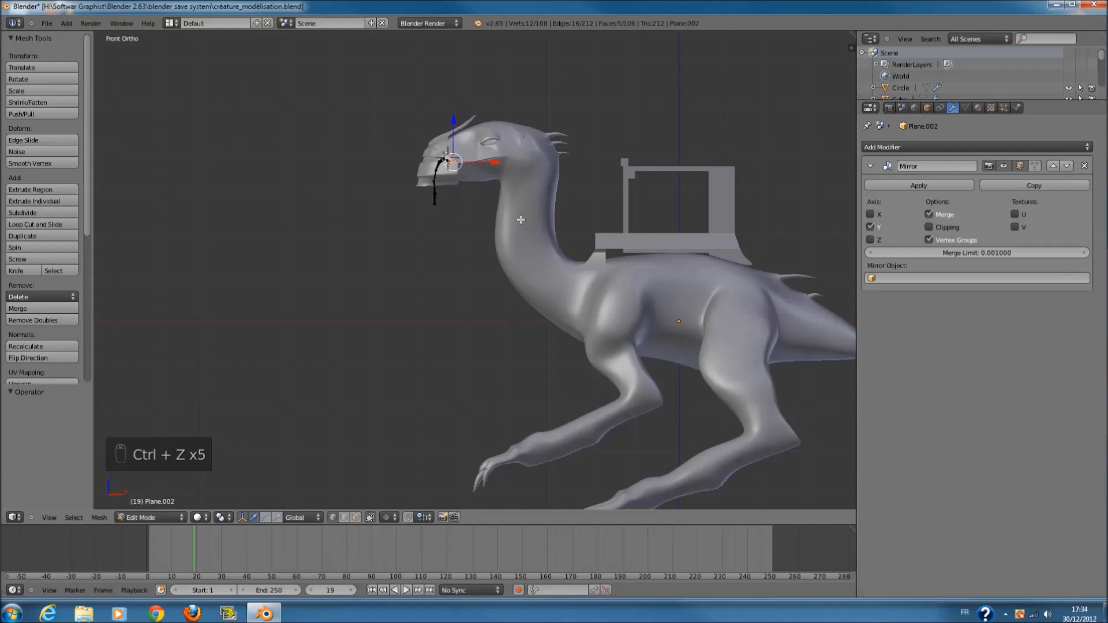
- Lower the rear end loop about 0.16 along Z, rotate it about 82° in front view and refine the angle
shift+scroll(520, 220, up, 5)
key(KP_Decimal)
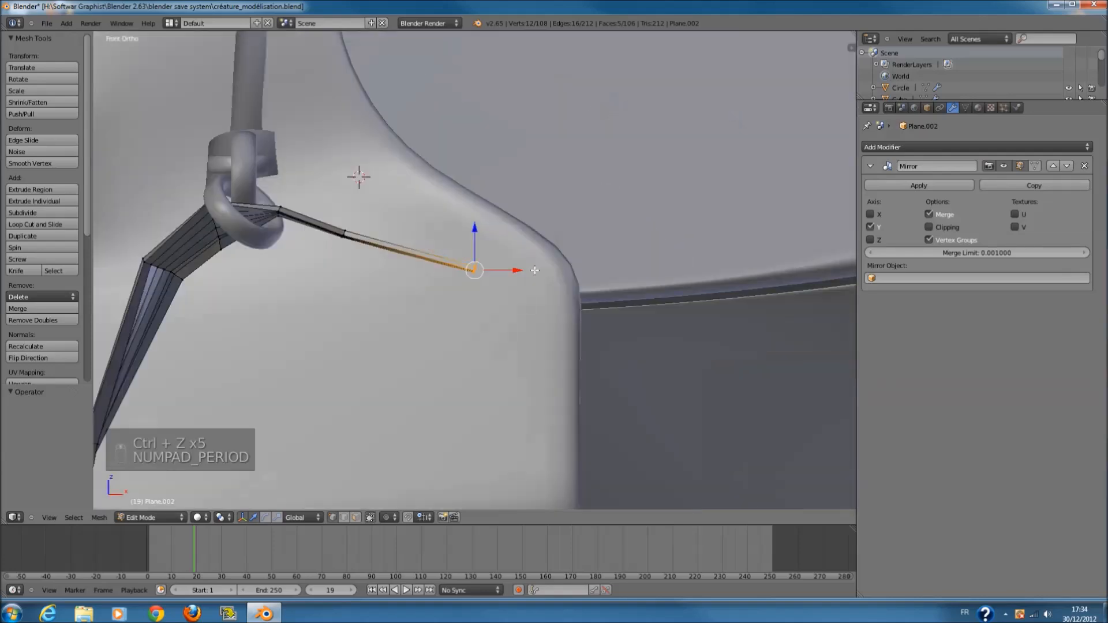
shift+scroll(359, 173, up, 1)
scroll(496, 248, up, 4)
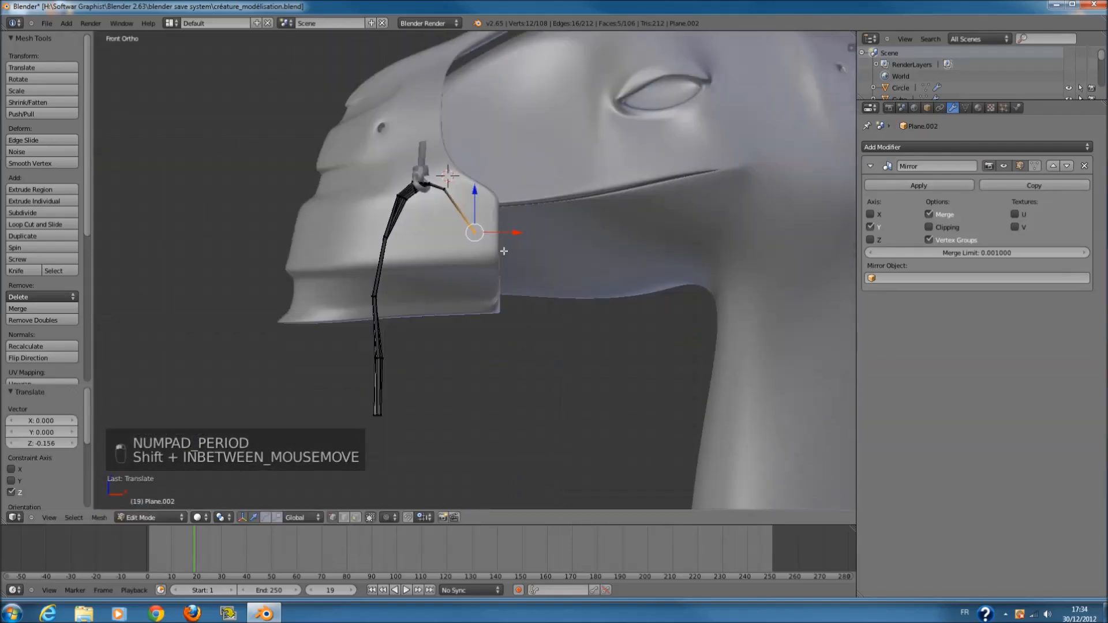
key(r)
click(453, 241)
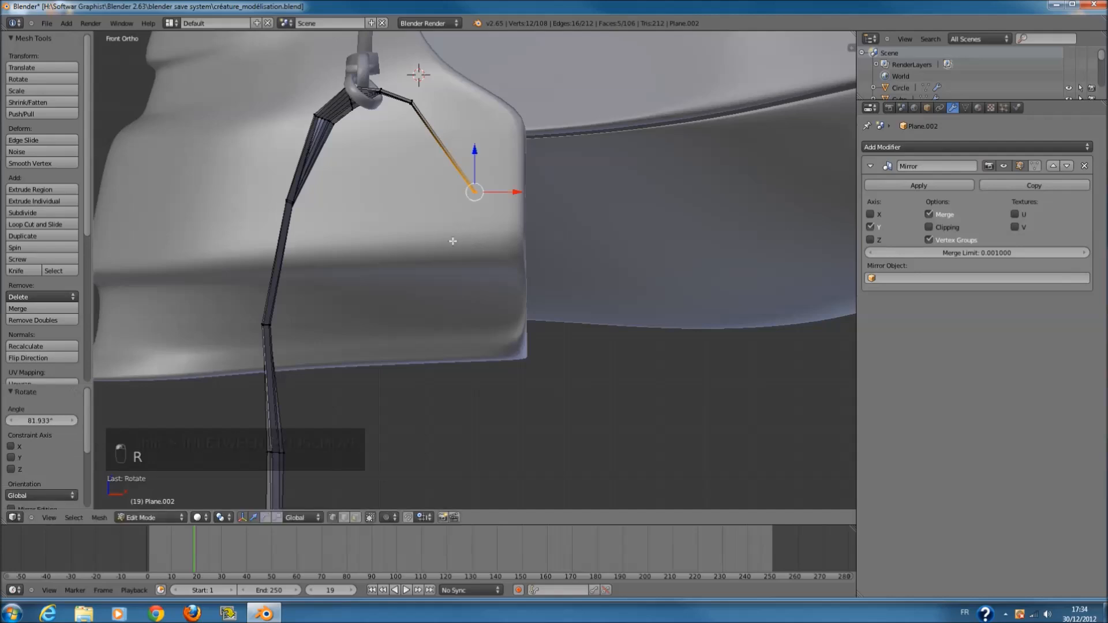
key(KP_Decimal)
key(r)
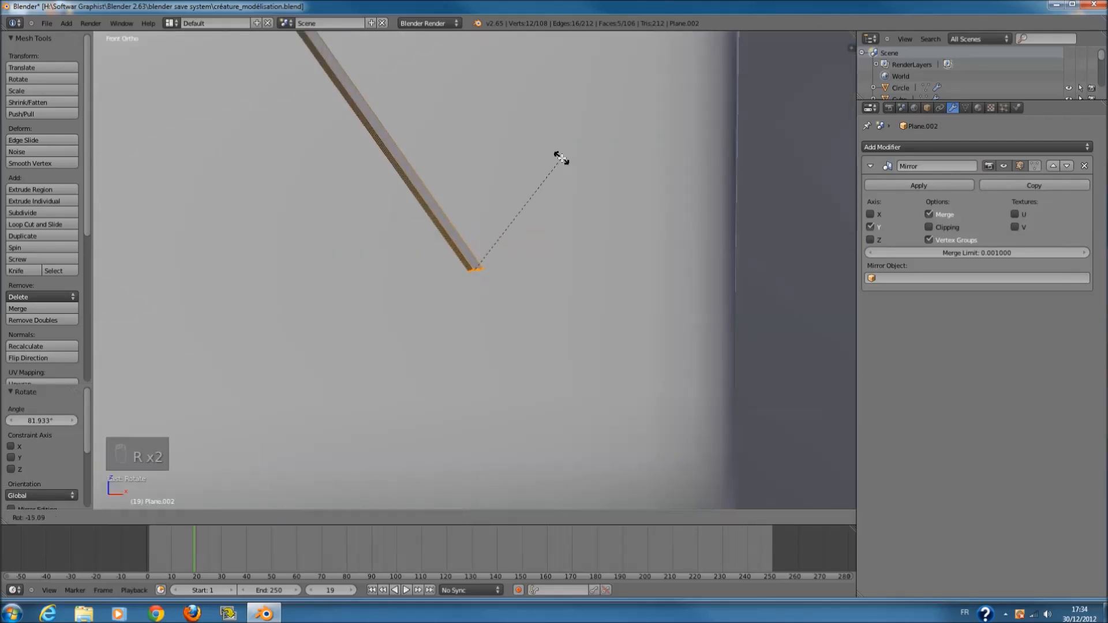
click(554, 190)
scroll(544, 218, down, 5)
- Extrude the strap's rear end downward and lower it a further 0.31 or so along Z, past the mask's lower edge
key(e)
click(515, 349)
scroll(515, 349, down, 4)
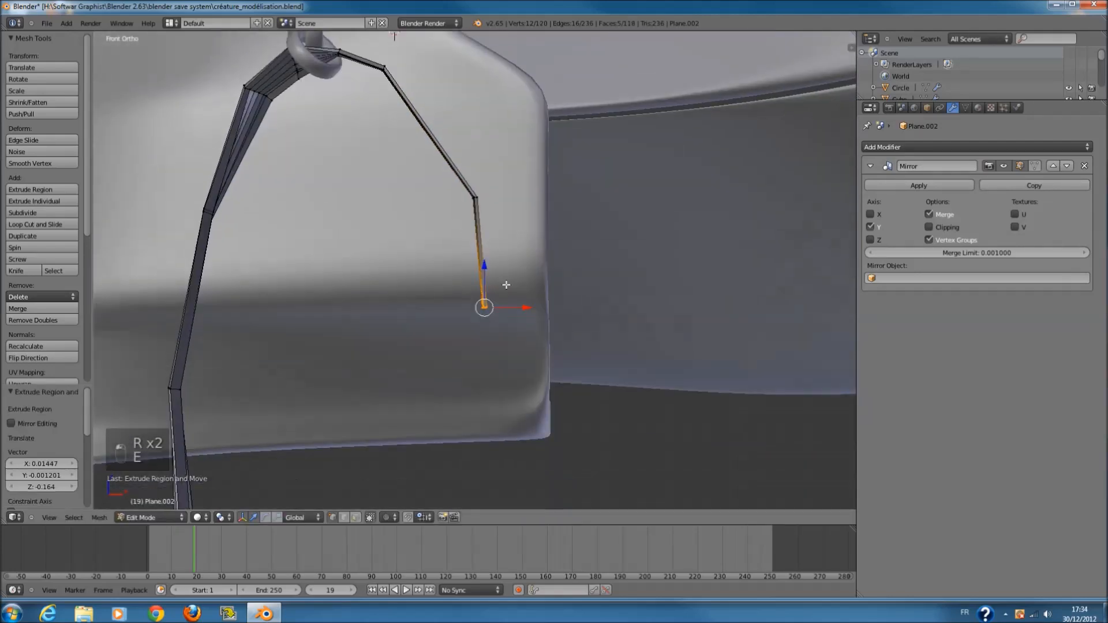
shift+scroll(485, 265, down, 4)
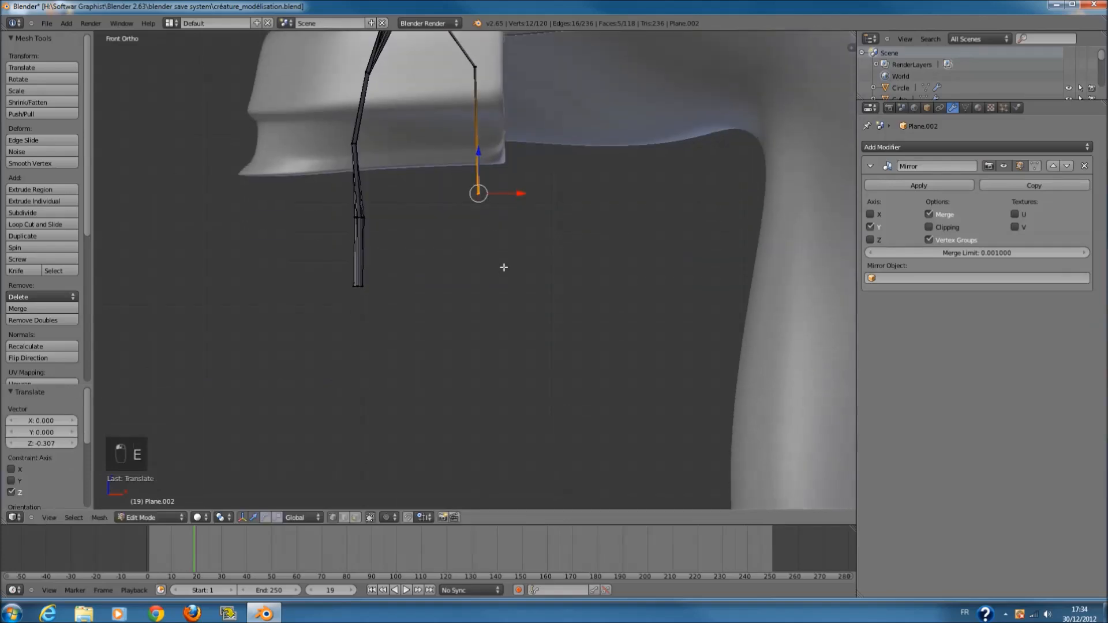
- Extrude the strap end downward three more times in front of the neck and shift the last loop about 0.16 along X
key(e)
click(515, 318)
scroll(515, 318, down, 6)
scroll(513, 300, up, 4)
key(e)
click(540, 386)
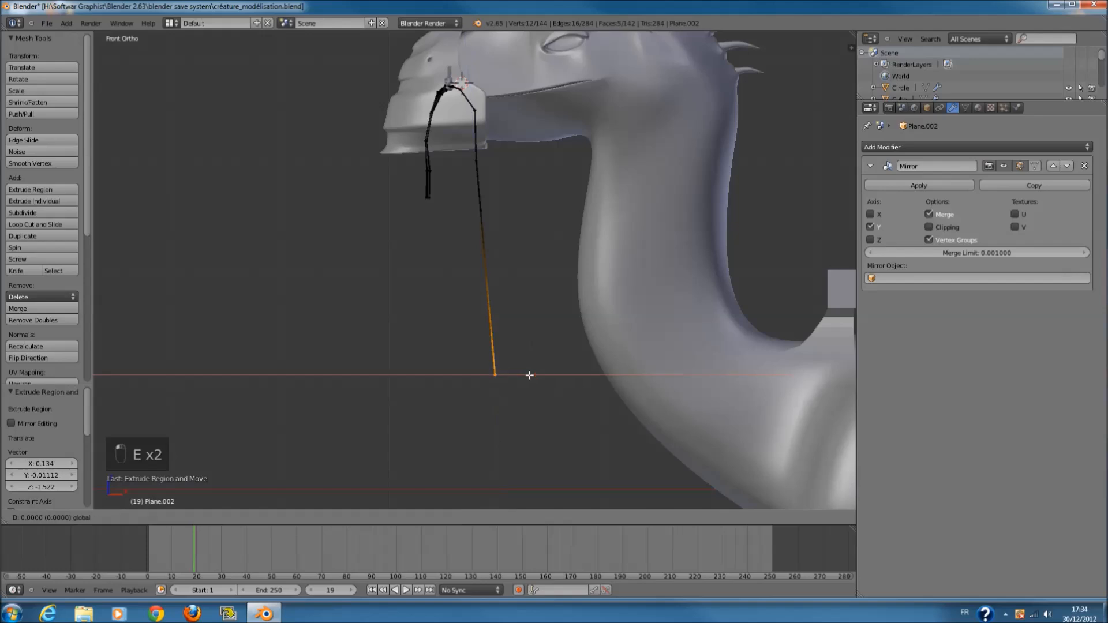
key(e)
click(558, 464)
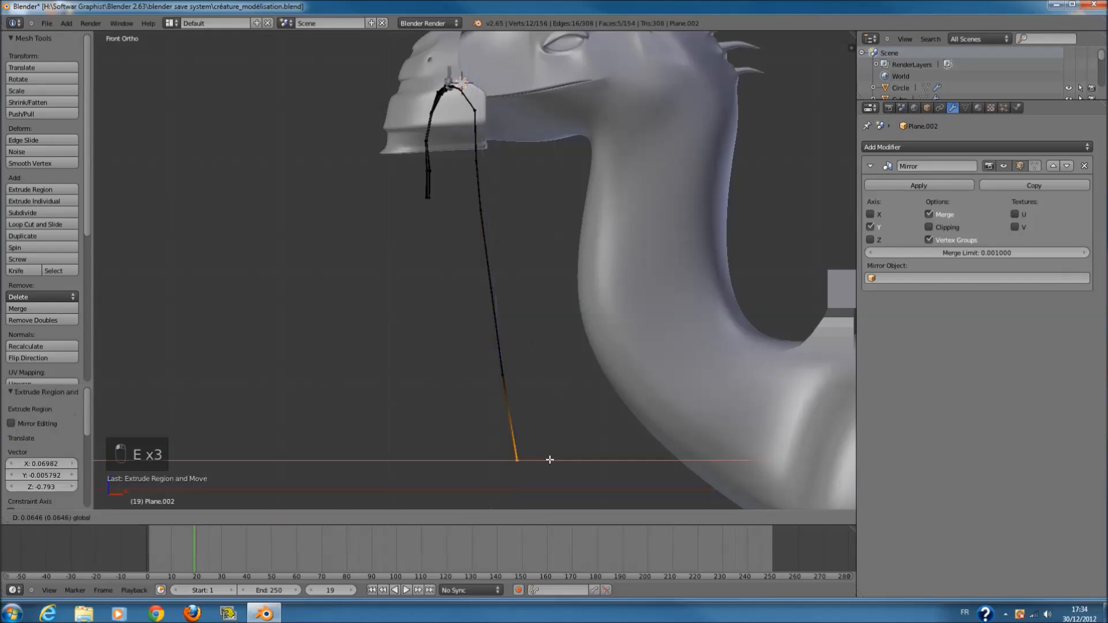
drag(536, 460, 553, 457)
- Extrude a short segment from the lowest strap end, shift it rearward along X and rotate its end loop
key(KP_Decimal)
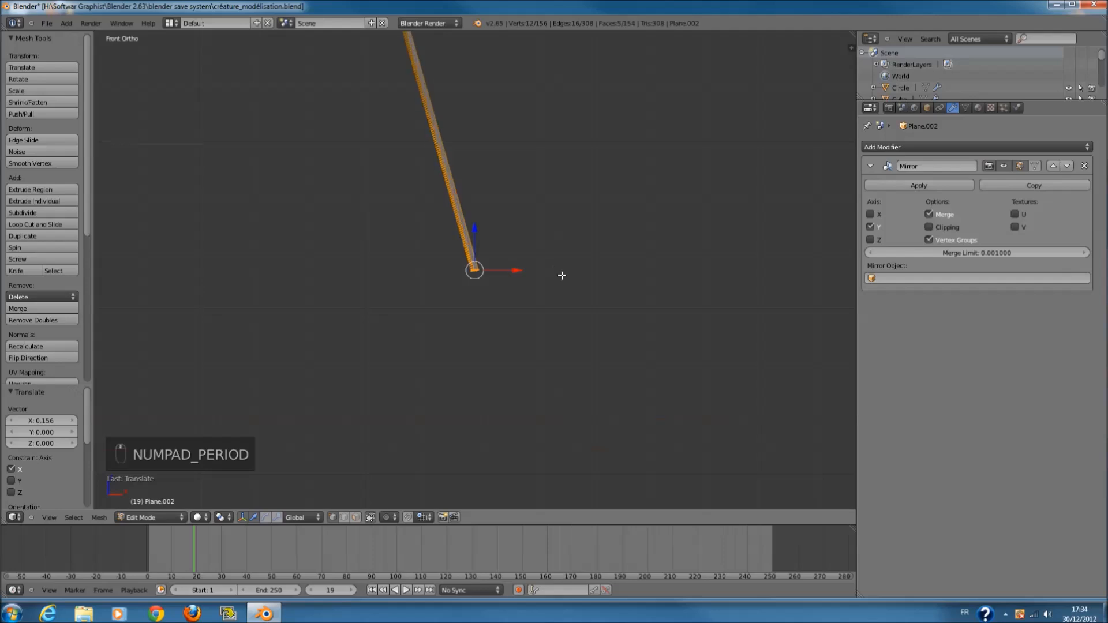
key(e)
click(542, 341)
drag(514, 333, 552, 332)
key(r)
click(544, 279)
- Extrude the strap end about 0.10 rearward, raise it about 0.02 along Z and rotate the loop to round the bend
key(e)
click(664, 311)
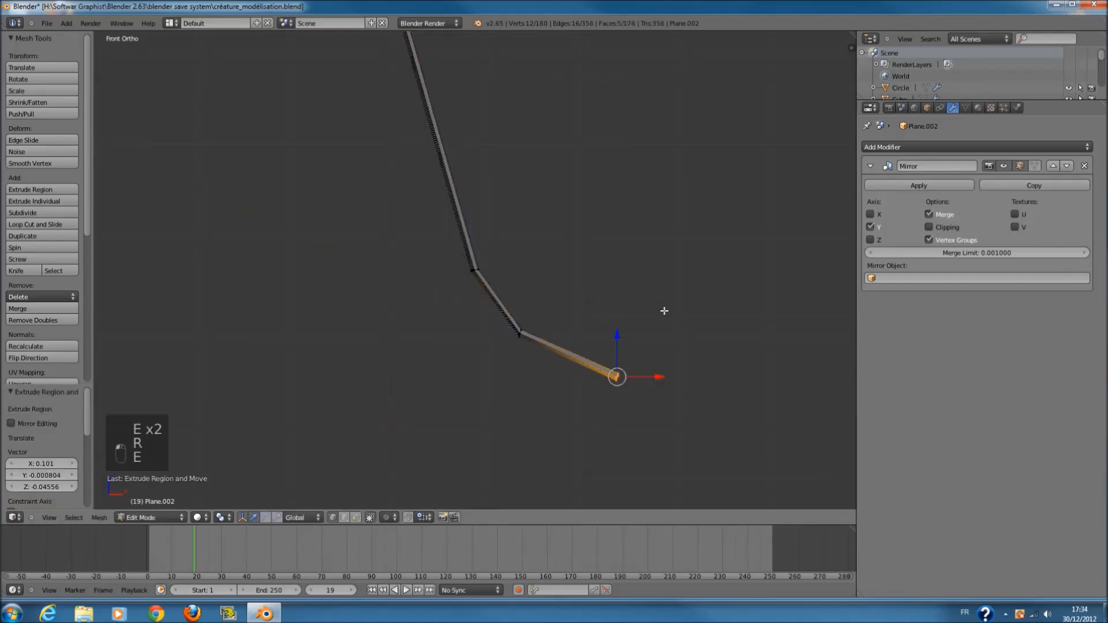
key(r)
click(617, 315)
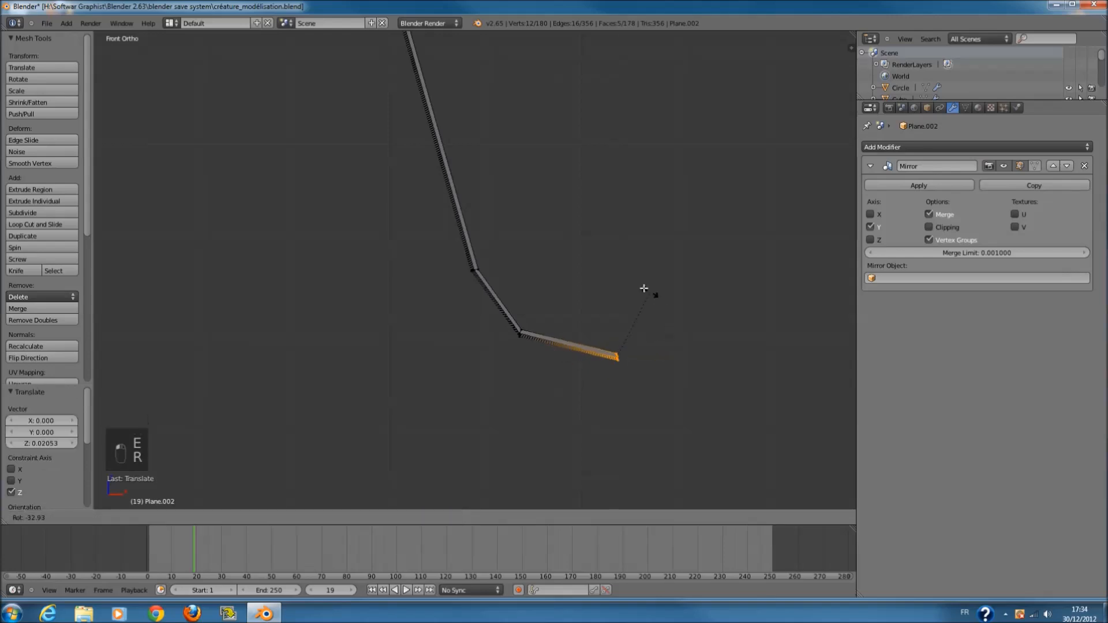
- Extrude the strap end about 0.26 along X and 0.115 upward, and shift it about -0.033 along X
key(e)
click(733, 243)
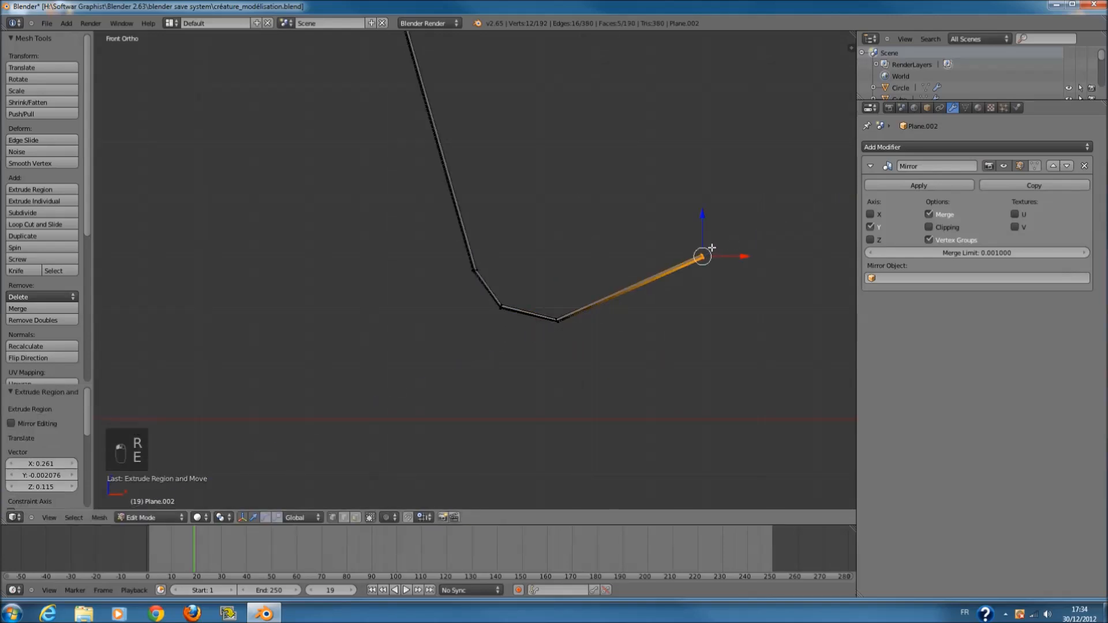
drag(722, 257, 713, 271)
- Extrude the strap end about 1.52 rearward and 0.67 upward across the neck, and raise it about 0.63 along Z
scroll(713, 274, down, 8)
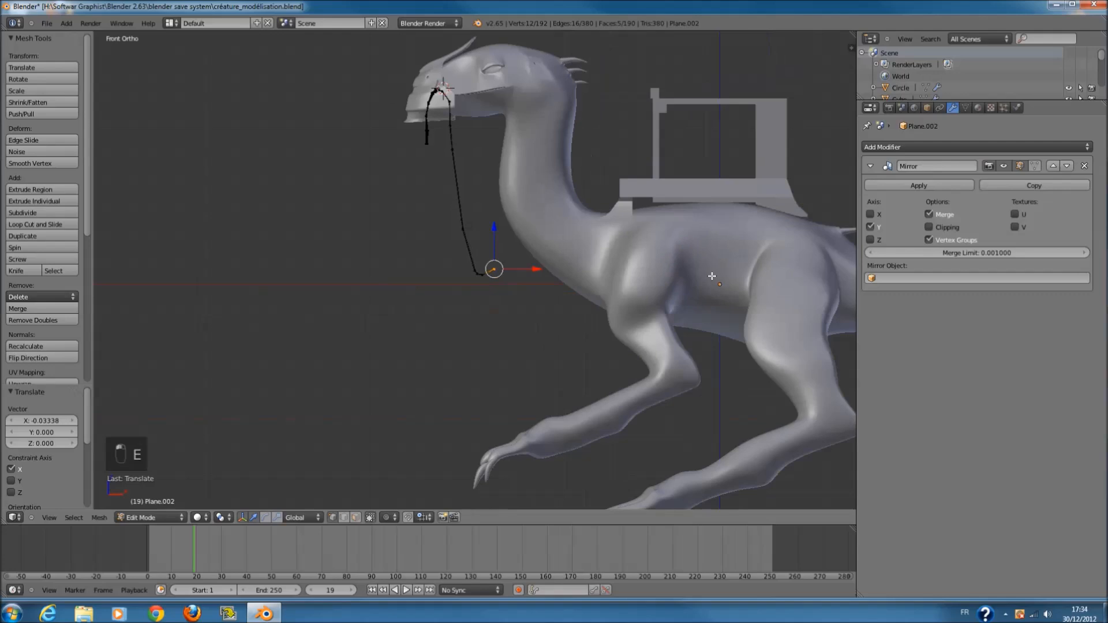
key(e)
click(700, 276)
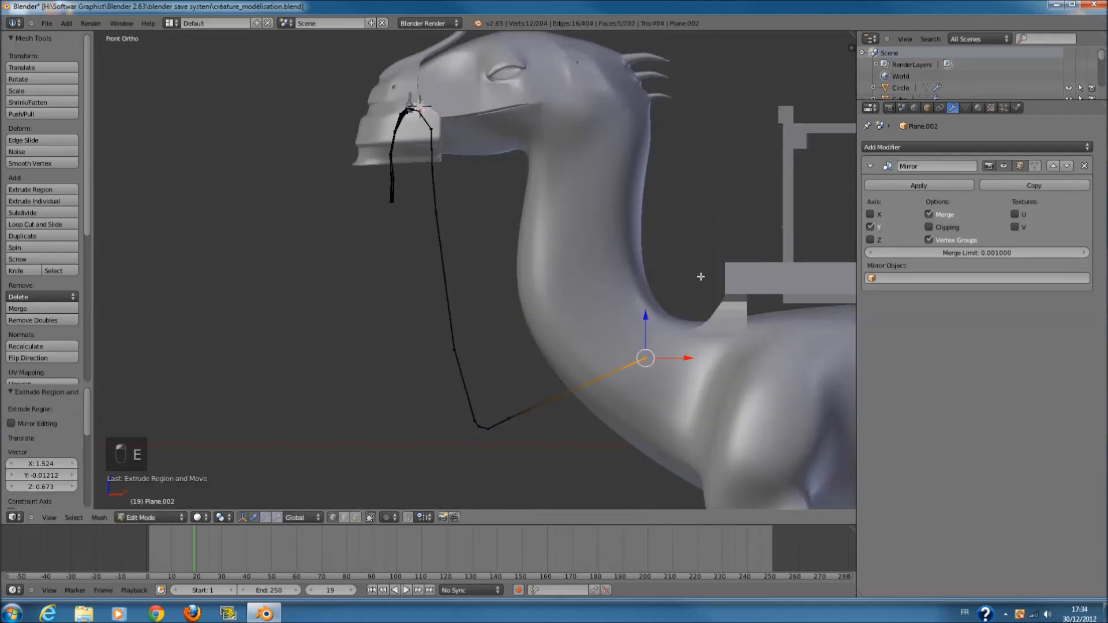
drag(644, 317, 645, 316)
drag(636, 263, 635, 263)
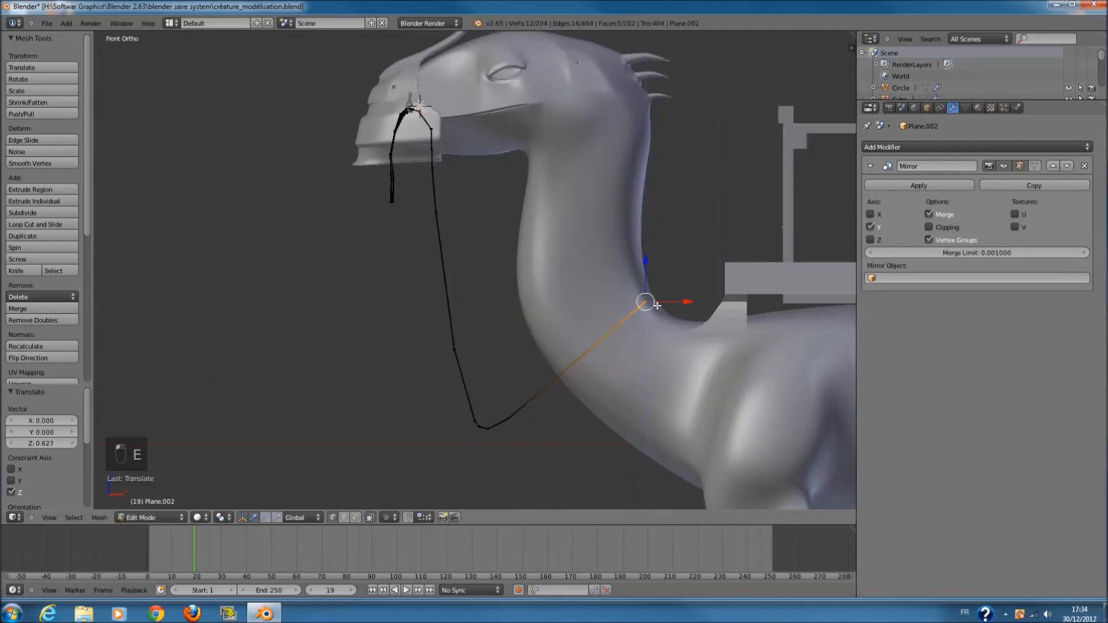
- Extend the strap end to the saddle with two extrusions, raising the first about 0.168 and running the second about 0.67 rearward and 0.30 up
key(e)
click(729, 243)
drag(722, 247, 724, 228)
key(e)
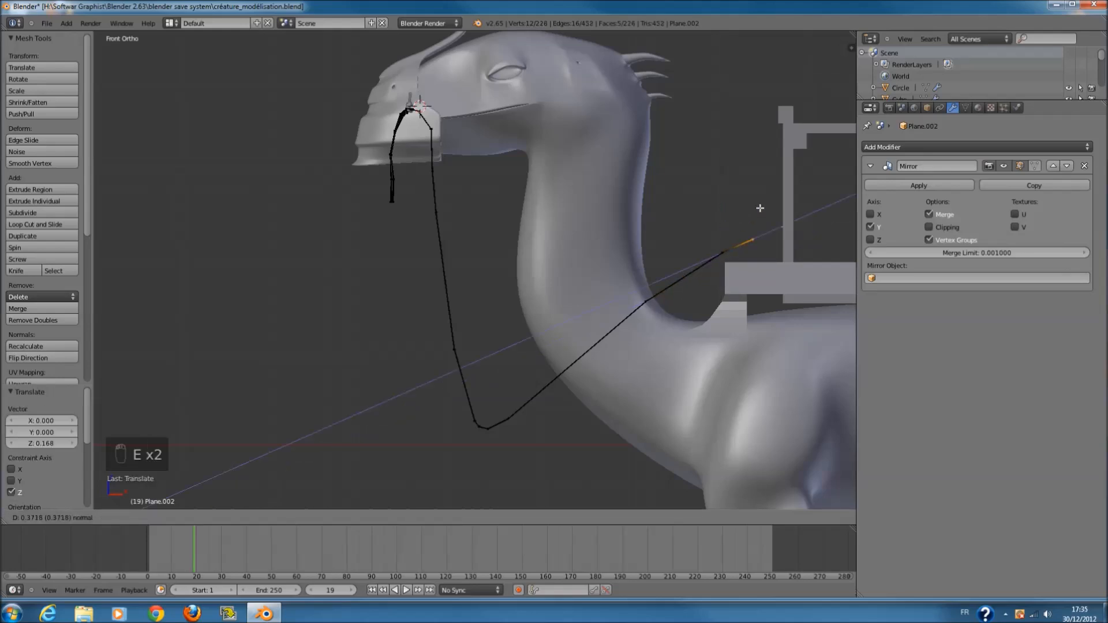
click(783, 199)
middle_drag(782, 200, 696, 284)
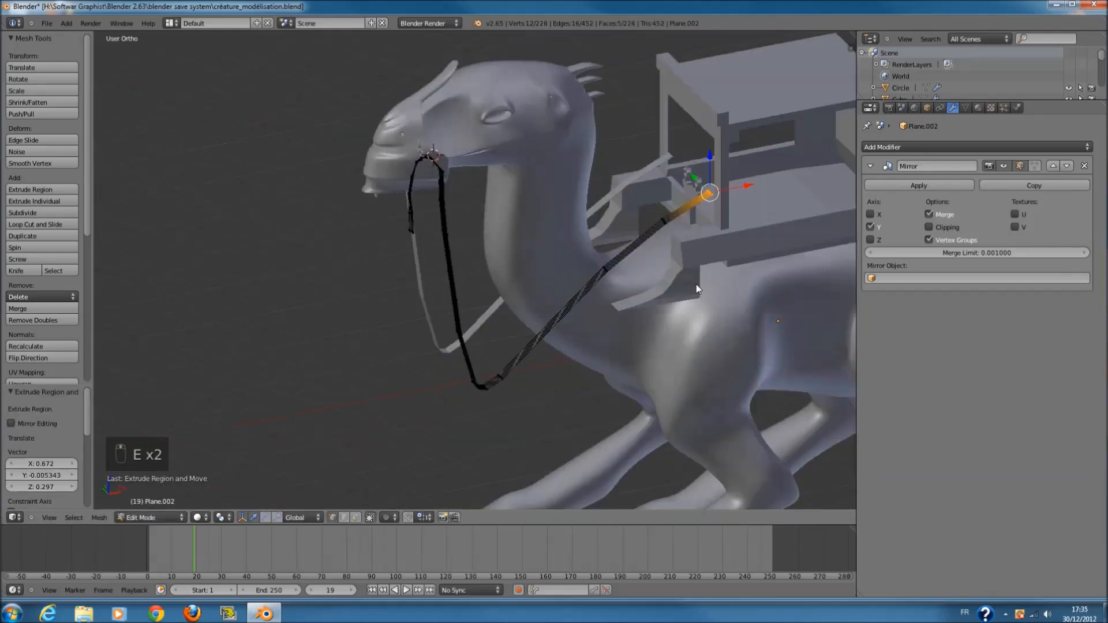
- Give the reins object a level 2 Catmull-Clark subdivision surface
key(Tab)
middle_drag(635, 300, 682, 293)
key(ctrl+2)
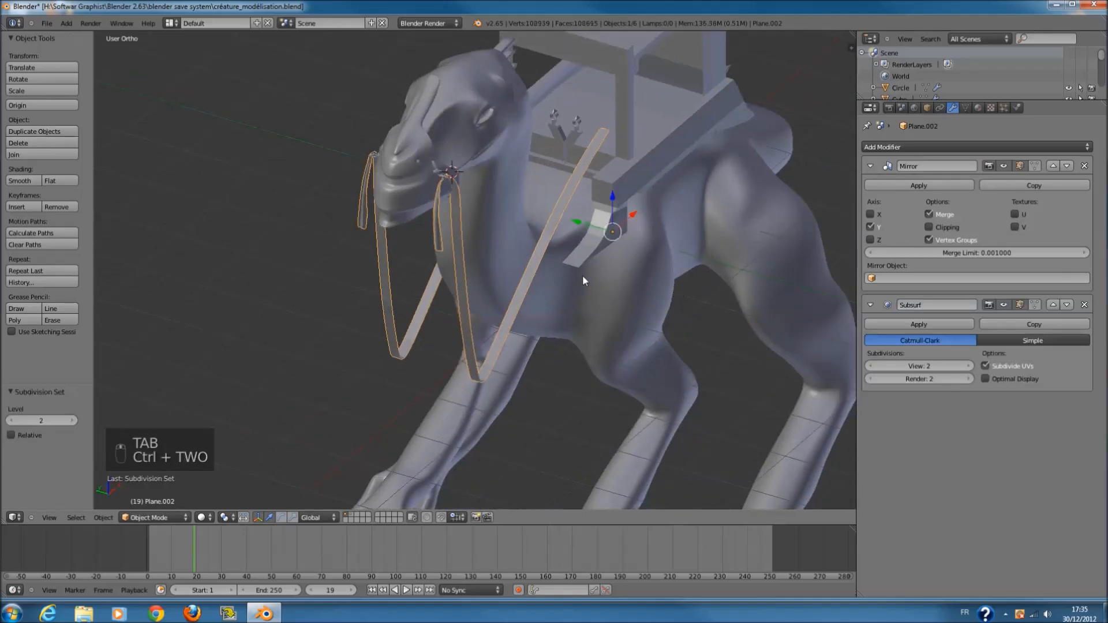
scroll(583, 275, up, 6)
middle_drag(541, 271, 521, 265)
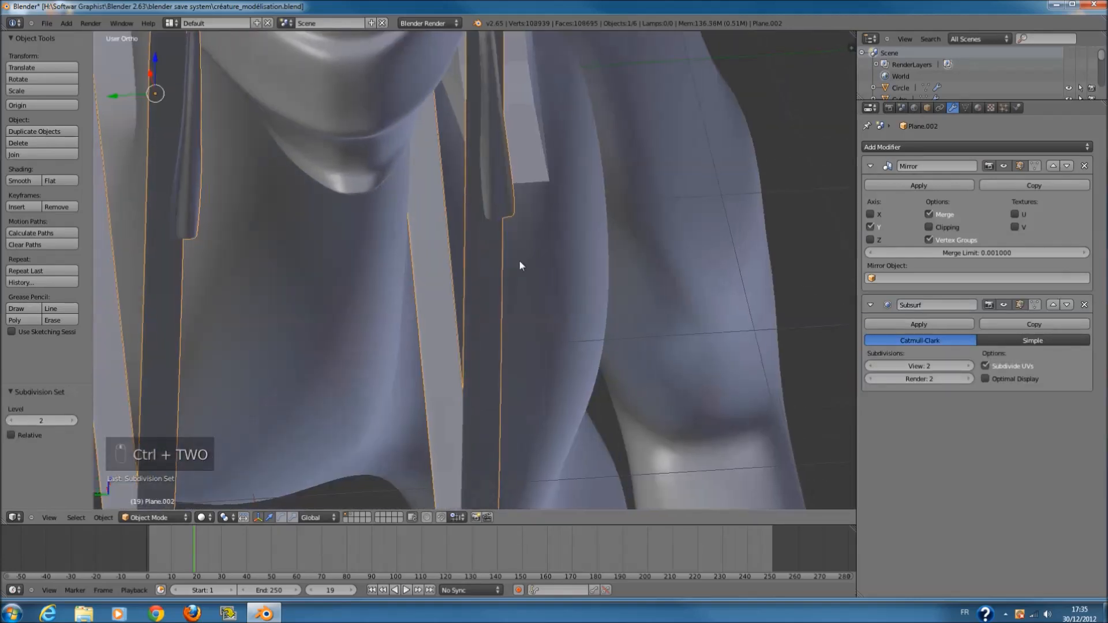
- Shade the reins smooth and save over the existing blend file
click(26, 180)
scroll(497, 242, down, 6)
key(ctrl+s)
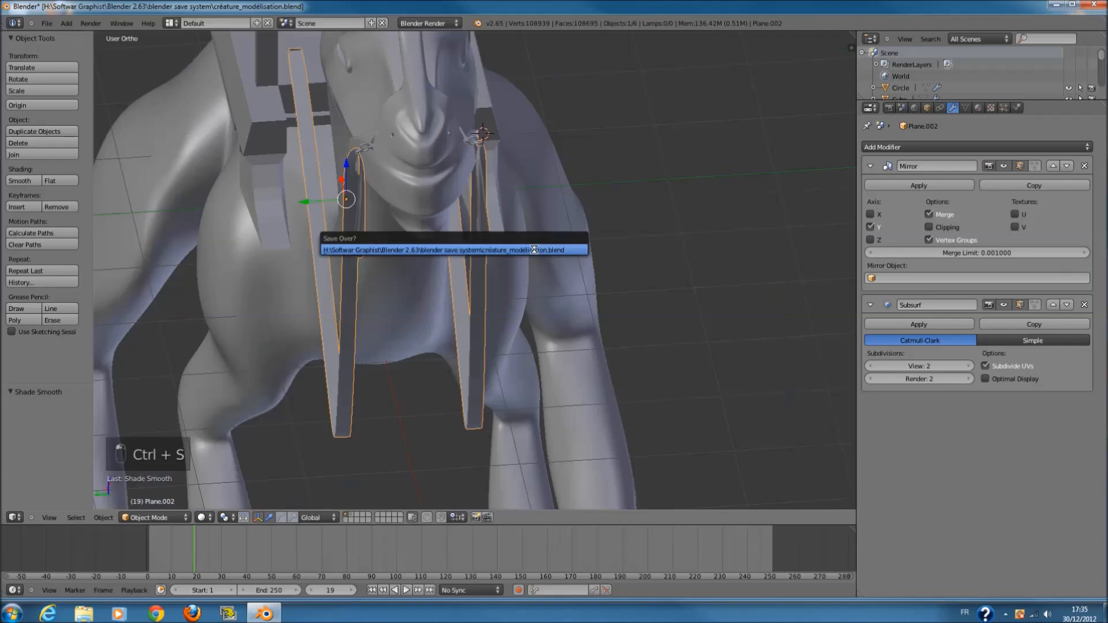
click(533, 250)
middle_drag(532, 249, 450, 231)
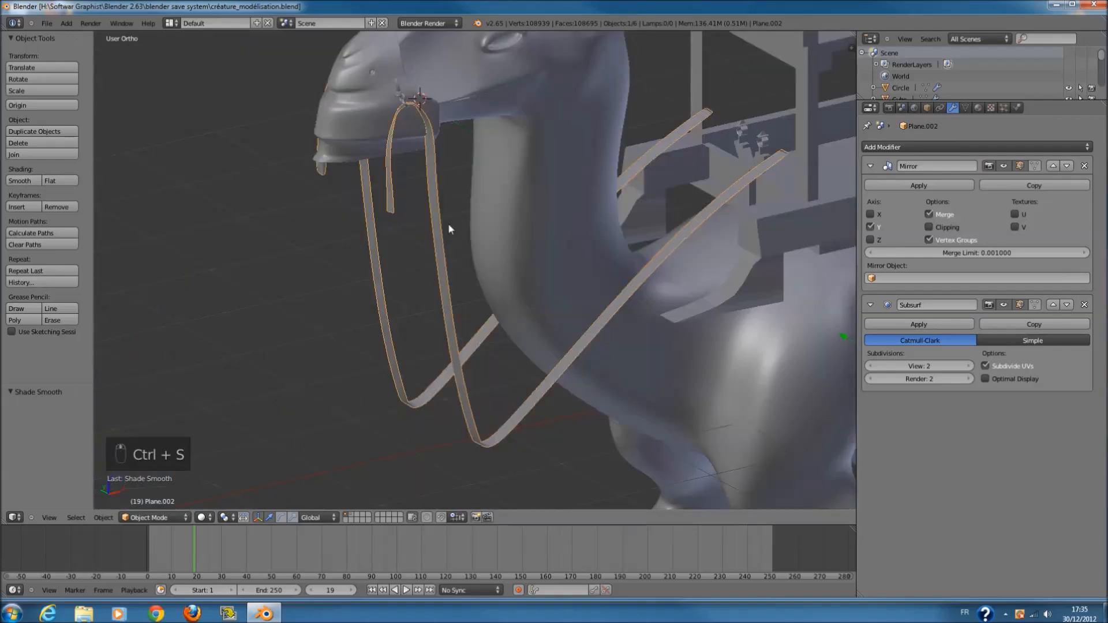
- Shift the rein's rear end loop inward along Y toward the saddle's centerline
key(KP_7)
key(Tab)
scroll(447, 225, down, 3)
key(z)
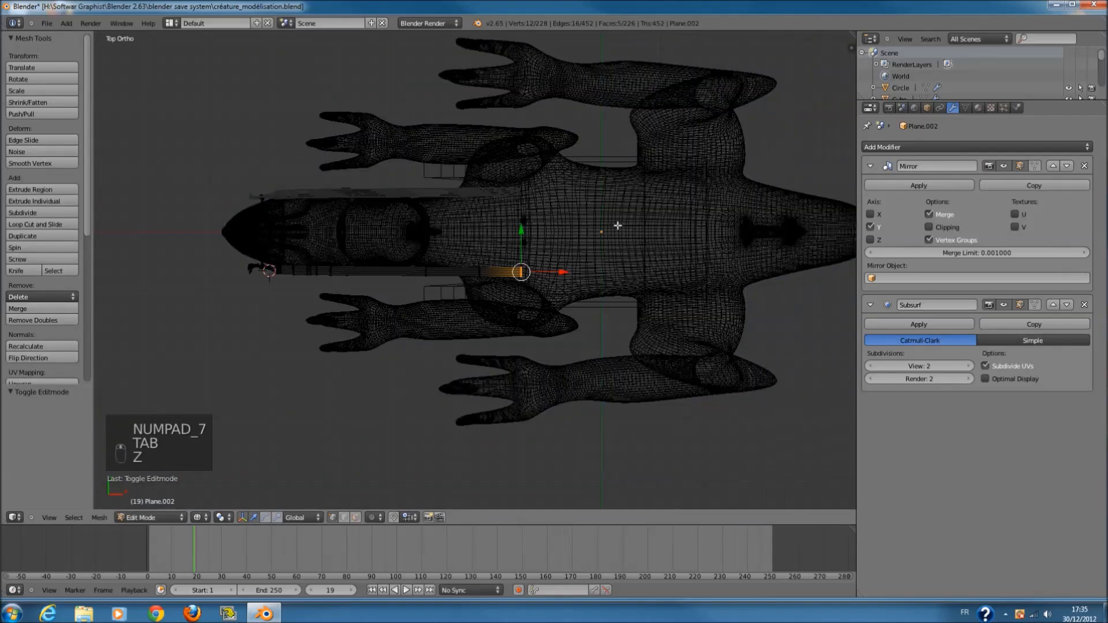
scroll(617, 226, up, 4)
drag(570, 234, 572, 177)
- Select the loop just ahead of the rein's rear end and shift it about 0.135 inward along Y
key(a)
key(c)
click(487, 269)
right_click(486, 268)
drag(480, 247, 480, 231)
key(z)
mouse_move(479, 231)
middle_down()
mouse_move(400, 143)
mouse_move(535, 256)
middle_up()
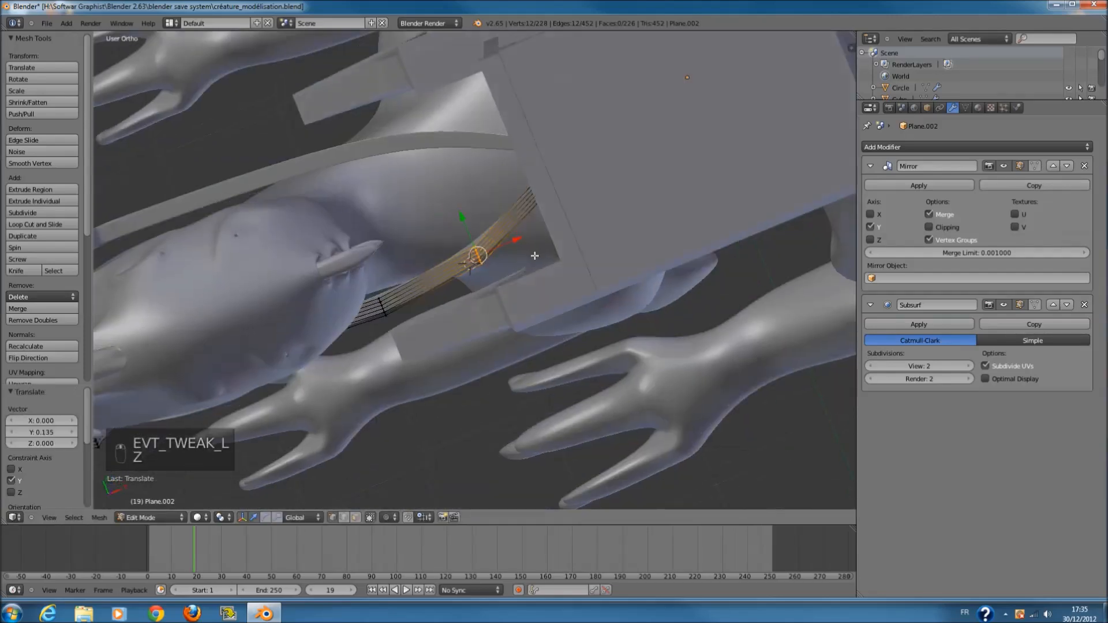
- Shift the rein loop beside the base of the neck about 0.166 inward along Y
key(KP_7)
key(z)
key(a)
key(c)
click(372, 265)
right_click(374, 268)
drag(372, 229, 366, 209)
key(z)
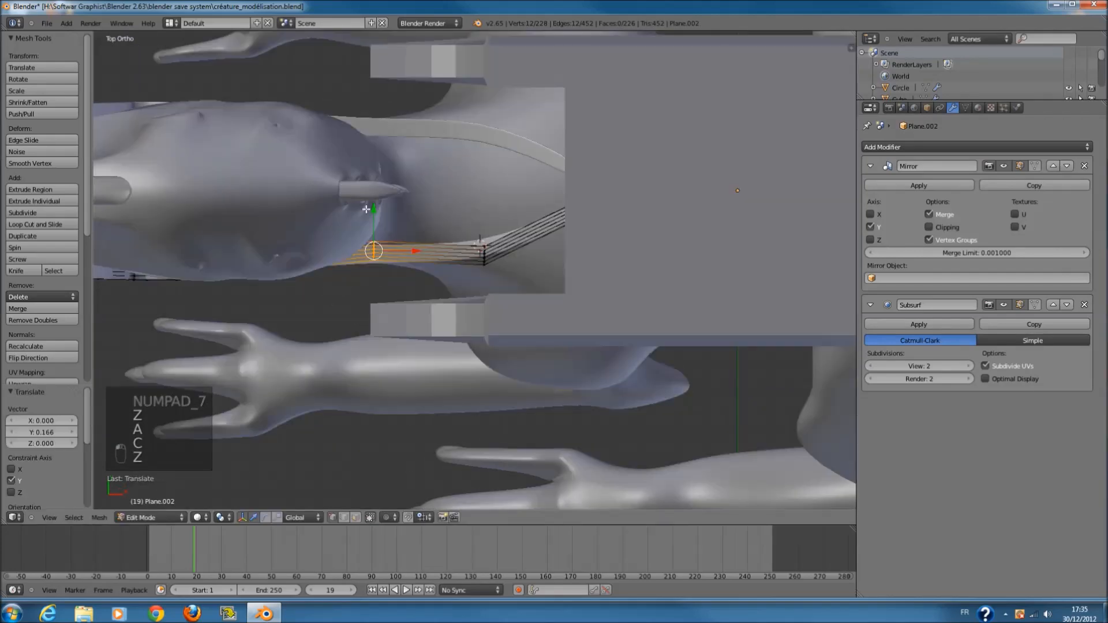
- Rotate the rein loop at the base of the neck around the global X axis so the strap lies along the skin
key(KP_Decimal)
middle_drag(366, 209, 536, 267)
key(r)
key(r)
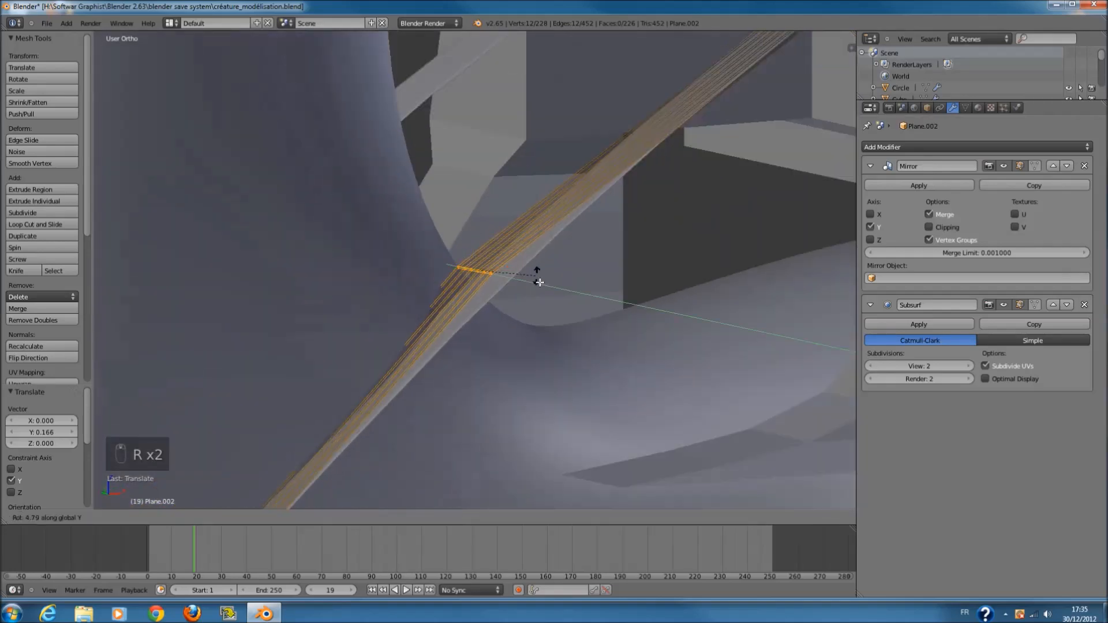
right_click(562, 333)
scroll(524, 273, down, 3)
key(r)
key(x)
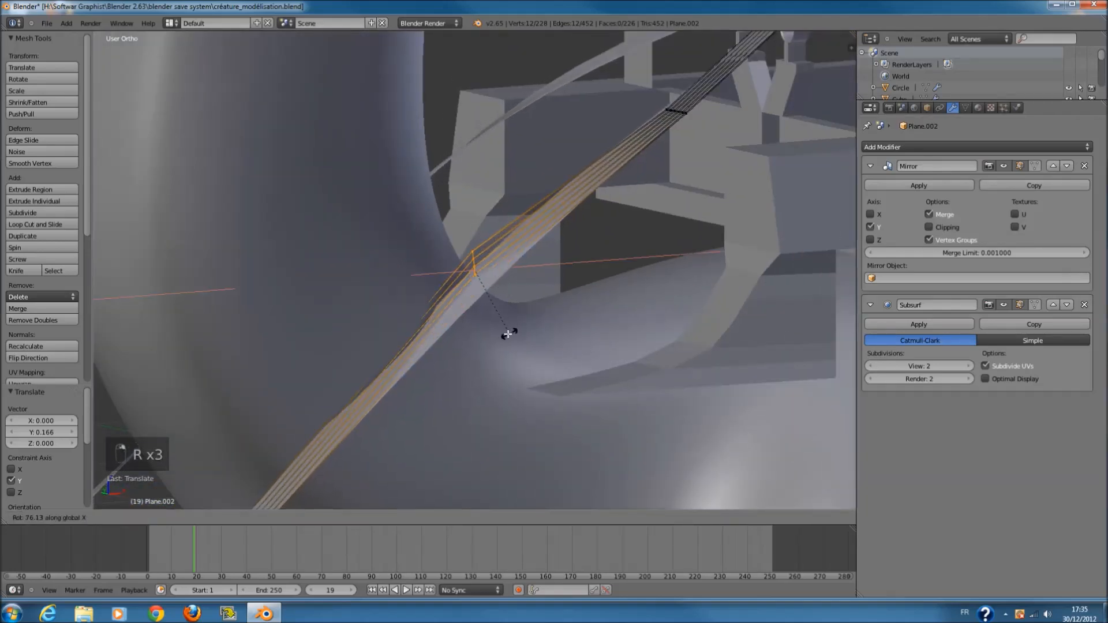
click(516, 330)
- Cut a new edge loop across the rein segment below the neck bend and rotate it around the X axis
middle_drag(516, 330, 425, 304)
scroll(422, 323, down, 3)
key(a)
key(ctrl+r)
click(441, 329)
click(442, 329)
scroll(471, 314, up, 1)
key(r)
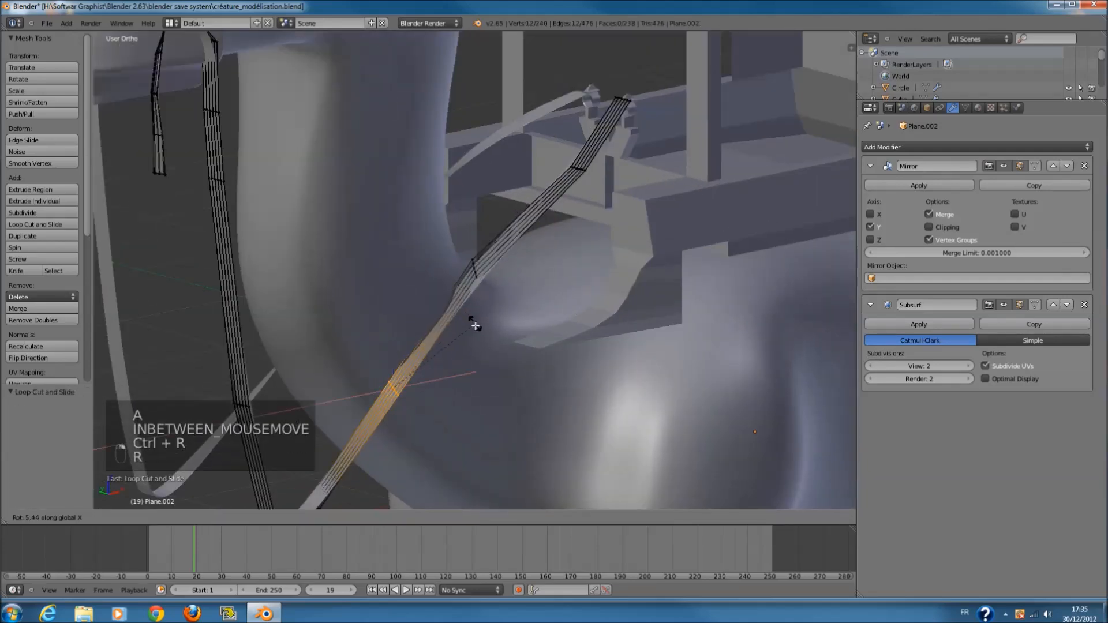
click(436, 379)
- Cut another edge loop just below the neck bend and move it about -0.023 along Y
key(a)
key(ctrl+r)
click(446, 308)
right_click(446, 308)
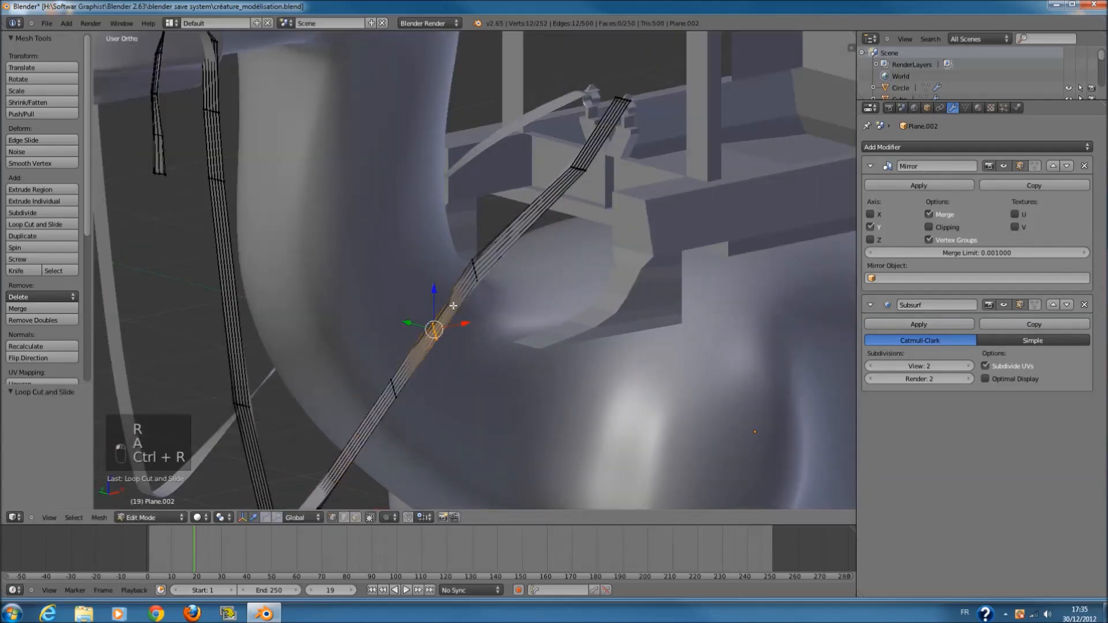
key(g)
key(y)
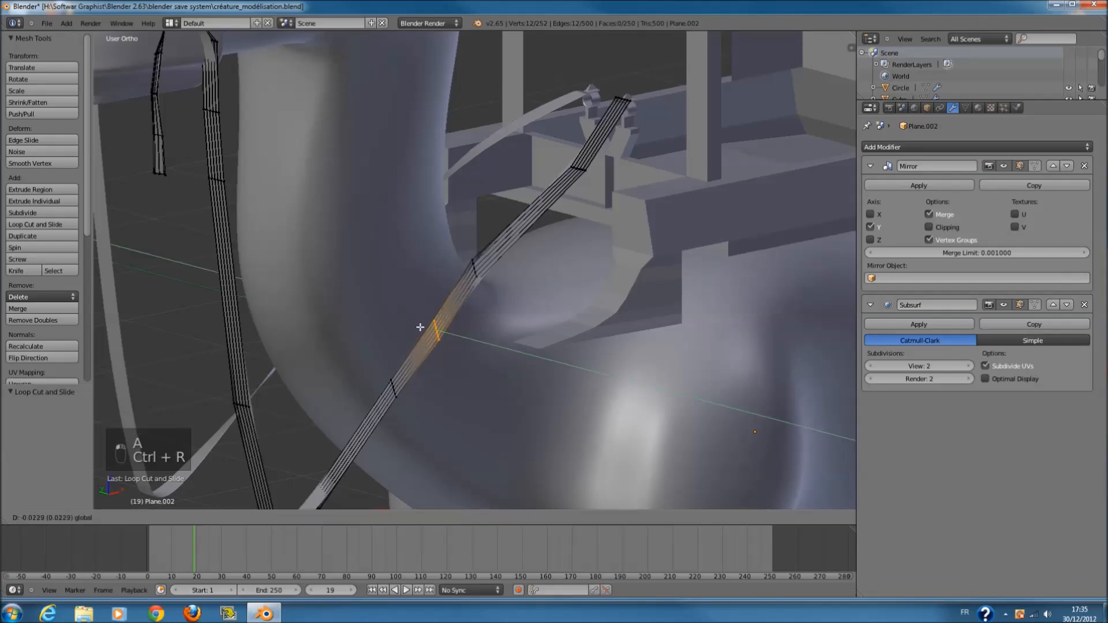
click(420, 327)
- Leave mesh editing and save the creature file
scroll(503, 313, down, 5)
key(Tab)
key(ctrl+s)
middle_drag(483, 303, 604, 322)
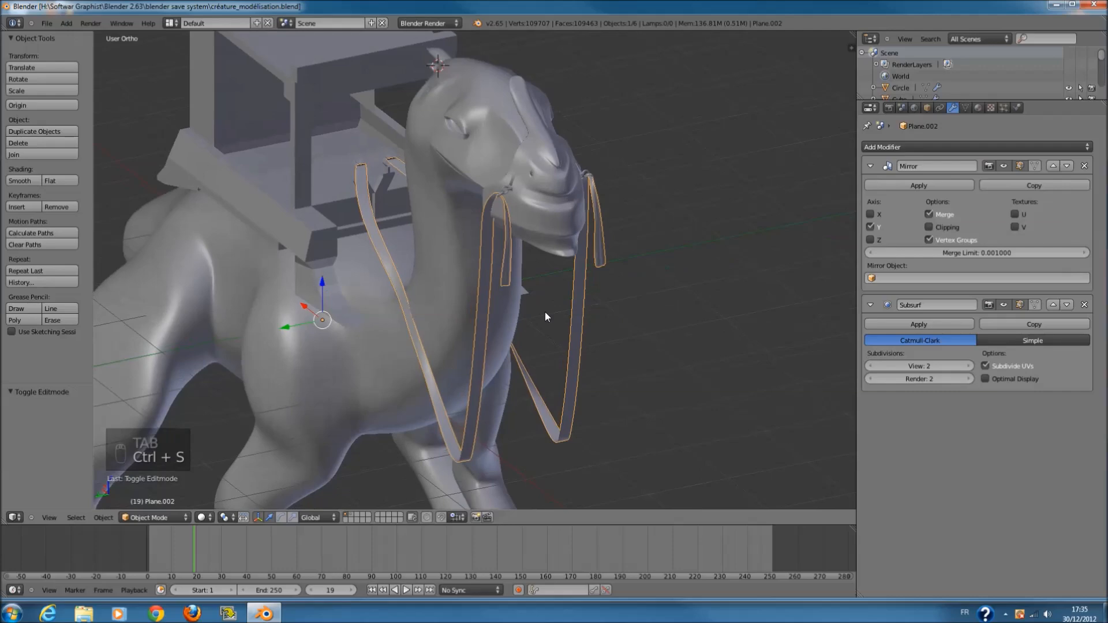
- Select the rein's rear end loop and pull it about -0.073 along X, clear of the saddle post
key(KP_7)
key(Tab)
key(z)
scroll(441, 184, up, 5)
key(a)
shift+middle_drag(391, 186, 488, 250)
key(a)
scroll(484, 190, up, 2)
key(a)
scroll(492, 193, up, 2)
key(c)
click(498, 200)
right_click(501, 219)
key(KP_Decimal)
key(z)
middle_drag(519, 190, 579, 155)
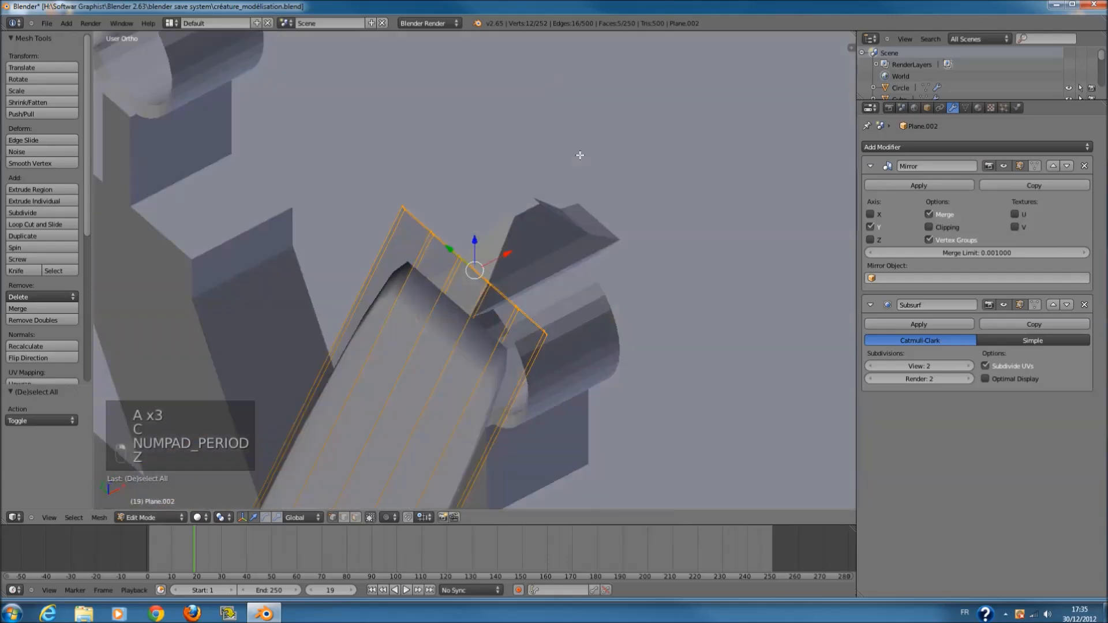
drag(505, 261, 405, 312)
- Move the rein end by about -0.016 in X and Z, and again by about -0.012 in X and -0.062 in Z, to ring height
key(KP_1)
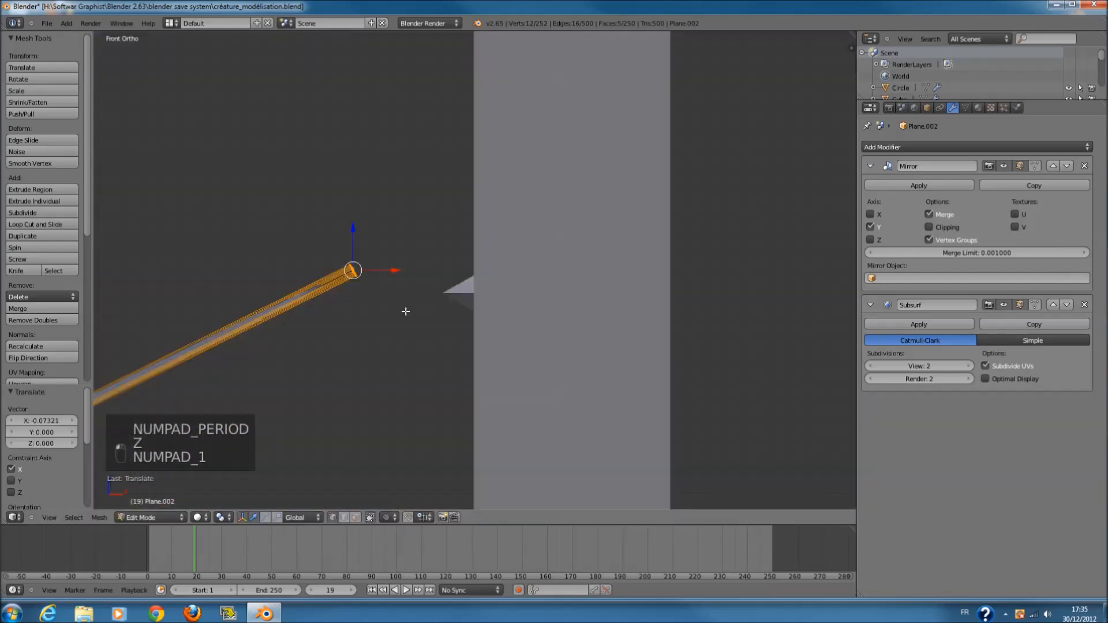
key(z)
scroll(384, 253, up, 2)
scroll(346, 242, down, 4)
ctrl+scroll(462, 252, down, 4)
key(g)
click(476, 291)
scroll(494, 282, up, 1)
scroll(512, 288, down, 2)
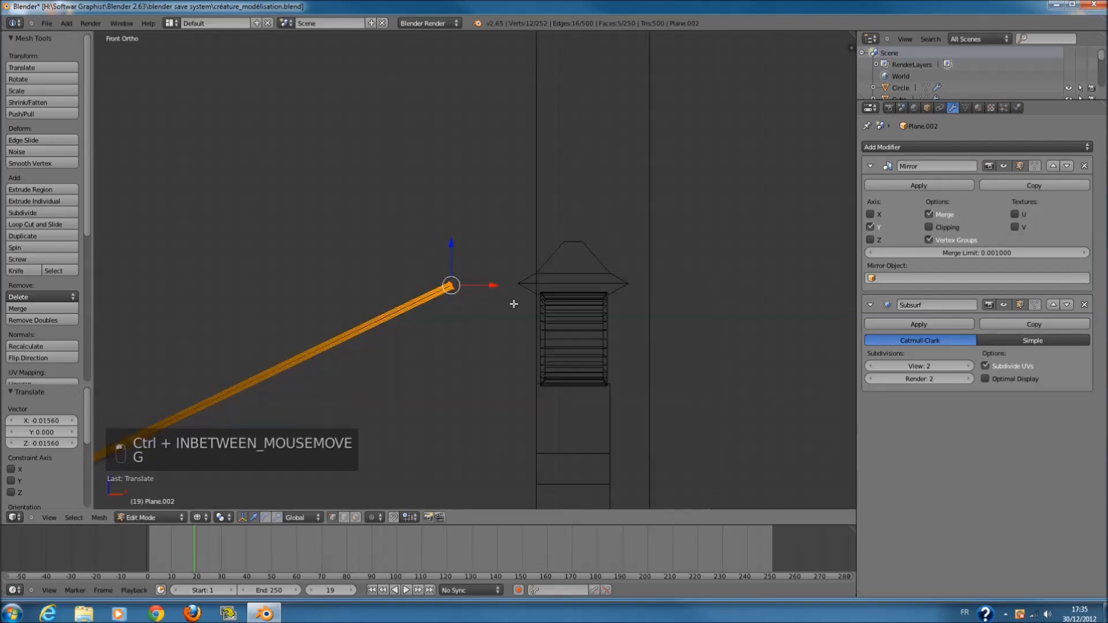
scroll(517, 306, down, 1)
ctrl+scroll(546, 313, down, 4)
key(g)
click(570, 378)
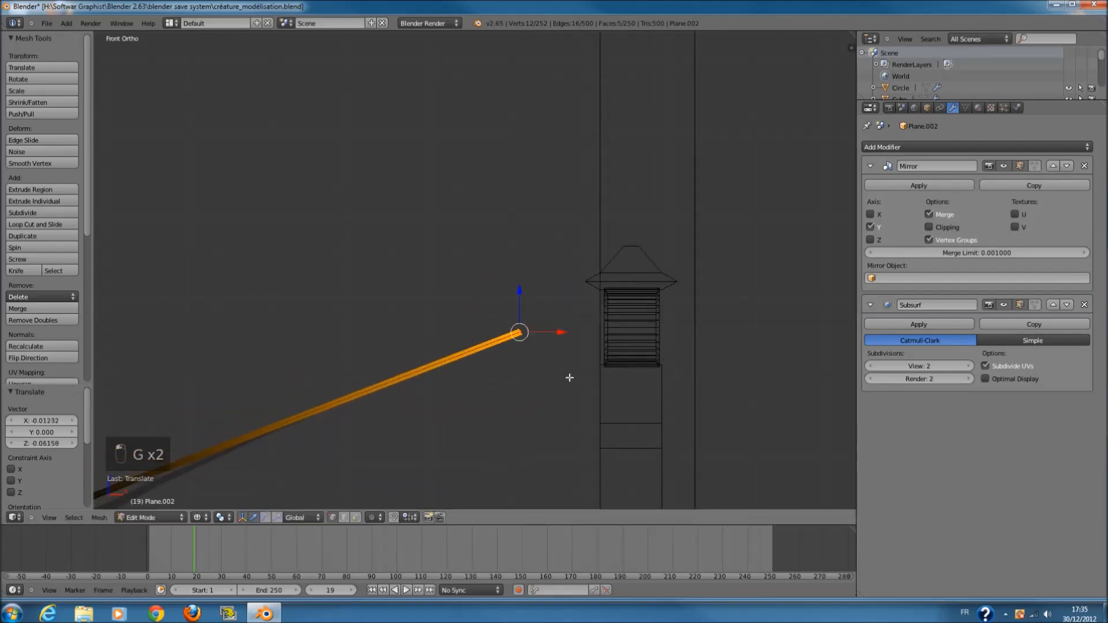
- Rotate the rein's end loop about 30° and extrude a short segment up to the post's ring, raised about 0.014 along Z
key(e)
key(ctrl+z)
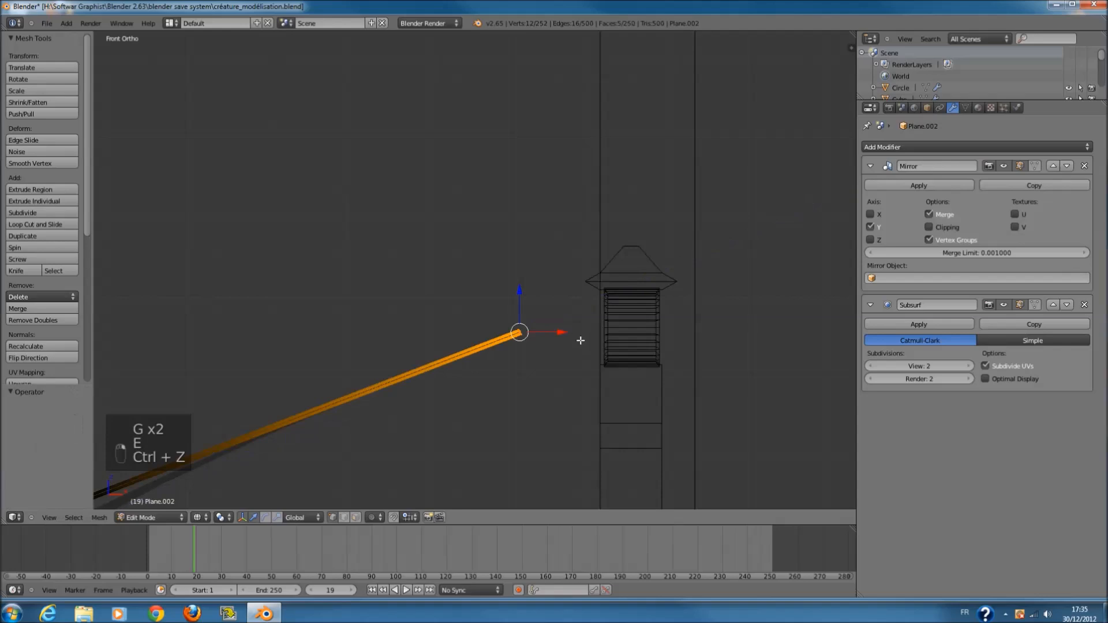
key(r)
click(588, 349)
key(e)
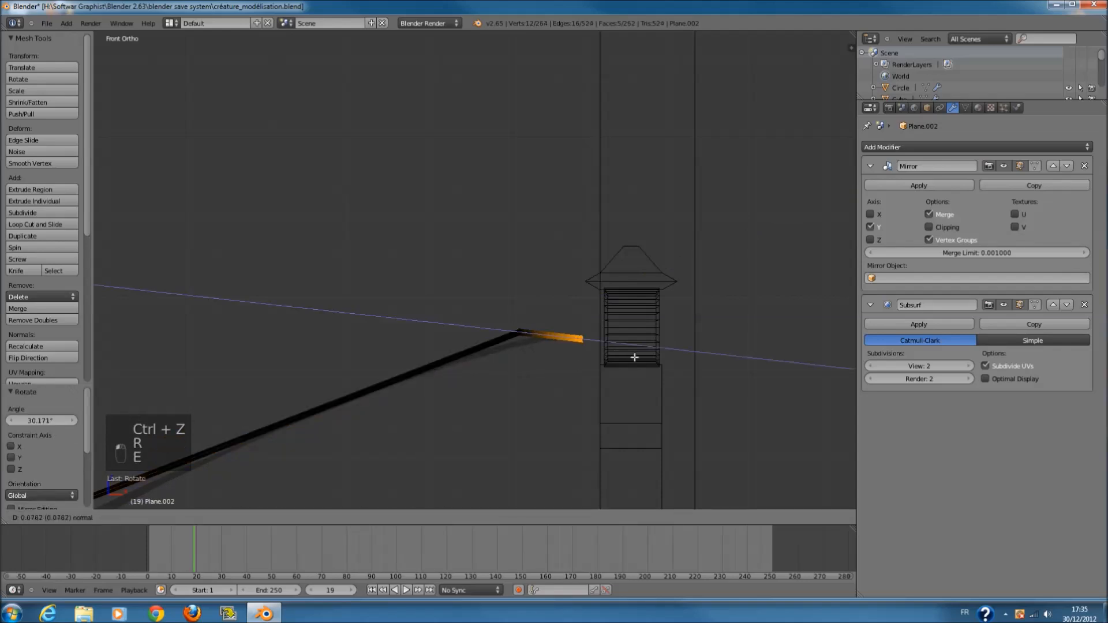
click(587, 314)
drag(584, 312, 582, 299)
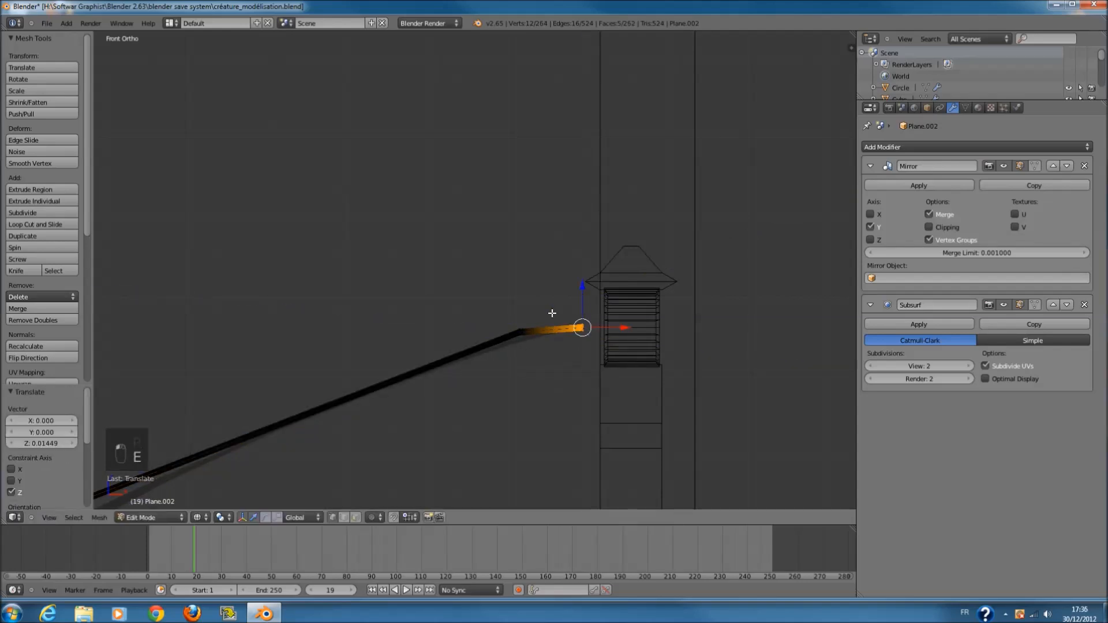
- Narrow the rein's end loop to 0.291 along Y and shift it about 0.034 along X into the post's ring
key(KP_7)
key(e)
key(ctrl+z)
key(s)
click(570, 280)
ctrl+scroll(573, 294, up, 3)
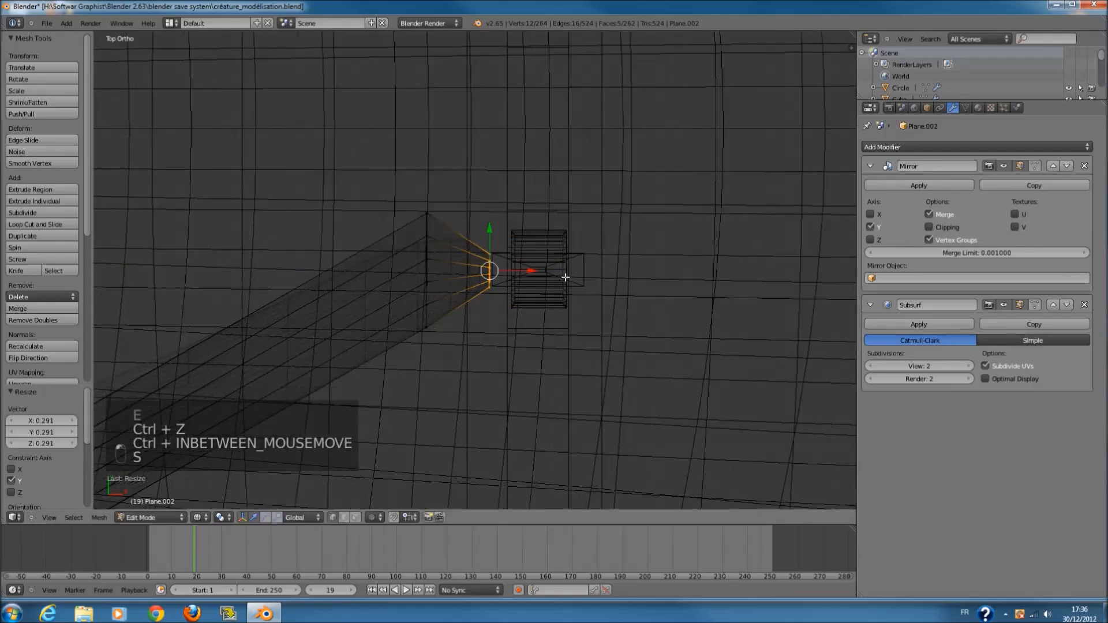
drag(536, 269, 564, 282)
- Extrude the narrowed end through the ring in two short segments, the second about 0.05 long, and slightly rescale its end loop
key(e)
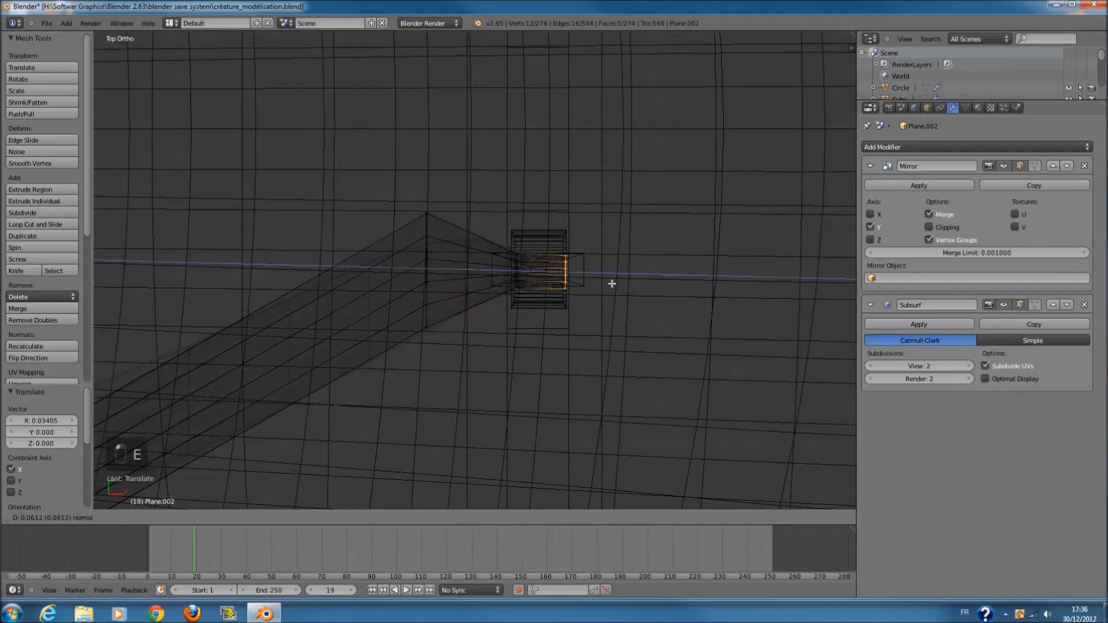
click(647, 281)
key(e)
key(s)
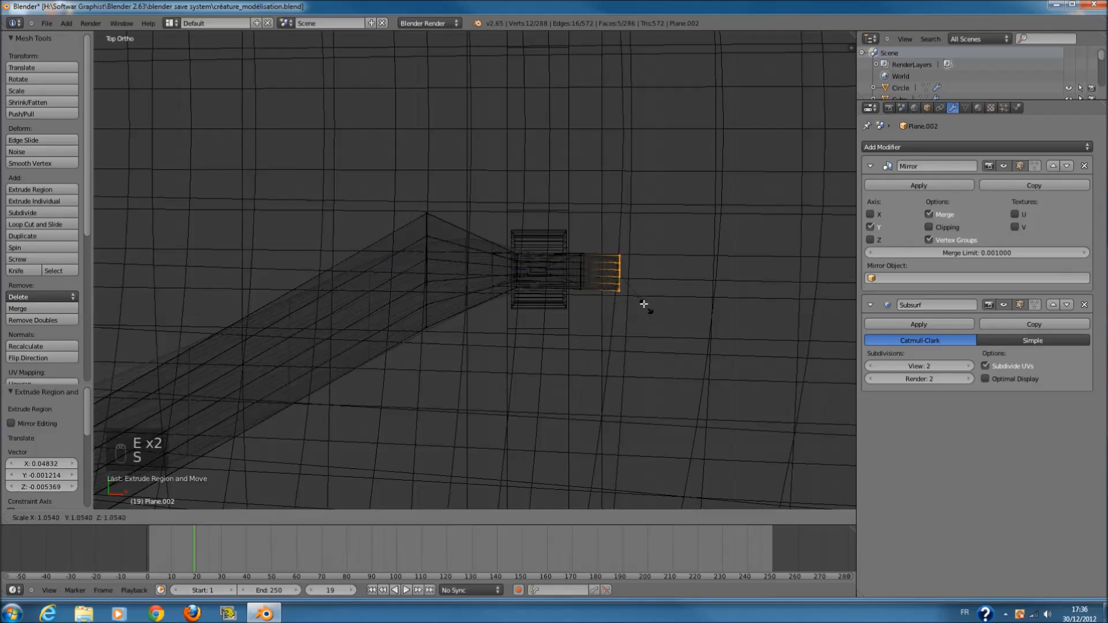
click(635, 294)
- Stretch the rein end about 0.311 along X, and move it a further 1.304 along X and -0.426 along Z over the saddle
ctrl+scroll(626, 288, up, 5)
drag(565, 274, 814, 272)
key(Home)
scroll(782, 274, up, 1)
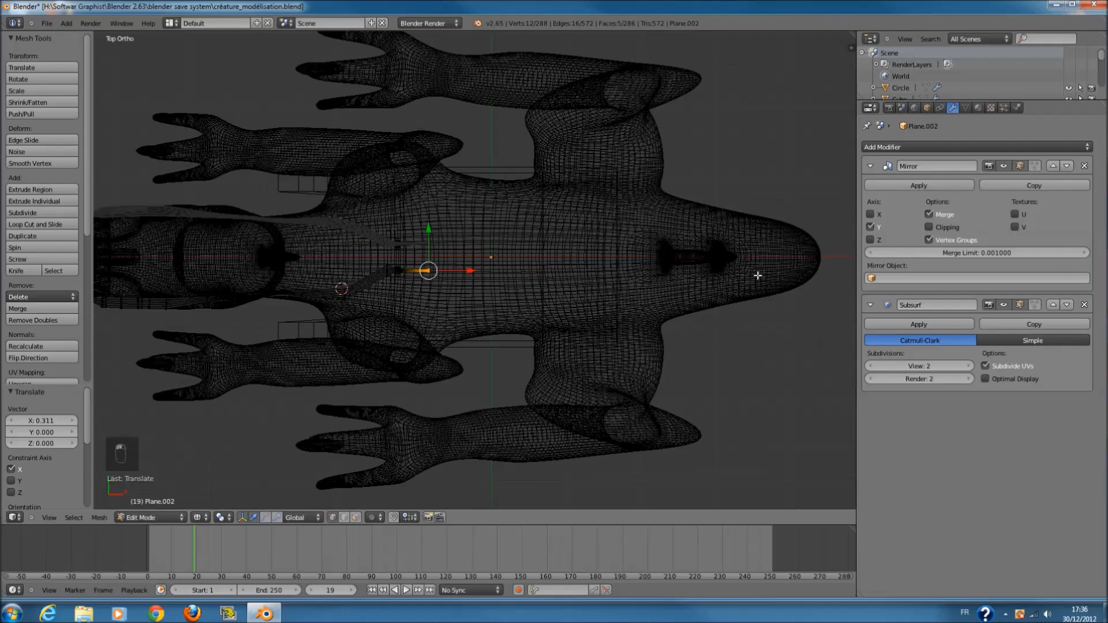
key(KP_1)
scroll(490, 265, up, 4)
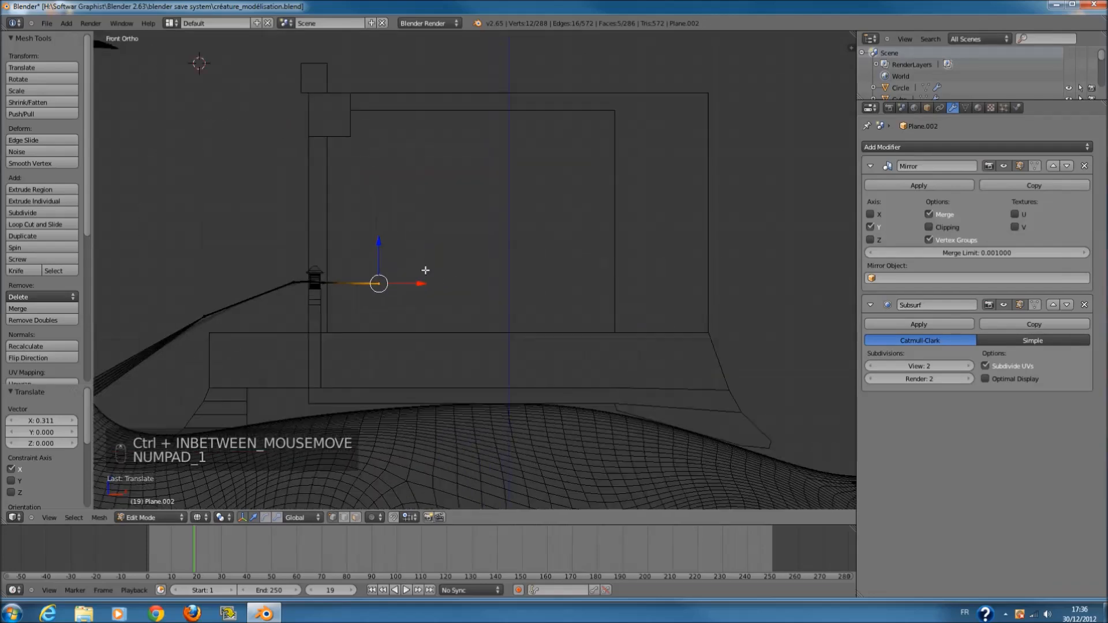
key(g)
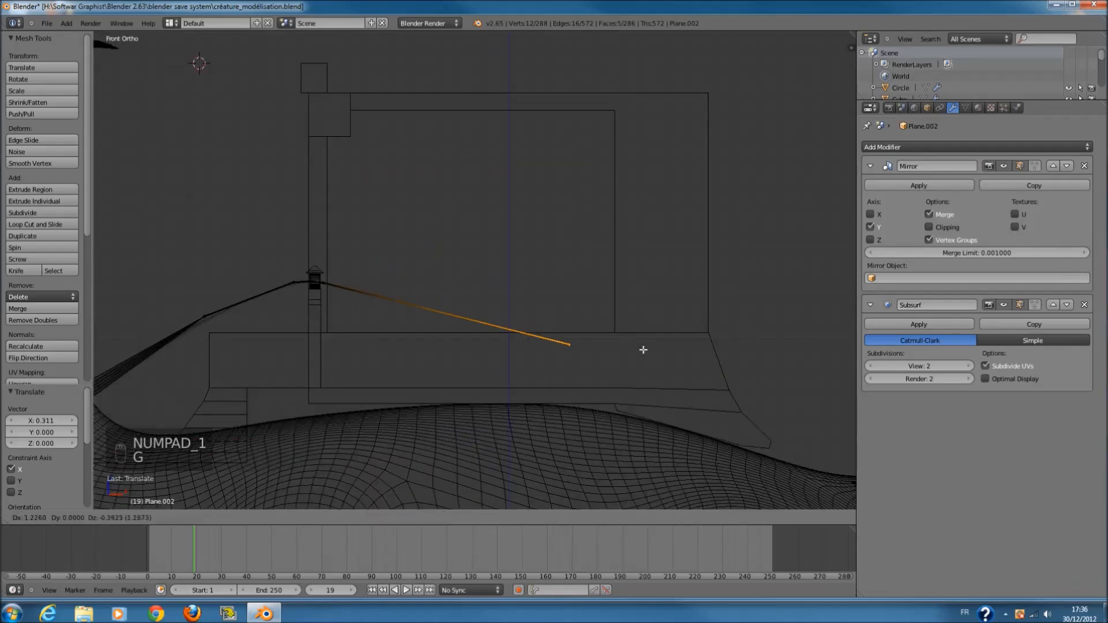
click(652, 353)
key(KP_7)
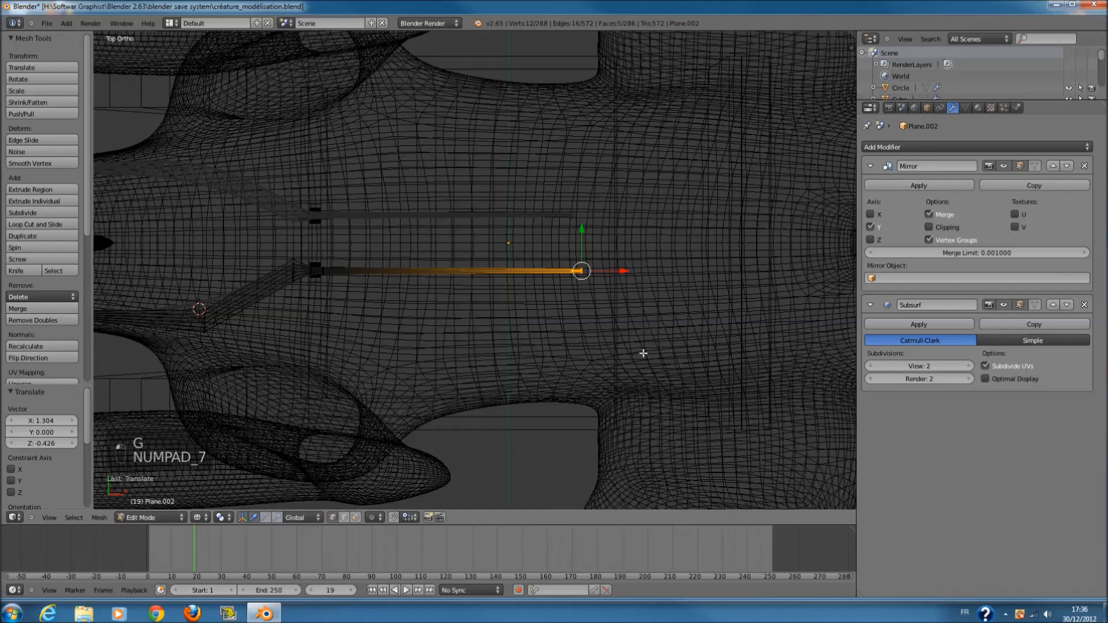
key(KP_1)
scroll(643, 353, down, 5)
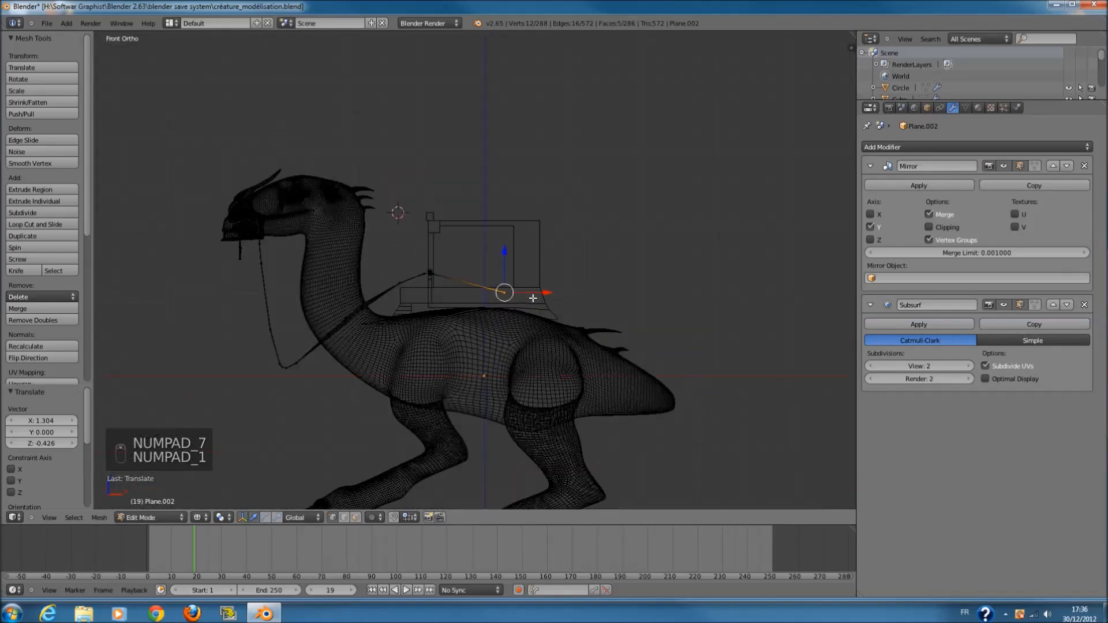
- Return to object mode with solid shading and save over the creature file
key(Tab)
key(z)
scroll(510, 309, up, 1)
key(ctrl+s)
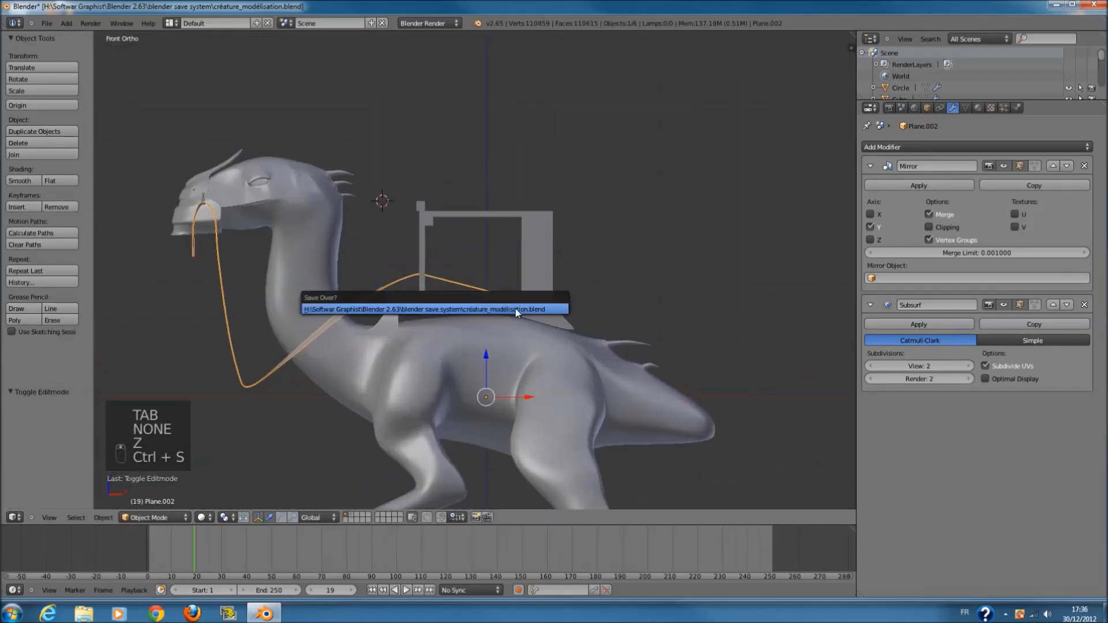
- Divide the long rein segment behind the saddle post with four evenly spaced edge loops
scroll(519, 307, up, 8)
key(Tab)
key(z)
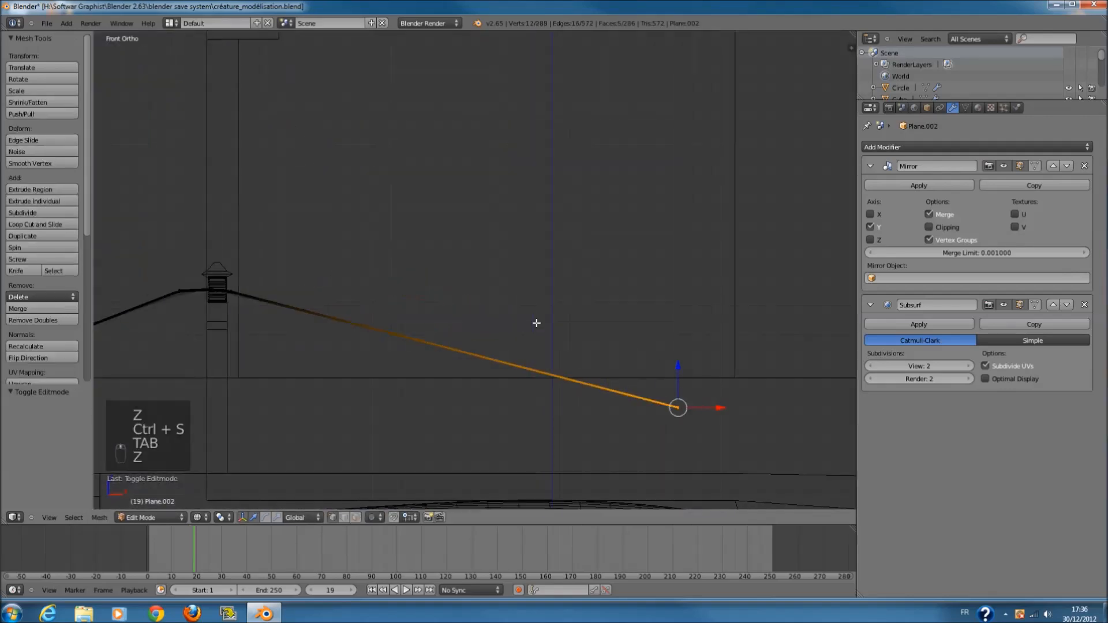
key(a)
key(ctrl+r)
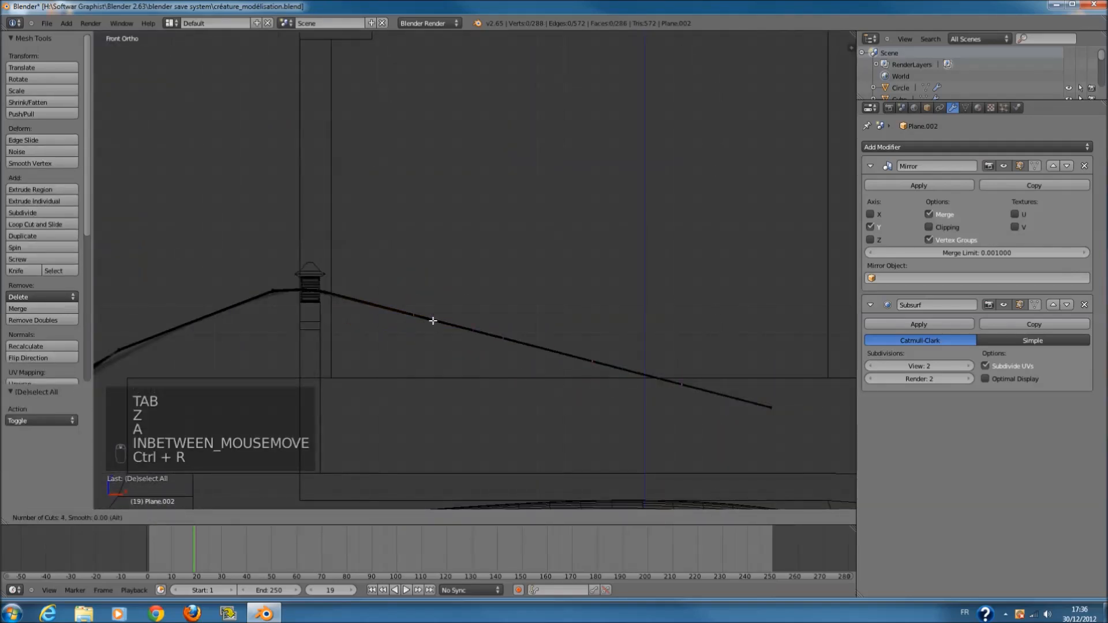
click(433, 320)
- Lower the first edge loop behind the saddle post about 0.333 along Z, and drop the second loop further below it
key(a)
key(c)
click(413, 315)
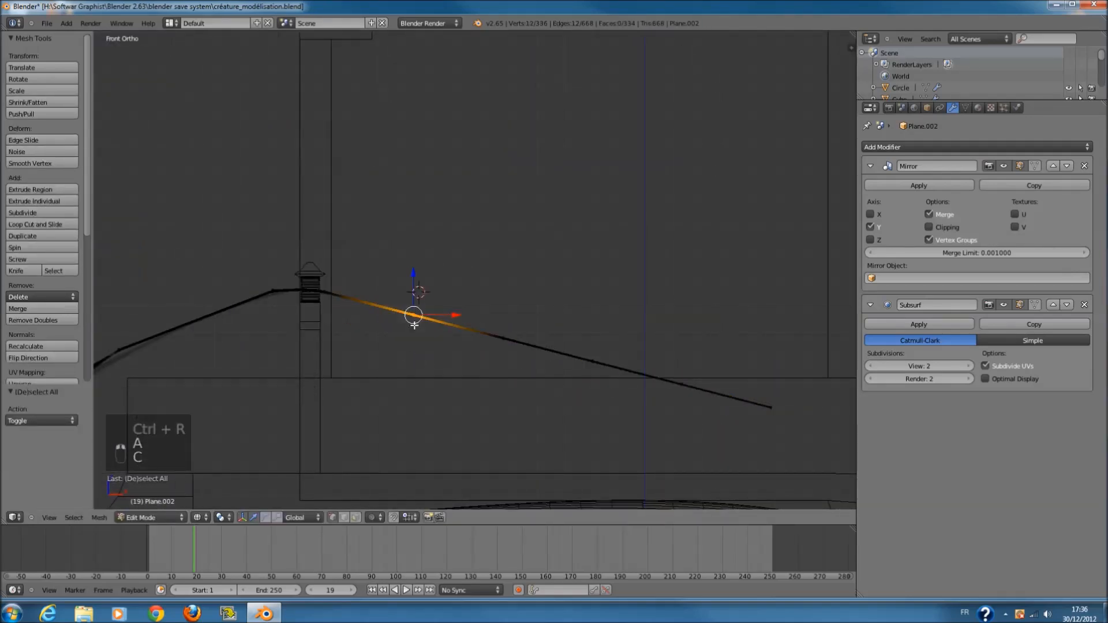
drag(414, 293, 413, 327)
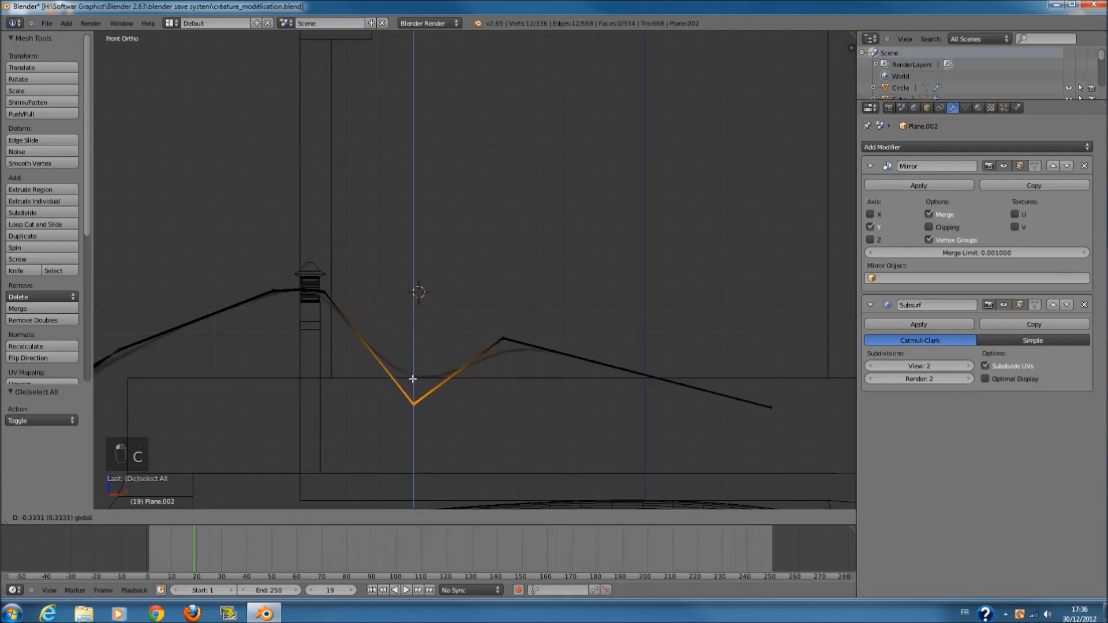
drag(413, 379, 412, 379)
key(a)
key(c)
click(505, 319)
right_click(505, 317)
drag(505, 293, 511, 373)
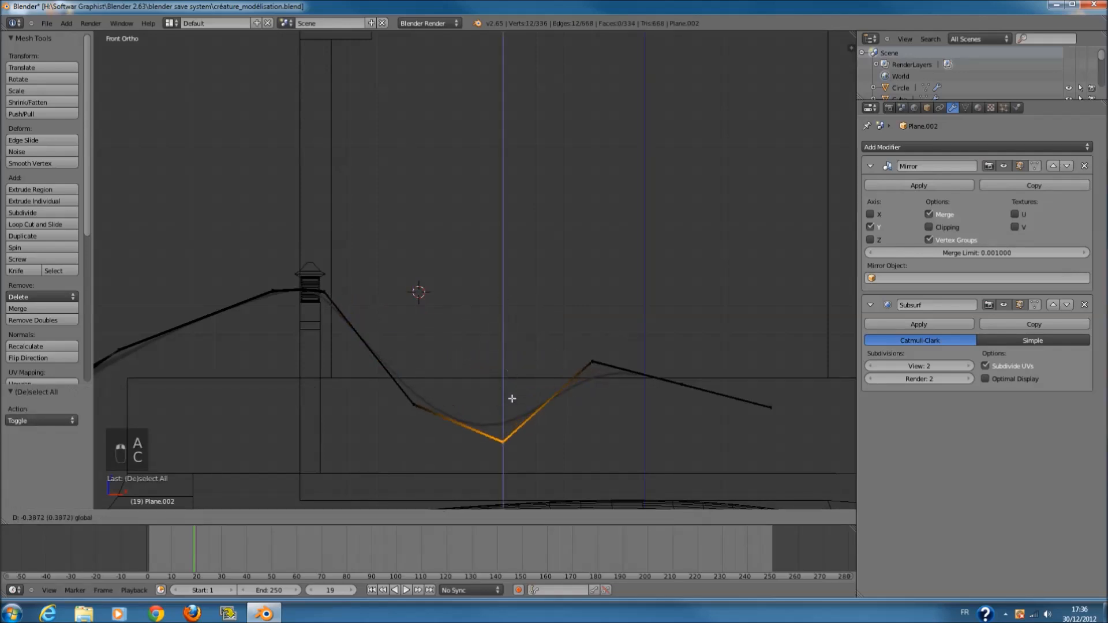
drag(512, 416, 511, 415)
- Lower the third and fourth edge loops of the rein along Z so they sag towards the saddle floor
key(a)
key(c)
click(588, 344)
right_click(587, 335)
drag(595, 327, 614, 446)
key(a)
key(c)
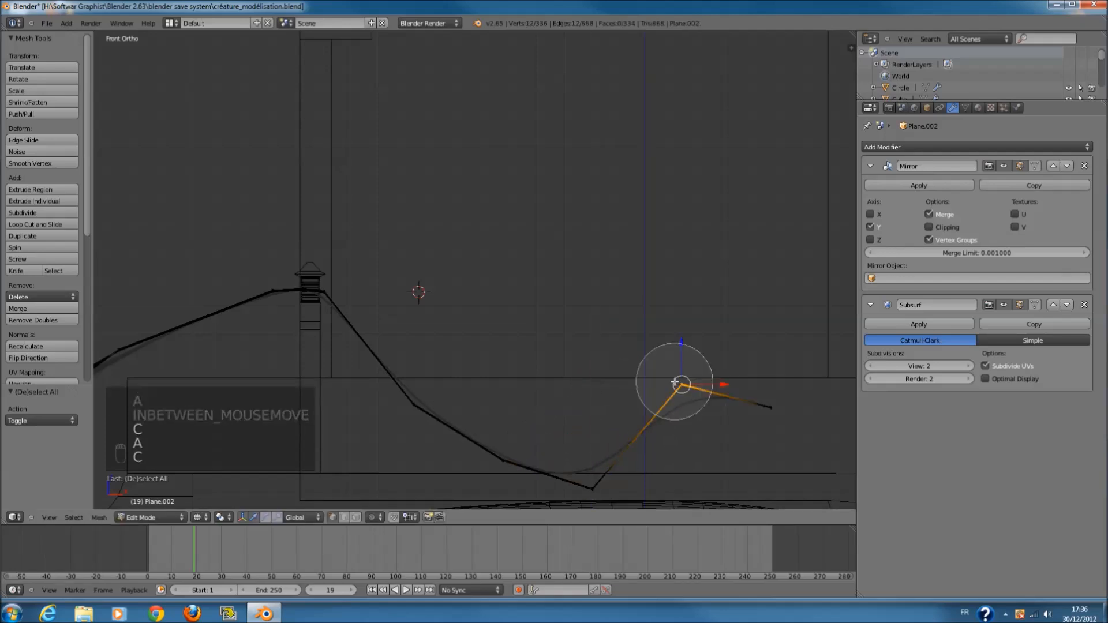
click(680, 384)
right_click(680, 381)
drag(680, 347, 695, 408)
- Raise the rein's third loop behind the post about 0.039 along Z
key(a)
key(c)
click(607, 472)
right_click(603, 465)
drag(590, 448, 591, 448)
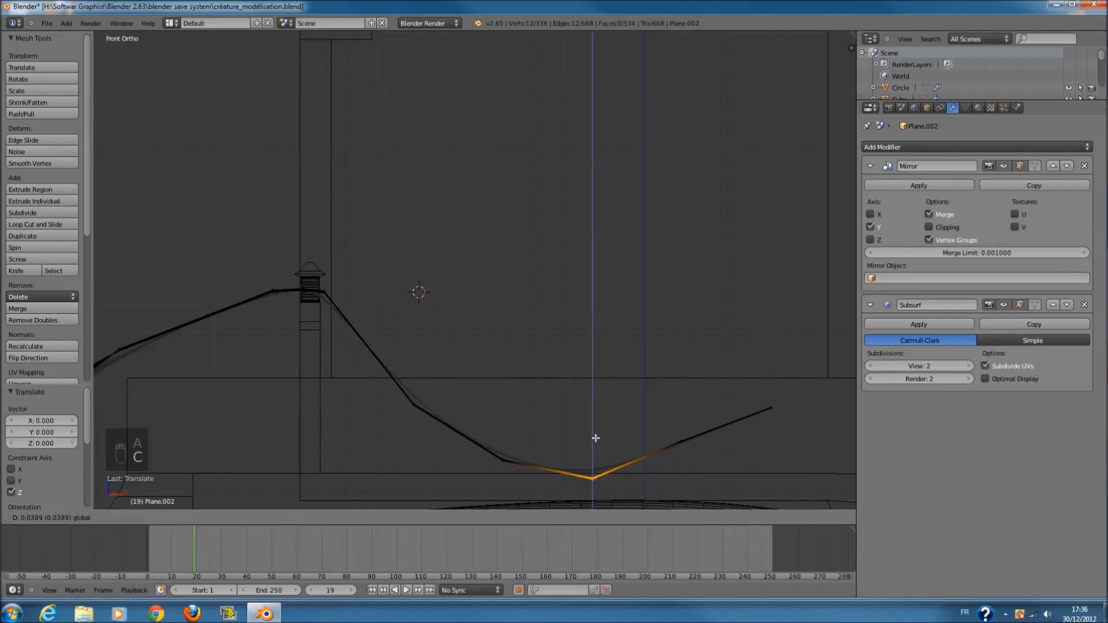
drag(595, 437, 595, 438)
- Lower the rein's end loop and the fourth loop beside it along Z, almost level with the saddle floor
key(a)
key(c)
click(779, 417)
right_click(777, 417)
drag(773, 375, 773, 380)
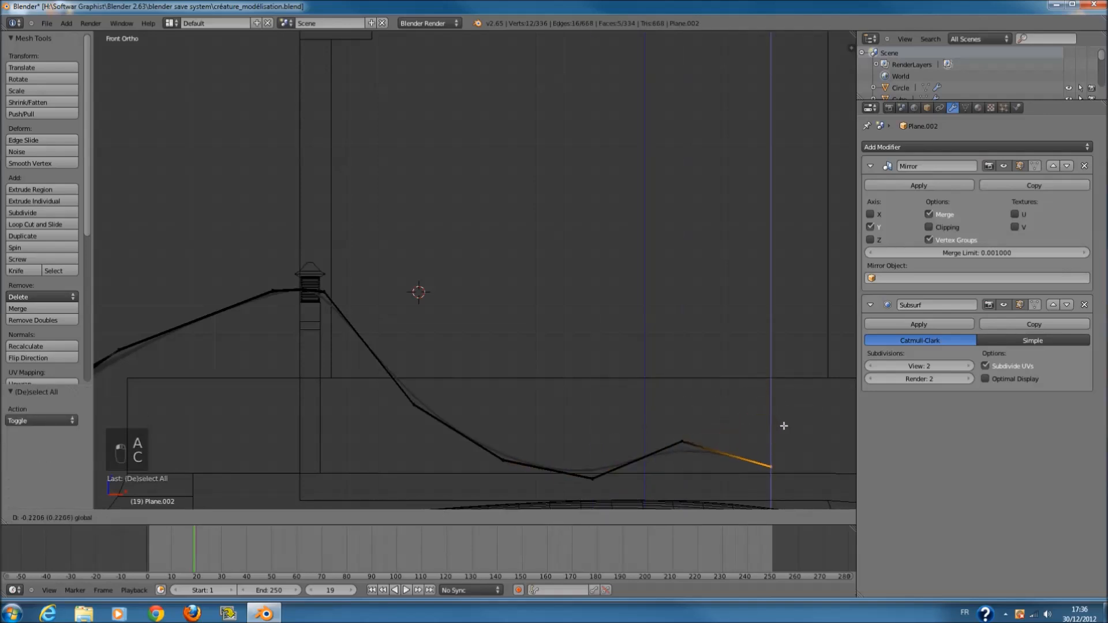
drag(782, 425, 776, 422)
key(a)
key(c)
click(693, 411)
right_click(687, 406)
drag(682, 404, 689, 431)
- Return to object mode with solid shading and overwrite the saved creature file
key(Tab)
mouse_move(686, 428)
middle_down()
mouse_move(602, 447)
mouse_move(564, 383)
mouse_move(532, 383)
mouse_move(580, 376)
mouse_move(601, 349)
mouse_move(576, 342)
middle_up()
key(z)
key(ctrl+s)
click(580, 376)
scroll(580, 375, up, 2)
scroll(602, 349, down, 1)
key(Tab)
key(Tab)
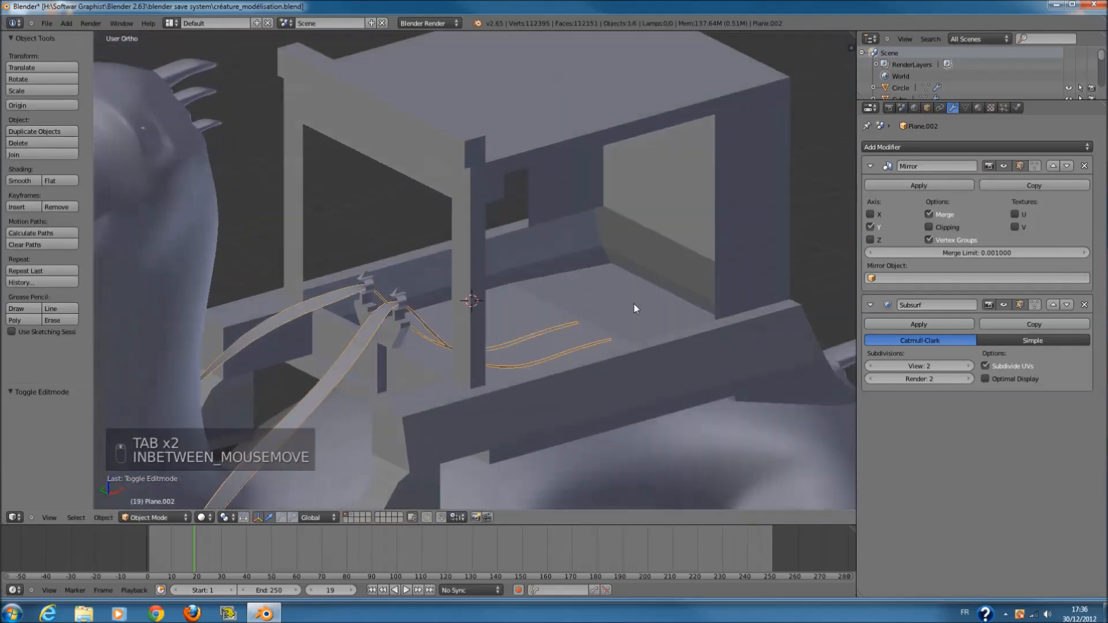
- Open the saddle mesh for editing in front wireframe view
scroll(635, 306, up, 2)
right_click(635, 306)
key(Tab)
scroll(636, 295, down, 2)
middle_drag(637, 295, 781, 297)
middle_drag(392, 371, 302, 343)
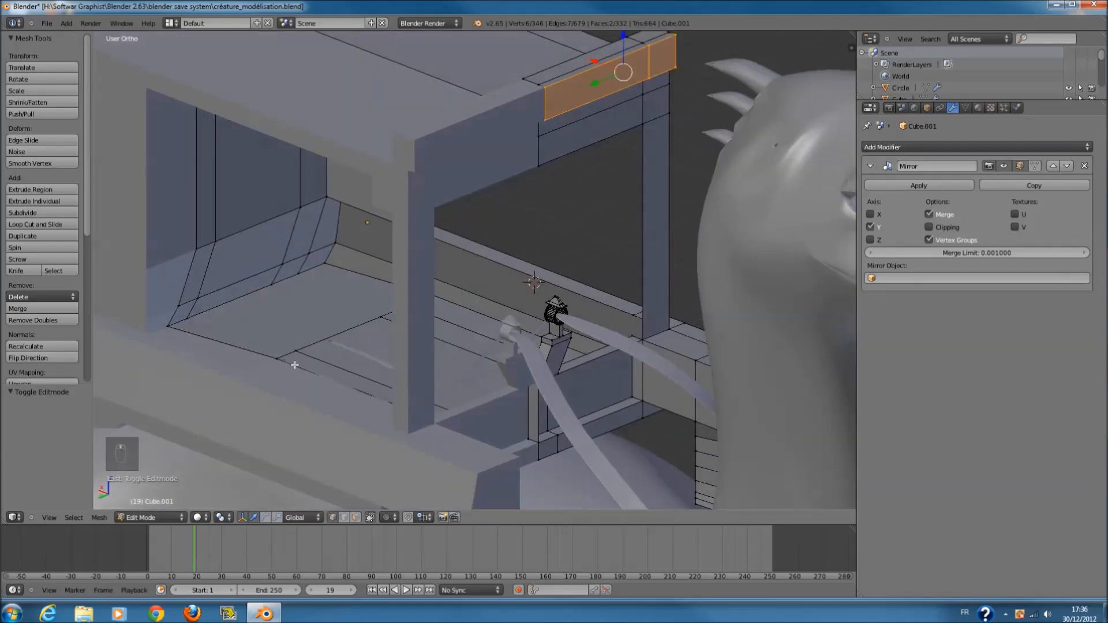
key(KP_3)
key(z)
key(KP_1)
scroll(392, 390, down, 3)
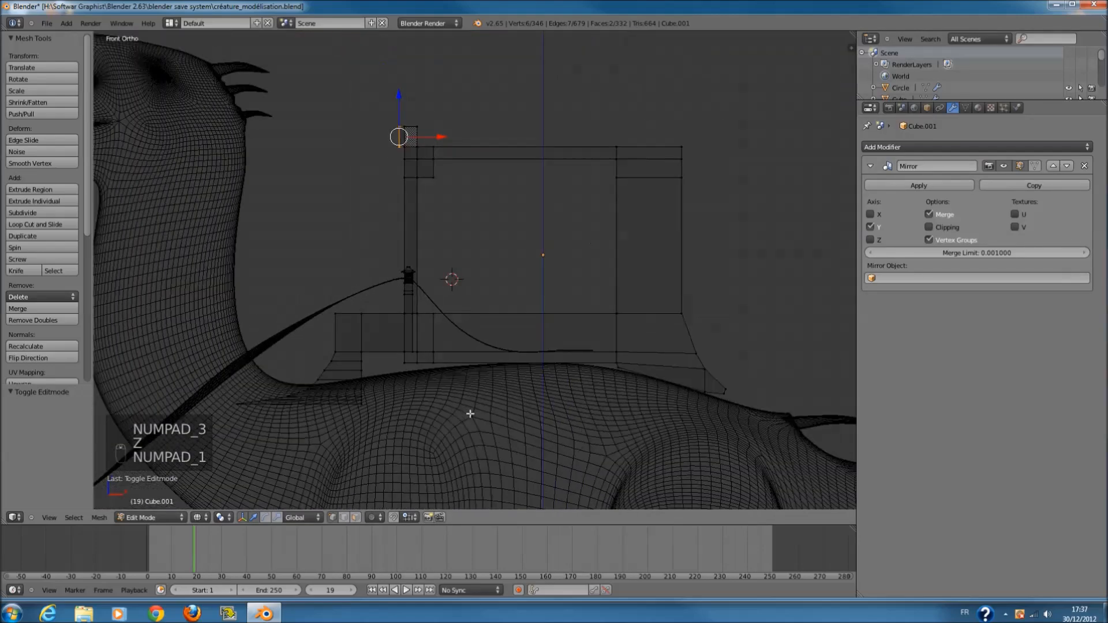
ctrl+scroll(519, 406, up, 11)
shift+scroll(542, 369, down, 4)
scroll(539, 361, up, 5)
key(c)
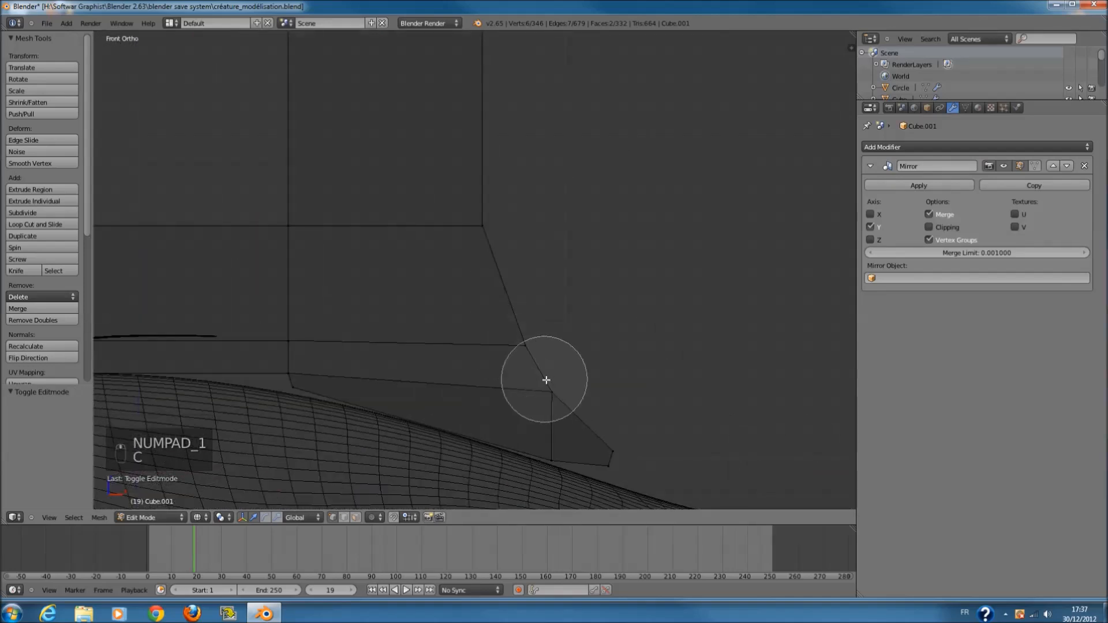
drag(566, 386, 309, 379)
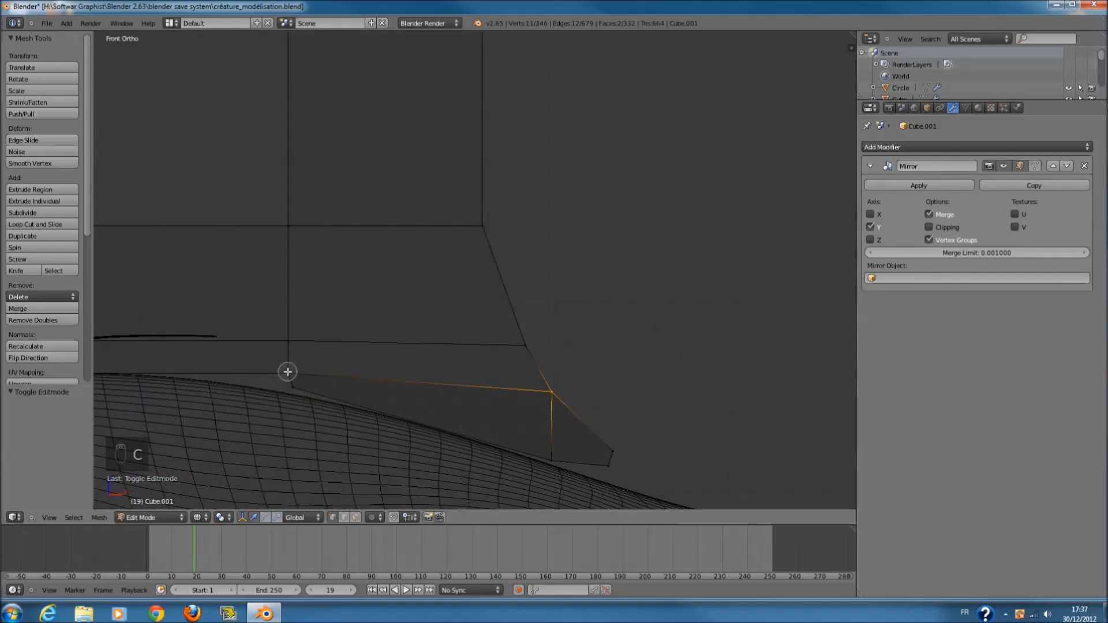
scroll(288, 372, down, 2)
ctrl+scroll(284, 373, down, 14)
scroll(274, 365, down, 4)
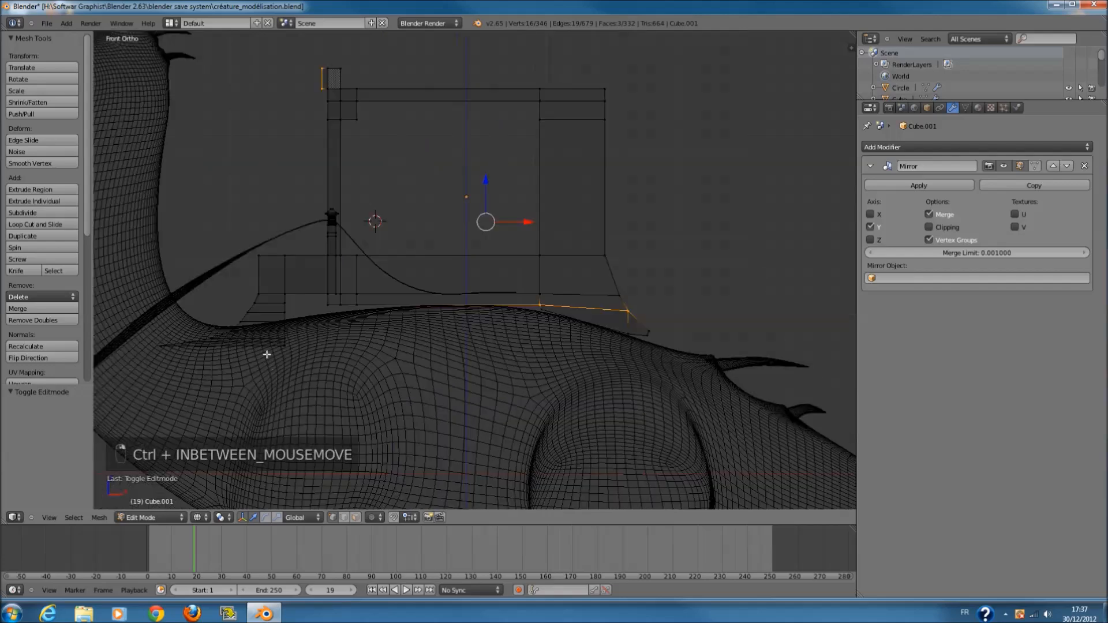
scroll(270, 341, up, 2)
key(c)
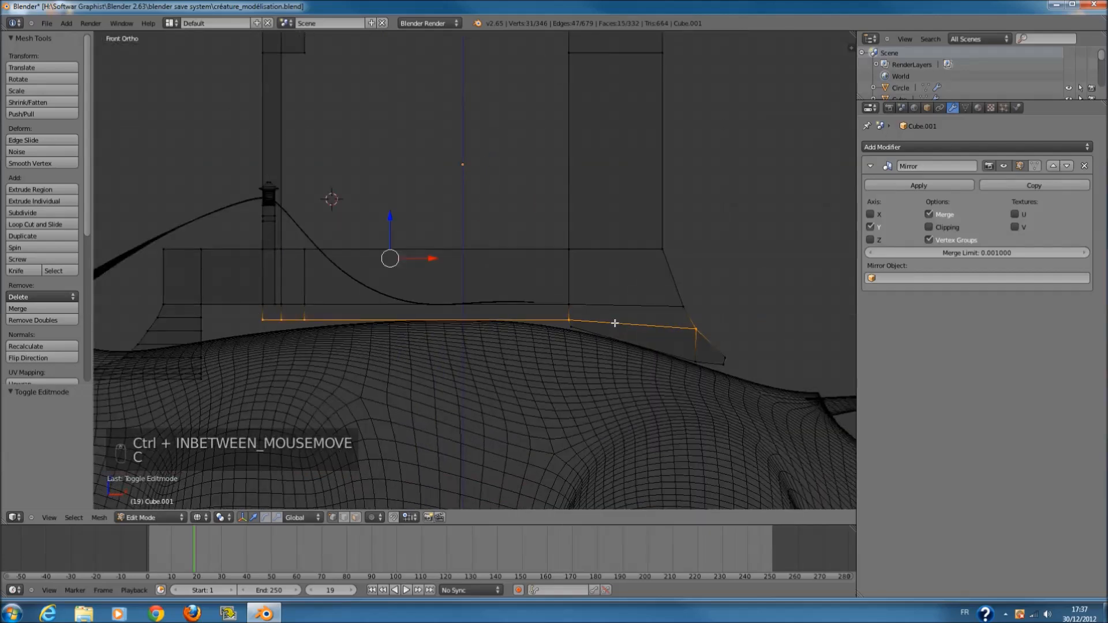
key(r)
key(r)
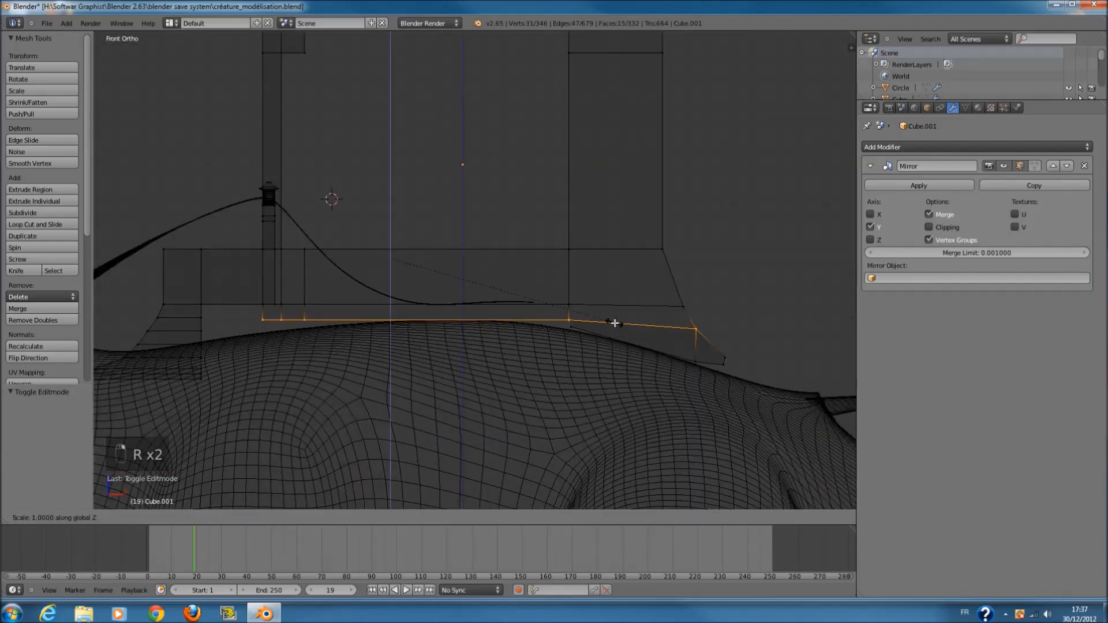
key(x)
key(0)
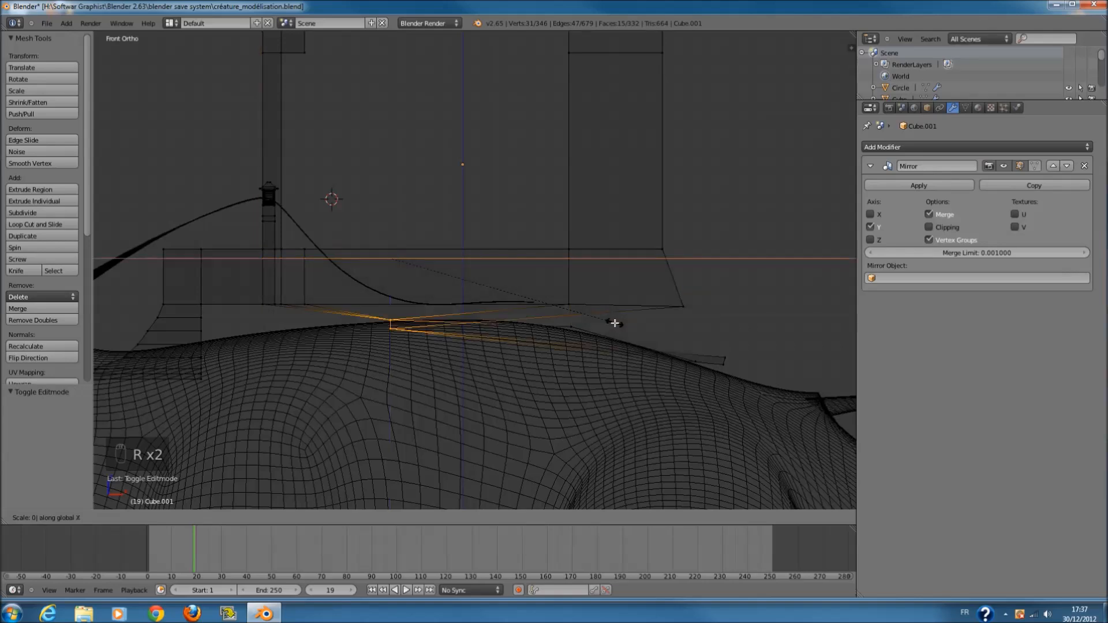
key(Return)
- Select only the vertices along the underside of the saddle floor and flatten them by scaling to 0 along Z
key(a)
key(c)
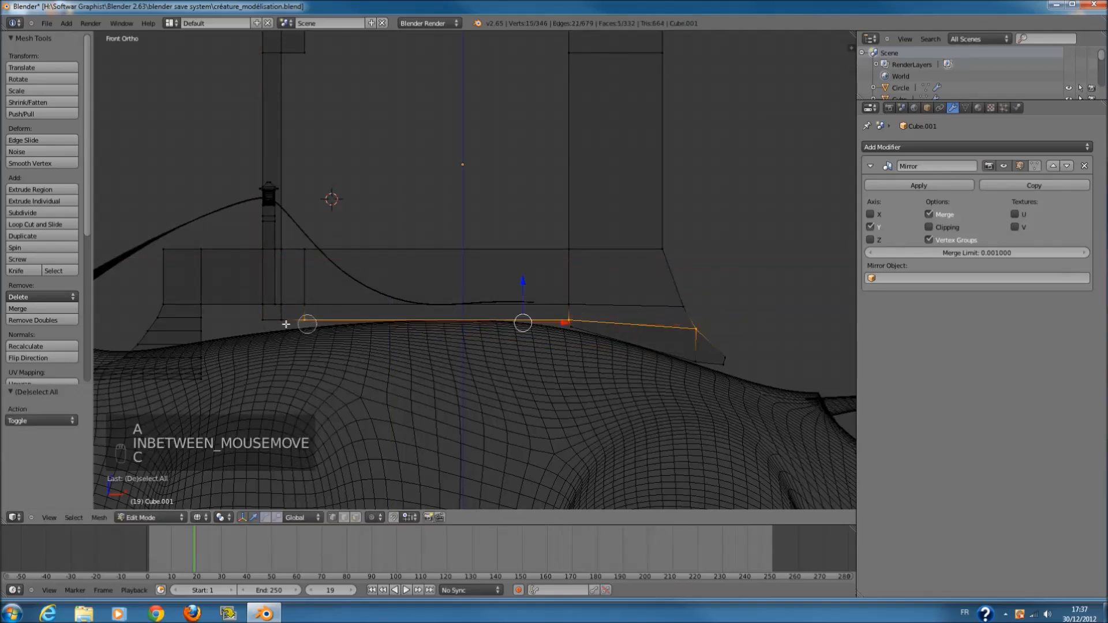
key(r)
key(s)
key(y)
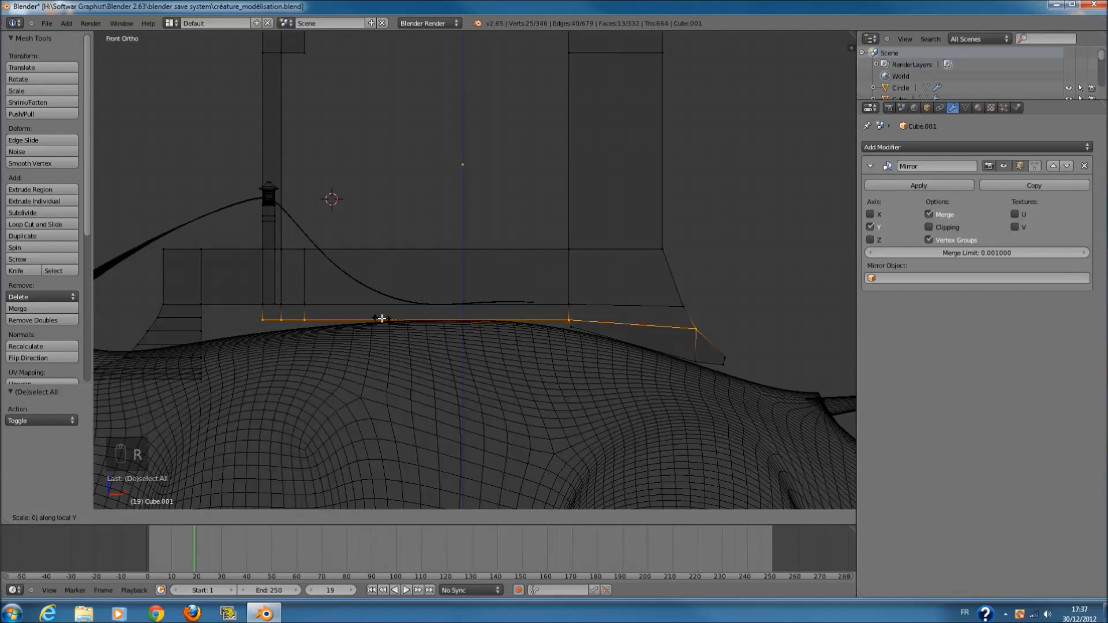
key(Return)
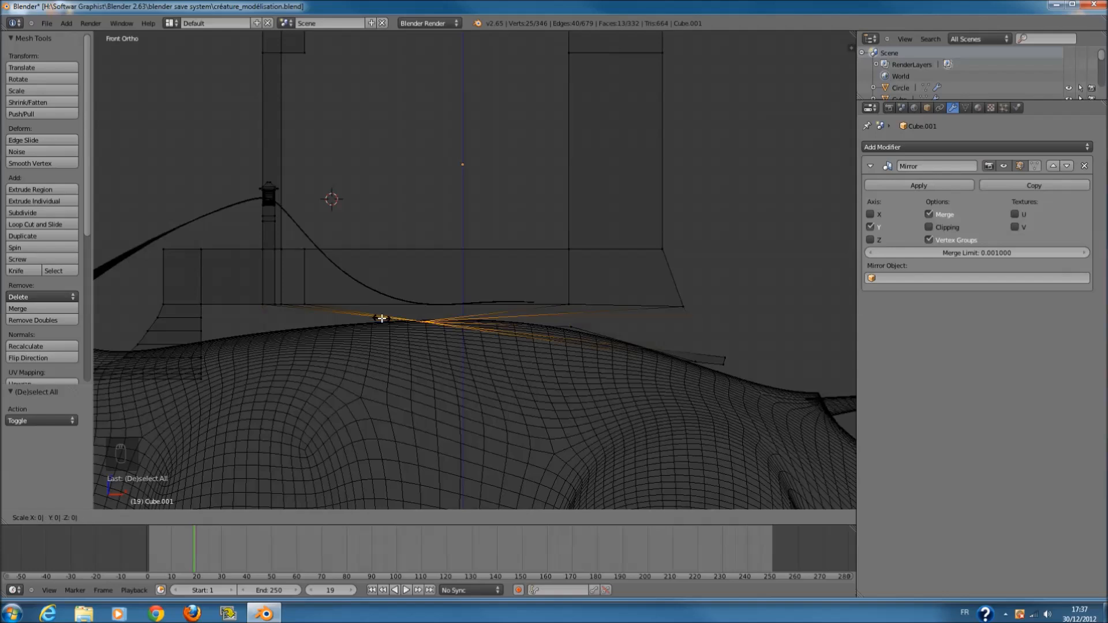
key(r)
key(s)
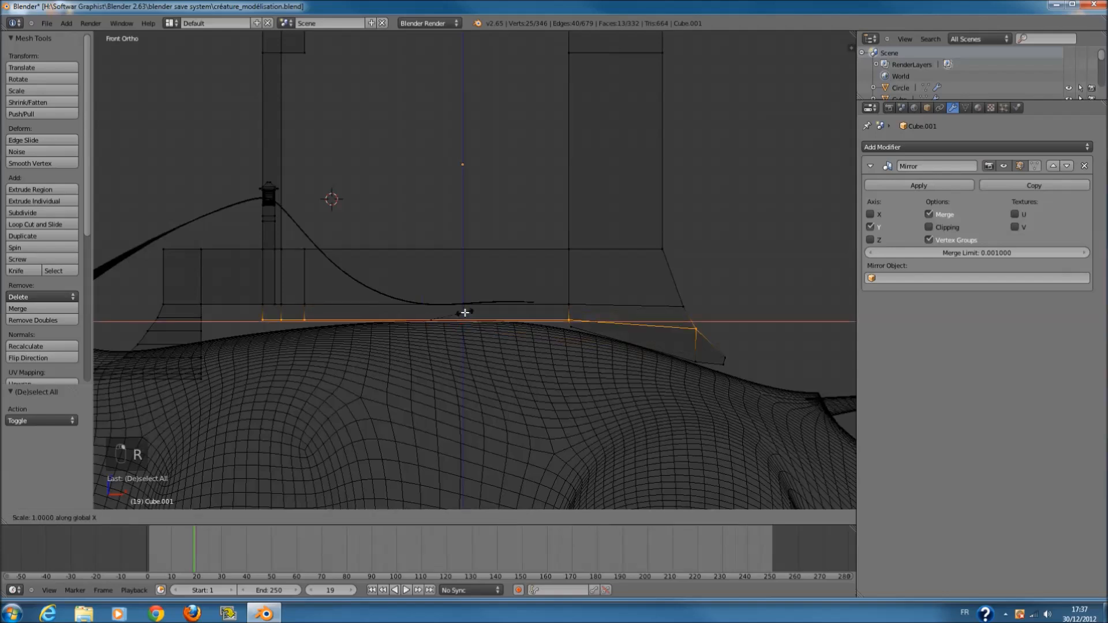
key(0)
key(z)
click(465, 313)
- Leave saddle editing, check the flattened floor in front wireframe view, and save over the creature file
mouse_move(468, 313)
middle_down()
mouse_move(482, 321)
mouse_move(421, 345)
mouse_move(524, 363)
mouse_move(559, 345)
mouse_move(593, 369)
mouse_move(590, 341)
mouse_move(580, 358)
middle_up()
key(z)
key(Tab)
key(KP_1)
key(z)
scroll(506, 254, down, 1)
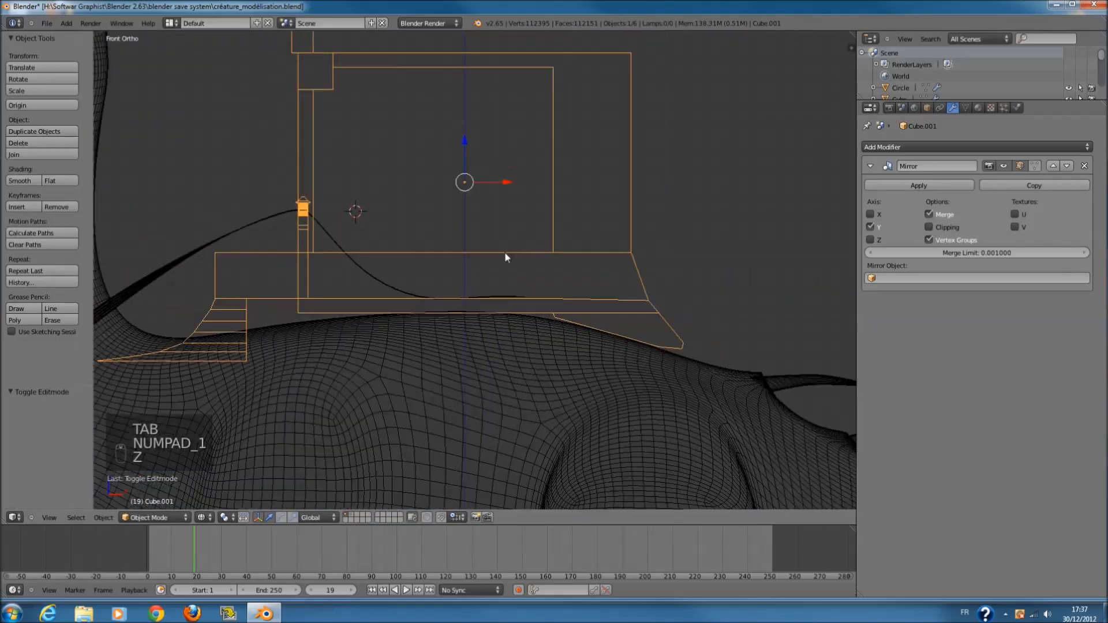
scroll(500, 248, up, 2)
scroll(473, 285, down, 4)
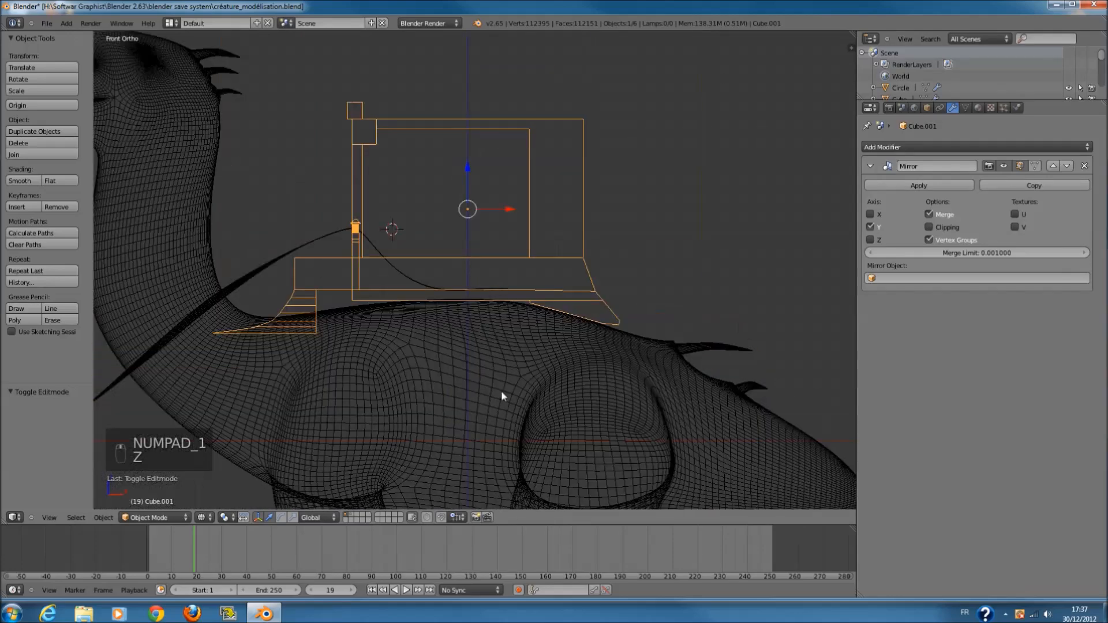
scroll(561, 385, down, 4)
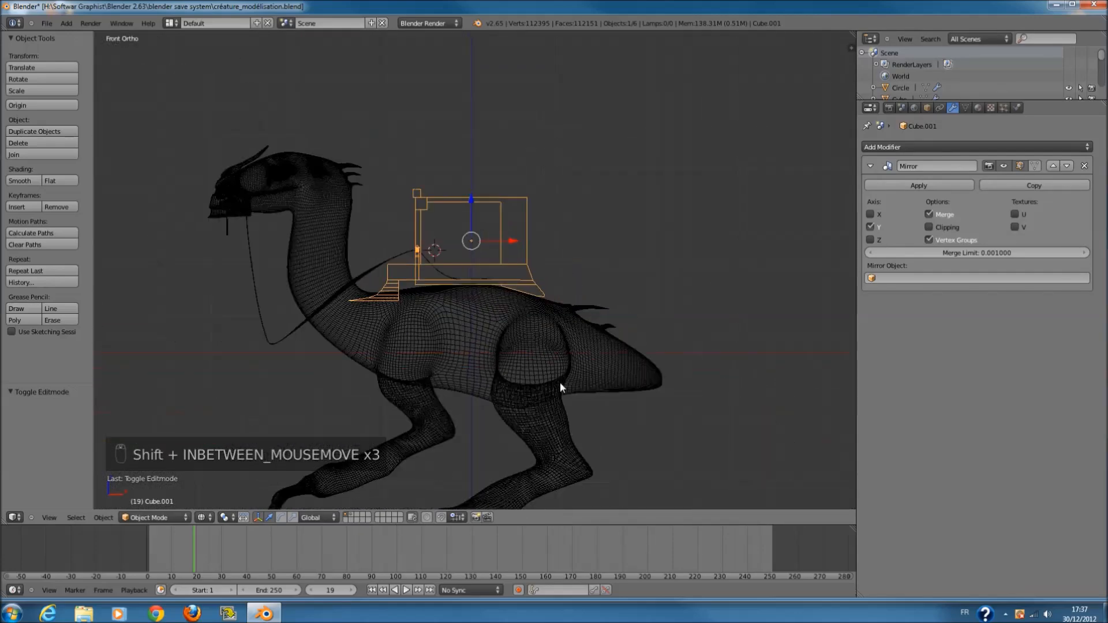
key(ctrl+s)
click(559, 383)
- Open the rein mesh for editing and move the loop just behind the dip's lowest point back towards the neck
scroll(476, 363, up, 1)
ctrl+scroll(455, 359, down, 5)
ctrl+scroll(435, 352, down, 6)
scroll(436, 351, up, 2)
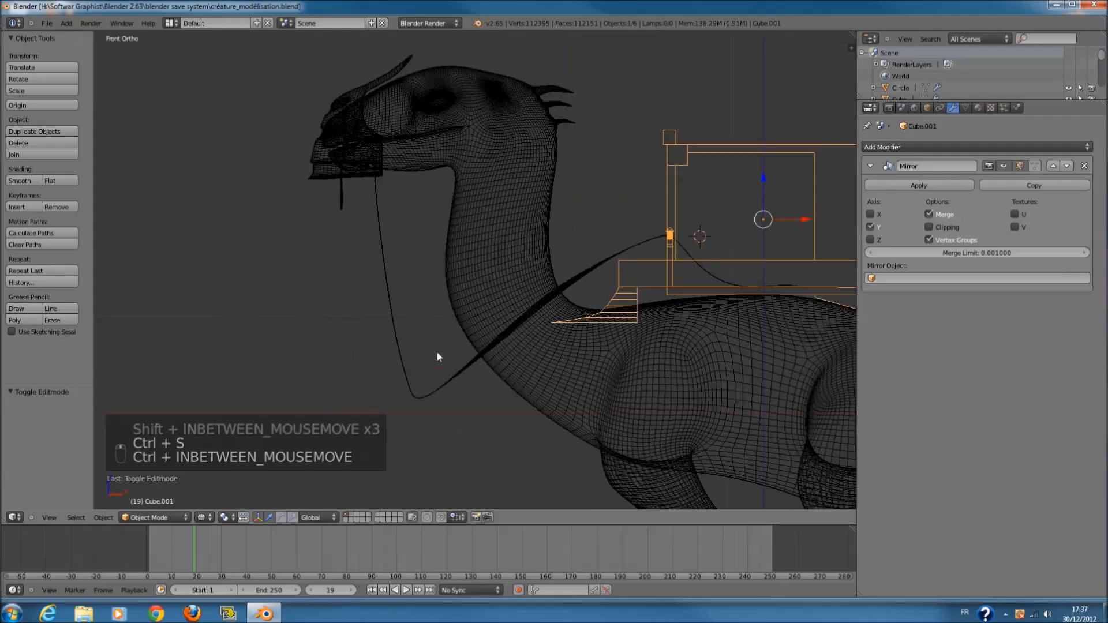
right_click(452, 372)
shift+scroll(452, 372, down, 1)
scroll(452, 372, down, 2)
scroll(451, 372, up, 3)
key(Tab)
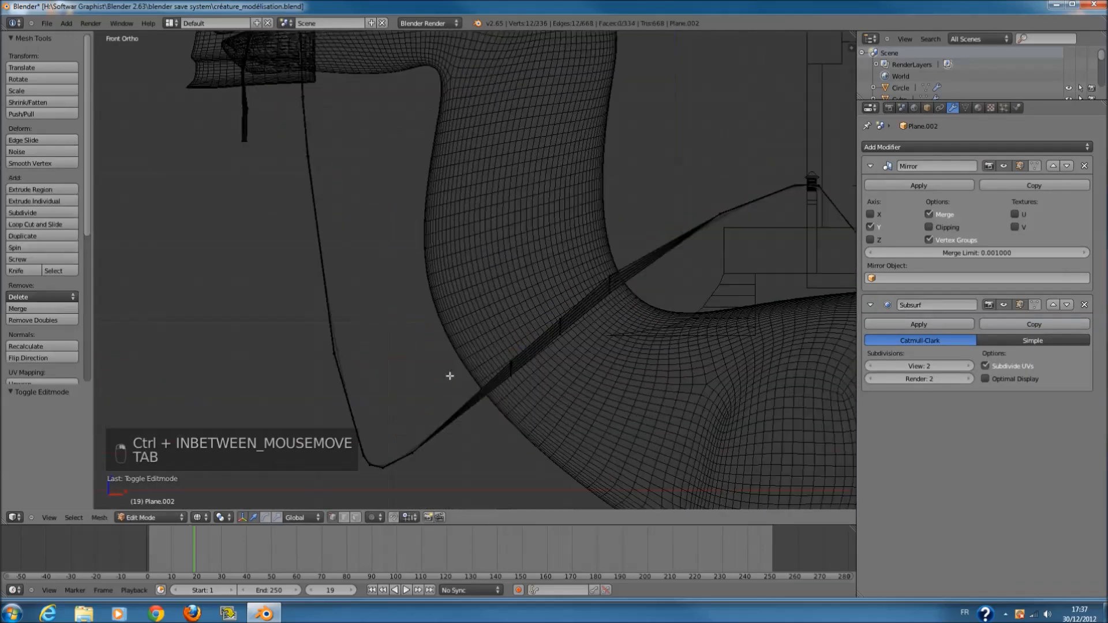
scroll(450, 374, down, 1)
scroll(453, 373, up, 2)
key(a)
key(a)
key(a)
key(a)
key(c)
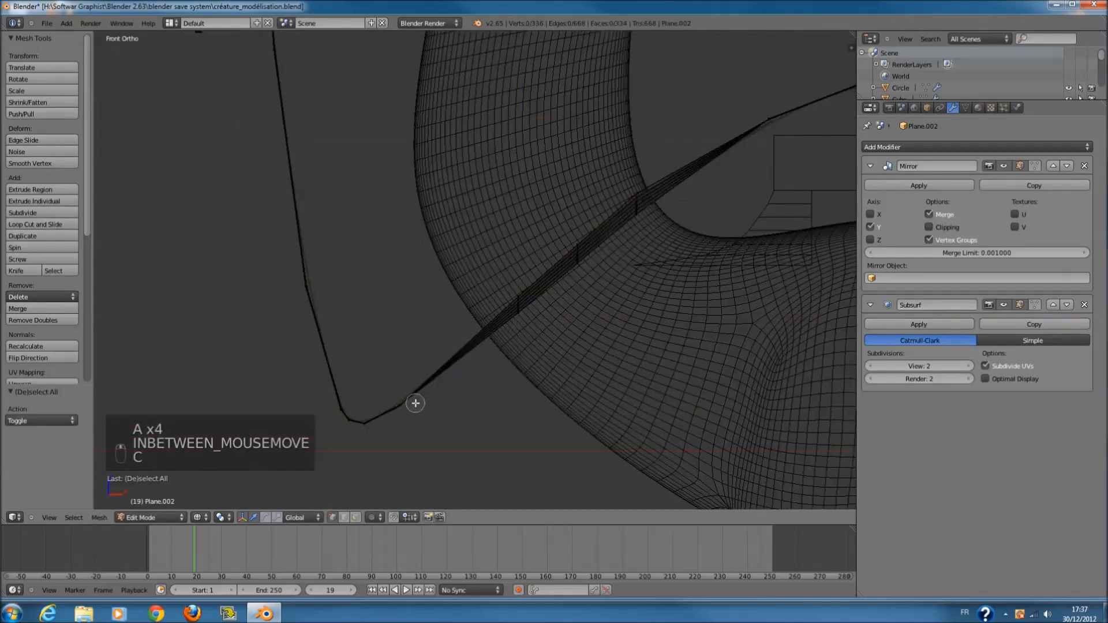
key(g)
click(490, 403)
- Move the lowest loop of the rein's dip slightly back and down to round the hanging curve
key(a)
key(c)
click(368, 422)
right_click(371, 423)
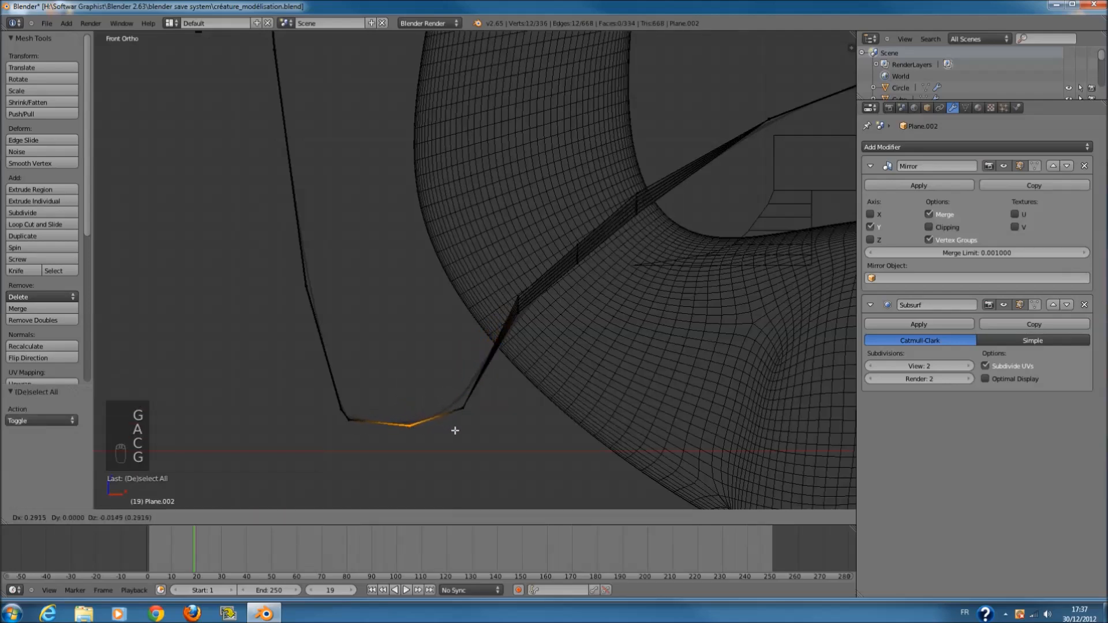
click(443, 439)
- Raise the two loops above the dip on the rein's front strand, and return to object mode with solid shading
key(a)
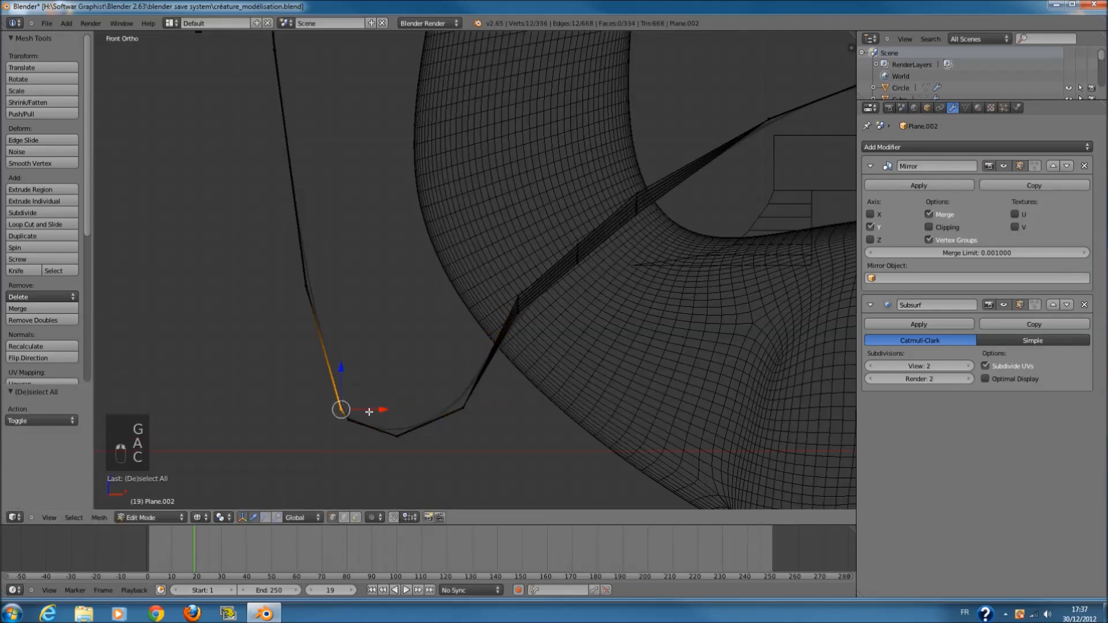
click(312, 285)
right_click(321, 292)
shift+scroll(326, 297, up, 6)
scroll(329, 300, down, 3)
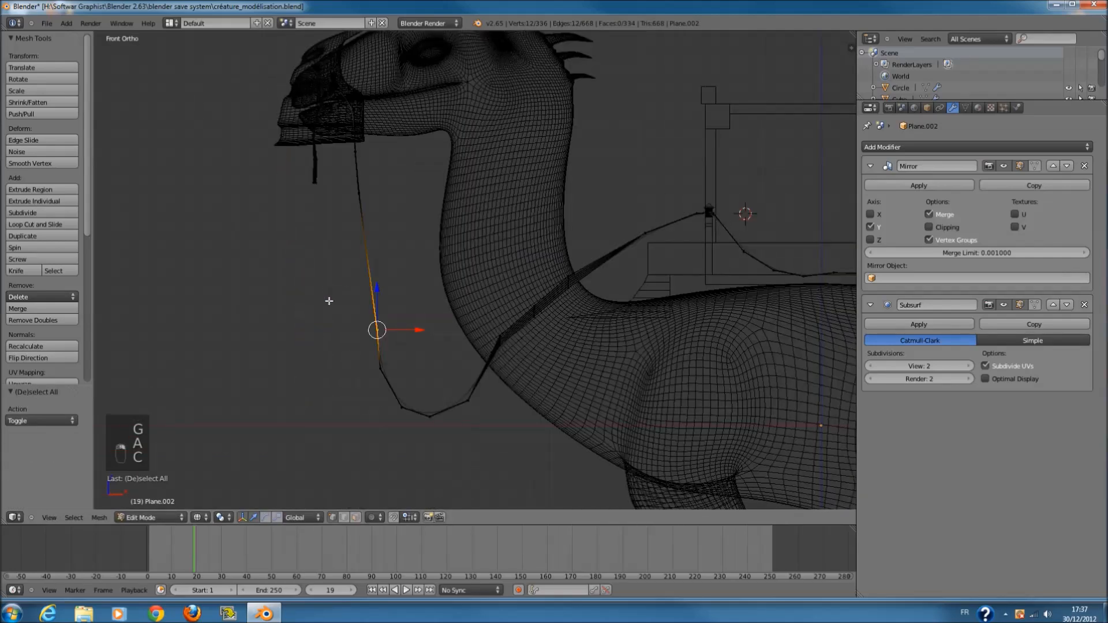
click(320, 246)
key(Tab)
key(z)
mouse_move(397, 275)
middle_down()
mouse_move(509, 298)
mouse_move(499, 291)
mouse_move(513, 282)
mouse_move(537, 302)
mouse_move(530, 368)
middle_up()
scroll(507, 297, up, 1)
- Edit the rein and move the two vertices on one edge of a front strand loop 0.06759 along X
key(Tab)
shift+scroll(511, 280, down, 4)
scroll(496, 265, up, 3)
scroll(530, 367, up, 2)
key(z)
key(a)
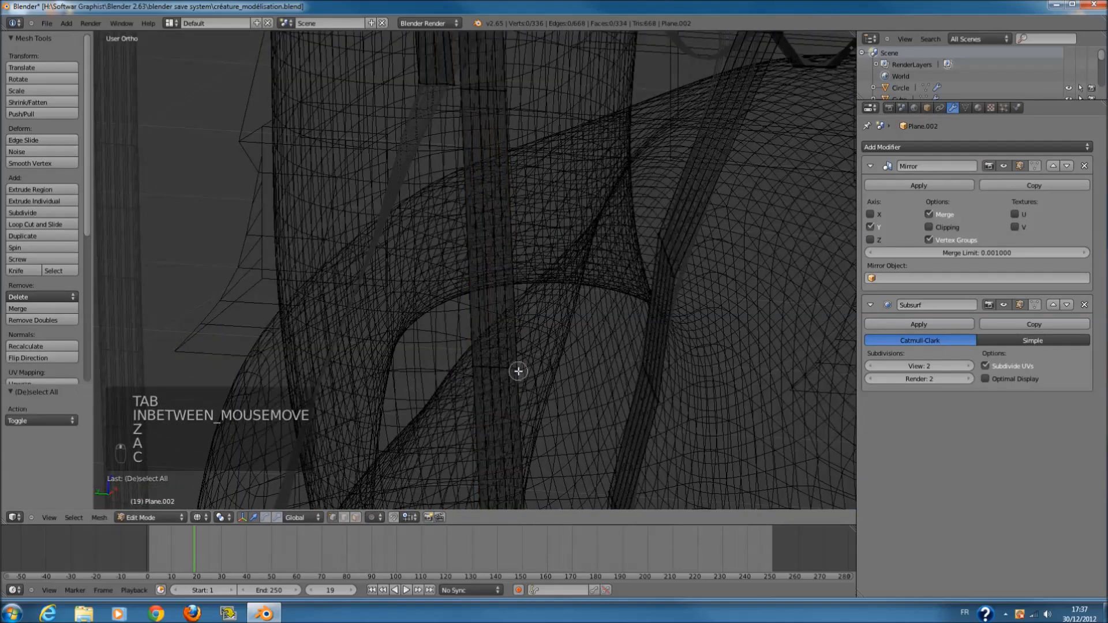
drag(528, 359, 533, 357)
key(z)
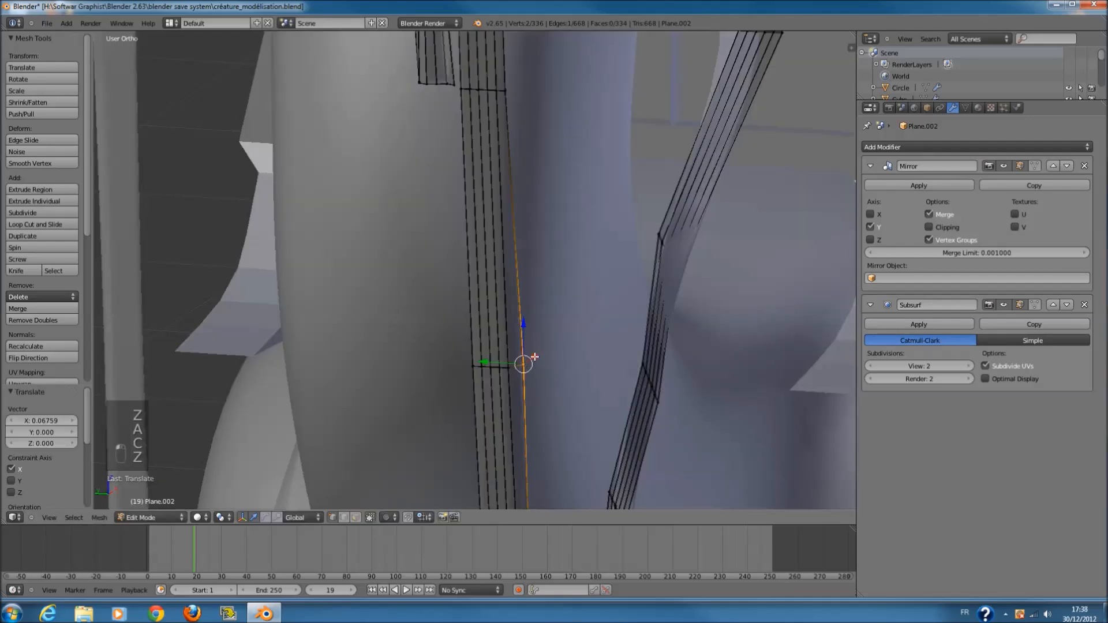
- Offset the middle vertices of the same front strand loop, and move its opposite edge pair 0.04628 along X
key(z)
key(a)
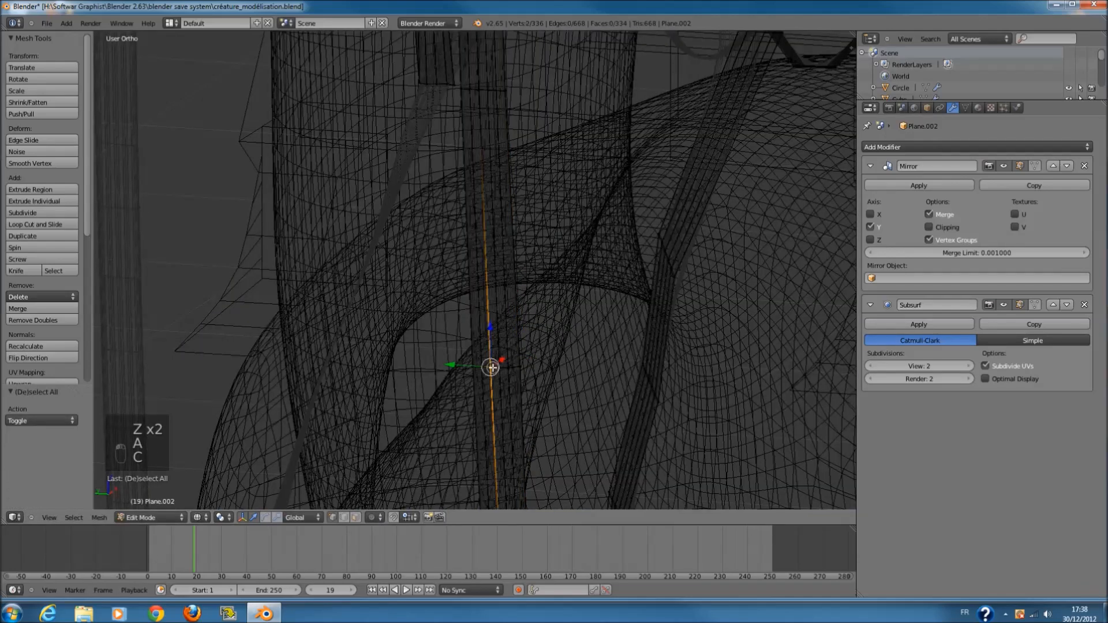
key(z)
key(a)
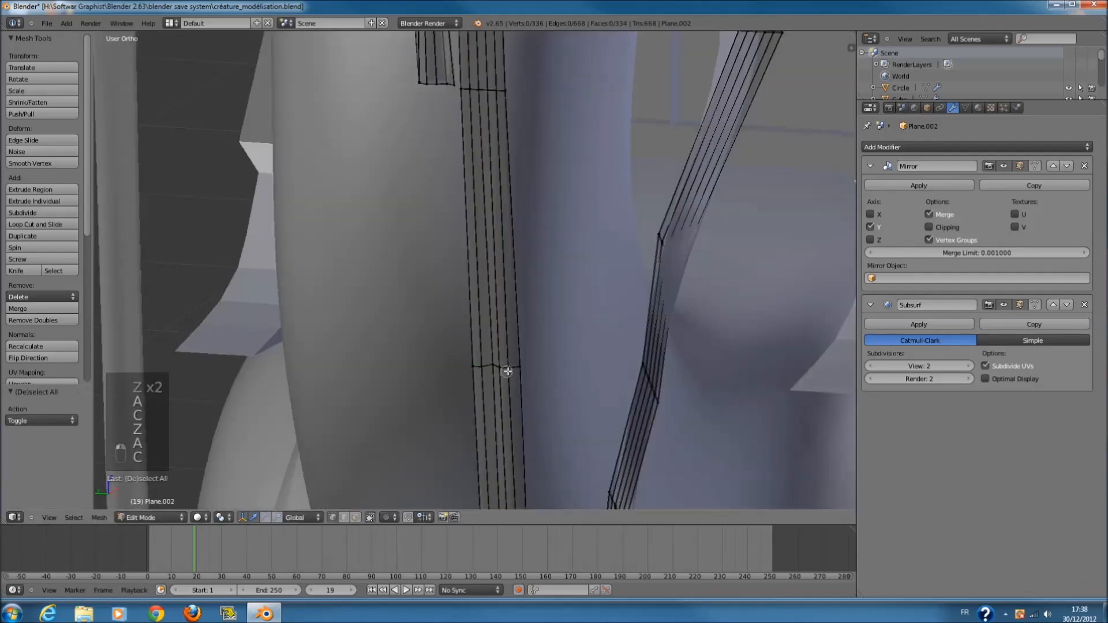
key(z)
key(c)
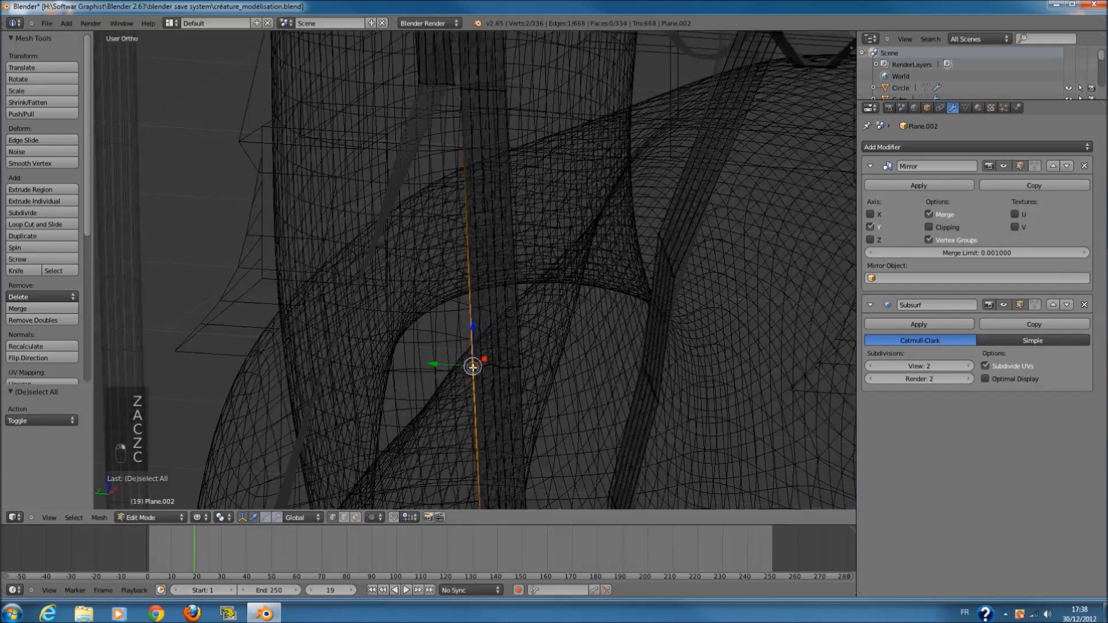
key(z)
scroll(509, 355, down, 8)
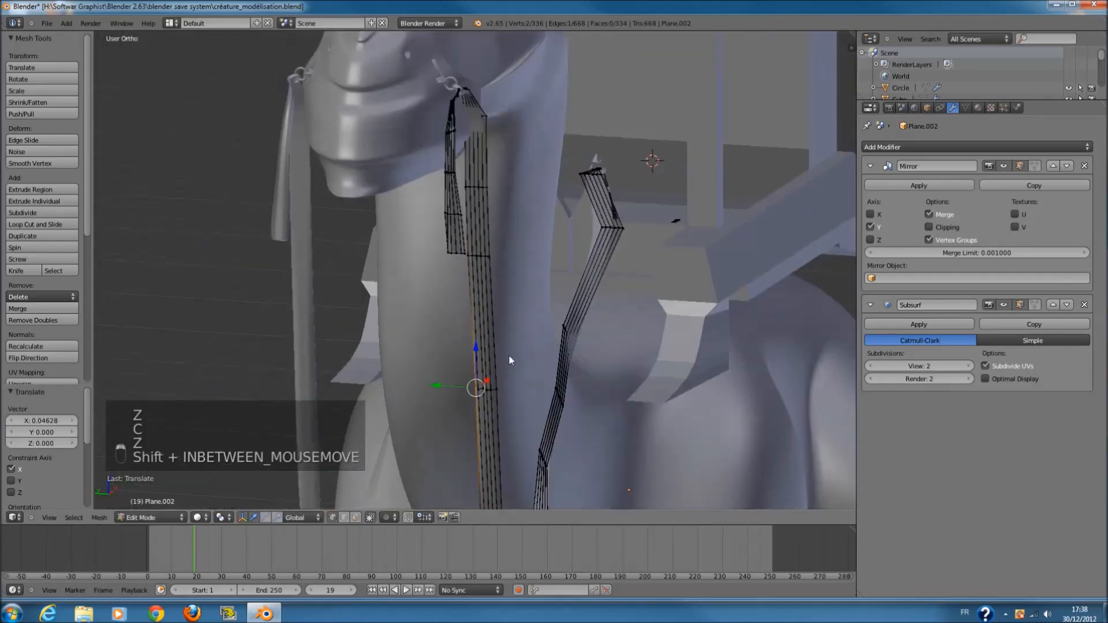
- Save the creature file from object mode and reopen the rein mesh for editing
key(Tab)
key(ctrl+s)
scroll(523, 329, up, 8)
key(Tab)
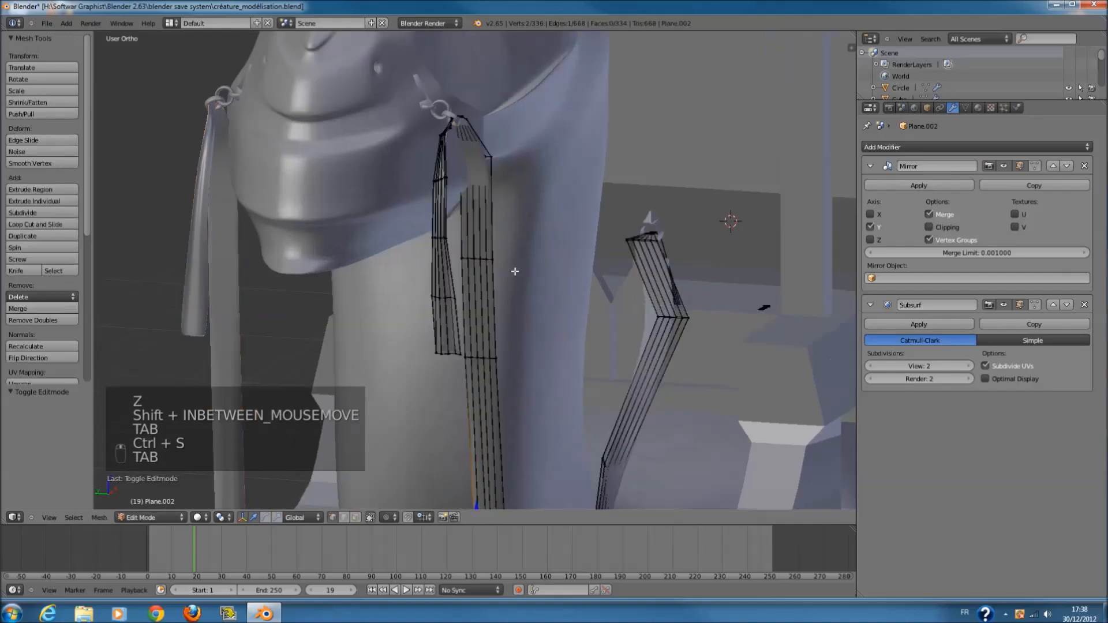
- Move the middle vertices of the next loop on the rein's front strand 0.02187 along X
key(z)
key(a)
key(c)
click(485, 250)
right_click(478, 252)
middle_drag(478, 252, 468, 280)
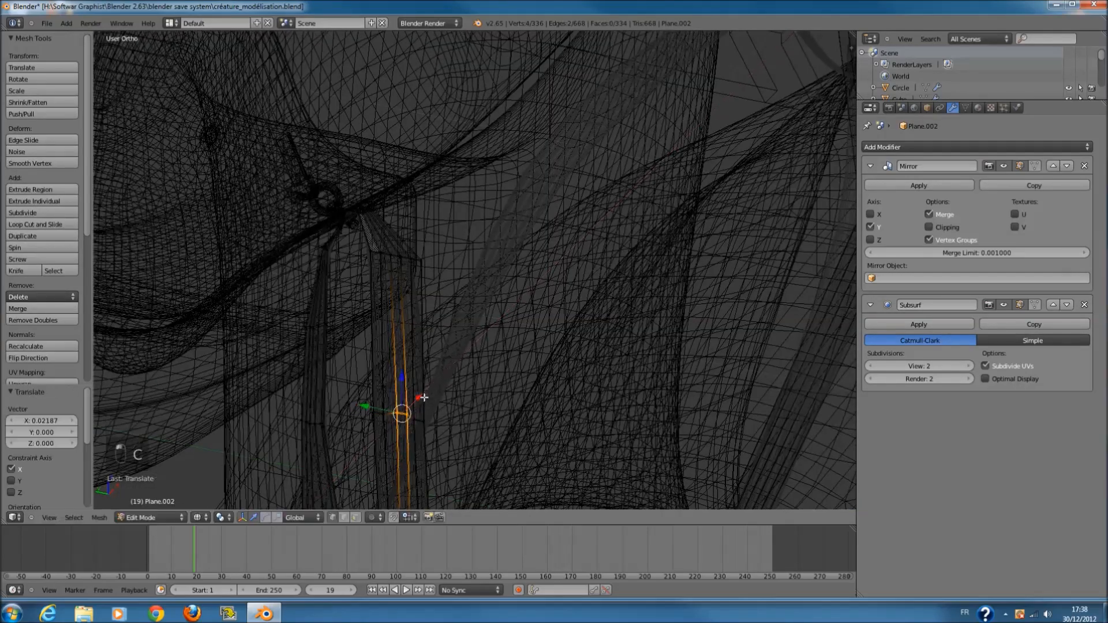
click(423, 397)
- Shift the edge vertex pairs of the same front strand loop and of the loop below it along X
key(z)
key(a)
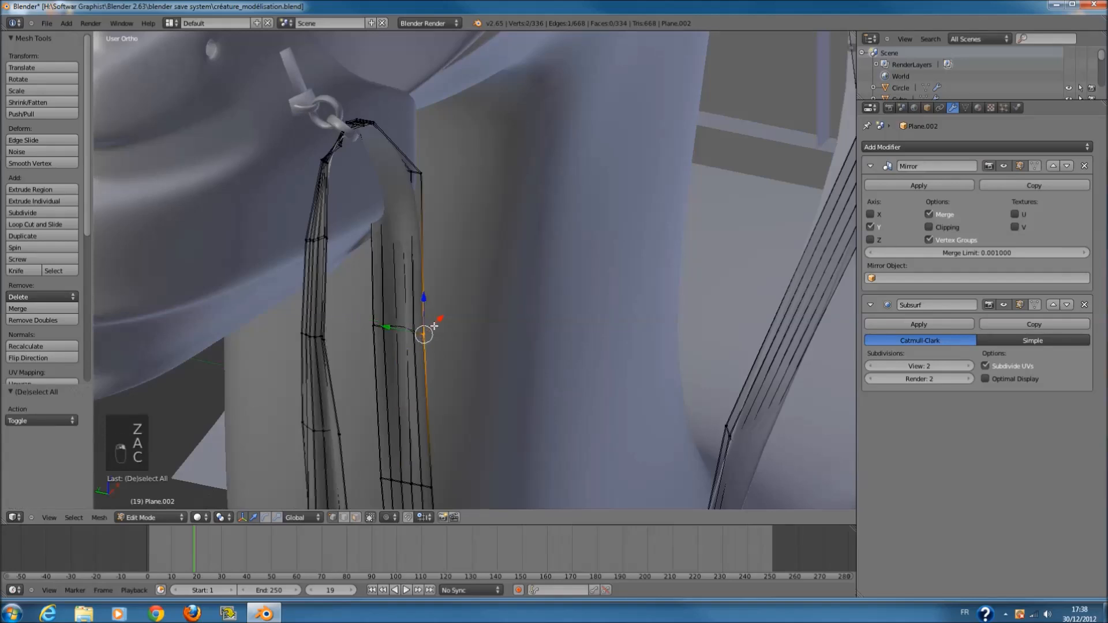
key(a)
key(z)
key(a)
key(a)
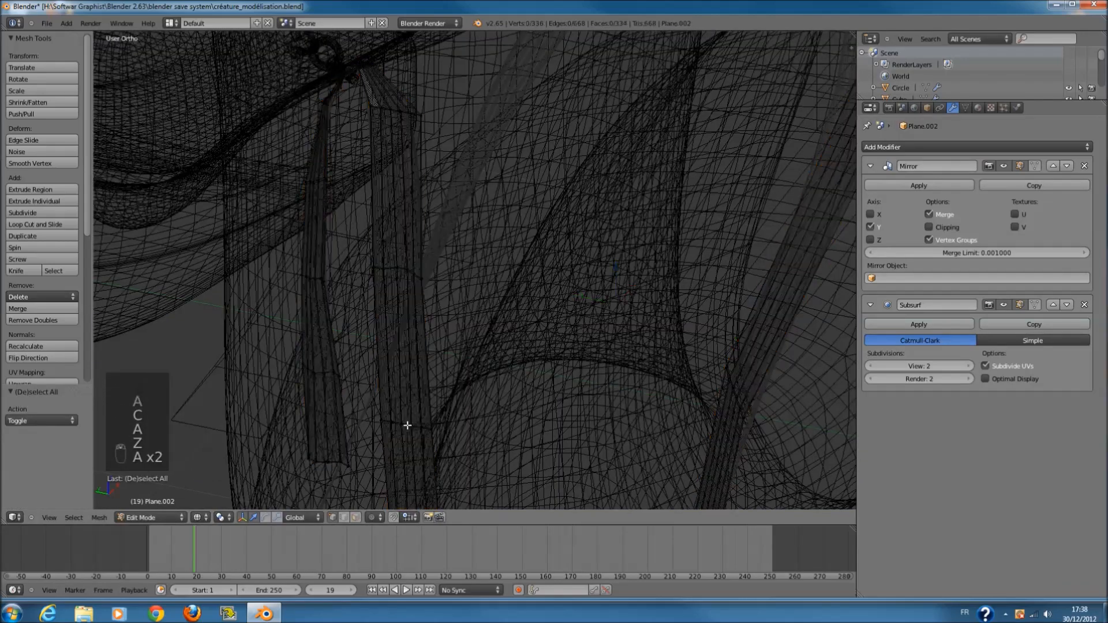
click(414, 419)
key(z)
key(z)
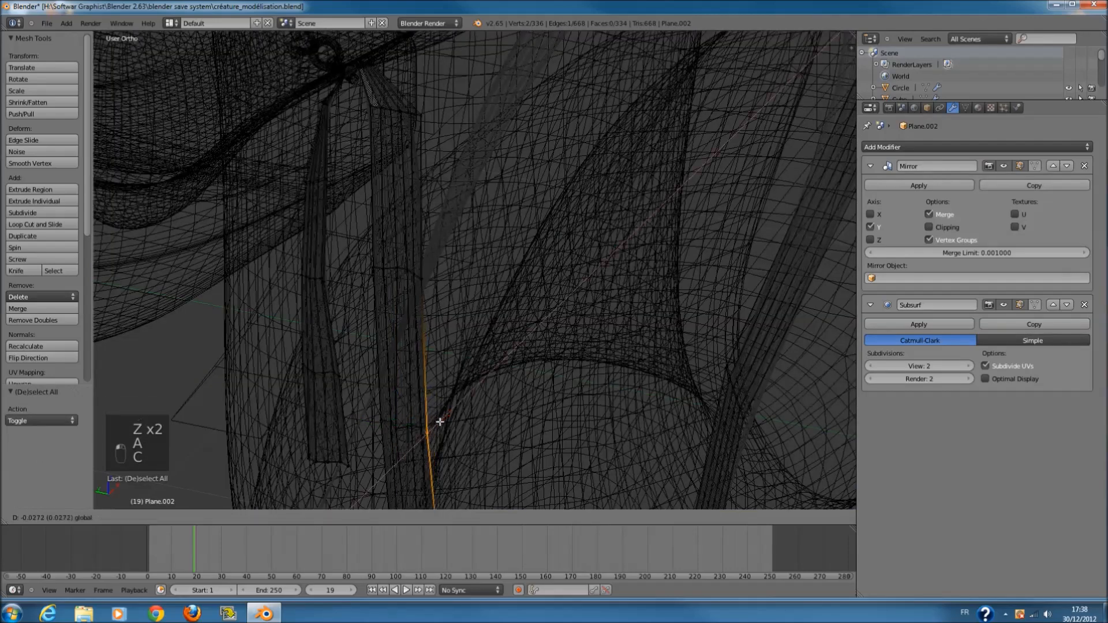
key(z)
- Return to object mode, deselect the rein and save the creature file
key(Tab)
key(ctrl+s)
click(556, 384)
middle_drag(573, 389, 522, 320)
scroll(578, 398, down, 5)
key(a)
key(ctrl+s)
click(522, 319)
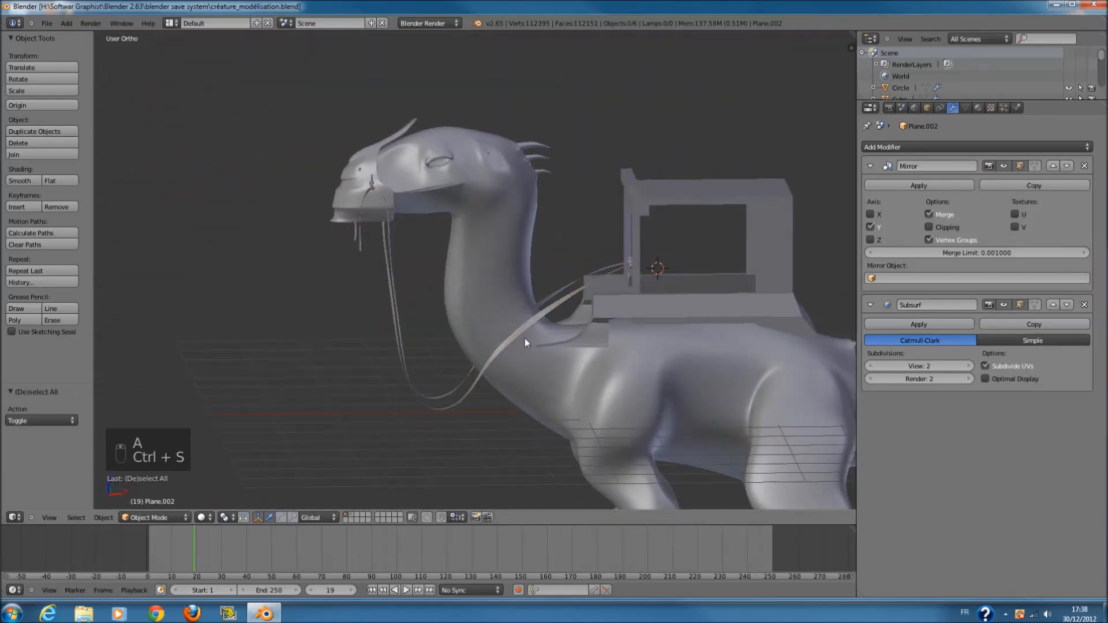
- Move the neck collar, seat and back blanket from the second layer to the first, save, and display the first layer
key(KP_3)
key(KP_1)
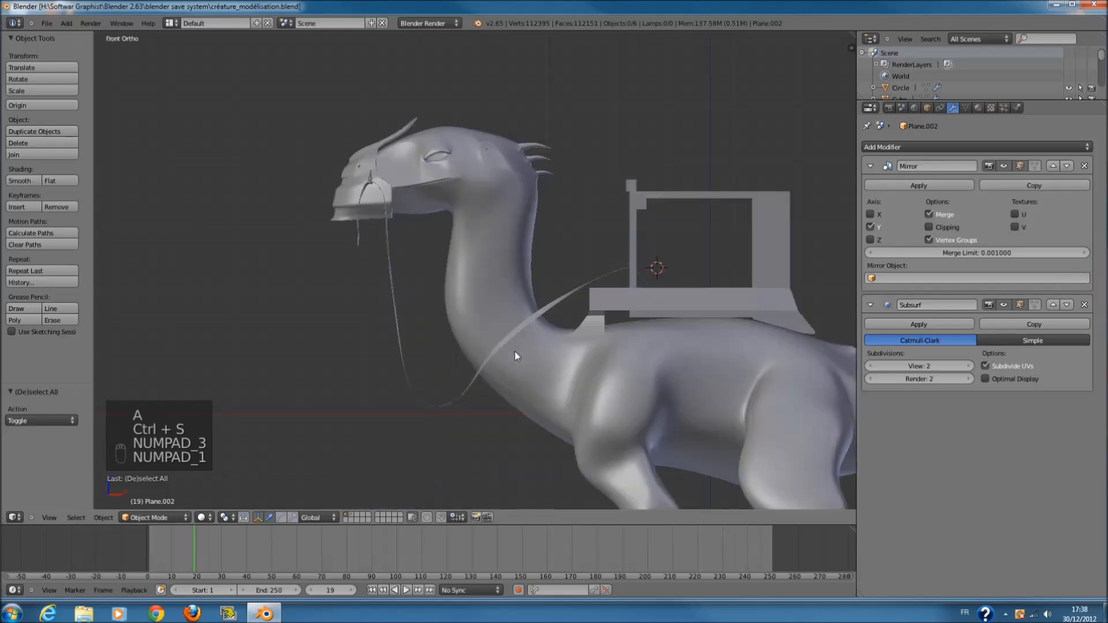
scroll(552, 376, down, 5)
scroll(552, 380, up, 4)
scroll(351, 440, up, 1)
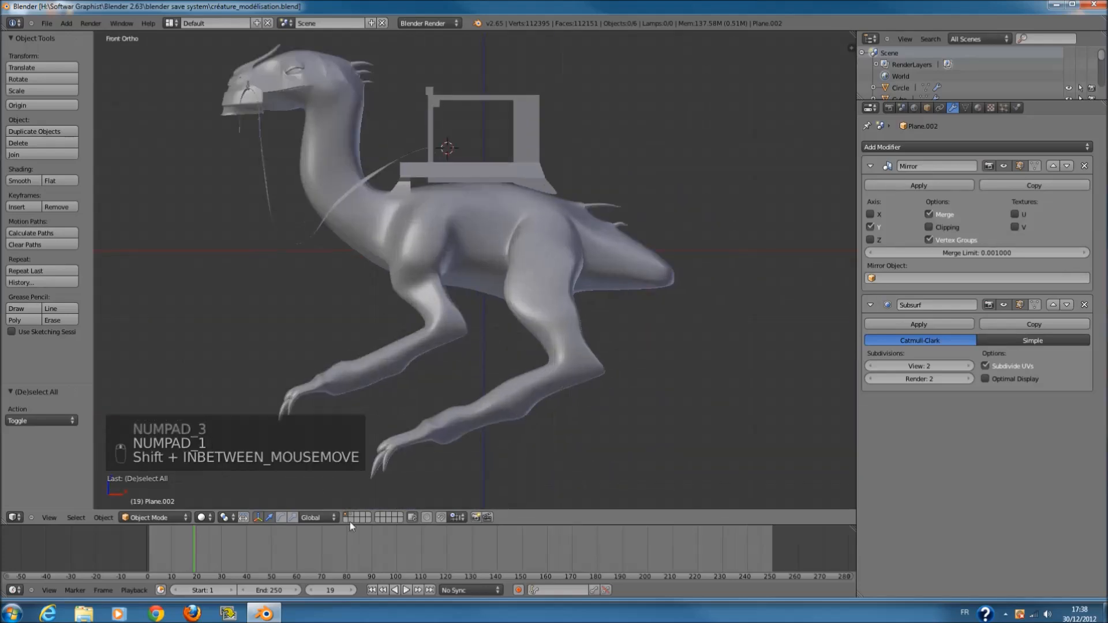
click(352, 515)
key(ctrl+s)
click(736, 323)
shift+middle_drag(673, 295, 673, 310)
key(a)
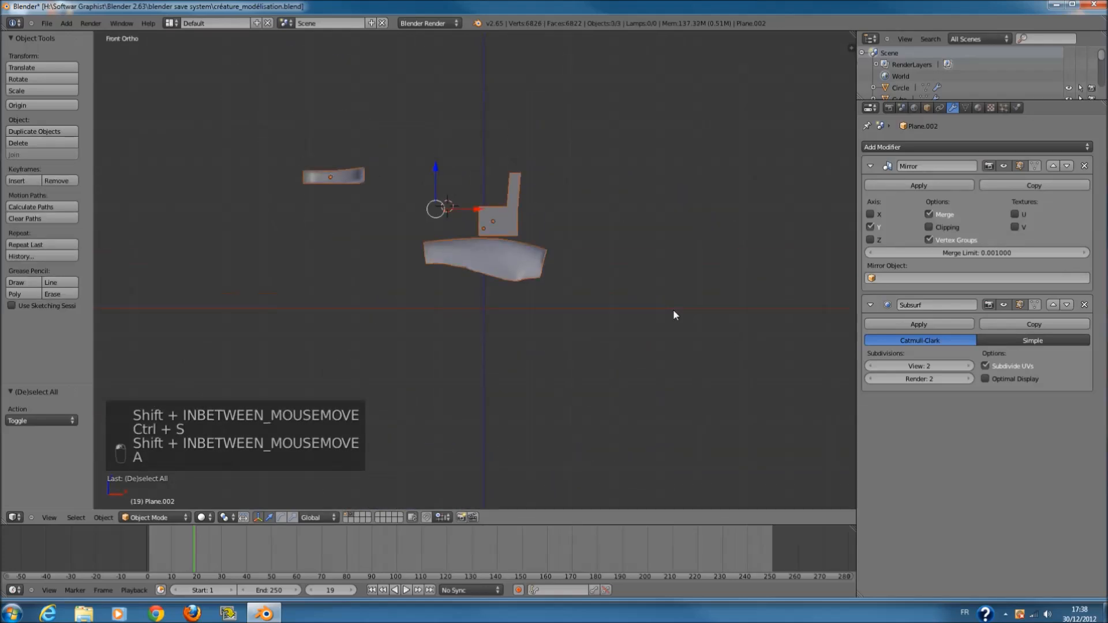
key(m)
click(766, 334)
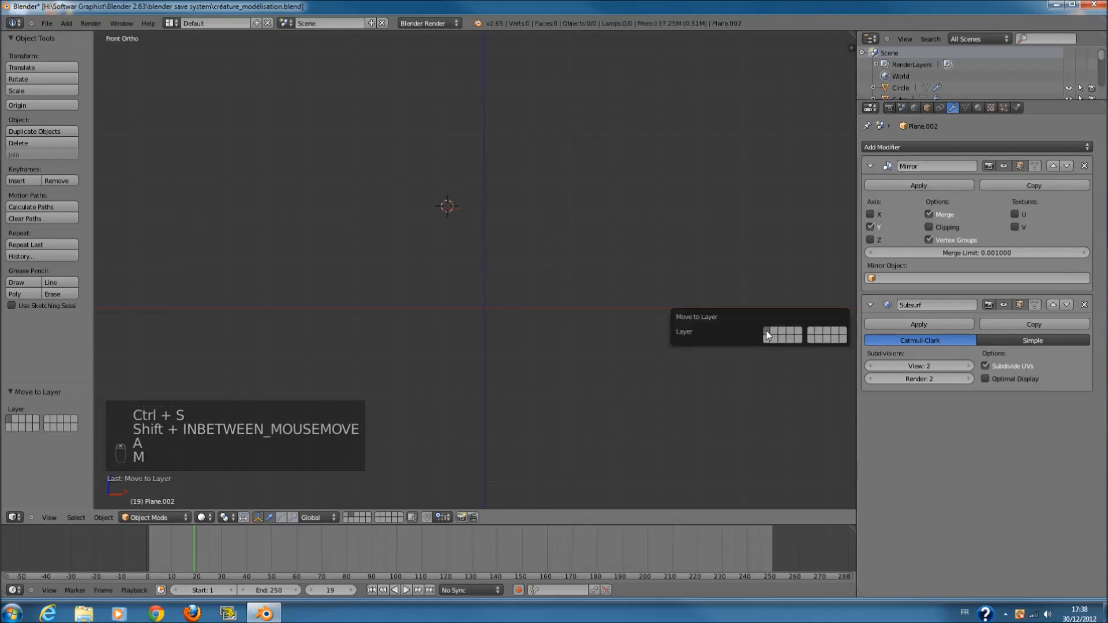
click(345, 516)
key(a)
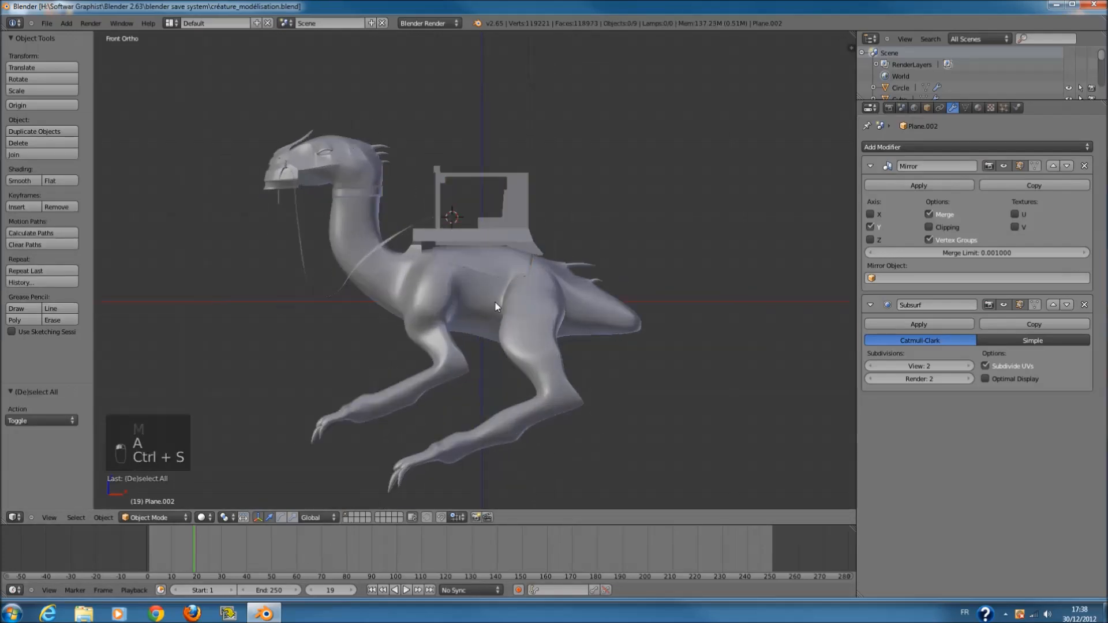
- Select the saddle frame from the front in wireframe and open its mesh for editing
mouse_move(491, 318)
middle_down()
mouse_move(487, 334)
mouse_move(695, 323)
mouse_move(725, 259)
mouse_move(724, 271)
mouse_move(589, 312)
mouse_move(486, 323)
middle_up()
key(KP_3)
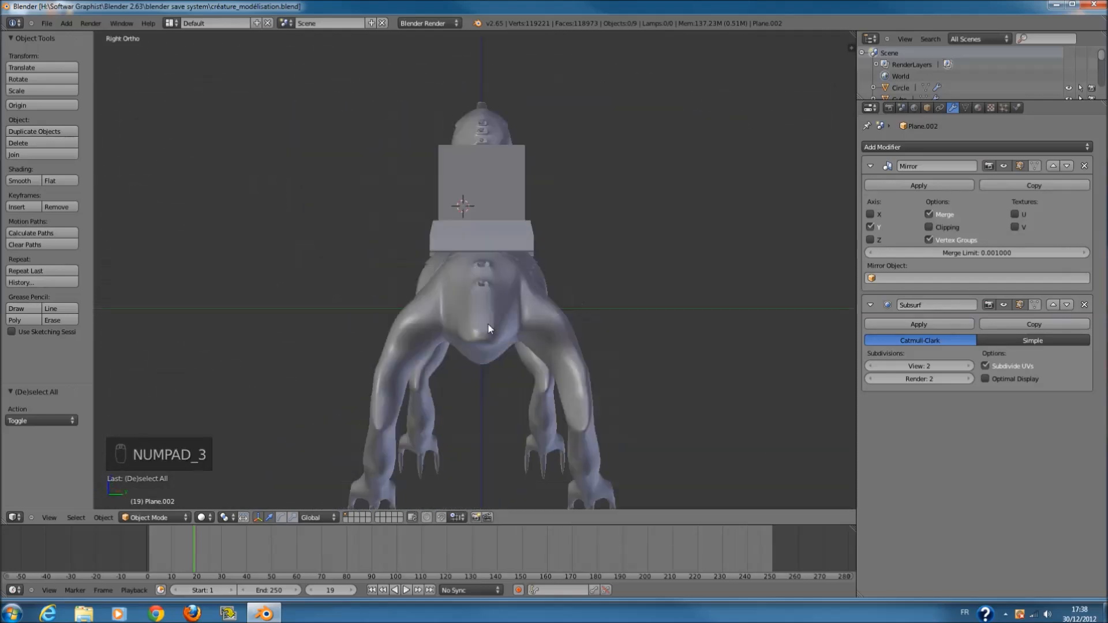
key(KP_1)
key(z)
scroll(568, 279, up, 5)
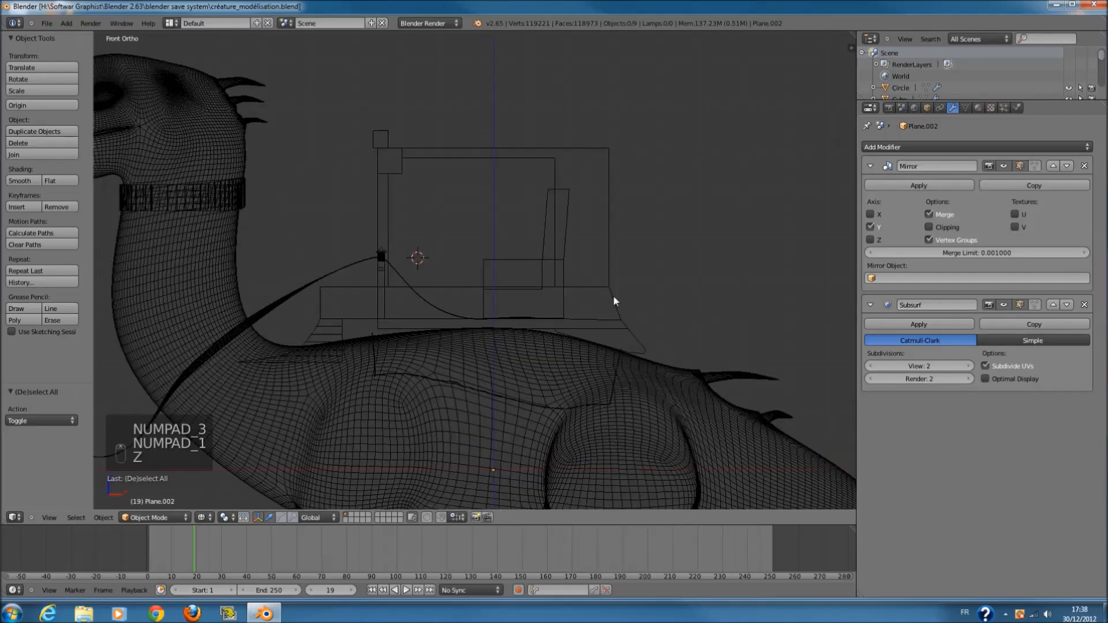
right_click(612, 296)
shift+scroll(579, 297, down, 3)
scroll(579, 297, up, 3)
key(Tab)
- Extrude the two faces under the saddle's long side beam straight down over the creature's flank
key(z)
scroll(547, 304, up, 1)
mouse_move(542, 304)
middle_down()
mouse_move(469, 259)
mouse_move(425, 312)
middle_up()
key(a)
middle_drag(488, 350, 433, 381)
right_click(390, 309)
middle_drag(390, 308, 536, 286)
middle_drag(422, 303, 388, 303)
key(KP_1)
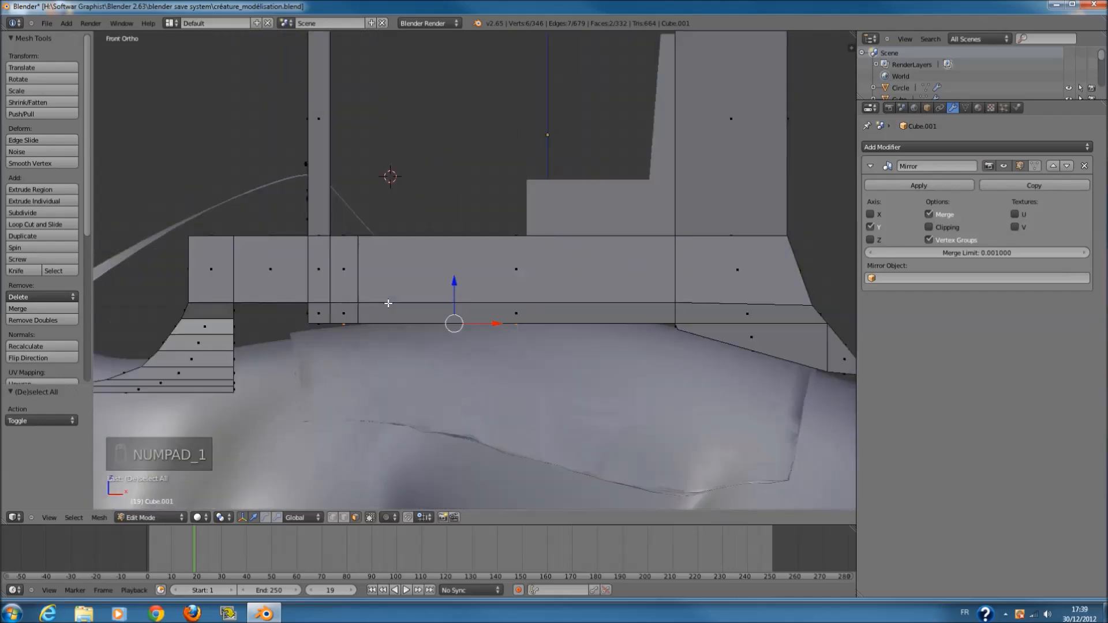
key(z)
key(e)
click(534, 386)
key(z)
- Slant the extruded flap outward by moving its lower edge -0.138 and a further -0.205 along Y
middle_drag(563, 385, 489, 409)
drag(445, 399, 411, 413)
middle_drag(412, 414, 580, 428)
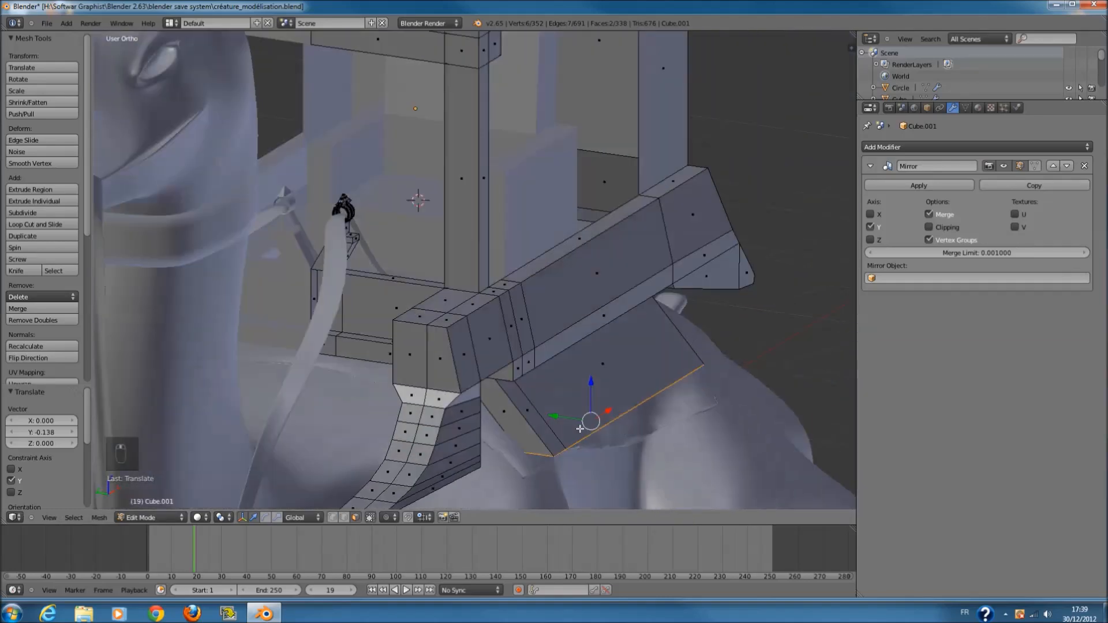
drag(566, 420, 572, 421)
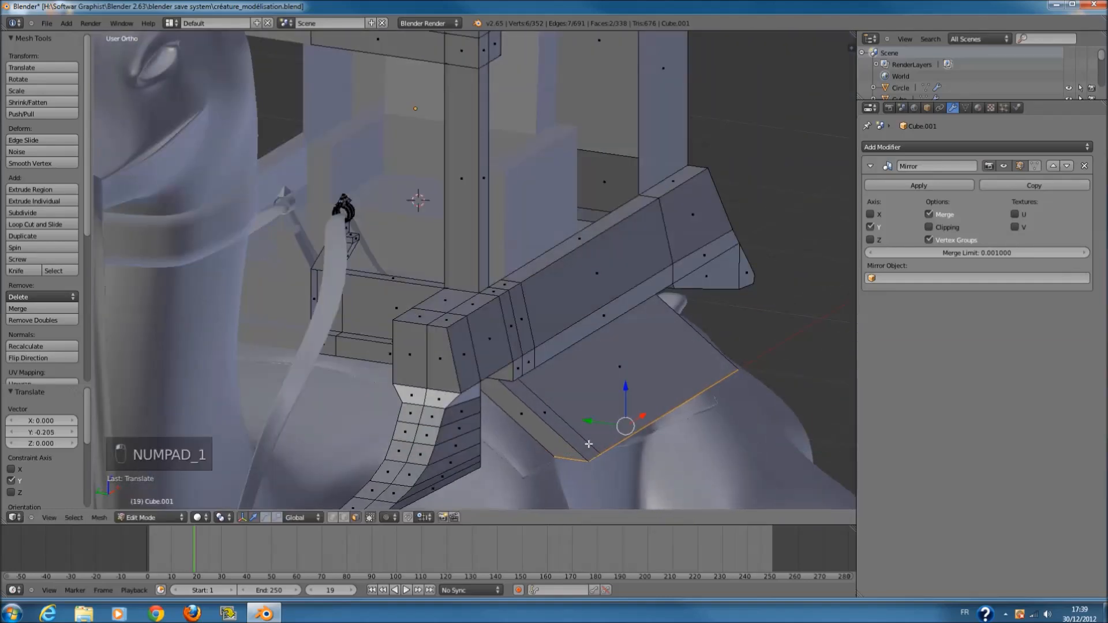
- Add five evenly spaced vertical loop cuts through the saddle's side beam and its flap
key(a)
key(a)
key(z)
key(ctrl+r)
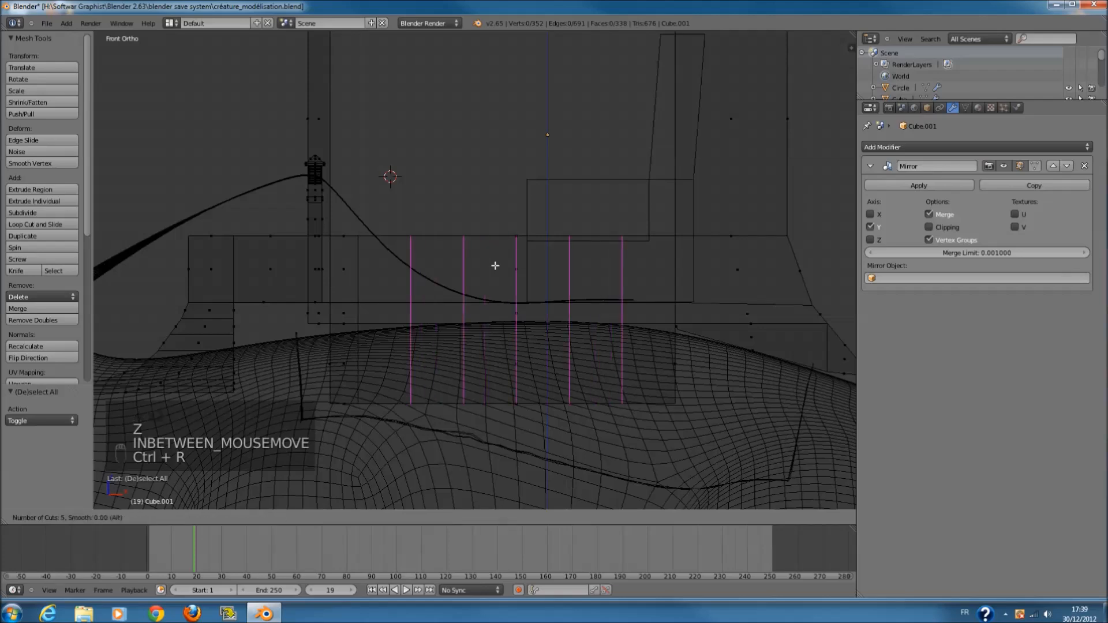
click(495, 265)
key(a)
- Raise the flap's lower edge vertices into an arch, lifting the three middle columns a further 0.05294 along Z
click(333, 517)
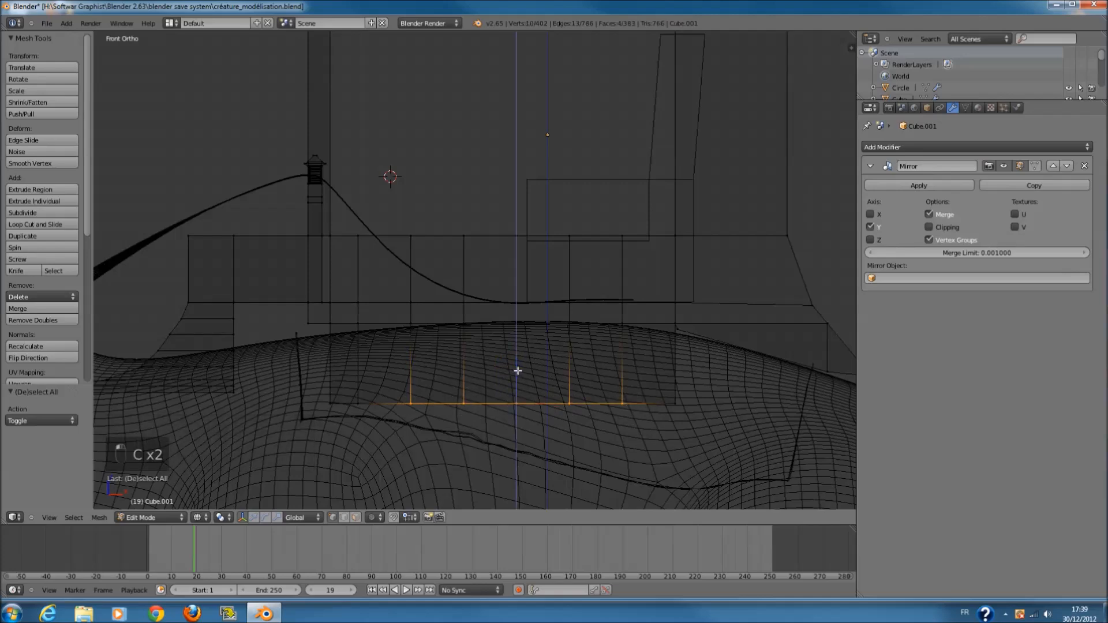
key(a)
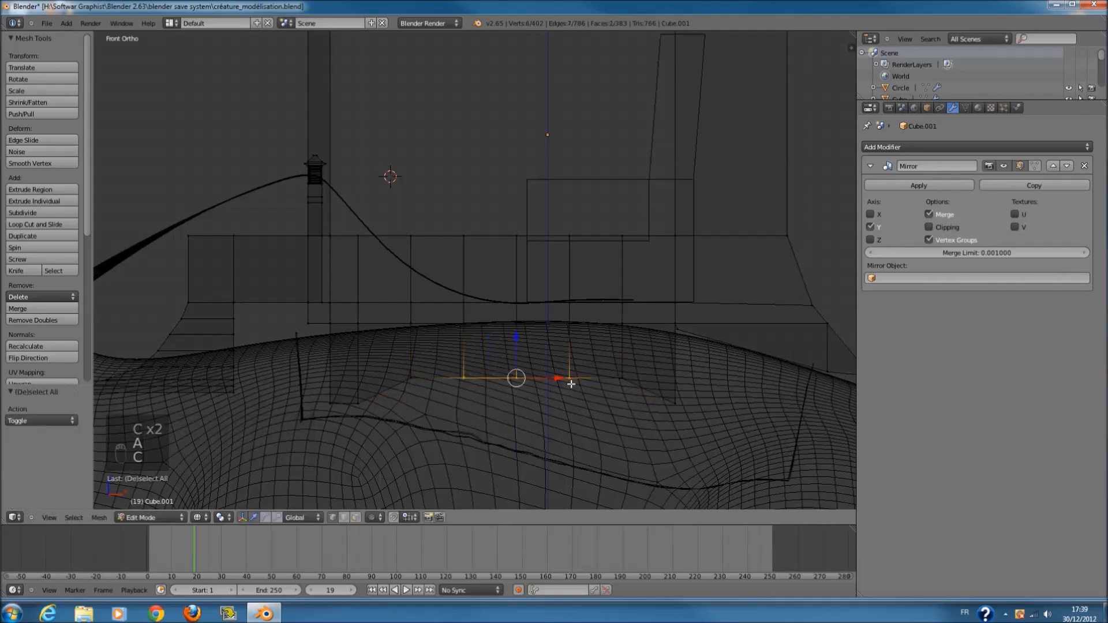
drag(517, 349, 517, 339)
key(z)
key(z)
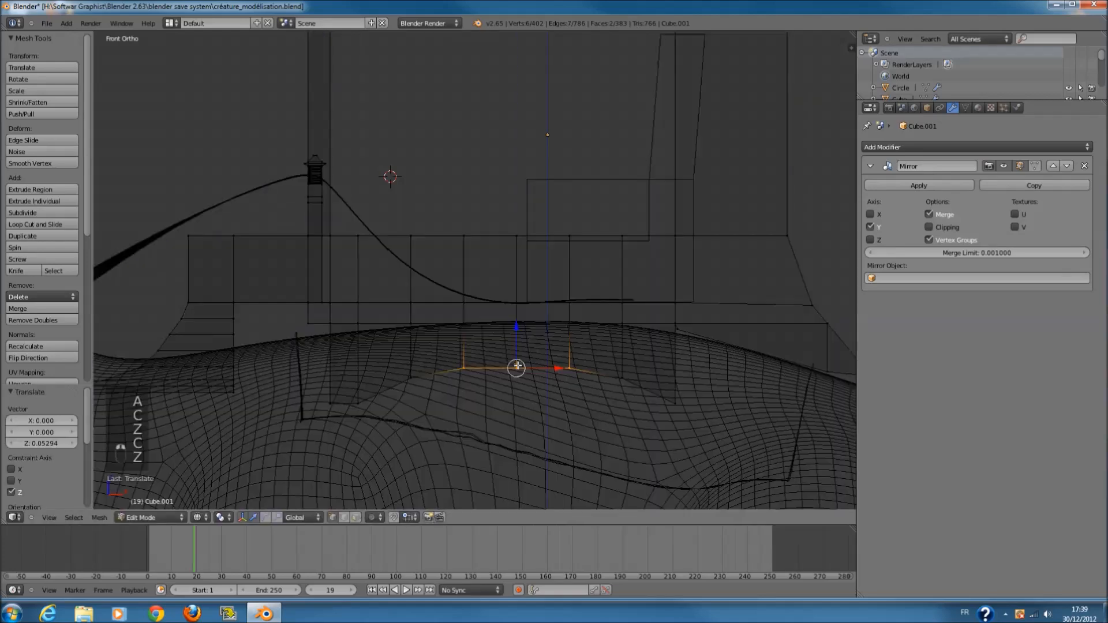
- Return to object mode with solid shading and save the creature file with the arched flap
key(Tab)
key(z)
key(ctrl+s)
click(577, 392)
middle_drag(555, 391, 482, 405)
key(Tab)
key(Tab)
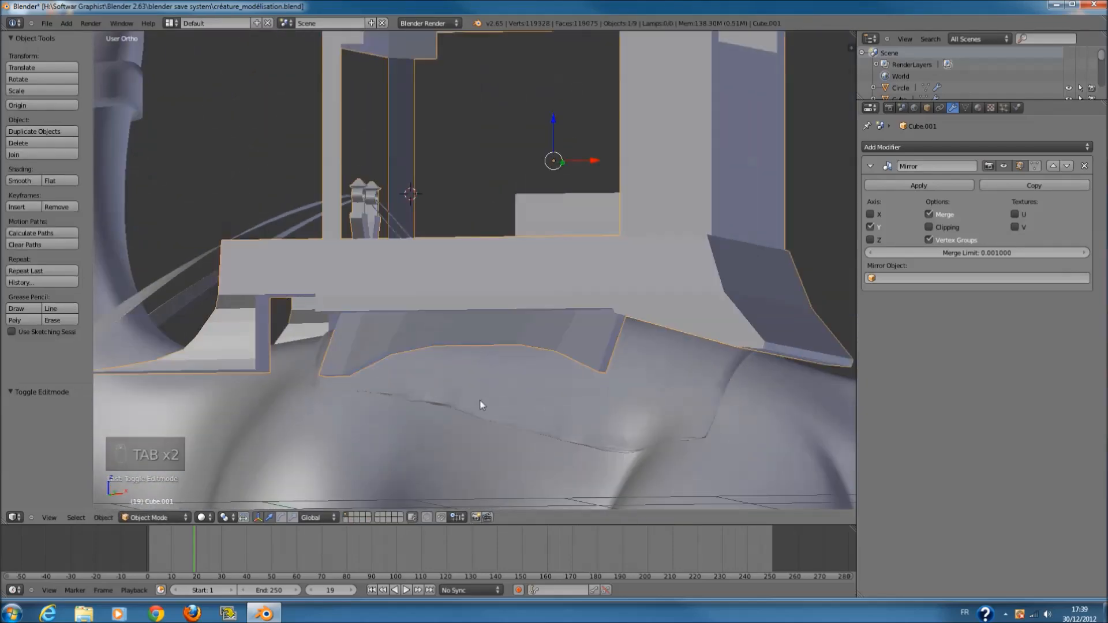
- Apply smooth shading to the saddle frame
key(KP_1)
scroll(485, 396, down, 5)
middle_drag(507, 375, 55, 192)
click(32, 182)
mouse_move(285, 264)
middle_down()
mouse_move(548, 241)
mouse_move(565, 225)
mouse_move(614, 305)
mouse_move(594, 255)
middle_up()
scroll(823, 213, up, 4)
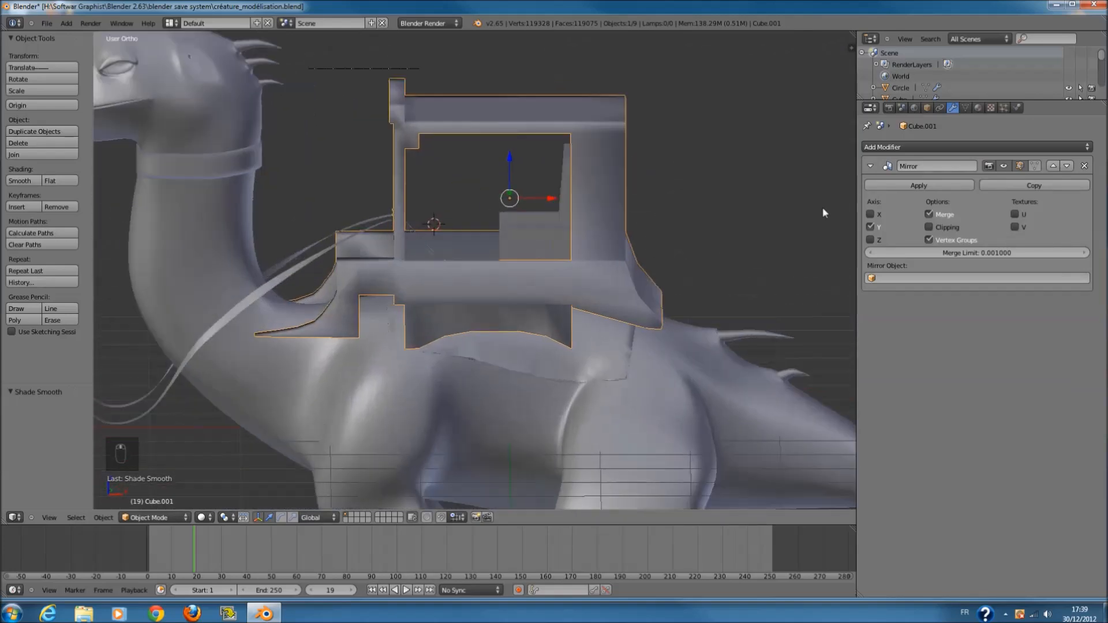
- Add an Edge Split modifier after the saddle frame's Mirror modifier, deselect the frame and save the file
click(870, 167)
click(871, 148)
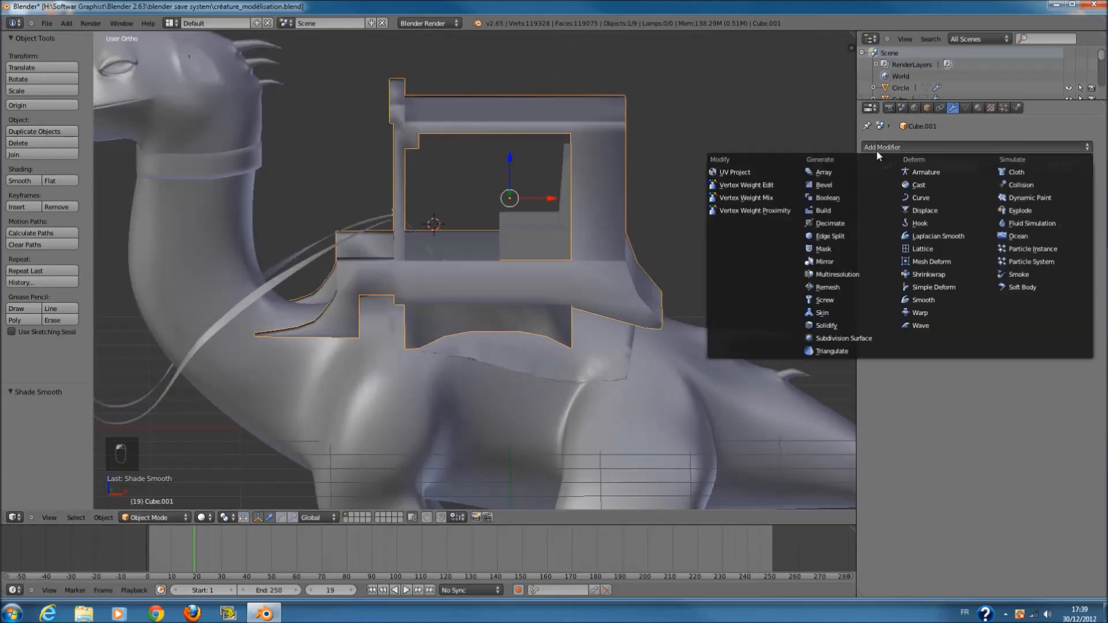
click(841, 238)
middle_drag(528, 297, 450, 314)
scroll(539, 298, up, 5)
mouse_move(539, 297)
middle_down()
mouse_move(563, 266)
mouse_move(553, 303)
middle_up()
key(a)
key(ctrl+s)
click(562, 265)
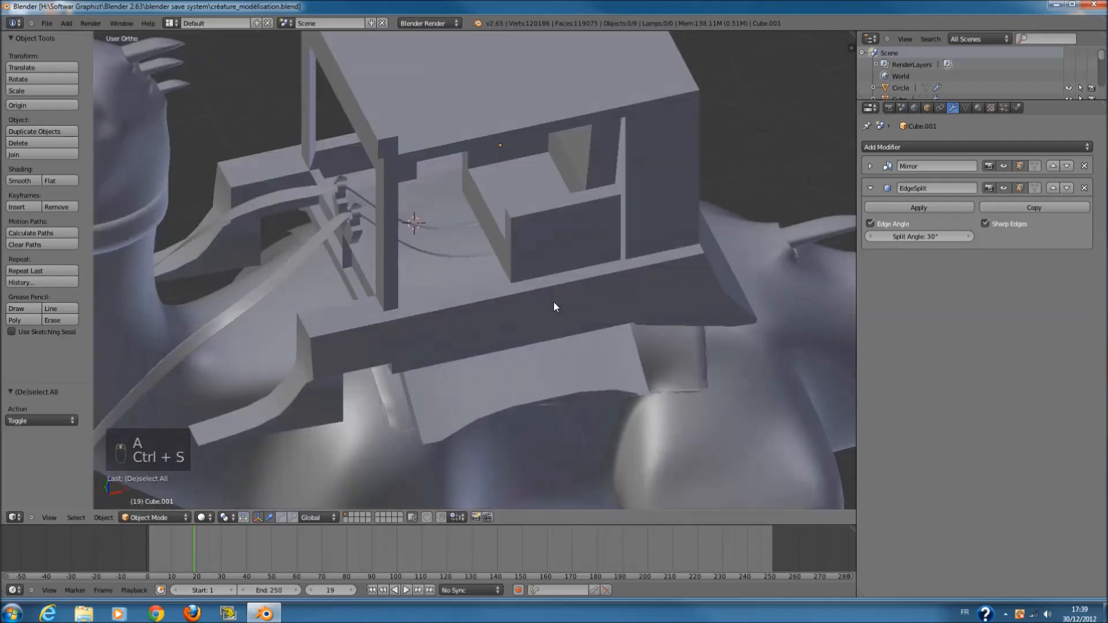
- Check the seat against the reins in wireframe, return to the solid front view with nothing selected, and save the file
right_click(546, 231)
scroll(537, 229, up, 2)
mouse_move(496, 224)
middle_down()
mouse_move(458, 210)
mouse_move(531, 210)
mouse_move(497, 188)
mouse_move(477, 148)
mouse_move(521, 247)
middle_up()
key(z)
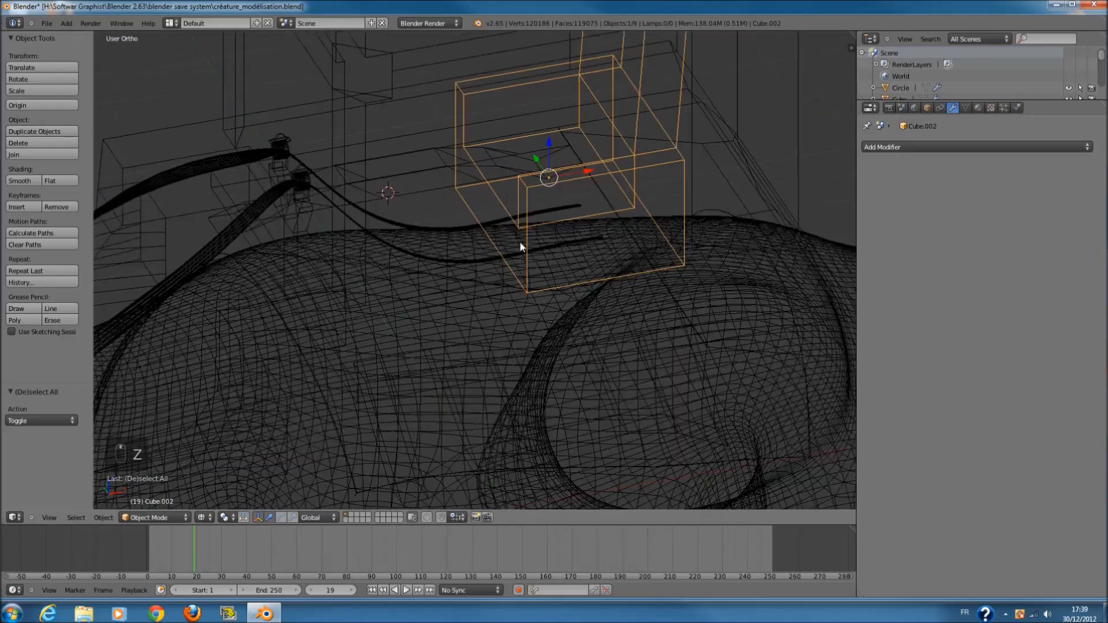
key(KP_1)
scroll(523, 255, down, 5)
key(z)
scroll(527, 281, up, 1)
key(a)
key(ctrl+s)
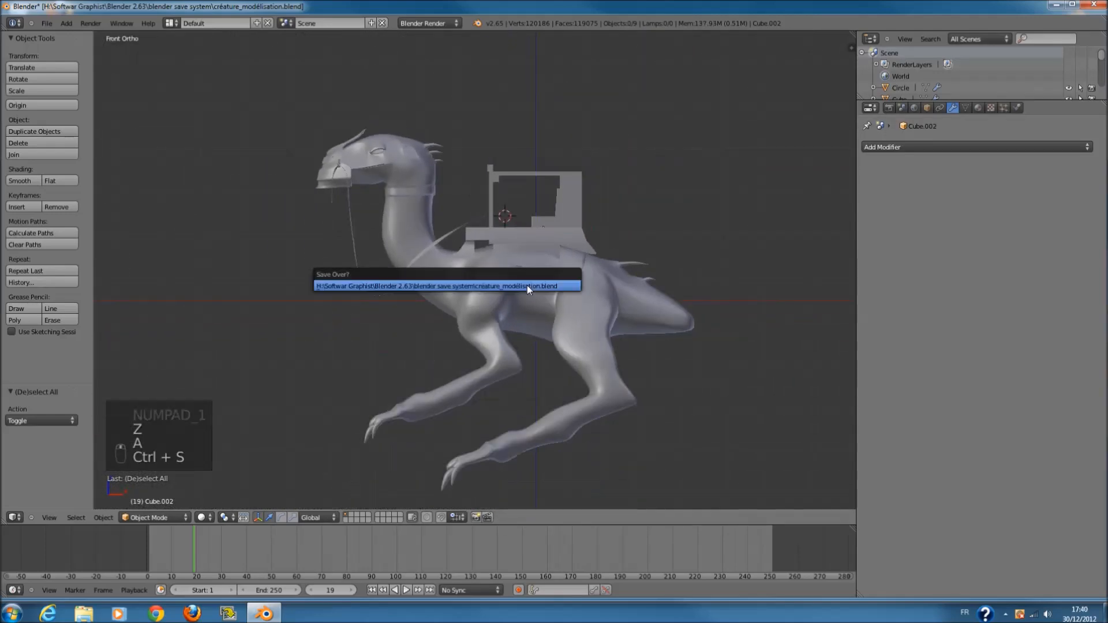
click(527, 285)
- Examine the saddled creature as a whole and the shape of its tail from several angles
scroll(569, 276, up, 3)
middle_drag(571, 275, 656, 265)
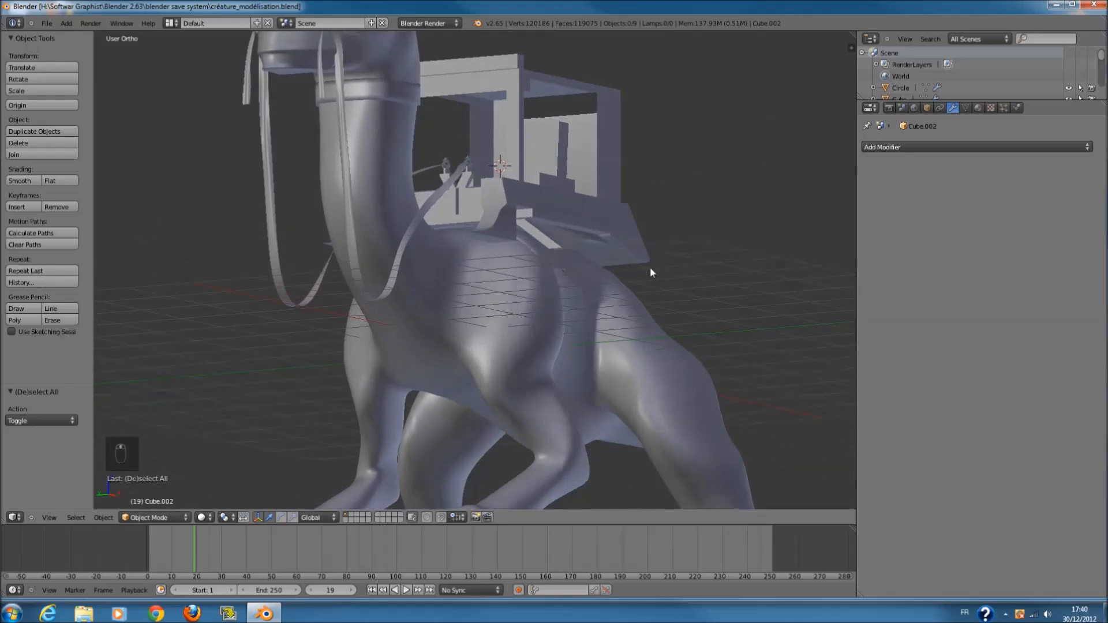
scroll(649, 272, down, 1)
key(KP_1)
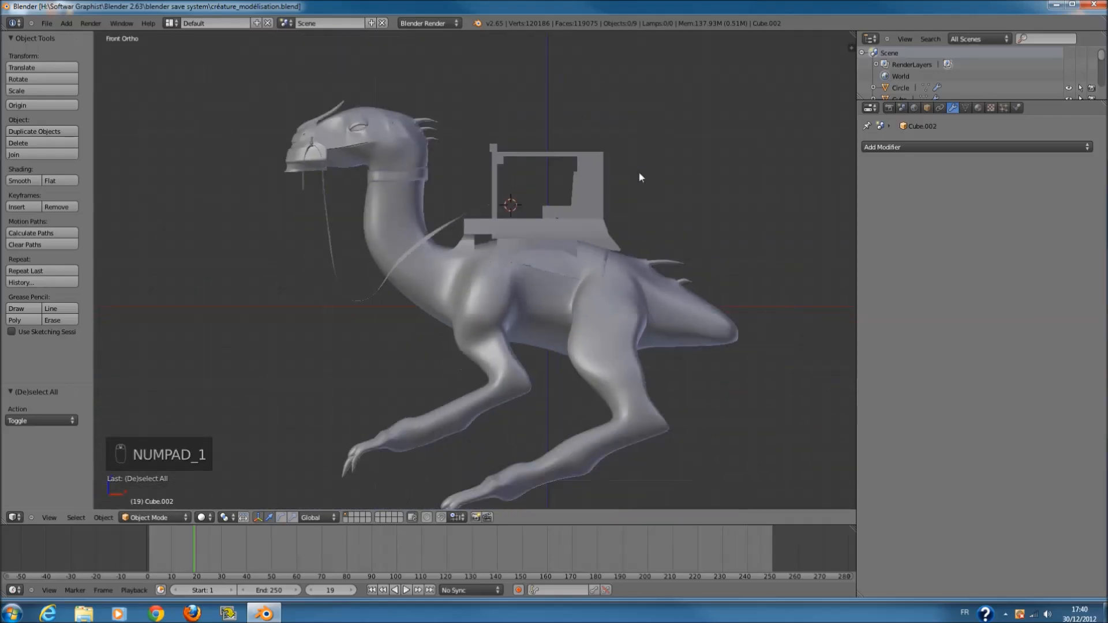
scroll(632, 232, up, 3)
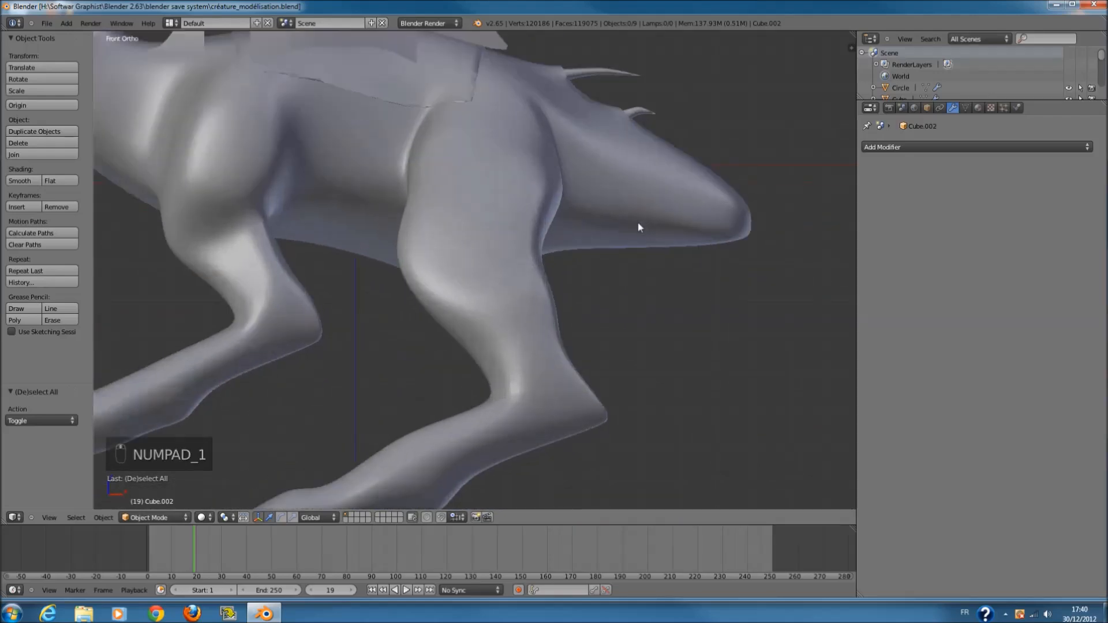
scroll(638, 227, down, 2)
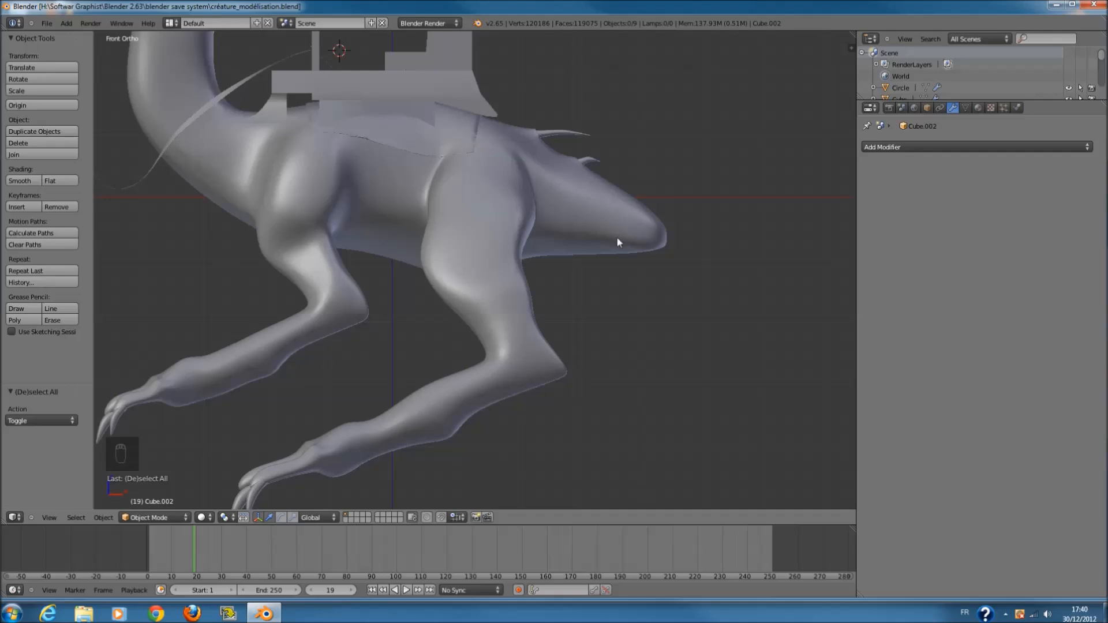
scroll(622, 239, up, 3)
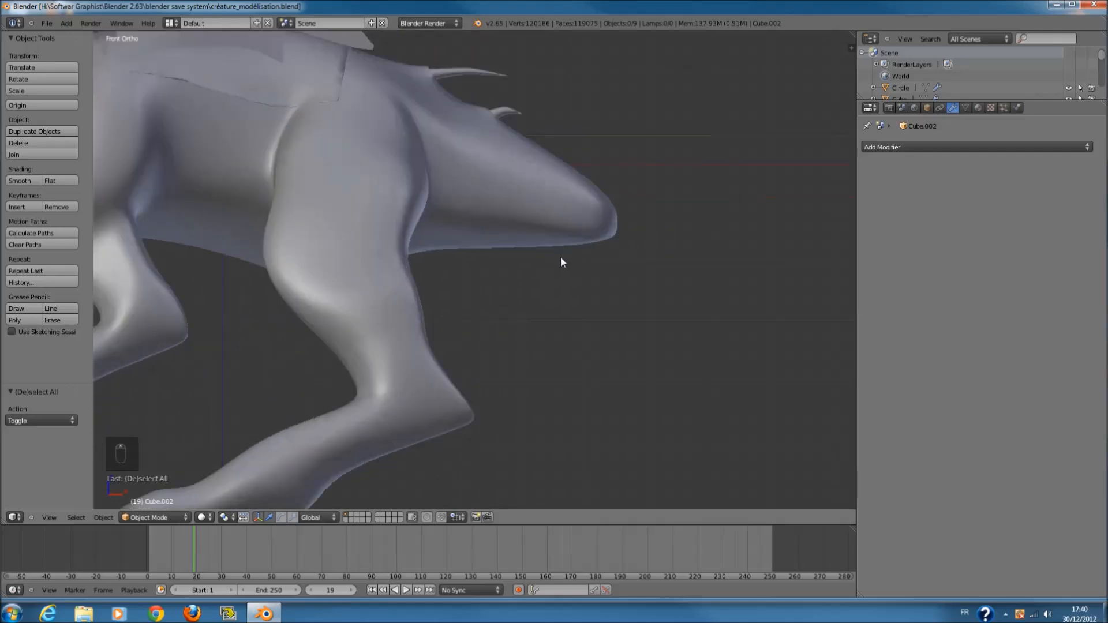
scroll(564, 255, down, 4)
scroll(560, 254, down, 5)
key(a)
key(a)
scroll(548, 259, up, 5)
shift+scroll(541, 263, up, 5)
ctrl+scroll(542, 264, up, 5)
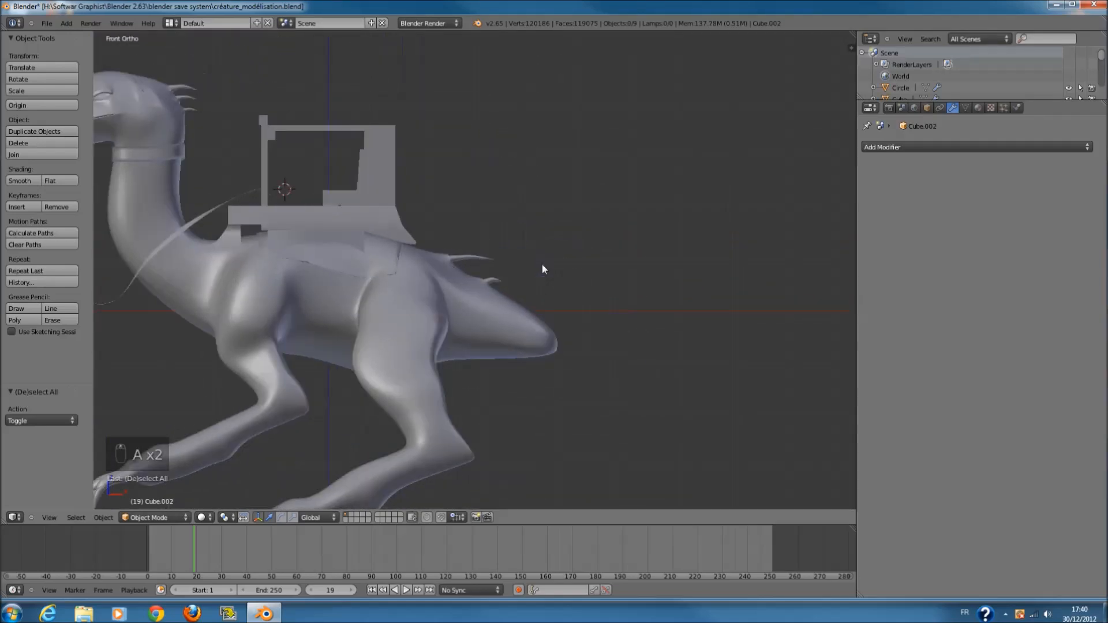
shift+scroll(541, 264, down, 6)
scroll(537, 270, up, 5)
ctrl+scroll(544, 261, up, 1)
ctrl+scroll(545, 261, up, 3)
shift+scroll(536, 271, up, 4)
scroll(536, 271, up, 3)
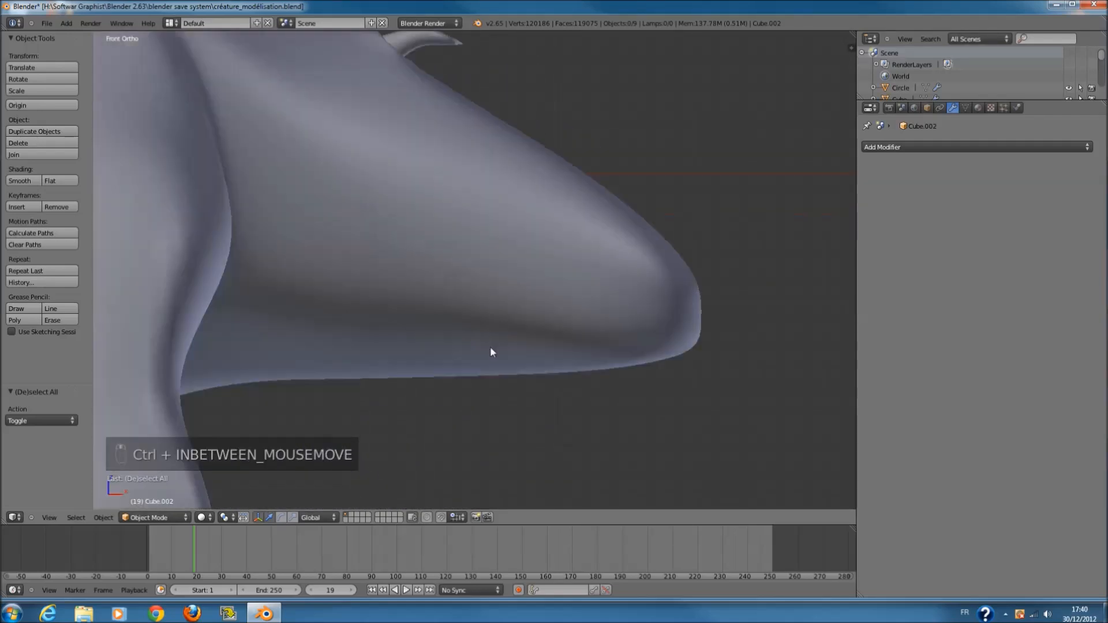
middle_drag(620, 202, 754, 259)
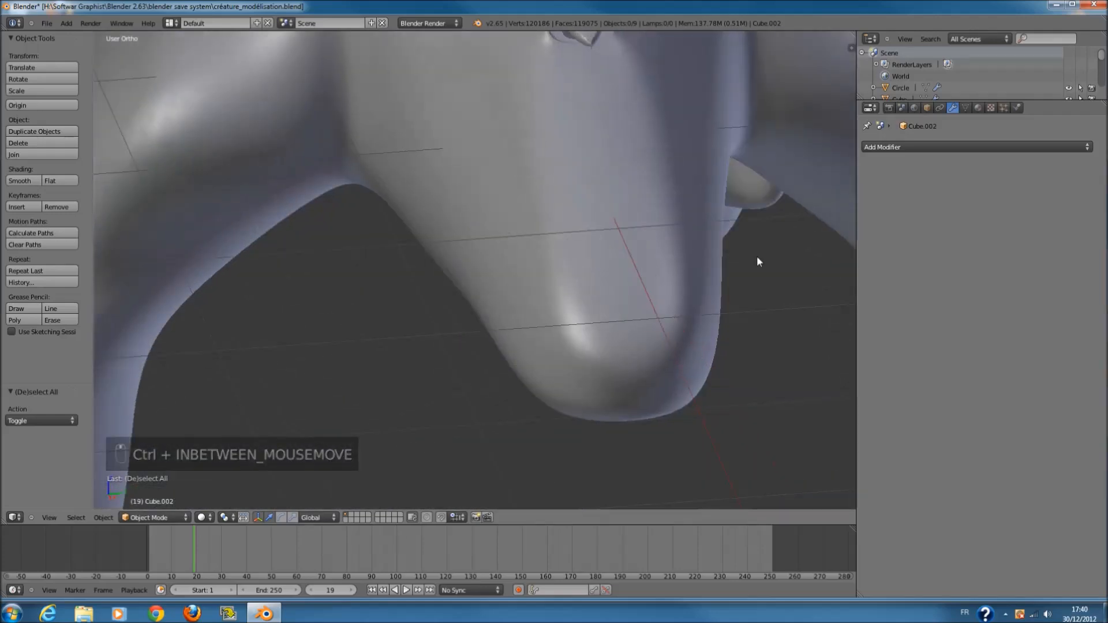
middle_drag(504, 232, 531, 231)
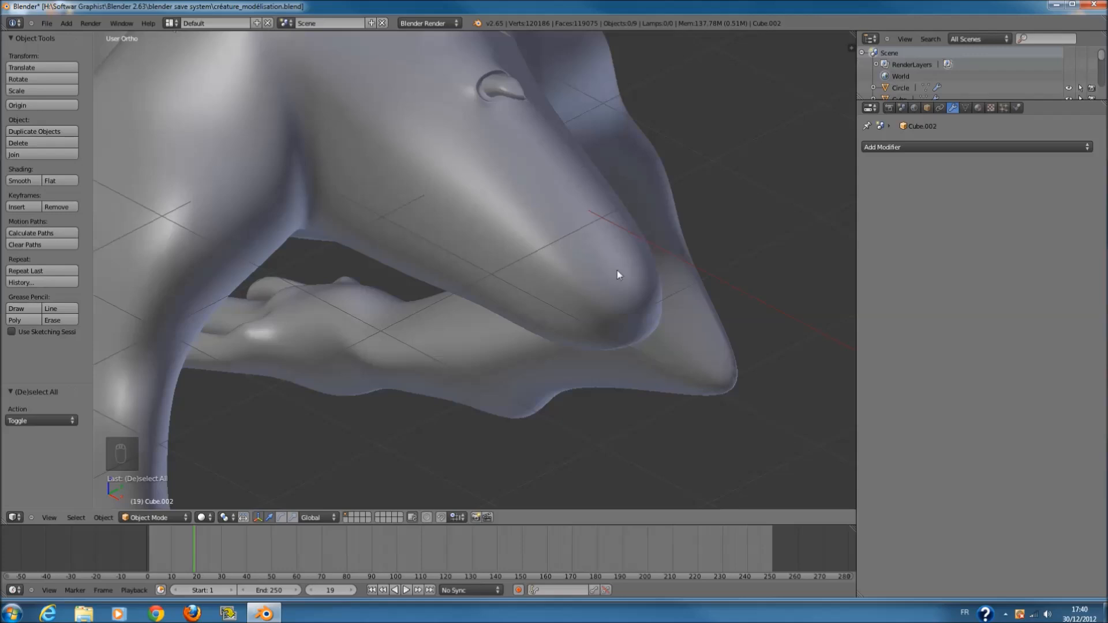
middle_drag(556, 258, 598, 362)
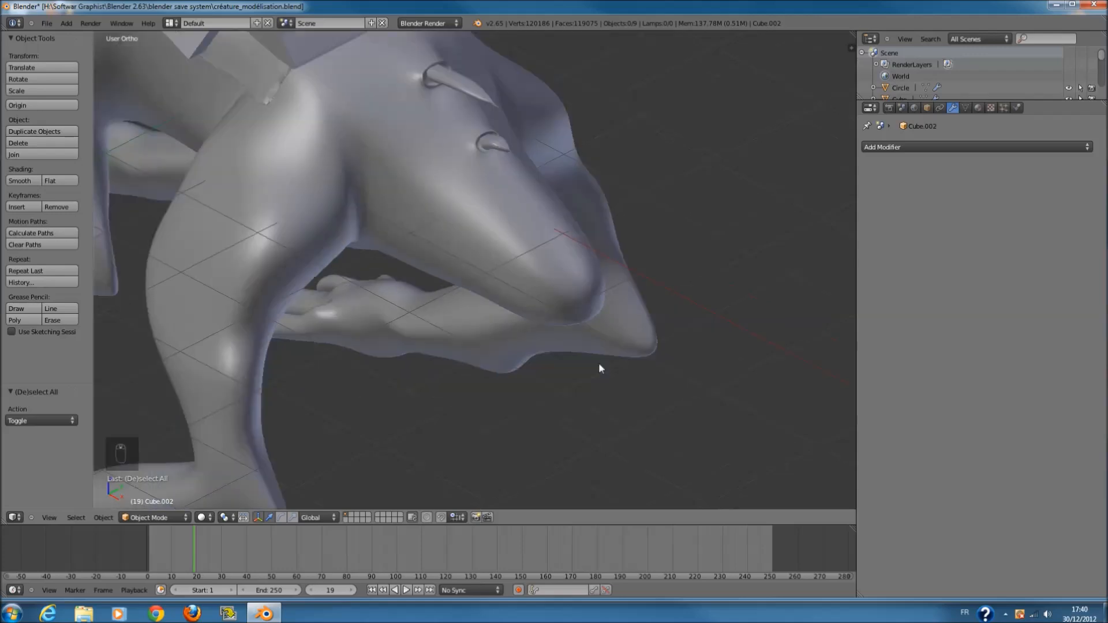
- Return to the front view of the whole creature with nothing selected and save the file over the existing one
key(KP_1)
scroll(575, 261, down, 4)
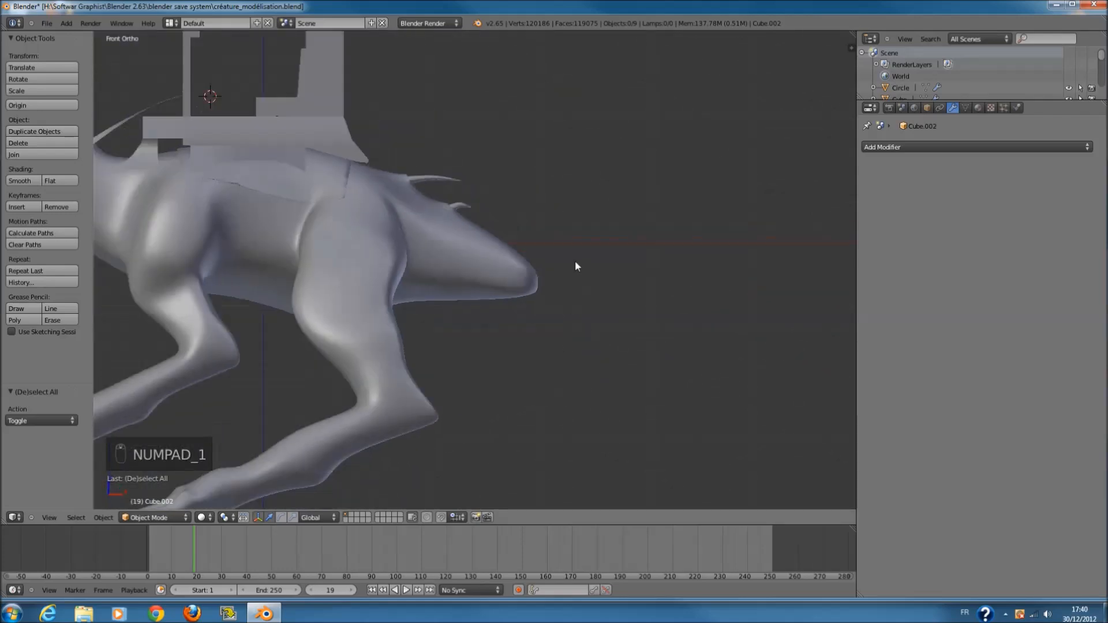
key(a)
key(a)
key(a)
key(ctrl+s)
click(430, 323)
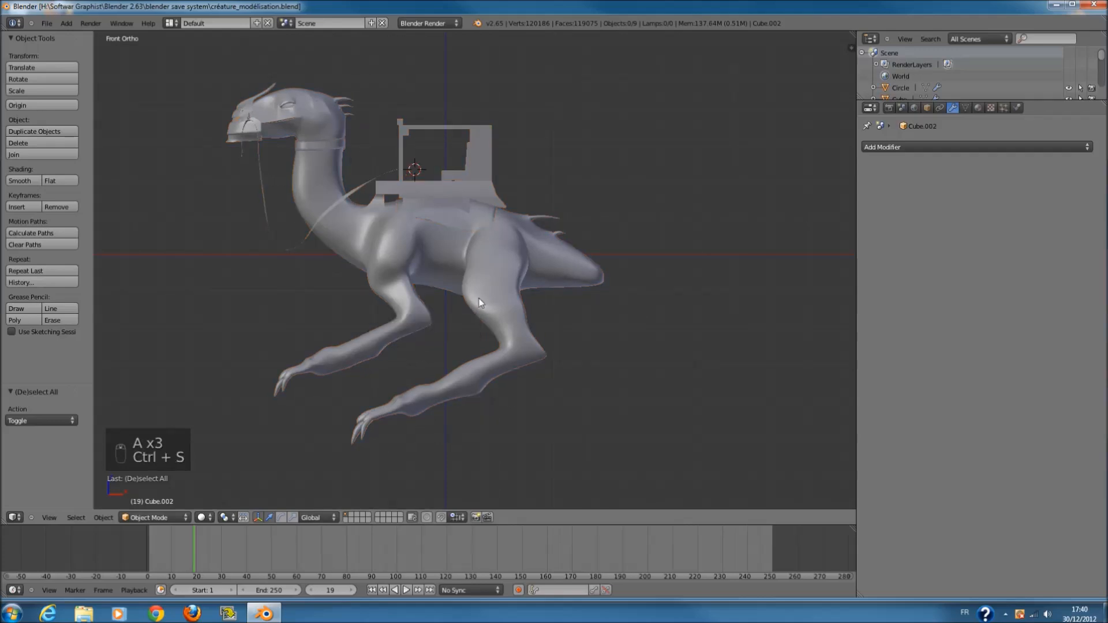
- Examine the finished creature with its saddle and reins from the front, from above and at an angle
mouse_move(552, 268)
middle_down()
mouse_move(673, 287)
mouse_move(701, 276)
mouse_move(643, 274)
mouse_move(625, 262)
mouse_move(621, 201)
mouse_move(470, 200)
mouse_move(281, 248)
mouse_move(354, 280)
mouse_move(502, 299)
mouse_move(589, 260)
mouse_move(677, 257)
mouse_move(540, 284)
middle_up()
middle_drag(616, 273, 522, 286)
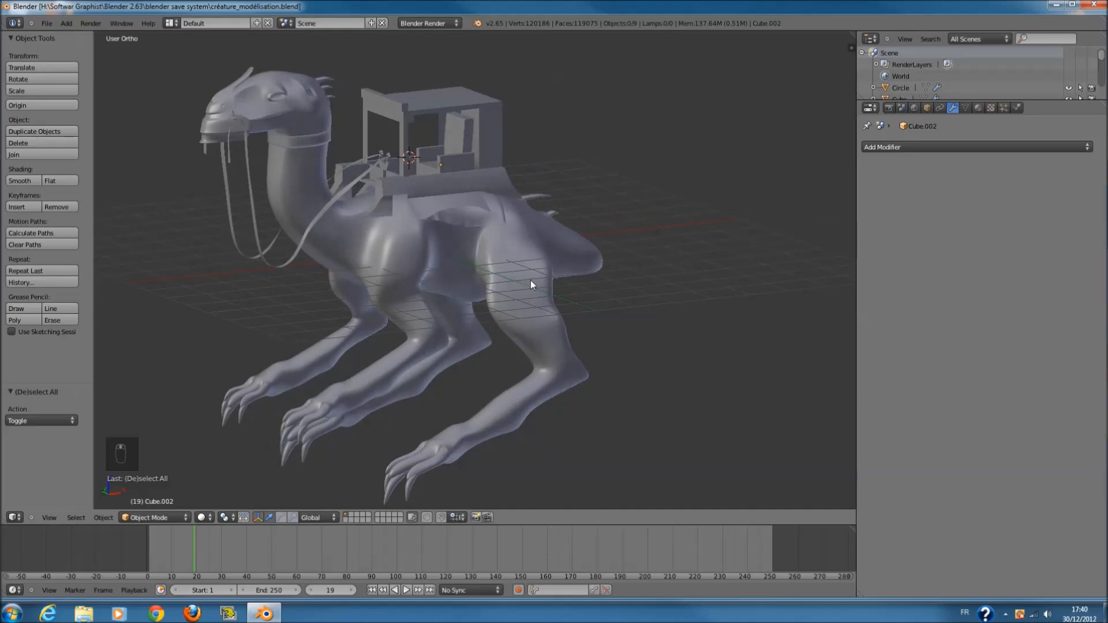
middle_drag(417, 101, 511, 258)
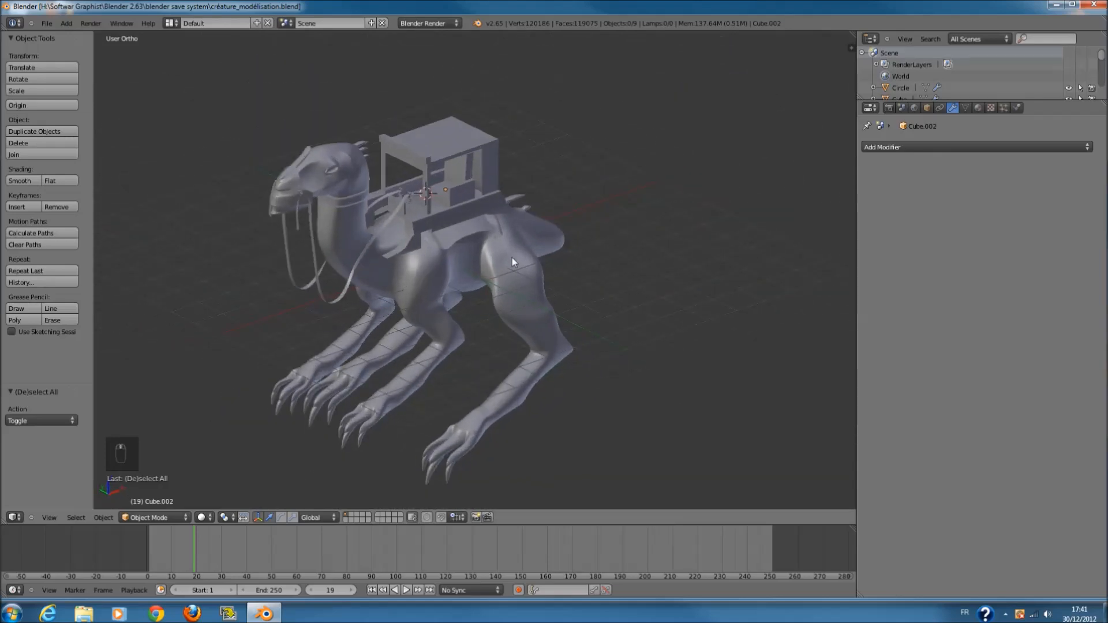
key(KP_1)
scroll(502, 237, up, 2)
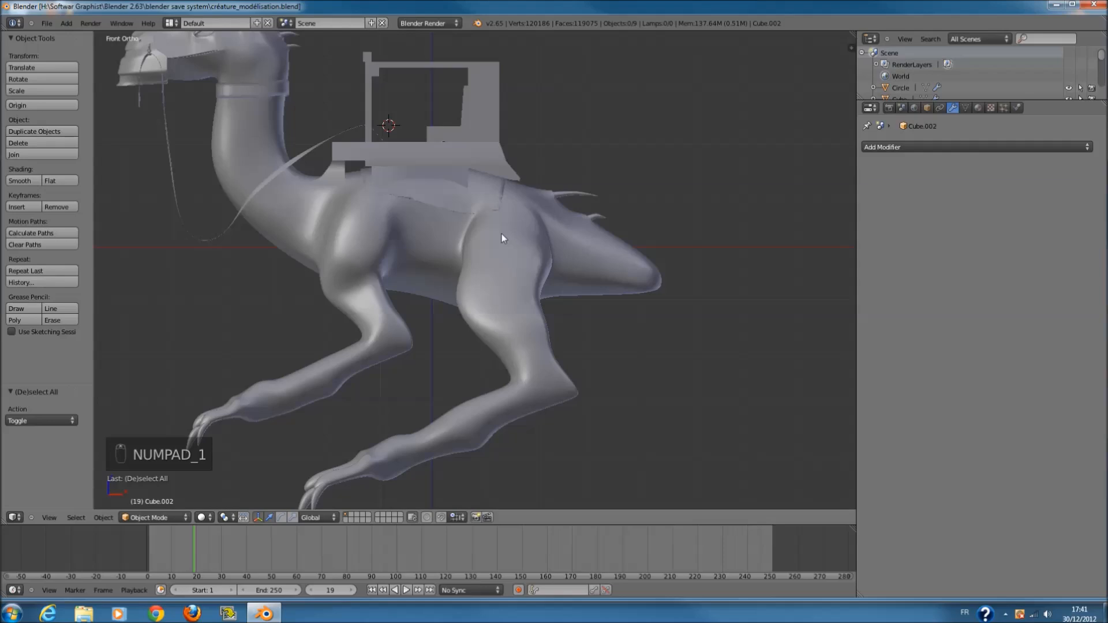
scroll(501, 236, down, 1)
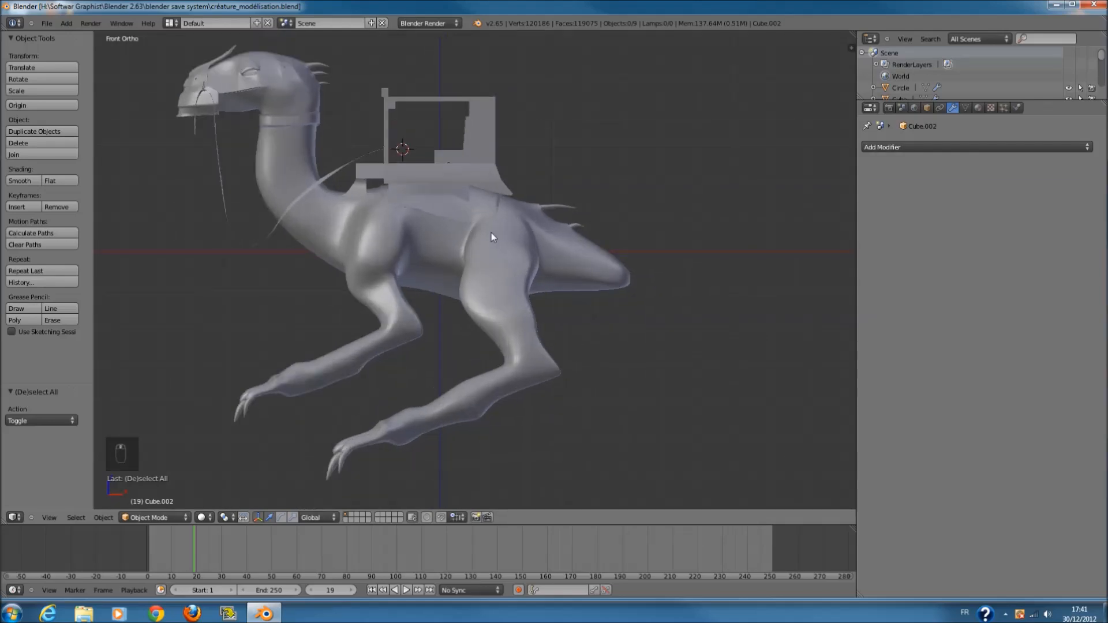
scroll(491, 233, down, 1)
scroll(479, 241, up, 1)
scroll(365, 304, up, 1)
middle_drag(366, 304, 494, 309)
scroll(495, 309, down, 2)
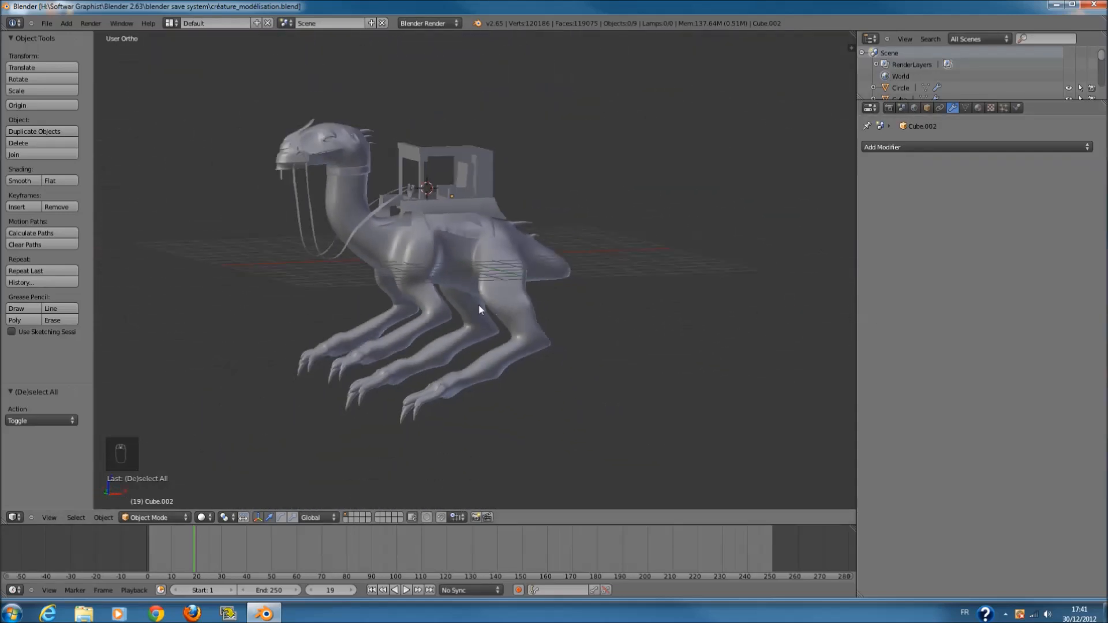
- Set the view back to the front and save the creature file again
key(KP_1)
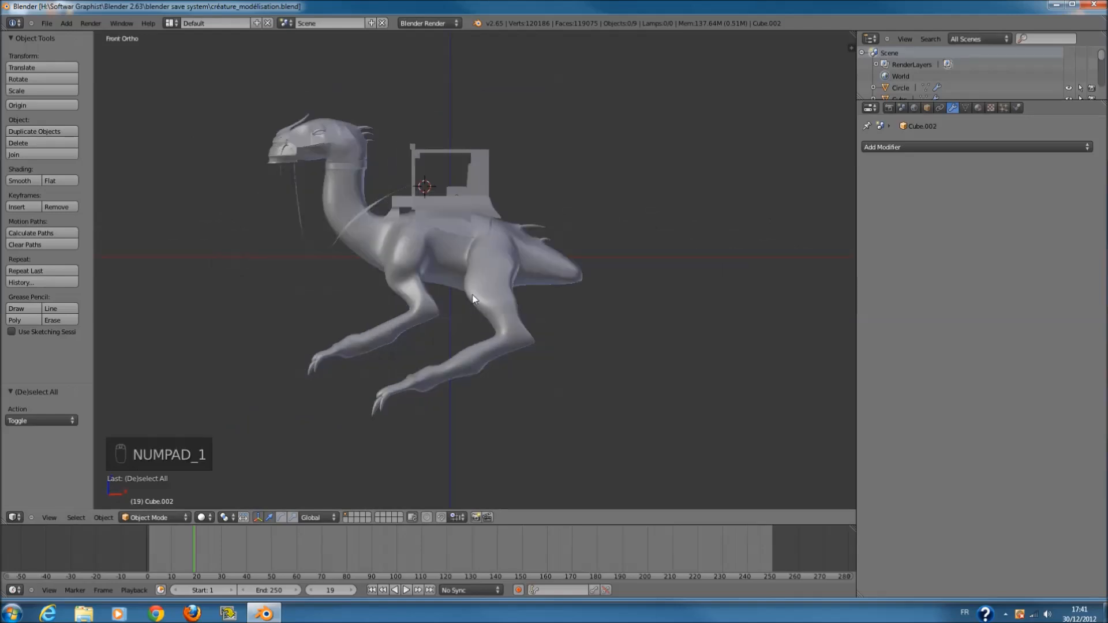
key(ctrl+s)
key(ctrl+s)
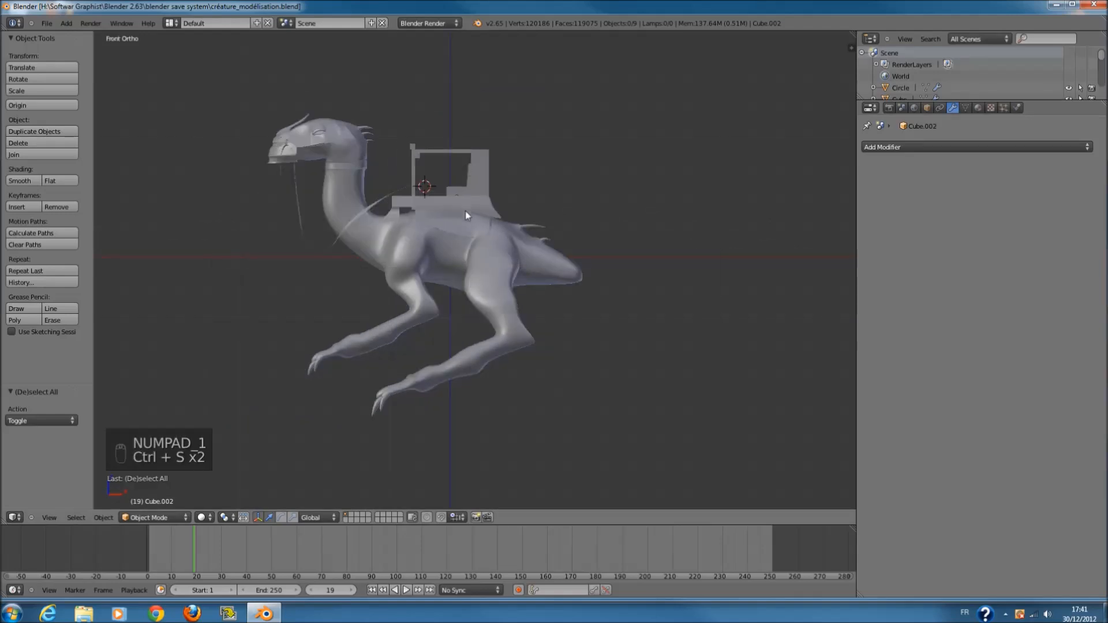
scroll(492, 248, up, 1)
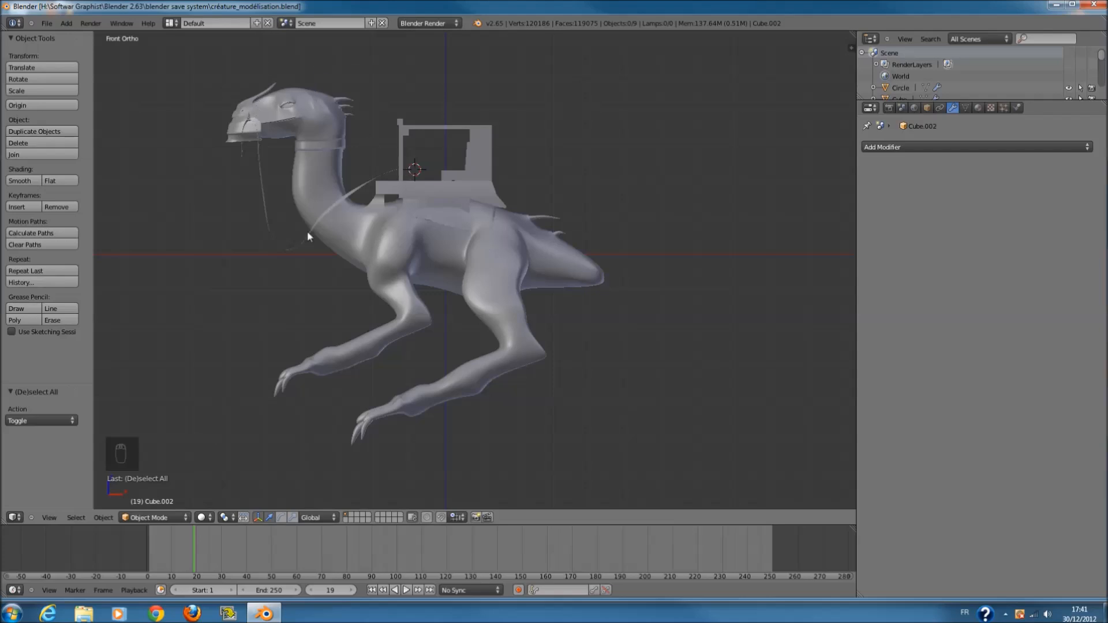
scroll(604, 299, up, 1)
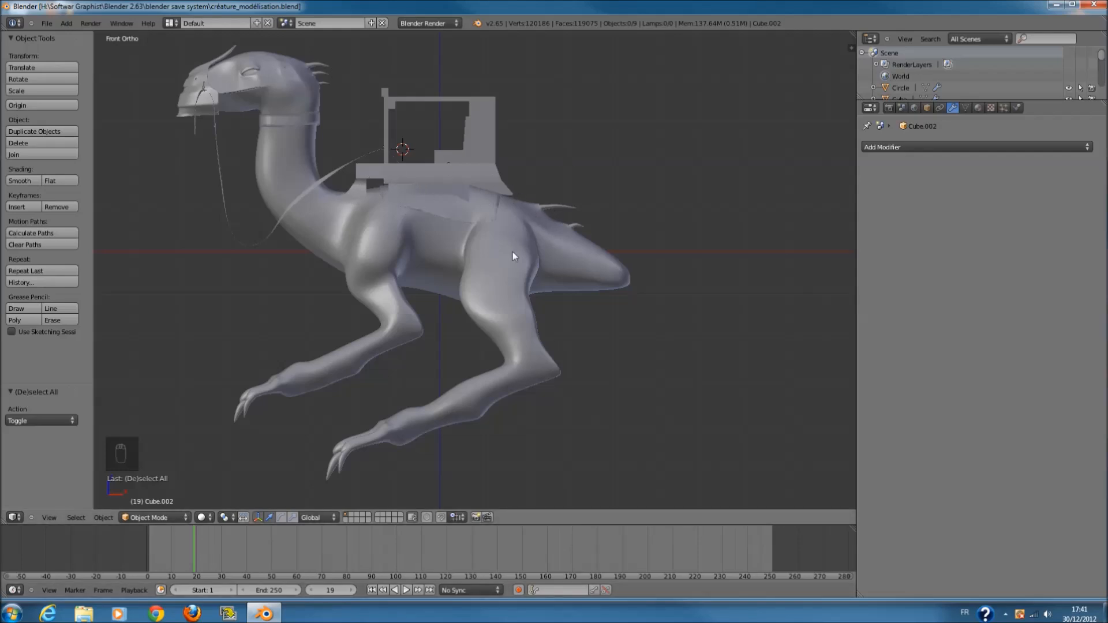
scroll(291, 163, down, 2)
scroll(346, 142, up, 1)
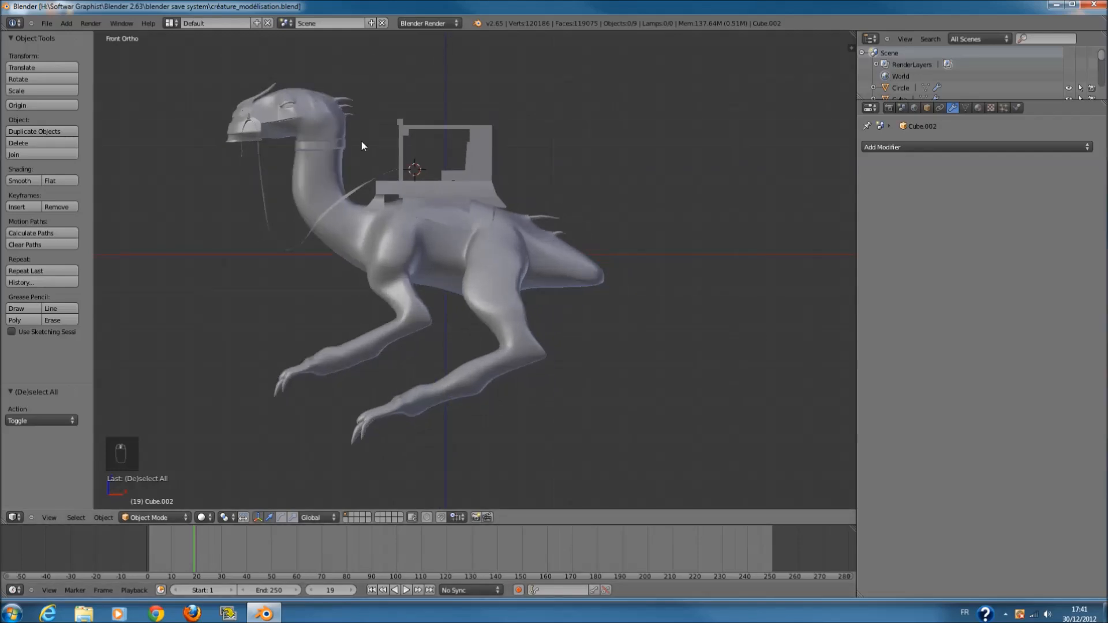
scroll(462, 171, down, 1)
scroll(513, 173, up, 1)
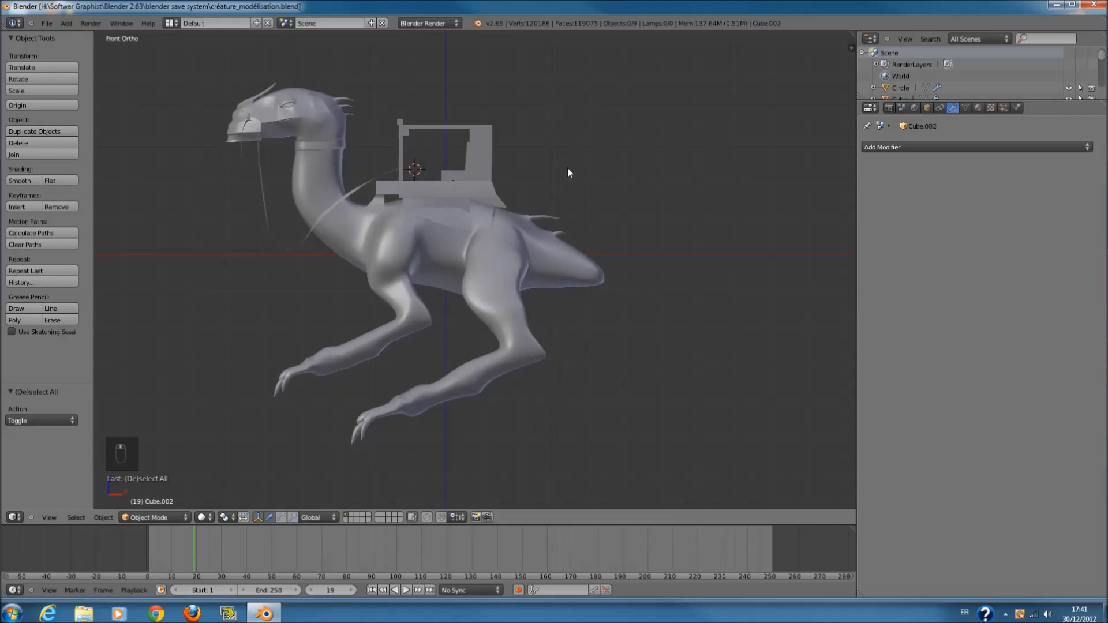